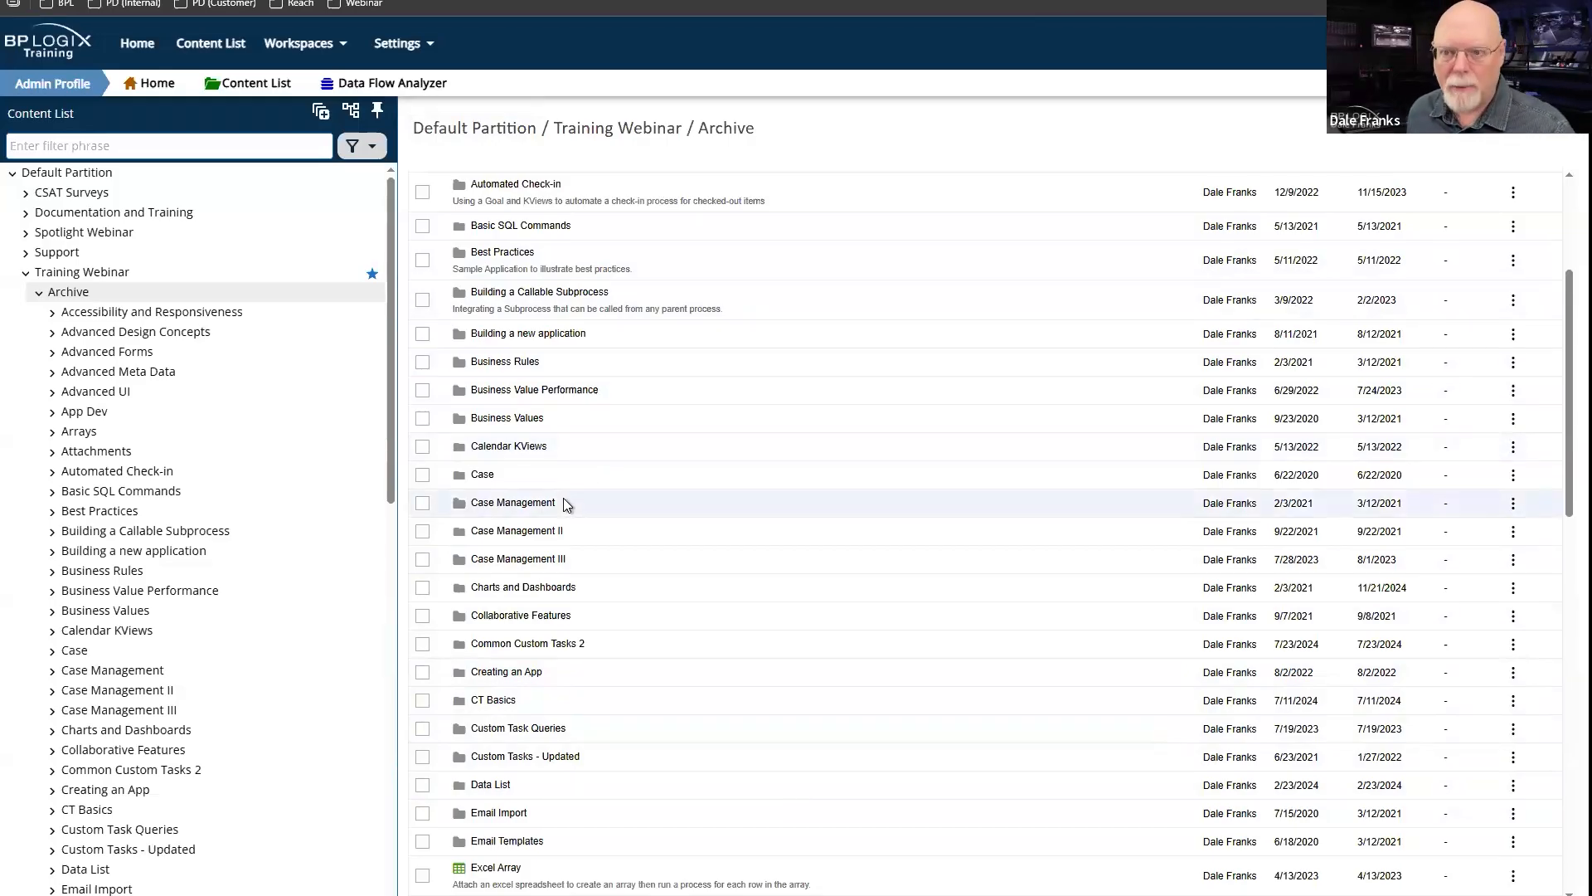
Step: Look through the folders in the Training Webinar Archive from start to end and return to the beginning of the list
scroll(562, 463, "down", 5)
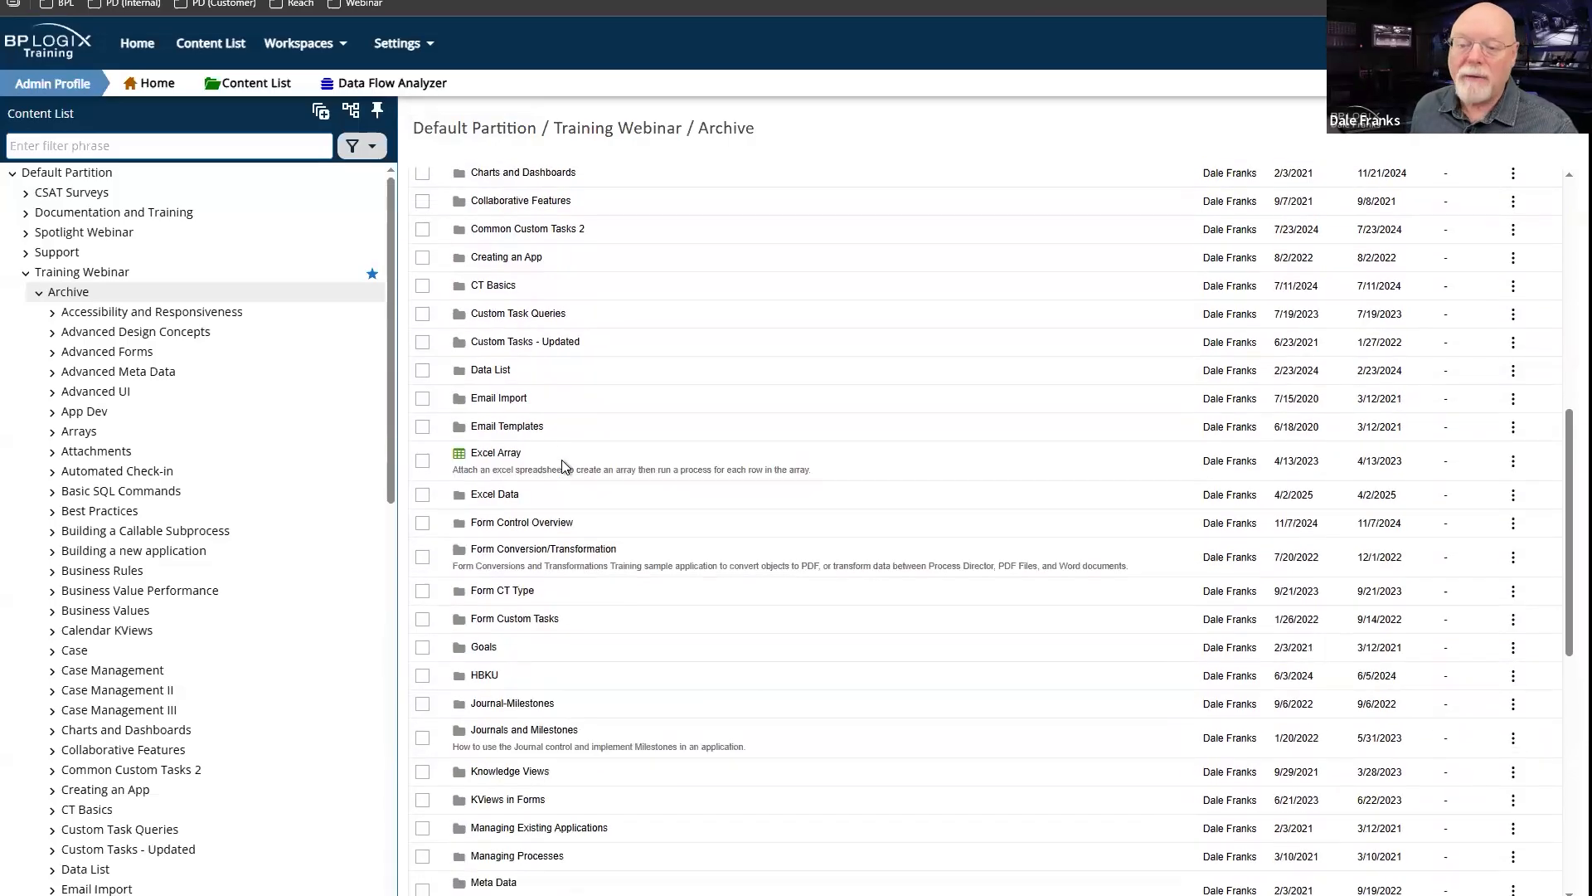
scroll(562, 466, "down", 3)
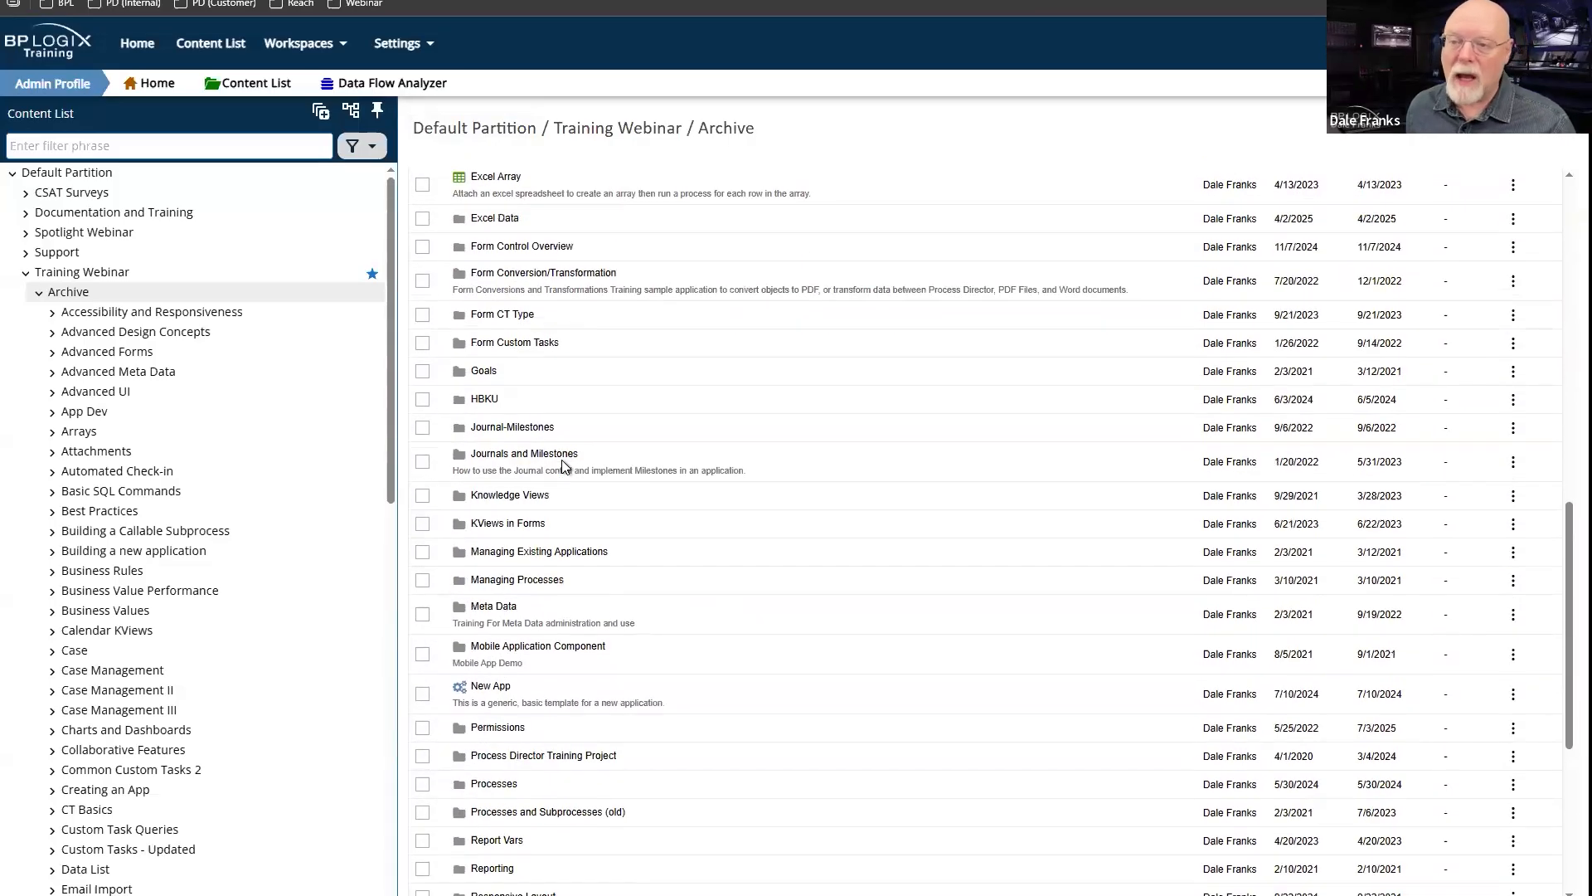
scroll(562, 466, "down", 3)
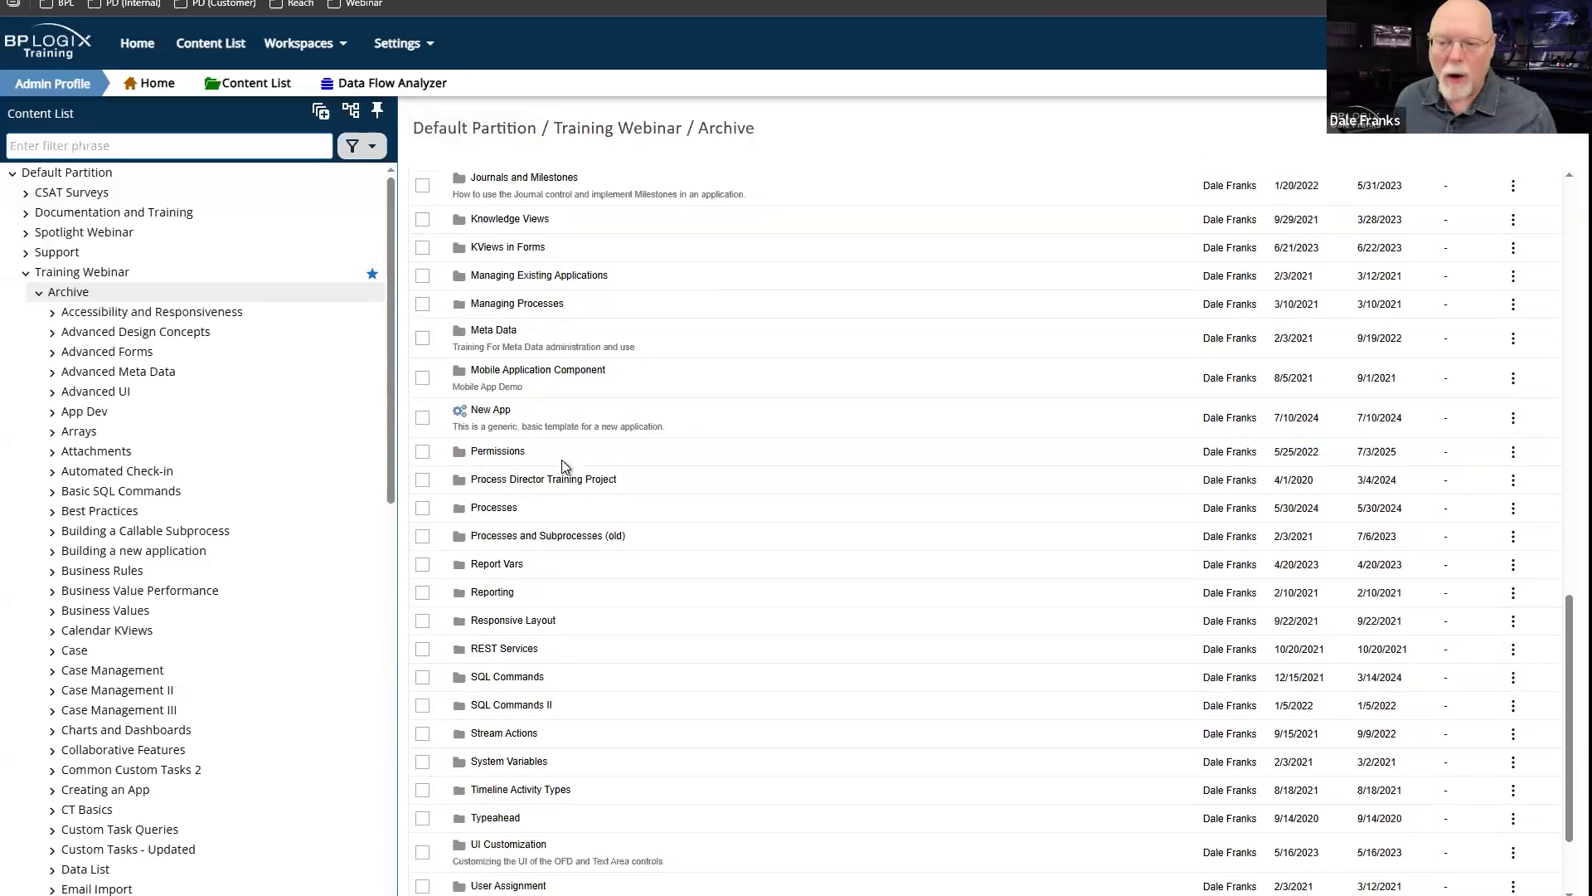
scroll(563, 466, "down", 2)
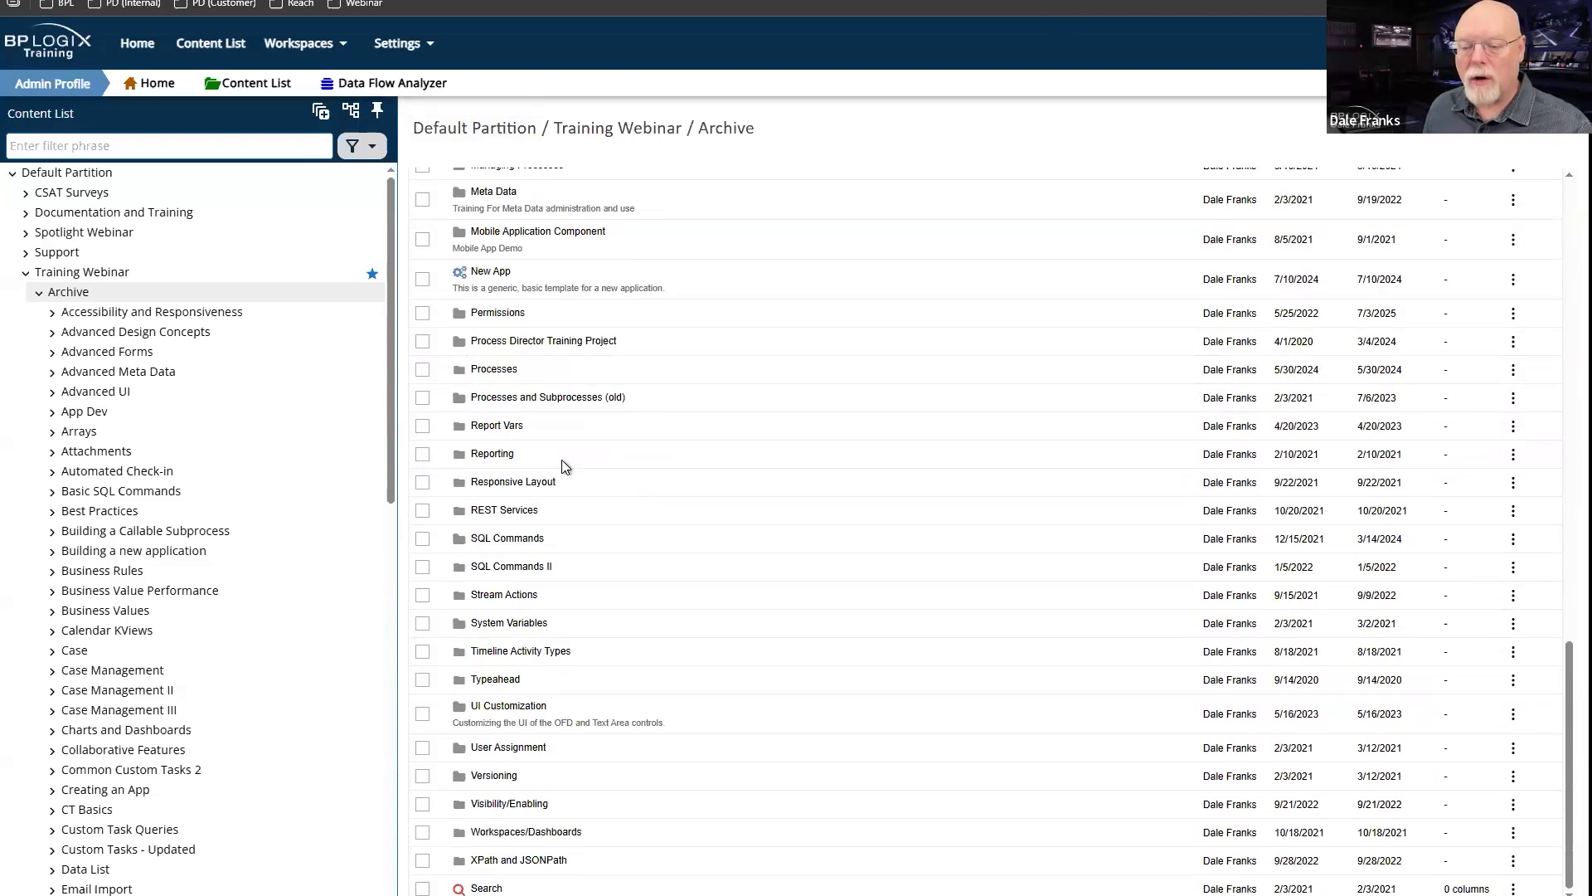
scroll(562, 466, "up", 15)
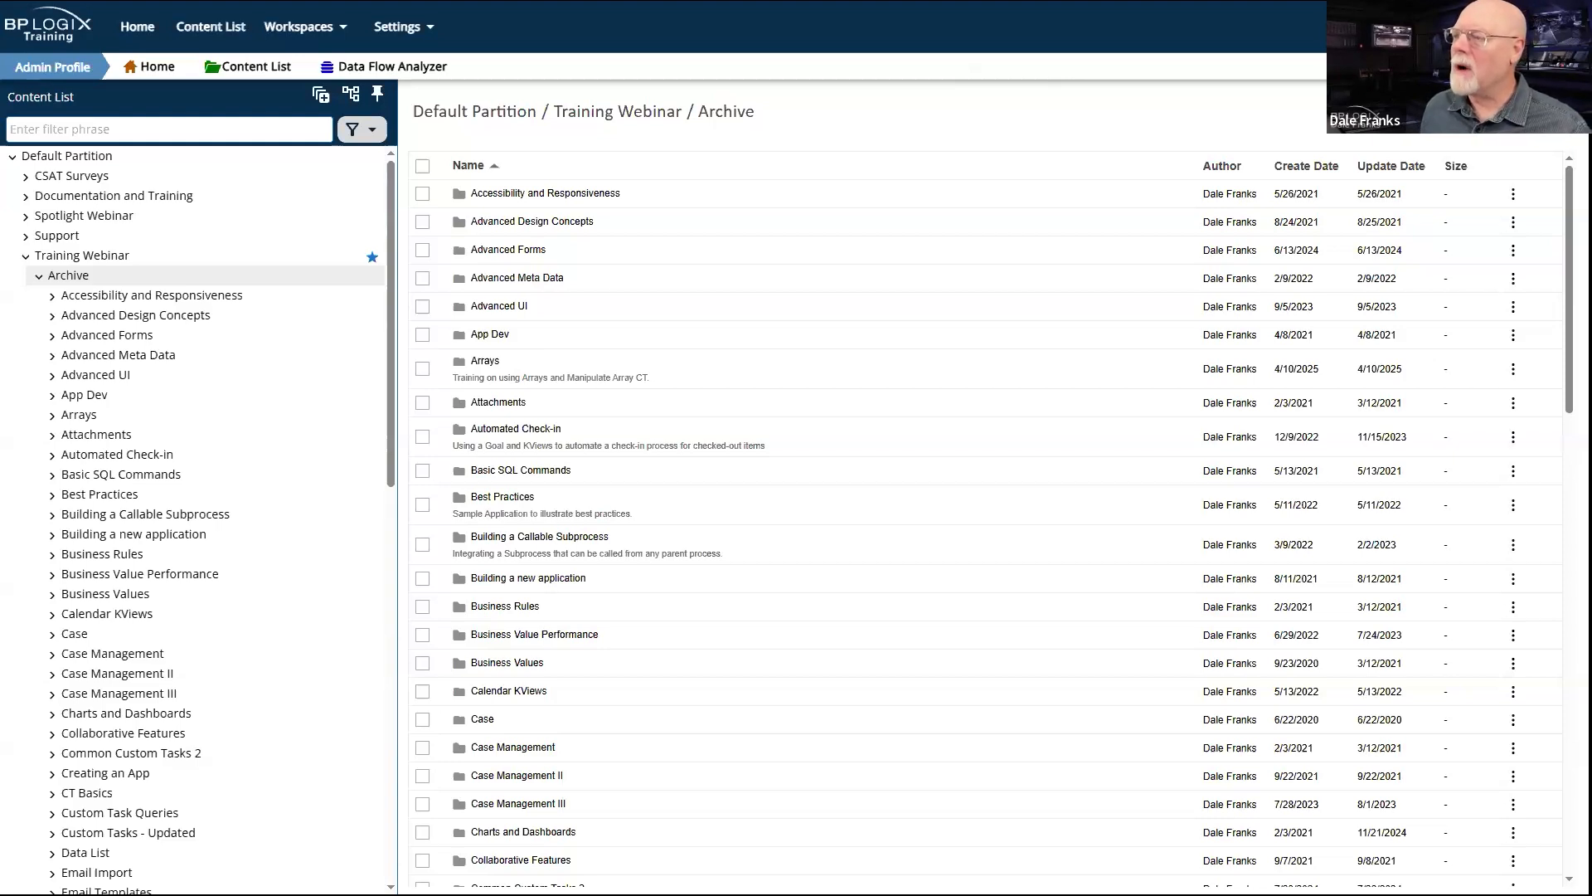
Step: Switch from the training site to the Approvia Lite site
left_click(1317, 1)
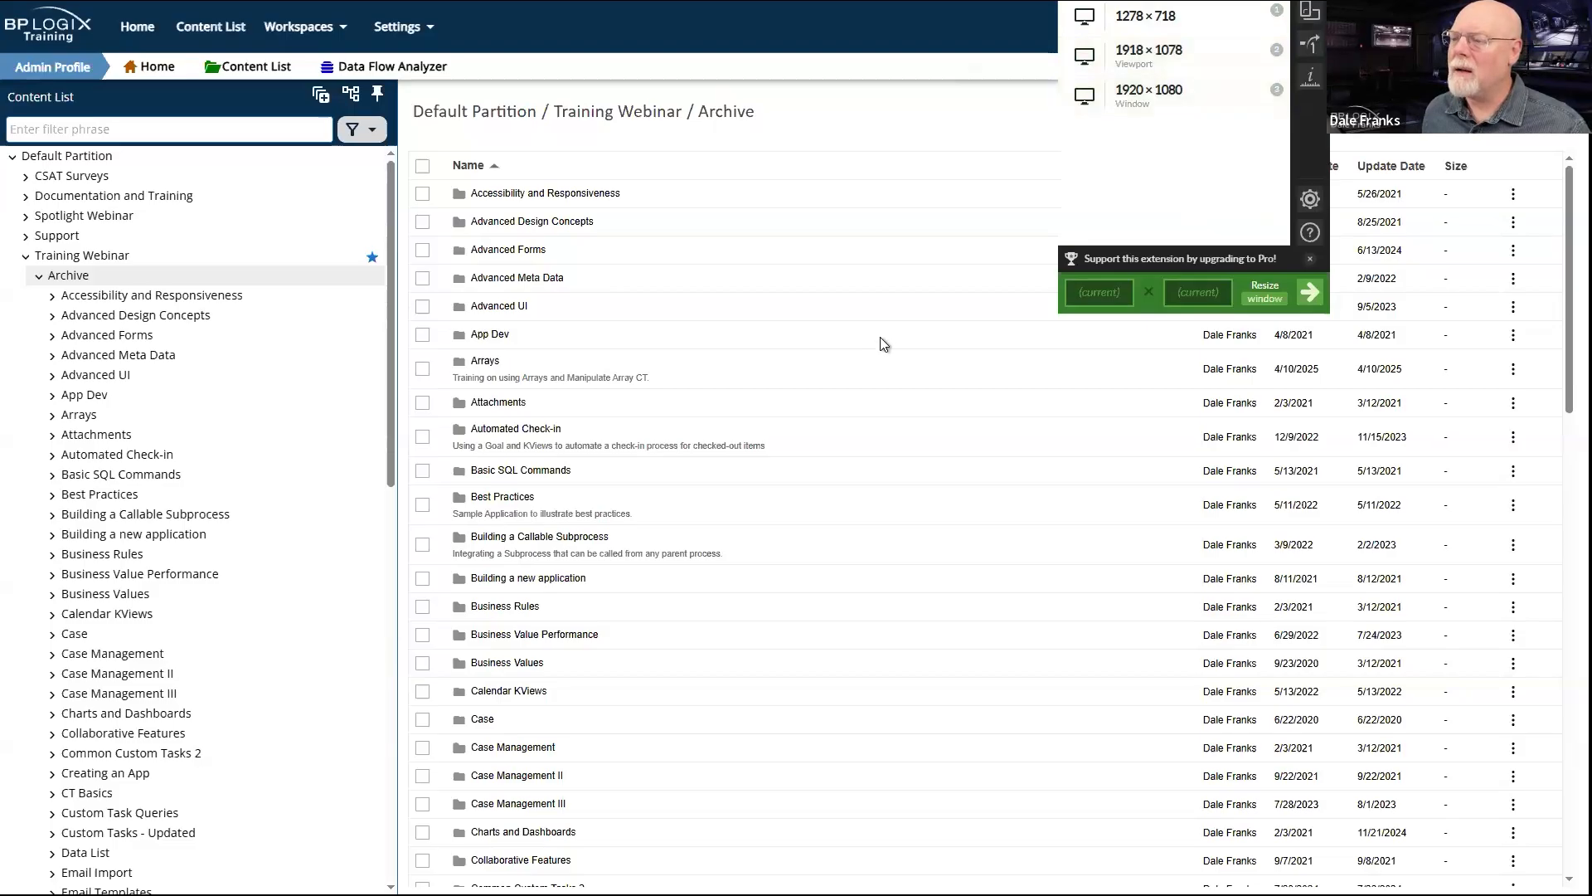
left_click(894, 310)
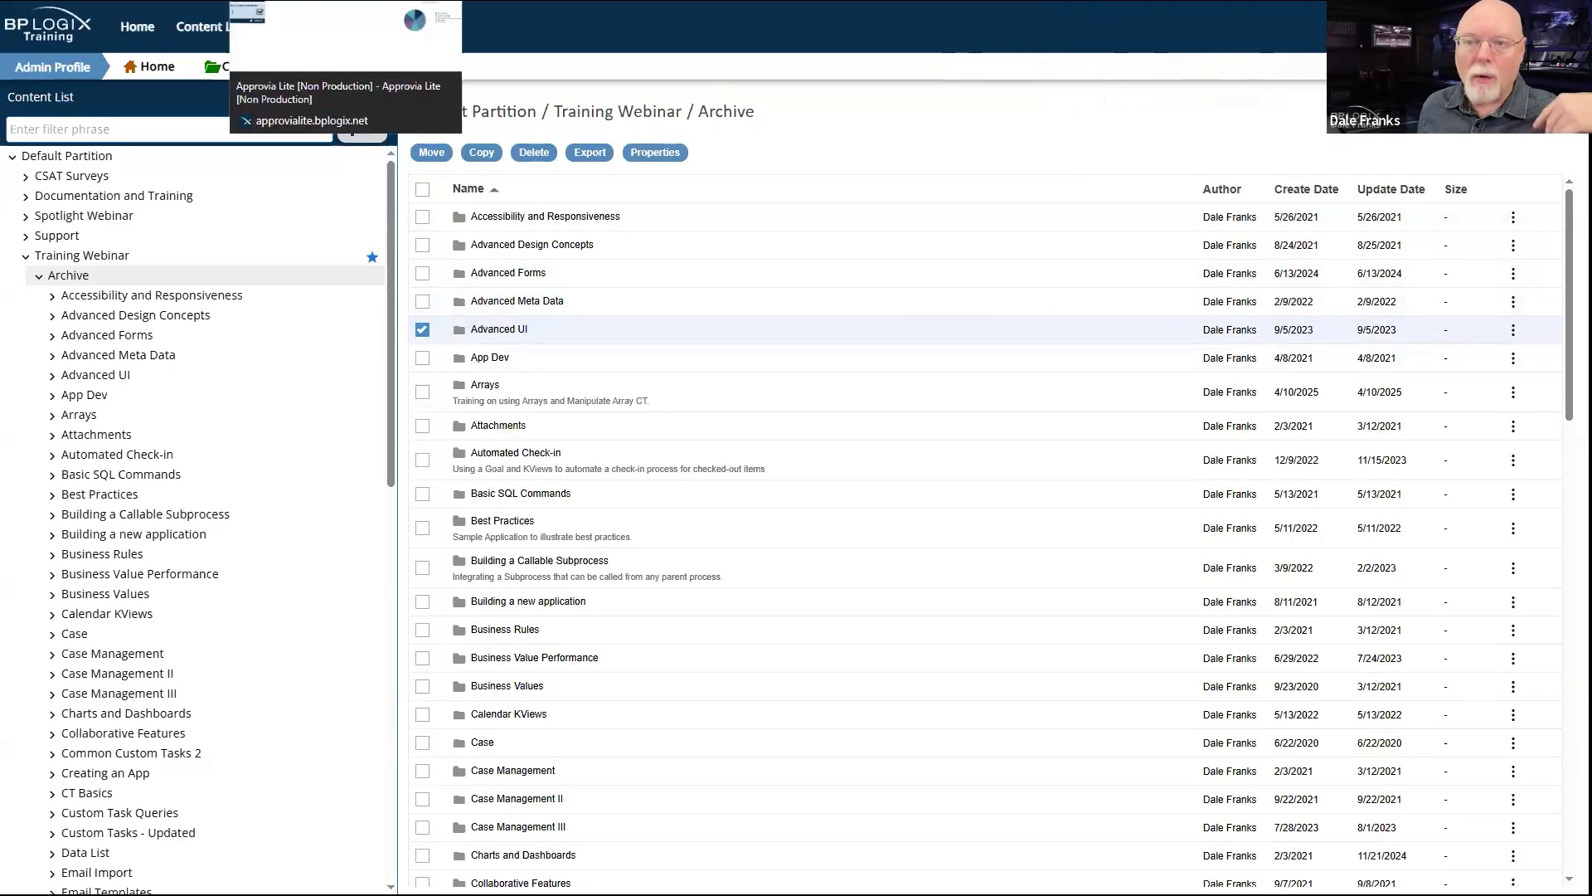
left_click(324, 0)
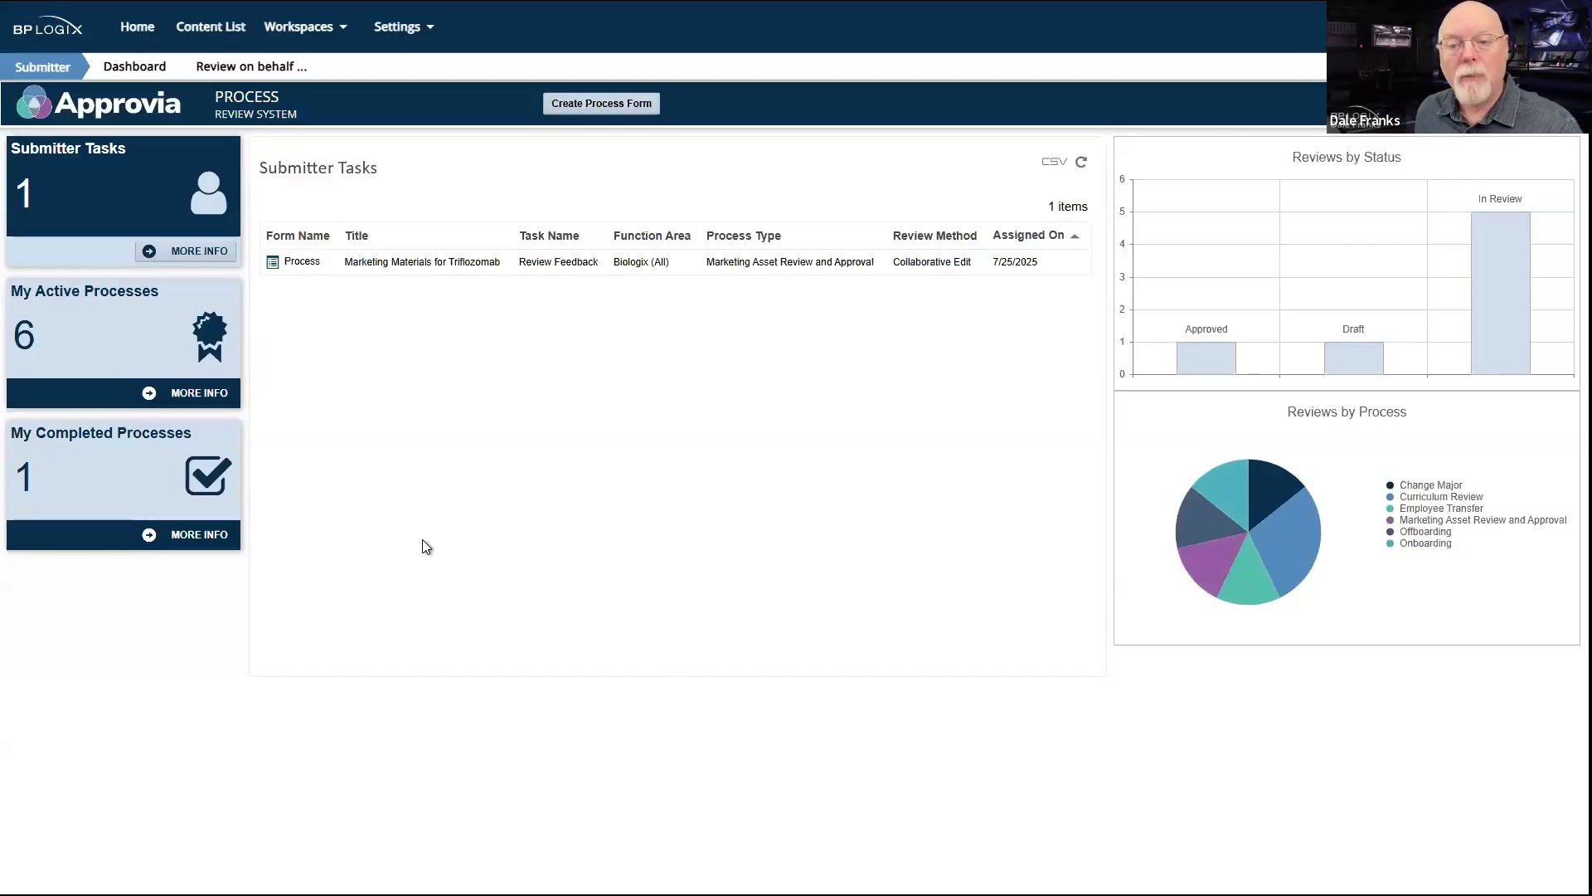
Step: Start a new process form with function area Employee Administration (All) and process type Recruitment Approval, and close it without submitting
left_click(630, 104)
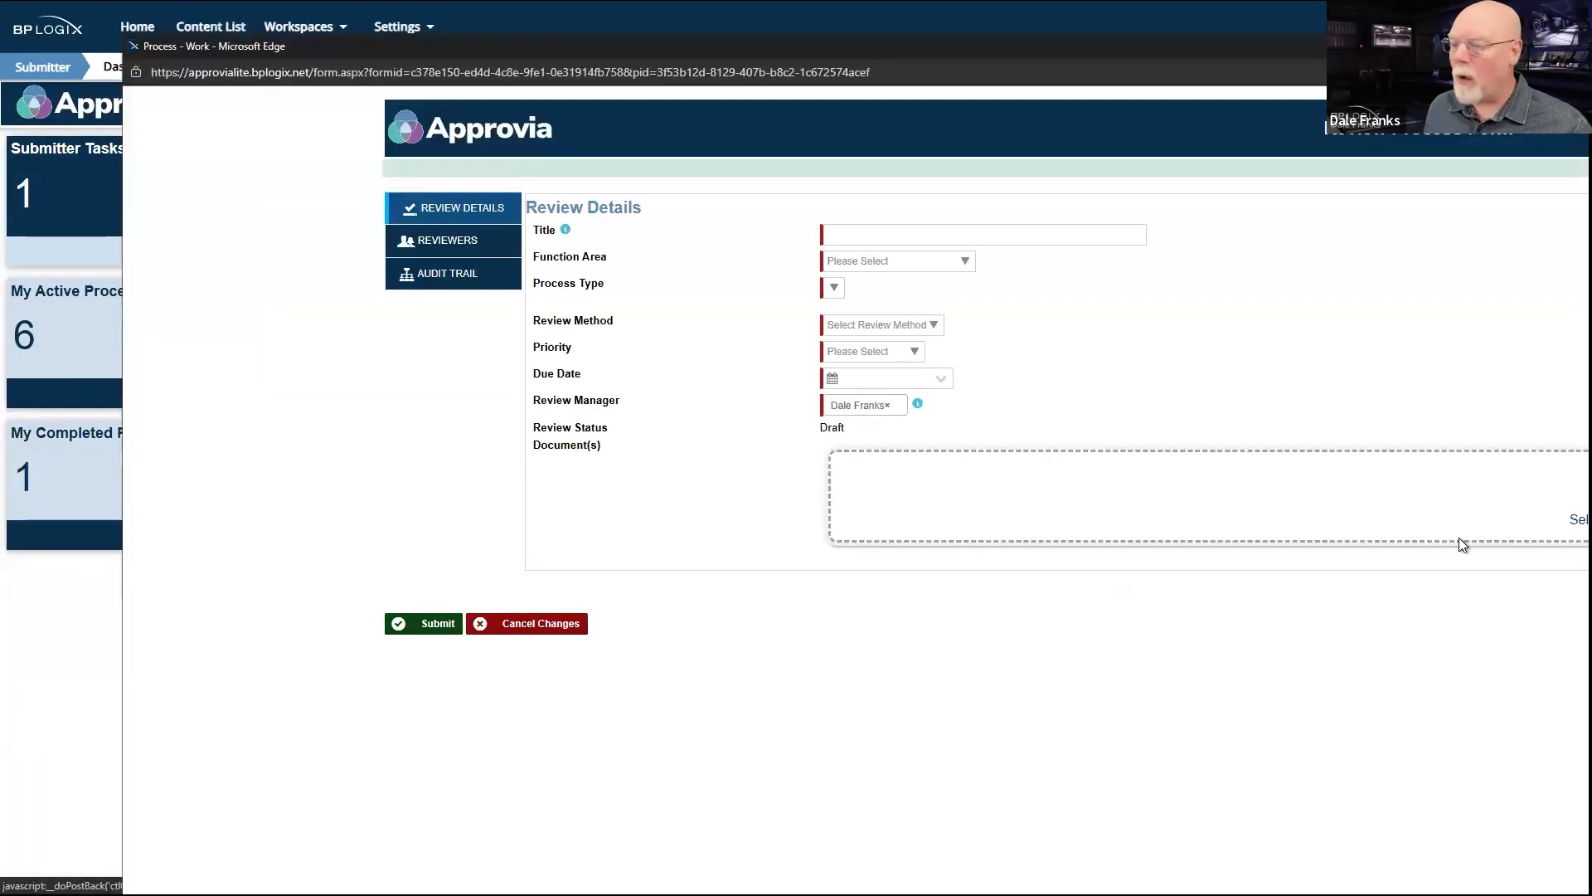
left_click(948, 264)
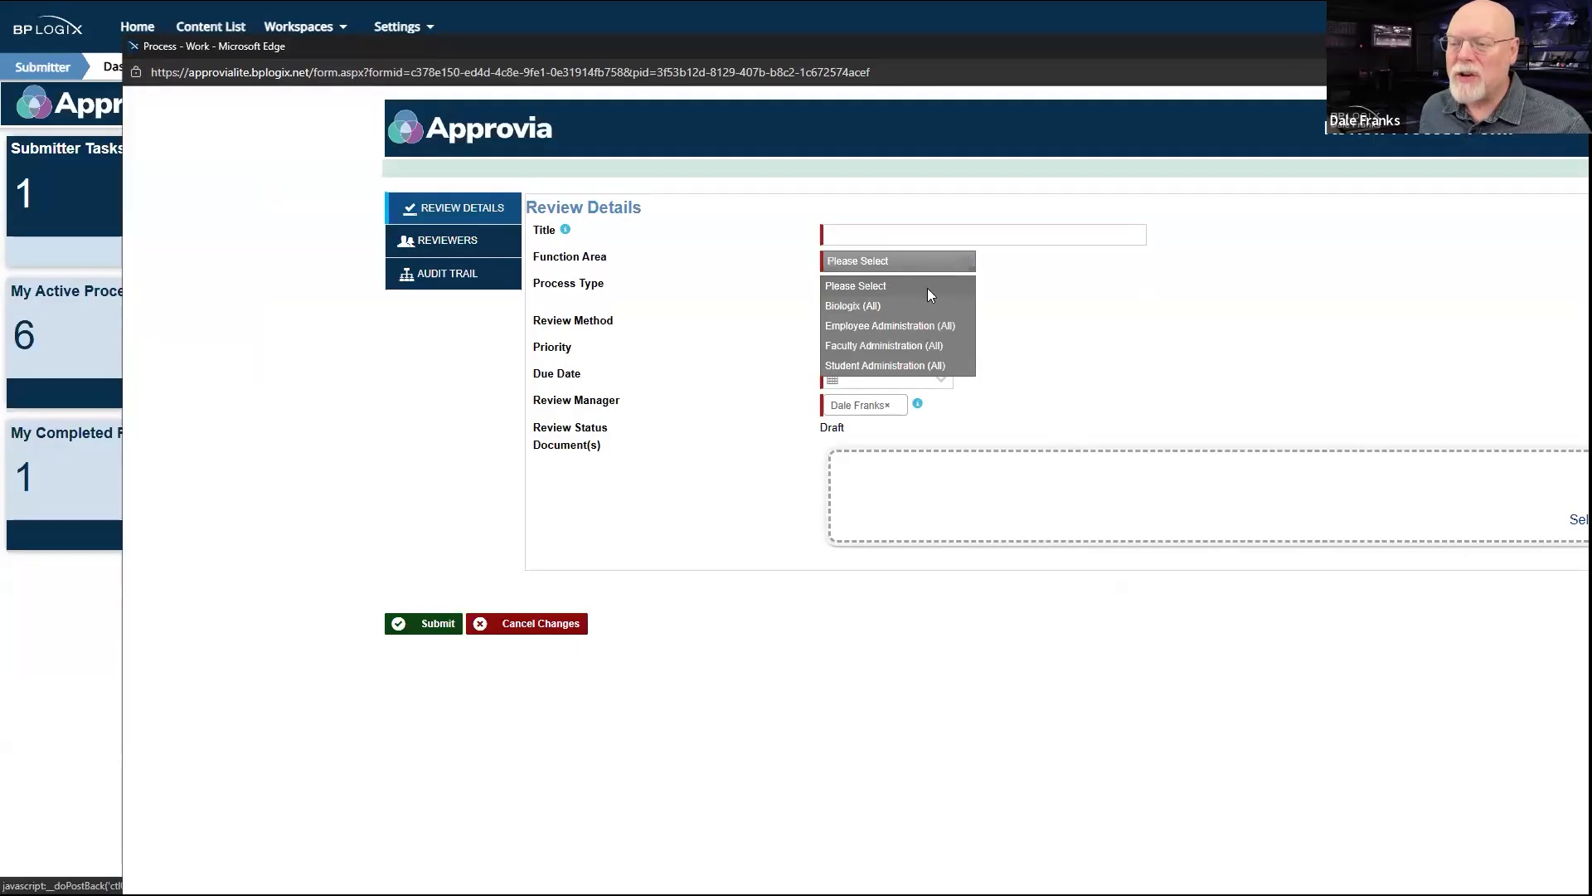
left_click(907, 326)
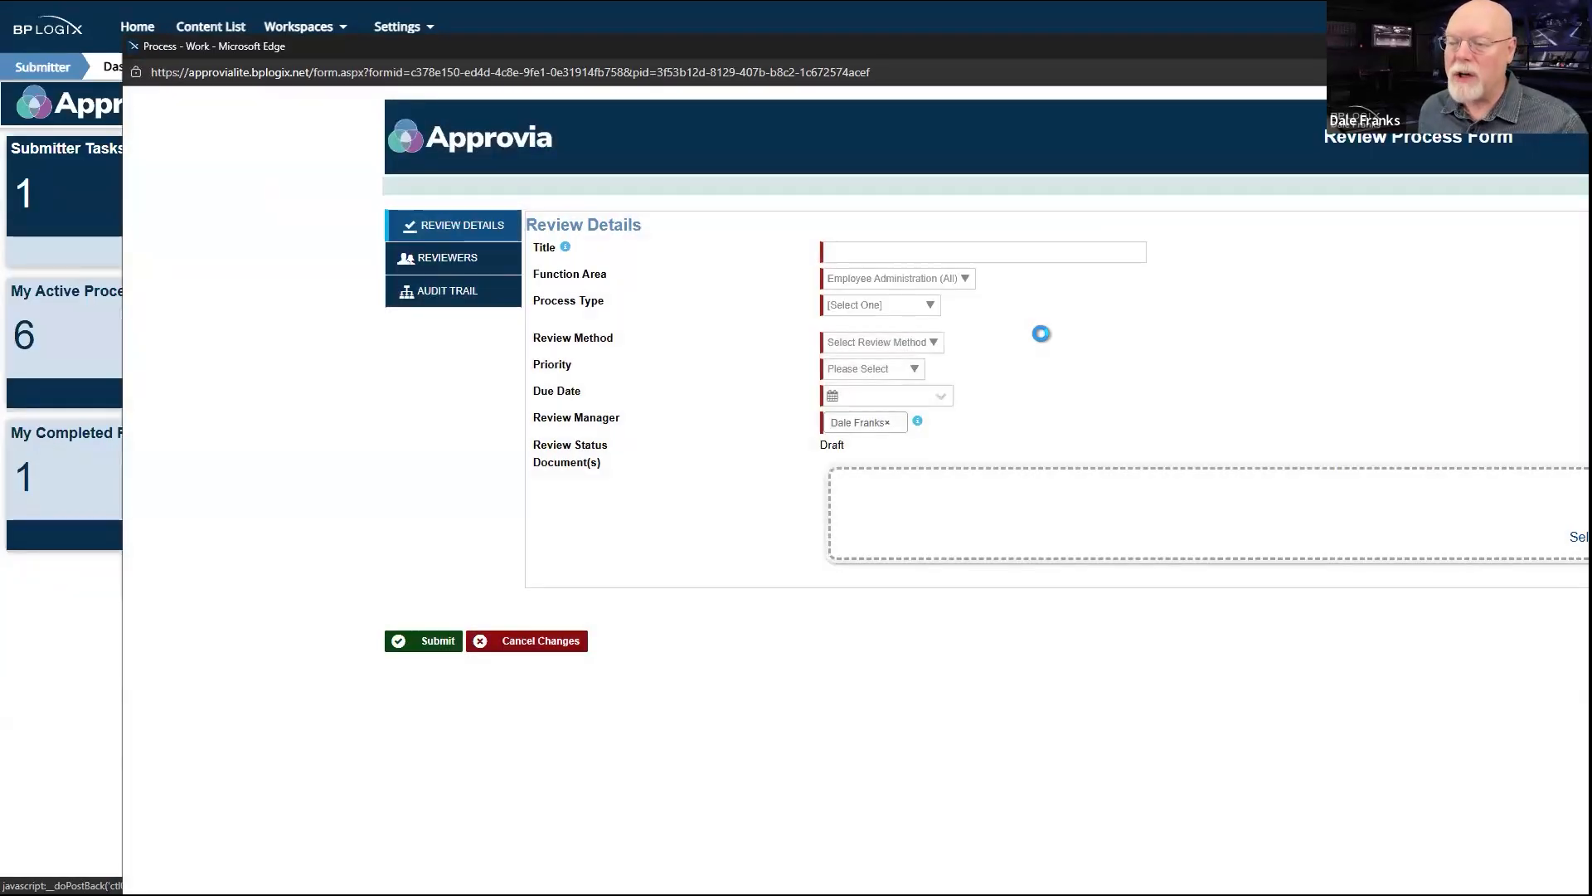
left_click(927, 308)
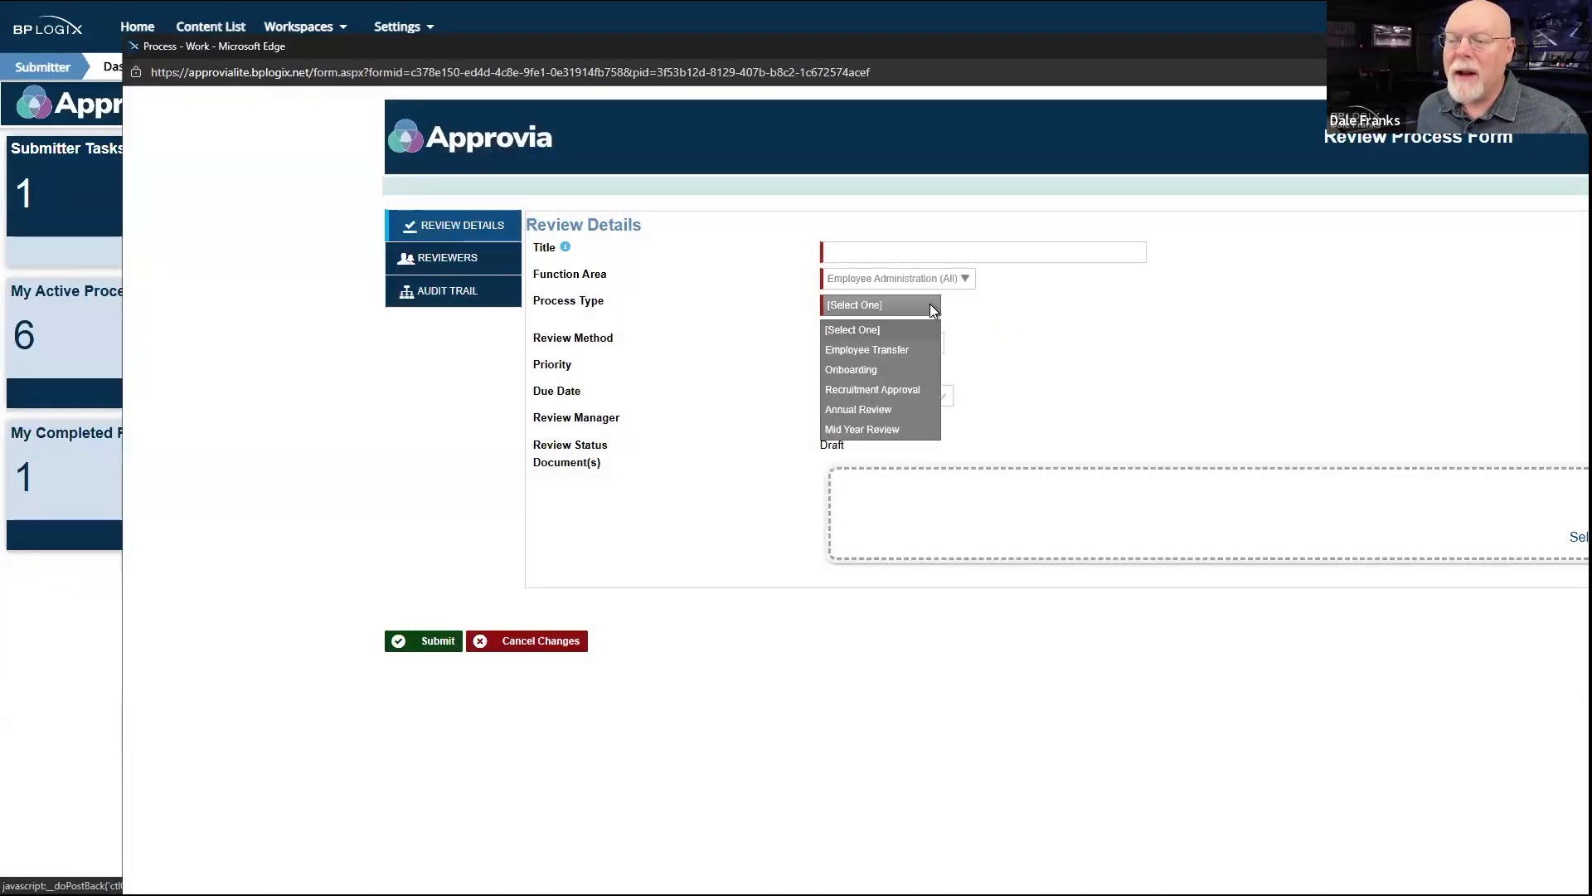
left_click(867, 390)
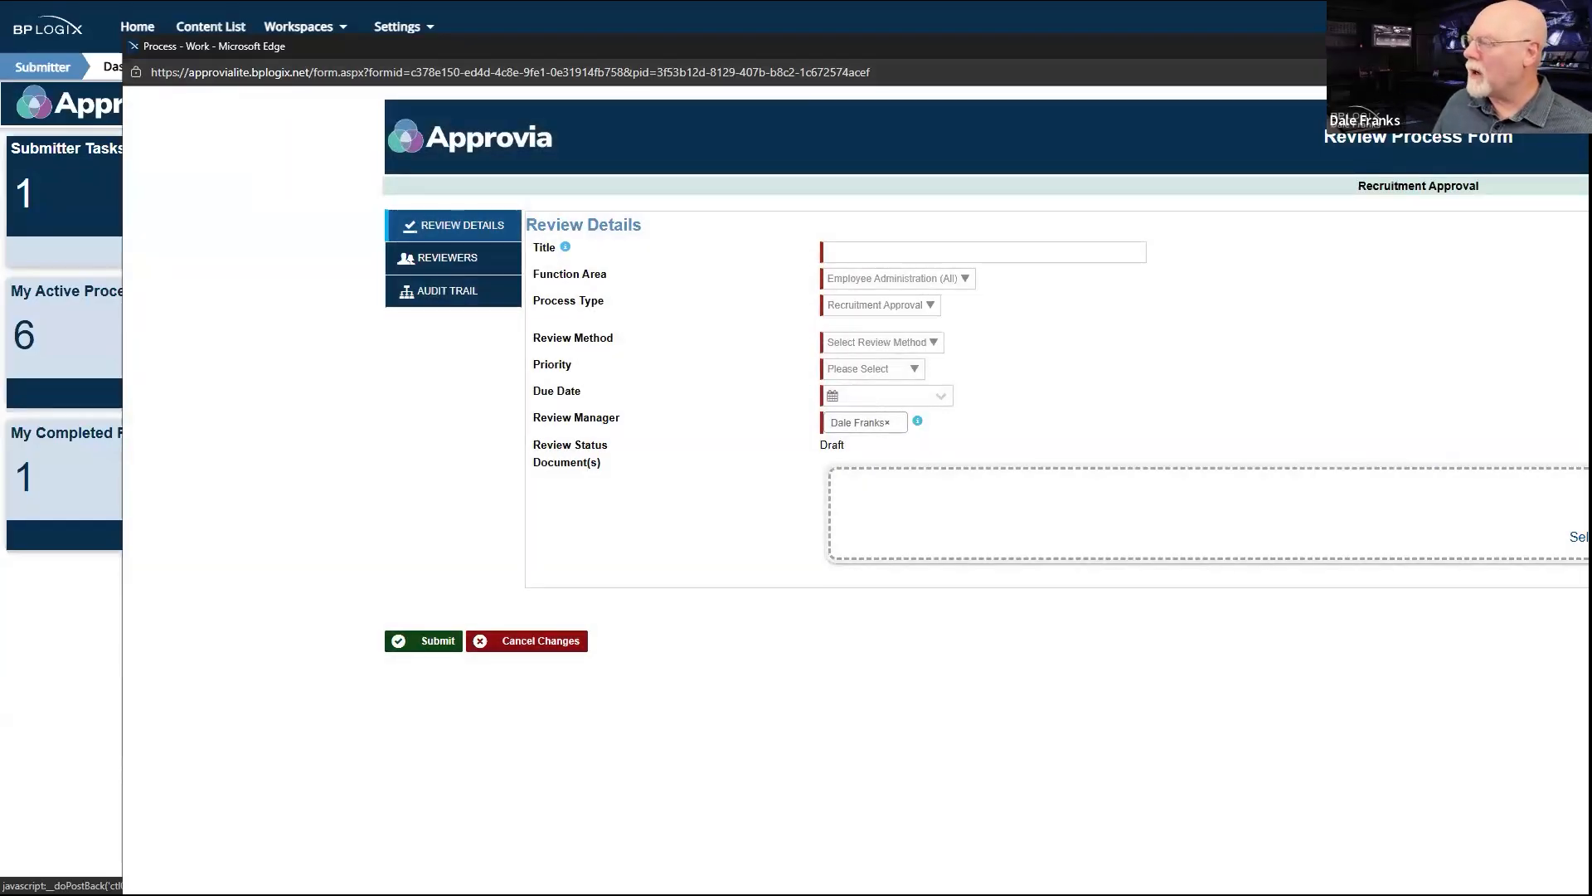
left_click_drag(854, 46, 854, 187)
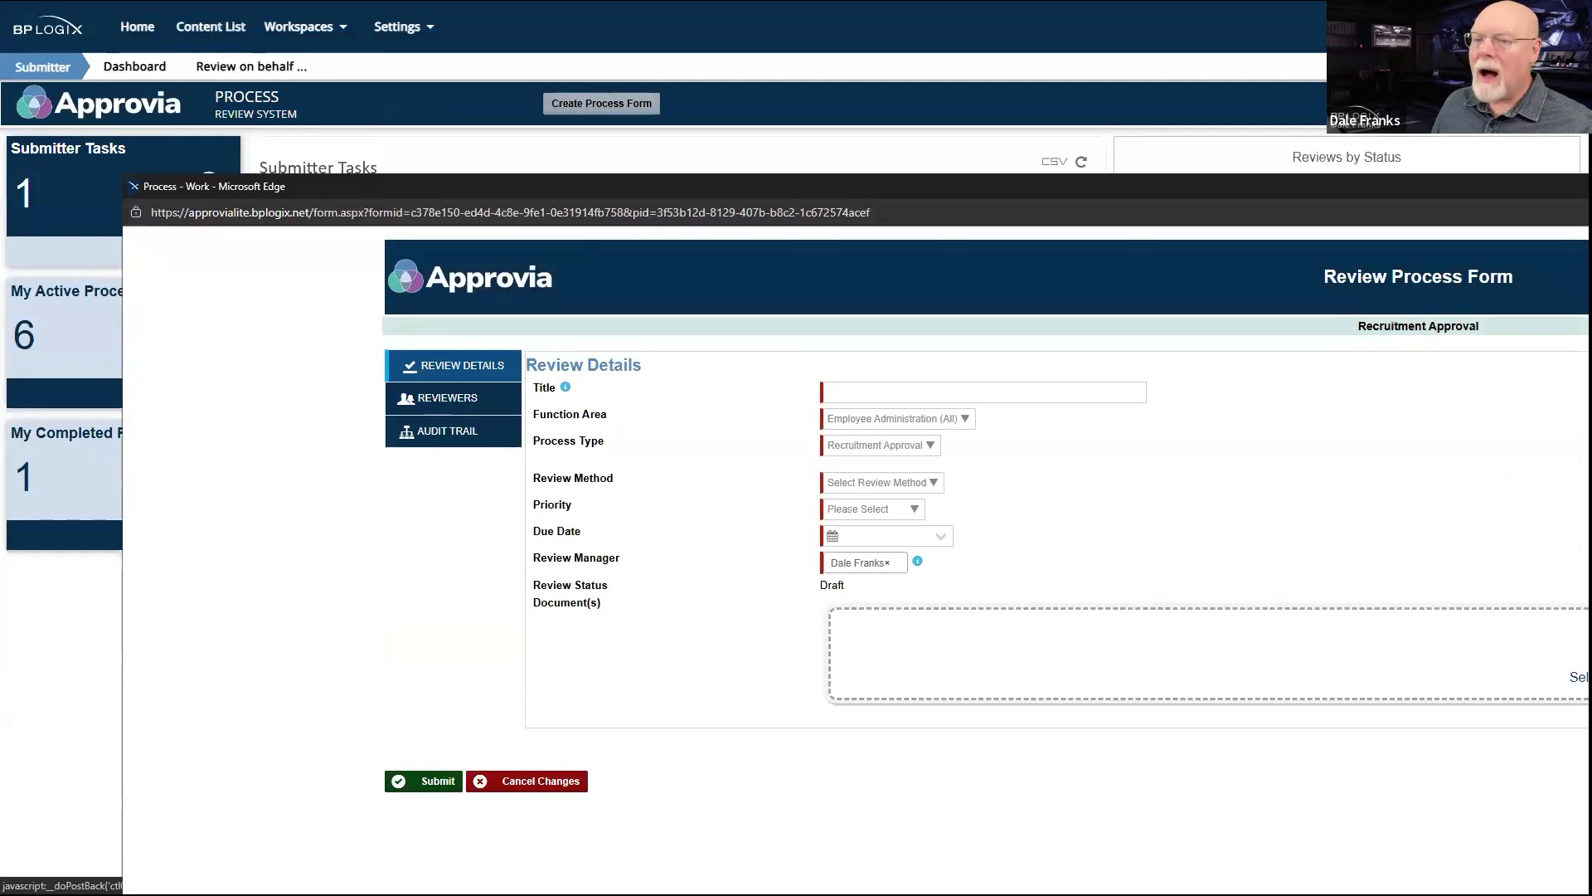
key("alt+F4")
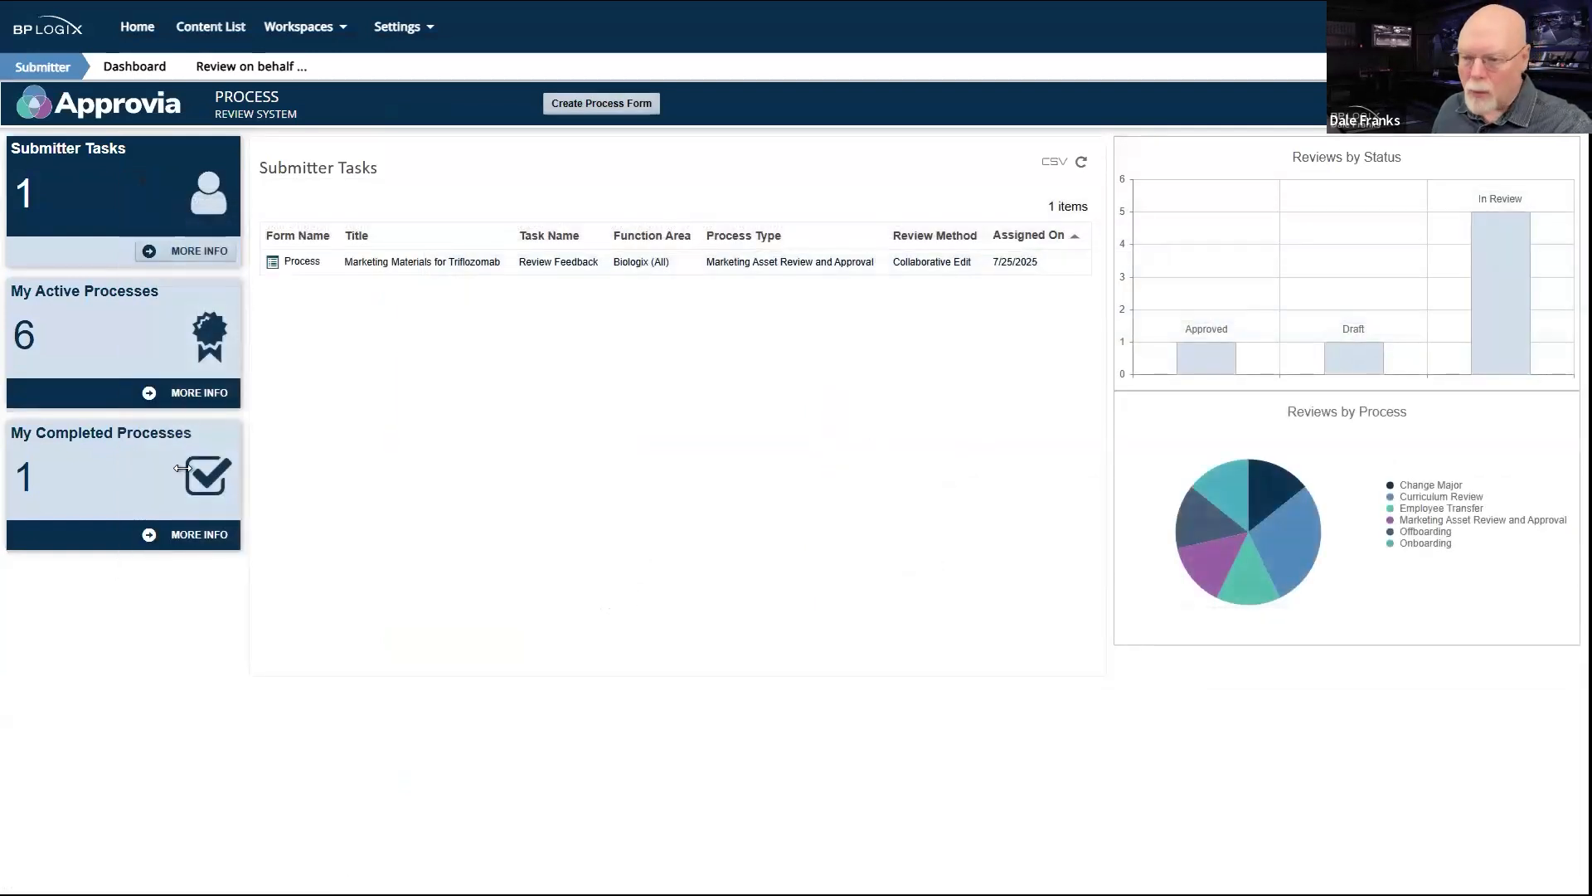
Step: Go to the Reviewer workspace and view the Review Feedback task for Marketing Materials for Triflozomab
left_click(331, 30)
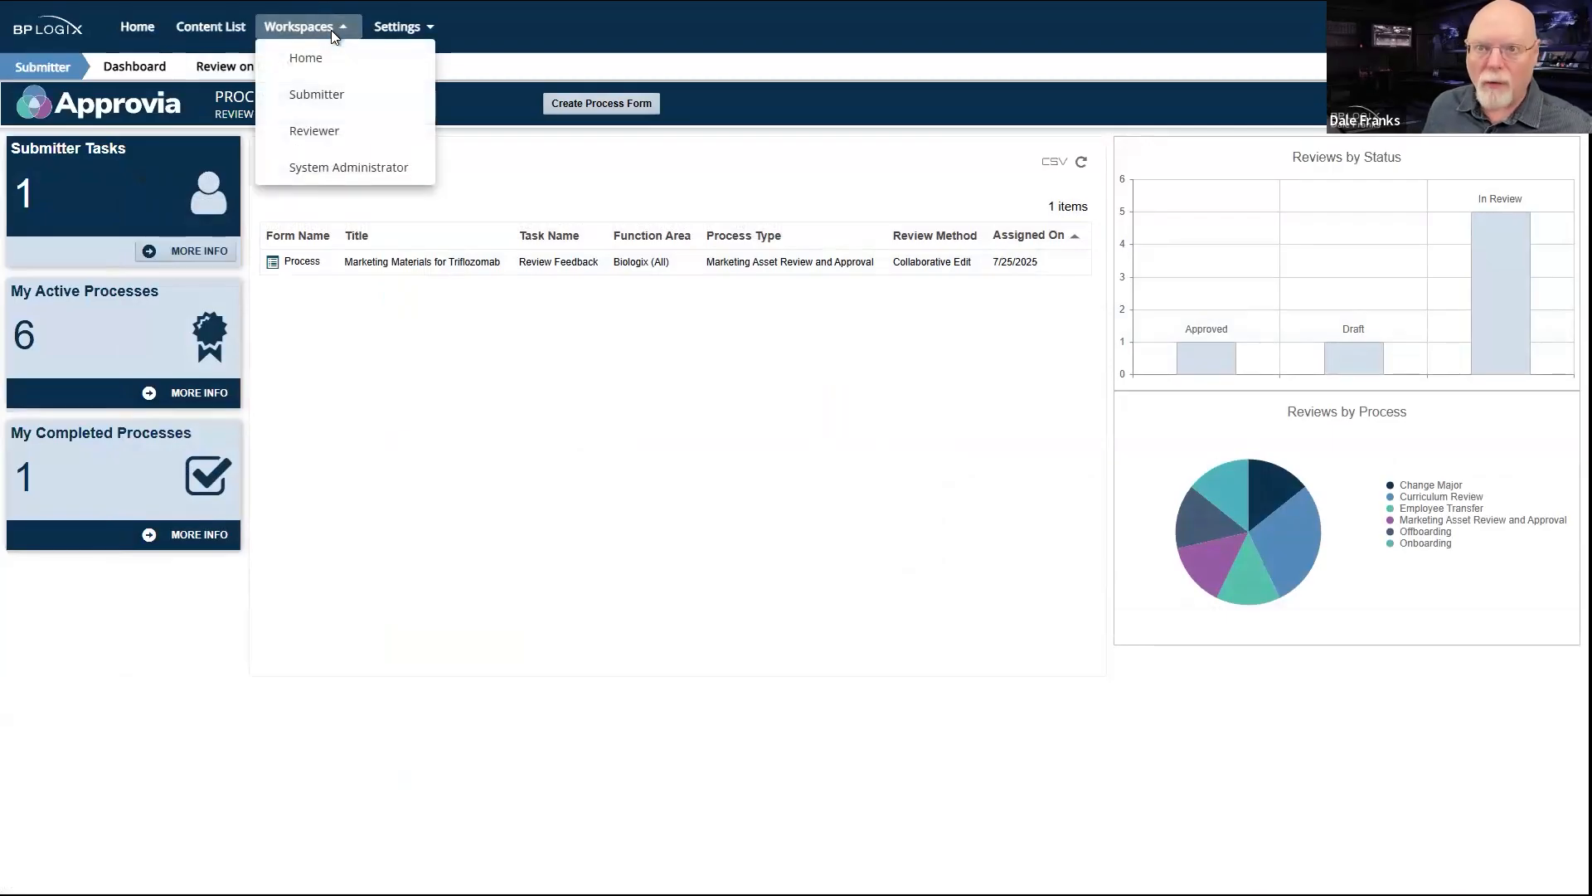
left_click(319, 129)
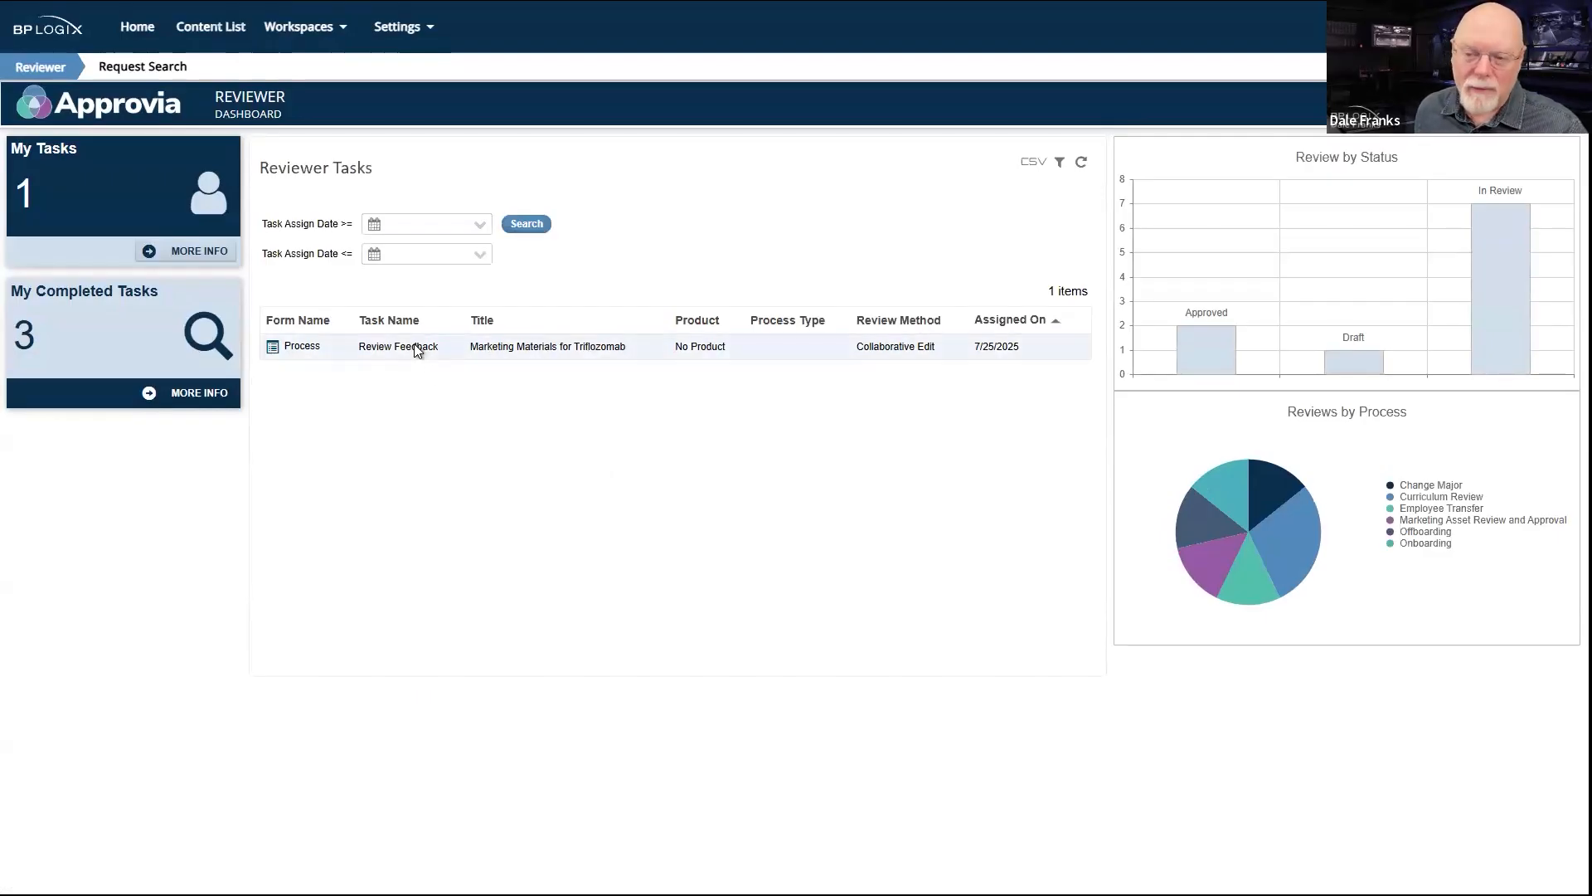
left_click(300, 346)
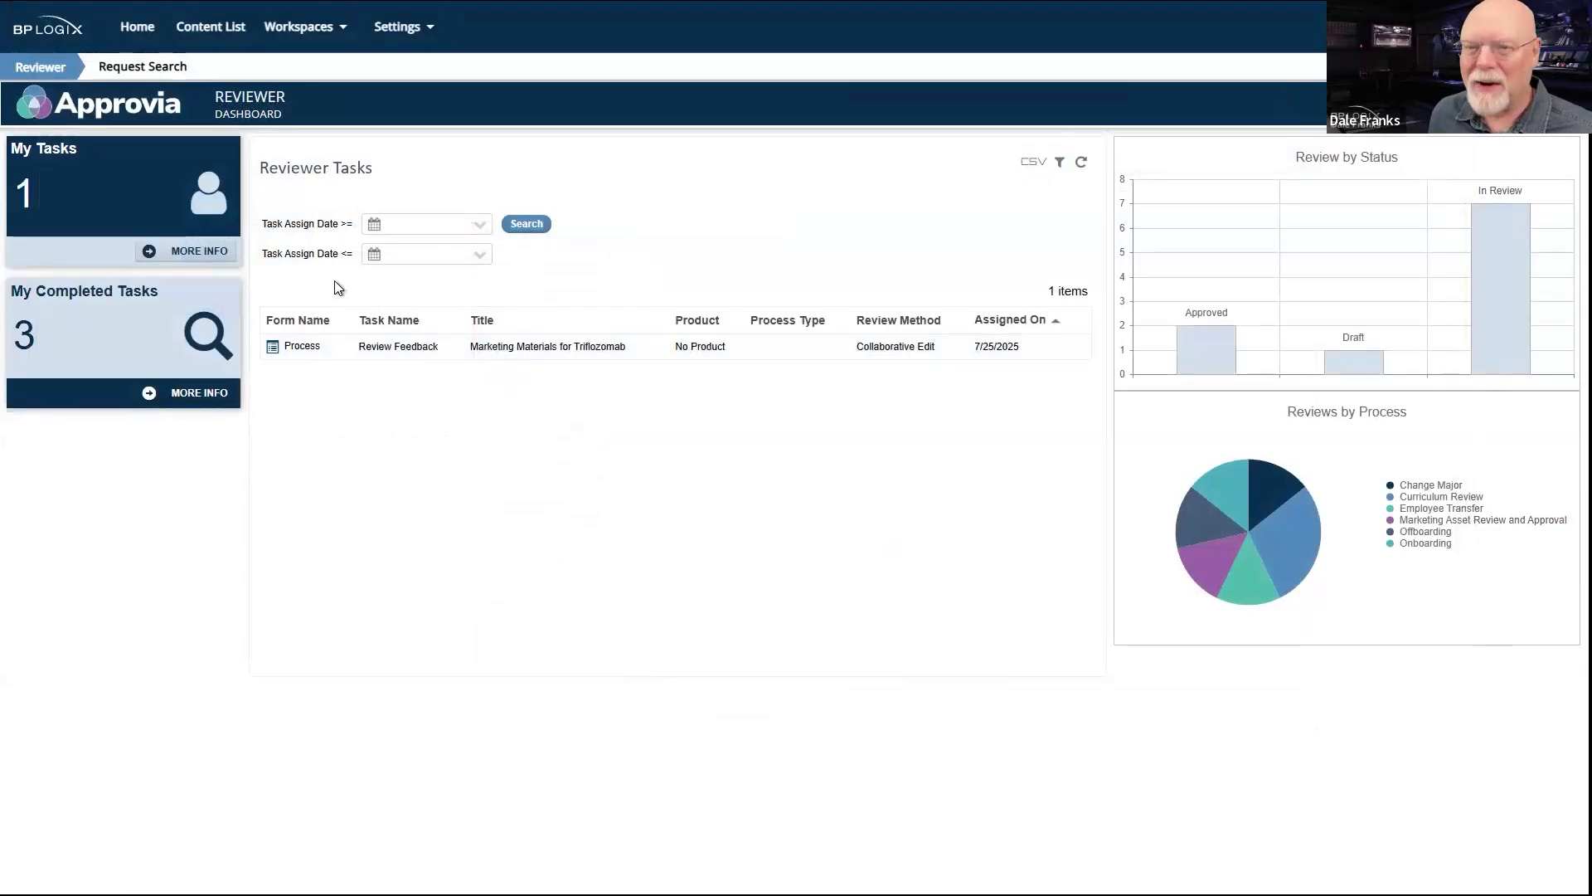
Step: Go to the System Administrator workspace and display the function list in Function Administration
left_click(303, 27)
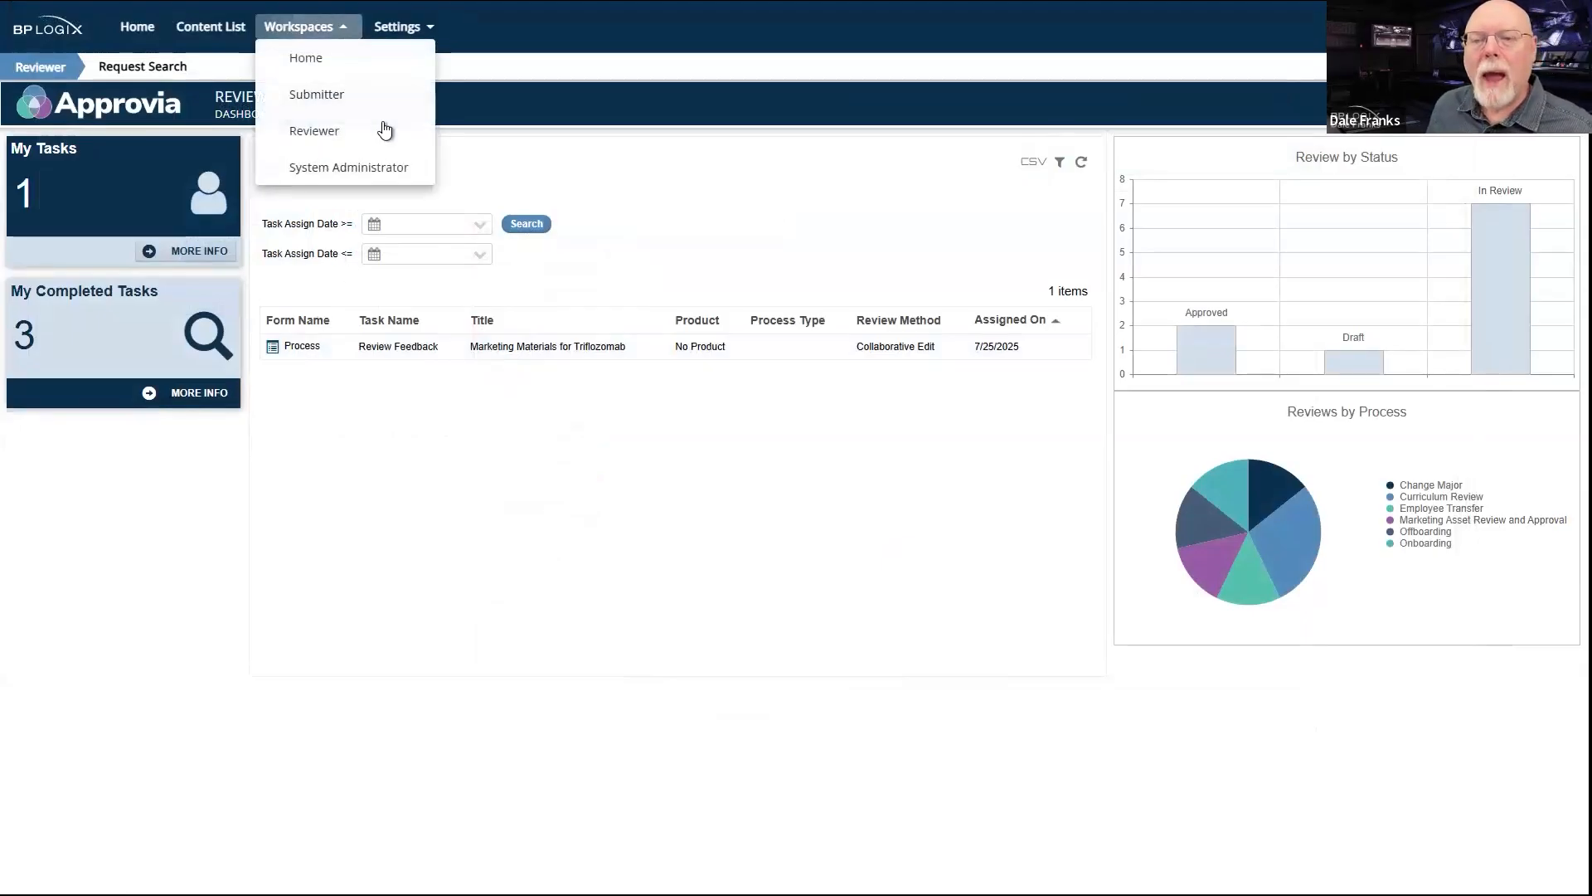
left_click(322, 175)
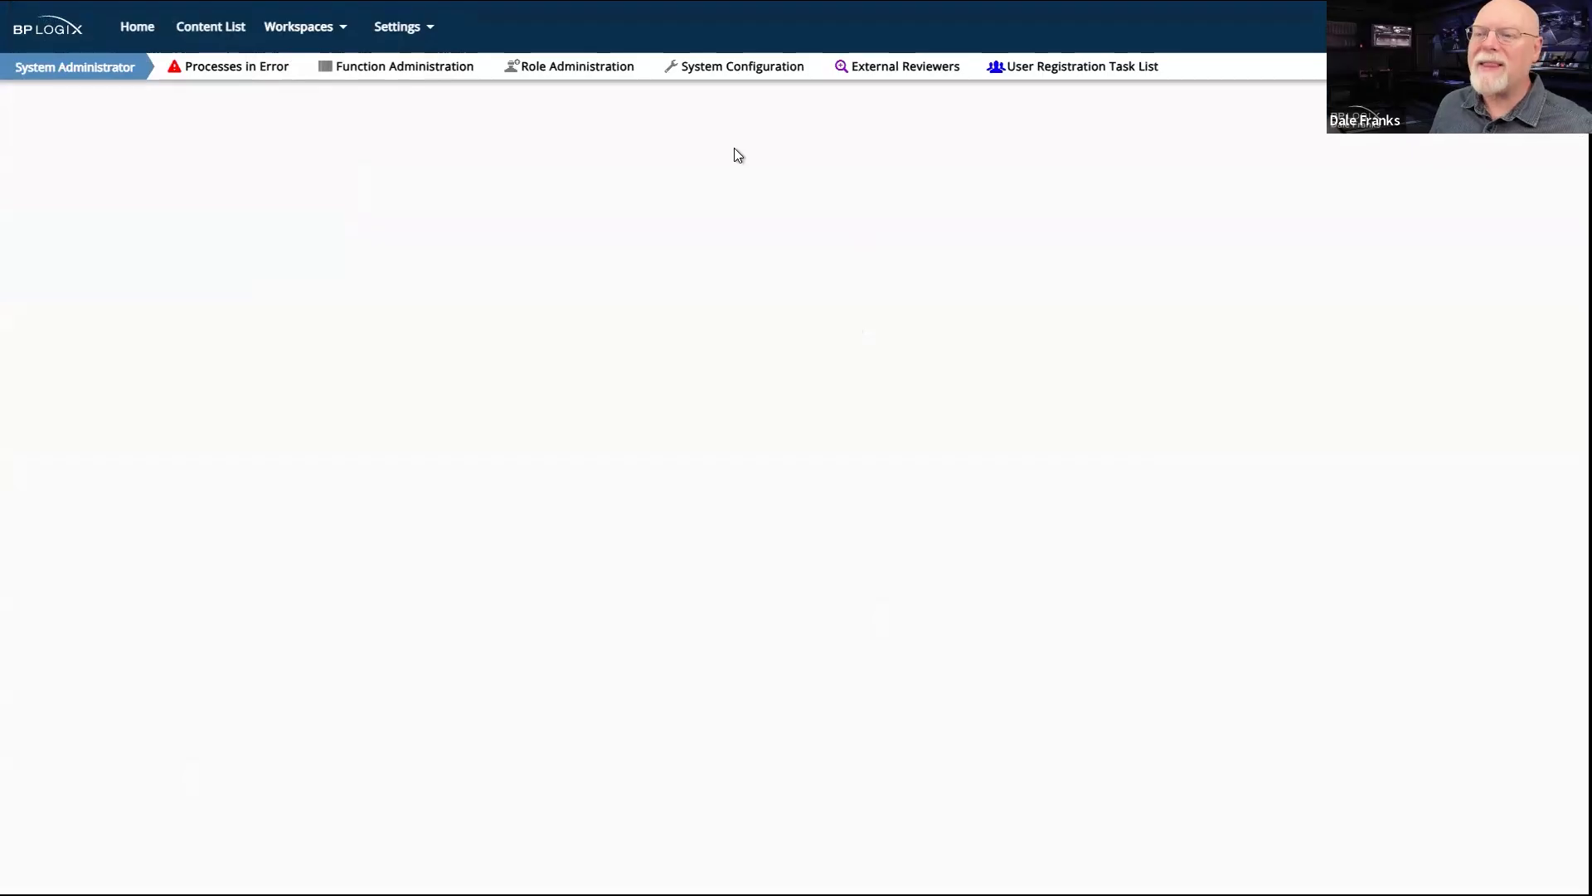
left_click(440, 66)
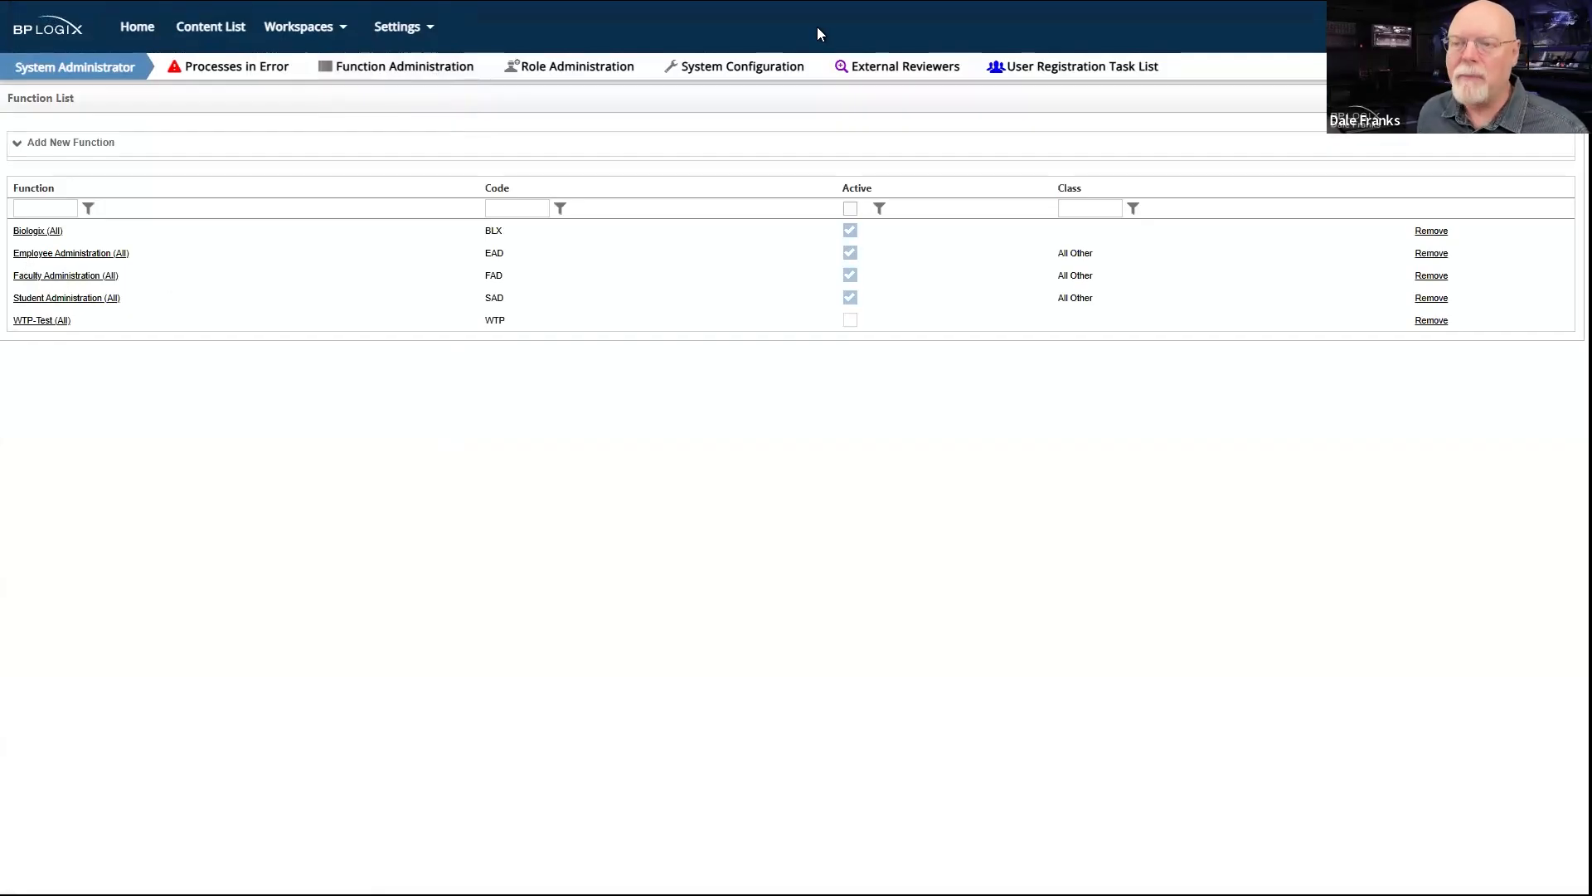
Step: Examine the role alignments of the BP Logix Support and Demo Contract Manager users in Role Administration
left_click(611, 70)
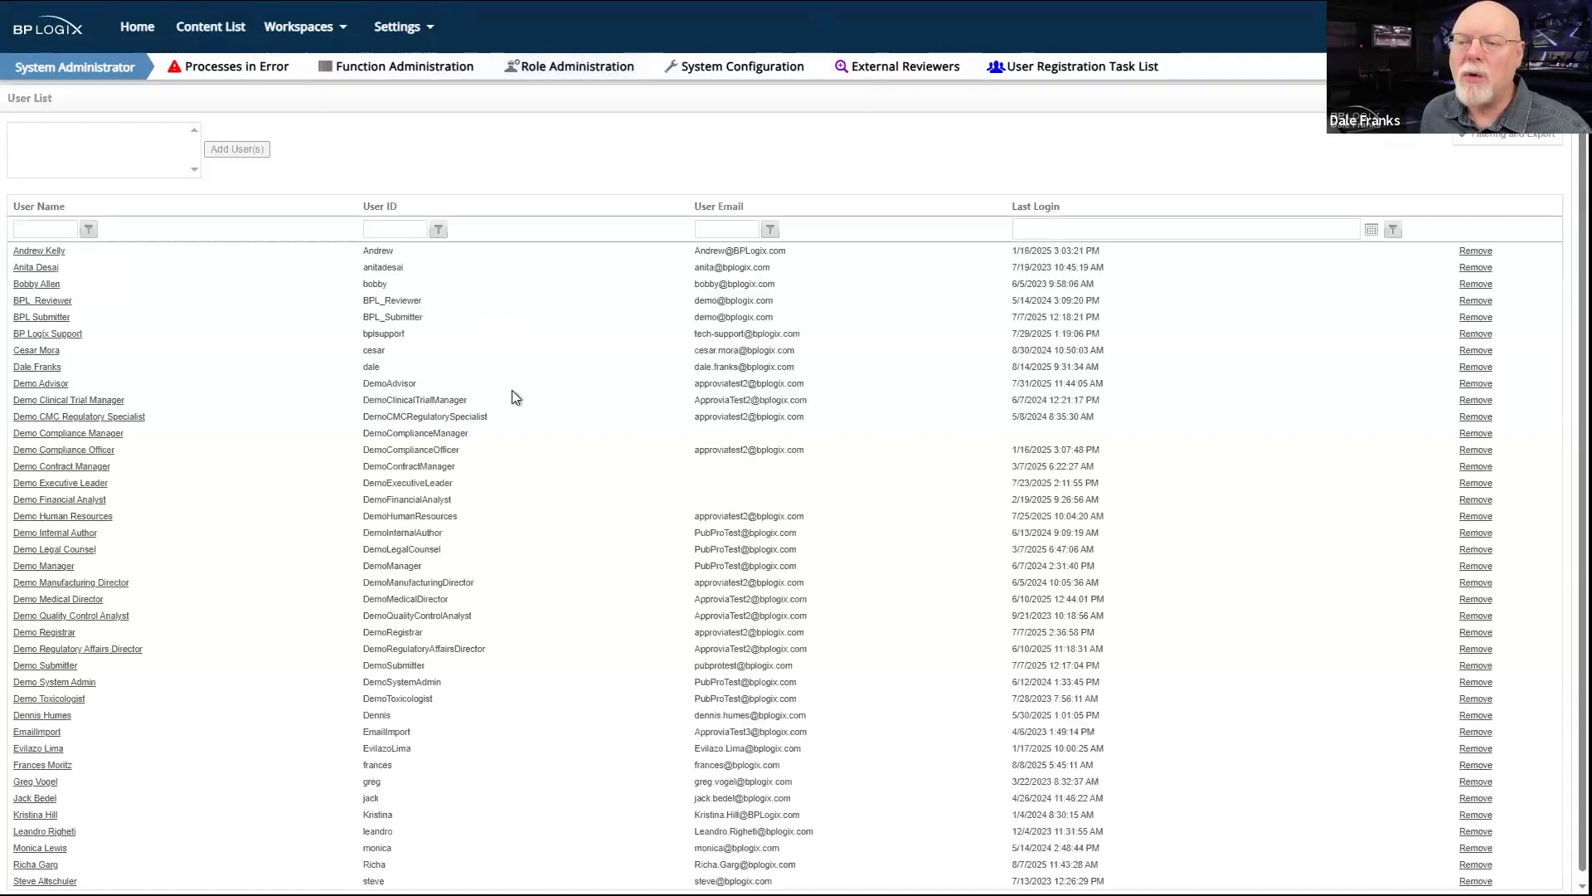
left_click(63, 306)
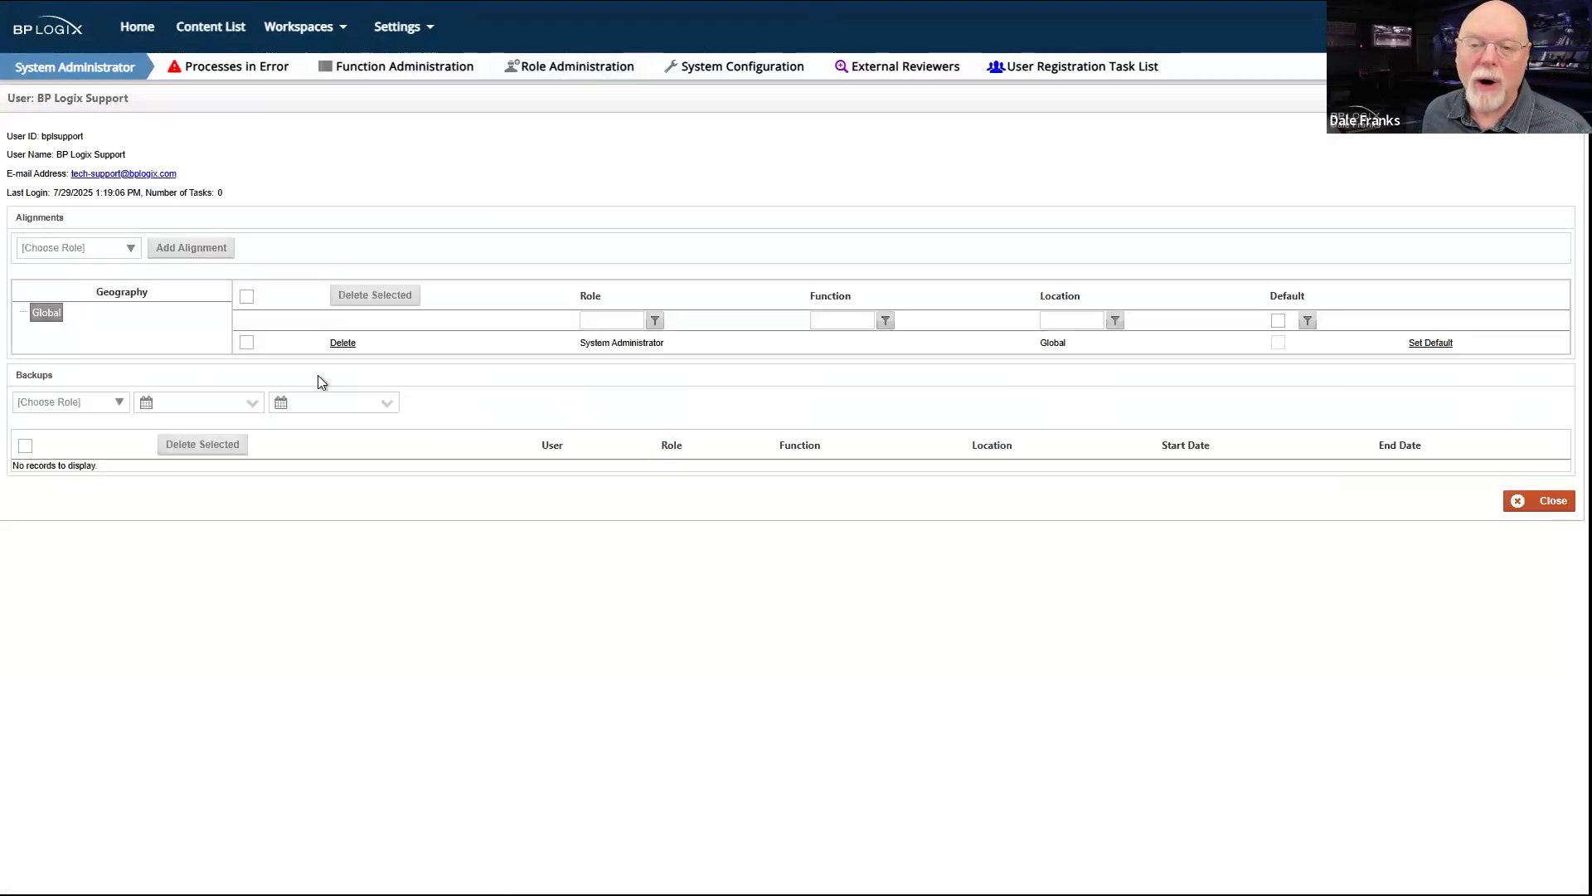
key("alt+Left")
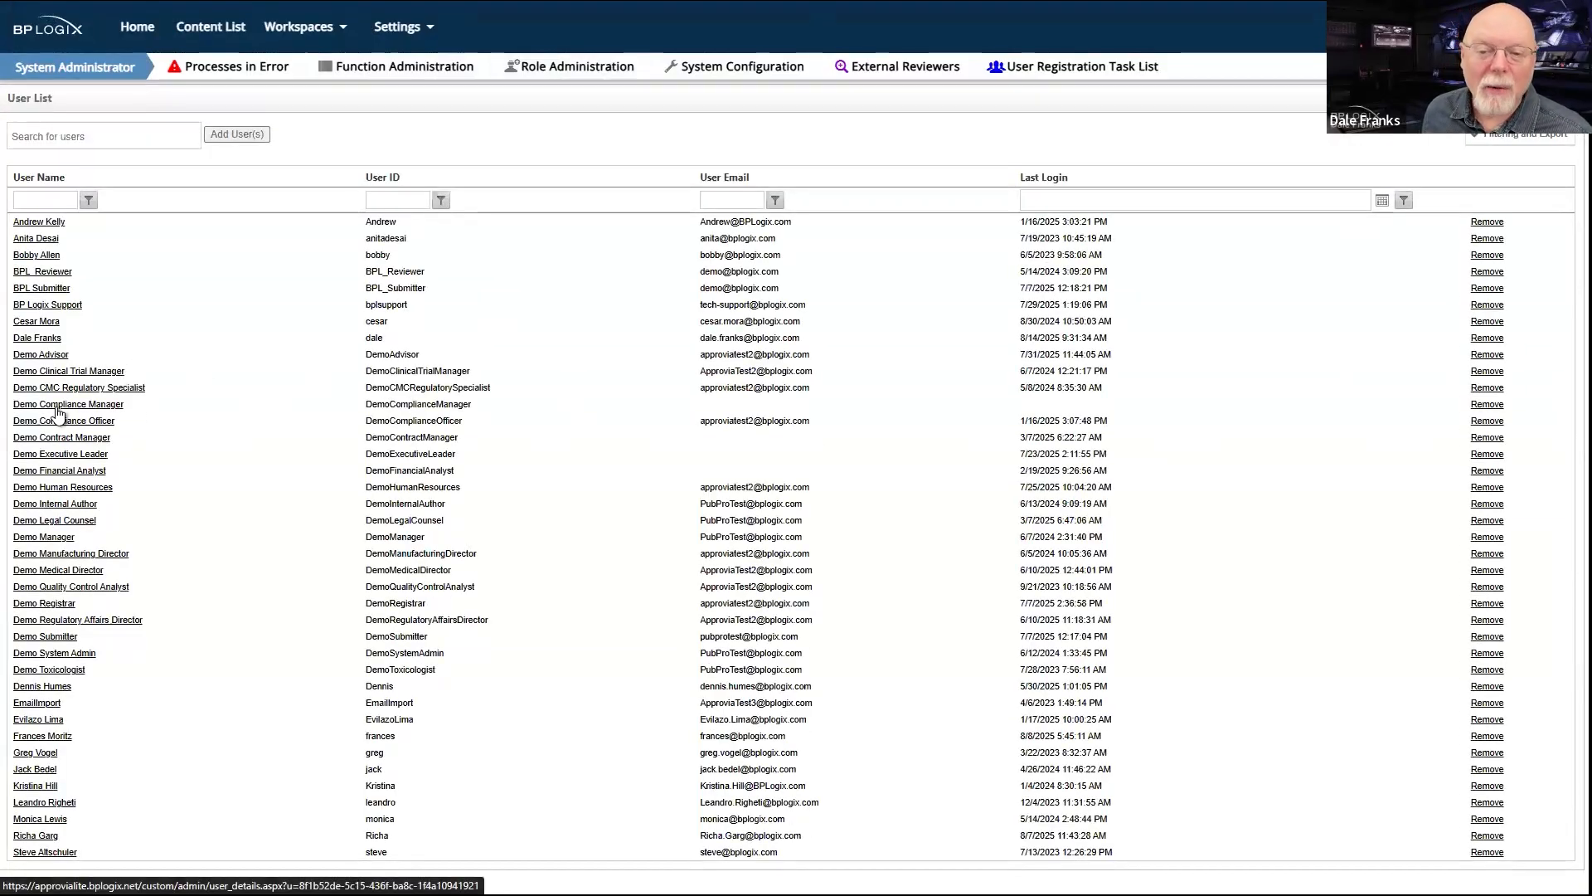
left_click(73, 438)
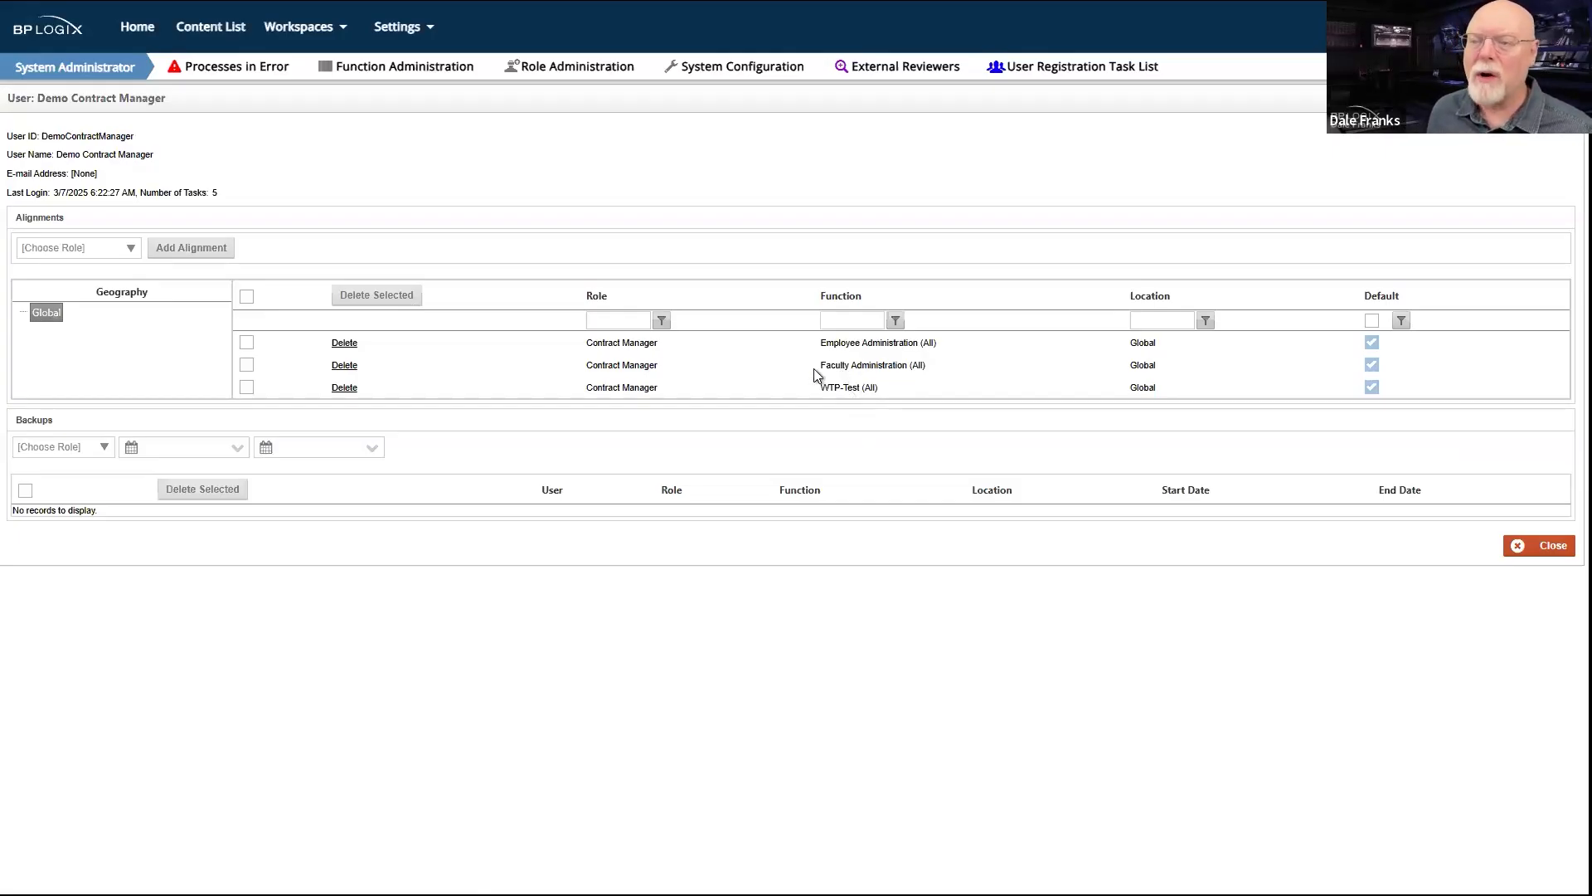
Step: Review the required and optional roles for each process type in System Configuration
left_click(765, 74)
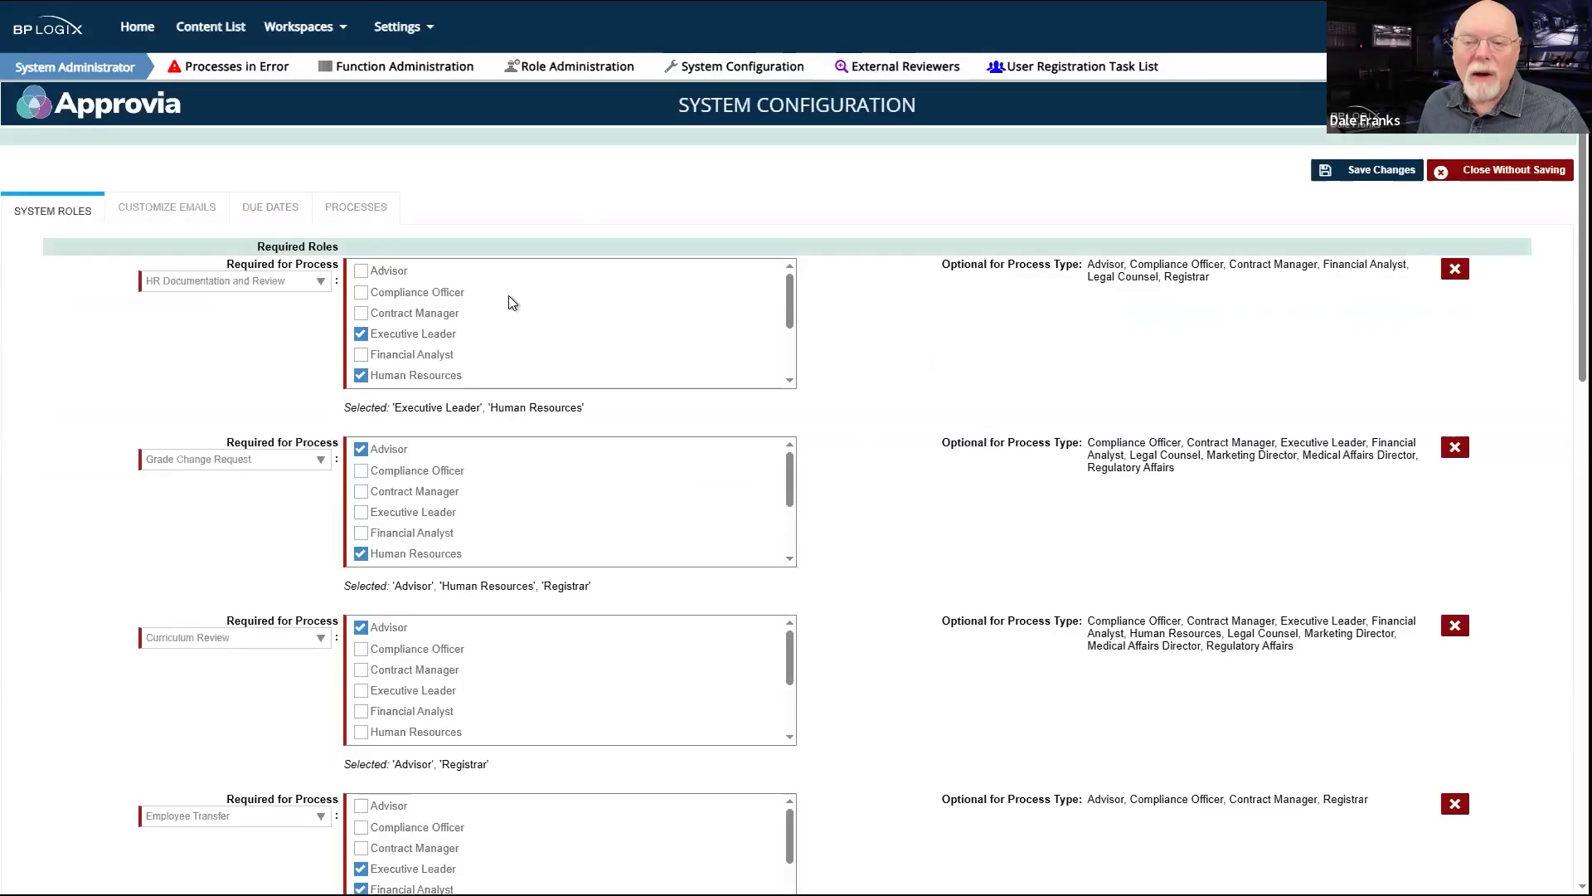
scroll(512, 303, "down", 5)
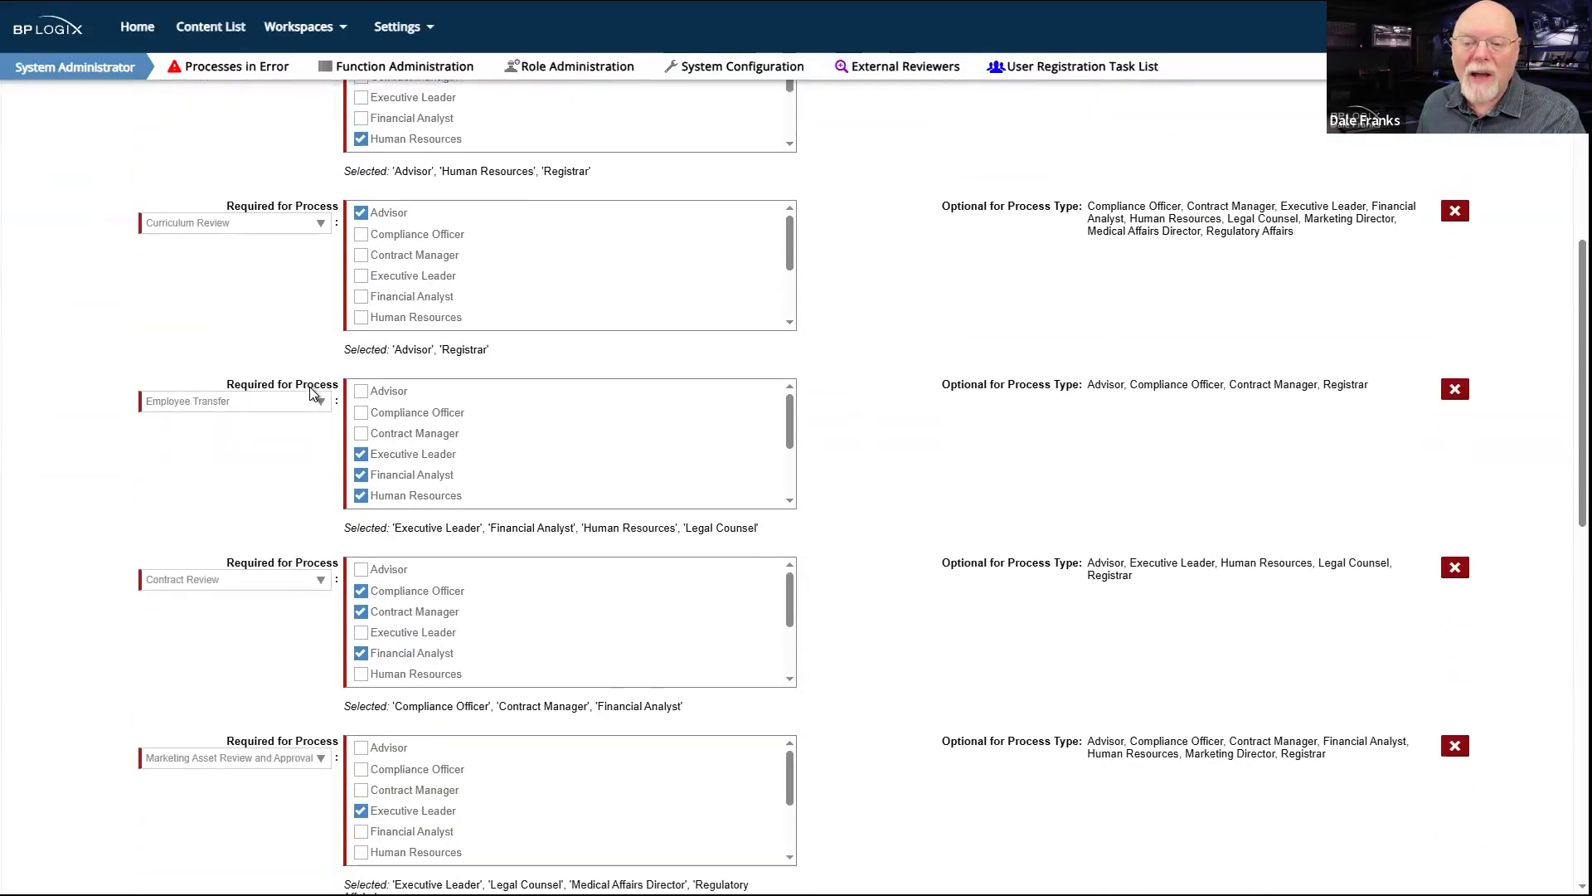
scroll(312, 391, "down", 2)
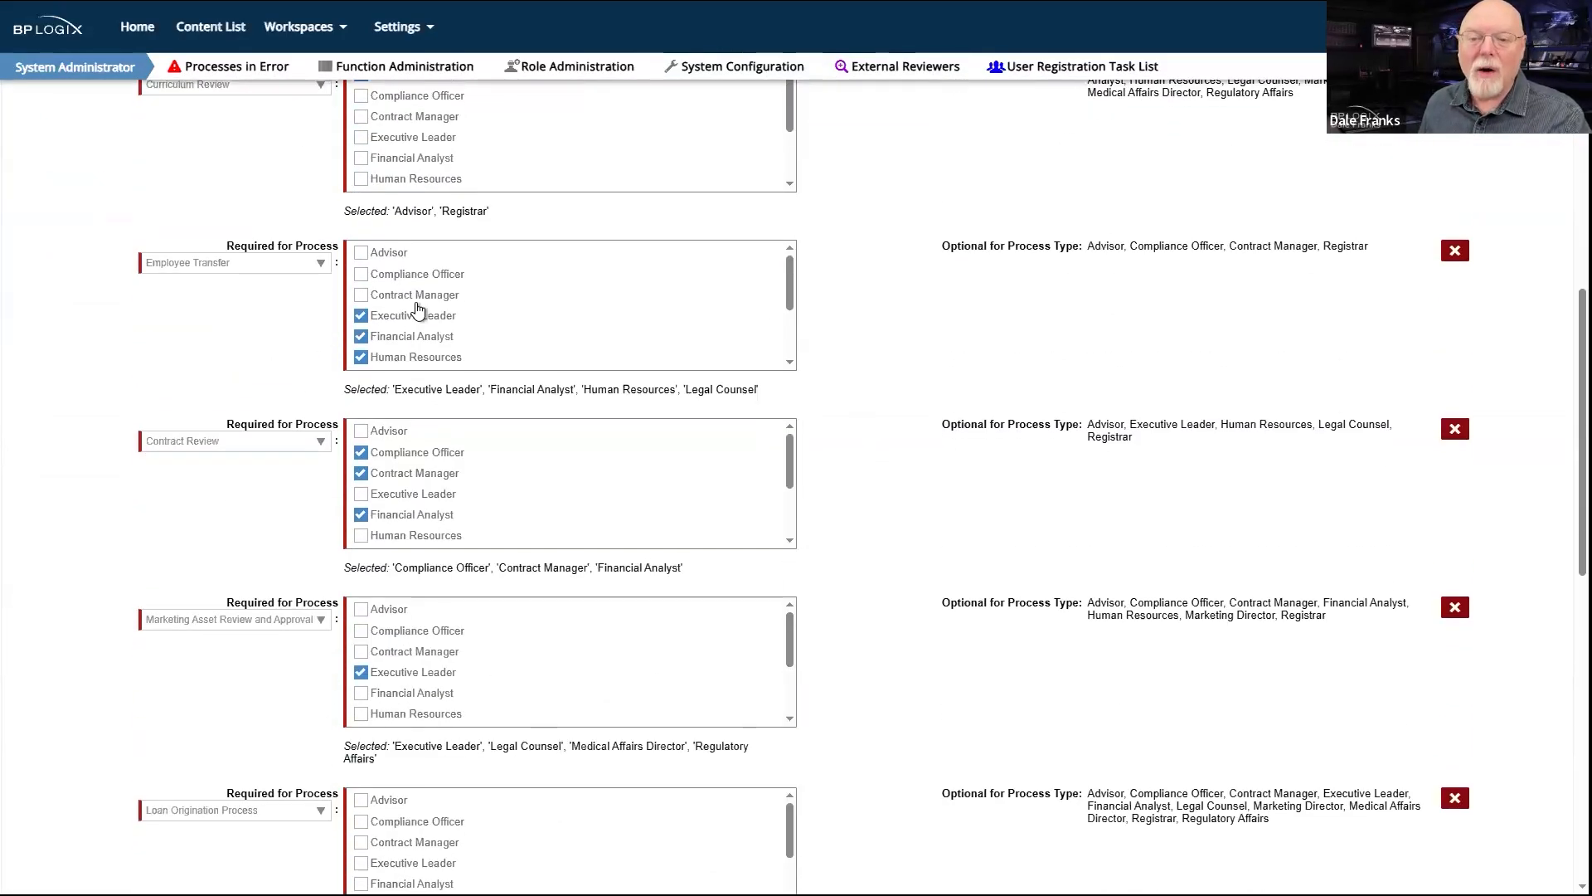
left_click(360, 335)
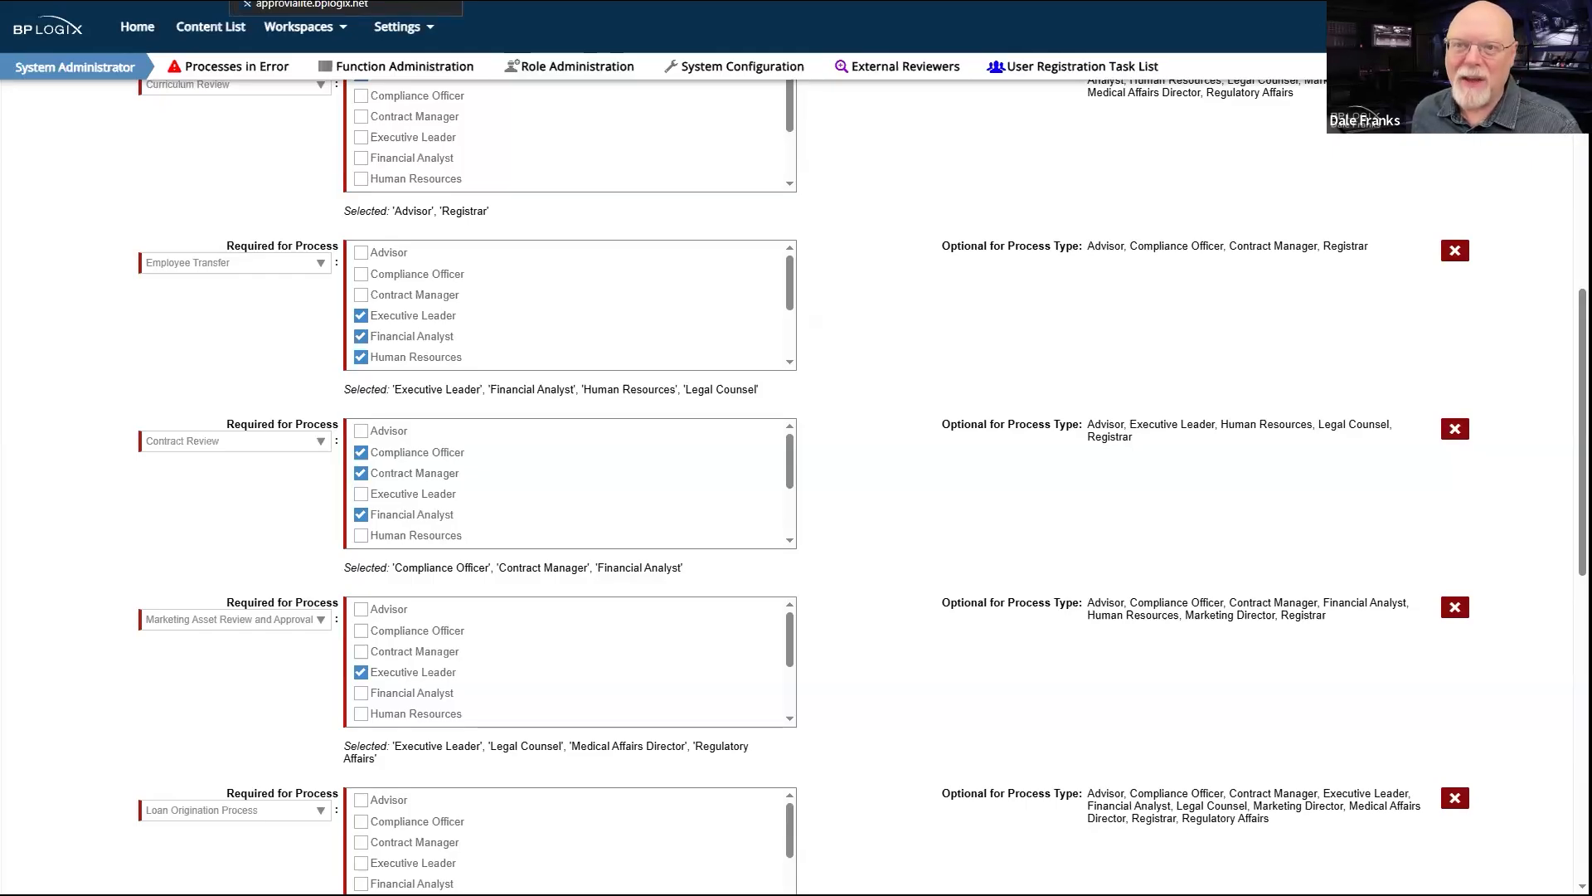
Step: Switch back to the training site, collapse the Archive folder and open the Unified Approvals folder
left_click(299, 2)
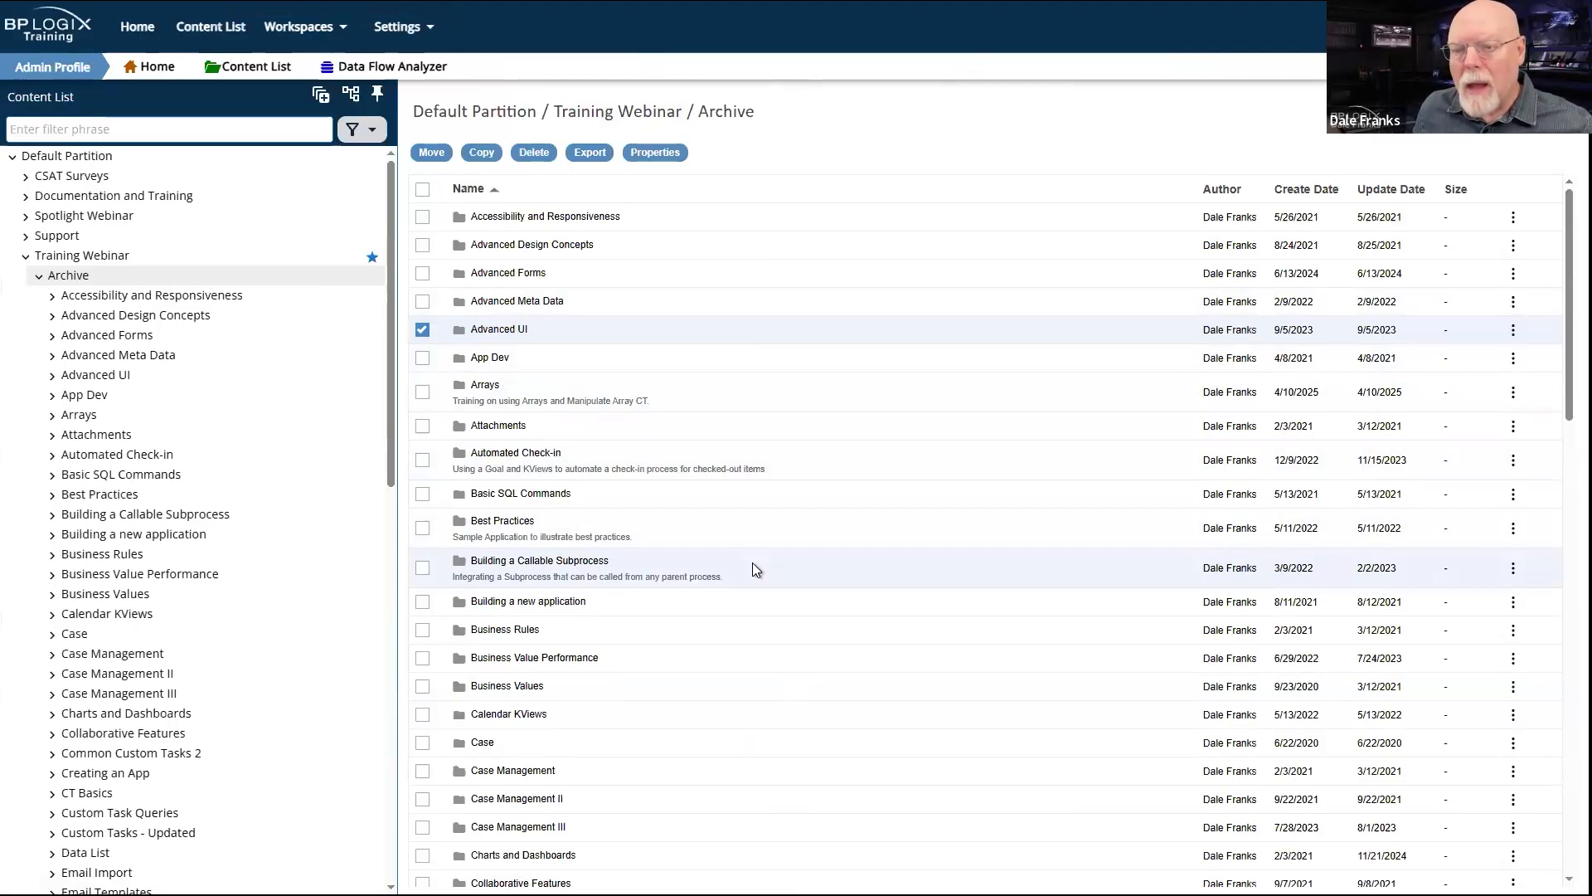
left_click(37, 277)
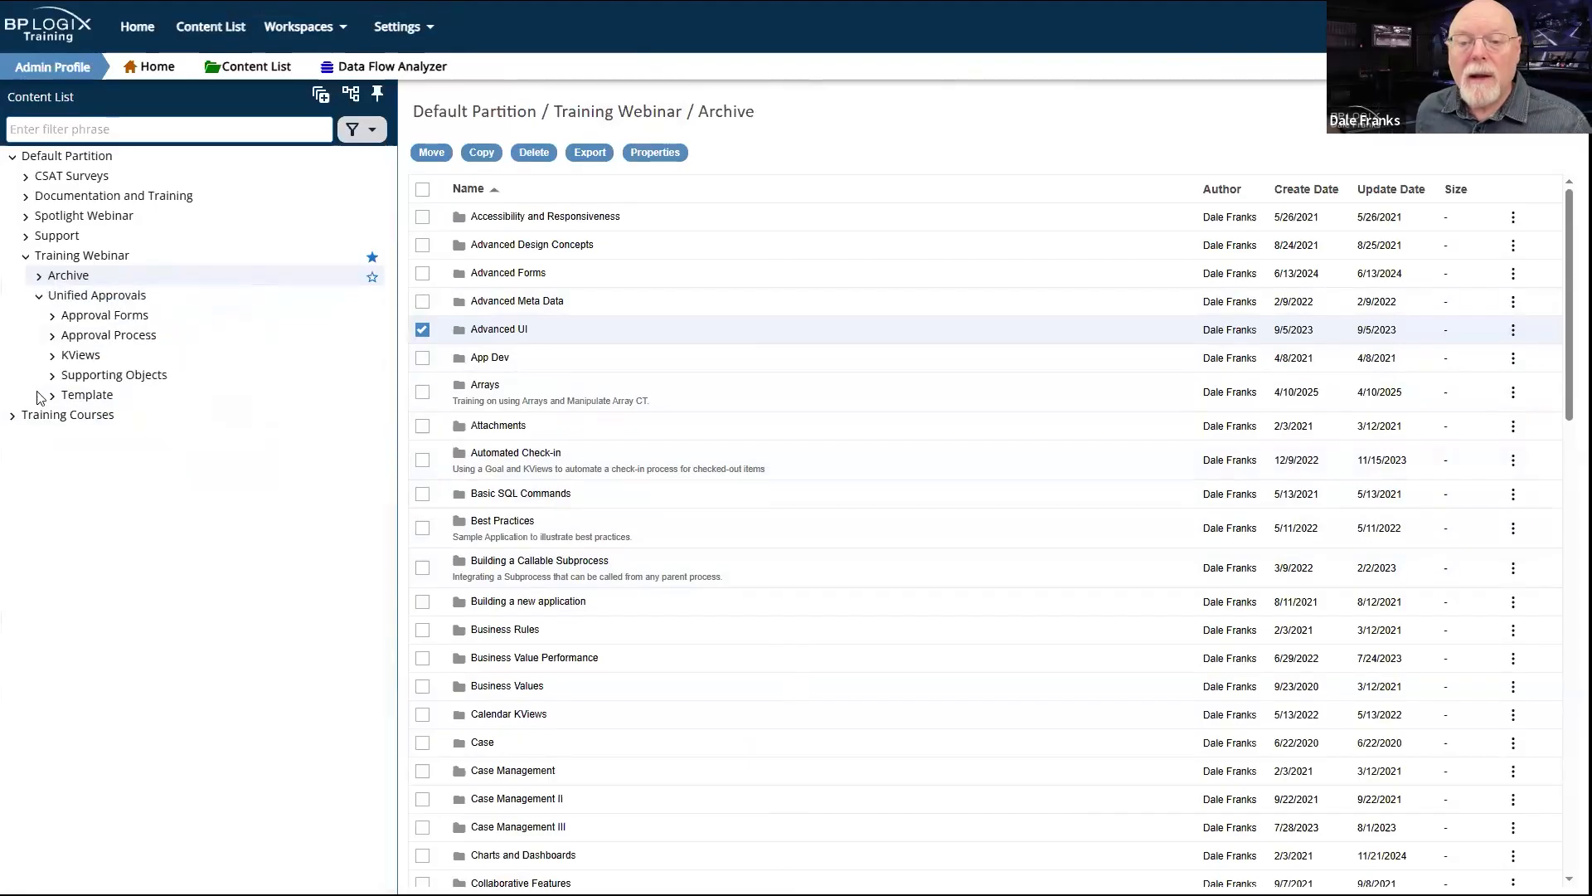
left_click(124, 298)
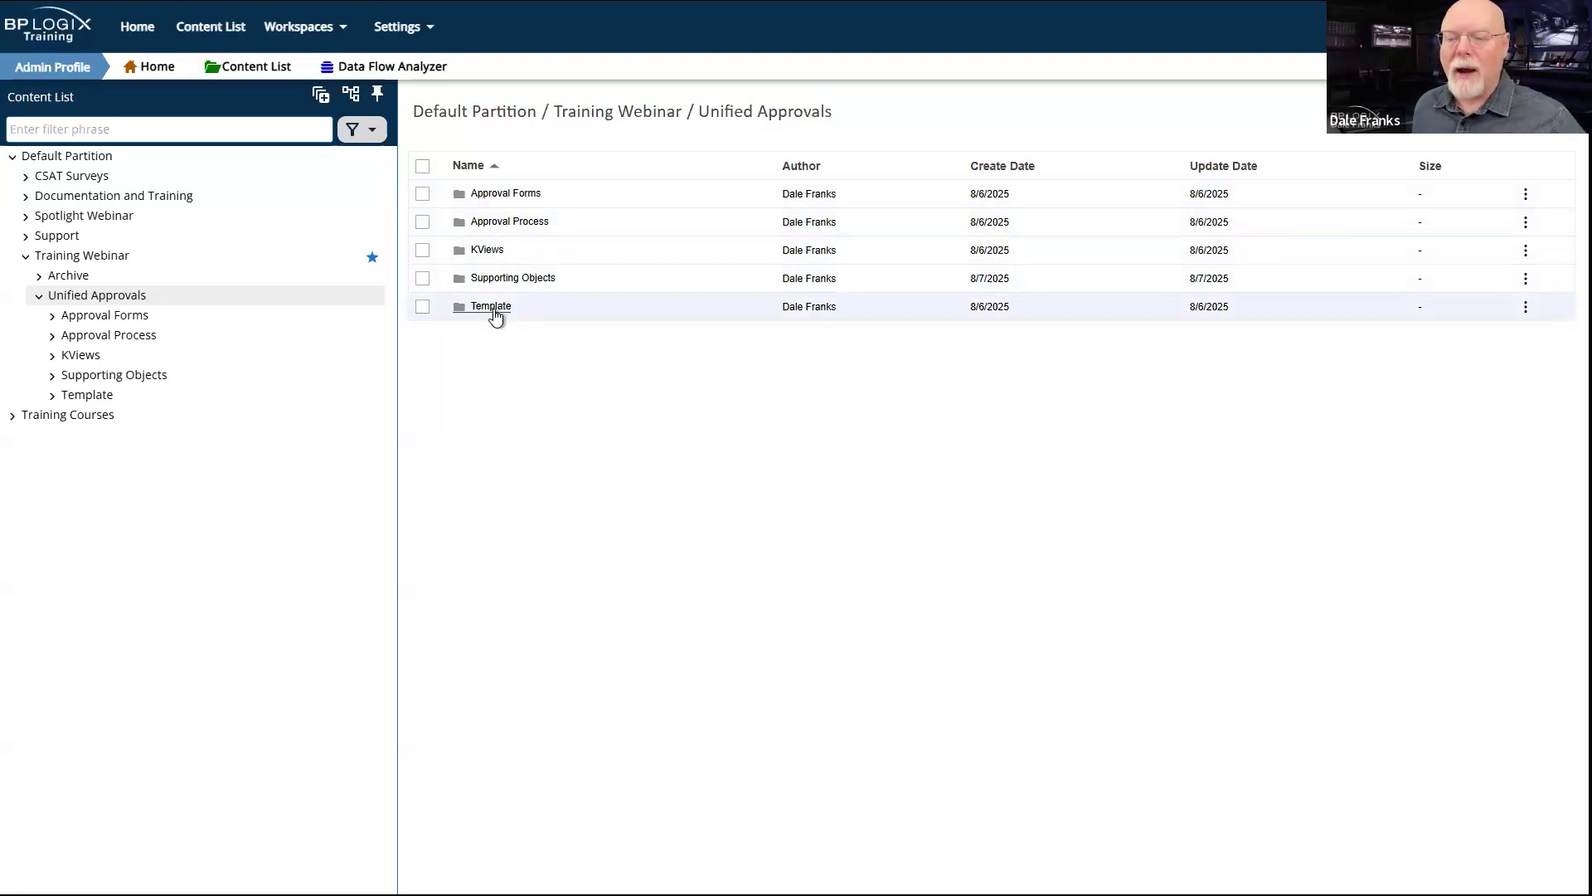
Step: View the contents of the Approval Process folder and open the Template folder of Unified Approvals
left_click(513, 233)
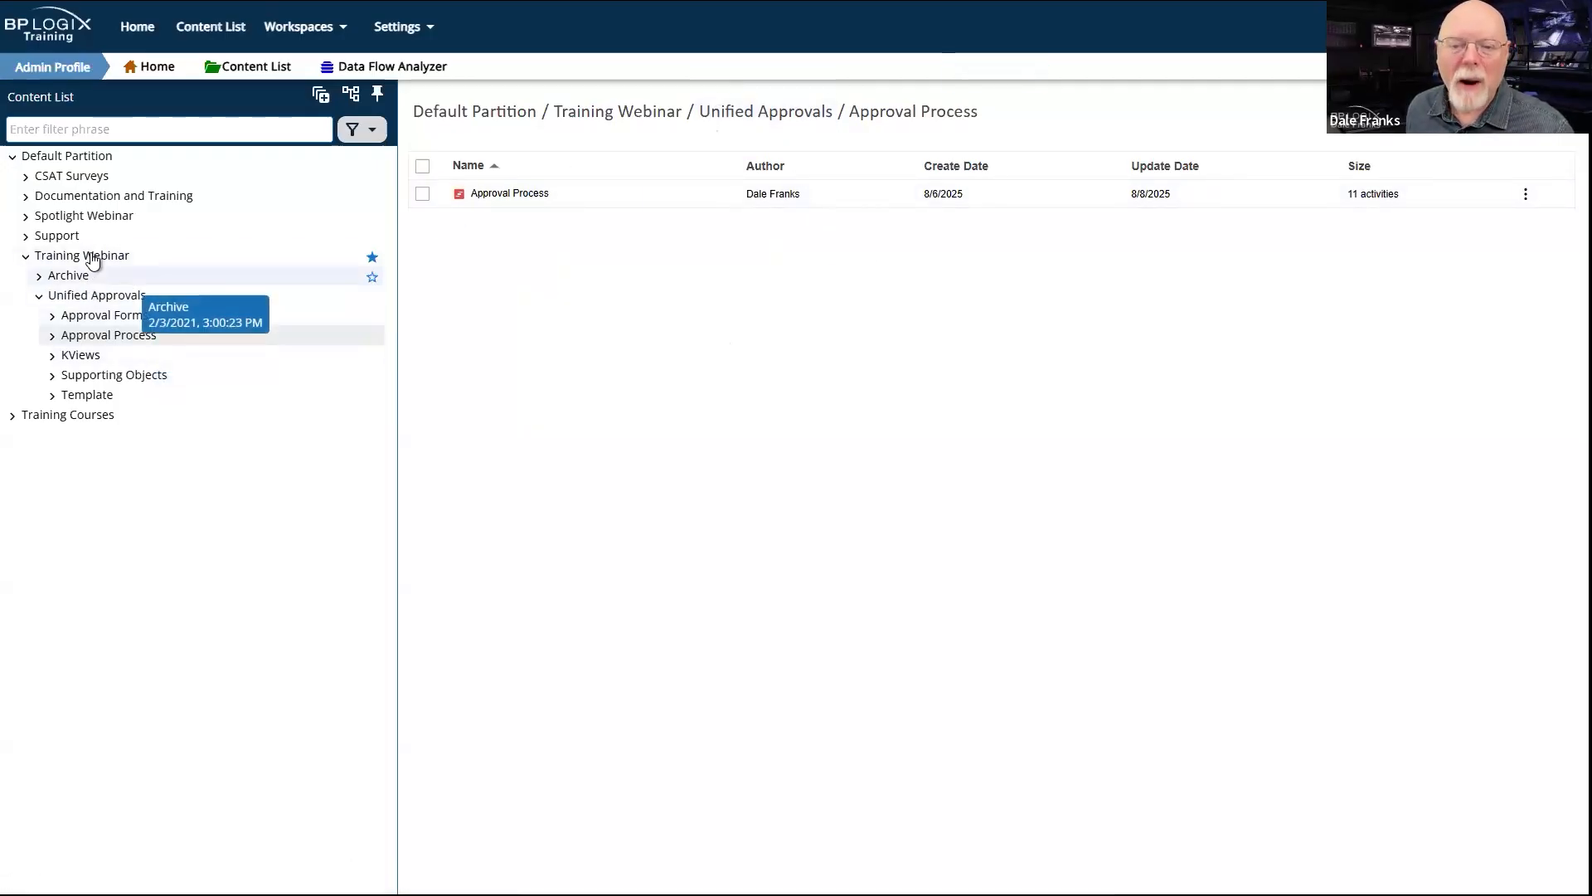
left_click(73, 299)
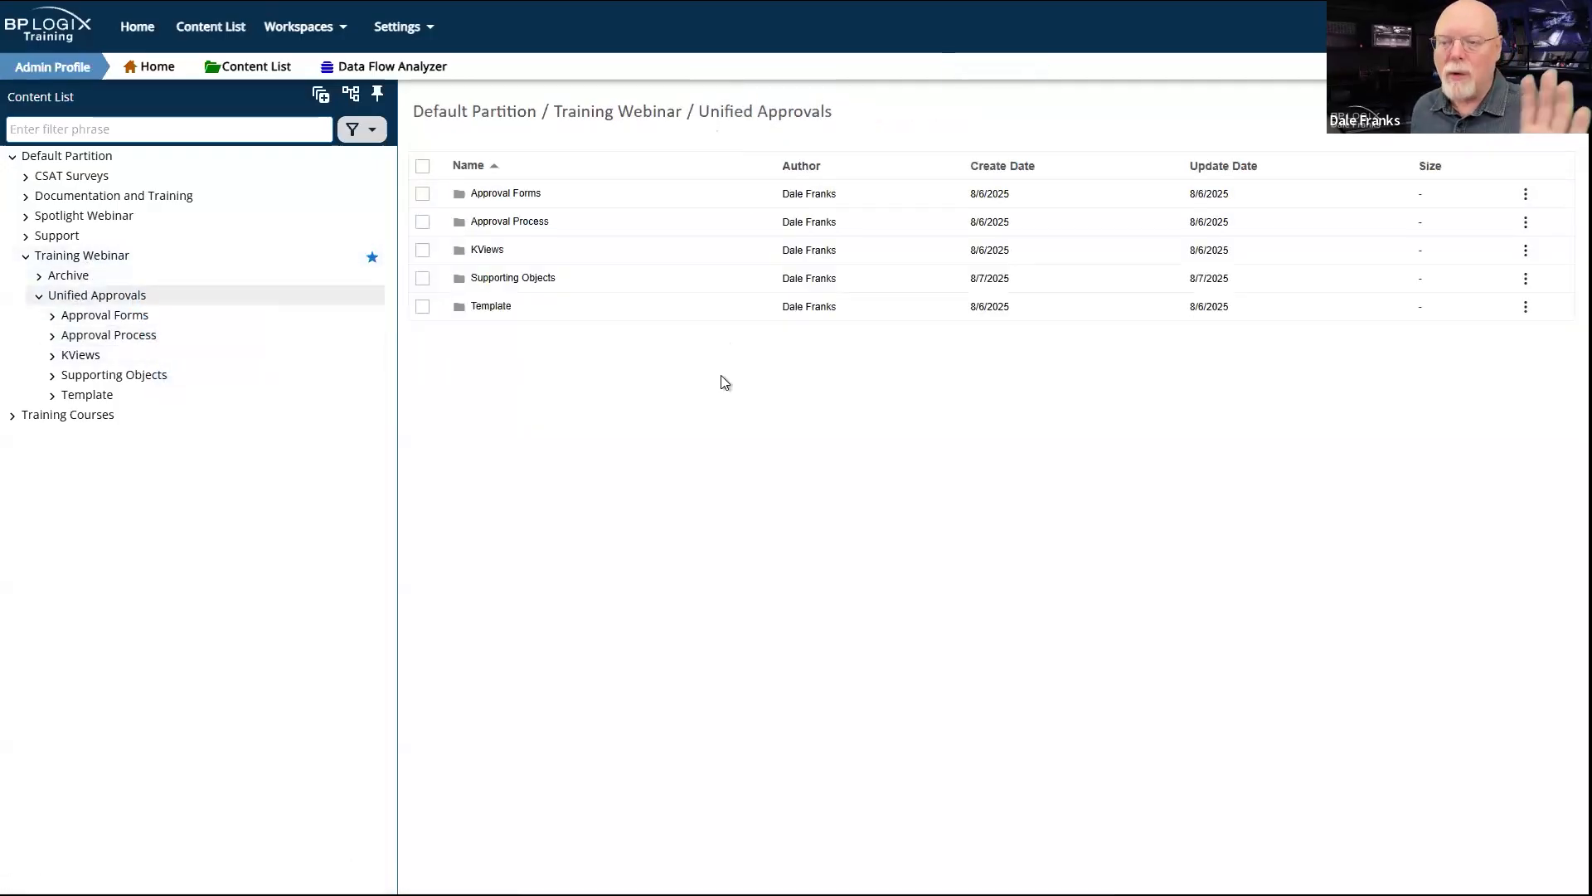
left_click(489, 306)
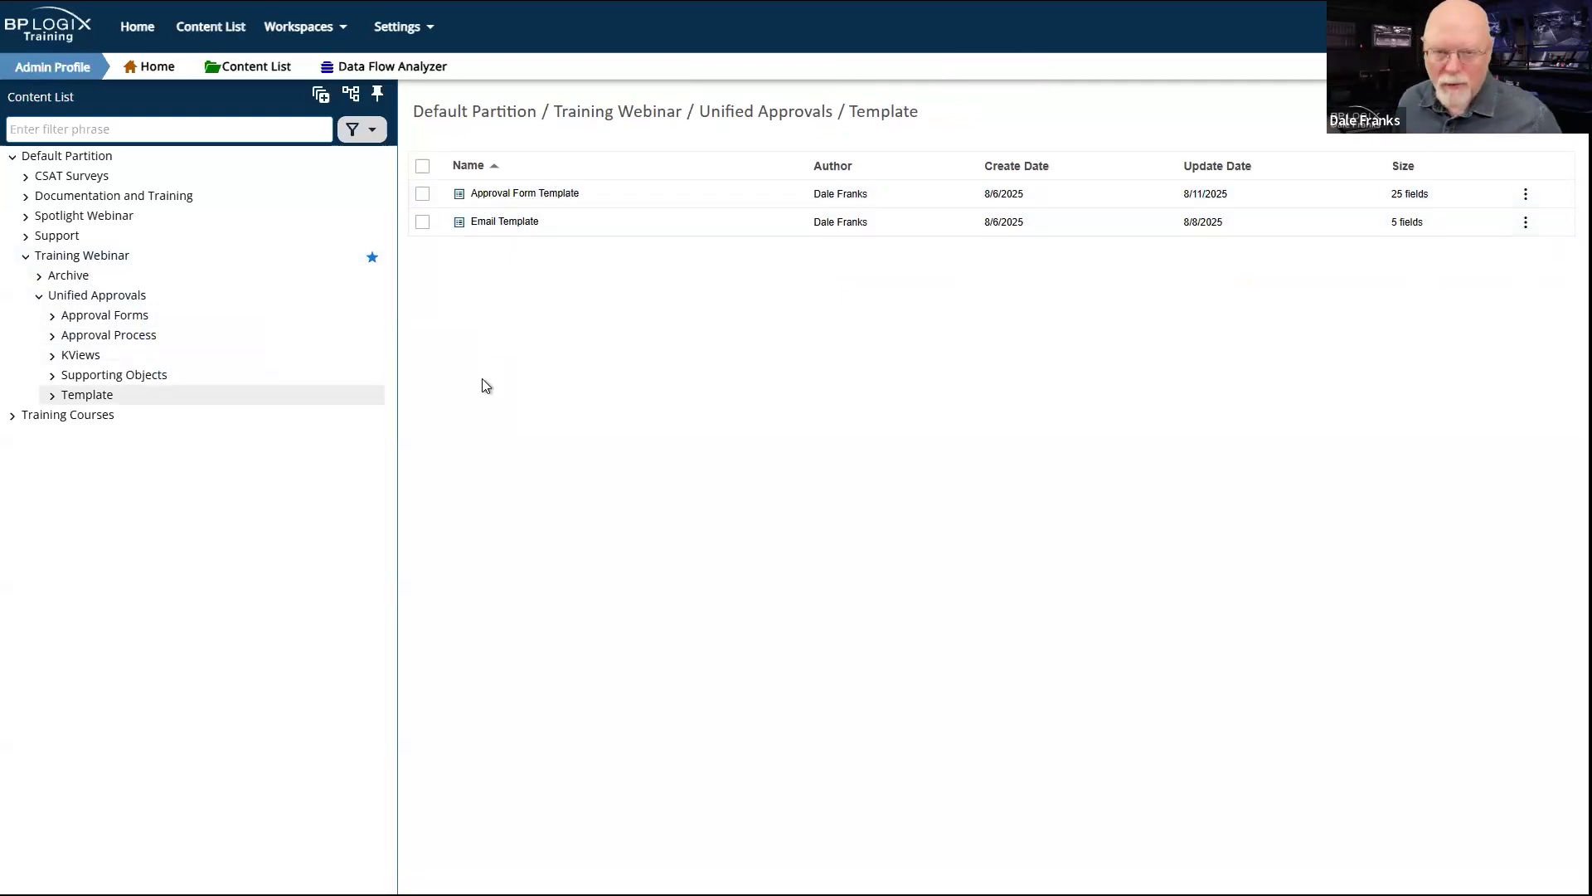
Step: Select the Approval Form Template in the Template folder and delete all files from the computer's Downloads folder
left_click(422, 197)
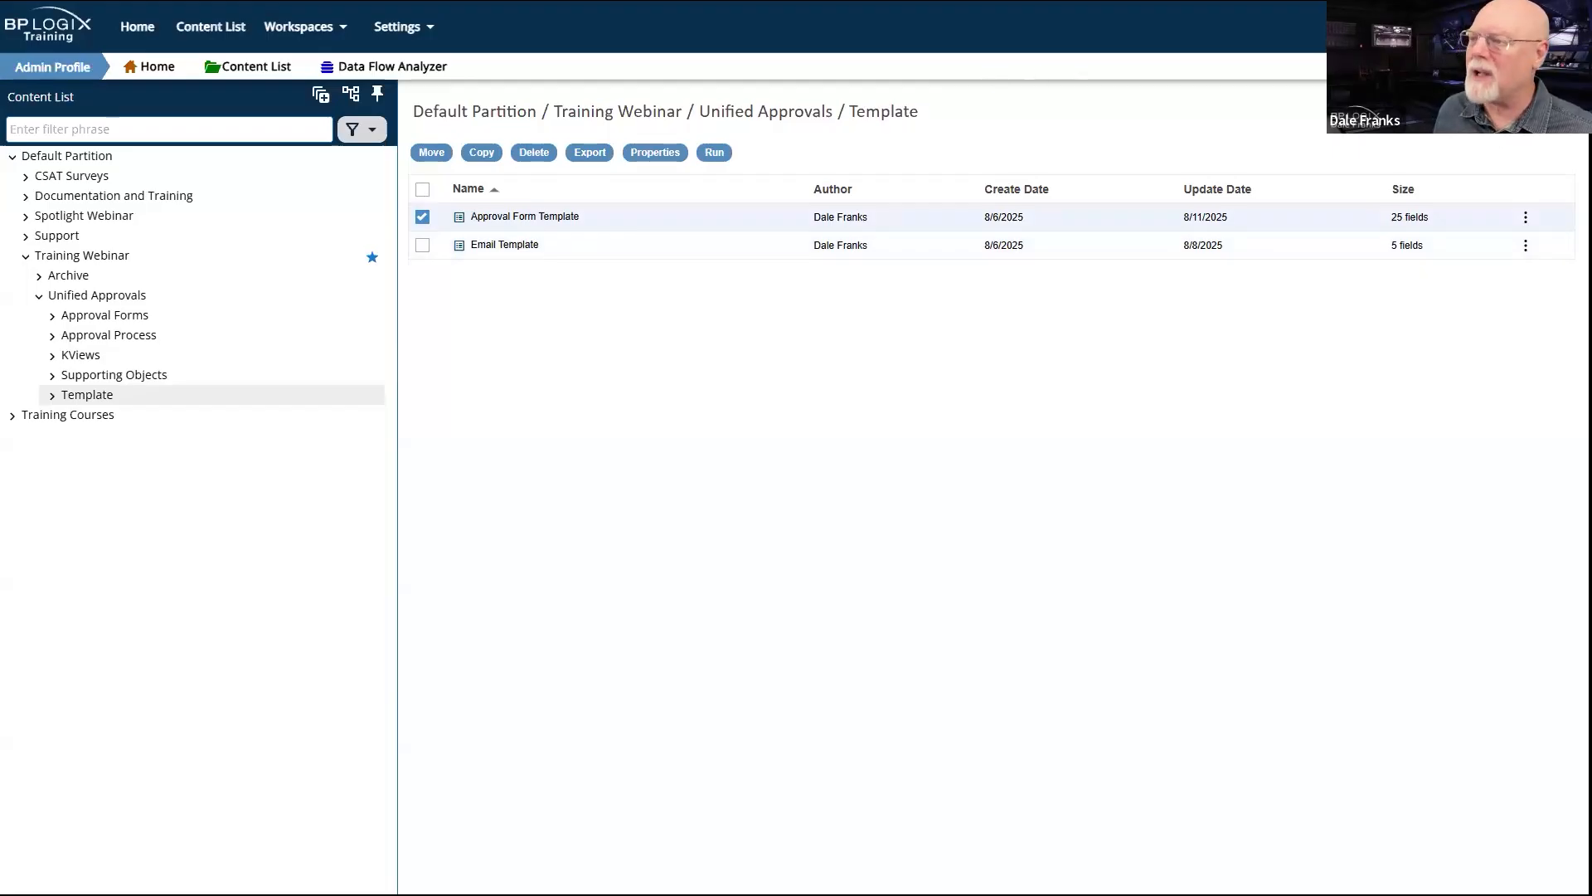
key("super+e")
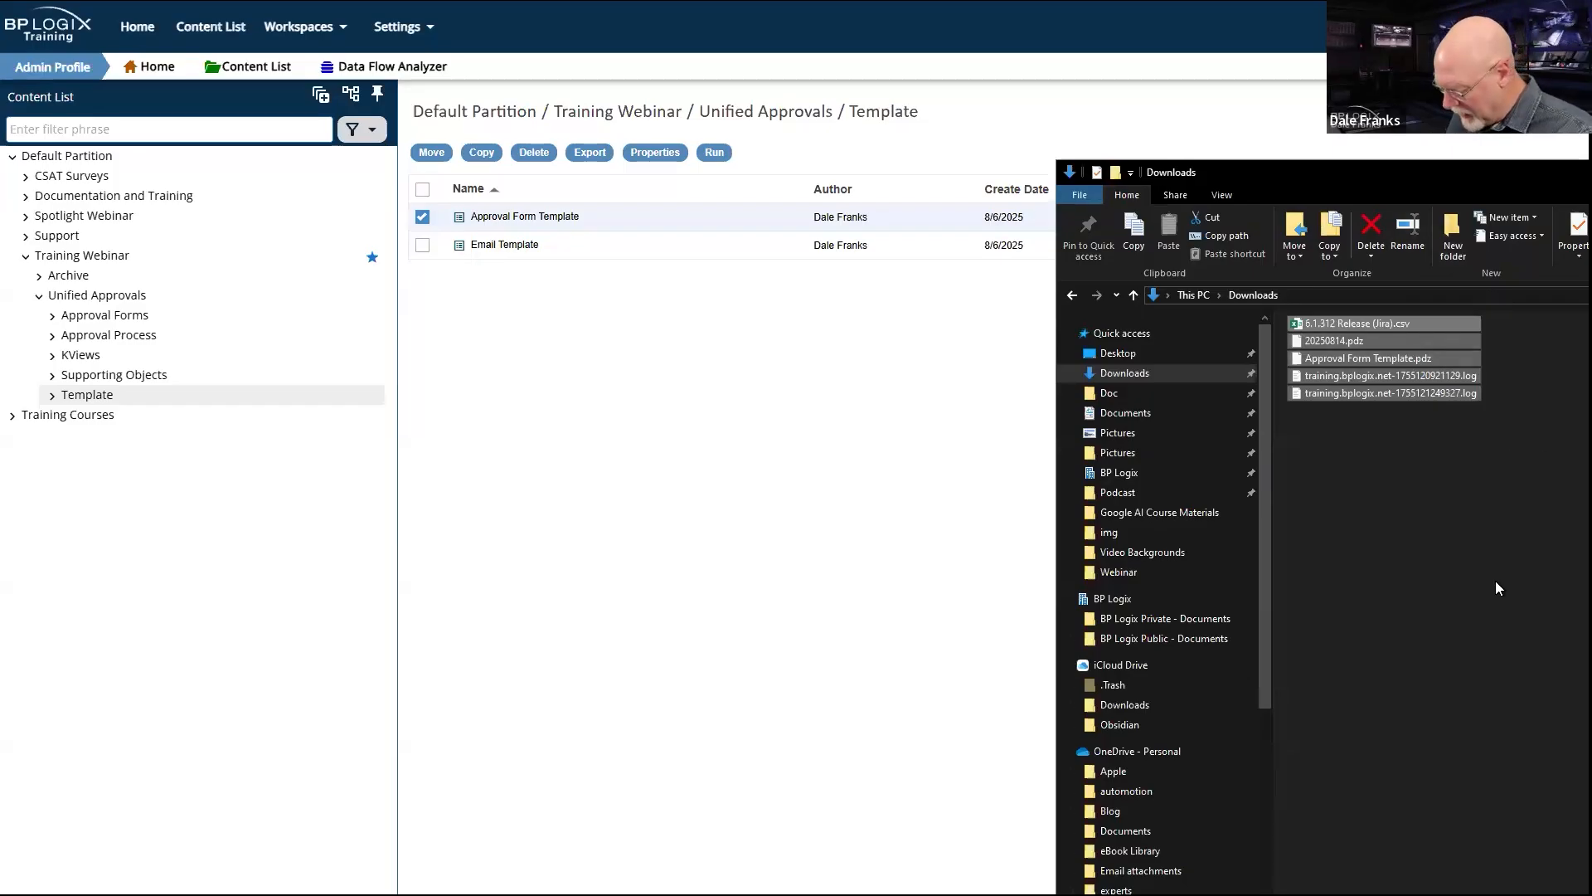
key("Delete")
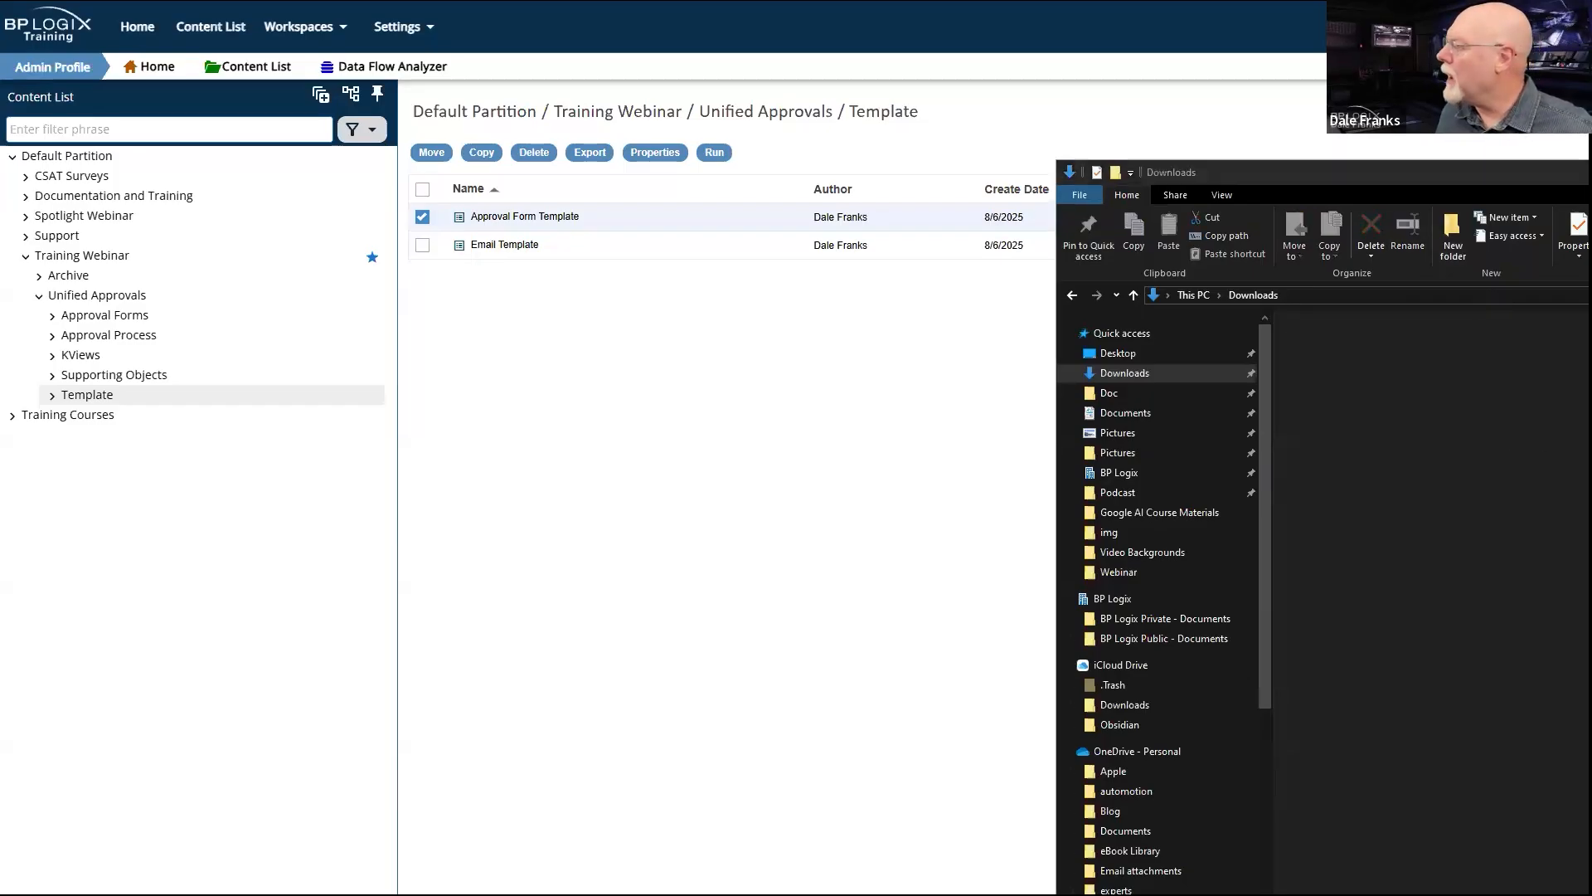
key("alt+F4")
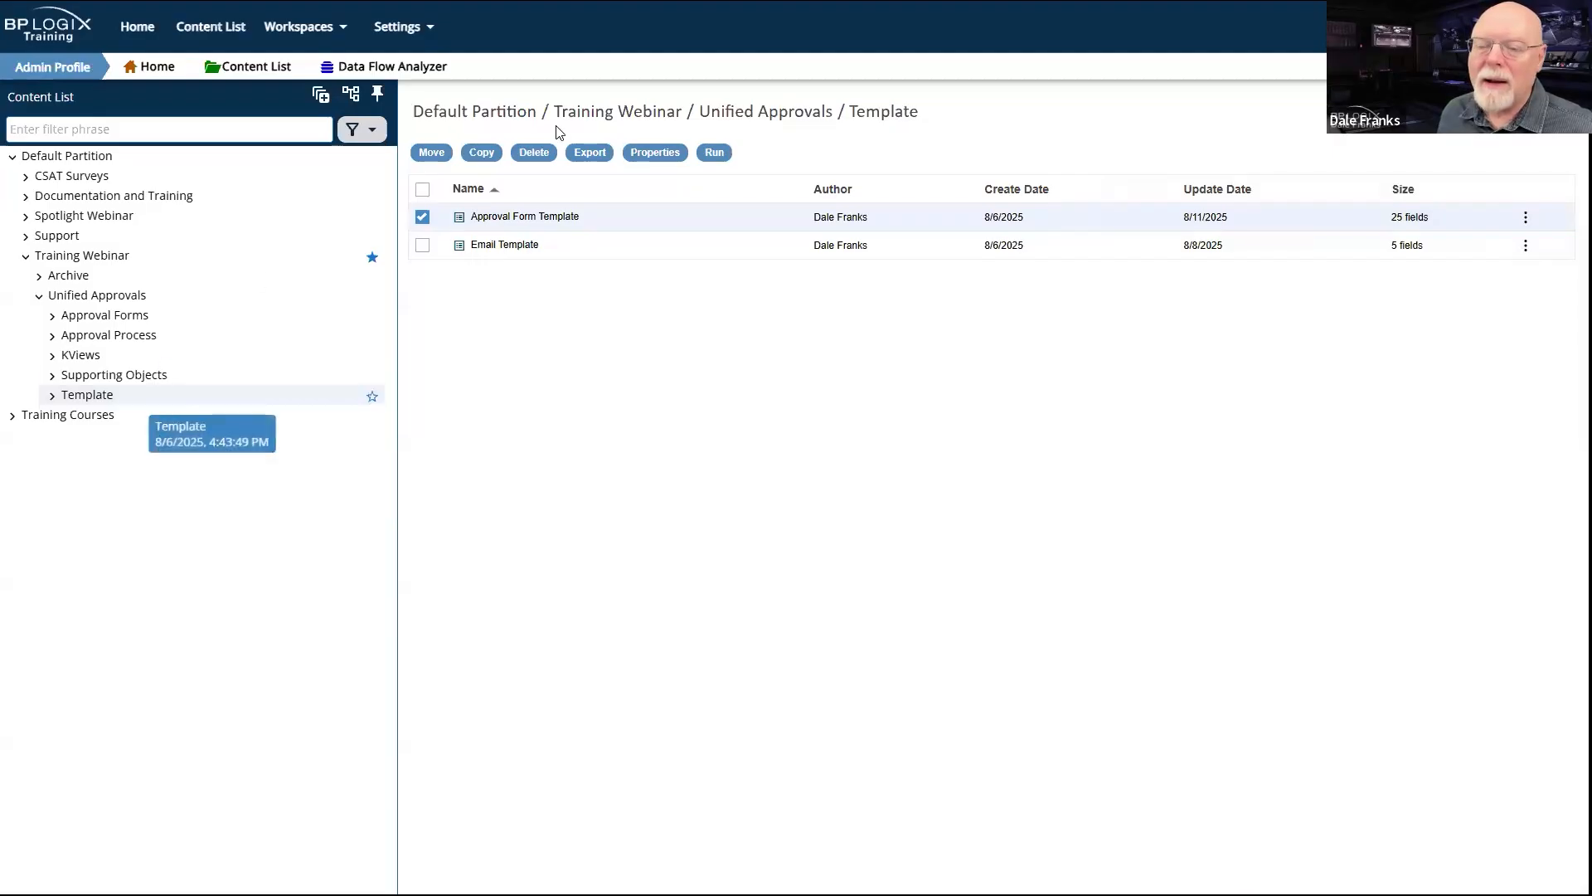
Step: Export the Approval Form Template to the Downloads folder as Approval Form Template.pdz and close the export page
left_click(590, 153)
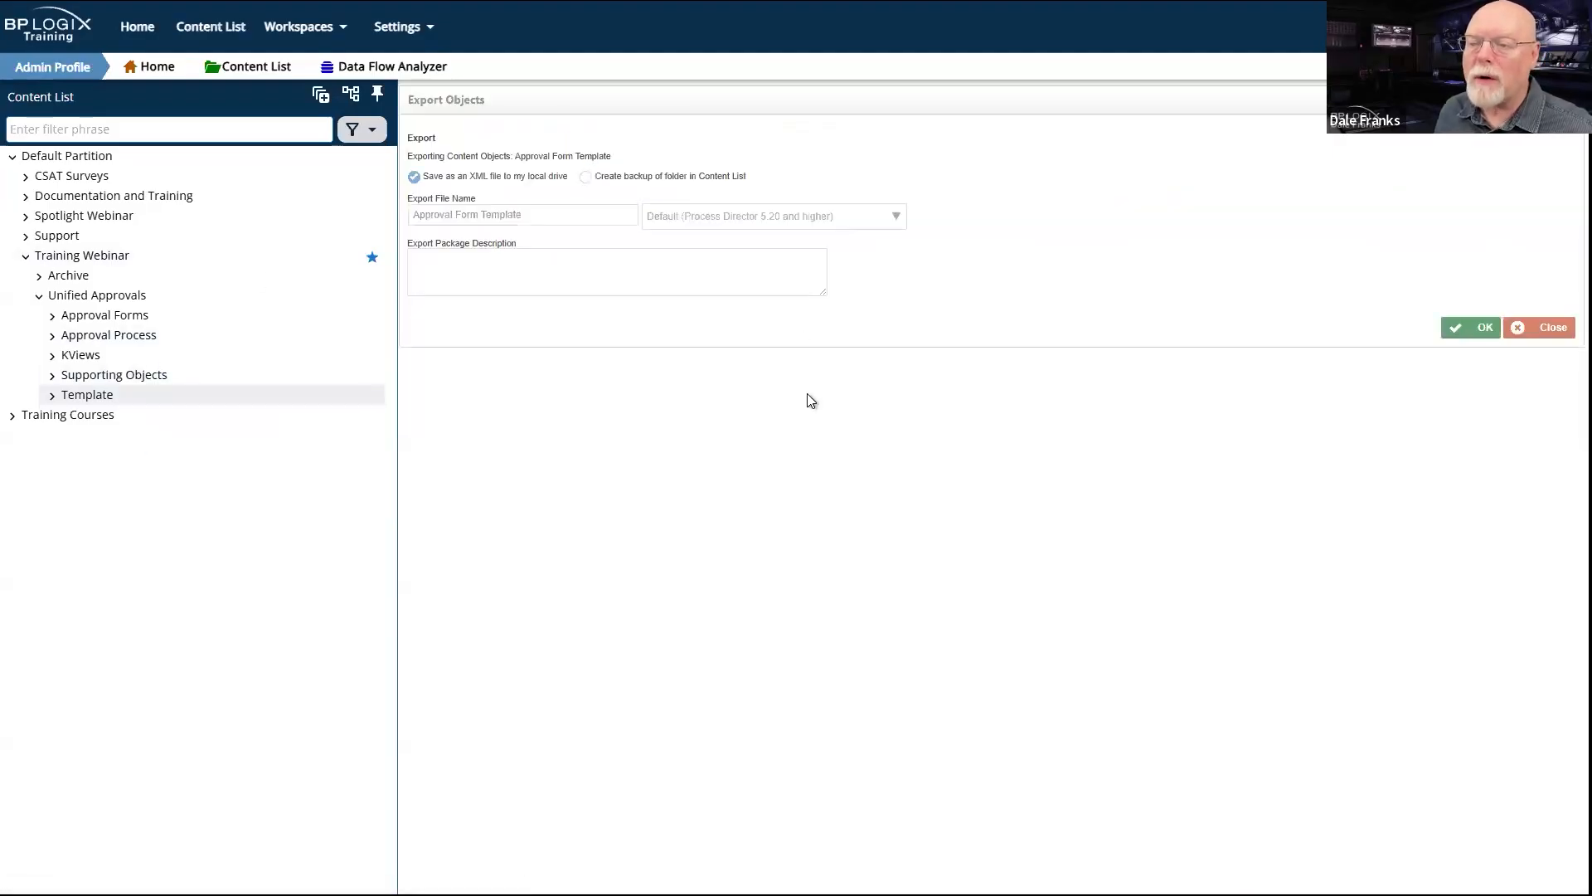
left_click(1481, 329)
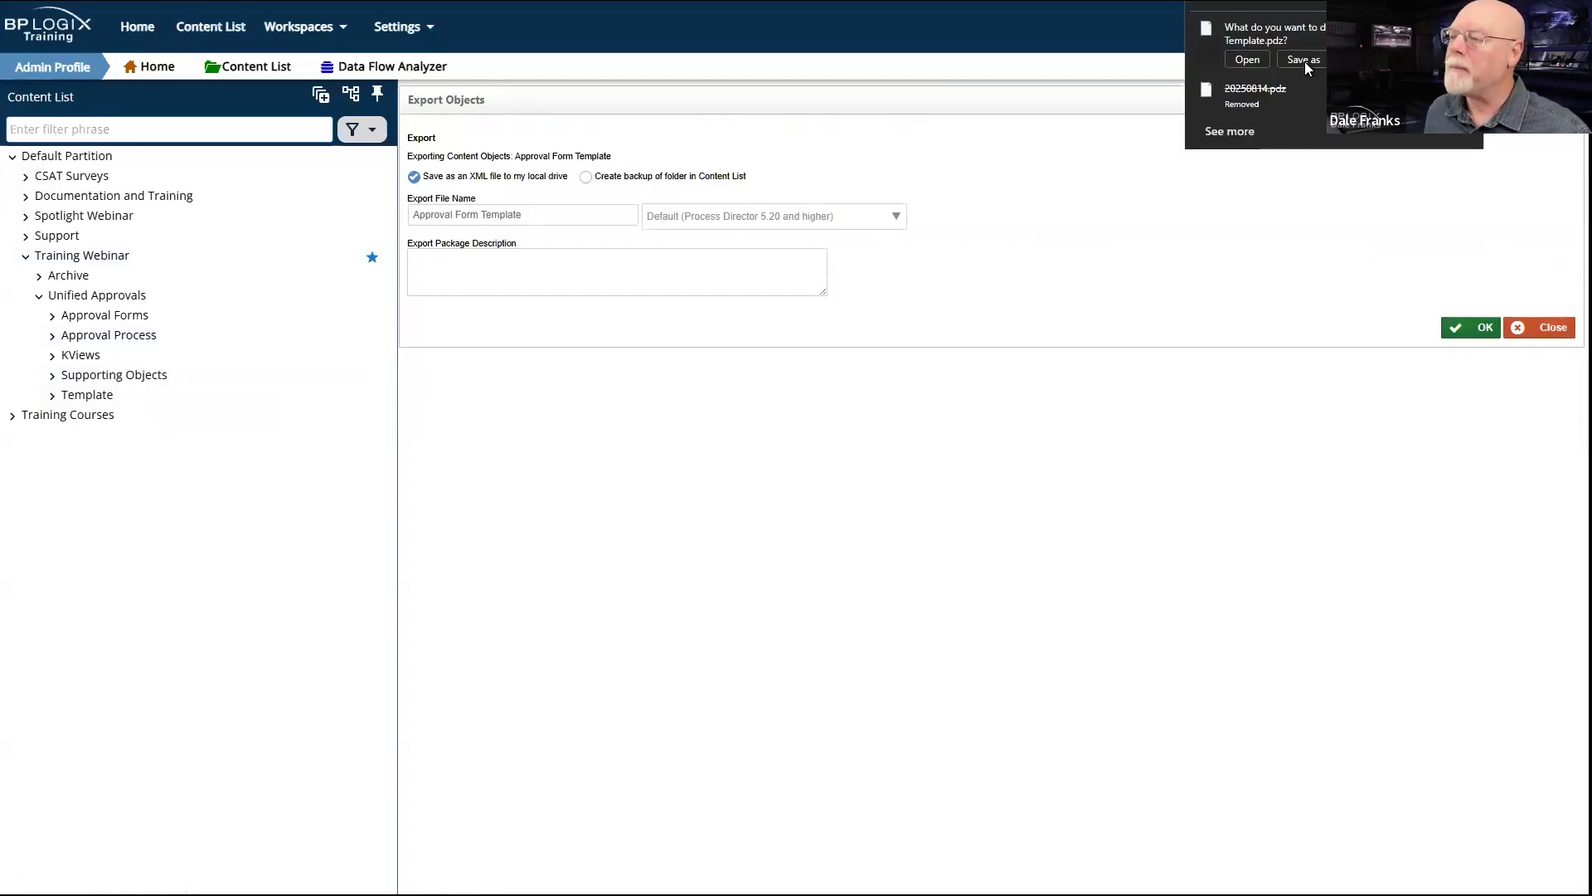
left_click(1306, 62)
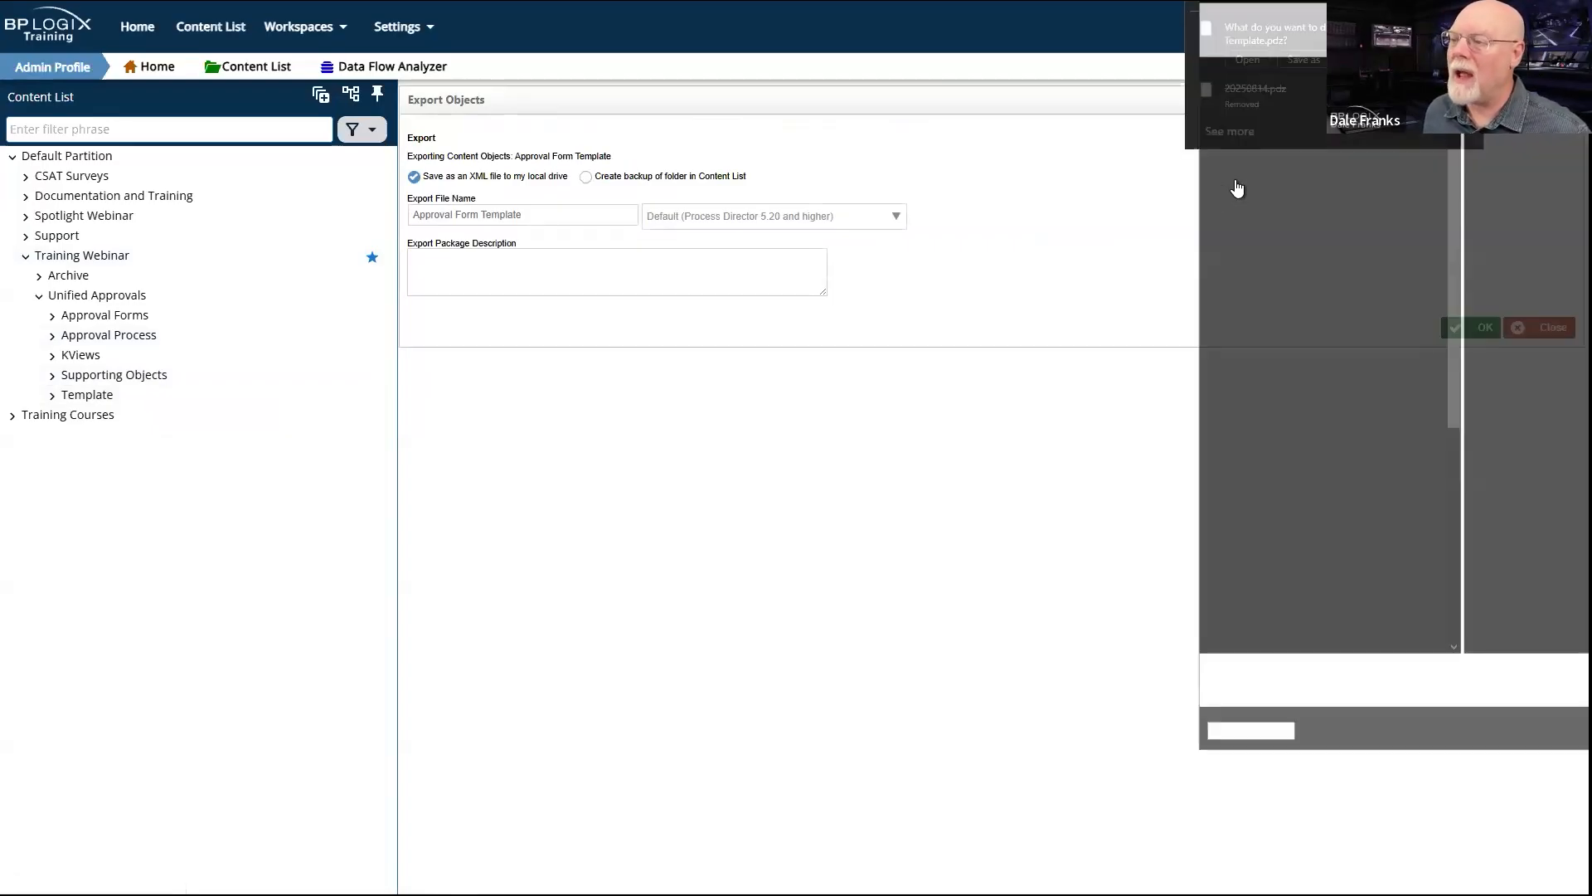
scroll(1446, 305, "up", 5)
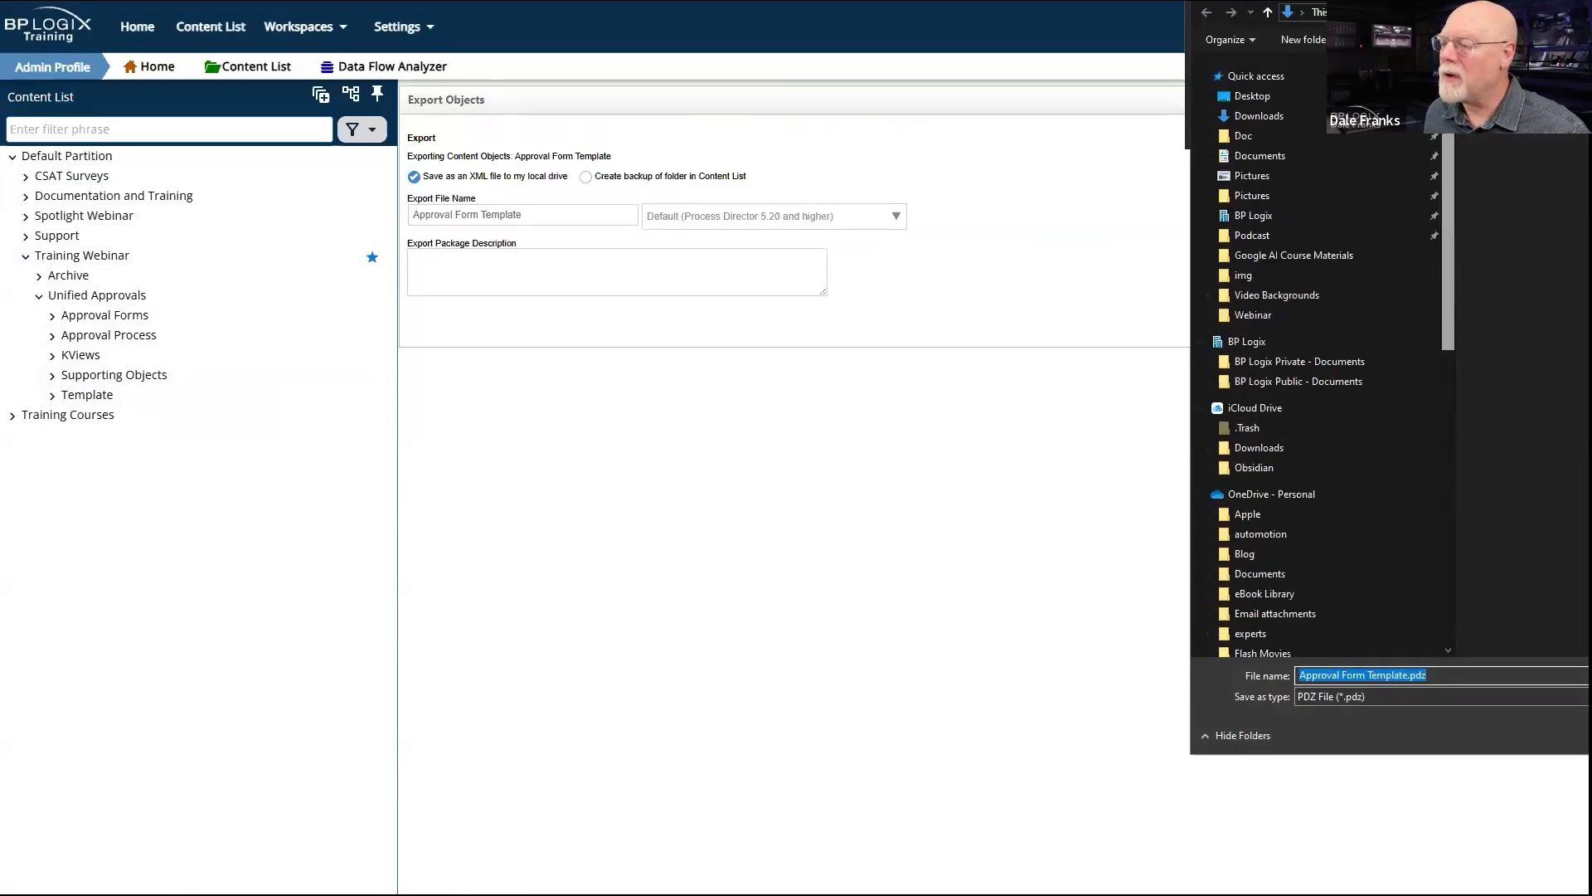
left_click(1259, 116)
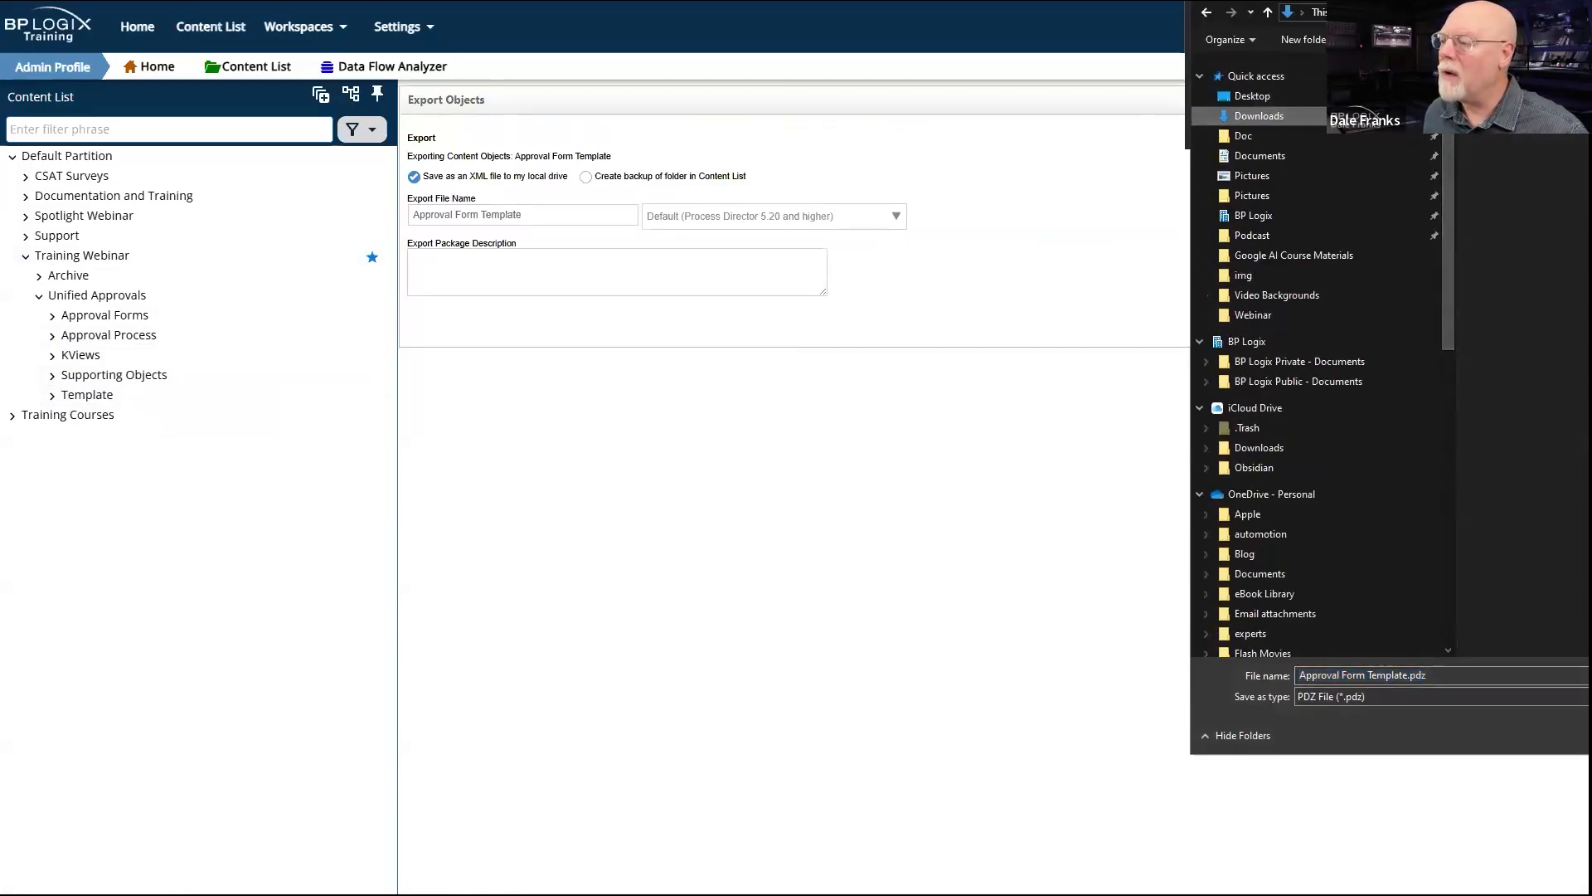
left_click_drag(1493, 0, 1025, 65)
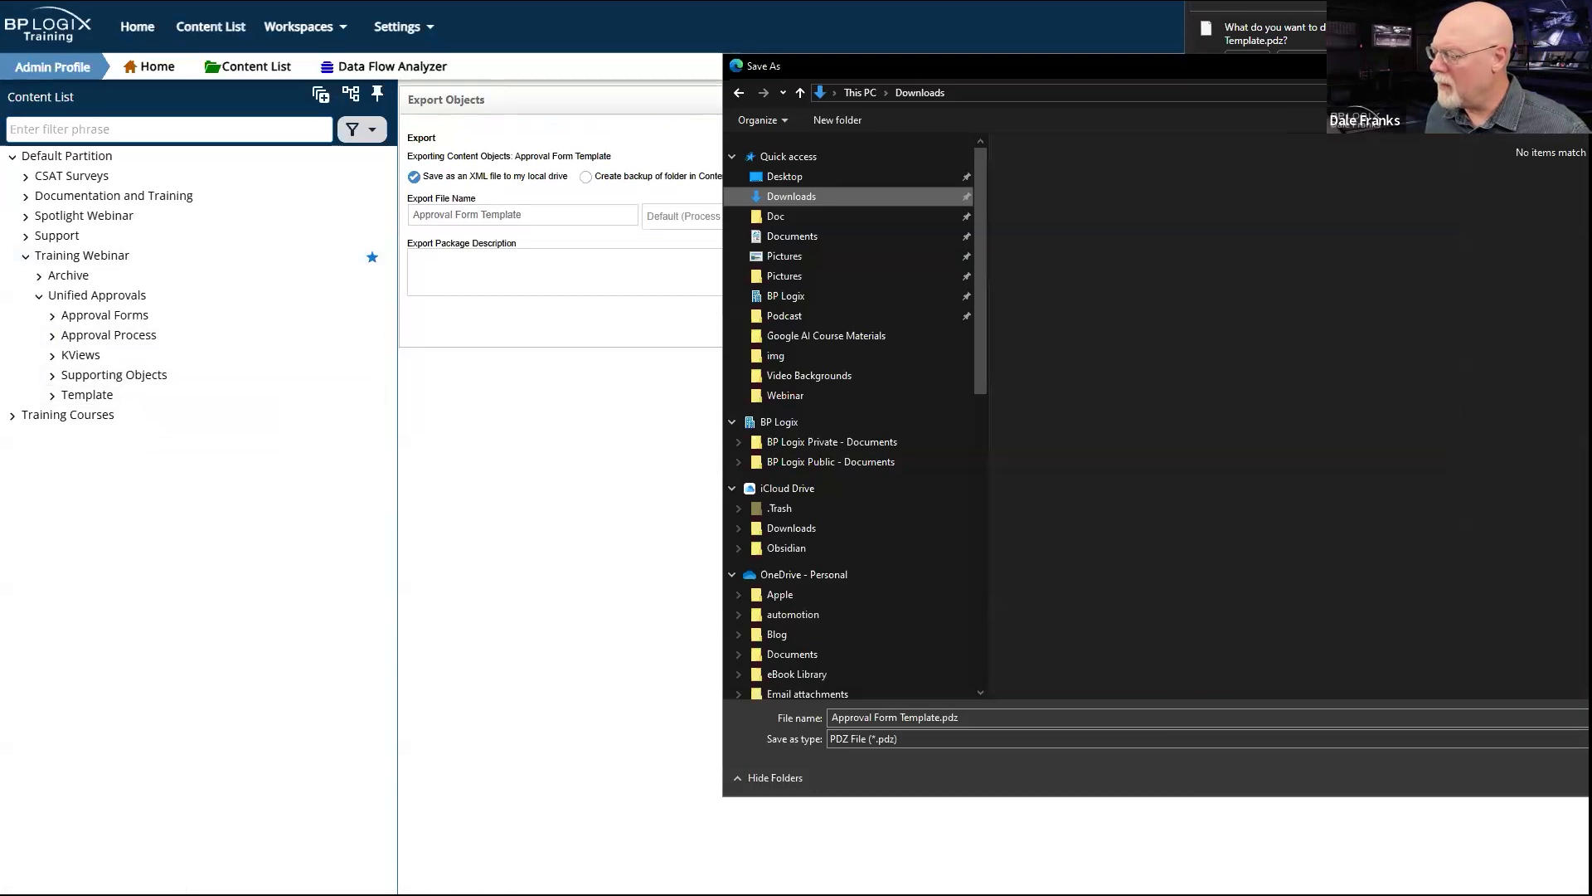
key("Return")
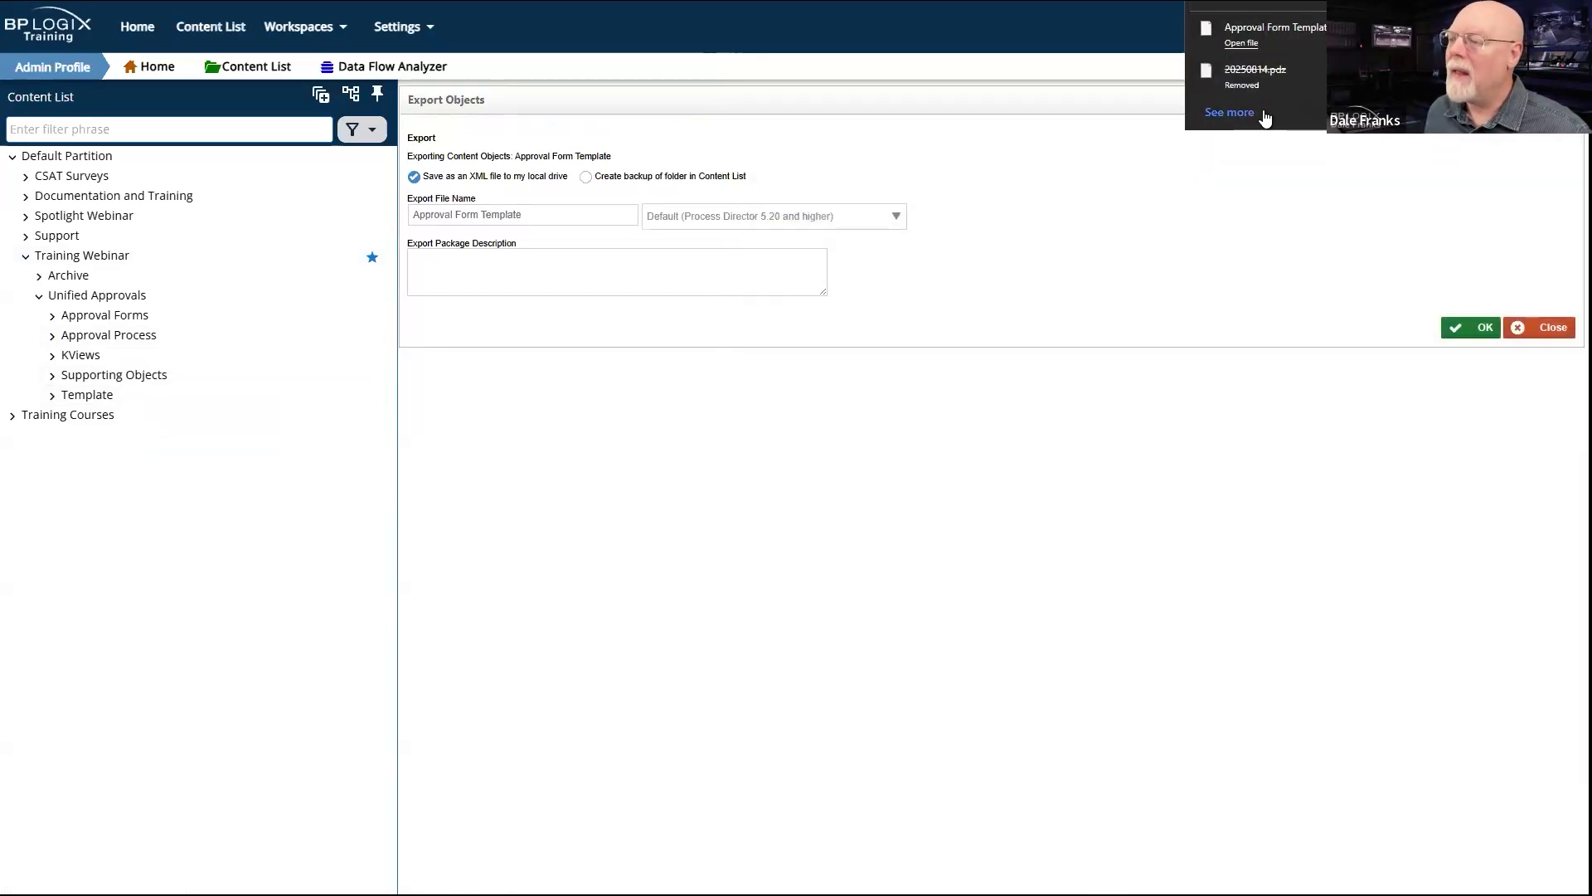
left_click(1486, 330)
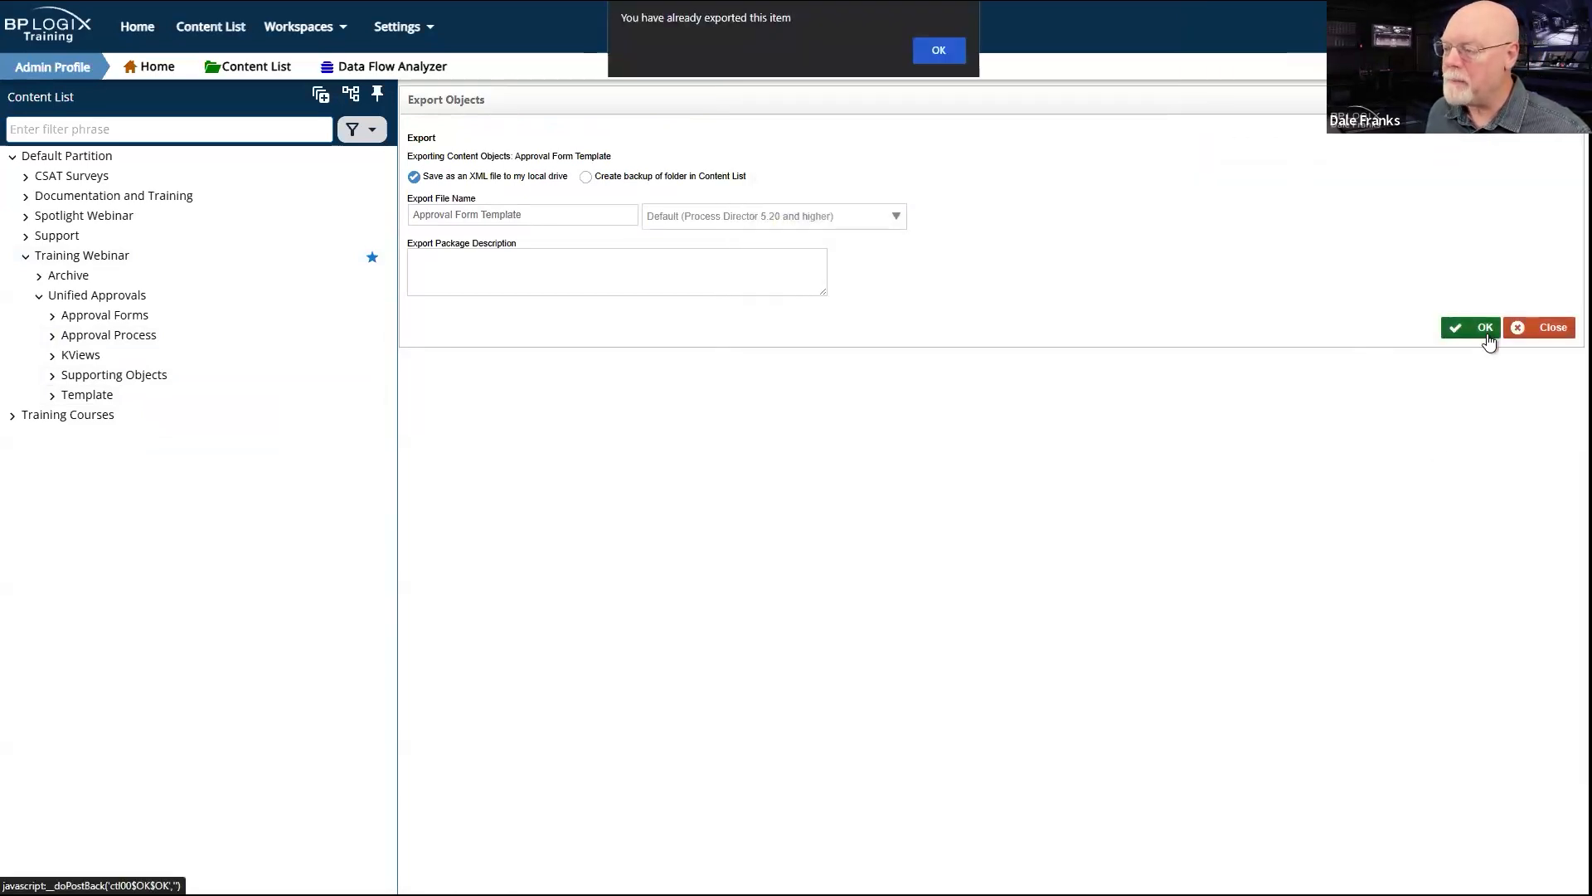
left_click(938, 51)
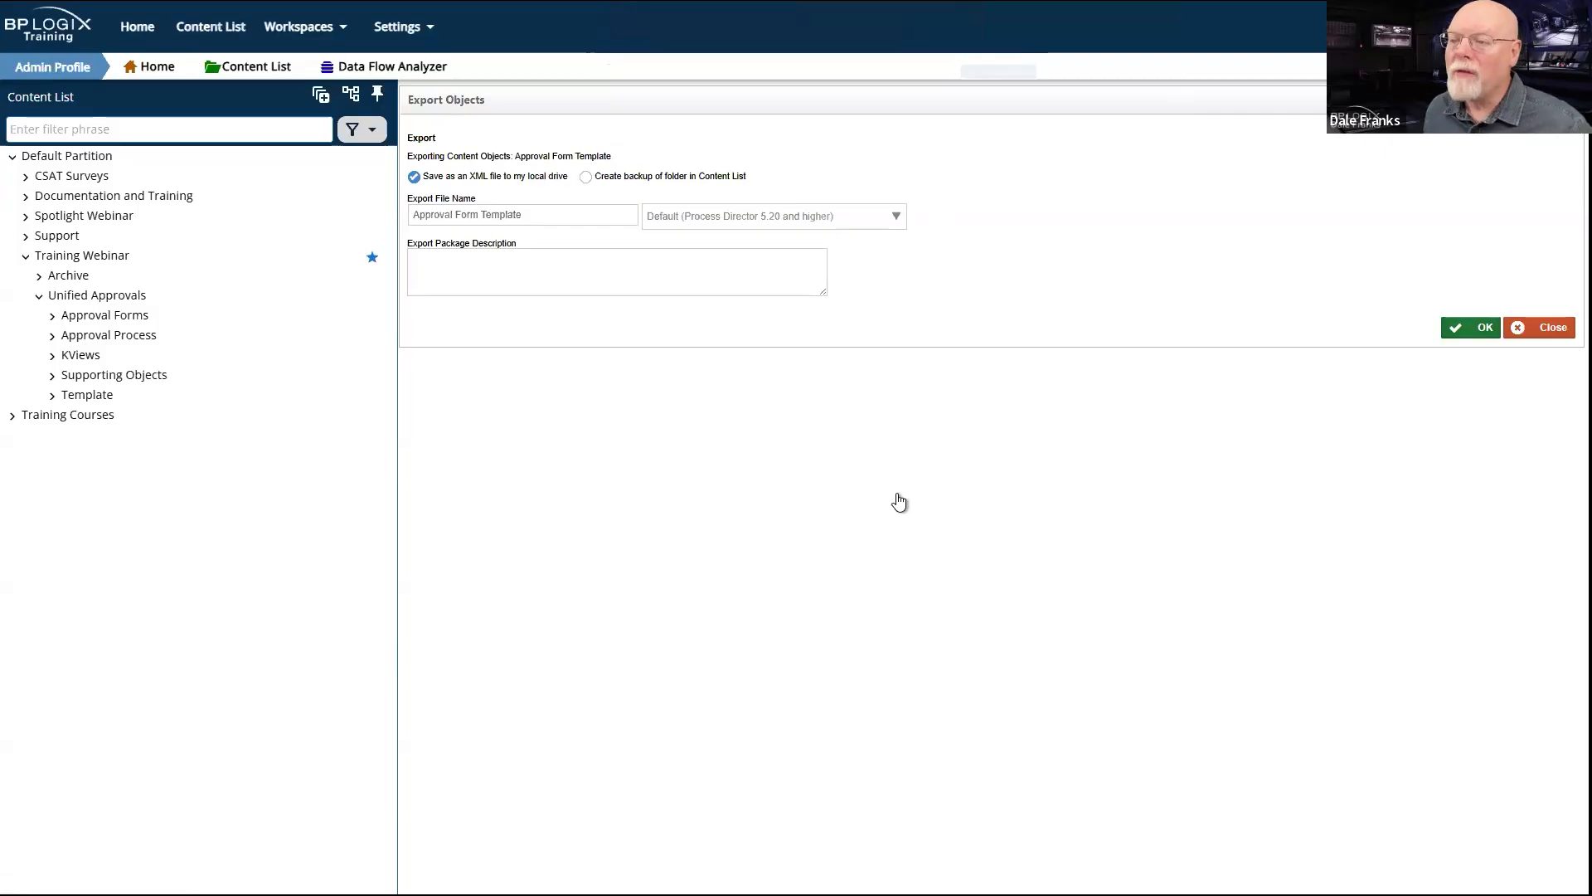
left_click(1480, 327)
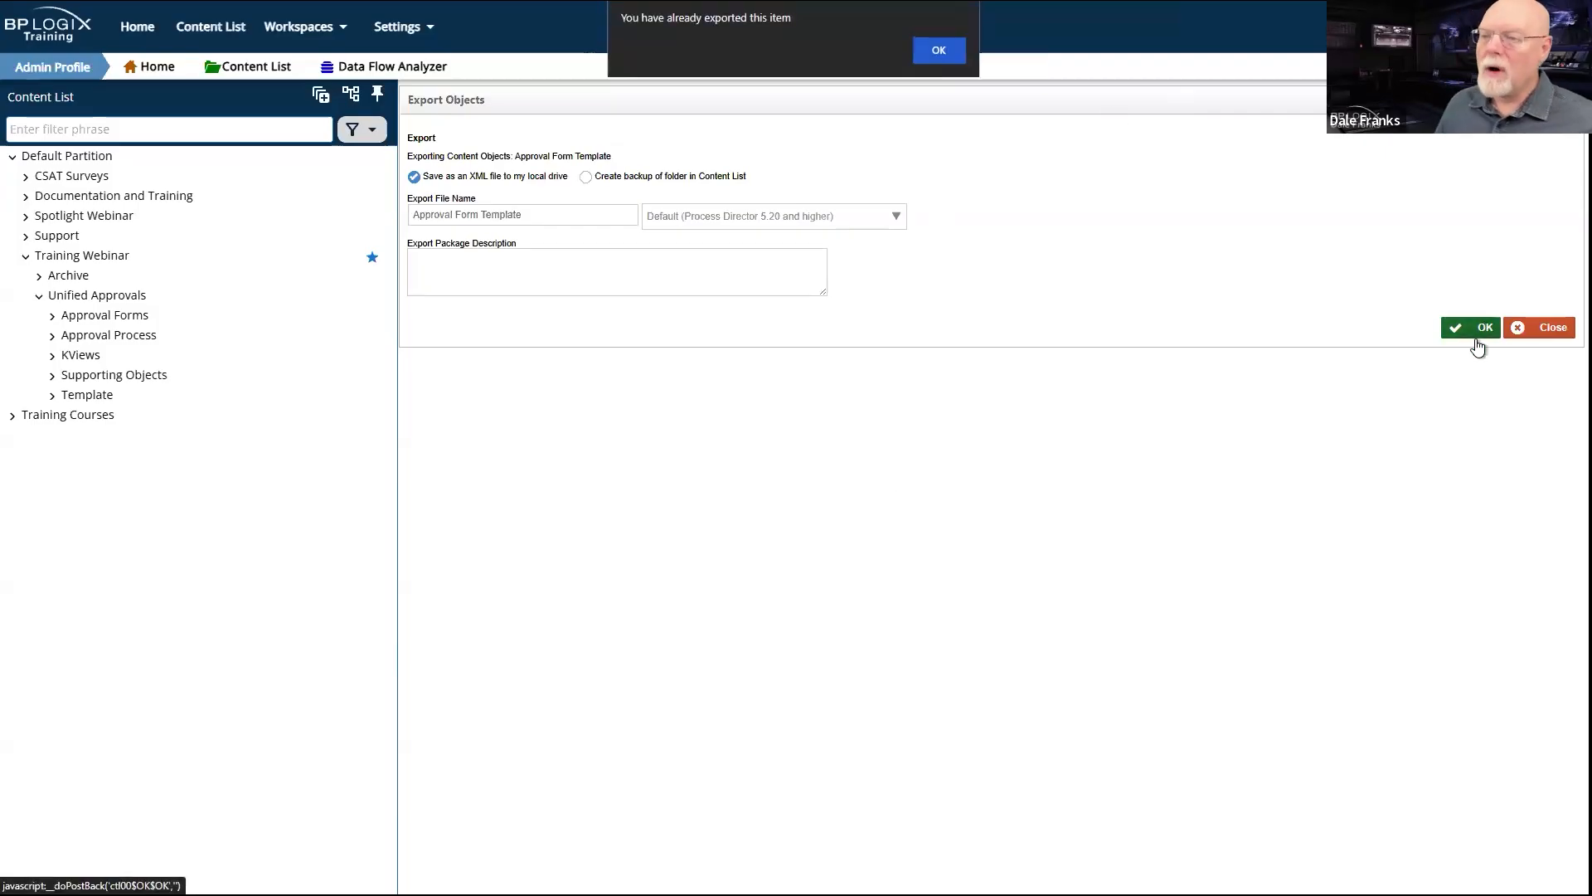
left_click(940, 56)
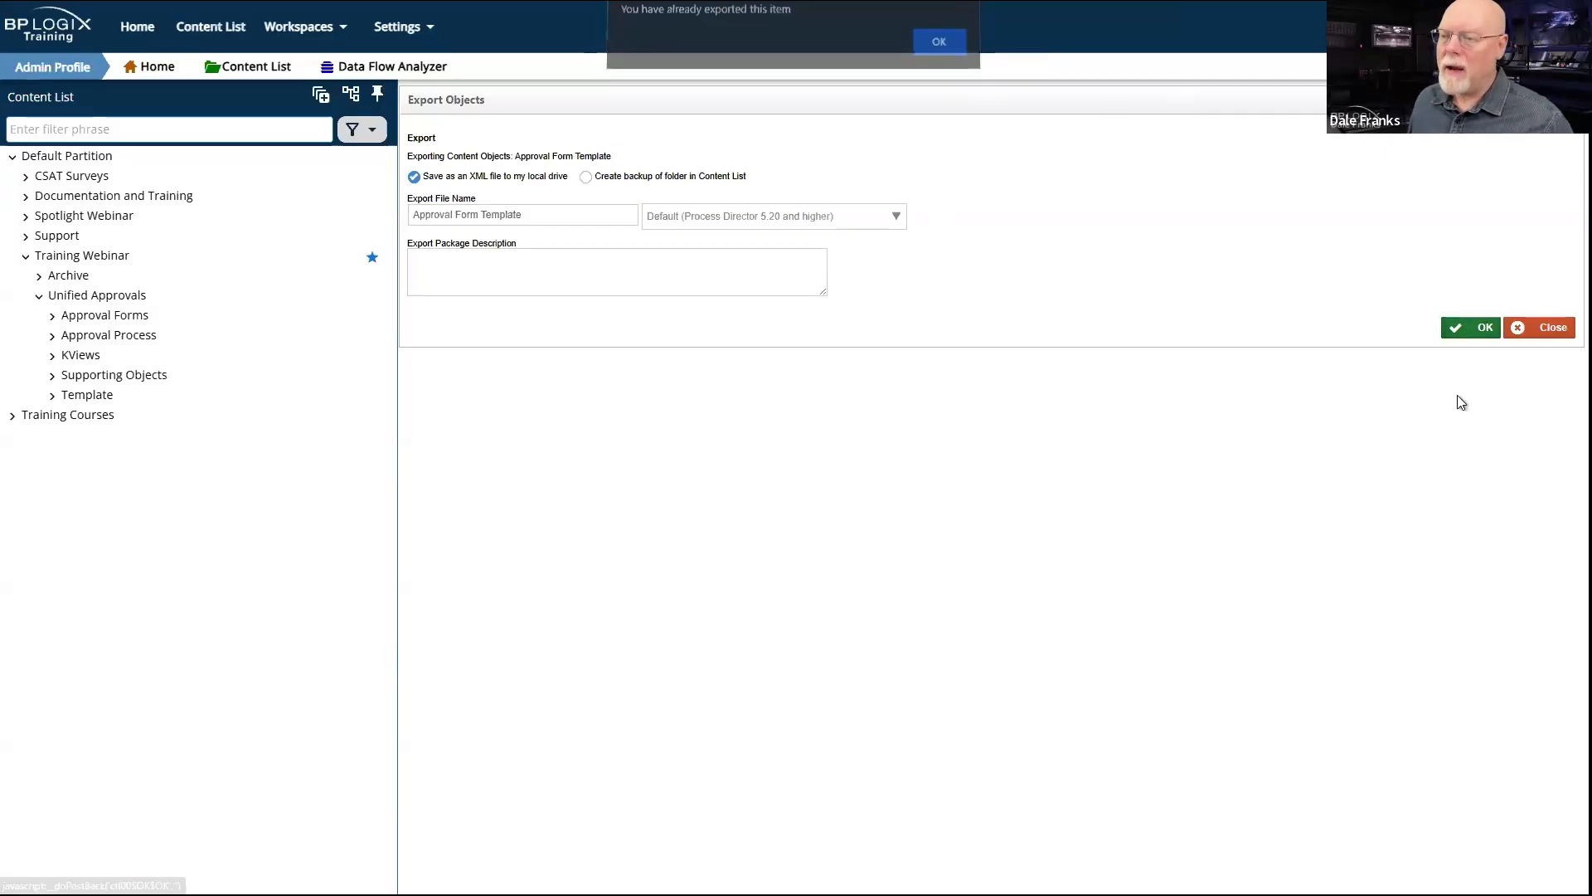
left_click(1548, 328)
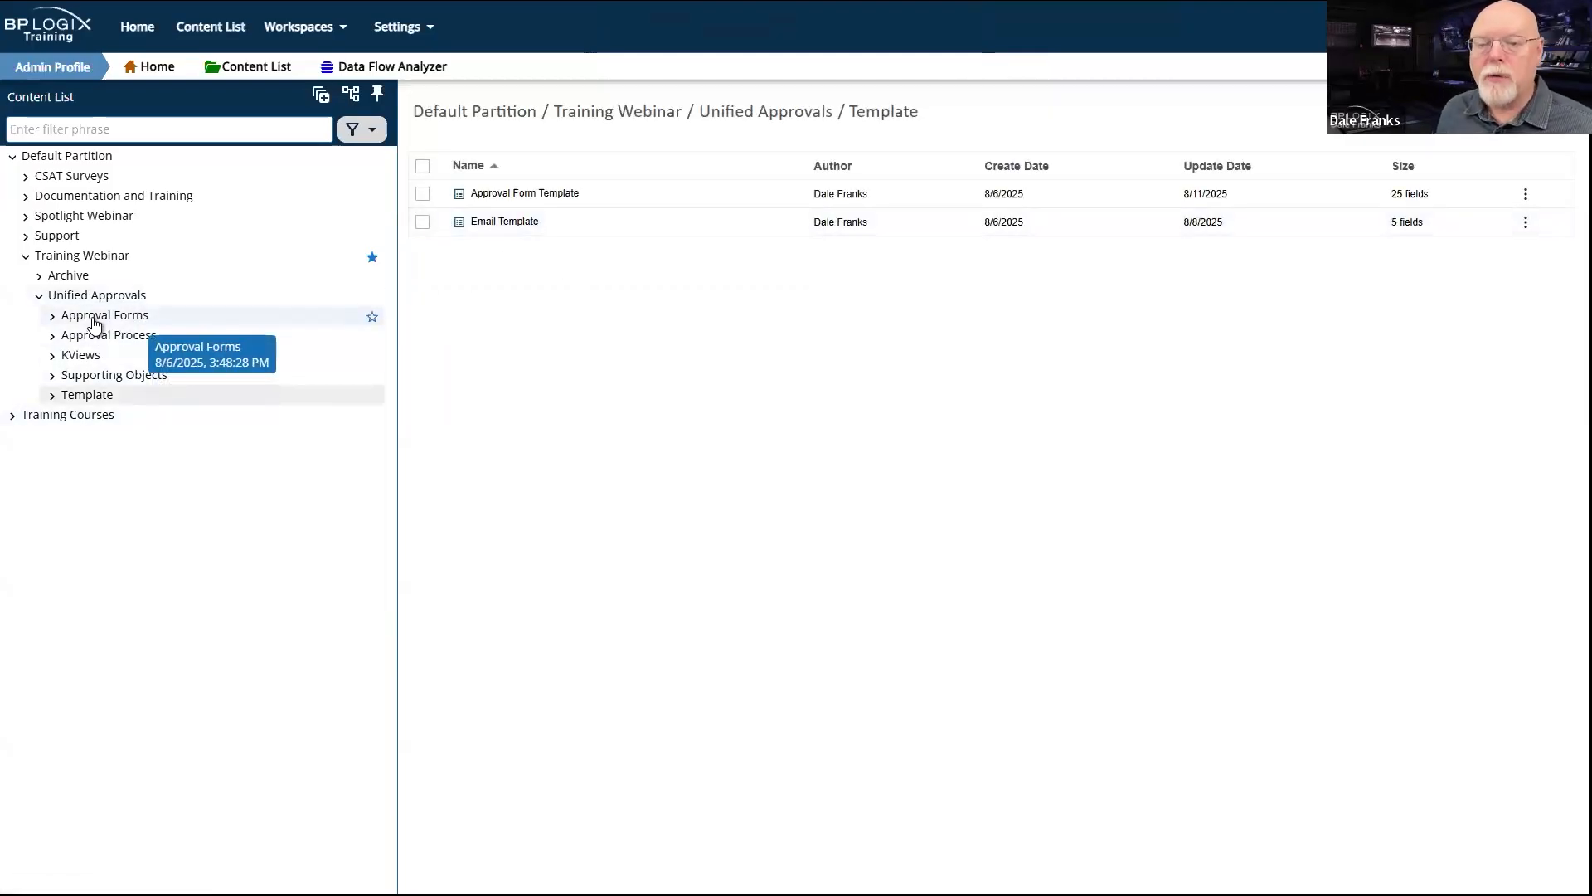
Step: Import the Approval Form Template.pdz package into the Approval Forms folder of Unified Approvals
left_click(94, 320)
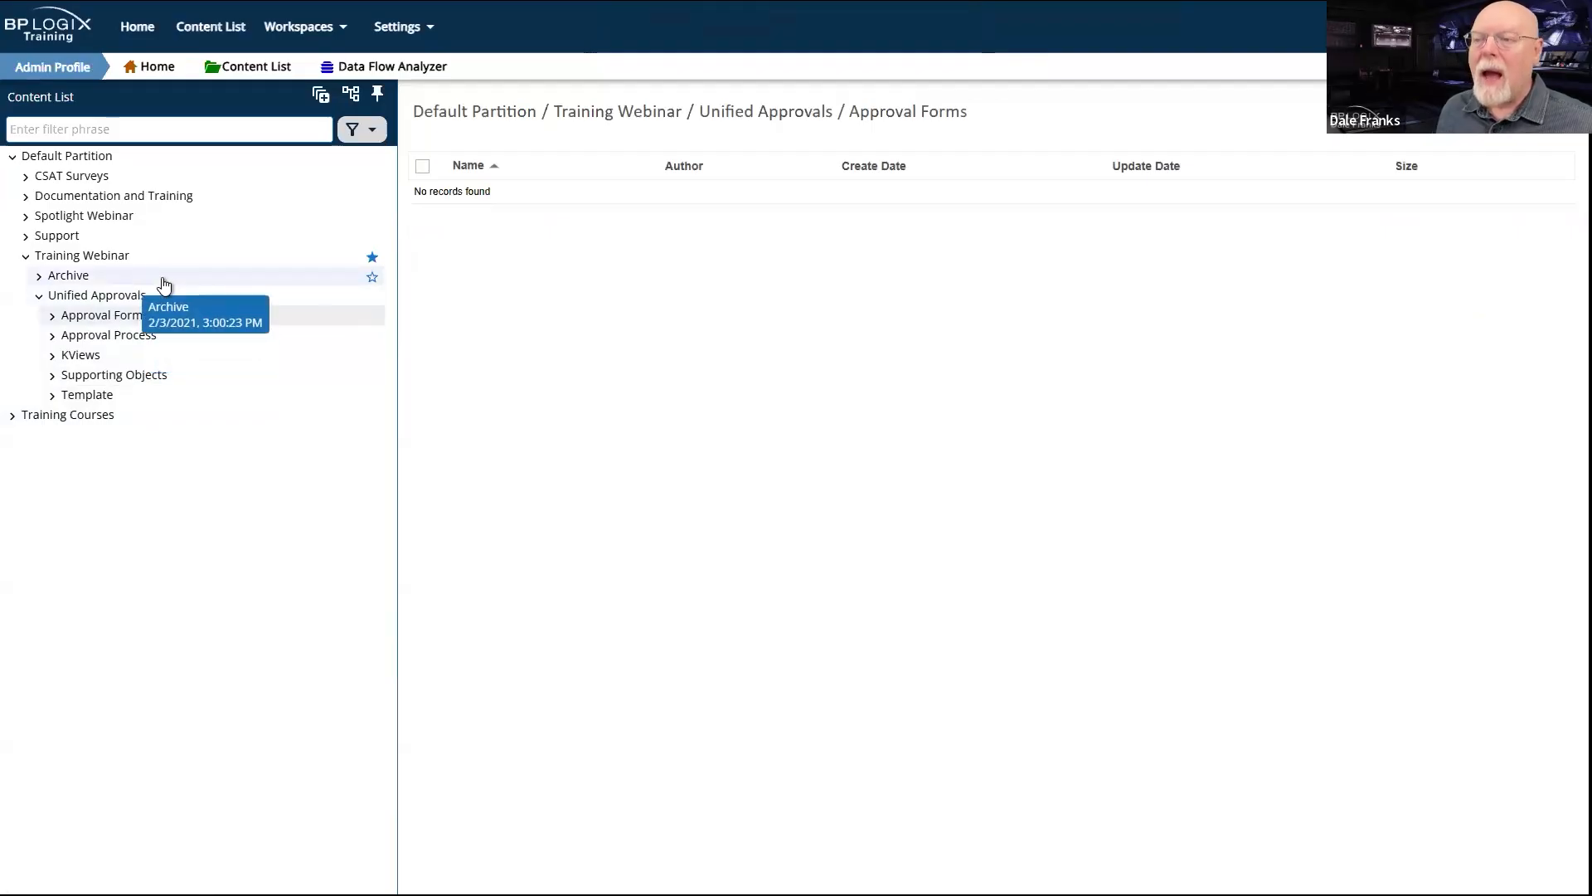
mouse_move(1505, 112)
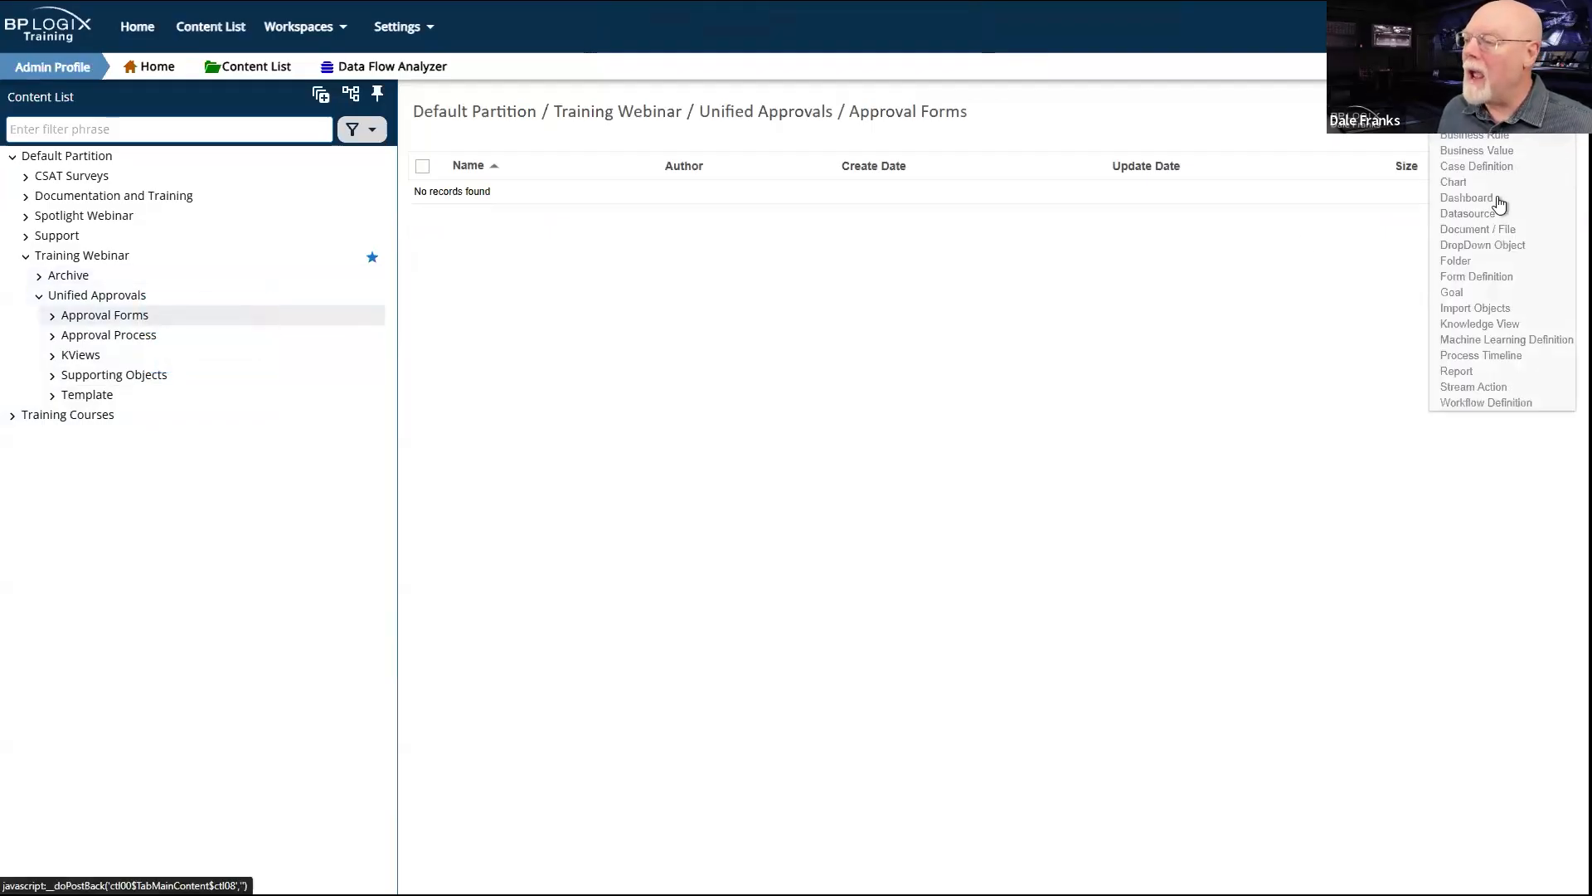
left_click(1478, 310)
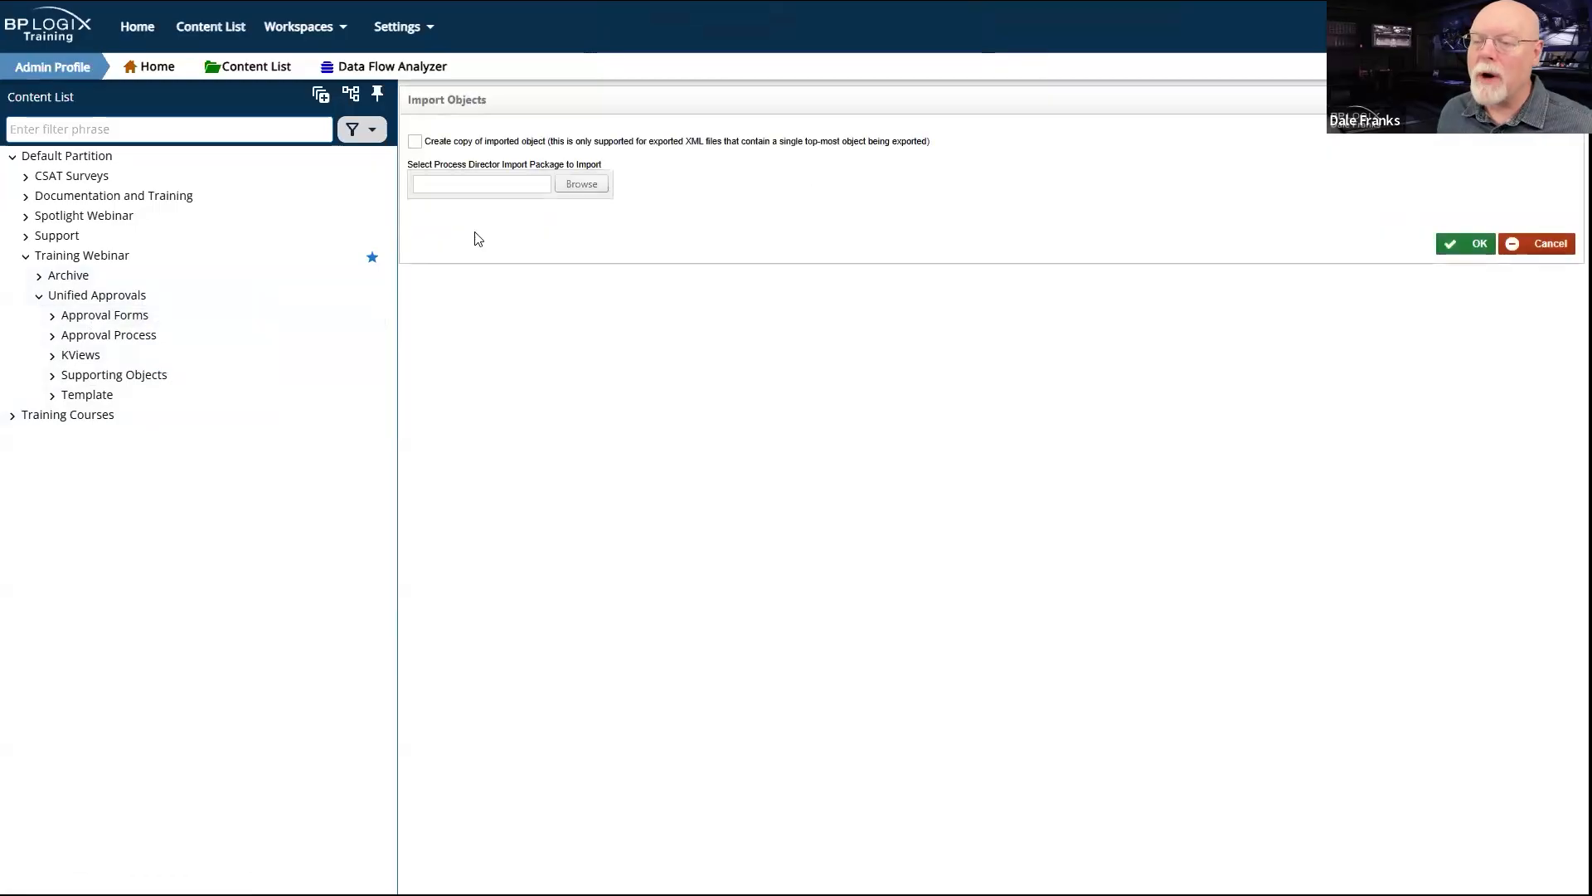
left_click(580, 185)
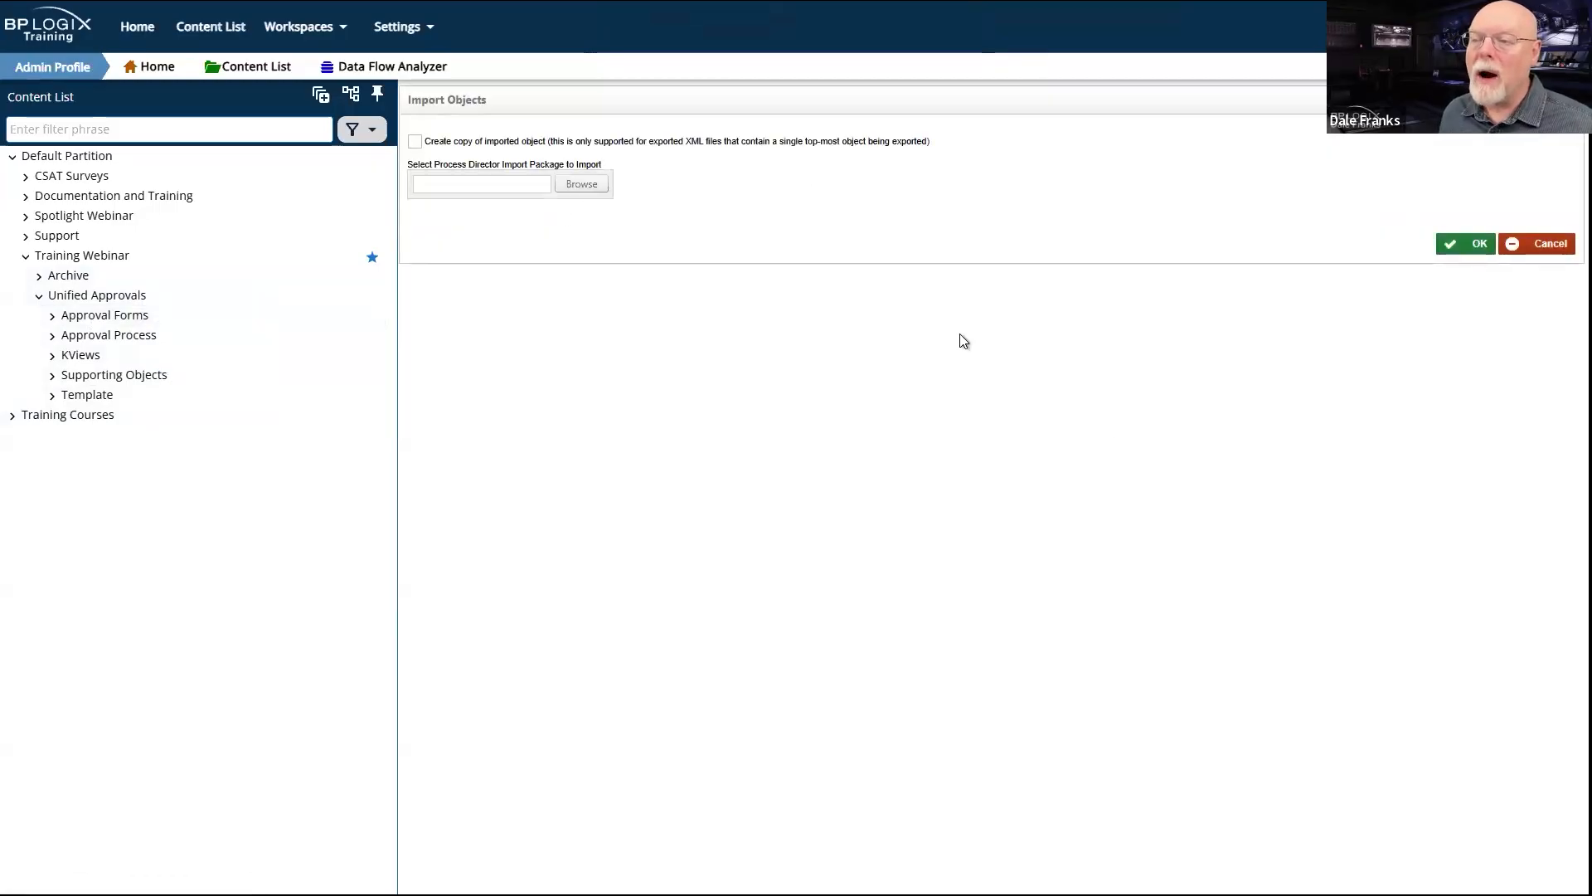
double_click(401, 28)
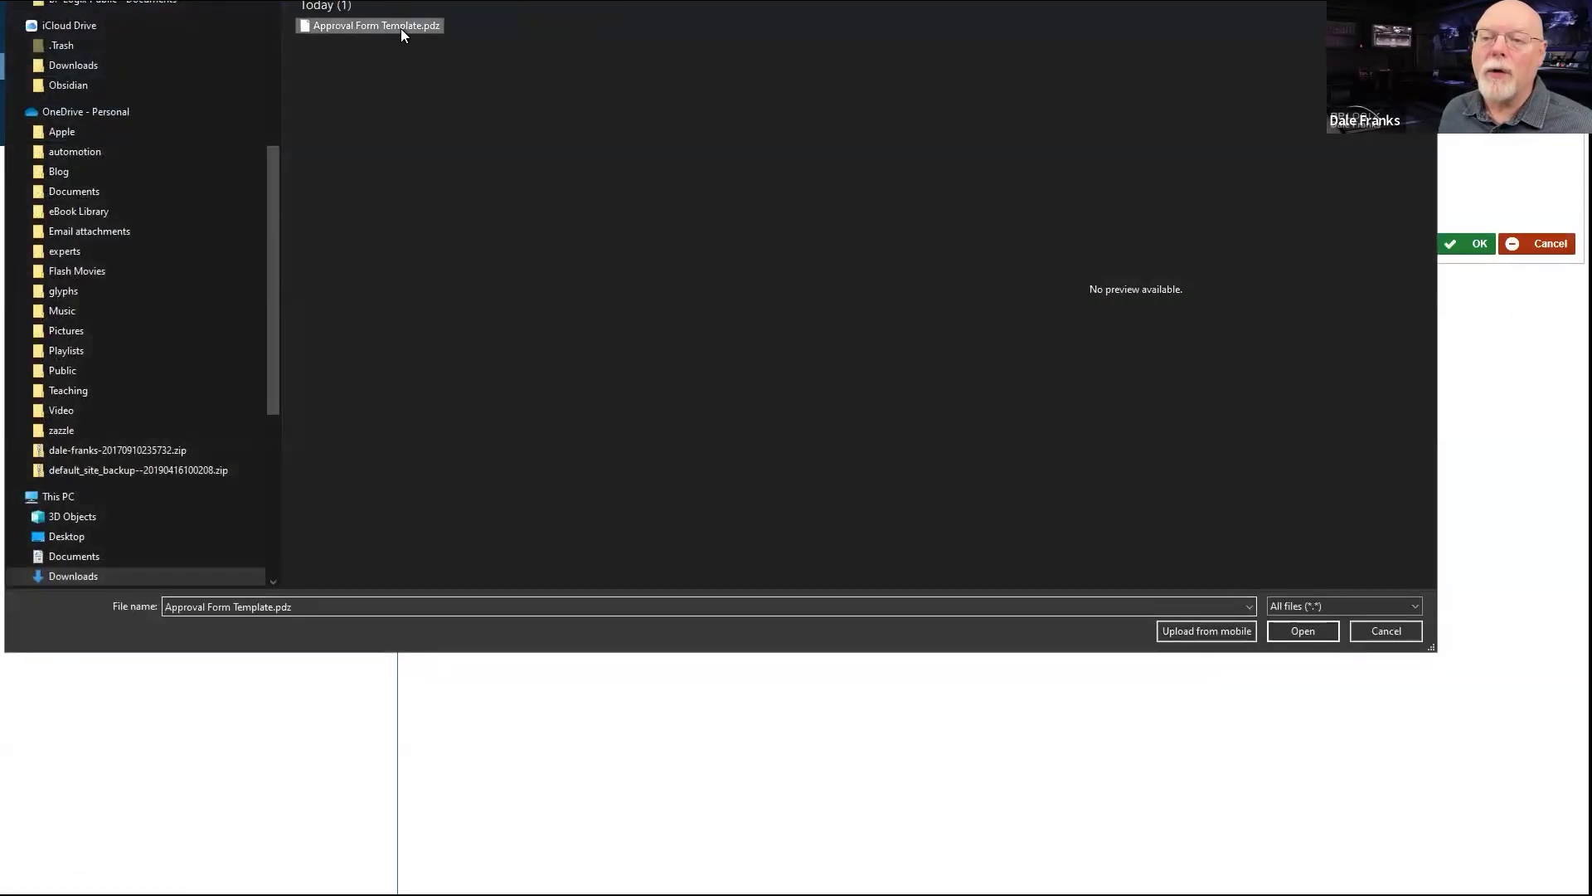
left_click(1472, 244)
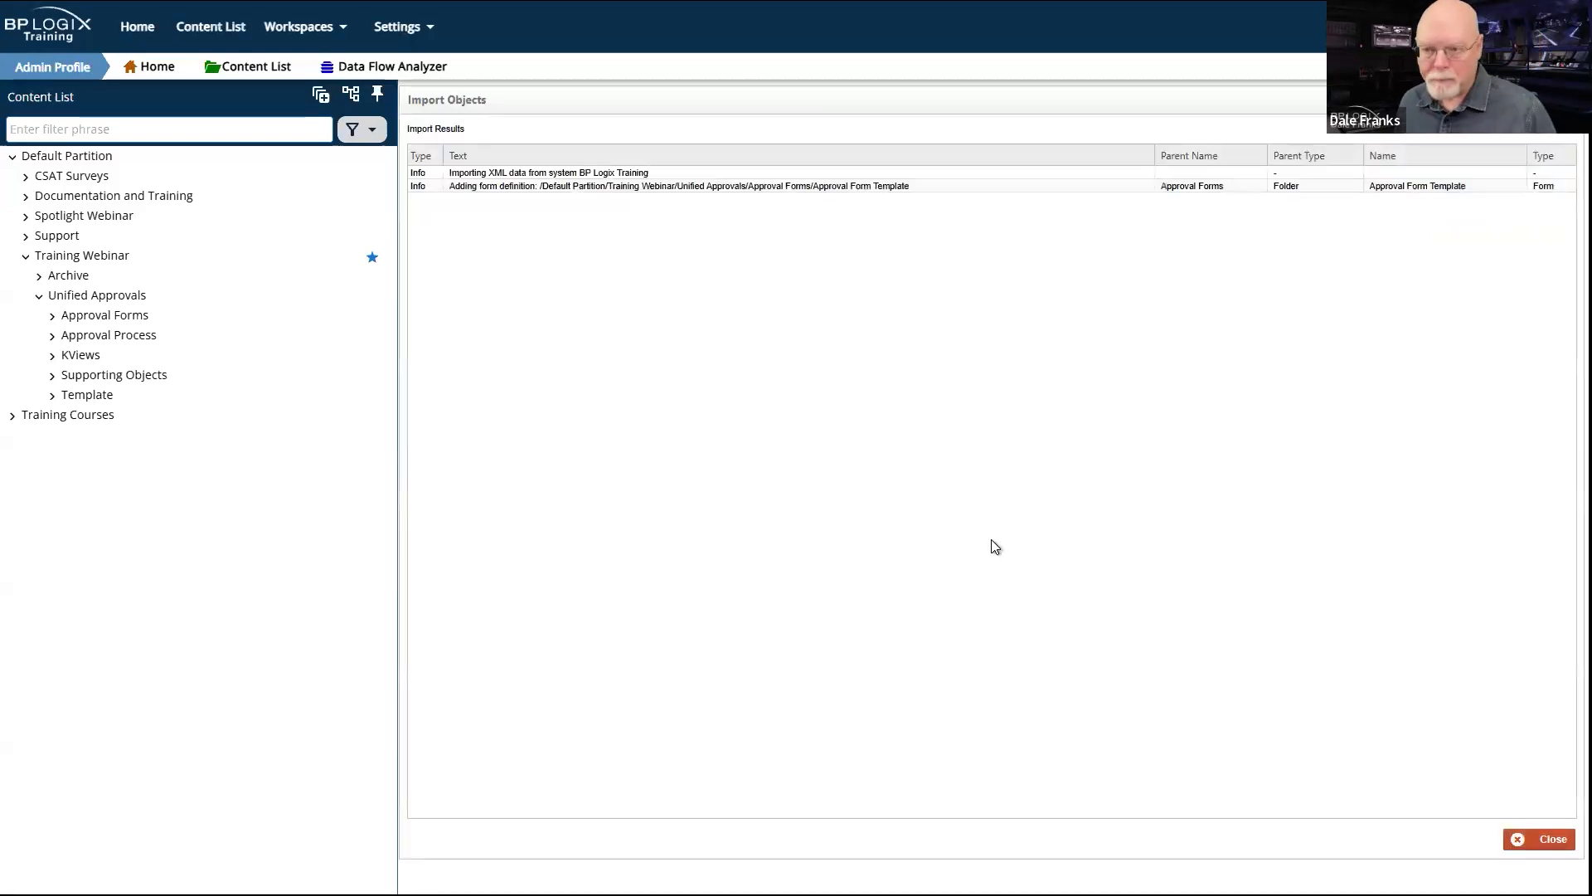
left_click(1549, 840)
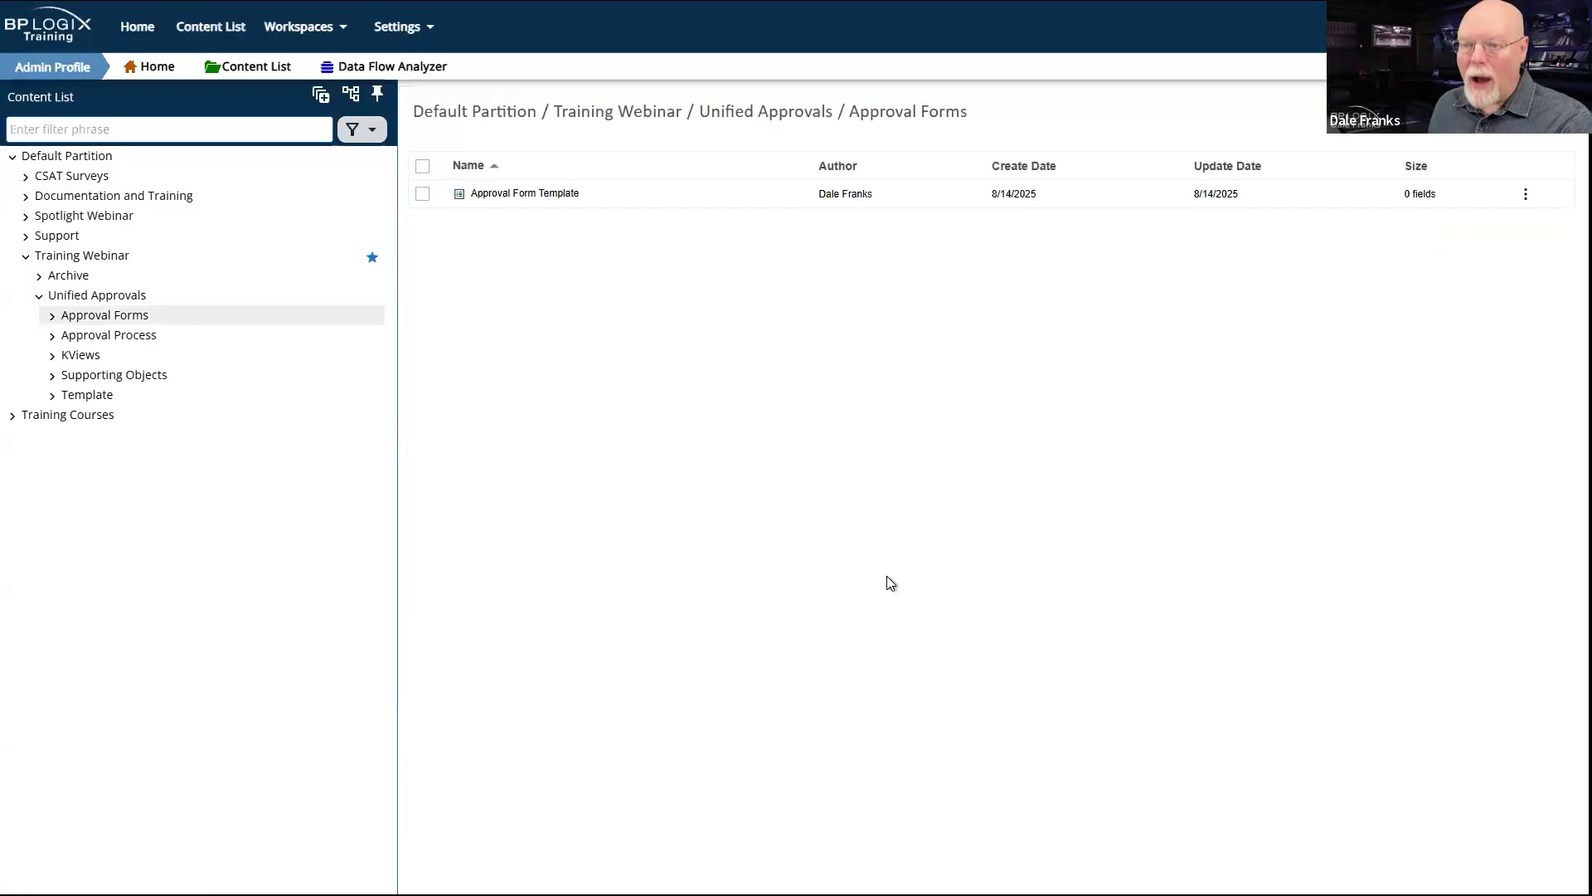
Step: Rename the imported form in the Approval Forms folder as Generic Approval and save it
left_click(535, 196)
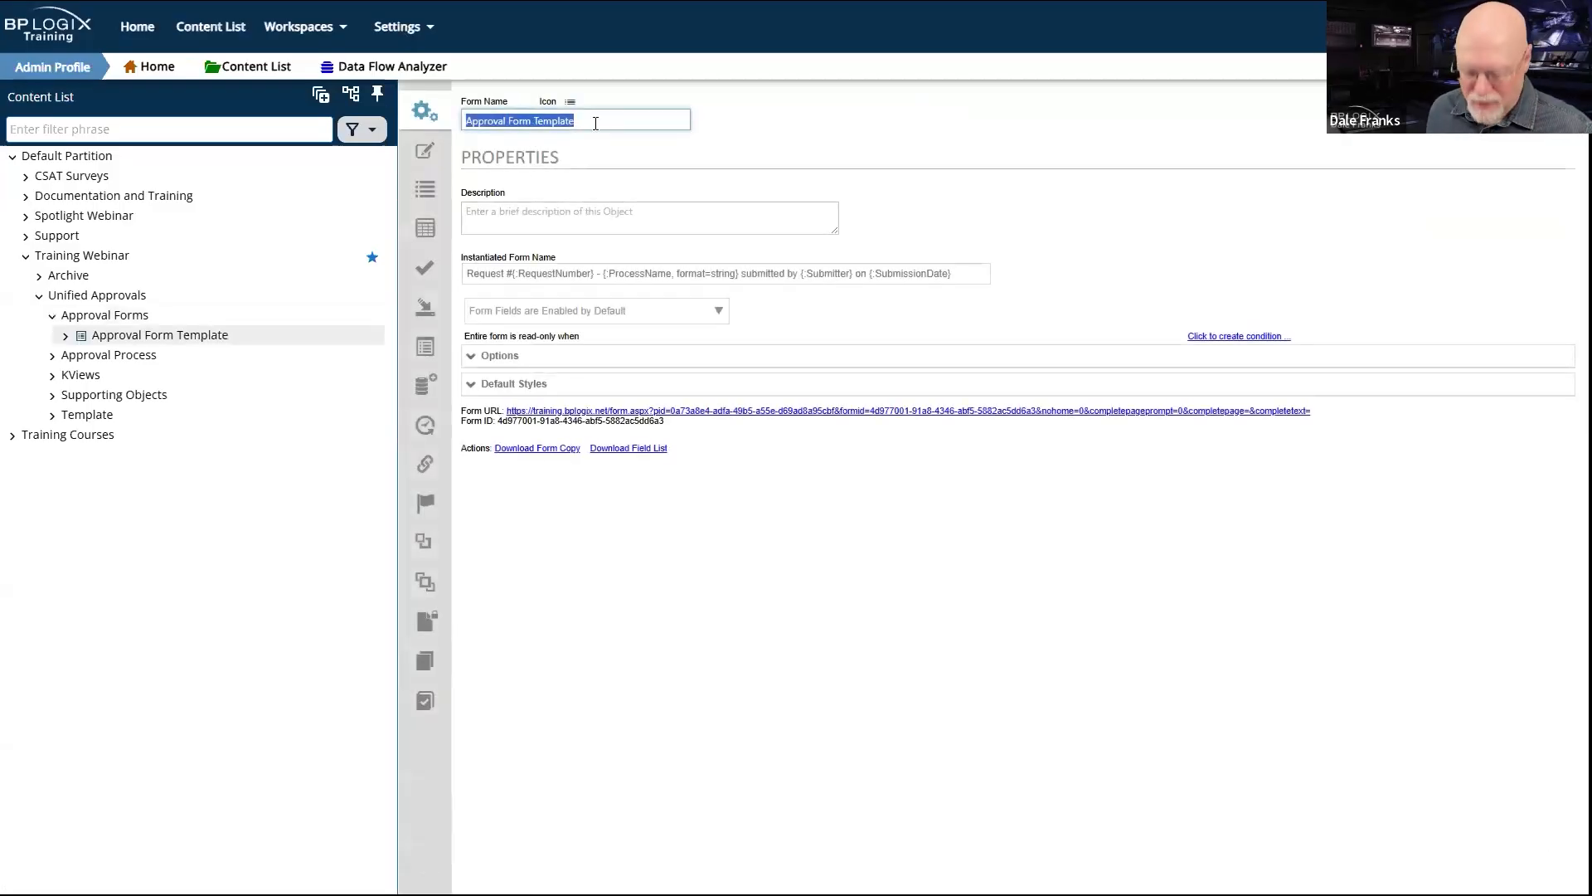
type("Generic Approval")
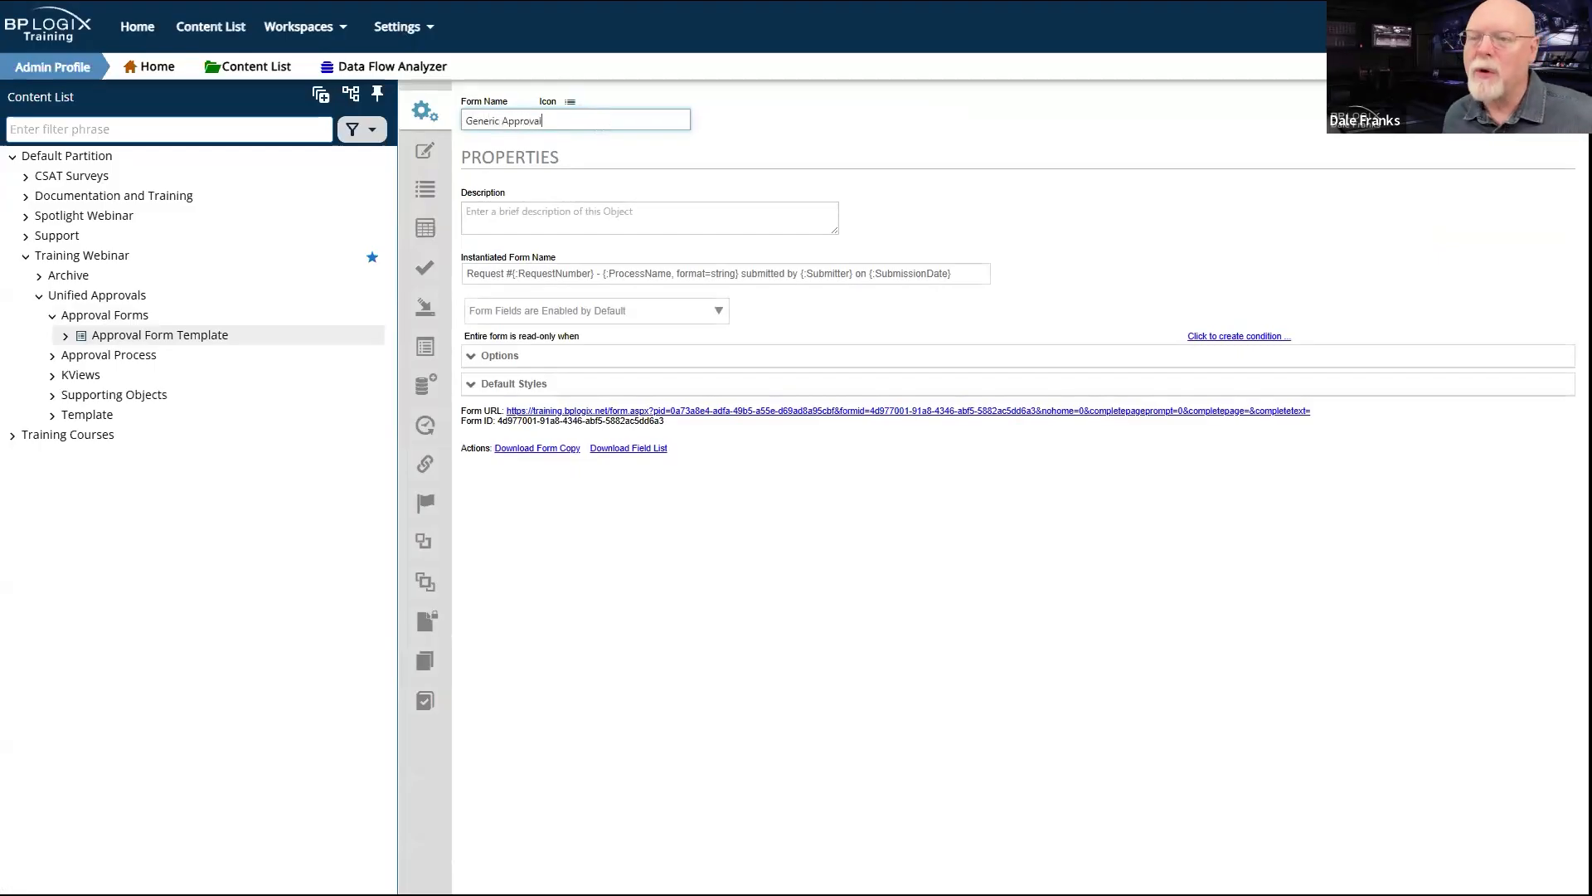
mouse_move(1493, 108)
left_click(1460, 162)
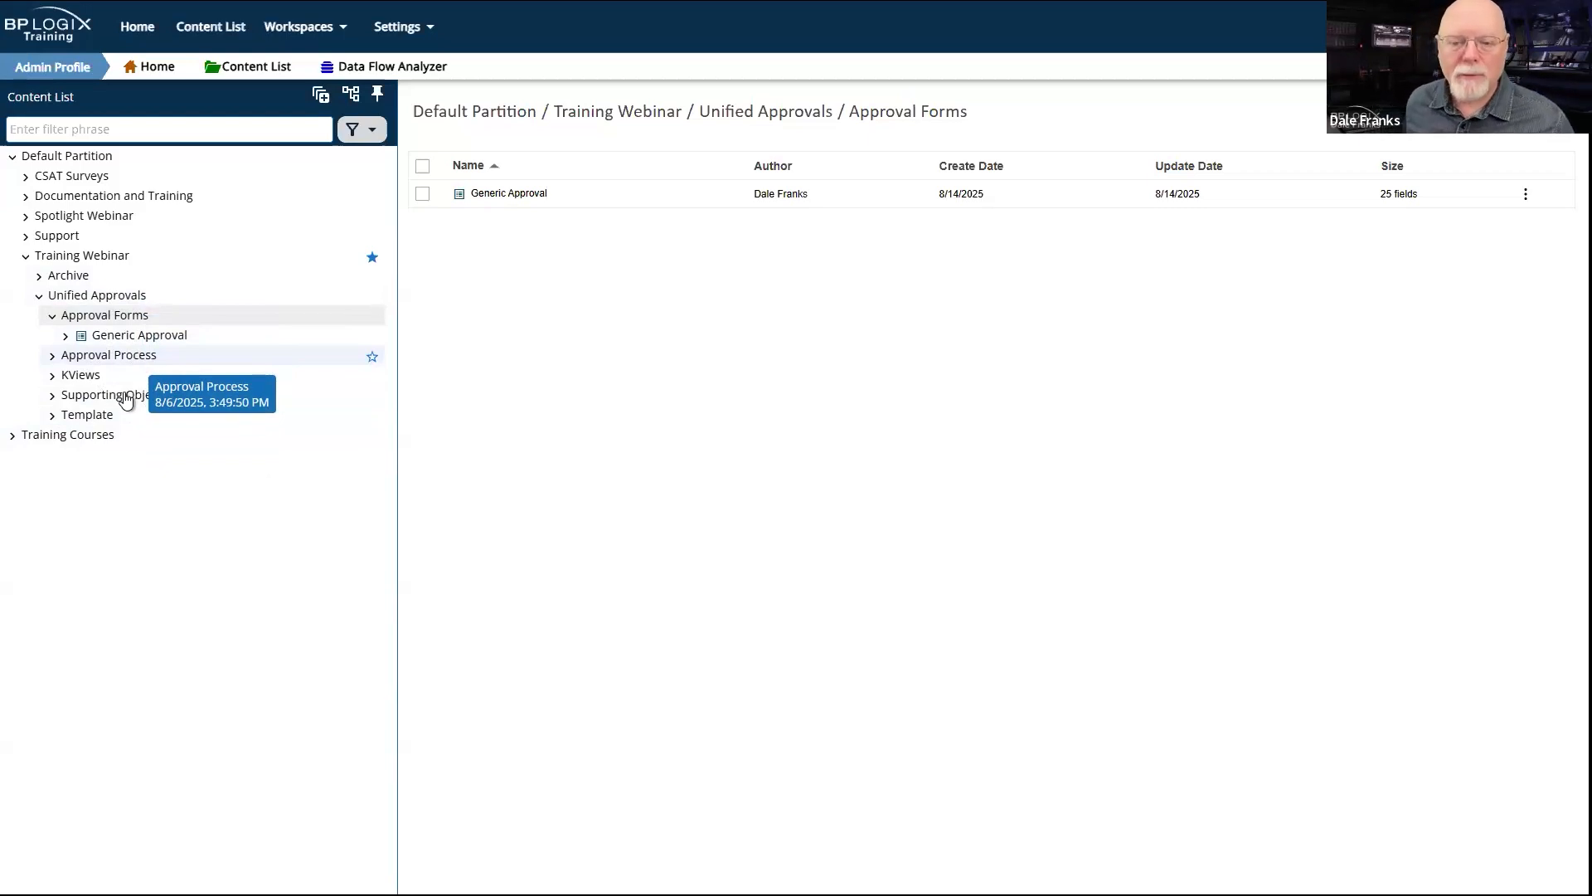
Step: Compare which process starts automatically after submission in the options of the Approval Form Template and the Generic Approval form
left_click(166, 415)
left_click(550, 198)
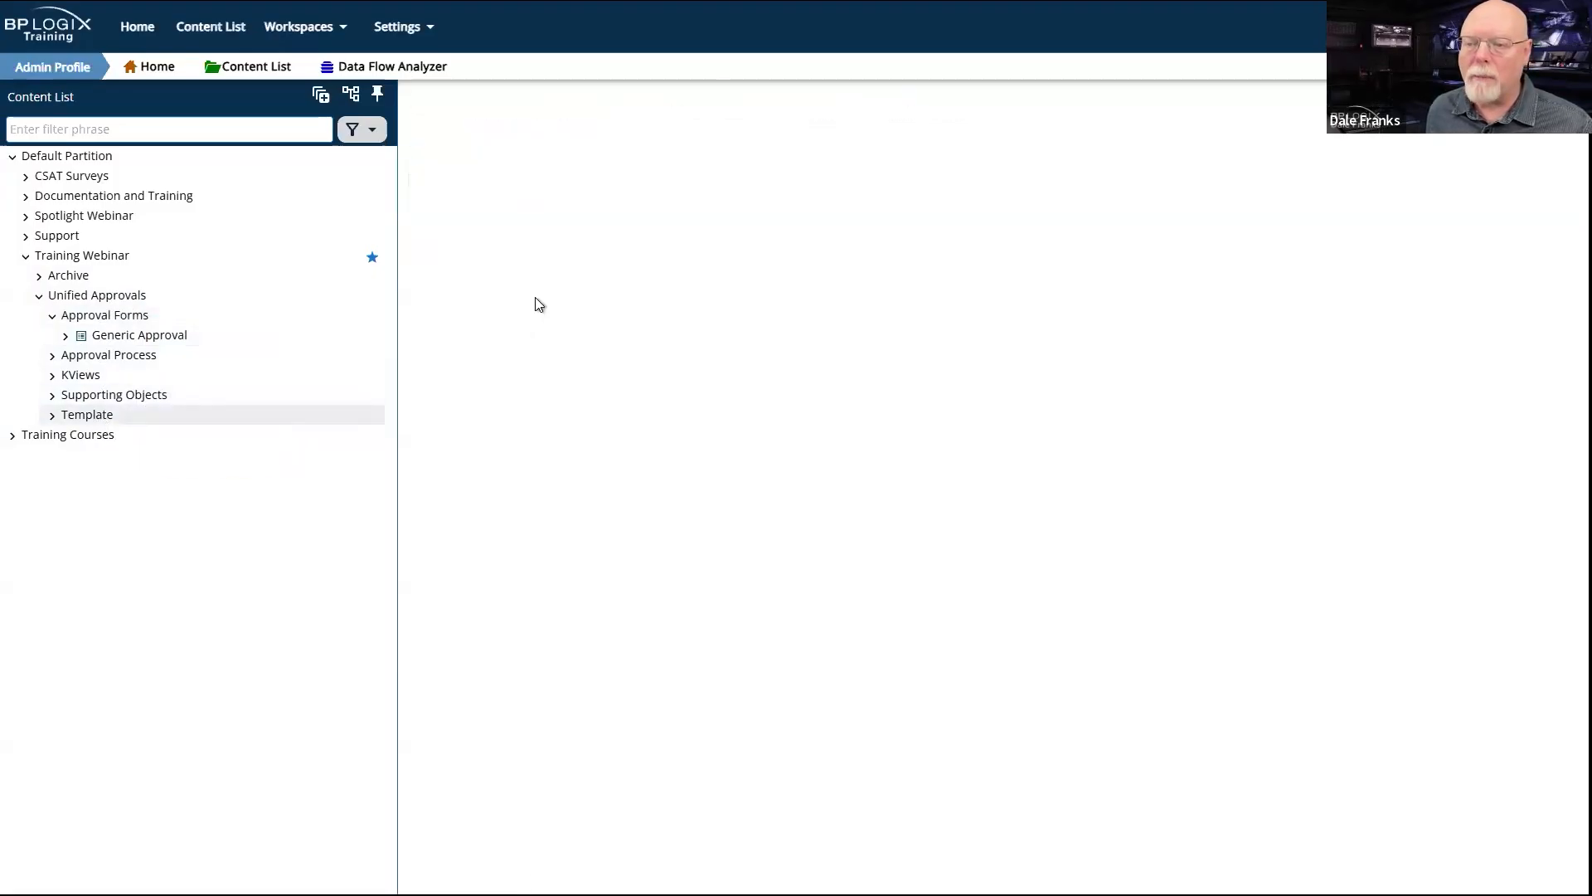
left_click(489, 360)
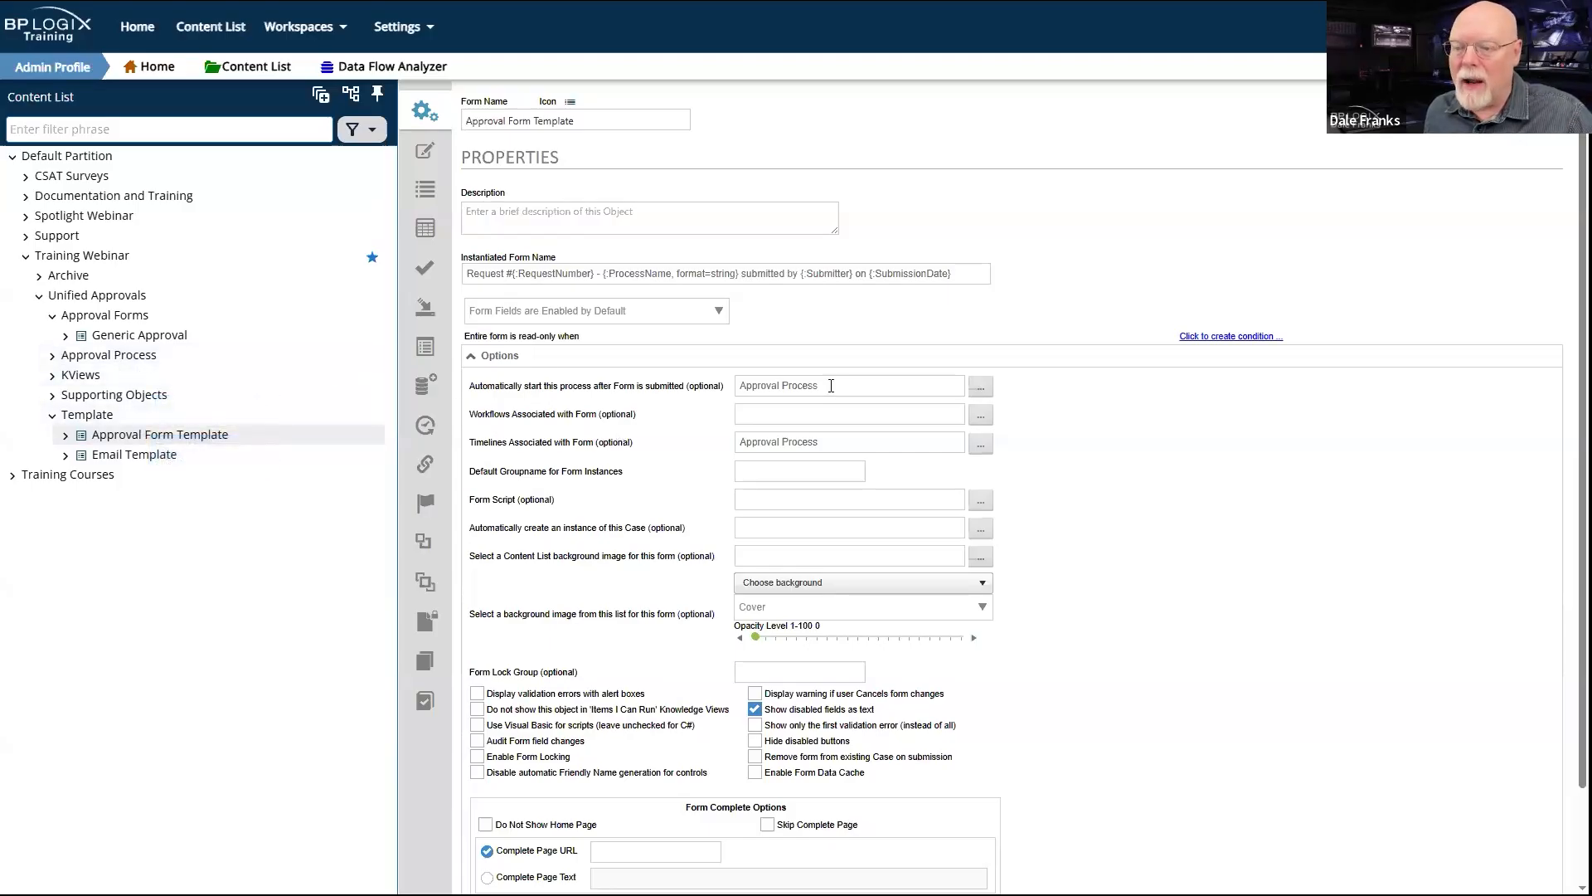
left_click_drag(821, 385, 747, 385)
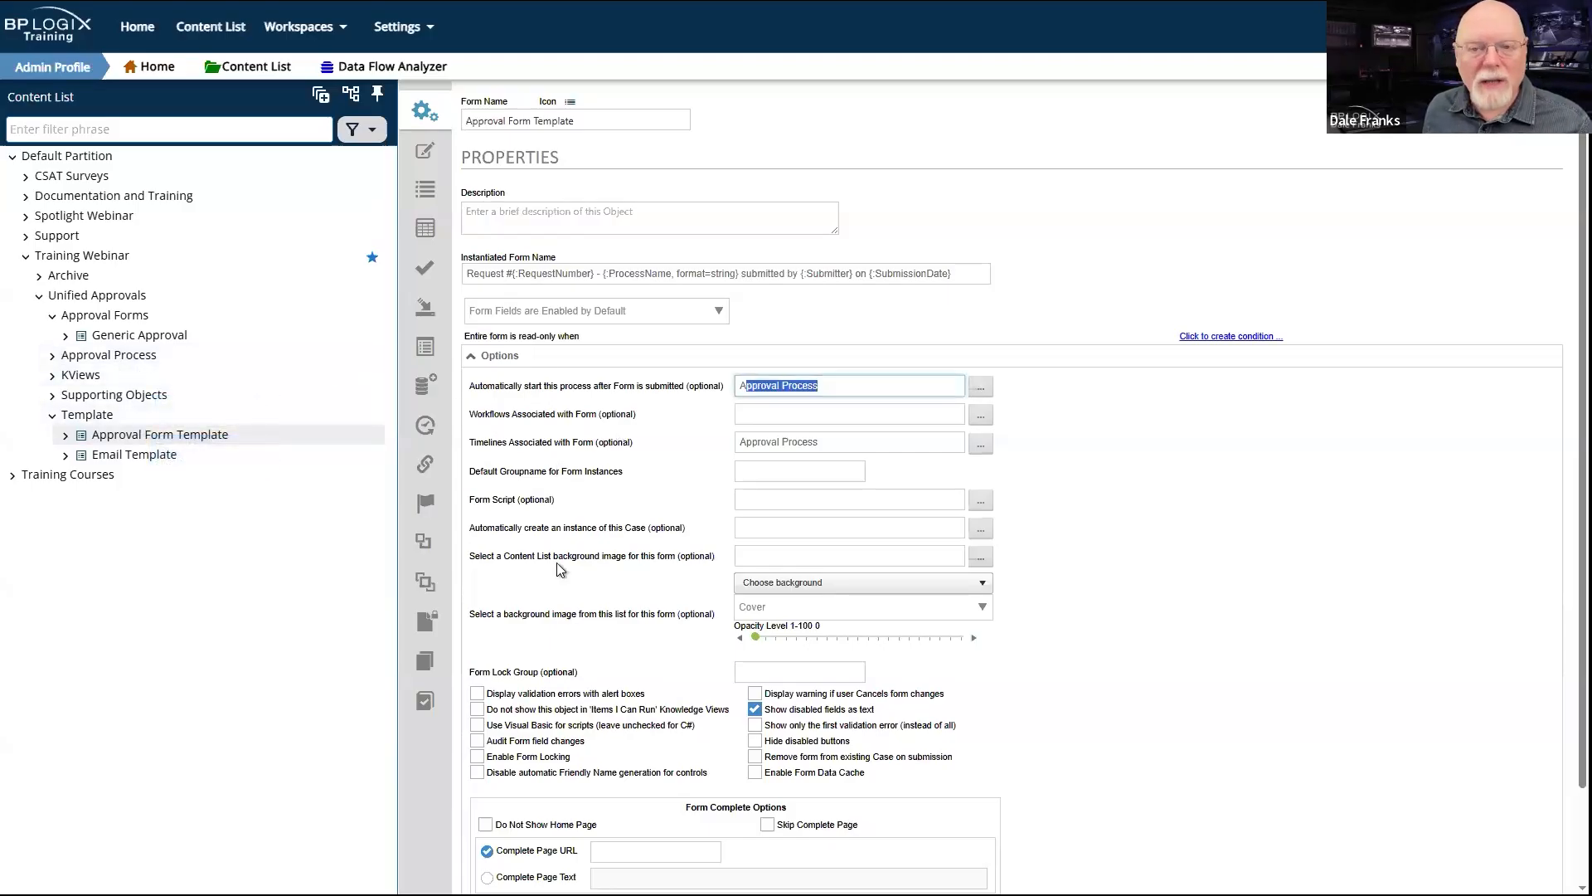
left_click(1199, 496)
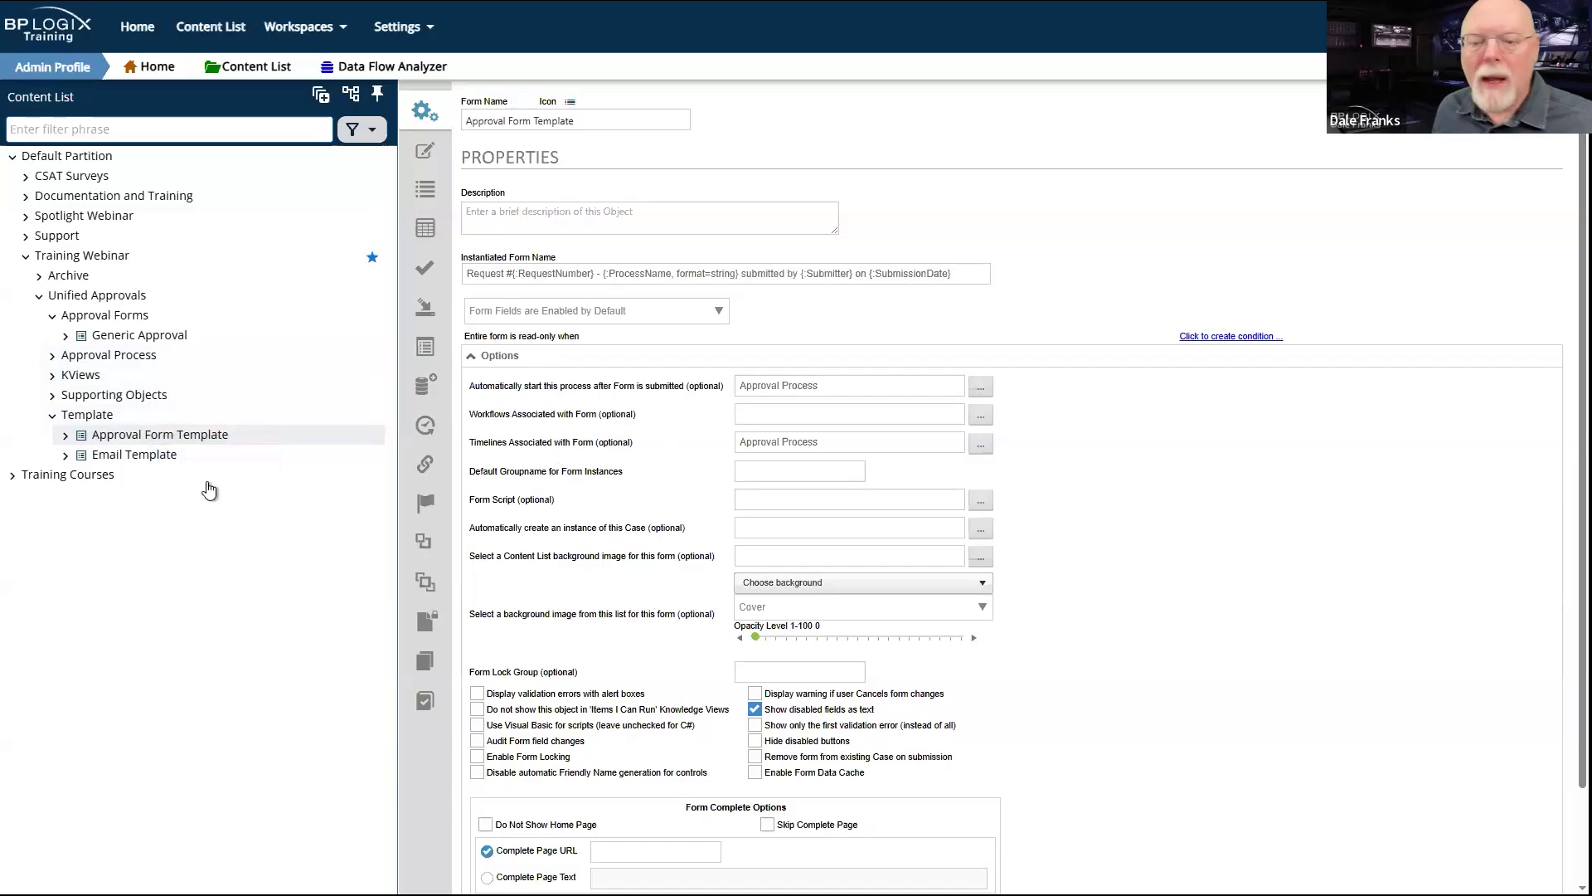
left_click(122, 346)
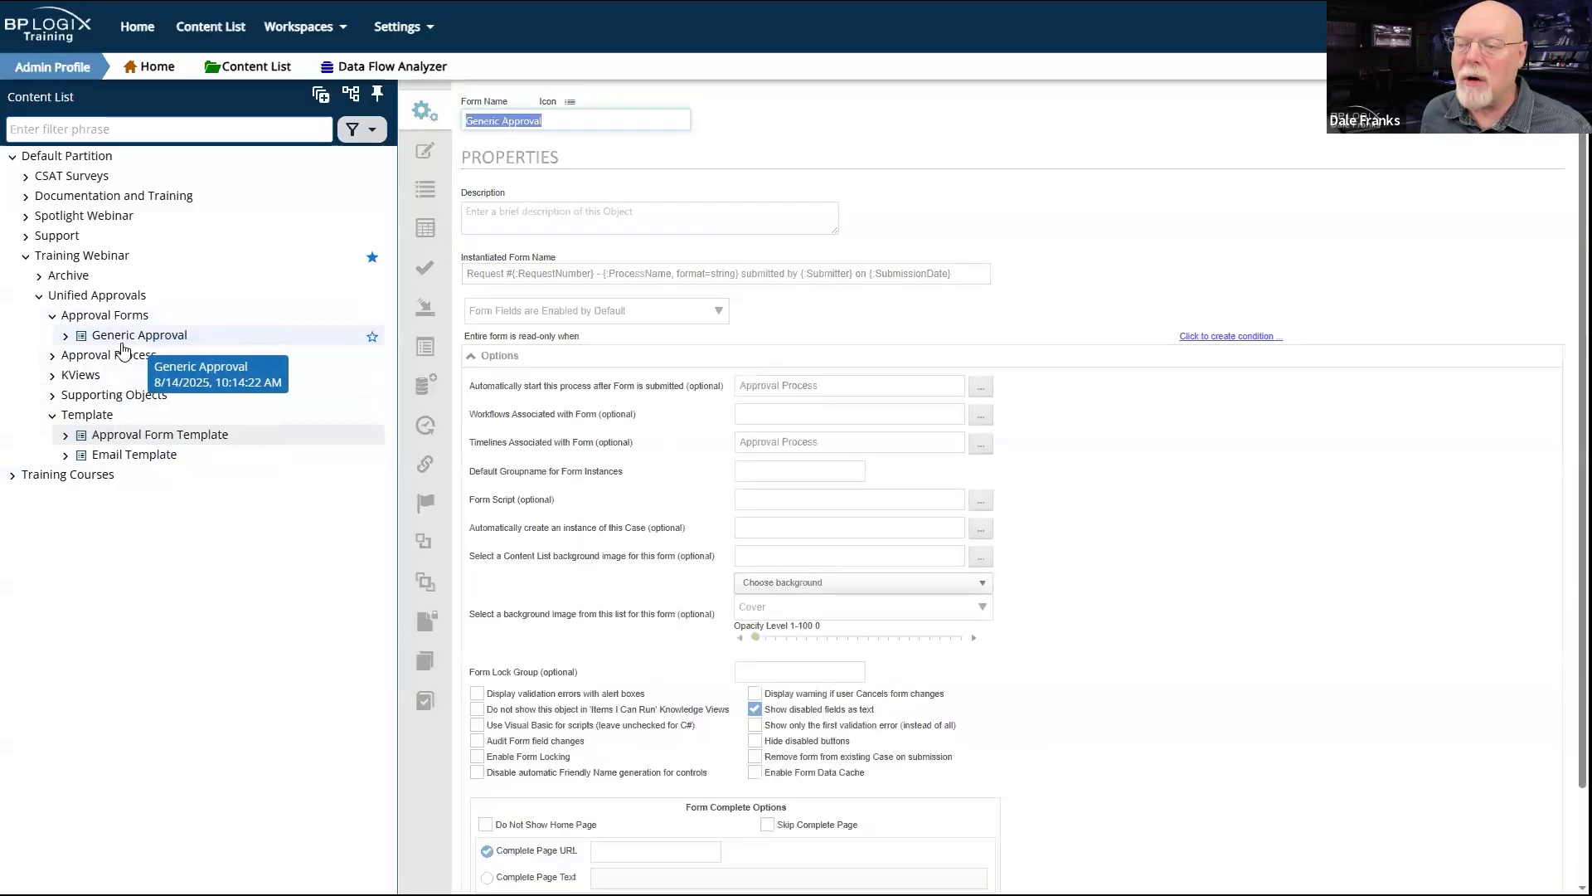
left_click_drag(954, 387, 725, 372)
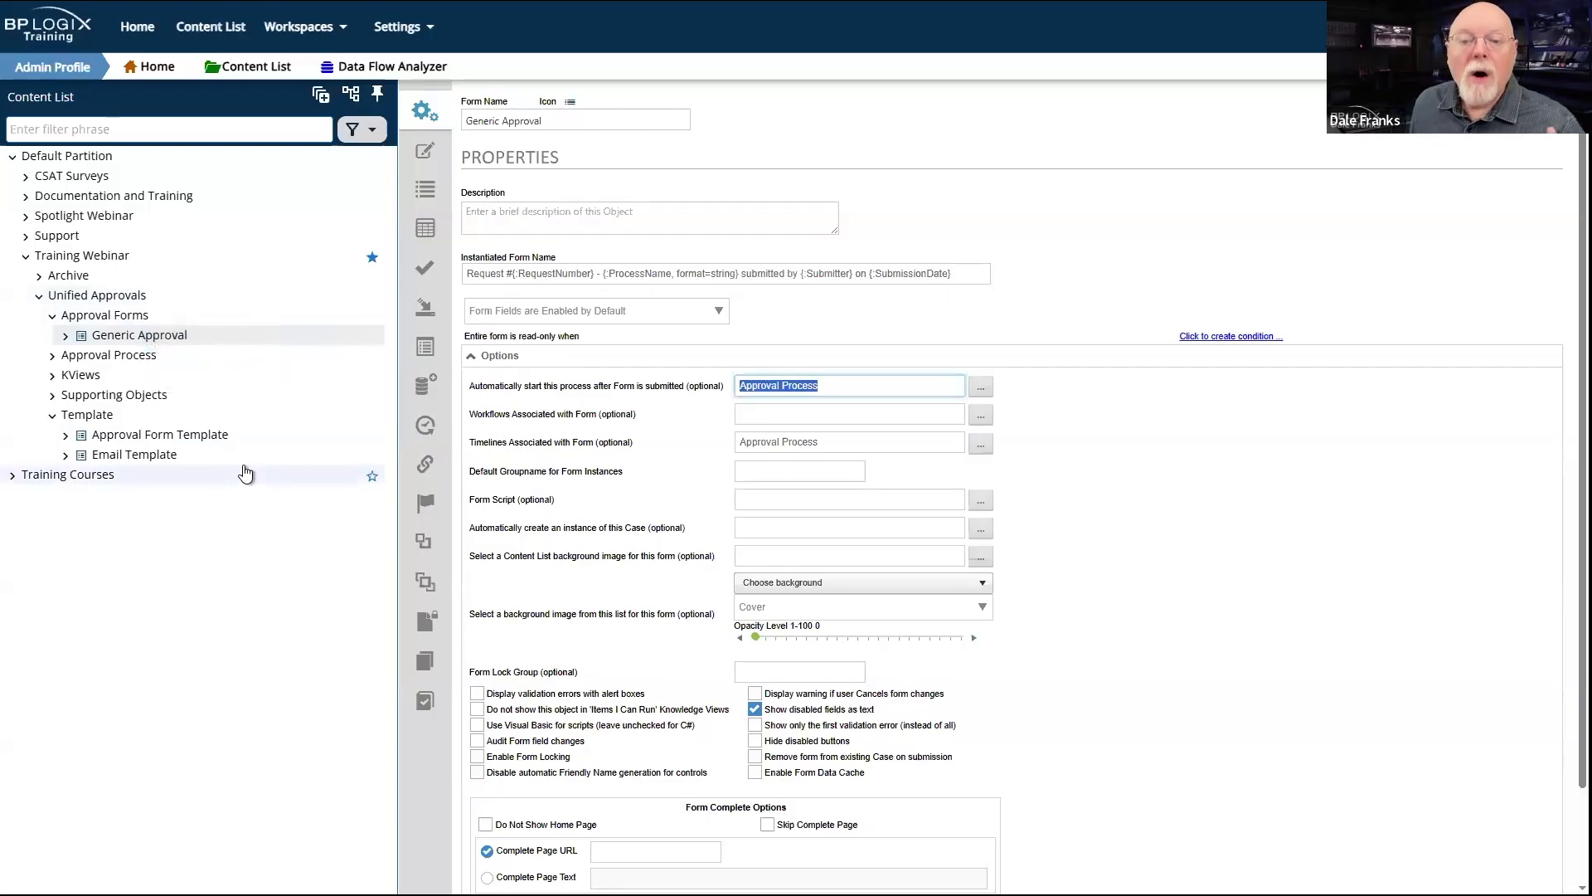
Step: Open the Approval Process timeline from its folder and expand its options
left_click(124, 356)
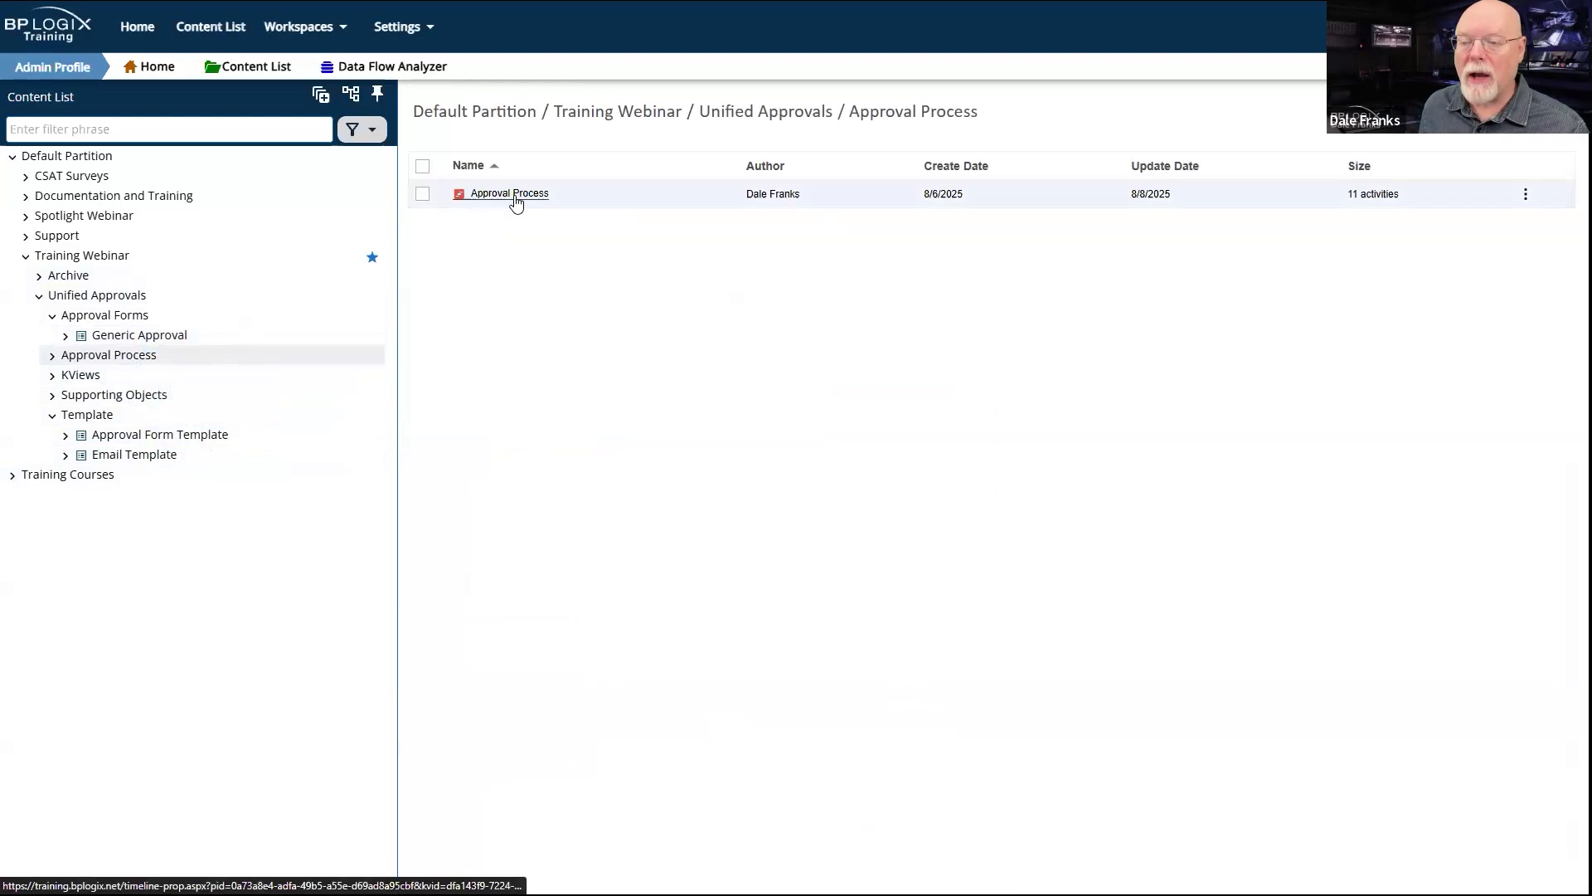
left_click(510, 194)
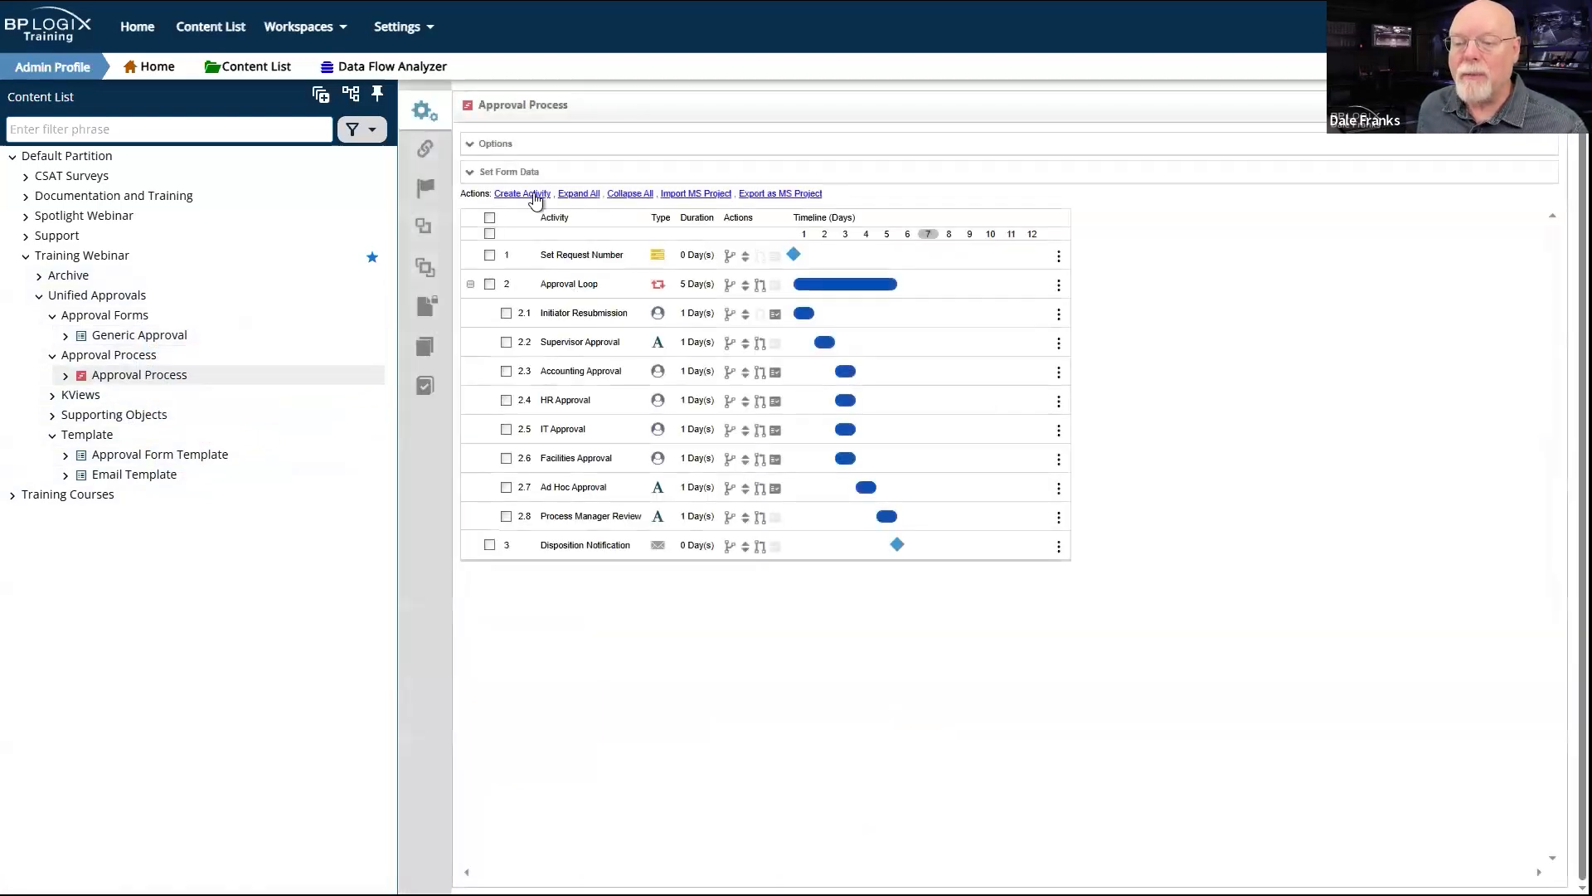
left_click(496, 143)
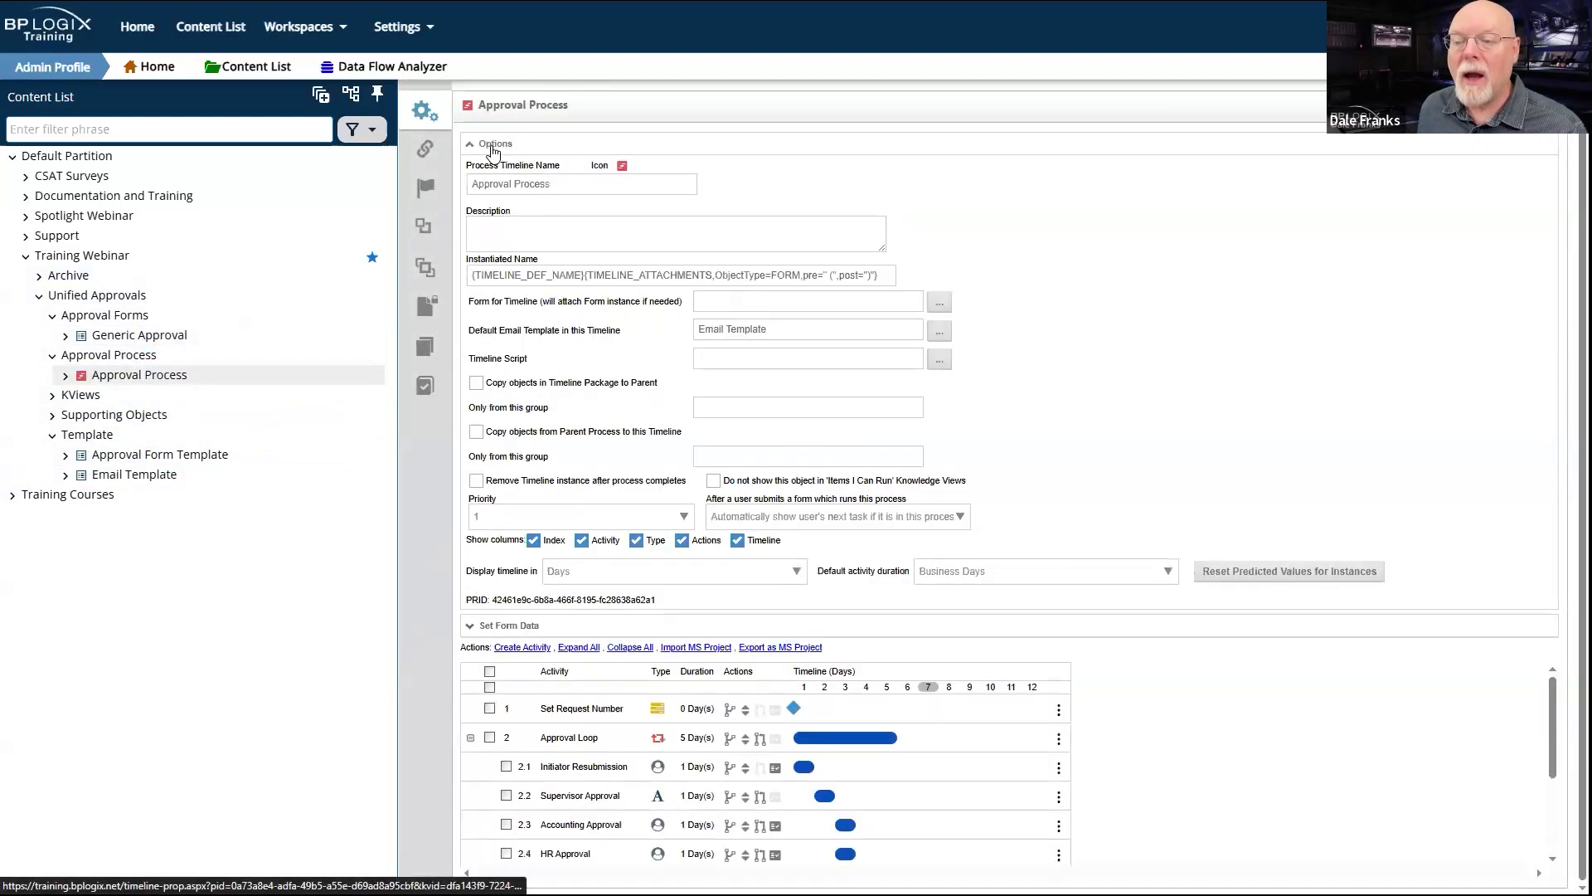
Step: Check the Form for Timeline and Default Email Template settings in the Approval Process options, and collapse the options
left_click(774, 296)
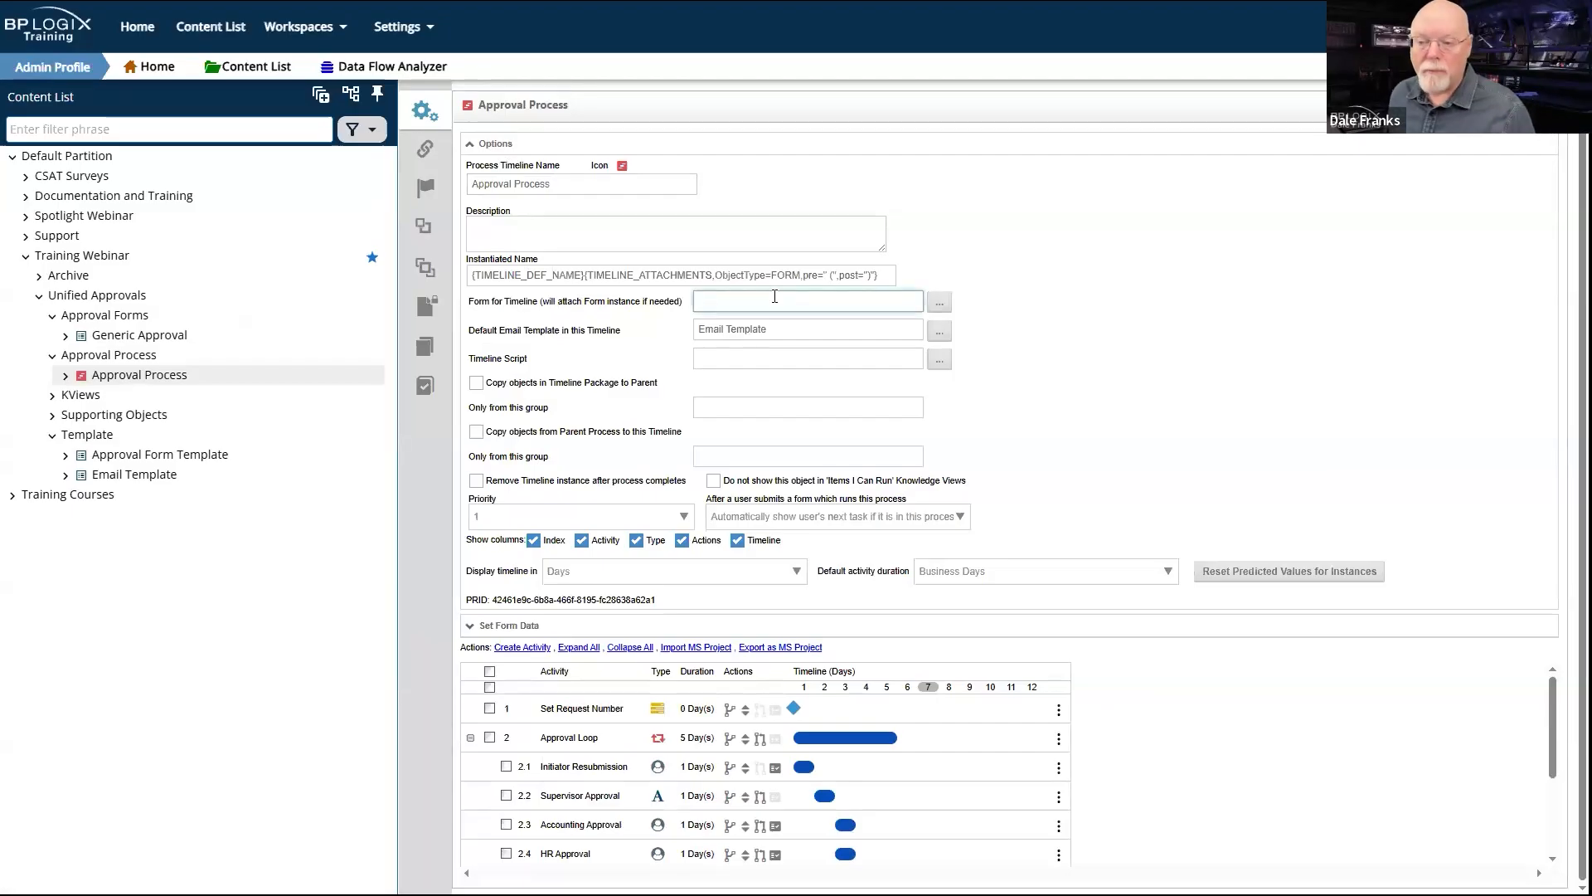
left_click(766, 334)
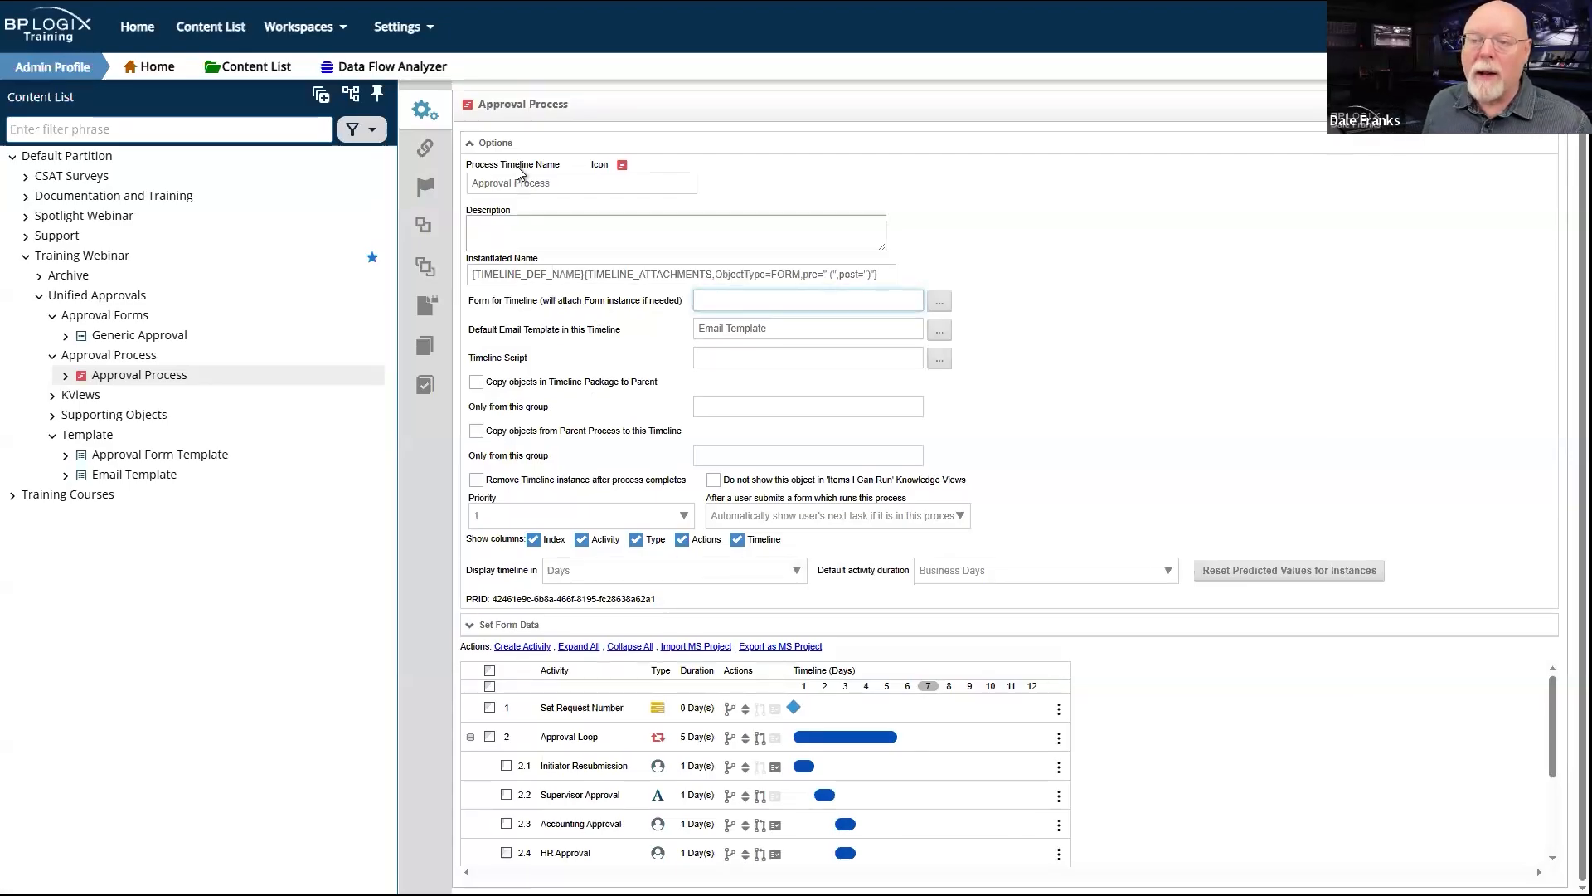
left_click(495, 144)
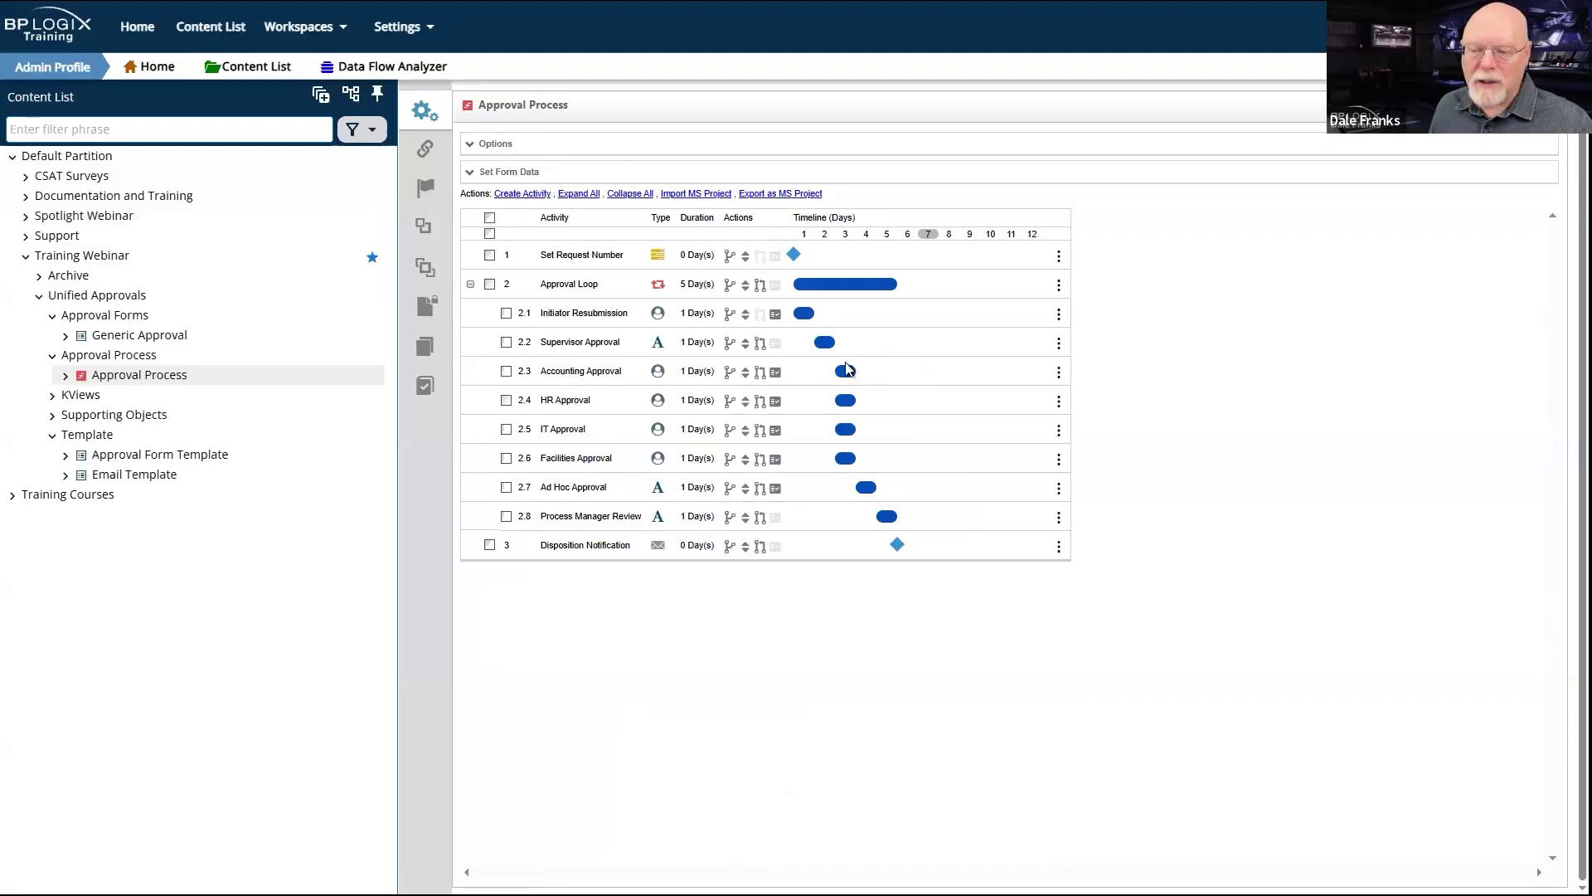
Step: Examine the Needed When condition of the Accounting Approval activity and cancel out of the activity
left_click(578, 373)
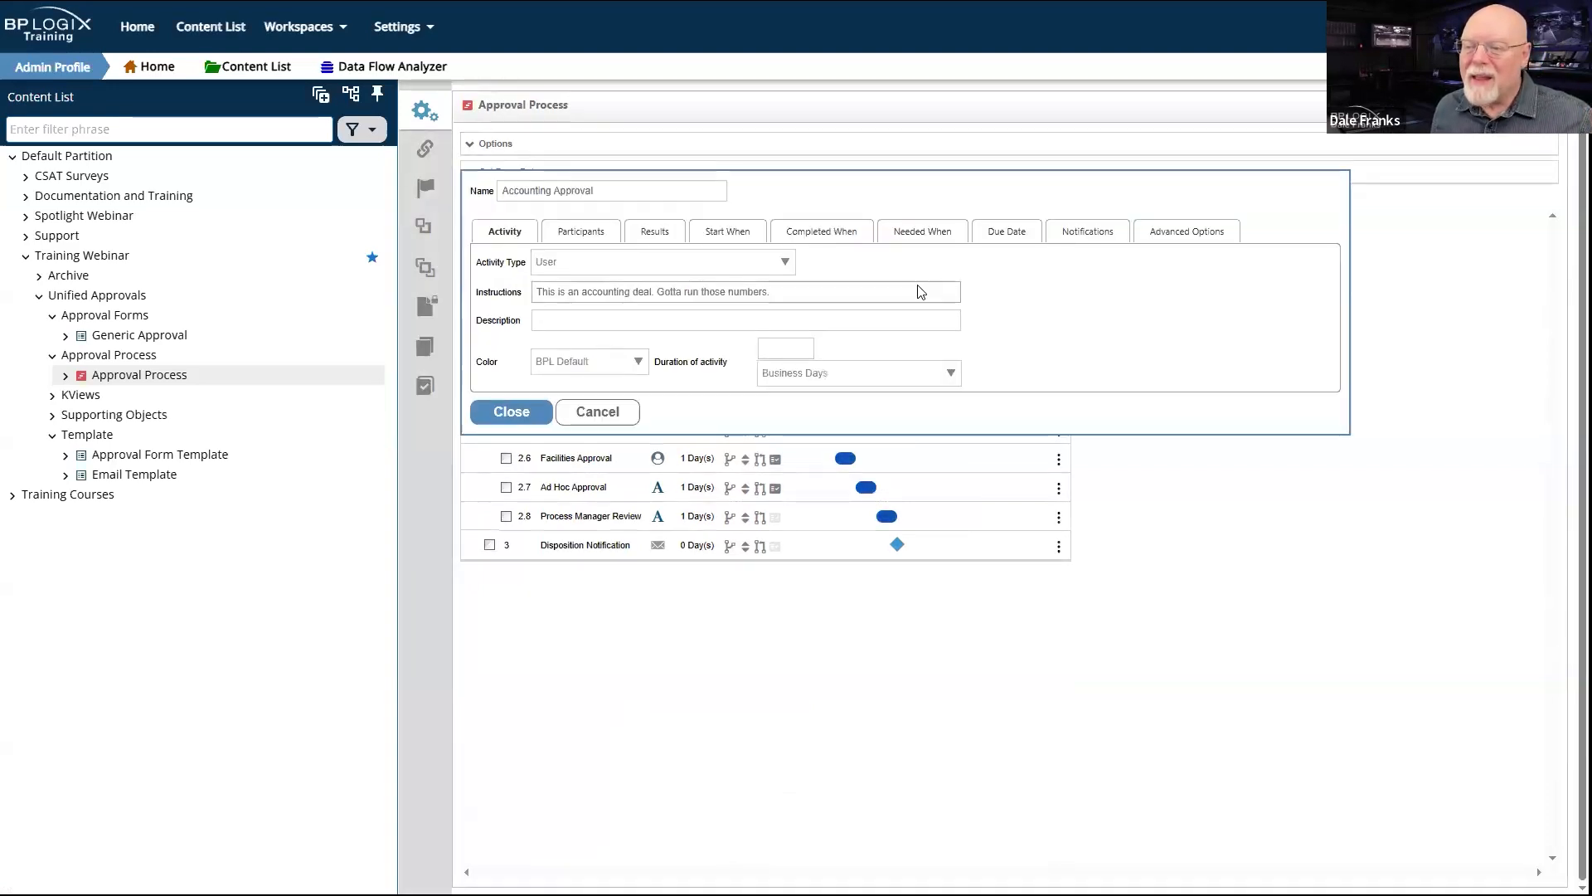
left_click(923, 238)
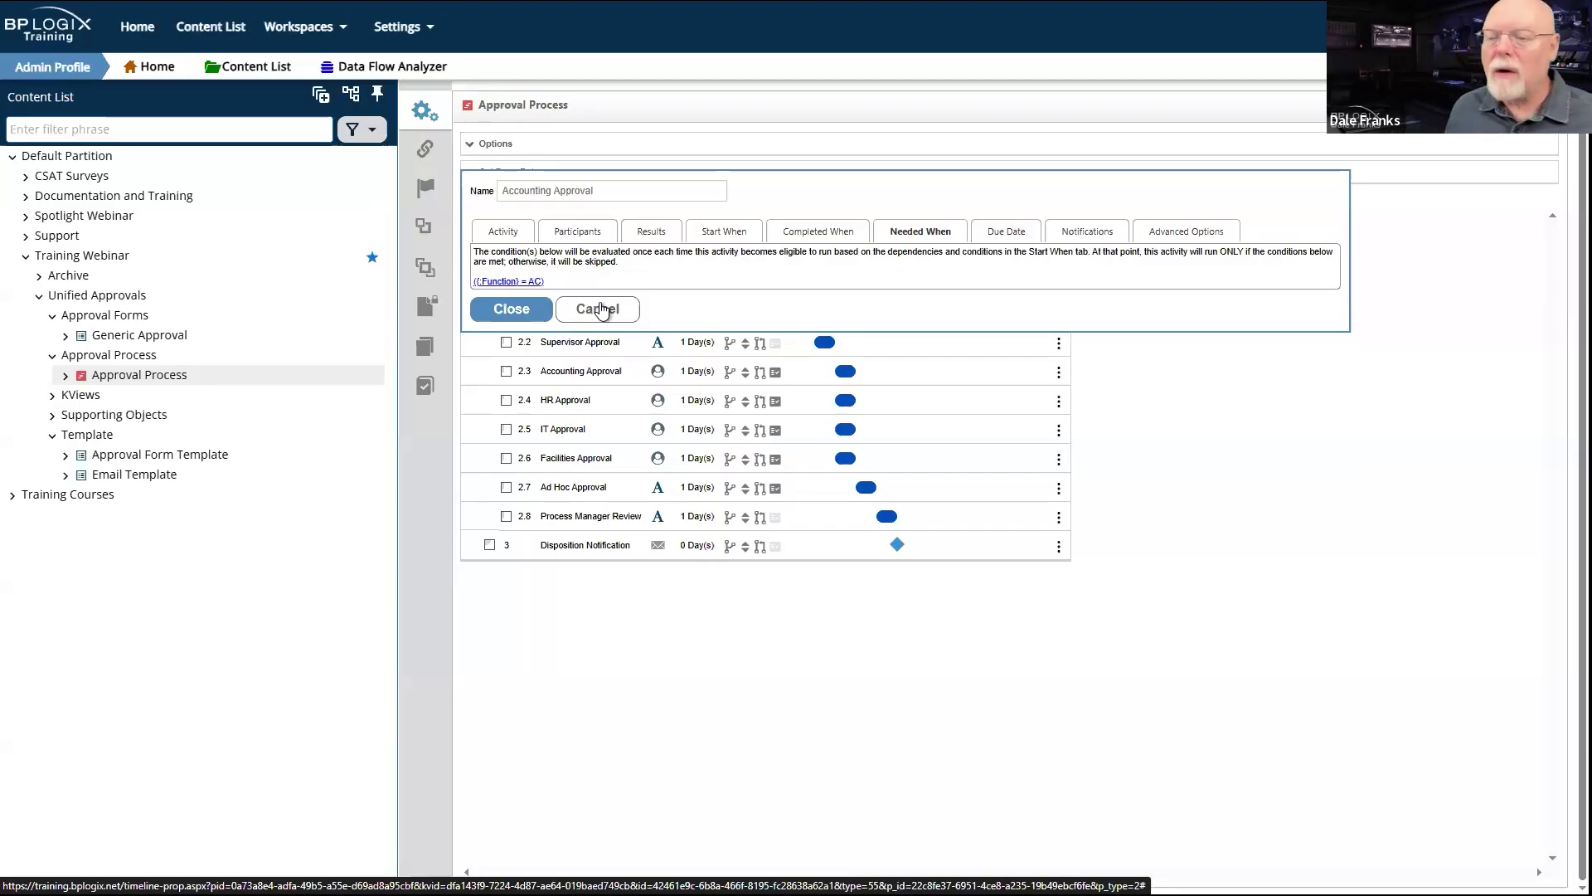
left_click(599, 310)
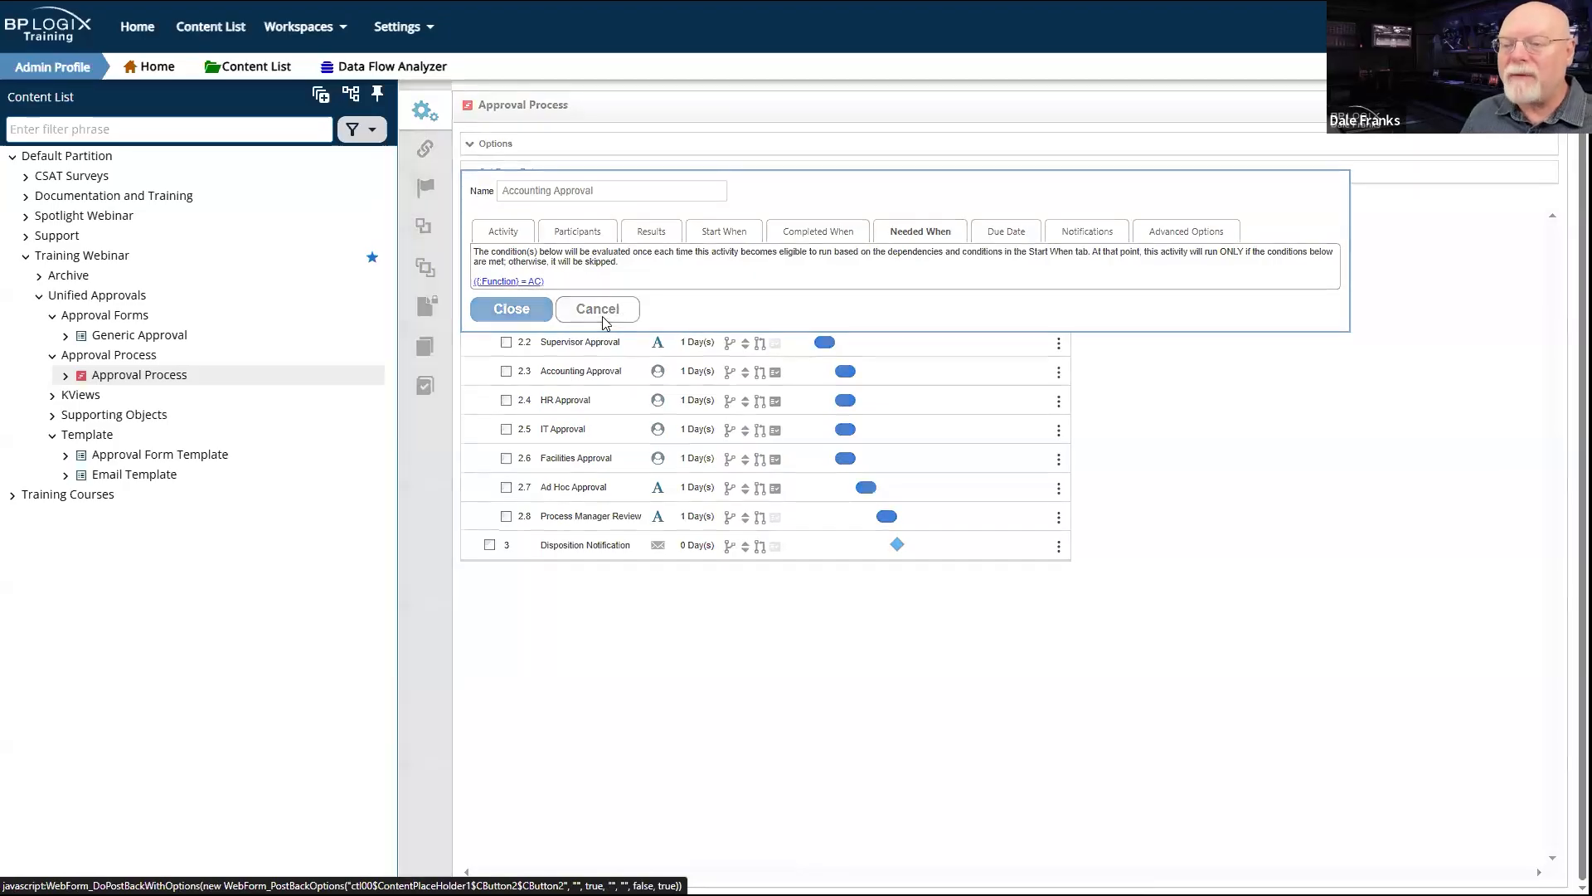
Step: Review the Form for Timeline setting in the Approval Process options again and collapse the options
left_click(491, 145)
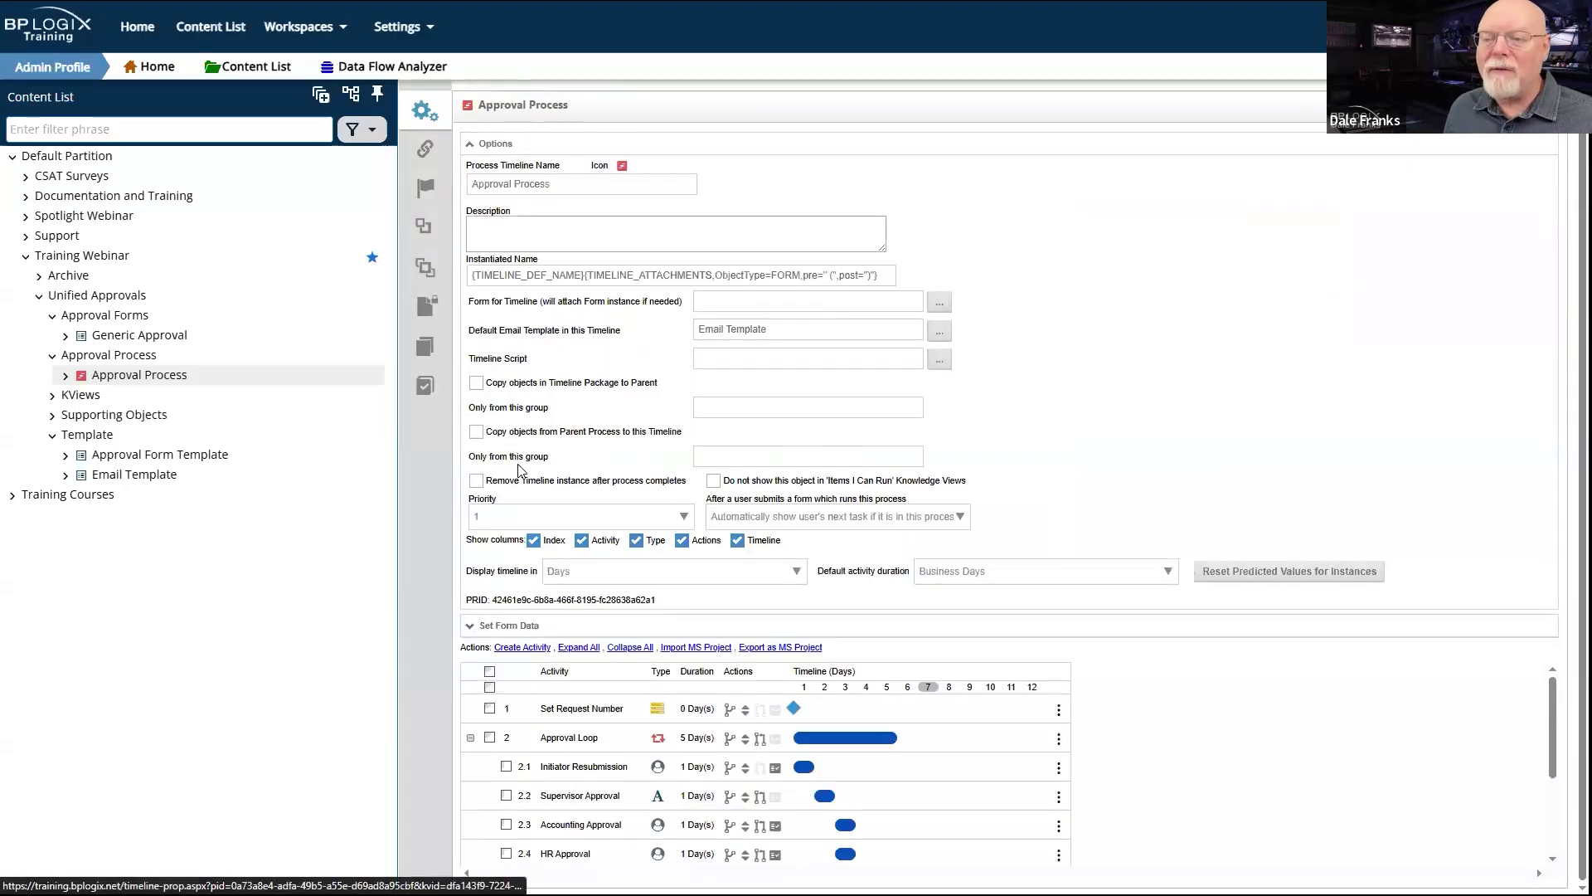
left_click_drag(607, 303, 467, 306)
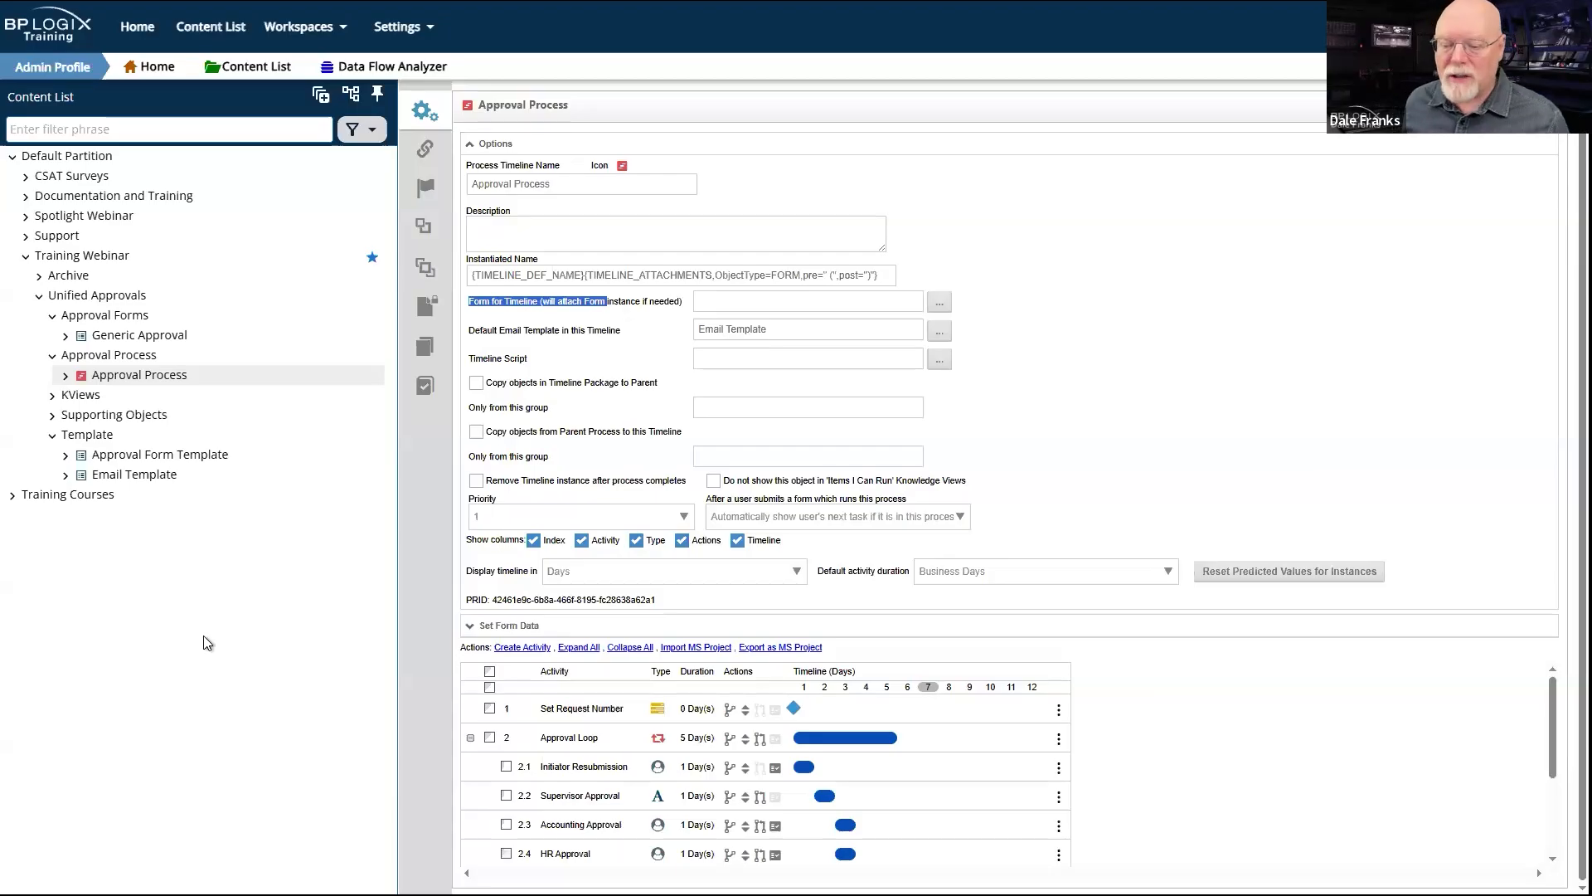
left_click(491, 145)
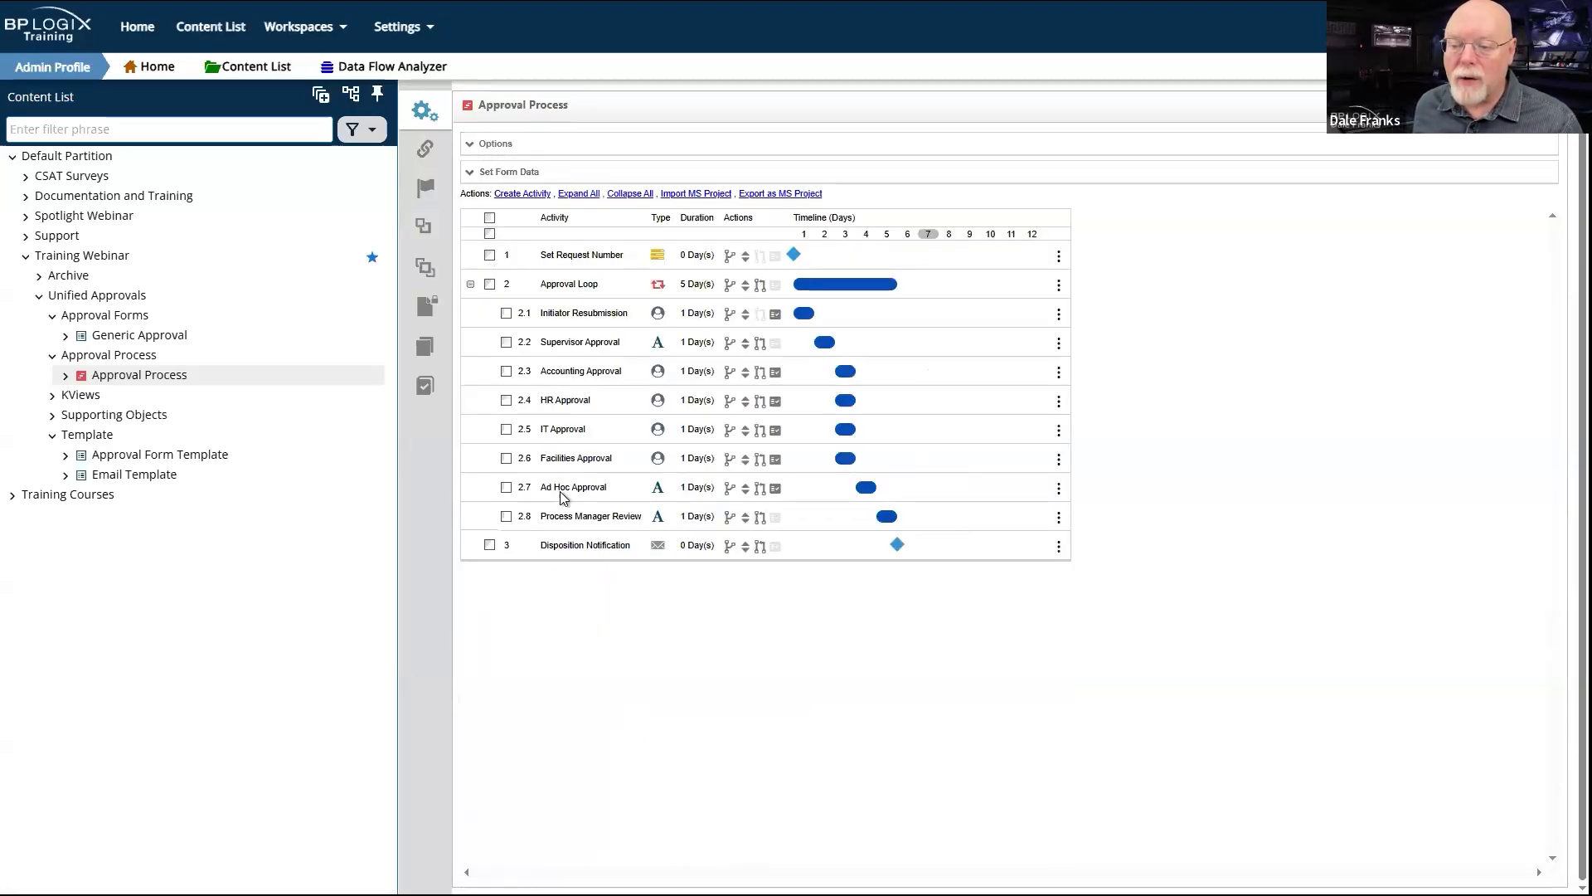
Step: Examine the Needed When condition and the participant variable of the Ad Hoc Approval activity, and cancel out of it
left_click(561, 490)
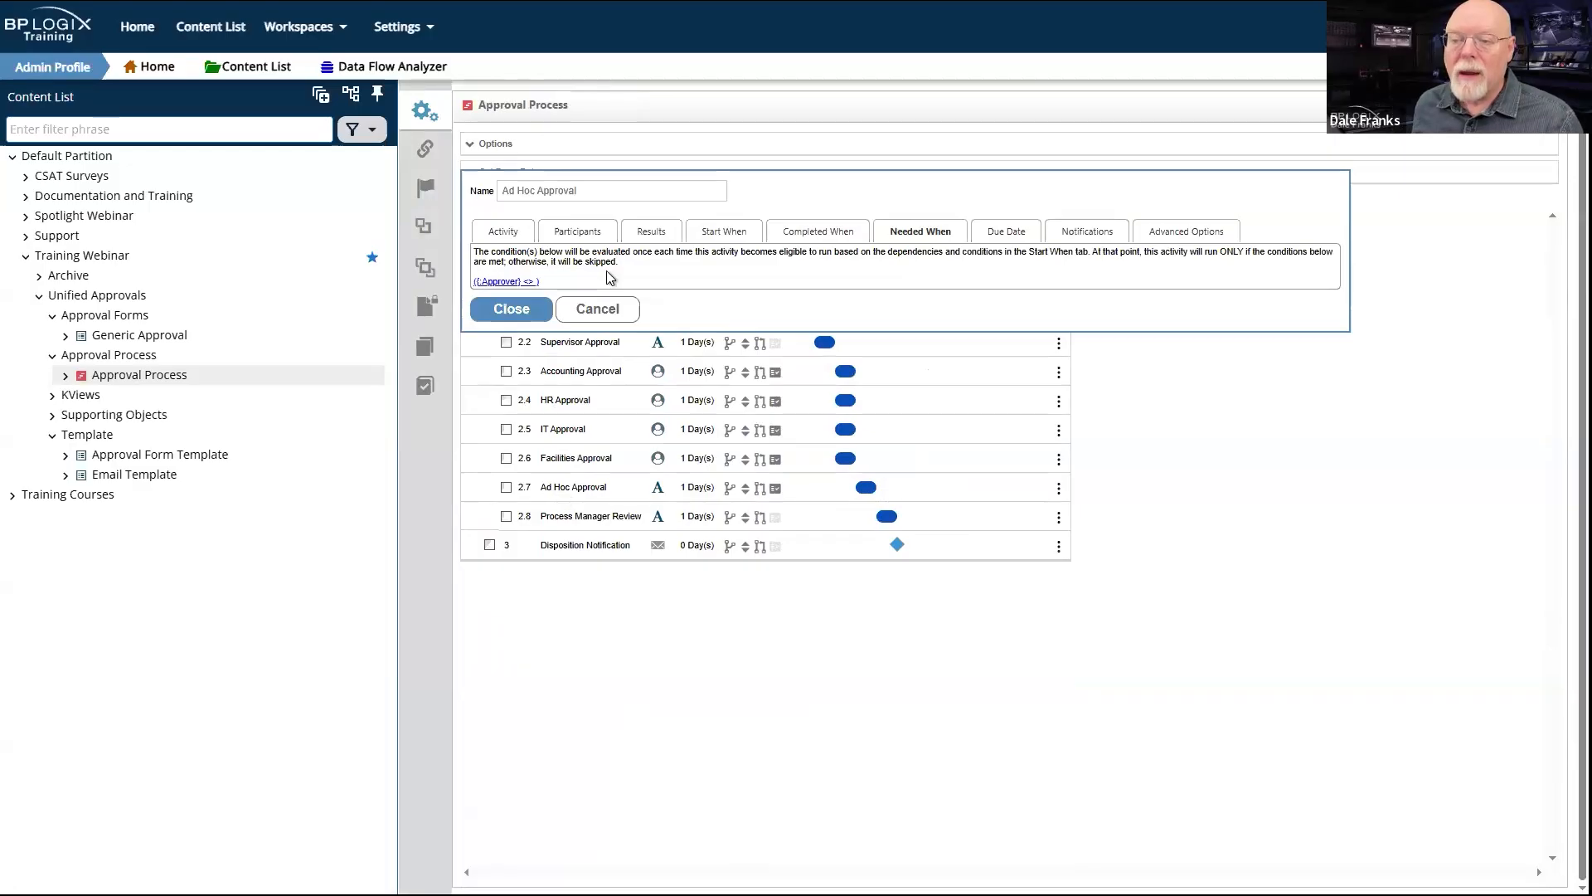
left_click(597, 229)
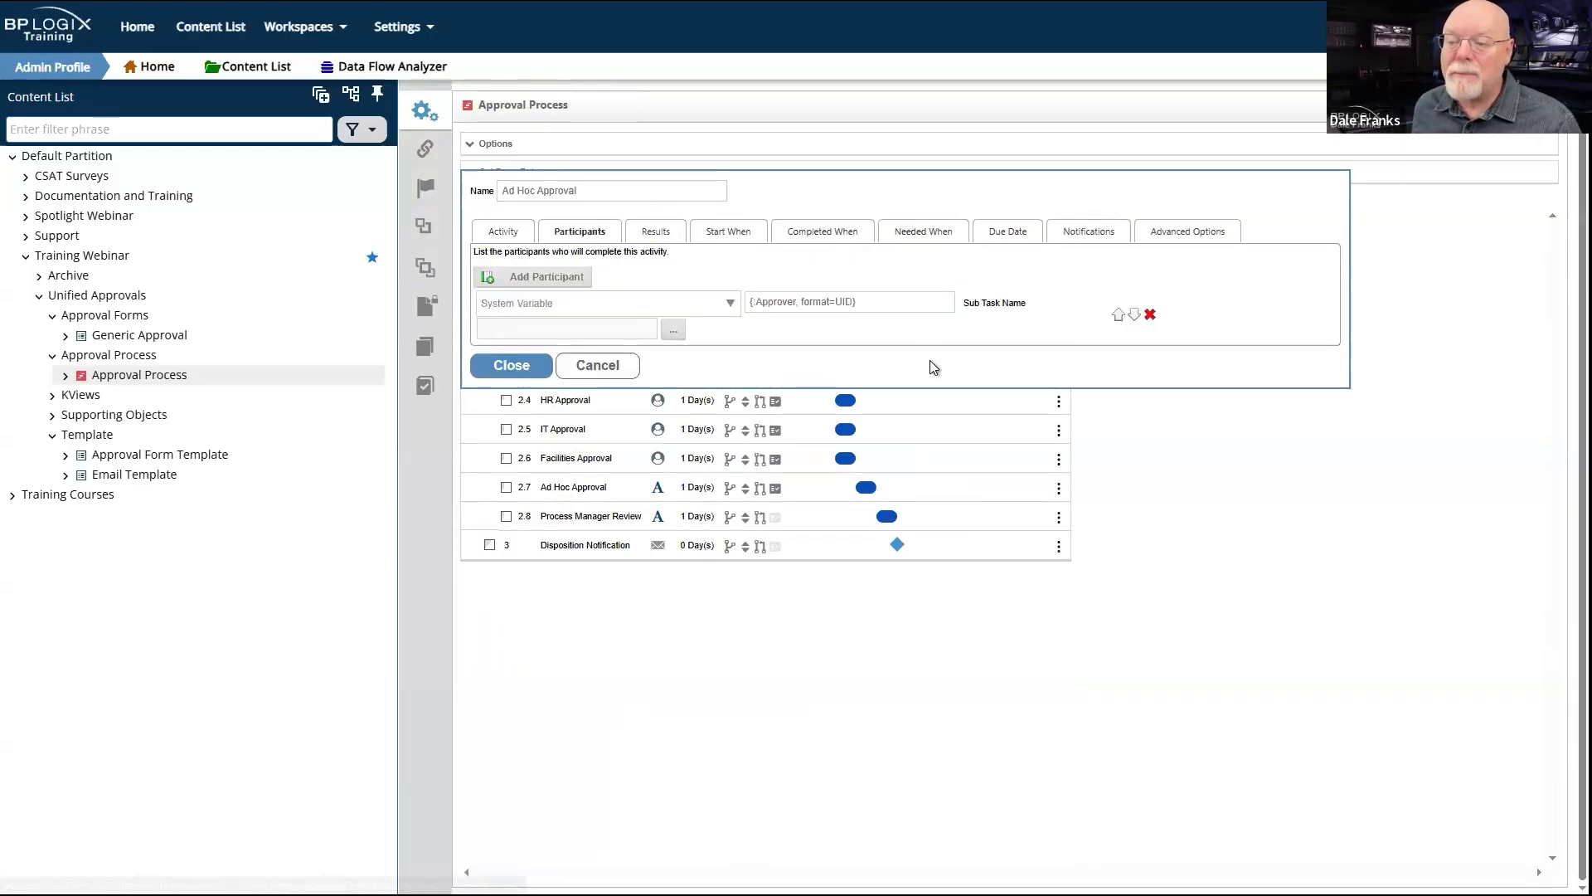
triple_click(819, 301)
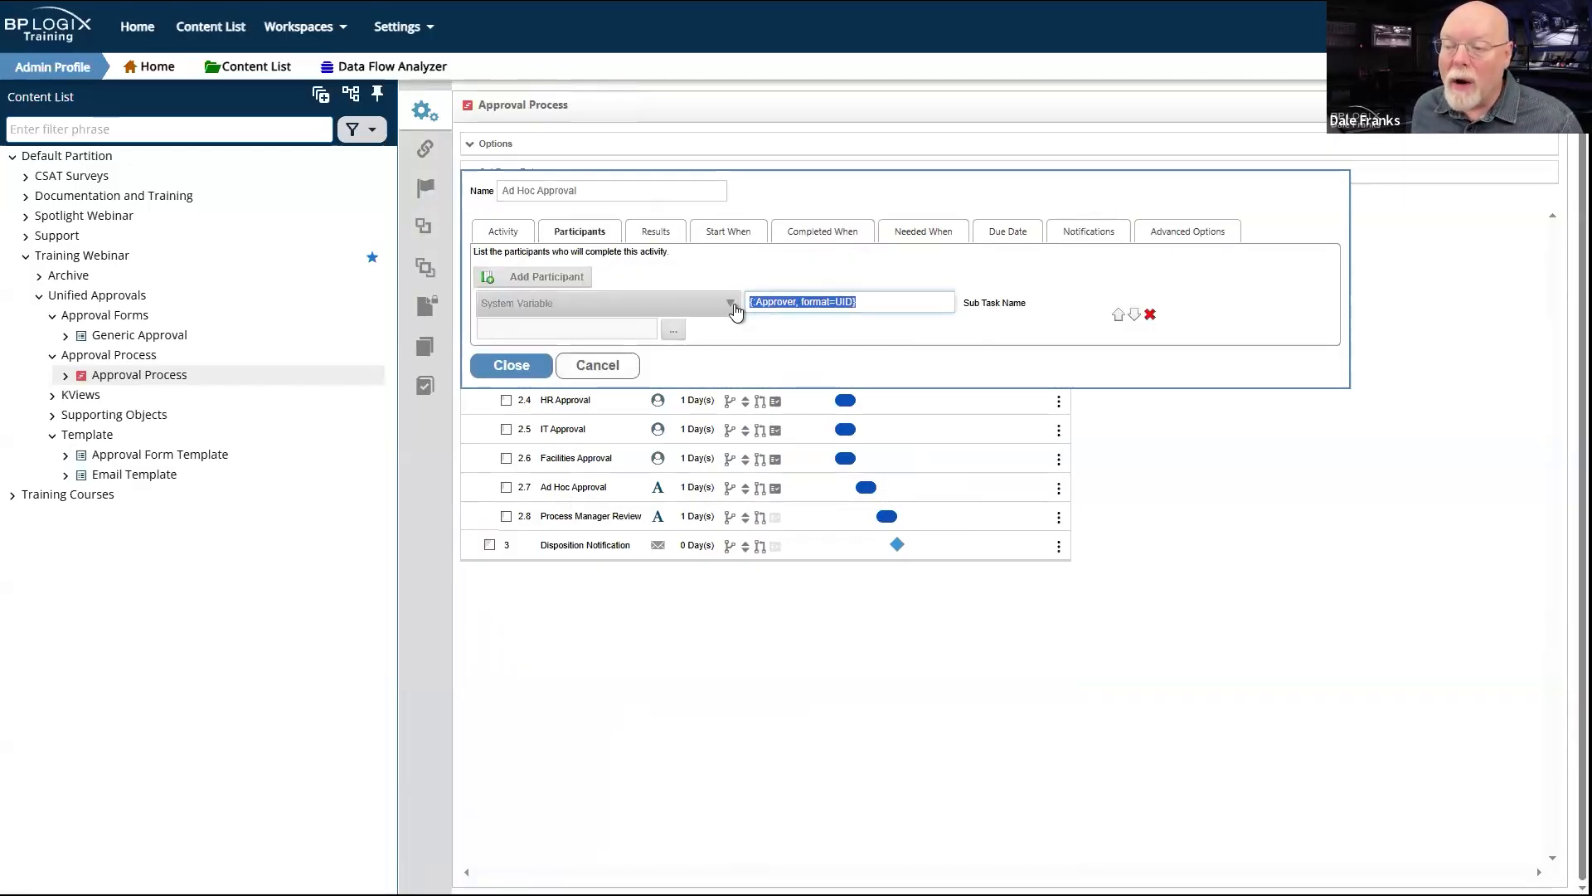
left_click(732, 306)
left_click(872, 322)
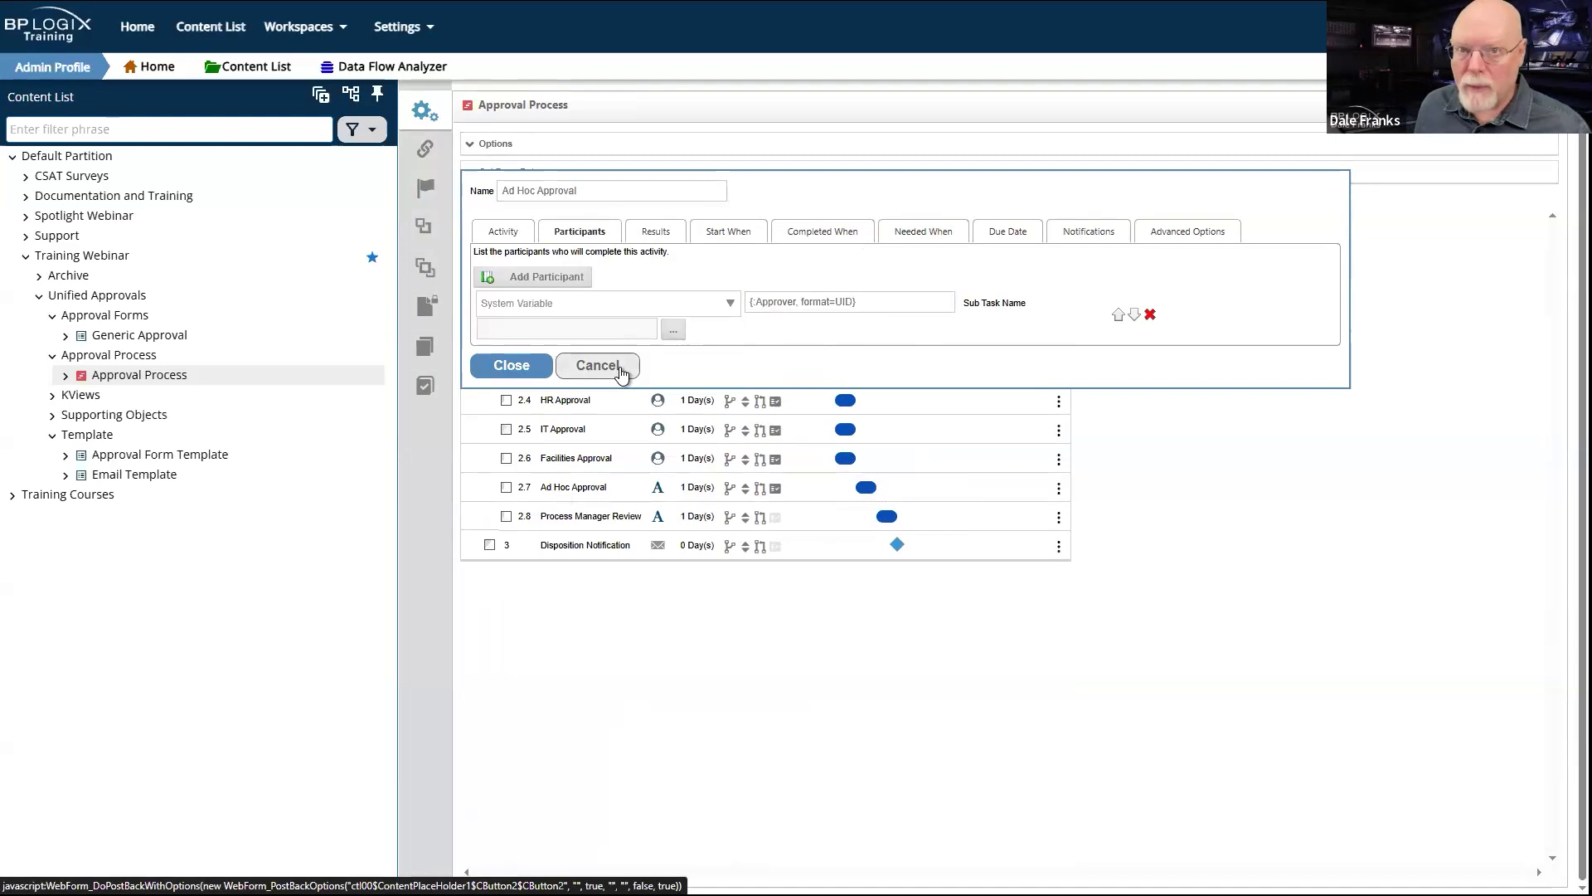
left_click(620, 373)
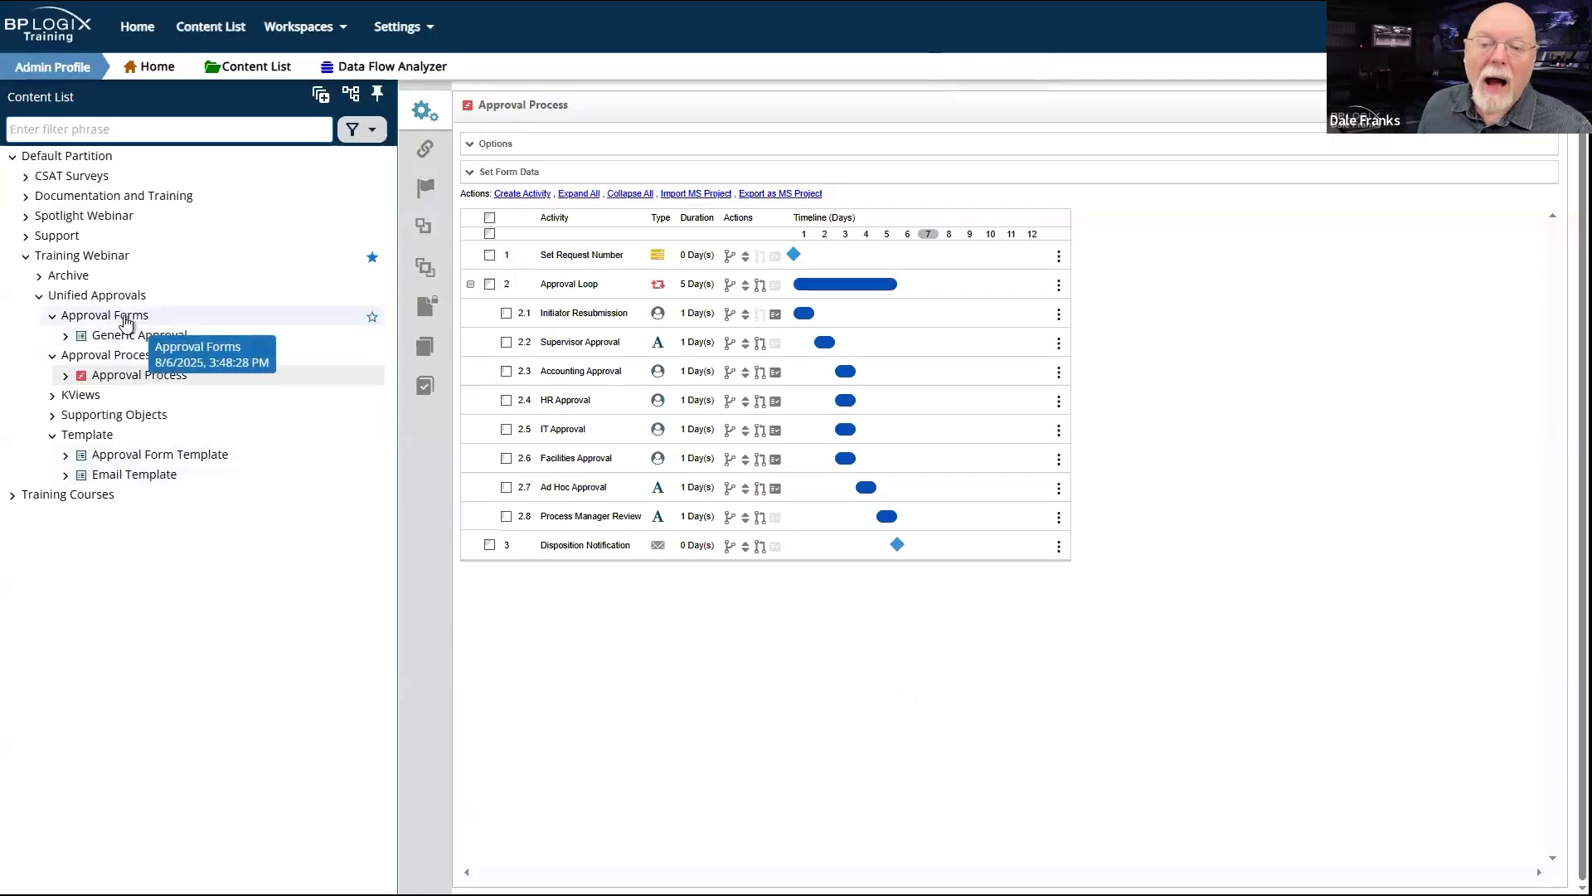
Step: Leave the Approval Process without saving and run the Generic Approval form from the Approval Forms folder
left_click(126, 321)
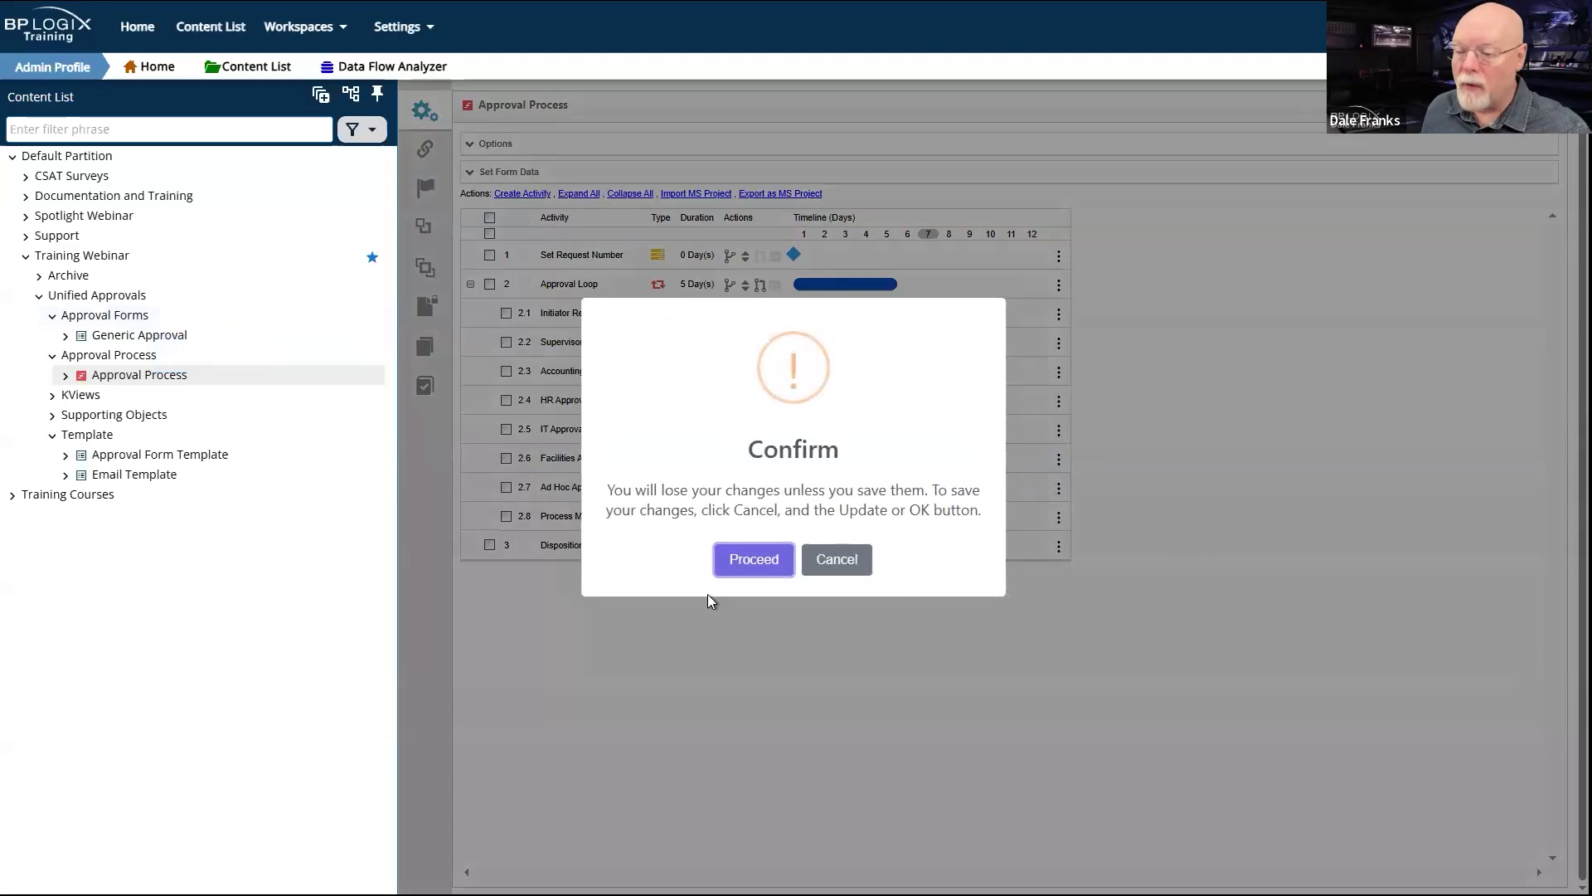
left_click(769, 560)
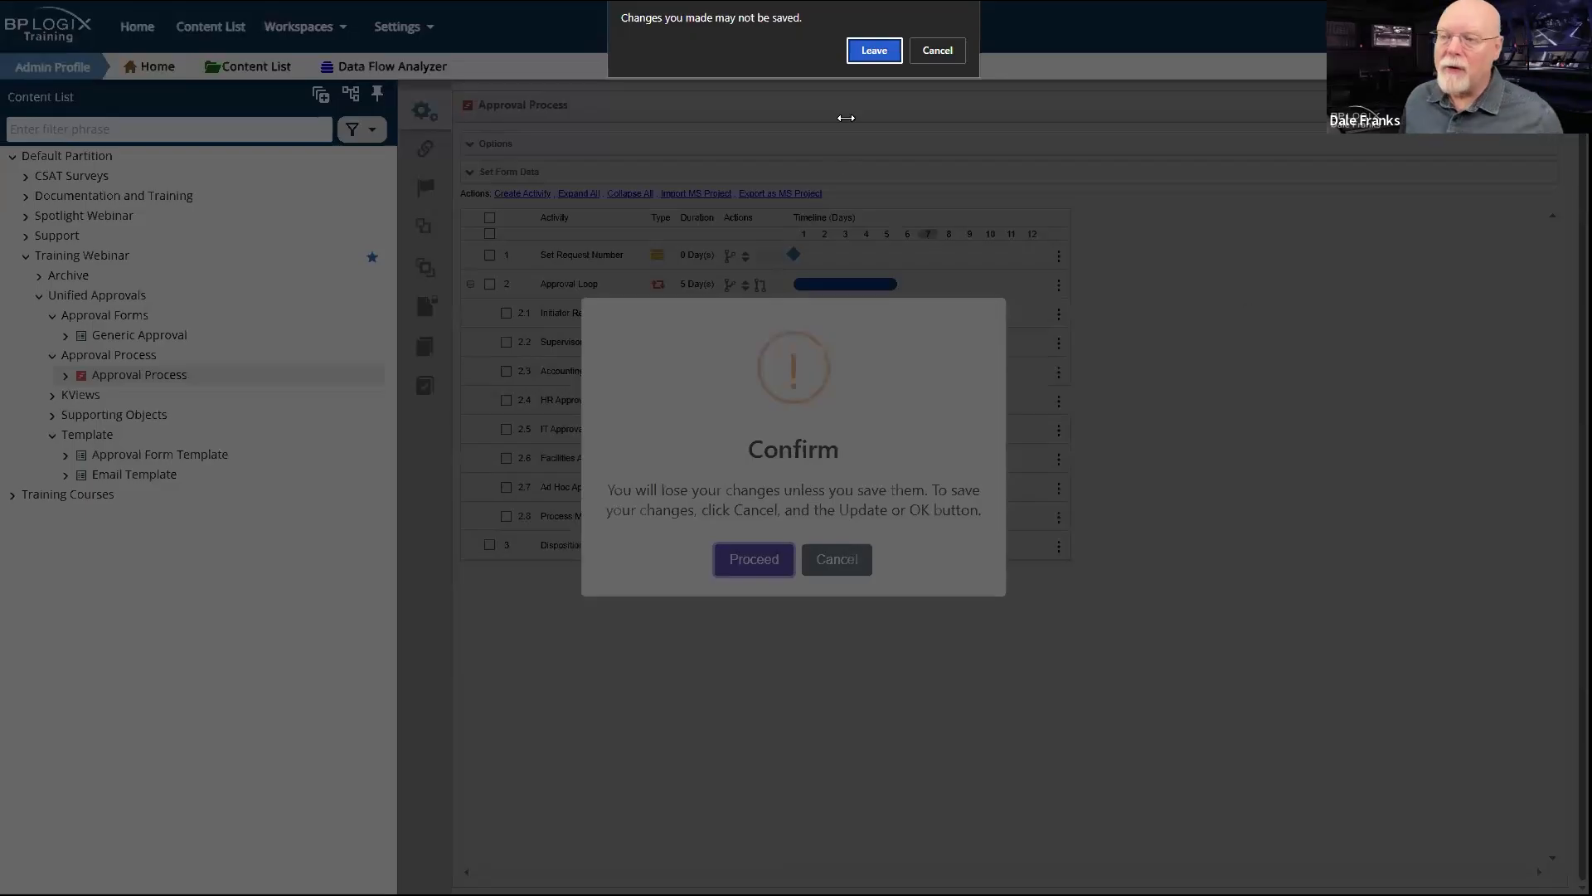
left_click(880, 53)
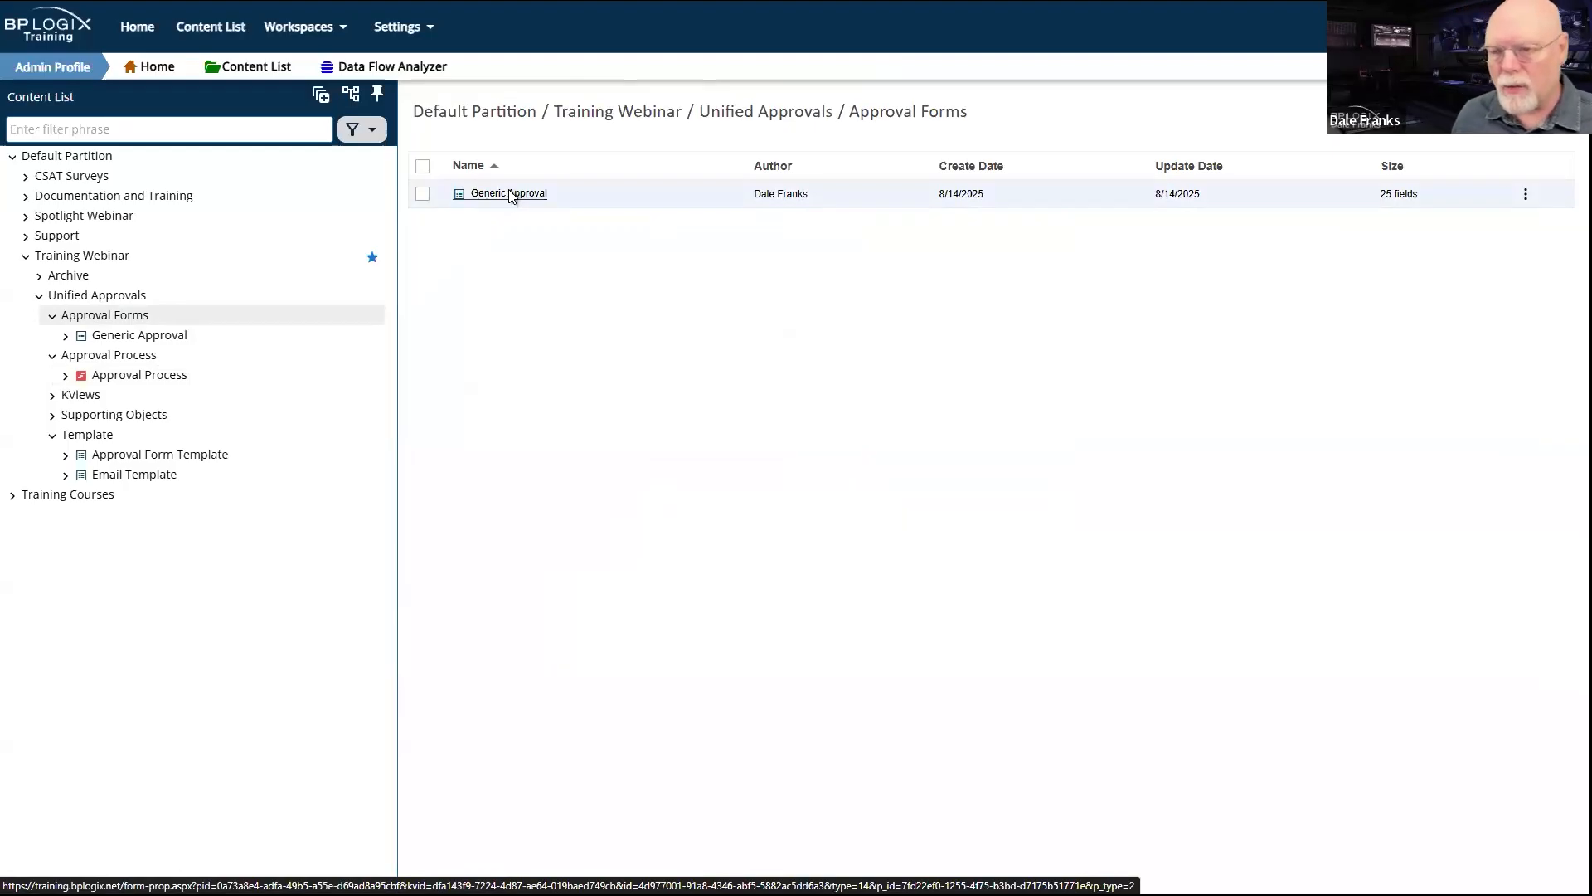
left_click(420, 198)
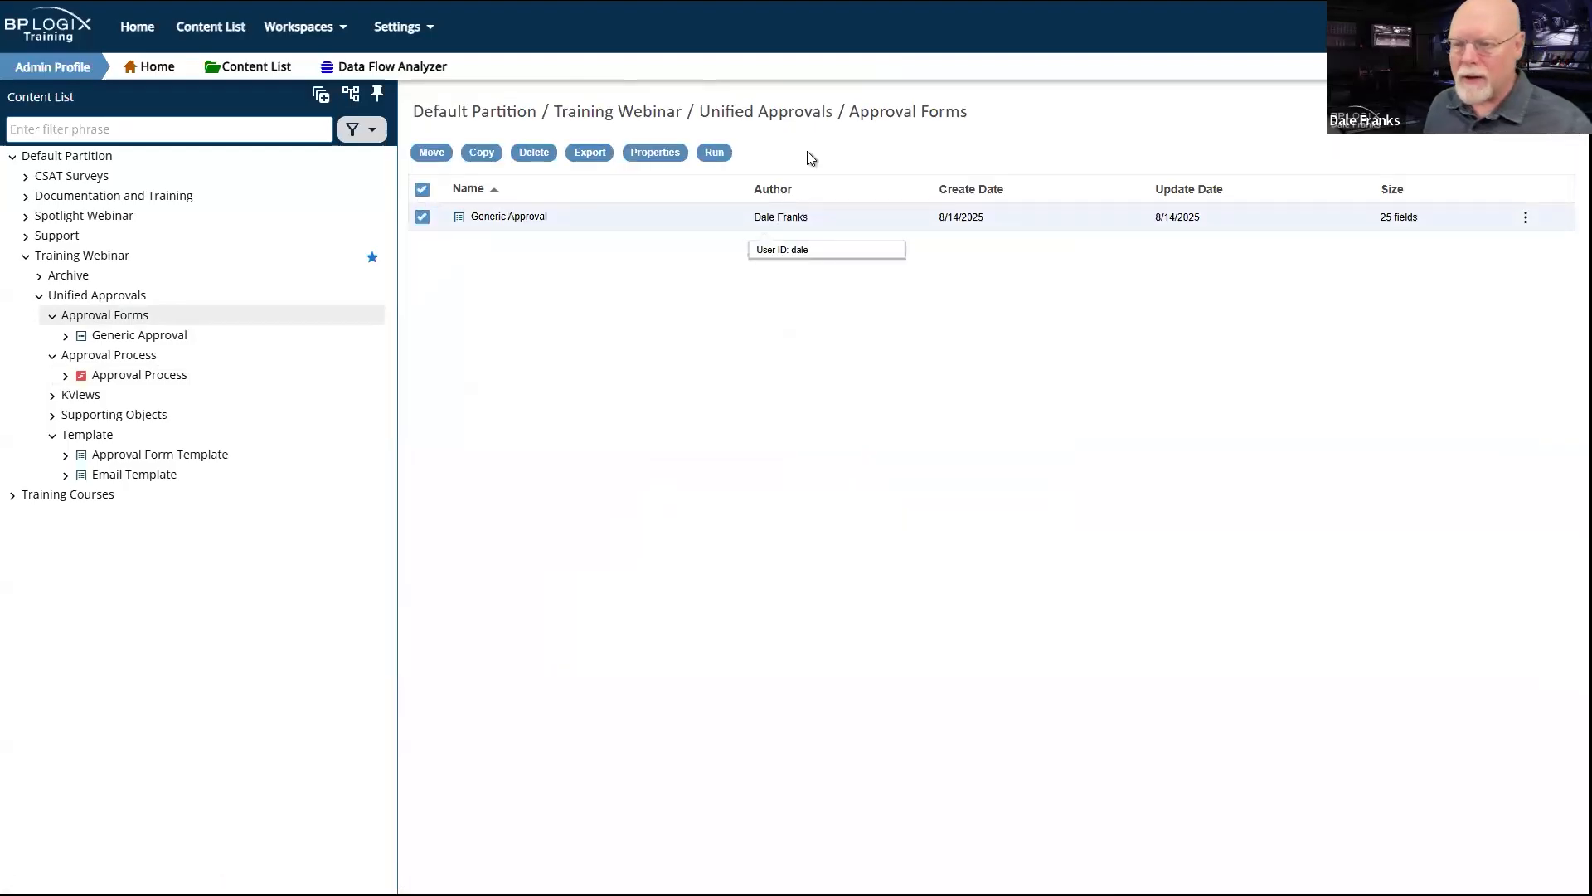
left_click(712, 153)
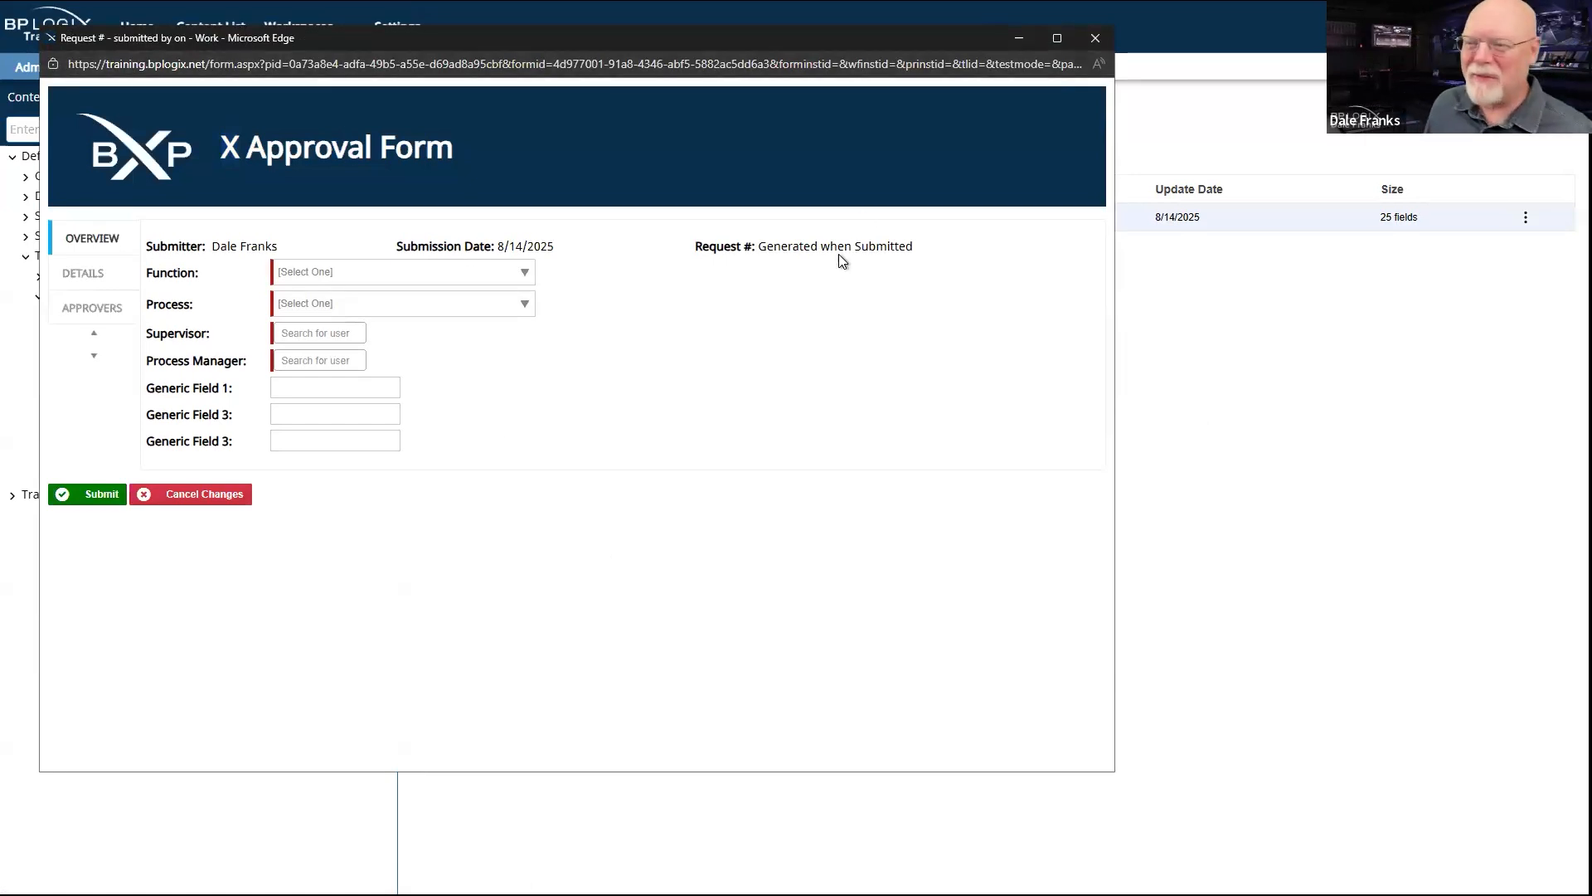
Step: Set the request's Function to Facilities and its Process to Cleaning Service
left_click(517, 280)
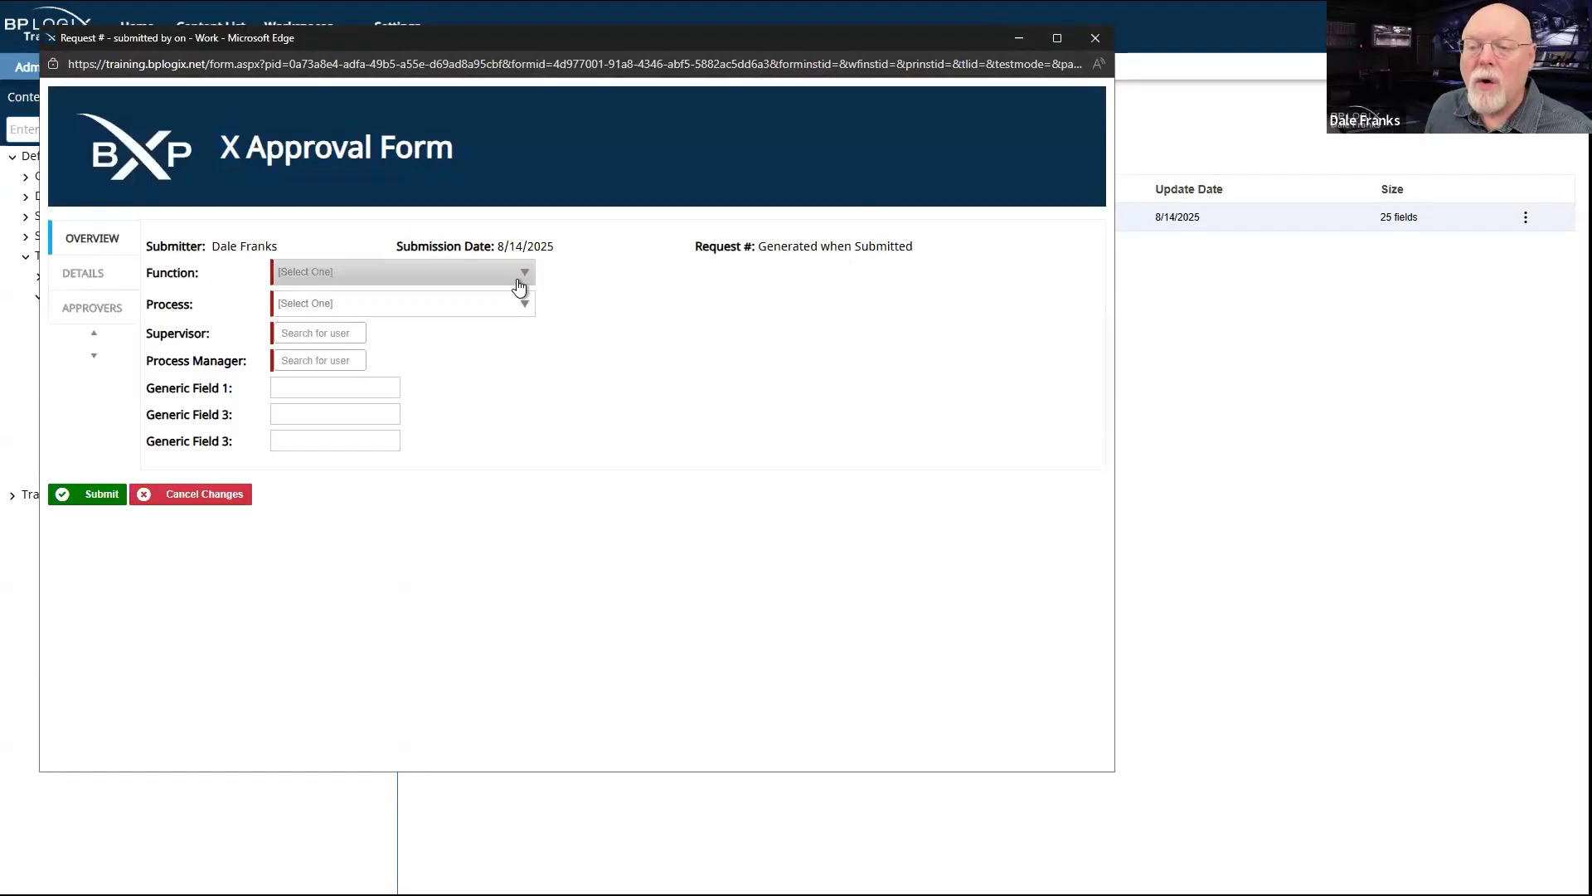
left_click(519, 285)
left_click(616, 285)
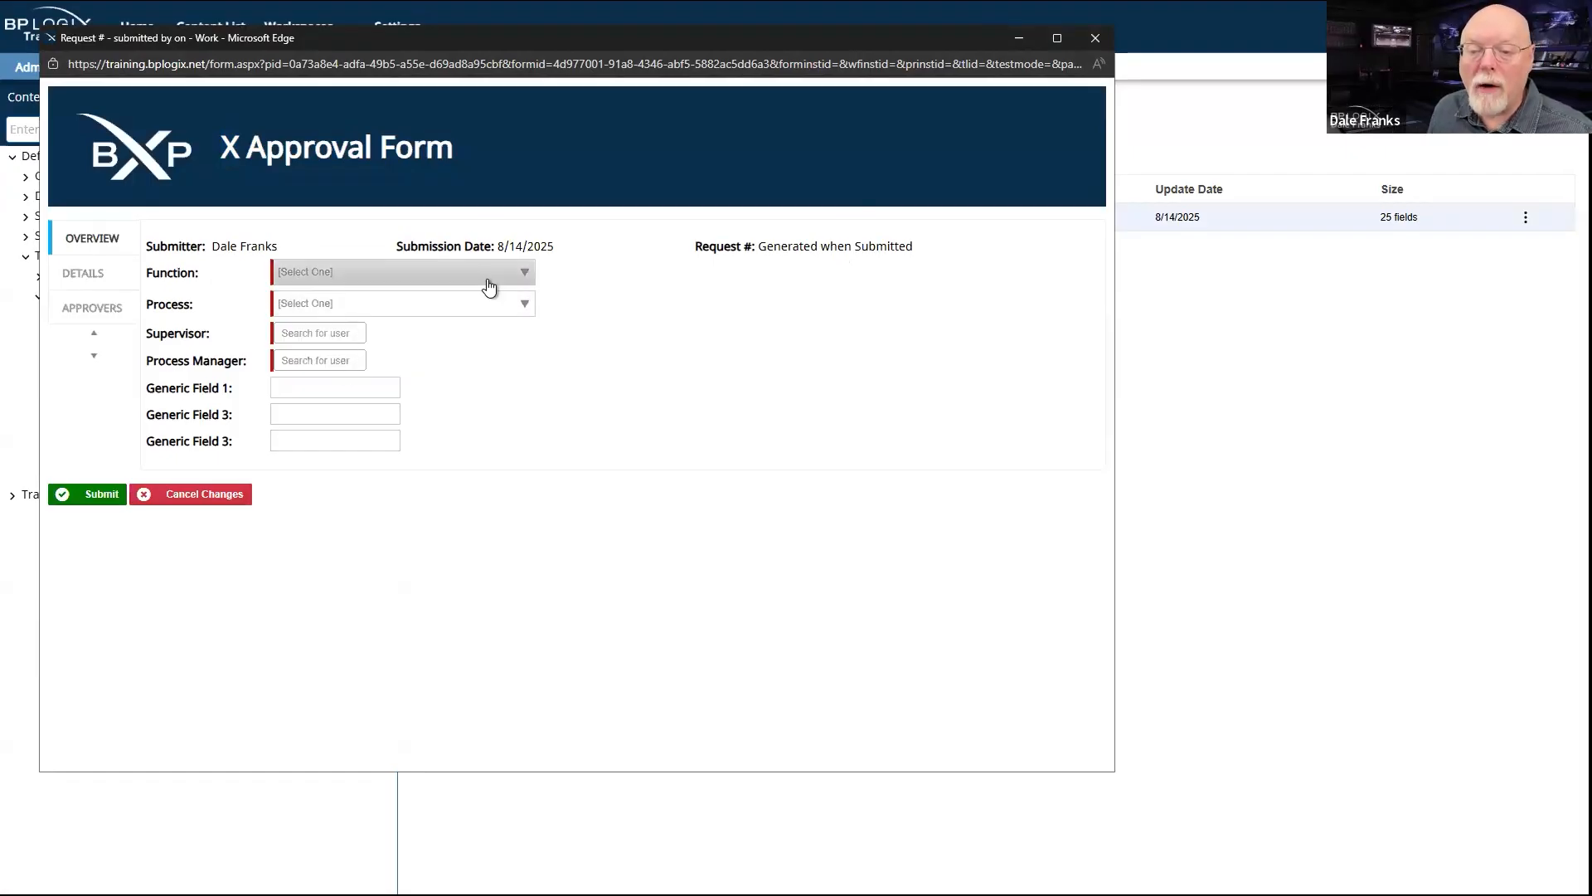
left_click(529, 274)
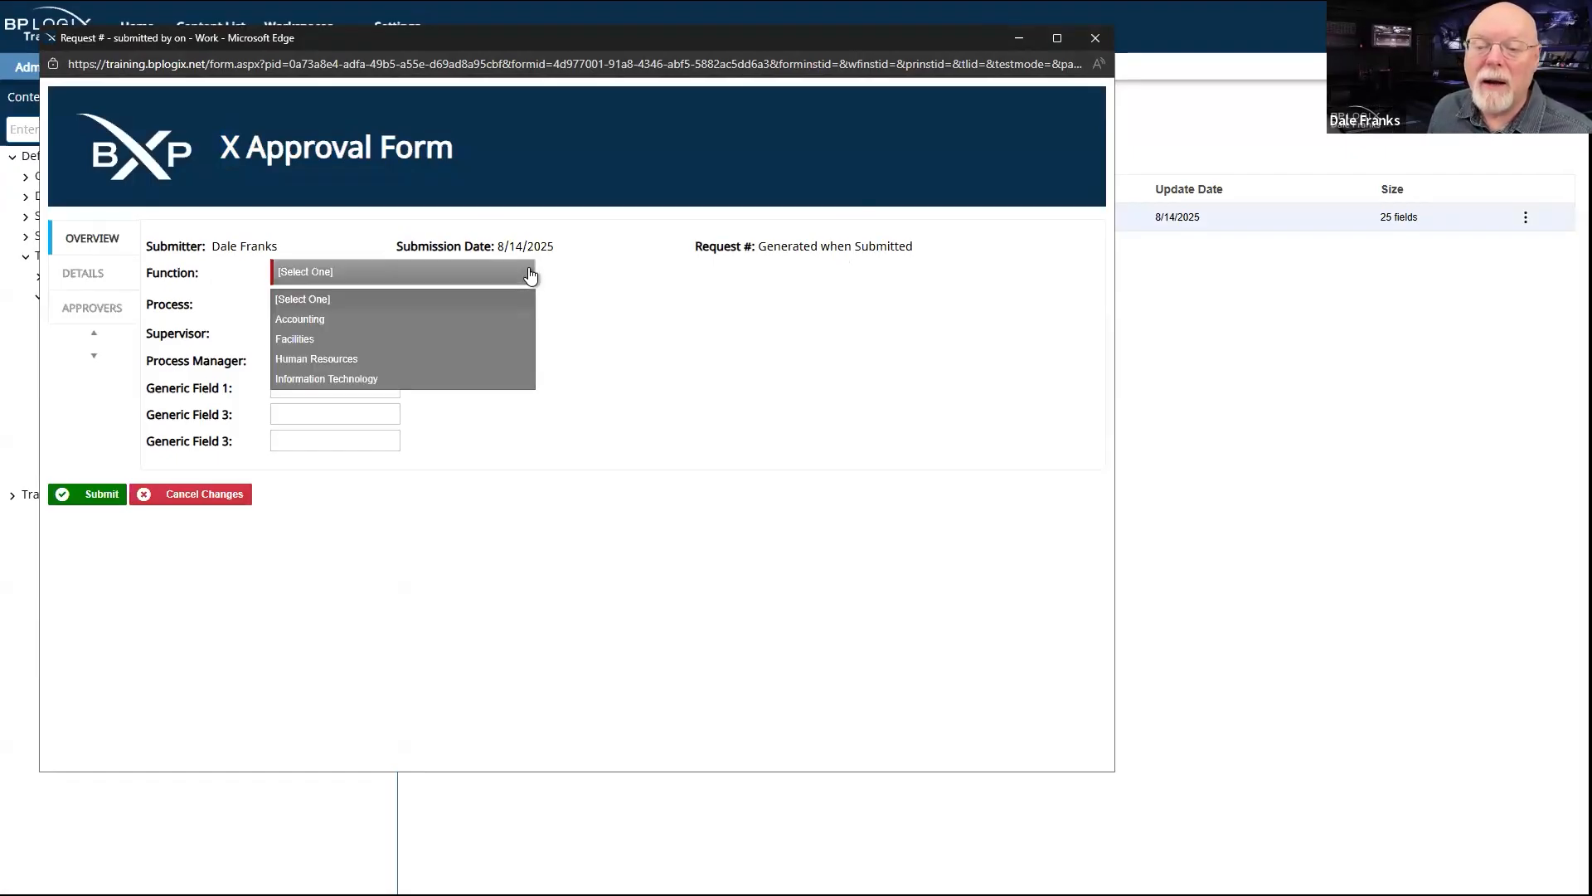
left_click(307, 336)
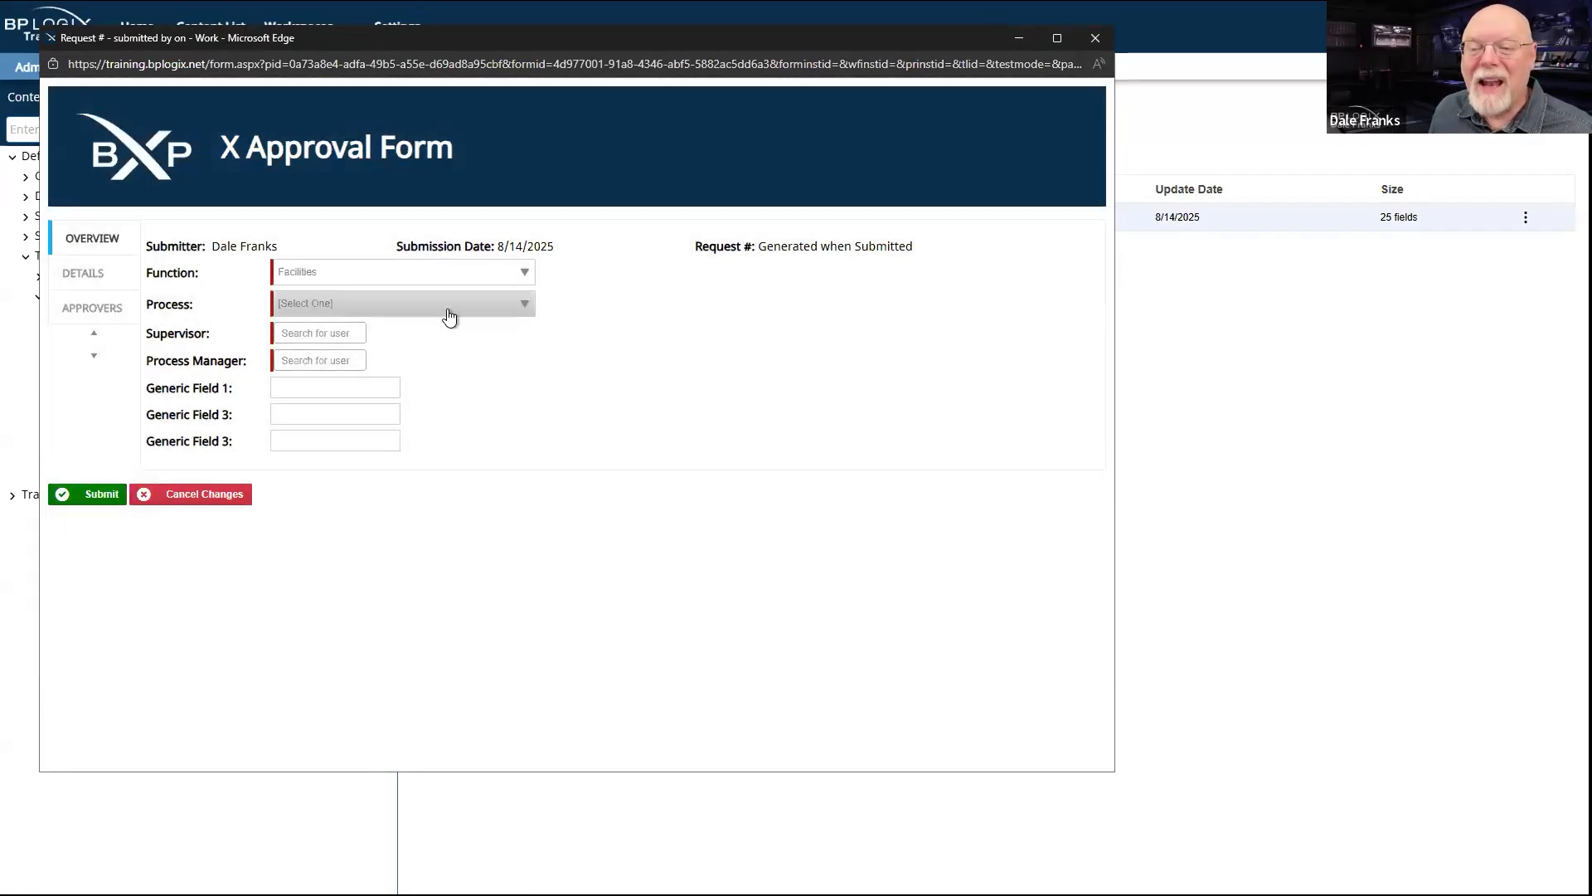
left_click(449, 317)
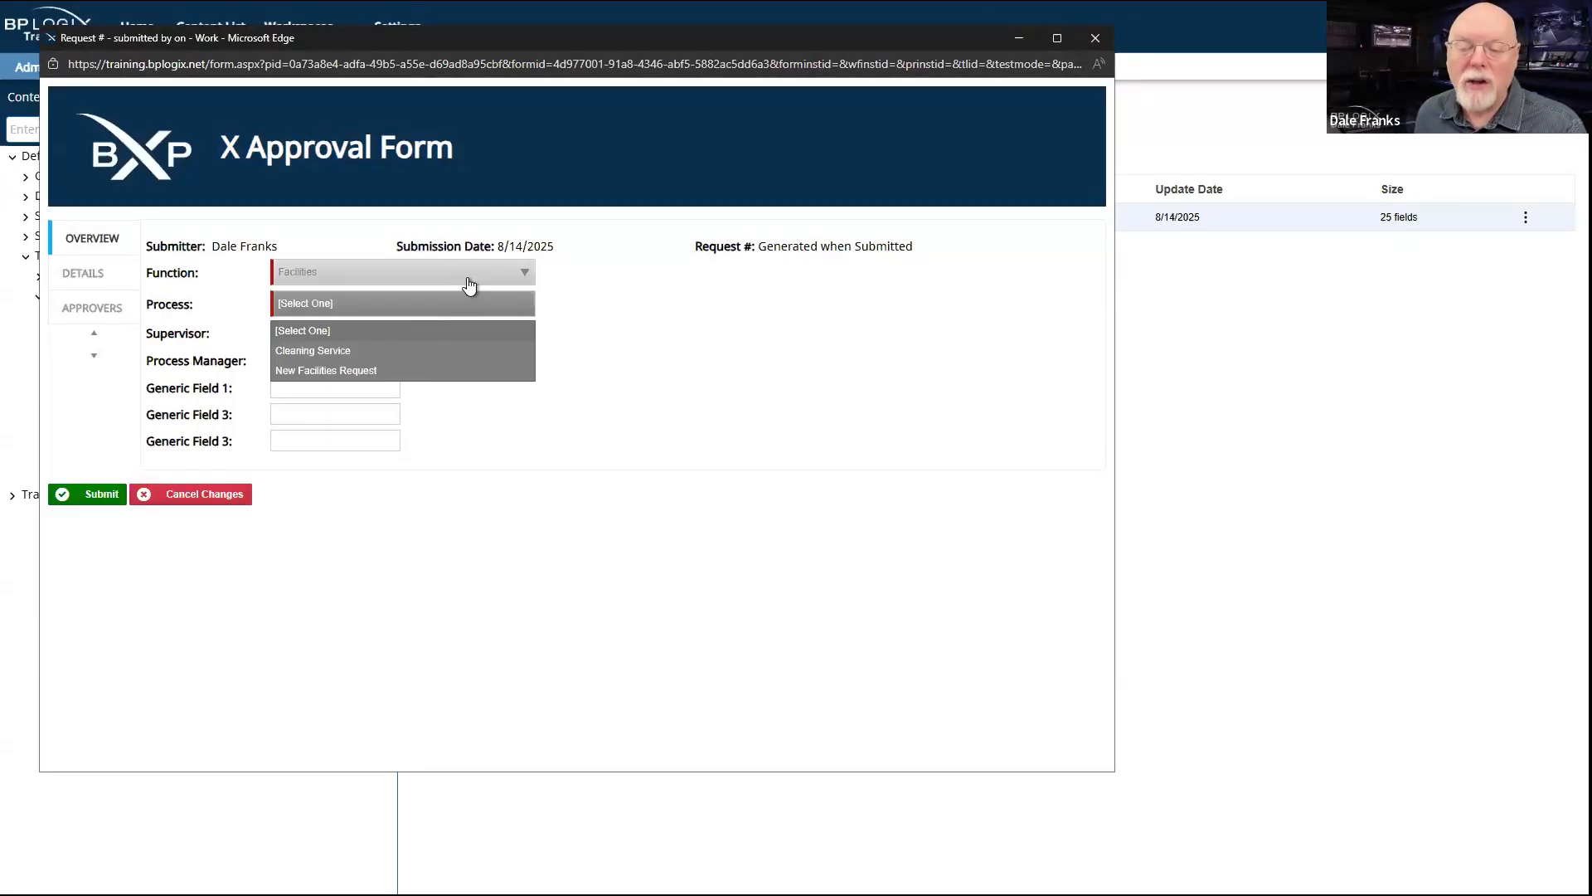
left_click(358, 351)
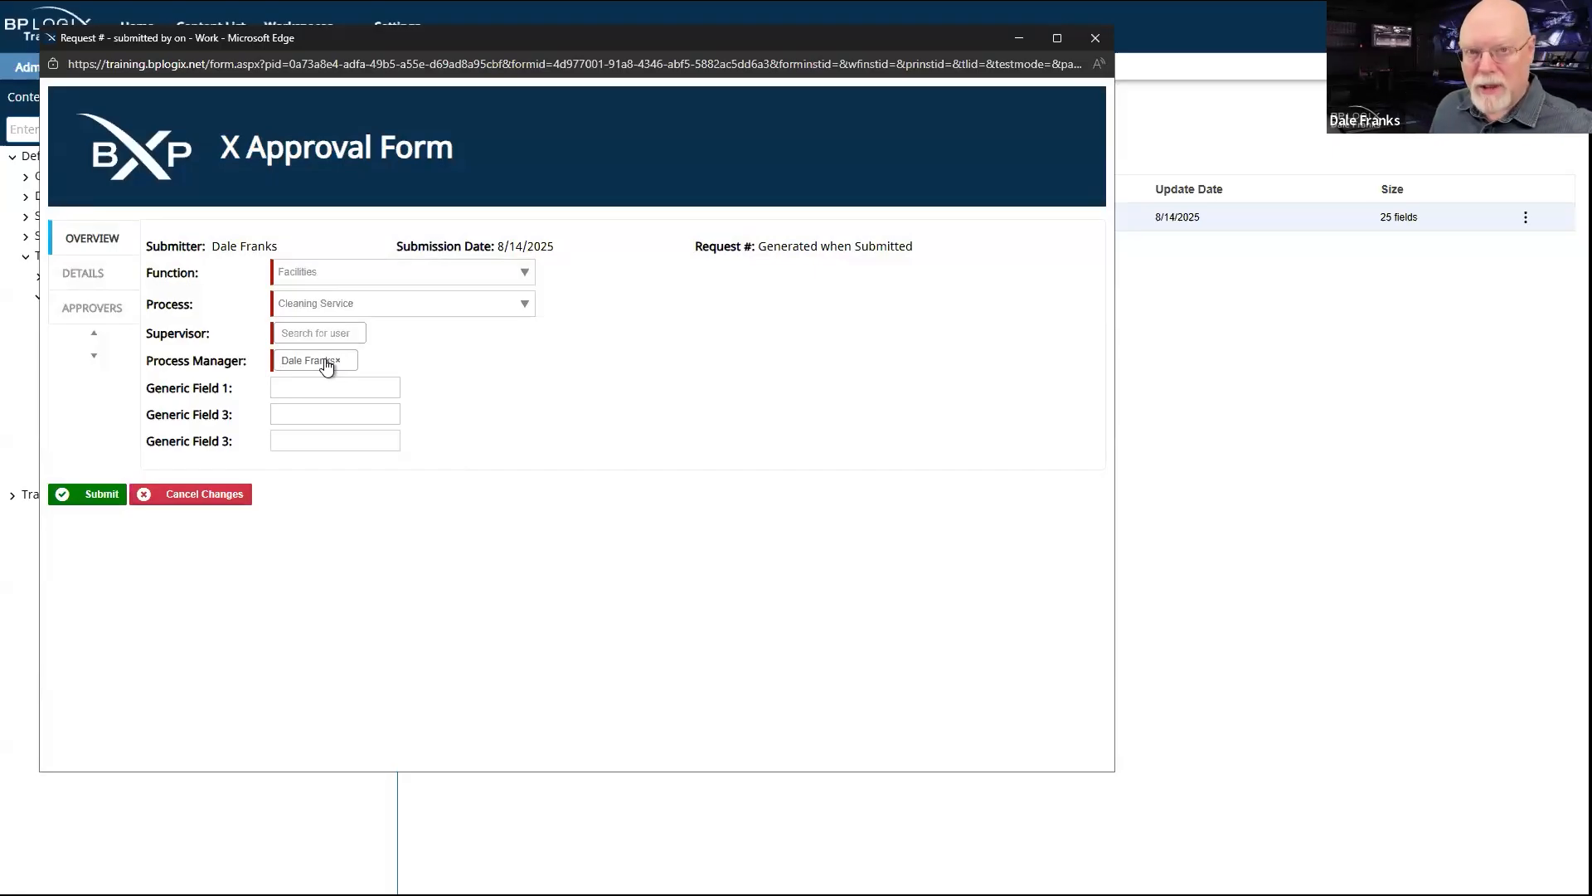
Step: Search for the supervisor by user name and assign the matching user as the request's Supervisor
left_click(330, 336)
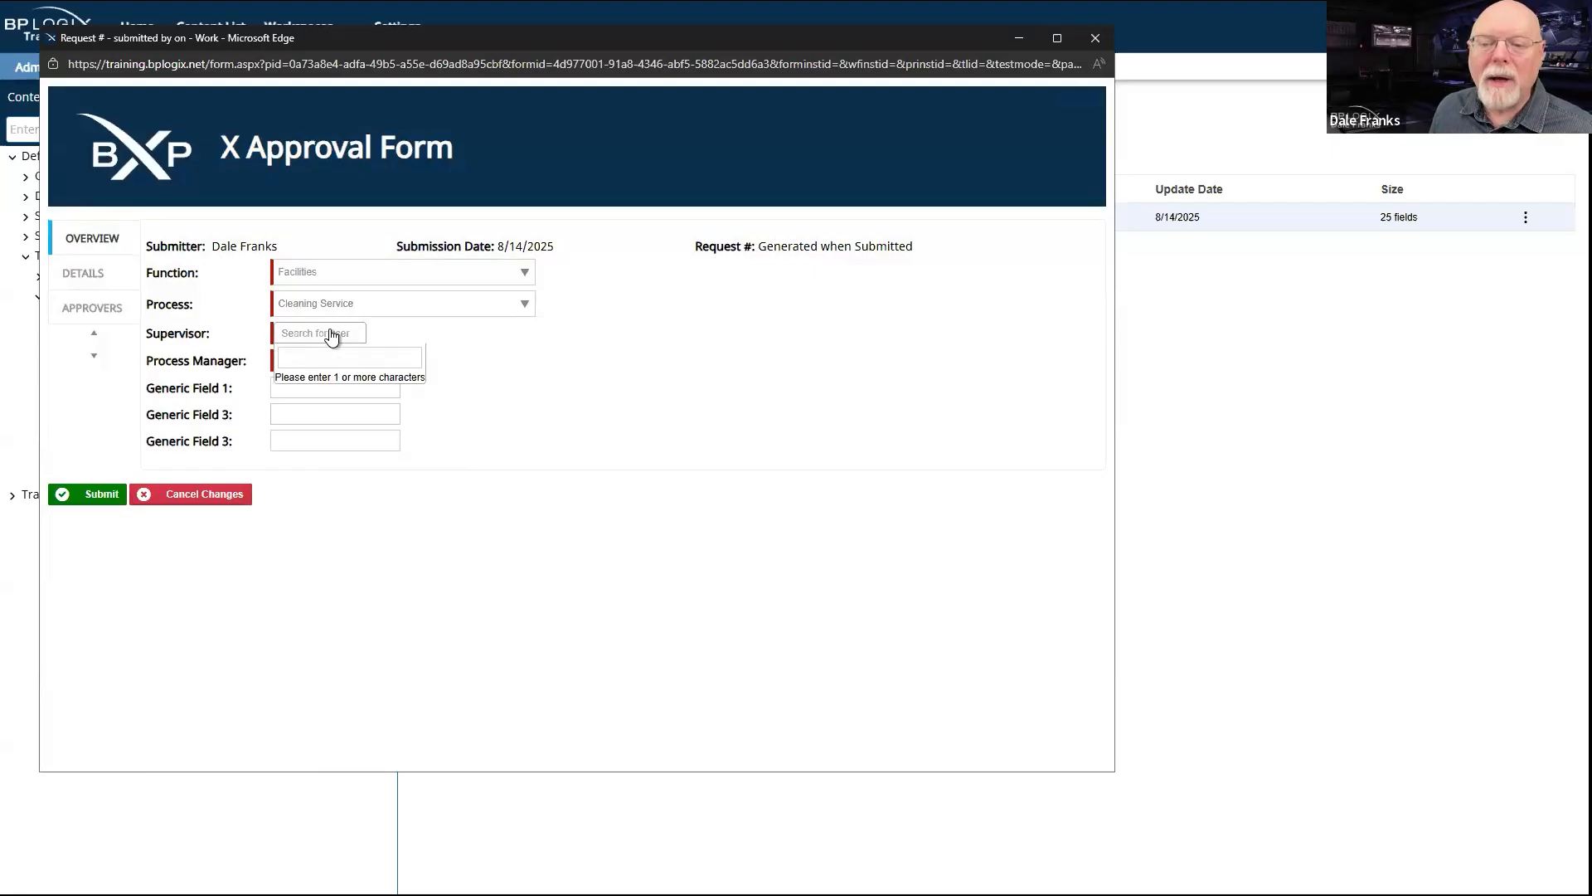
type("dale")
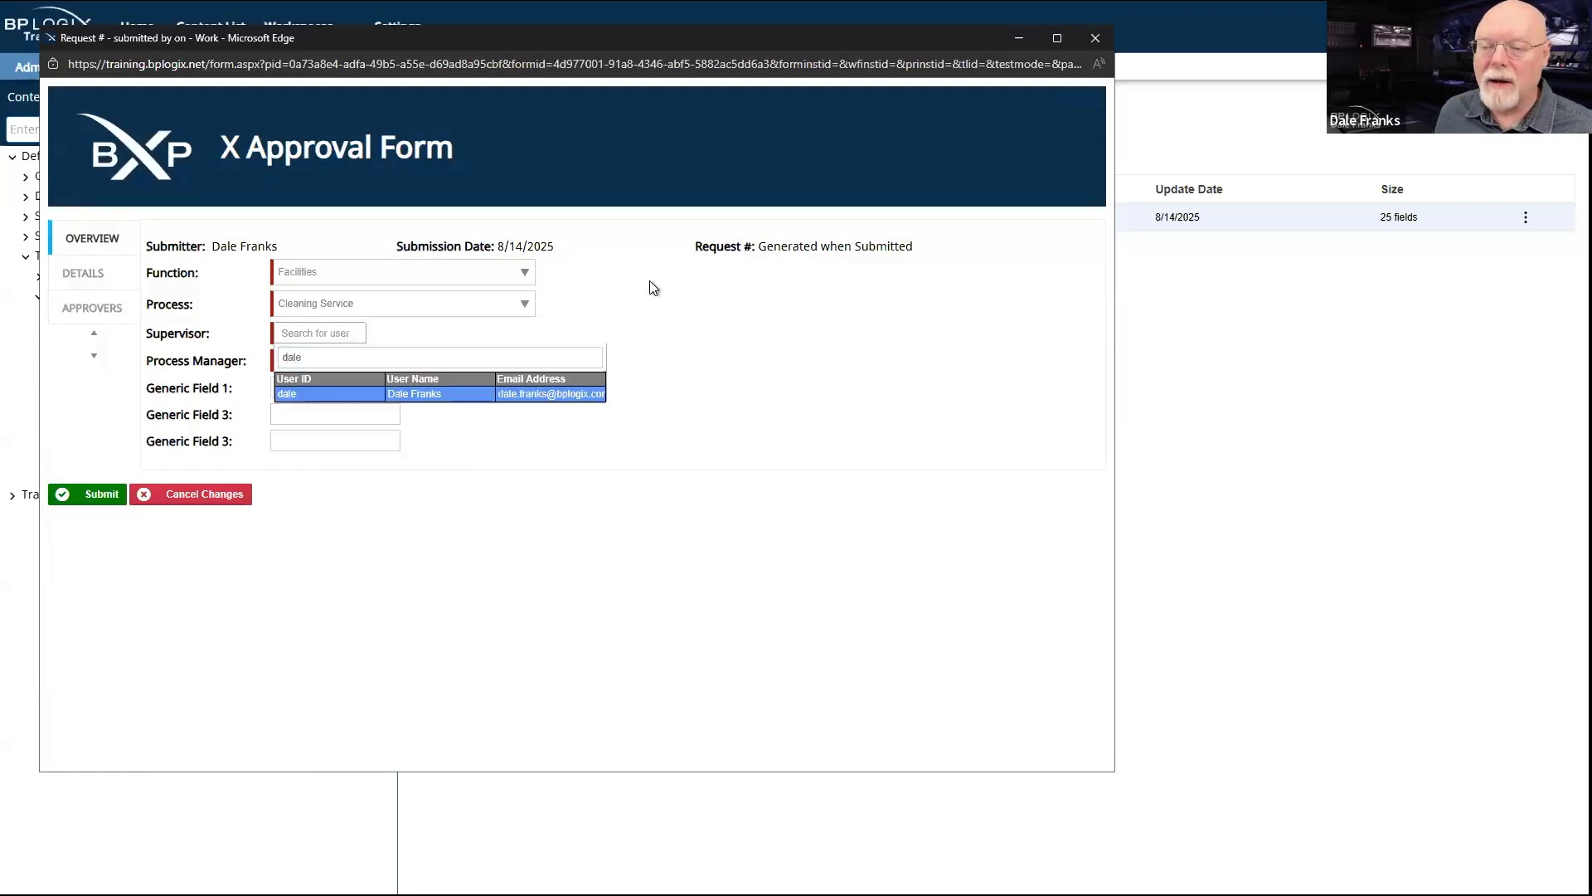
left_click(554, 395)
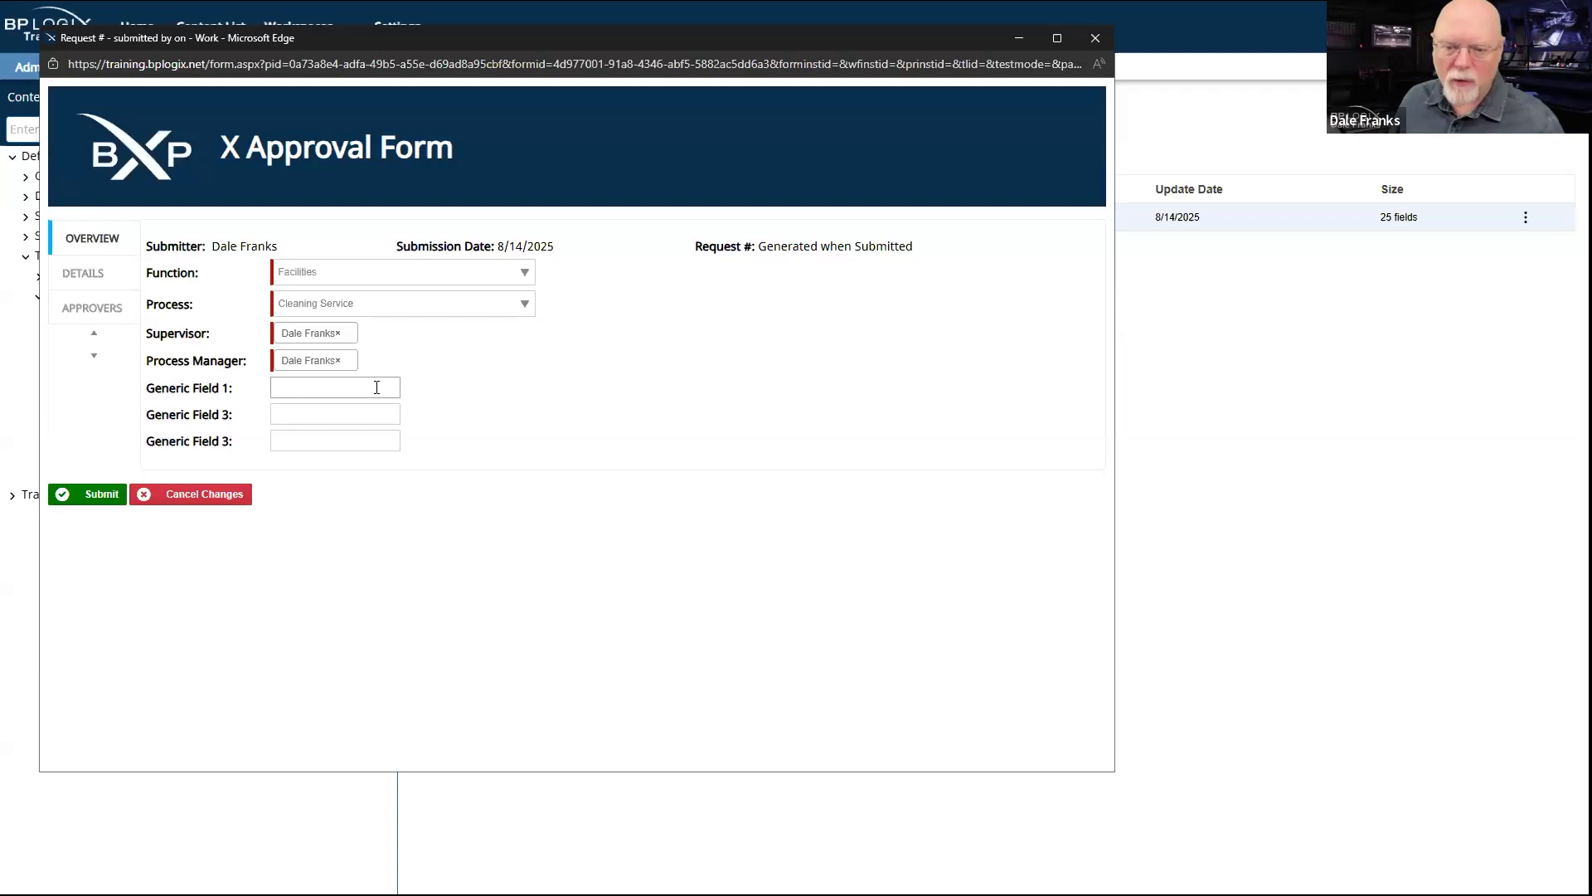
Step: Examine the Request Details and Custom Field 1 entries in the Details section of the approval form
left_click(94, 276)
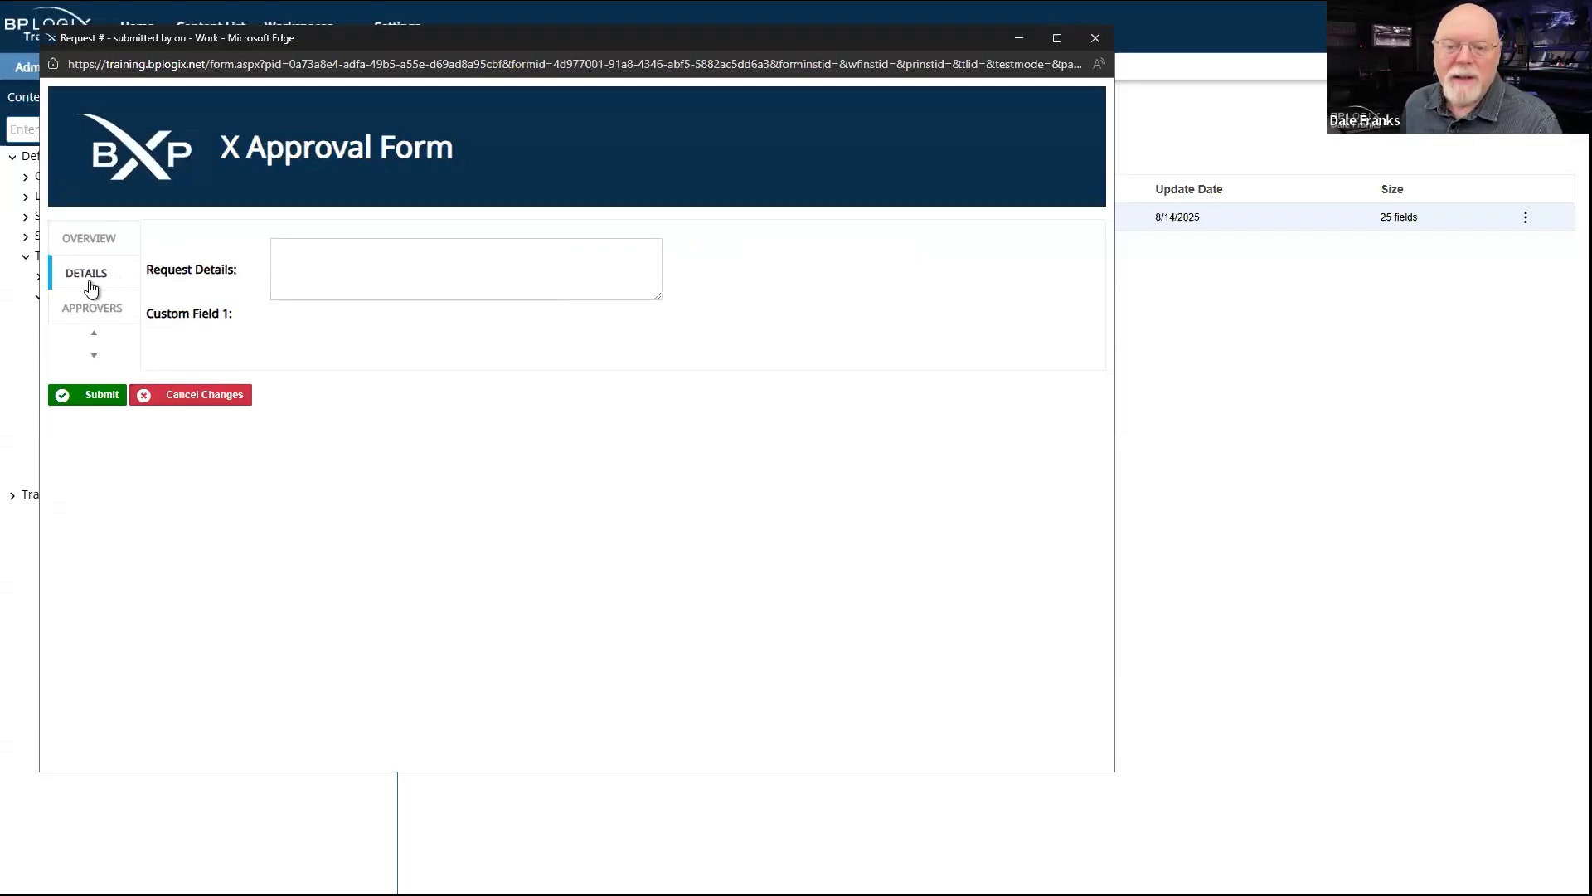
left_click_drag(163, 315, 222, 315)
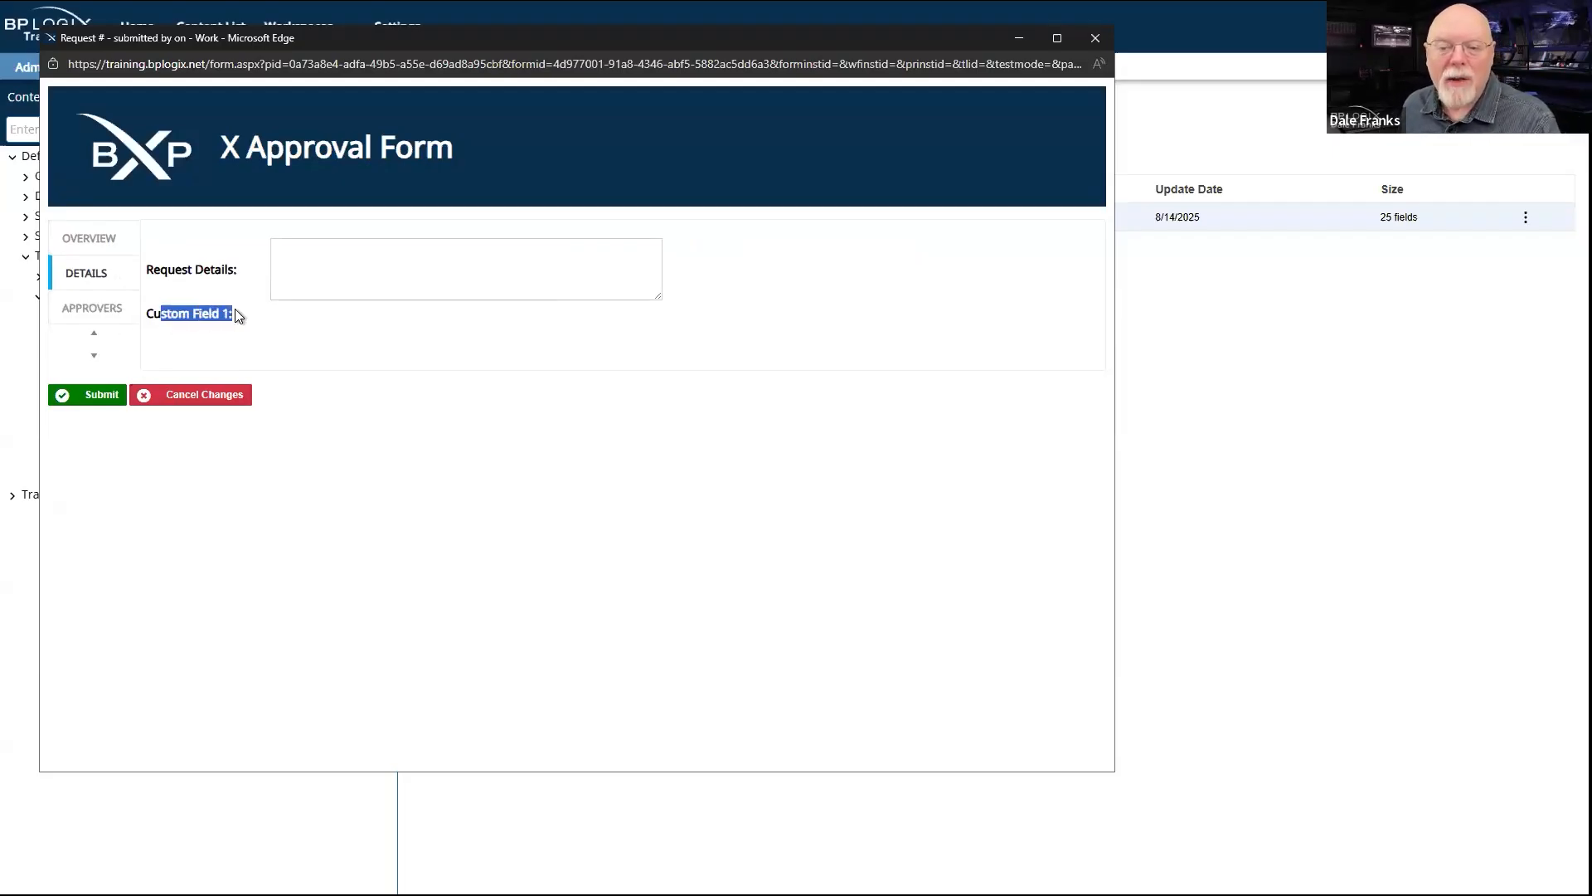
left_click(229, 310)
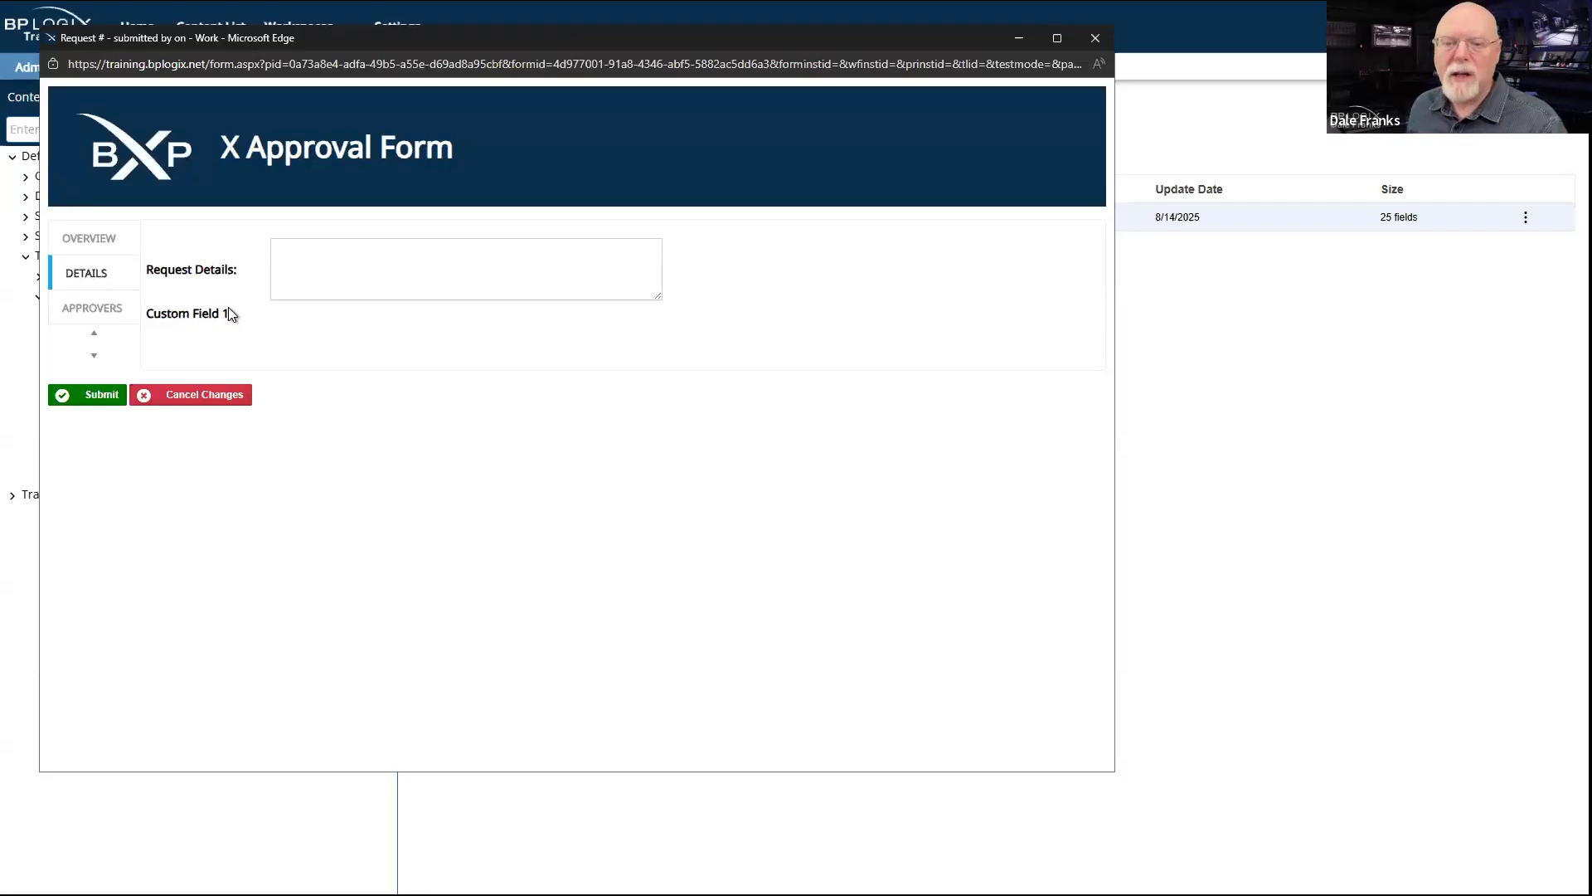
left_click(306, 263)
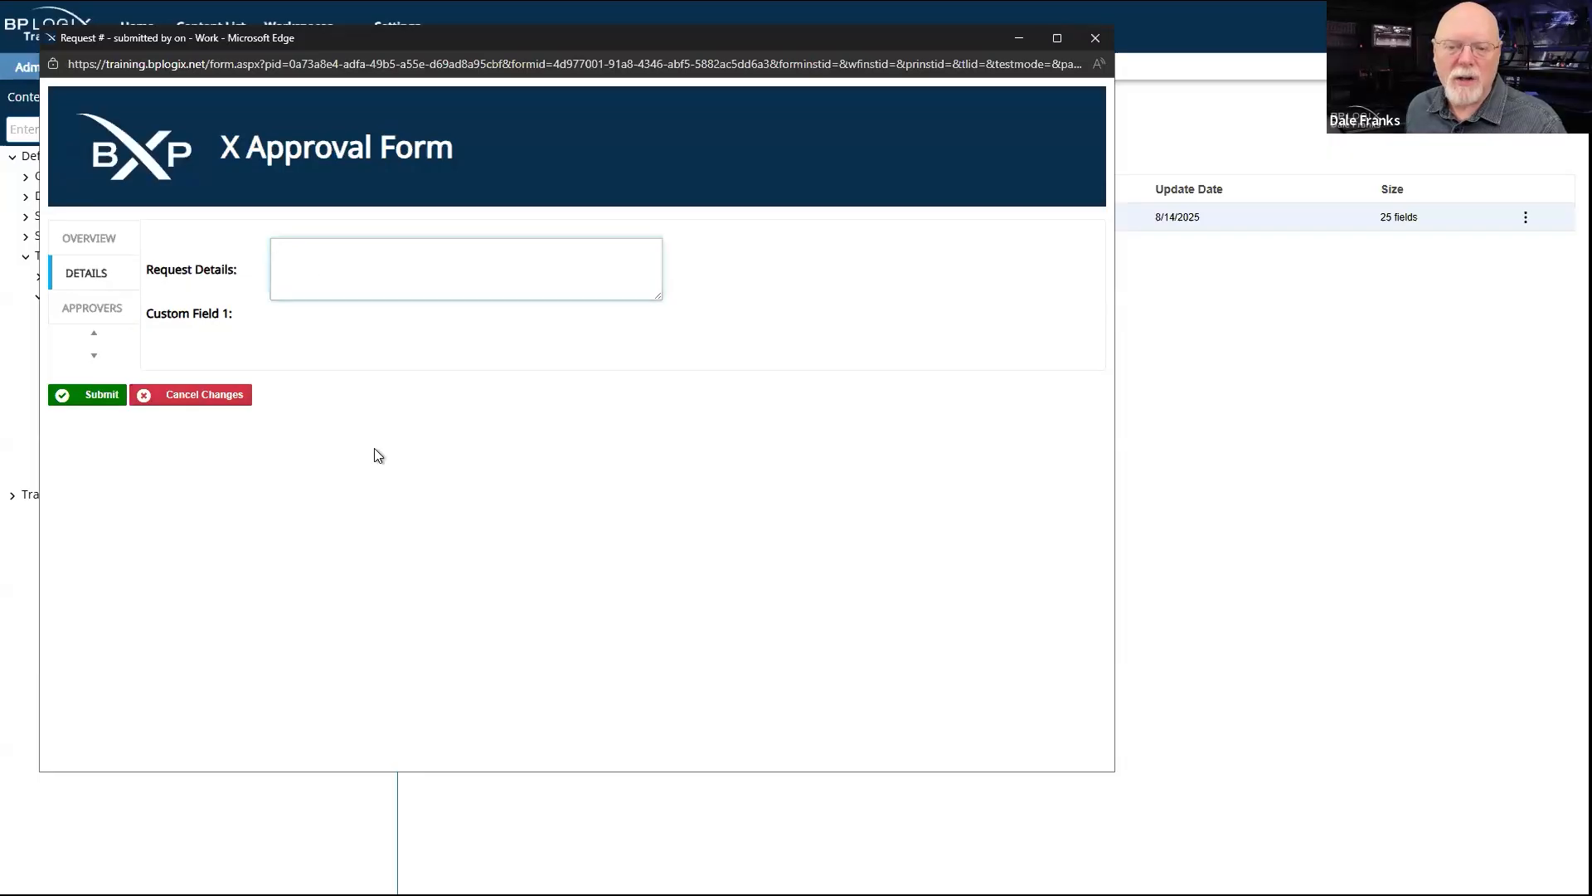
Step: Add an additional approver by searching for the user's name, and add a second empty approver row
left_click(90, 309)
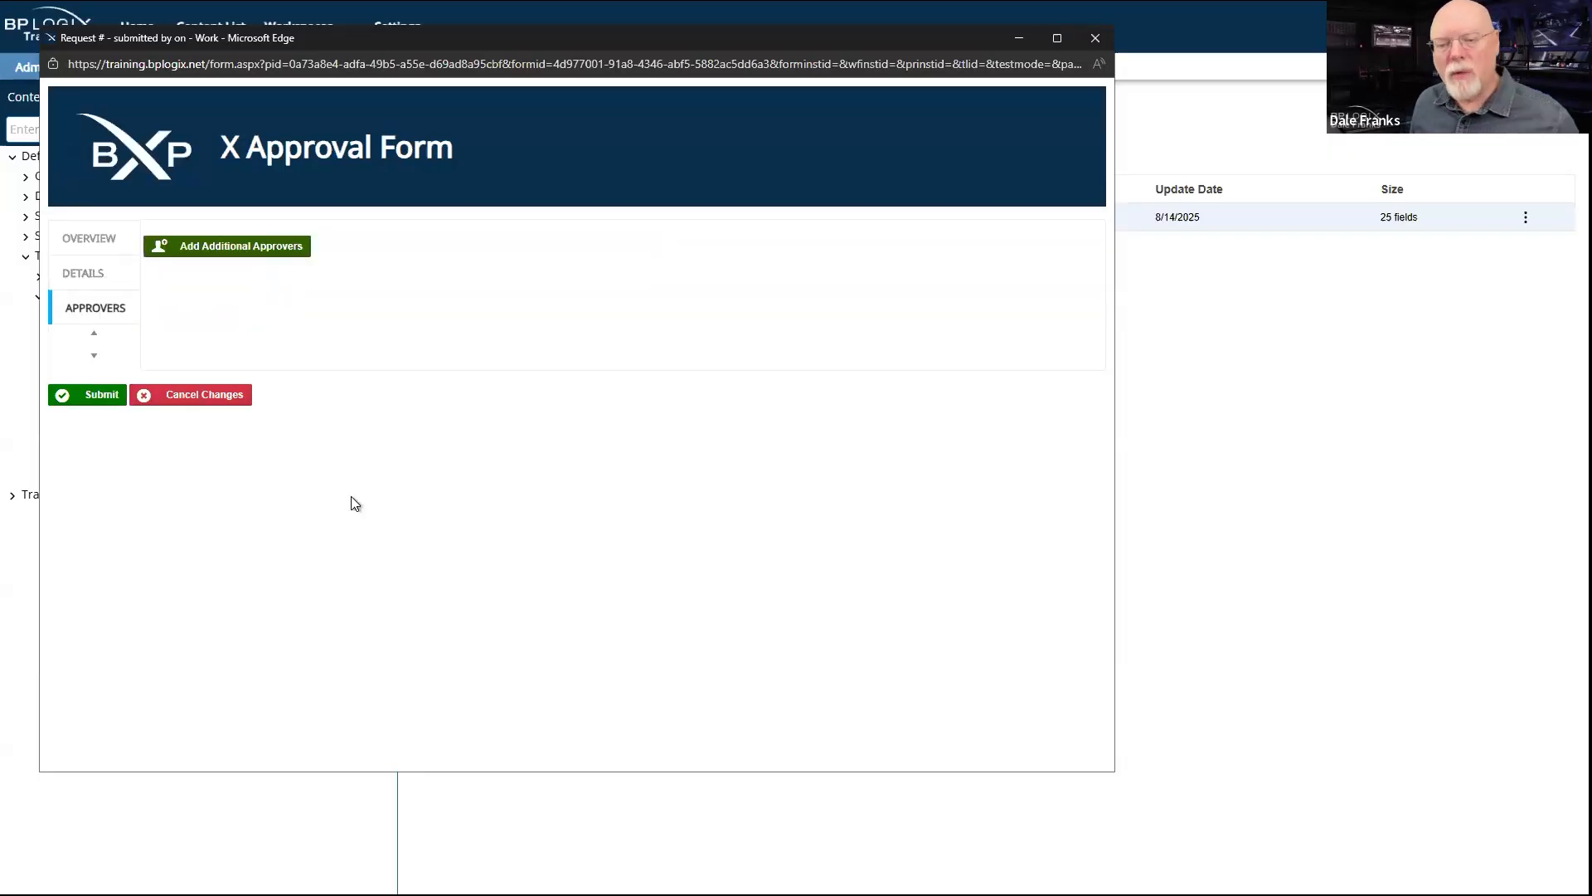
left_click(232, 253)
left_click(203, 251)
type("dale")
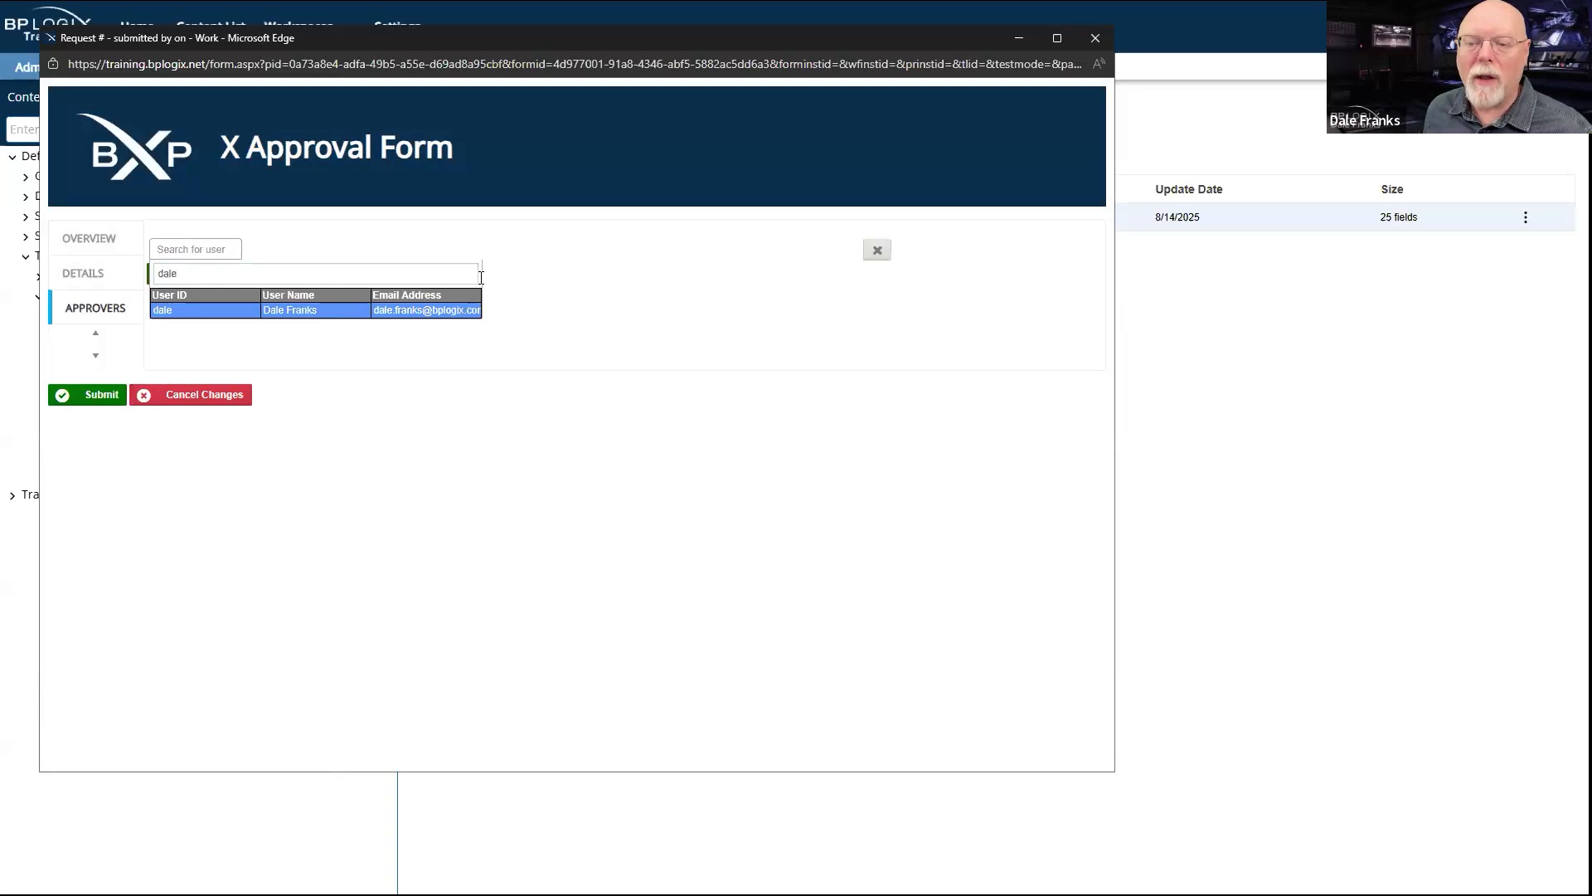
left_click(438, 311)
left_click(224, 273)
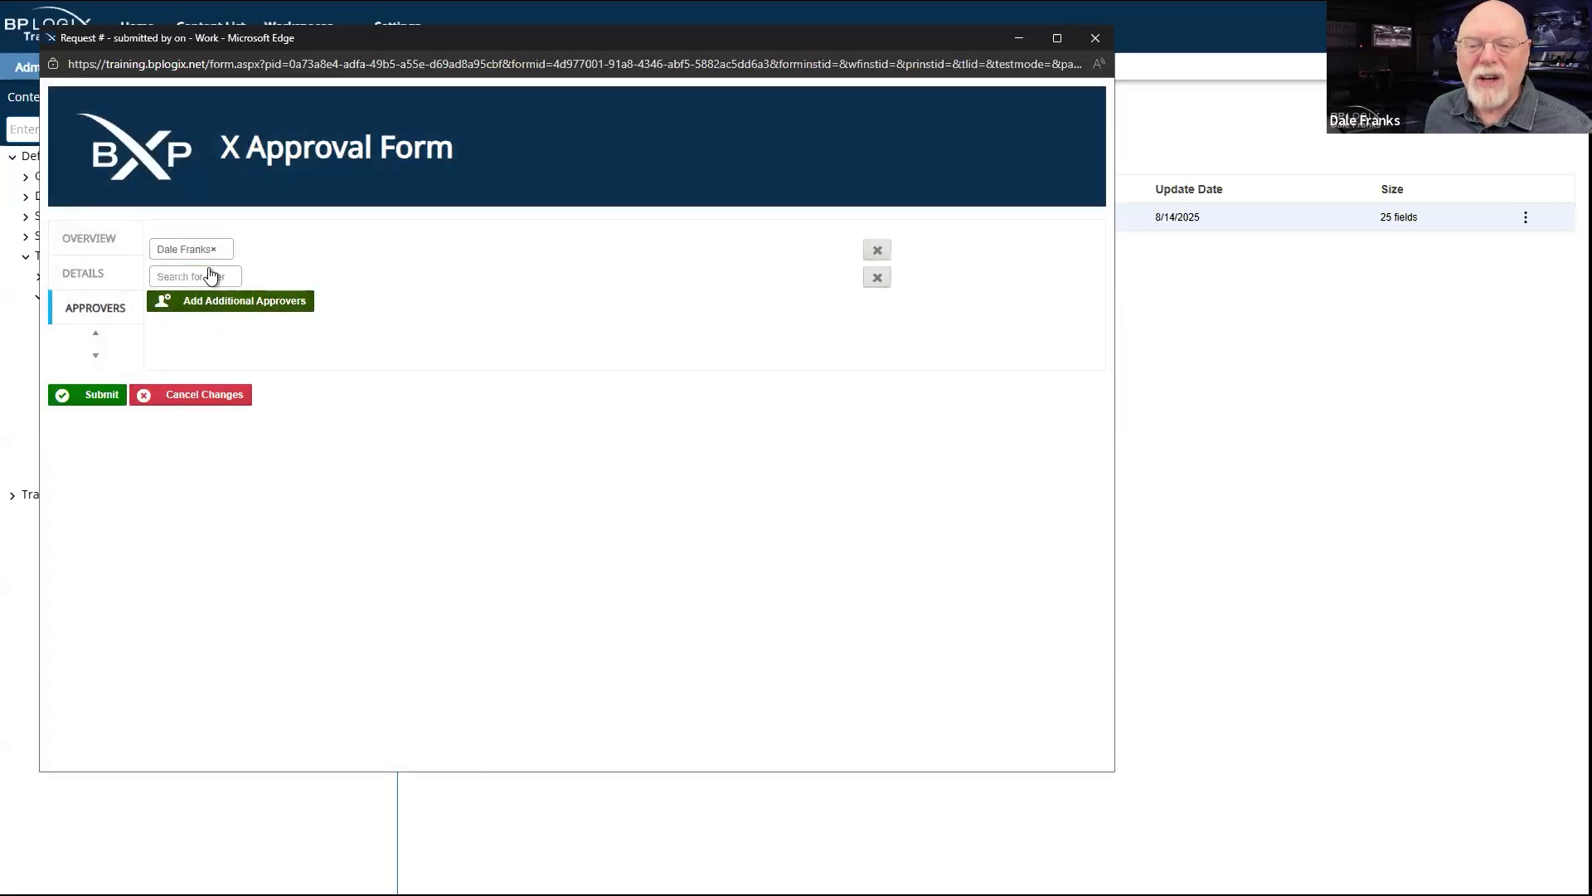
Step: Assign the second additional approver by searching for the user's name, and submit the cleaning service request
left_click(197, 277)
type("diana")
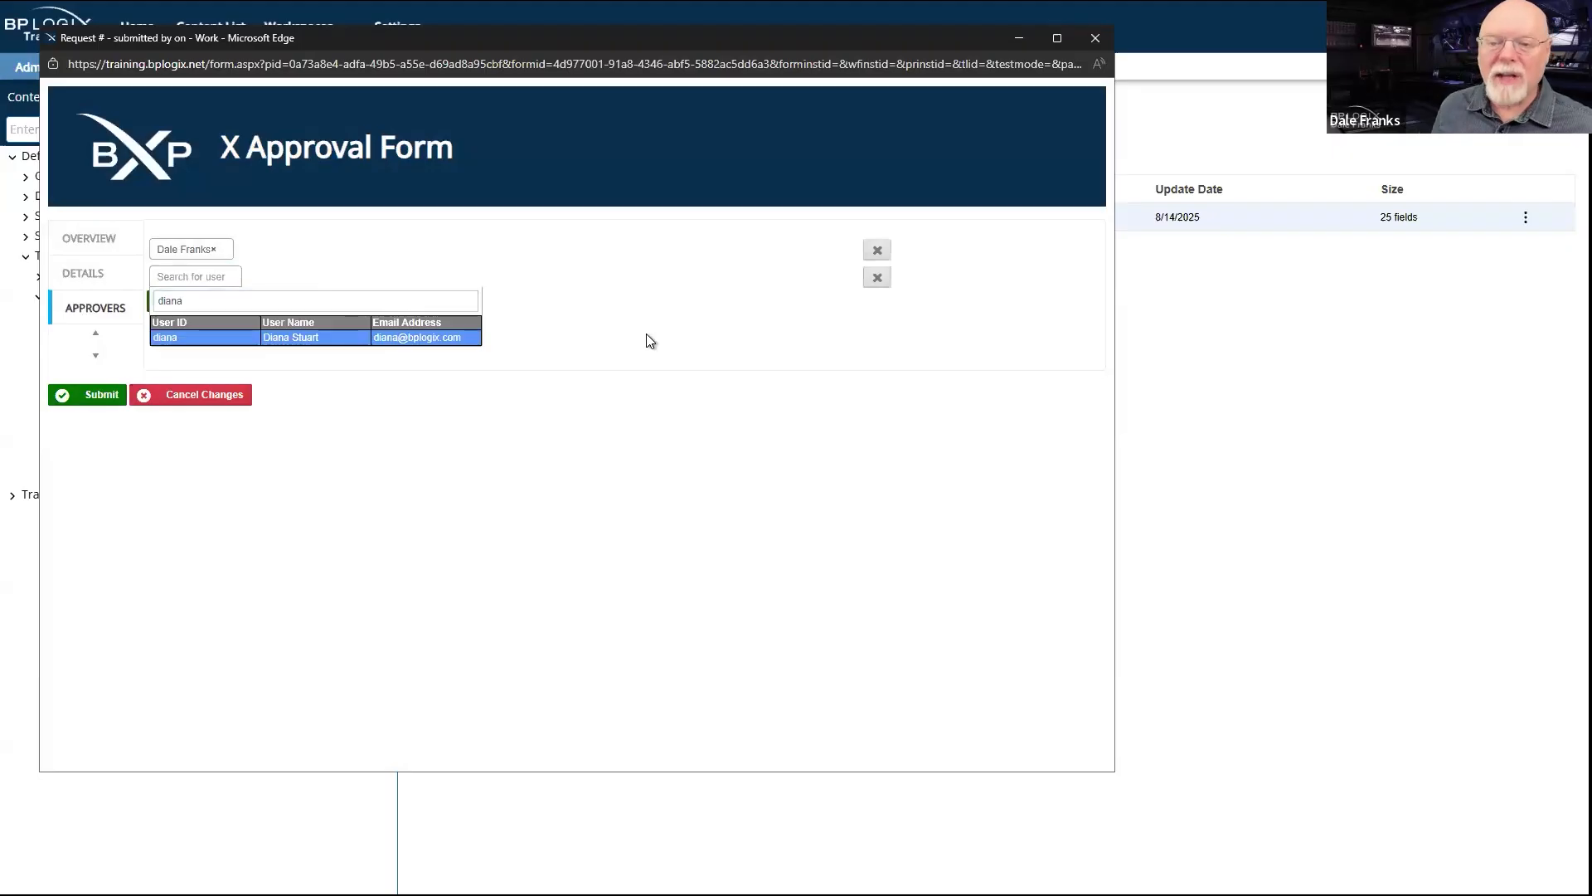
left_click(444, 338)
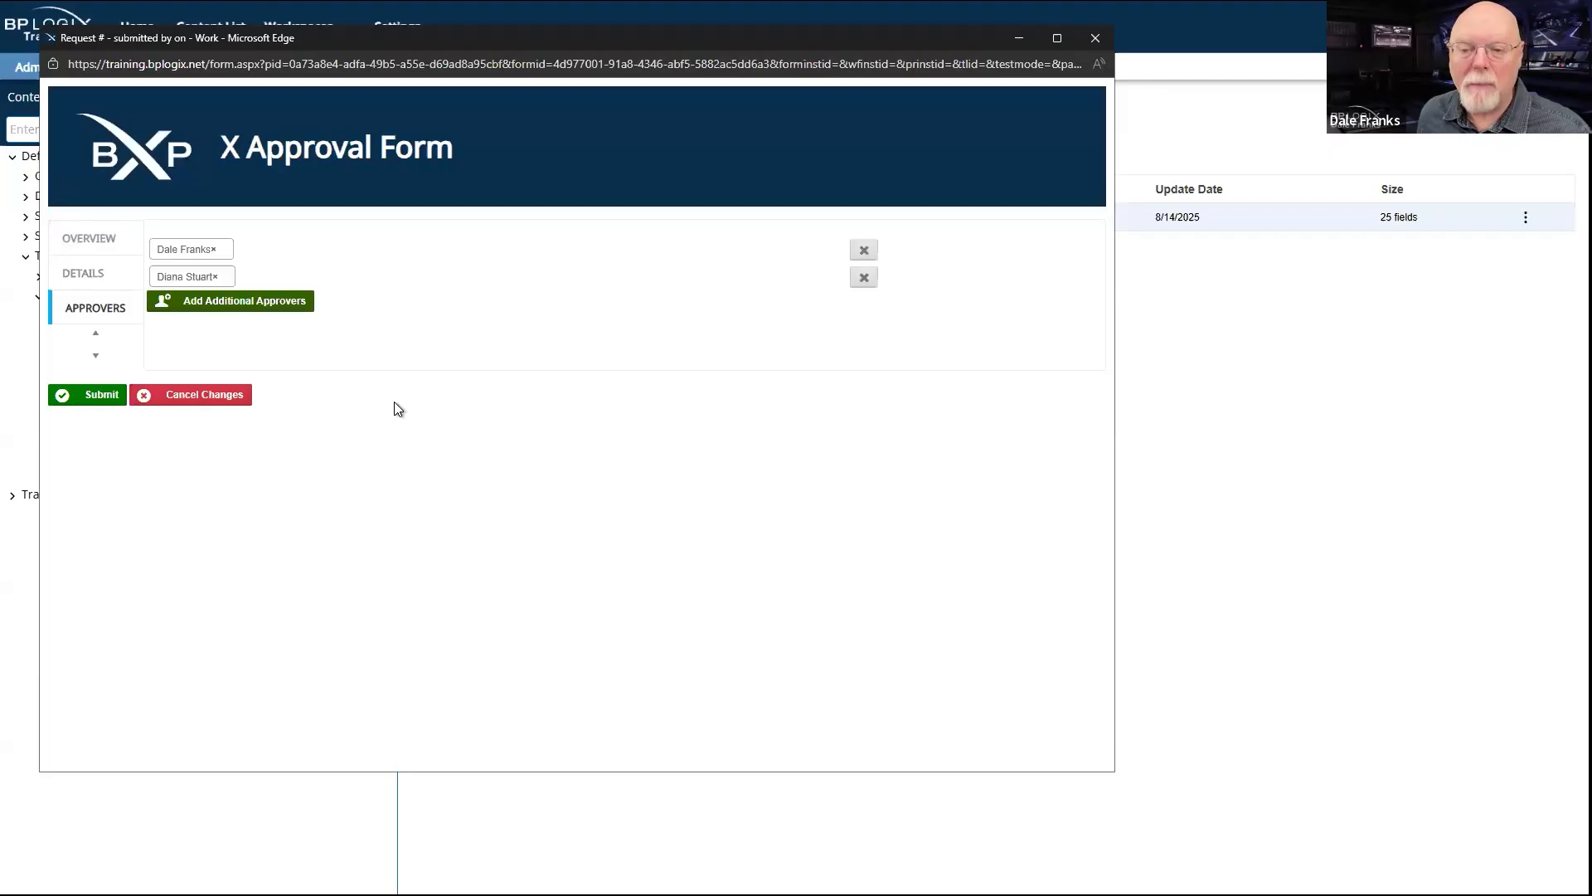
left_click(95, 397)
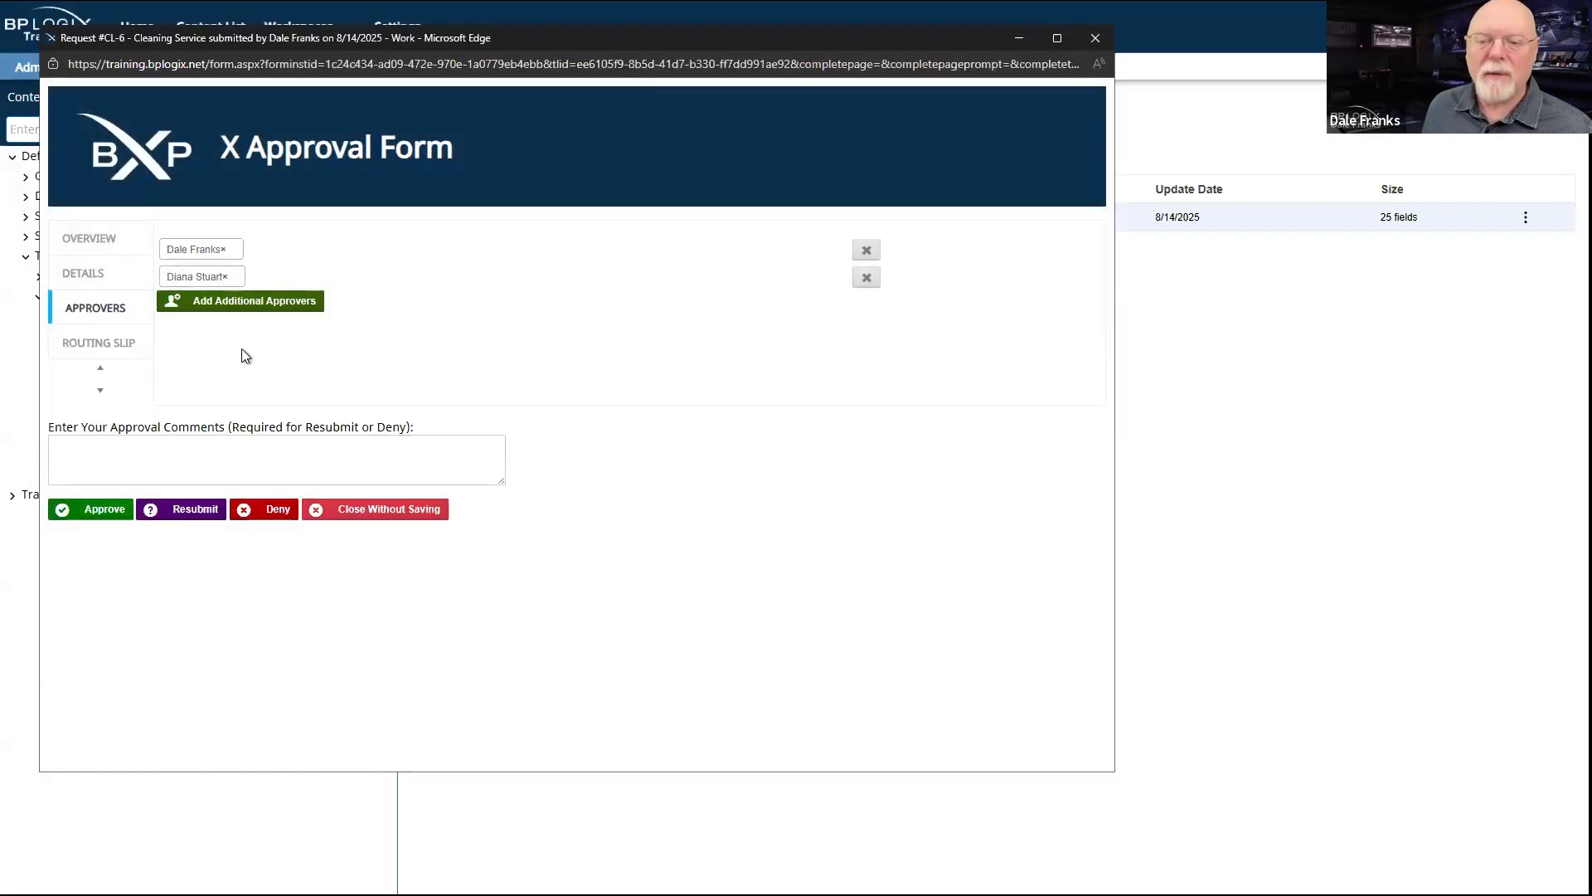
Step: Review the Supervisor Approval activity and instructions in the overview, and send the request back for resubmission with the comment "I don't understand"
left_click(98, 241)
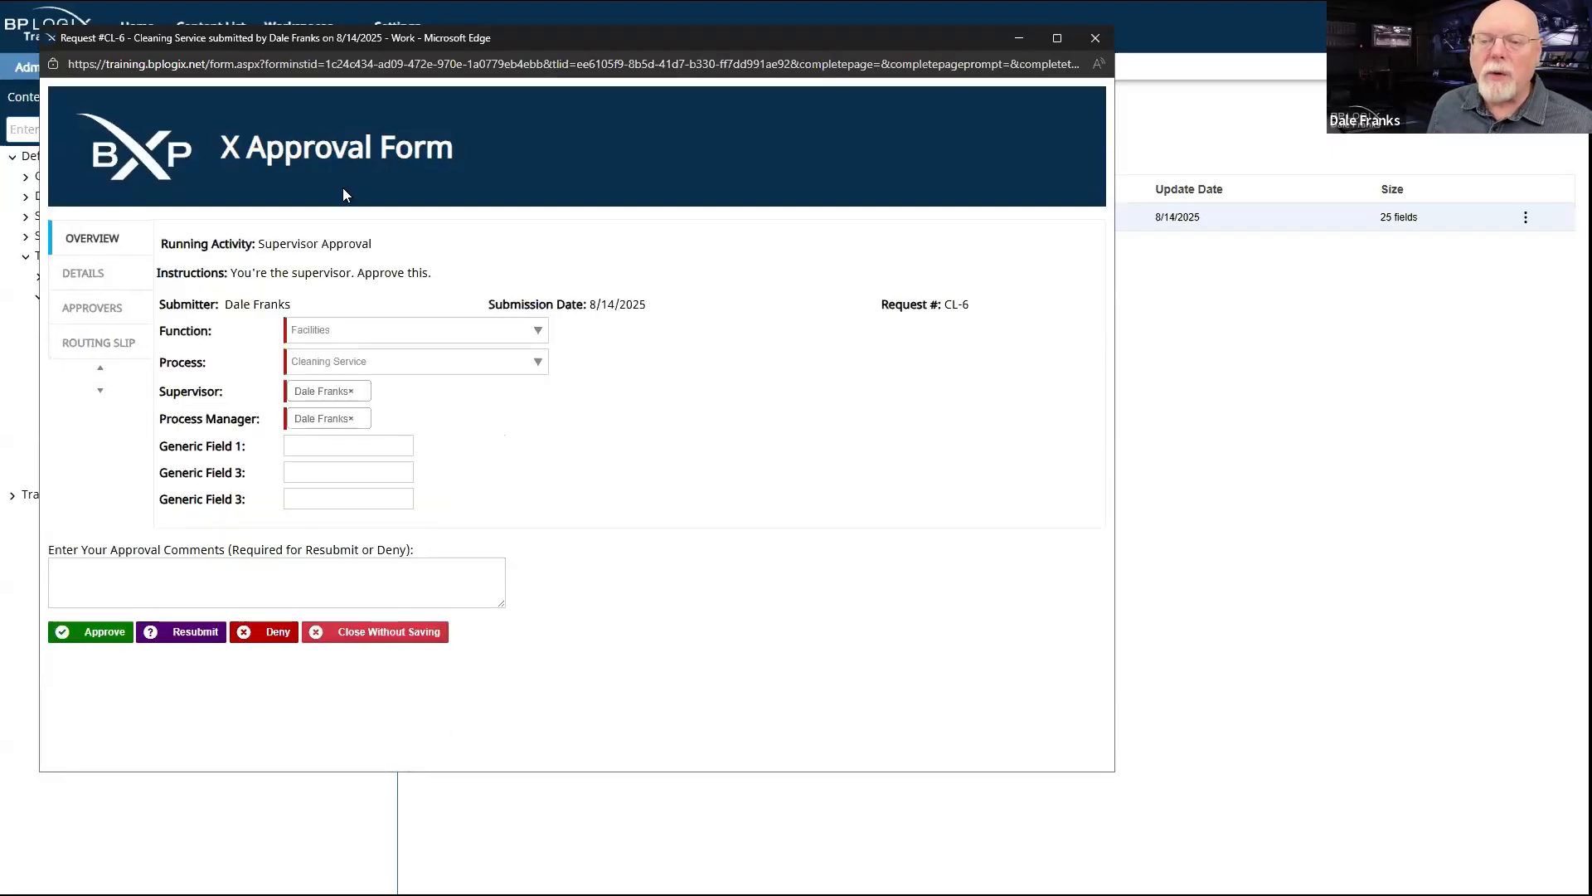
left_click_drag(384, 253, 265, 247)
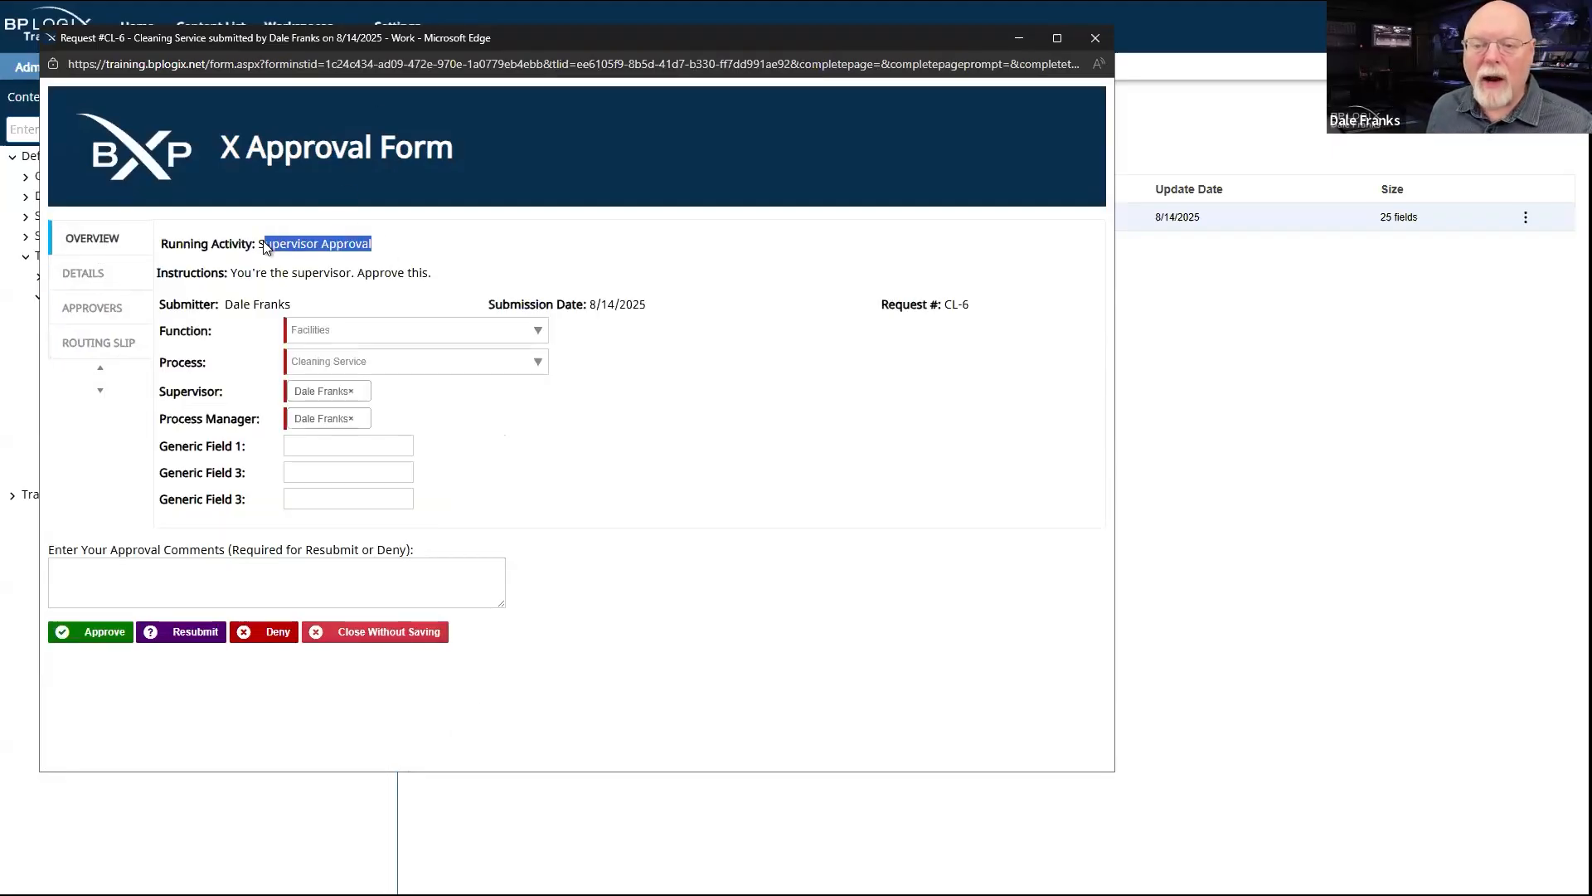
left_click_drag(456, 264, 246, 277)
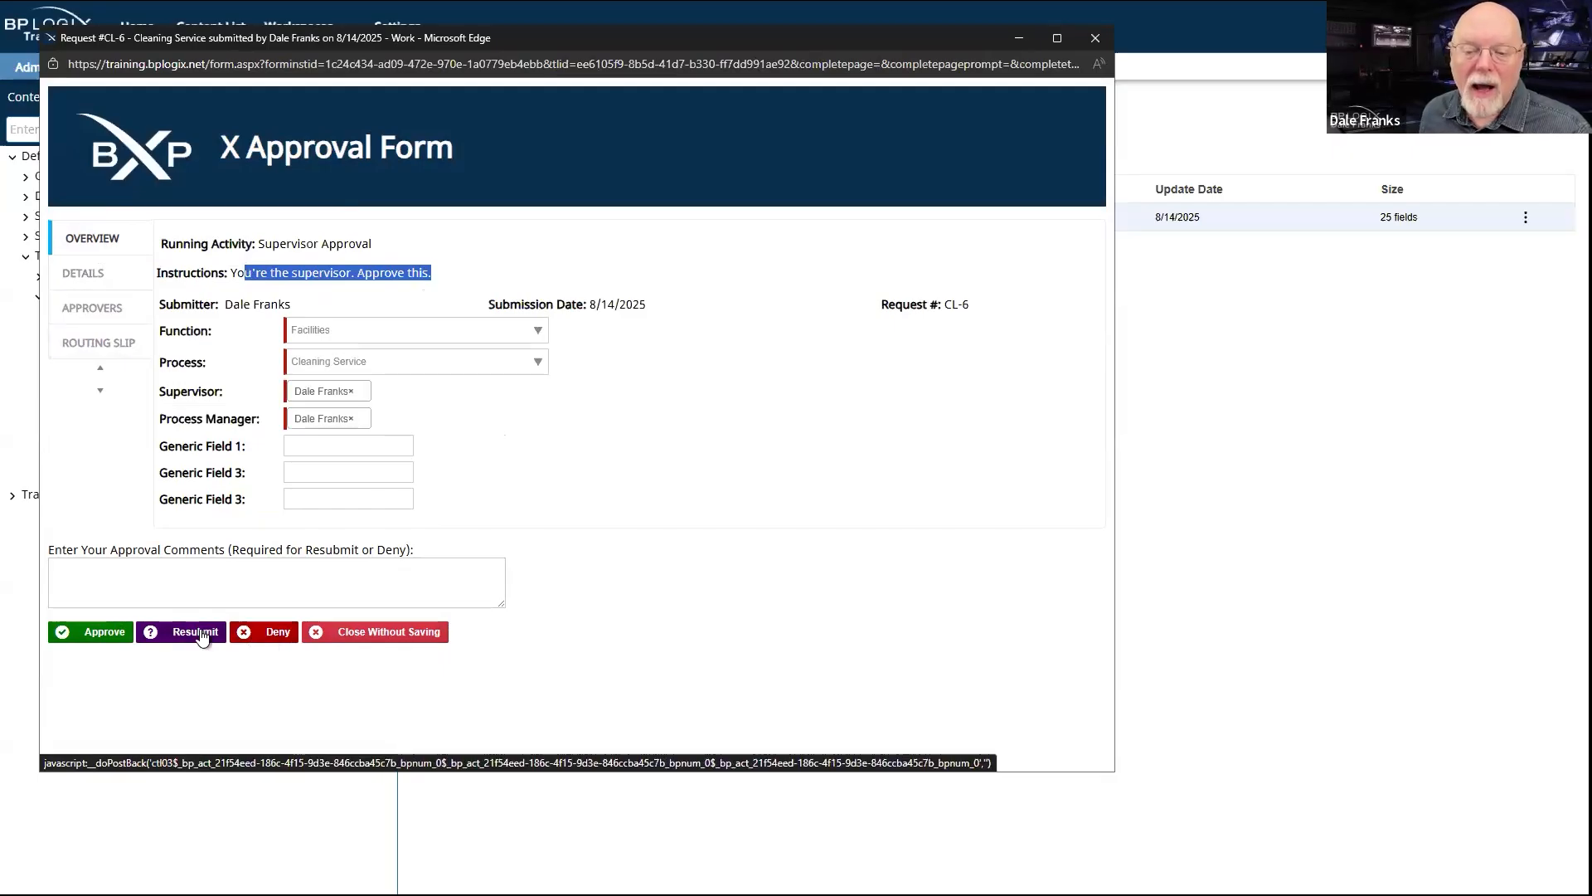
left_click(250, 575)
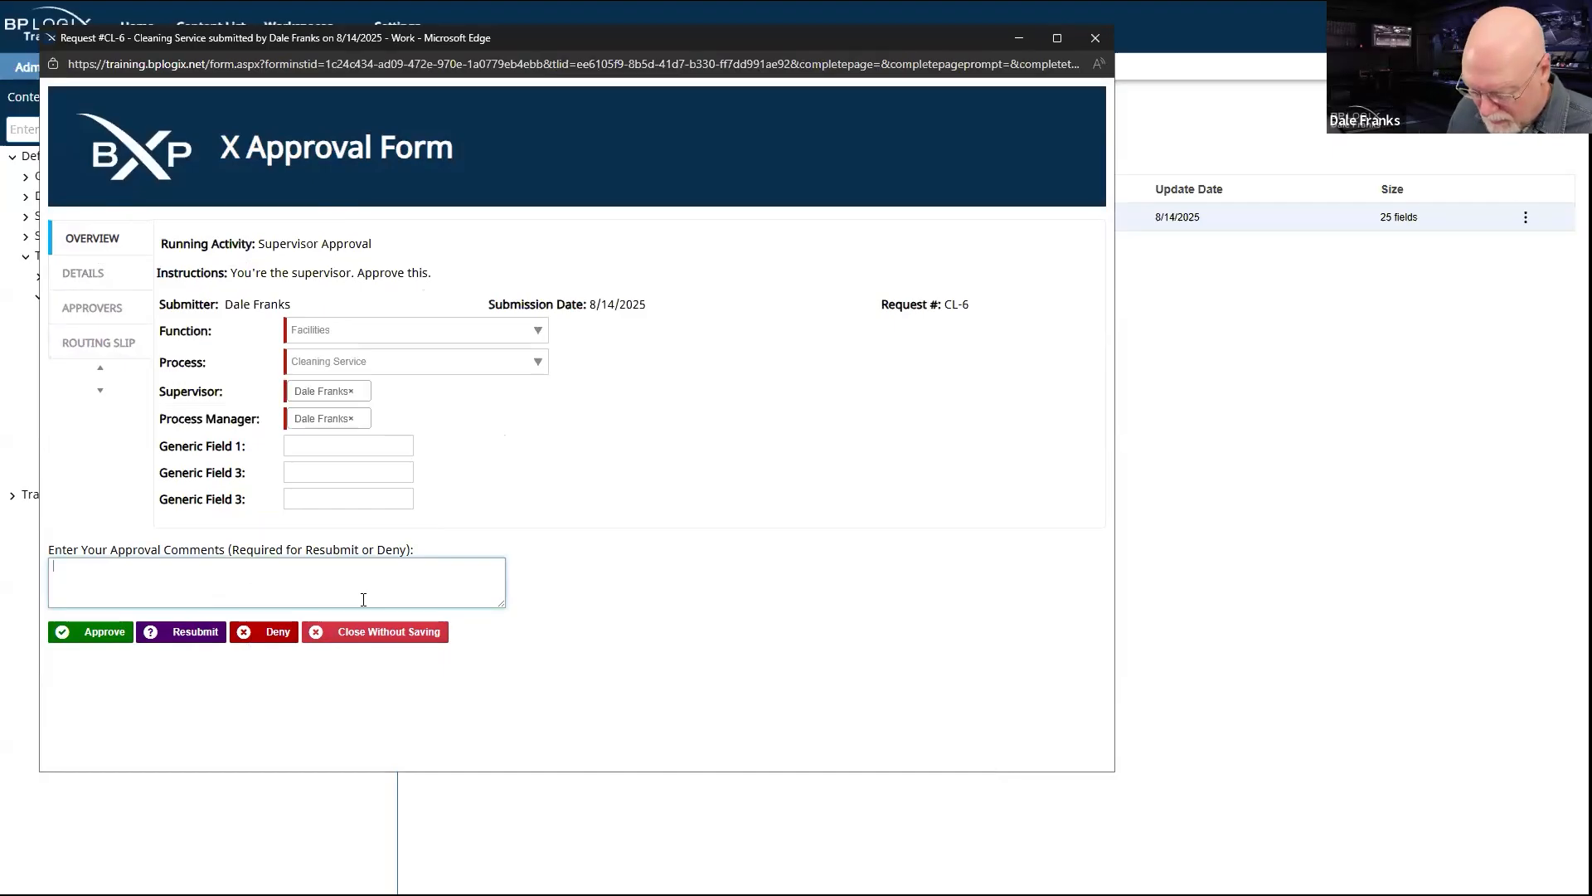
type("I don't understand")
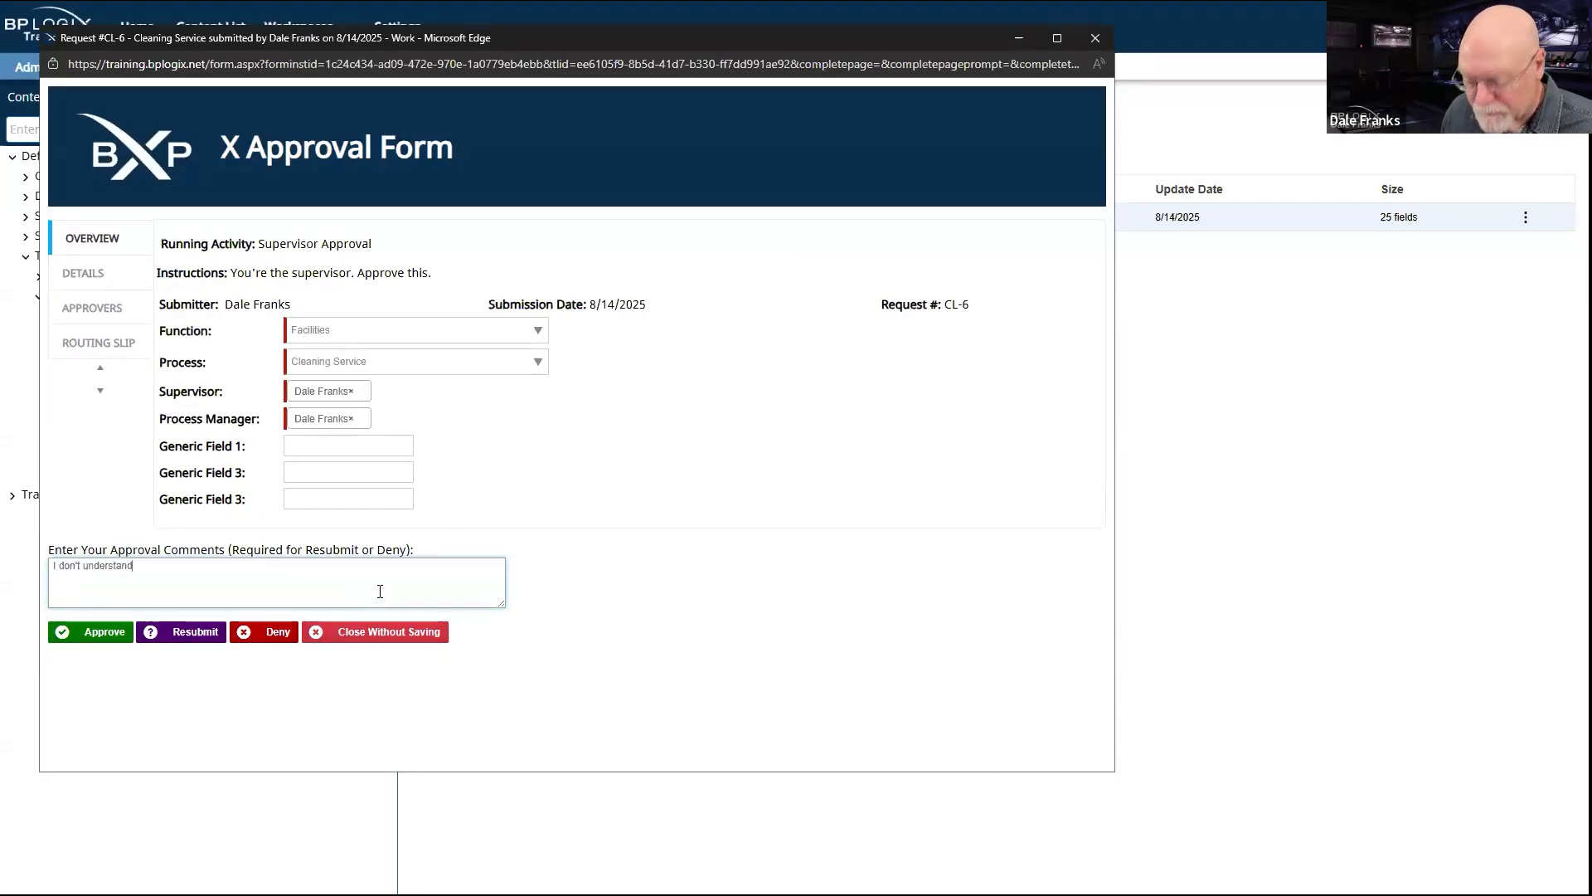
left_click(196, 633)
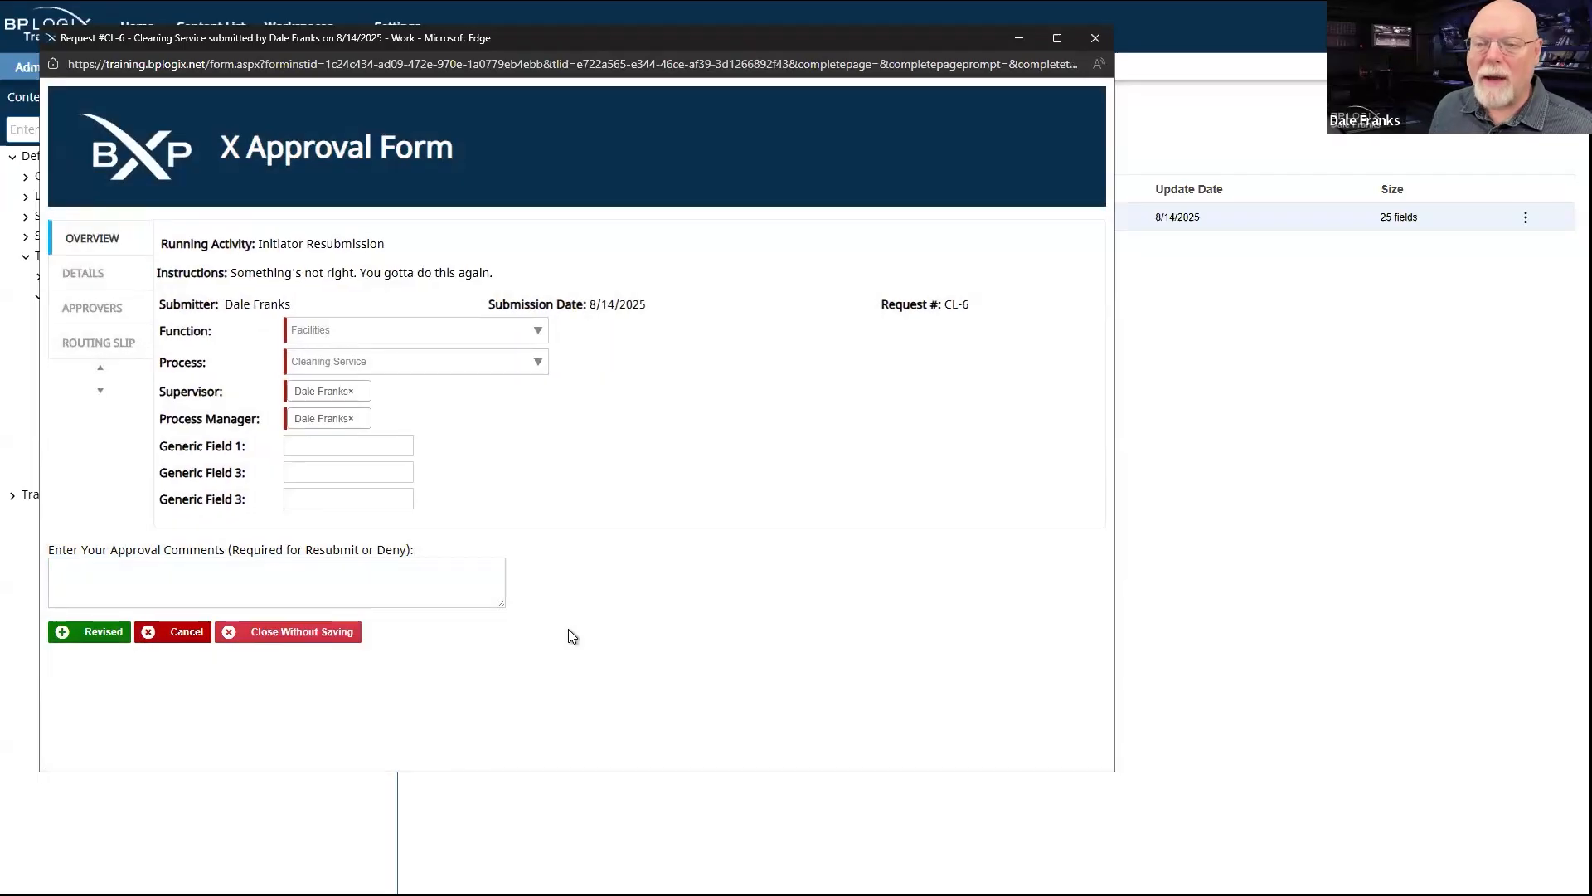
Step: Return the Initiator Resubmission as Revised and approve the request at the Supervisor Approval activity
left_click_drag(398, 267, 266, 248)
left_click(421, 283)
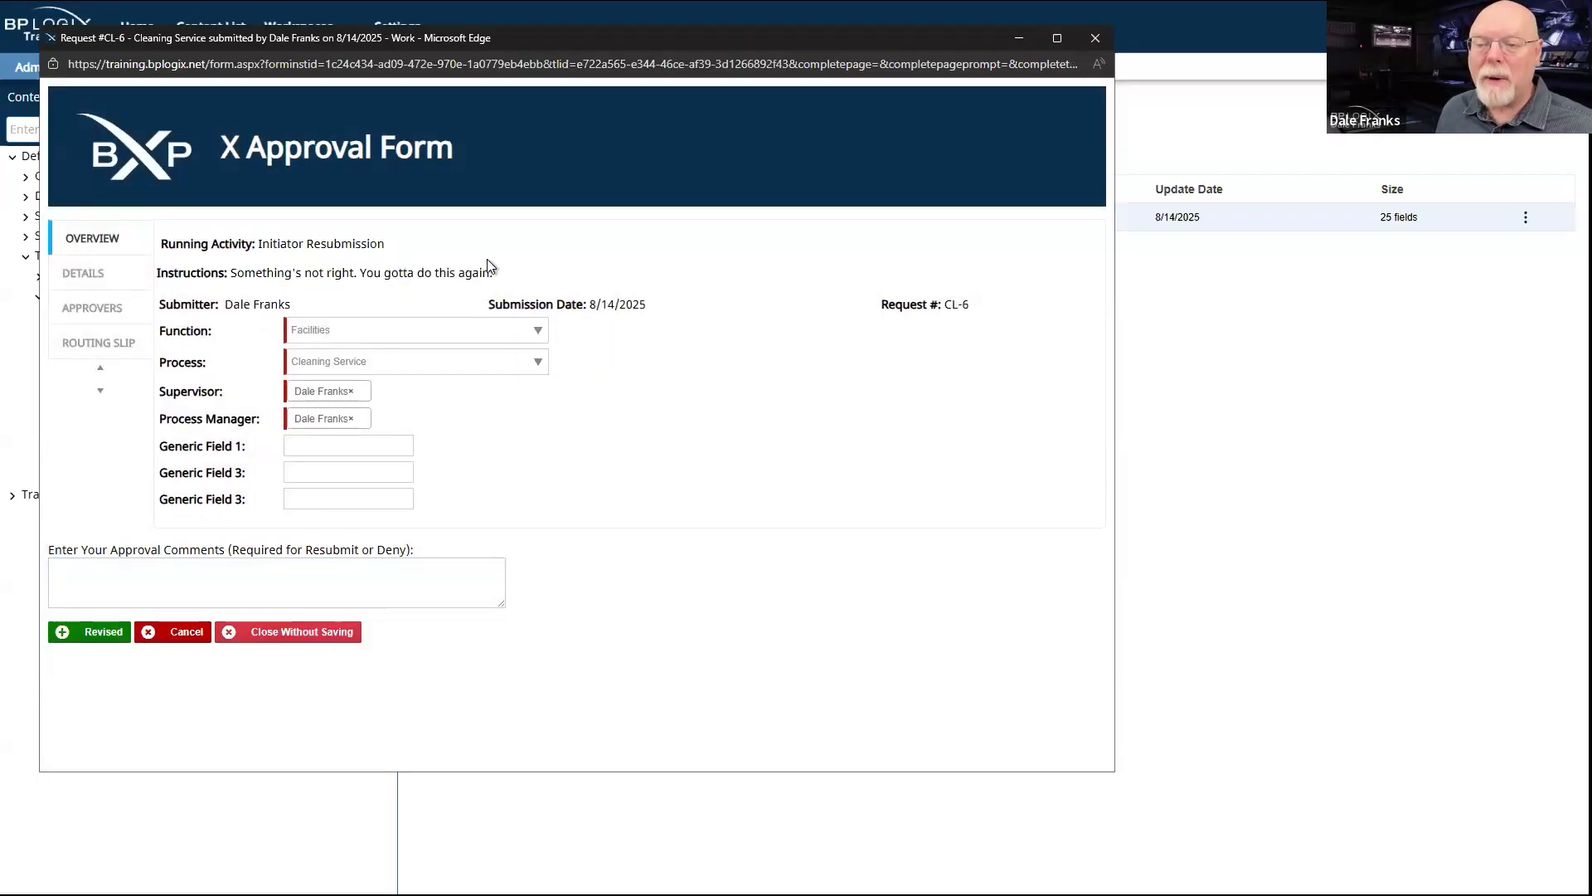
left_click(115, 633)
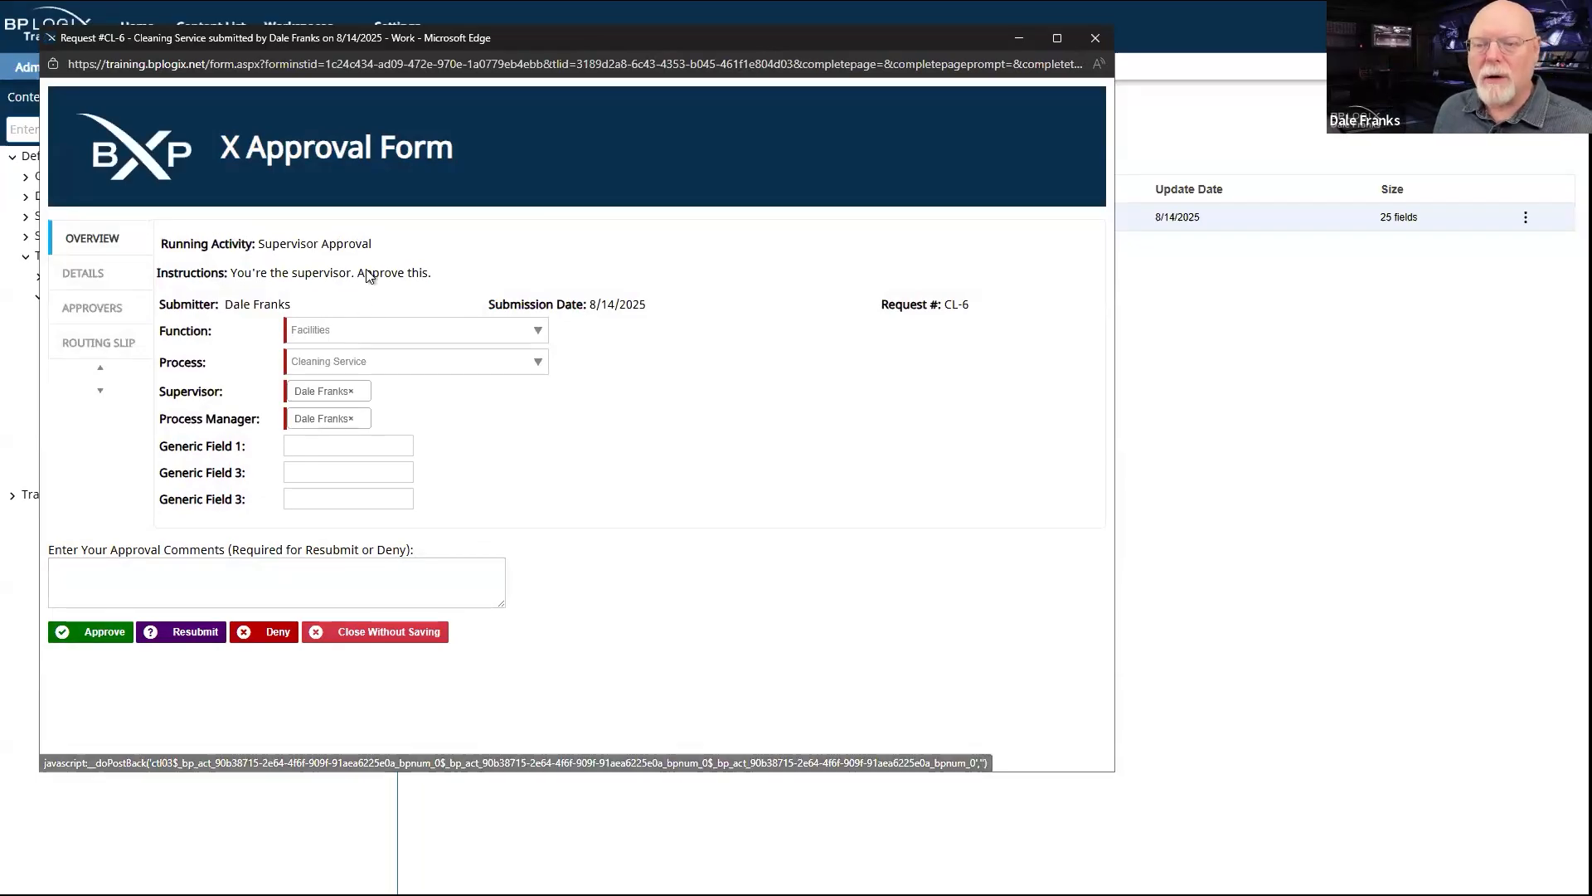
left_click(114, 635)
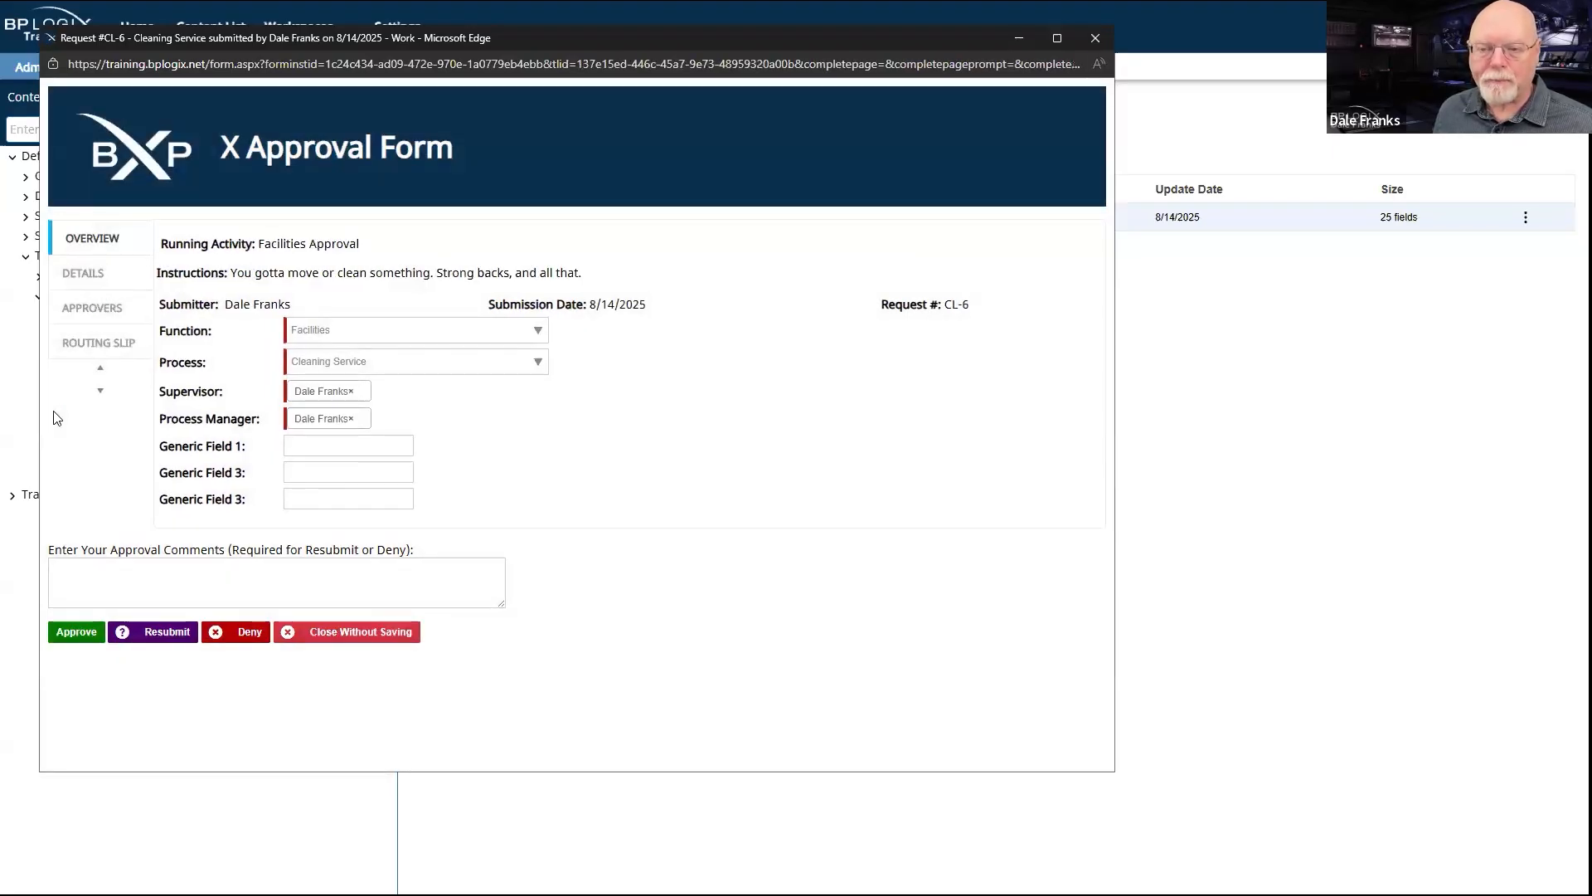
Step: Check the request's routing slip and approve the Facilities Approval activity
left_click(114, 348)
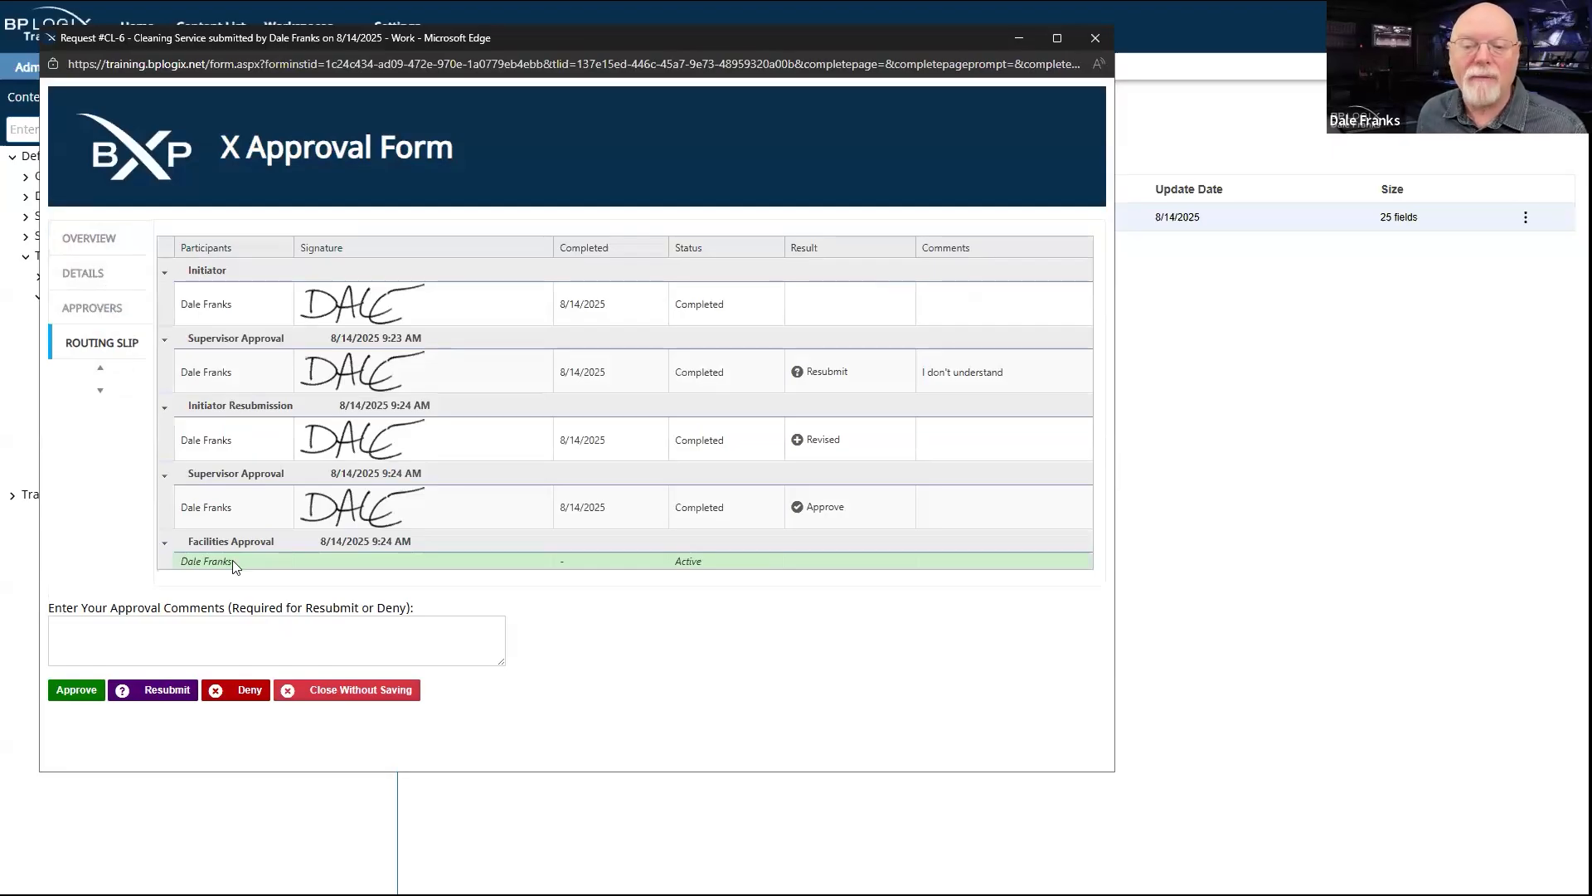
left_click(98, 238)
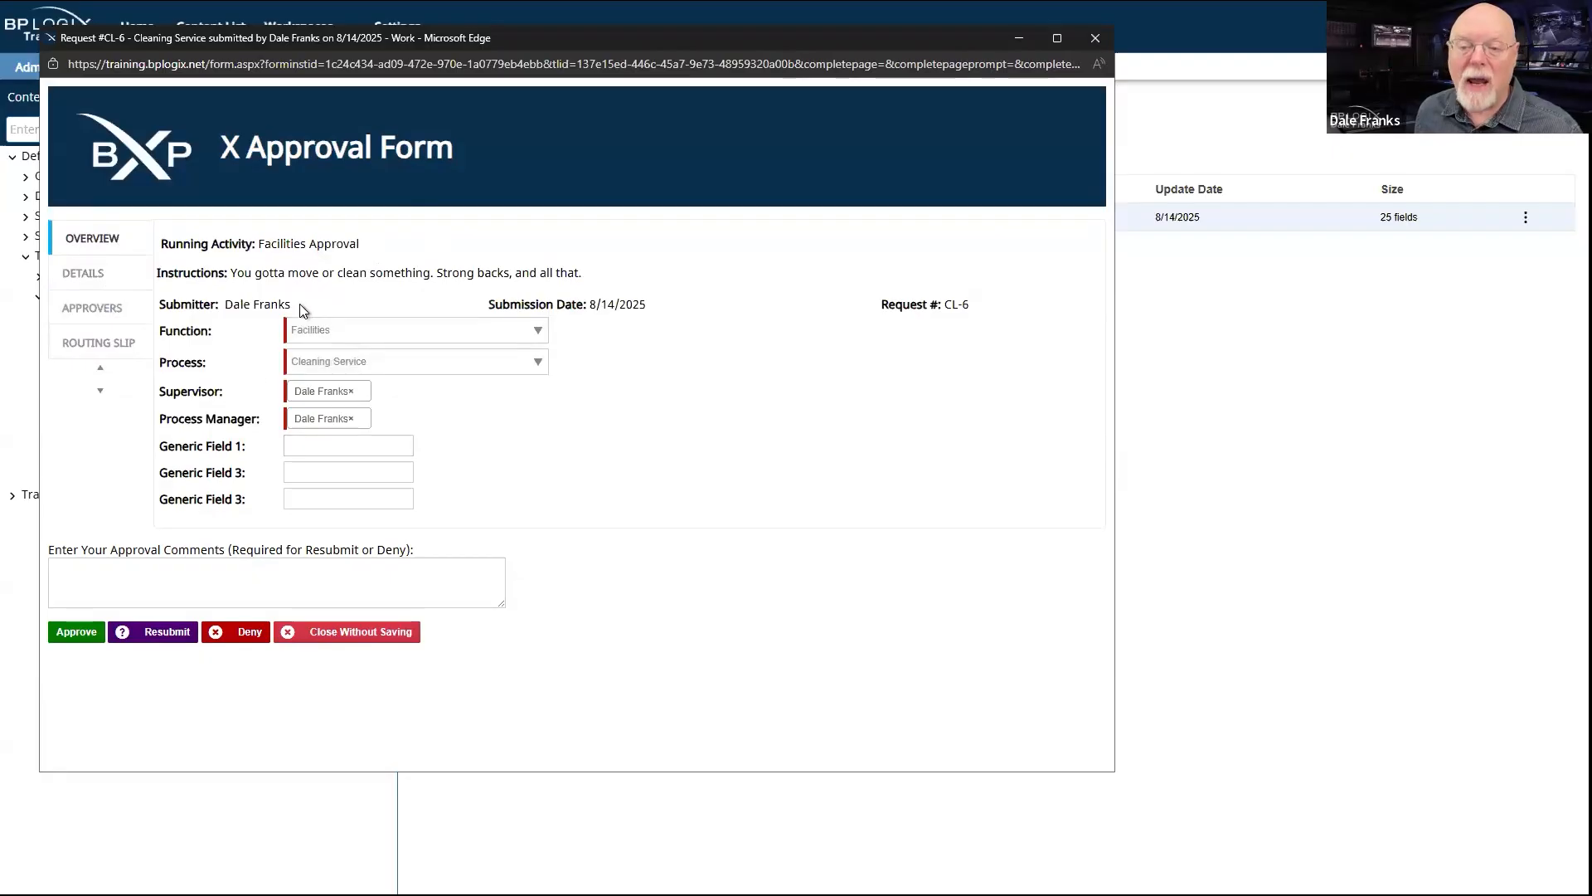
left_click(84, 636)
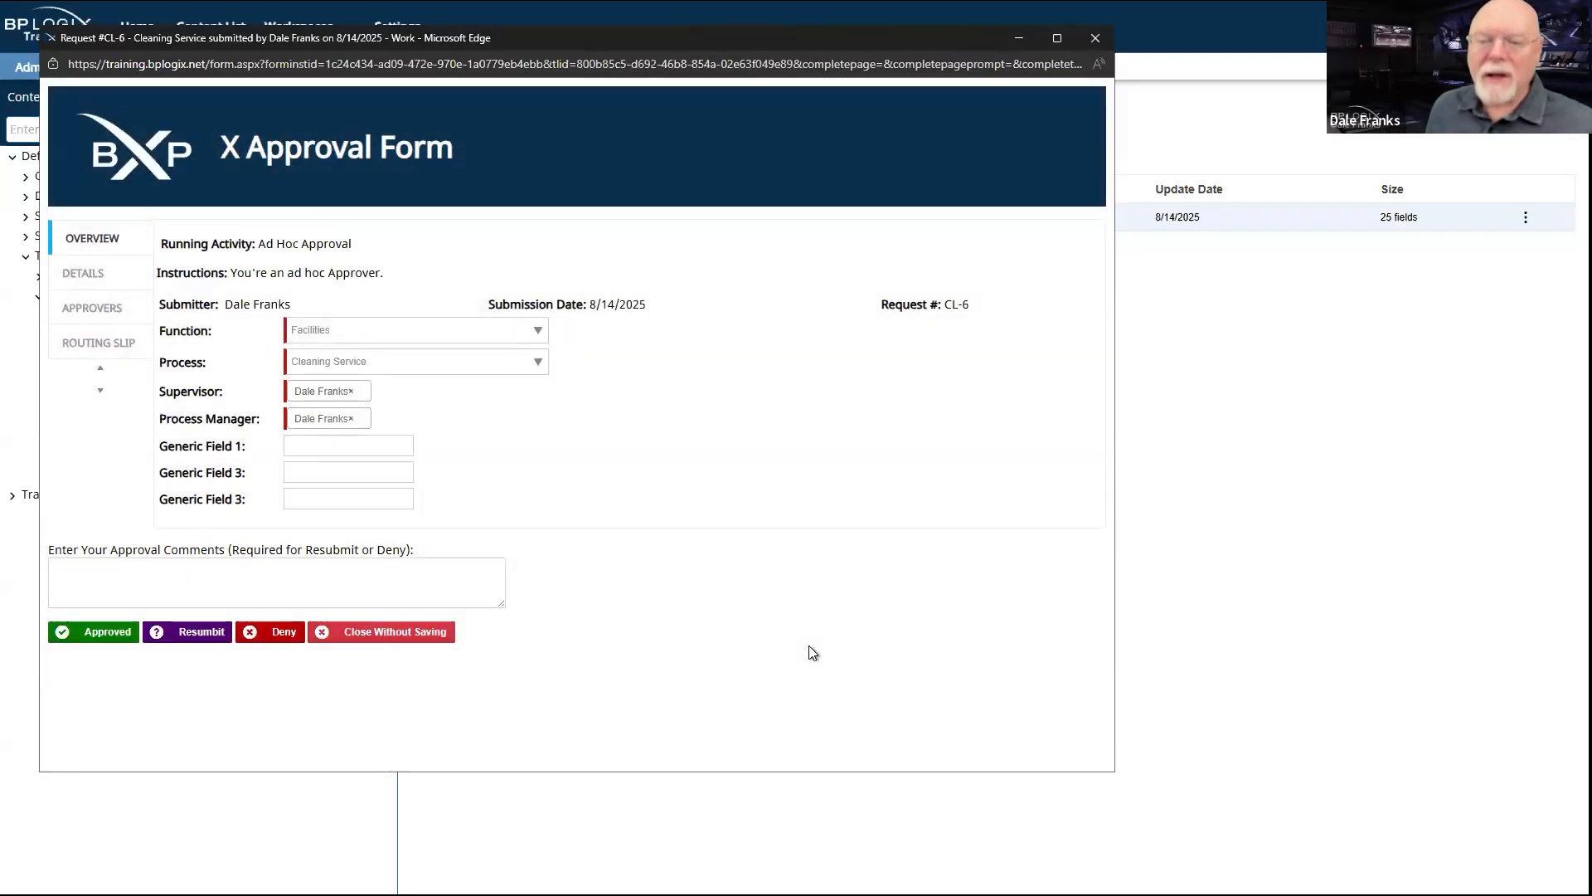
Step: Review the Ad Hoc Approval instructions, approvers and routing slip, and mark the activity as Approved
left_click_drag(353, 246, 263, 249)
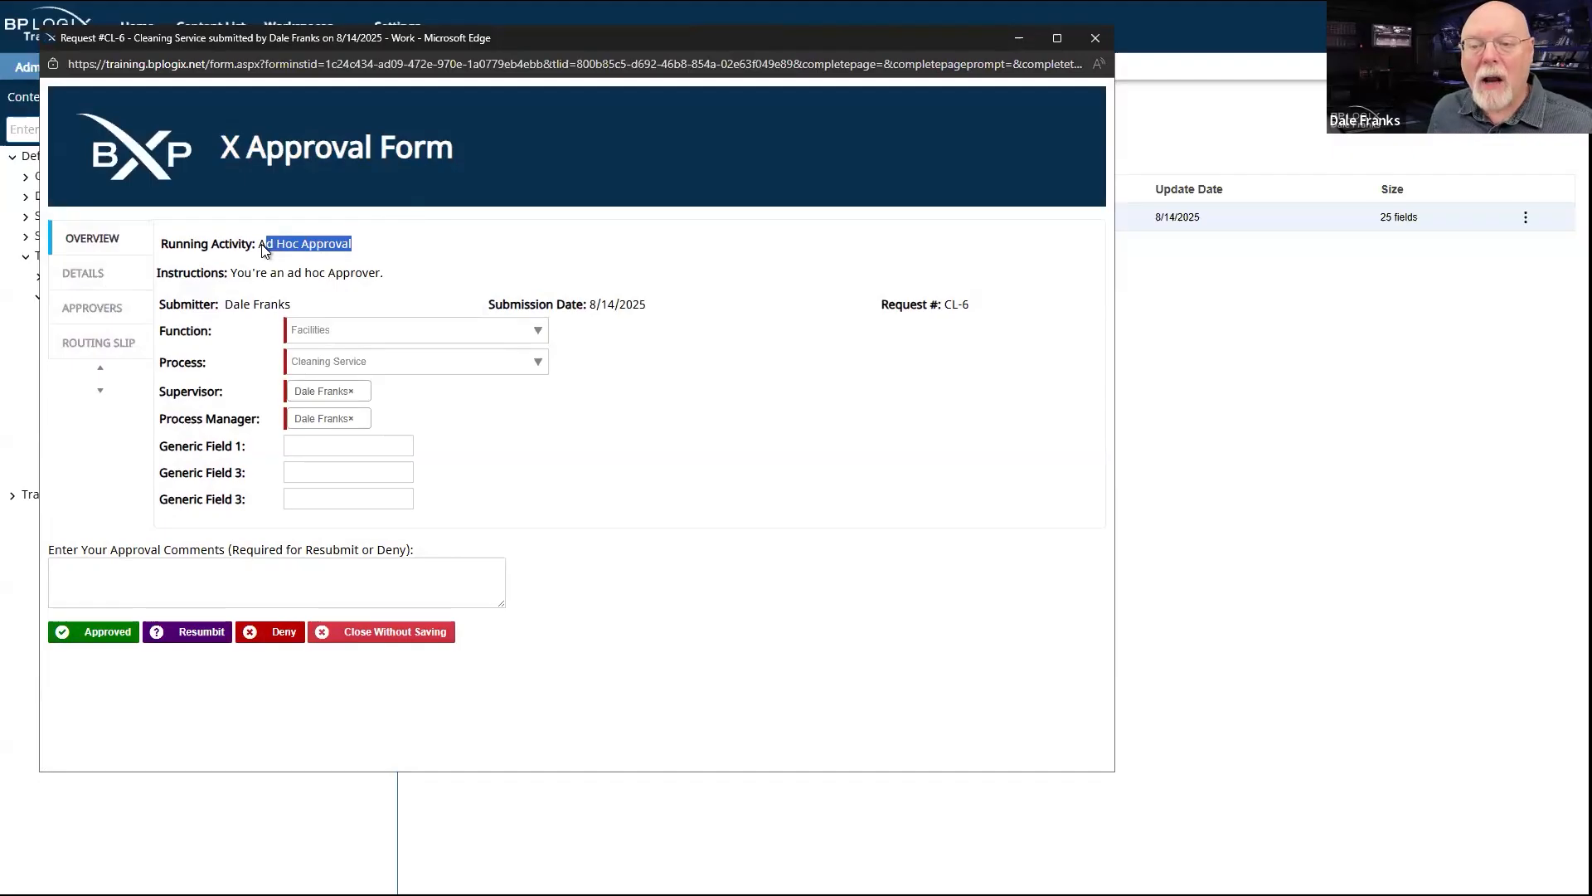
left_click_drag(377, 273, 238, 278)
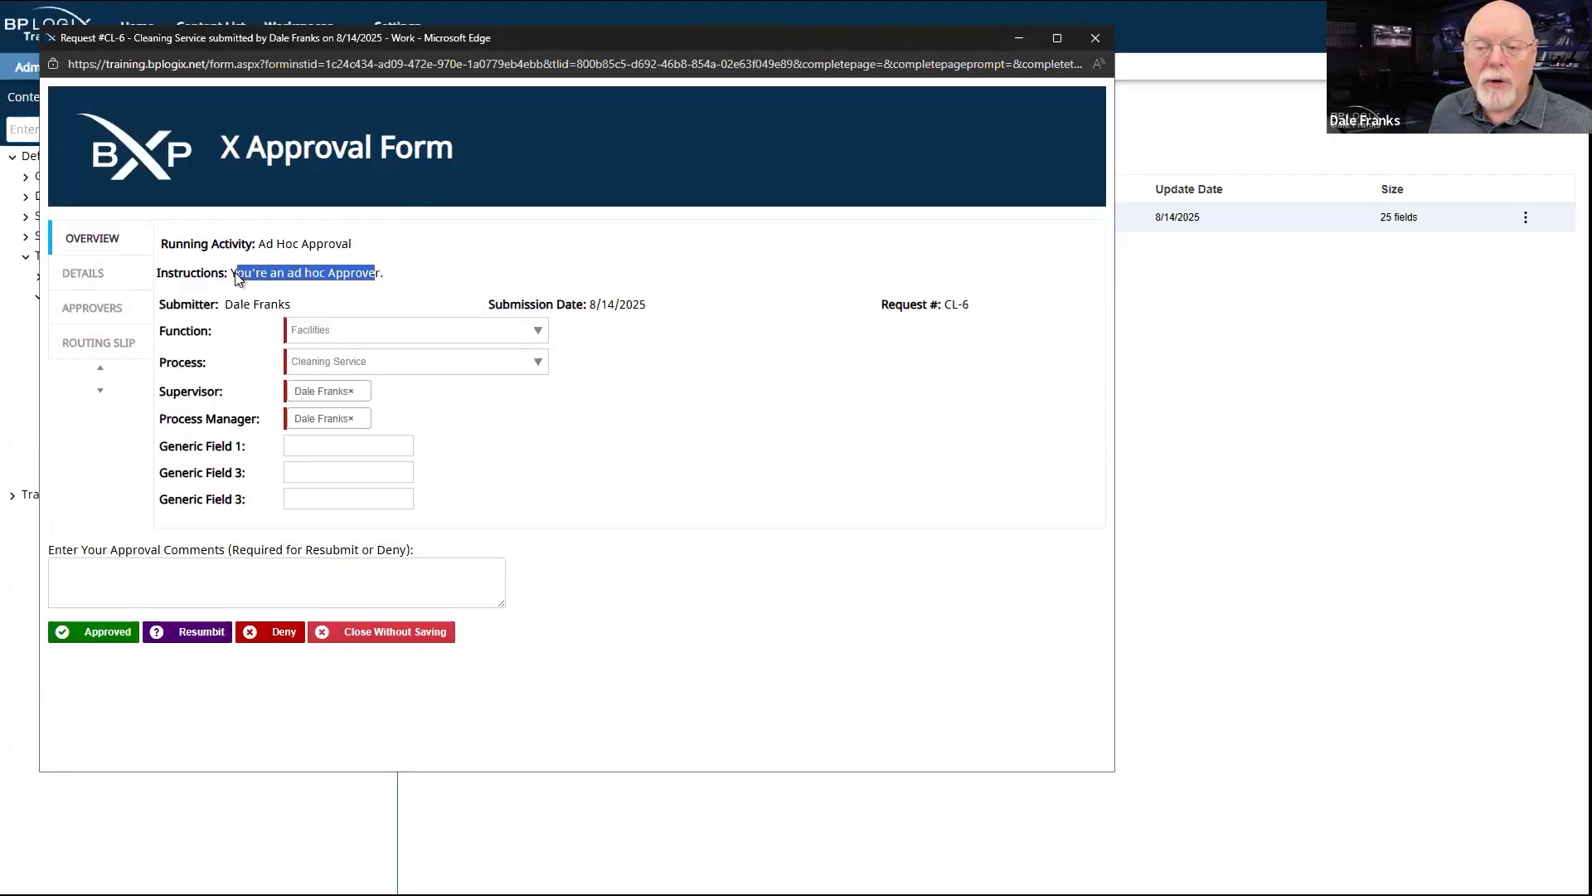
left_click(124, 306)
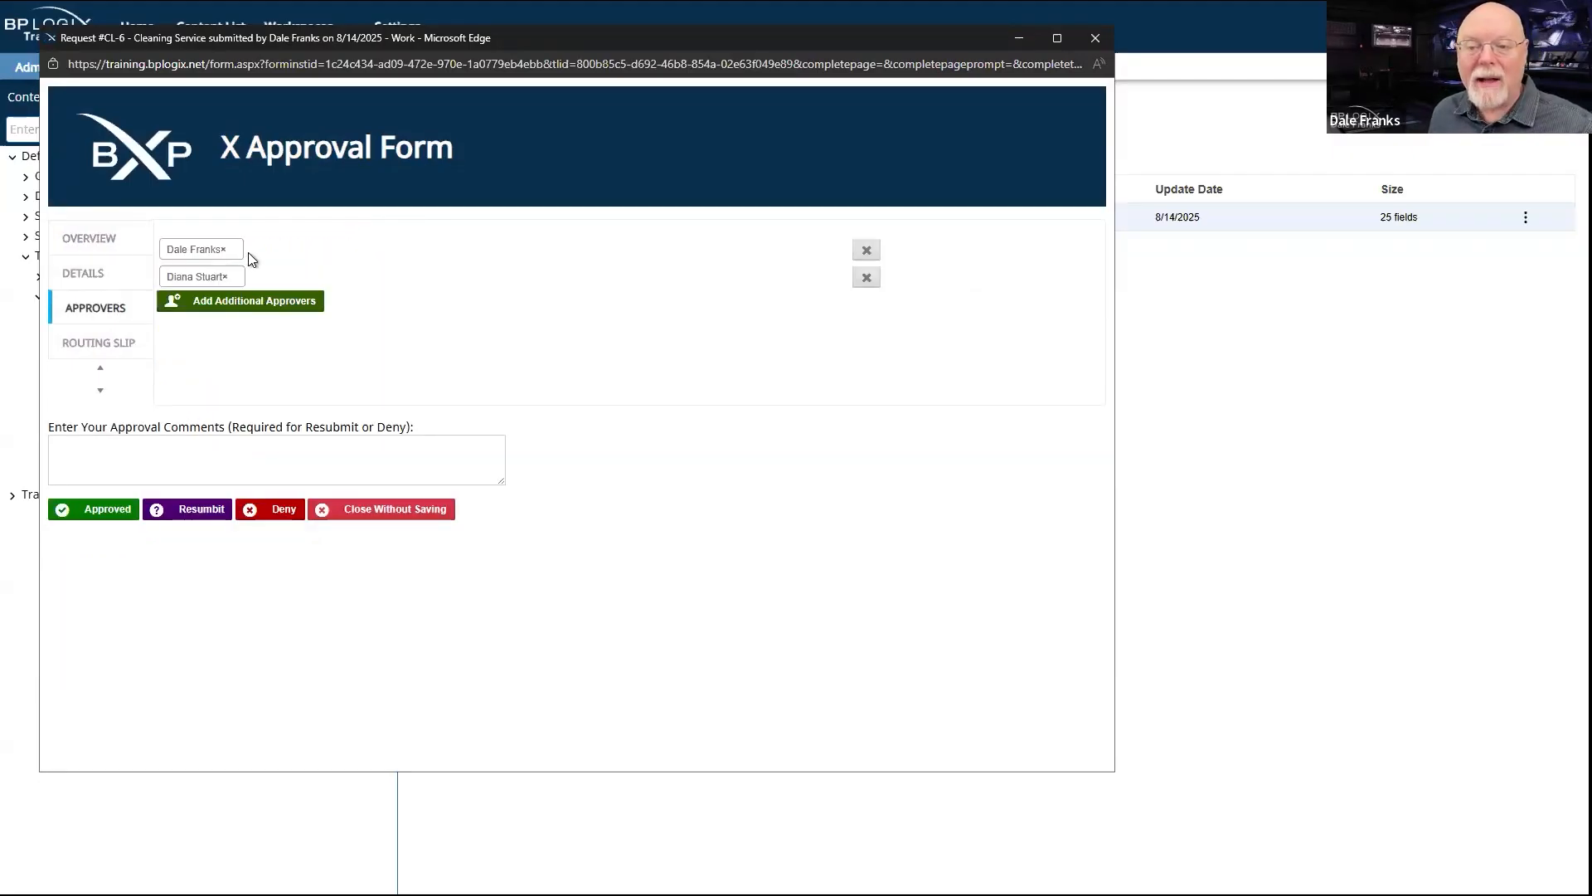
left_click(106, 342)
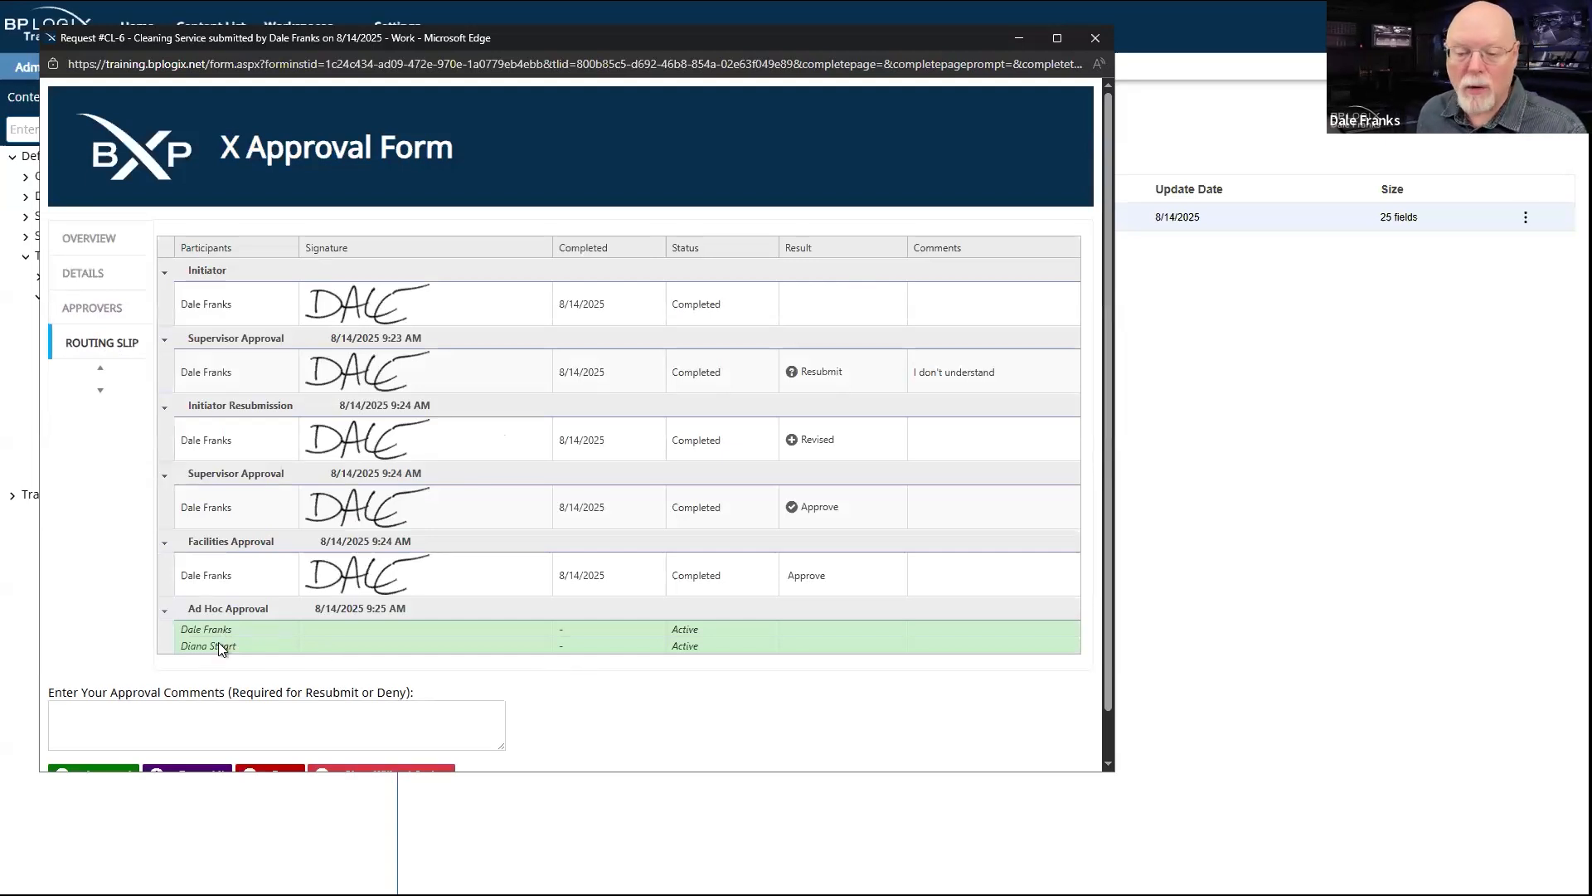
scroll(113, 525, "down", 2)
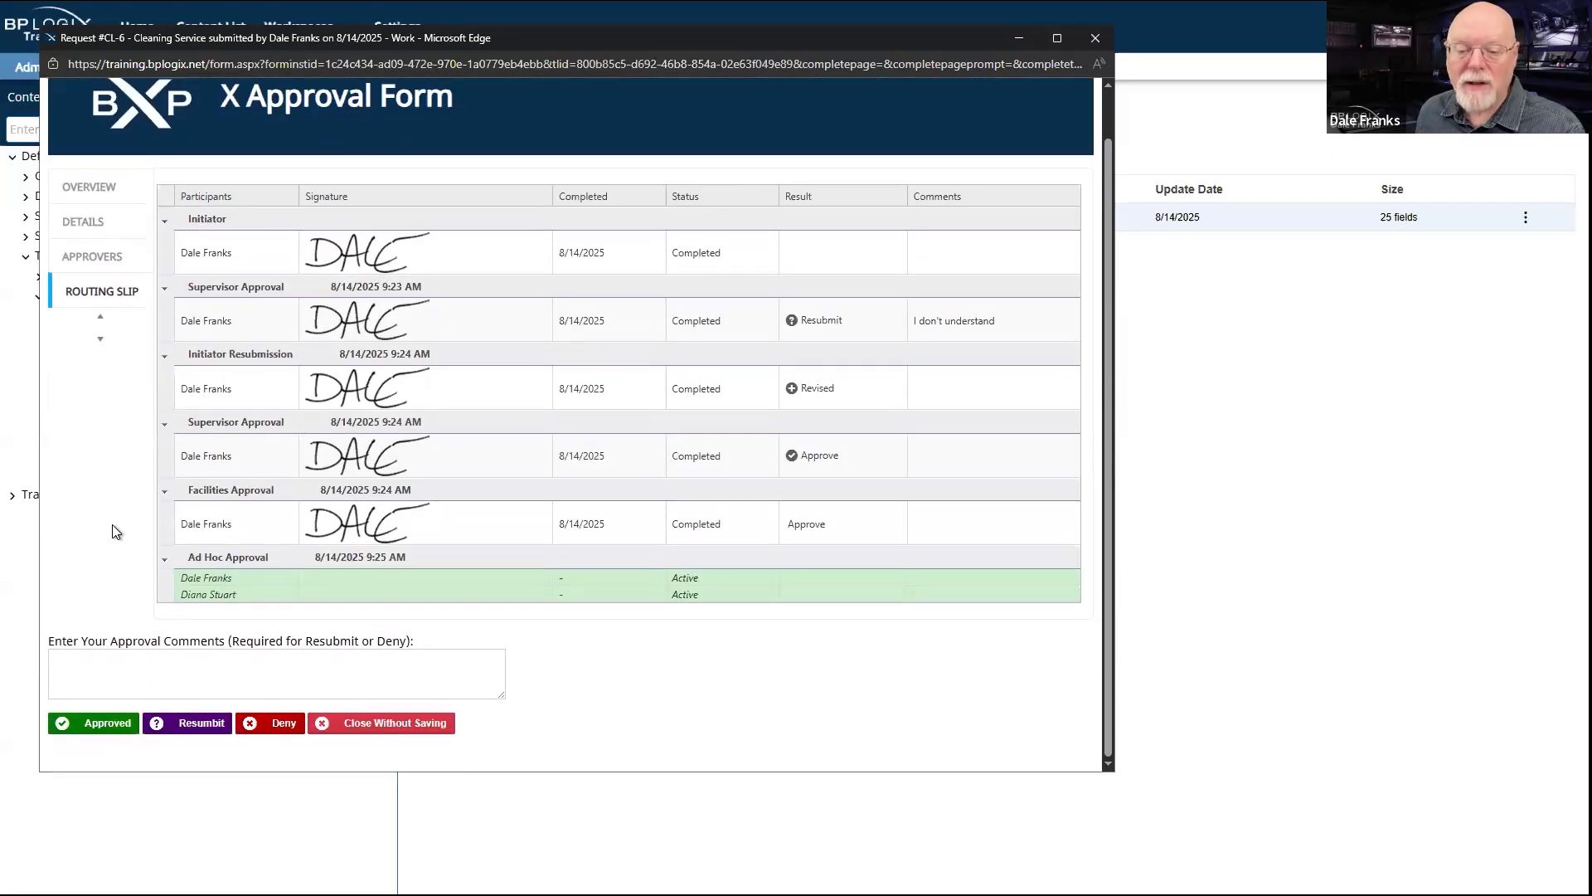
left_click(103, 724)
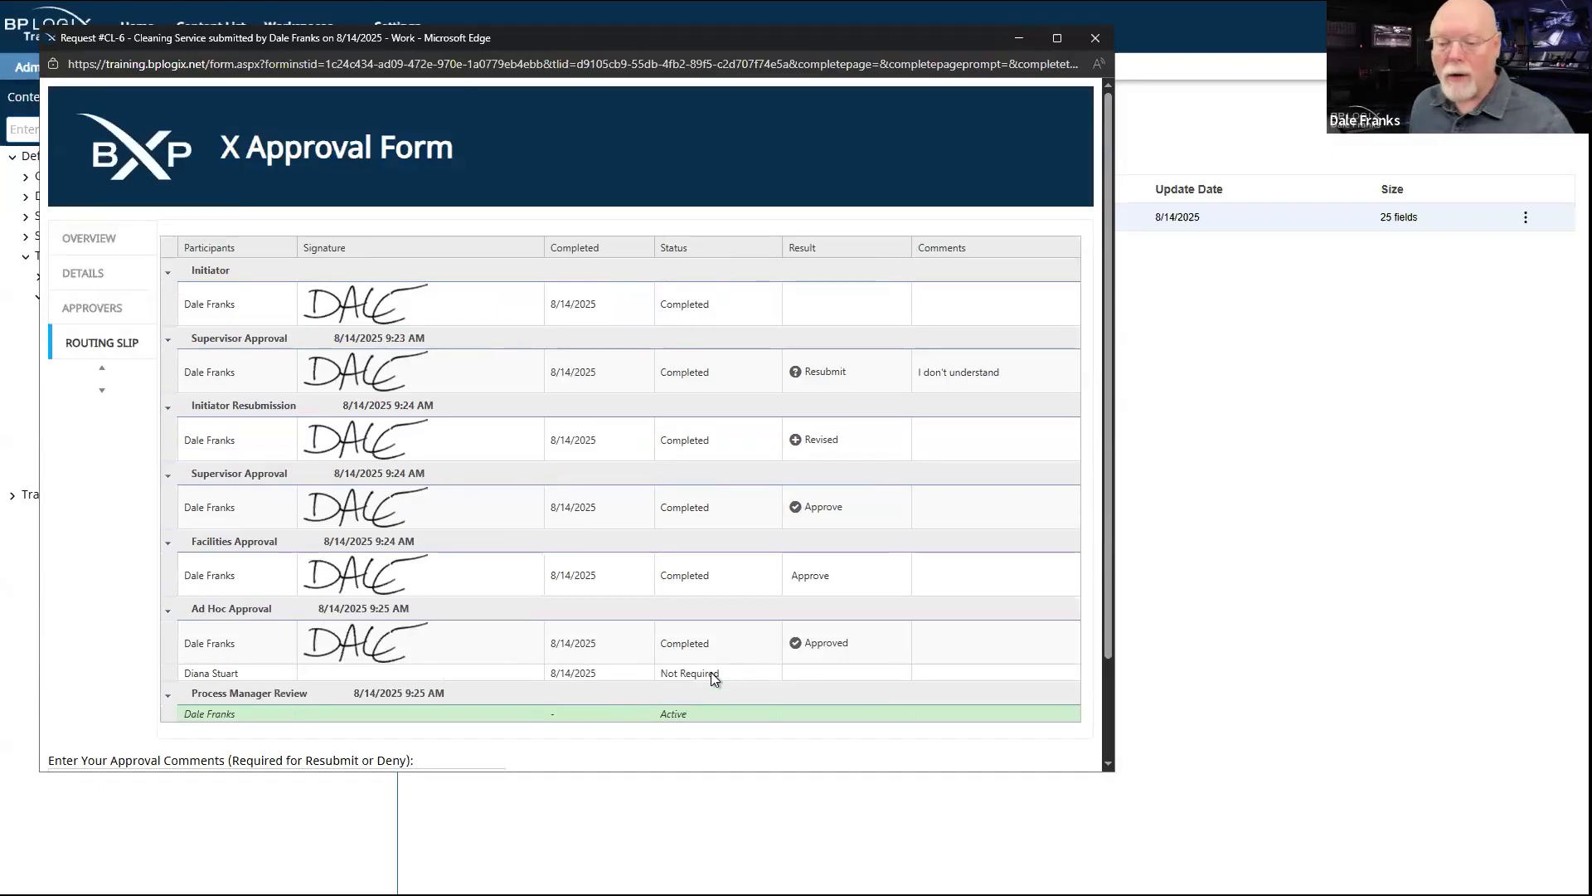
Step: Complete the Process Manager Review by marking the request as Reviewed without a comment
scroll(506, 745, "down", 2)
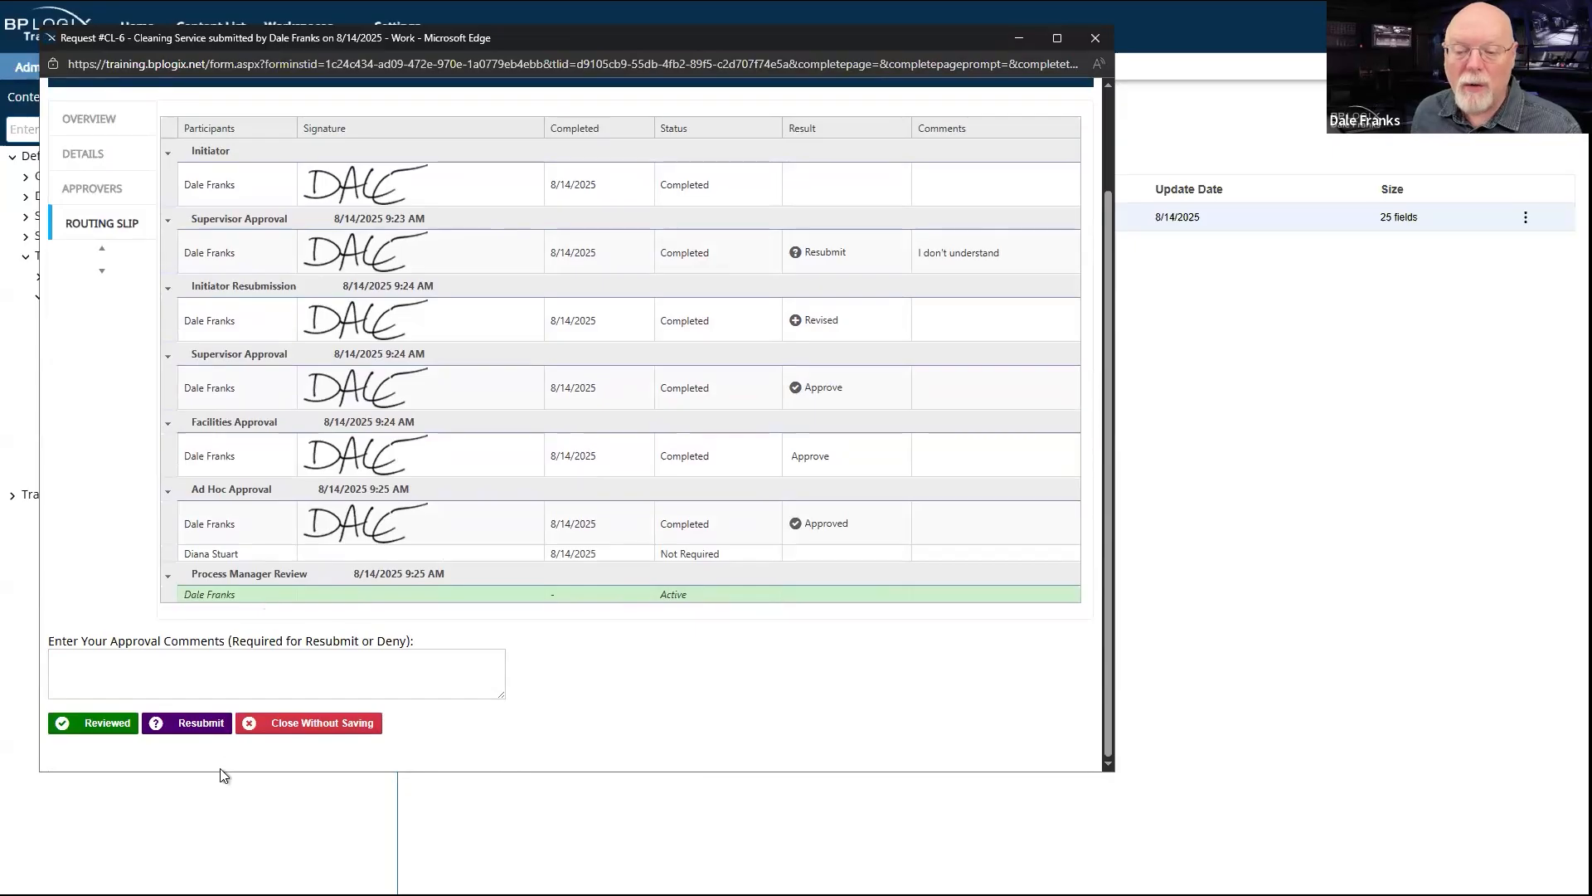
left_click(217, 675)
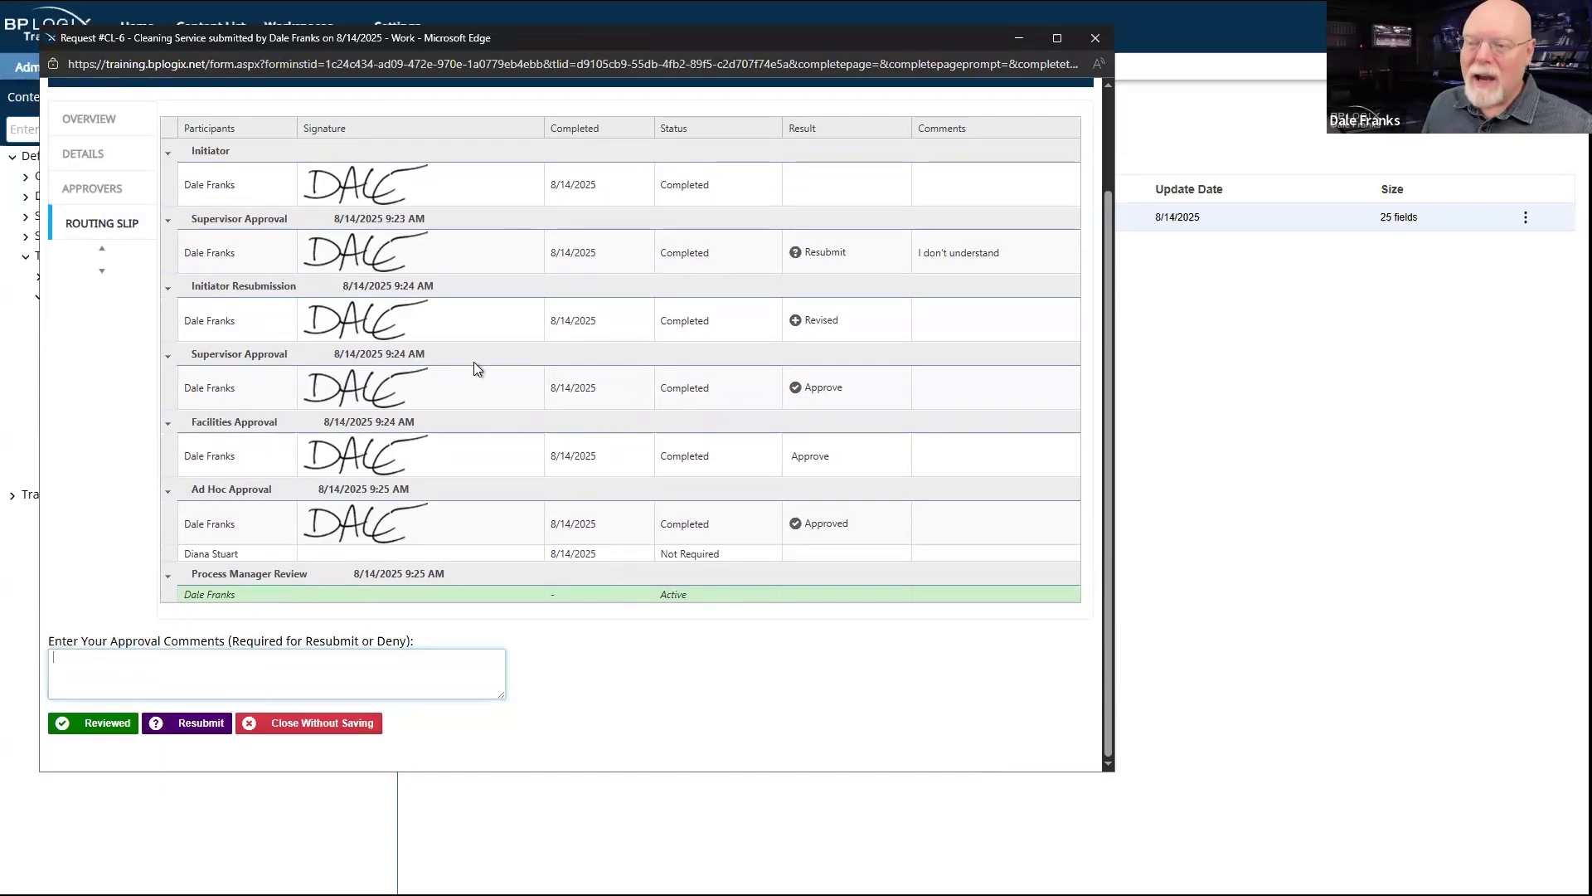
left_click(105, 735)
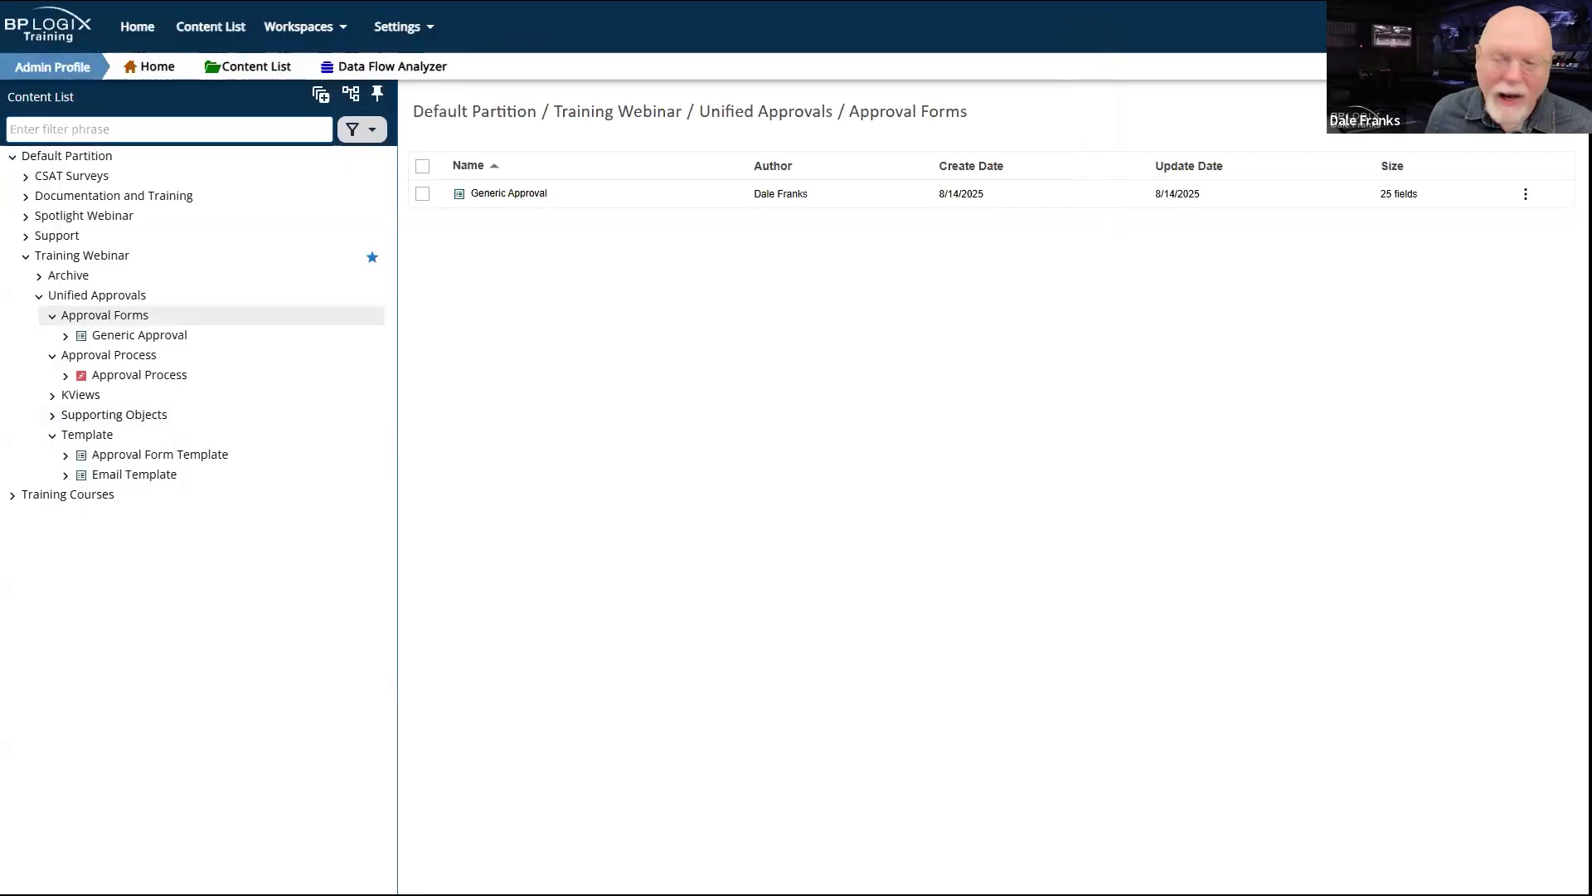
Step: Switch to Outlook, read the Supervisor Approval task assignment e-mail for the cleaning service request, and close the message
key("alt+Tab")
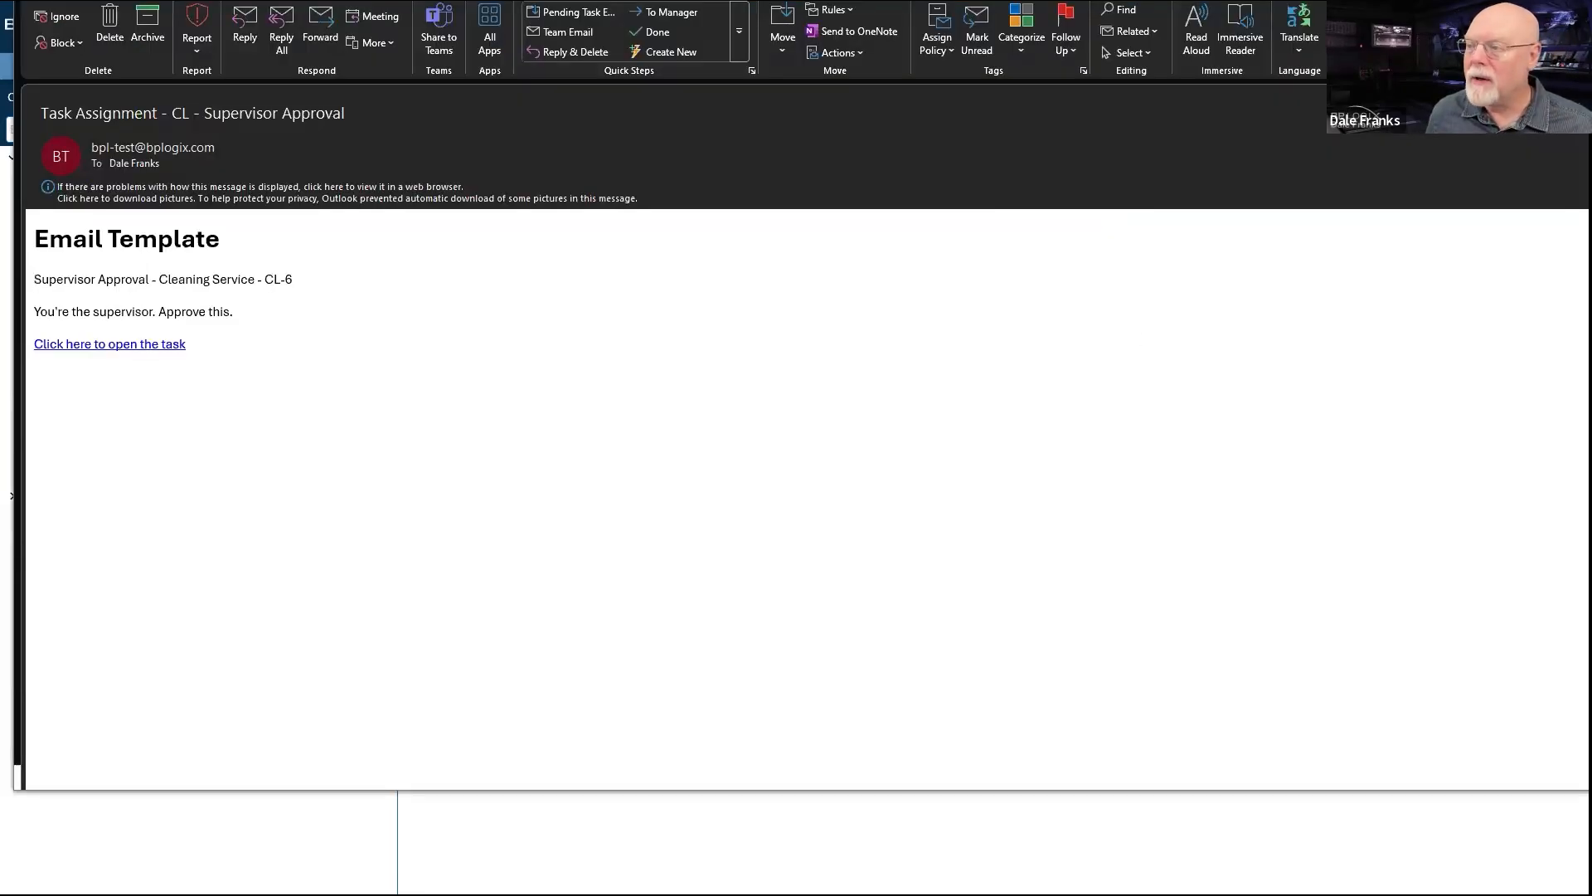
left_click_drag(580, 0, 630, 32)
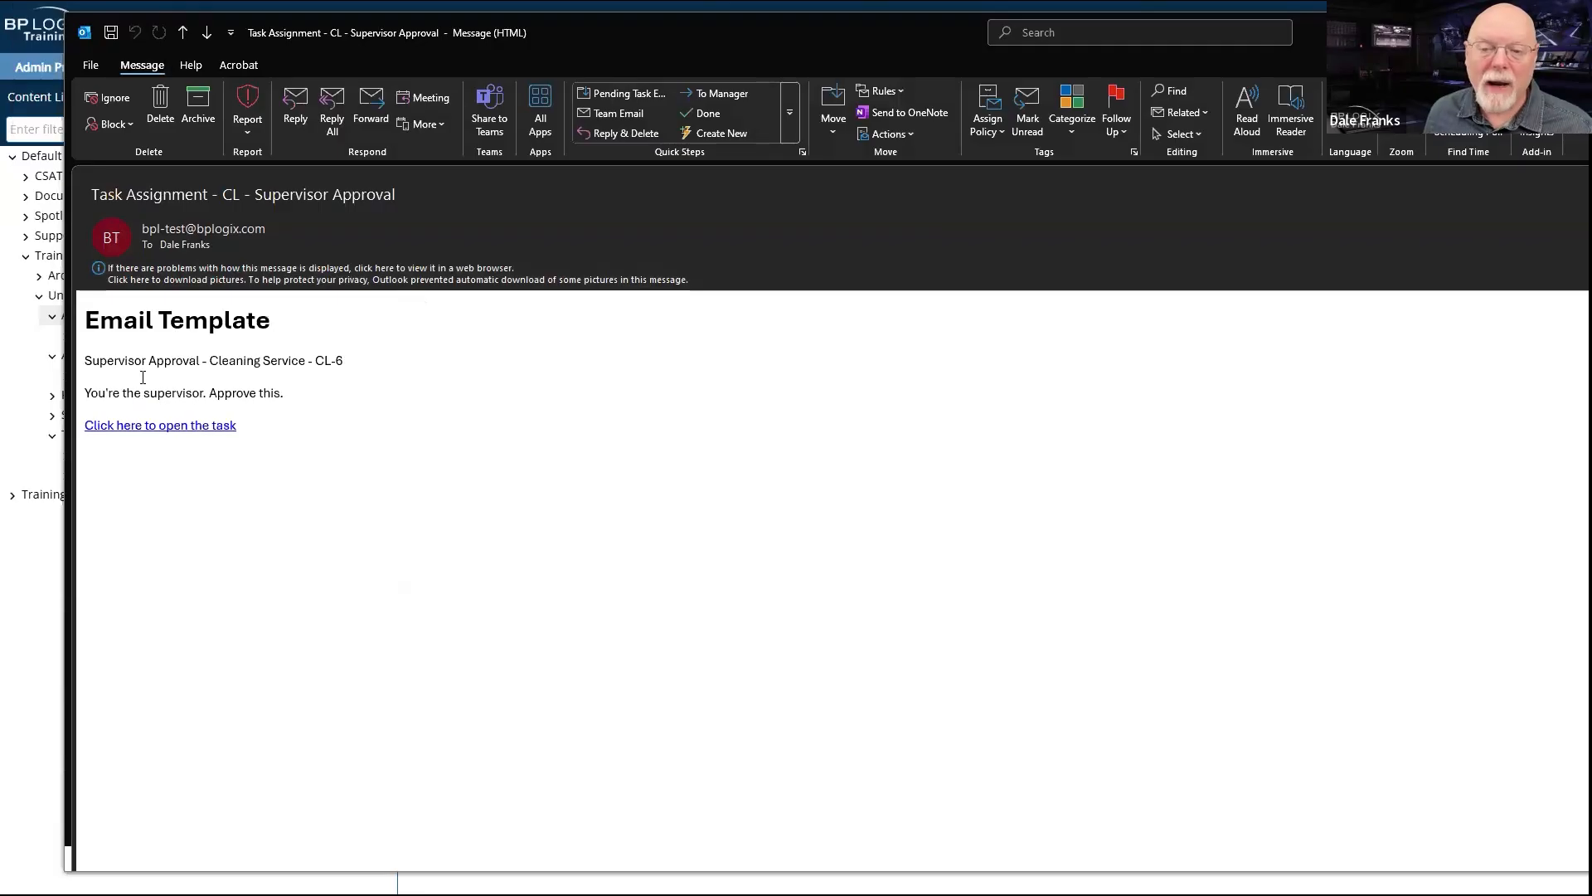
left_click_drag(103, 363, 319, 366)
left_click(352, 364)
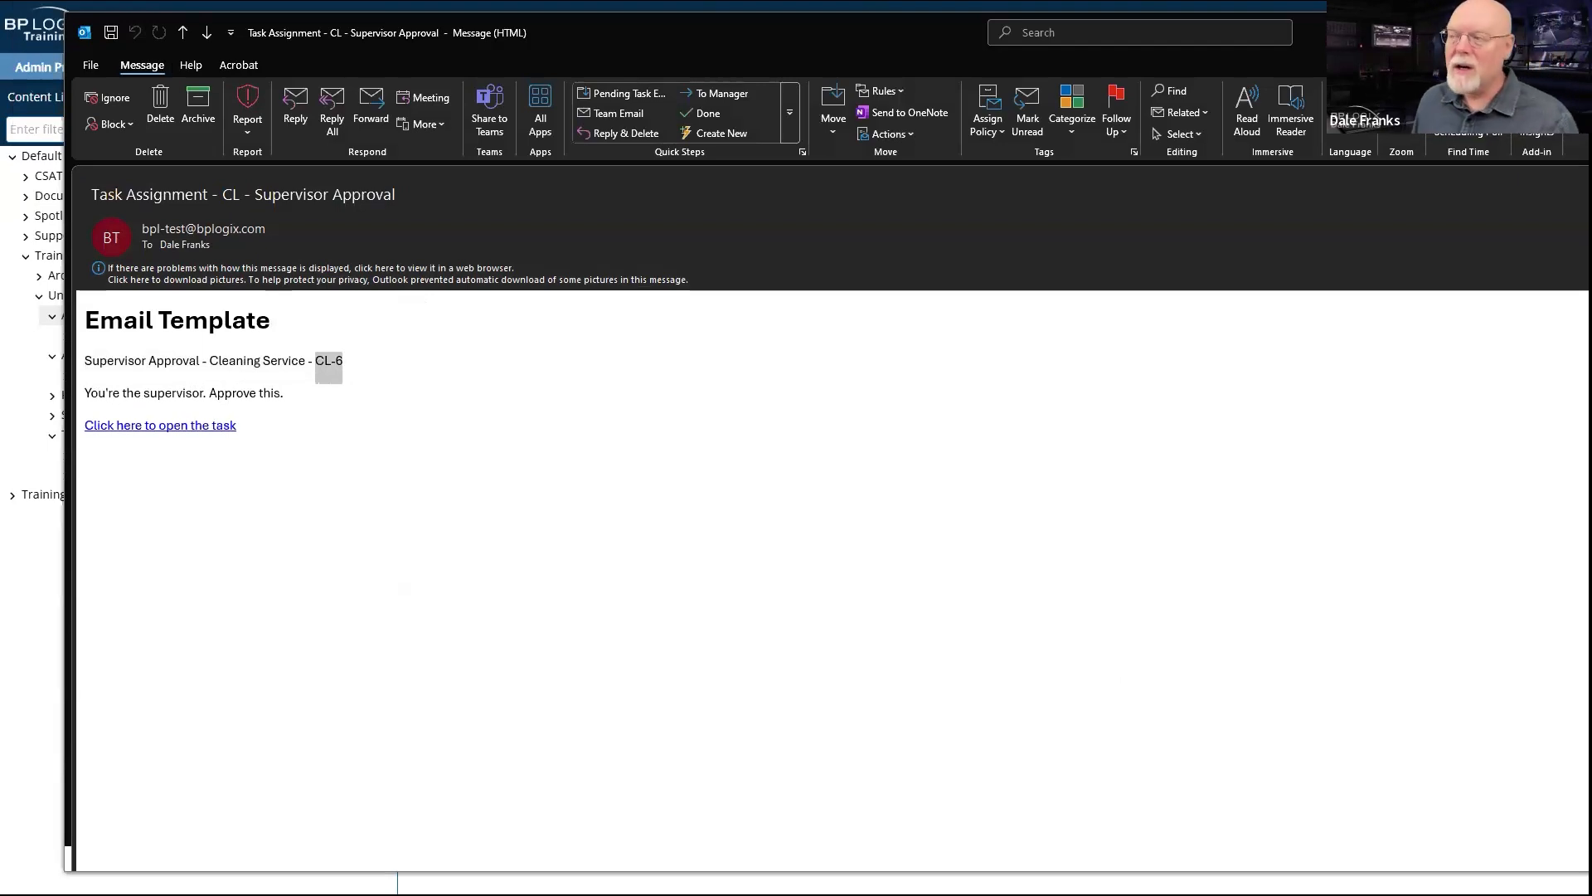
key("alt+F4")
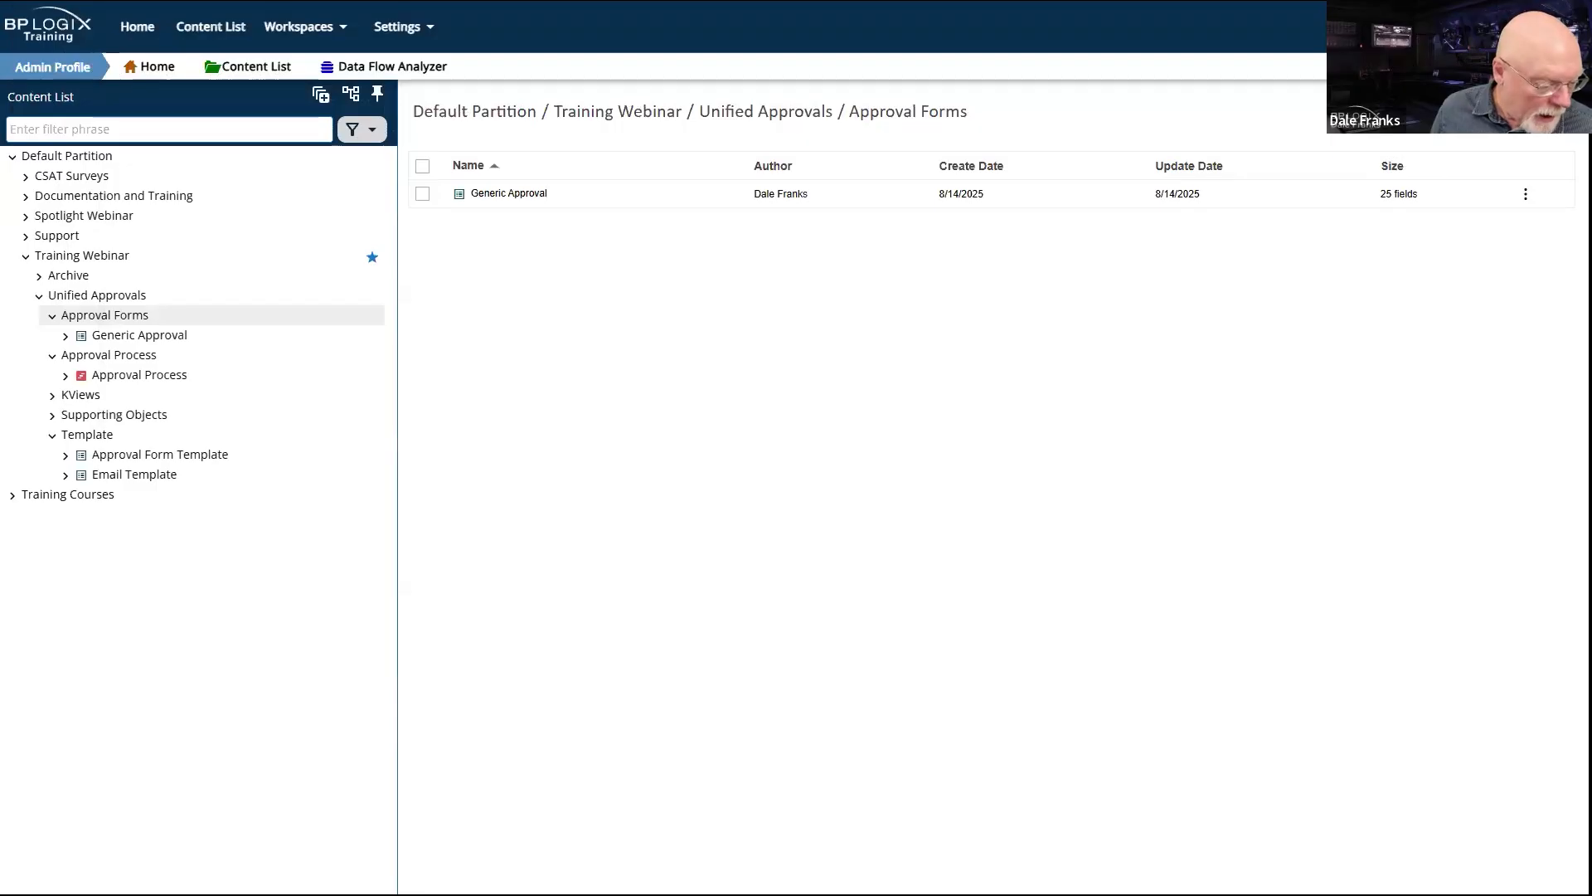
Step: Read the approval results in the Request Complete disposition notification e-mail and close the message
key("alt+Tab")
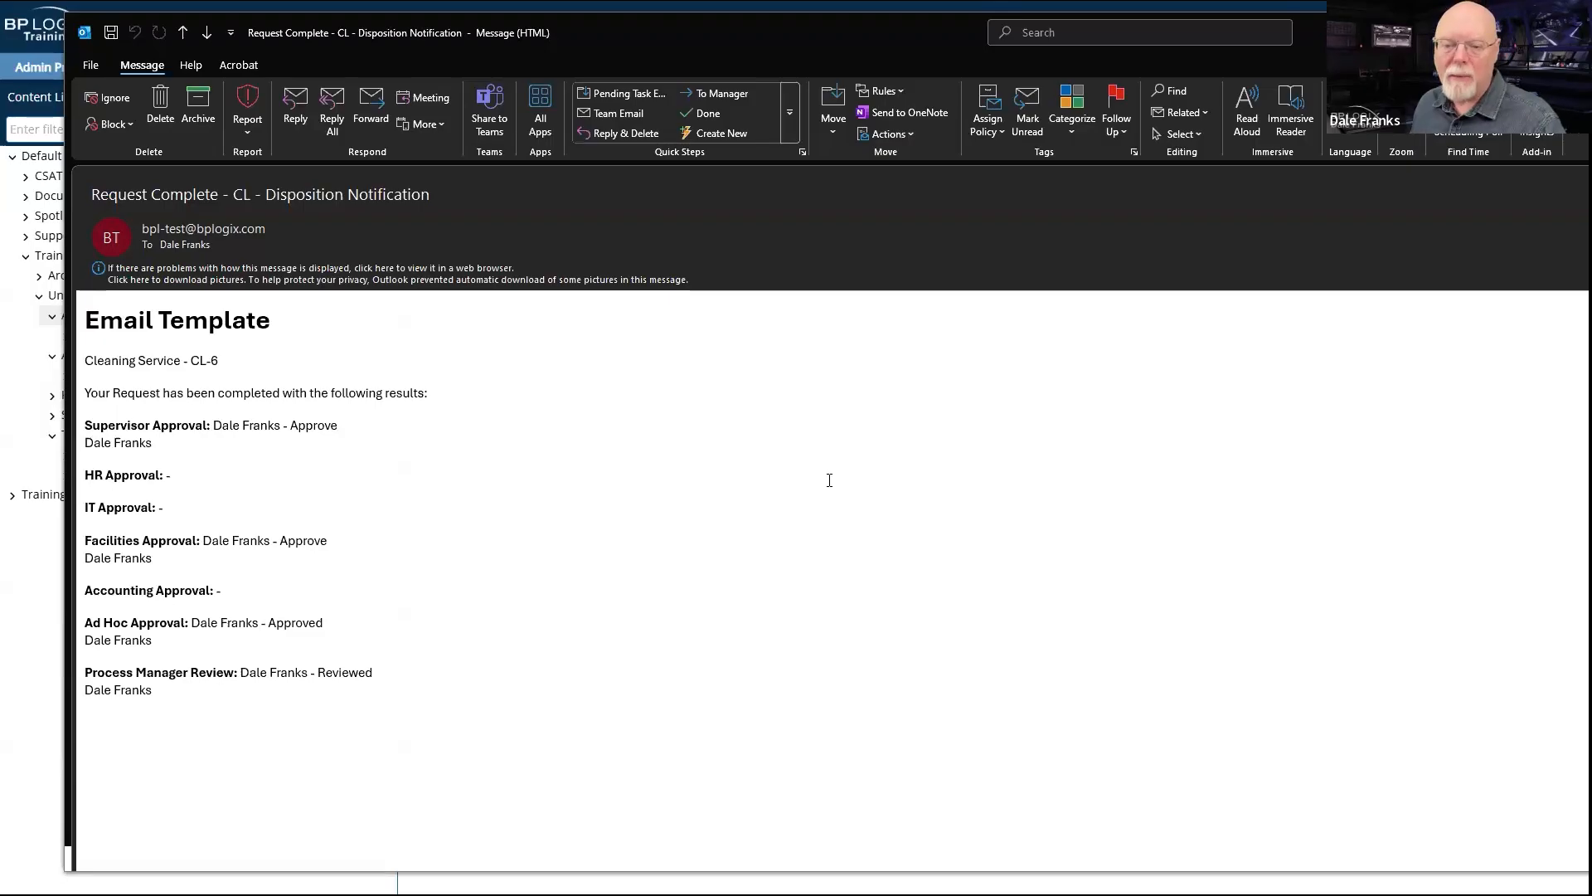
left_click_drag(155, 442, 266, 704)
left_click(272, 697)
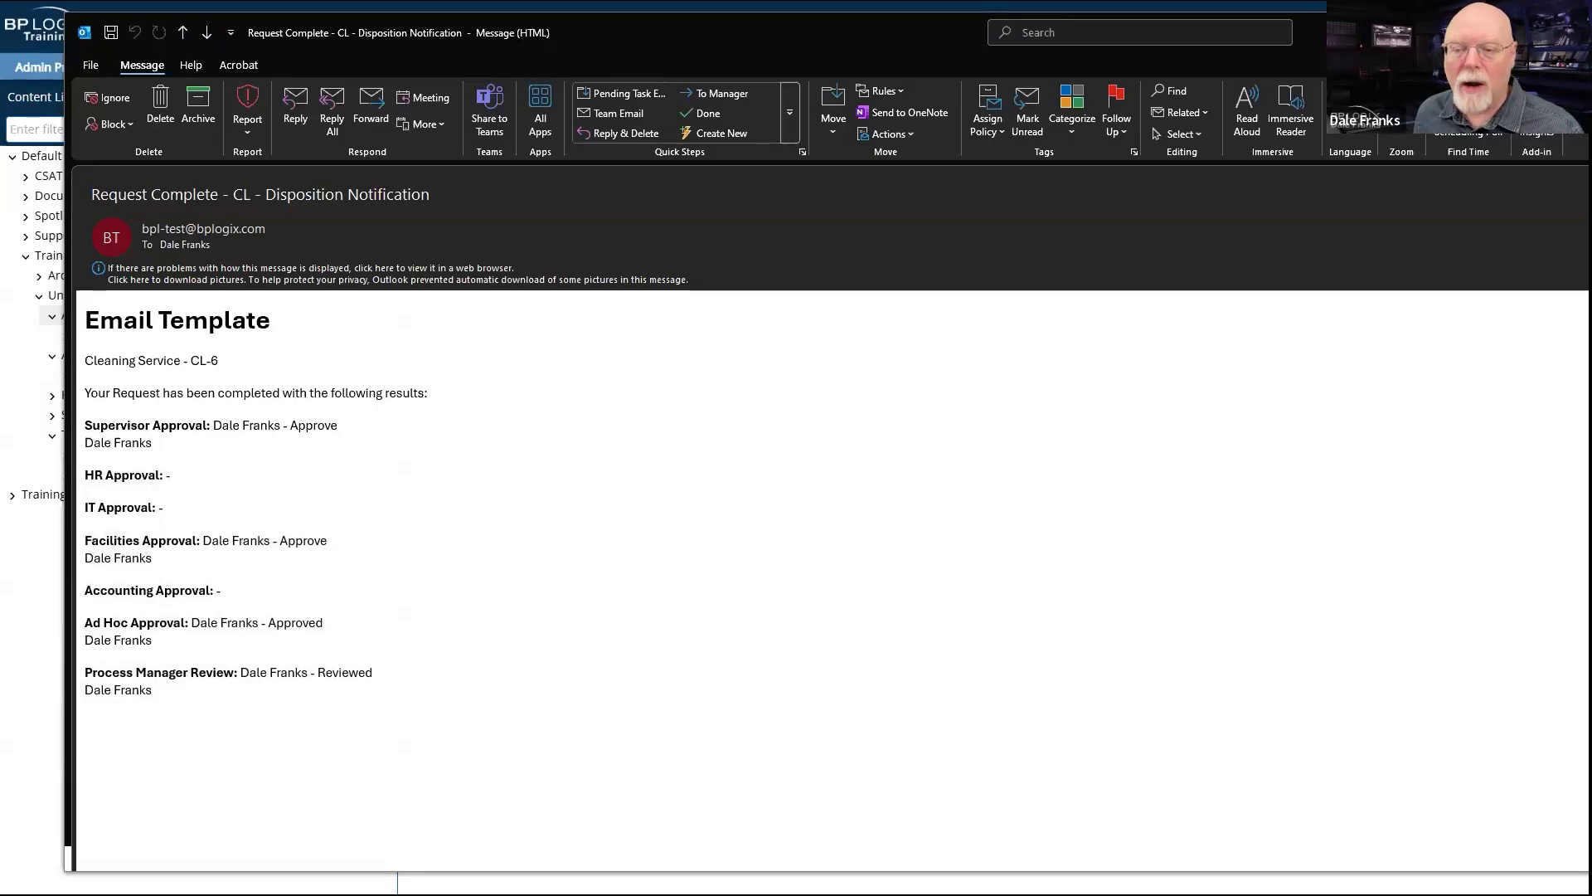
left_click(1569, 31)
Step: Run the Generic Approval form again and set the new request's Function to Accounting and its Process to Expense Report
left_click(423, 193)
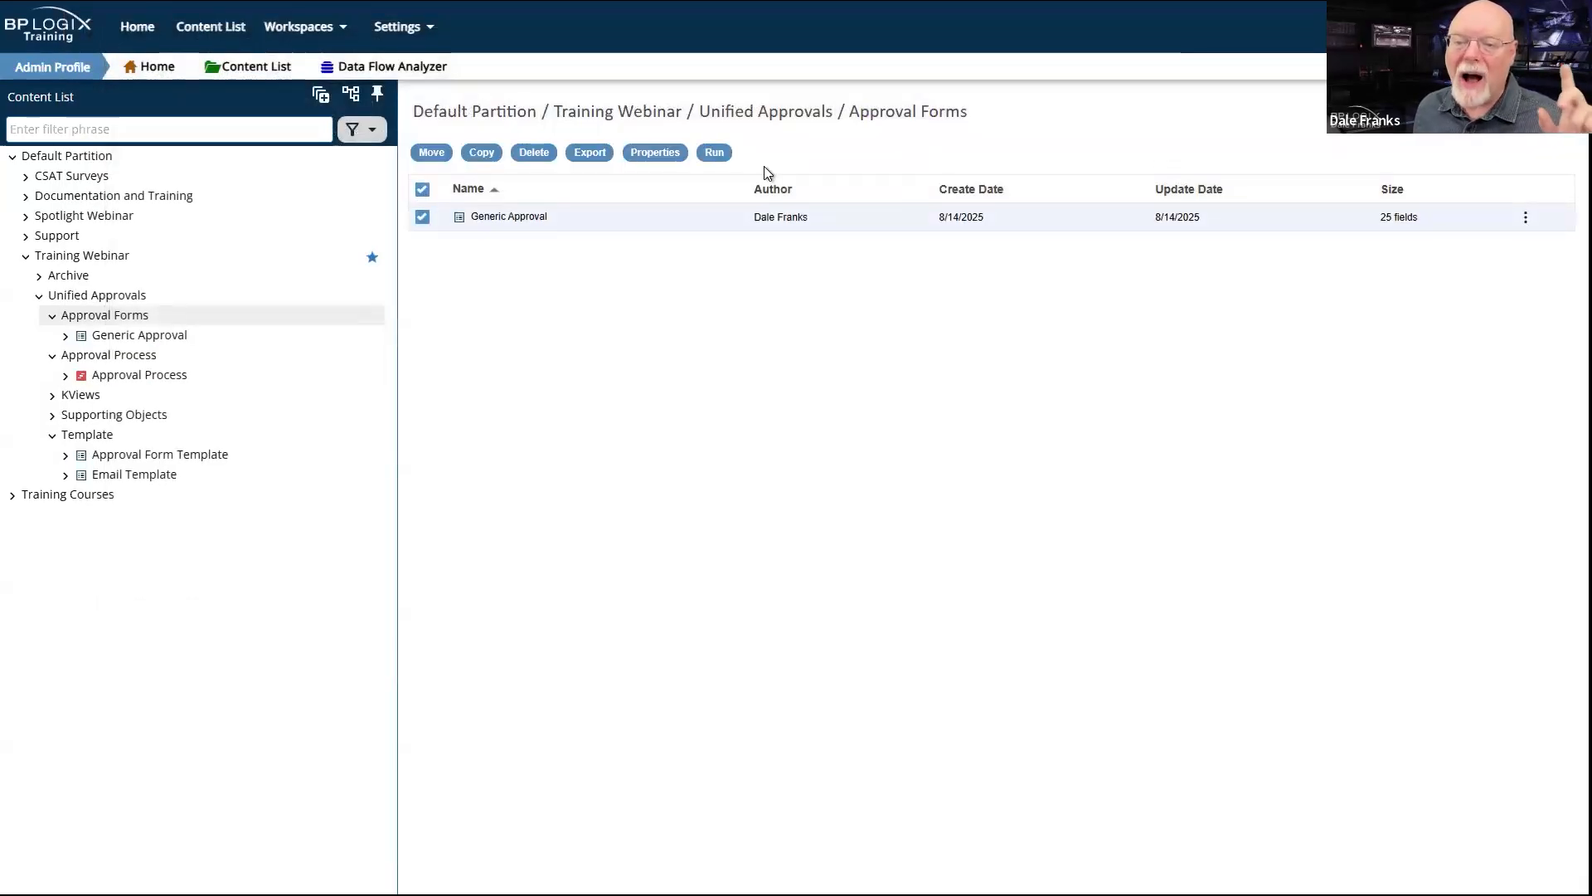
left_click(714, 152)
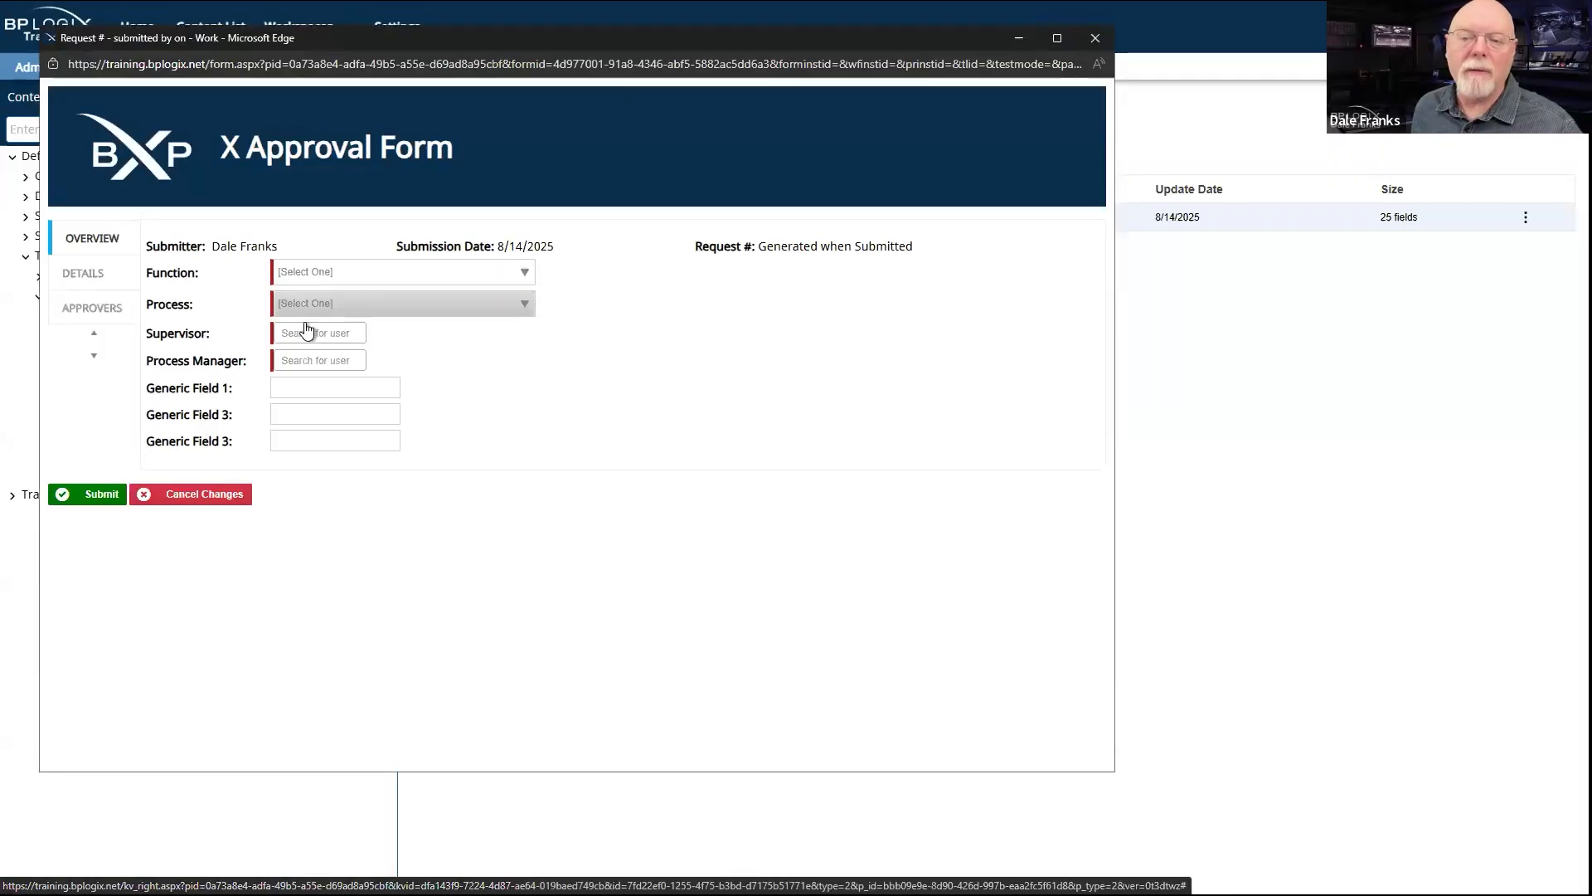
left_click(365, 273)
left_click(335, 321)
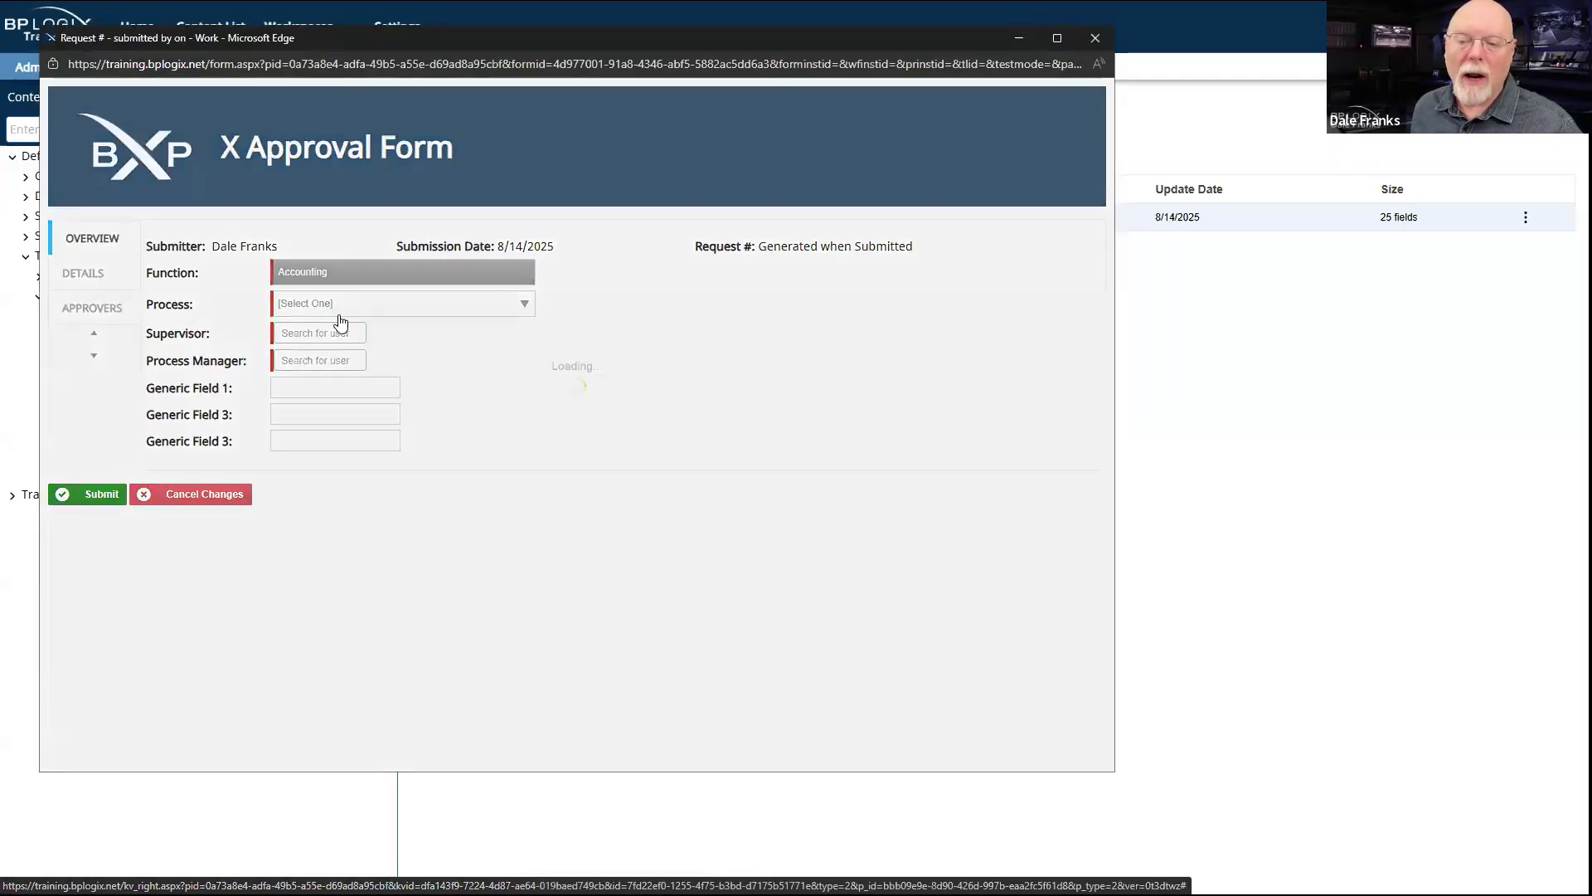
left_click(345, 306)
left_click(340, 370)
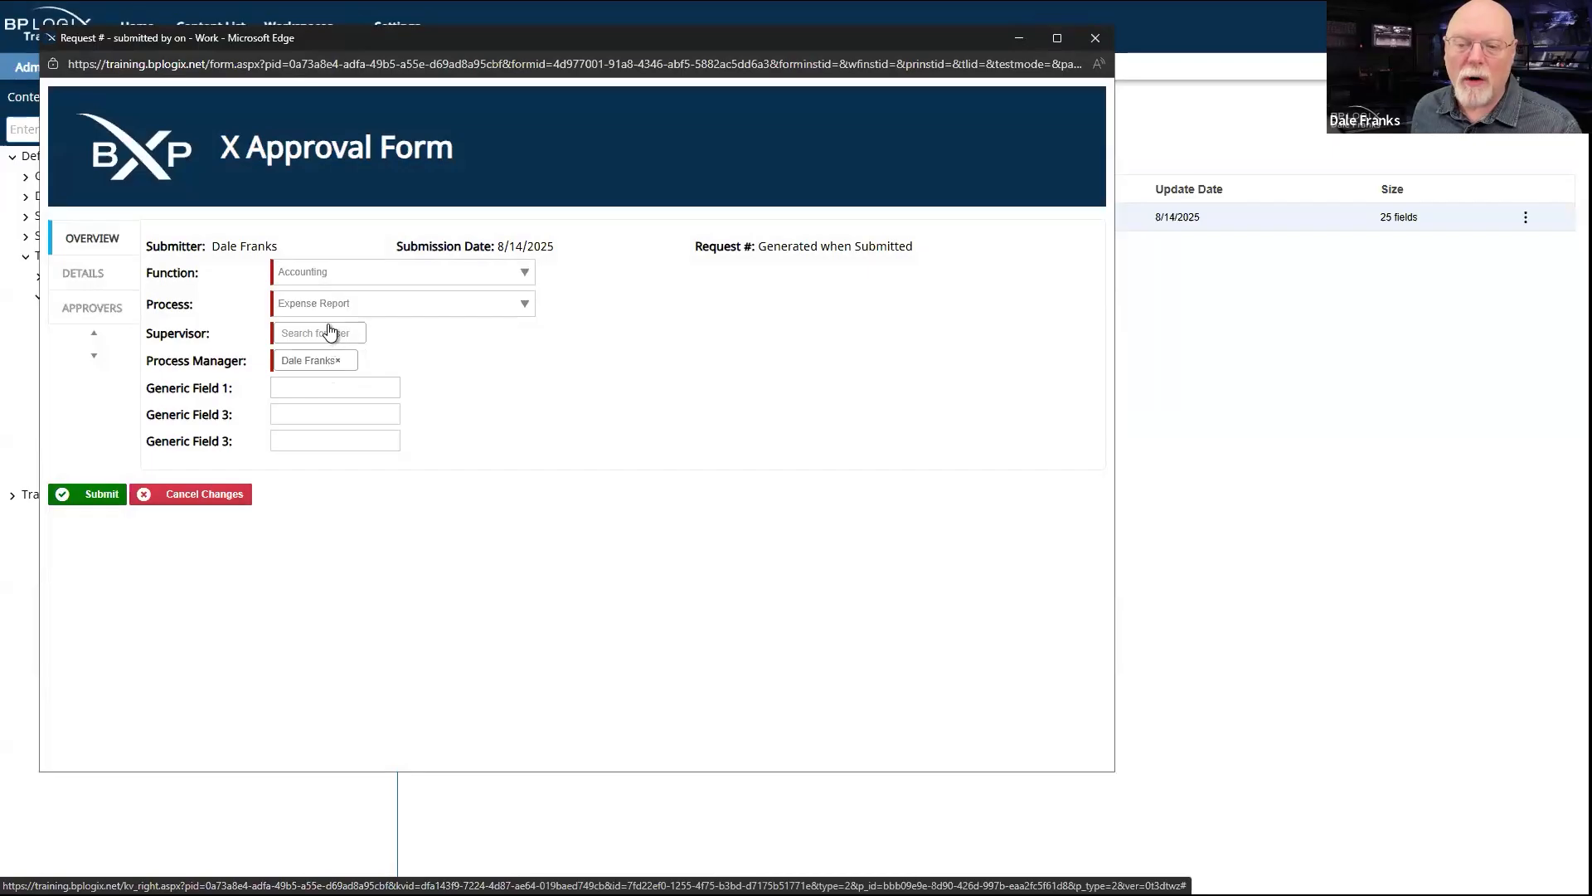
Step: Assign the user found by first name as Supervisor of the expense report request and submit the form
left_click(329, 332)
type("dale")
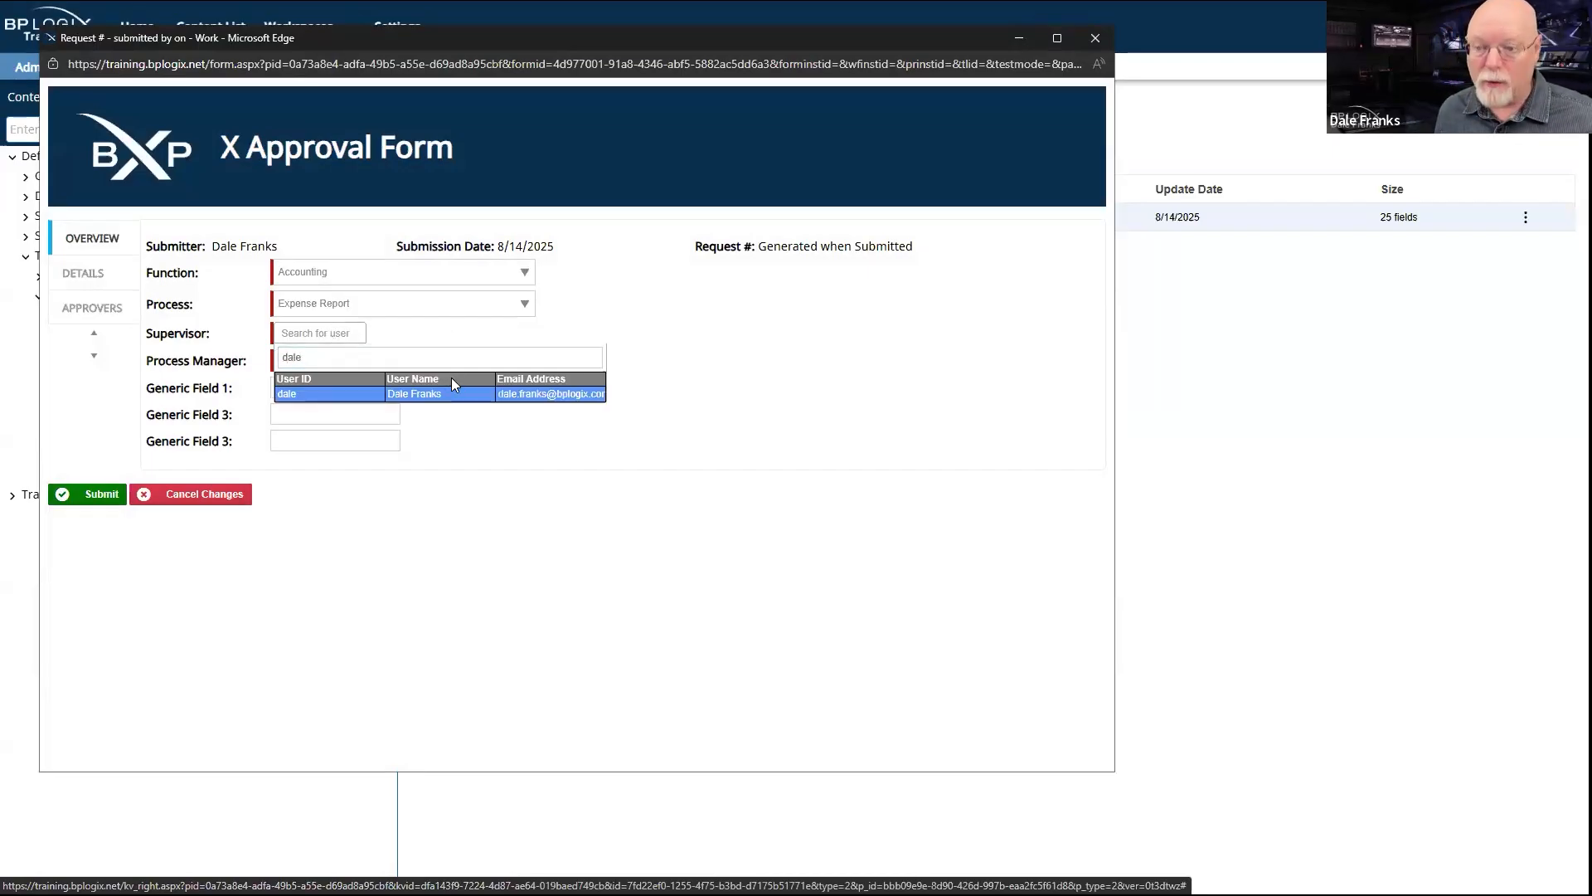
left_click(435, 394)
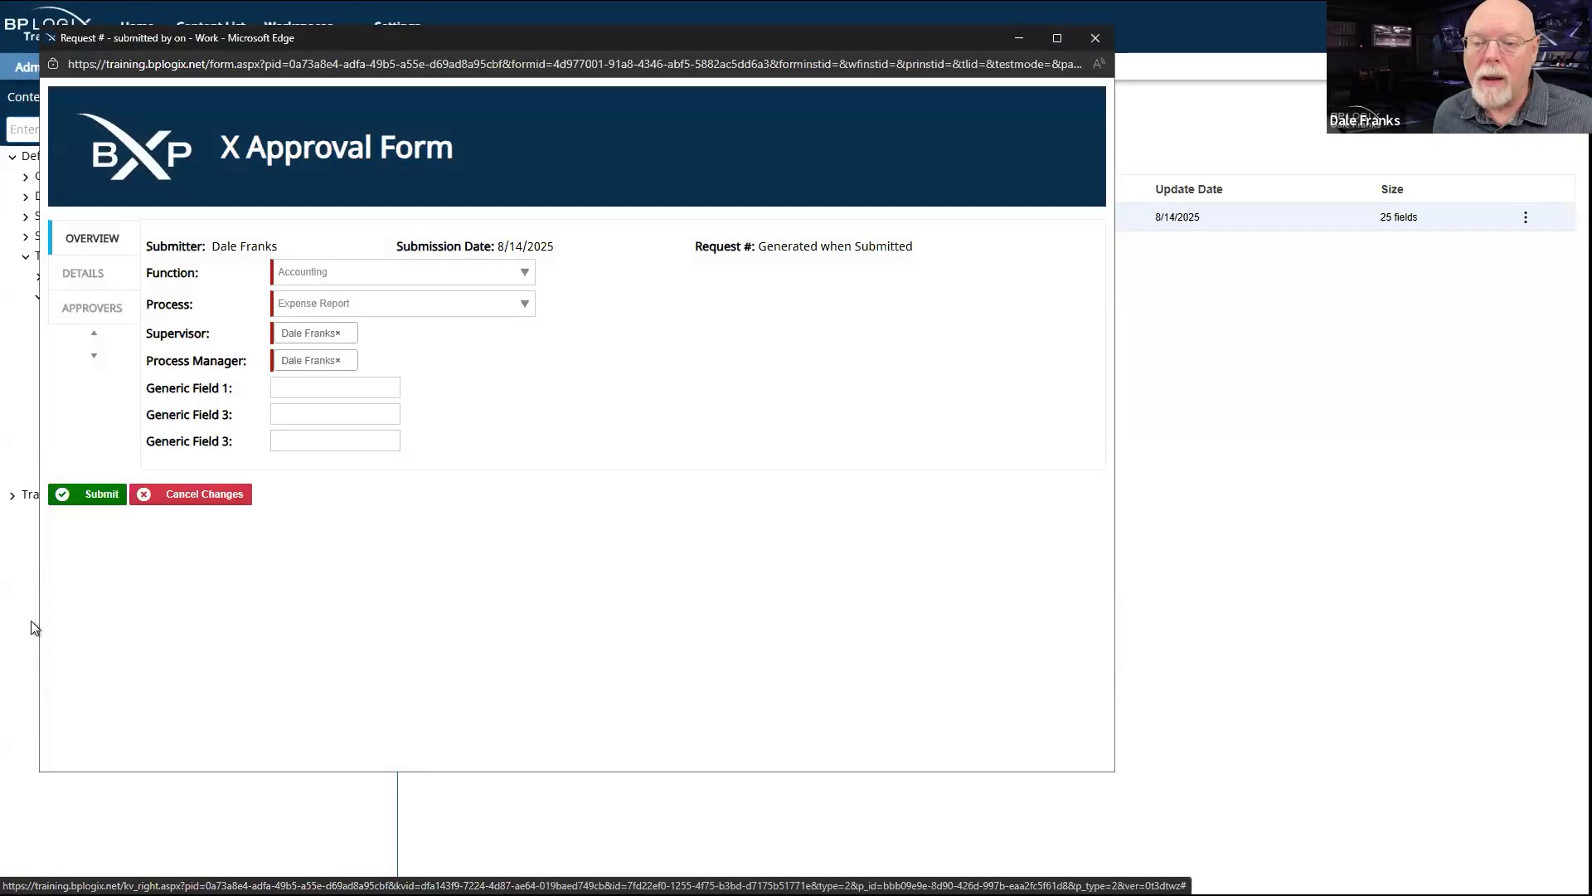
left_click(109, 495)
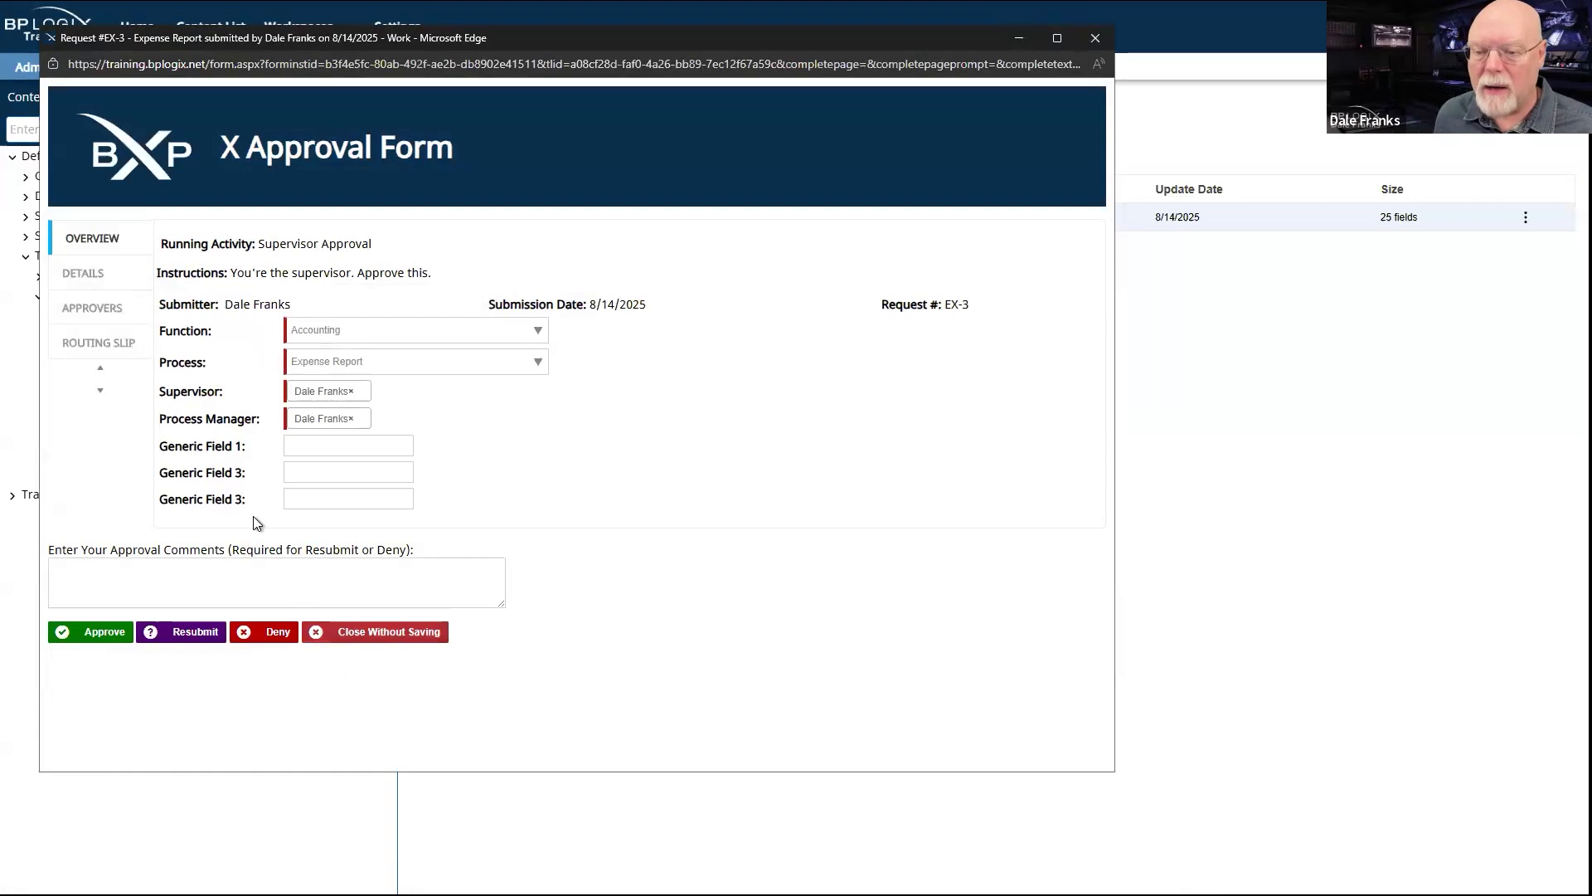
Step: Deny the expense report request at the Supervisor Approval with the comment "Nope. No way."
left_click(208, 575)
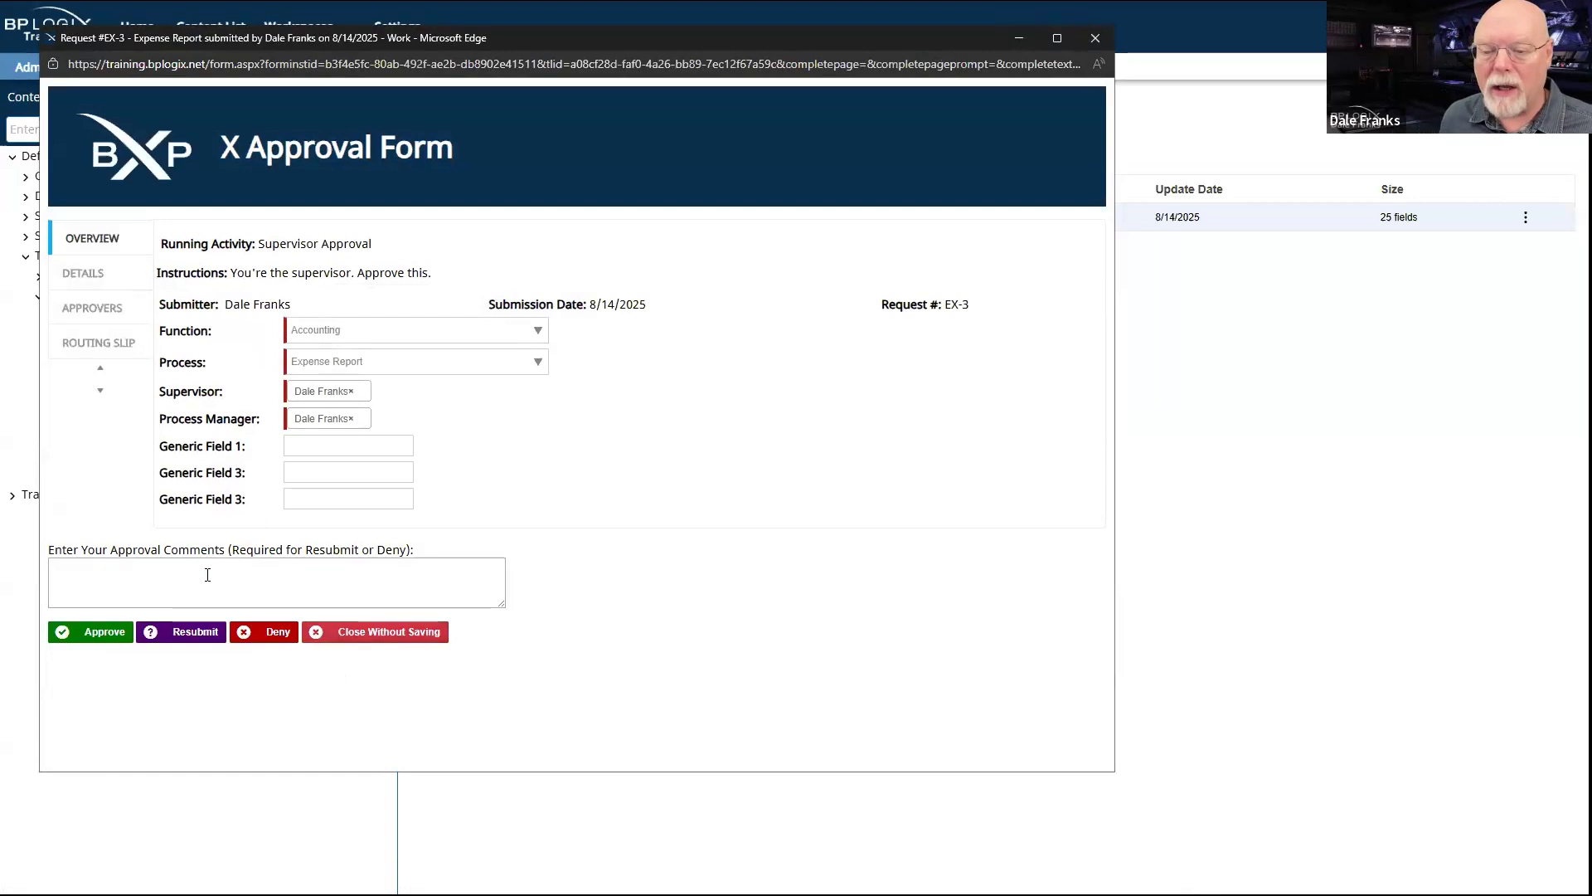
type("N")
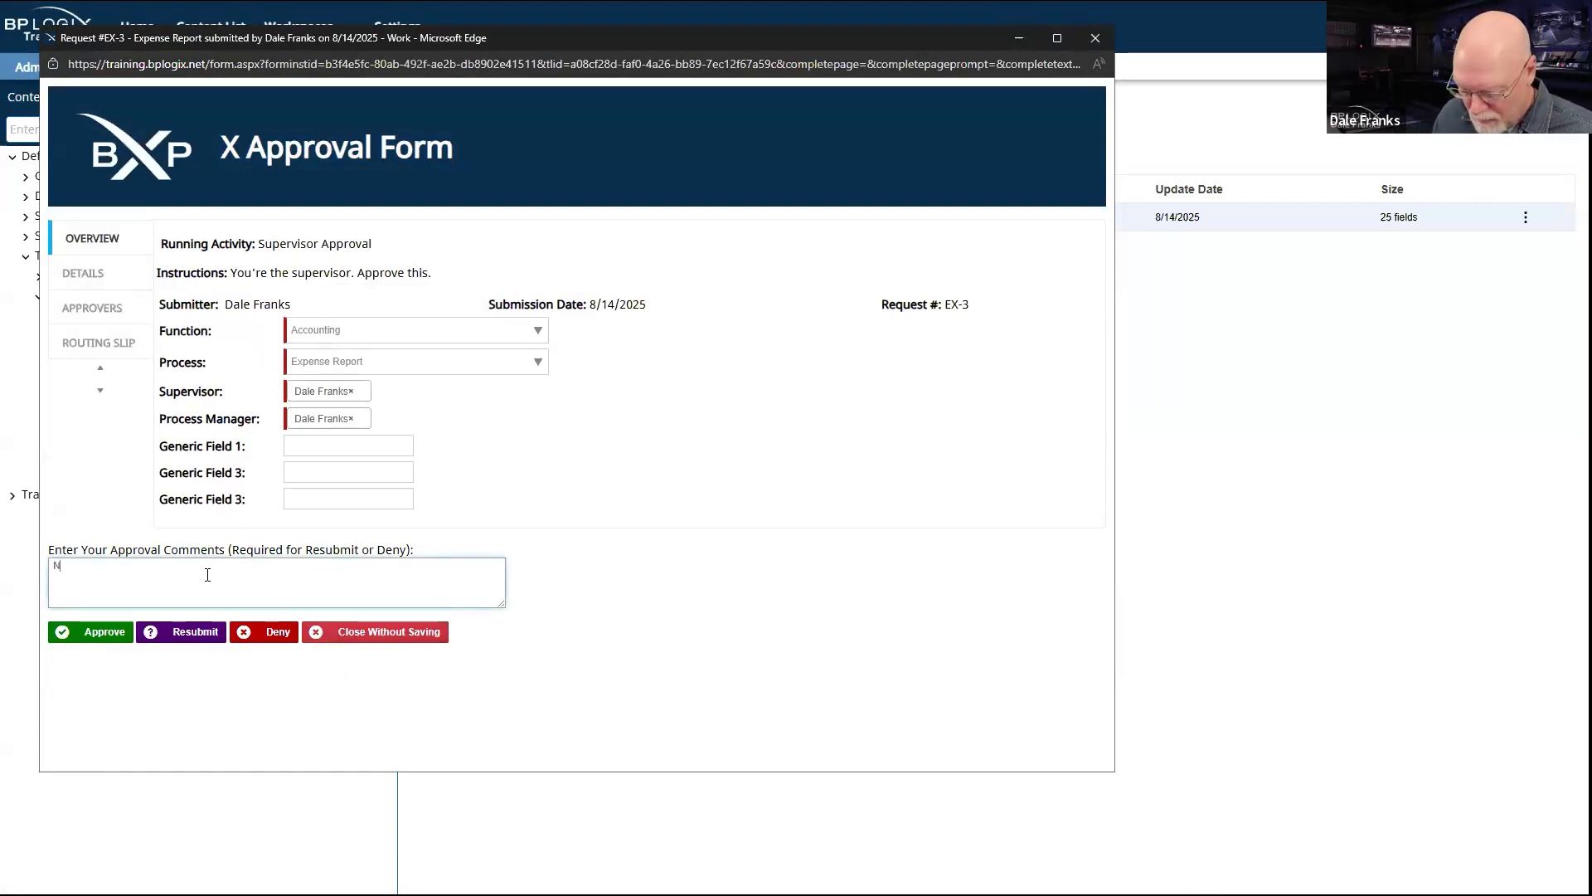
type("ope. No ")
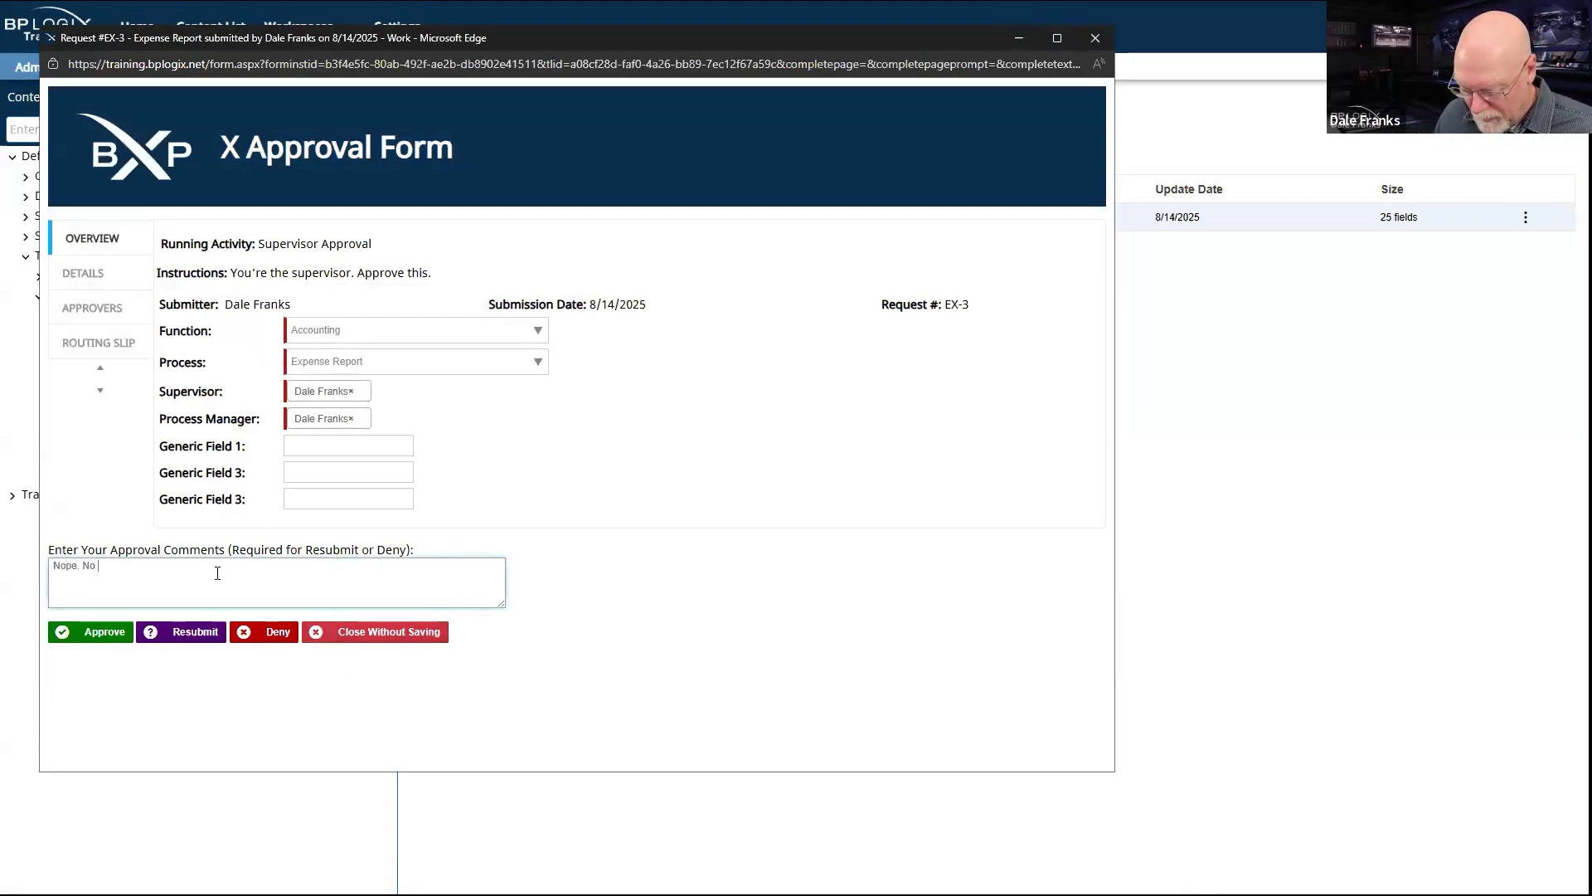
type("way.")
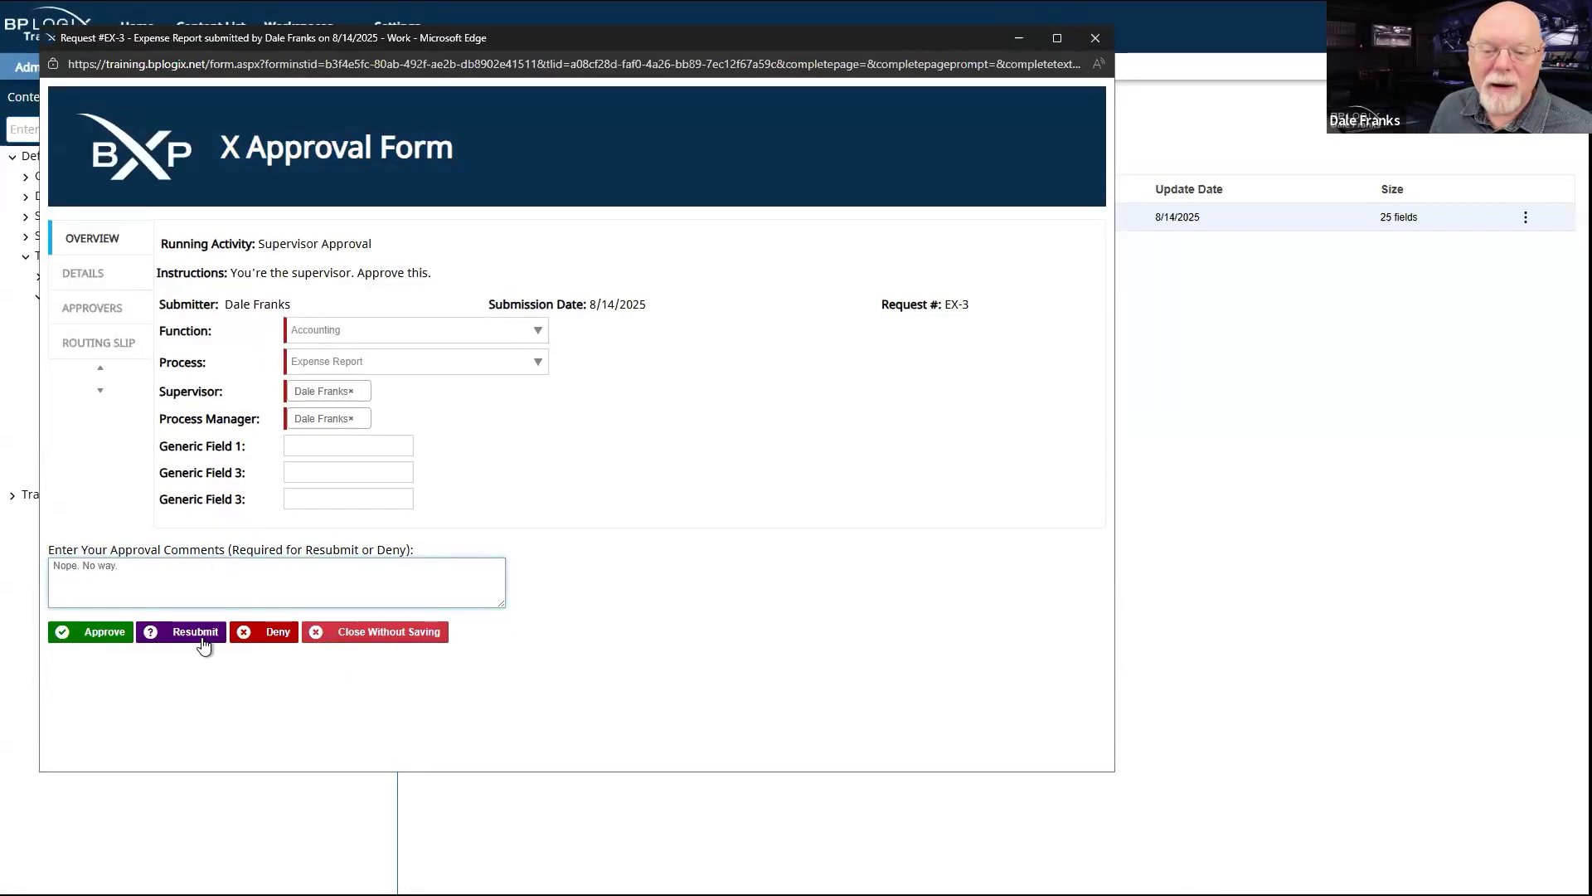
left_click(278, 633)
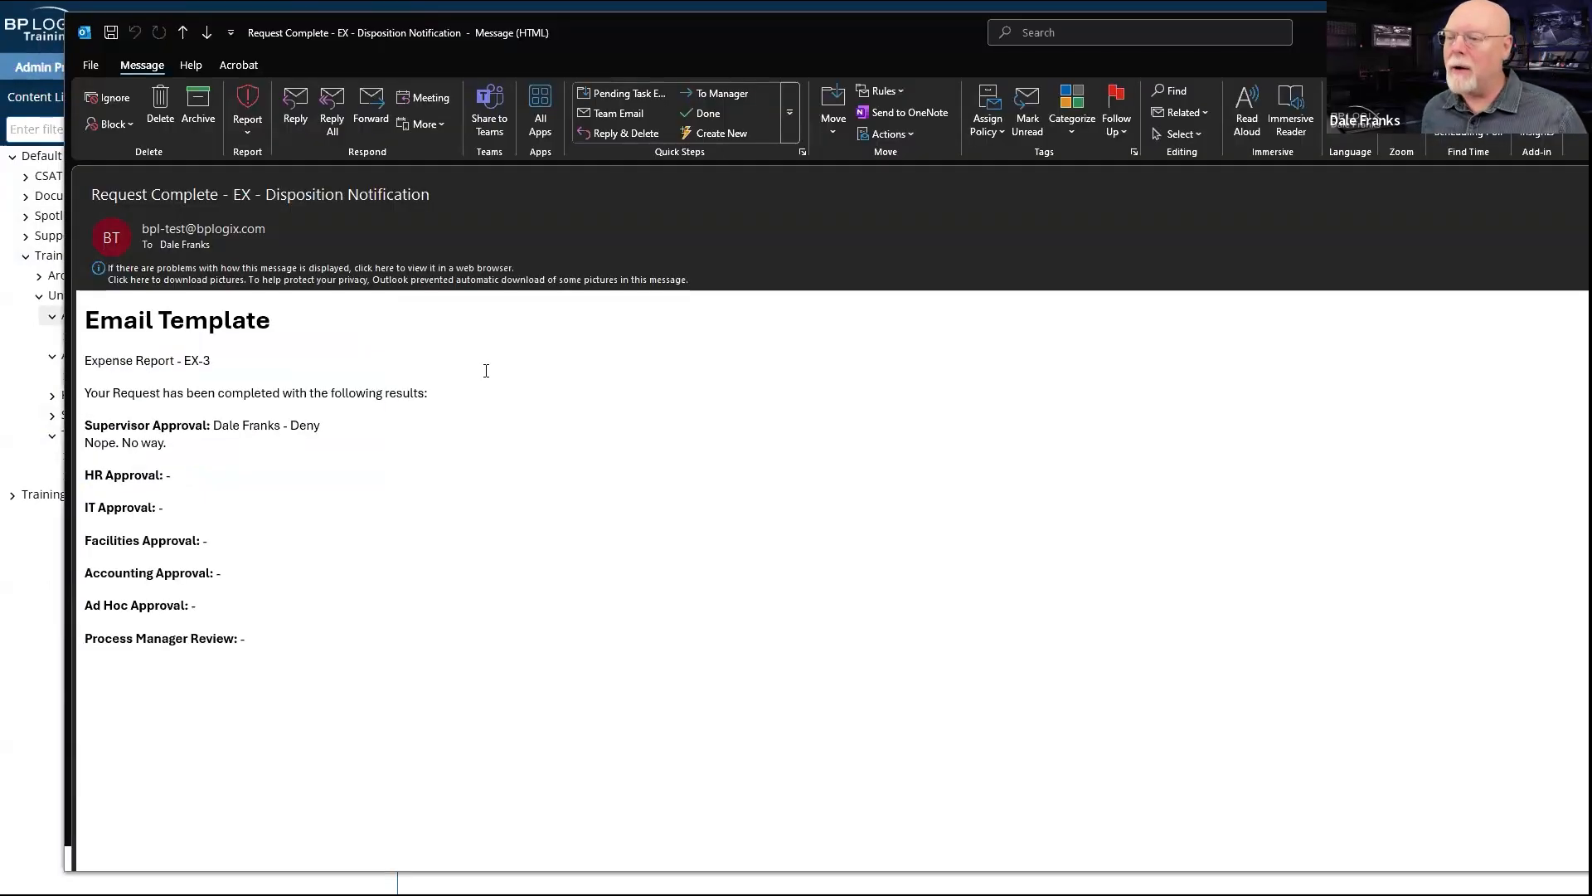
Step: Examine the denial comment and request number in the expense report's disposition notification e-mail in Outlook, and close the message
left_click_drag(168, 444, 76, 443)
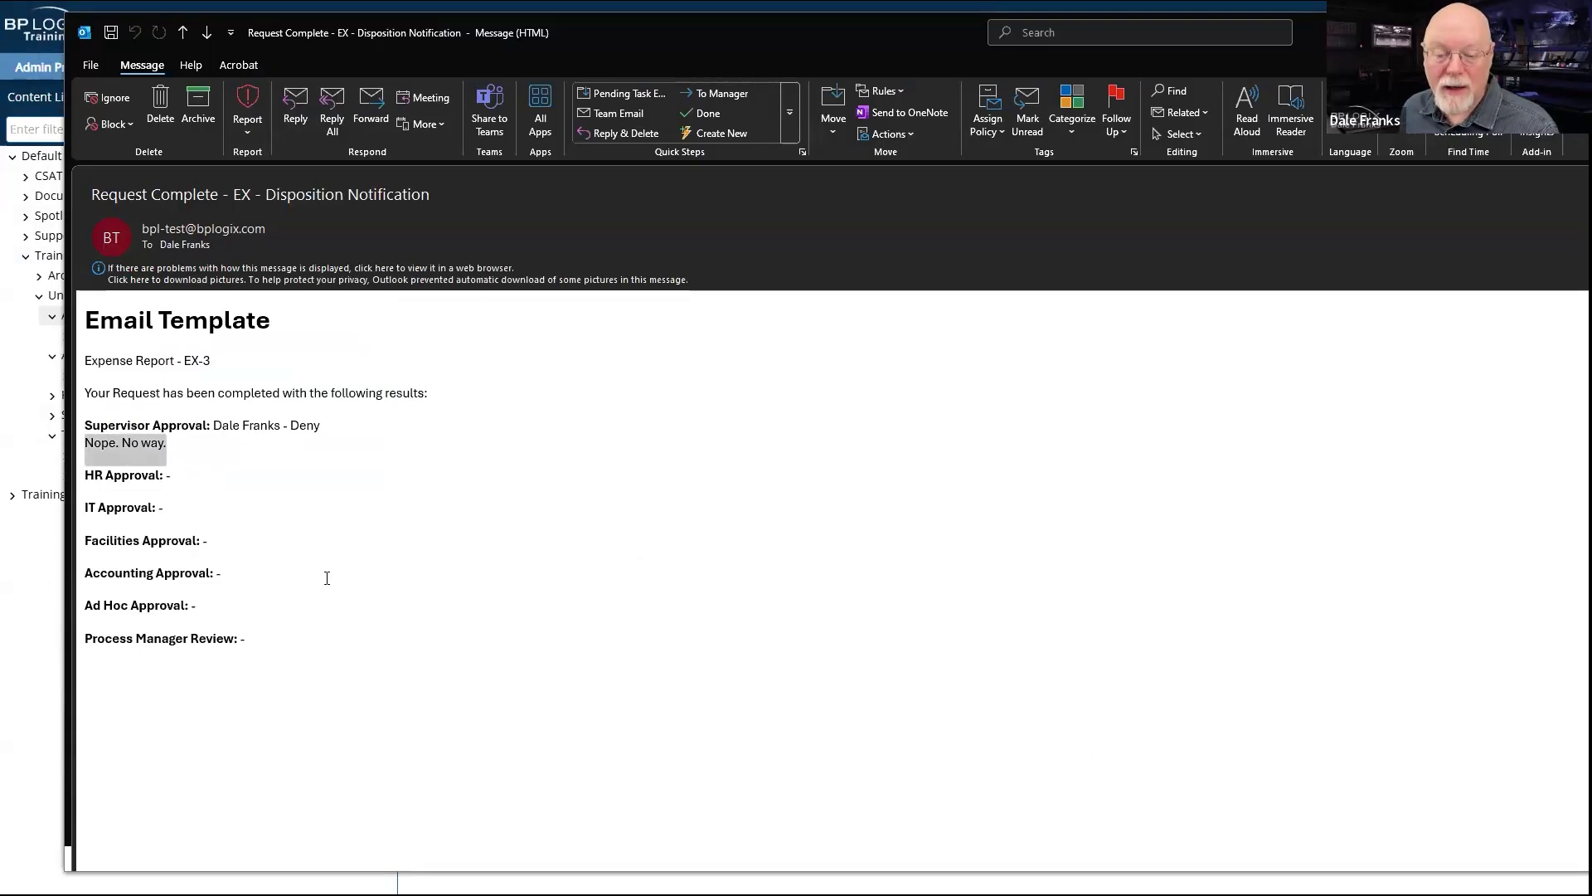
left_click(445, 333)
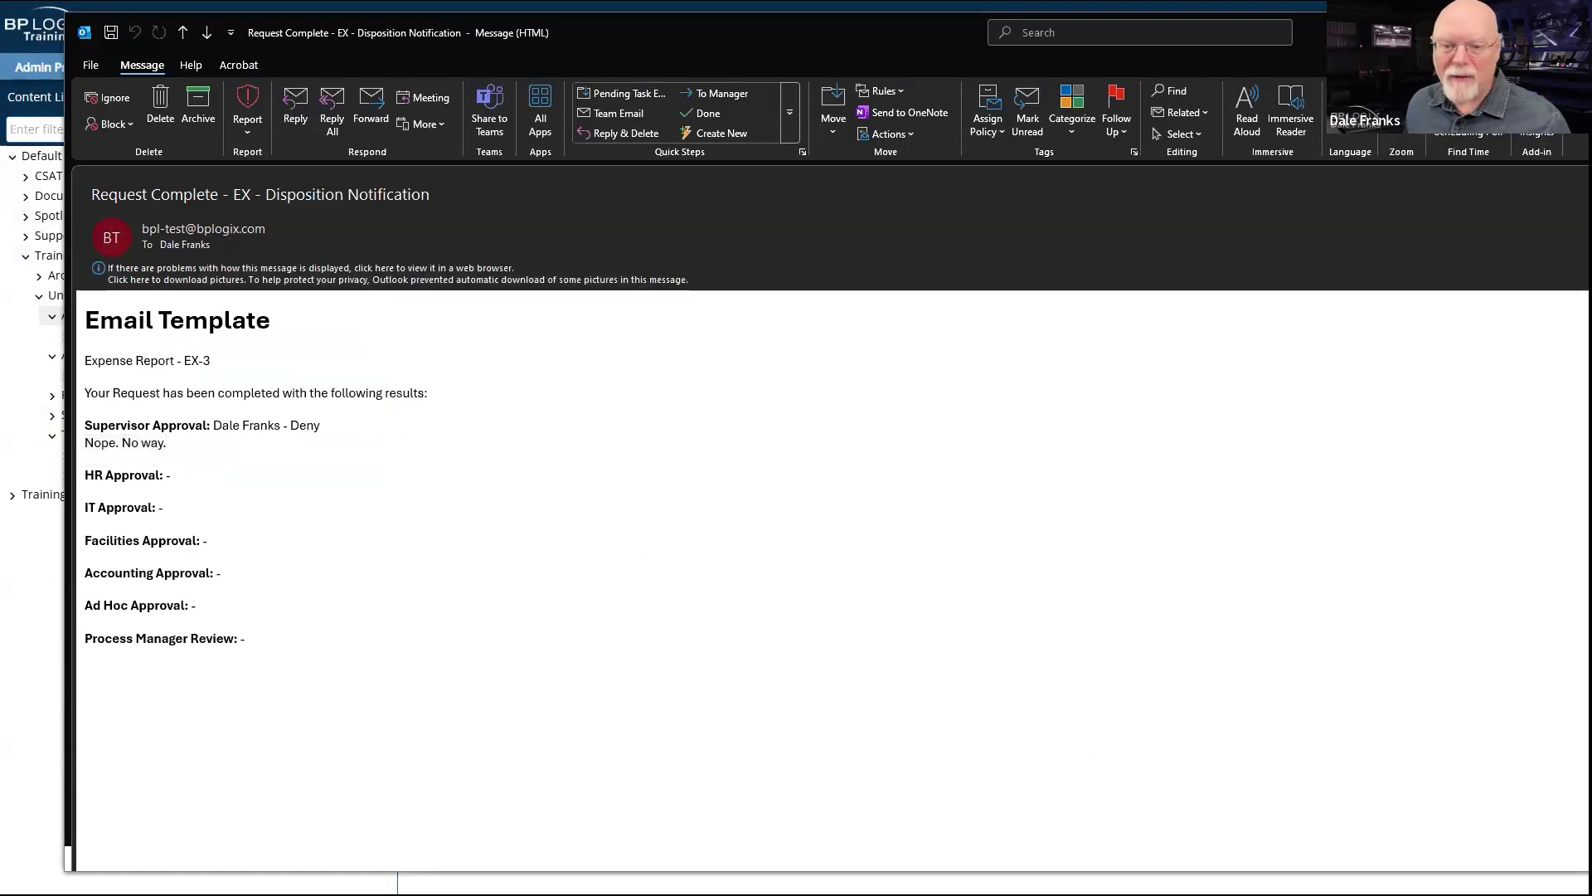
left_click_drag(213, 362, 184, 362)
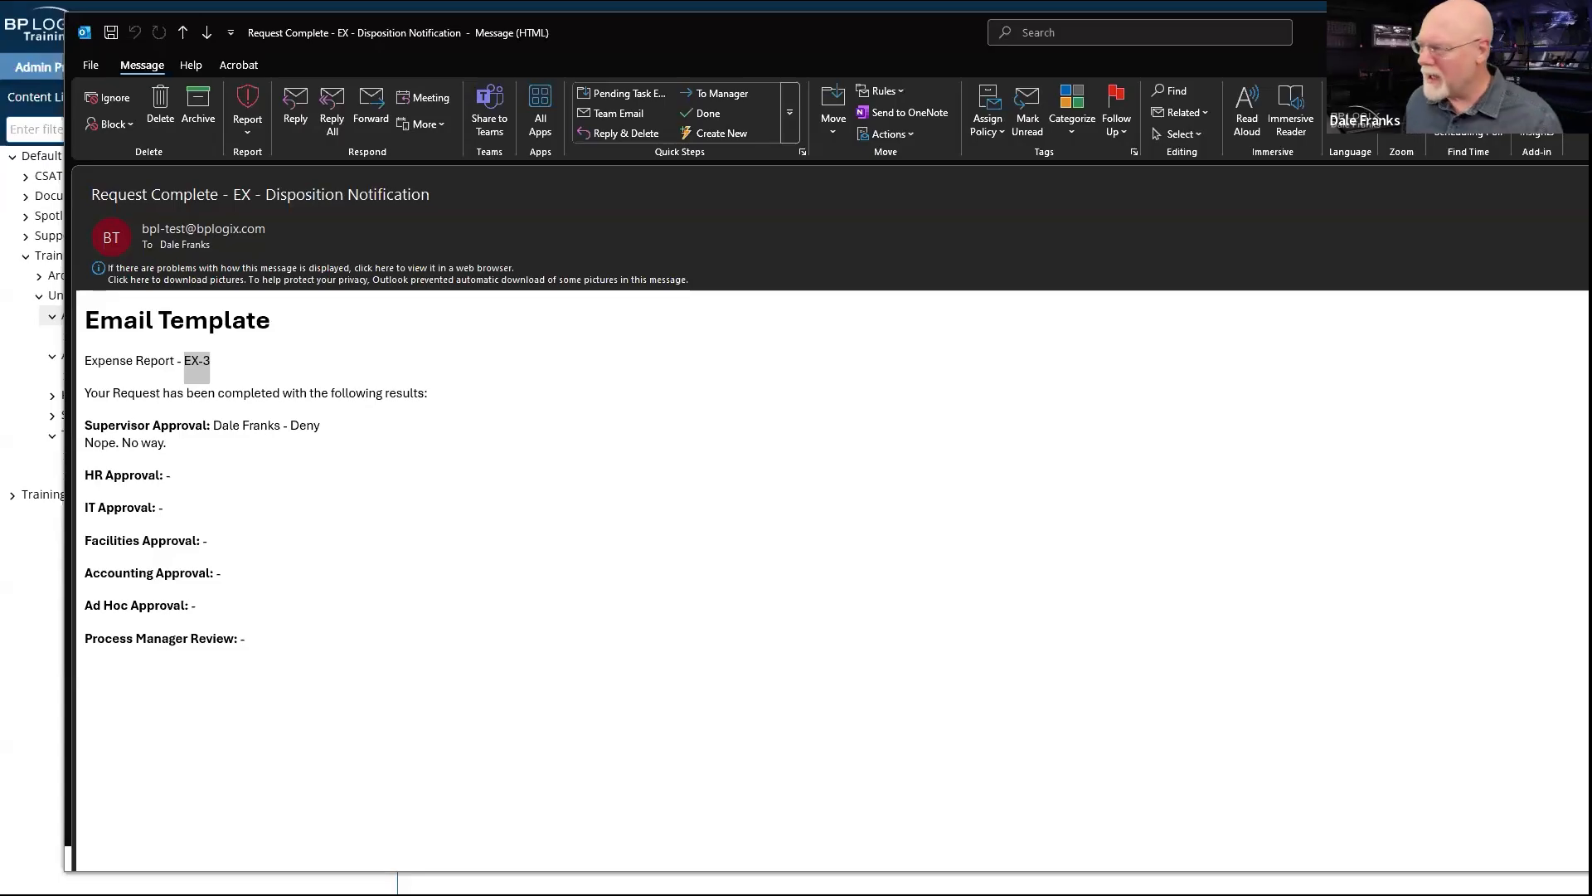
left_click(1571, 32)
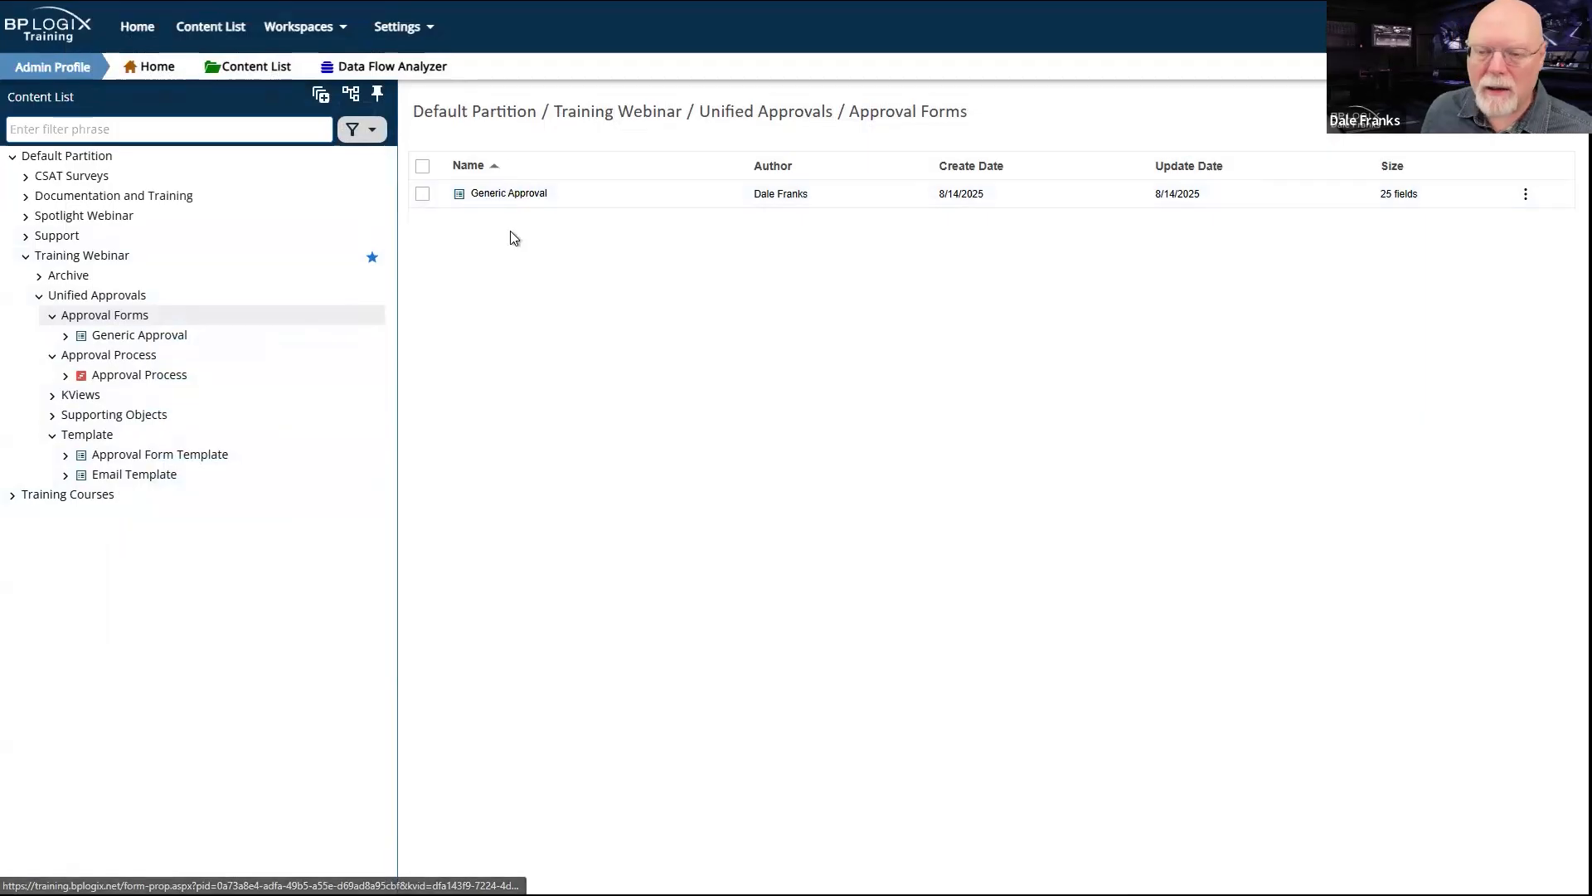
left_click(423, 194)
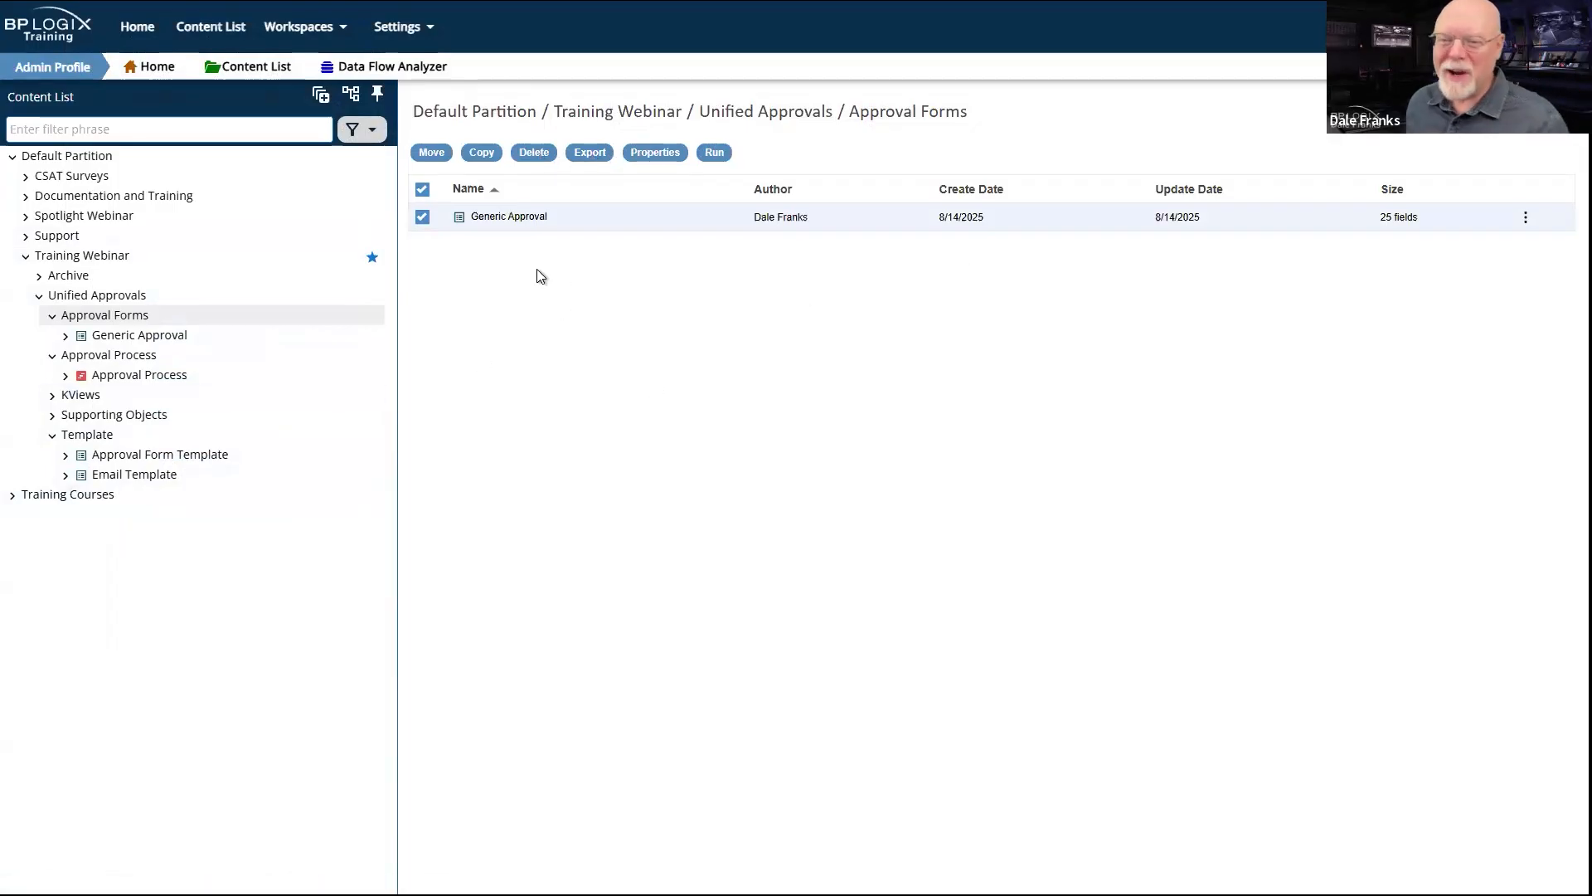
left_click(422, 190)
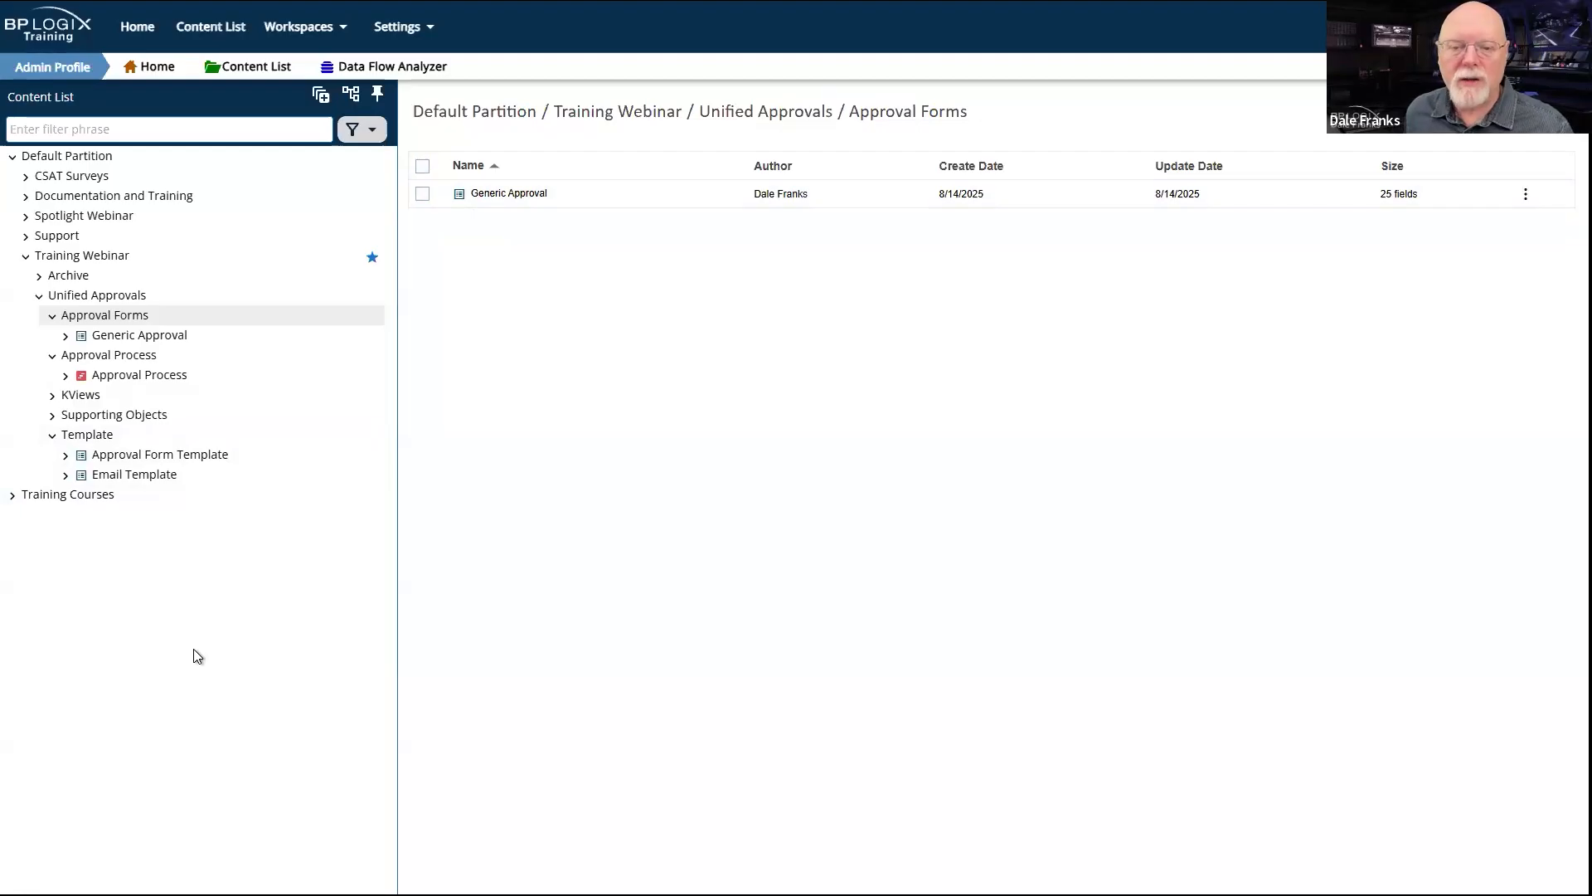
Step: Collapse the Approval Forms, Approval Process and Template folders under Unified Approvals and show the contents of the Supporting Objects folder
left_click(38, 297)
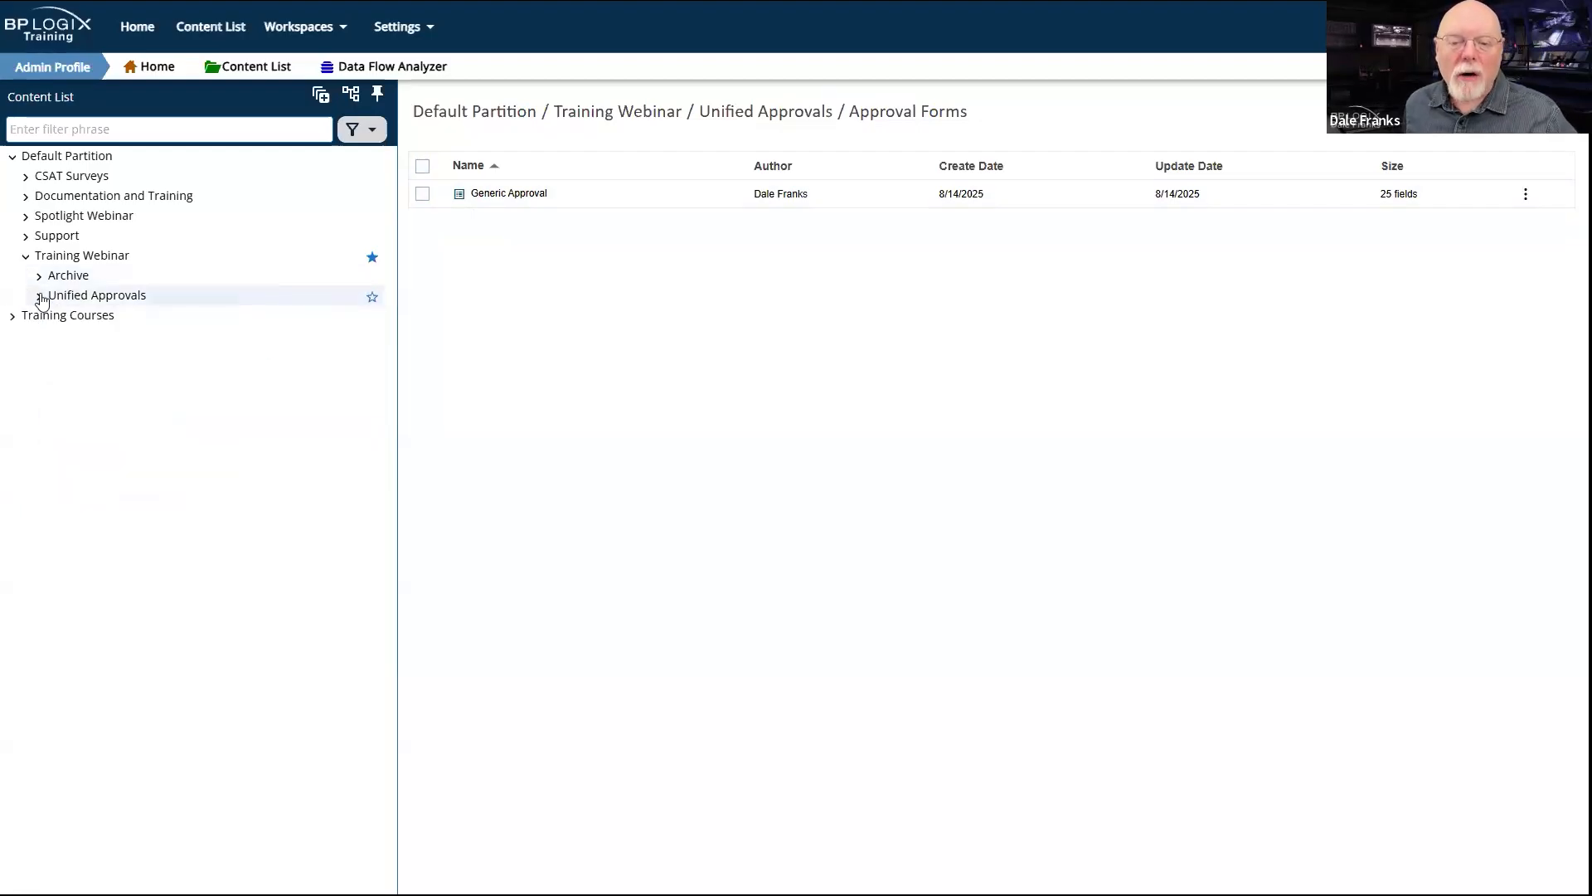
left_click(40, 297)
left_click(52, 316)
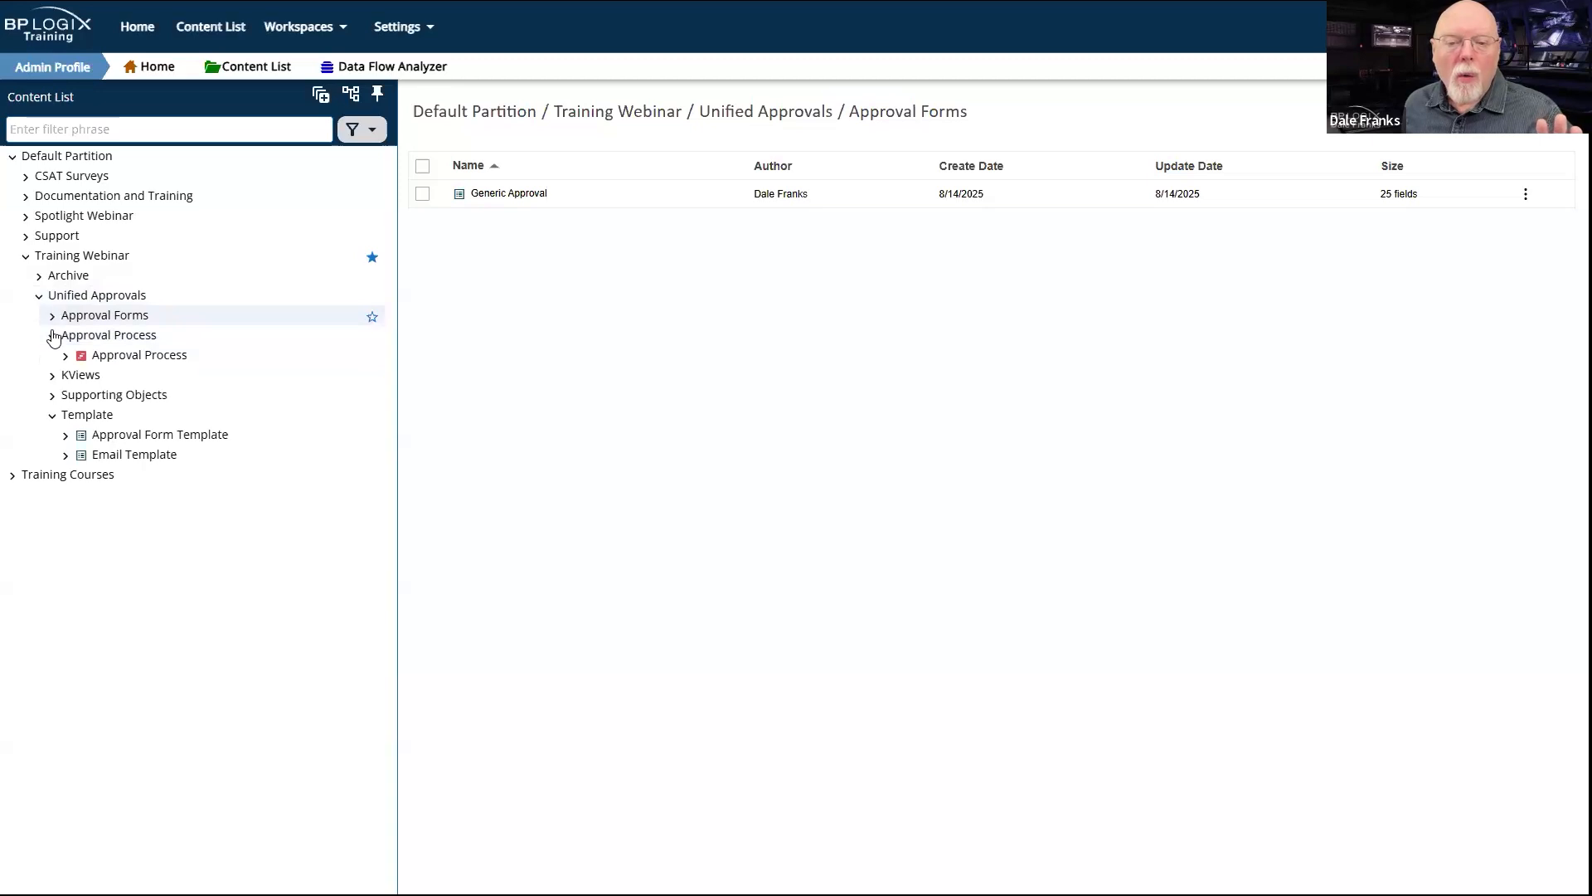
left_click(52, 336)
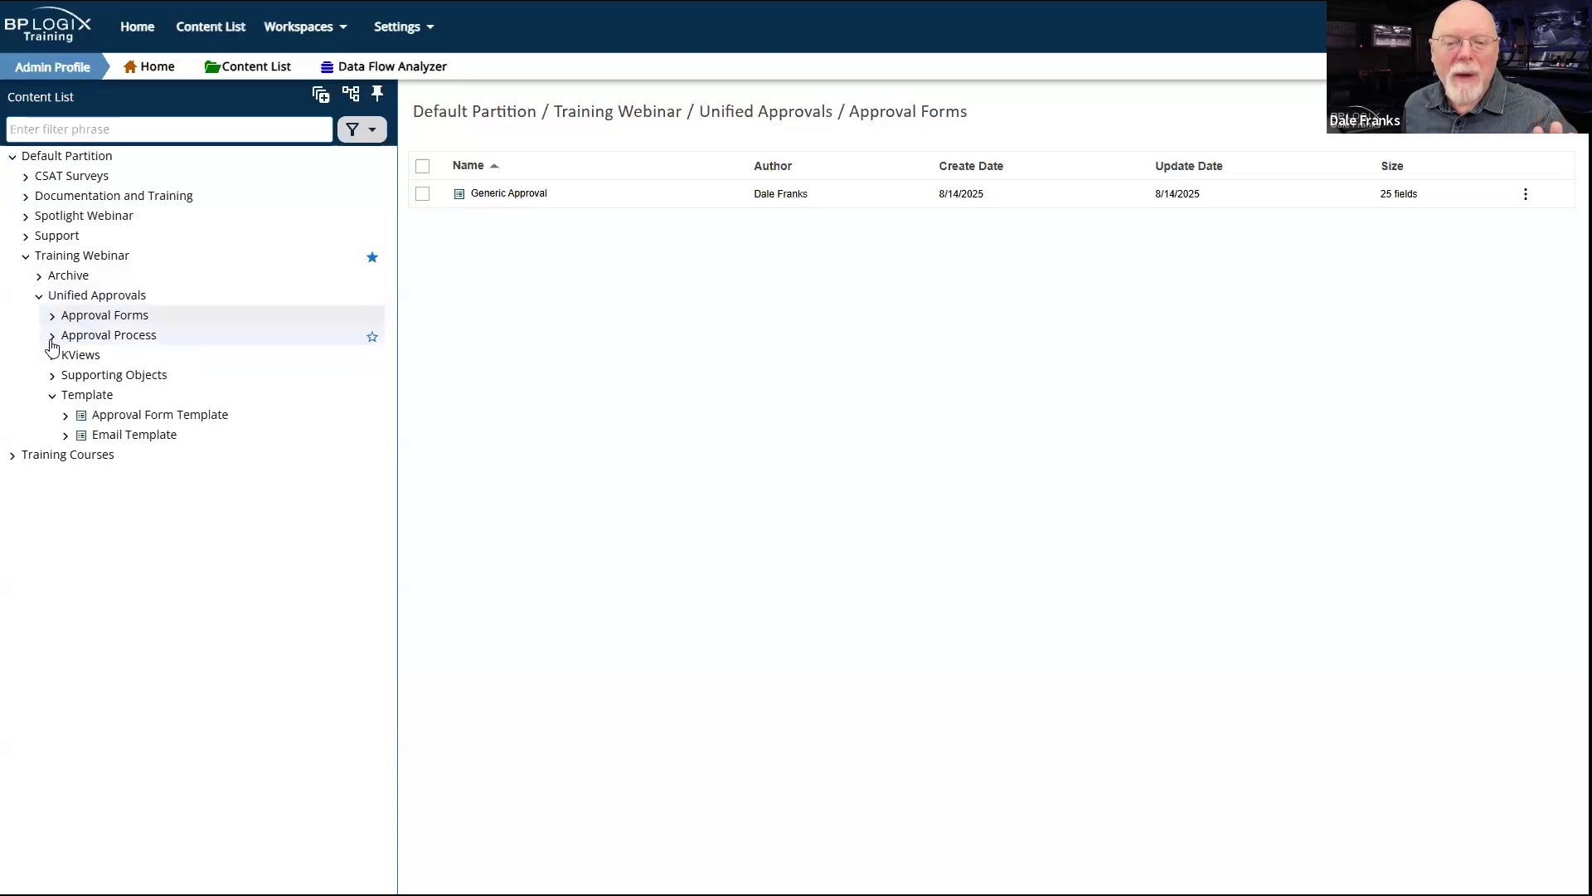
left_click(53, 397)
left_click(101, 381)
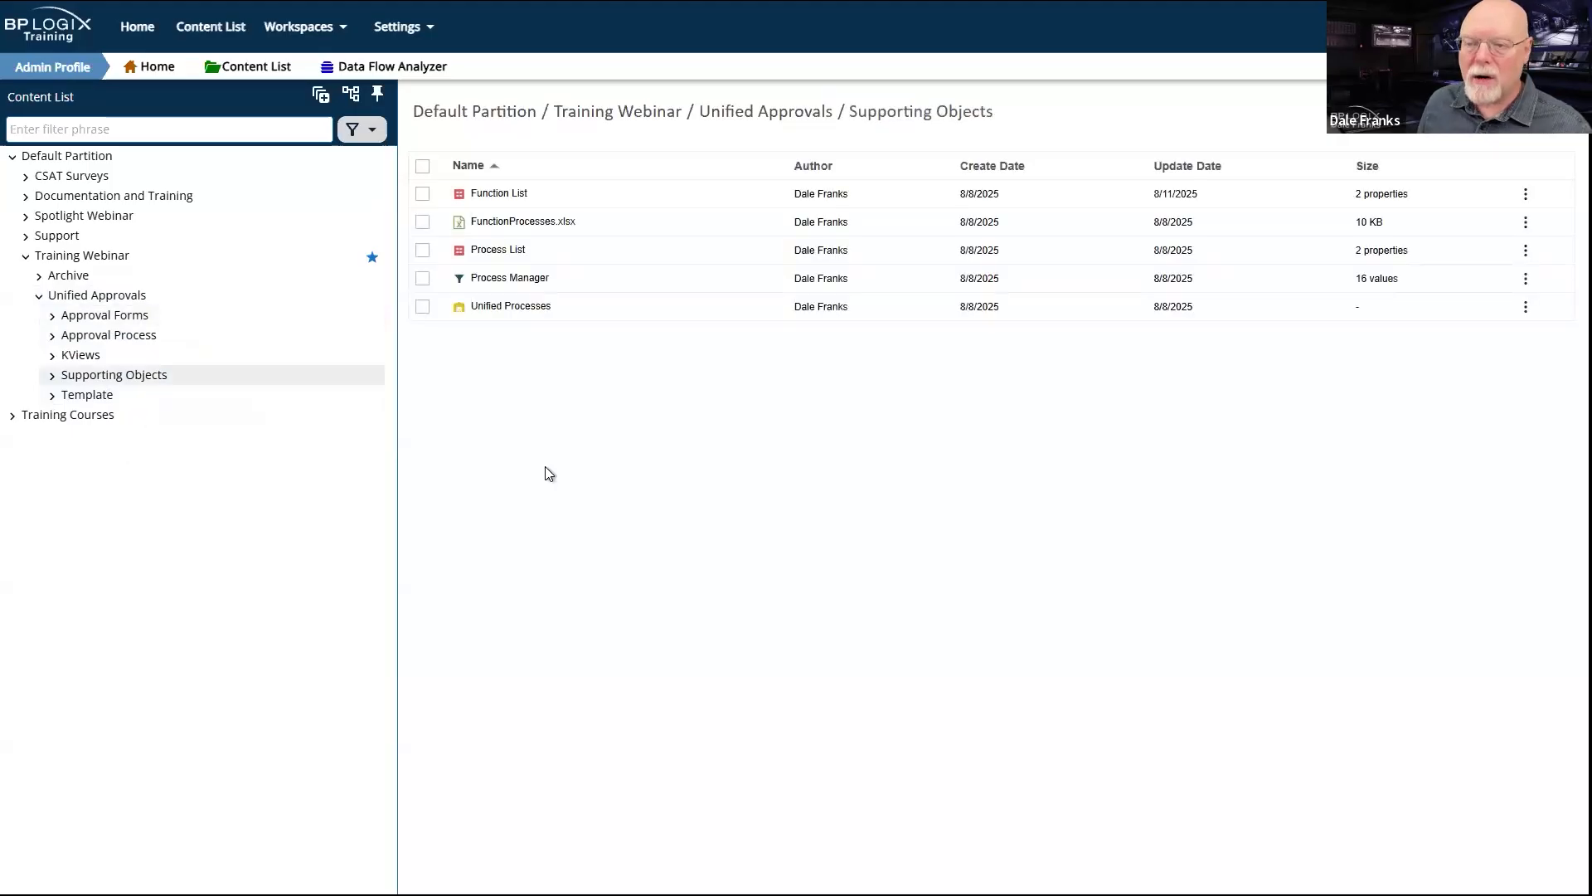
Step: Download a copy of FunctionProcesses.xlsx, open it in Excel and bring the workbook window fully into view
left_click(532, 230)
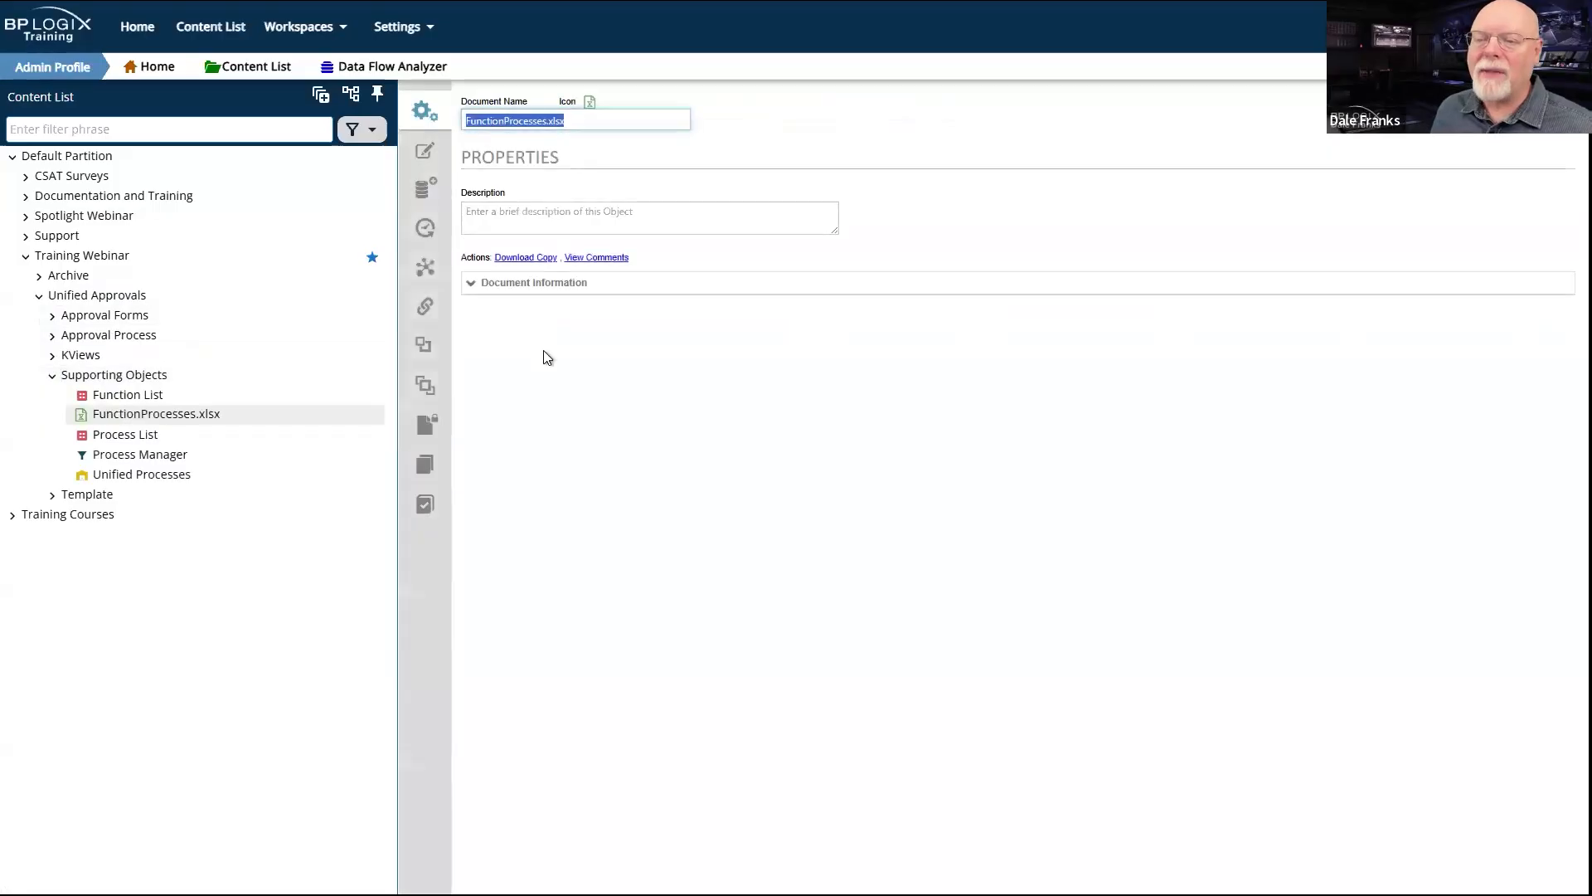
left_click(520, 258)
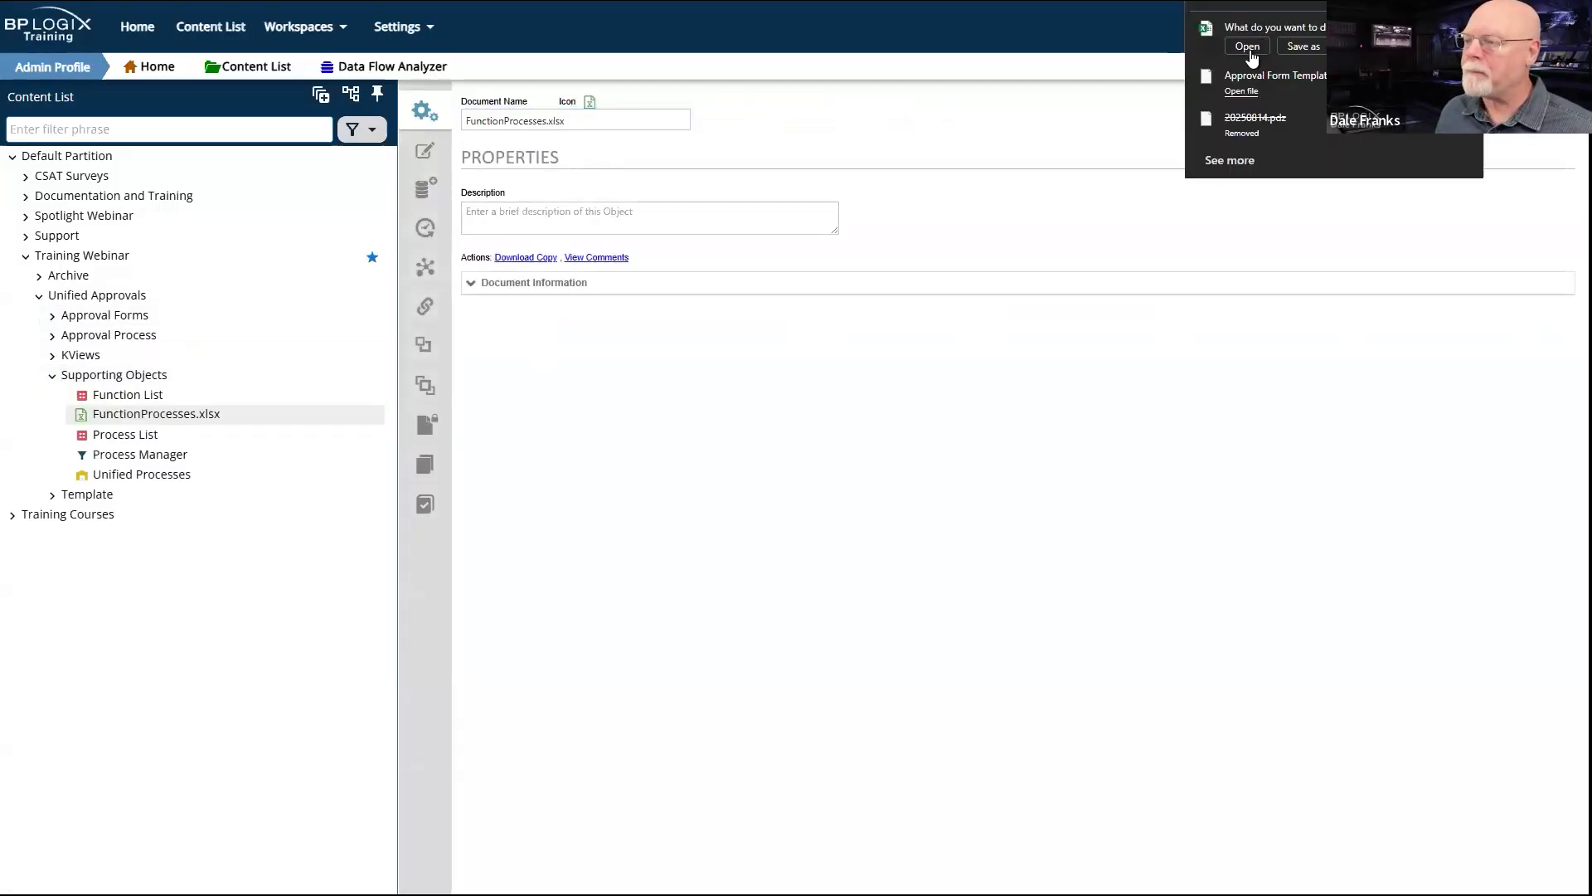
left_click(1248, 46)
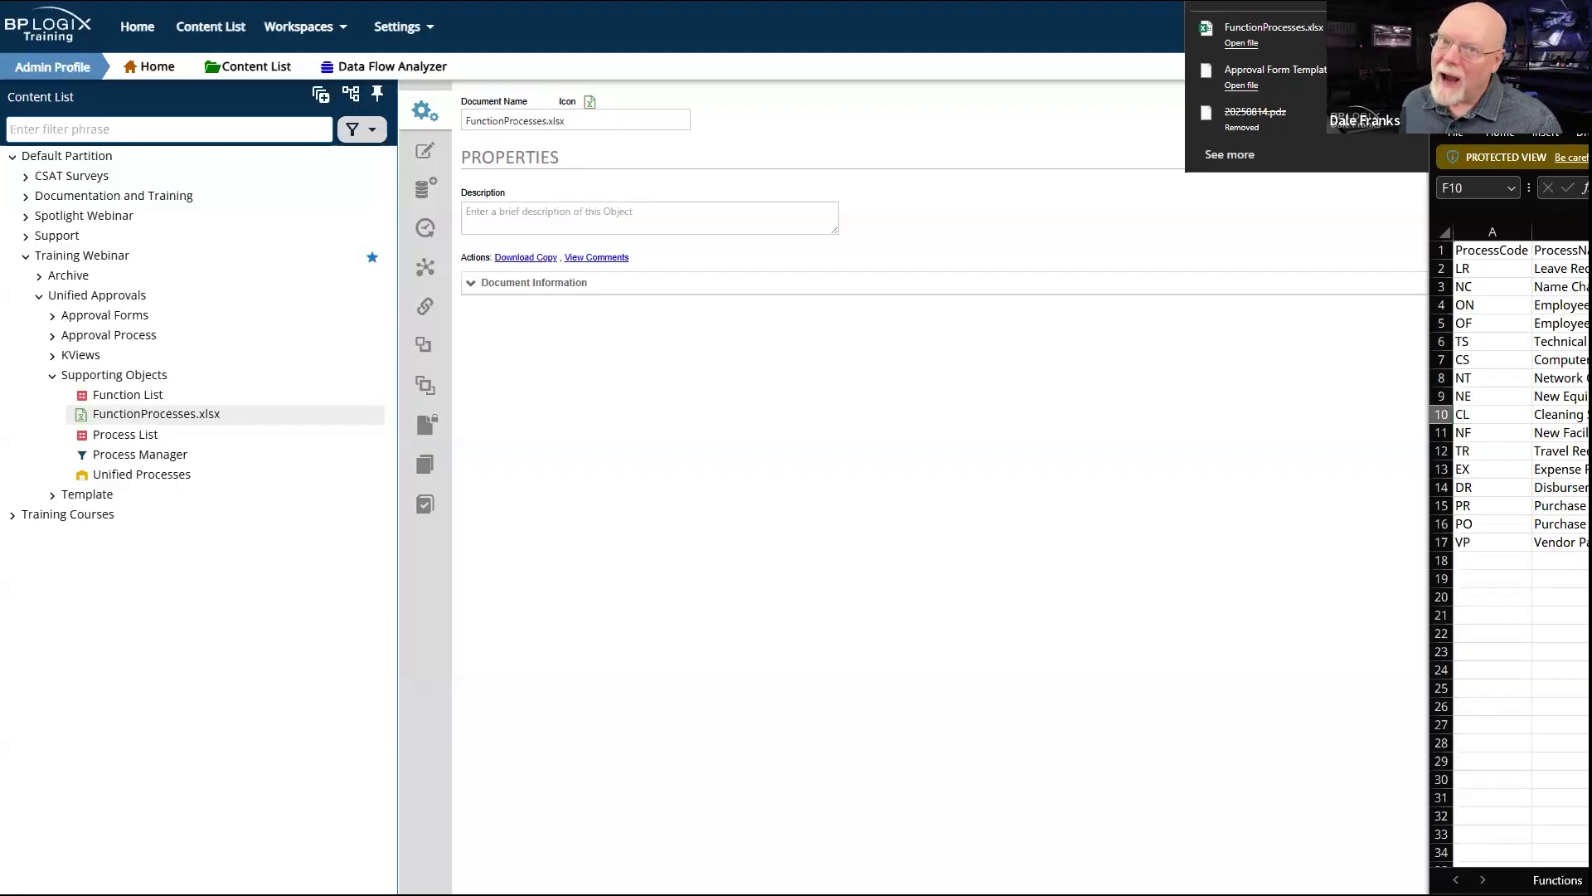
left_click_drag(1591, 103, 1242, 41)
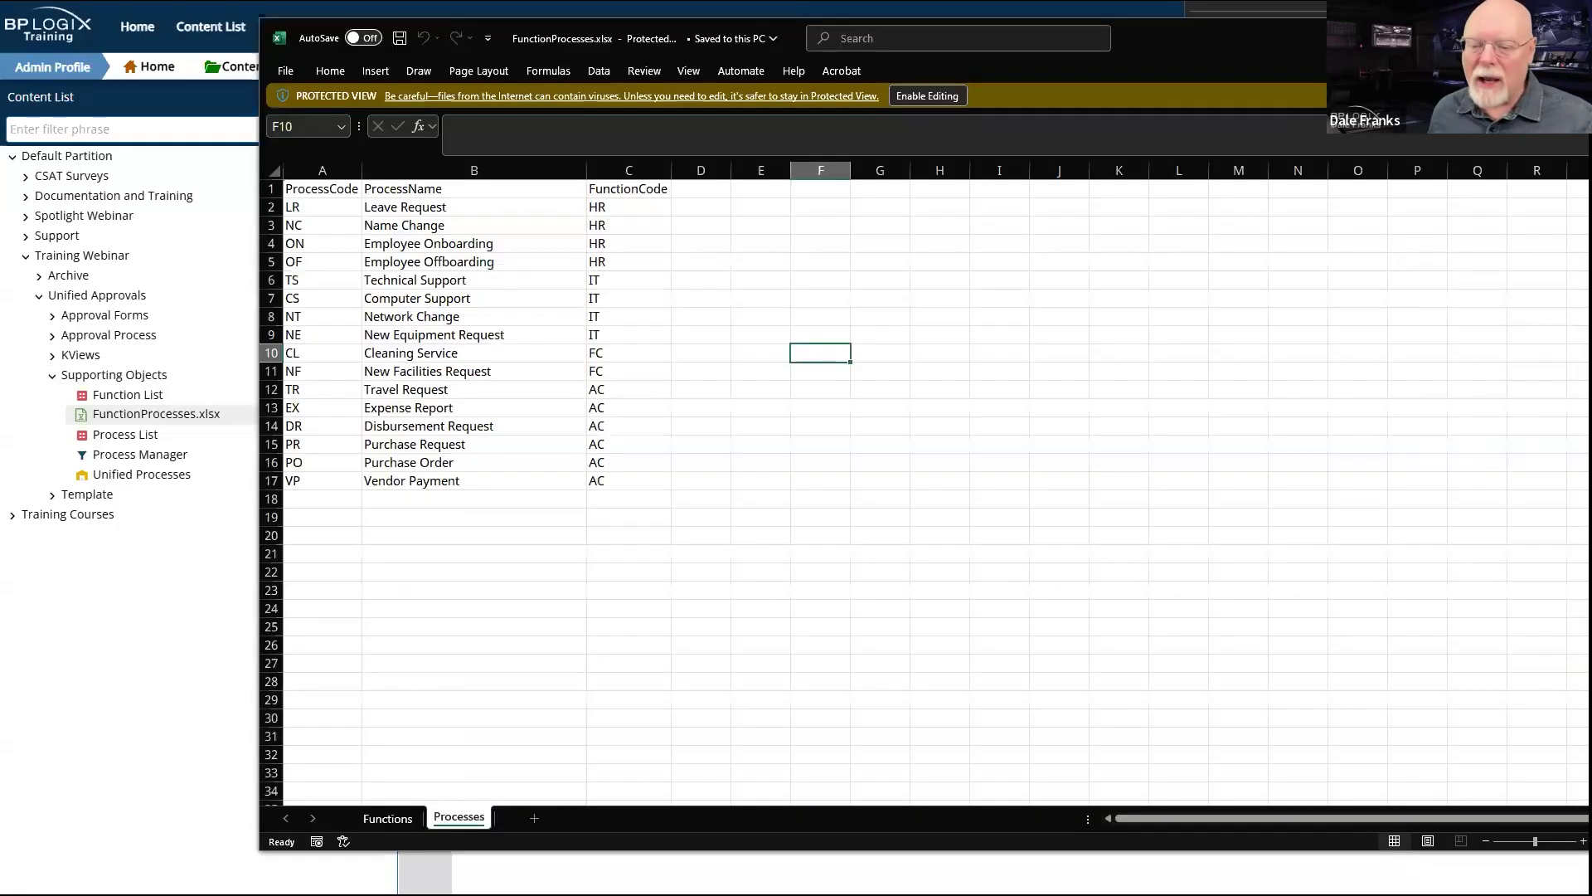
Step: Fit the FunctionCode and FunctionName column widths to their contents on the Functions sheet
left_click(391, 824)
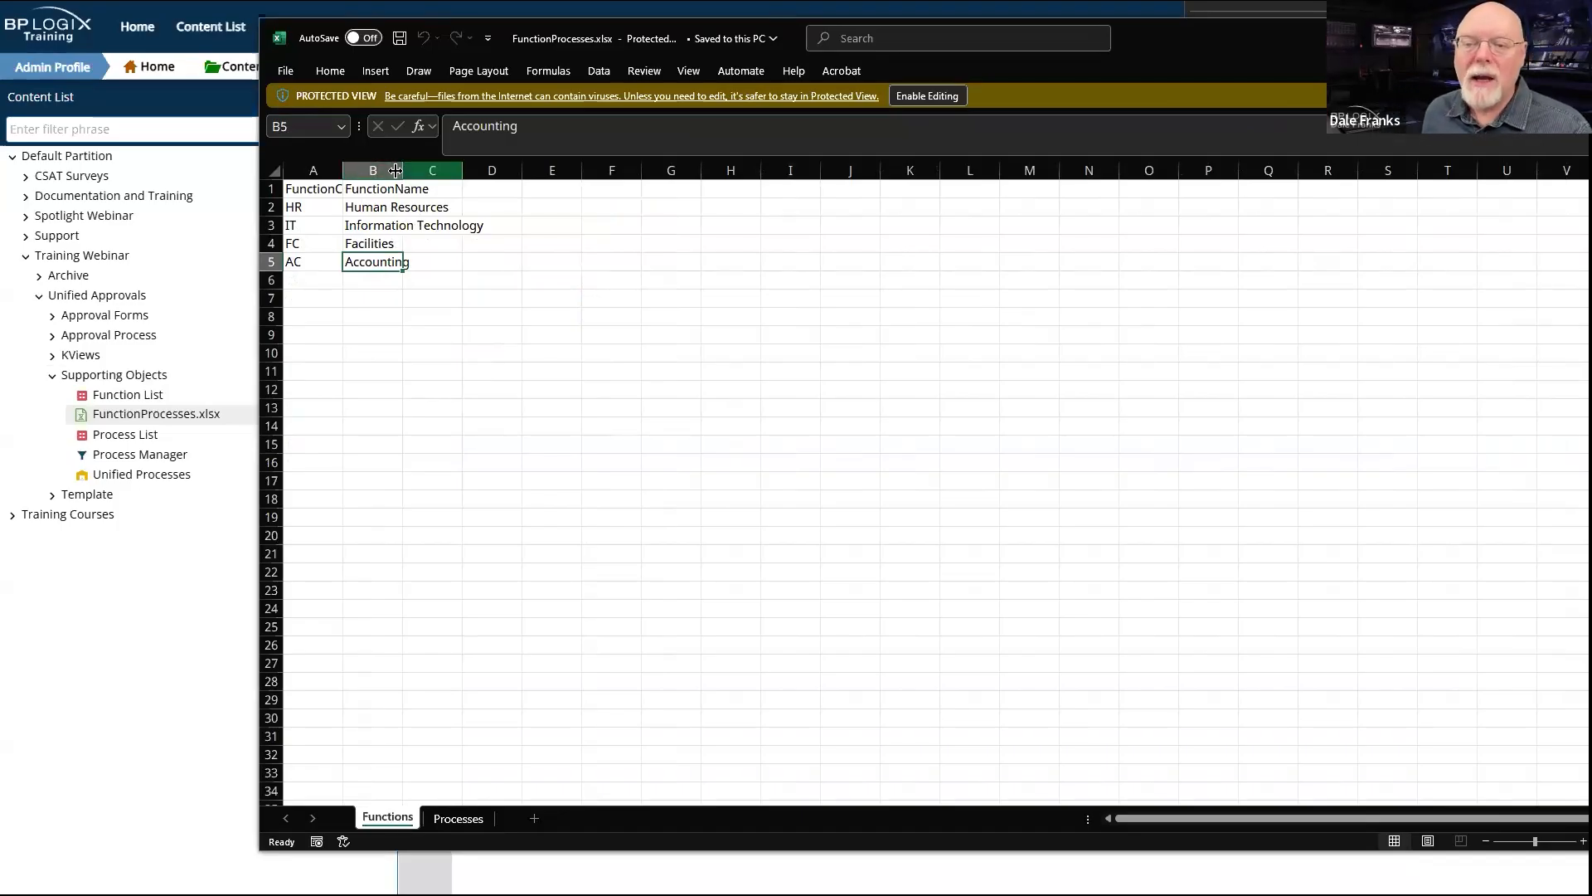
double_click(342, 170)
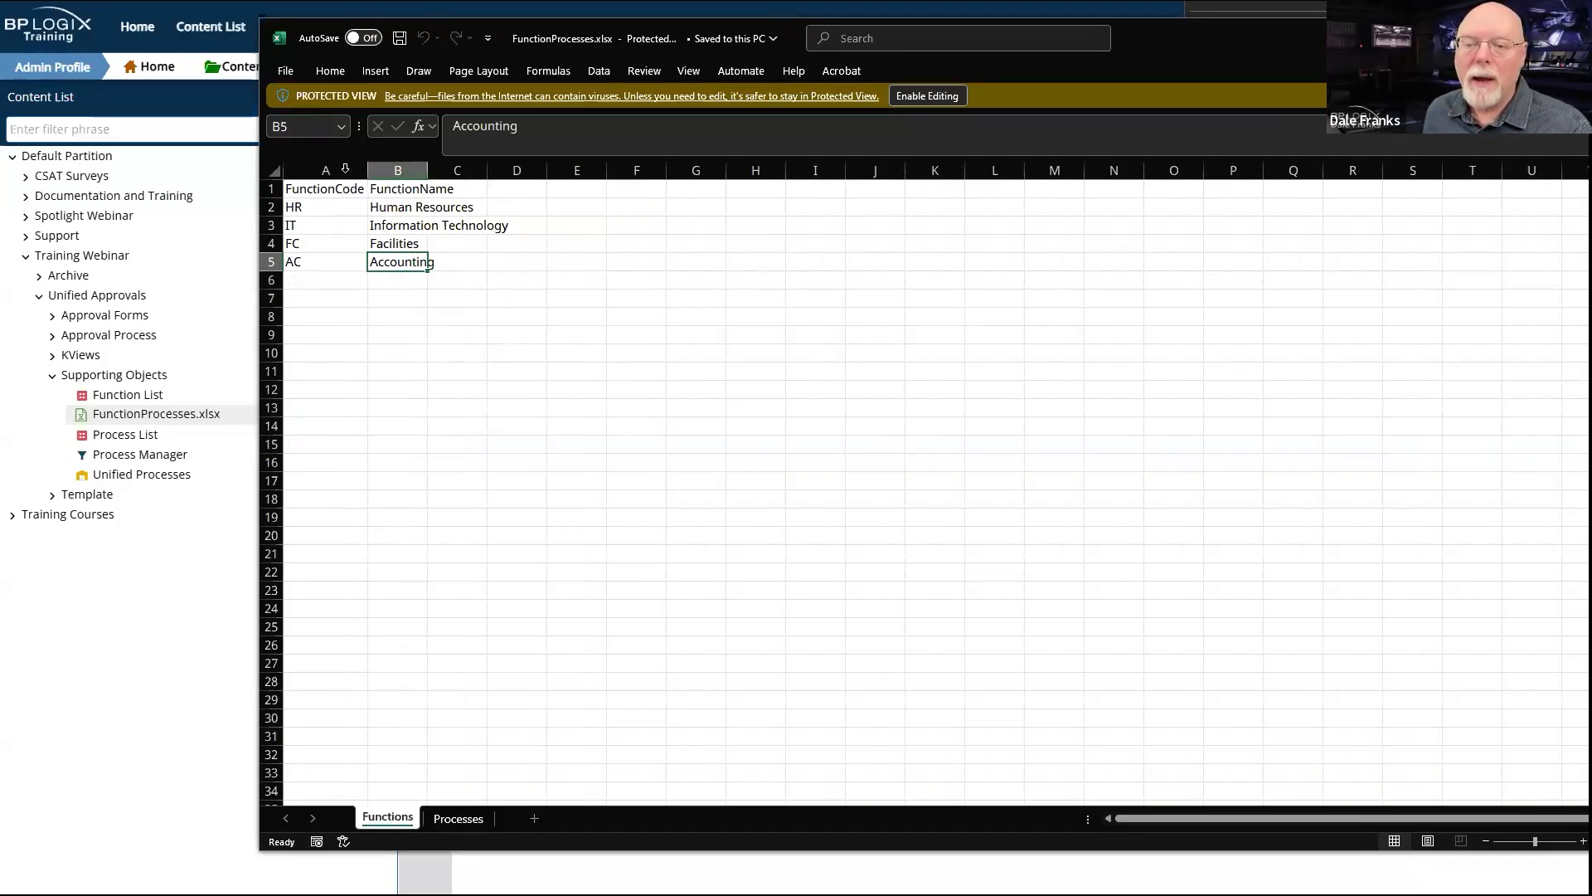
double_click(424, 171)
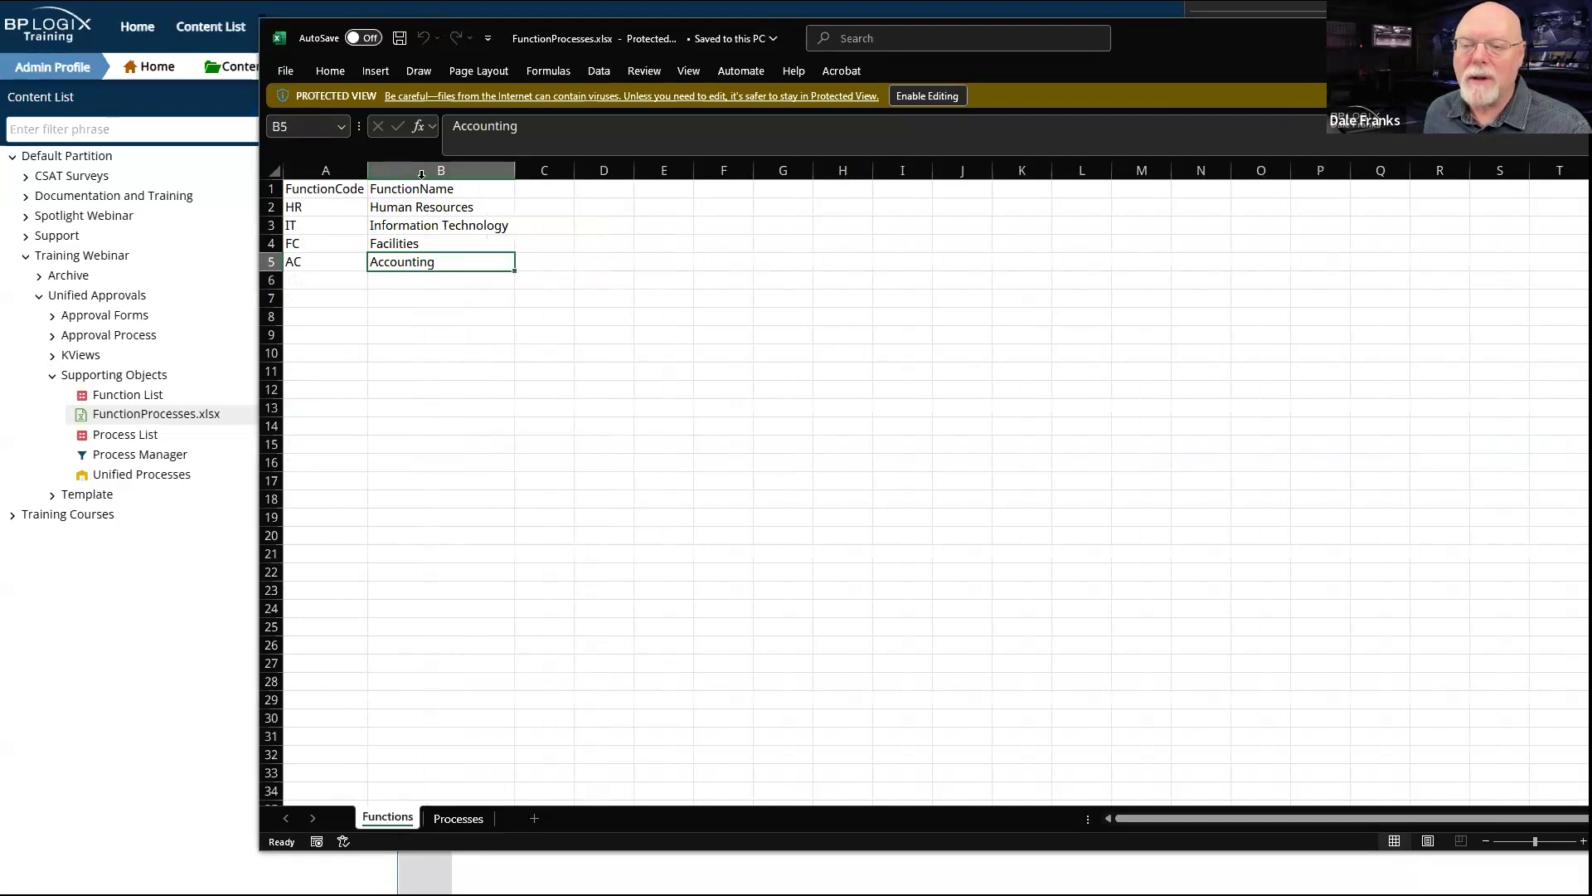
left_click(500, 394)
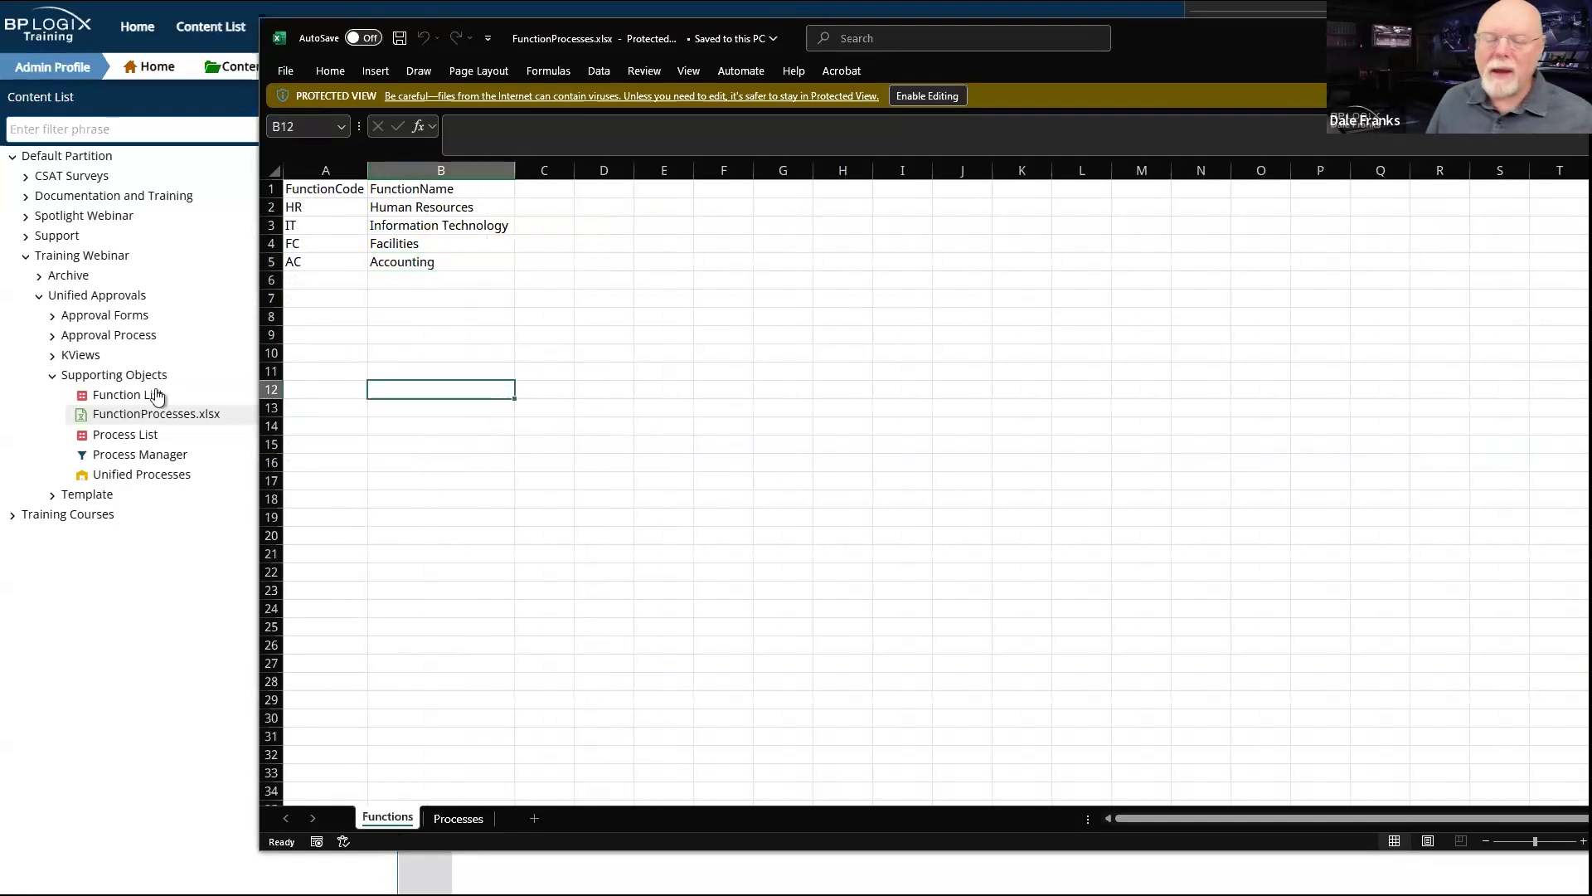
Step: Go through the function names on the Functions sheet one by one, from Human Resources to Accounting
left_click(471, 214)
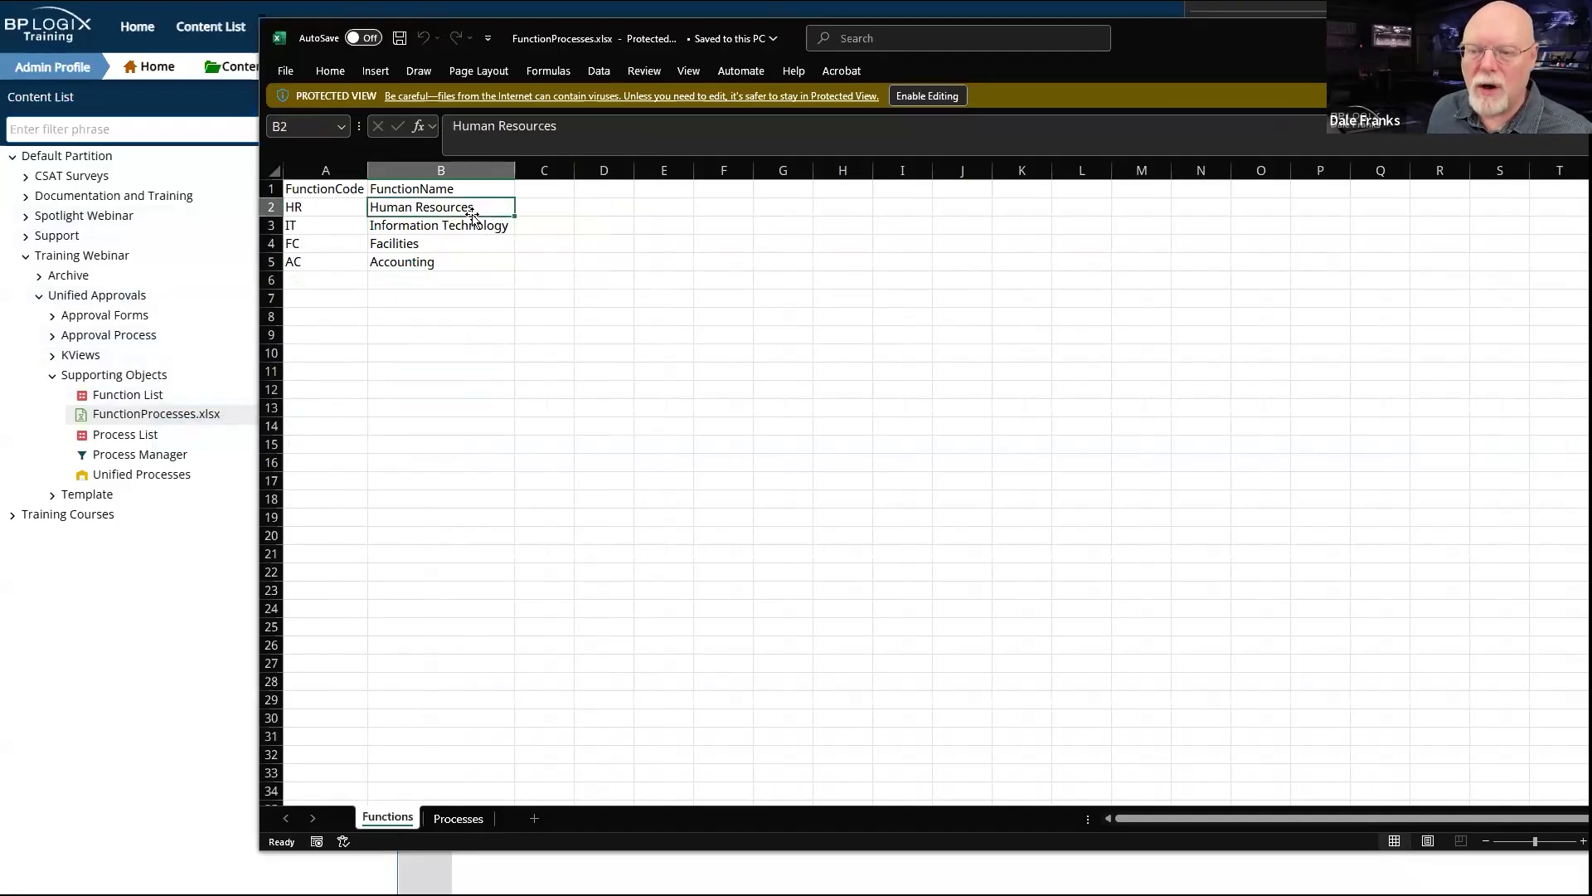
left_click(471, 230)
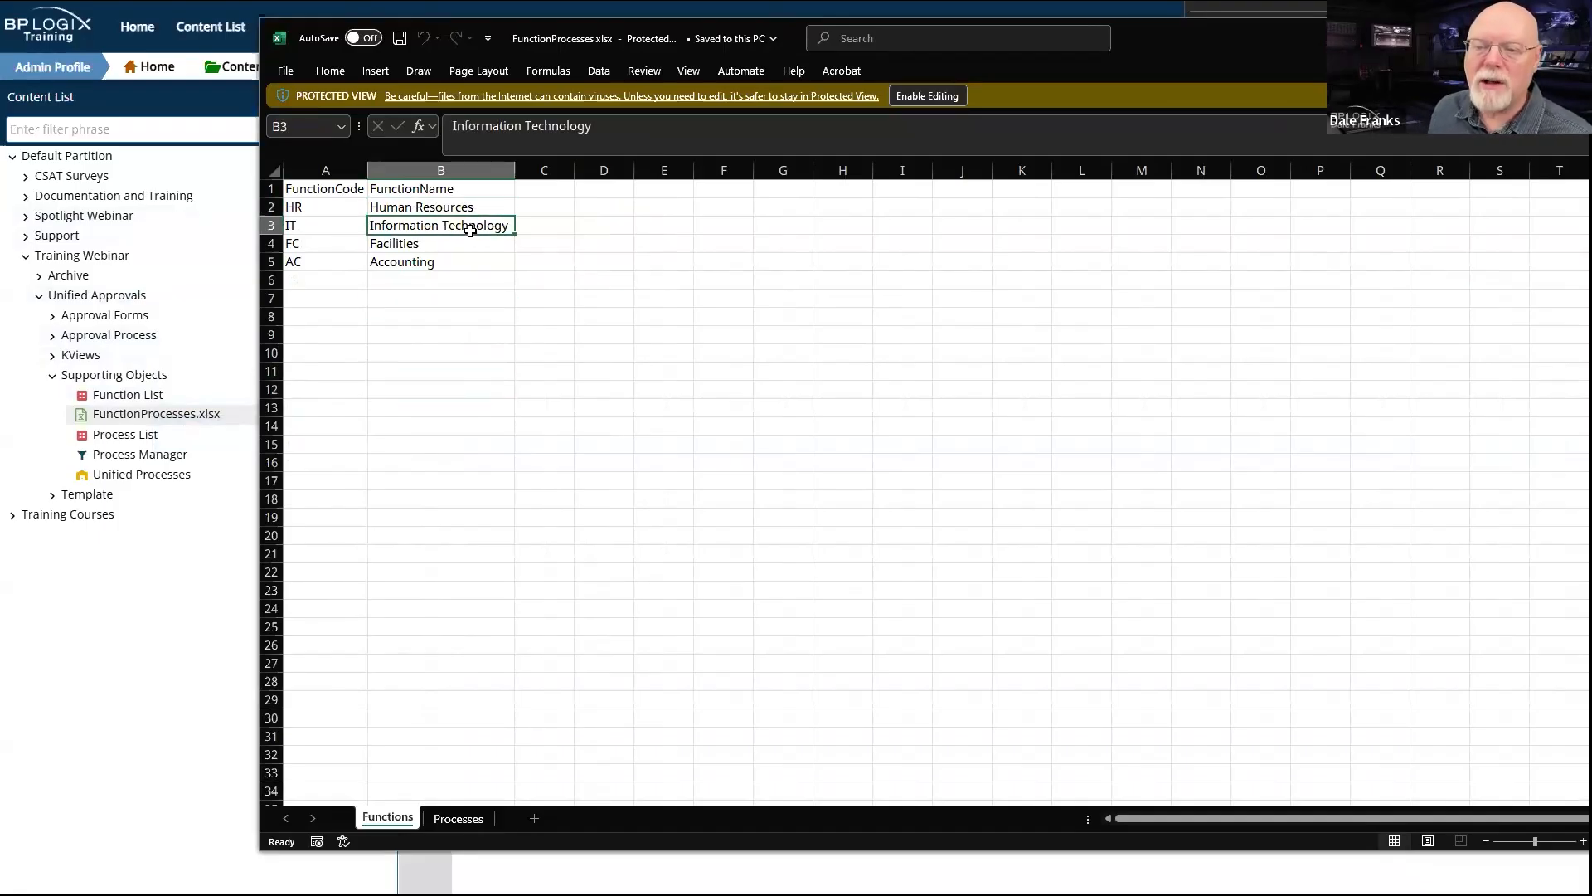
left_click(475, 244)
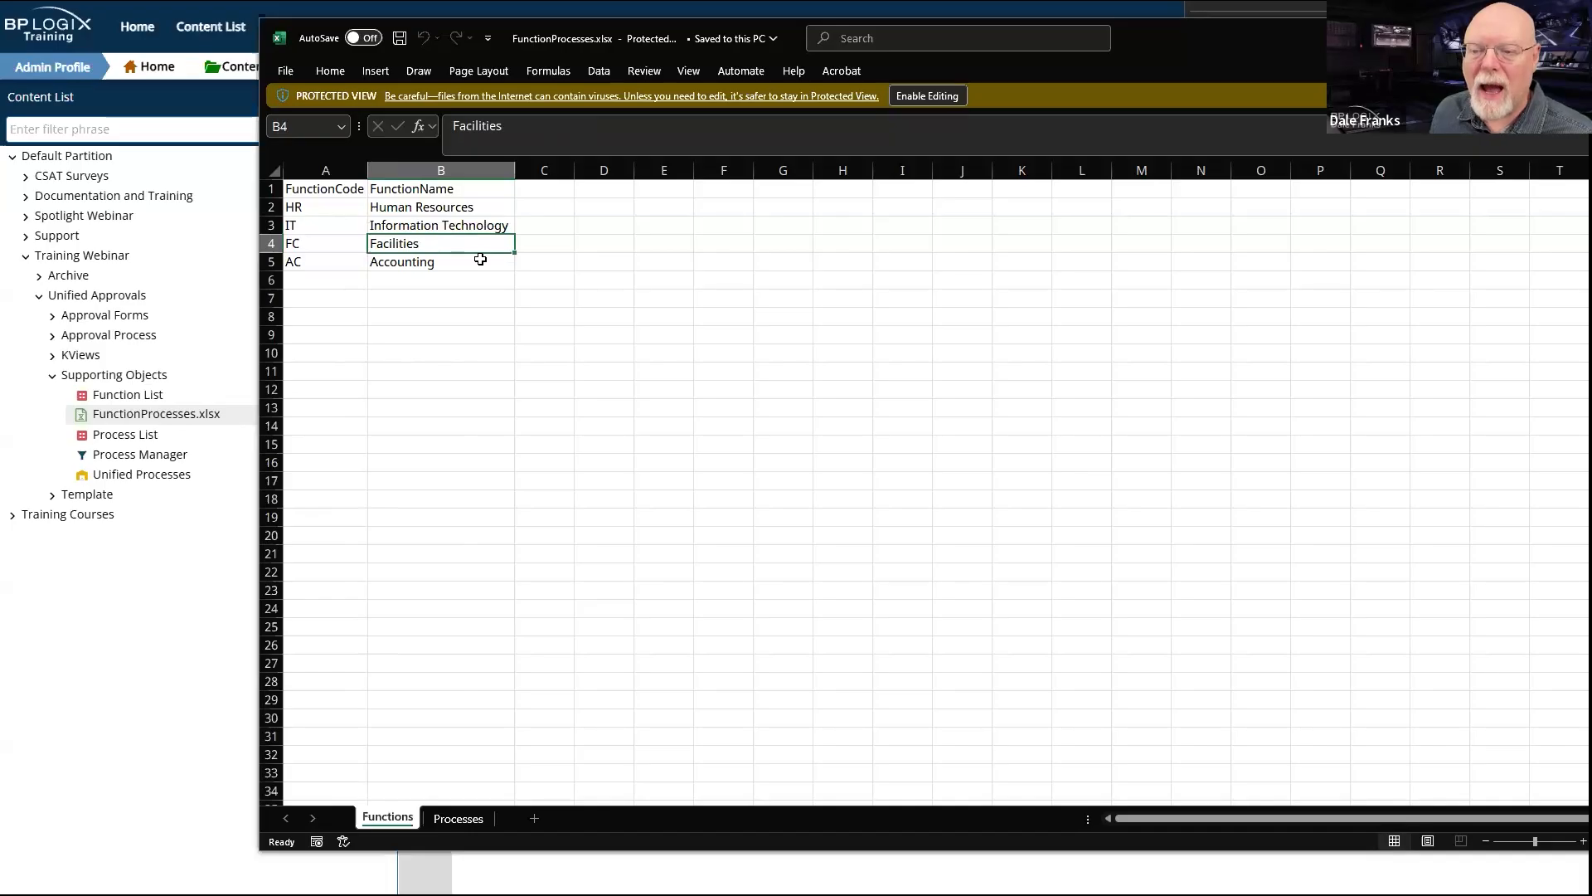
left_click(481, 260)
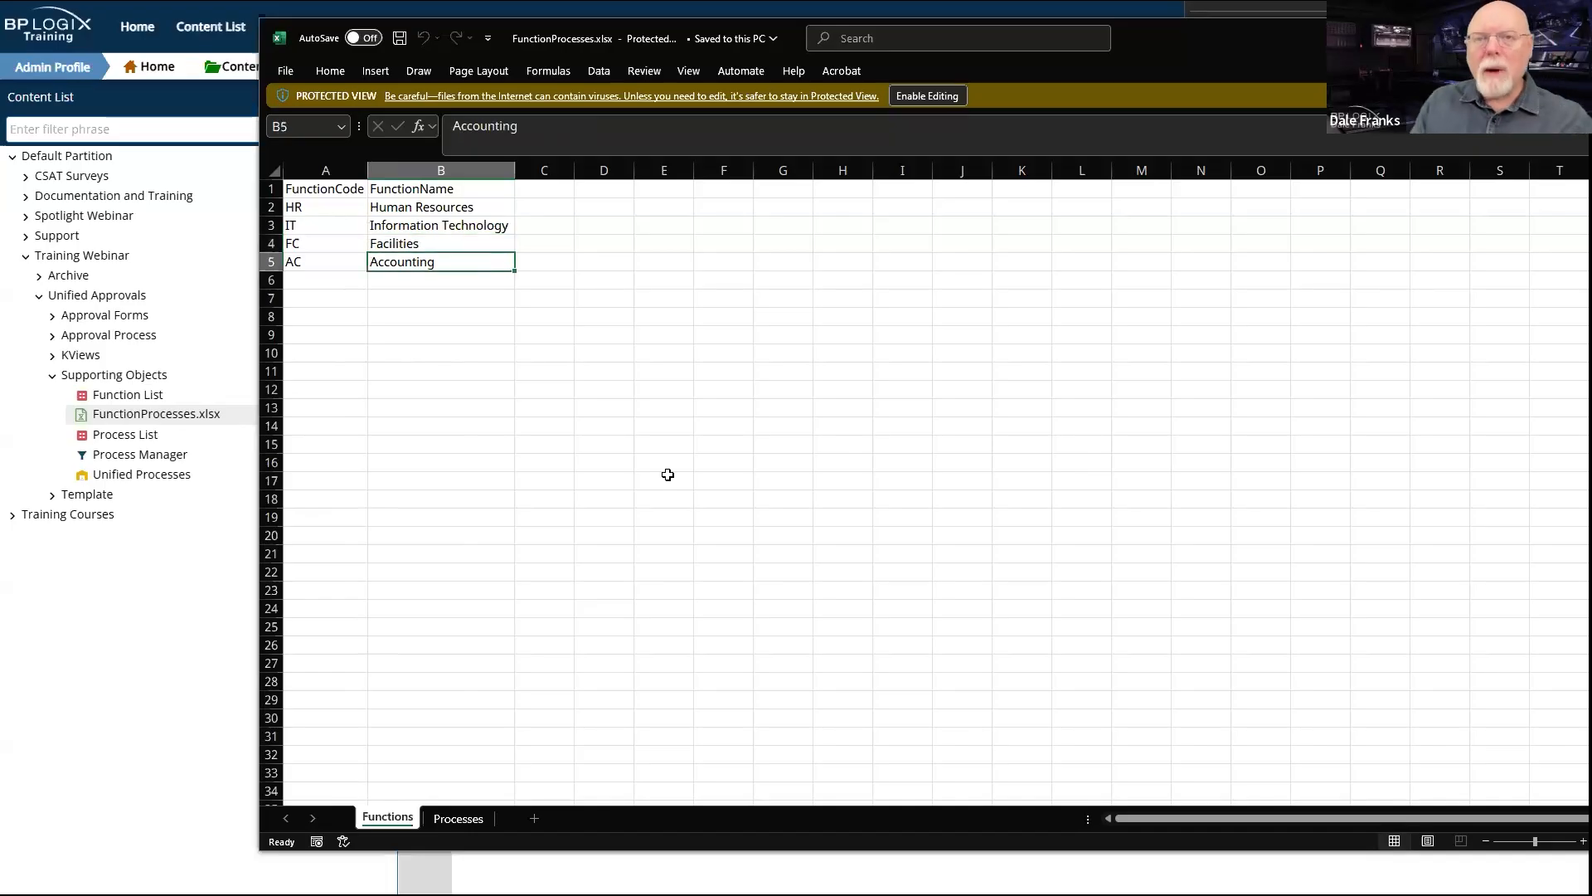
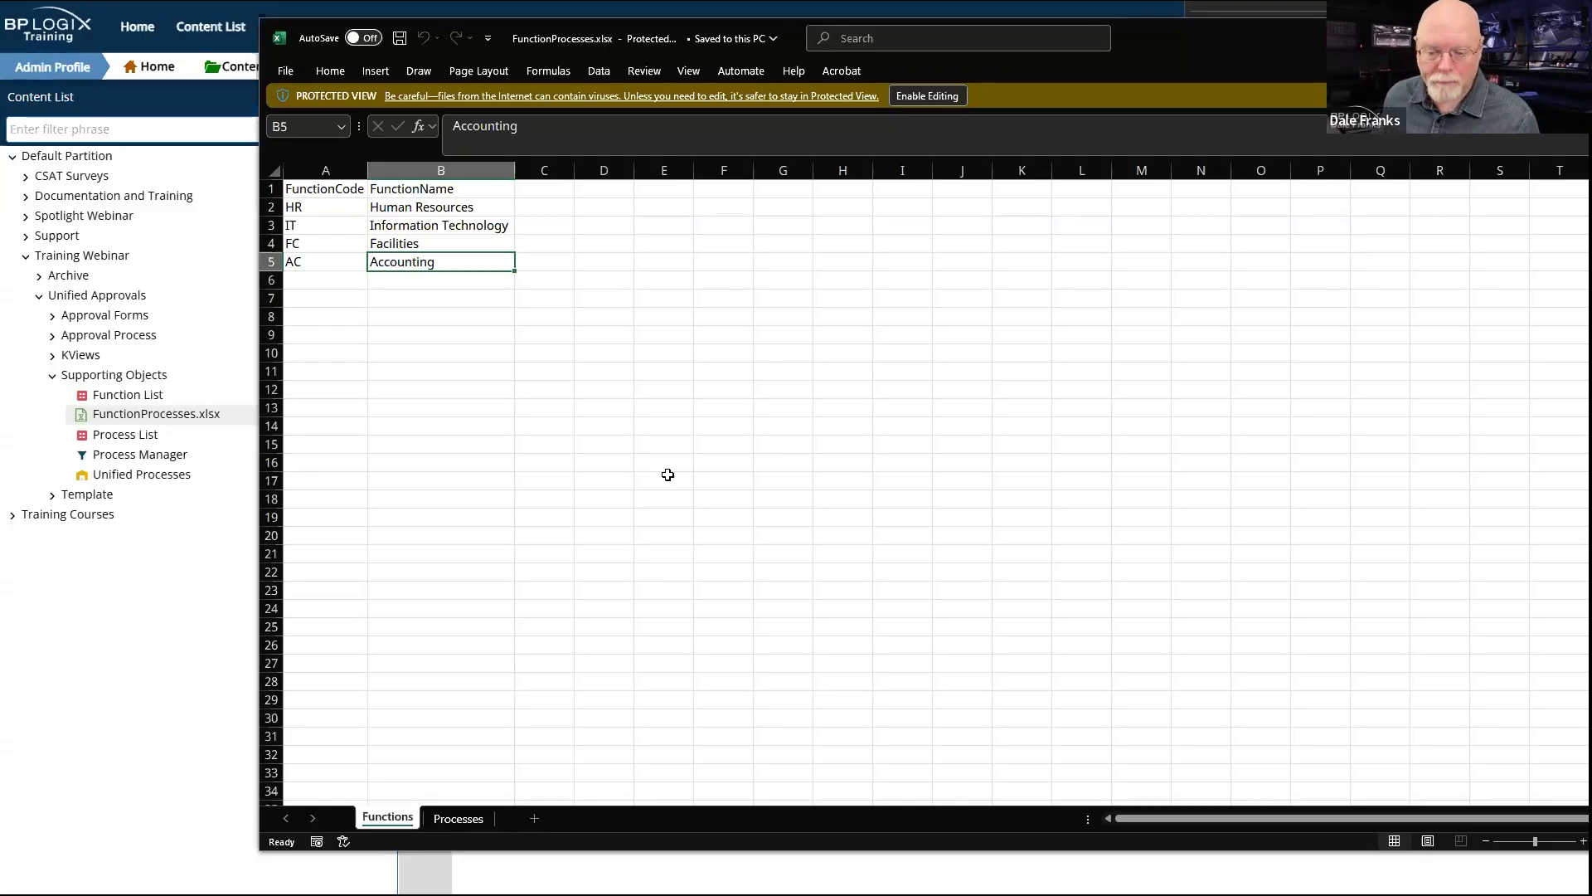
Step: Go through the process codes, process names and function codes of each group on the Processes sheet
left_click(467, 821)
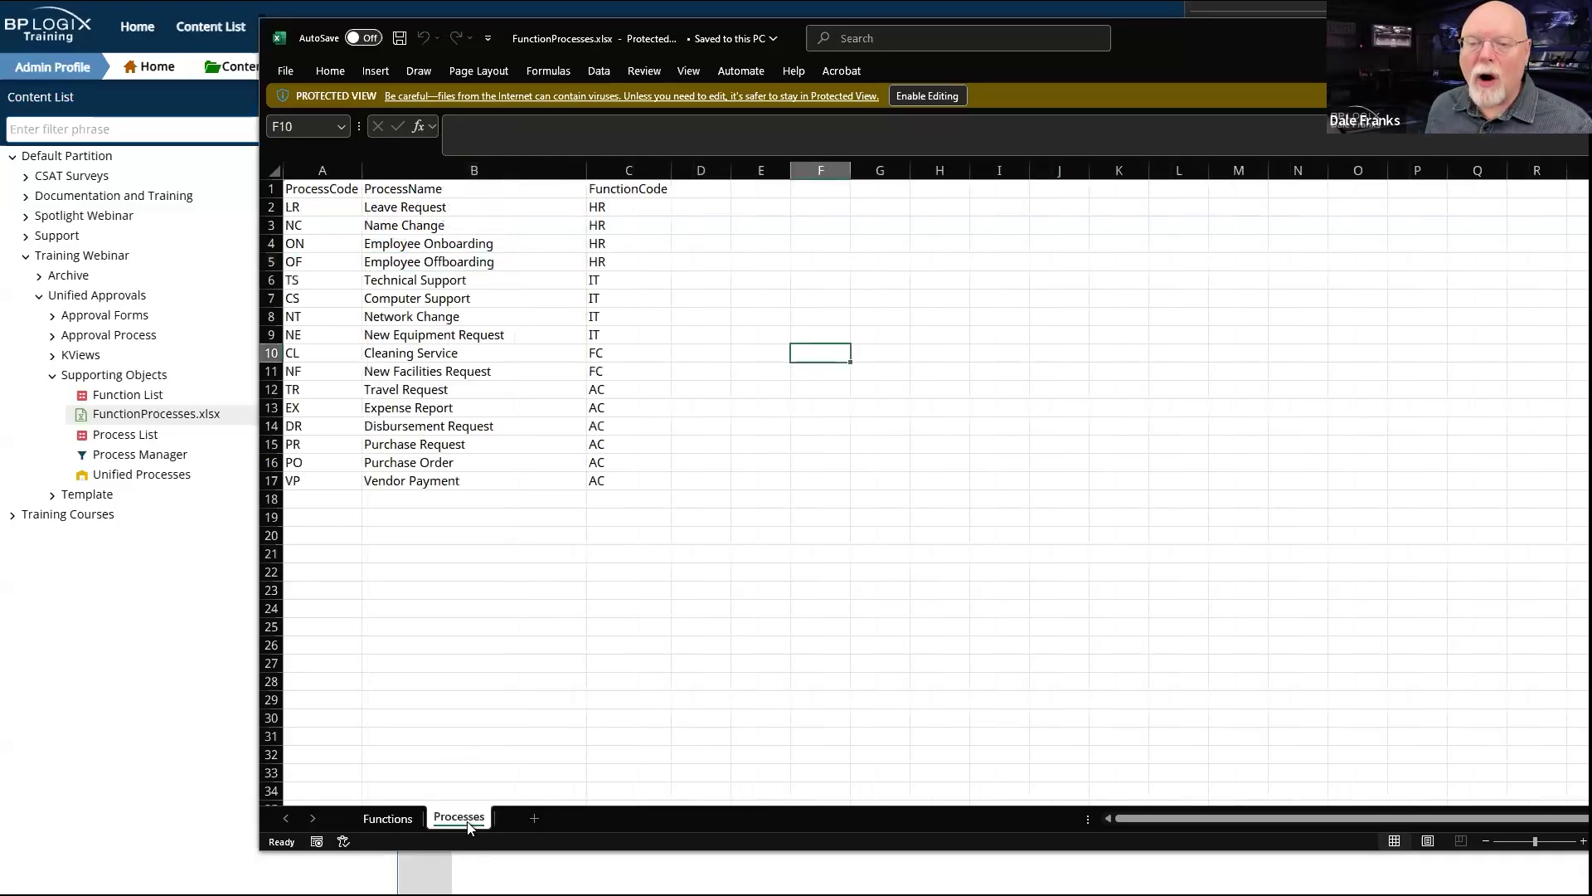
left_click_drag(345, 208, 329, 482)
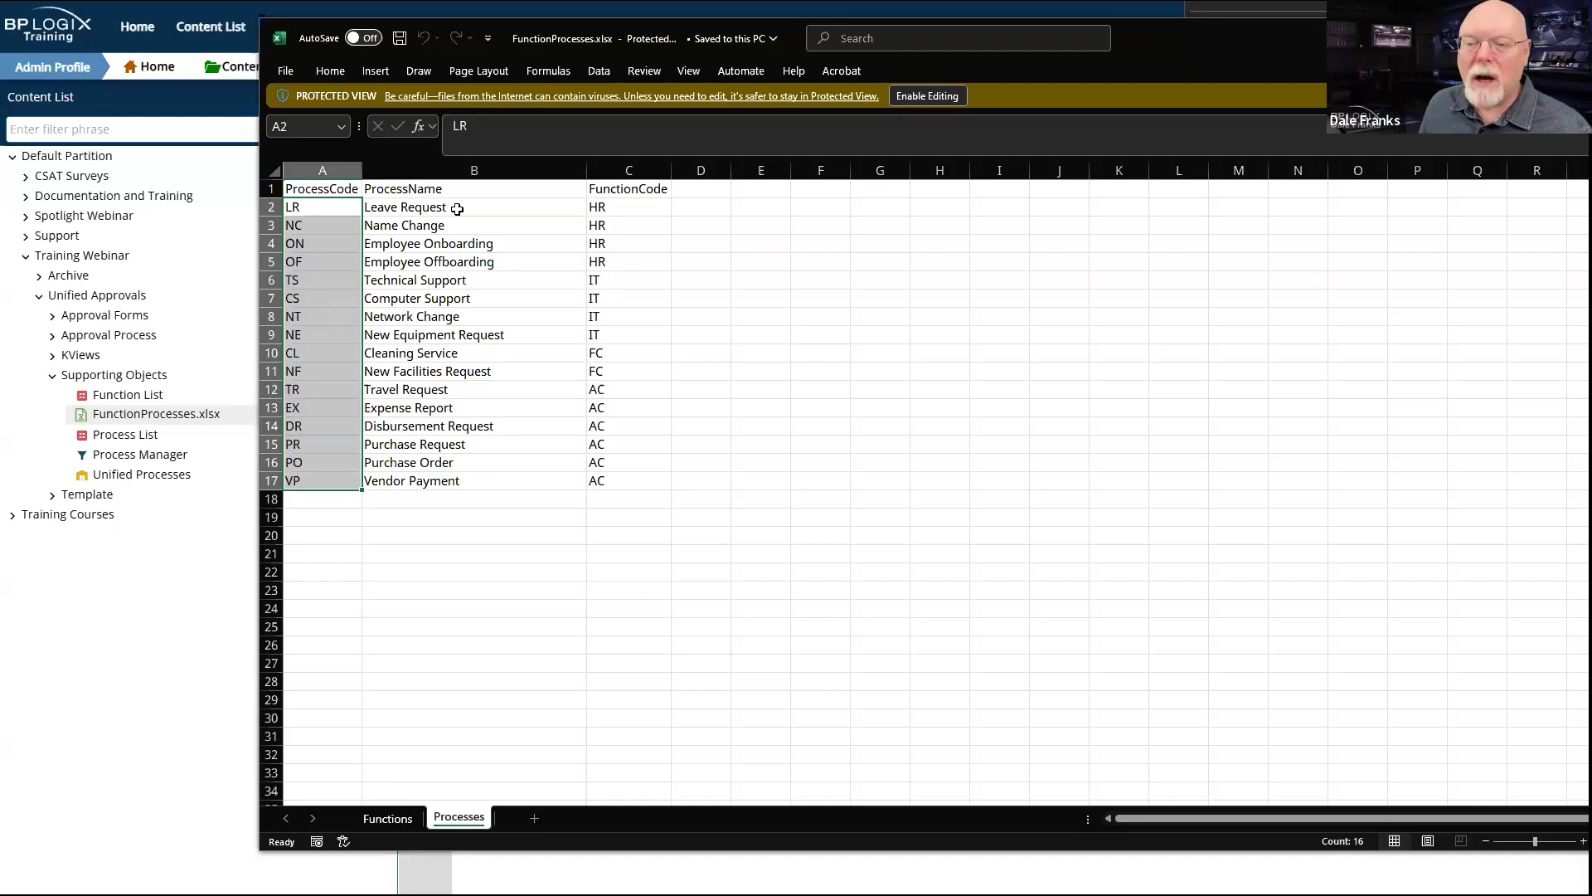
left_click_drag(452, 210, 424, 485)
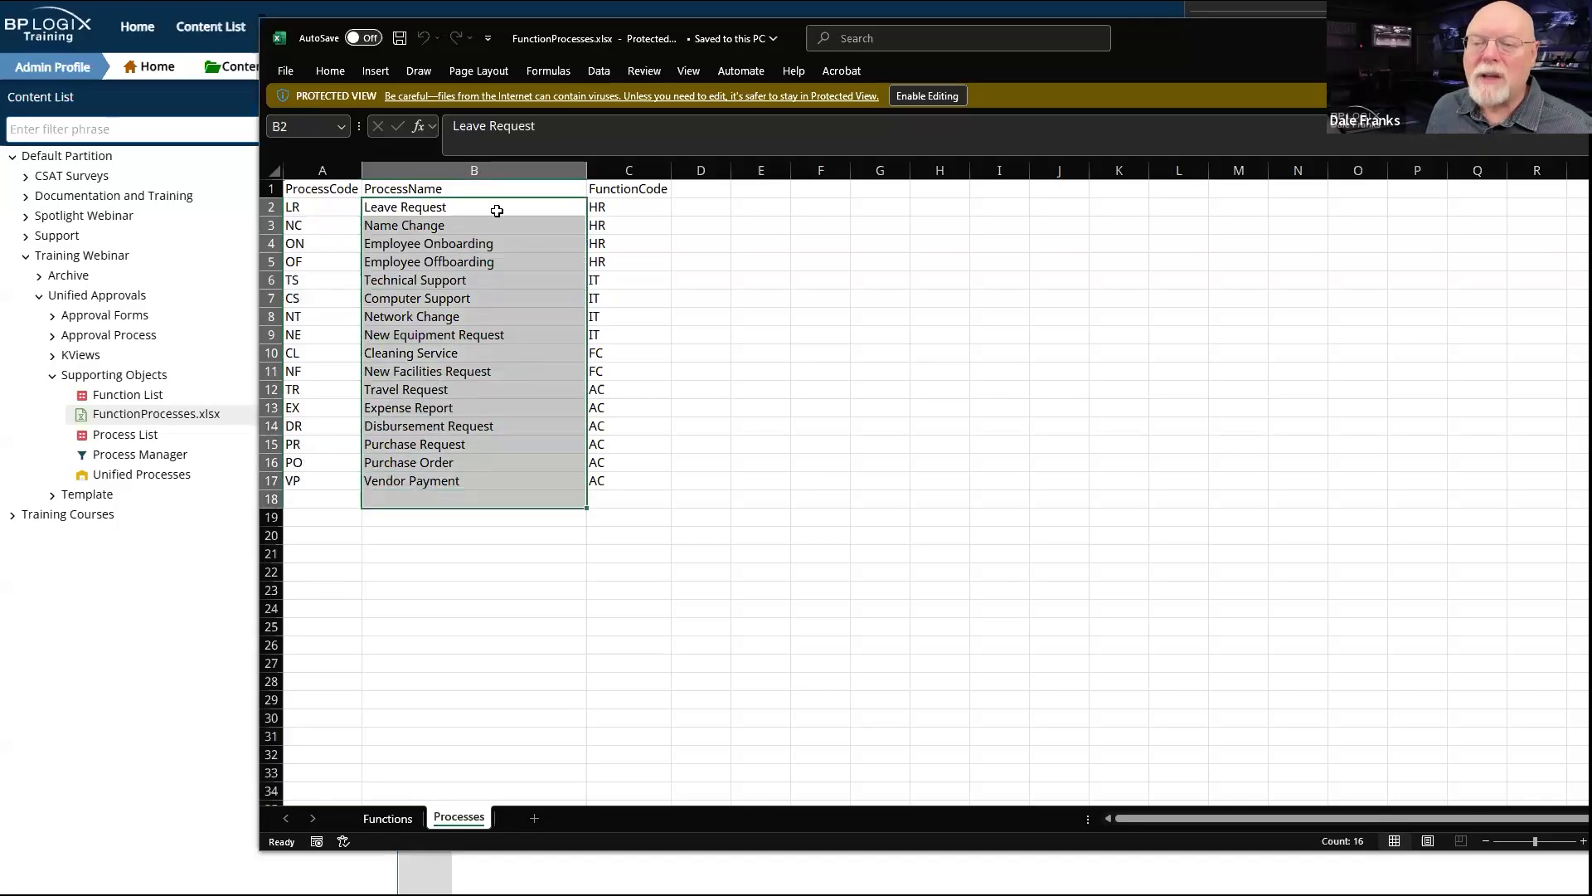
left_click_drag(634, 203, 611, 265)
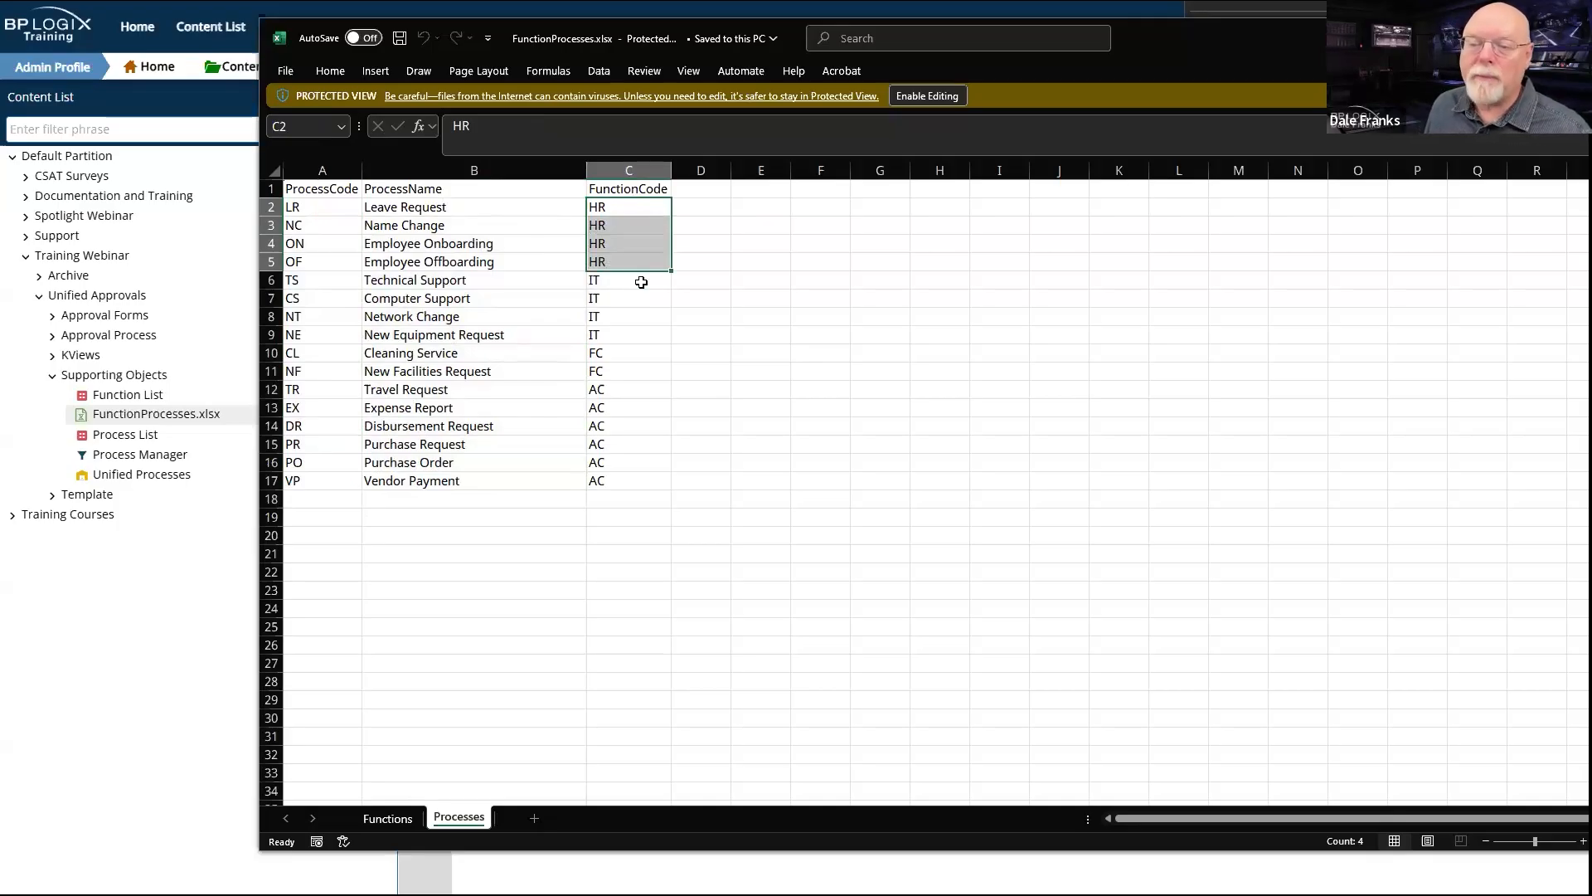
left_click_drag(641, 282, 637, 481)
left_click(639, 357)
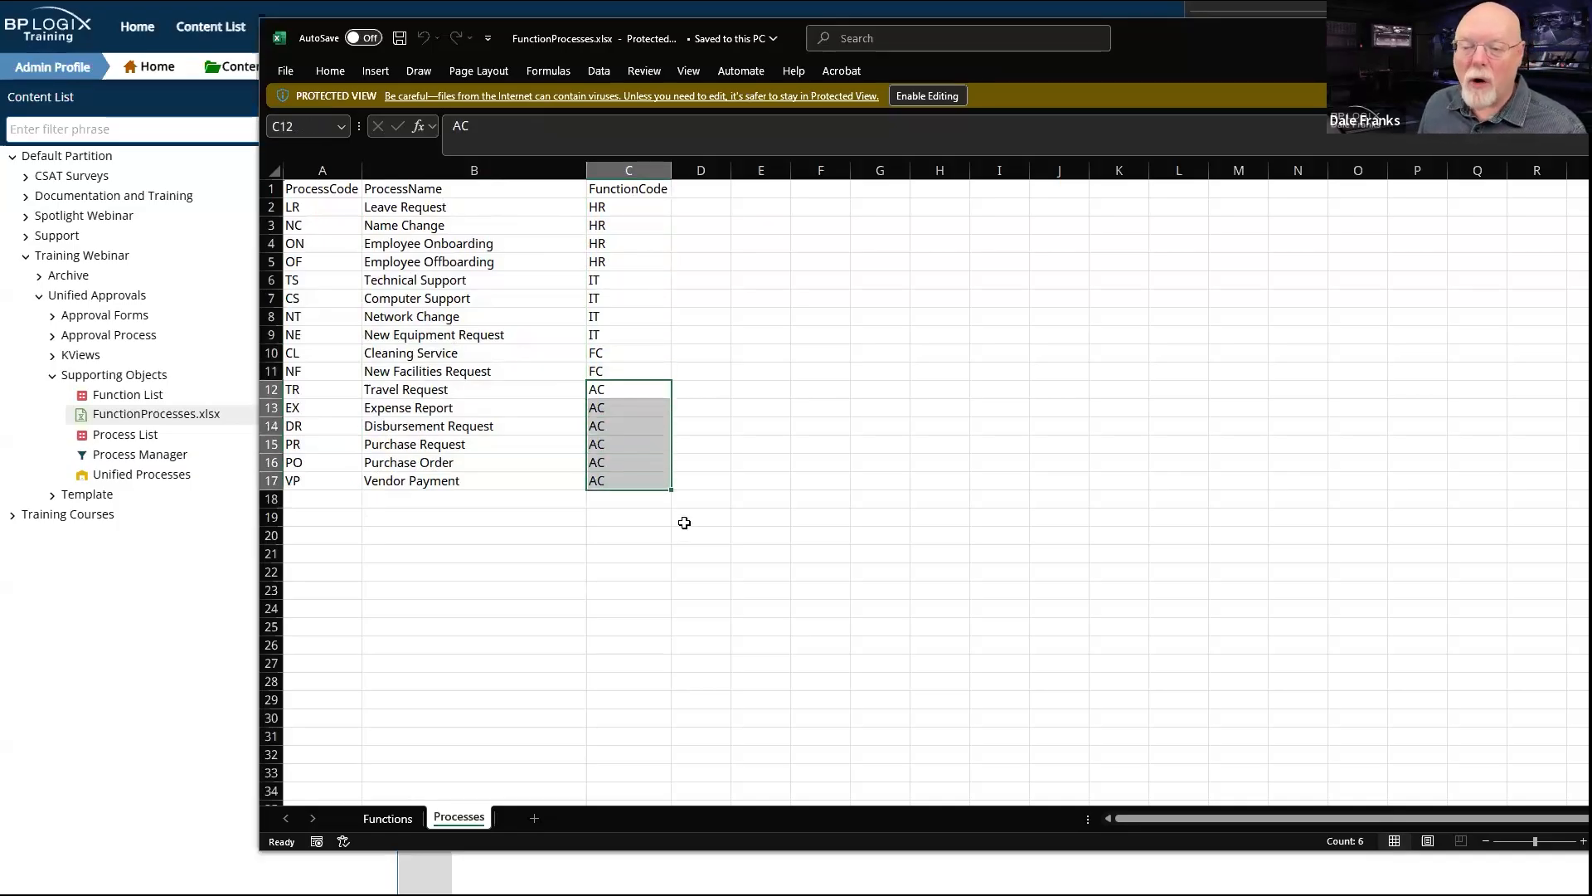
left_click(605, 609)
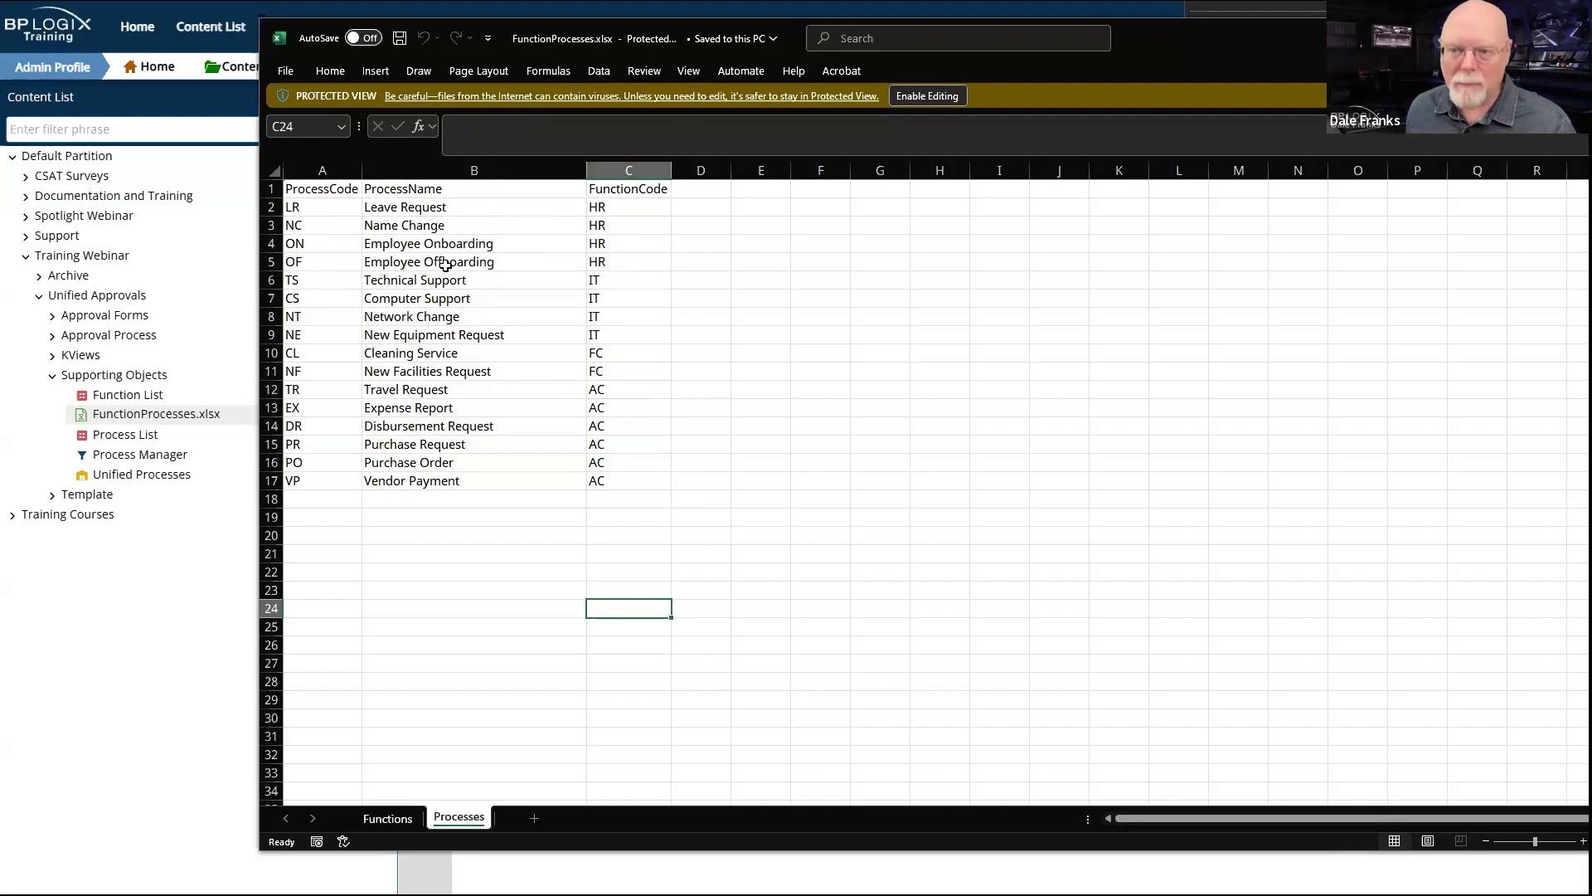
Step: Compare the function codes on the Functions sheet with the process codes listed on the Processes sheet
left_click(391, 818)
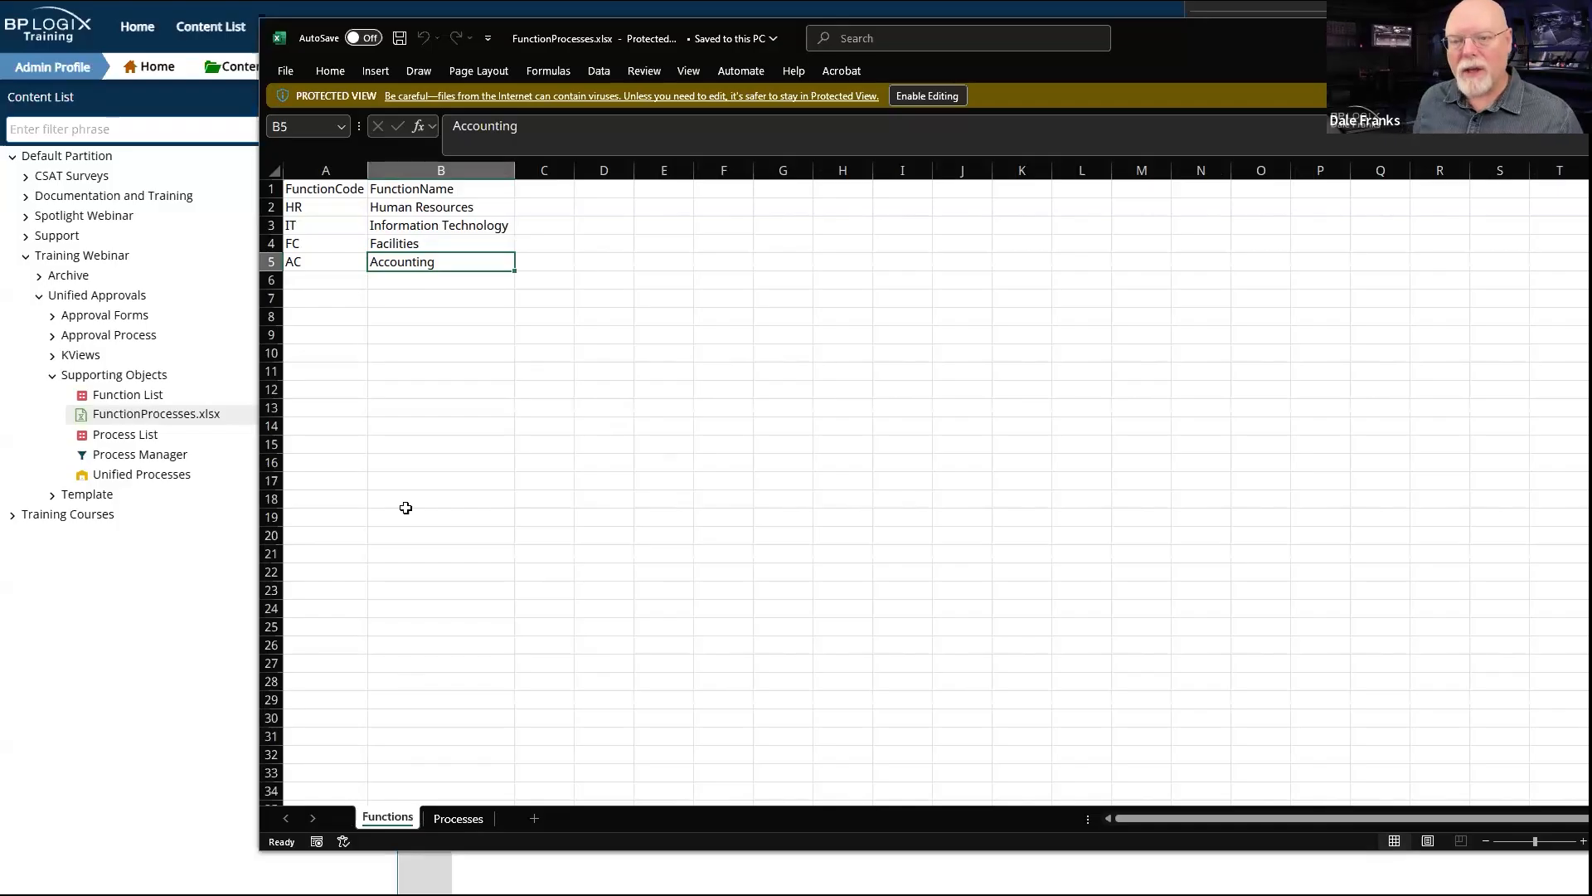
left_click_drag(318, 223, 327, 256)
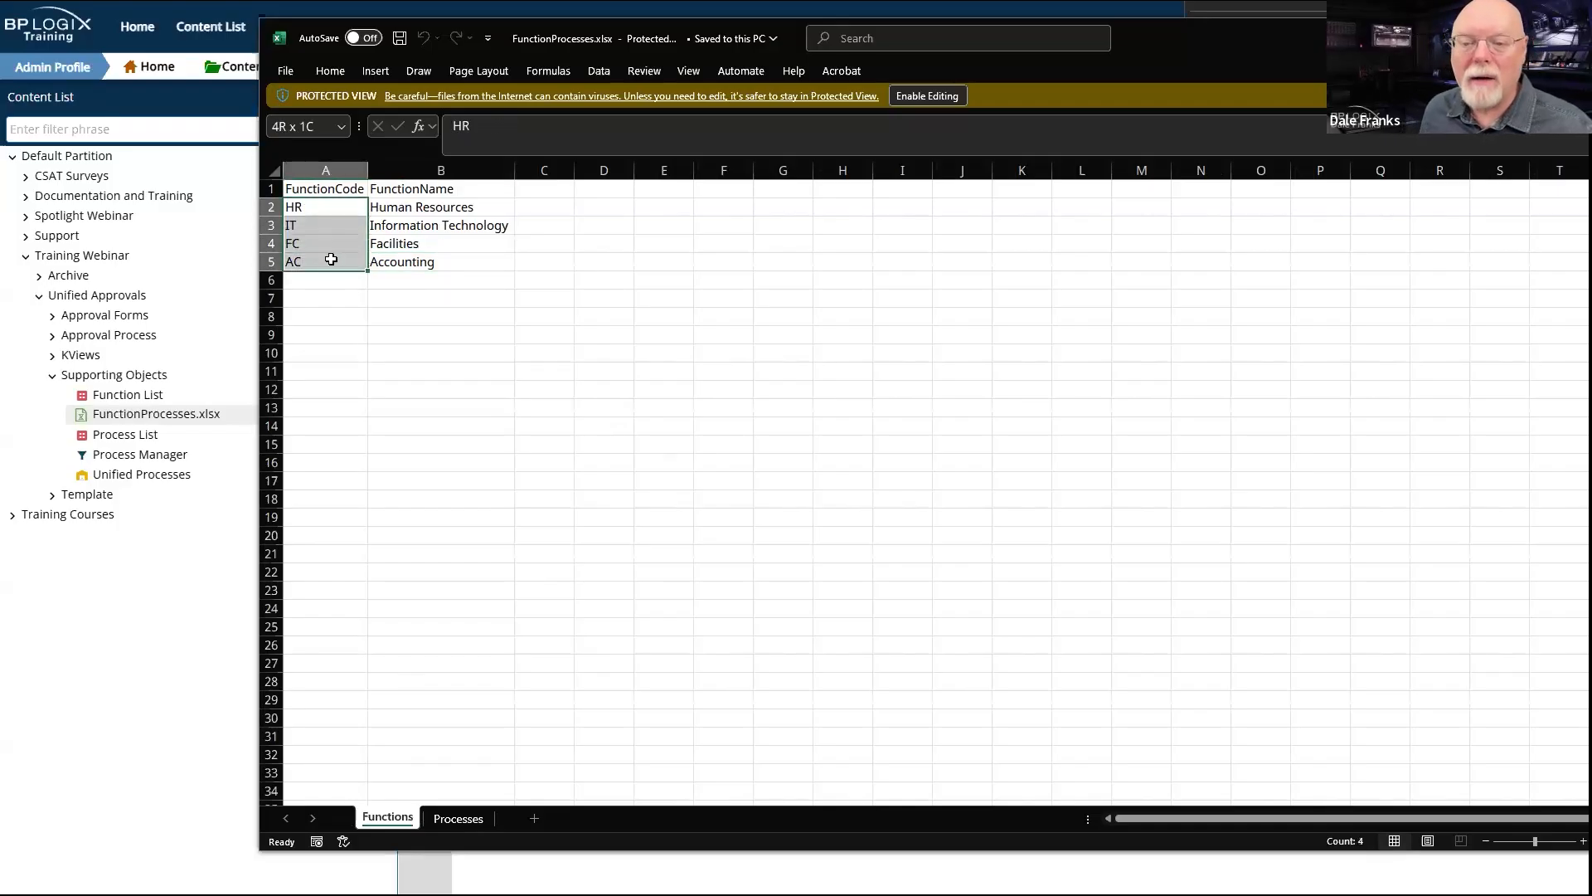
left_click(459, 817)
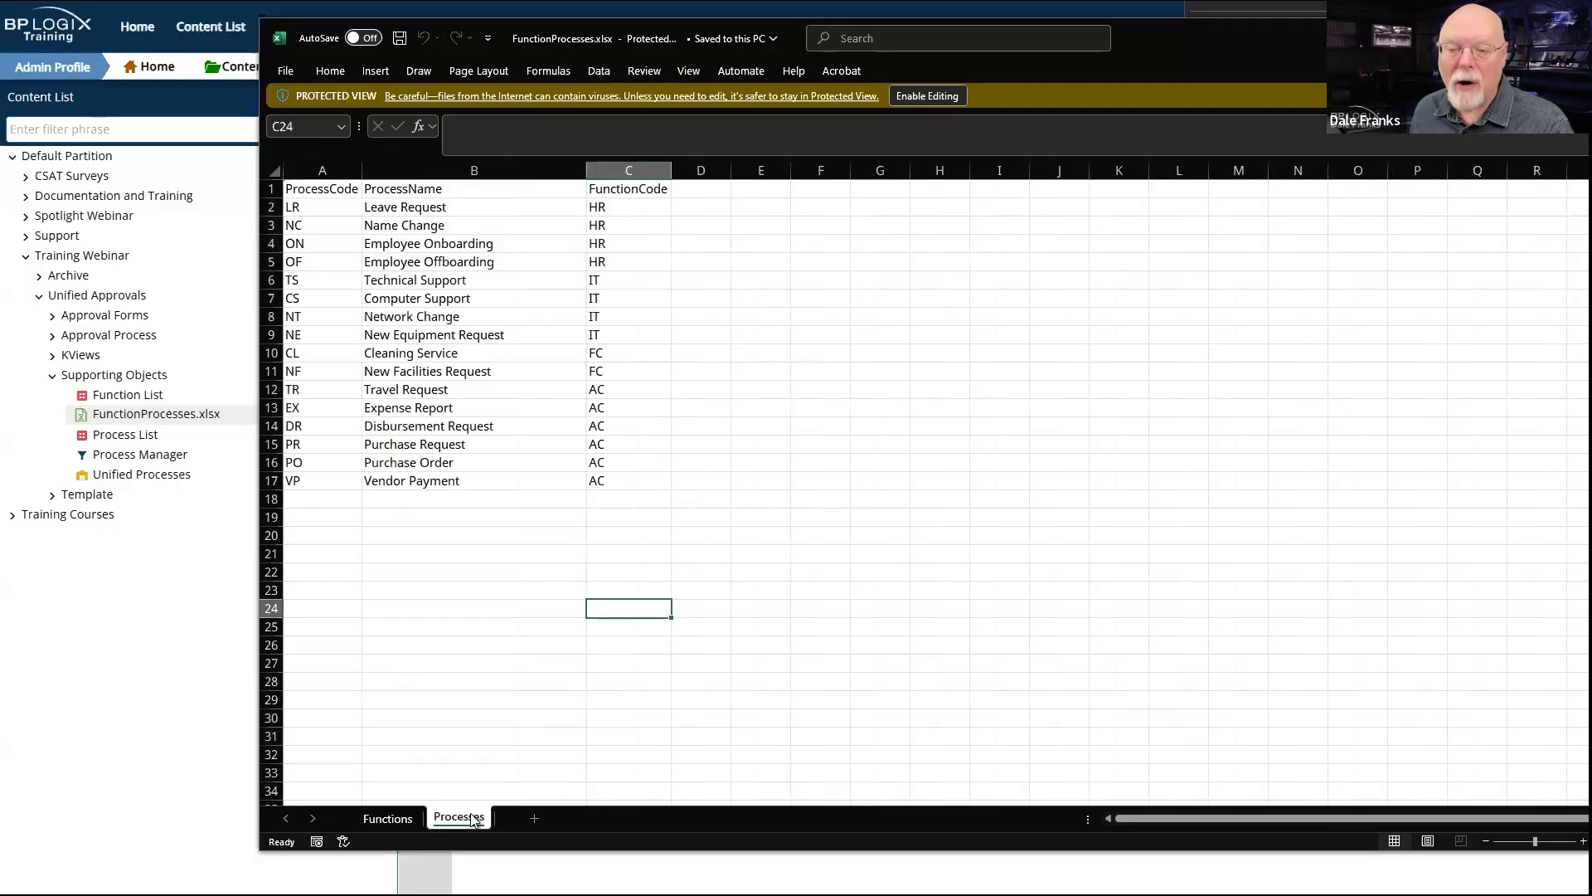
left_click_drag(294, 207, 296, 483)
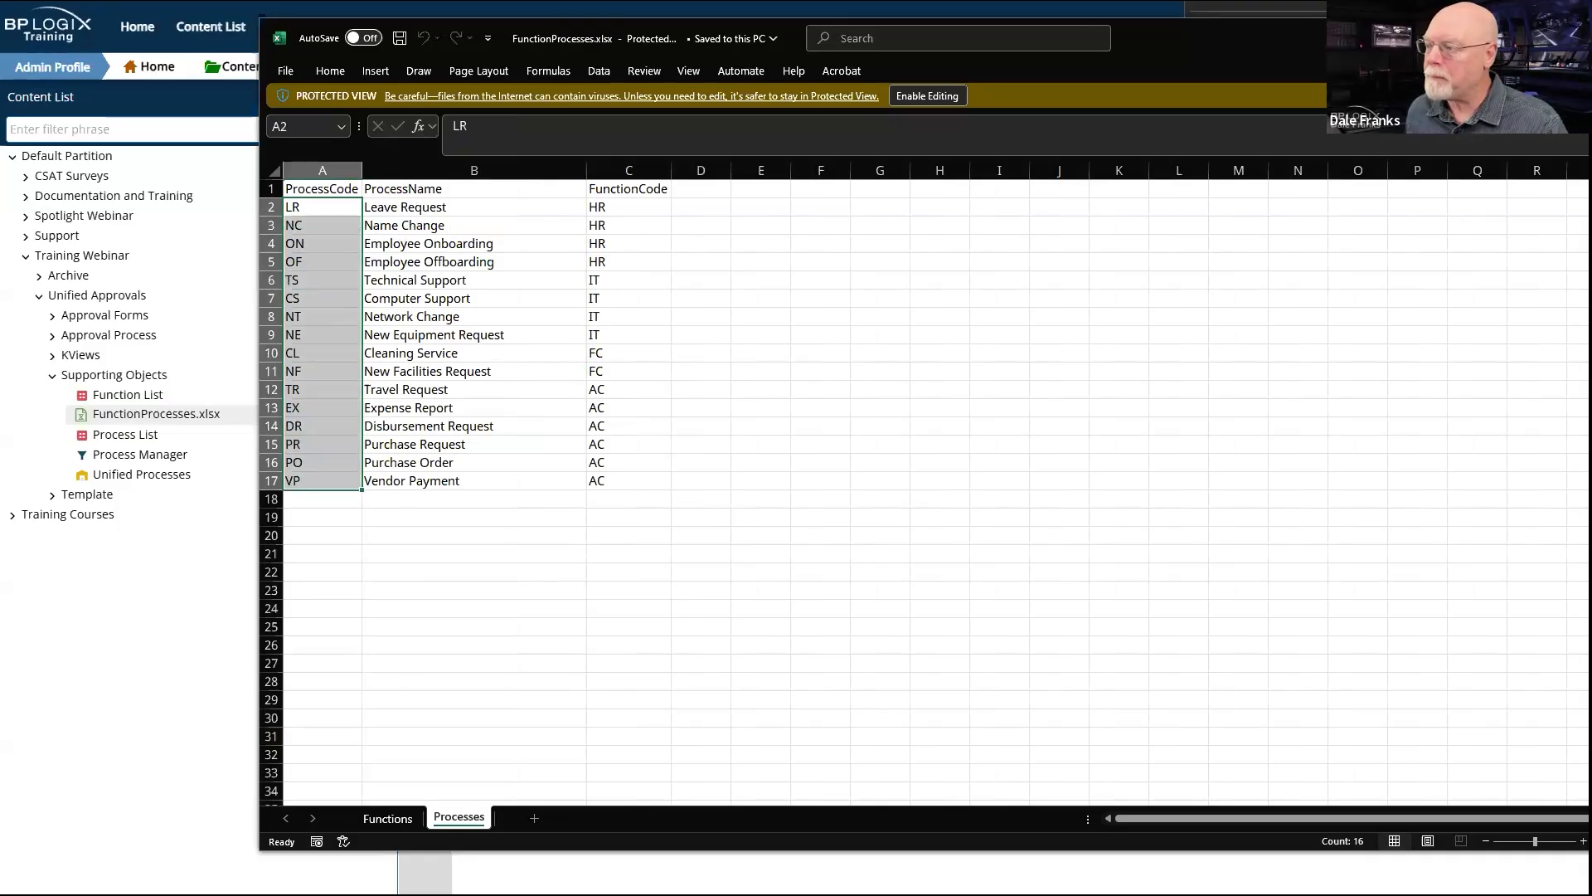
Step: Close the workbook and run a test of the SQL query in the Function List business value
left_click(1573, 38)
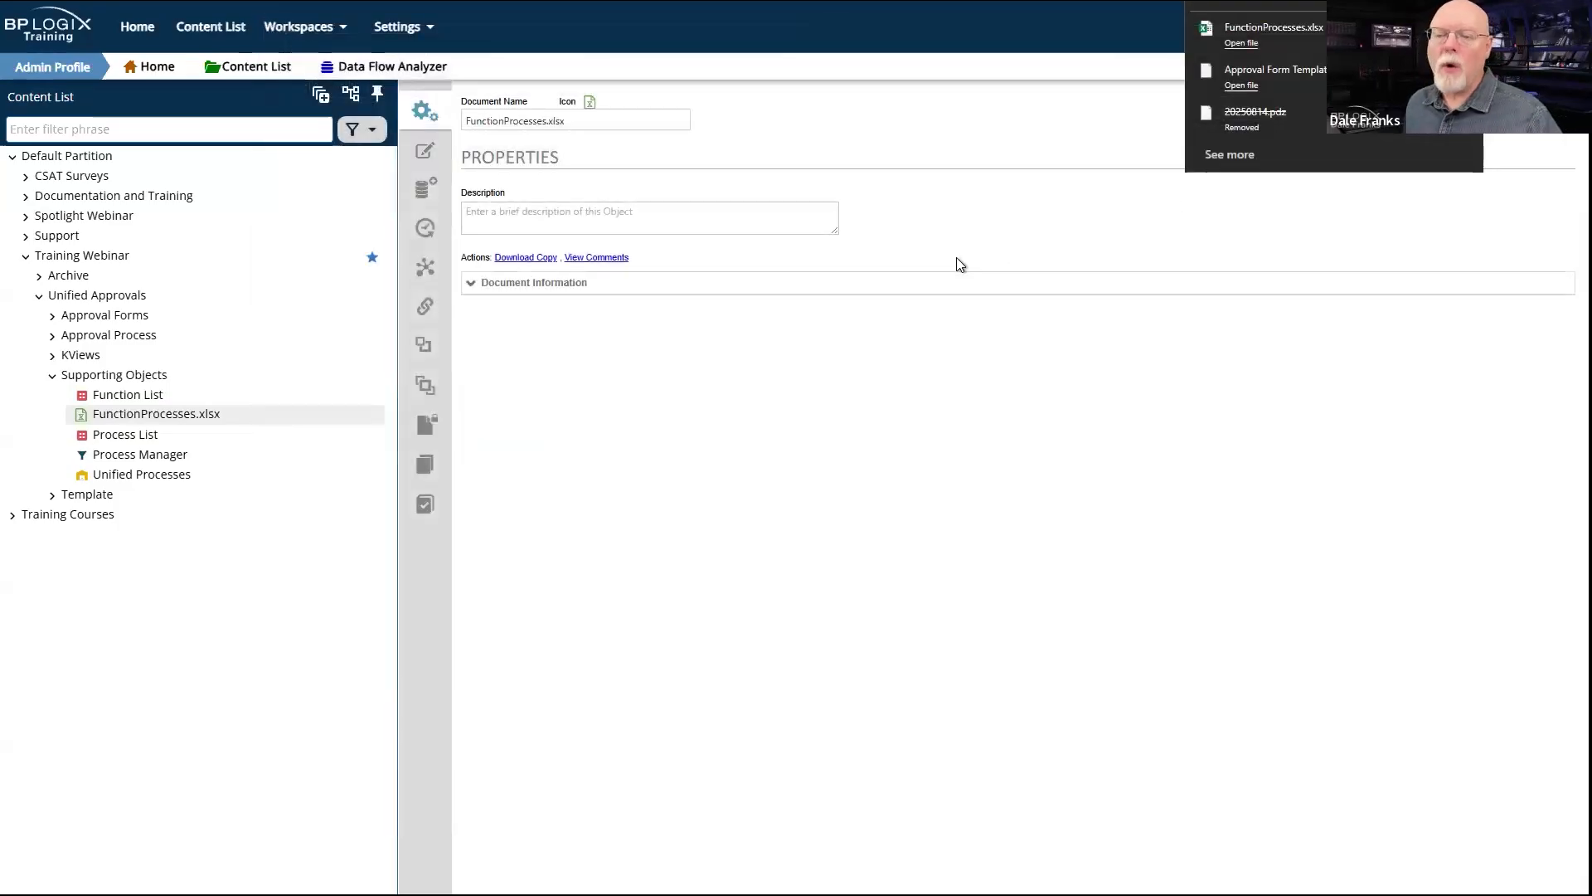
left_click(126, 395)
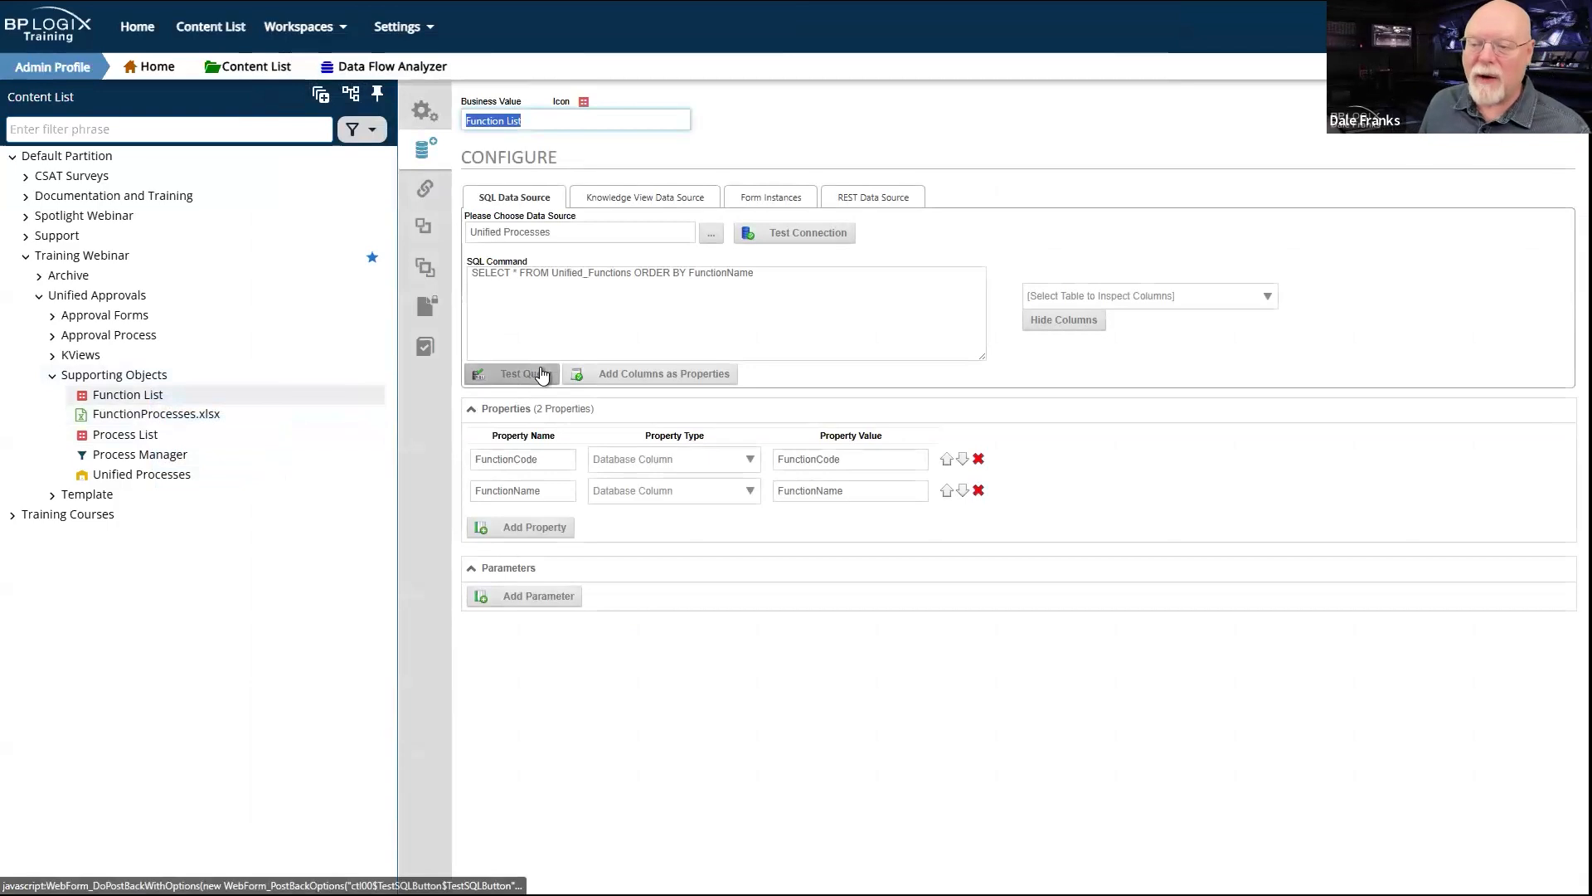
left_click(541, 374)
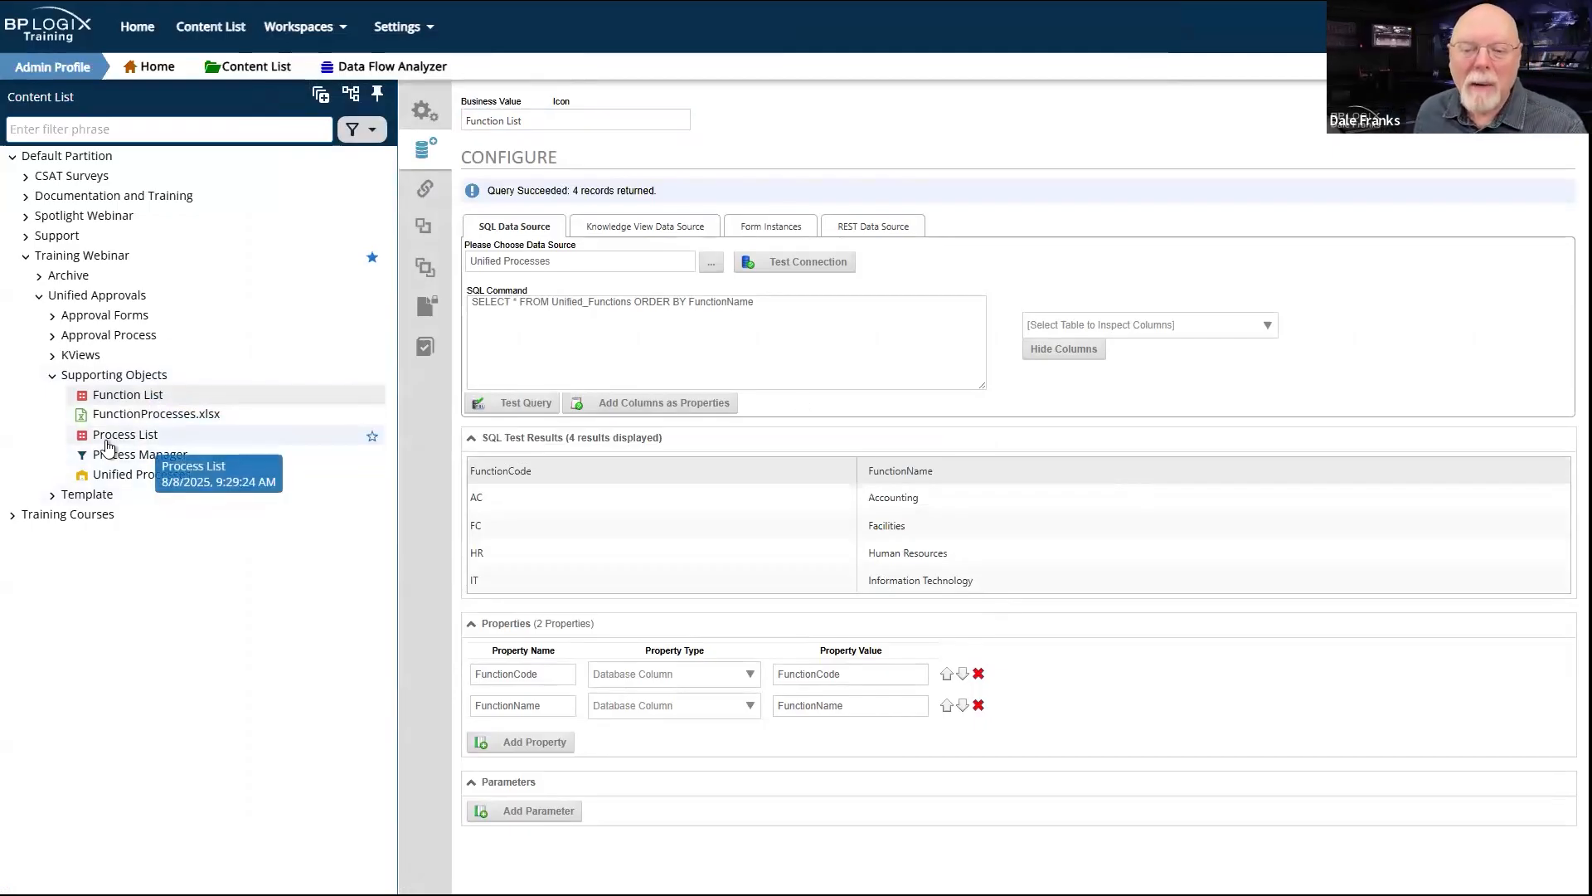
Step: Test the Process List query without a parameter value and again with the Function test value ac
left_click(106, 444)
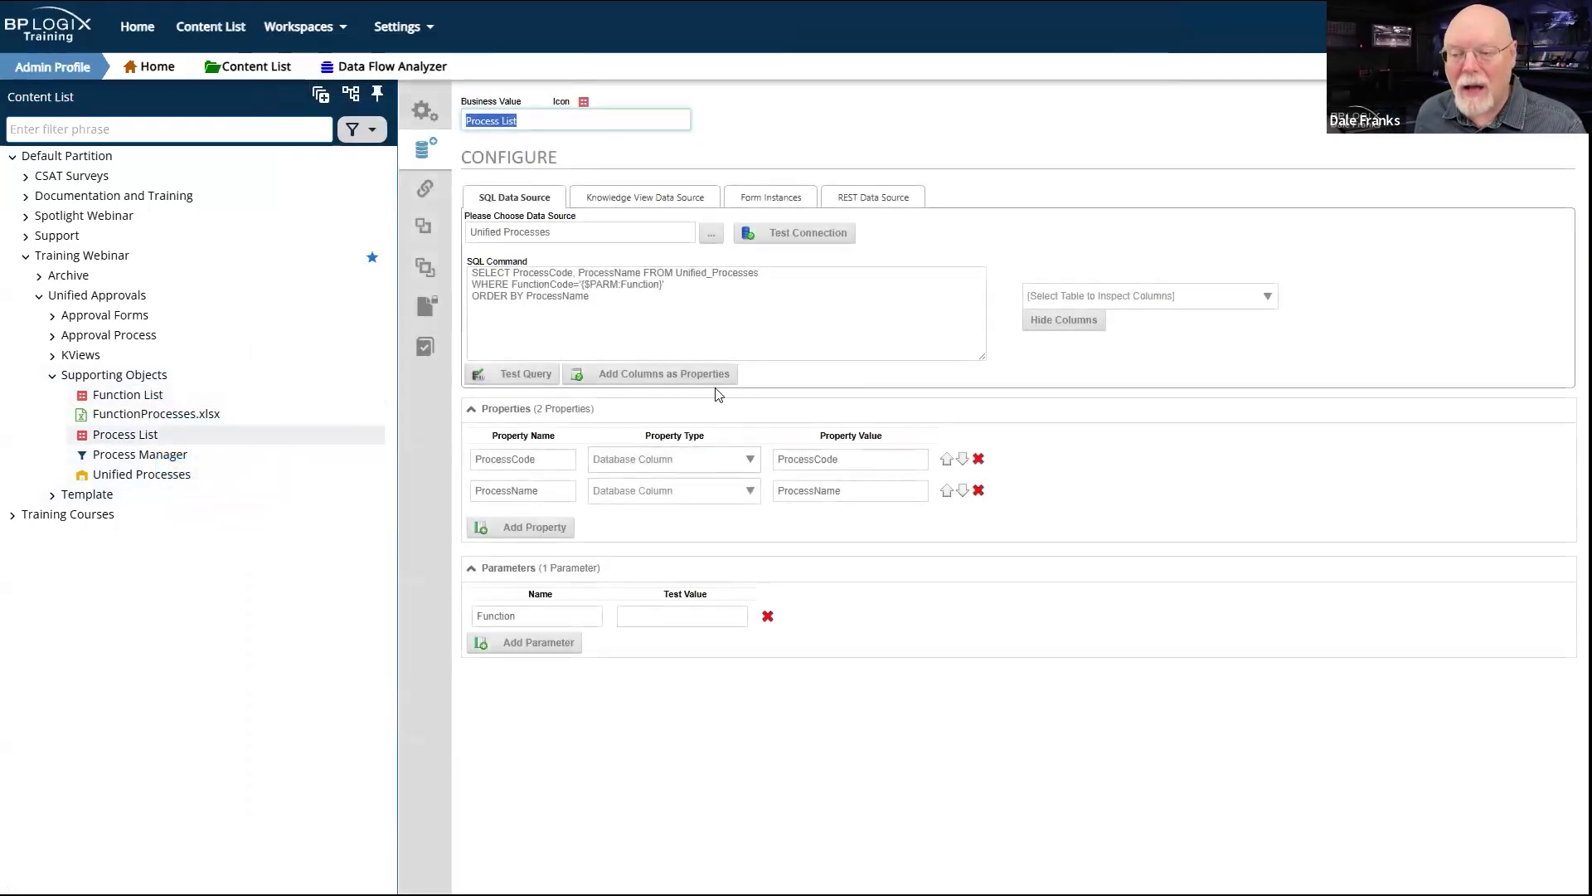
left_click(529, 375)
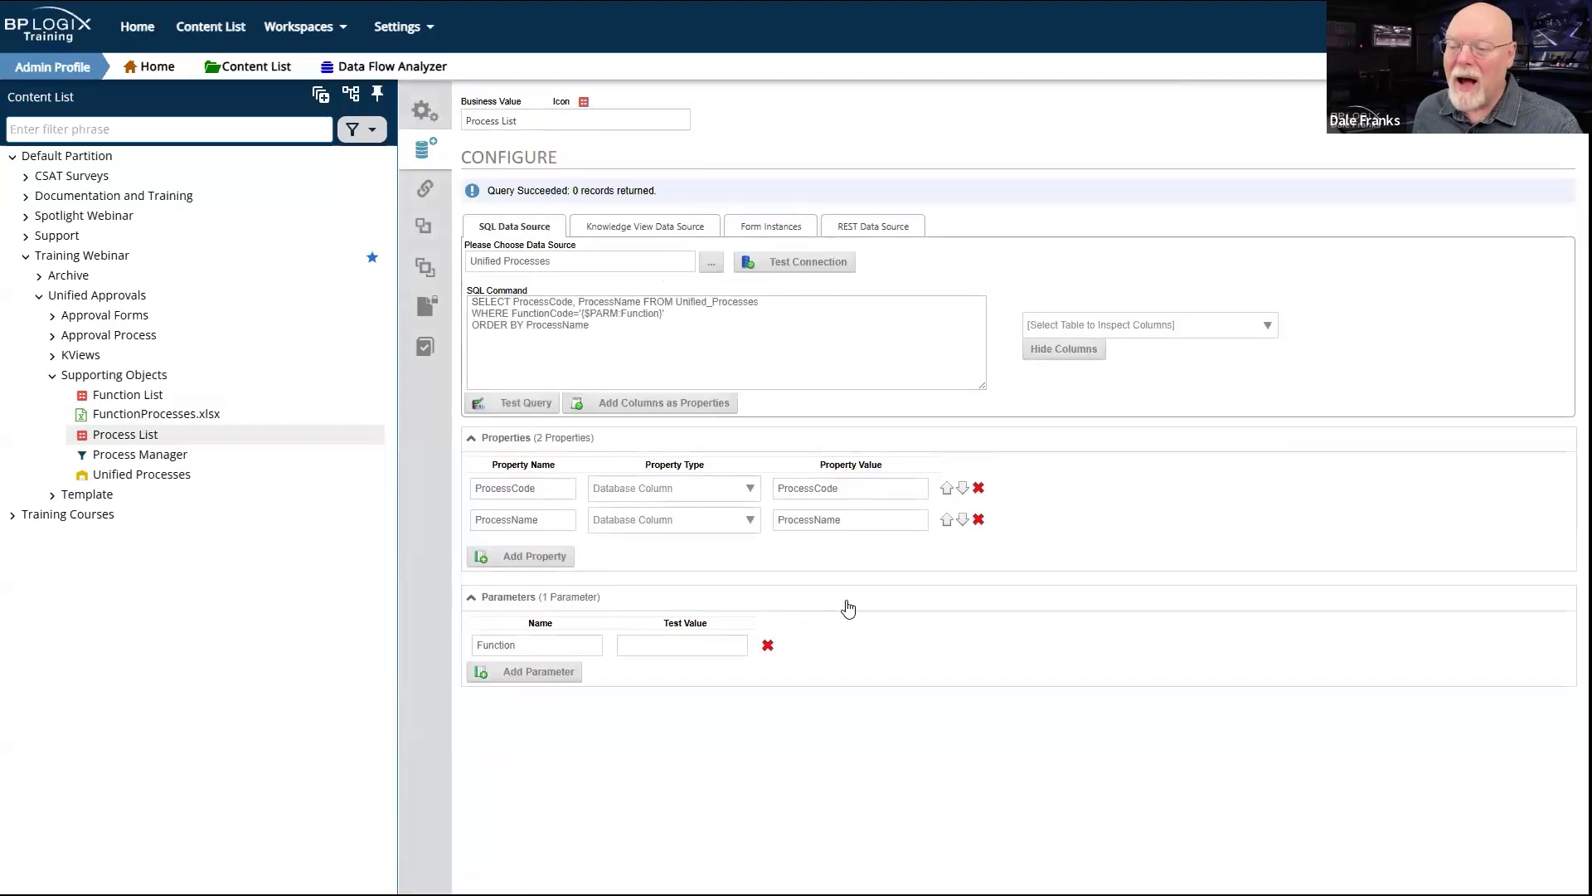
left_click(683, 648)
type("ac")
left_click(526, 405)
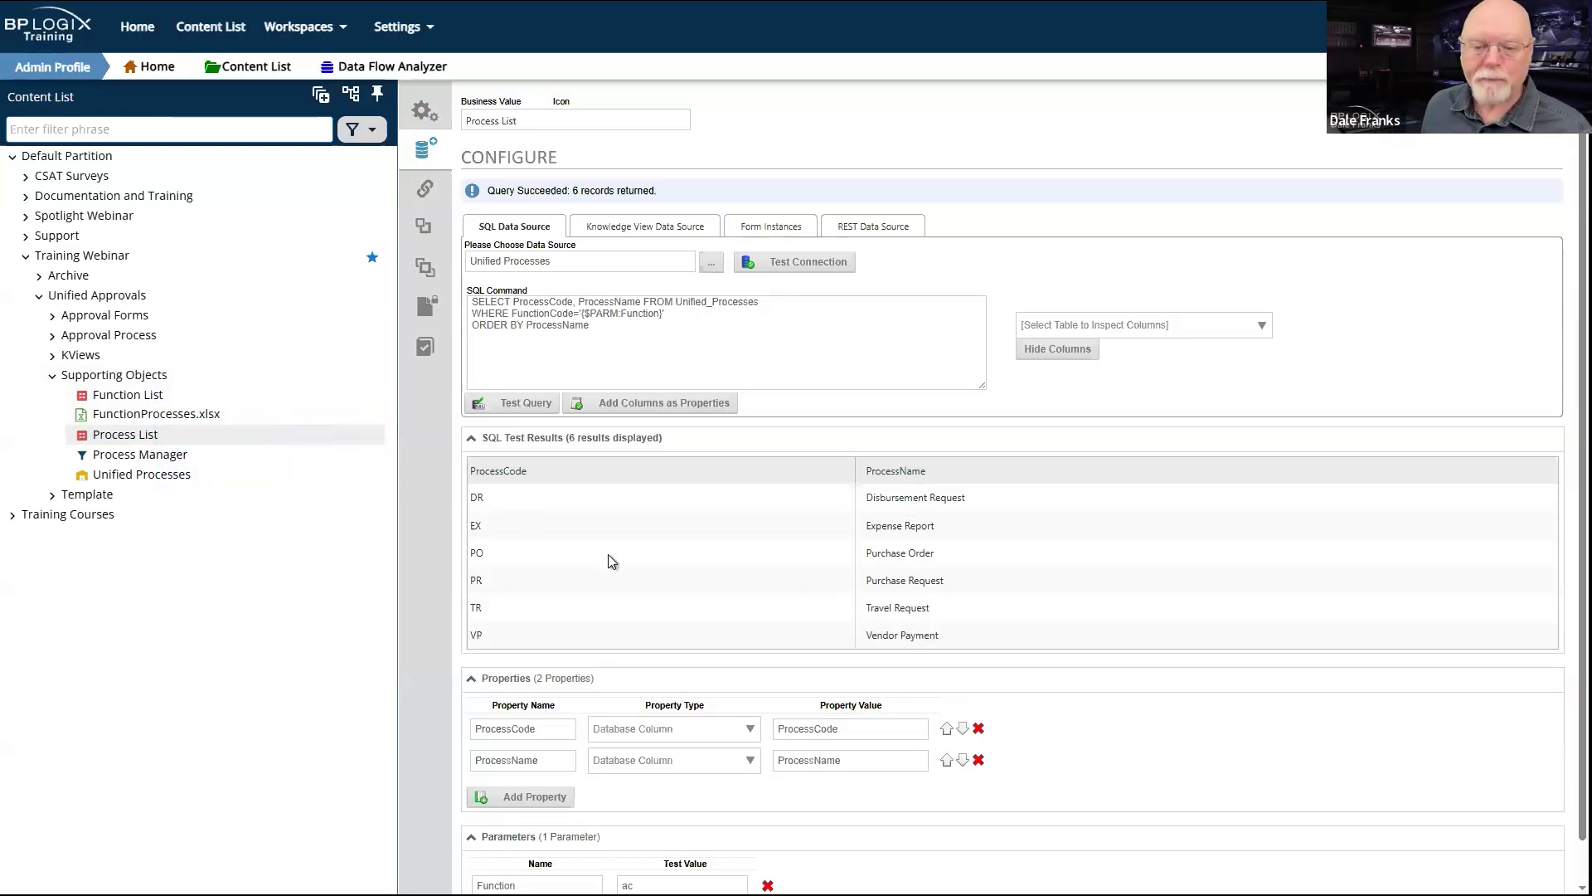
Step: Show the Unified Processes datasource properties and the Process Manager rule's values, pointing out its Process parameter
left_click(164, 481)
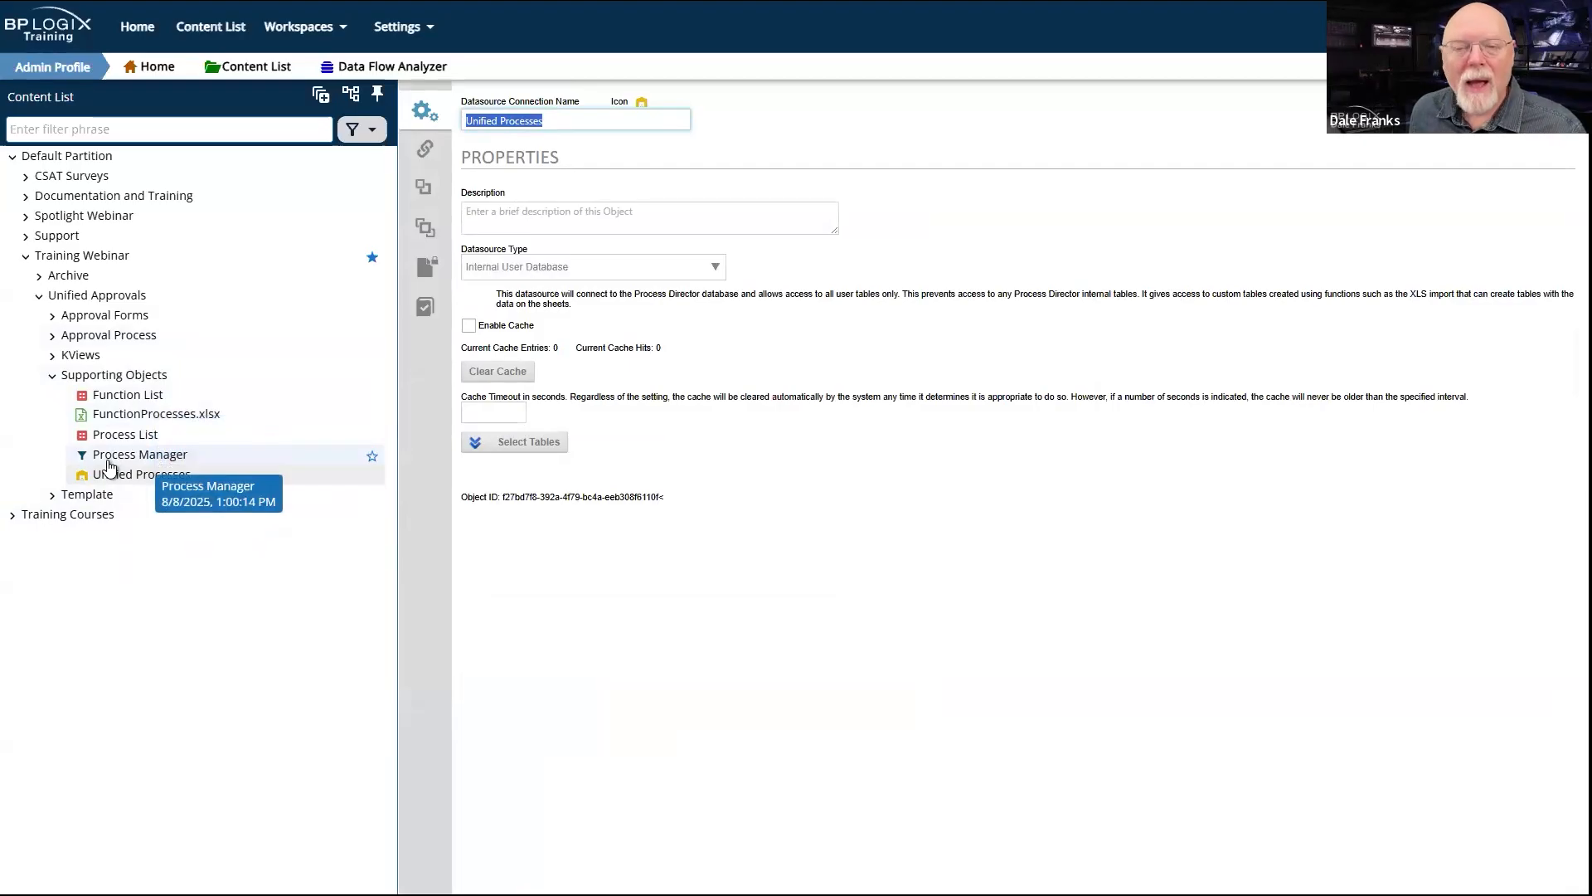
left_click(153, 452)
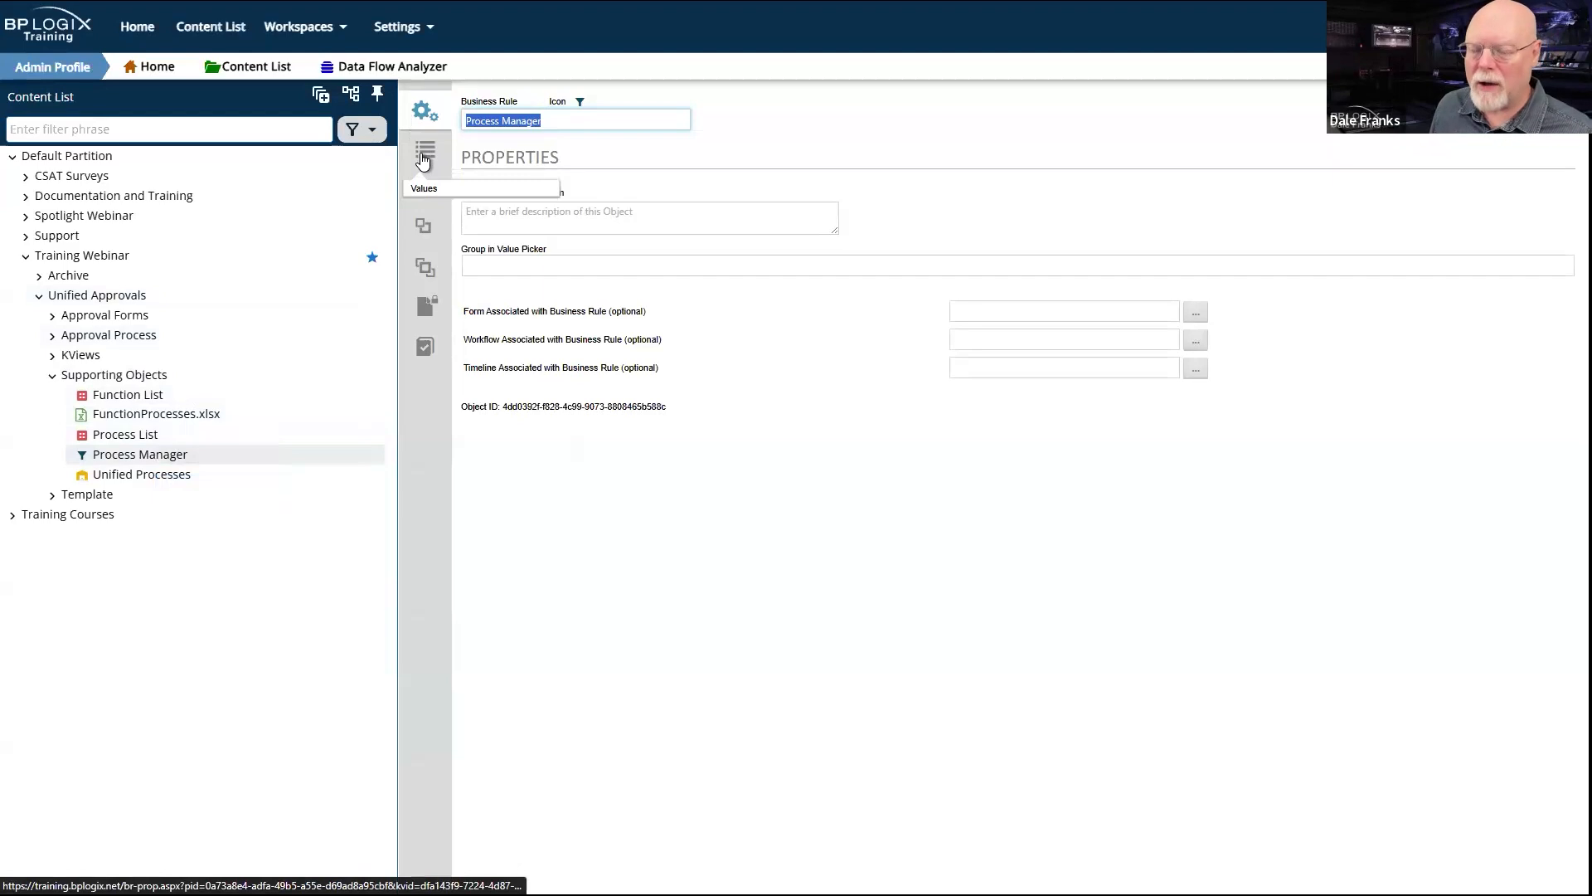
left_click(423, 157)
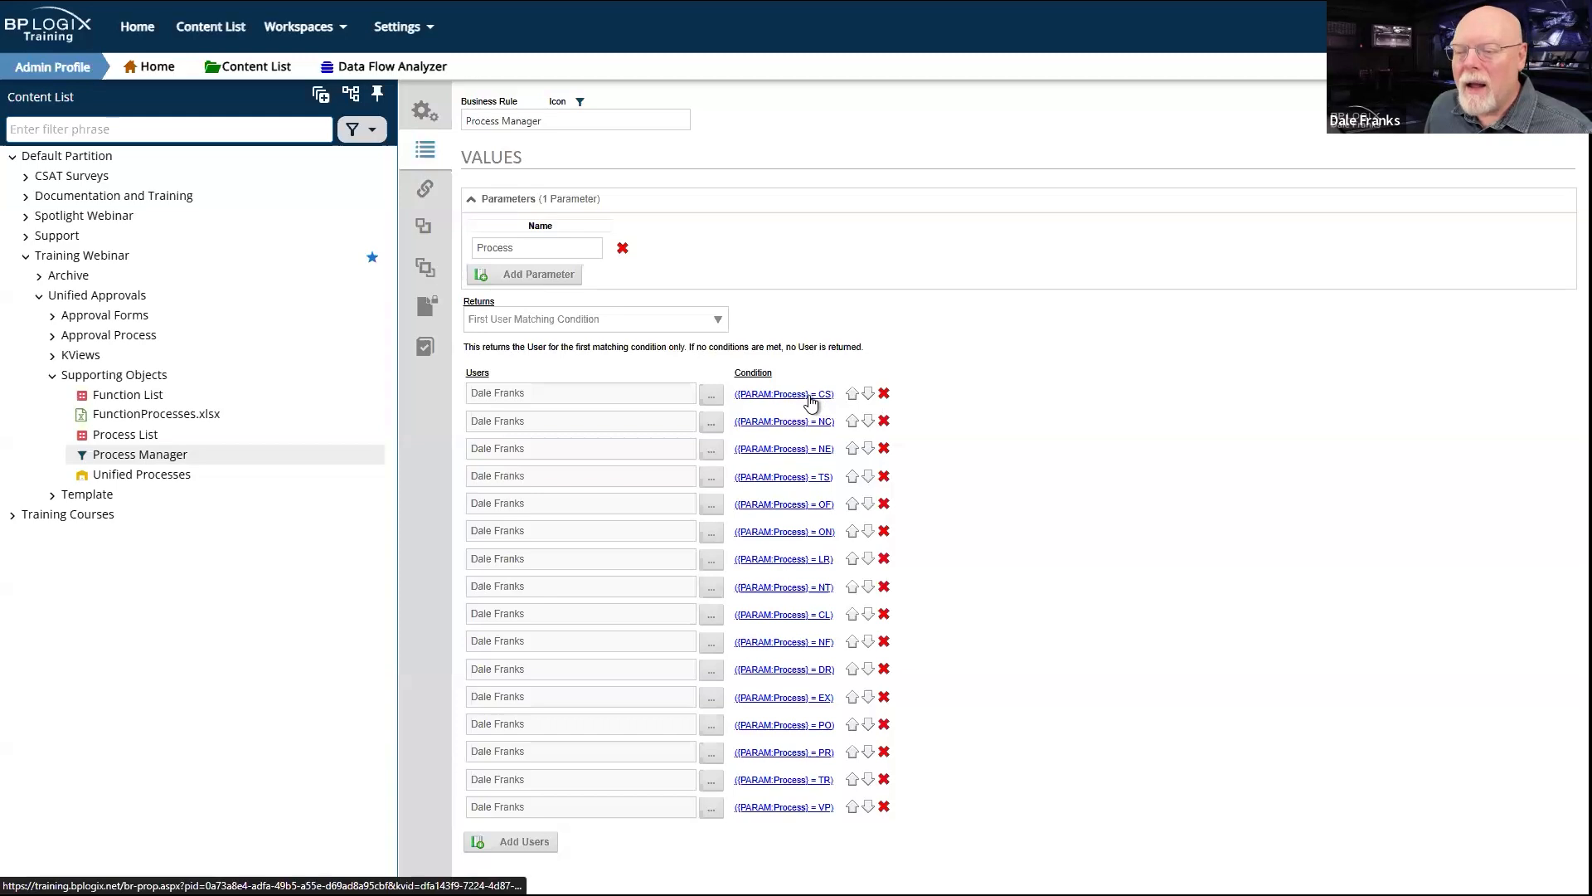
left_click_drag(471, 248, 597, 248)
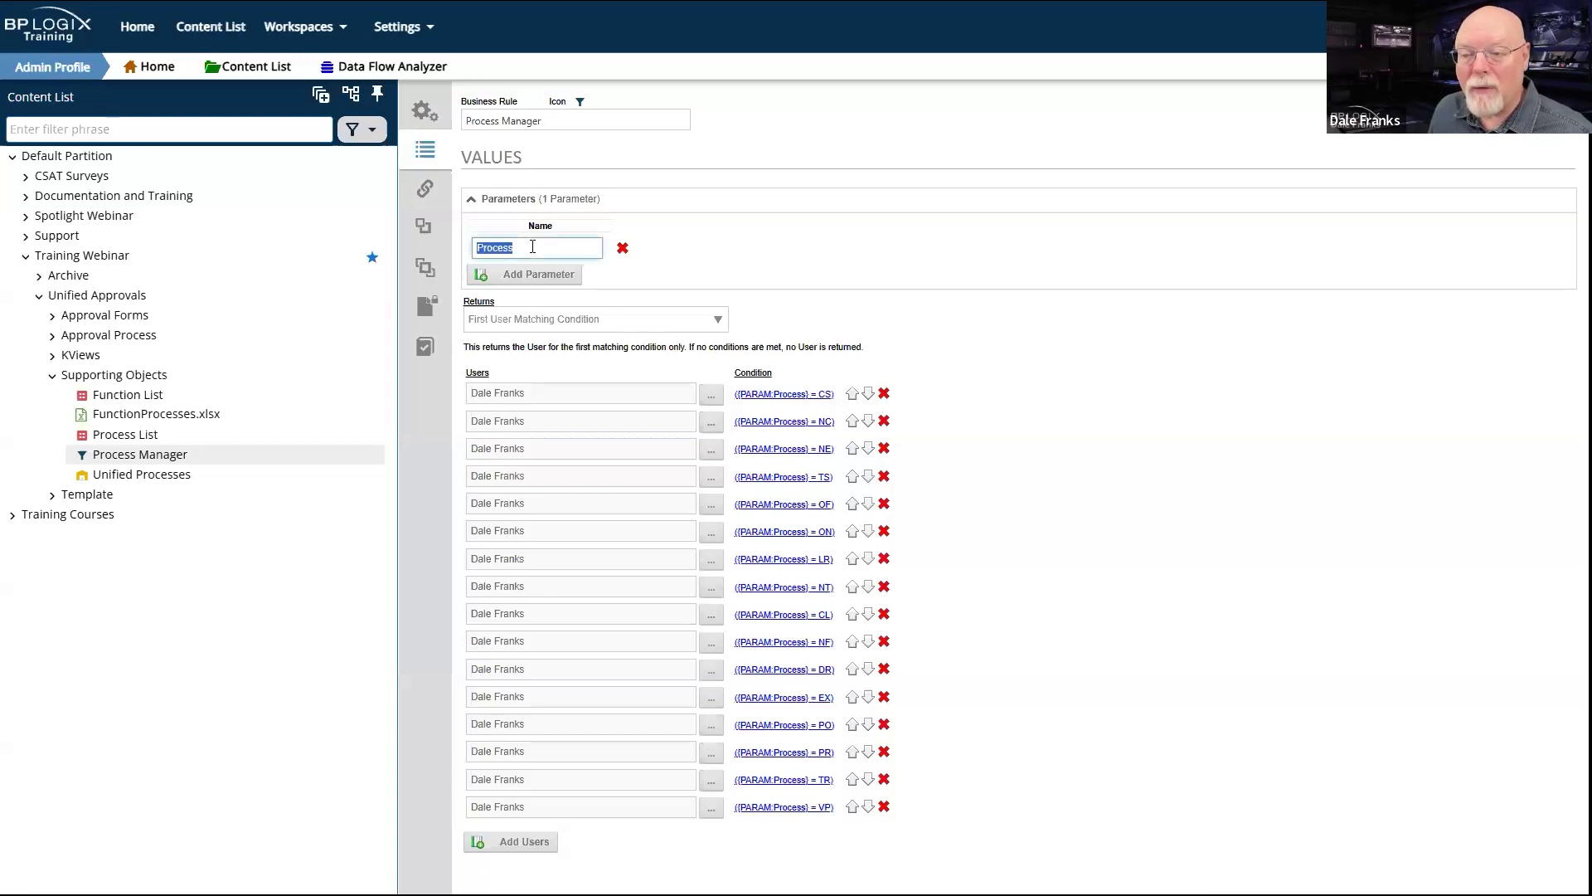
left_click(1096, 305)
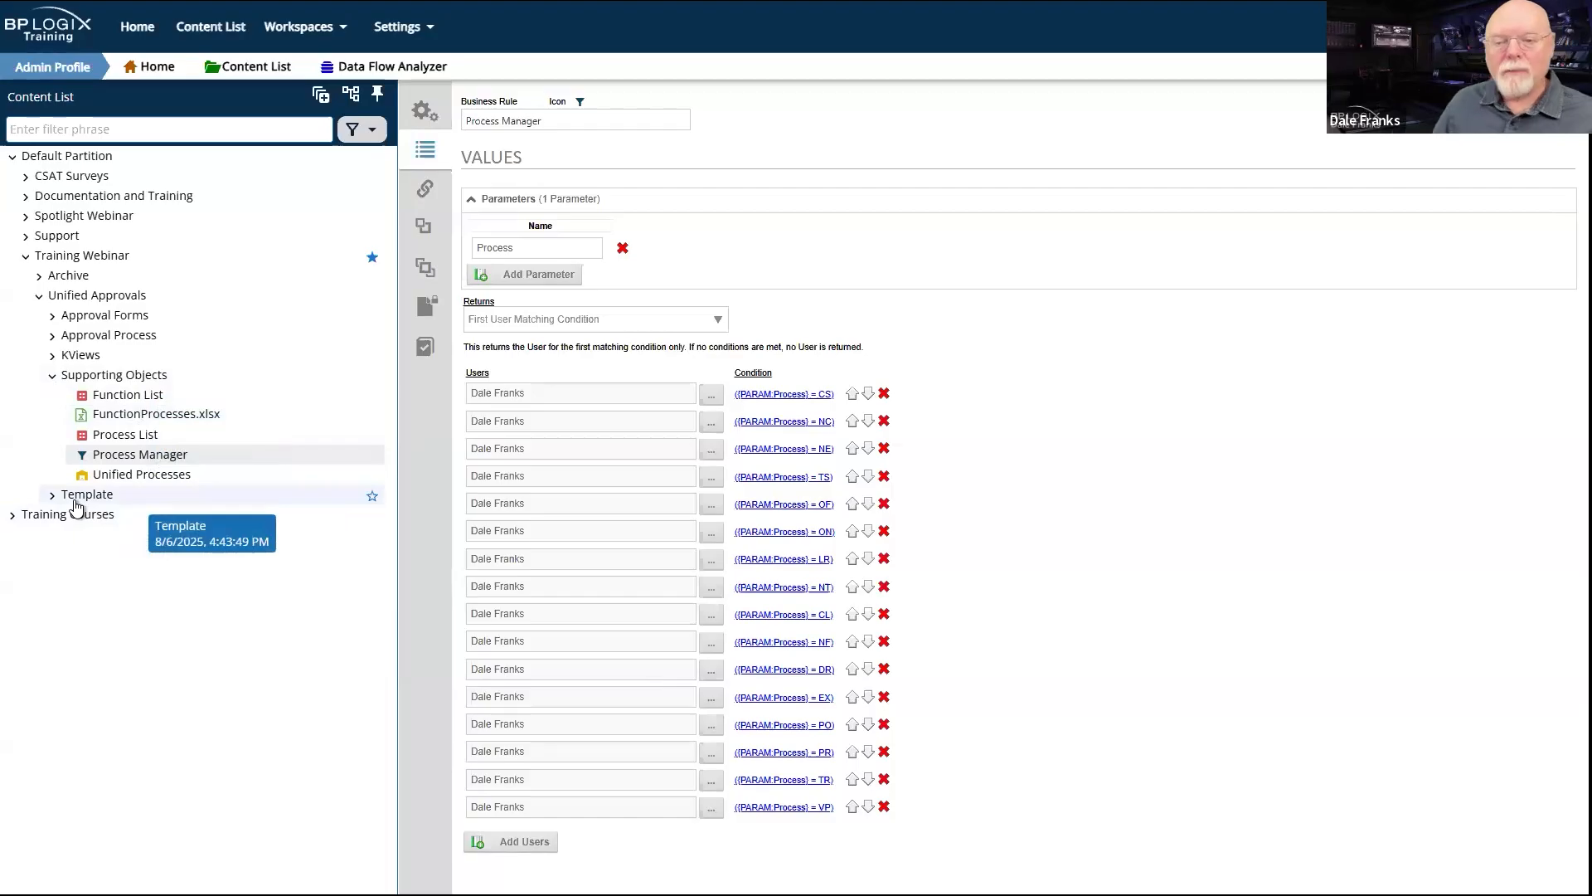
Step: Open the Approval Process timeline from its folder and review its options, collapsing them again
left_click(96, 340)
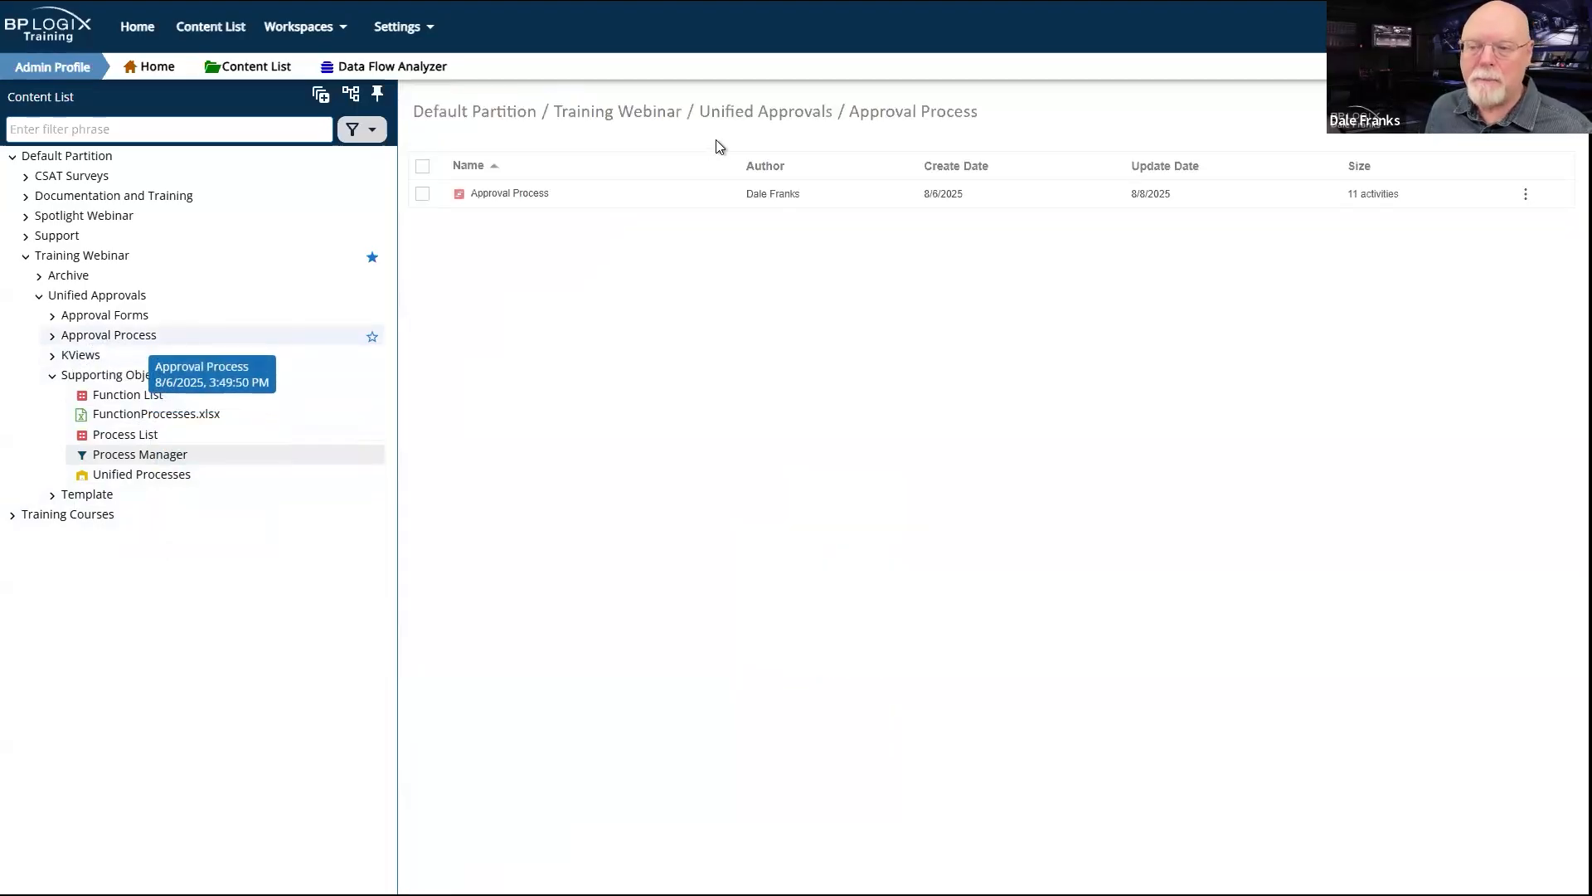
left_click(516, 206)
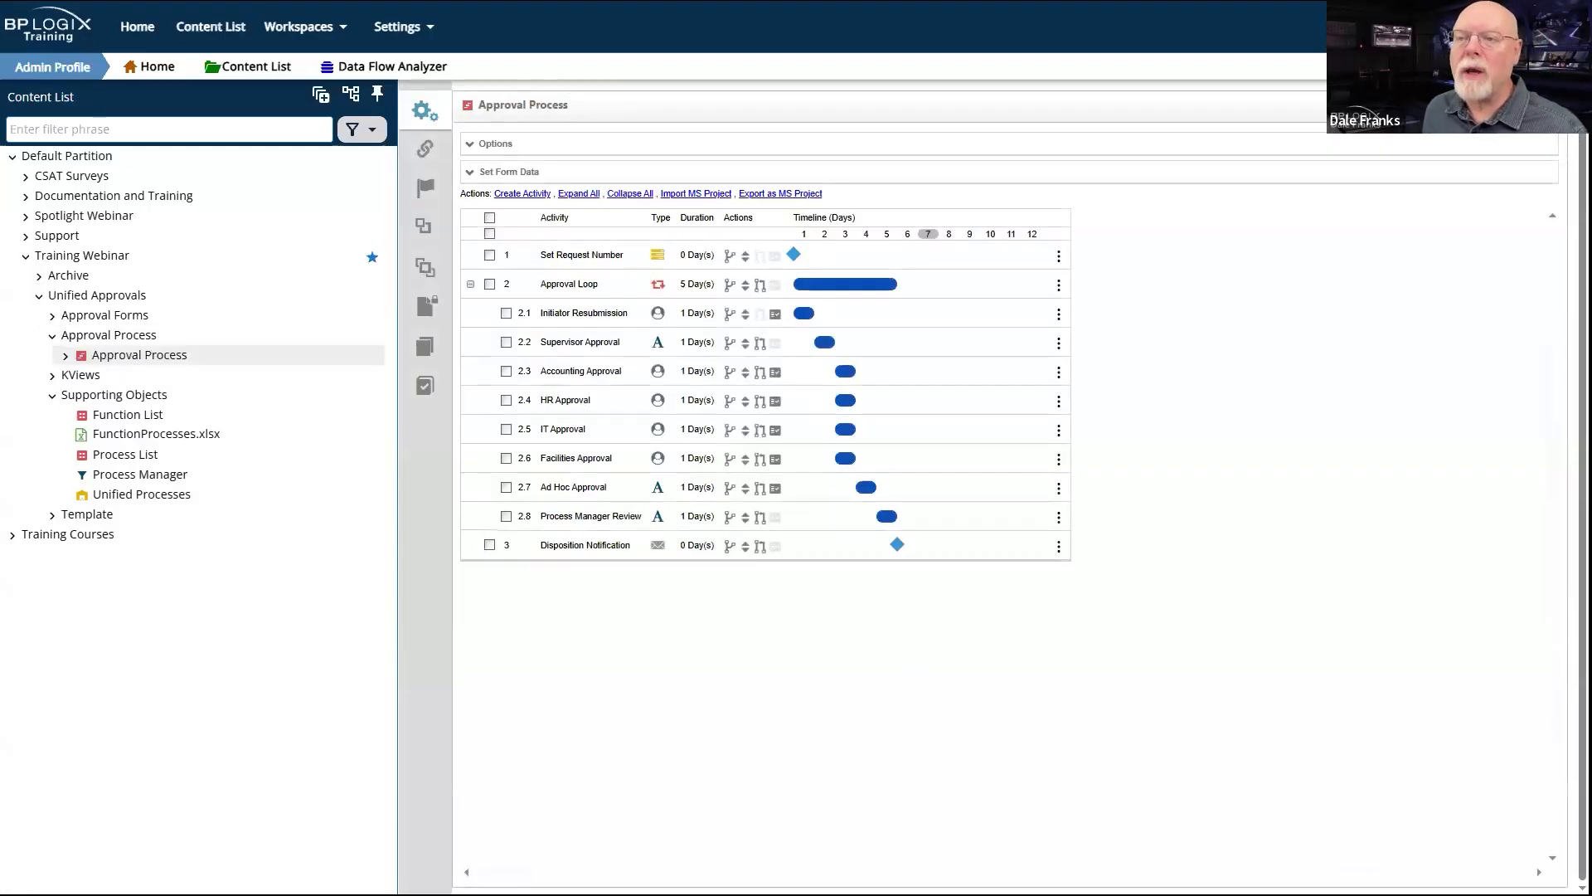
left_click(497, 144)
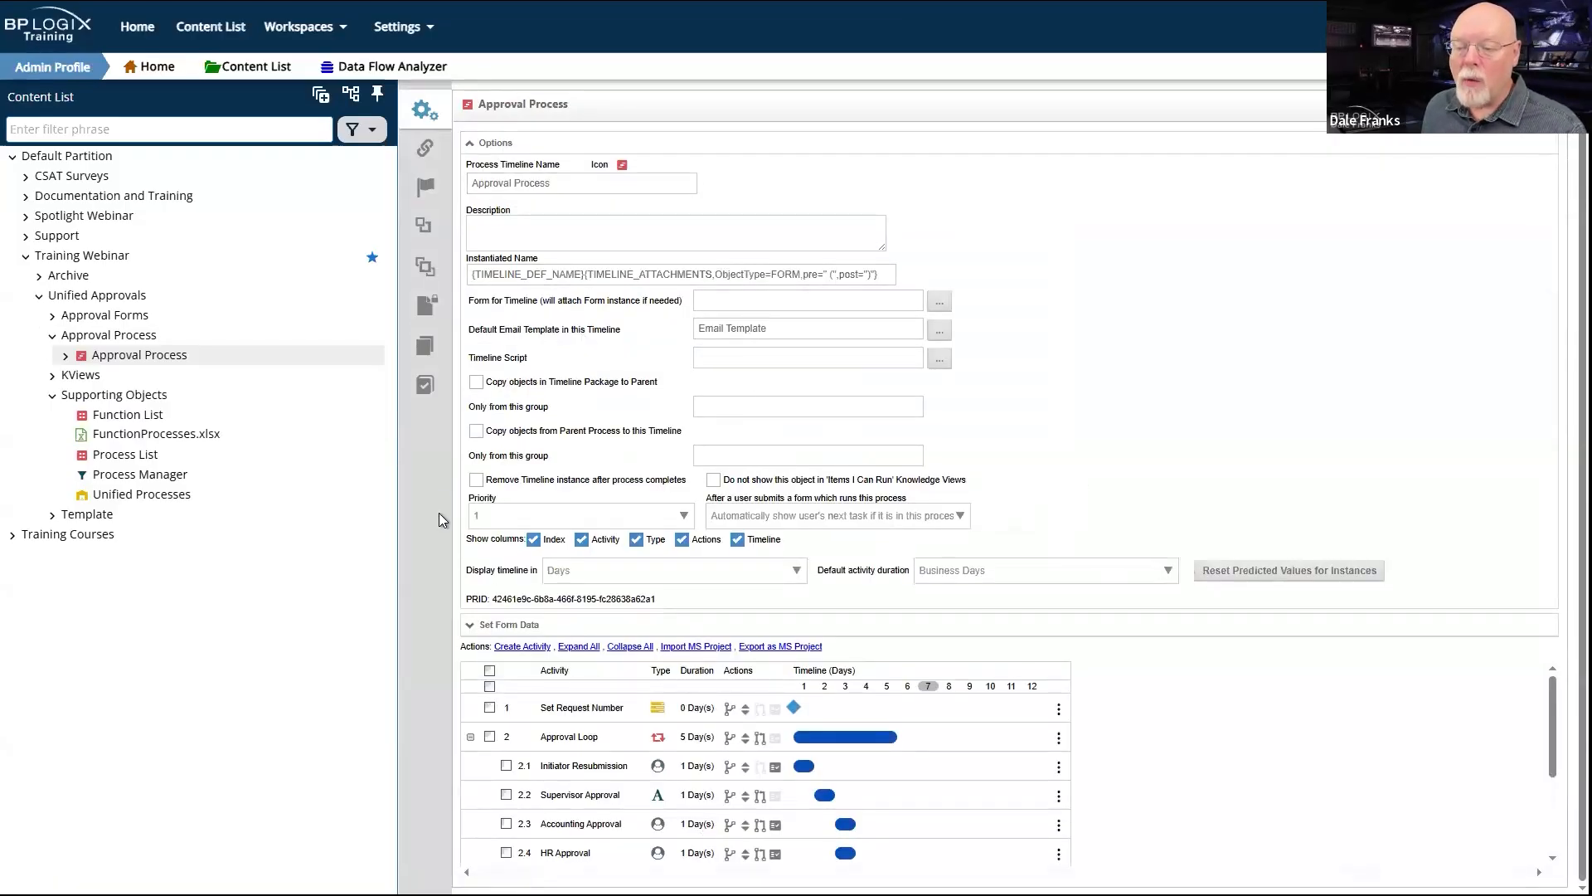
left_click(497, 144)
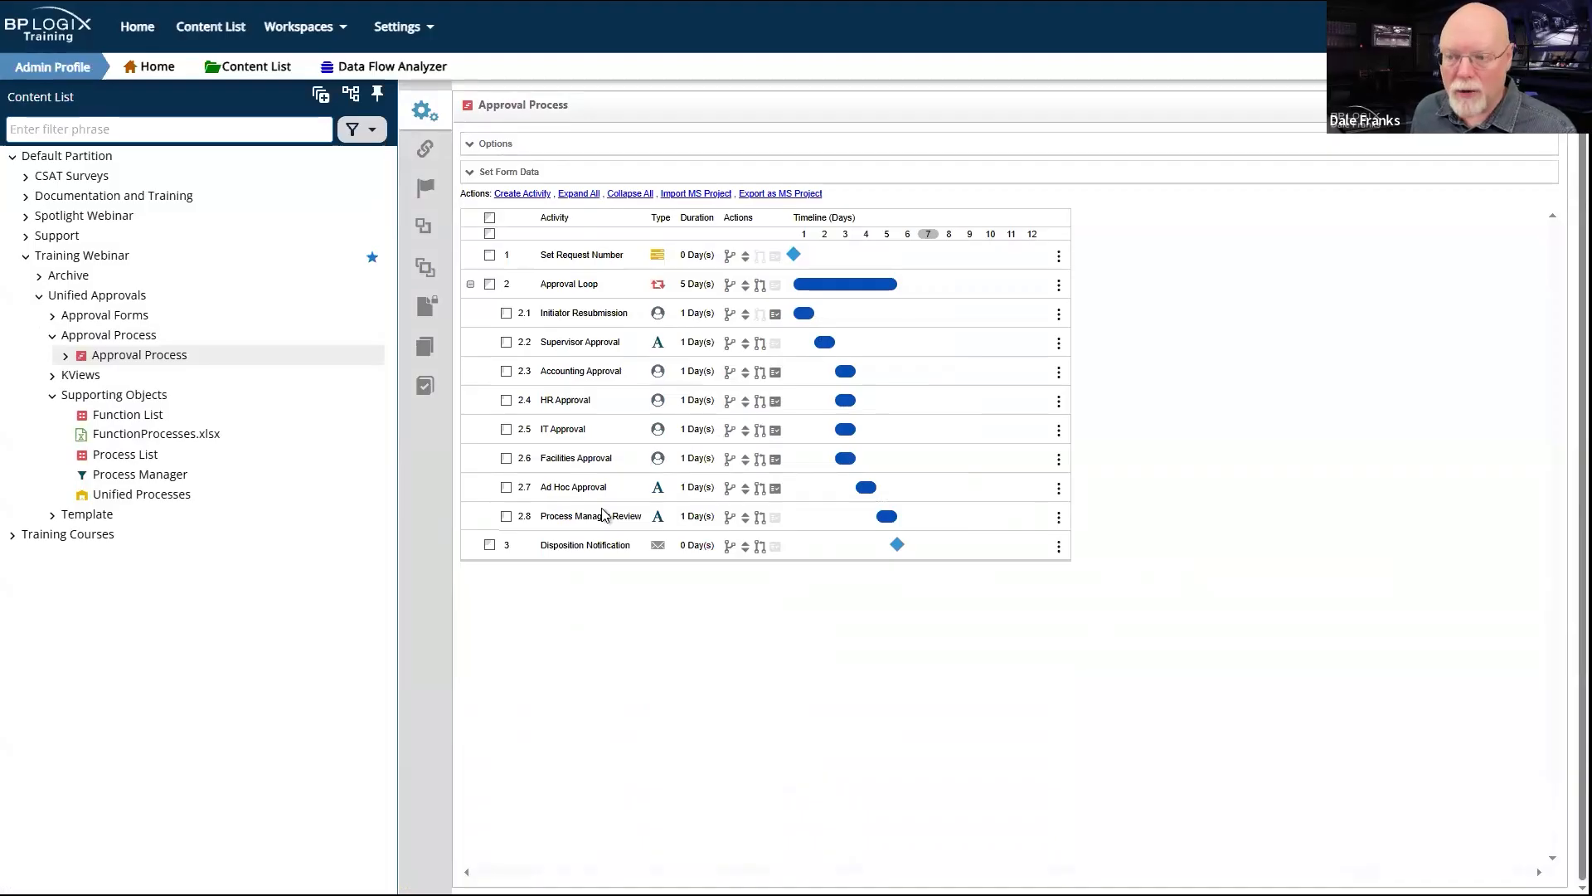
Step: Inspect how the Set Request Number activity's form data configuration builds RequestNumber, and leave it without making changes
left_click(608, 259)
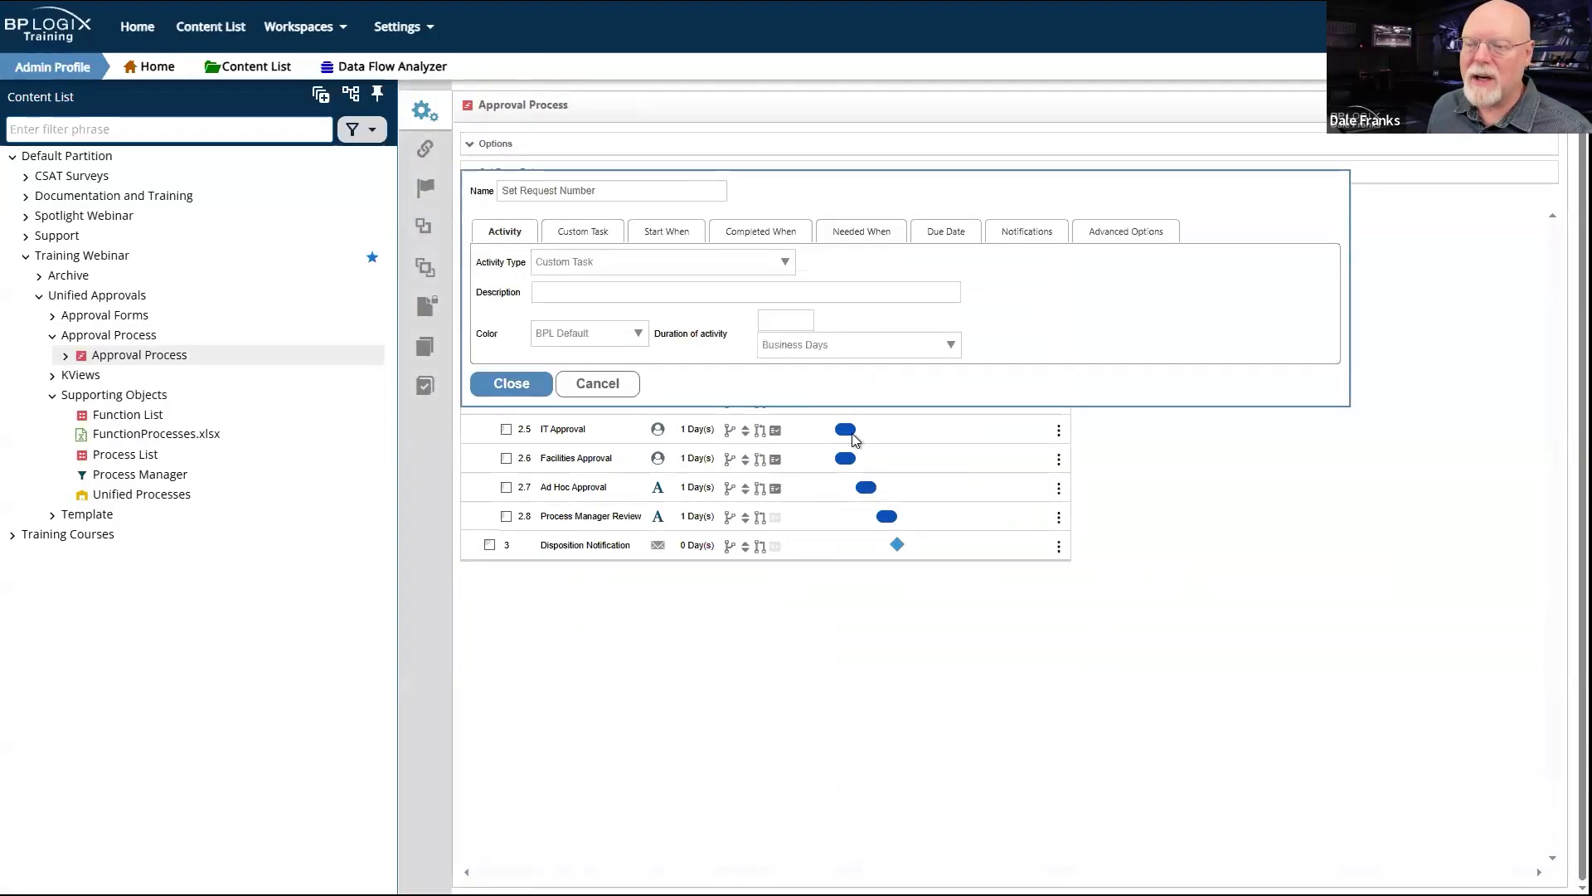
left_click(594, 234)
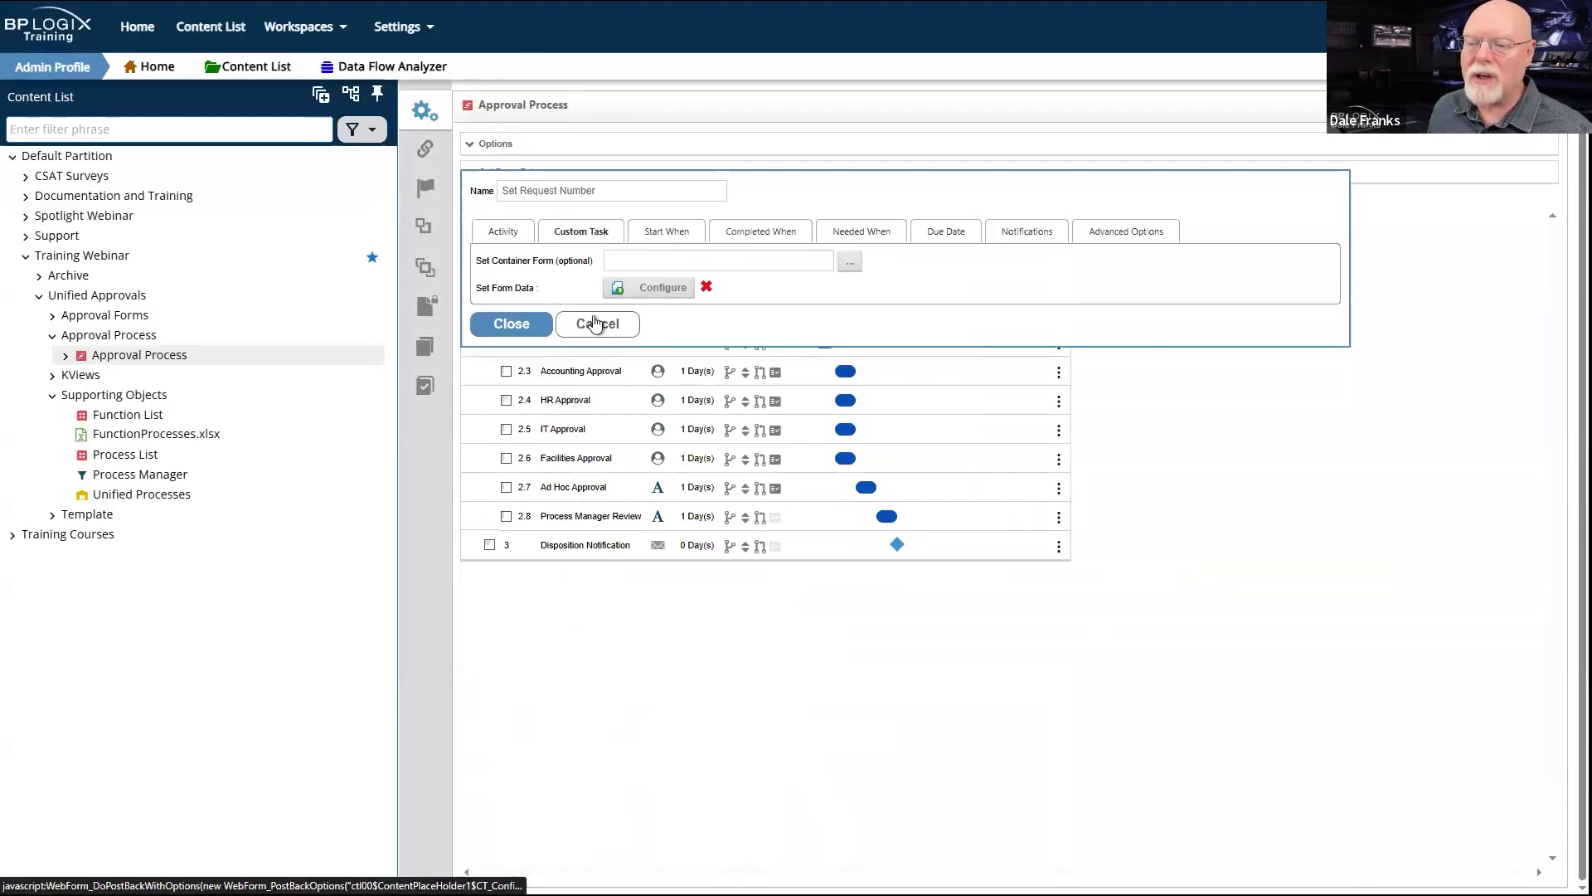
left_click(659, 290)
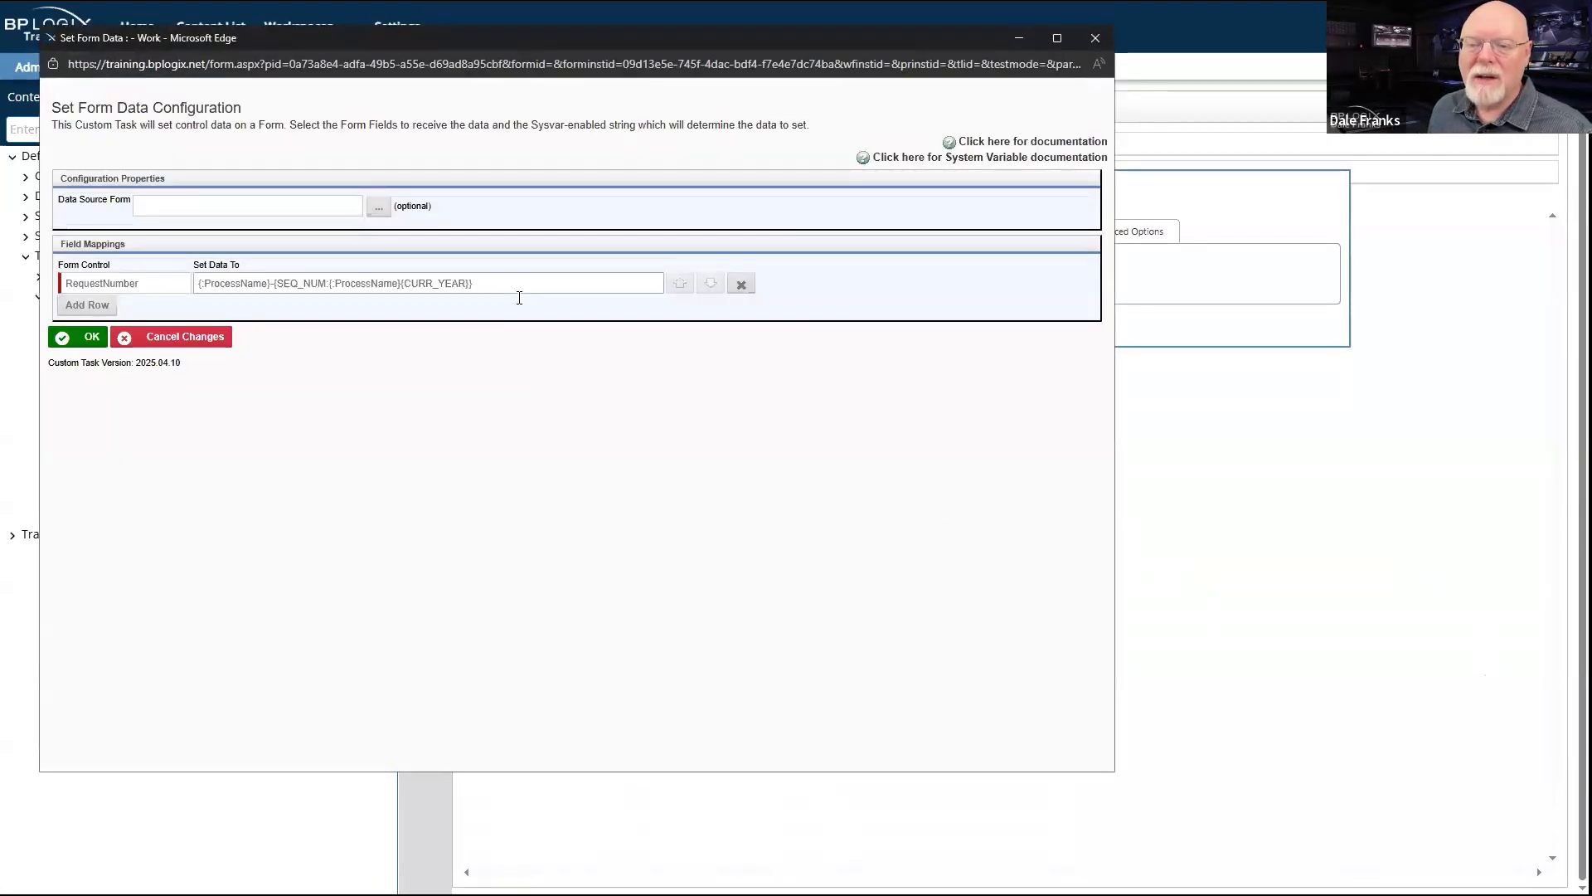
left_click_drag(472, 283, 181, 283)
left_click(427, 431)
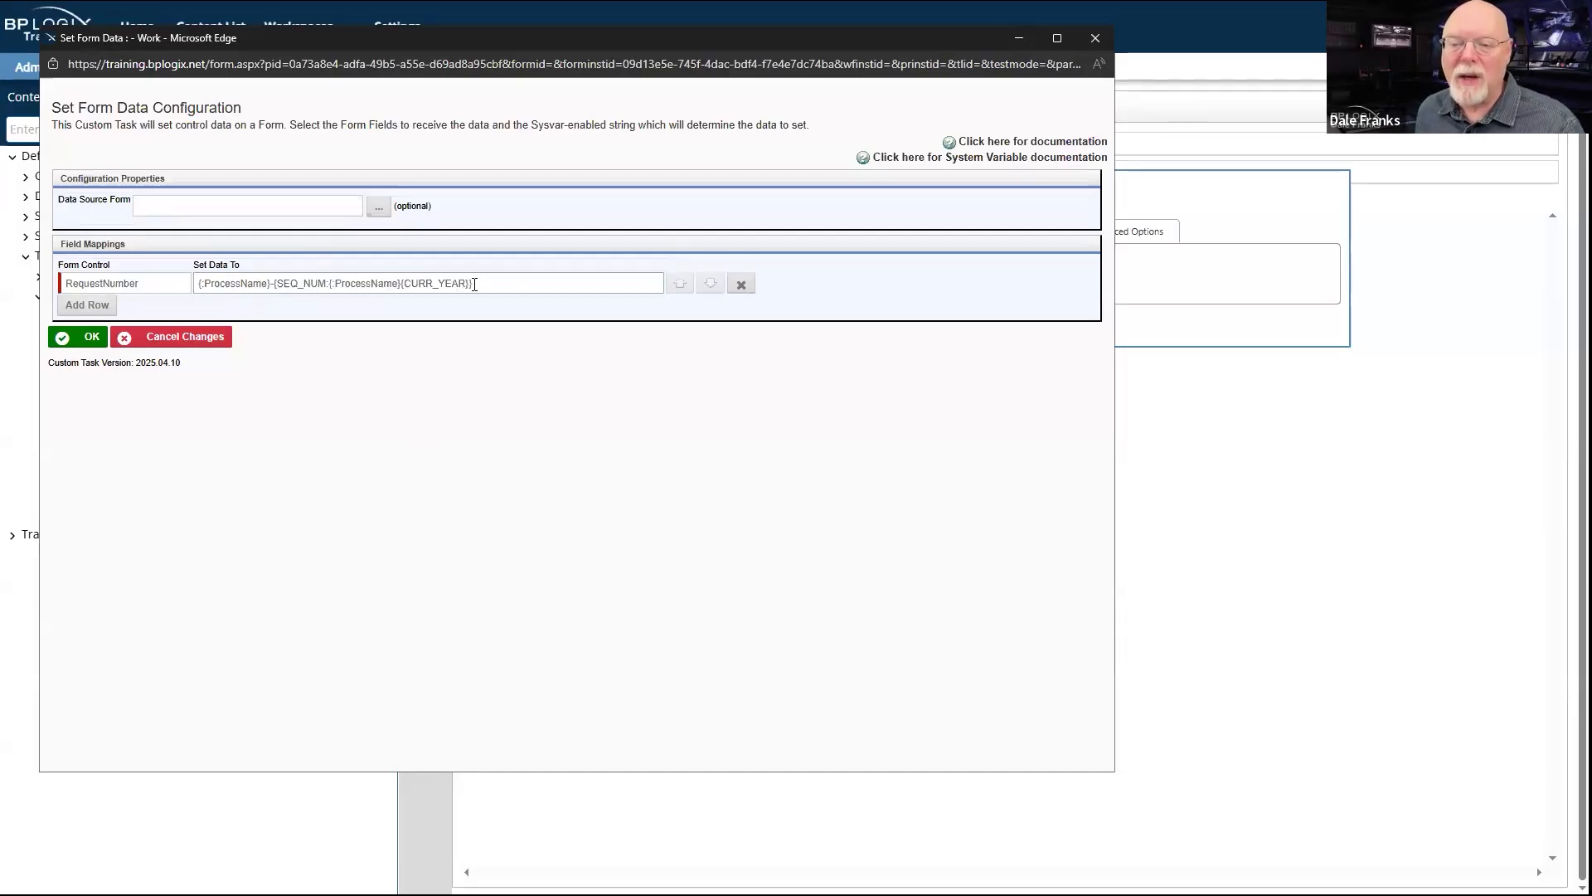
left_click_drag(467, 282, 359, 282)
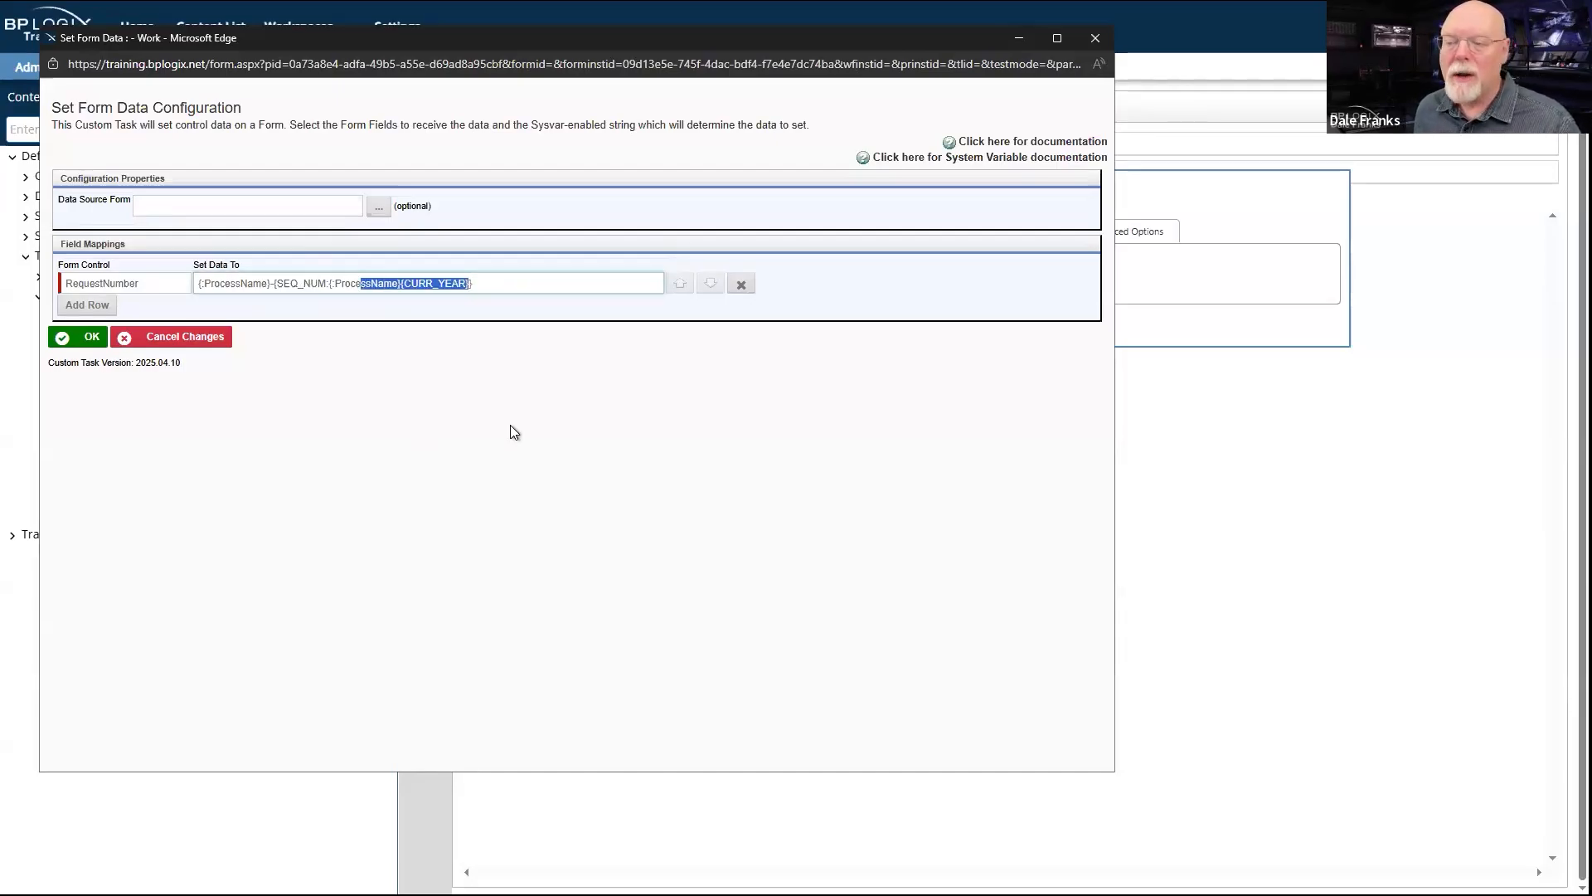
left_click(1095, 37)
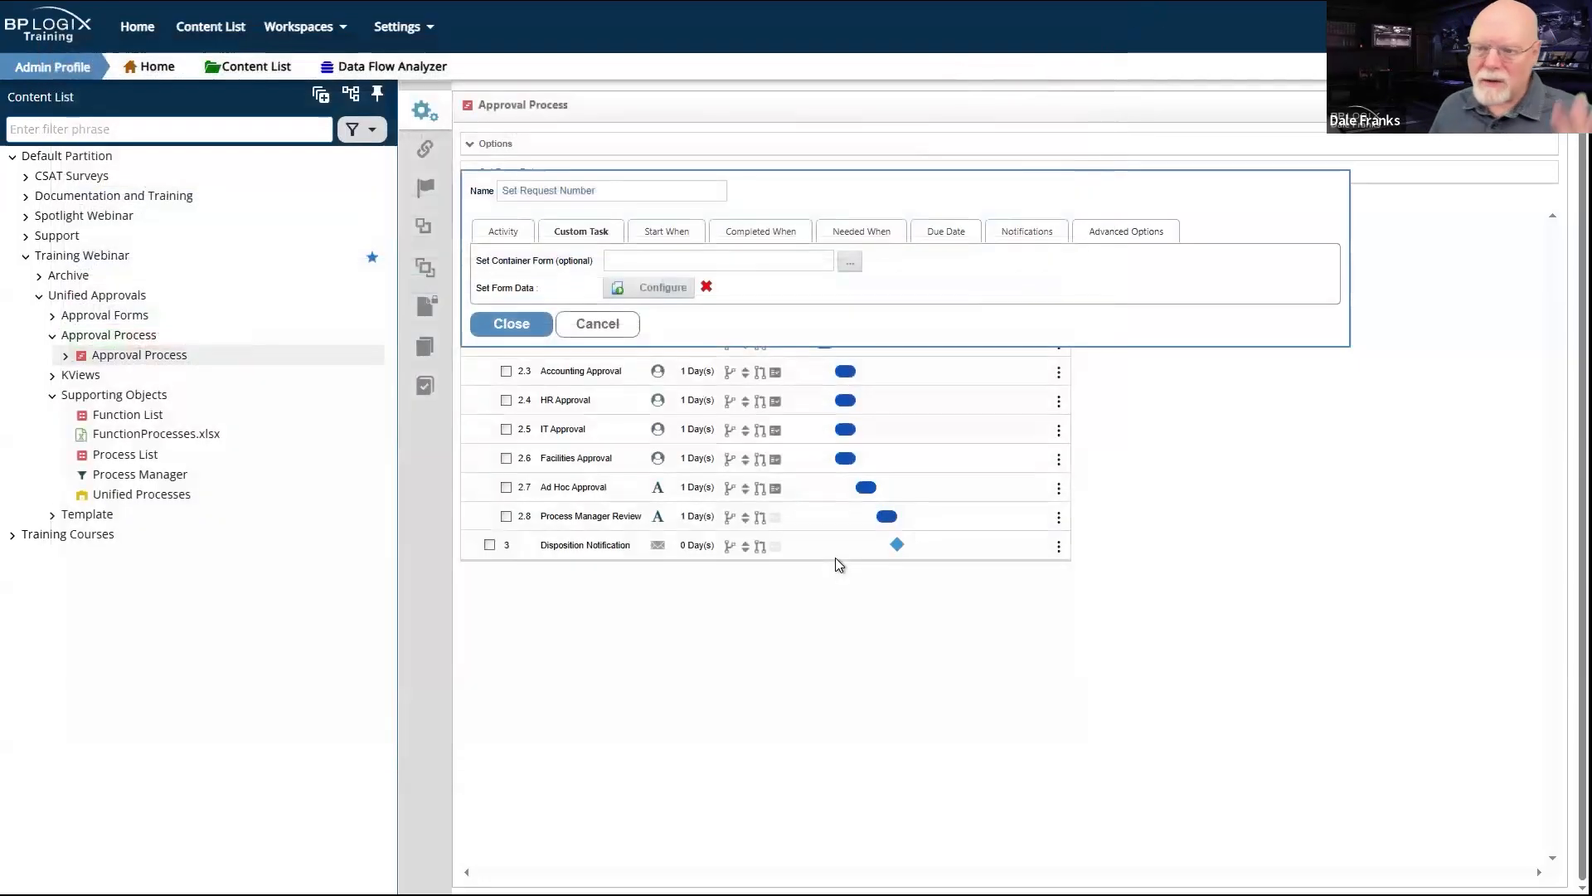
left_click(587, 331)
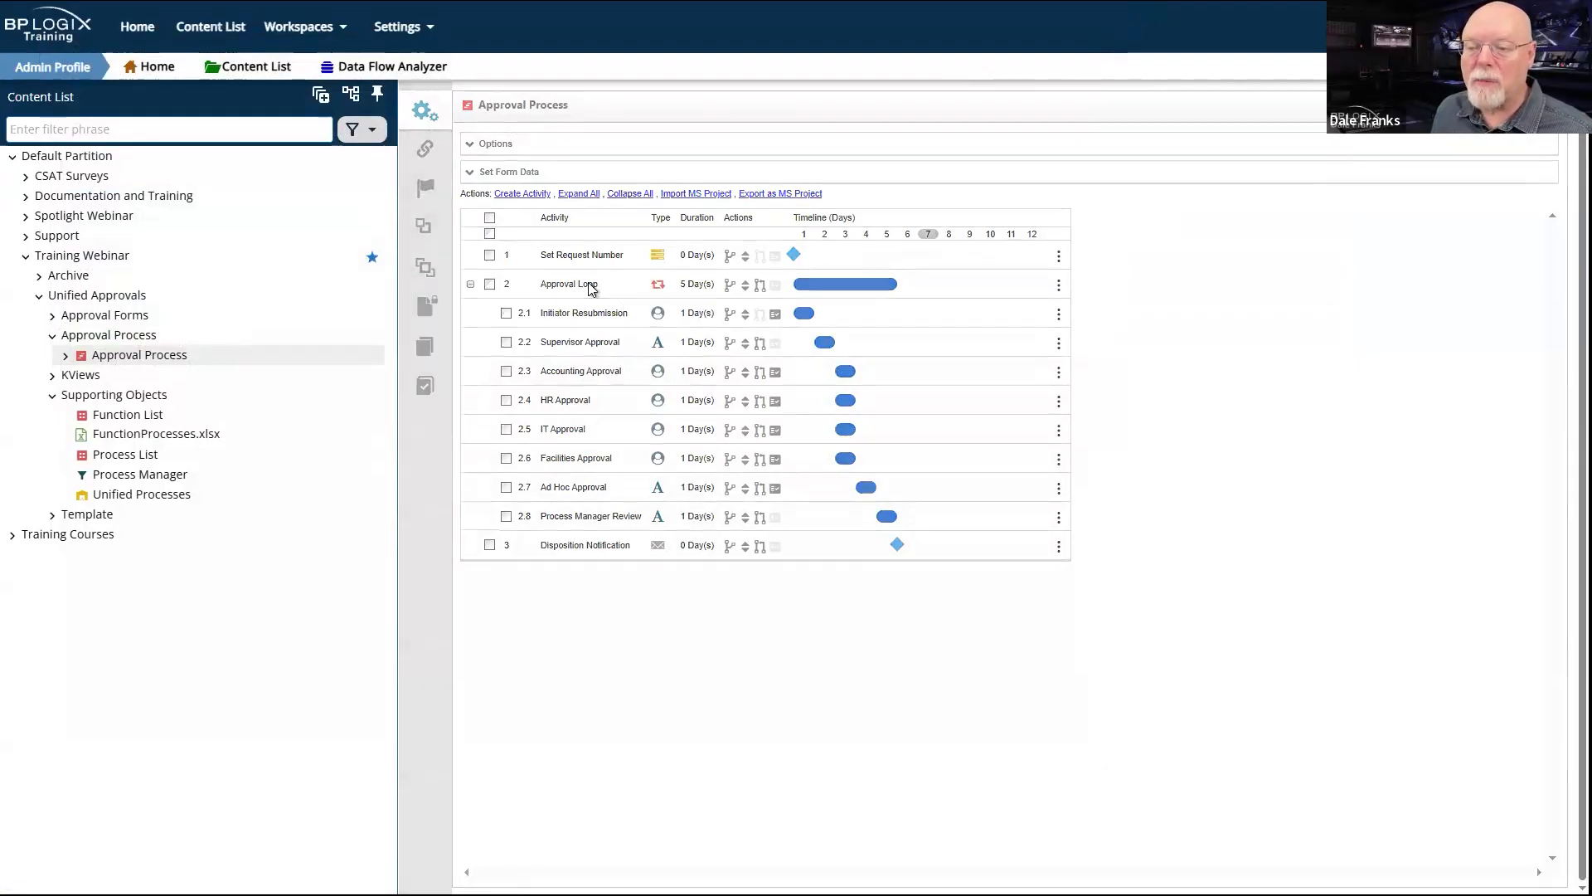
Step: Review the Approval Loop activity's looping conditions for jumping back and cancelling, and close its settings
left_click(591, 287)
left_click(590, 235)
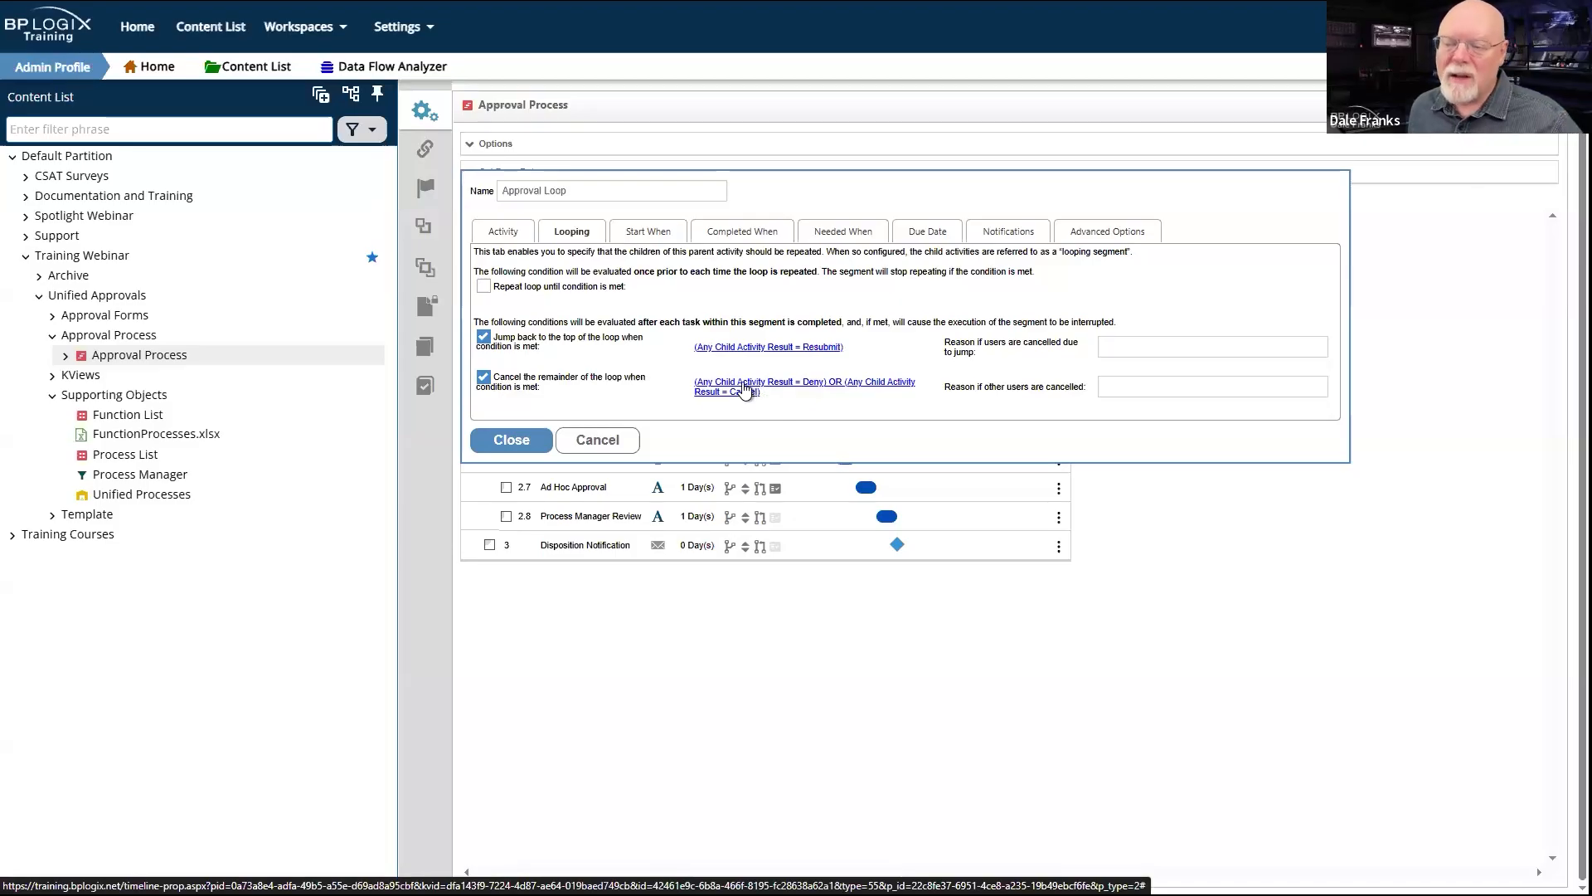
left_click(512, 440)
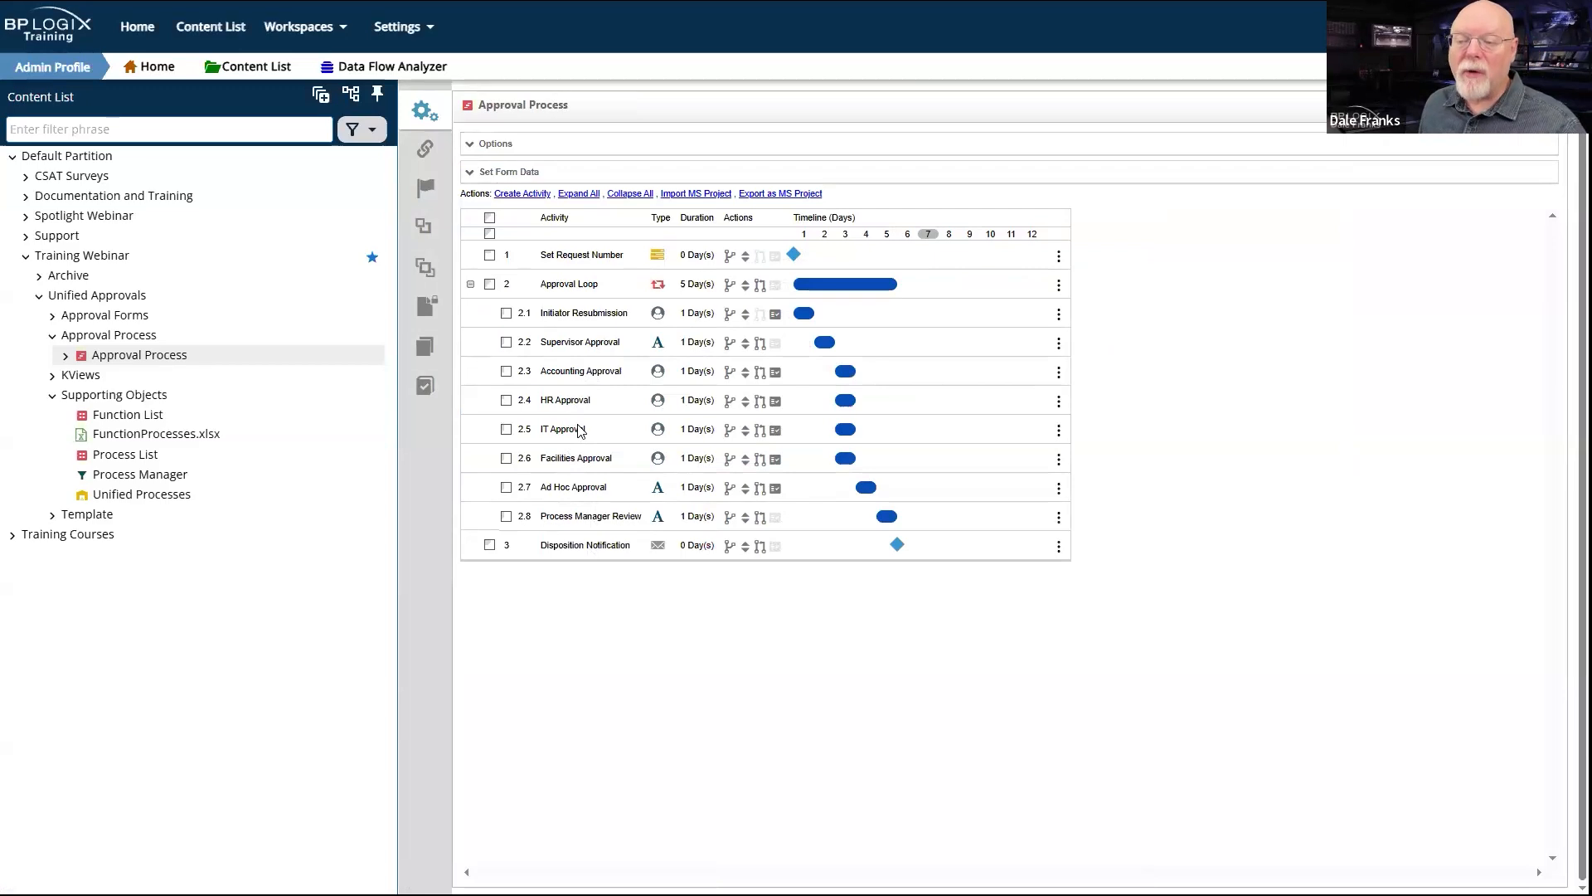
Step: Review the Supervisor Approval activity's participant setting, highlighting the UID format in its system variable, and leave it without making changes
left_click(566, 343)
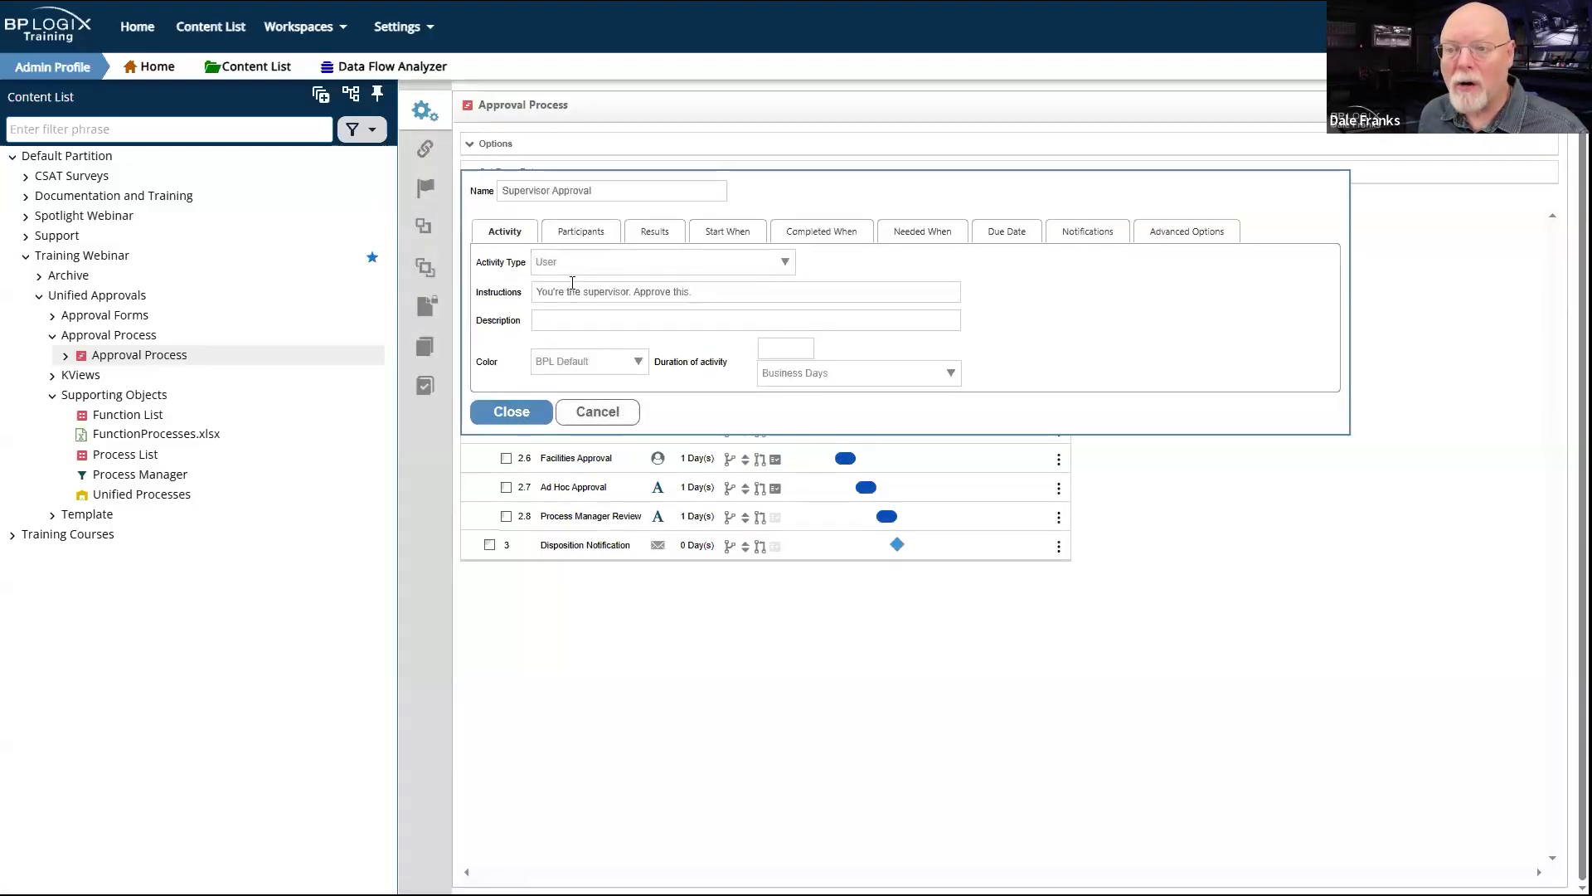
left_click(580, 232)
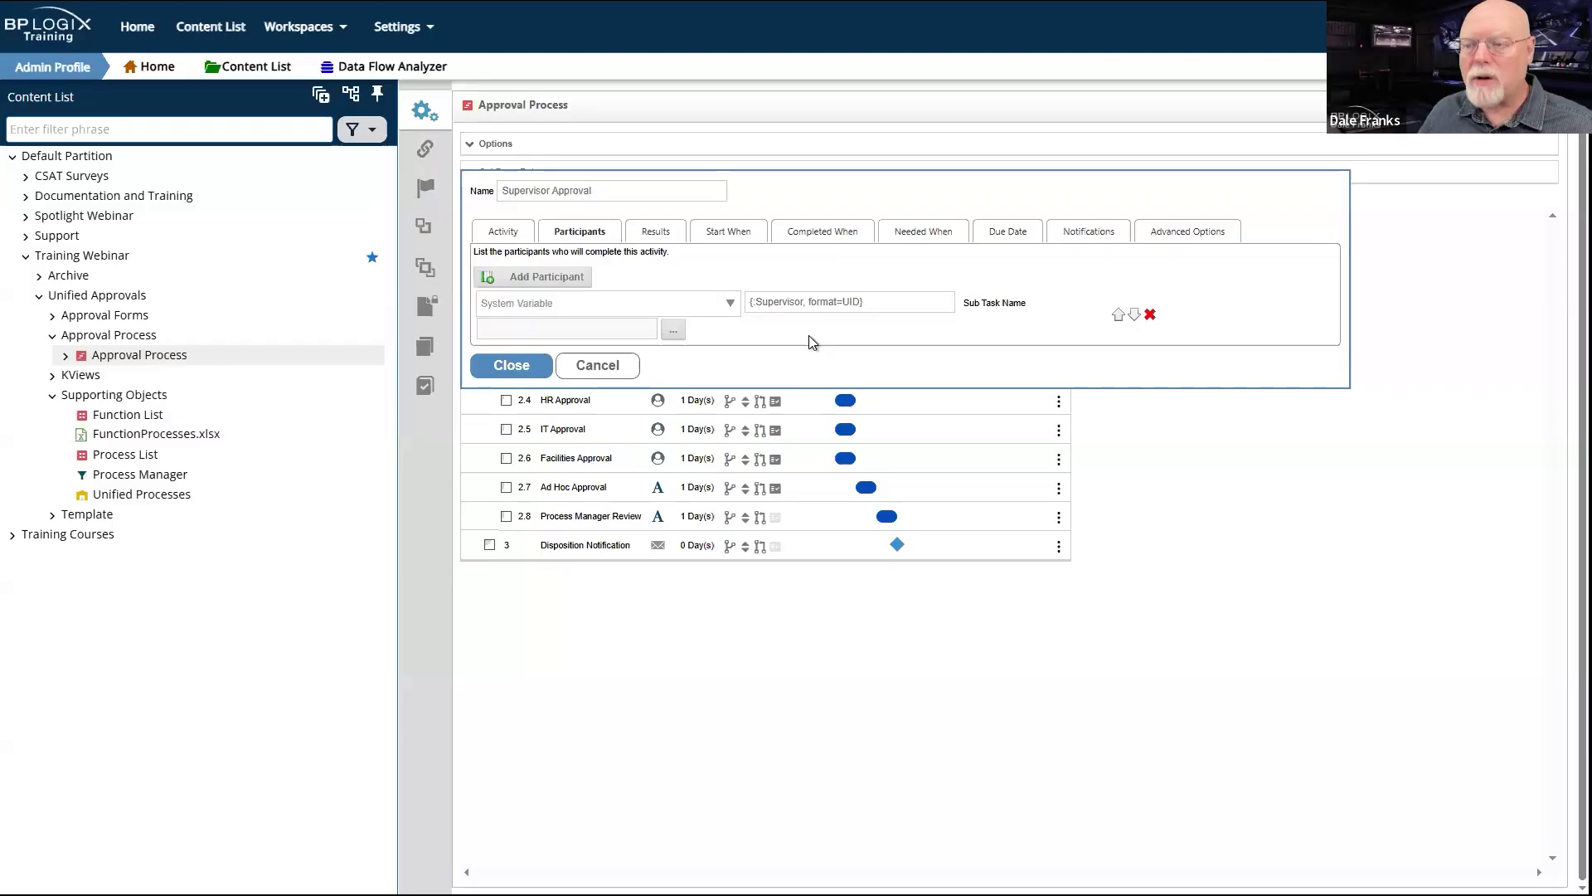
left_click(837, 303)
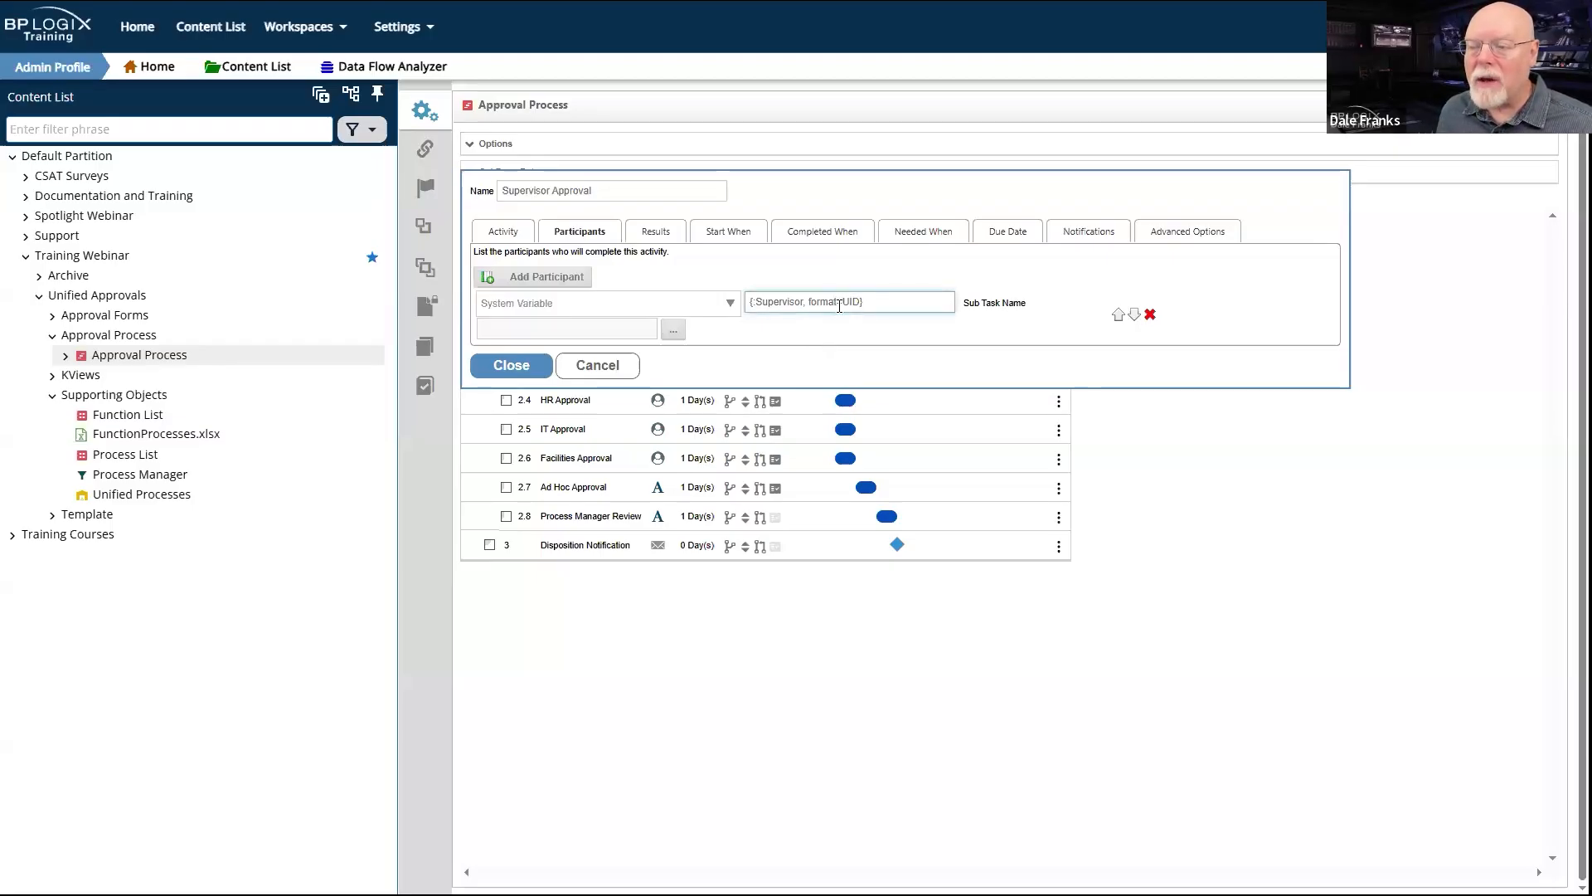
double_click(852, 303)
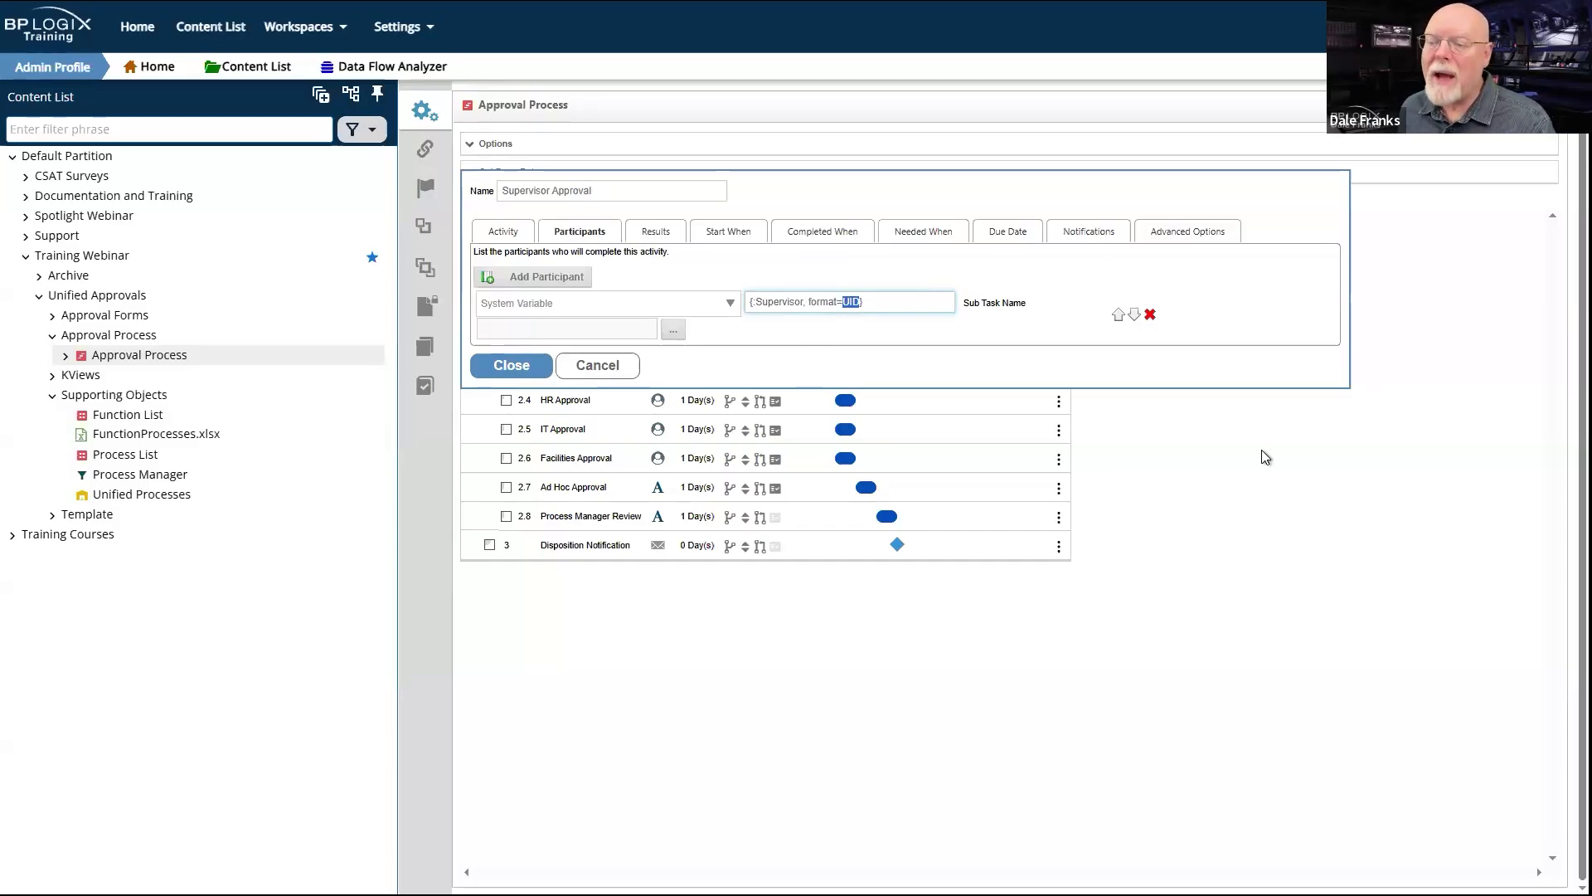
left_click(933, 304)
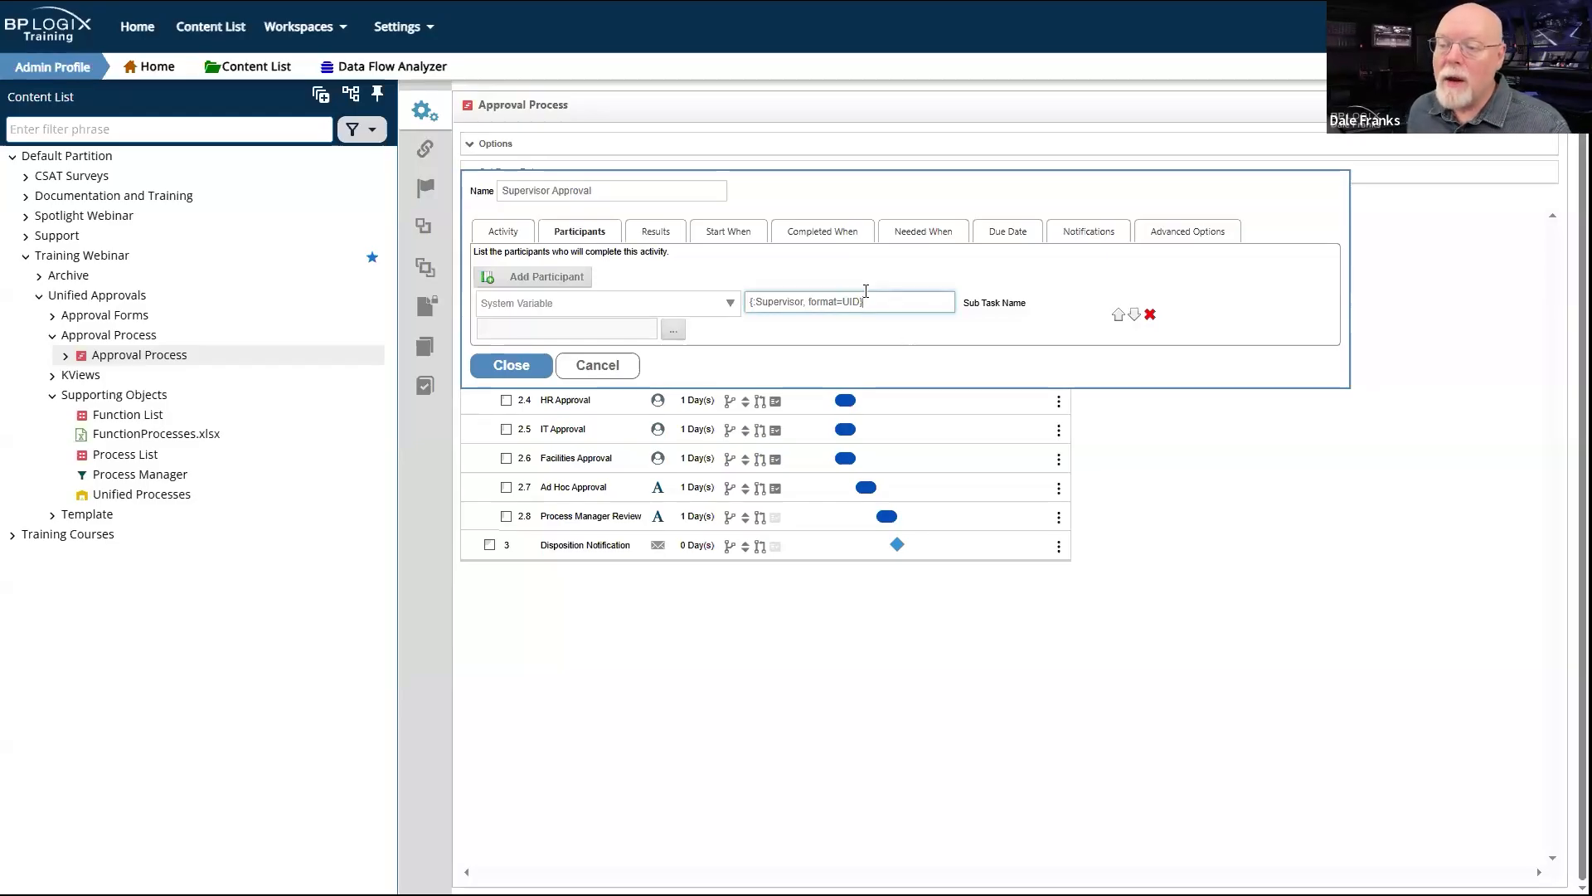
left_click_drag(809, 303, 861, 299)
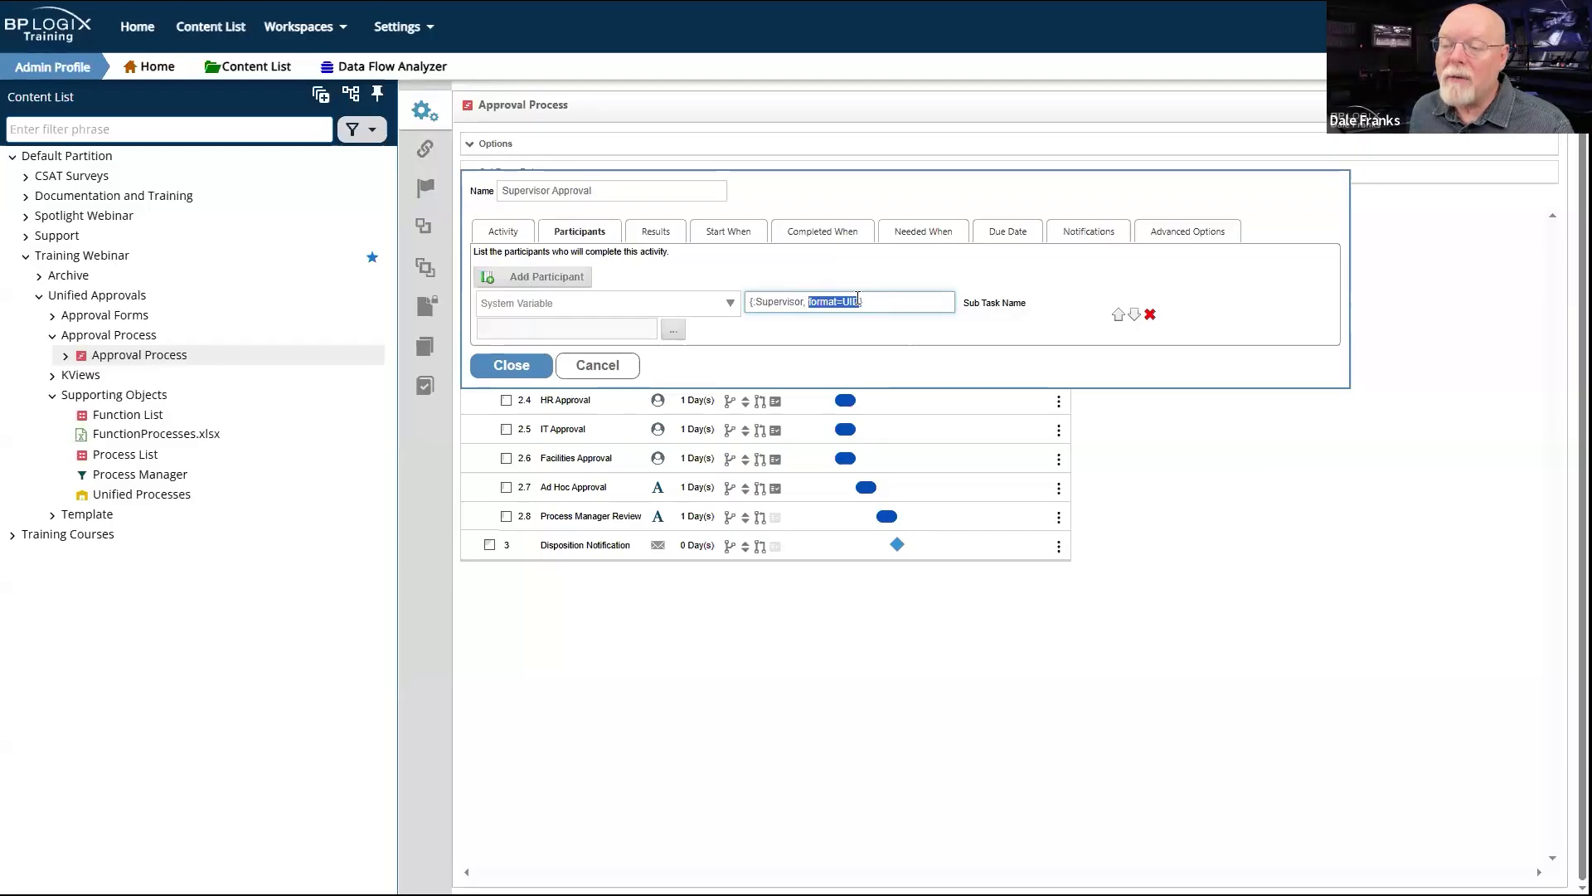
left_click(889, 338)
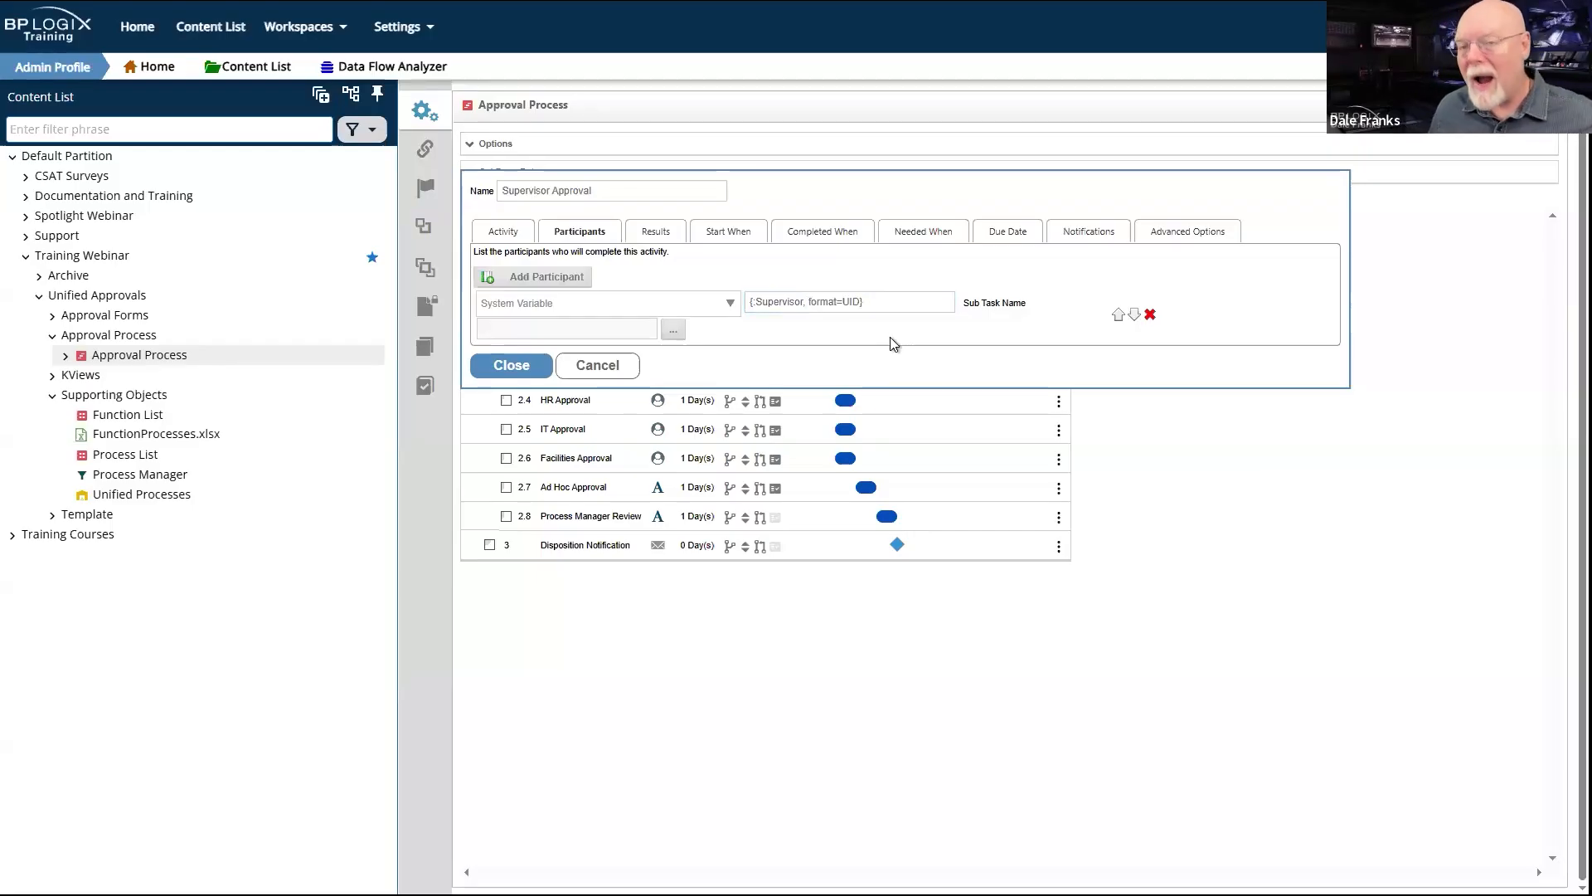
left_click(609, 368)
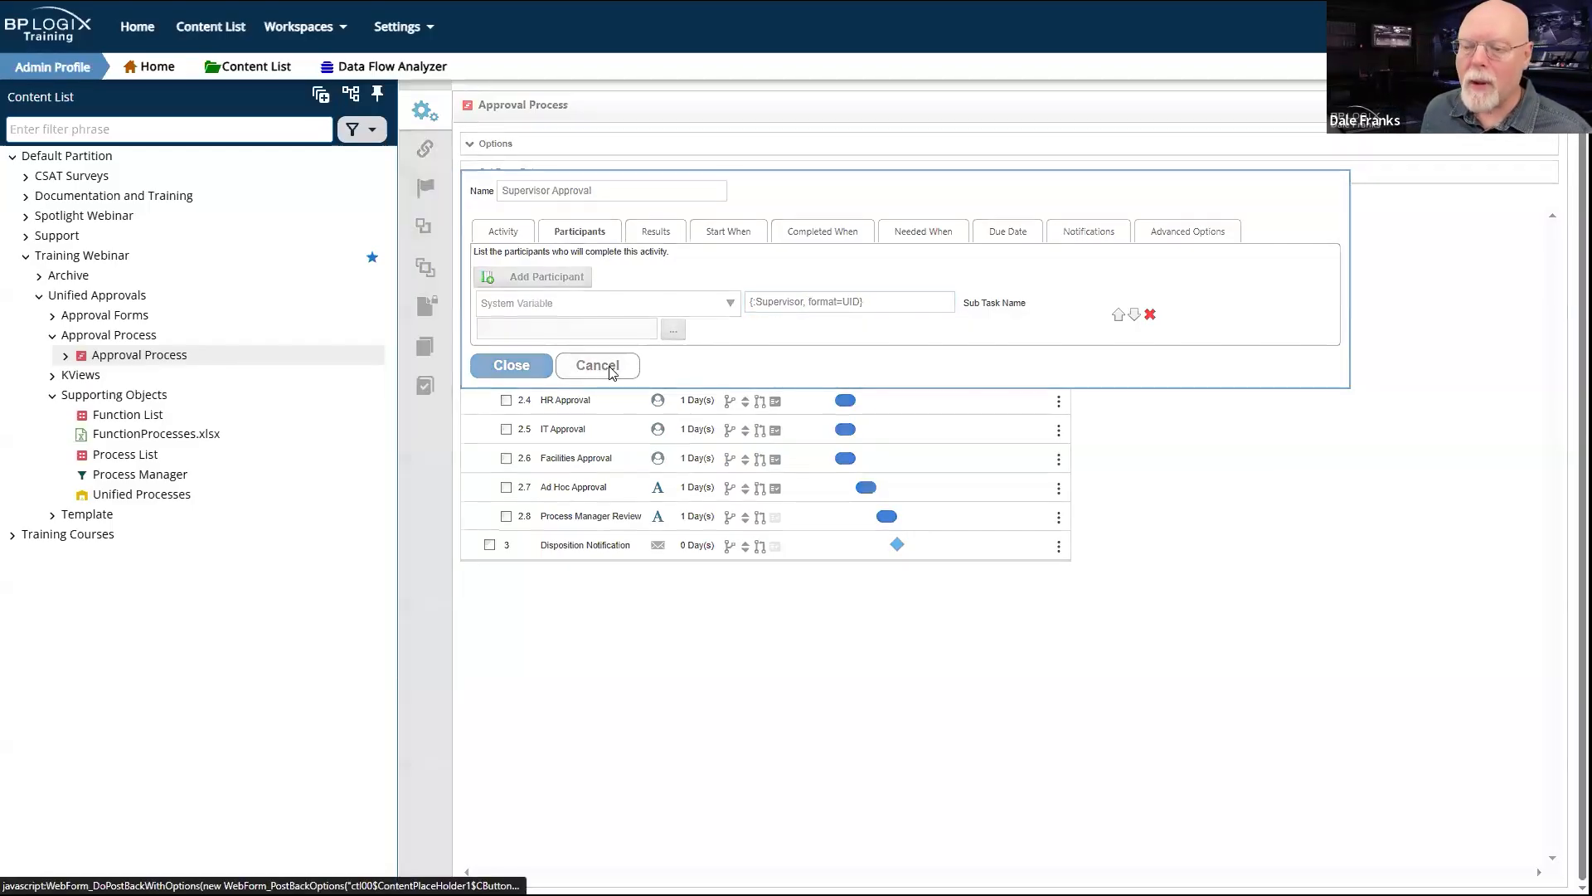
Step: Inspect the Approver system variable used as participant in the Ad Hoc Approval activity, and close its settings
left_click(573, 488)
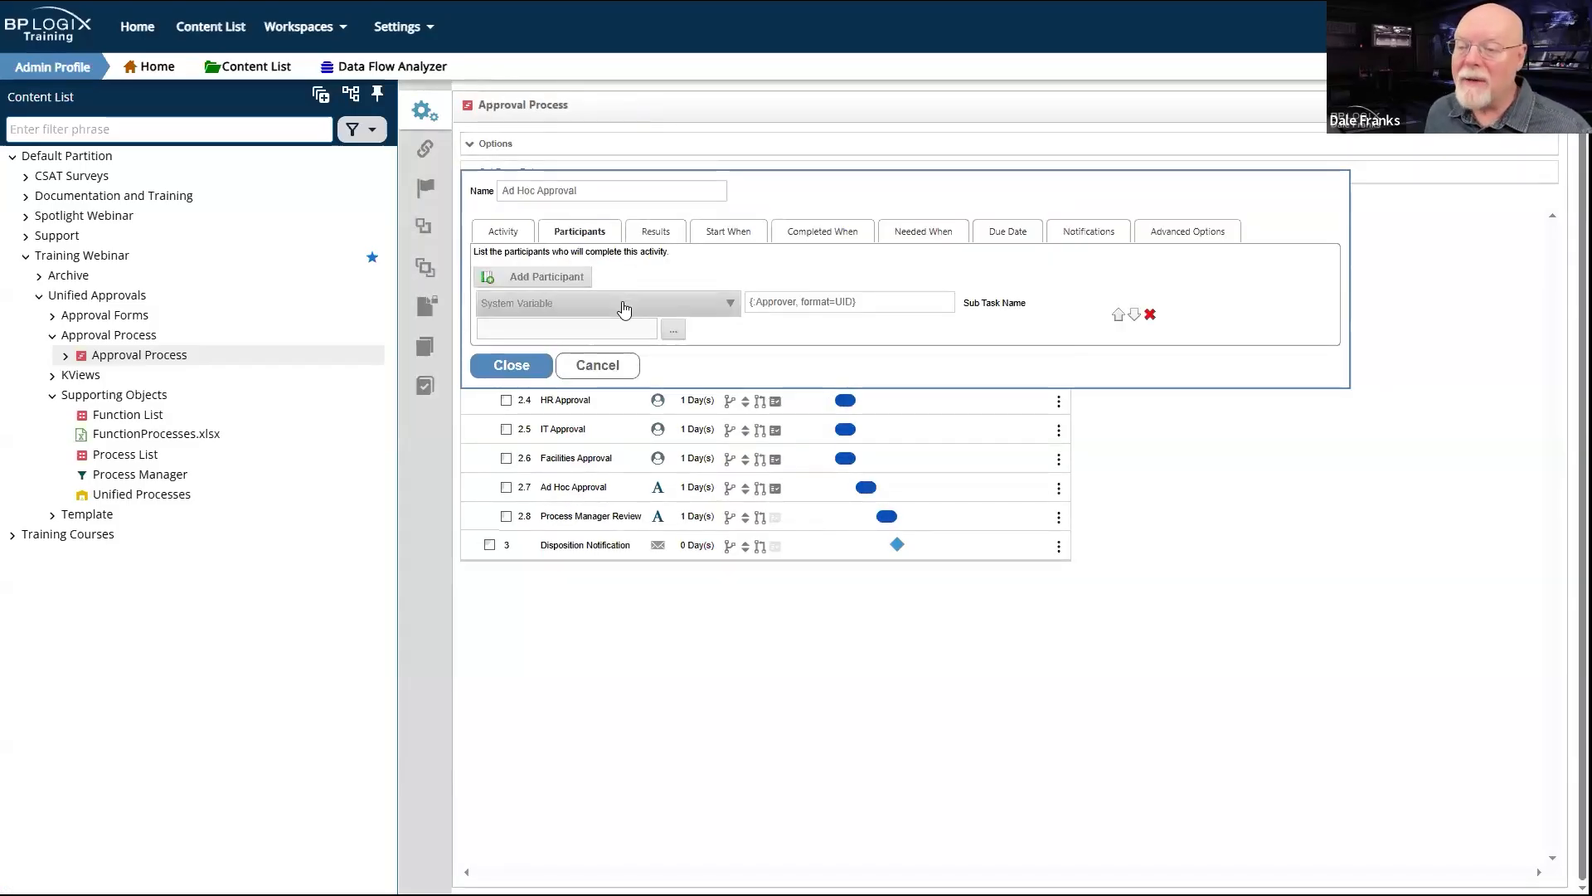
double_click(776, 302)
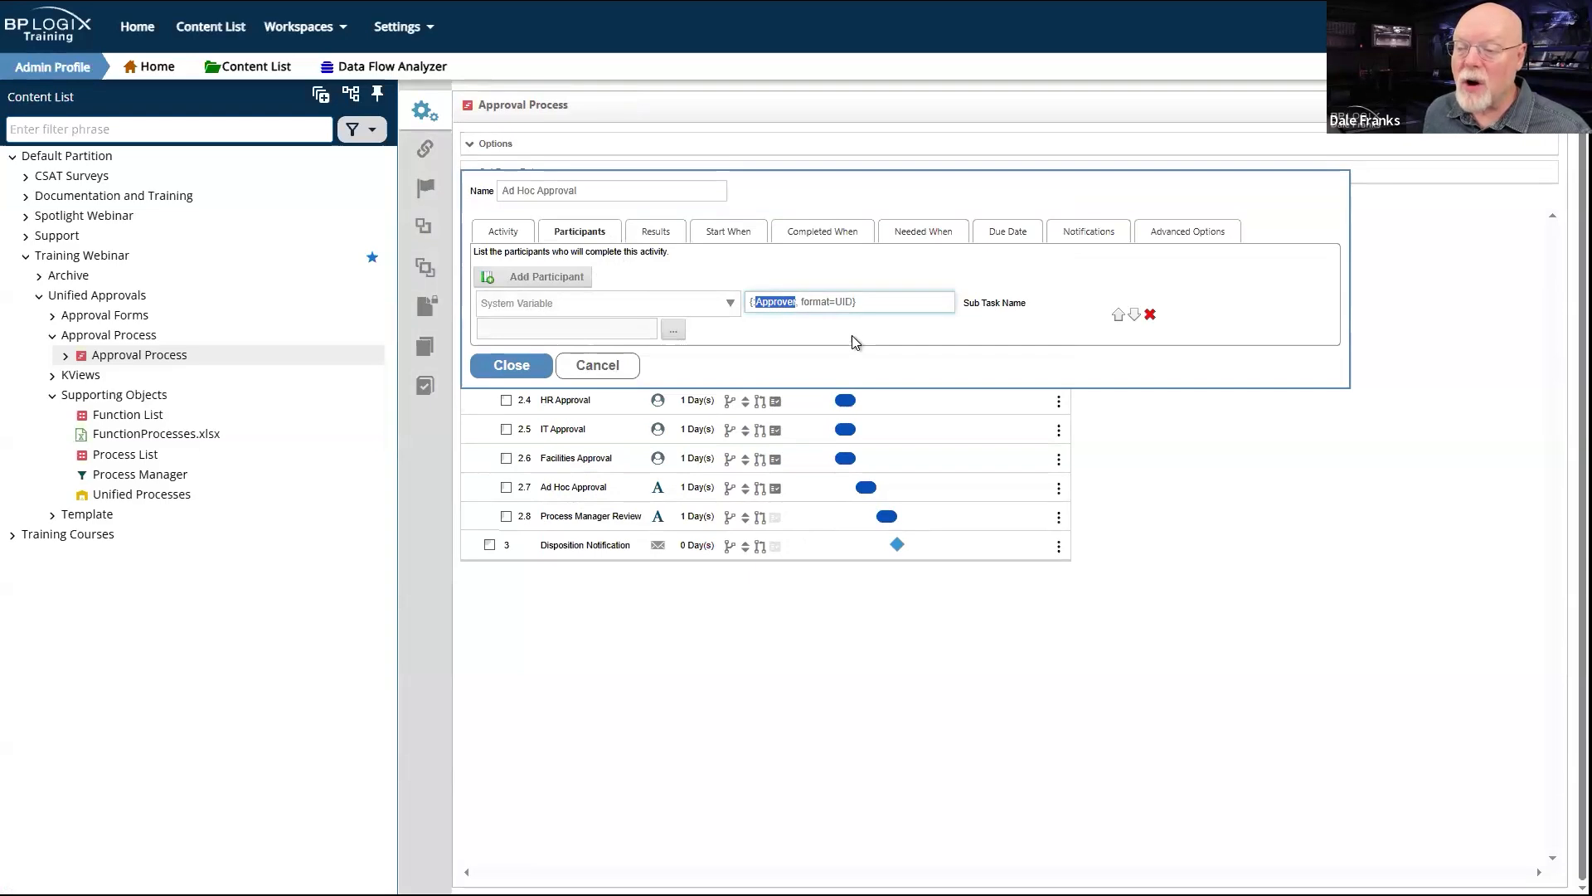
left_click(883, 300)
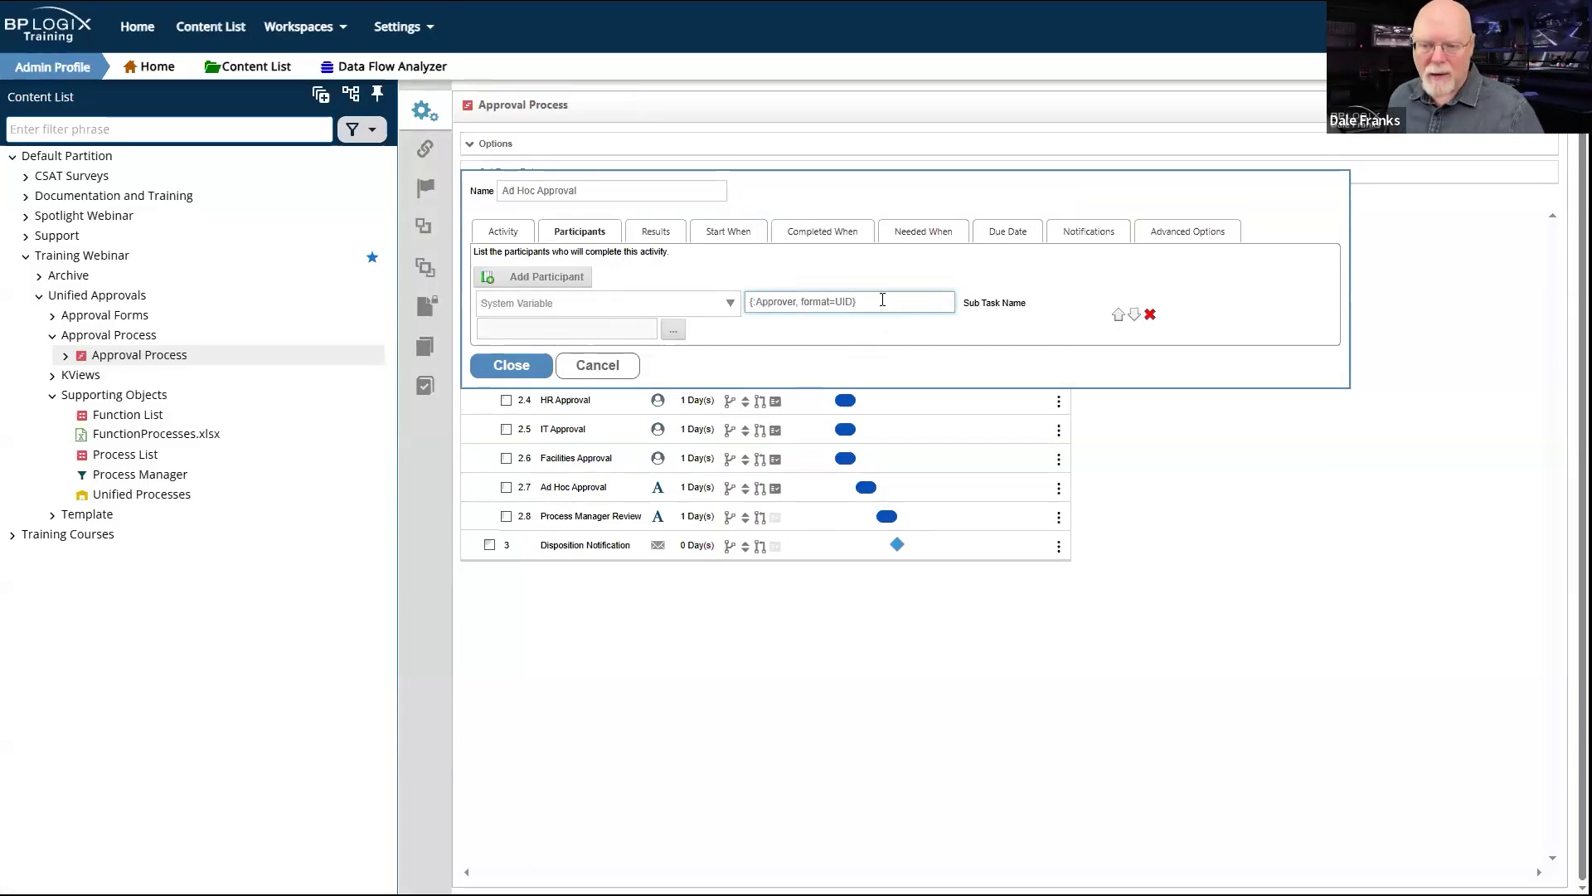
left_click(525, 369)
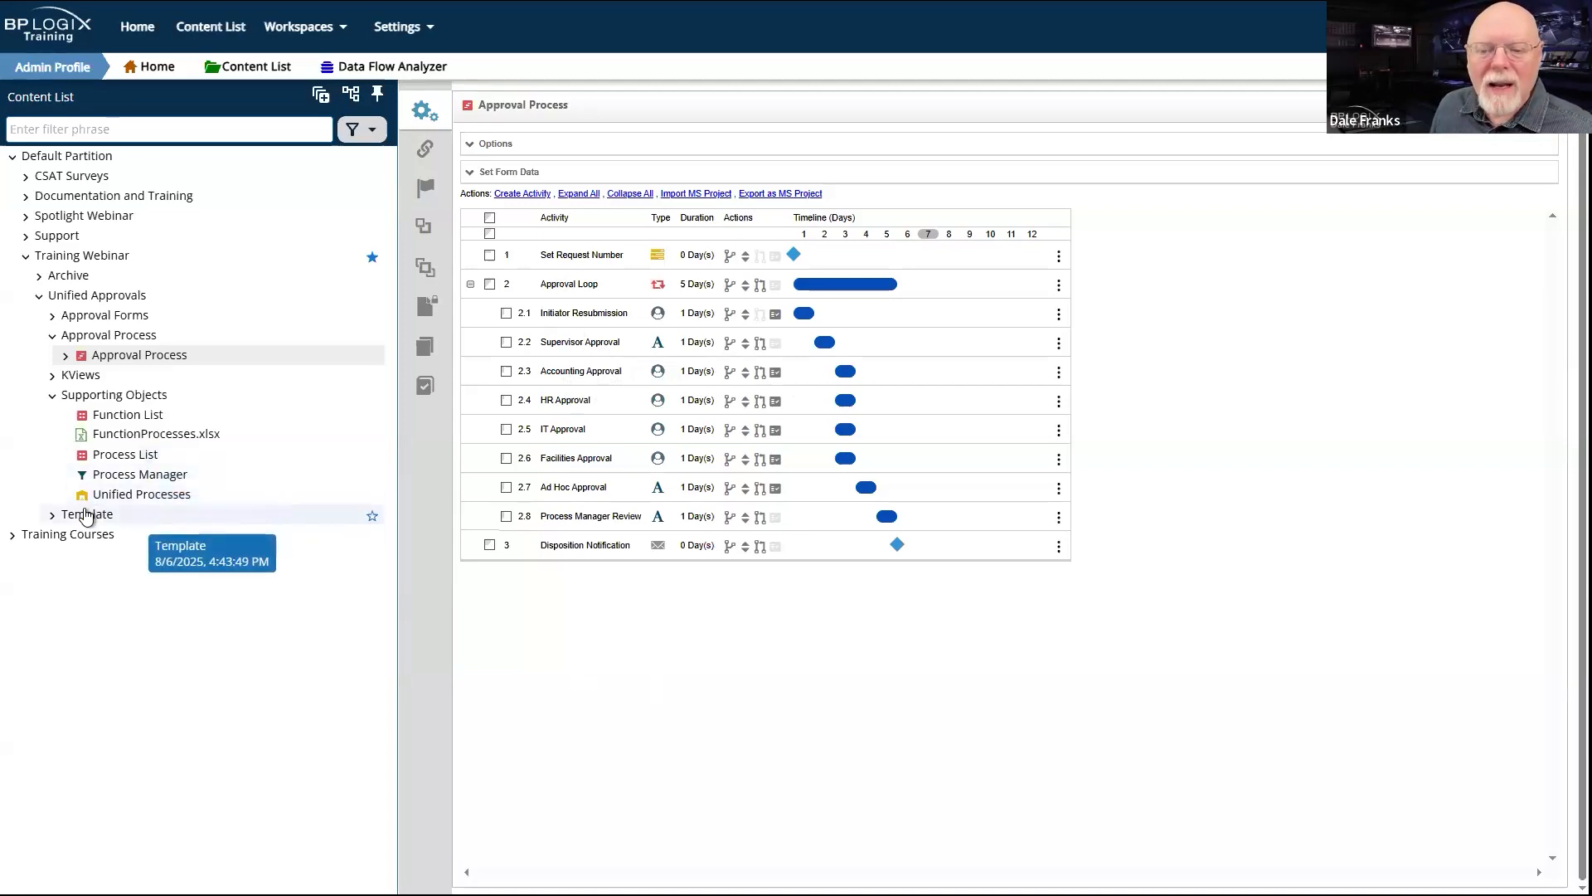
Step: Leave the Approval Process timeline without saving and show the contents of the Template folder
left_click(88, 516)
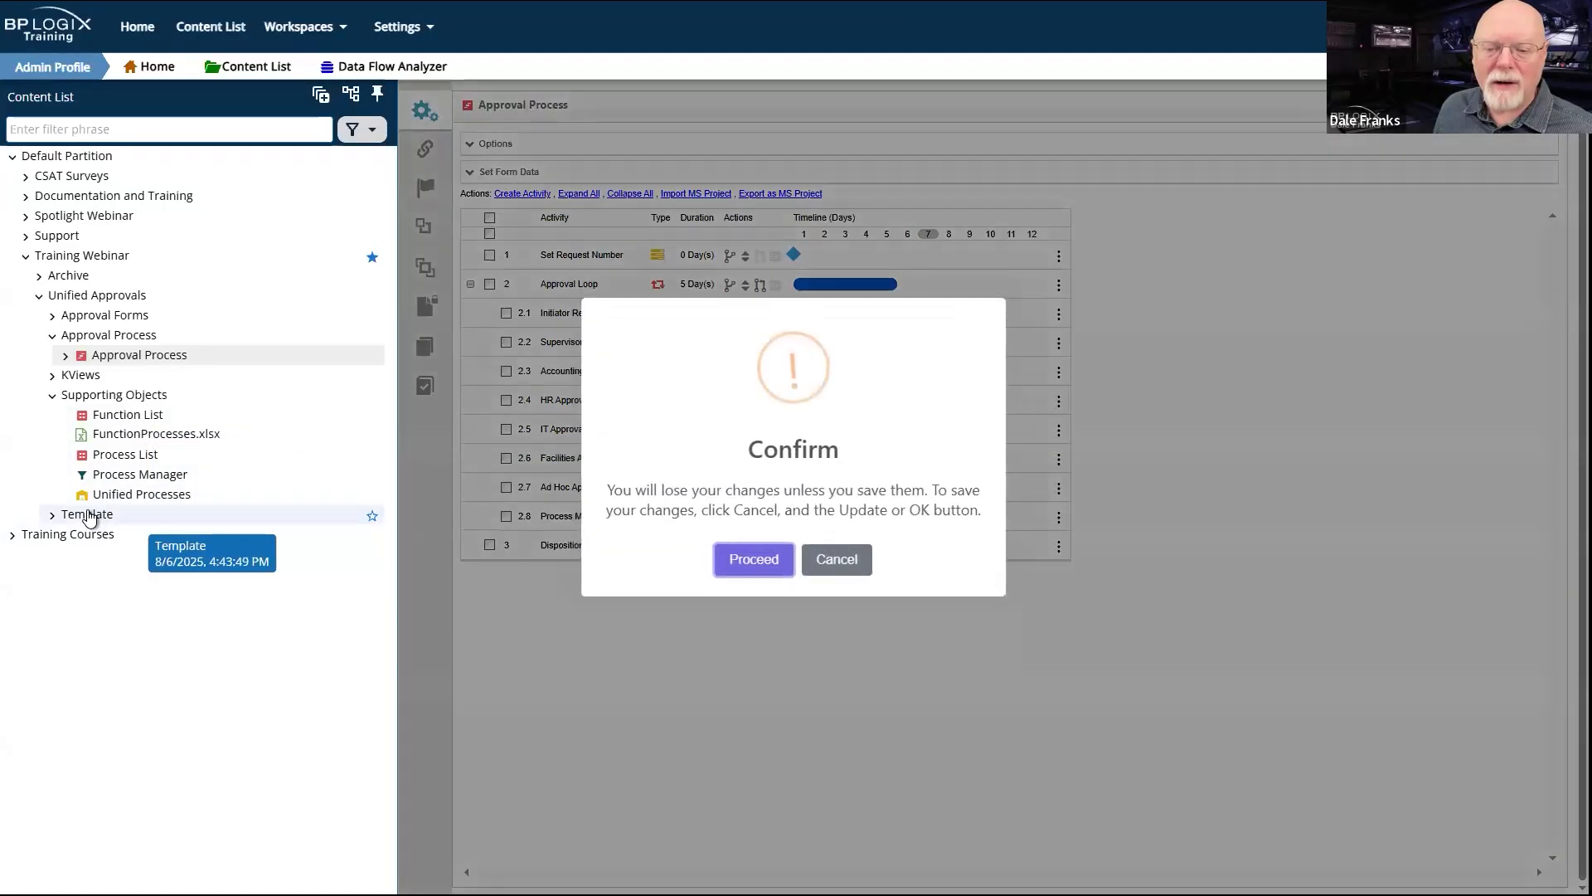
left_click(774, 567)
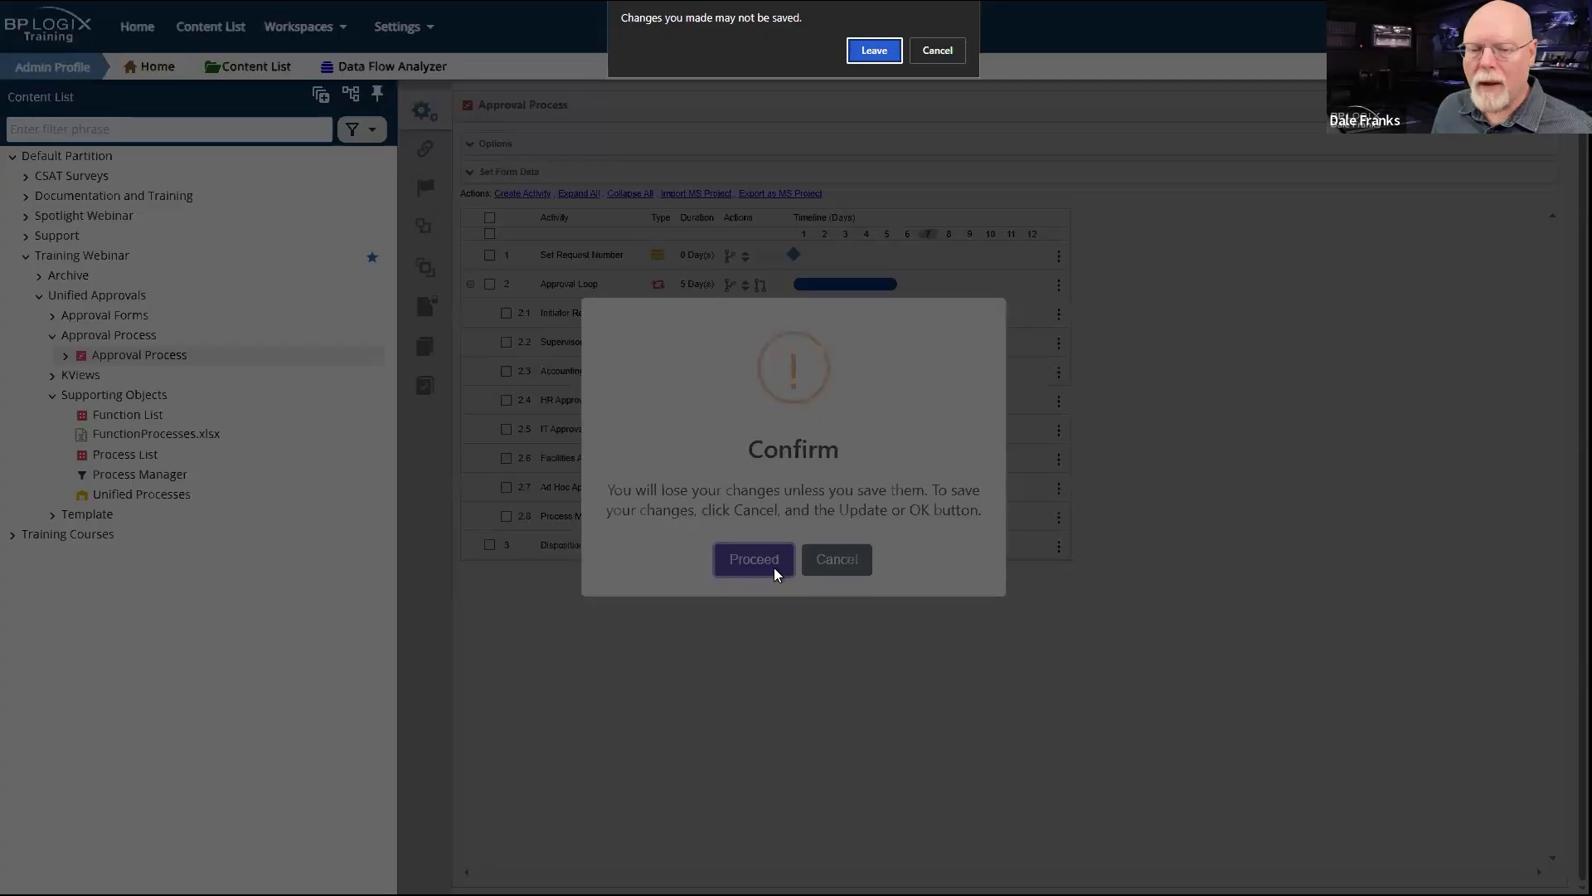
left_click(875, 52)
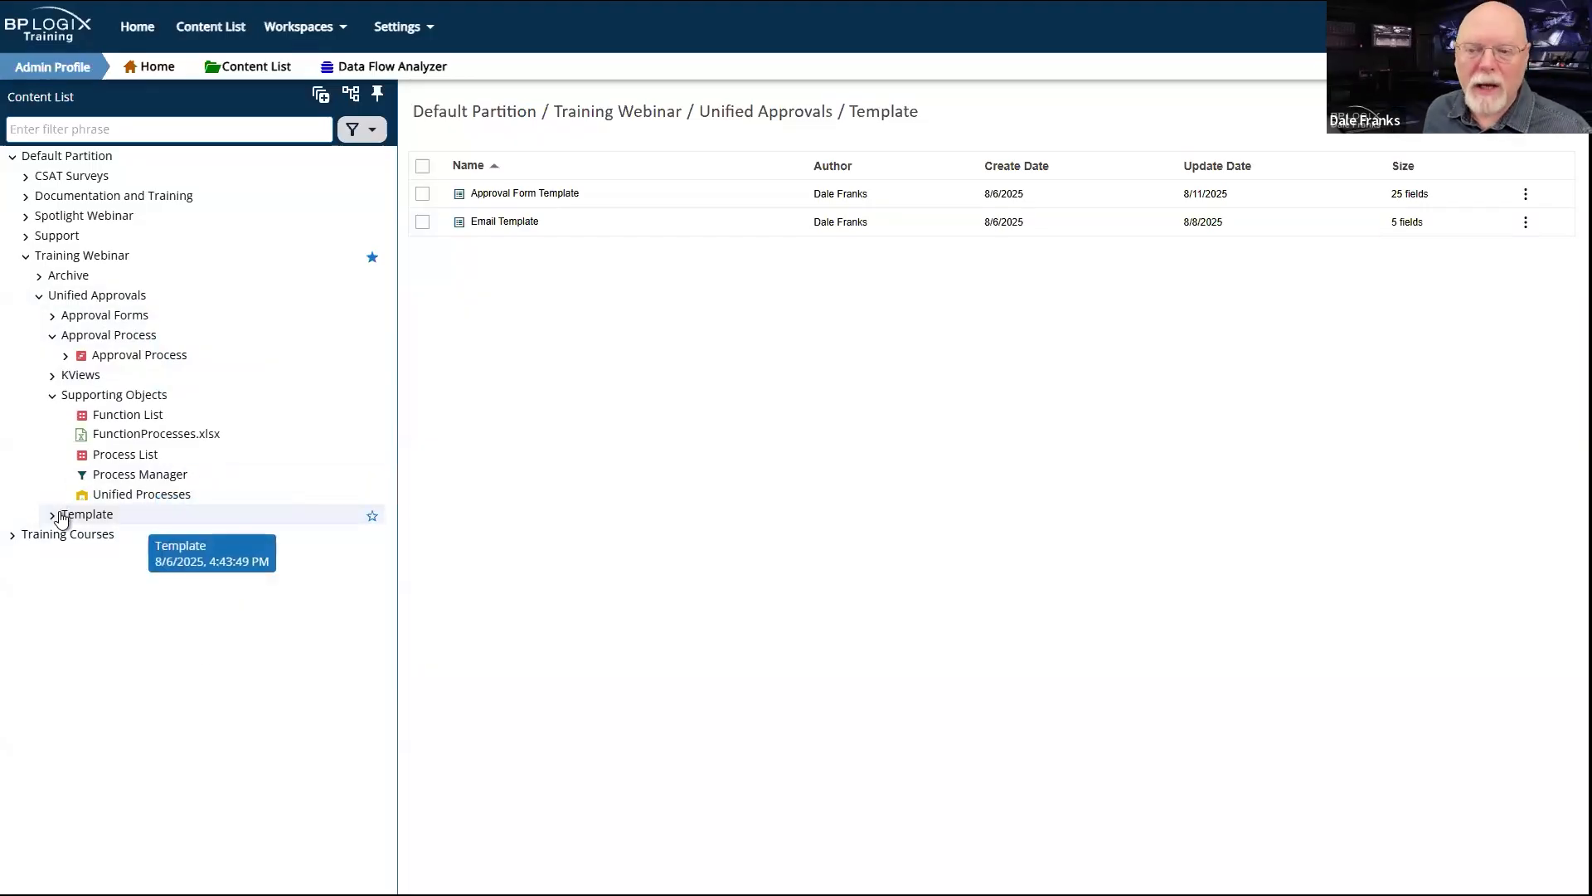
Step: Open the Approval Form Template's properties, point out the process started automatically after submission, and collapse the options
left_click(568, 201)
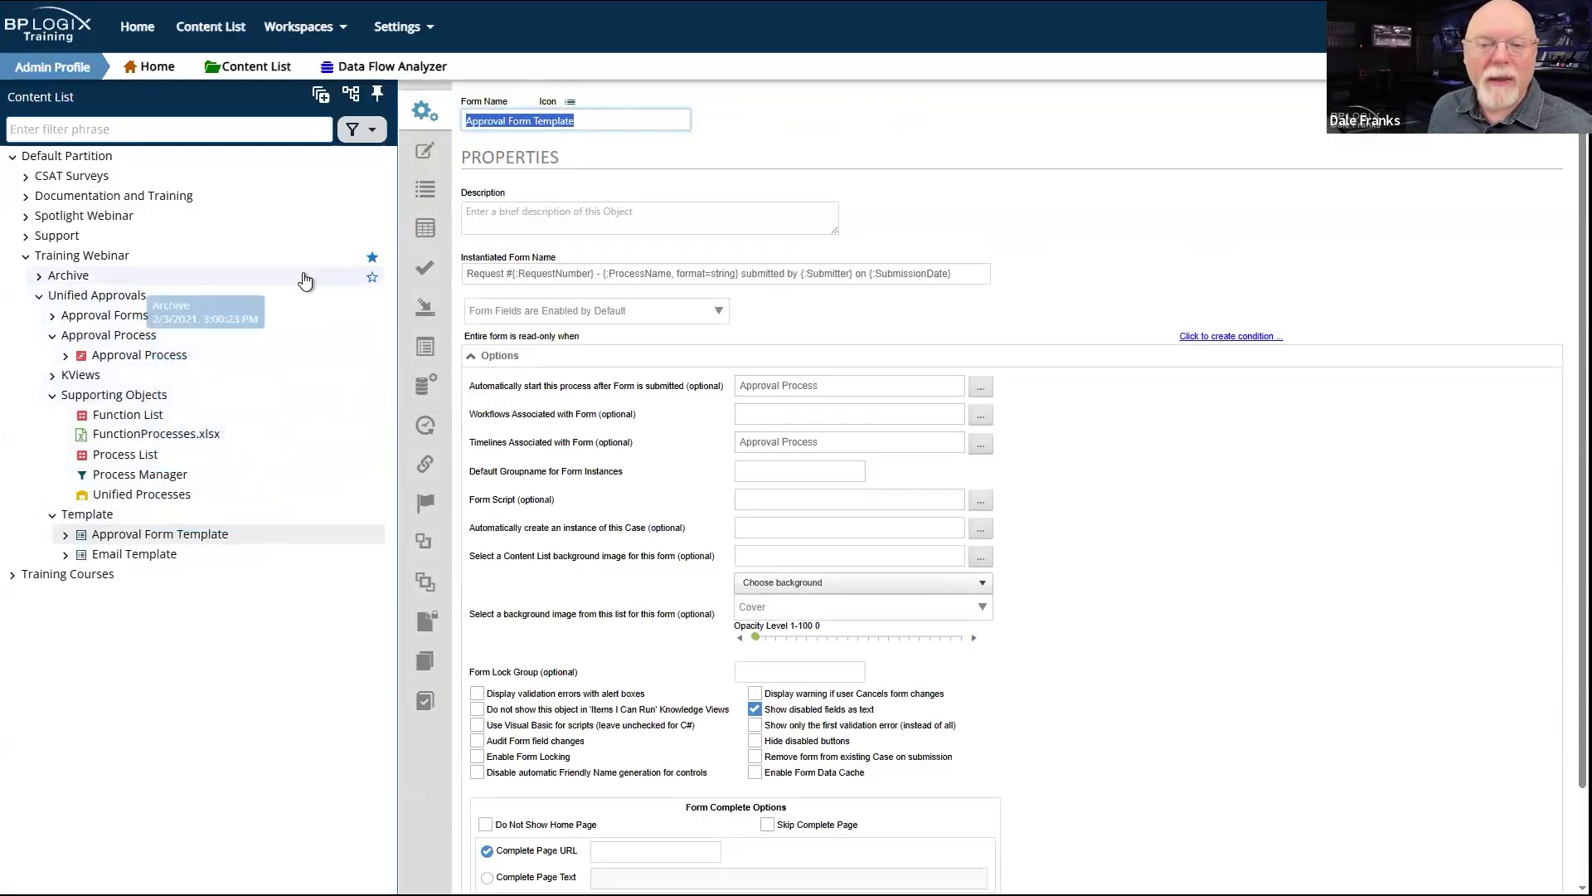
left_click_drag(864, 384, 718, 394)
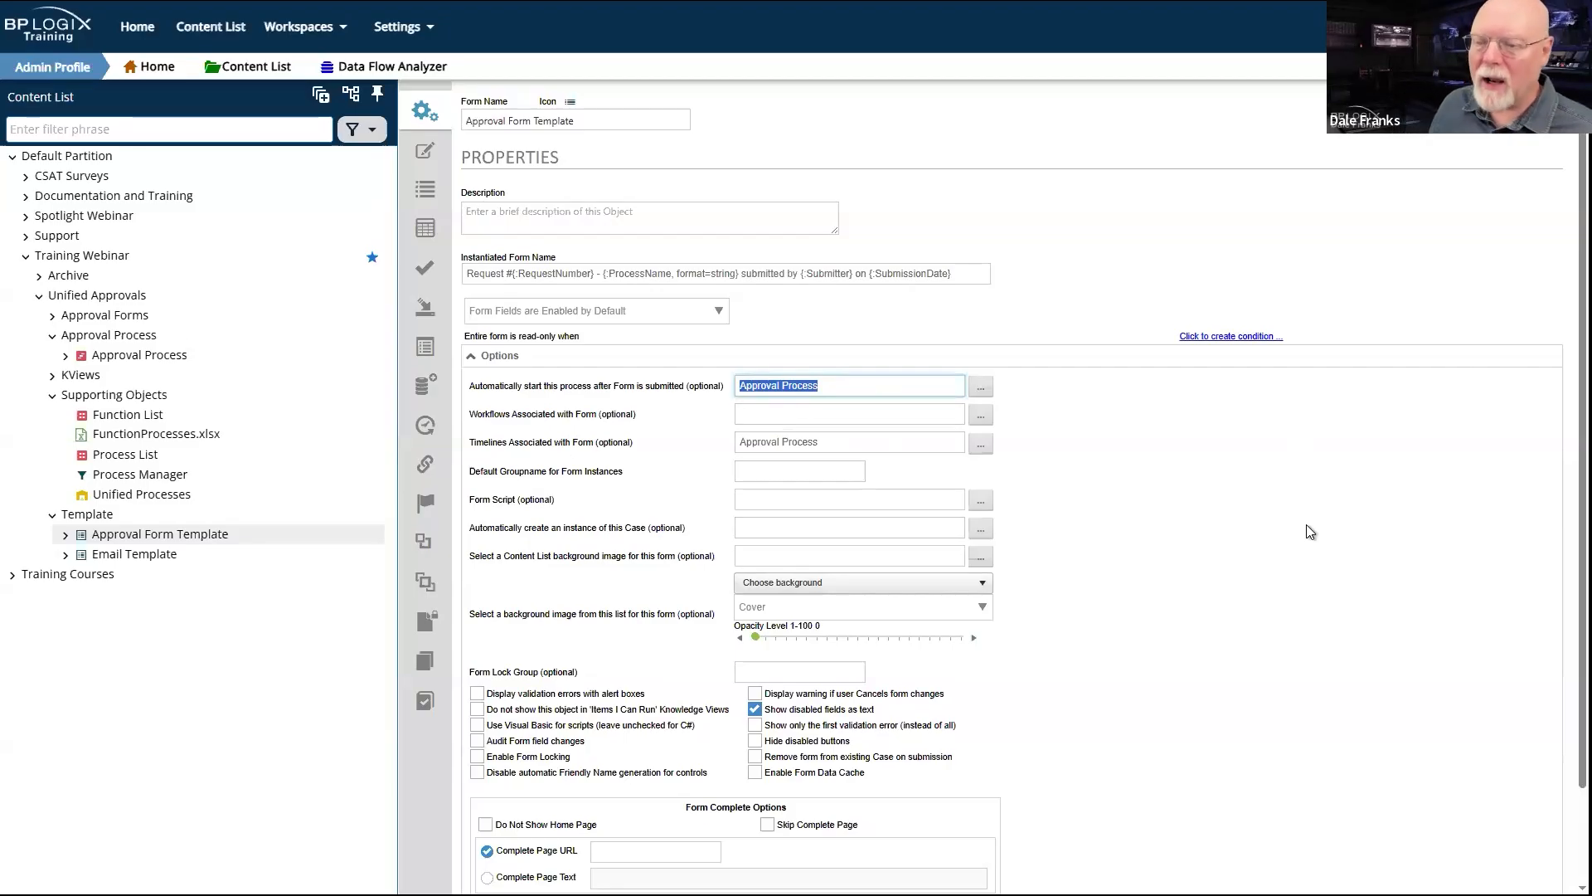
left_click(493, 356)
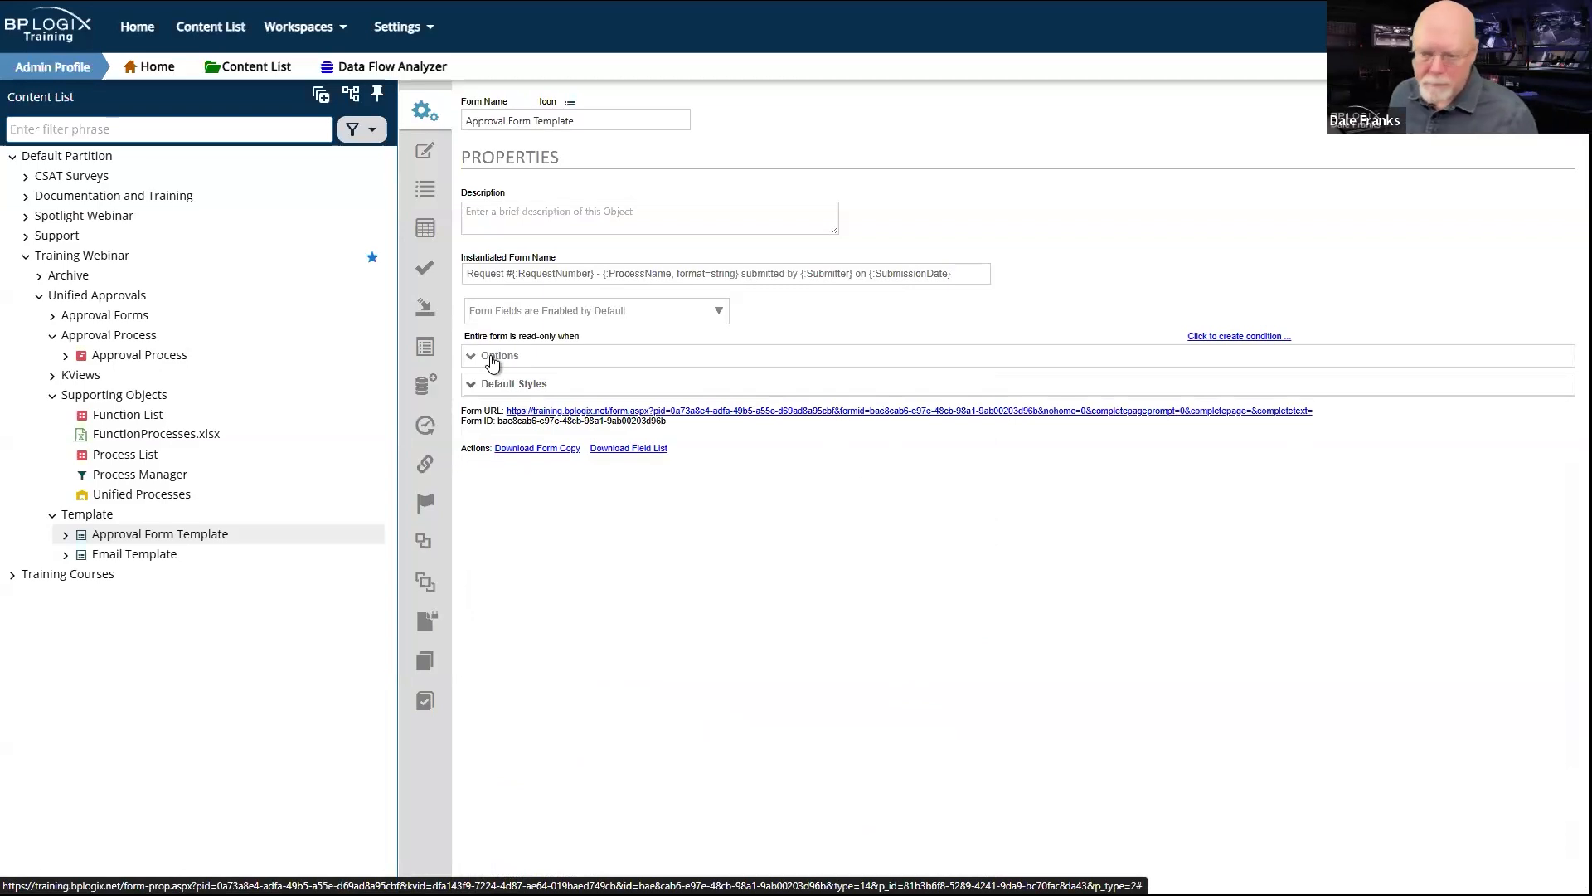
Step: Open the Approval Form Template in the form designer and highlight the Request Details and Custom Field 1 section
left_click(425, 150)
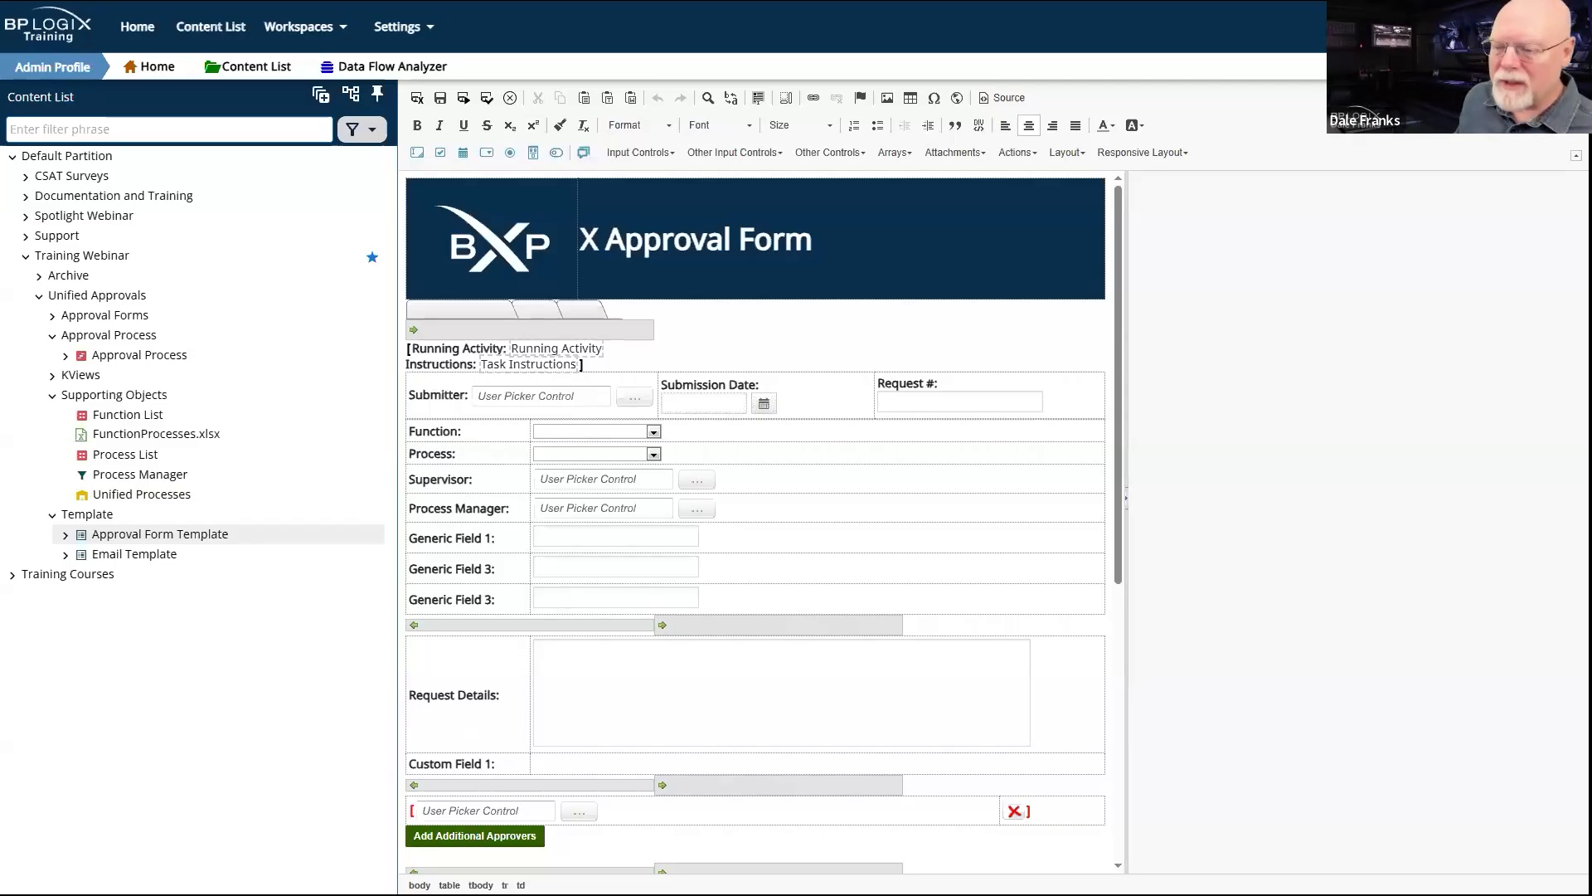
scroll(595, 800, "down", 3)
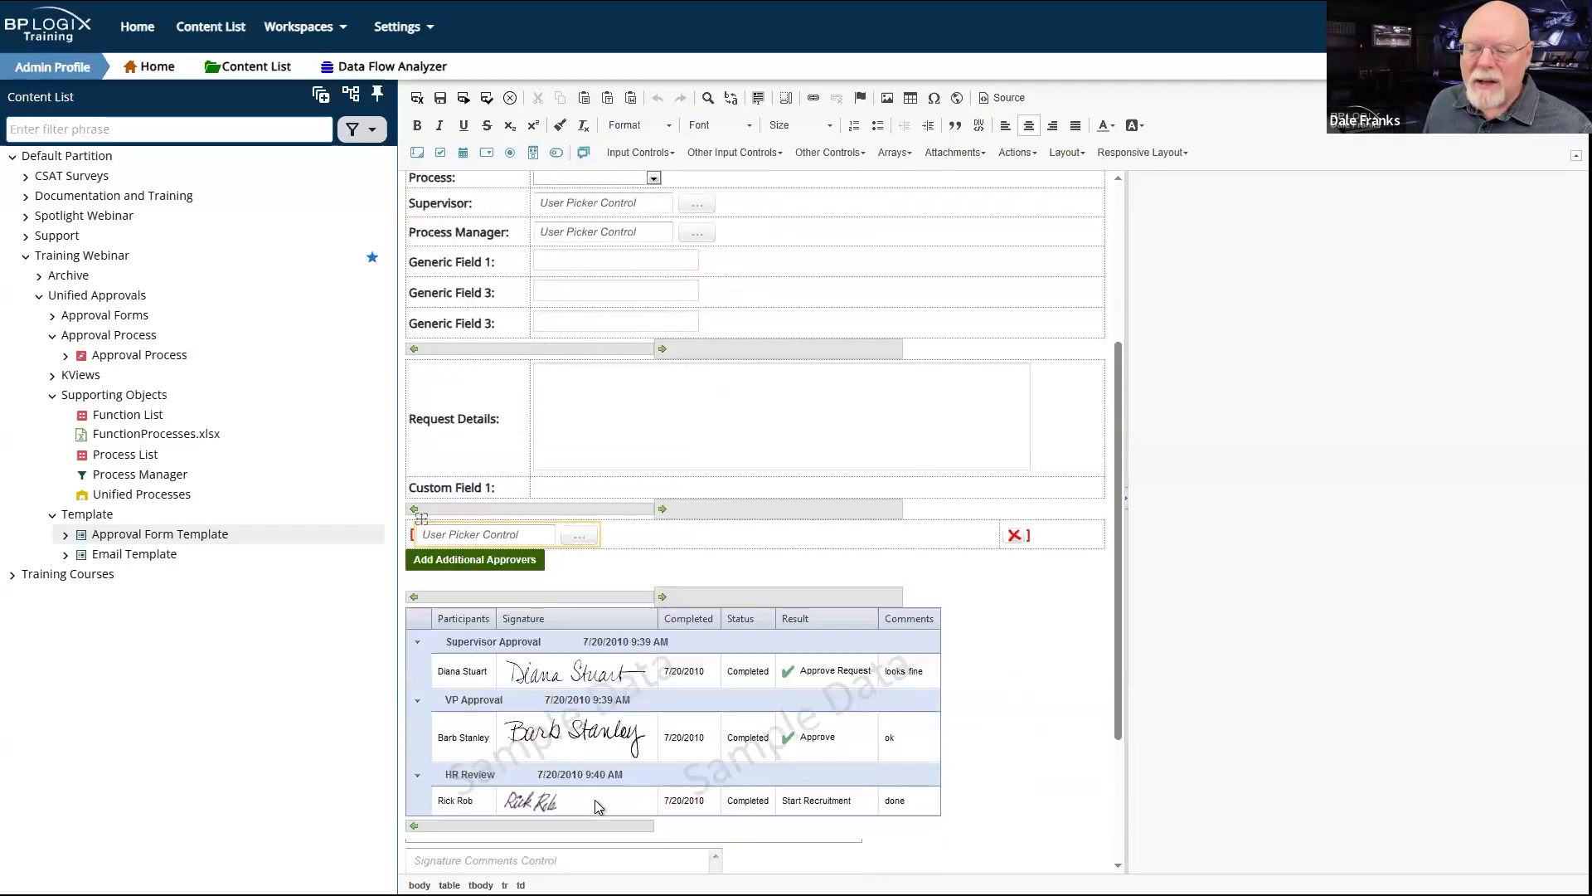
left_click(490, 406)
left_click_drag(576, 488, 433, 419)
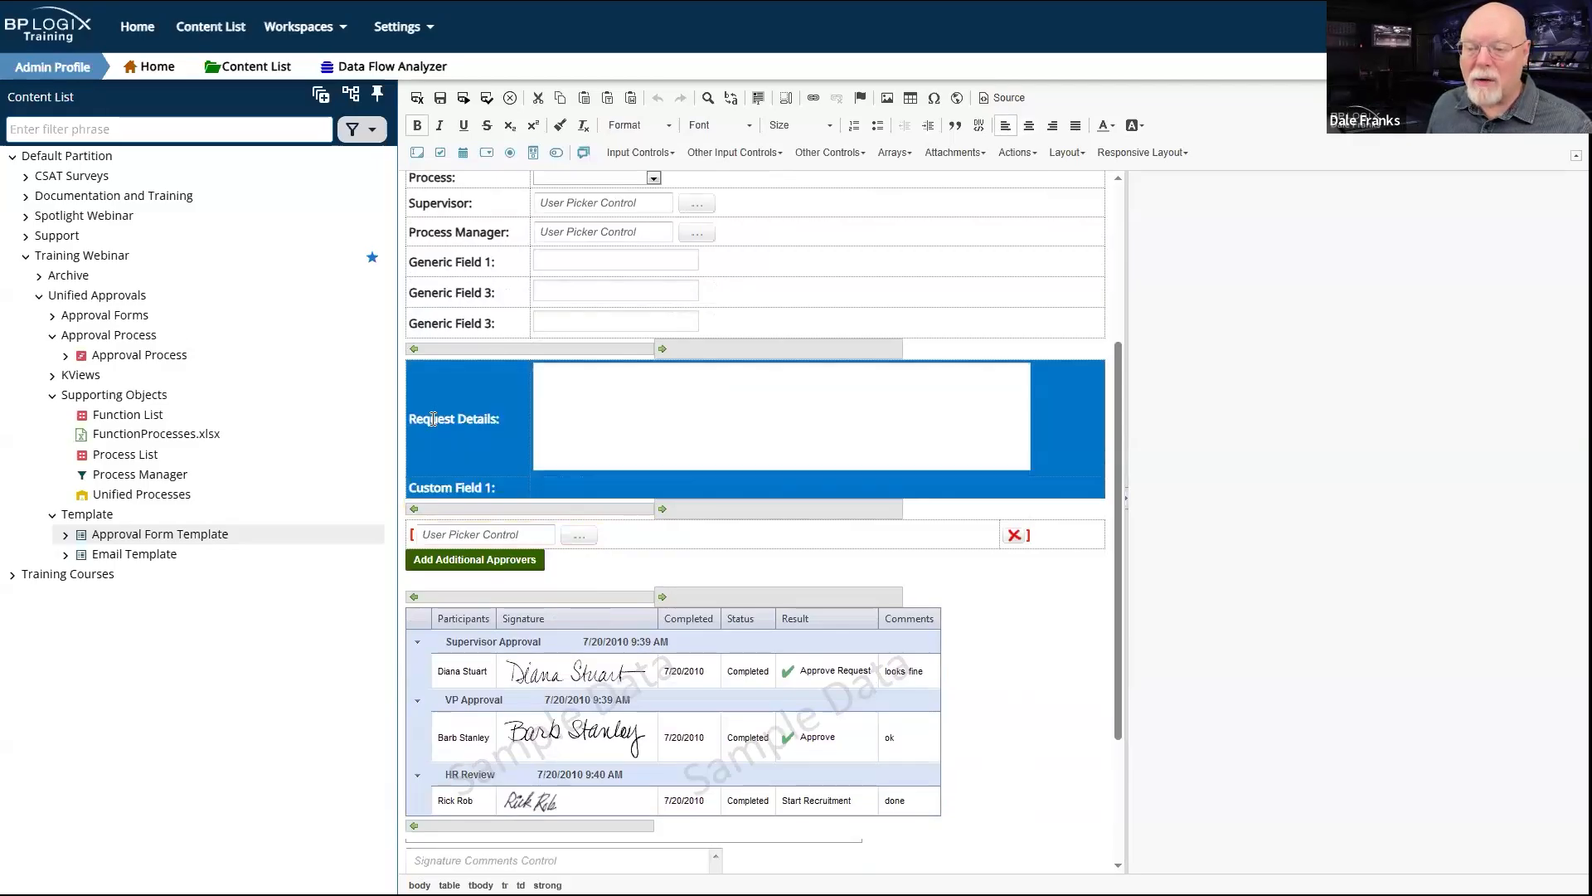
left_click(858, 479)
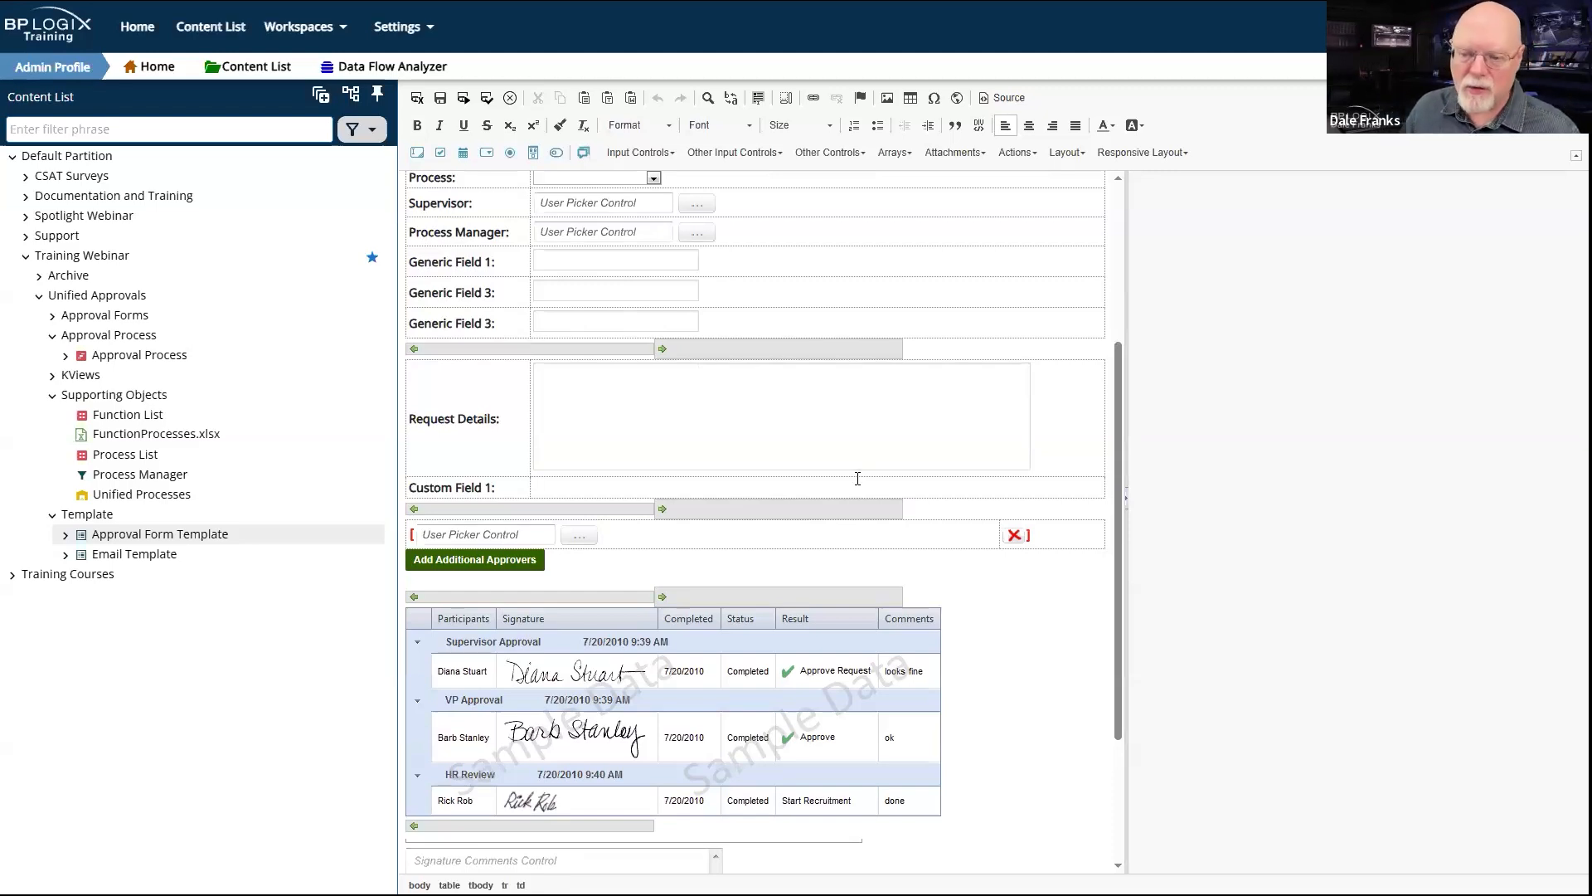
left_click(858, 479)
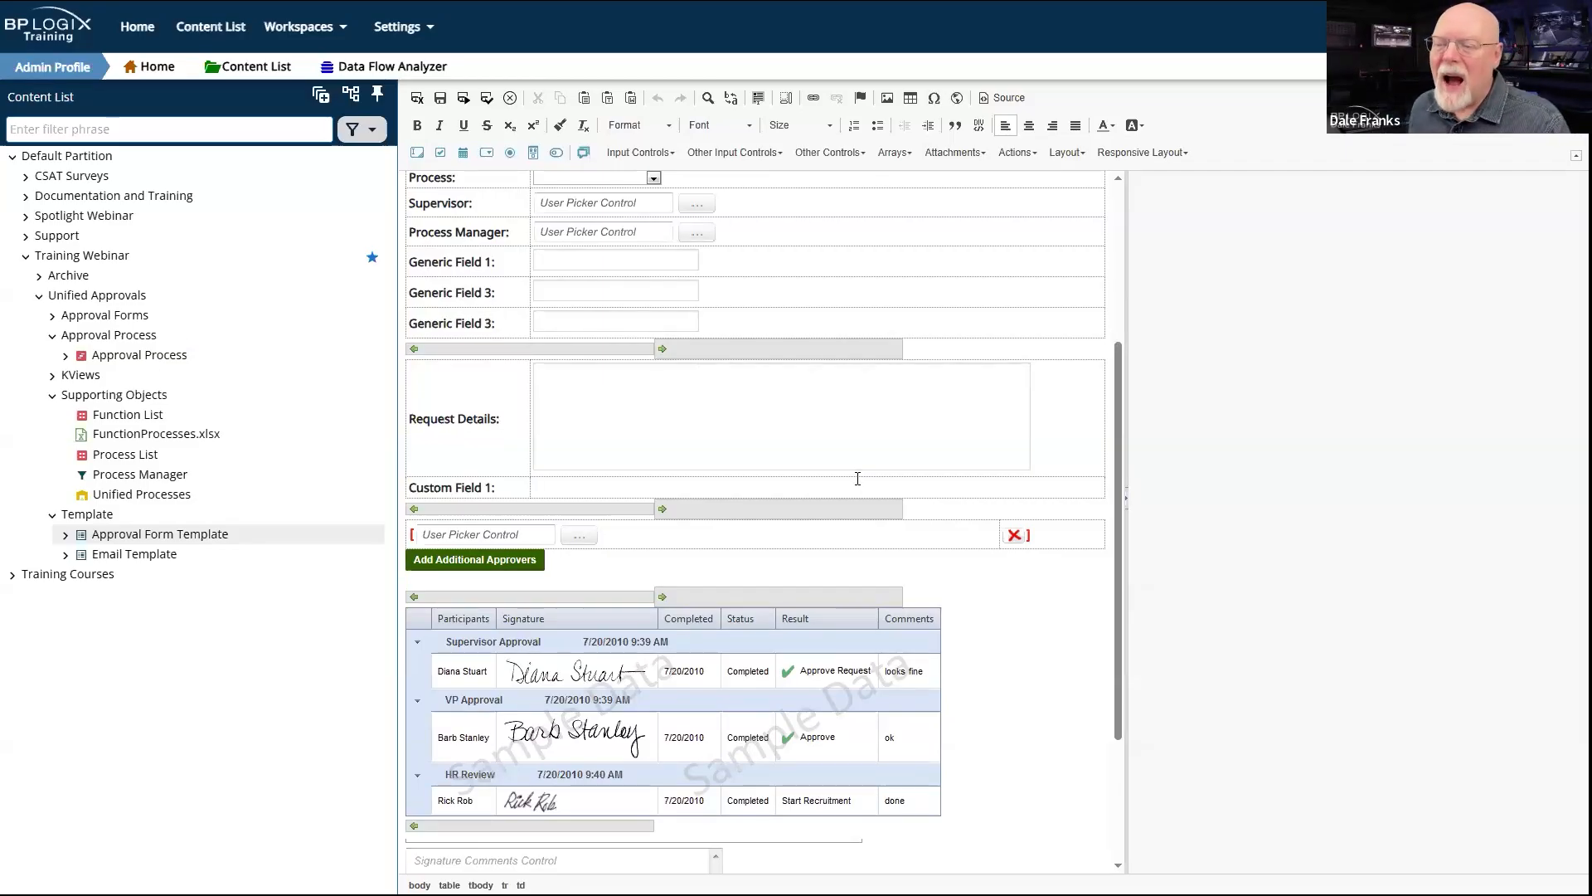
Step: Look over the whole form layout and highlight the Running Activity and Task Instructions block above the Submitter row
scroll(855, 281, "up", 5)
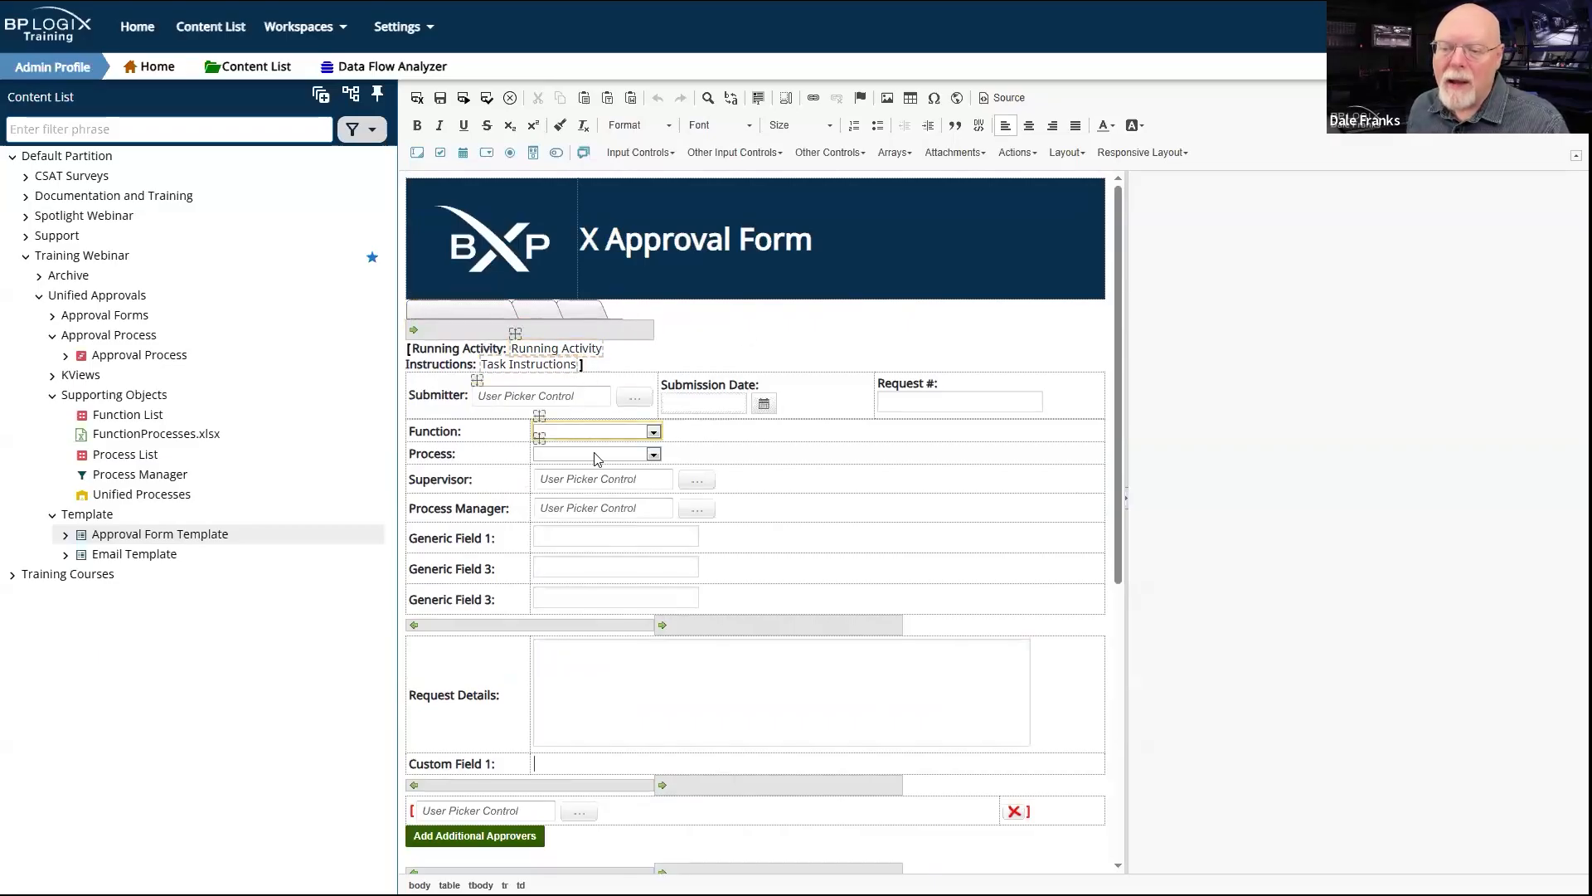
scroll(654, 458, "down", 5)
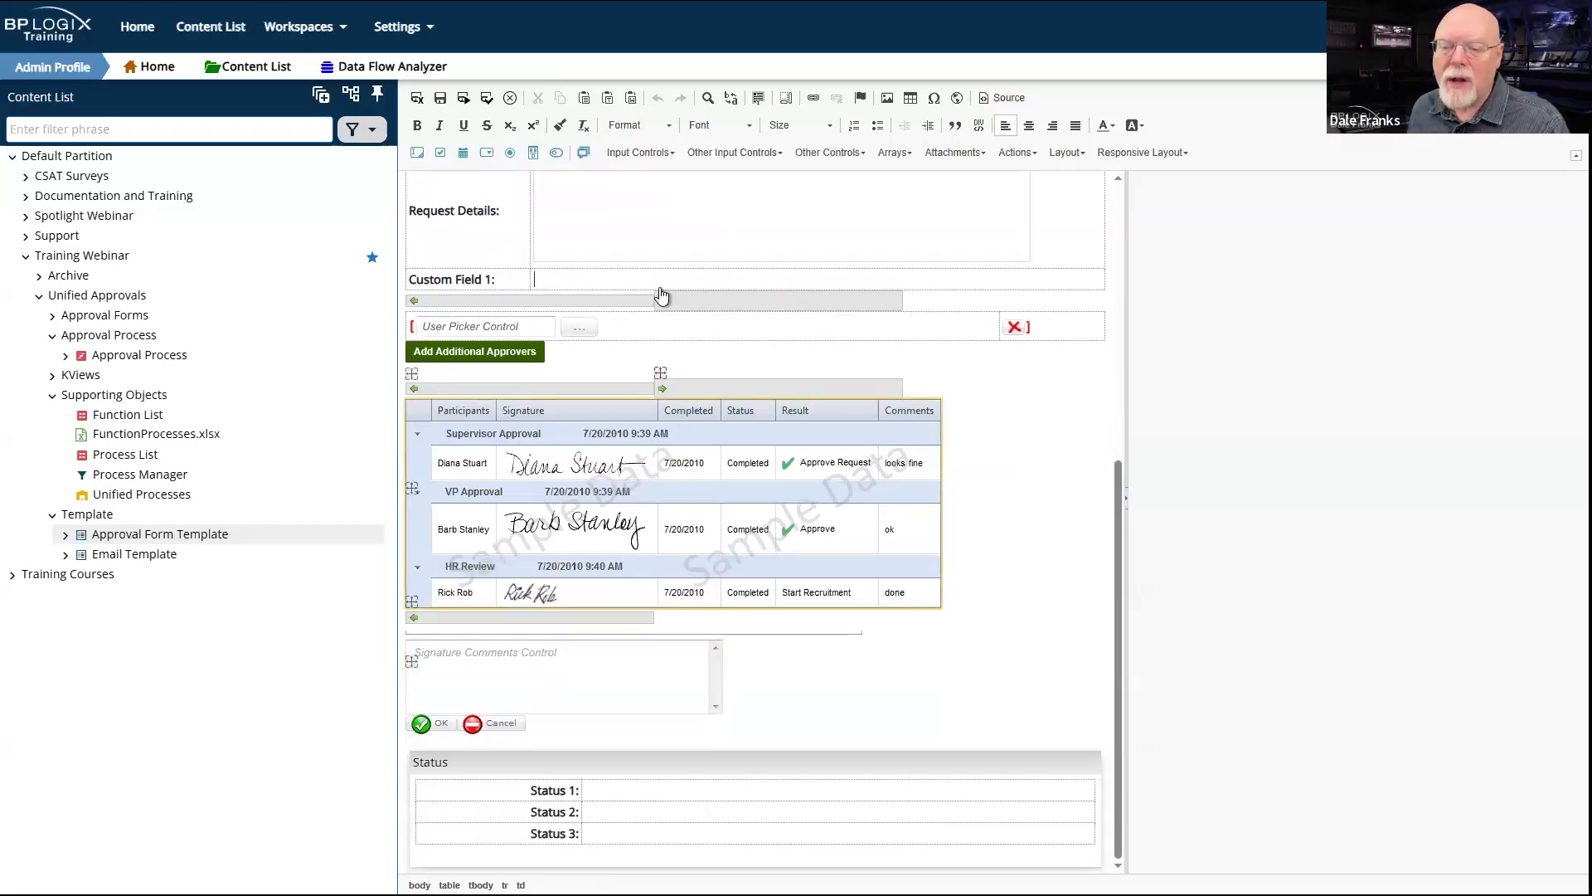
scroll(610, 428, "up", 5)
scroll(614, 434, "down", 3)
scroll(612, 429, "up", 3)
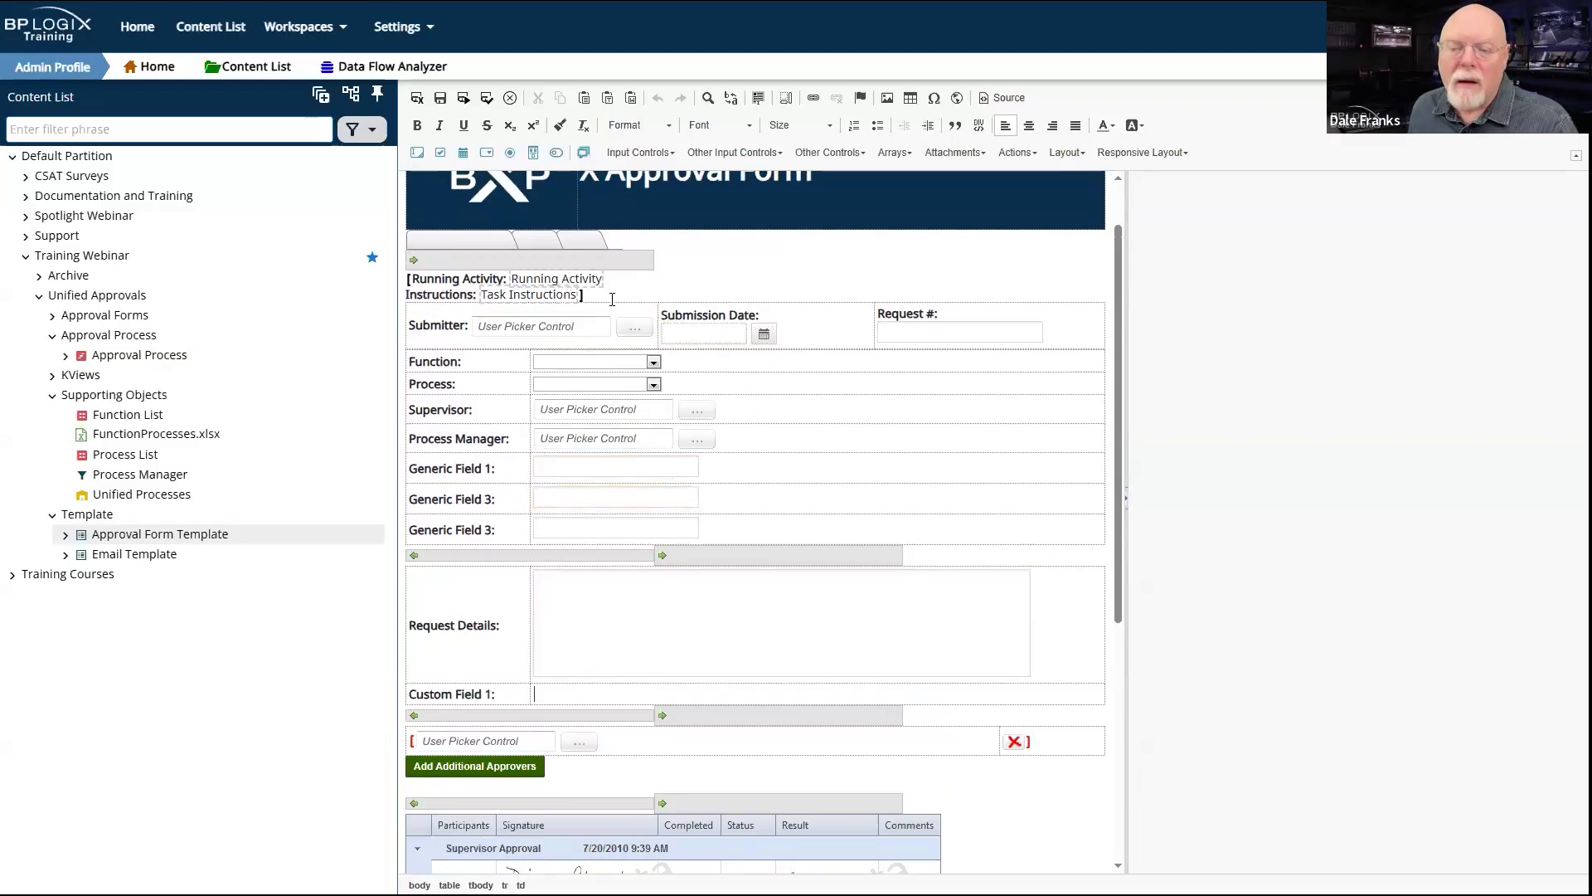
left_click_drag(612, 299, 448, 262)
left_click(662, 297)
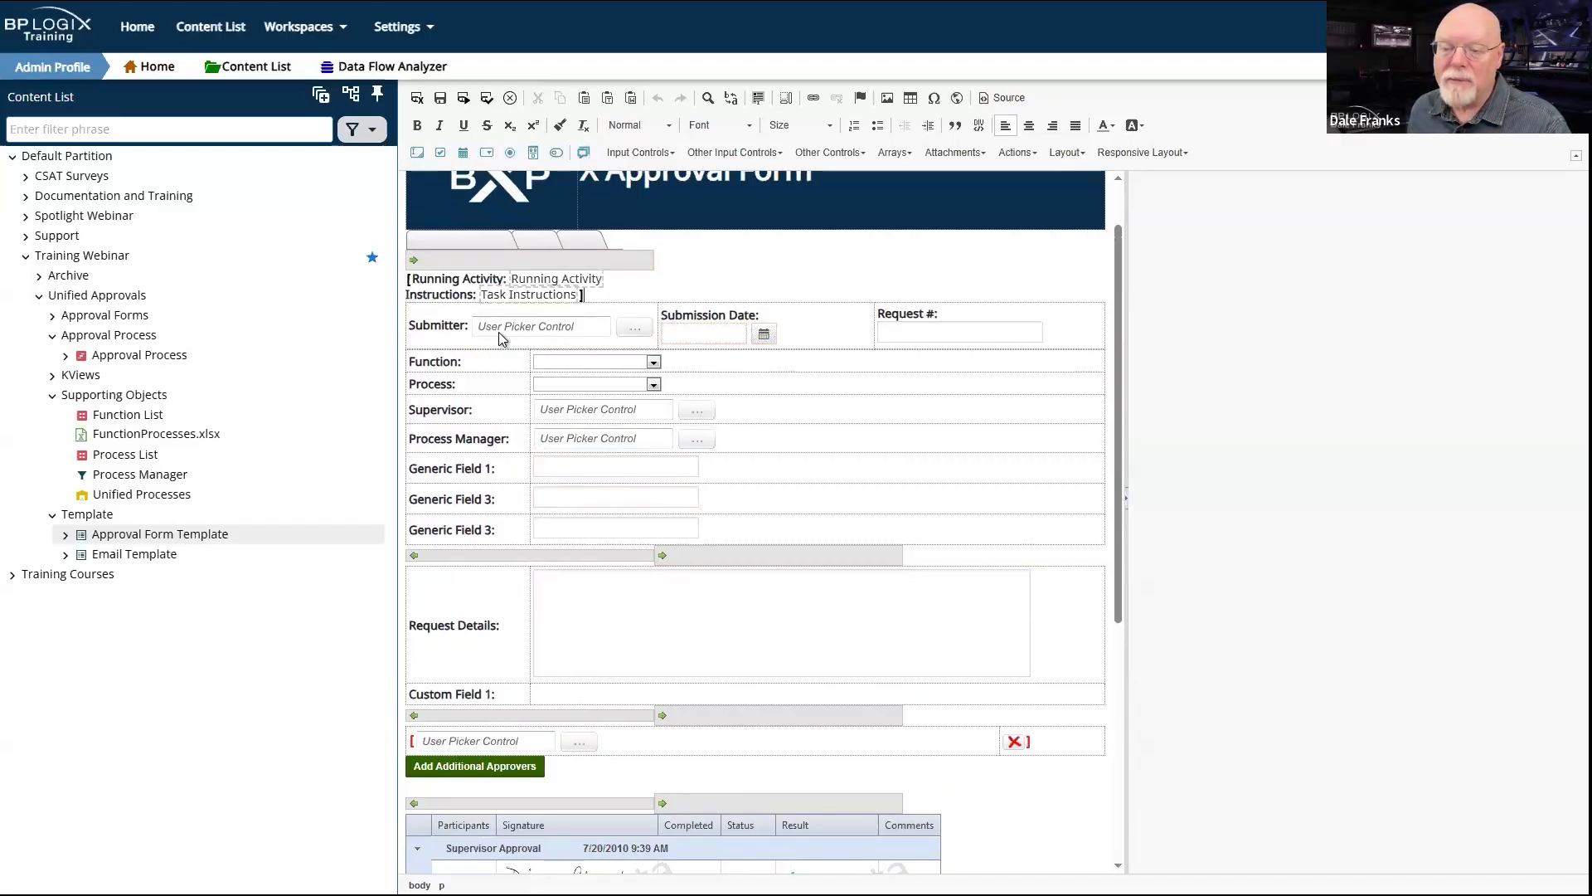
Step: Point out the Request # field beside the Submission Date in the form's header row
left_click(992, 328)
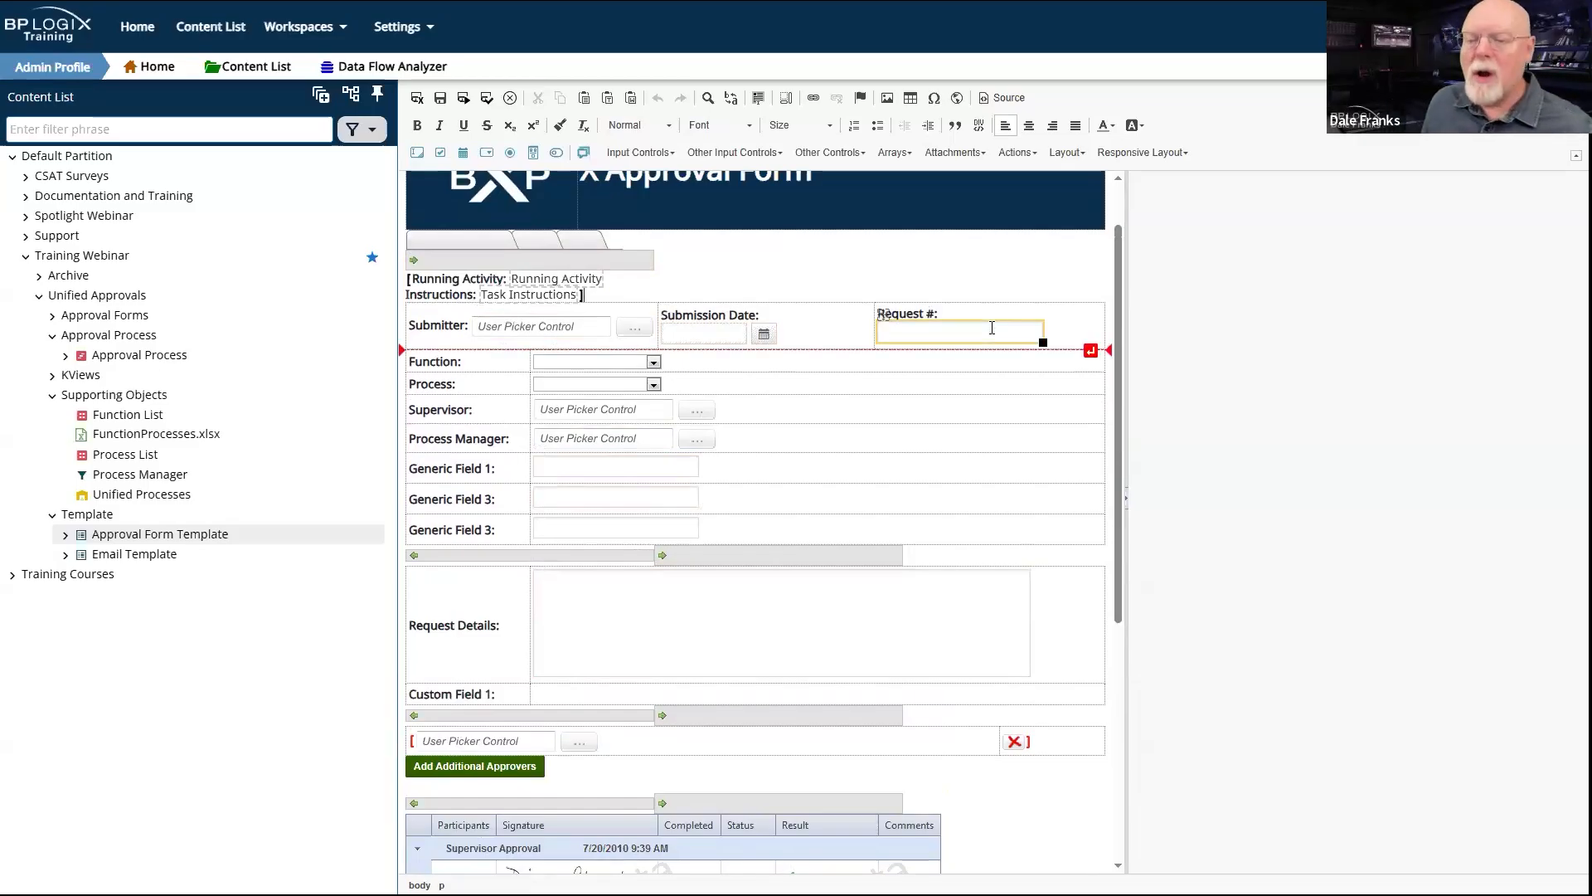
left_click(911, 319)
left_click(881, 314)
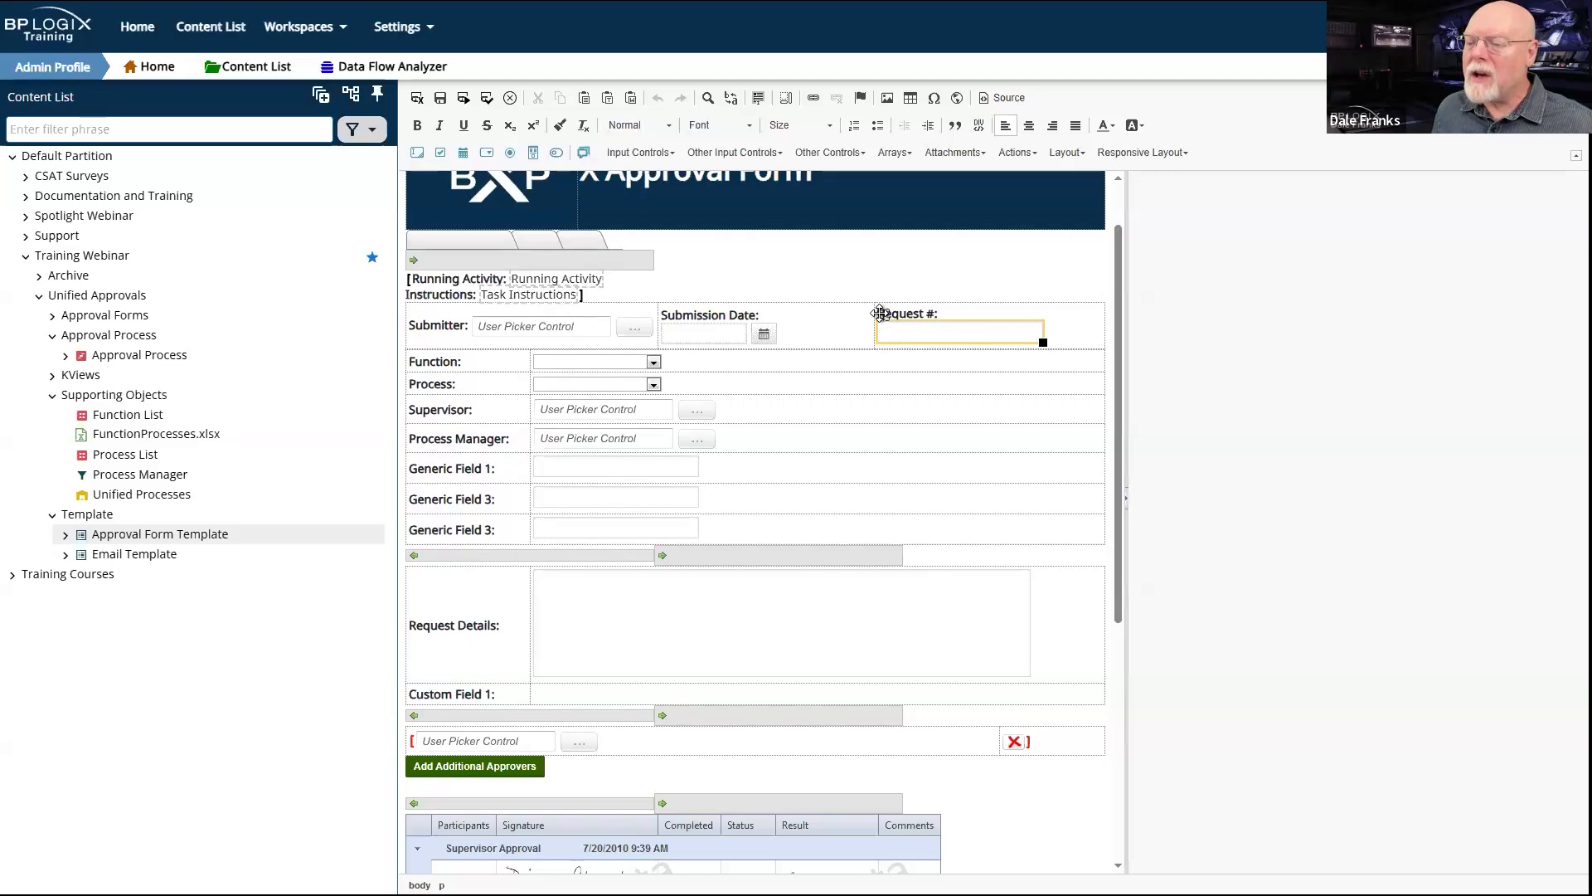
left_click(1081, 328)
left_click(1081, 327)
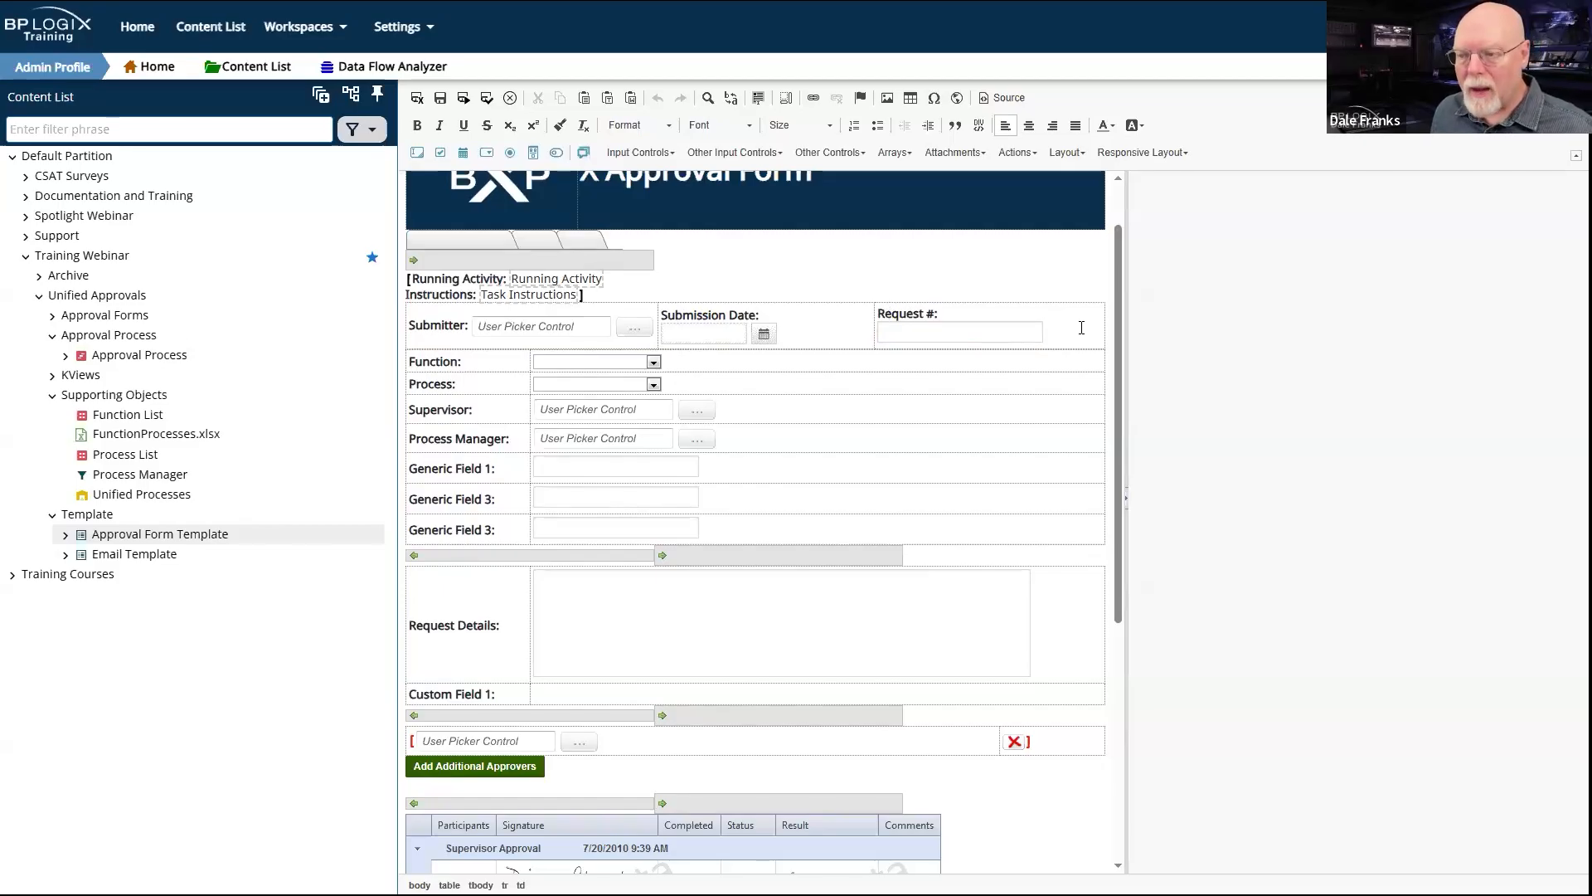
left_click(1000, 335)
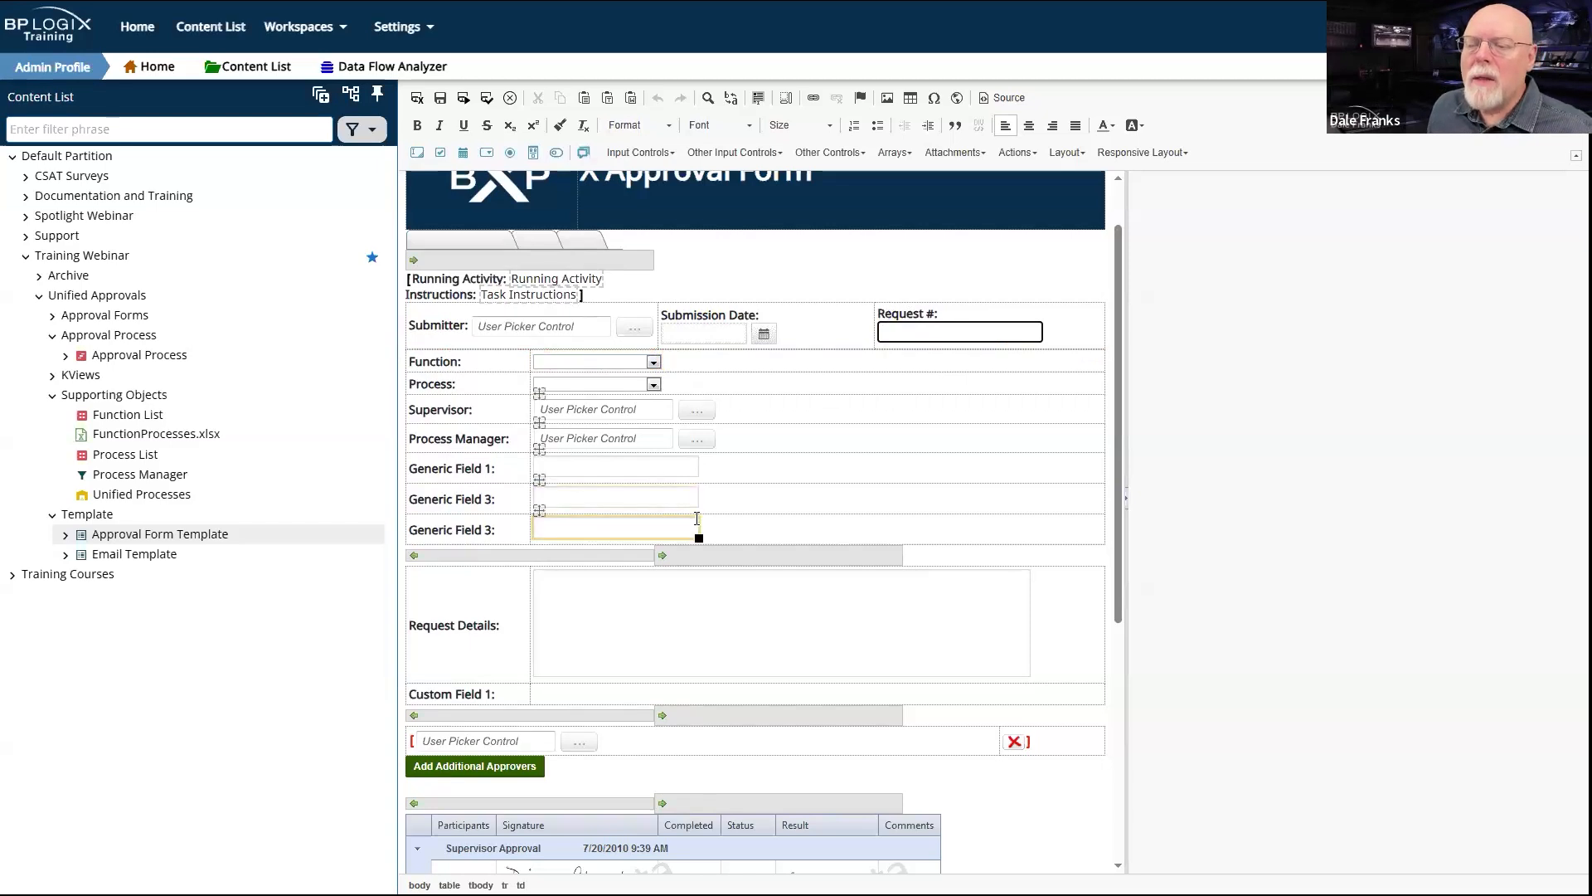
Step: Inspect the Function dropdown's field properties and general settings, and show the Process dropdown's settings
left_click(651, 366)
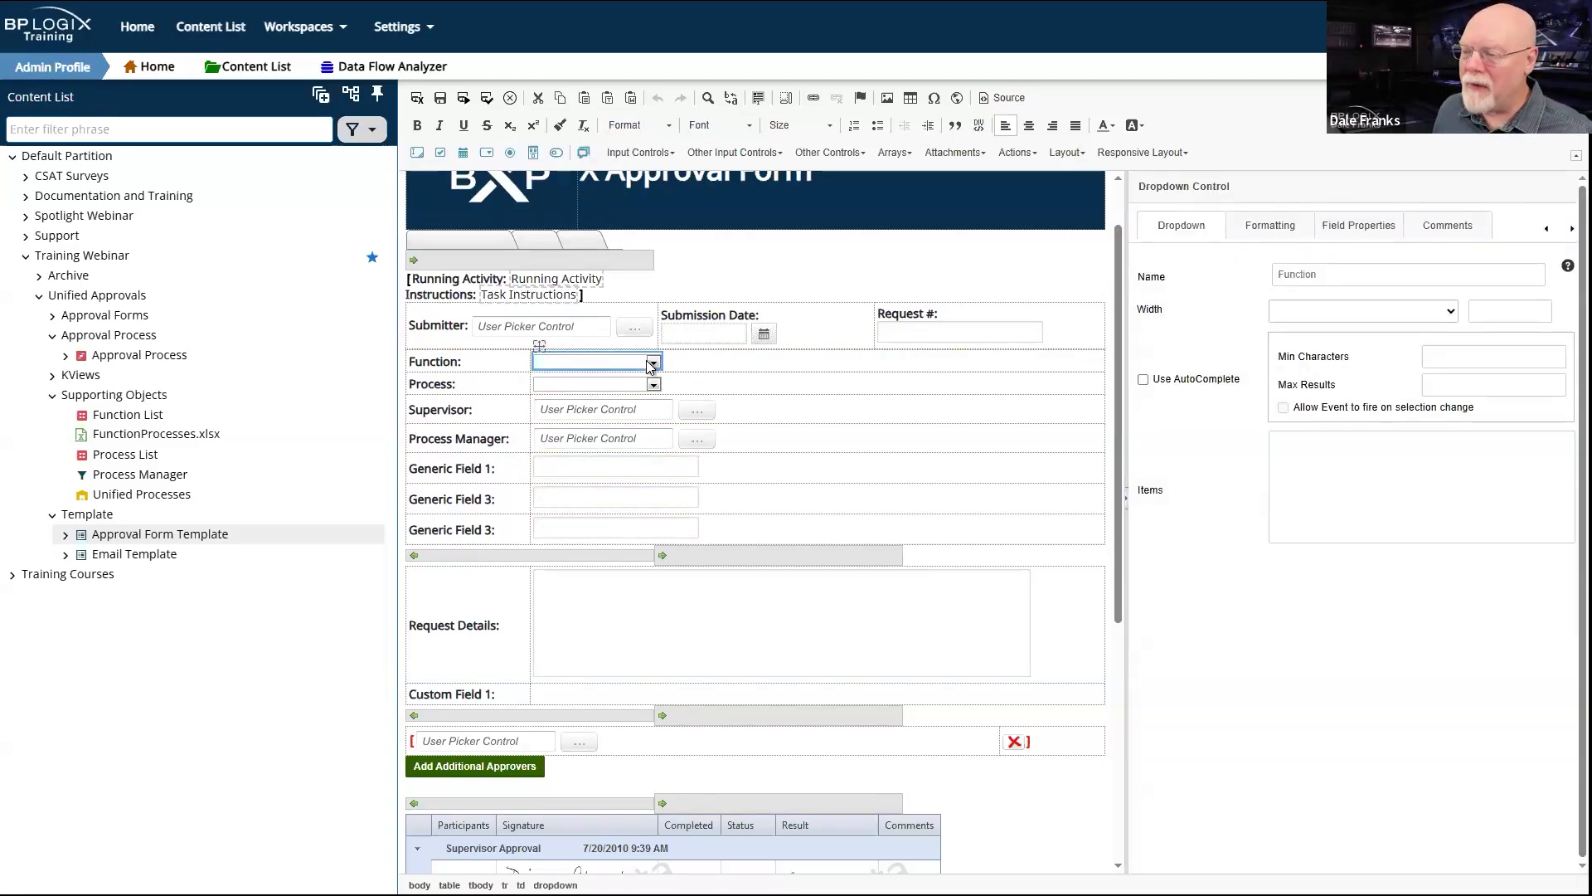
left_click(1368, 228)
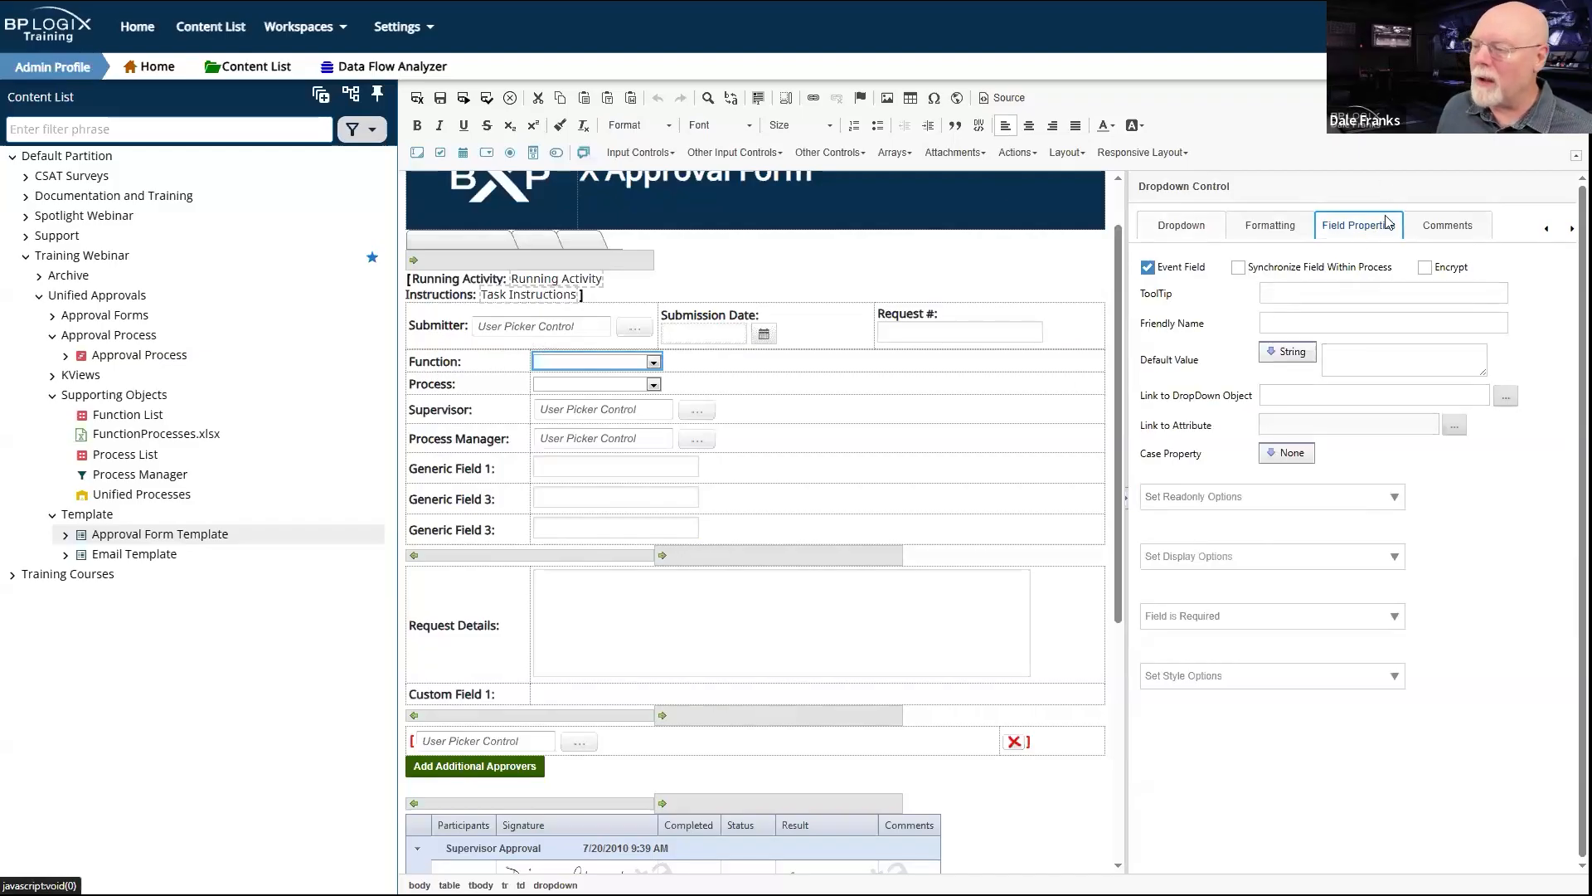
left_click(1187, 229)
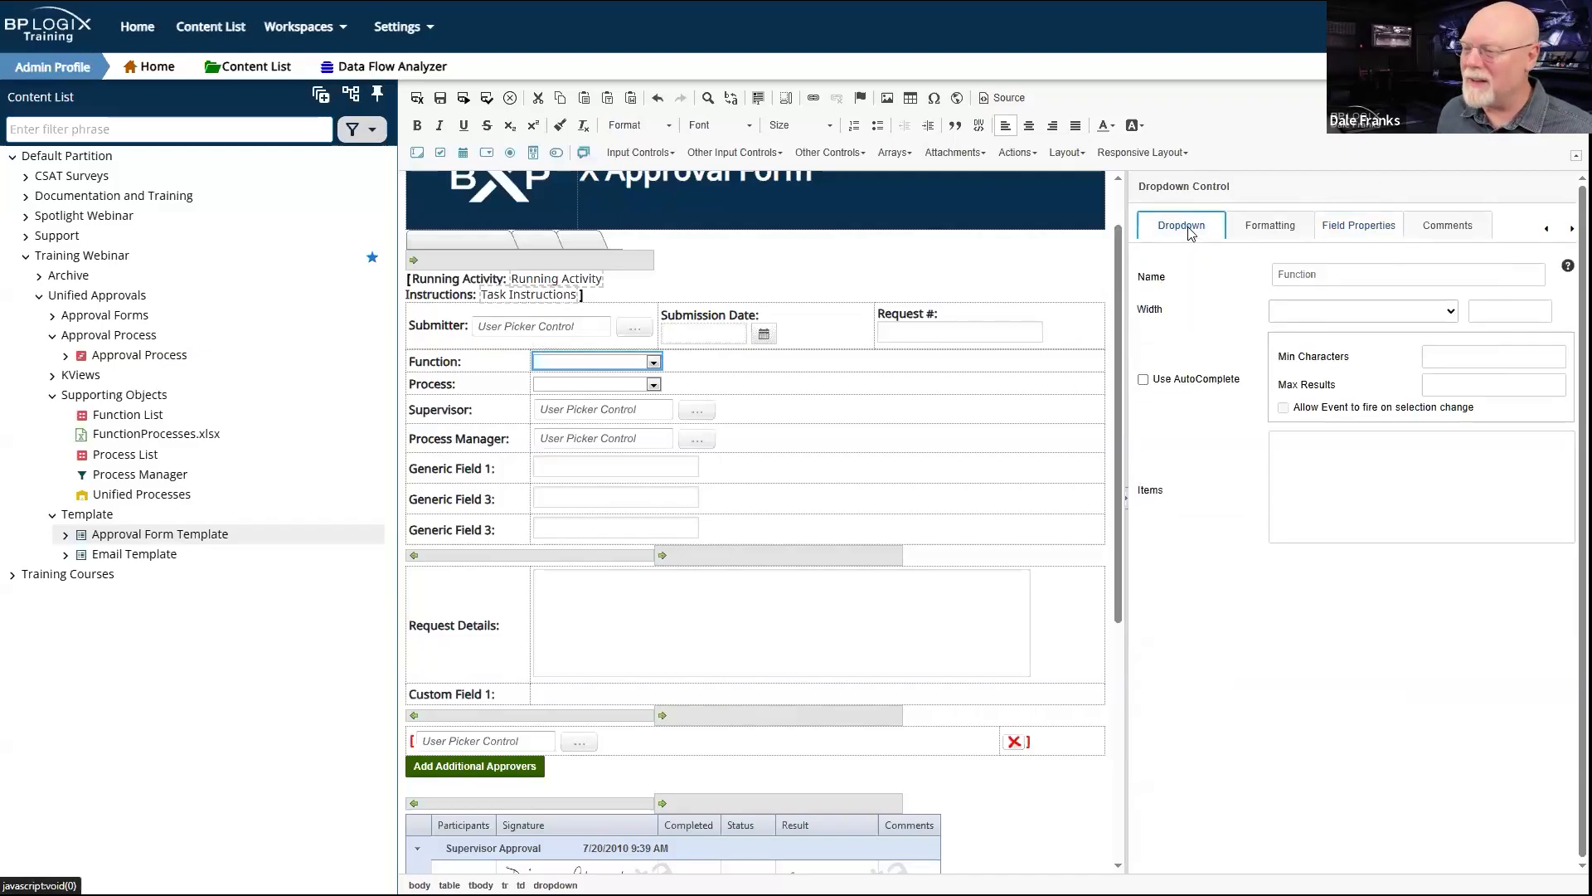
left_click(574, 385)
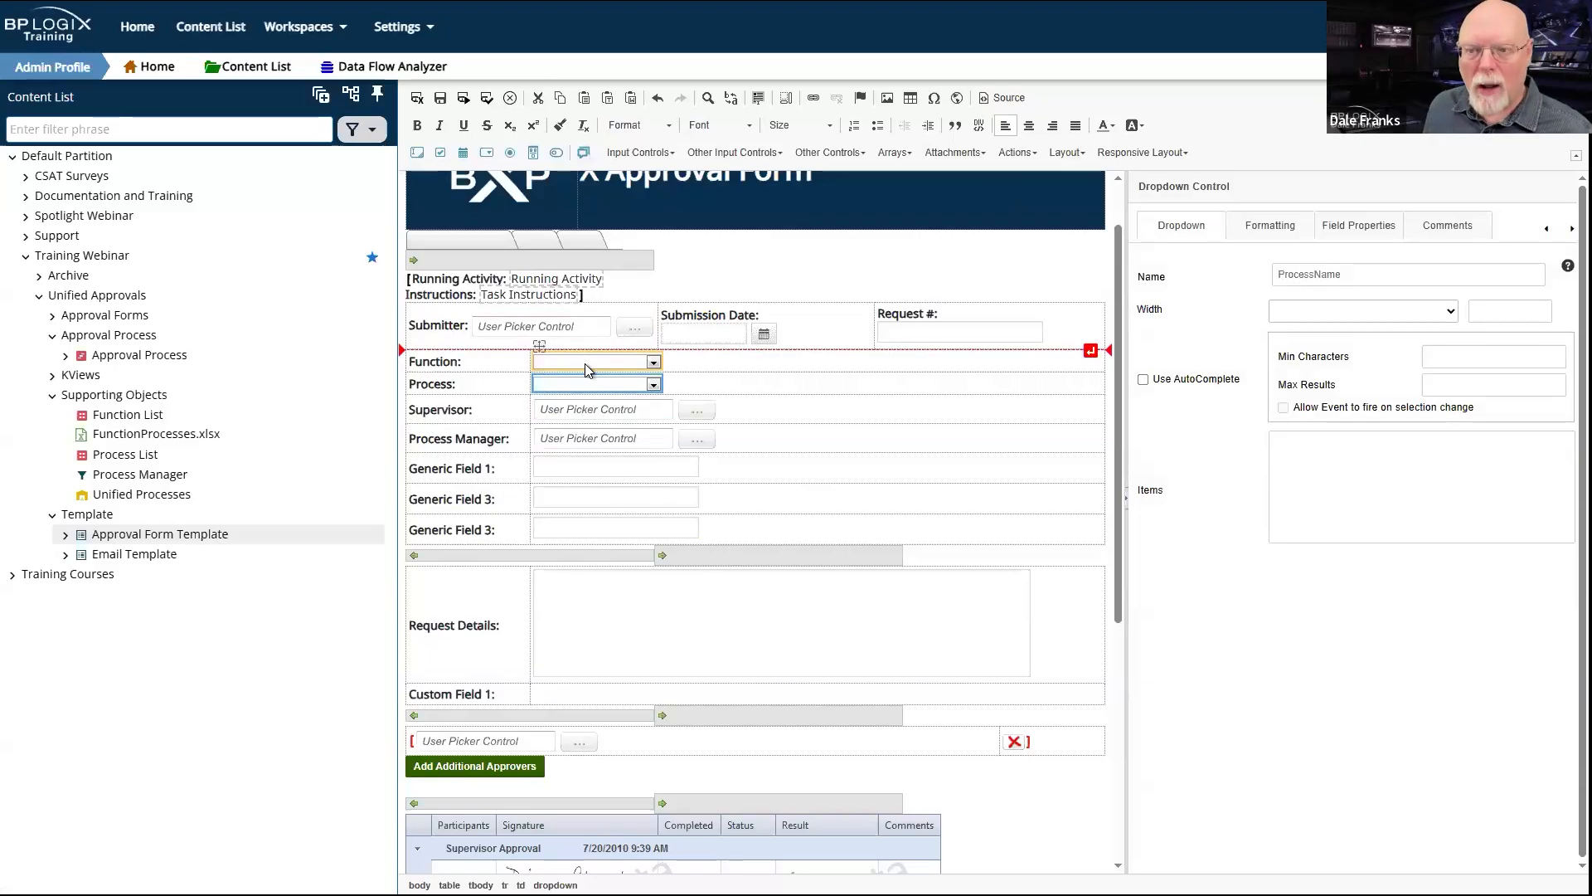
Step: Show the settings of the Supervisor and Process Manager user pickers, and point out the Request Details area with Custom Field 1
left_click(601, 415)
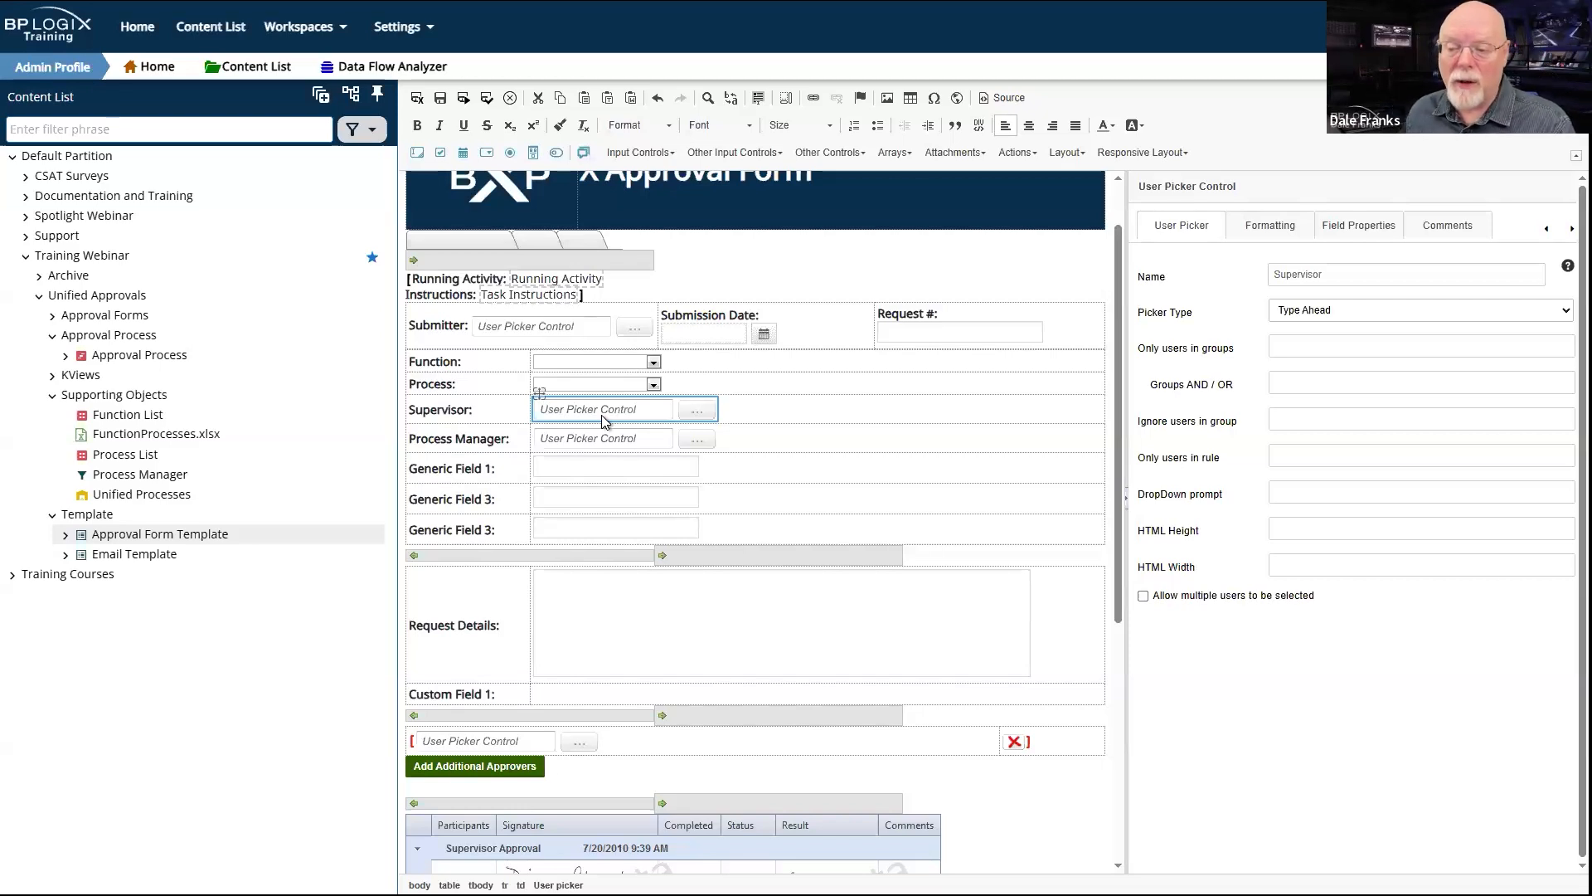
left_click(572, 444)
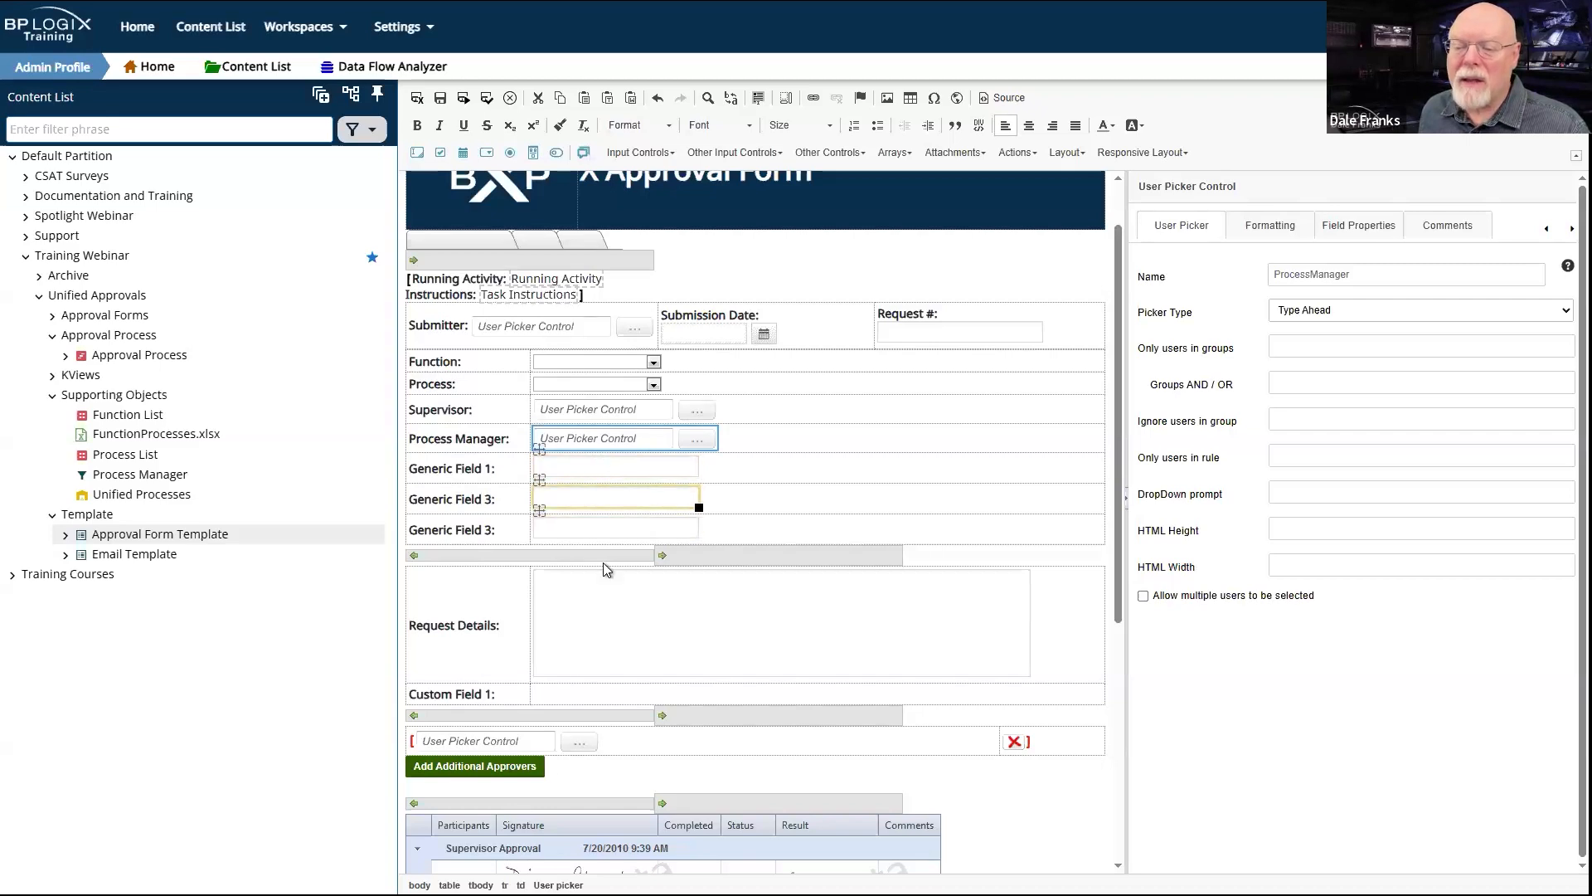
scroll(655, 506, "down", 2)
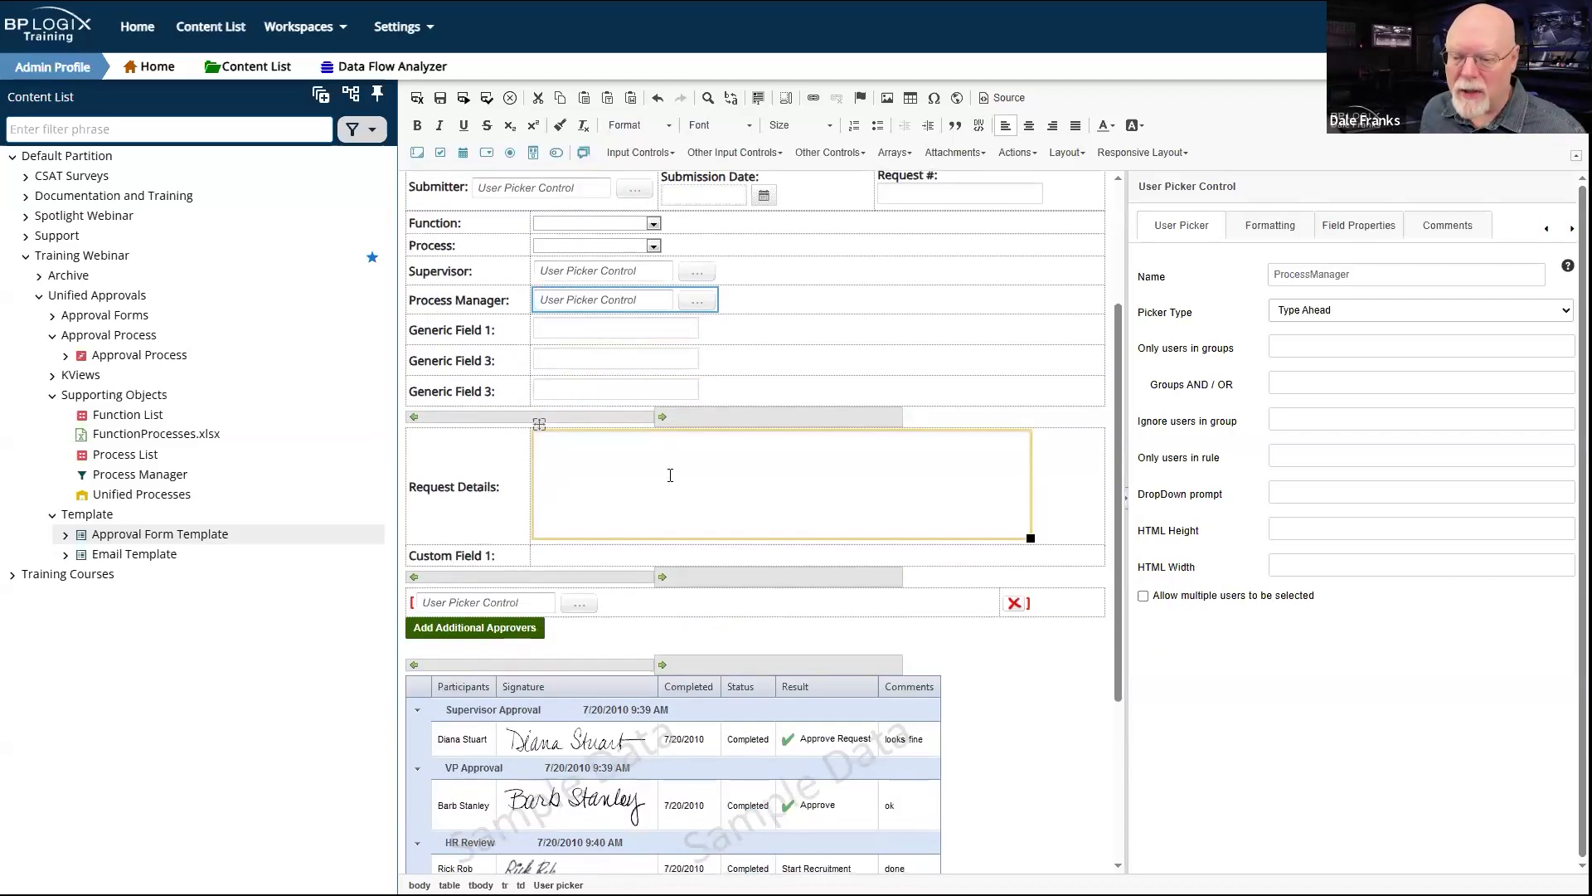
left_click(632, 482)
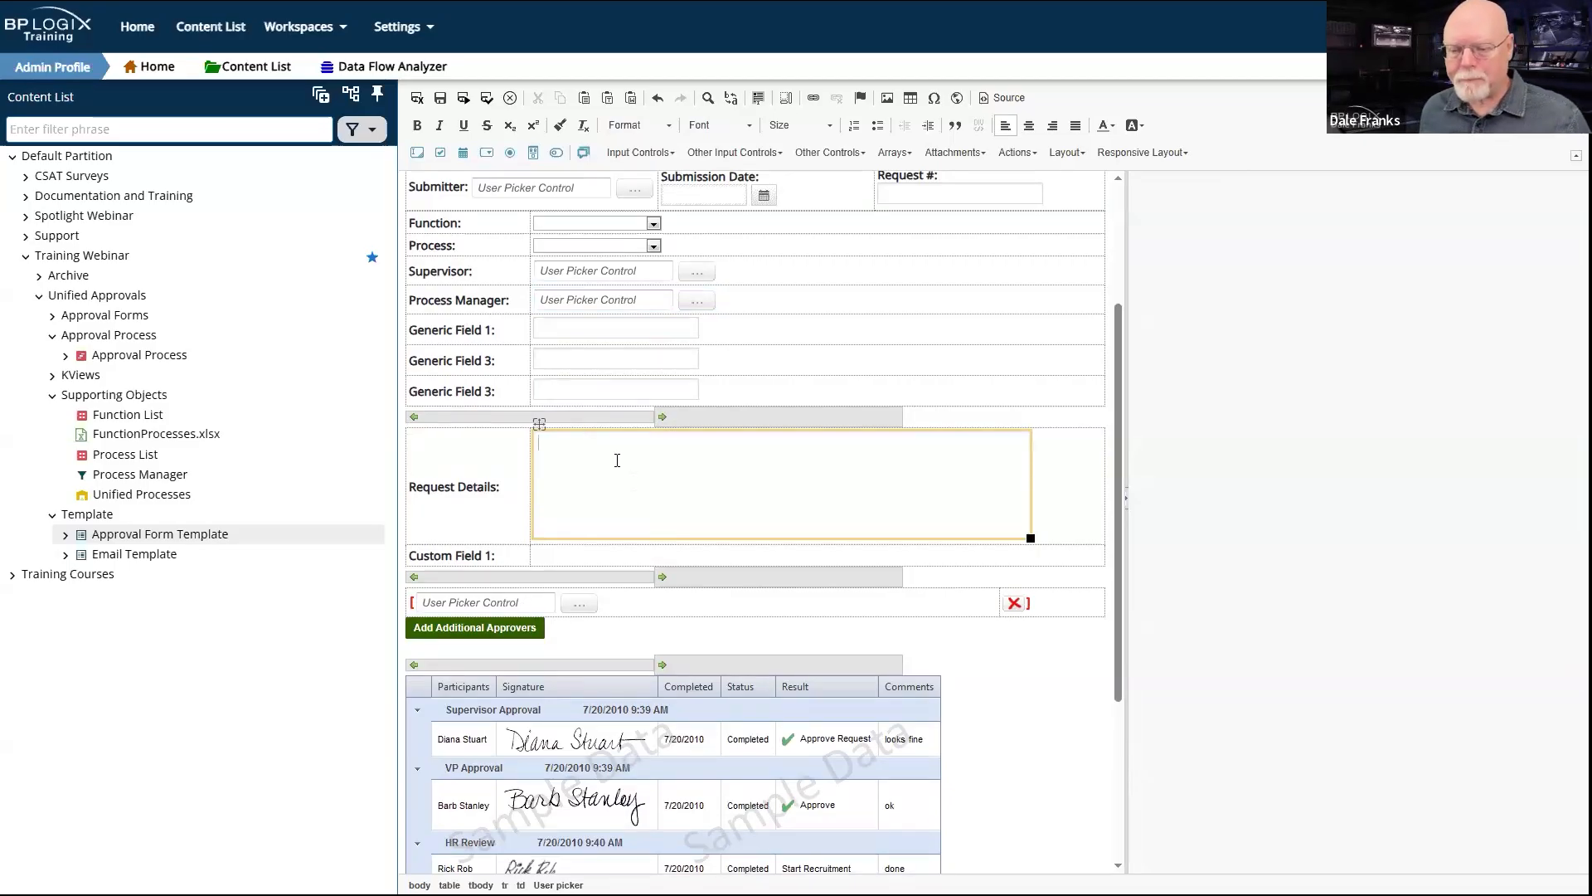
left_click(526, 567)
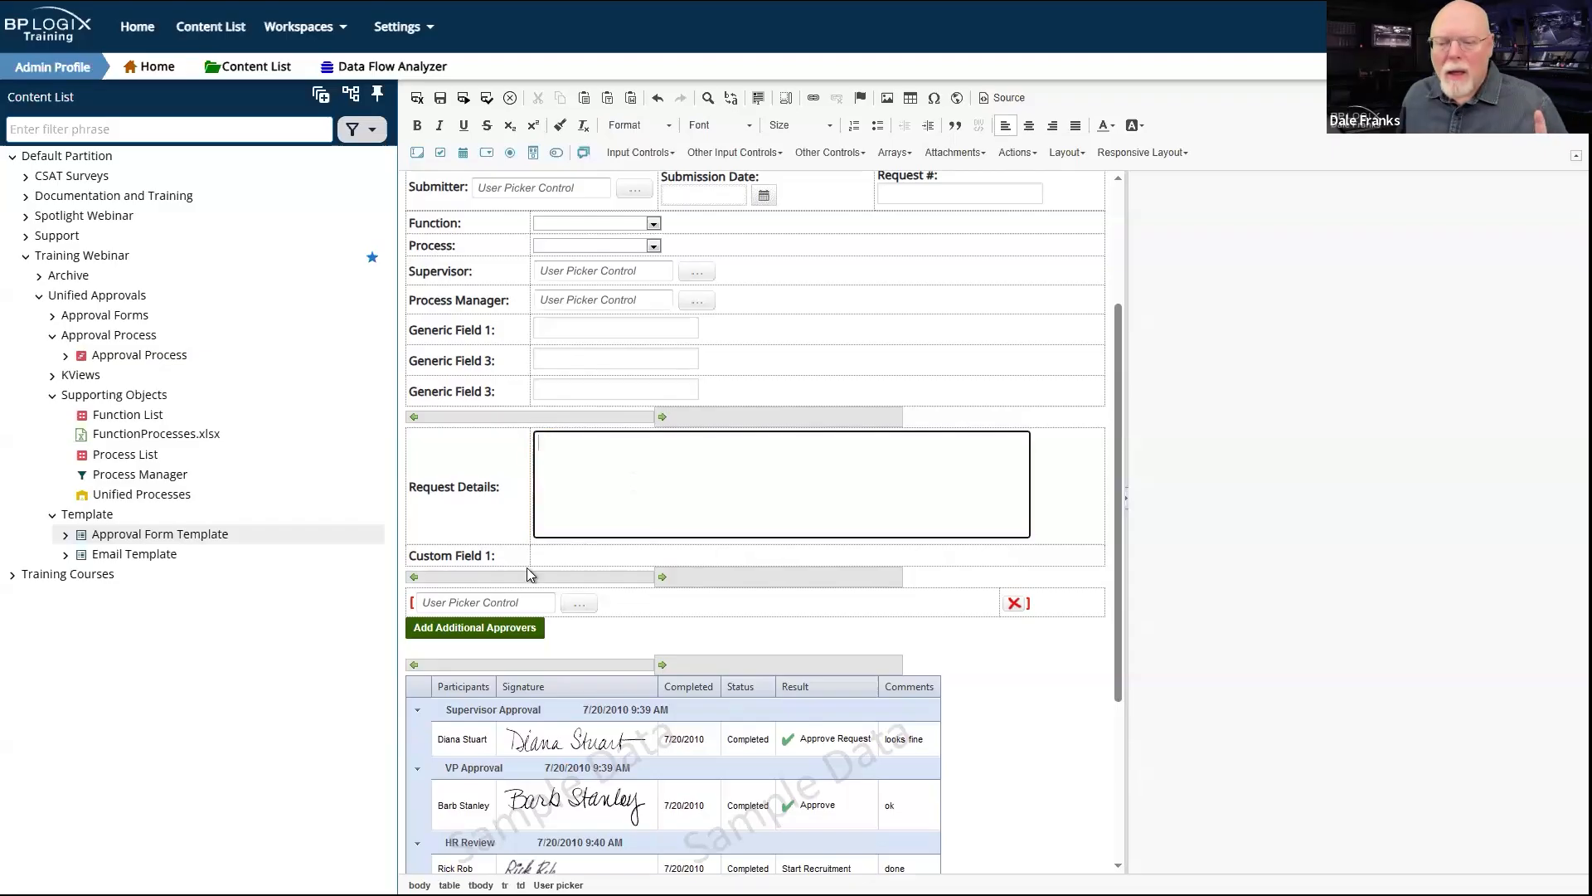
Step: Inspect the routing slip, signature comments and button area controls, and point out the Status section beneath them
scroll(526, 567, "down", 3)
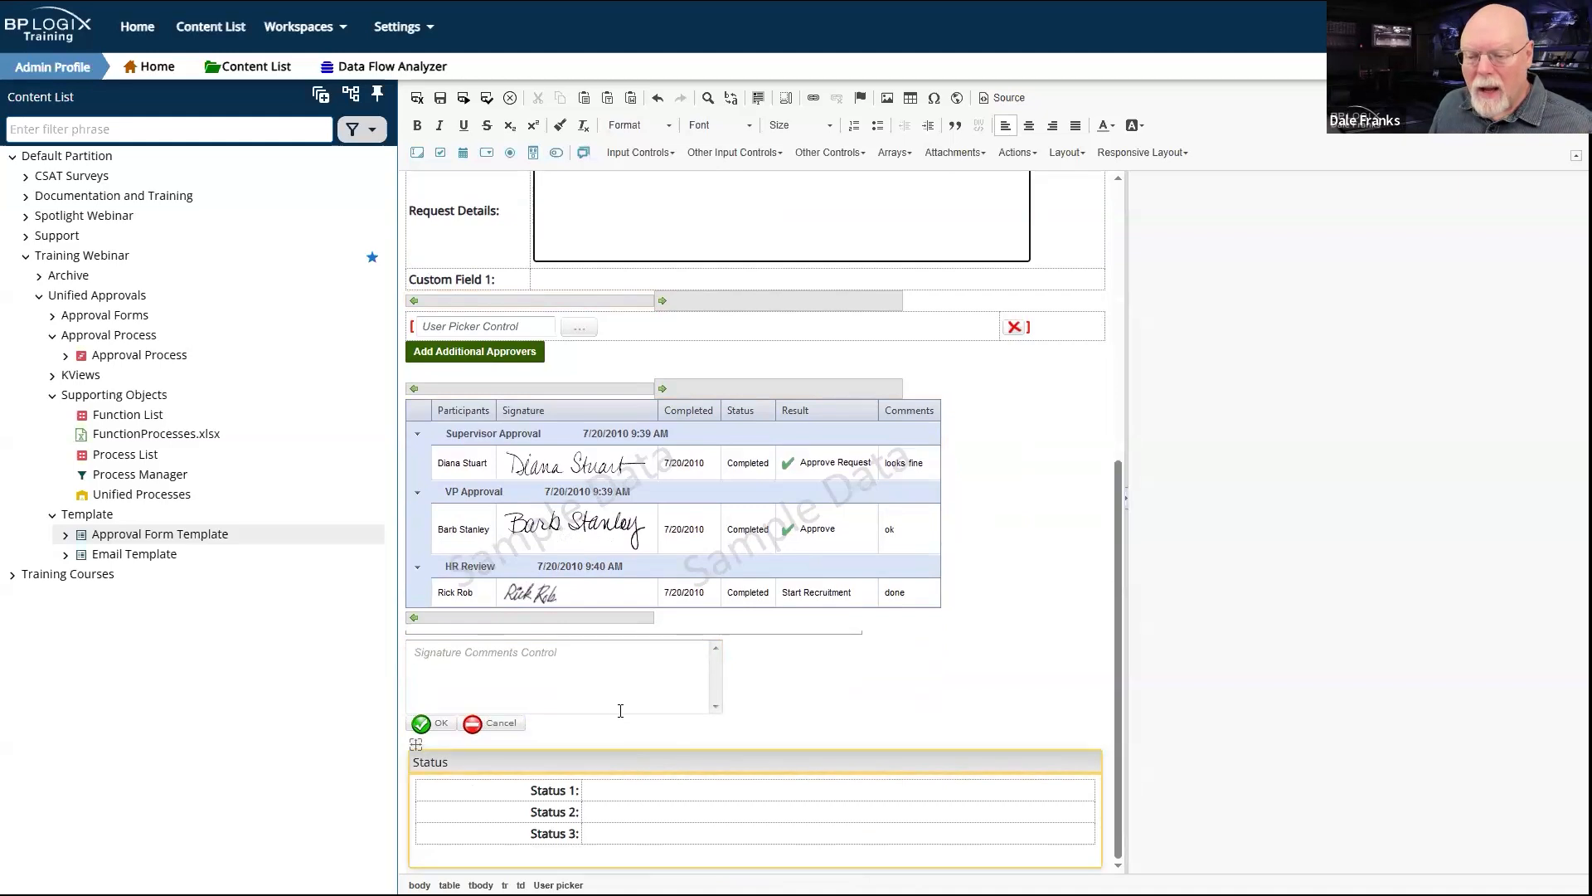
left_click(584, 531)
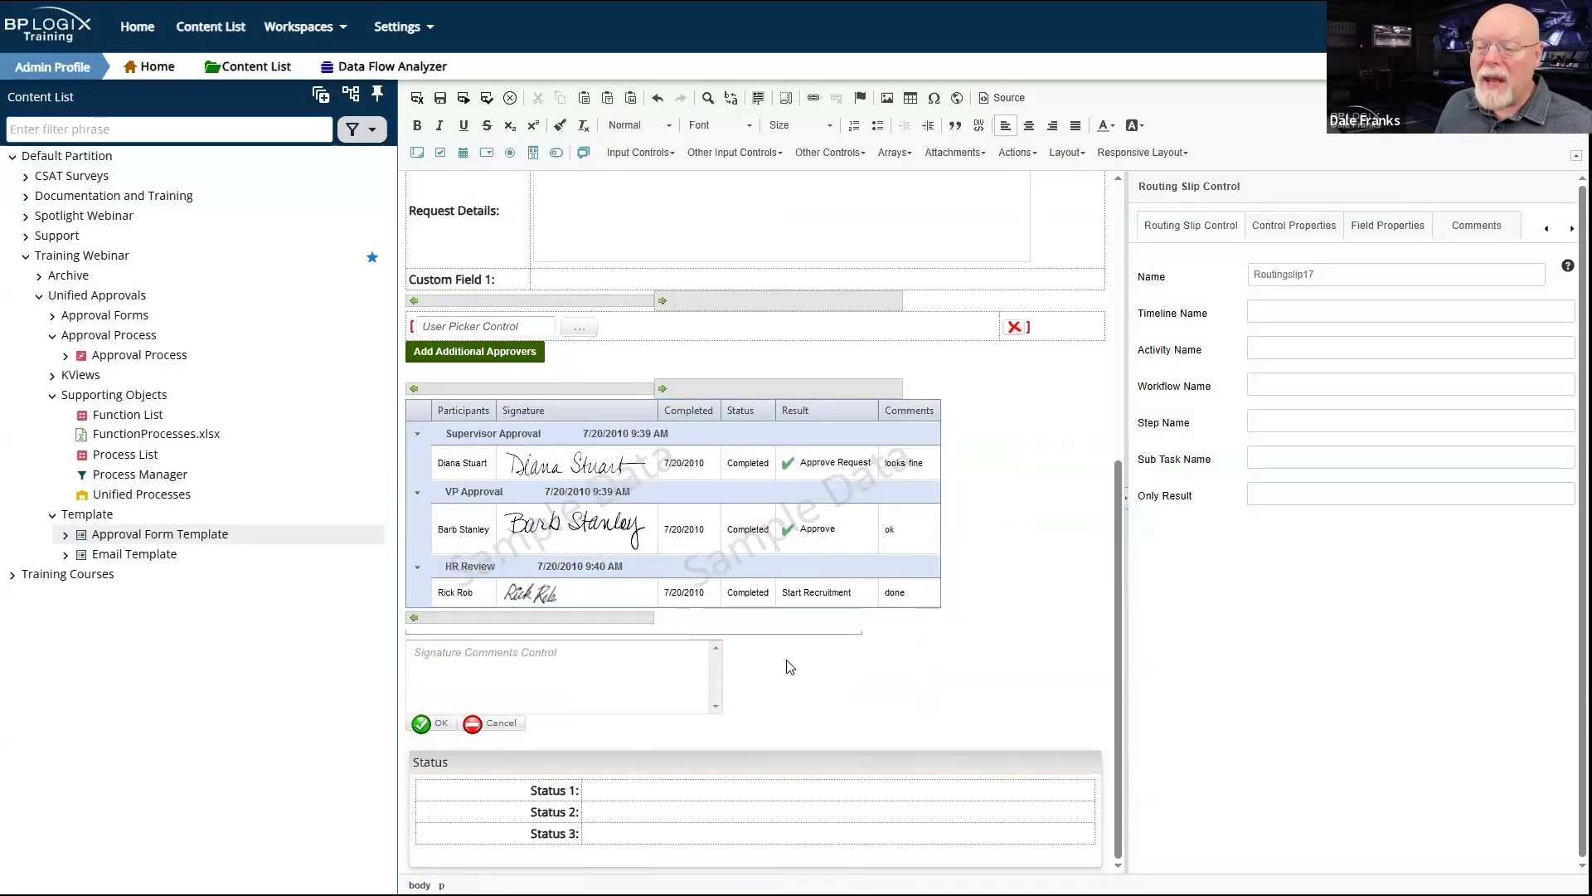
left_click(676, 656)
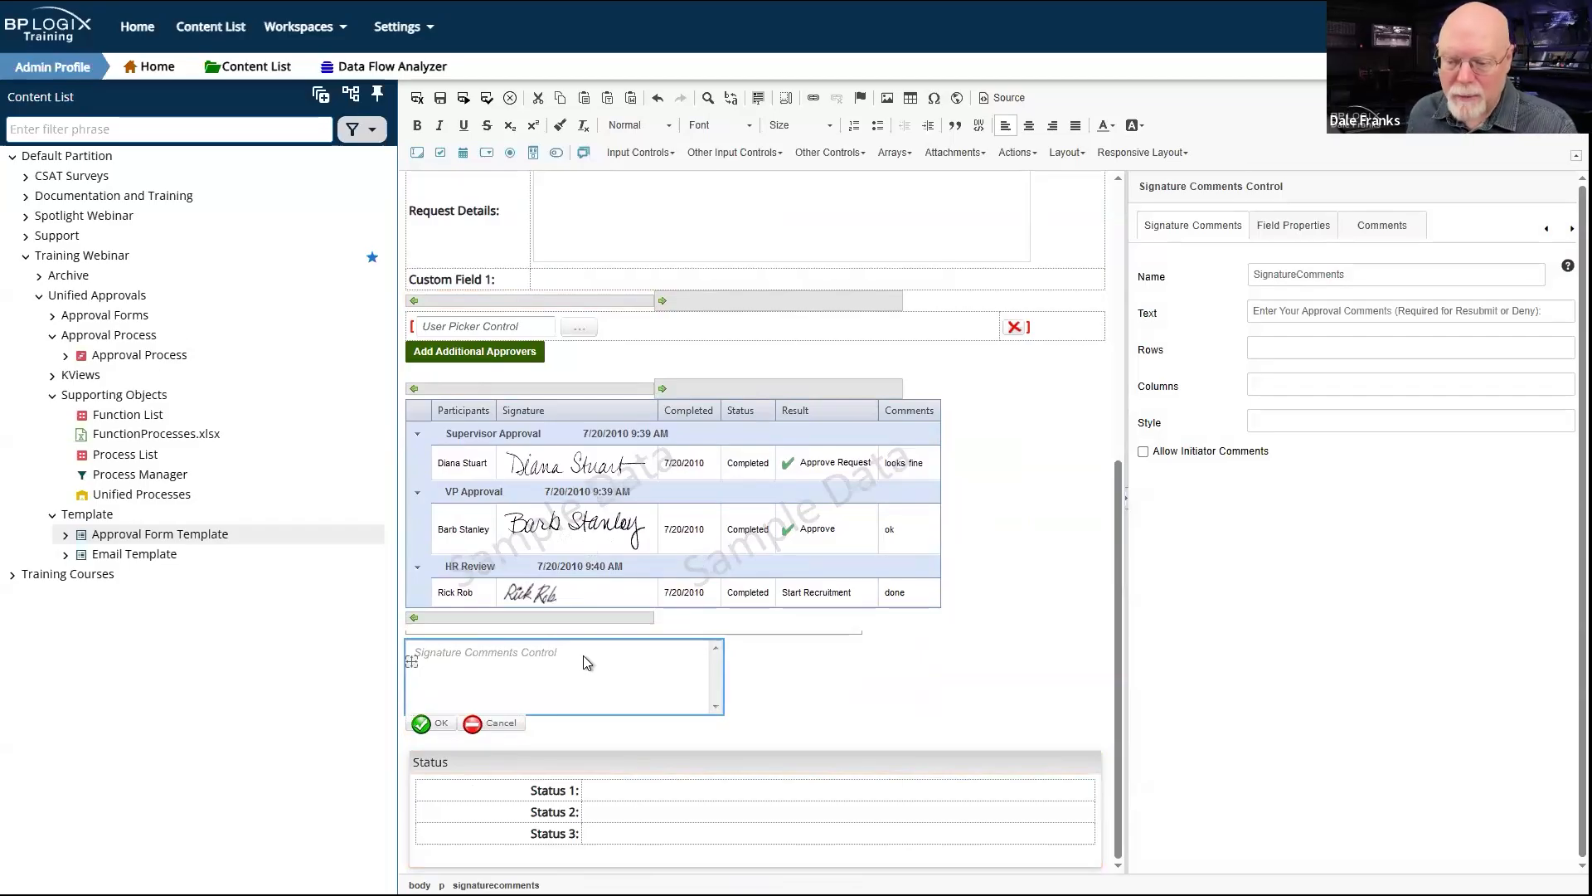
left_click(500, 730)
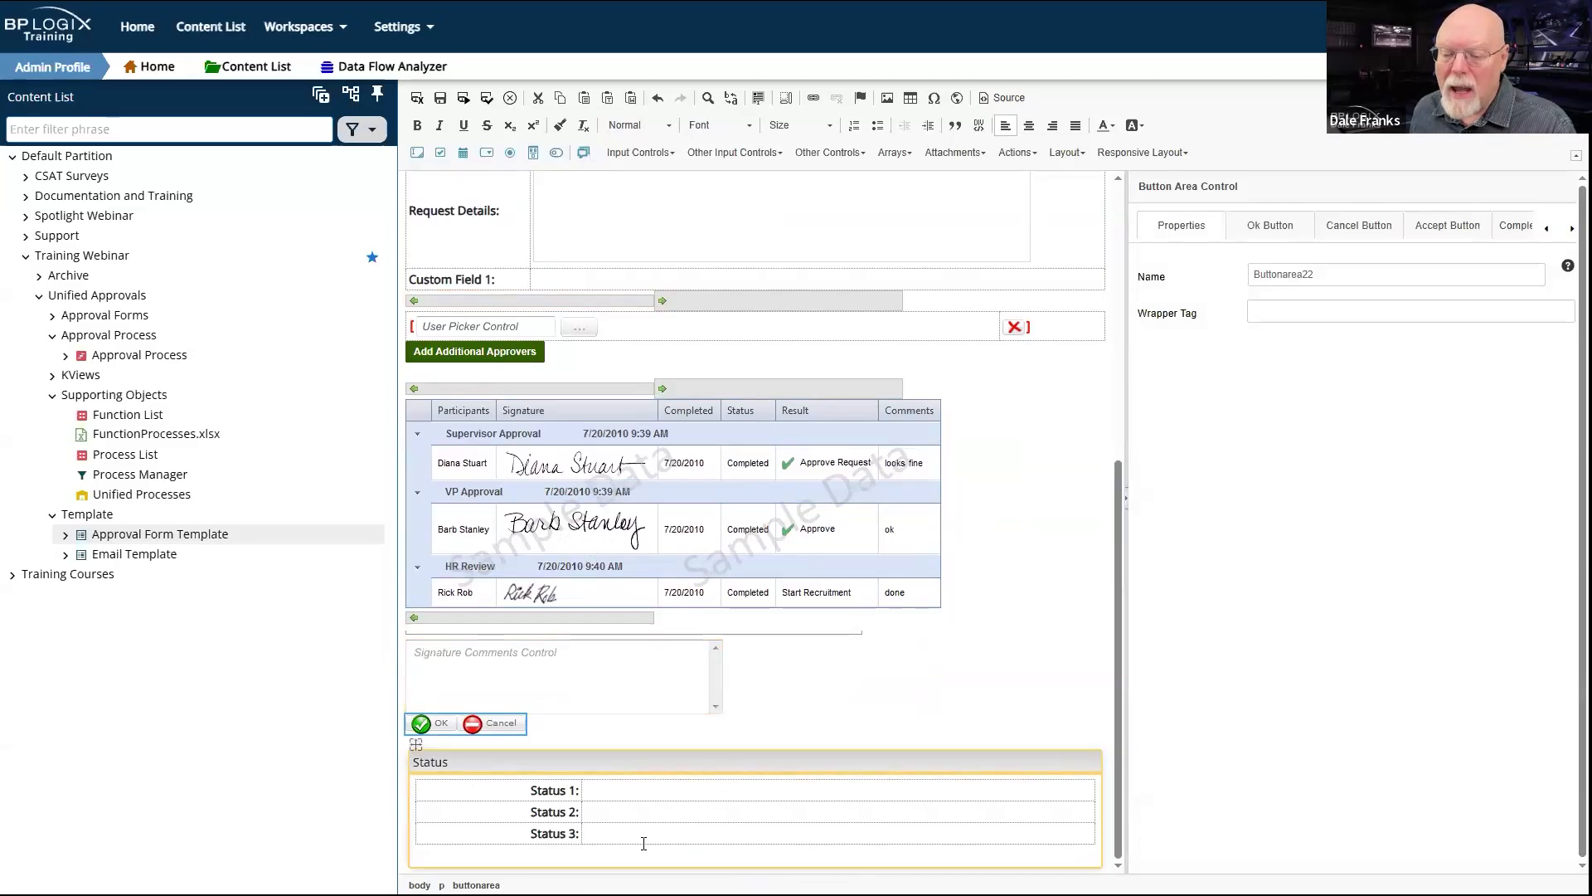
left_click(695, 763)
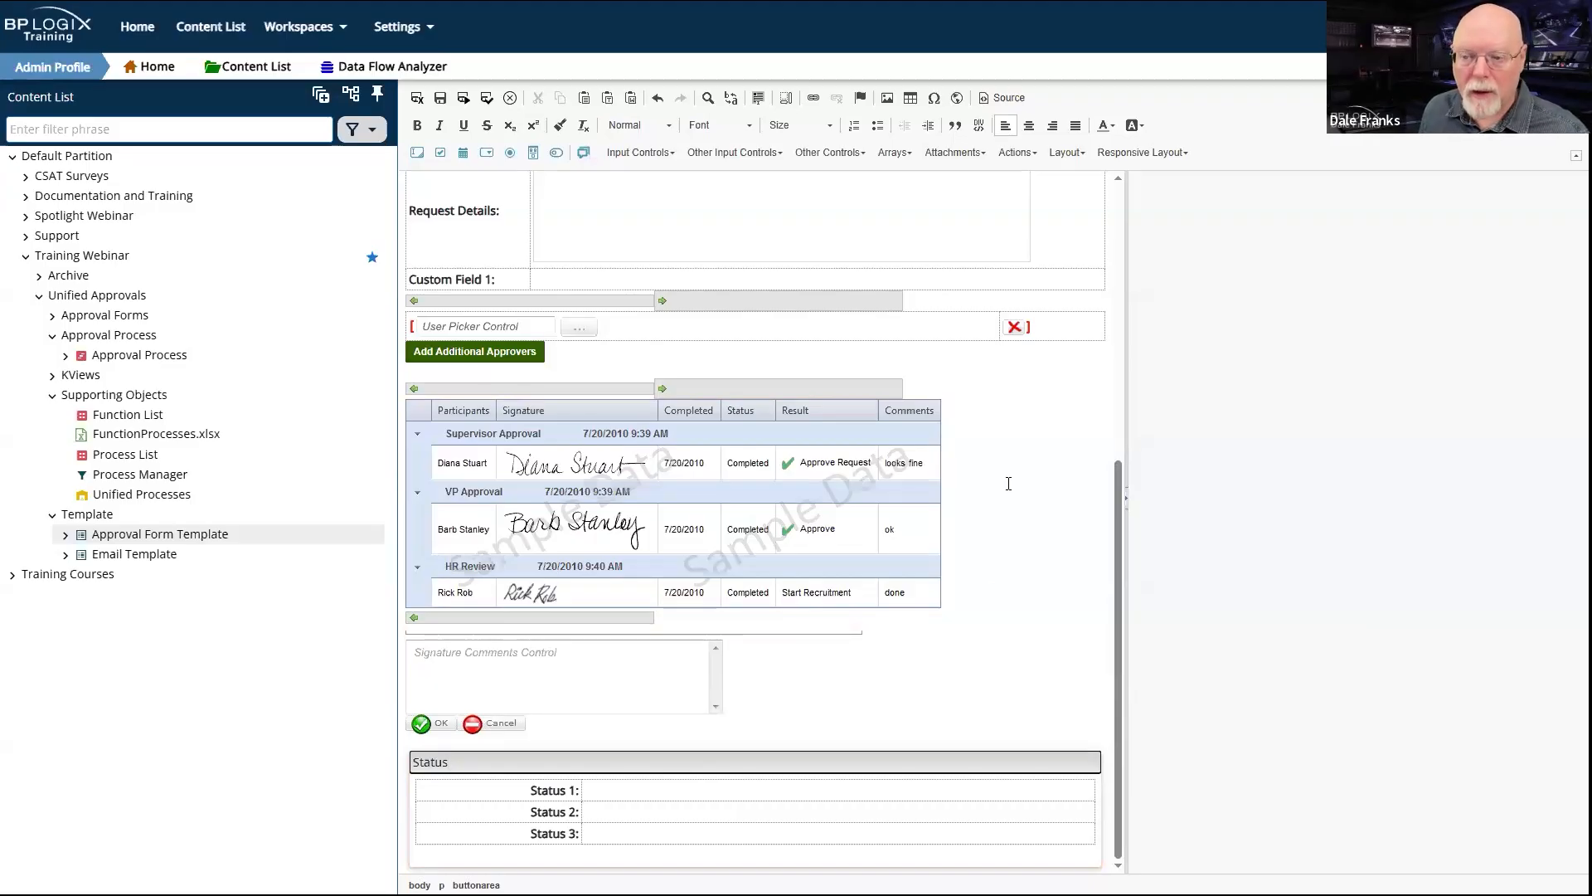
Step: Look over the form from its header down to the Status 1 row
scroll(1008, 483, "up", 6)
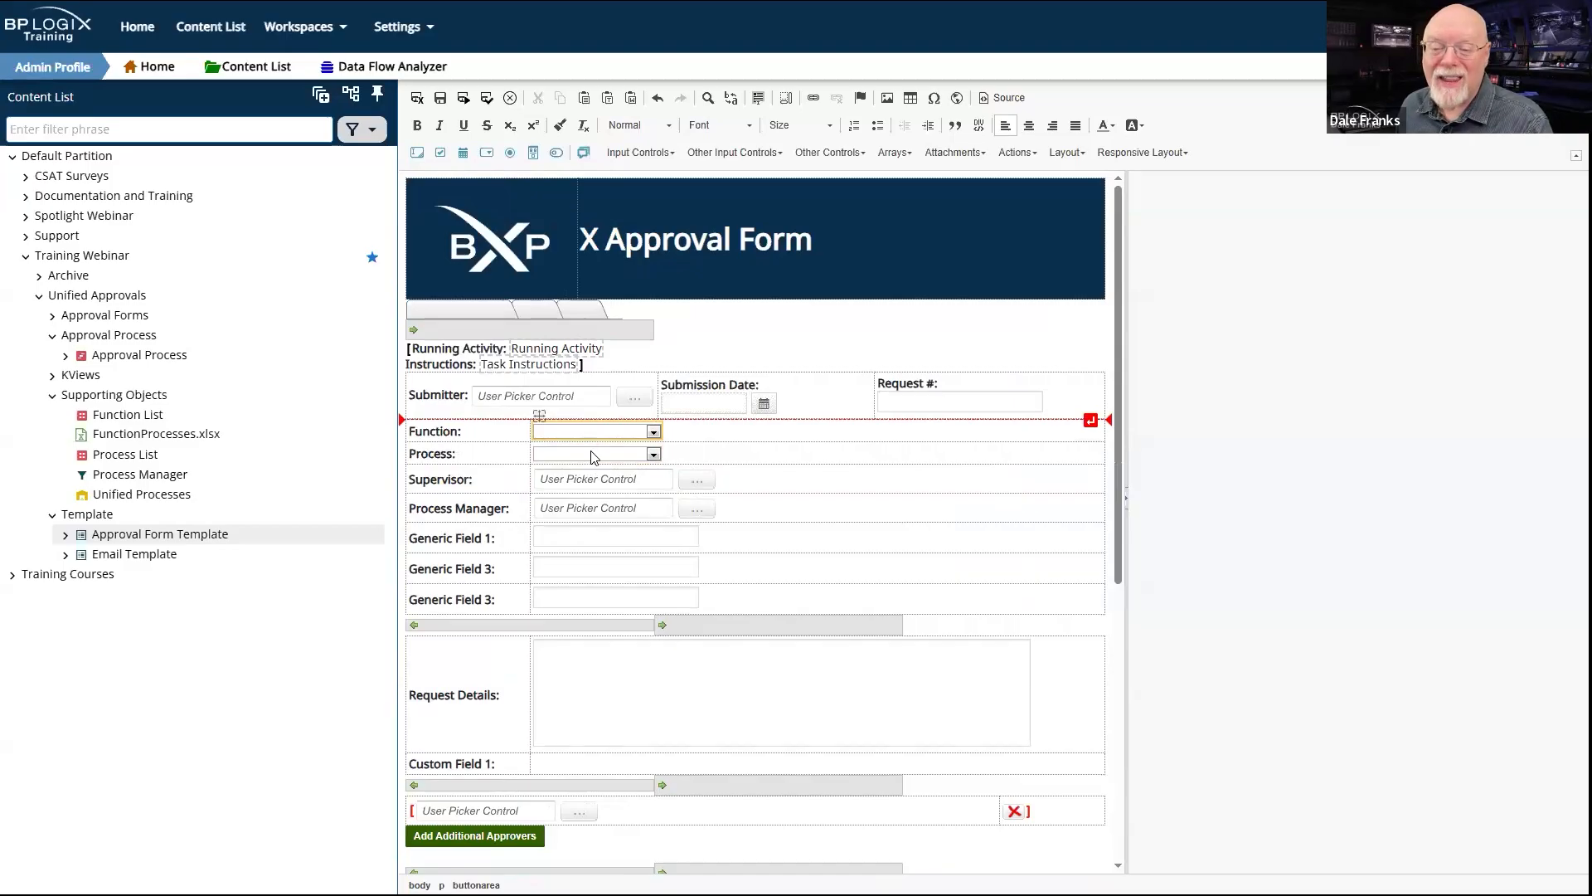
scroll(604, 456, "down", 6)
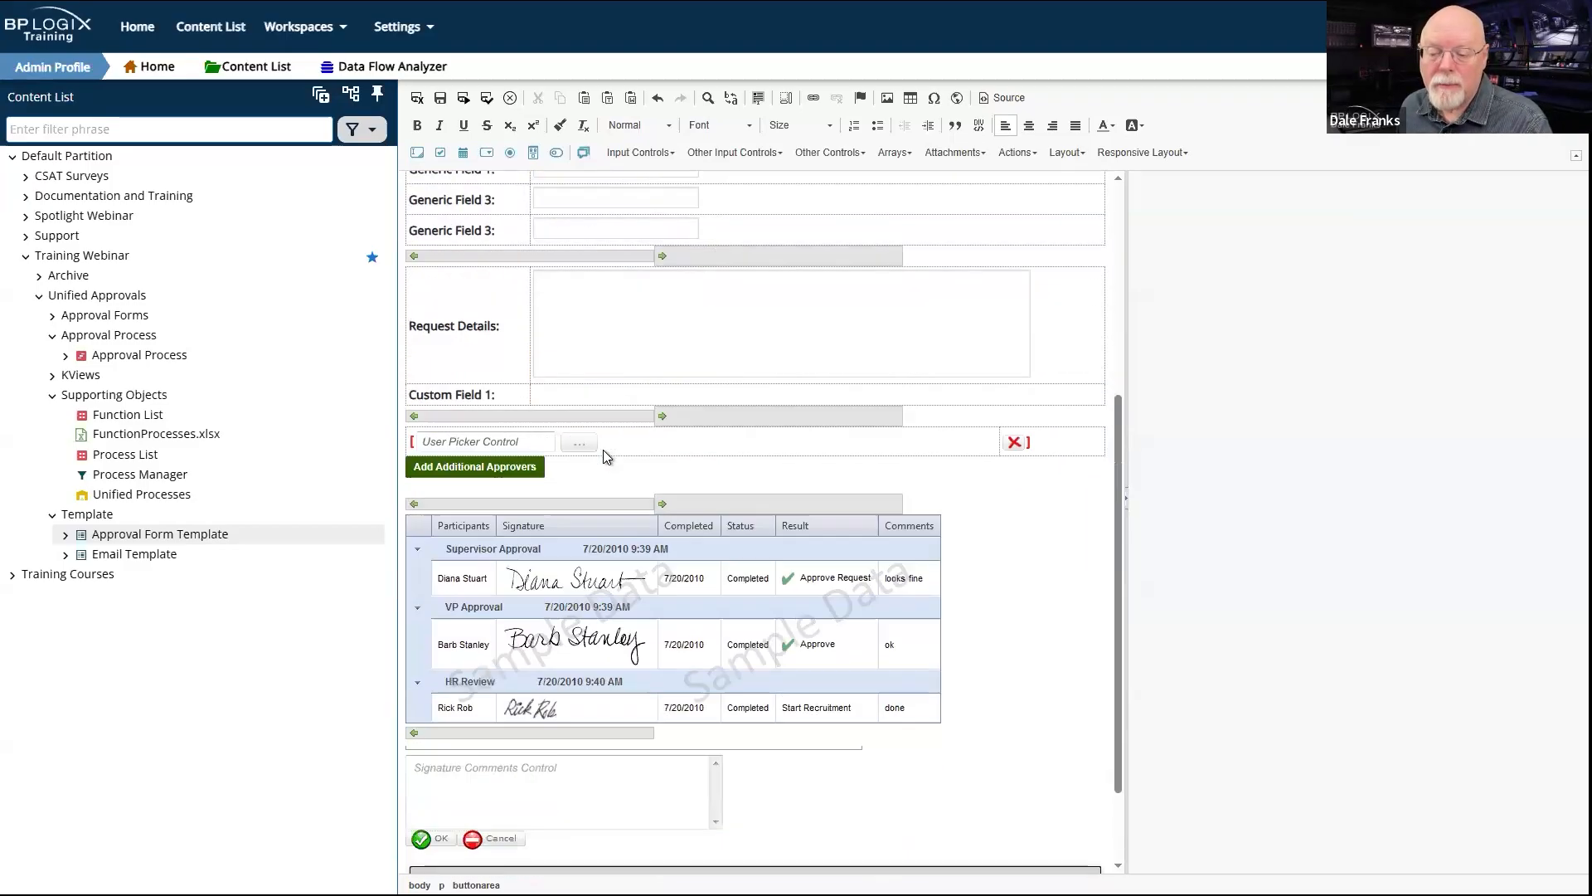
left_click(733, 791)
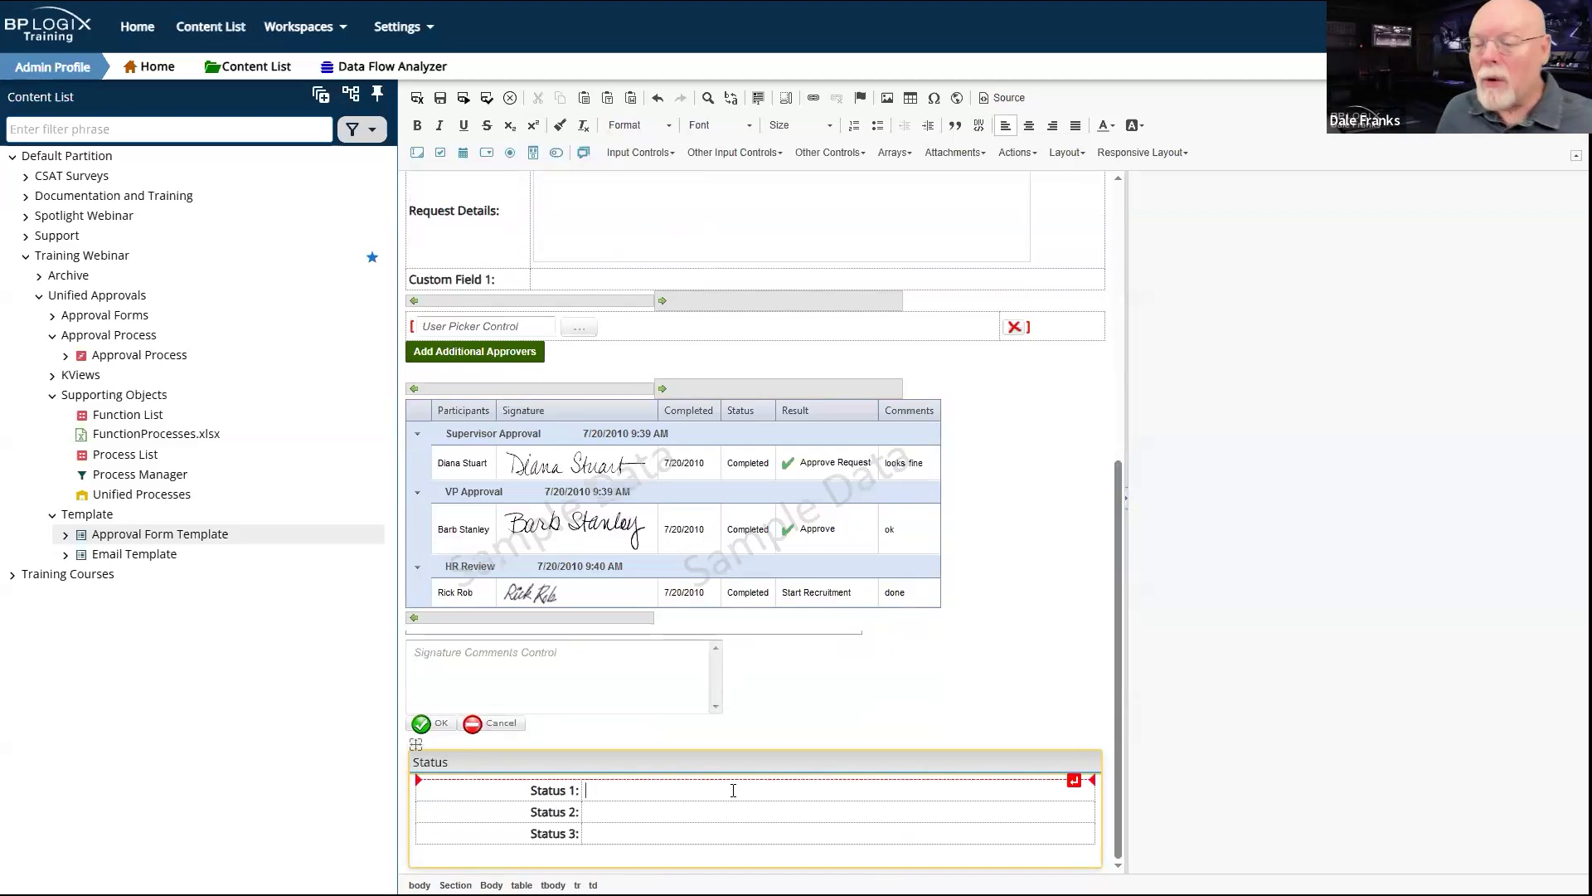
Step: Show the Function dropdown's field properties and point out its Default Value setting
scroll(733, 791, "up", 5)
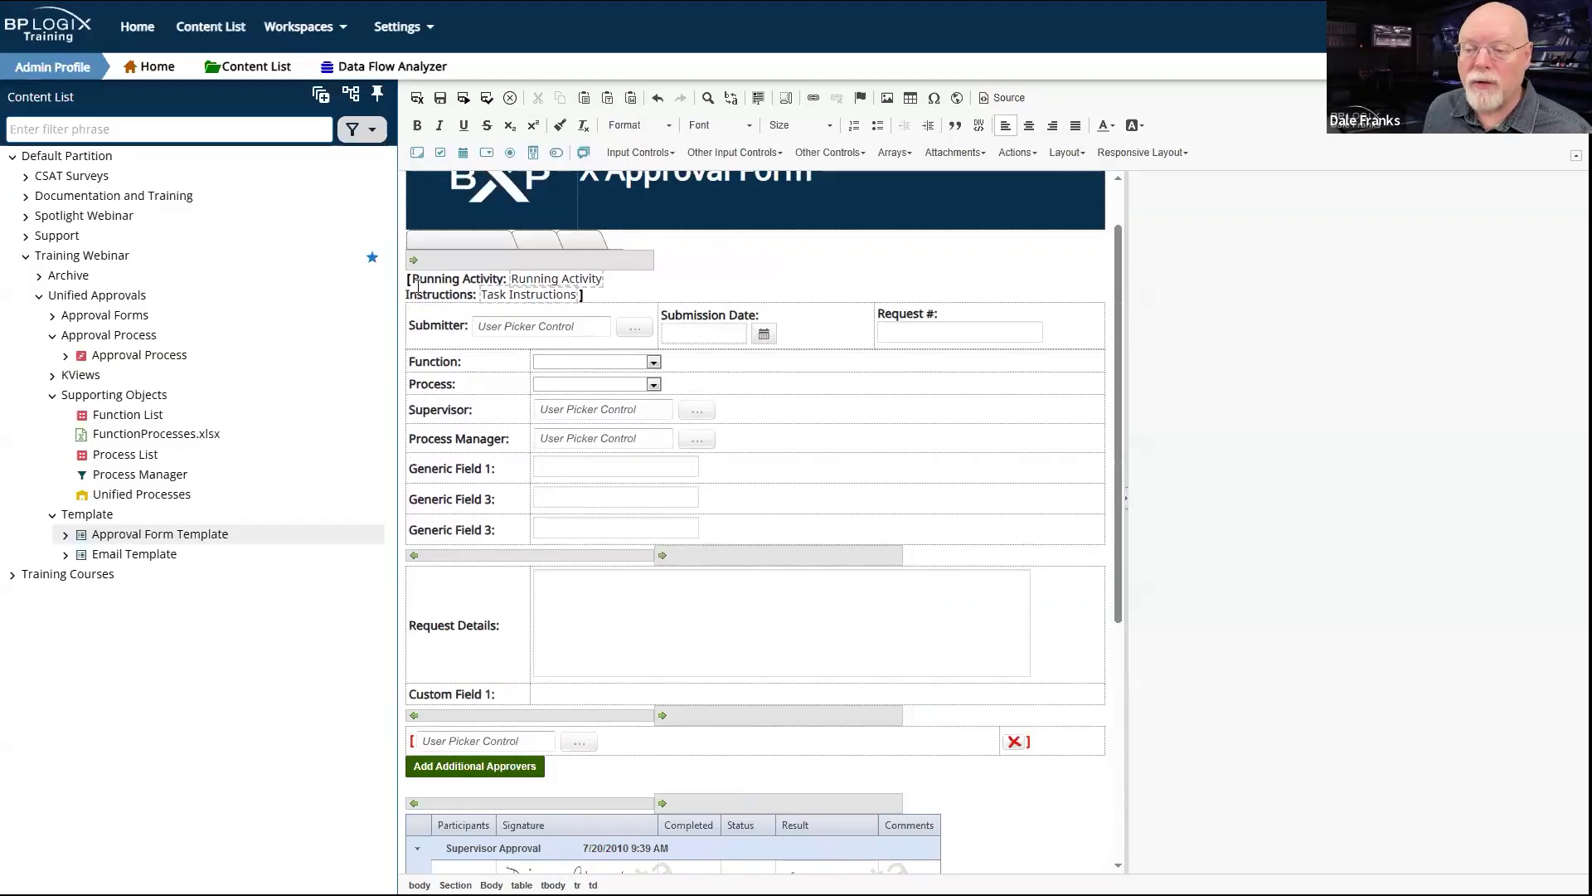
left_click(605, 362)
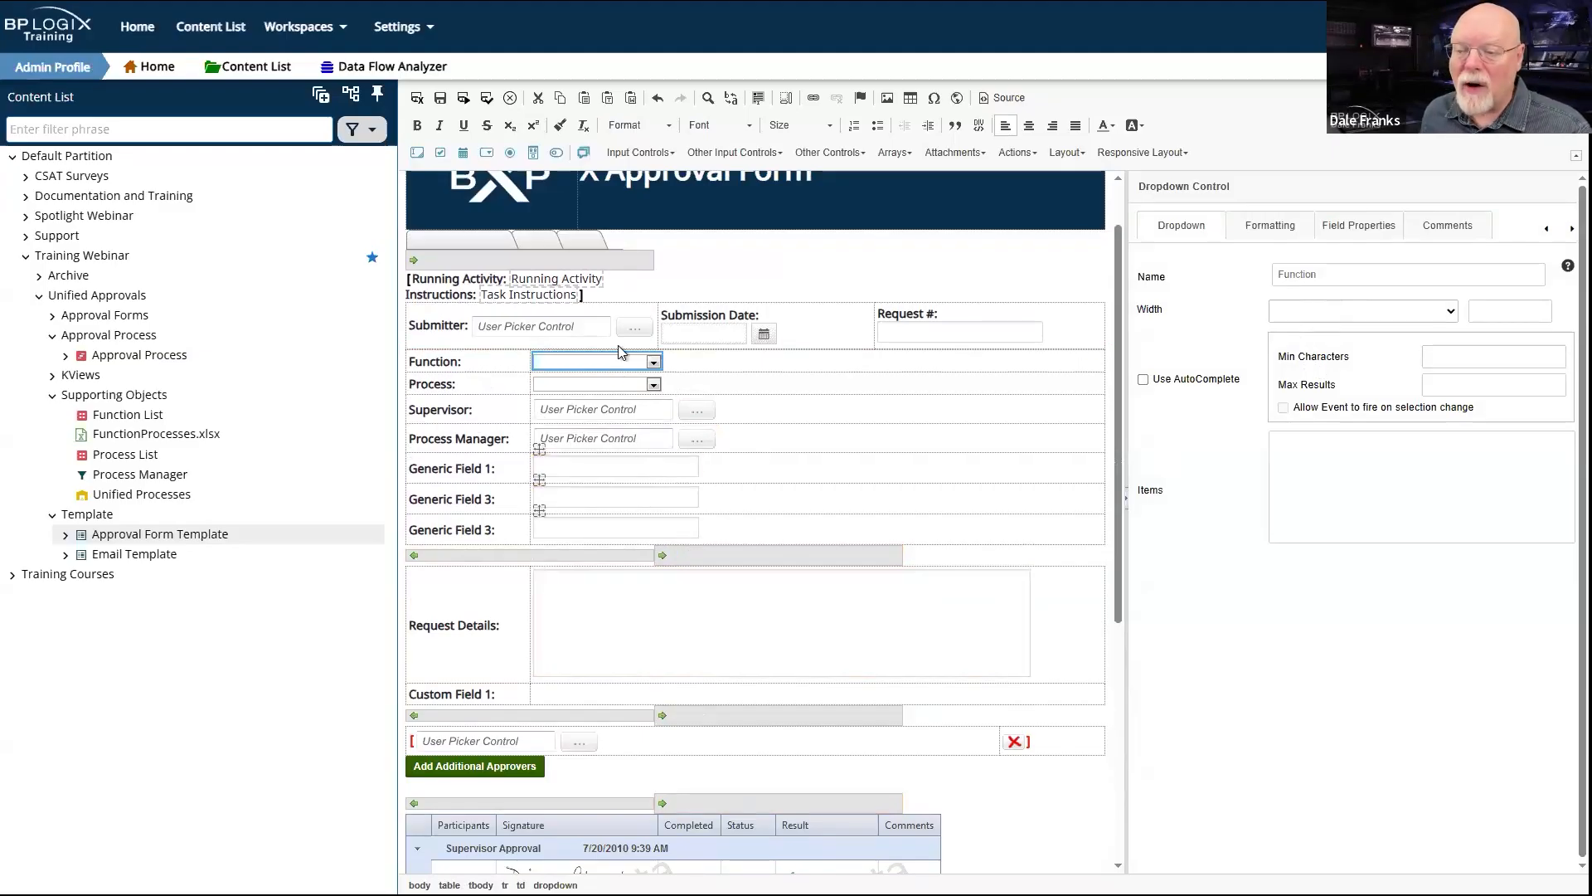
scroll(708, 633, "down", 5)
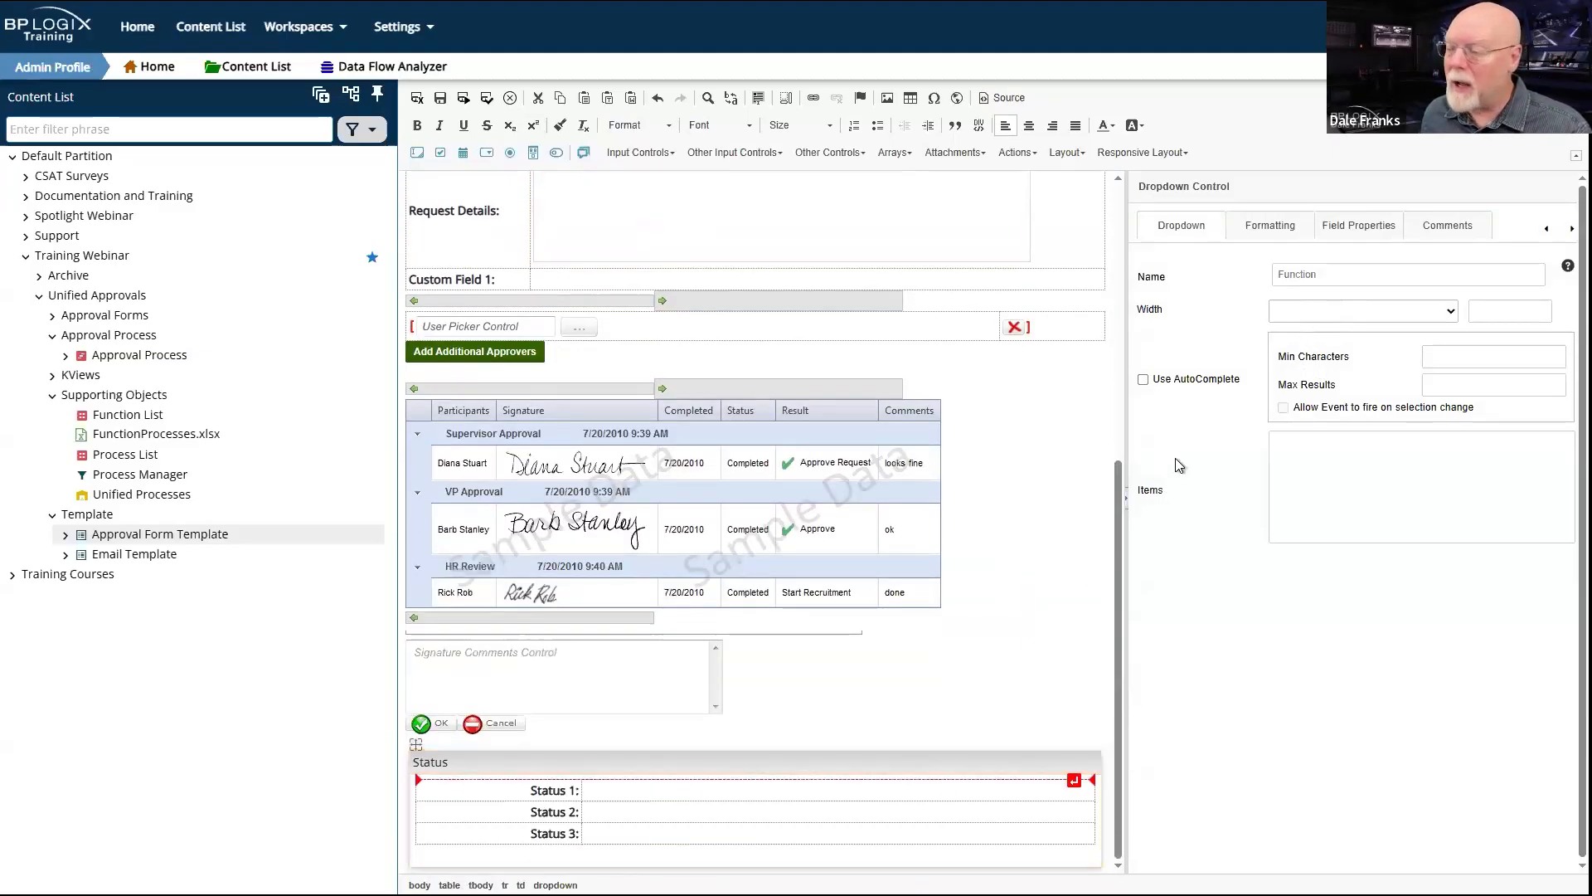
left_click(1390, 222)
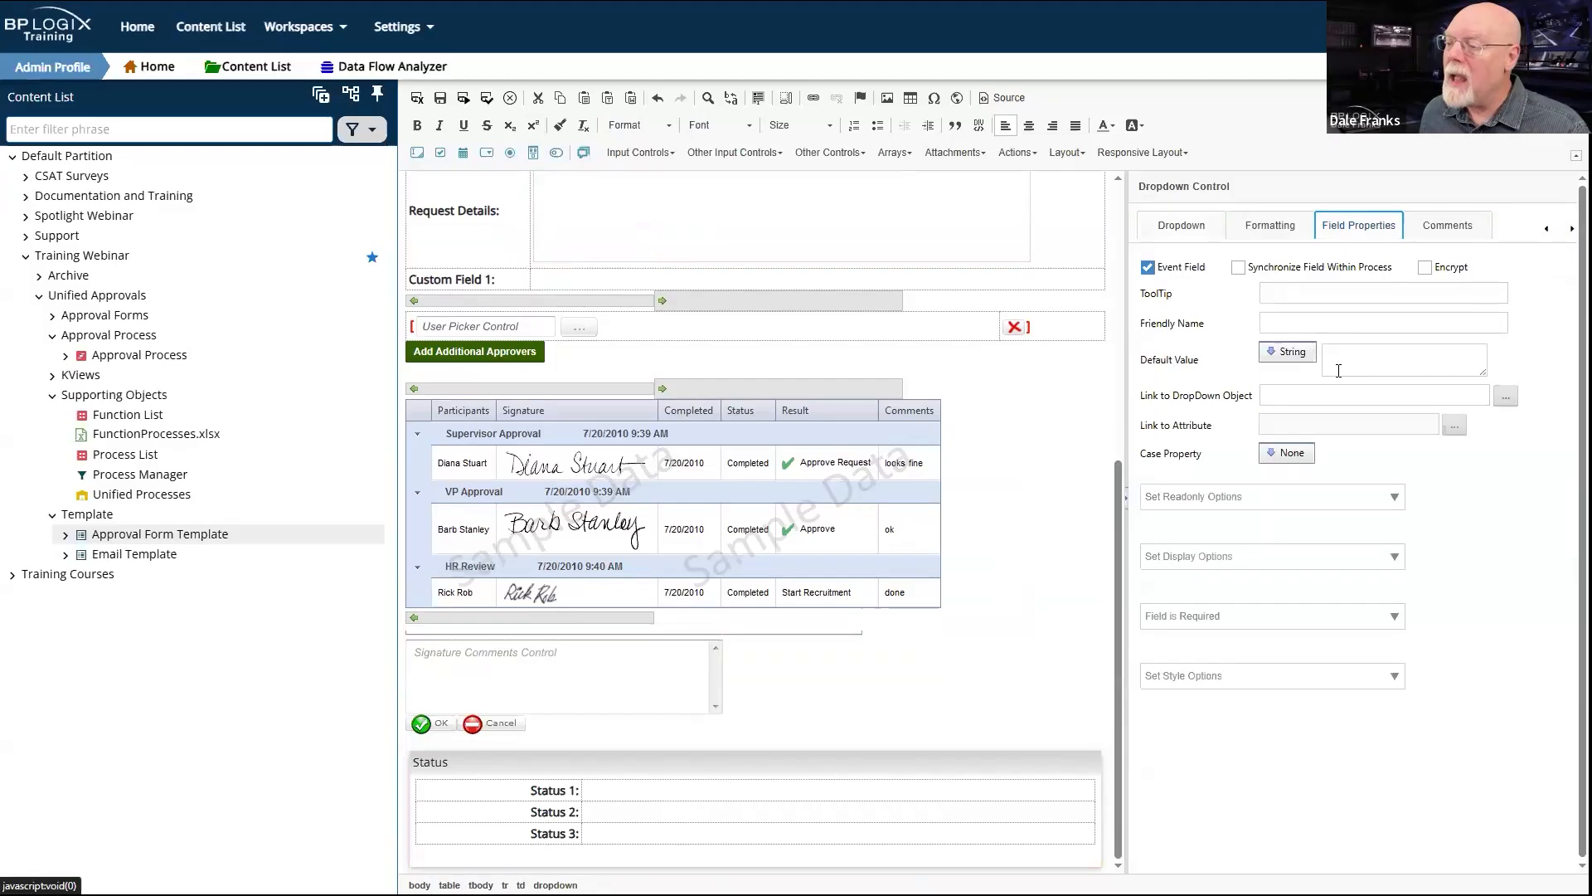
left_click(1390, 357)
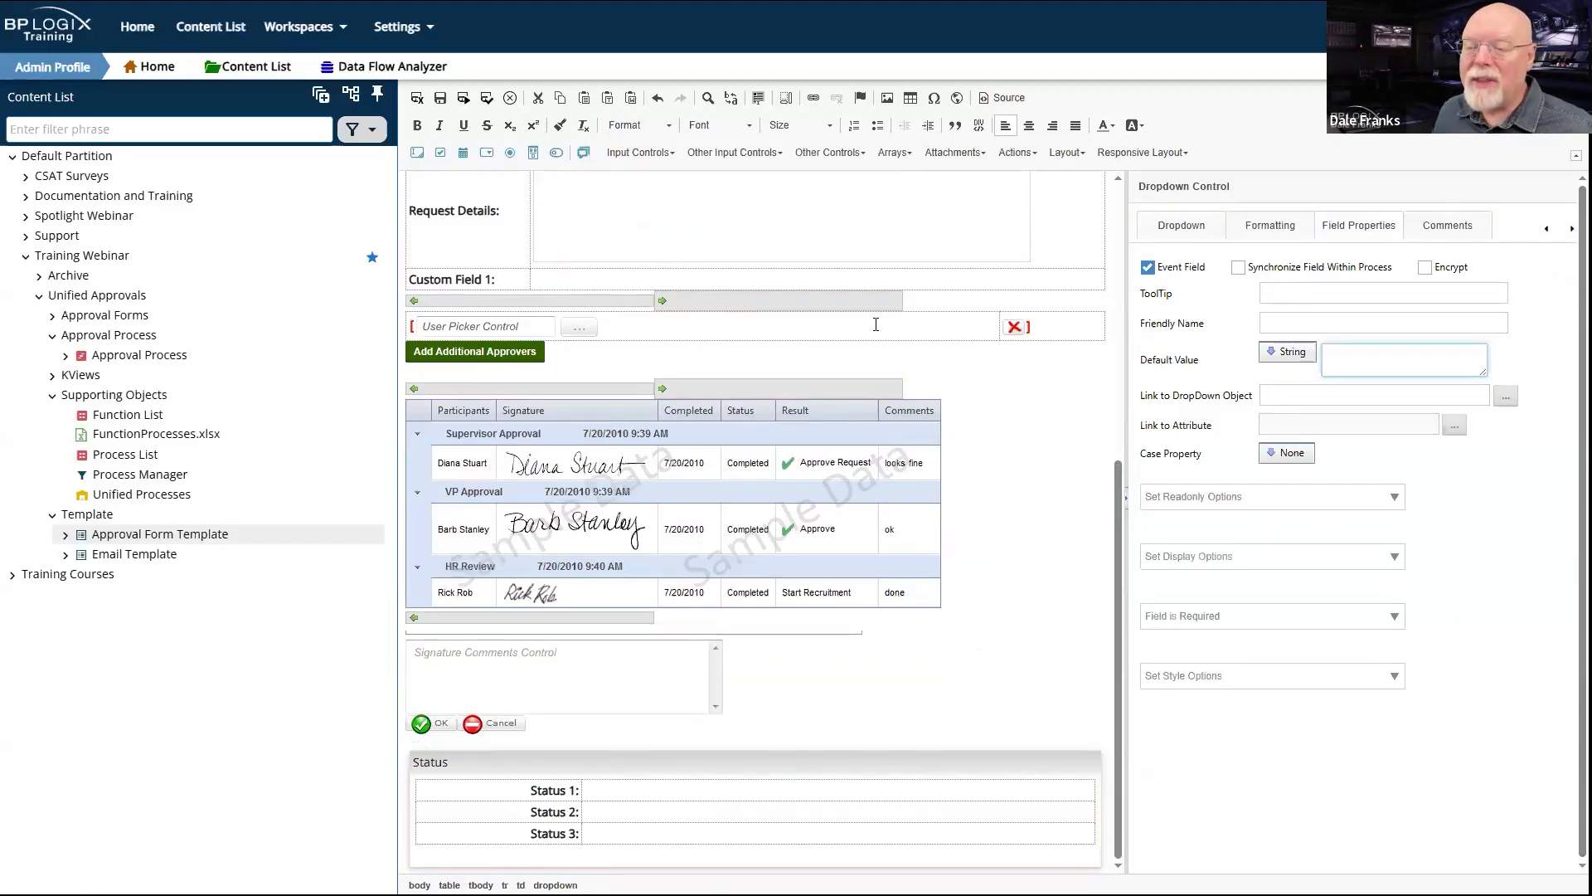
Step: Highlight the three generic field rows below Process Manager and point out the Custom Field 1 row
scroll(606, 301, "up", 5)
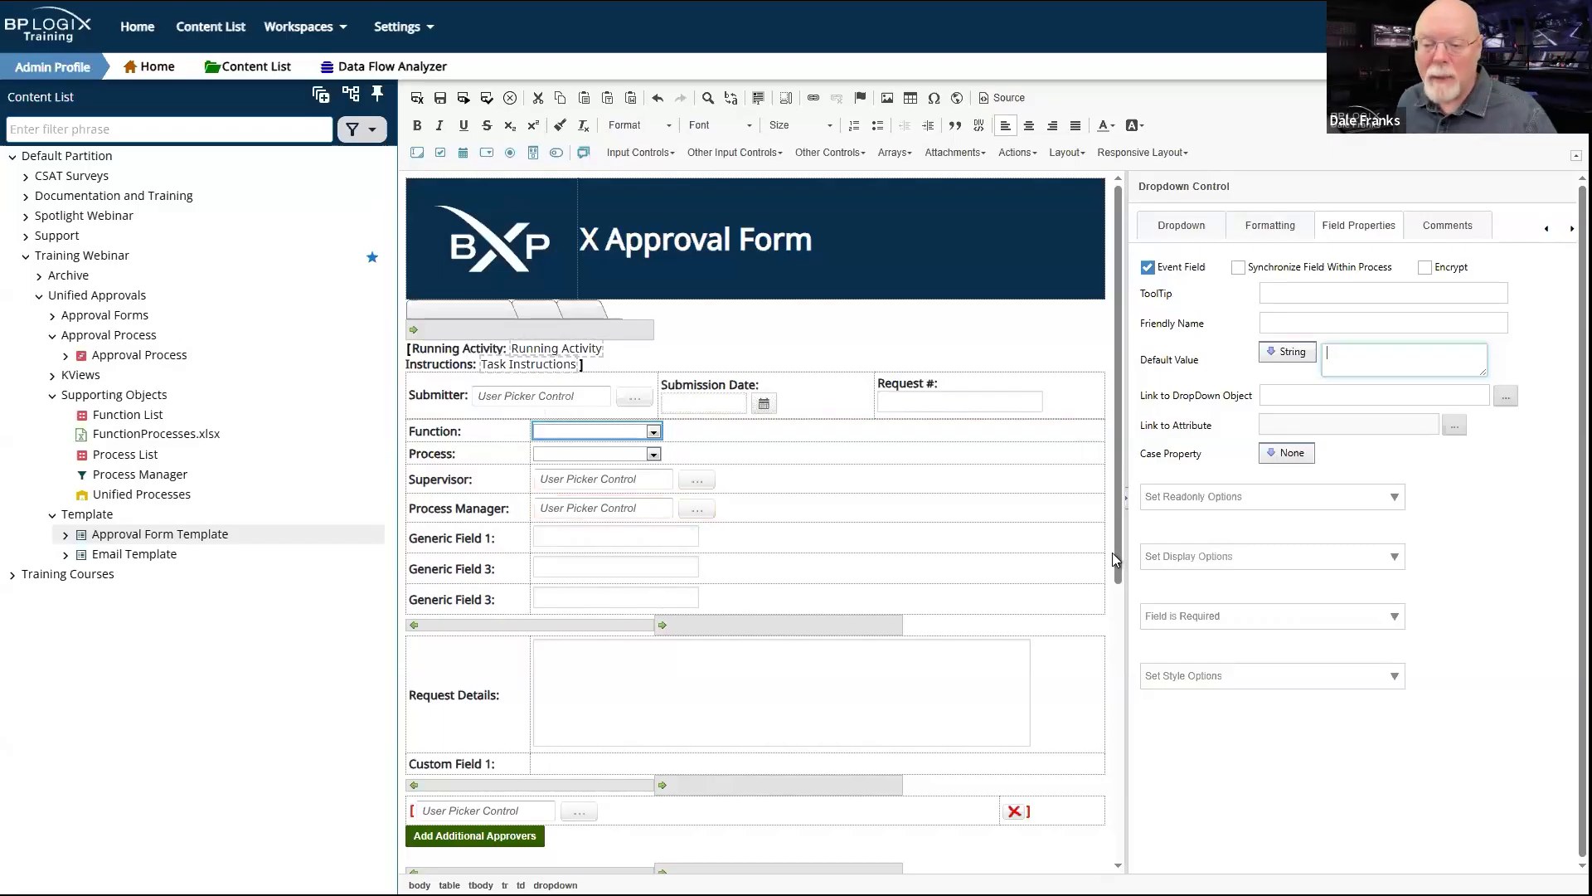
scroll(1112, 552, "down", 3)
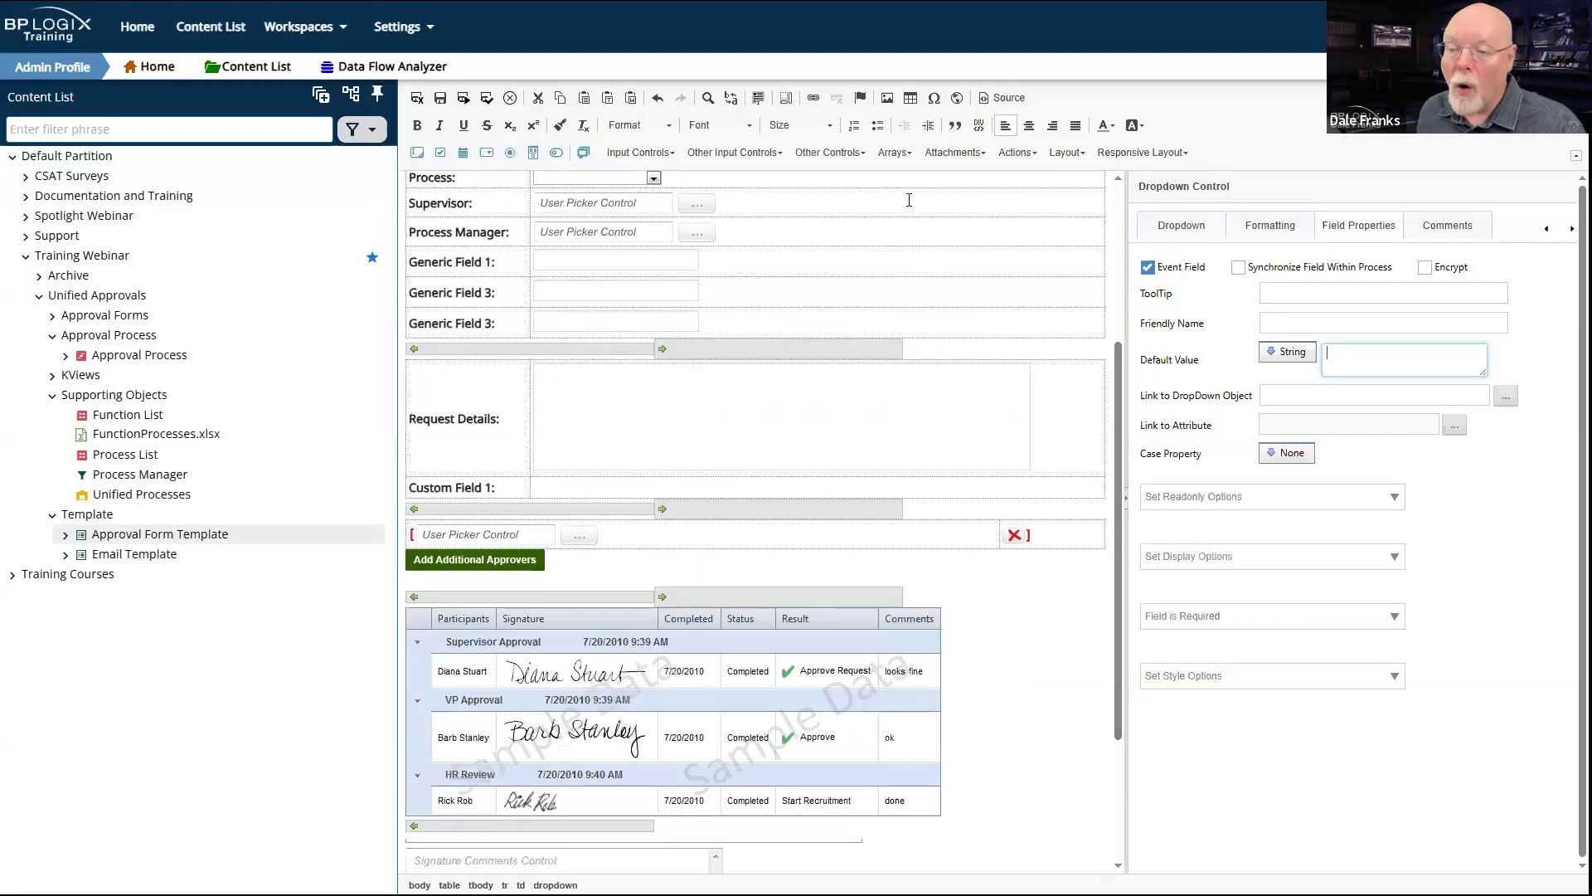
scroll(801, 233, "up", 3)
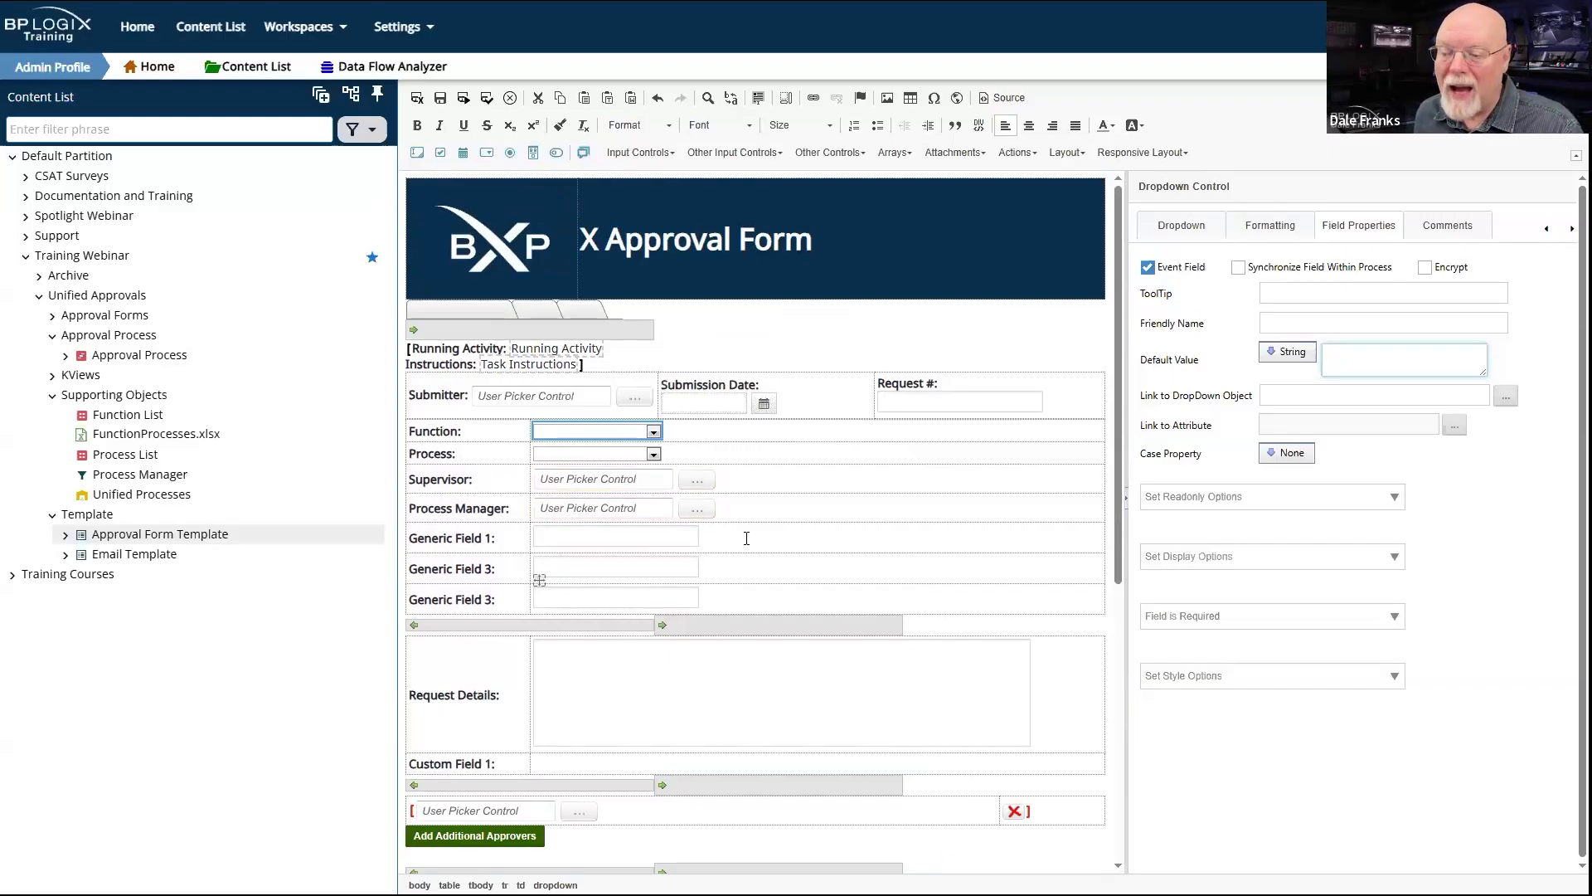
left_click_drag(746, 539, 761, 597)
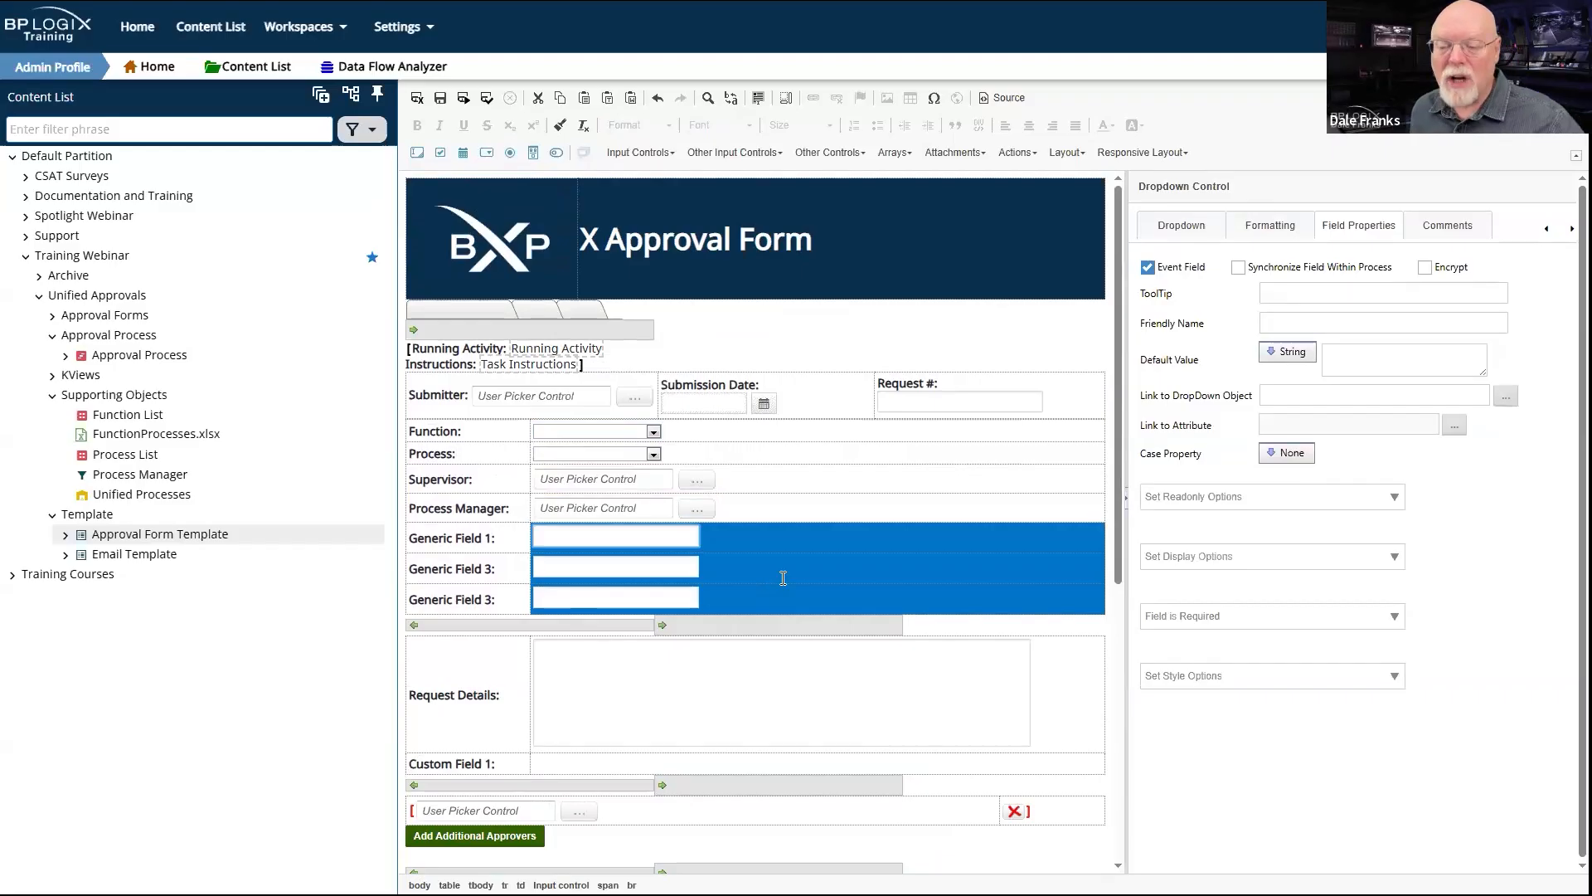
scroll(783, 578, "down", 3)
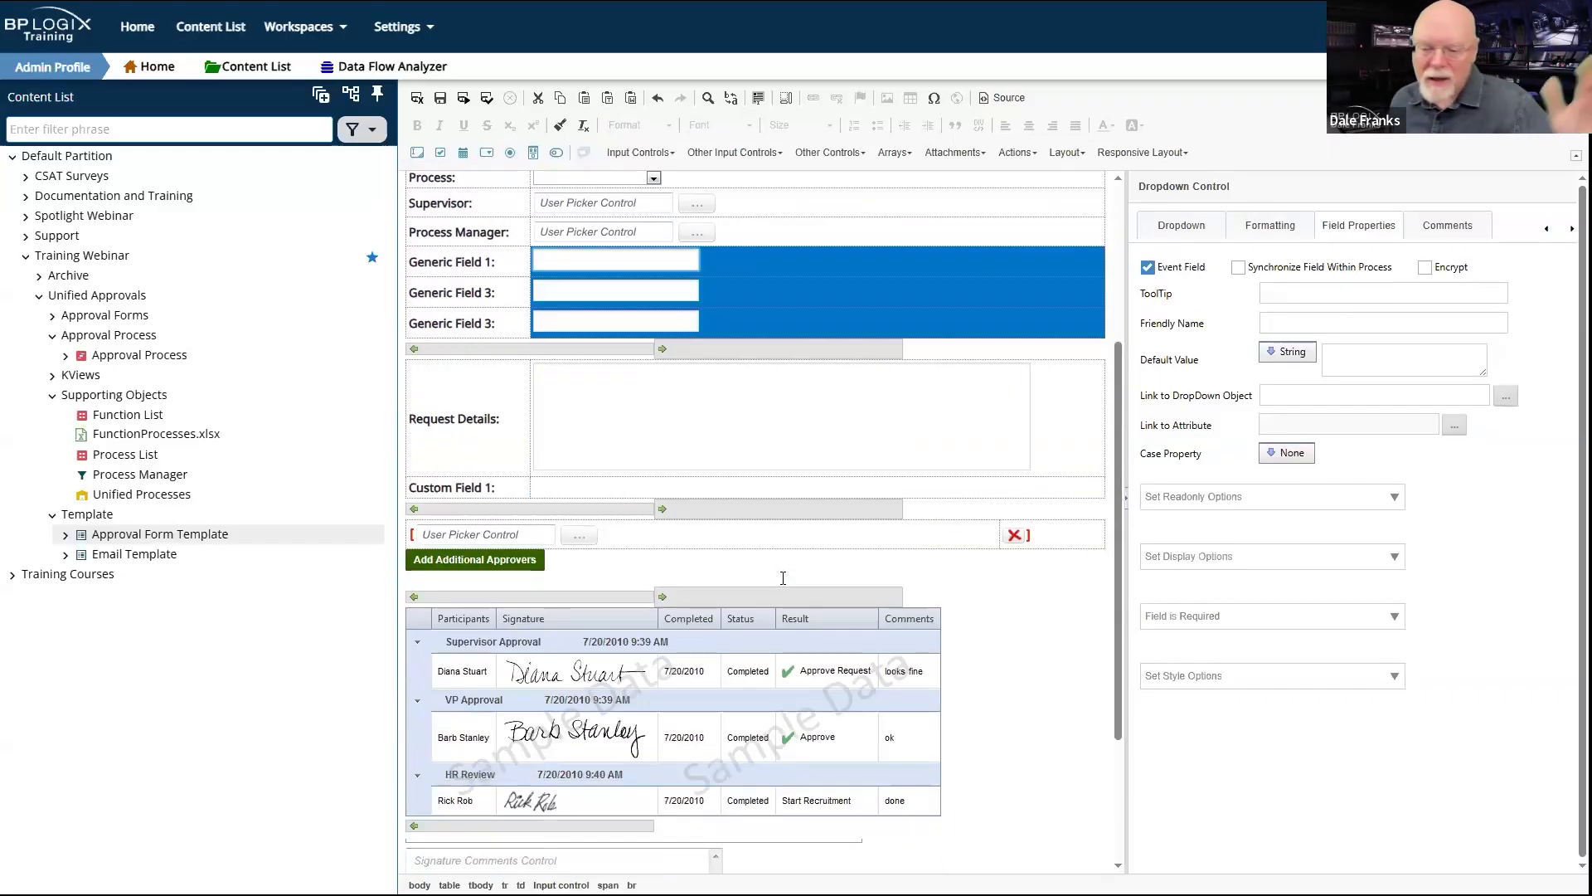
left_click(583, 494)
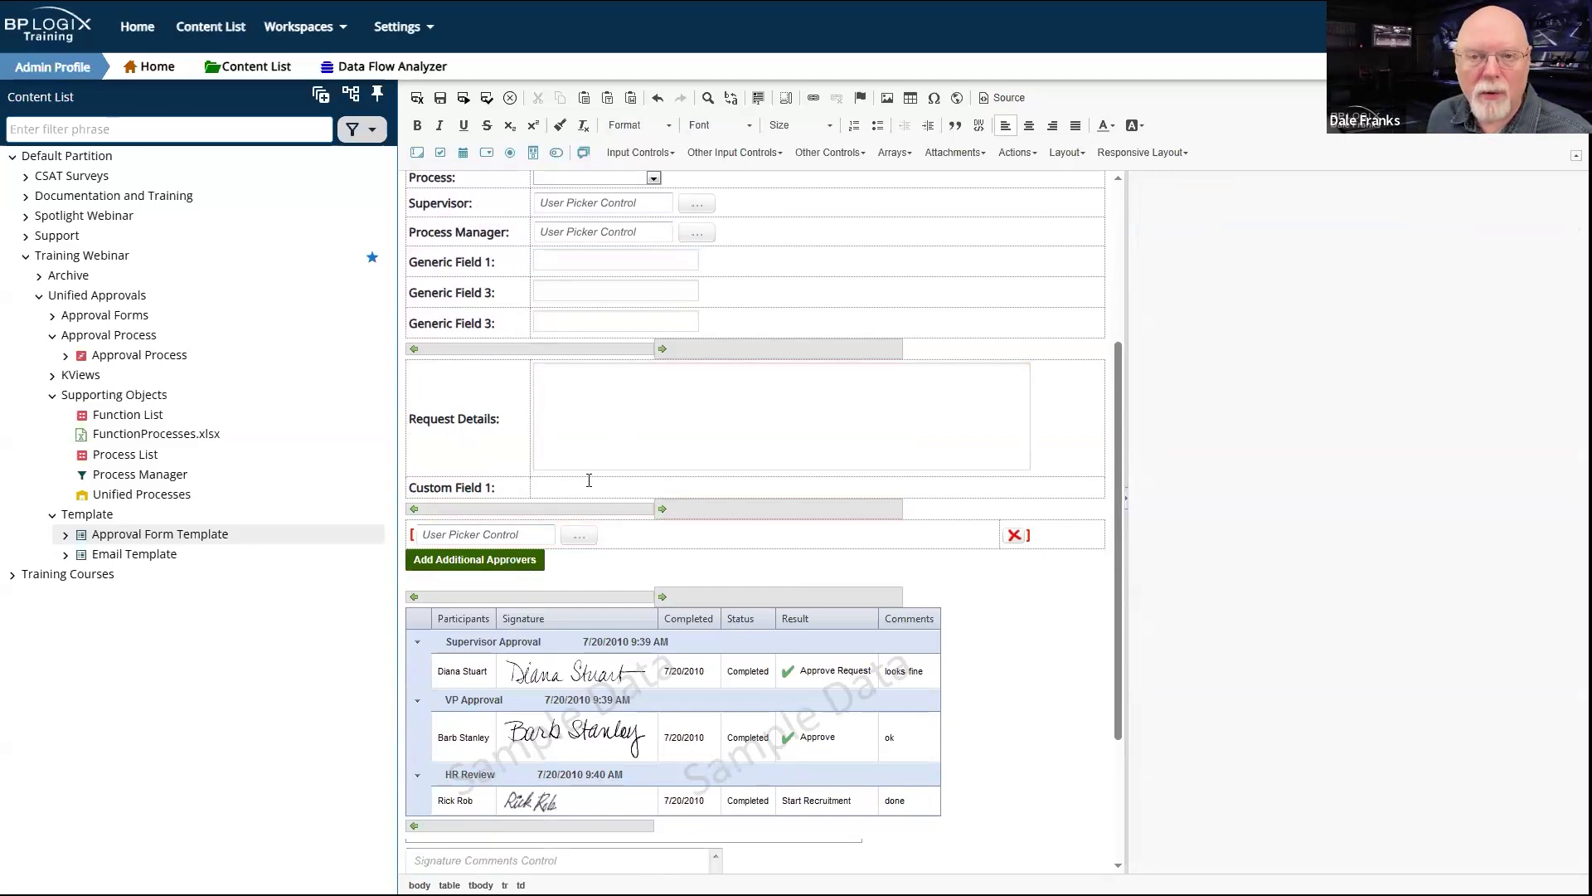
Step: Point out the Status 1 row again and review the complete form layout from header to Status section
scroll(589, 480, "down", 3)
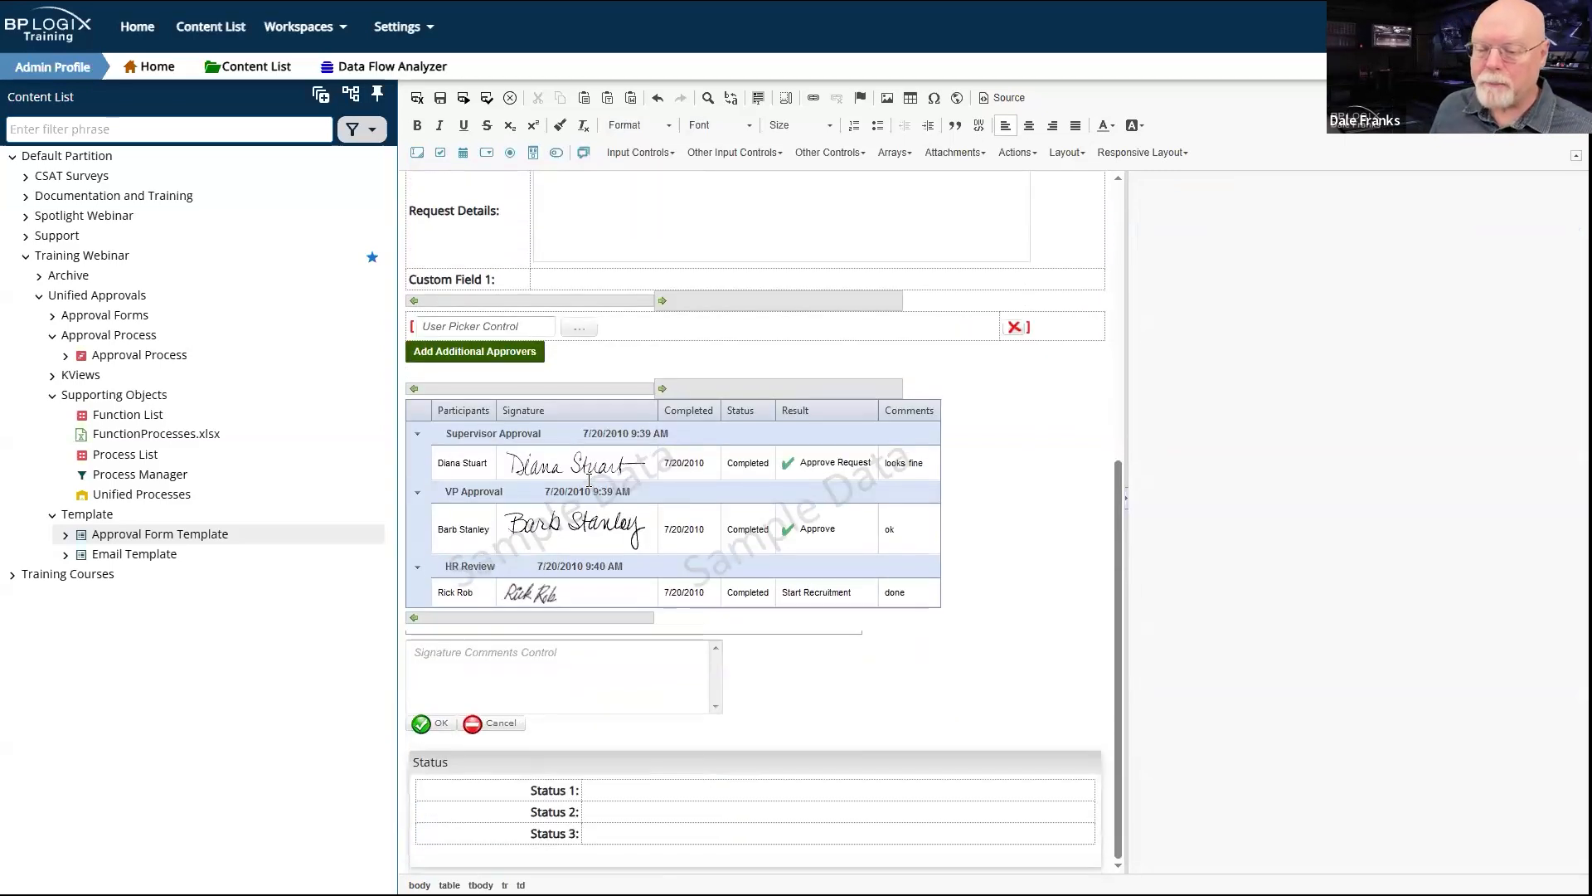
left_click(707, 795)
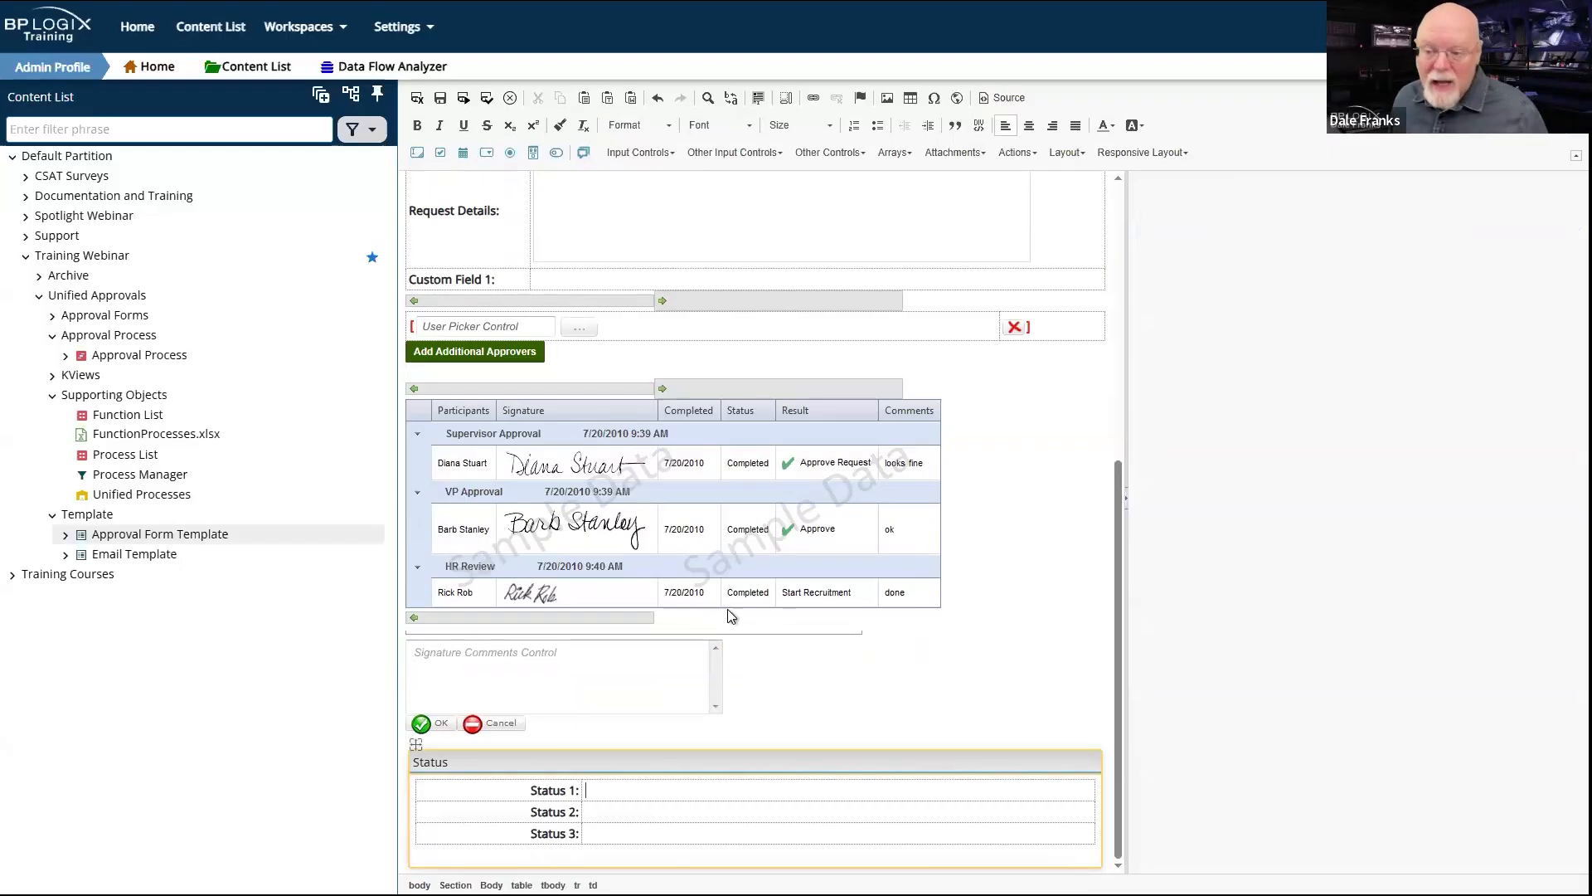
scroll(783, 442, "up", 7)
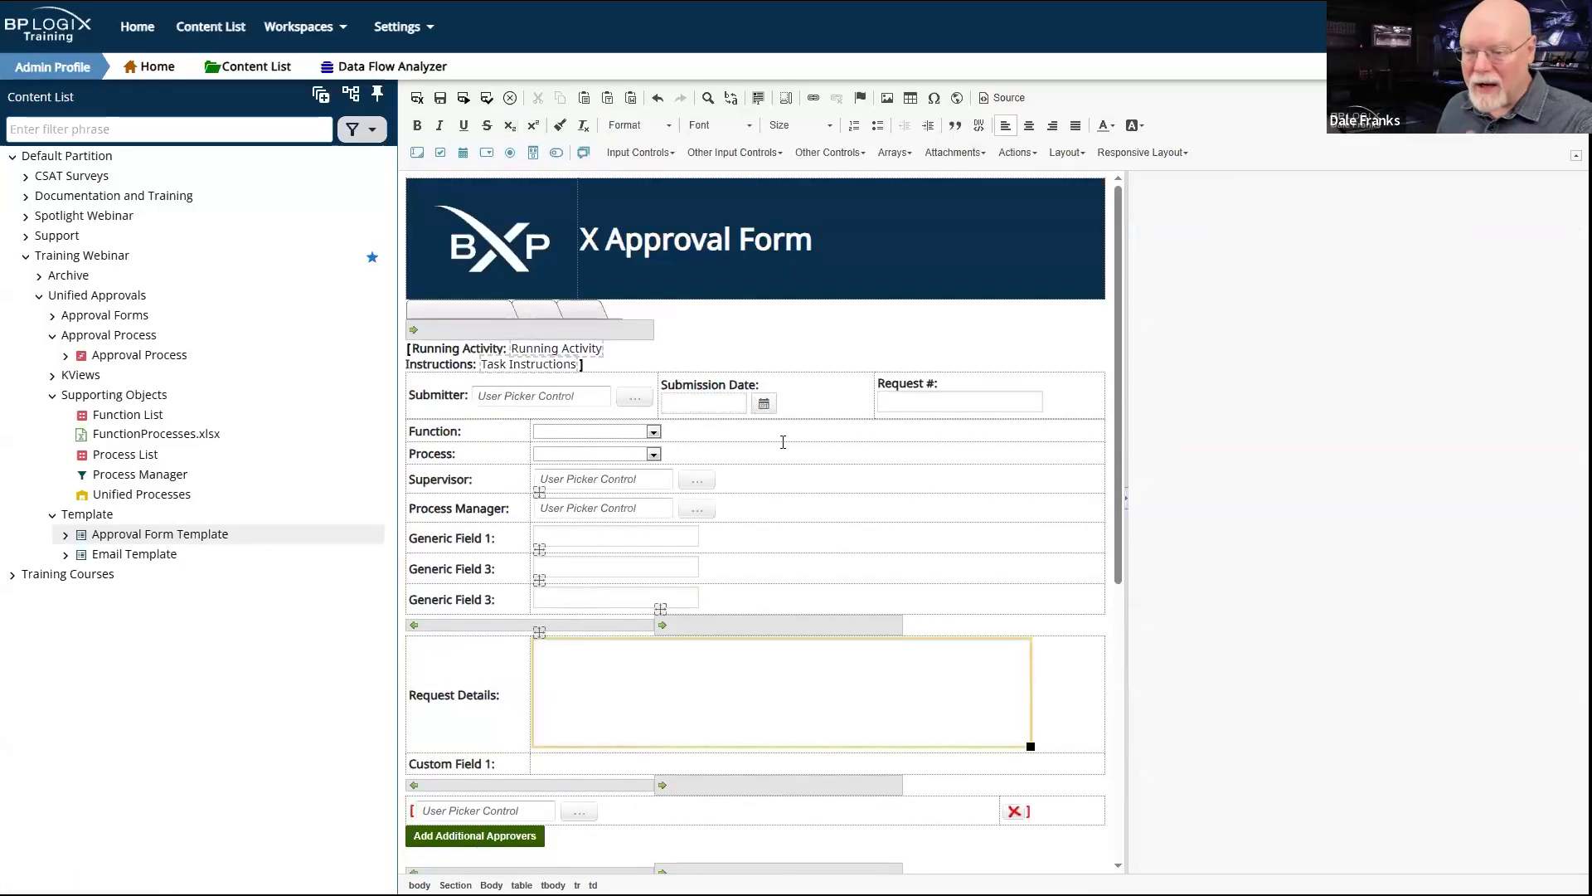
scroll(947, 645, "down", 5)
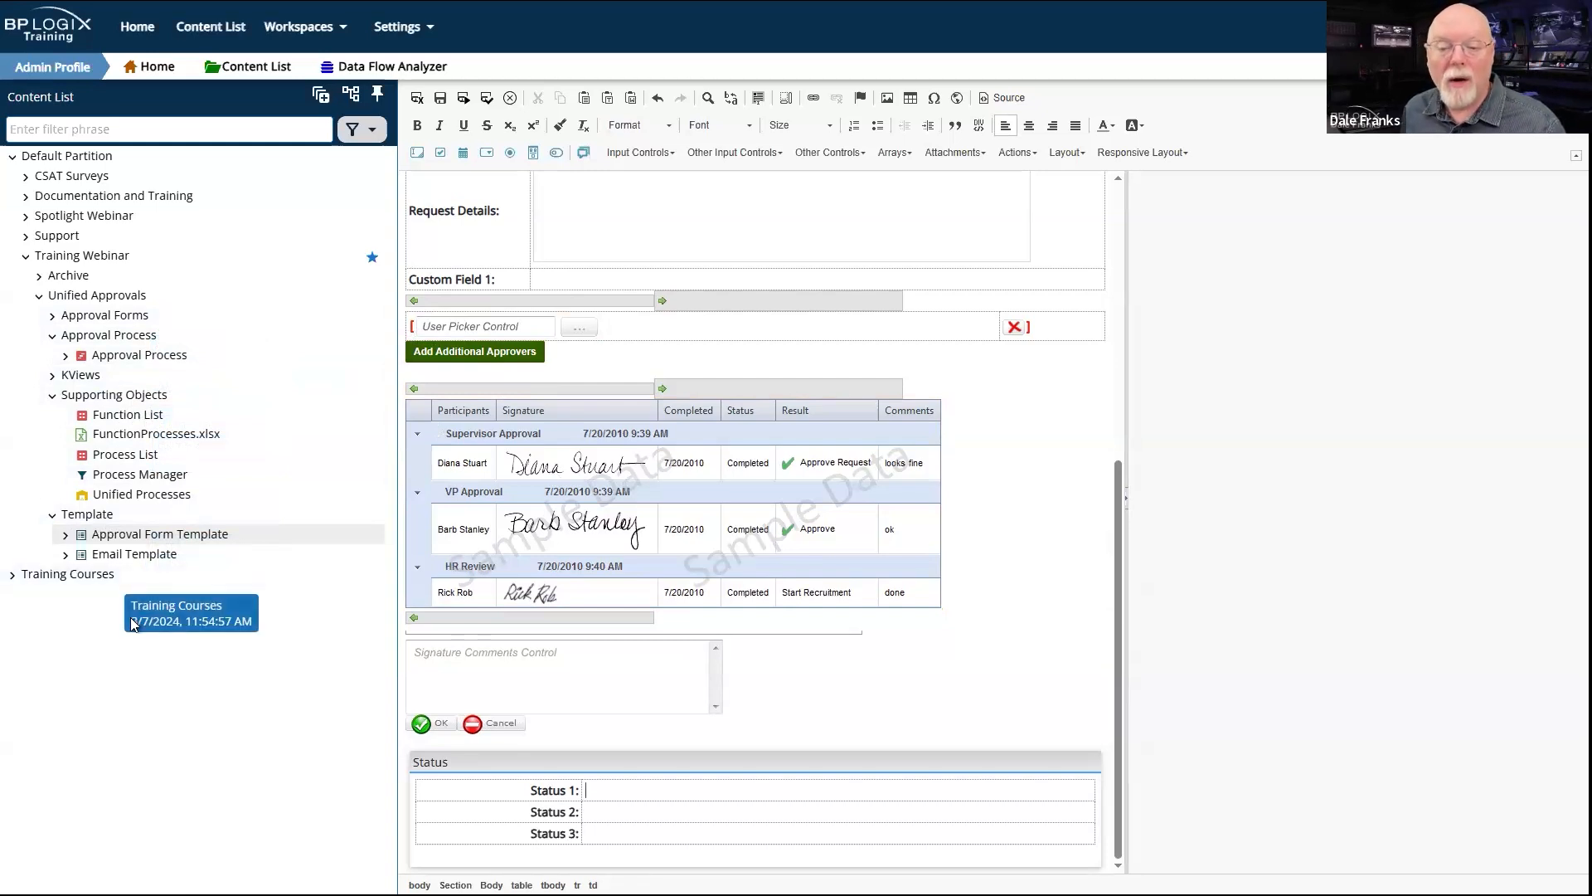
Step: Create a folder named Webinar inside the Unified Approvals folder
left_click(80, 297)
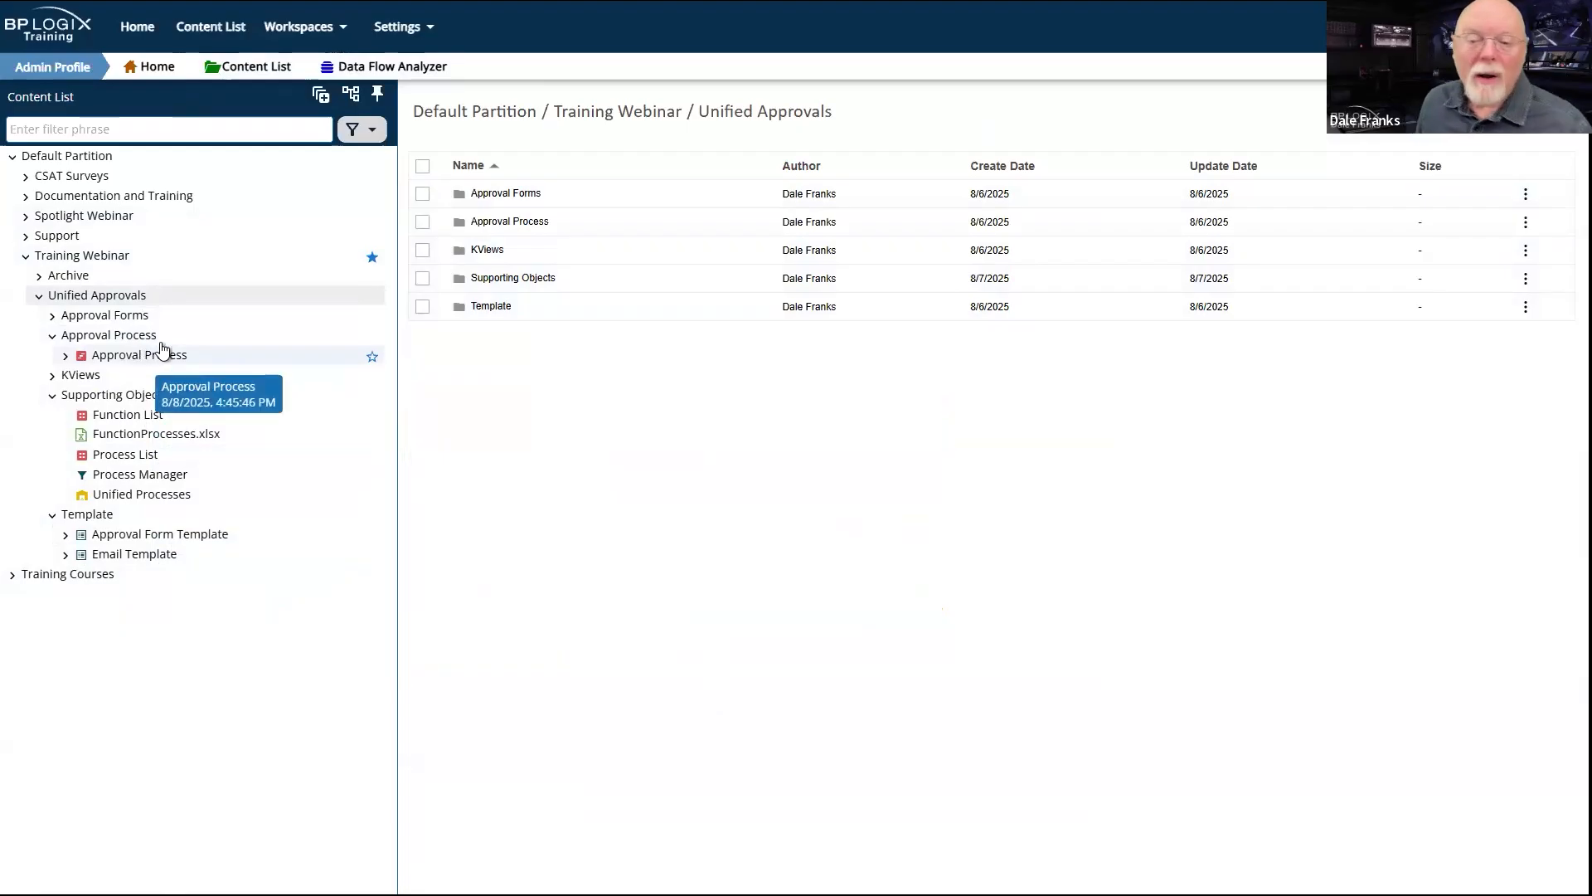
left_click(1533, 111)
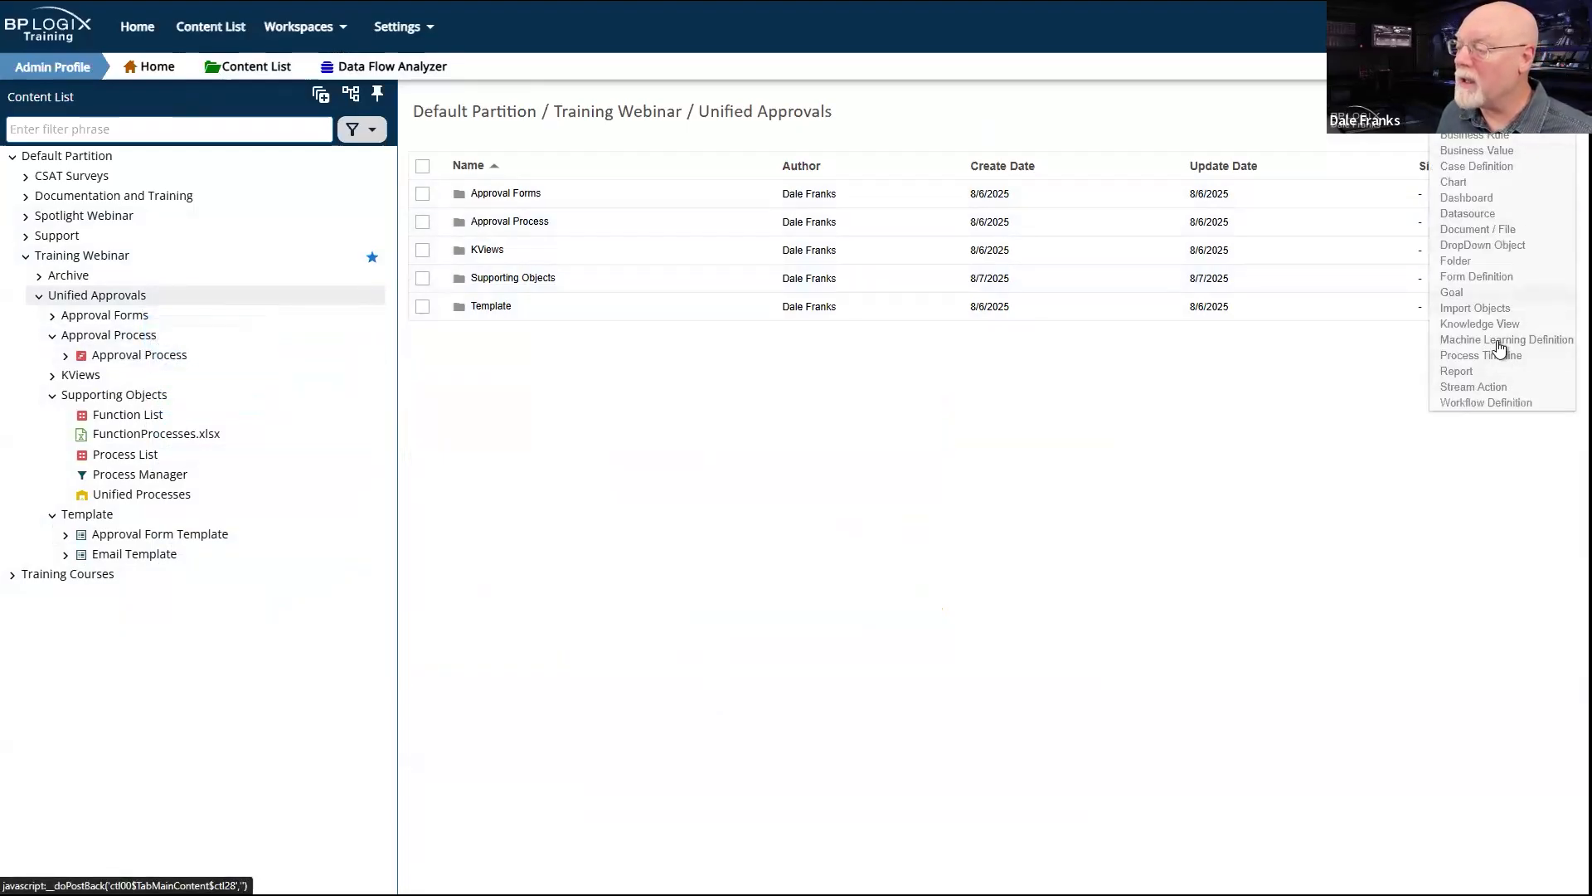
left_click(1525, 261)
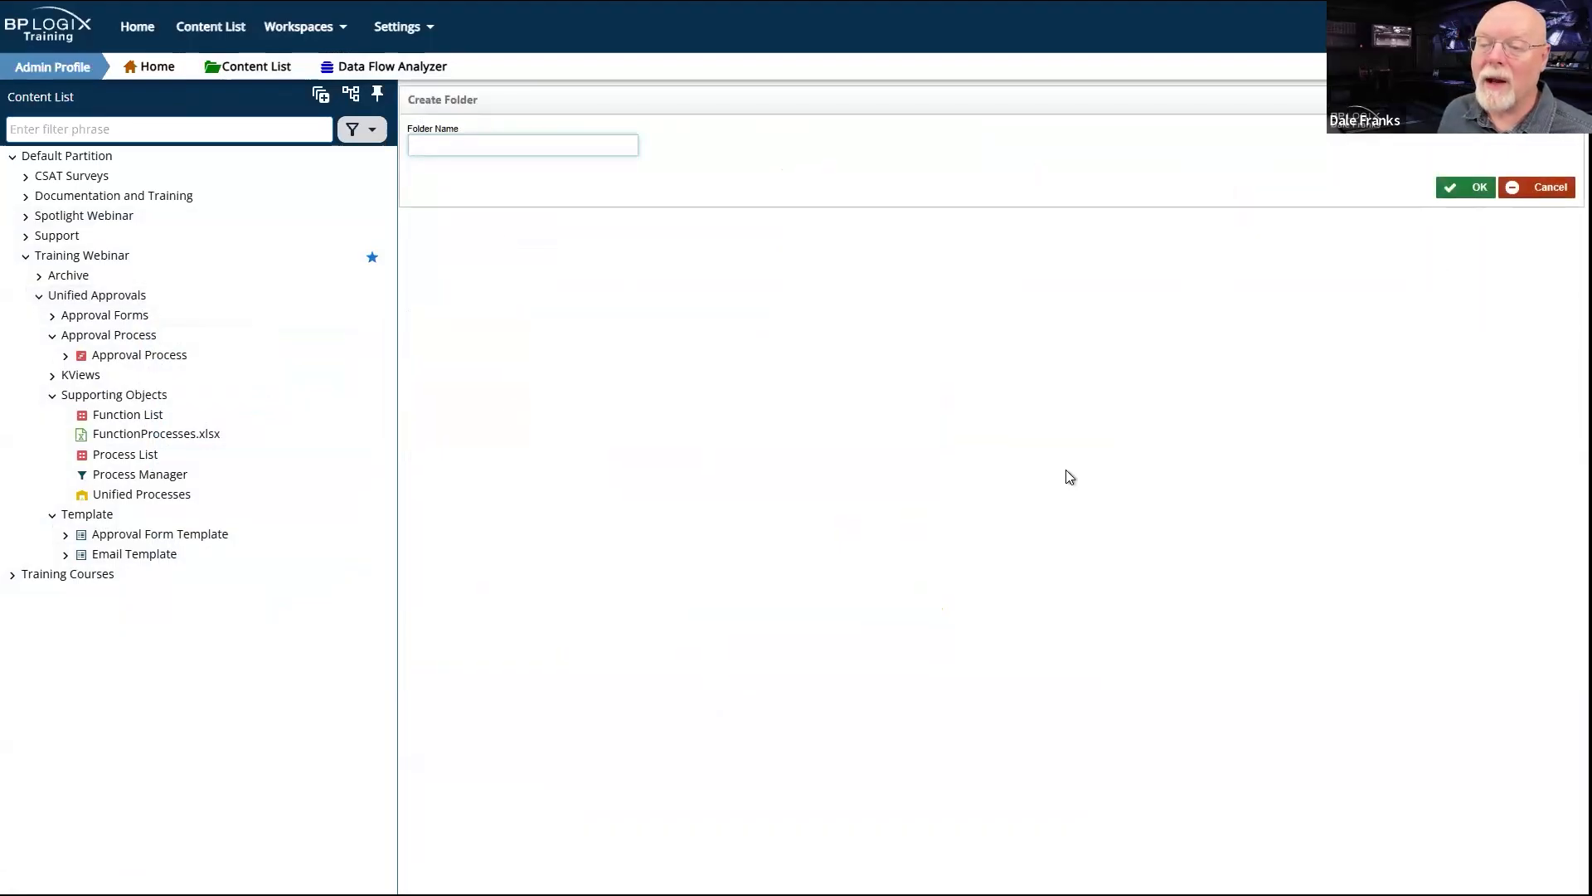
type("Webinar")
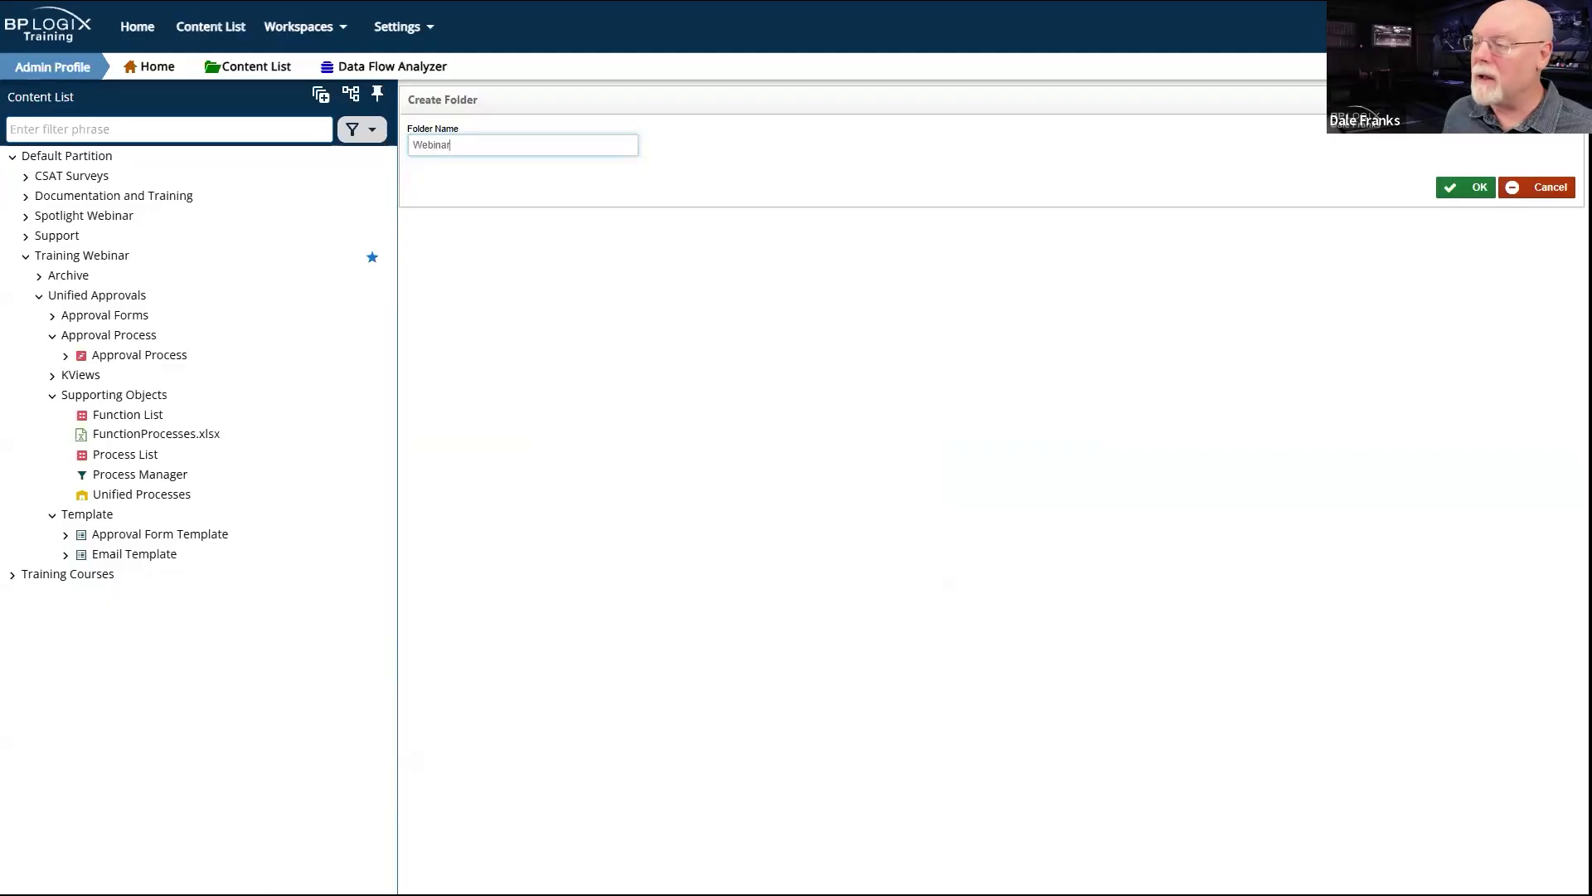
left_click(1484, 192)
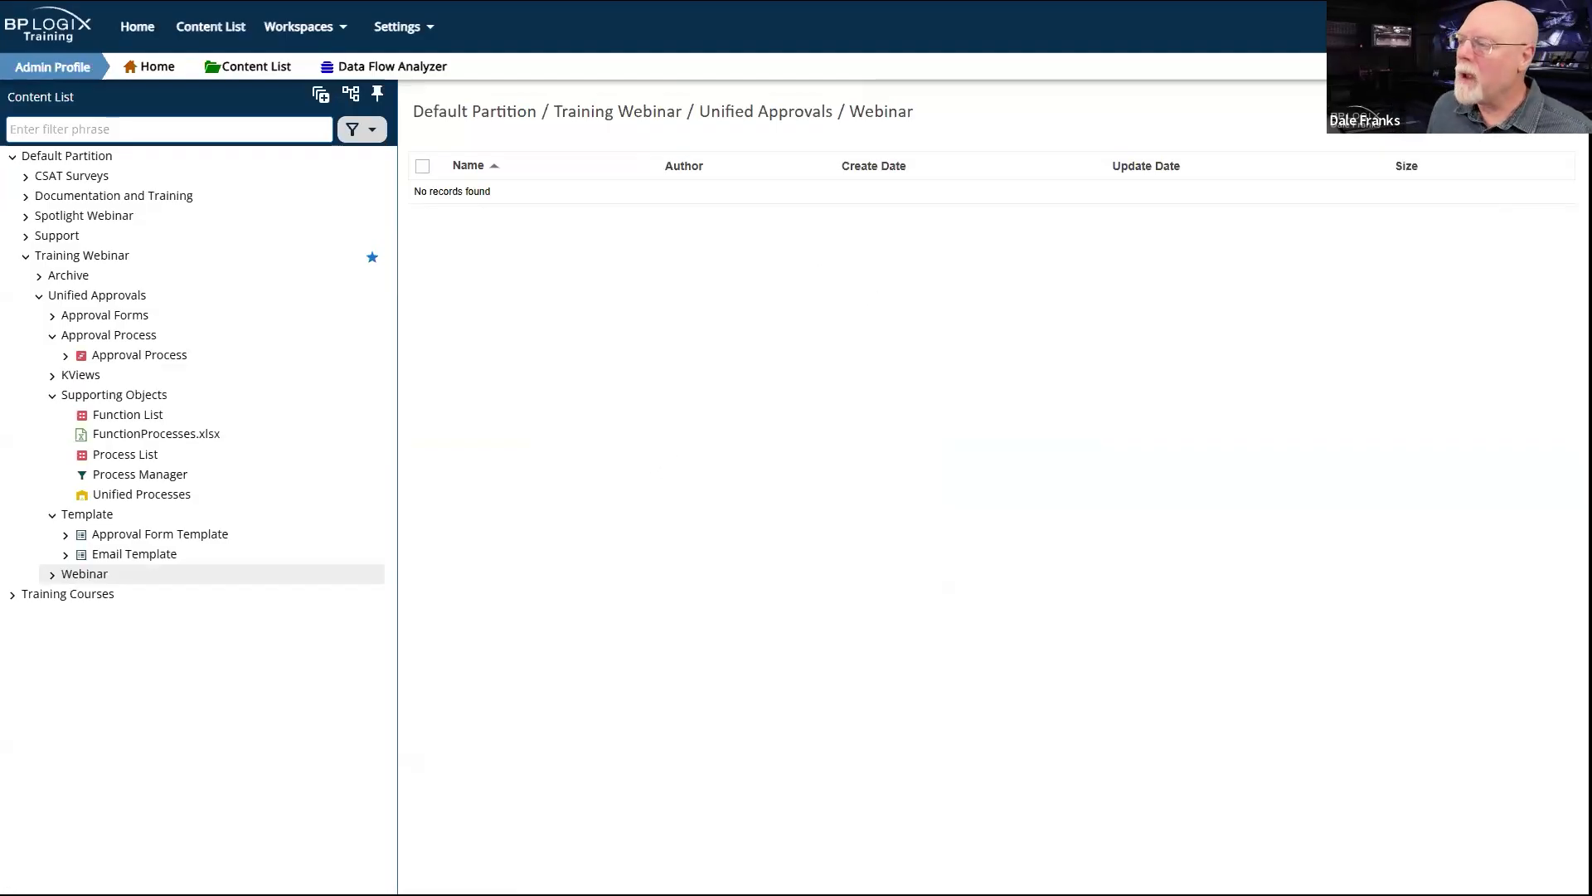
Step: Create a folder named Templates inside the Webinar folder
left_click(1534, 112)
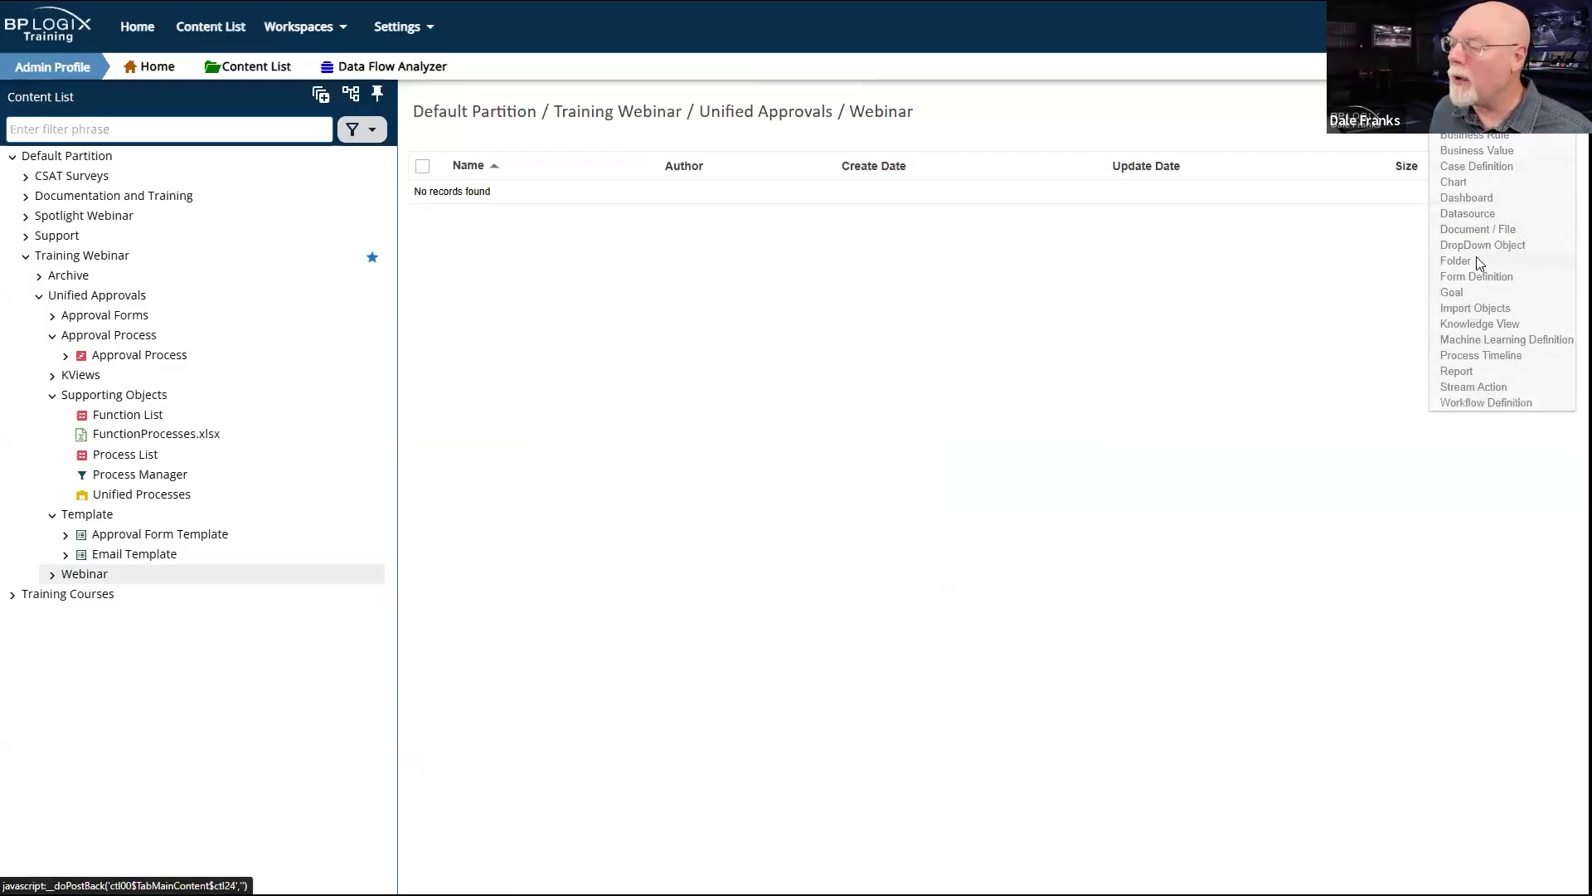
left_click(1458, 260)
left_click(505, 146)
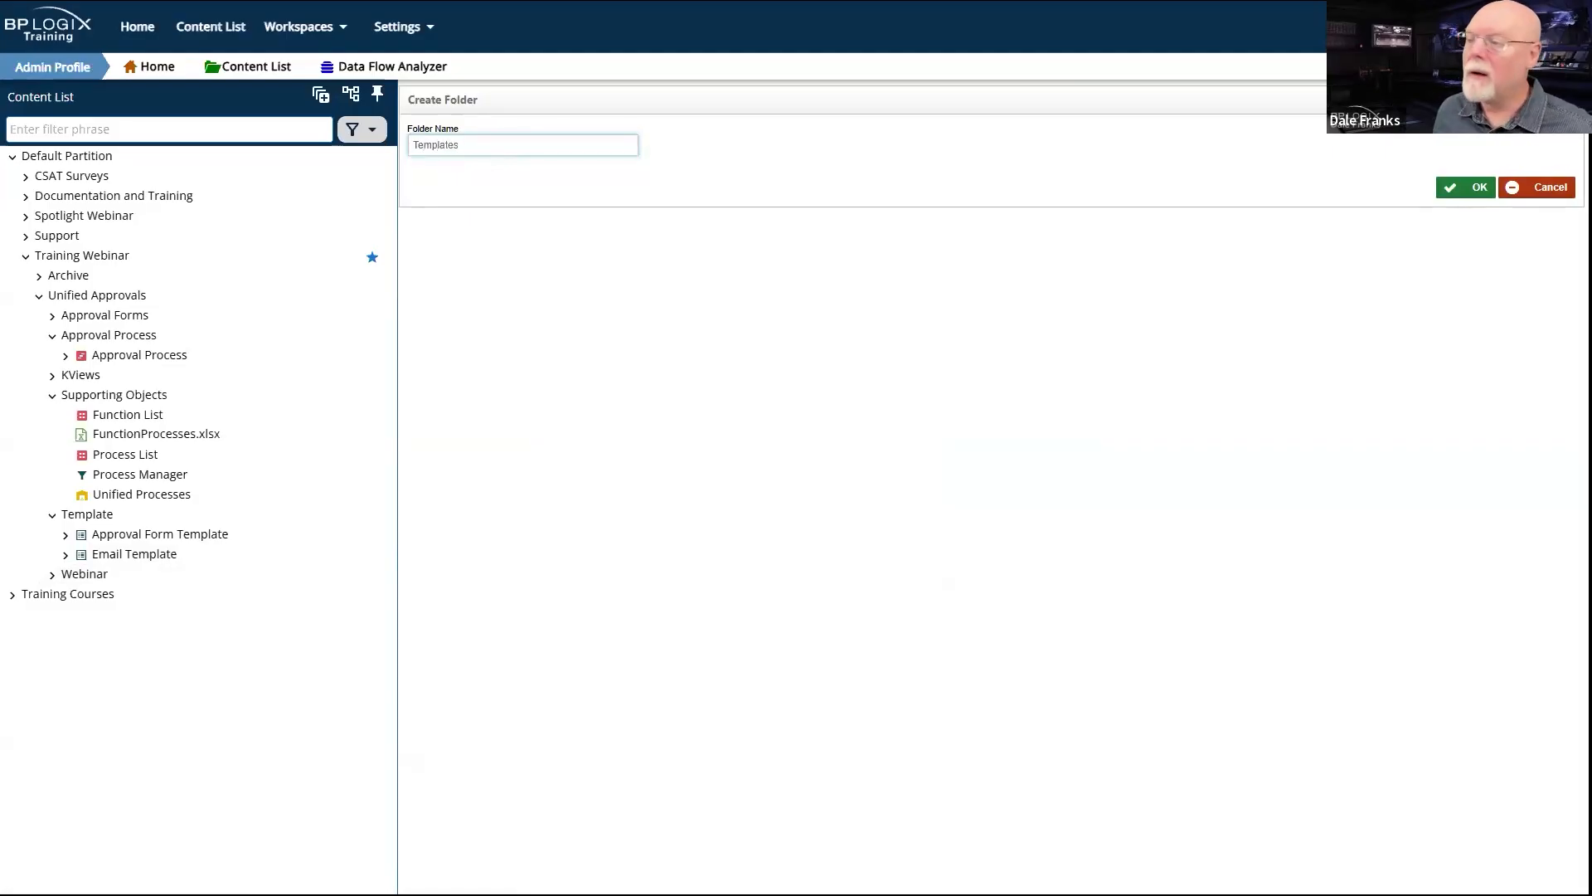
left_click(1473, 188)
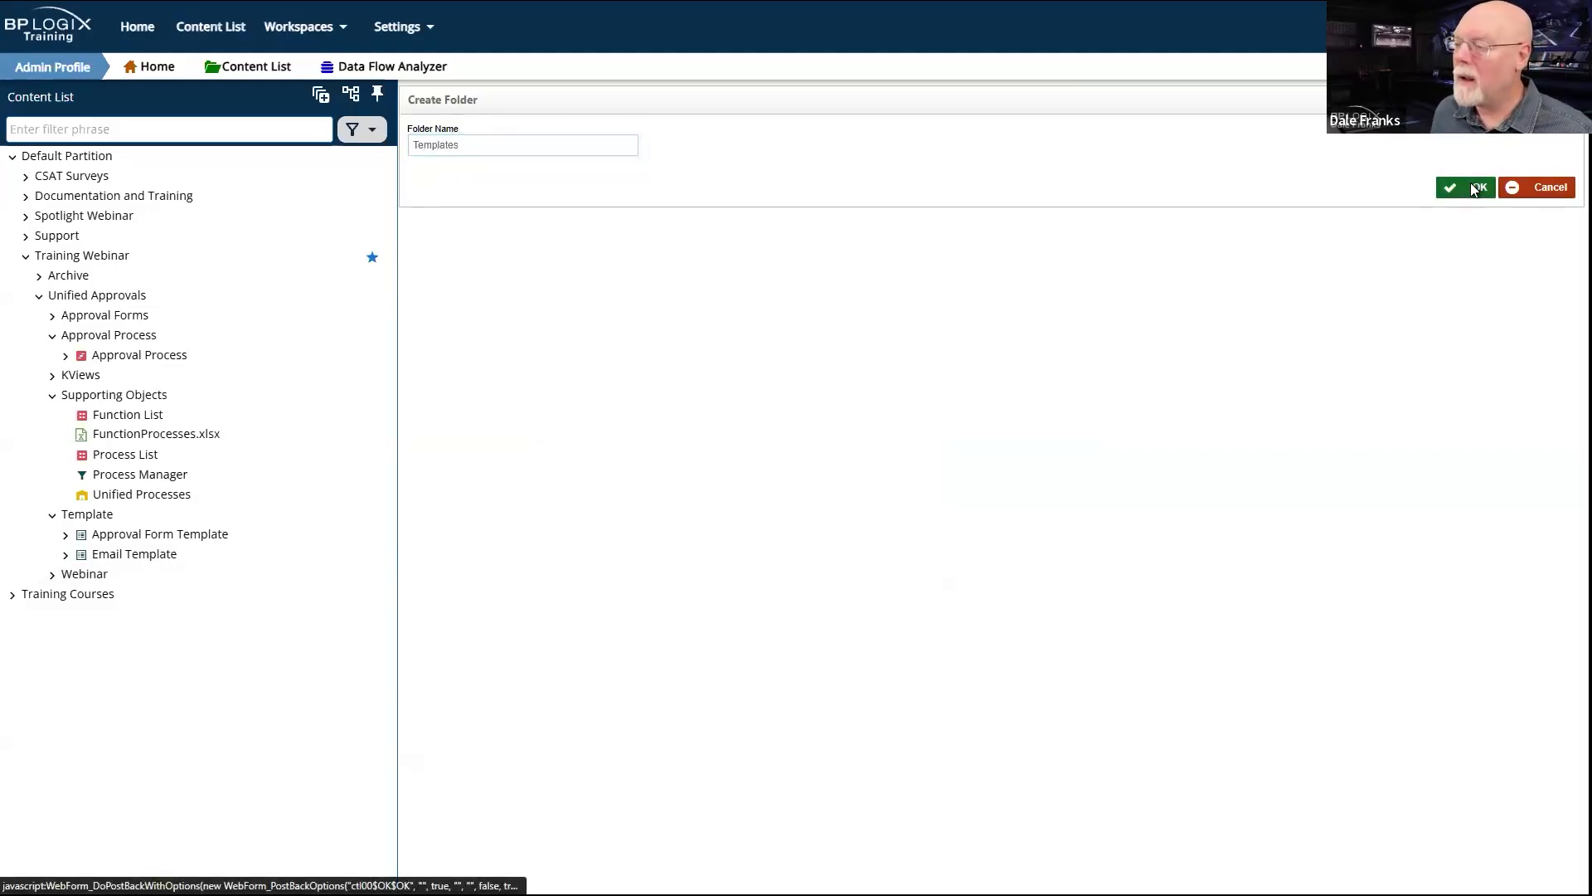
mouse_move(1534, 116)
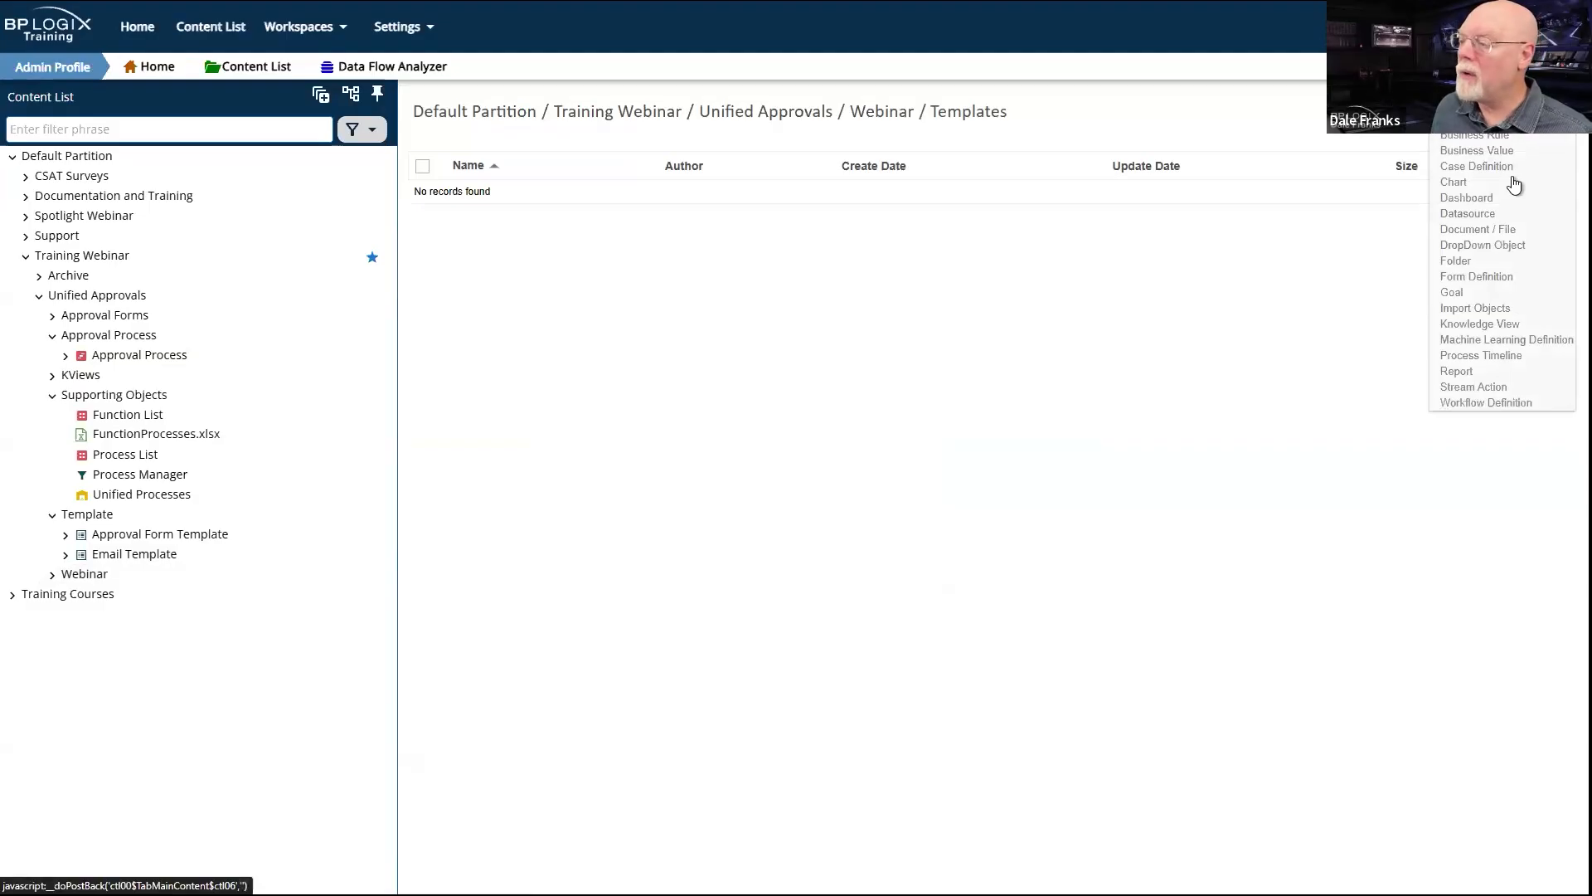
left_click(1455, 261)
left_click(584, 150)
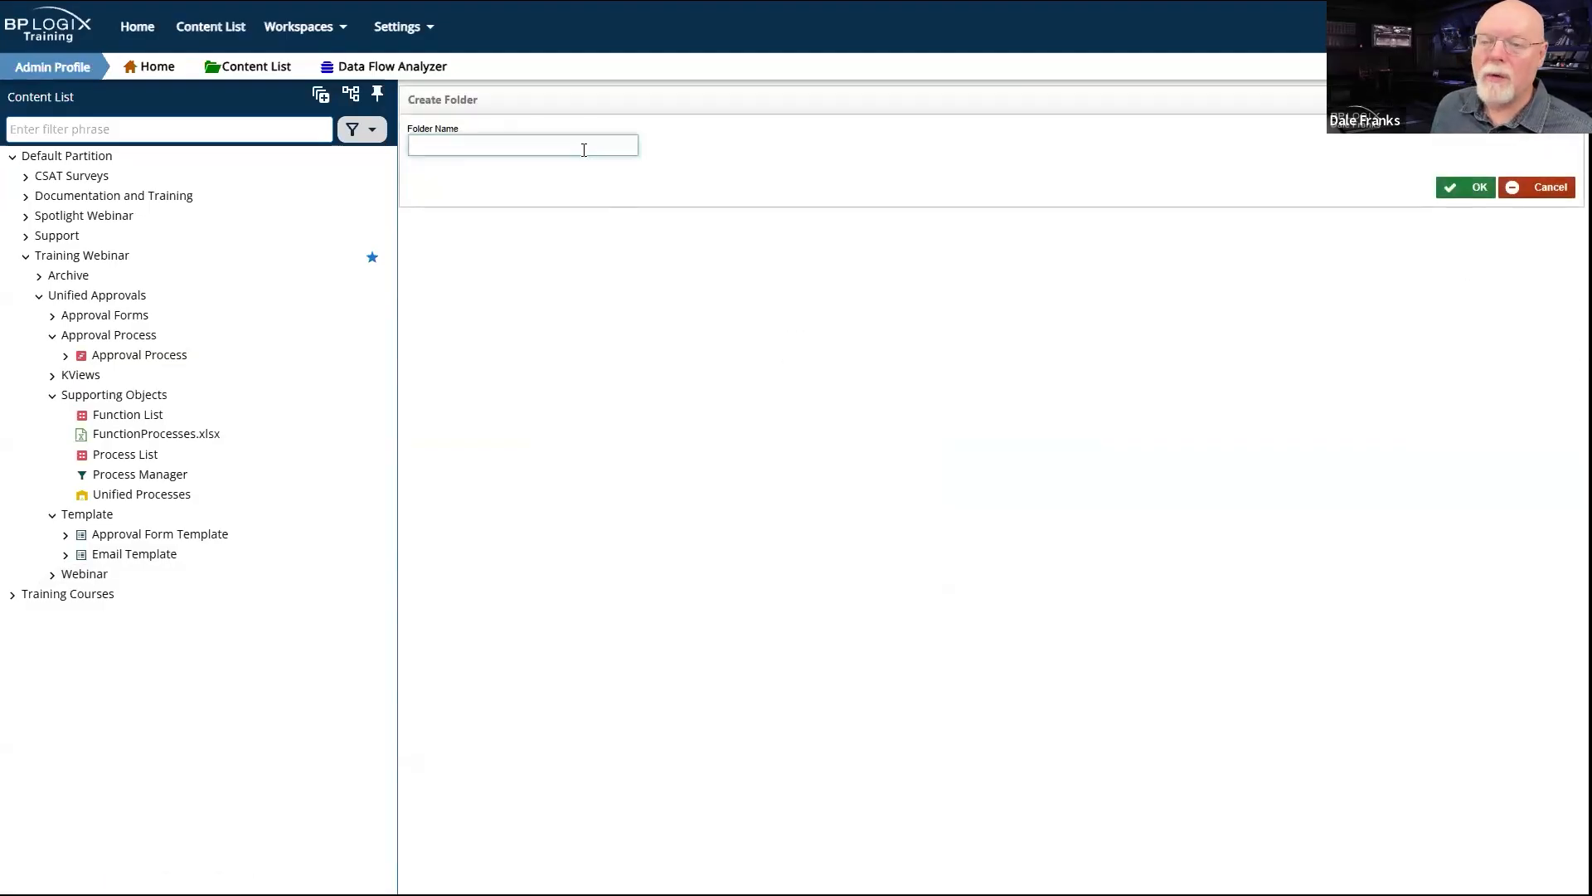
left_click(1460, 188)
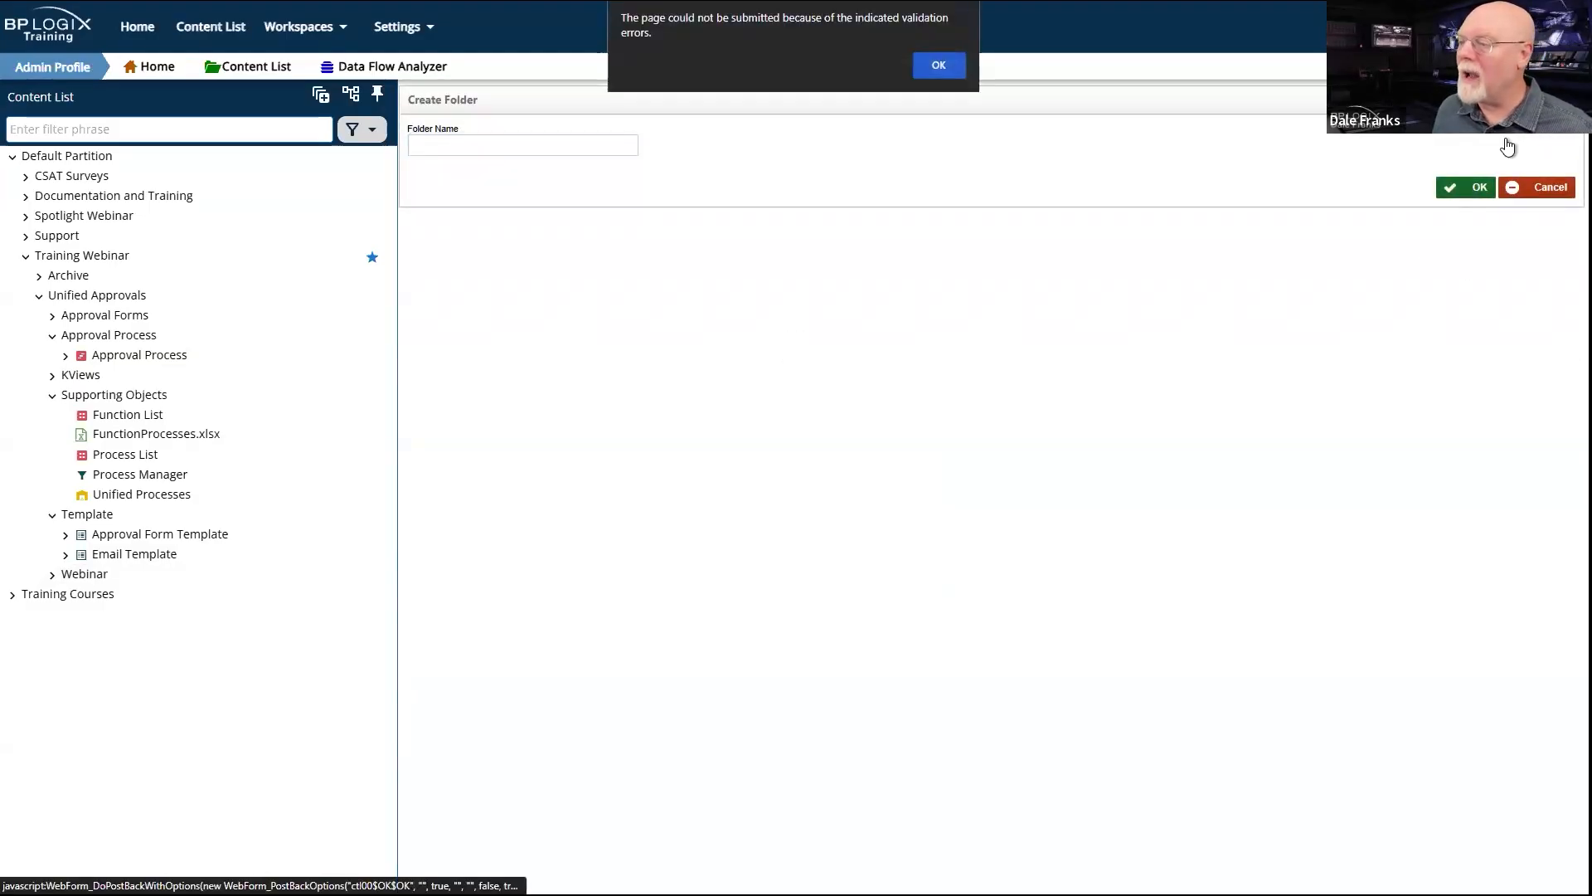
left_click(938, 65)
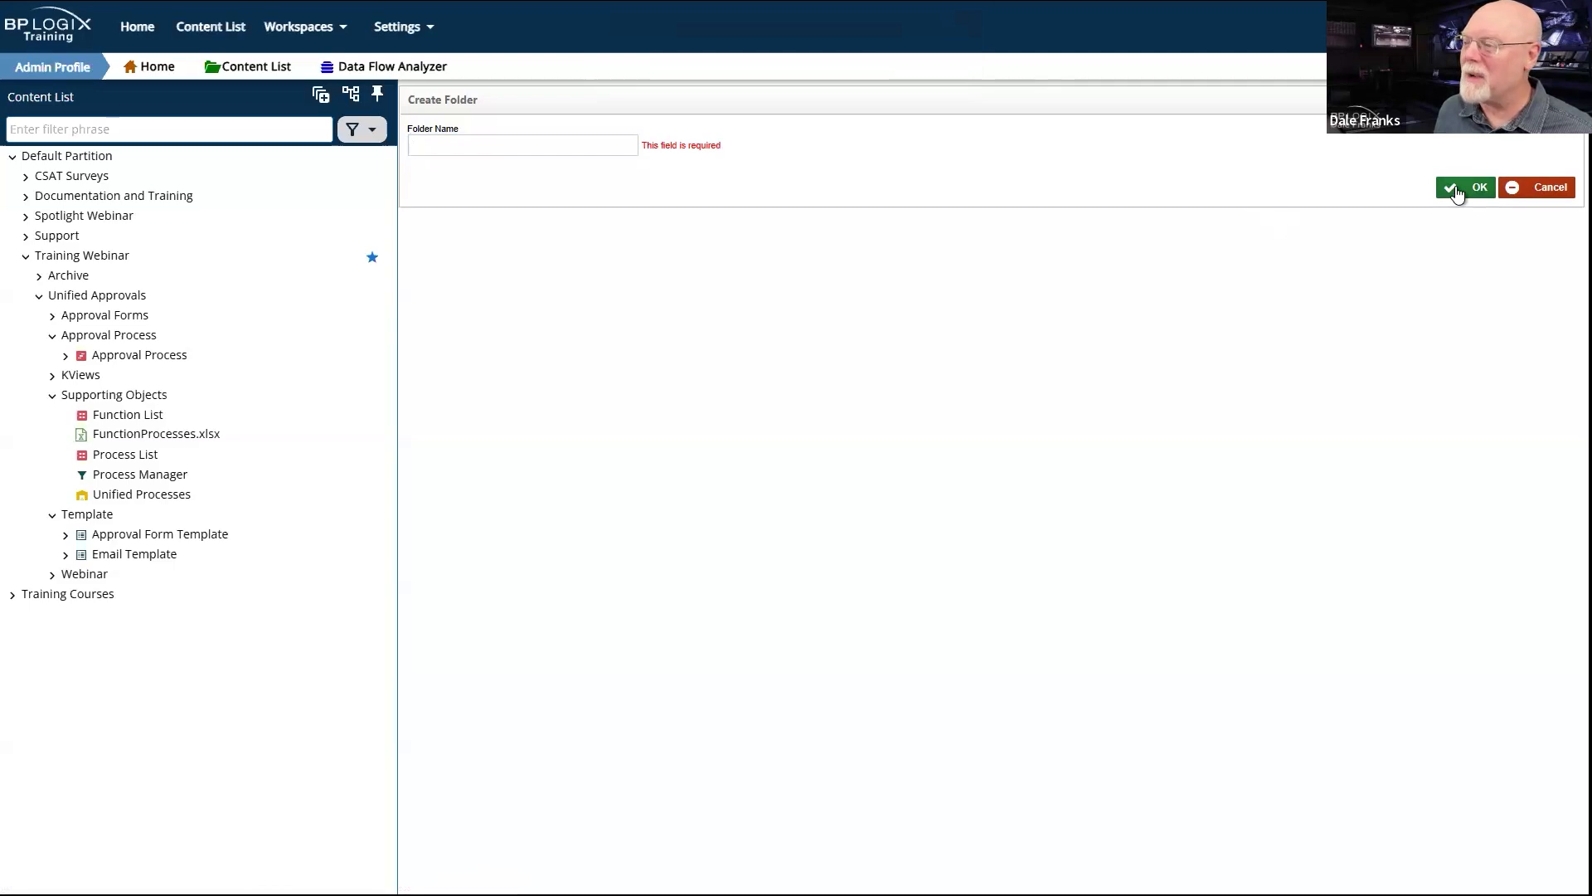
left_click(1546, 189)
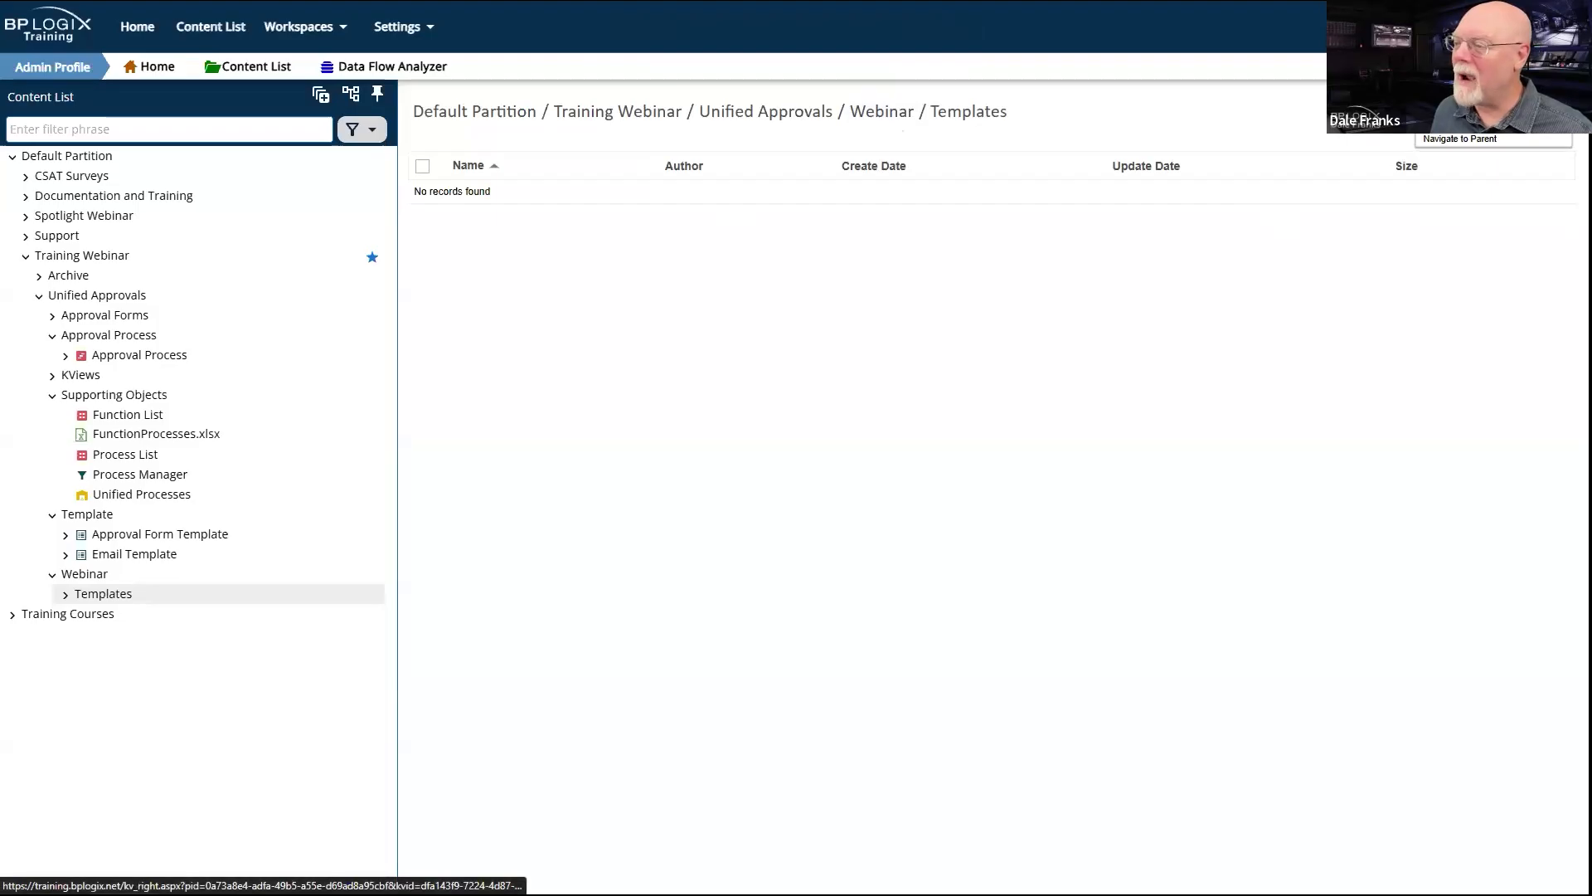
Step: Return to the Webinar folder and create a subfolder named Process in it
left_click(1413, 113)
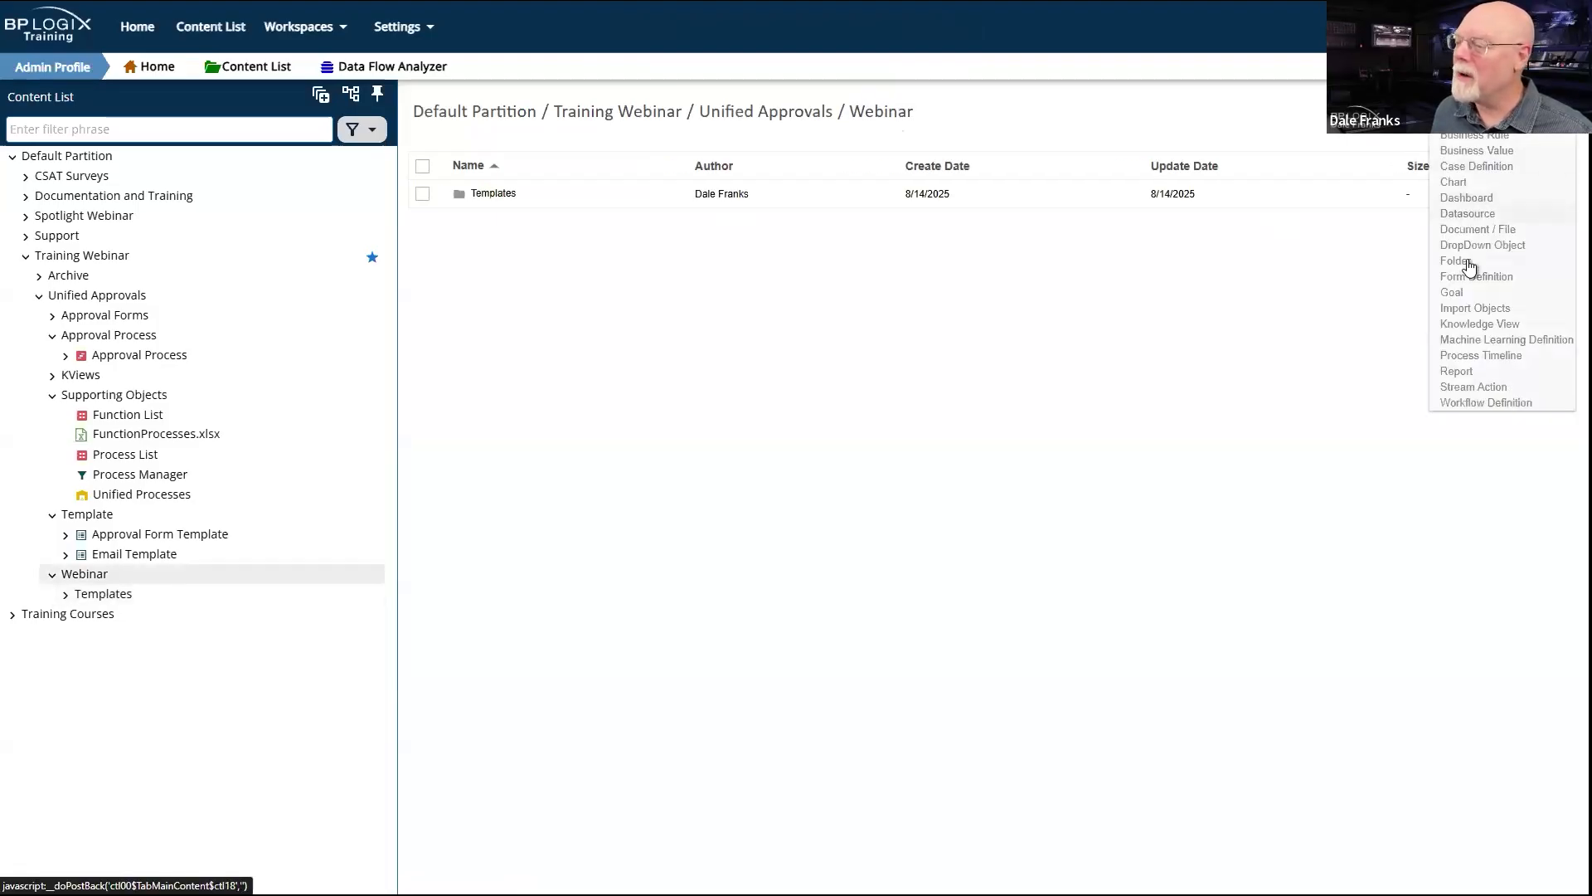
left_click(1464, 261)
left_click(498, 146)
type("P")
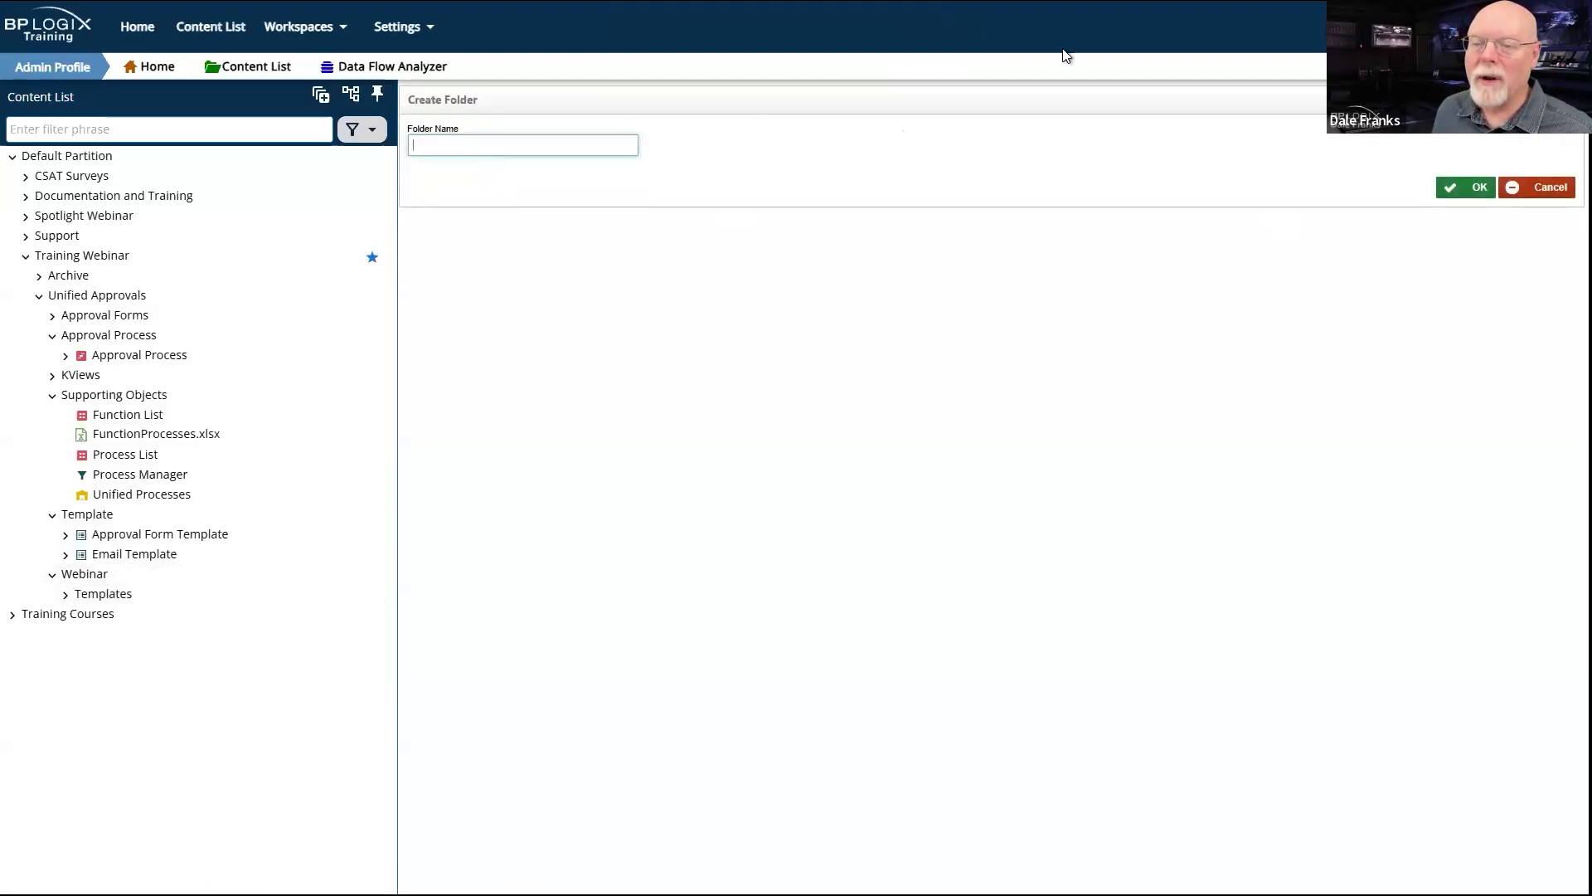
type("rocess")
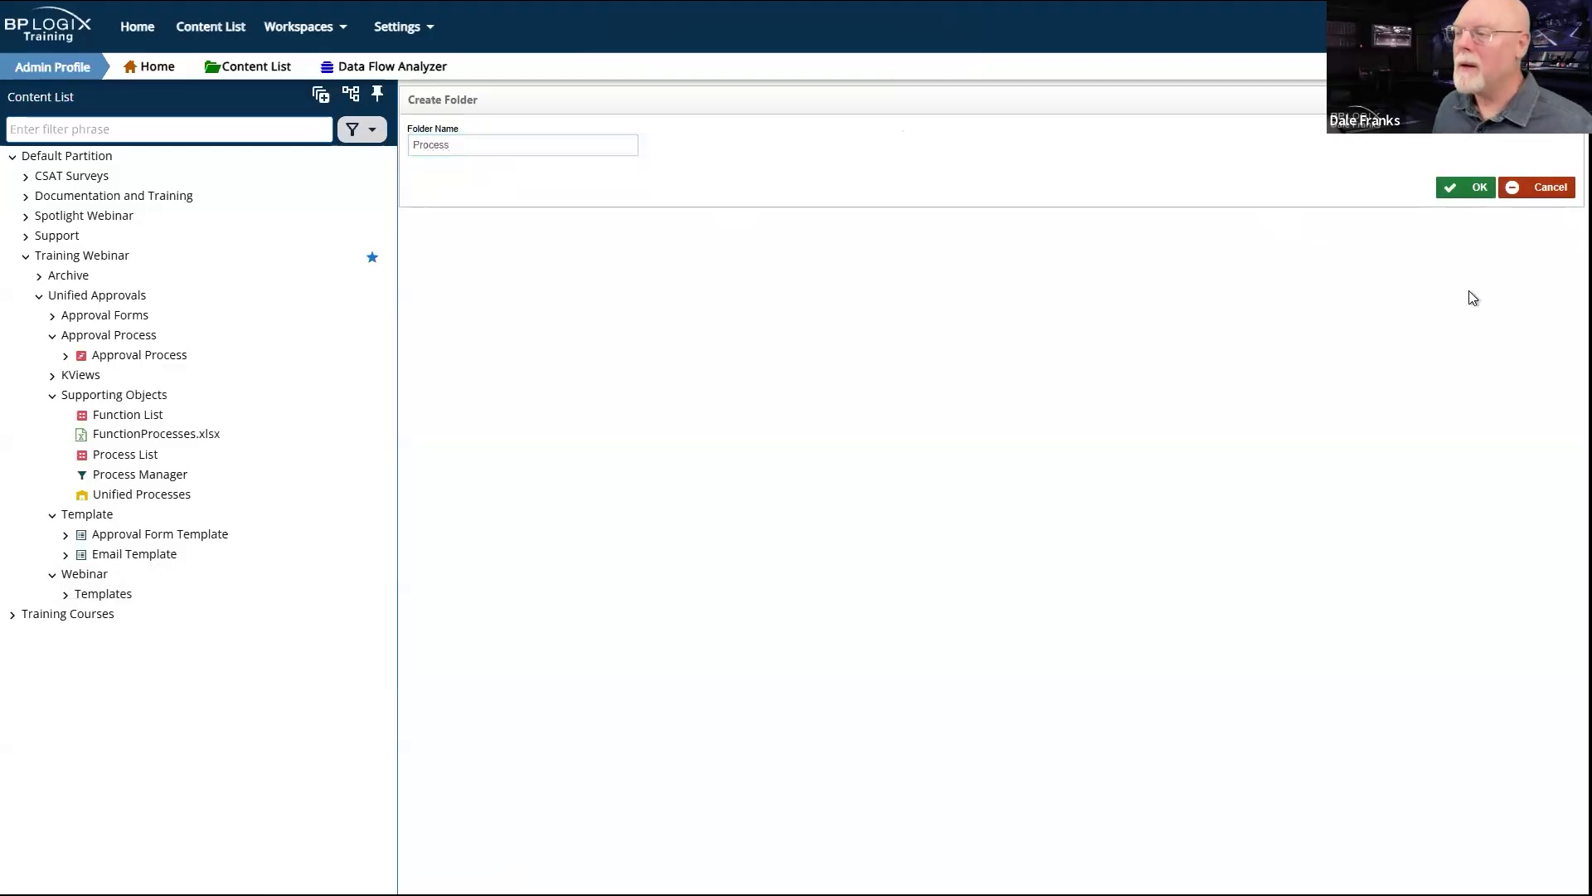
left_click(1473, 191)
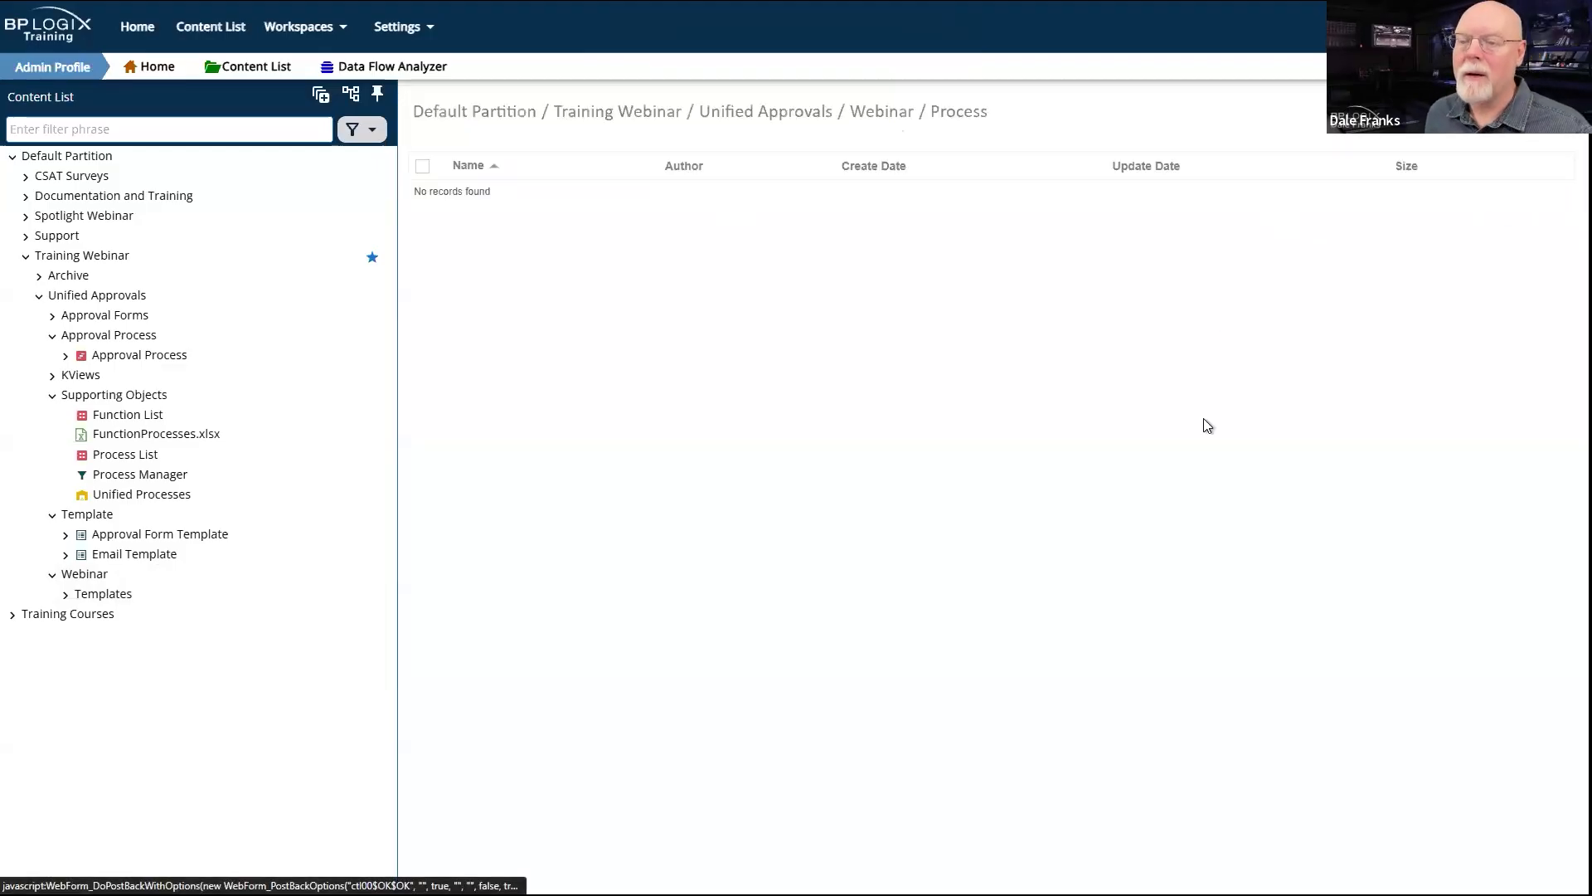
Step: Go back to the Webinar folder and create a subfolder named Data in it
left_click(1420, 116)
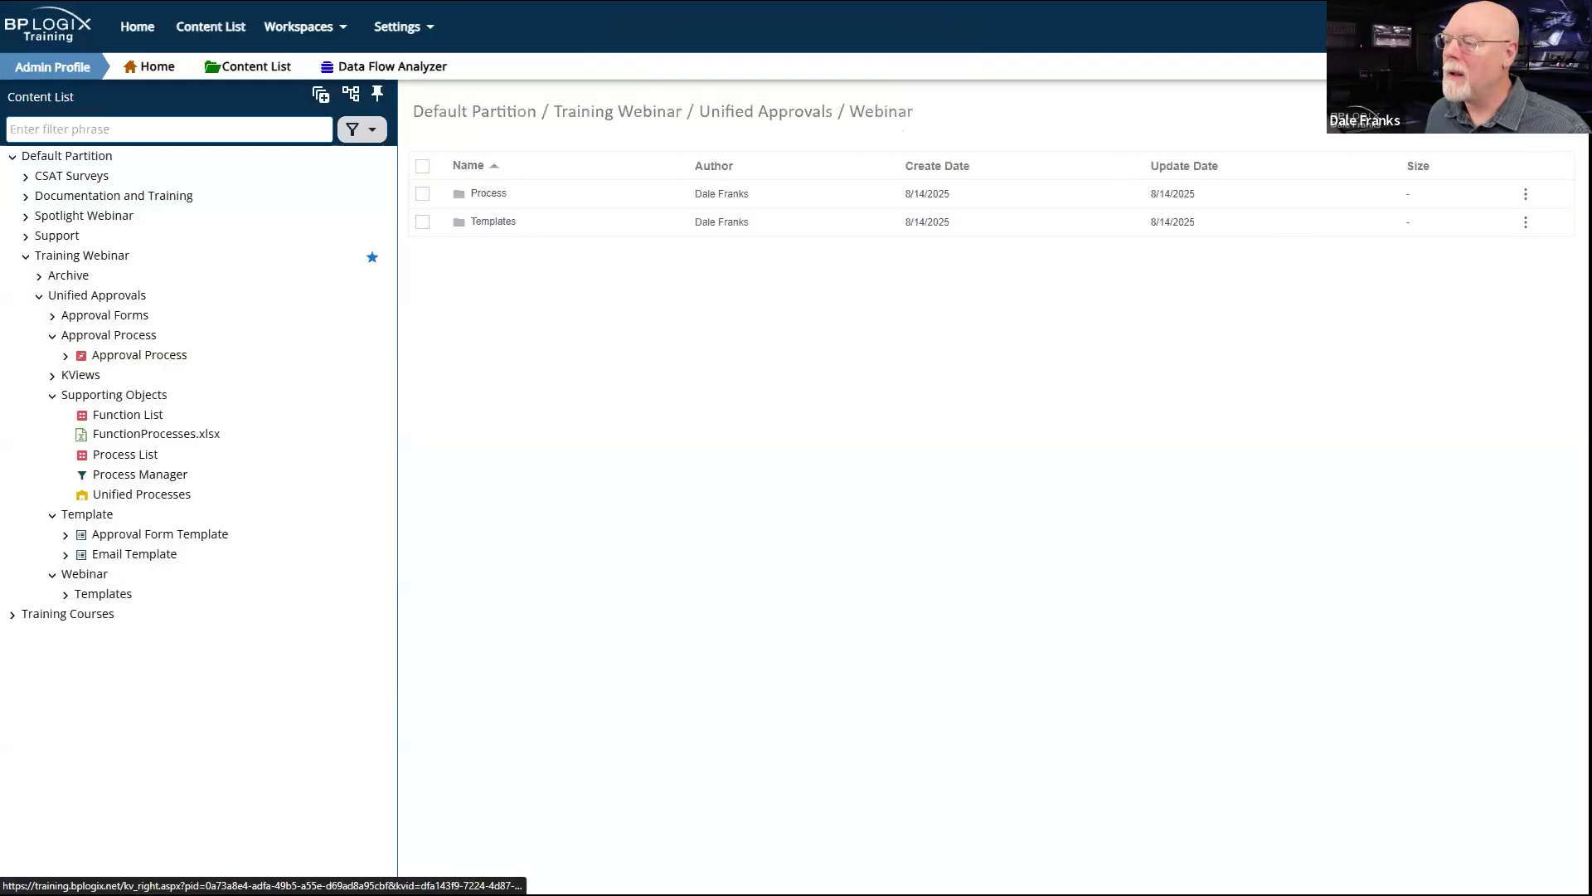
left_click(1420, 116)
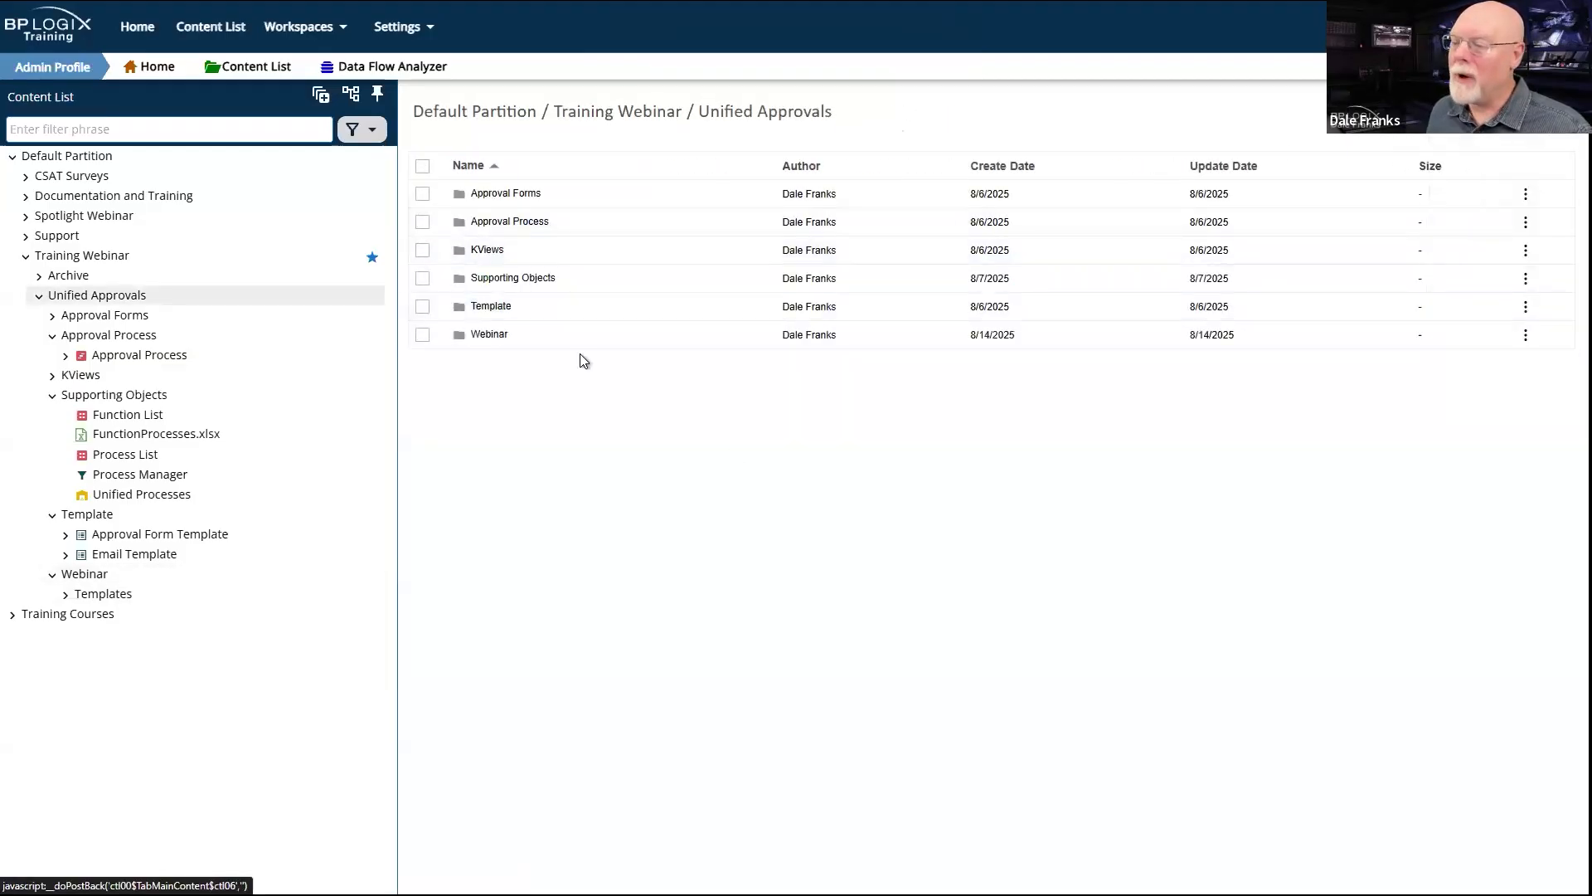
left_click(501, 340)
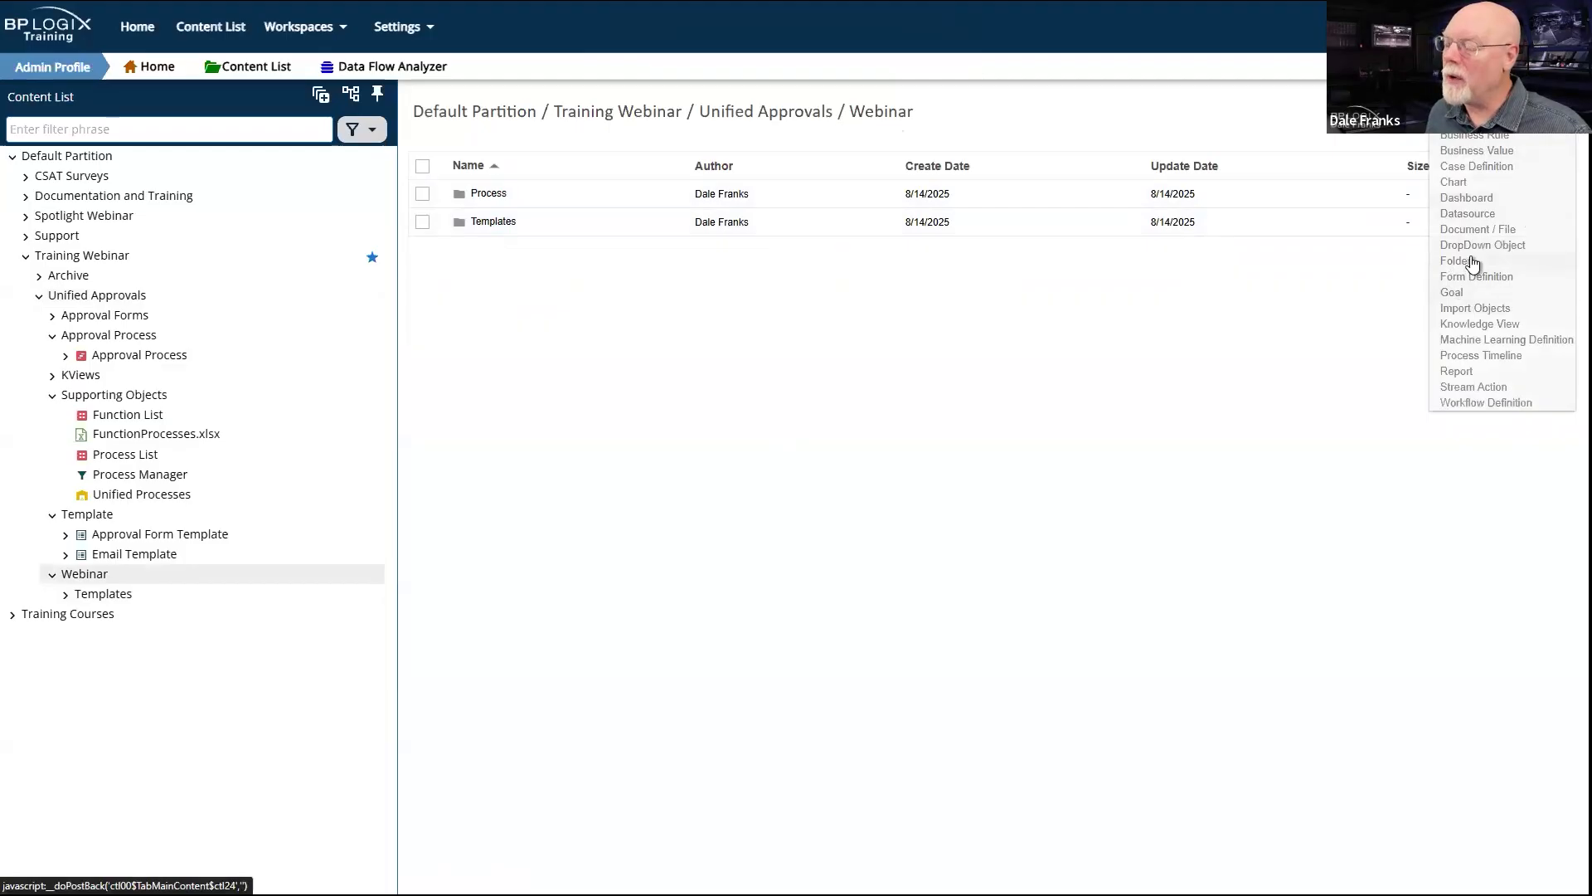
left_click(1459, 261)
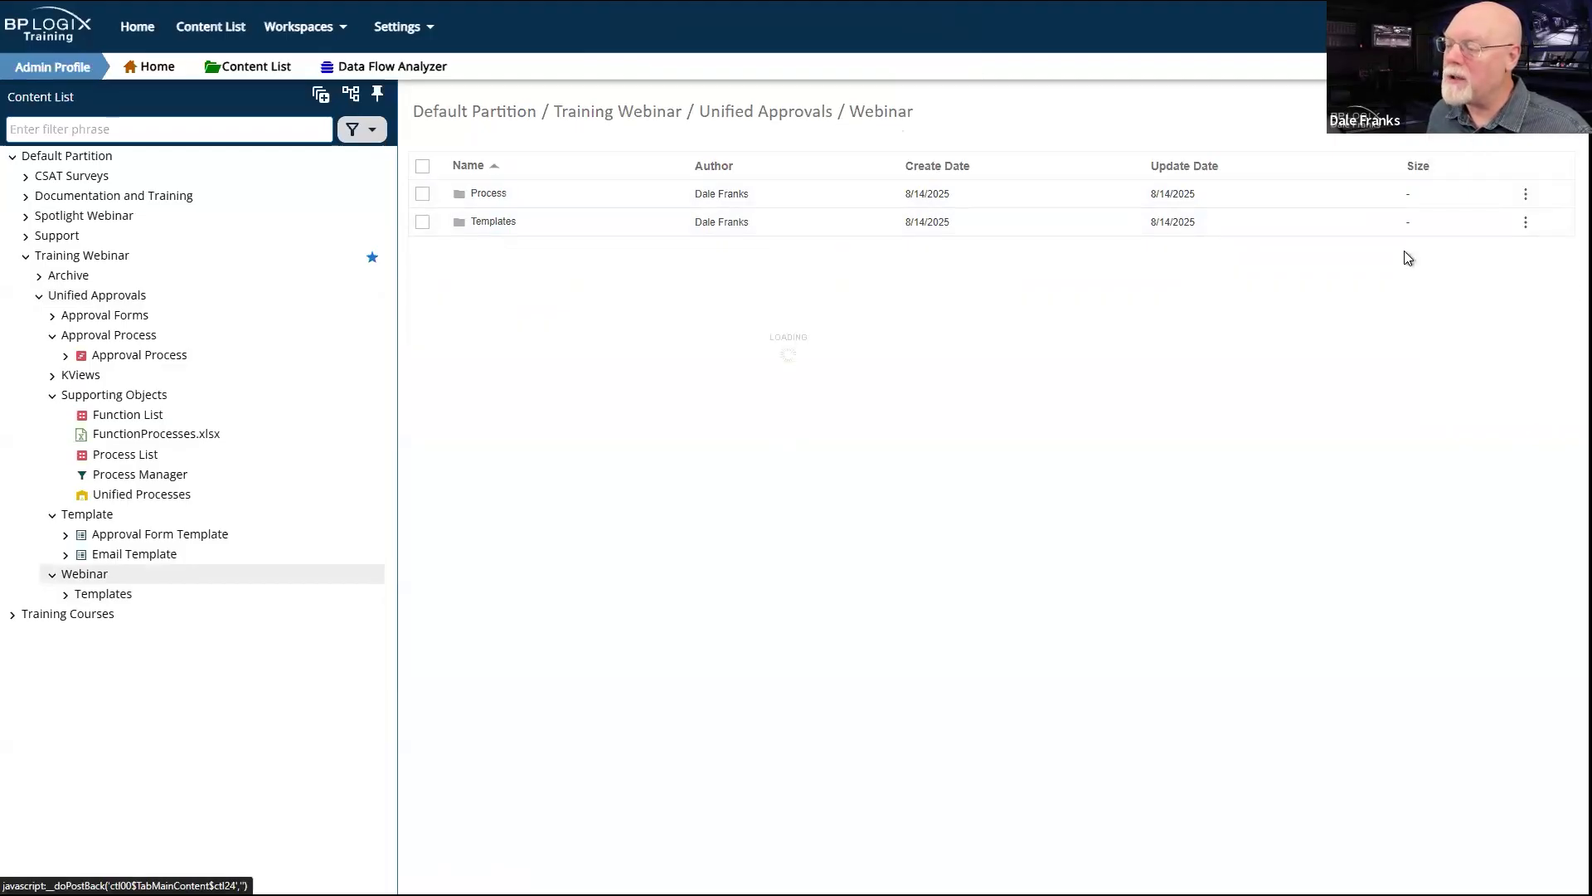
type("Data")
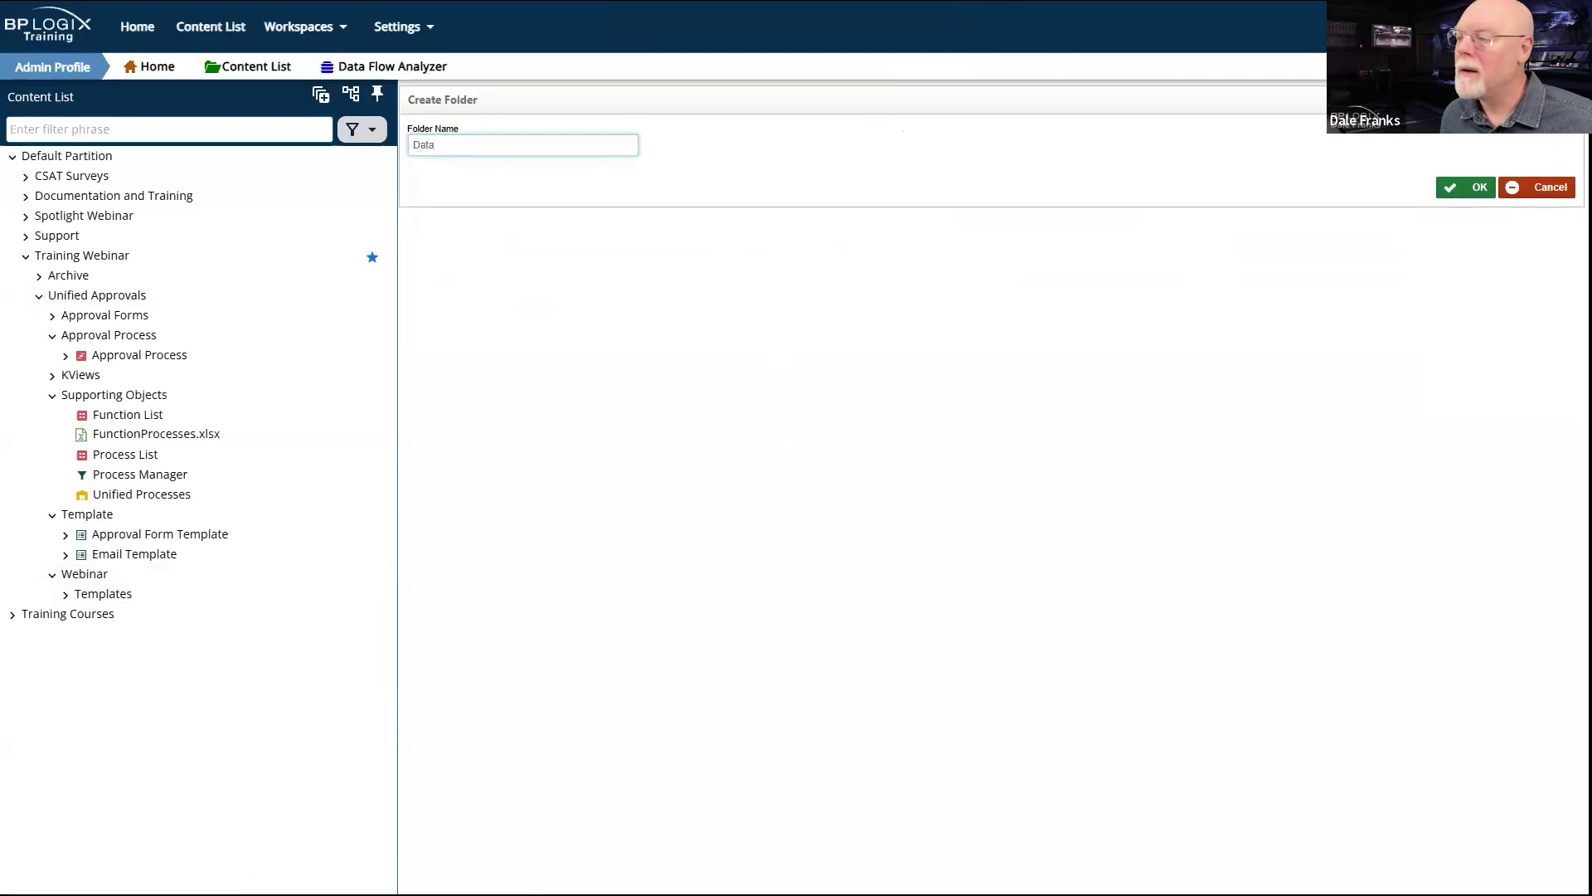
left_click(1463, 188)
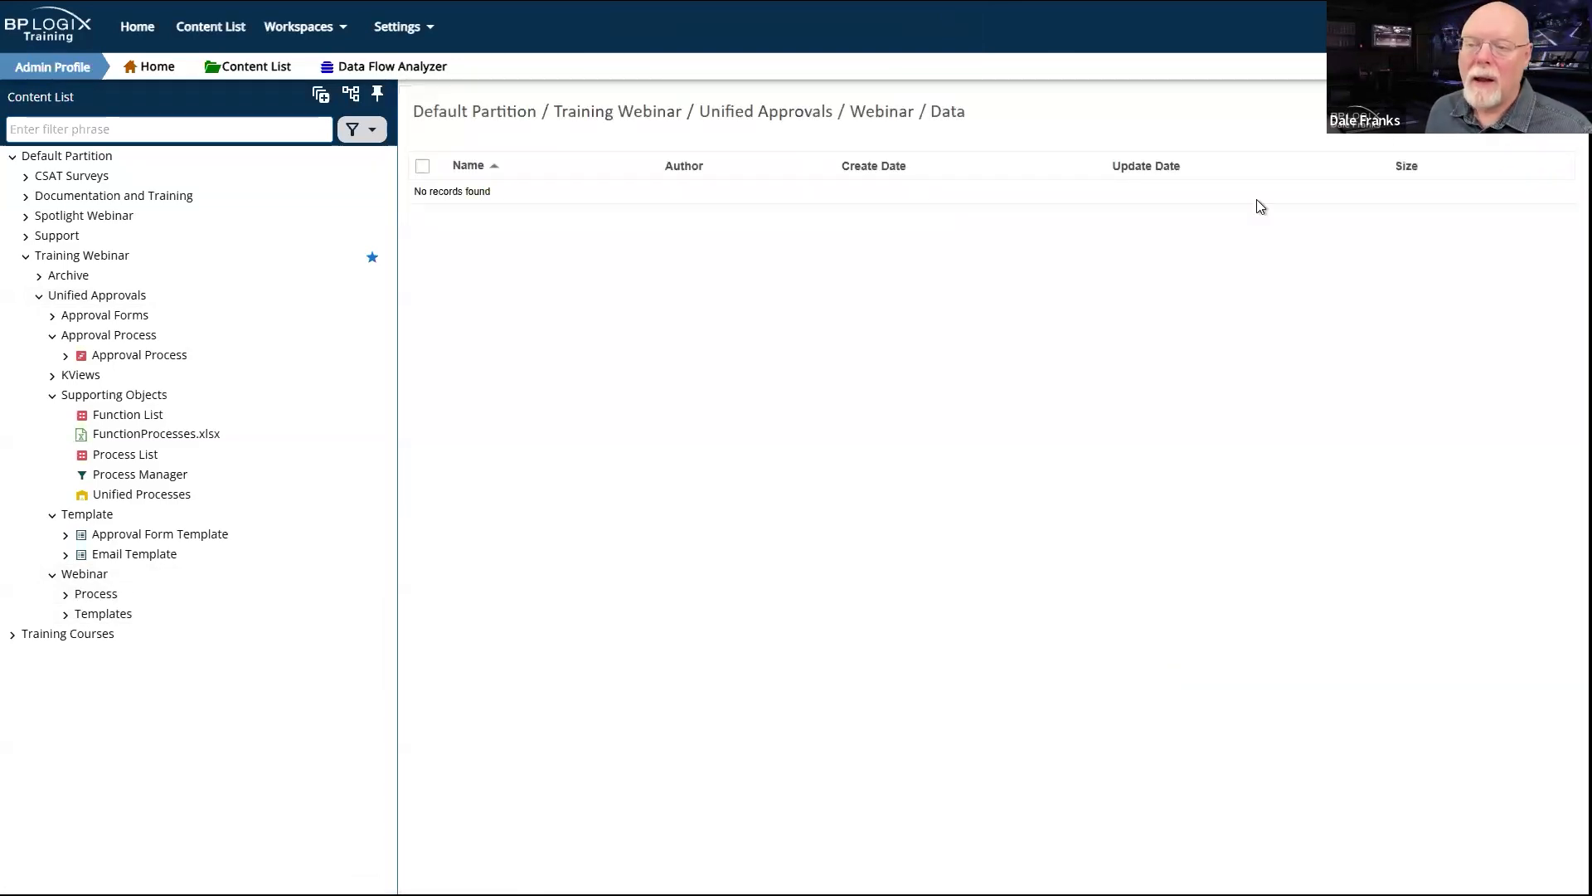
Step: Add a subfolder named Forms to the Webinar folder
left_click(1420, 123)
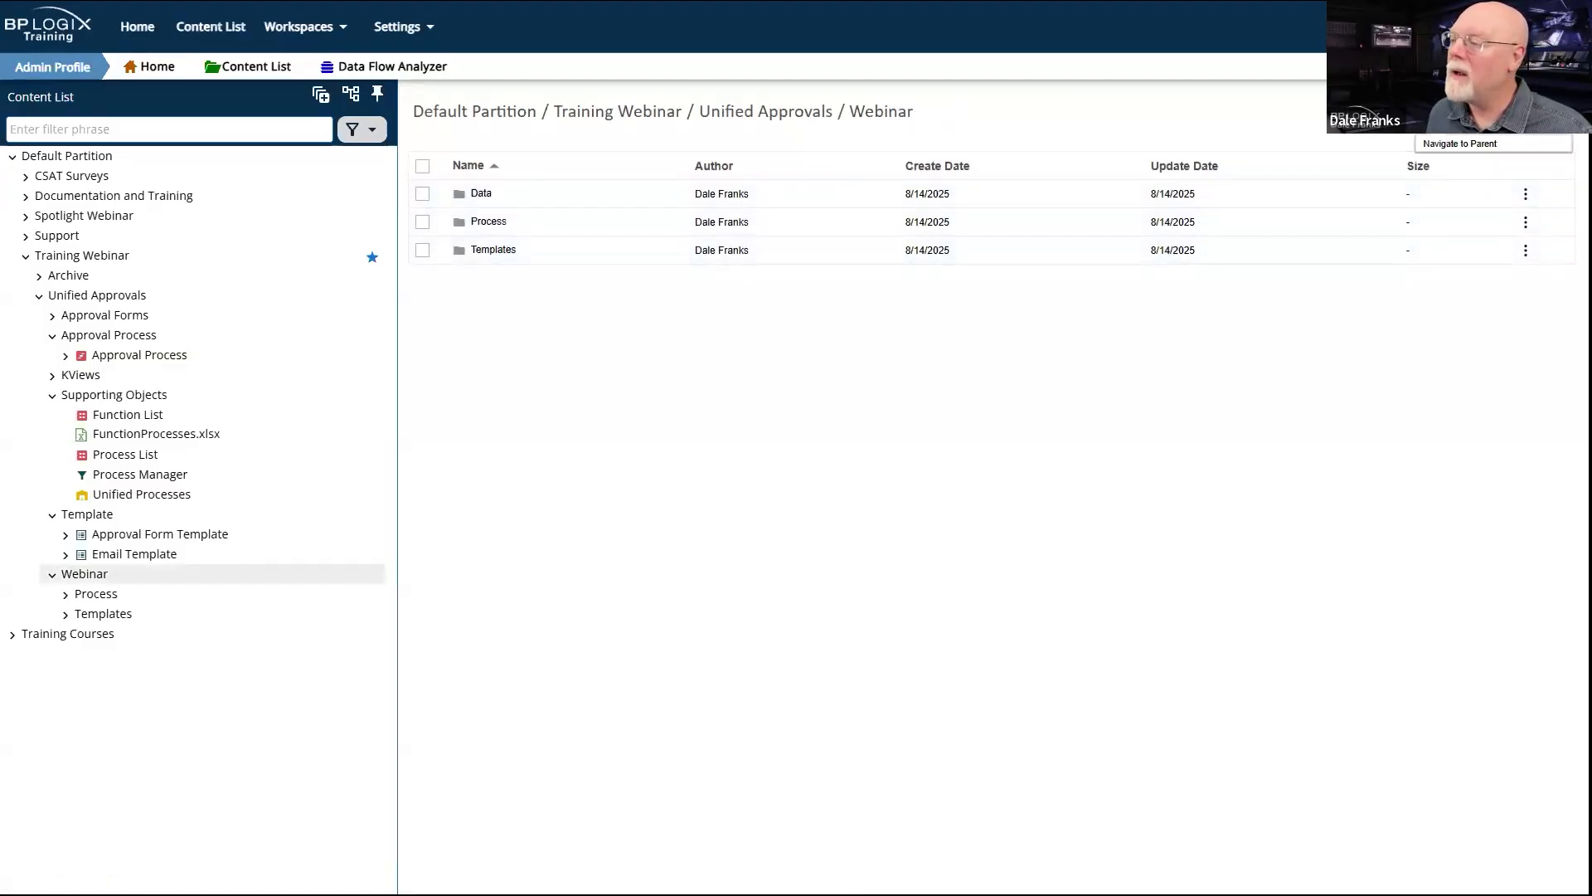
mouse_move(1450, 116)
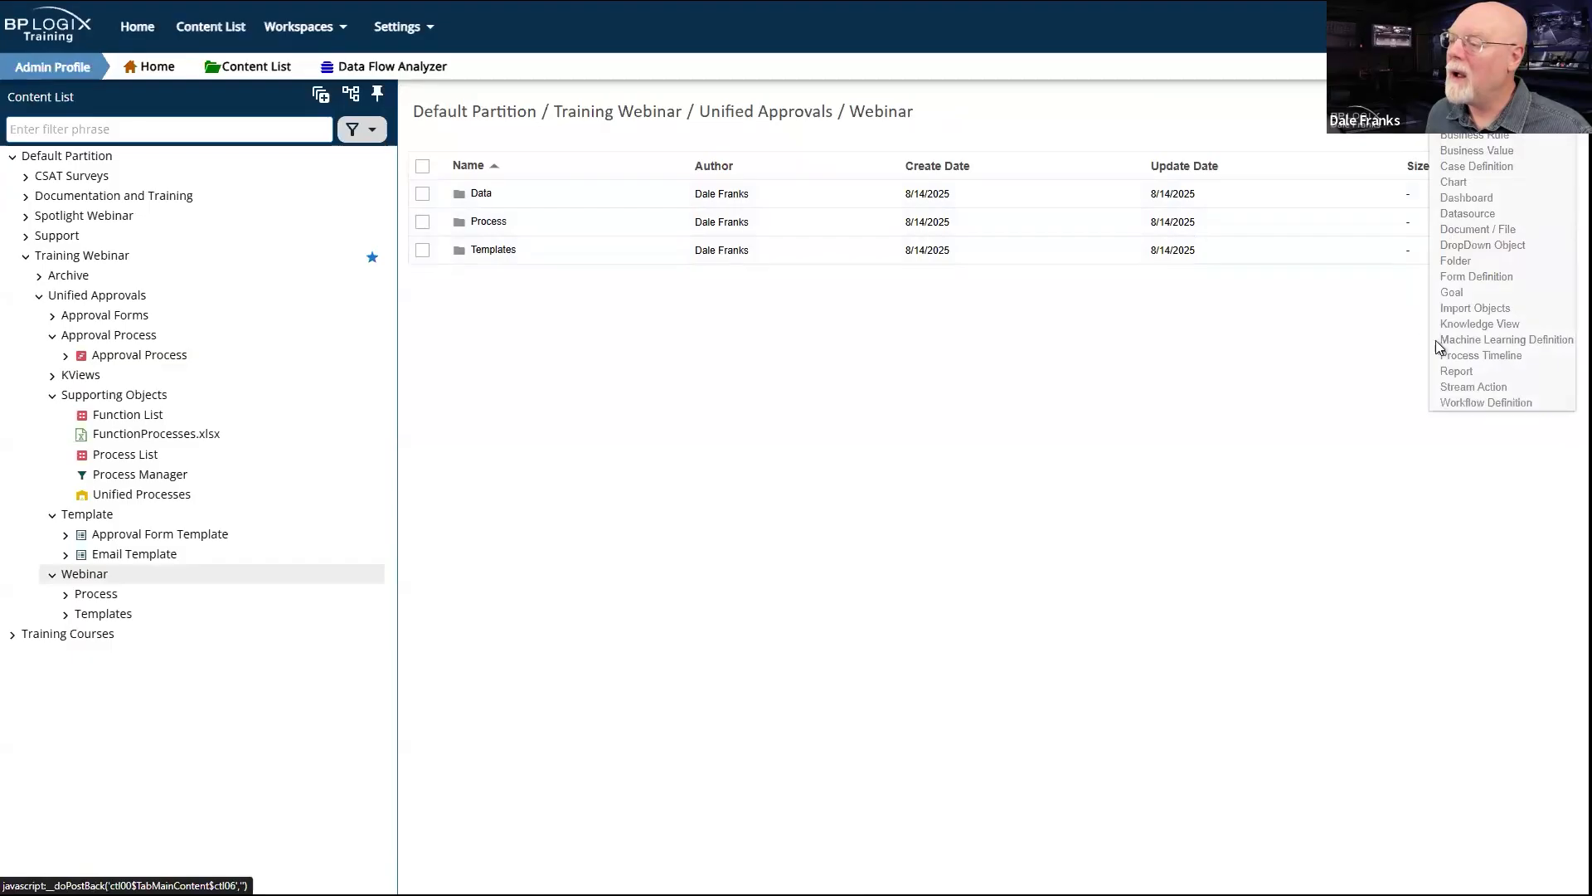
left_click(1463, 262)
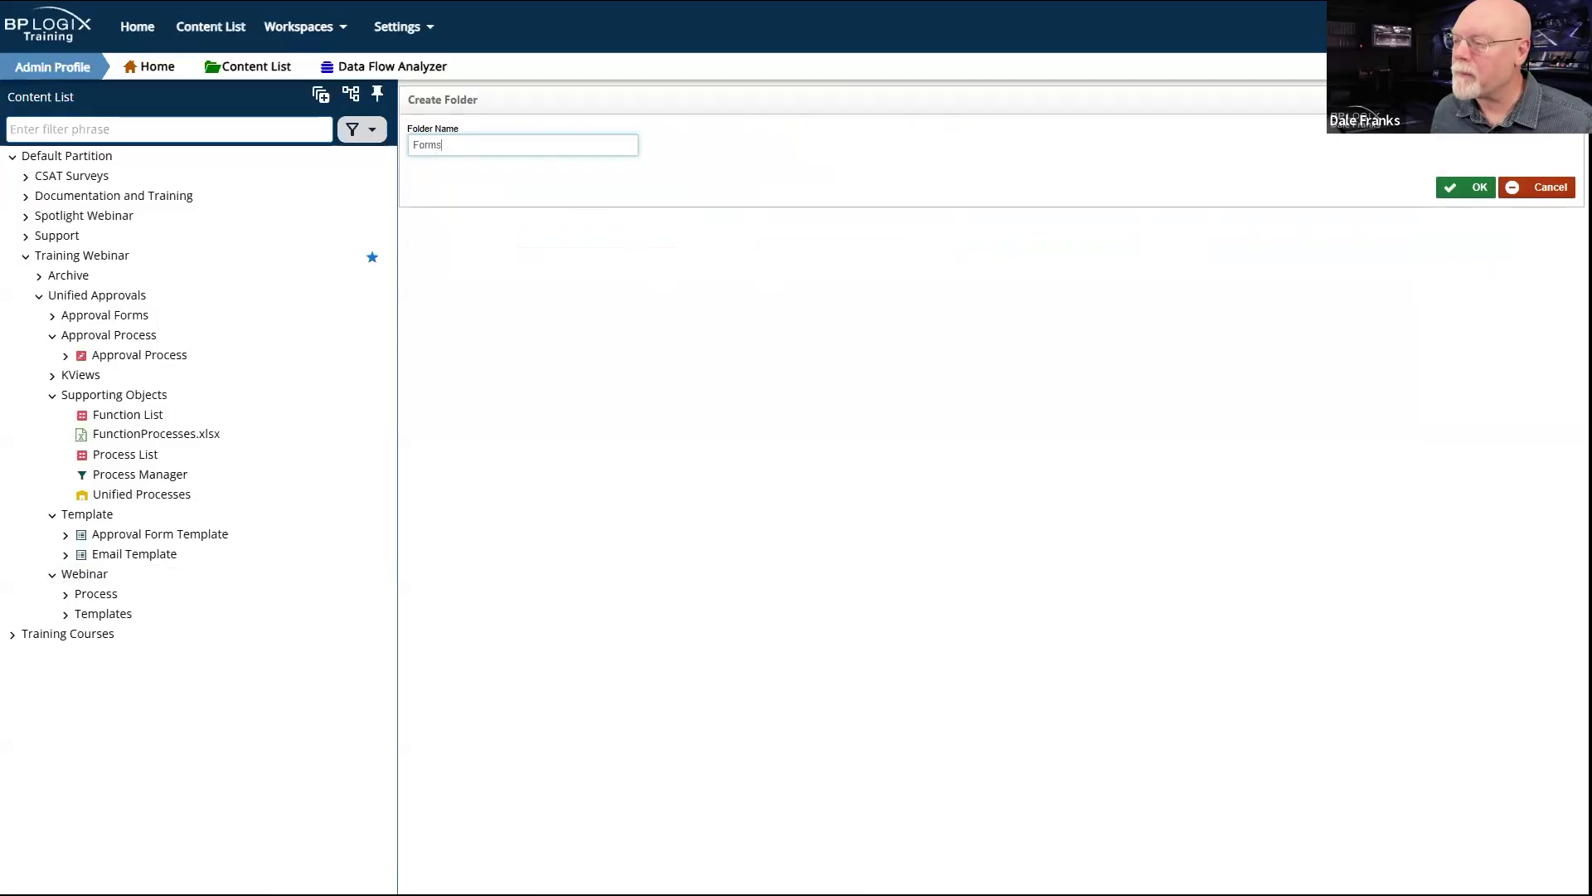
left_click(1473, 196)
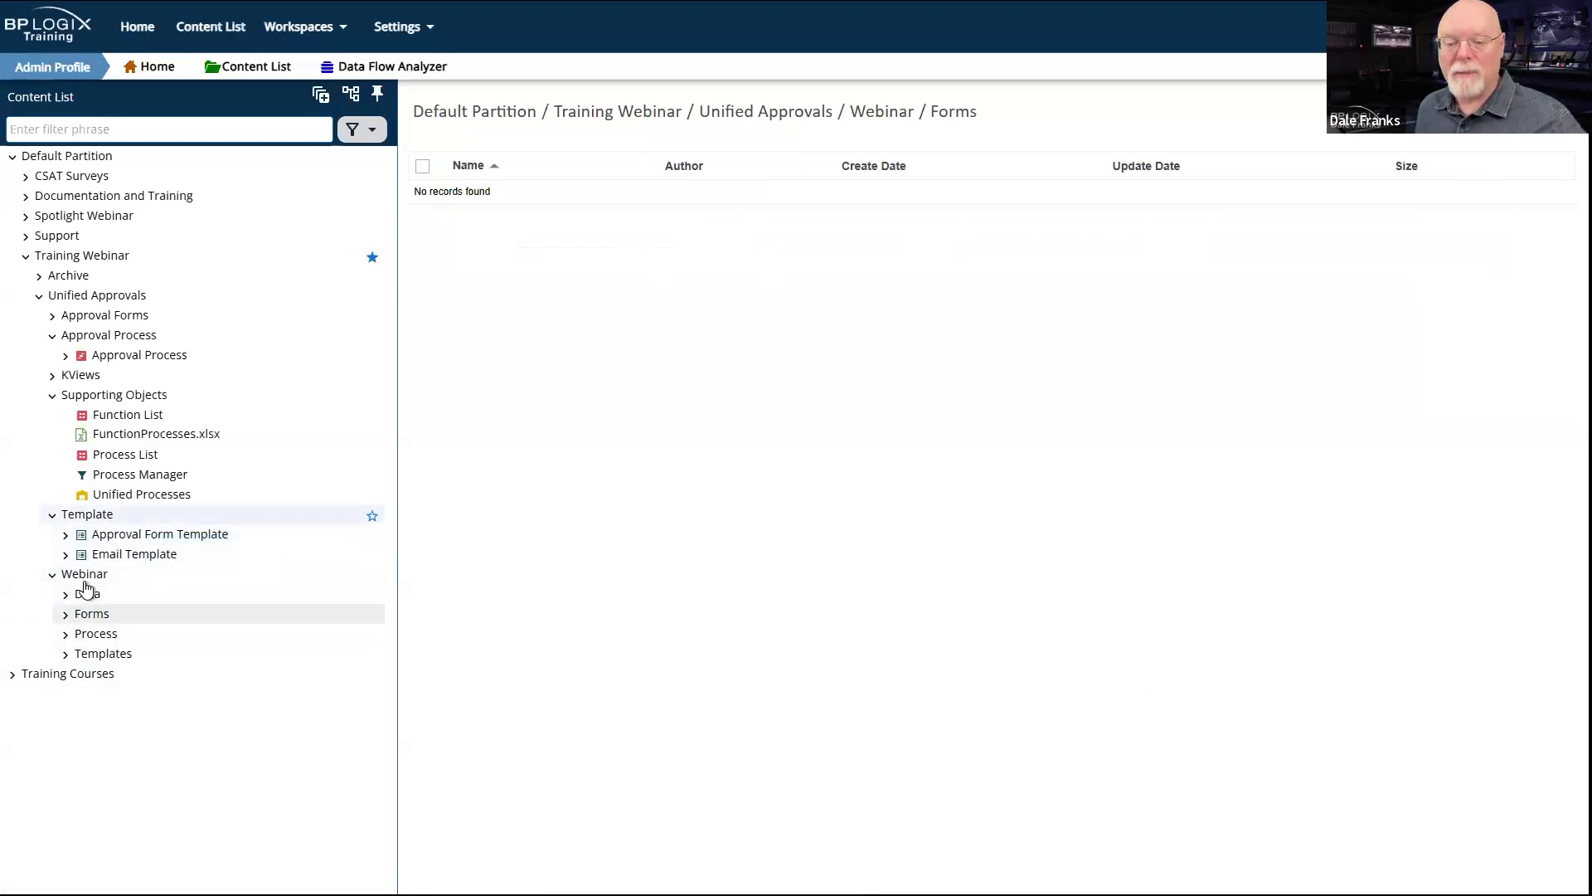
Step: Create a Process Timeline named "Unifed Approval Process" in the Webinar folder's Process subfolder
left_click(102, 640)
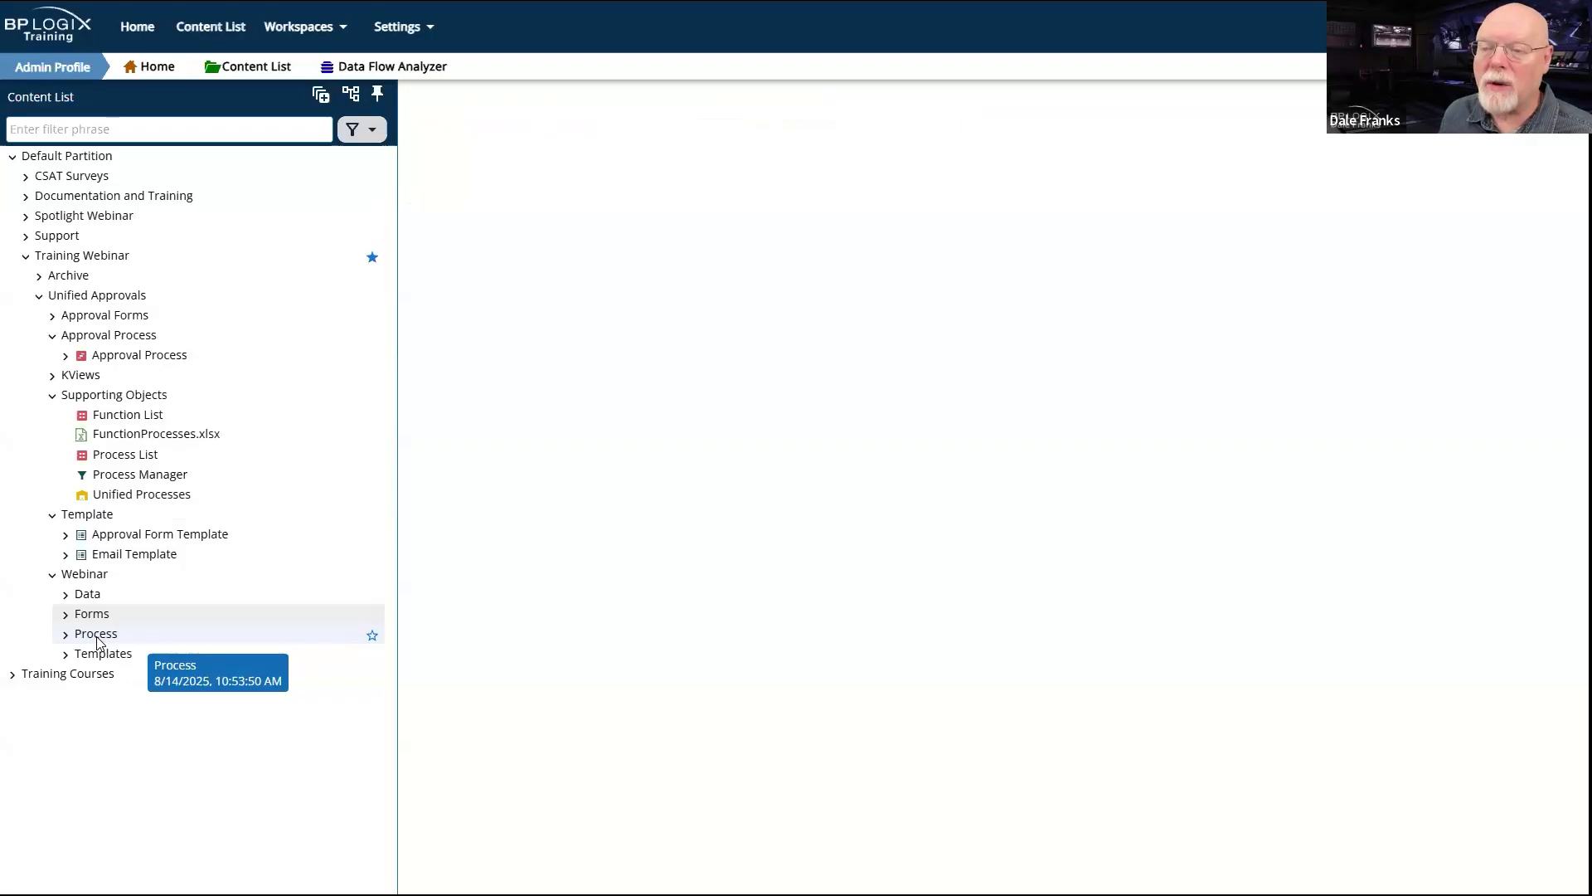
mouse_move(1524, 111)
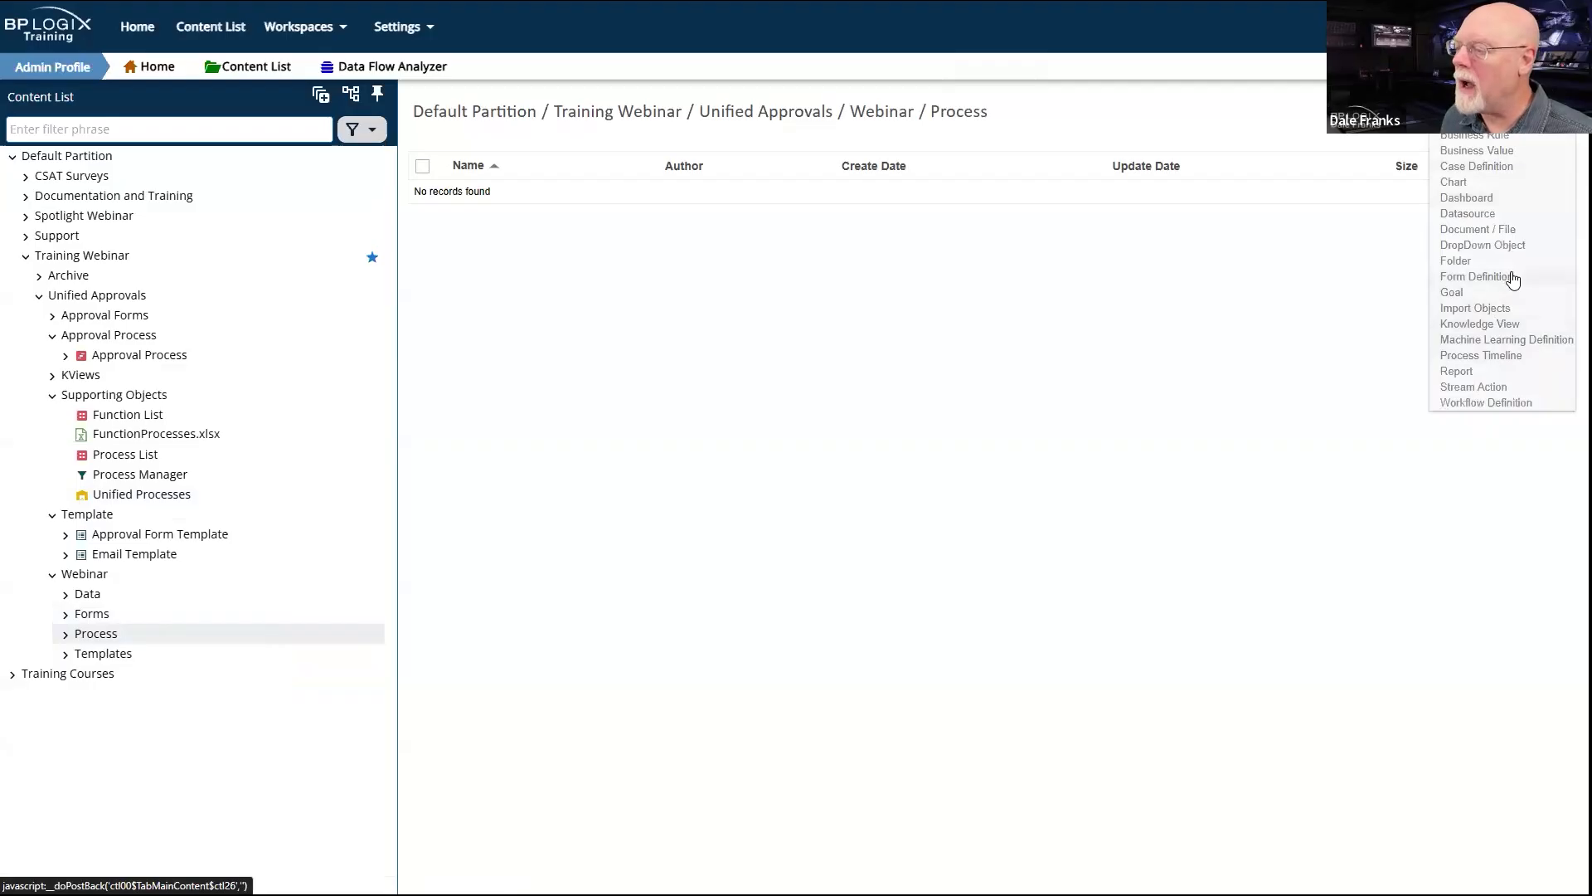
left_click(1496, 356)
left_click(501, 152)
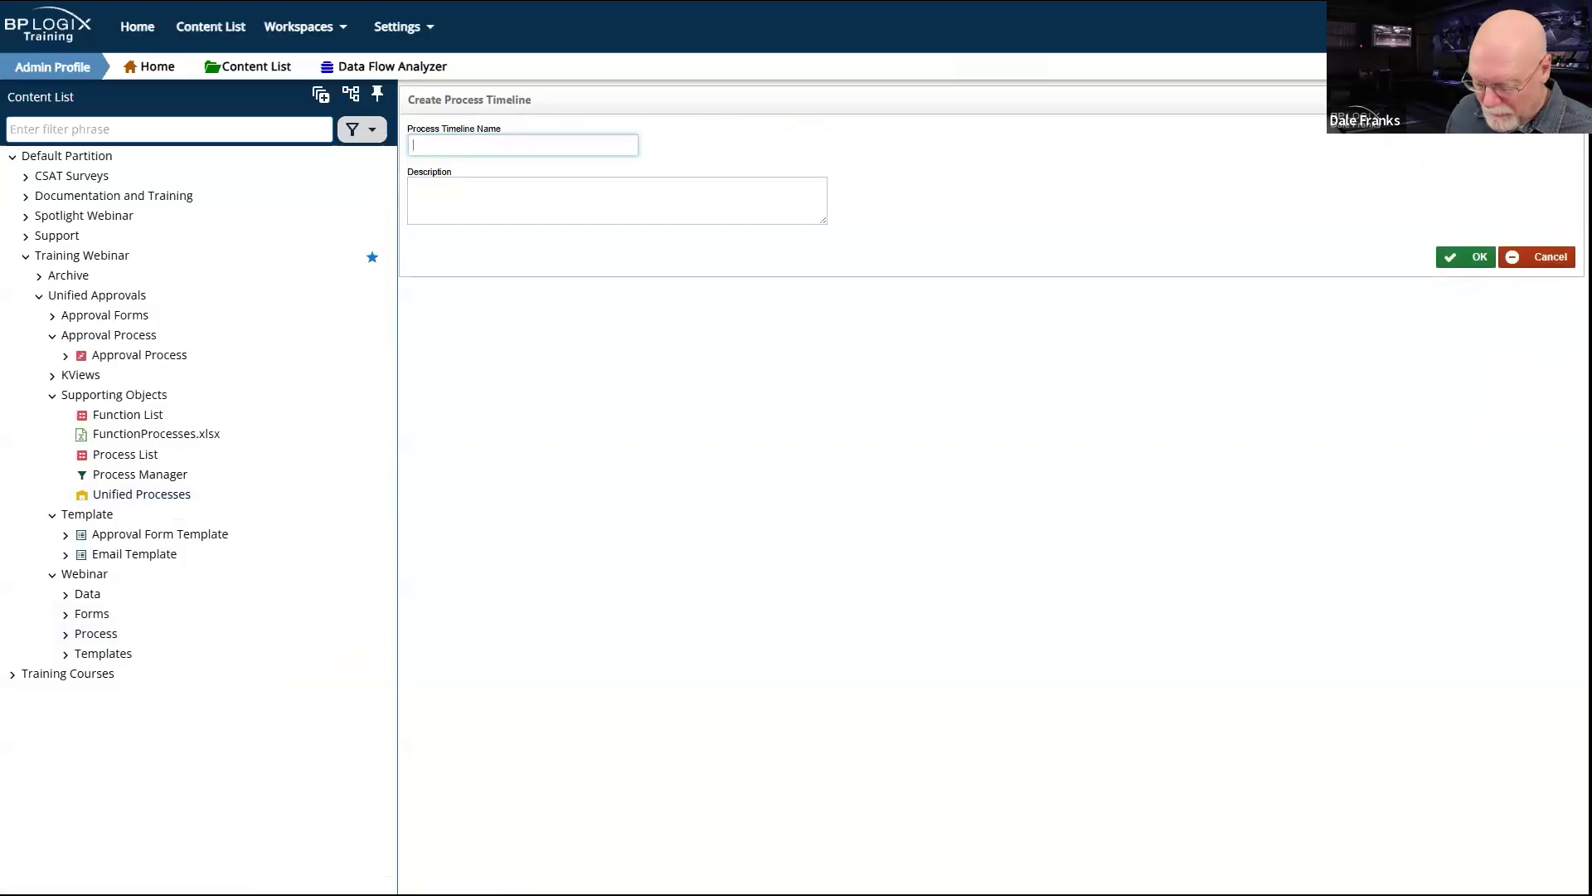
type("Unifoed Approval Process")
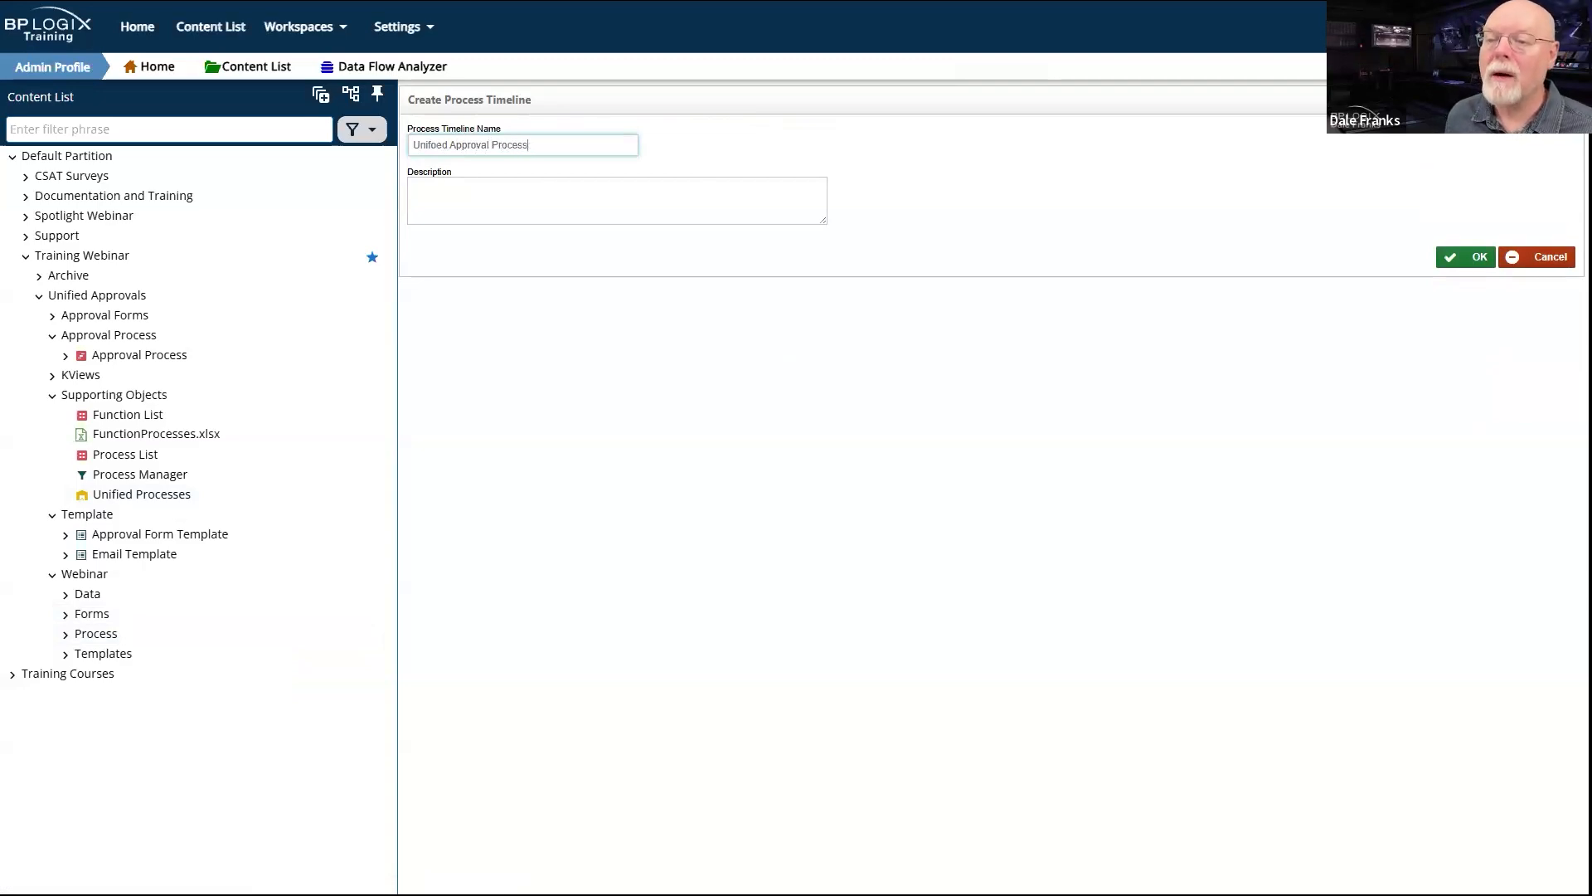
left_click(436, 145)
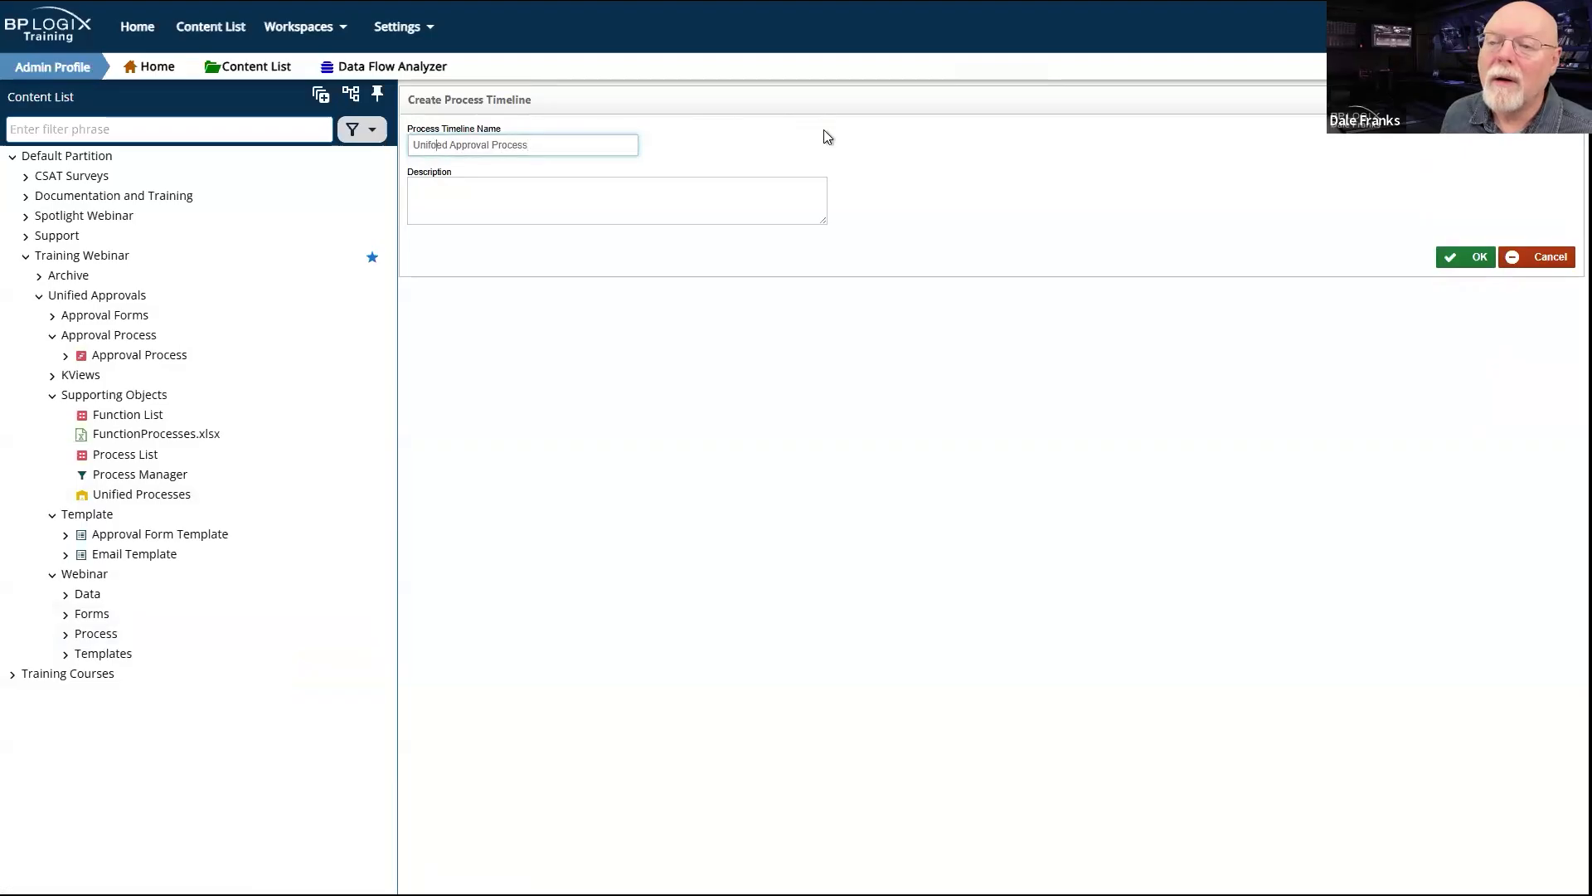
key("BackSpace")
type("i")
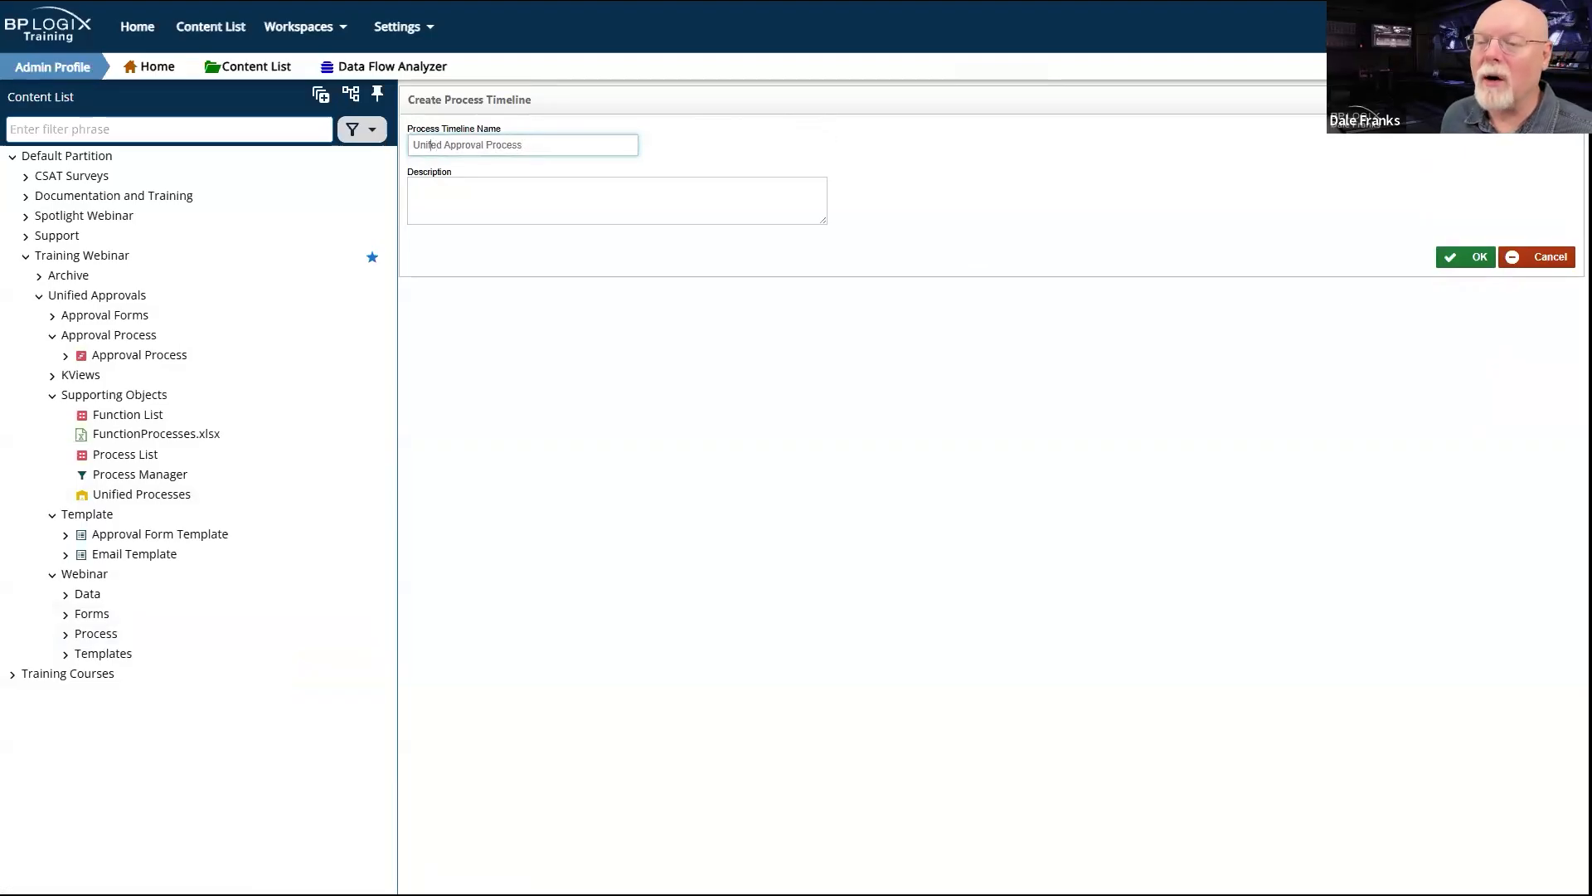
left_click(1476, 257)
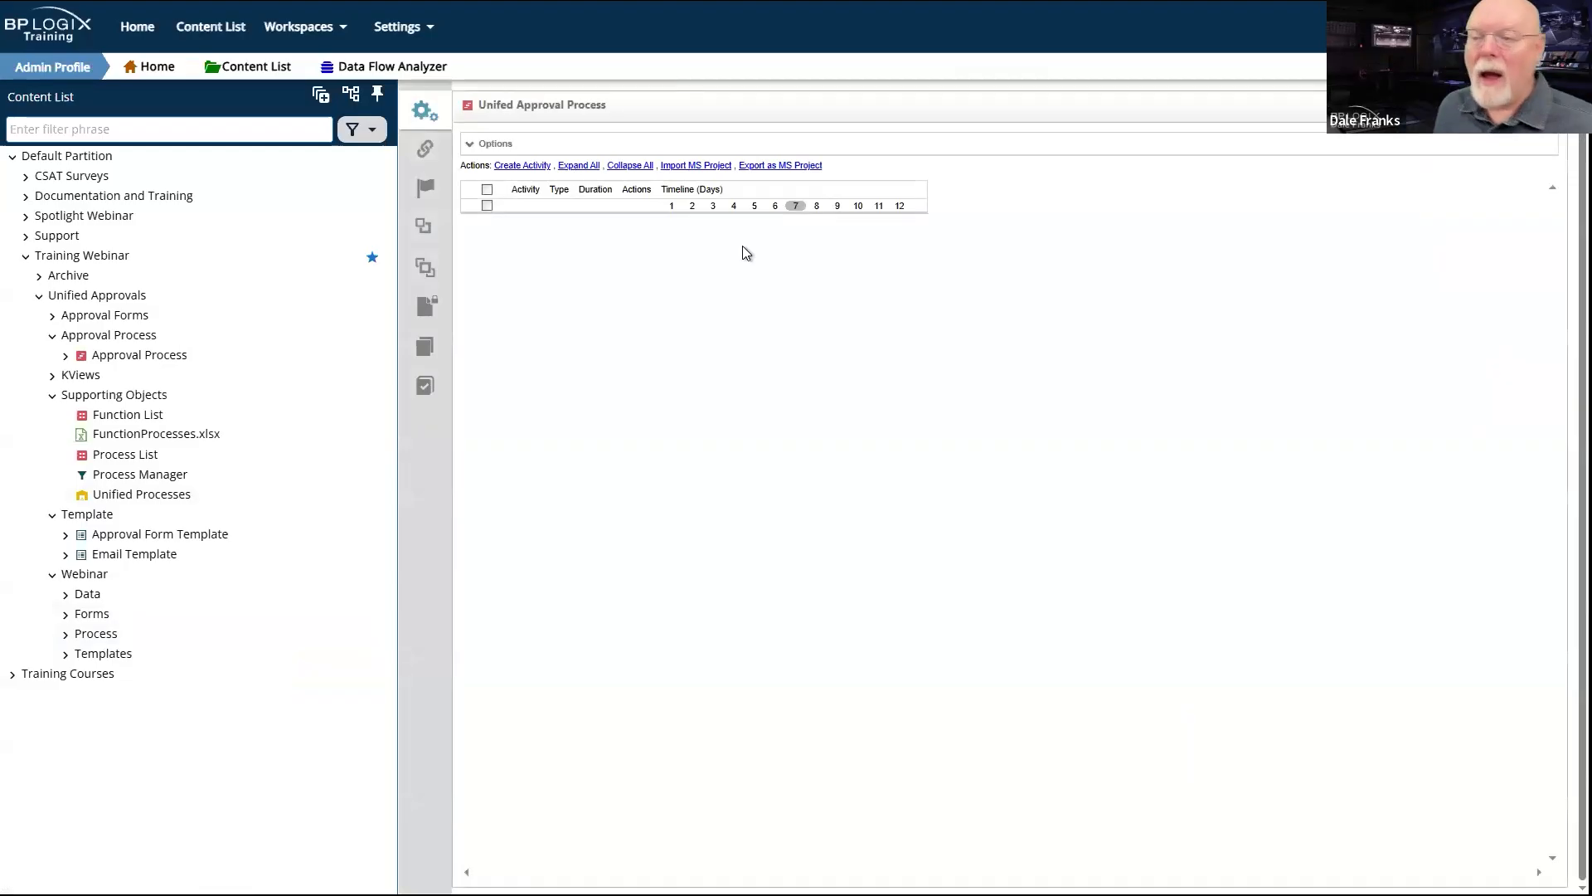
Step: Add one new activity with default settings to the timeline and save the timeline
left_click(532, 166)
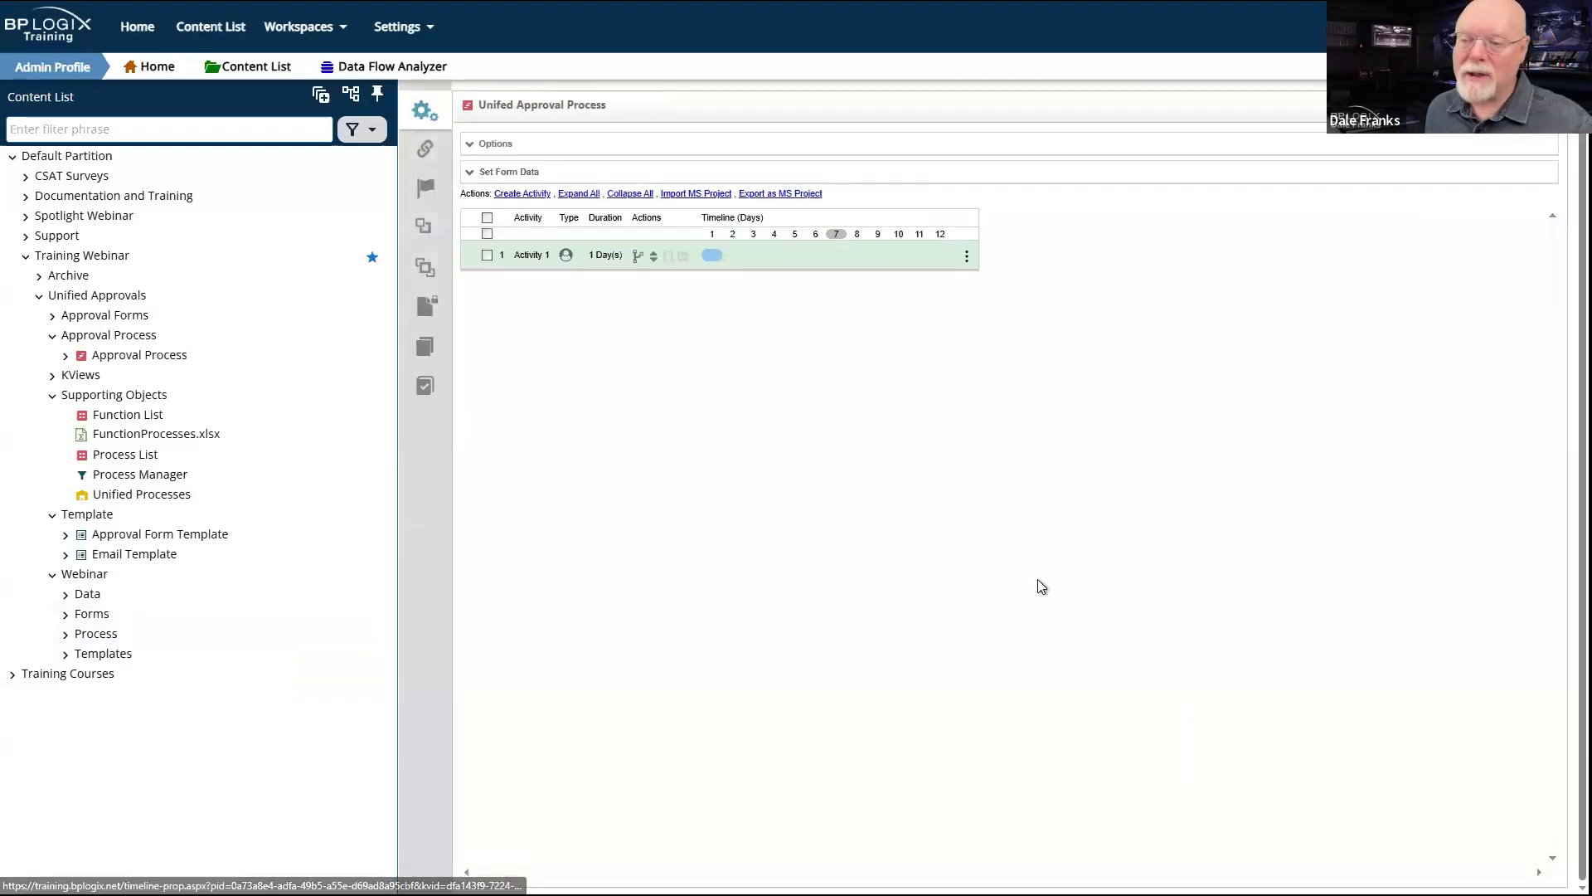
mouse_move(1502, 105)
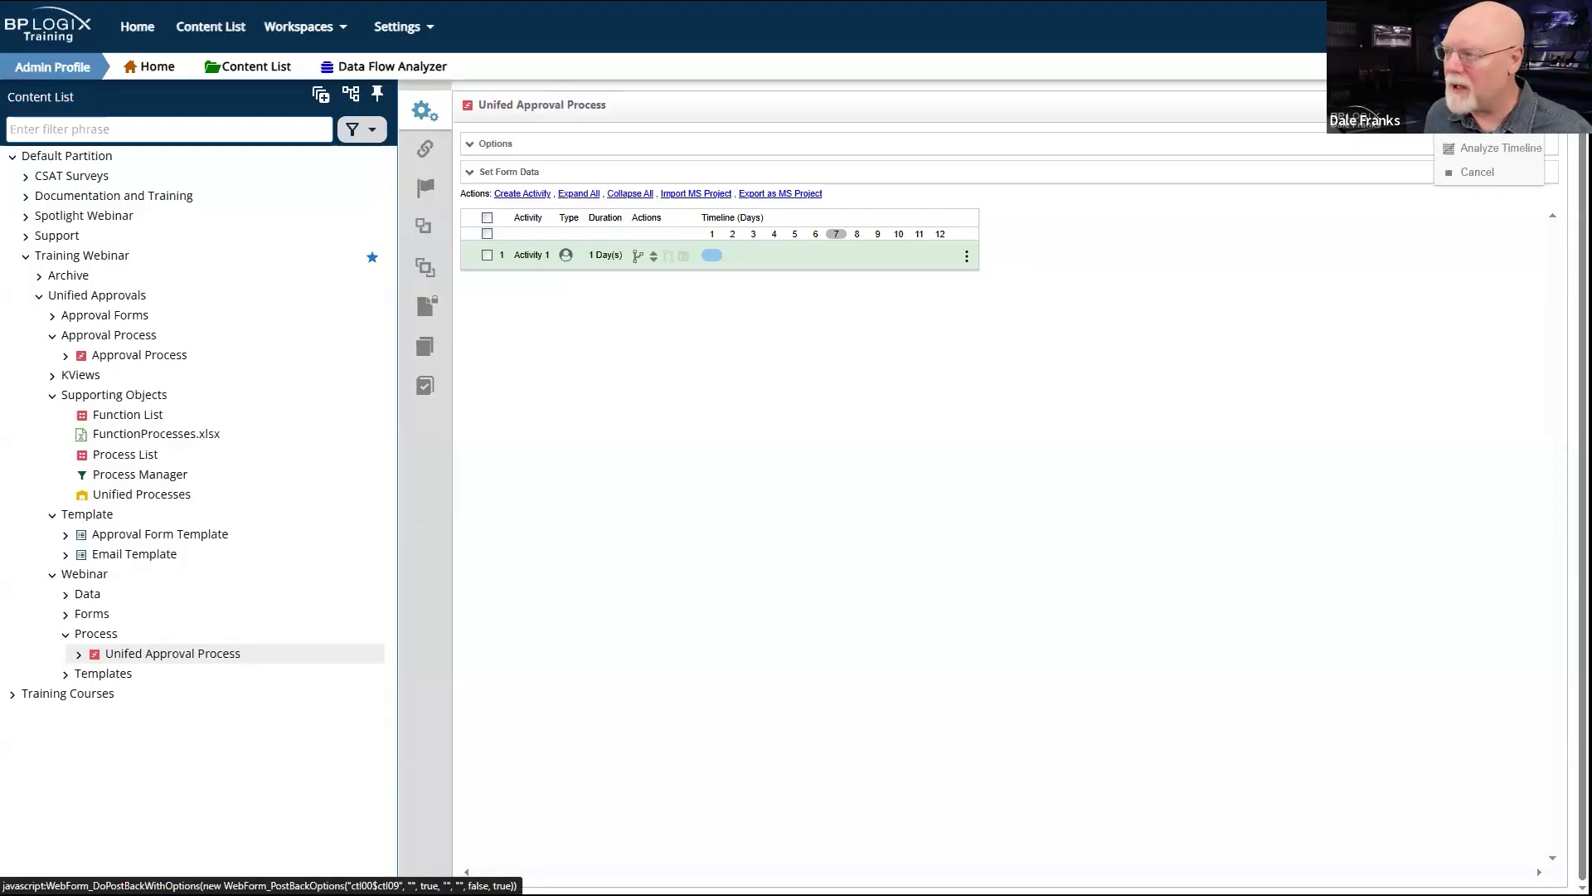
left_click(1501, 105)
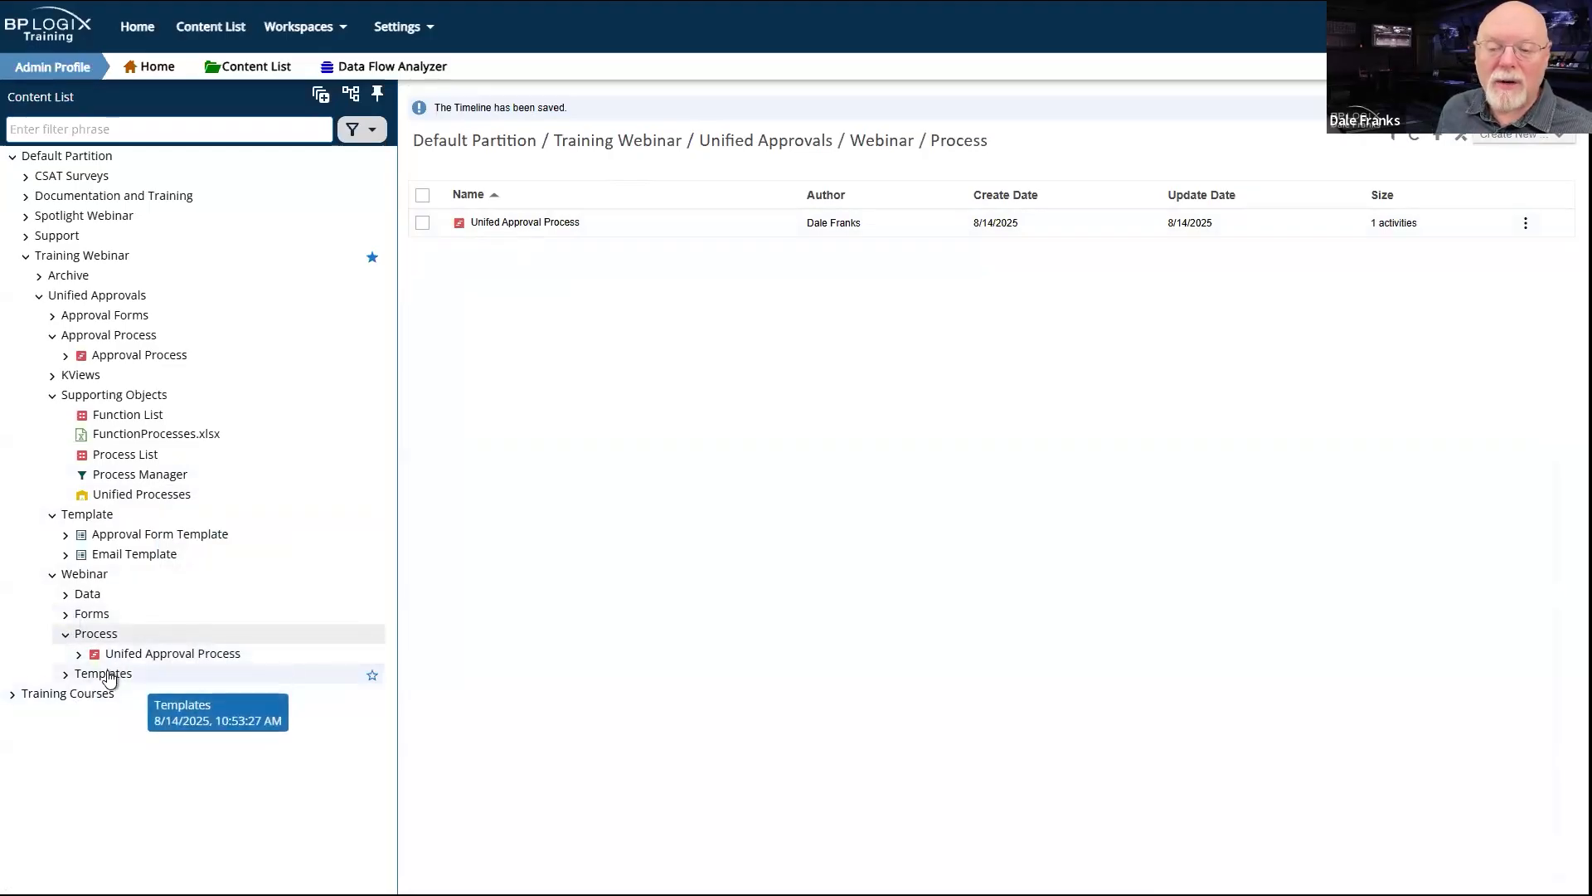
Step: Open the FunctionProcesses.xlsx document stored in the Supporting Objects folder
left_click(83, 595)
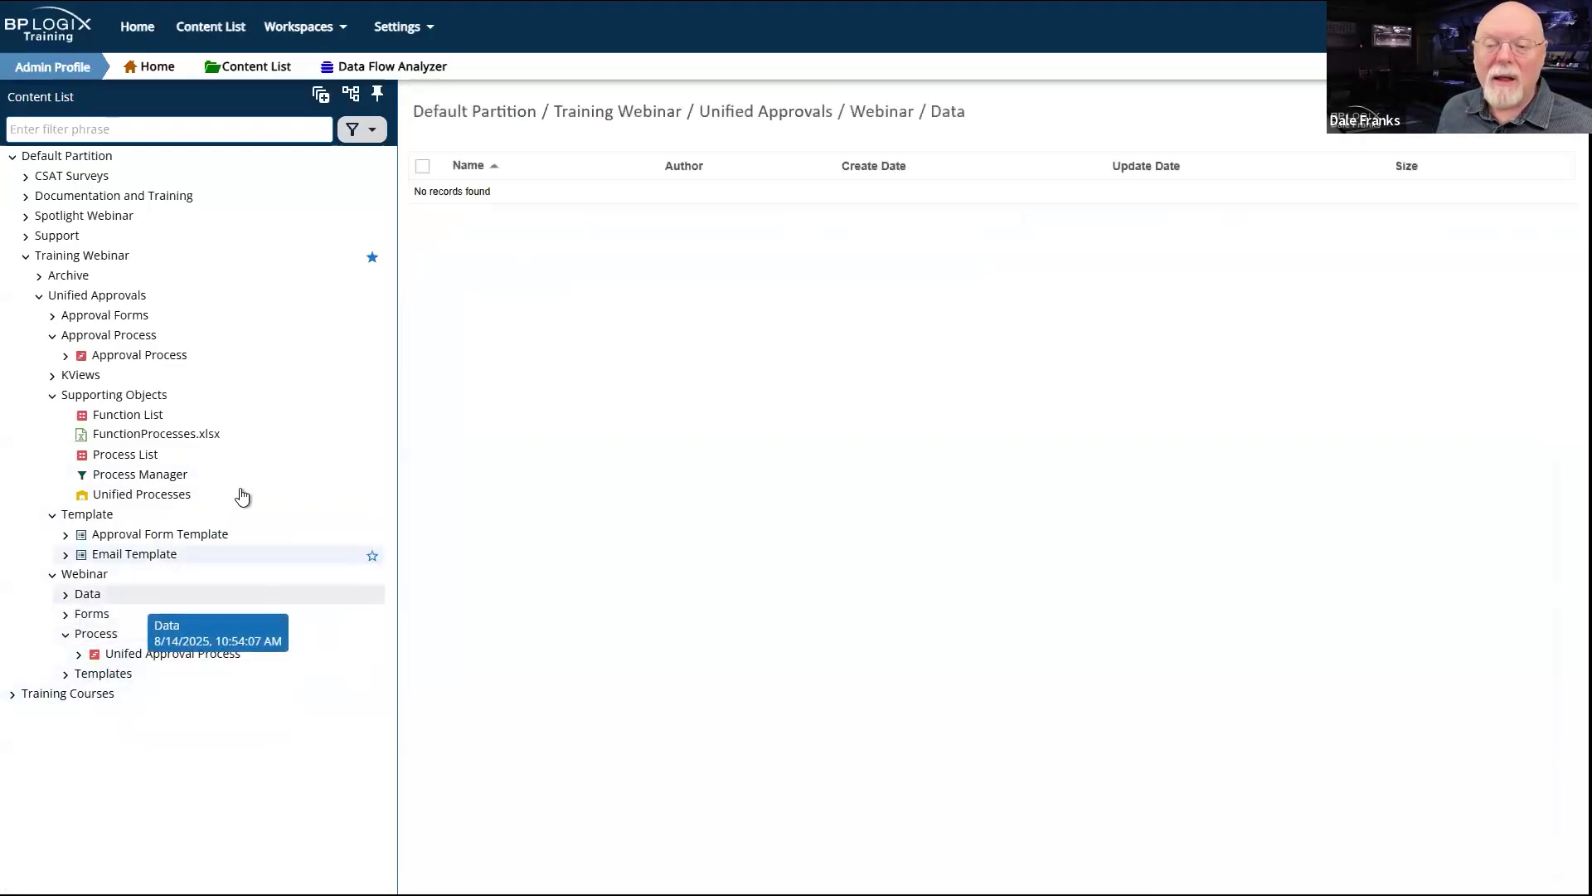
left_click(119, 397)
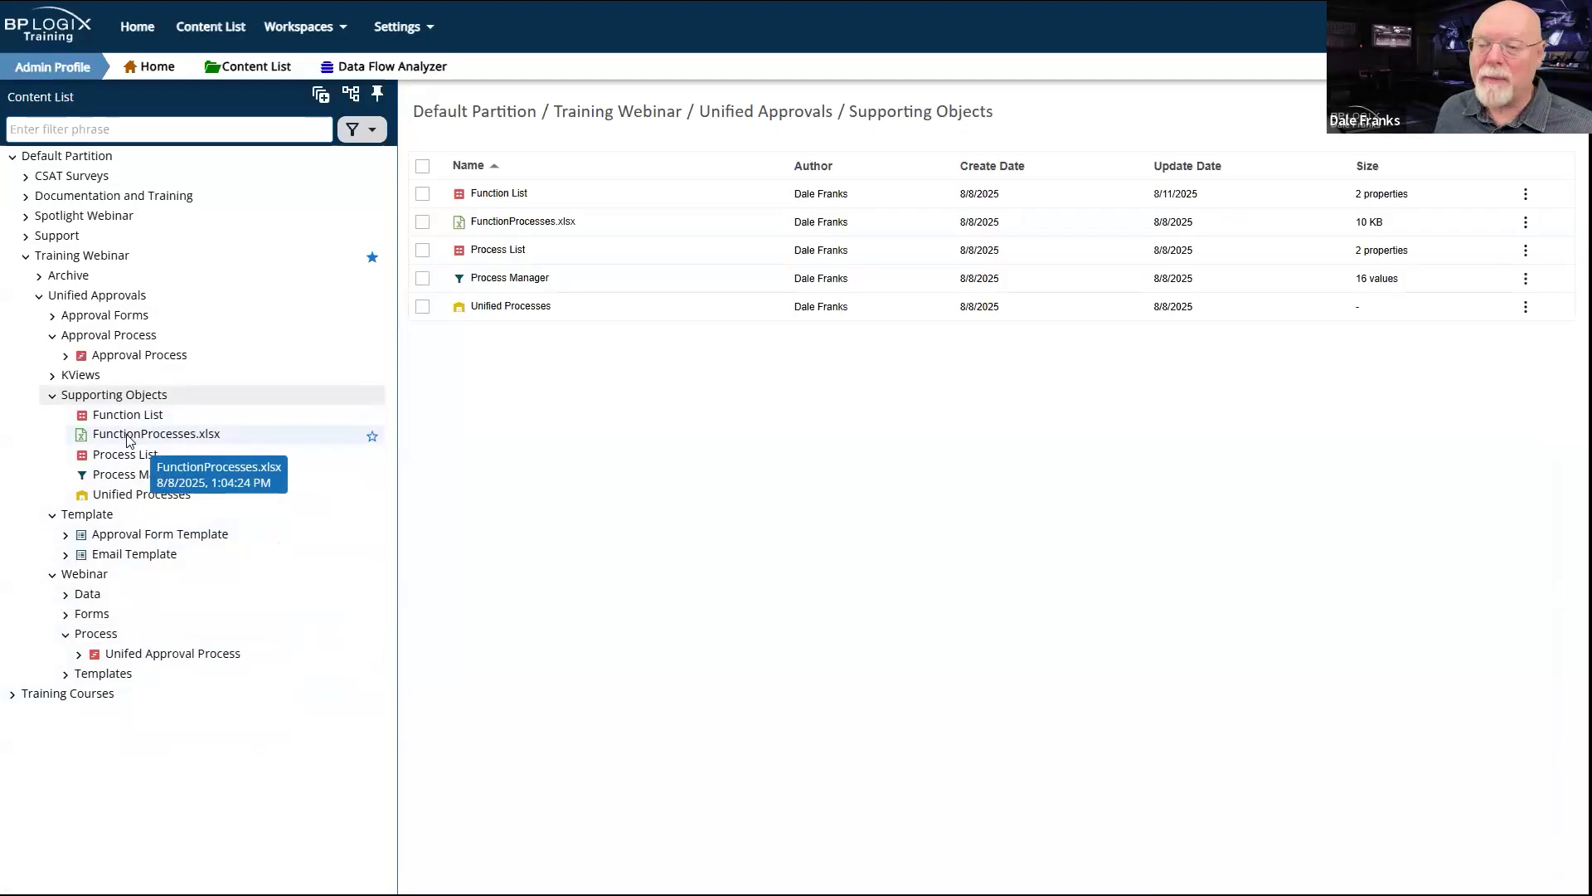
left_click(128, 437)
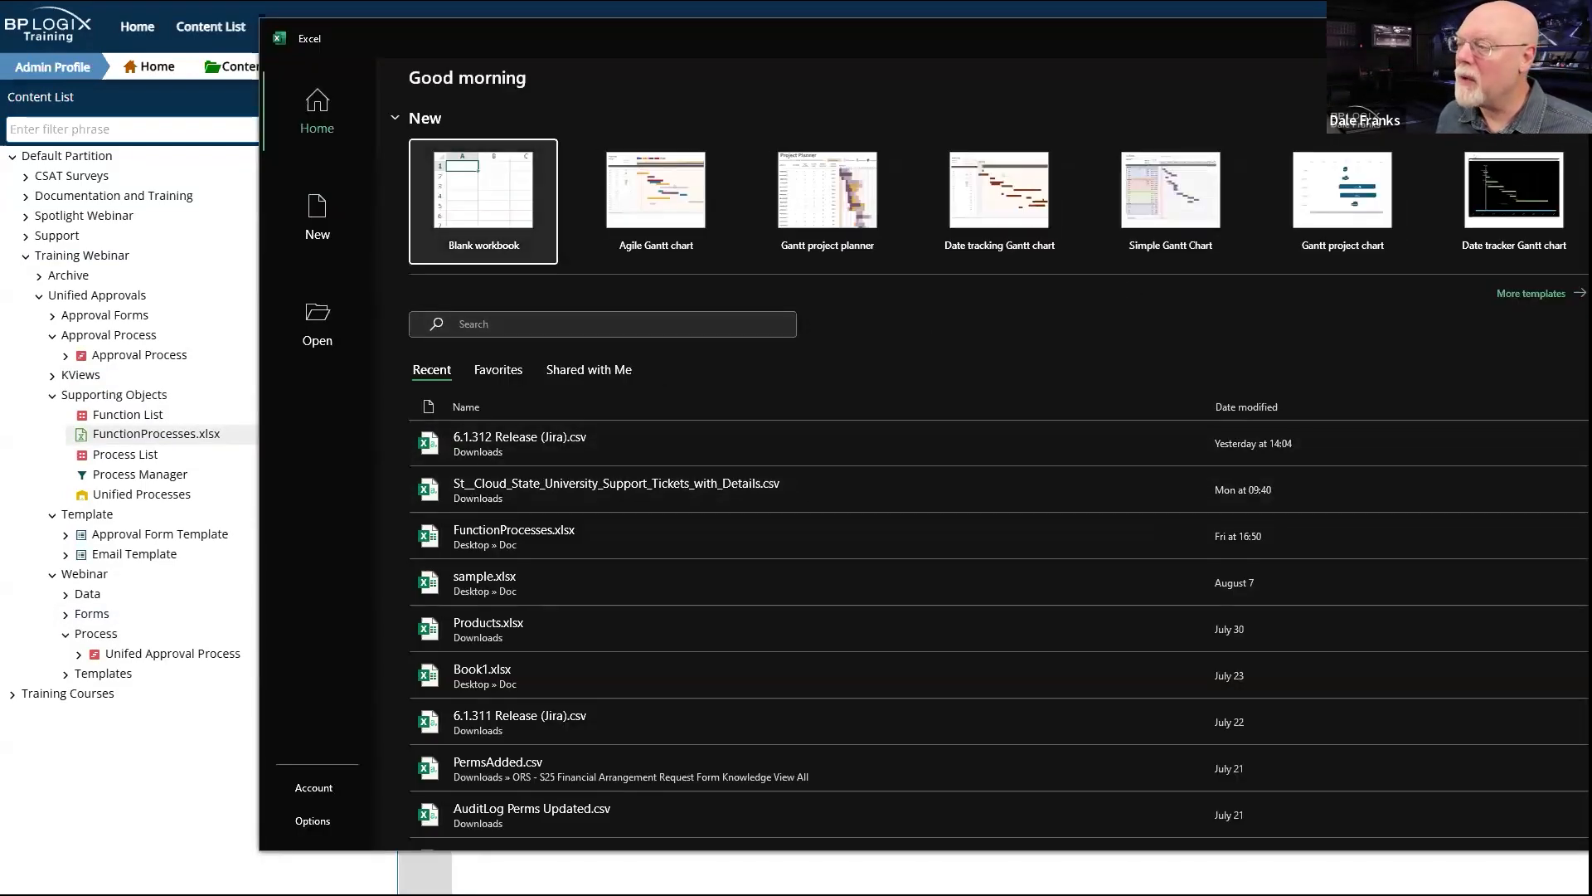
left_click(323, 332)
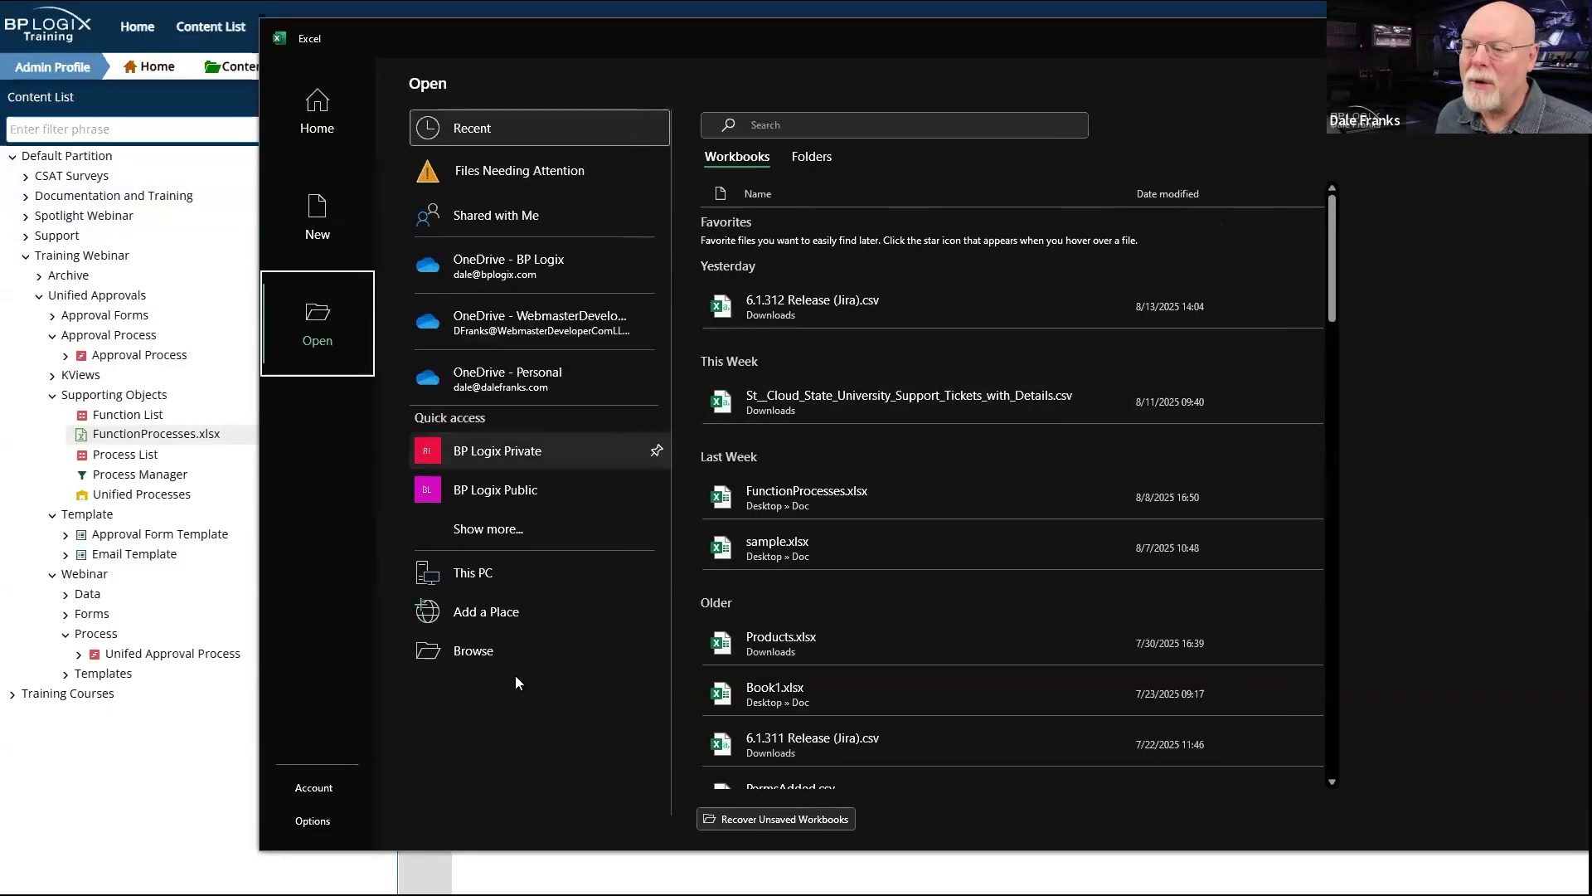
left_click(485, 652)
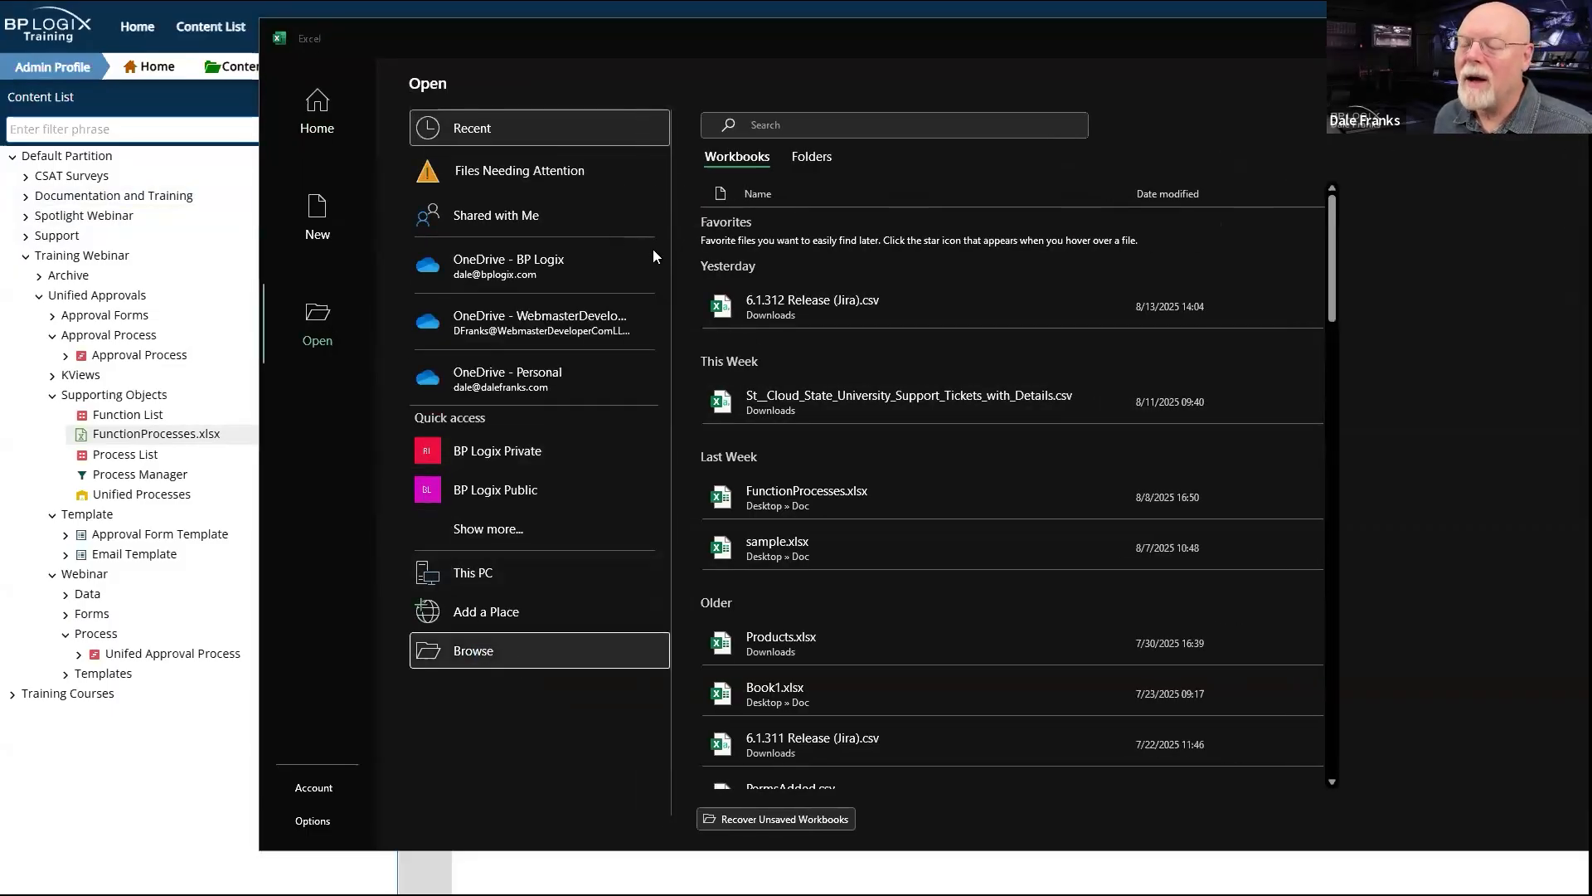
scroll(405, 209, "up", 10)
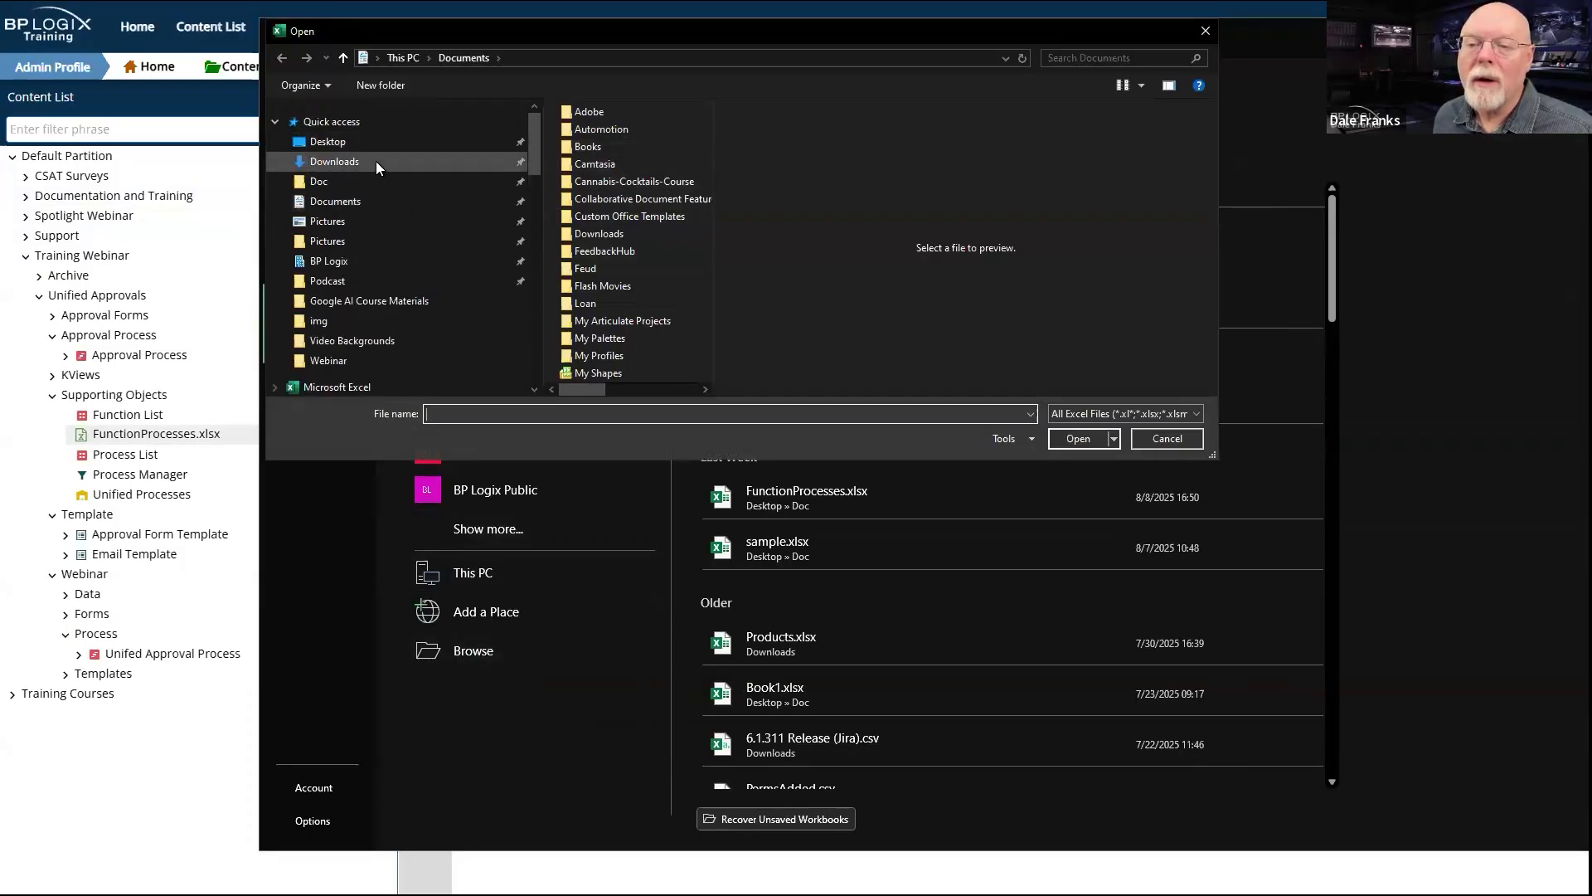
left_click(376, 161)
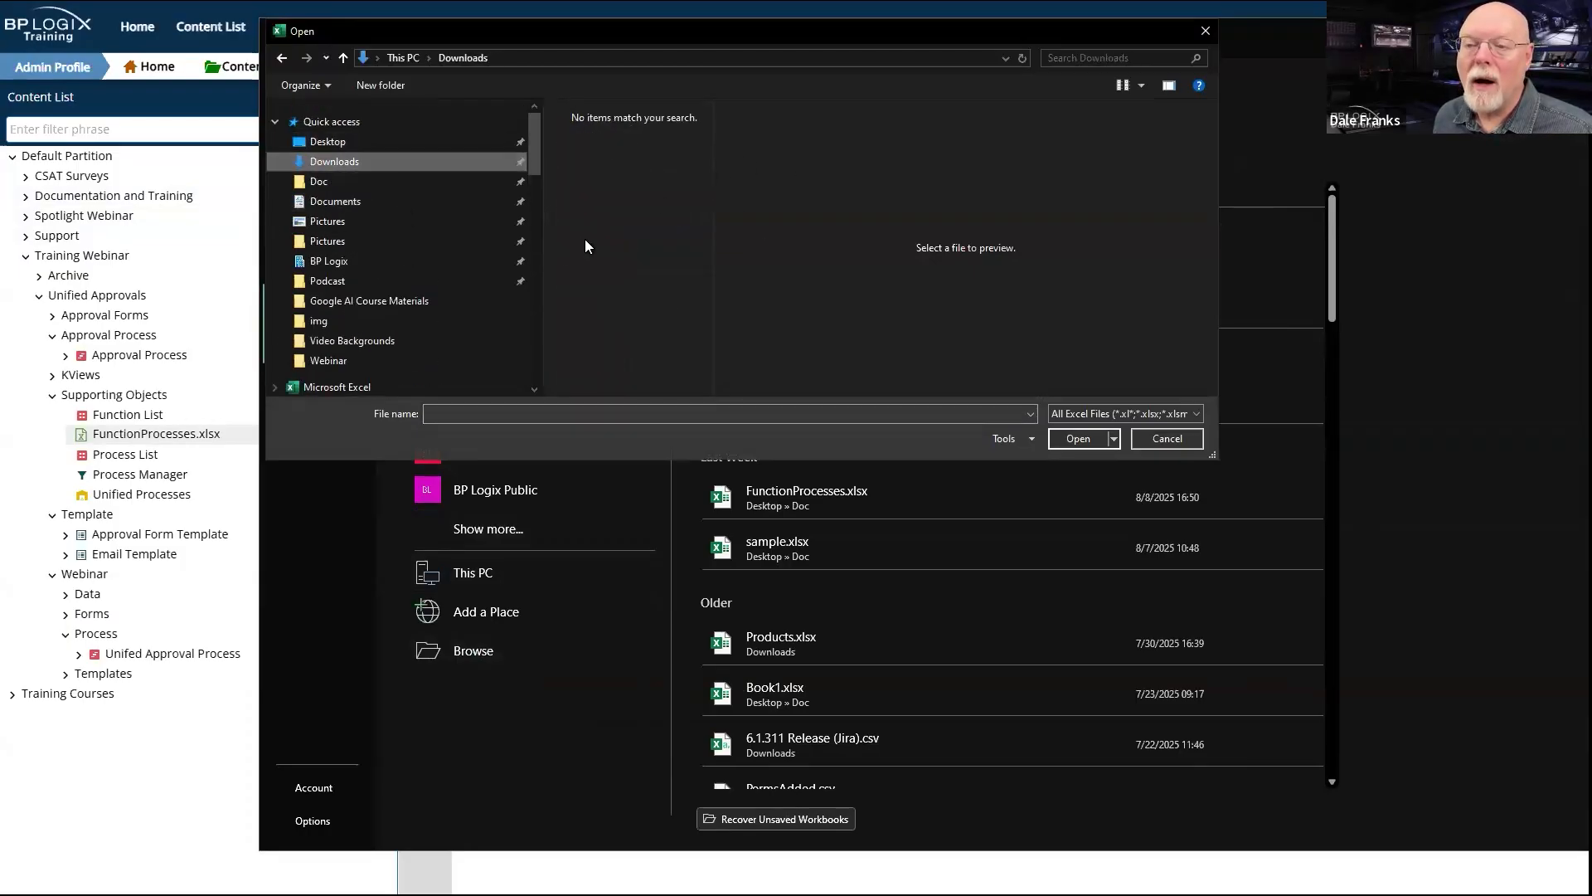
left_click(1216, 38)
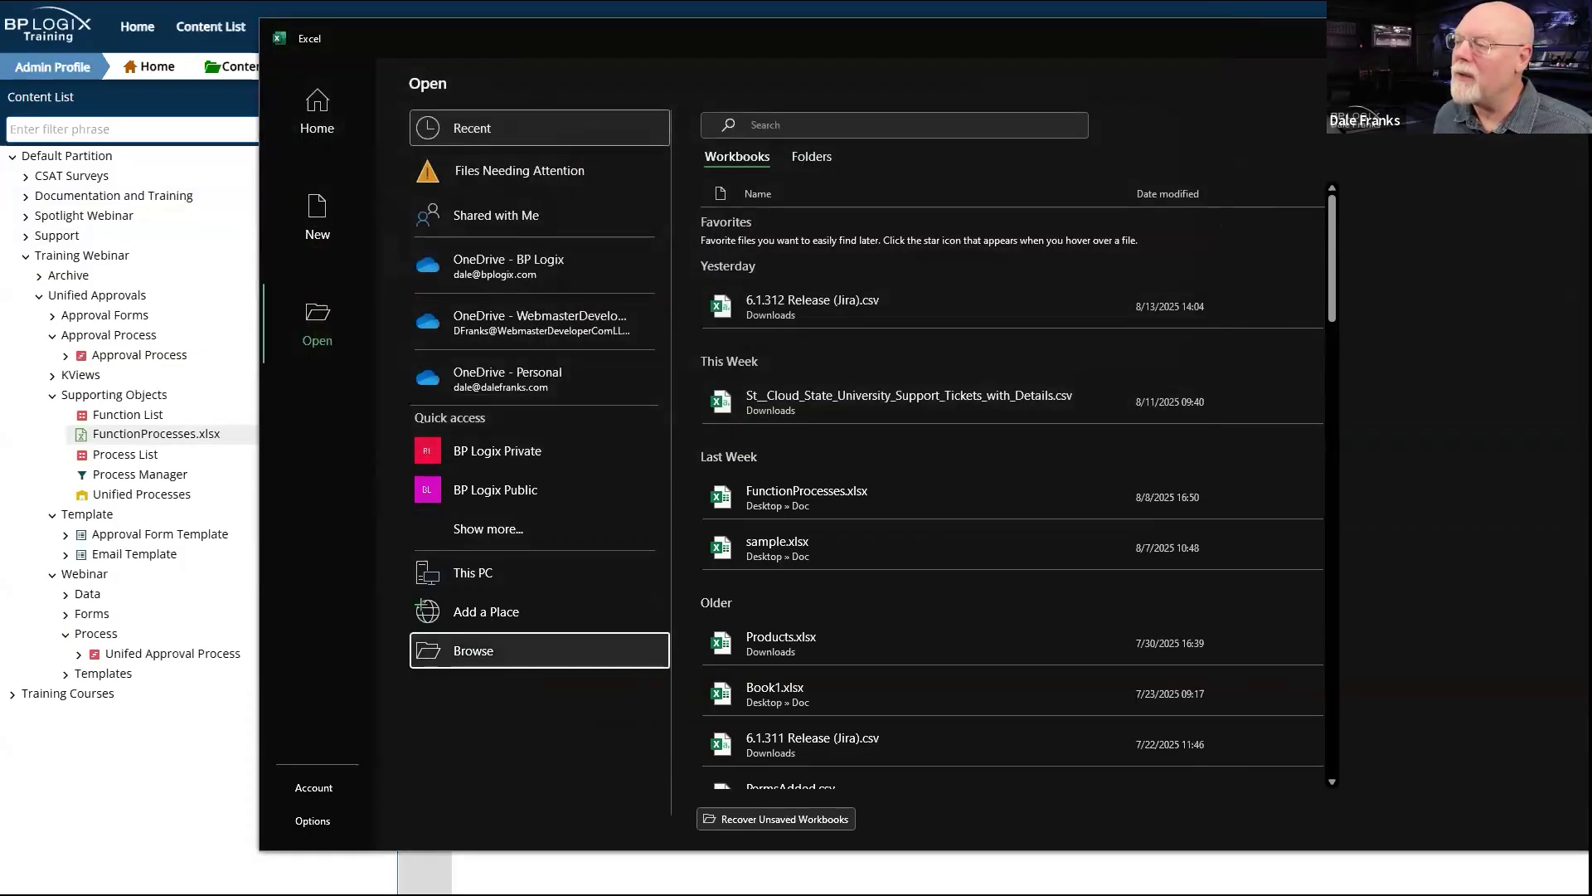
left_click(1569, 38)
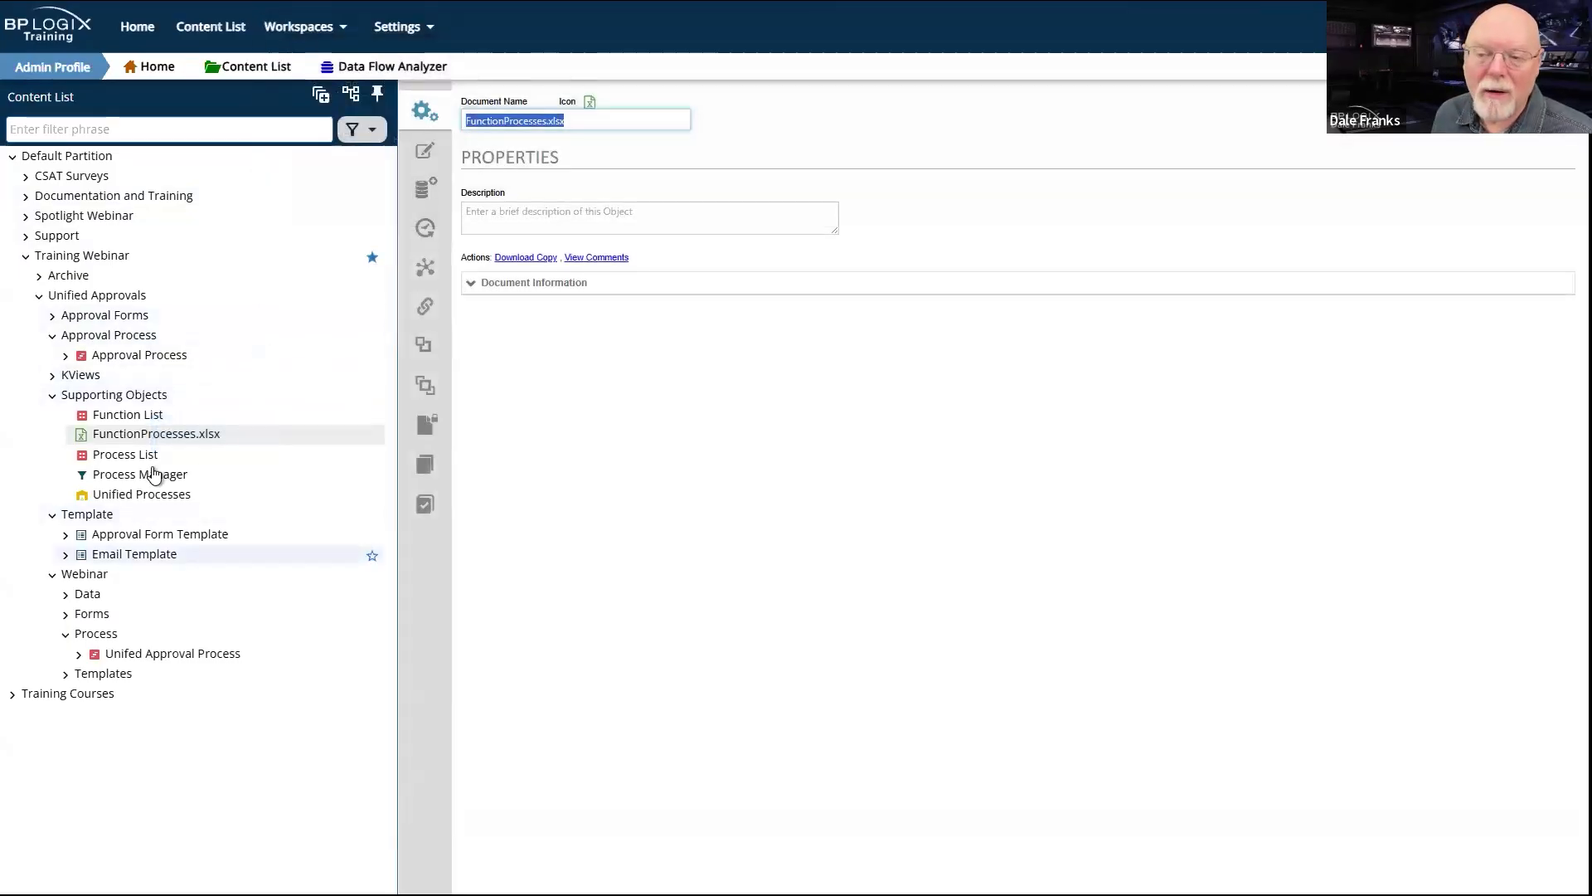
Step: Download a copy of FunctionProcesses.xlsx to the Downloads folder and open it in Excel
left_click(530, 259)
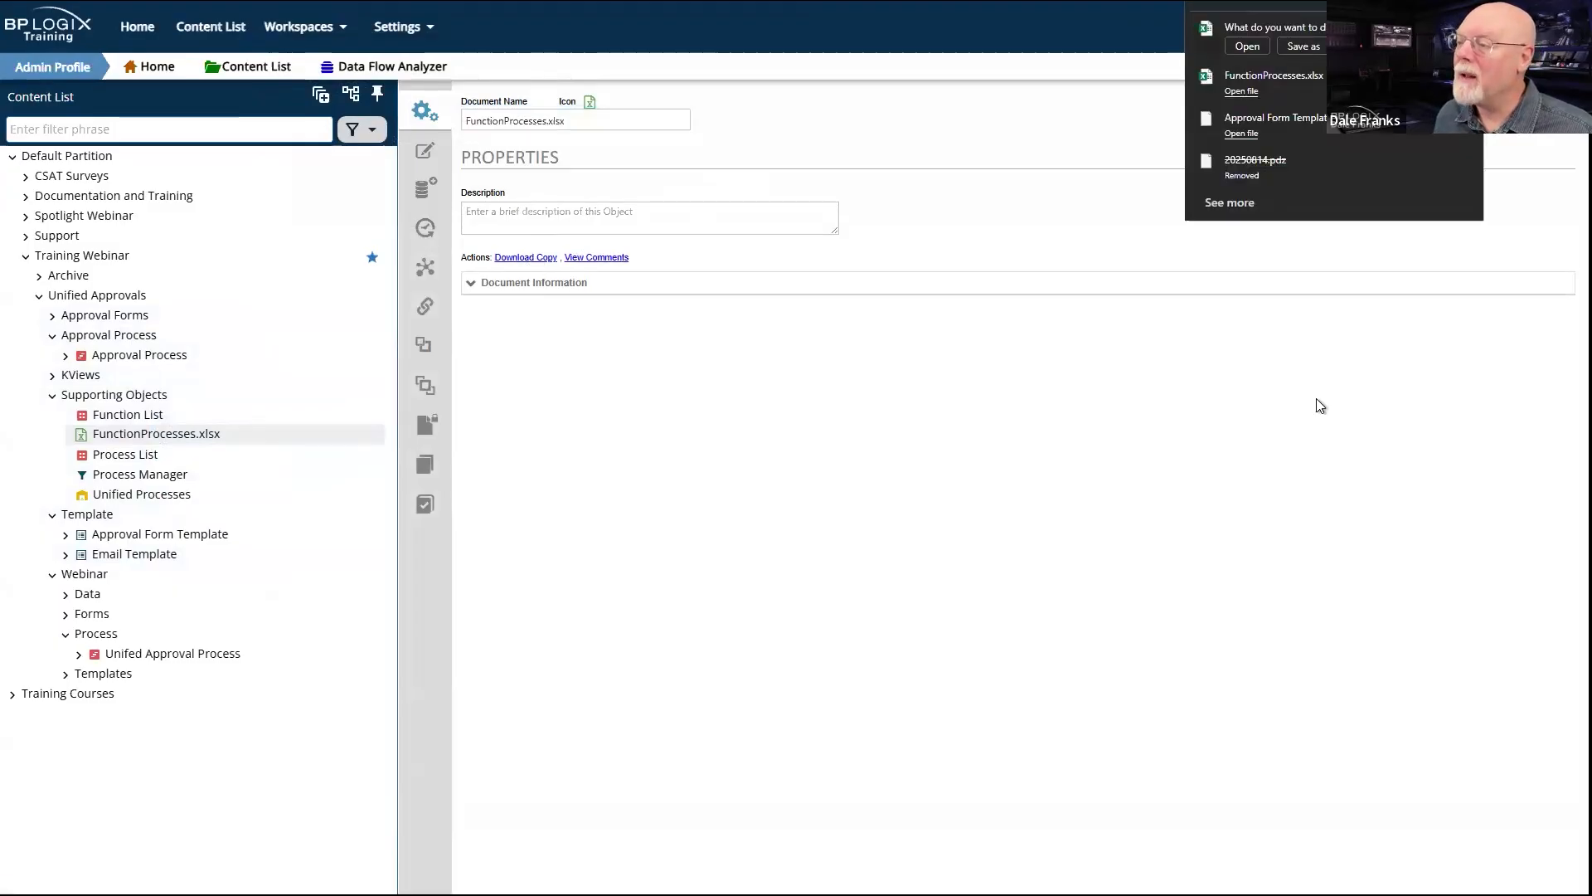
scroll(1270, 152, "up", 6)
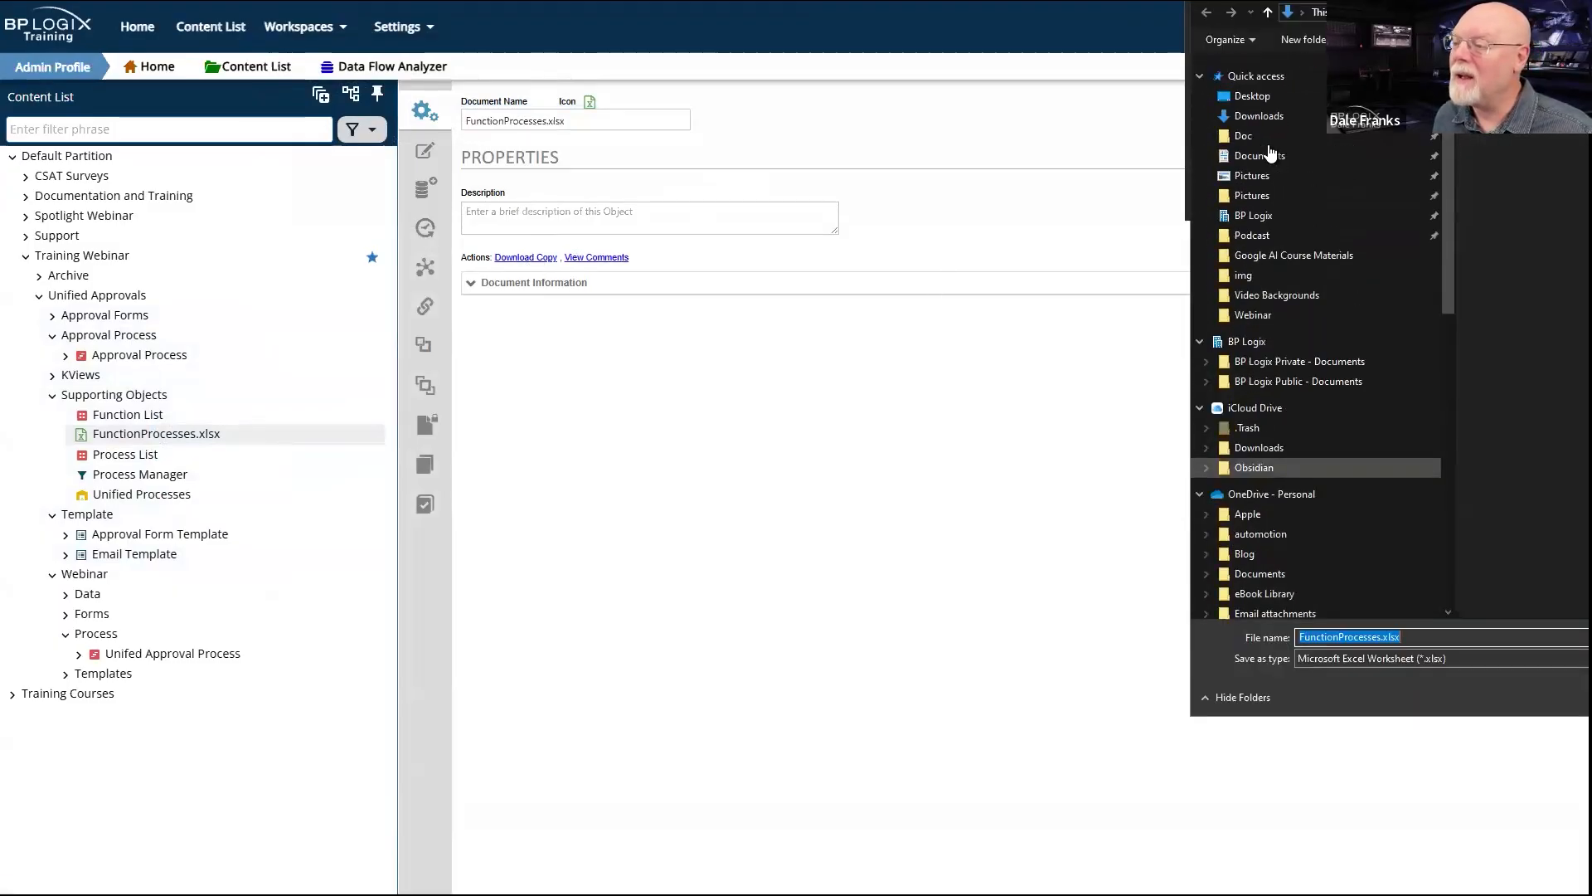
left_click(1288, 121)
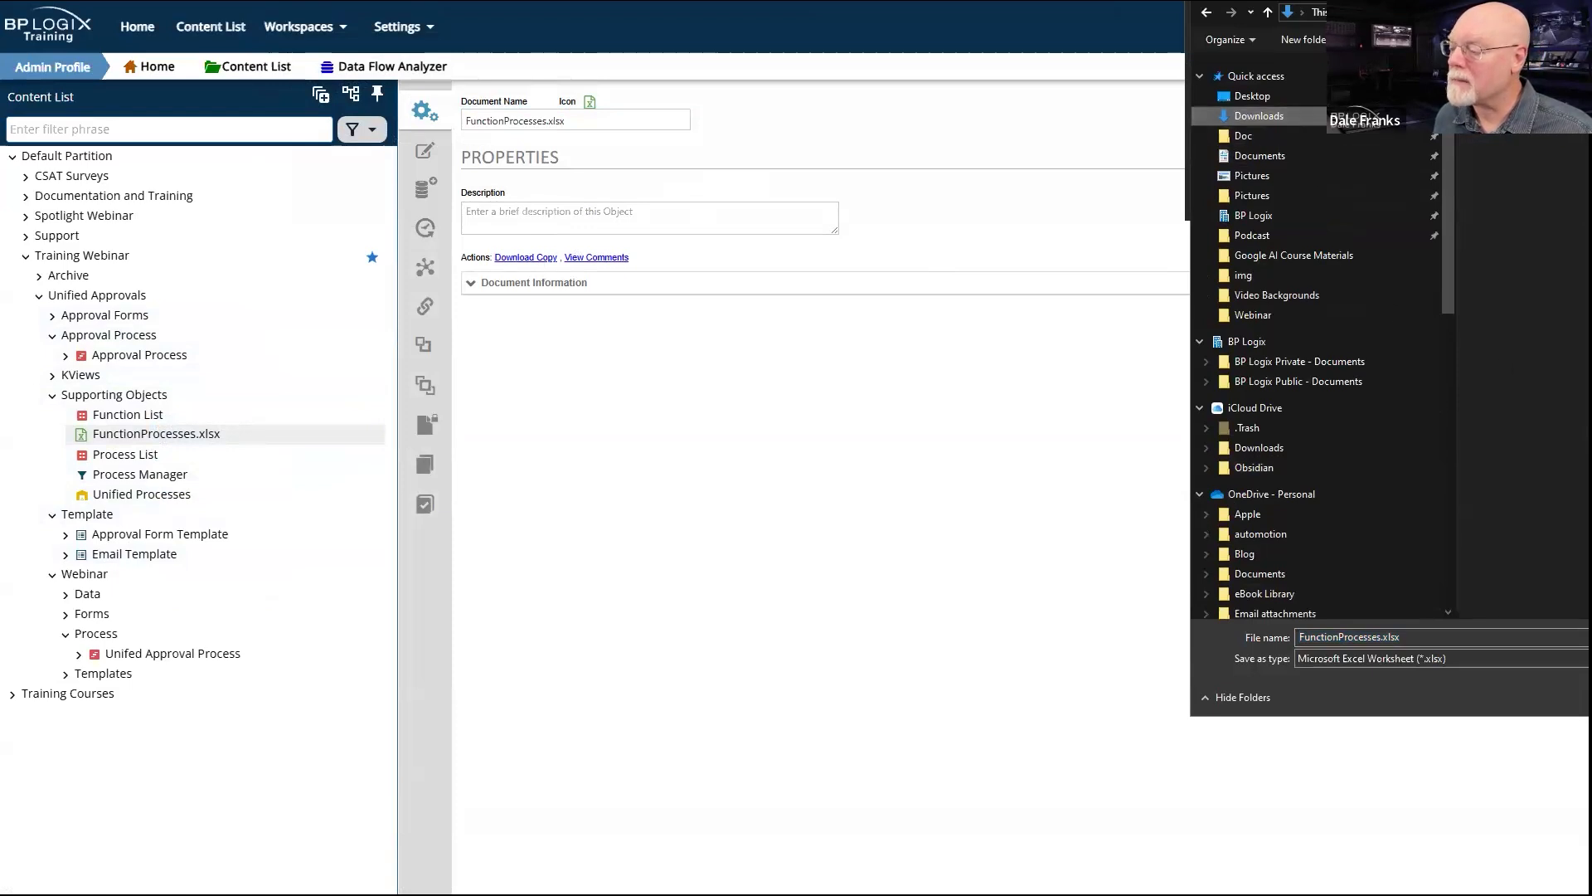
key("Return")
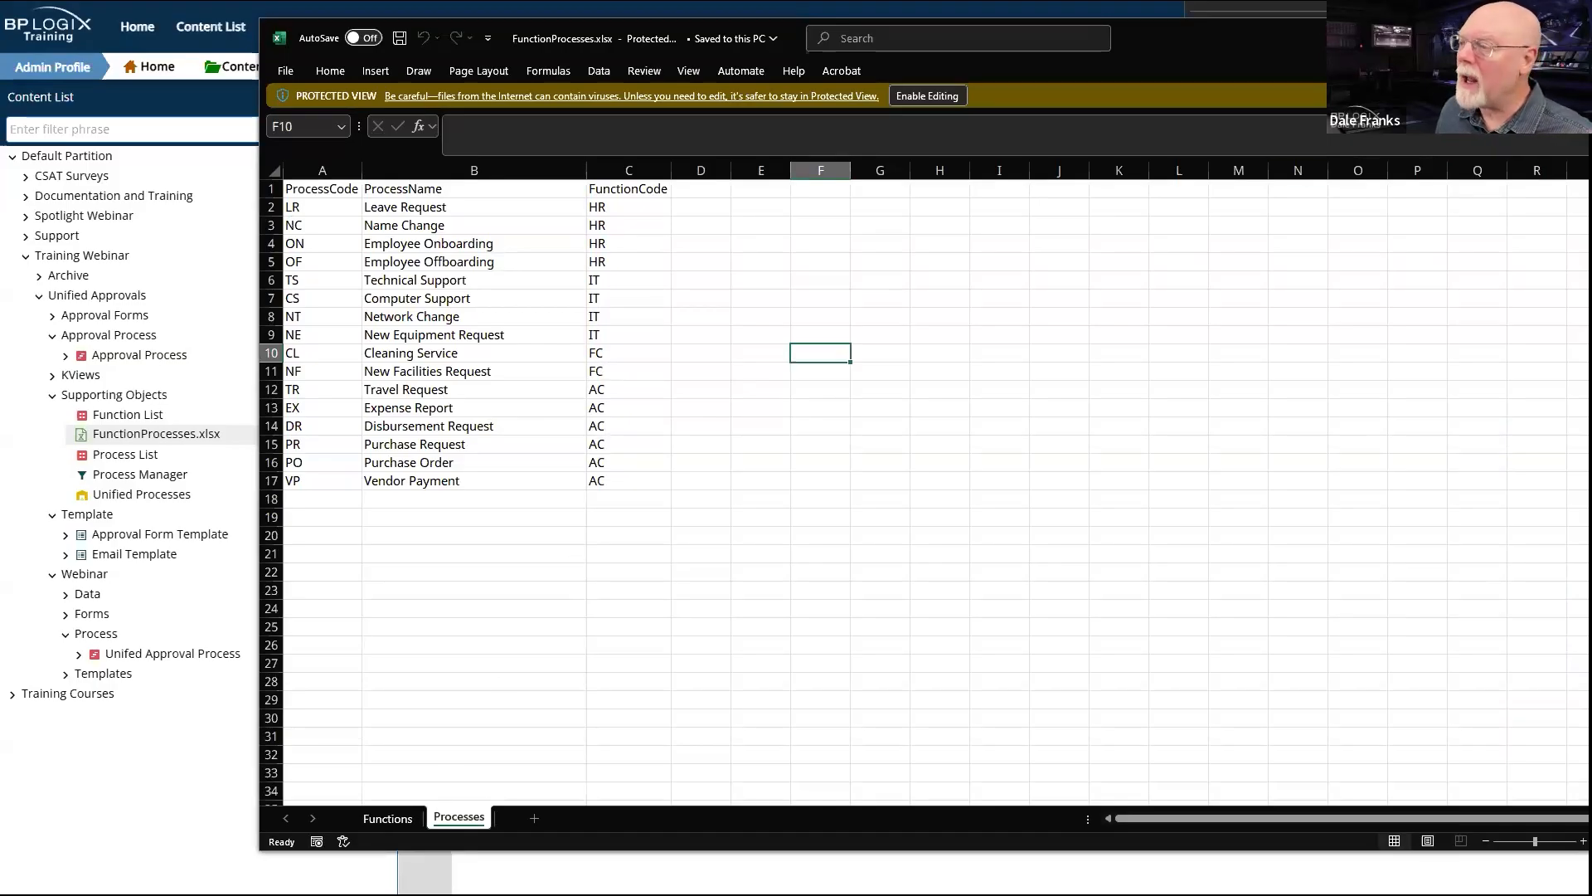
Step: Look over the Processes sheet in the downloaded workbook and close Excel to return to the document's properties
left_click_drag(1420, 38, 1325, 90)
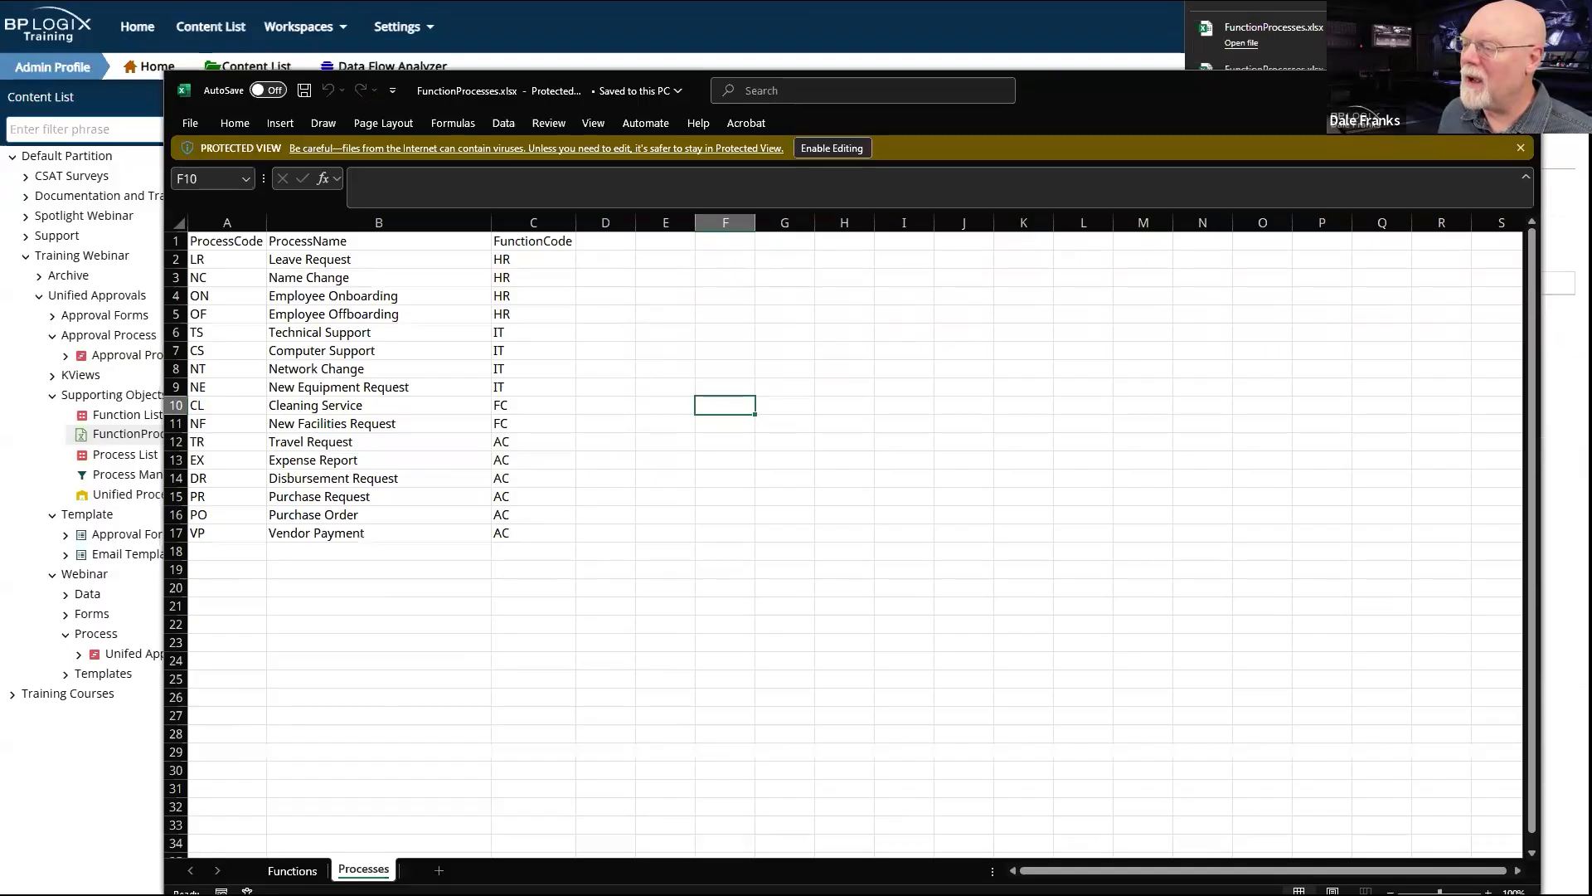
key("alt+F4")
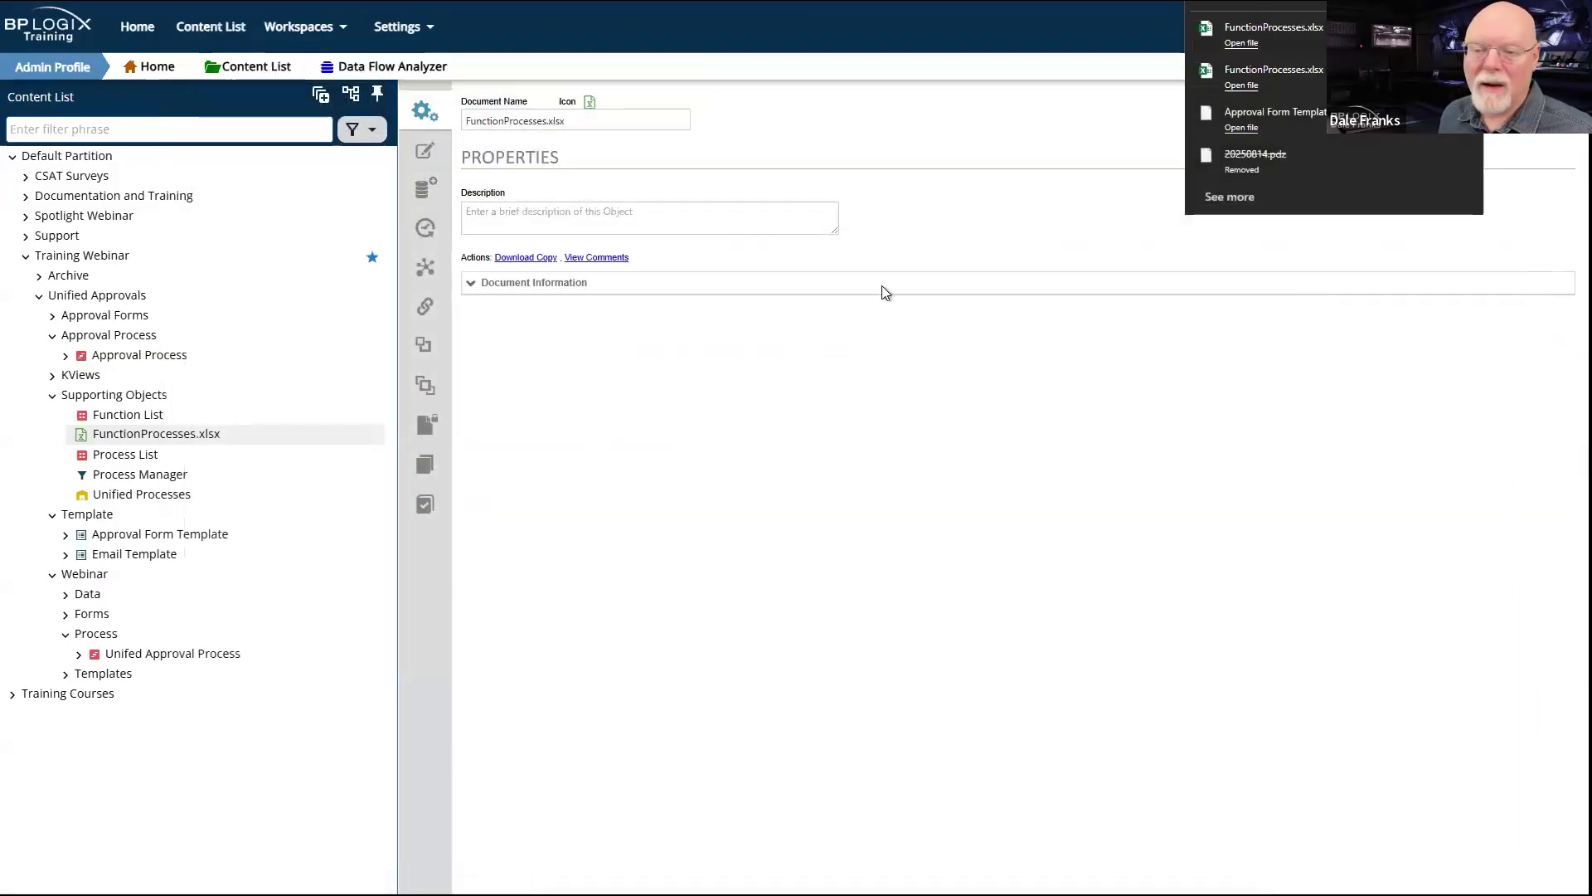
left_click(927, 582)
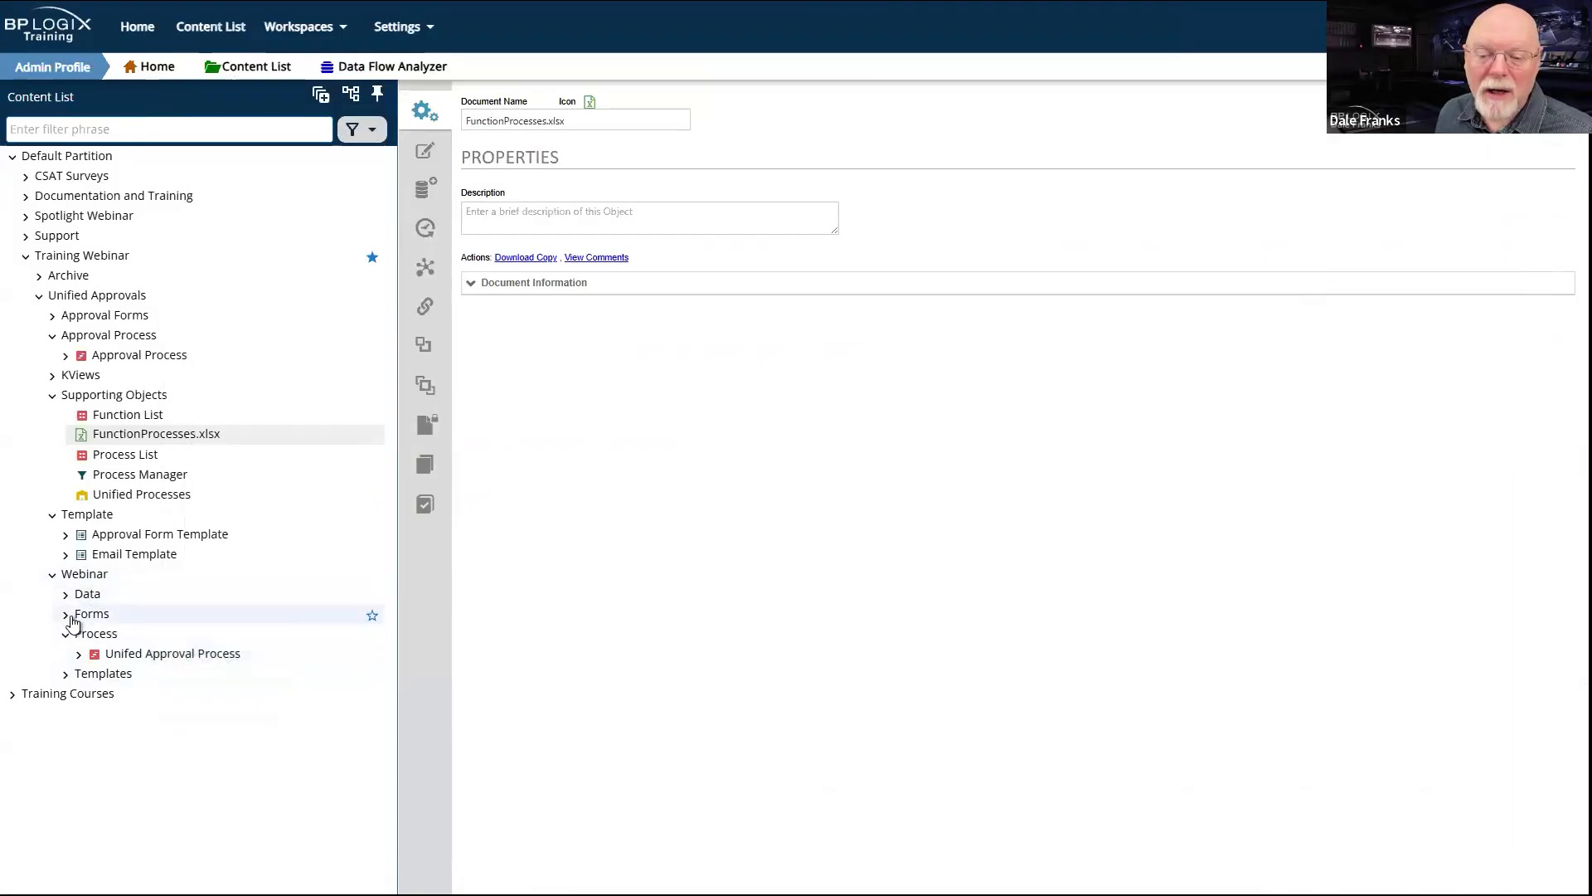
Step: Create a Datasource named "Unified Approvals" in the Webinar folder's Data subfolder
left_click(88, 595)
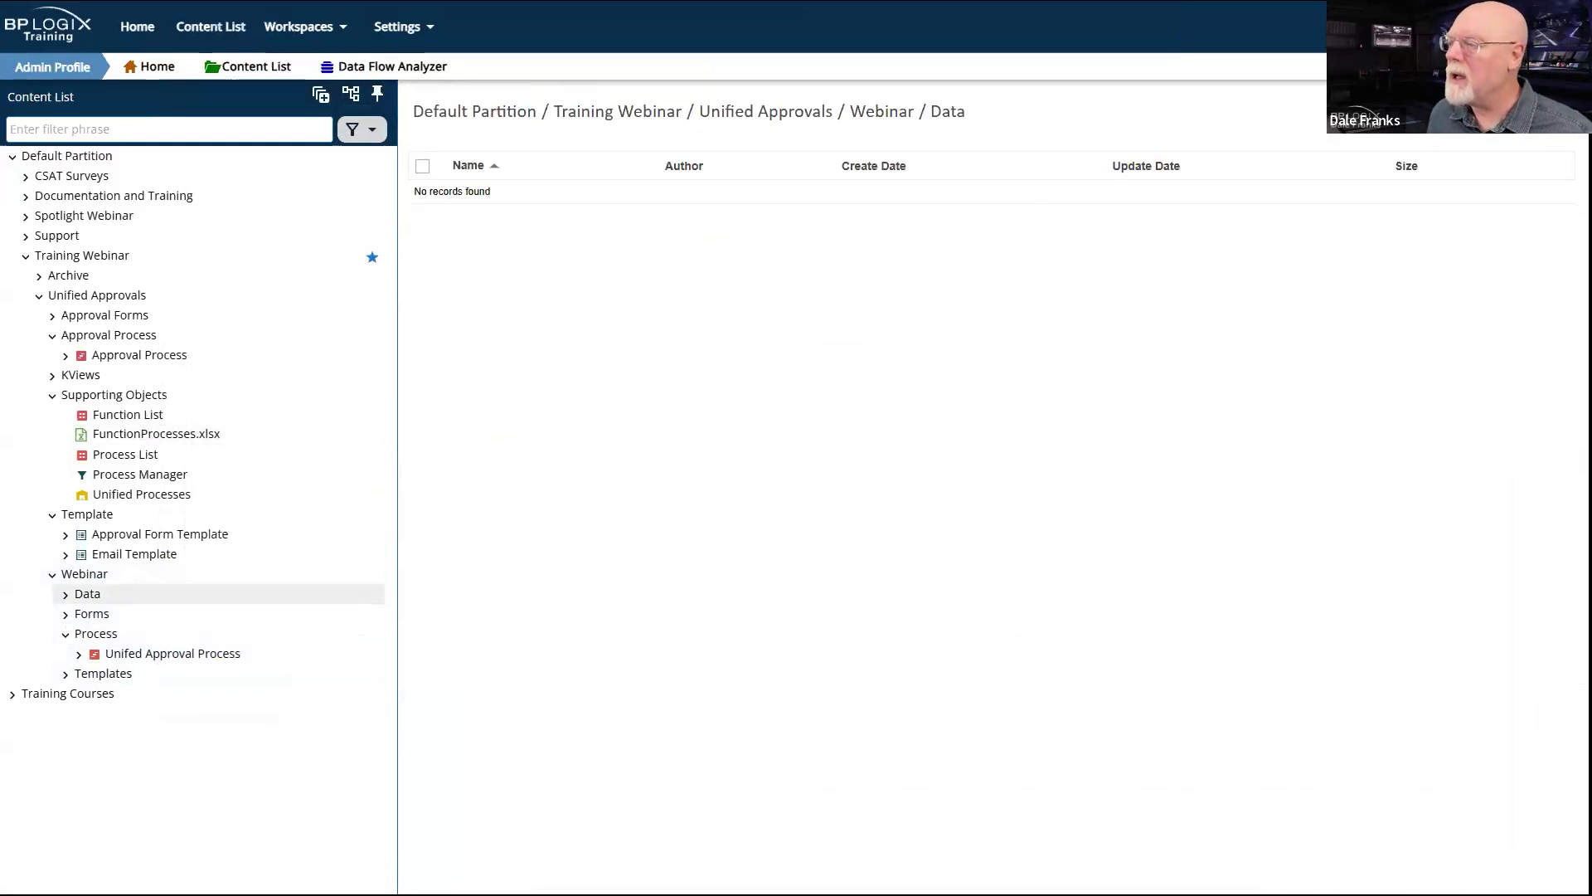
left_click(1530, 112)
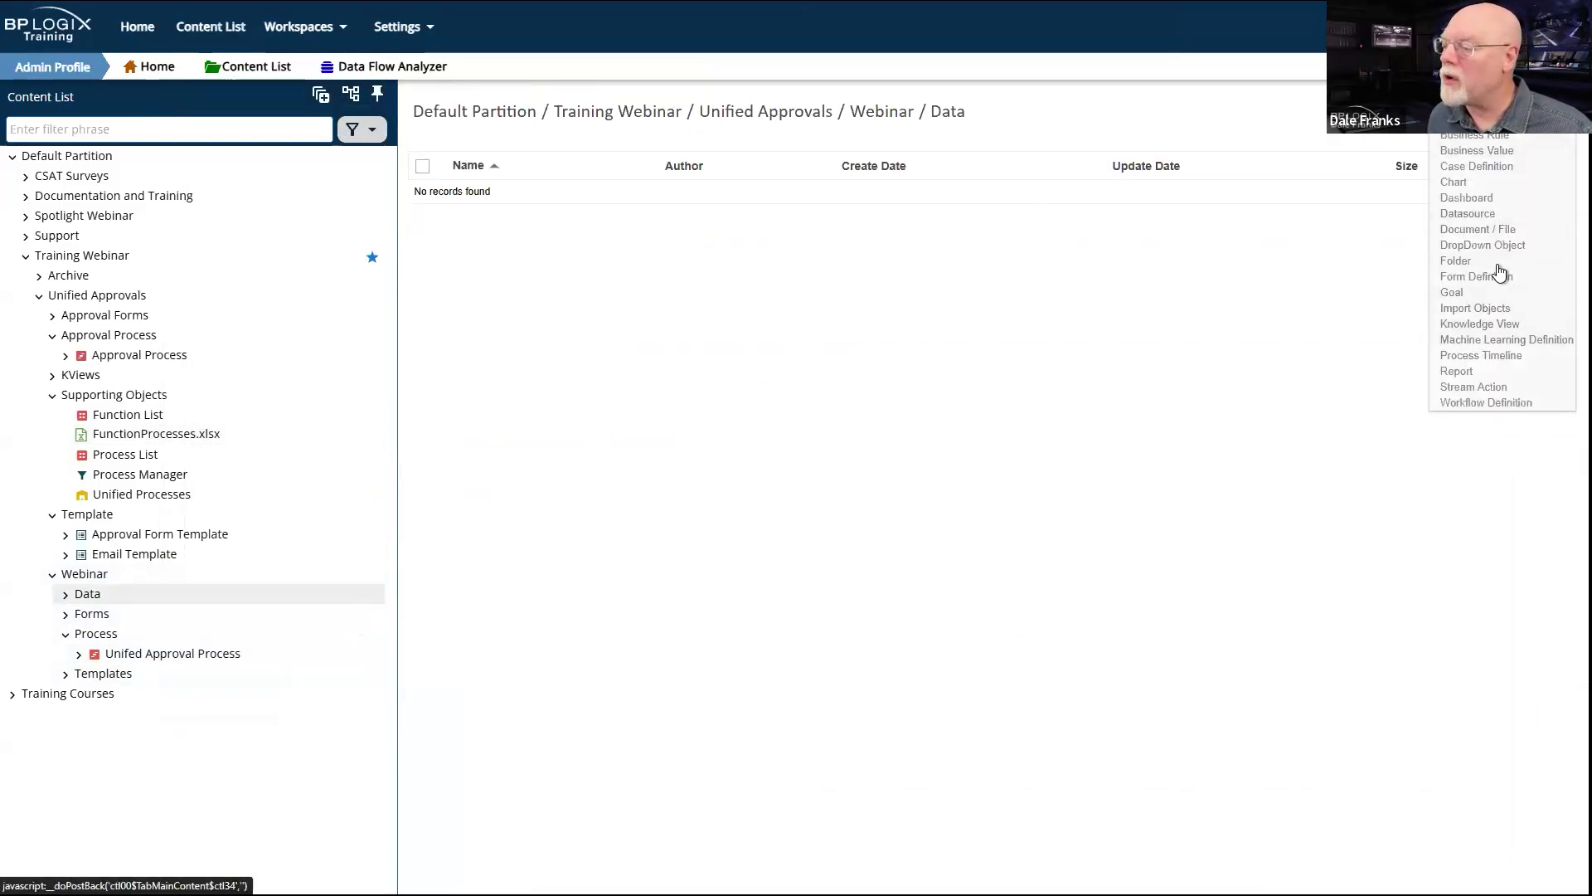
left_click(1499, 218)
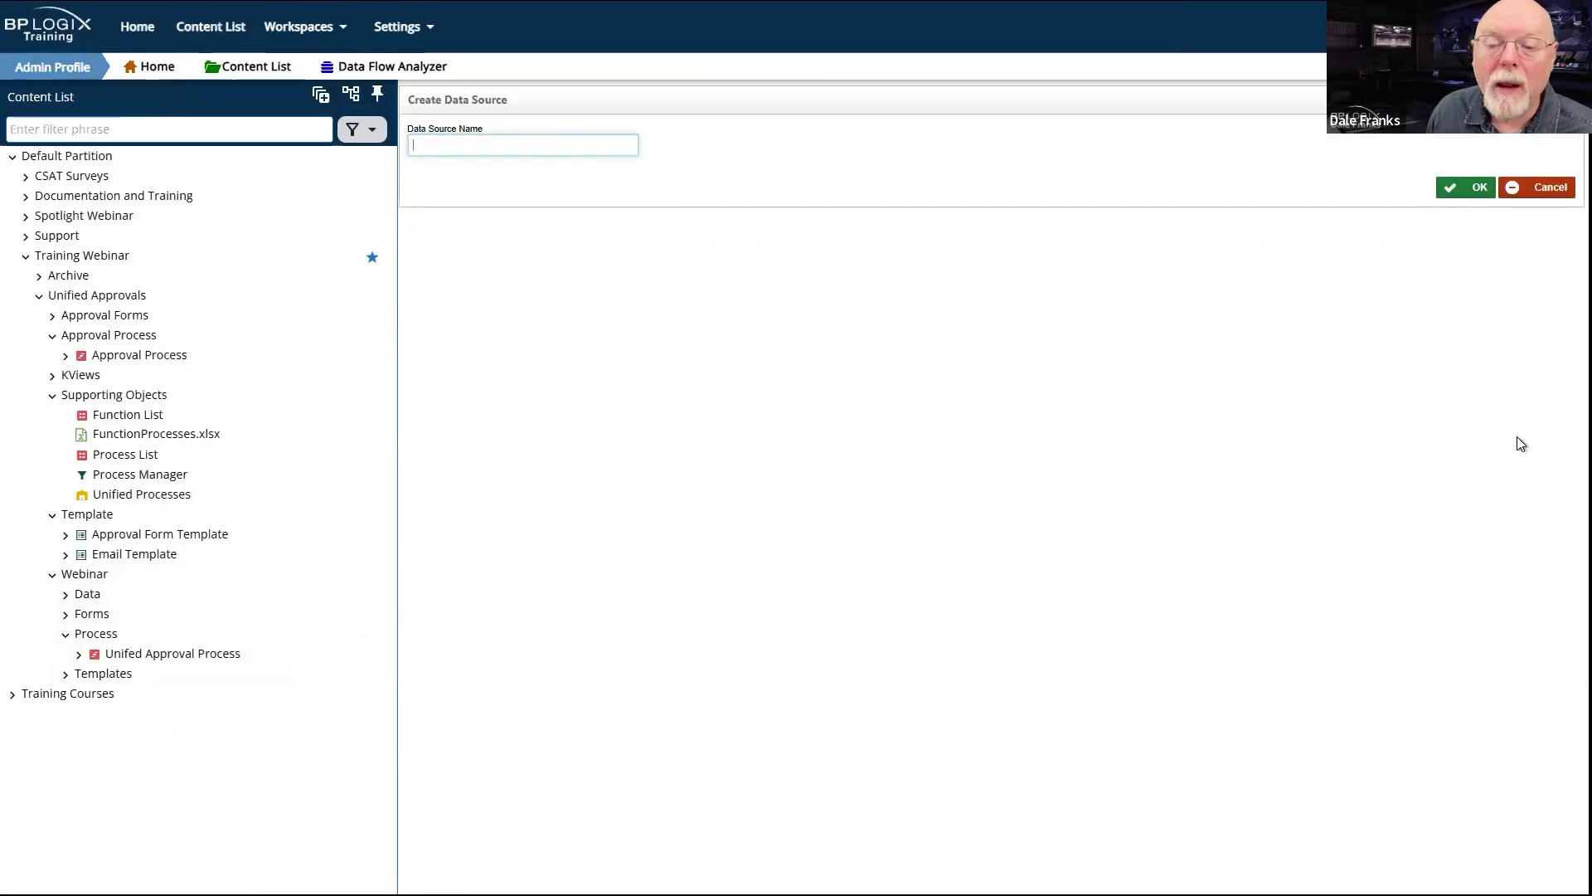
type("U")
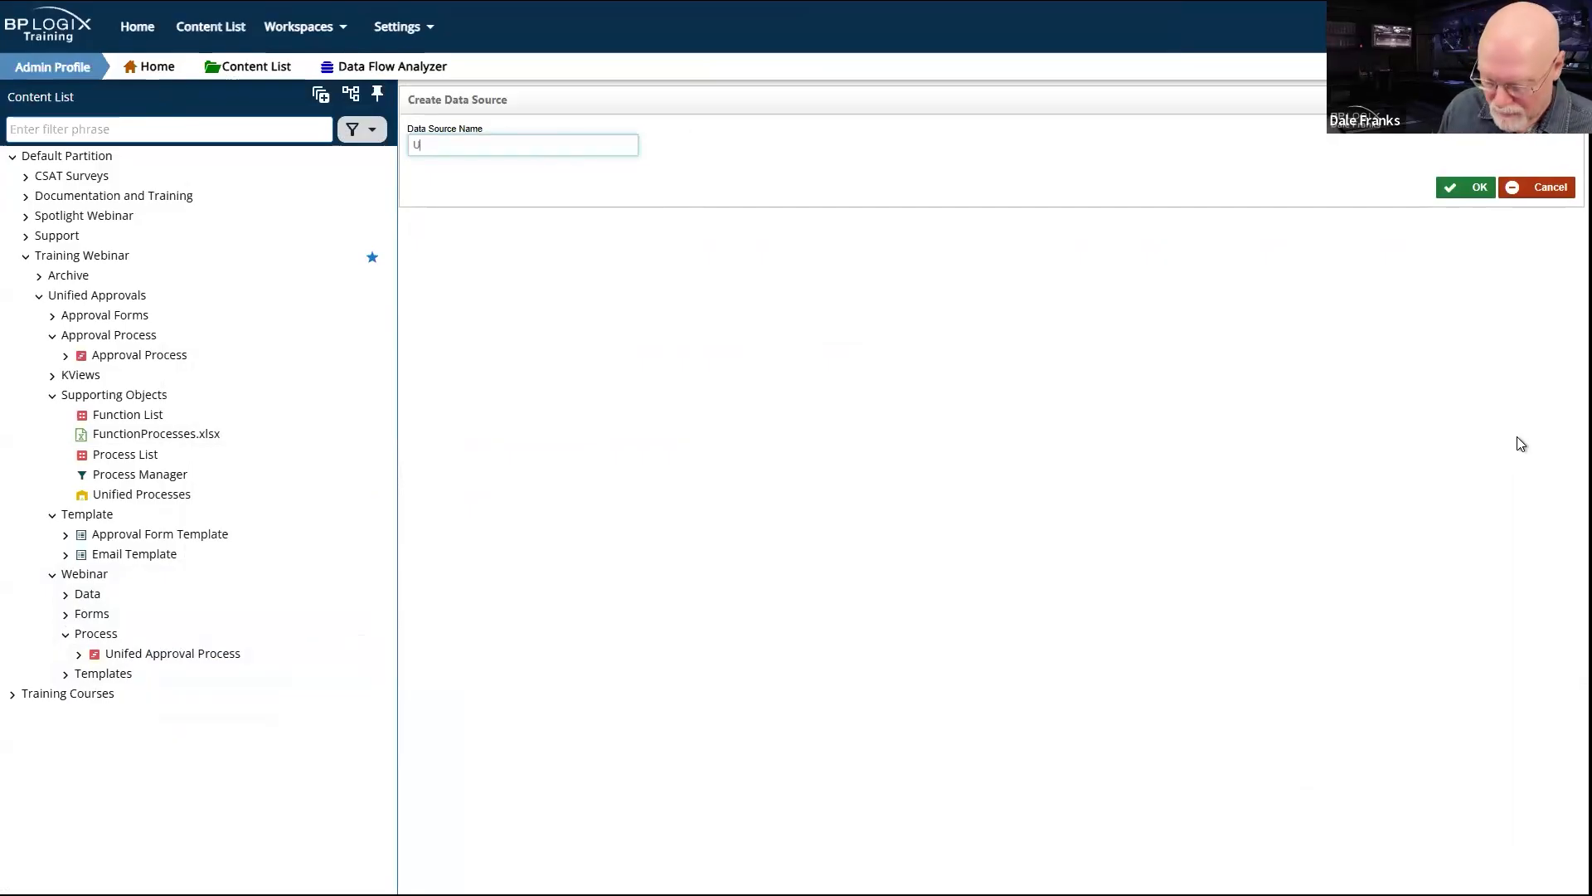
type("nified A")
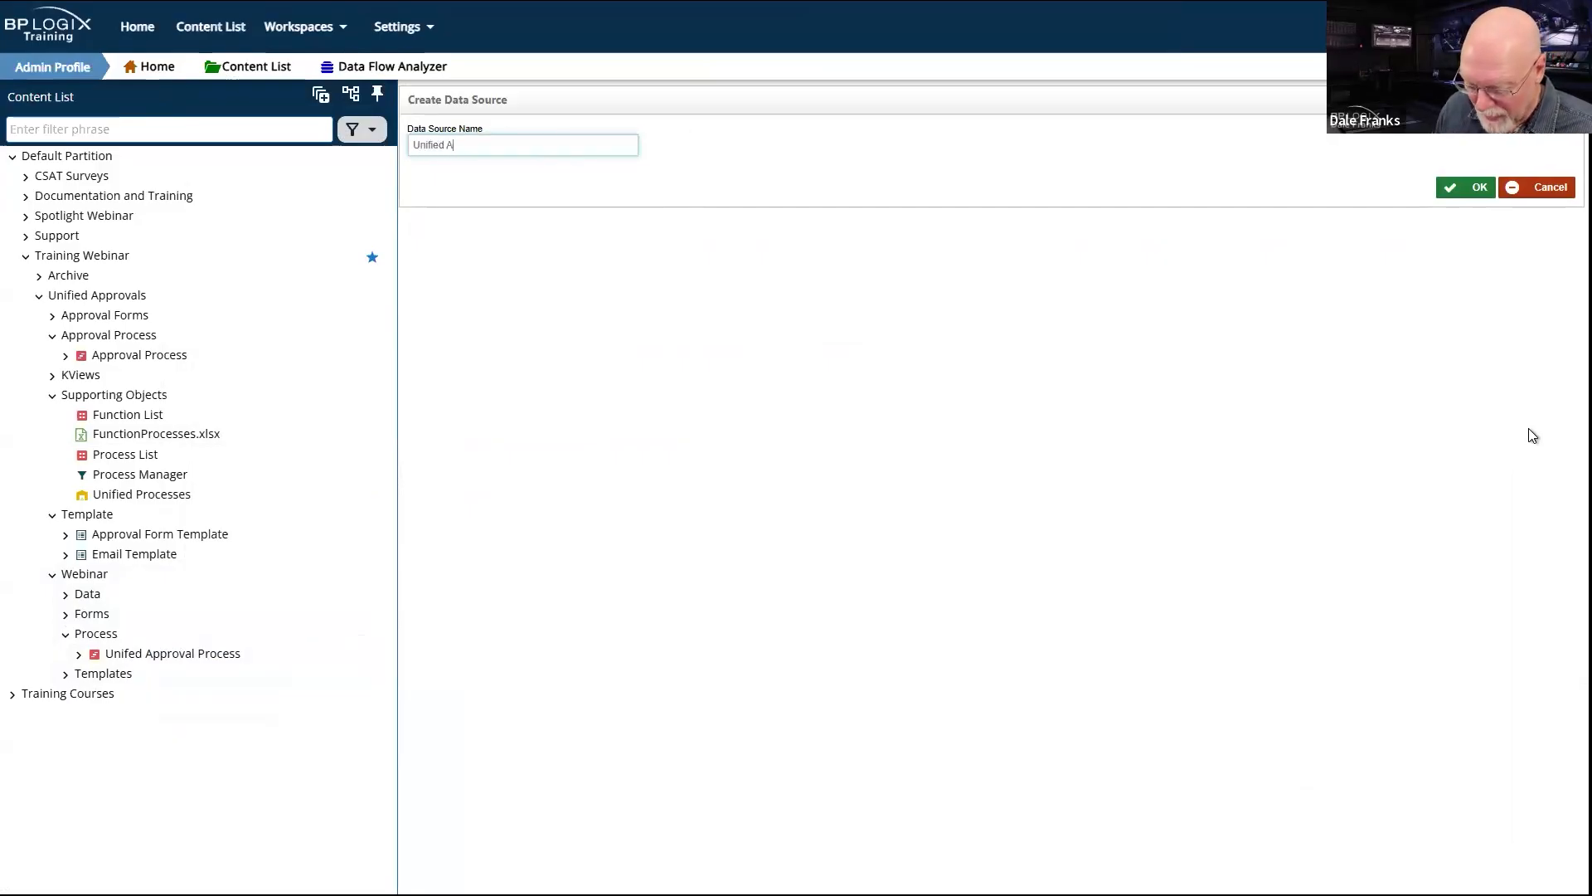
type("pprovals")
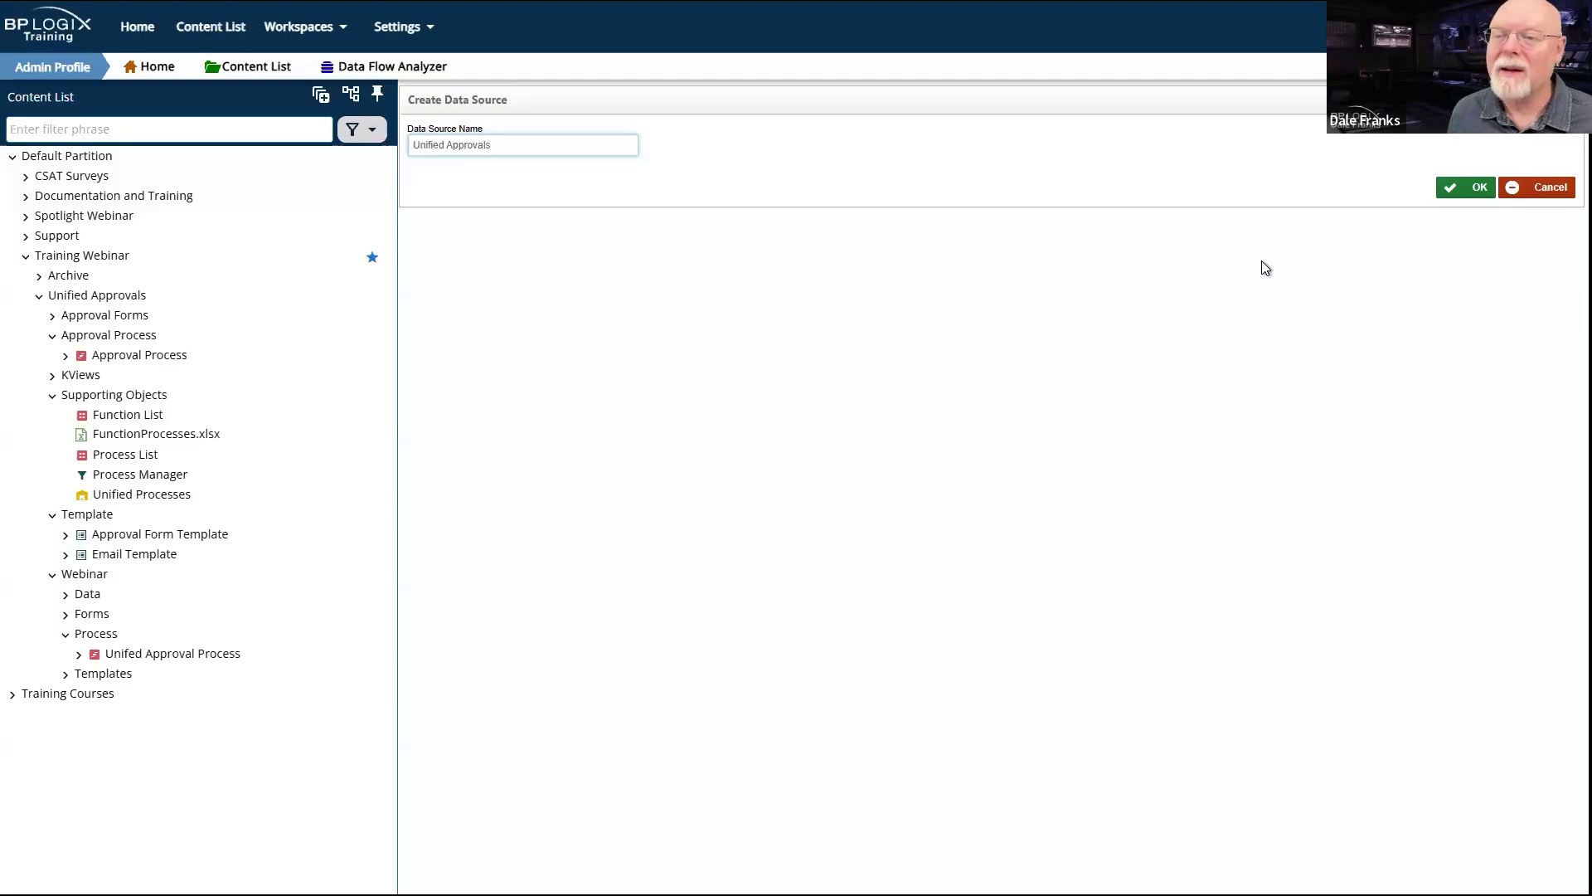
left_click(1490, 195)
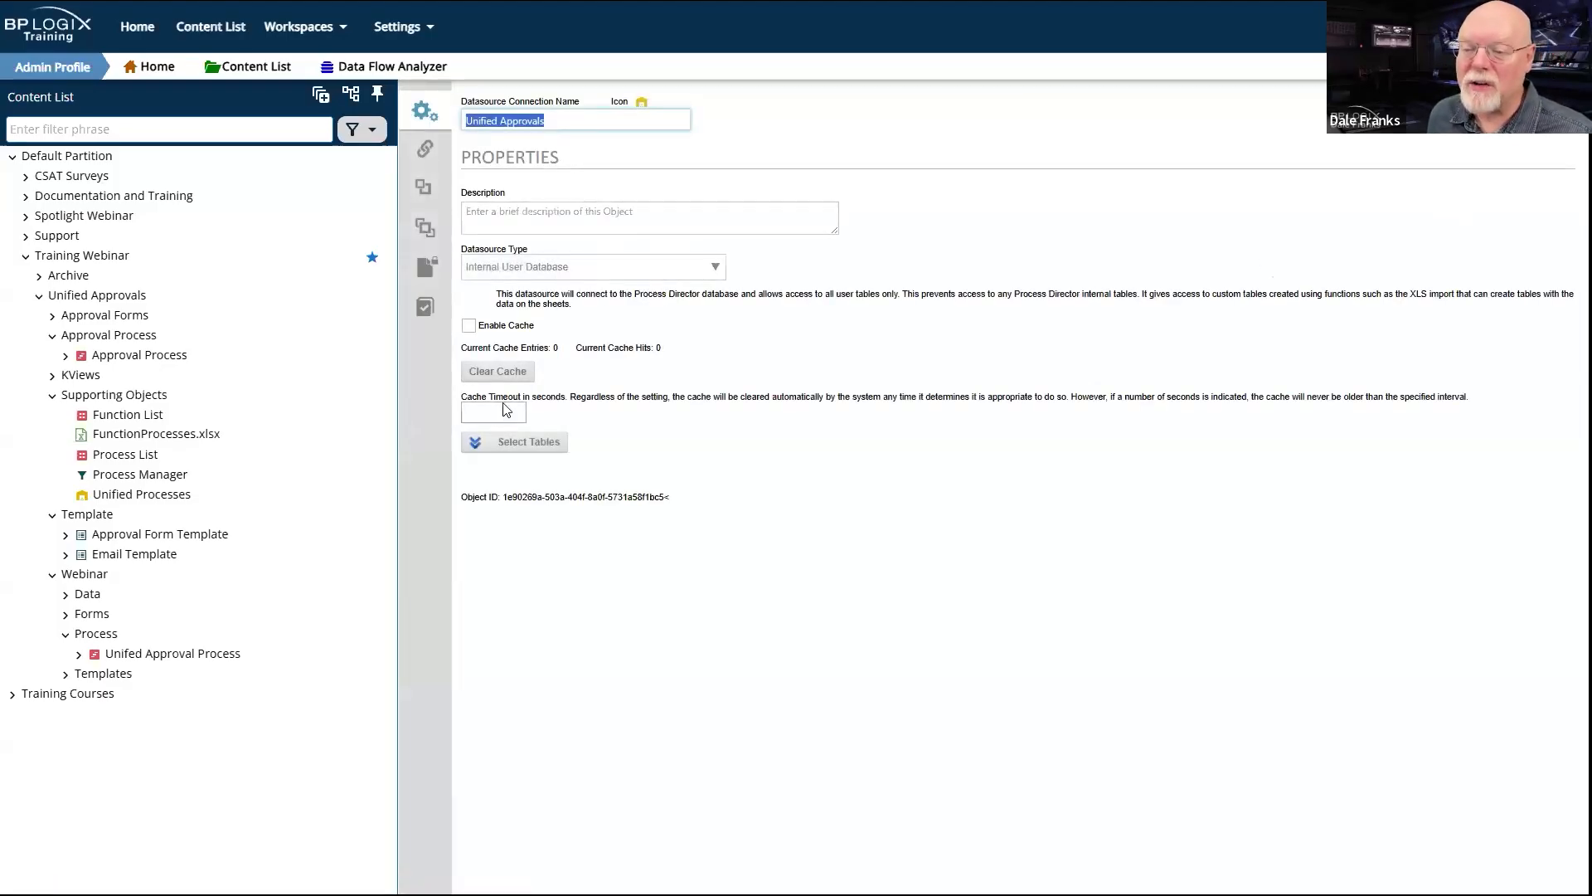
Step: Display the datasource's list of selectable tables, leave every table unselected, and save and close the datasource
left_click(540, 447)
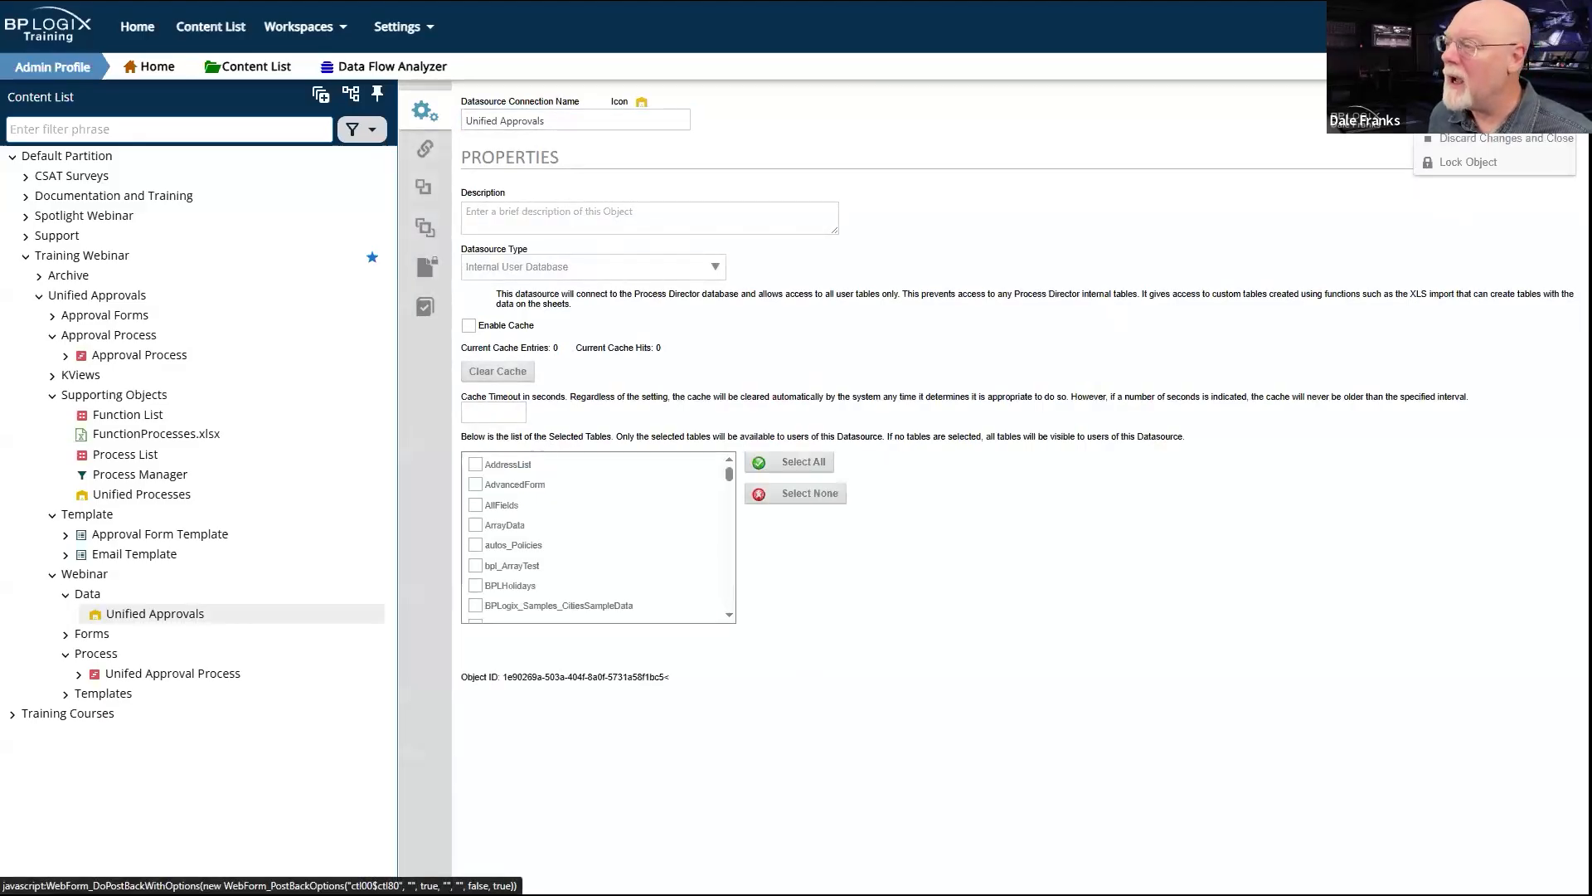
mouse_move(1506, 104)
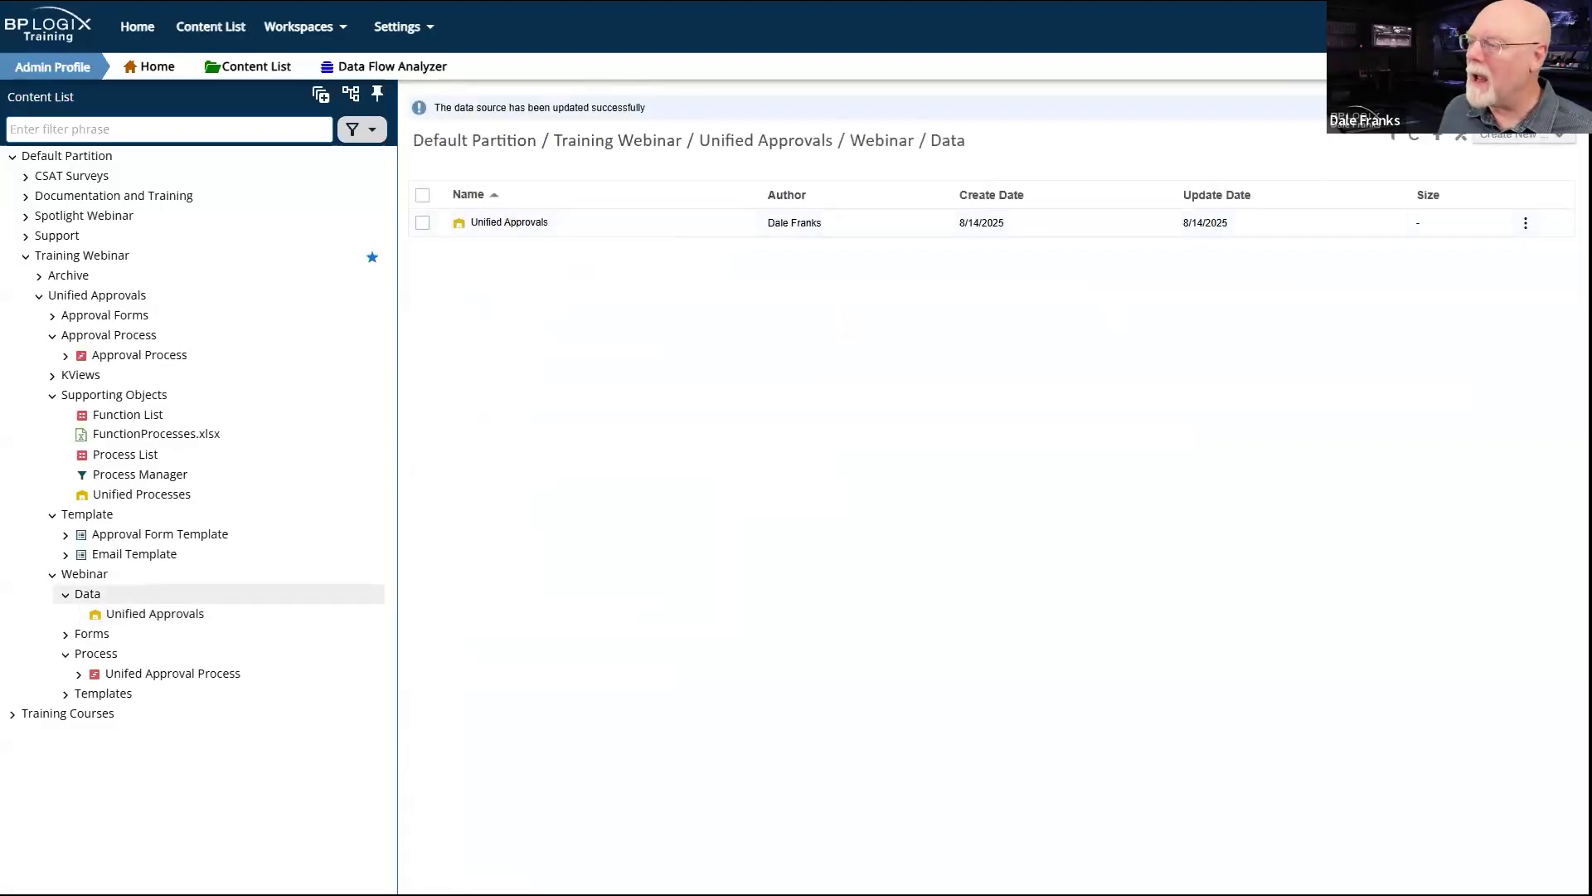
mouse_move(1514, 135)
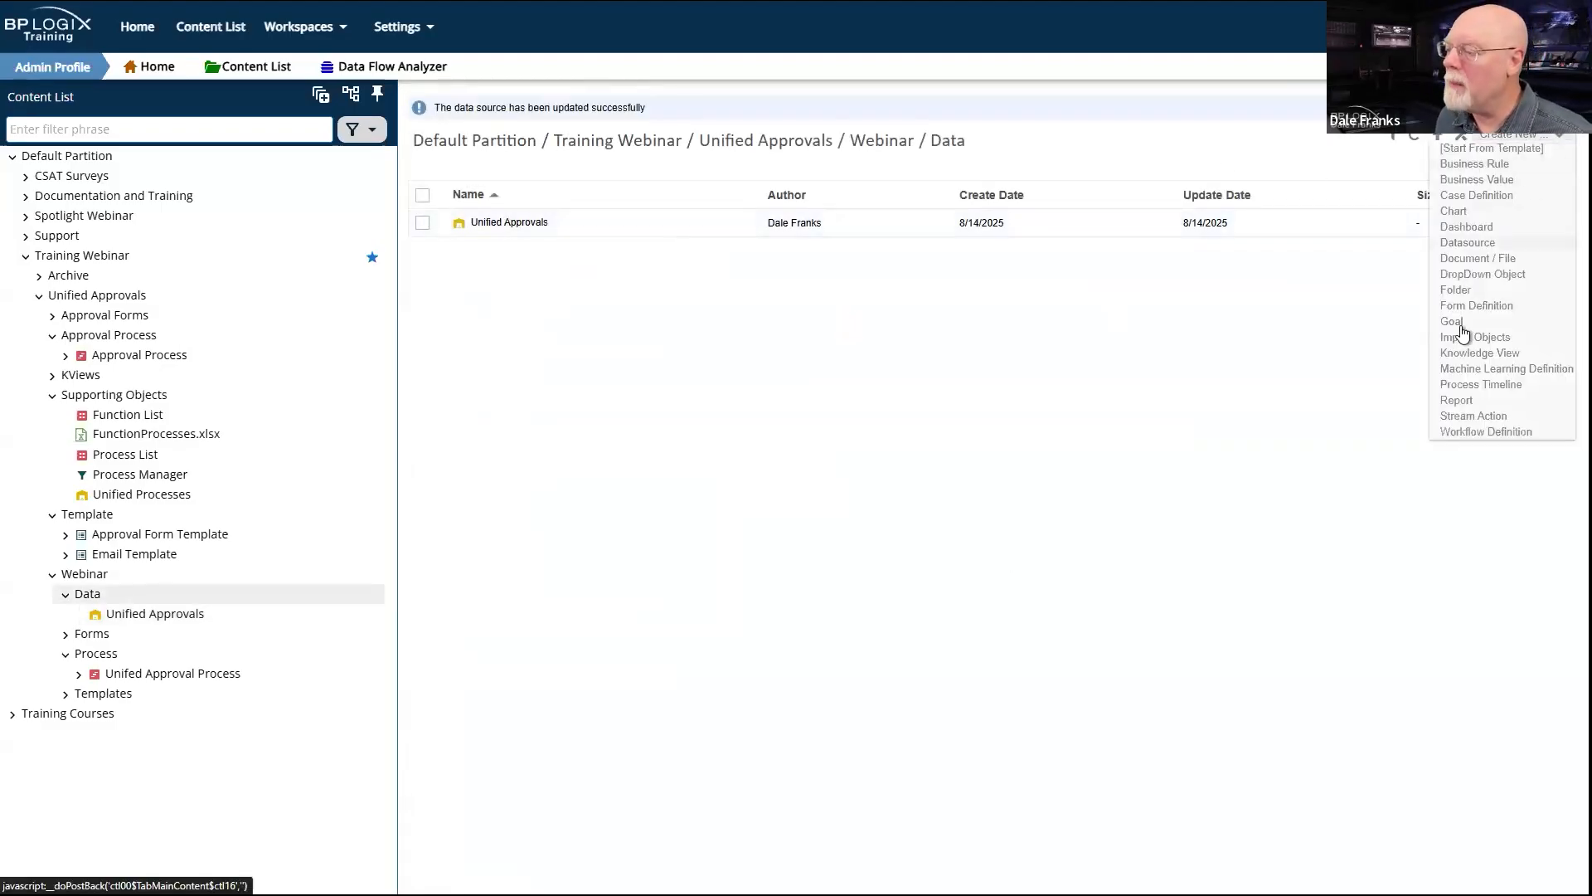
Step: Upload the FunctionProcesses.xlsx document from Downloads into the Webinar Data folder
left_click(1508, 260)
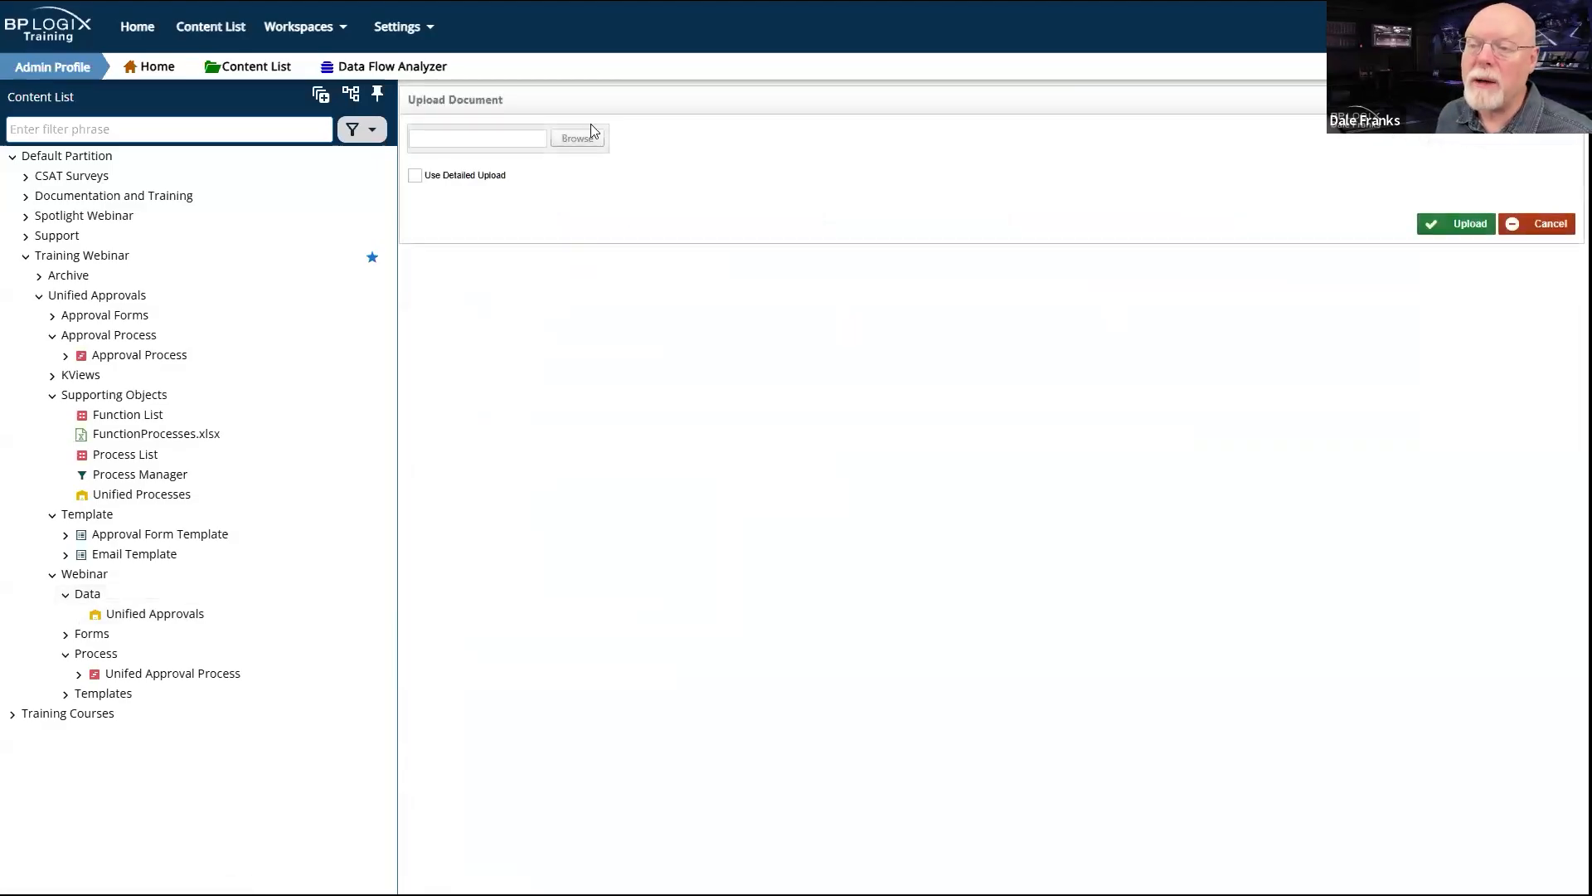
left_click(584, 144)
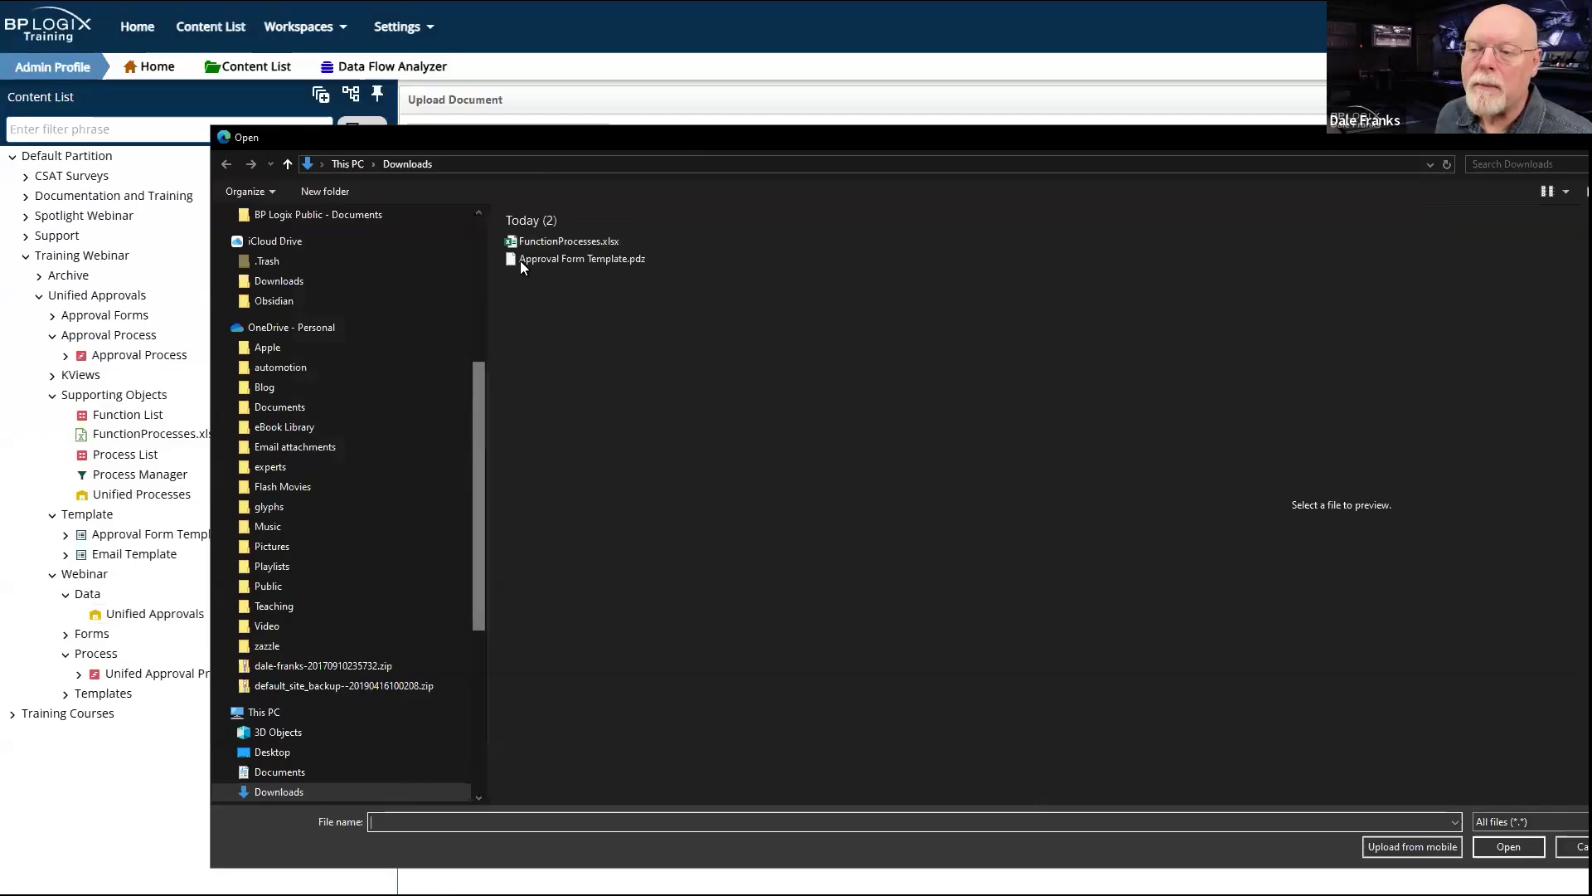
left_click(556, 245)
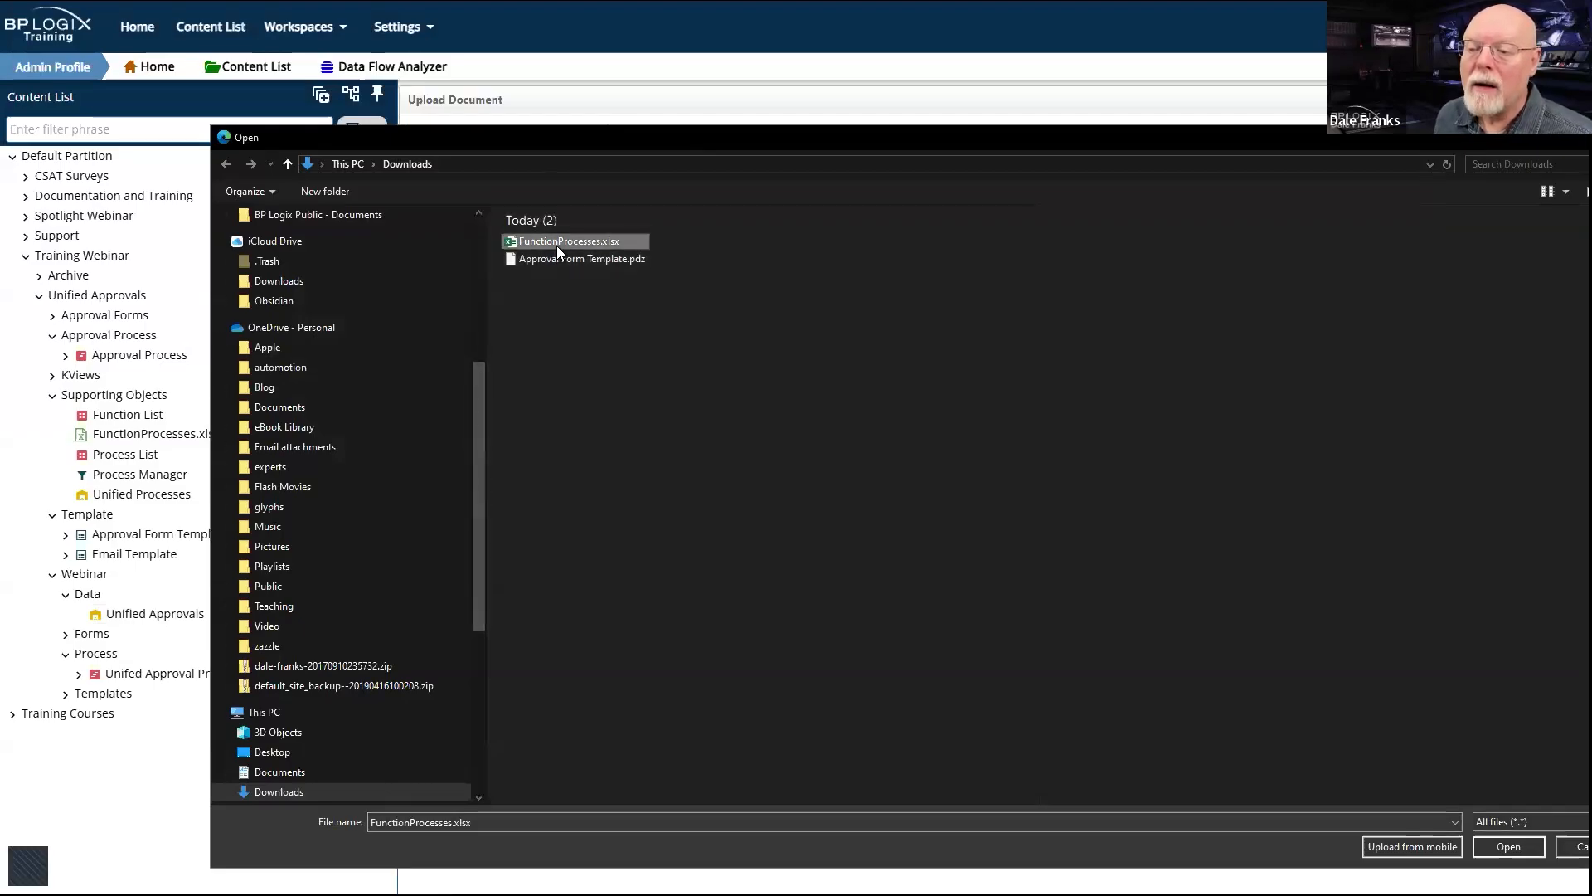
left_click(1530, 846)
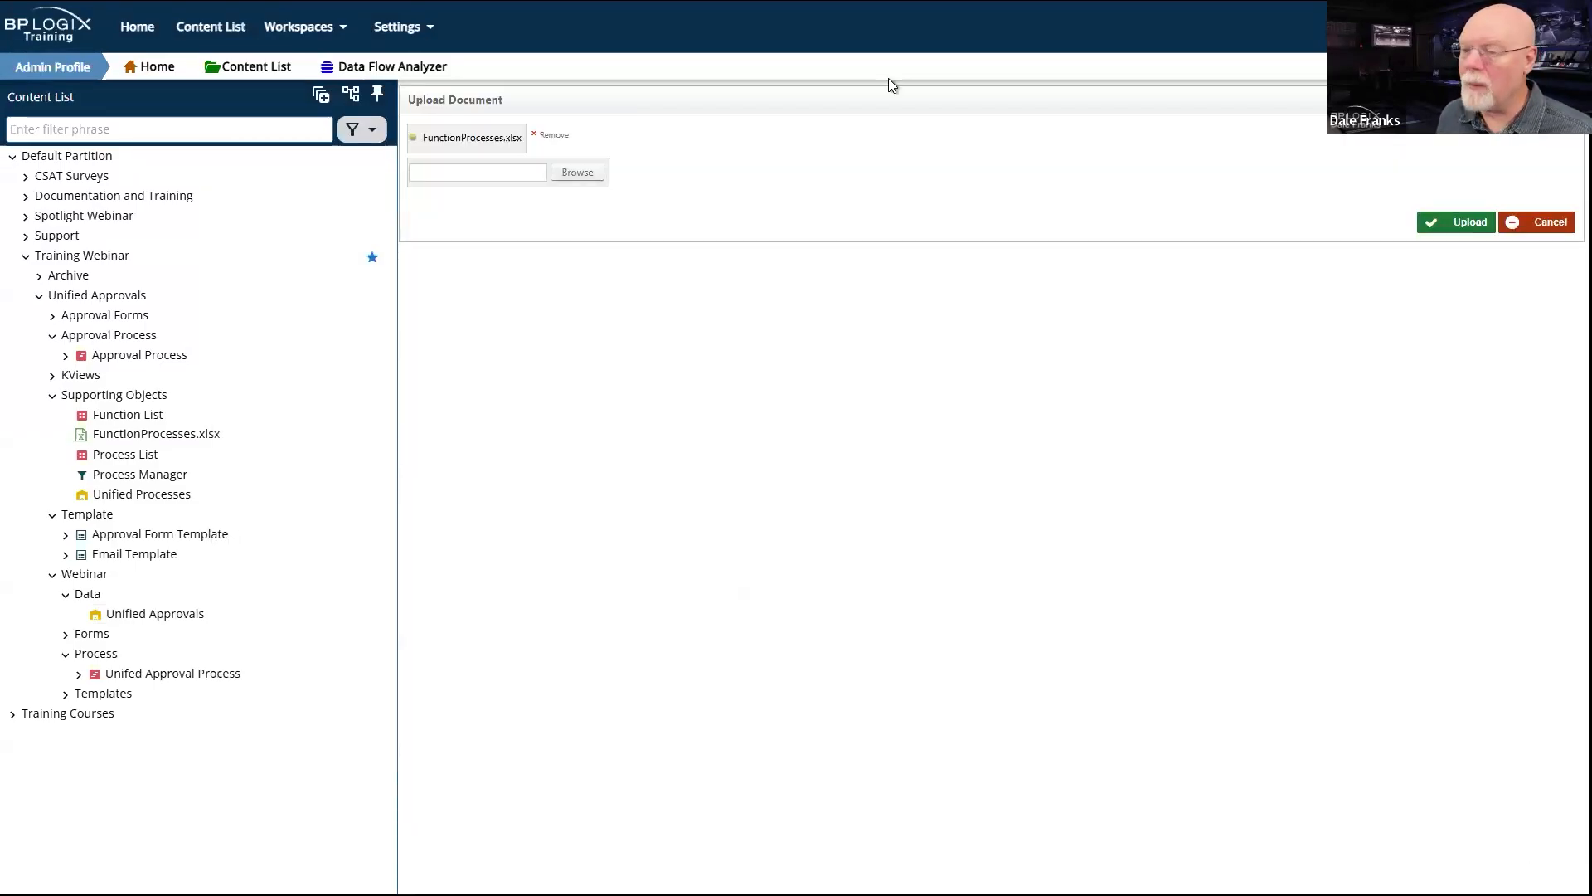
left_click(1467, 228)
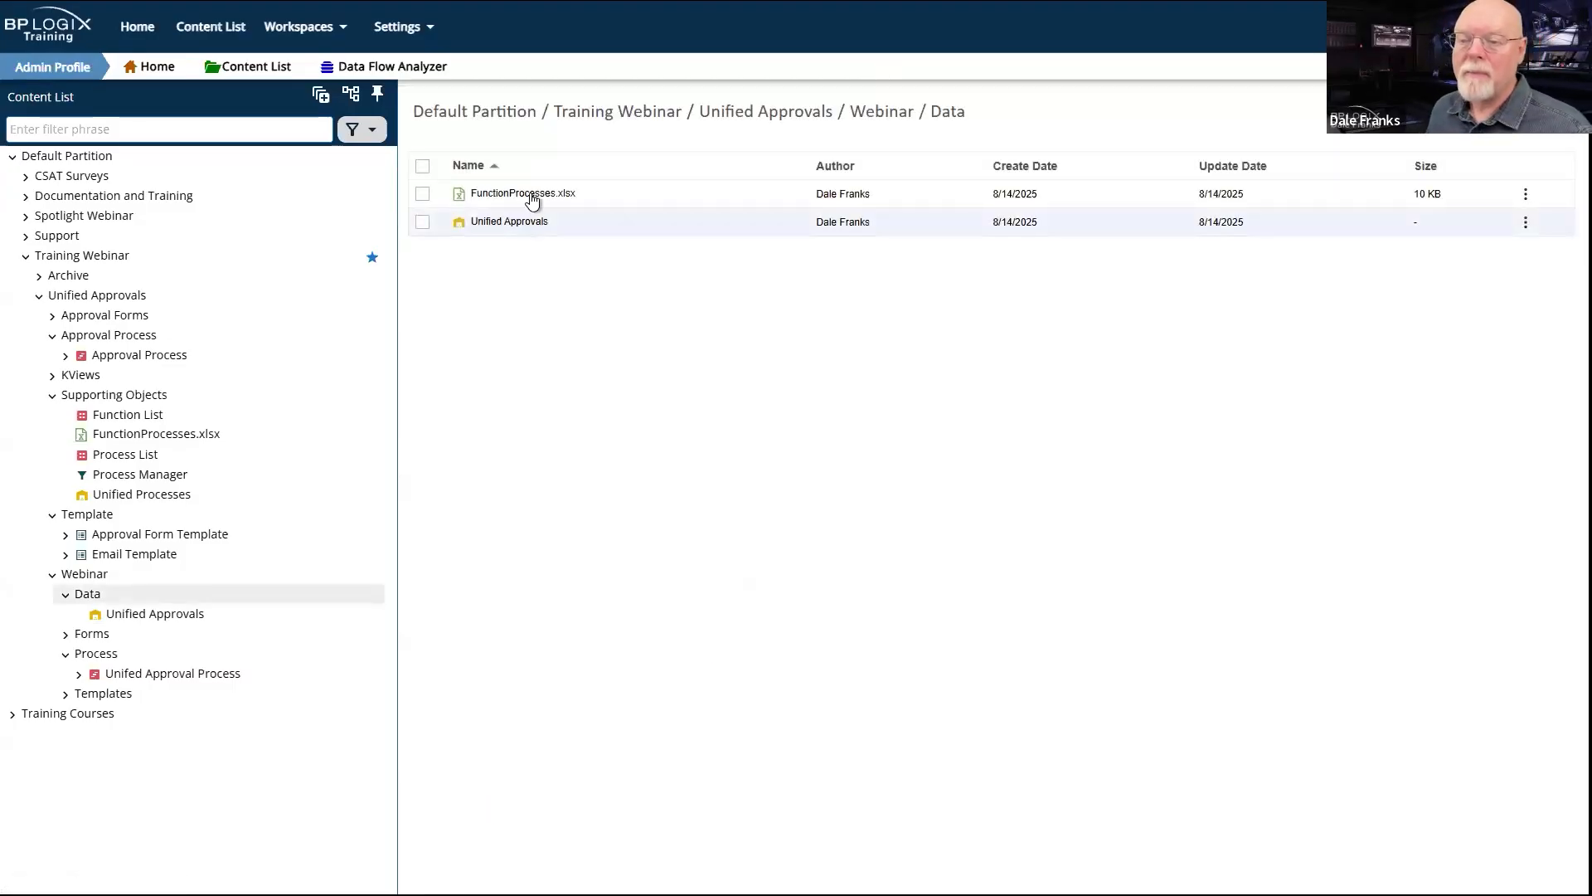
Step: Set the database import of the uploaded FunctionProcesses.xlsx to the Unified Approvals data source with the table prefix UAP_
left_click(532, 201)
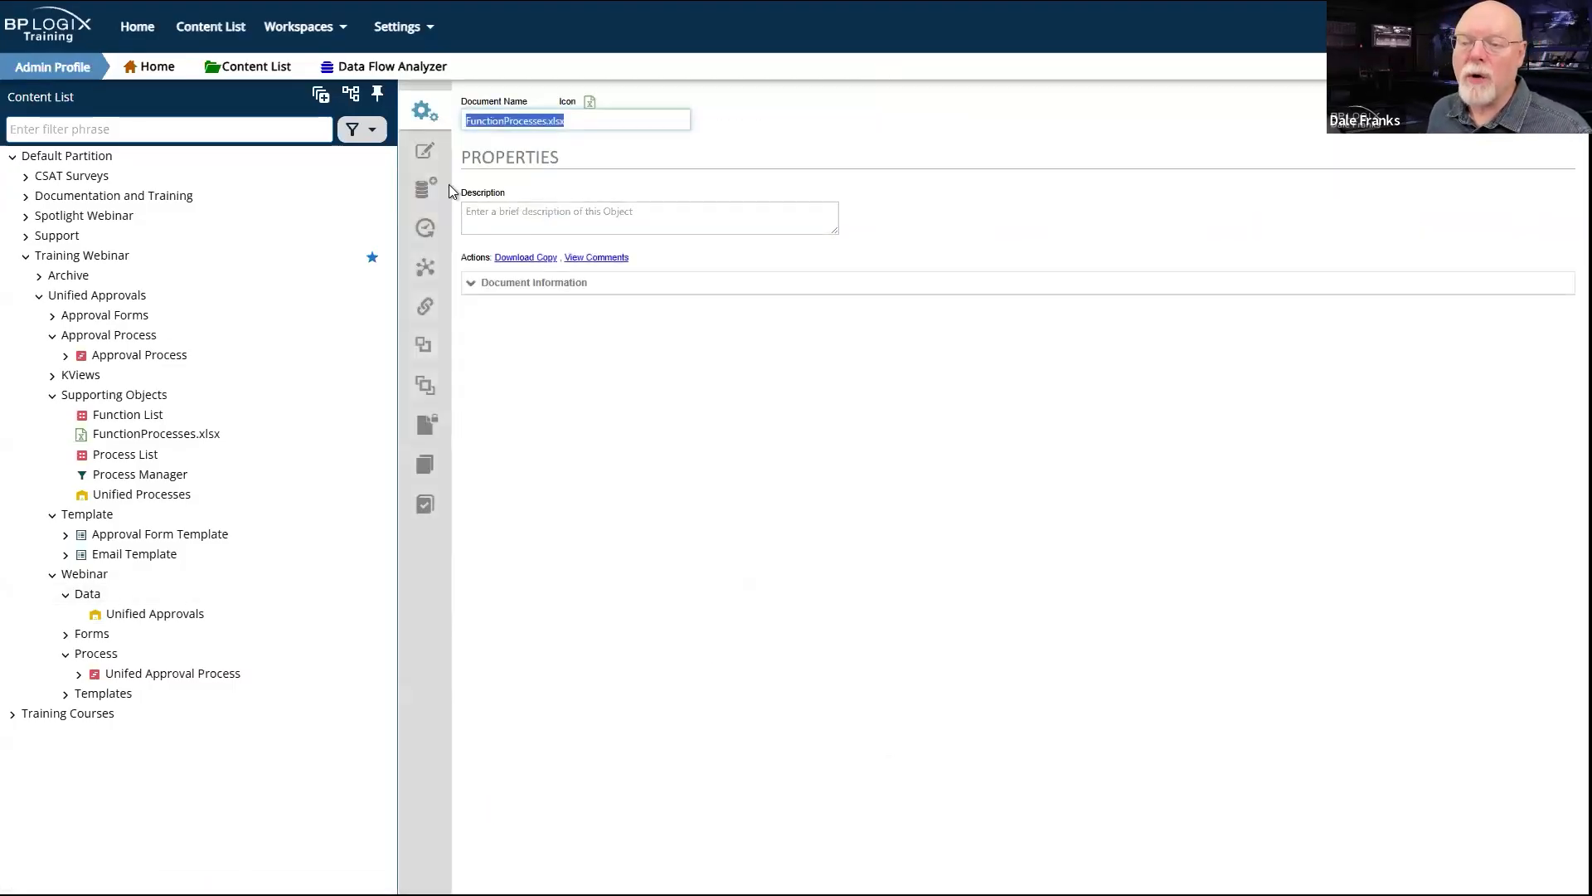
left_click(417, 191)
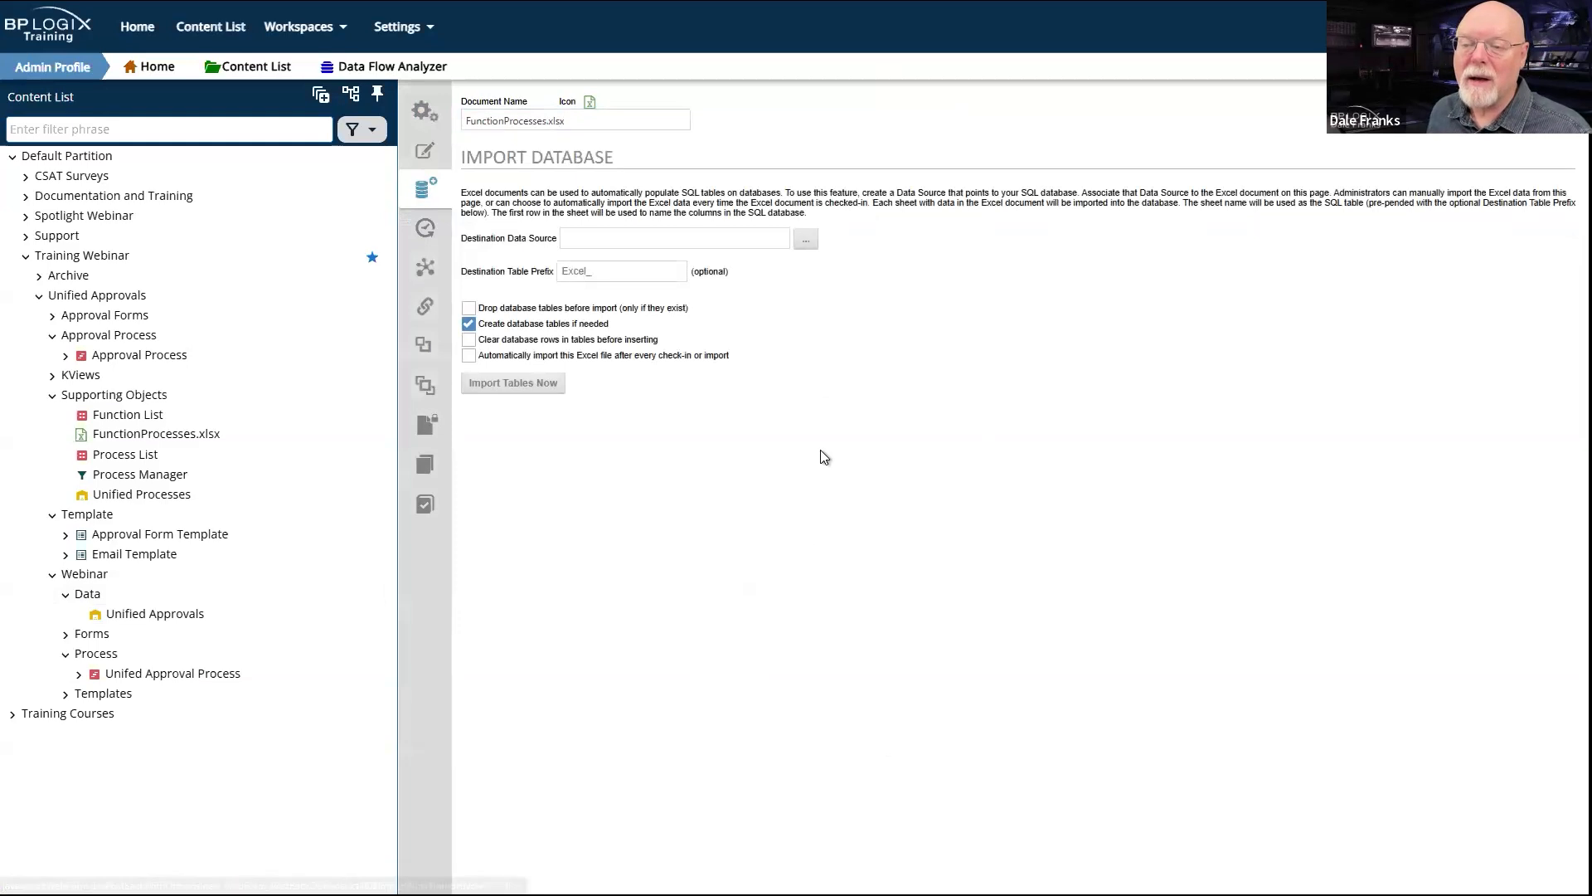
left_click(817, 240)
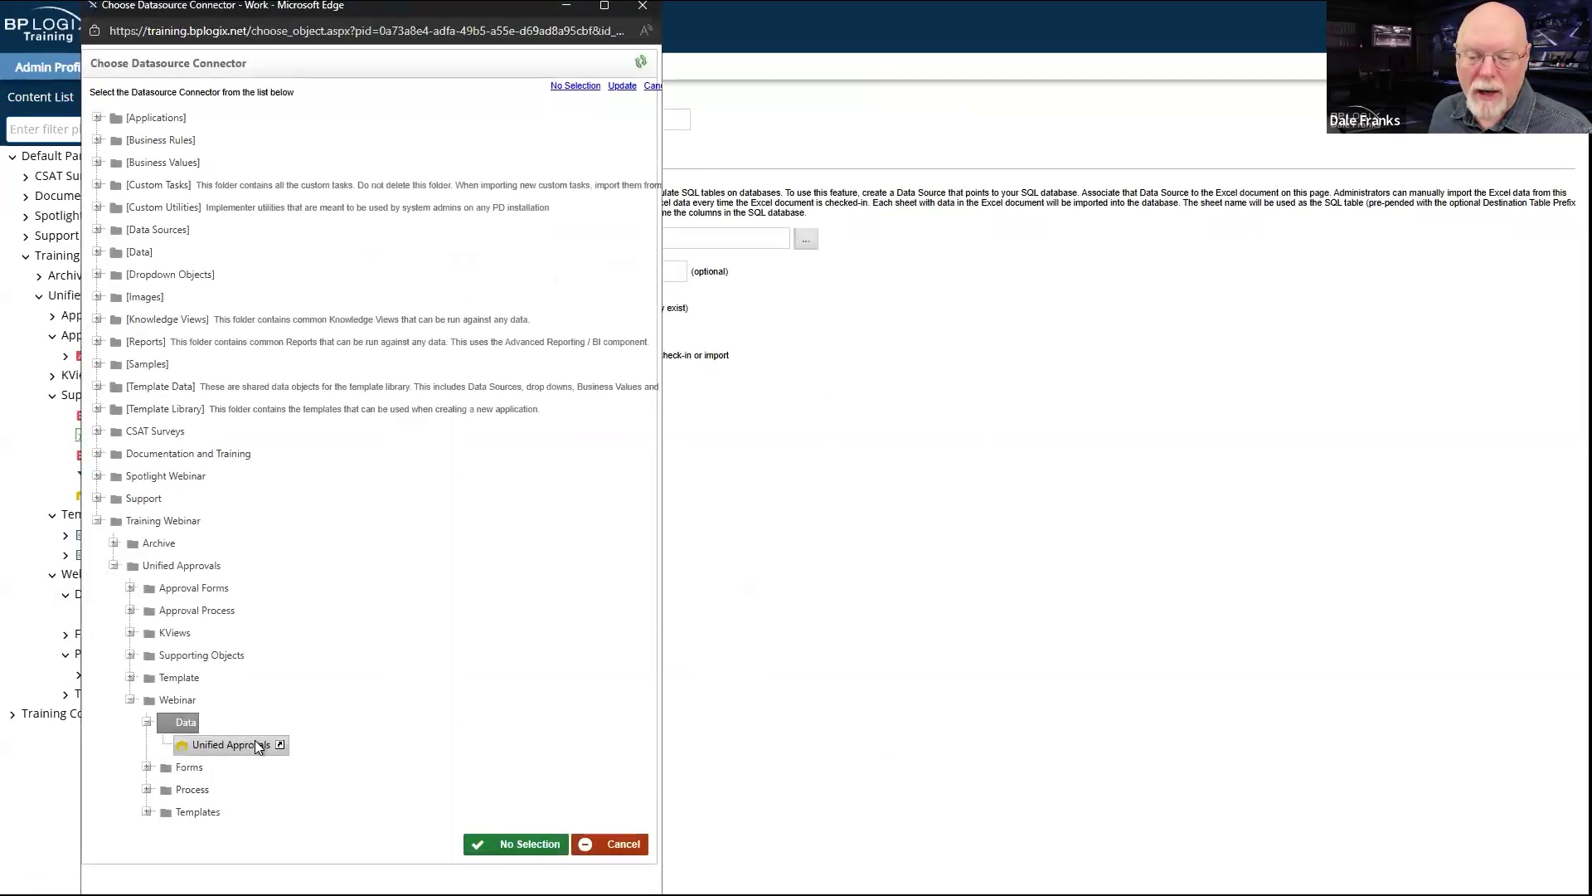
left_click(258, 747)
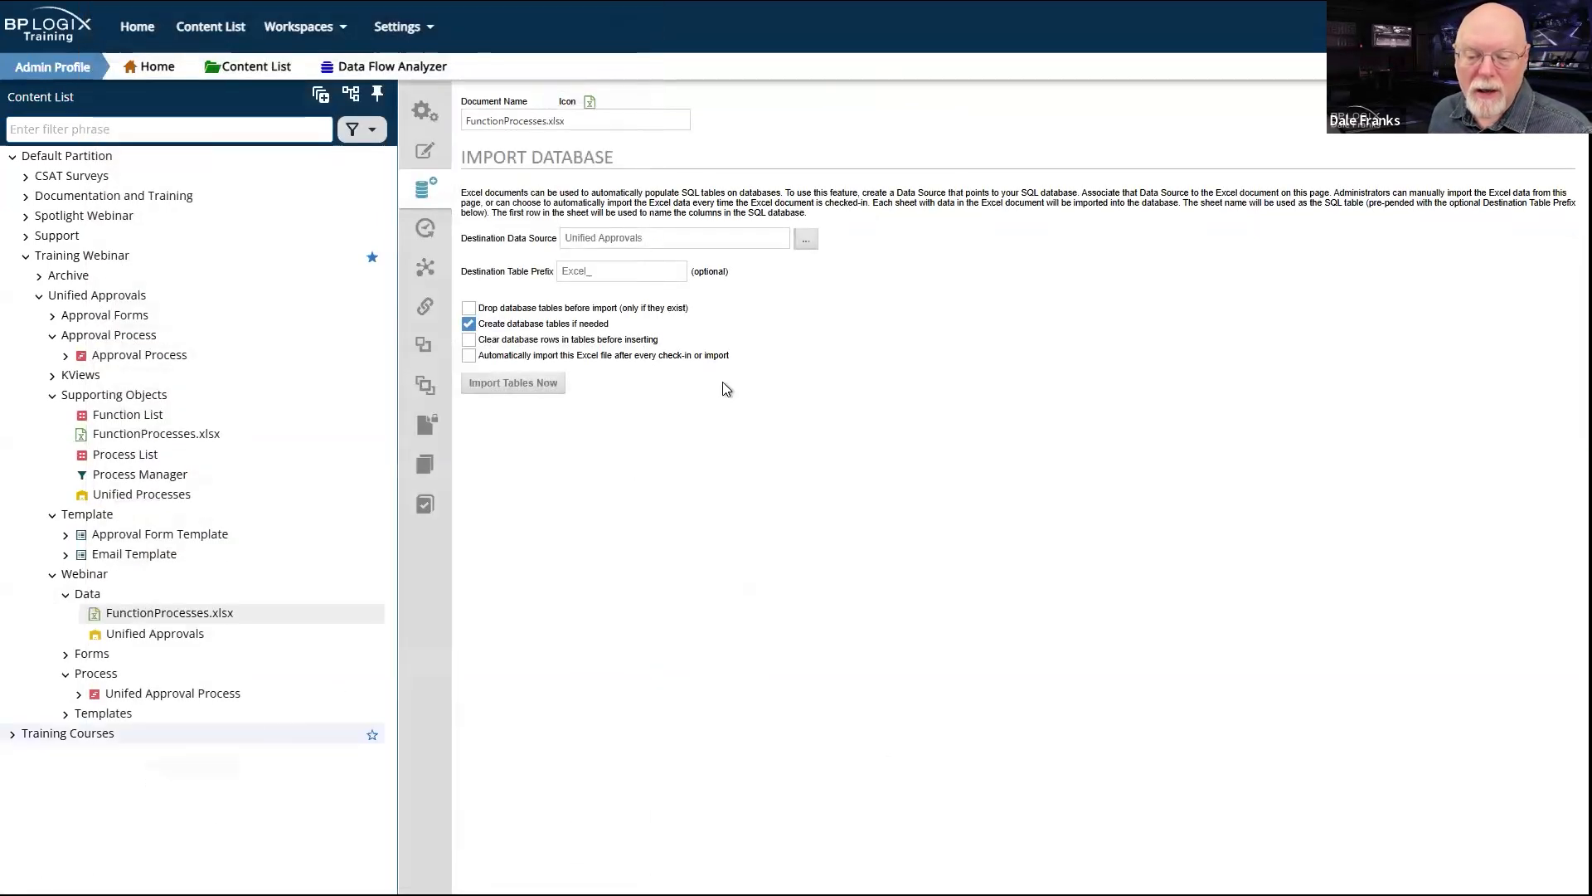
double_click(571, 275)
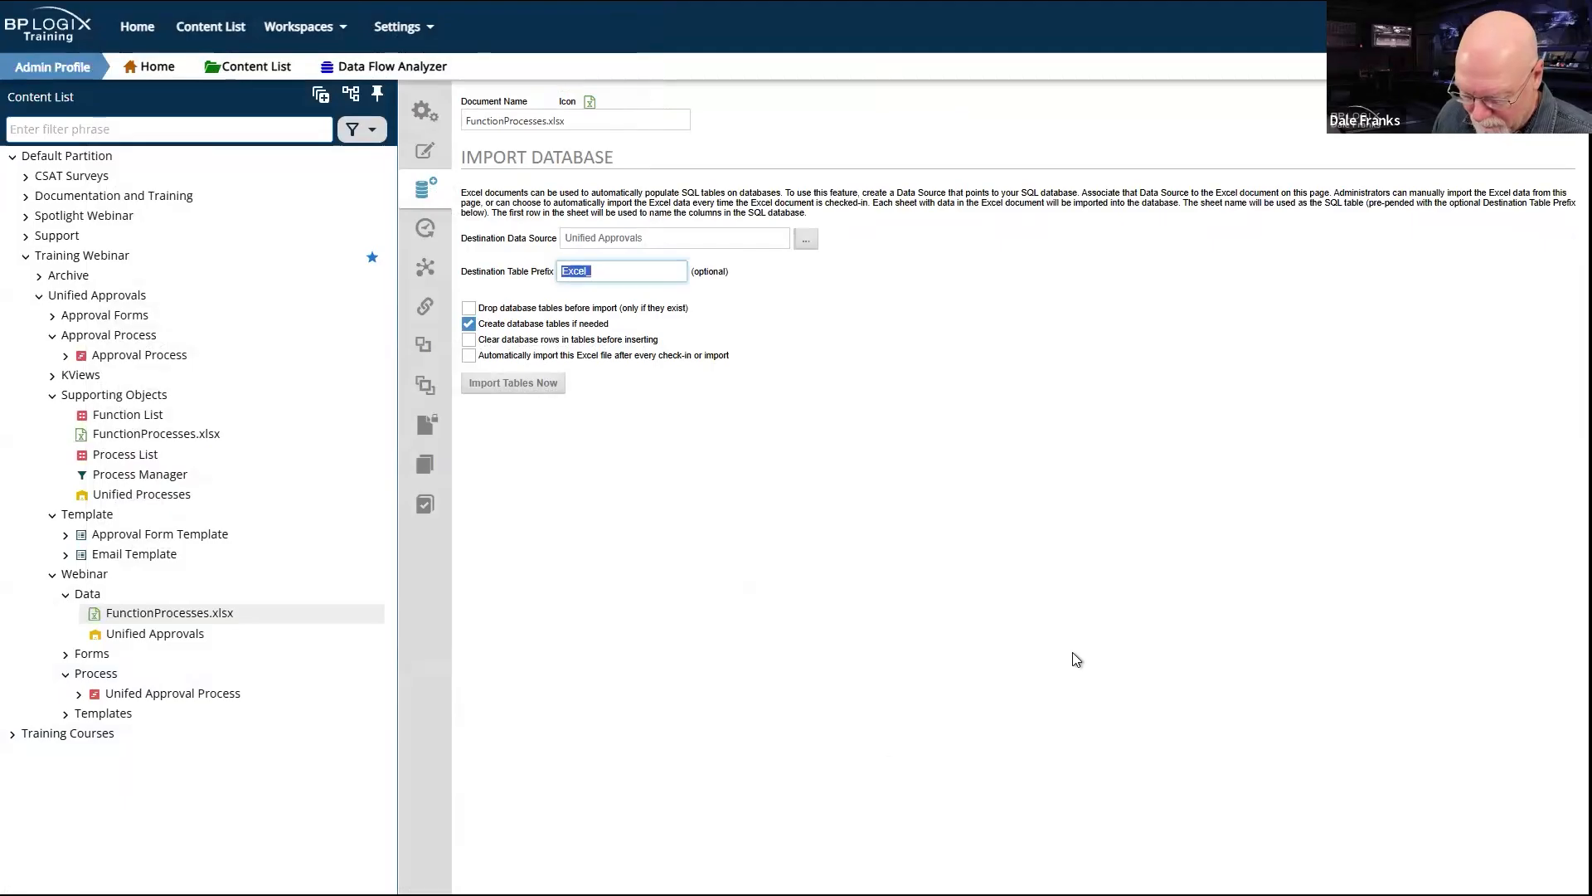
type("UAP_")
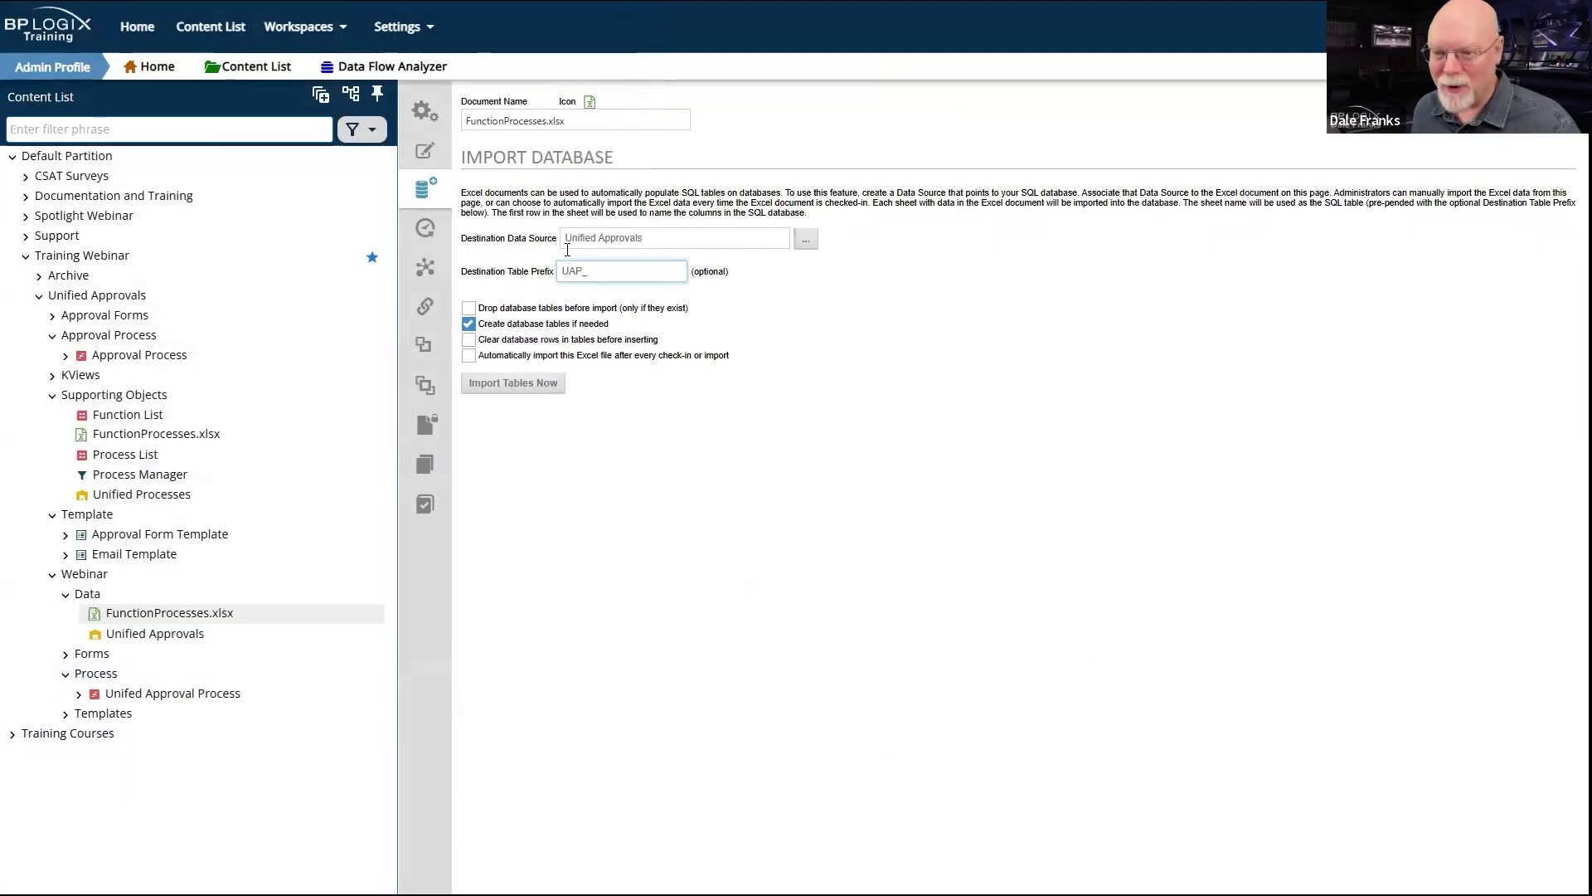
left_click(583, 271)
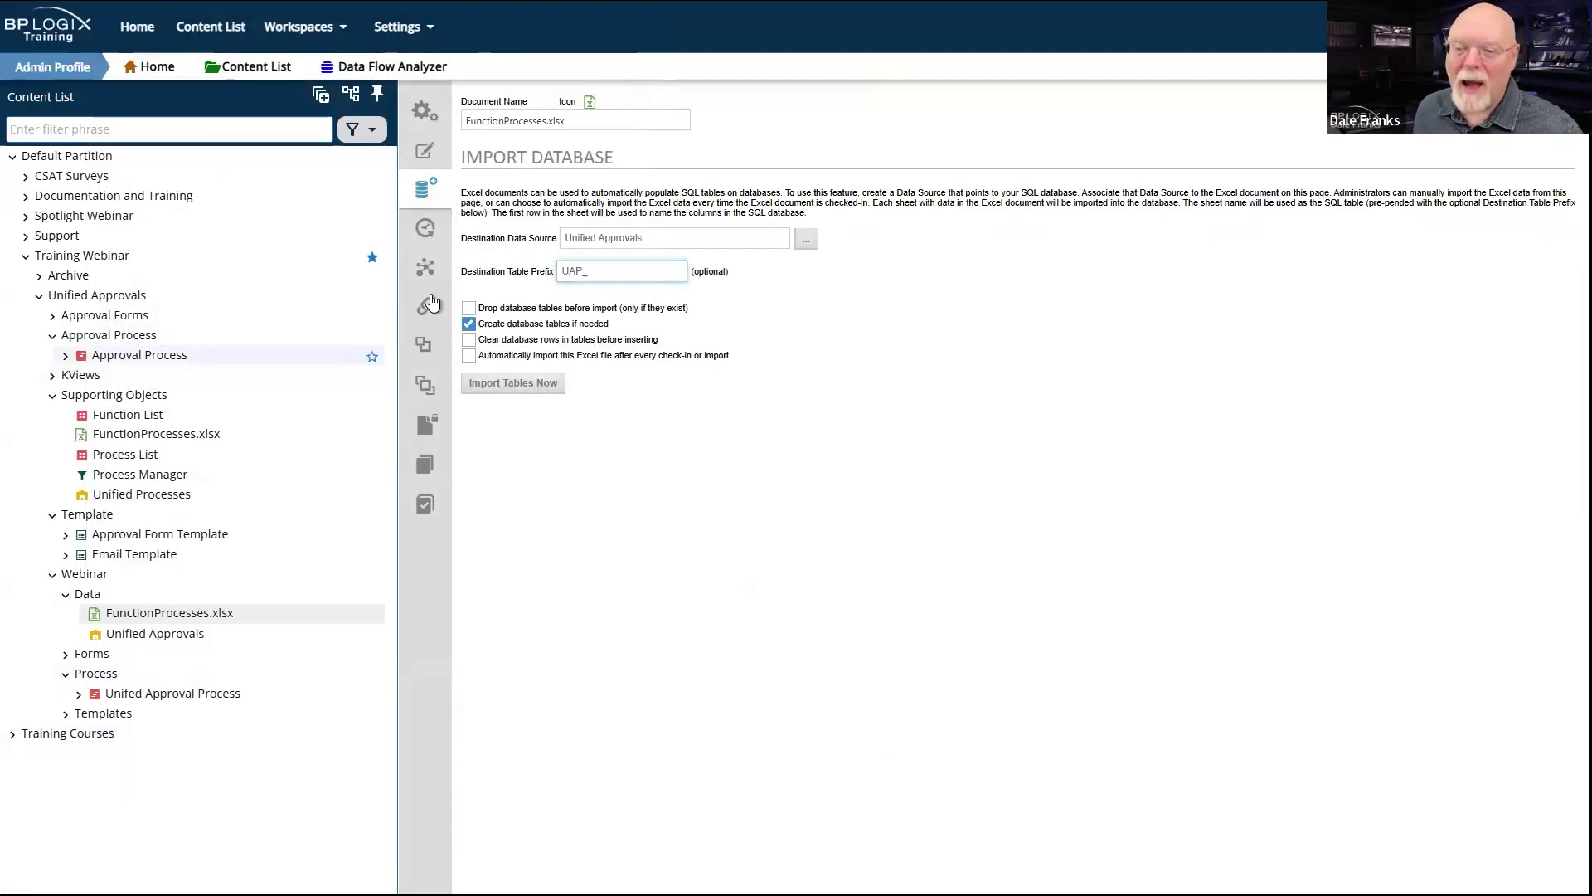
Step: Enable dropping existing tables, creating needed tables and automatic import after every check-in, and import the workbook's tables
left_click(466, 312)
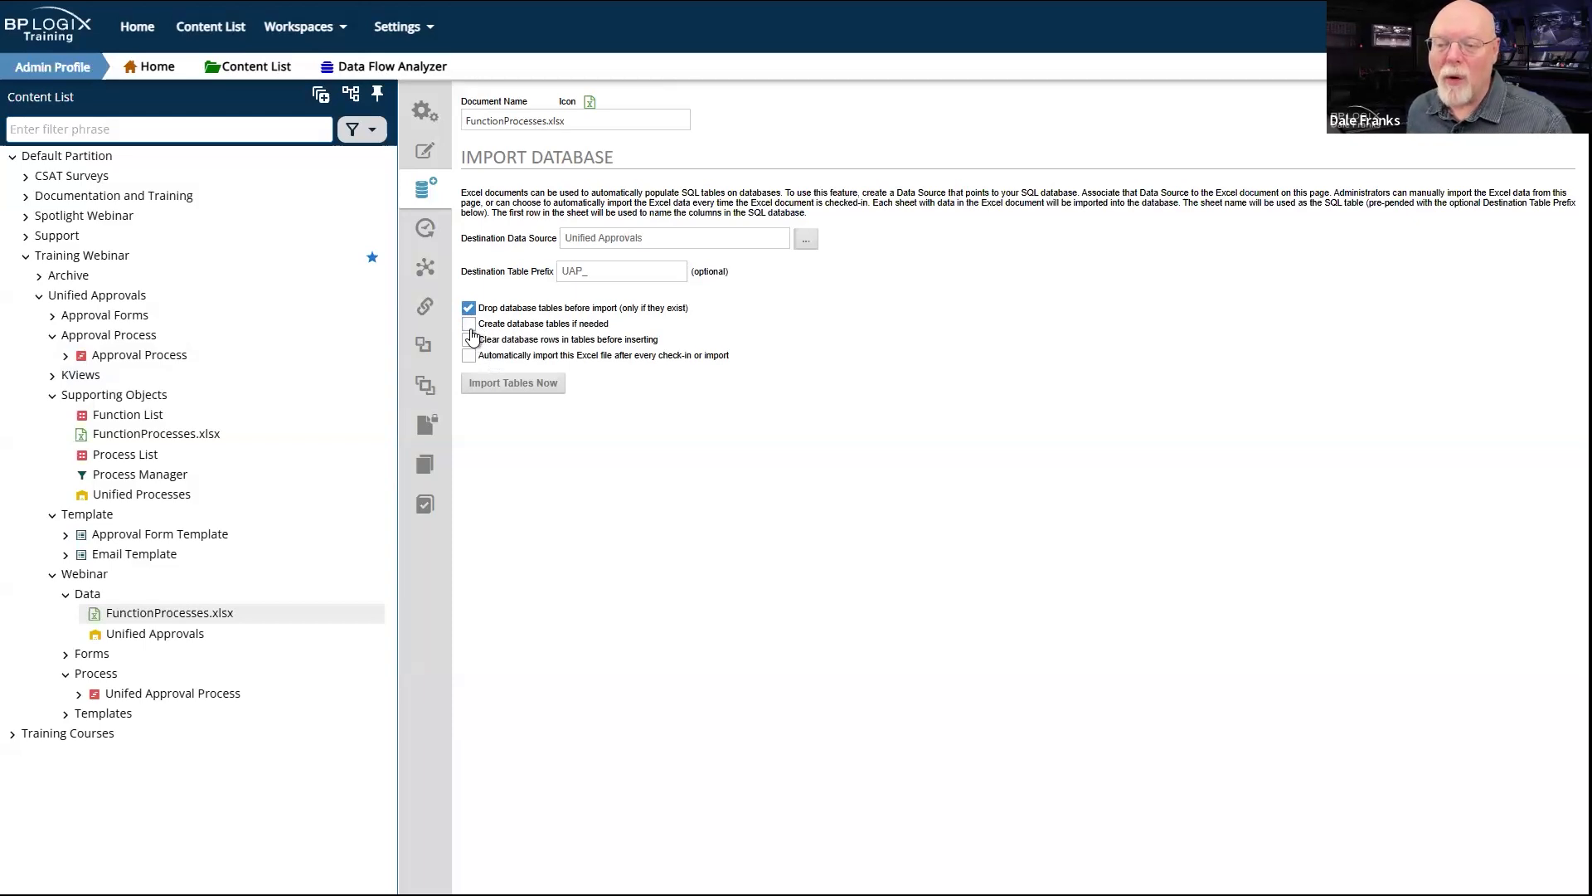
left_click(469, 323)
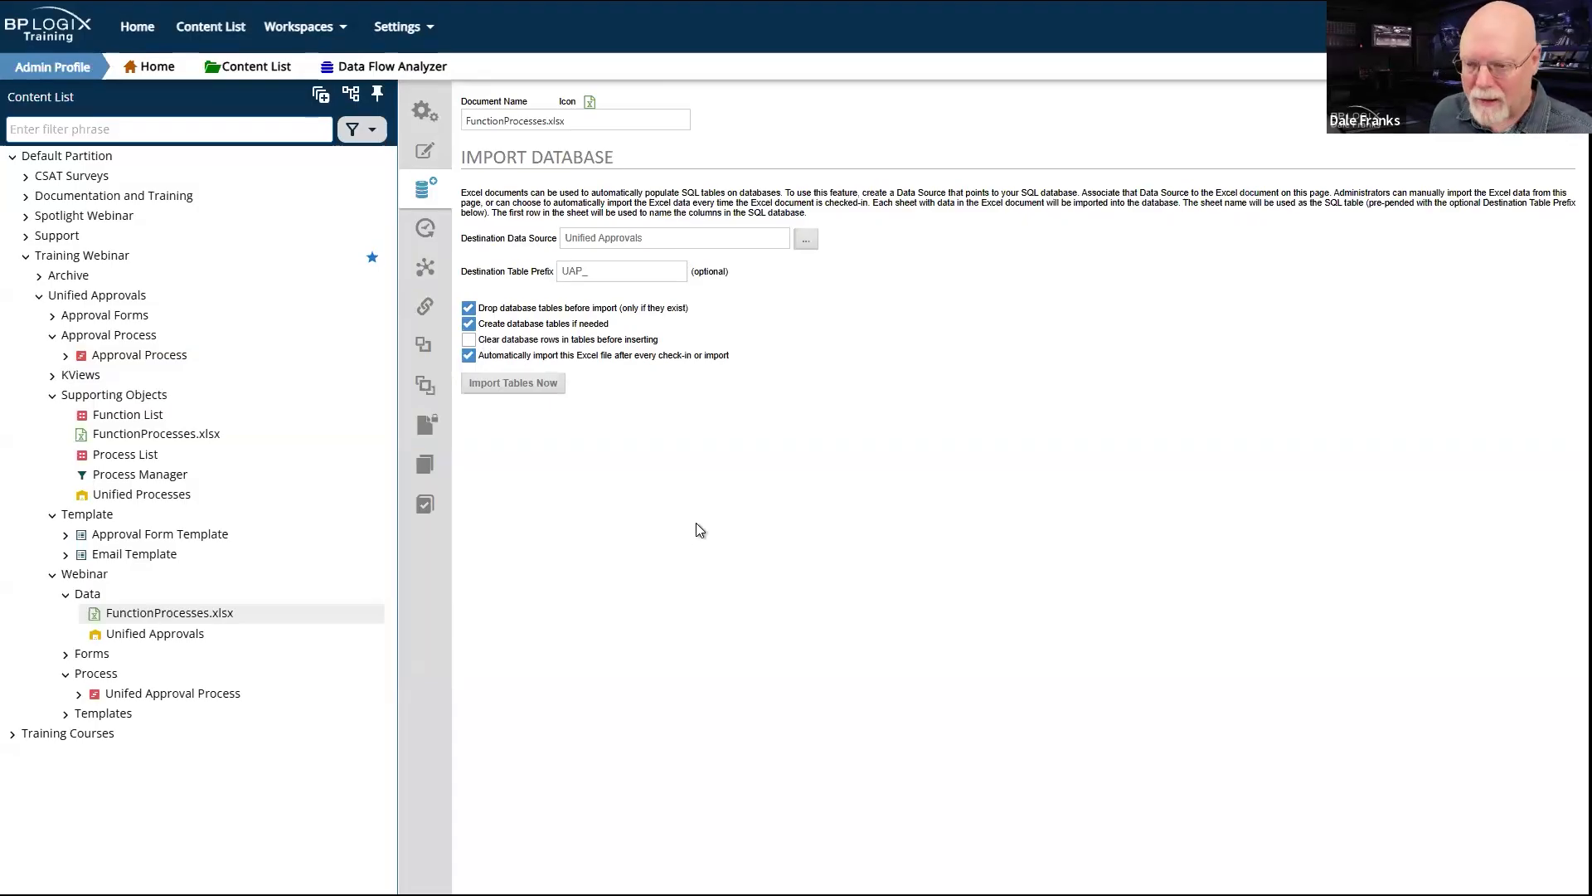
left_click(532, 384)
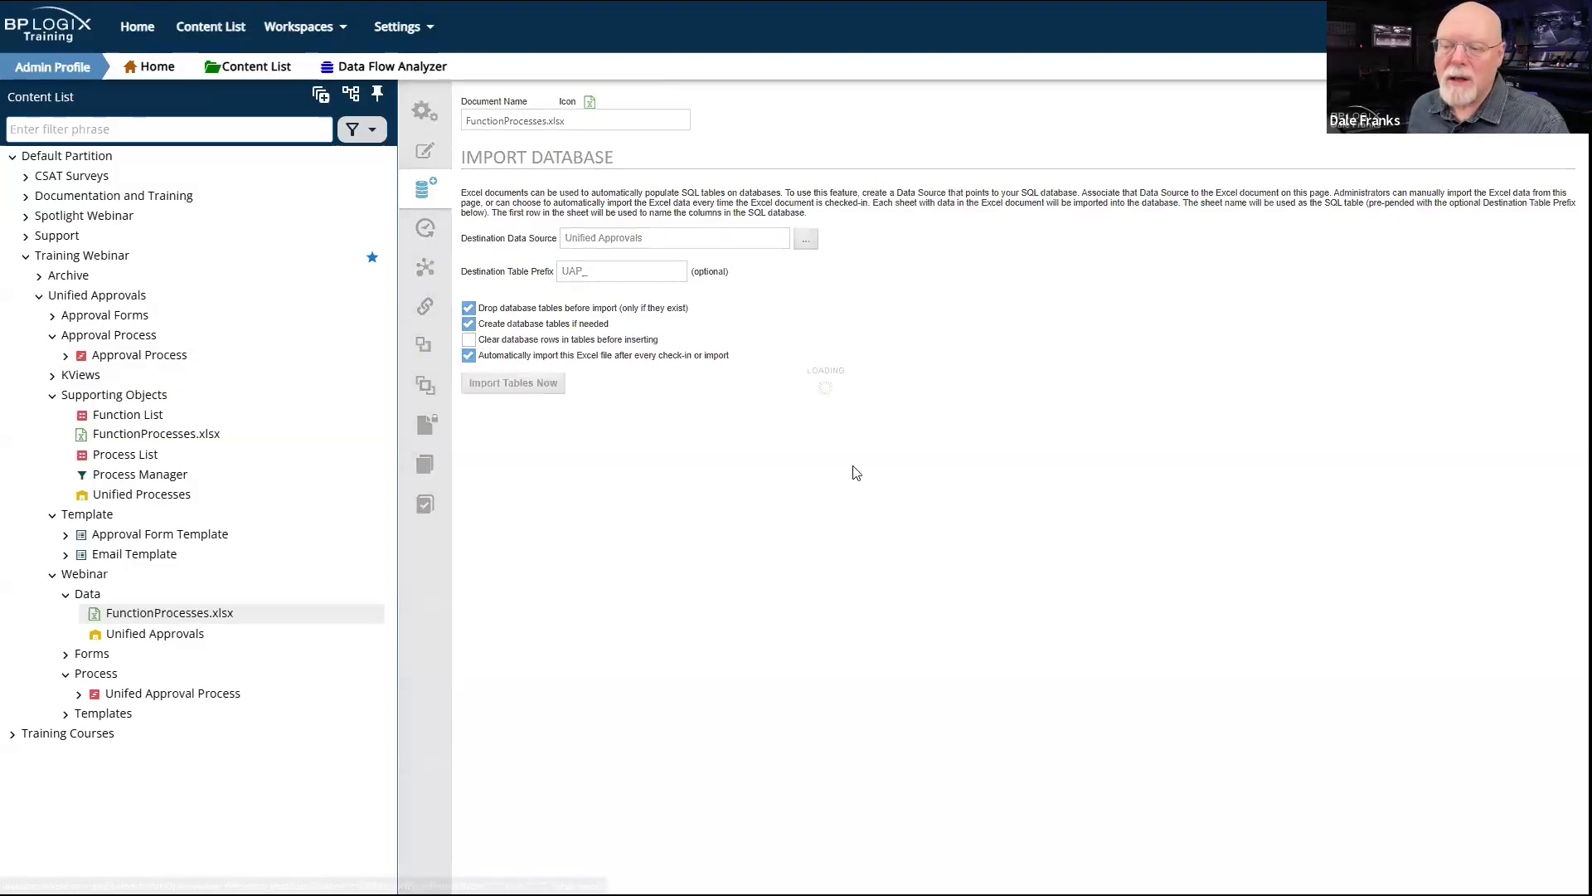
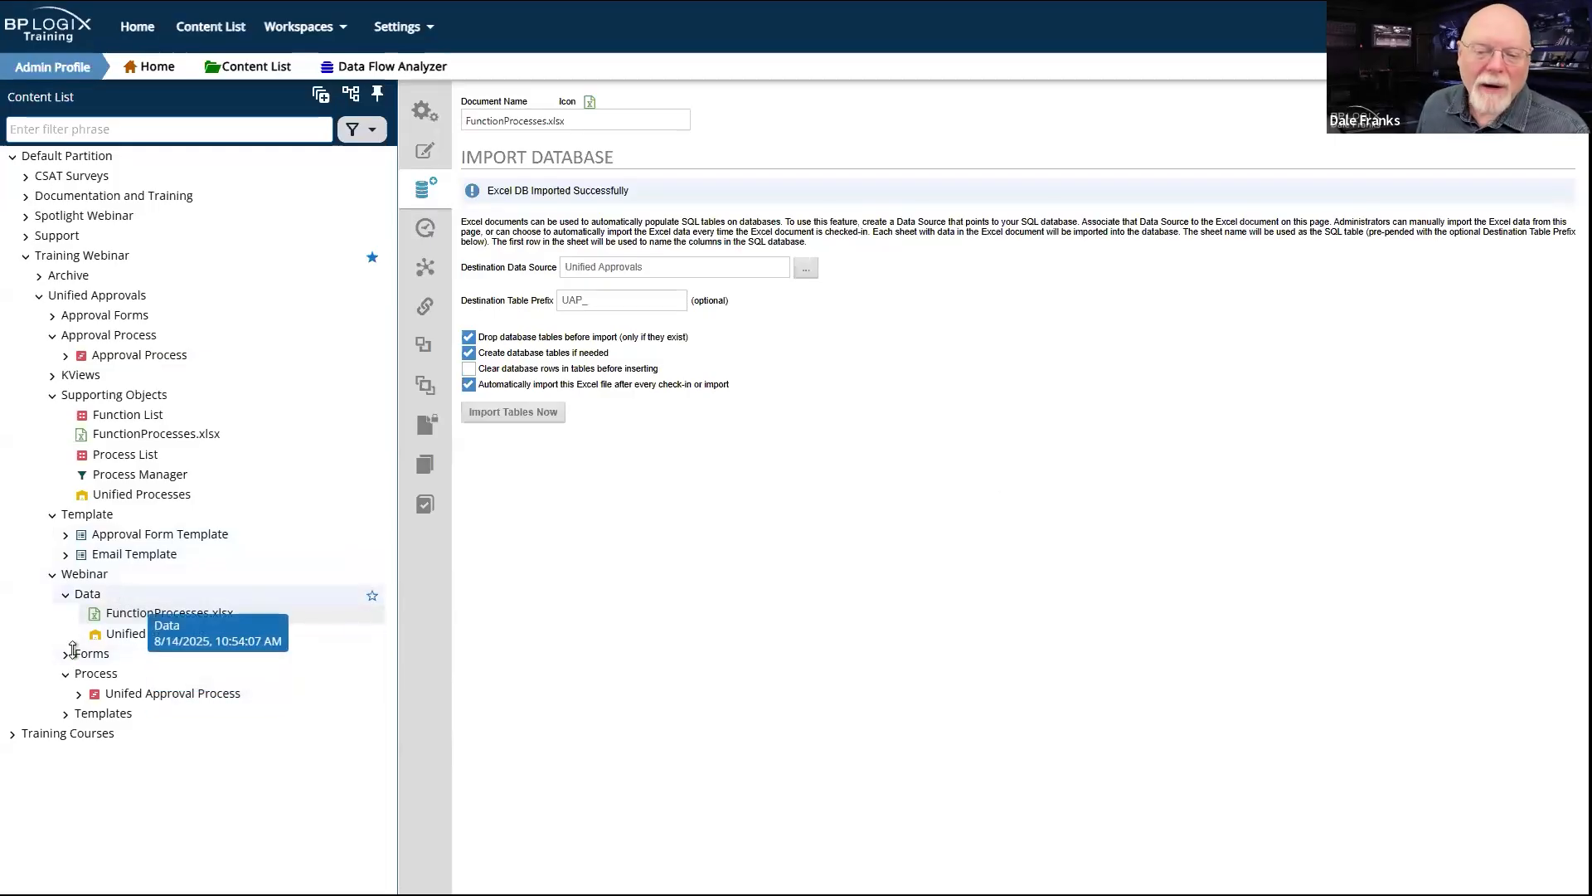
left_click(86, 594)
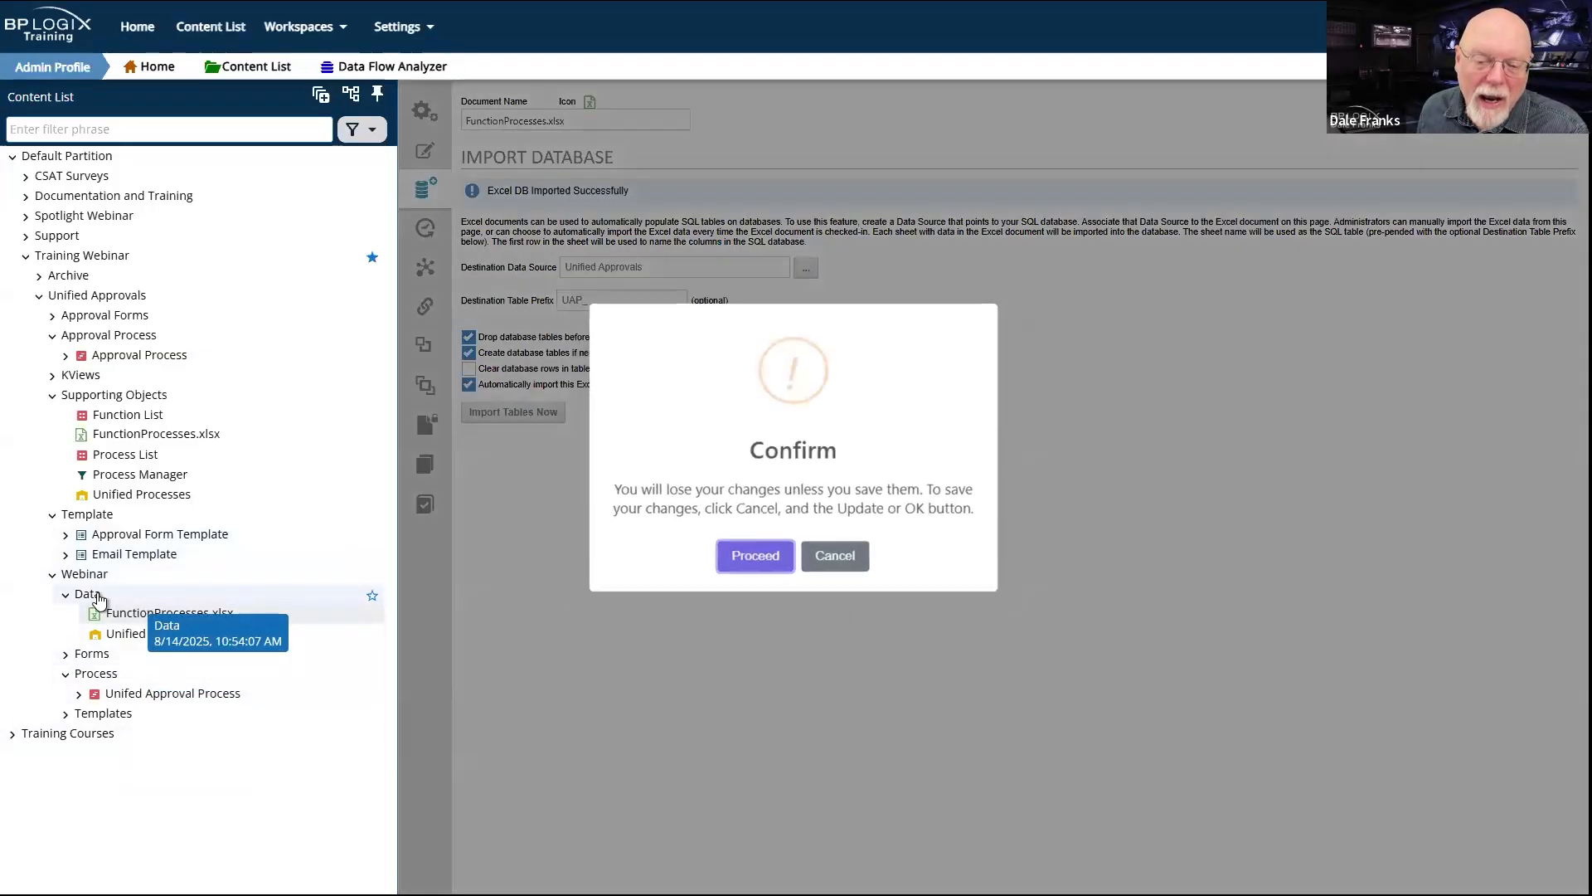
left_click(838, 559)
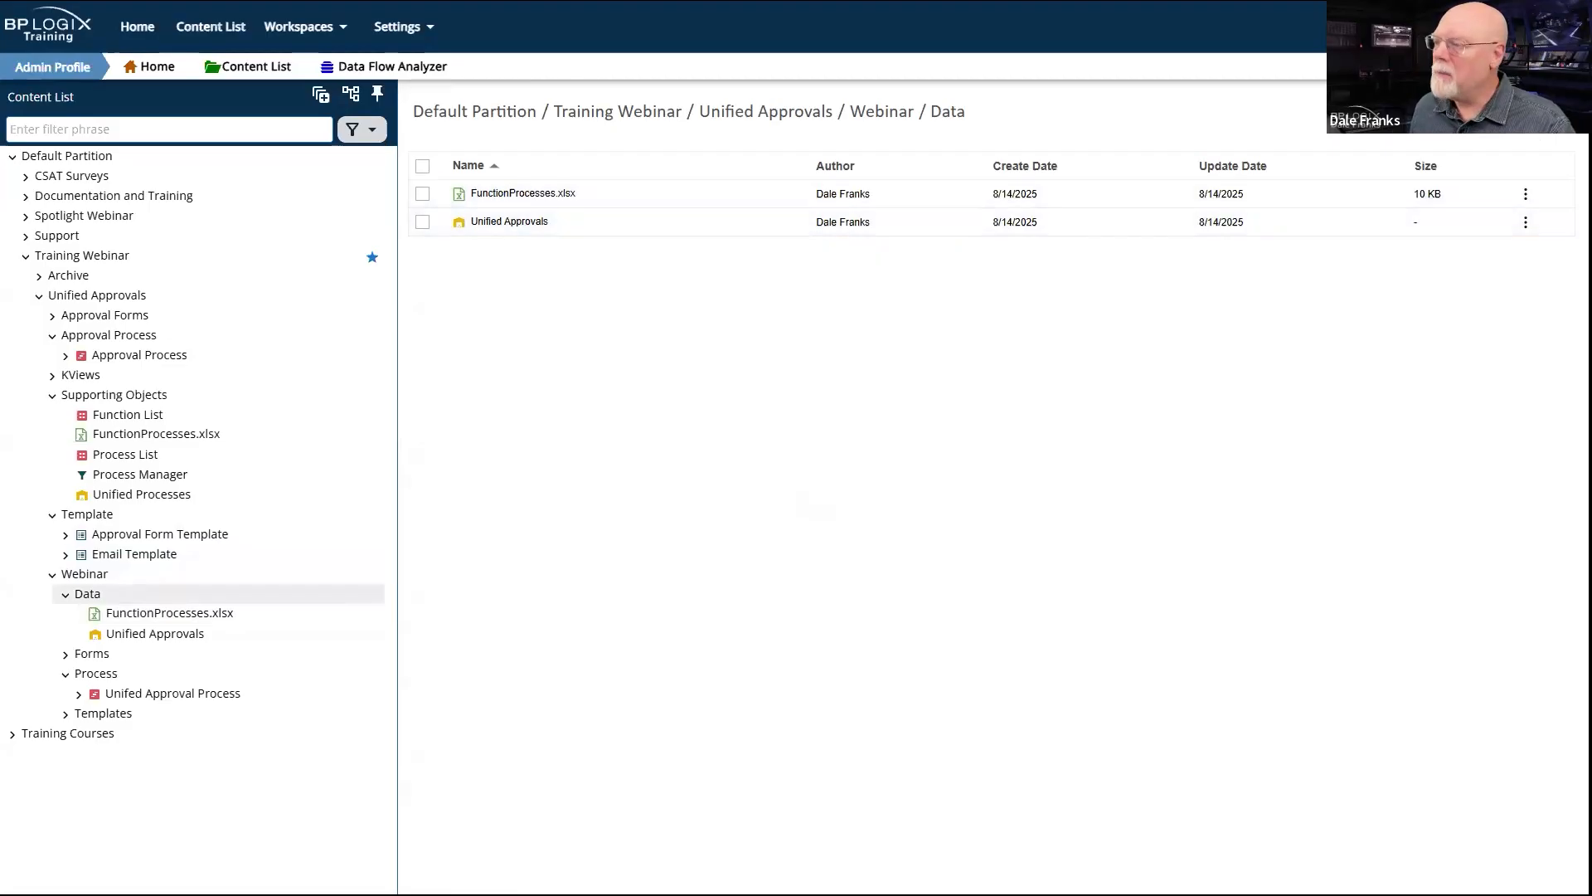
Step: Create a business value named UAP Functions in the Webinar Data folder
mouse_move(1533, 112)
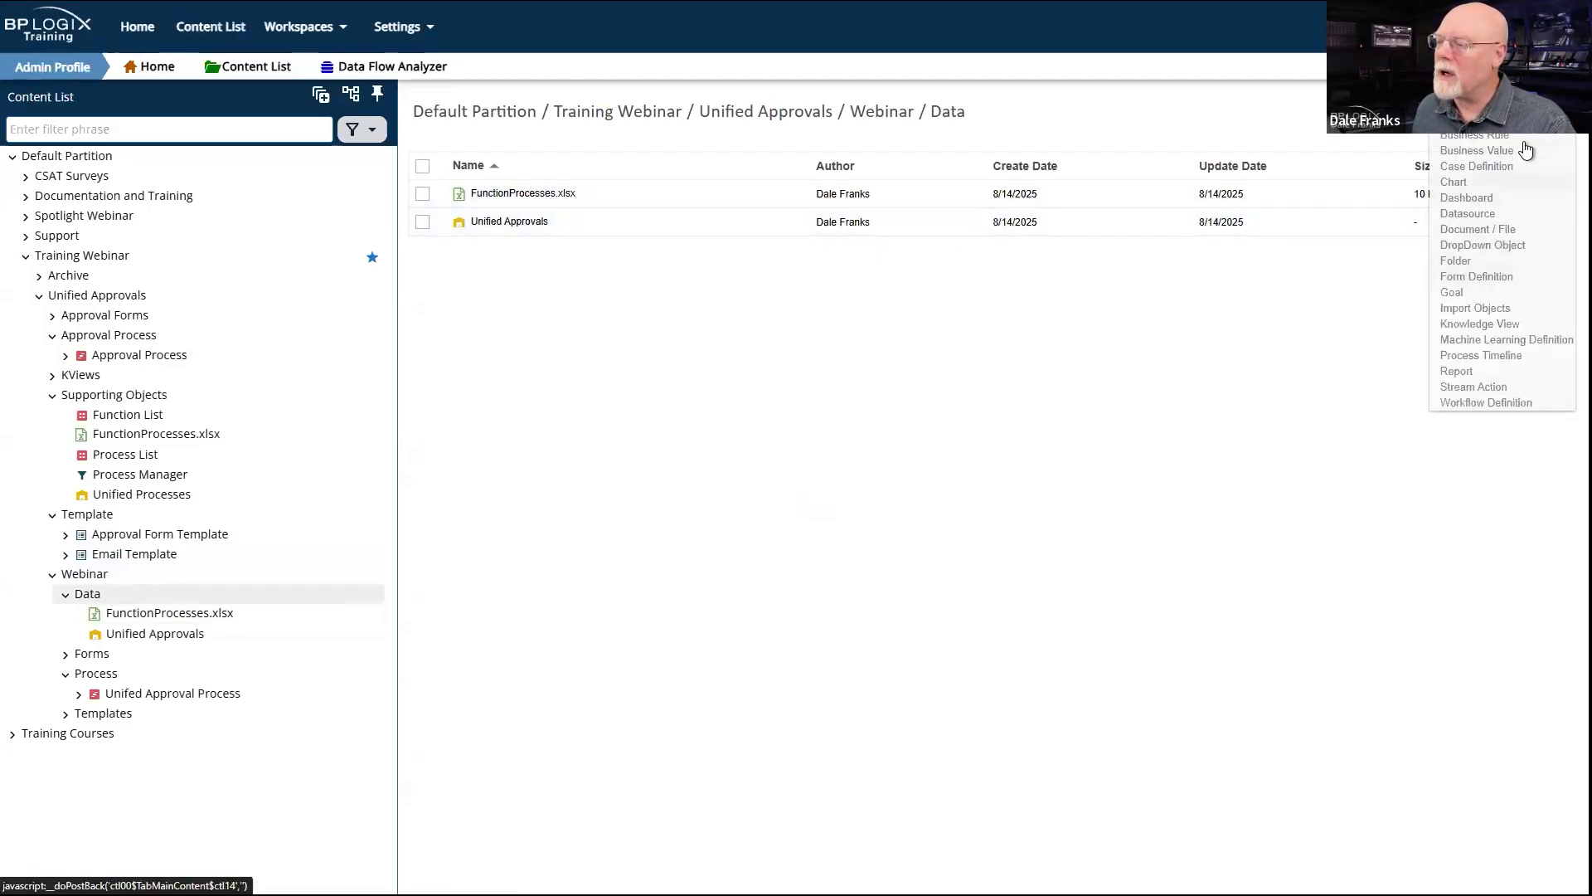
left_click(1478, 151)
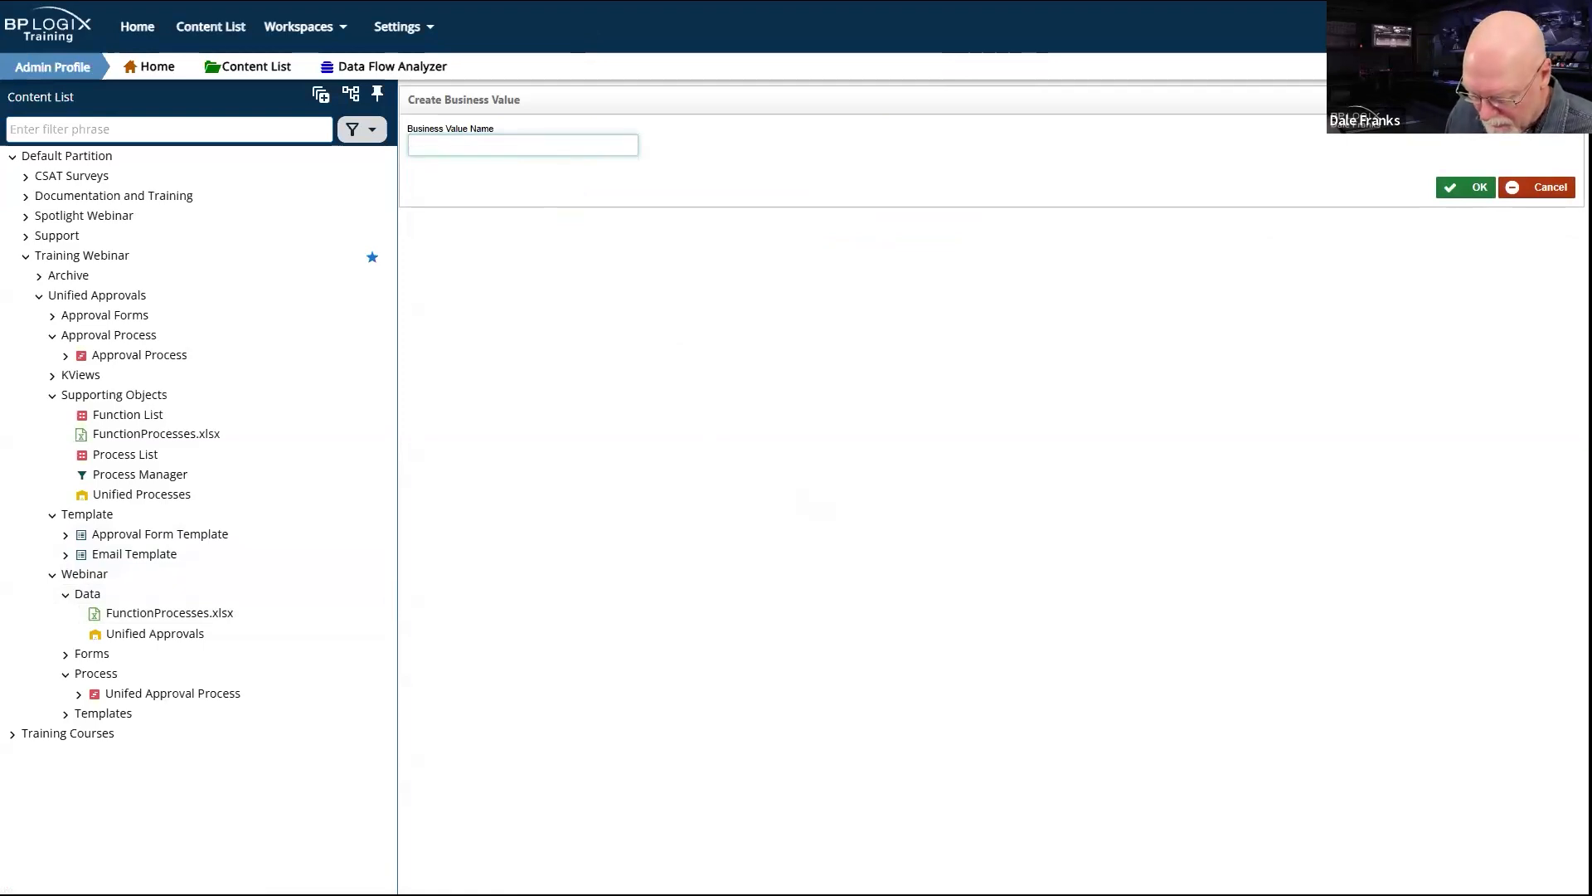
type("UAP_")
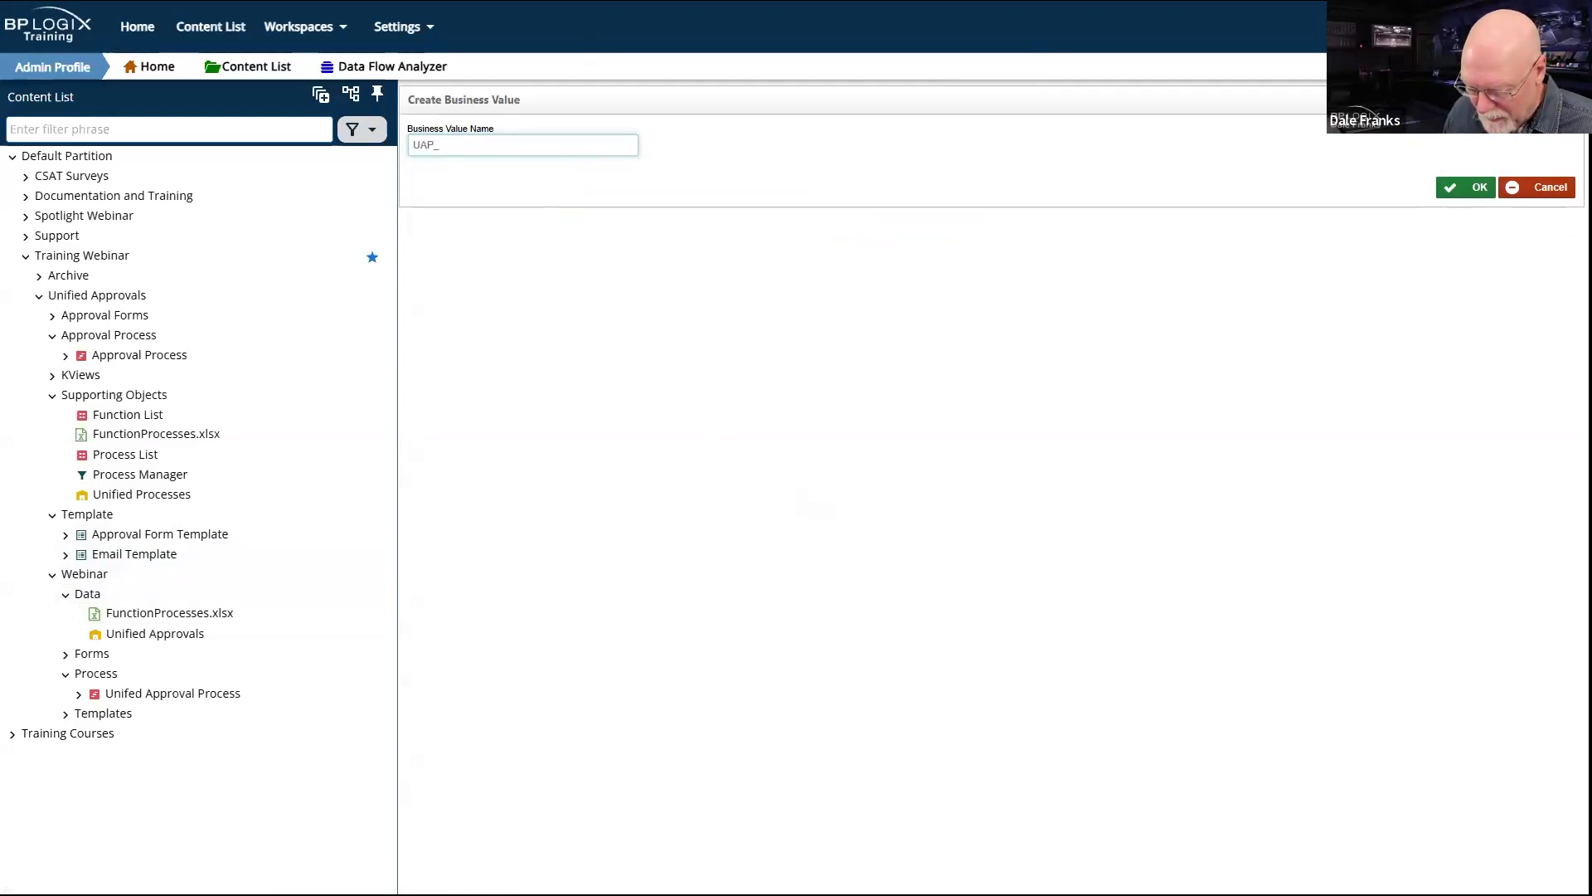
type("Functions")
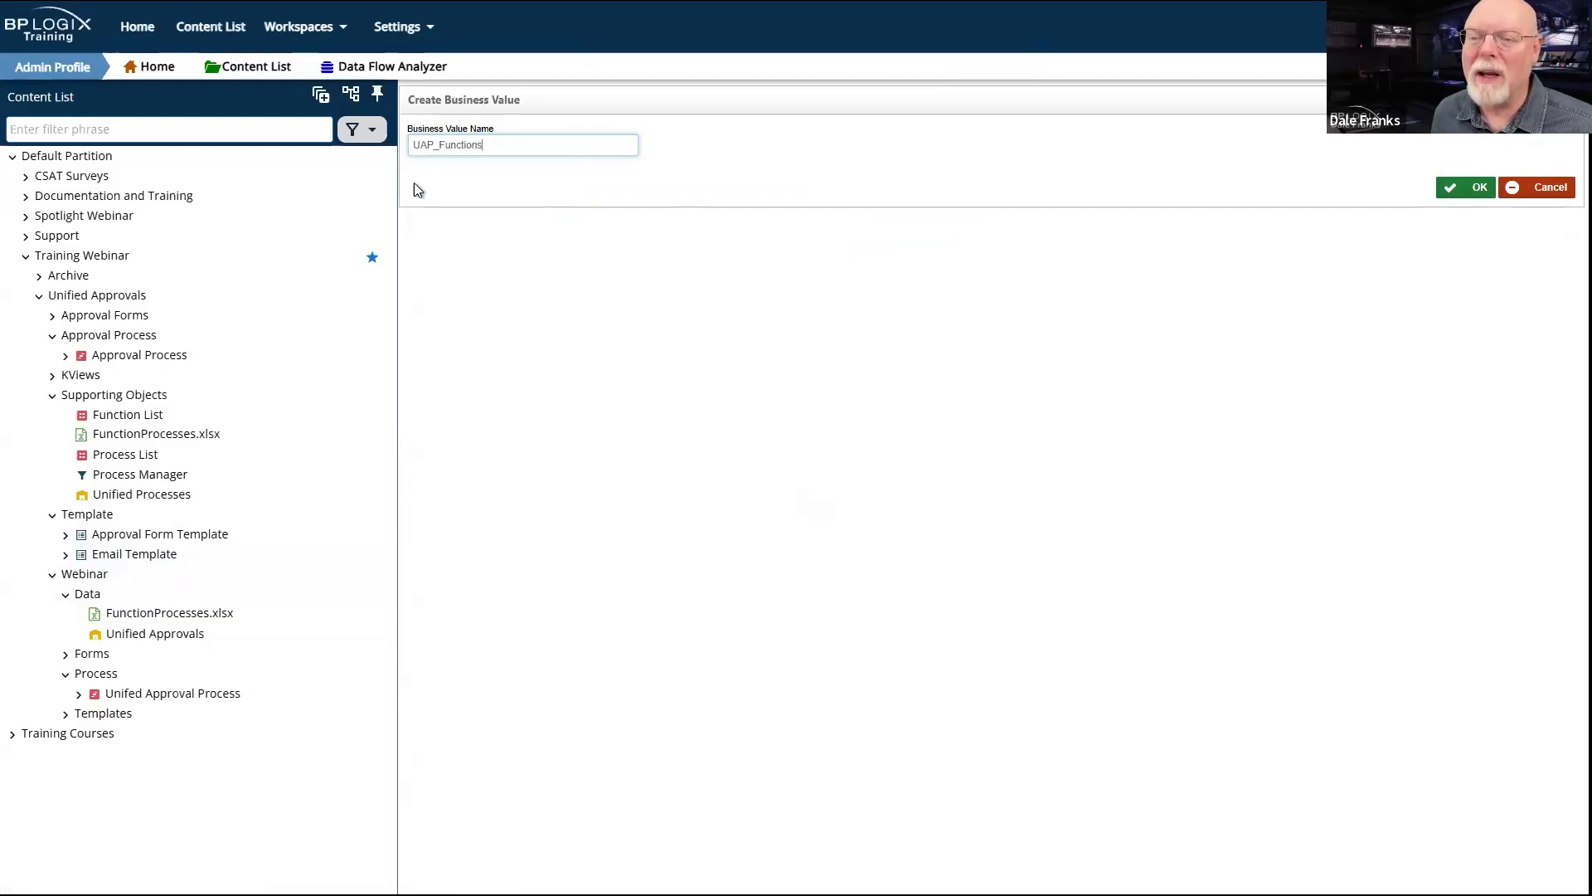
left_click(432, 145)
key("BackSpace")
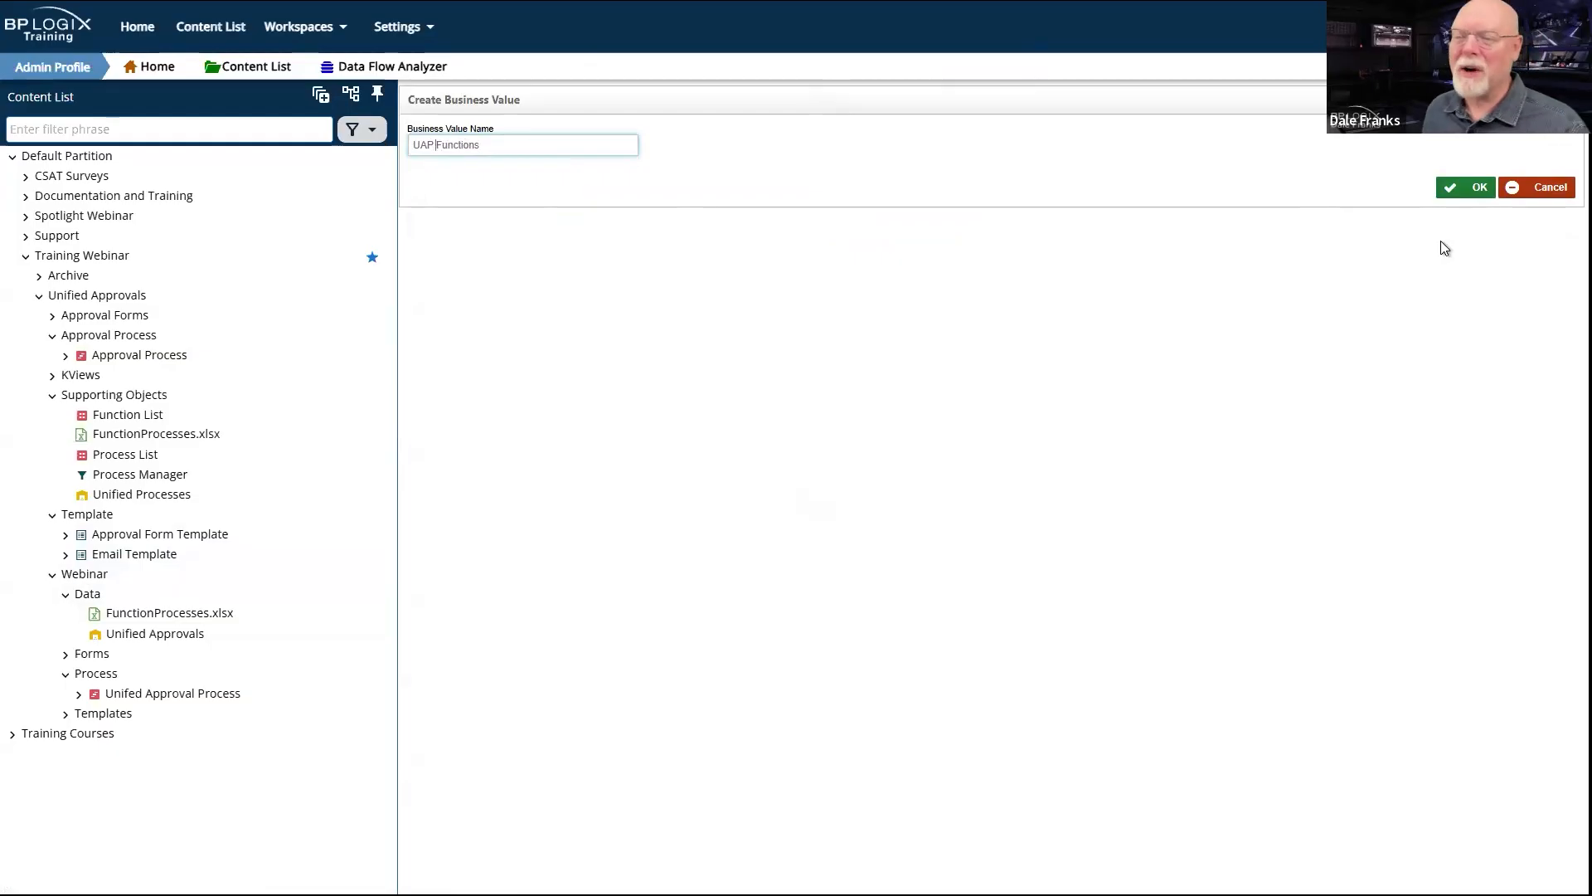
left_click(1481, 189)
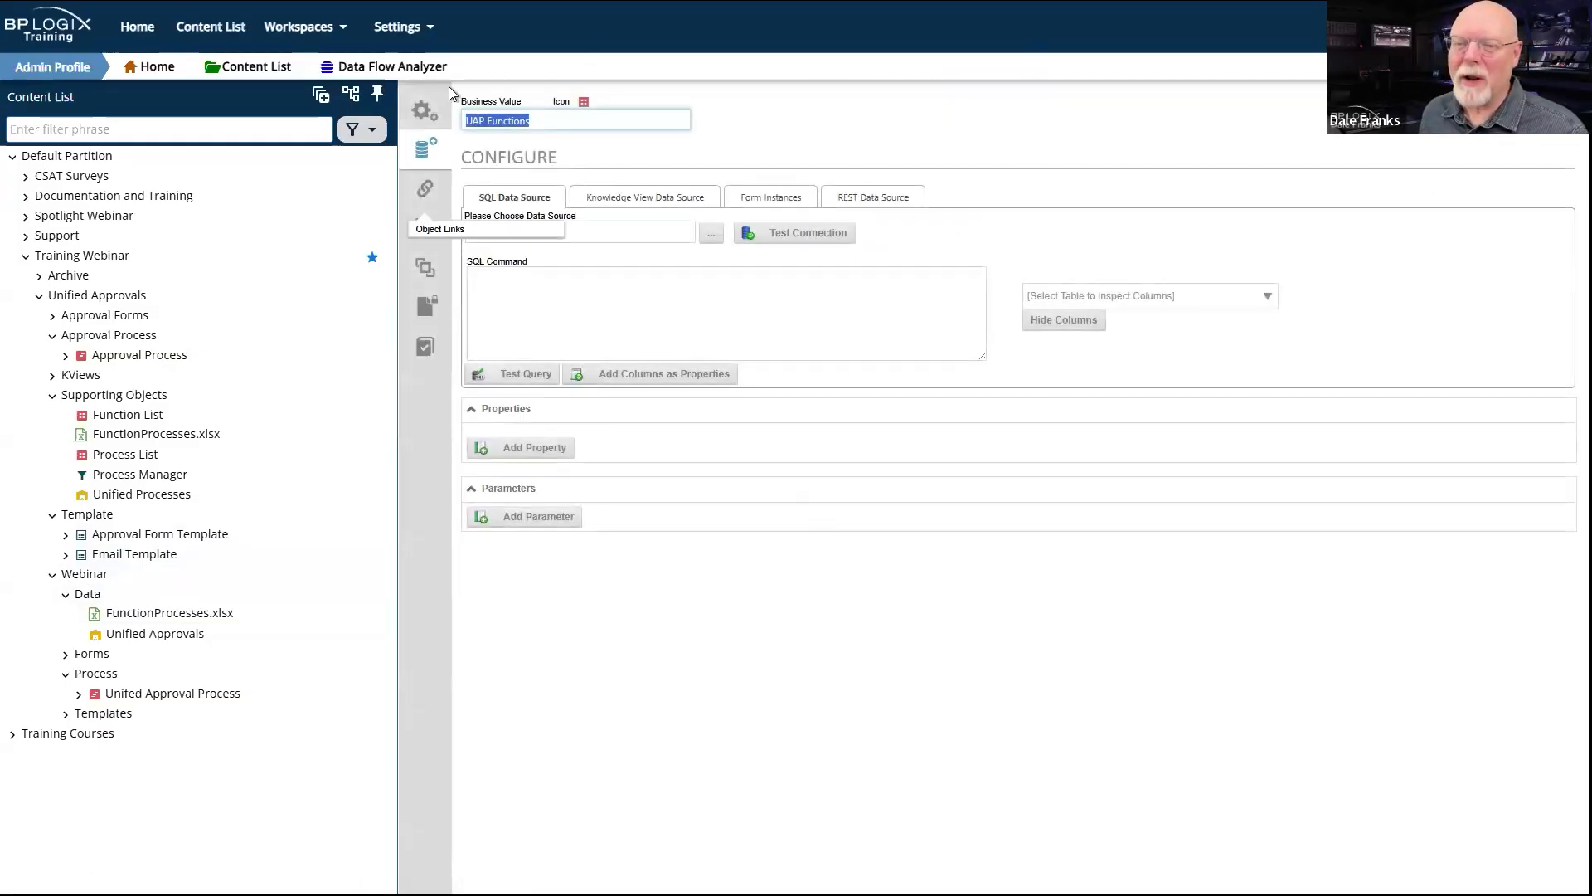
Step: Set the Group in Value Picker property of UAP Functions to UAP and save the business value
left_click(426, 110)
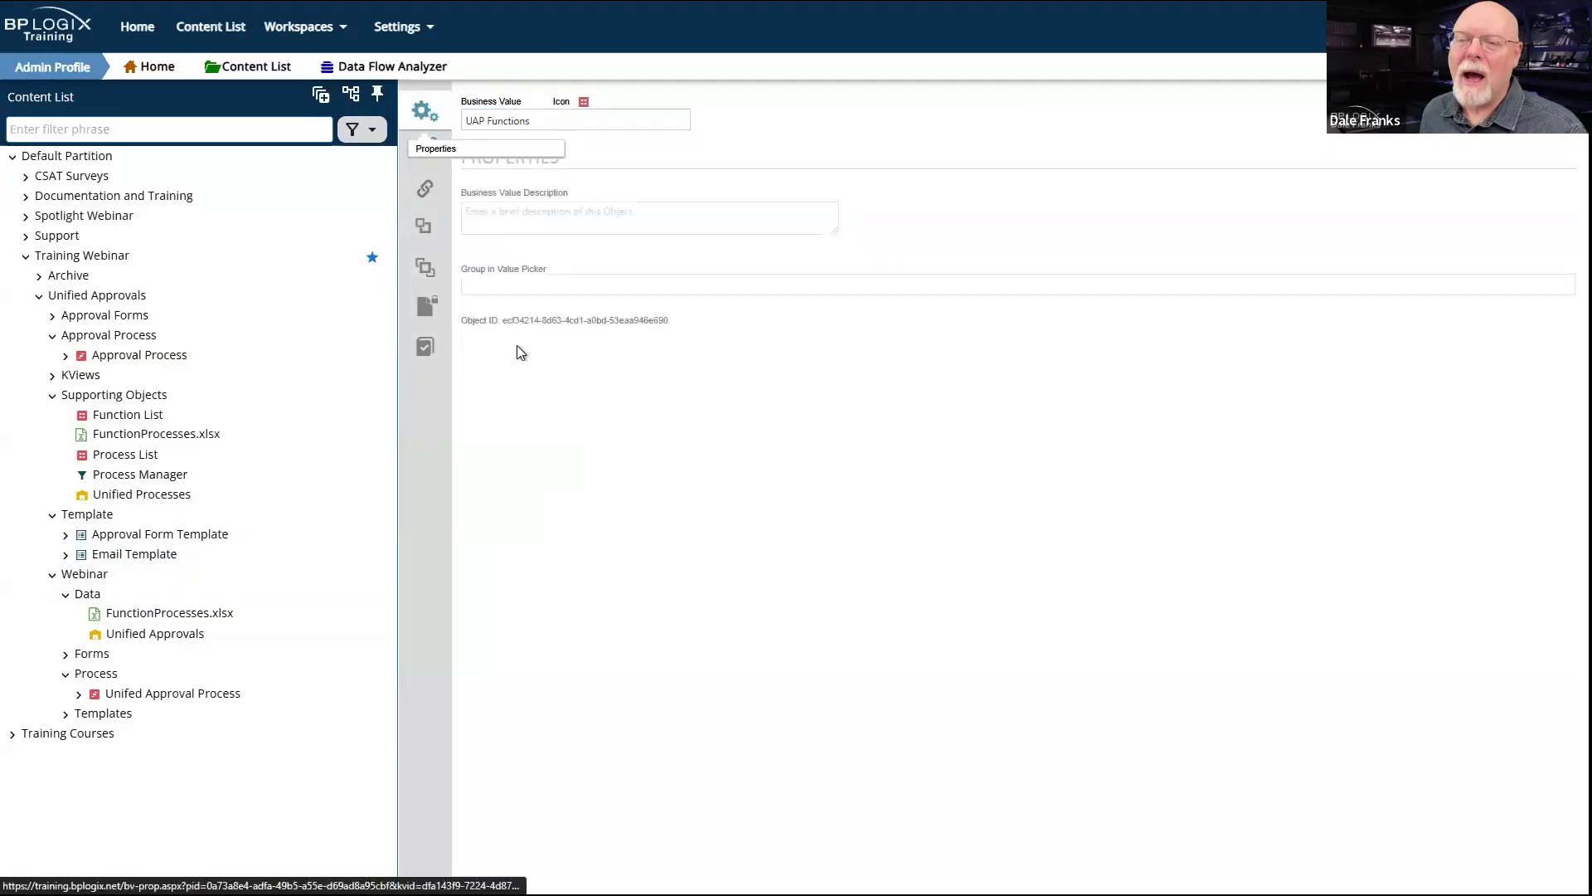
left_click(524, 287)
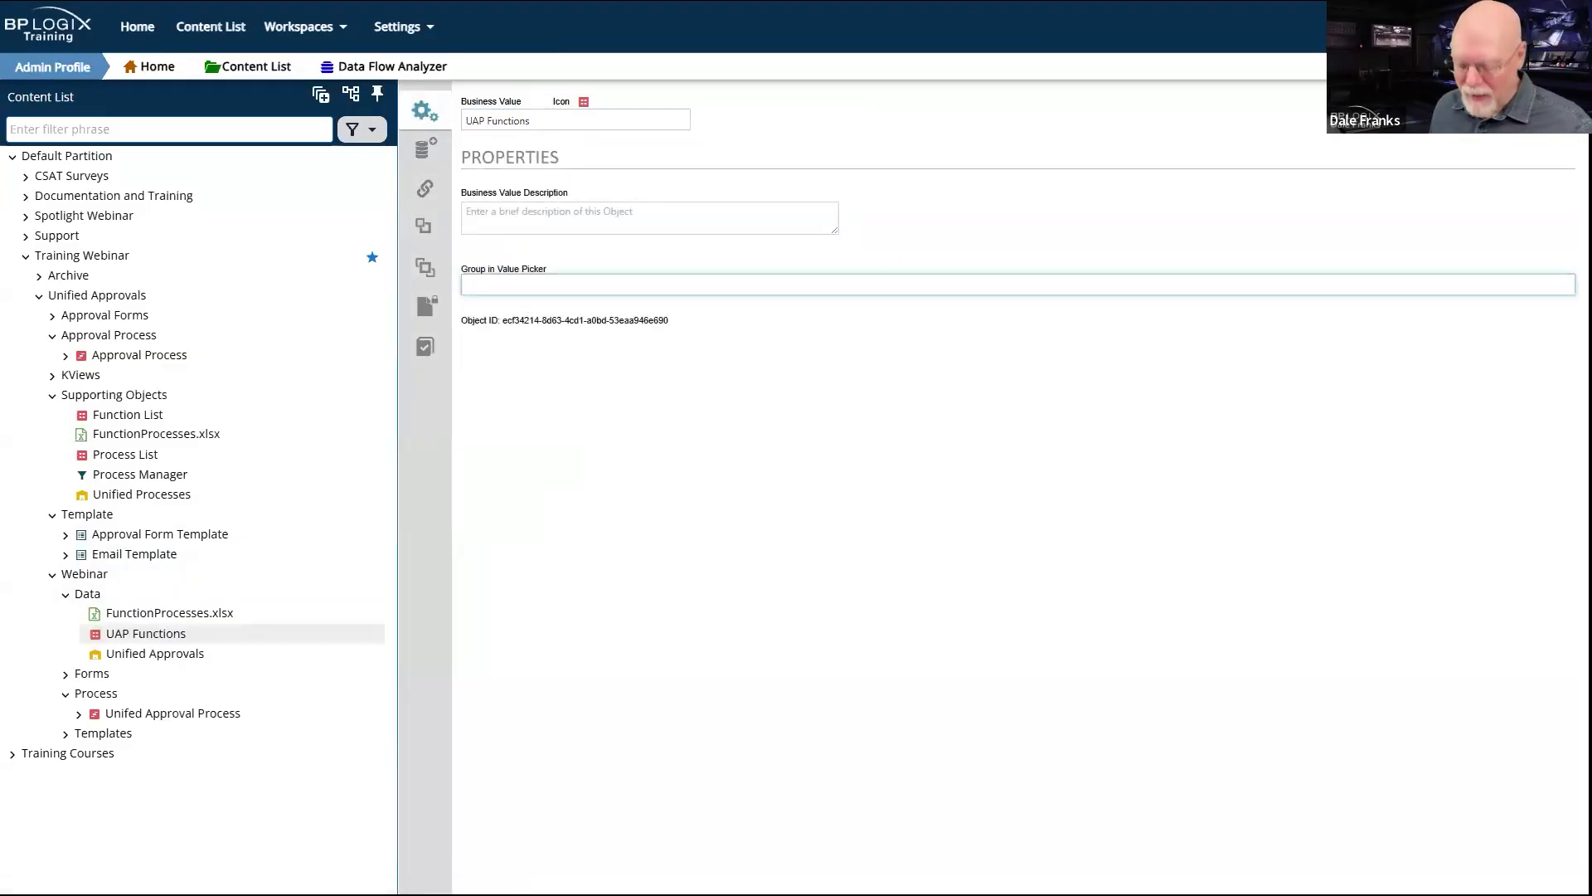
type("UAP")
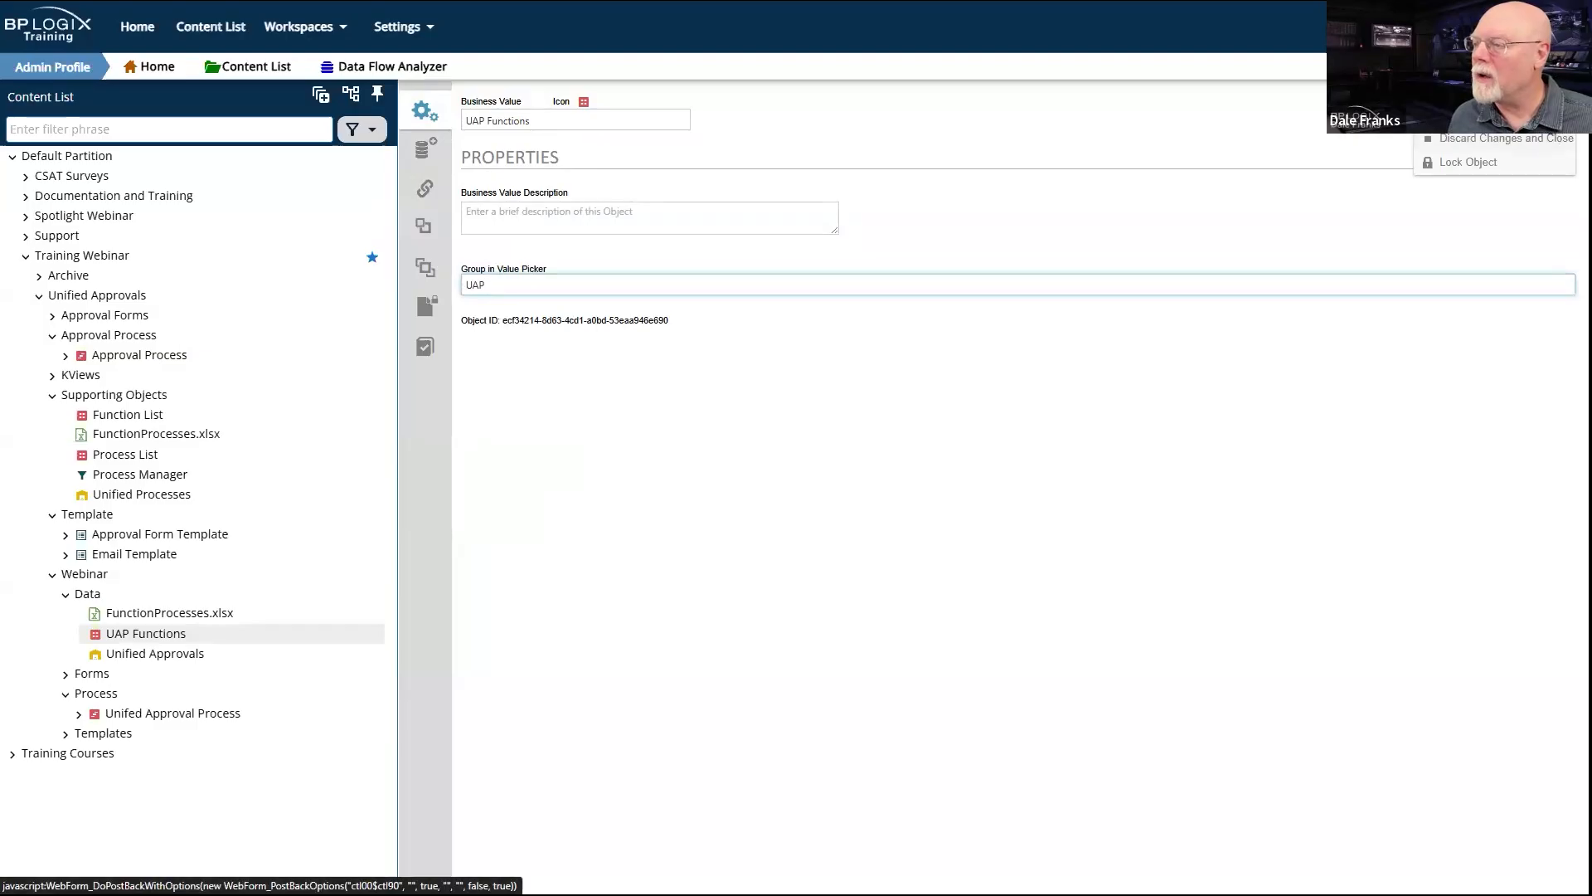
left_click(1548, 120)
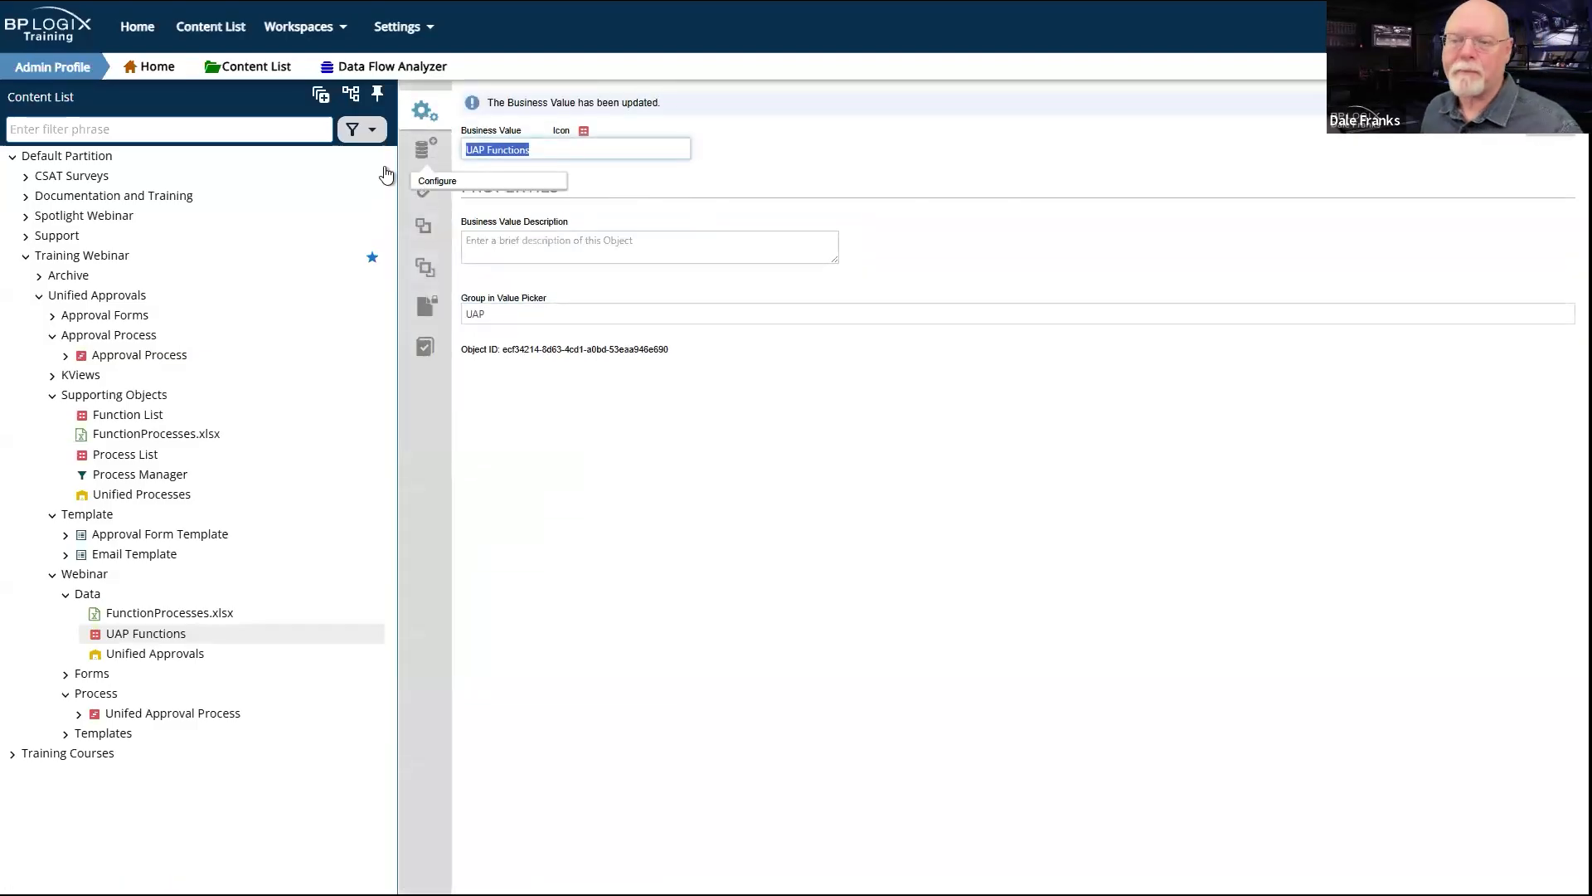
Step: Choose Unified Approvals from the Webinar Data folder as the SQL data source of the UAP Functions business value
left_click(419, 161)
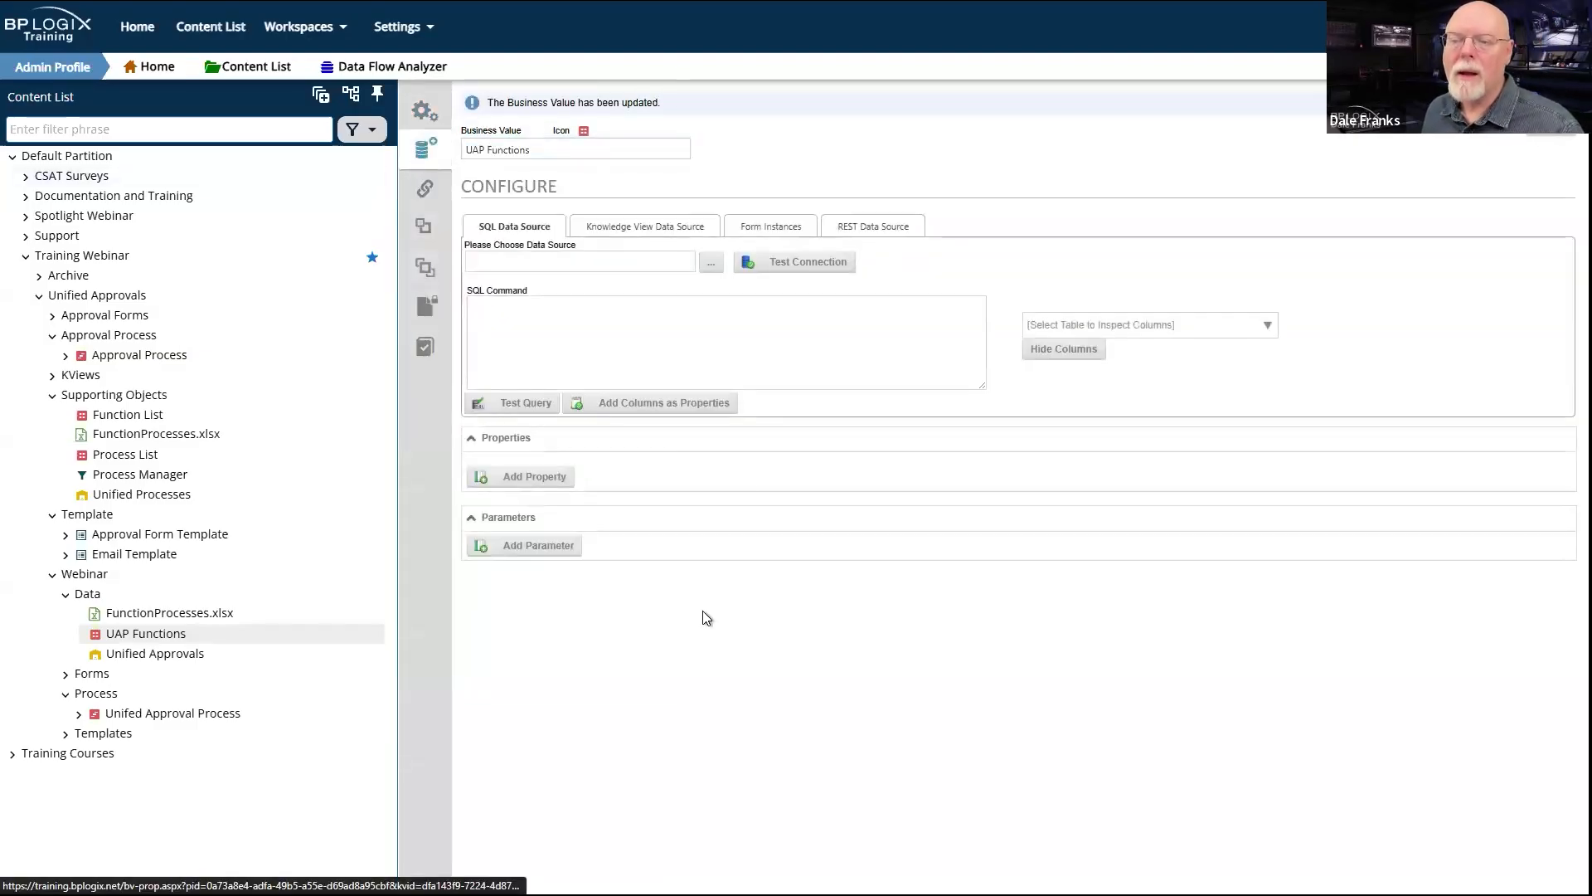
left_click(710, 263)
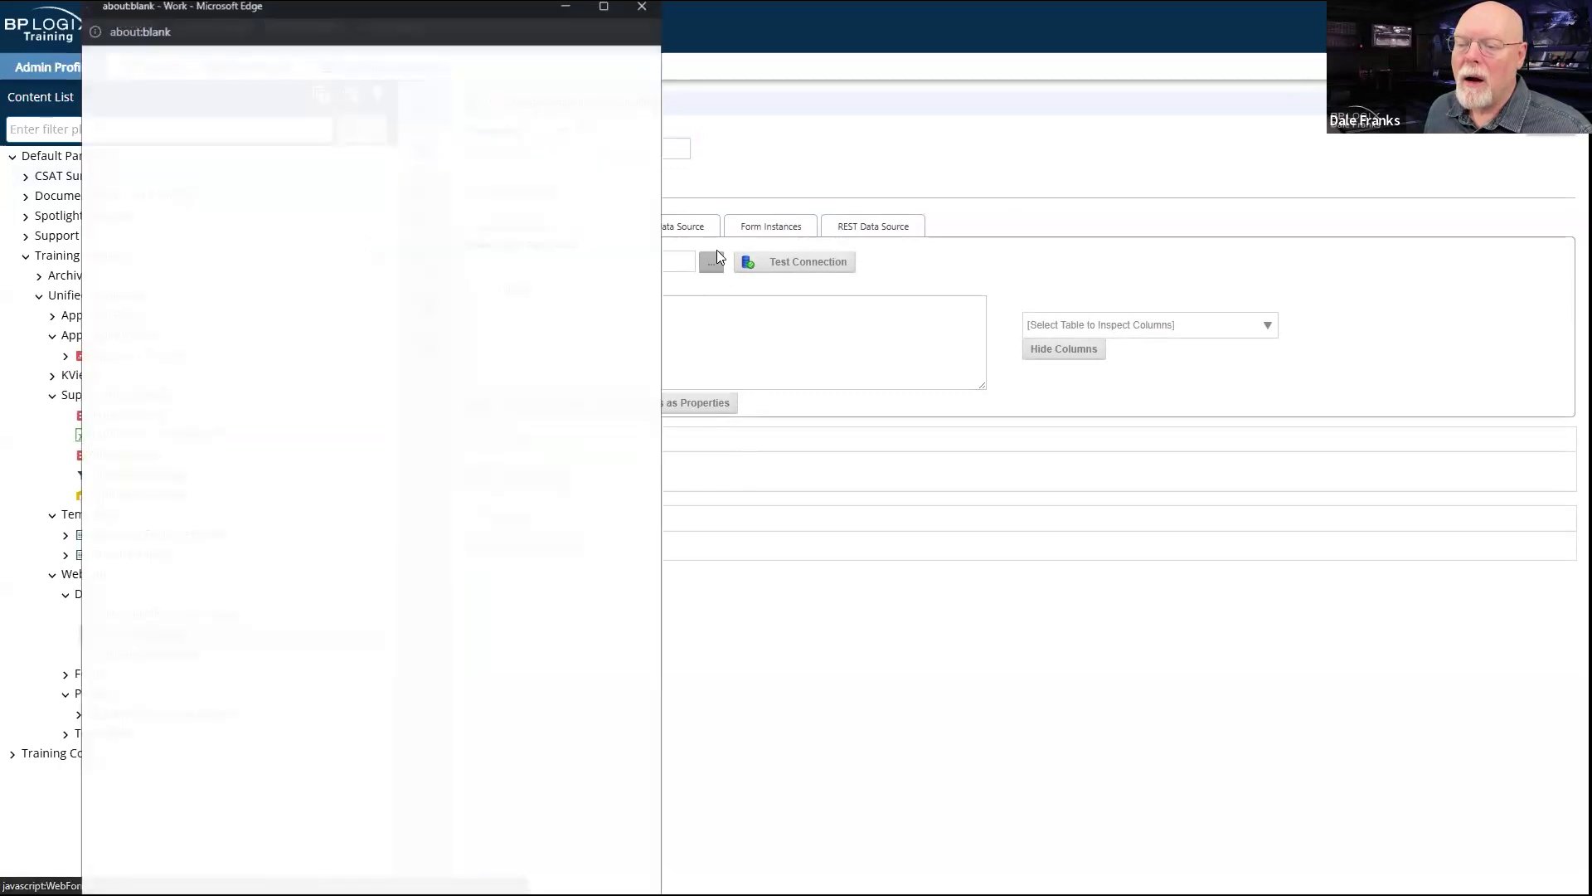
left_click(240, 746)
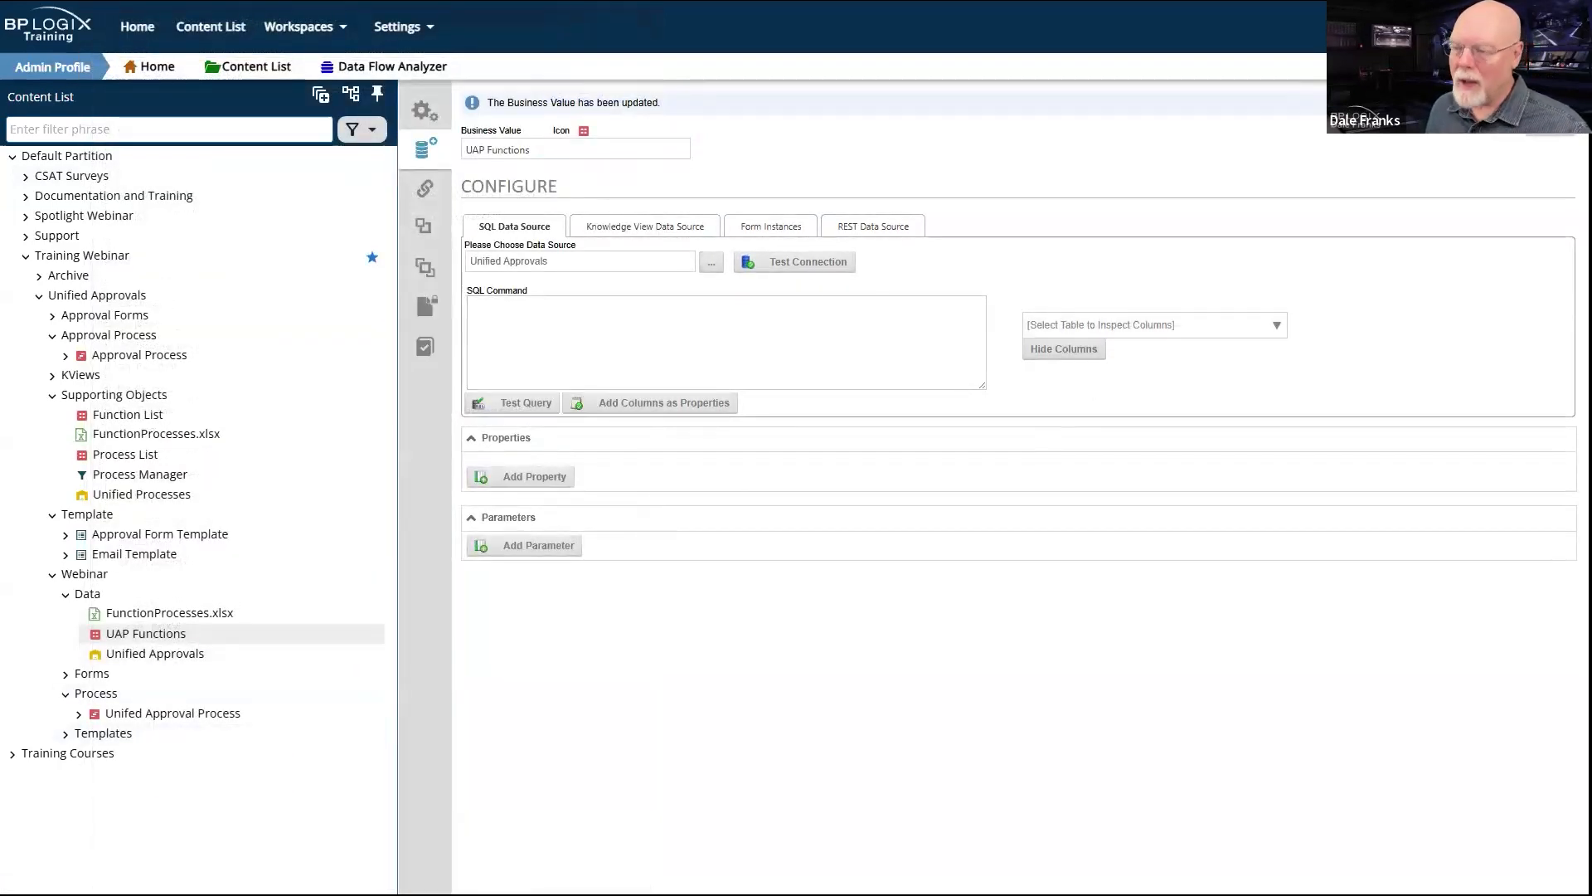
Step: Look through the data source's table list for the UAP tables, and save and close the business value
left_click(1145, 332)
scroll(1073, 609, "down", 20)
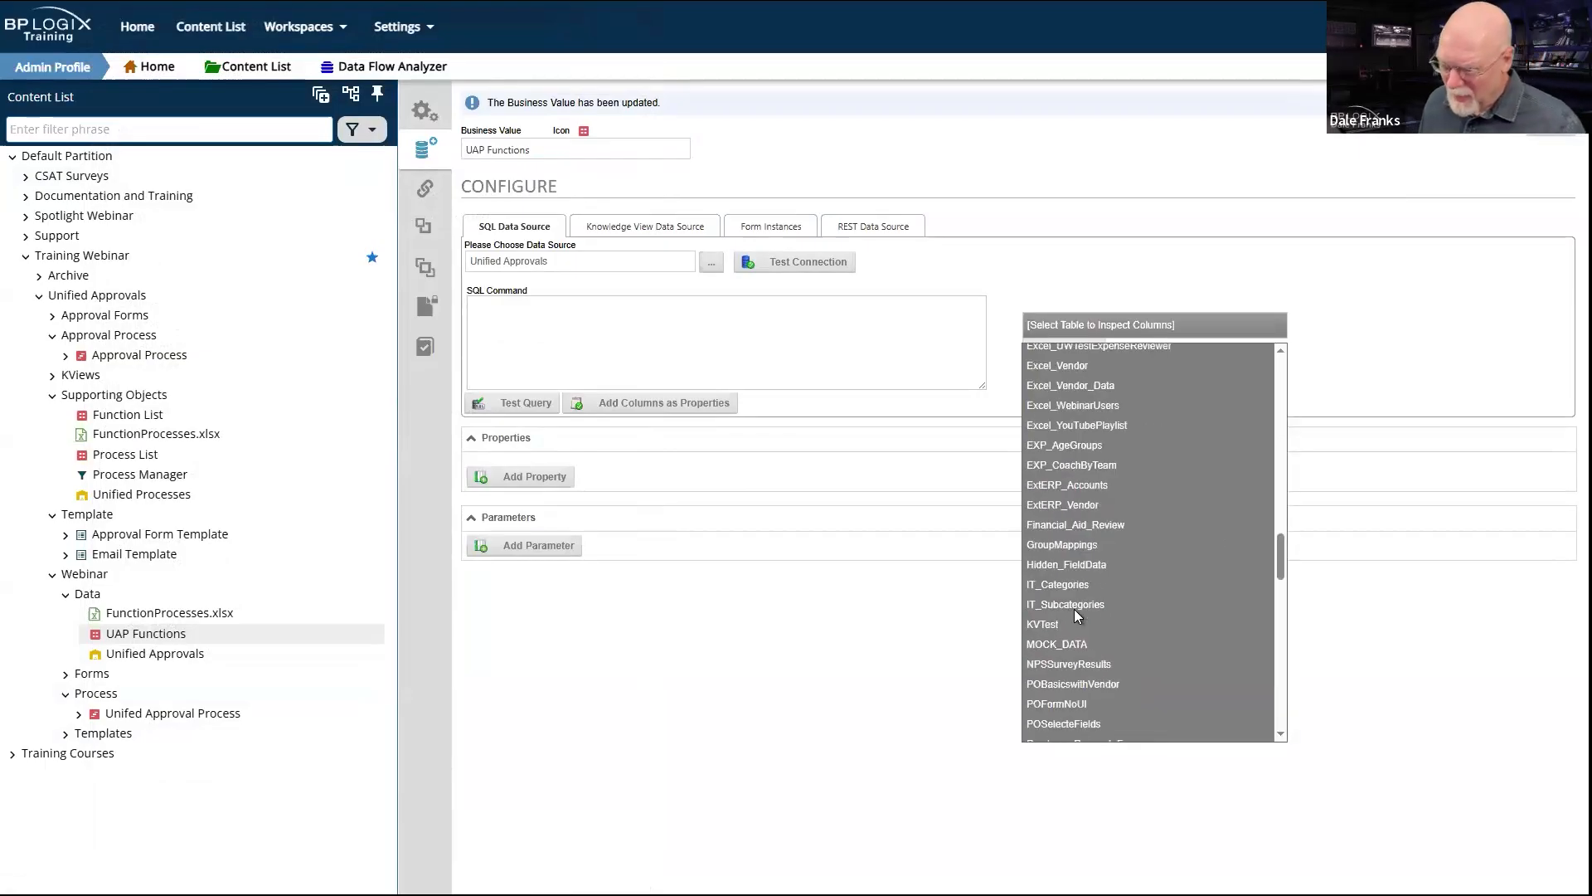
scroll(1073, 608, "down", 5)
scroll(1073, 609, "up", 5)
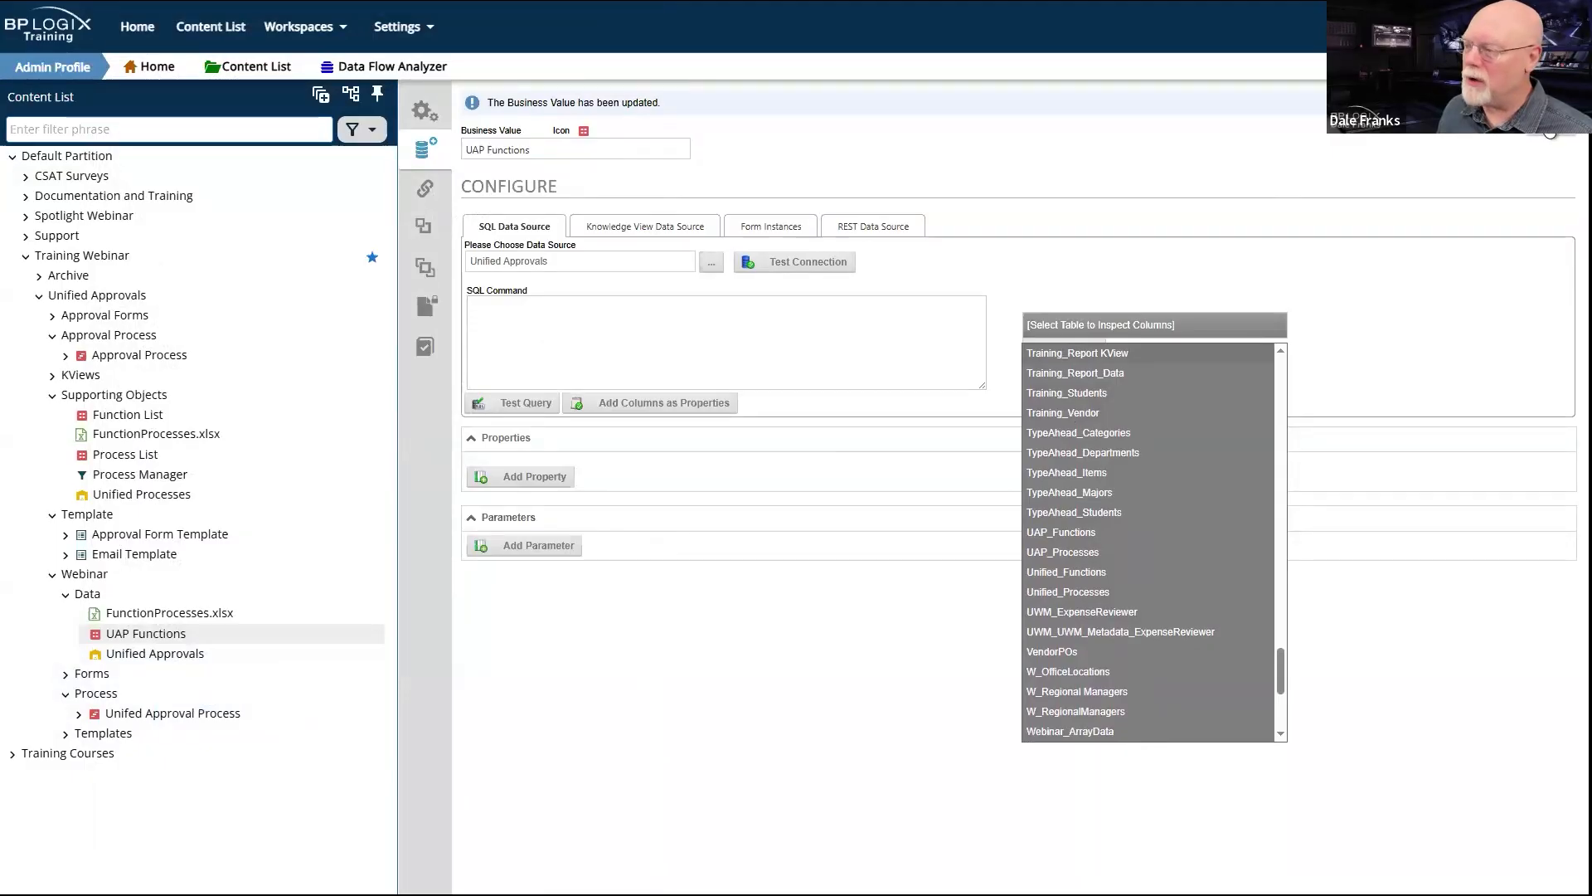
left_click(1548, 134)
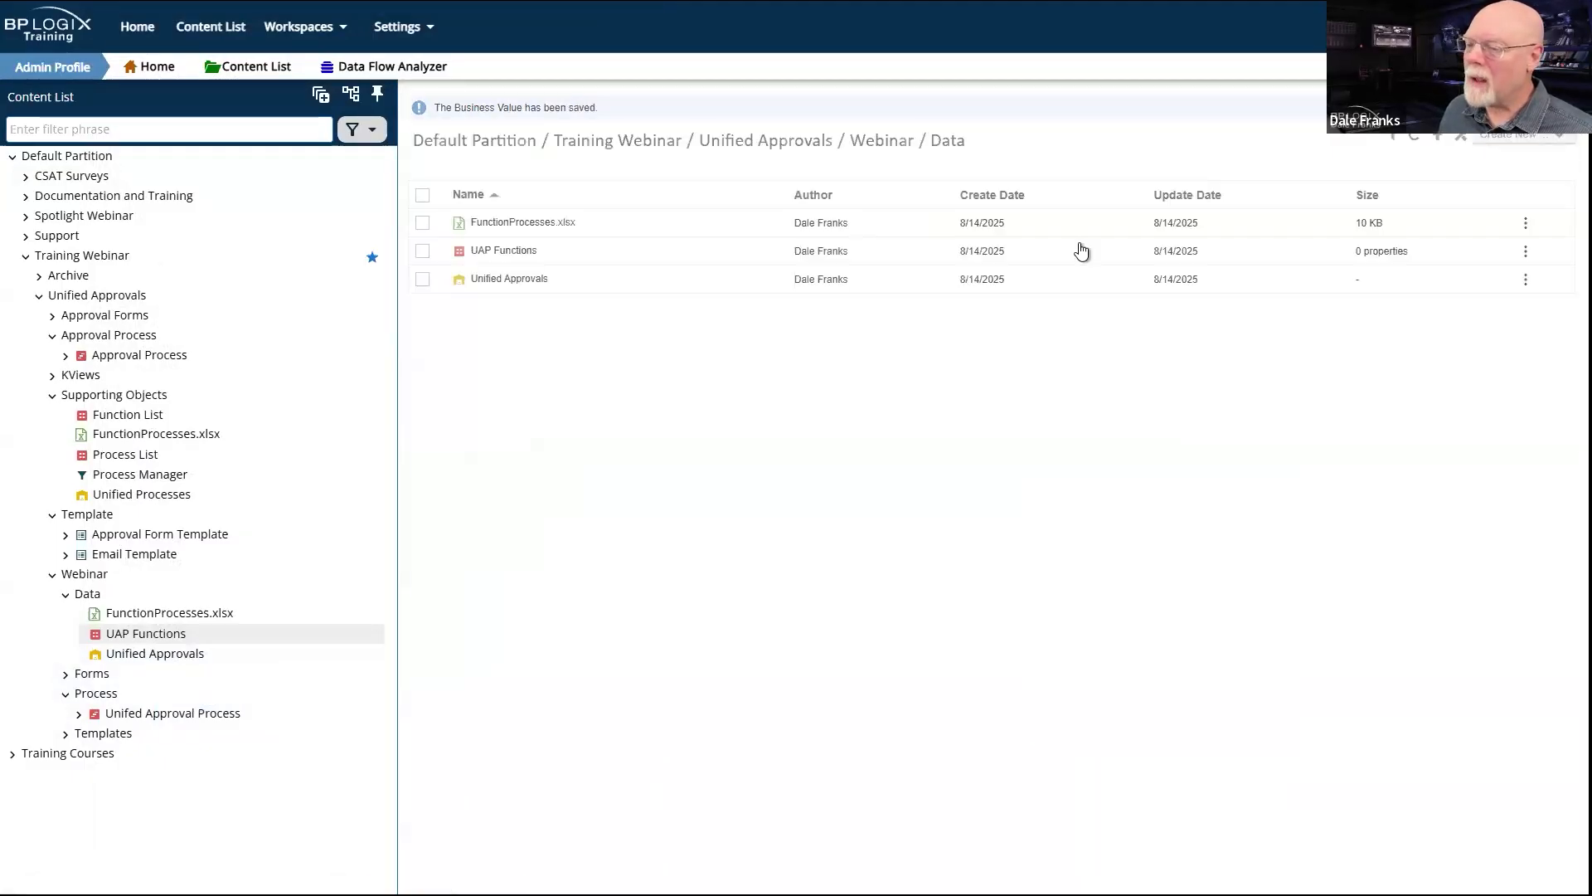
Step: Limit the Unified Approvals data source to the UAP_Functions and UAP_Processes tables, and save and close it
double_click(112, 654)
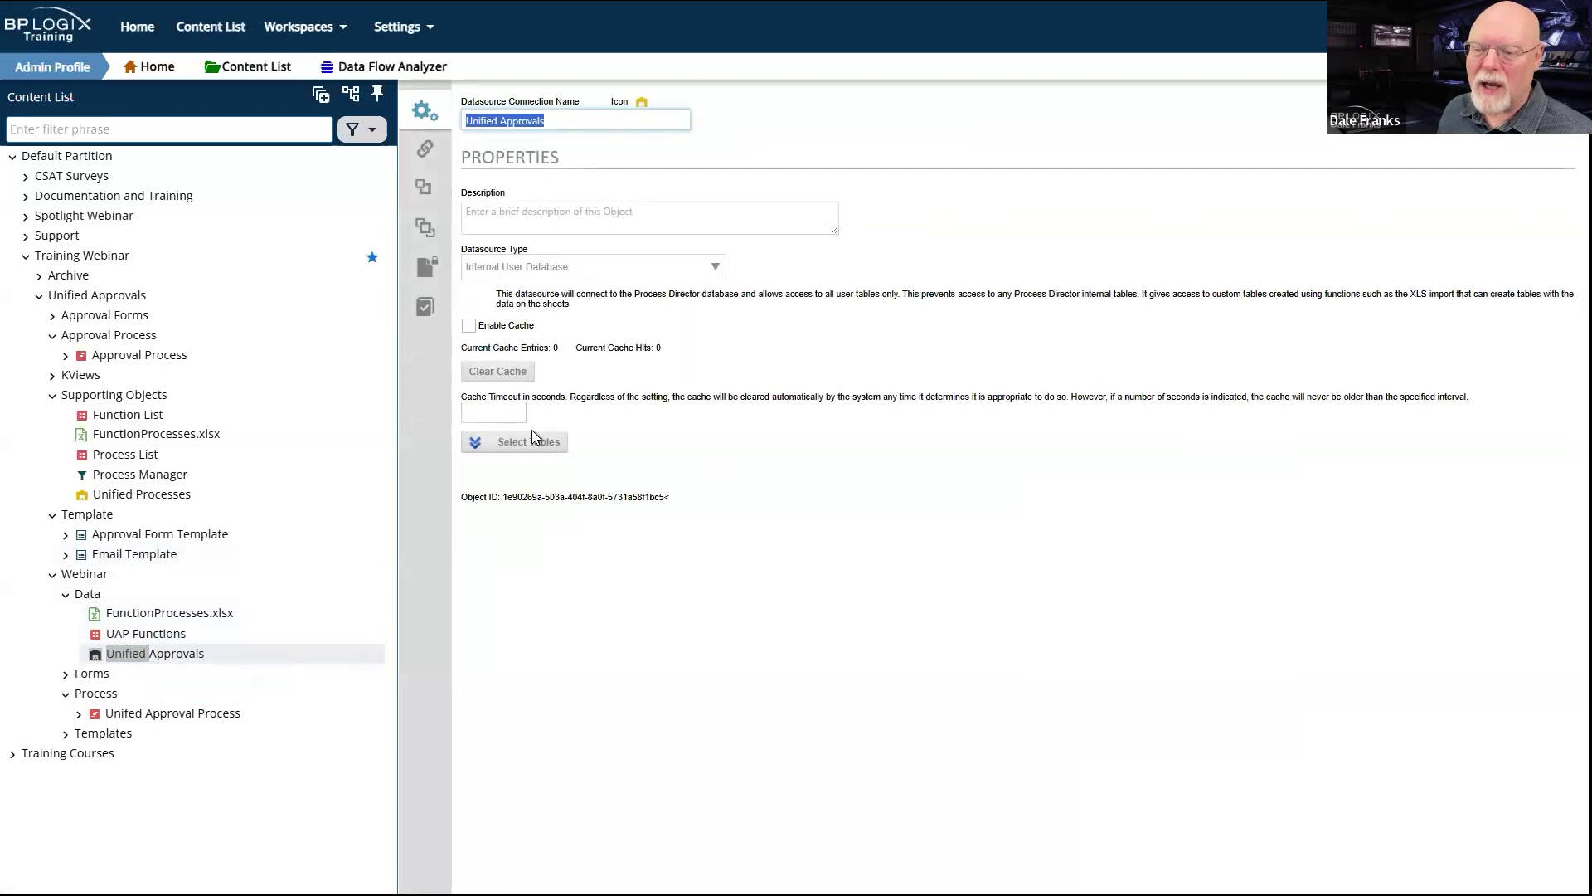
left_click(539, 454)
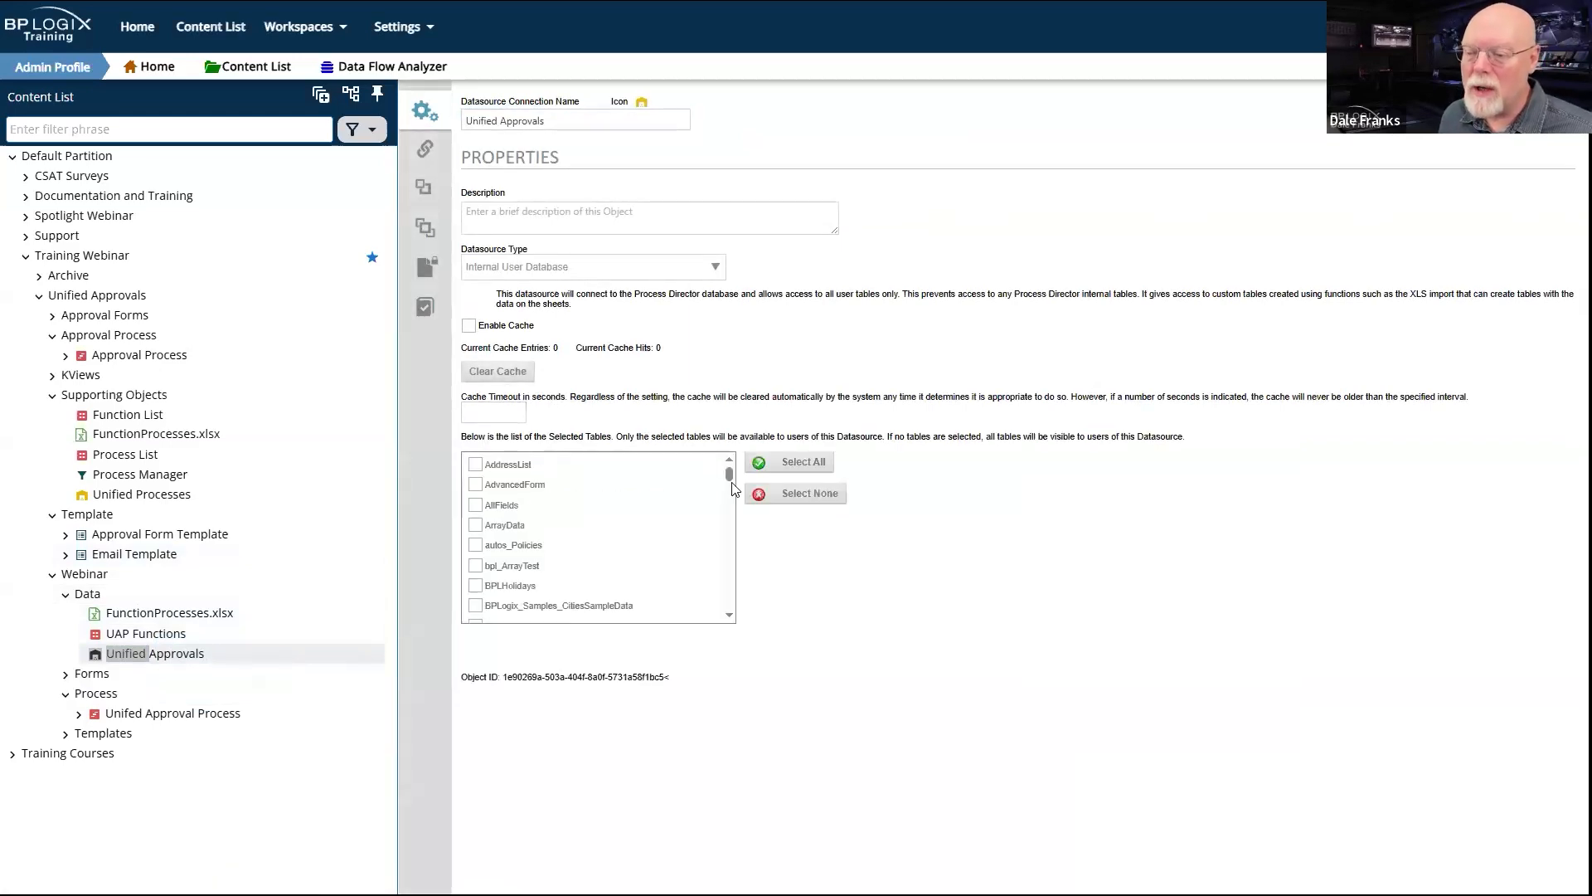
left_click_drag(730, 483, 720, 574)
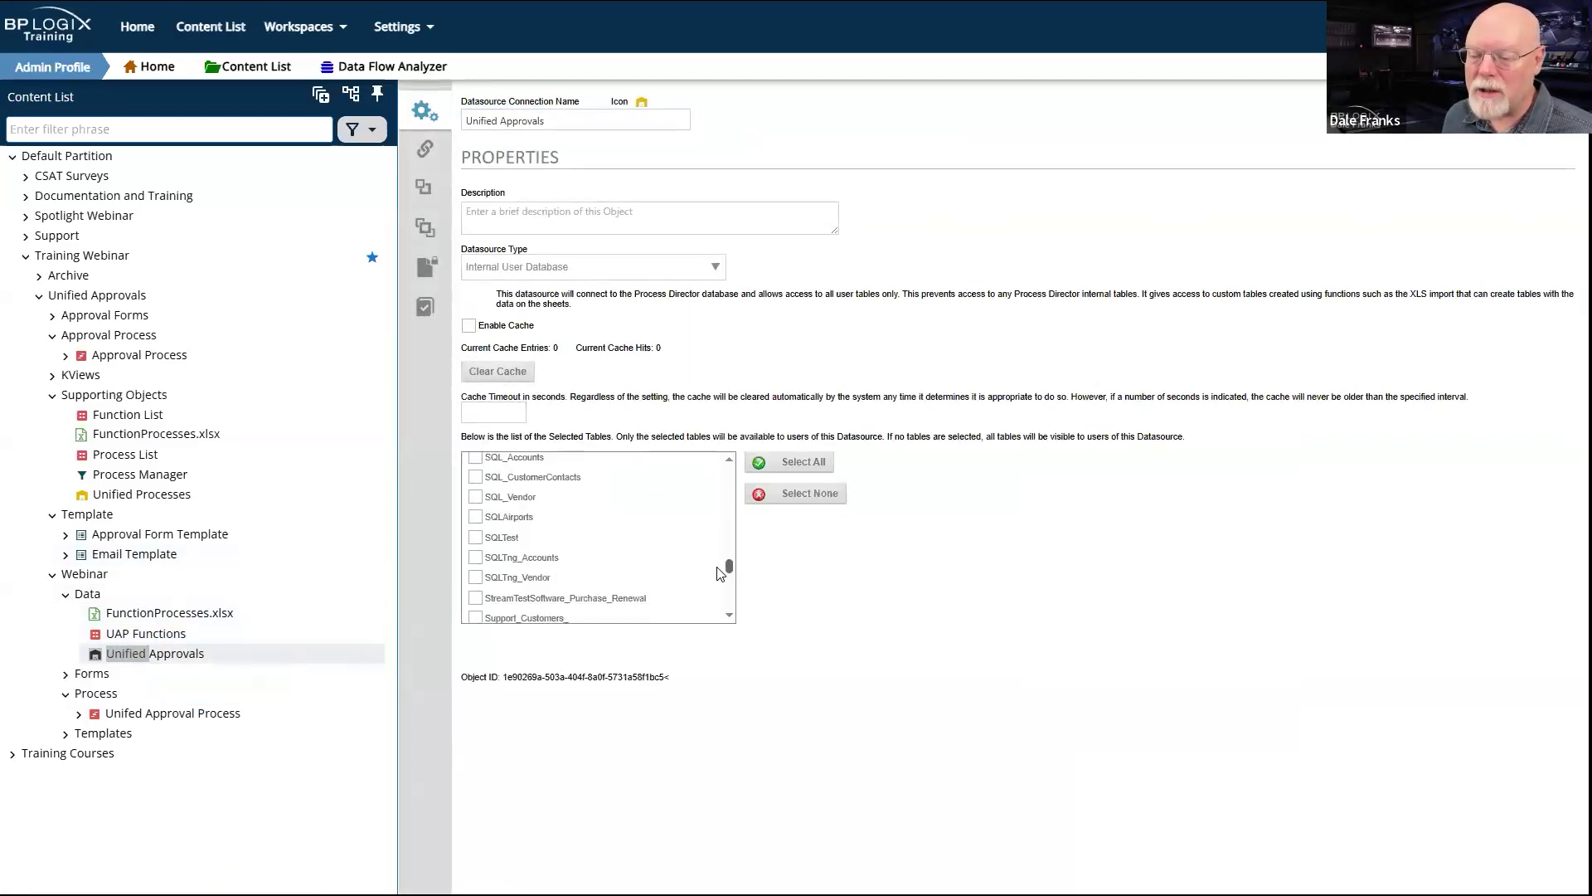
scroll(628, 537, "down", 10)
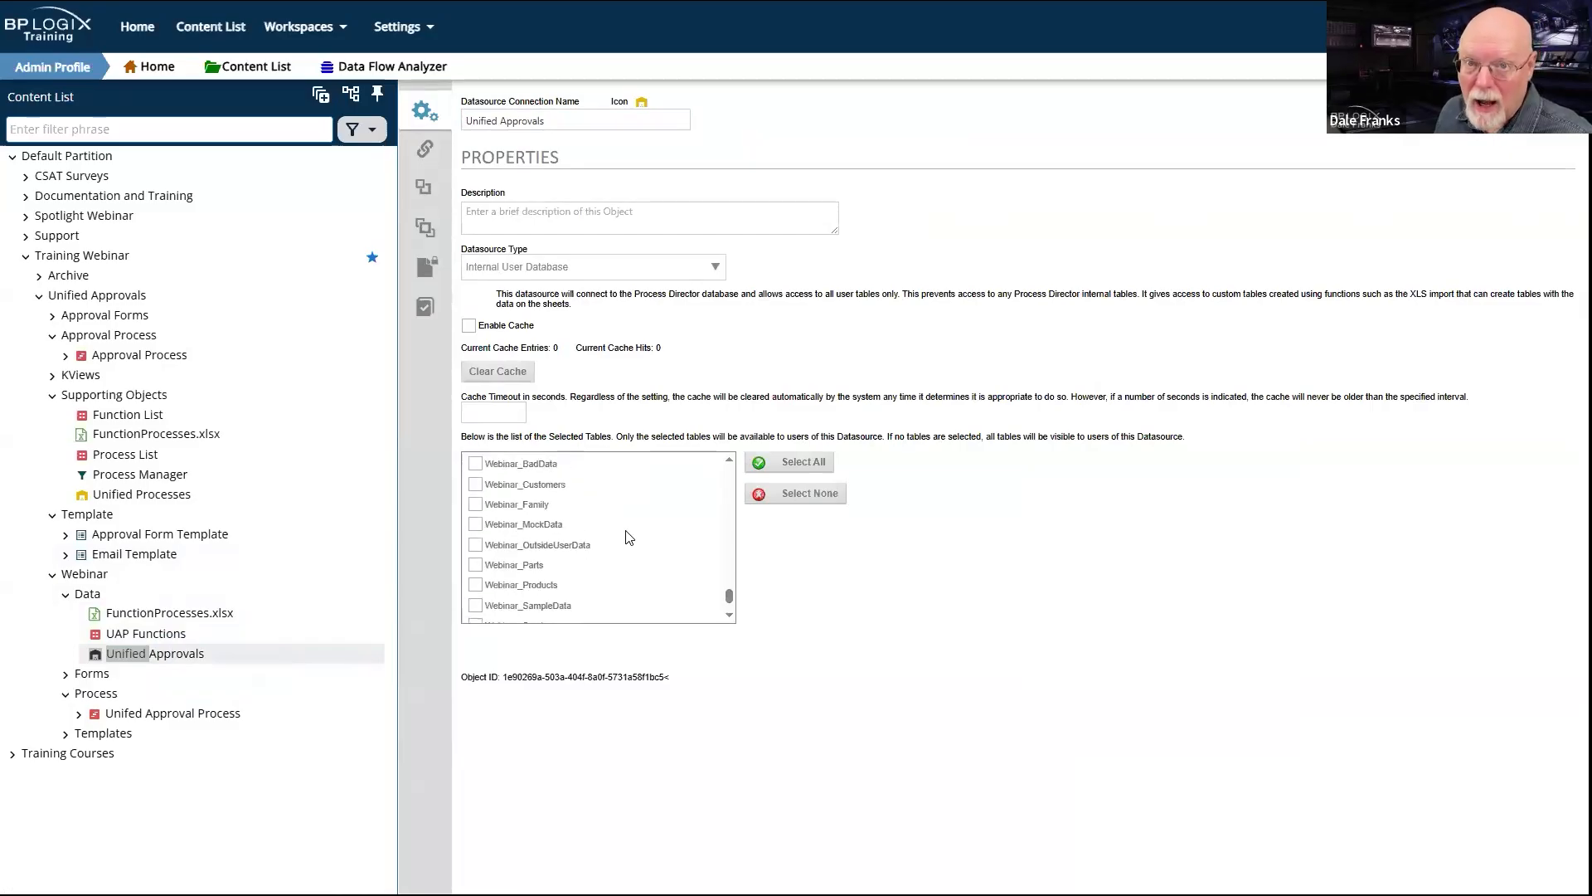
scroll(628, 537, "up", 3)
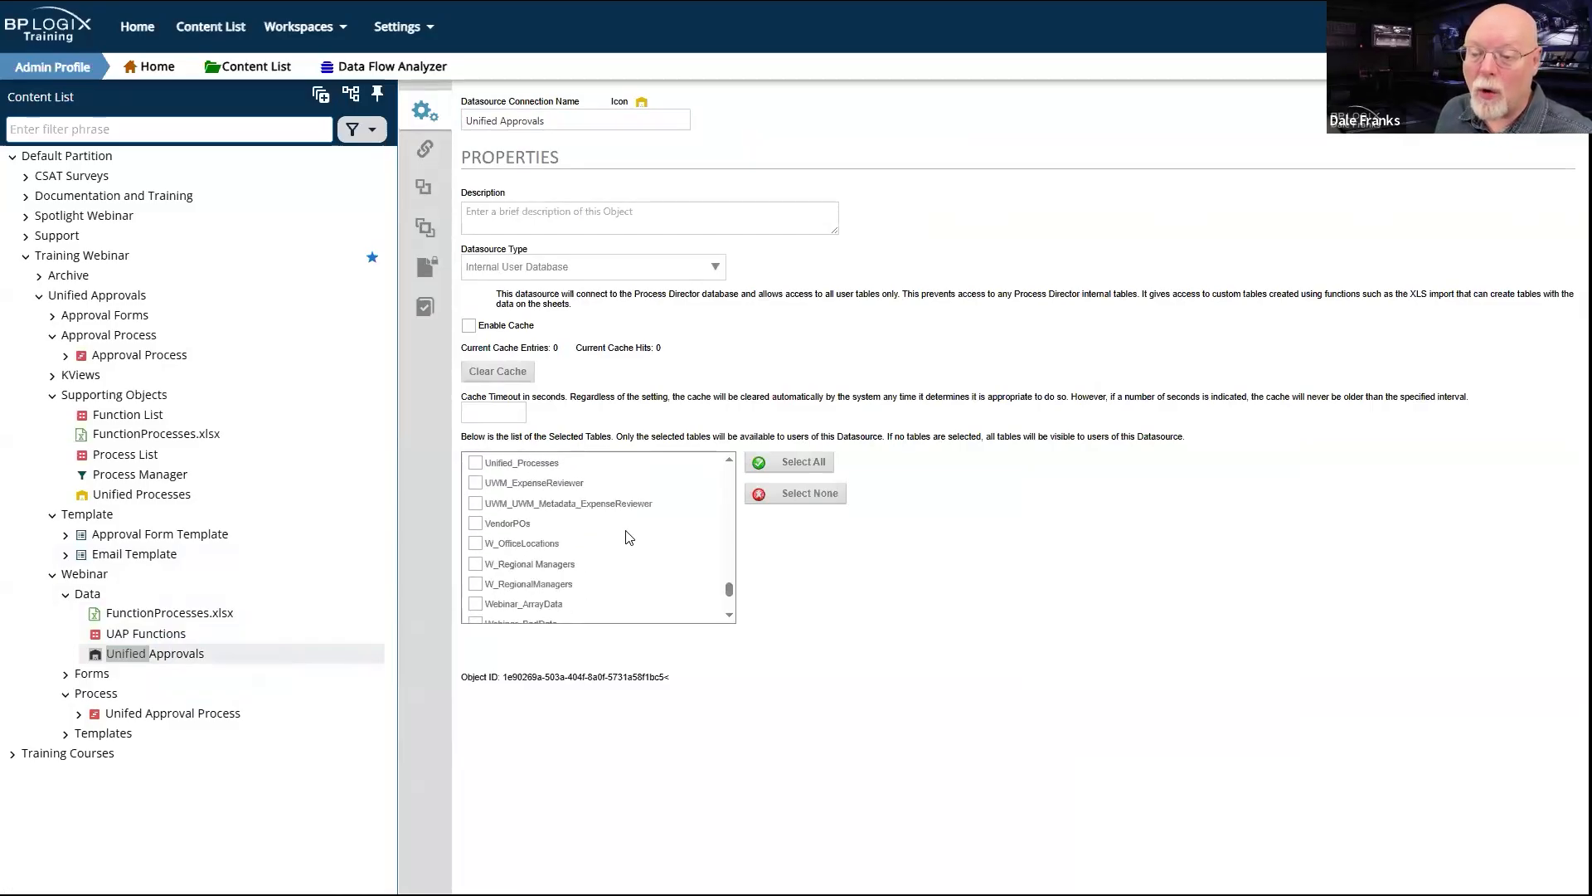
scroll(628, 538, "up", 2)
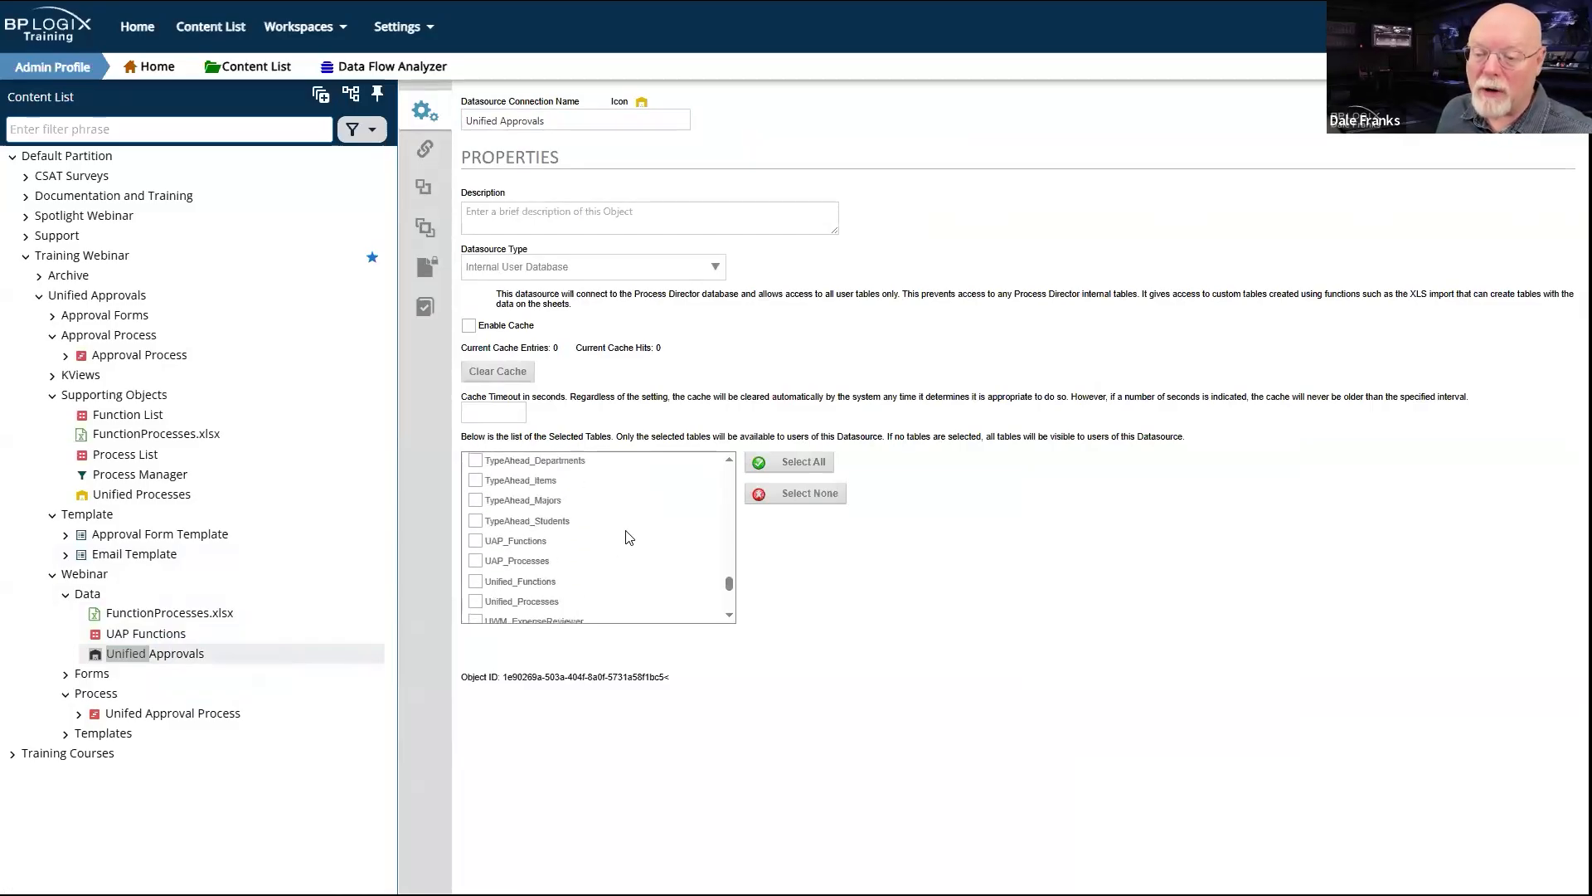
left_click(476, 540)
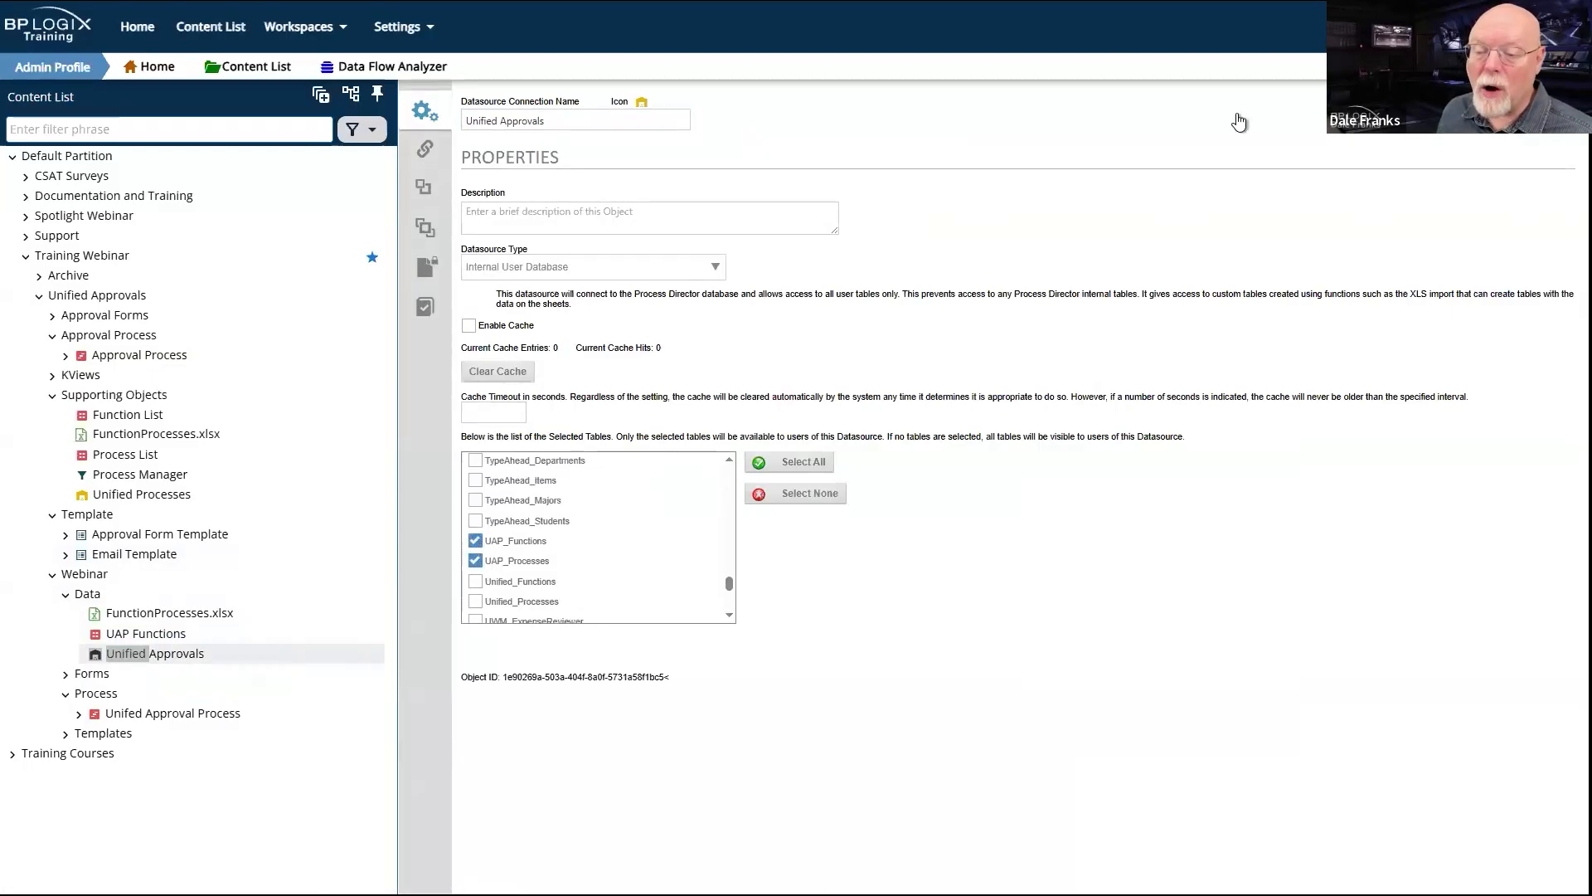
mouse_move(1535, 97)
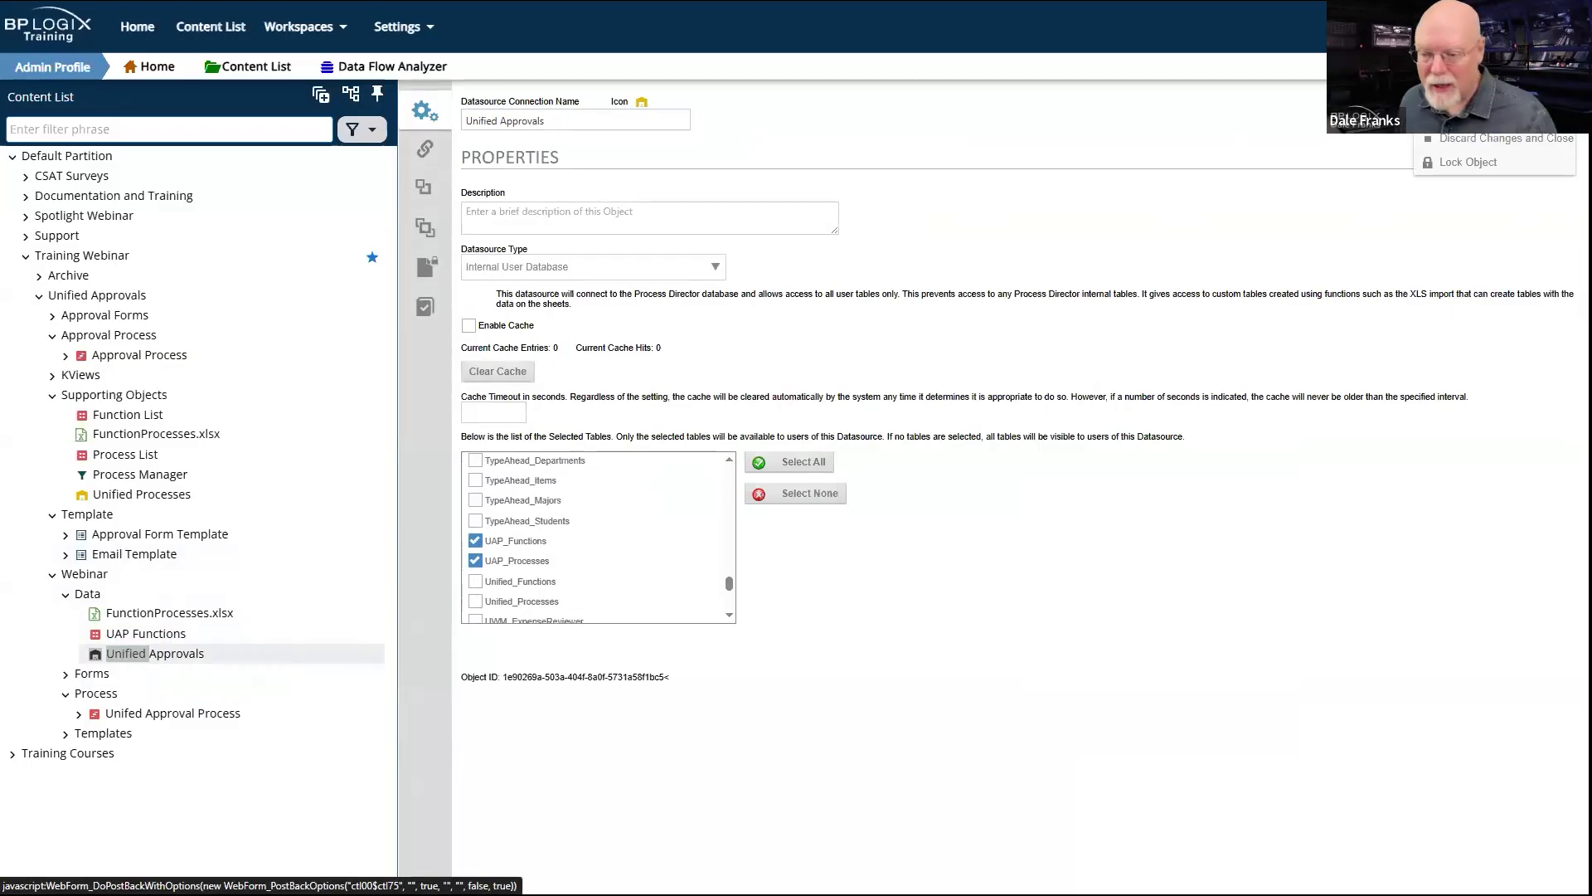
left_click(1506, 114)
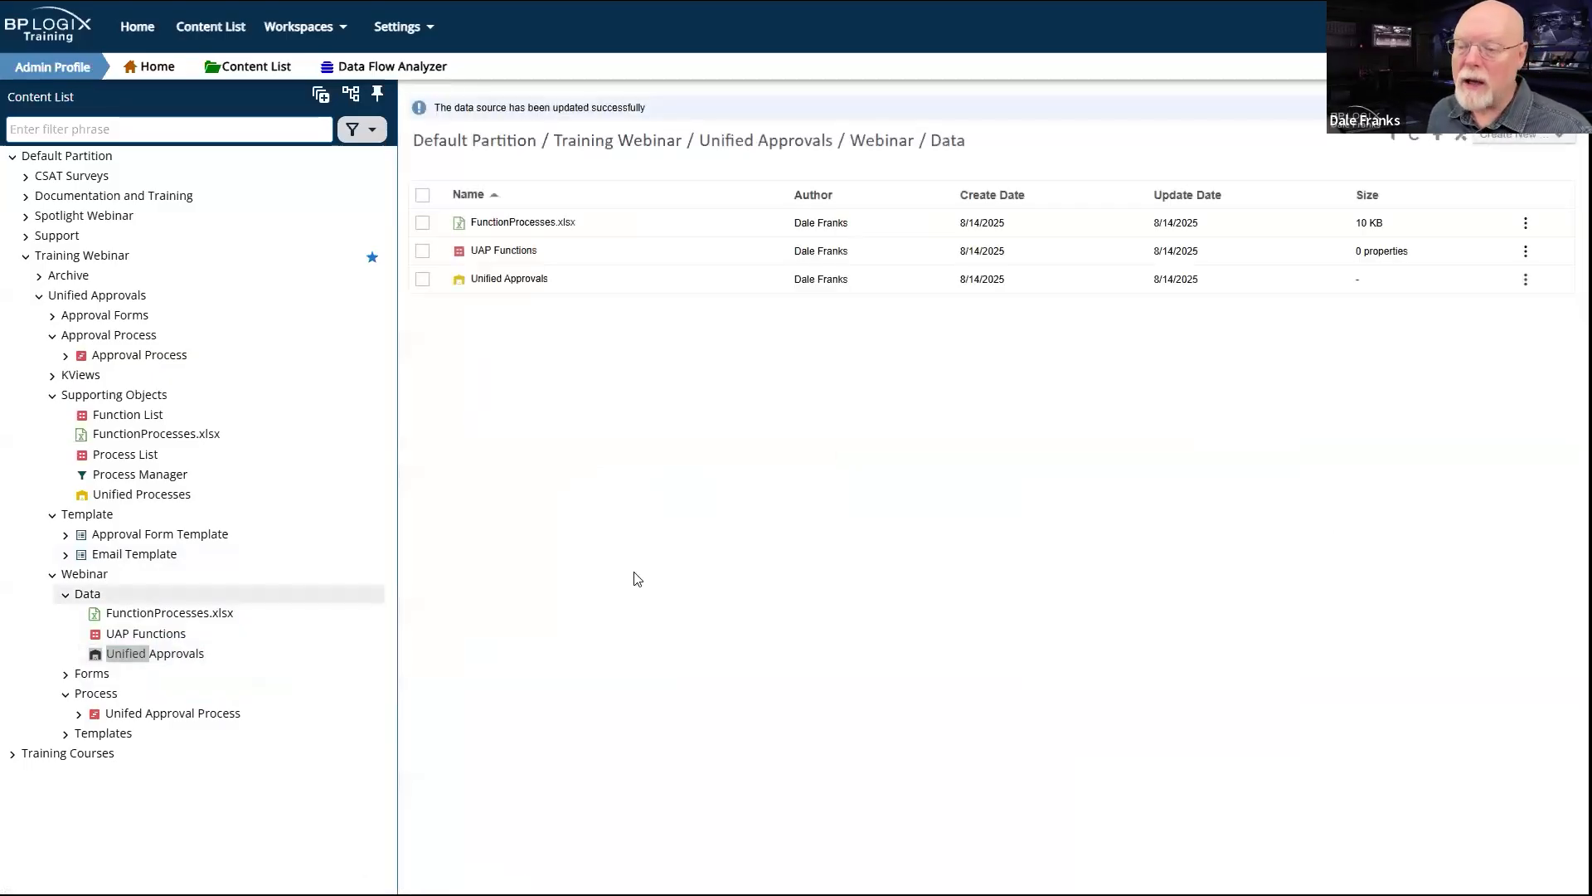
Step: In the UAP Functions business value, inspect the UAP_Functions table's columns and enter the SQL command Select * FROM UAP_Functions
left_click(125, 635)
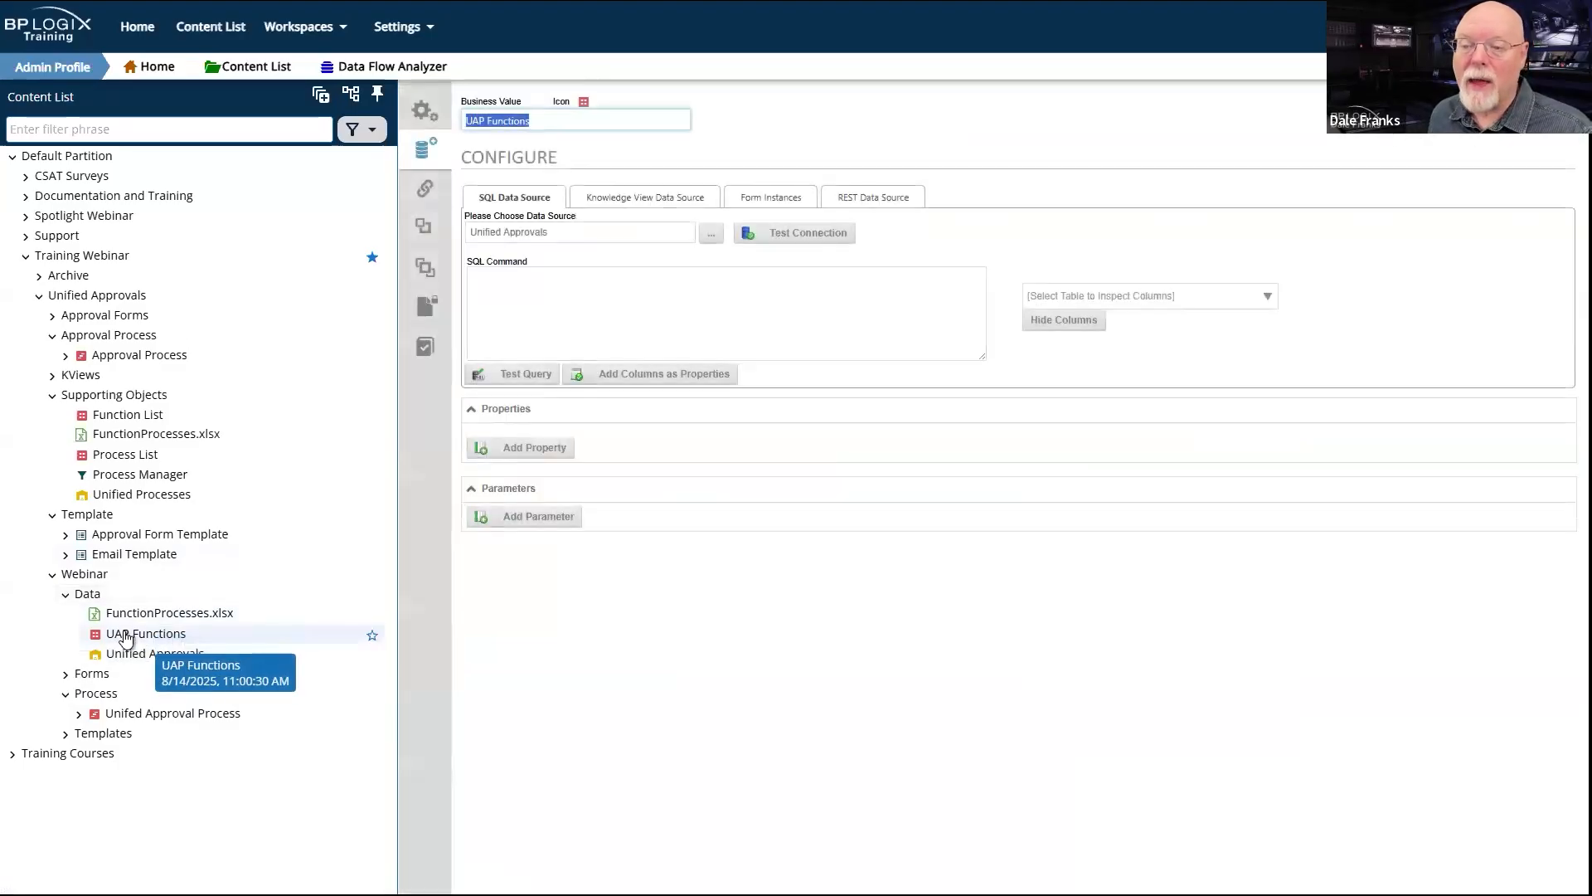
left_click(1195, 301)
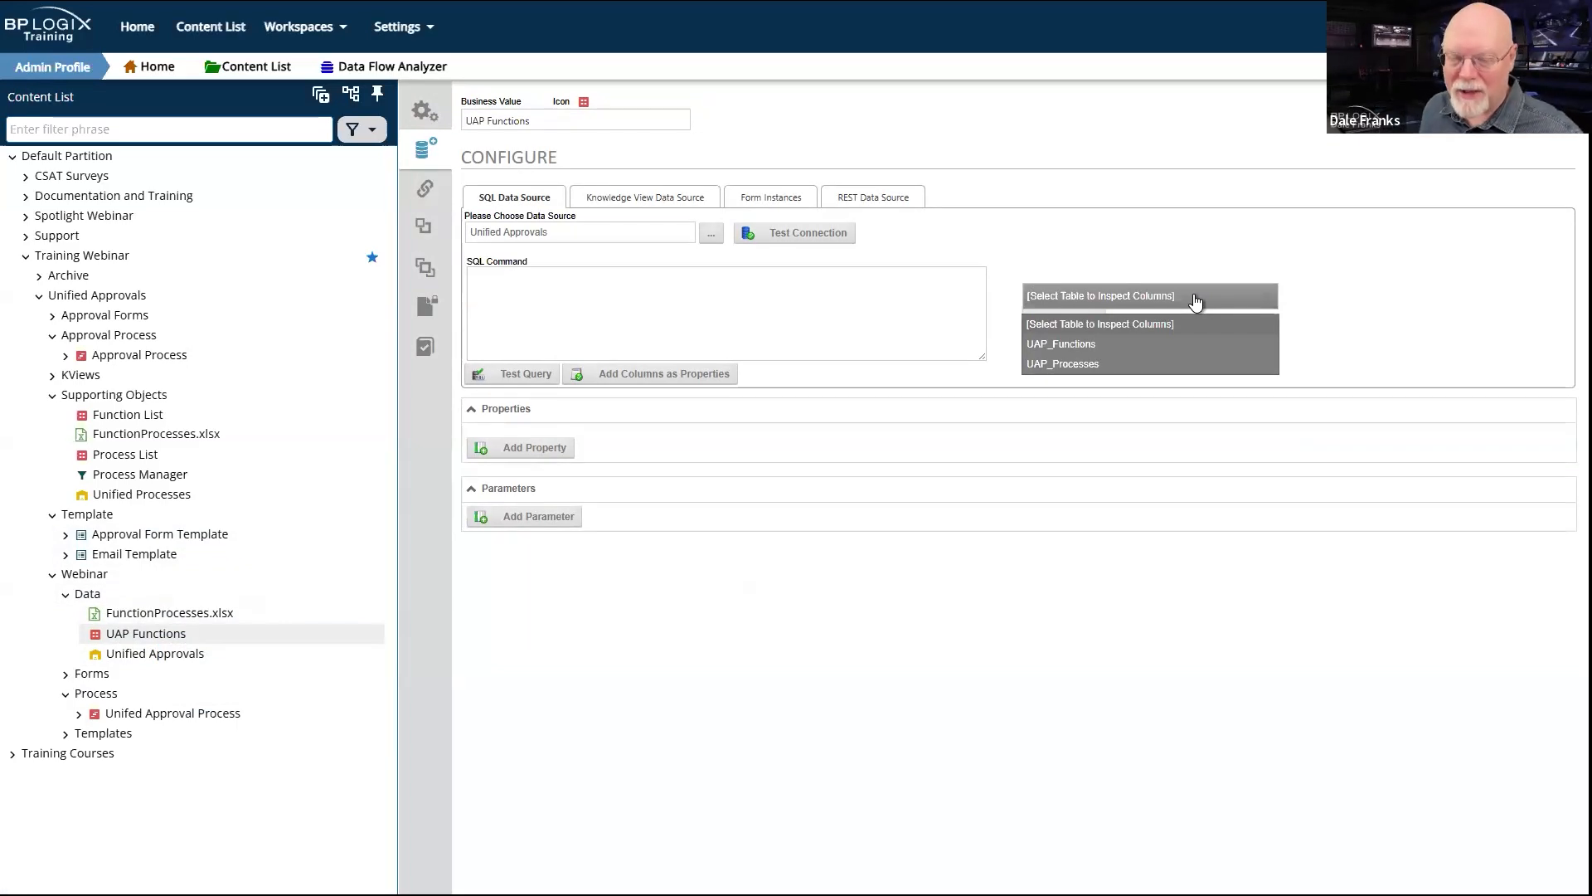
left_click(1116, 343)
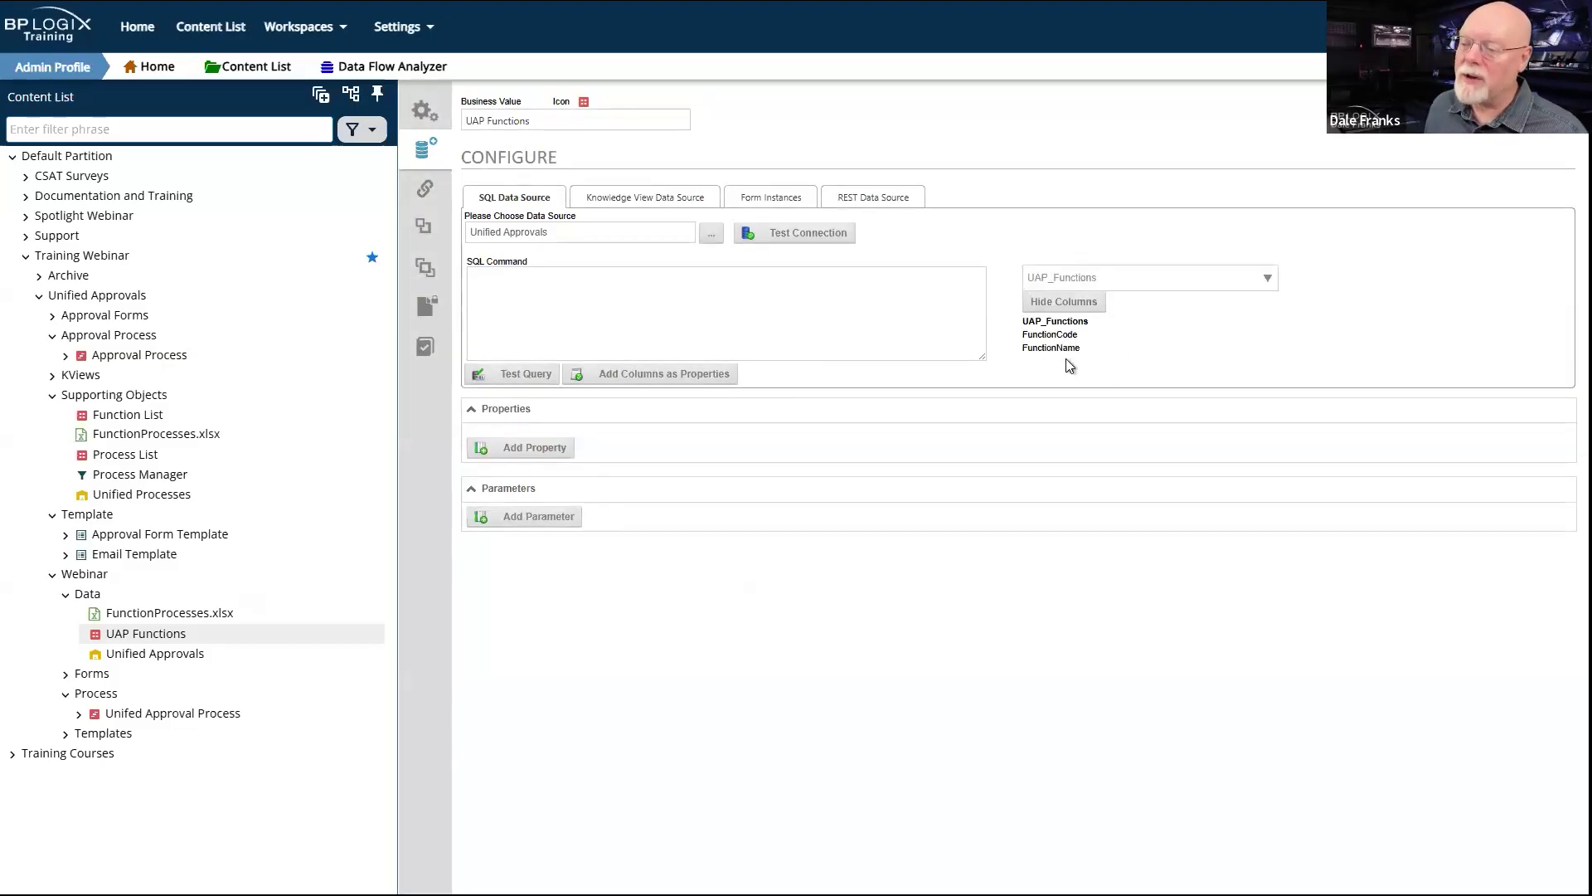
left_click(533, 291)
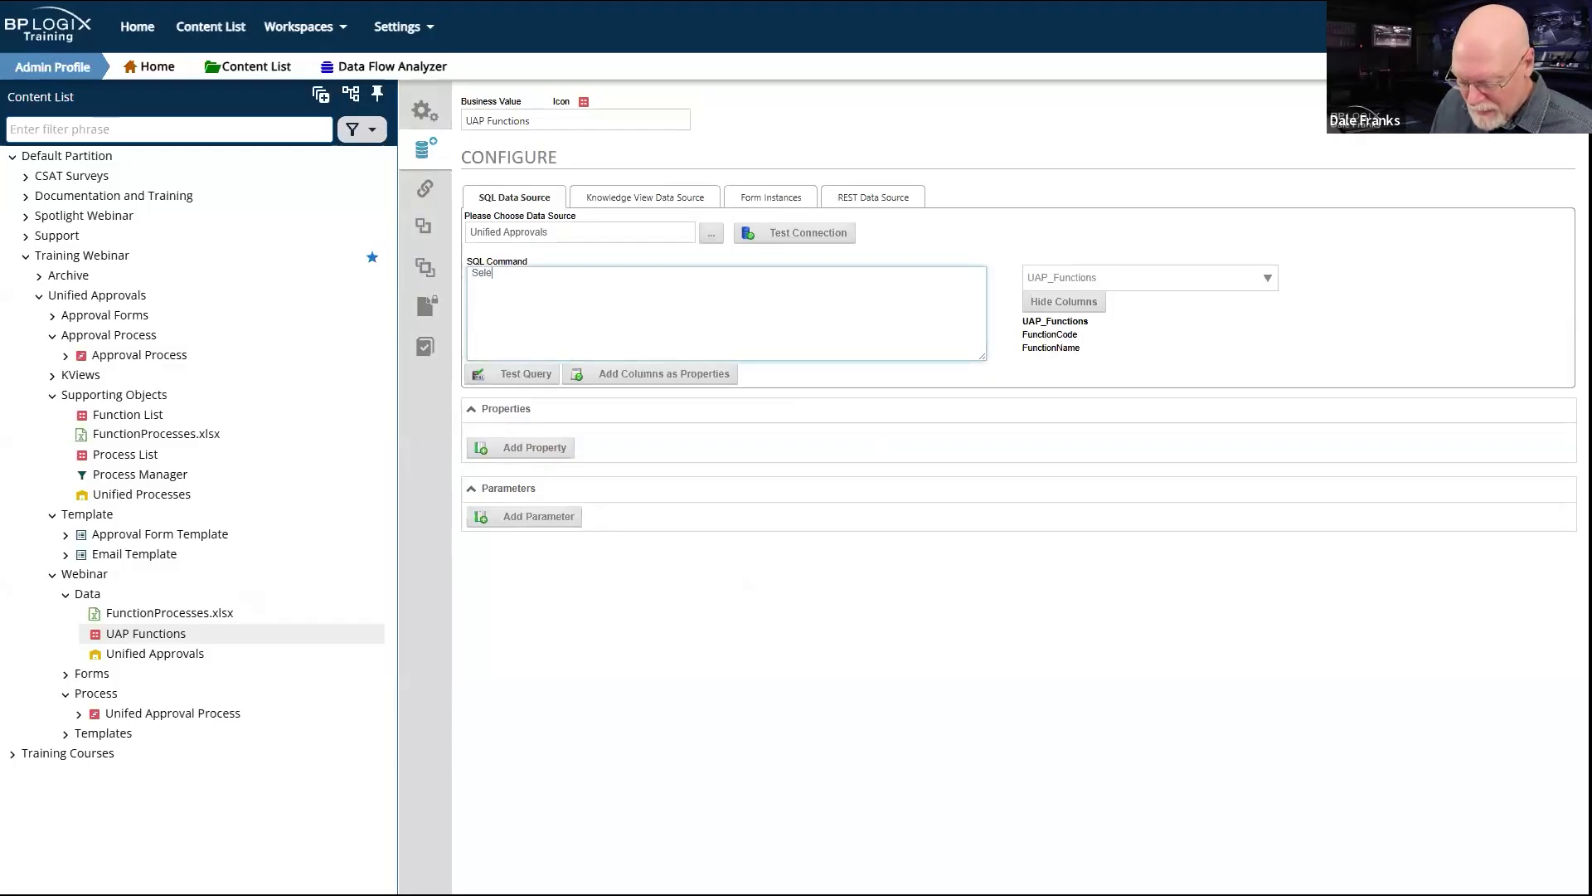
type("Select * FROM")
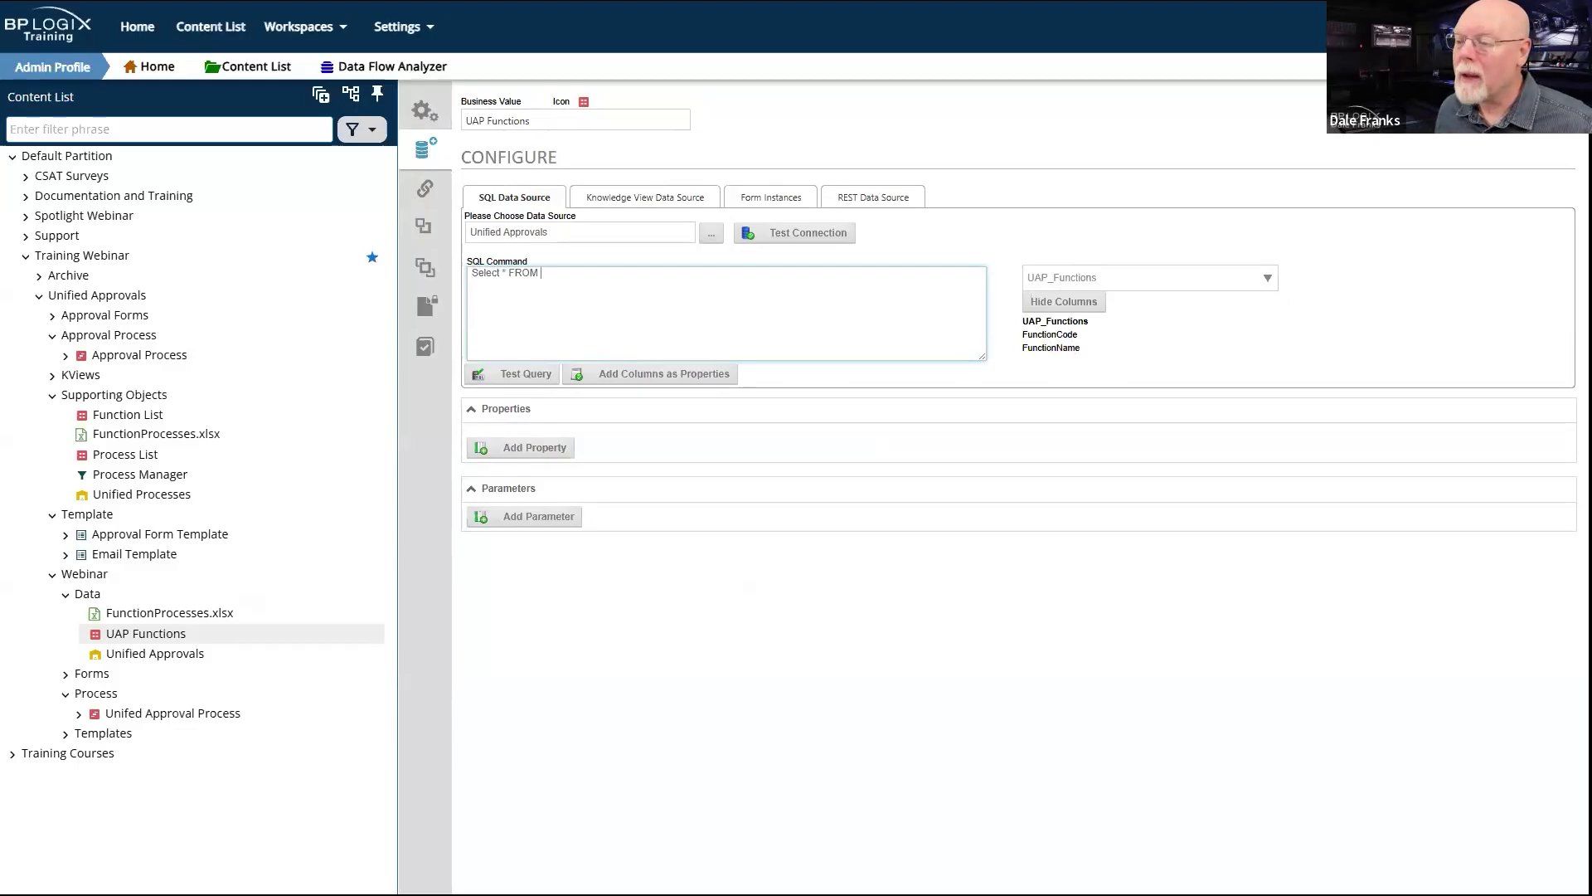
double_click(1074, 323)
key("ctrl+c")
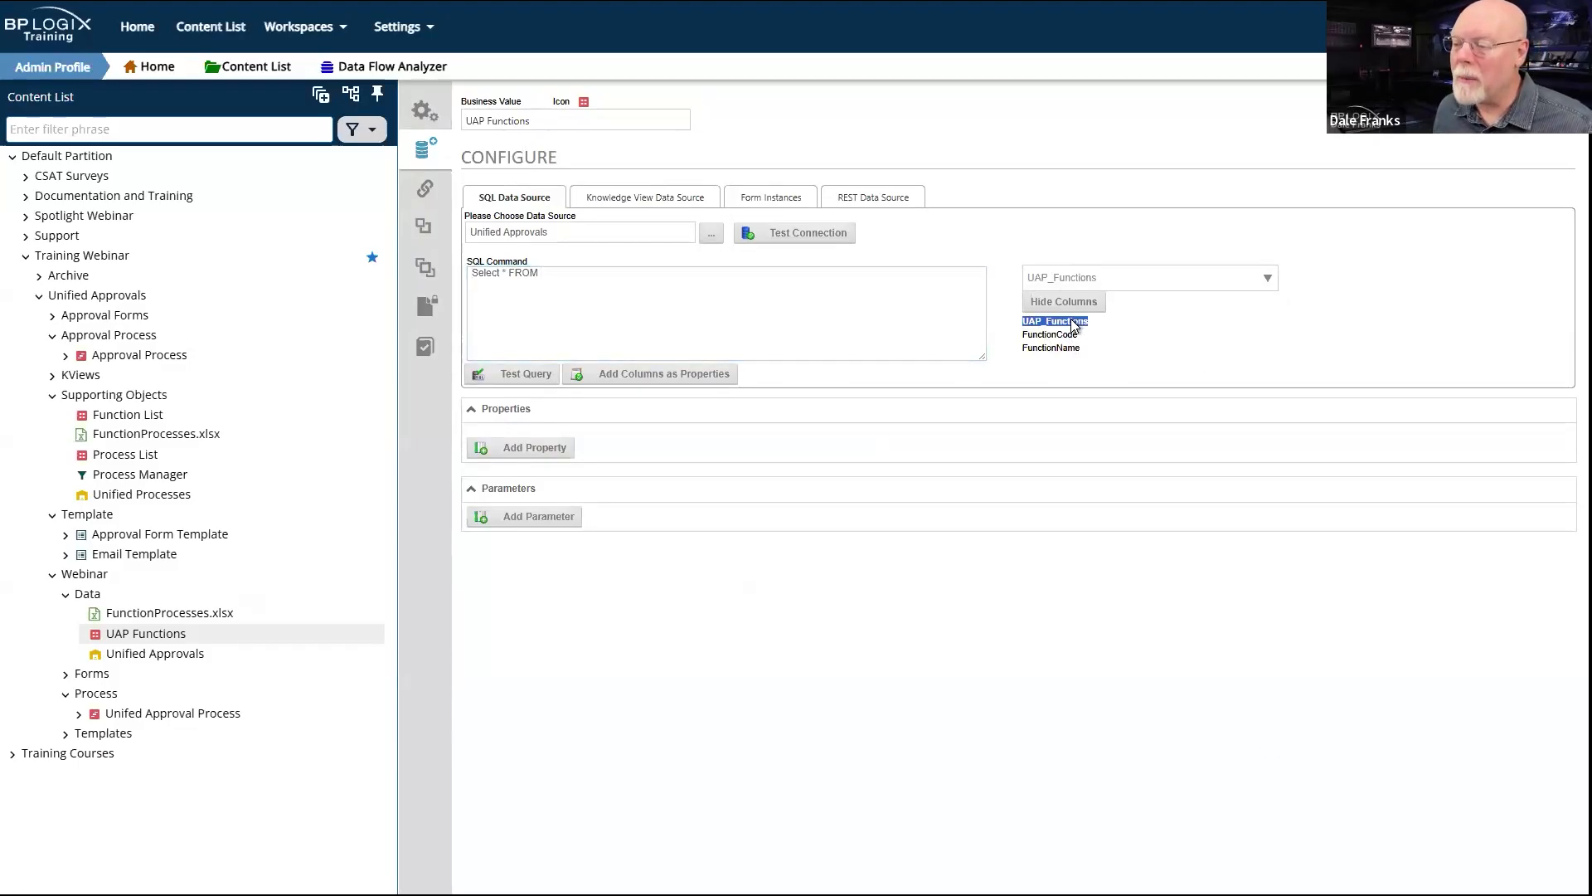
left_click(622, 284)
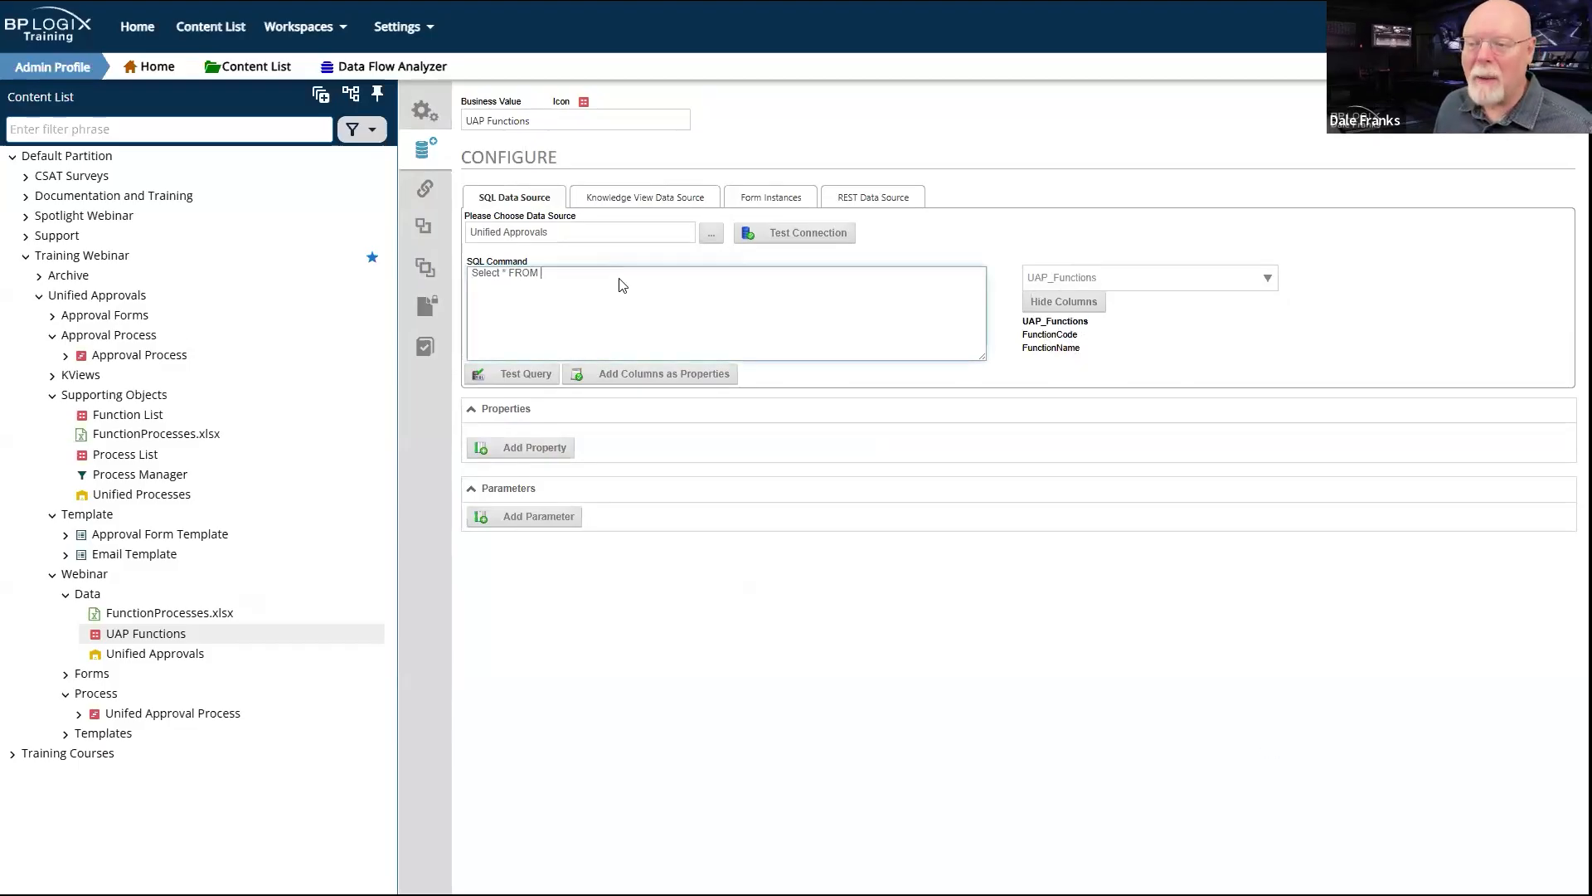
key("ctrl+v")
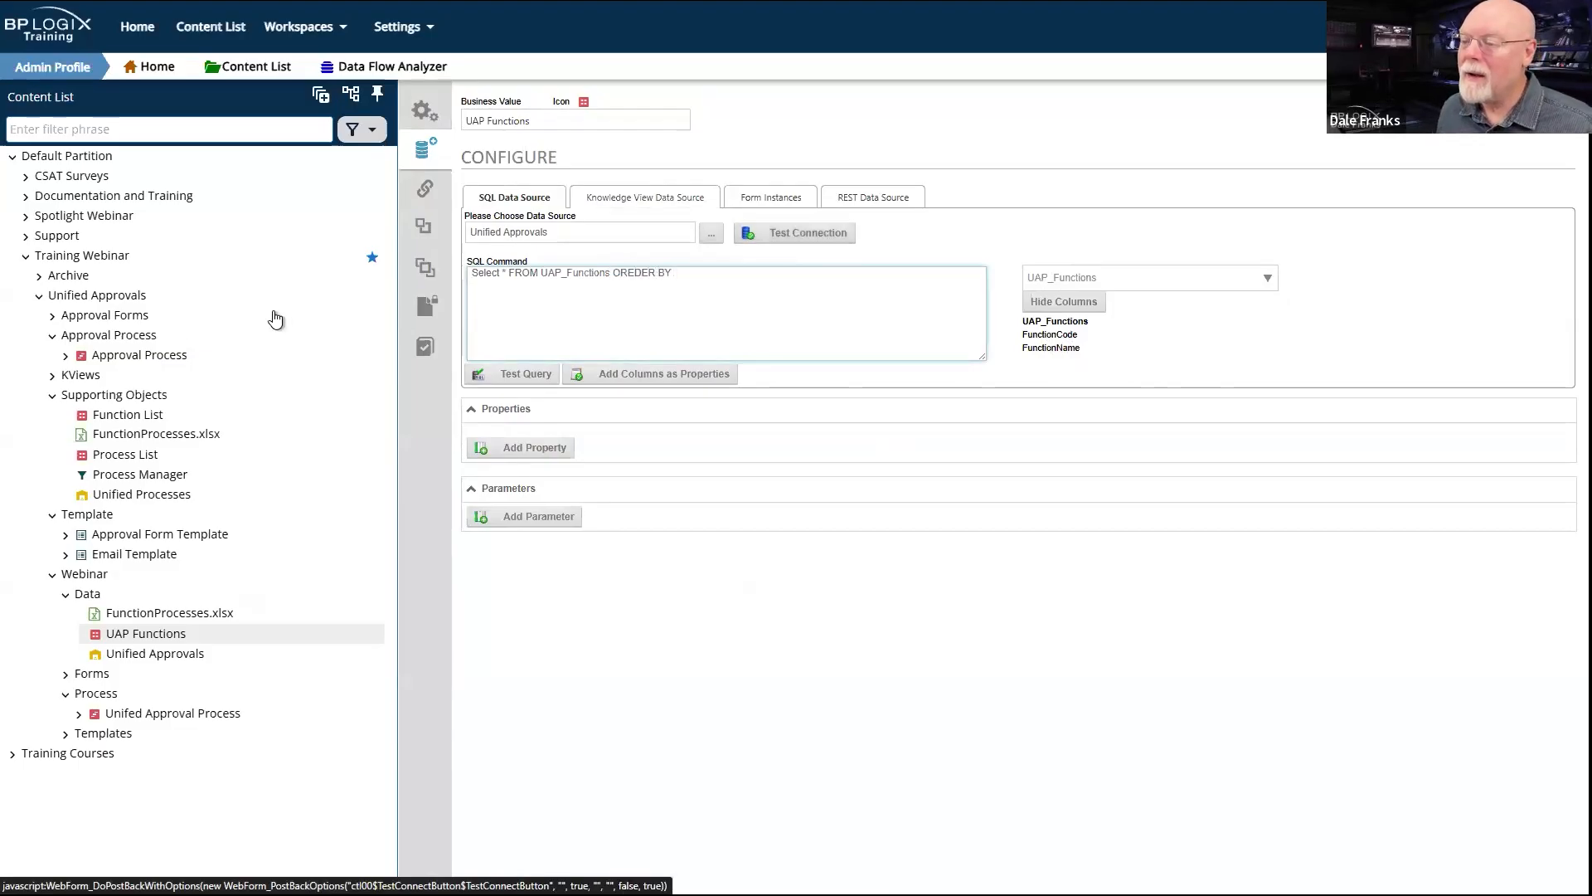
Step: Extend the SQL command with ORDER BY FunctionName and test the query
double_click(1051, 348)
key("ctrl+c")
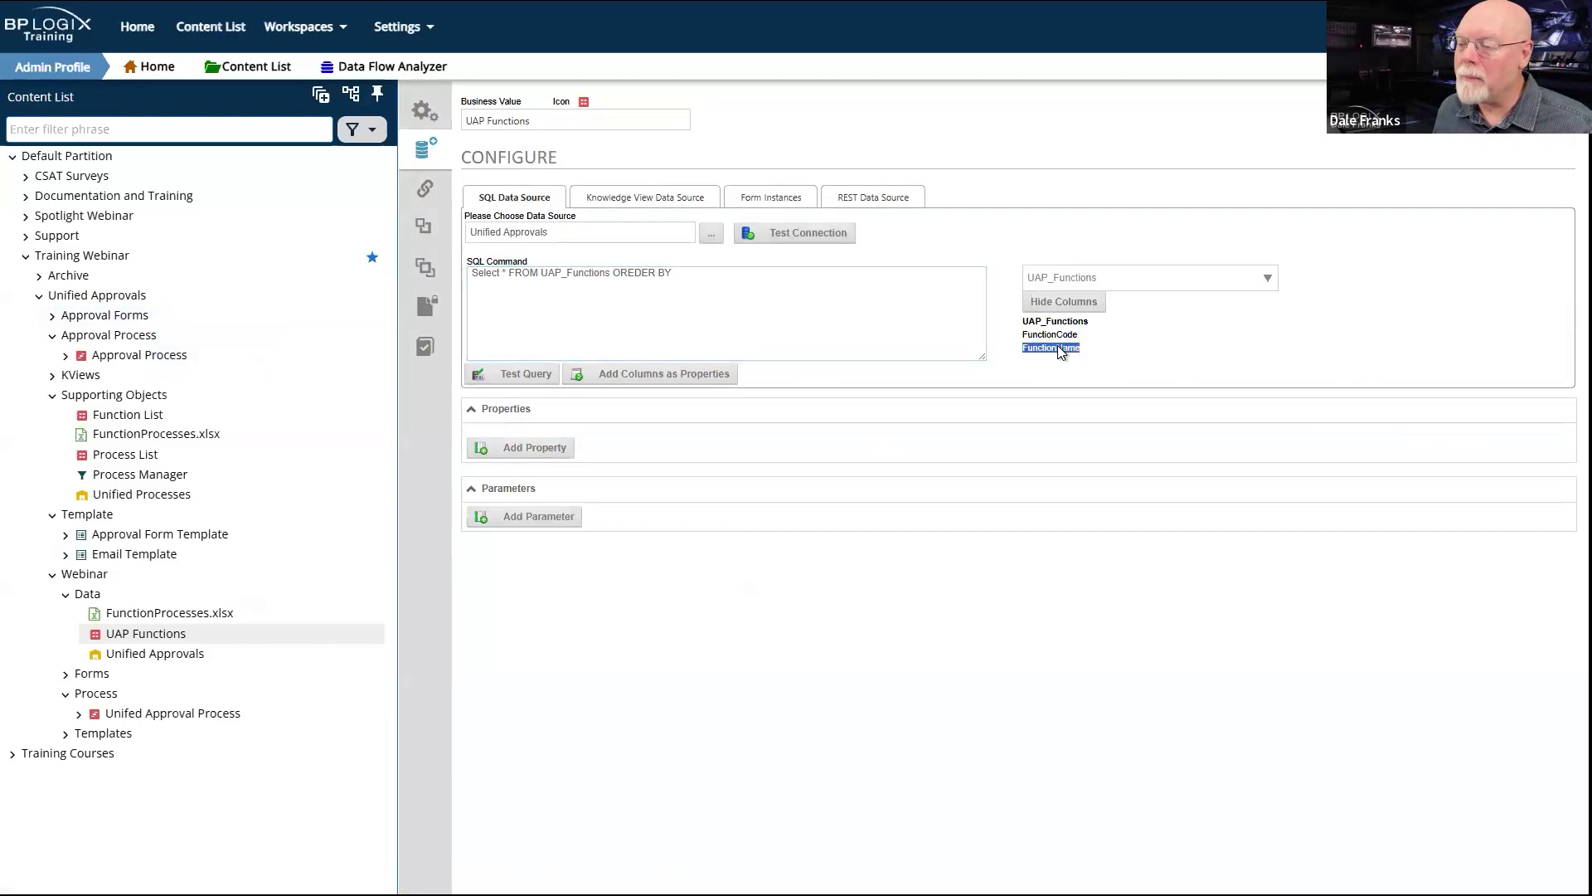
left_click(765, 280)
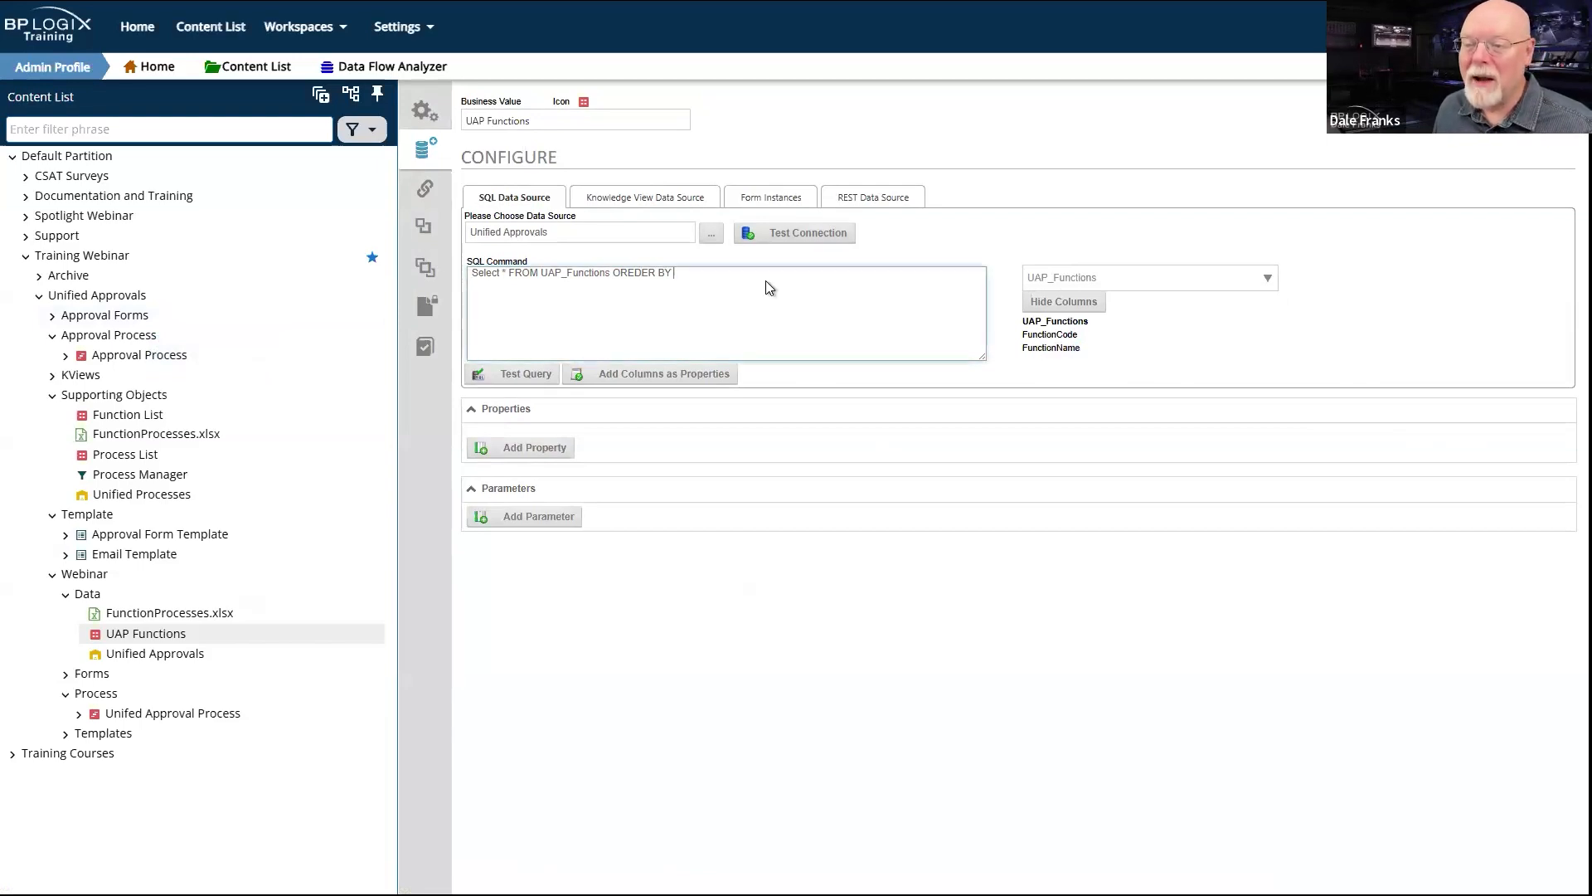
key("ctrl+v")
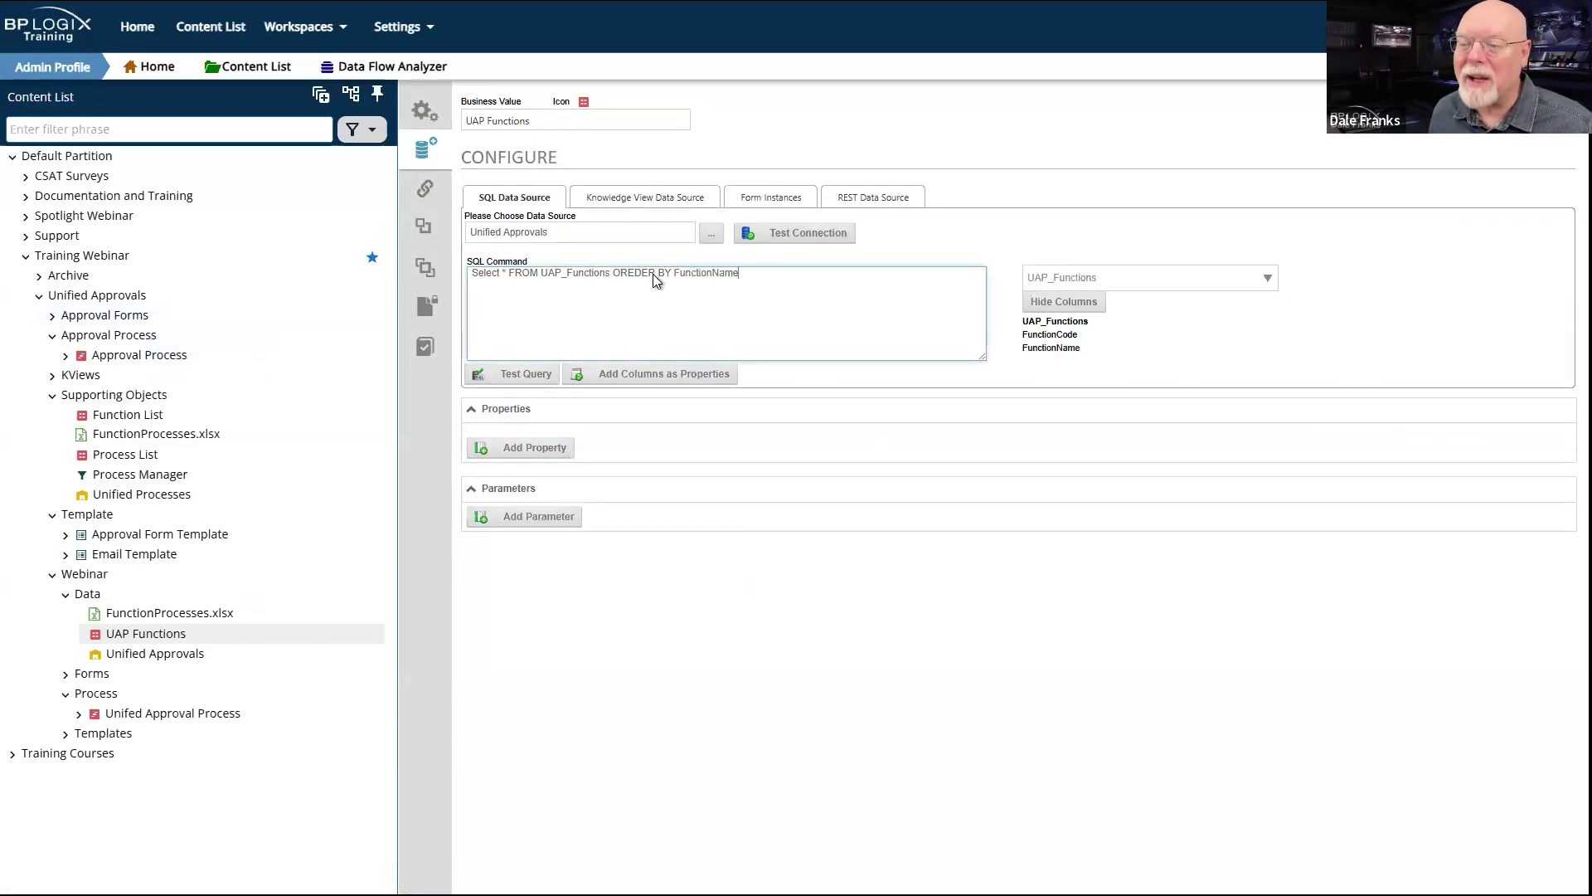
left_click(640, 272)
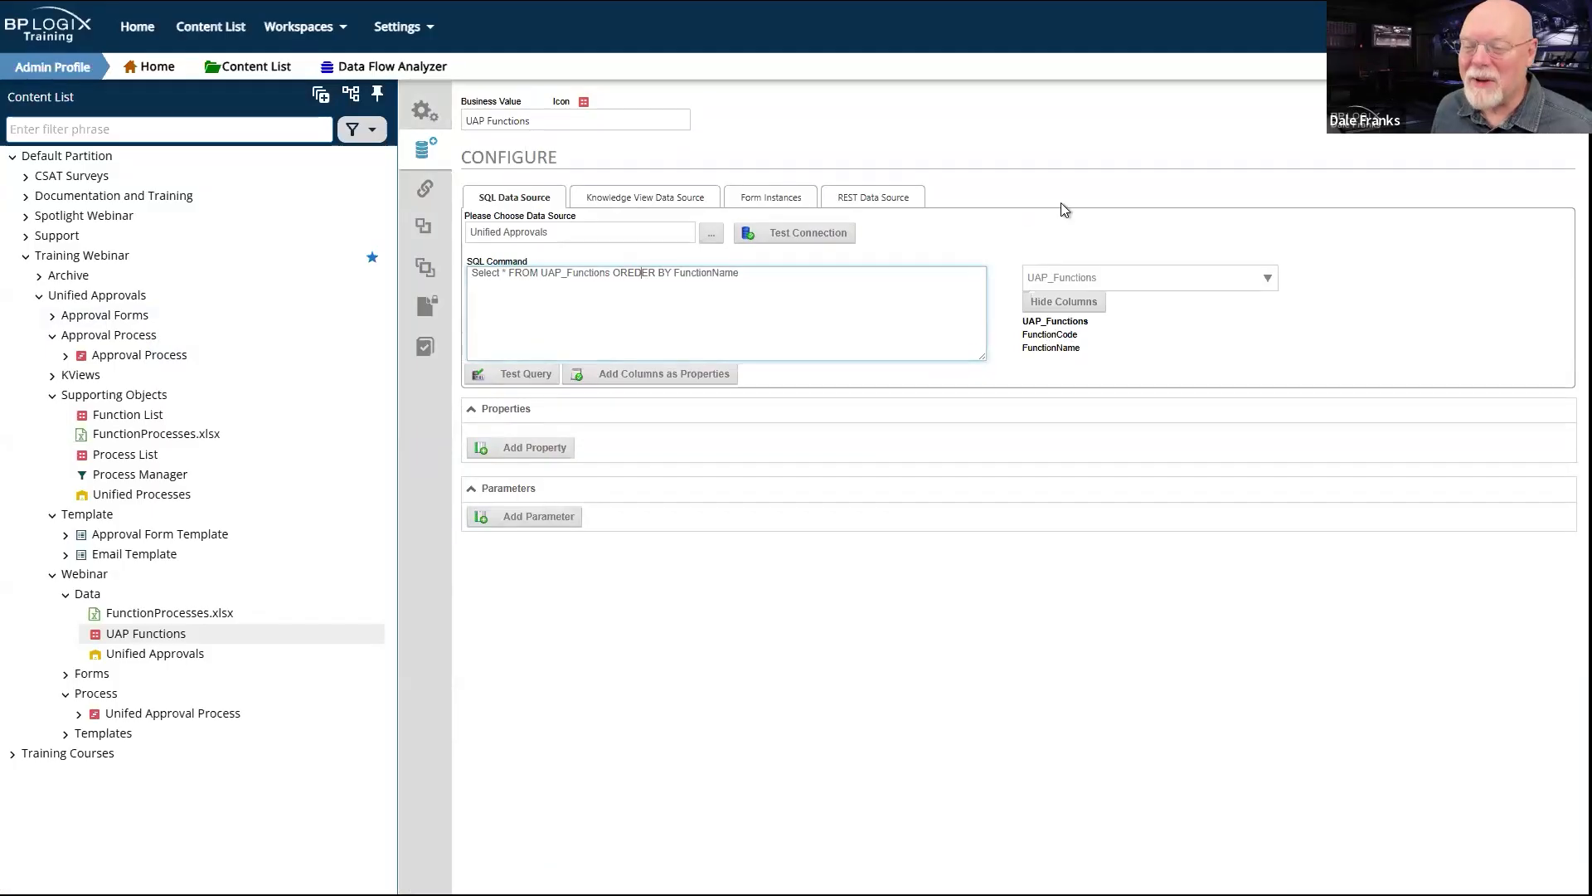
key("BackSpace")
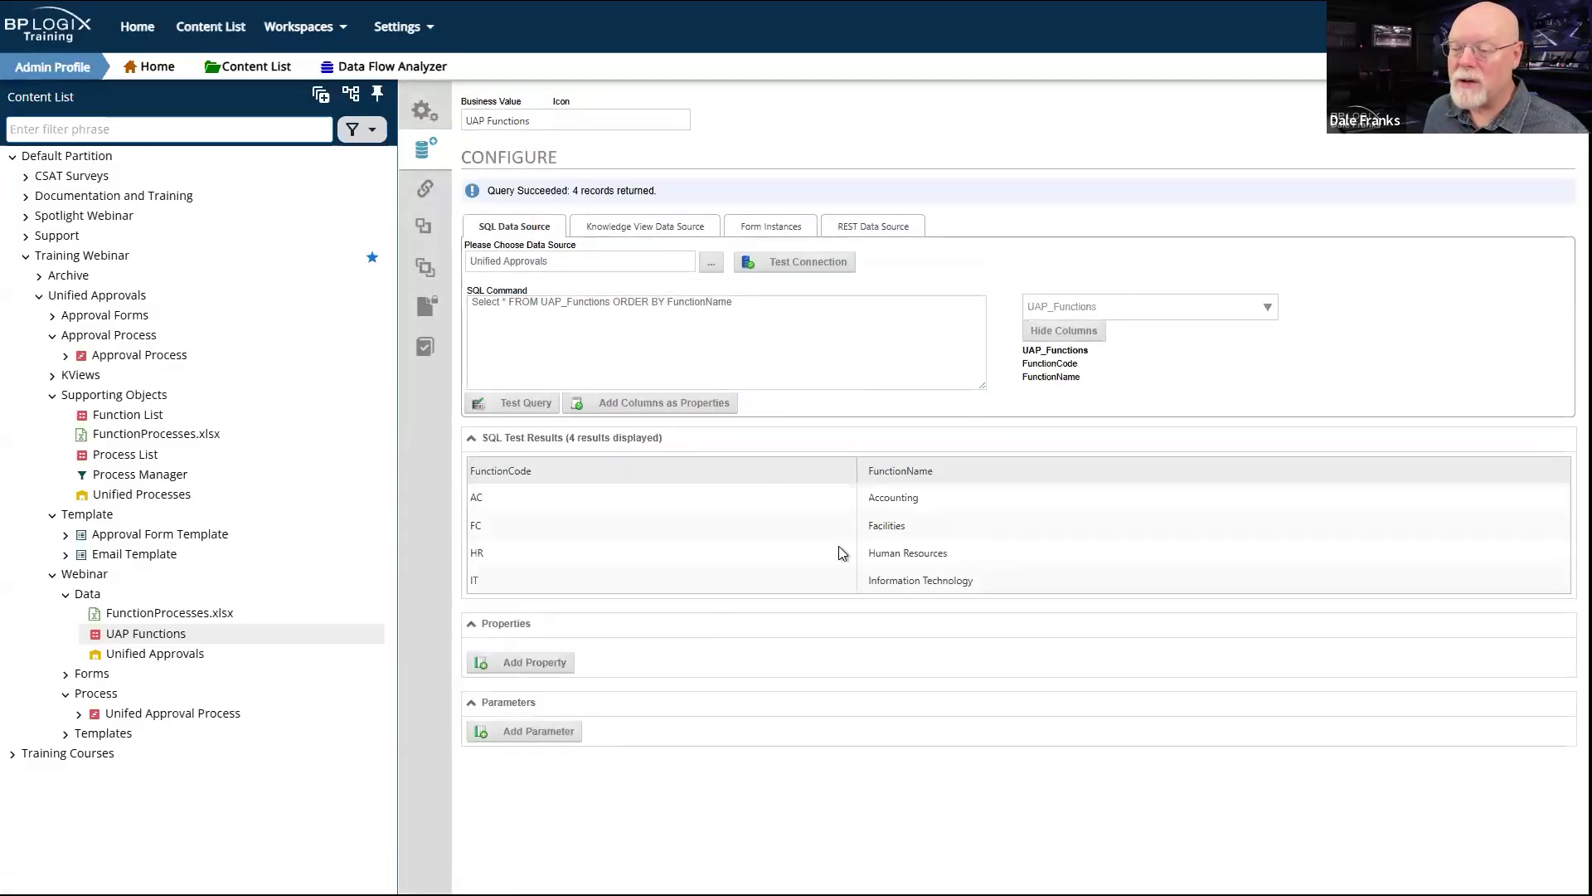
Step: Add the query's columns as properties of the UAP Functions business value, and save and close it
left_click(689, 404)
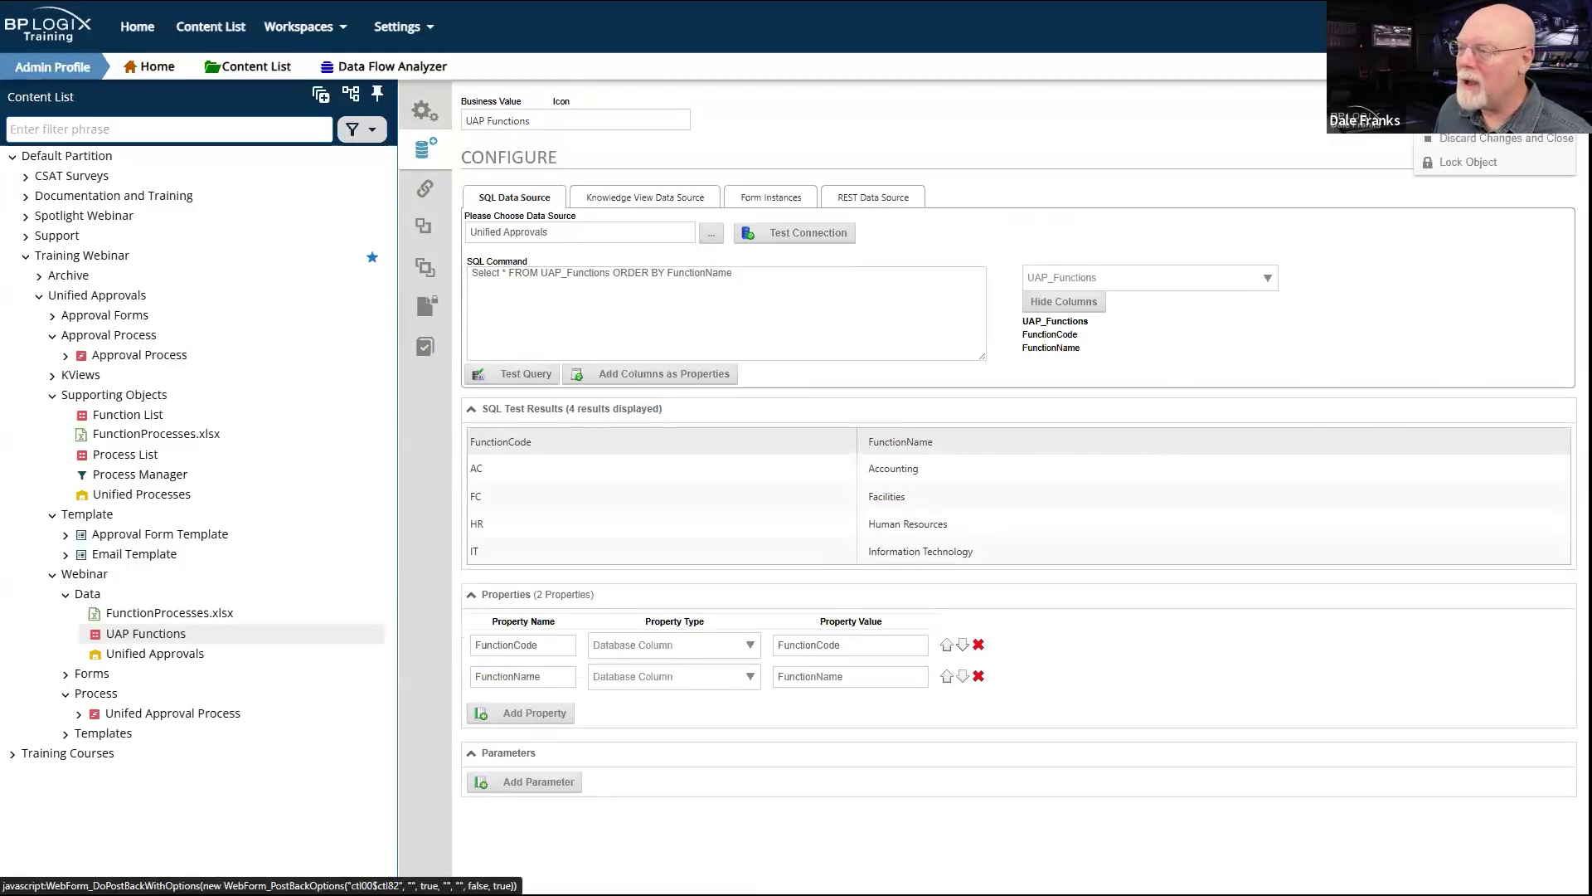
left_click(1484, 115)
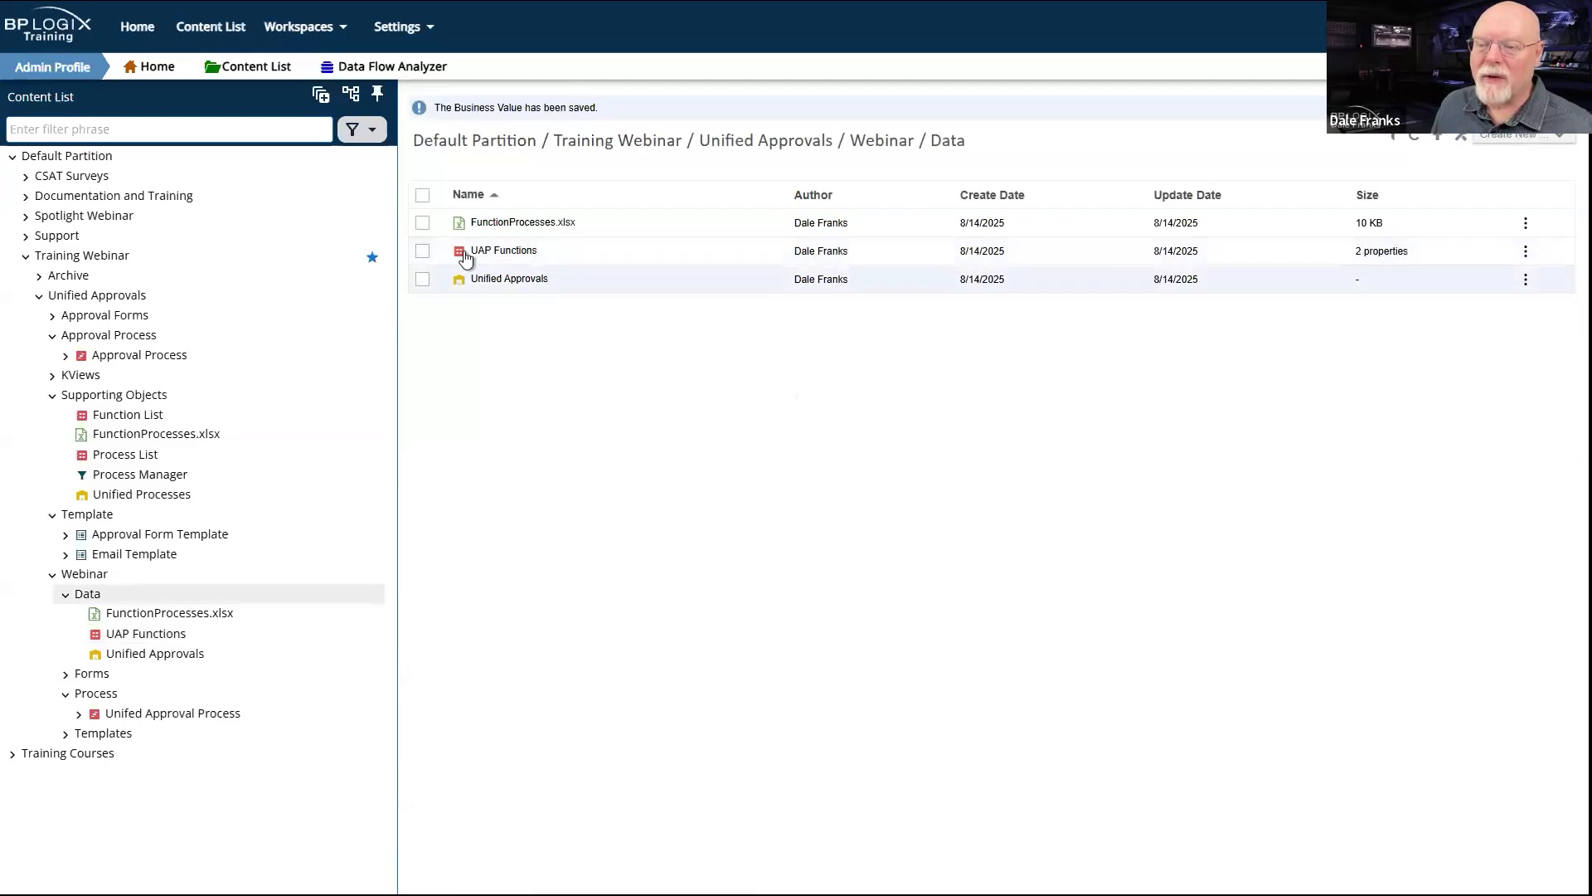
left_click(1554, 136)
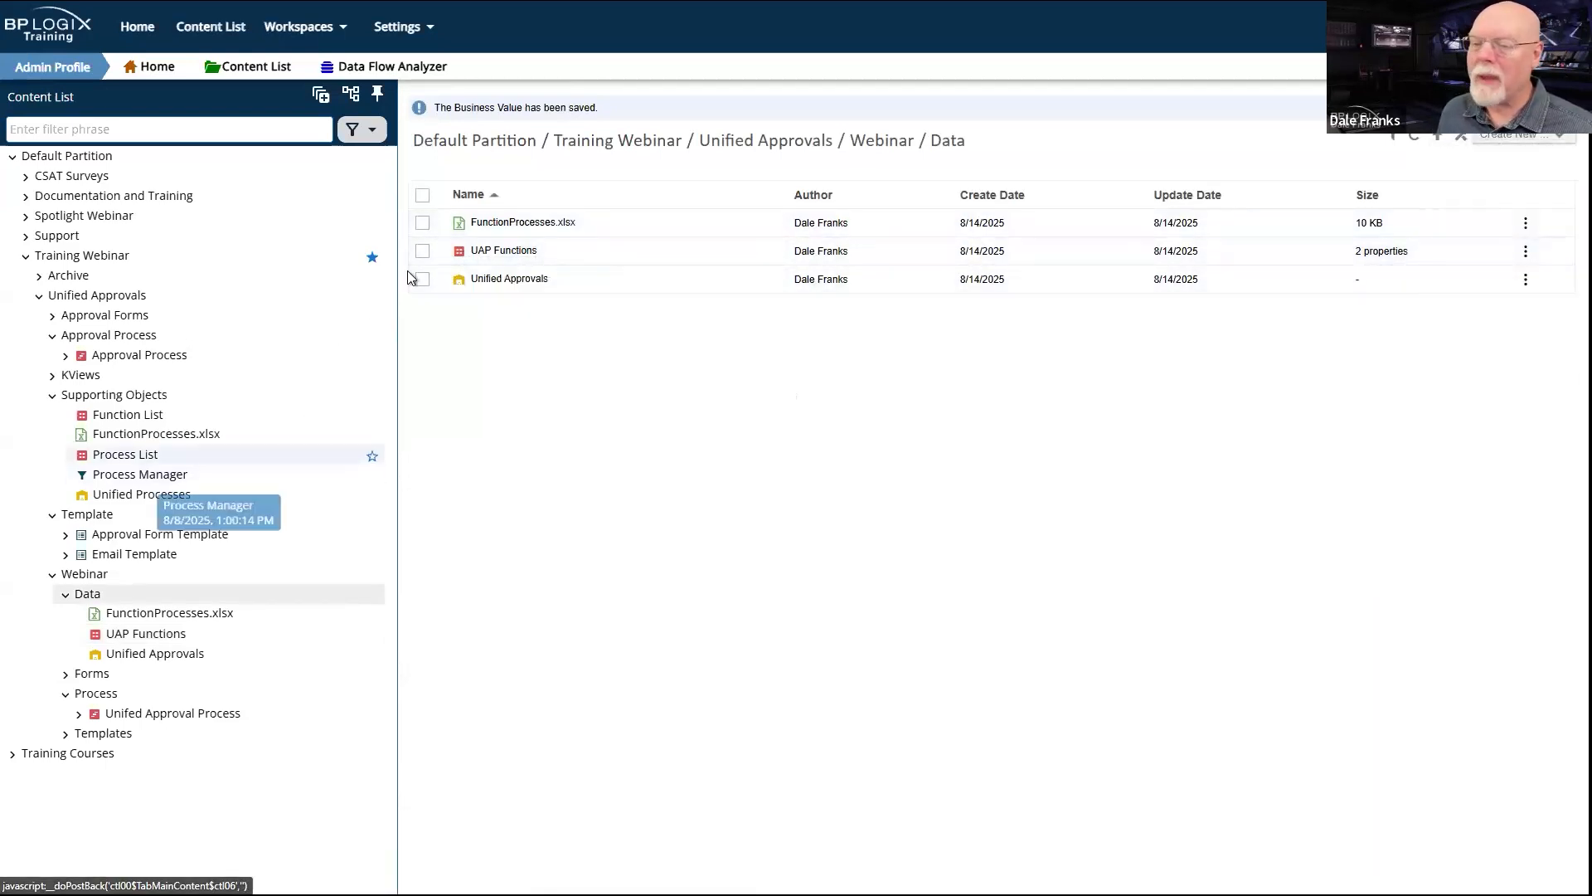
Step: Copy the UAP Functions business value within the Webinar Data folder
left_click(423, 252)
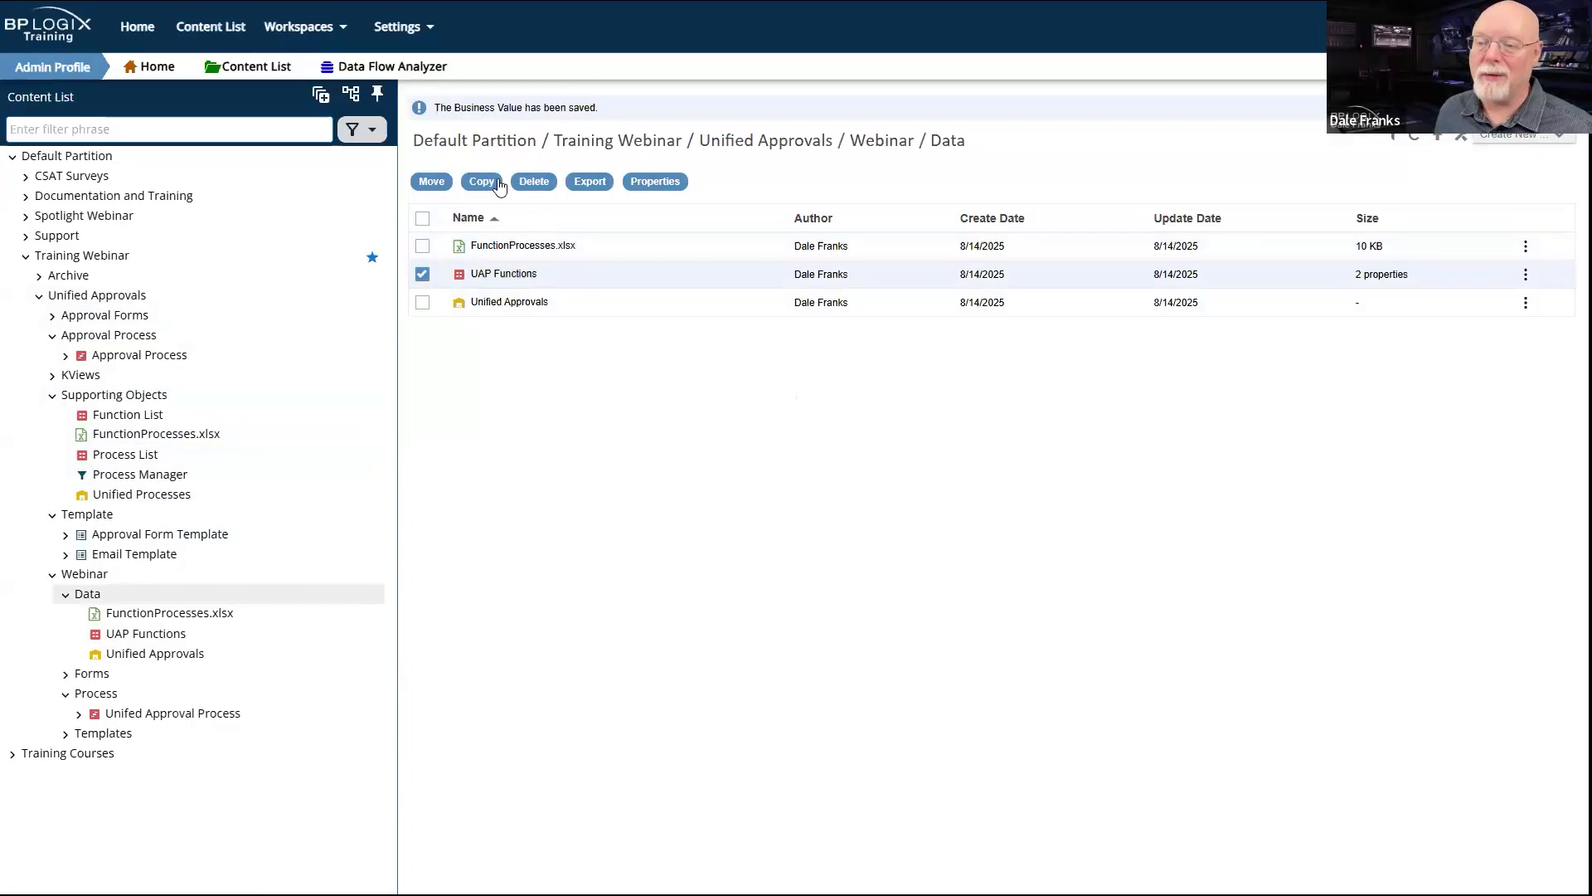
left_click(467, 185)
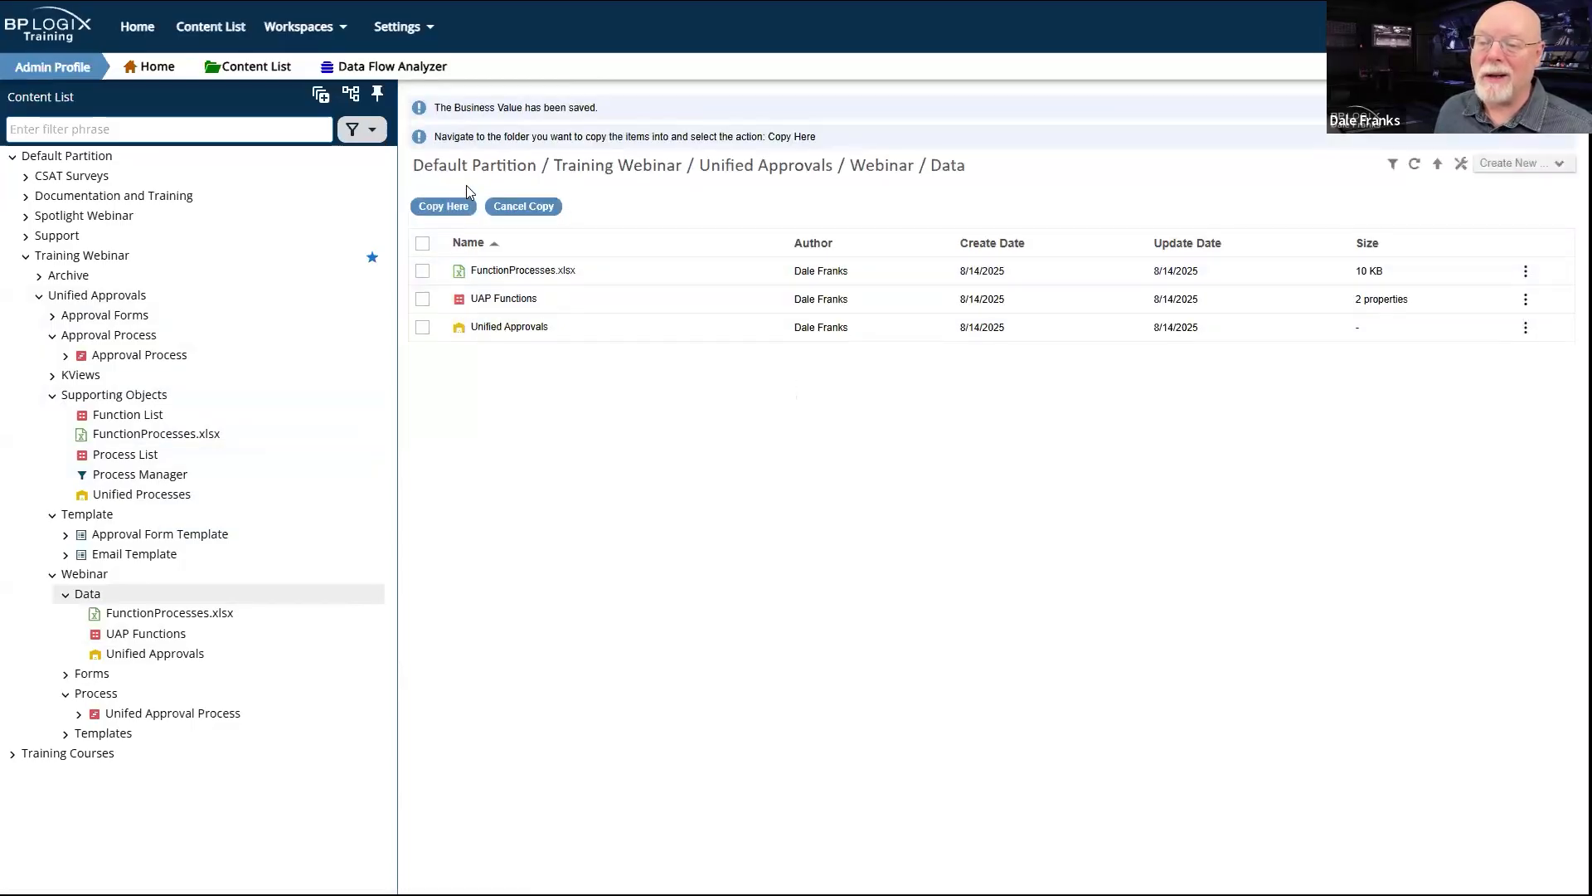
left_click(454, 206)
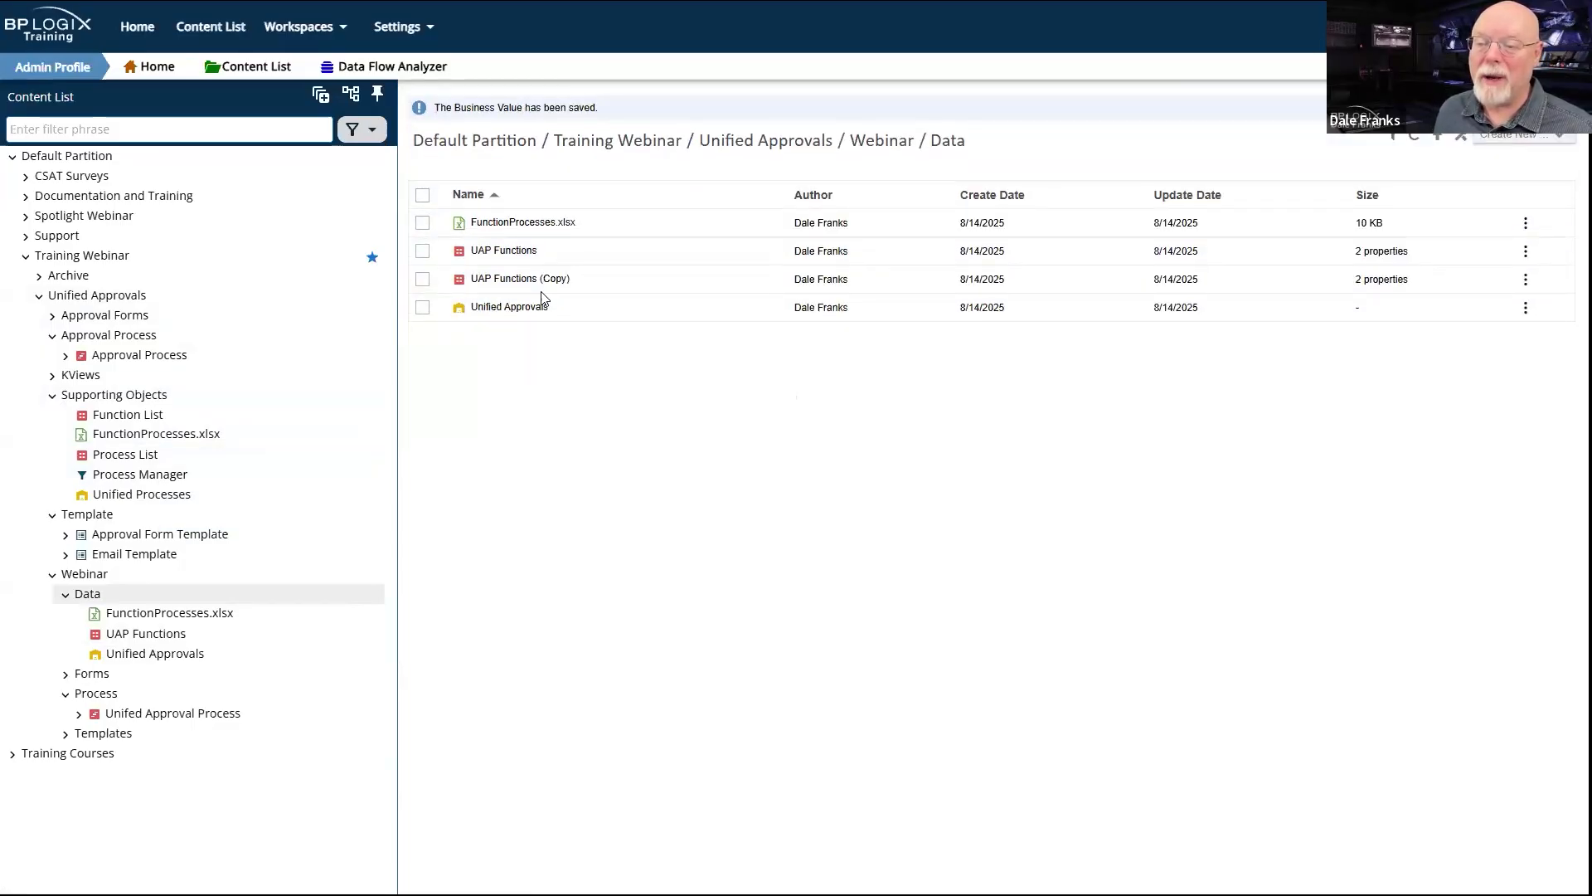
Step: Open the copy of UAP Functions, check its value picker group, and change its name to UAP Processes
left_click(540, 286)
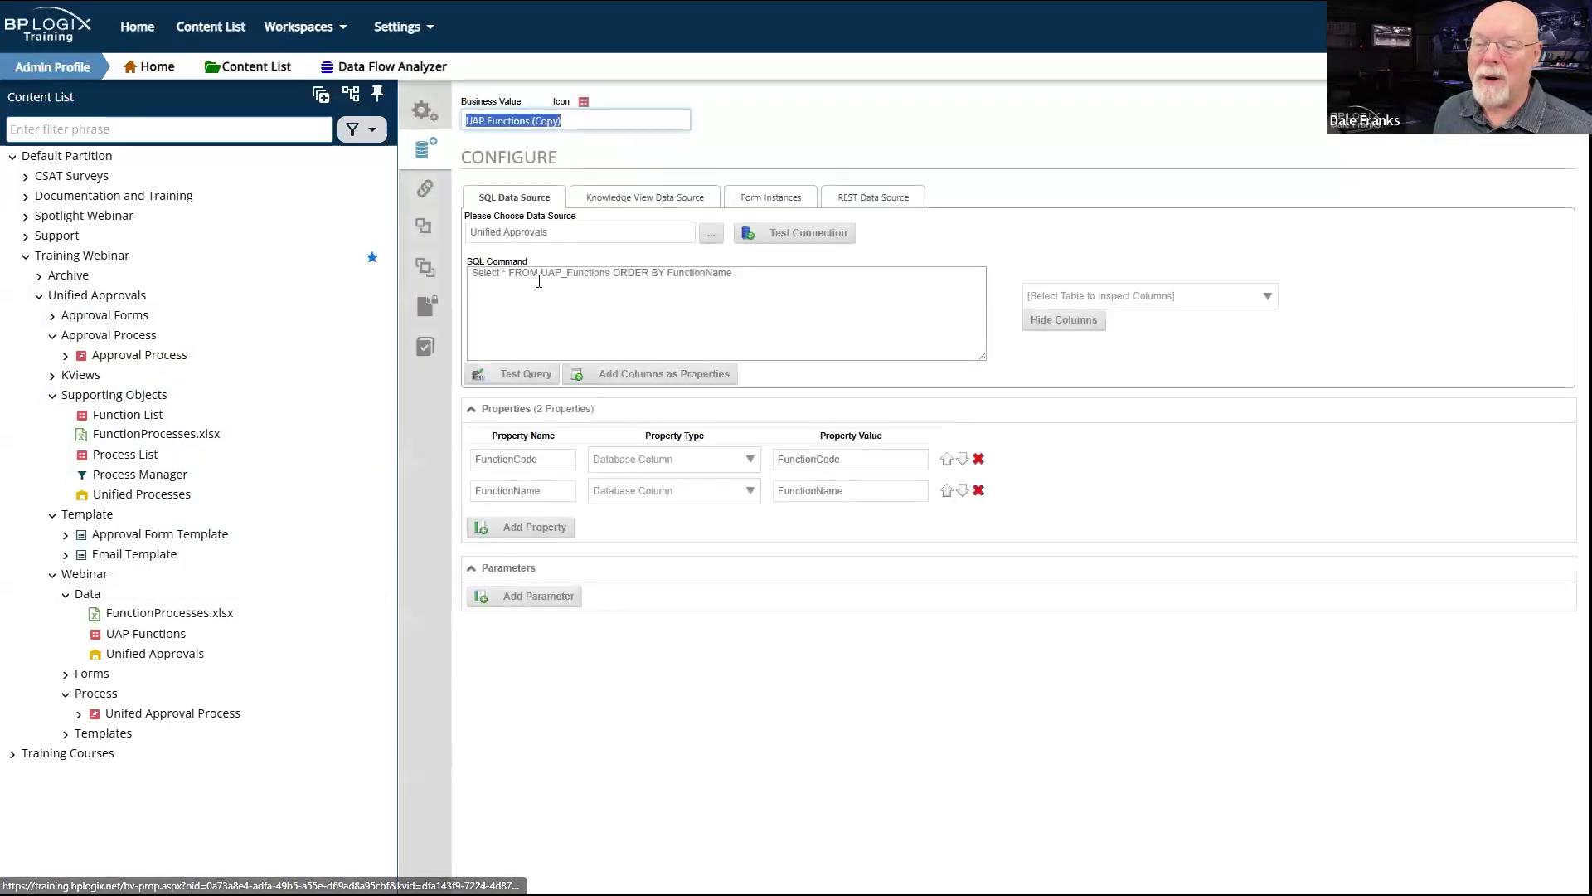
left_click(424, 111)
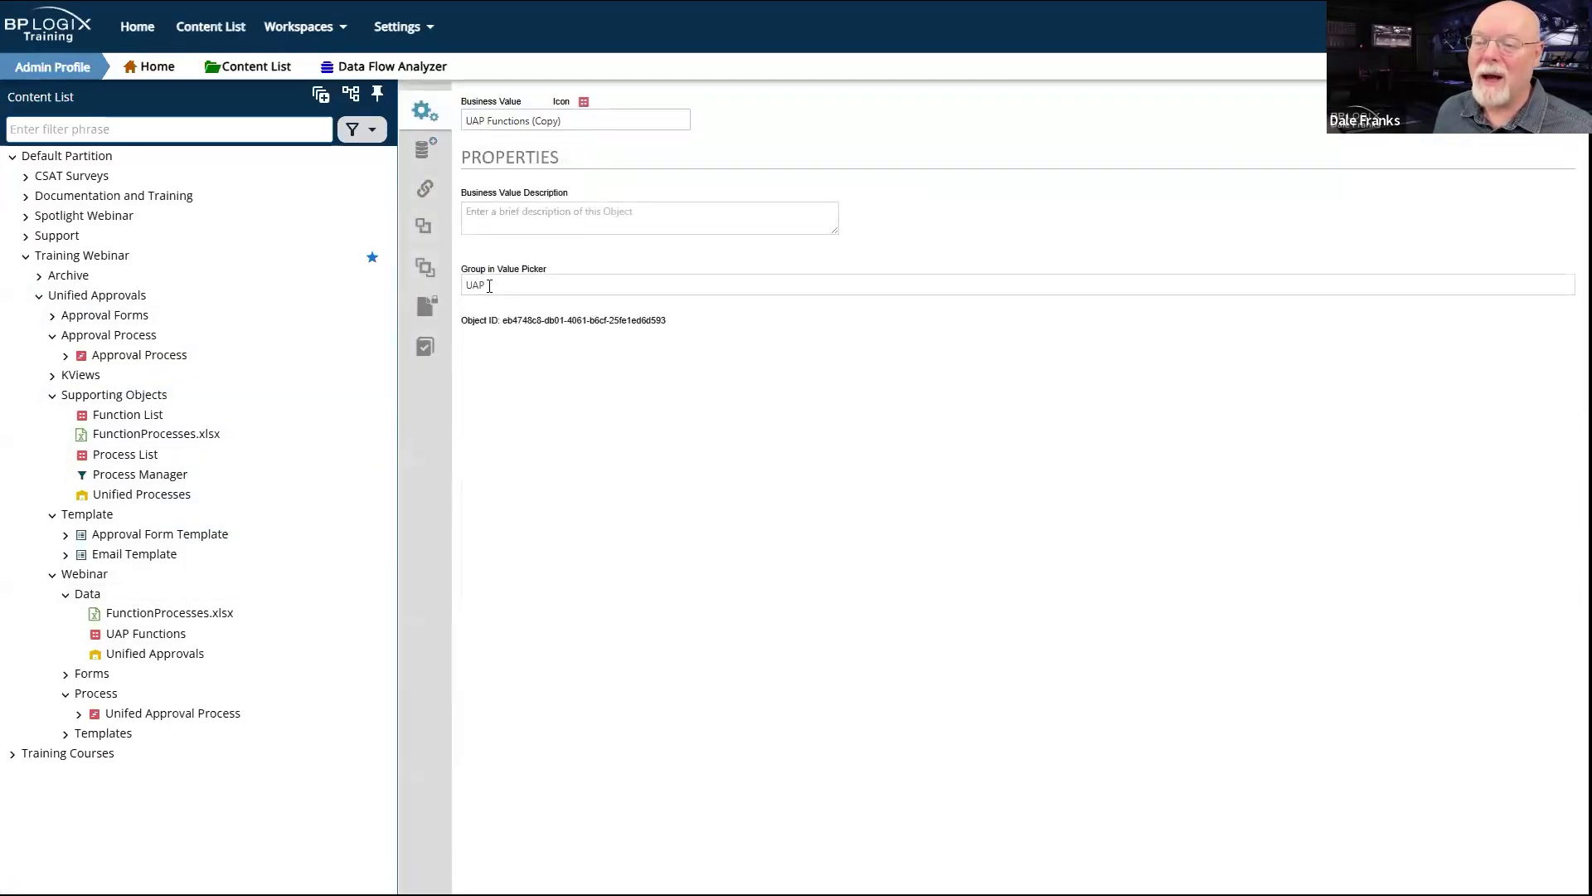
left_click(423, 155)
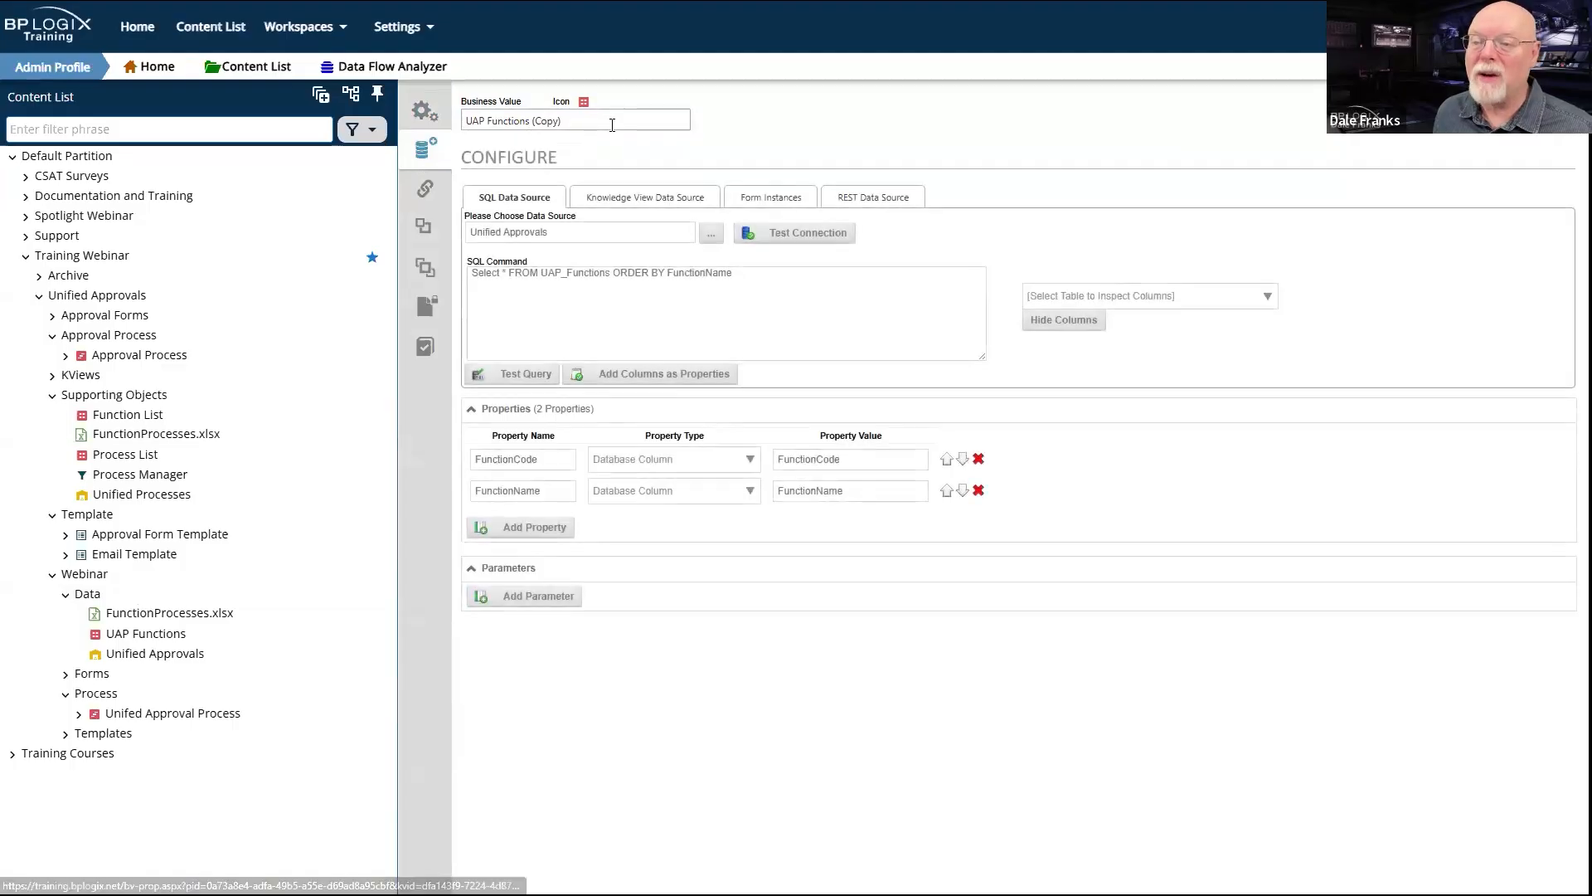
left_click(612, 125)
key("BackSpace")
key("BackSpace")
key("BackSpace")
key("BackSpace")
key("BackSpace")
key("BackSpace")
key("BackSpace")
key("BackSpace")
key("BackSpace")
key("BackSpace")
key("BackSpace")
key("BackSpace")
key("BackSpace")
key("BackSpace")
key("BackSpace")
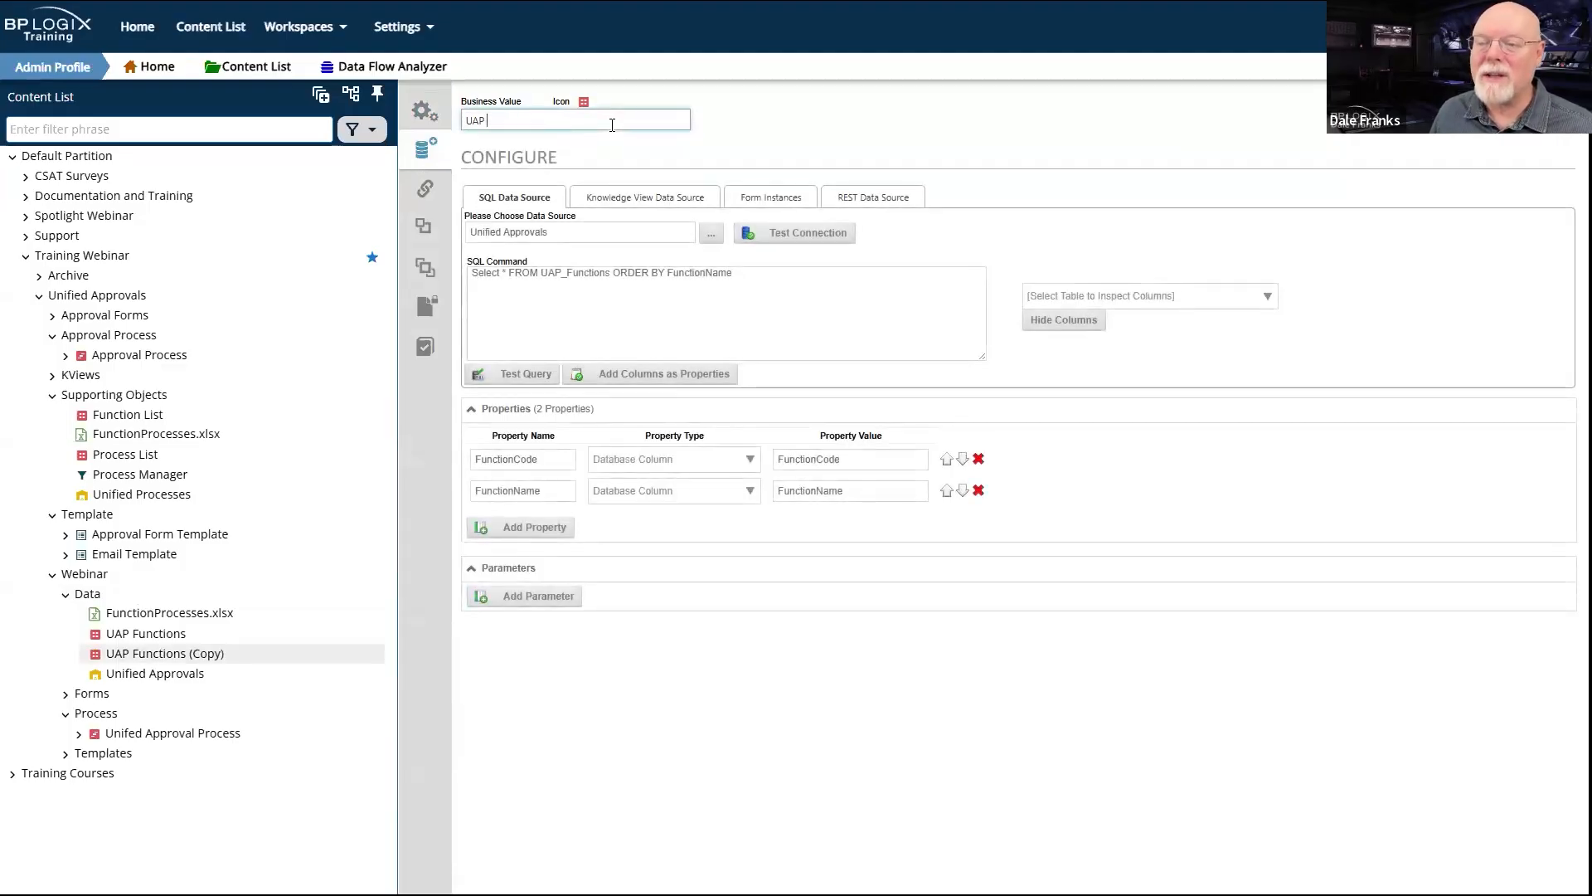
type("Process")
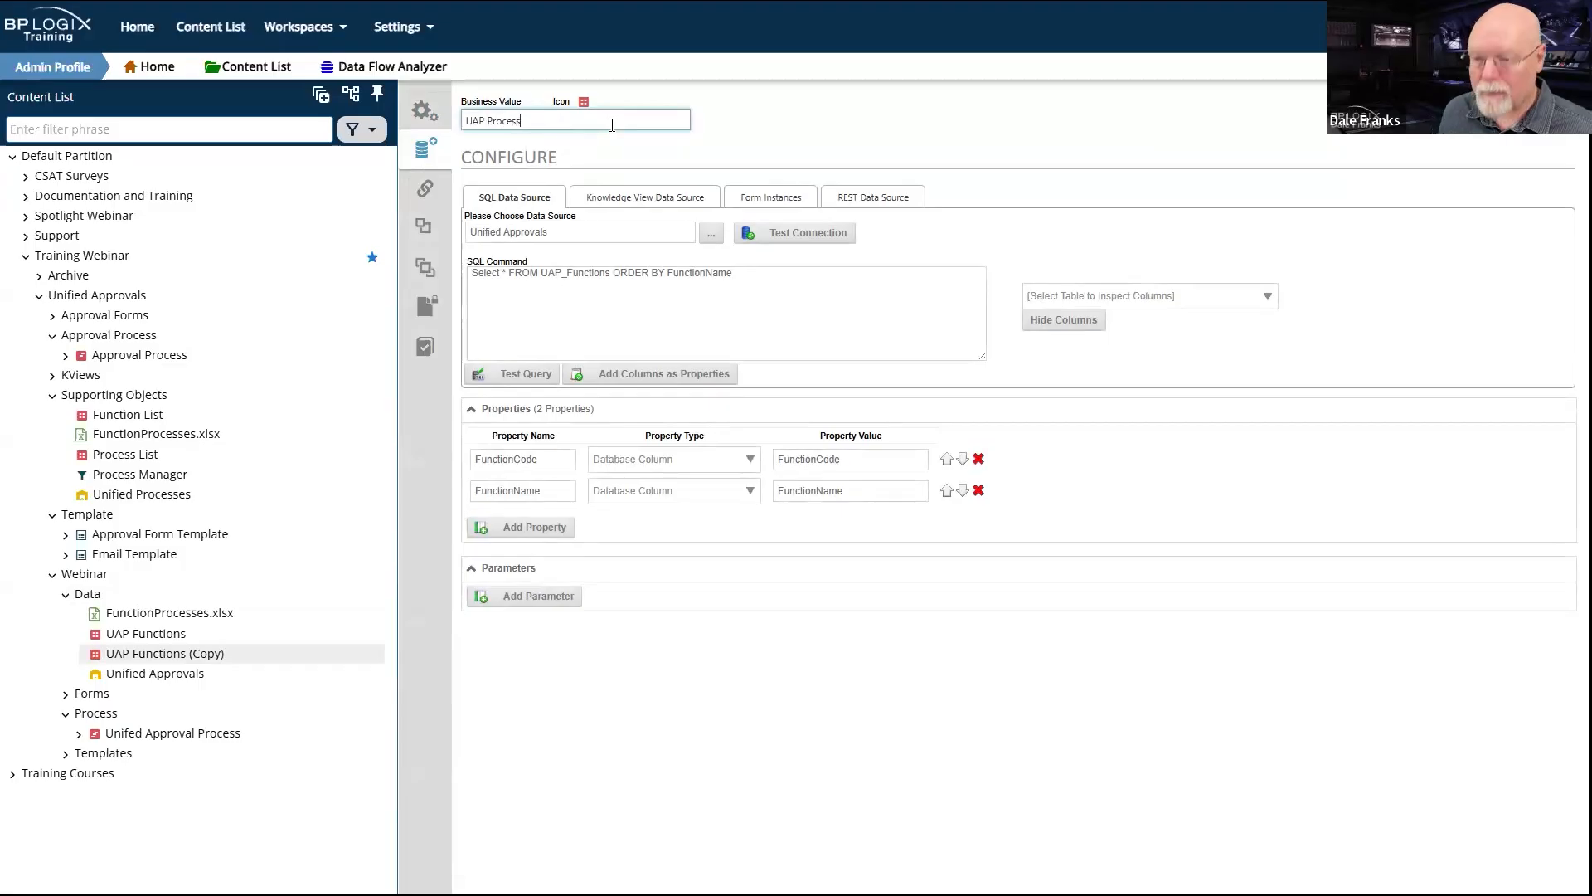
type("es")
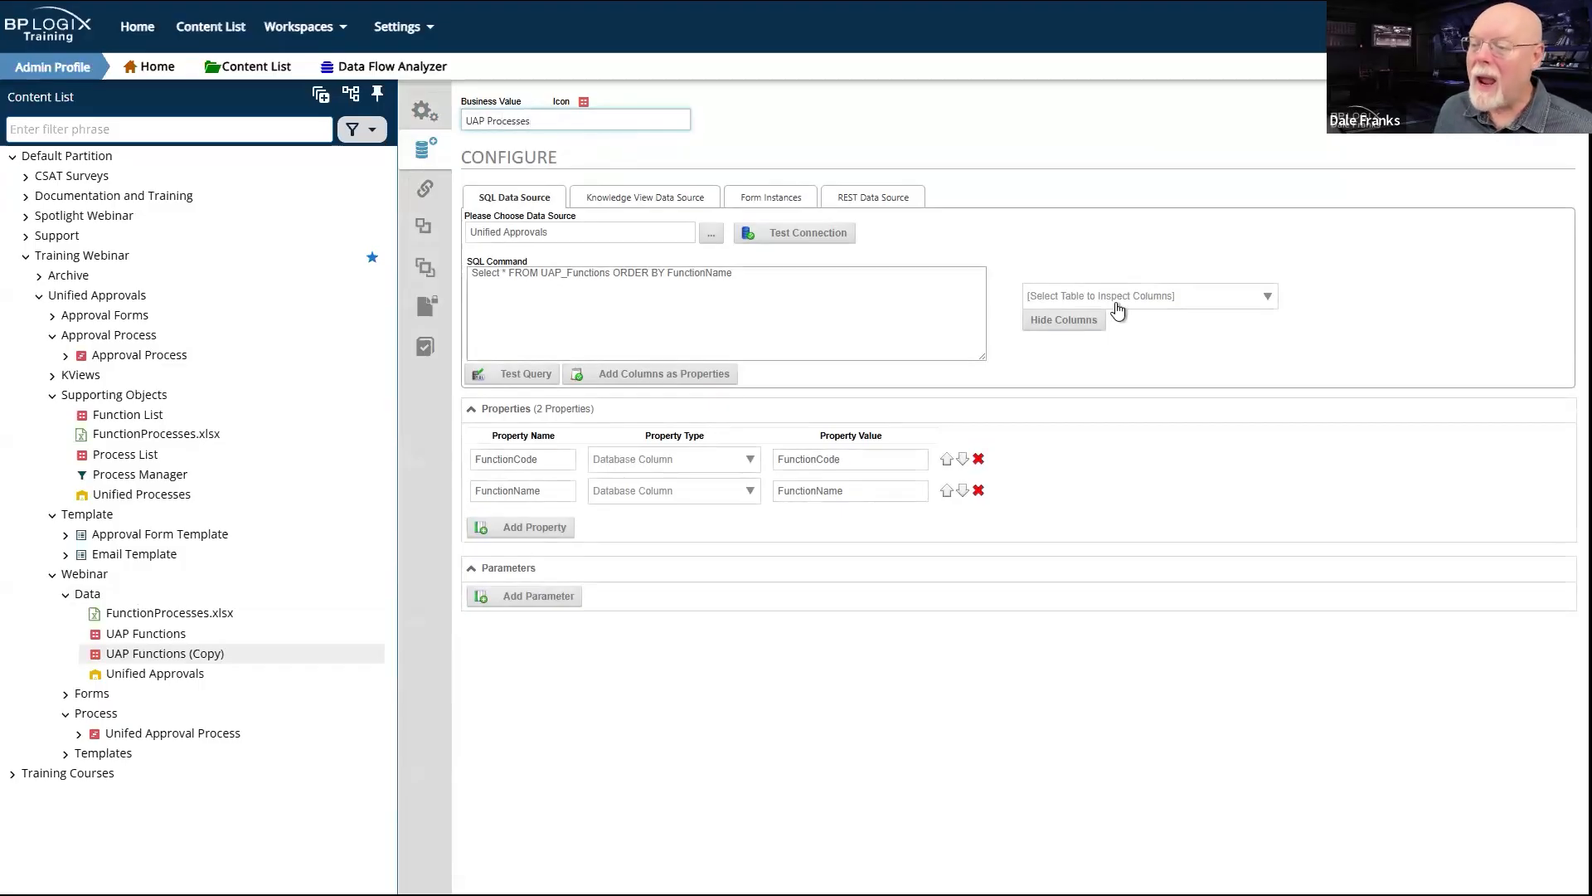
Step: Inspect the columns of the UAP_Processes table and replace the asterisk in the SQL command's Select clause with FunctionCode and a comma
left_click(1170, 299)
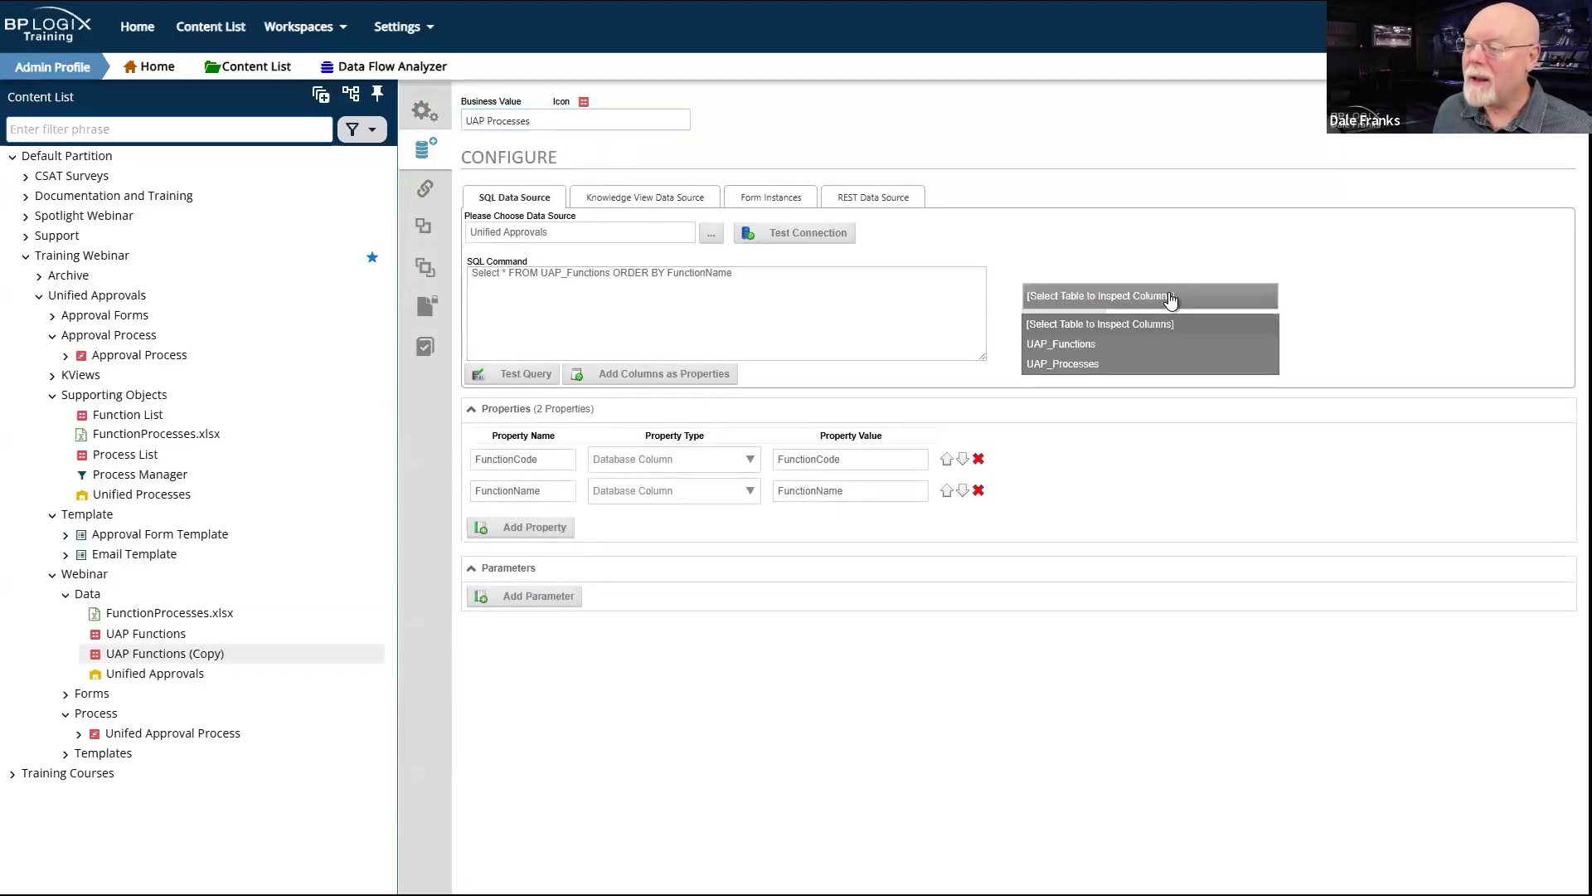
left_click(1078, 363)
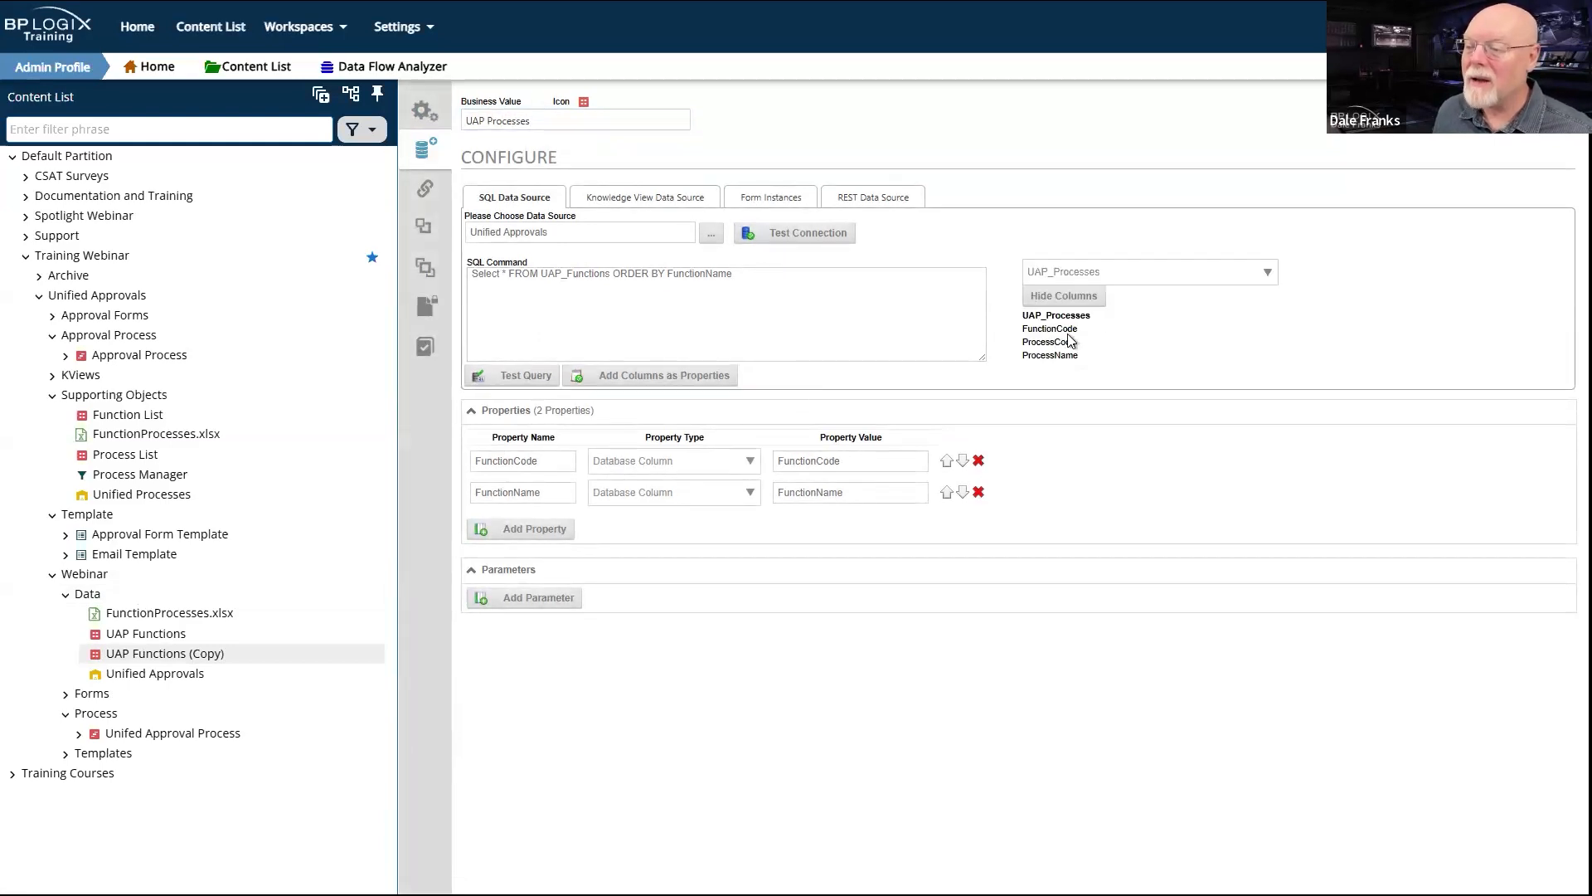
double_click(1050, 329)
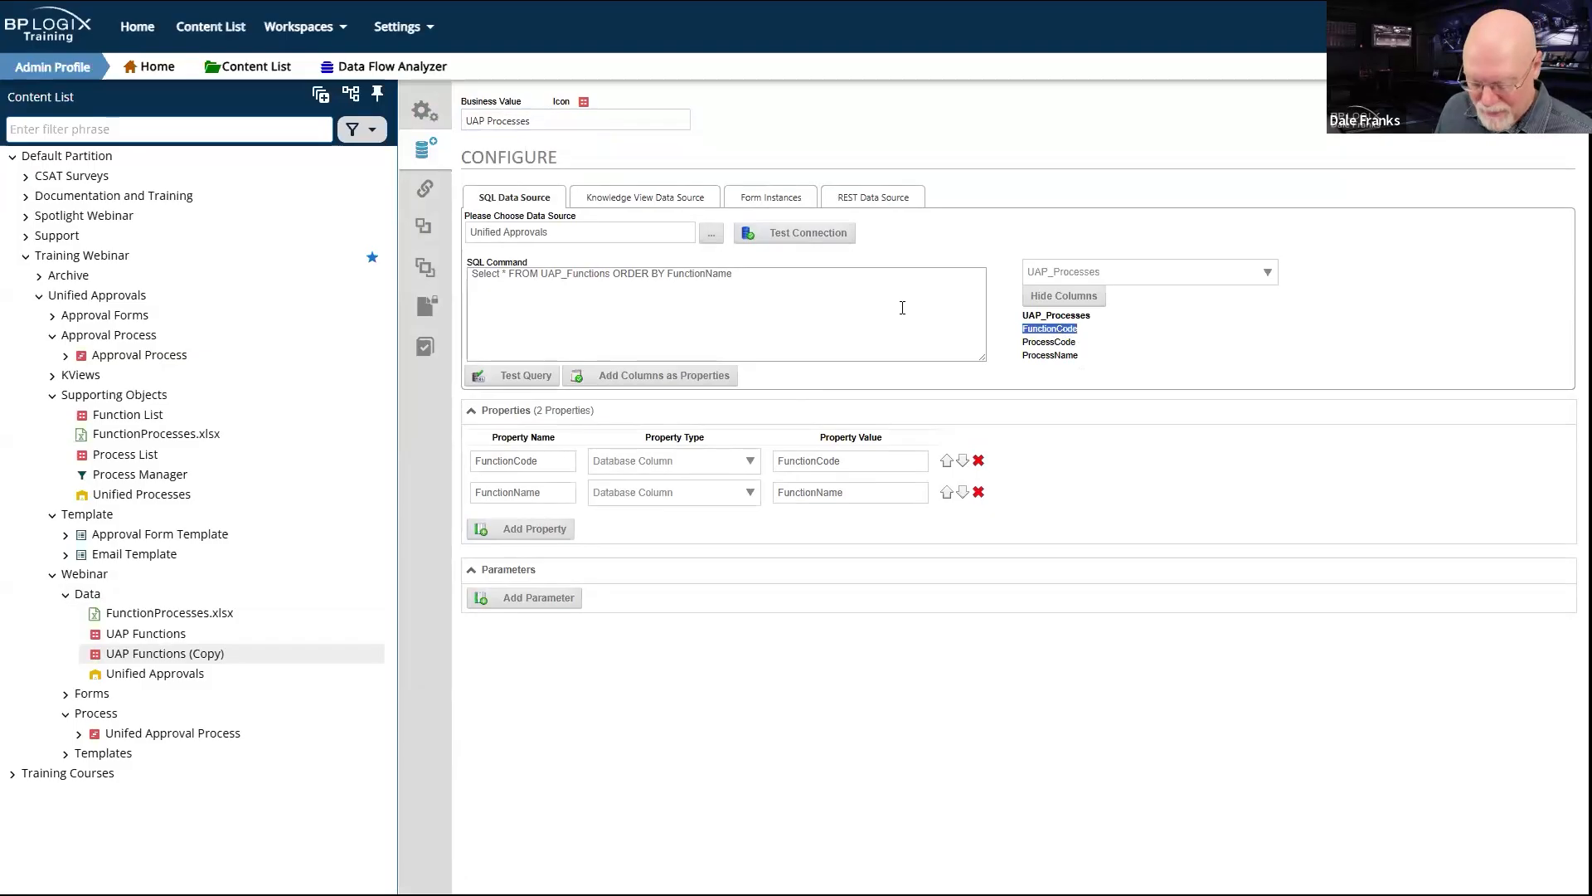
left_click_drag(503, 274, 493, 277)
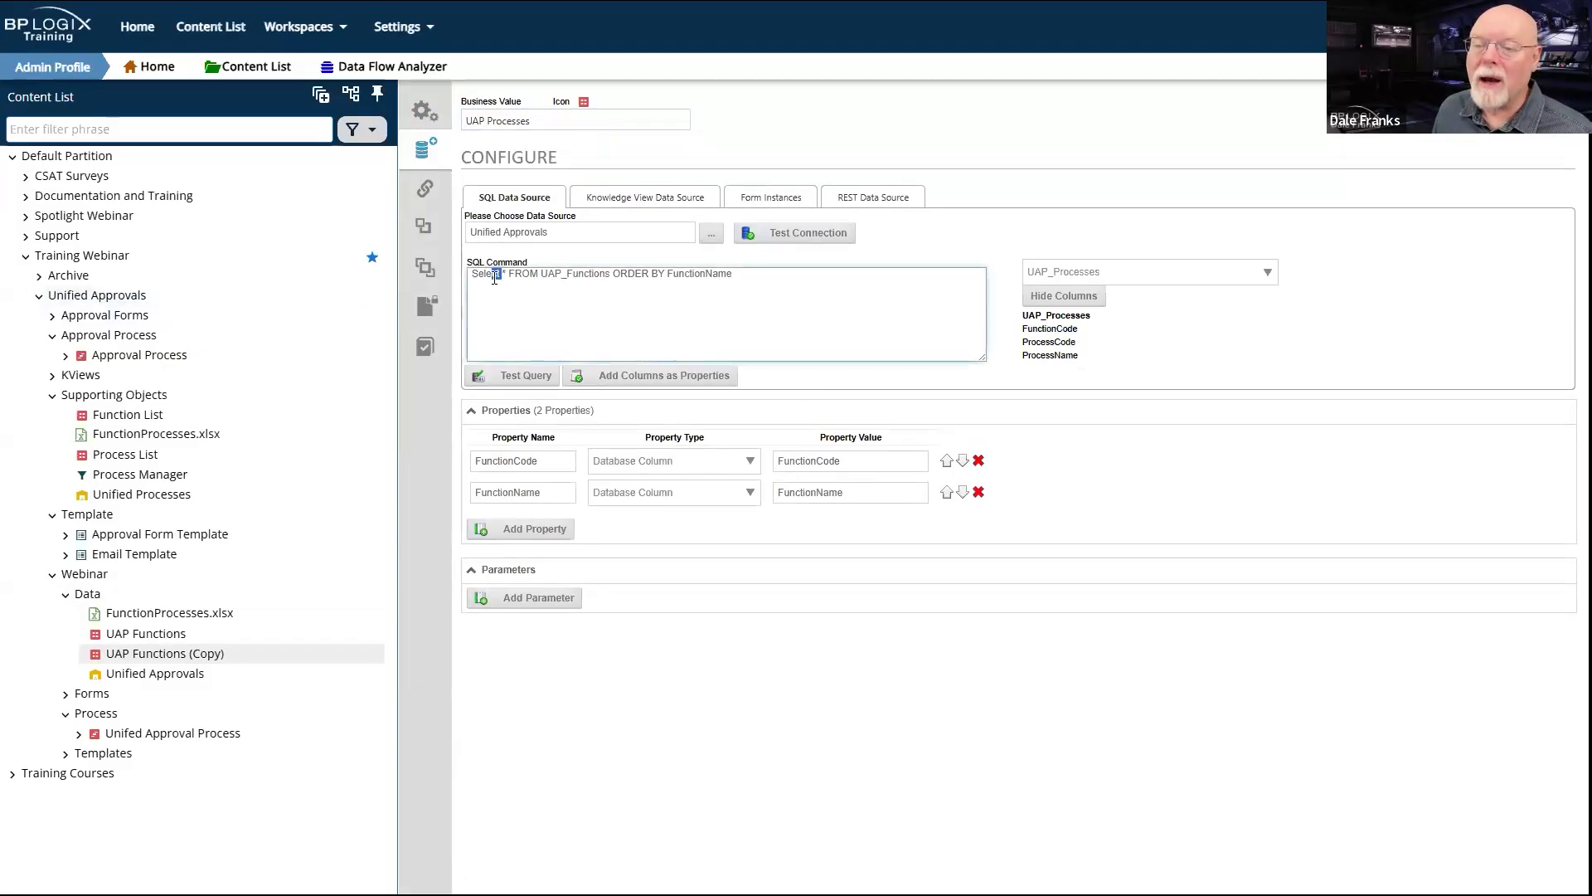
left_click(495, 283)
key("BackSpace")
key("ctrl+v")
type(",")
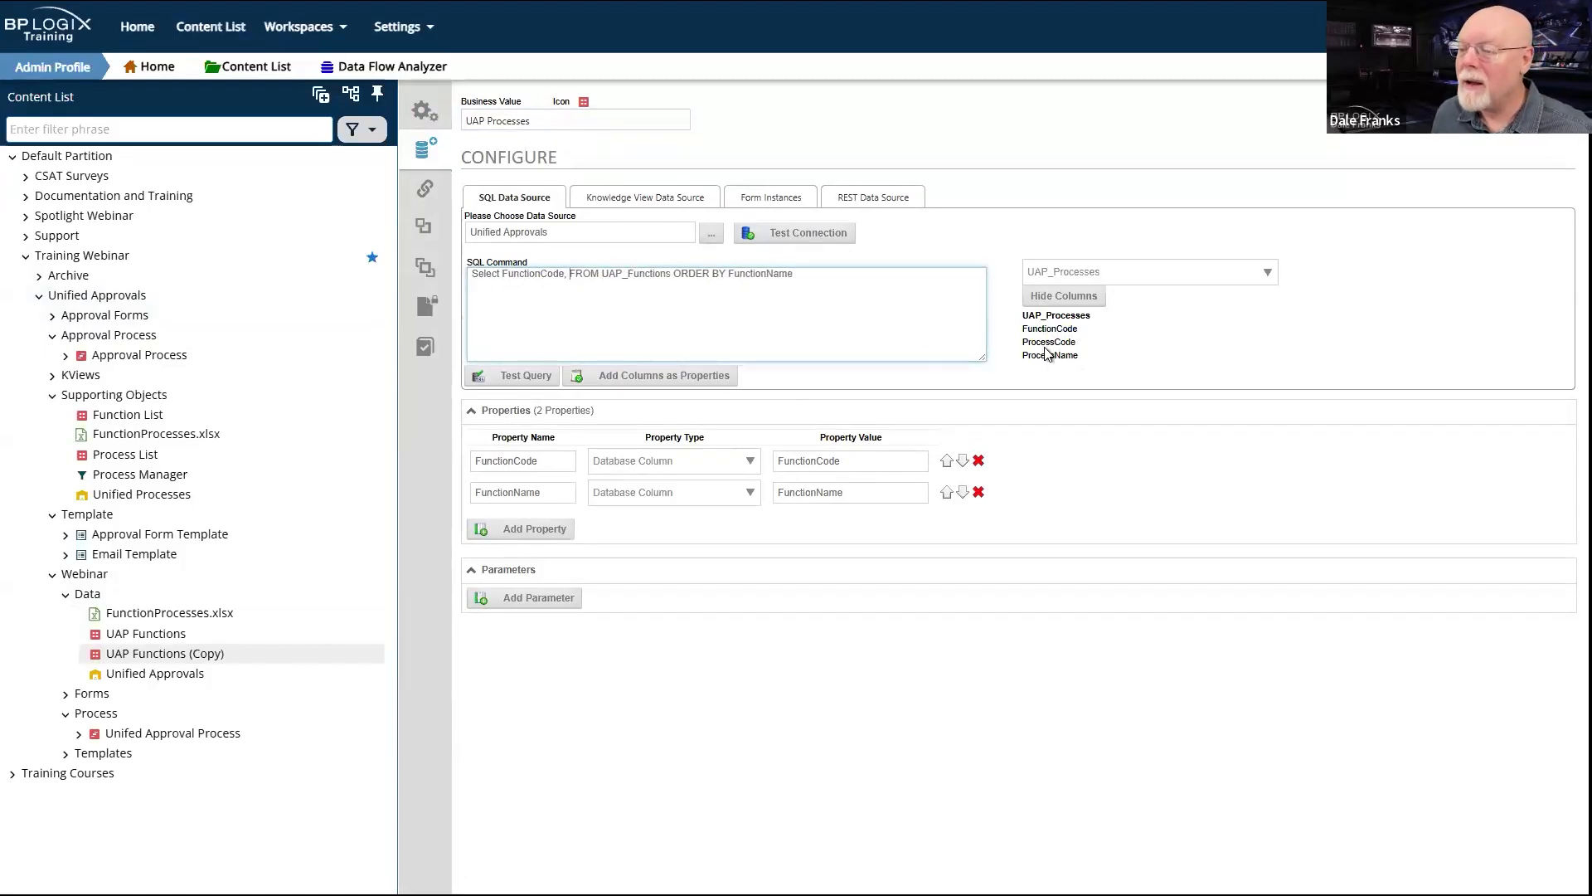
Step: Change the Select clause's column list to ProcessCode, ProcessName
double_click(1053, 344)
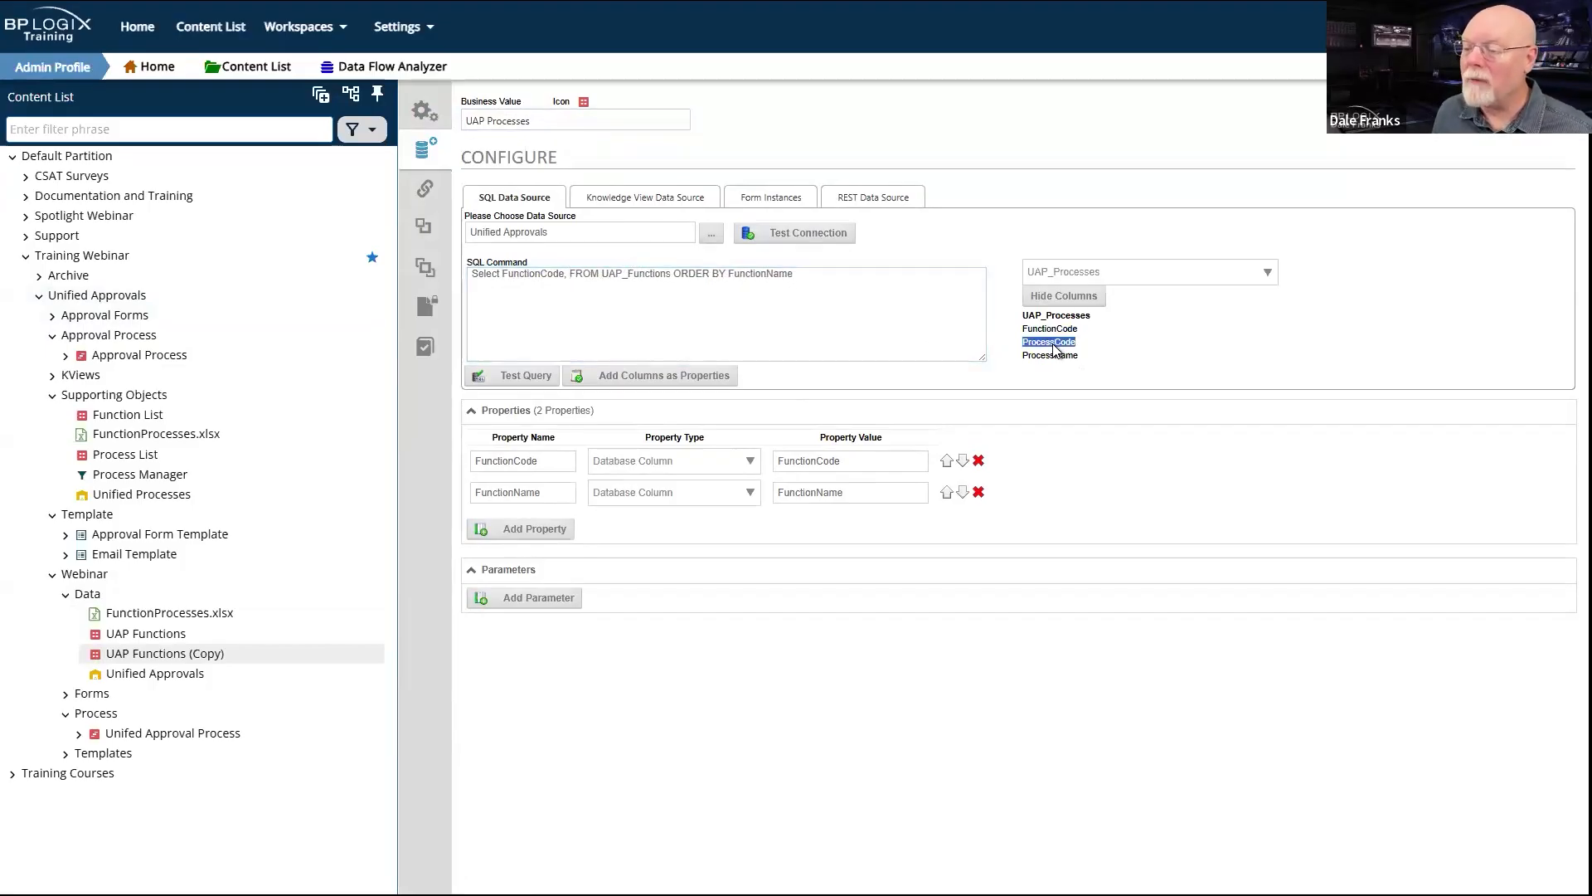
double_click(533, 274)
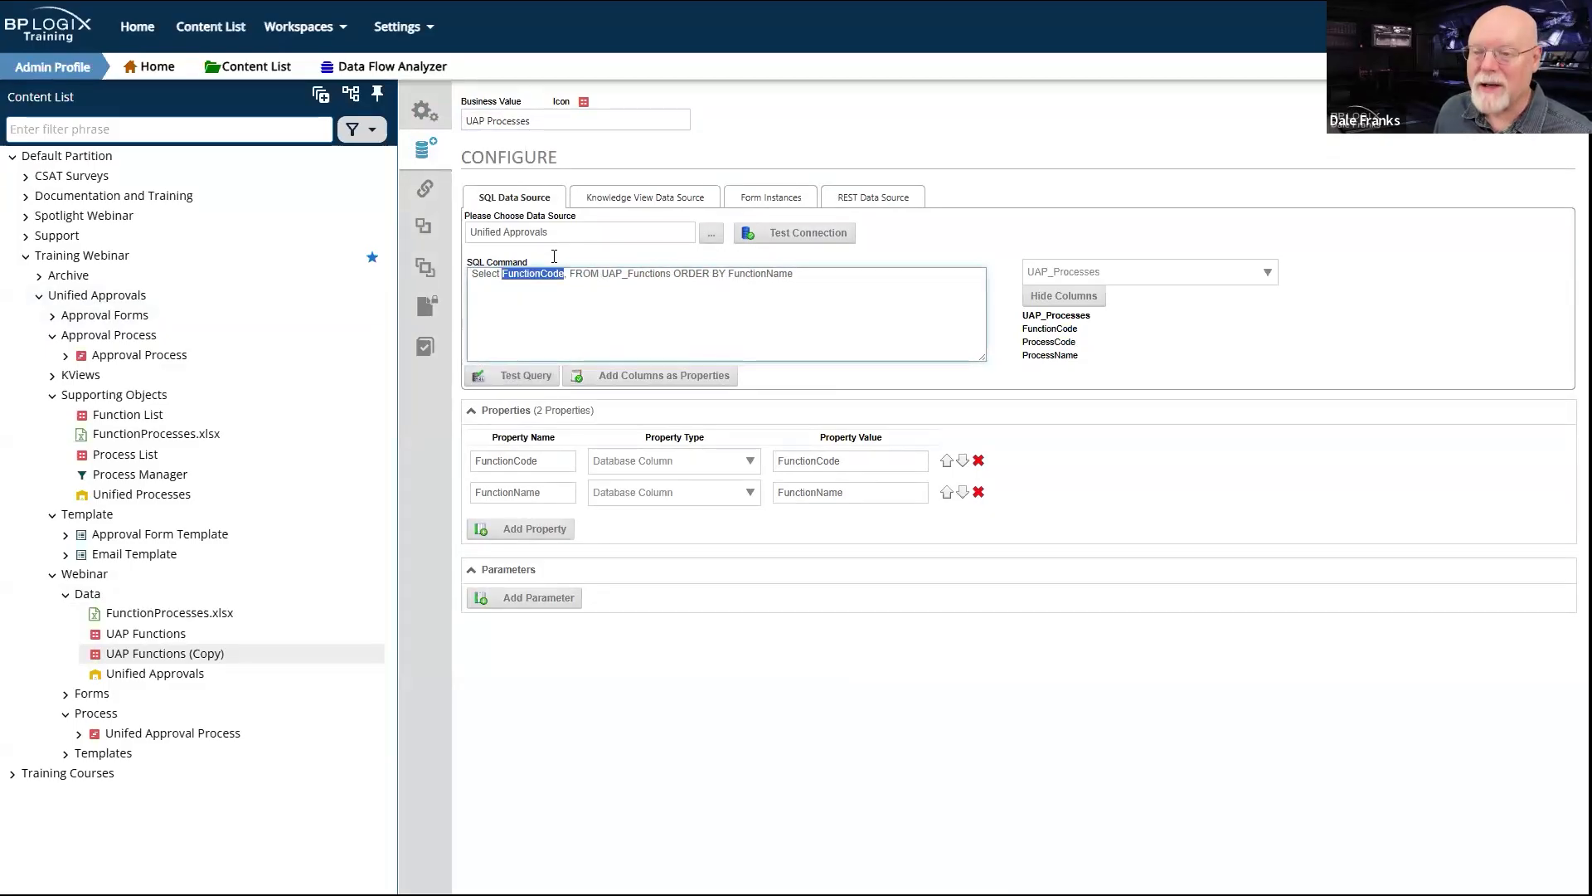
key("ctrl+v")
double_click(1070, 356)
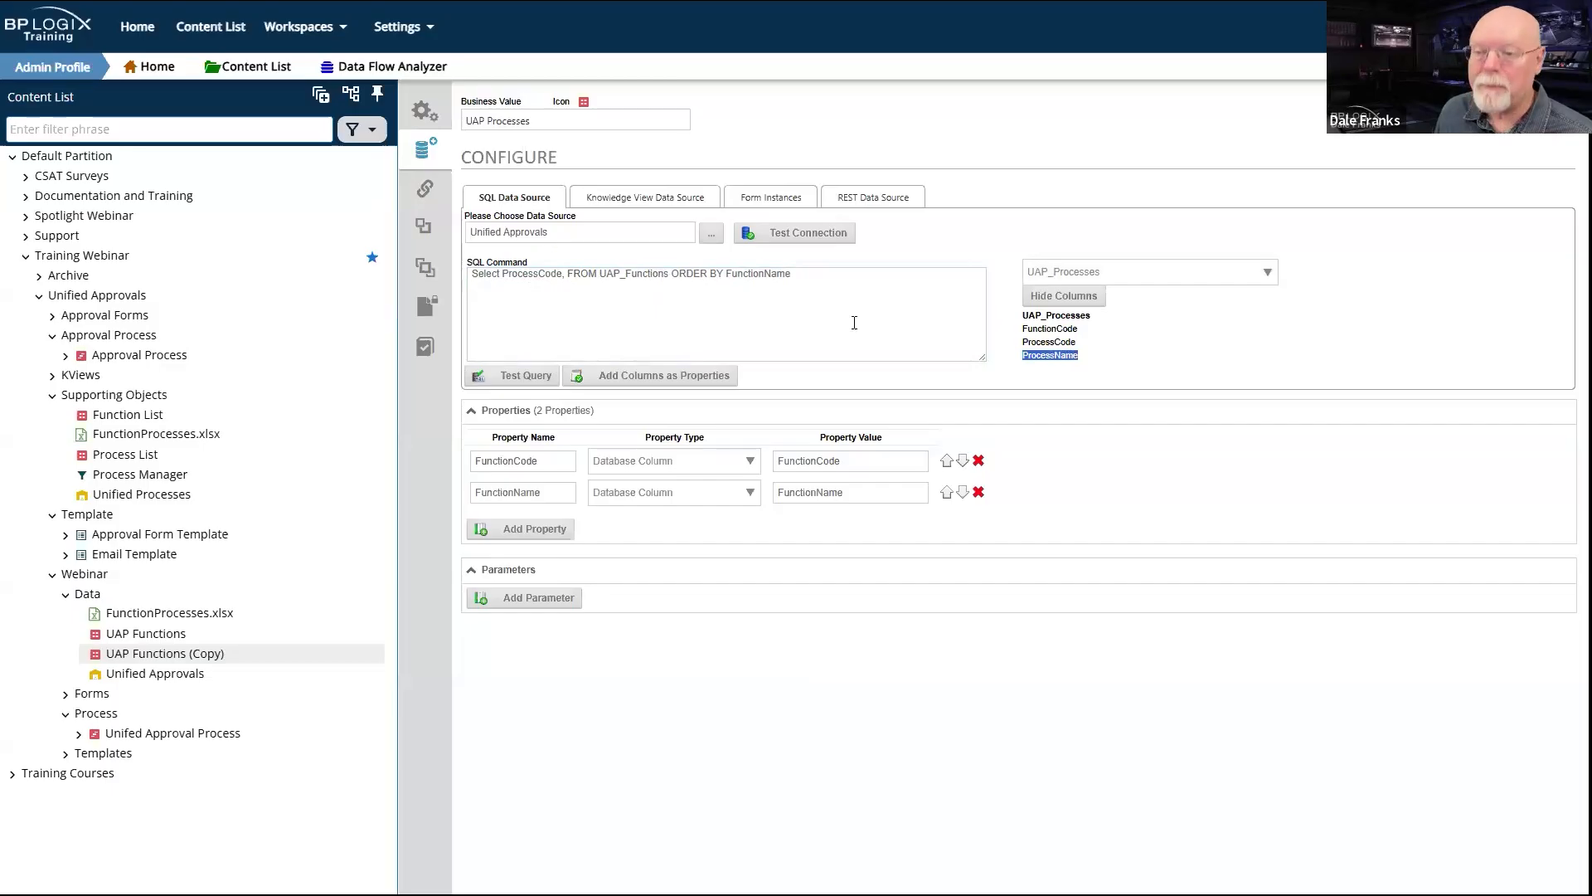
left_click(568, 273)
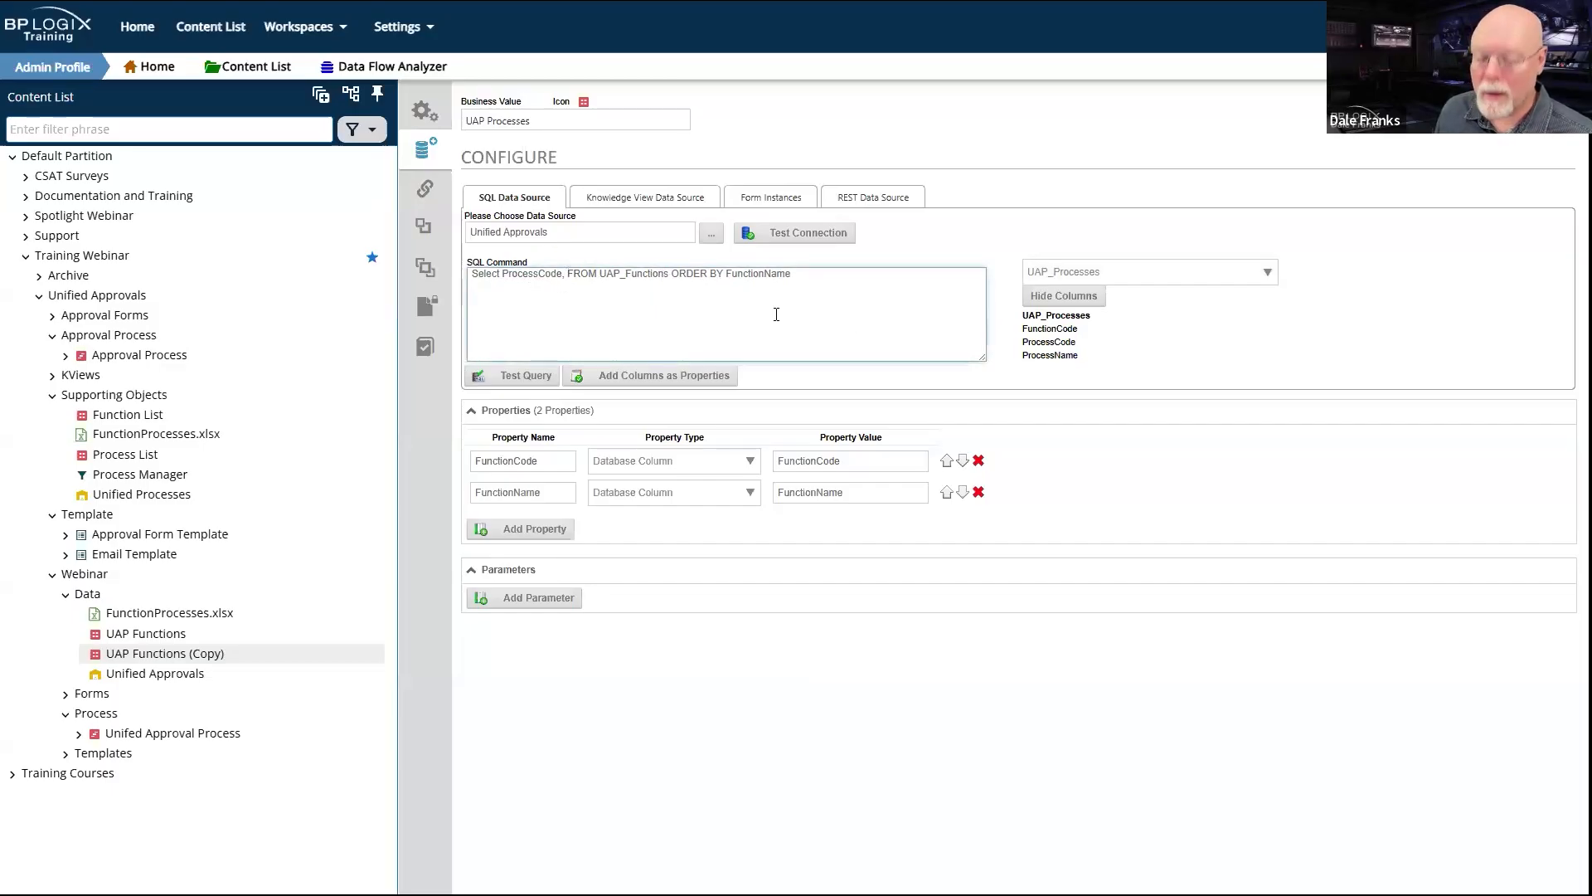
key("ctrl+v")
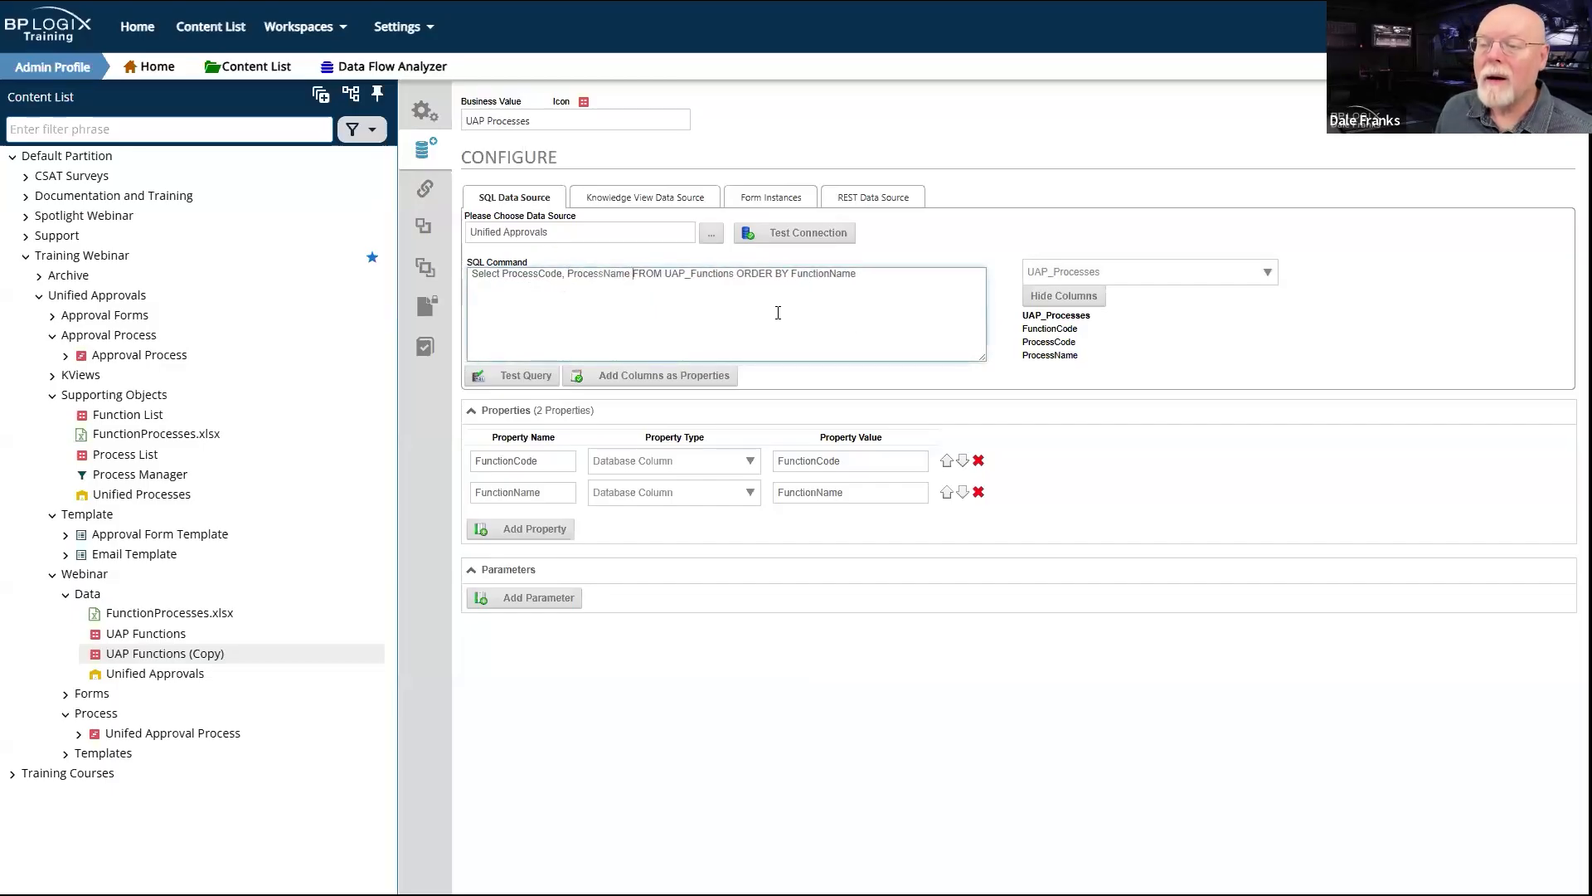
Step: Change the table in the SQL command's FROM clause to UAP_Processes
double_click(1065, 319)
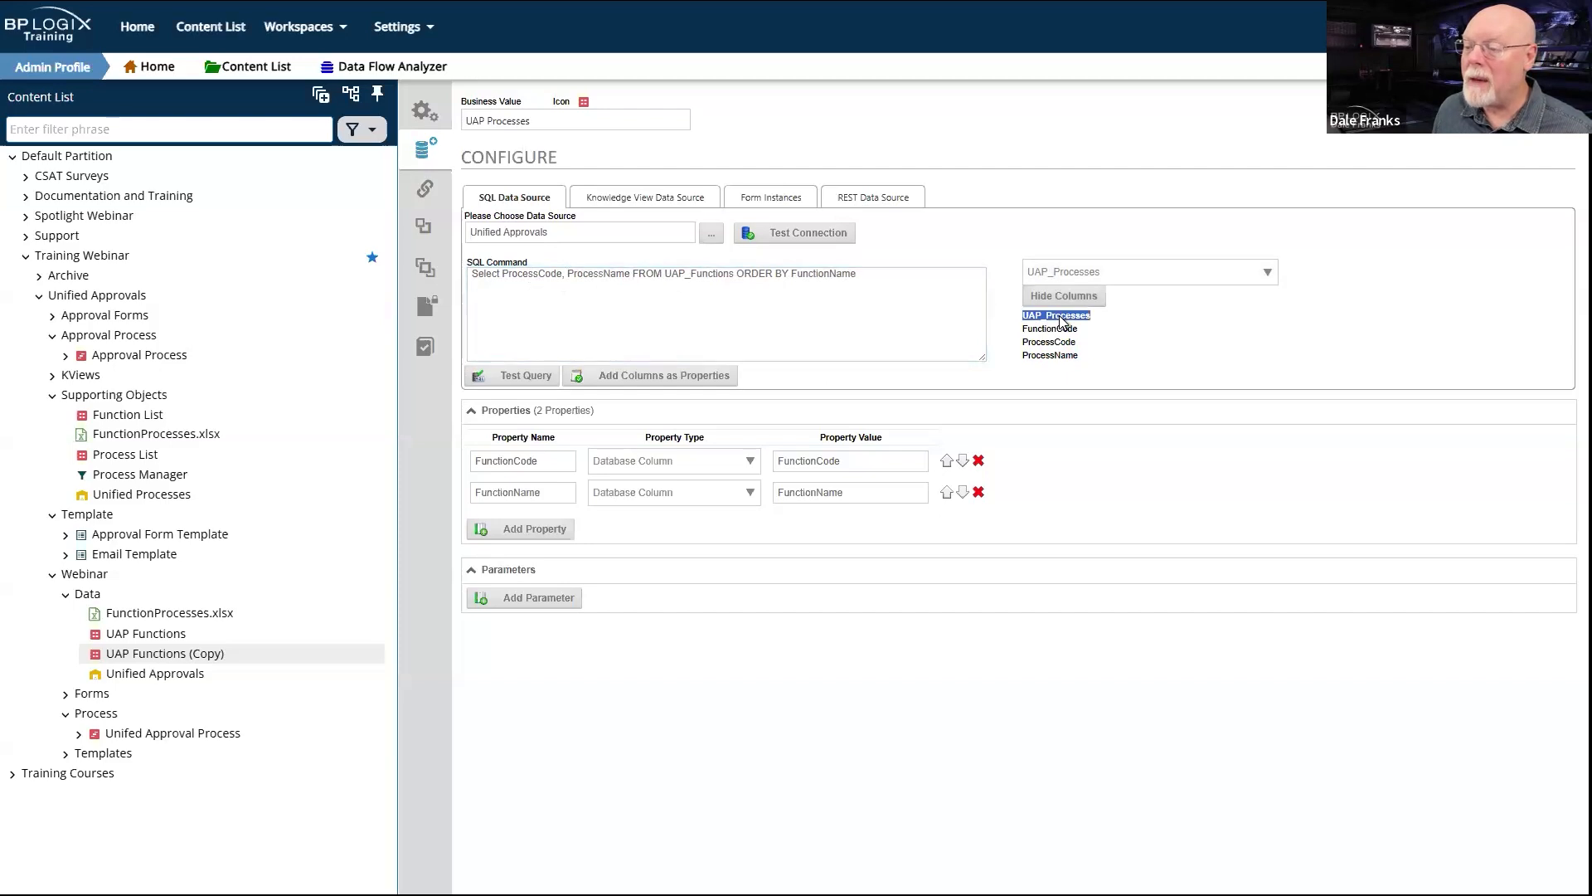
double_click(712, 271)
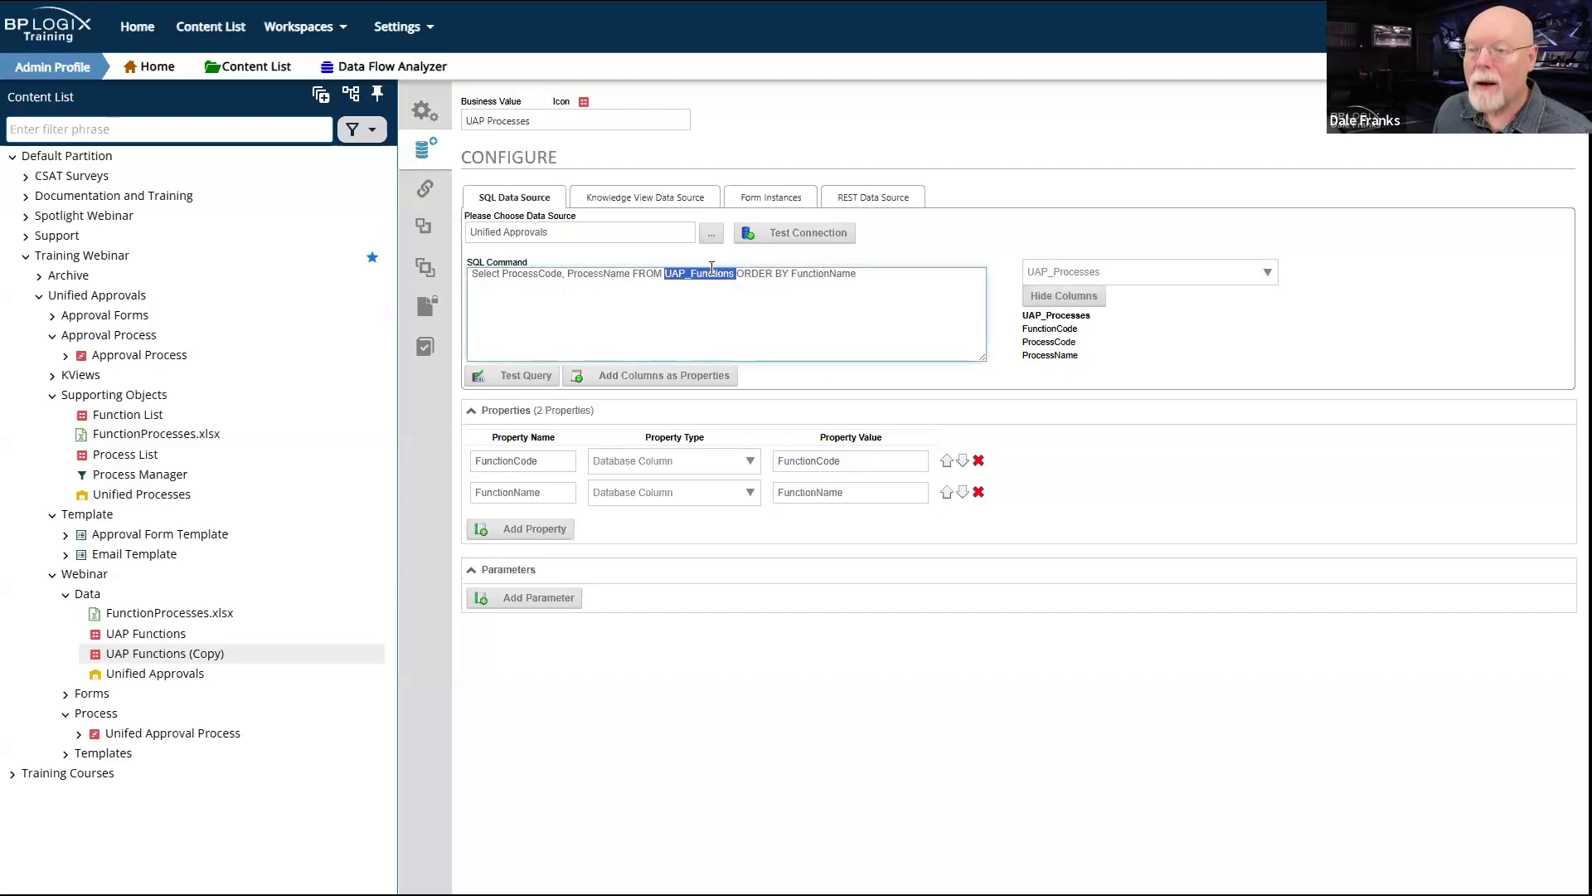
key("ctrl+v")
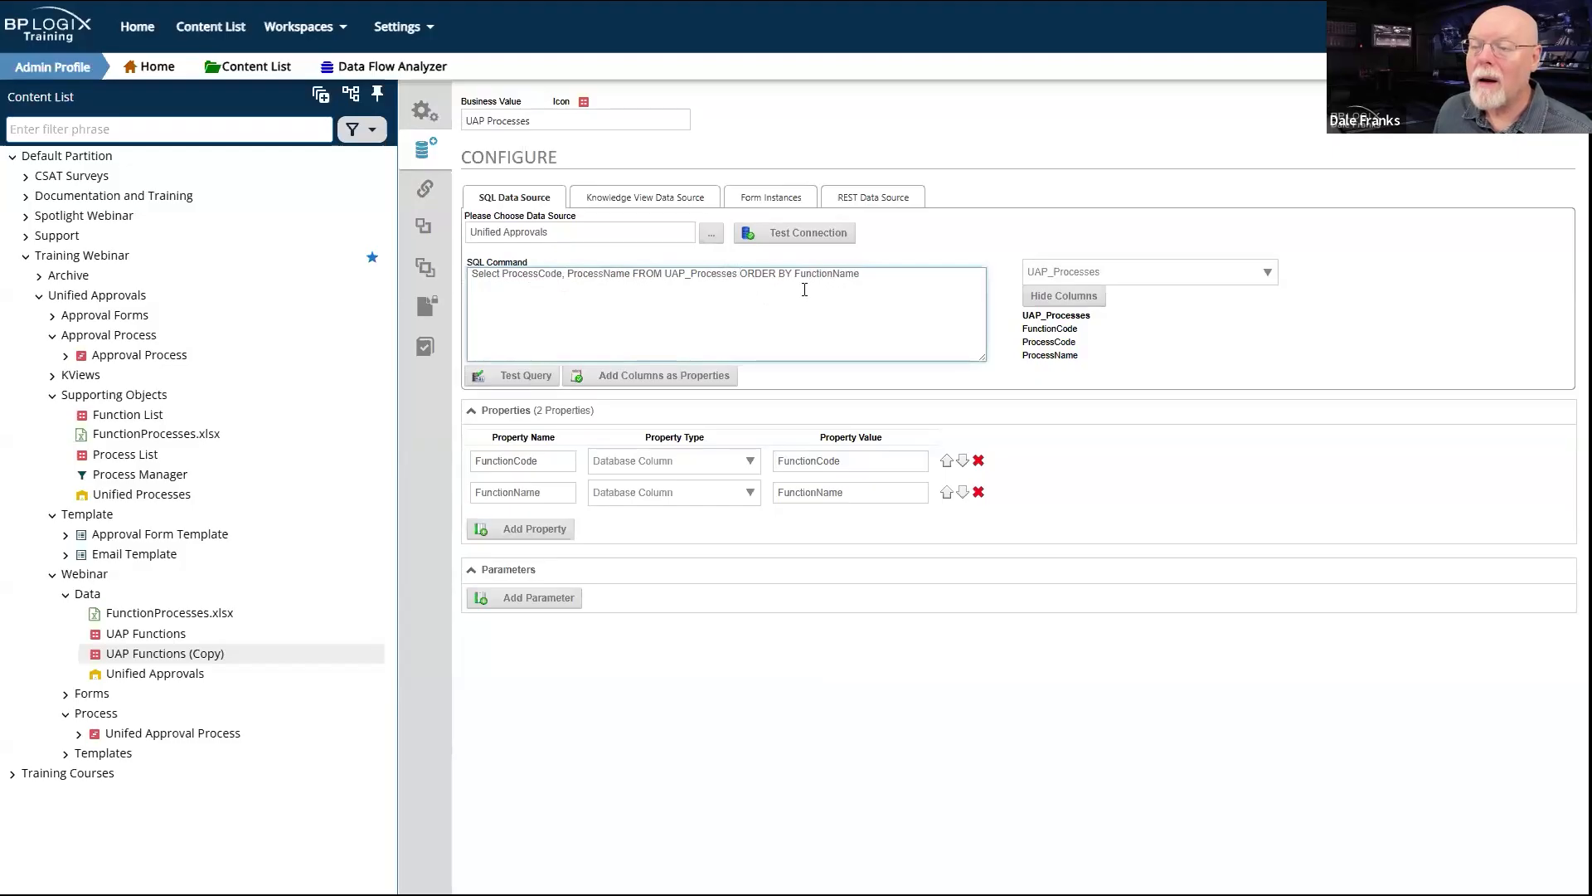
Step: Begin a WHERE clause on FunctionCode with an equals sign and opening quote, on its own line before ORDER BY
key("Return")
key("Return")
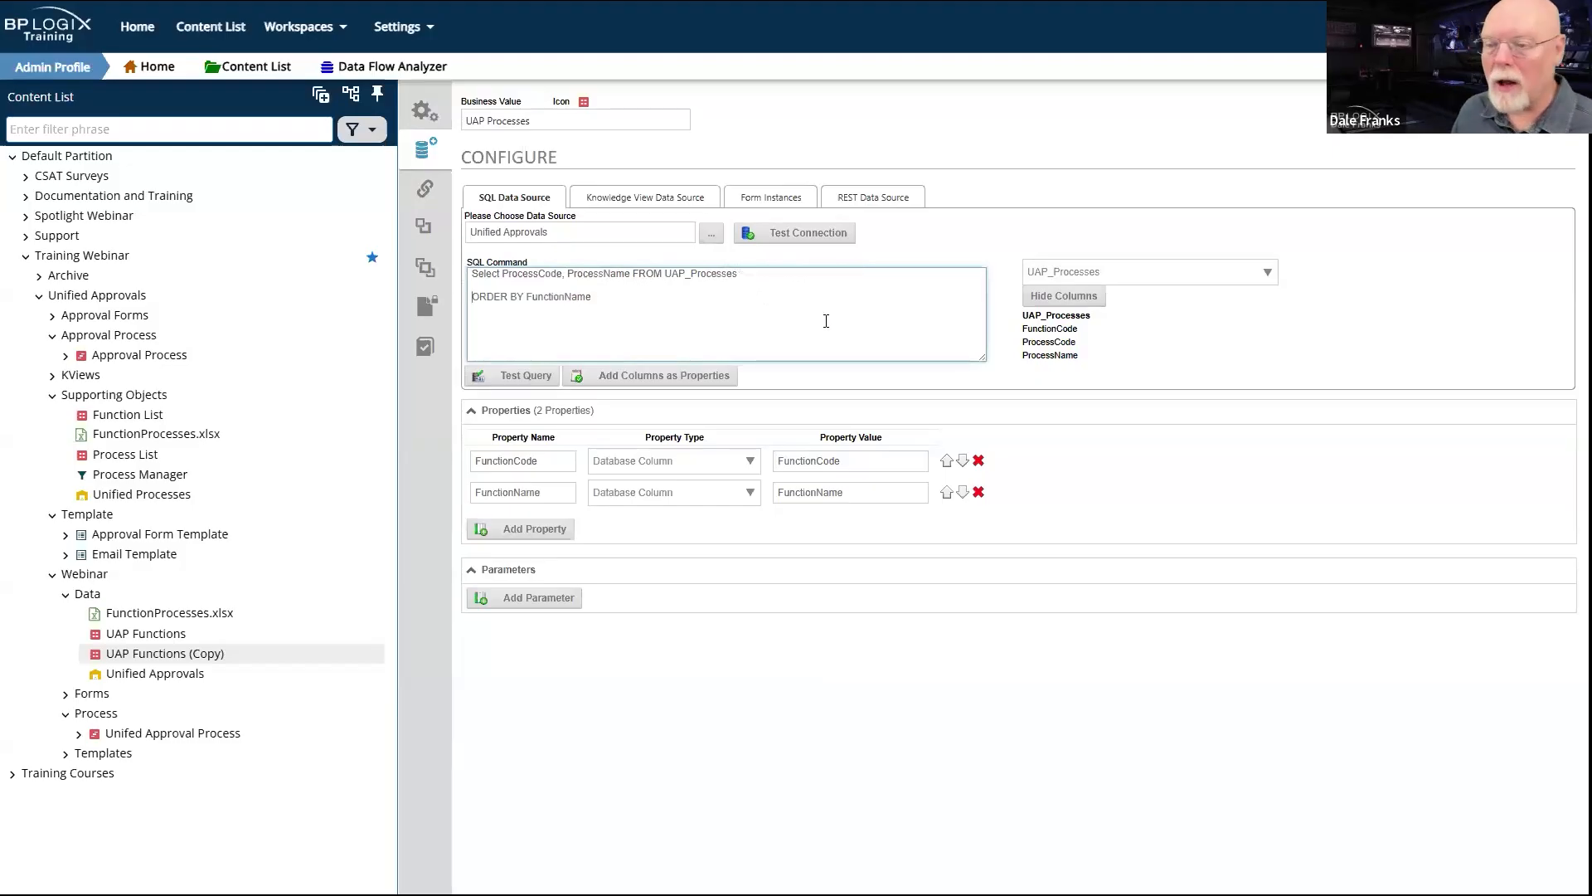
type("WHERE")
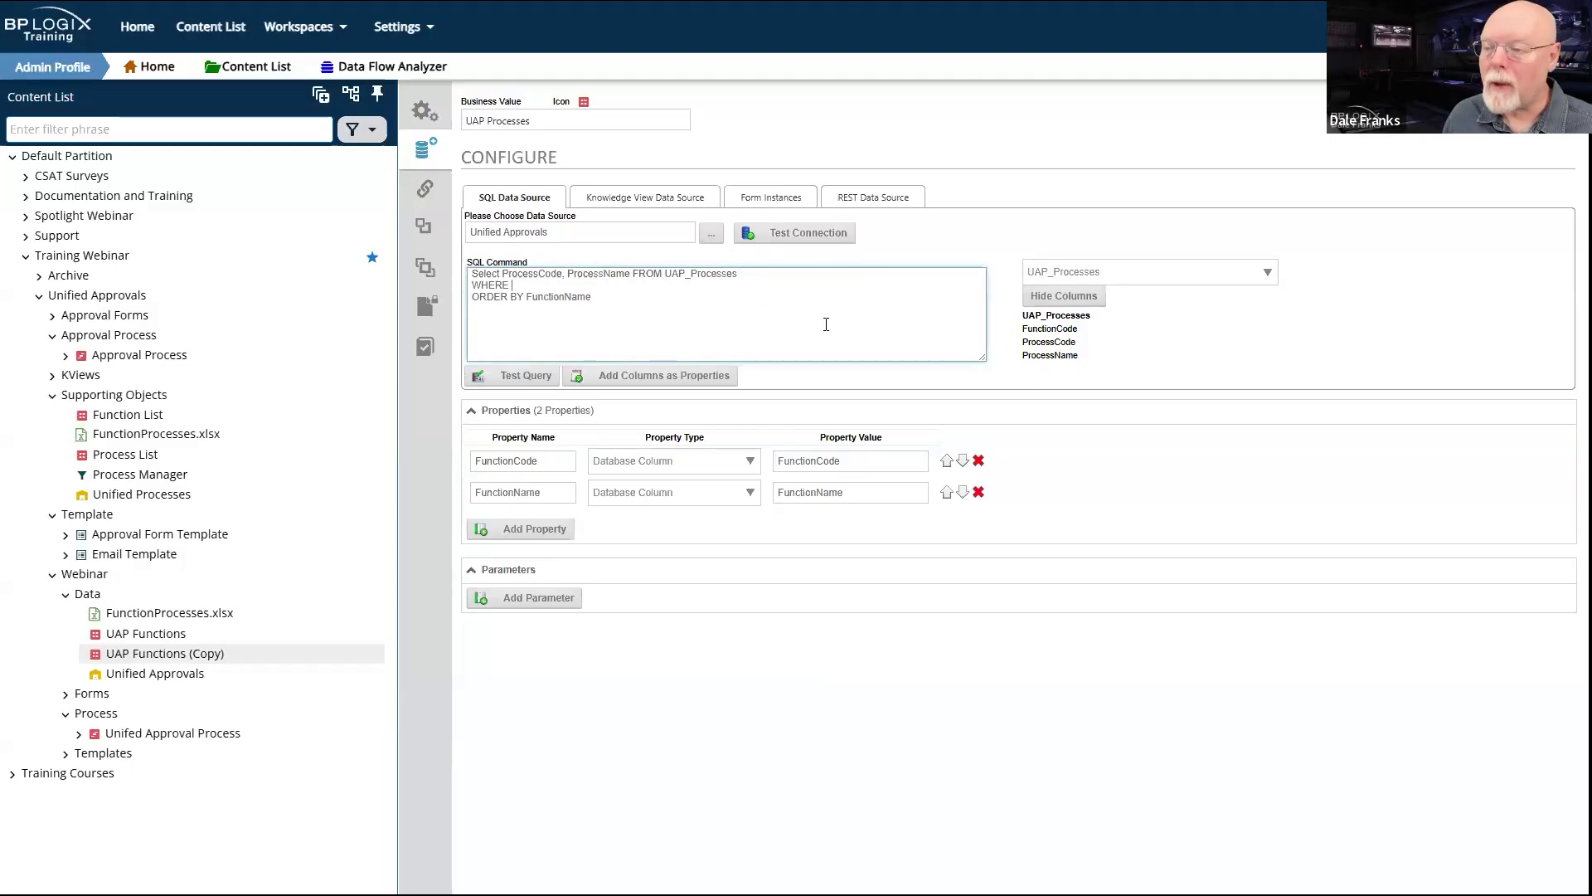
double_click(1072, 329)
key("ctrl+c")
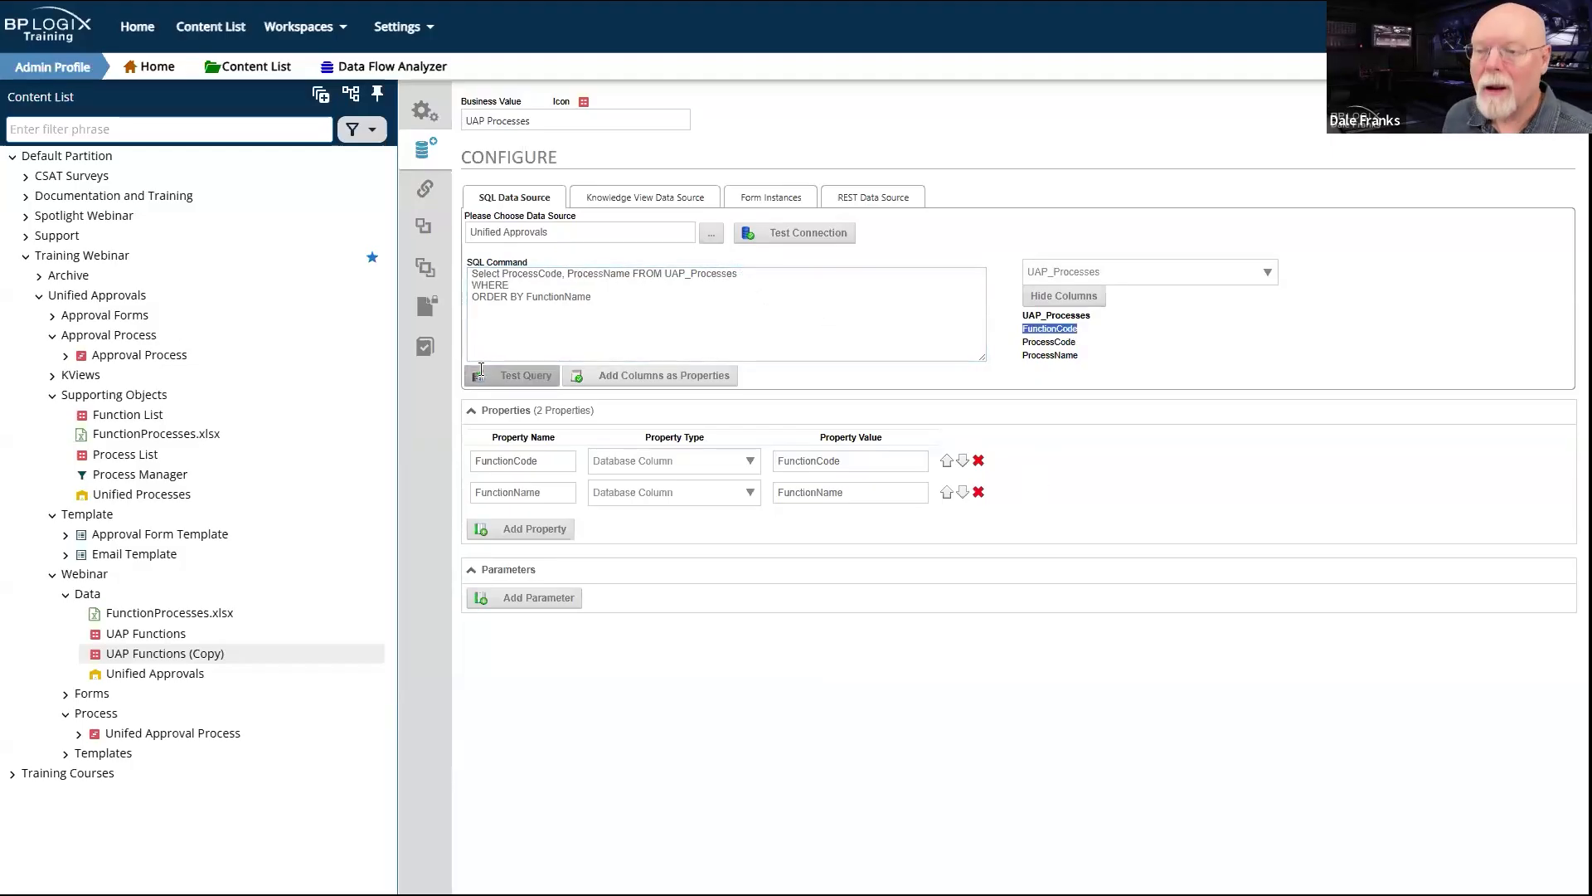
left_click(559, 288)
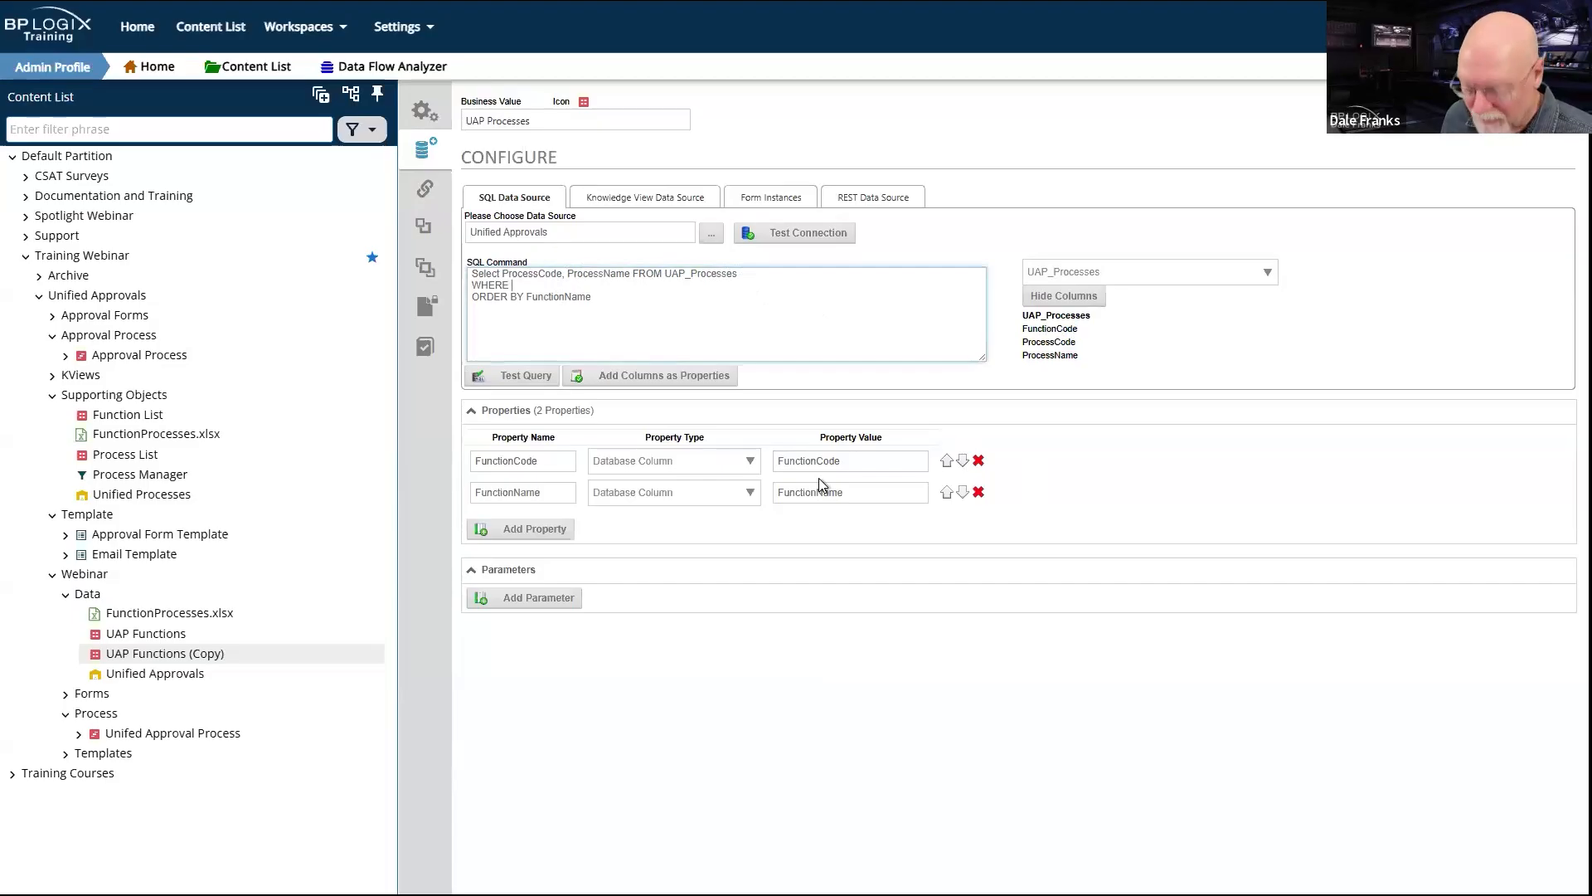
key("ctrl+v")
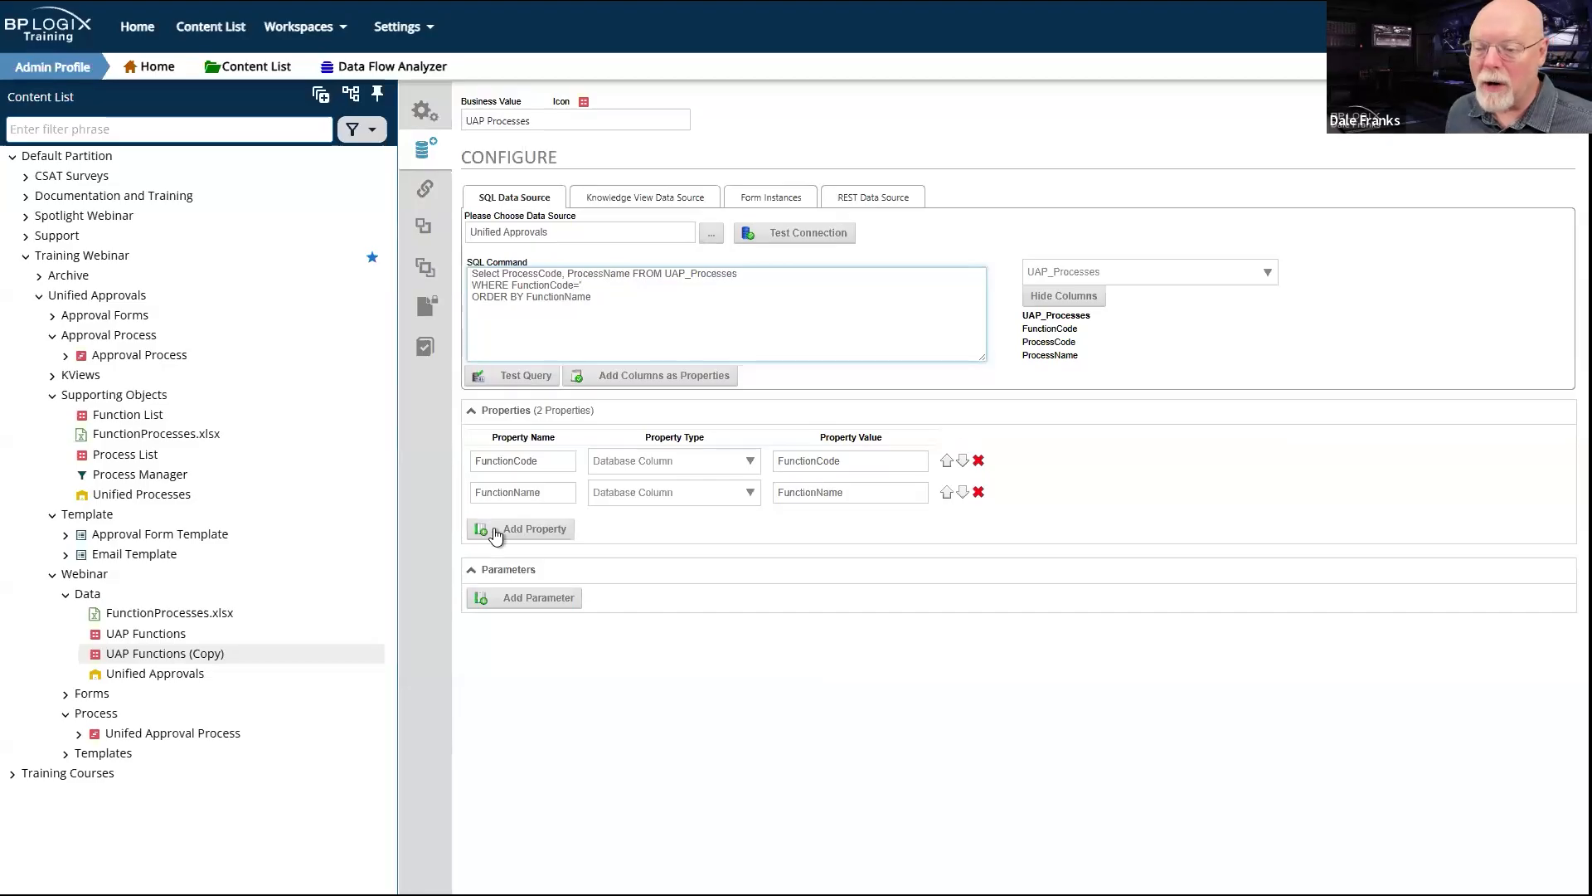
Step: Add a parameter named Function and complete the WHERE condition as FunctionCode='{$PARAM:Function}'
left_click(531, 598)
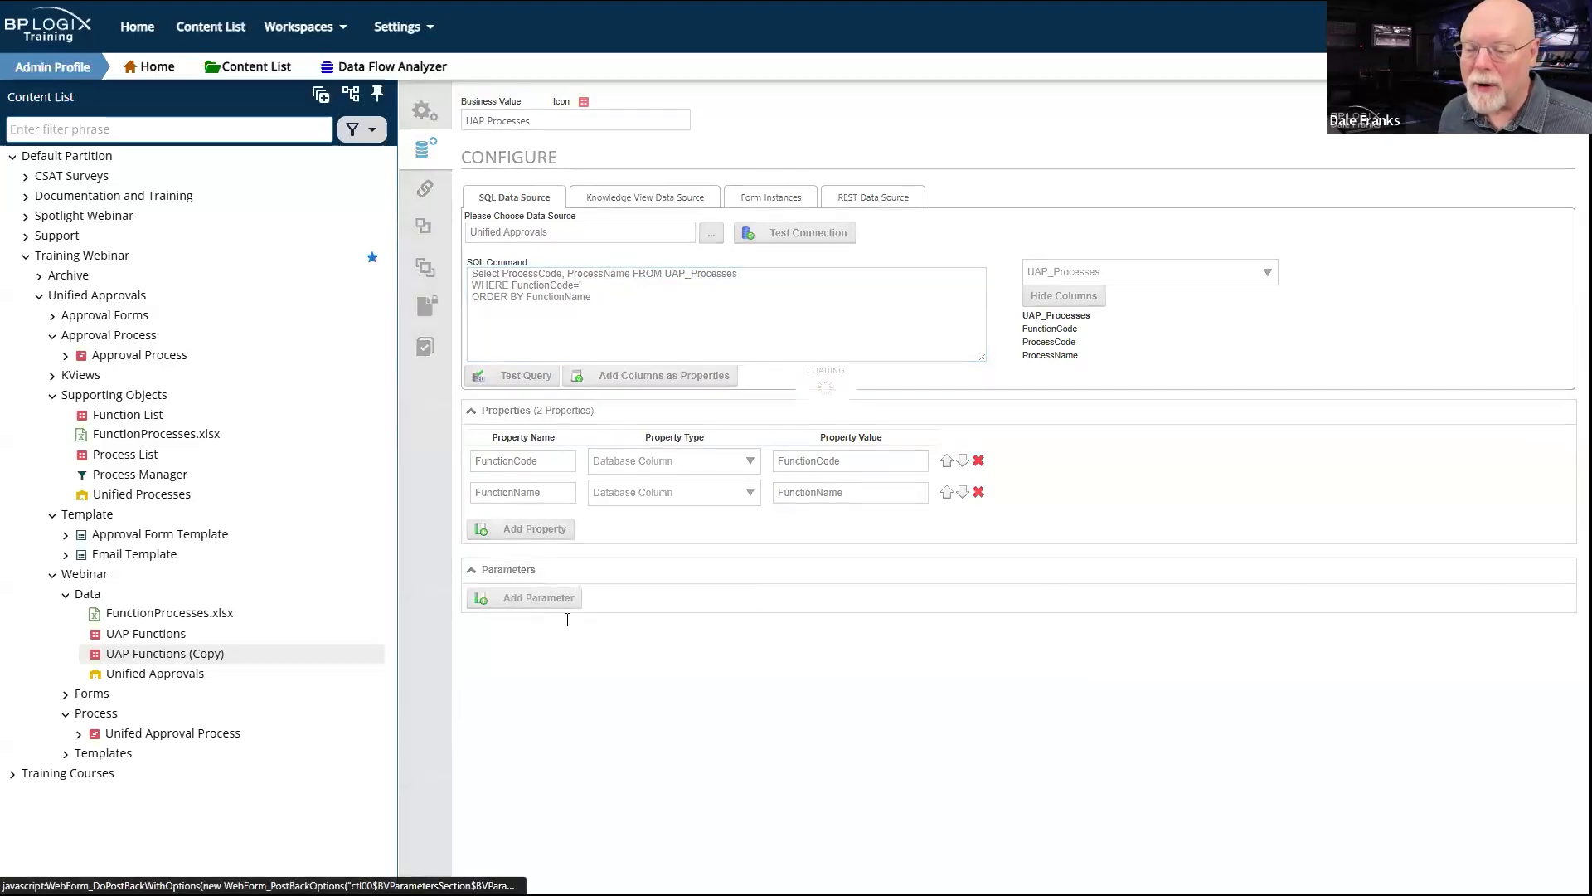
type("Function")
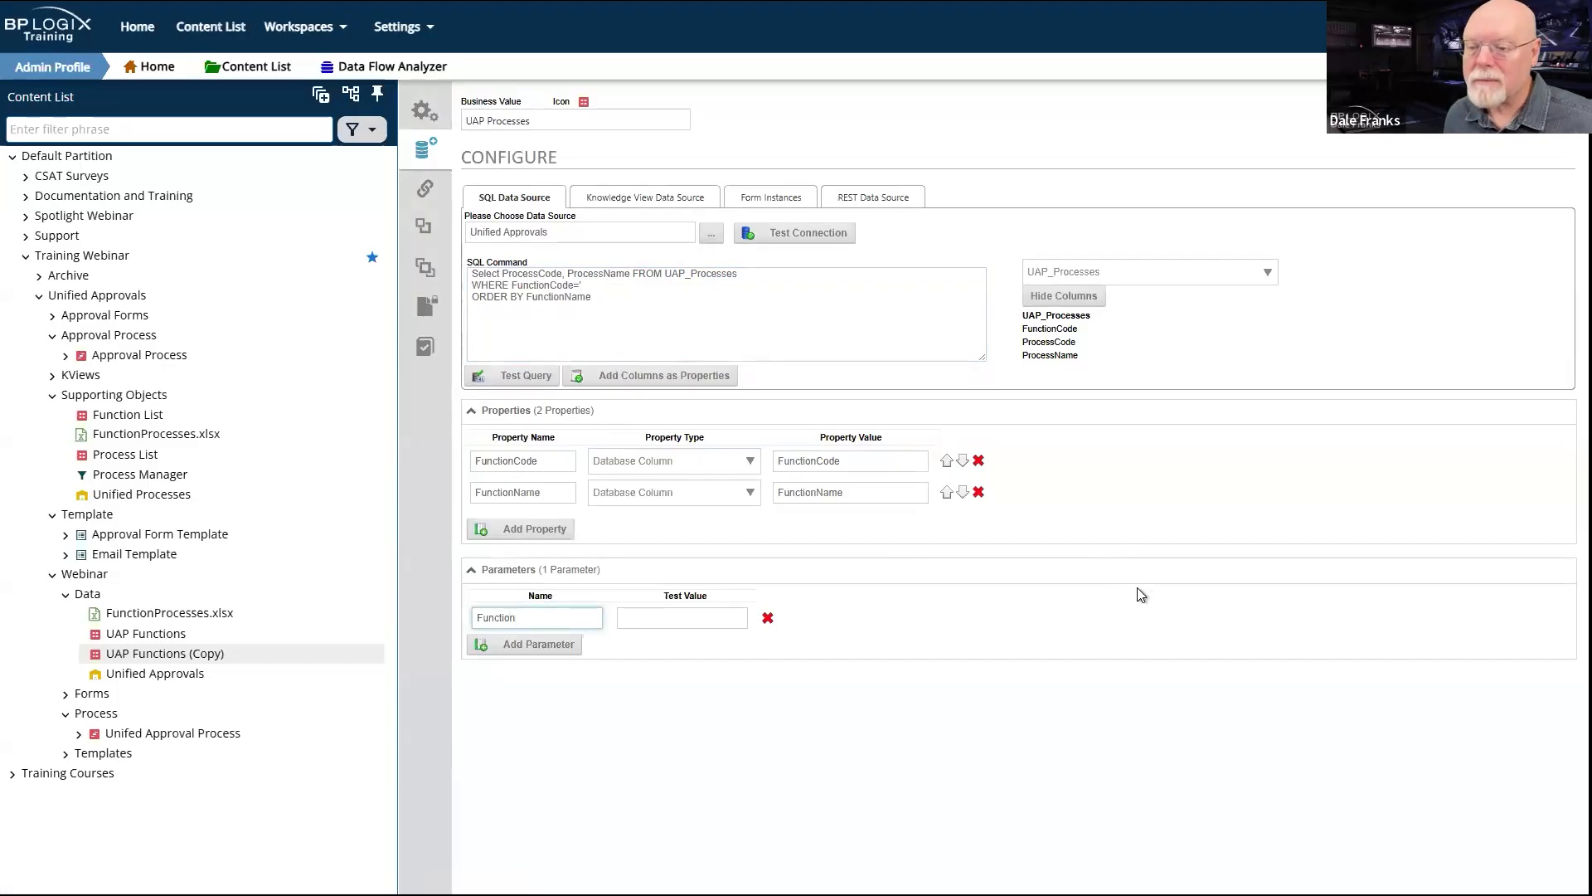
left_click(617, 284)
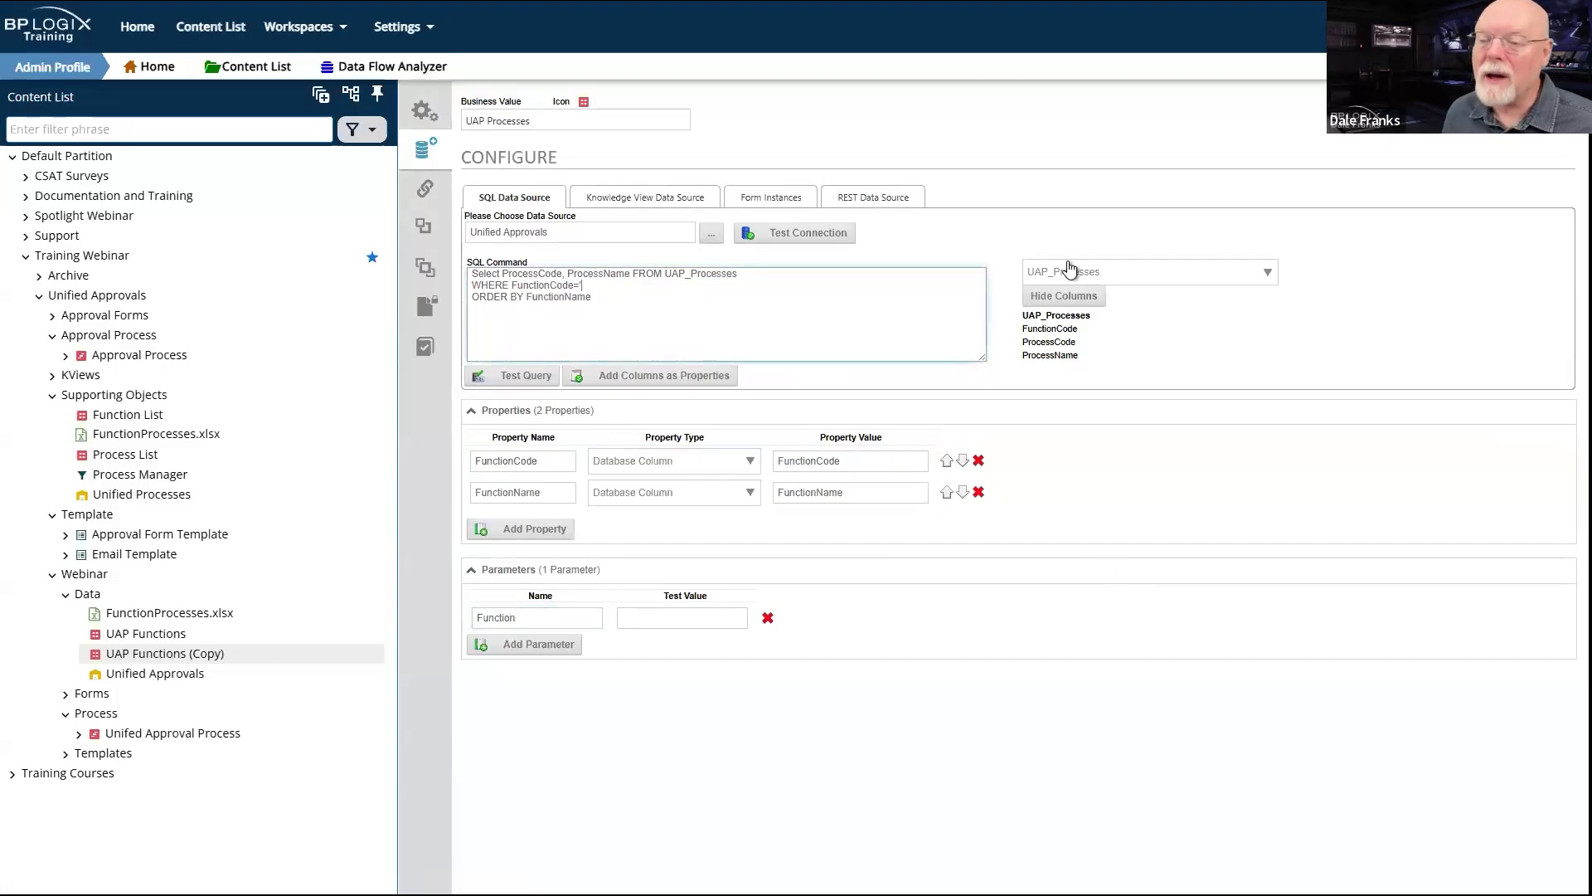
type("{")
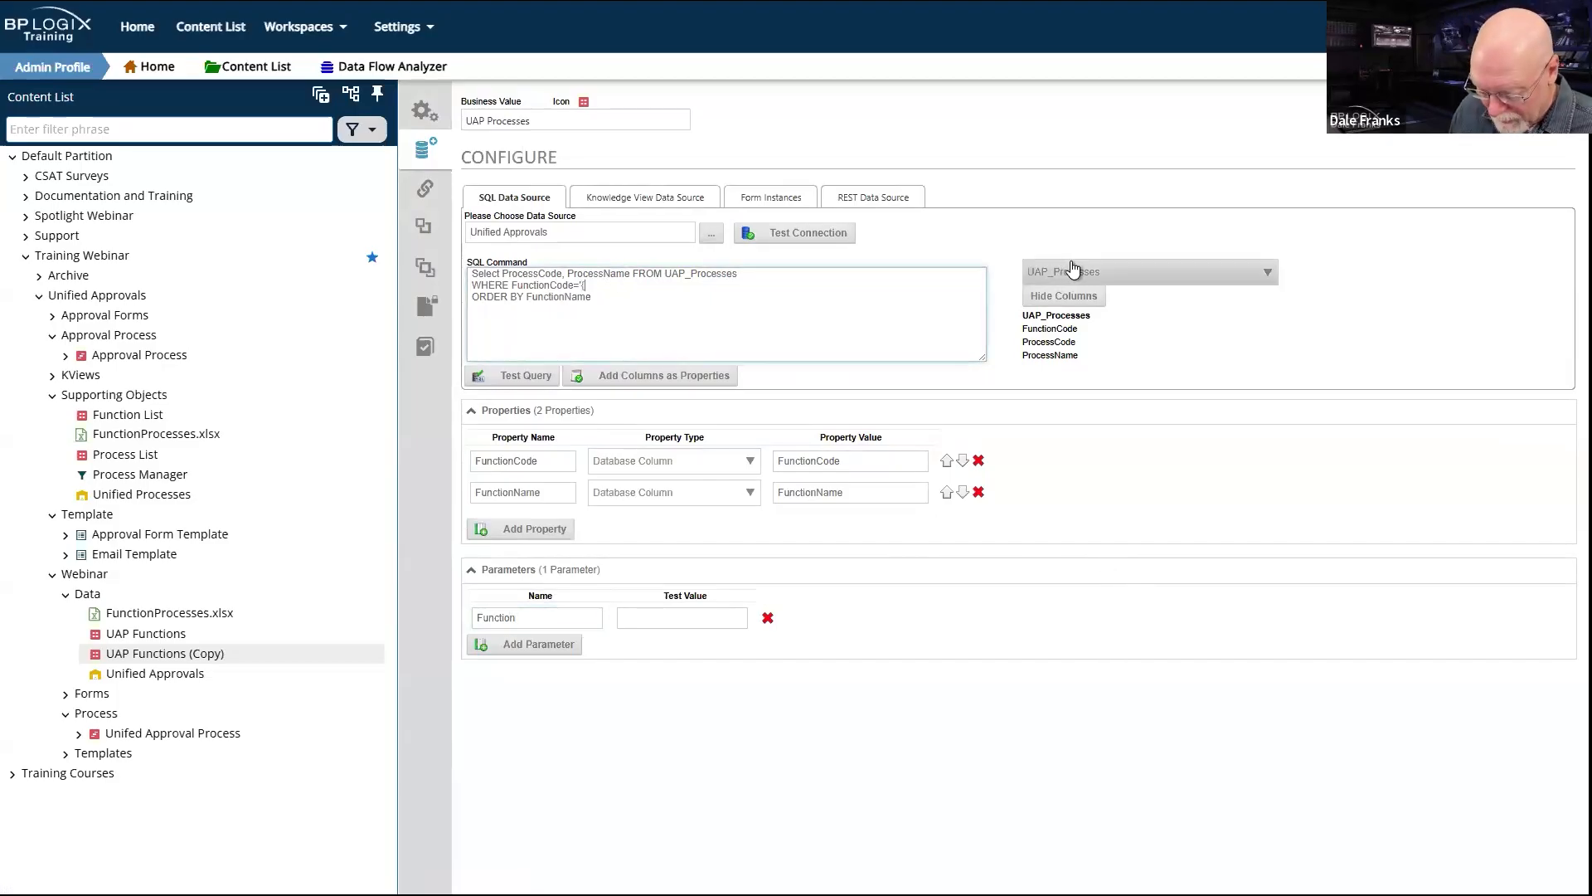
type("$")
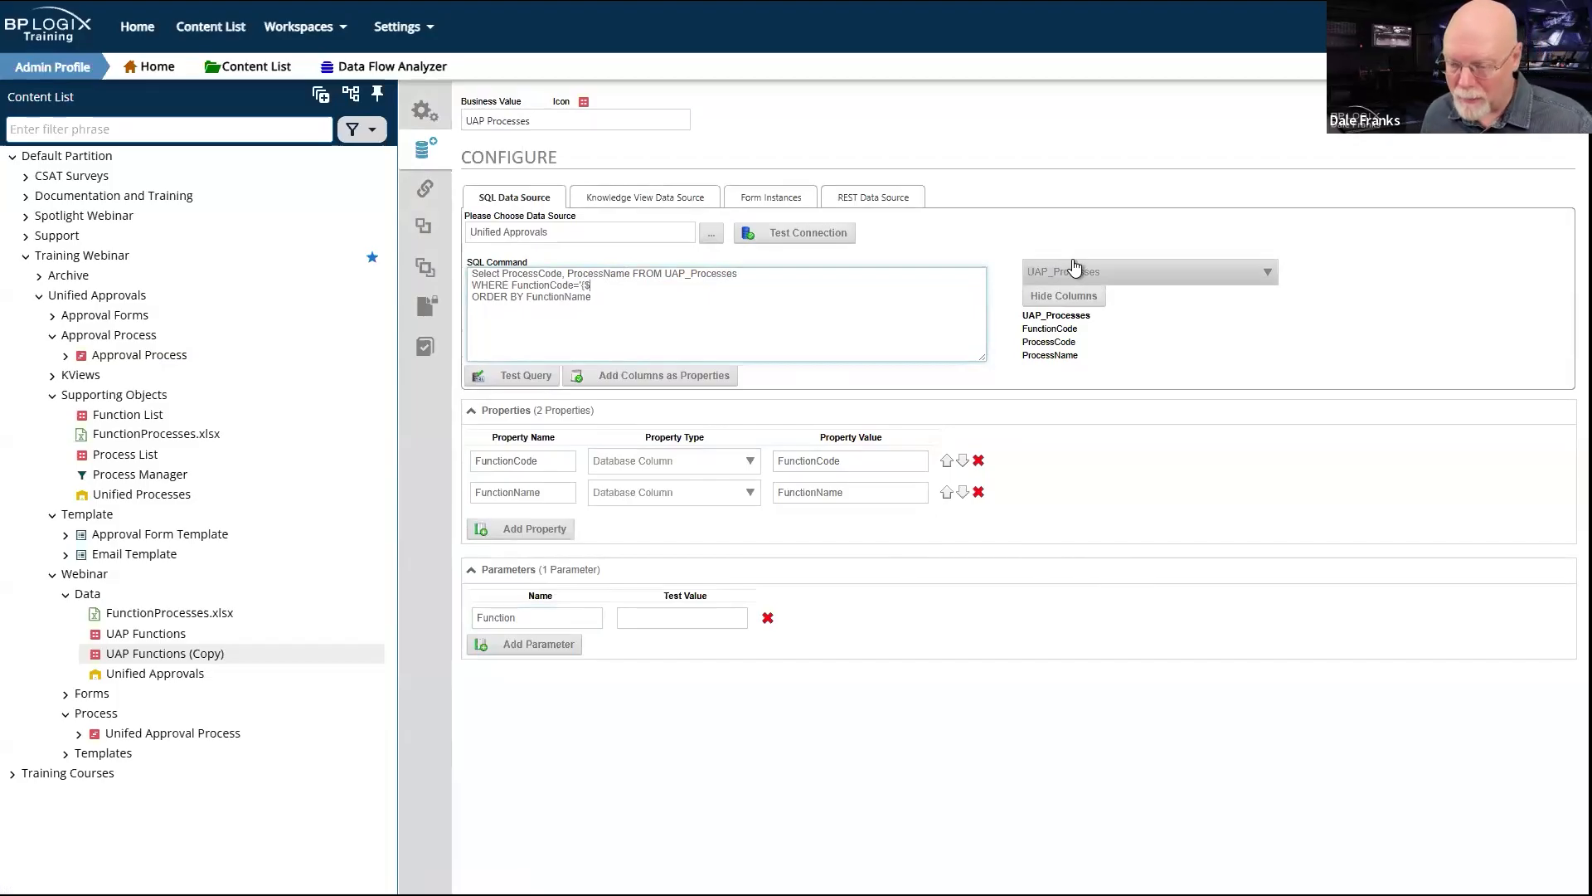
type("PARAM")
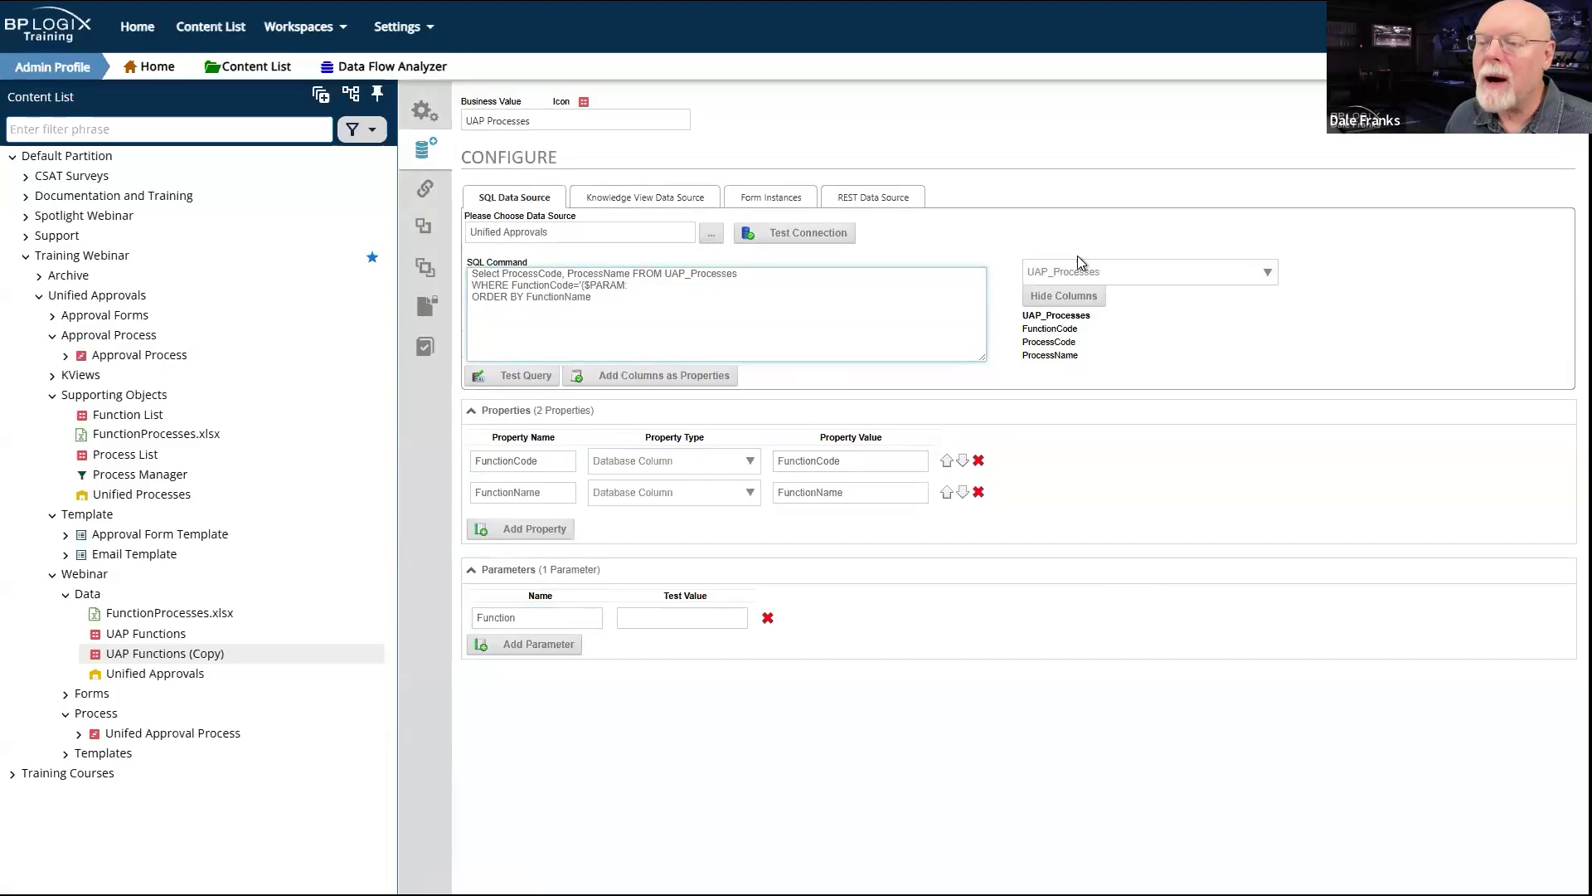
type(":Functi")
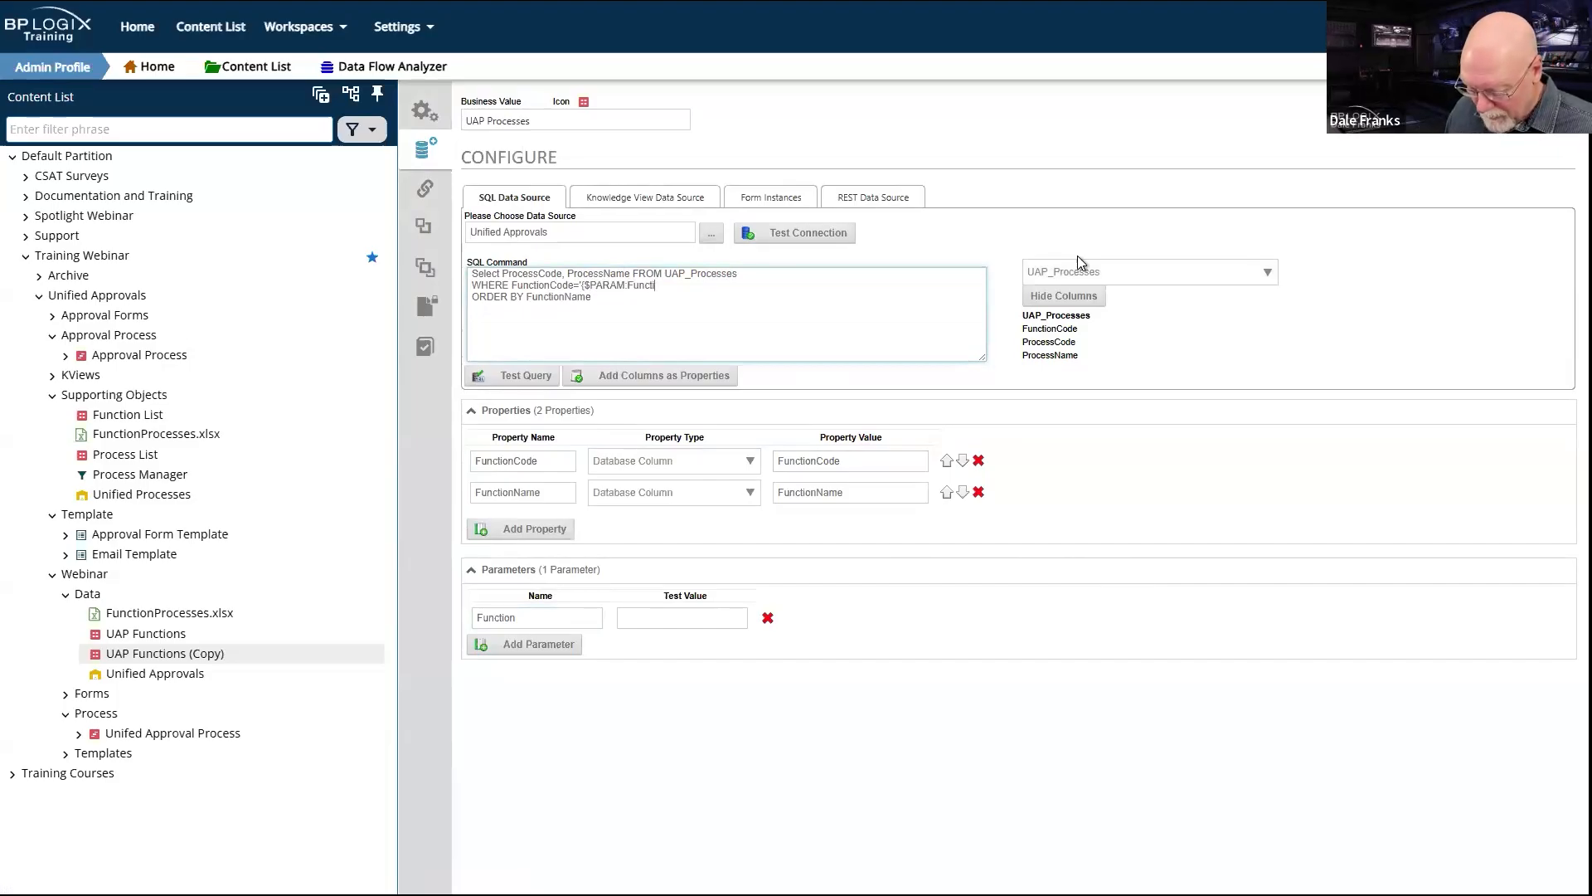
type("onm}")
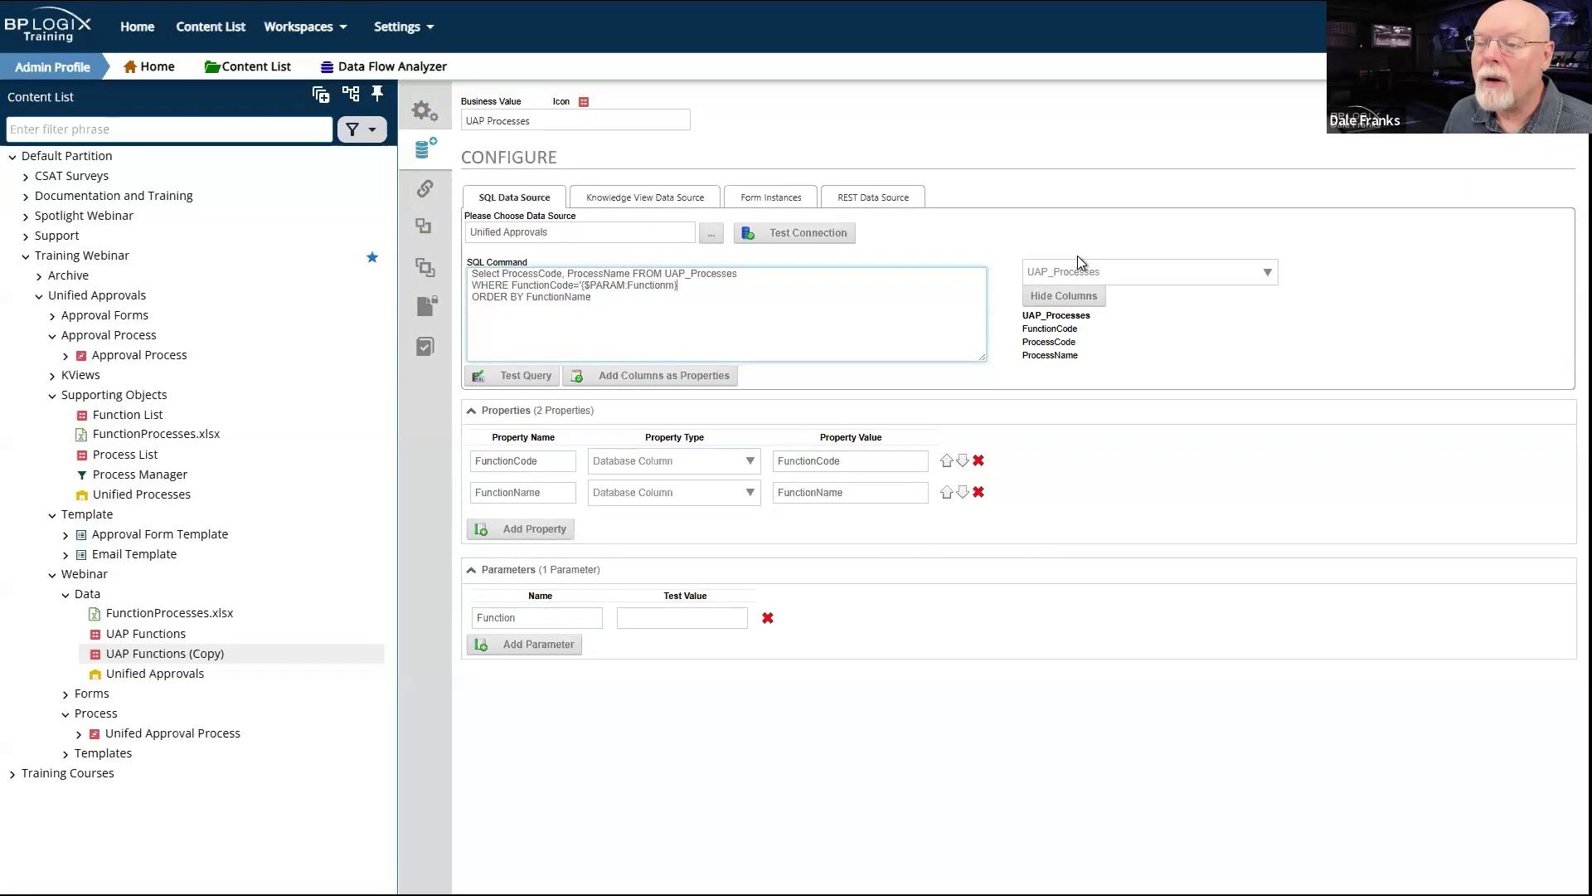
key("Left")
key("BackSpace")
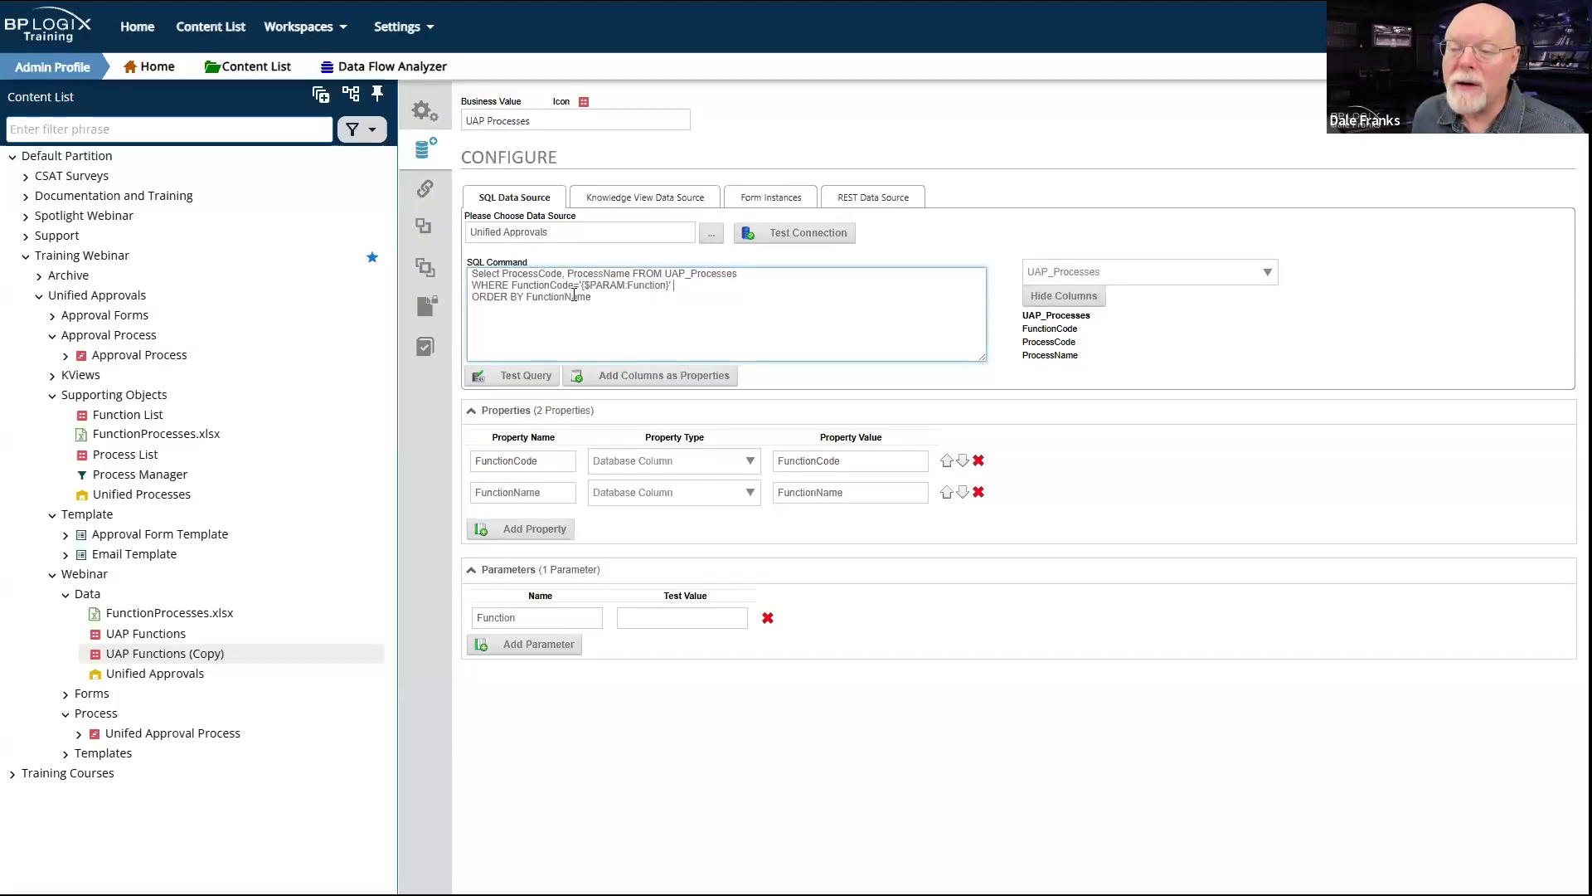
Step: Set the Function parameter's test value to ac and test the query
left_click(671, 621)
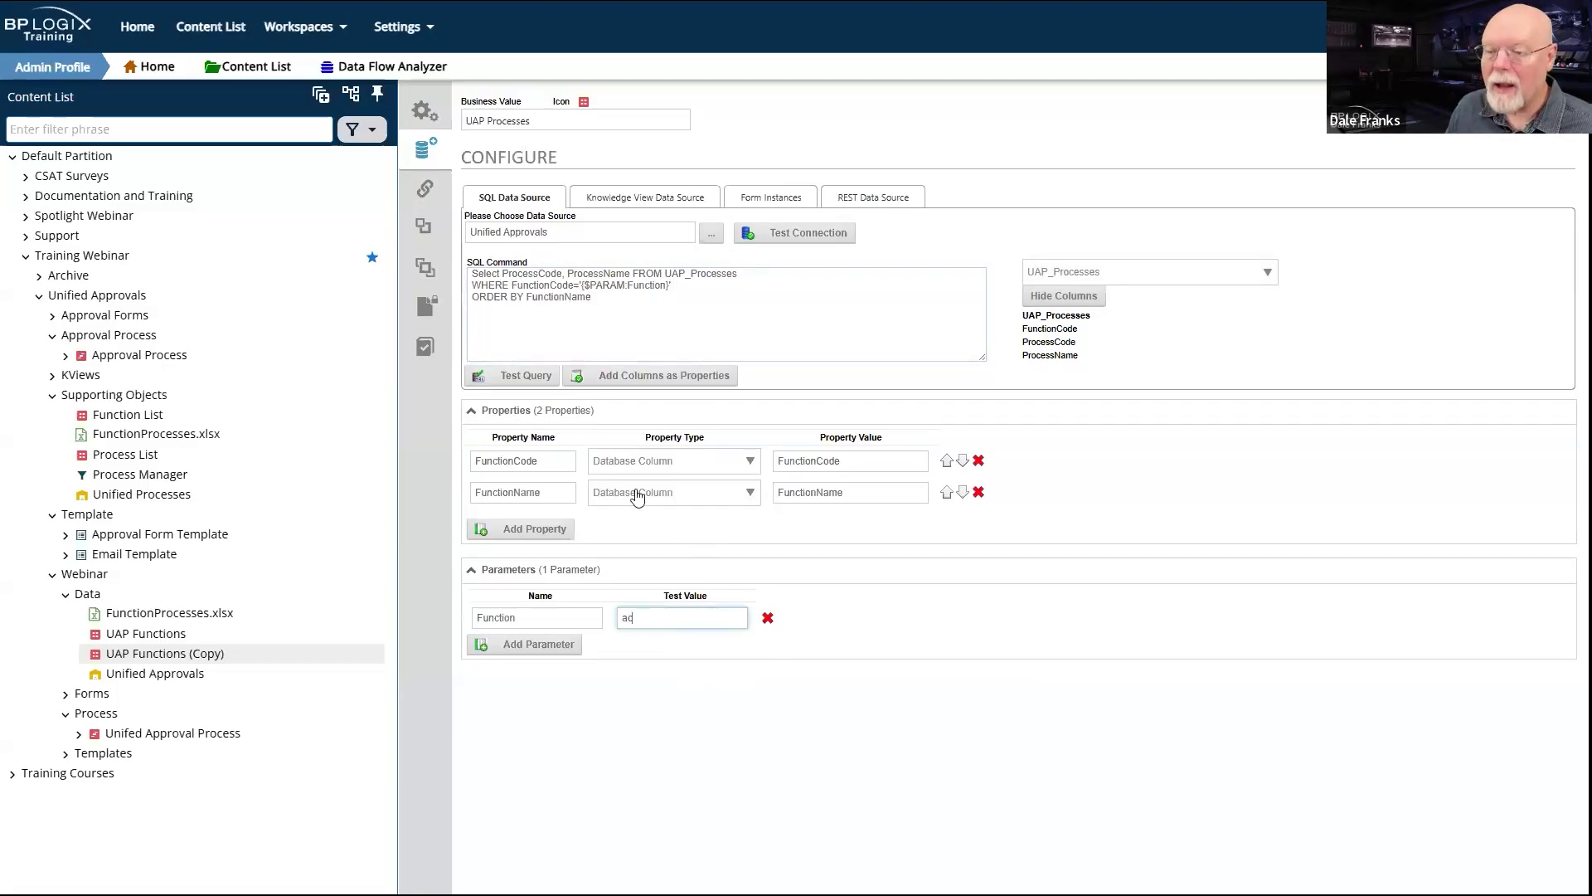
left_click(521, 390)
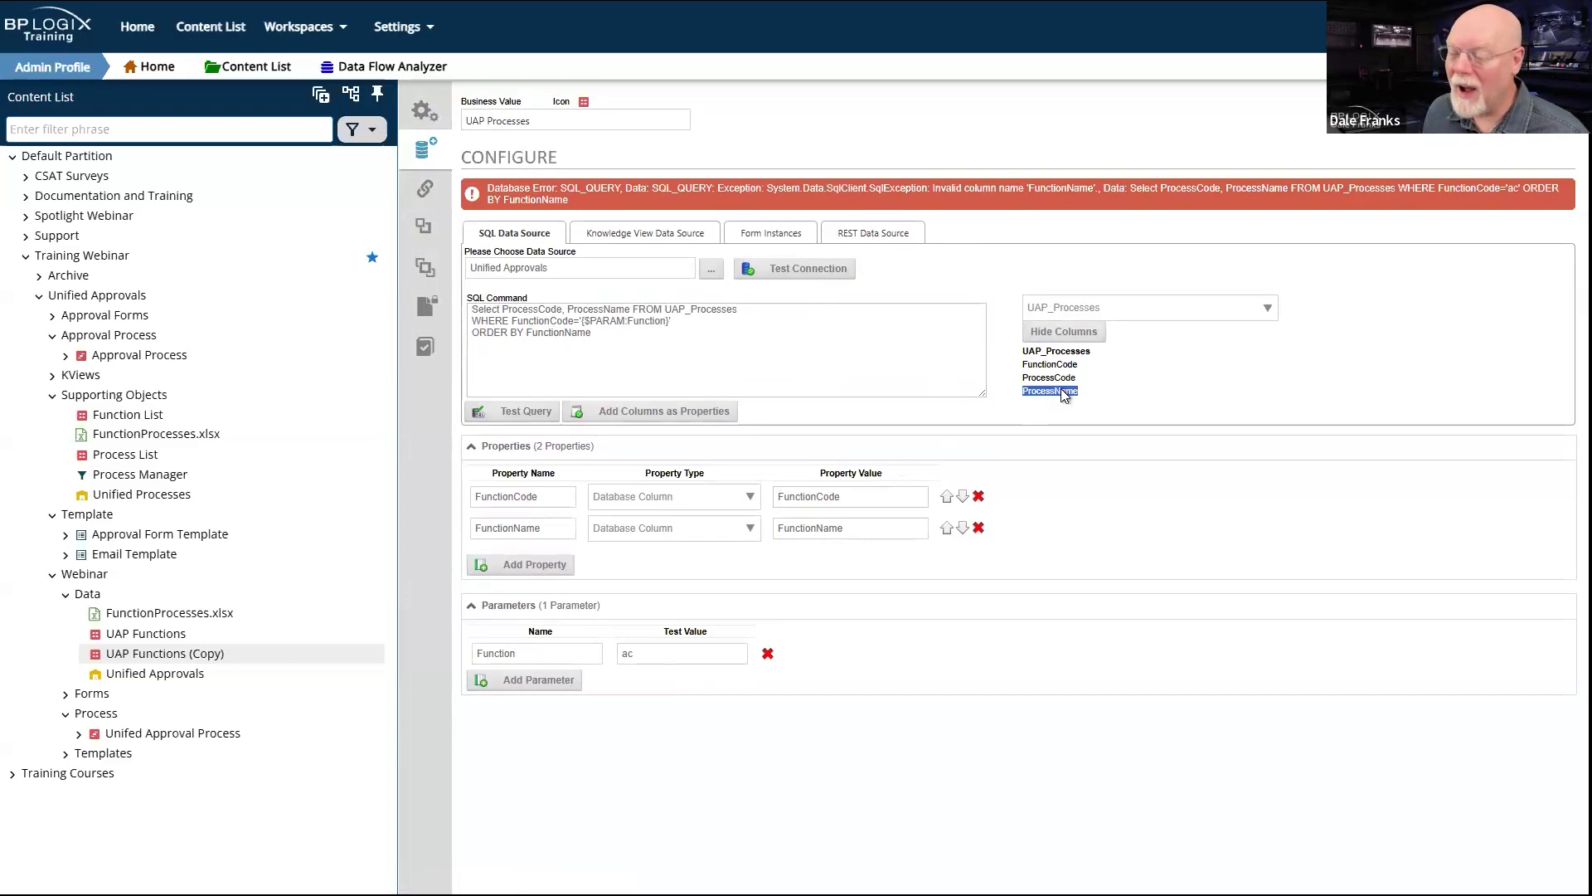
Step: Change the ORDER BY column in the SQL command to ProcessName and test the query
left_click(551, 333)
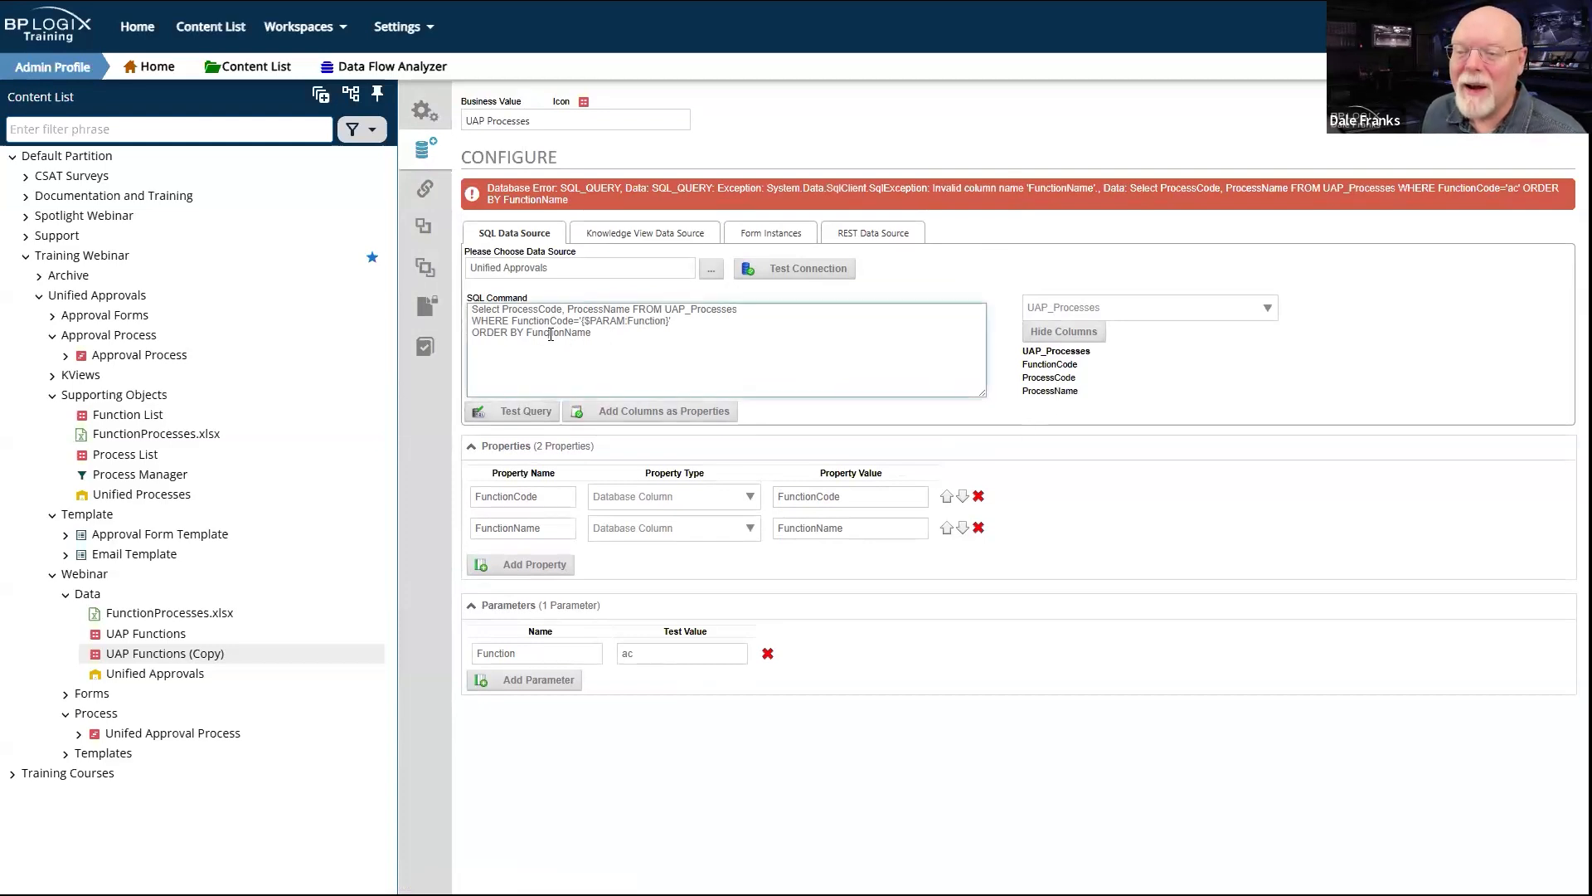
double_click(550, 334)
type("ProcessName")
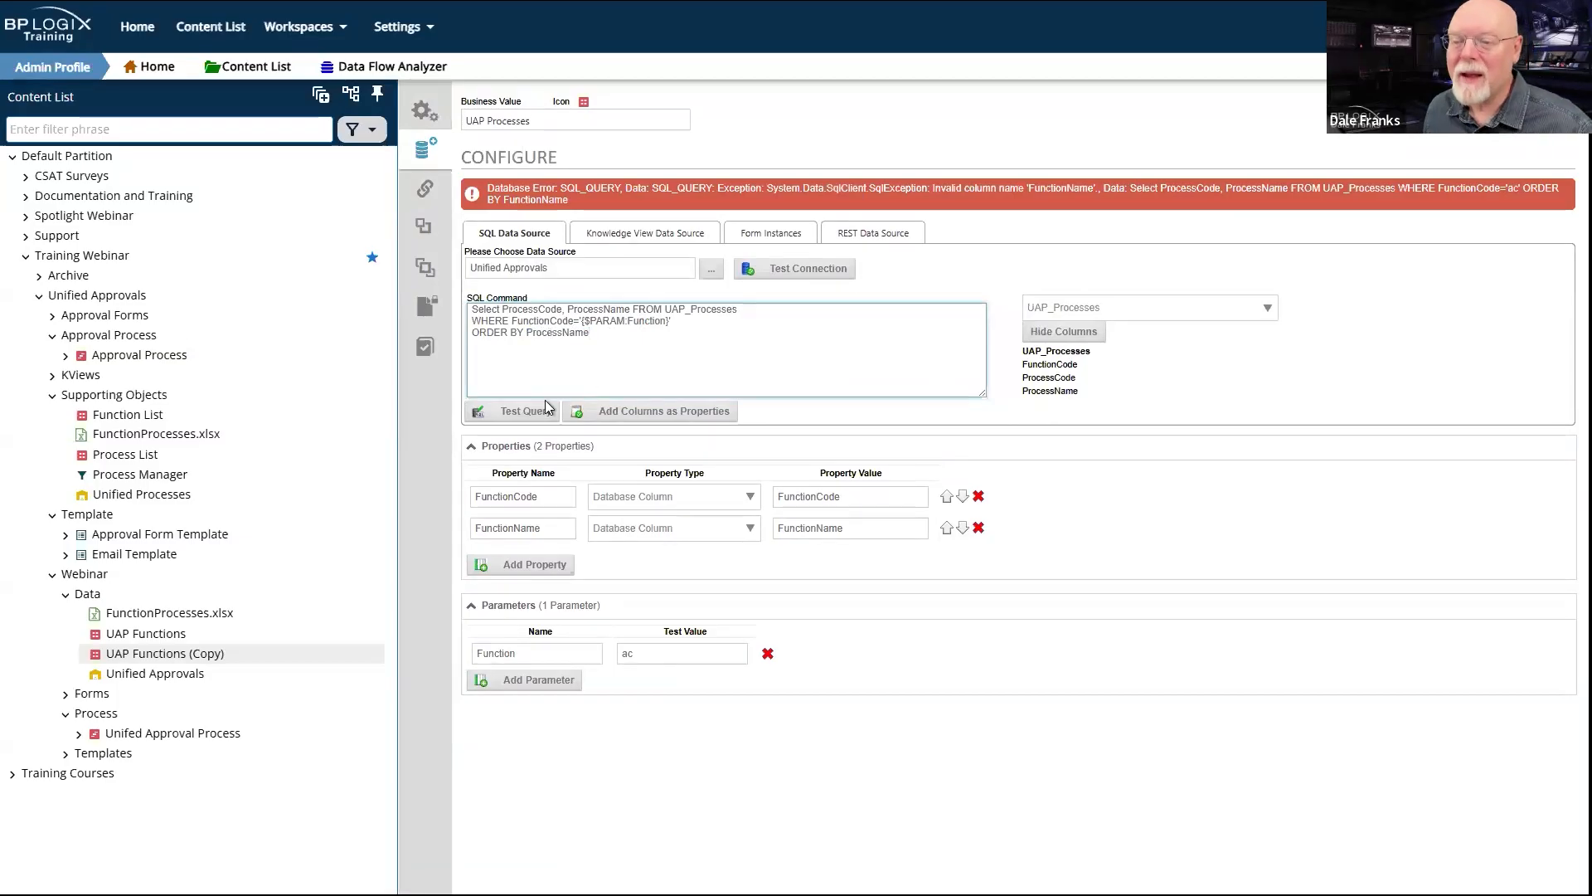
left_click(510, 415)
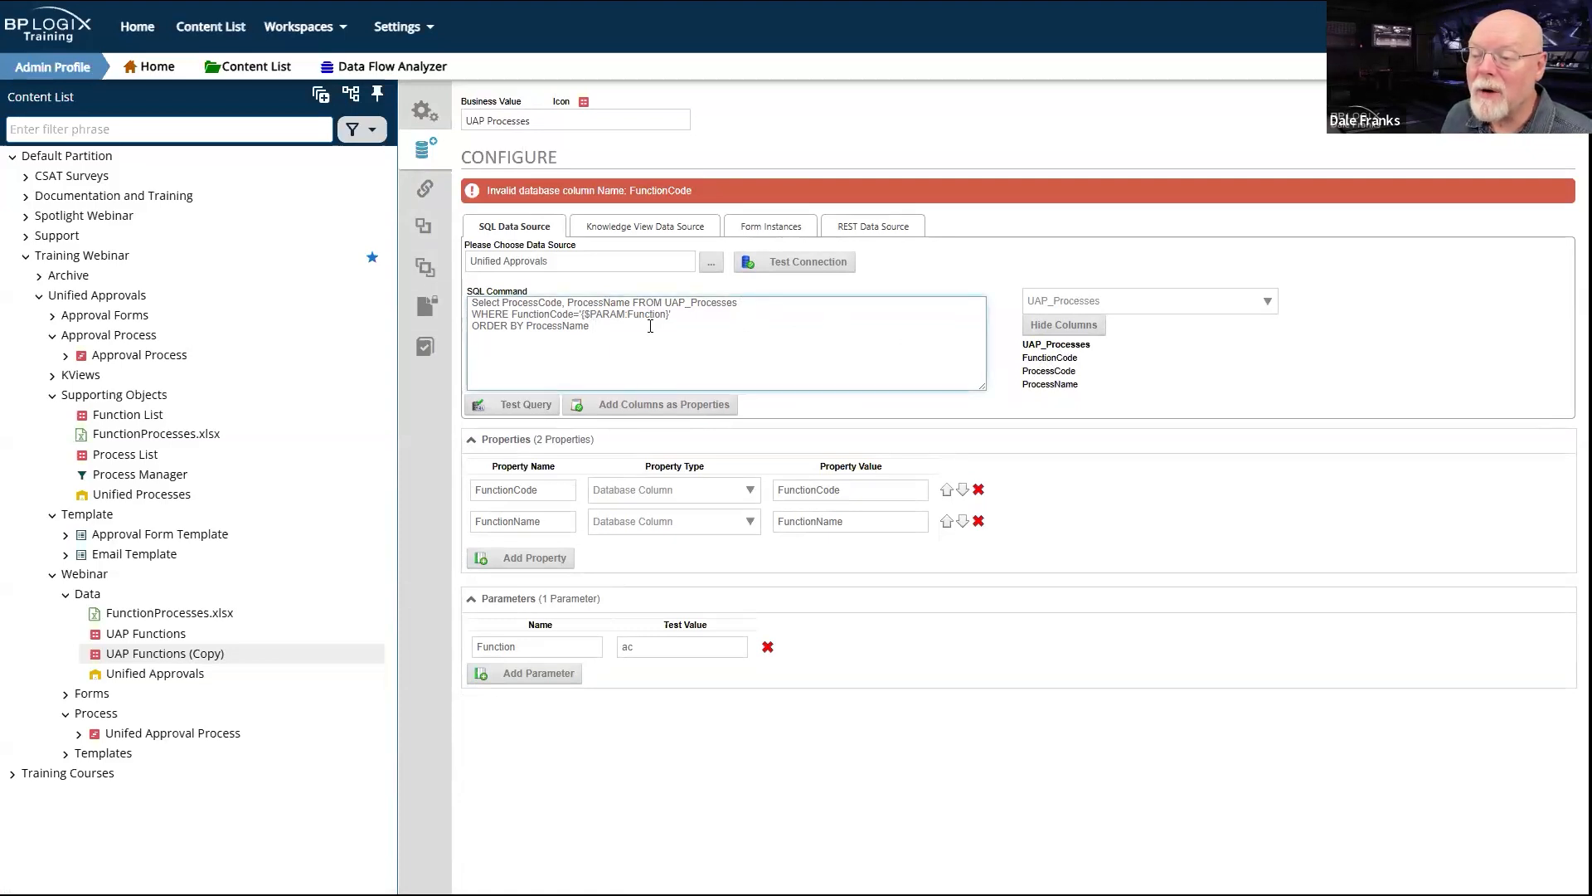
Step: Recheck the WHERE clause, rerun the query test, and save and close the UAP Processes business value
double_click(679, 321)
left_click(686, 315)
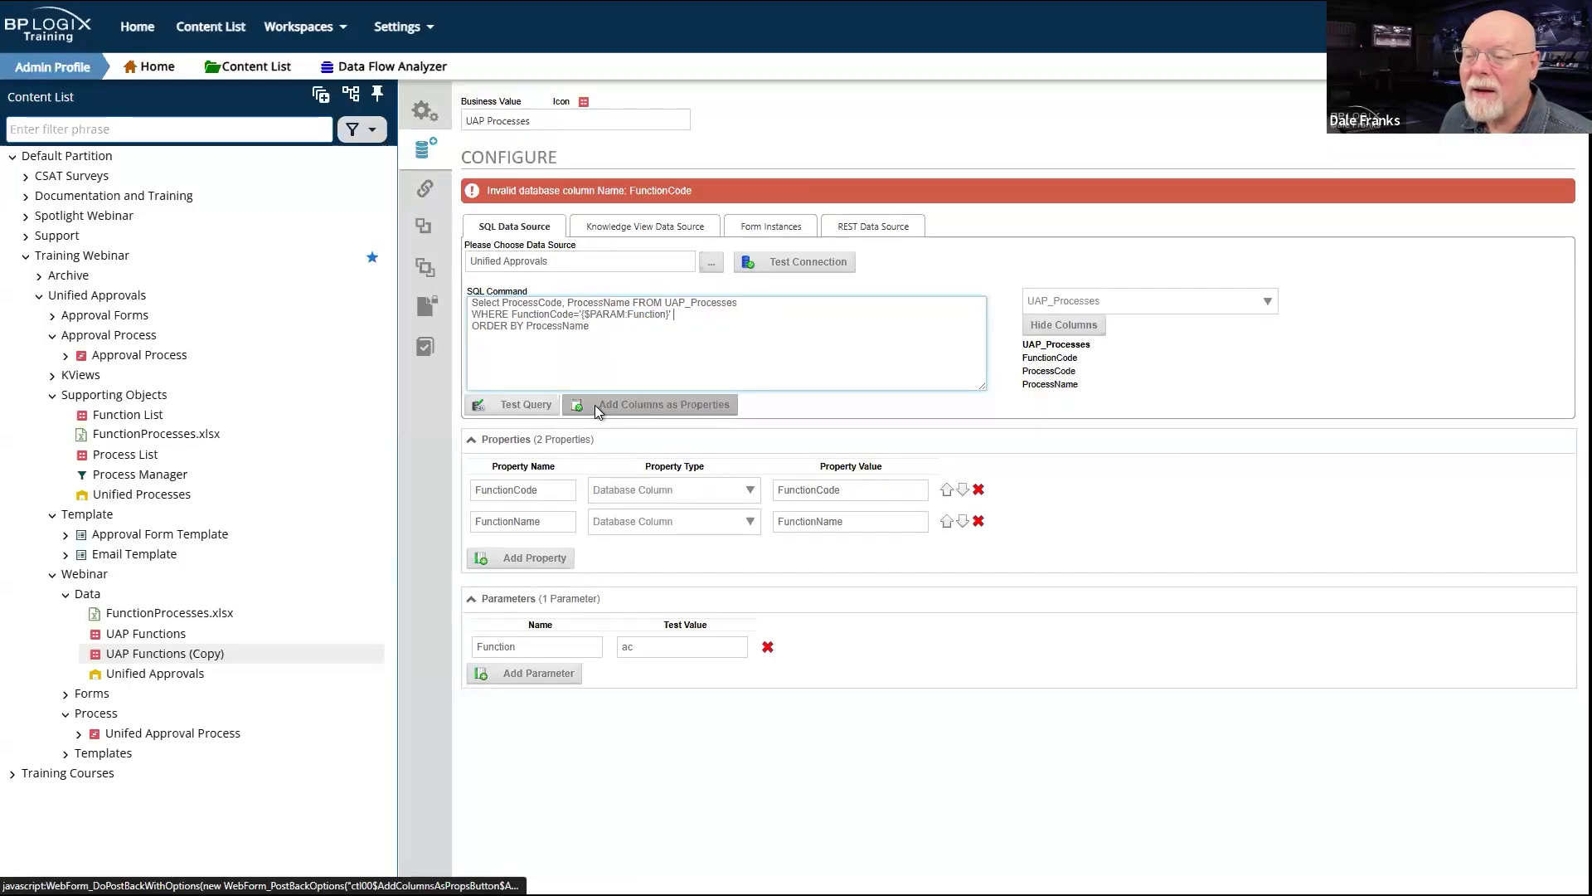
left_click(529, 405)
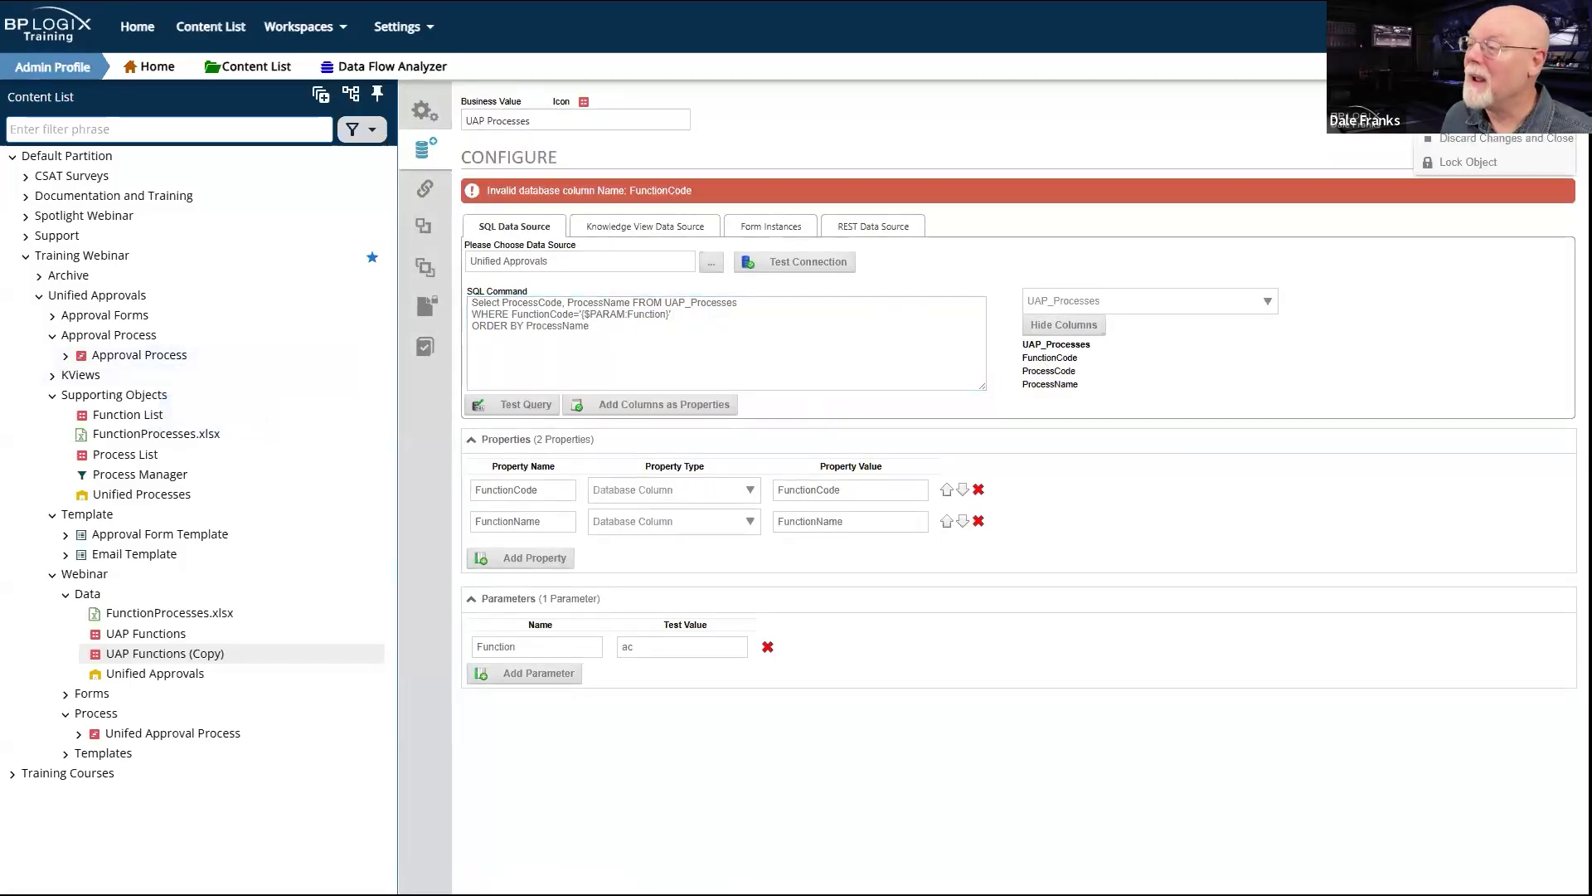
left_click(1493, 114)
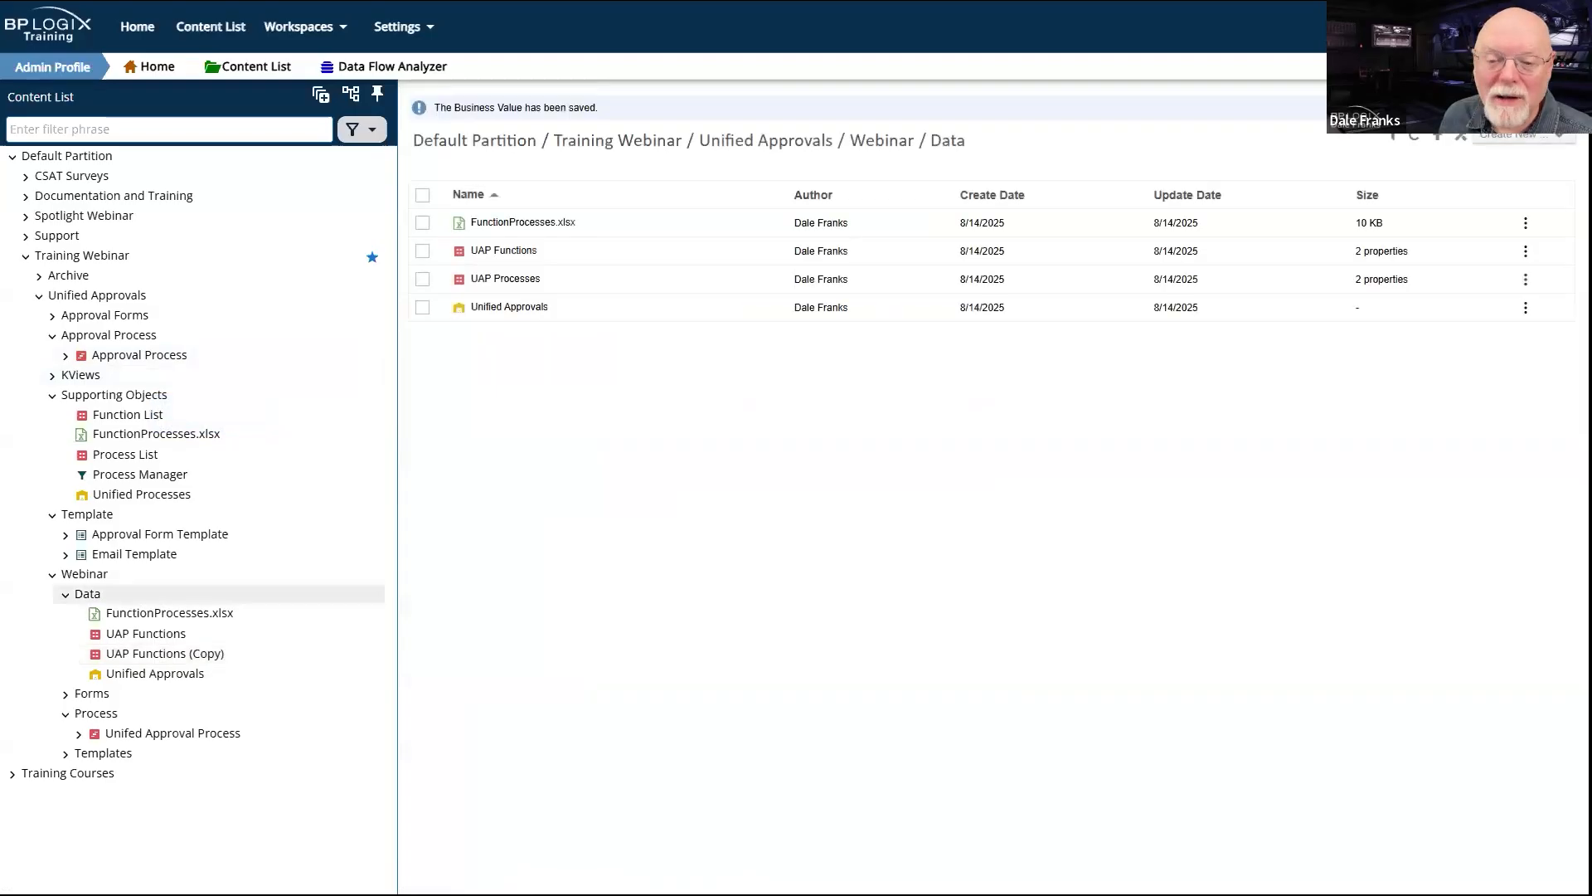
Step: Review the Function List and Process List business values in Supporting Objects and test the Process List query
left_click(116, 421)
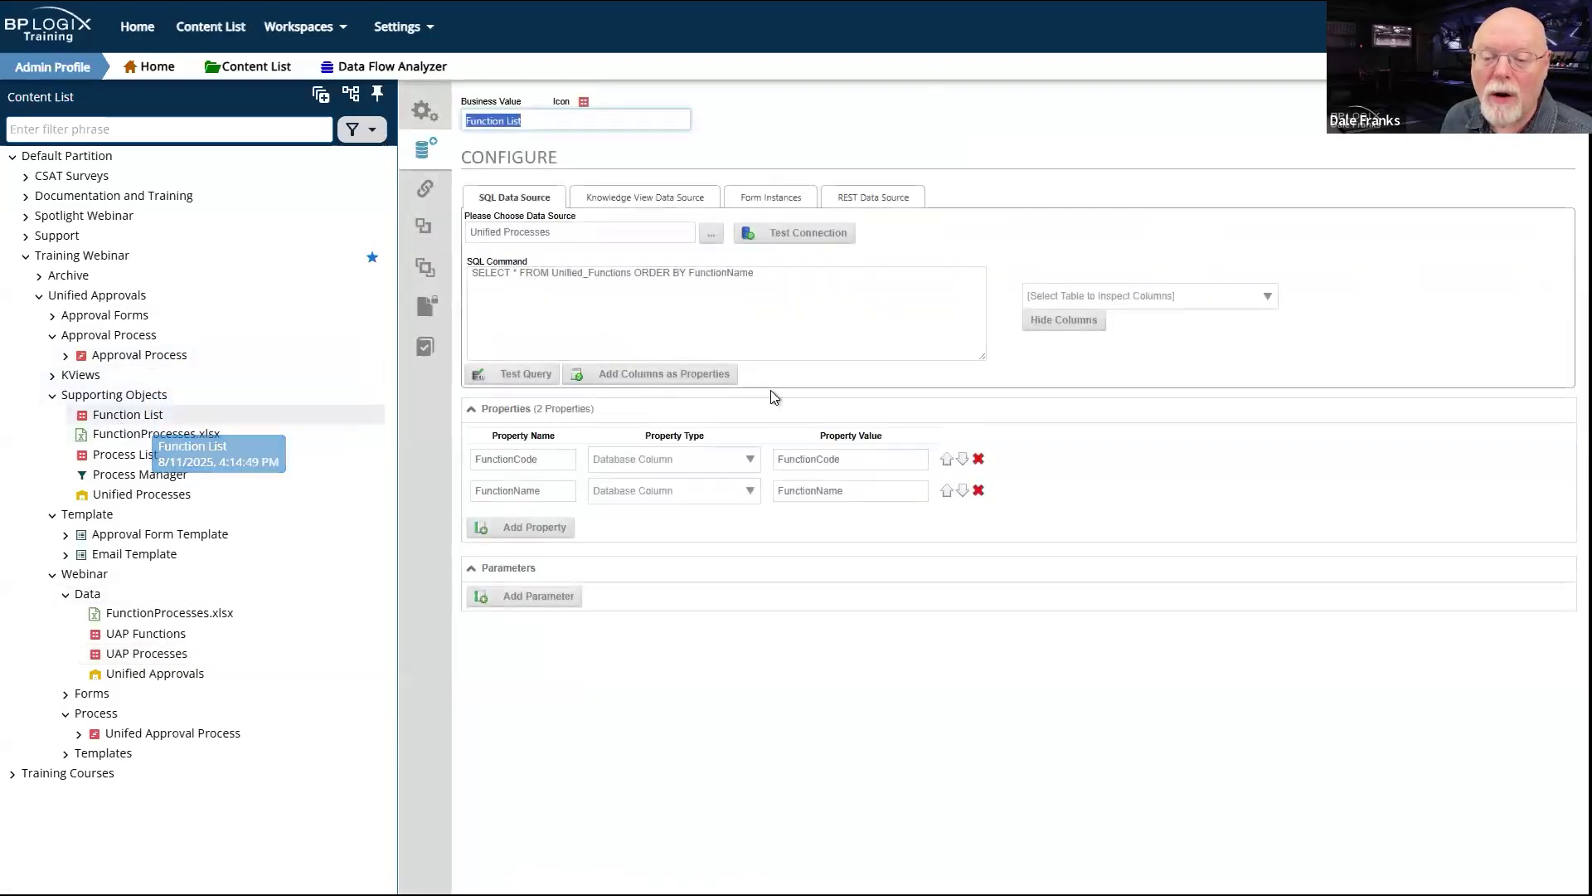
left_click(126, 454)
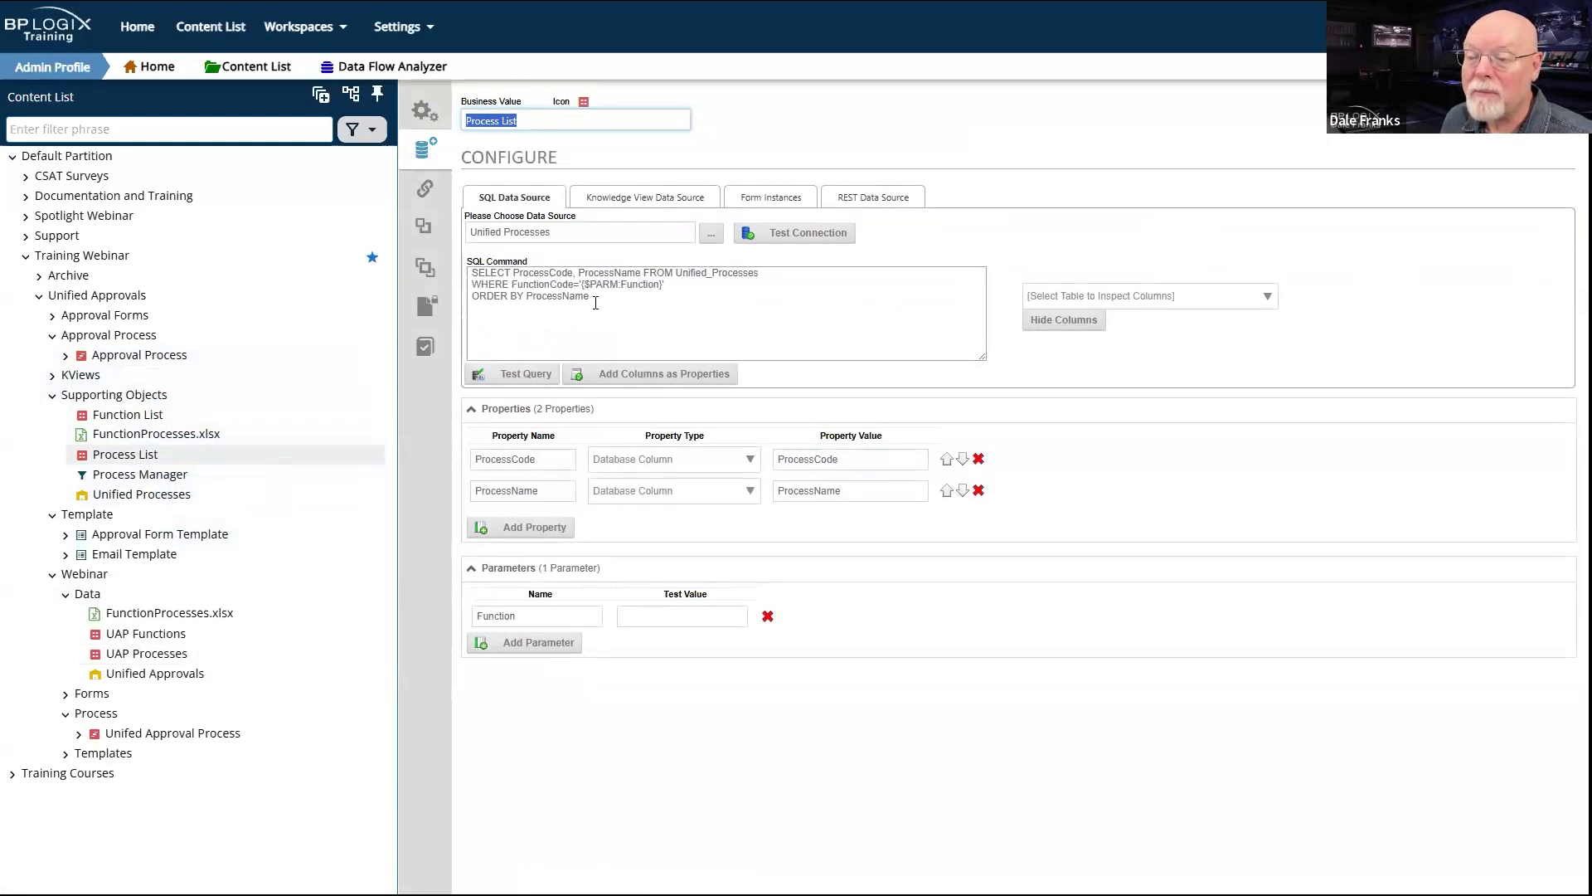
left_click(543, 378)
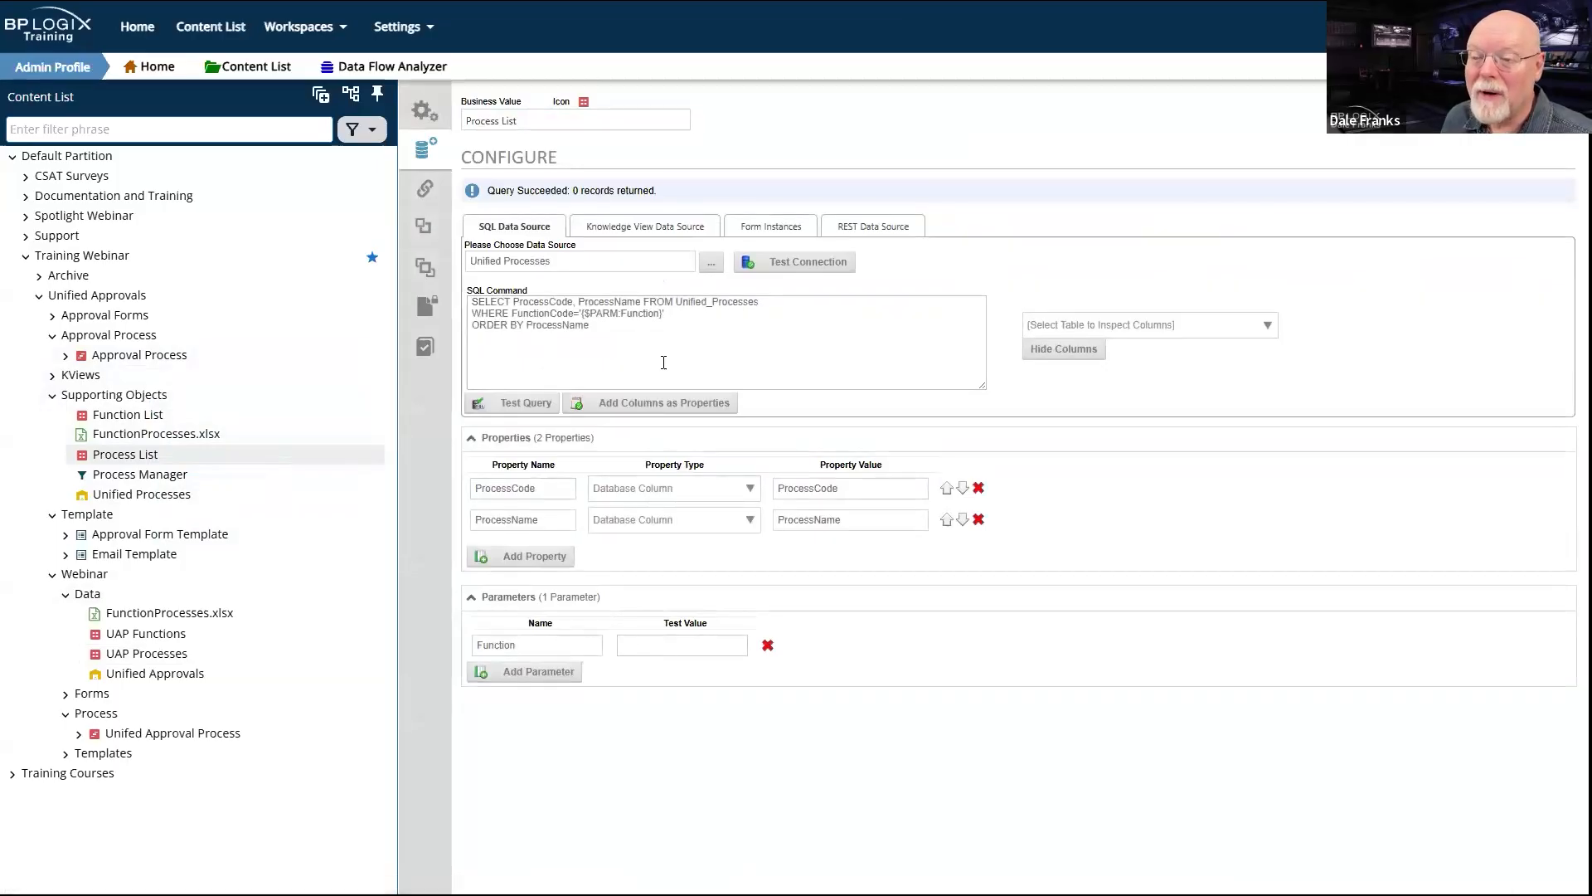
Step: Copy the SQL command of Process List and replace the SQL command of UAP Processes with it
left_click_drag(642, 337, 460, 298)
key("ctrl+c")
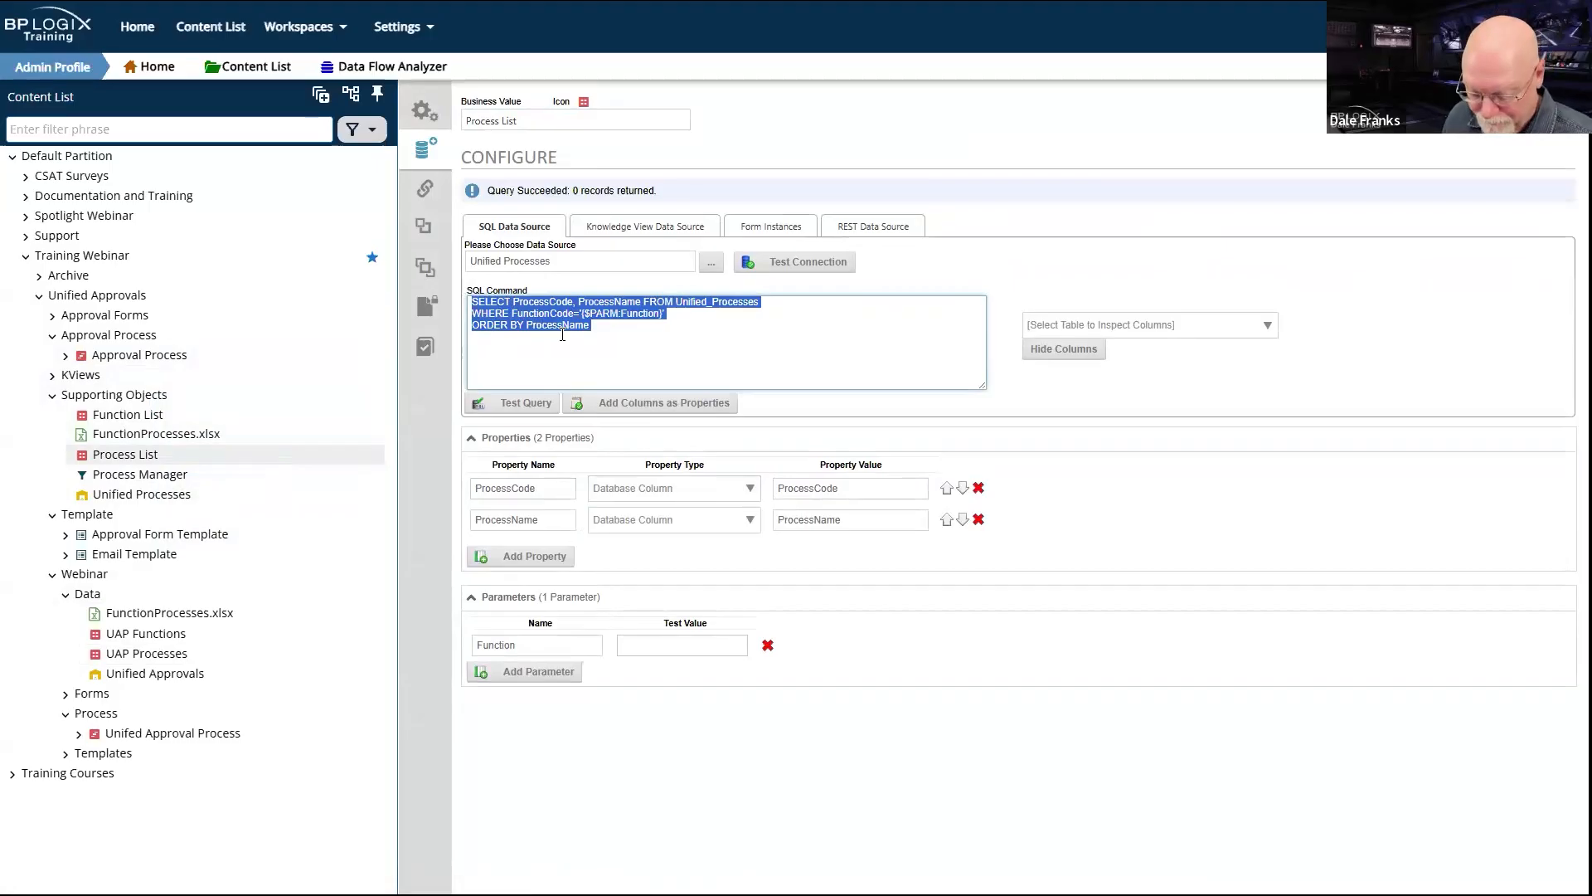
left_click(140, 656)
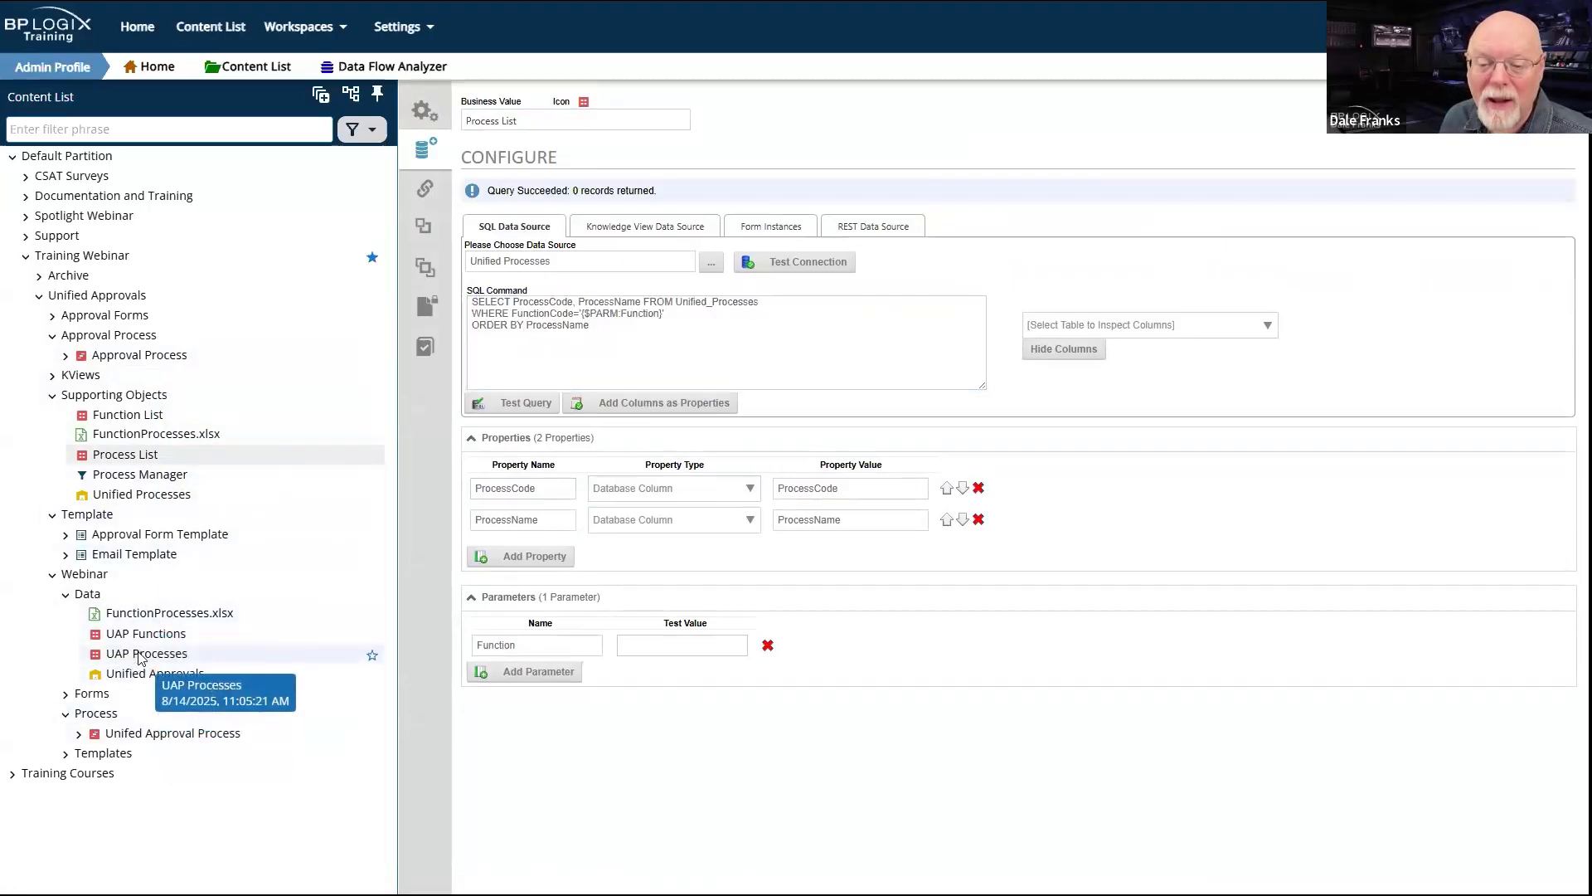
left_click_drag(591, 297, 469, 255)
key("ctrl+v")
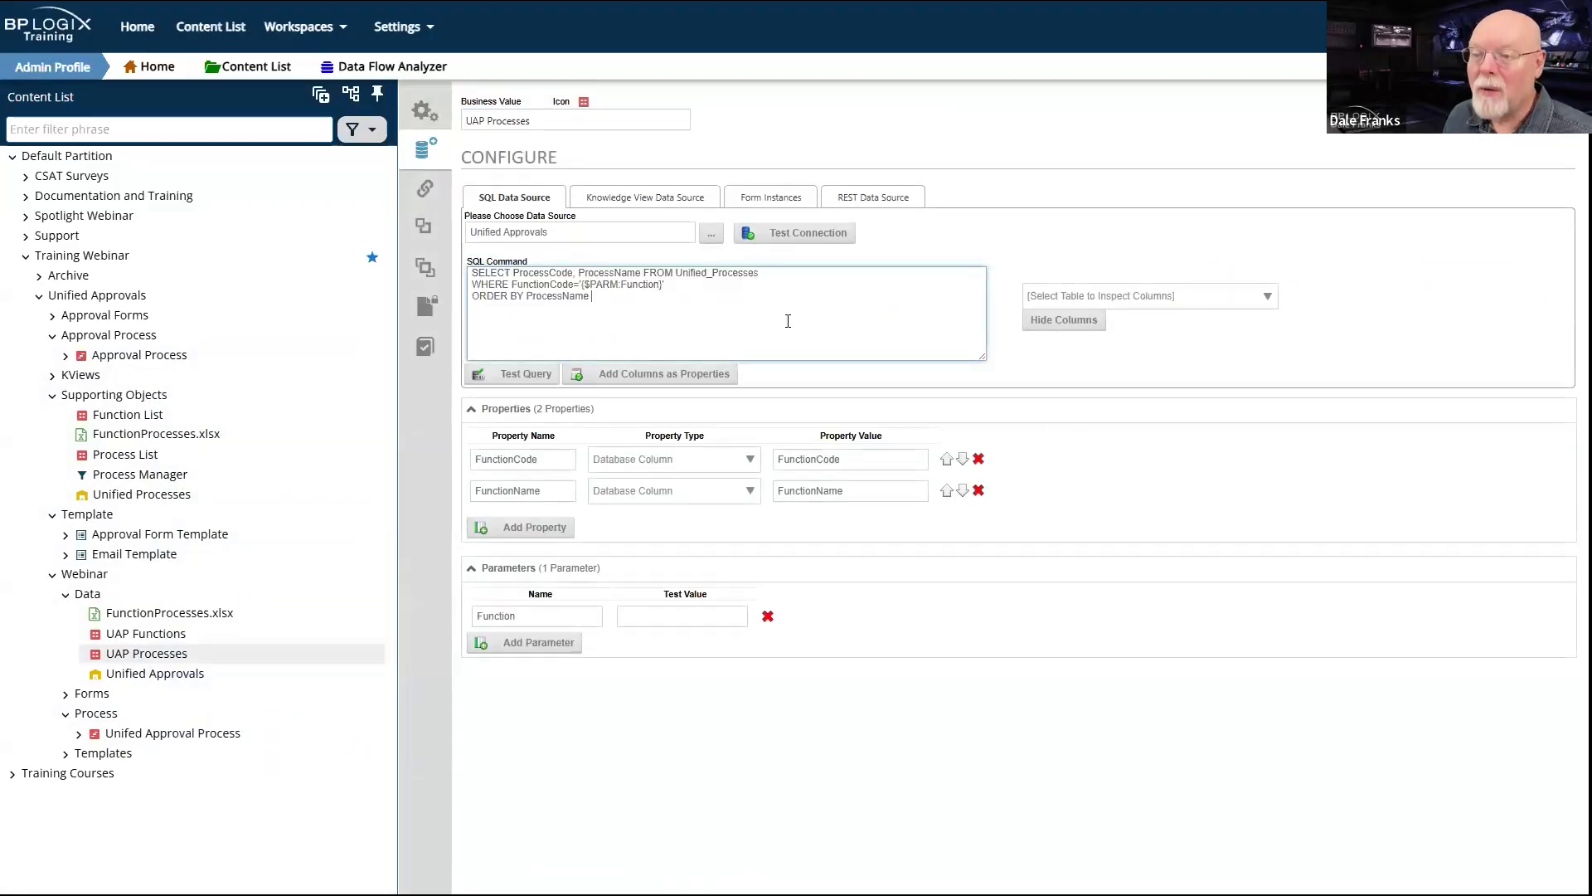
Step: Inspect the UAP_Processes table's columns, change the table in the FROM clause to UAP_Processes, and test the query
left_click(1182, 296)
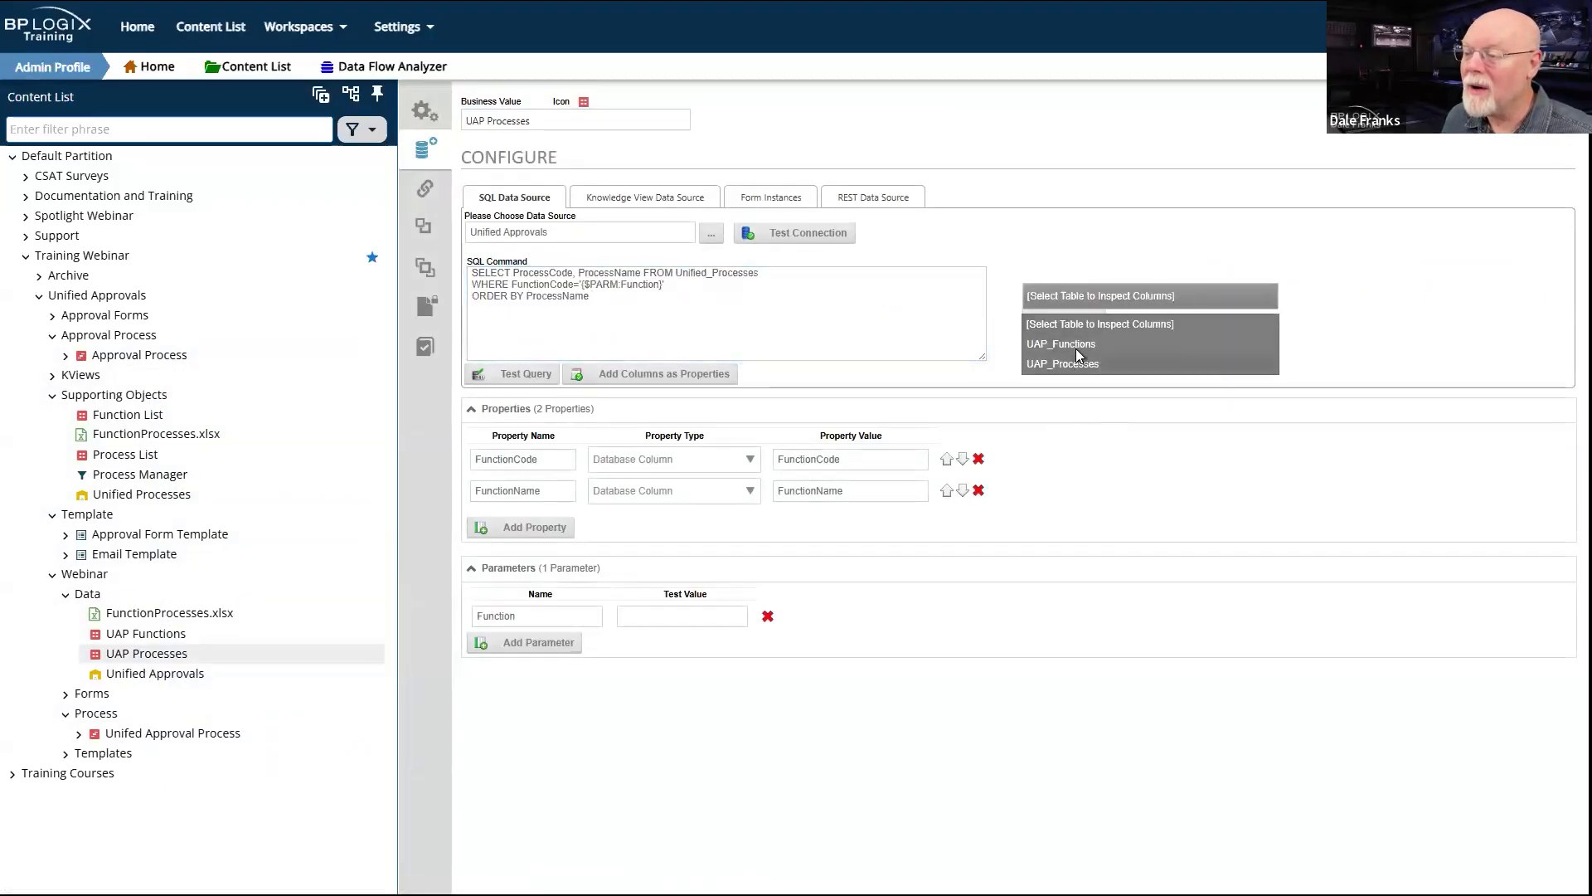
left_click(1073, 363)
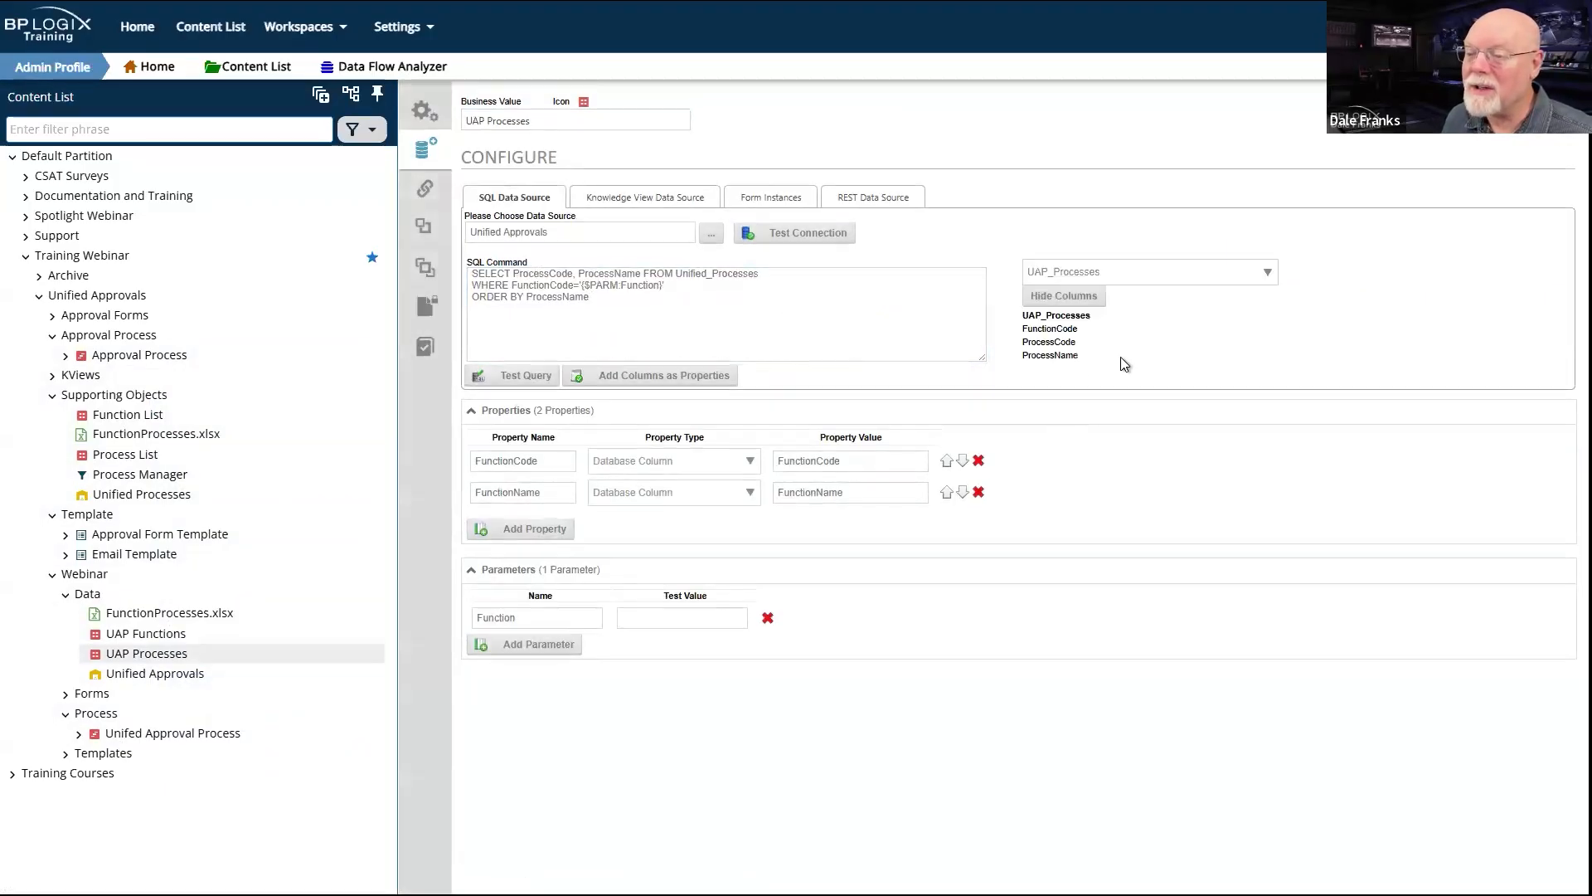
double_click(1064, 317)
key("ctrl+c")
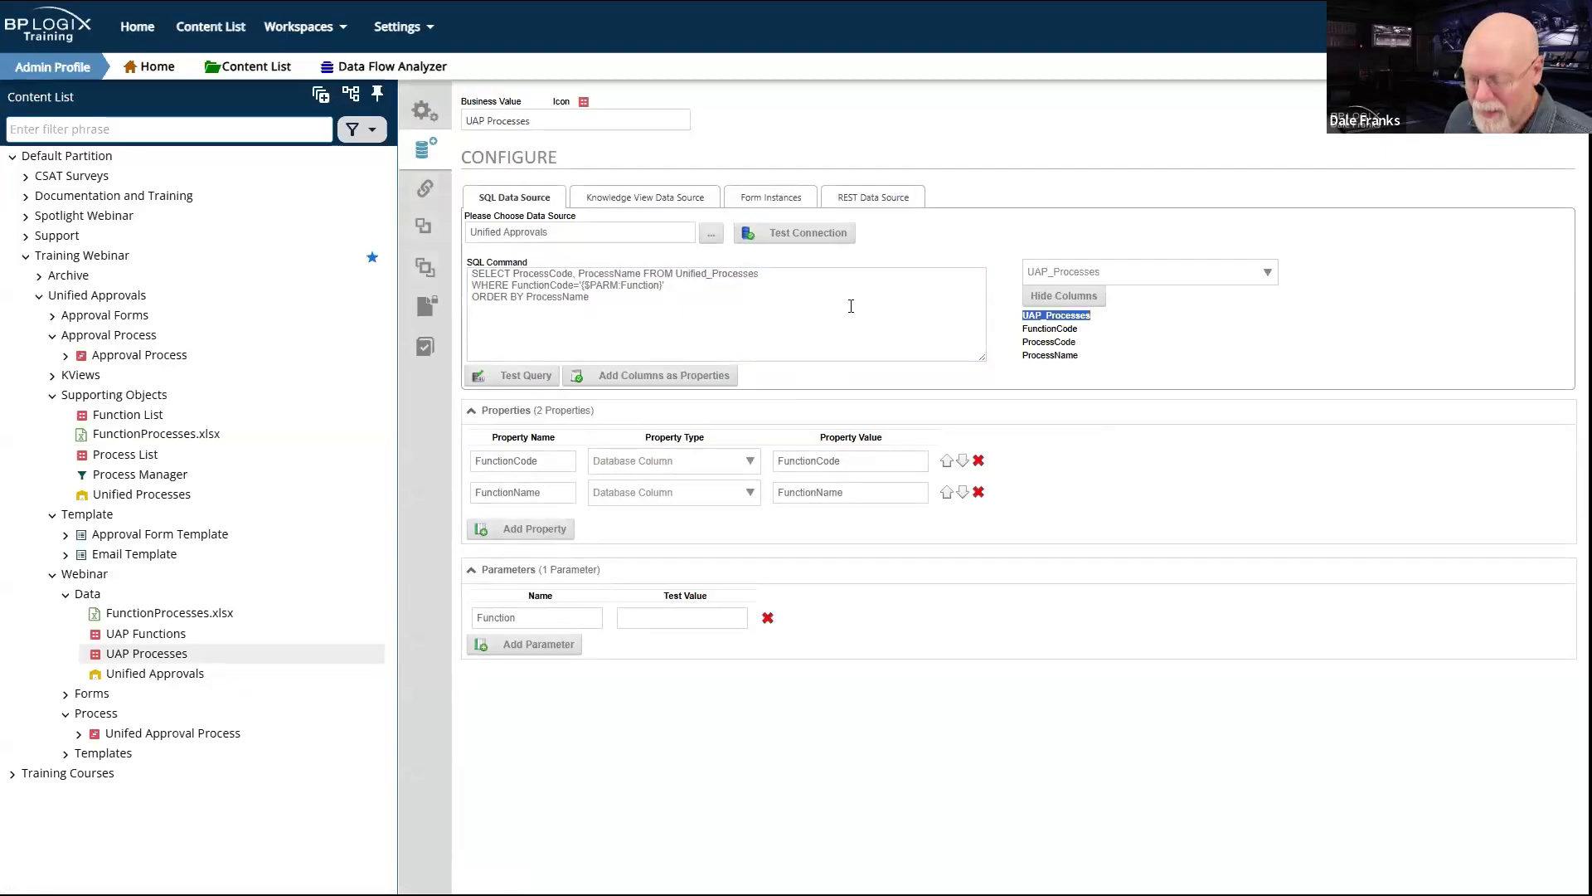
left_click_drag(761, 276, 680, 275)
key("ctrl+v")
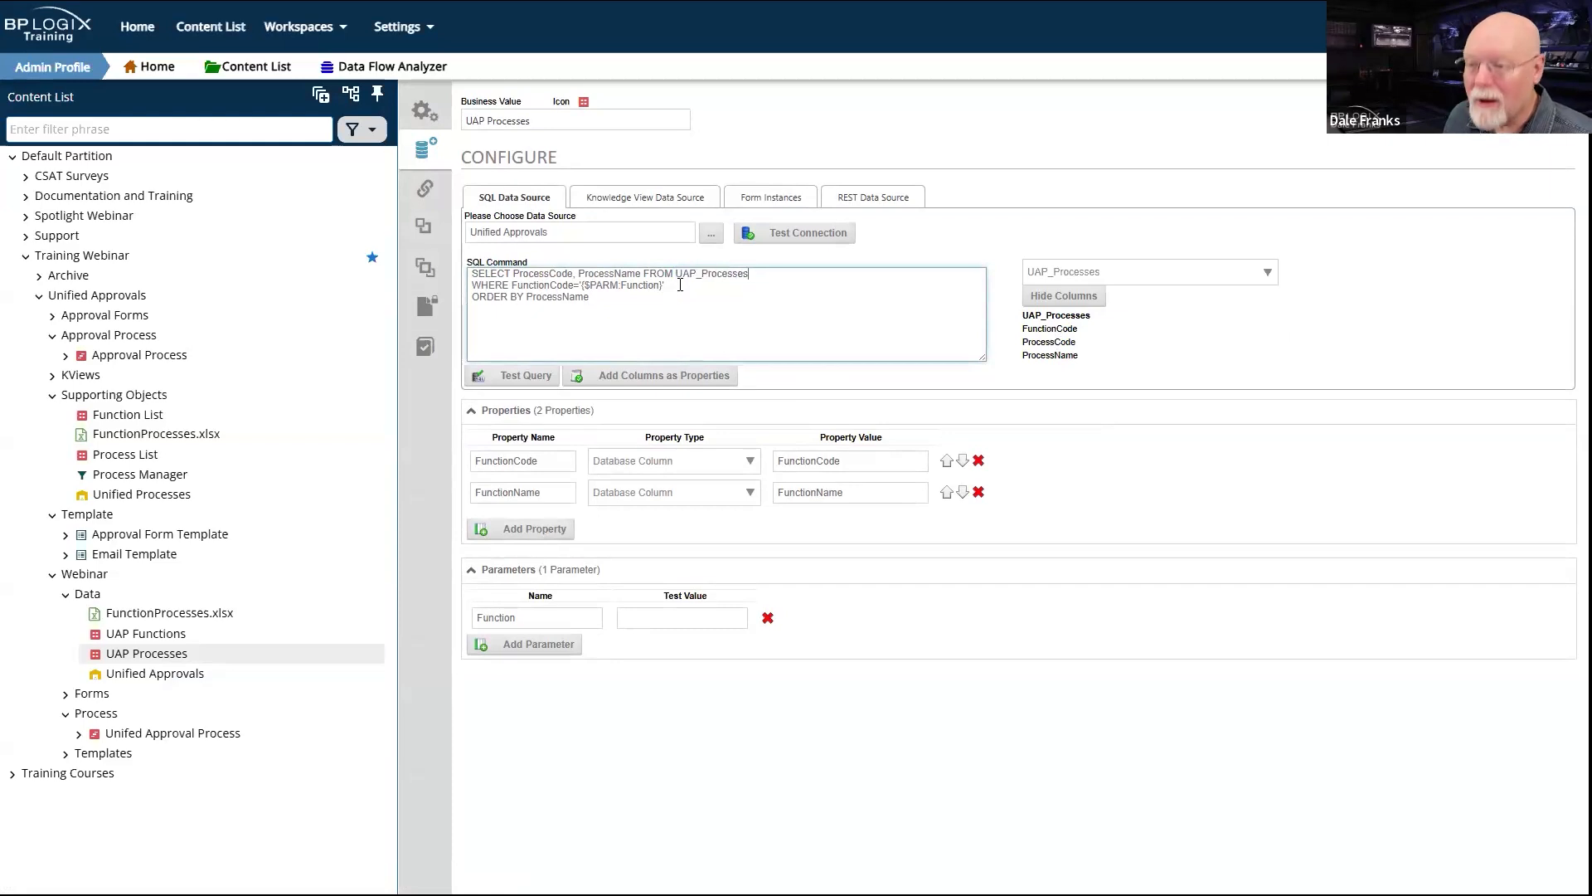
left_click(533, 382)
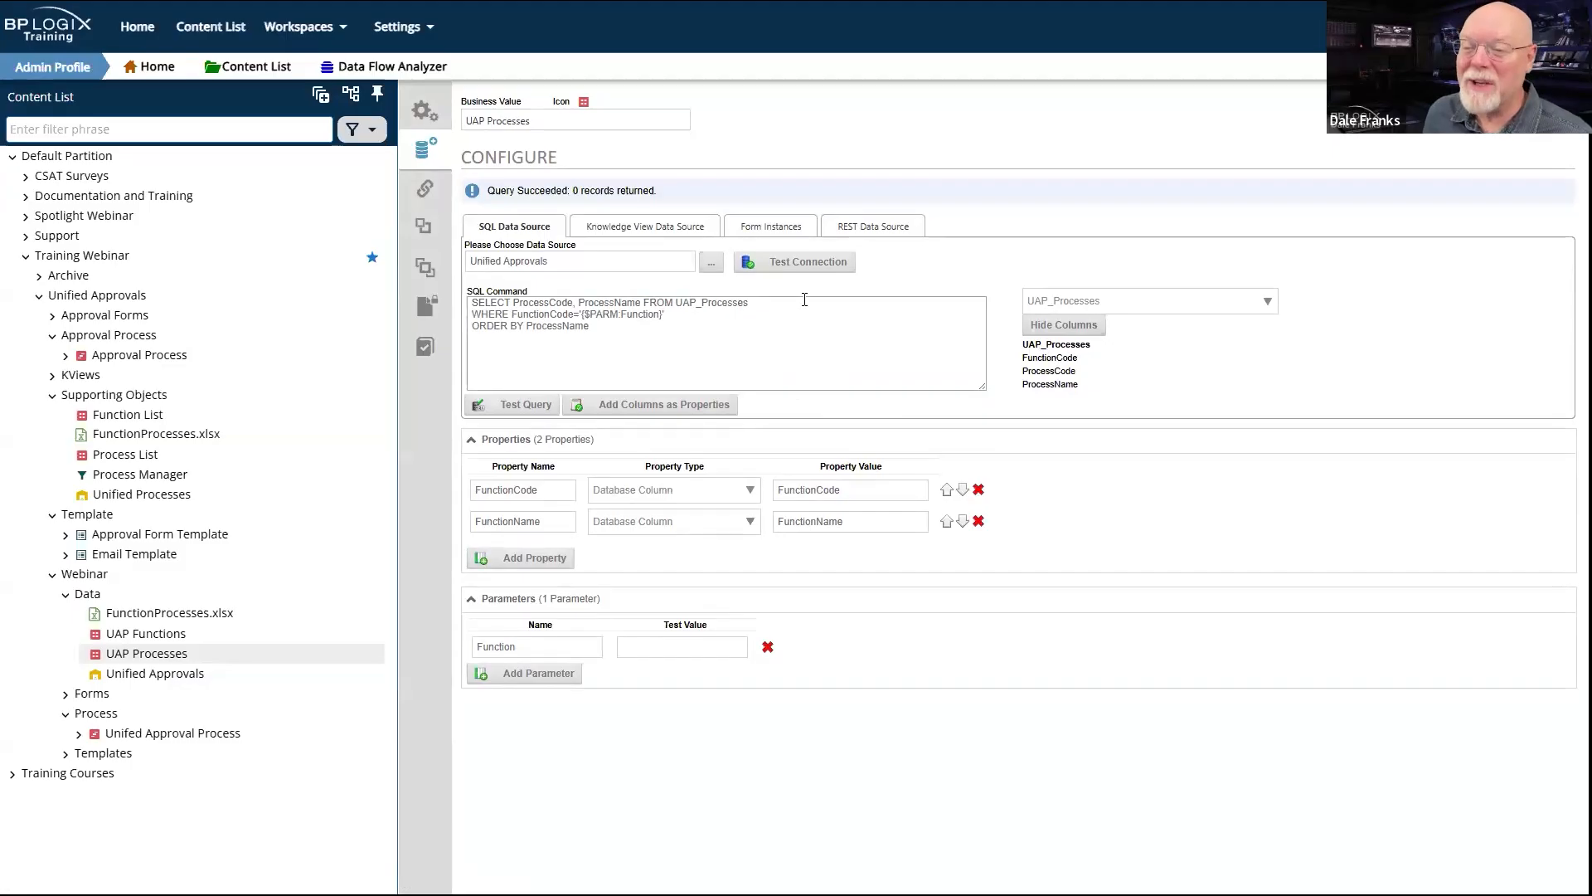
Step: Set the Function parameter's test value to ac and rerun the query test
left_click(669, 654)
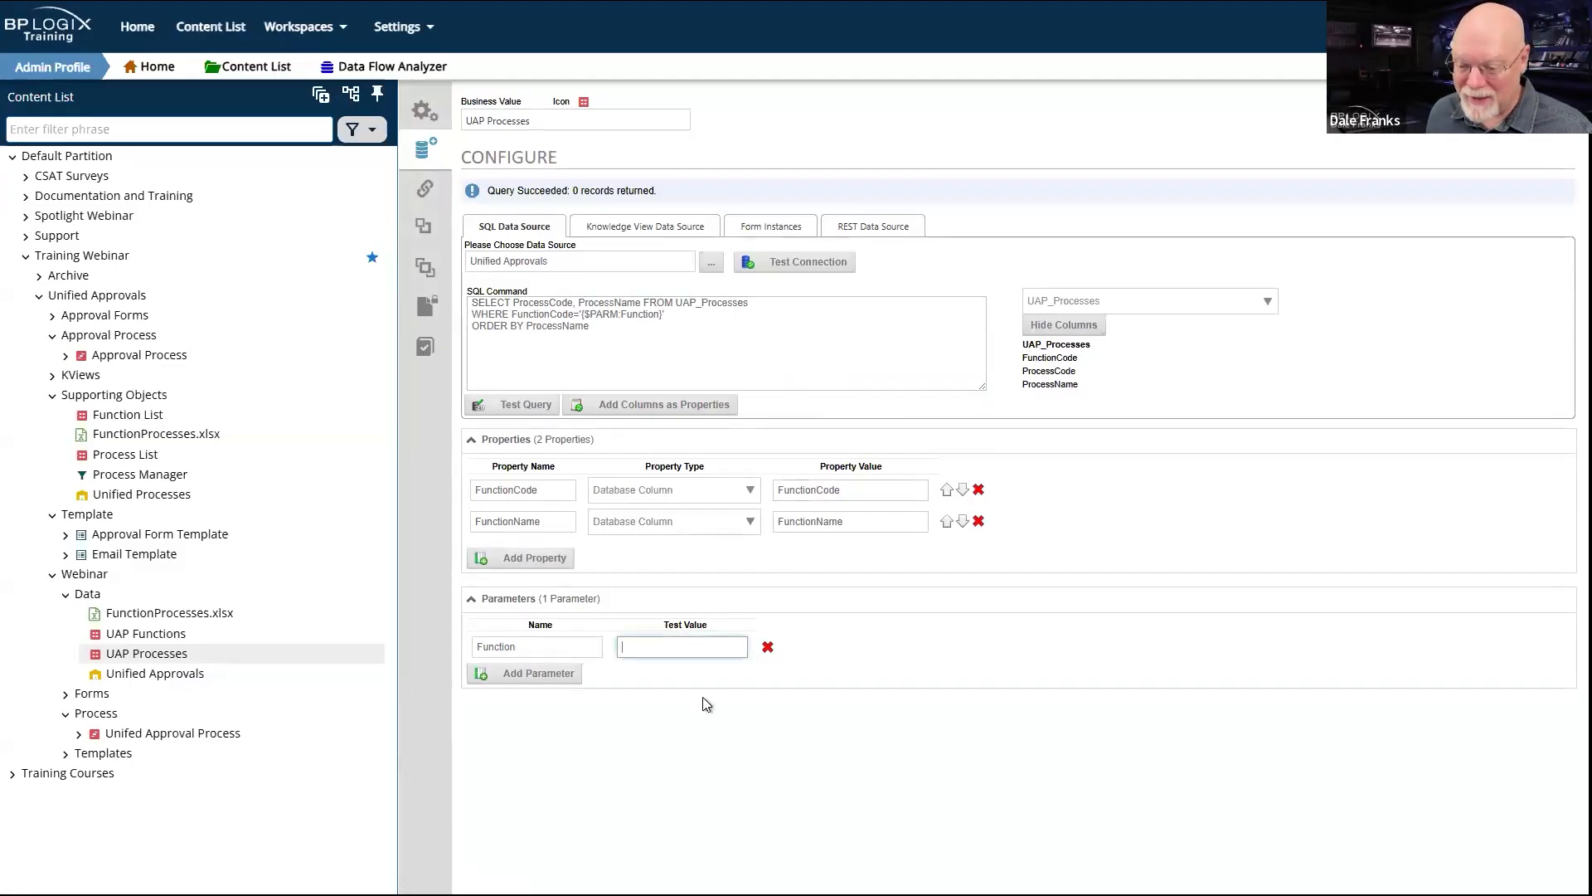
type("ac")
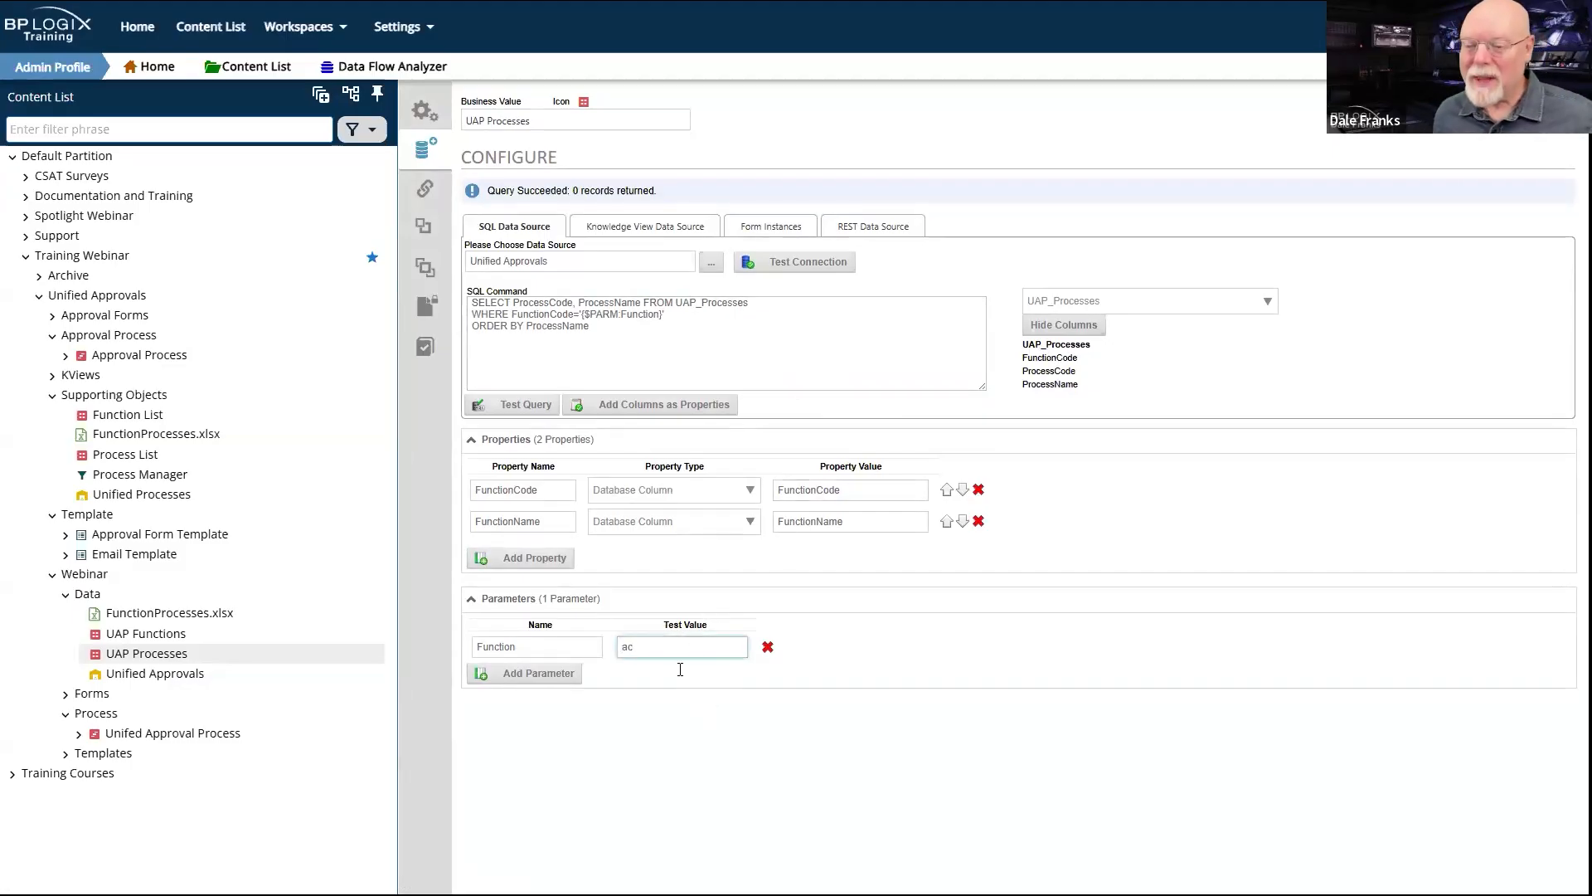
left_click(527, 406)
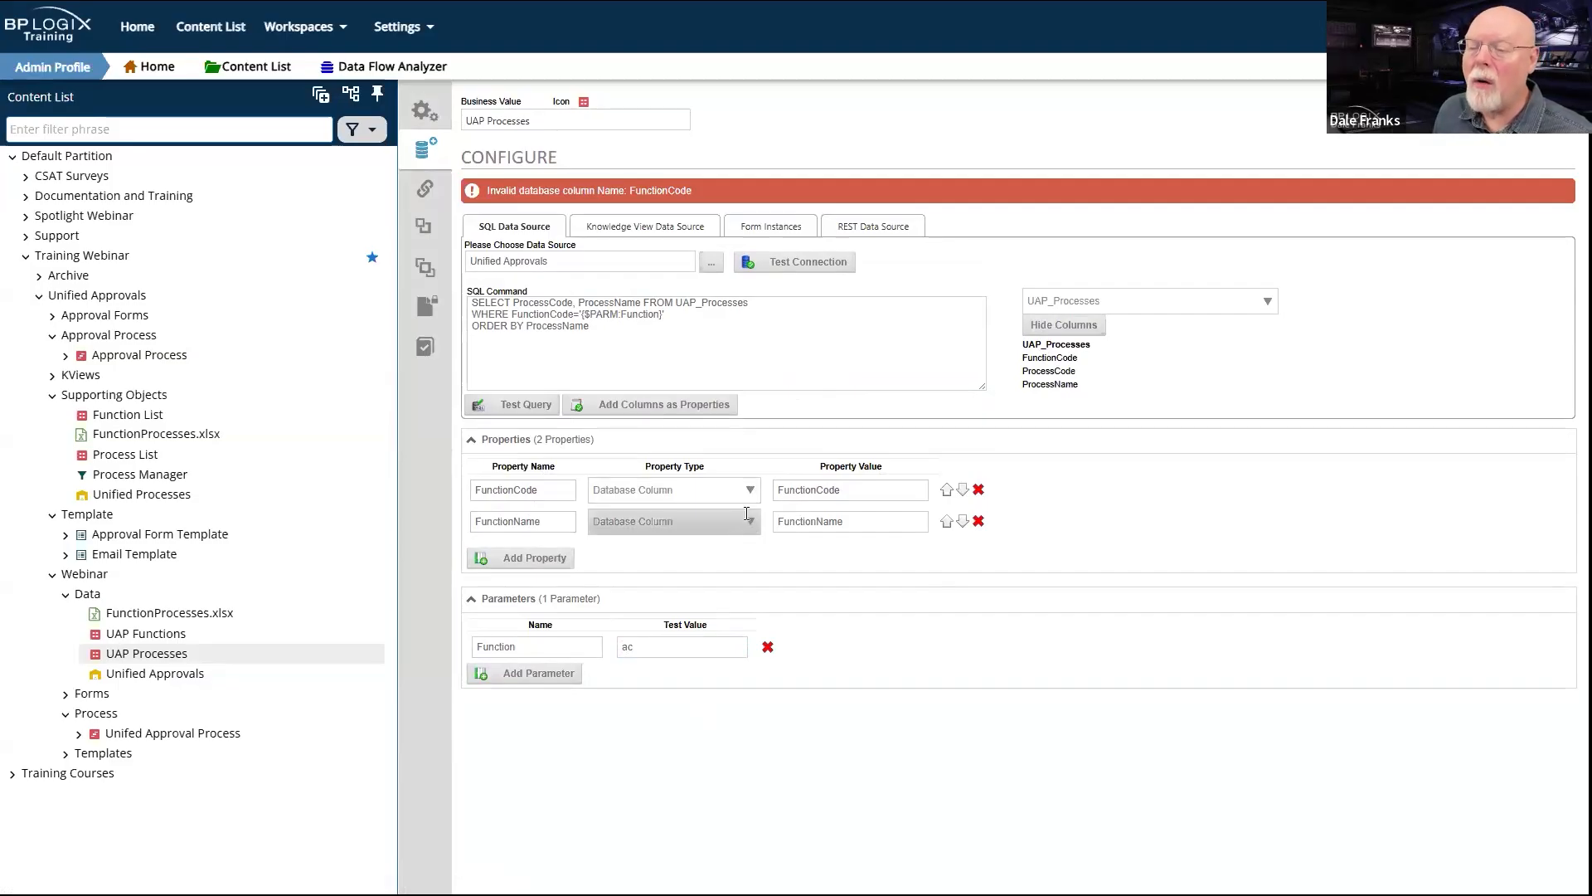
Step: Remove the FunctionCode and FunctionName properties from the UAP Processes business value
left_click_drag(885, 490, 809, 490)
key("ctrl+a")
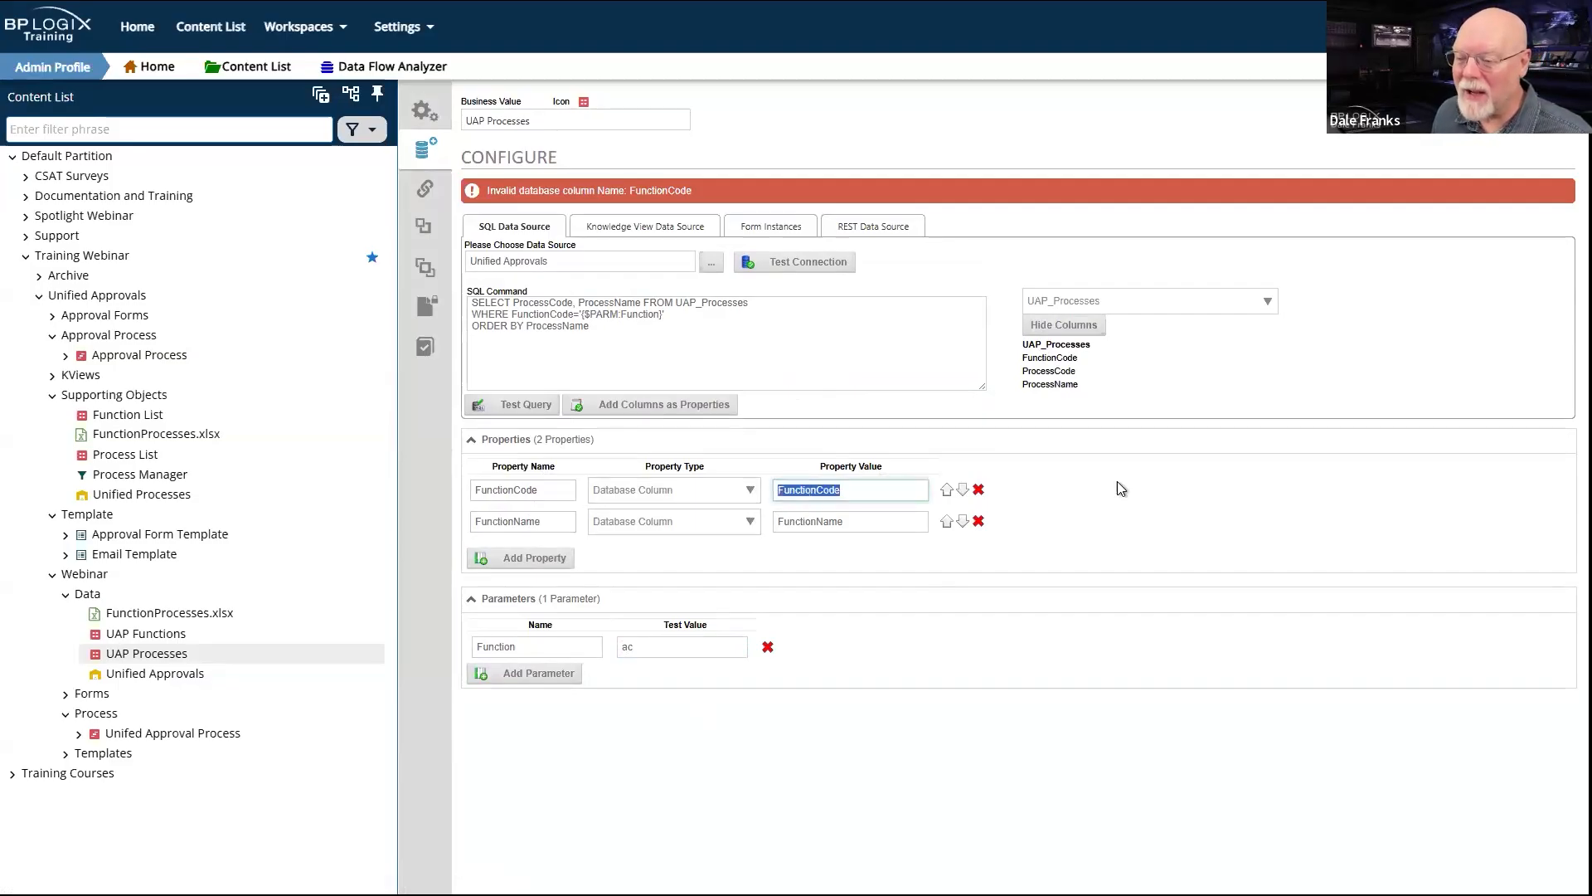
left_click(978, 491)
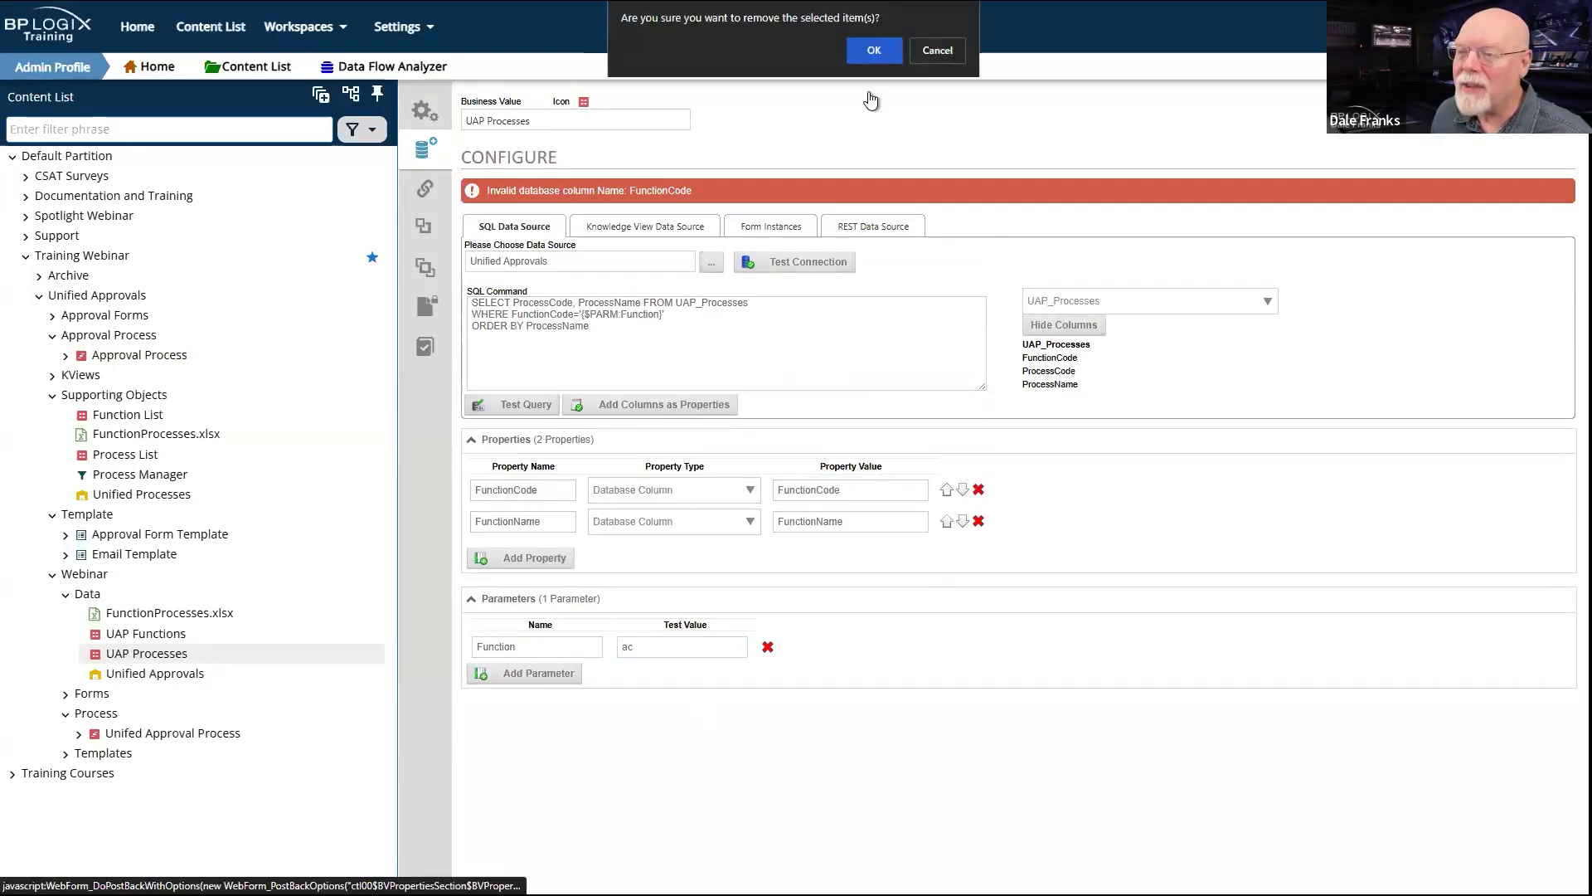
left_click(882, 49)
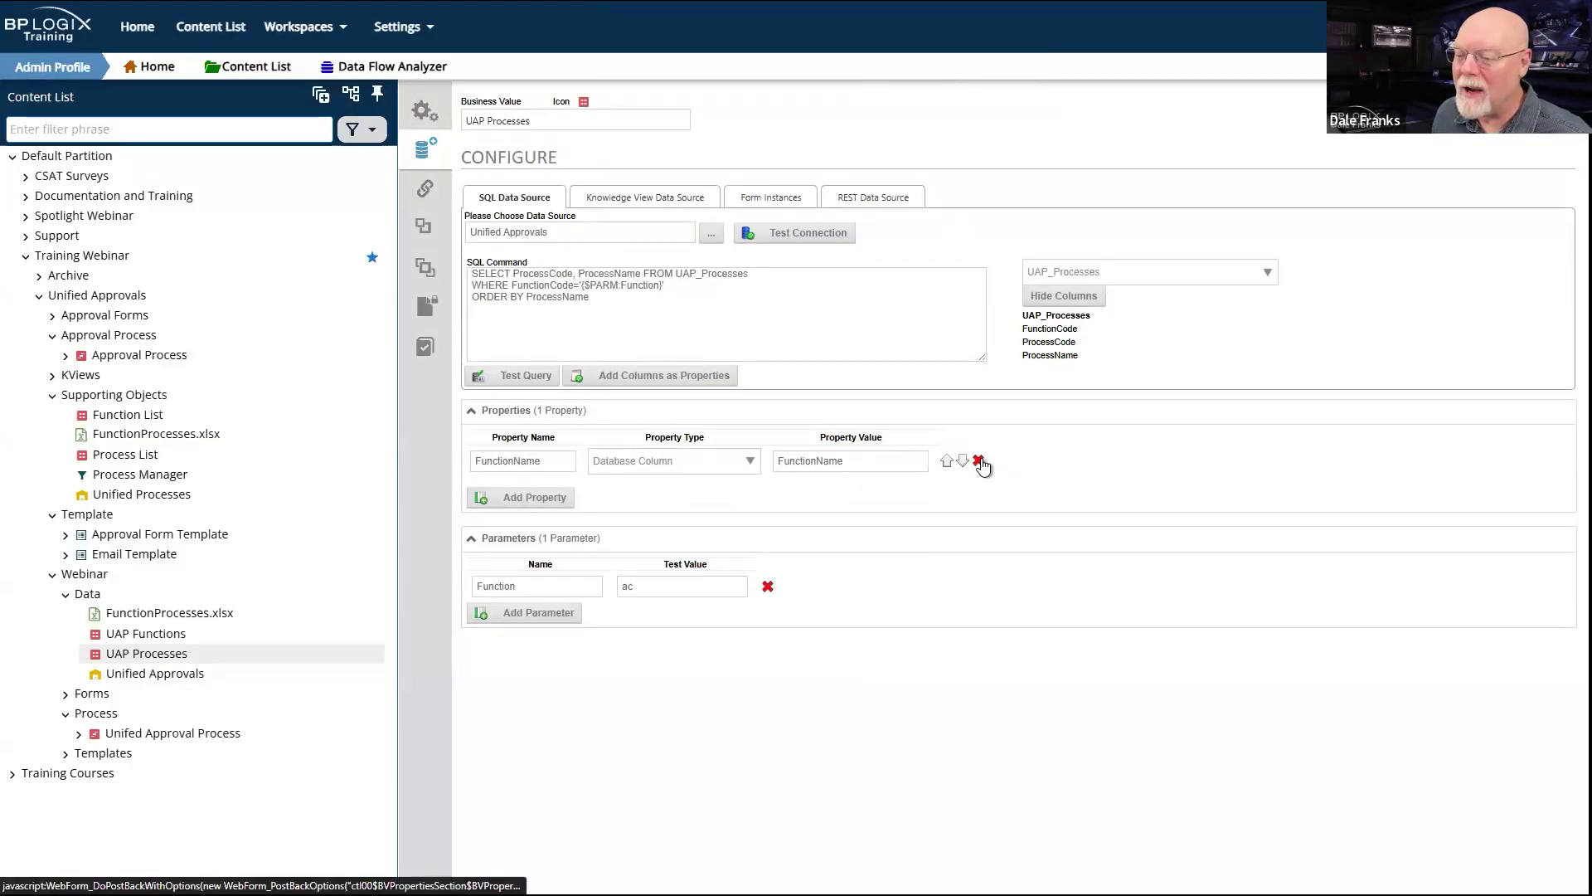
left_click(979, 461)
left_click(873, 50)
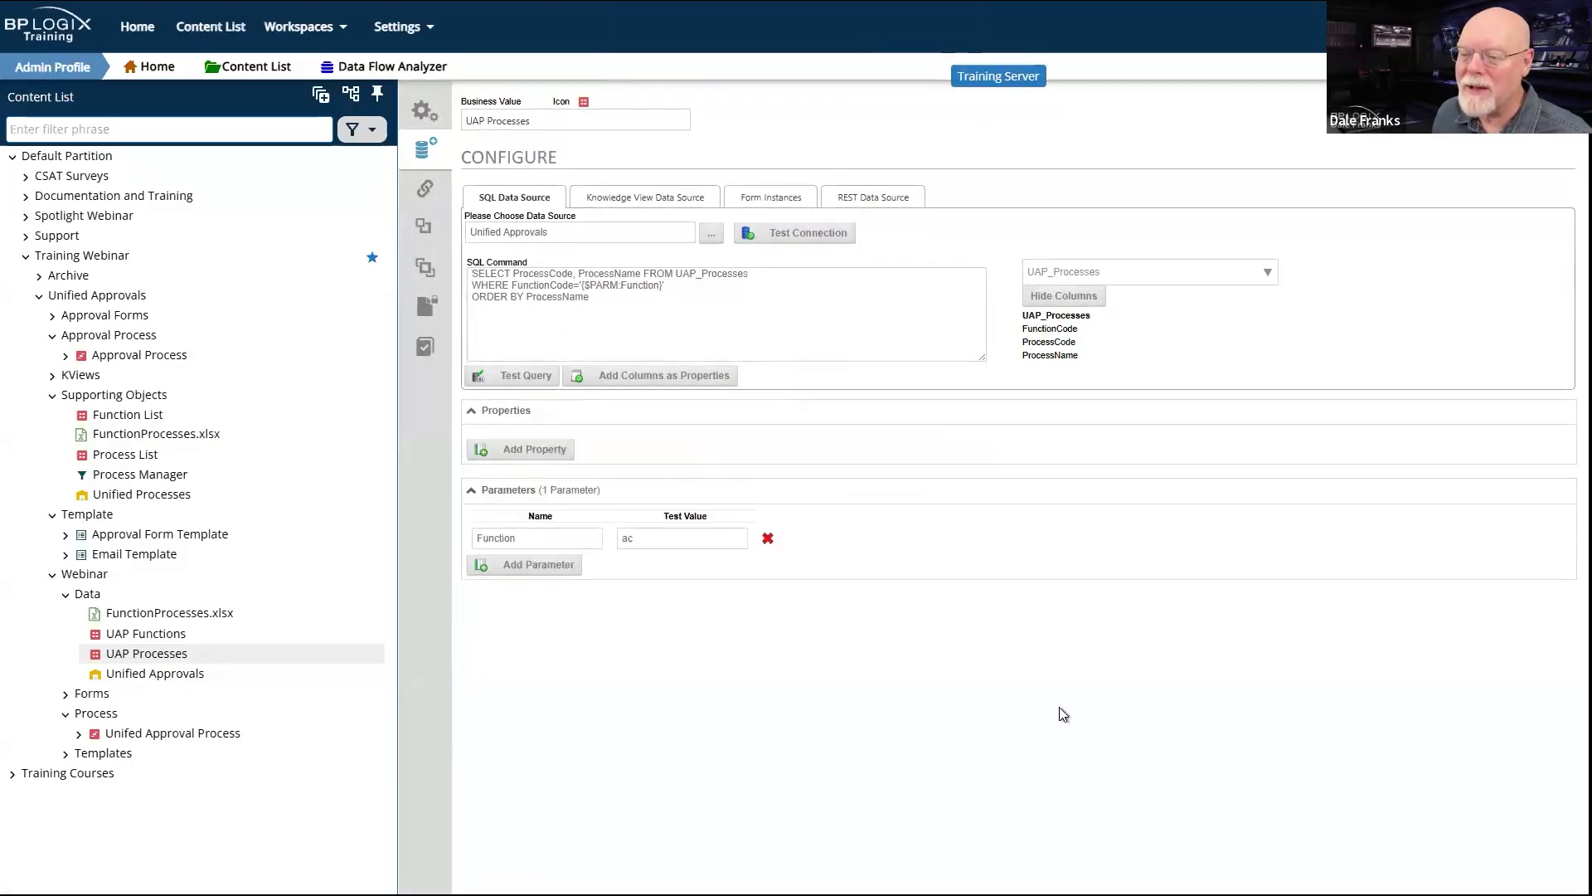
Step: Test the query, add the ProcessCode and ProcessName columns as properties, and save and close UAP Processes
left_click(537, 381)
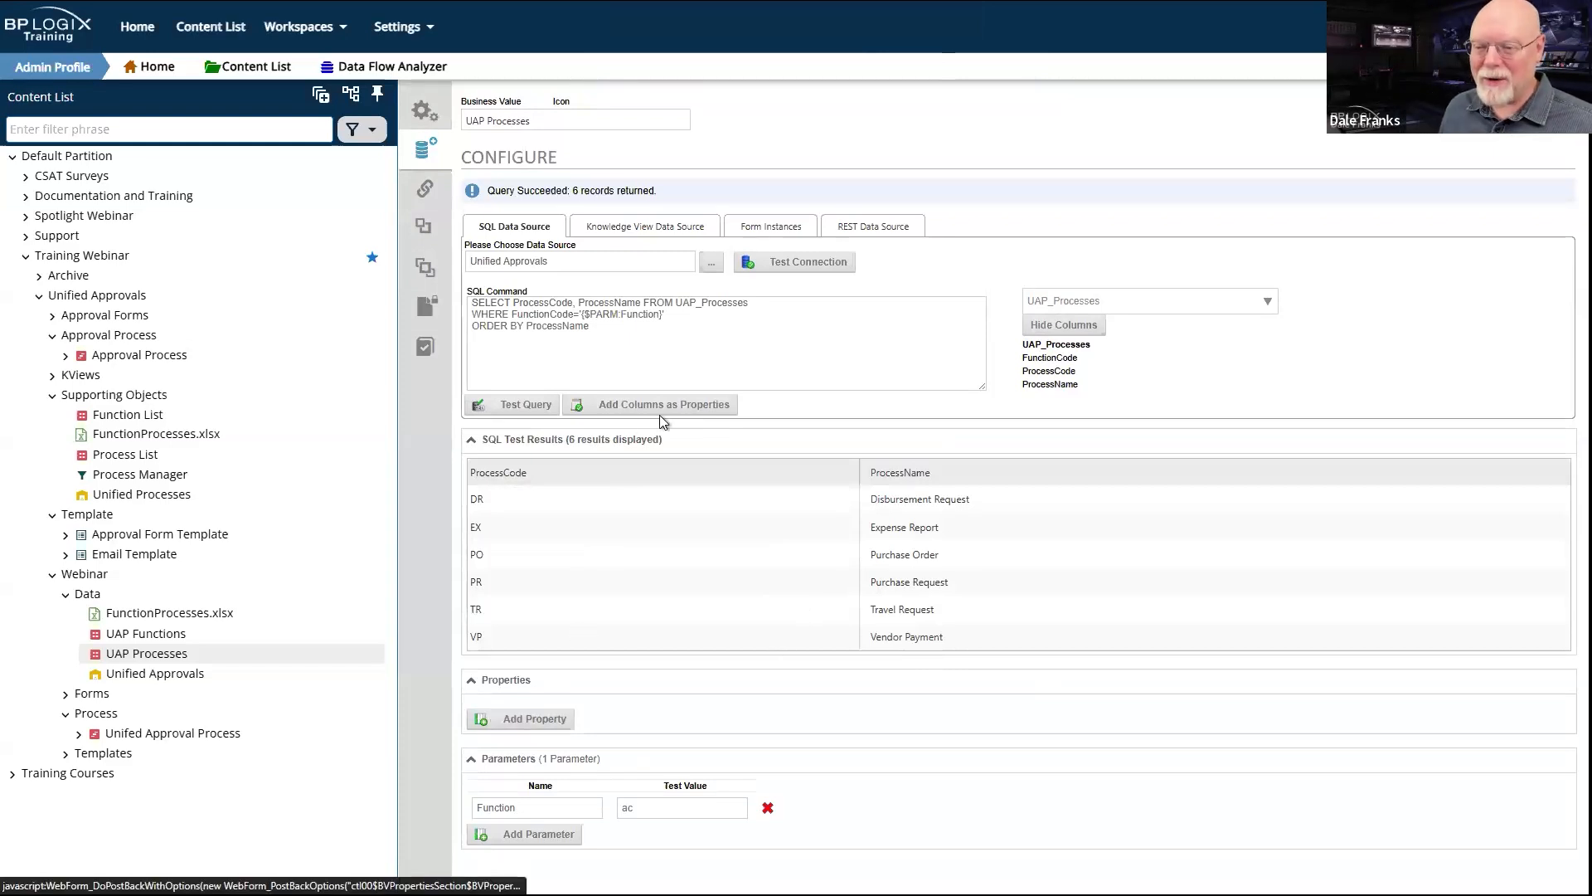
left_click(693, 405)
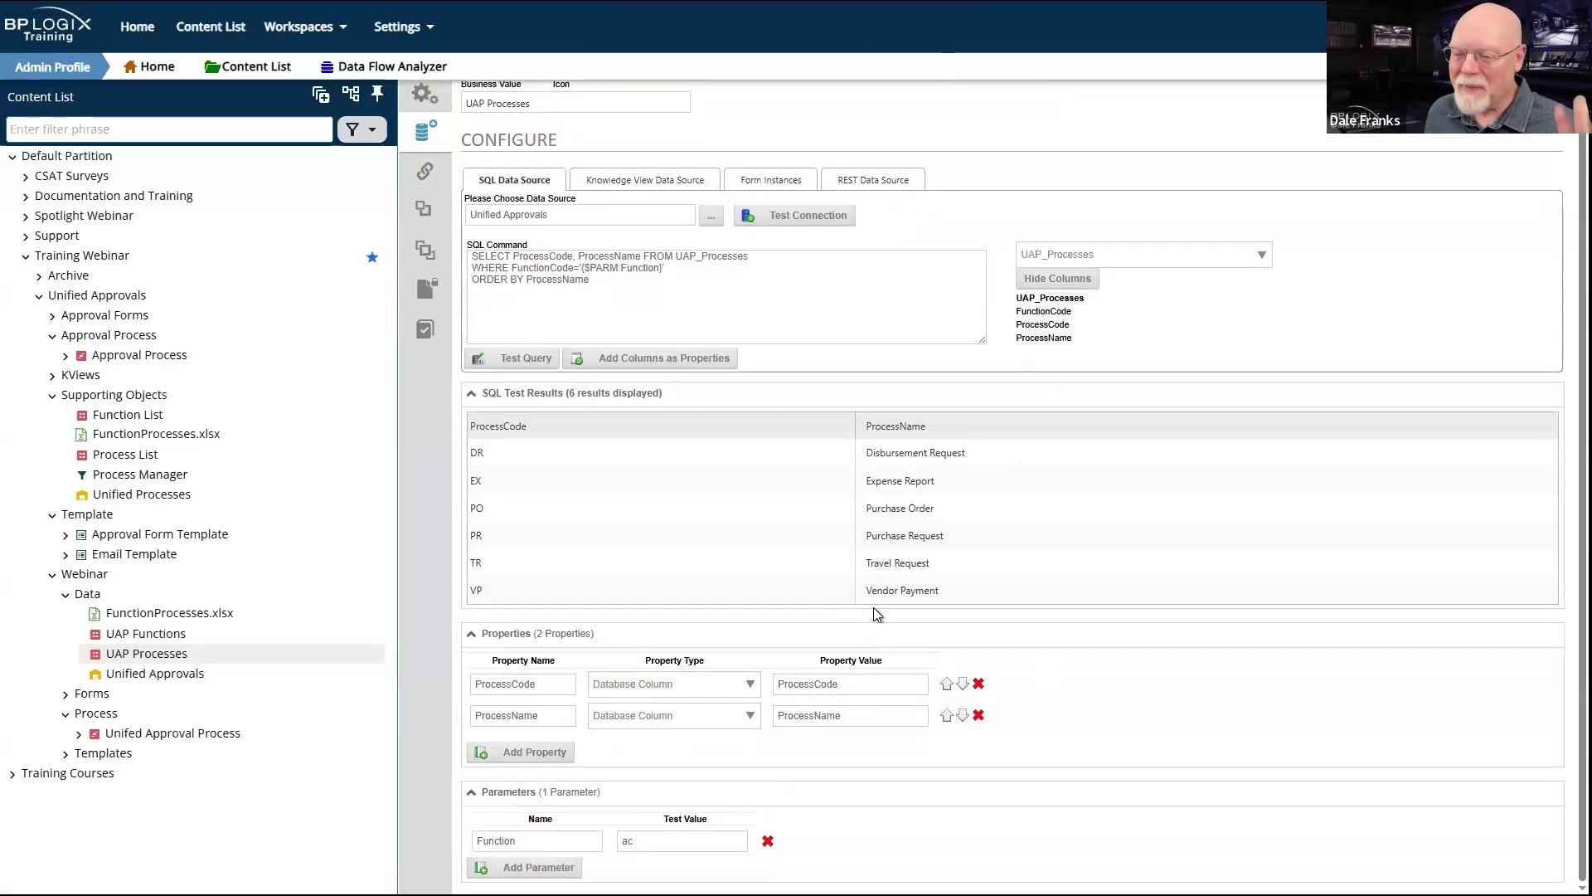
scroll(852, 460, "up", 1)
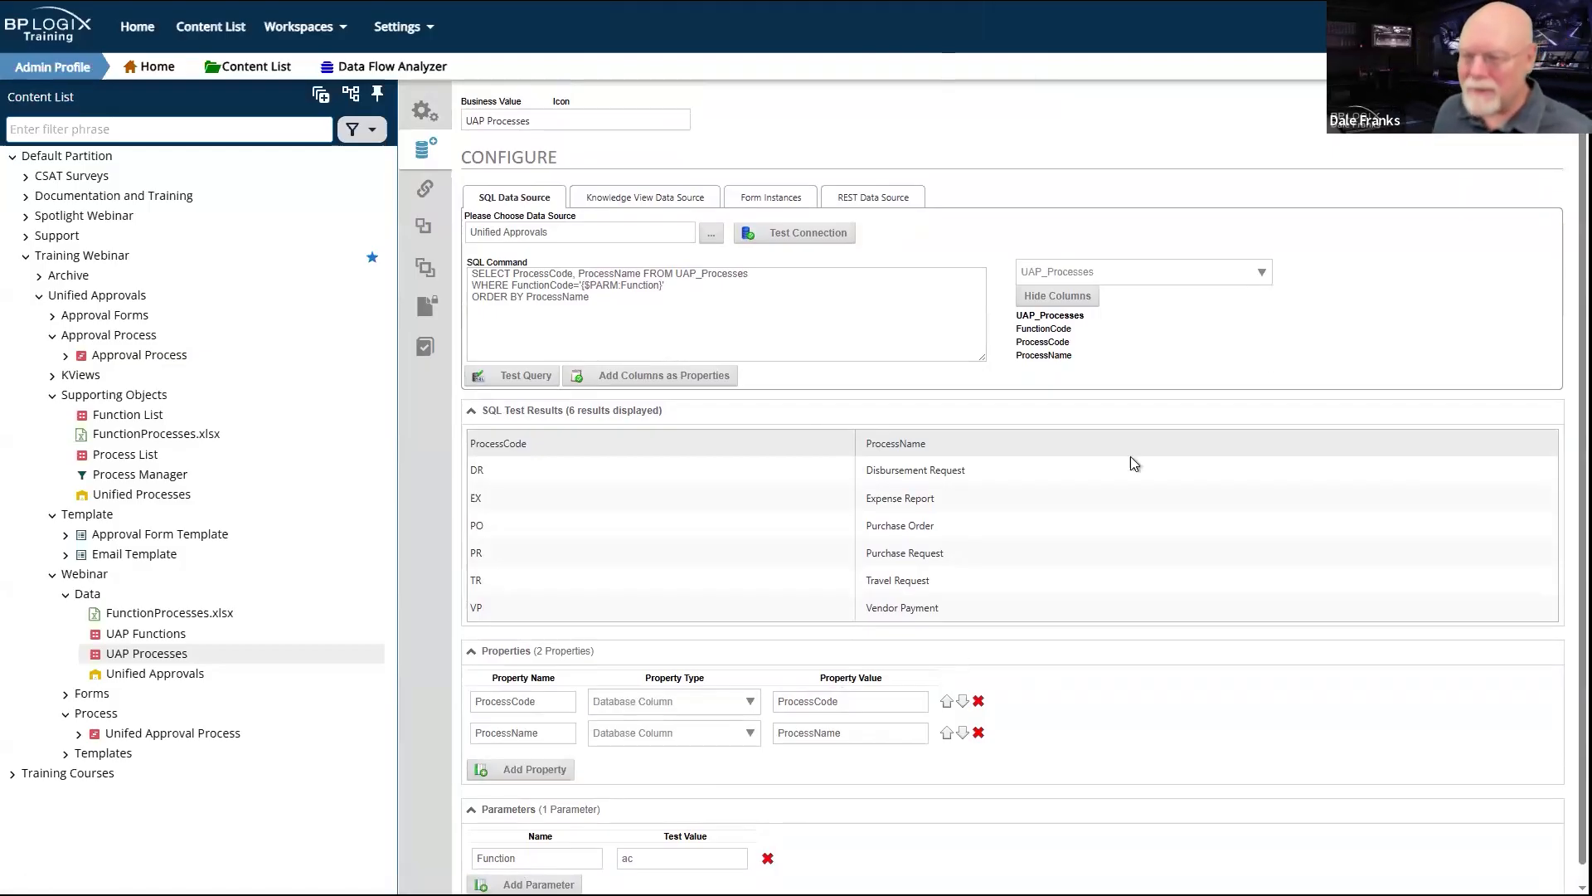
scroll(1162, 492, "down", 1)
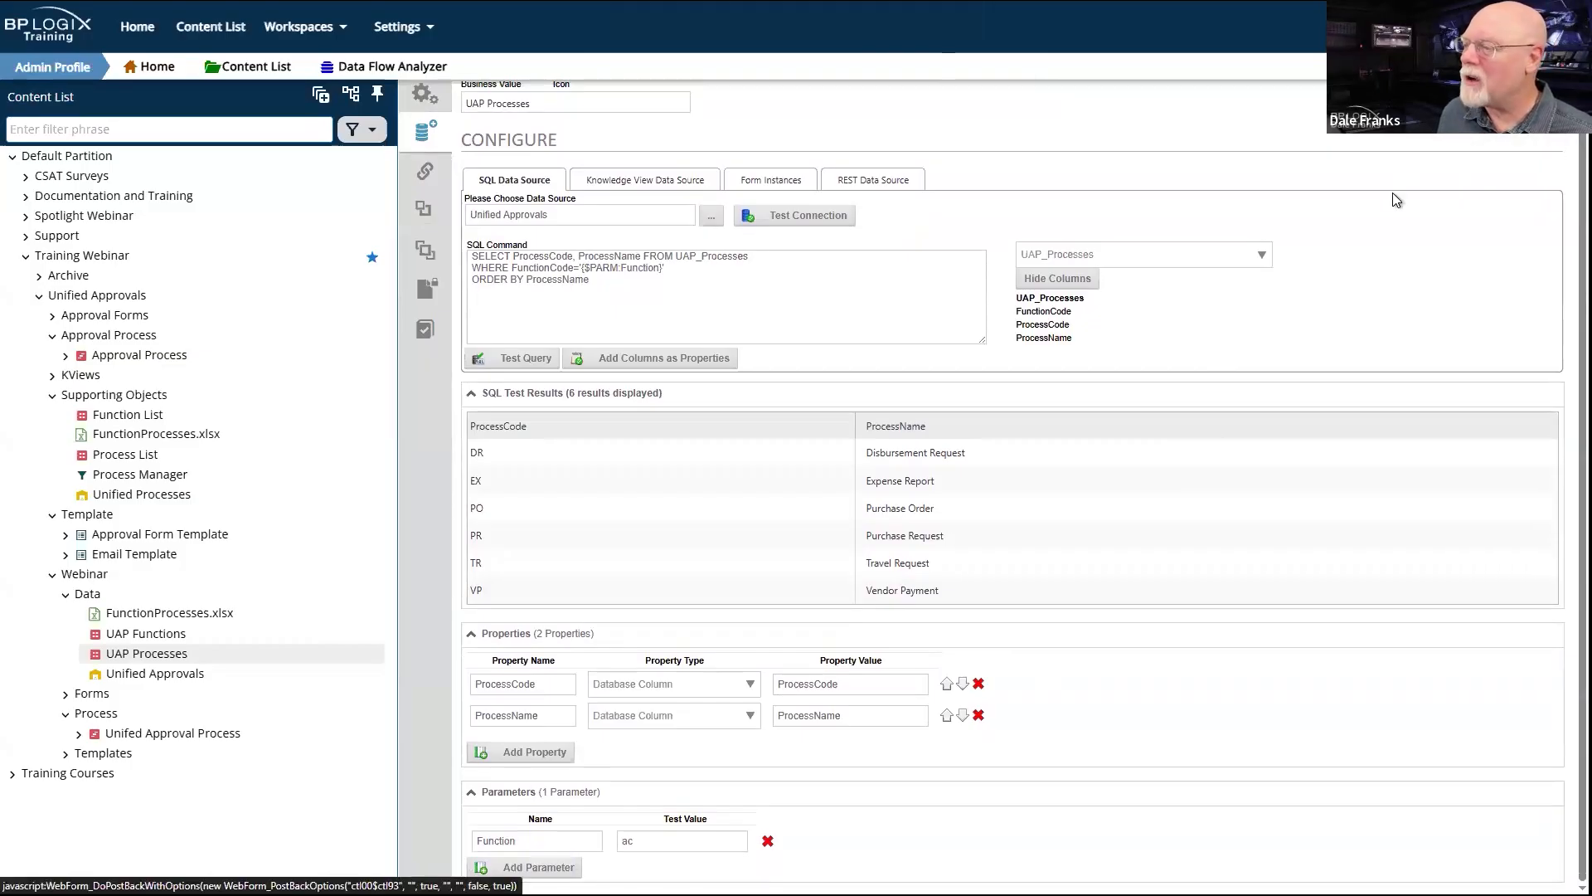
scroll(1493, 197, "up", 1)
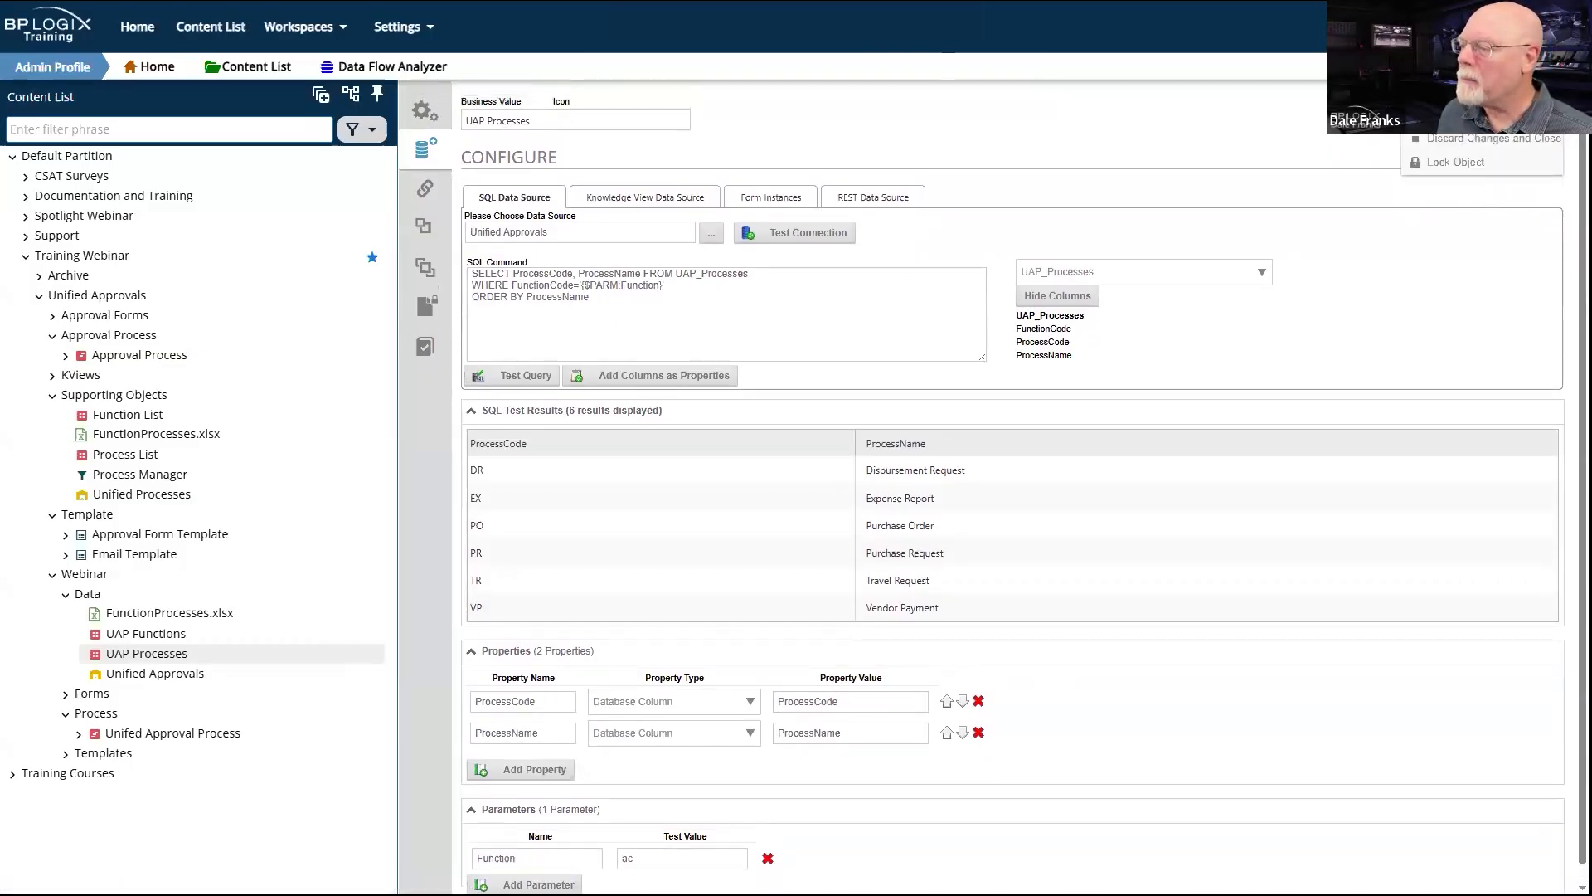
left_click(1466, 115)
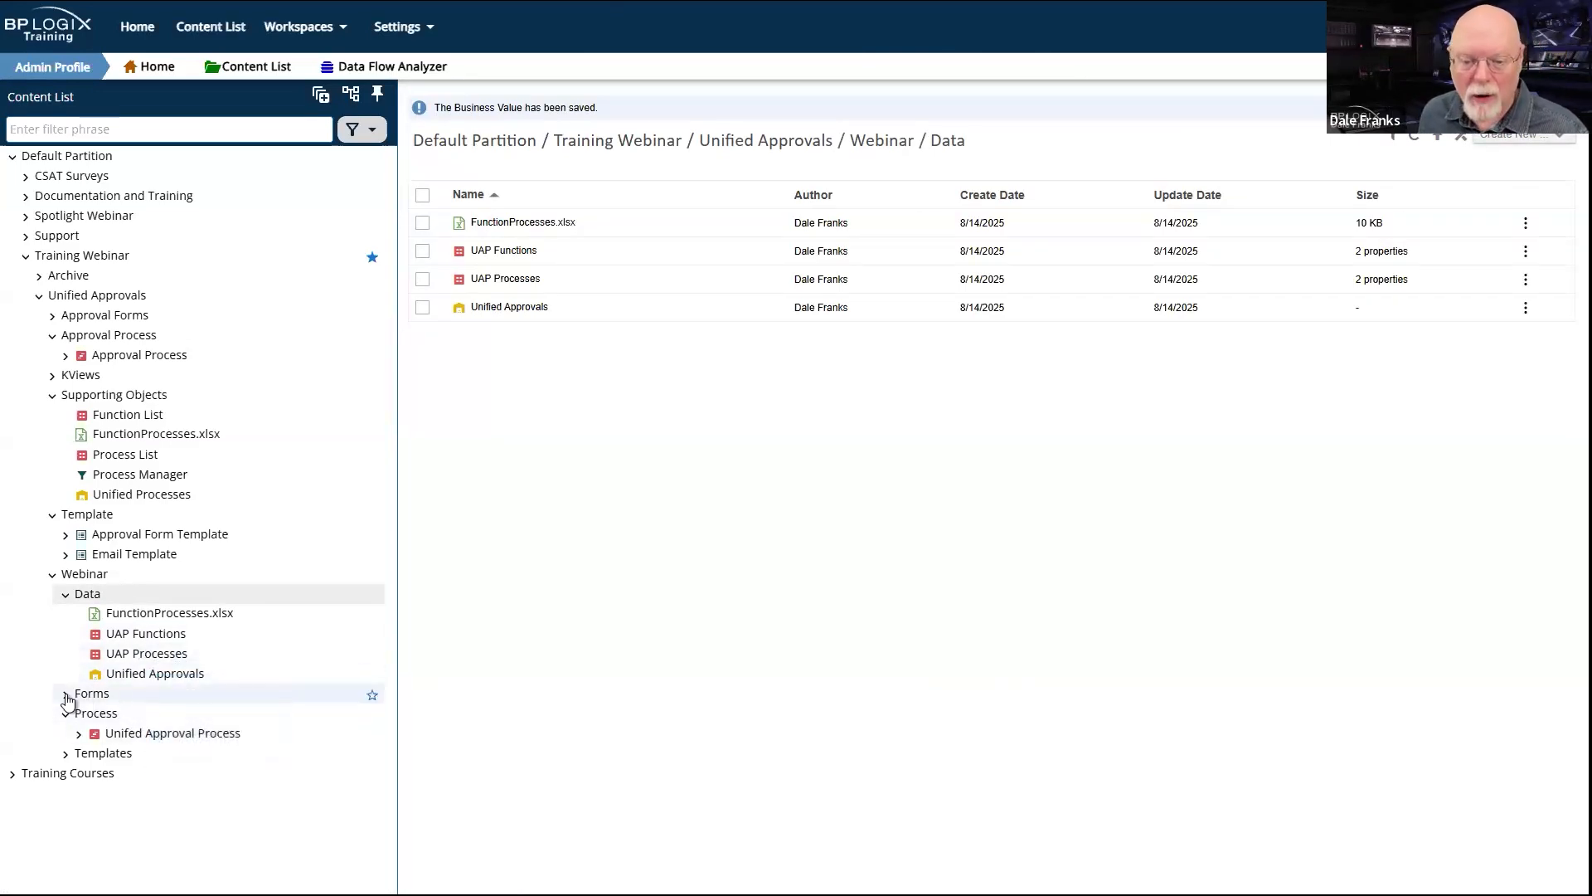
Step: Create a form definition named UAP Form Template in the Webinar Templates folder, using the online form designer
left_click(106, 695)
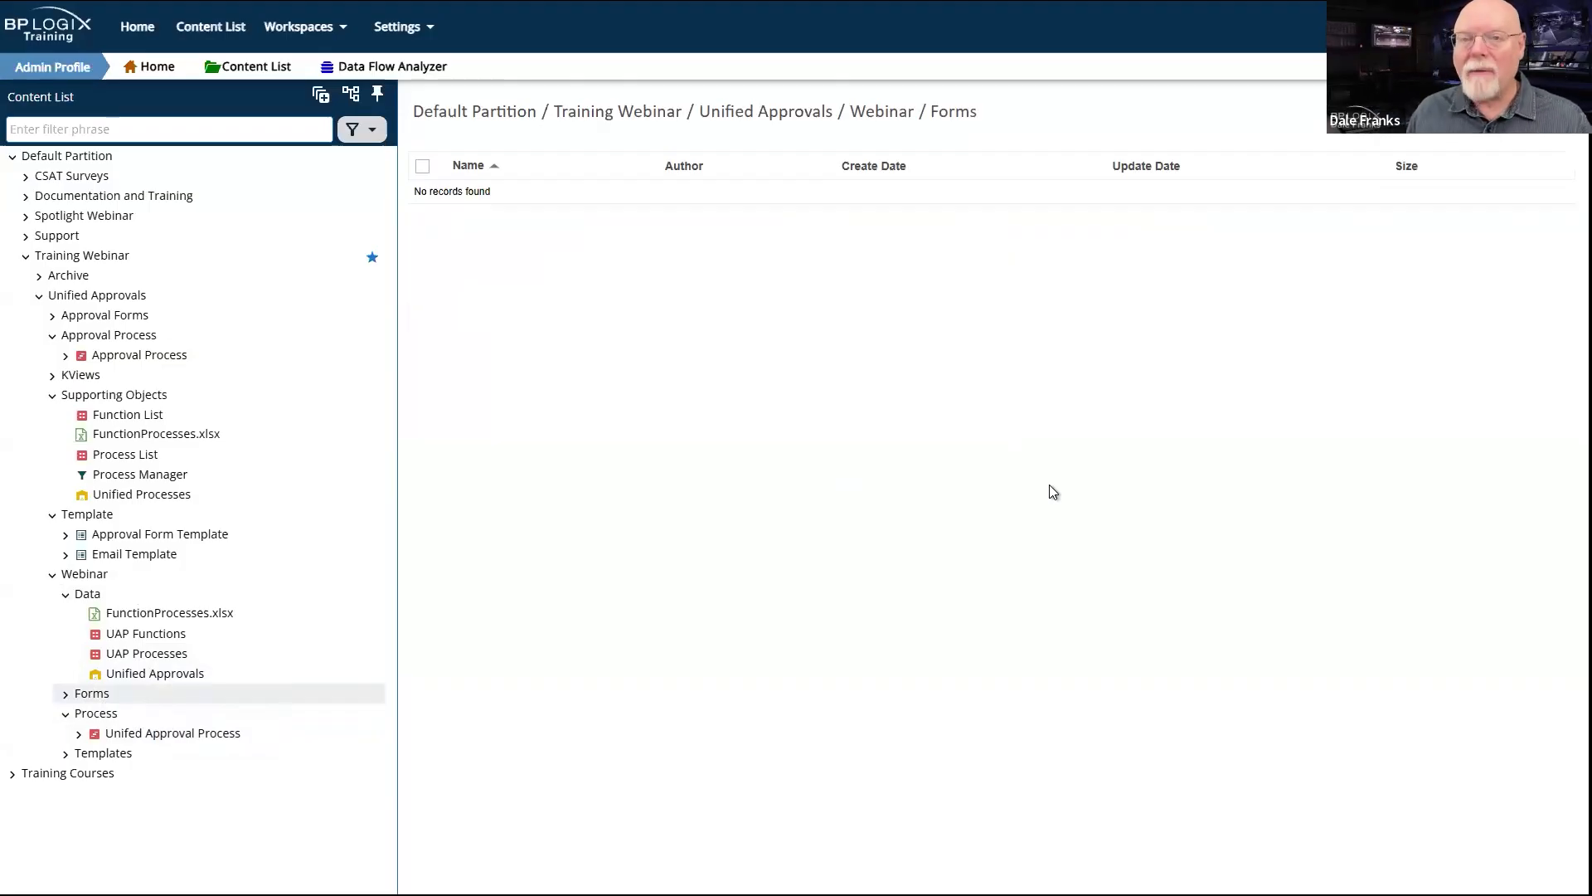
left_click(108, 755)
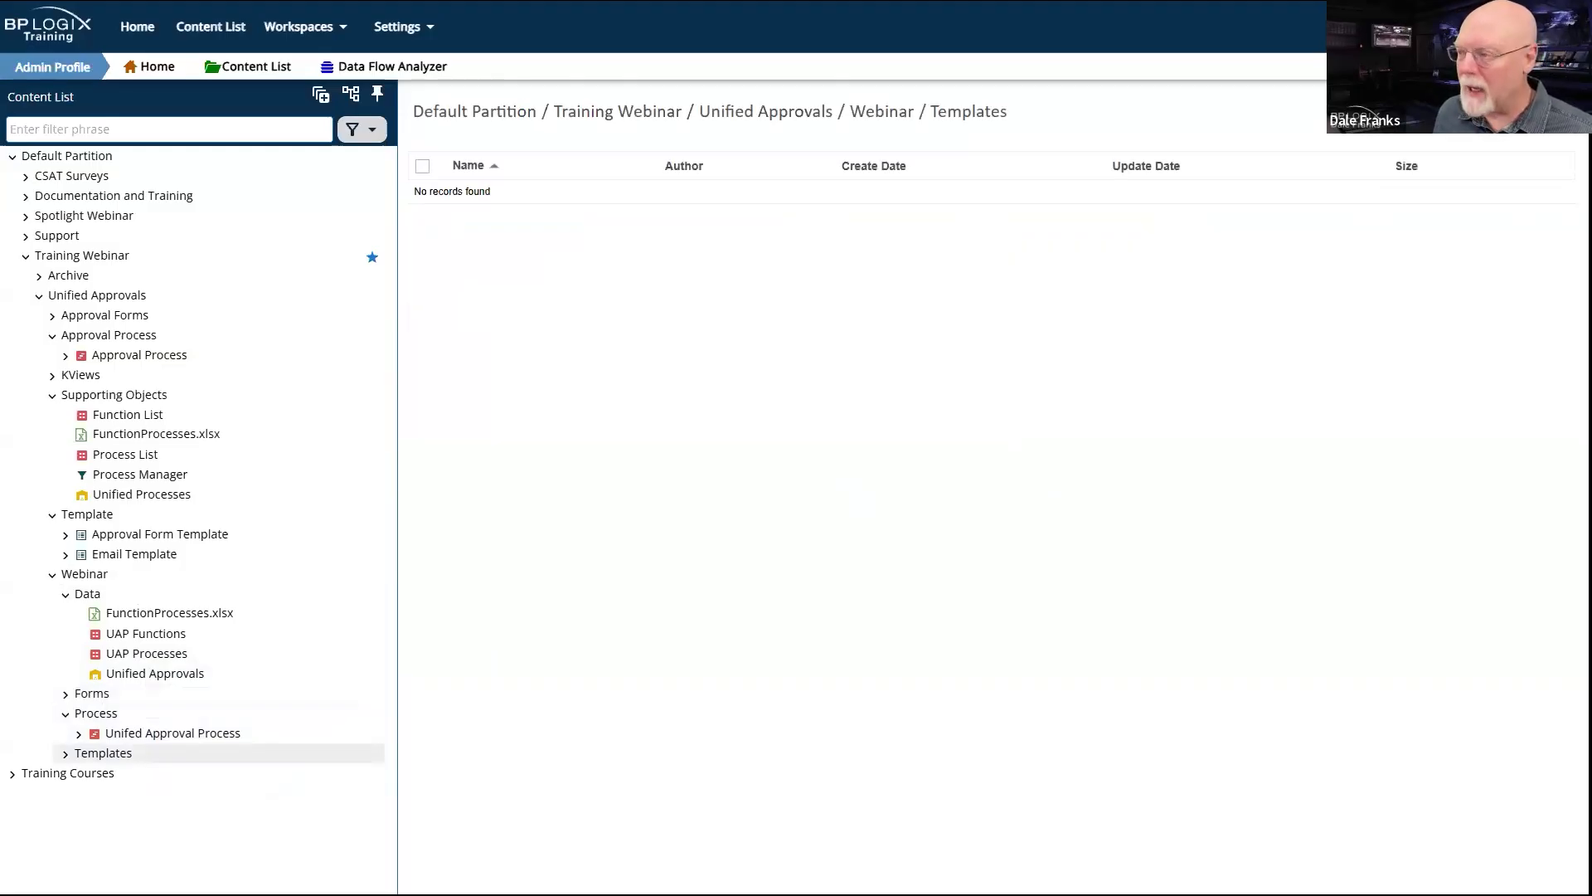
left_click(1535, 114)
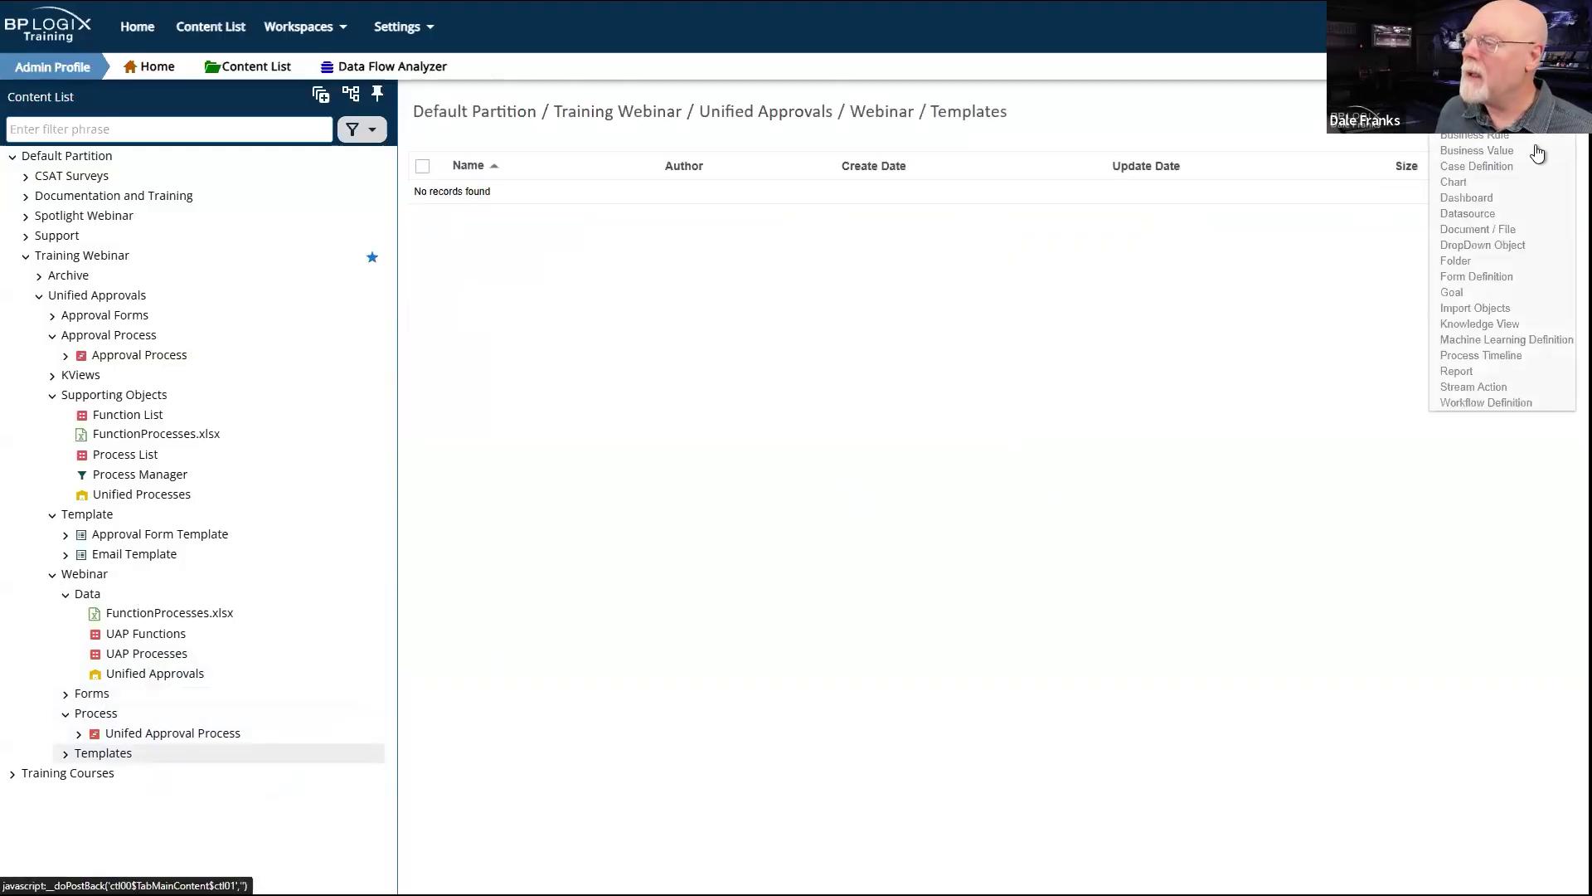
left_click(1472, 274)
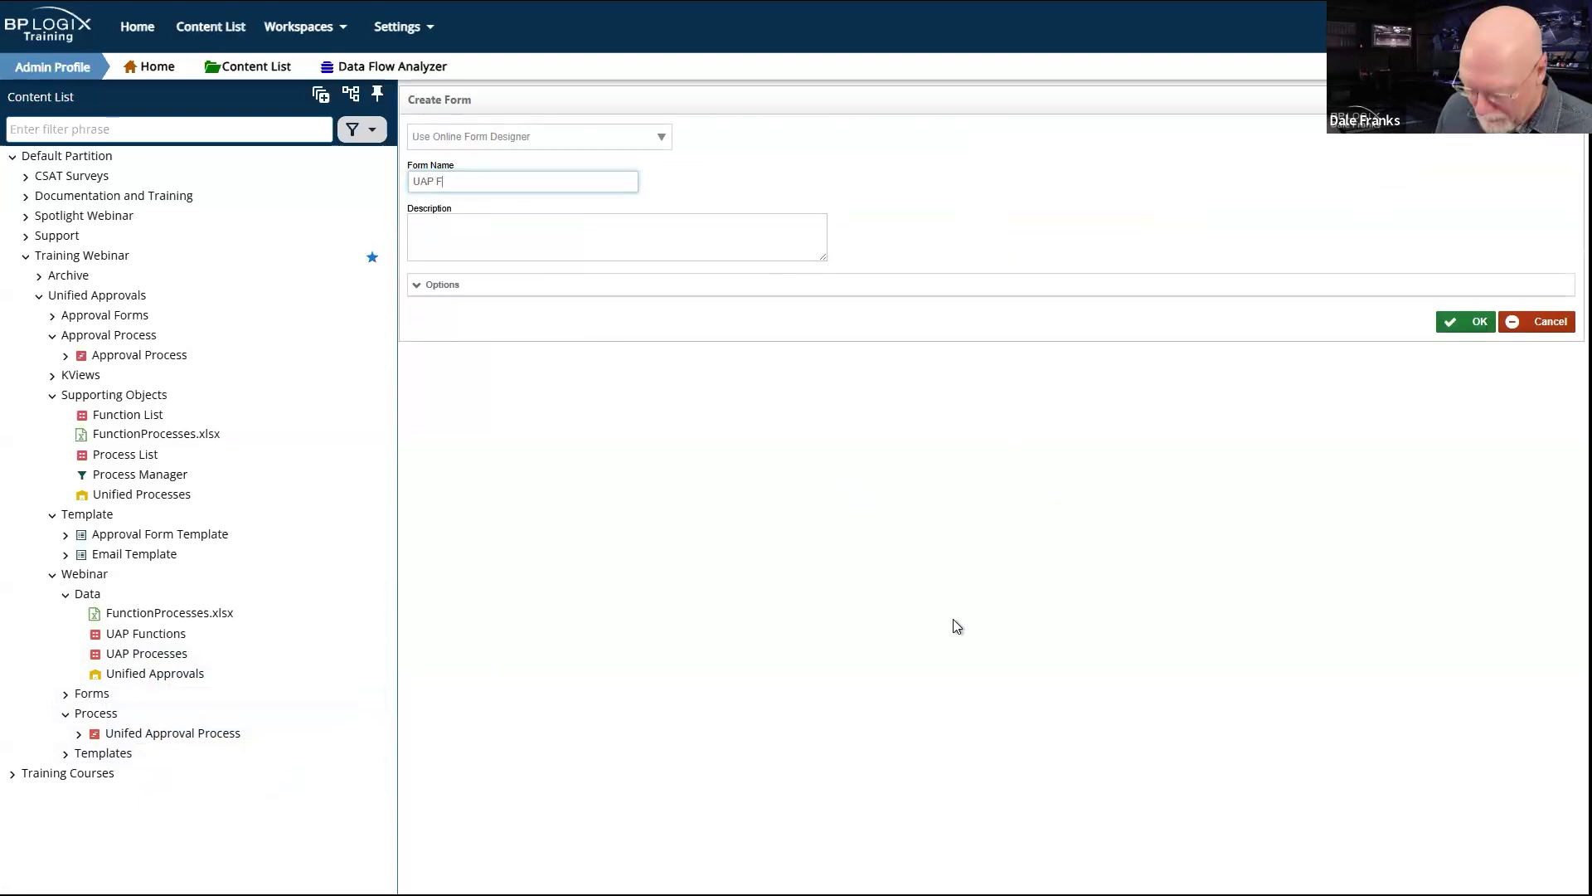
type("Template")
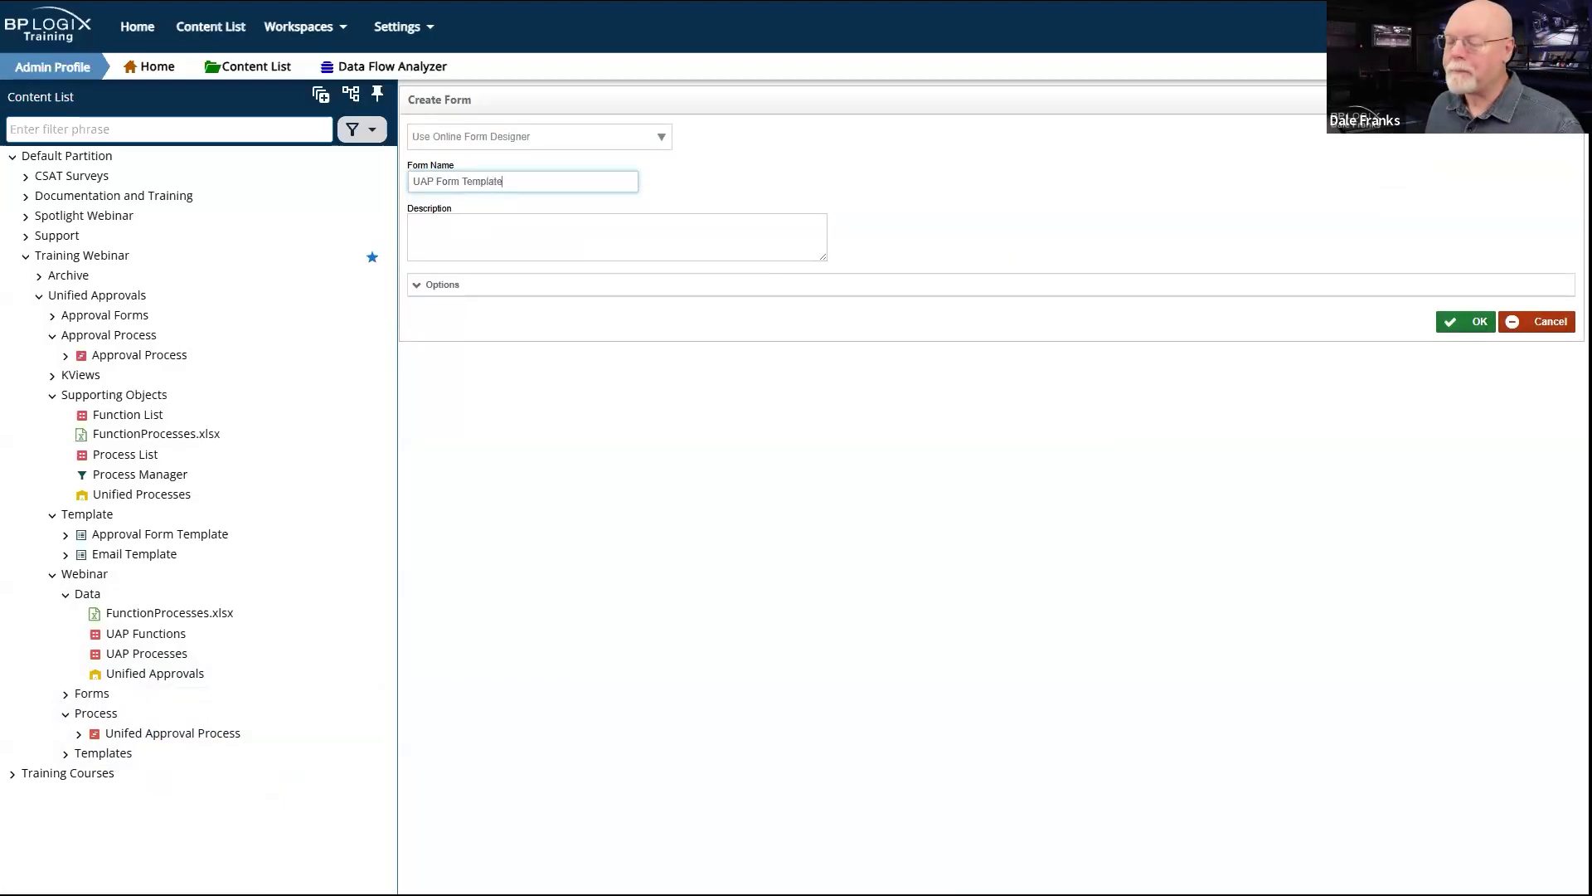
left_click(1485, 324)
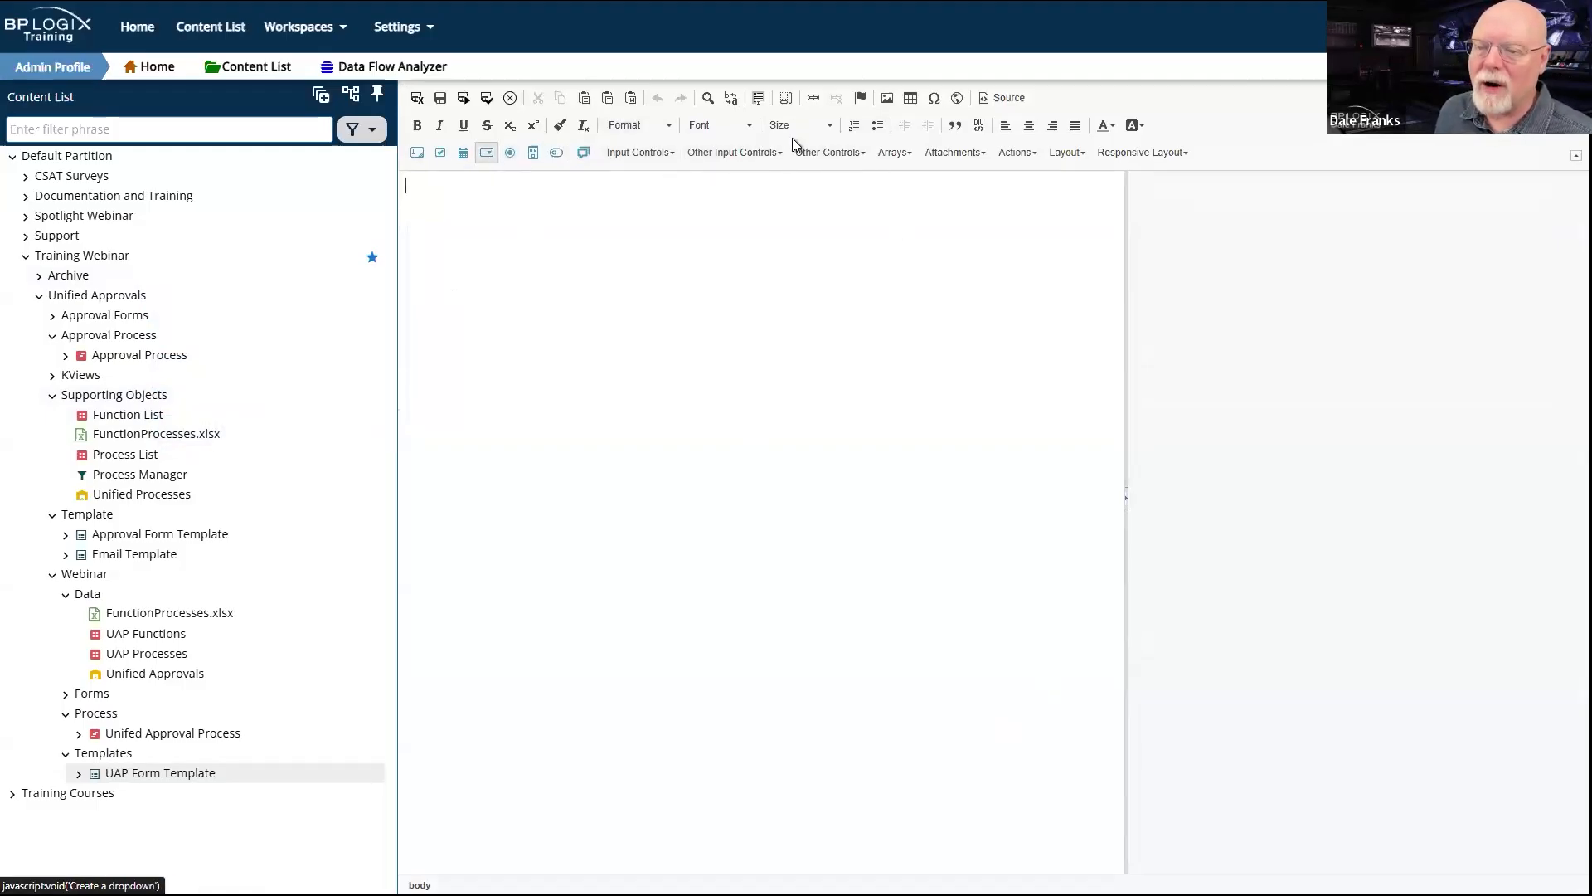
Step: Insert a one-row, two-column table in the form and set both cells' background color to #082f4d
left_click(912, 97)
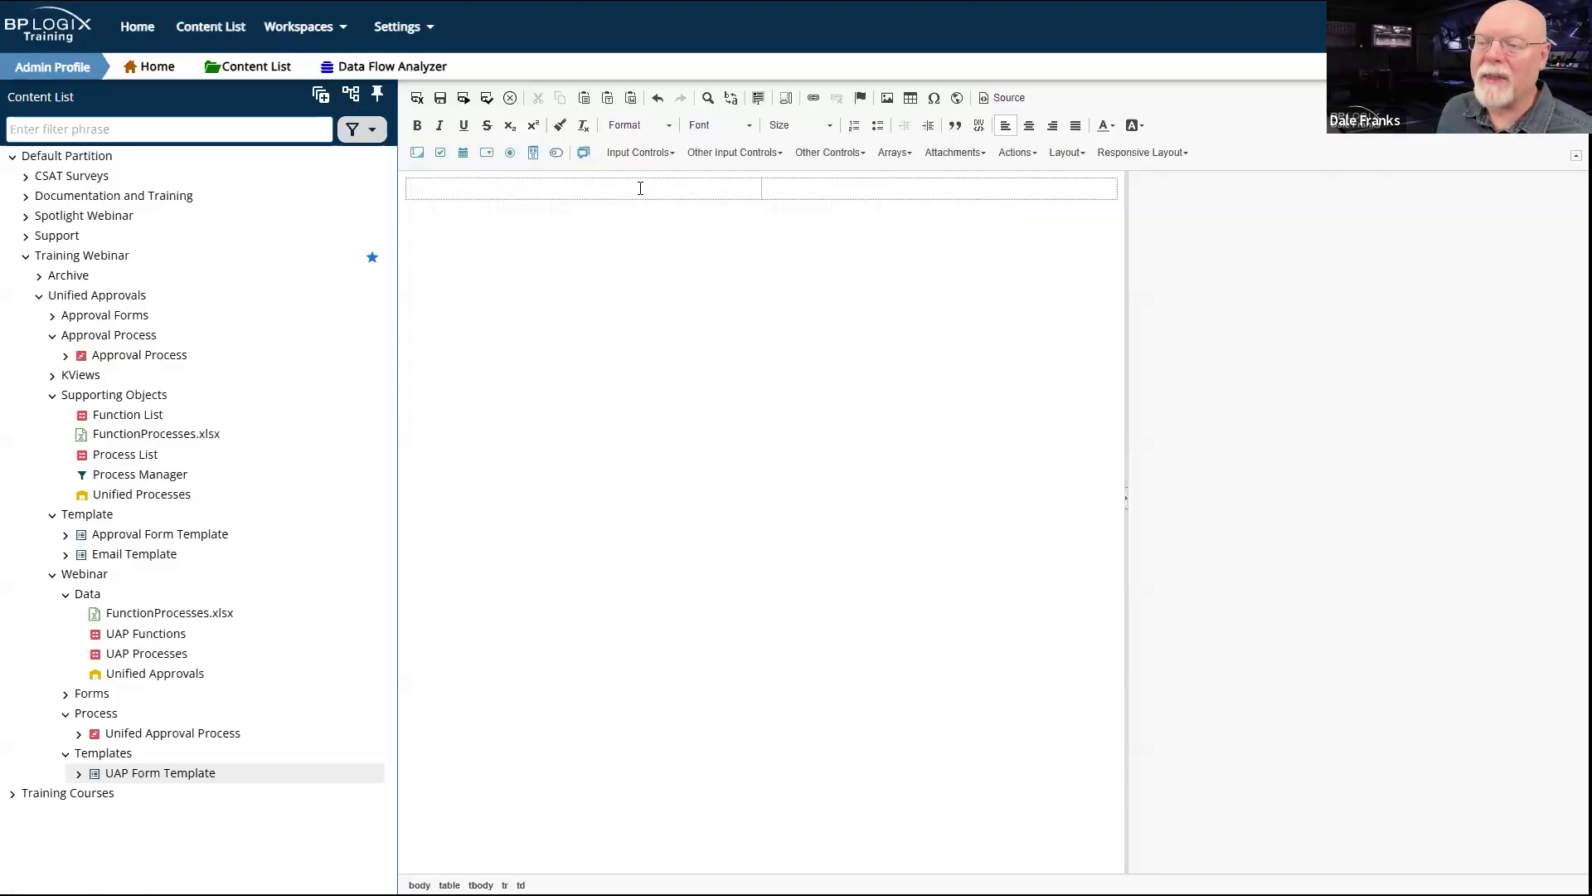
right_click(640, 187)
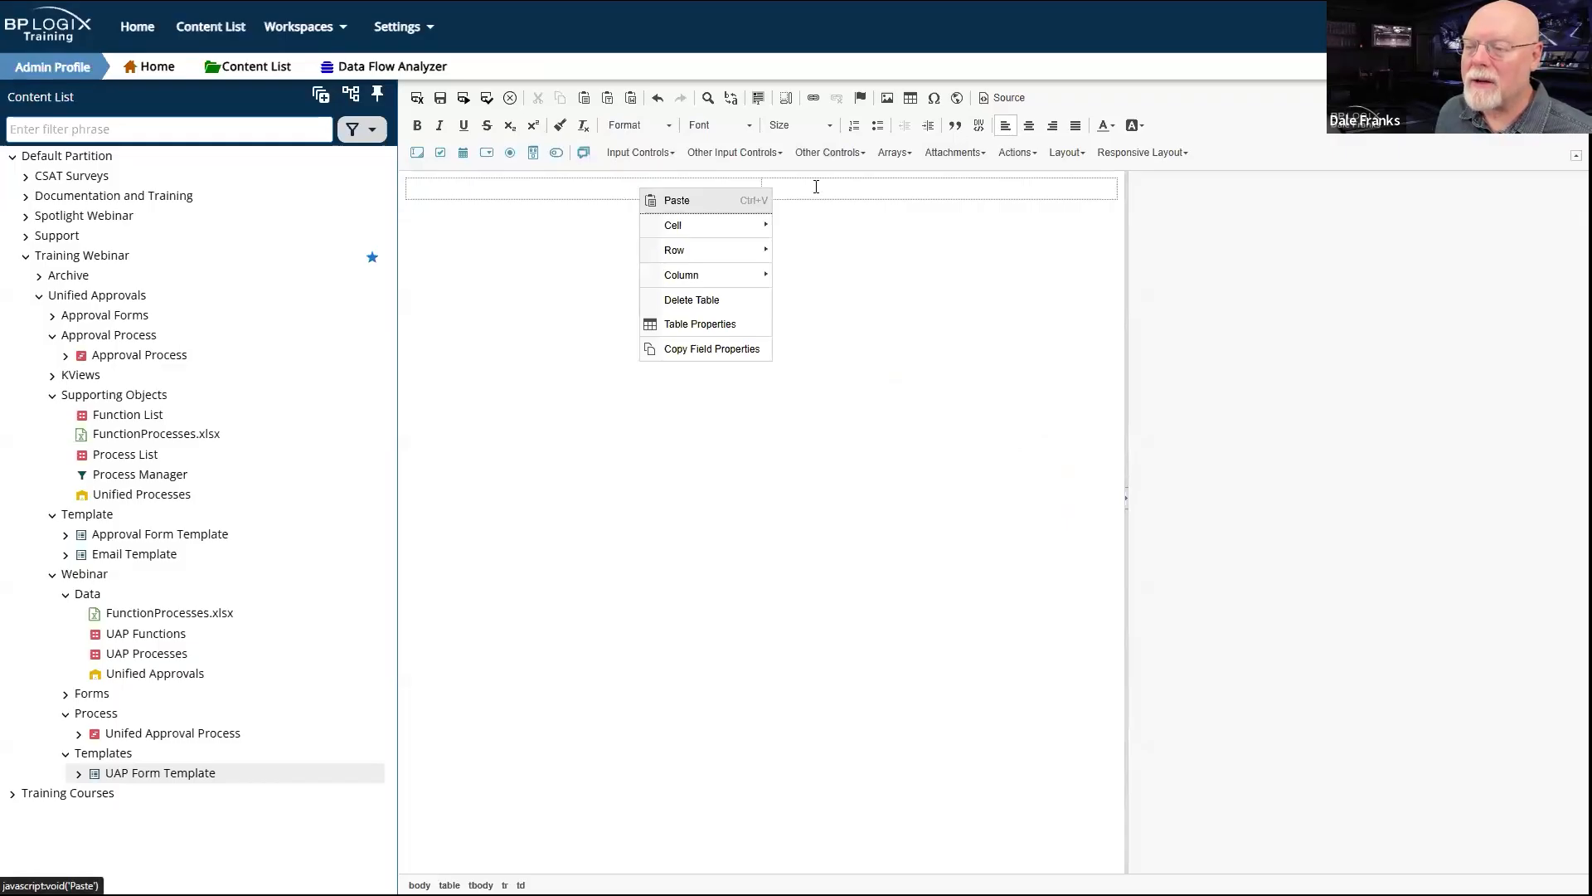
left_click_drag(816, 187, 727, 189)
right_click(727, 189)
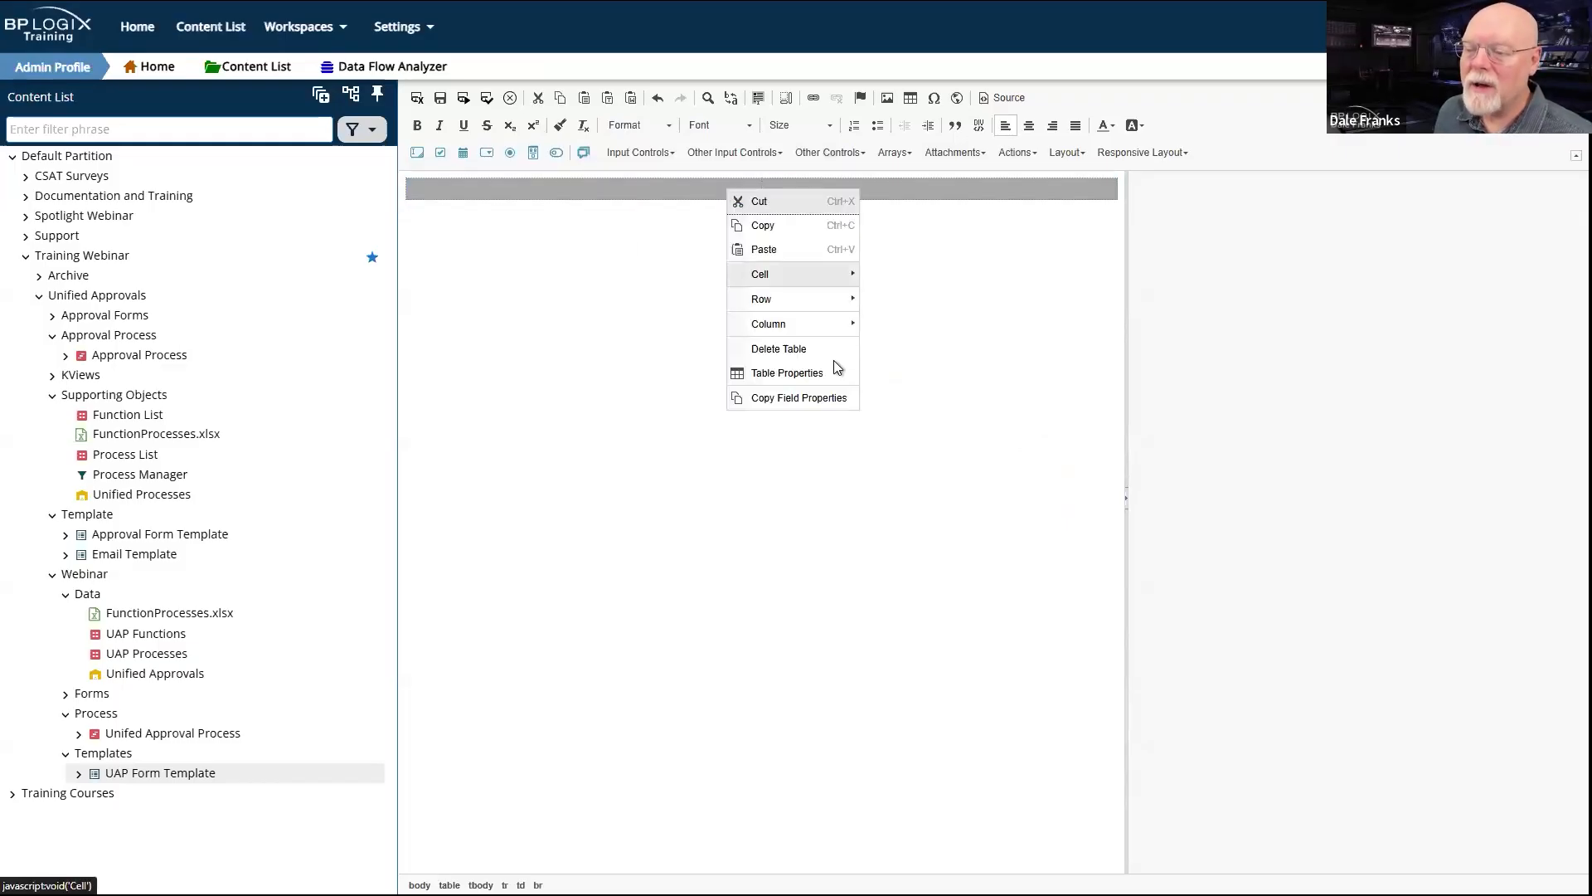
mouse_move(810, 272)
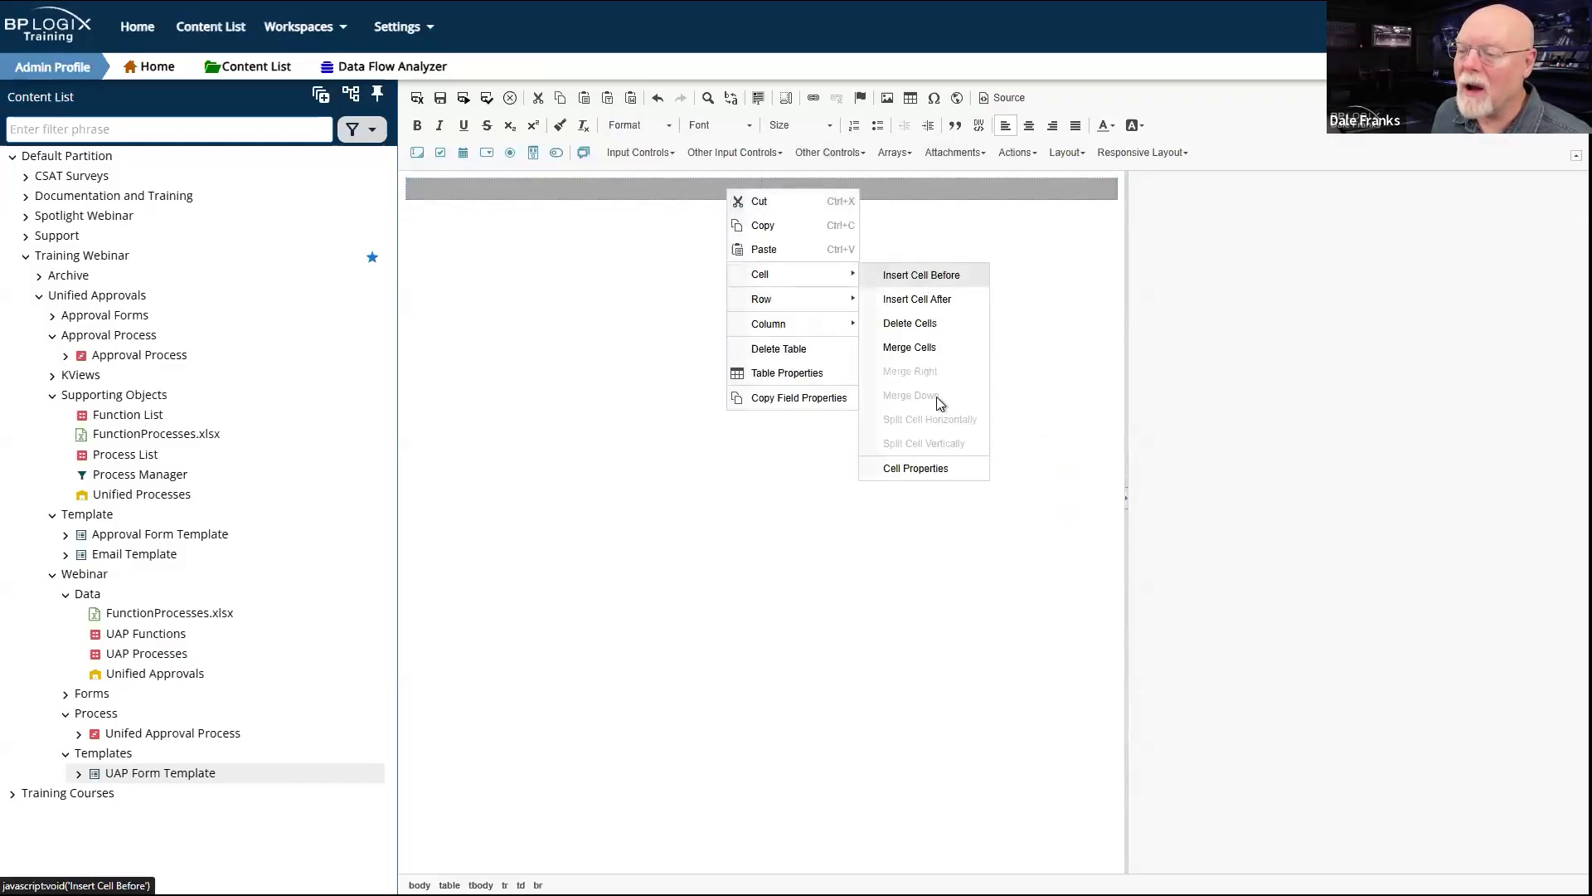
left_click(915, 469)
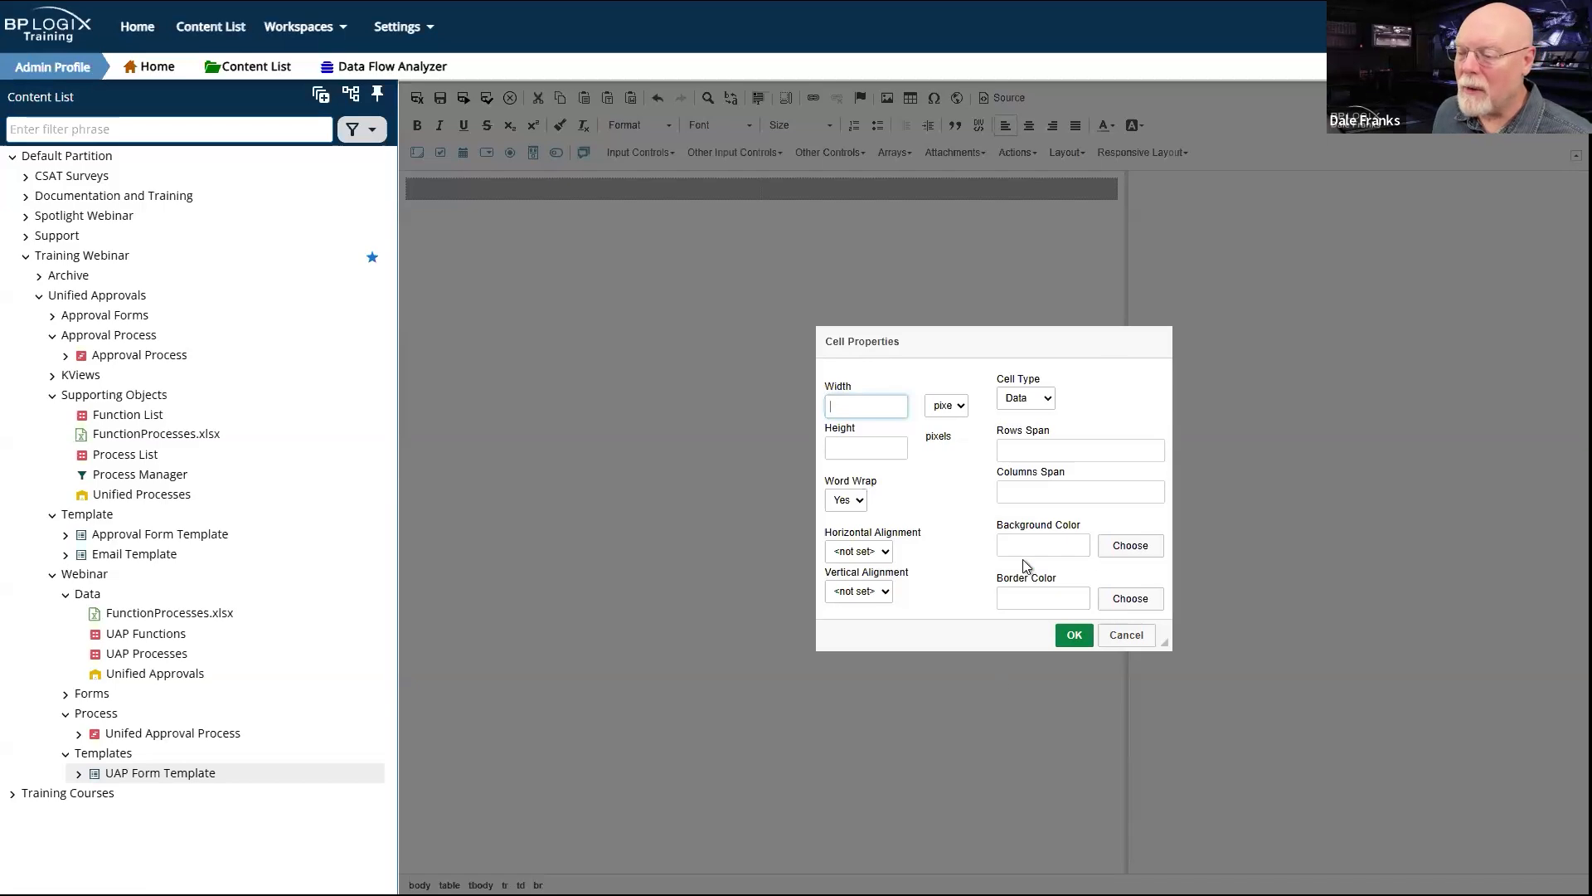
left_click(1029, 551)
type("#082f4d")
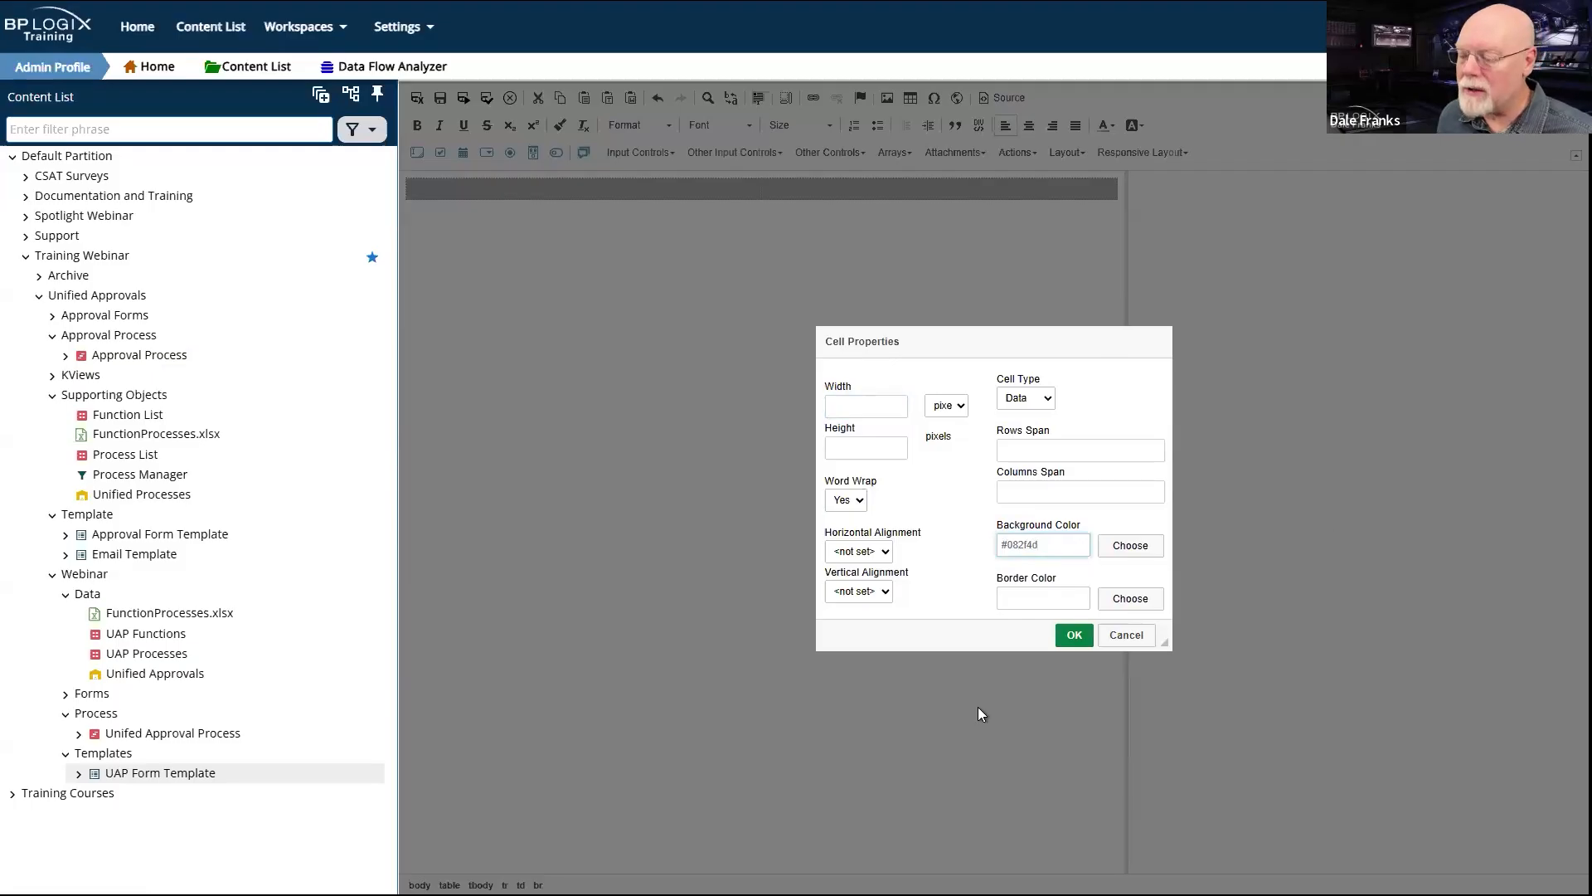
left_click(1074, 636)
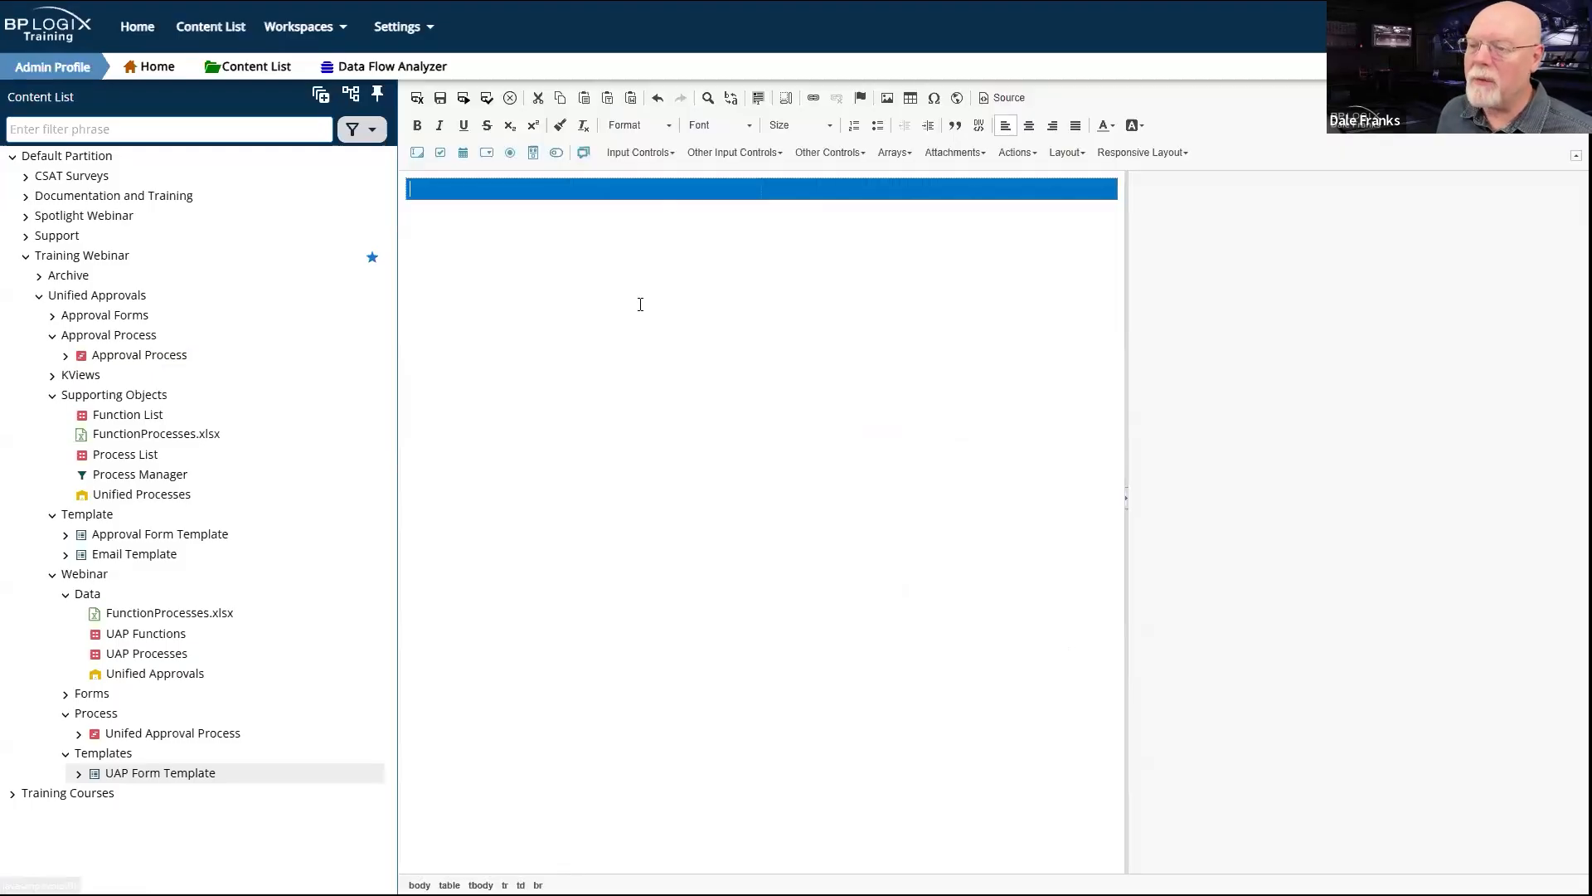
Step: Set the first table cell's width to 200 pixels
left_click(581, 190)
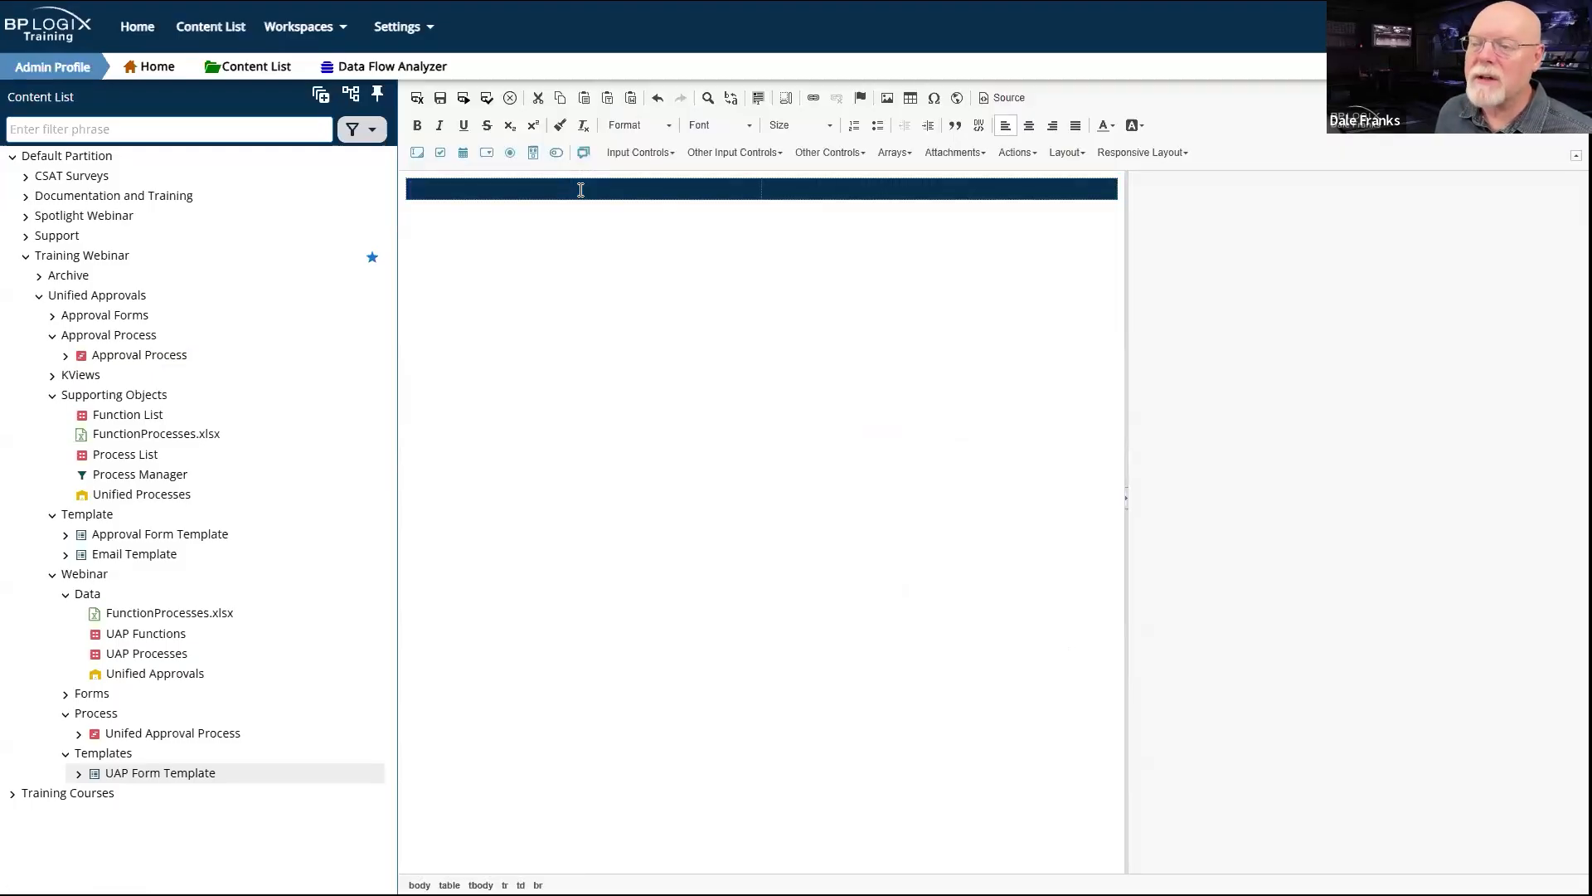
right_click(645, 194)
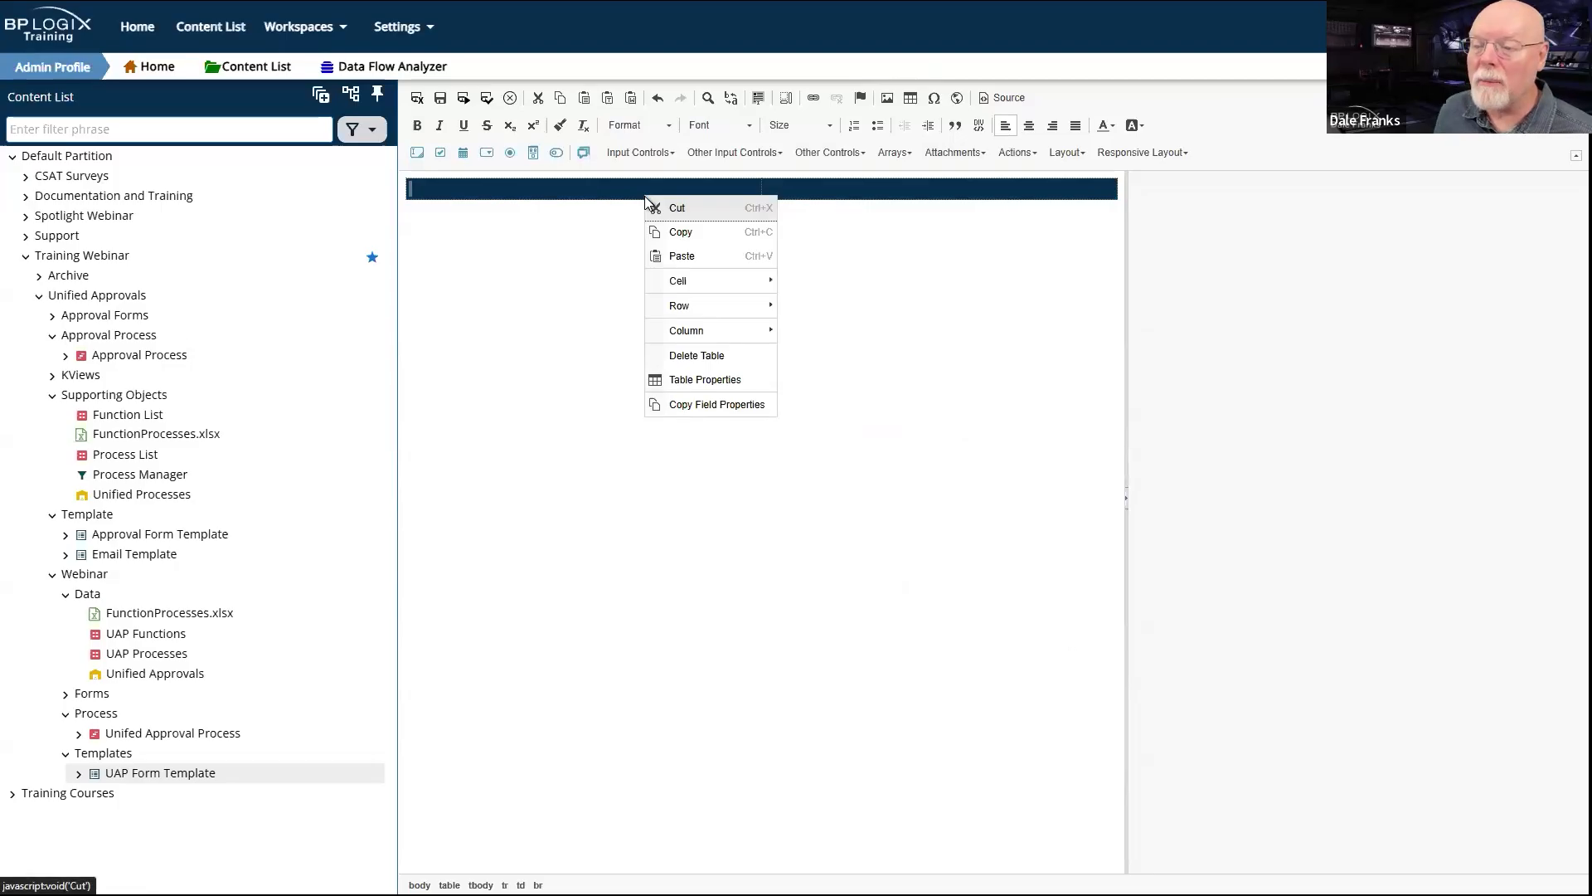
mouse_move(714, 287)
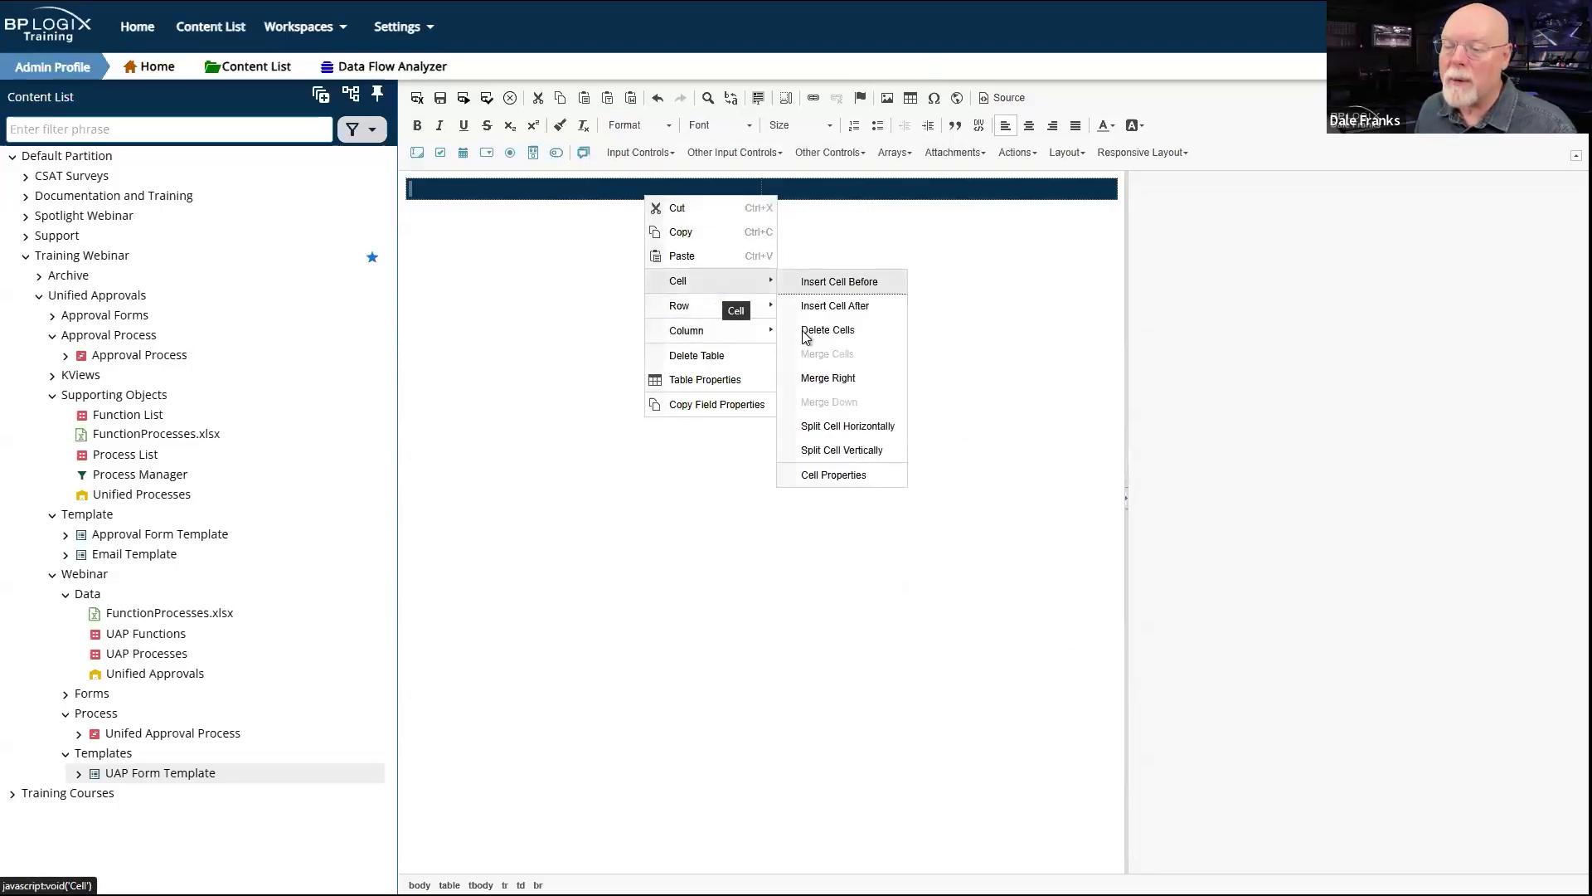
left_click(833, 477)
left_click(874, 403)
type("200")
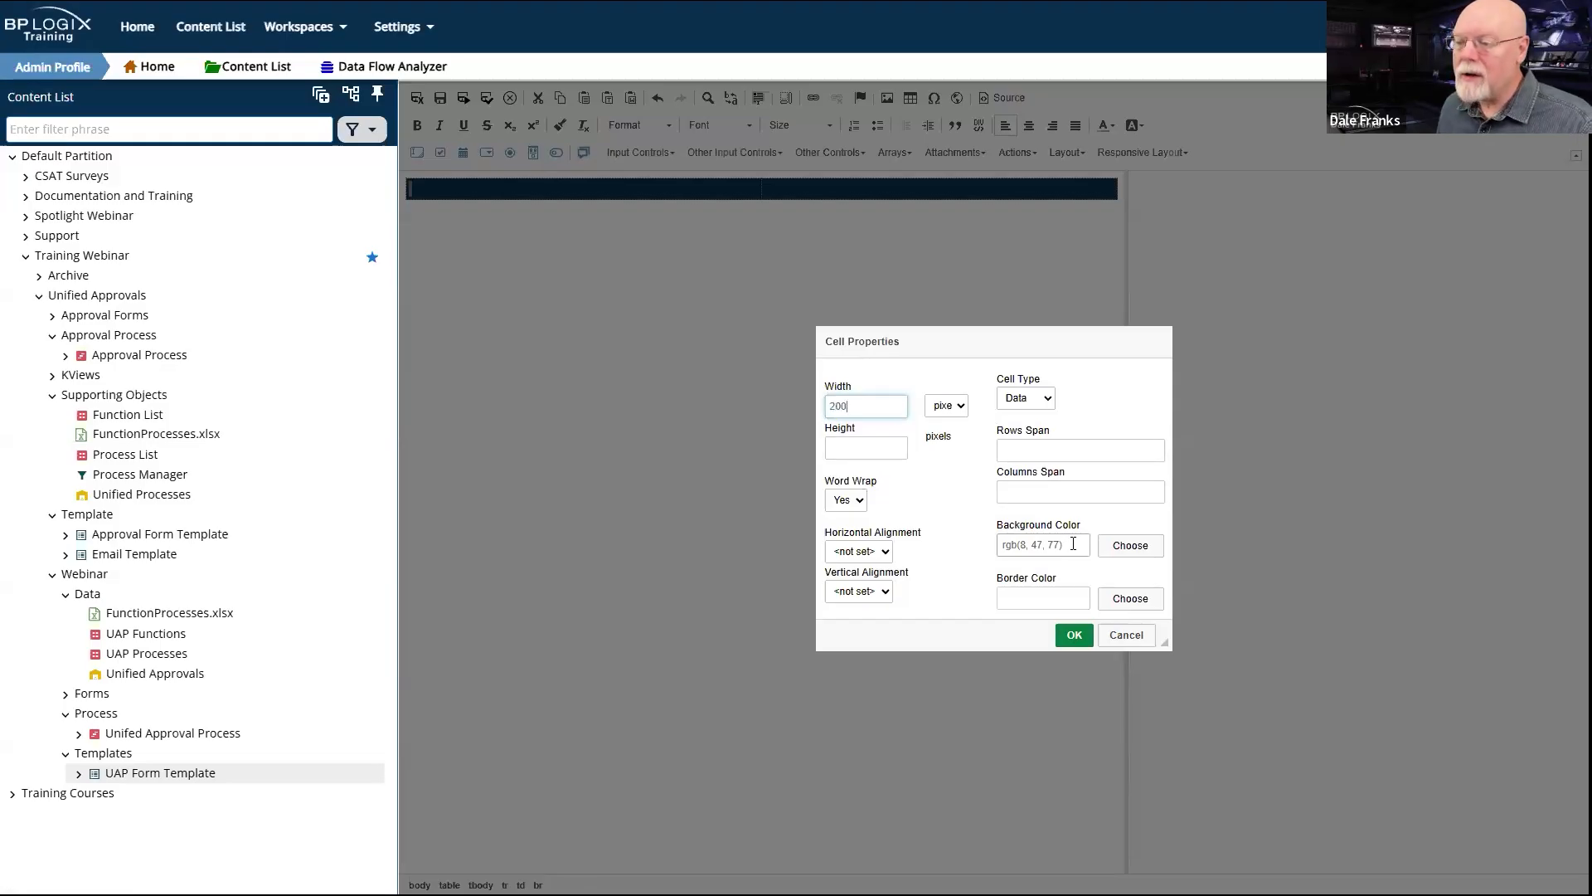
left_click(1074, 634)
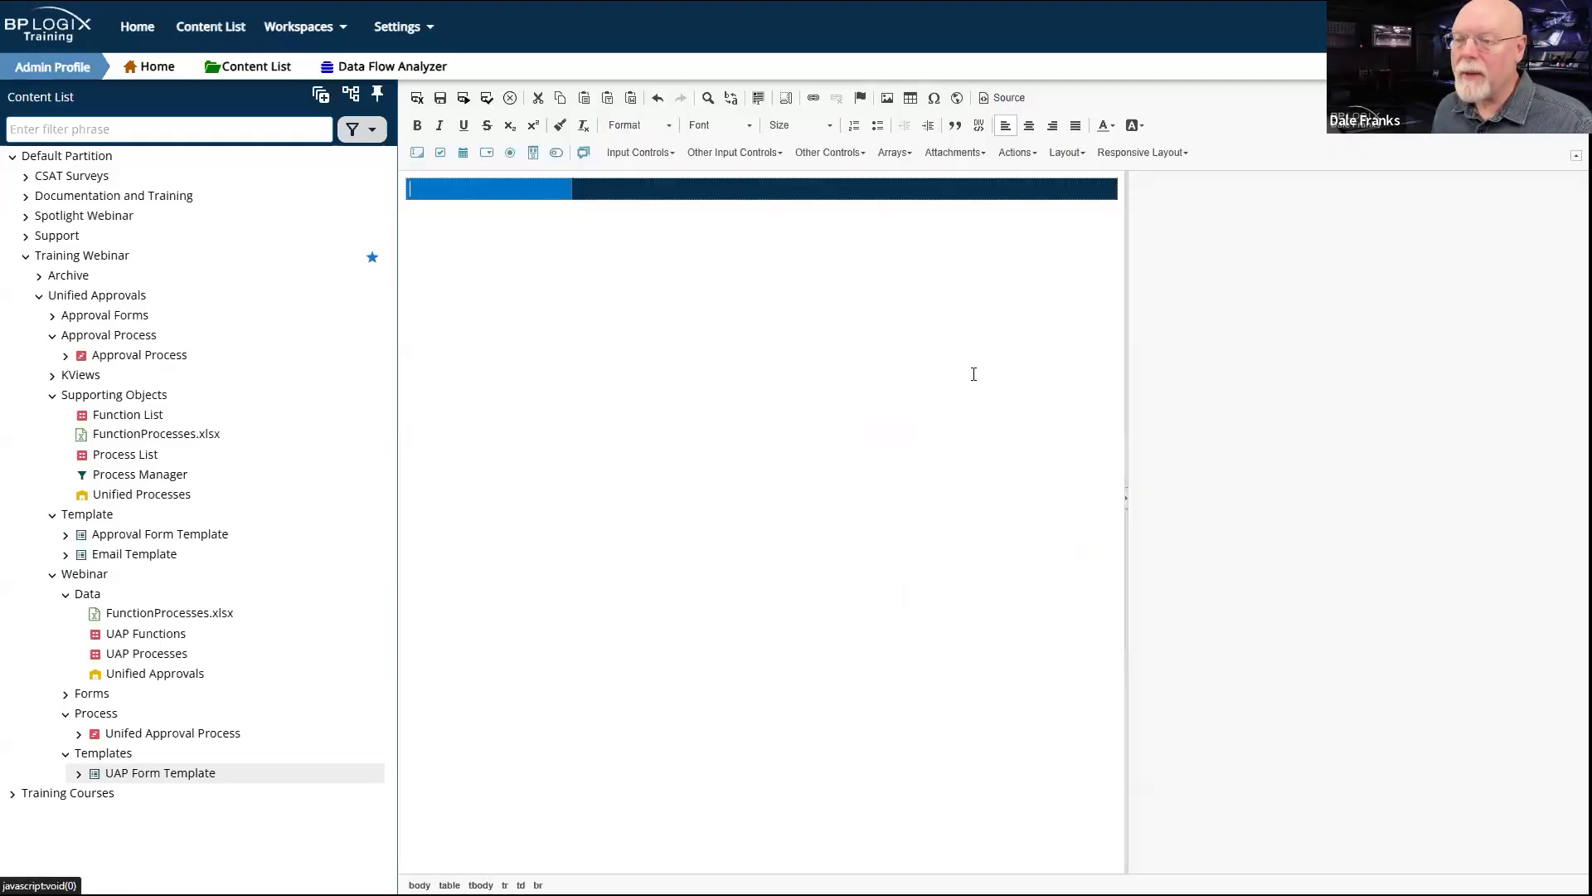
Step: Set the first table cell's horizontal alignment to Center
left_click(509, 190)
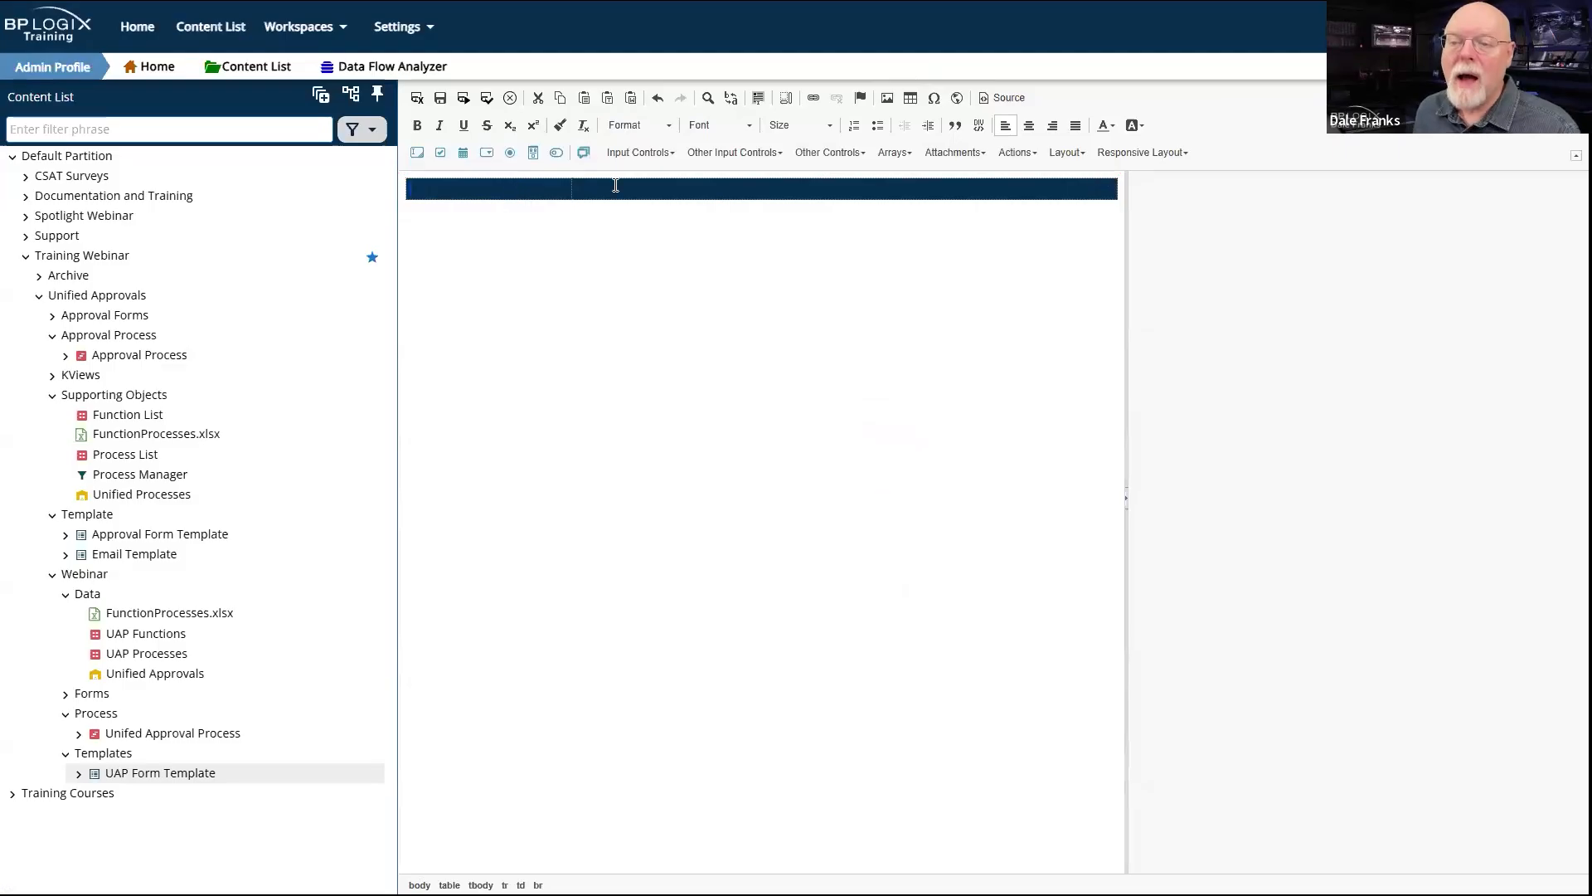
right_click(502, 192)
mouse_move(566, 276)
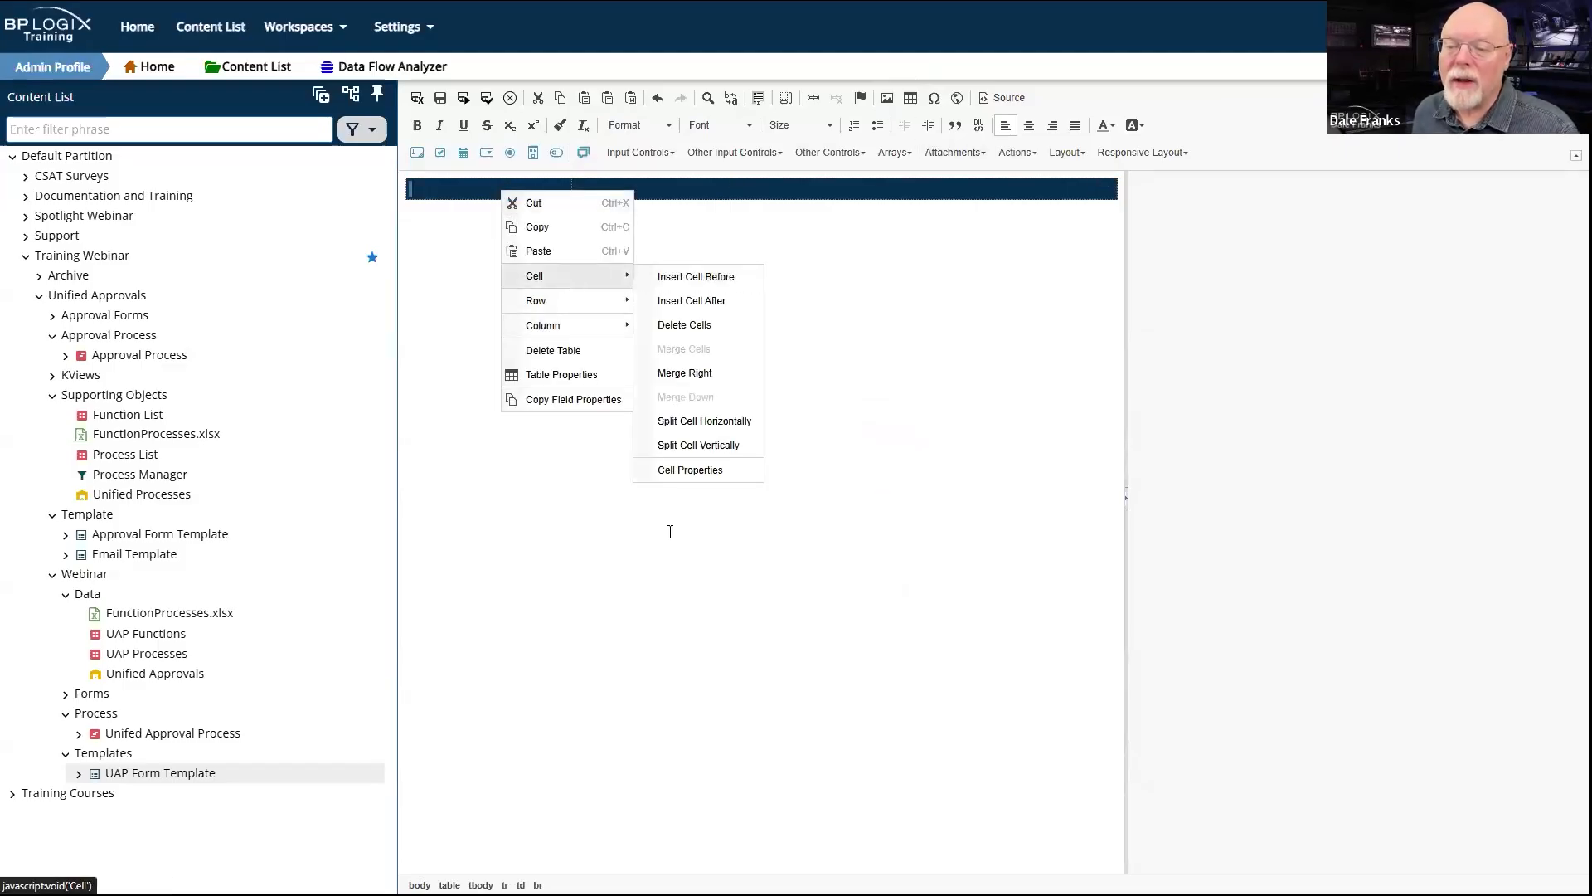
left_click(709, 475)
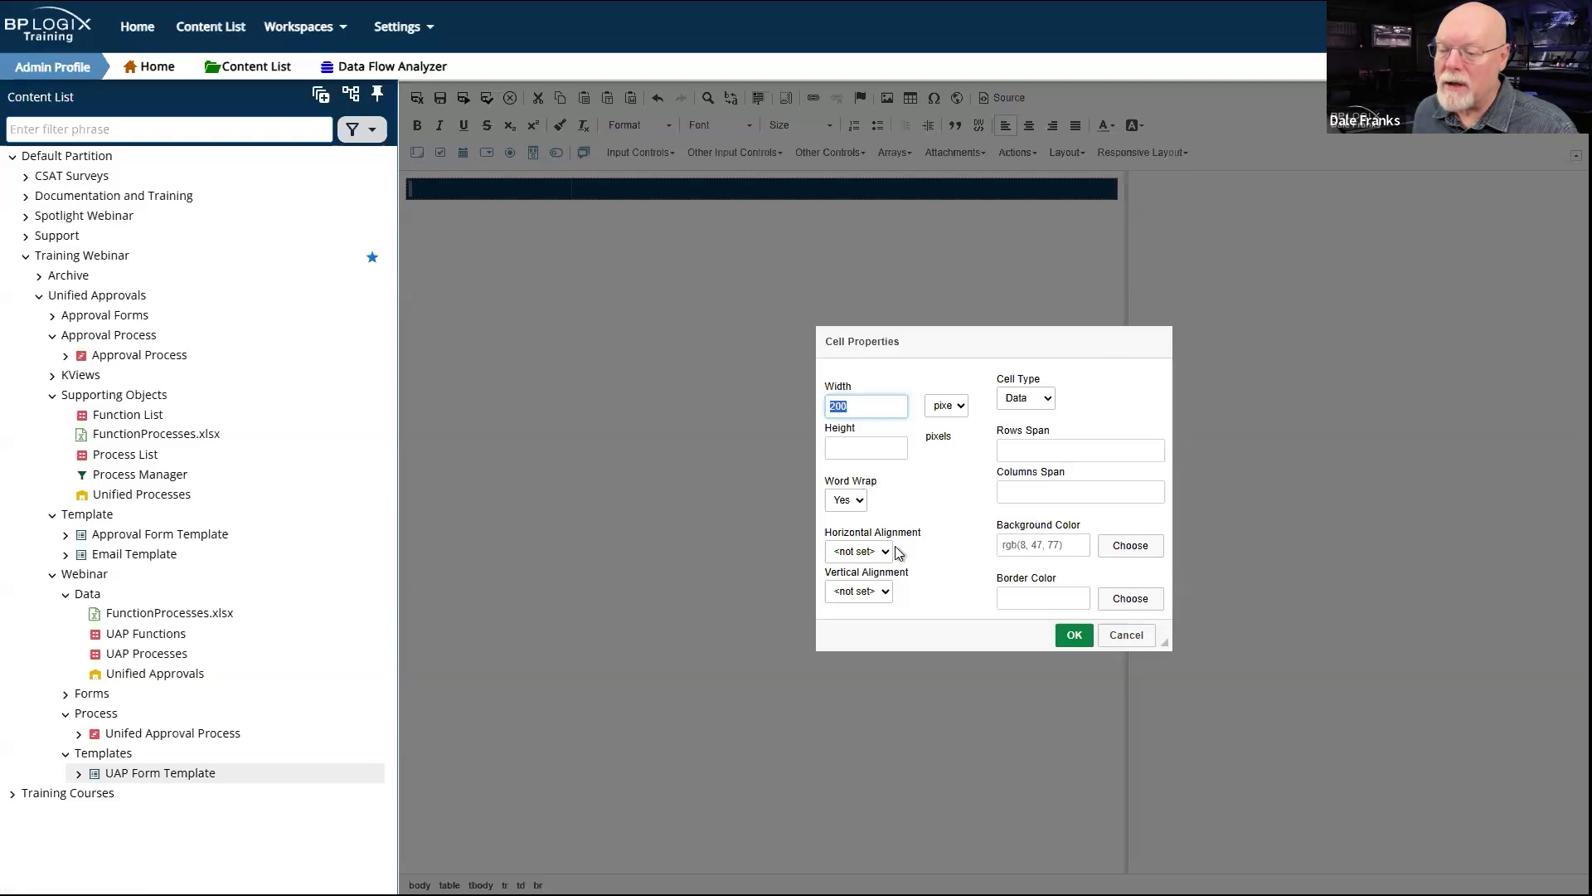
left_click(886, 554)
left_click(862, 615)
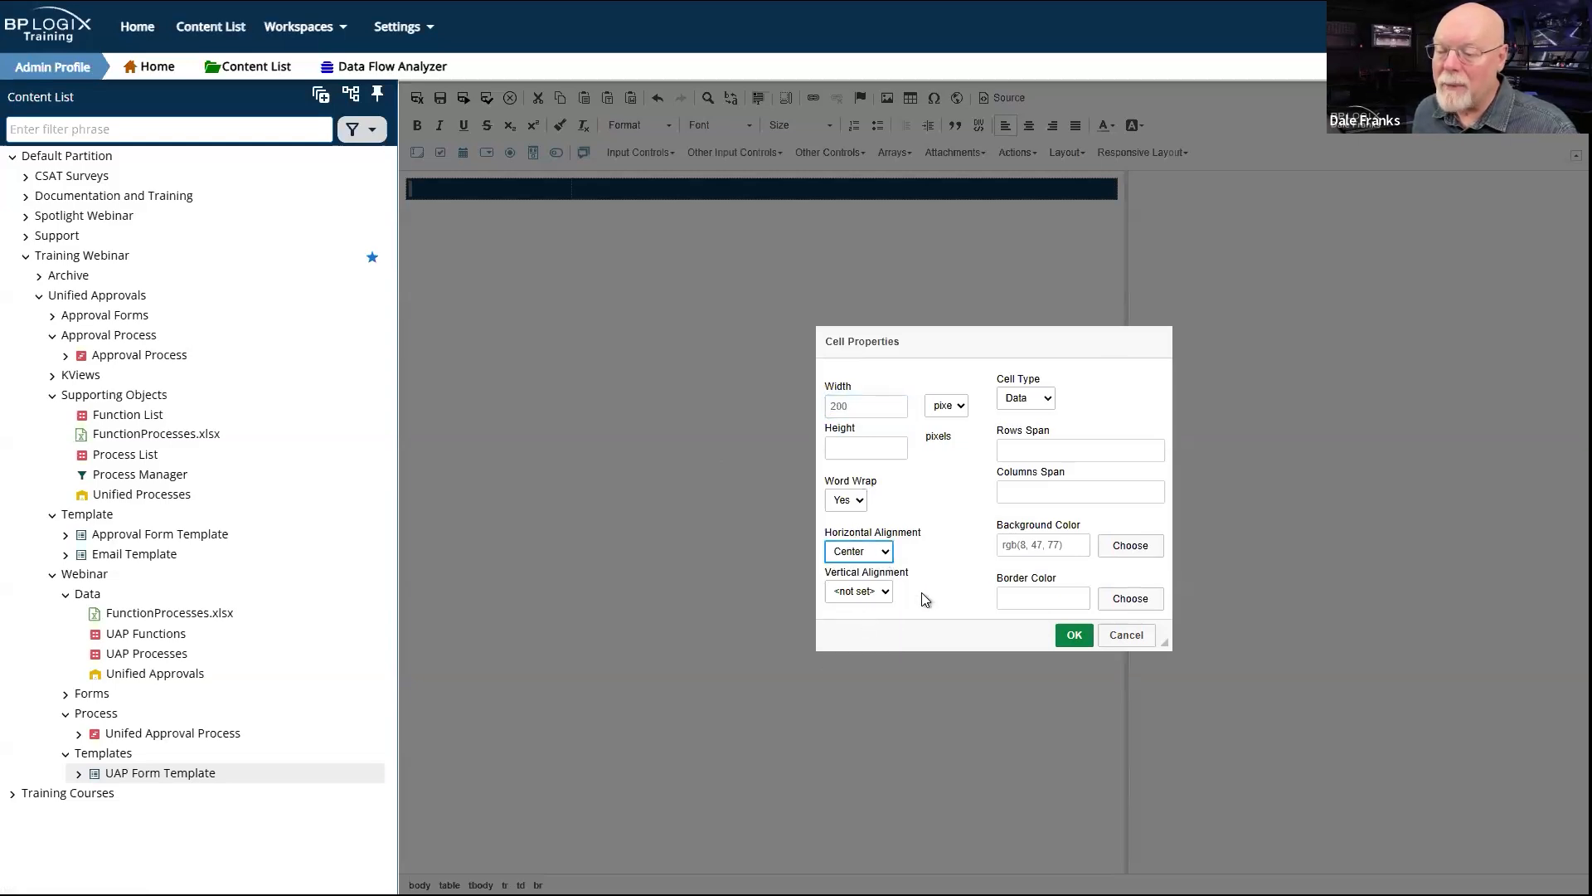
left_click(1076, 634)
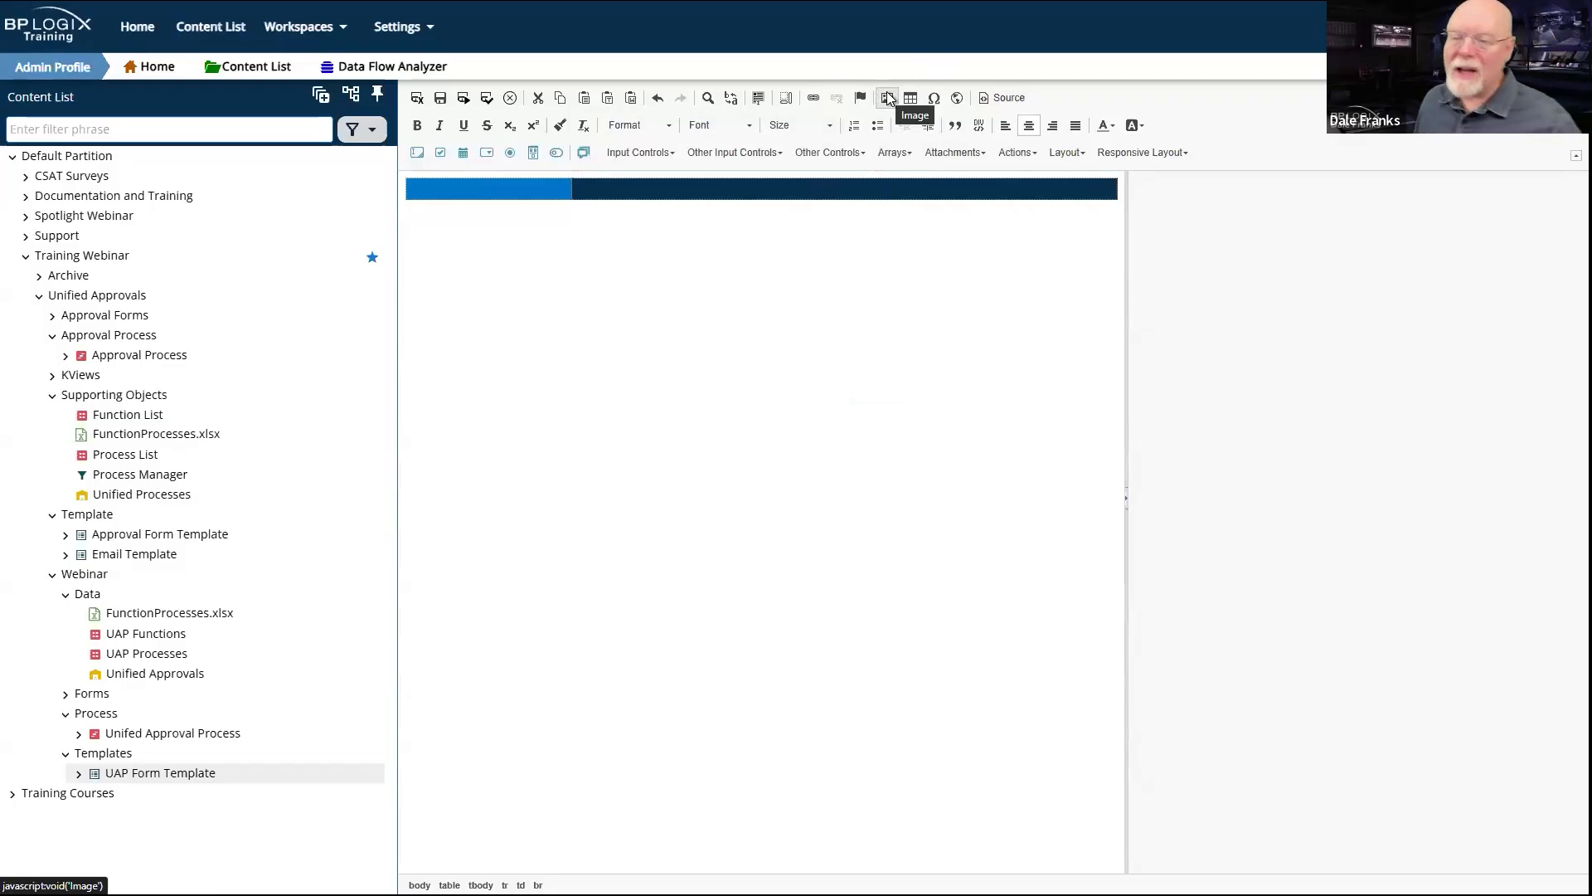
Step: Insert an image in the first cell and upload BP Logix Logomark_White.png from the Documents > Work > BP Logix Logos folder to the server
left_click(515, 189)
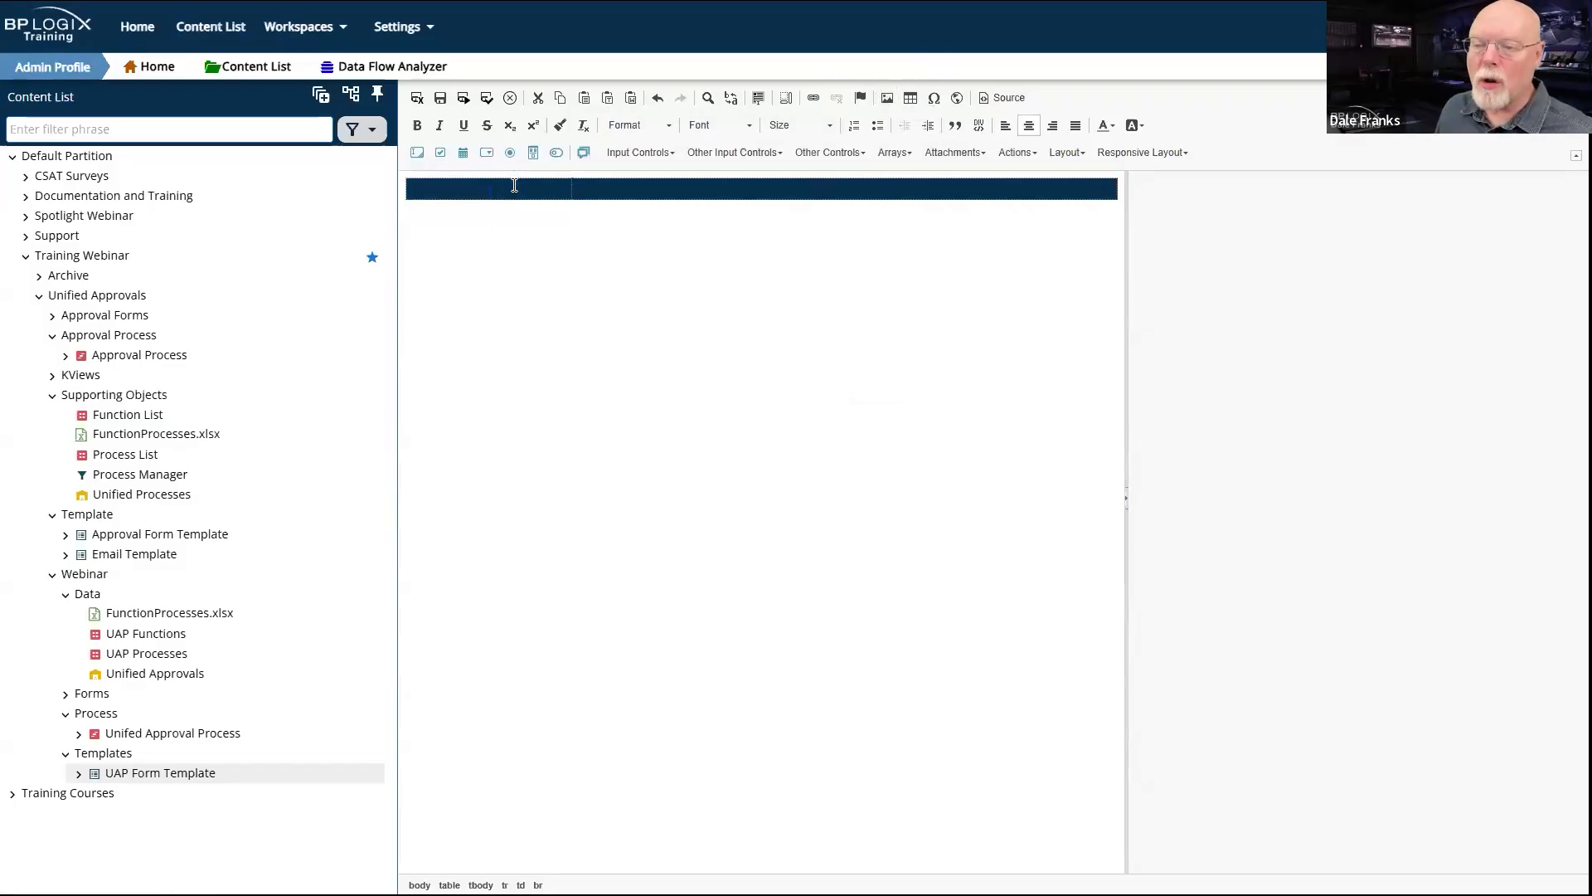
left_click(888, 98)
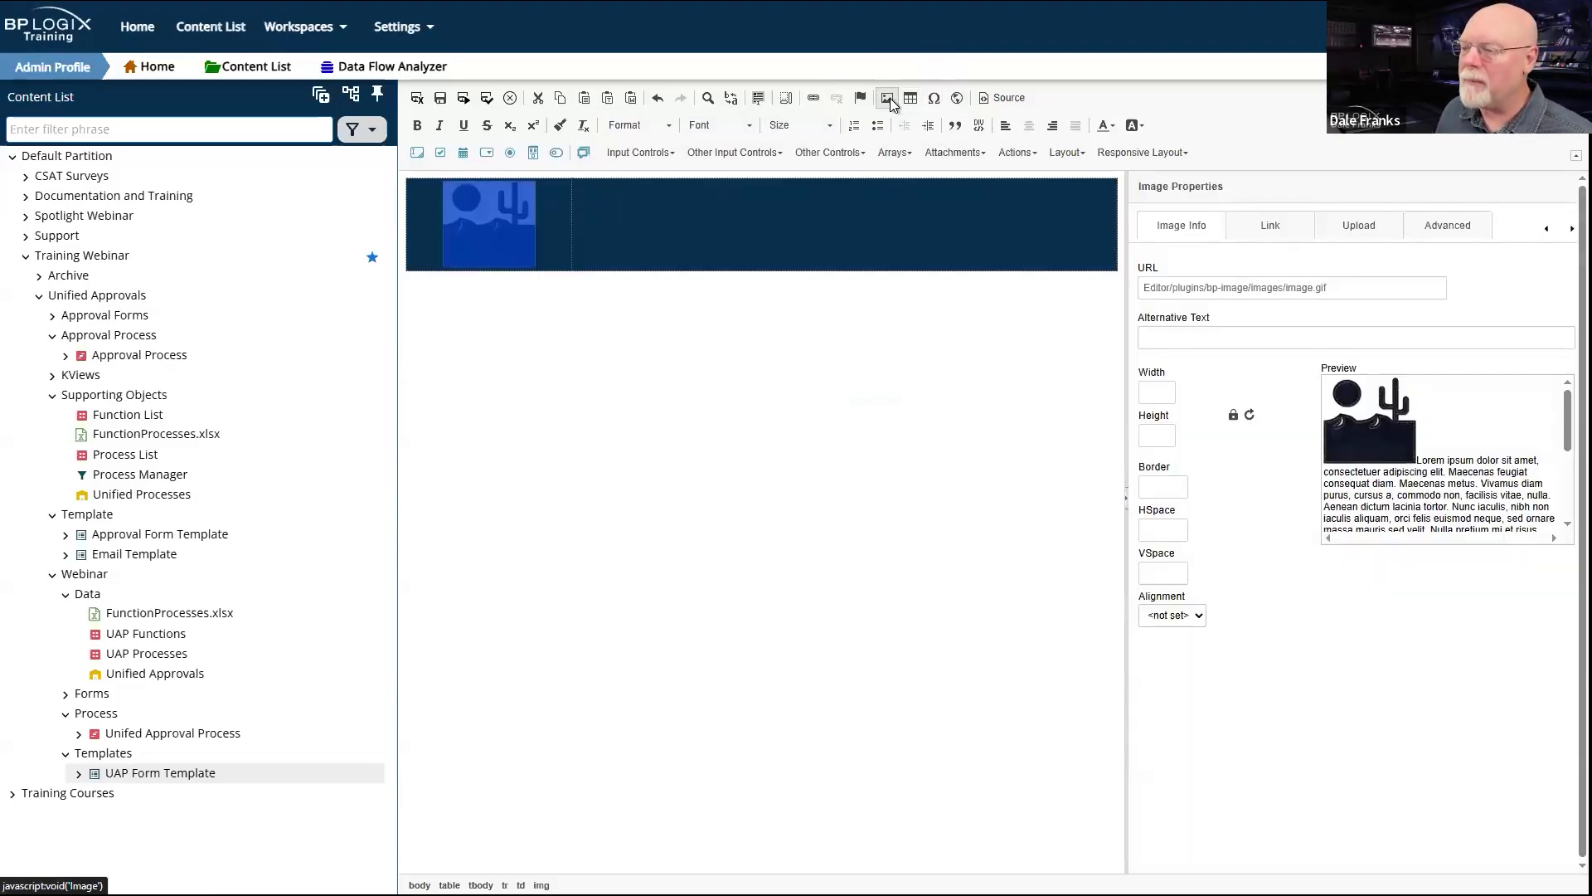
left_click(1376, 238)
left_click(1198, 281)
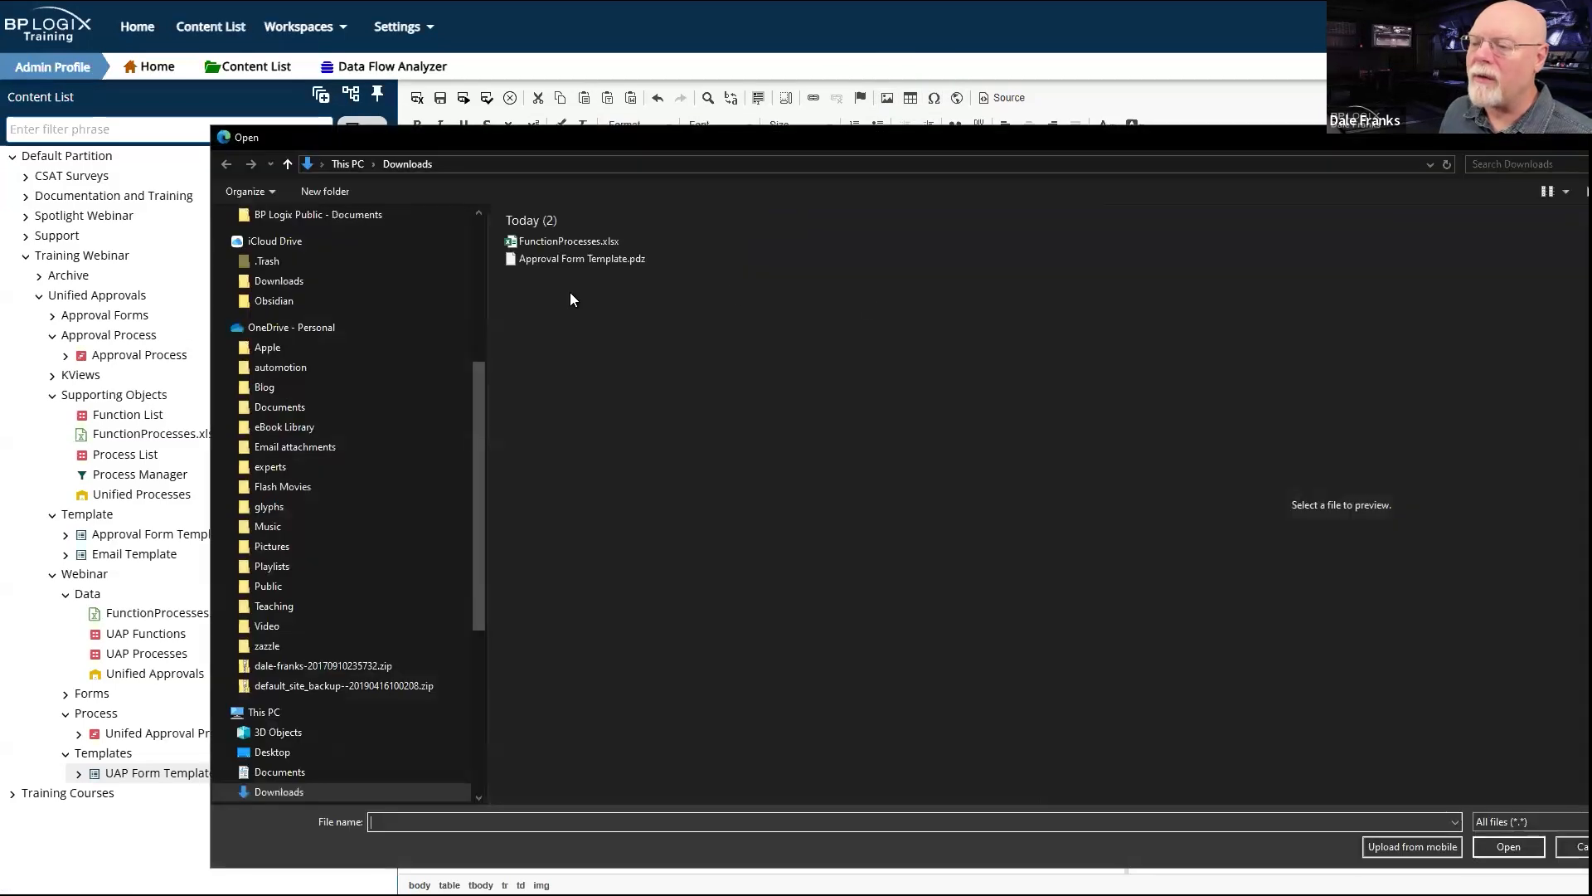
scroll(376, 488, "up", 5)
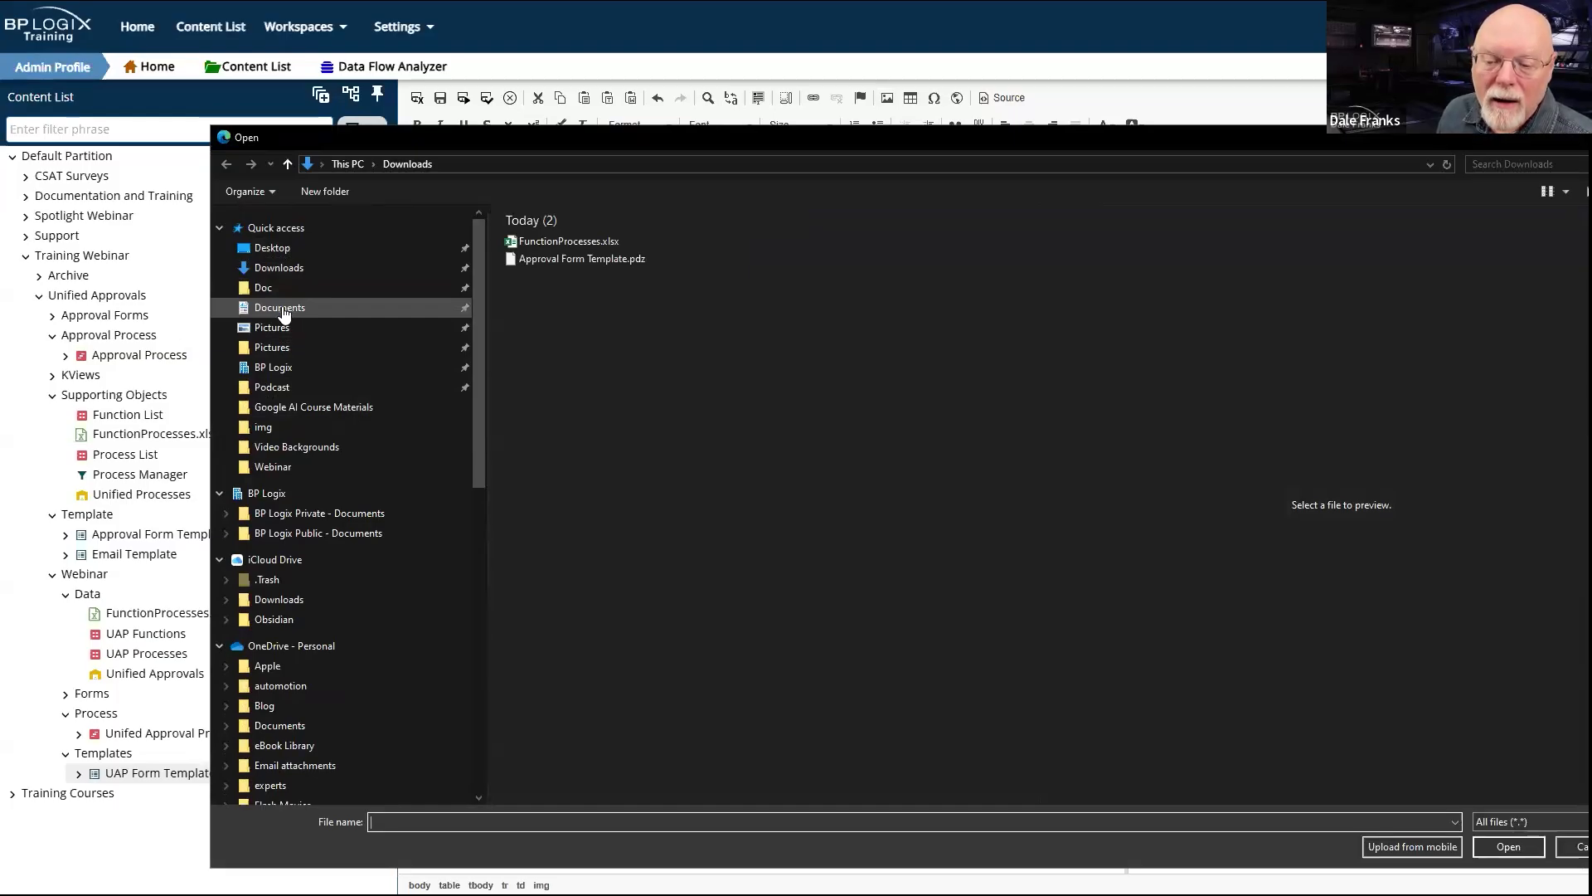
left_click(282, 309)
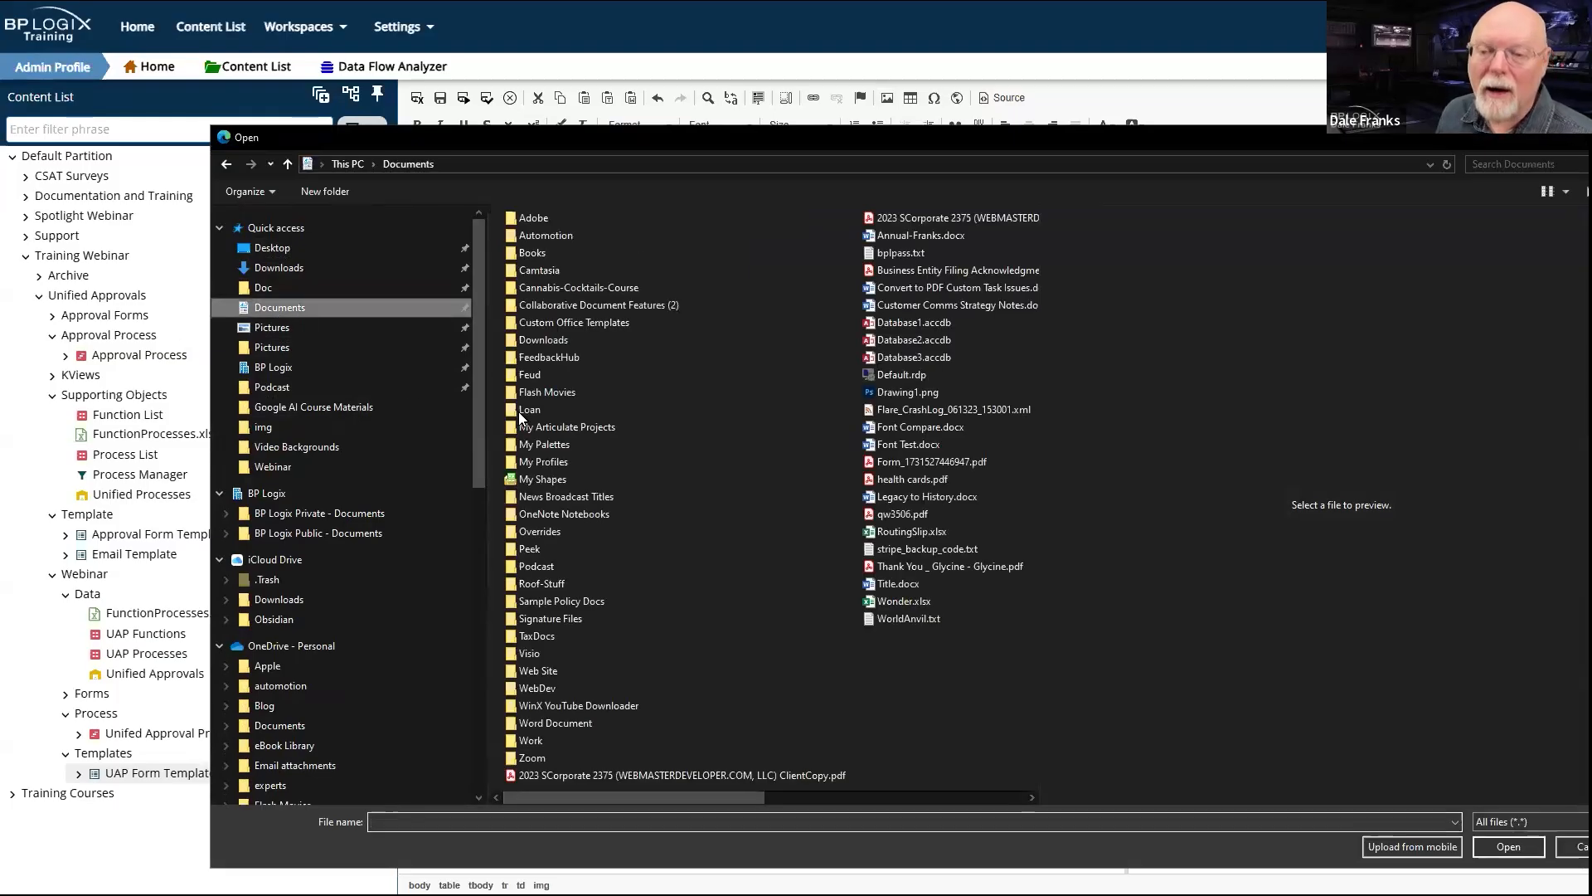
double_click(523, 741)
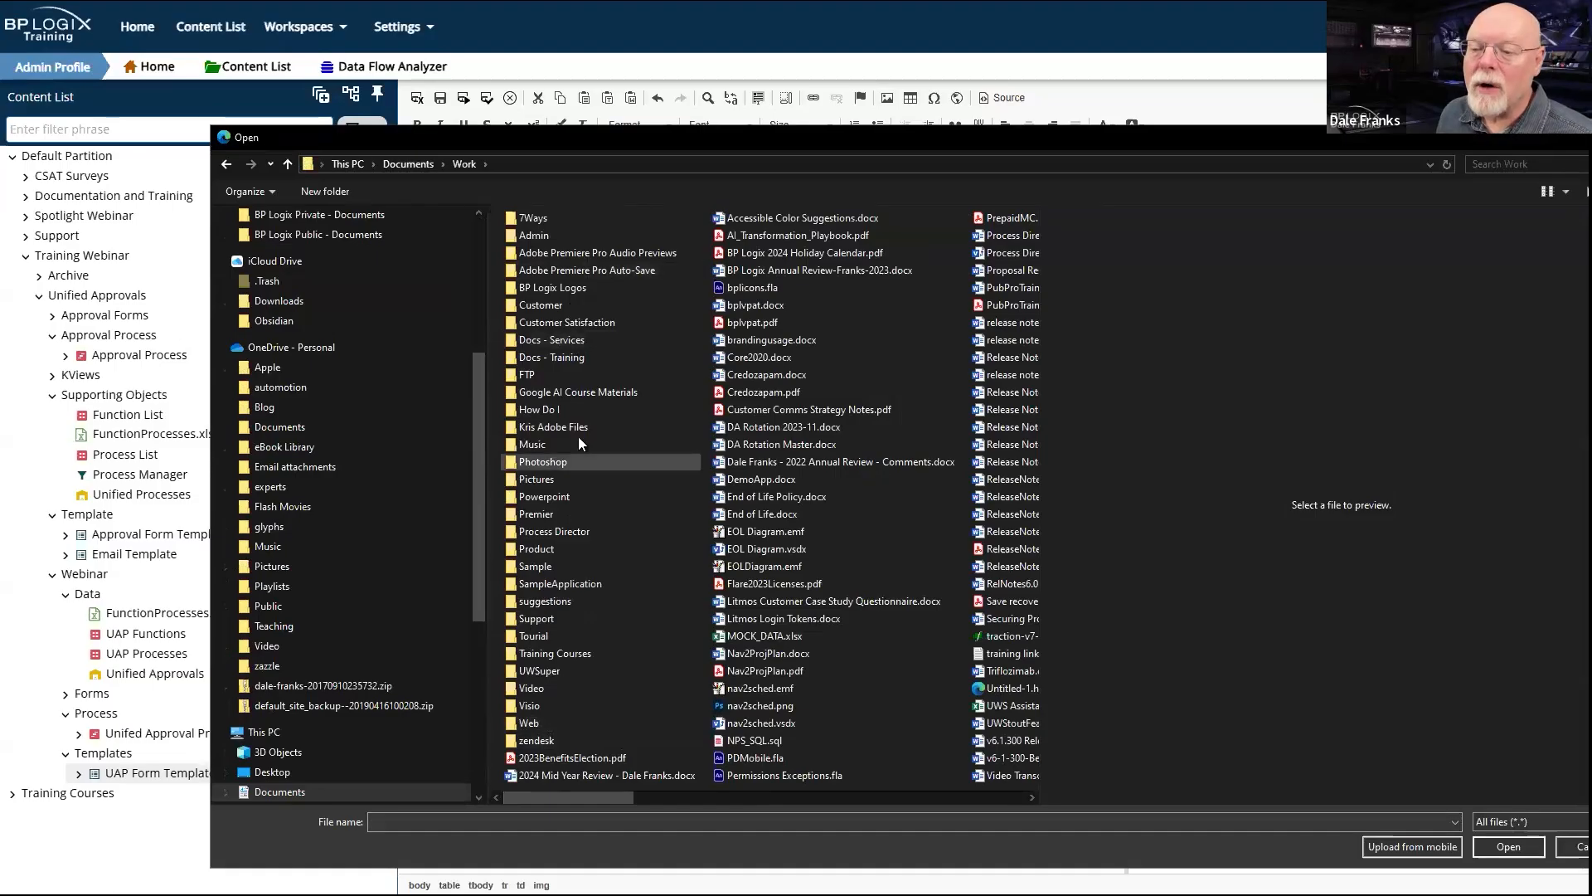
double_click(569, 290)
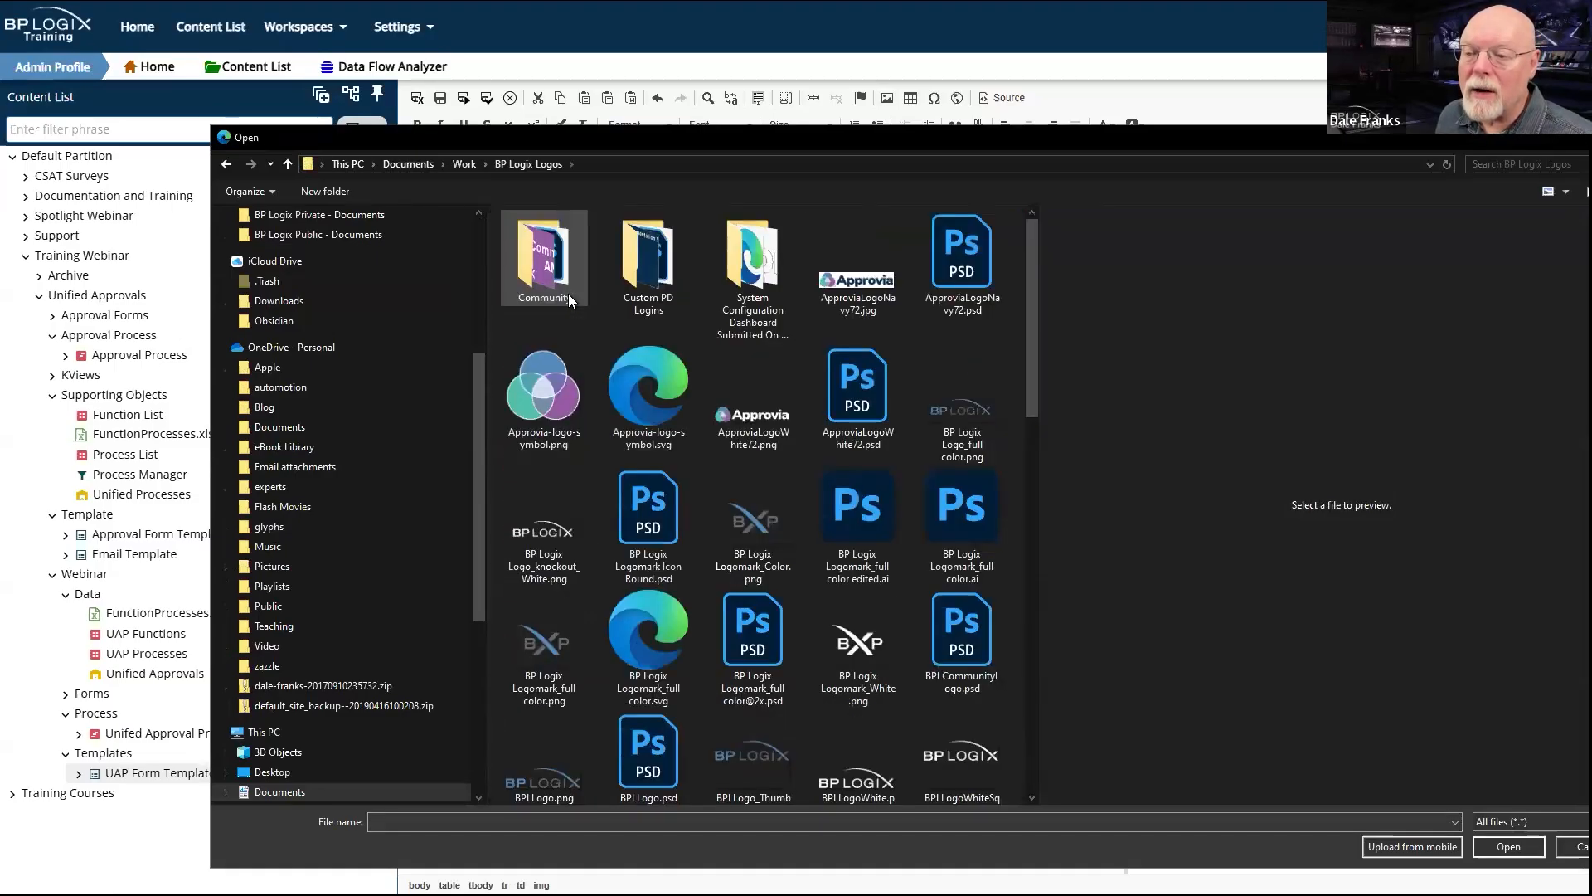
scroll(813, 420, "down", 3)
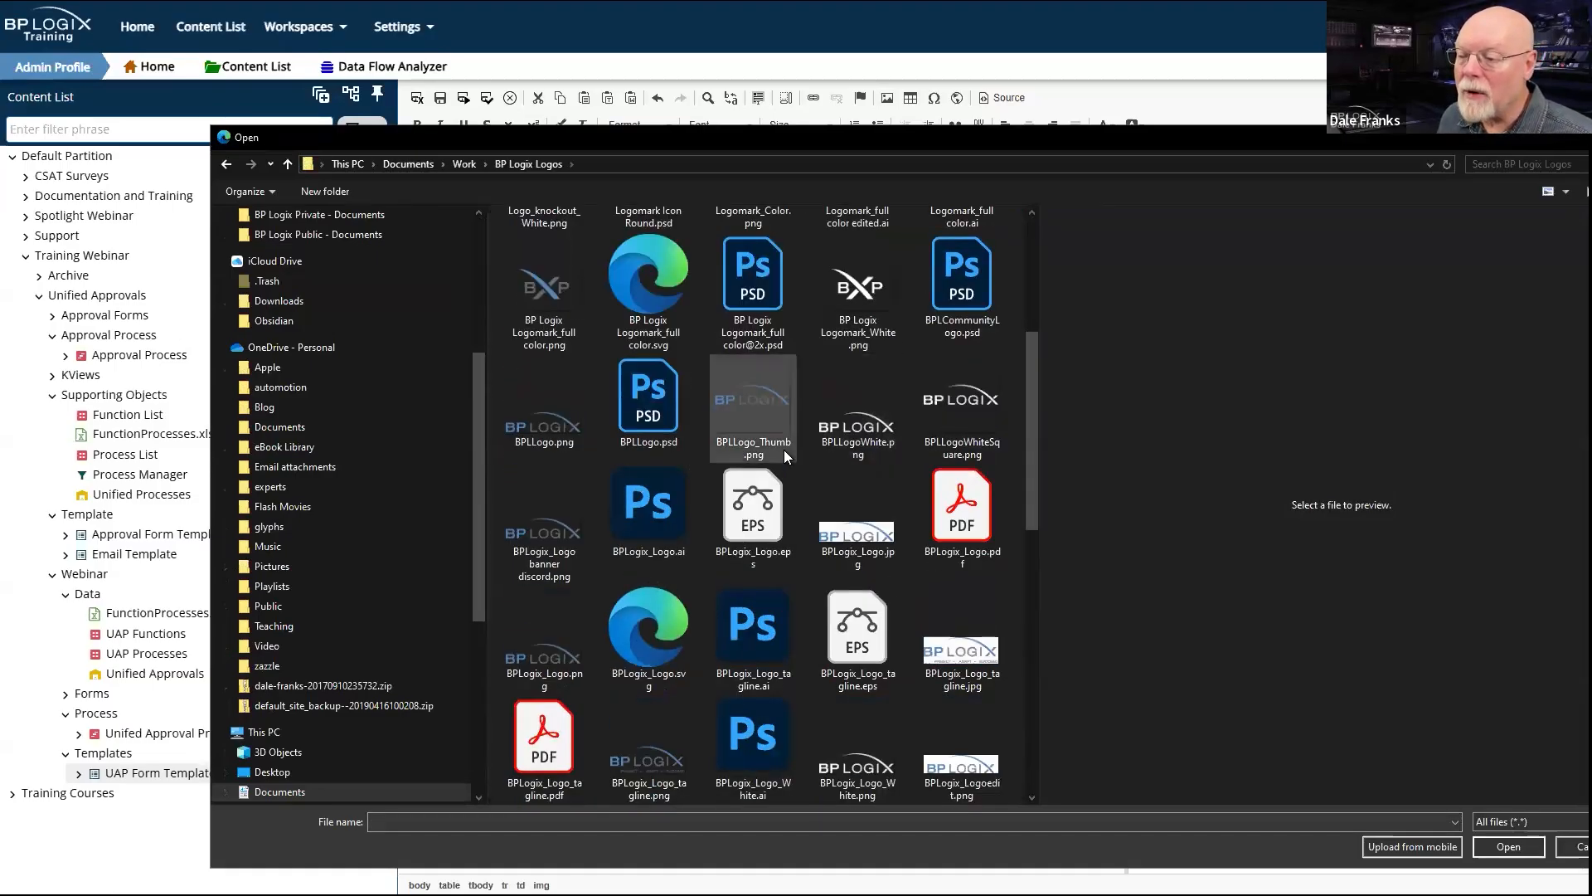
double_click(867, 290)
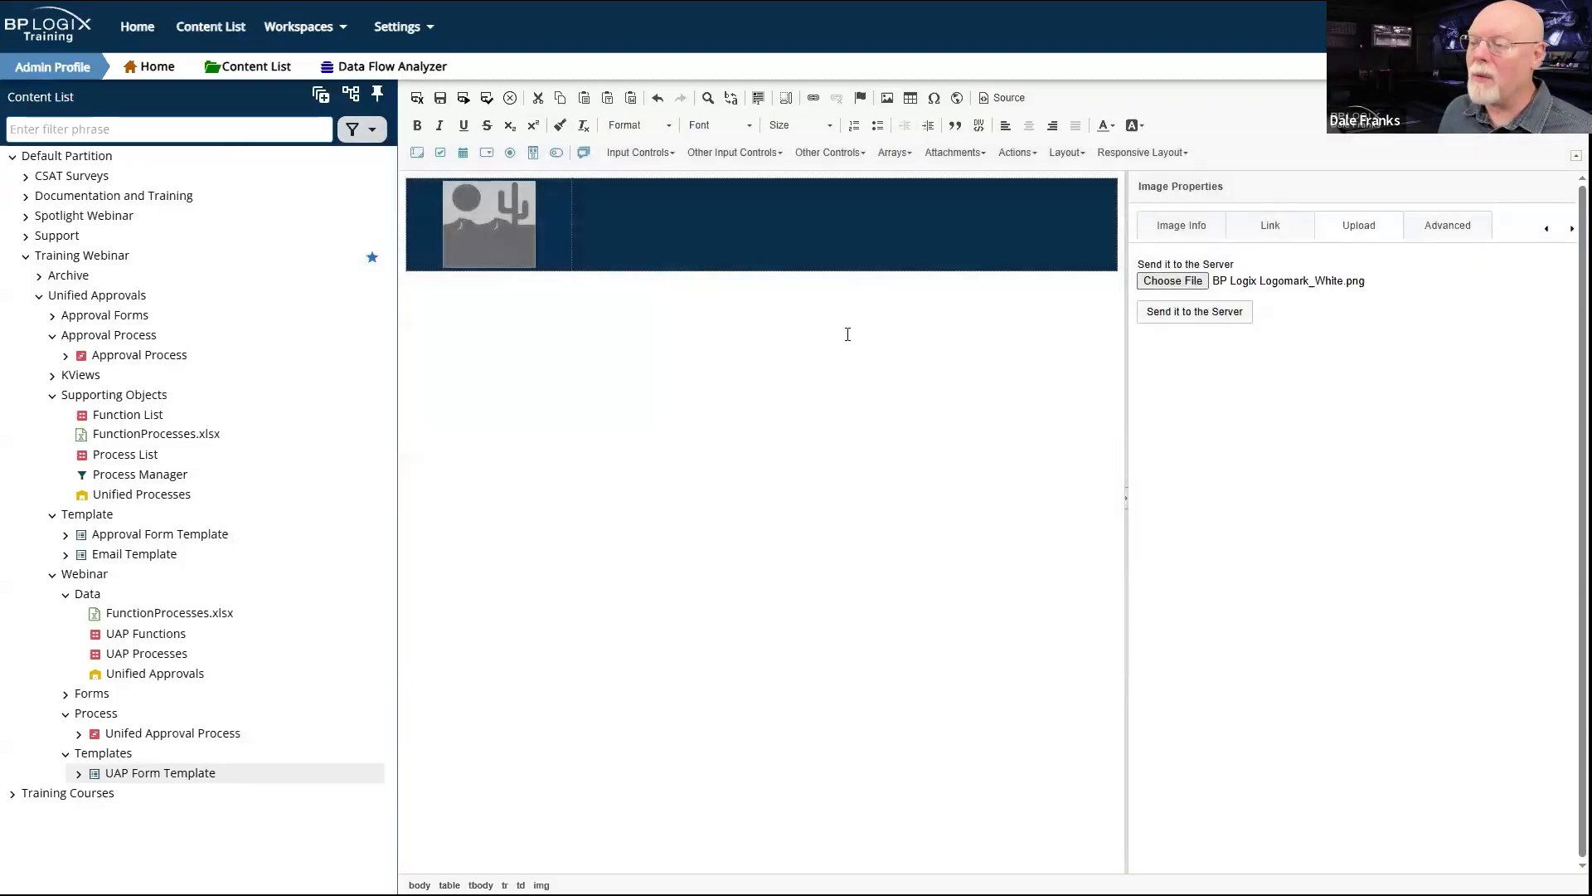
left_click(1202, 317)
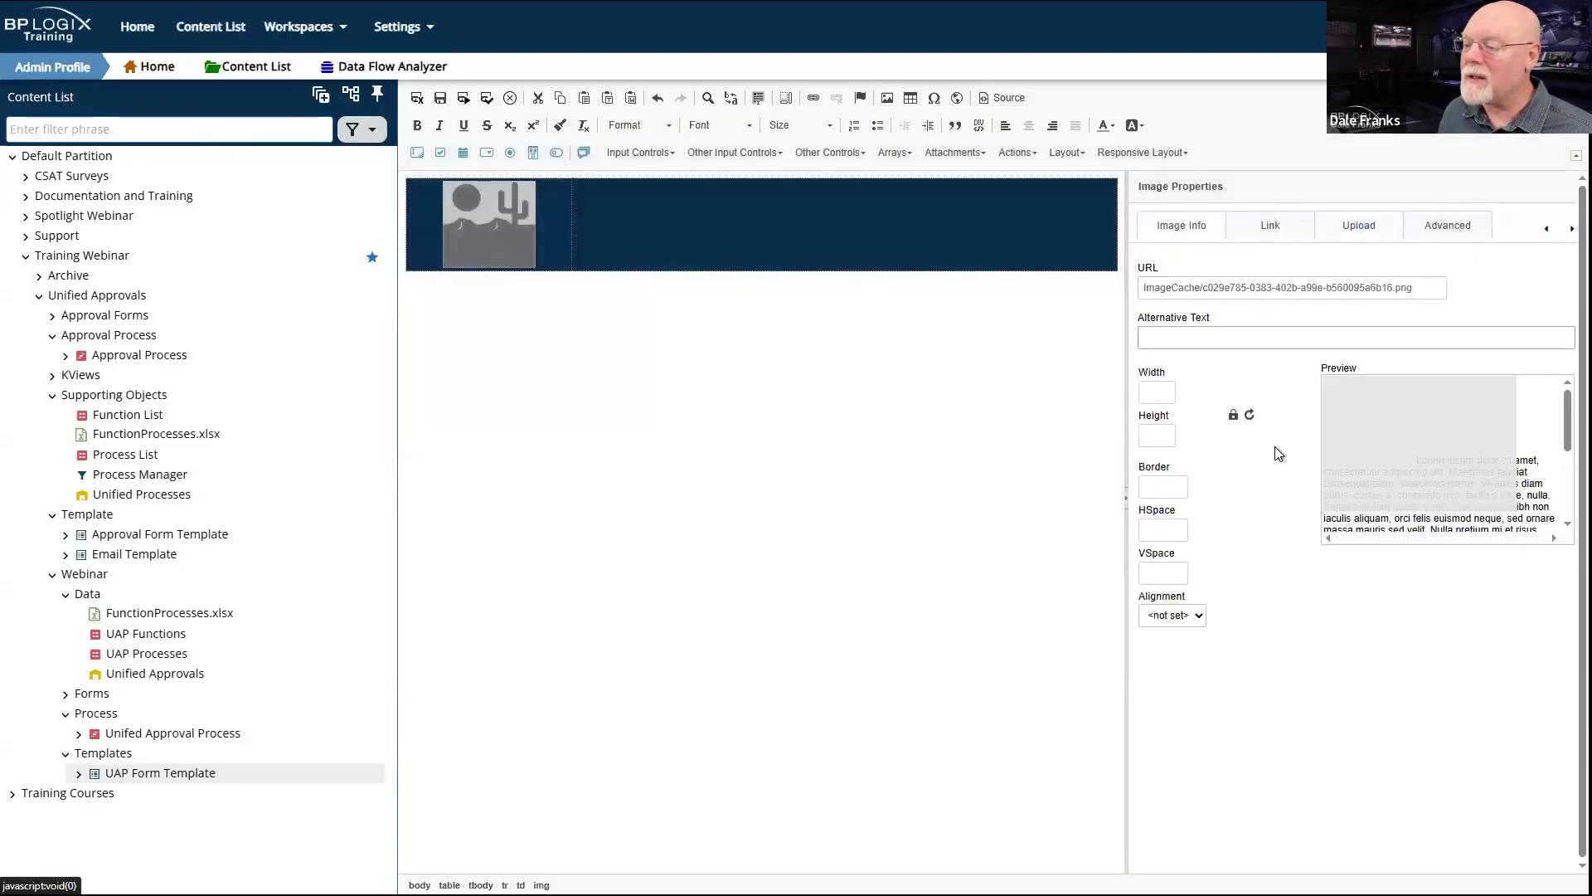
Step: Set the logo image's width to 190 with its proportions kept
left_click_drag(1135, 401, 1173, 381)
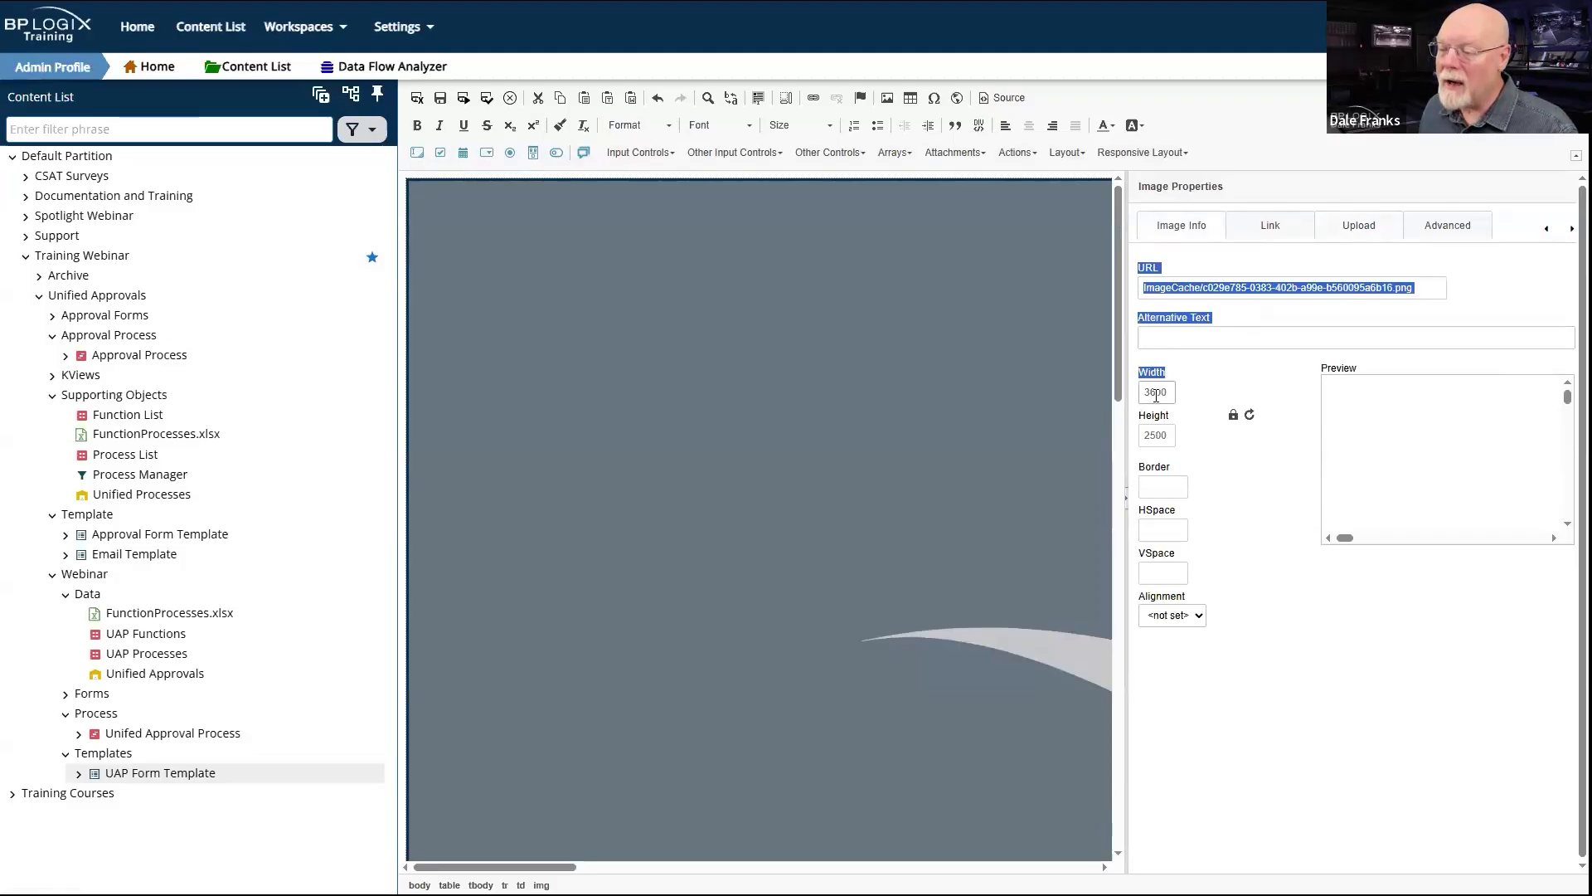
double_click(1156, 393)
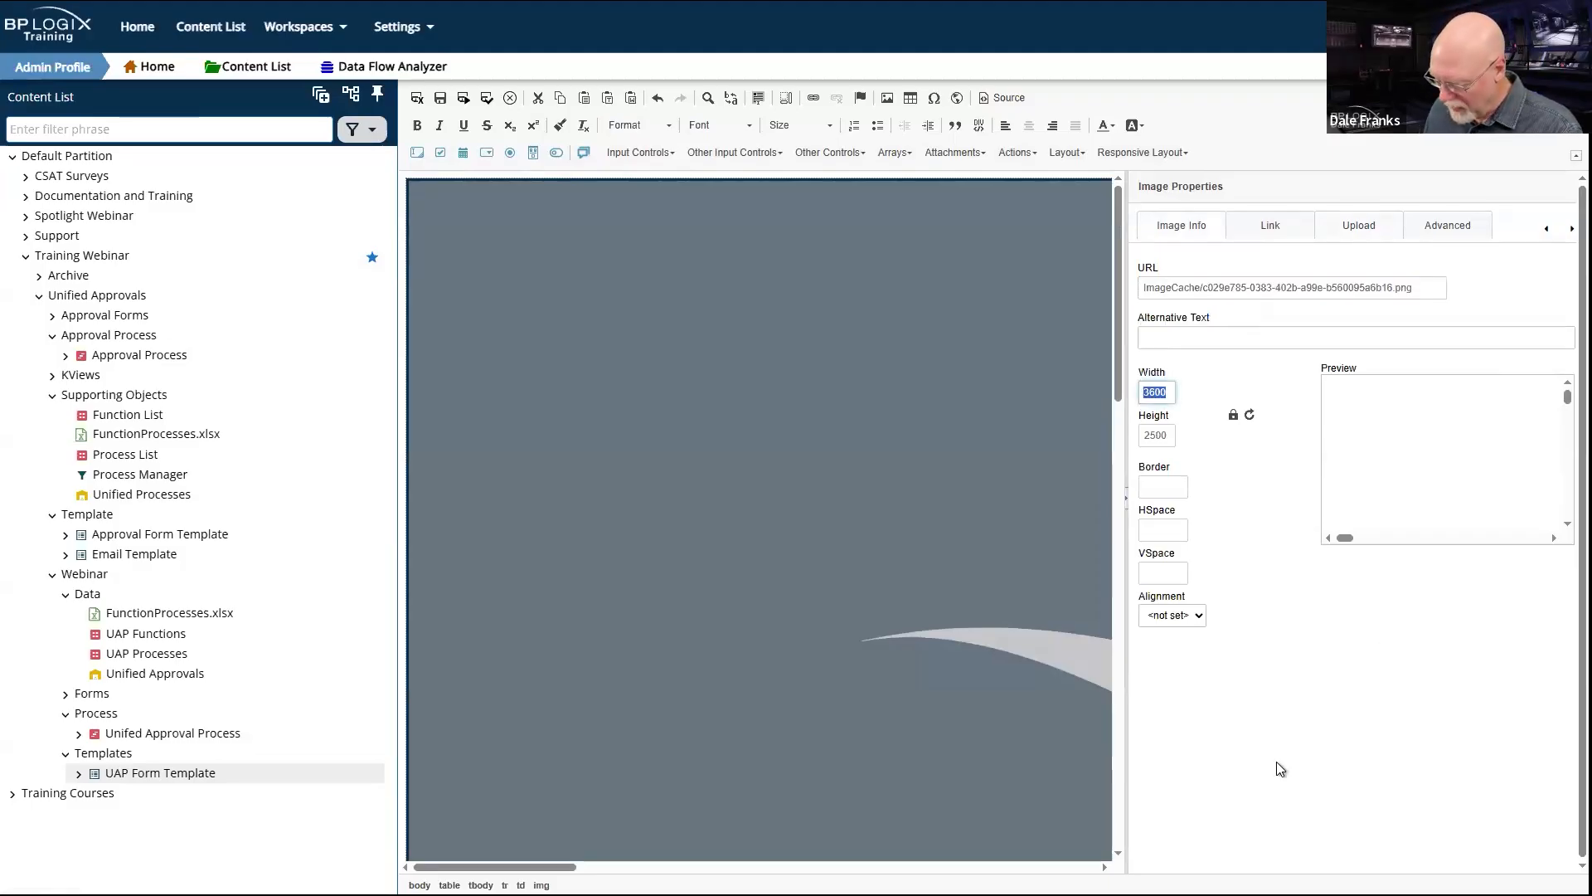
type("190")
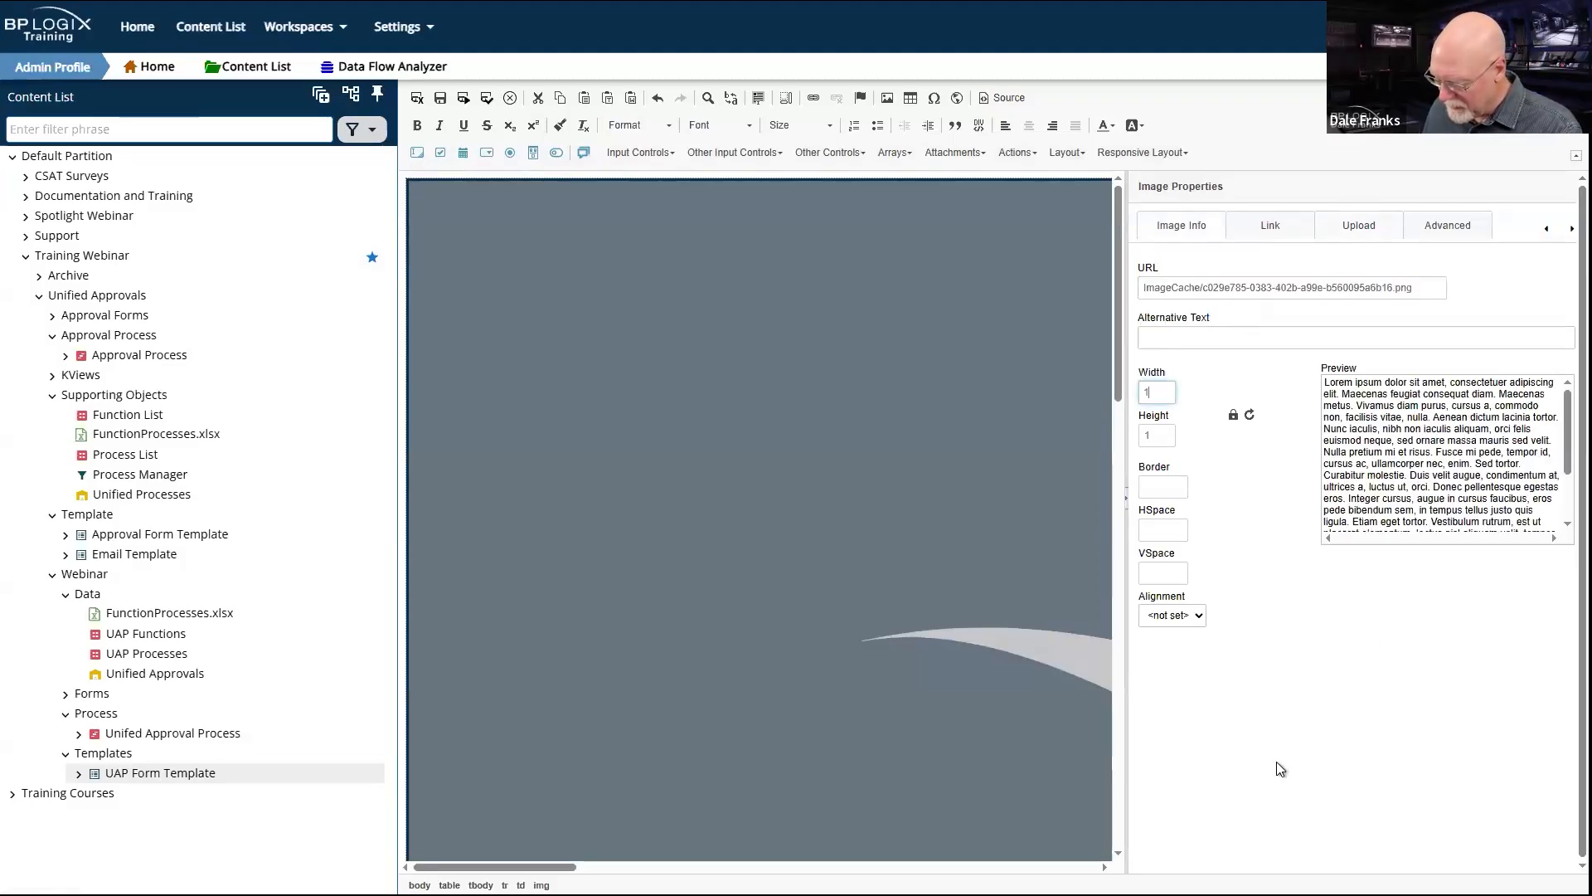
left_click(1220, 722)
Step: Enter the title X Approval Form in bold white text in the header table's second cell
left_click(656, 242)
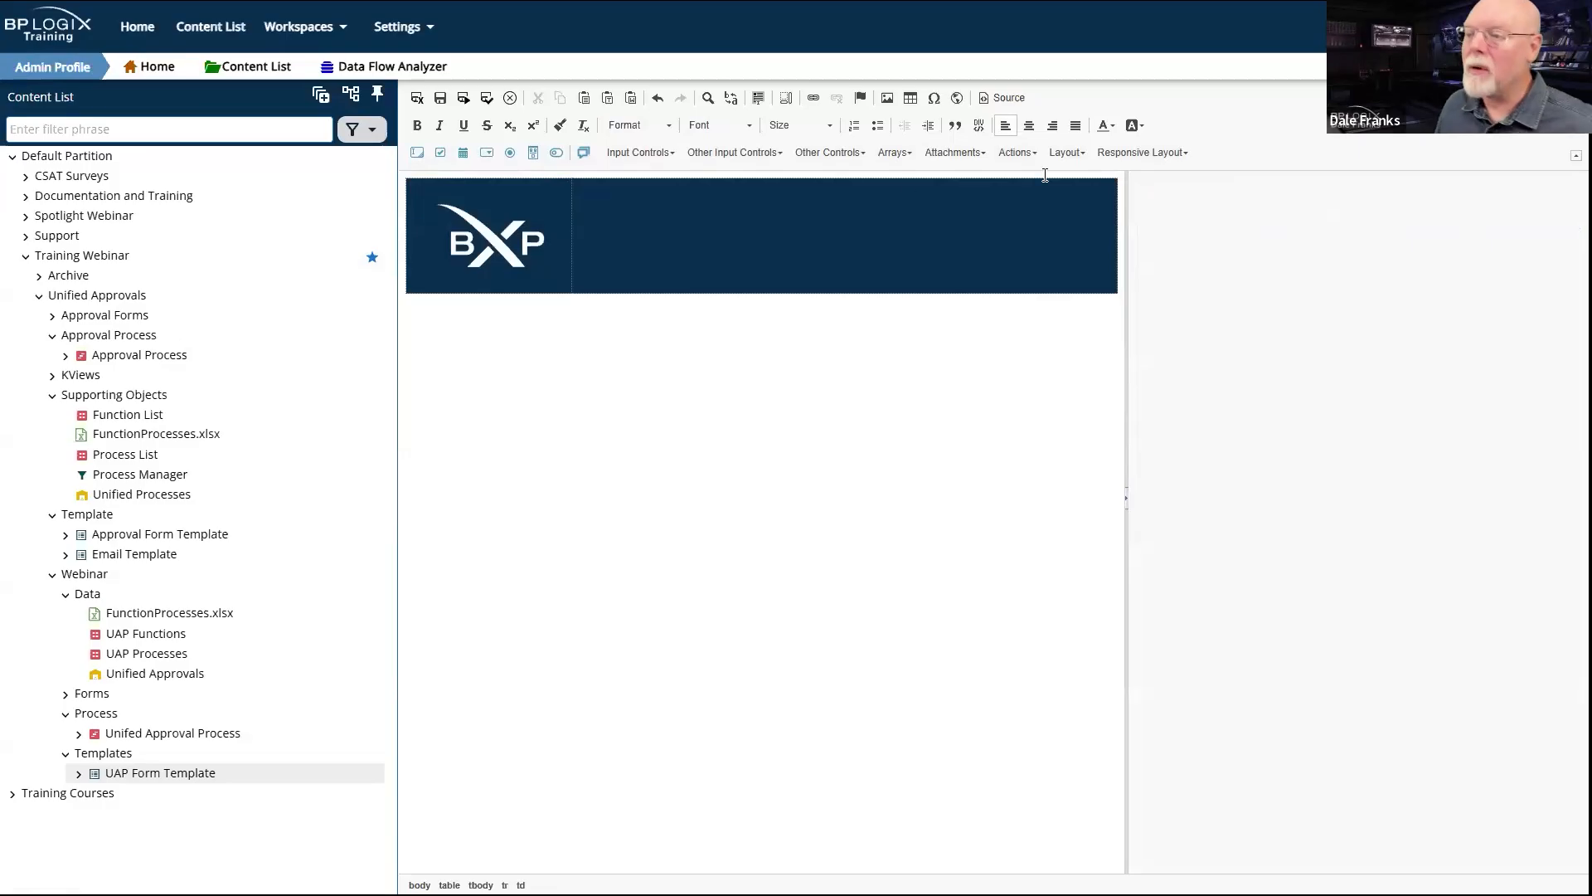
left_click(1108, 131)
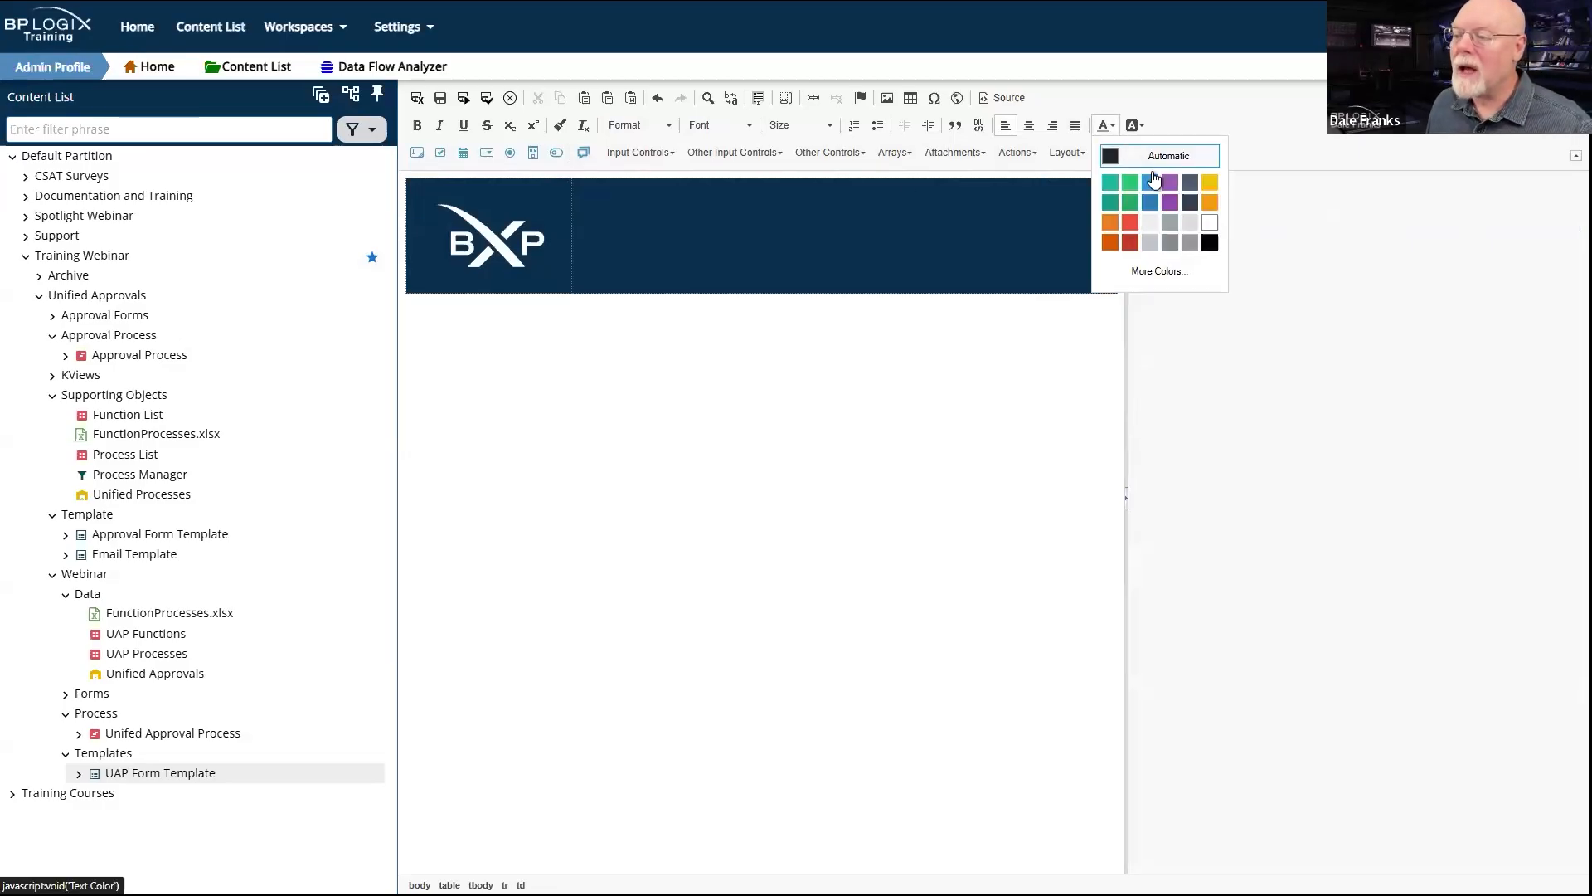
left_click(1210, 223)
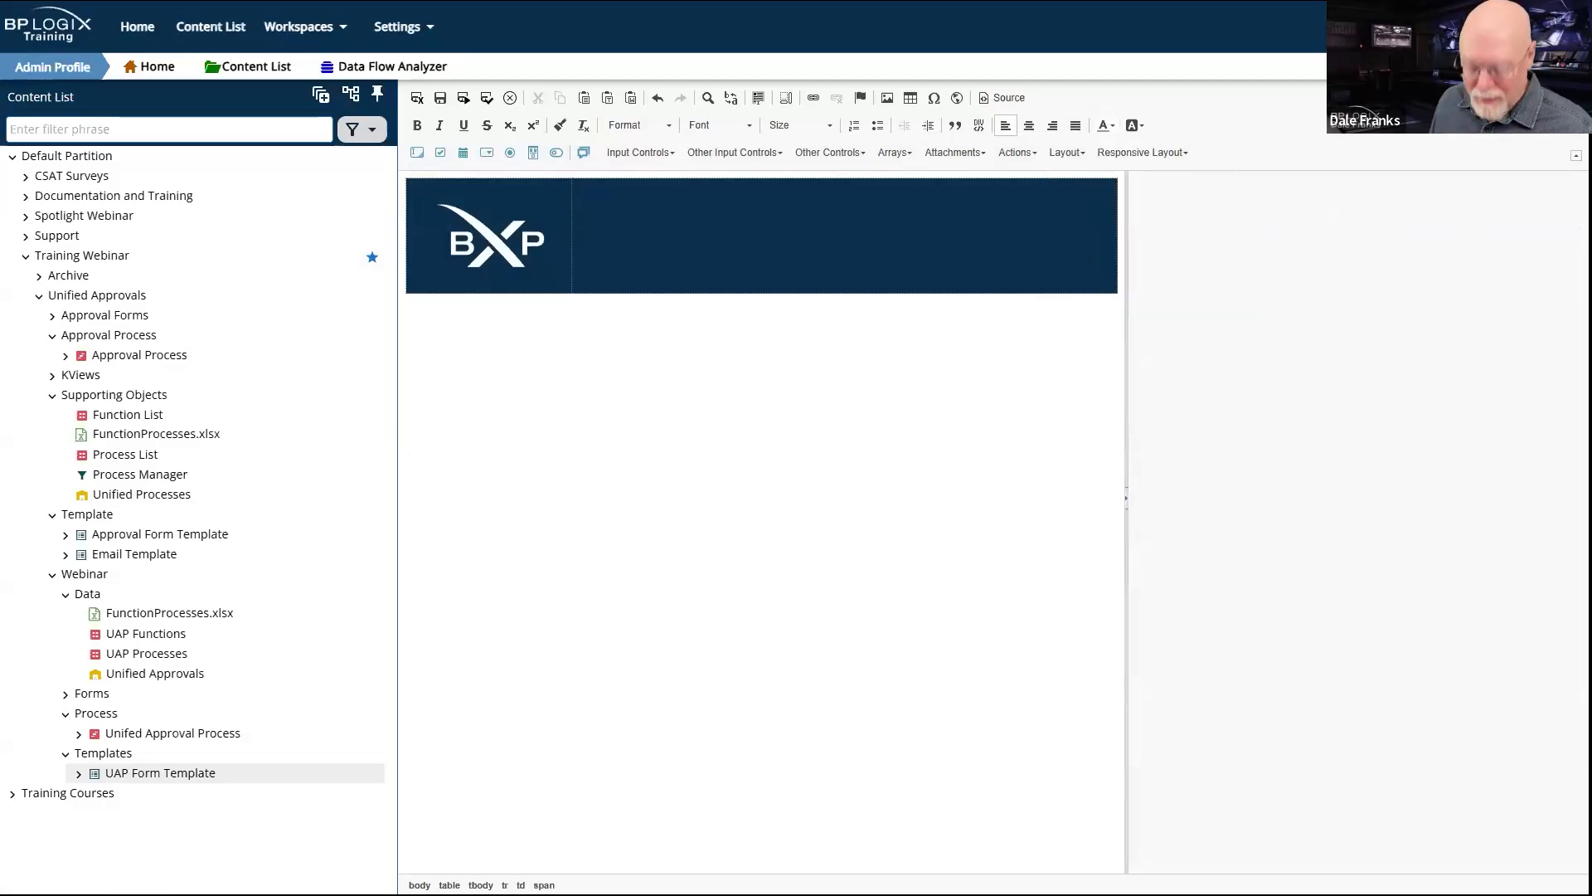
key("ctrl+b")
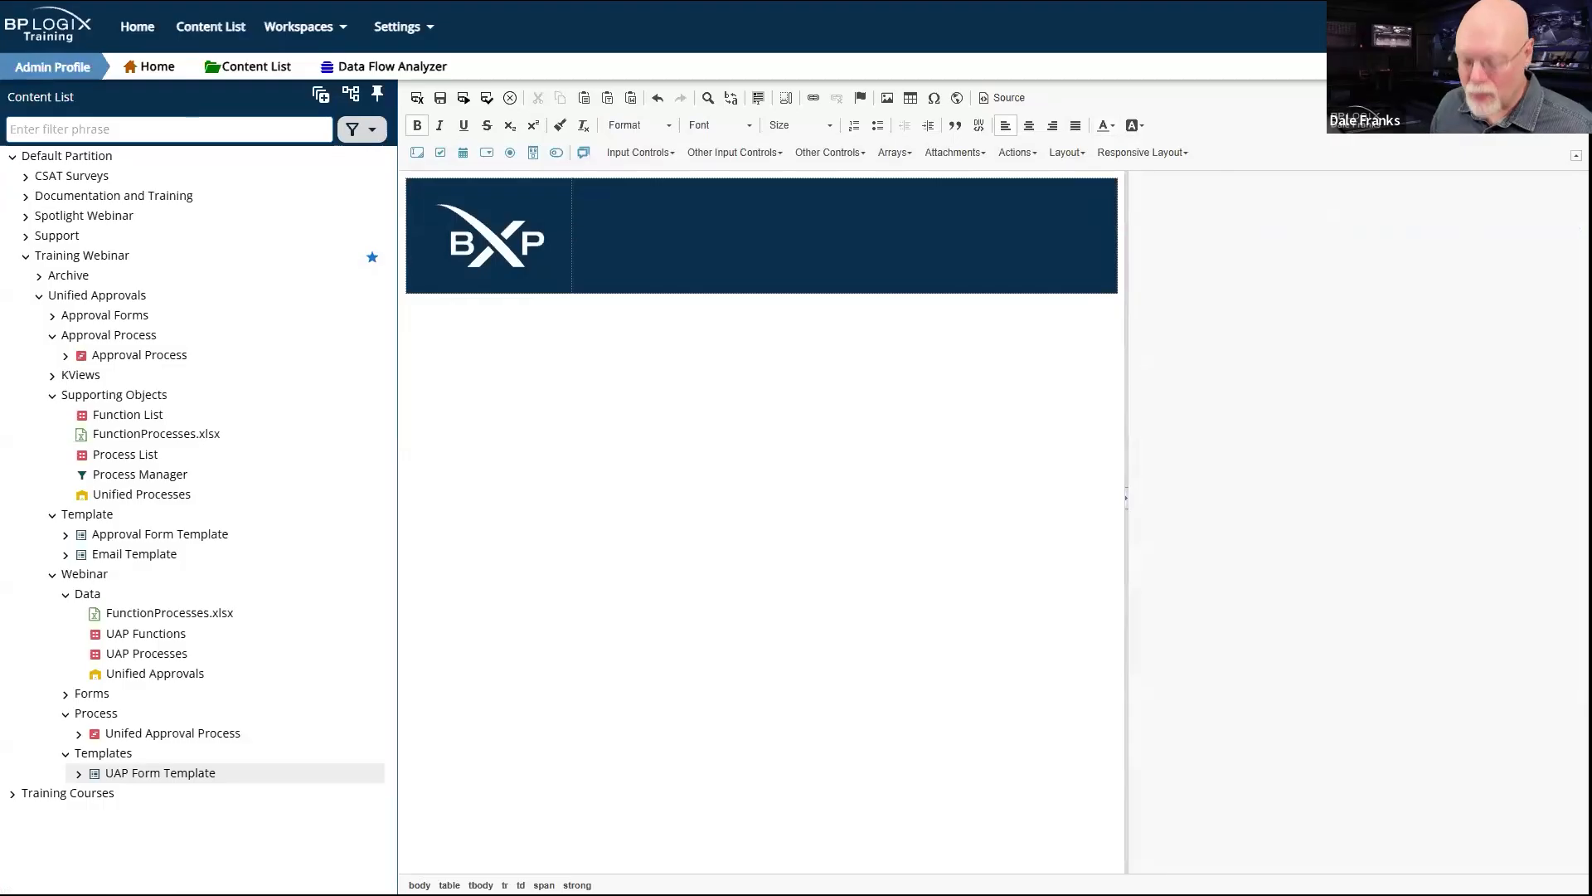
type("X Appr")
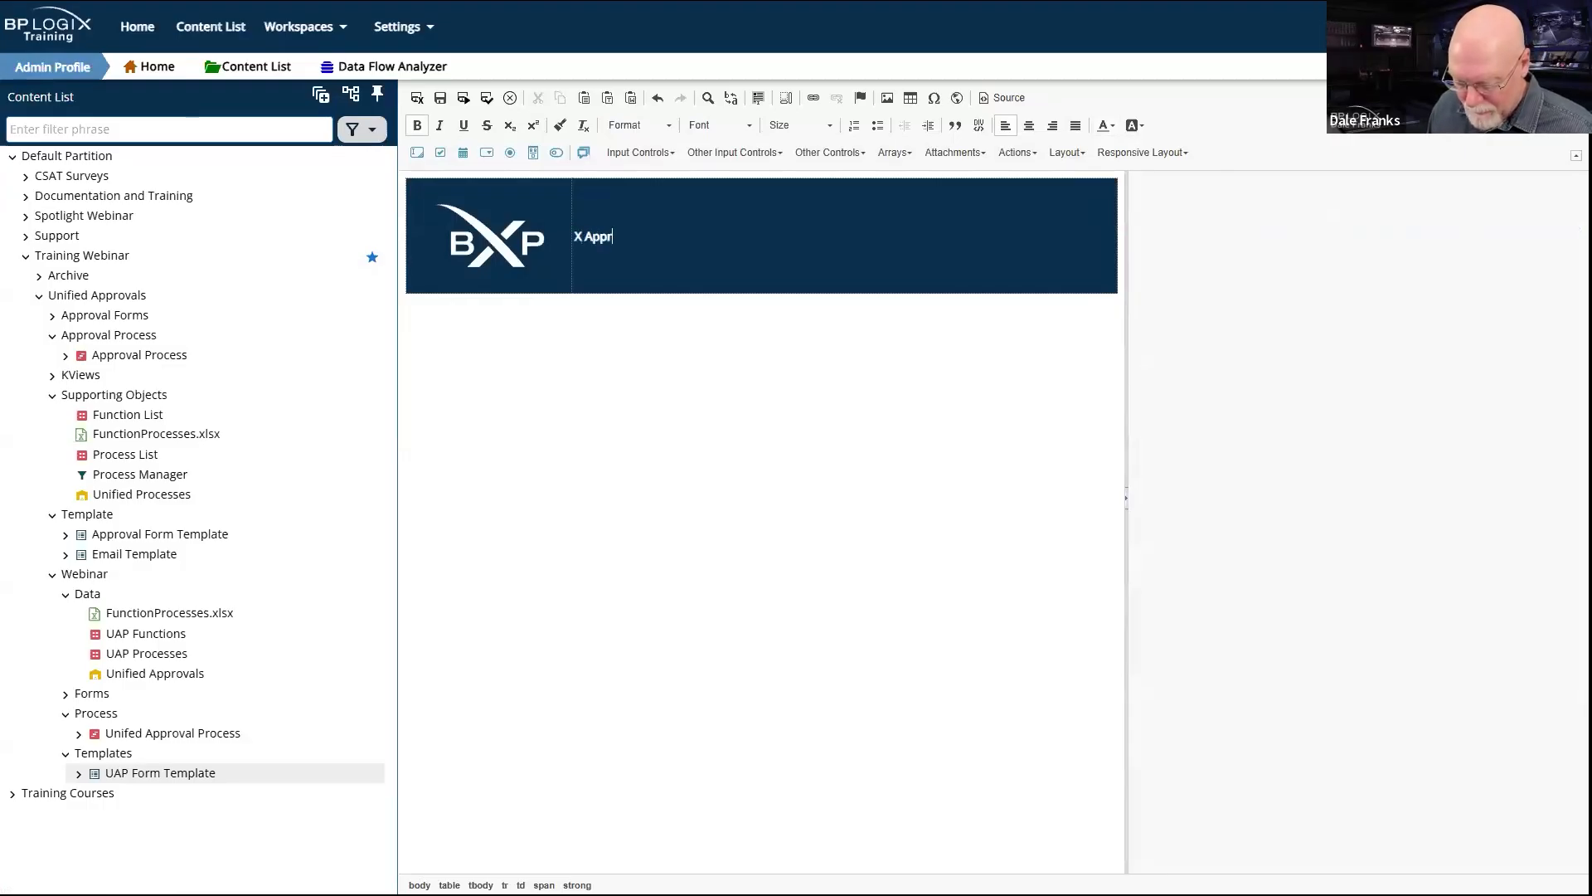
type("oval Form")
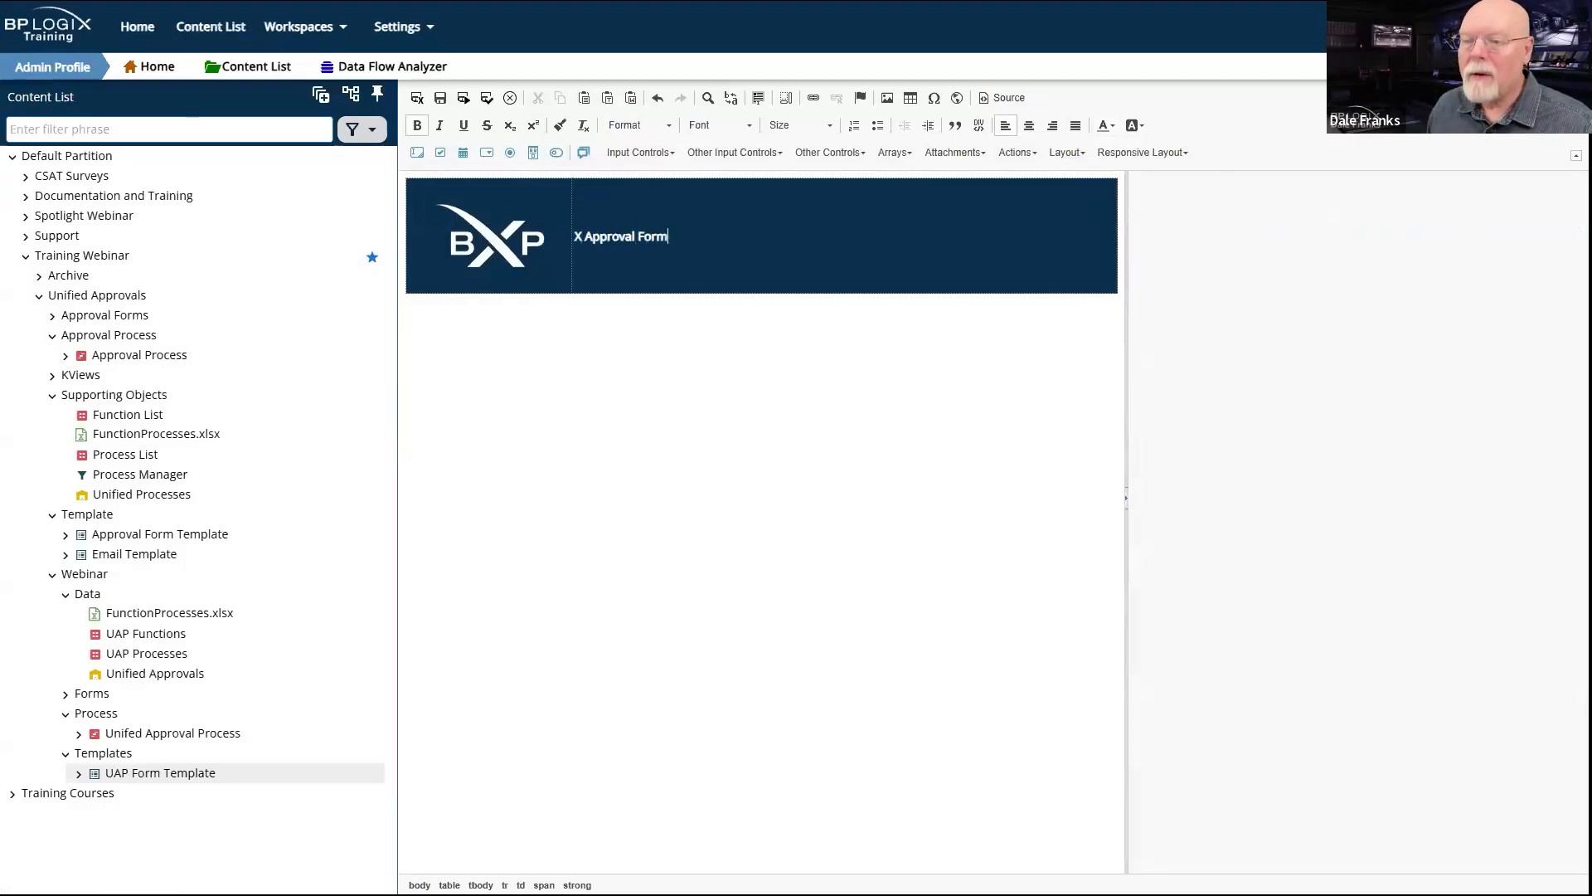
Step: Try to enlarge the header title to font size 48
left_click_drag(710, 239, 578, 241)
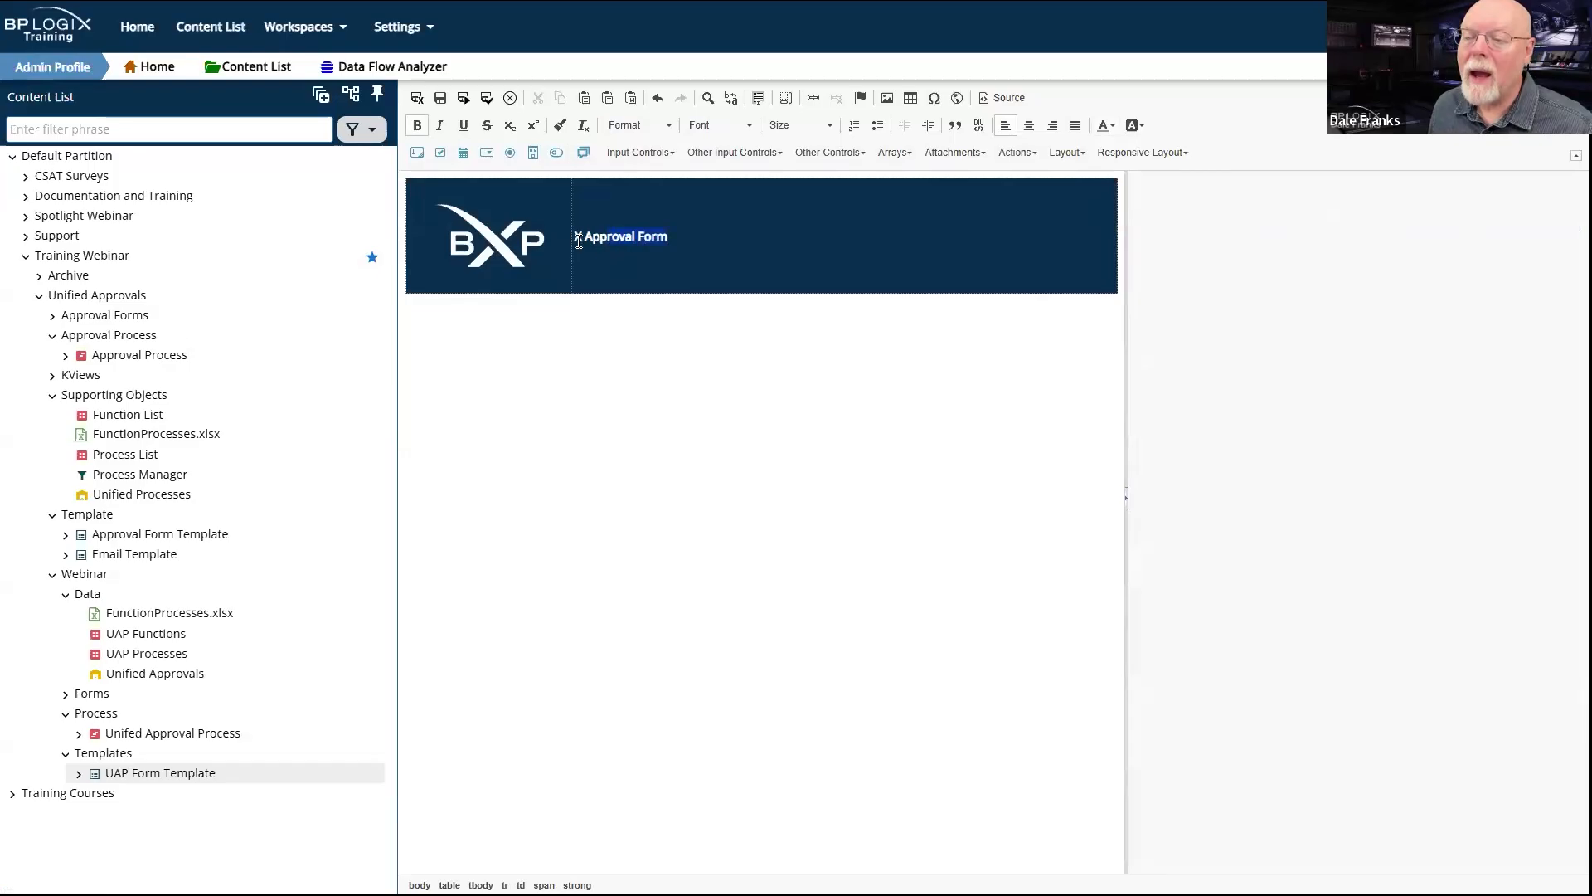
left_click(829, 129)
scroll(829, 261, "down", 5)
scroll(830, 264, "up", 3)
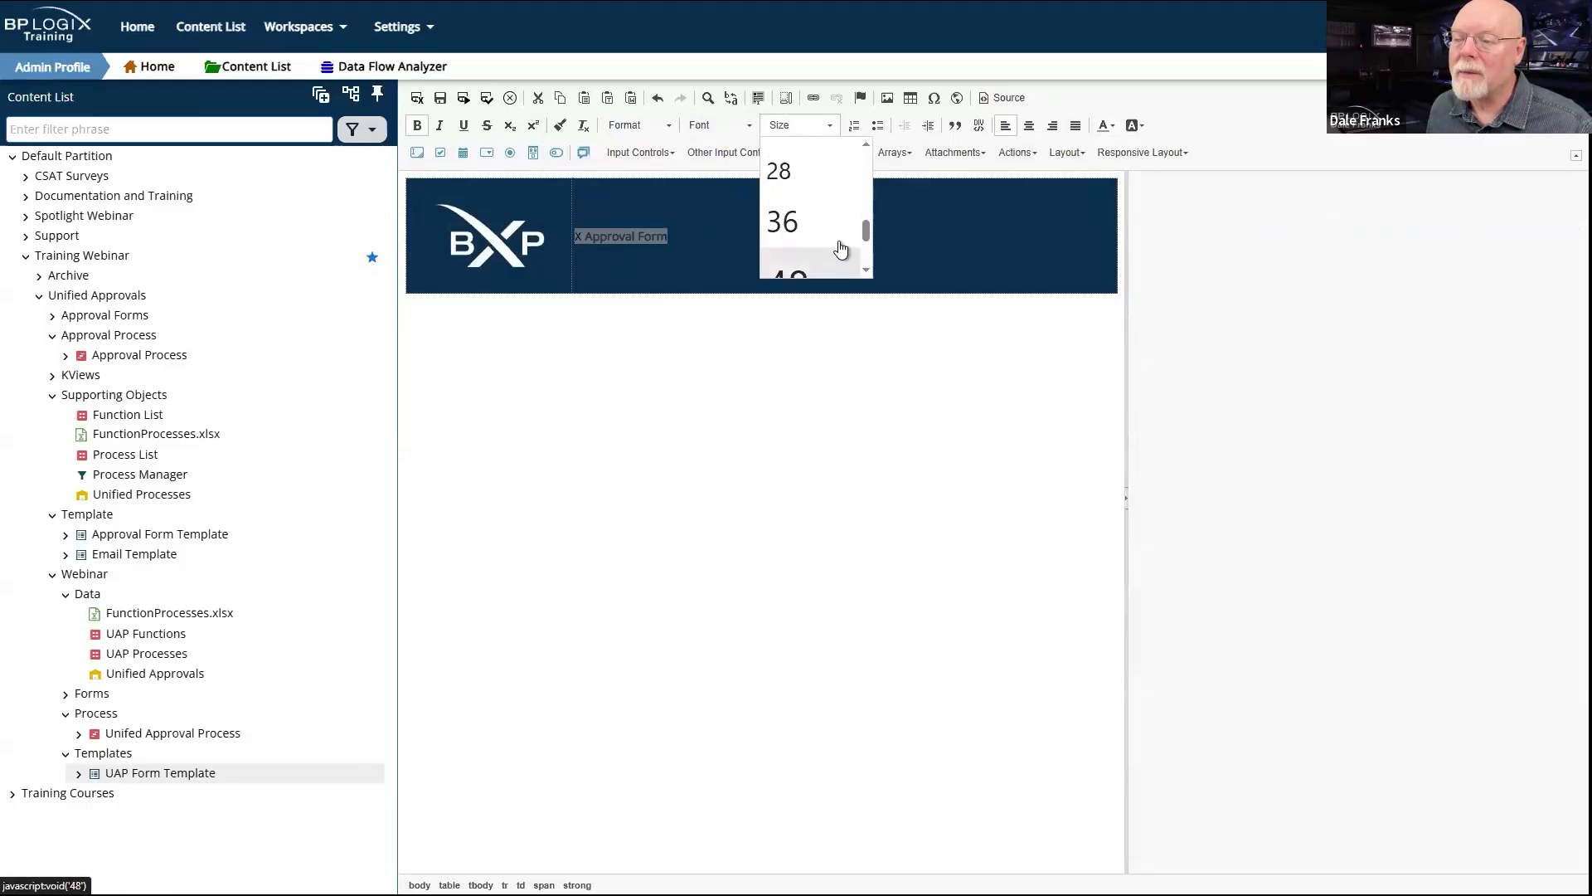
scroll(826, 264, "down", 3)
left_click(839, 154)
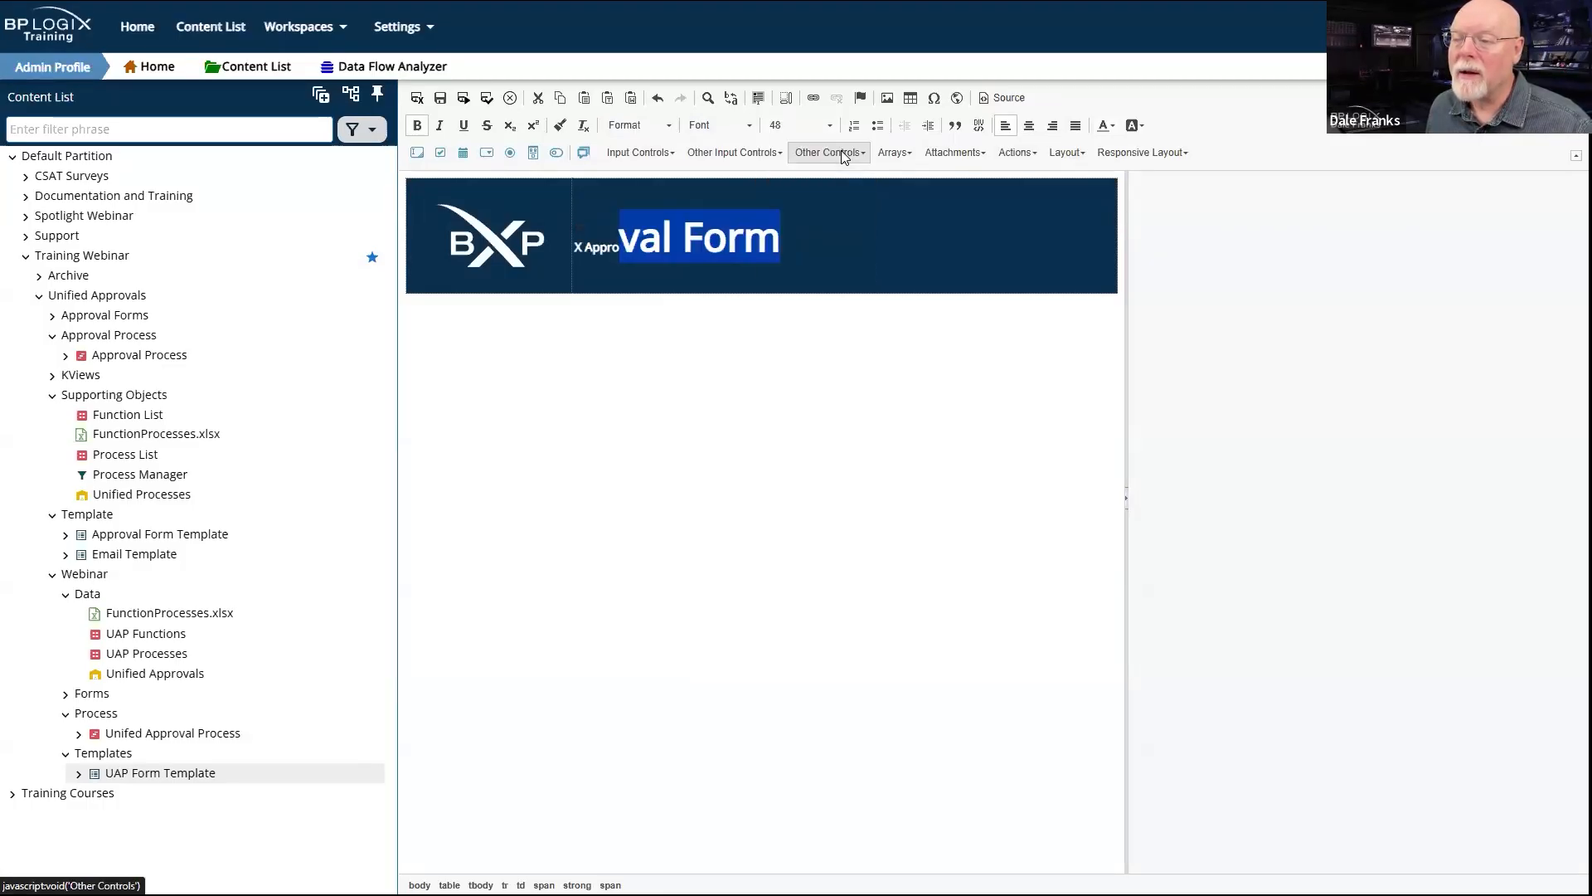
Step: Set the entire X Approval Form title in the second header cell to font size 48
left_click(653, 239)
left_click_drag(819, 238, 568, 254)
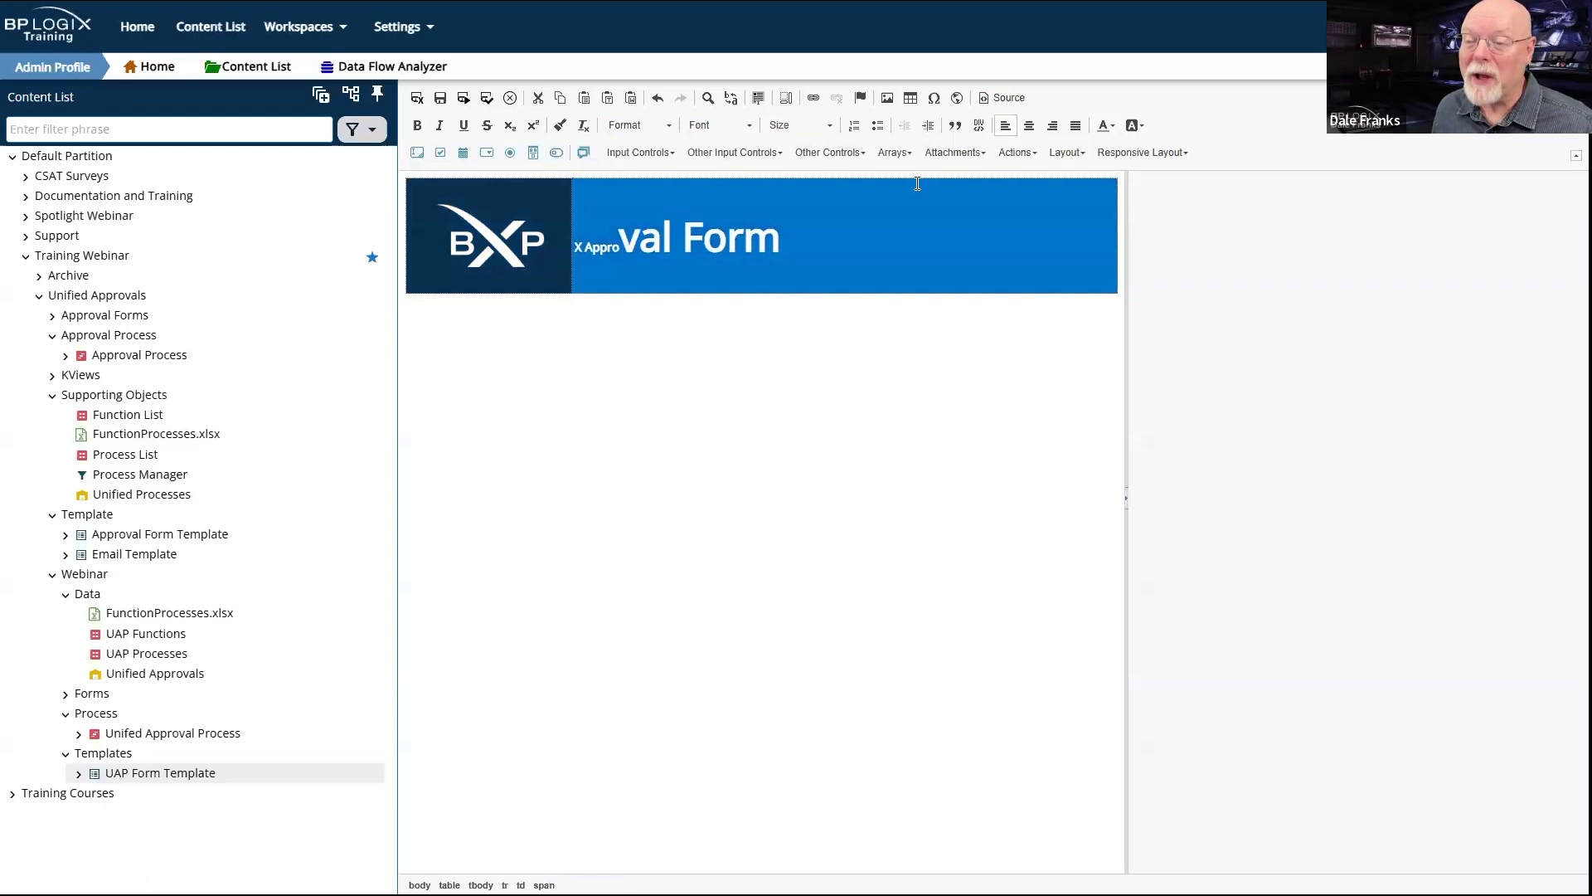
left_click(833, 124)
scroll(867, 244, "down", 3)
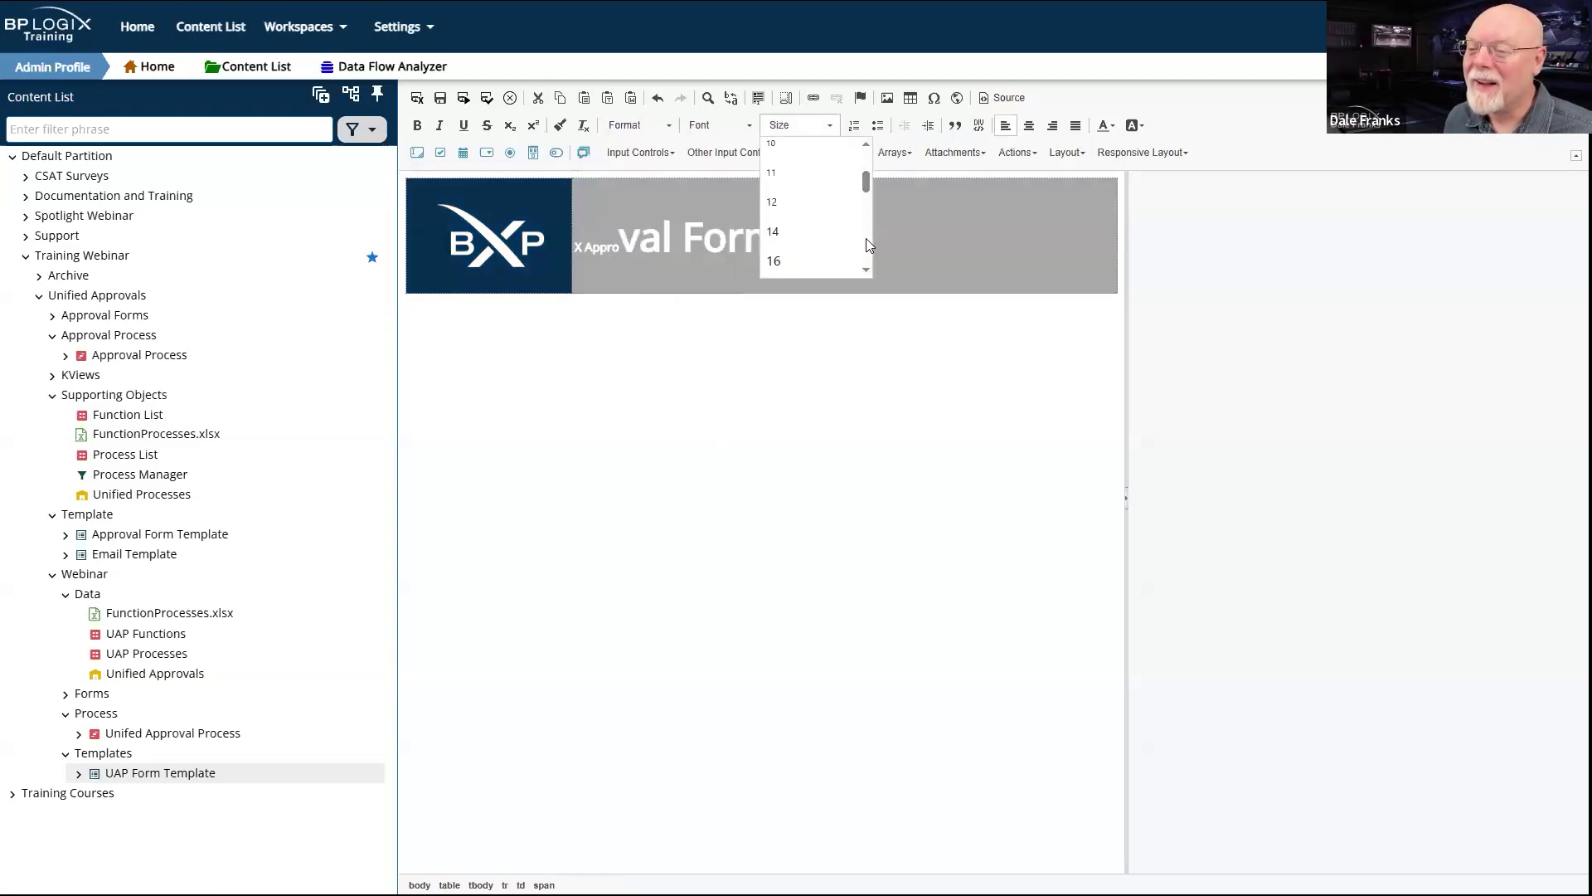
scroll(867, 241, "down", 5)
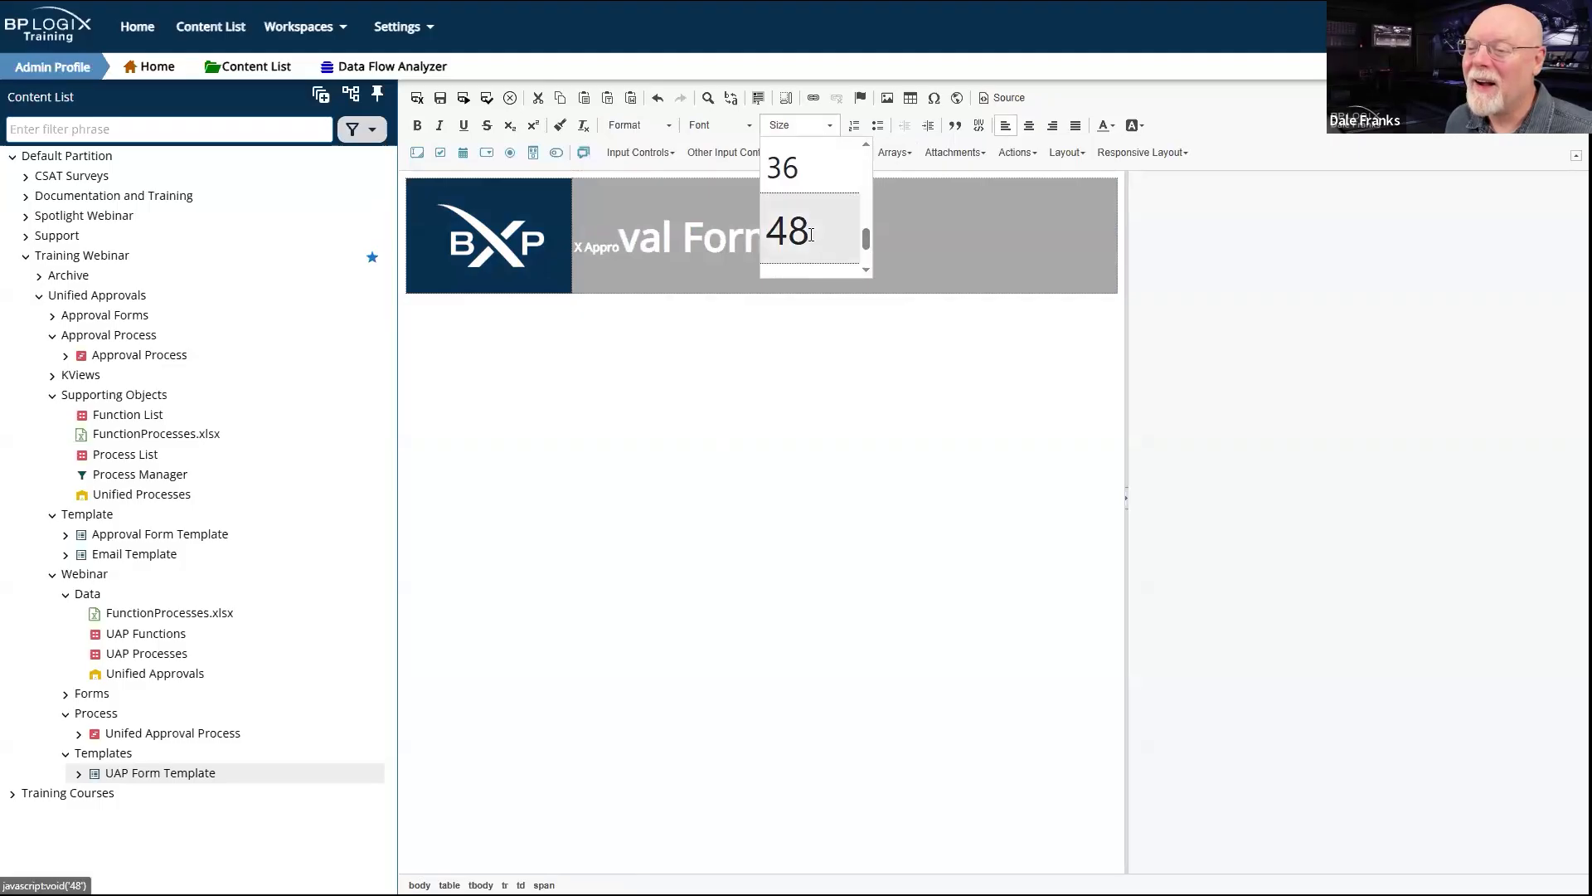
left_click(809, 236)
left_click(729, 364)
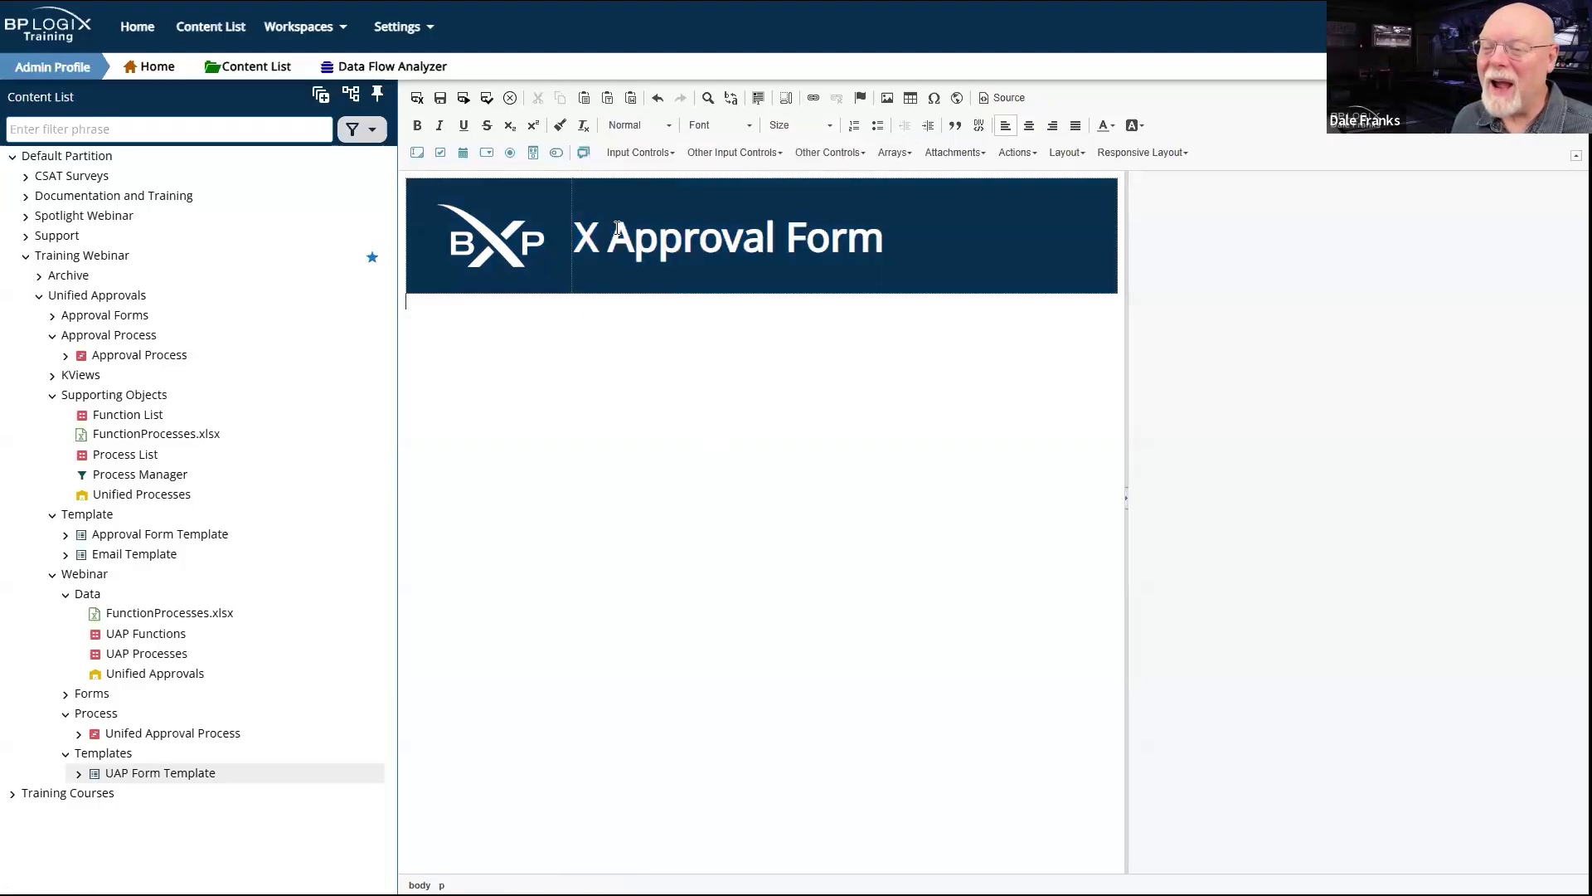
left_click_drag(599, 237, 575, 238)
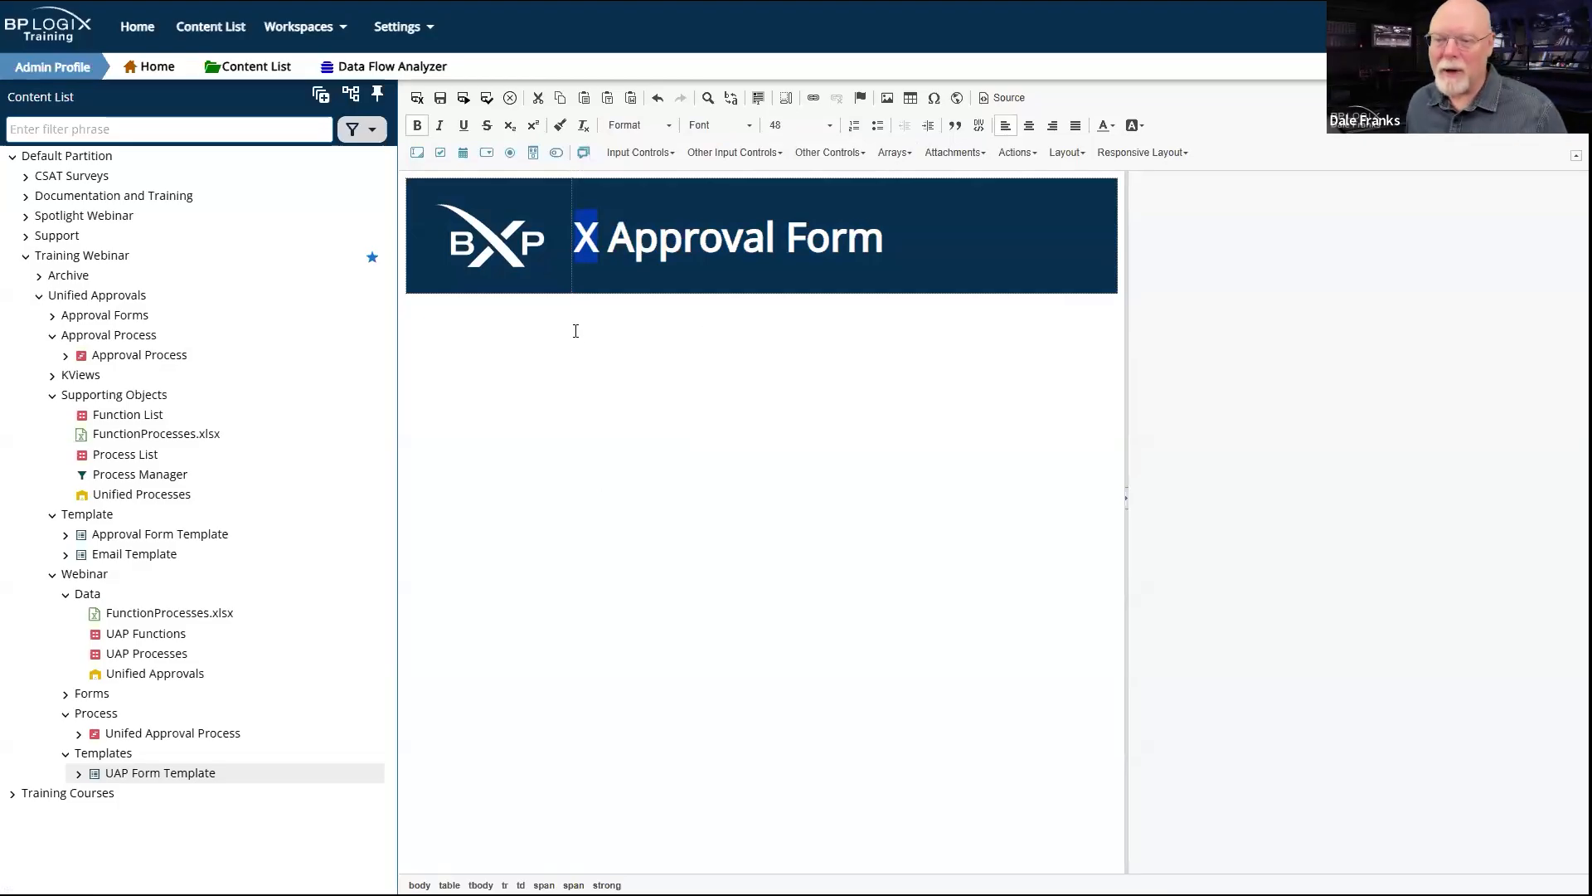
Step: Insert an embedded section below the header table and name it TaskSection
left_click(478, 328)
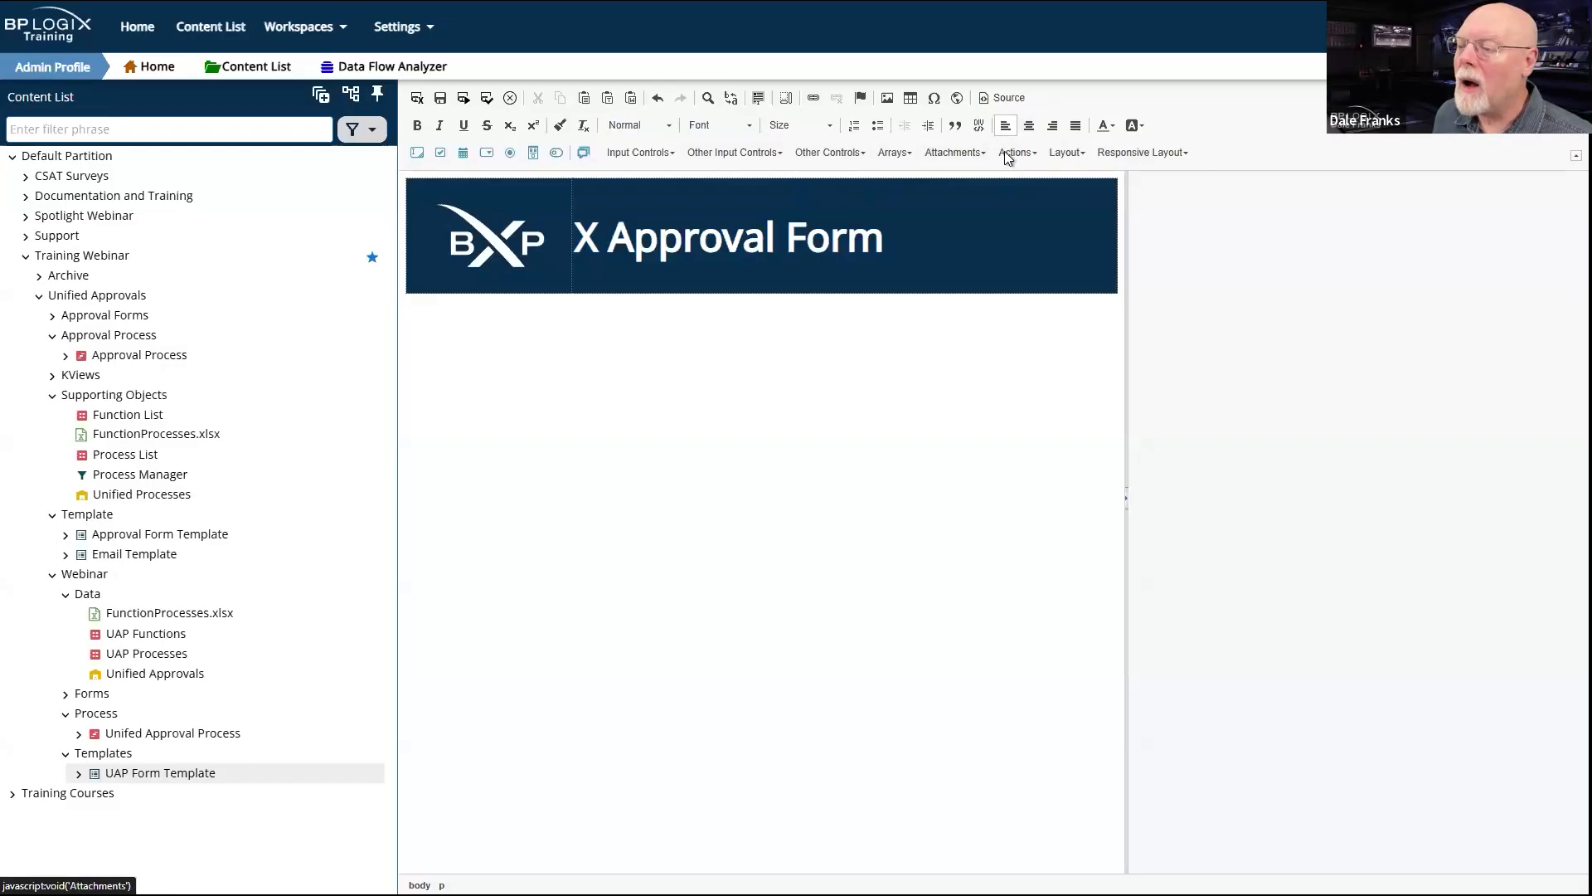
left_click(1083, 154)
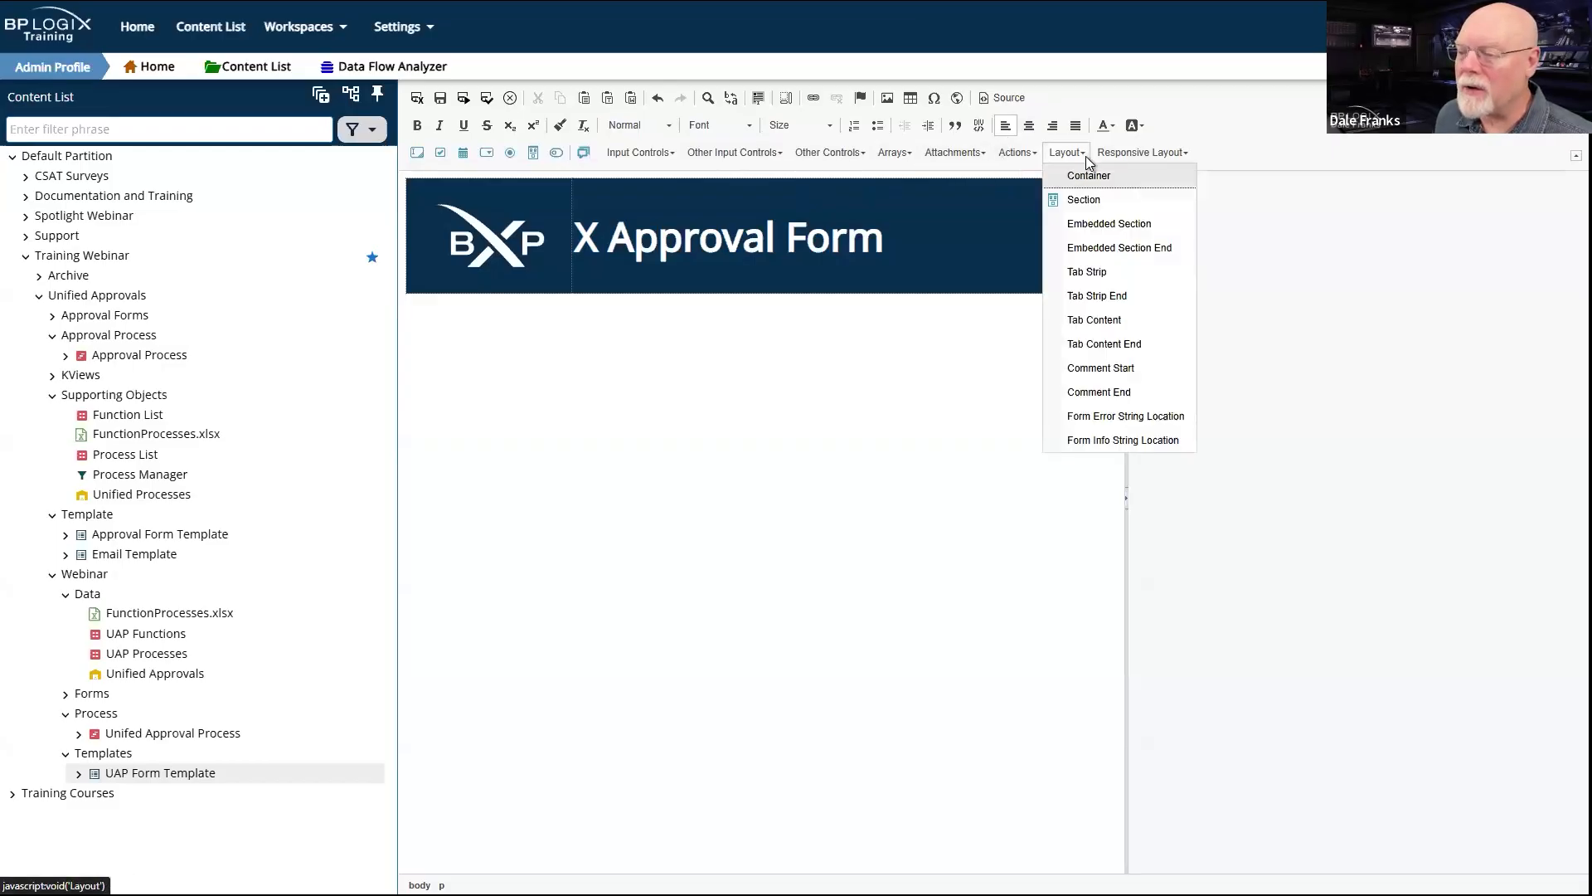
left_click(1120, 229)
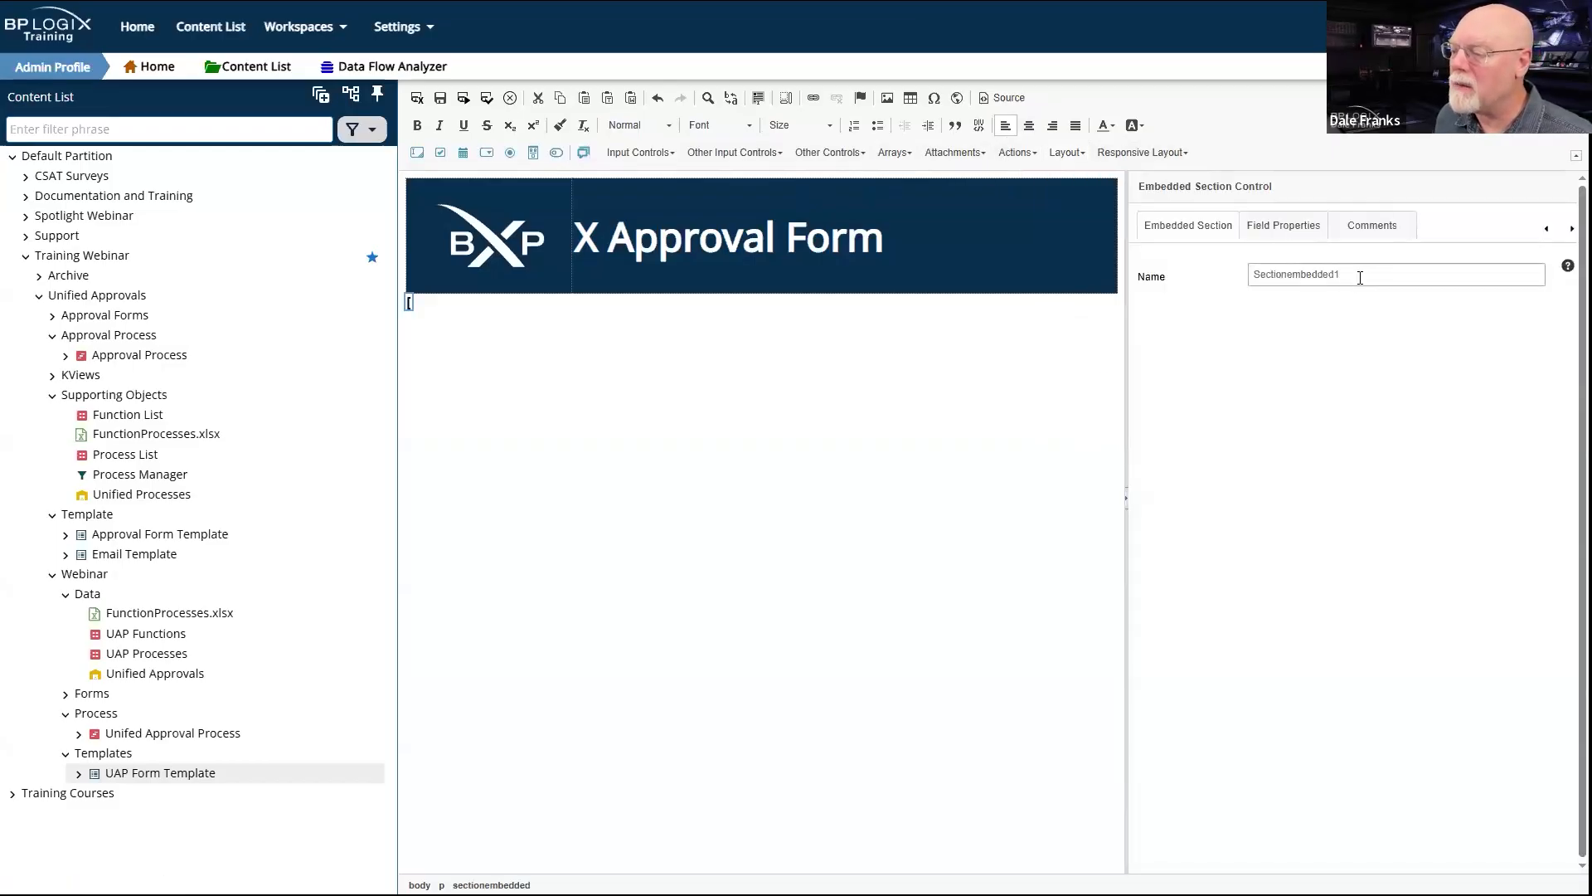
double_click(1360, 277)
type("TasakSection")
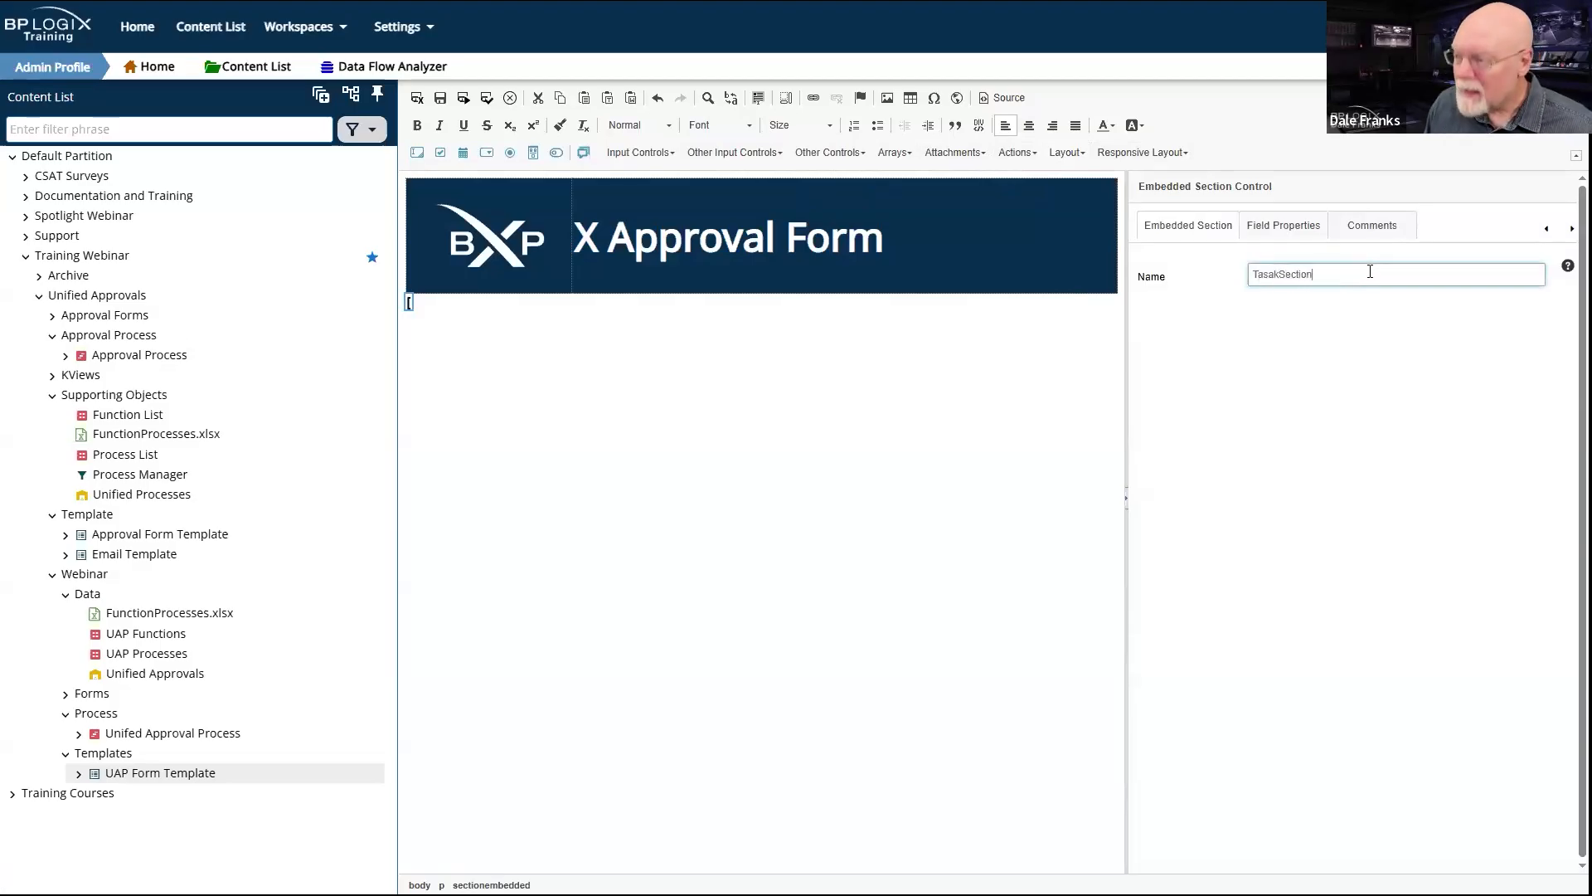
left_click(1270, 274)
key("Delete")
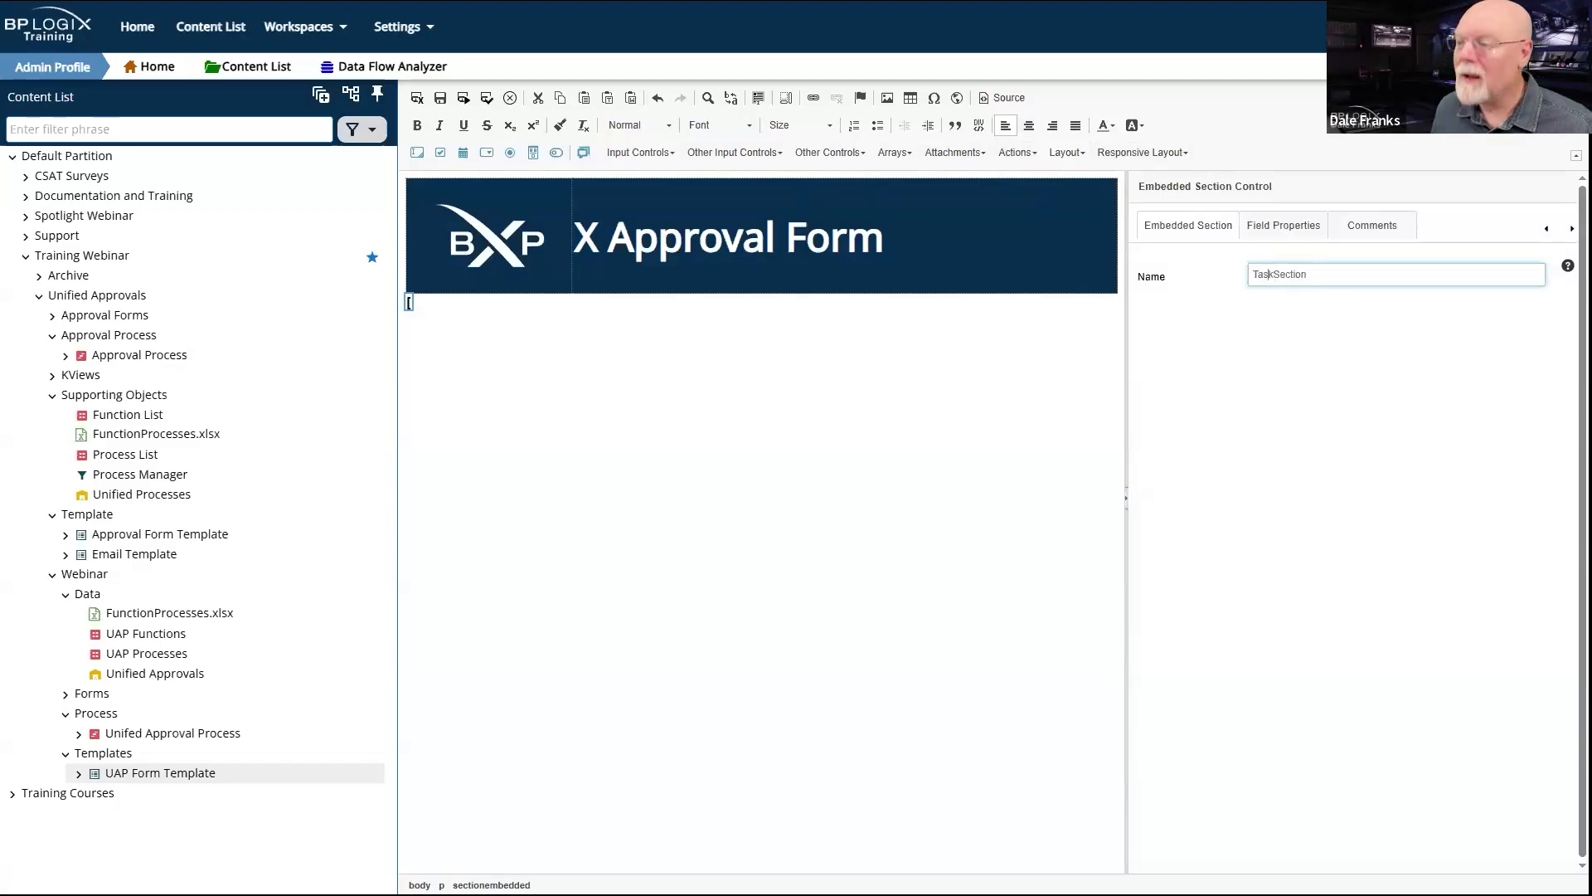
Step: Add the text "Running Activity:" after the embedded section's start marker
left_click(462, 300)
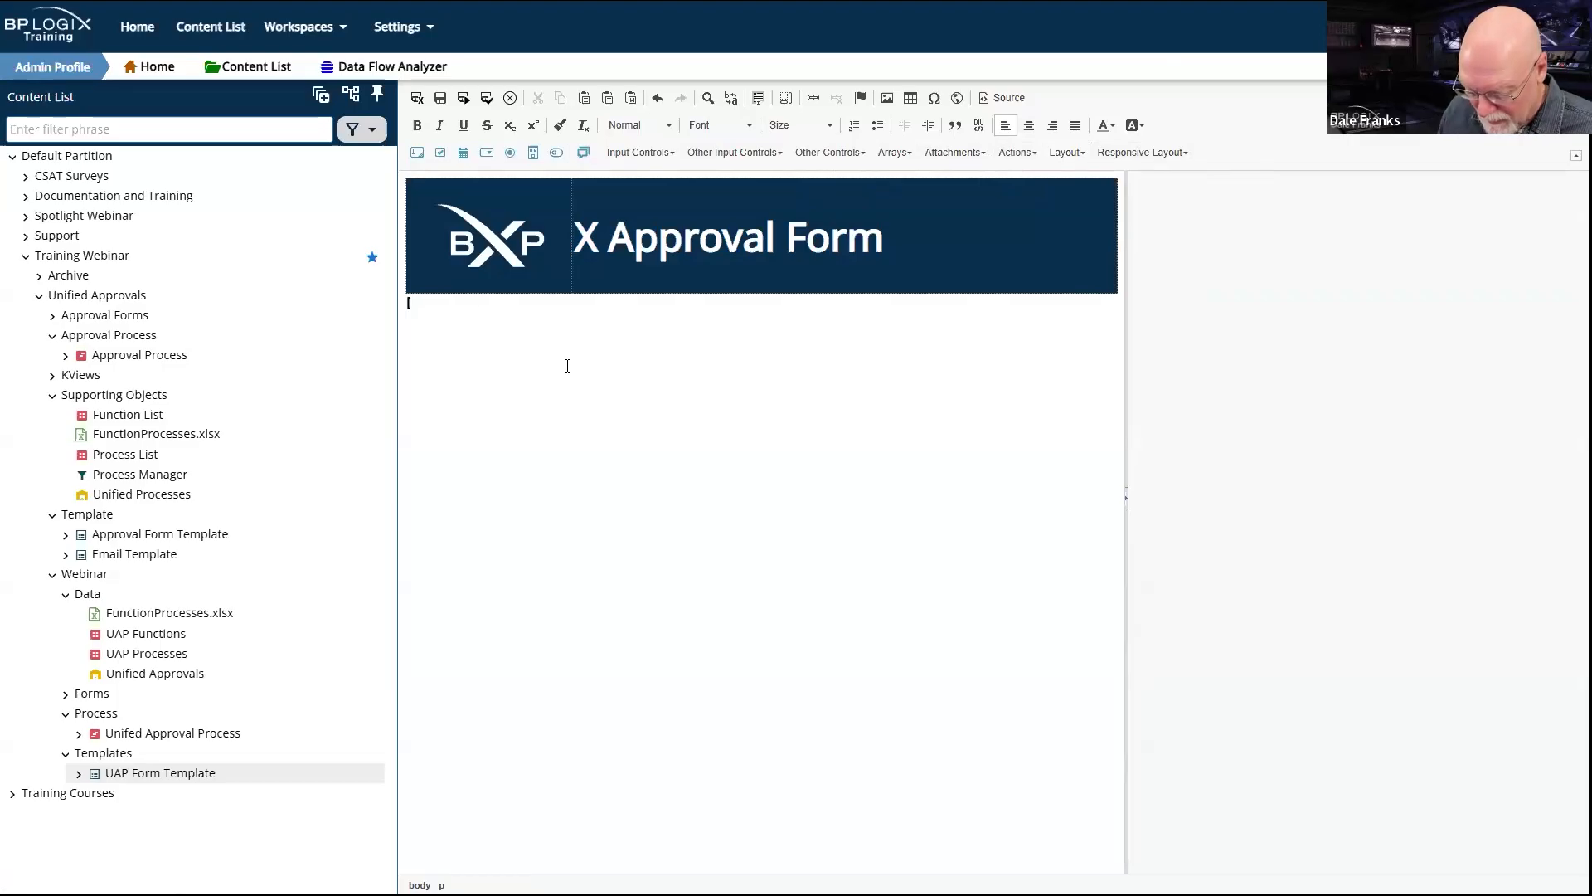
type("Running ")
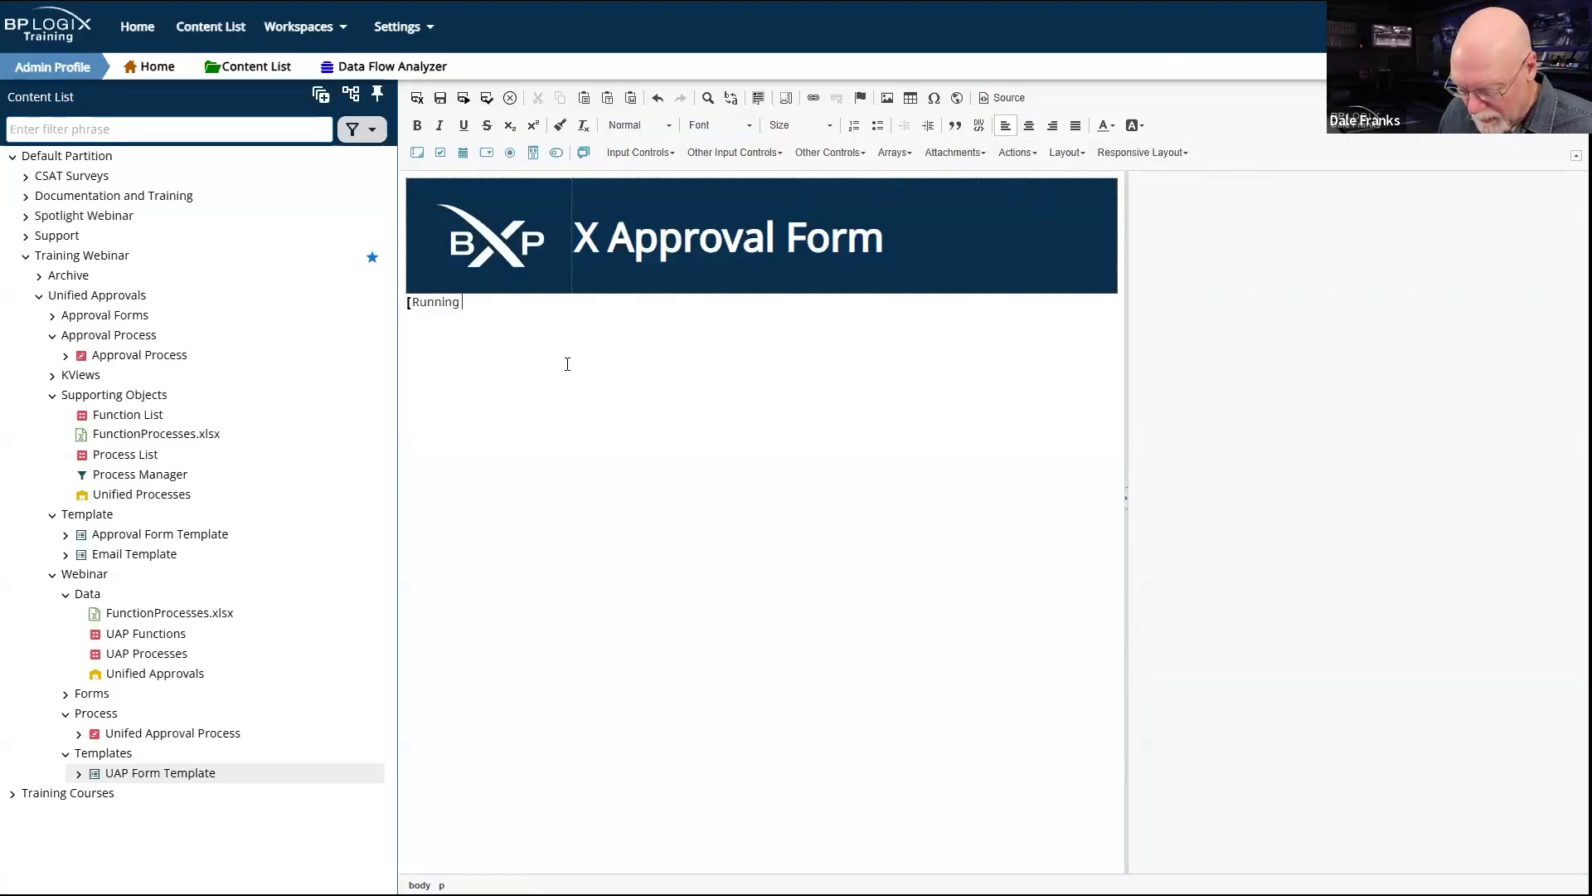
type("Activity")
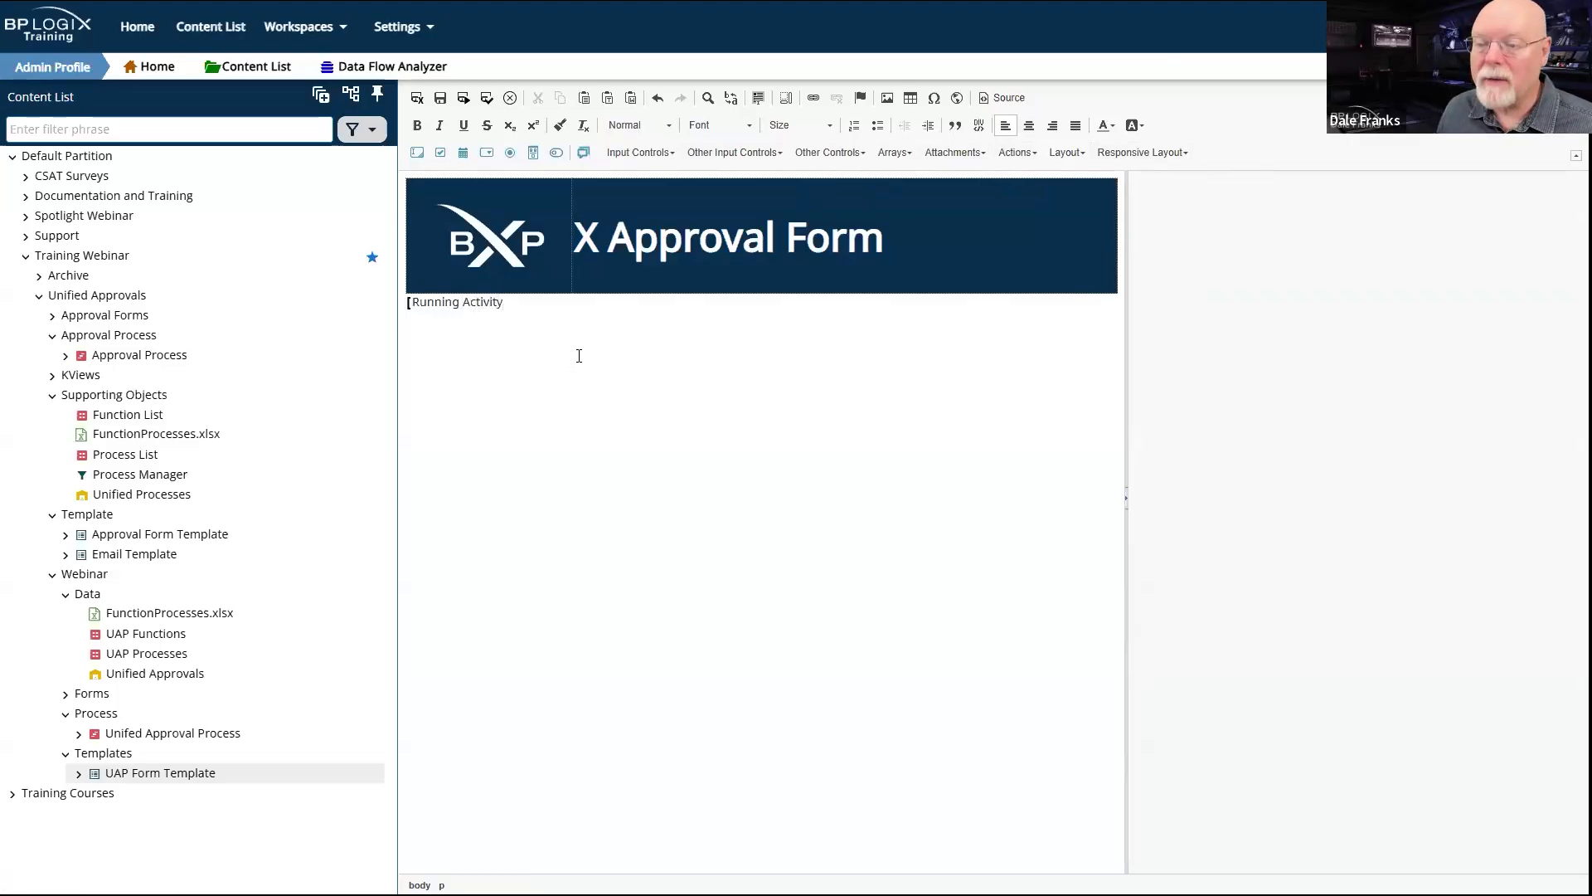
type(":")
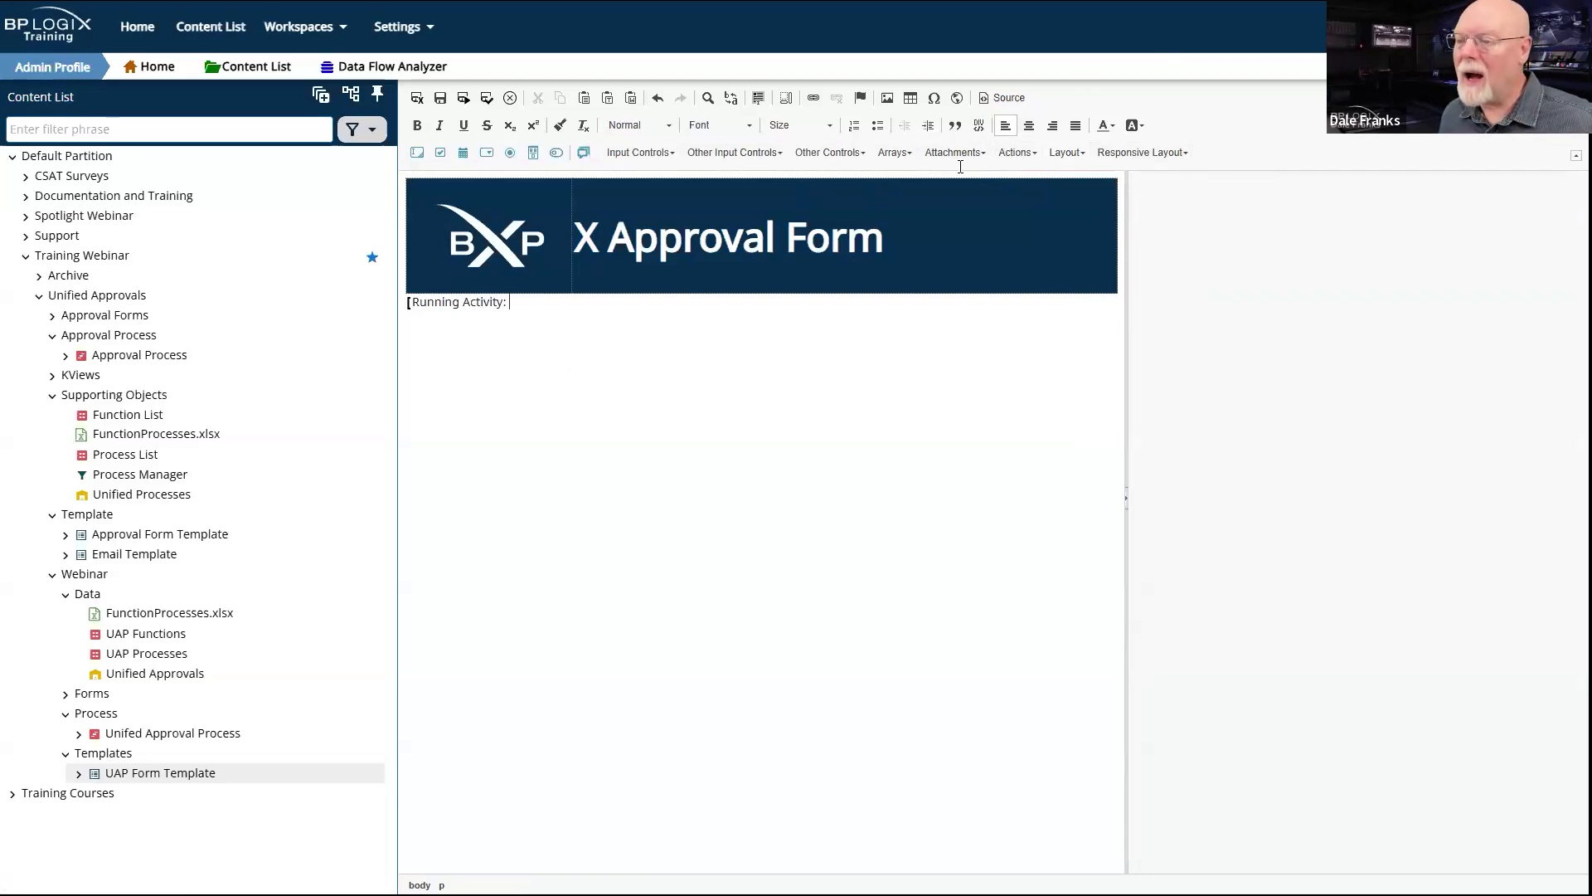
Step: Insert a System Variable control after the Running Activity text, using the variable {ACTIVITY_RUNNING_NAME}
left_click(844, 156)
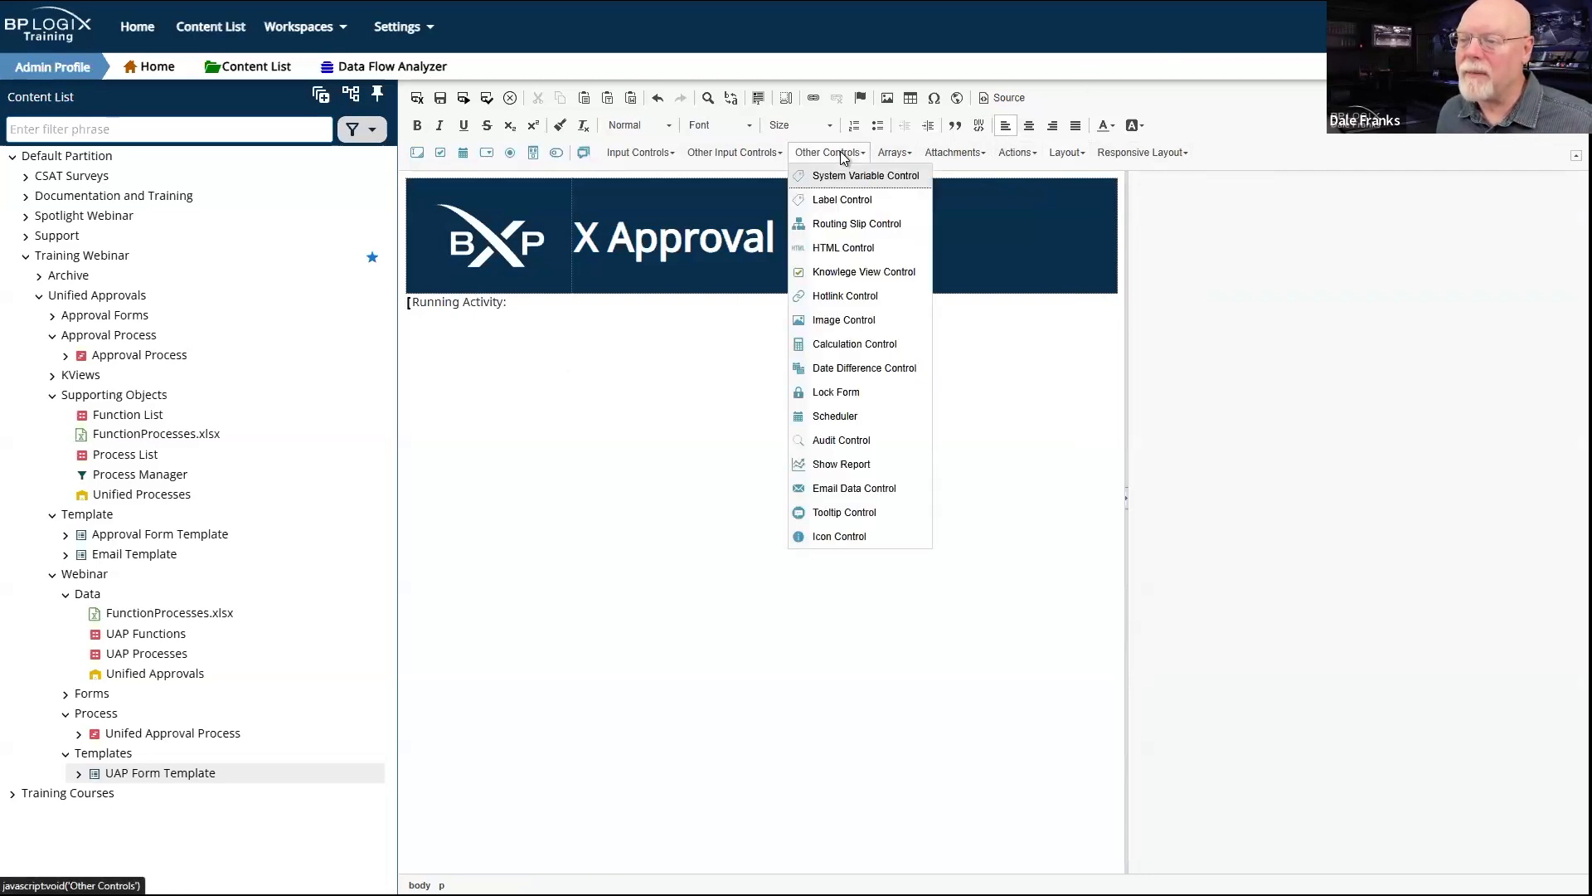
left_click(848, 177)
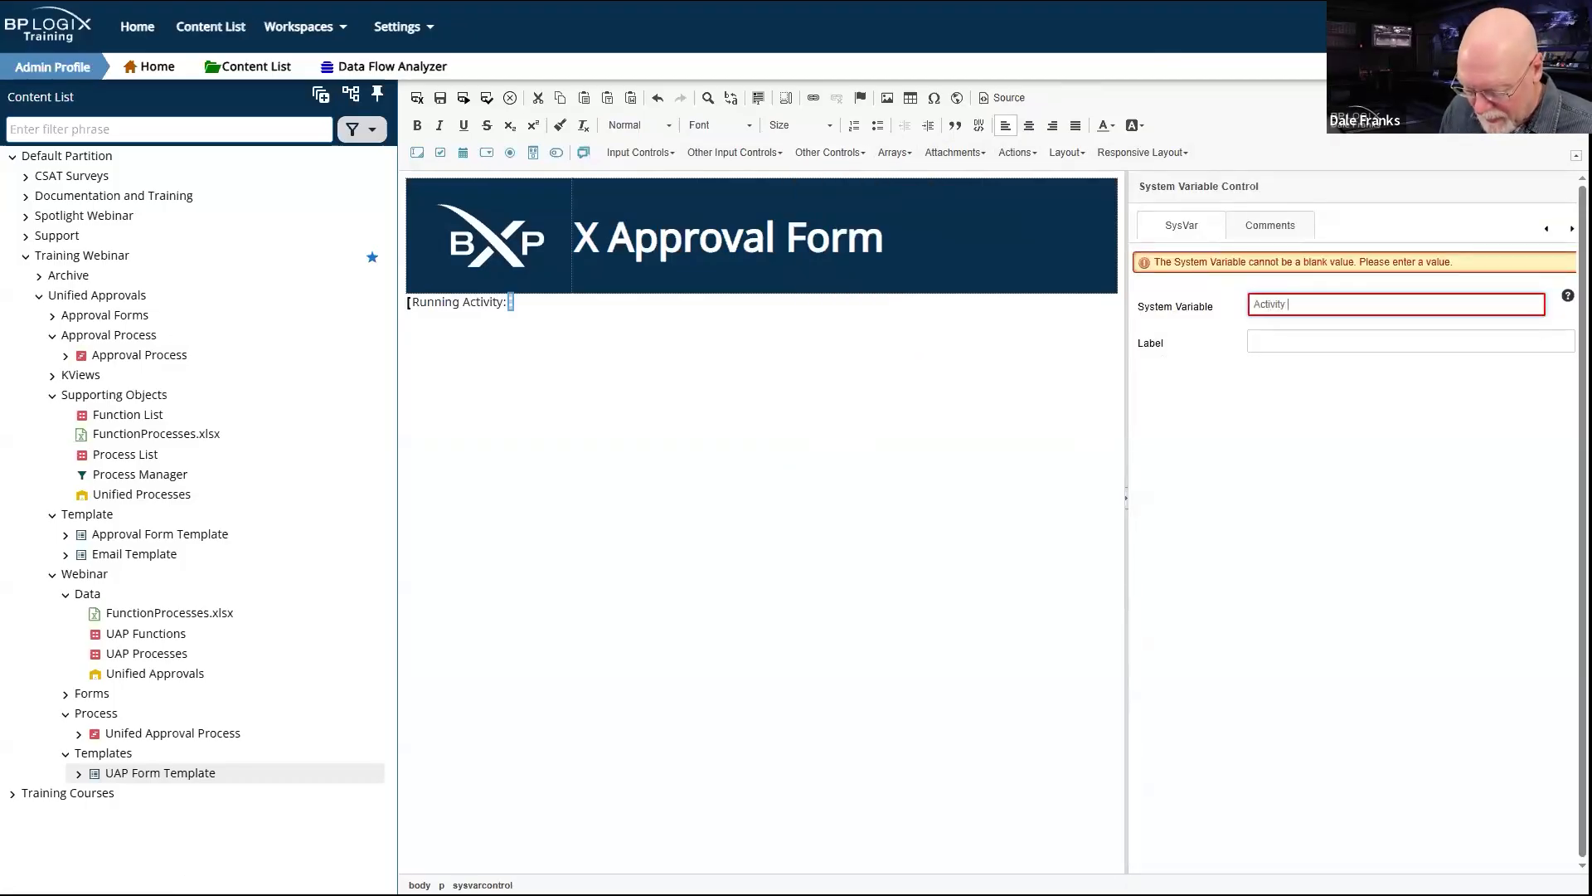
key("BackSpace")
key("BackSpace")
key("BackSpace")
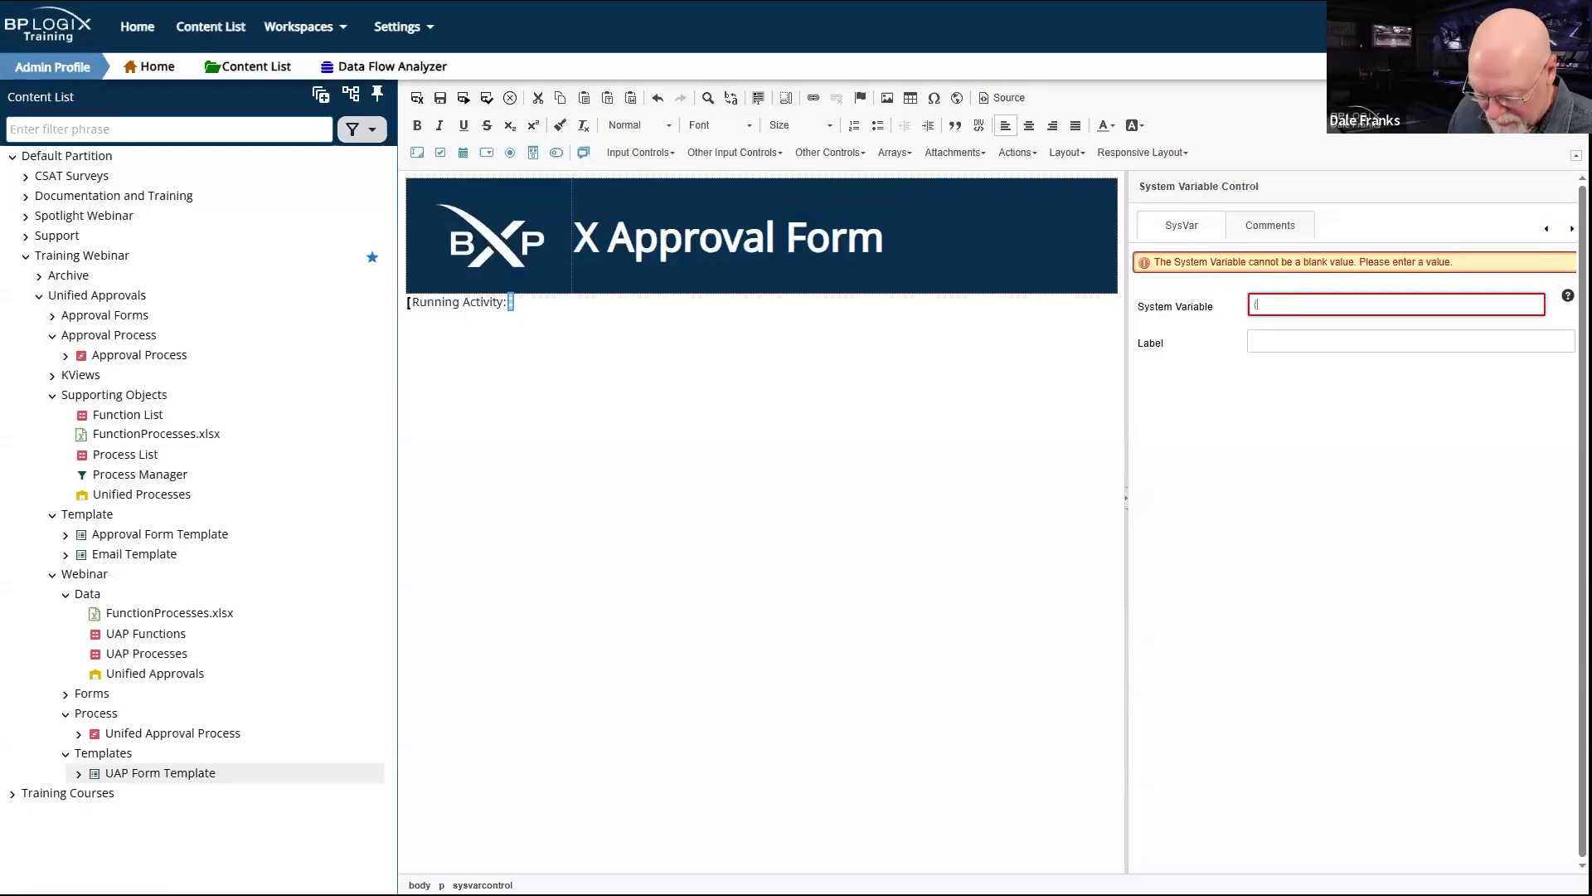
type("{ACTI")
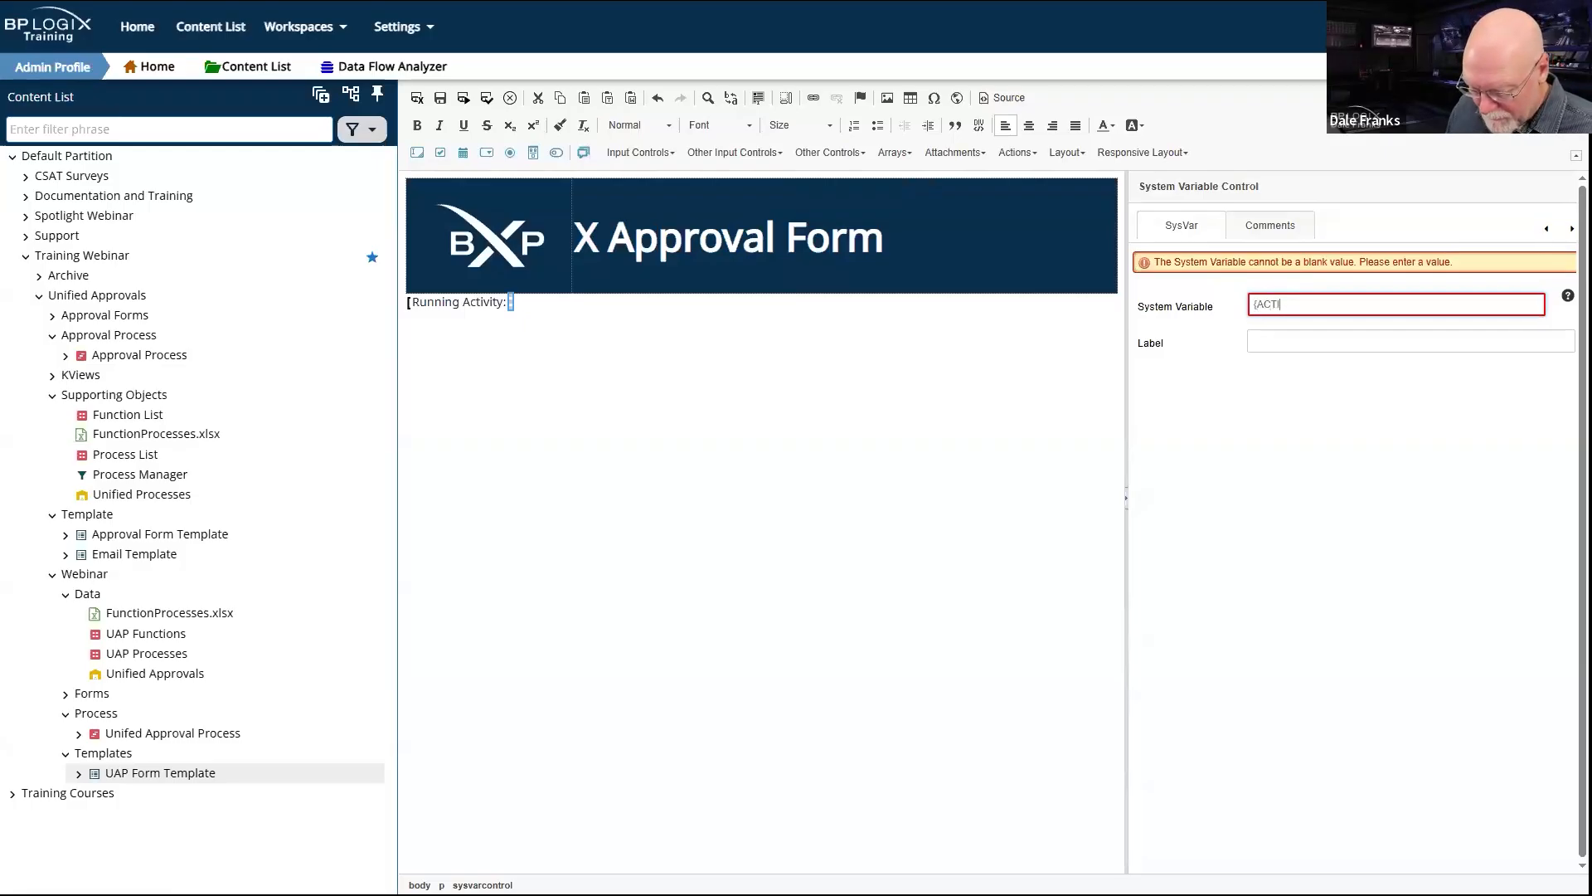
type("VITY_RUNN")
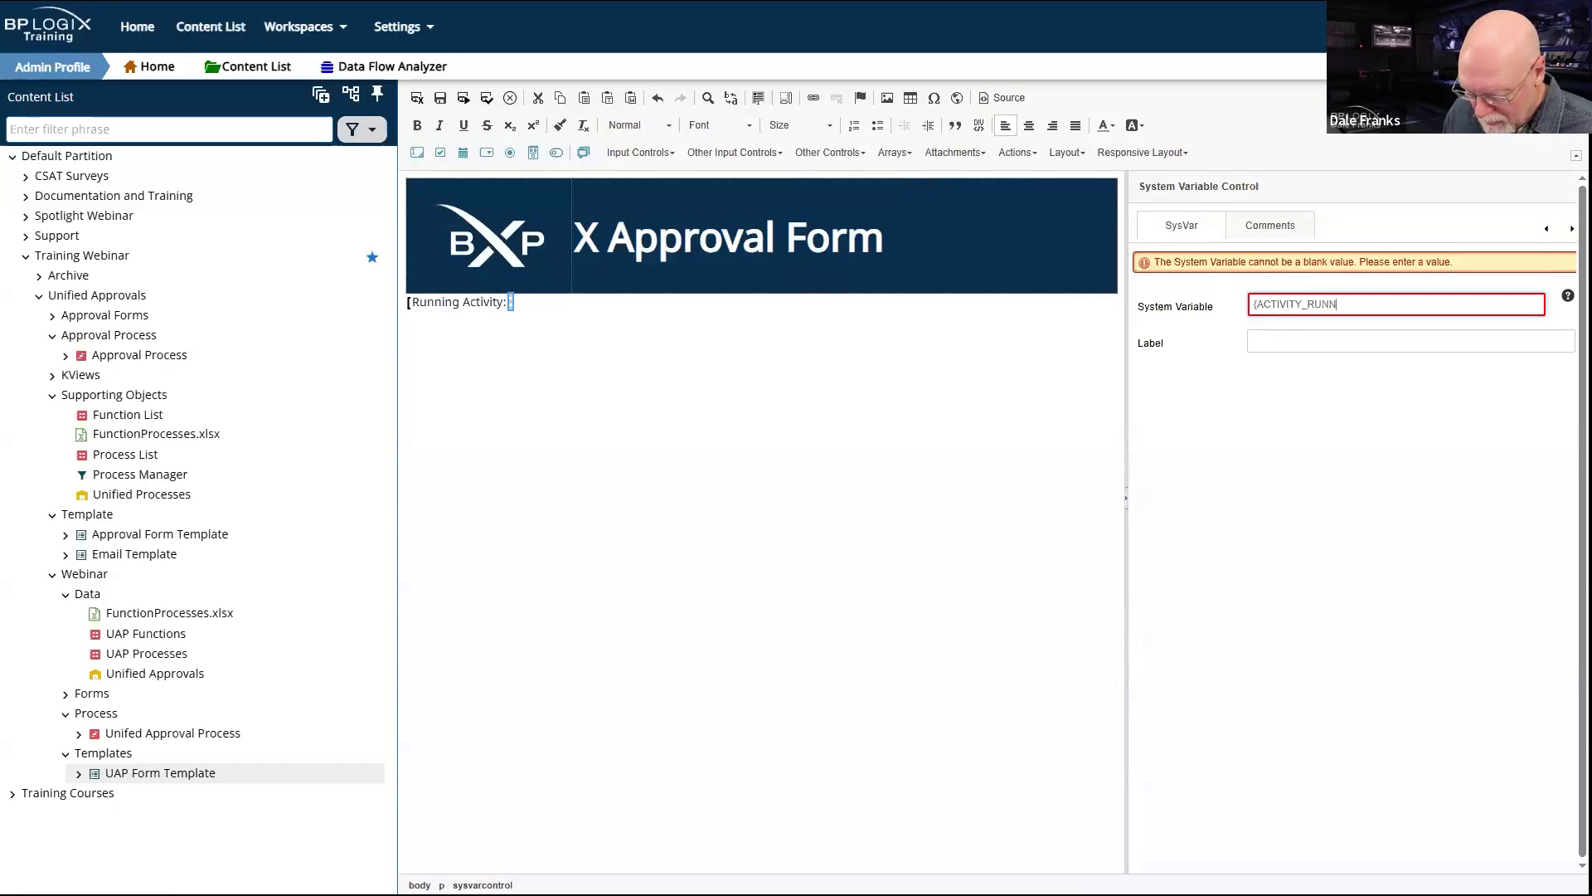
type("ING_NAME")
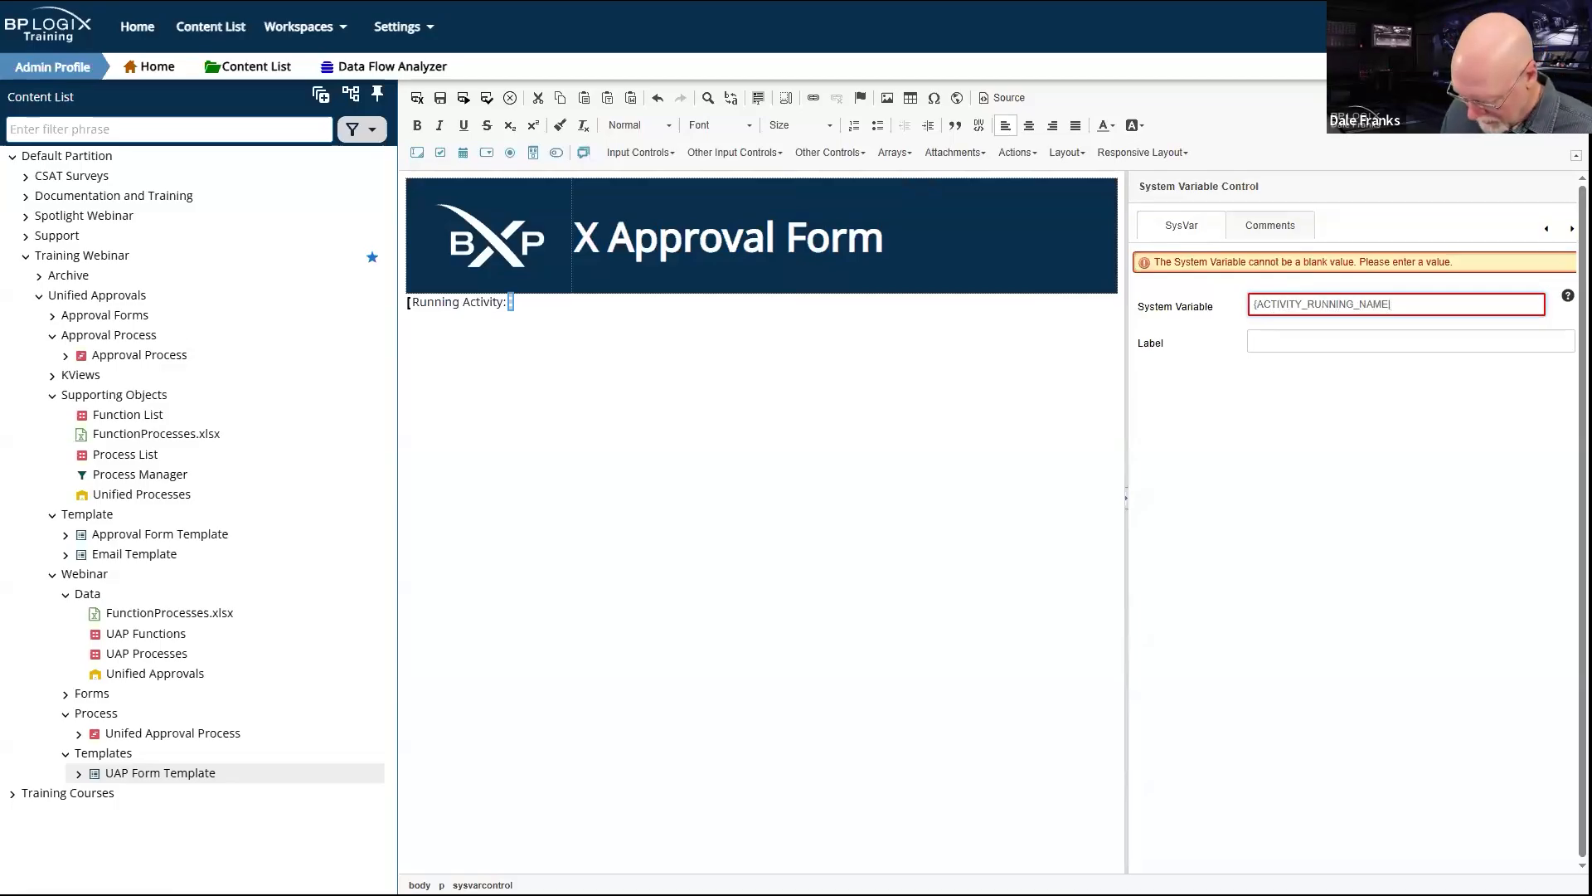
Step: Label the system variable control Running Activity
left_click(1336, 343)
type("rUNNING aCTIVITY")
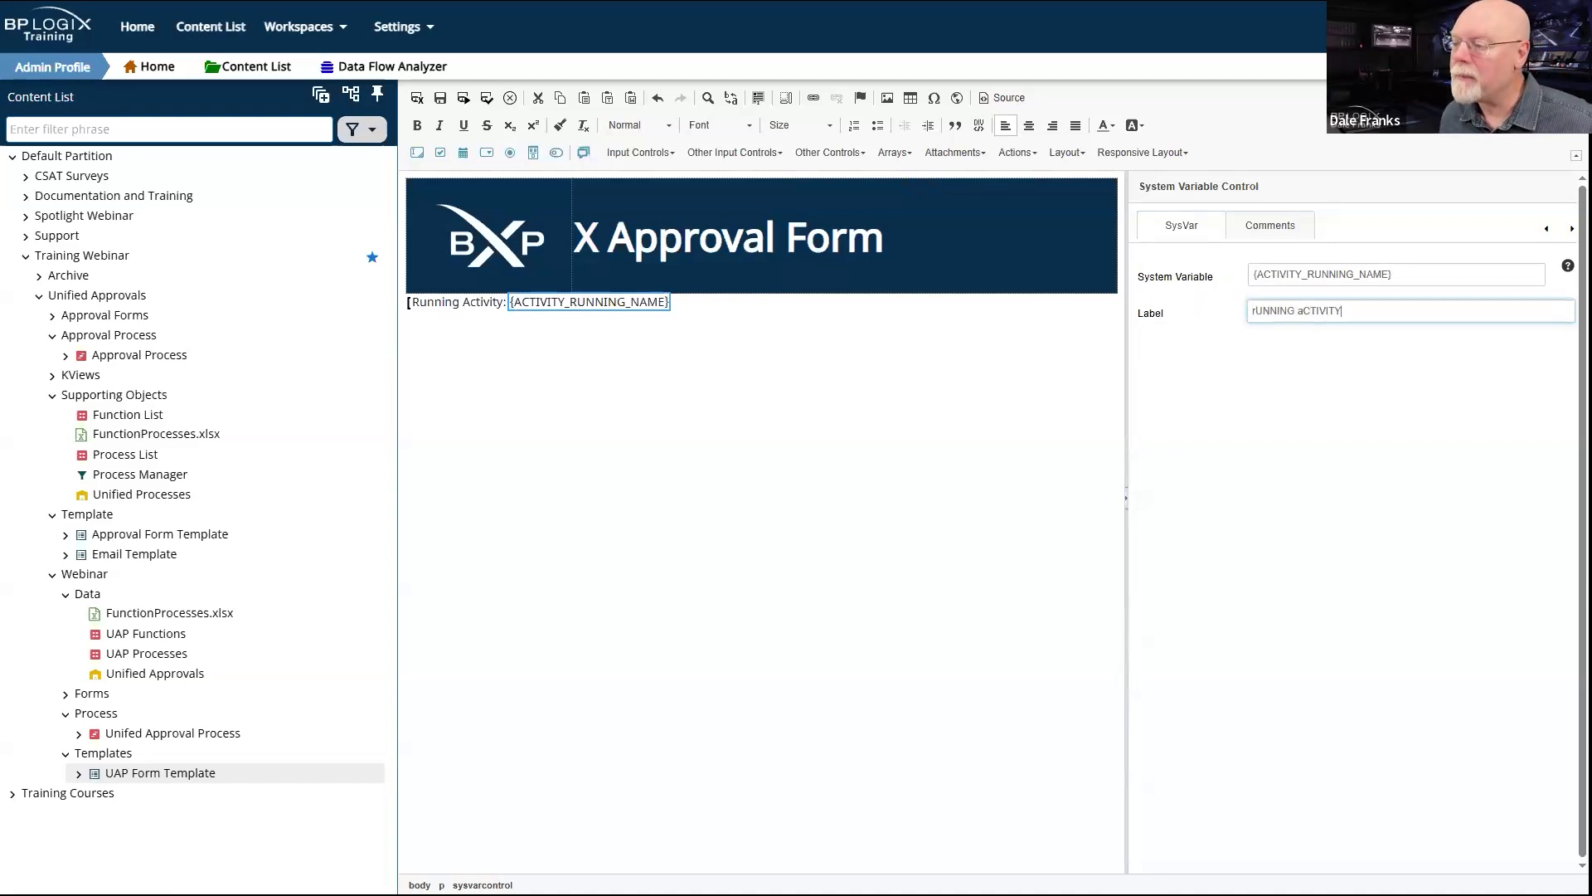
left_click_drag(1344, 311, 1151, 325)
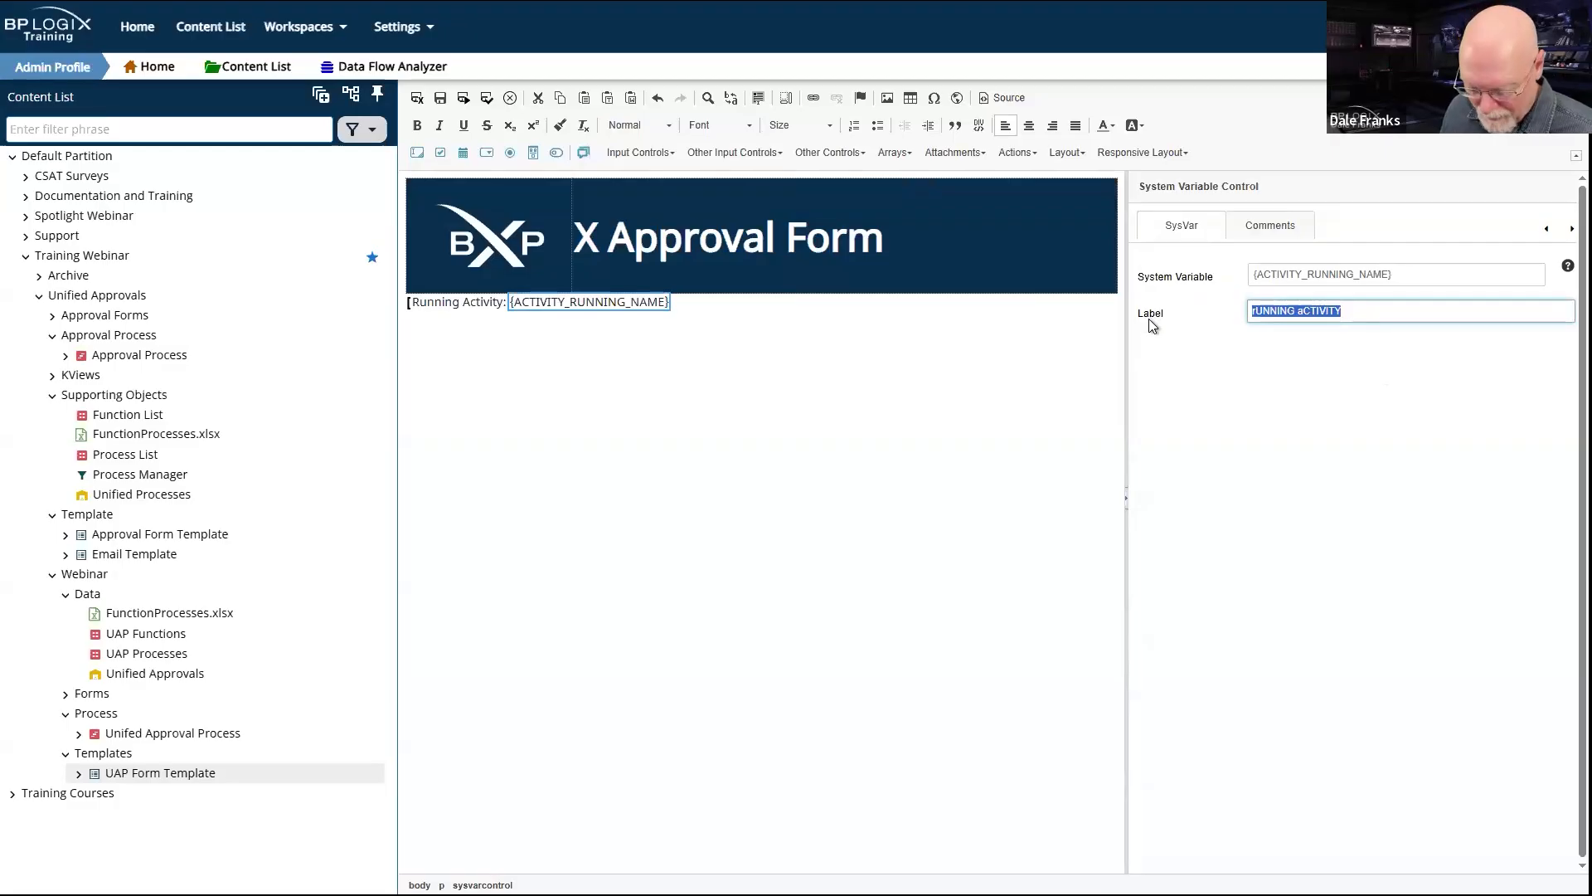
type("Running Activity")
key("Tab")
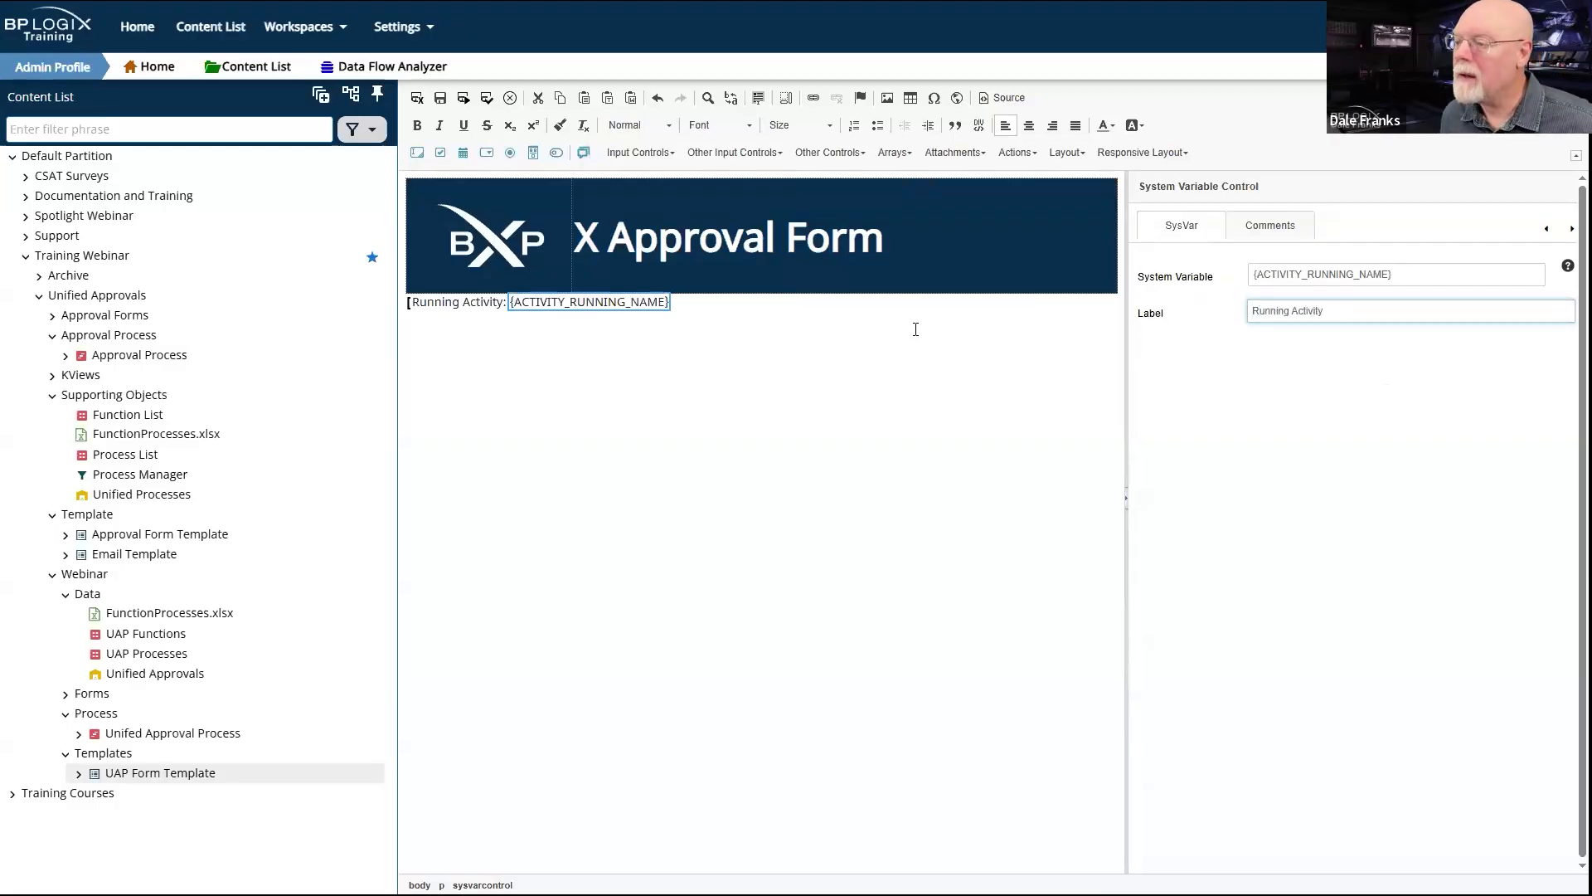
Step: Add the text "Task Instructions:" on a new line below the Running Activity line
left_click(499, 306)
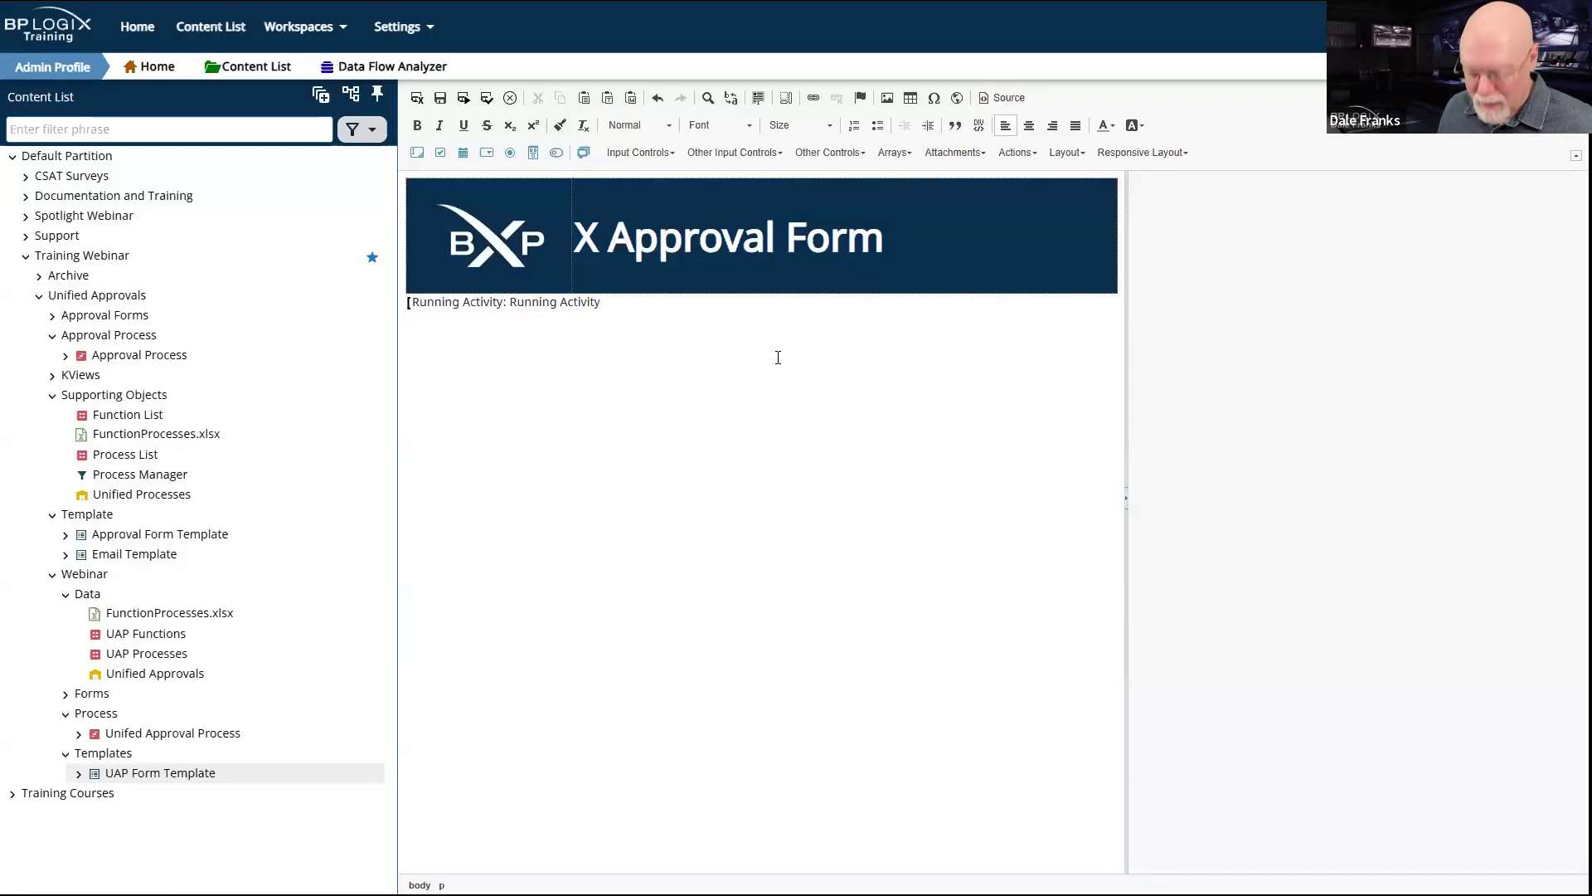
type("Task In")
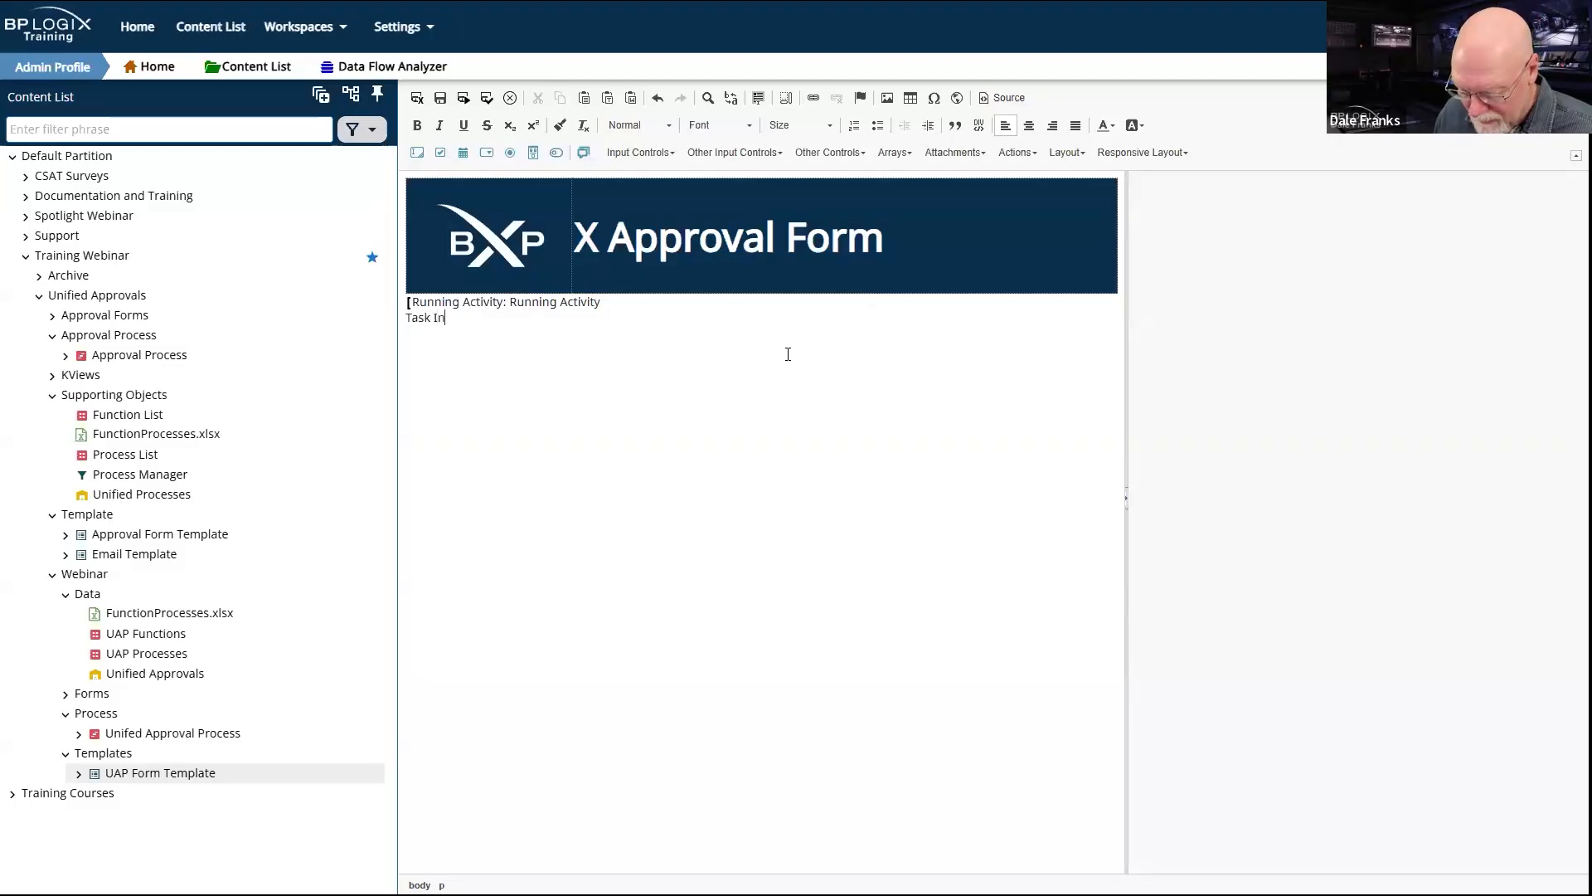
type("structions: \"")
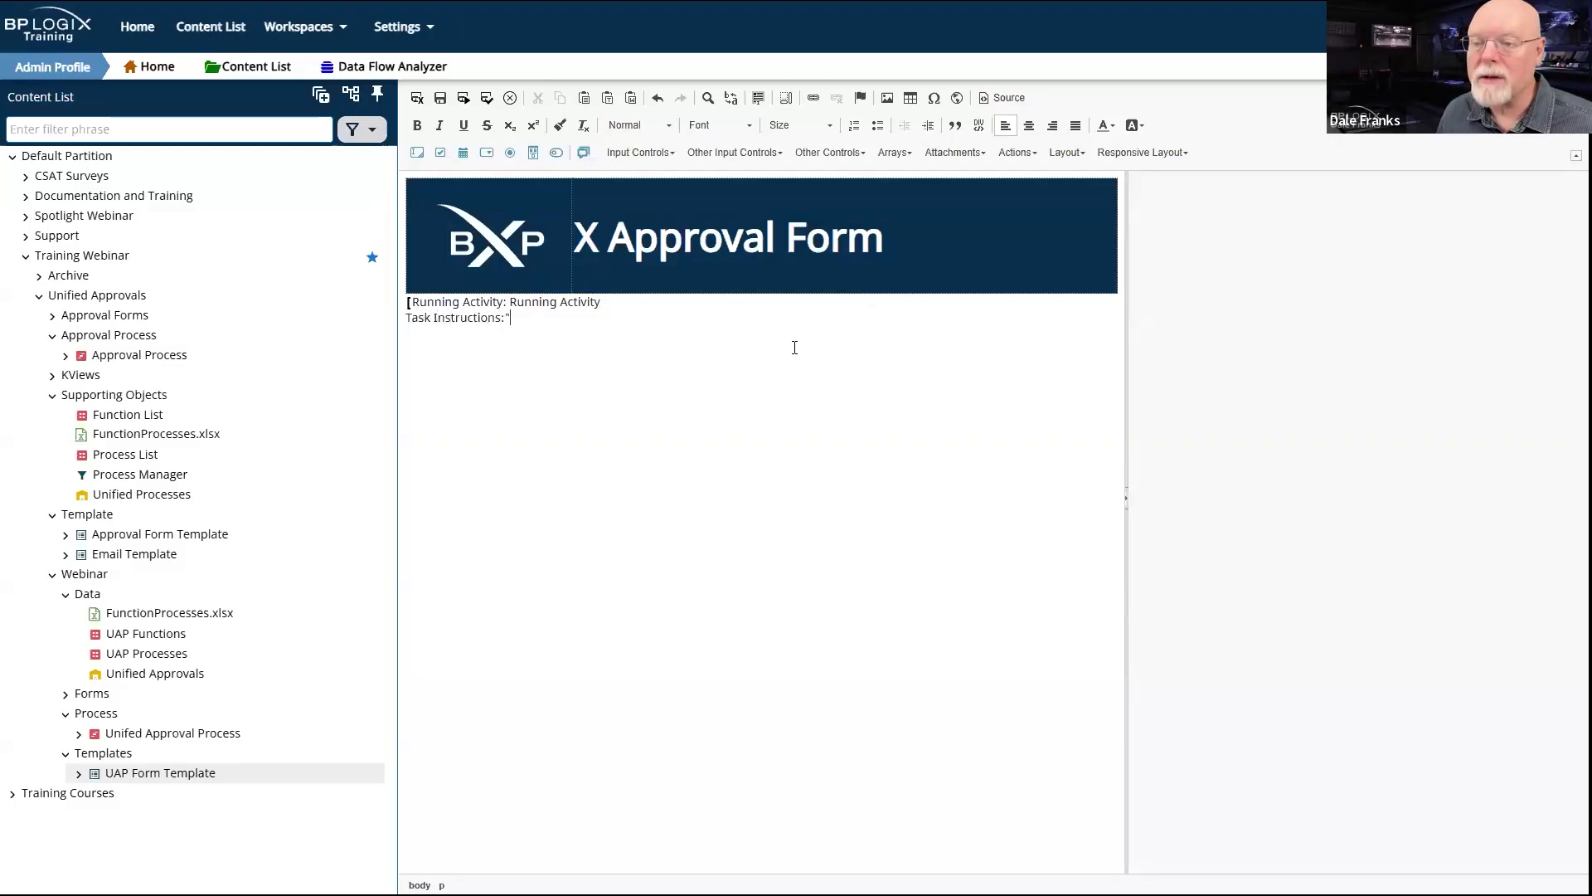
key("BackSpace")
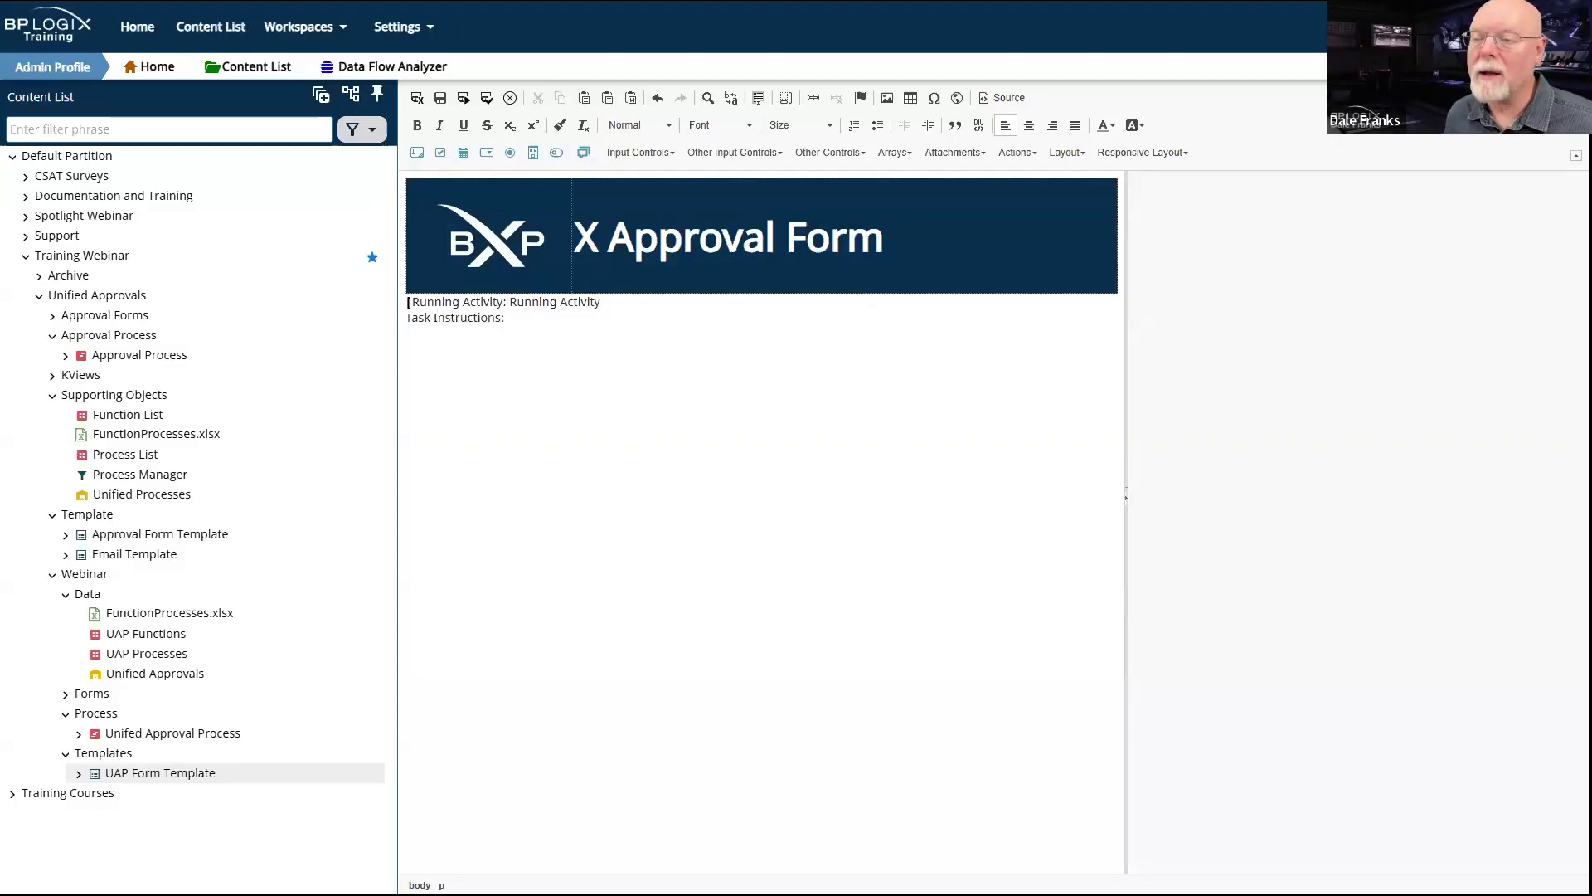
Step: Insert a System Variable control after the Task Instructions text, using the variable {TASK_INSTRUCTIONS}
left_click(826, 152)
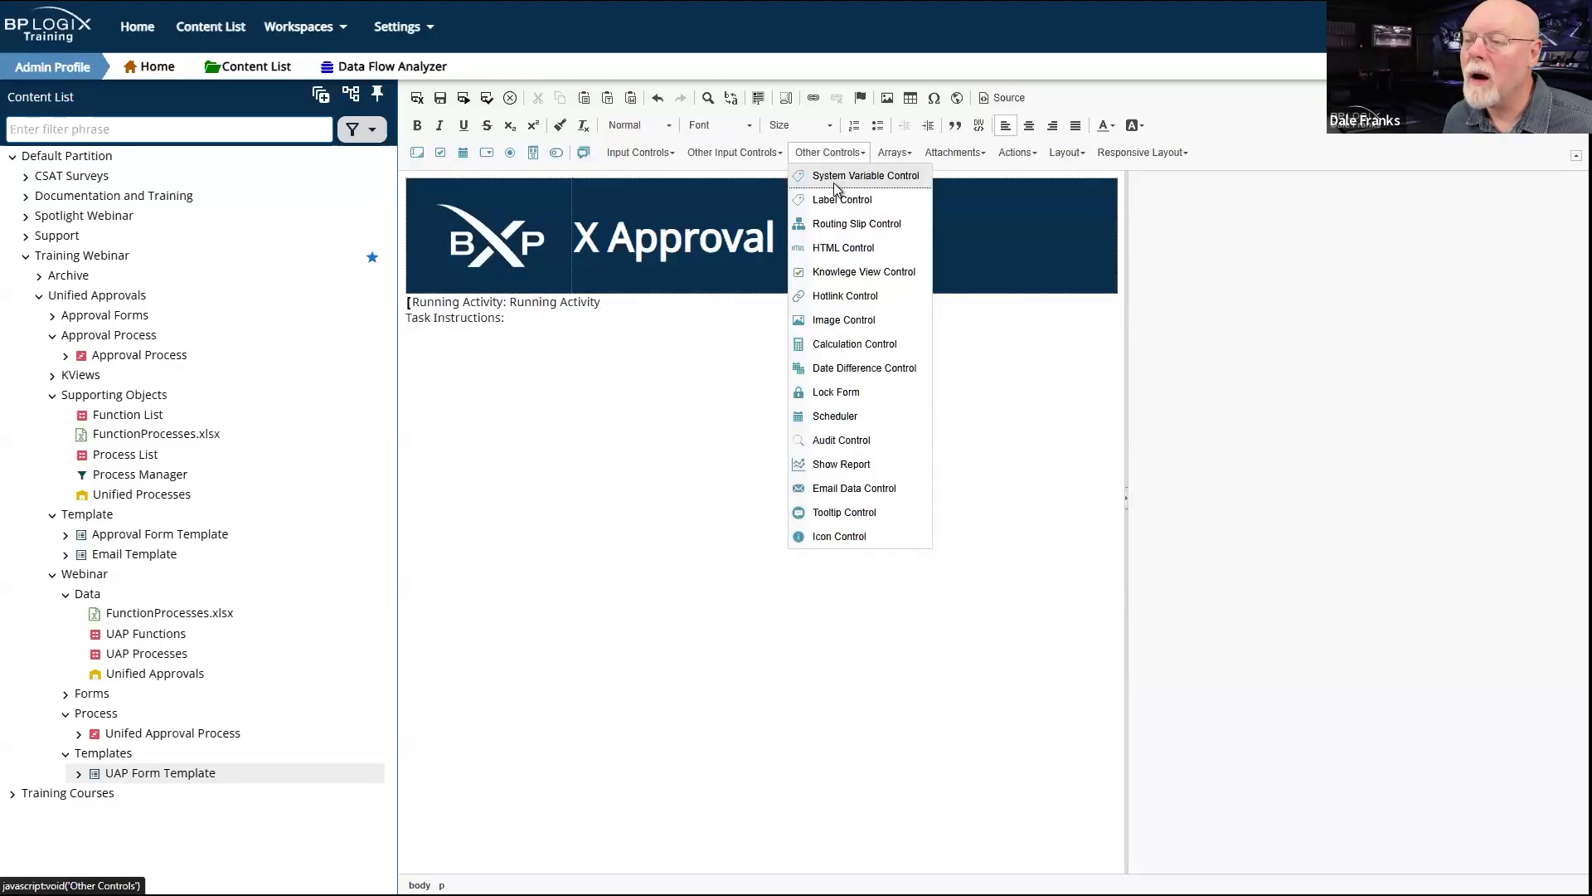
left_click(842, 172)
left_click(1354, 296)
type("{TASK_INSTRUCTI")
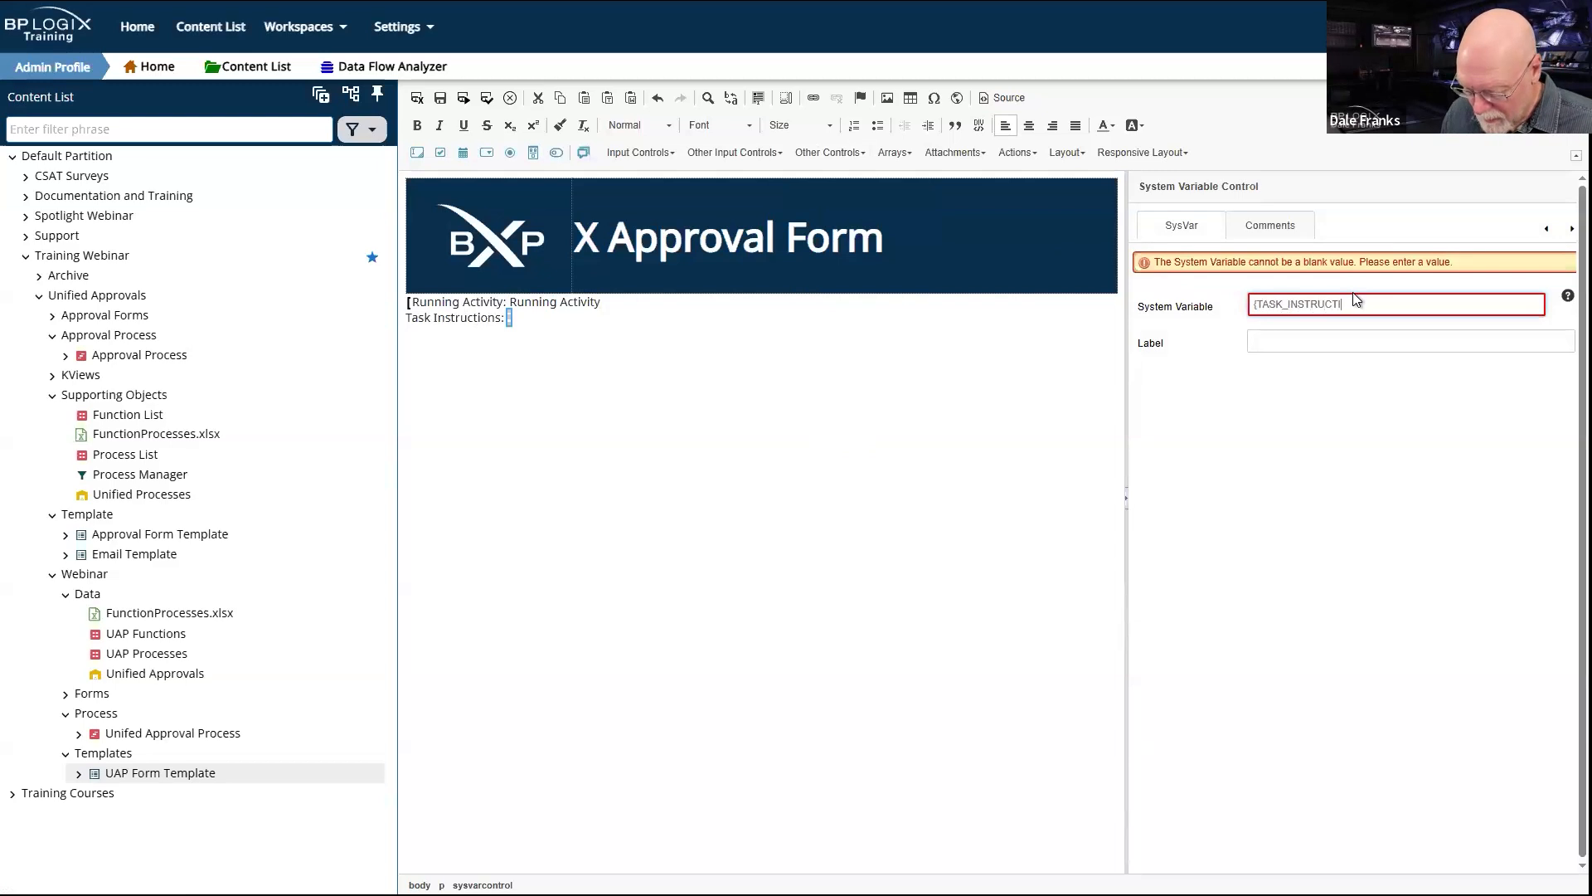
type("ON}")
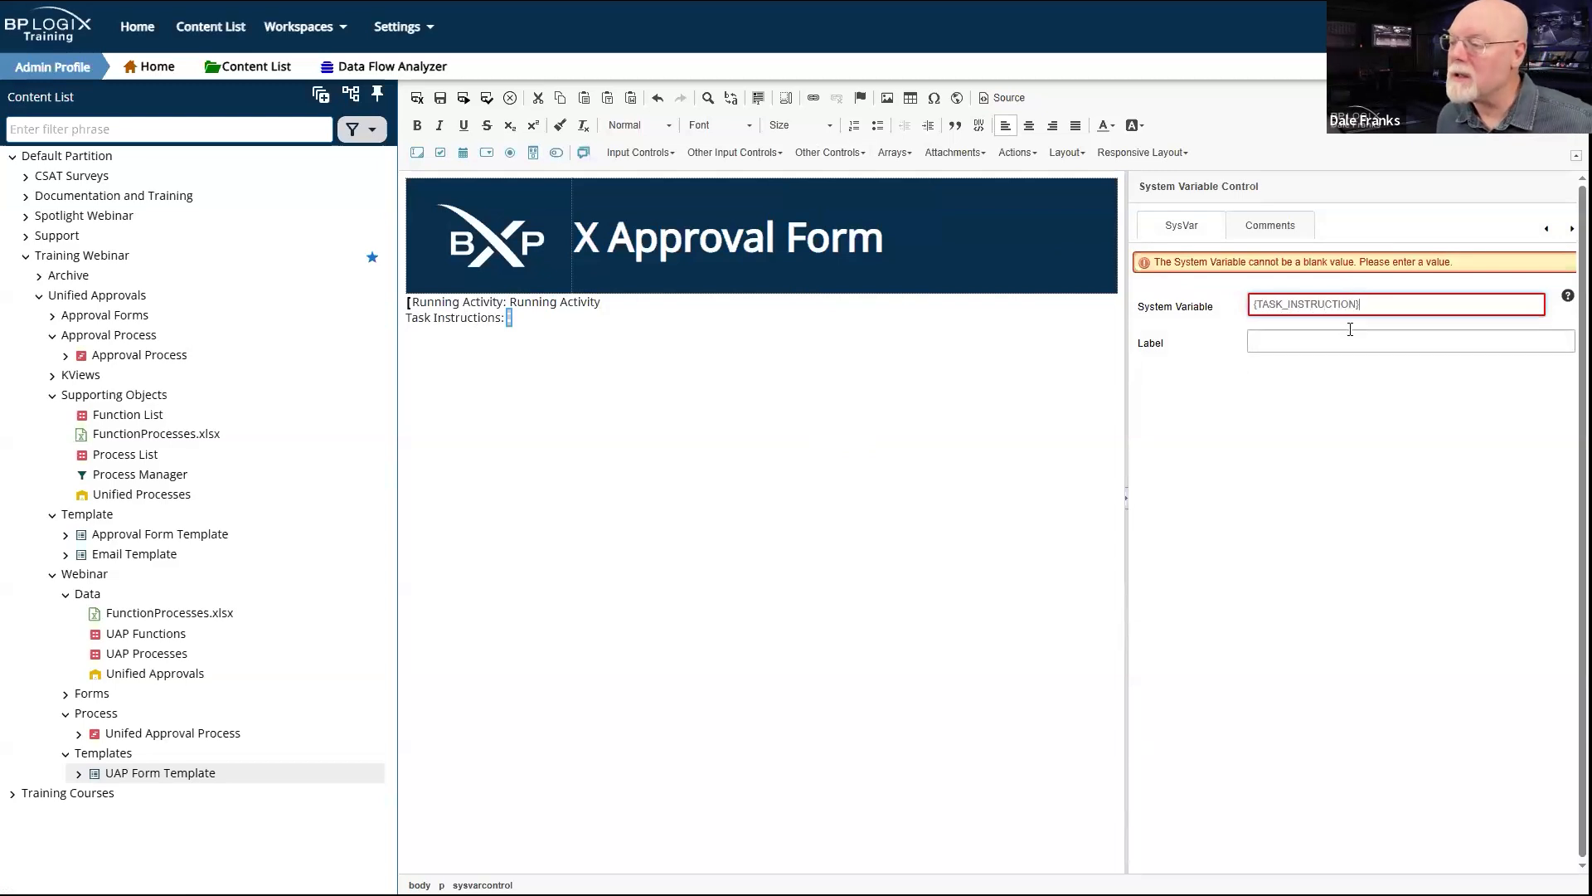
type("S")
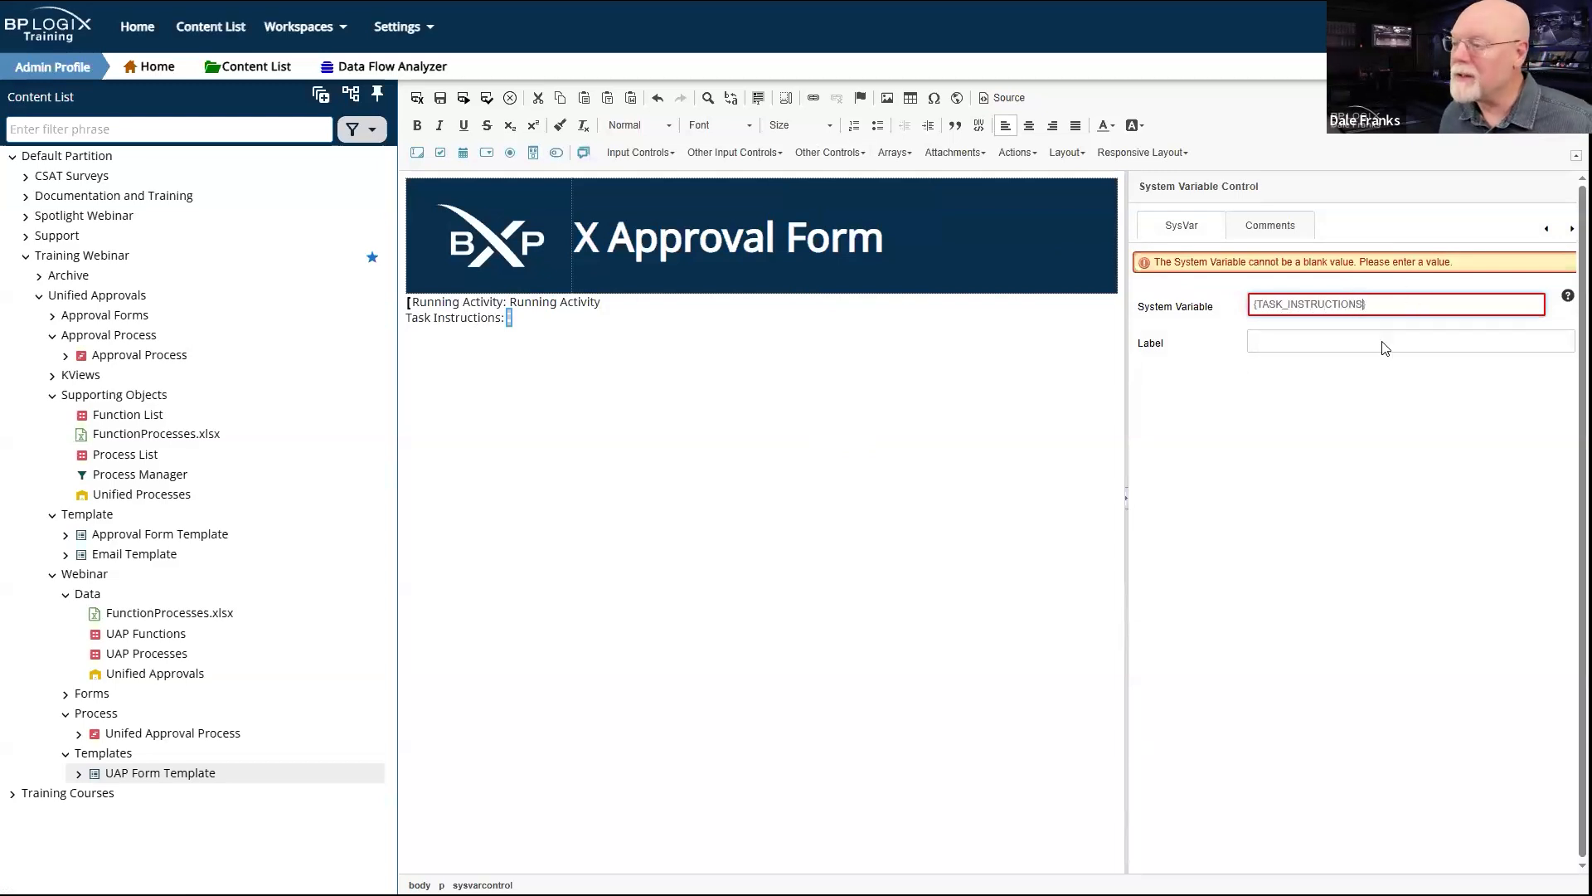
Step: Label the task instructions system variable control Instructions
left_click(1296, 334)
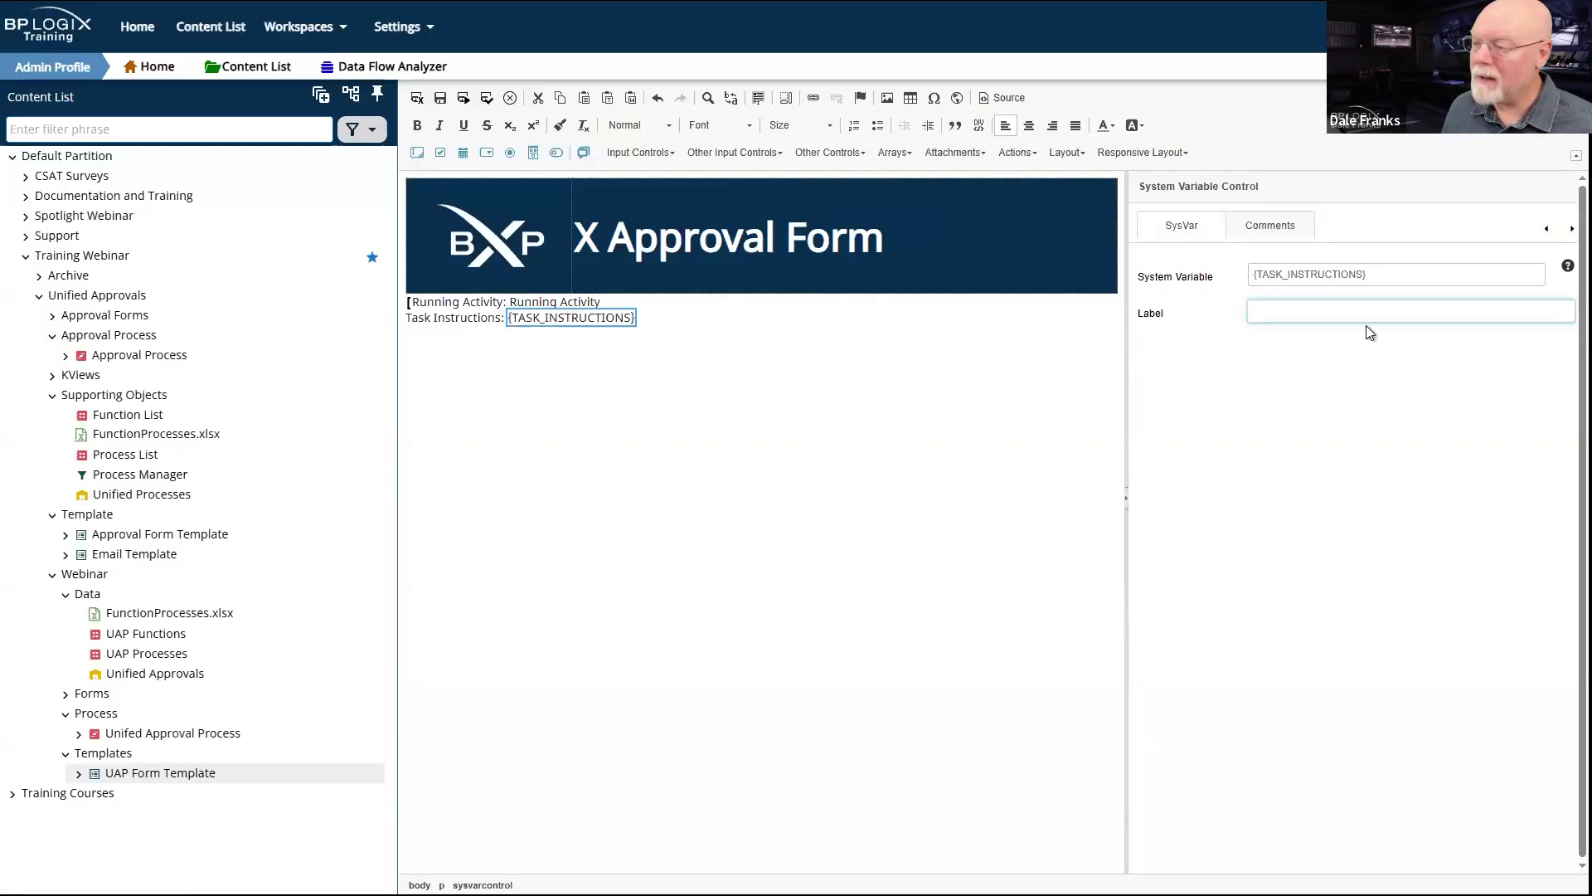
type("UIn")
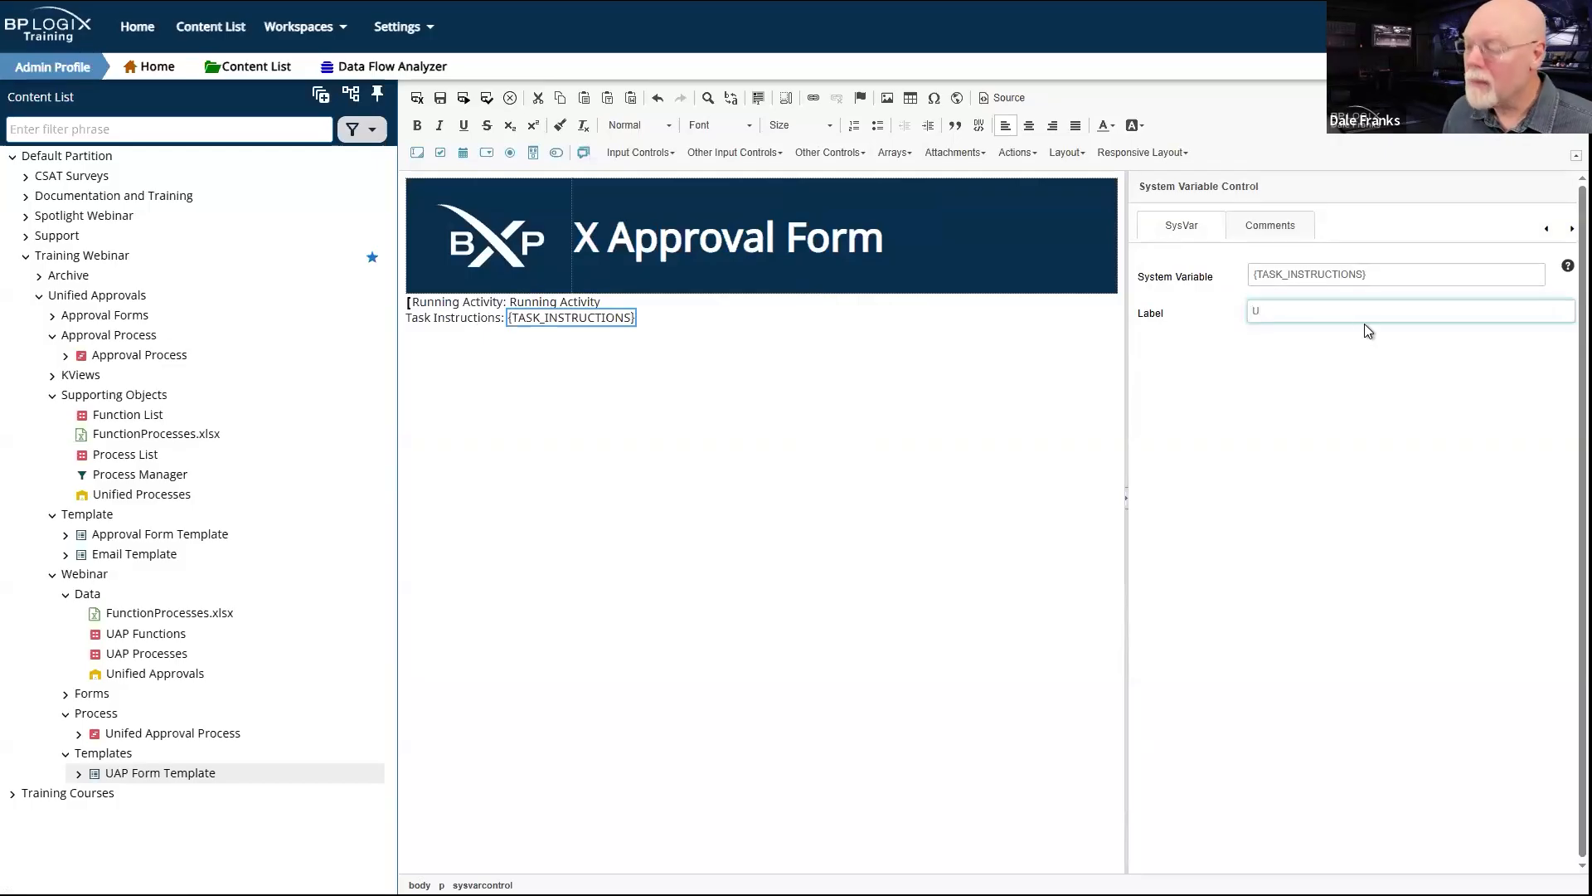
key("BackSpace")
key("BackSpace")
type("Instr")
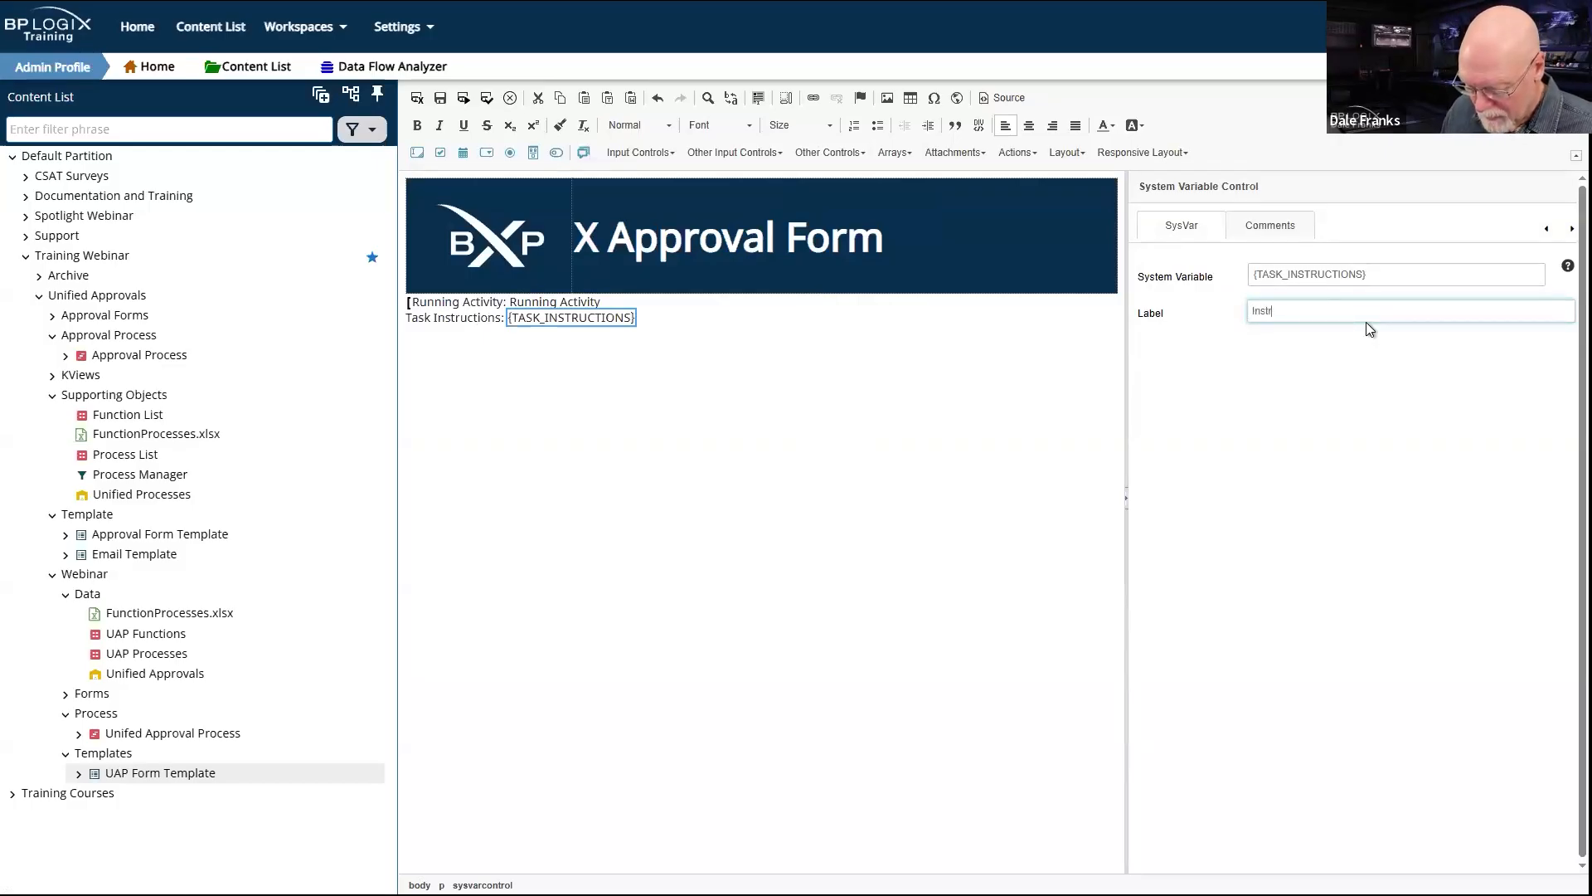
type("uctions")
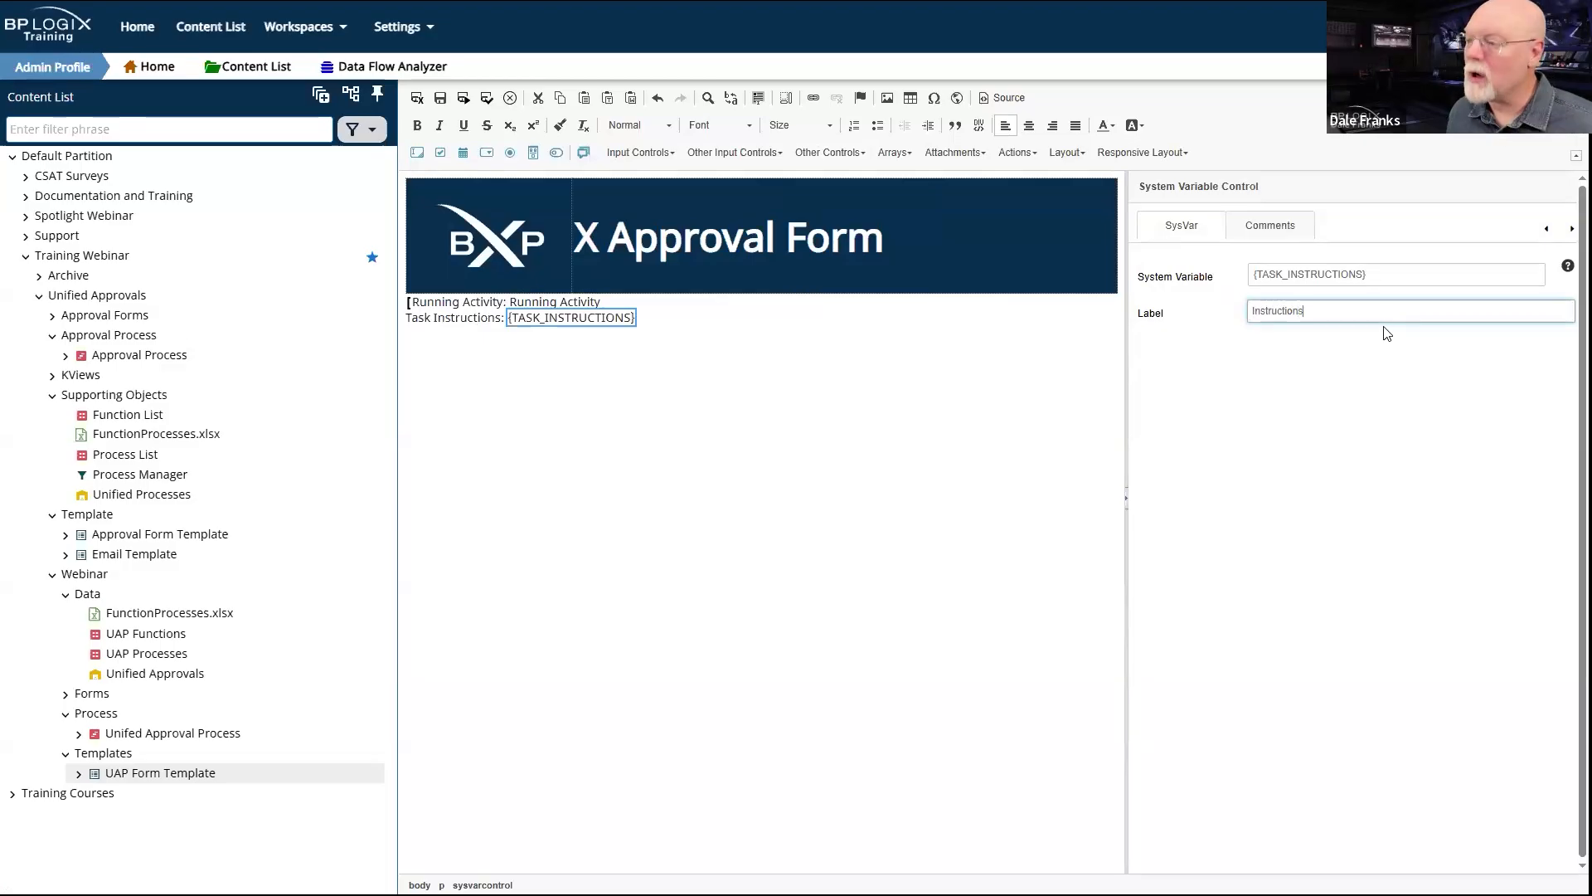
left_click(474, 325)
Step: Insert an Embedded Section End marker directly after the Instructions control to close the task section
left_click(590, 318)
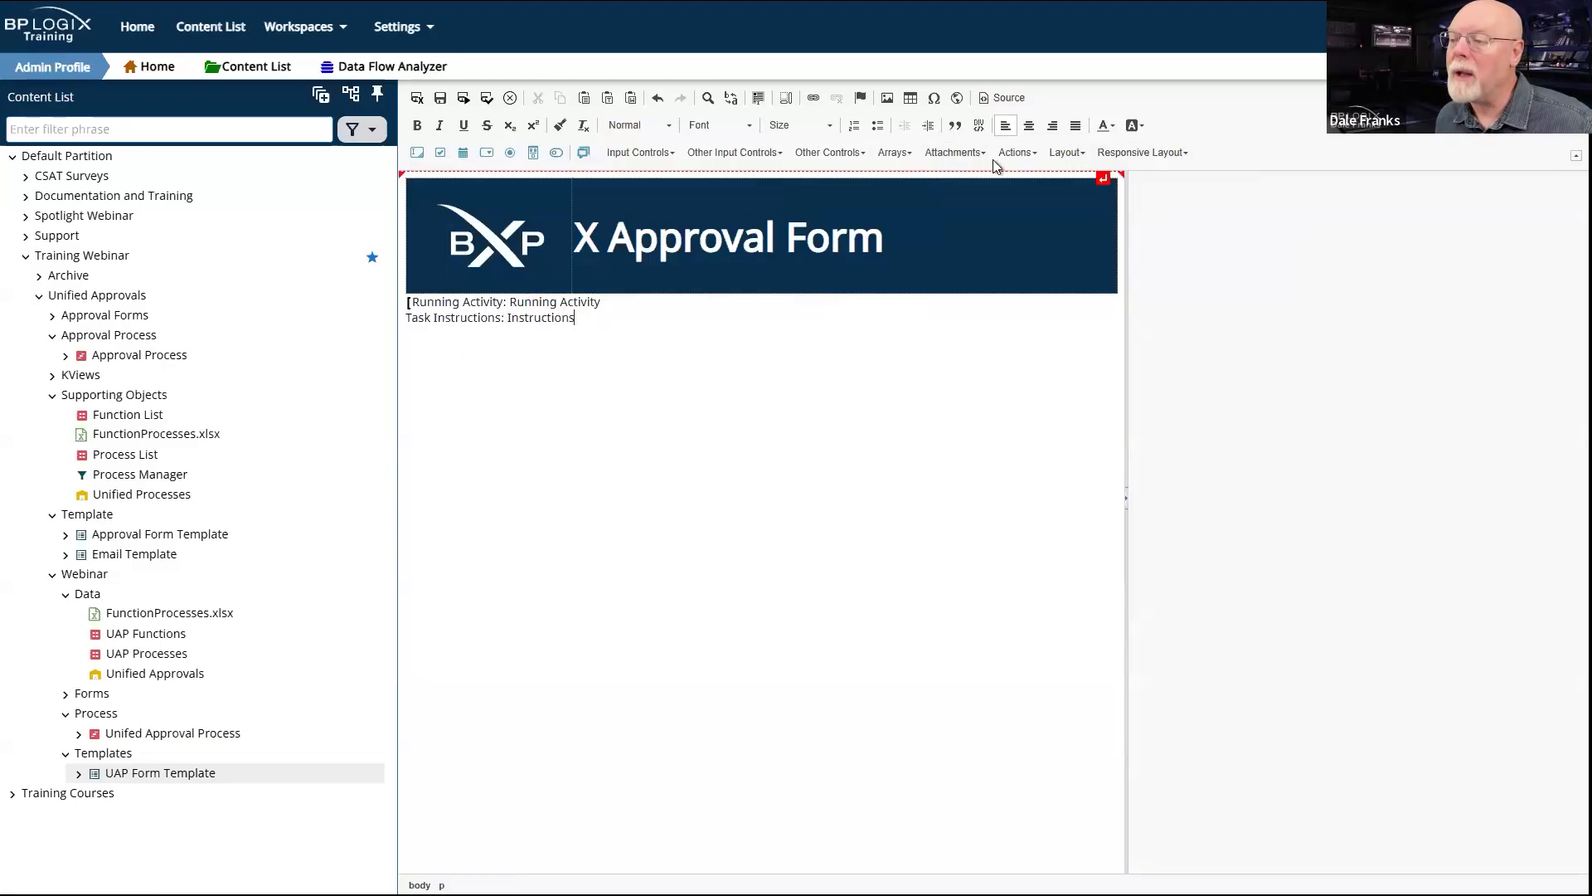
left_click(1066, 153)
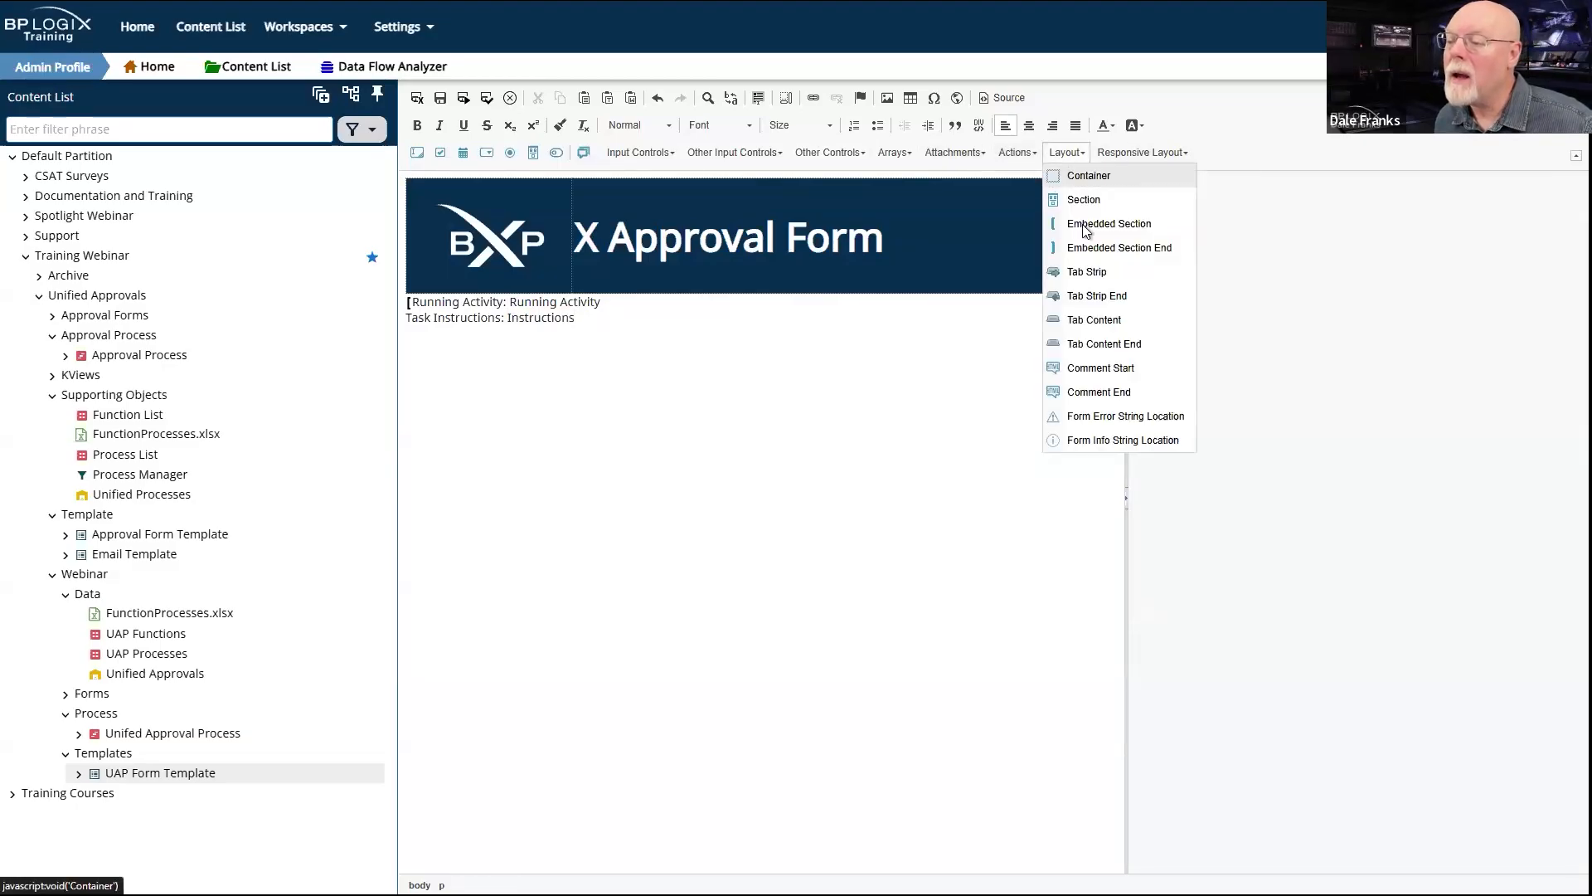
left_click(1081, 248)
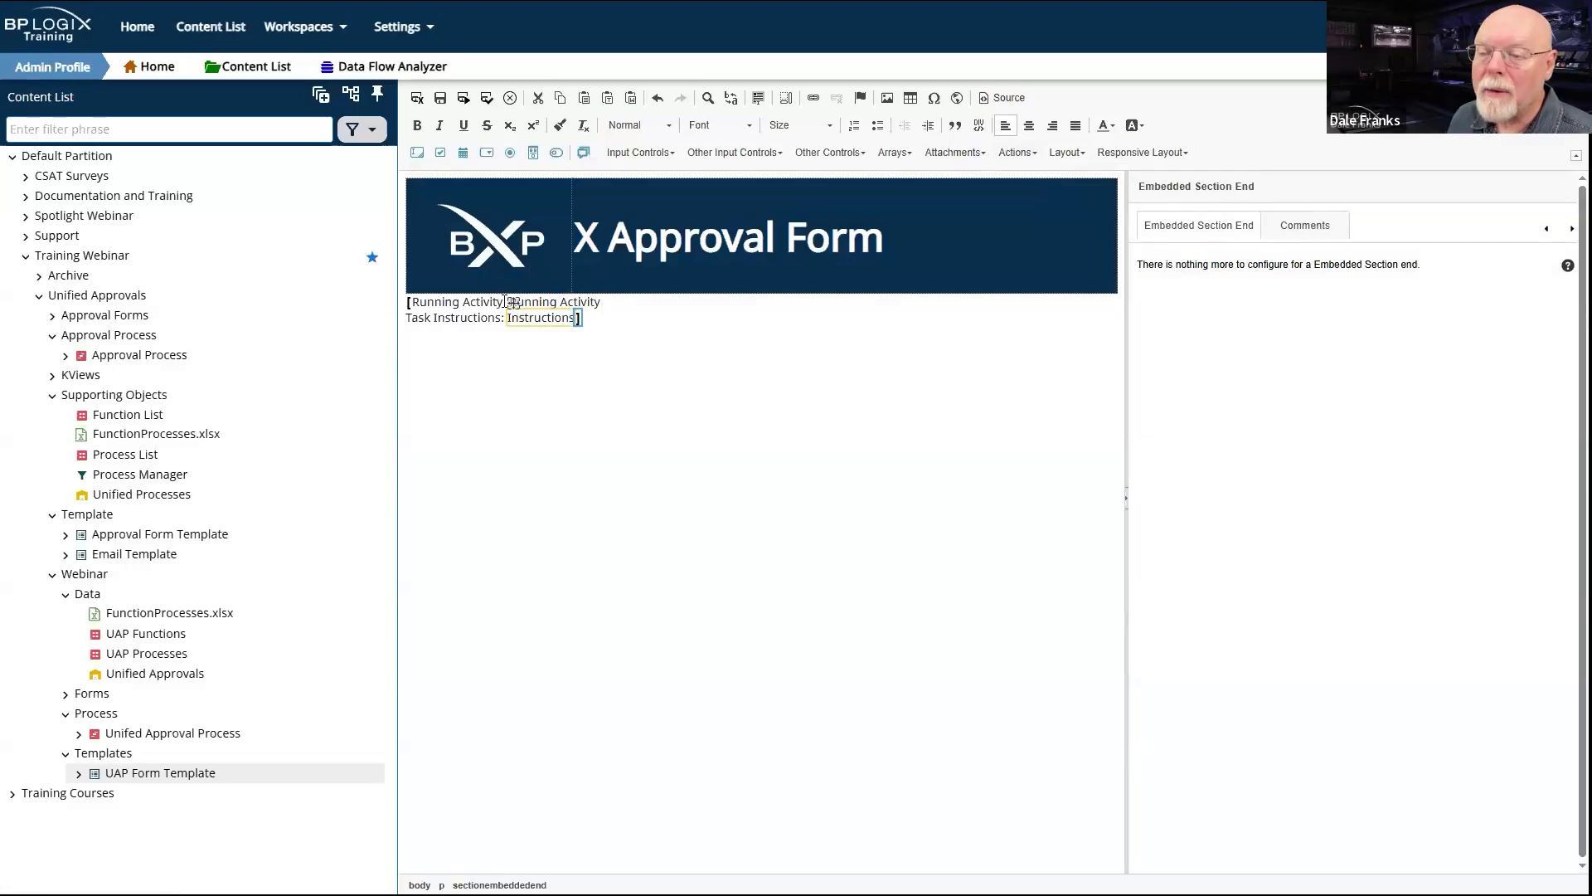
Step: Make the "Running Activity:" caption text bold
left_click(539, 318)
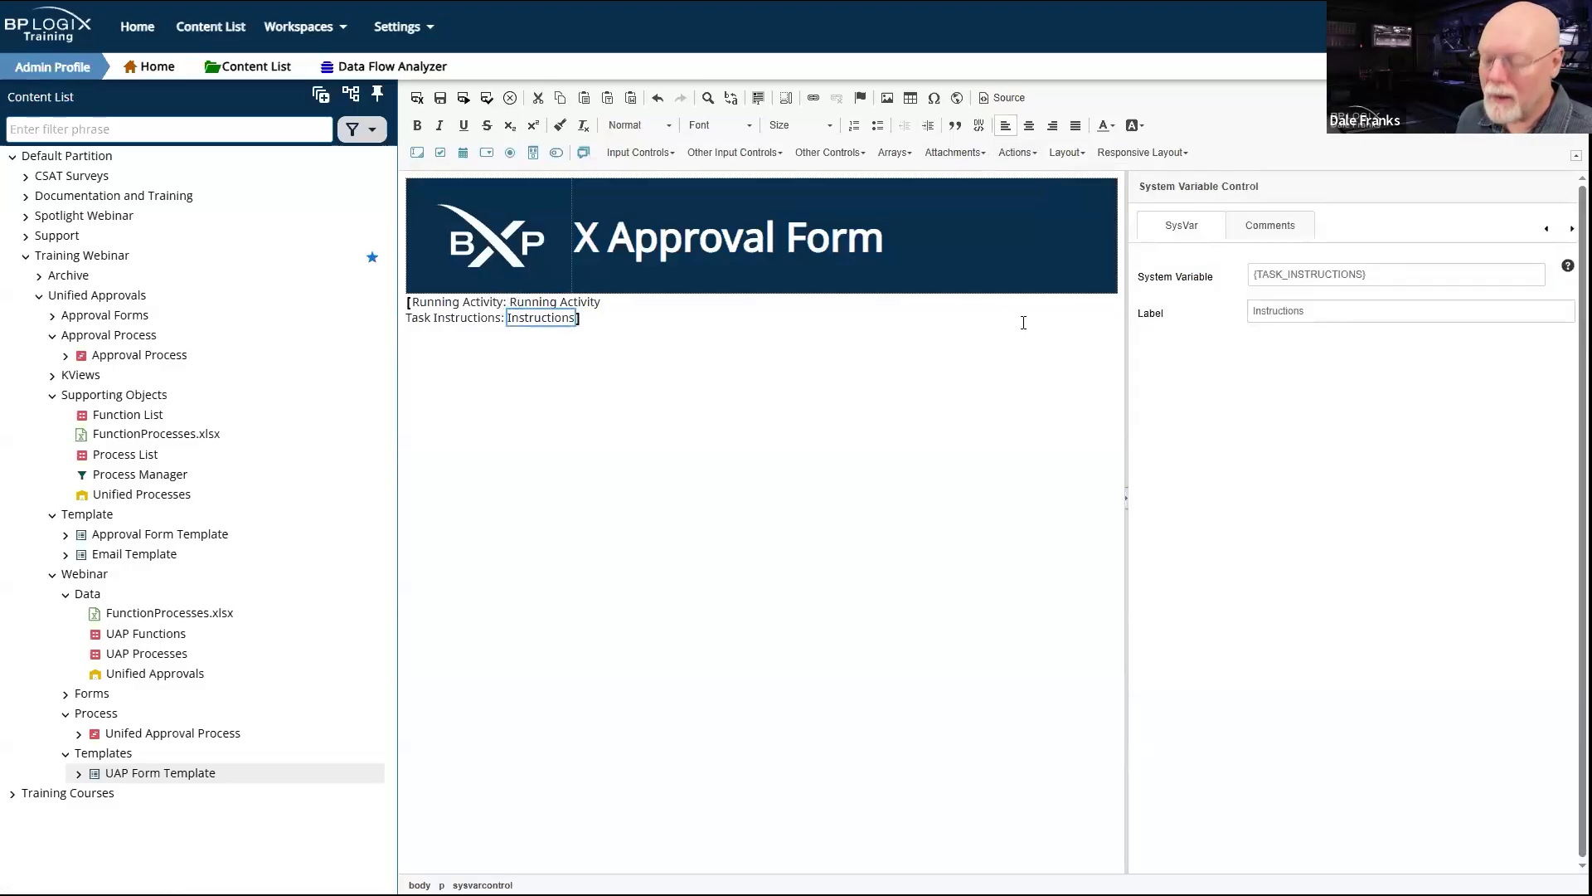
key("Left")
key("Left")
key("Left")
key("Right")
key("ctrl+shift+Left")
key("ctrl+shift+Left")
key("ctrl+shift+Left")
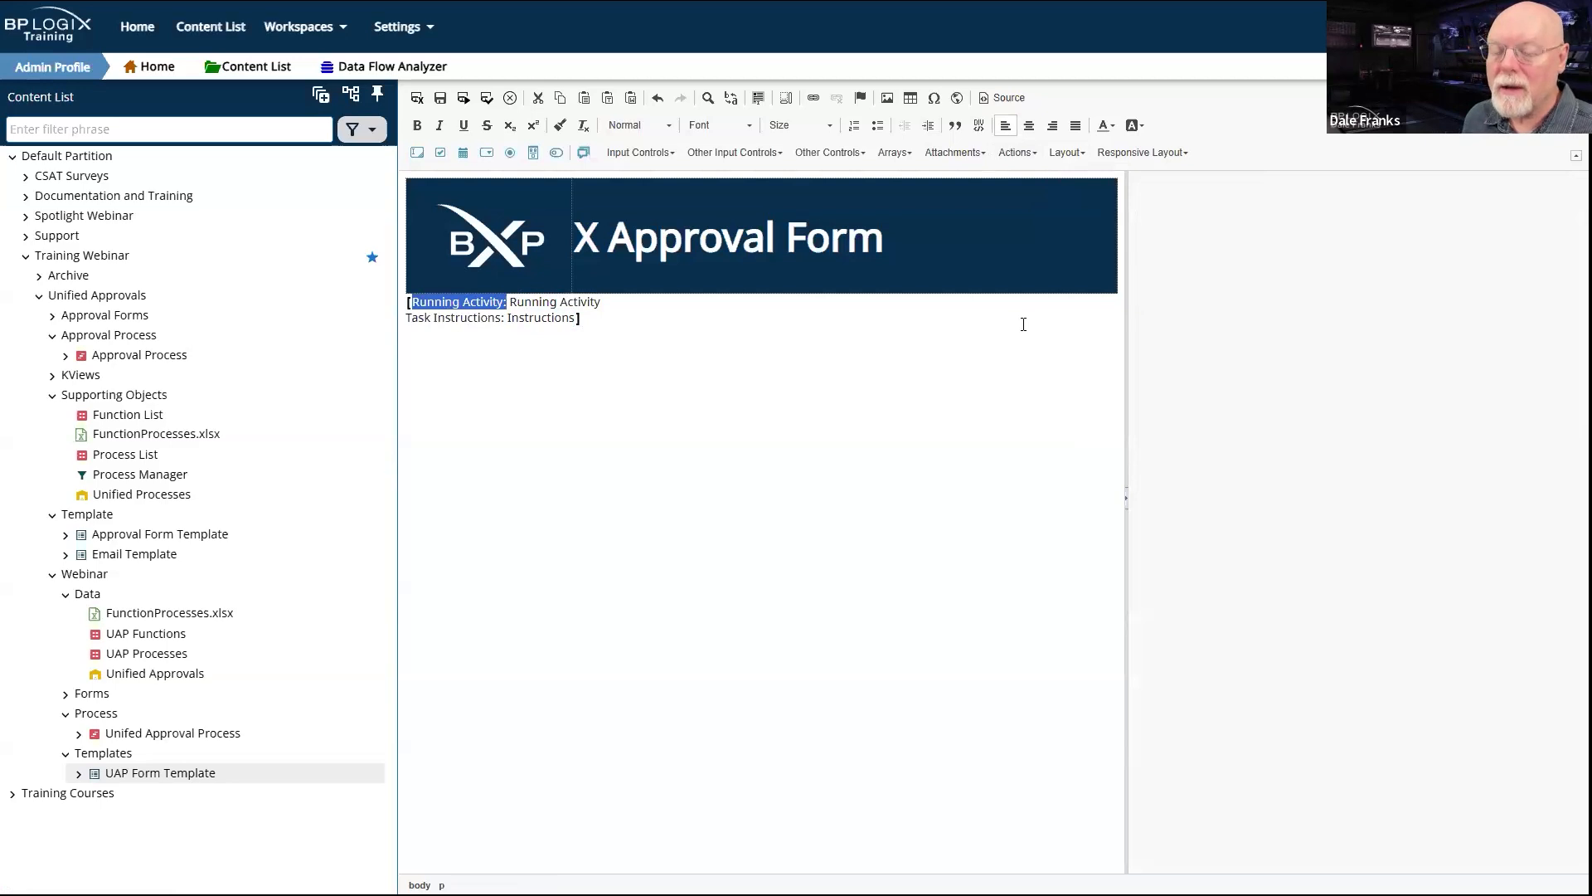
key("ctrl+b")
Step: Make the "Task Instructions:" caption text bold
key("Down")
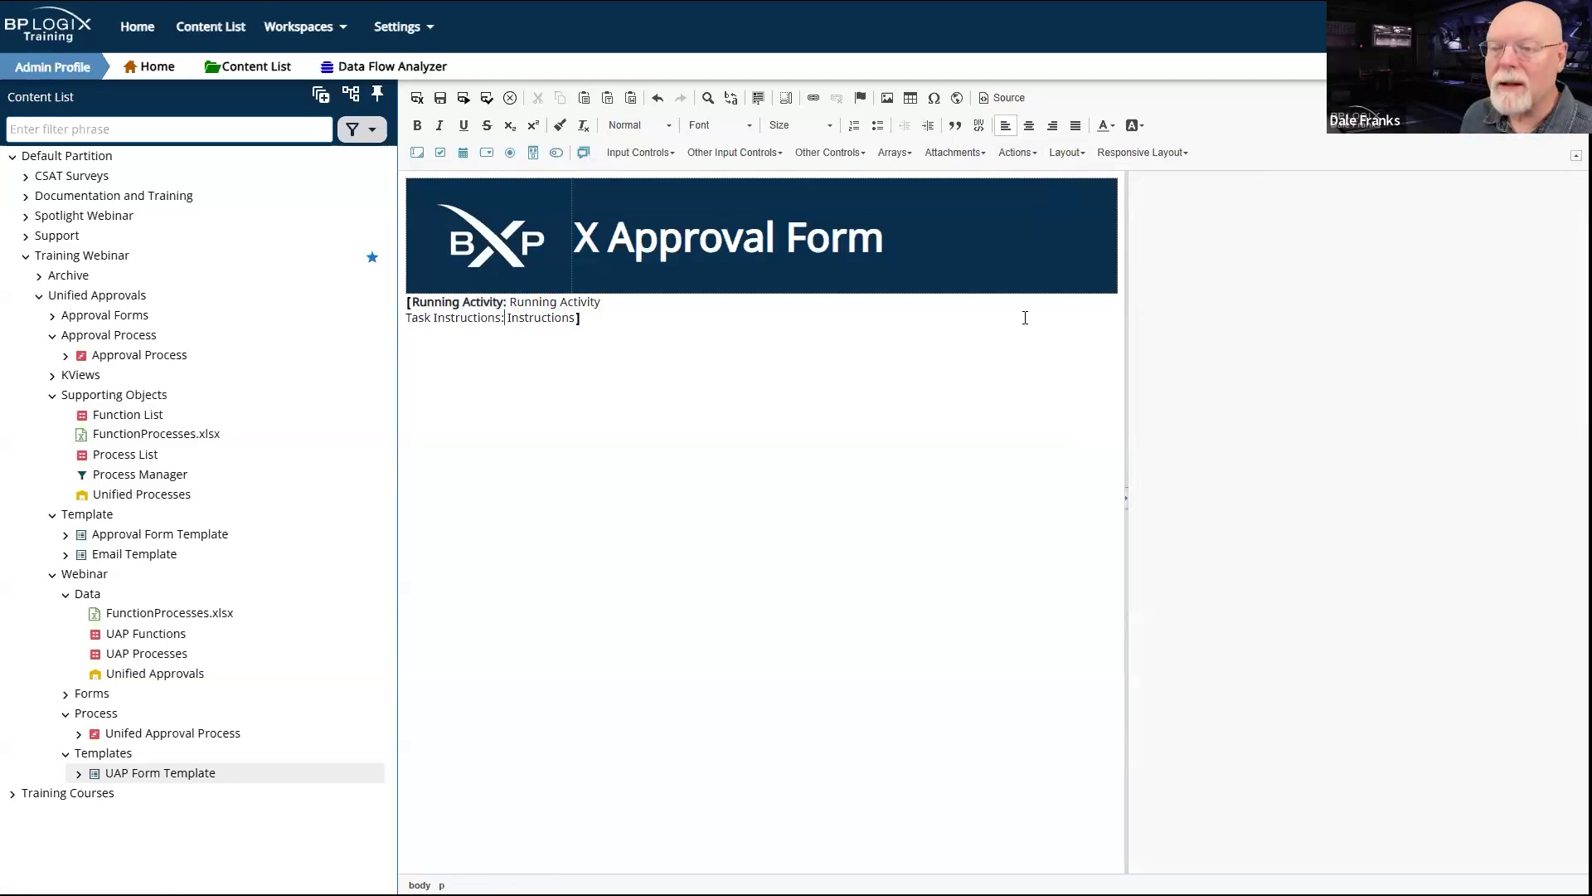
key("ctrl+shift+Left")
key("ctrl+shift+Left")
key("ctrl+shift+Left")
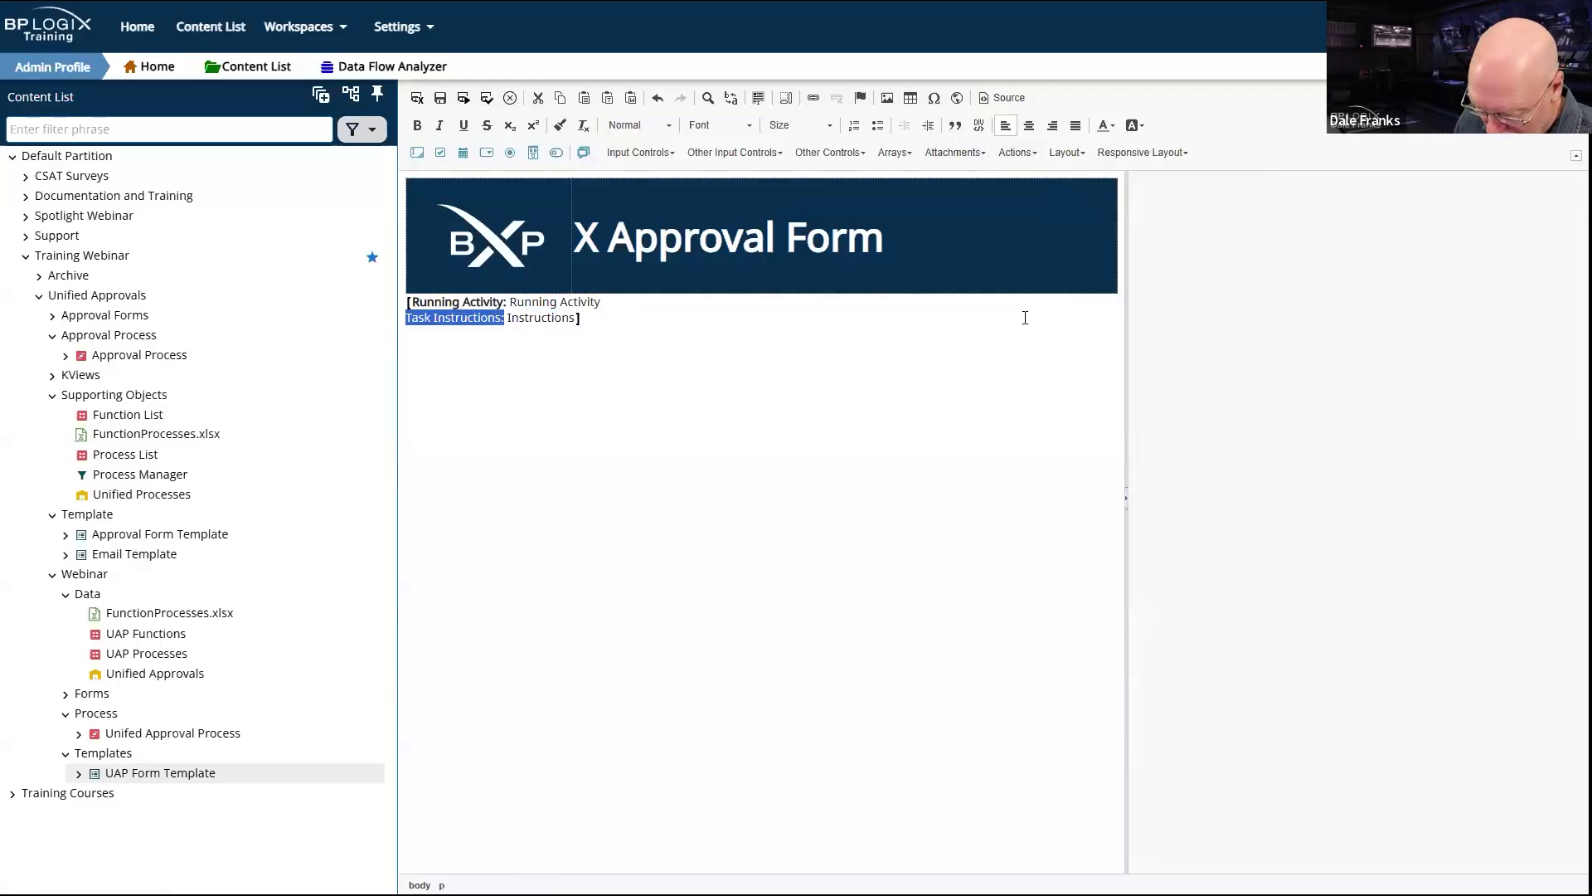
key("ctrl+b")
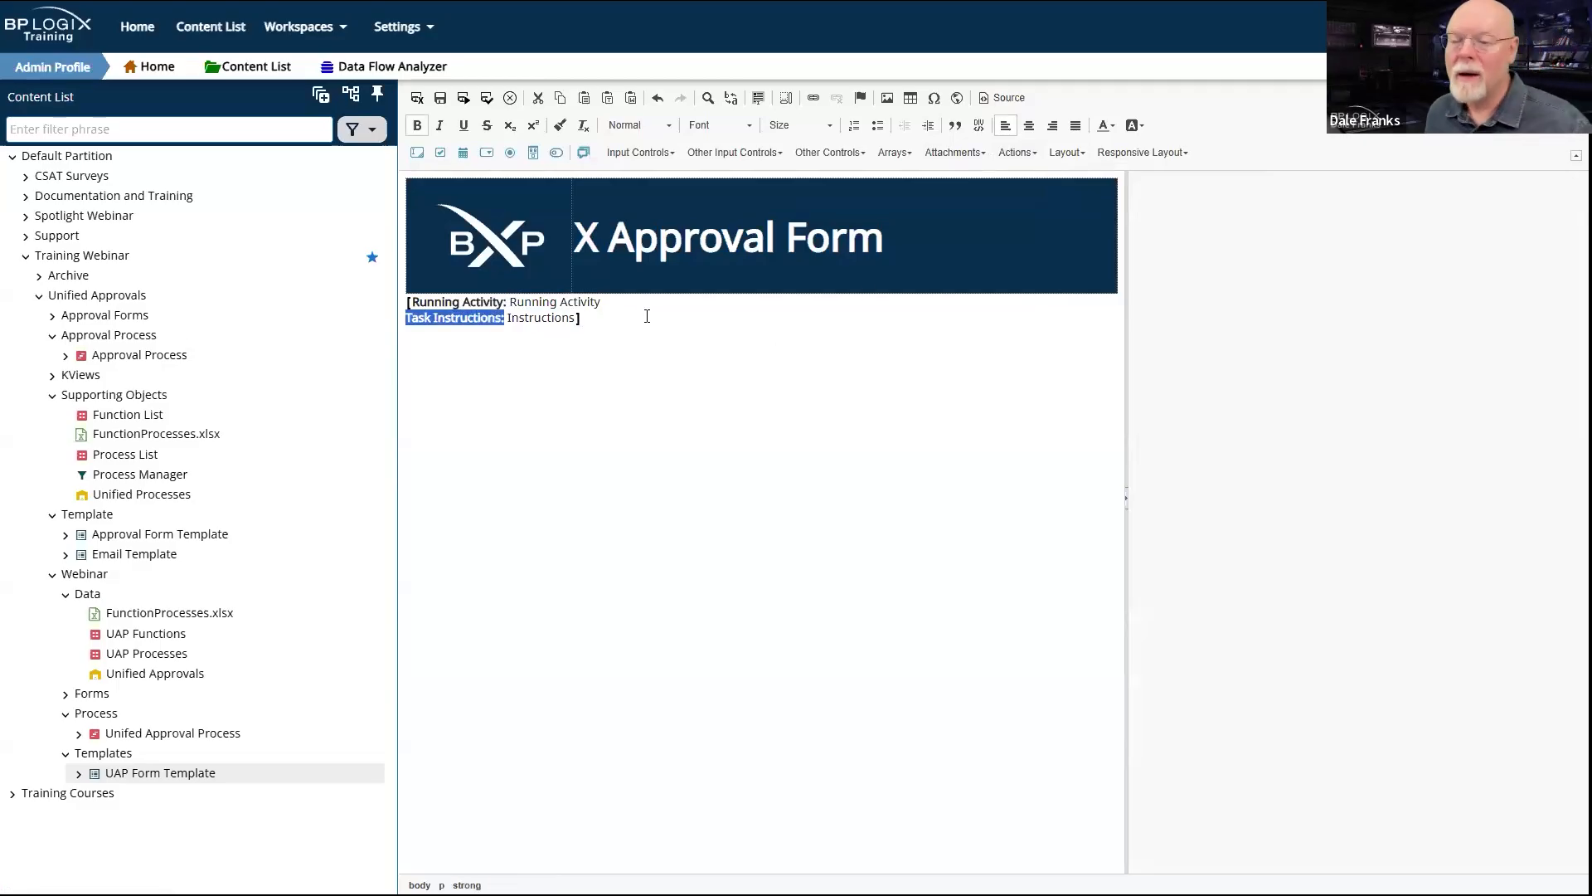
left_click(622, 311)
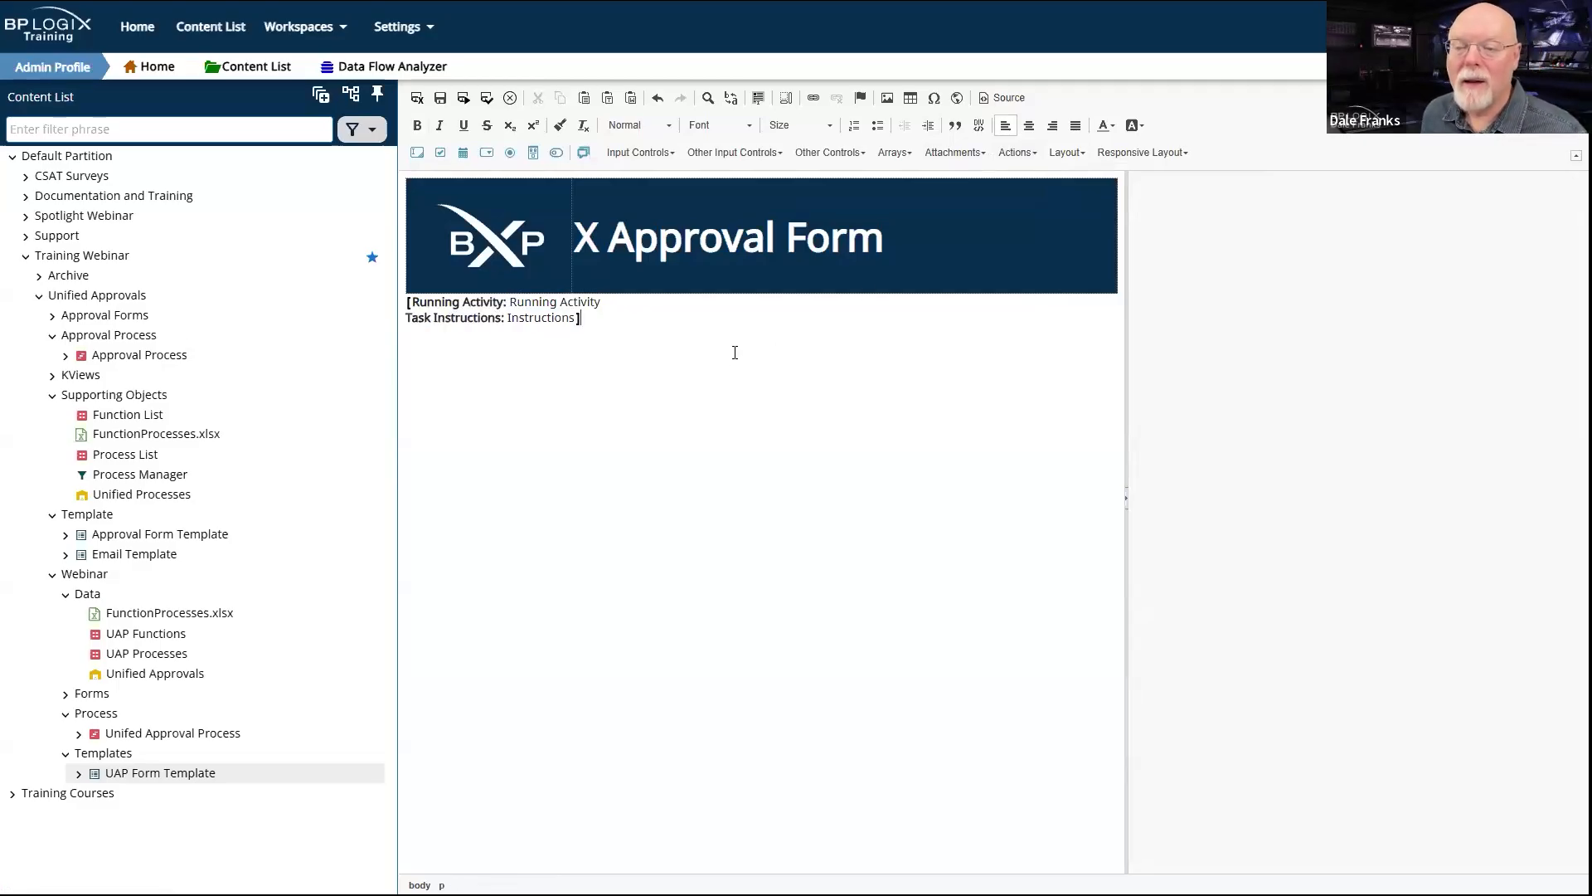
Step: Set the display option of the TaskSection embedded section to Field is Visible When, with Otherwise Hidden enabled
left_click(411, 293)
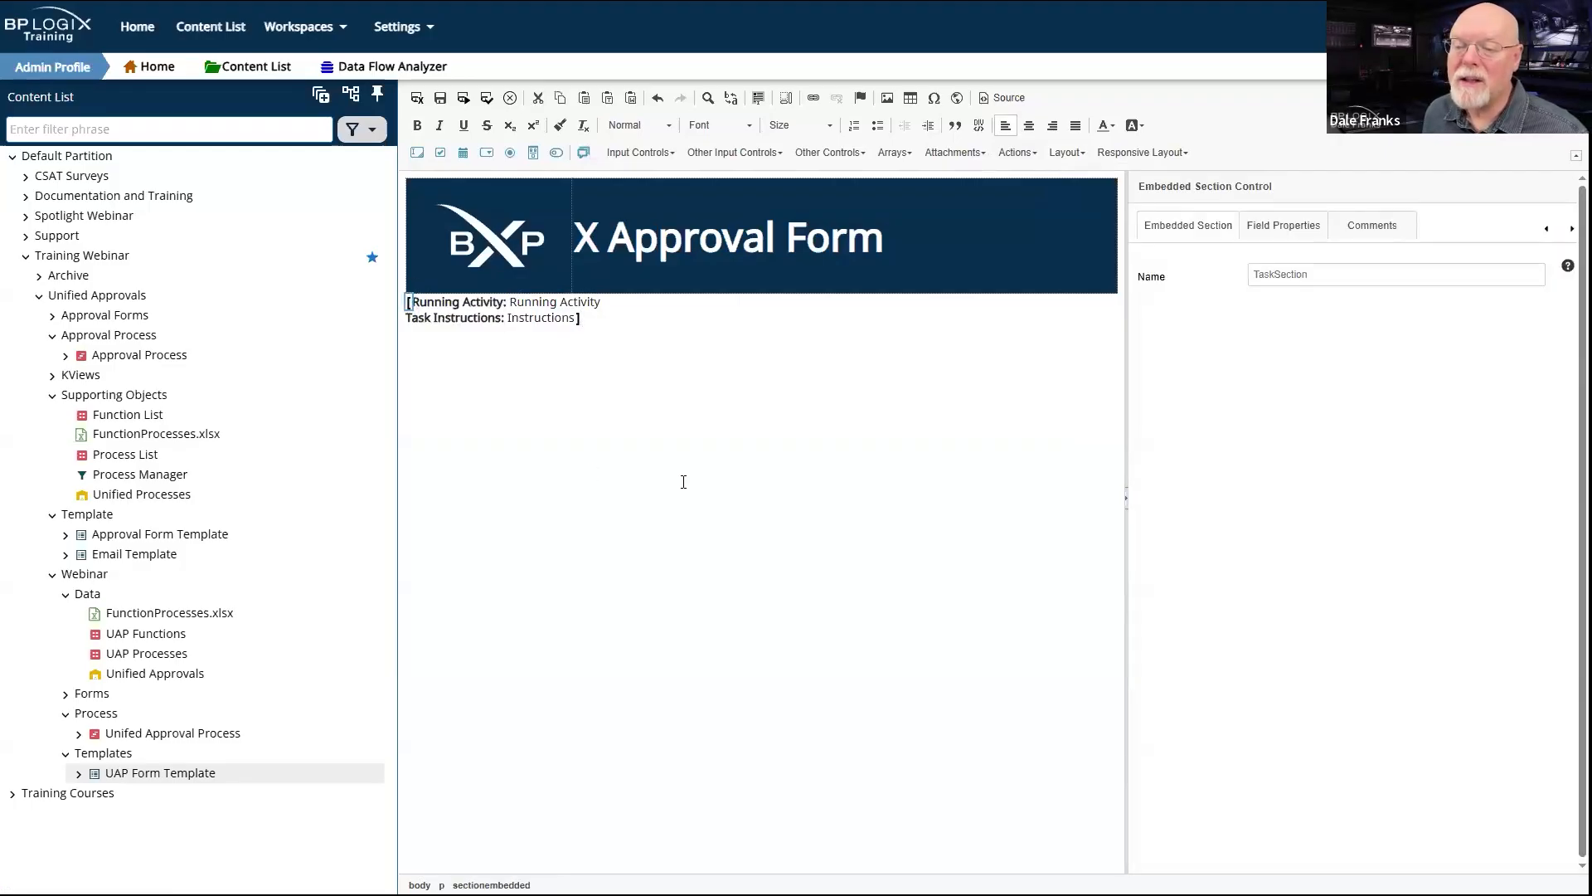
left_click(1299, 227)
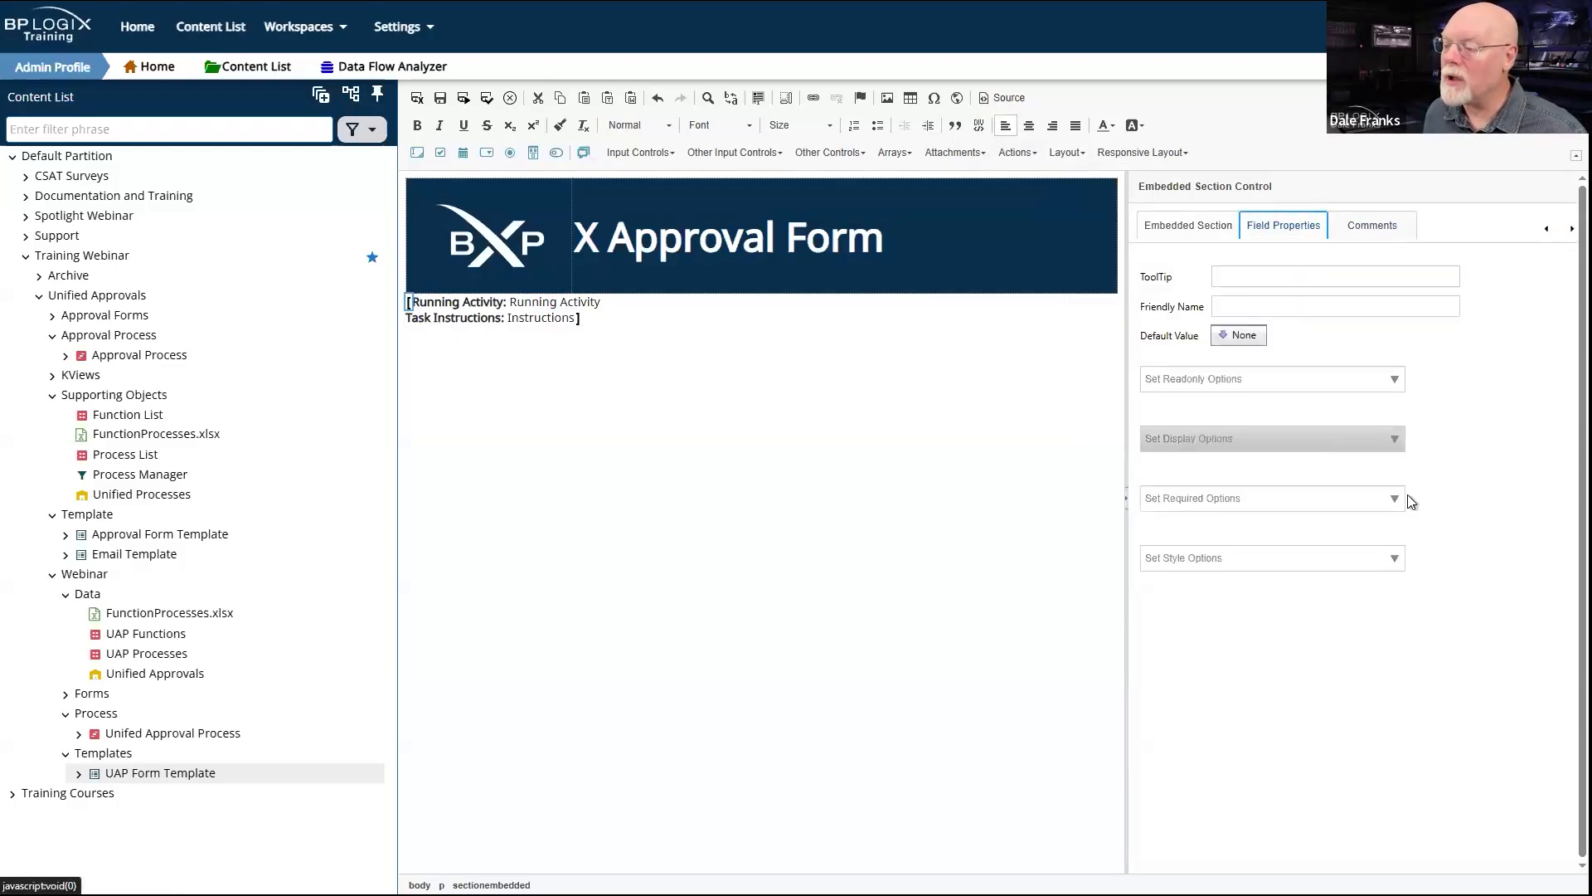
left_click(1395, 440)
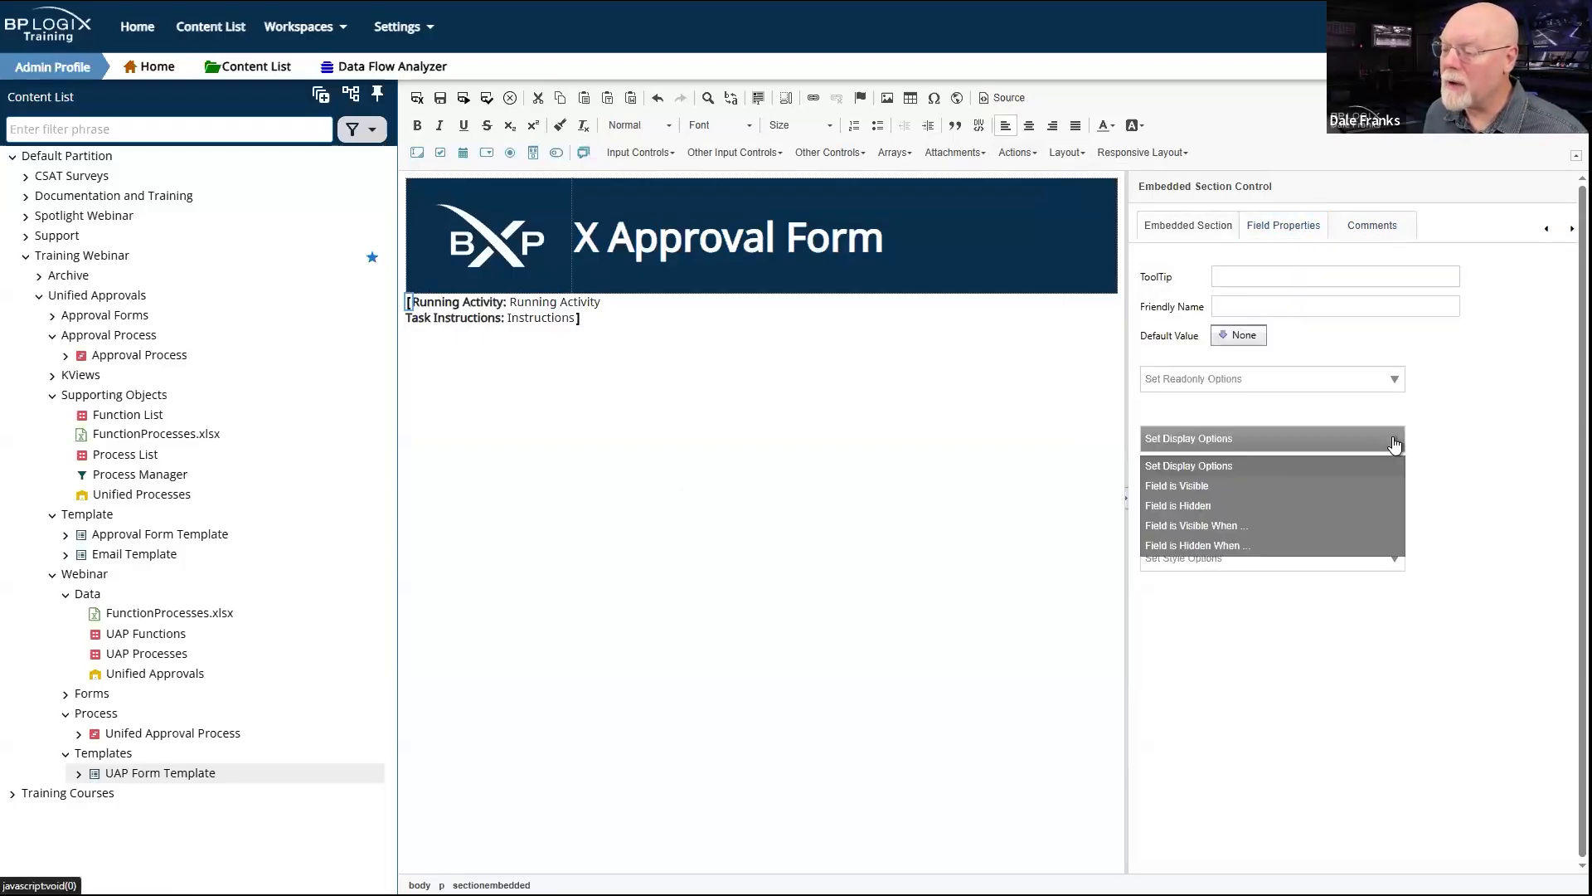
left_click(1241, 525)
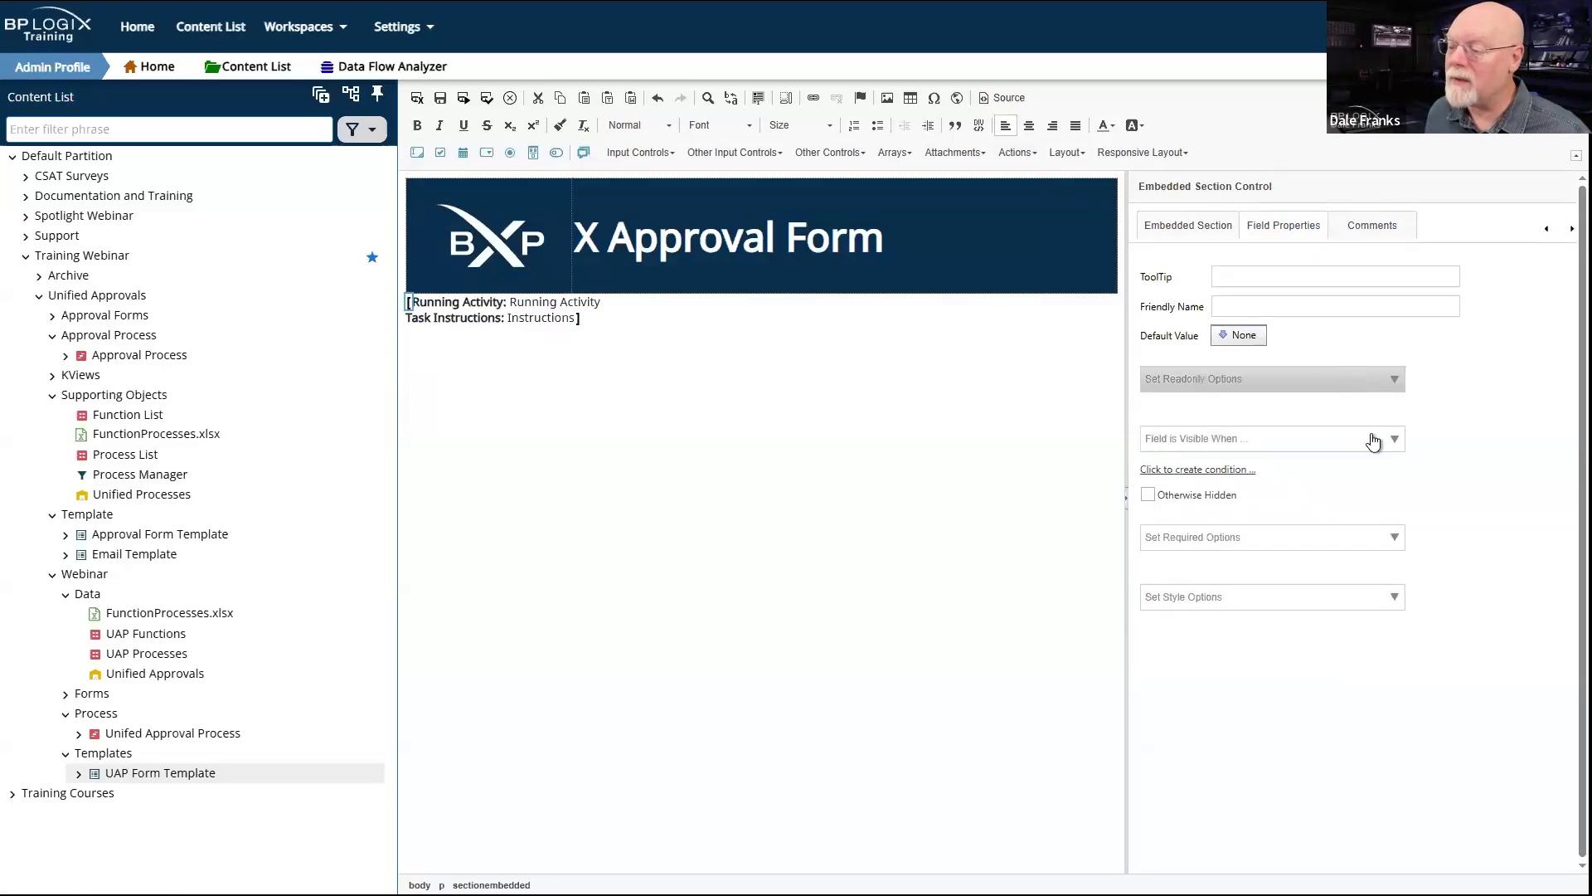
left_click(1148, 494)
Step: Create a visibility condition for TaskSection requiring the system variable Timeline Status to equal Complete
left_click(1242, 471)
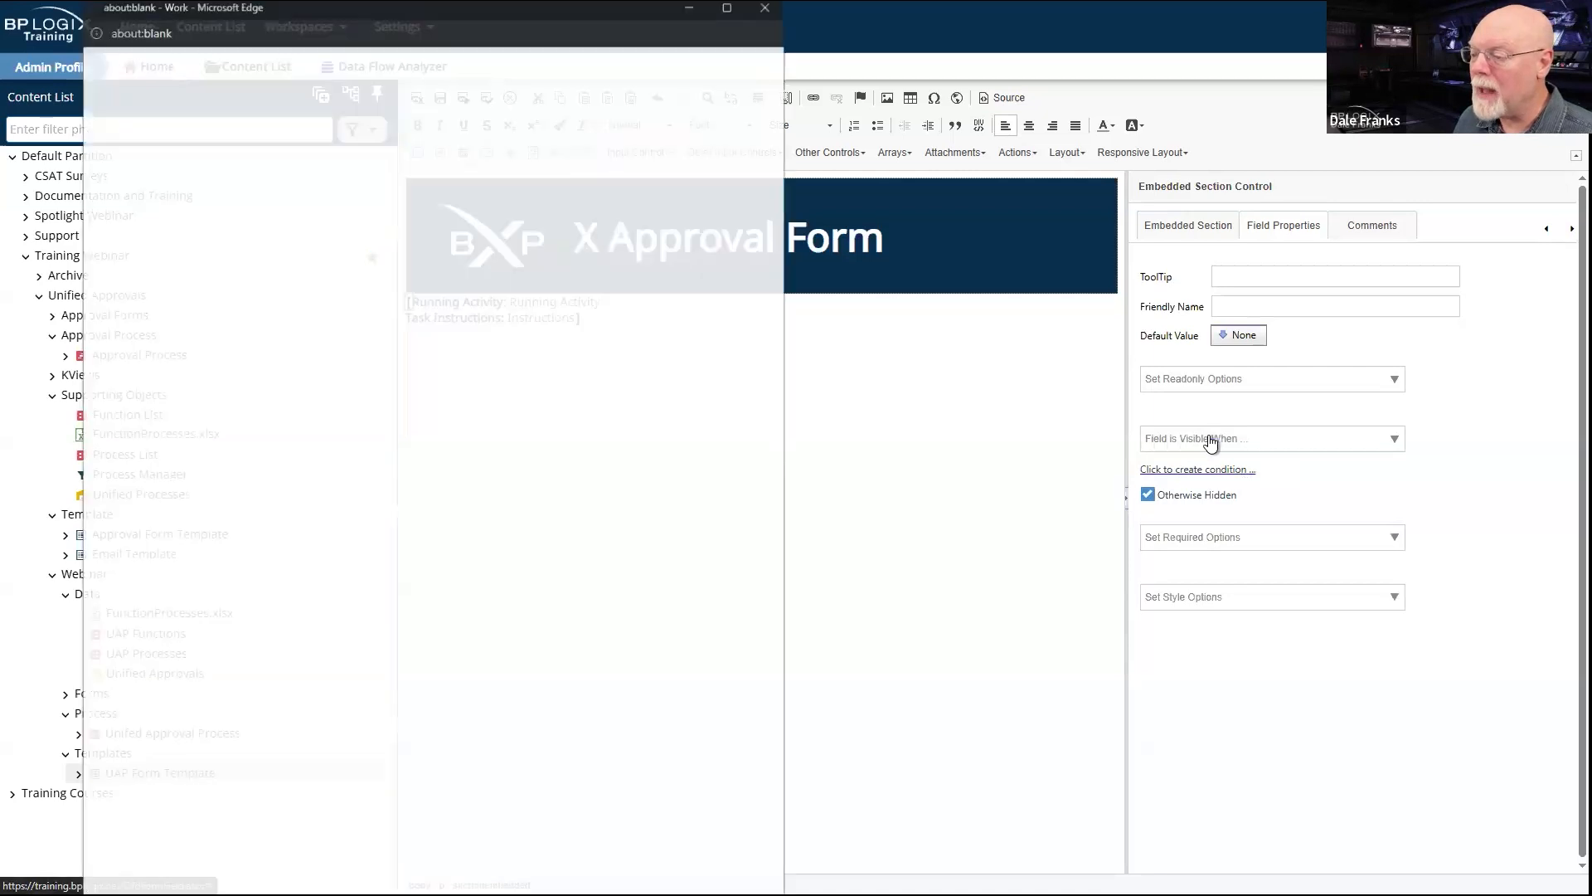
left_click(173, 209)
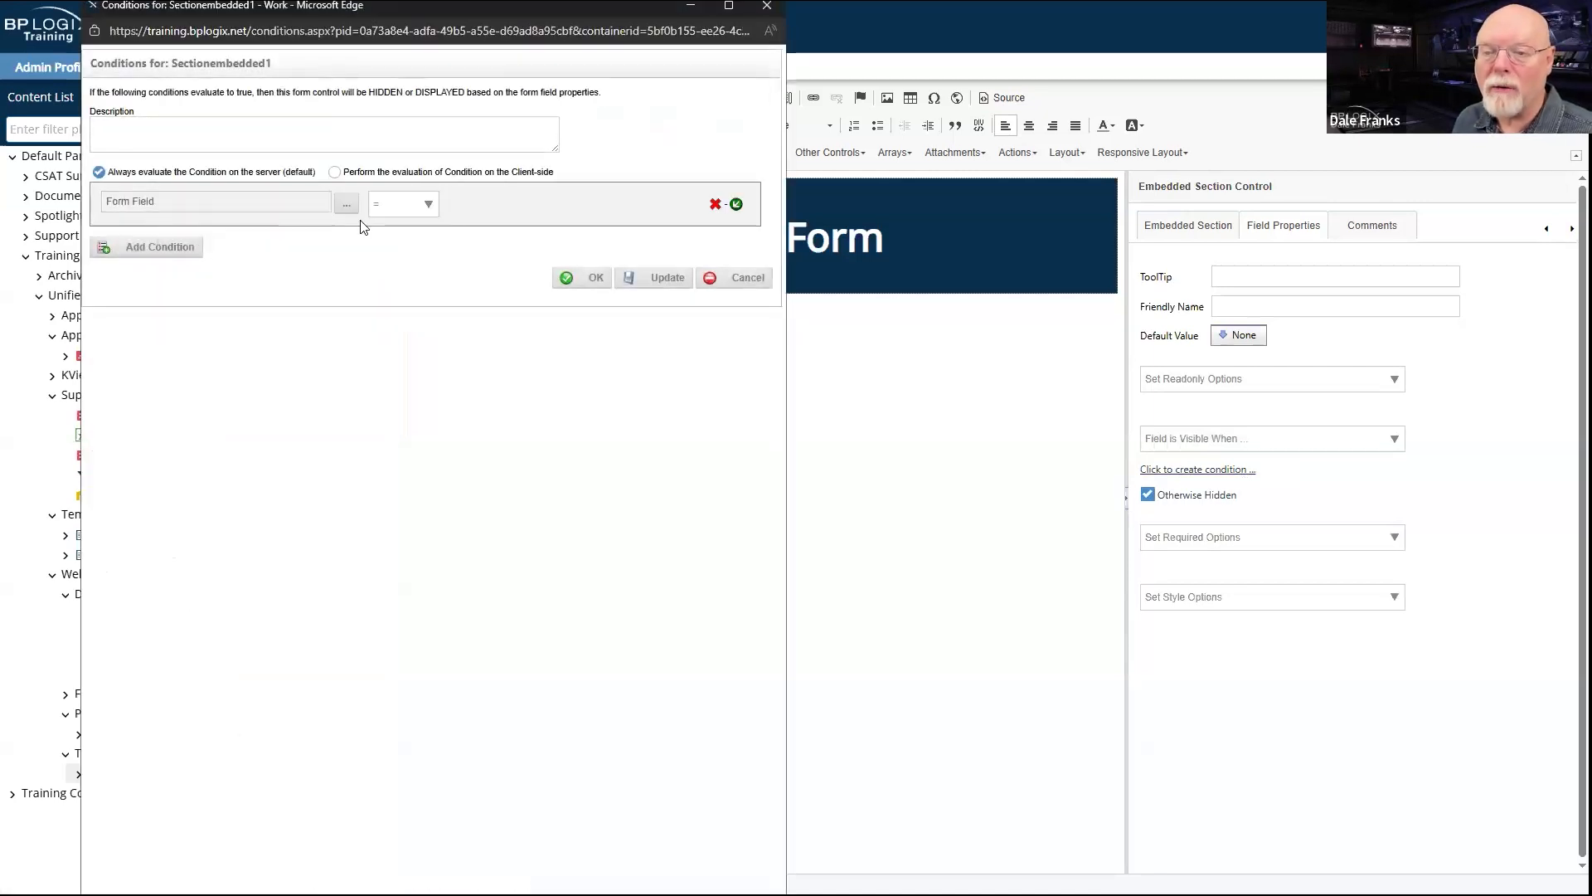
left_click(347, 204)
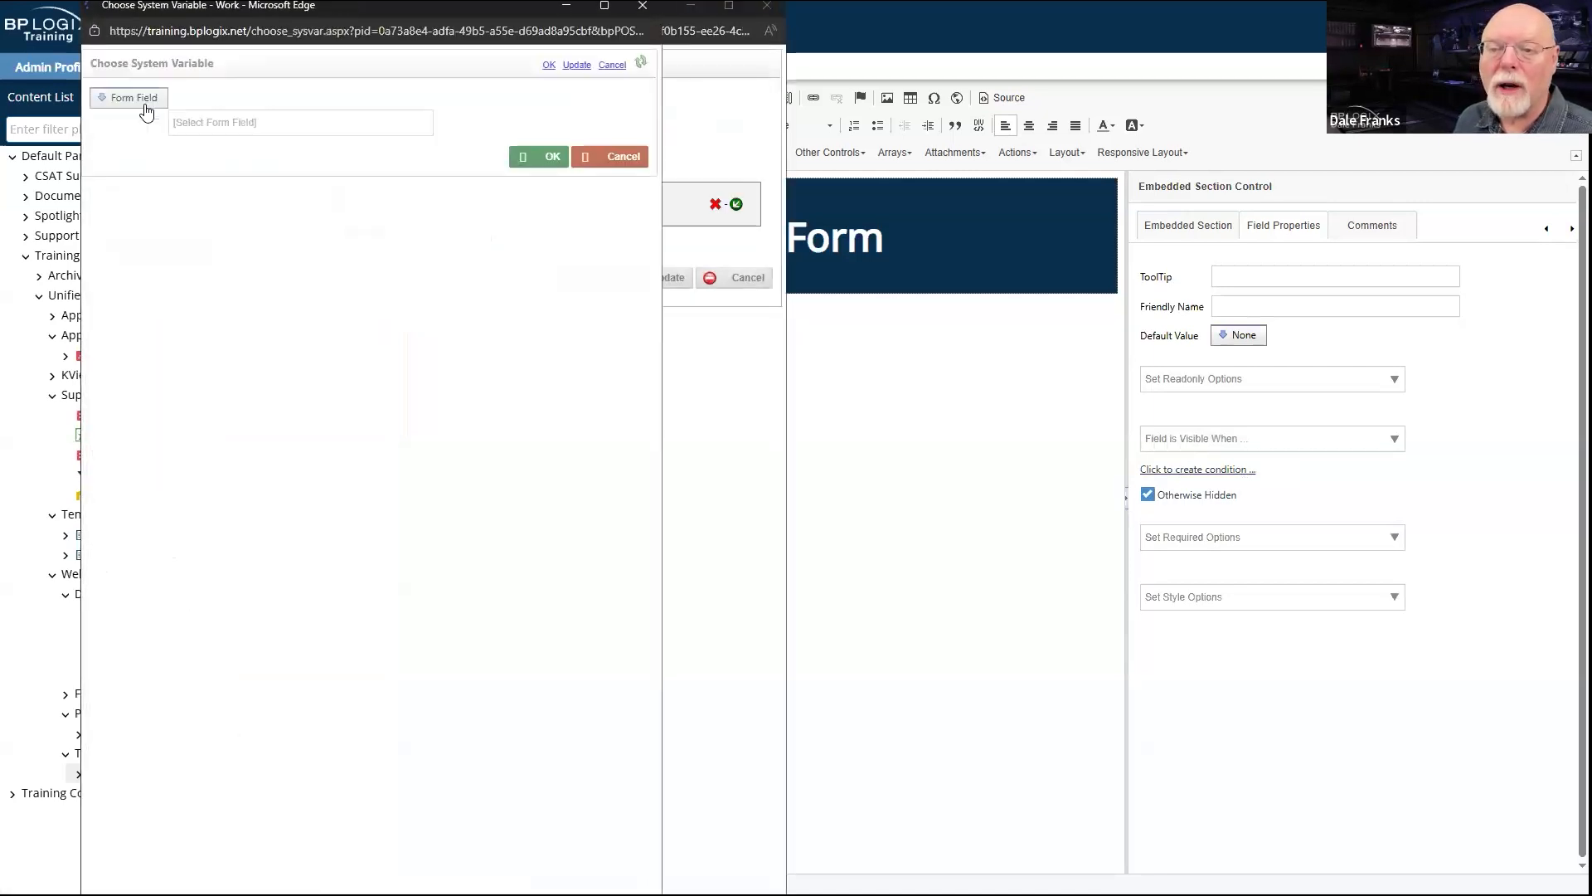
left_click(157, 103)
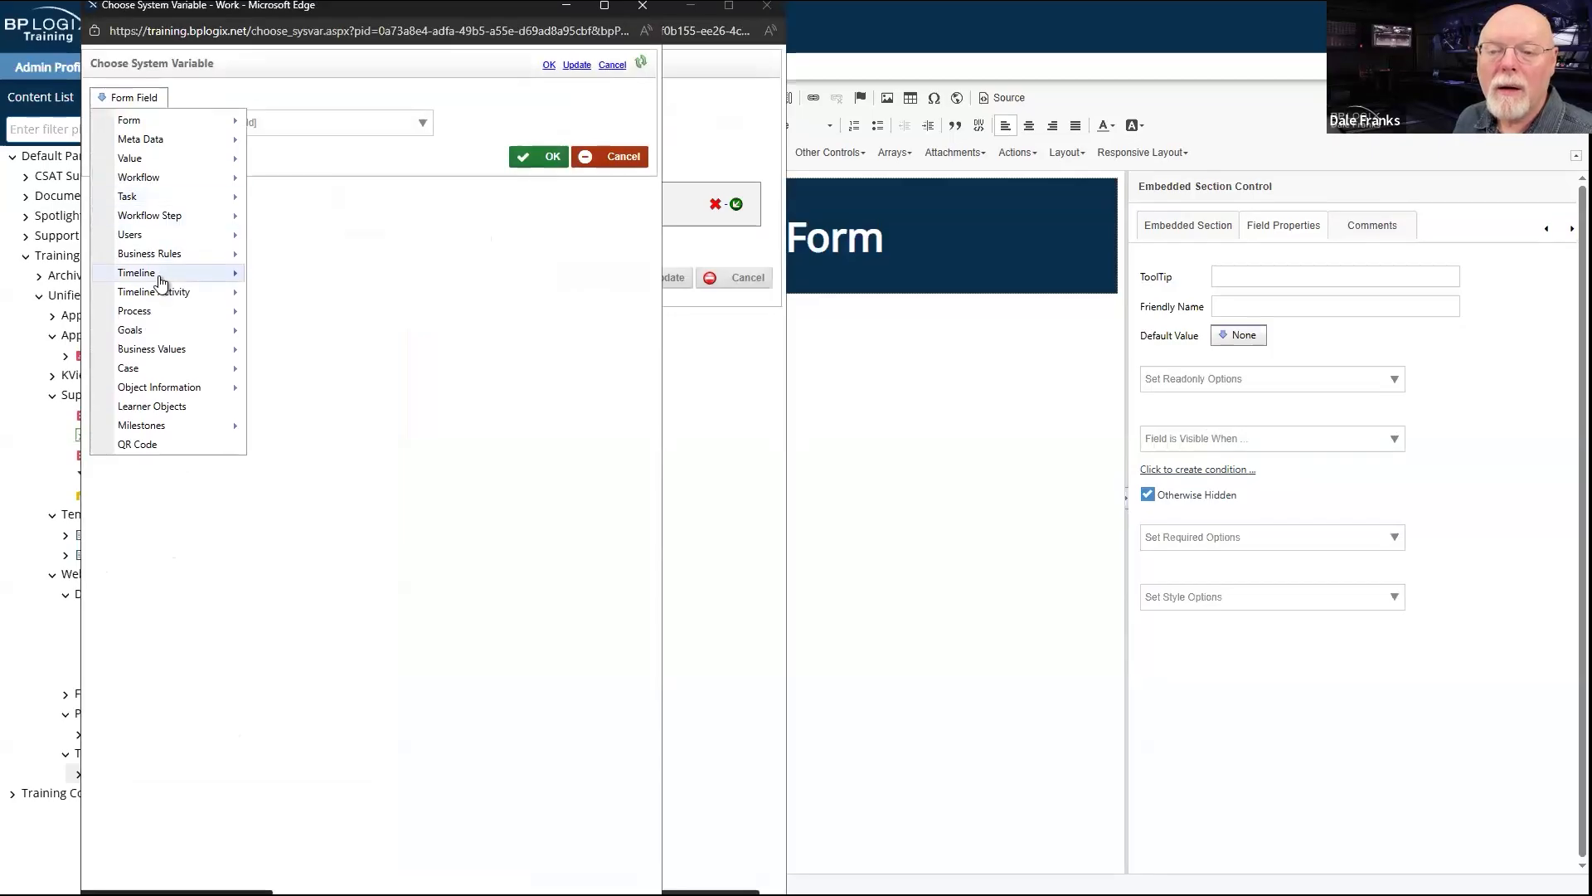
mouse_move(157, 273)
left_click(335, 310)
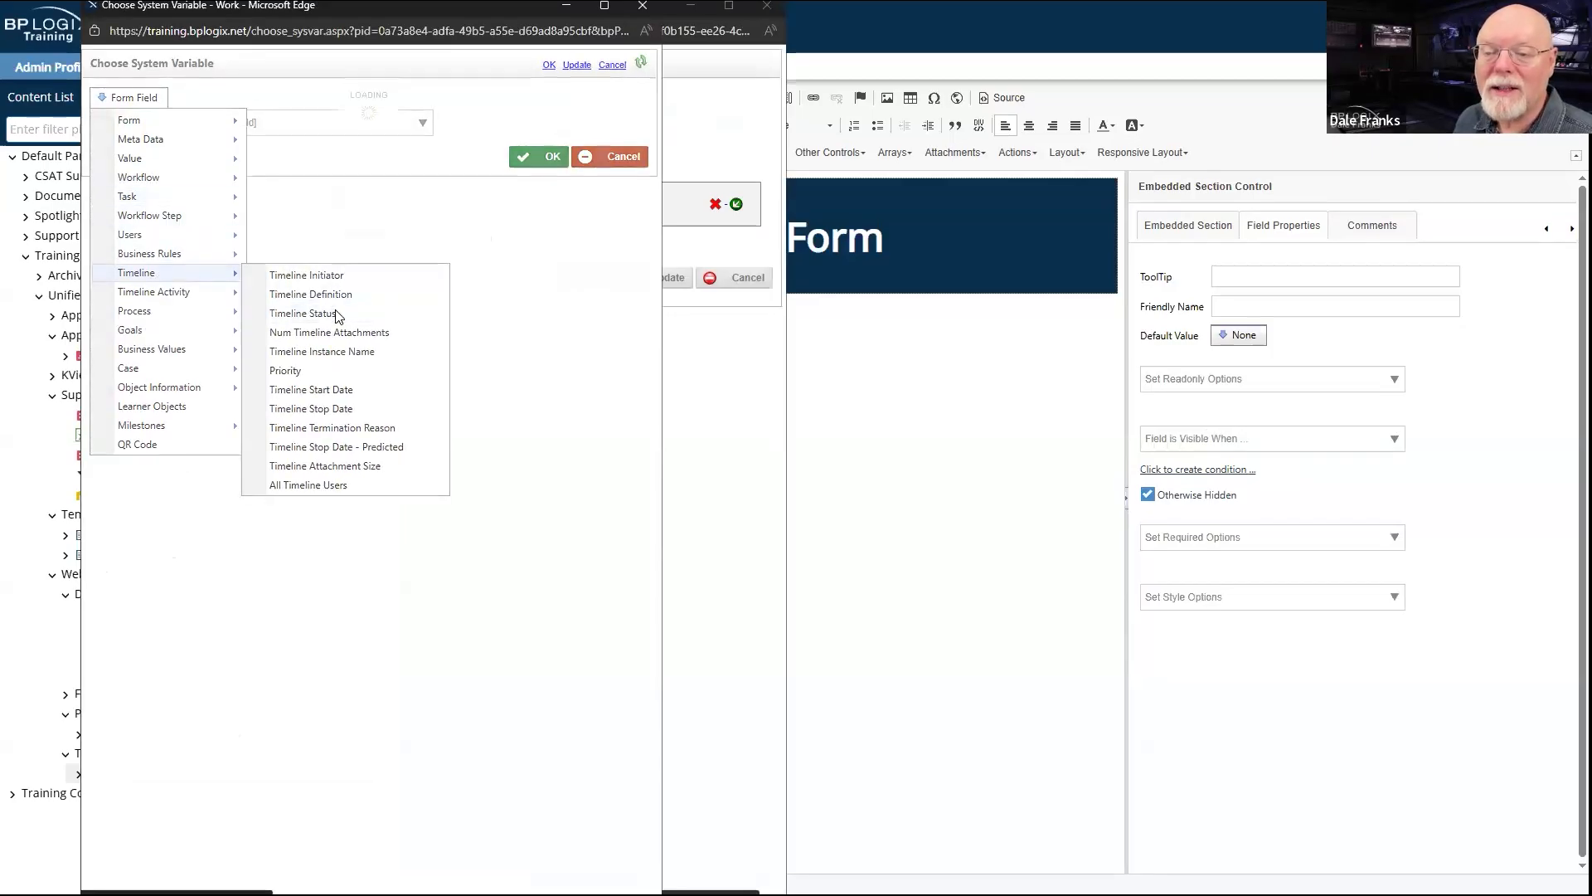
left_click(550, 130)
left_click(586, 213)
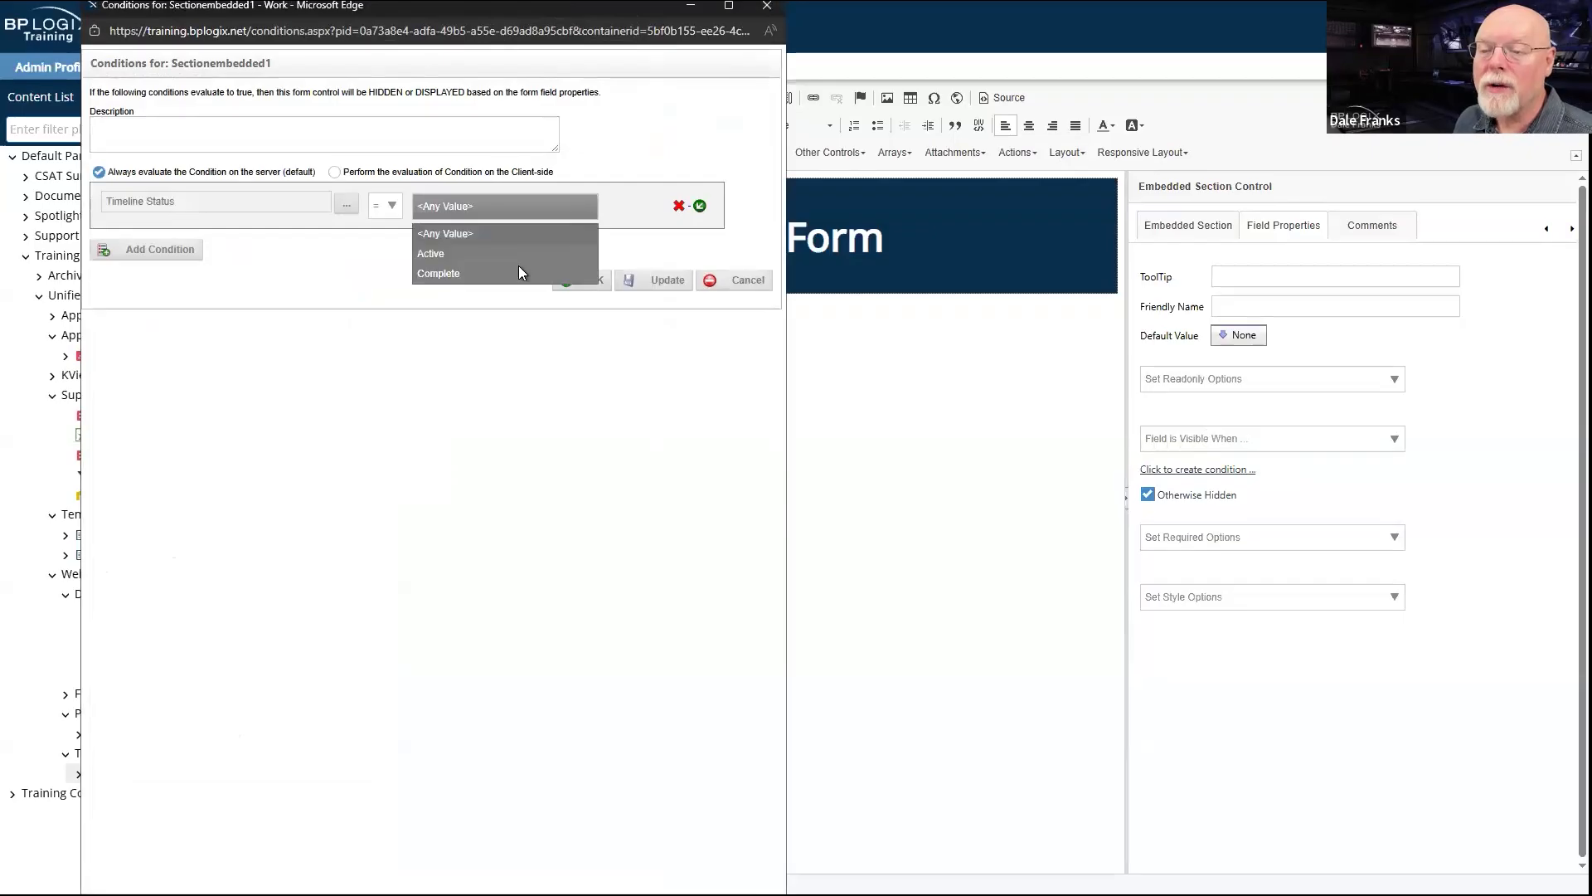
left_click(501, 275)
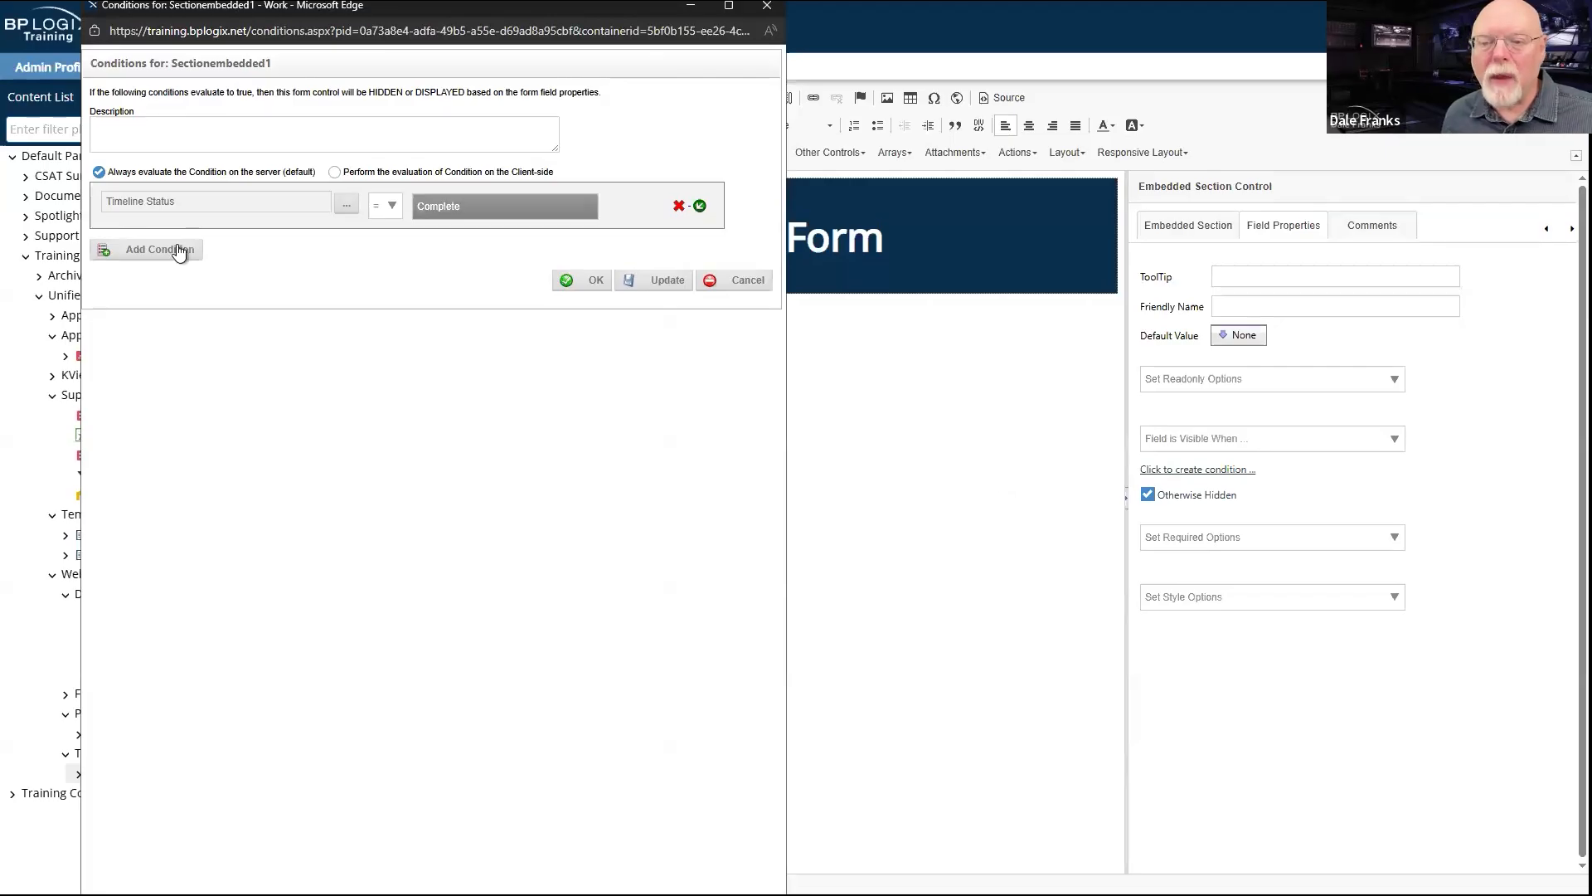
left_click(145, 252)
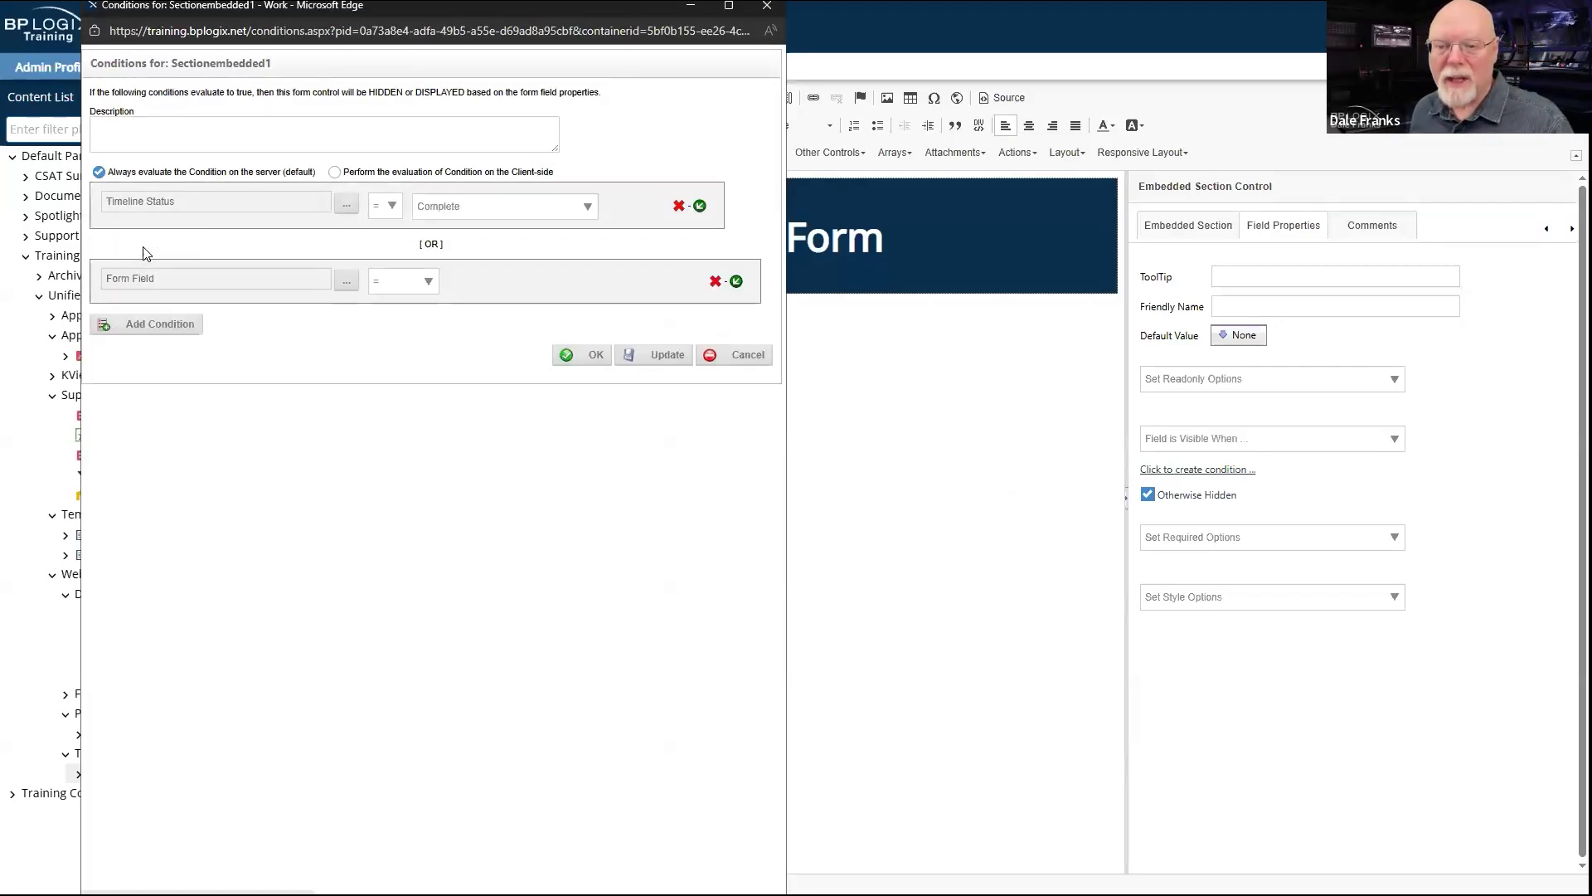
left_click(352, 282)
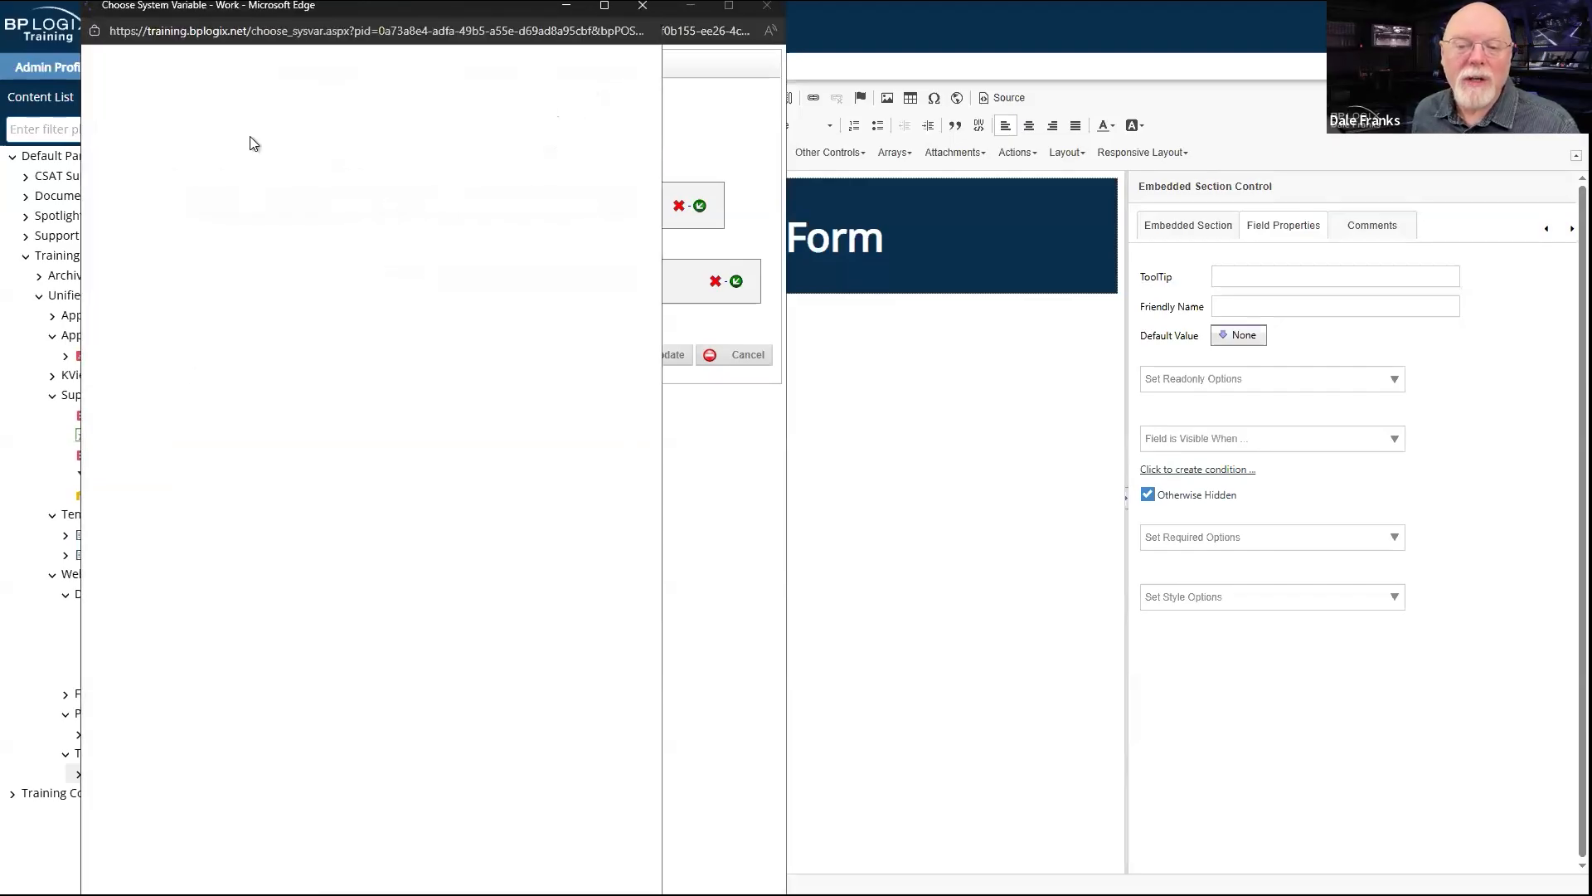
left_click(131, 103)
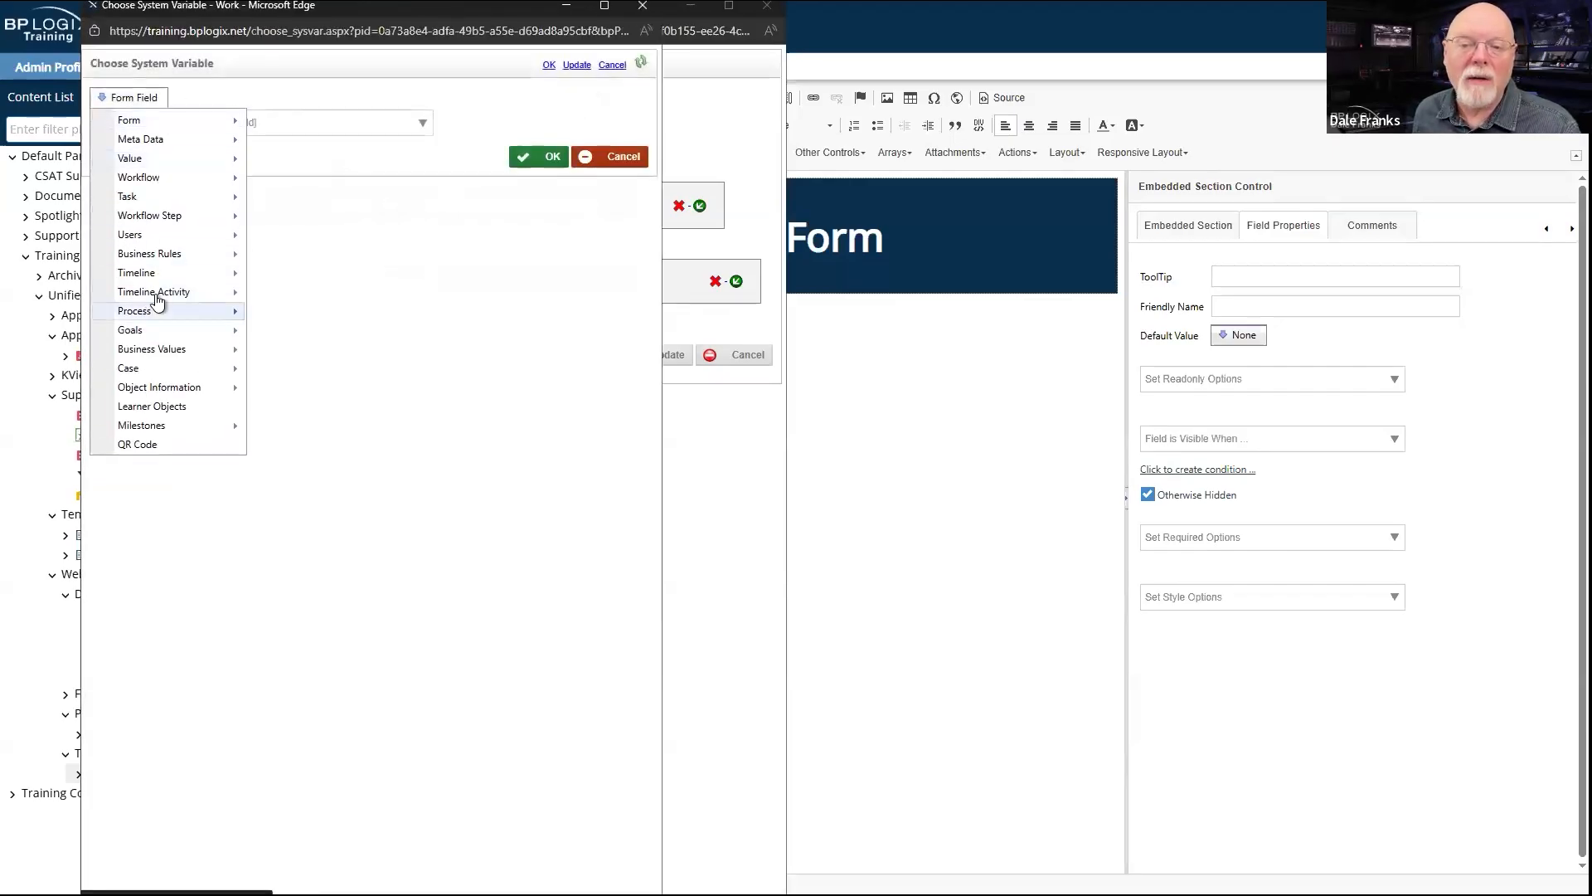
mouse_move(157, 291)
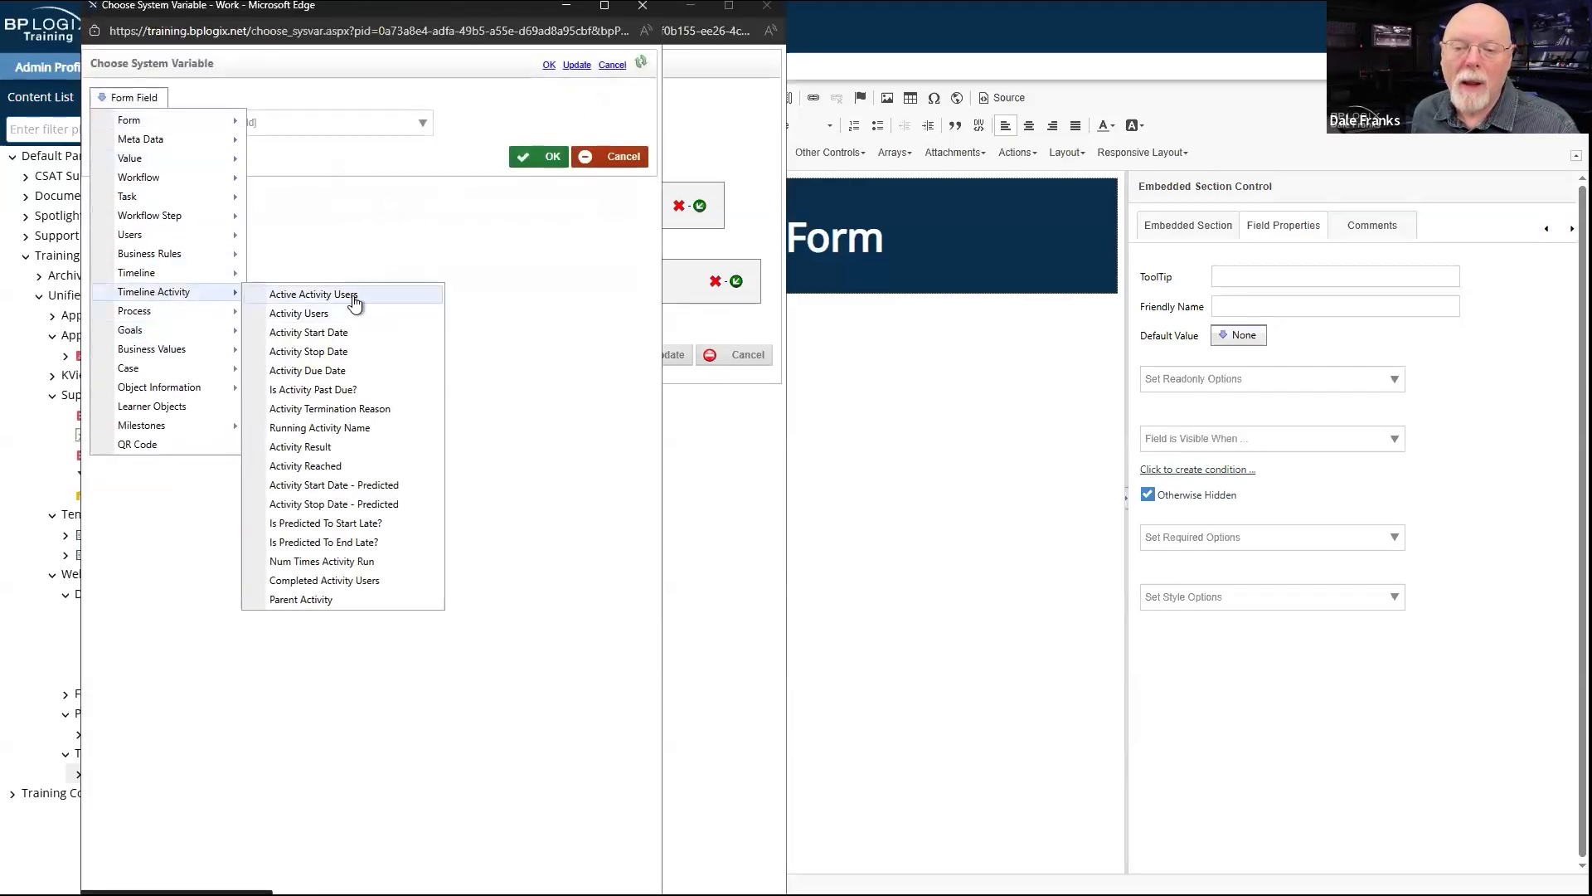
left_click(332, 294)
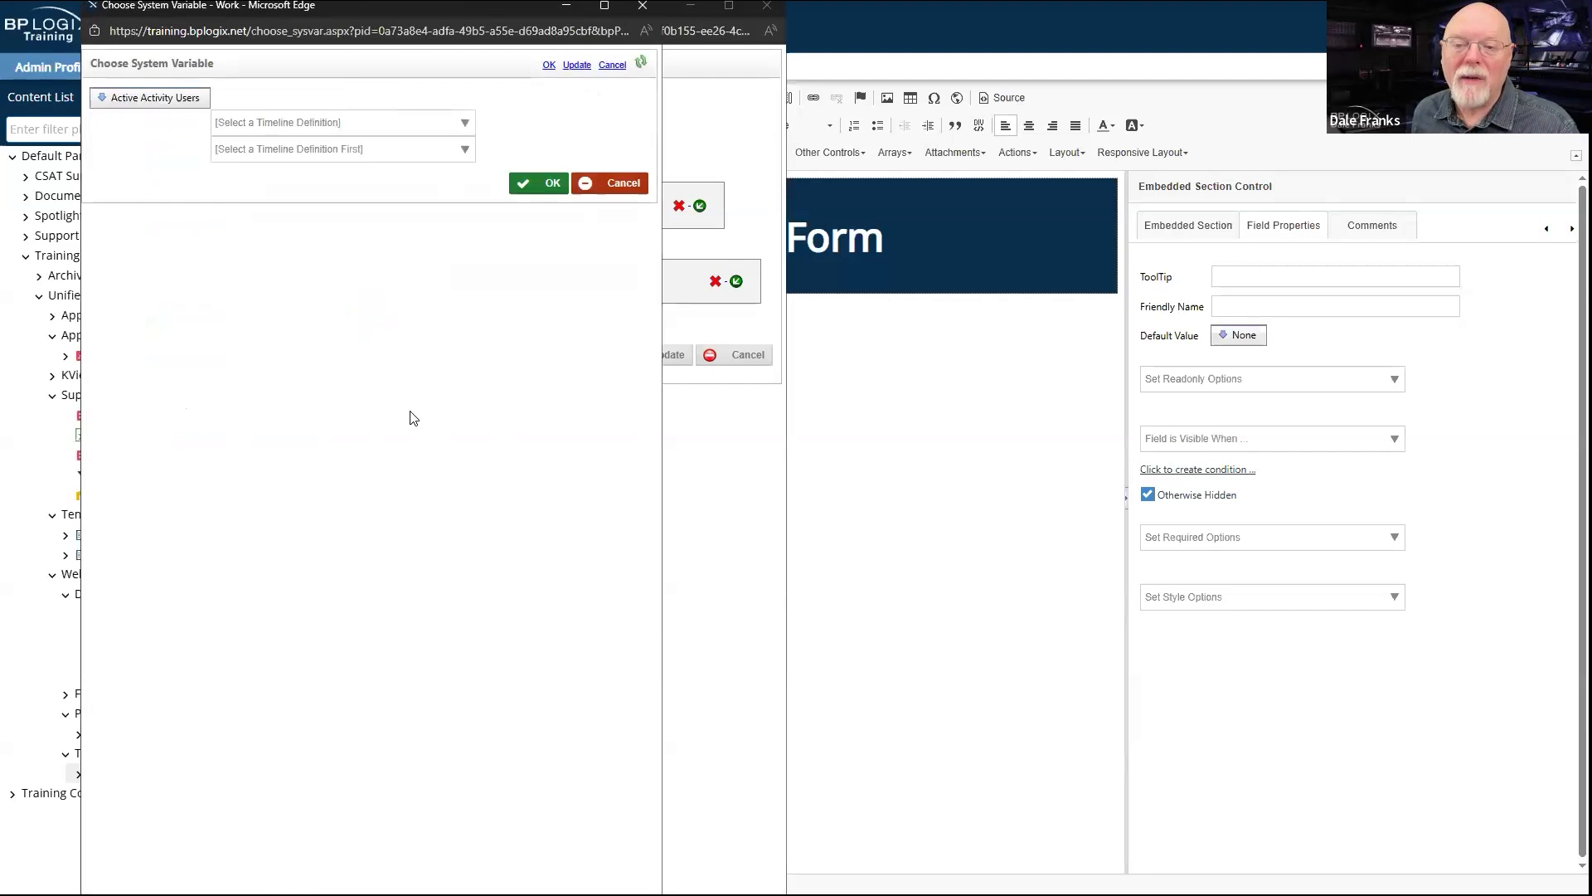
left_click(451, 134)
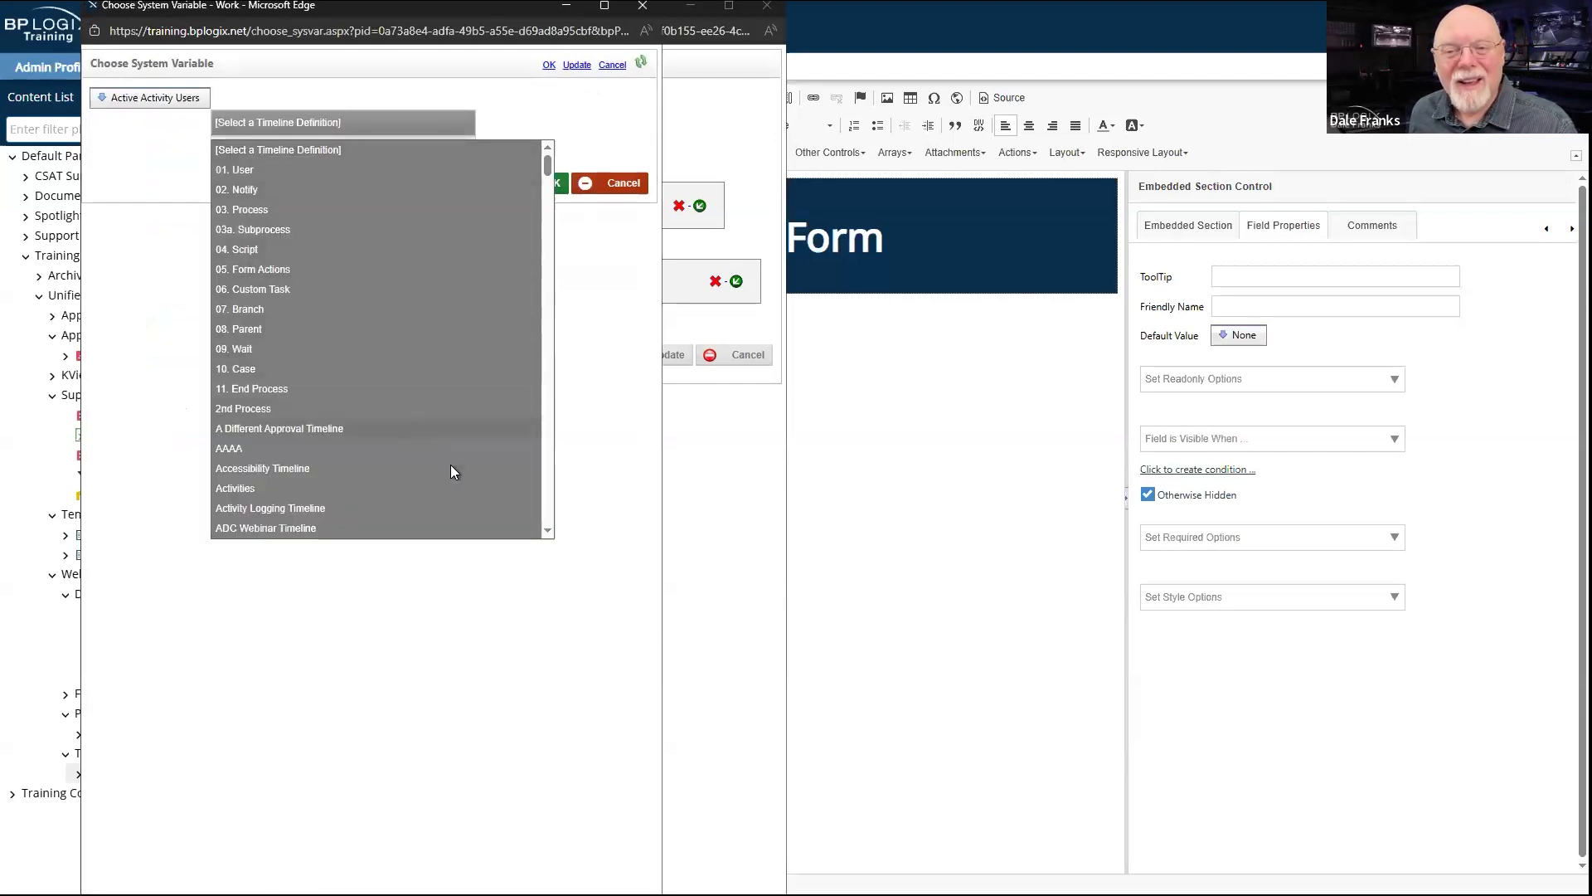
left_click(679, 303)
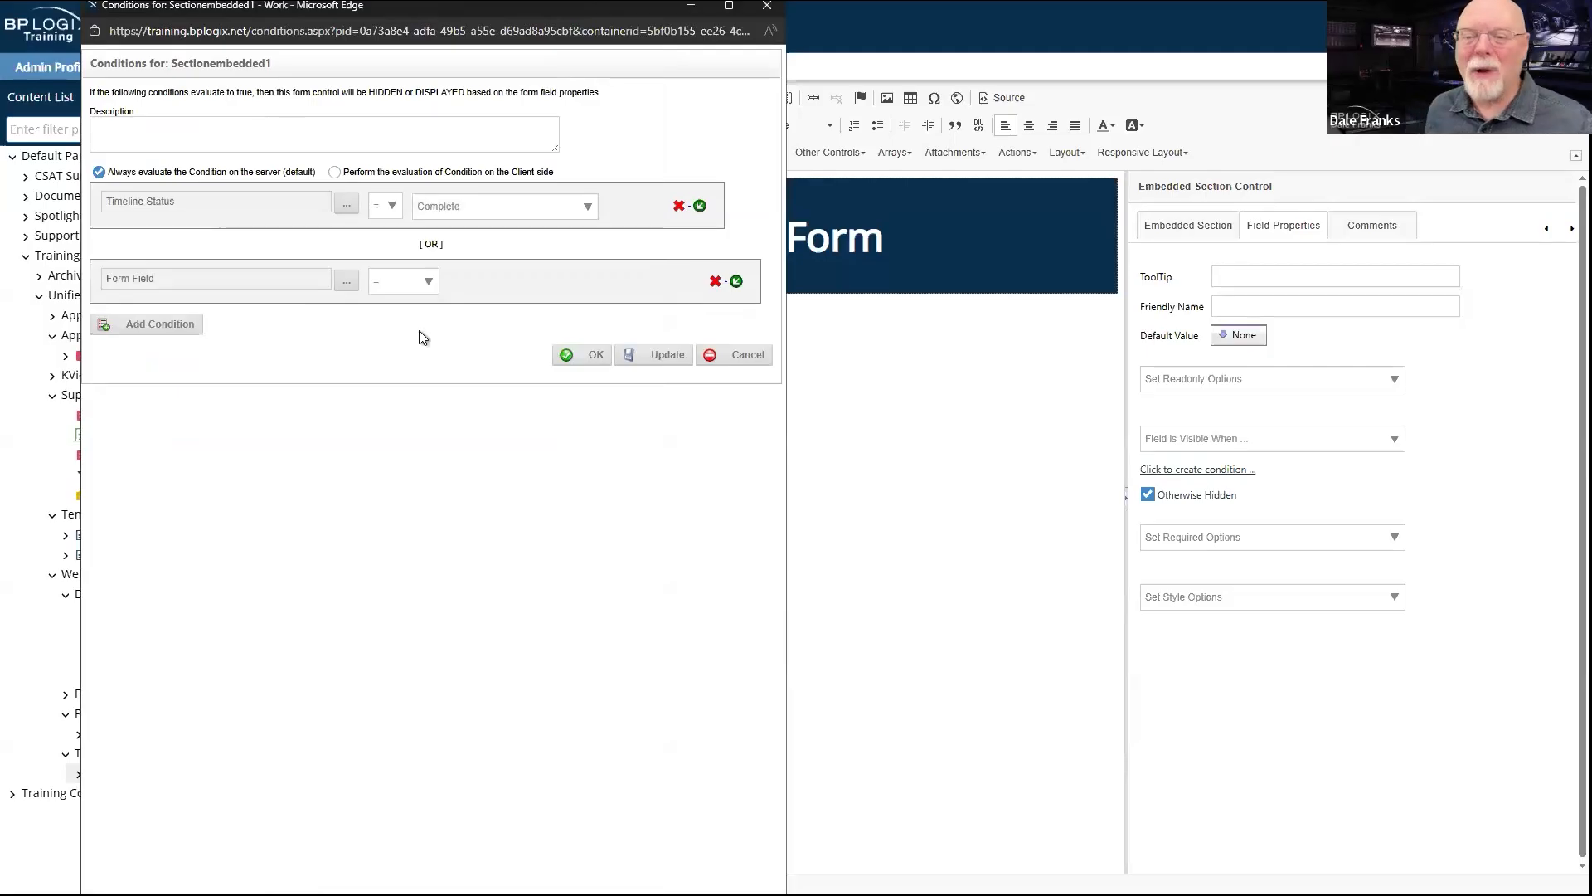
left_click(353, 282)
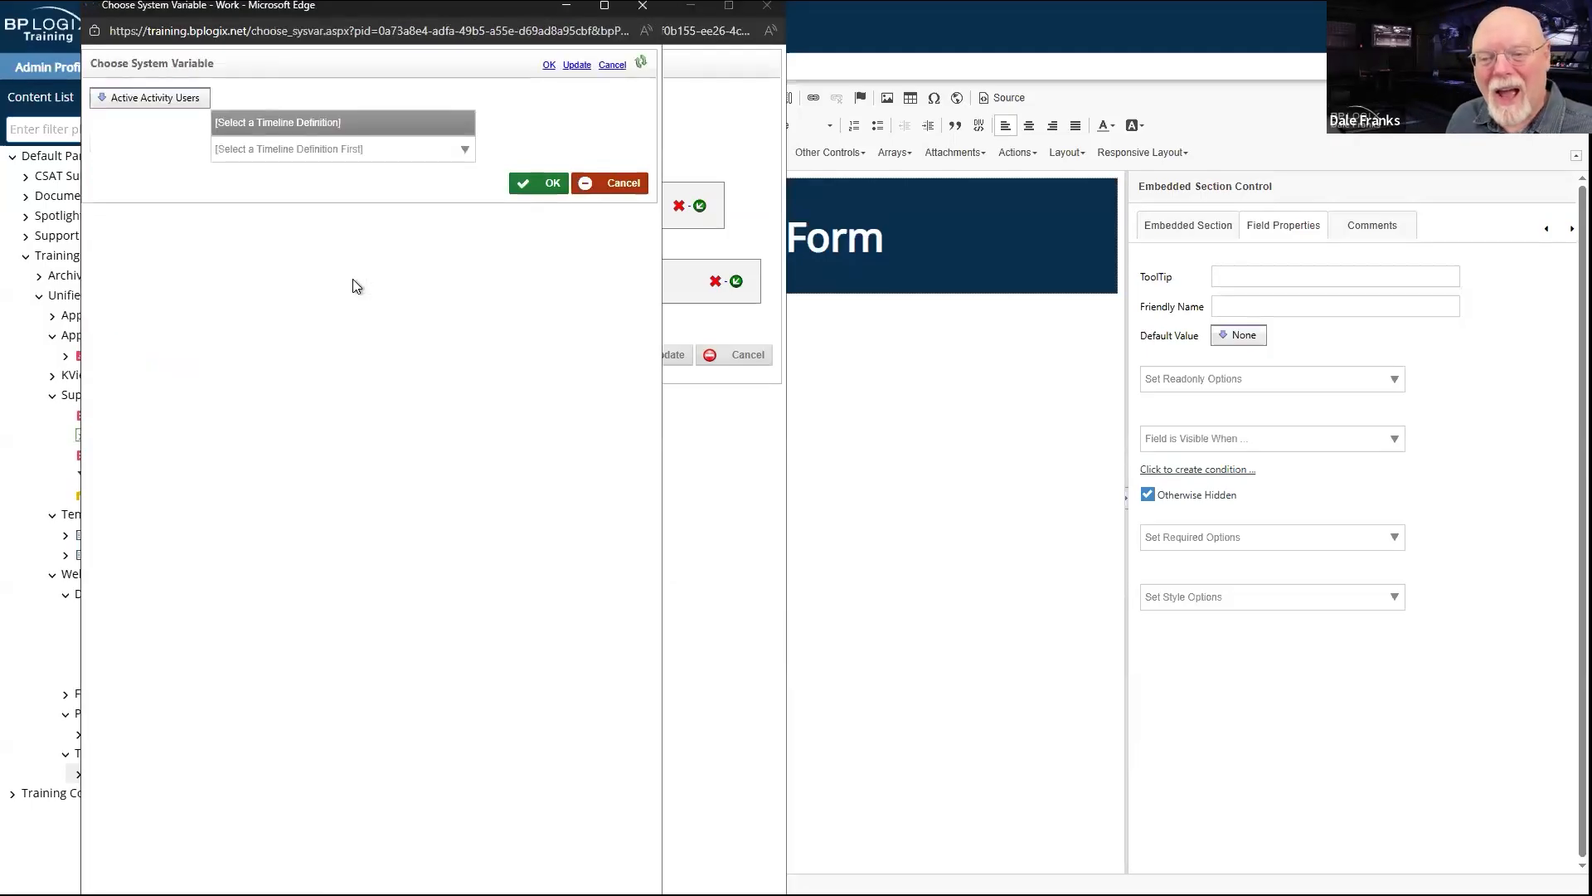
left_click(409, 123)
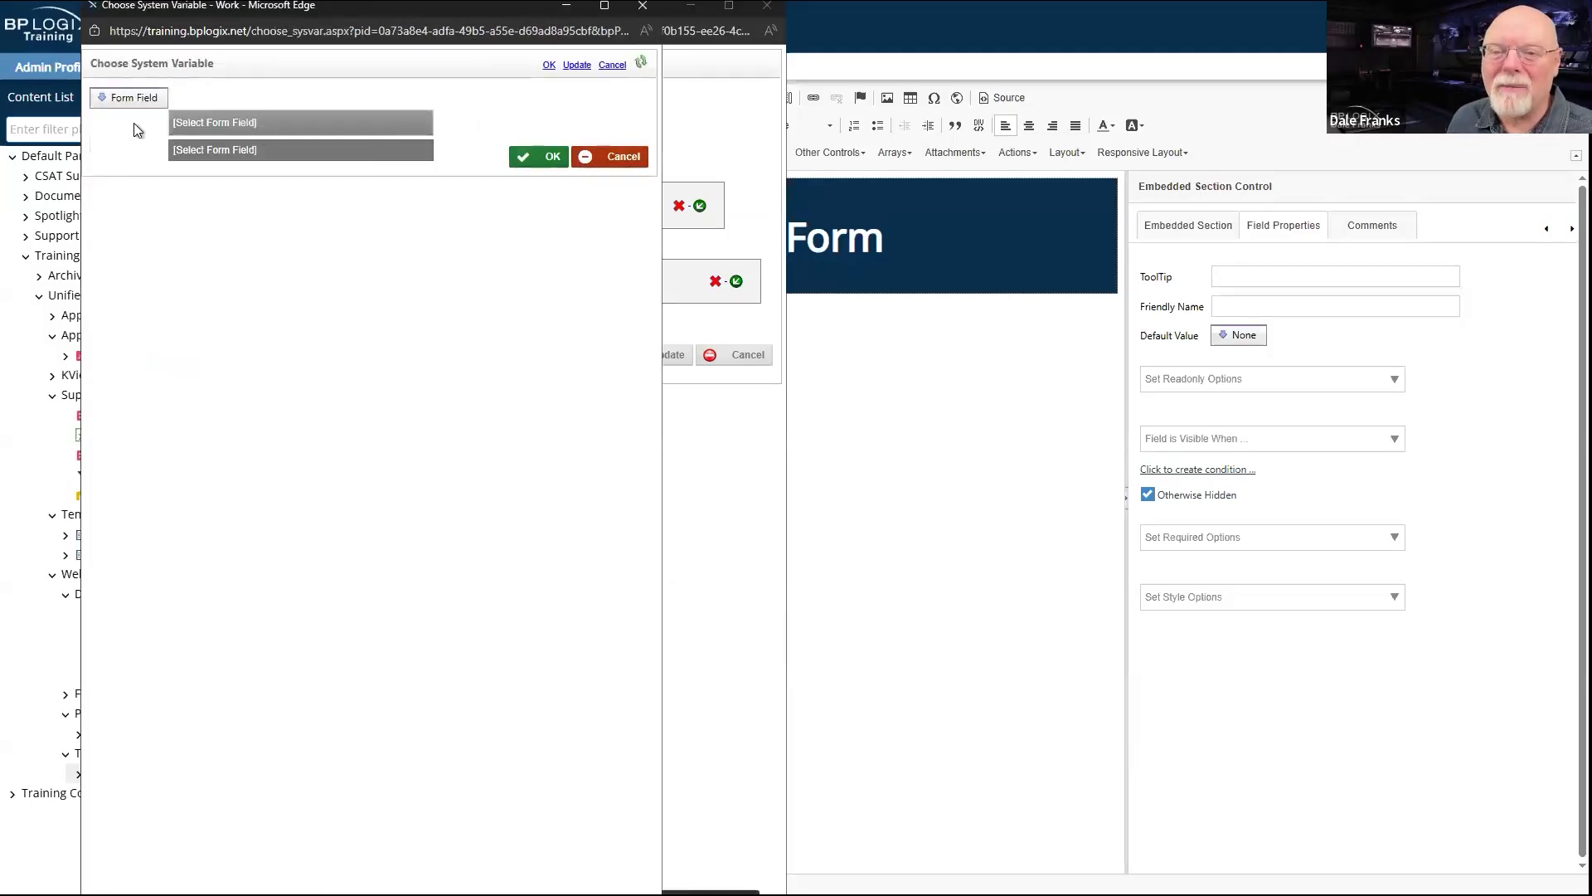
left_click(141, 99)
mouse_move(174, 292)
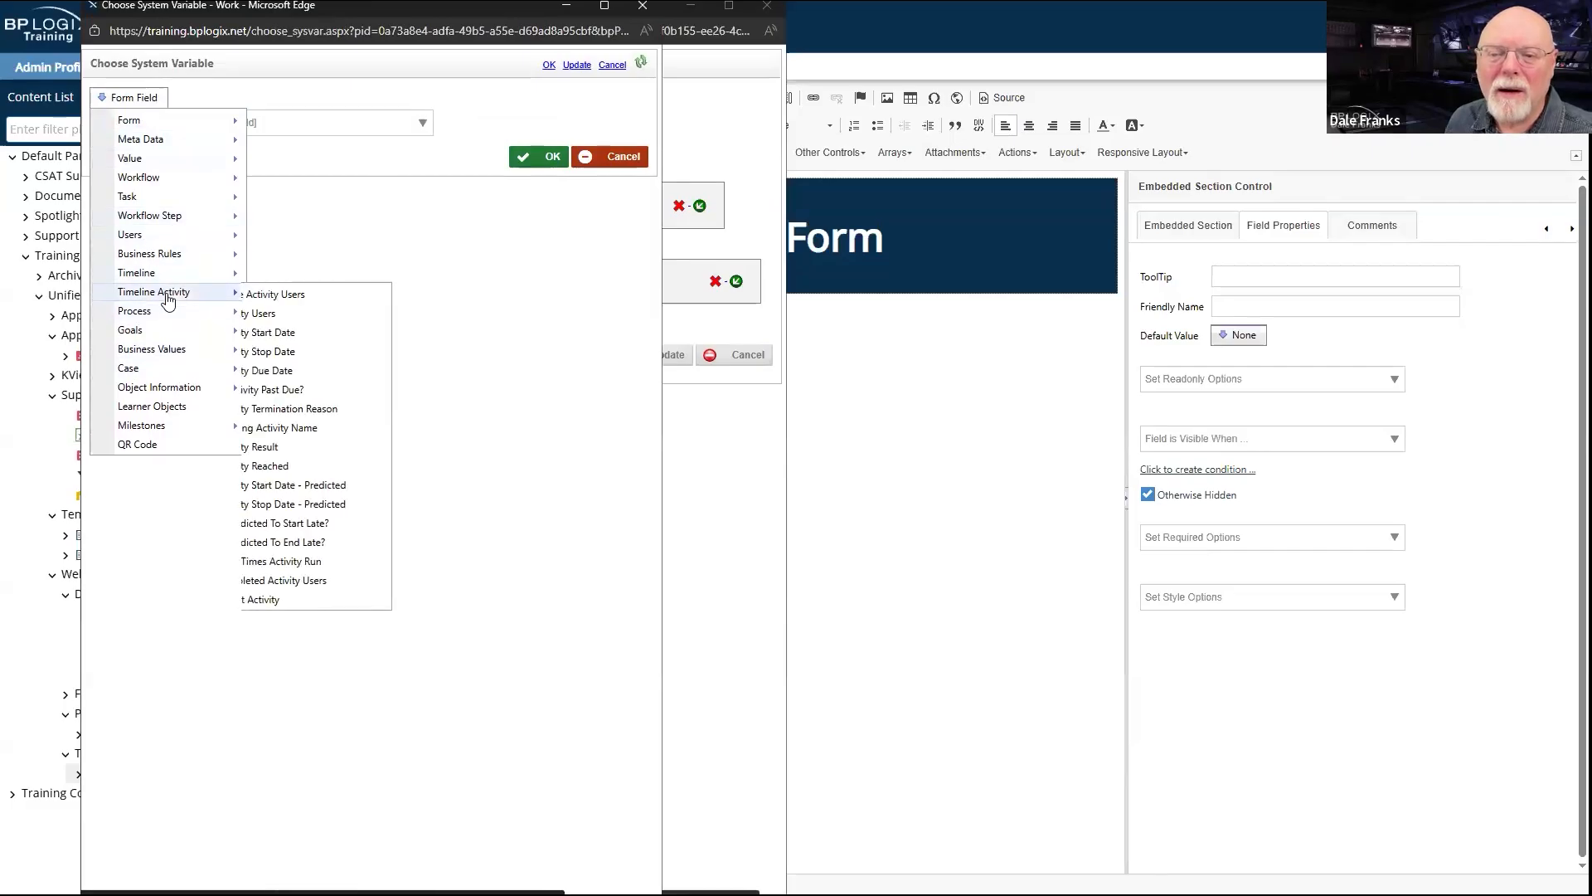
left_click(360, 296)
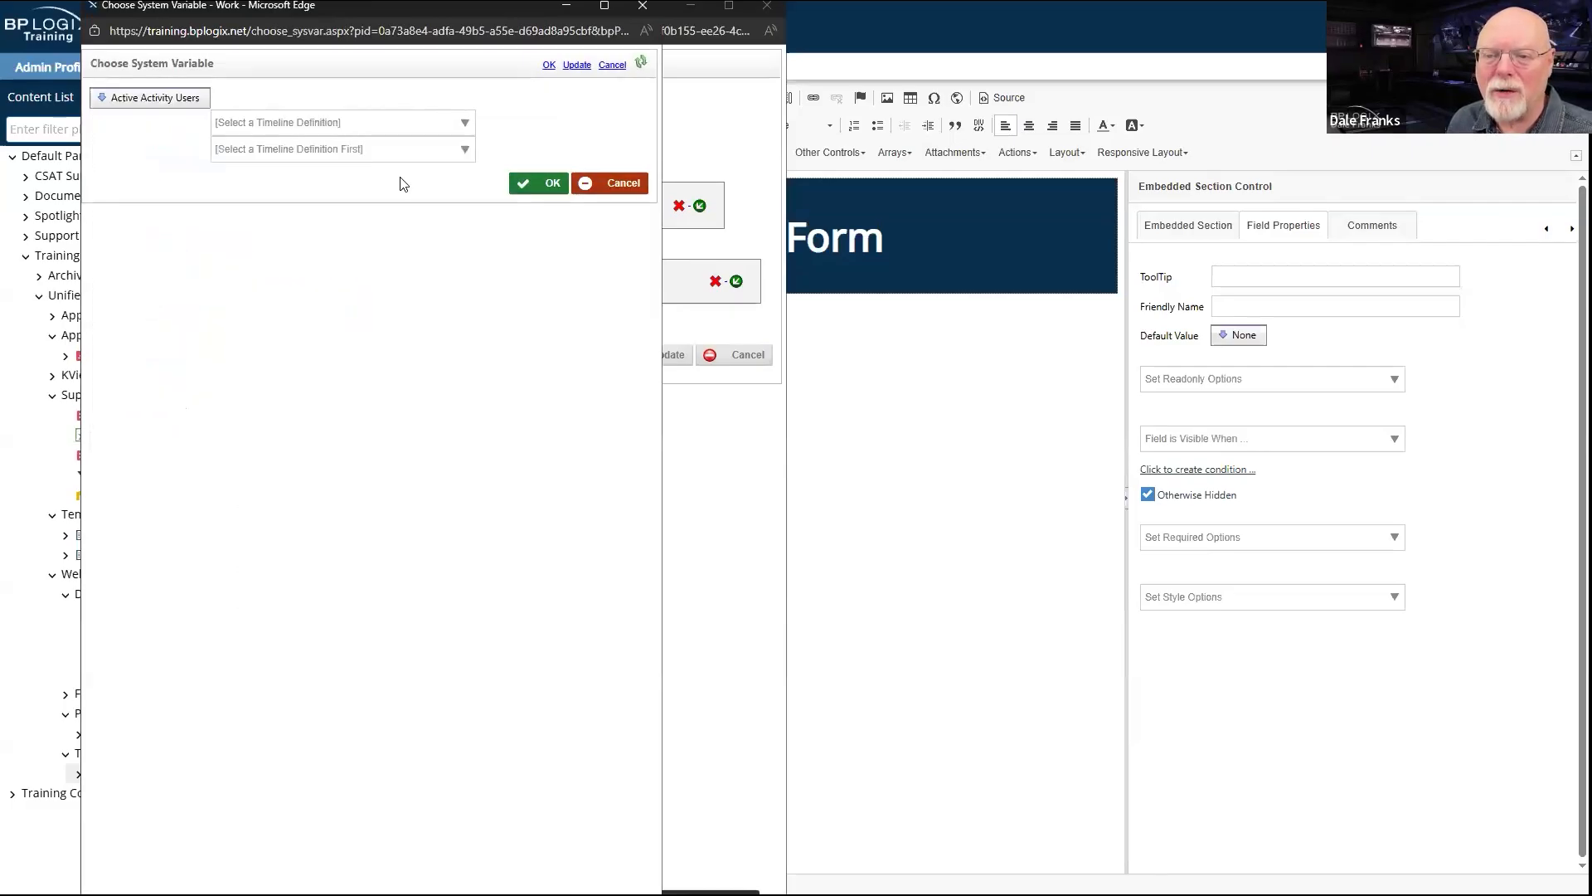
left_click(441, 124)
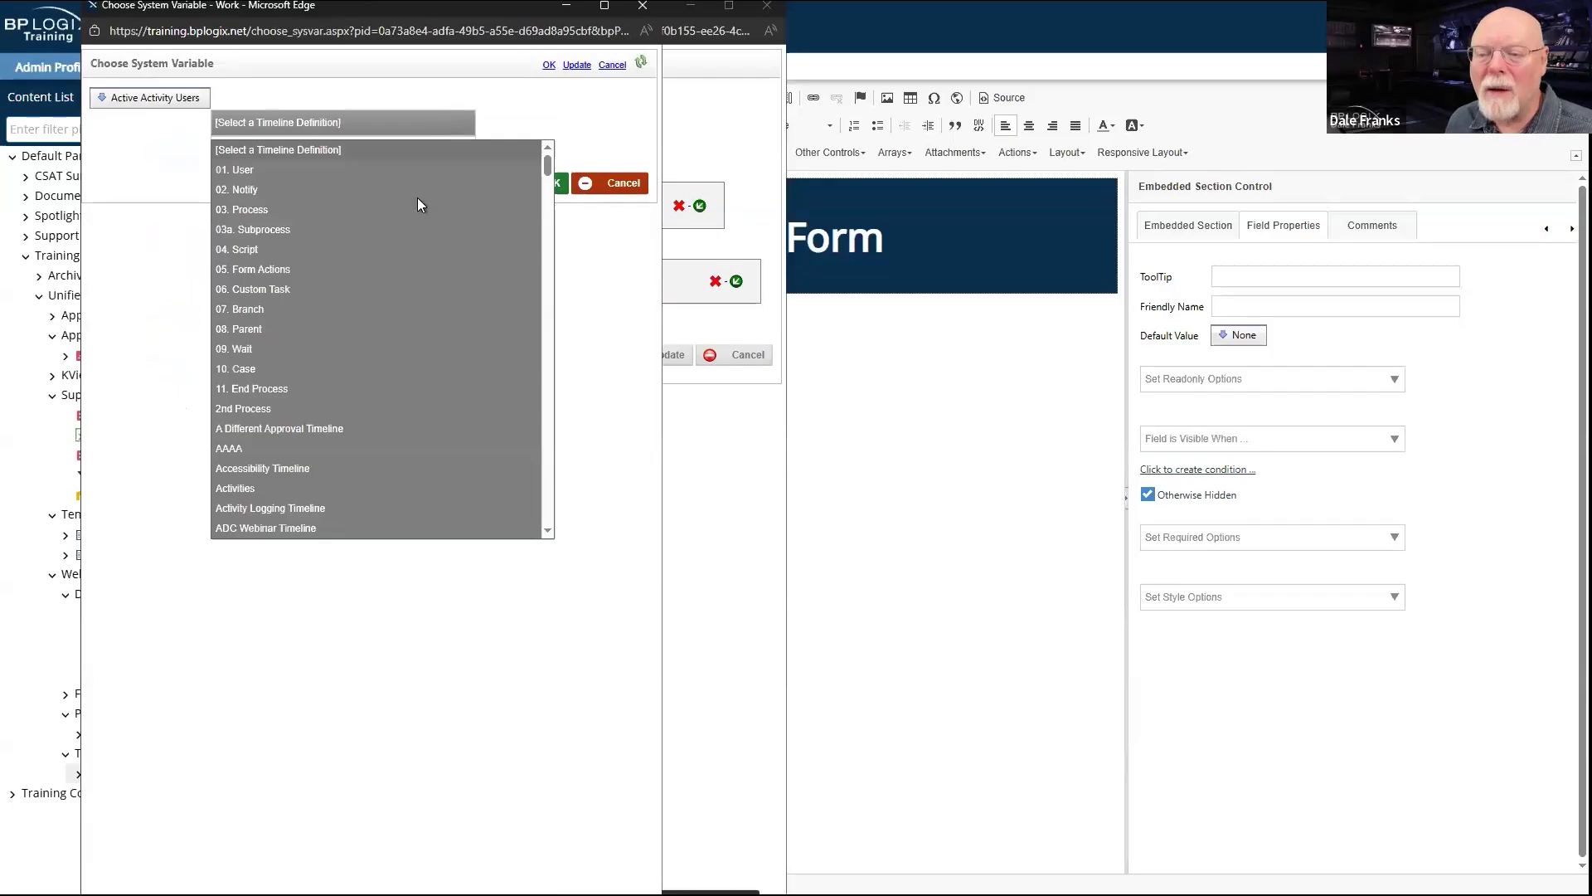
scroll(420, 448, "down", 10)
left_click(479, 750)
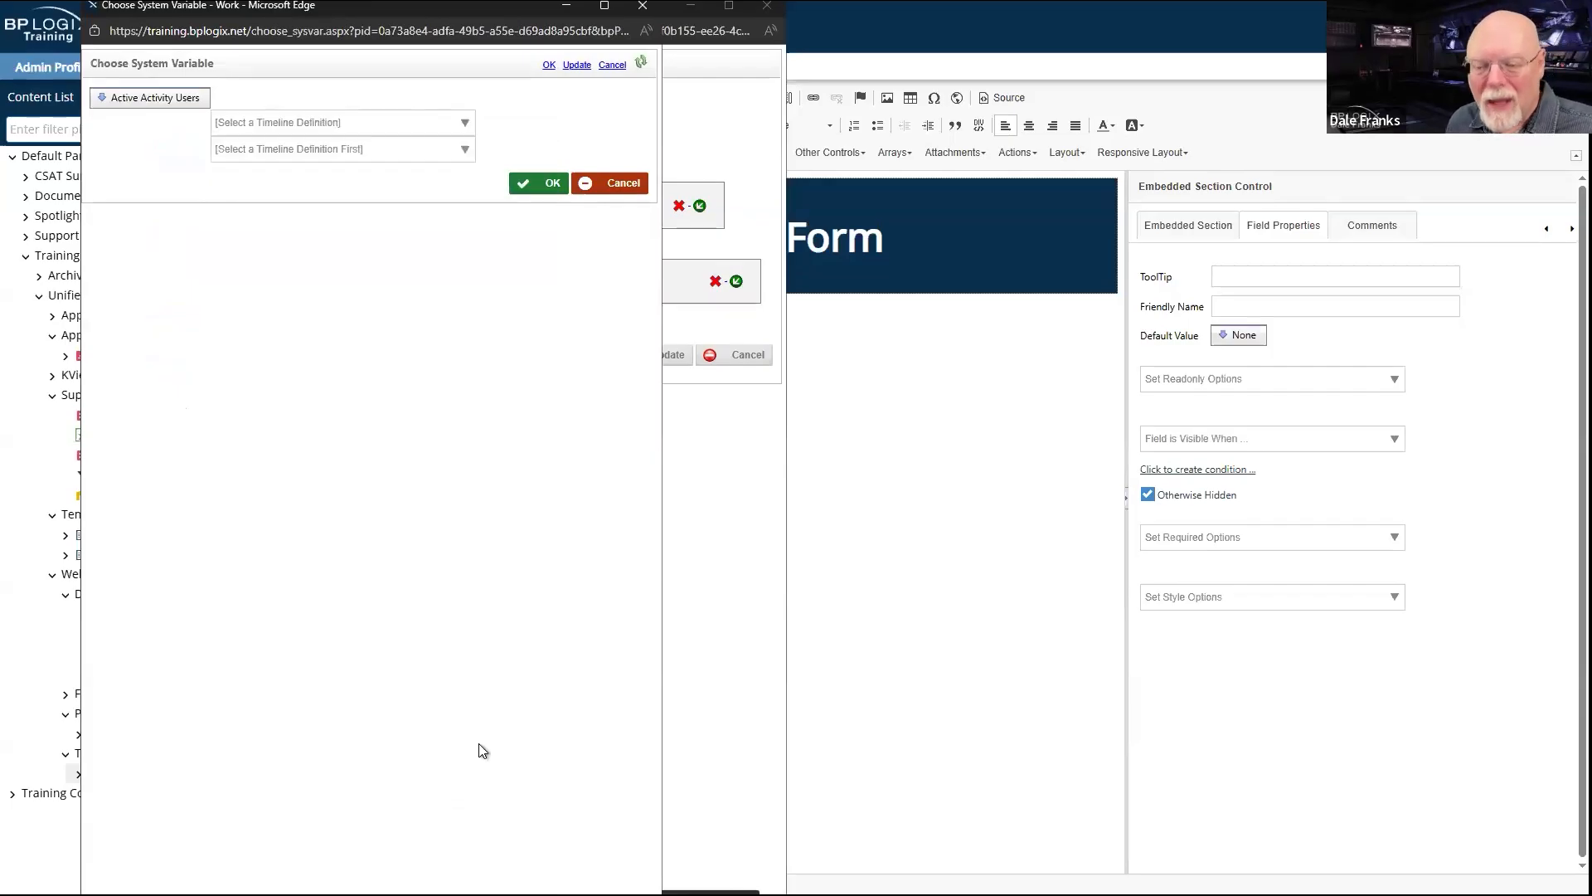
left_click(617, 182)
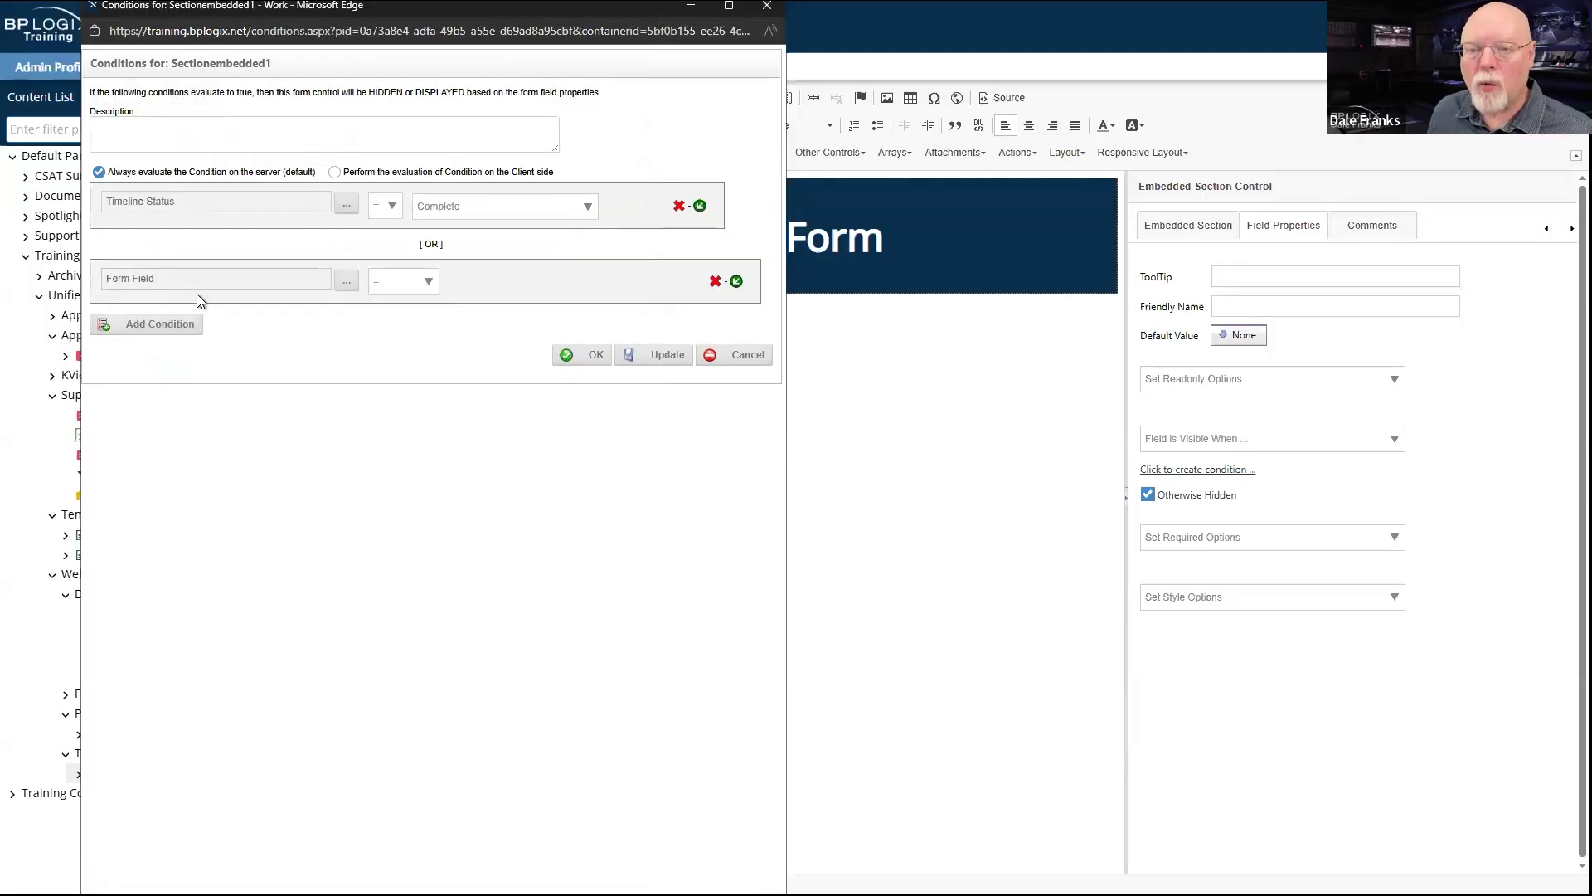
left_click(715, 281)
left_click(498, 117)
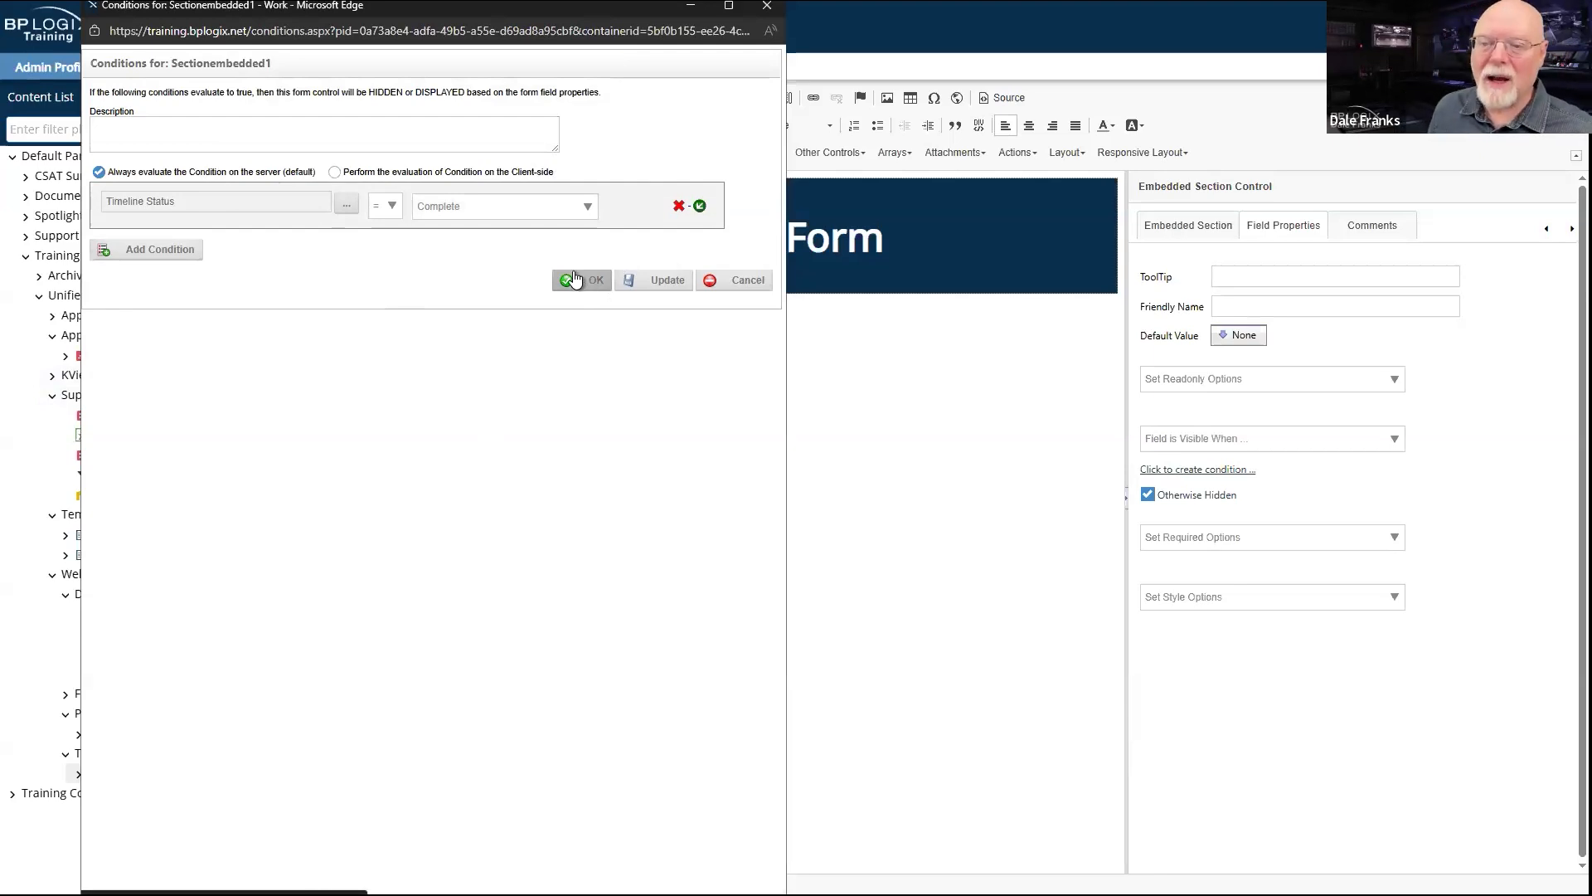
Step: Change the TaskSection visibility condition to require Timeline Status equal to Active and save the condition
left_click(589, 207)
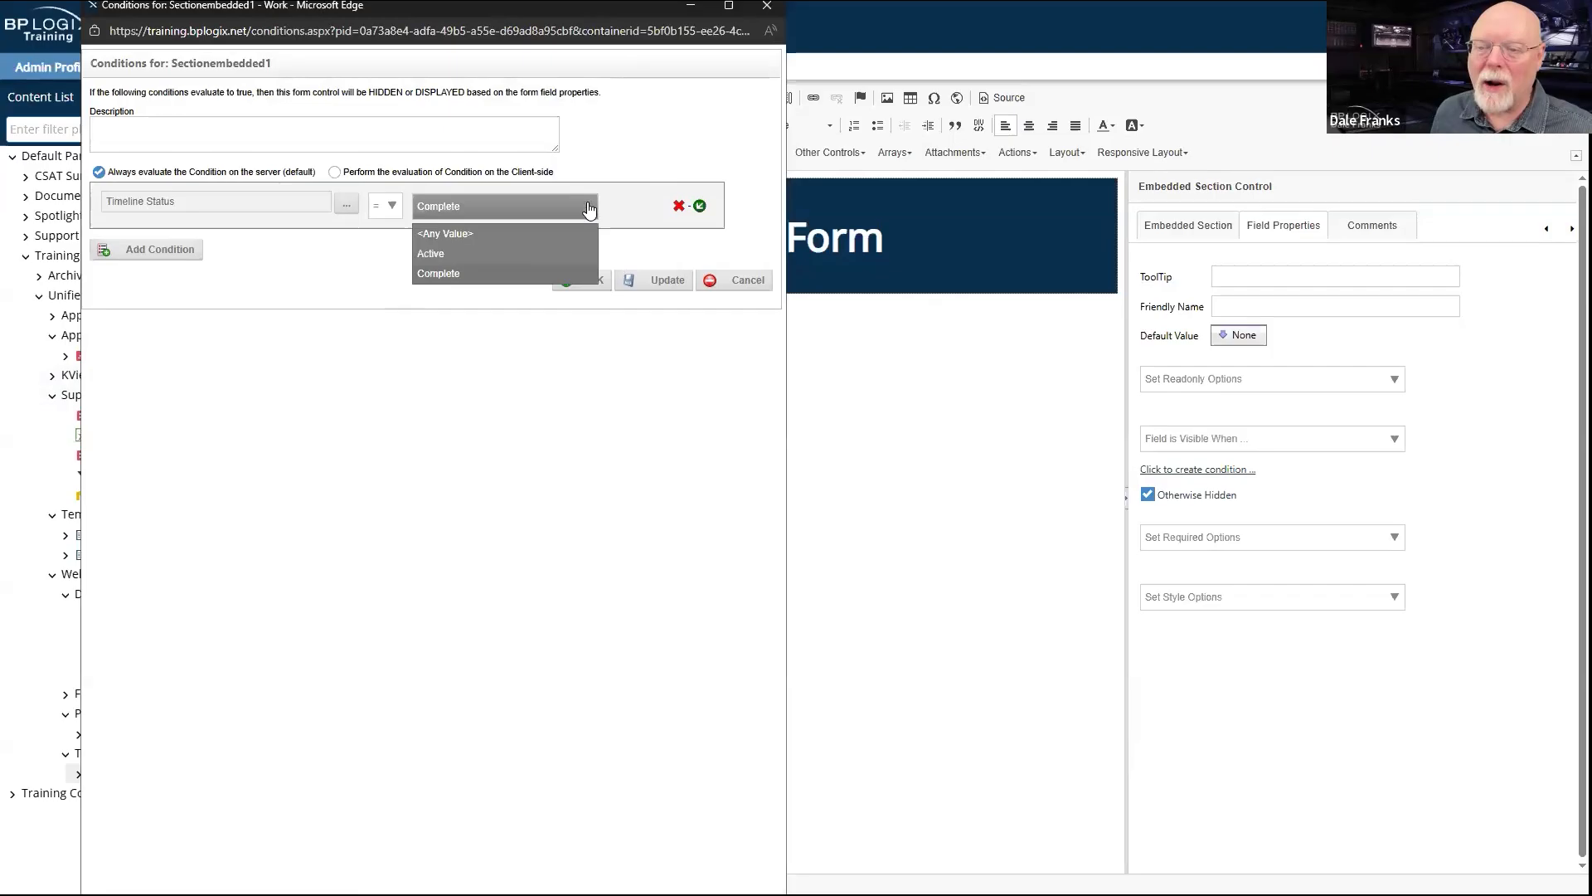
left_click(491, 255)
left_click(594, 282)
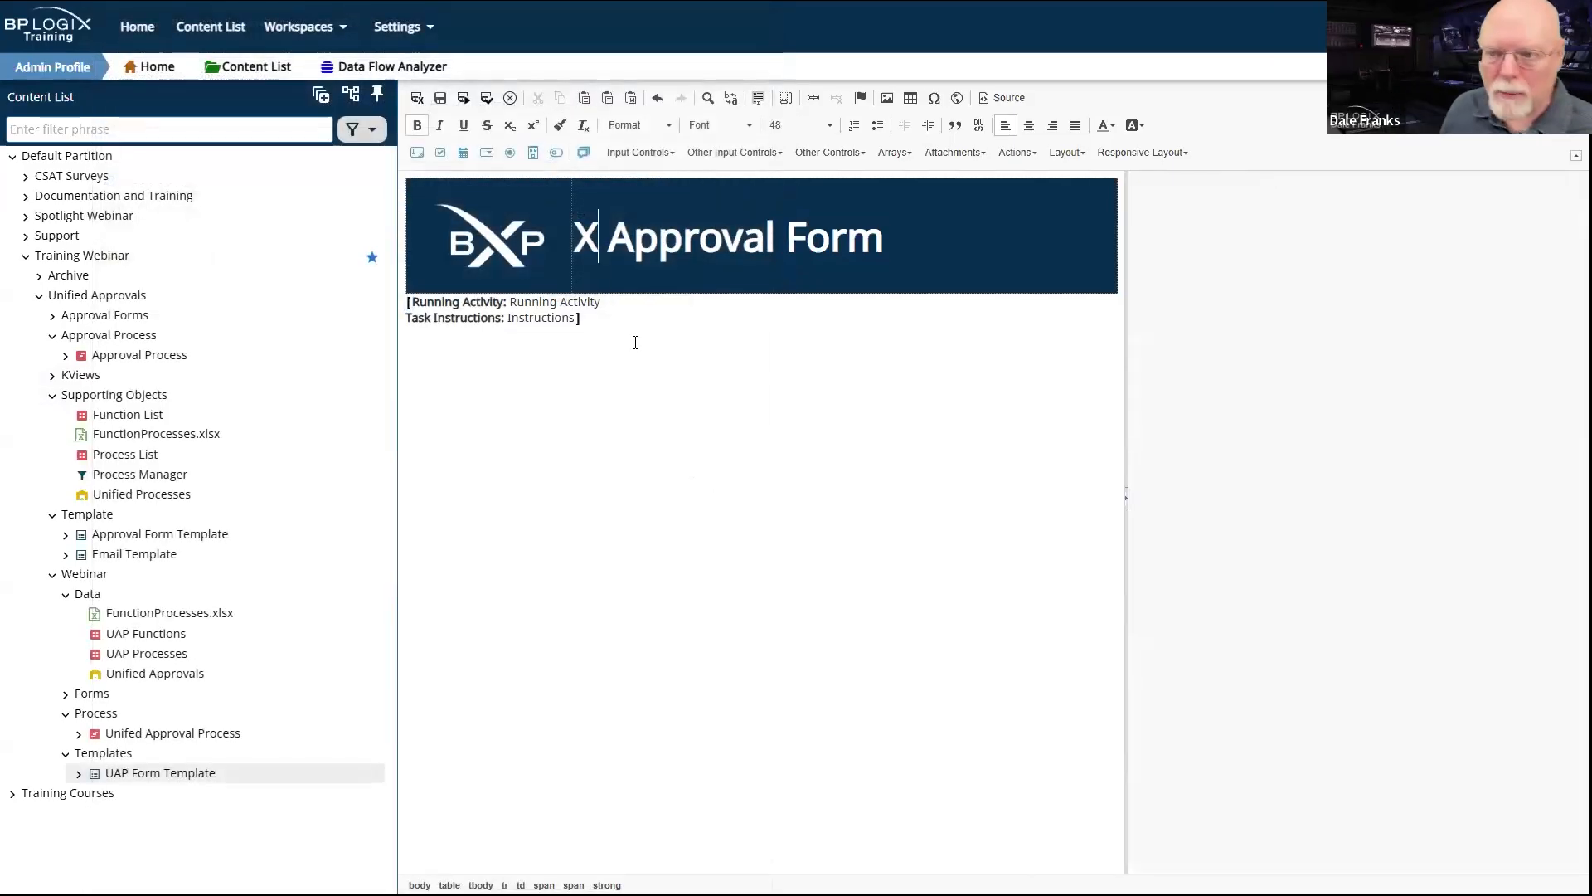
Step: Insert a Tab Strip control on a new line below the embedded task section
left_click_drag(580, 318, 406, 306)
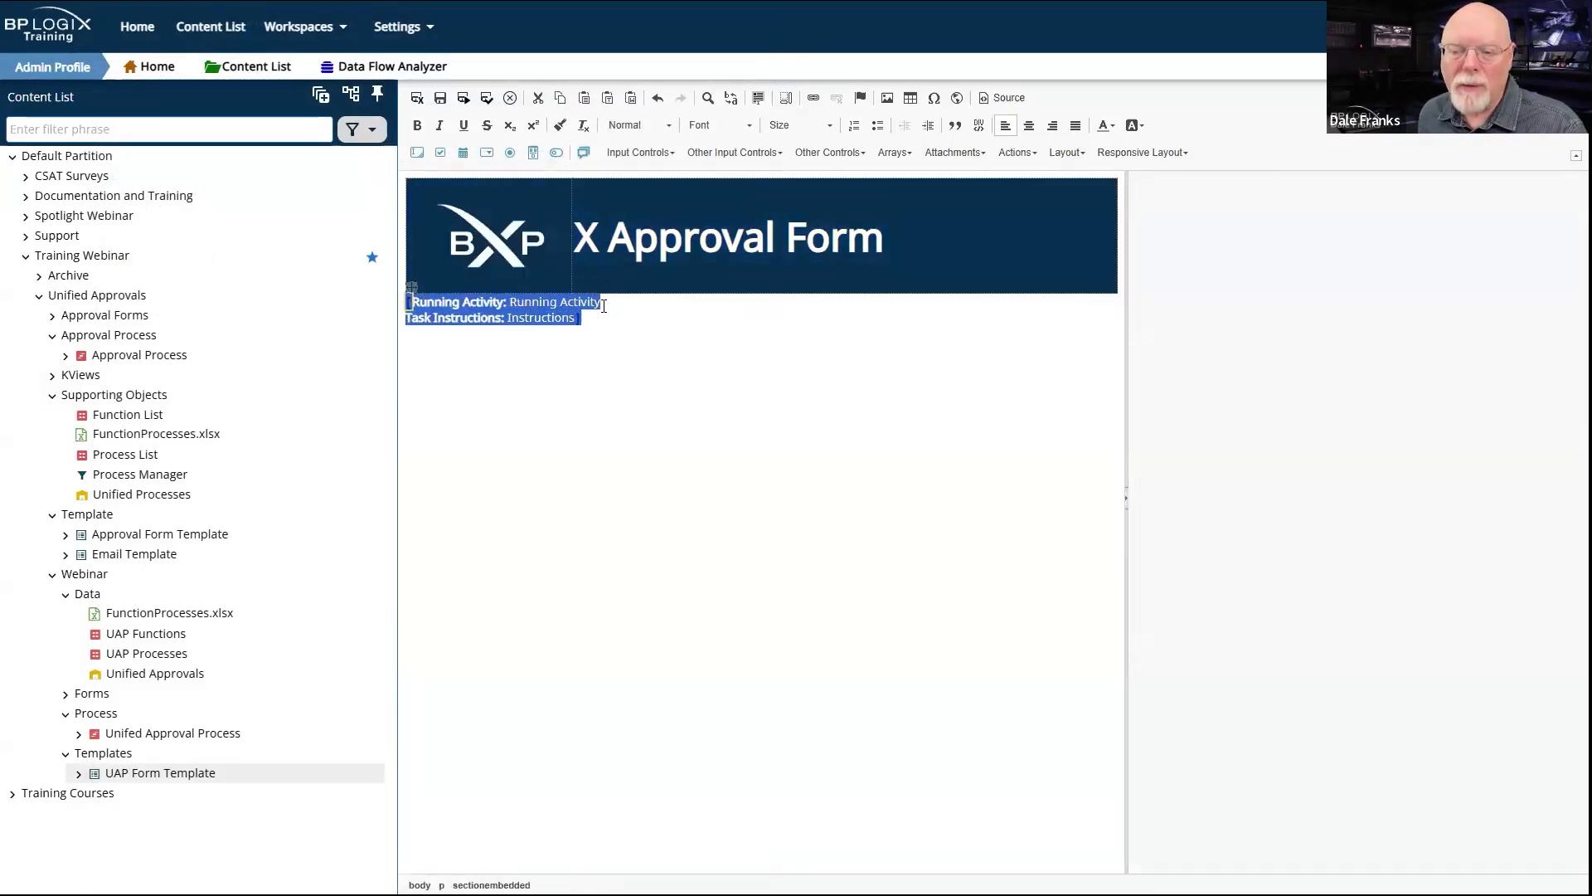
left_click(629, 320)
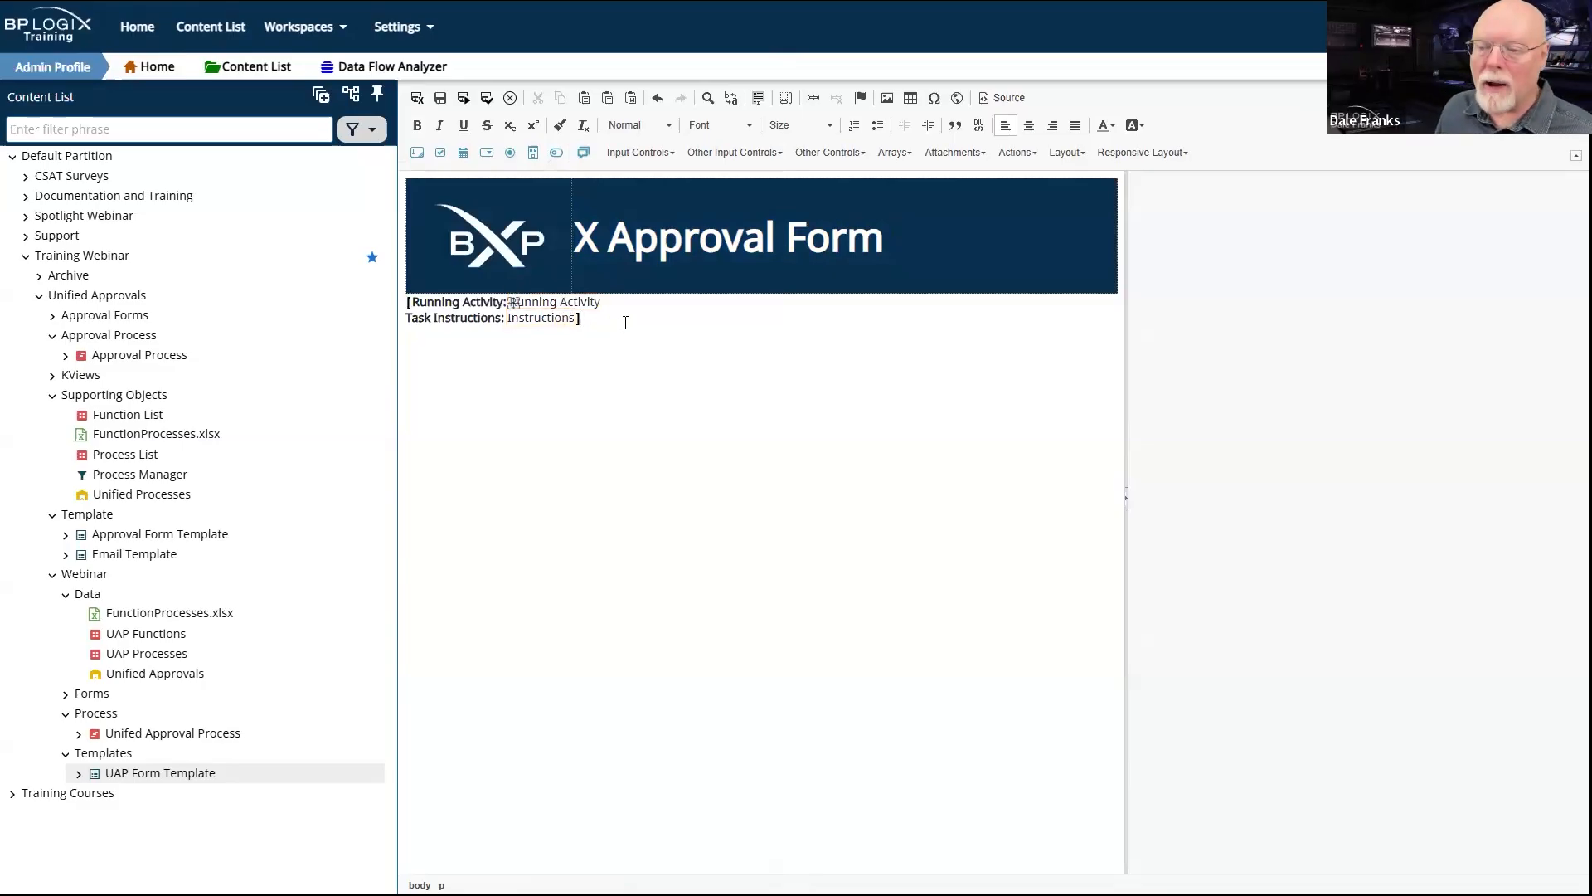
key("Return")
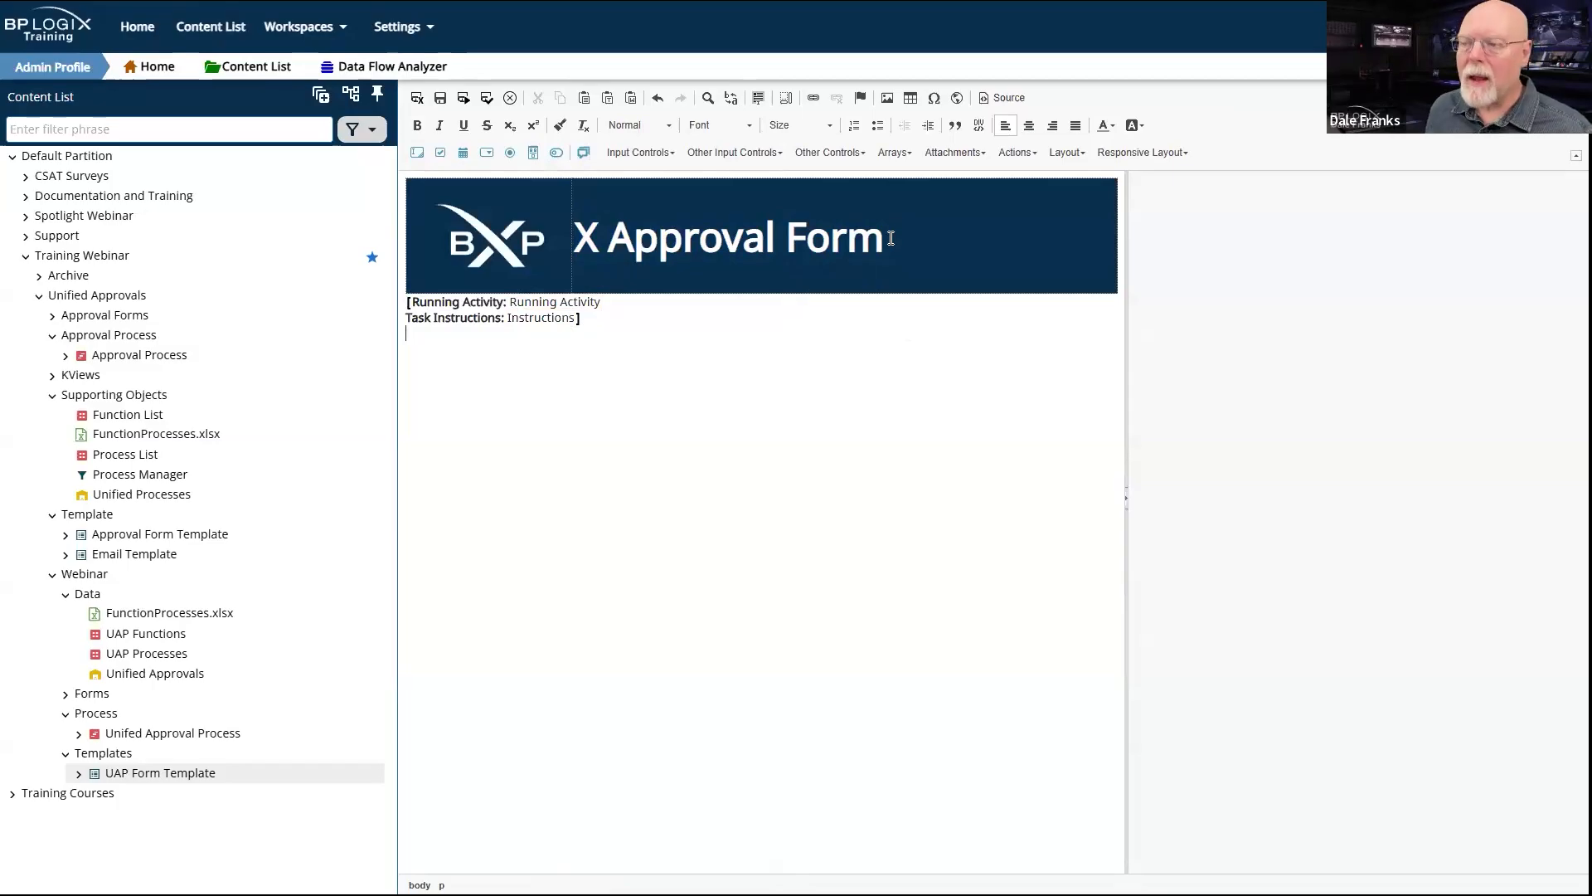
left_click(1065, 152)
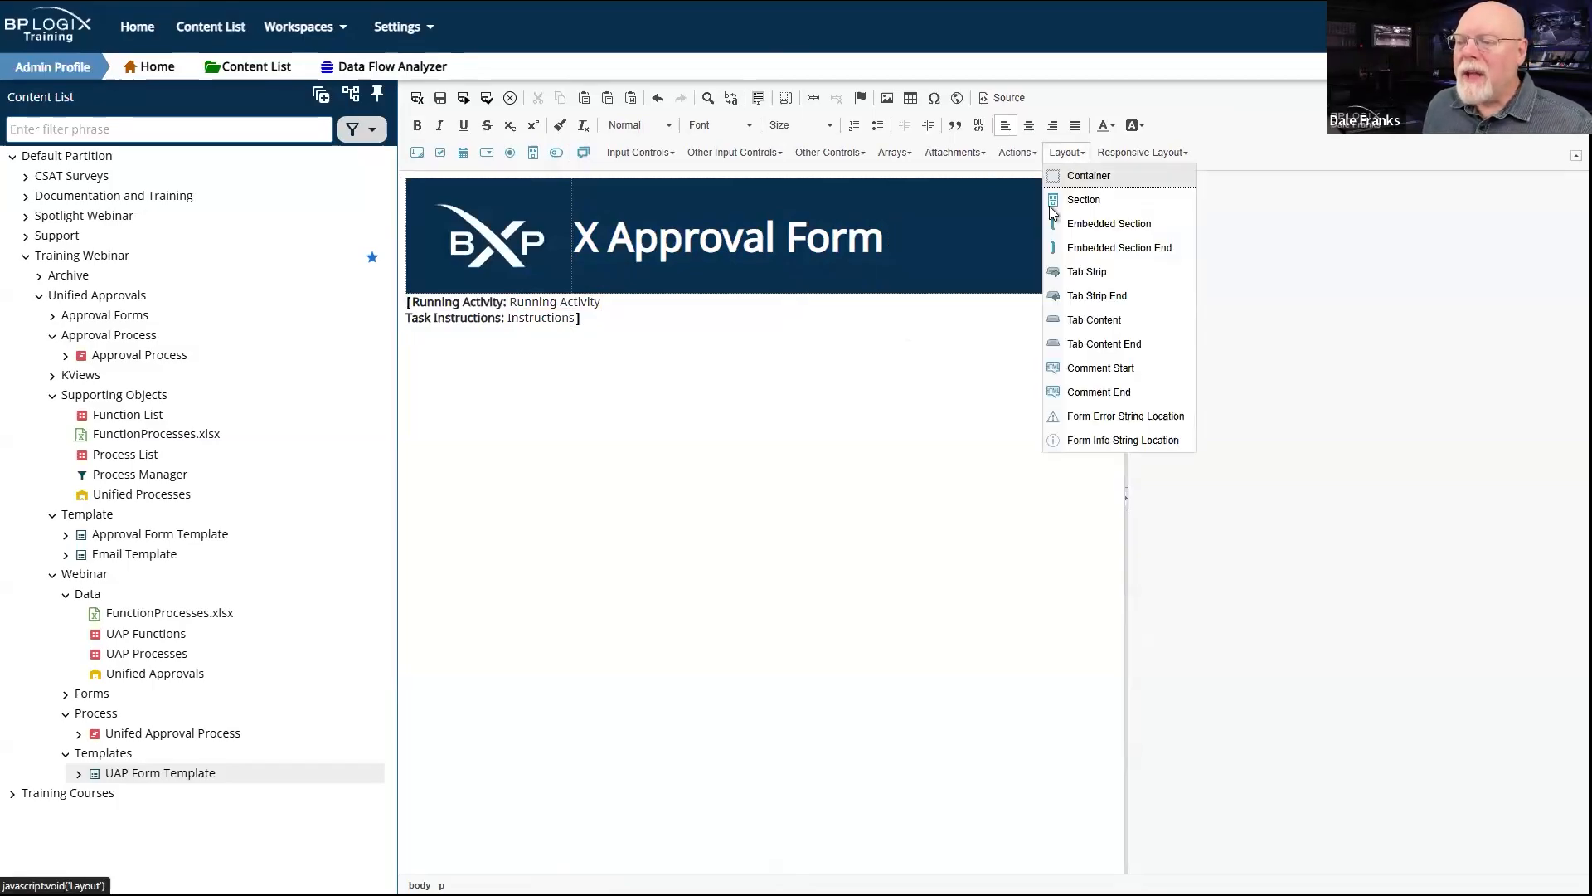
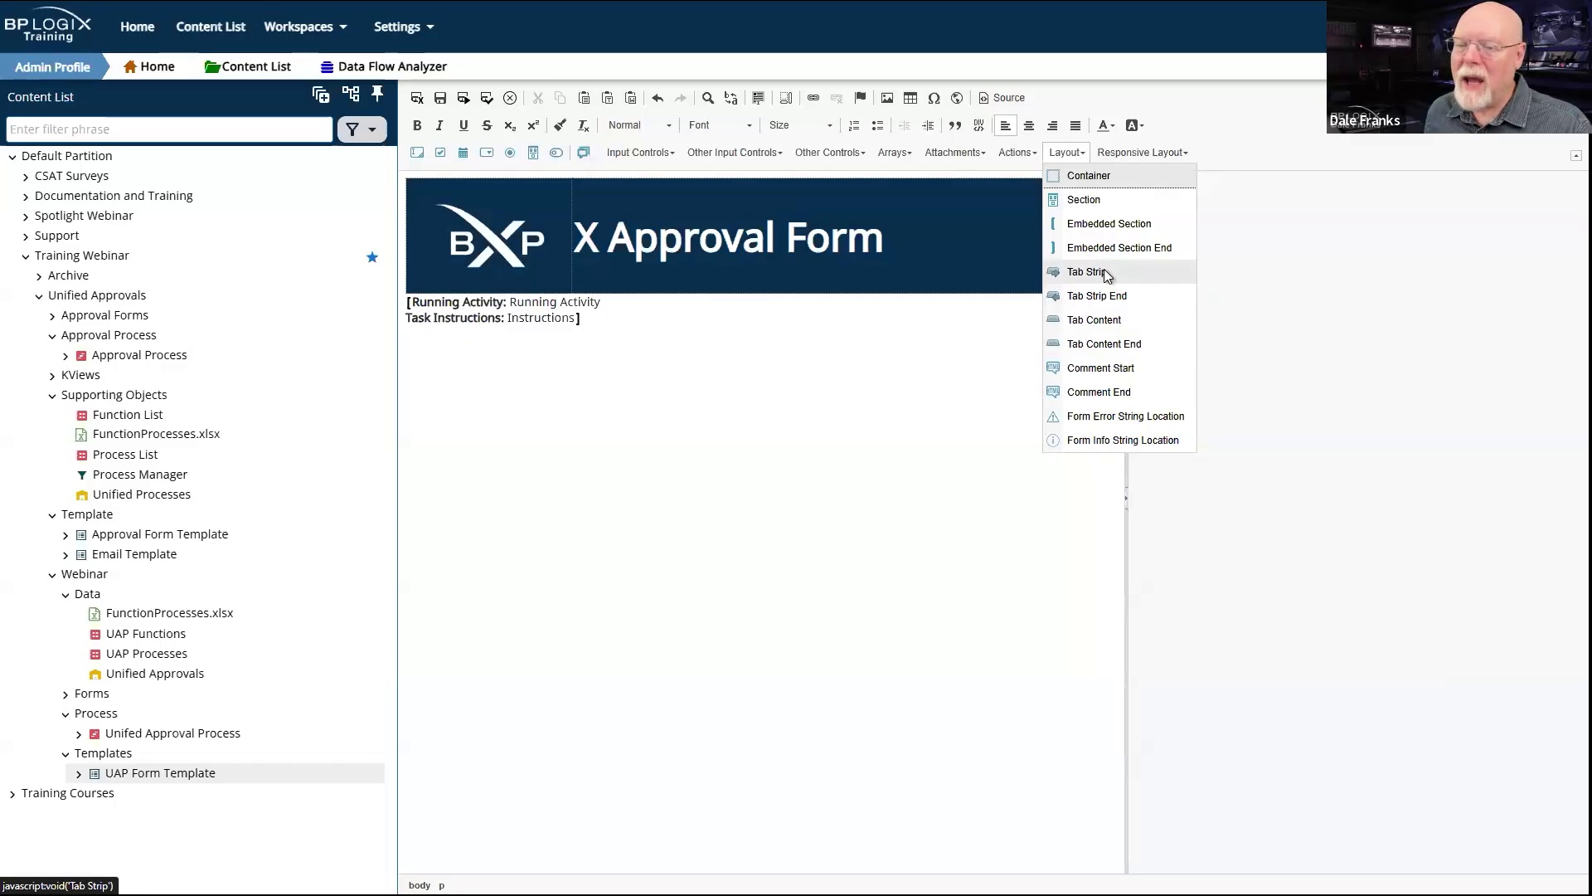
left_click(1103, 271)
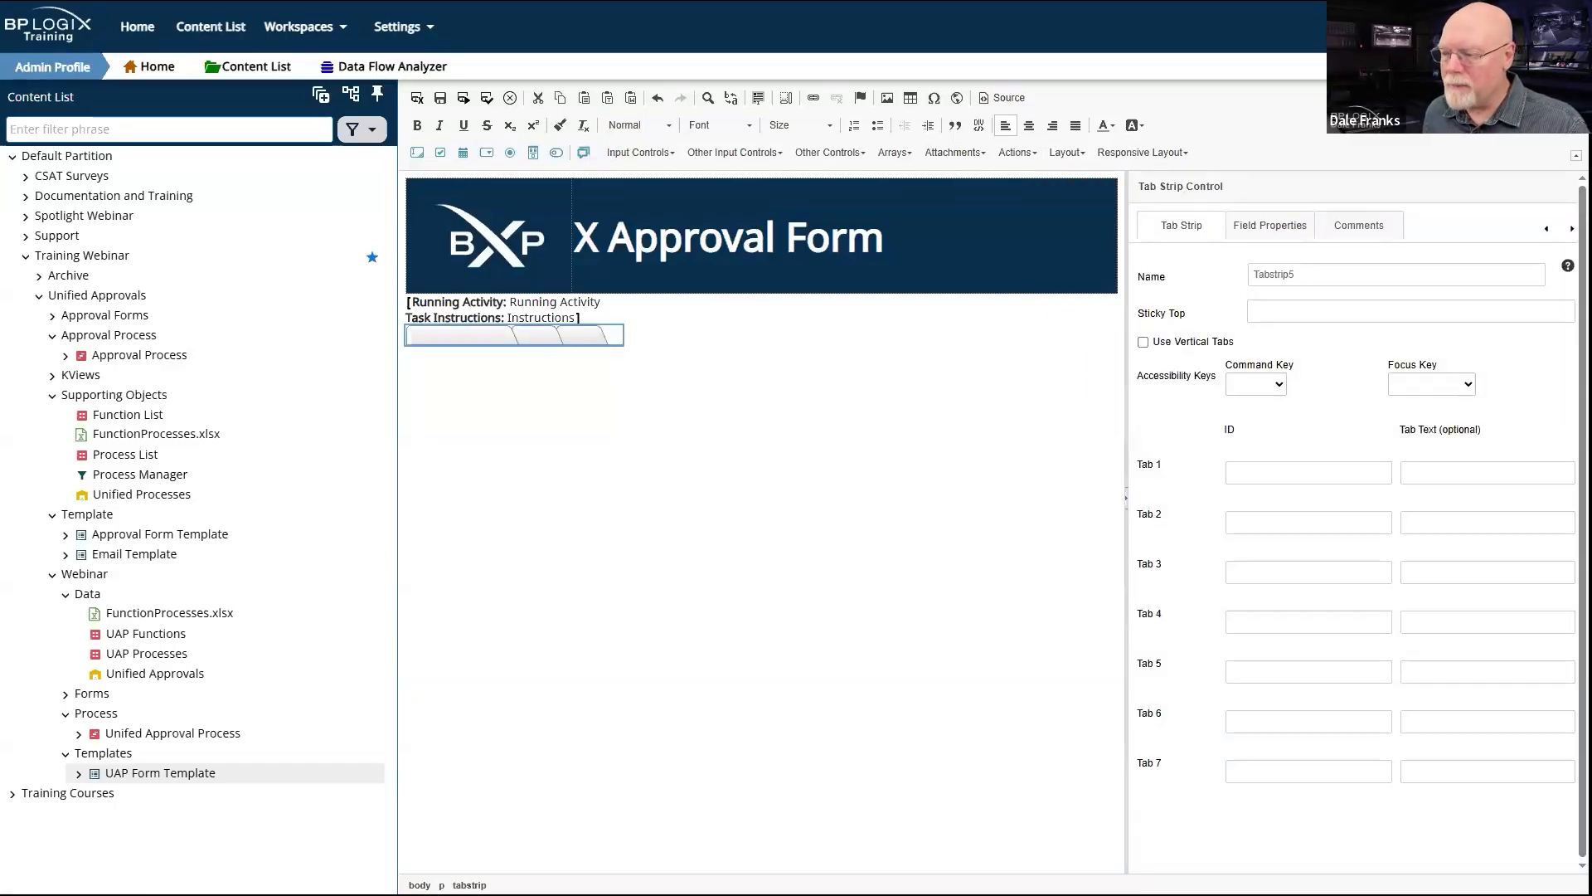
Step: Name the new tab strip TabbedInterface
double_click(1326, 274)
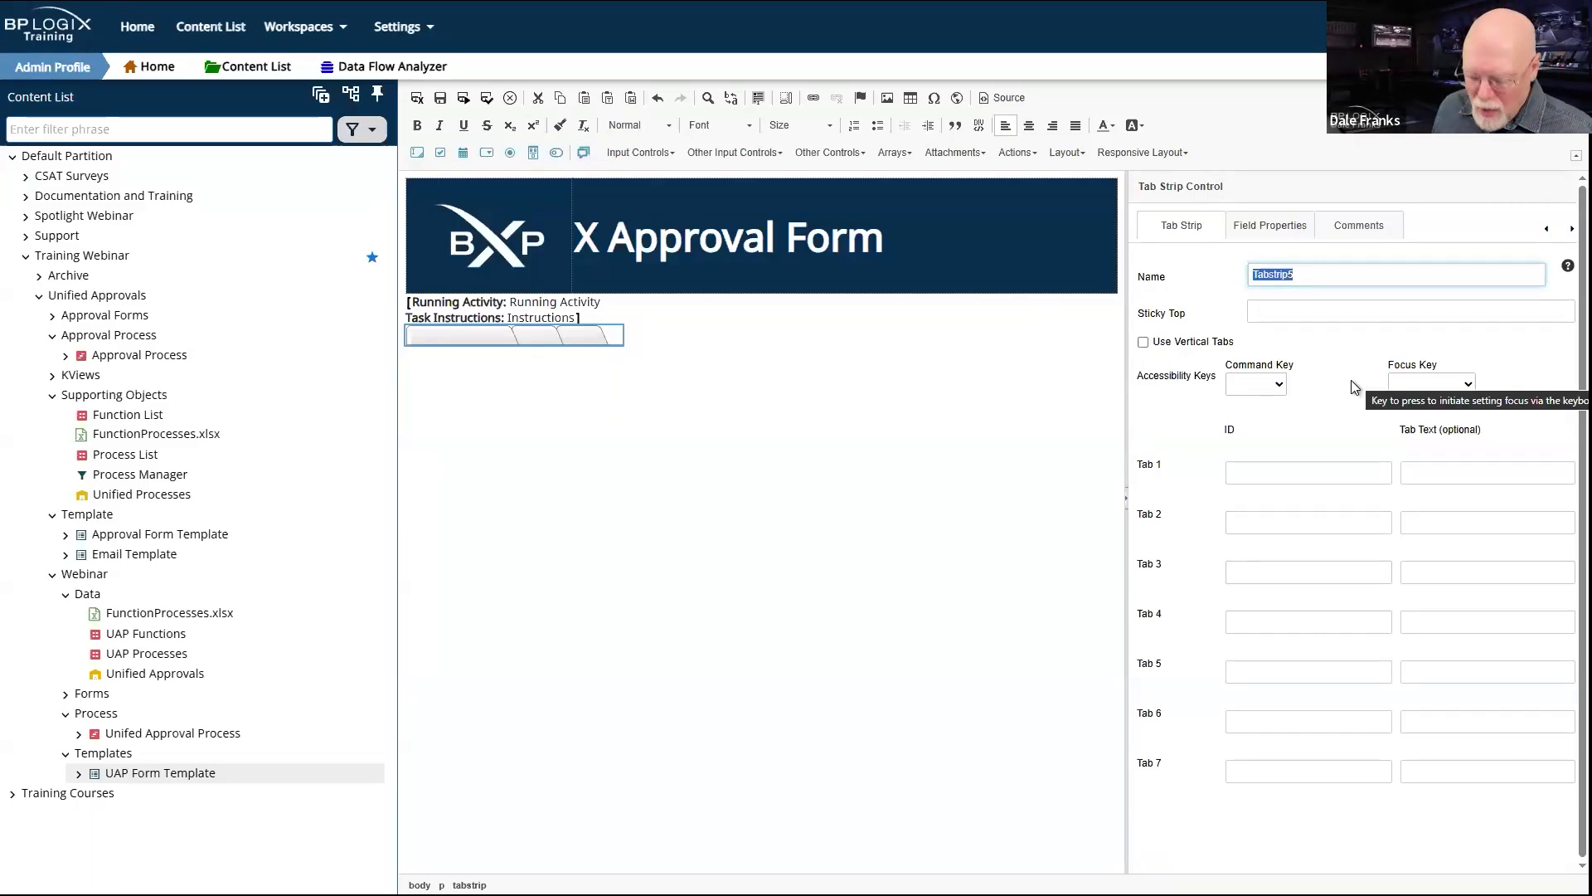
type("Tabbe")
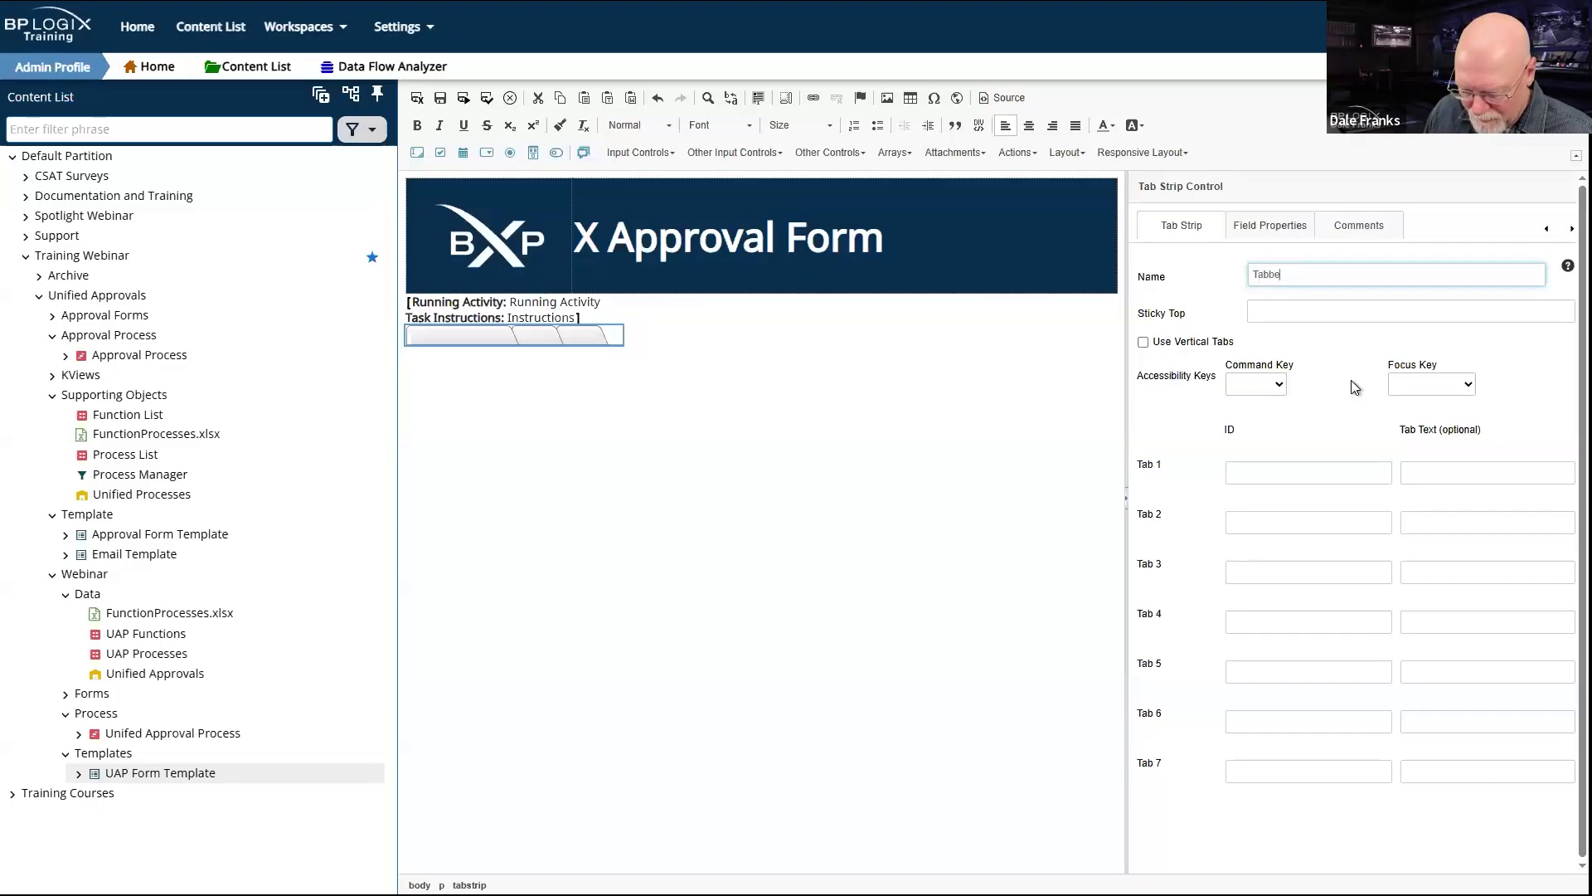
type("dInteerf")
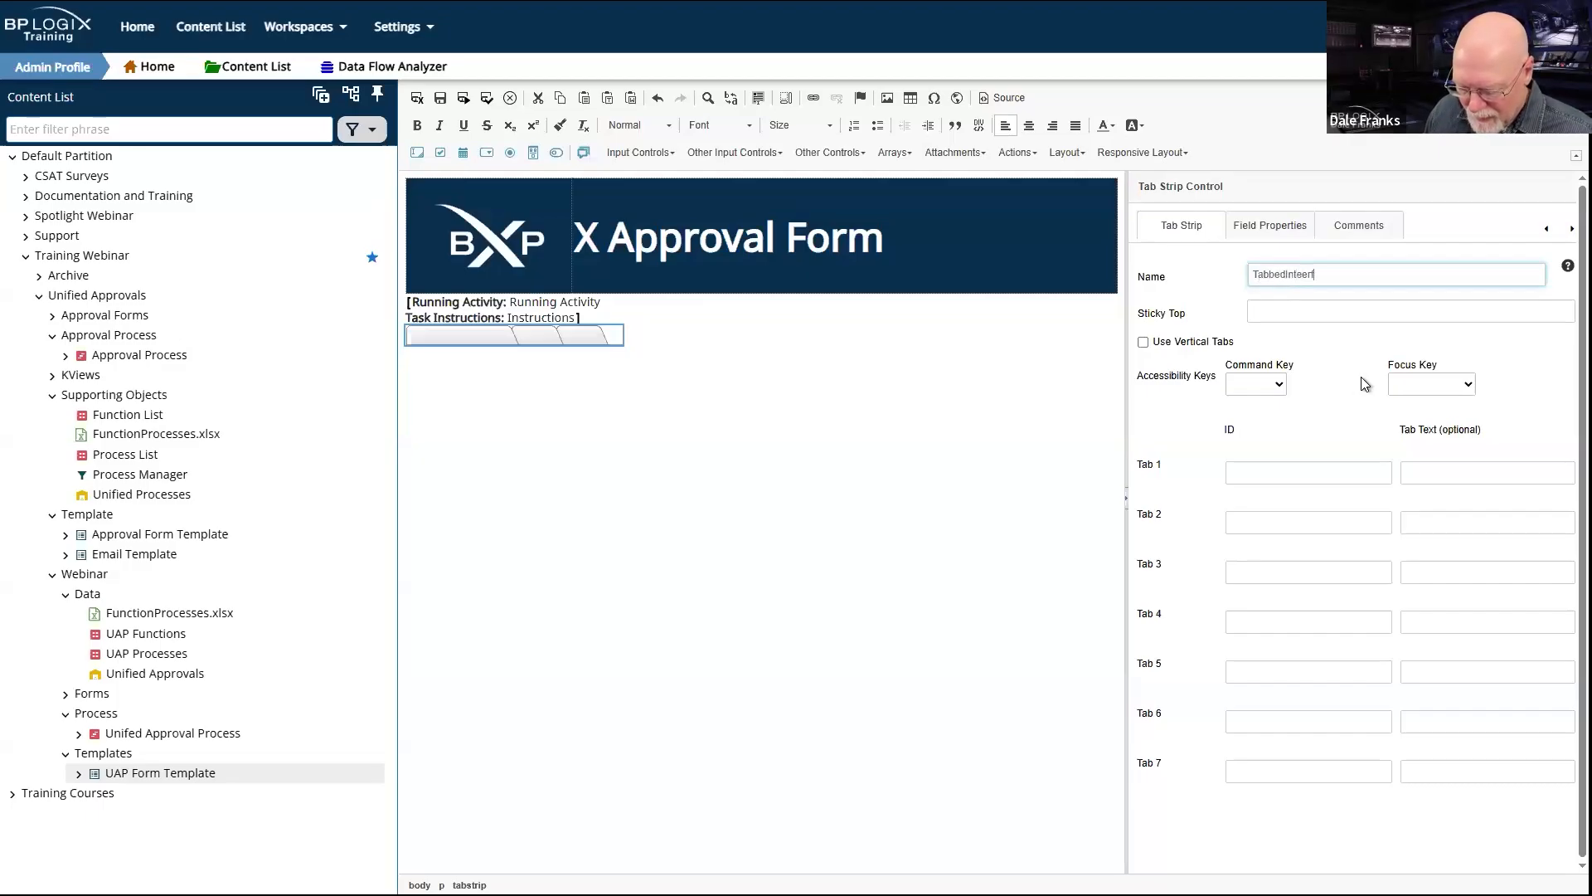
type("ac4")
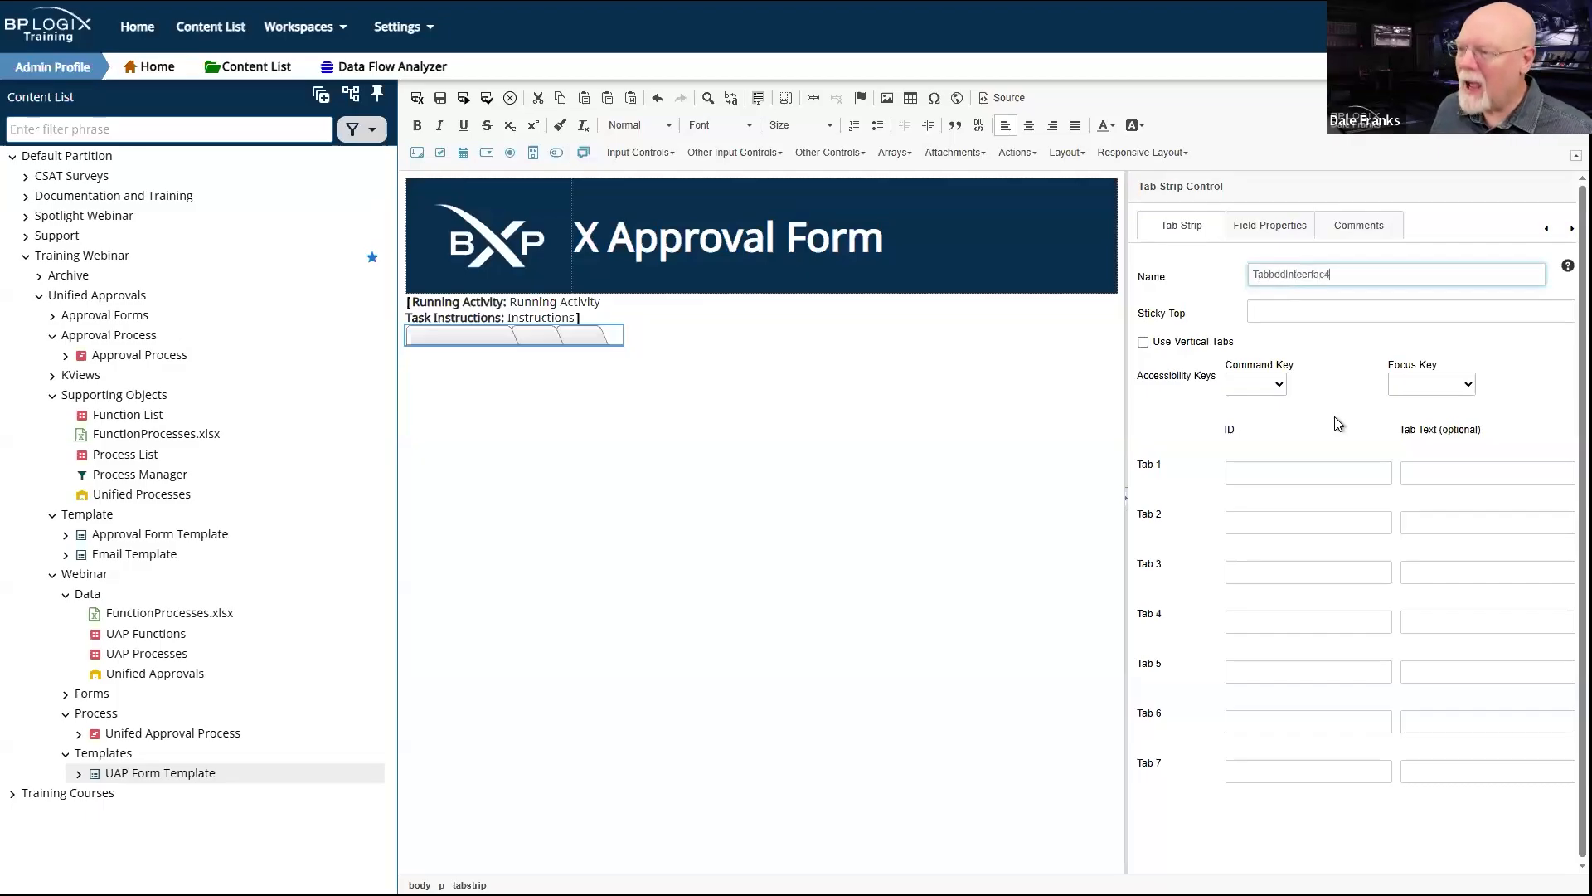
left_click(1307, 274)
key("BackSpace")
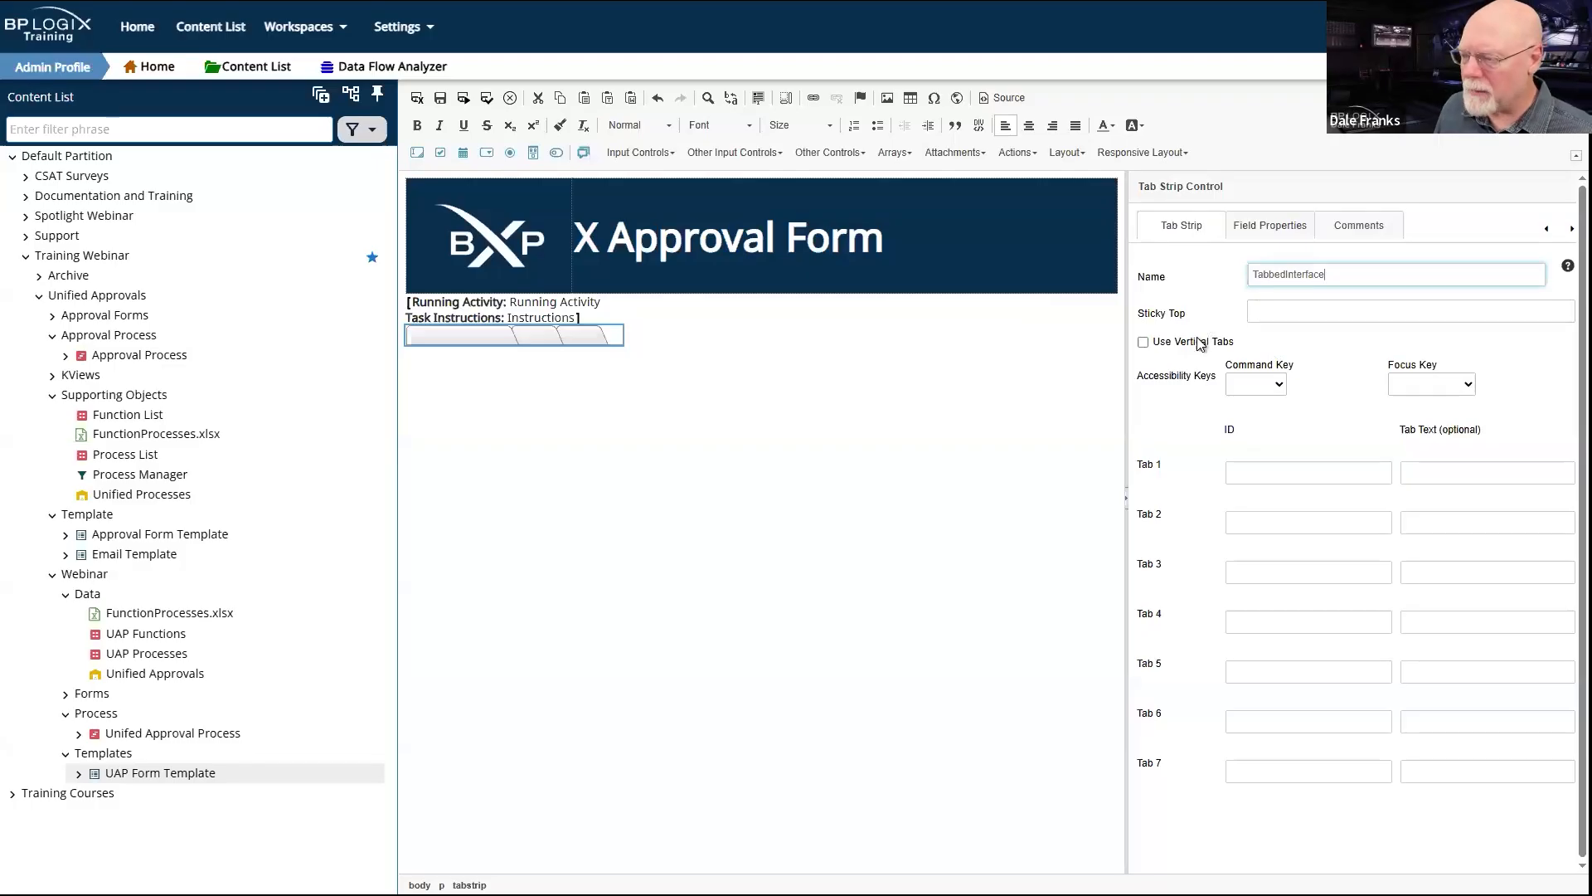
left_click(1267, 395)
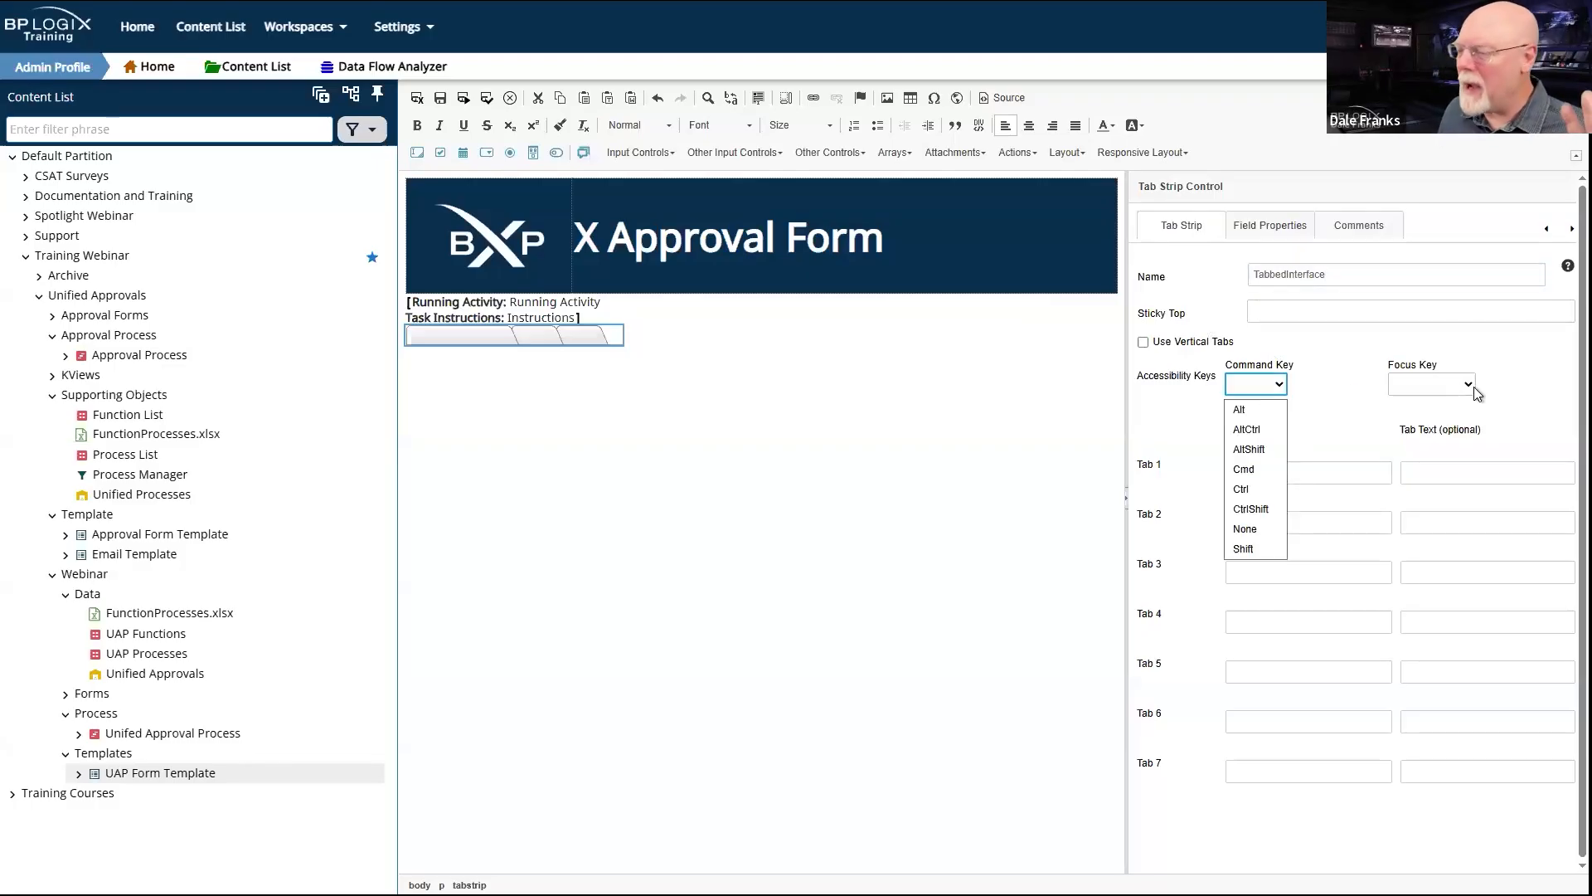
left_click(1475, 390)
left_click(1311, 416)
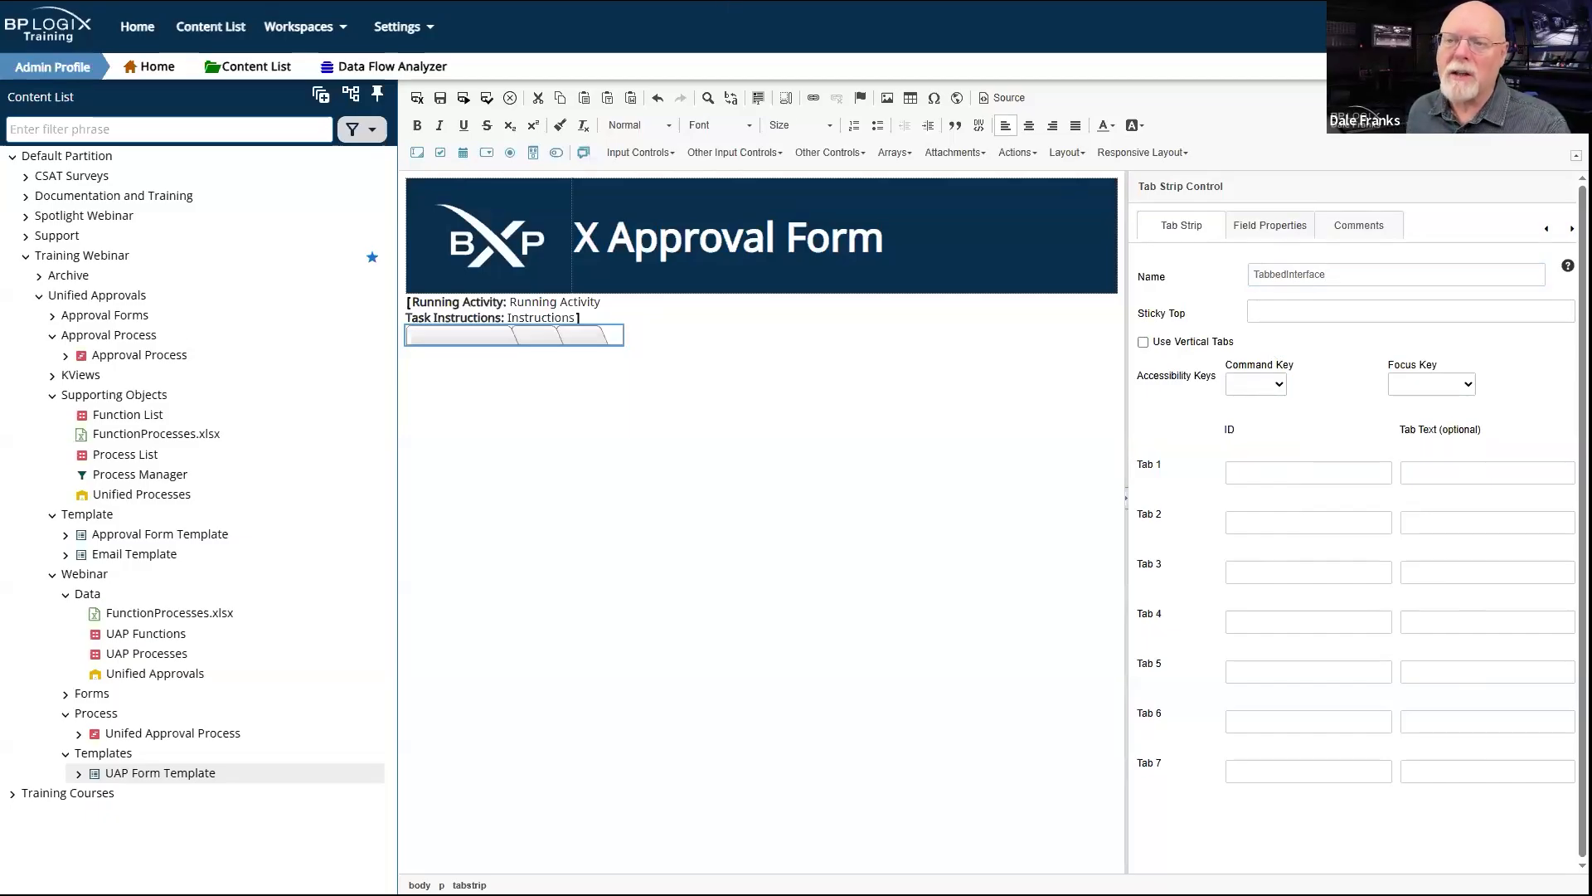
Step: Set the tab strip's Tab 1 ID to Details and its tab text to <strong>Details</strong>
left_click(1299, 479)
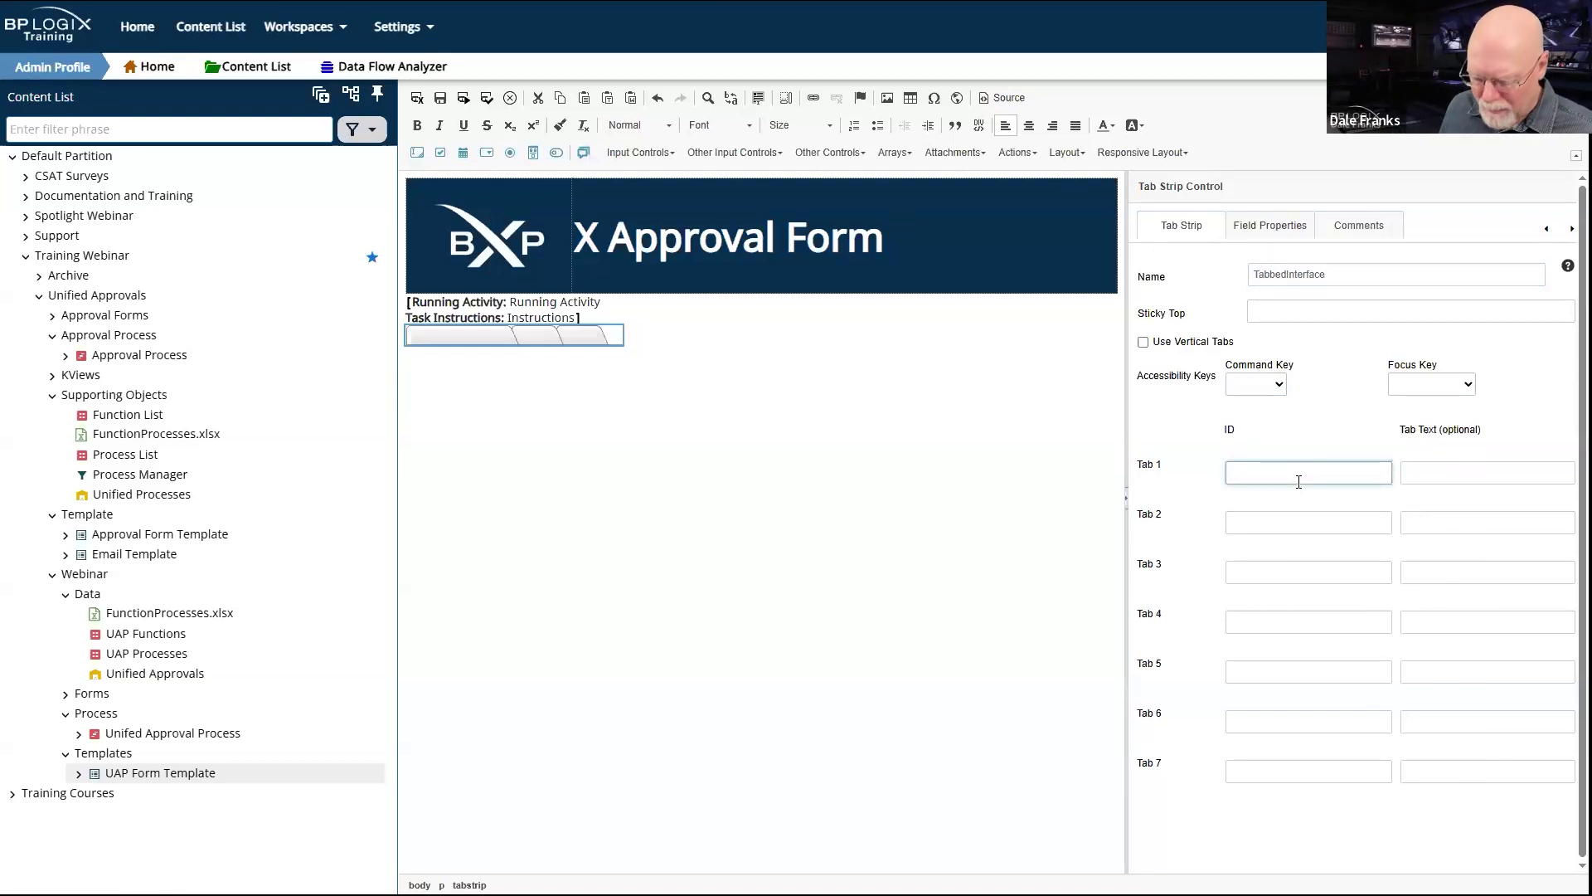
type("Details")
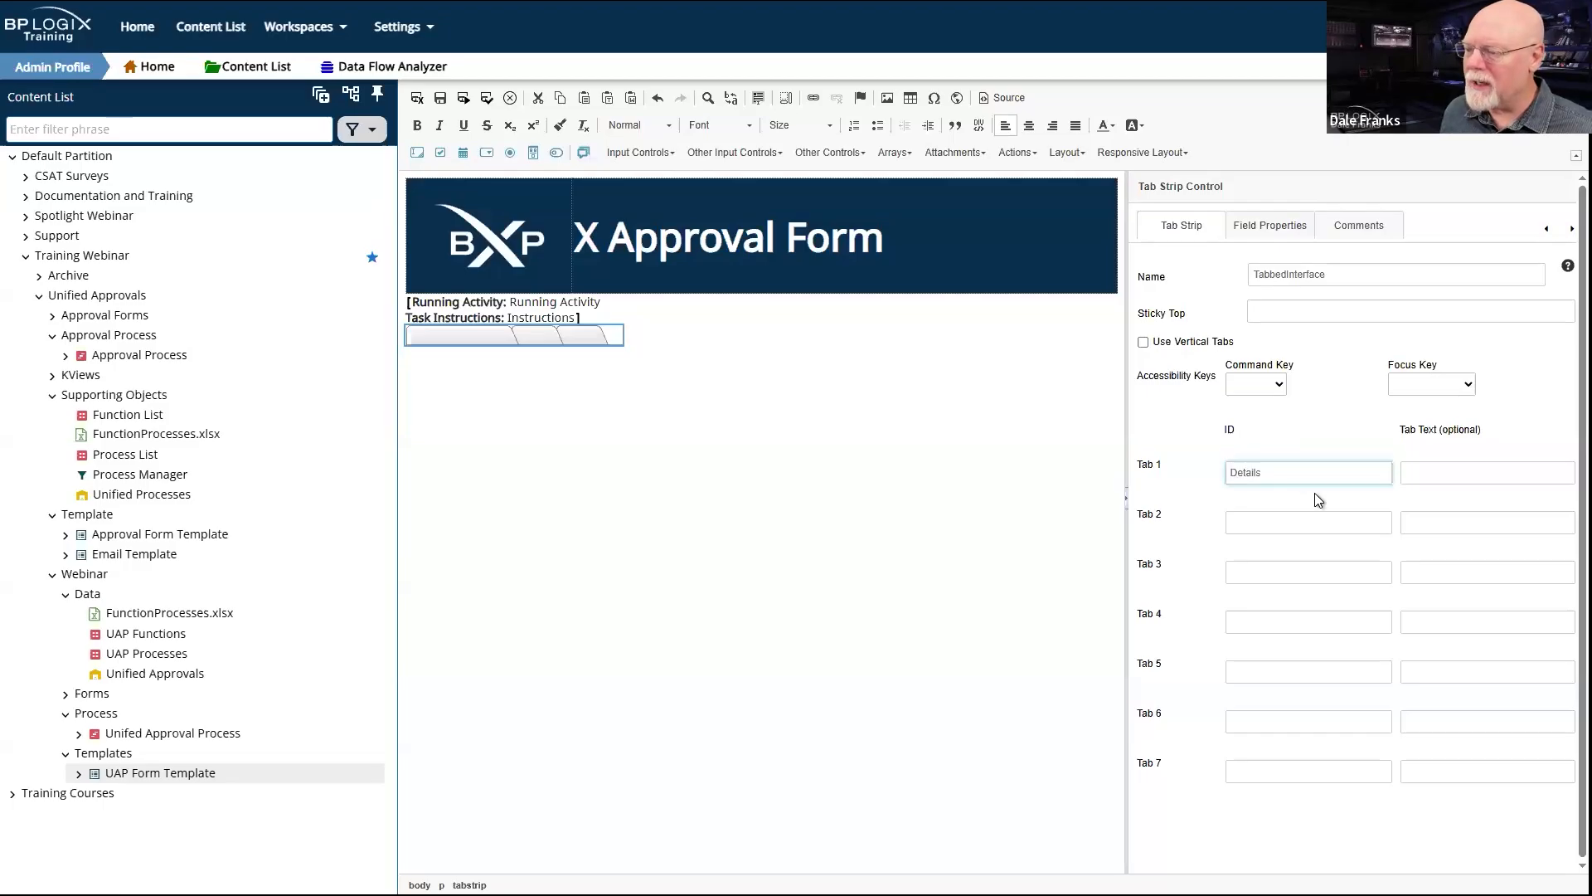
left_click(1447, 469)
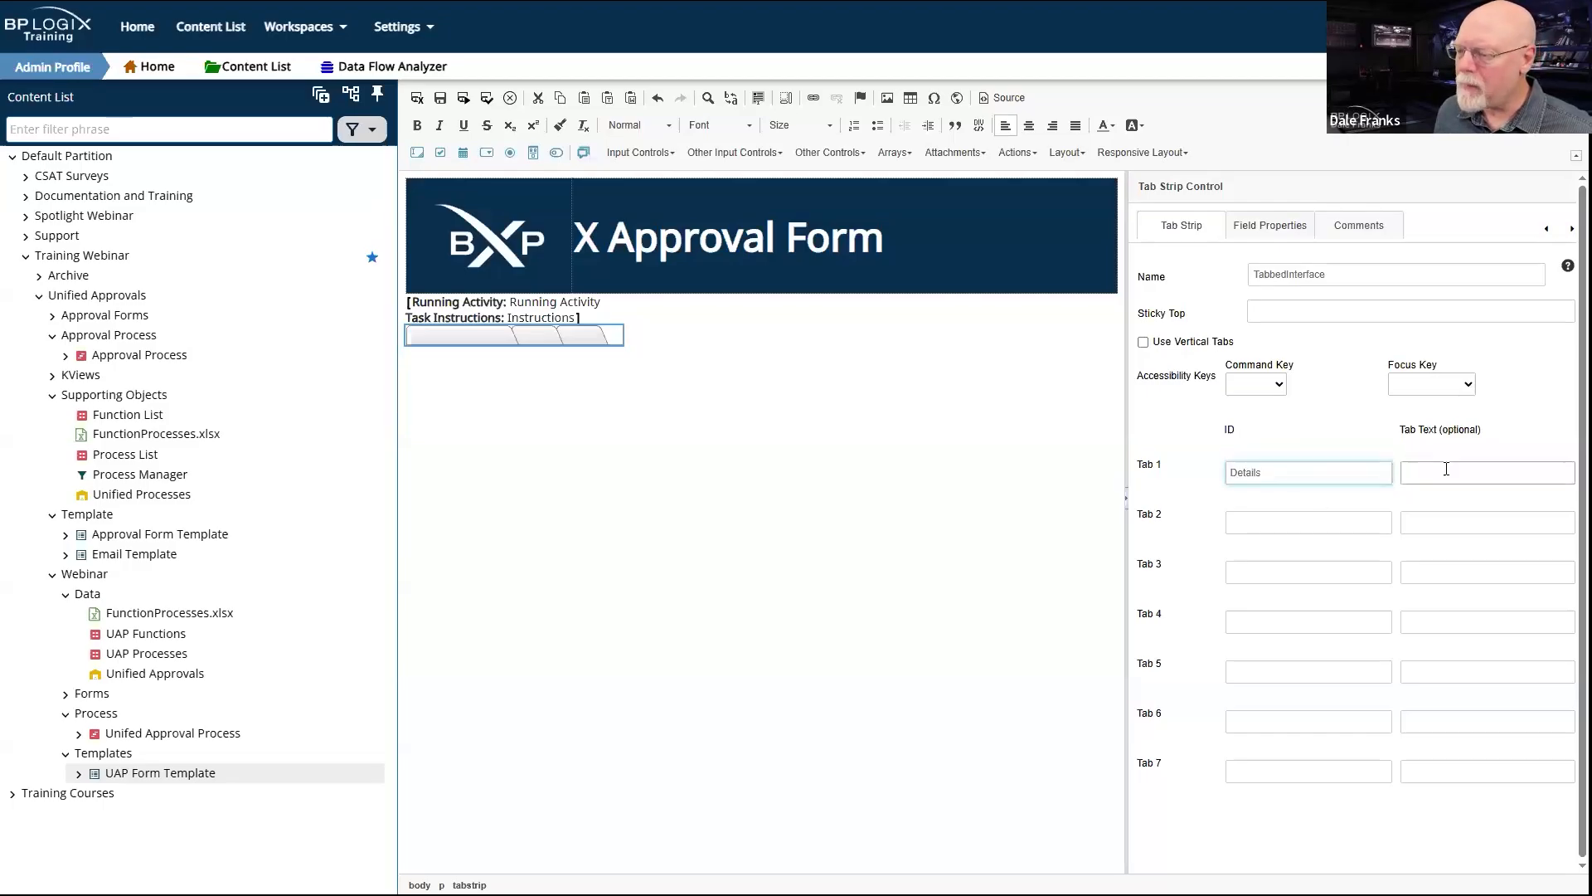
left_click(1437, 477)
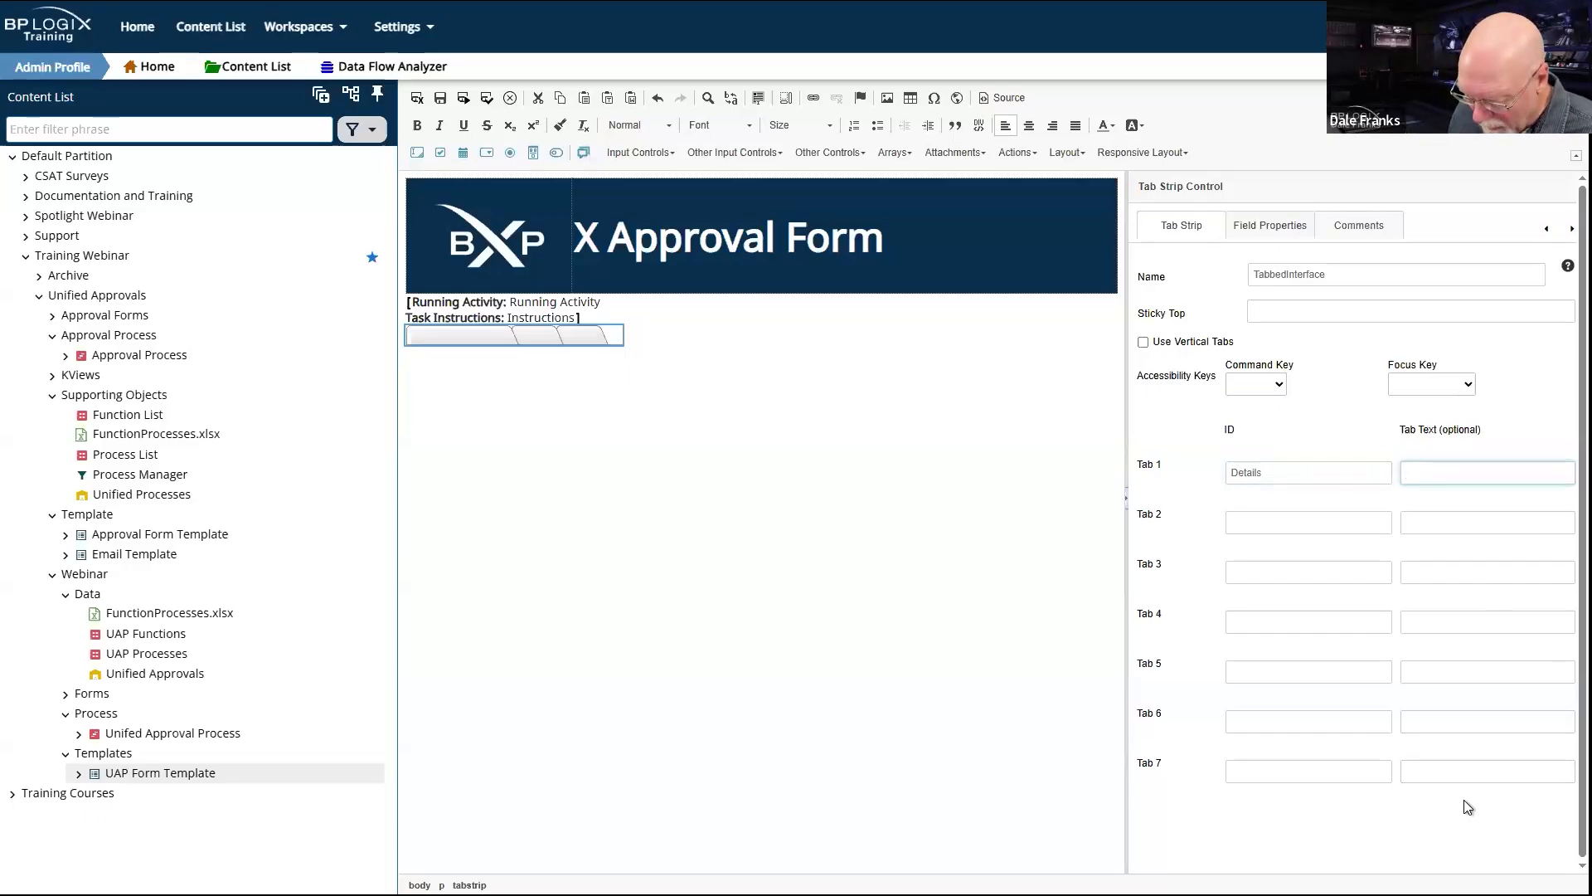
type("Stronmg")
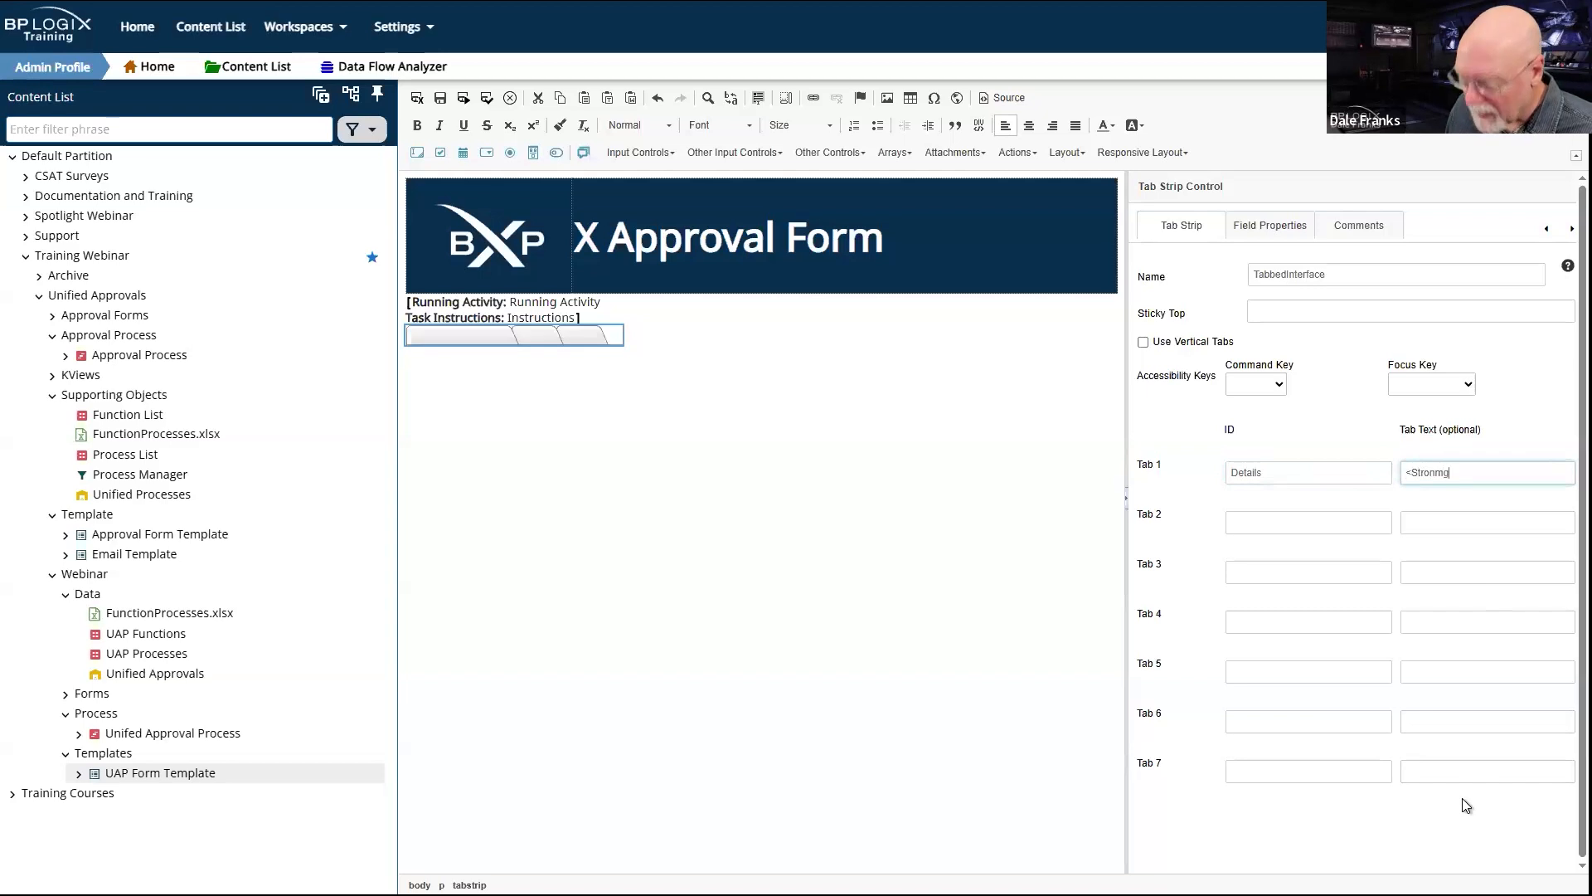
key("BackSpace")
key("BackSpace")
key("BackSpace")
key("BackSpace")
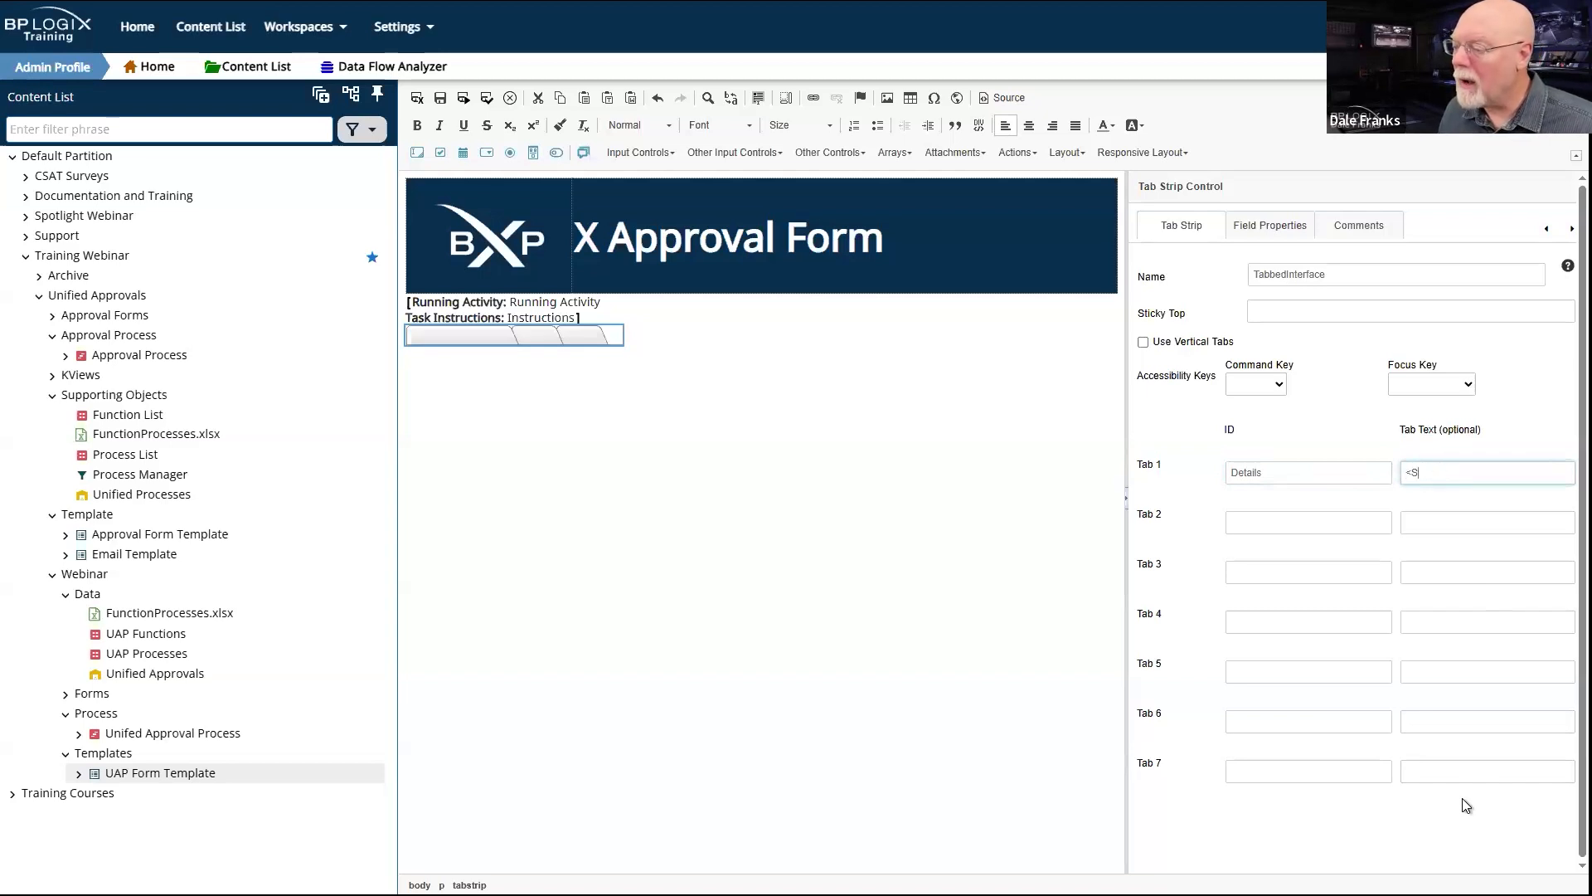
key("BackSpace")
type("stron")
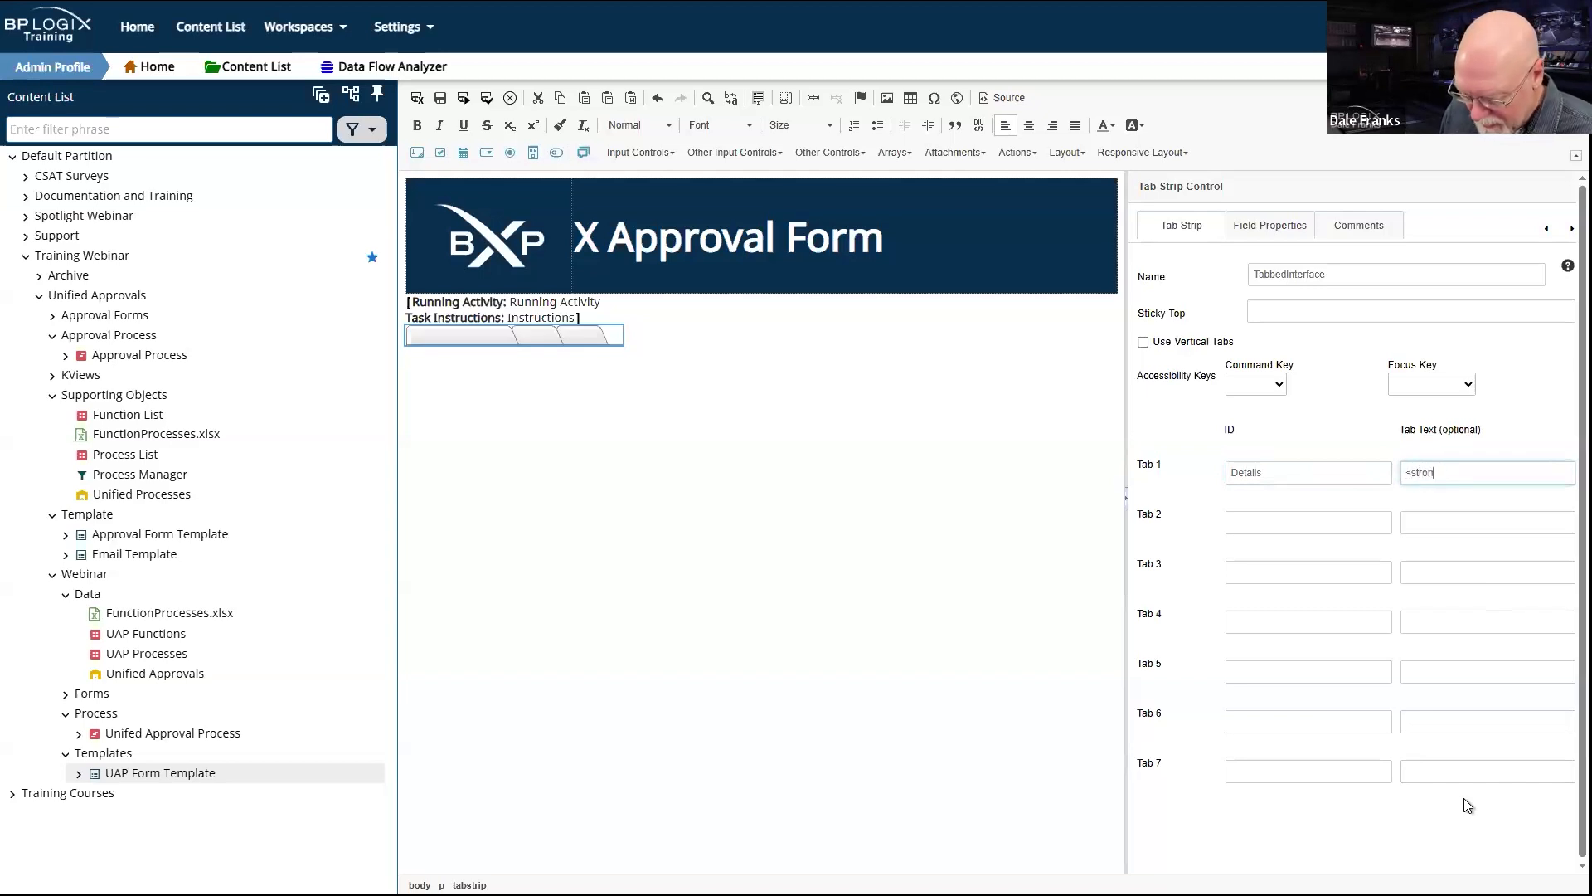
type("g>")
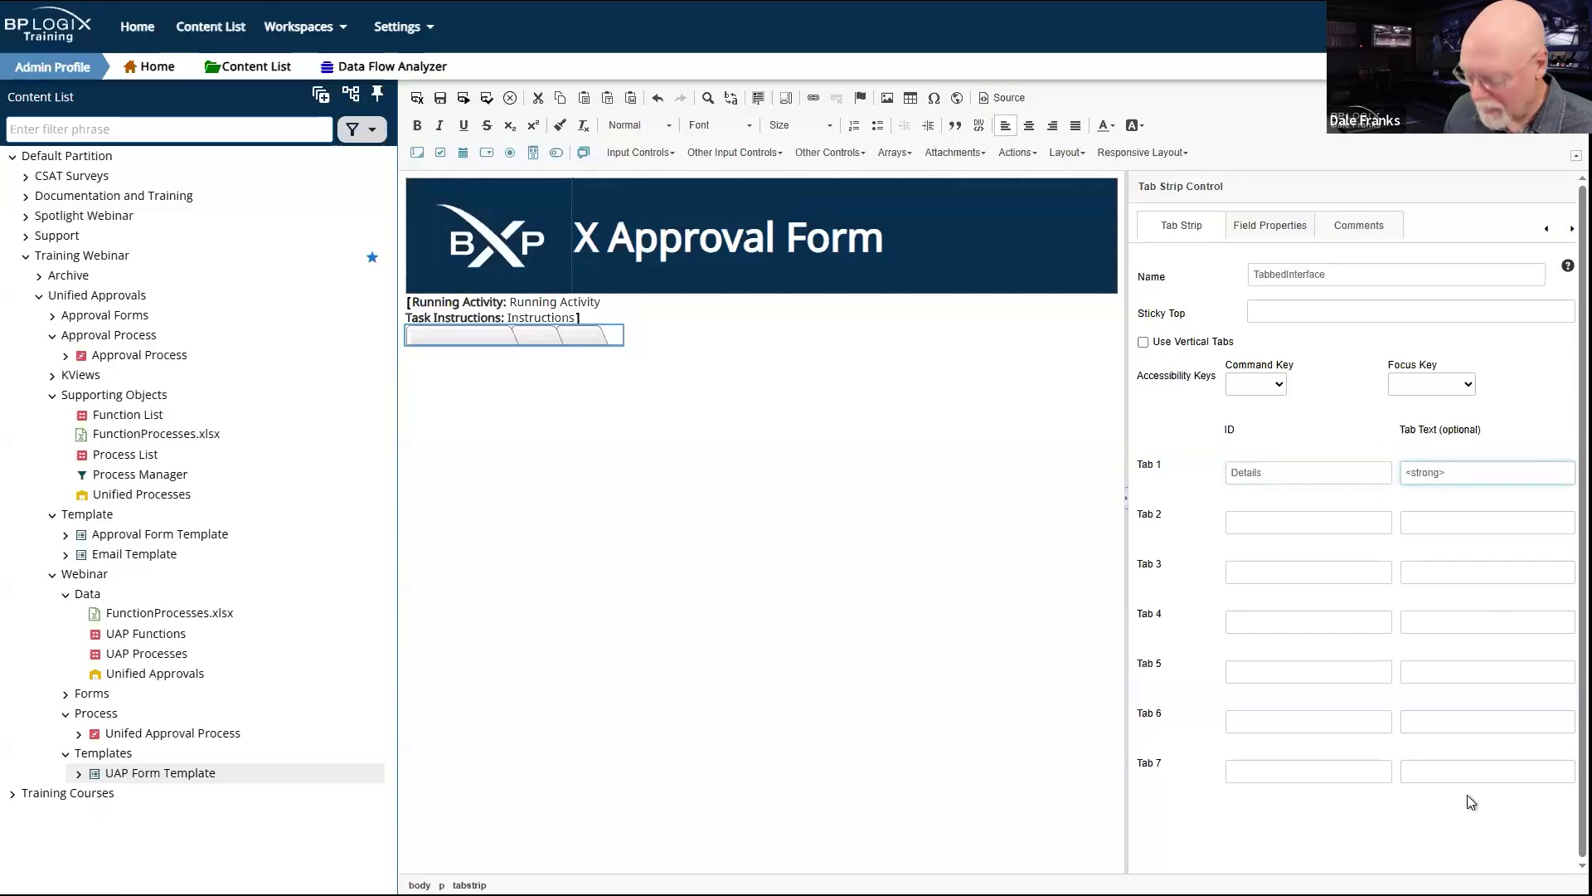
type("Details")
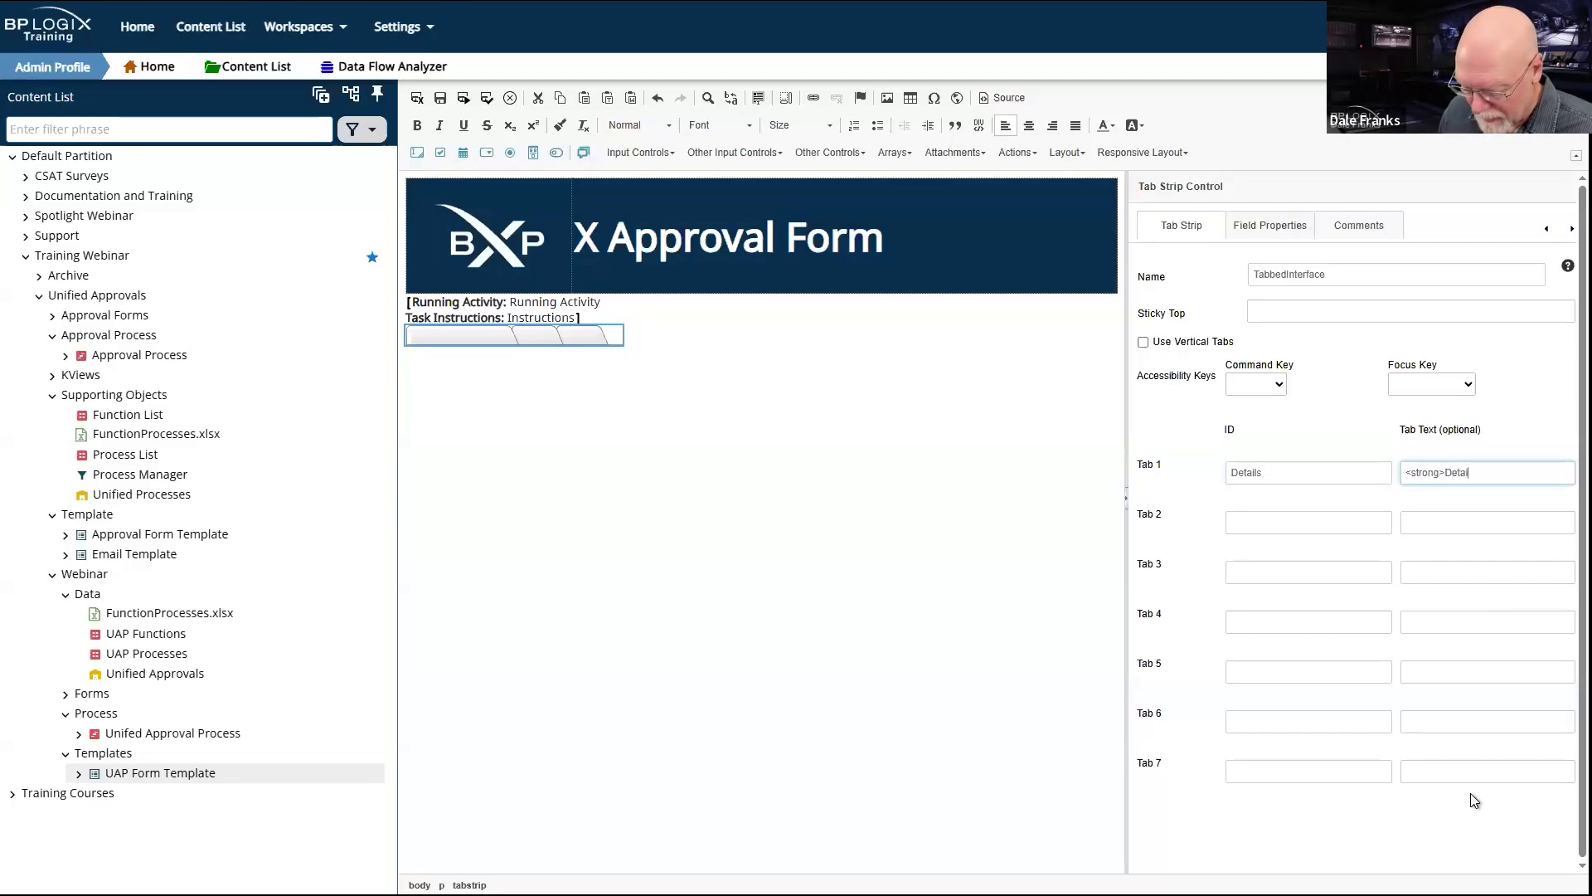
type("</")
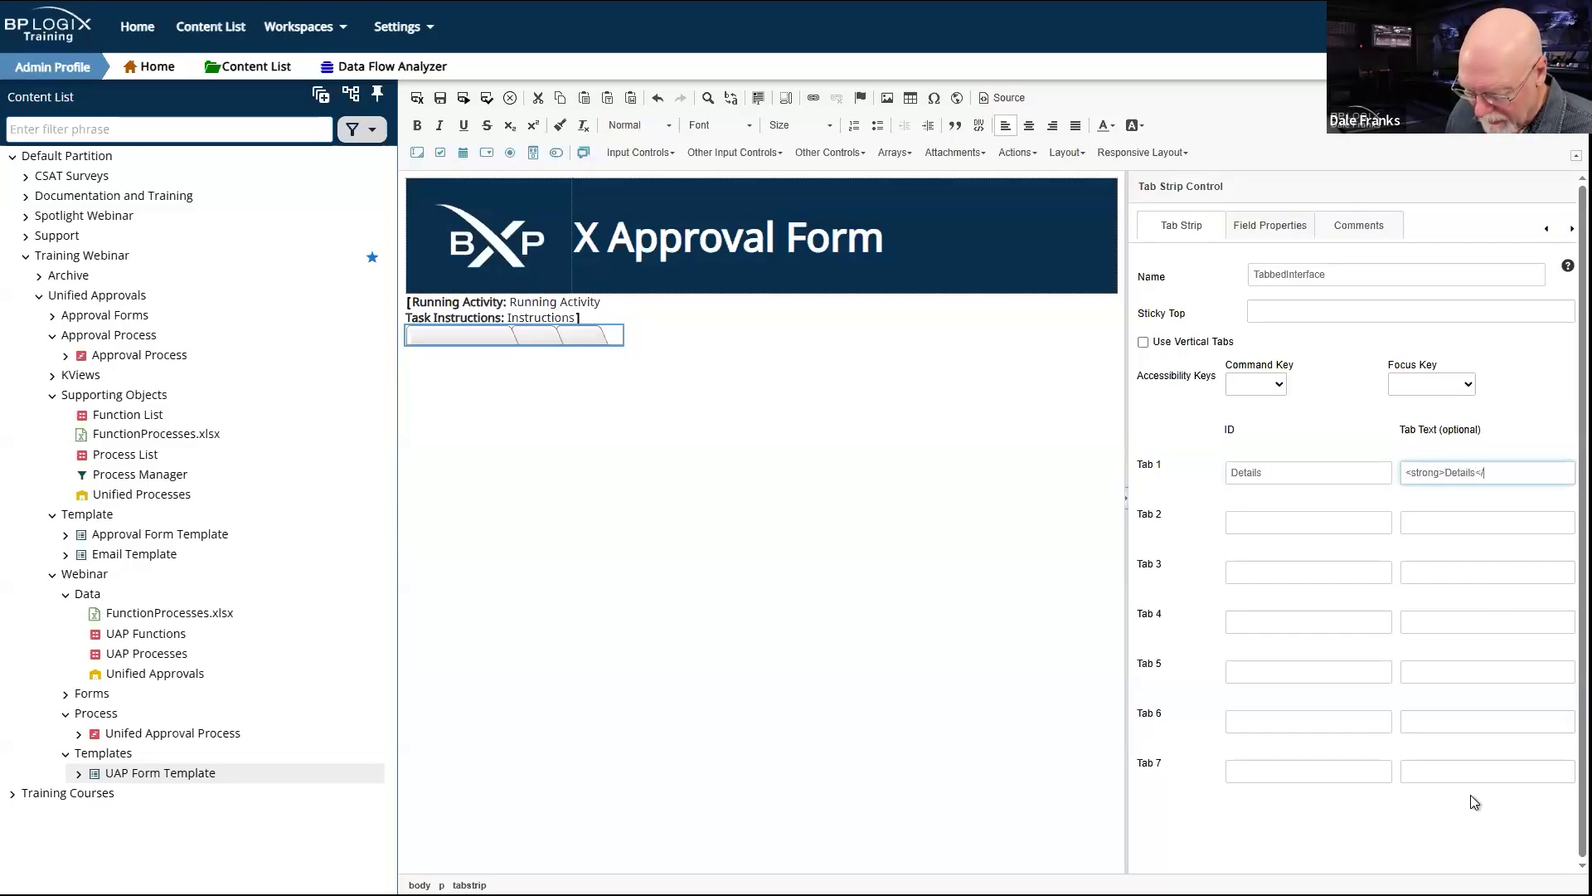
type("strong")
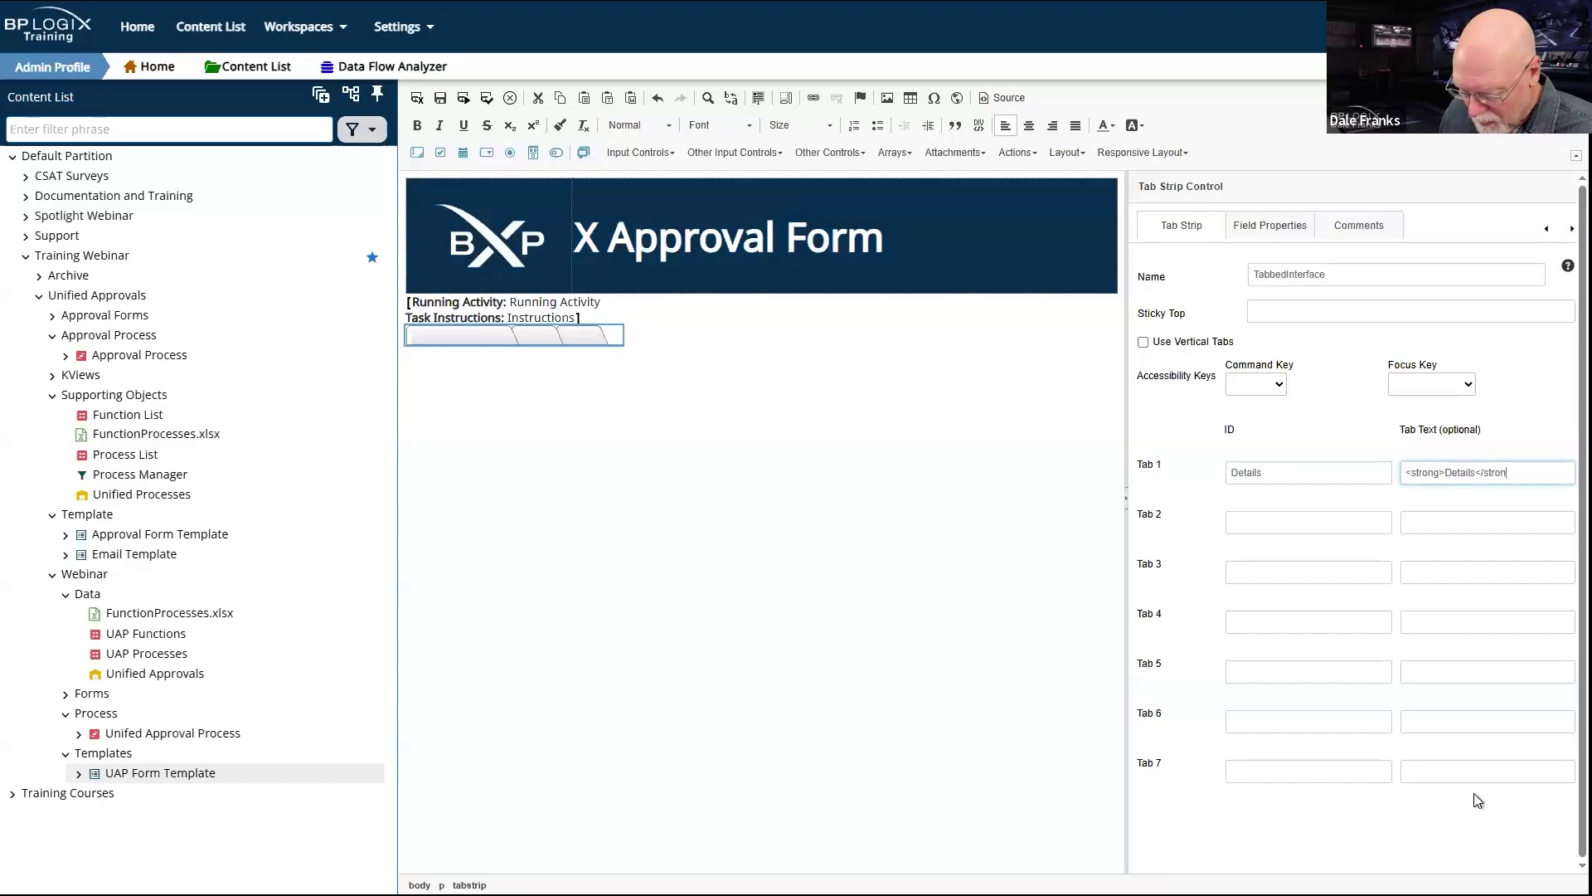
type(">")
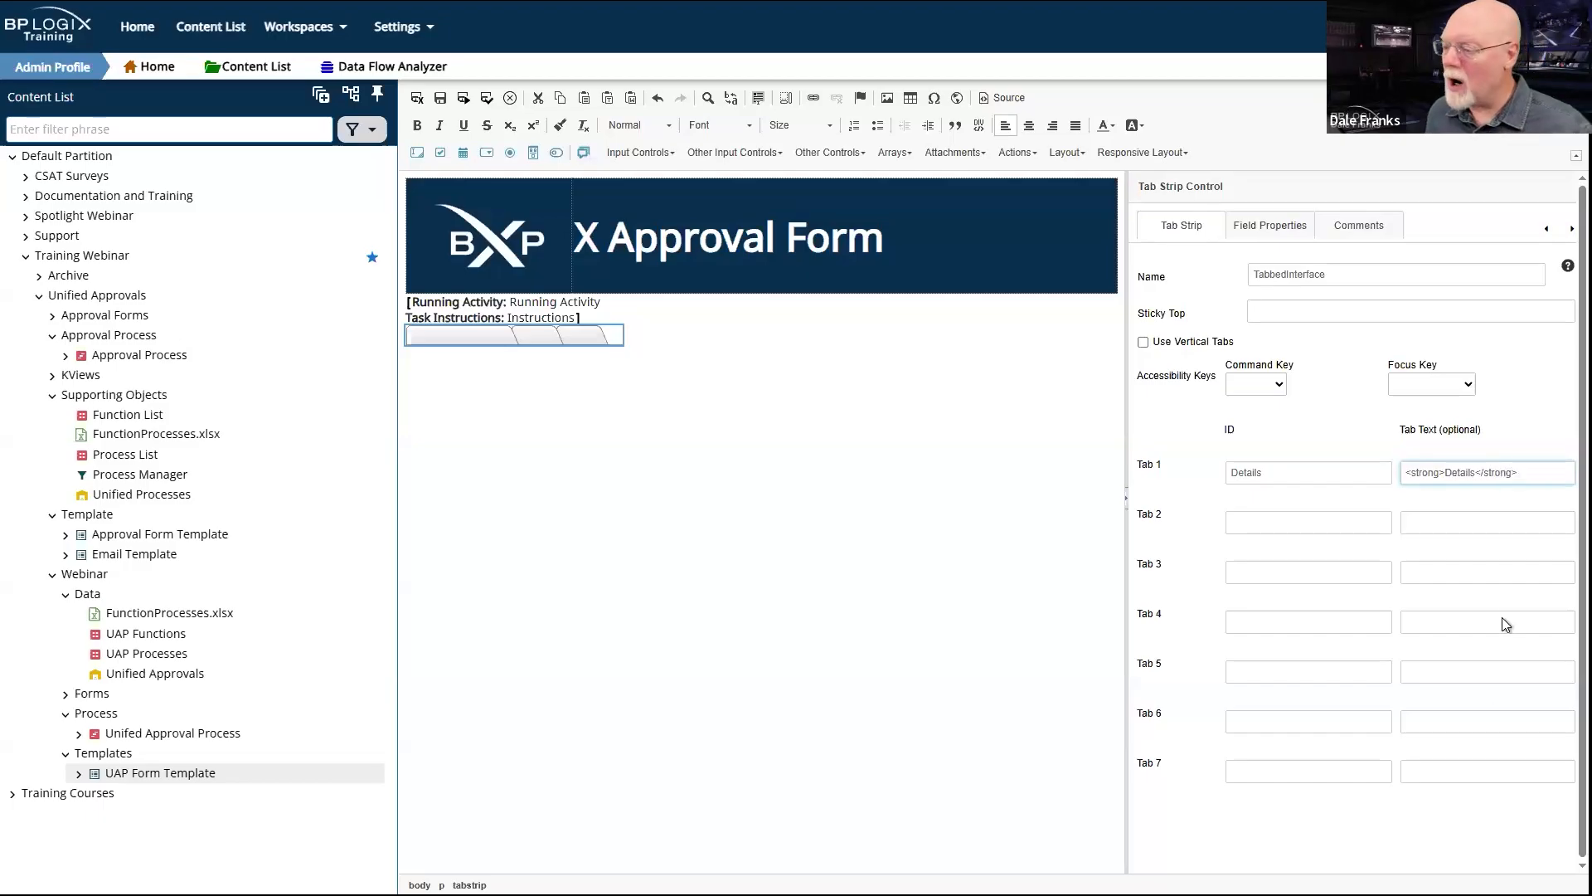
Step: Copy Tab 1's text <strong>Details</strong> into the tab text of Tab 2, Tab 3 and Tab 4
left_click_drag(1542, 473, 1387, 481)
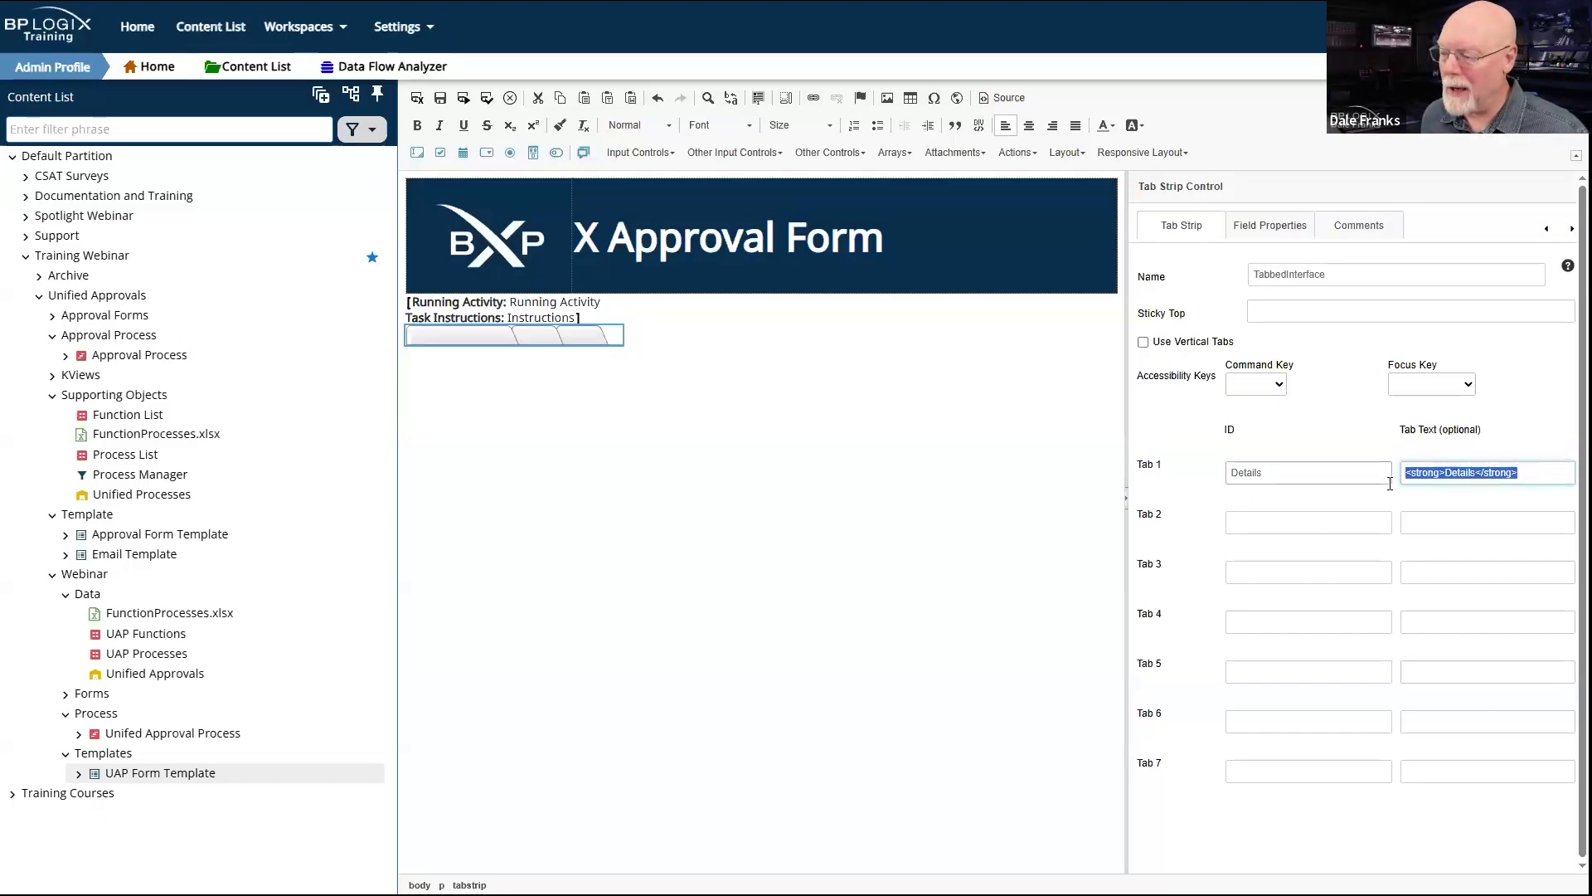
key("ctrl+c")
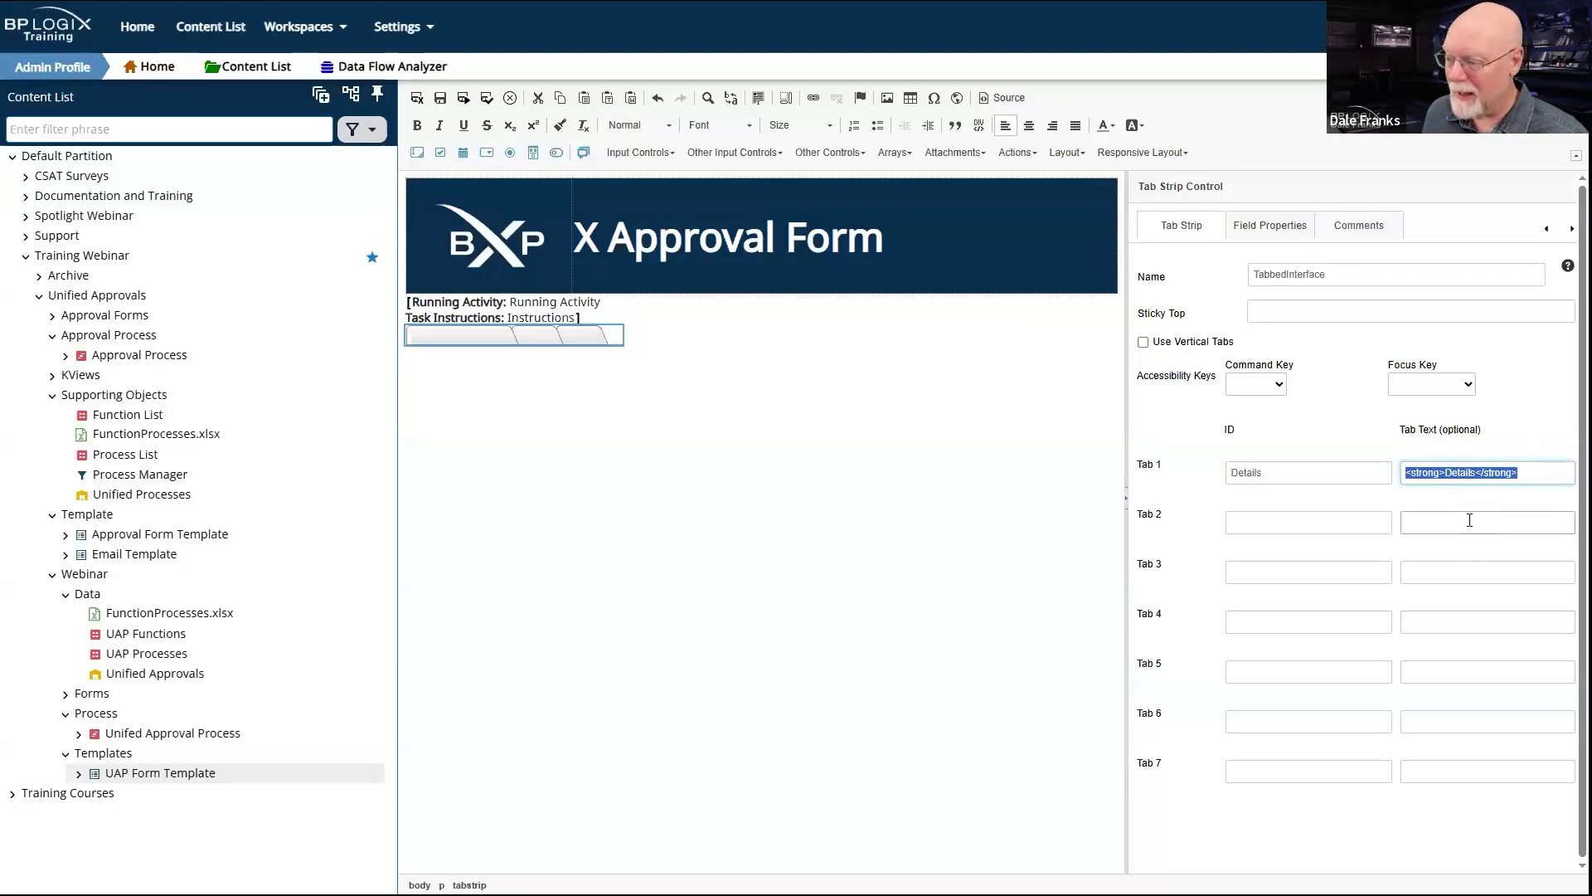
left_click(1468, 523)
key("ctrl+v")
left_click(1451, 572)
key("ctrl+v")
left_click(1422, 622)
key("ctrl+v")
left_click(1274, 521)
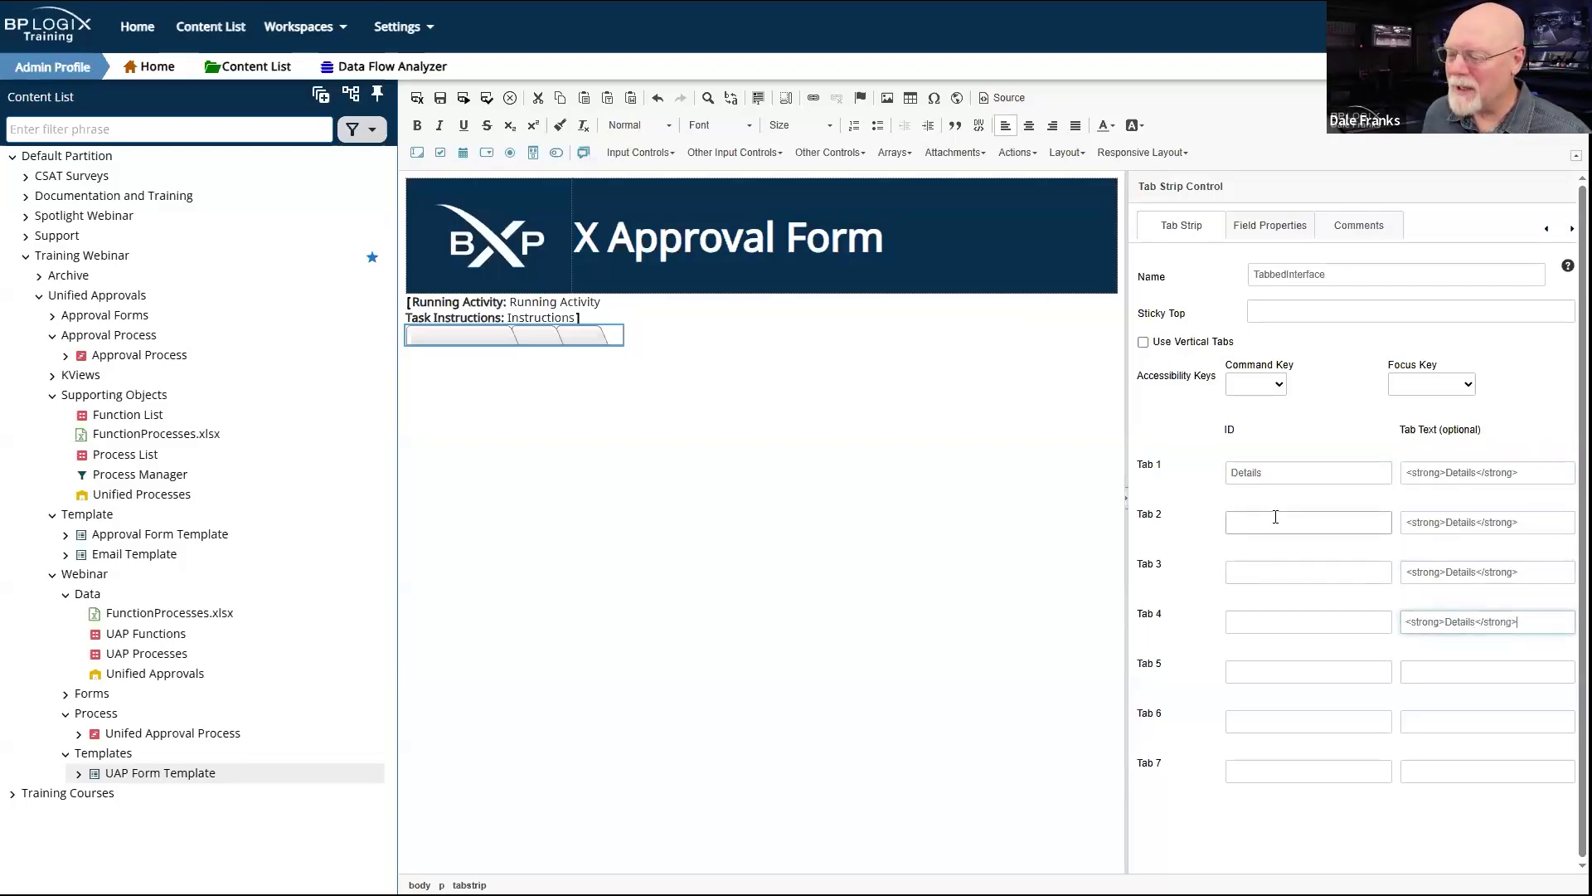
Step: Change Tab 1's ID to Overview and its text to <strong>Overview</strong>, and set Tab 2's ID to Details
double_click(1272, 470)
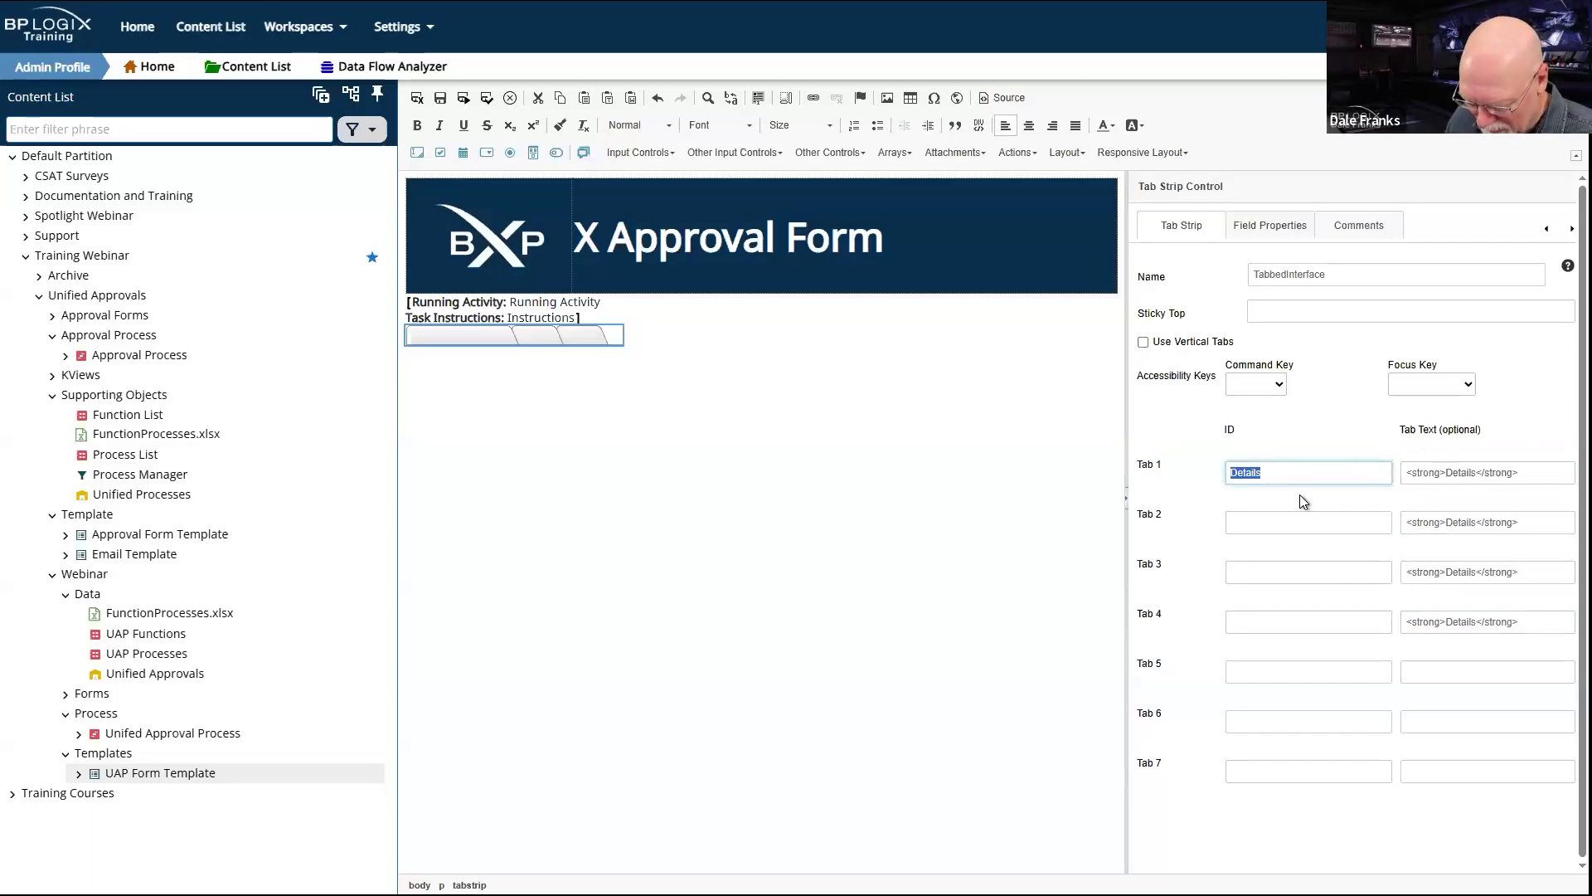
type("Overview")
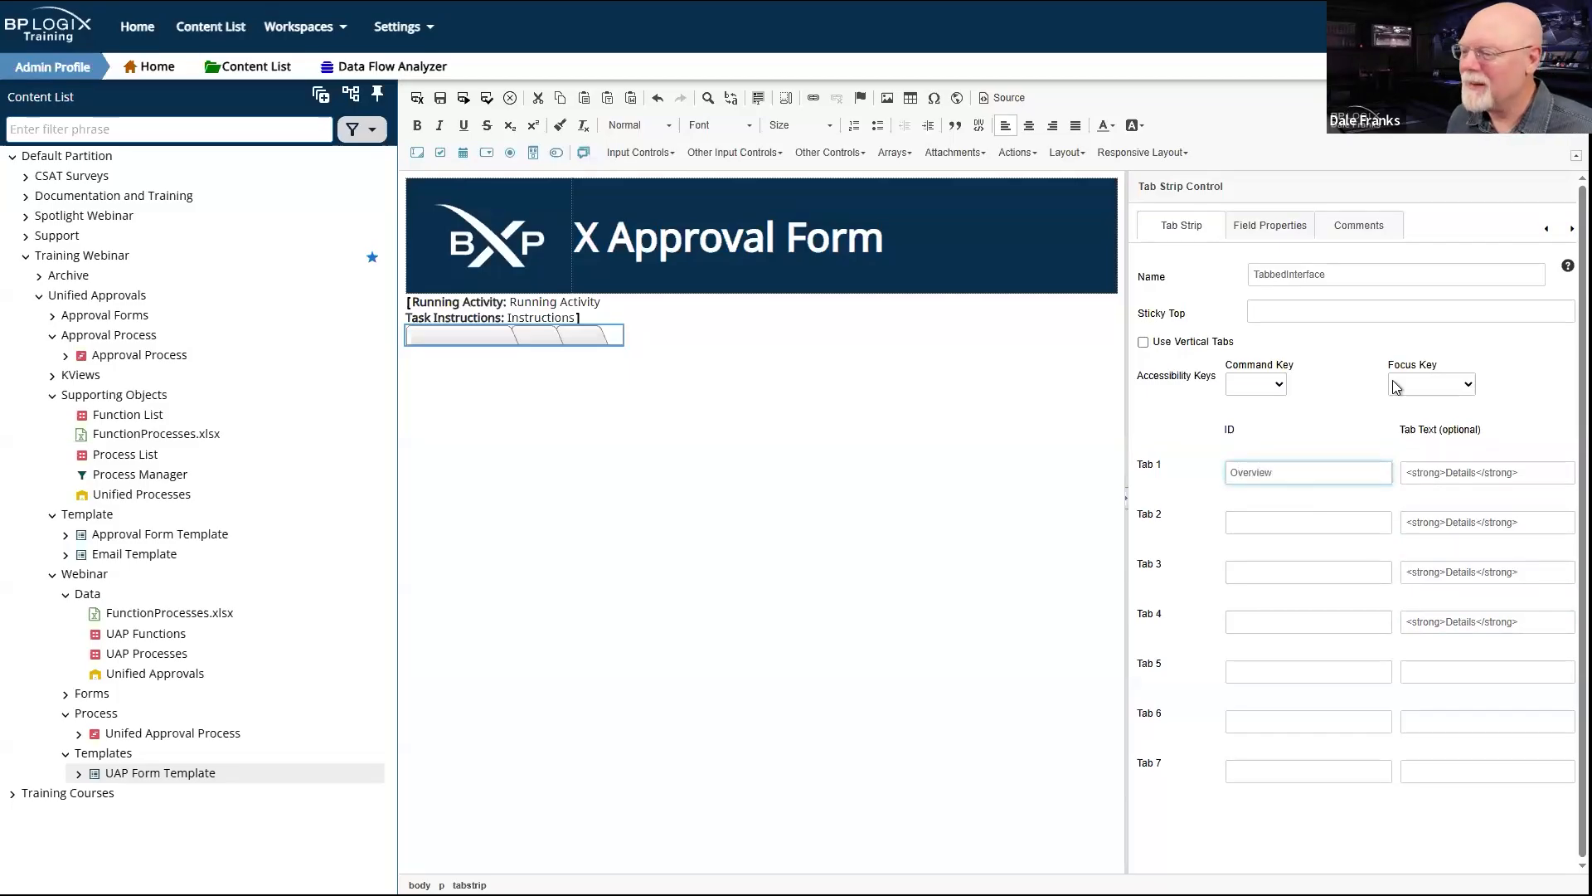
key("Tab")
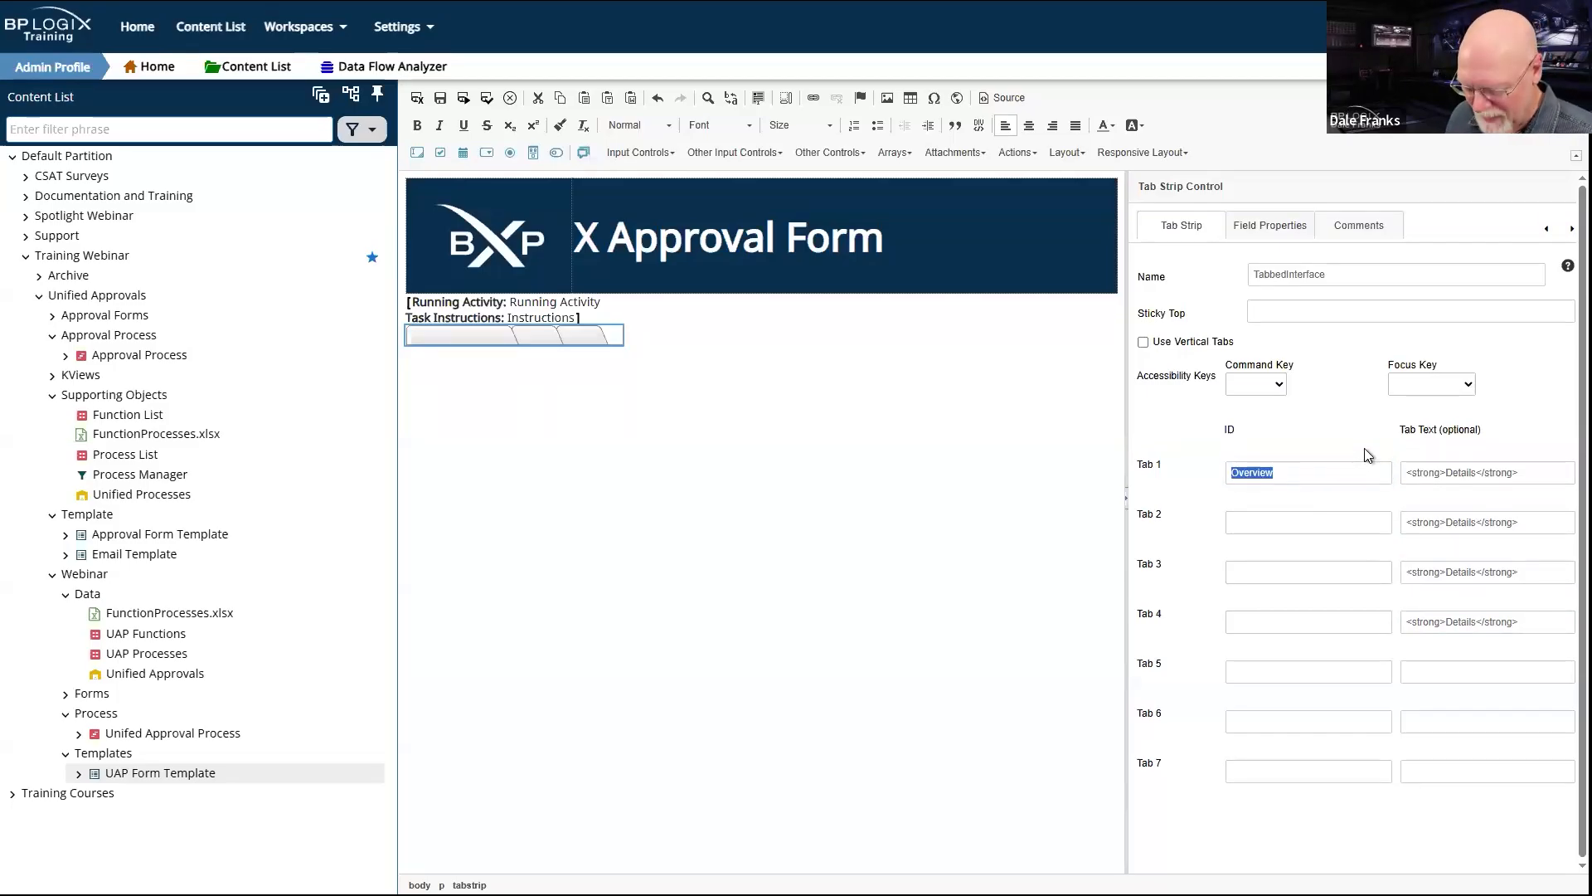
double_click(1453, 476)
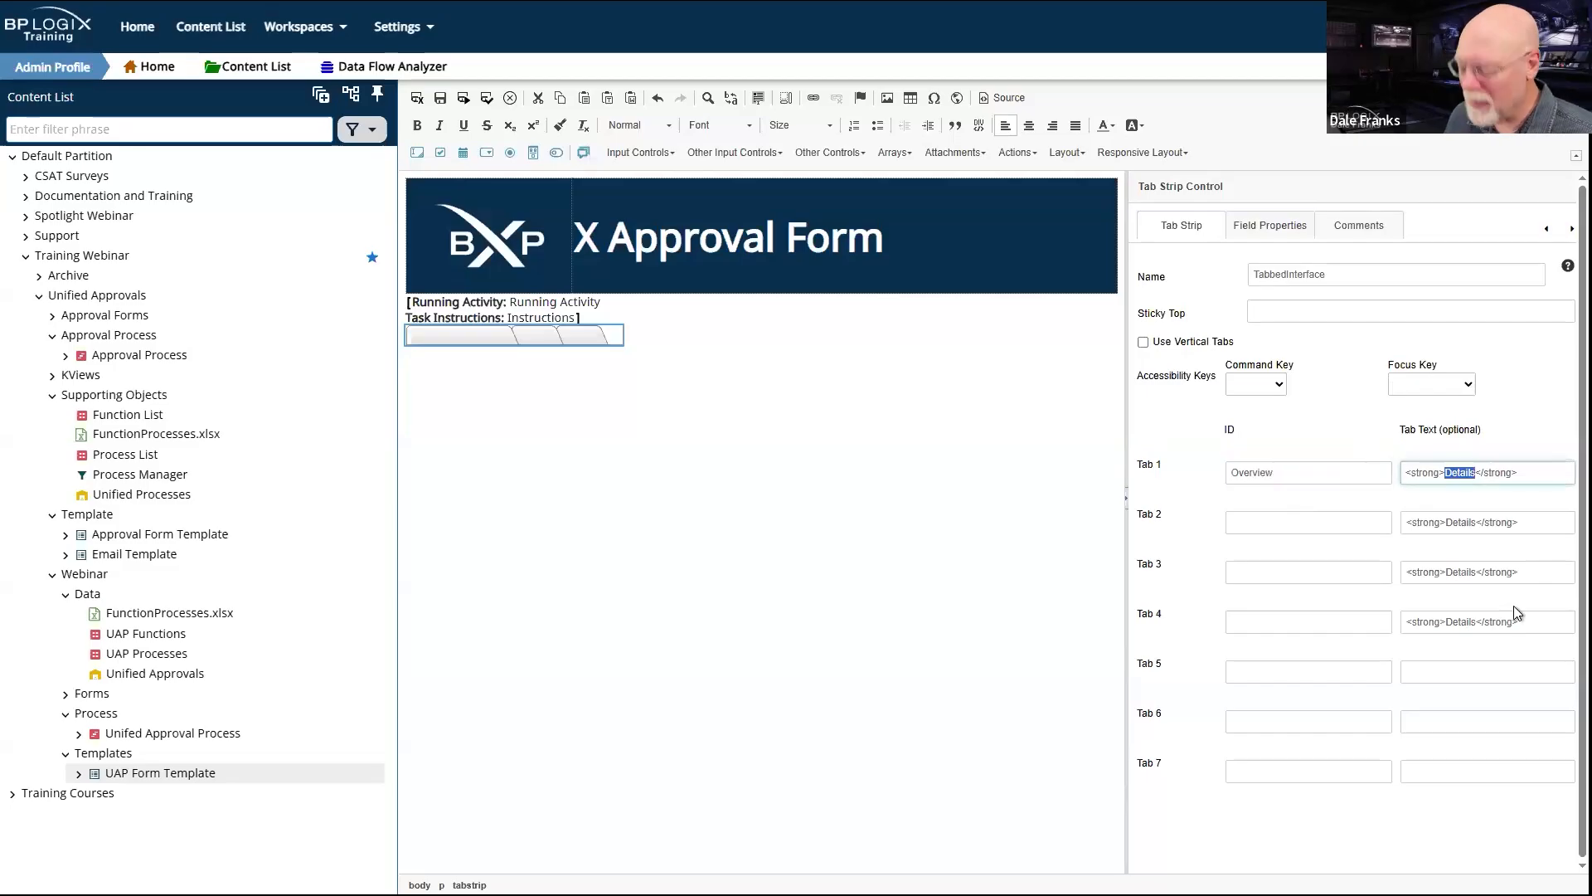
key("ctrl+v")
left_click(1306, 520)
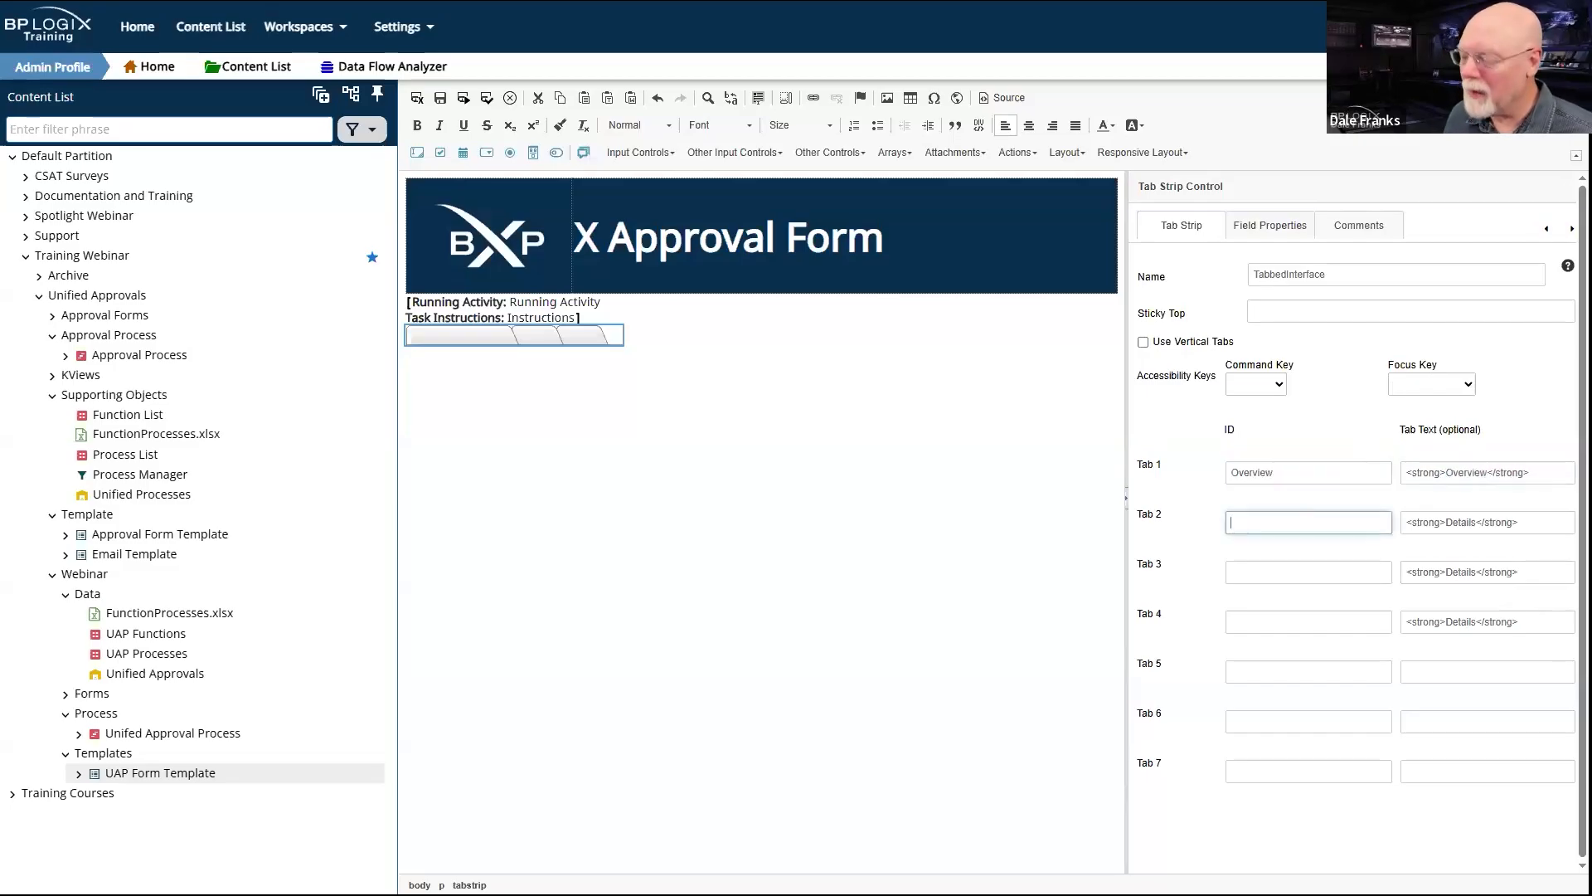
type("Details")
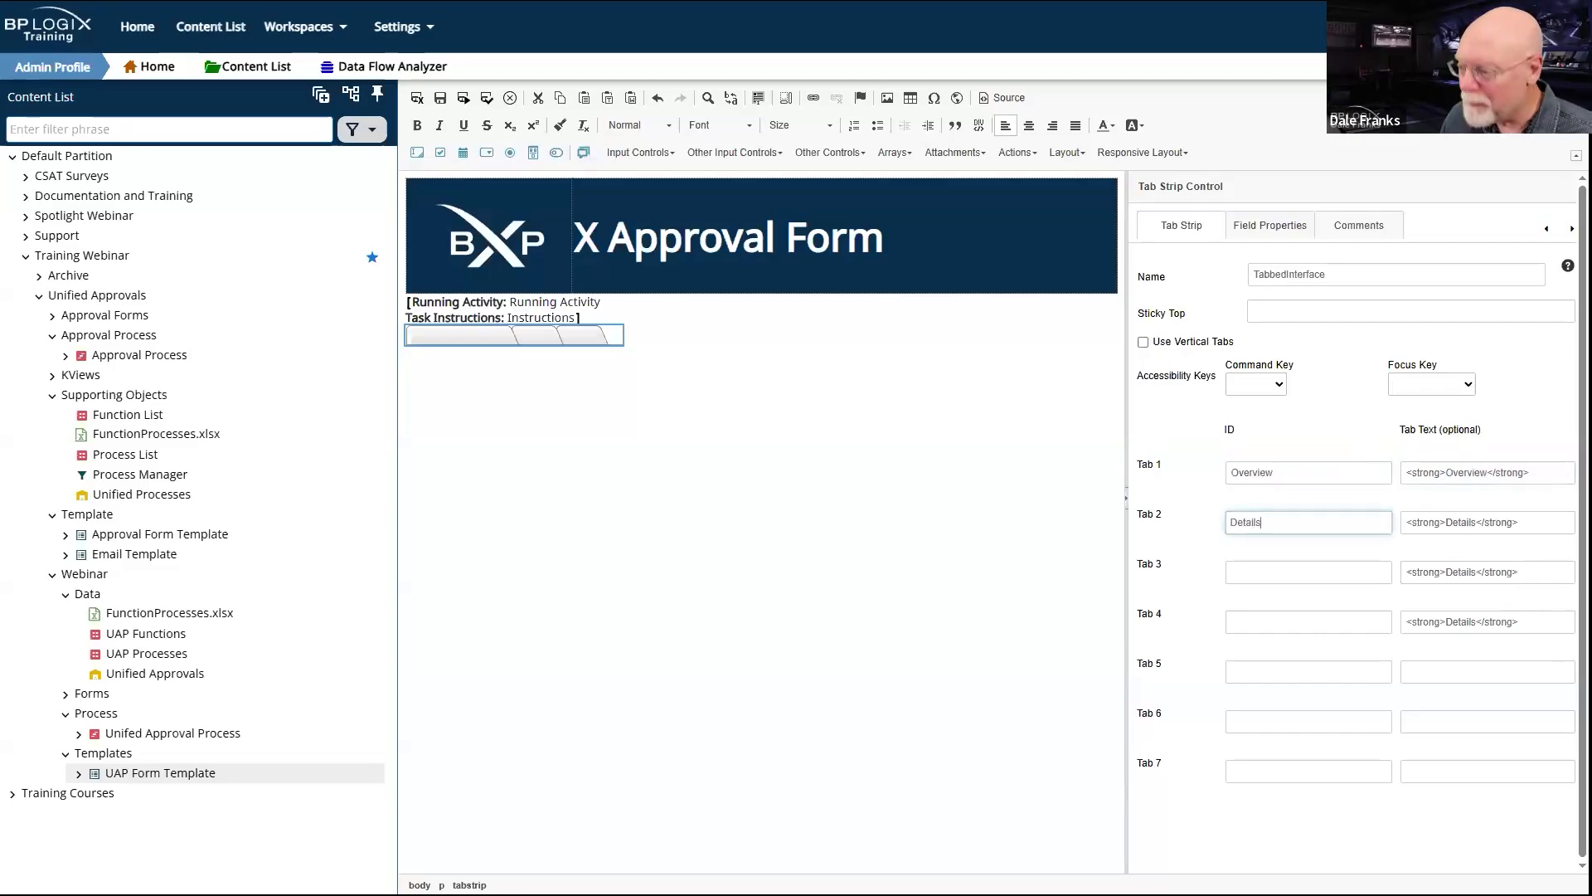
Step: Set Tab 3's ID to Approvers and its tab text to <strong>Approvers</strong>
left_click(1286, 573)
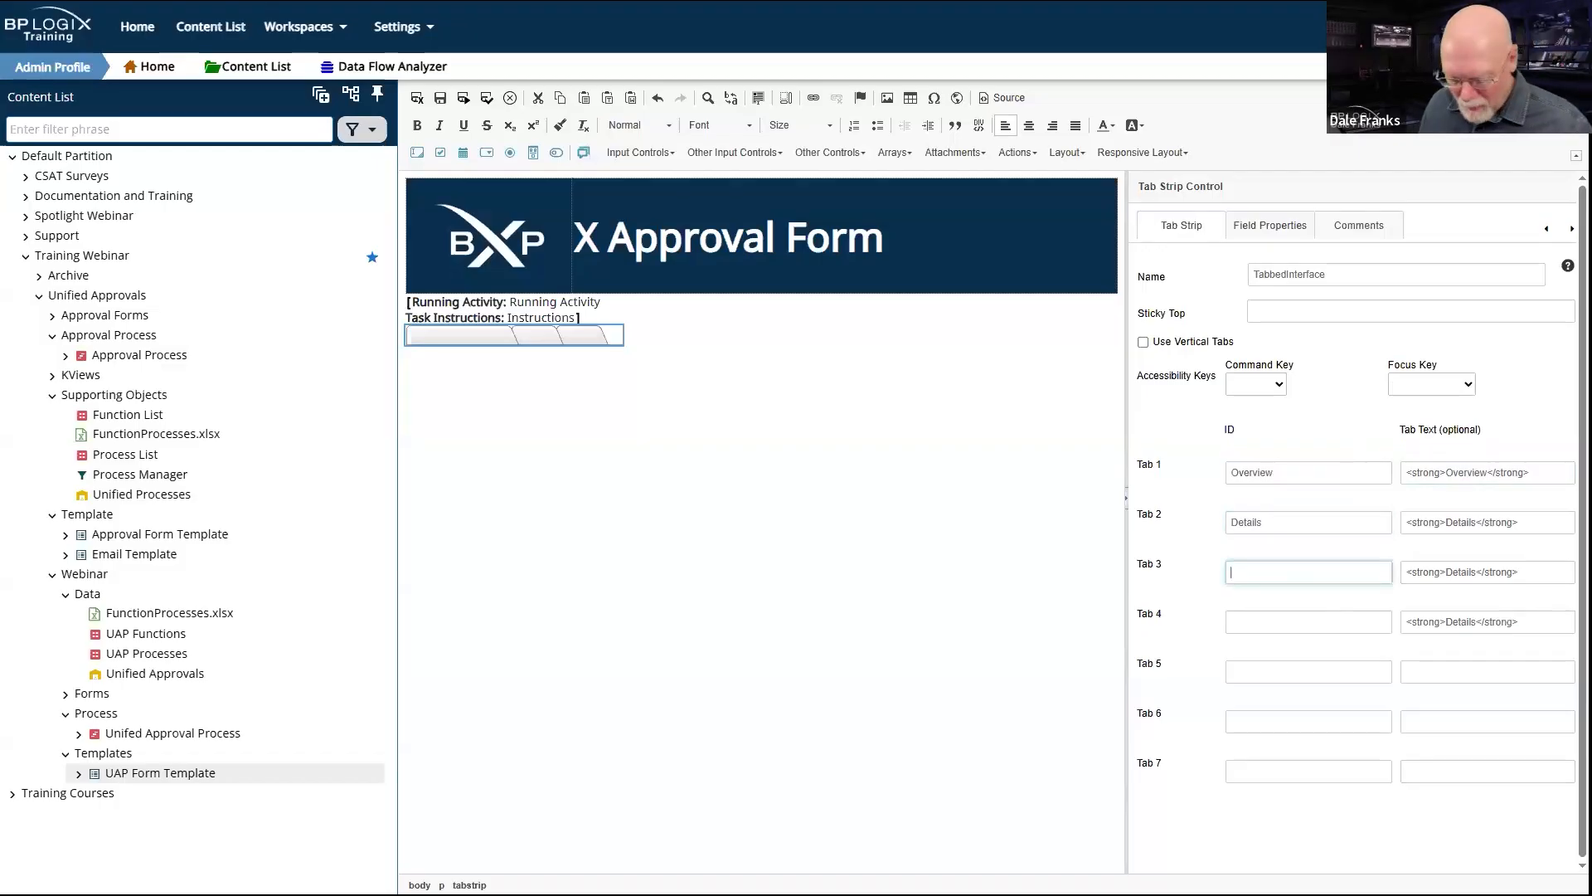
type("Approve")
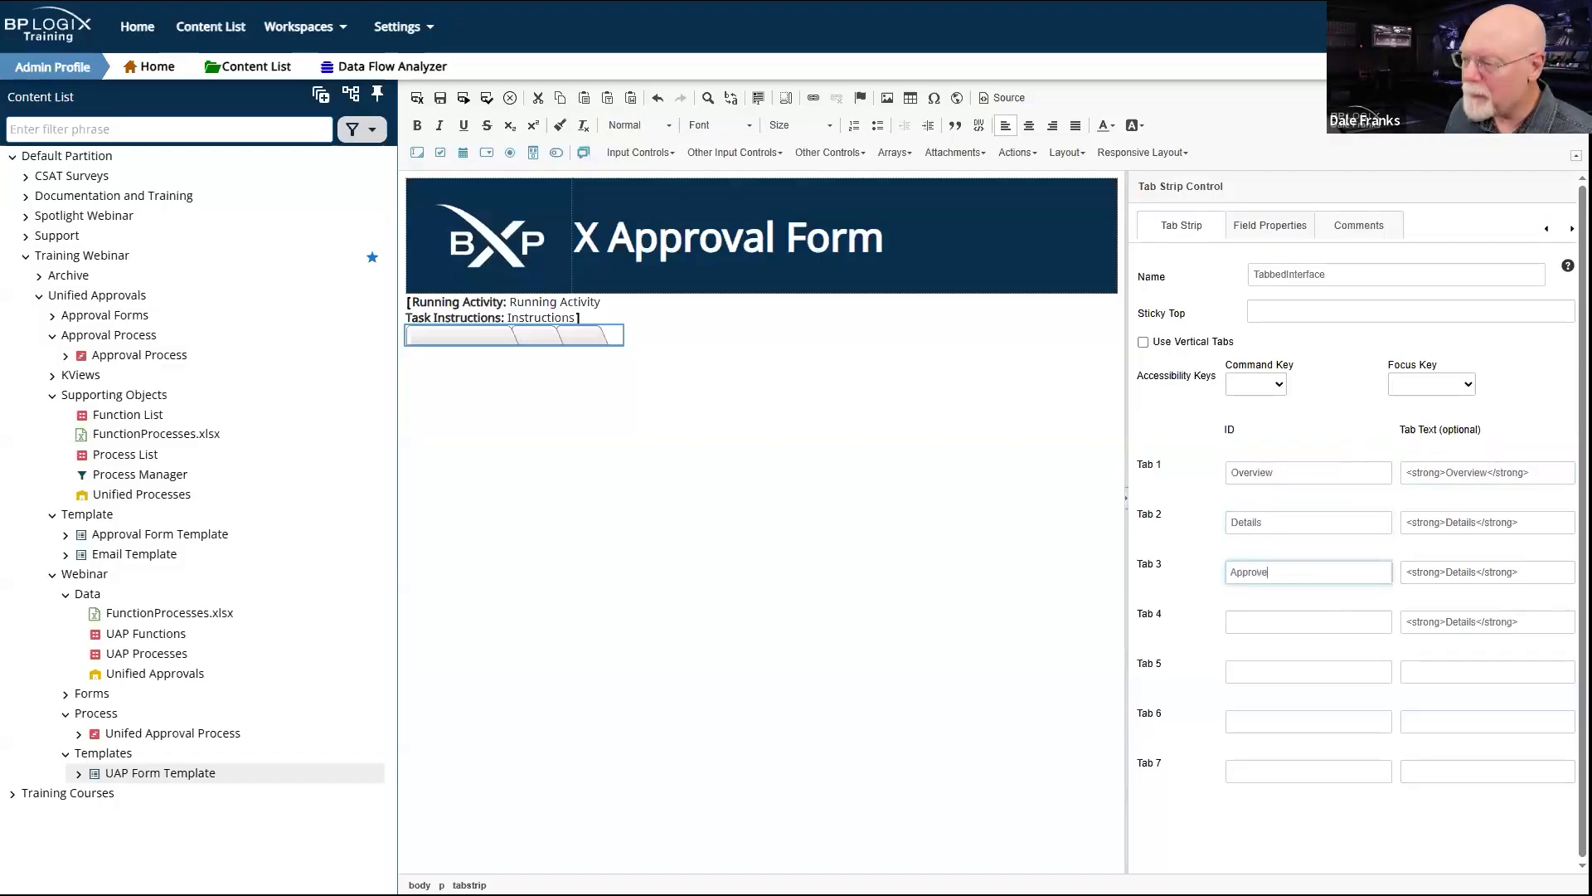
type("r")
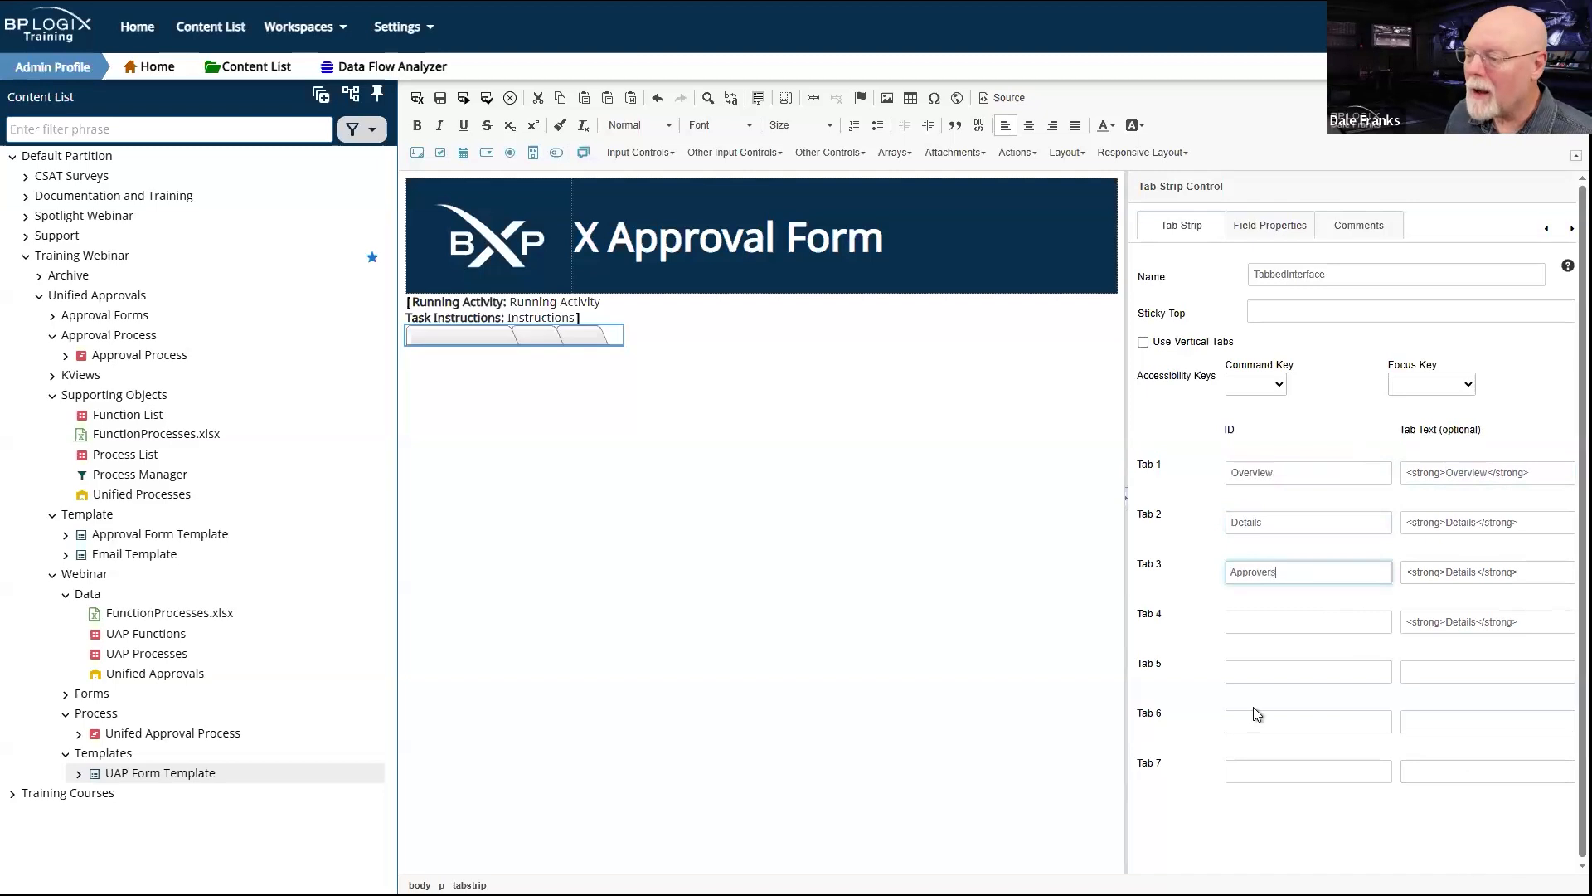
type("s")
double_click(1252, 571)
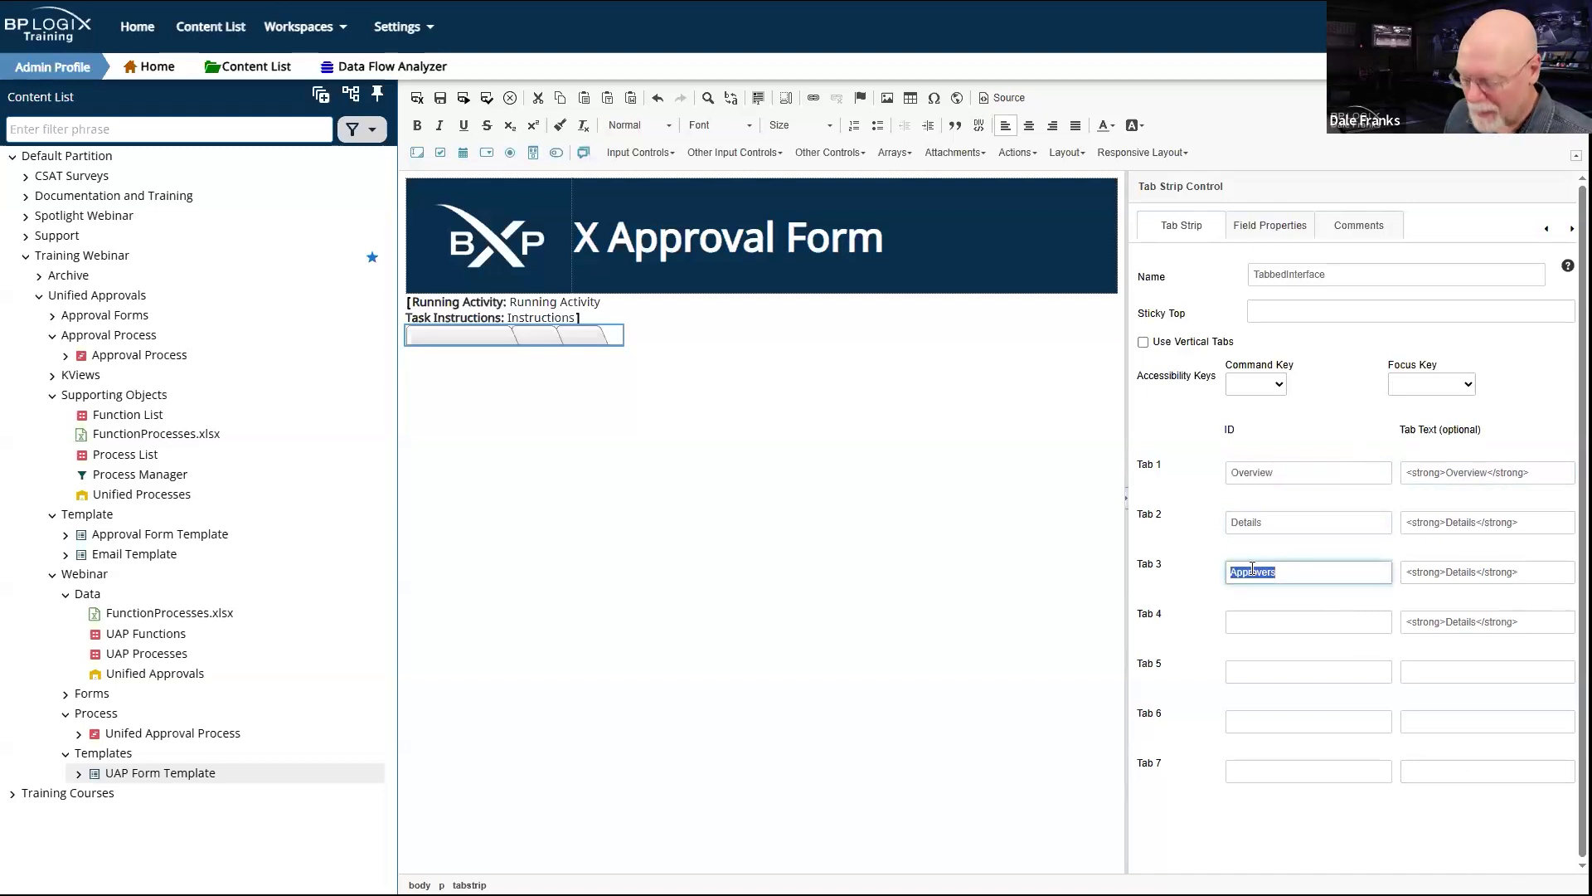
double_click(1466, 572)
key("ctrl+v")
Step: Set Tab 4's ID to Routing and its tab text to <strong>Routing</strong>
left_click(1295, 624)
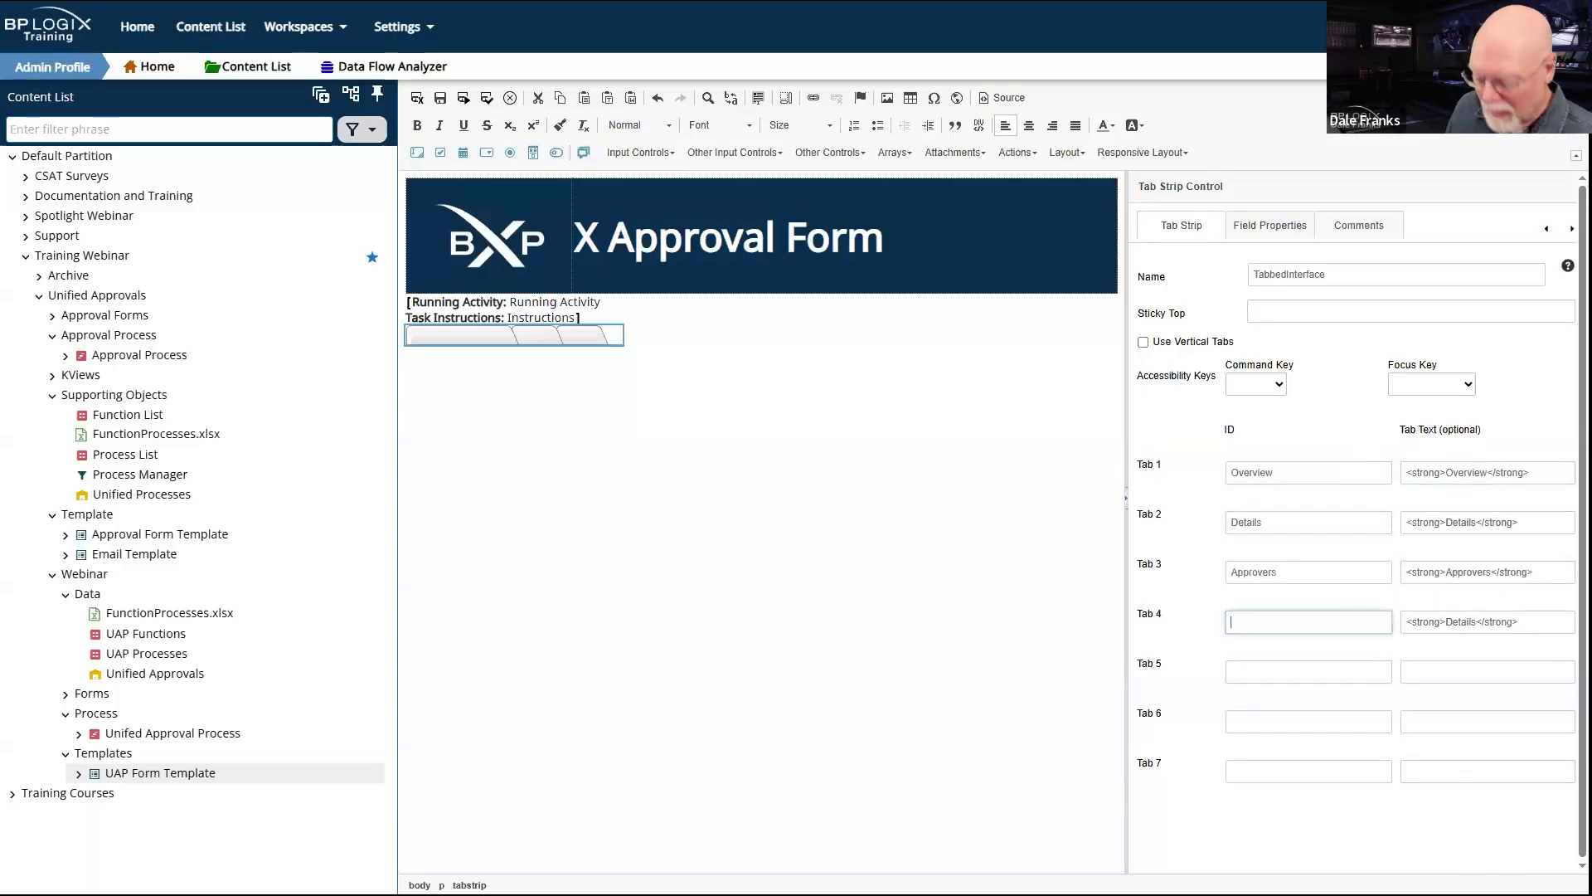
type("Routing")
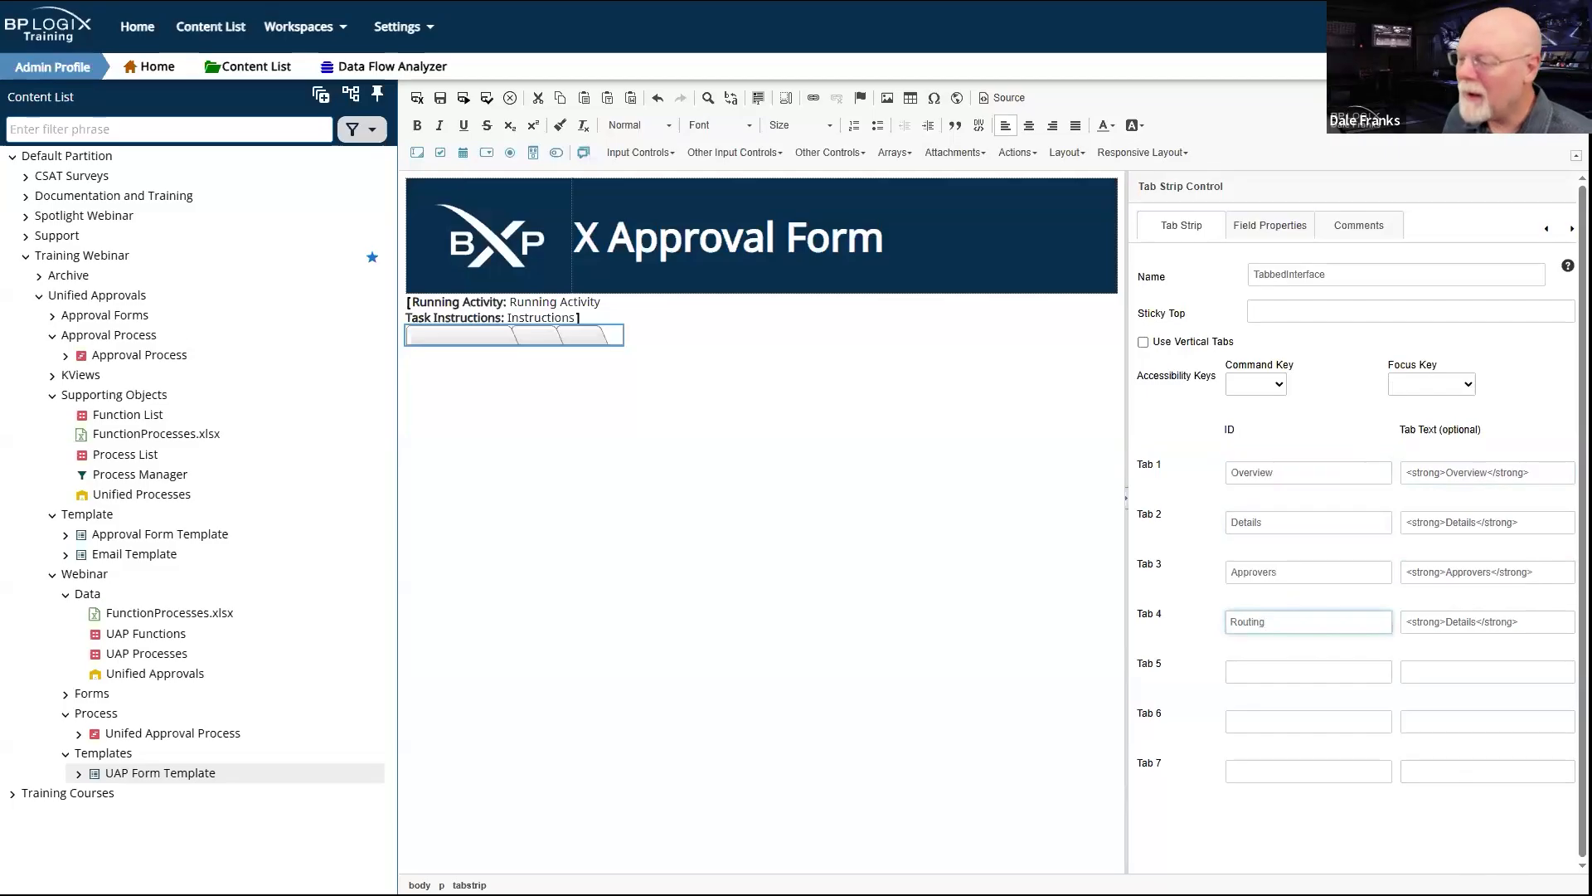
double_click(1244, 621)
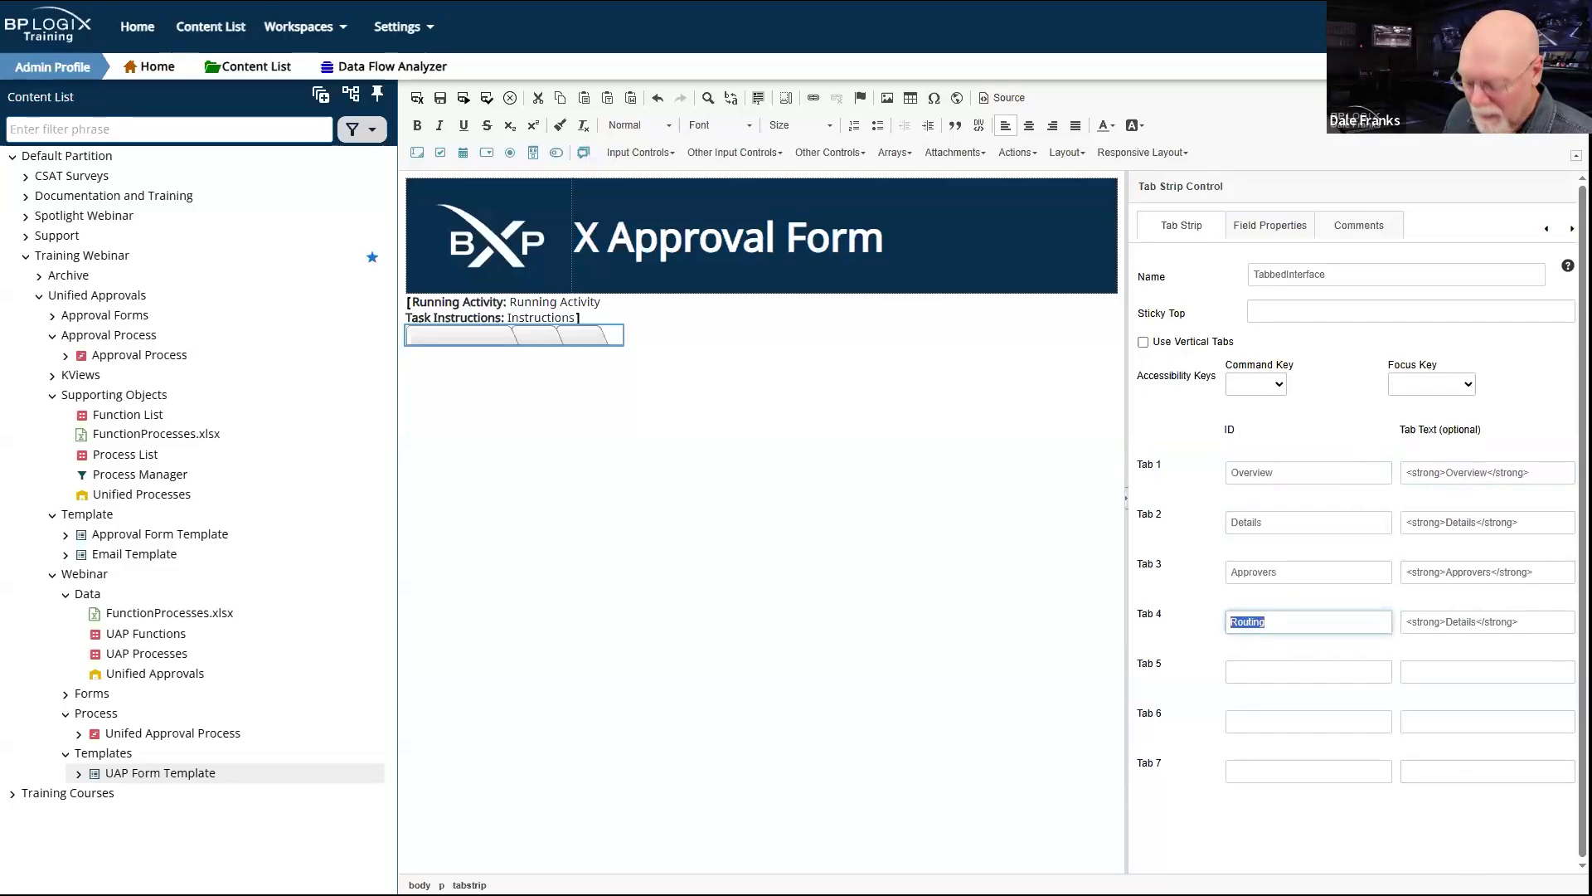
double_click(1463, 620)
key("ctrl+v")
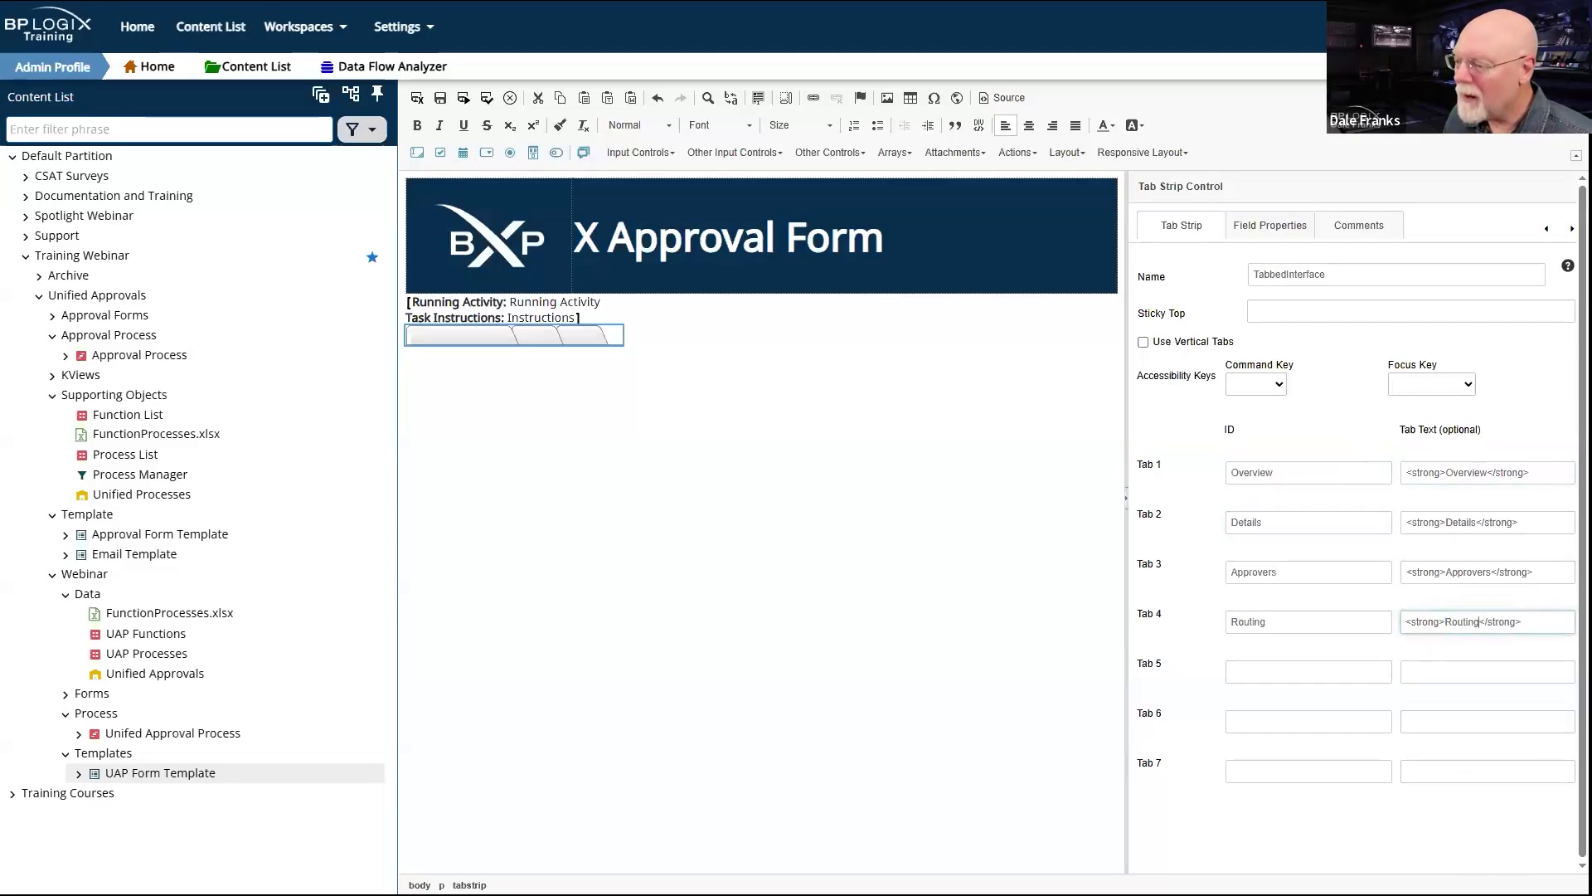
left_click(1319, 669)
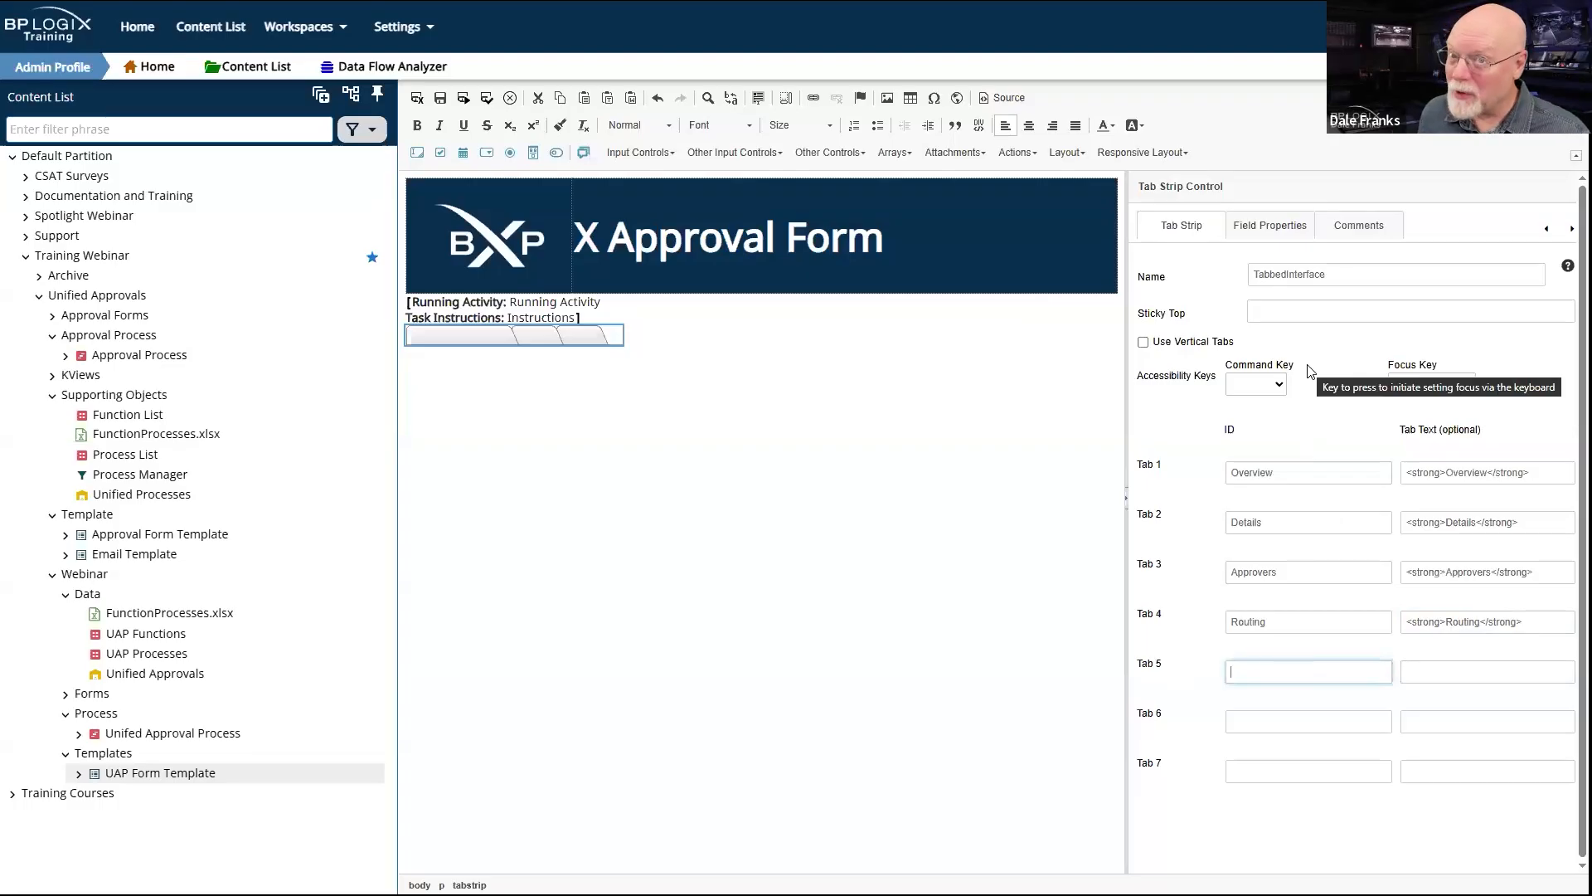
Step: Insert a Tab Content control directly after the tab strip and name it Overview
left_click(659, 346)
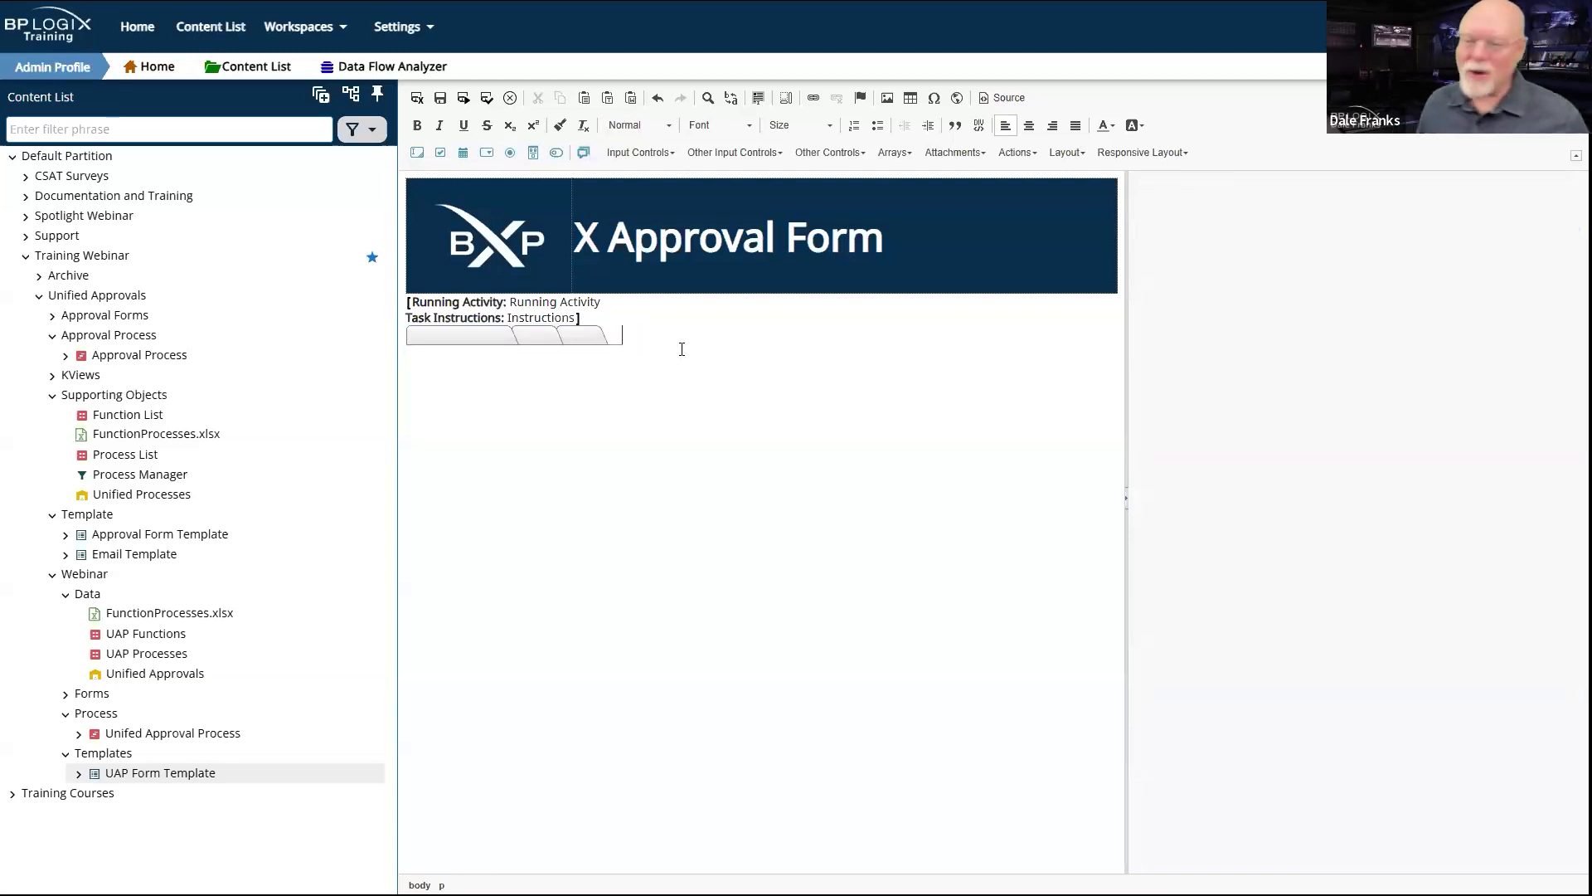
left_click(1066, 152)
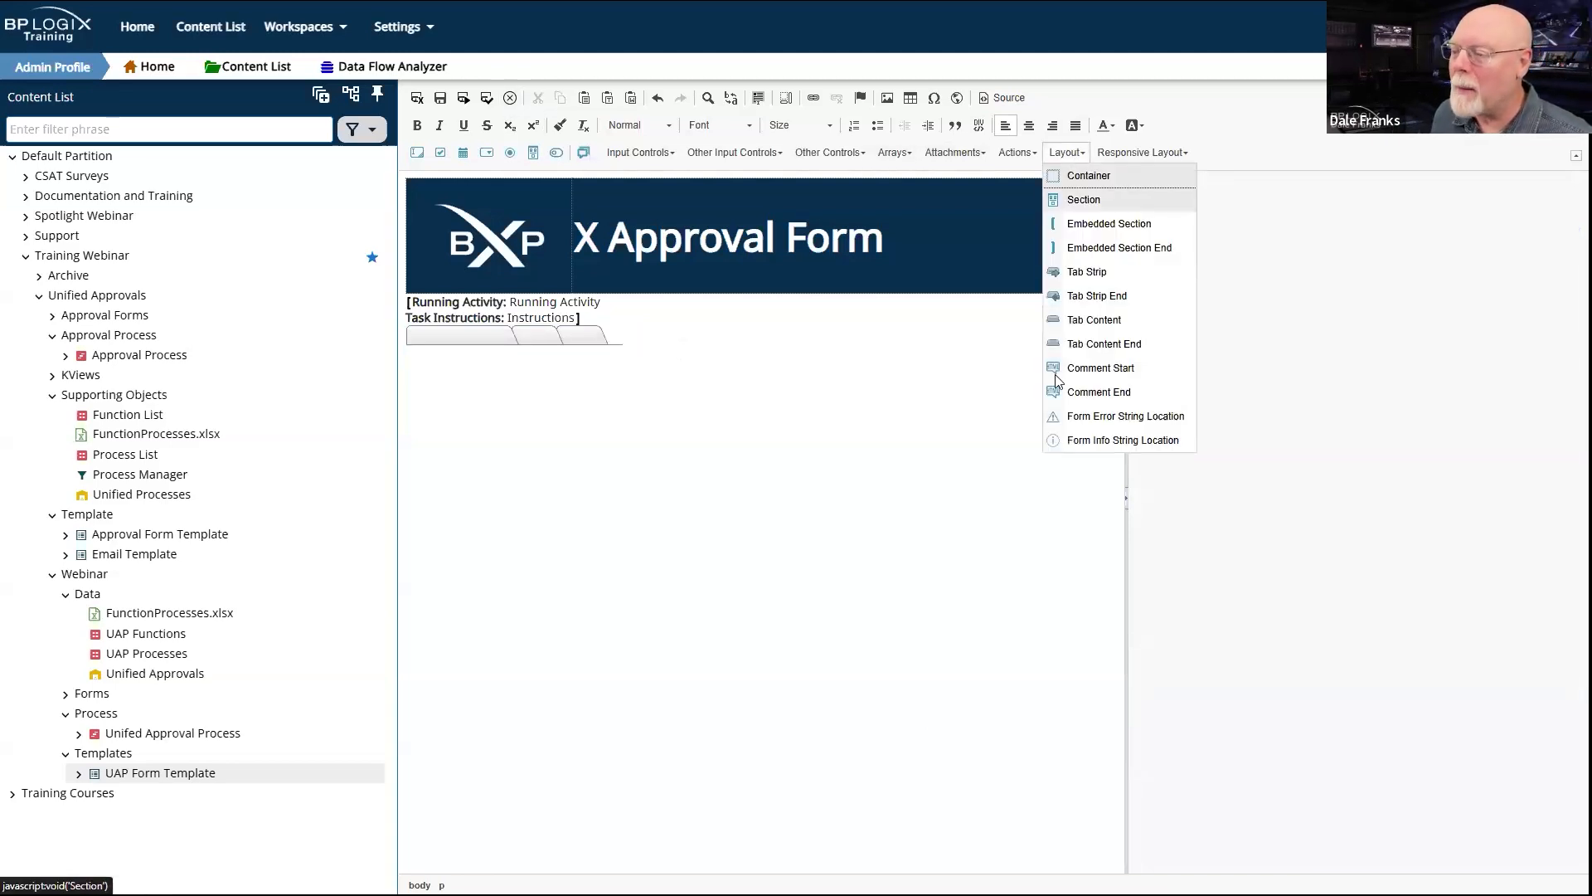
left_click(1113, 321)
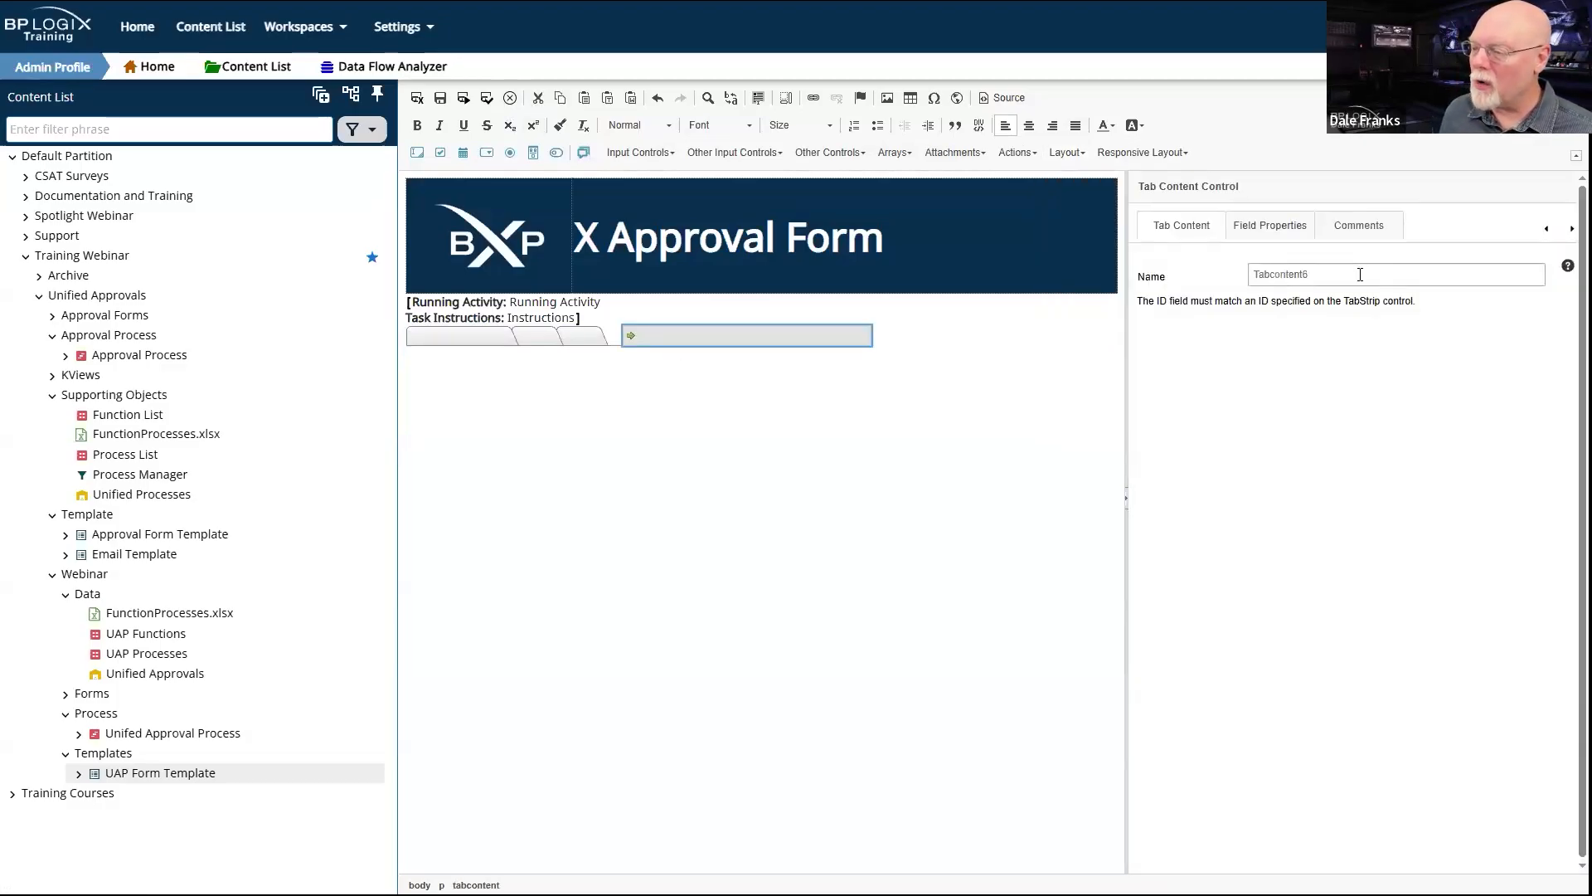
double_click(1360, 274)
type("Overview")
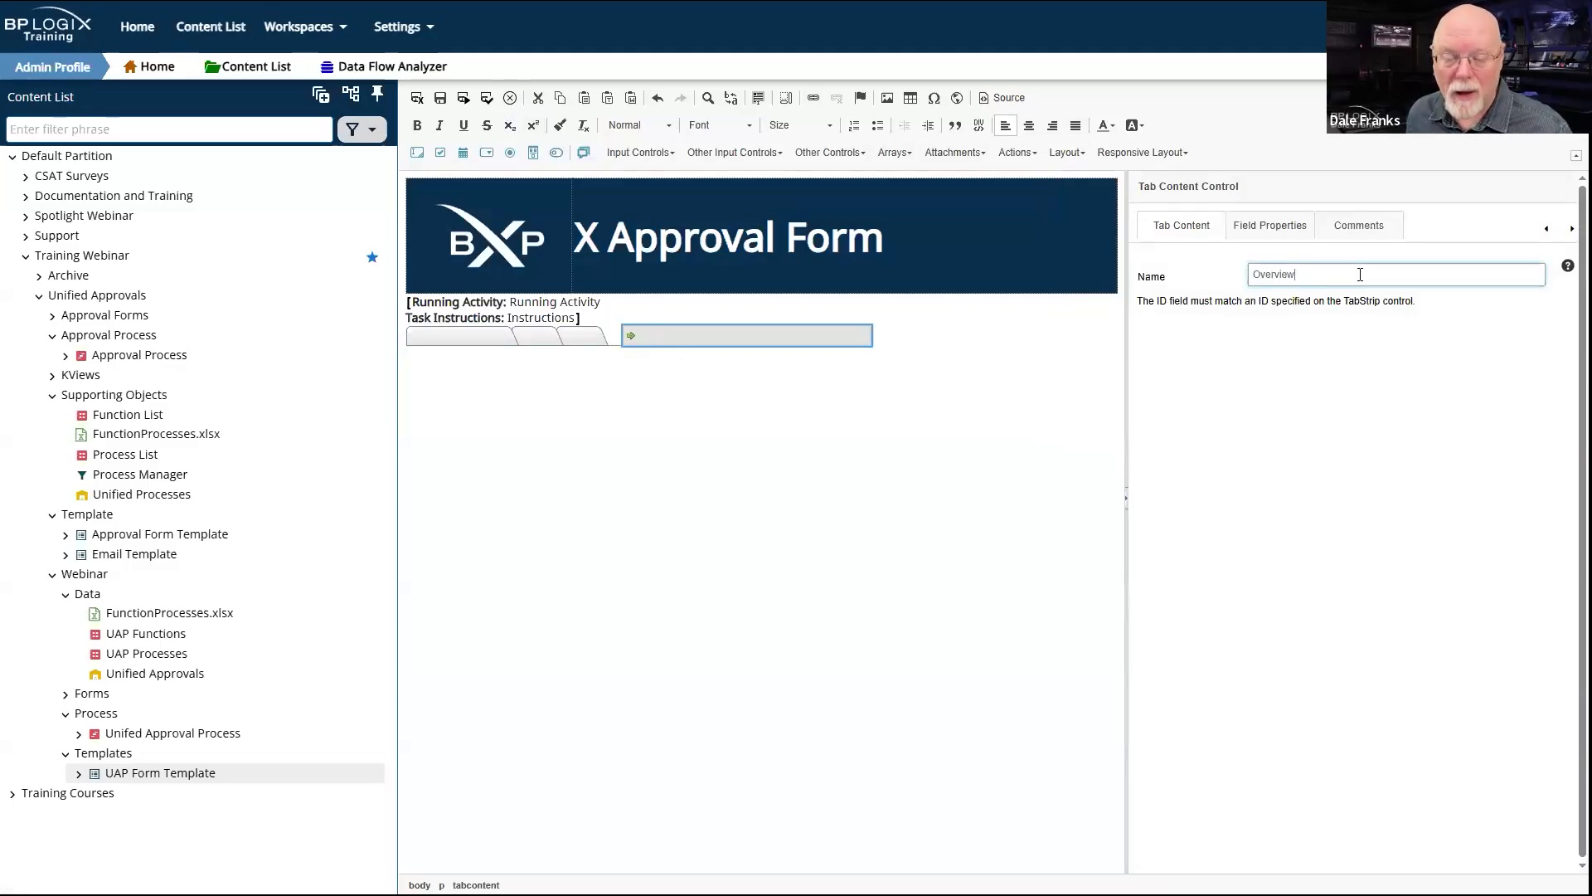
left_click(896, 339)
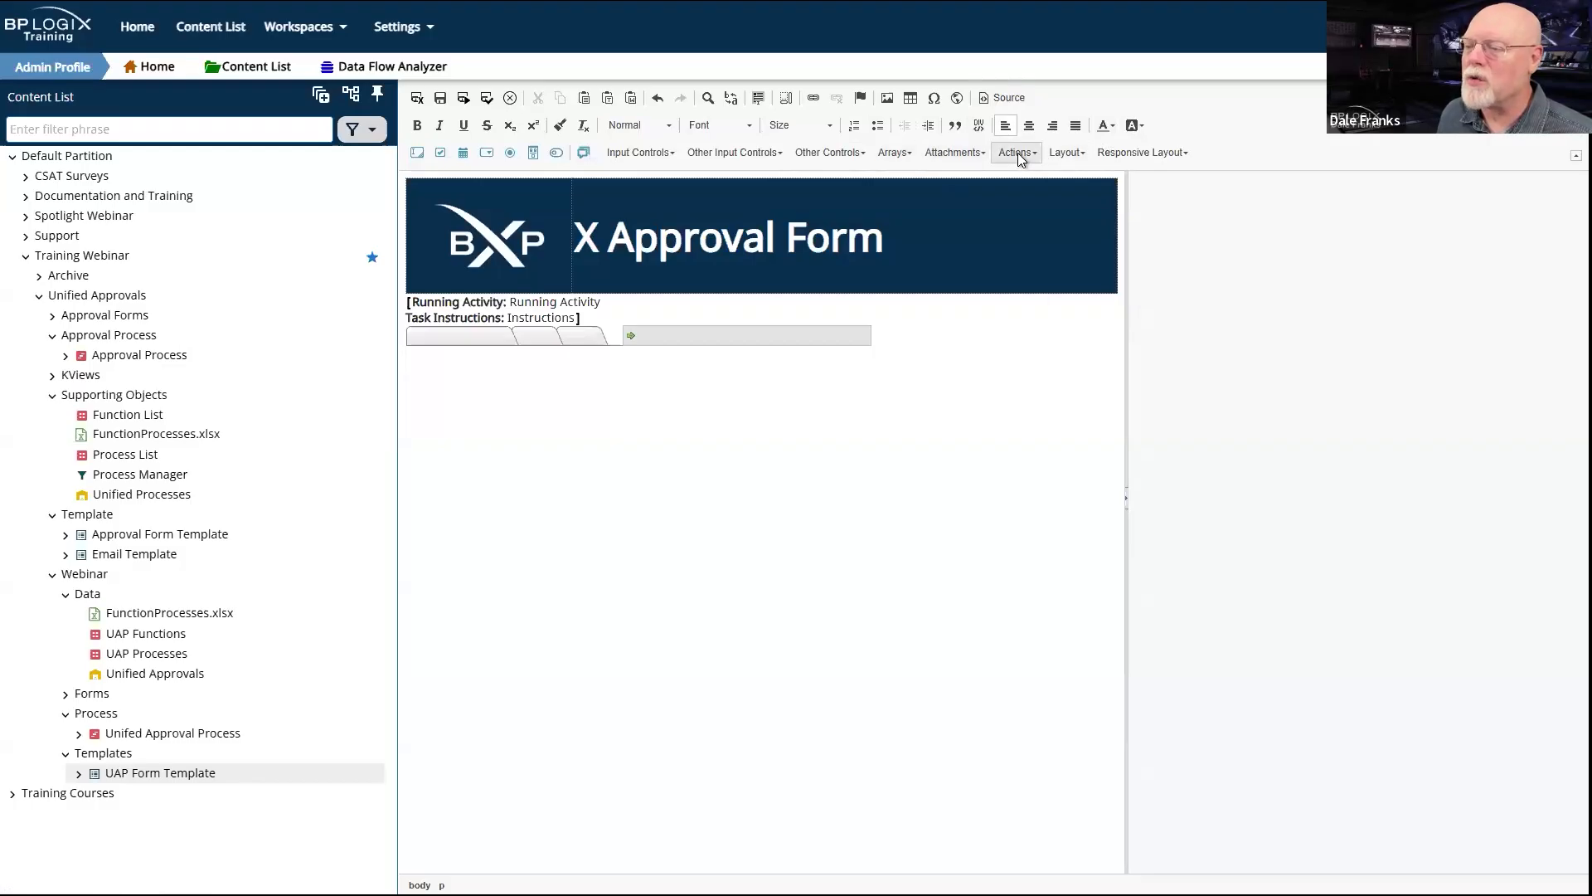
Step: Insert a Tab Content End control on a new line below the tab strip to close the Overview tab content
left_click(1066, 153)
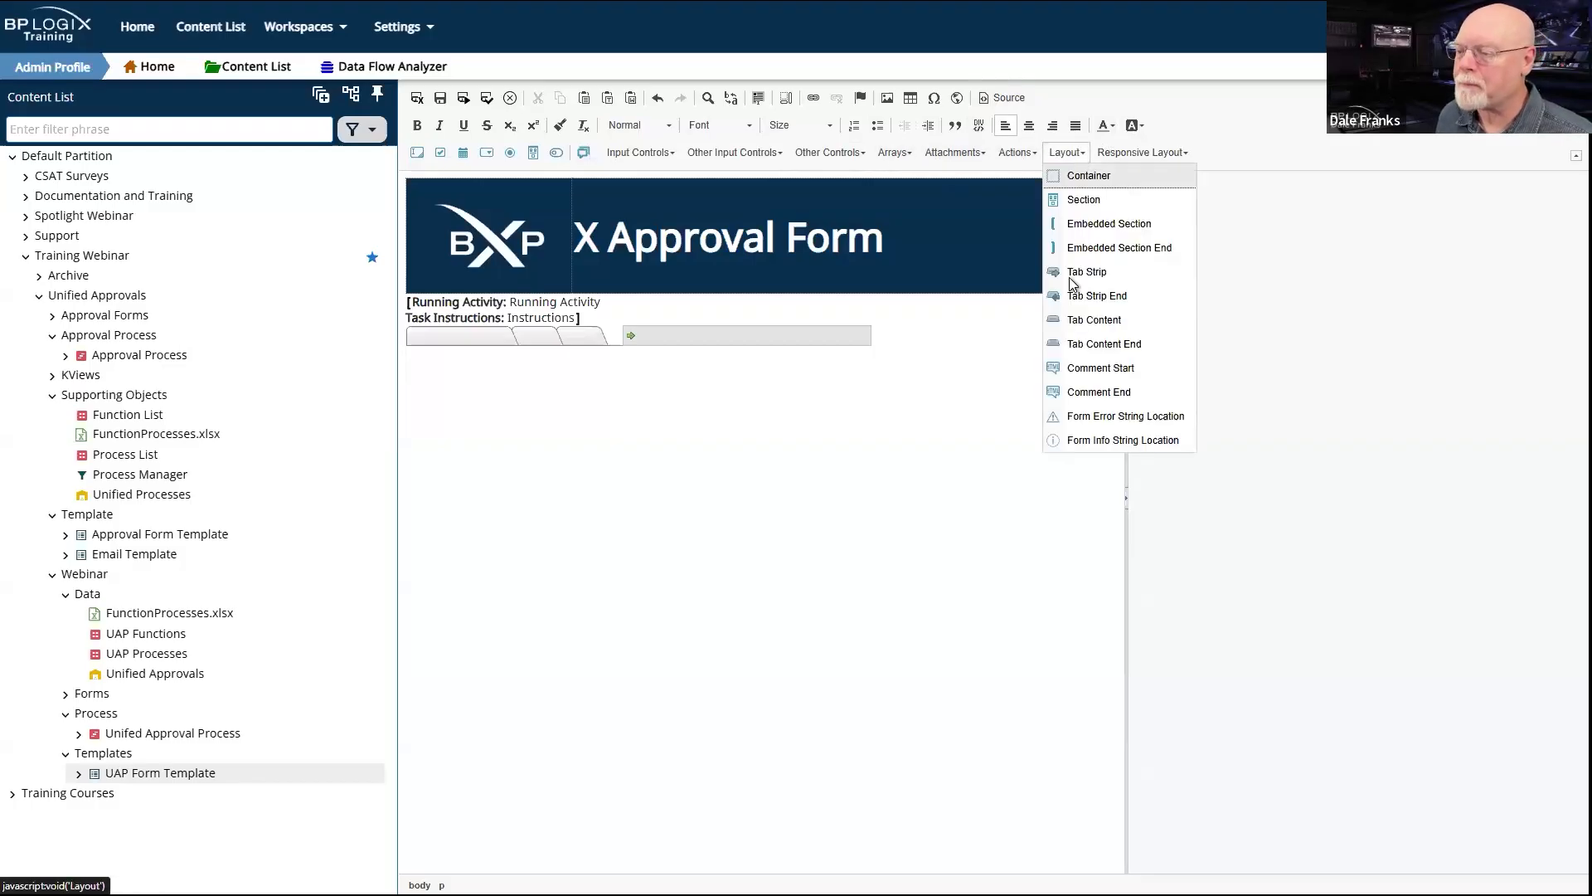
left_click(1087, 344)
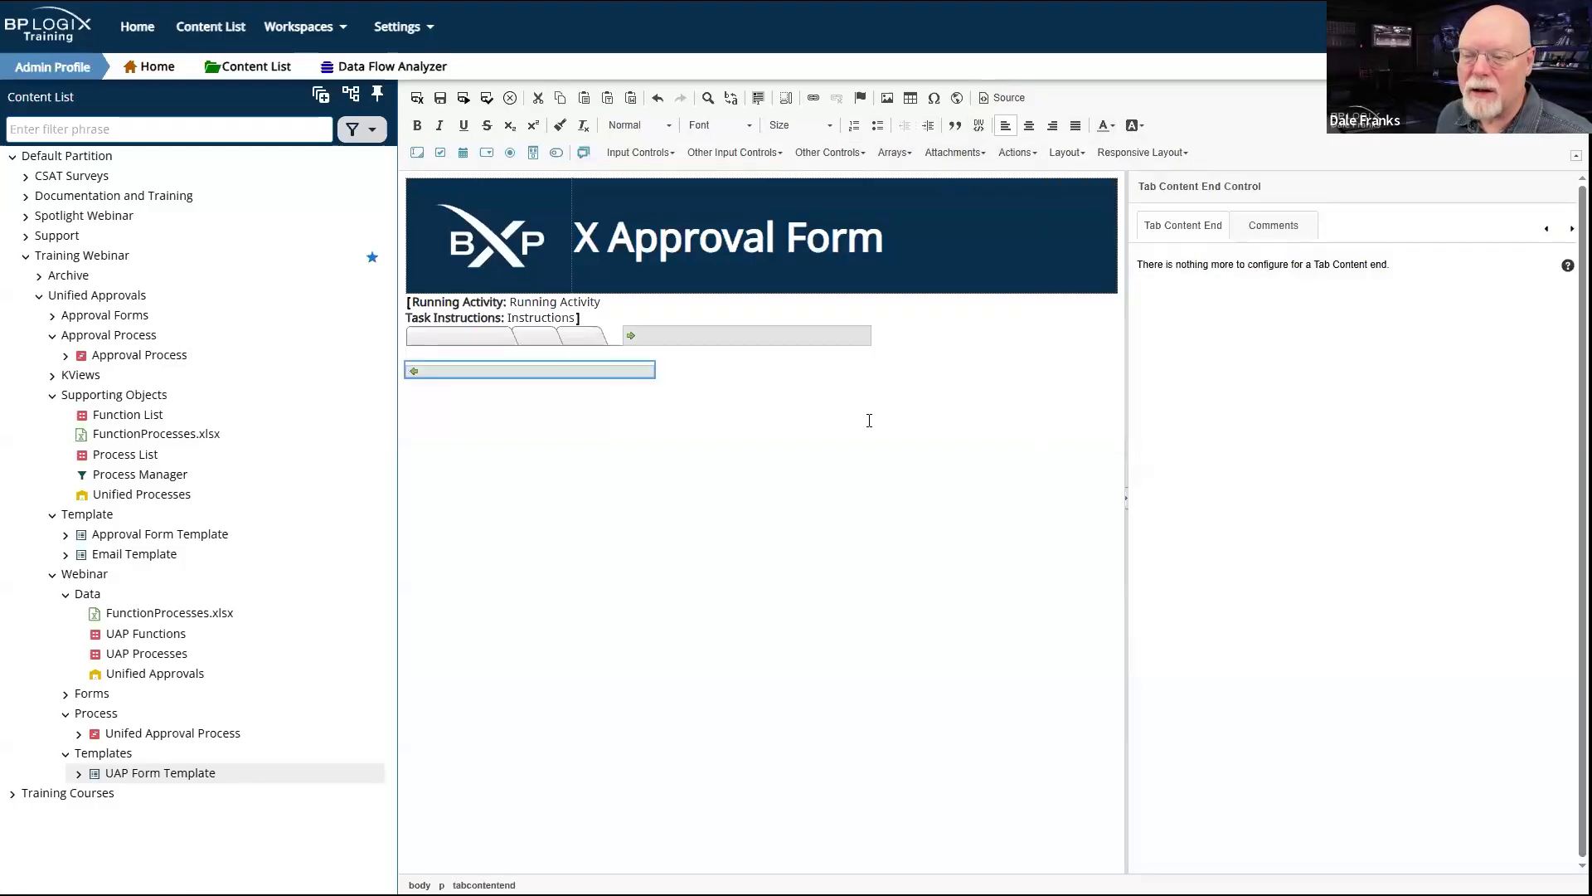
left_click(776, 375)
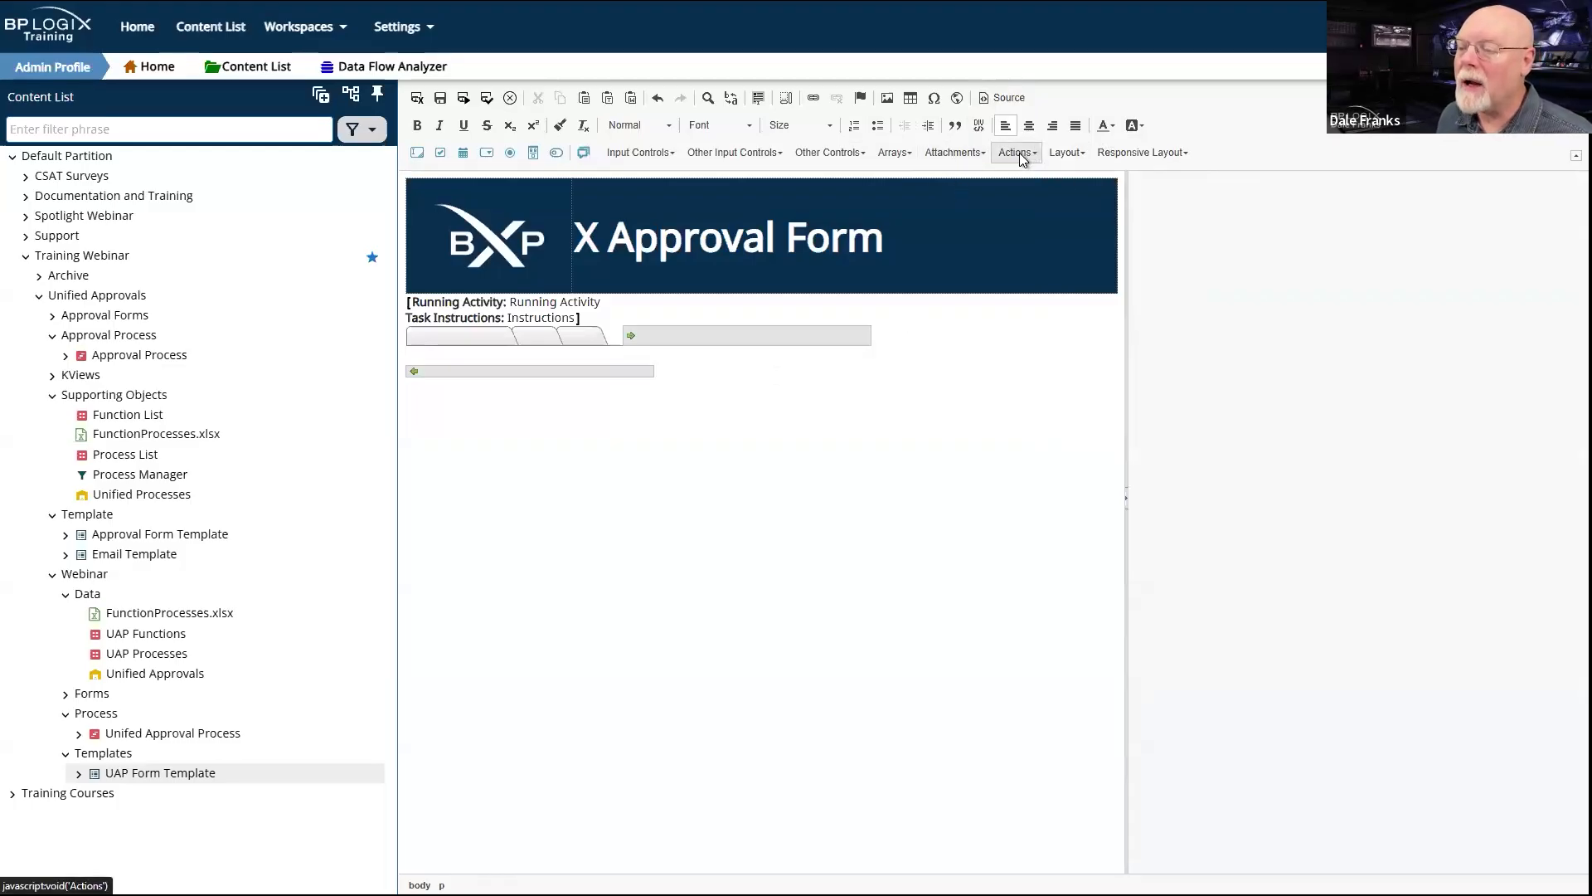
Step: Insert a Tab Content control directly after the Overview end marker and name it Details
left_click(1070, 155)
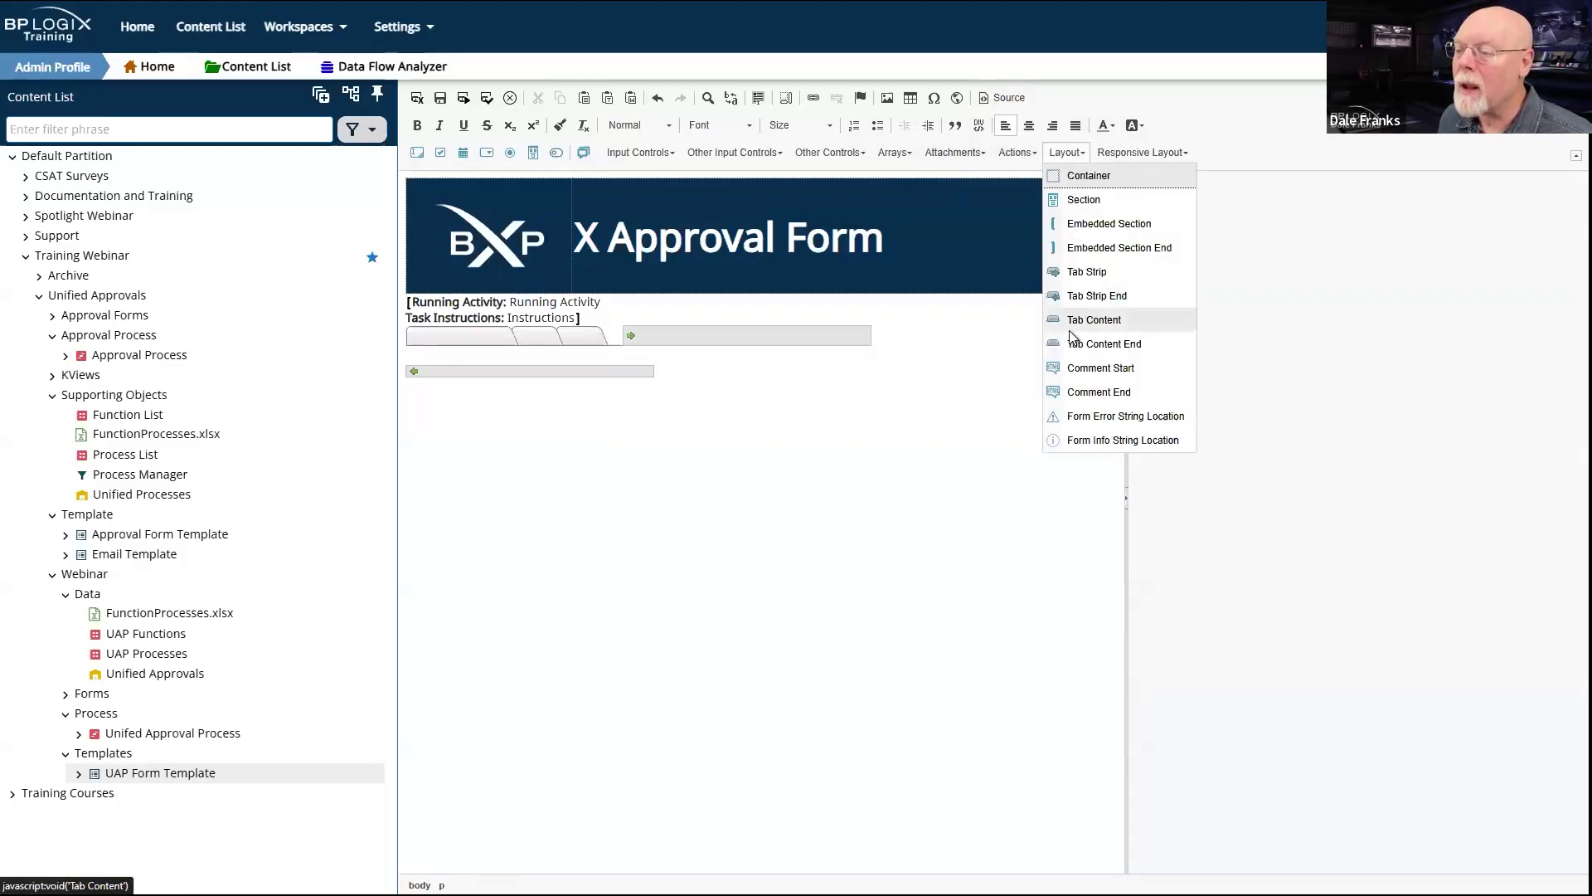
left_click(1096, 320)
double_click(1292, 277)
type("Detauilsx")
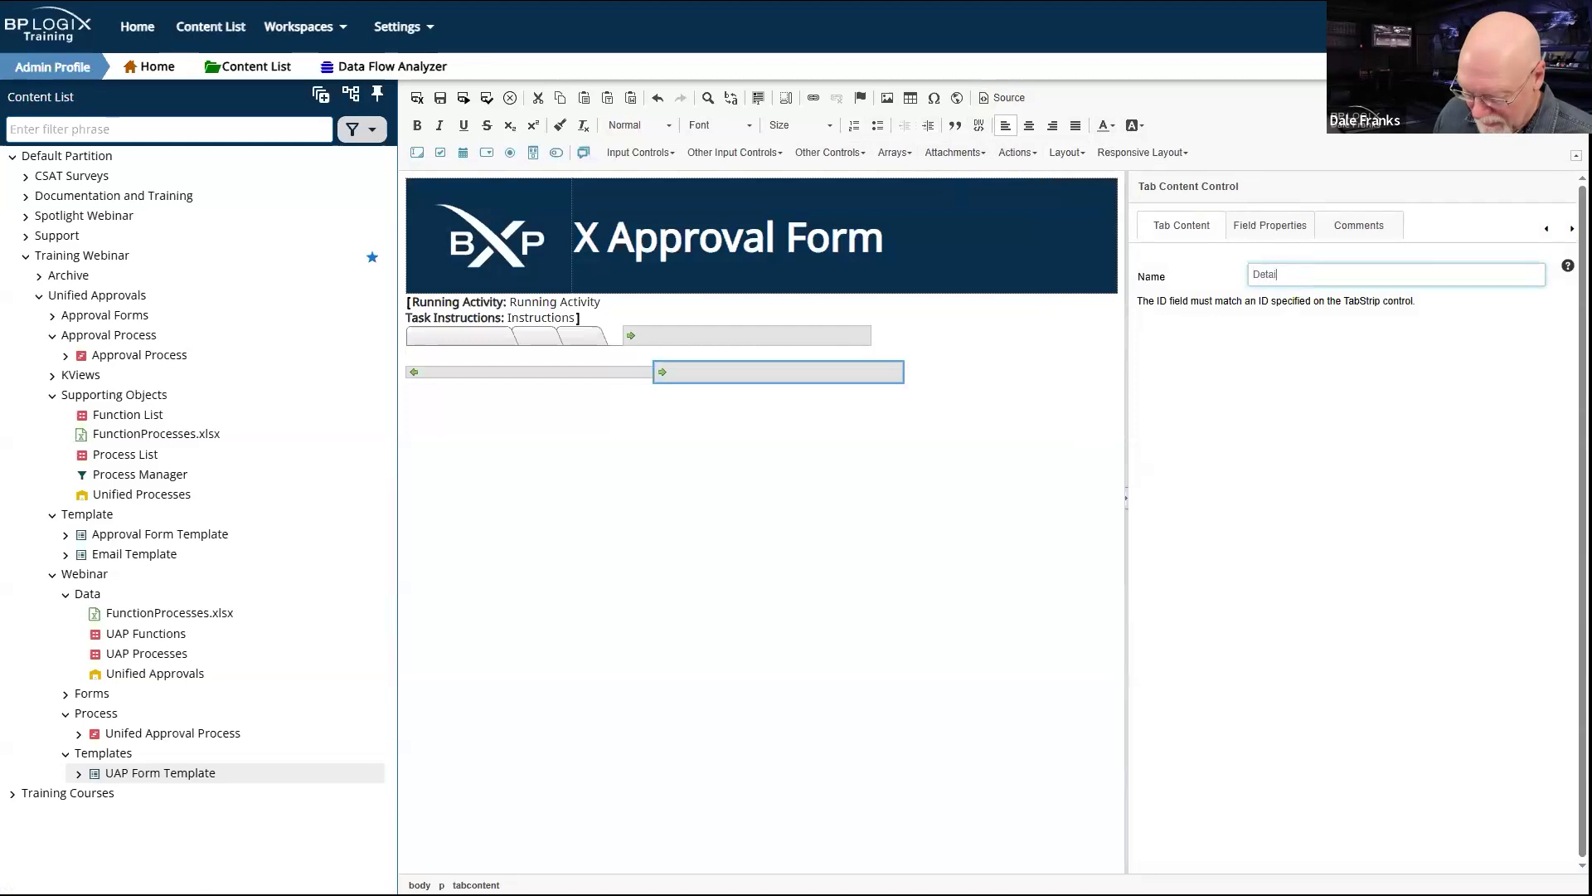
type("s")
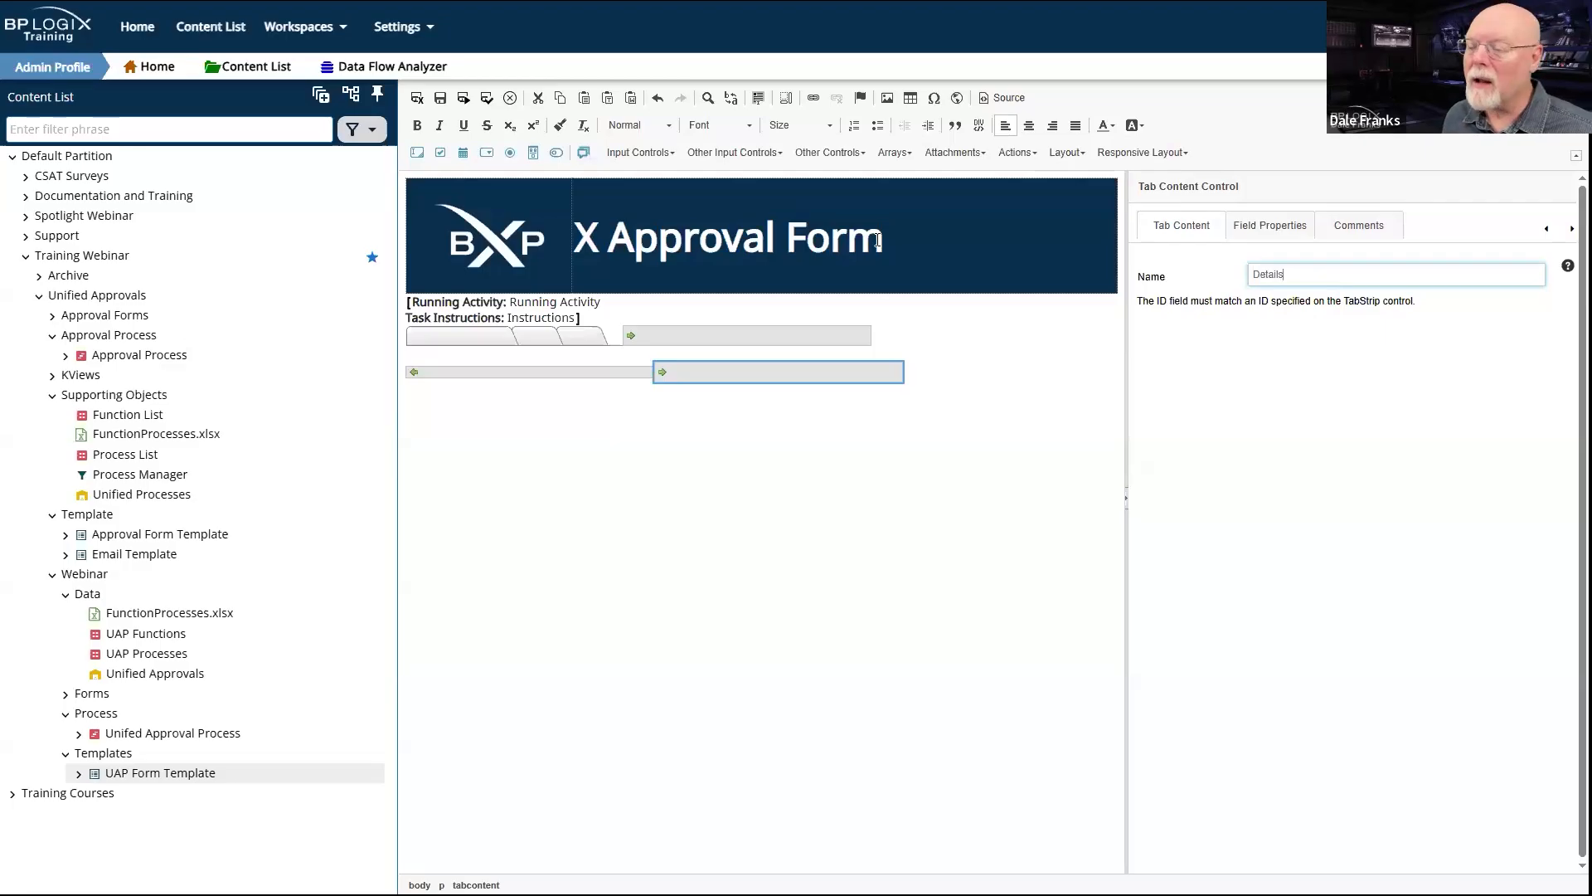
left_click(930, 365)
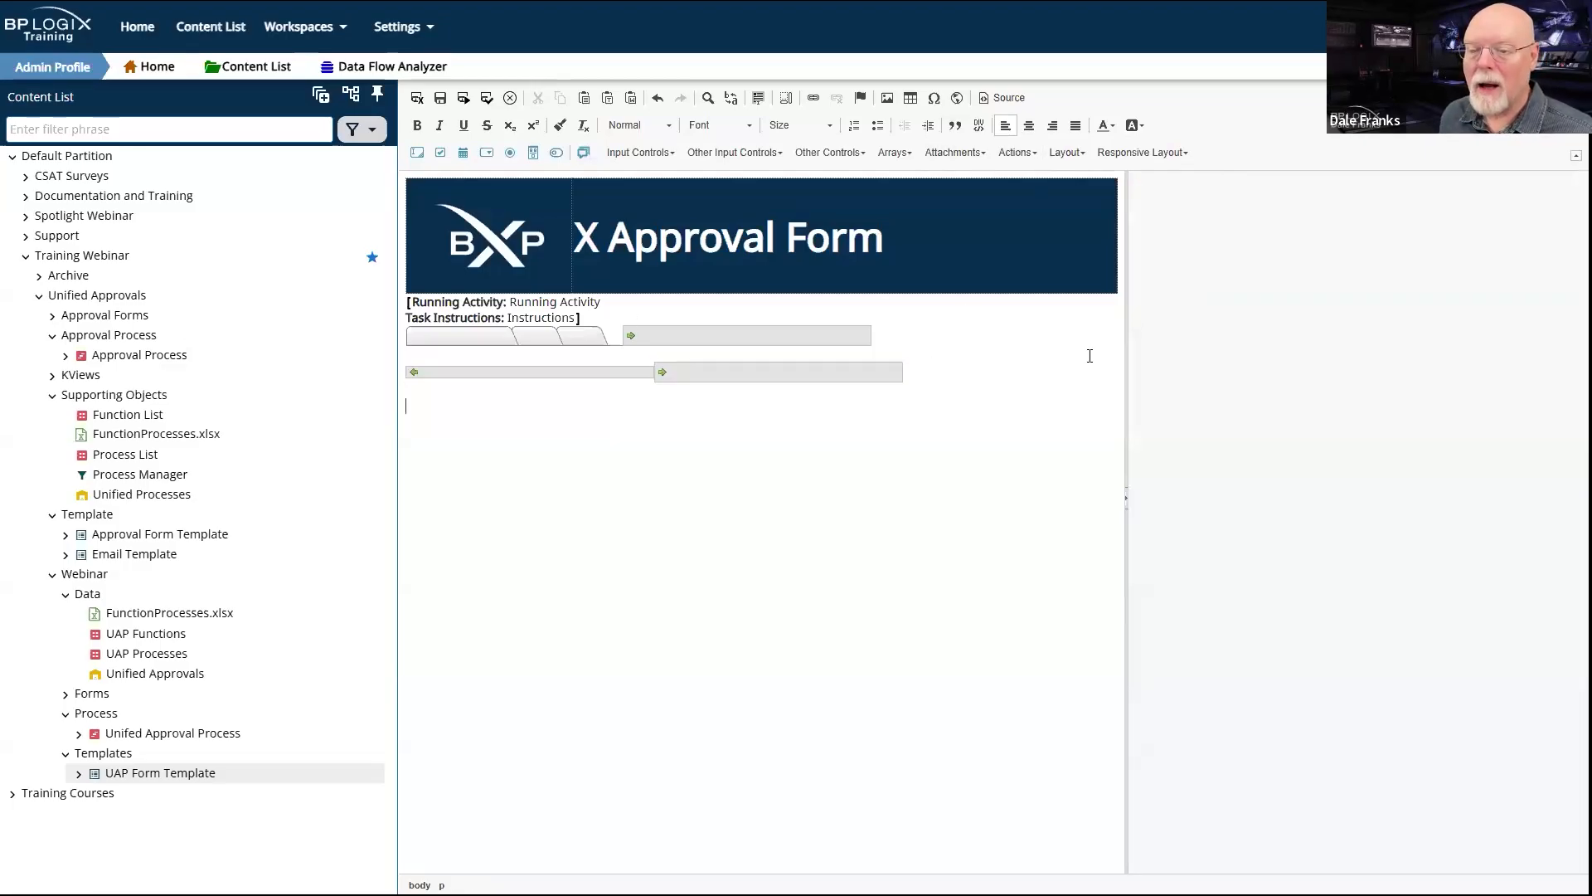
Step: Save the UAP Form Template with its Overview and Details tab content controls
left_click(1088, 248)
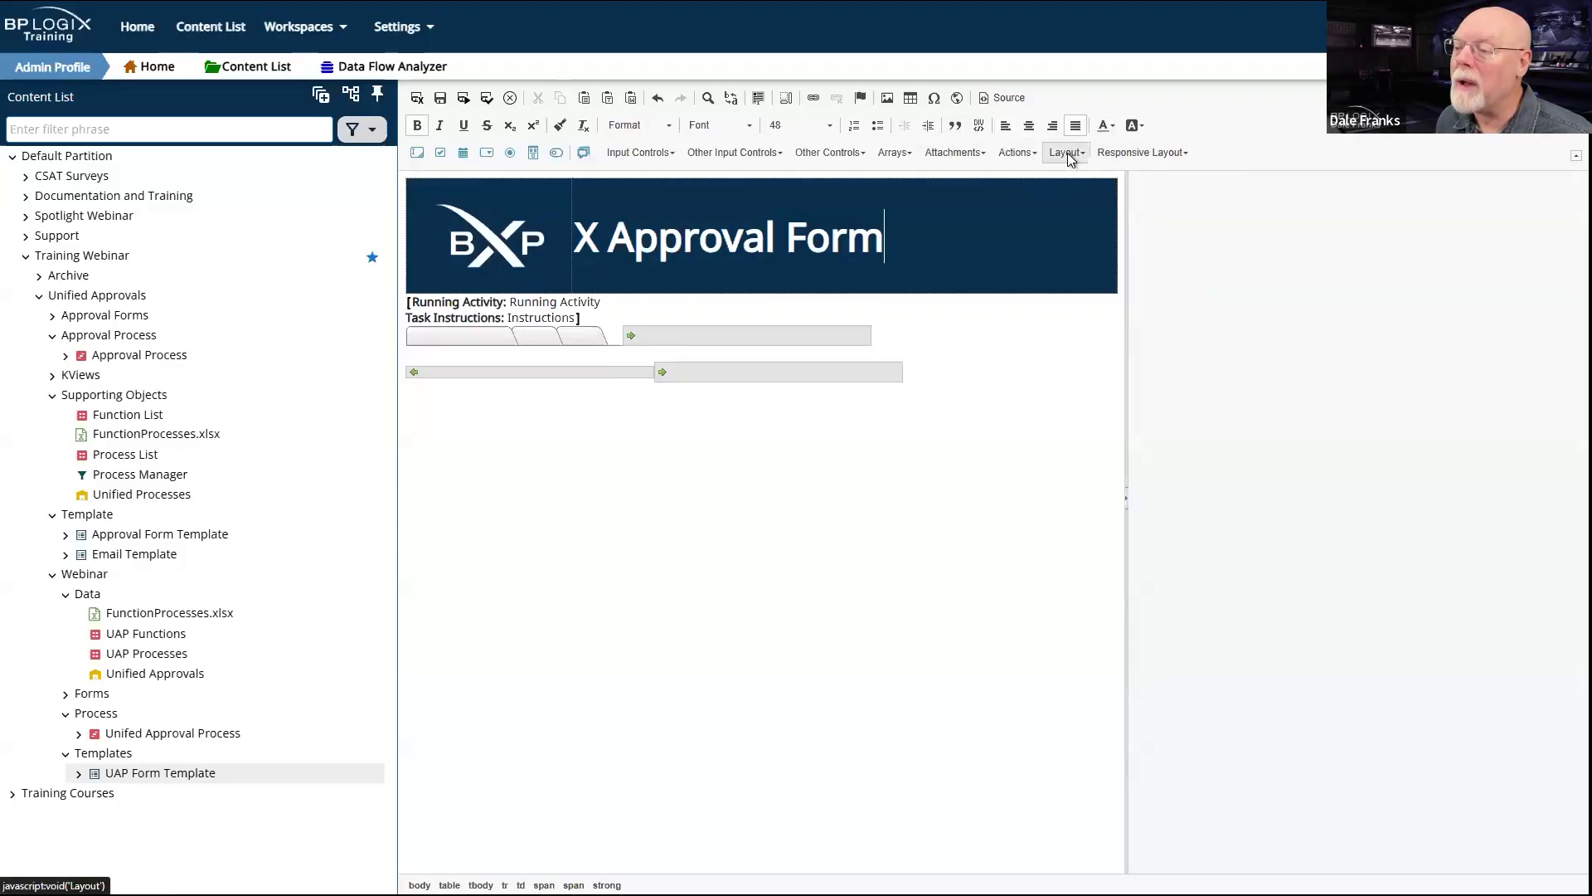
key("ctrl+s")
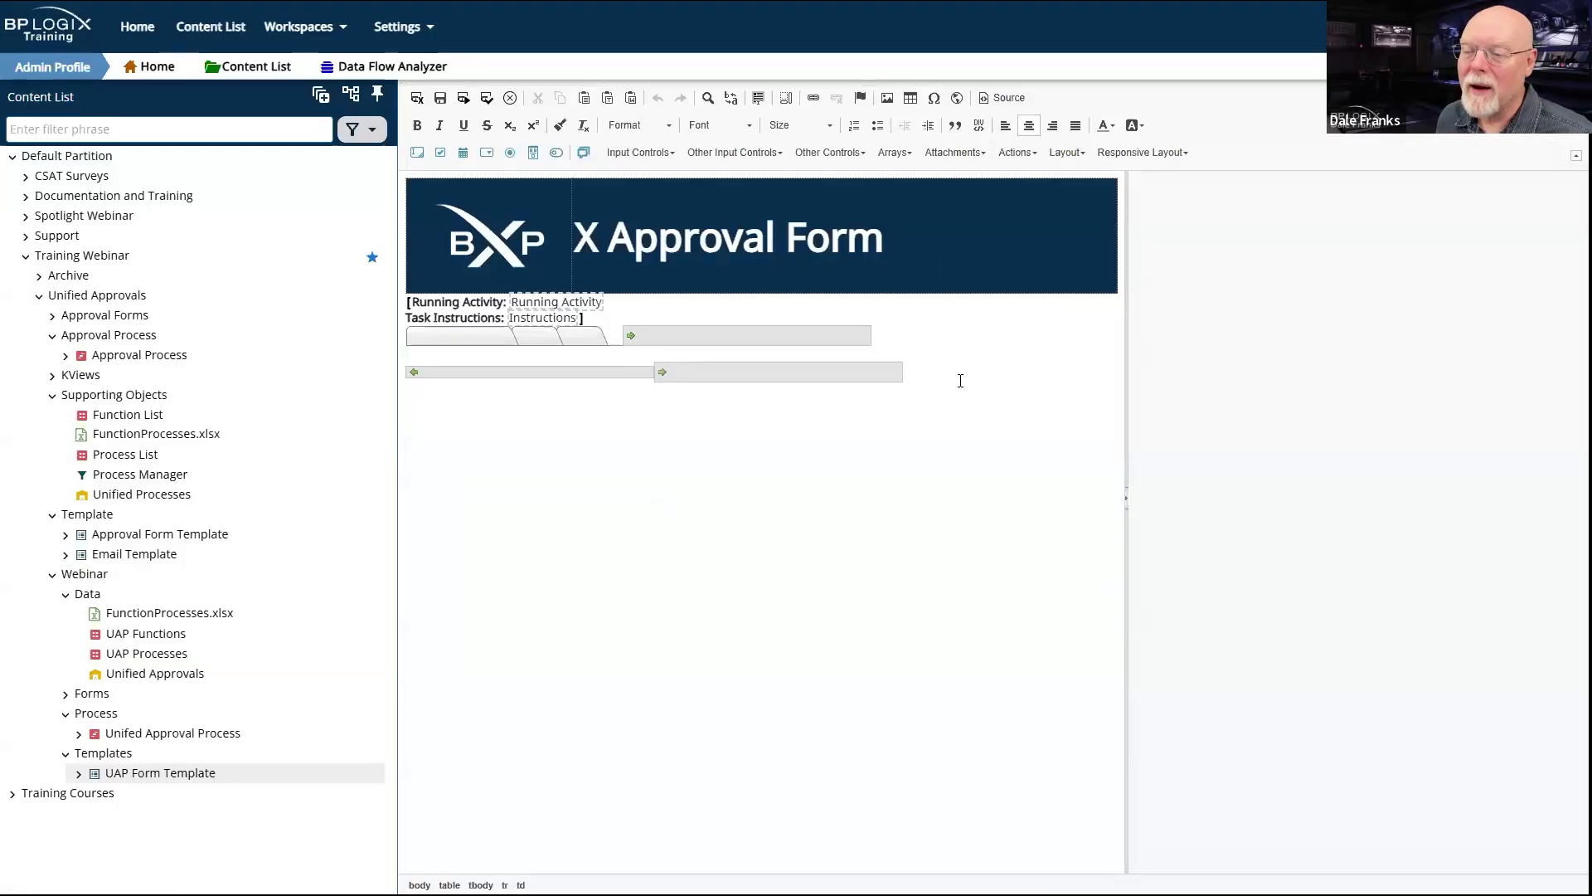
left_click(934, 374)
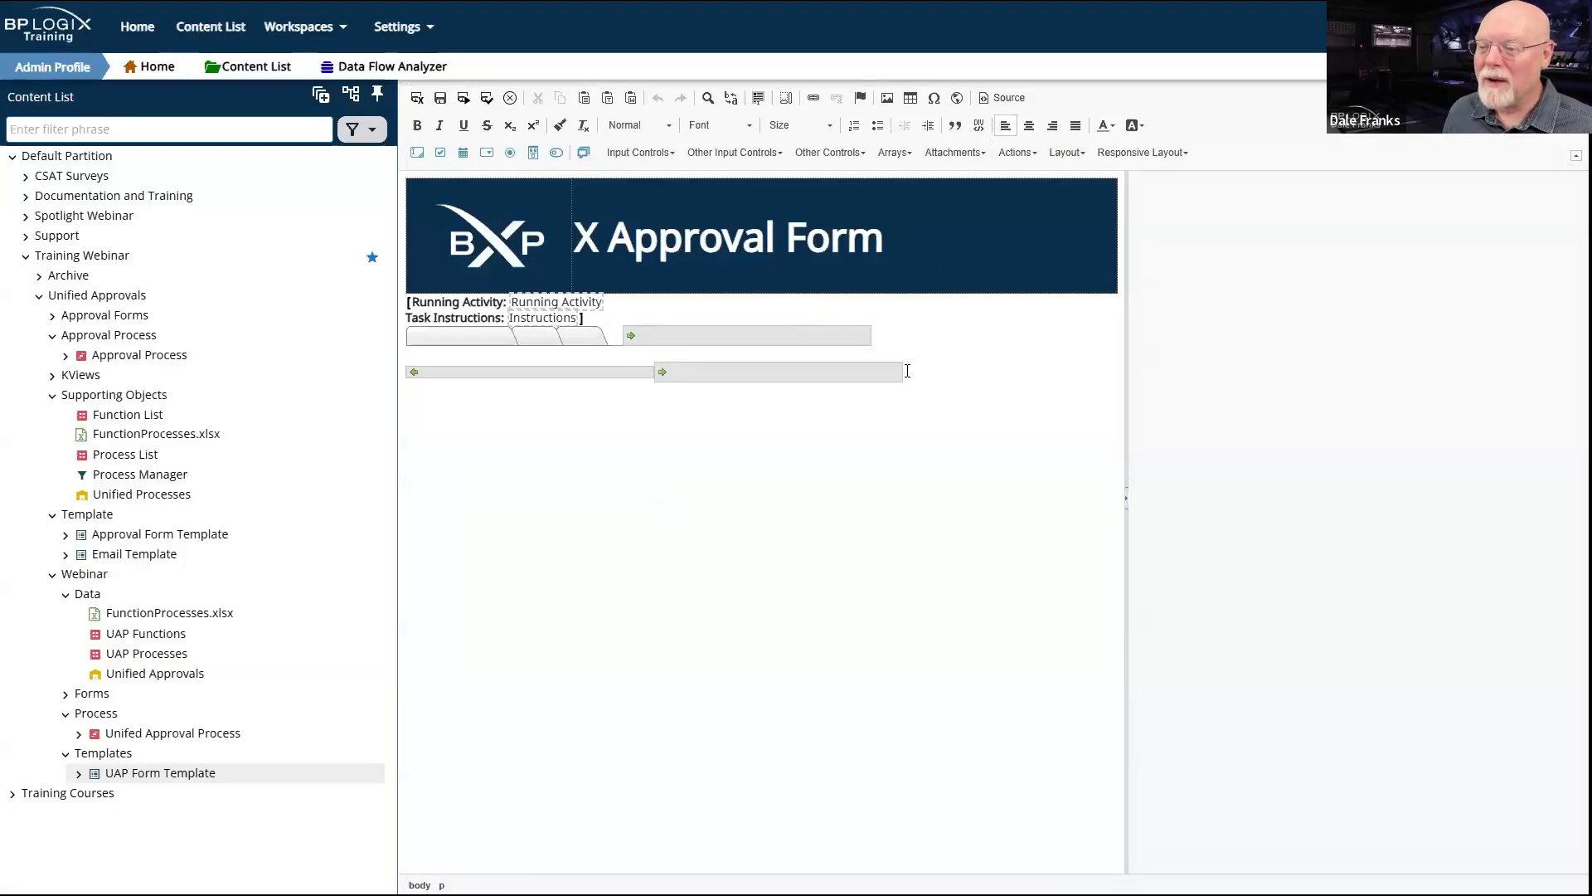
left_click(900, 371)
left_click(1289, 342)
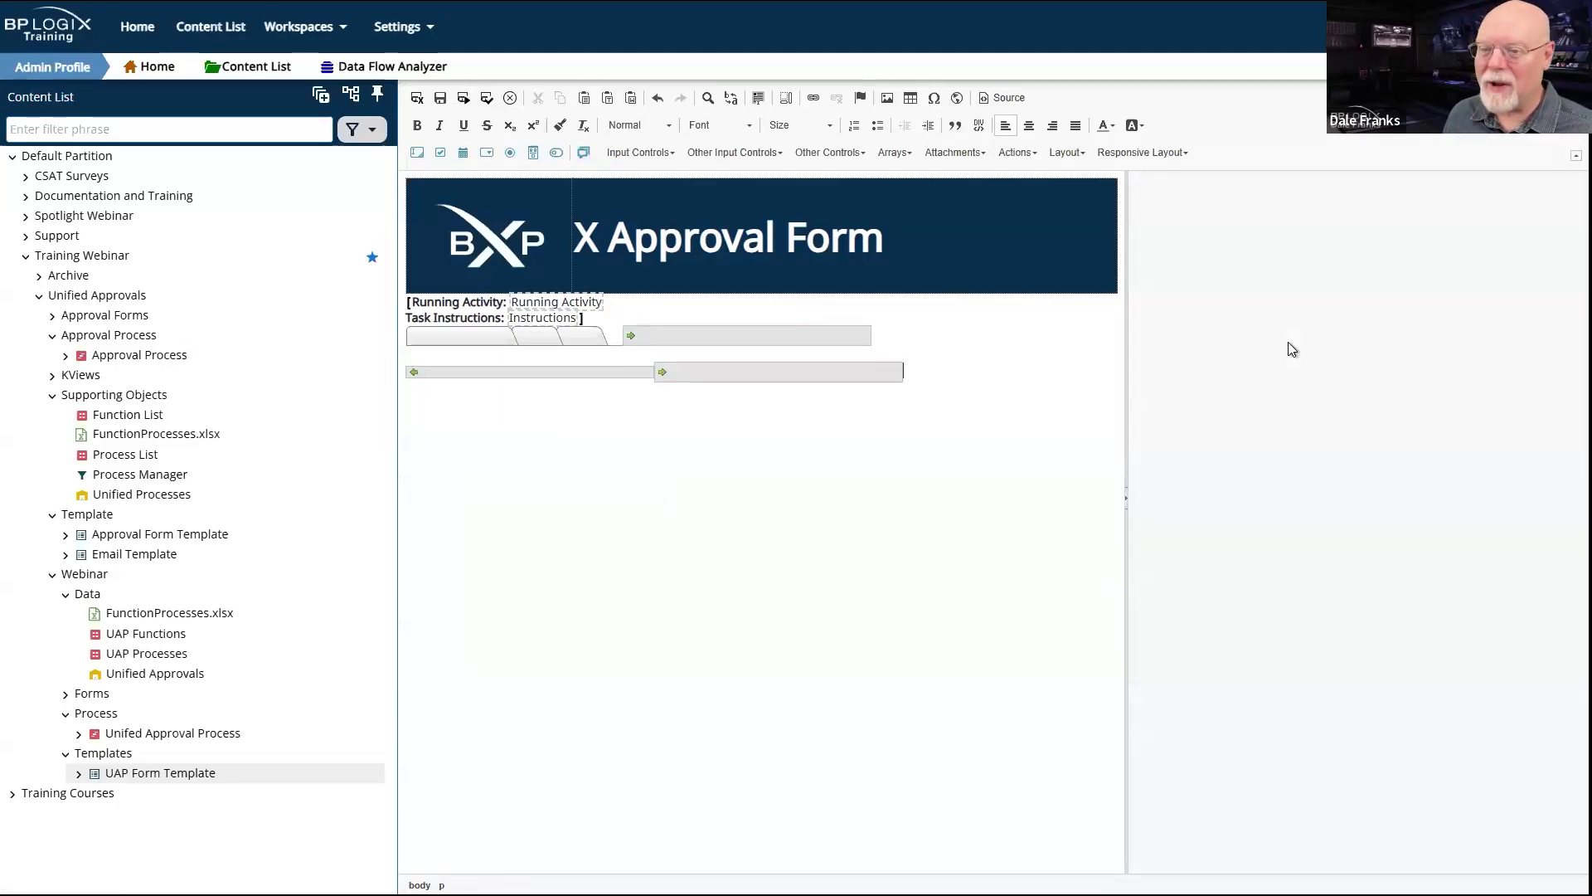
left_click(450, 105)
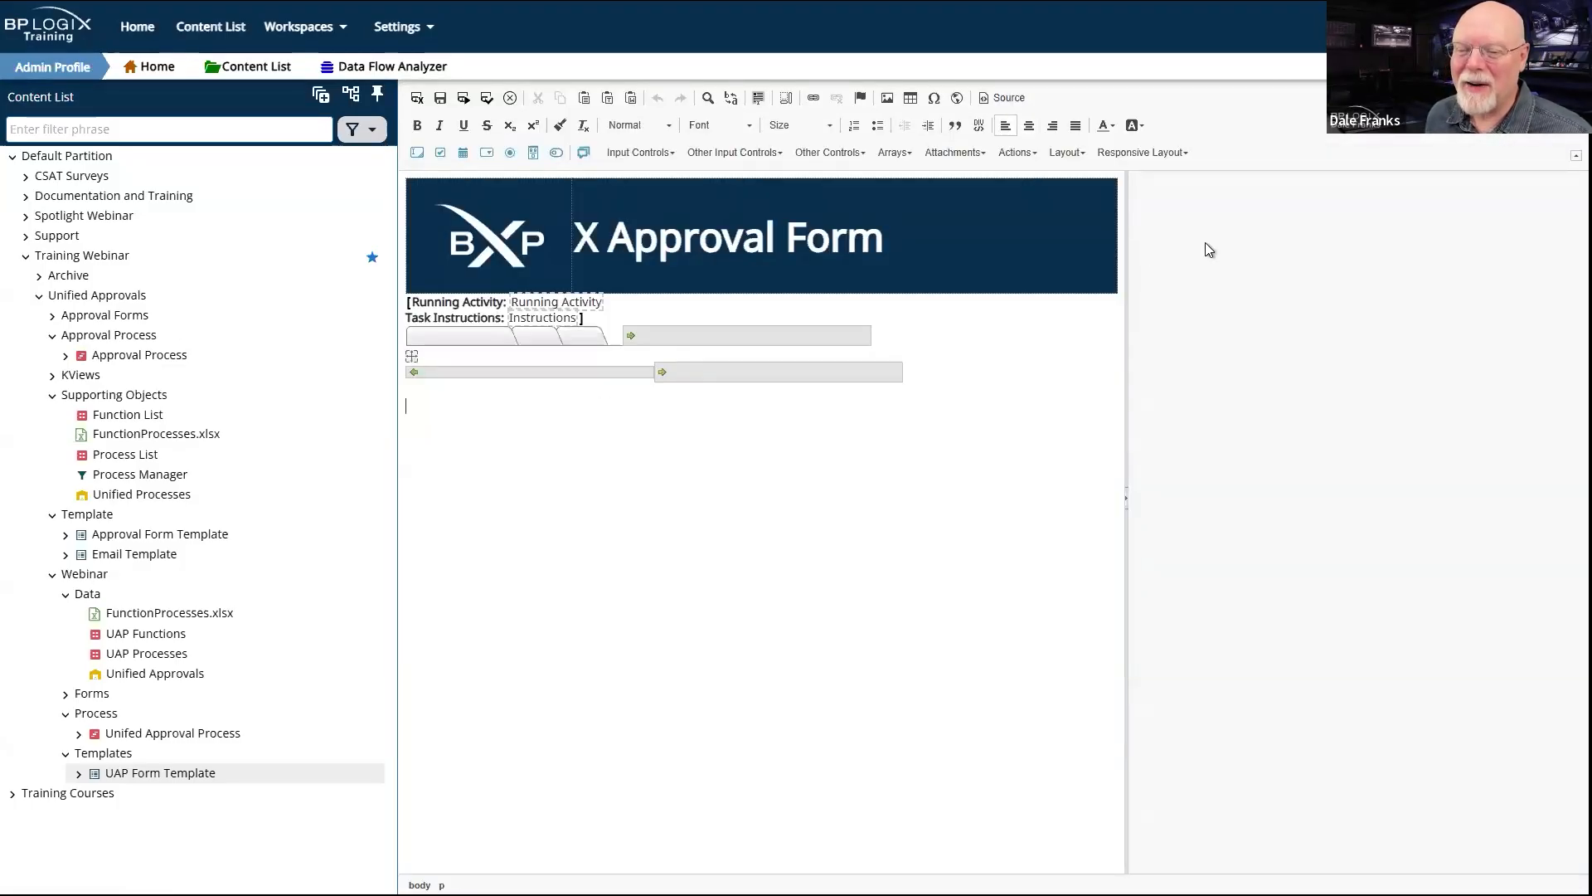
left_click(1068, 157)
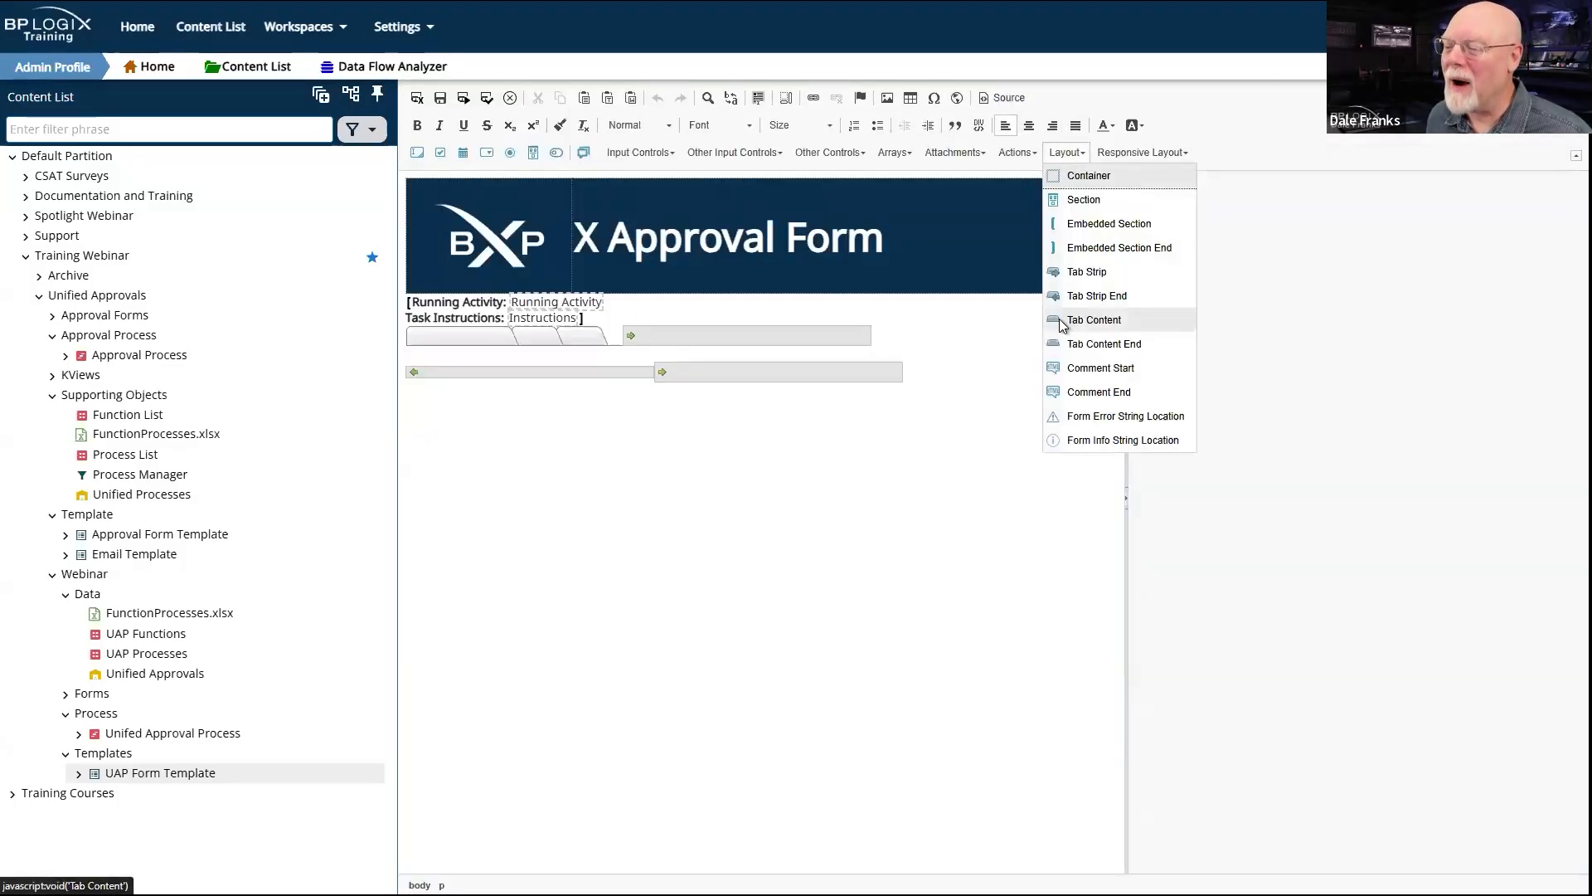
left_click(1121, 298)
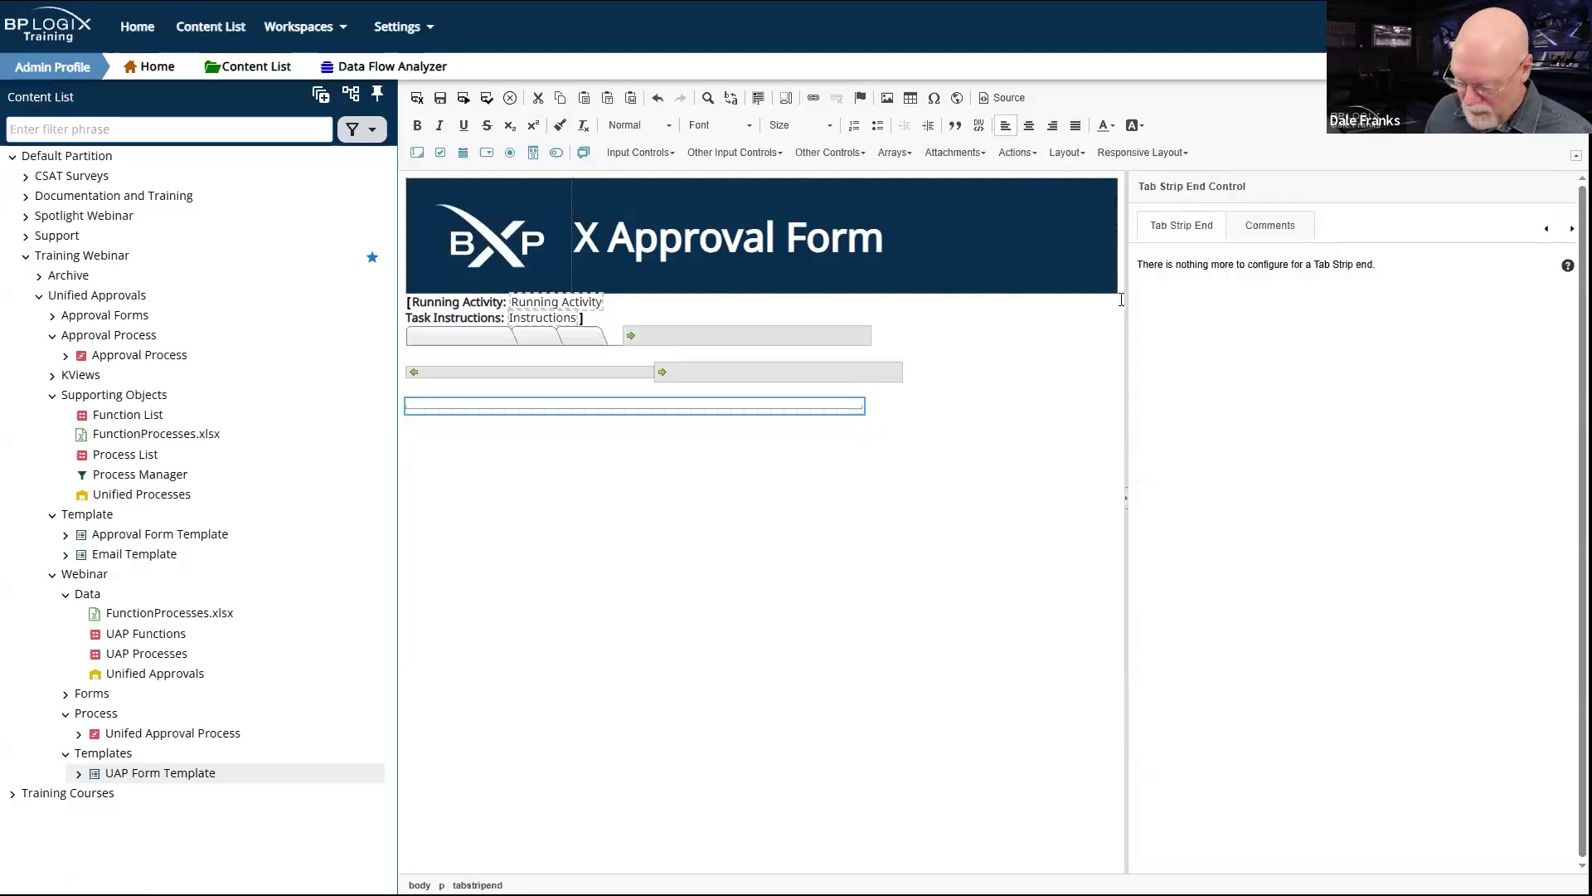
left_click(1120, 300)
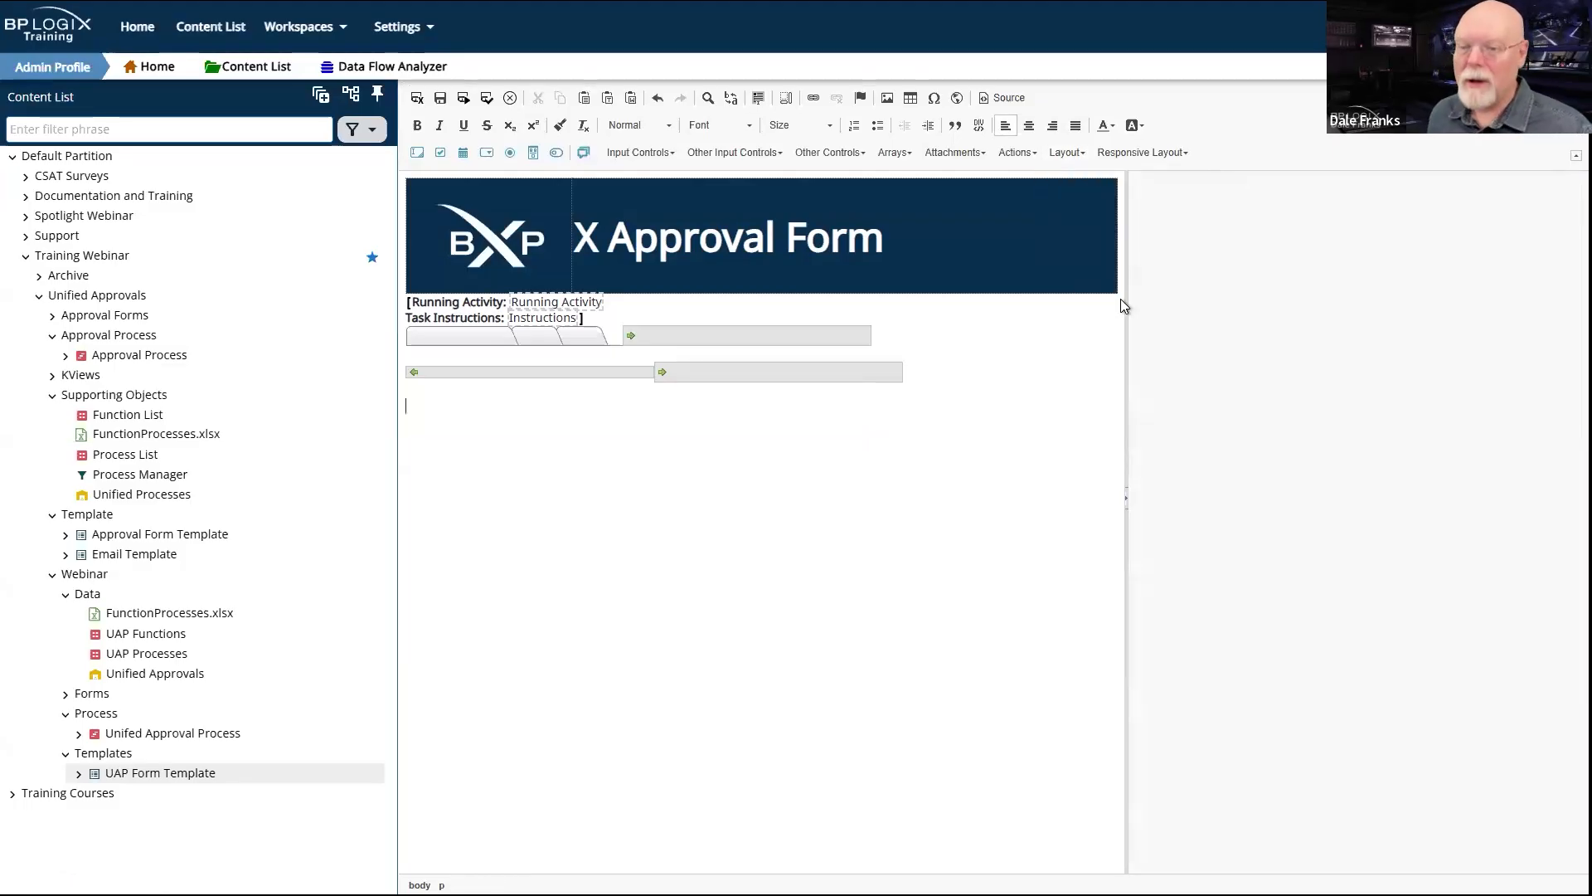
Step: Insert a Tab Content End control on the line below Details to close that tab content
left_click(1072, 158)
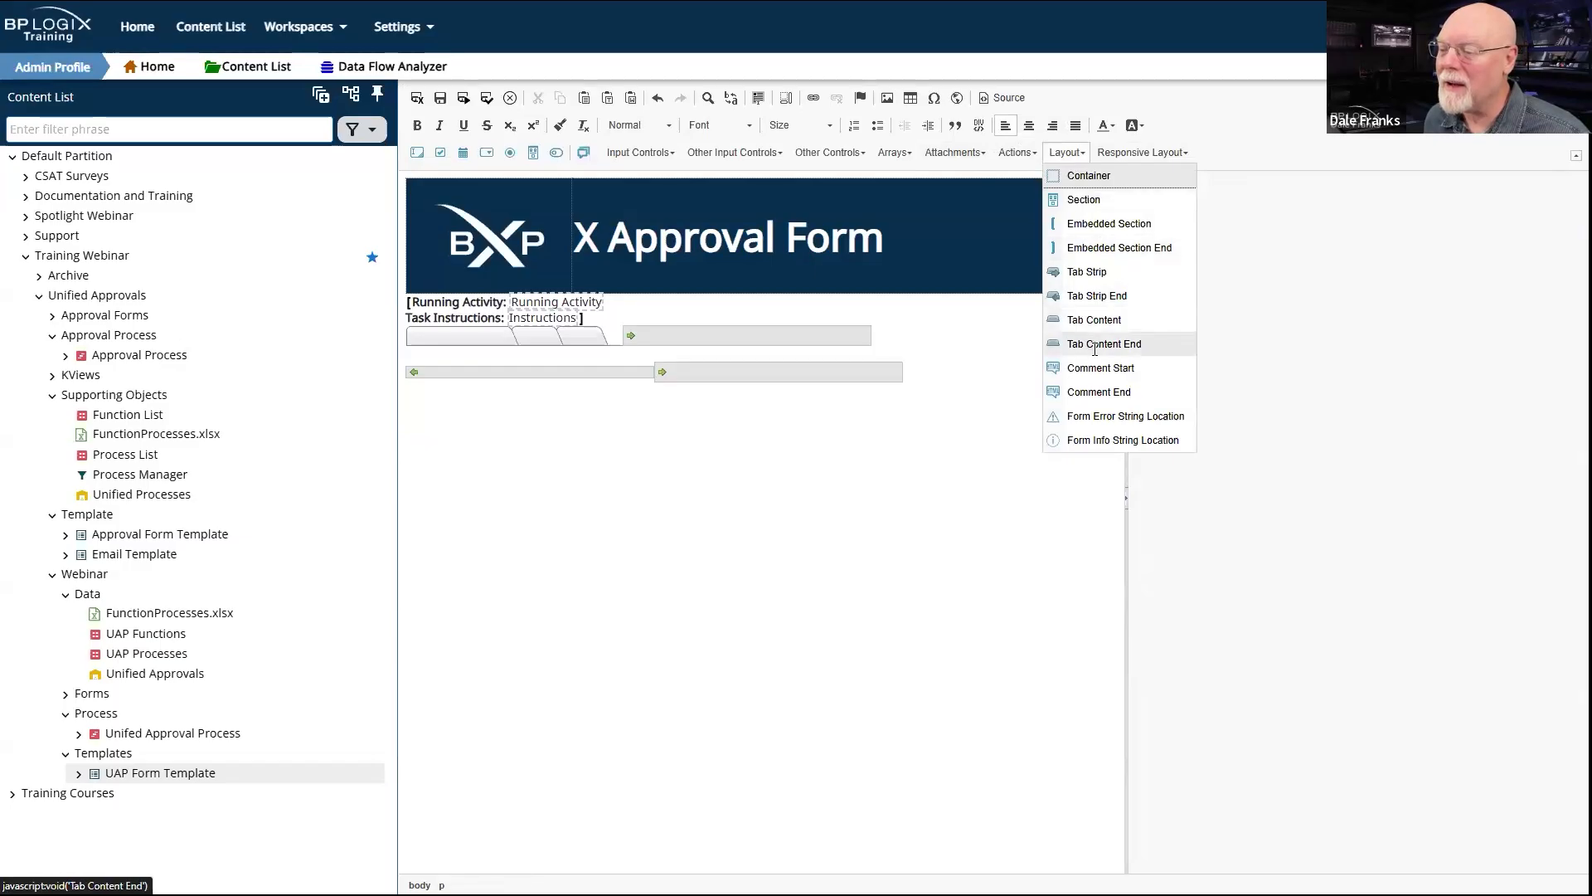
left_click(1095, 349)
left_click(785, 429)
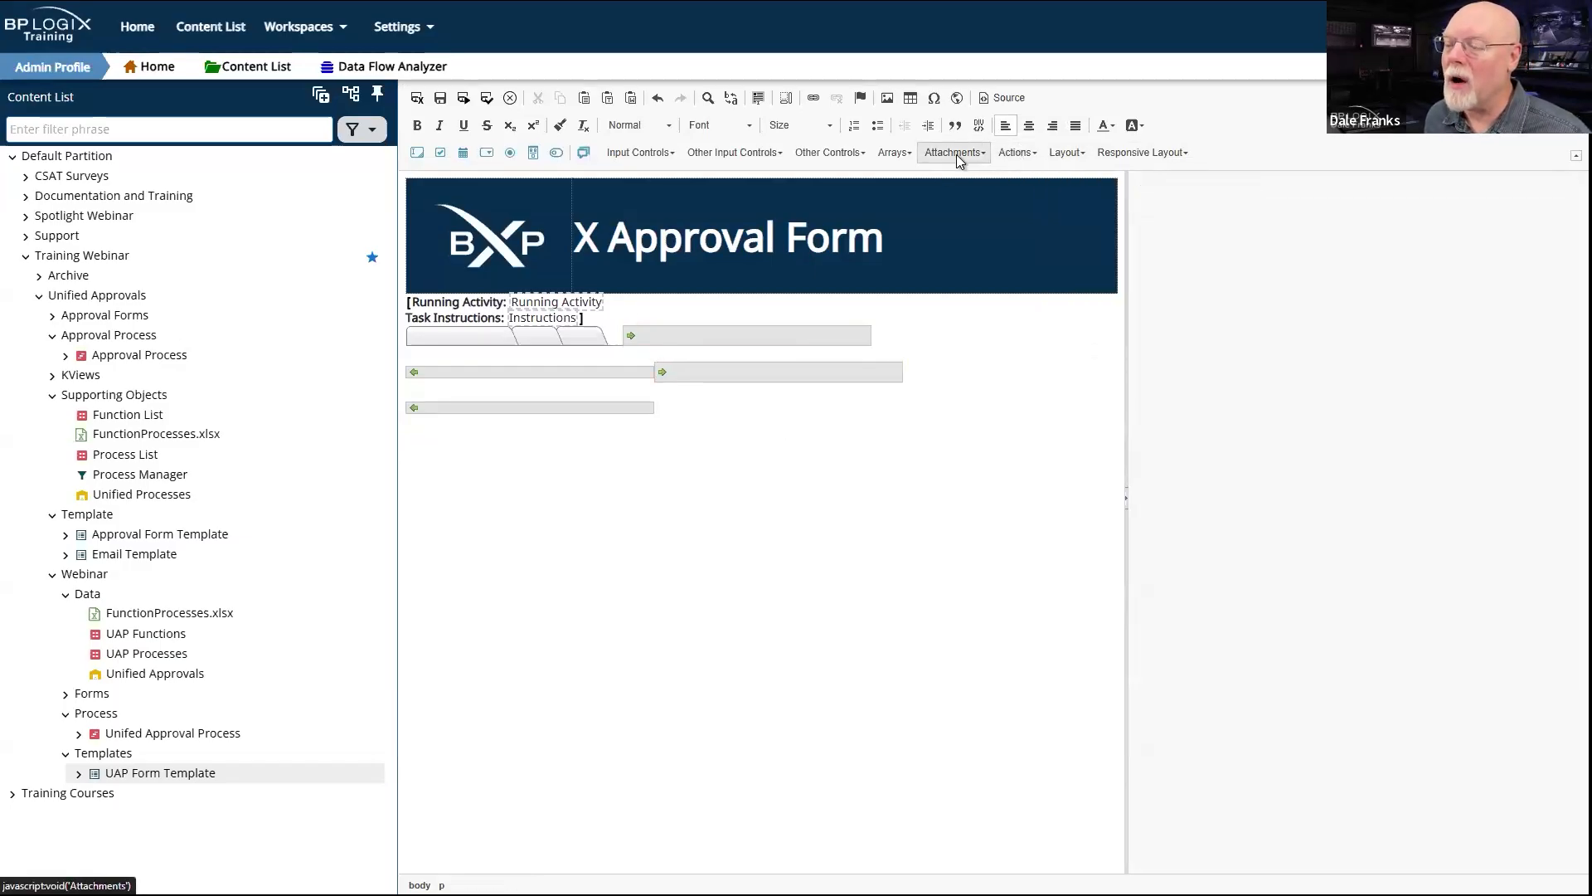
Step: Insert a Tab Content control directly after the Details end marker and name it Approvers
left_click(1063, 155)
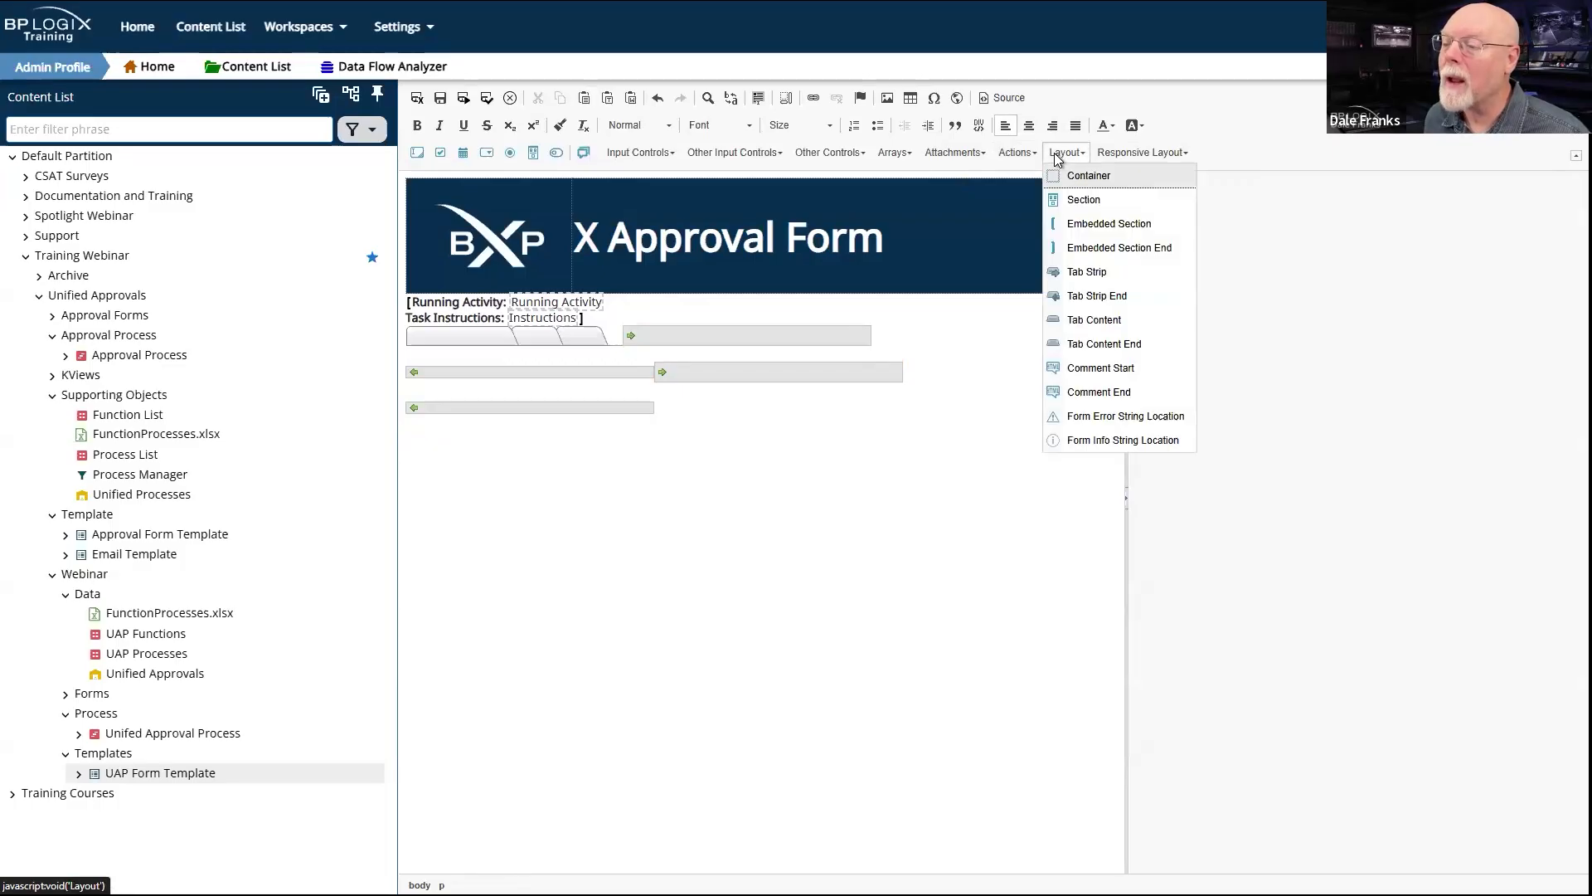
left_click(1086, 322)
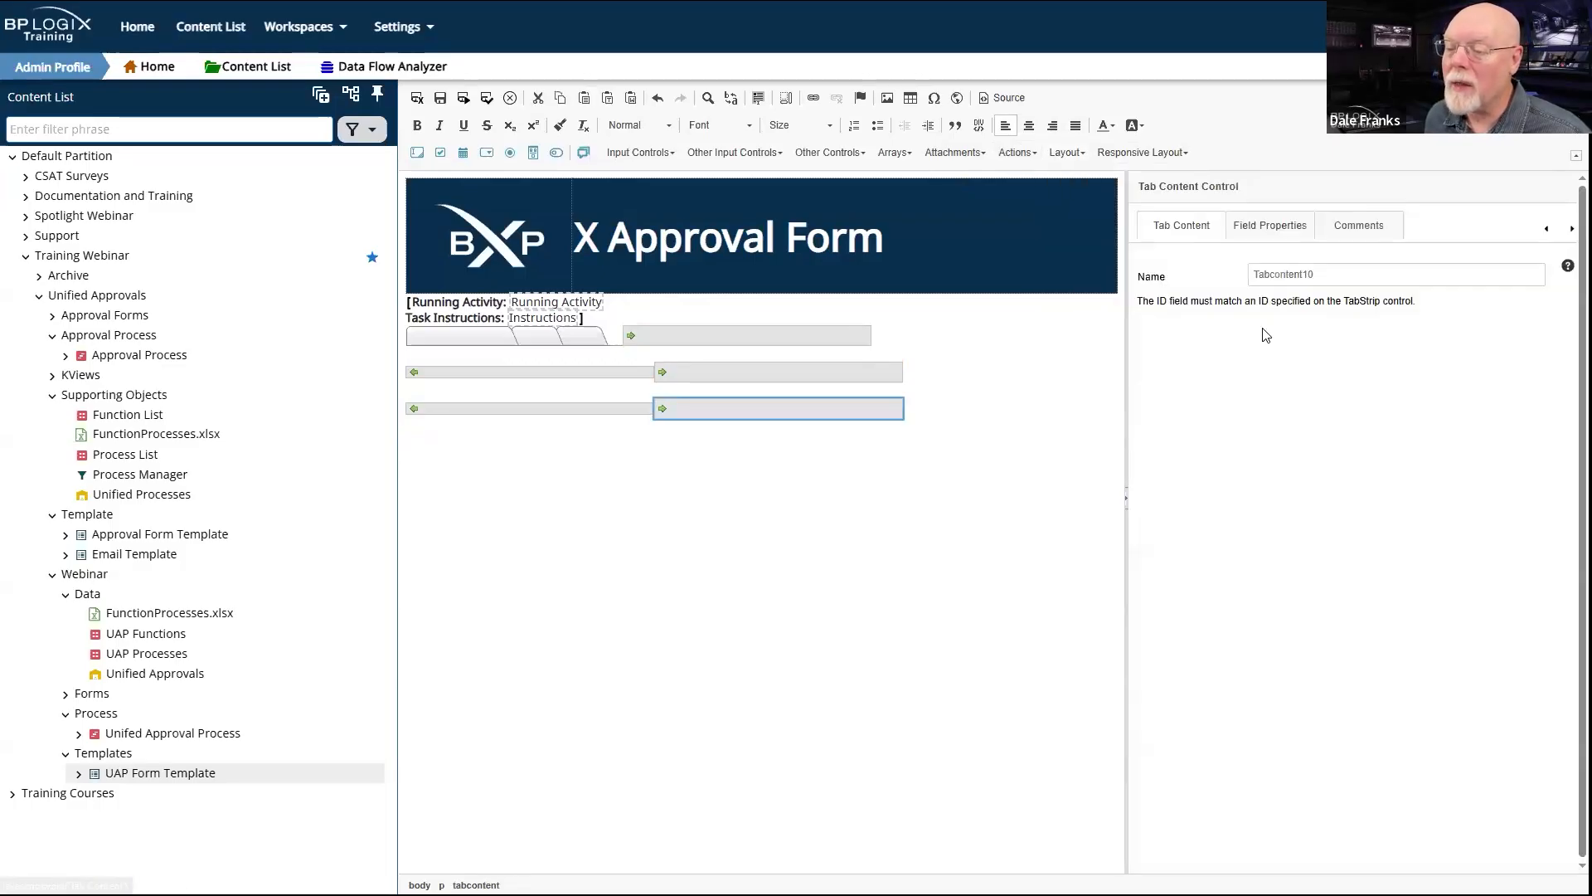
double_click(1327, 270)
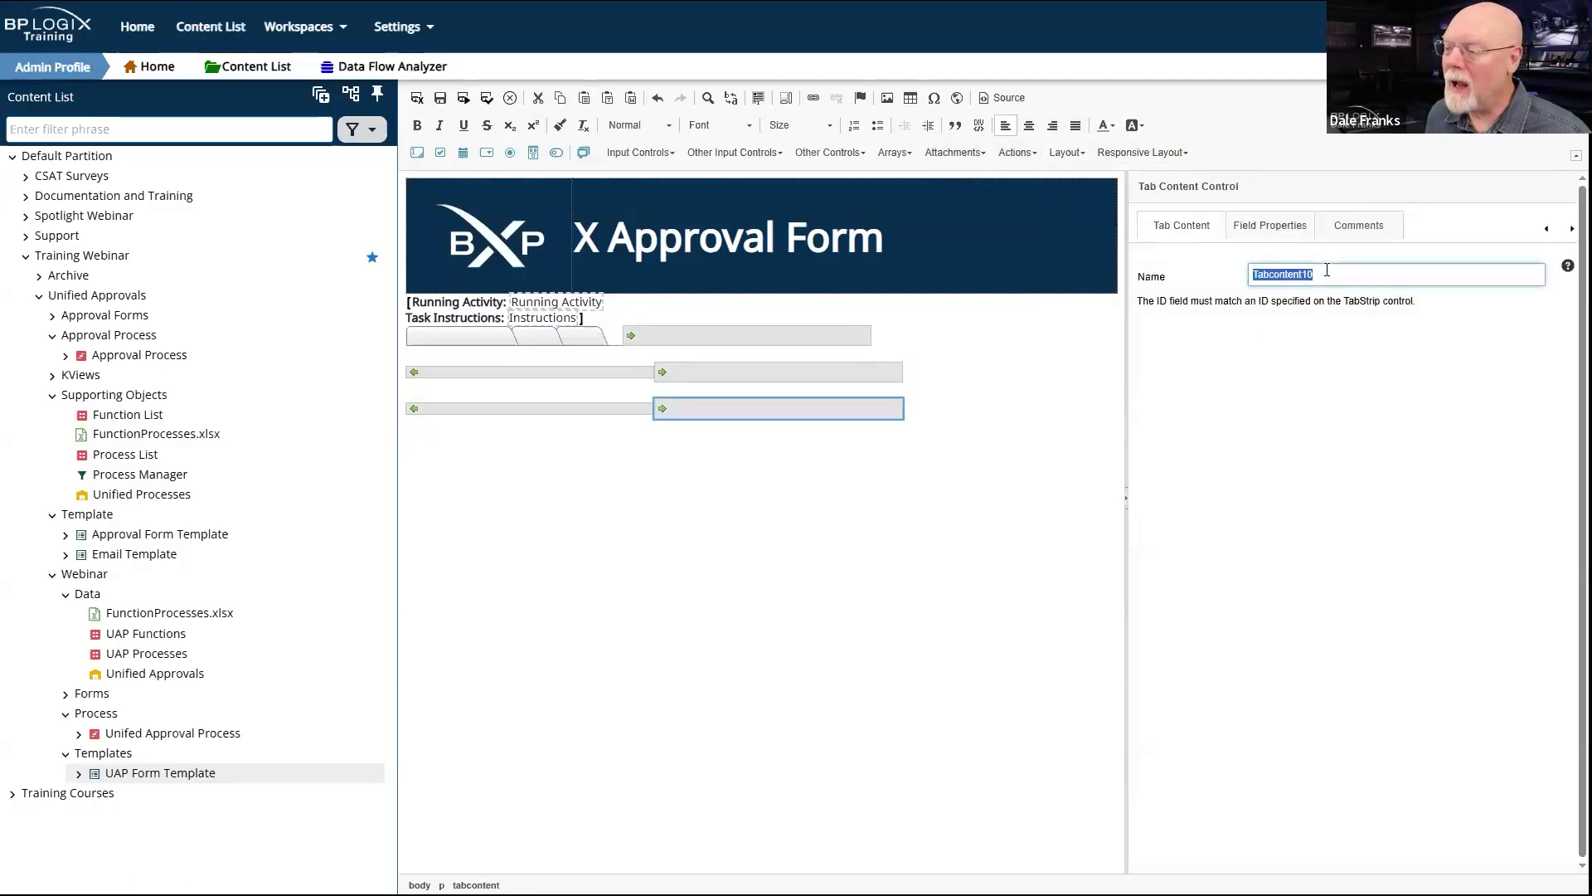
type("Ap")
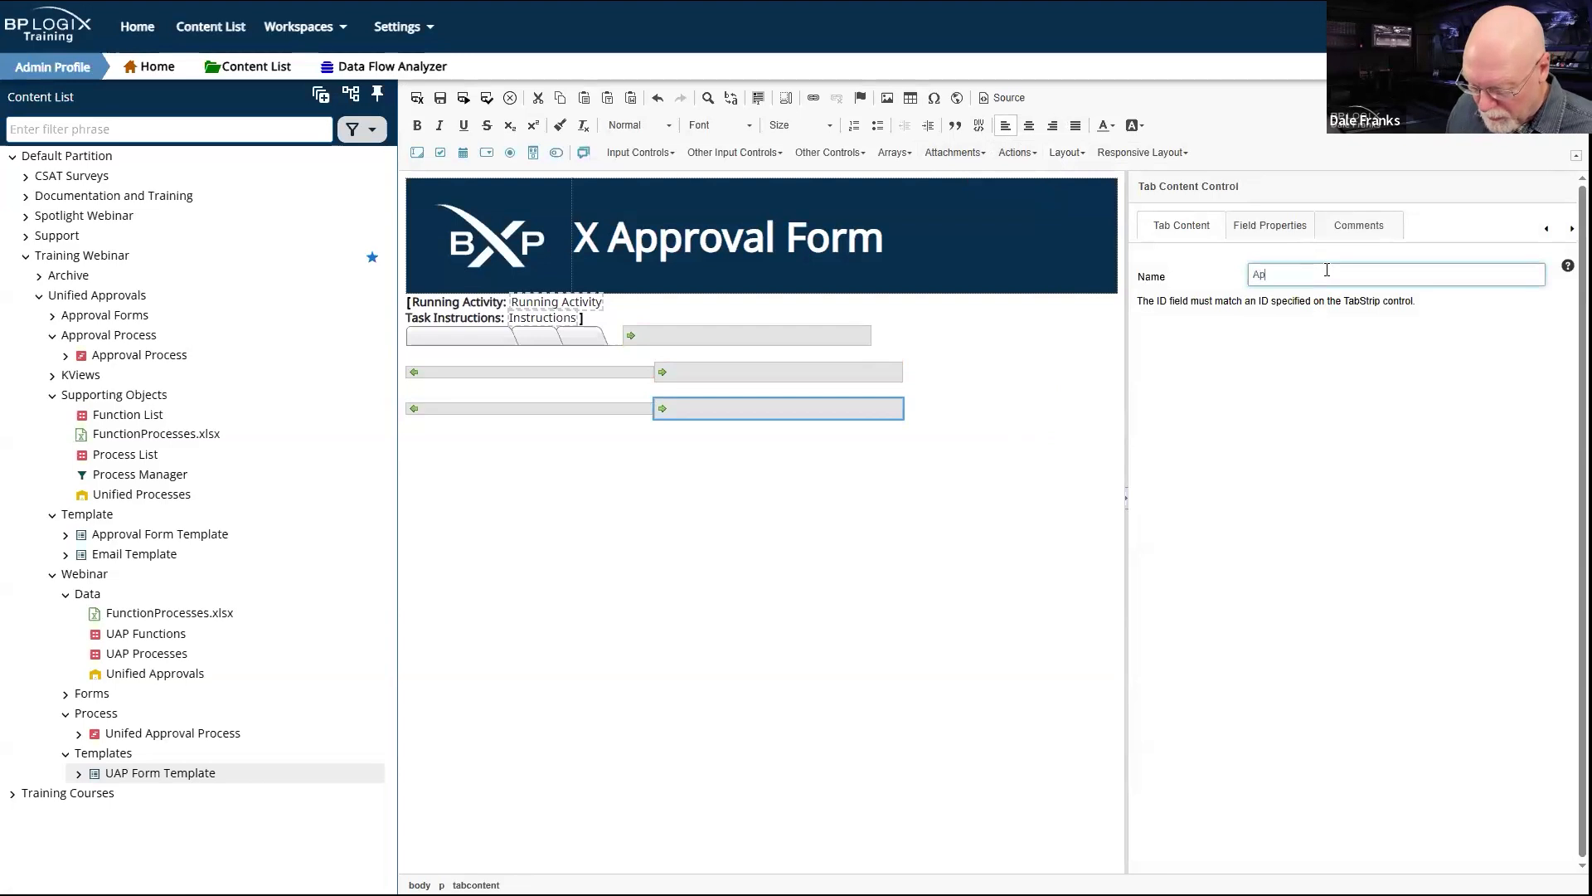
type("p")
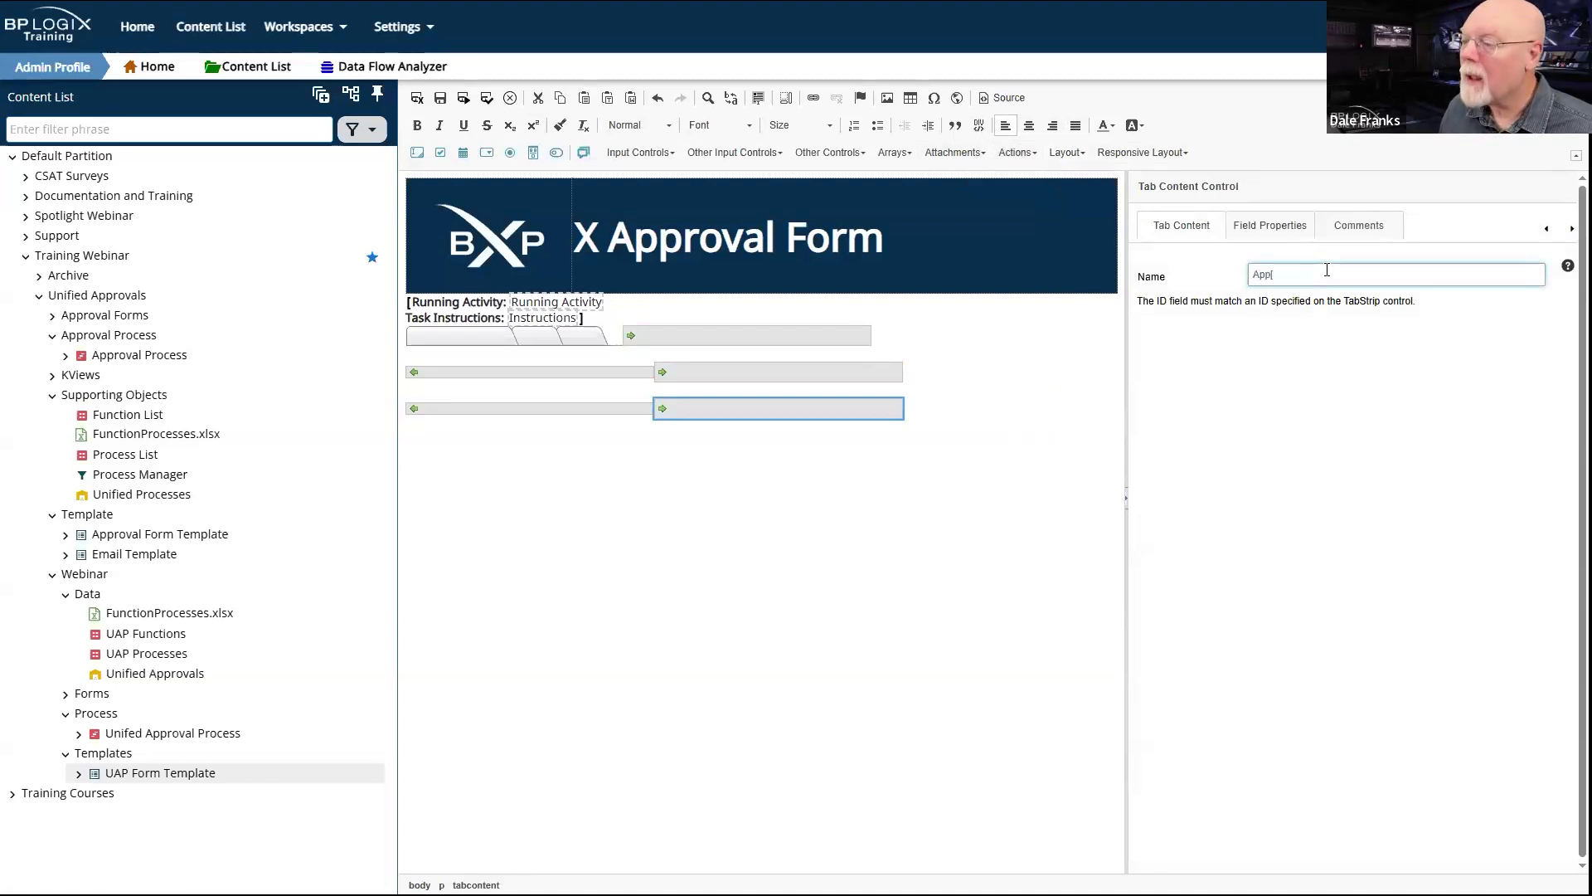
type("rovbers")
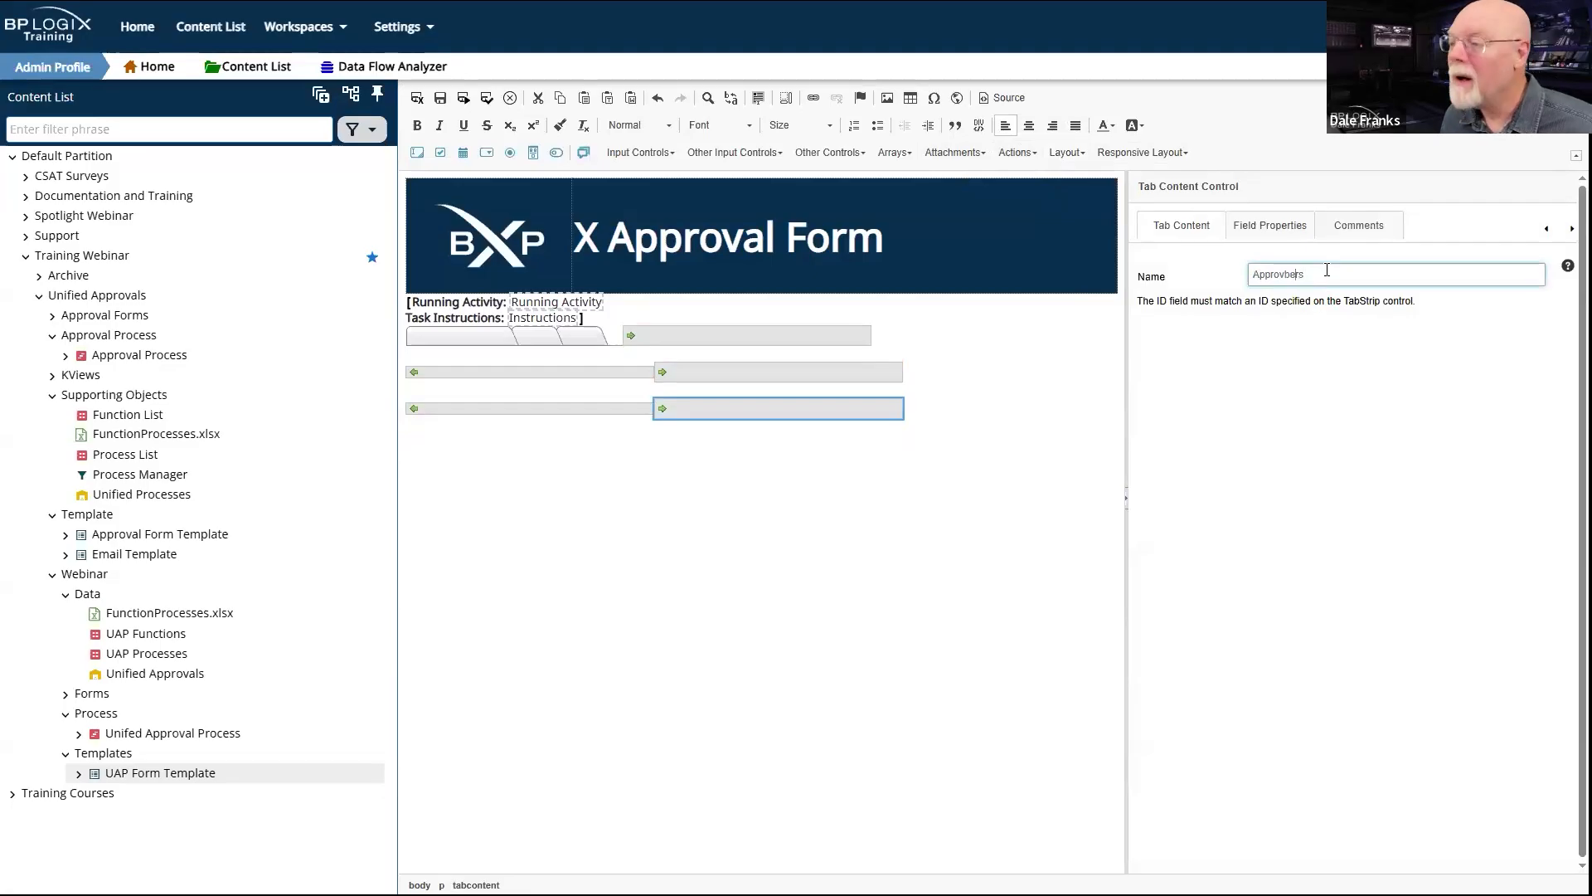
key("BackSpace")
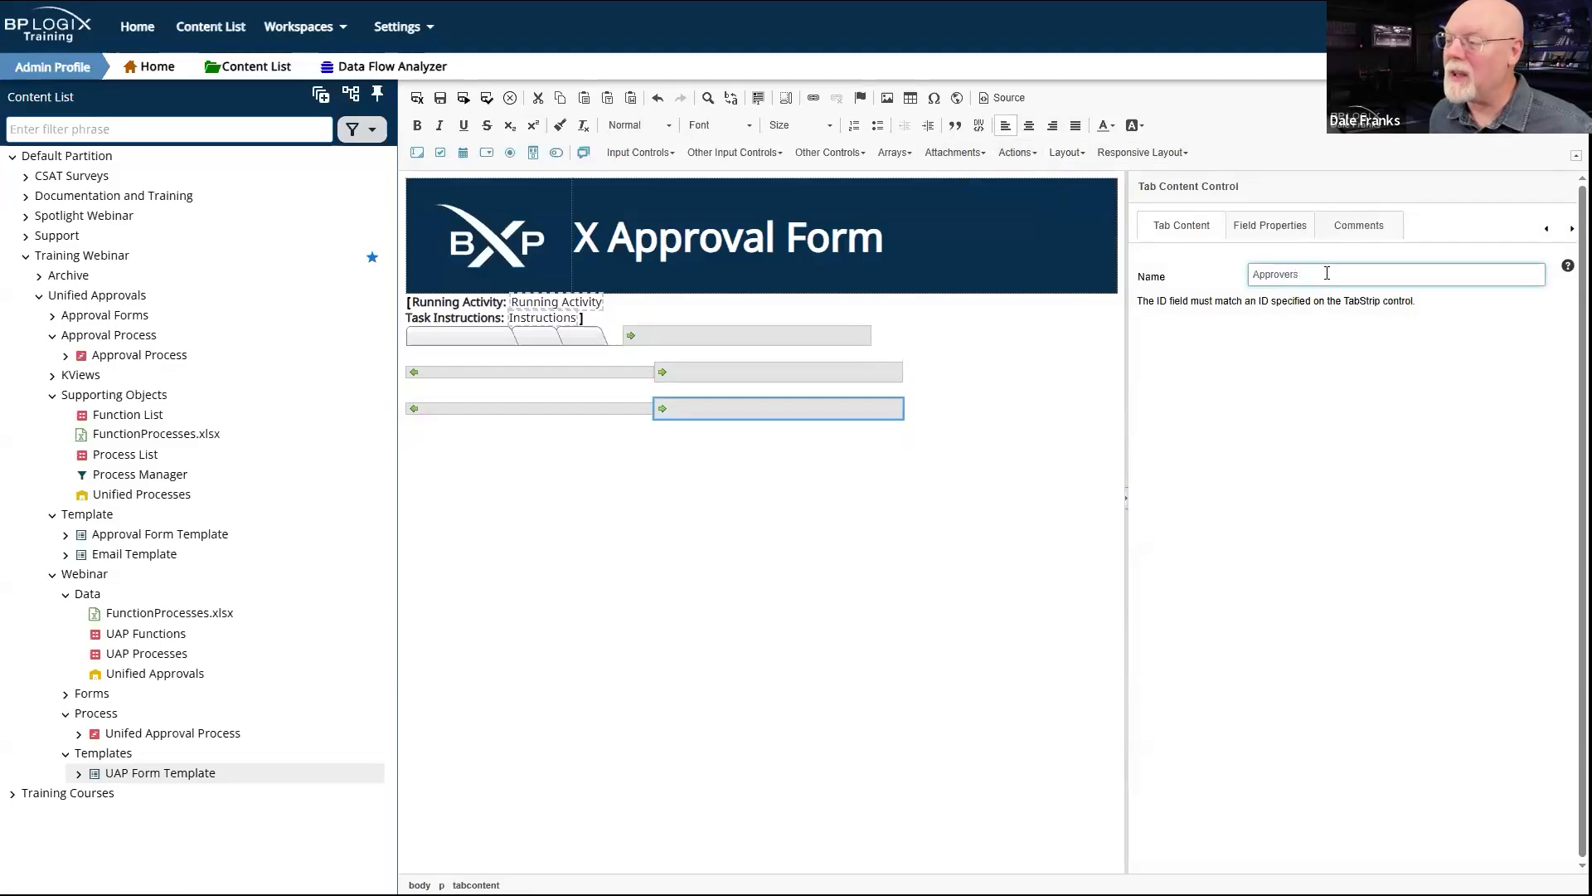
left_click(1182, 325)
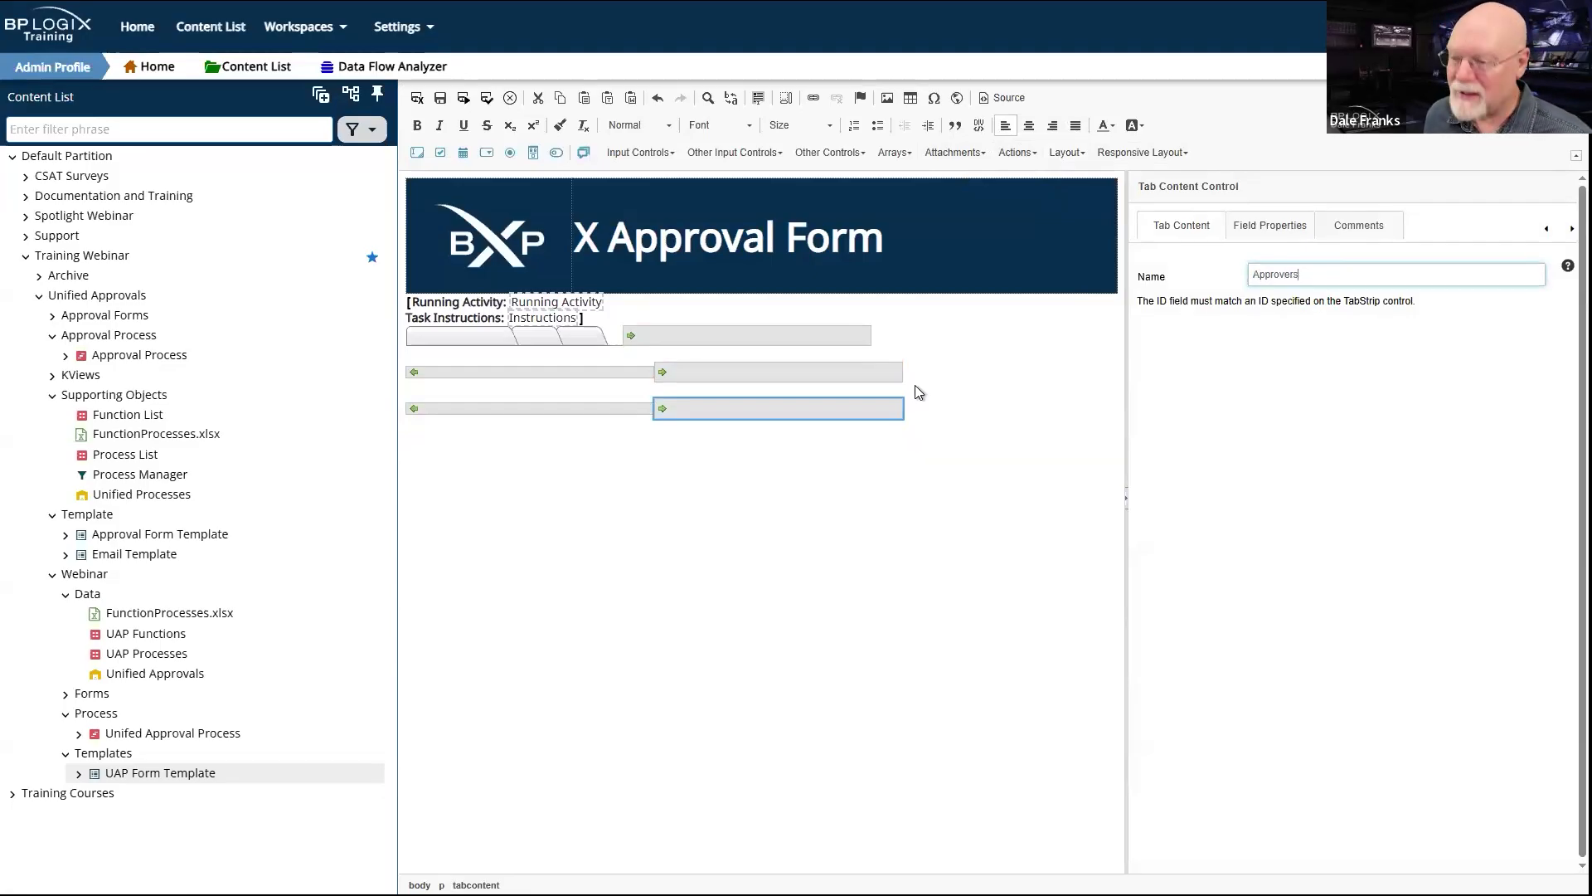
left_click(943, 413)
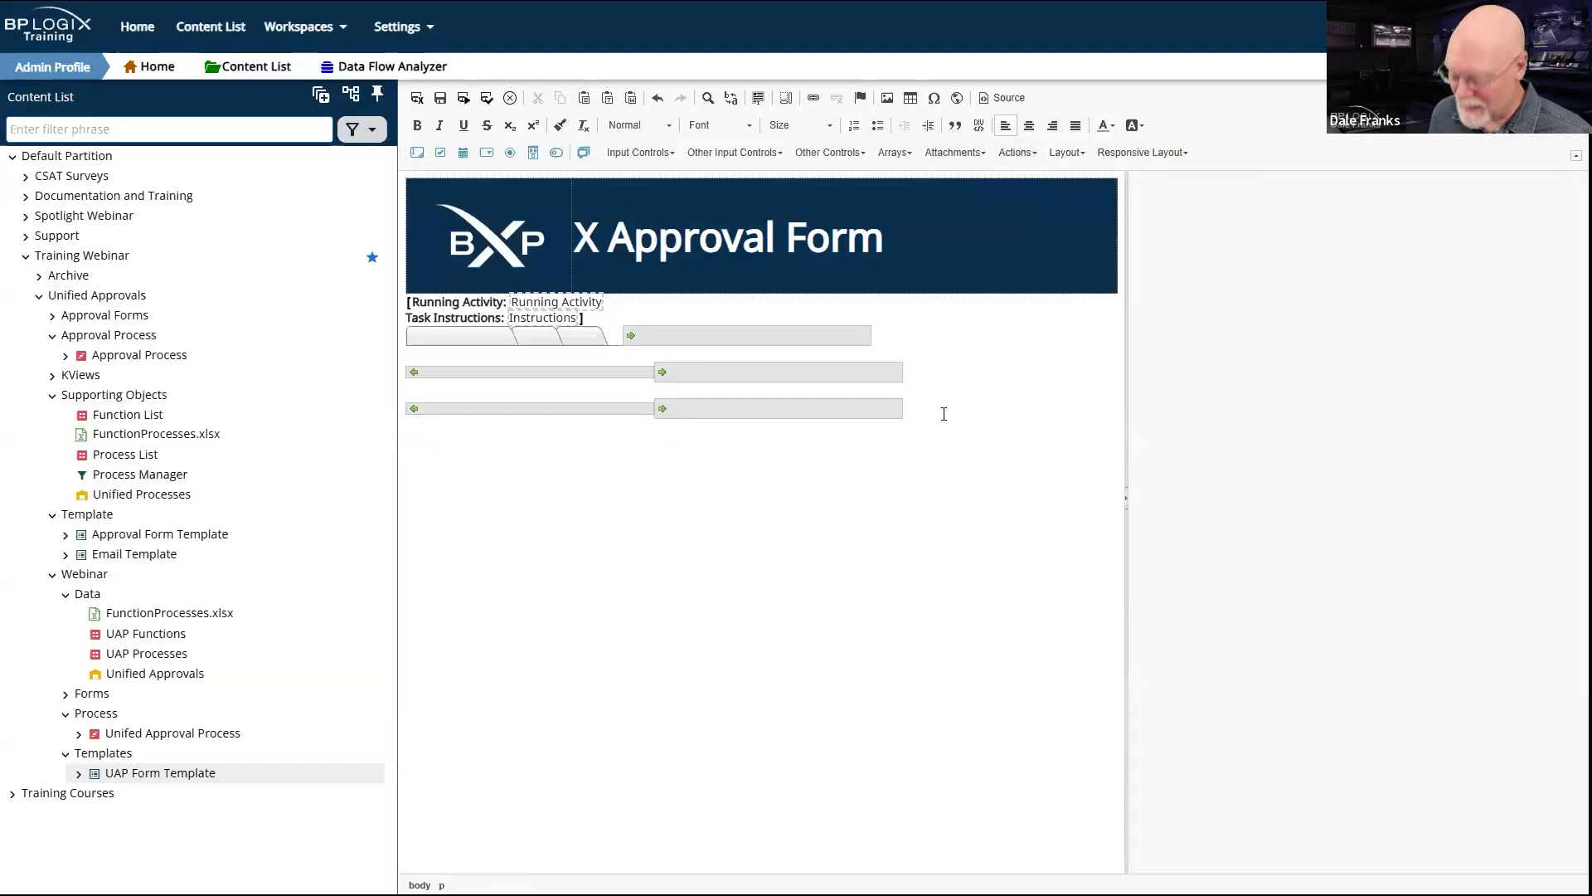
Step: Insert a Tab Content End control on the line below Approvers to close that tab content
left_click(1065, 155)
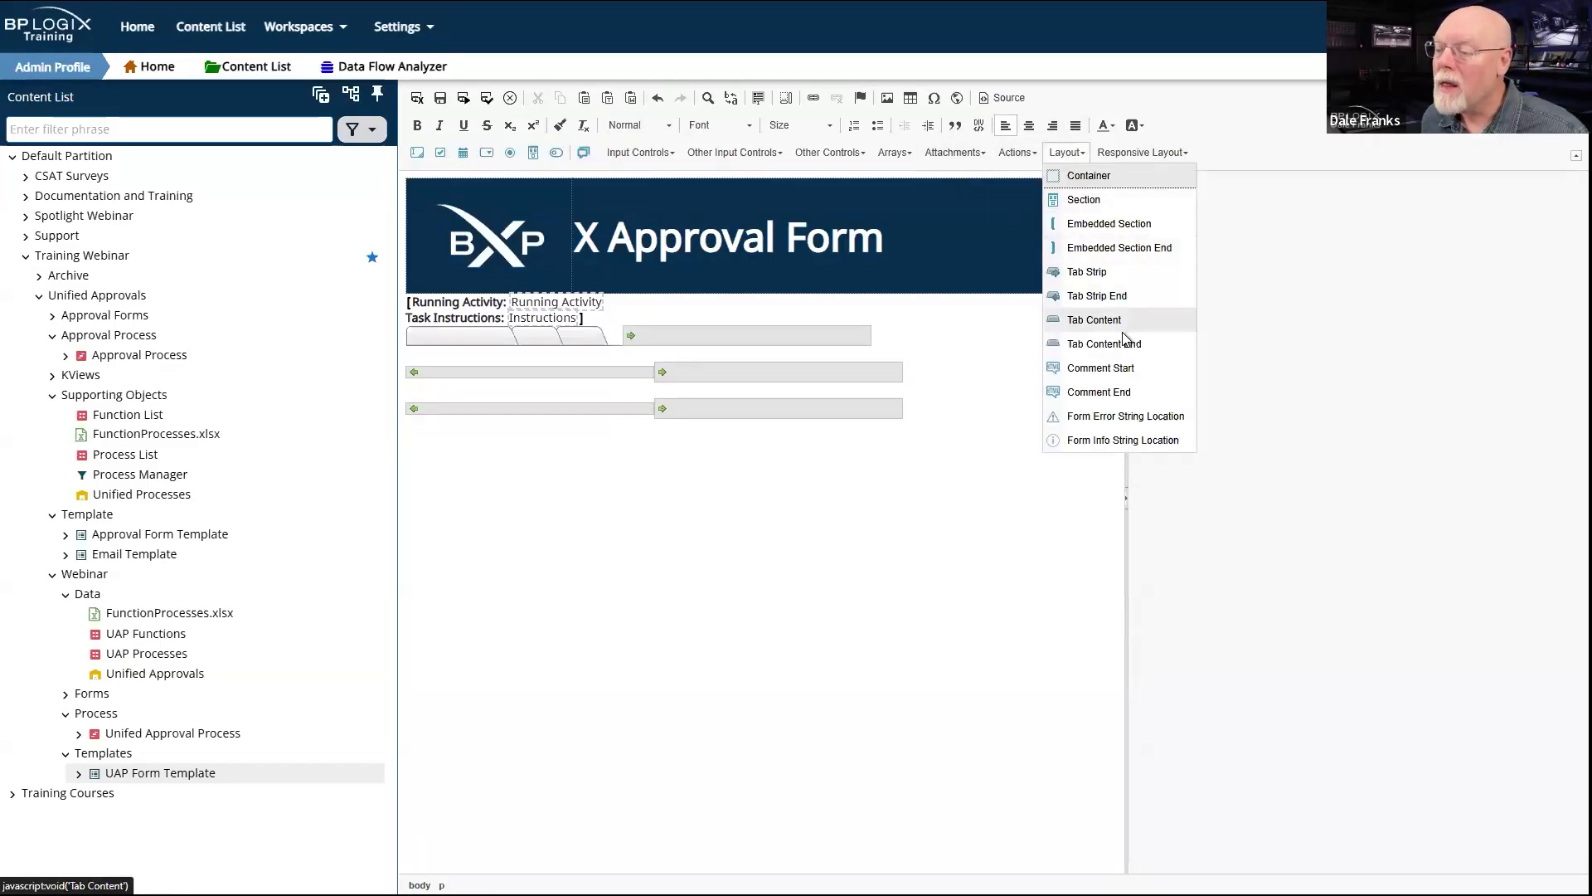
left_click(1116, 352)
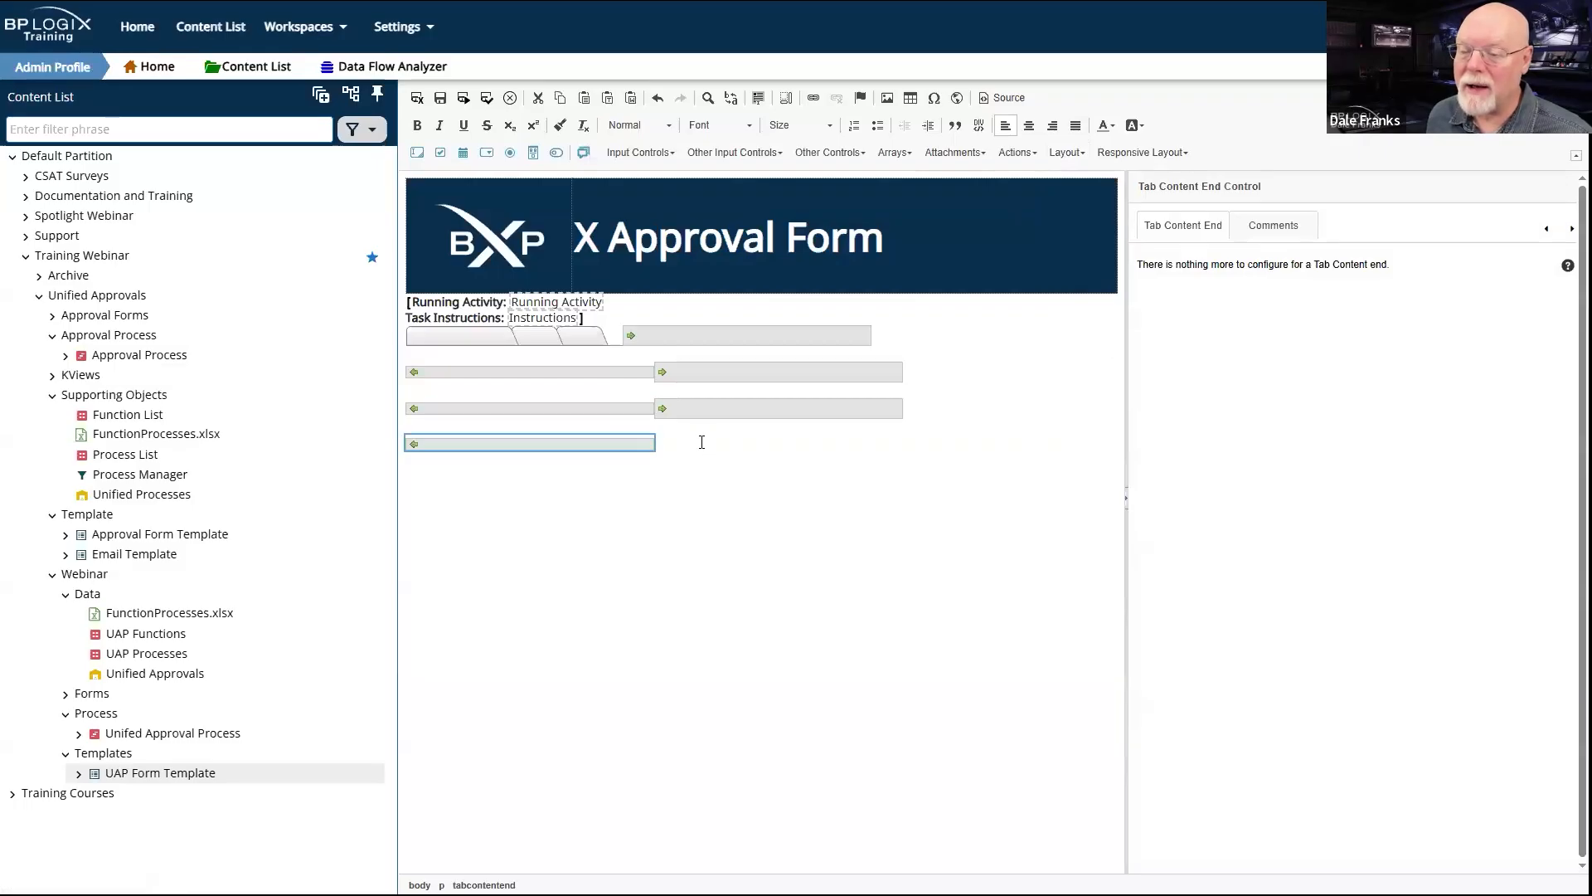
left_click(739, 436)
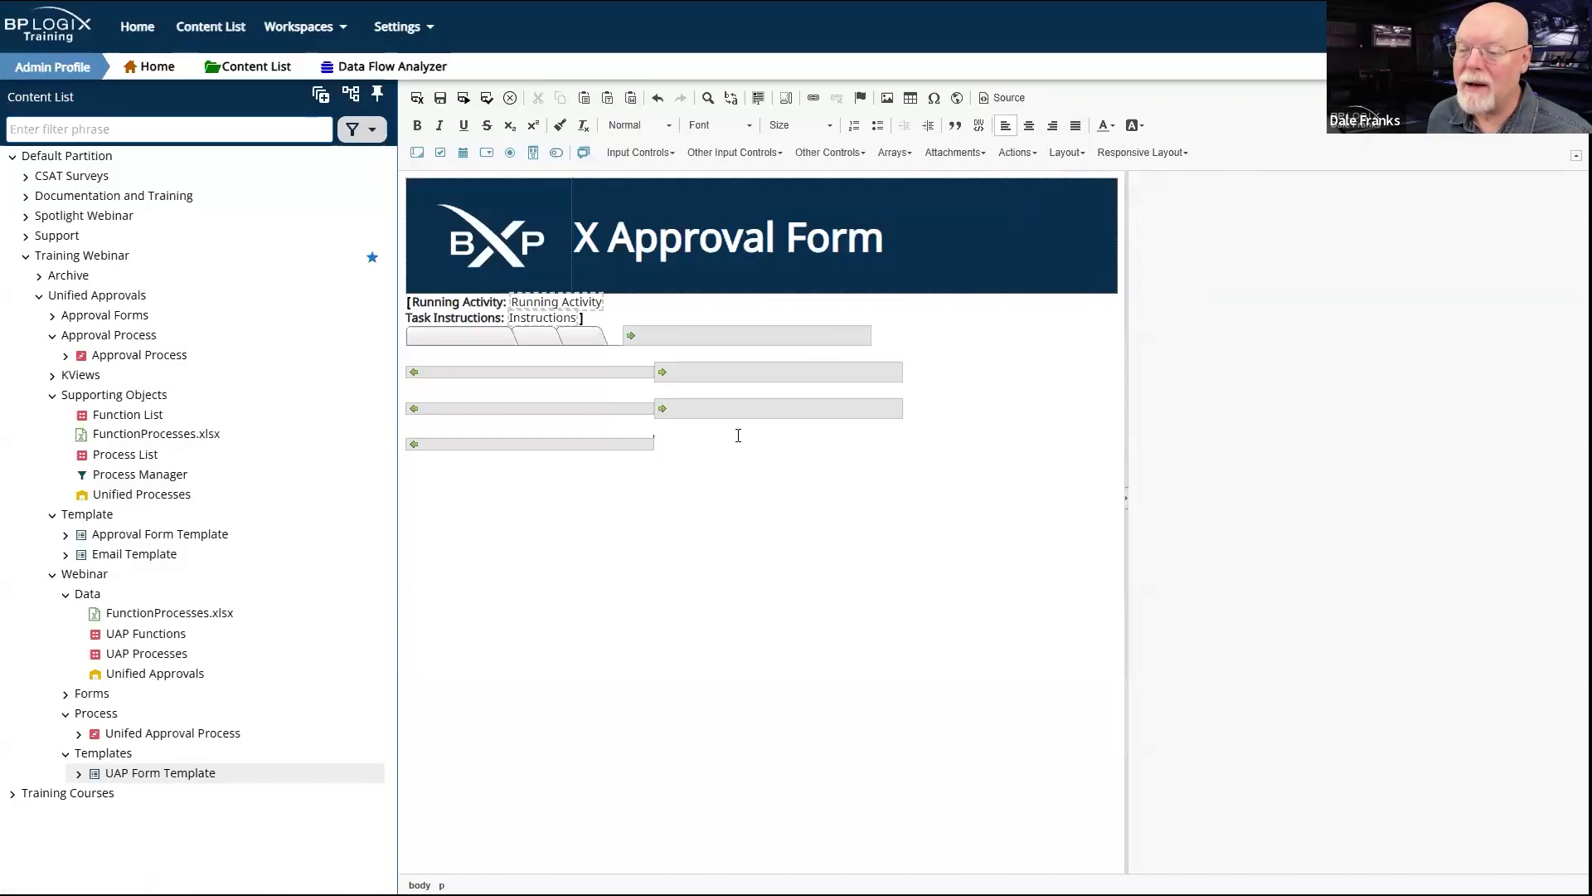
Step: Insert a Tab Content control directly after the Approvers end marker and name it Routing
left_click(1070, 154)
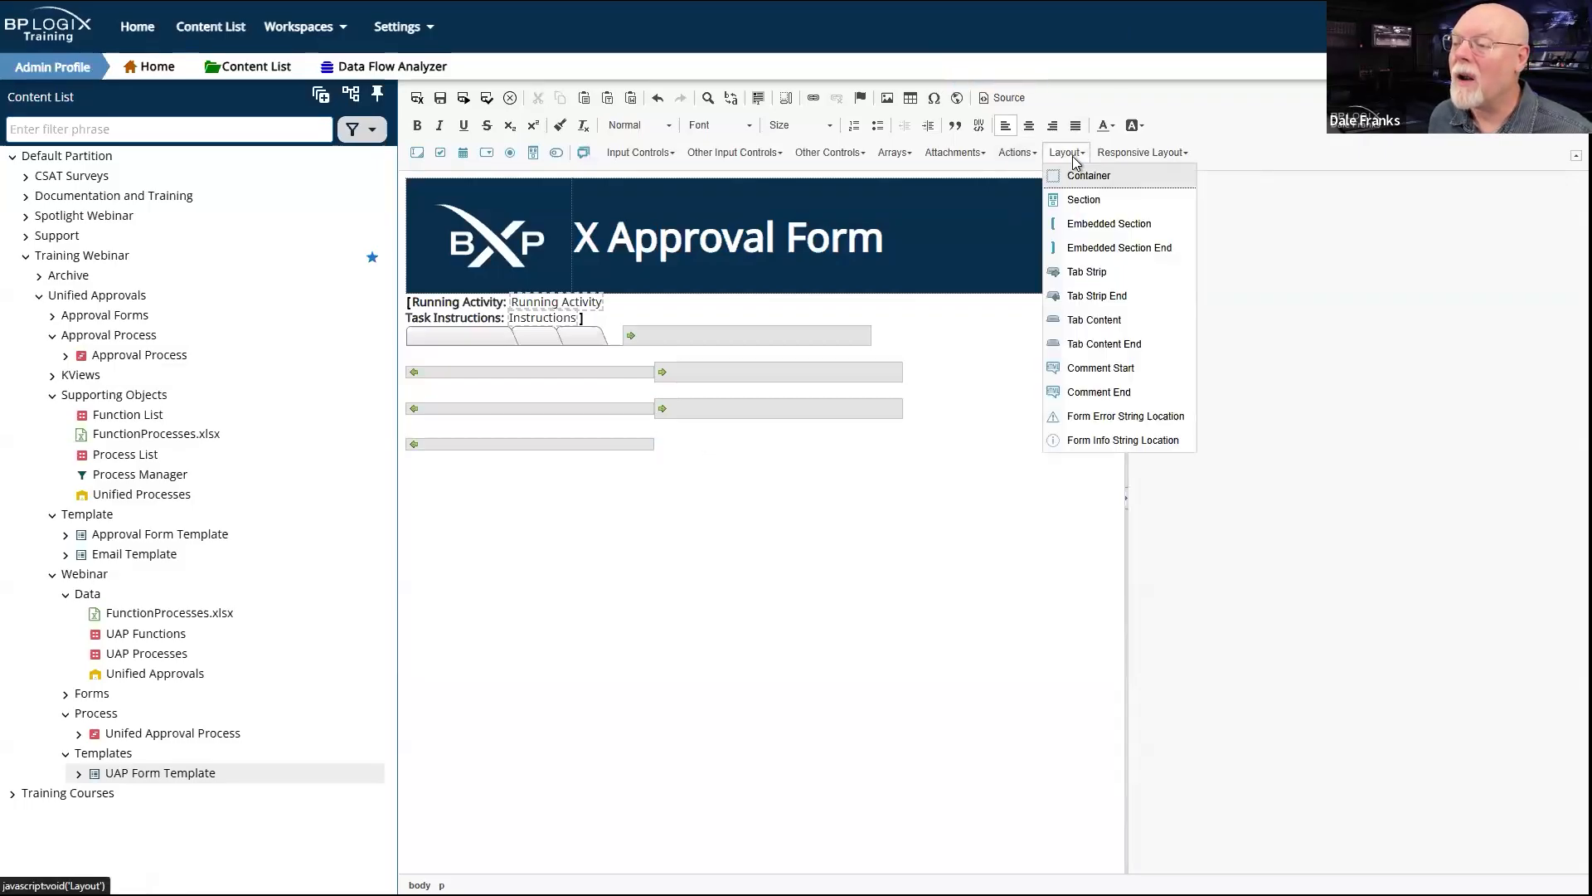
left_click(1103, 320)
left_click(1335, 276)
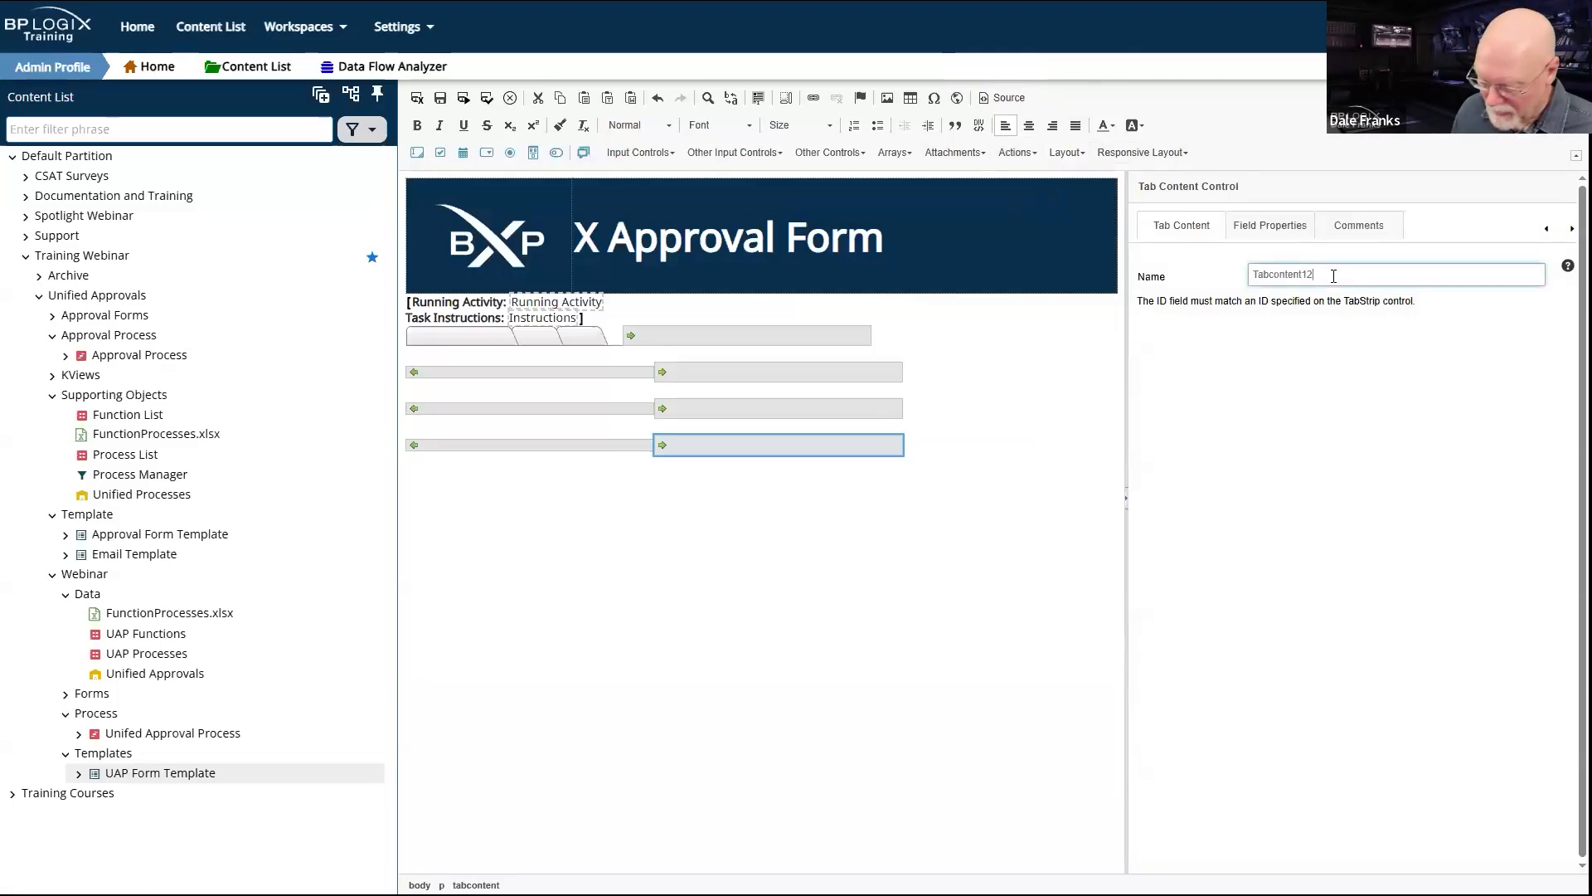
key("BackSpace")
key("BackSpace")
key("BackSpace")
key("BackSpace")
key("BackSpace")
key("BackSpace")
key("BackSpace")
key("BackSpace")
key("BackSpace")
key("BackSpace")
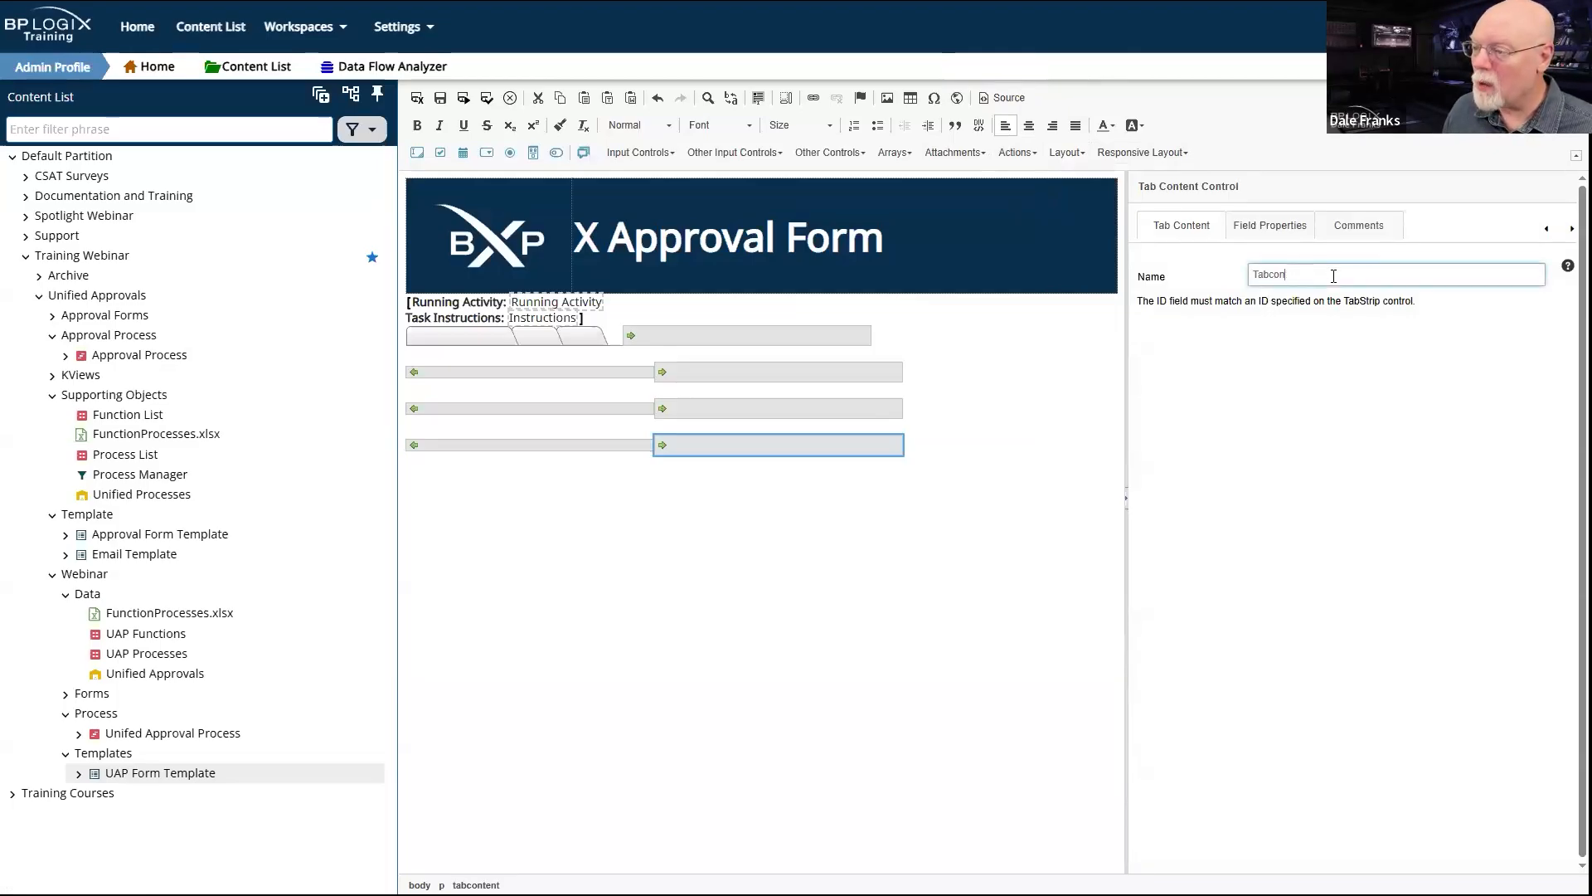
type("Routing")
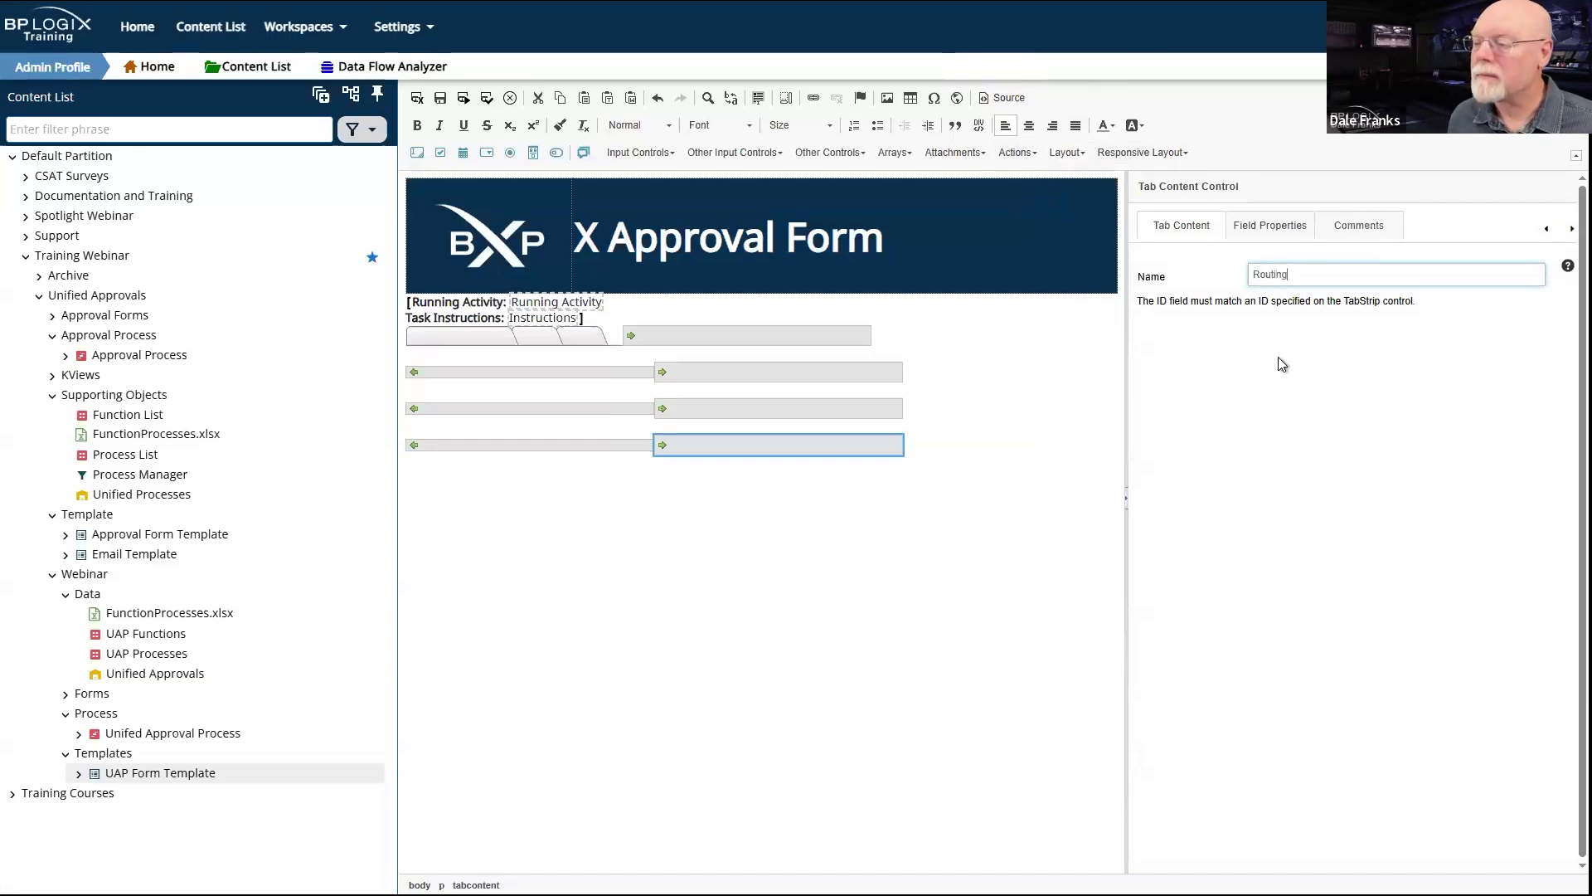
left_click(959, 443)
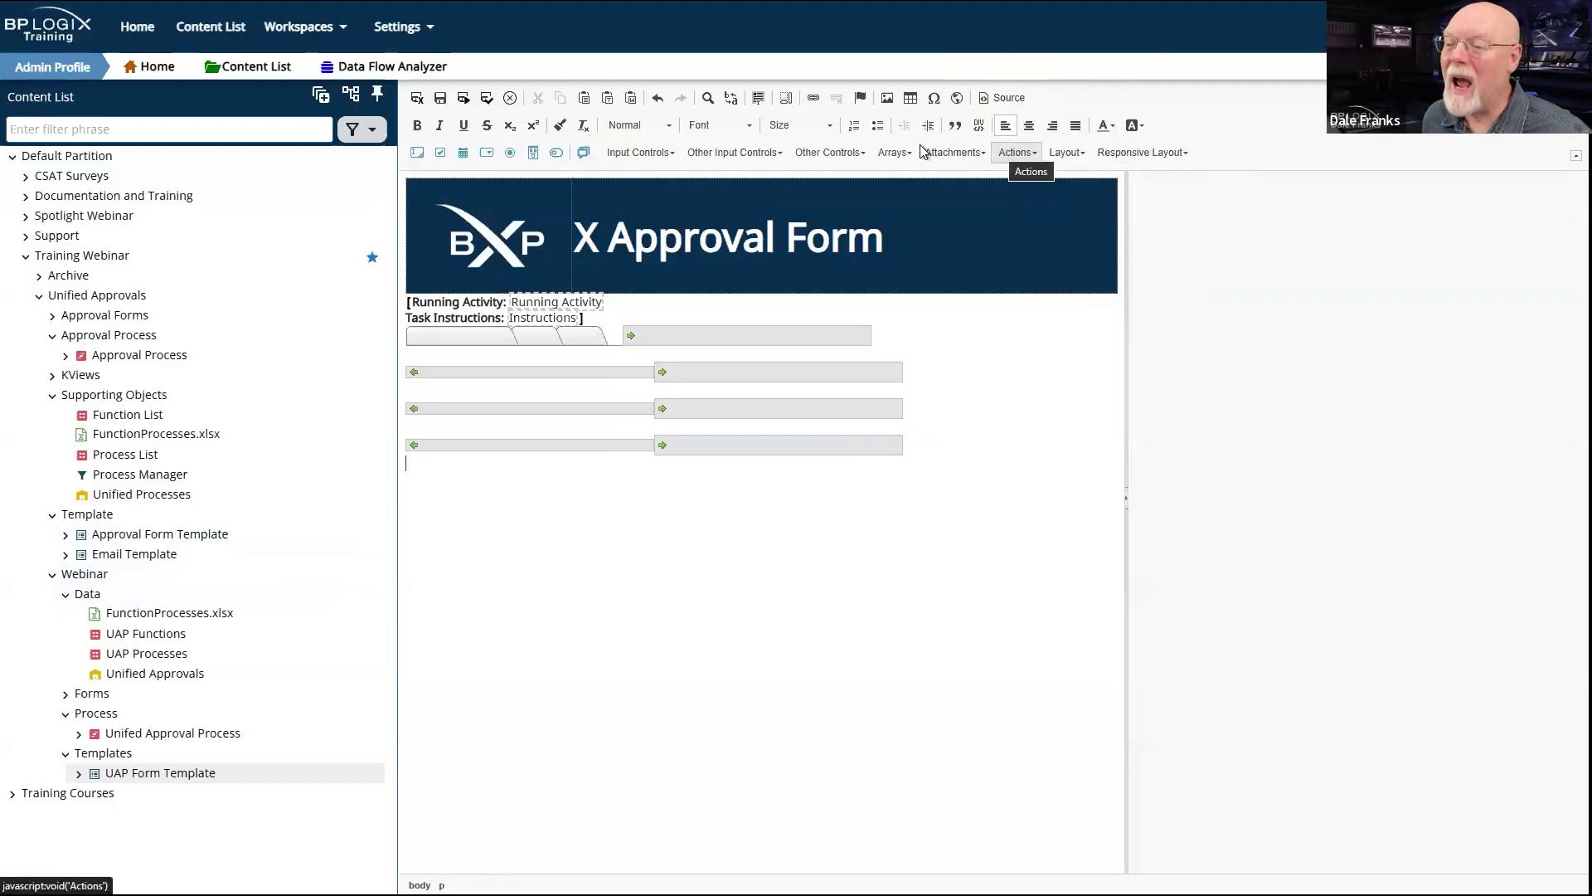
Step: Insert a Routing Slip control on the line below the start of the Routing tab content
left_click(838, 152)
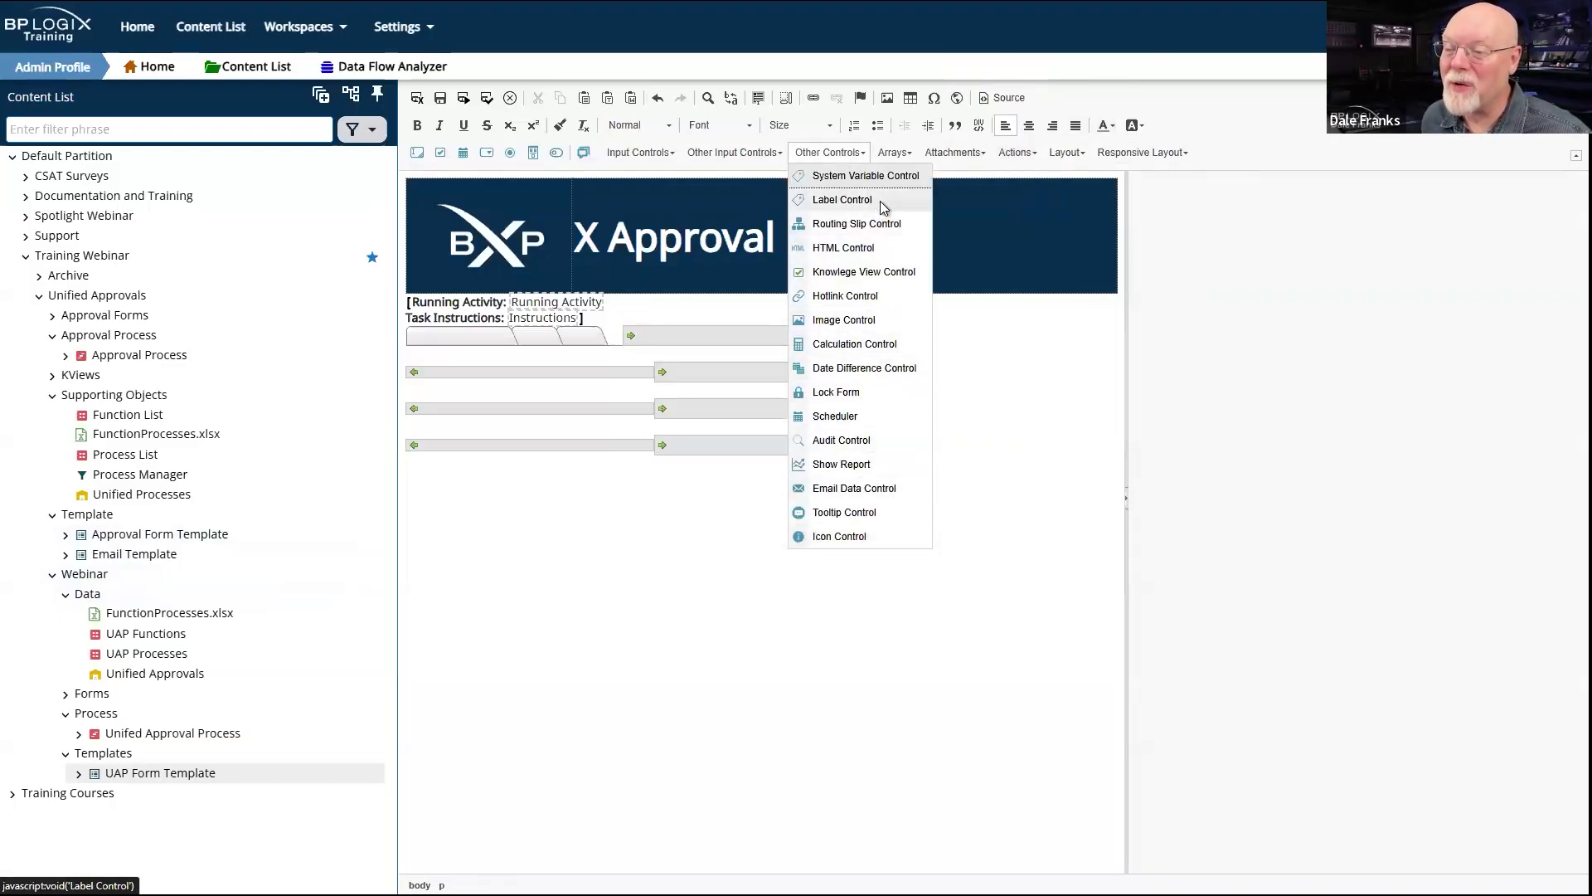
left_click(883, 230)
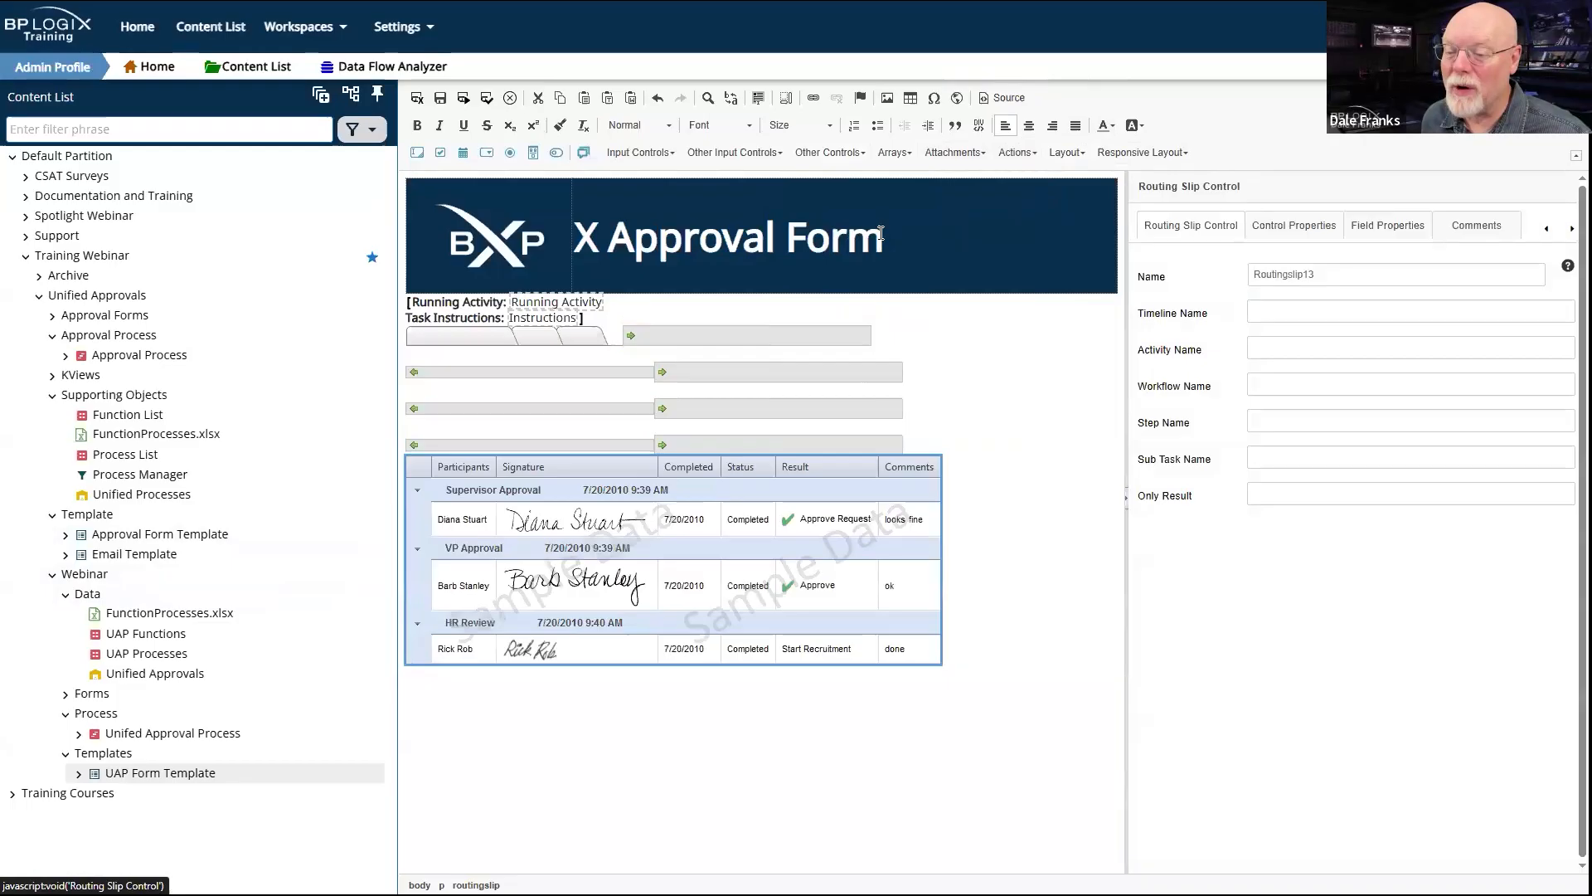
left_click(998, 640)
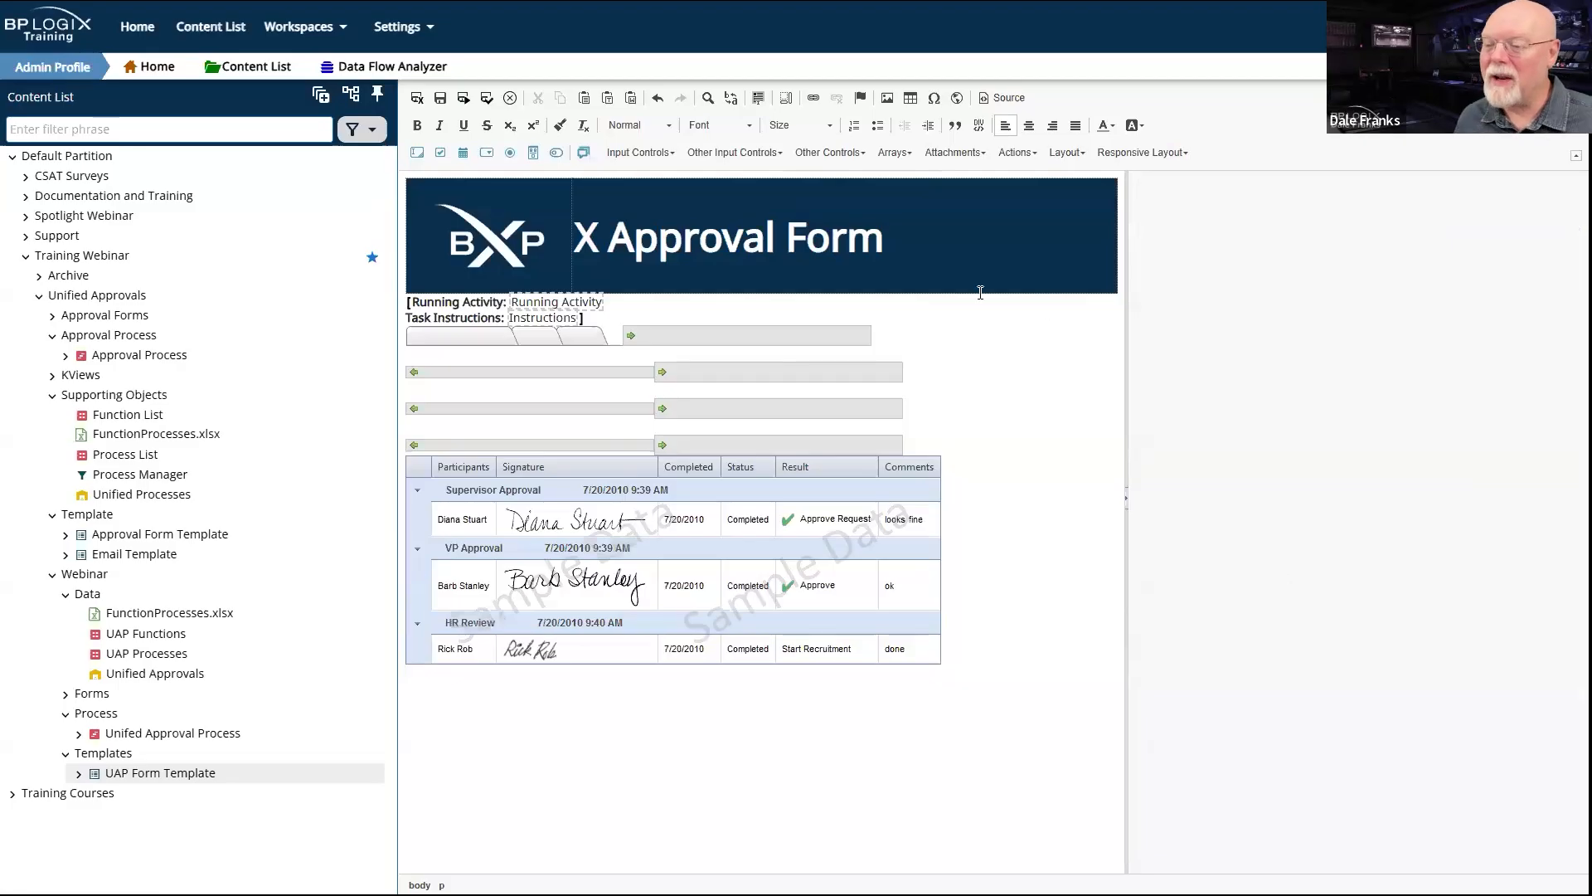
Step: Insert a Tab Content End control directly beneath the sample approval routing table
left_click(1064, 153)
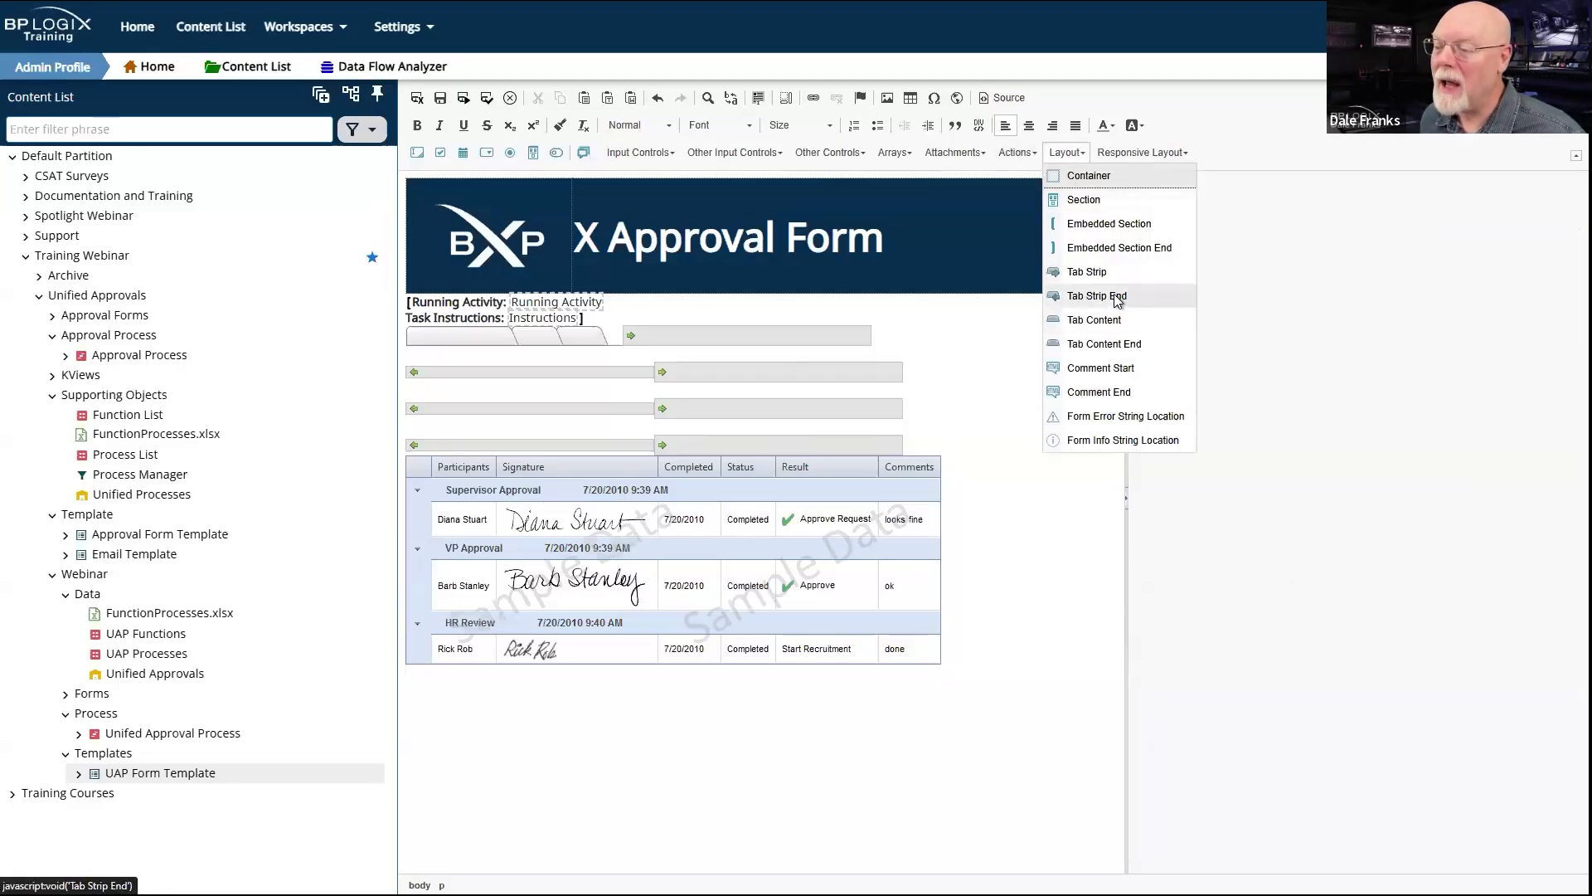
left_click(1107, 344)
left_click(709, 679)
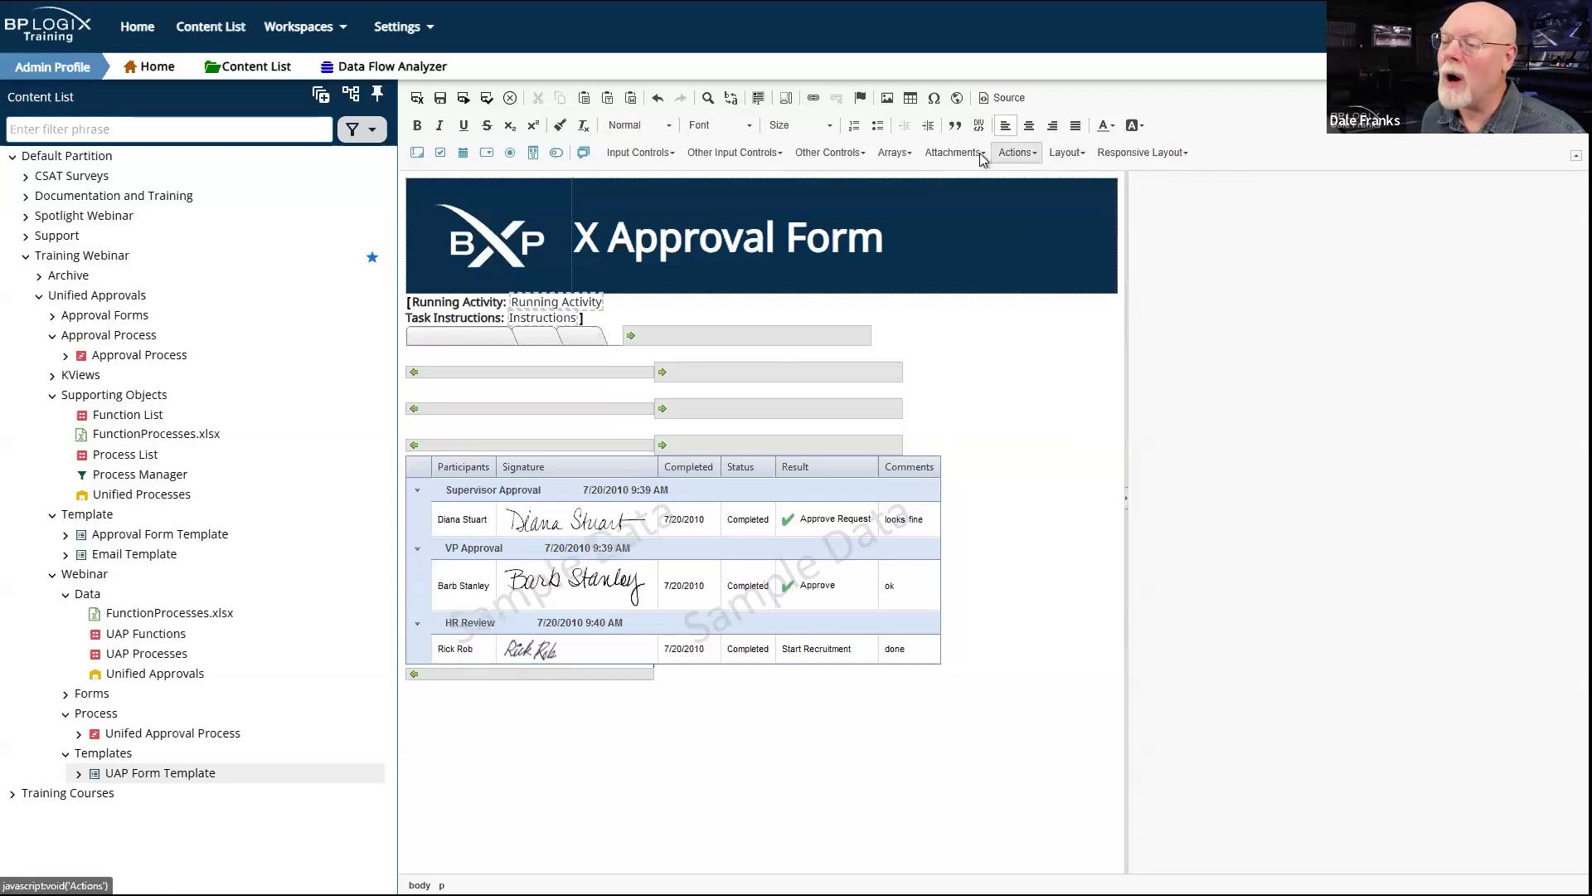
Step: Insert a Tab Strip End control after the last Tab Content End and place it on its own line
left_click(1069, 158)
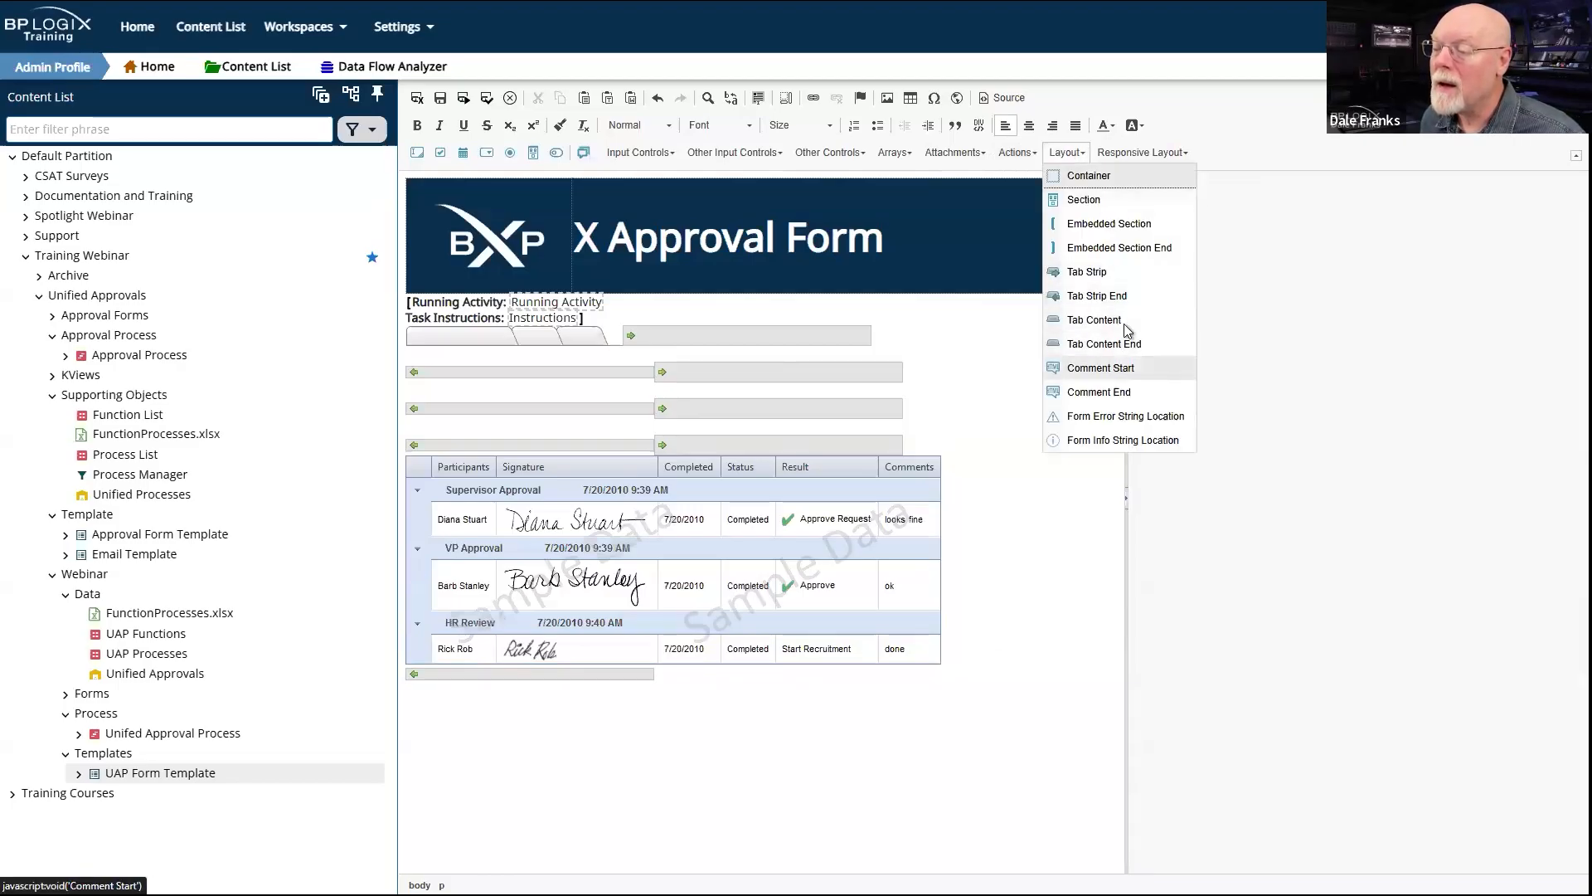
left_click(1097, 296)
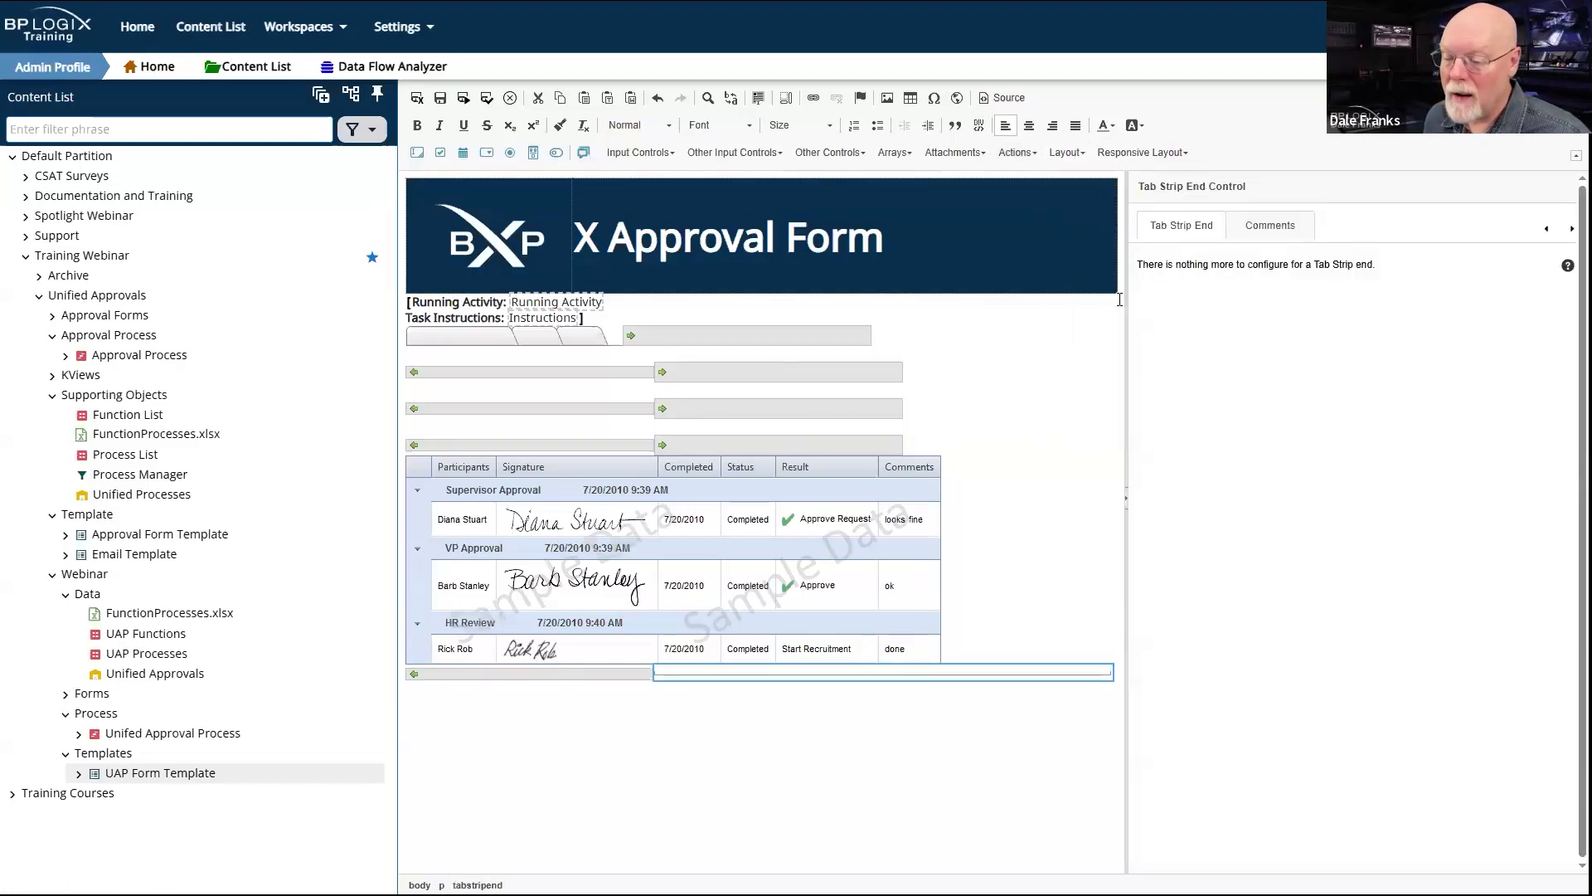
left_click(662, 724)
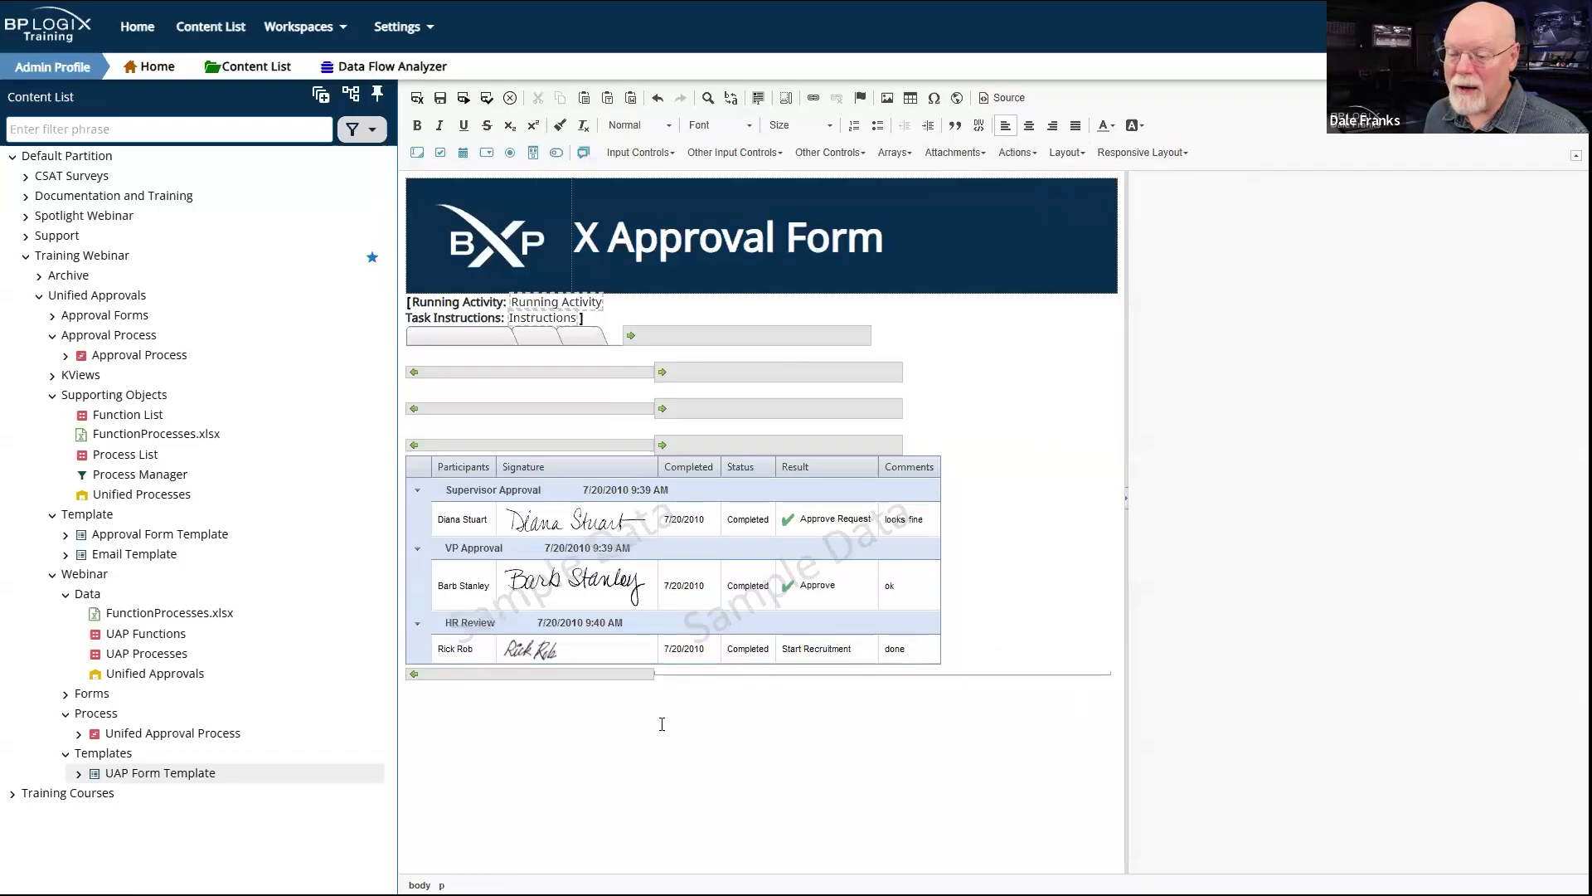
left_click(658, 675)
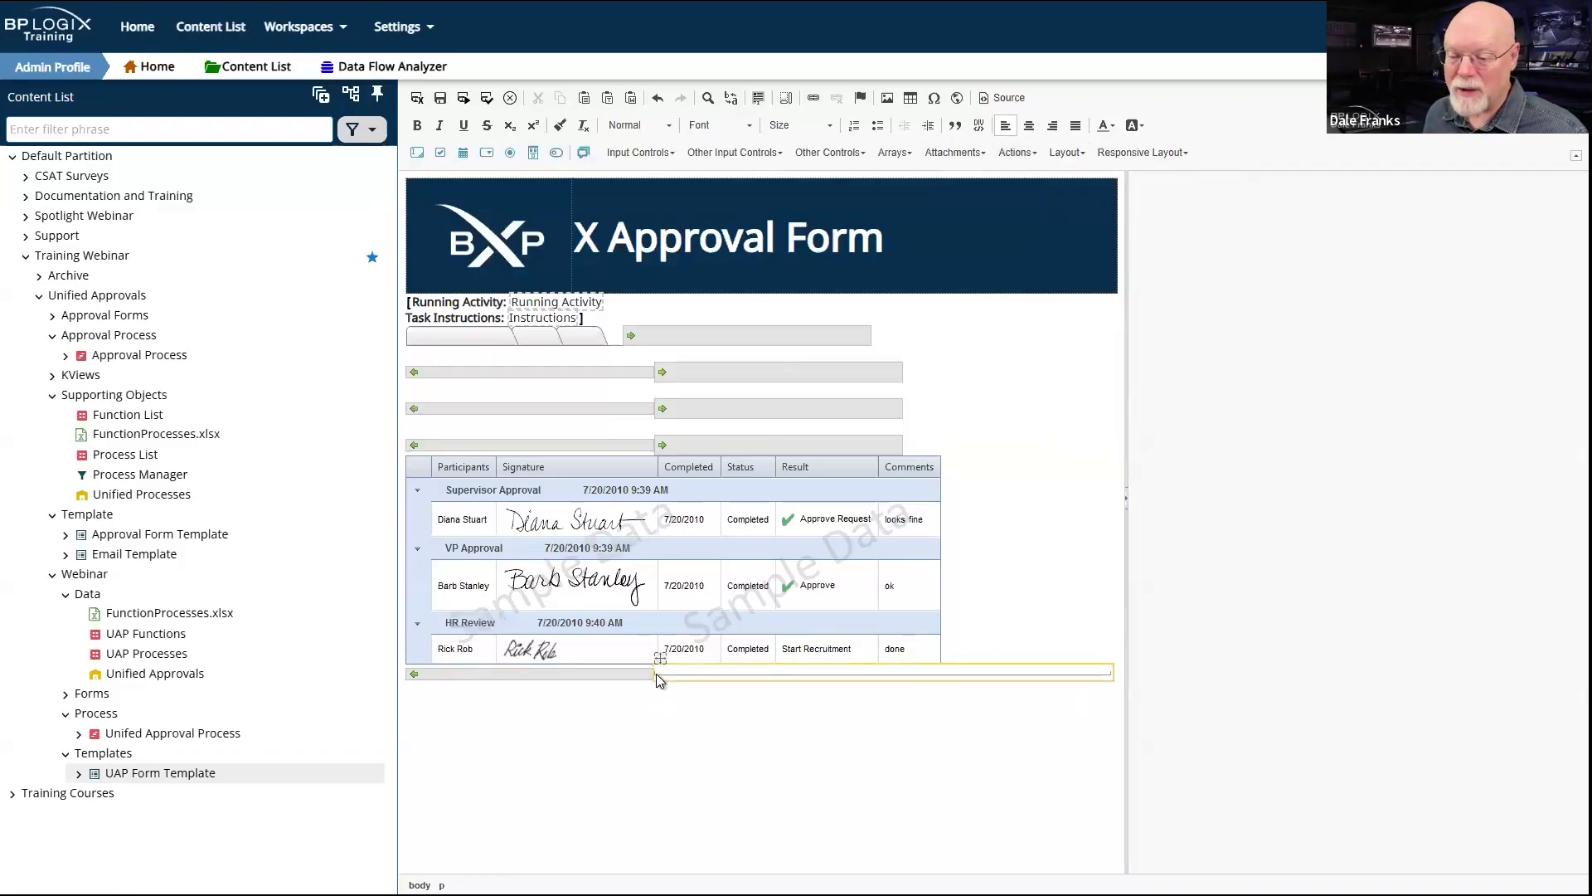
left_click(874, 742)
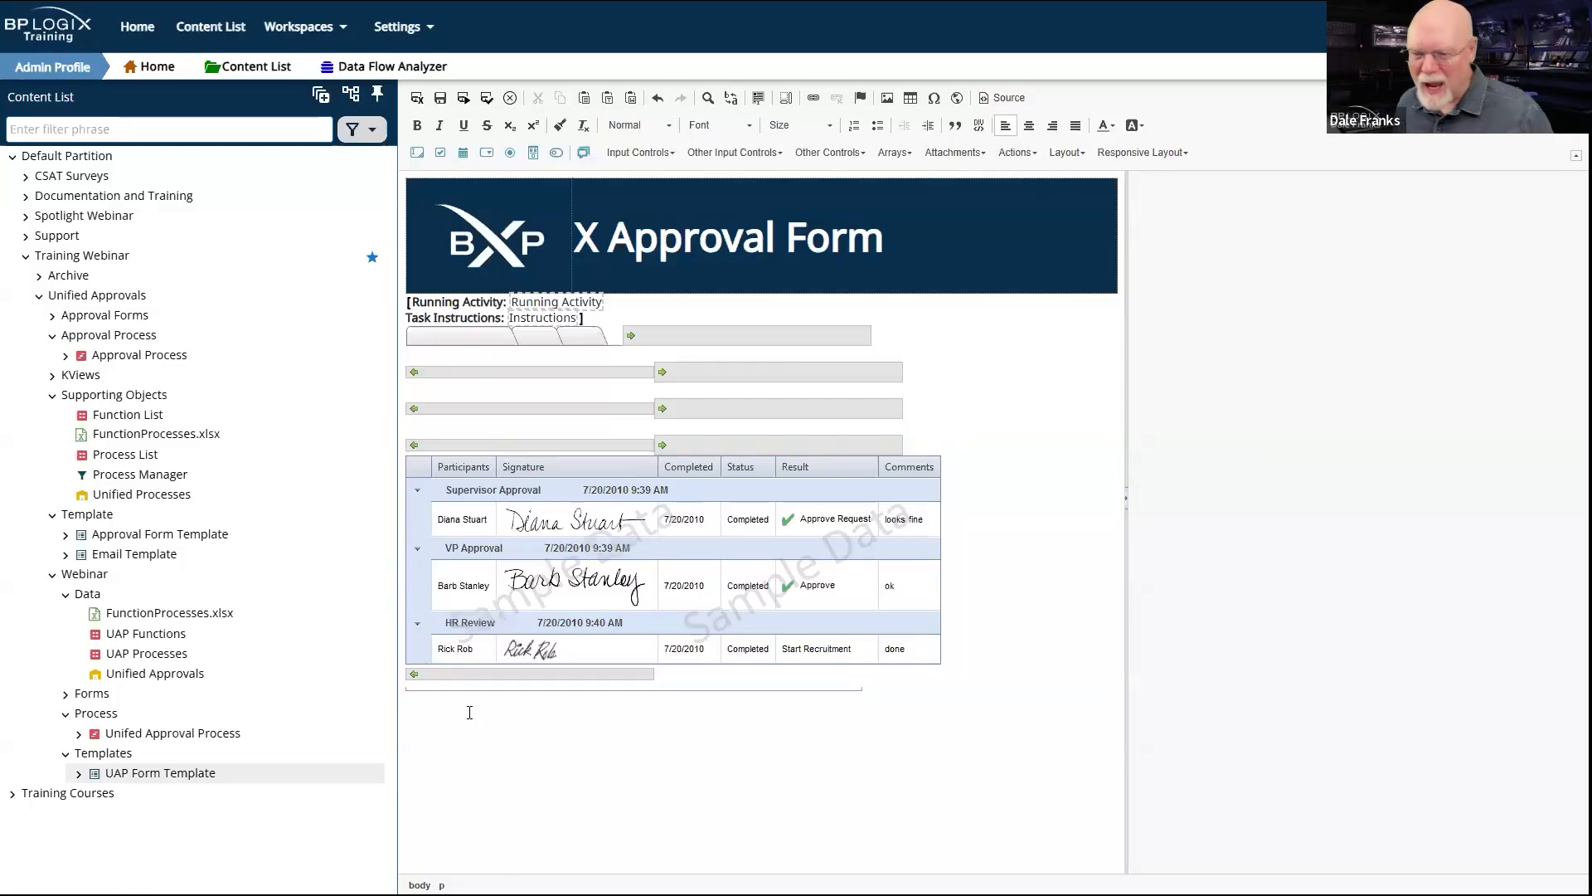
Step: Insert a Signature Comments control on a new line below the Tab Strip End
left_click(524, 692)
left_click(526, 718)
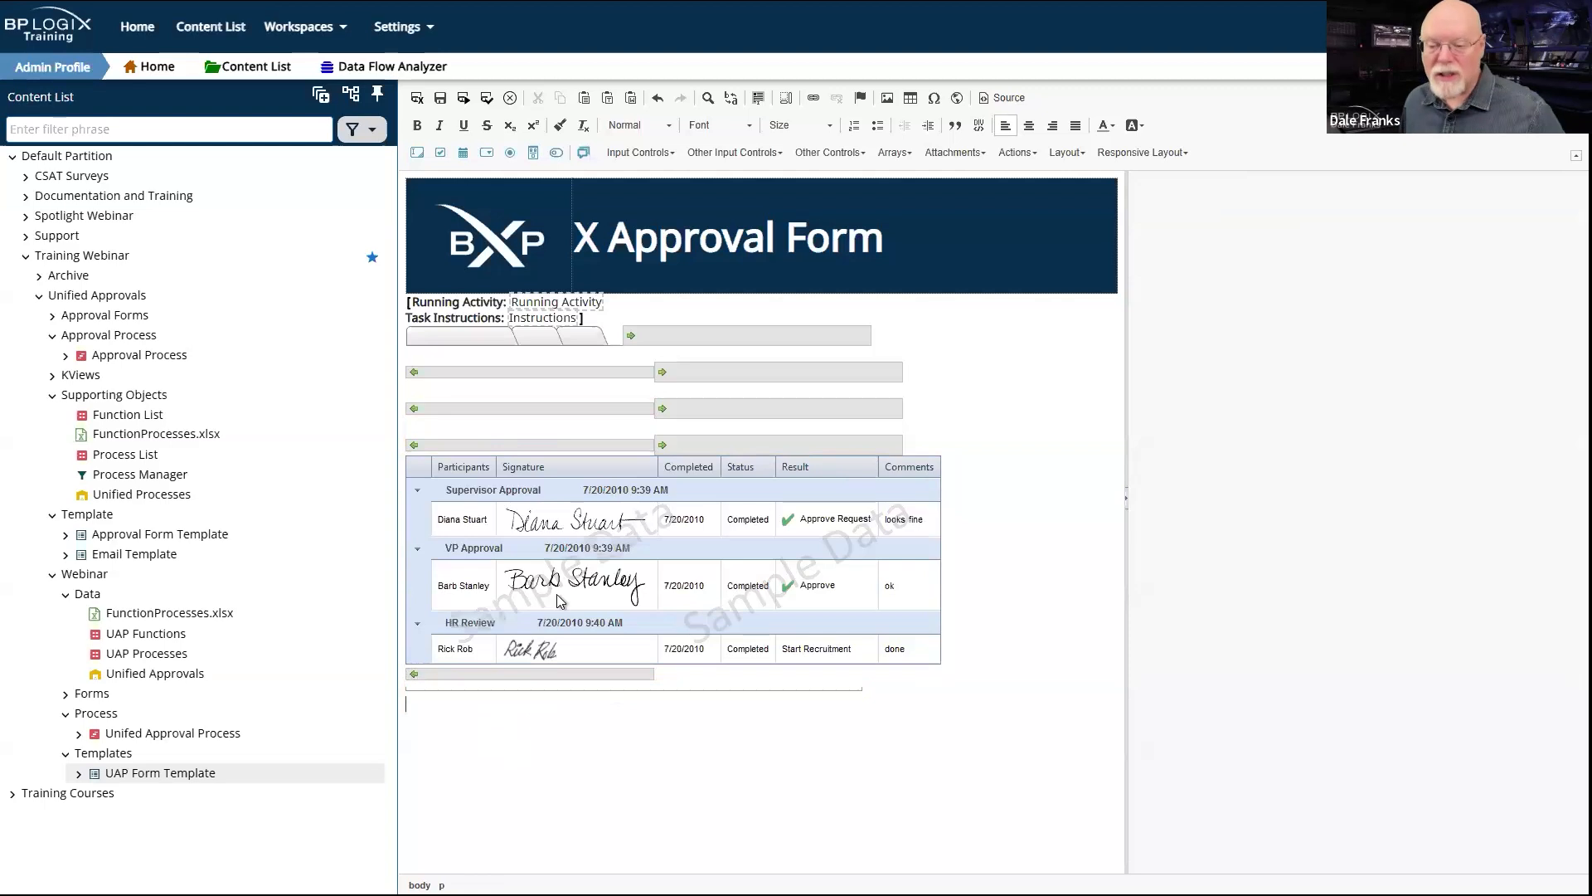
left_click(837, 146)
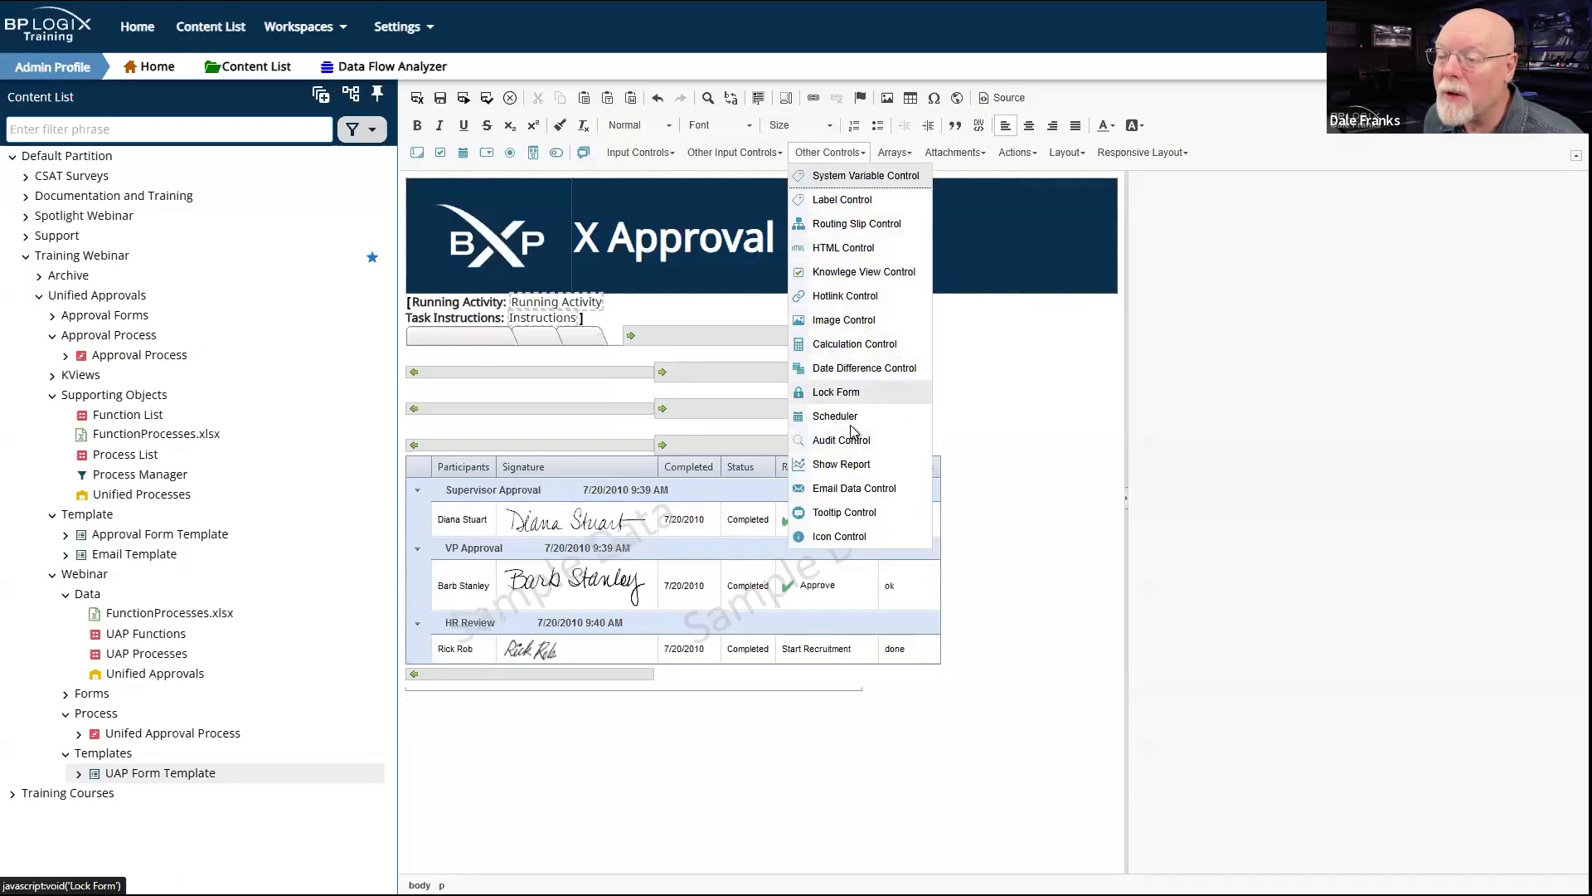
left_click(744, 158)
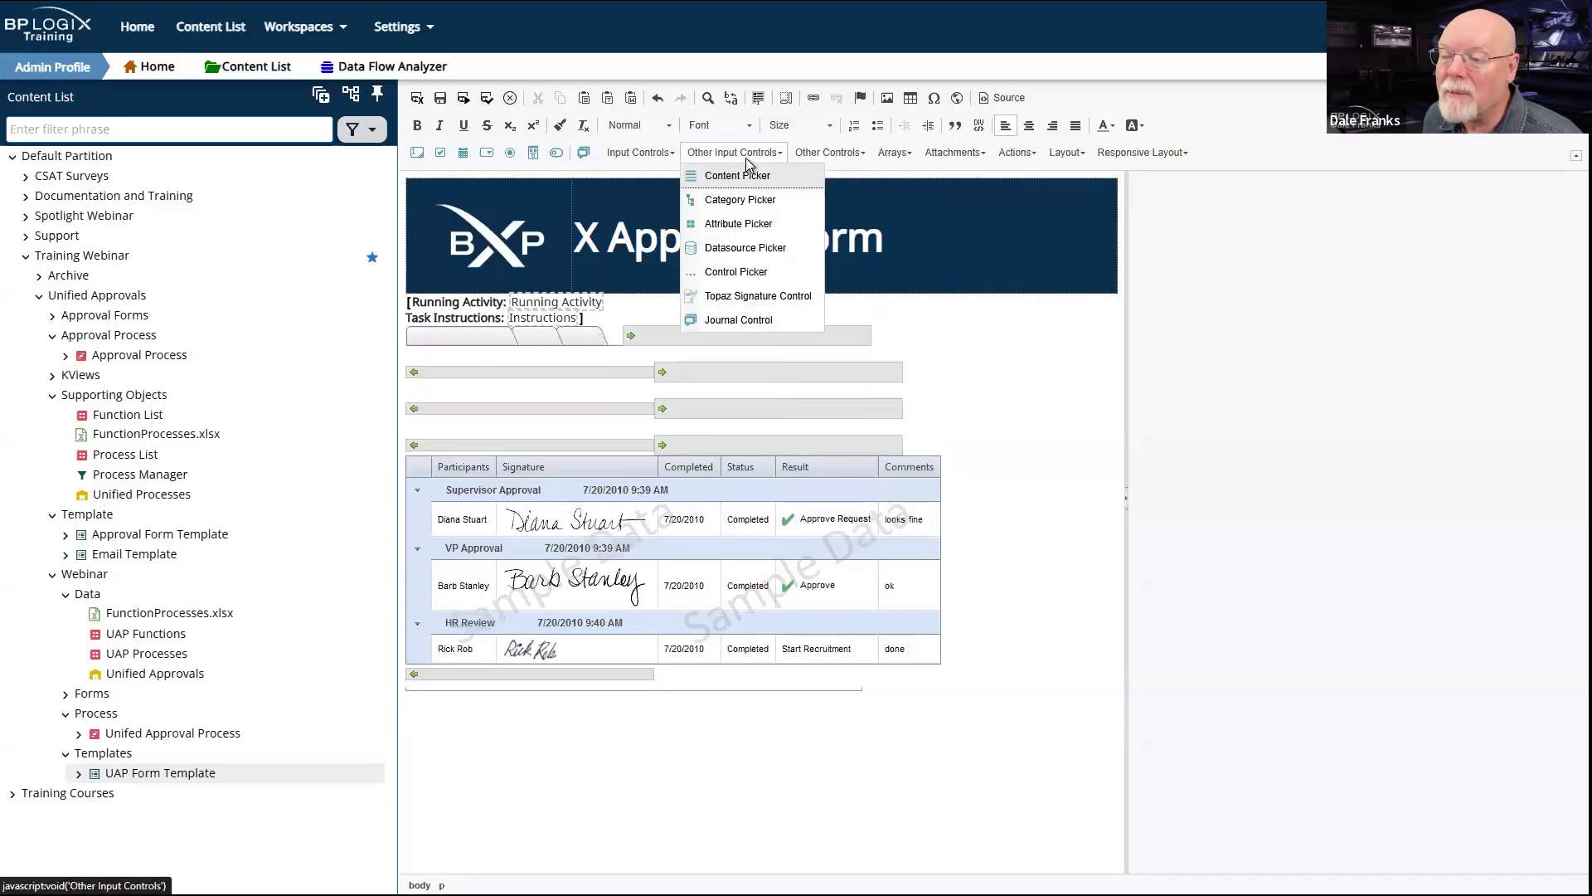
left_click(634, 161)
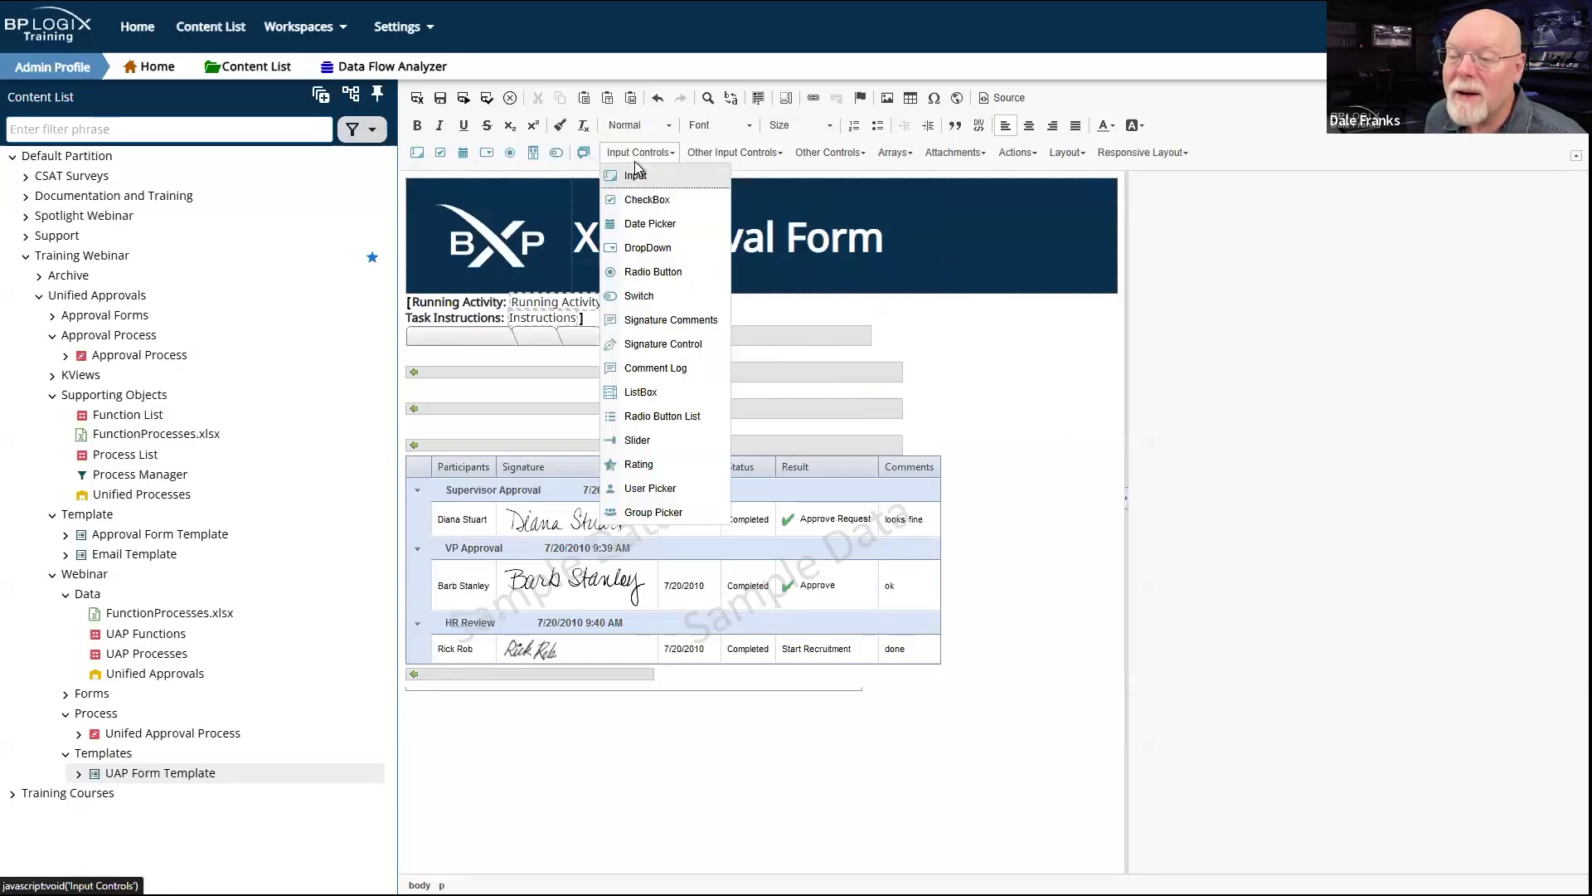
left_click(685, 319)
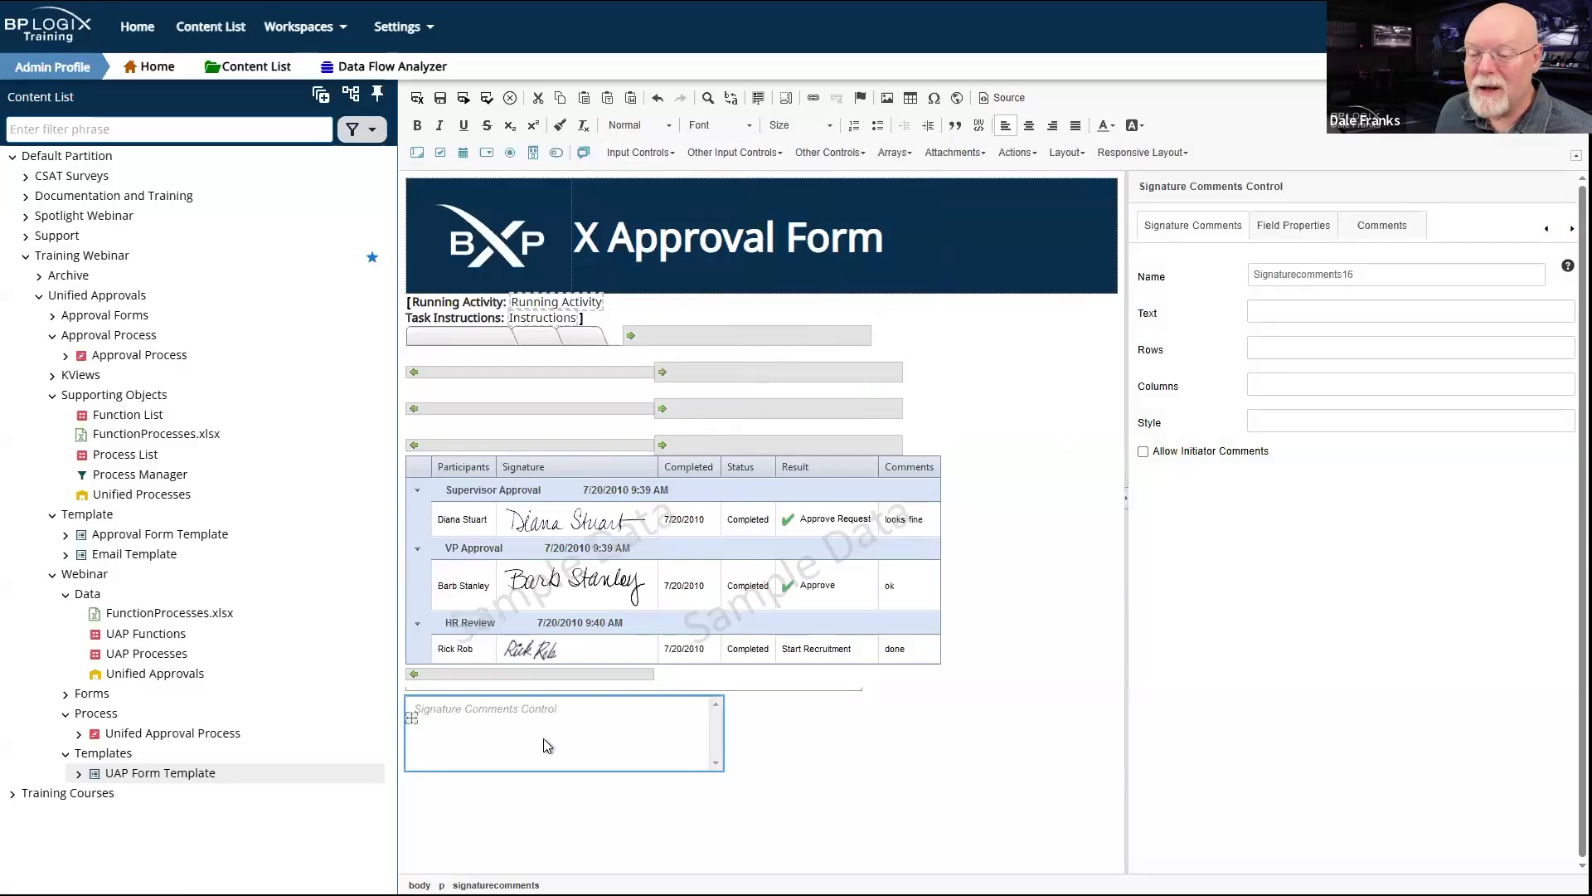
Step: Rename the Signature Comments control to Signaturecomments by removing its number suffix
double_click(1388, 277)
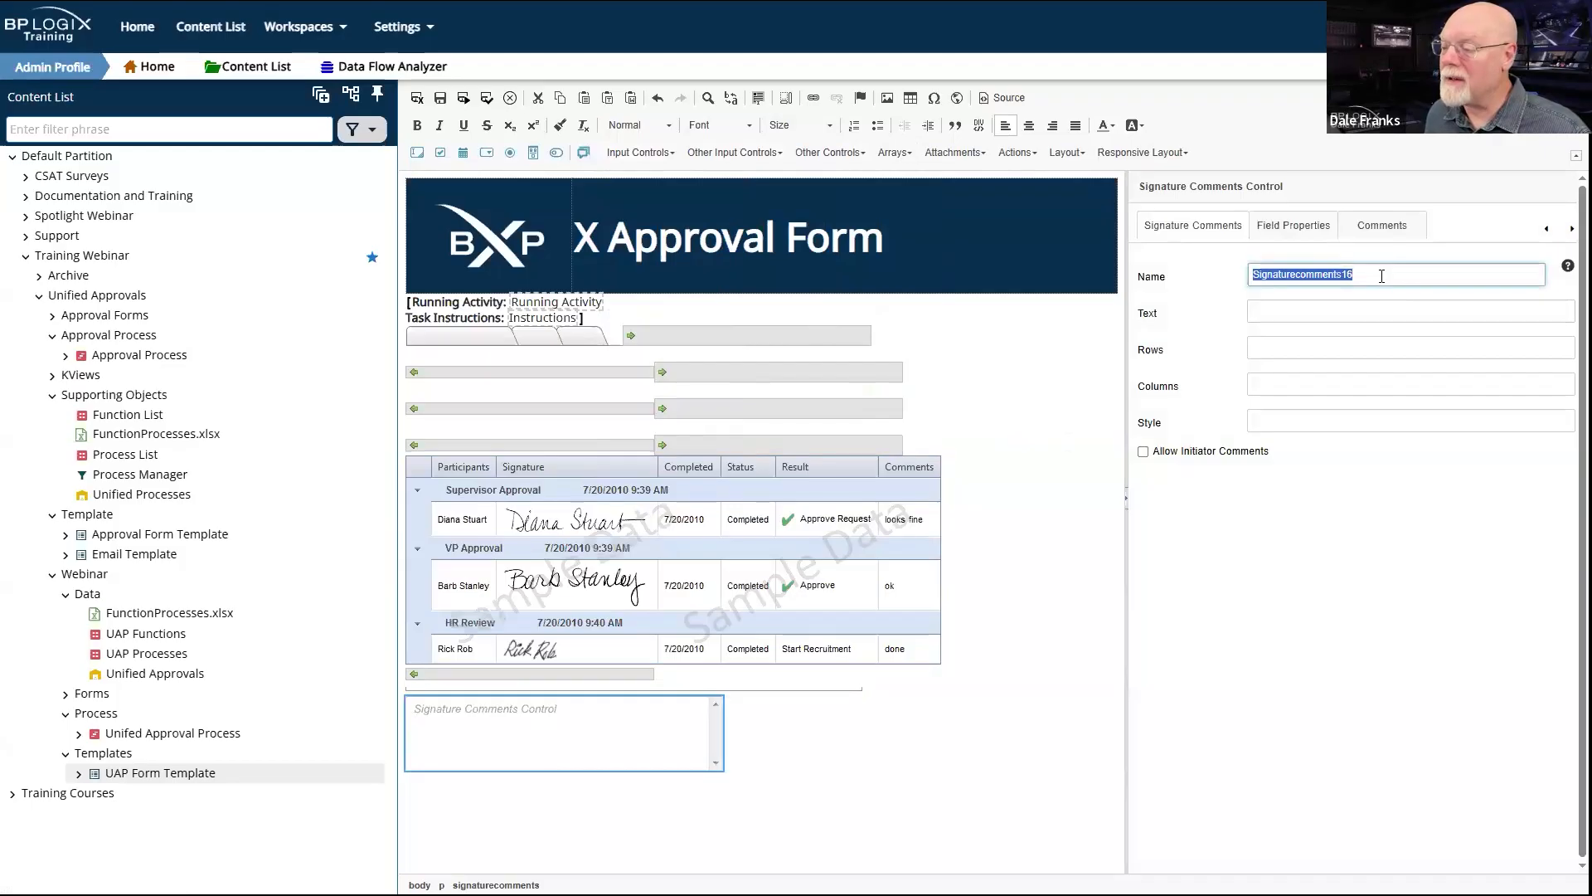
left_click(1382, 276)
key("BackSpace")
key("BackSpace")
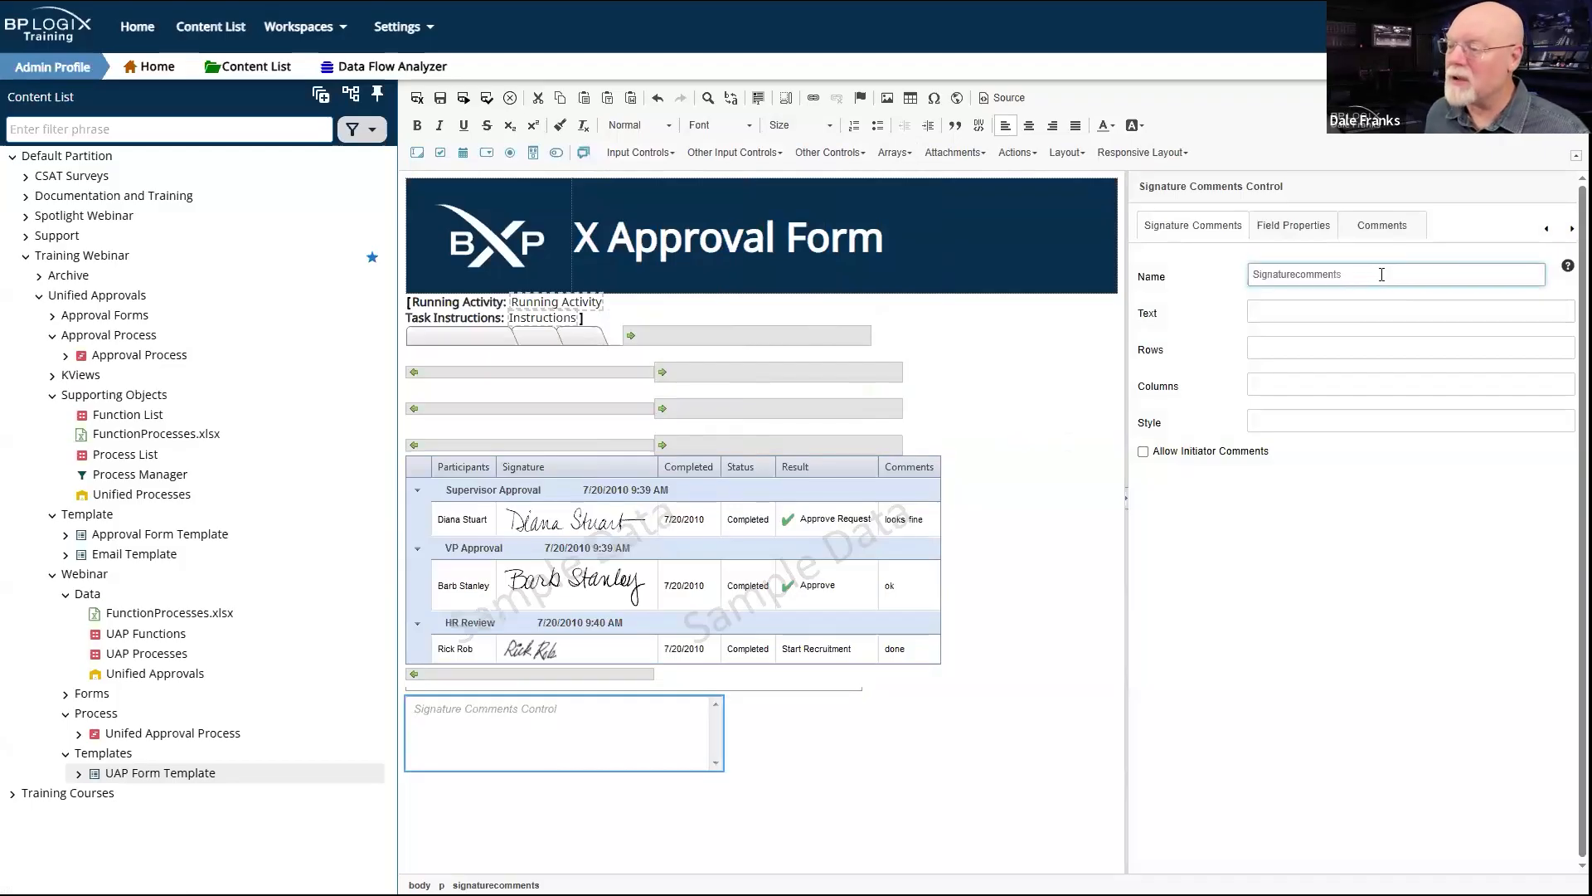
Step: Set the Signature Comments control's text to "Approver's Comments (Required for Resubmit or Deny):"
left_click(1299, 307)
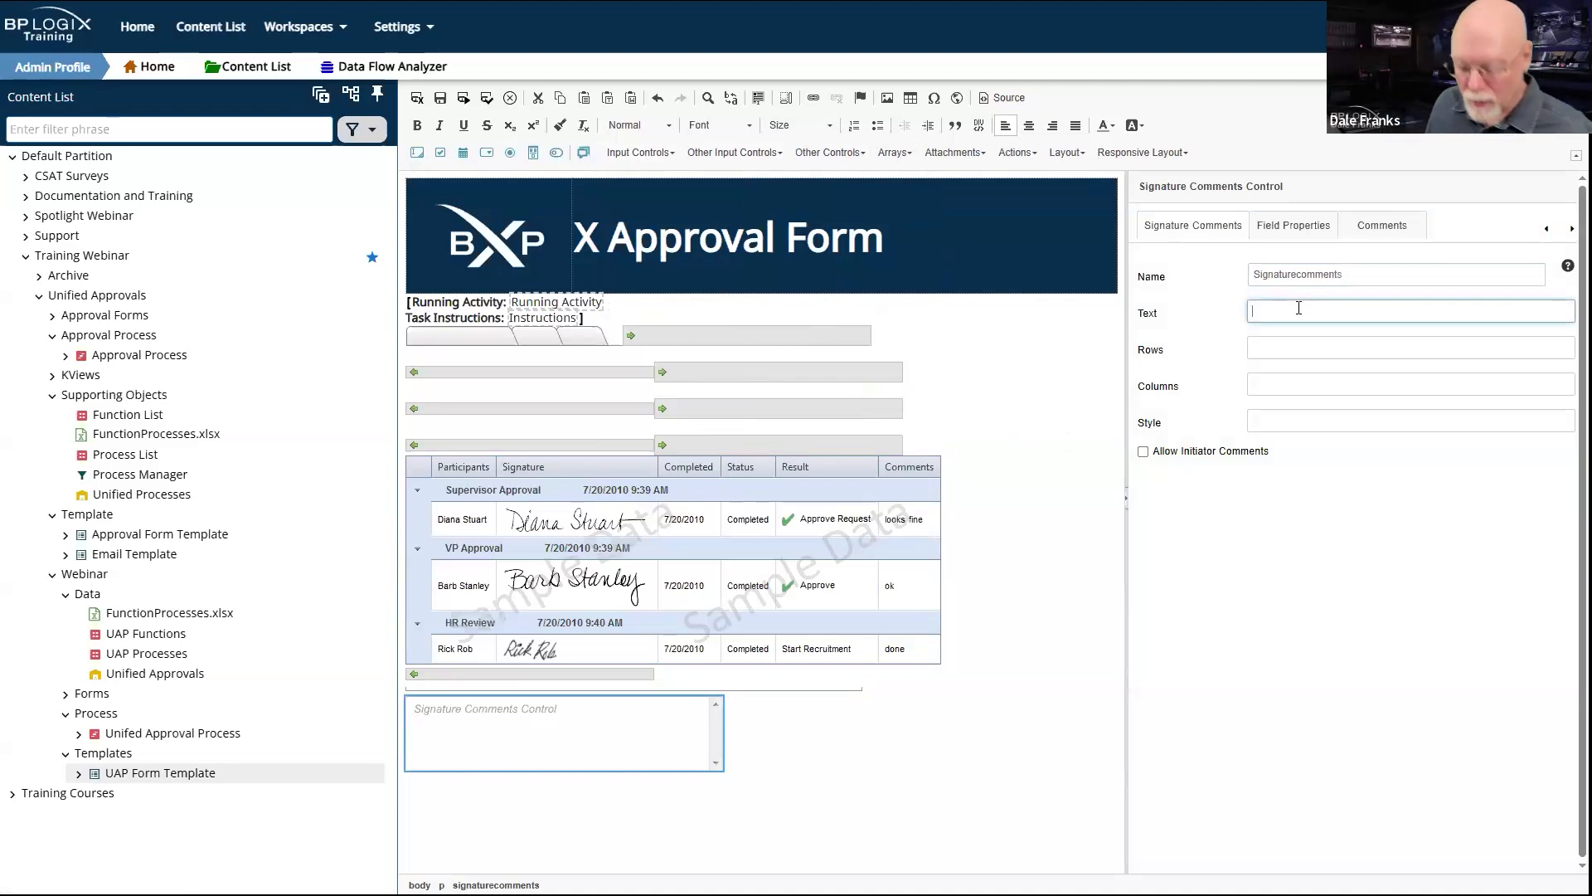
type("Approver")
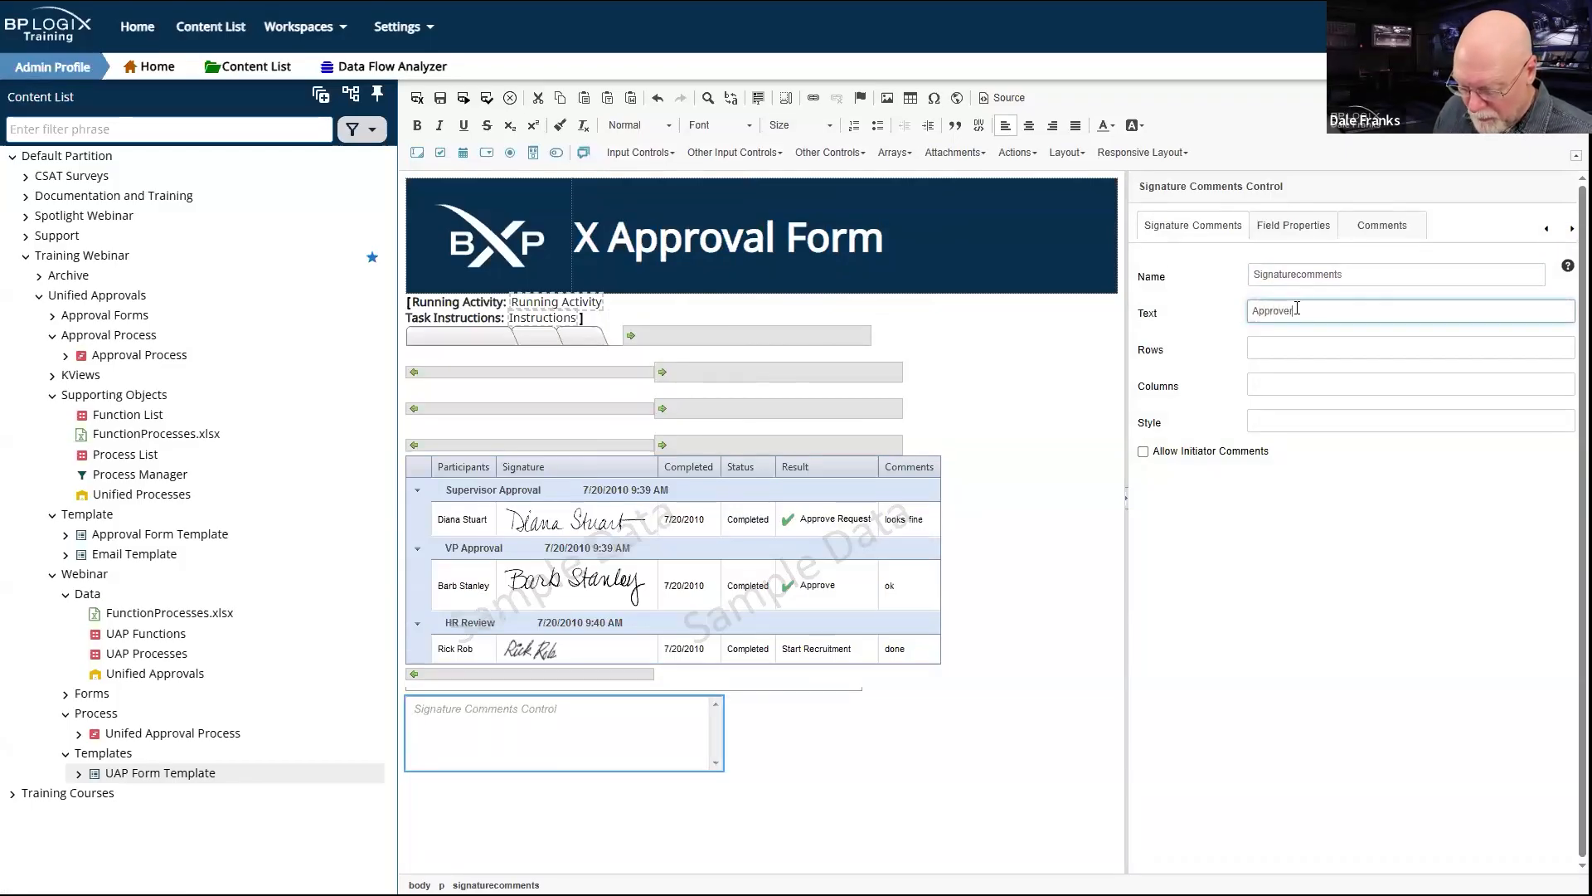
type("'s Comments (")
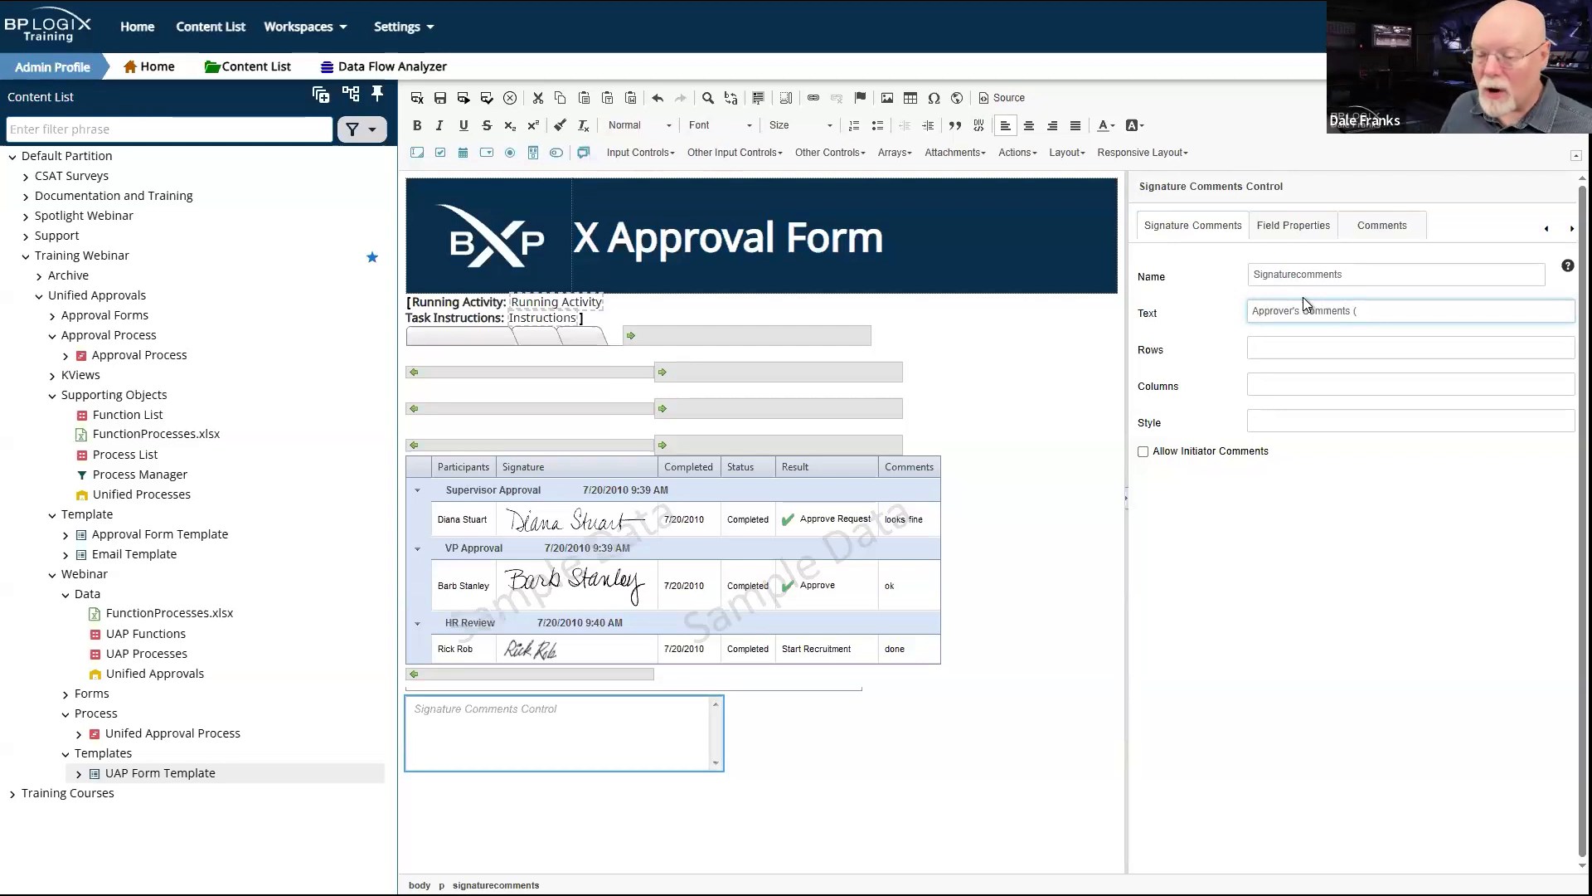
type("Re")
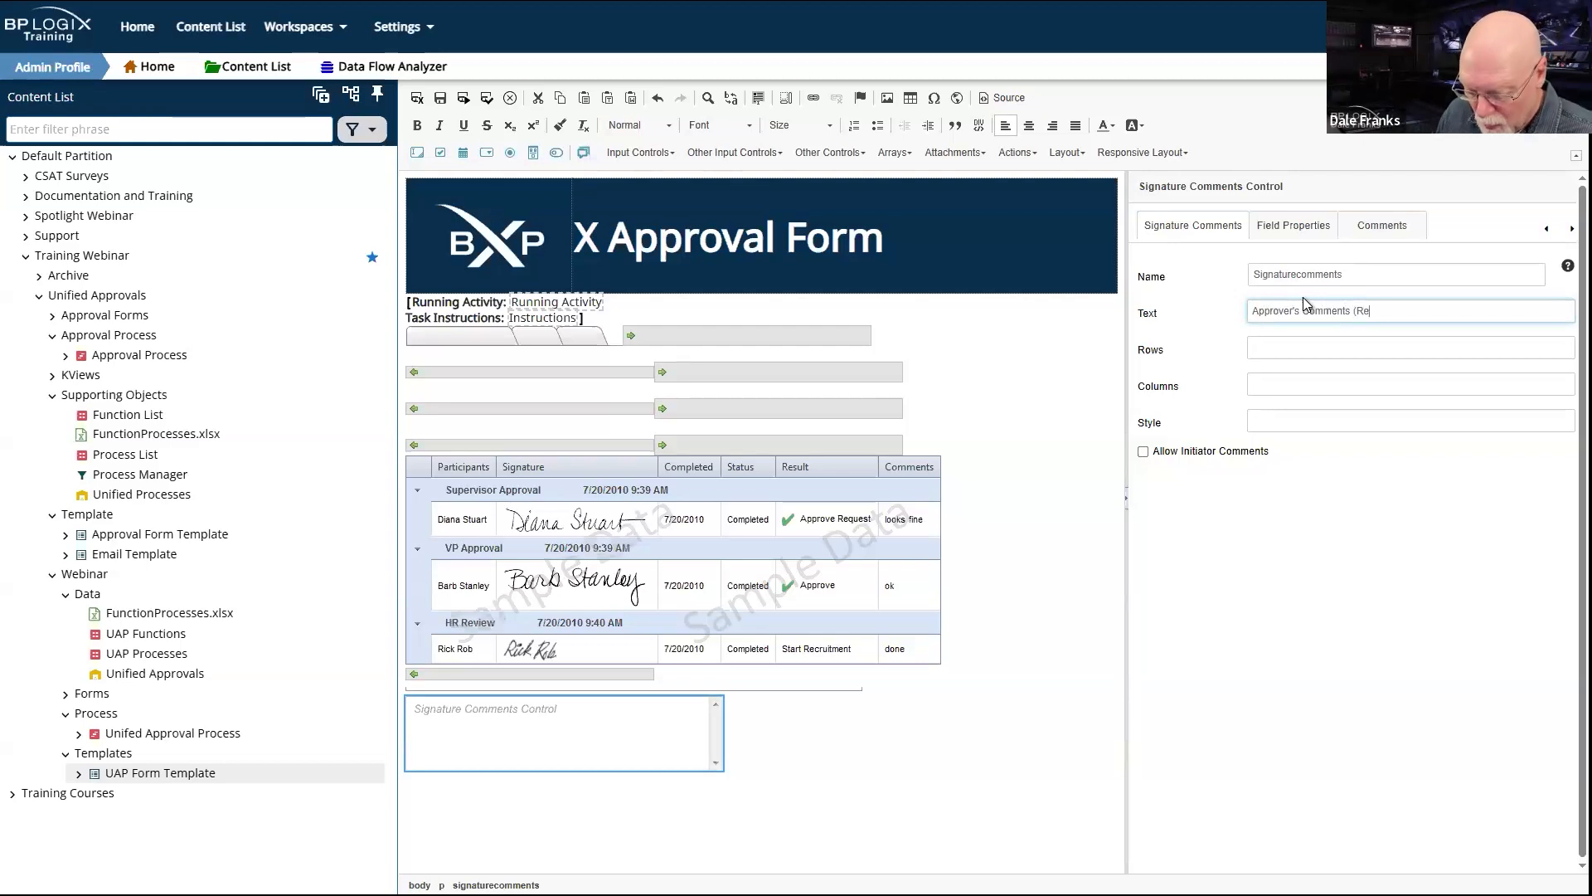
type("quired fior")
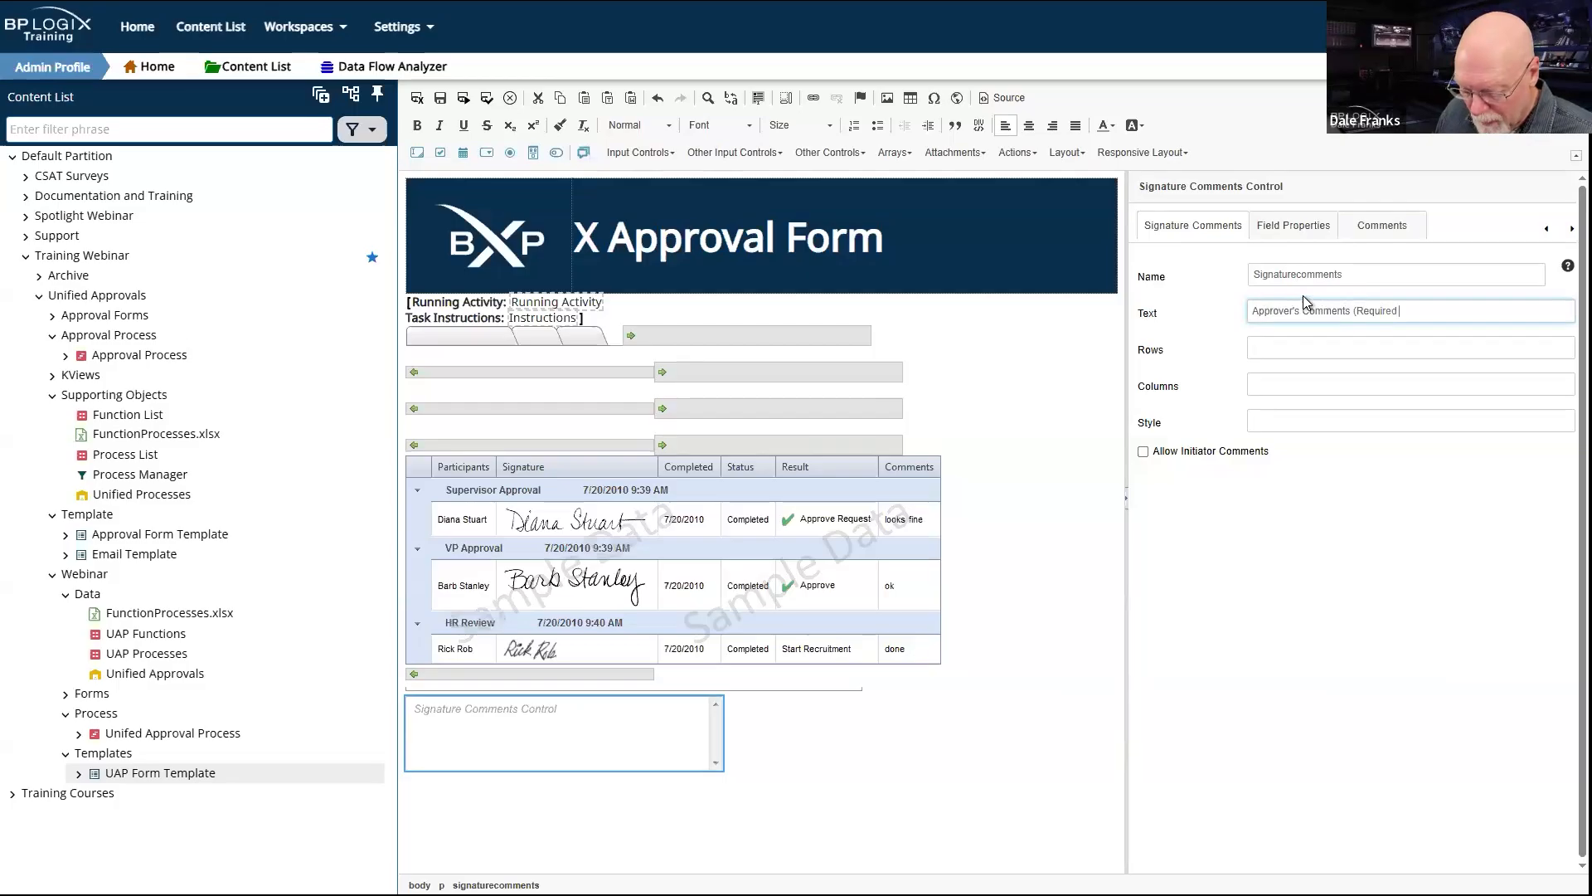
key("BackSpace")
key("BackSpace")
key("BackSpace")
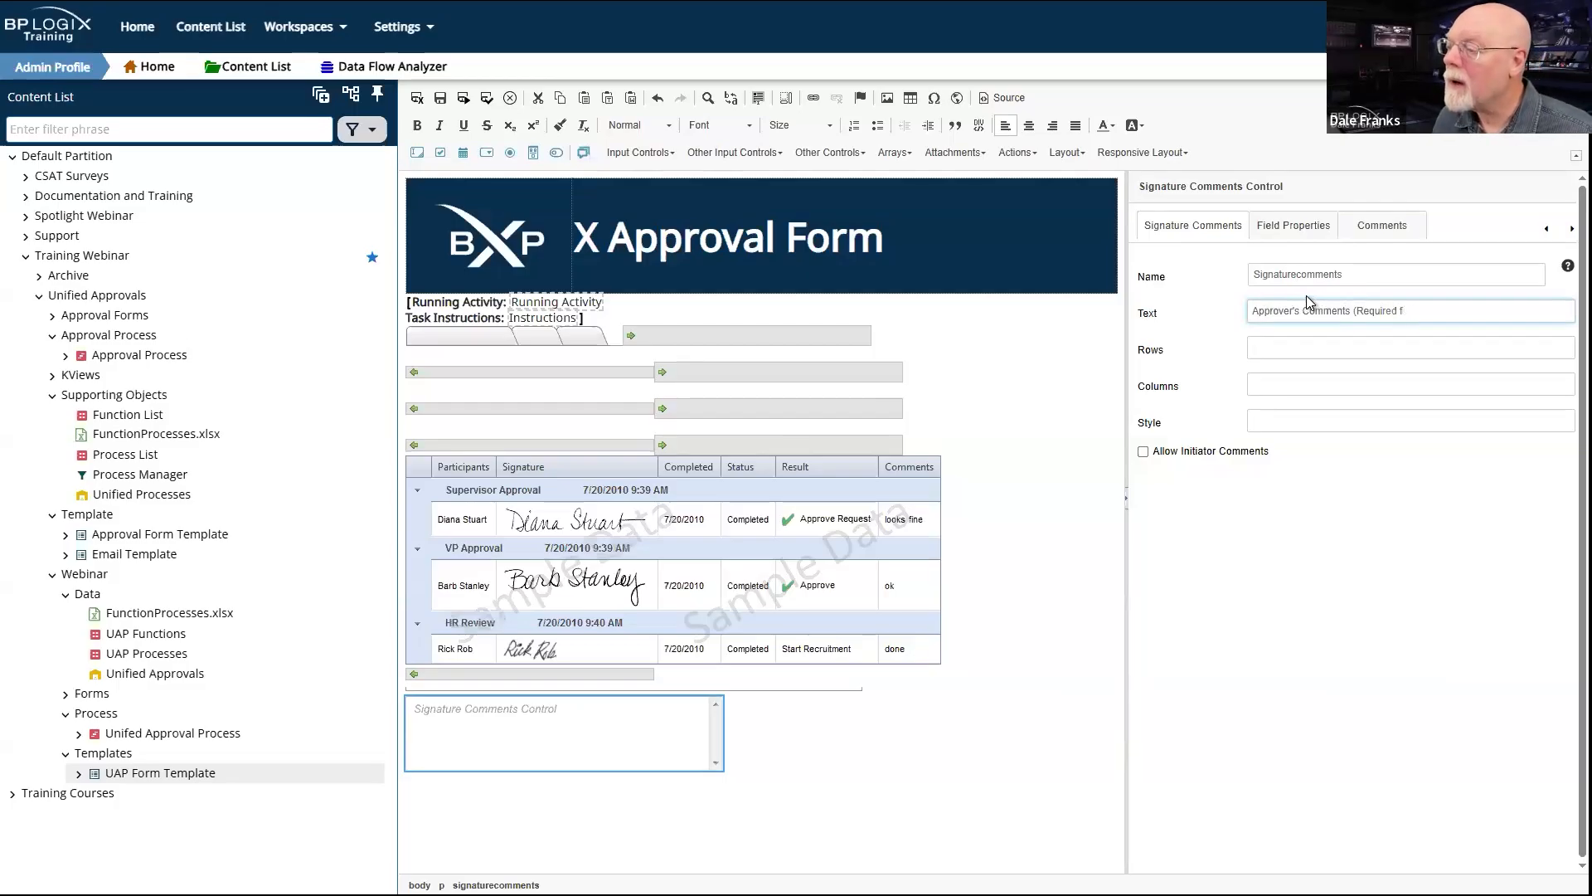
type("or Re")
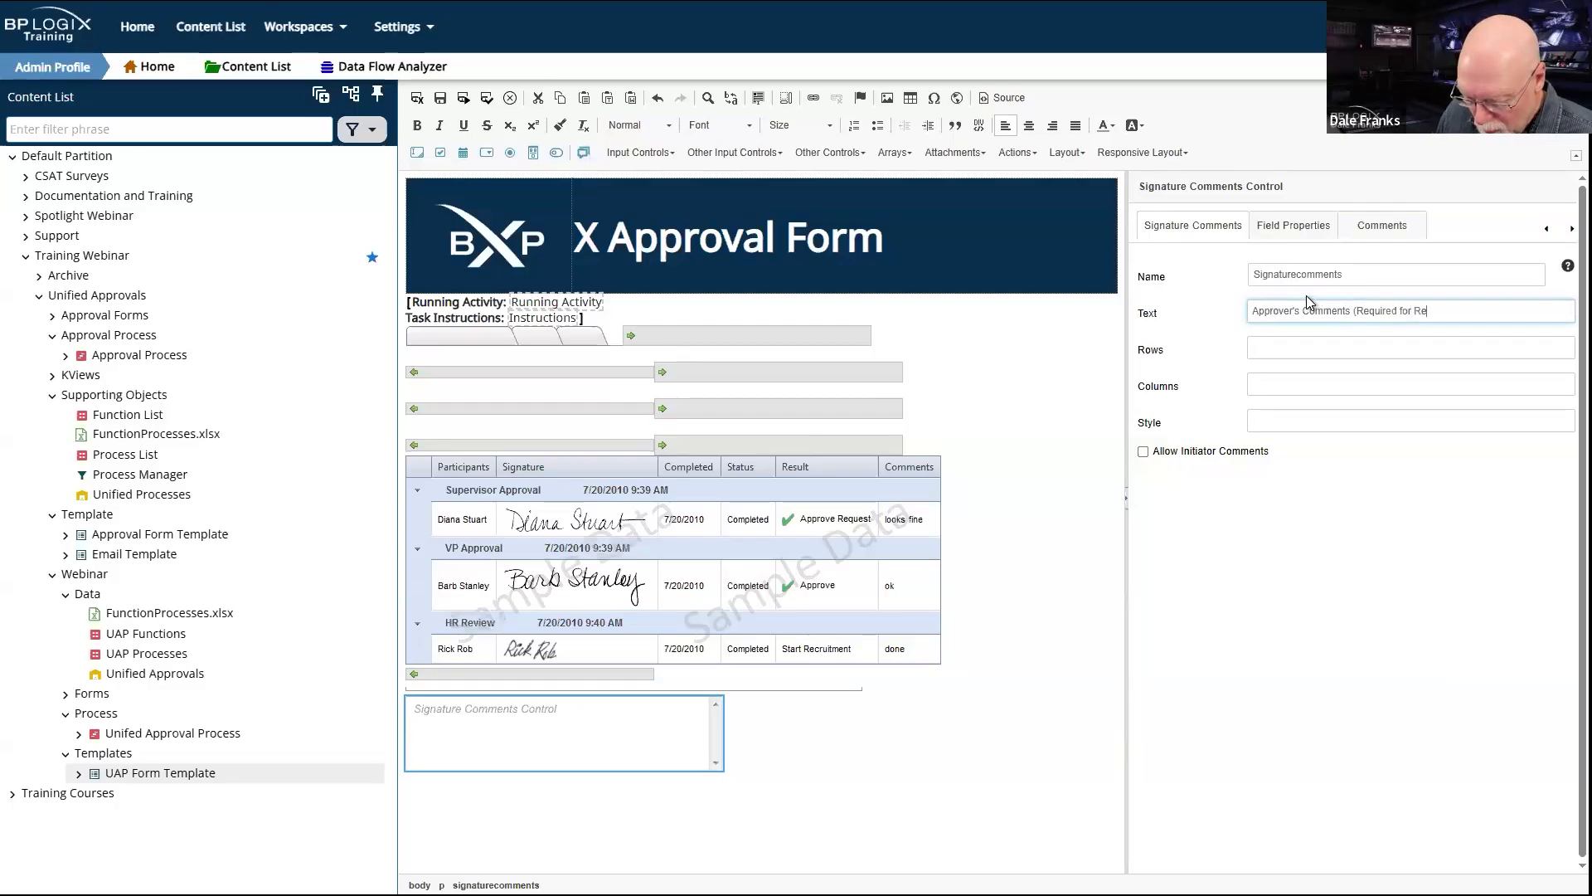
type("submit or Deny")
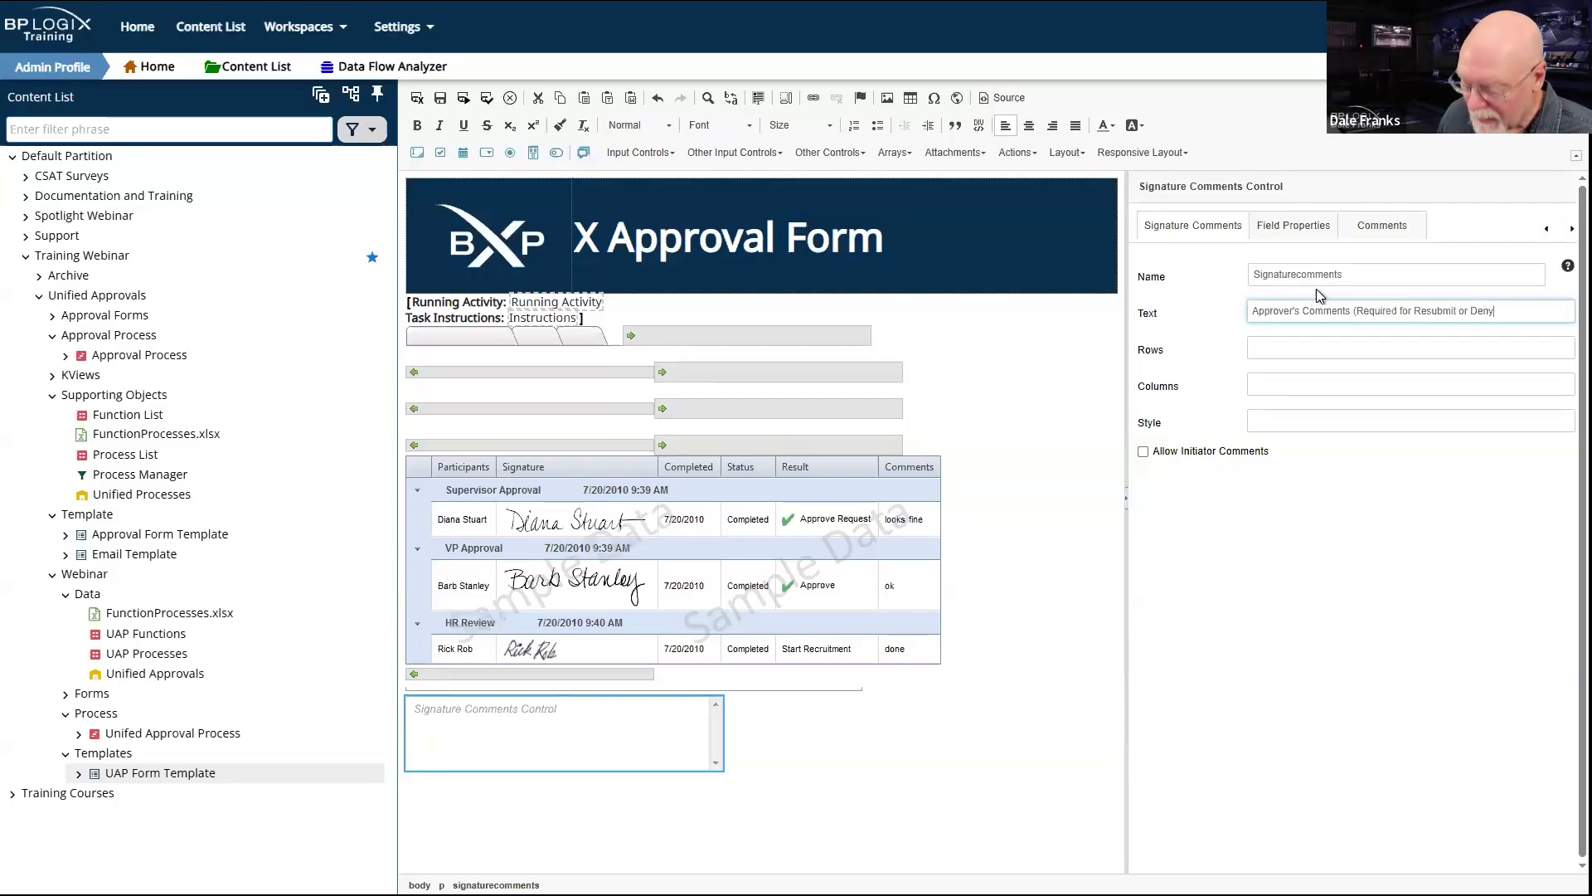
type("):")
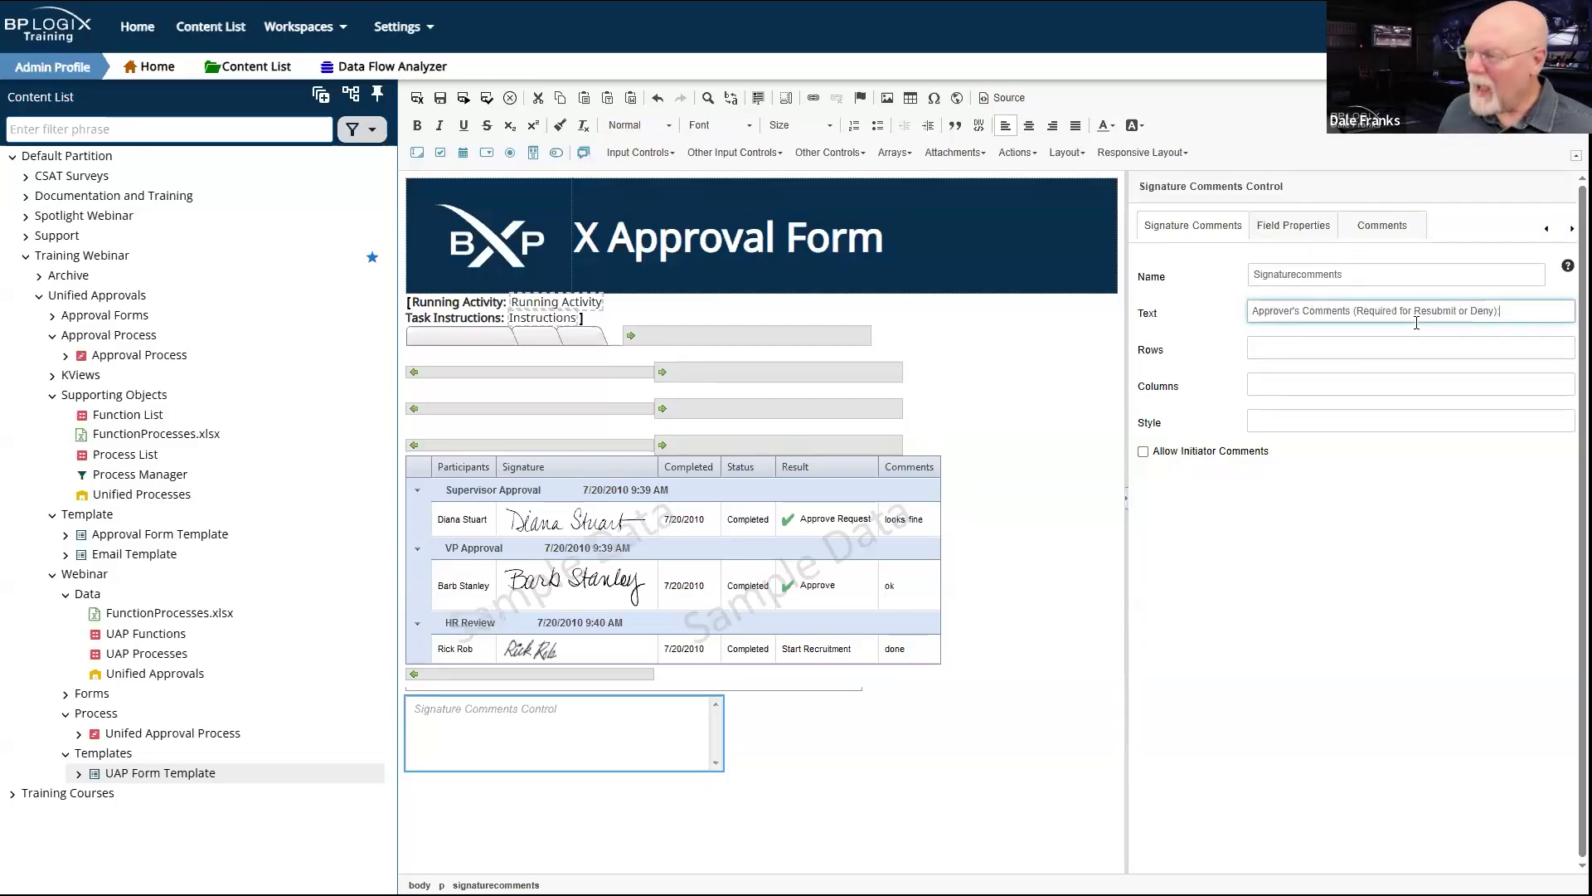
left_click(1334, 349)
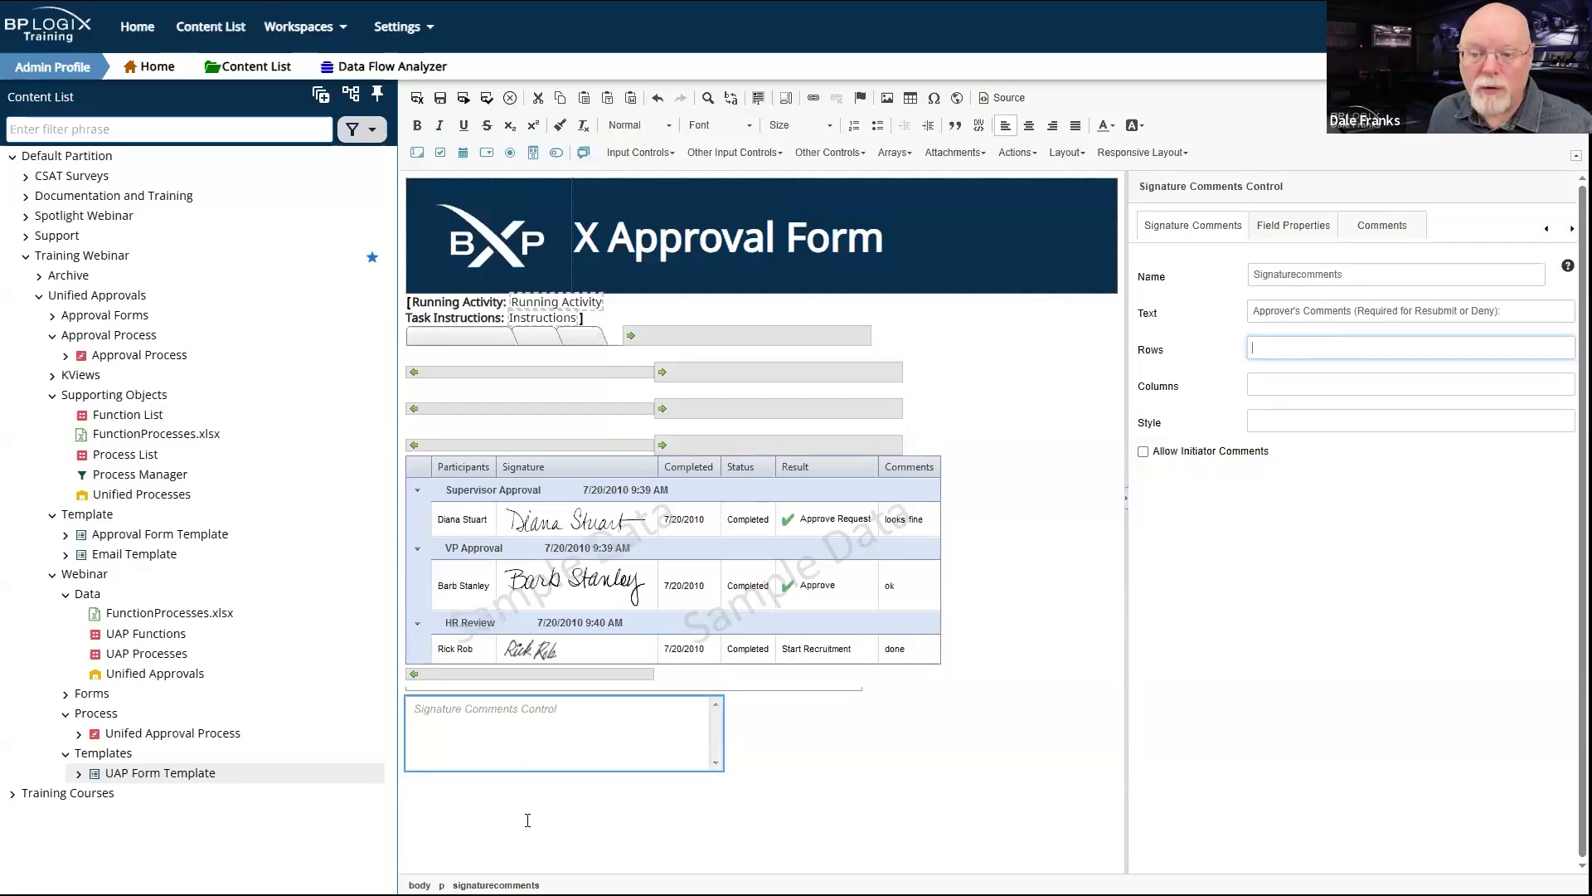
Step: Insert a Button Area control on the line below the Signature Comments control
left_click(461, 787)
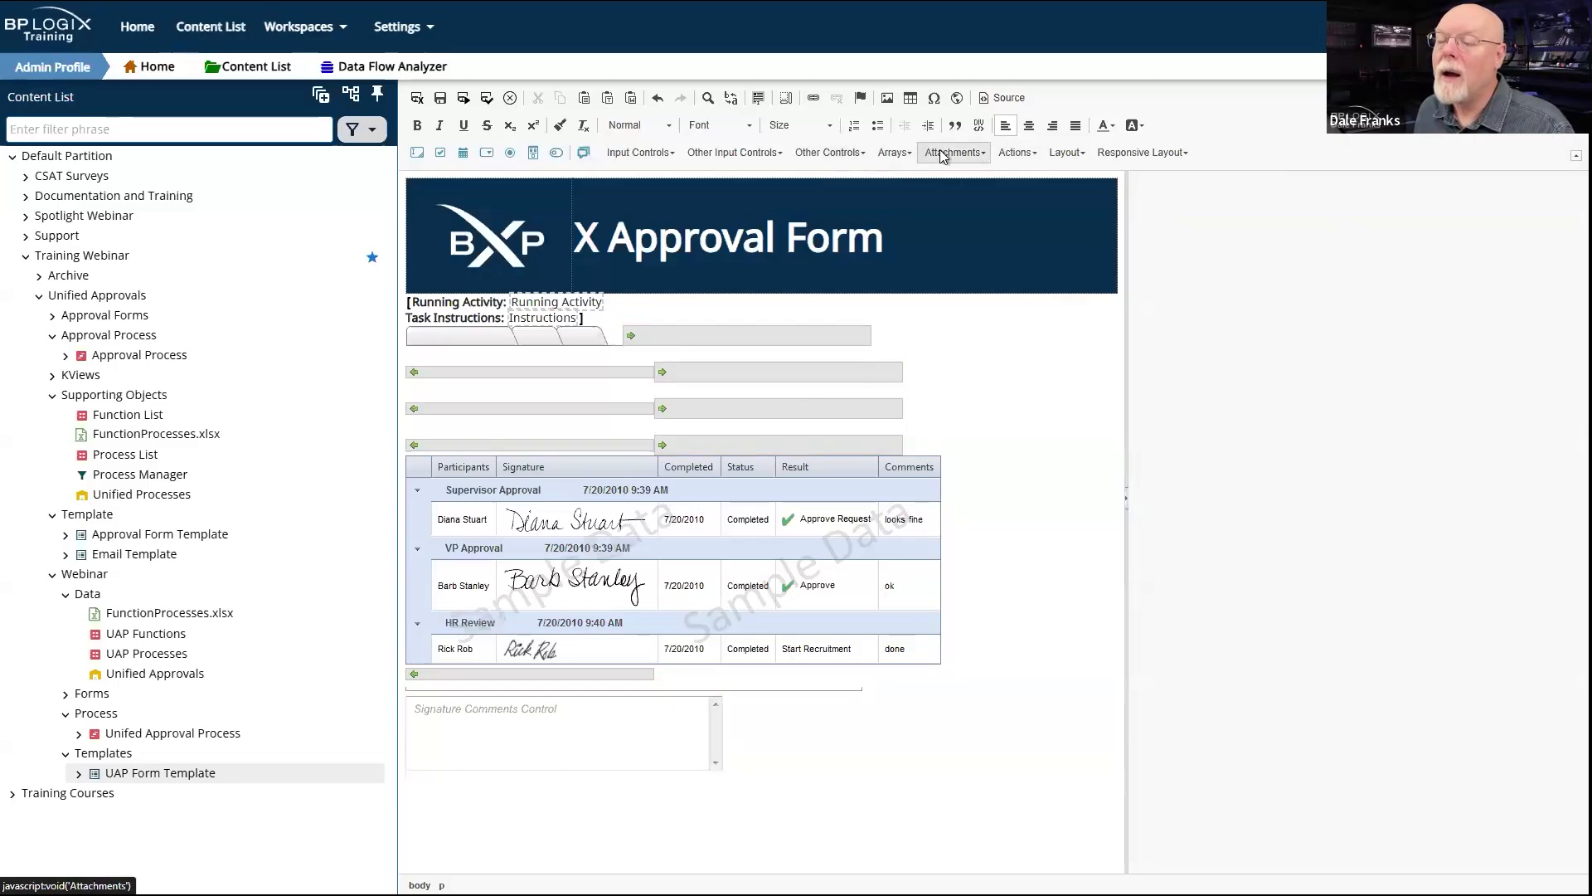
left_click(1013, 149)
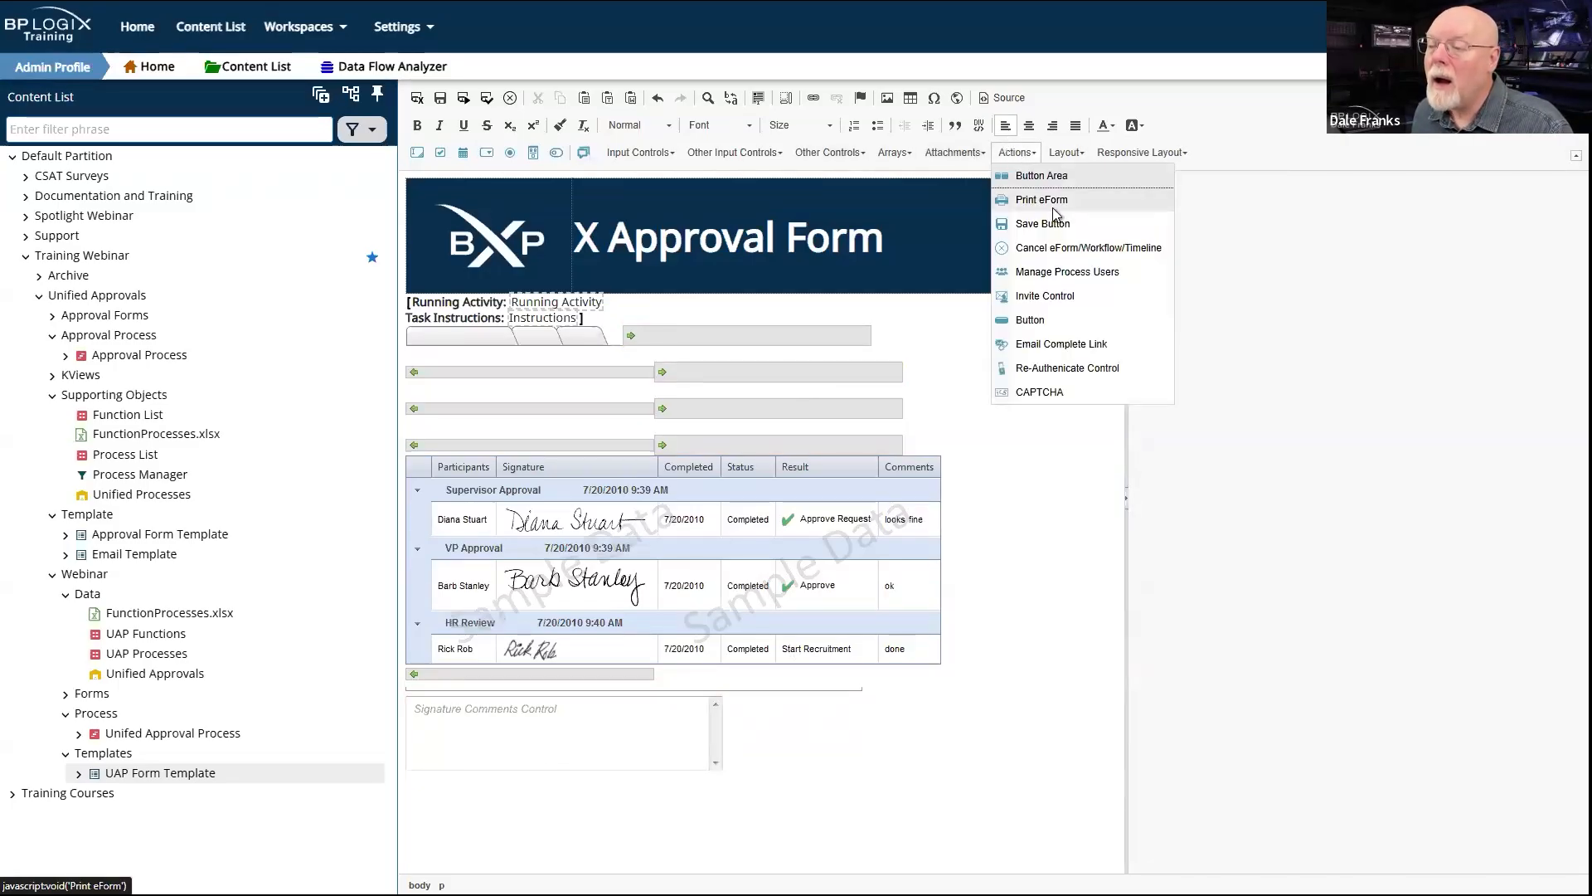
left_click(1046, 176)
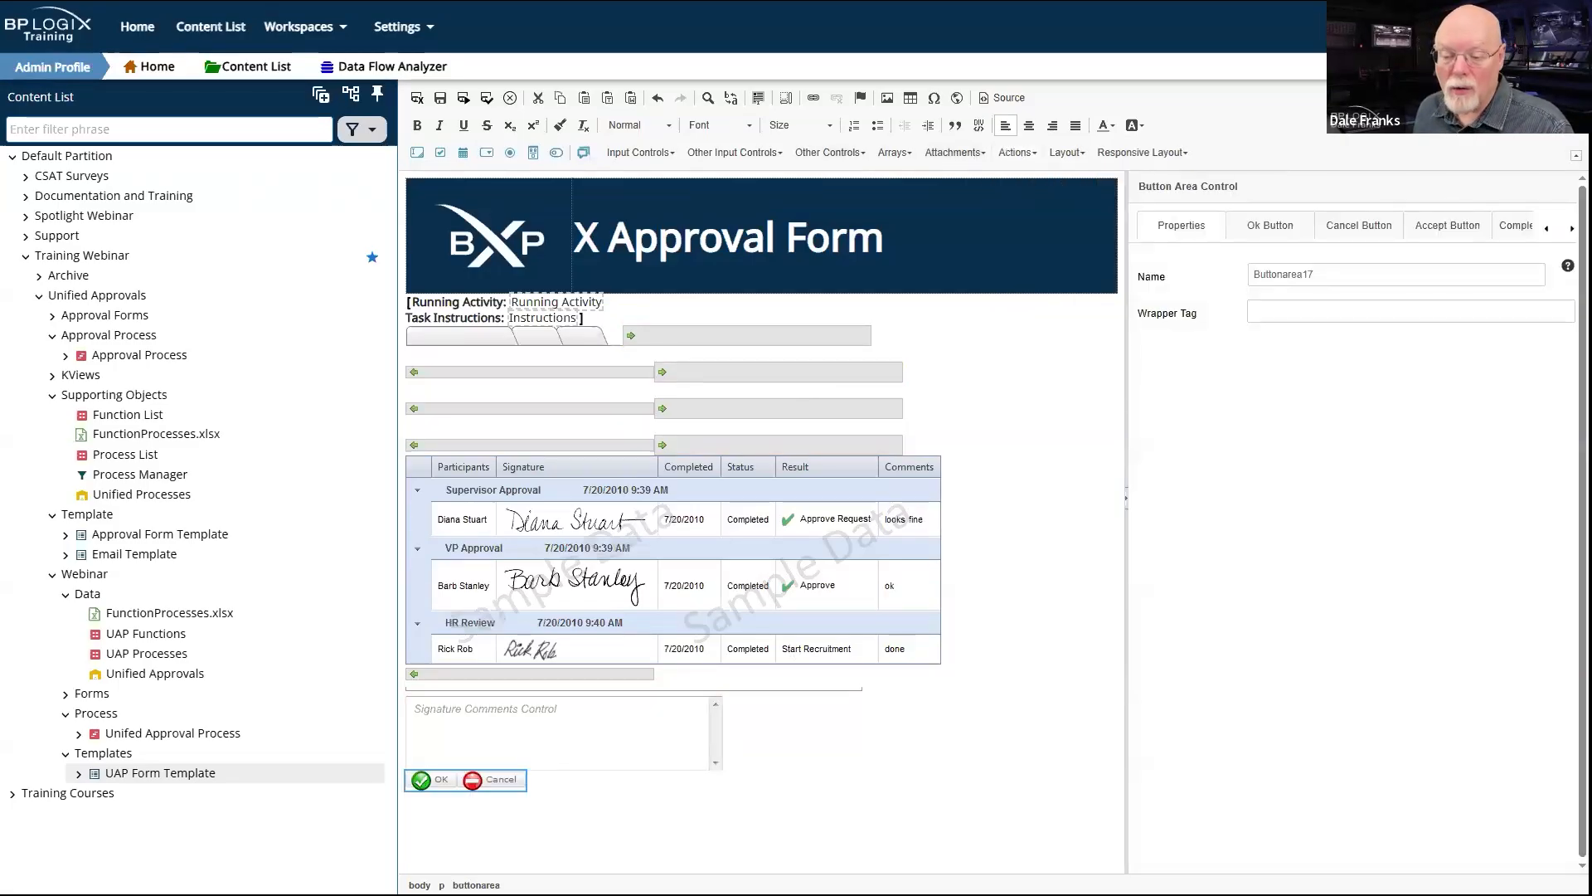
Step: Insert a Section control below the OK and Cancel button area and clear its default name
left_click(679, 775)
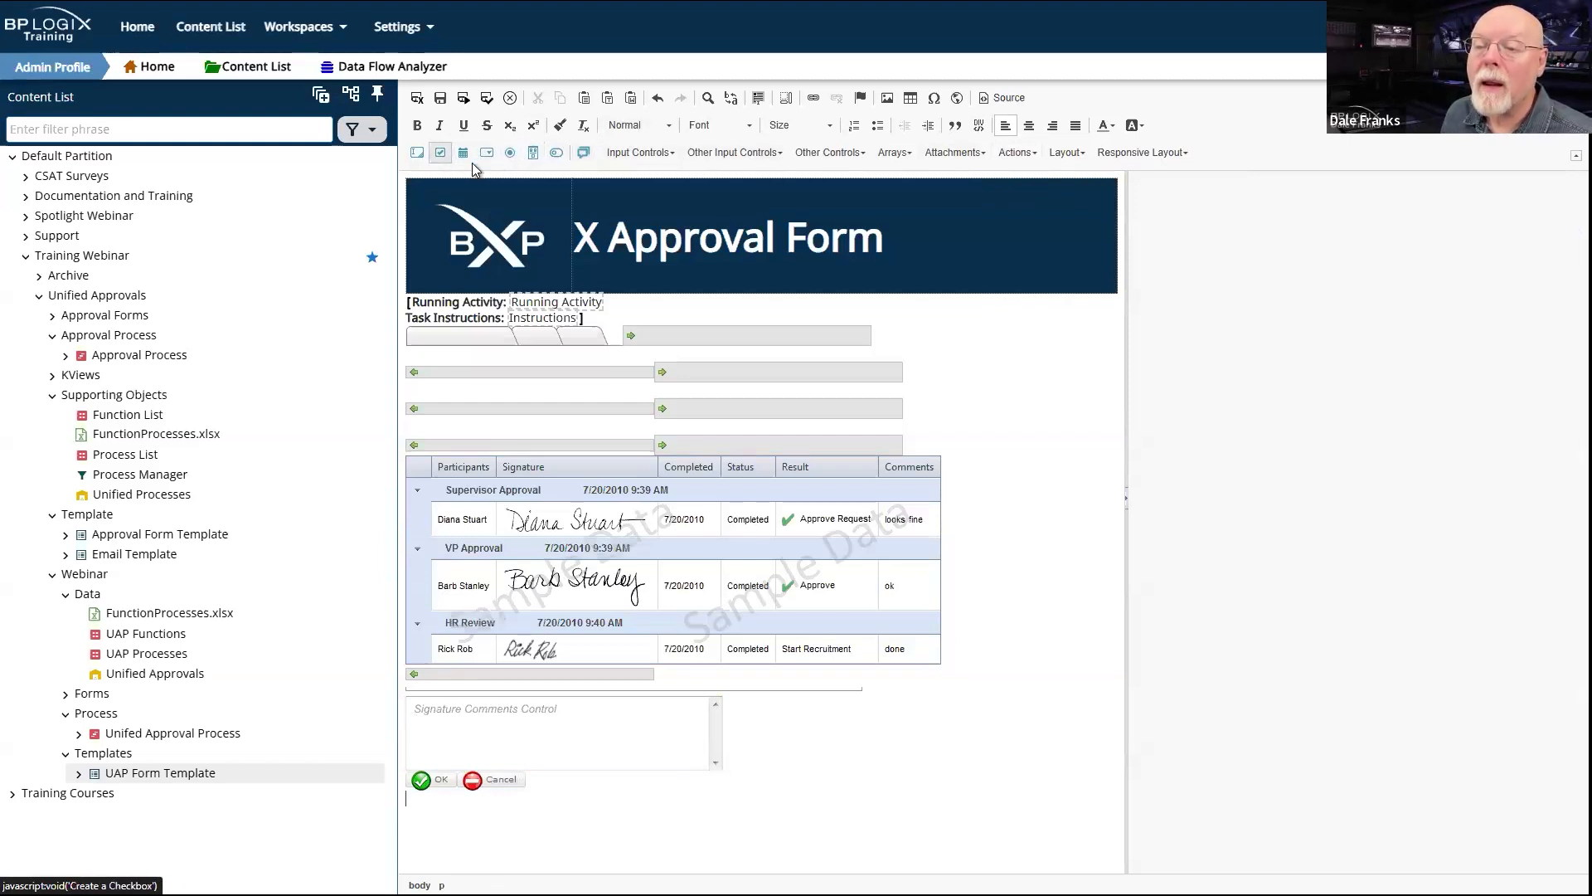
left_click(531, 154)
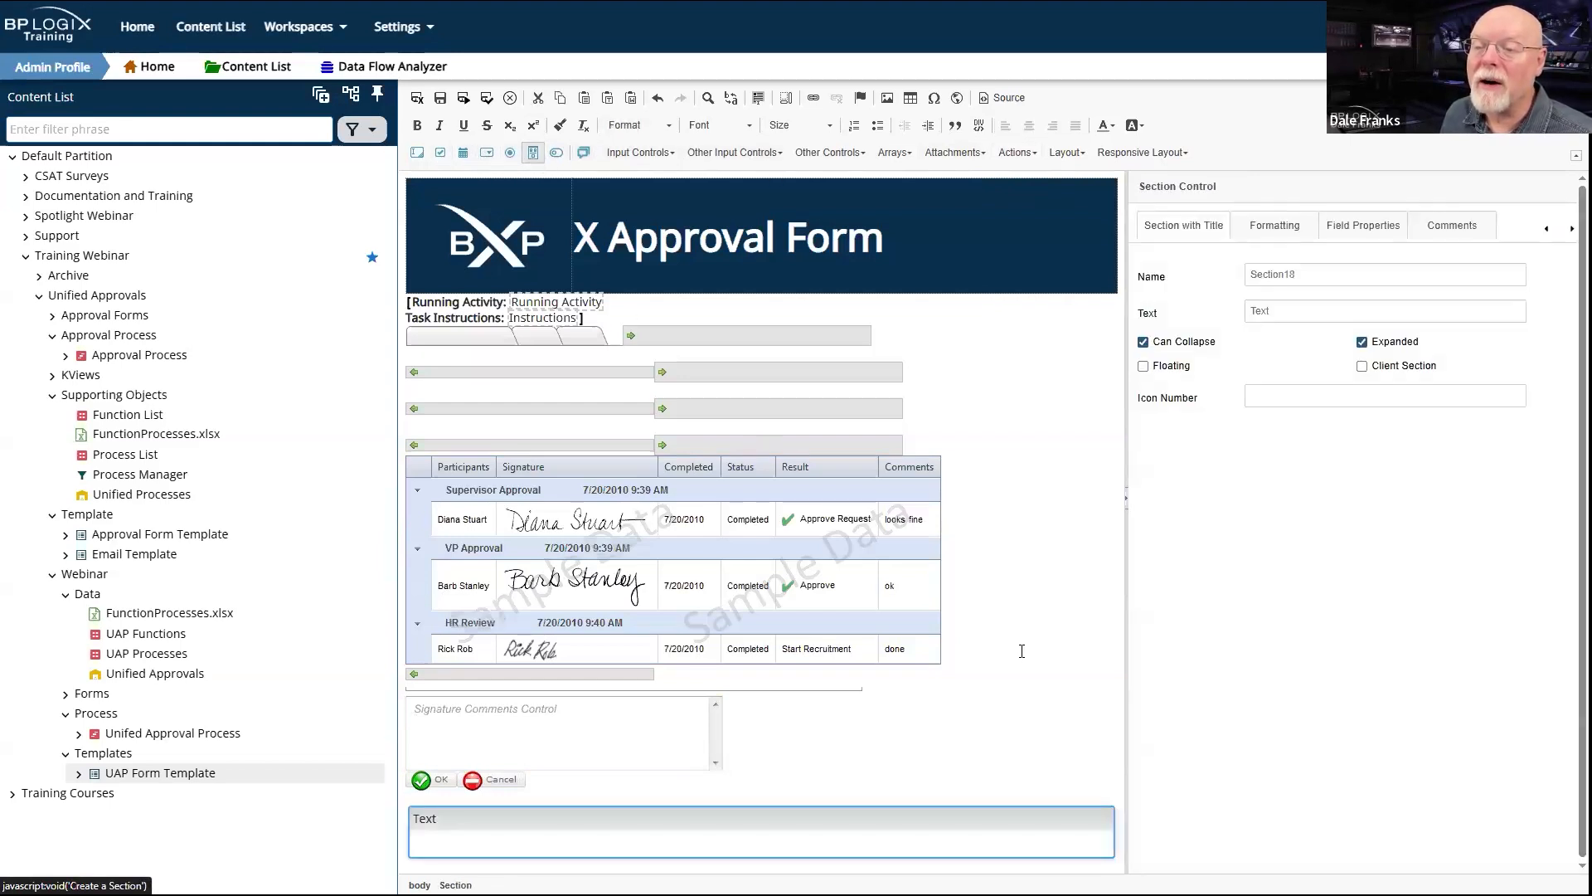
left_click(1329, 280)
key("BackSpace")
key("BackSpace")
key("BackSpace")
key("BackSpace")
key("BackSpace")
key("BackSpace")
key("BackSpace")
key("BackSpace")
key("BackSpace")
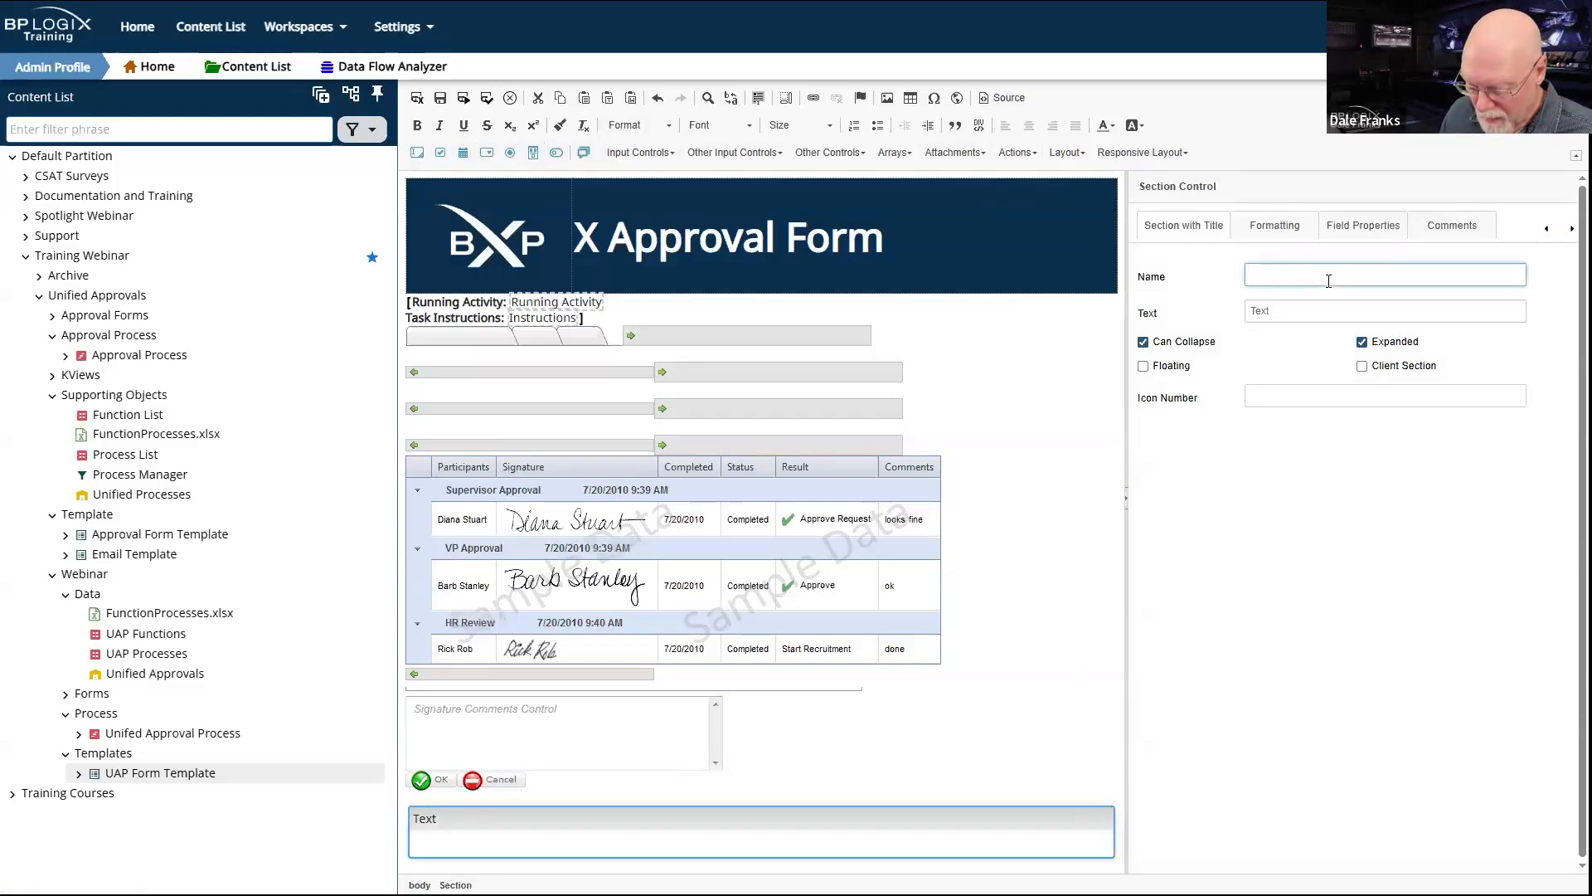
type("Custom")
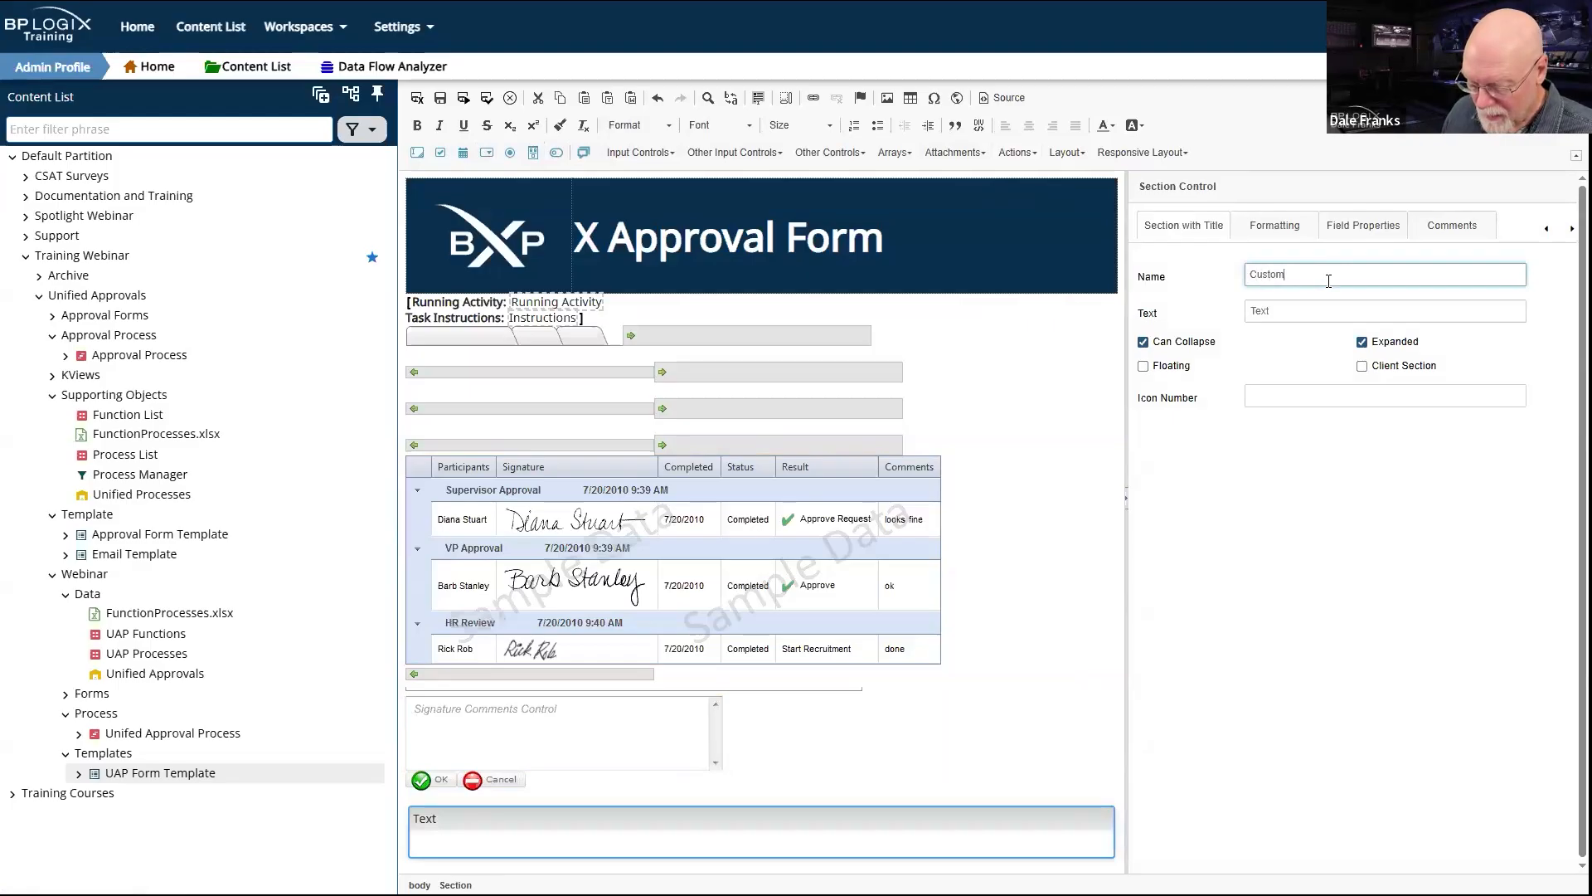
key("BackSpace")
key("BackSpace")
key("BackSpace")
key("BackSpace")
key("BackSpace")
key("BackSpace")
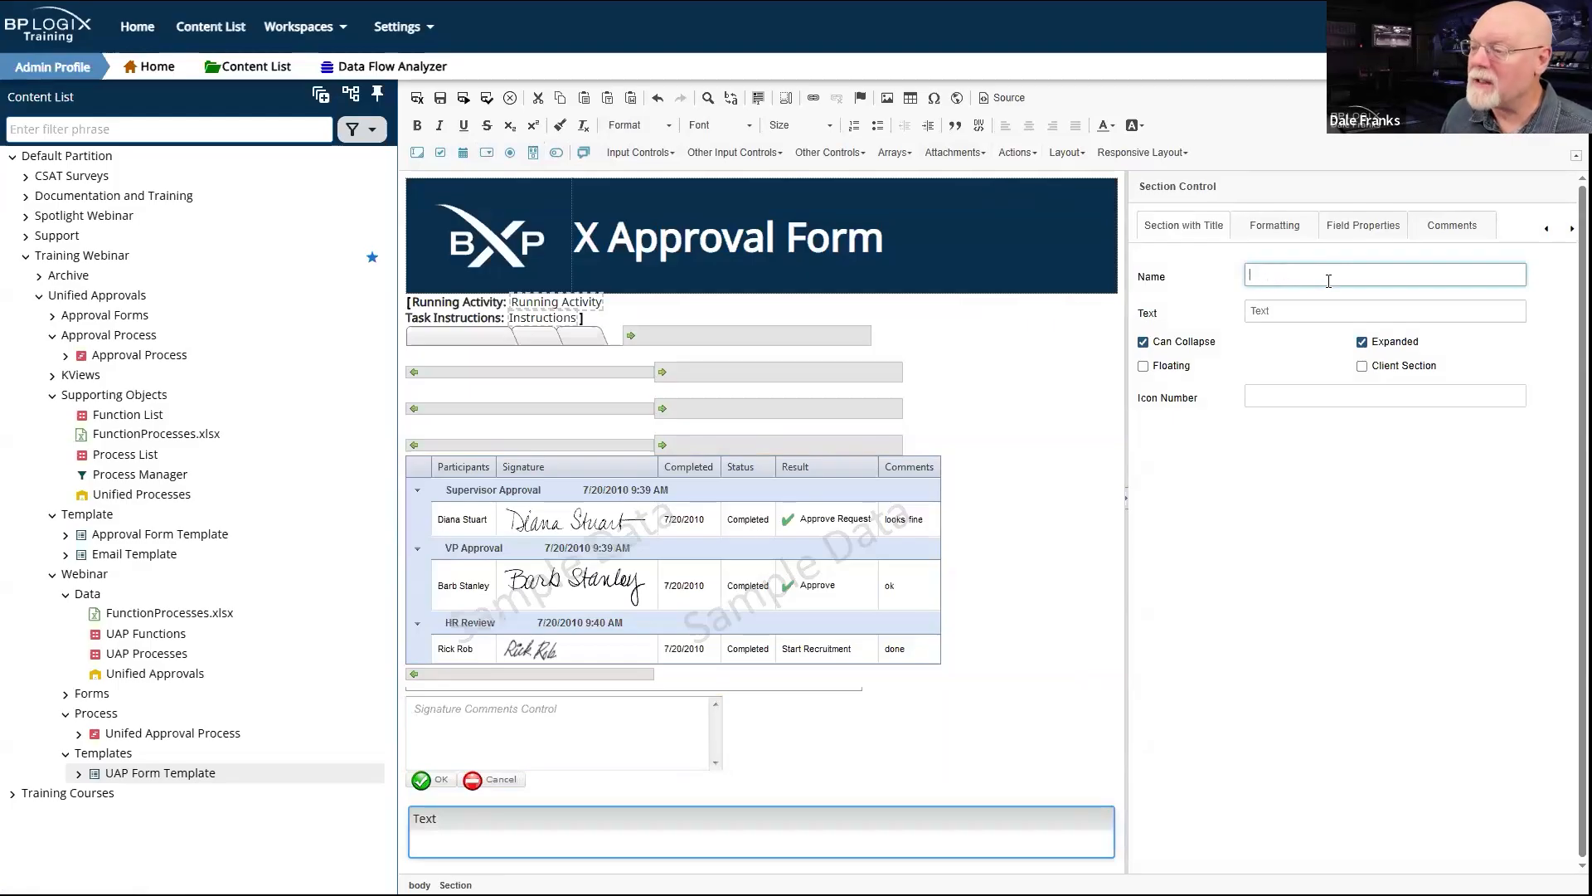
Step: Name the new section control StatusSection
type("Statu")
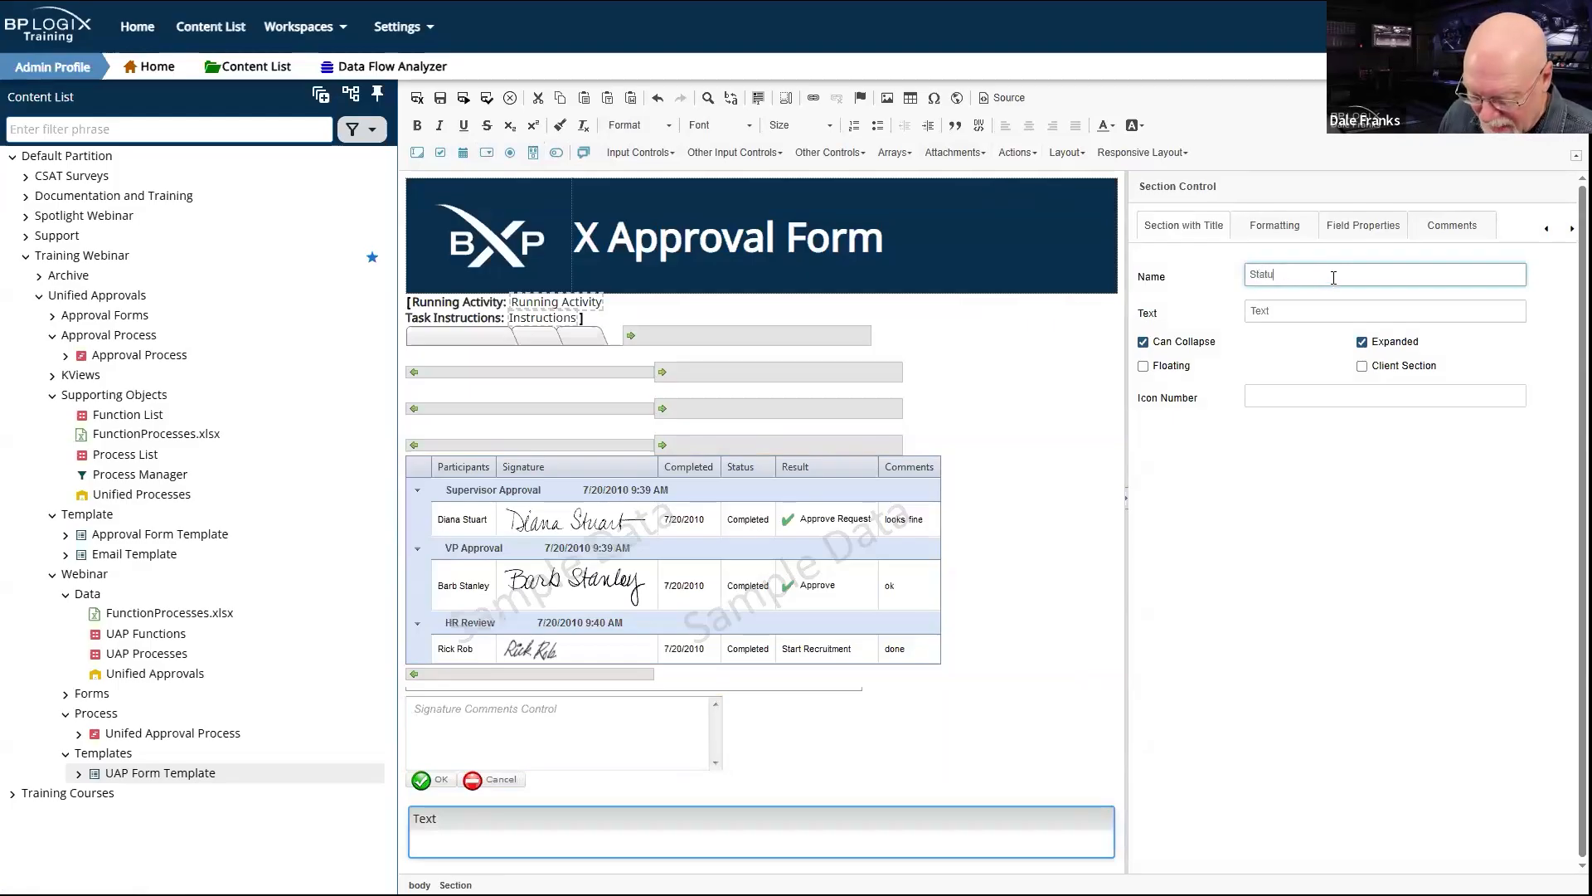
type("sSerction")
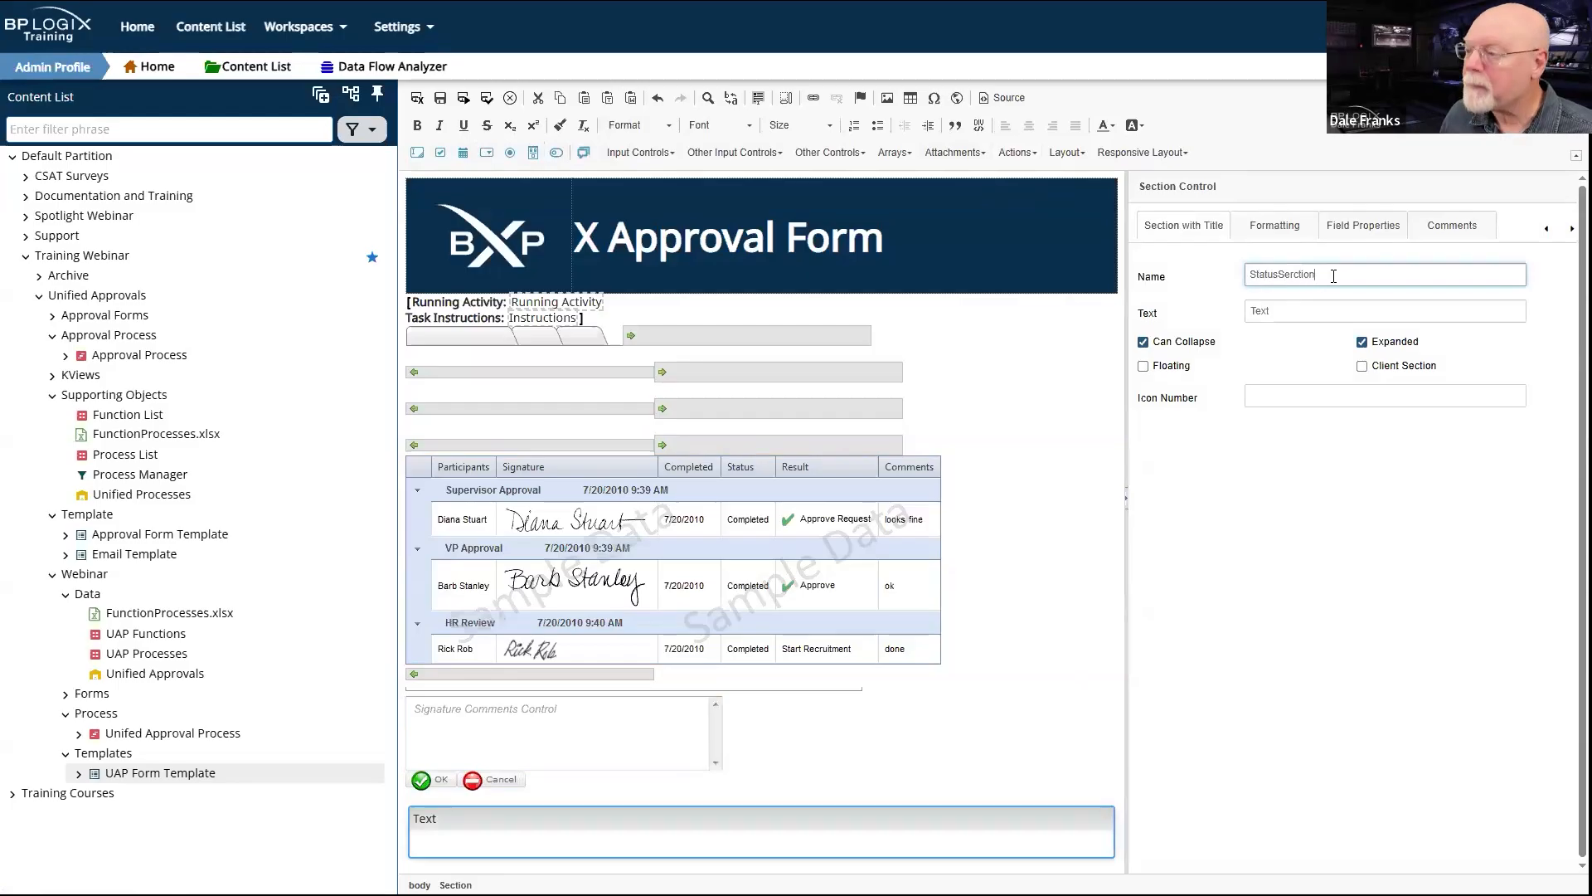
key("BackSpace")
key("BackSpace")
key("BackSpace")
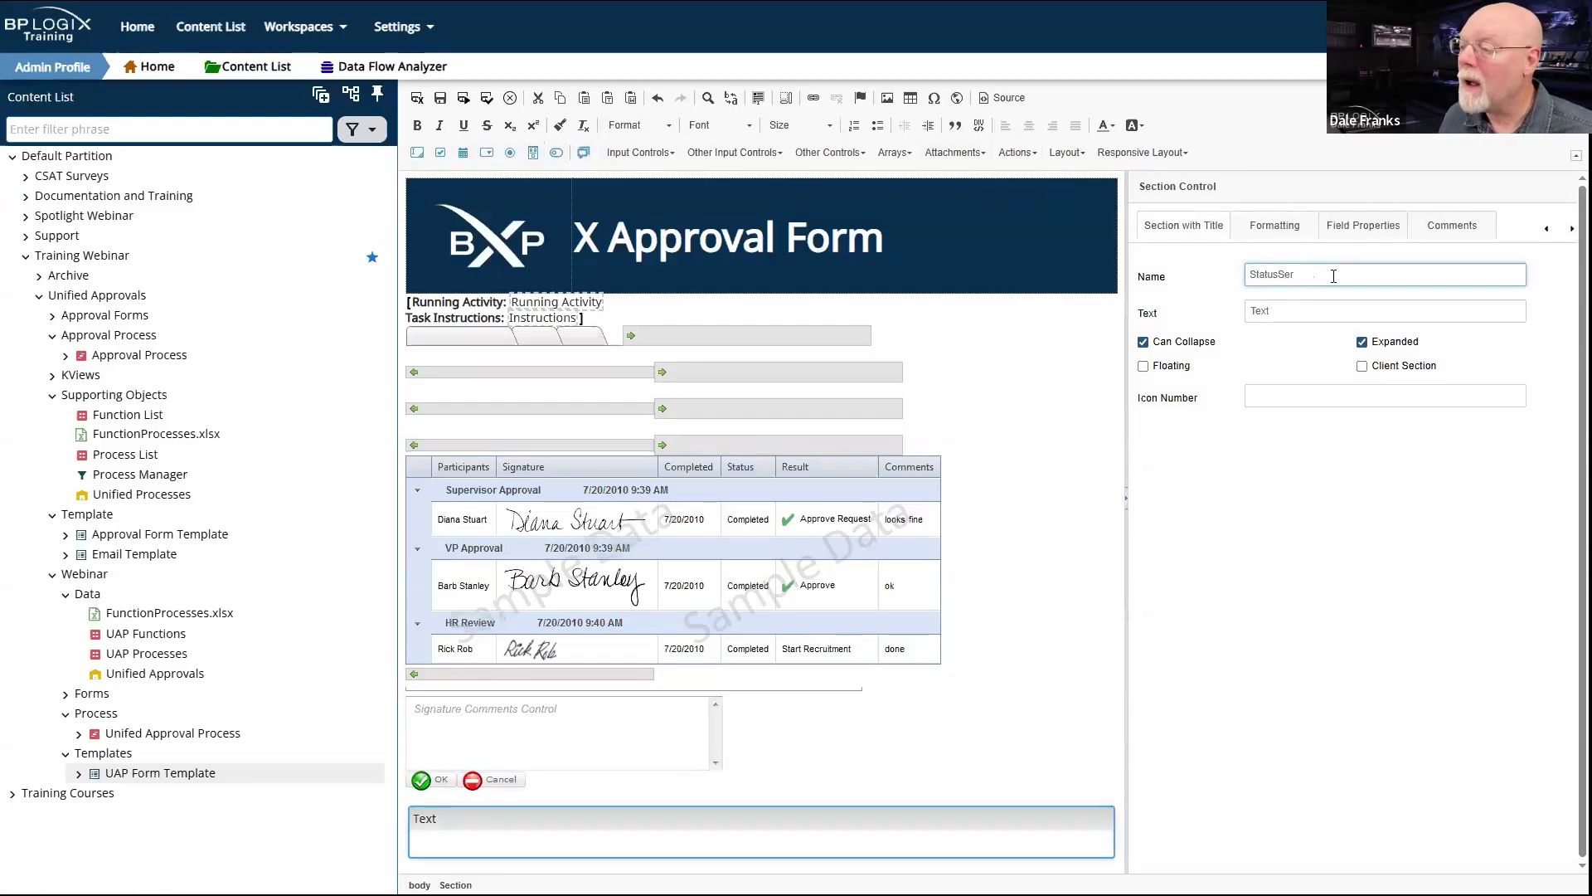
type("ctio")
type("n")
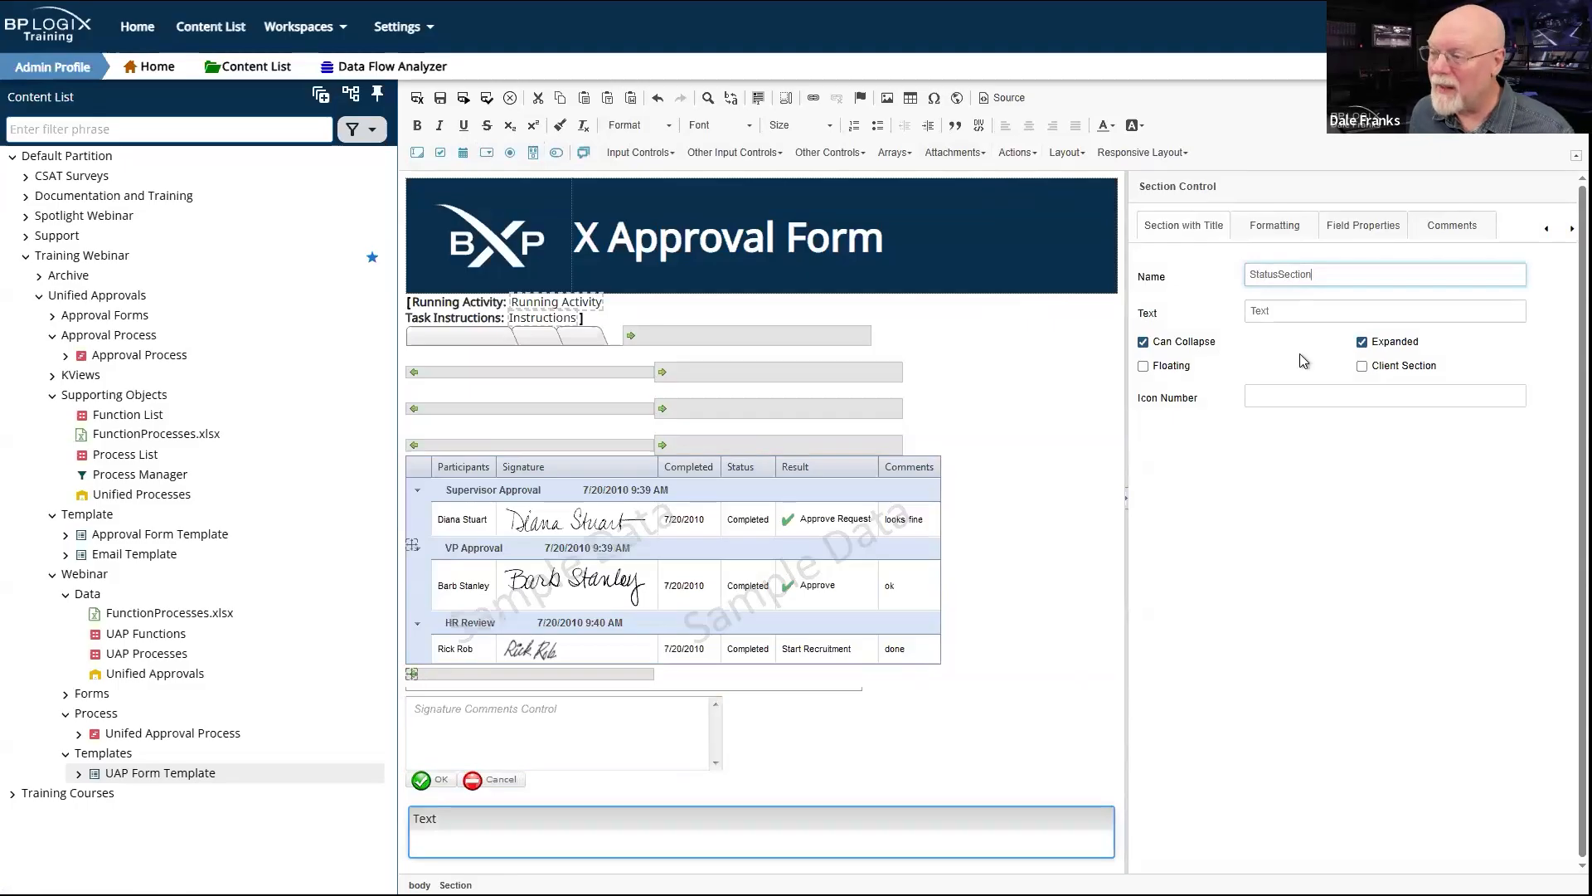
Step: Set the section control's title text to "Status Fields"
double_click(1369, 310)
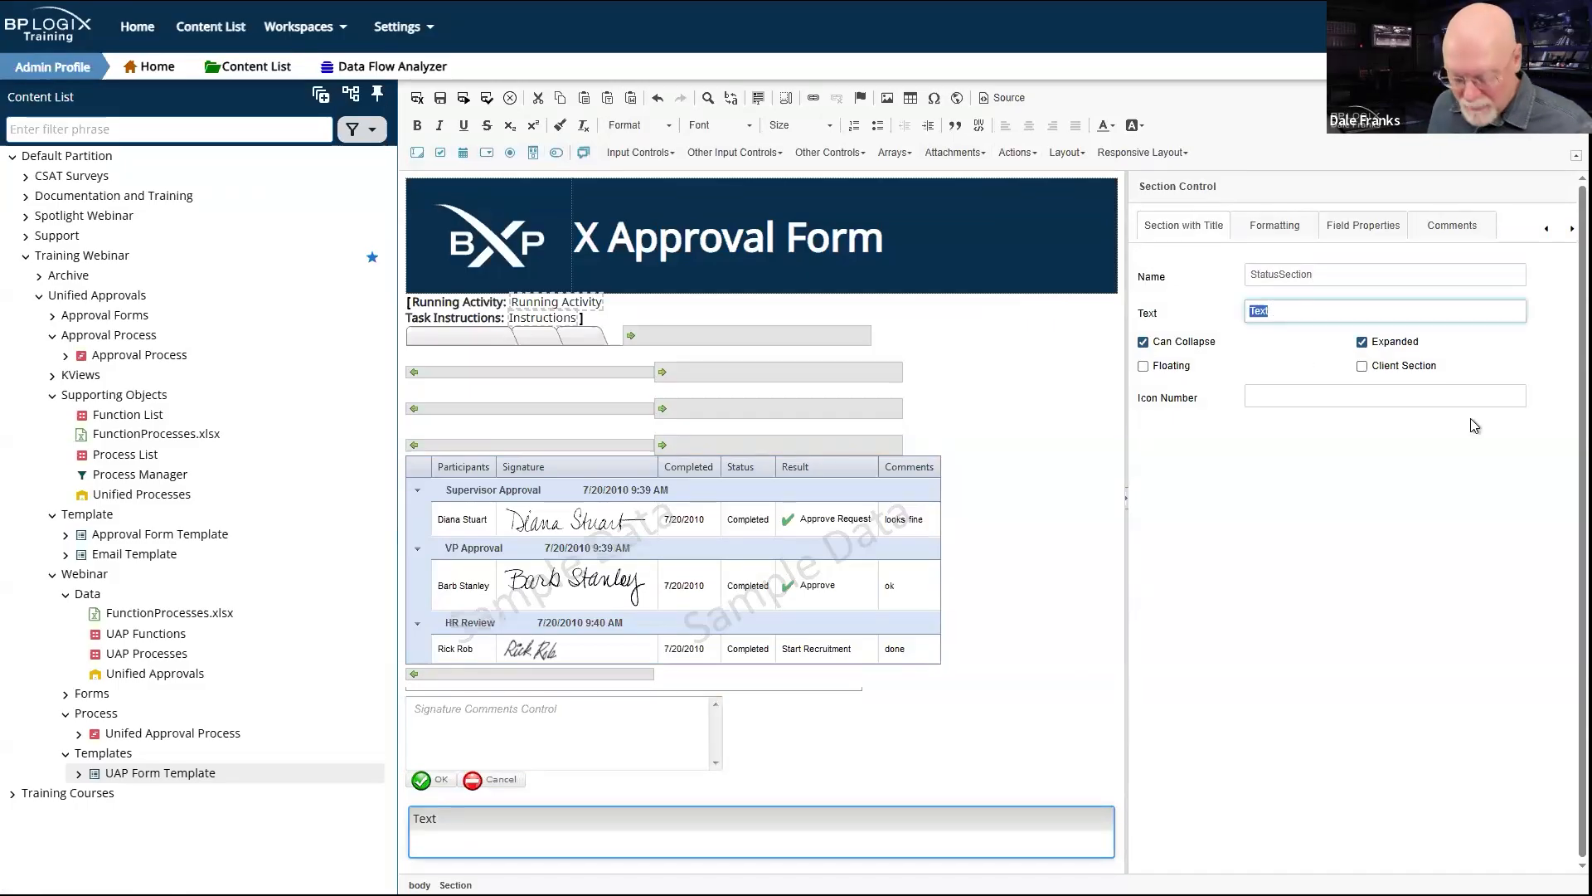
type("Status")
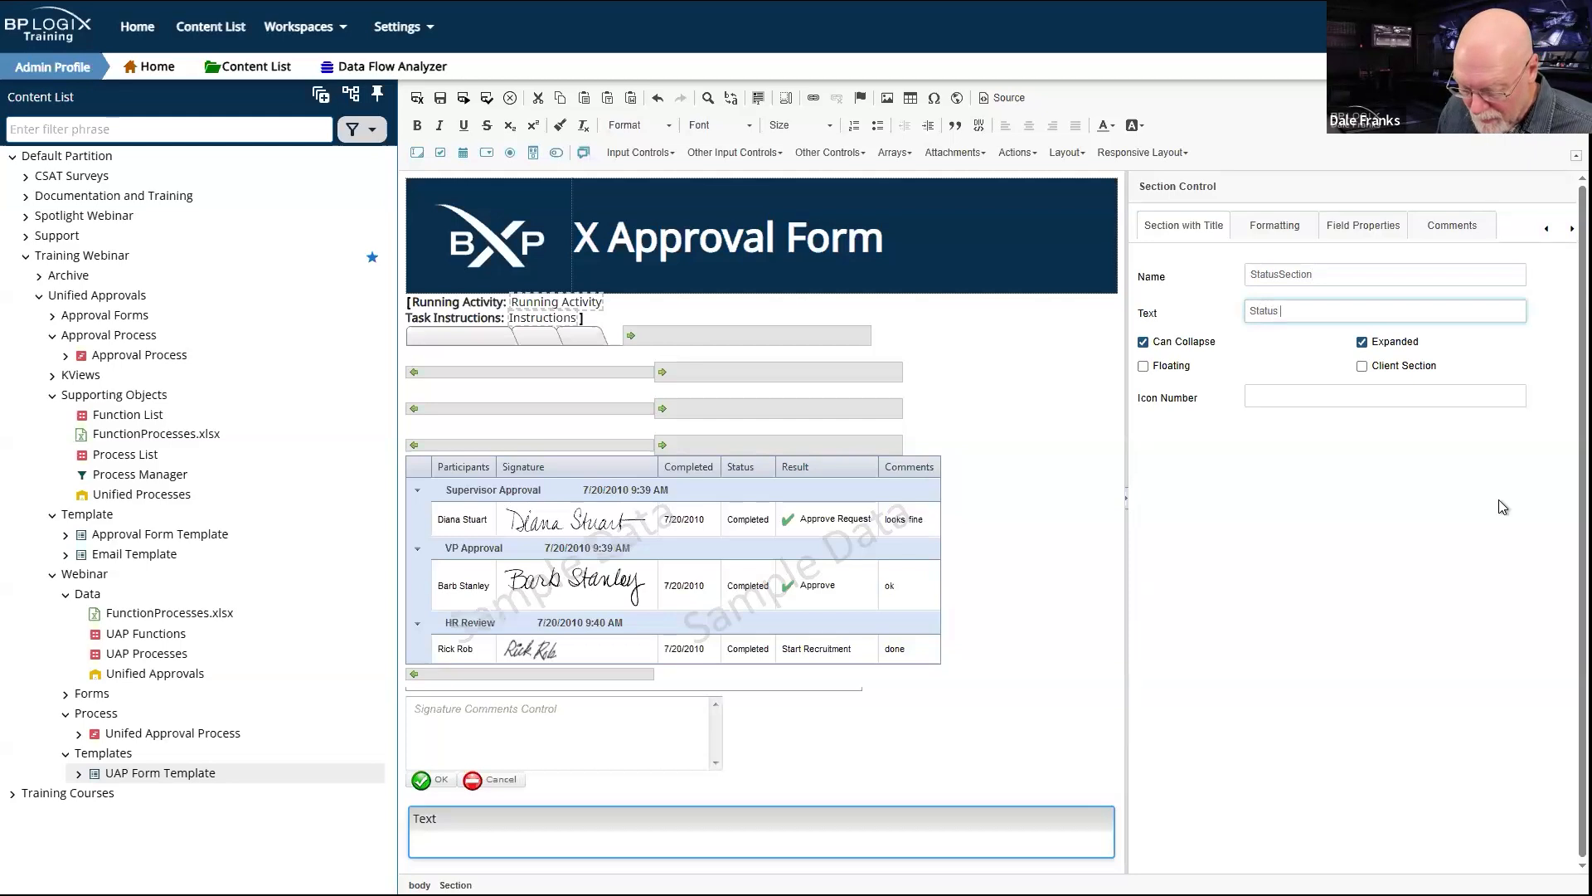
type(" Fields")
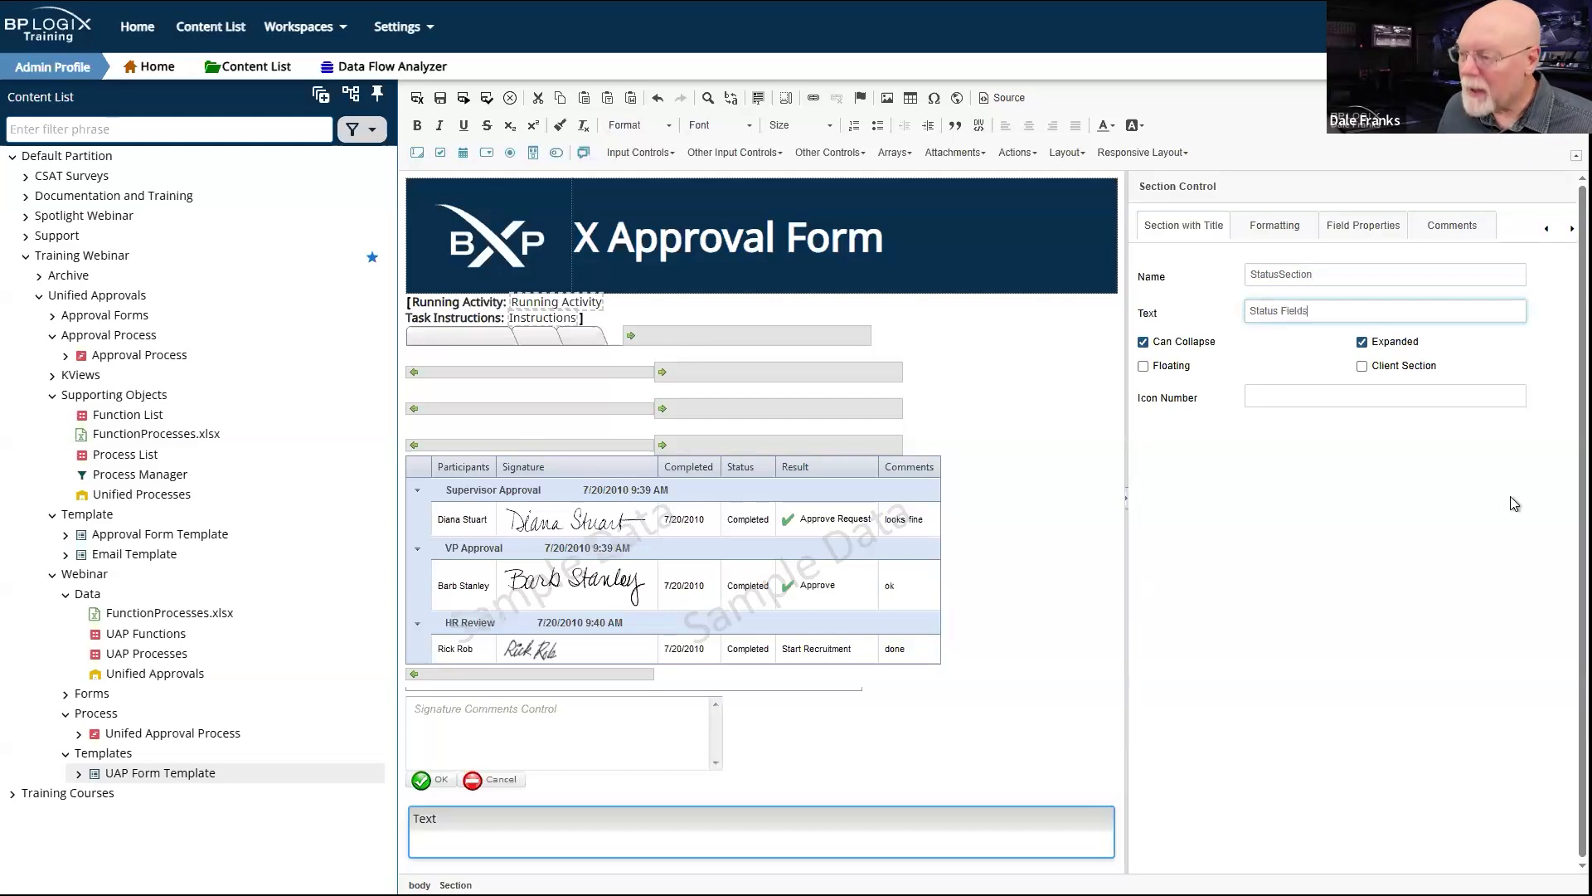
Step: Set the Status Fields section's display option to hidden and save the form template
left_click(1363, 224)
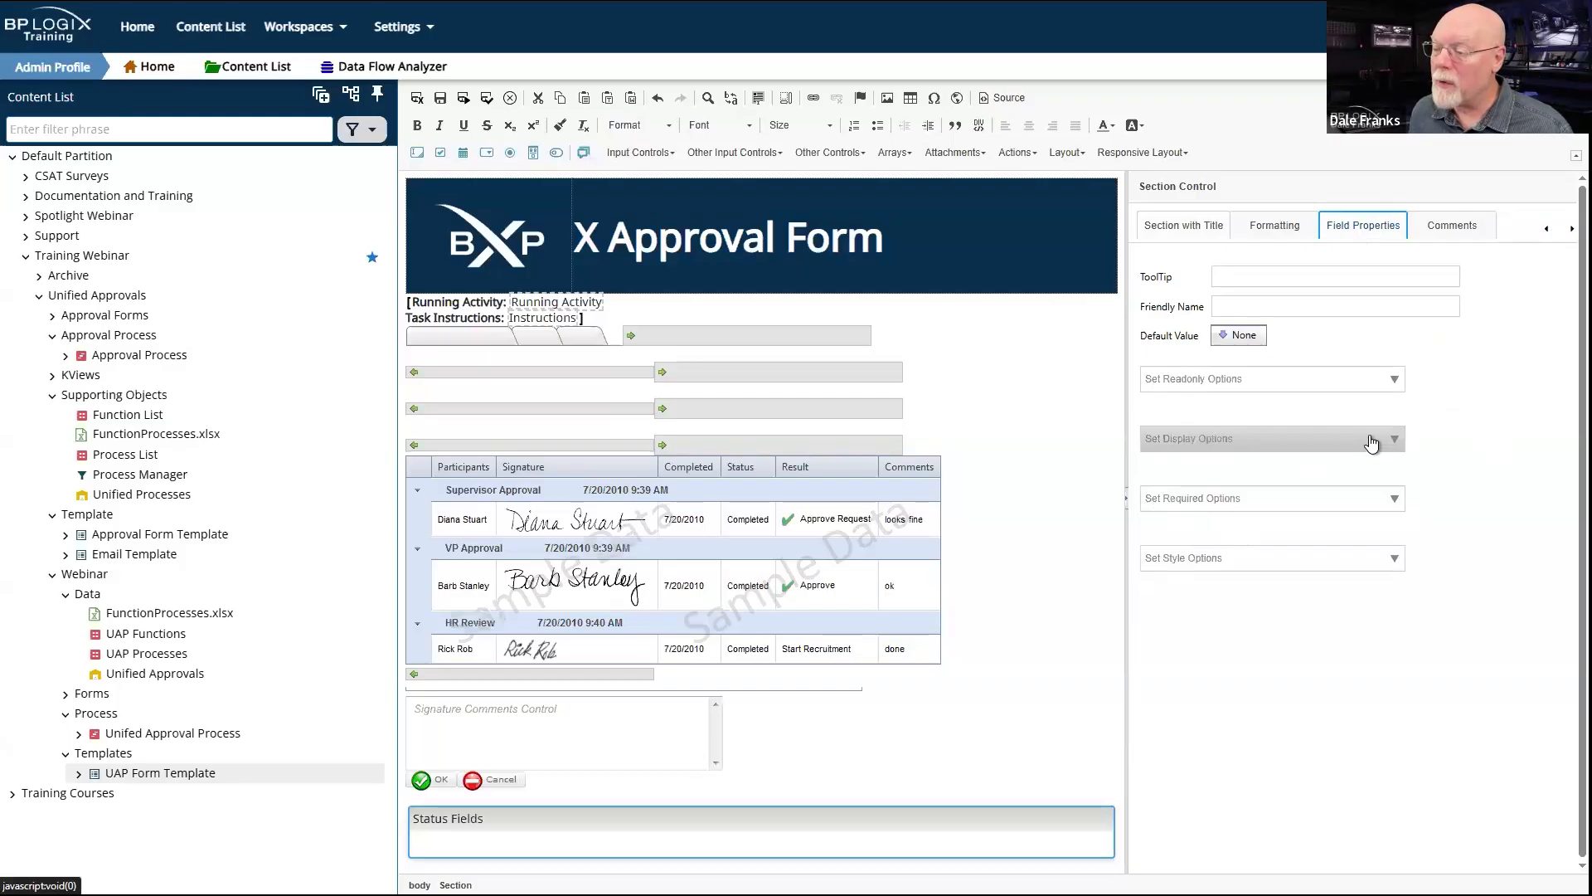
left_click(1369, 442)
left_click(1202, 512)
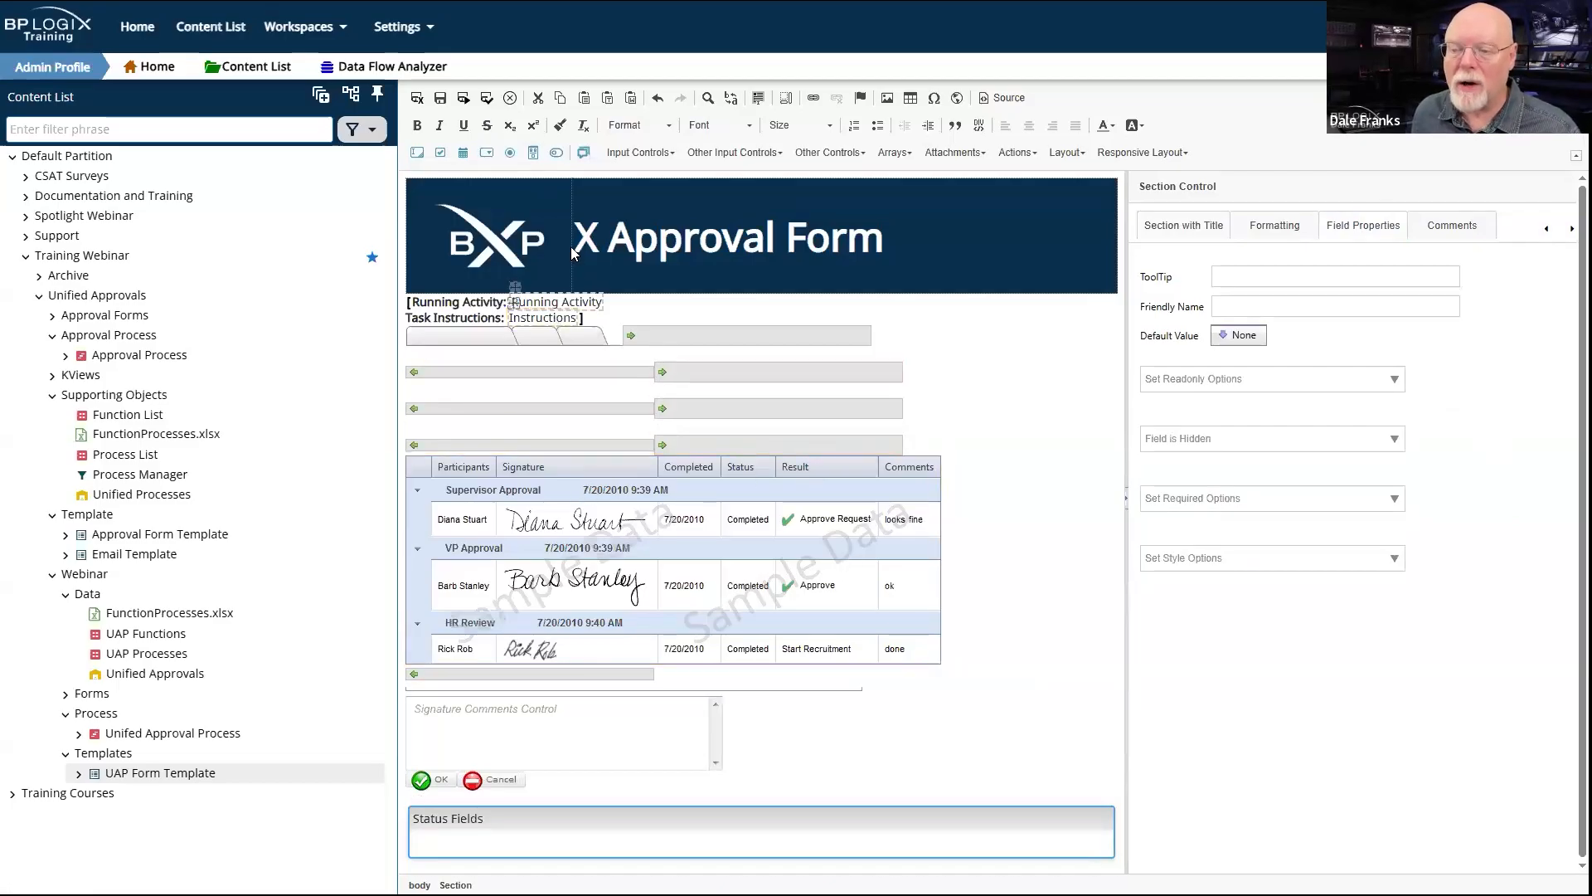
left_click(439, 99)
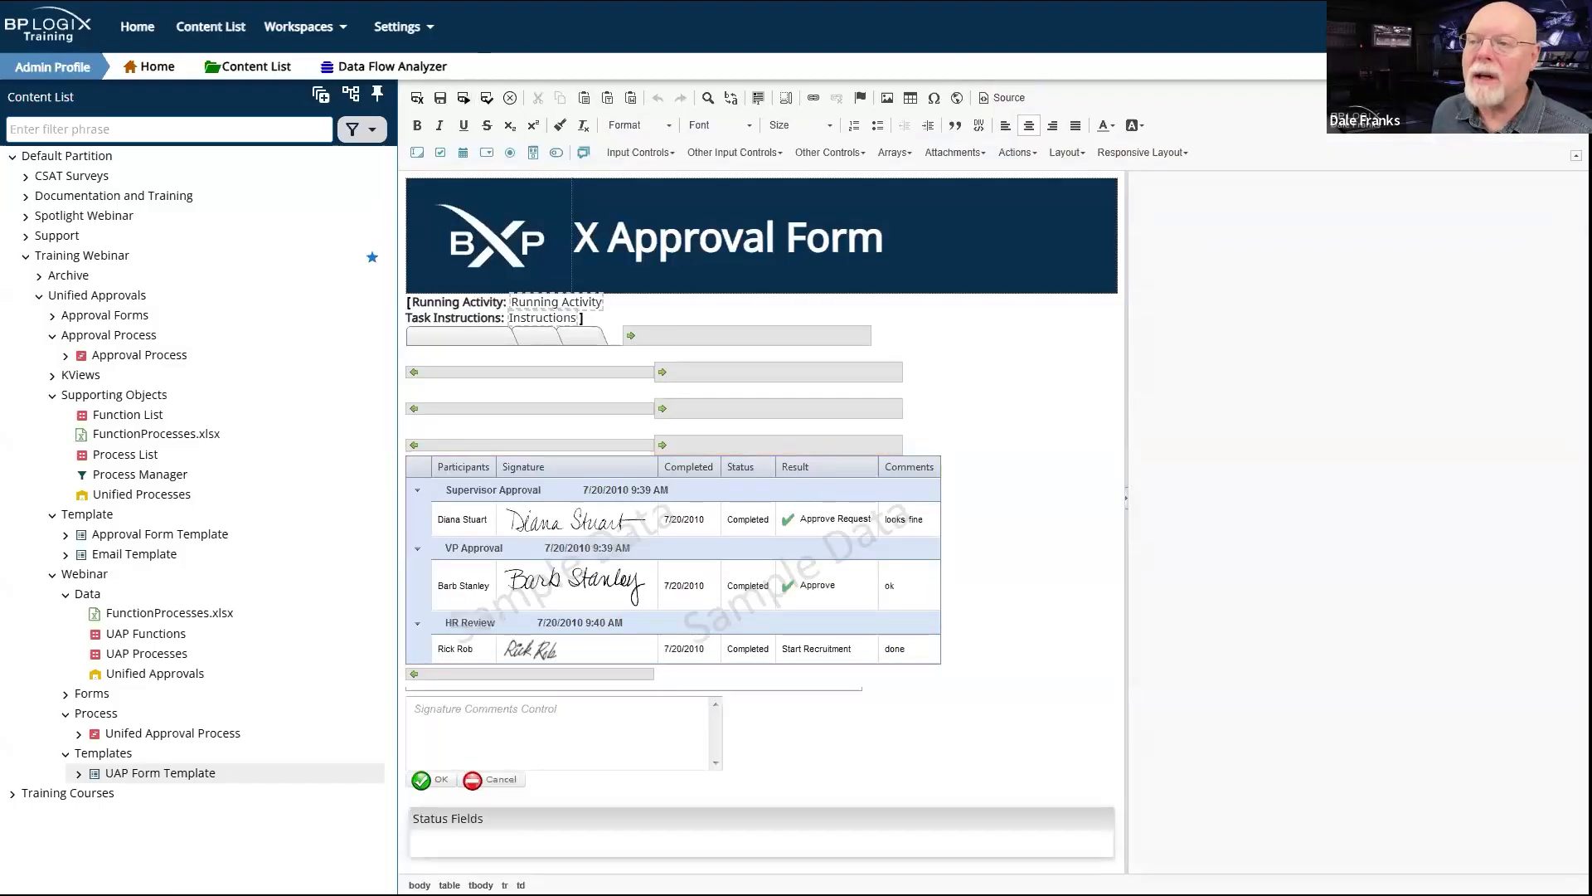
Step: Preview the form in test mode, check switching among the Overview, Details, Approvers and Routing tabs, and close the preview
left_click(488, 100)
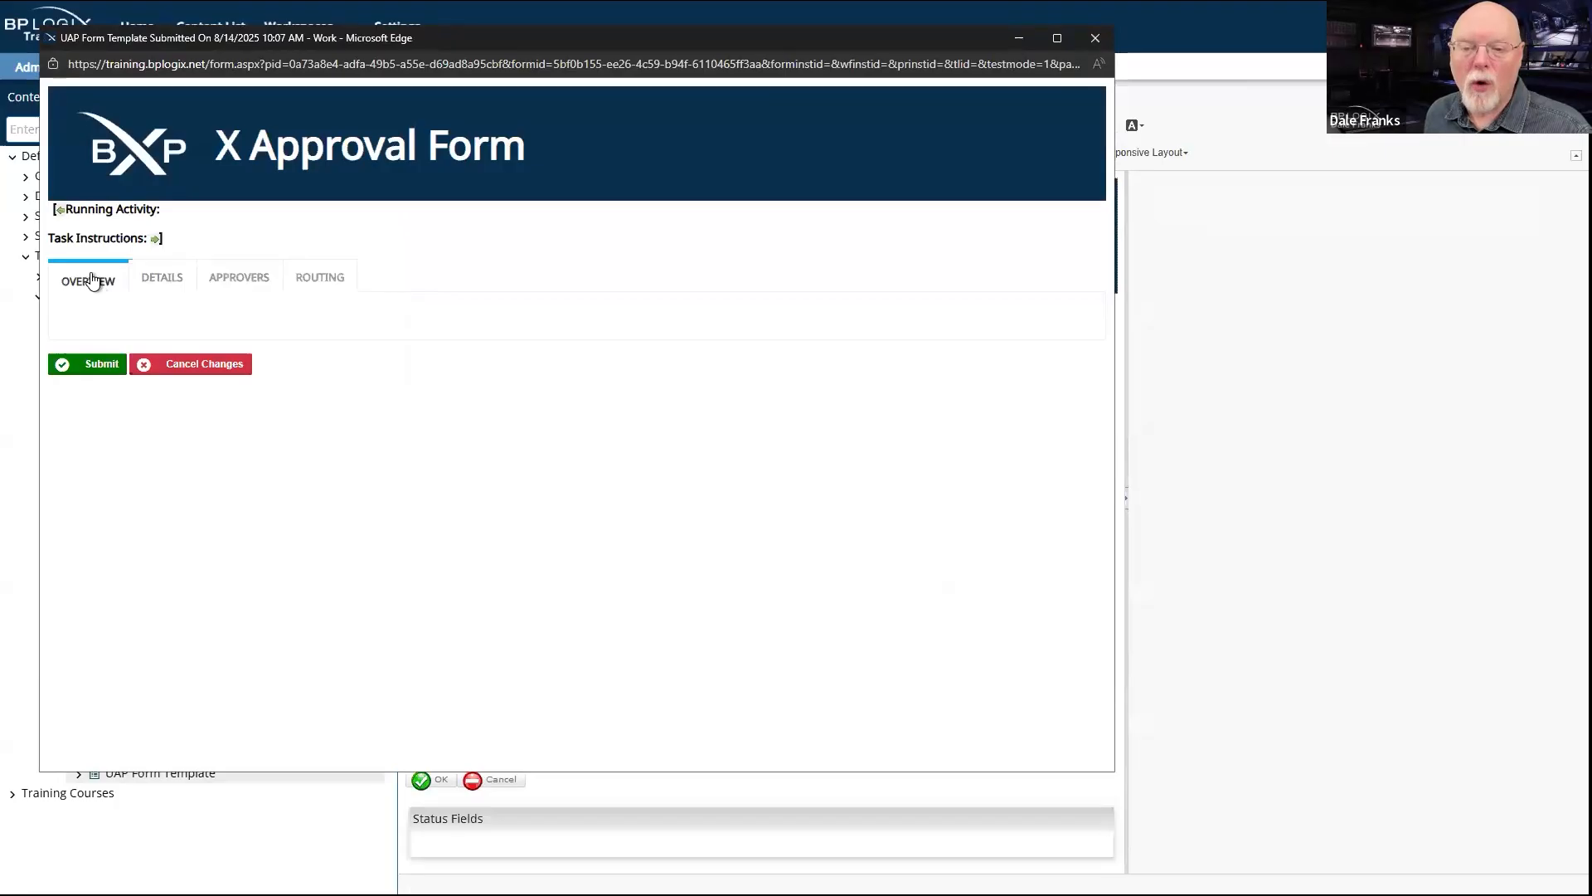
left_click(158, 279)
left_click(236, 278)
left_click(323, 283)
left_click(240, 278)
left_click(182, 280)
left_click(87, 280)
left_click(170, 281)
left_click(229, 282)
left_click(341, 278)
left_click(240, 278)
left_click(164, 279)
left_click(83, 264)
left_click(161, 286)
left_click(241, 286)
left_click(315, 291)
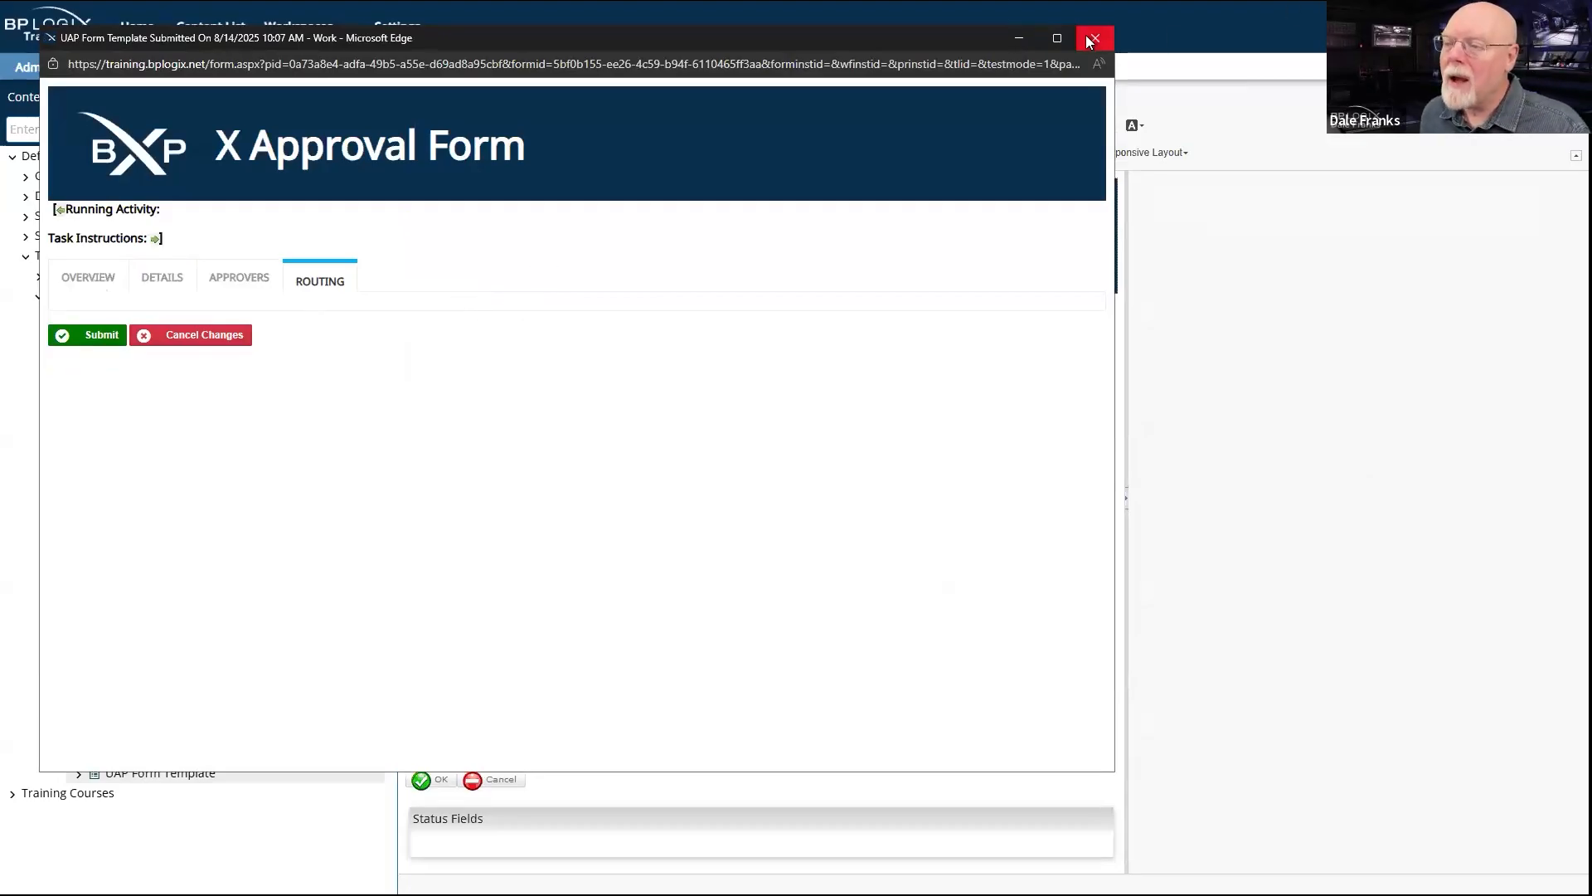
left_click(239, 284)
left_click(154, 284)
left_click(79, 282)
left_click(175, 292)
left_click(242, 282)
left_click(329, 279)
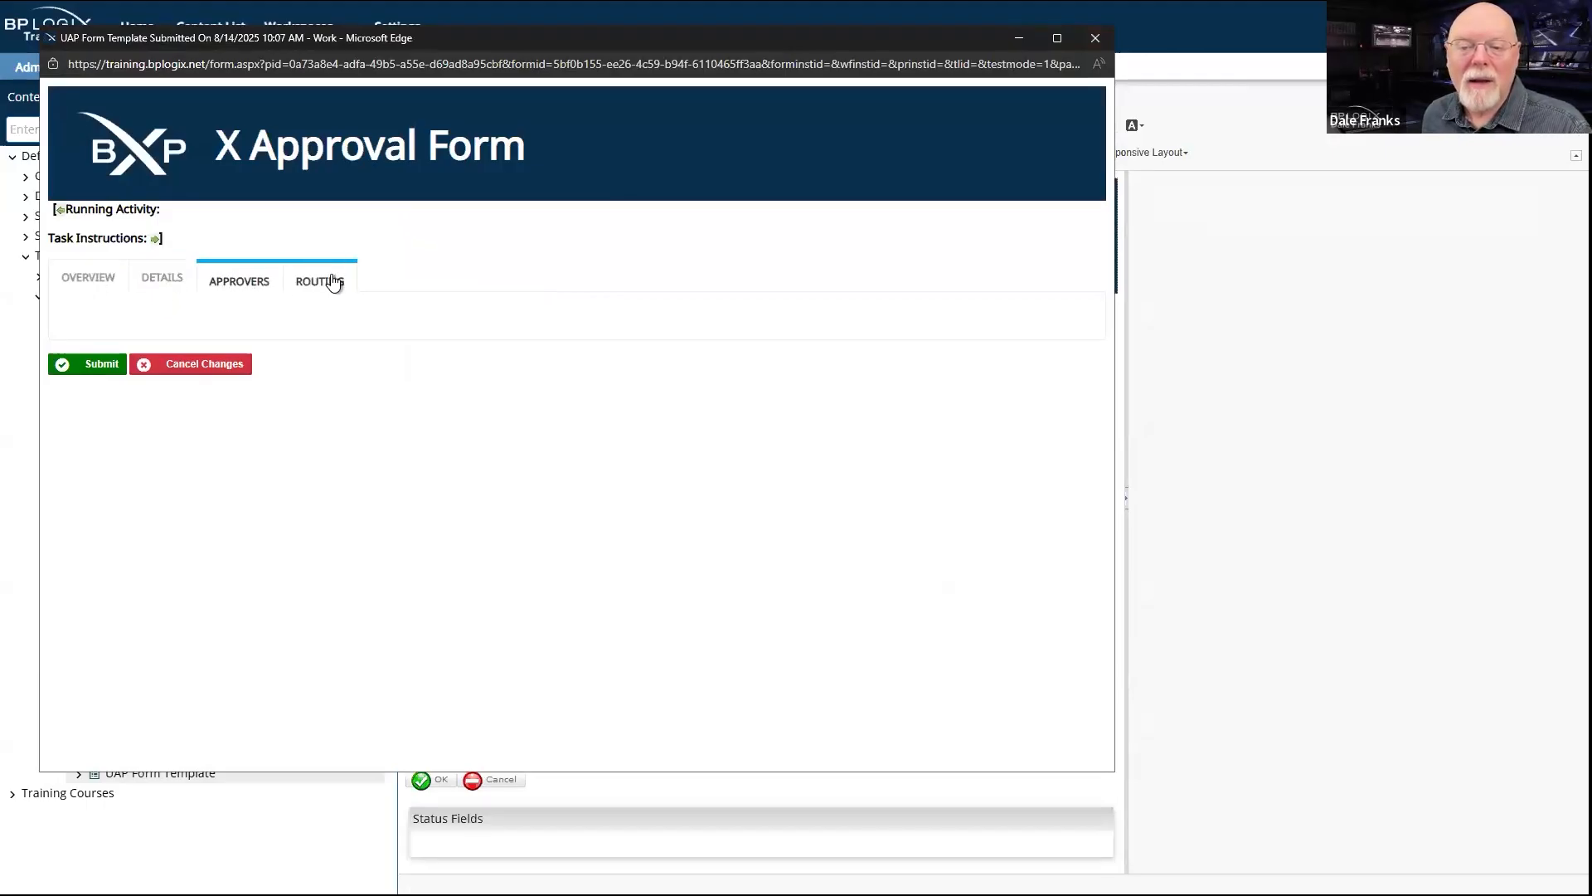
left_click(241, 278)
left_click(163, 279)
left_click(90, 282)
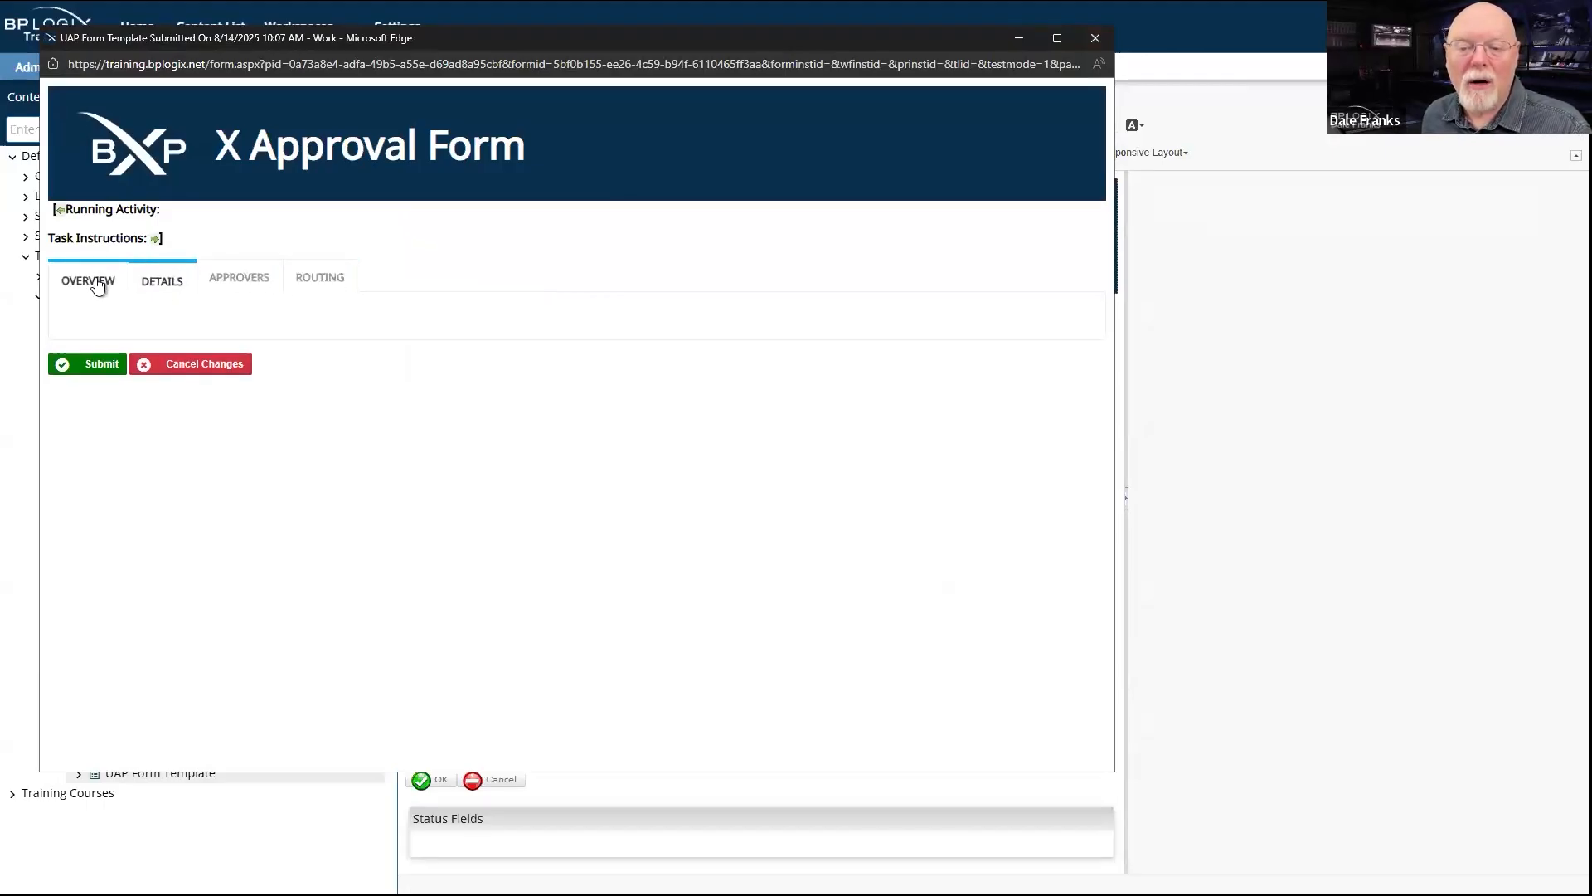
left_click(308, 277)
left_click(246, 280)
left_click(86, 282)
left_click(162, 281)
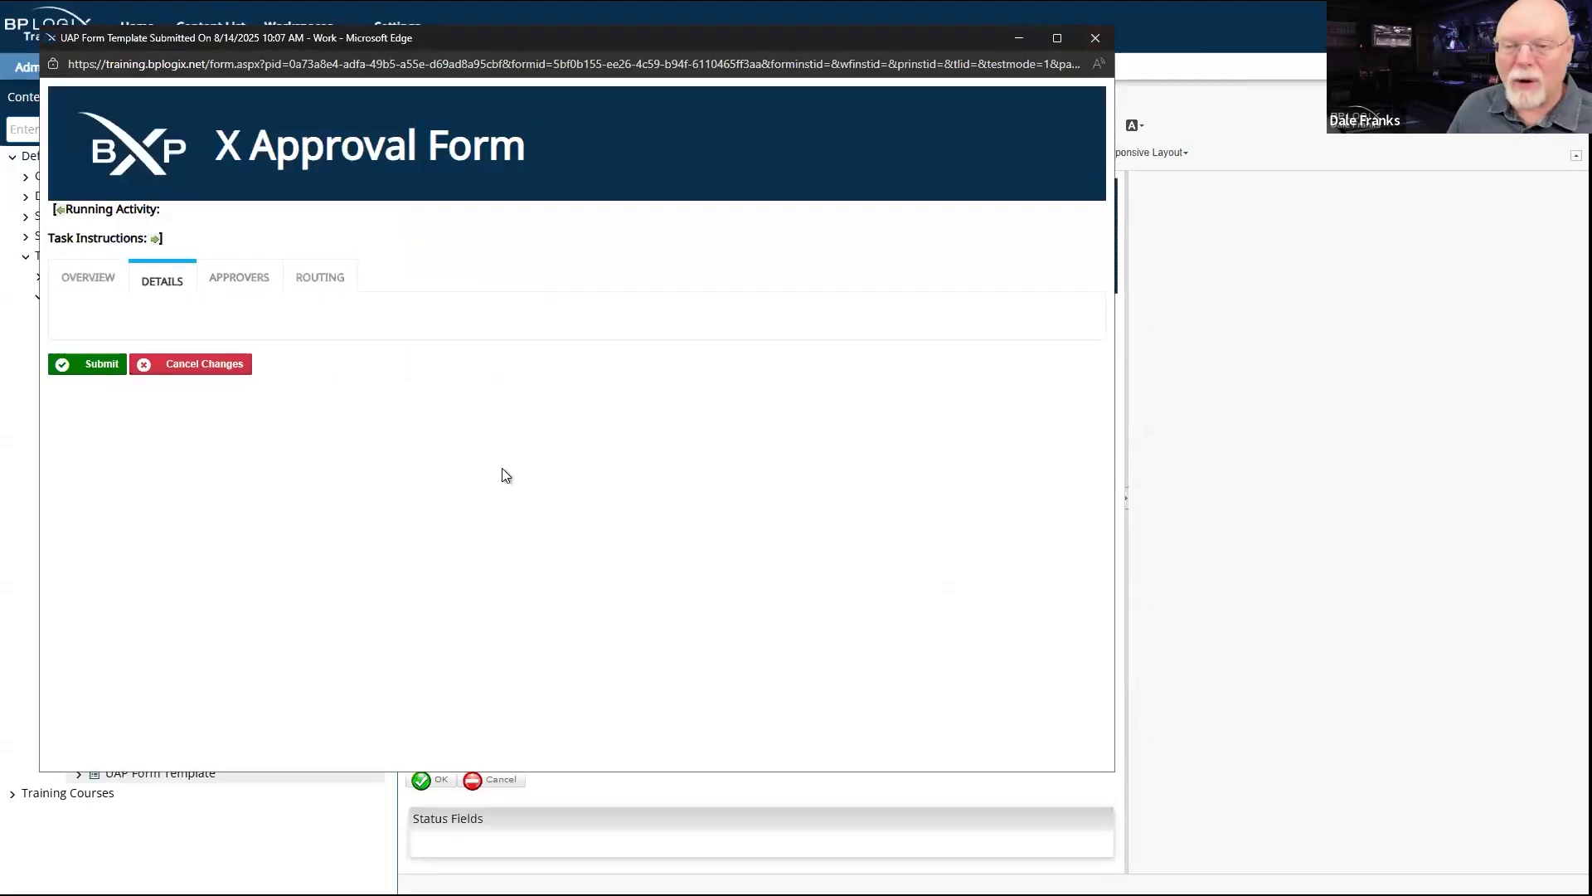
left_click(1096, 38)
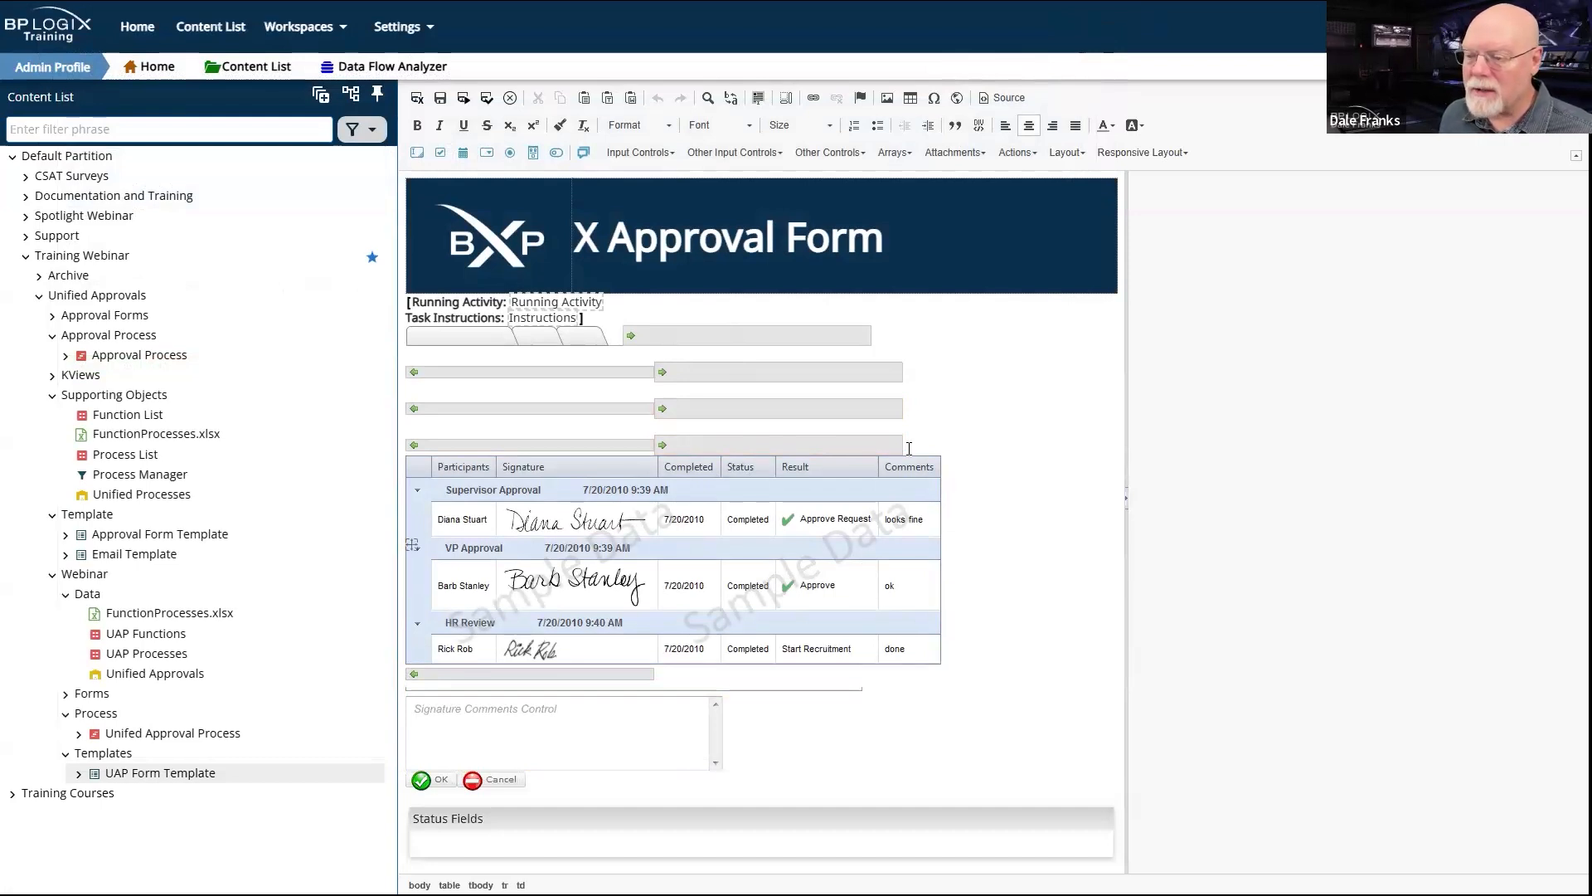
Step: Try a table with 4 rows and 2 columns in the header banner under the form title, and undo it
left_click(907, 347)
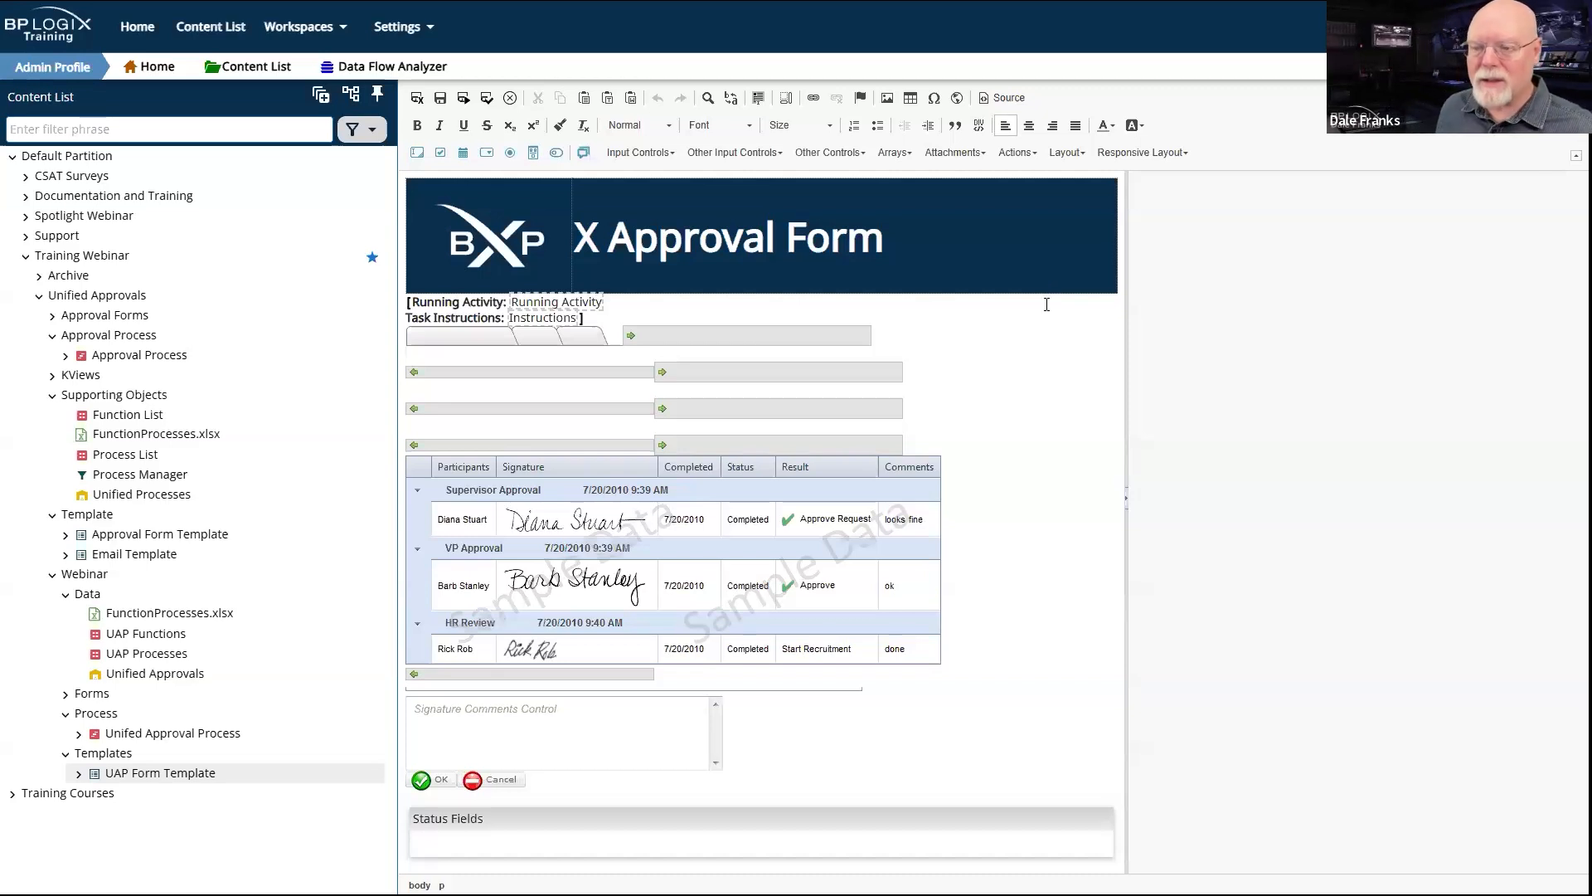
left_click(929, 235)
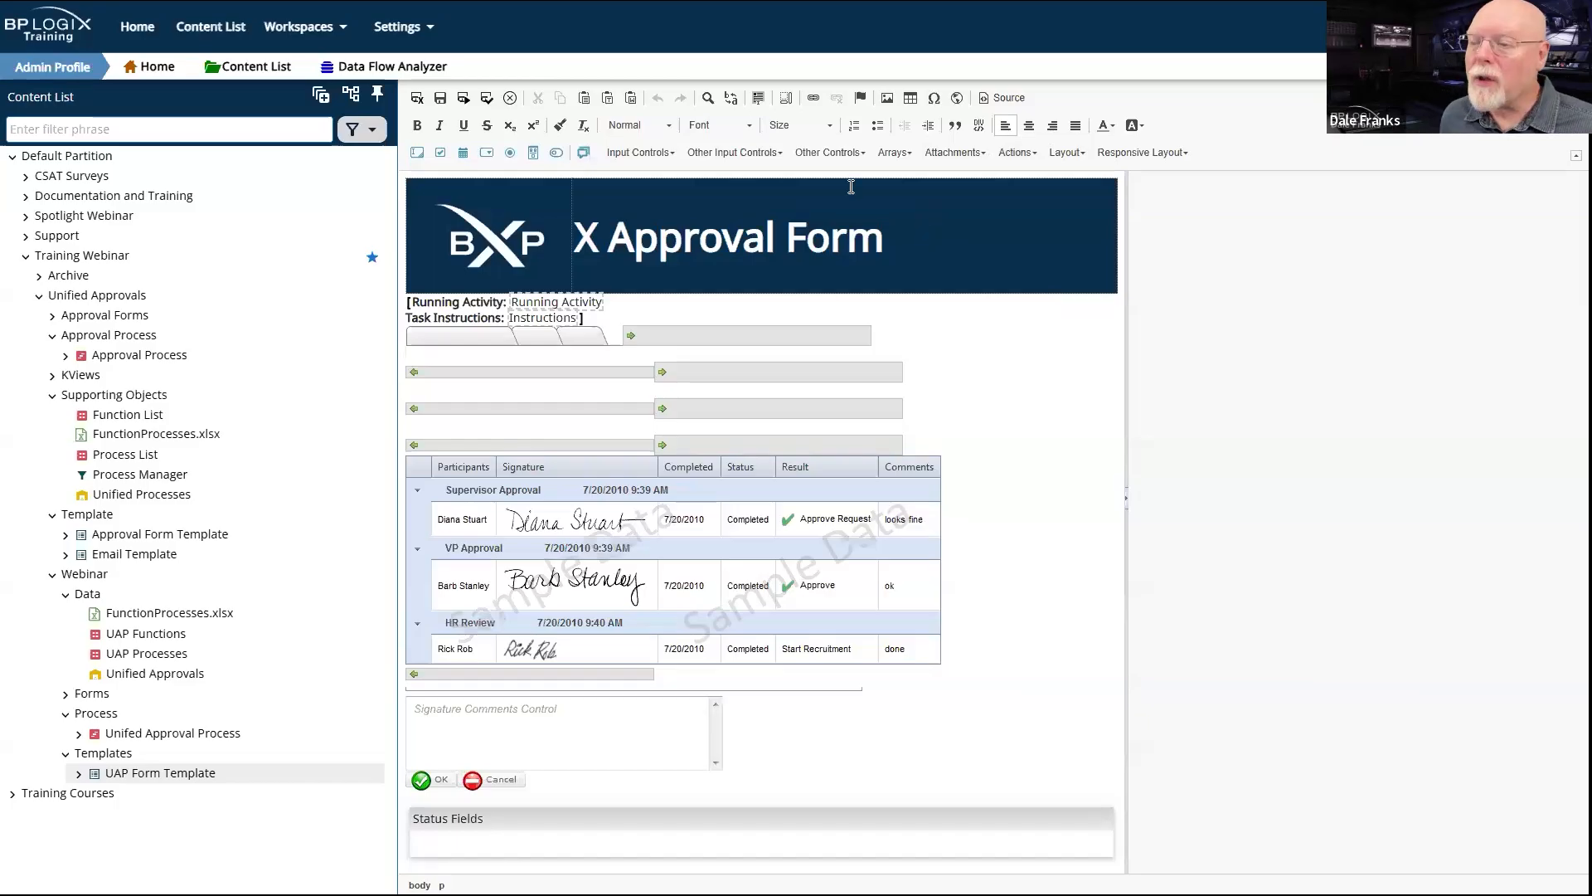
left_click(910, 99)
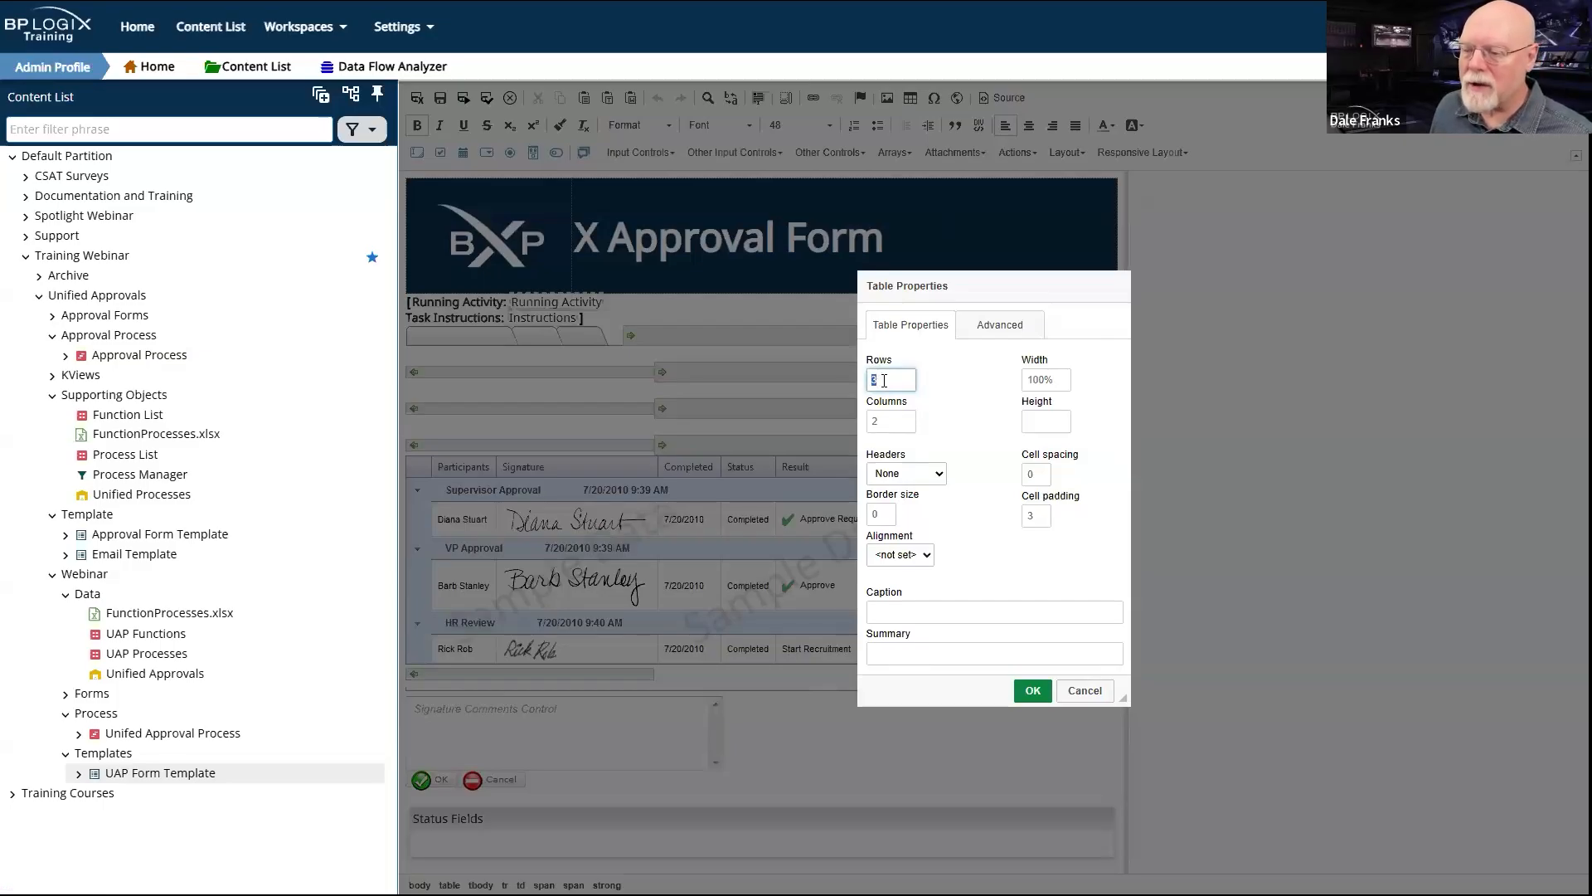
type("4")
key("Tab")
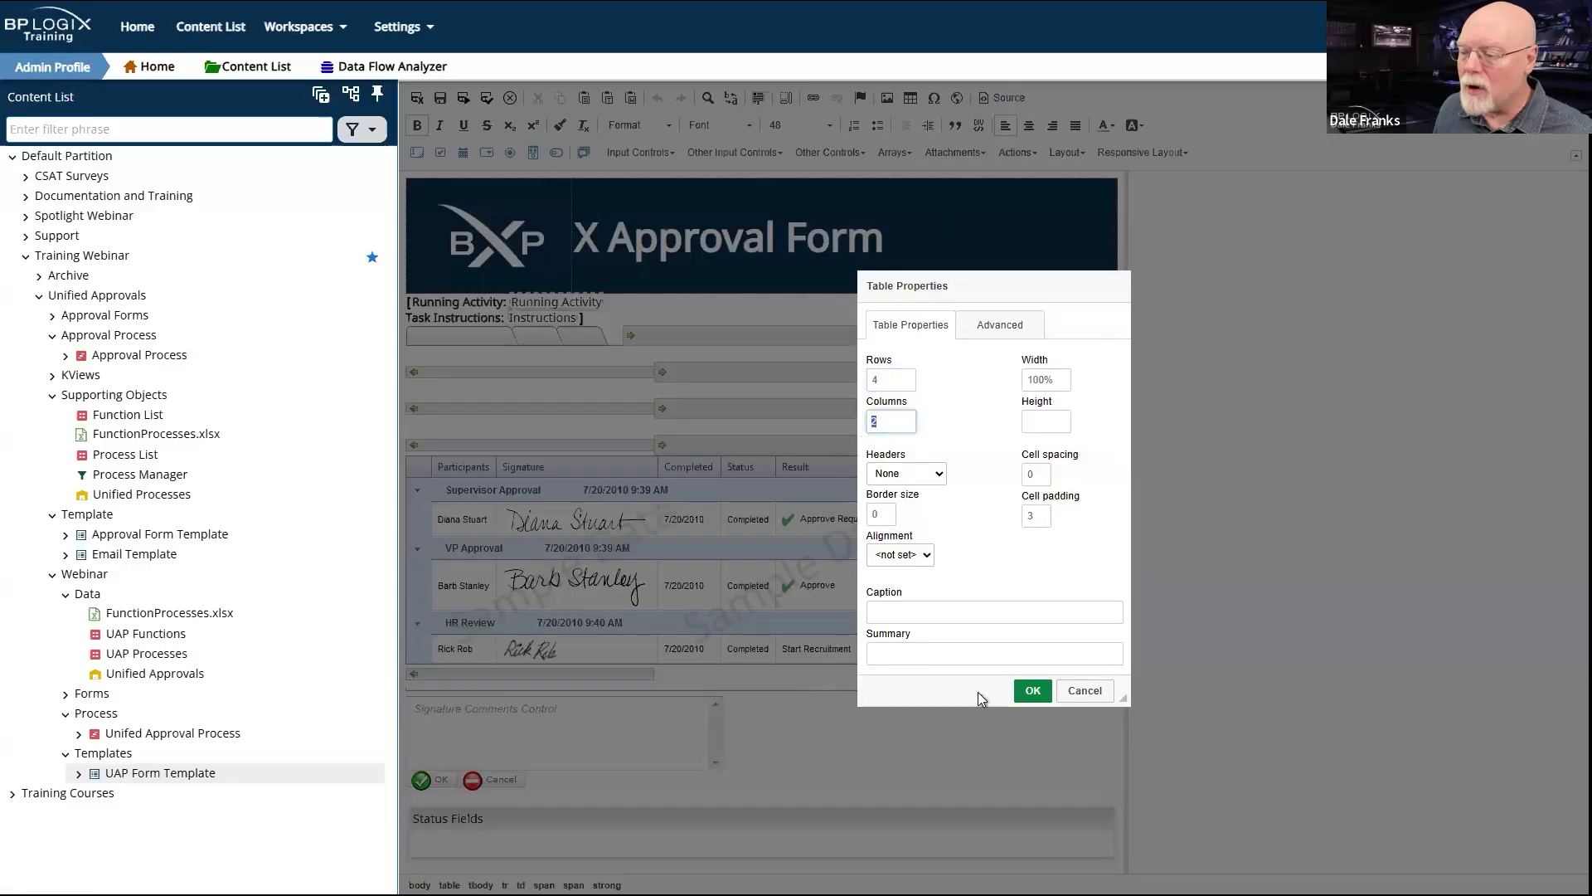
left_click(1033, 690)
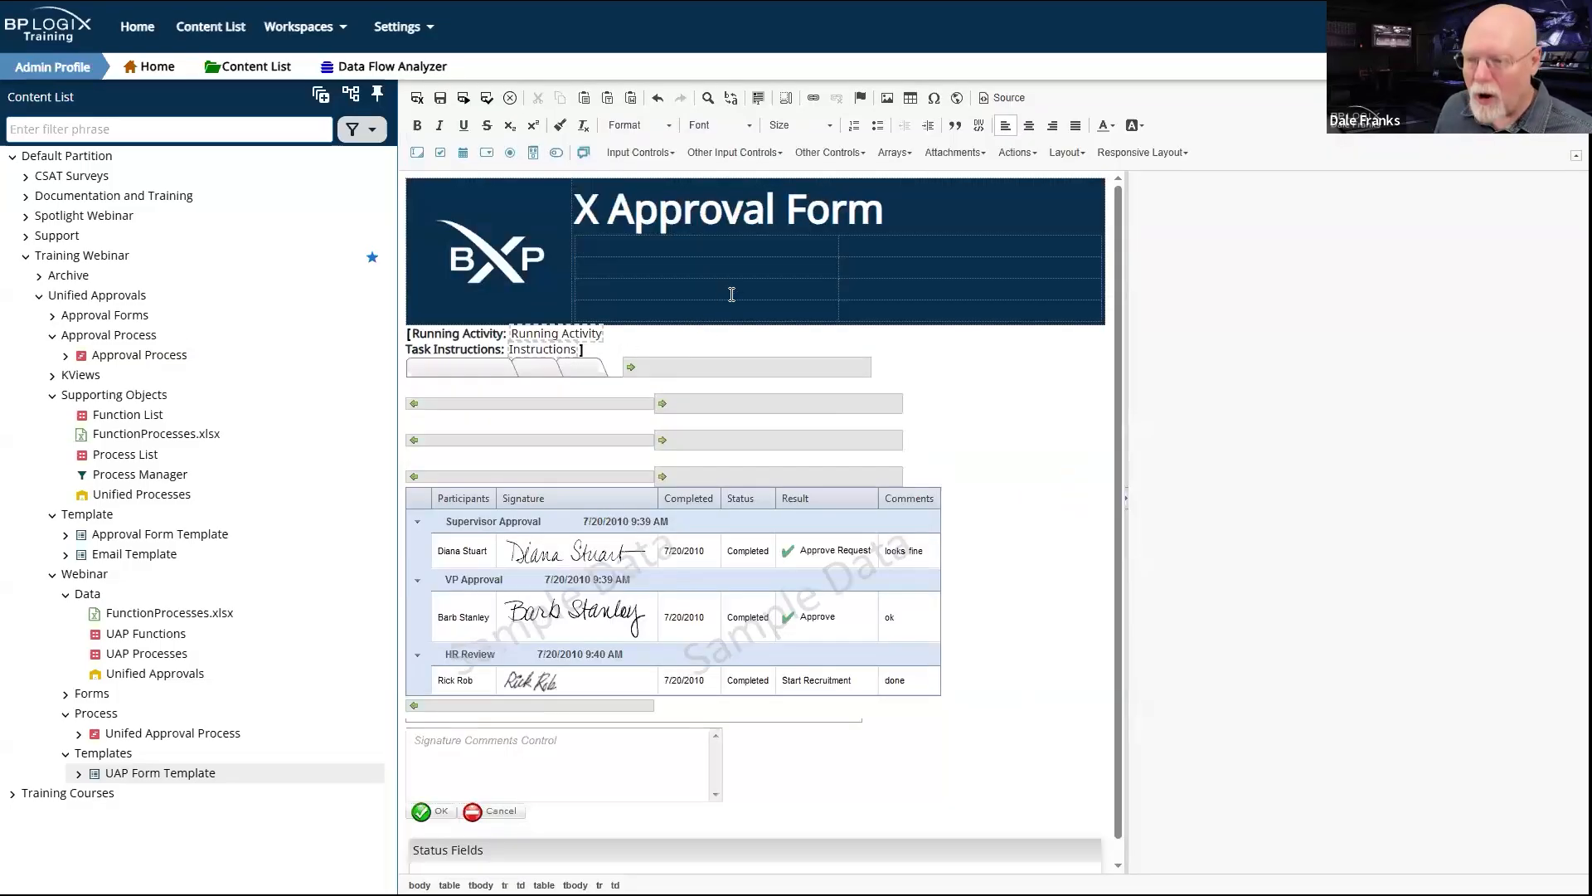
key("ctrl+z")
Step: Insert a table with 4 rows and 2 columns on the blank line directly below the tab strip
left_click(584, 353)
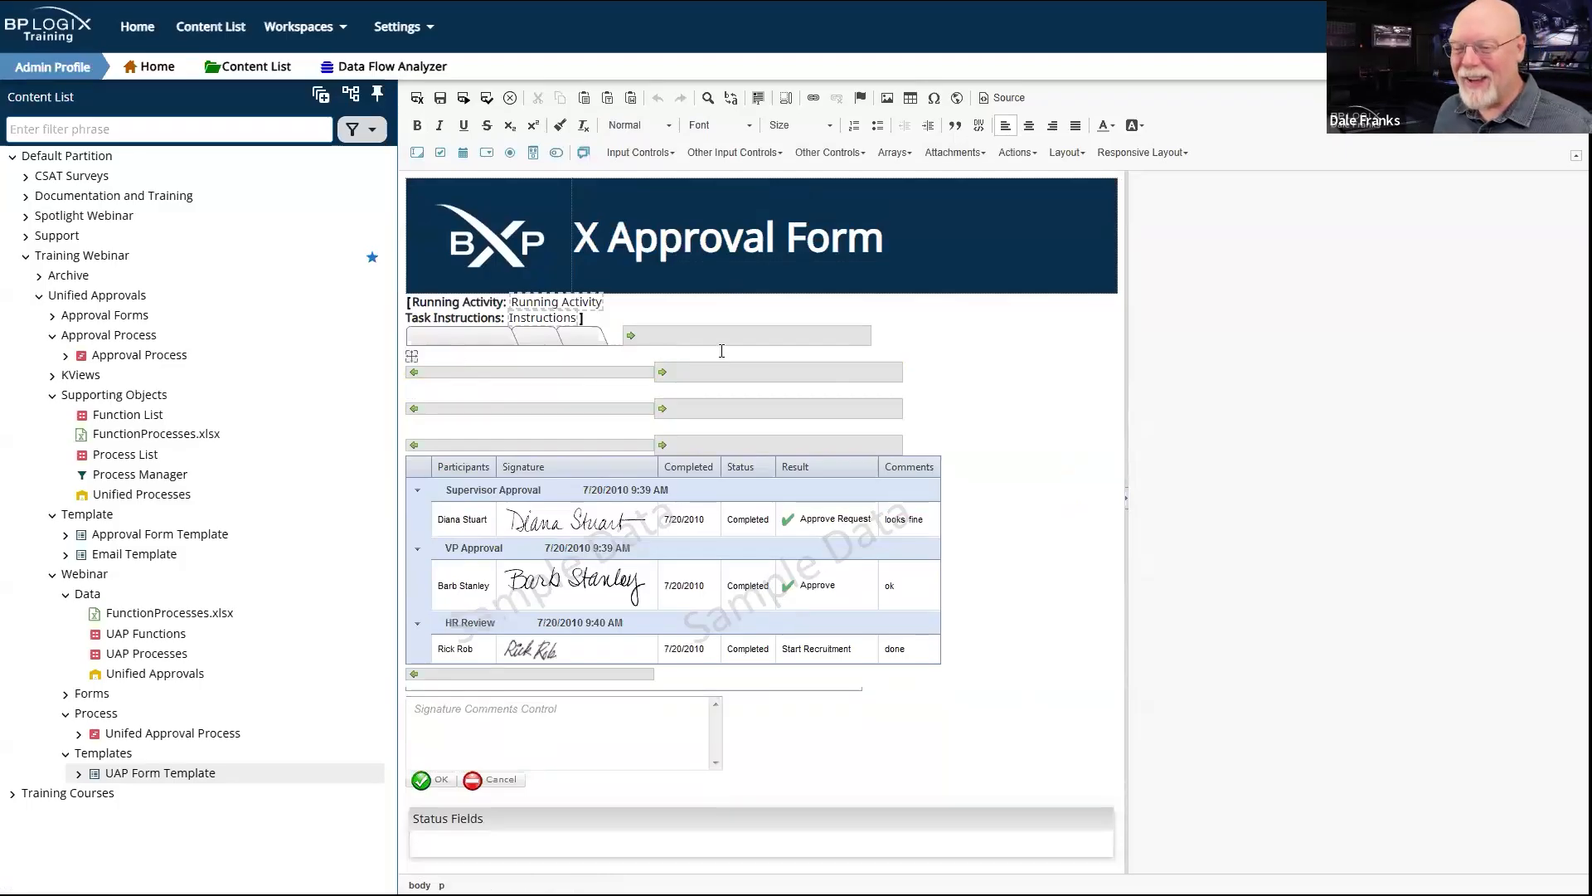
left_click(910, 99)
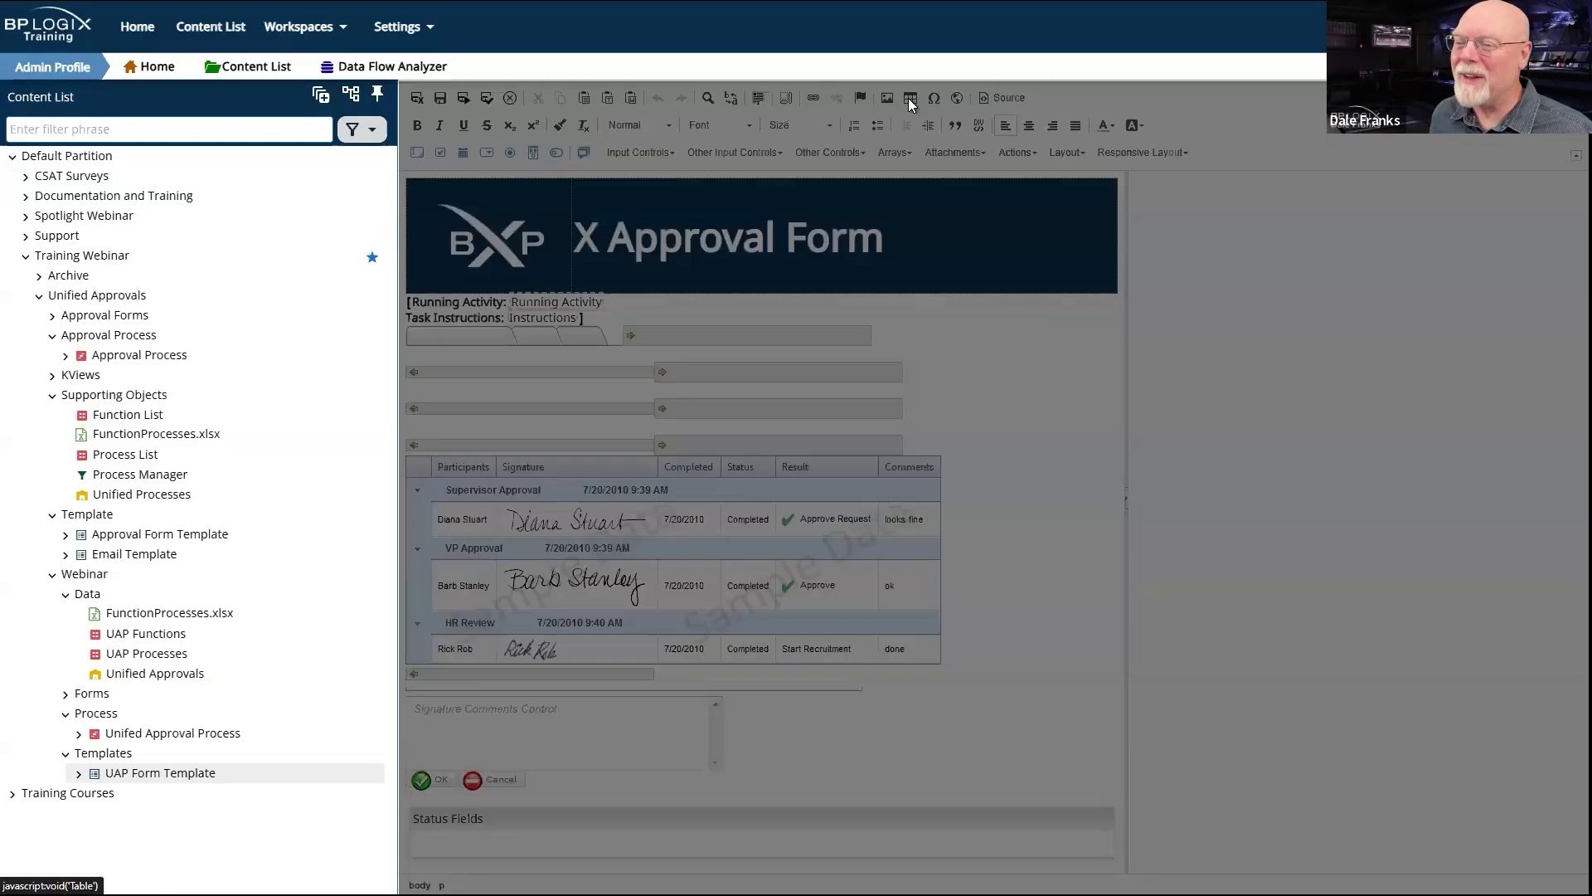
type("4")
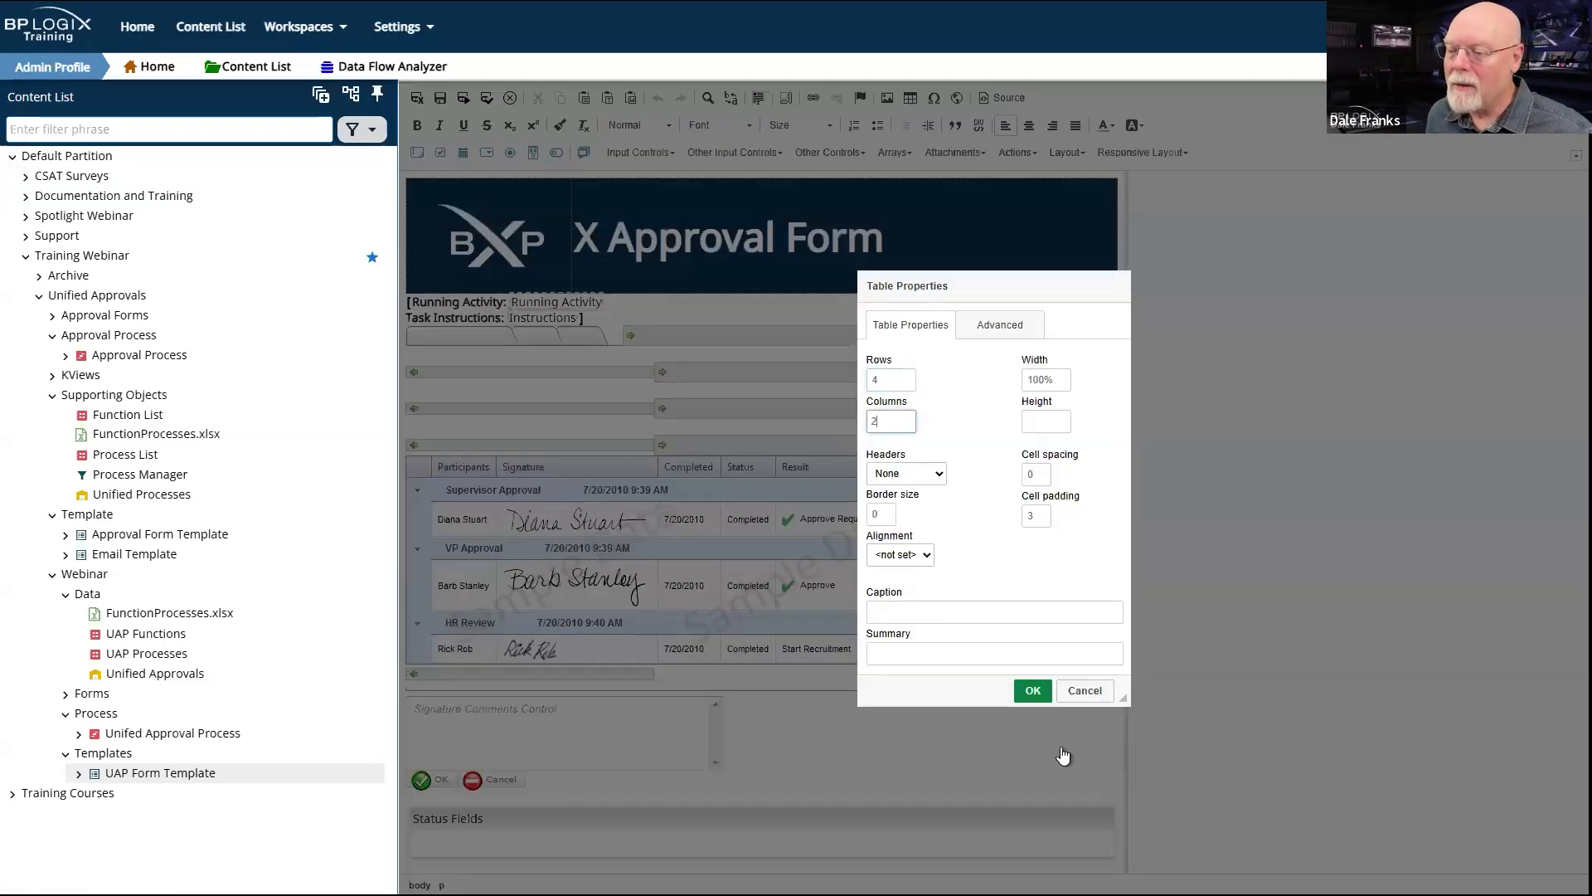
left_click(1033, 691)
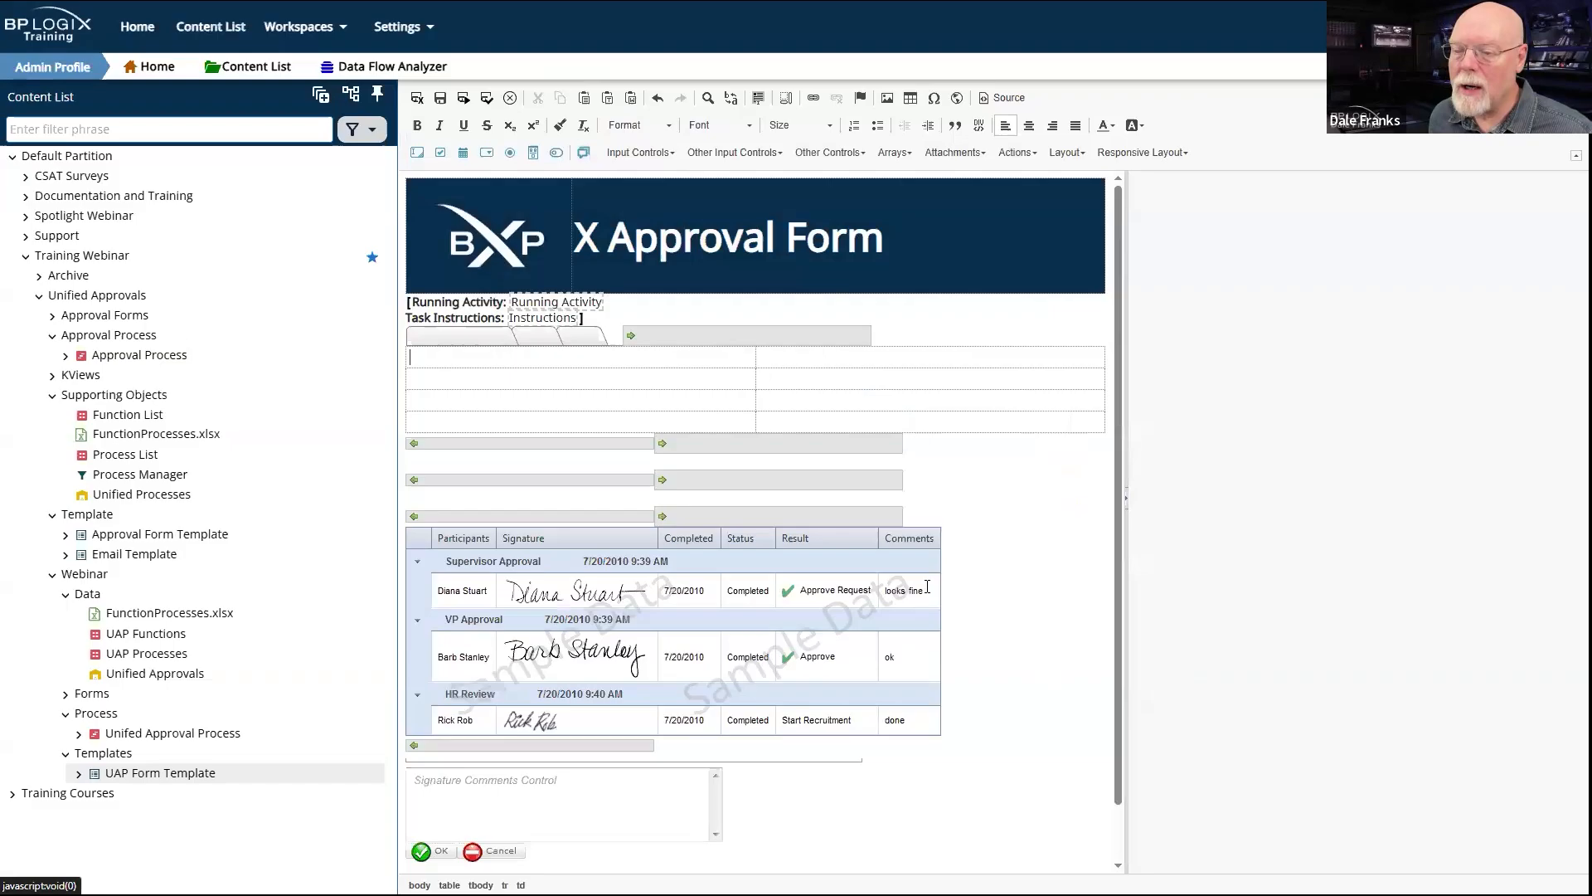
Step: Set the width of the first cell in the table below the tab strip to 150 pixels
right_click(607, 361)
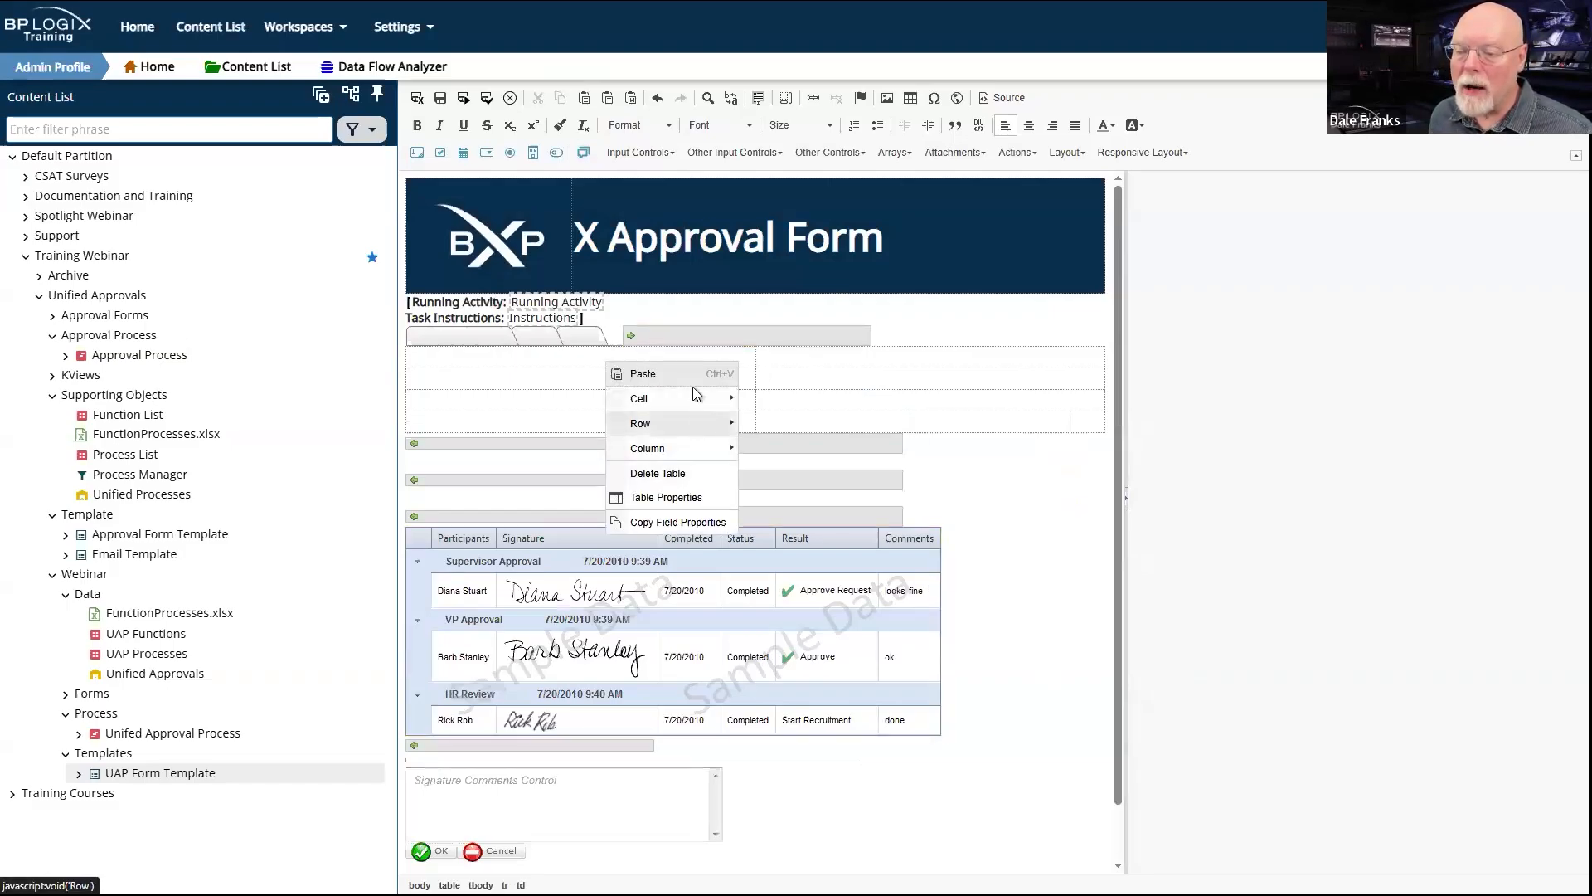
mouse_move(694, 399)
left_click(808, 593)
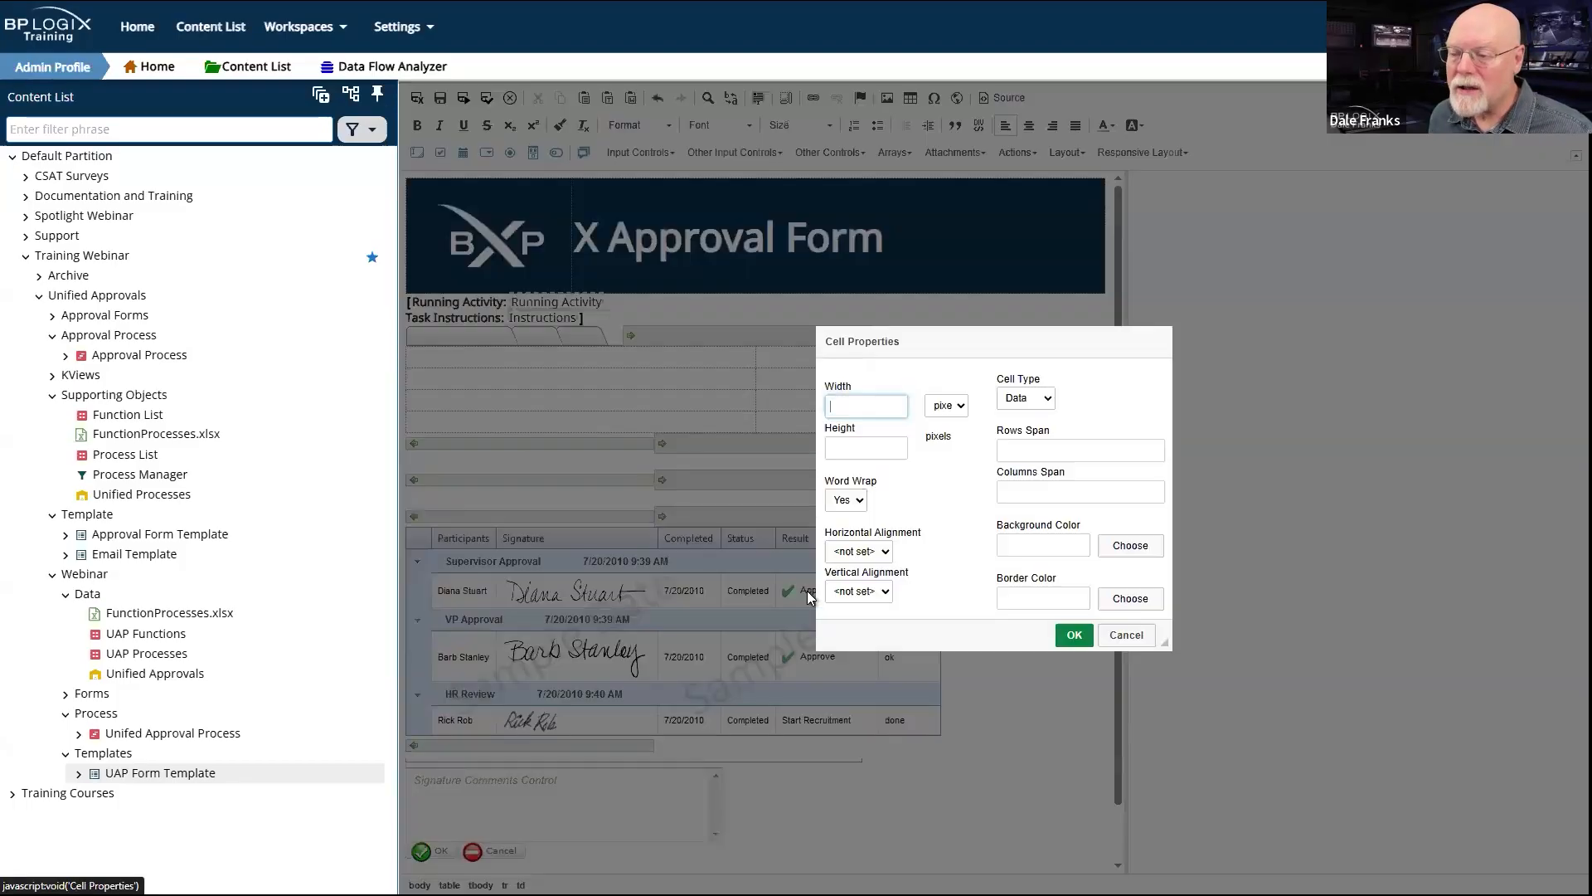
left_click(1027, 458)
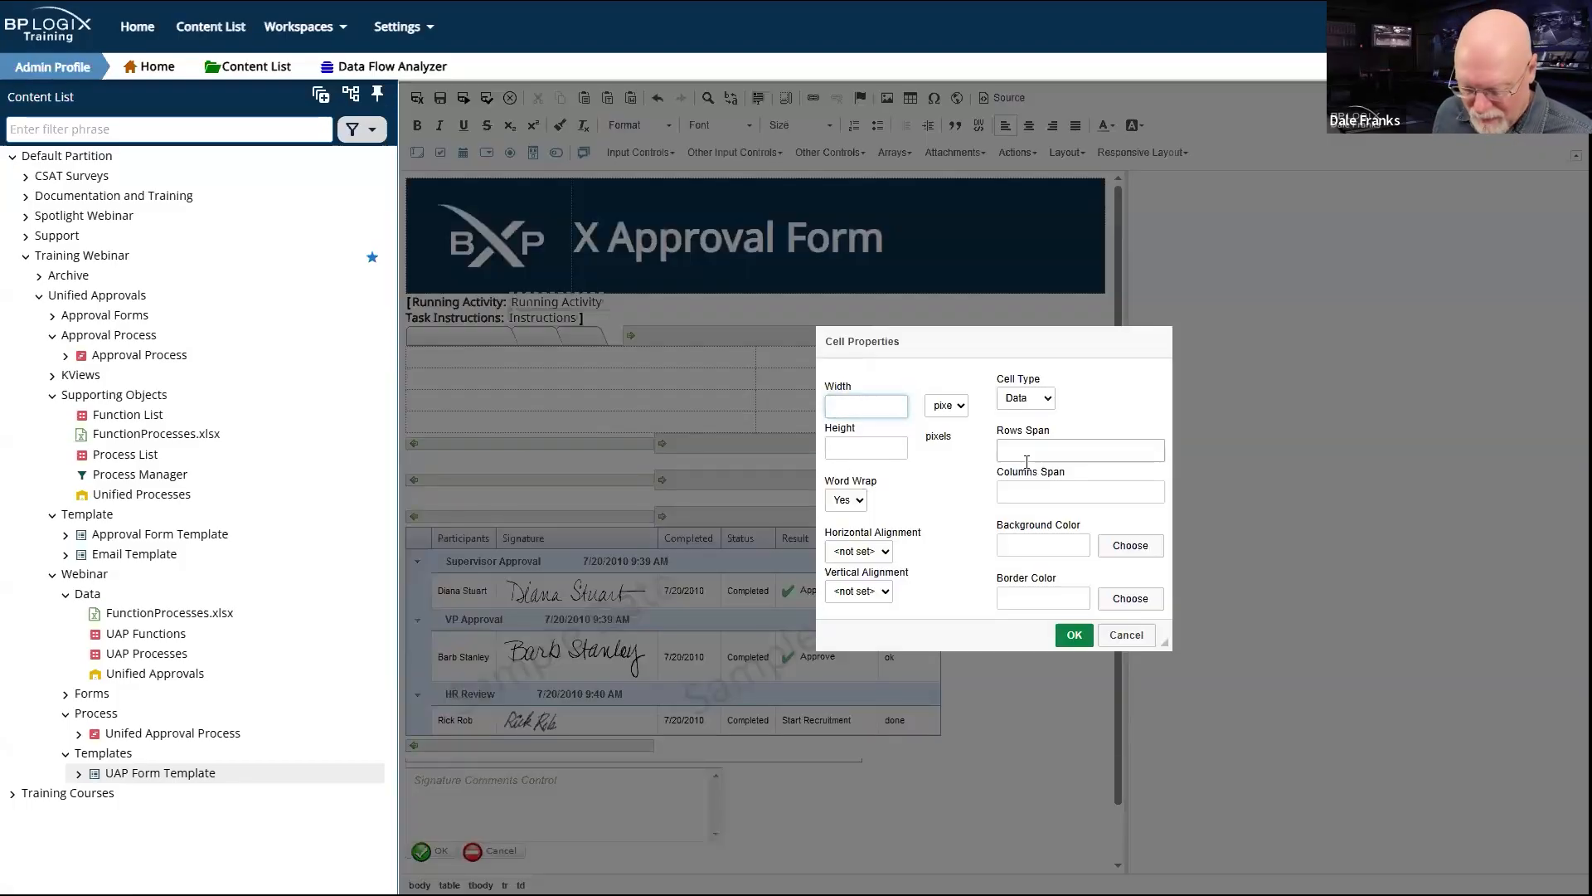
type("150")
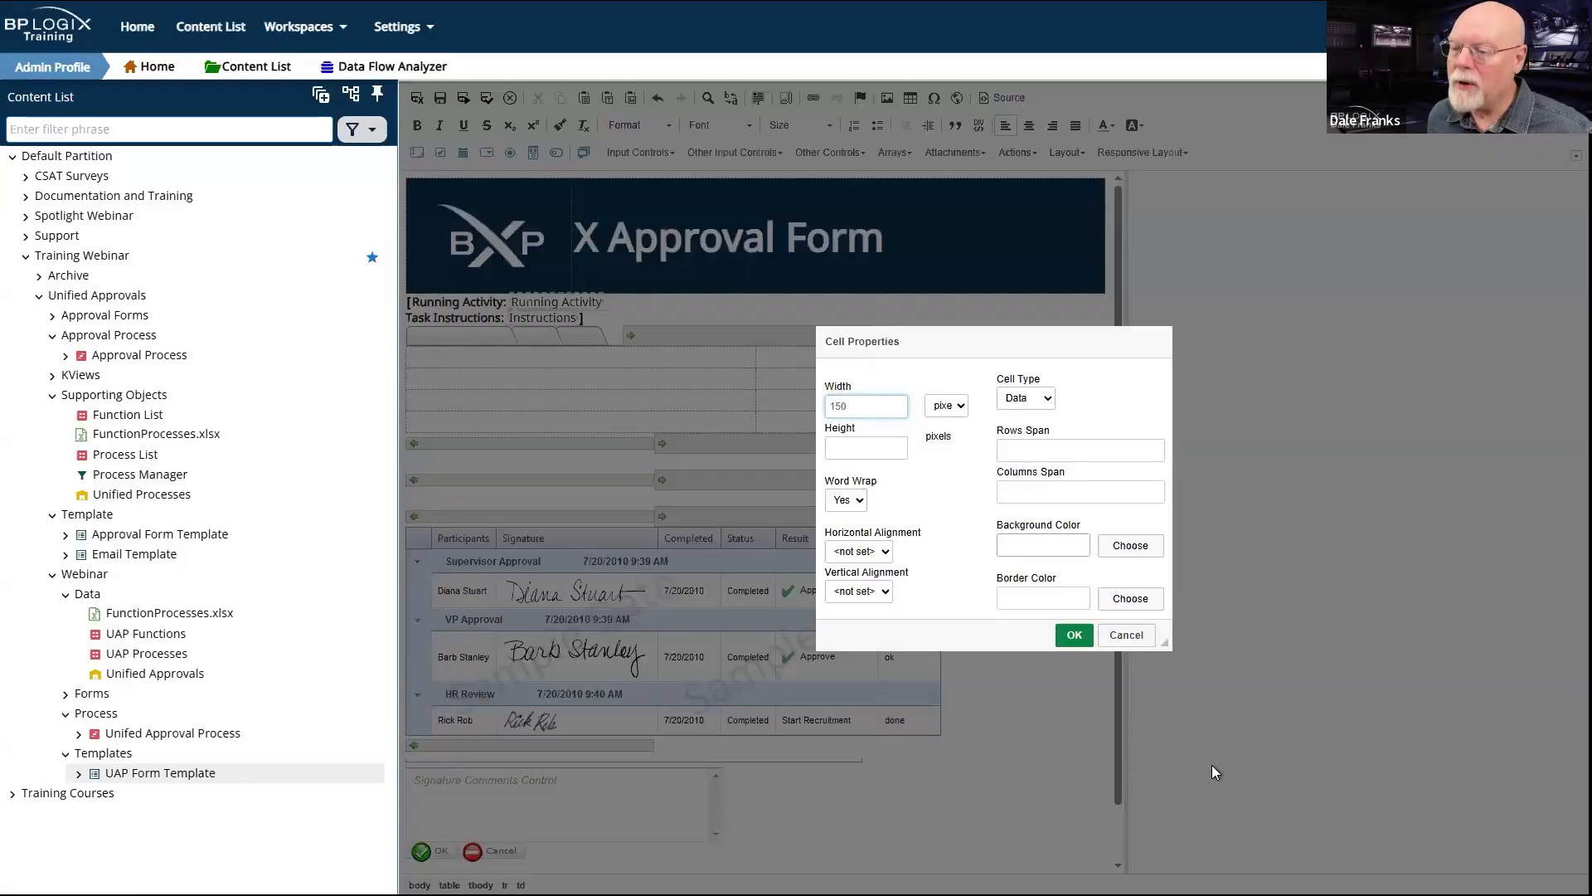
left_click(1075, 635)
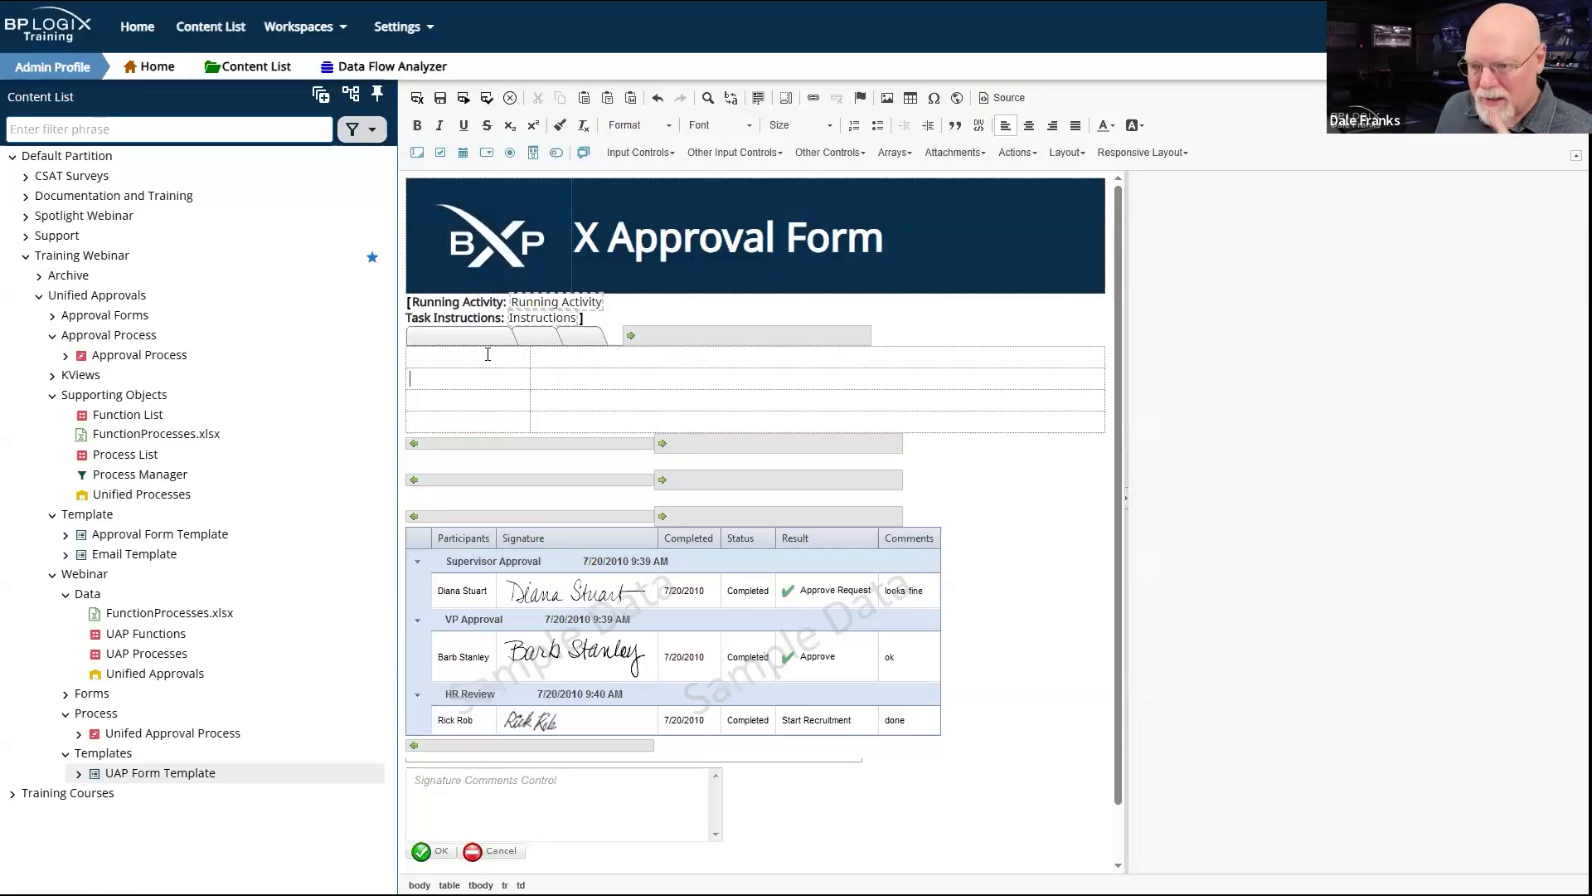
Step: Delete the whole table below the tab strip and restore blank line space above the first tab's end control
left_click_drag(478, 363, 494, 427)
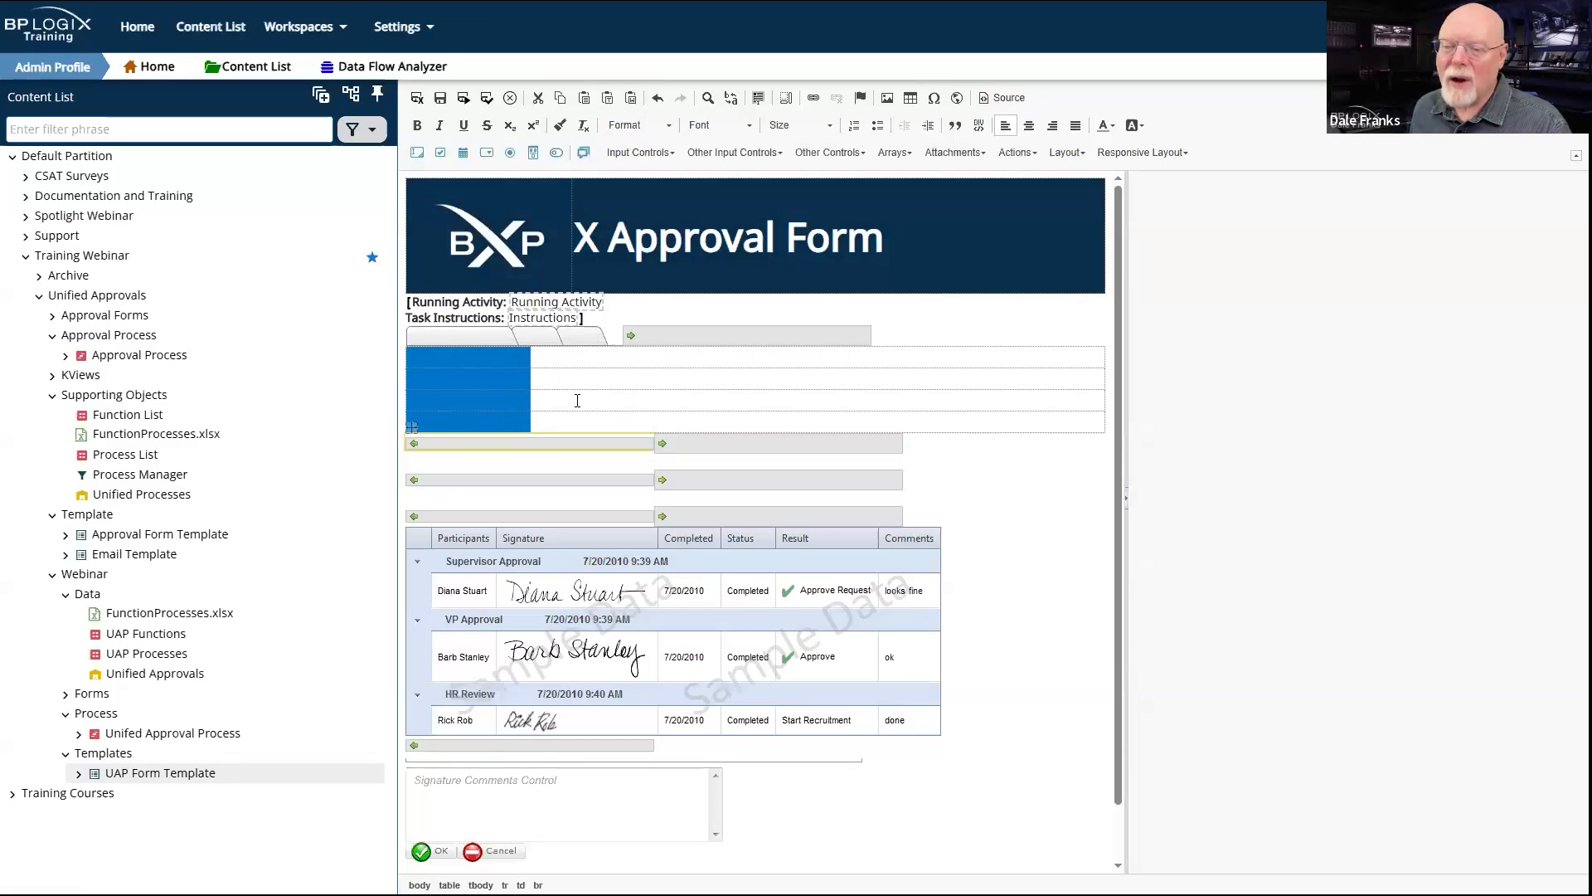
left_click(516, 355)
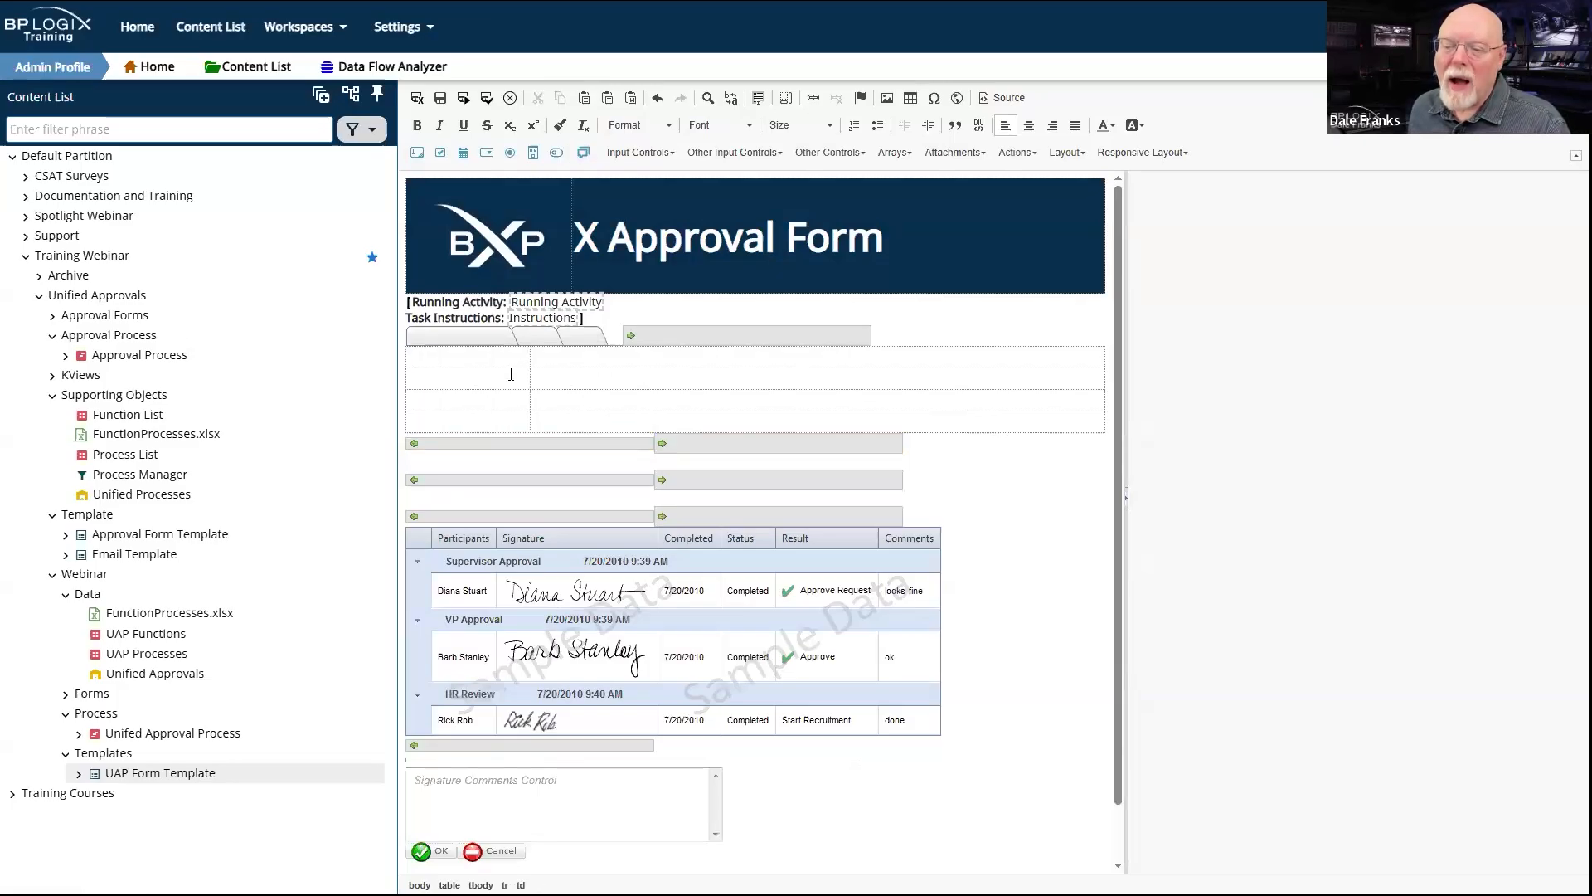
left_click_drag(562, 402, 619, 432)
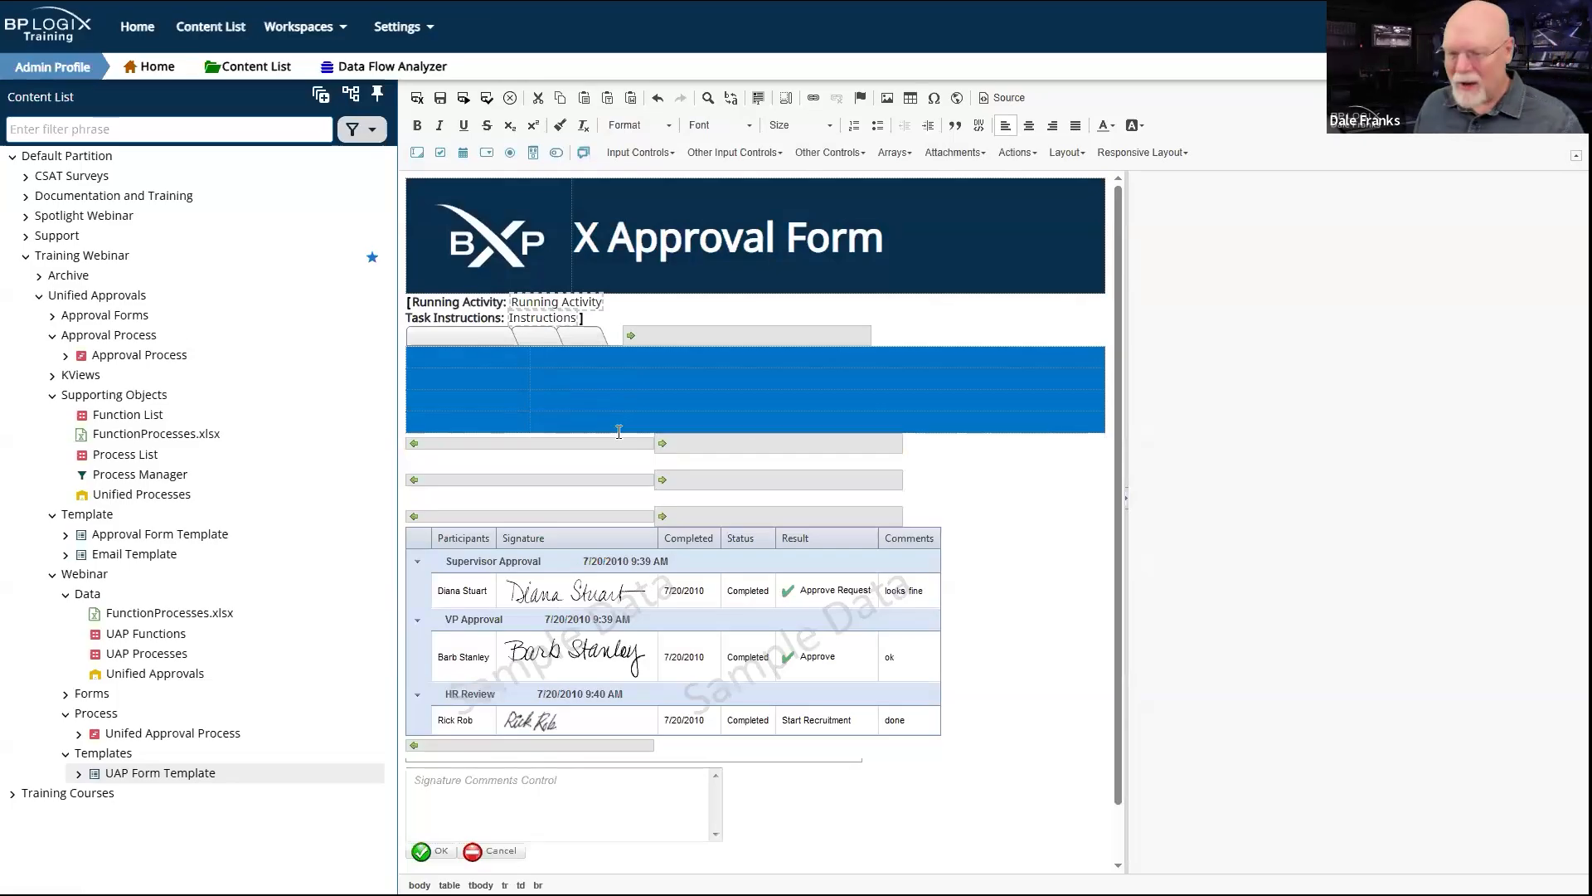
key("Delete")
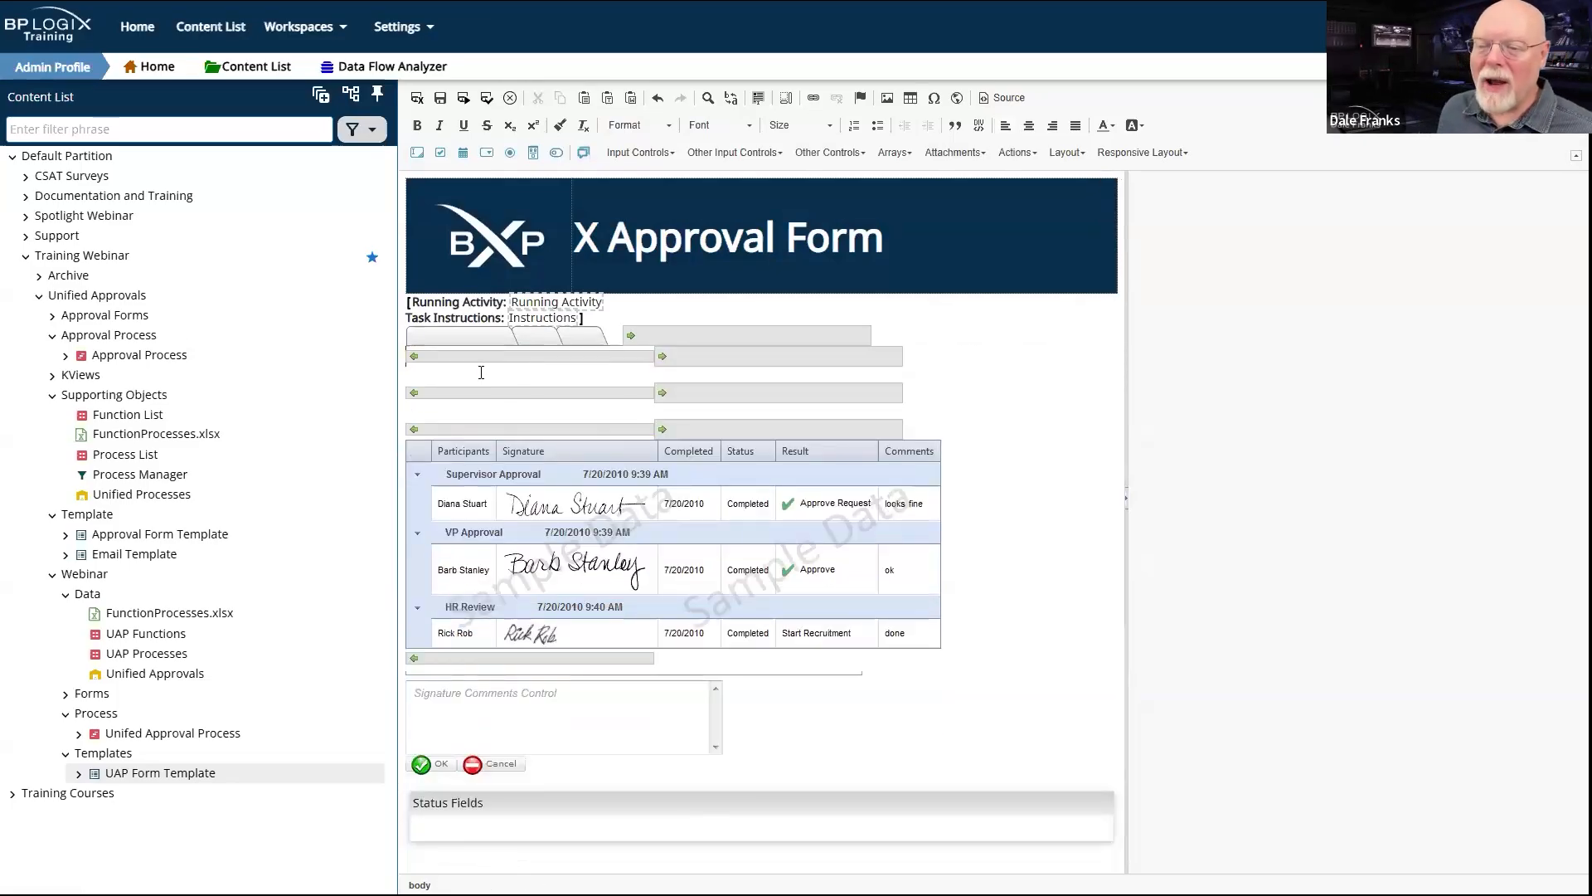
key("Return")
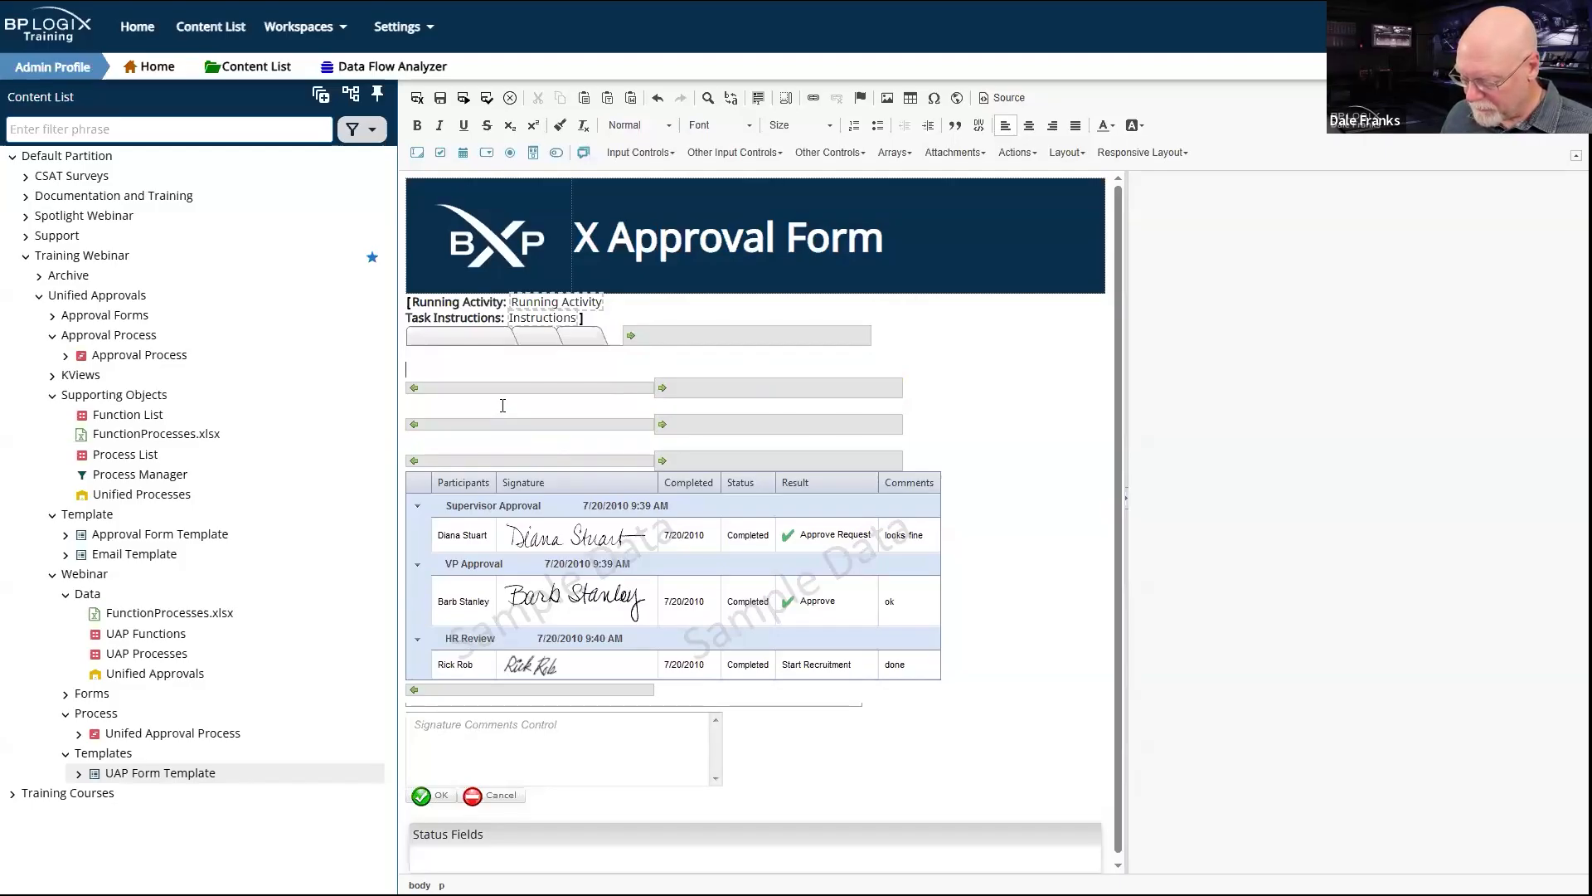
Step: Remove the extra blank line below the tab strip and insert a label control there named FunctionLabel
key("BackSpace")
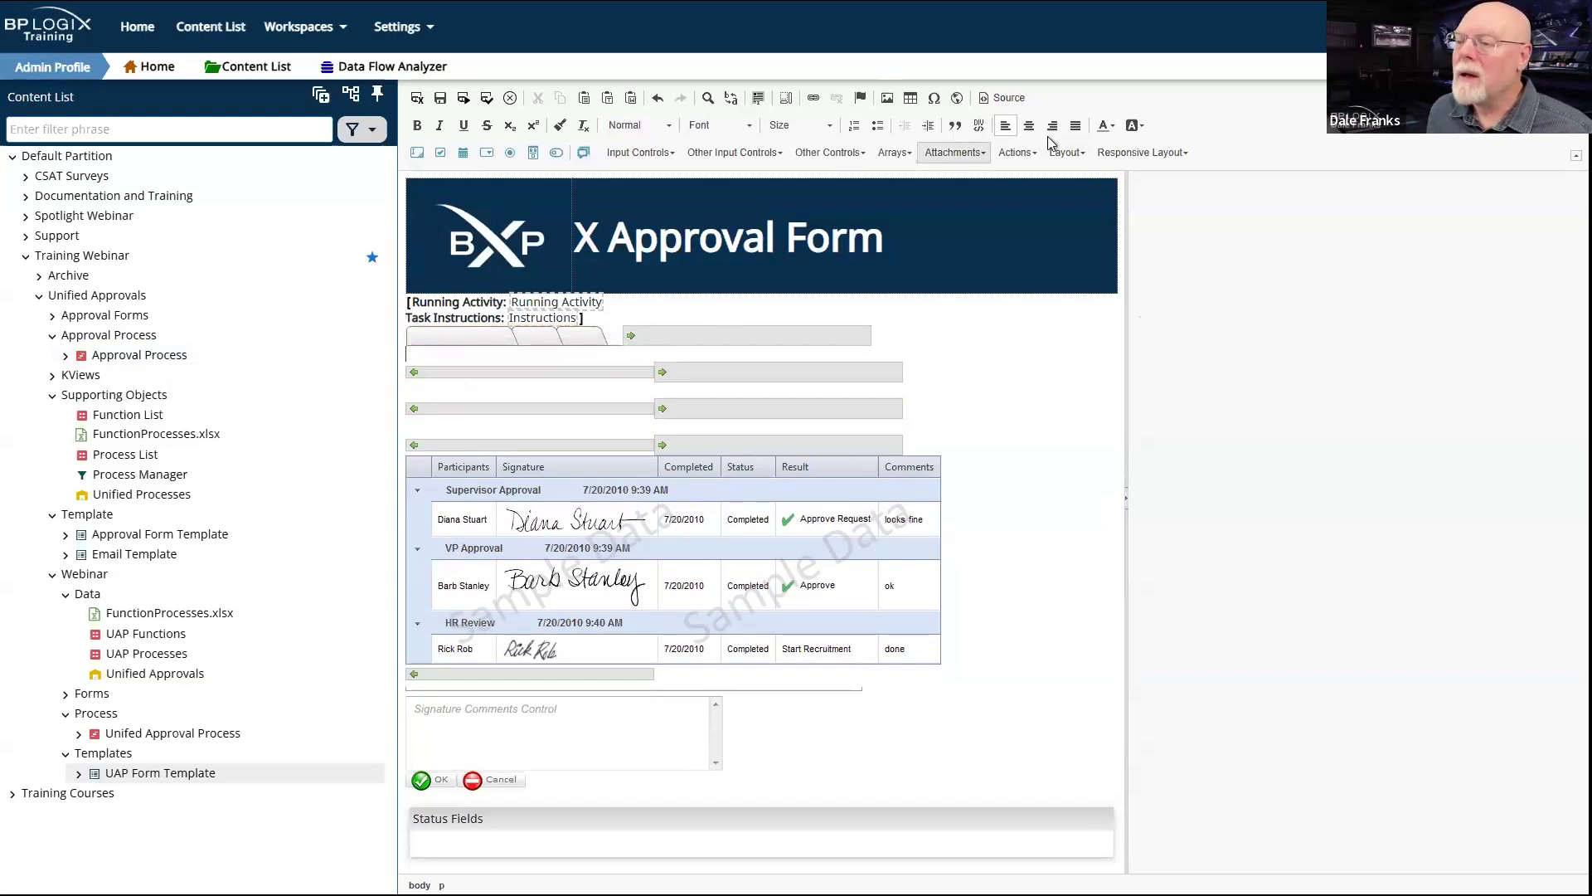
left_click(820, 155)
left_click(842, 200)
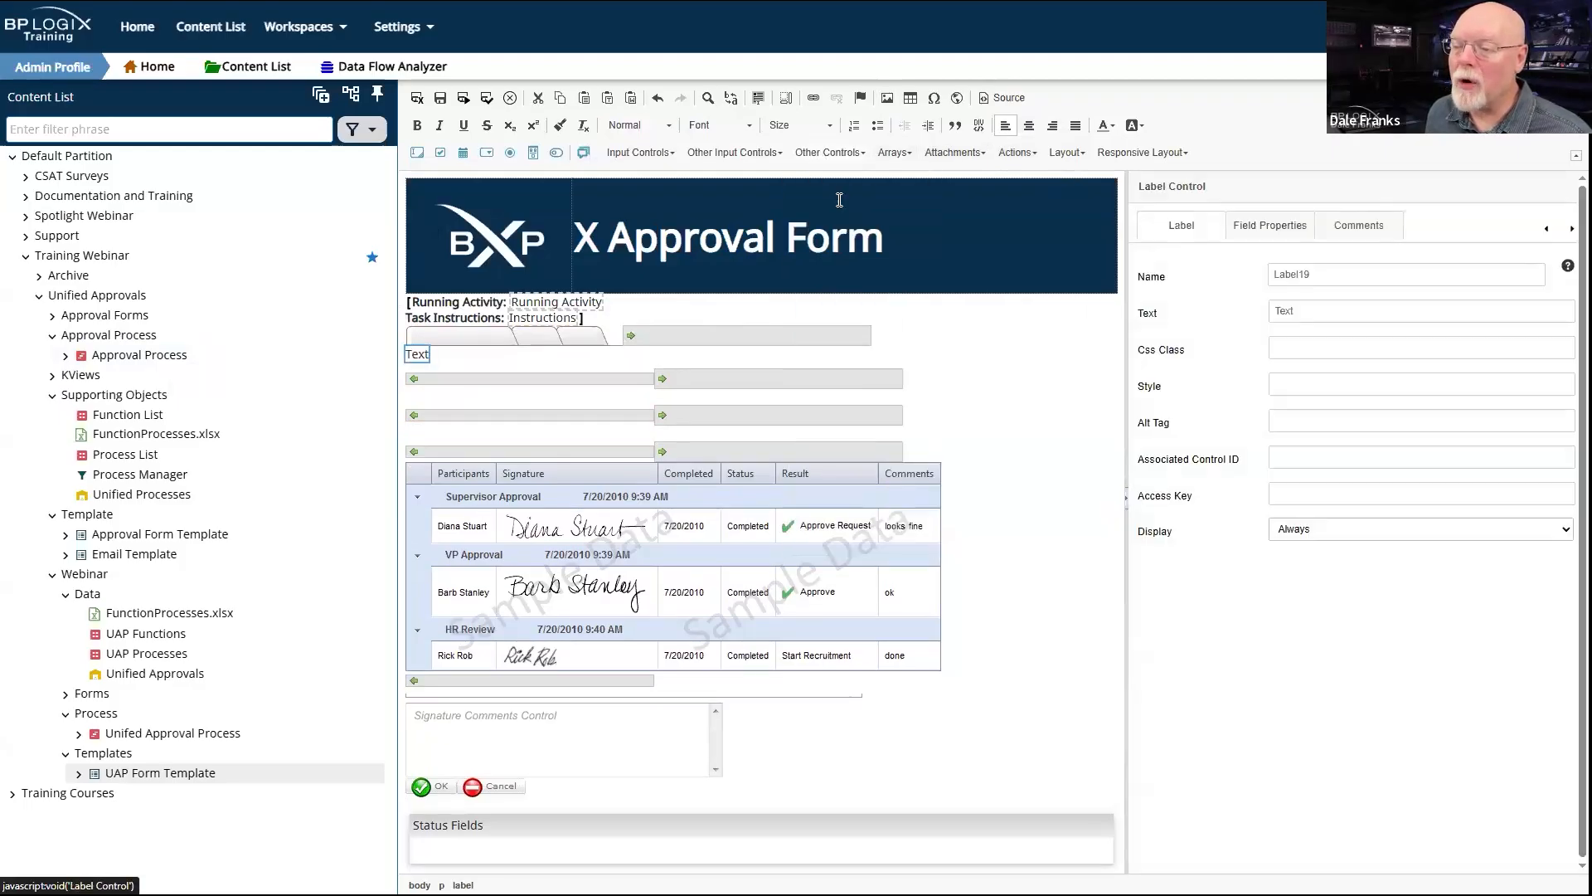
left_click(1388, 276)
key("BackSpace")
key("BackSpace")
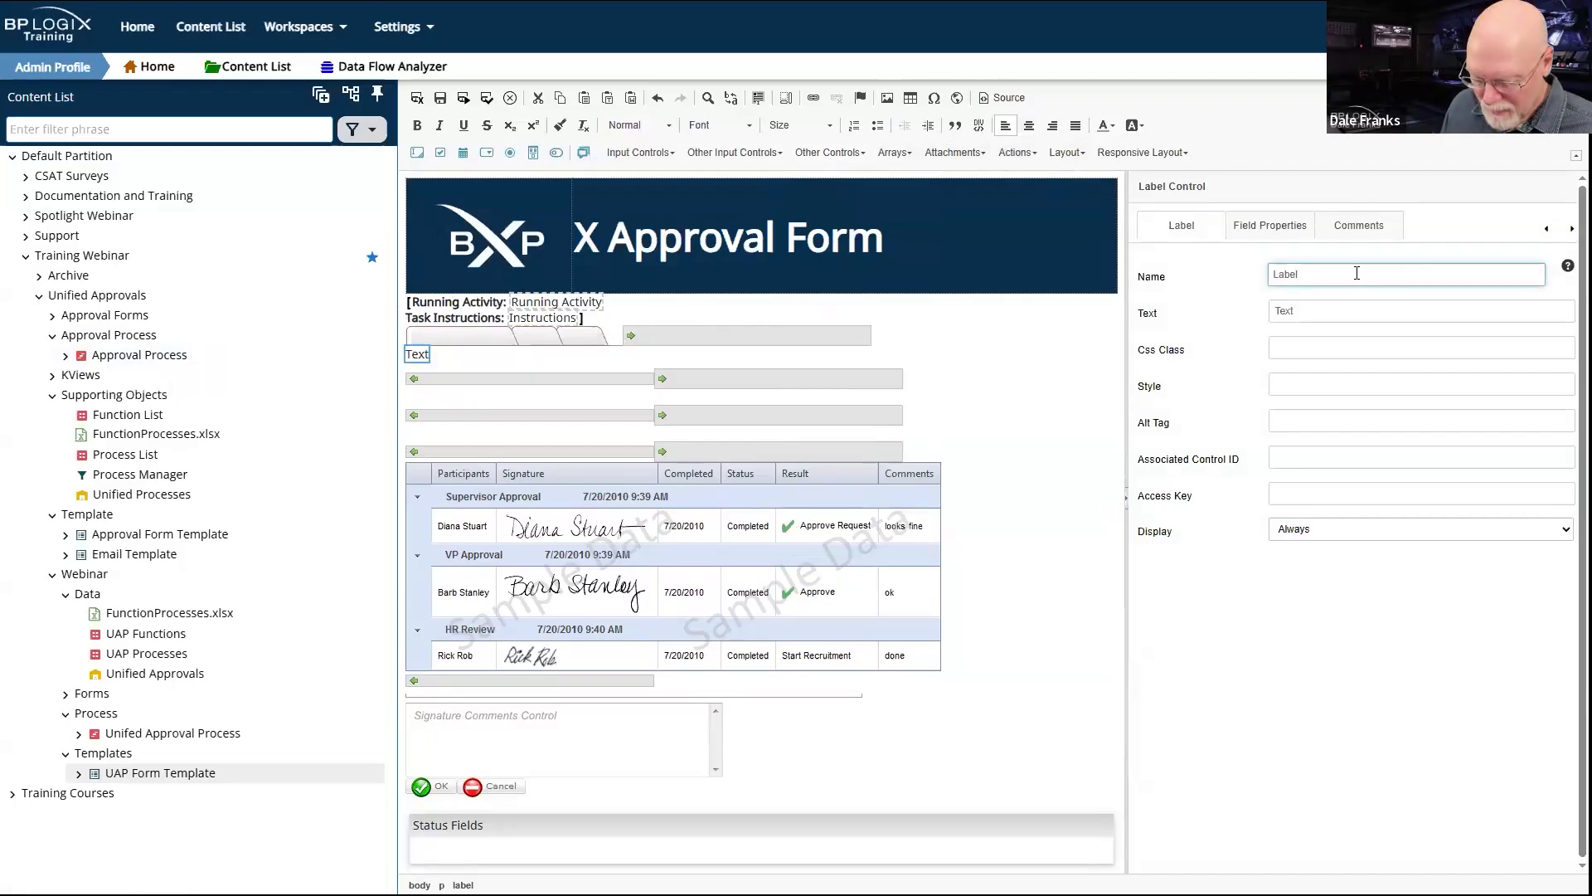
key("BackSpace")
key("BackSpace")
key("BackSpace")
type("Function")
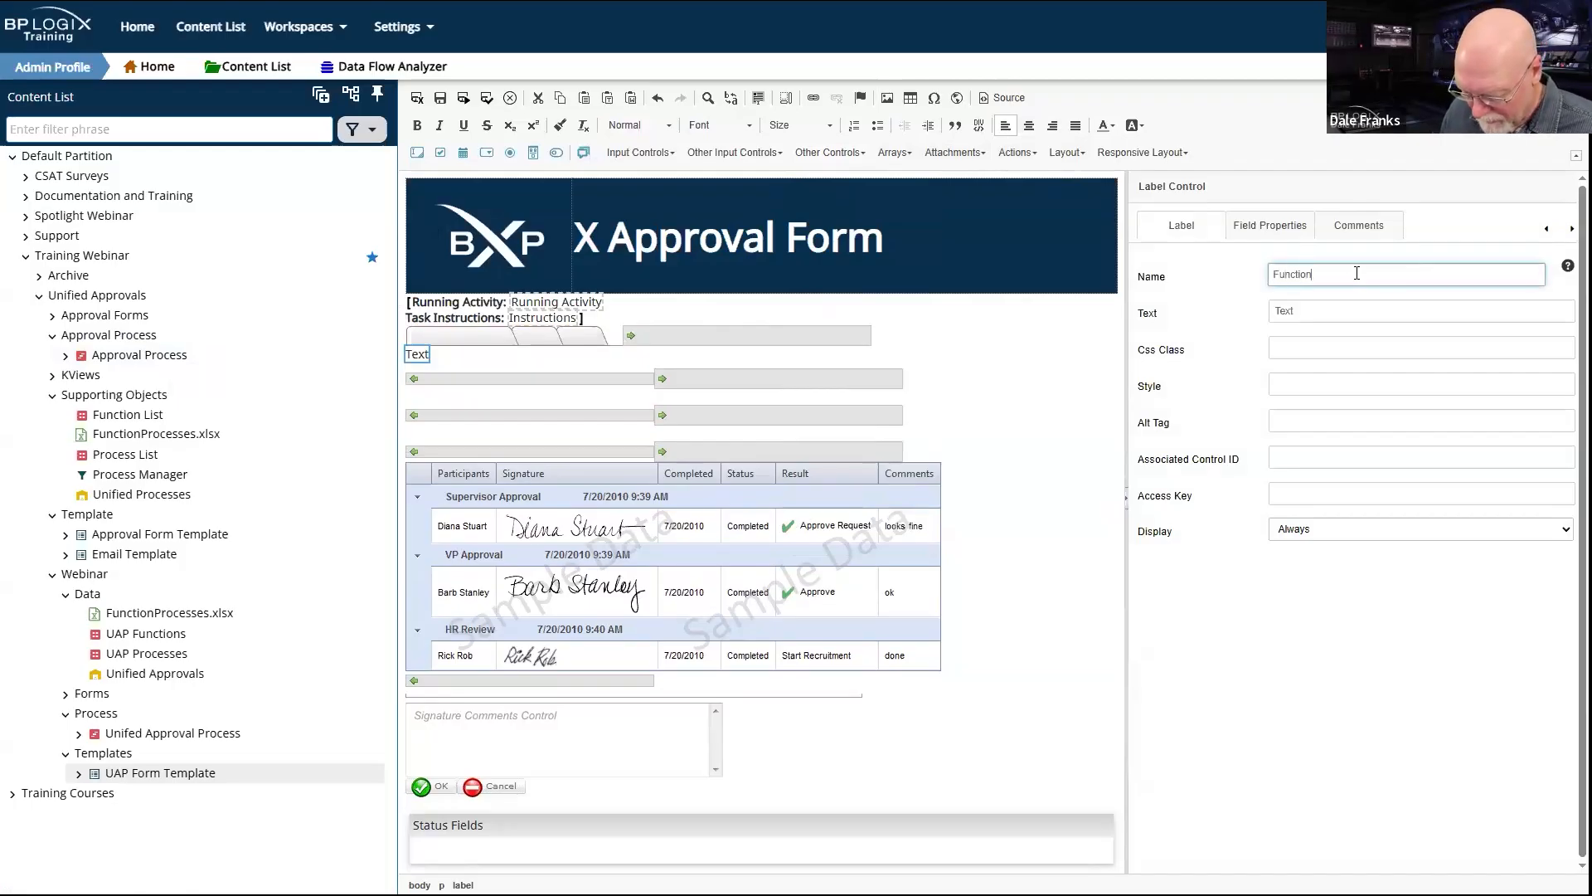
type("Label")
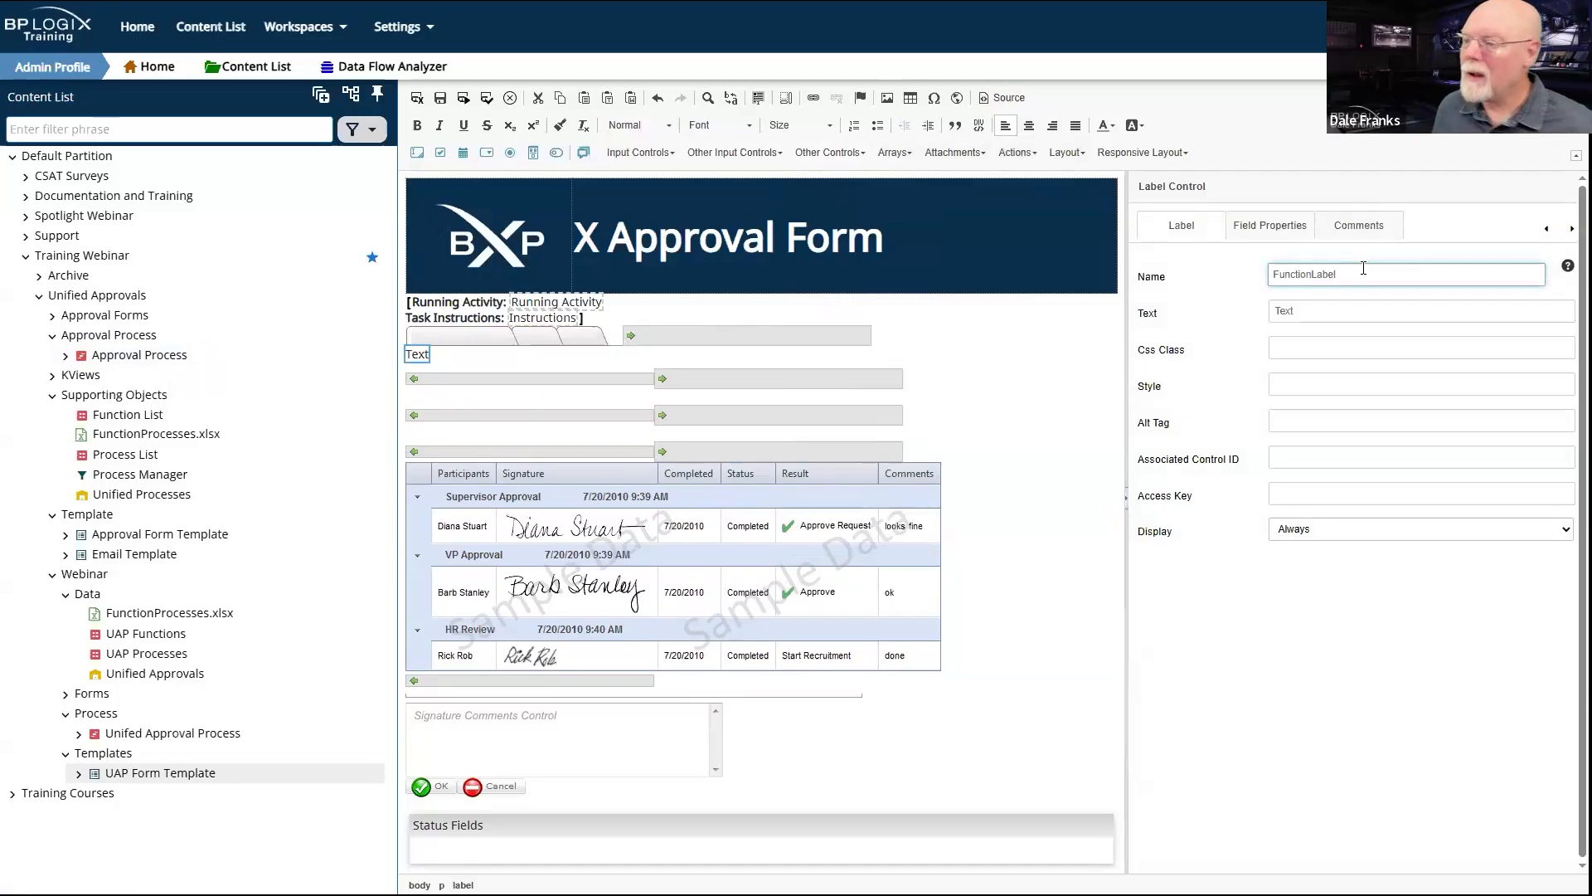
Step: Set the FunctionLabel control's text to "Function:" and its associated control ID to Function
left_click(1332, 314)
double_click(1287, 309)
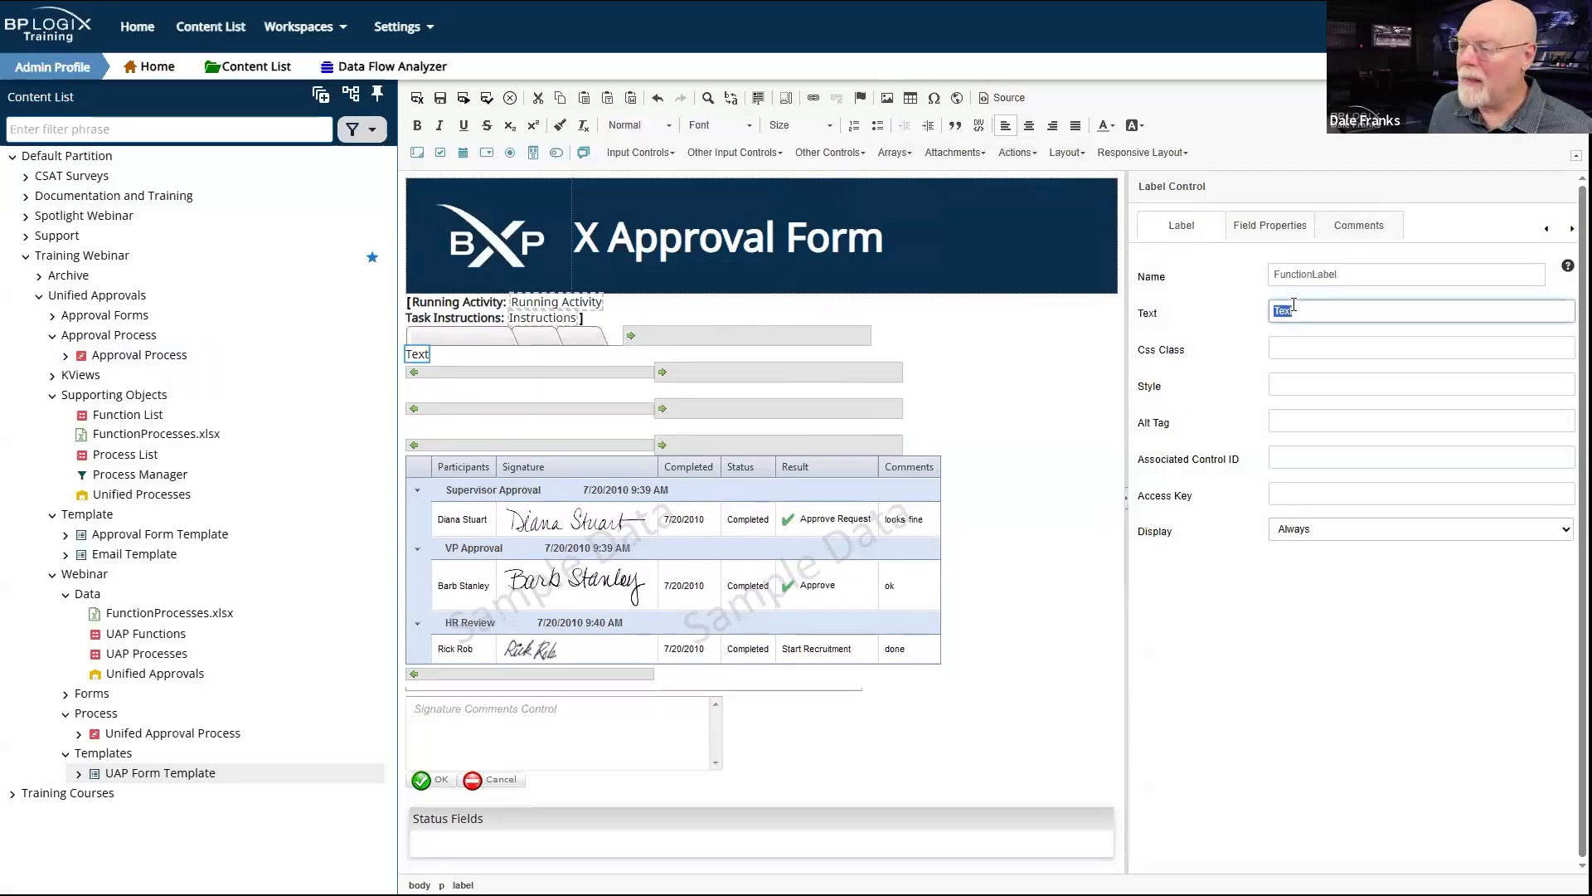
type("Function:")
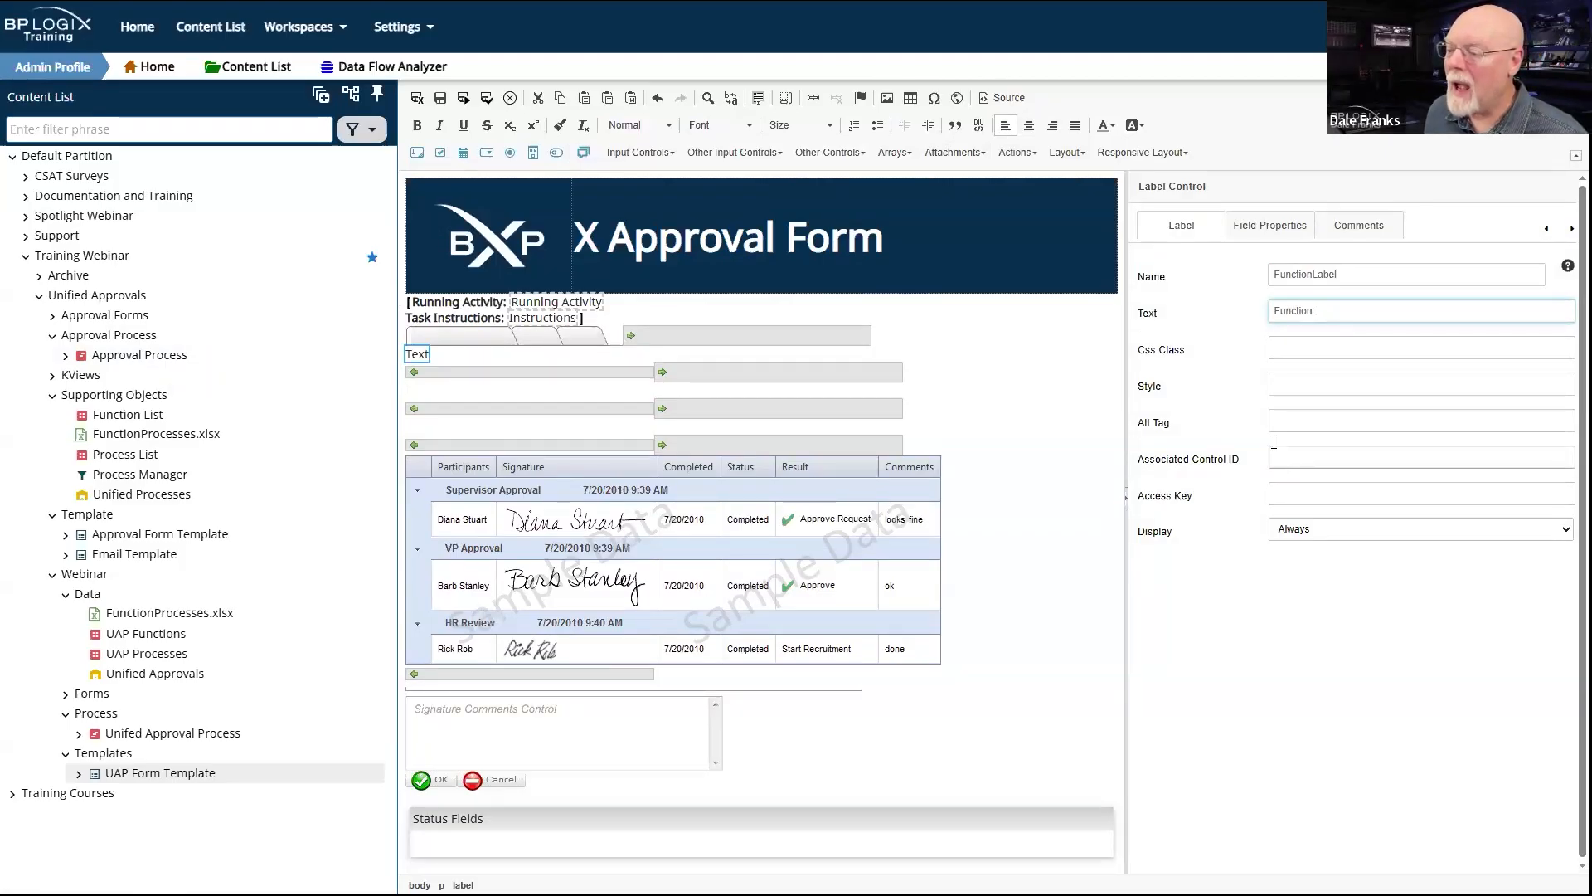
left_click(1309, 459)
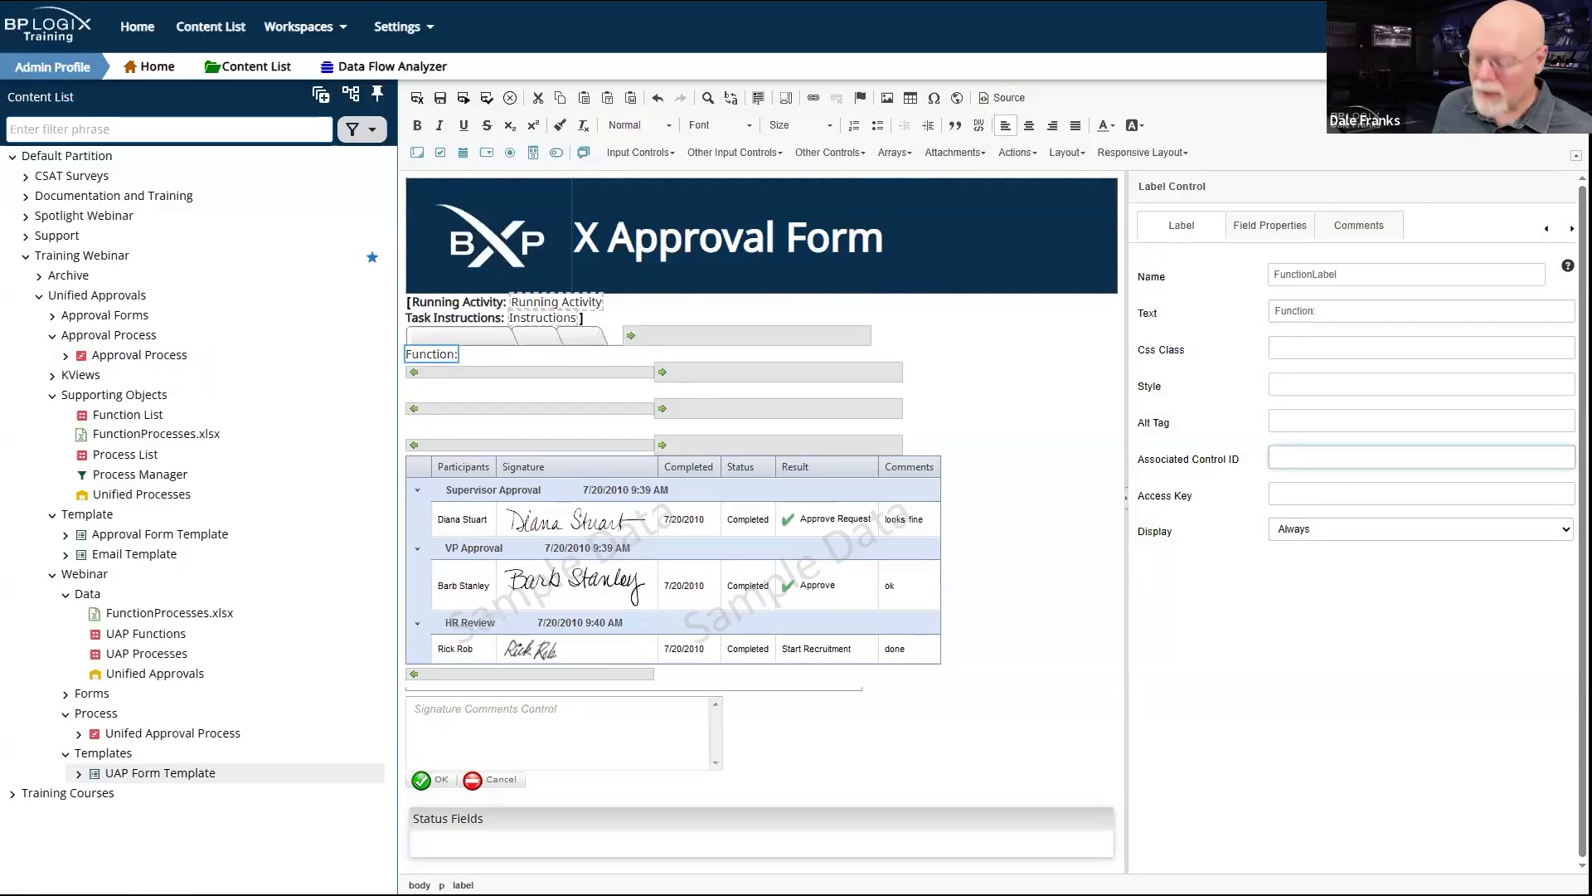
type("Funcvtio")
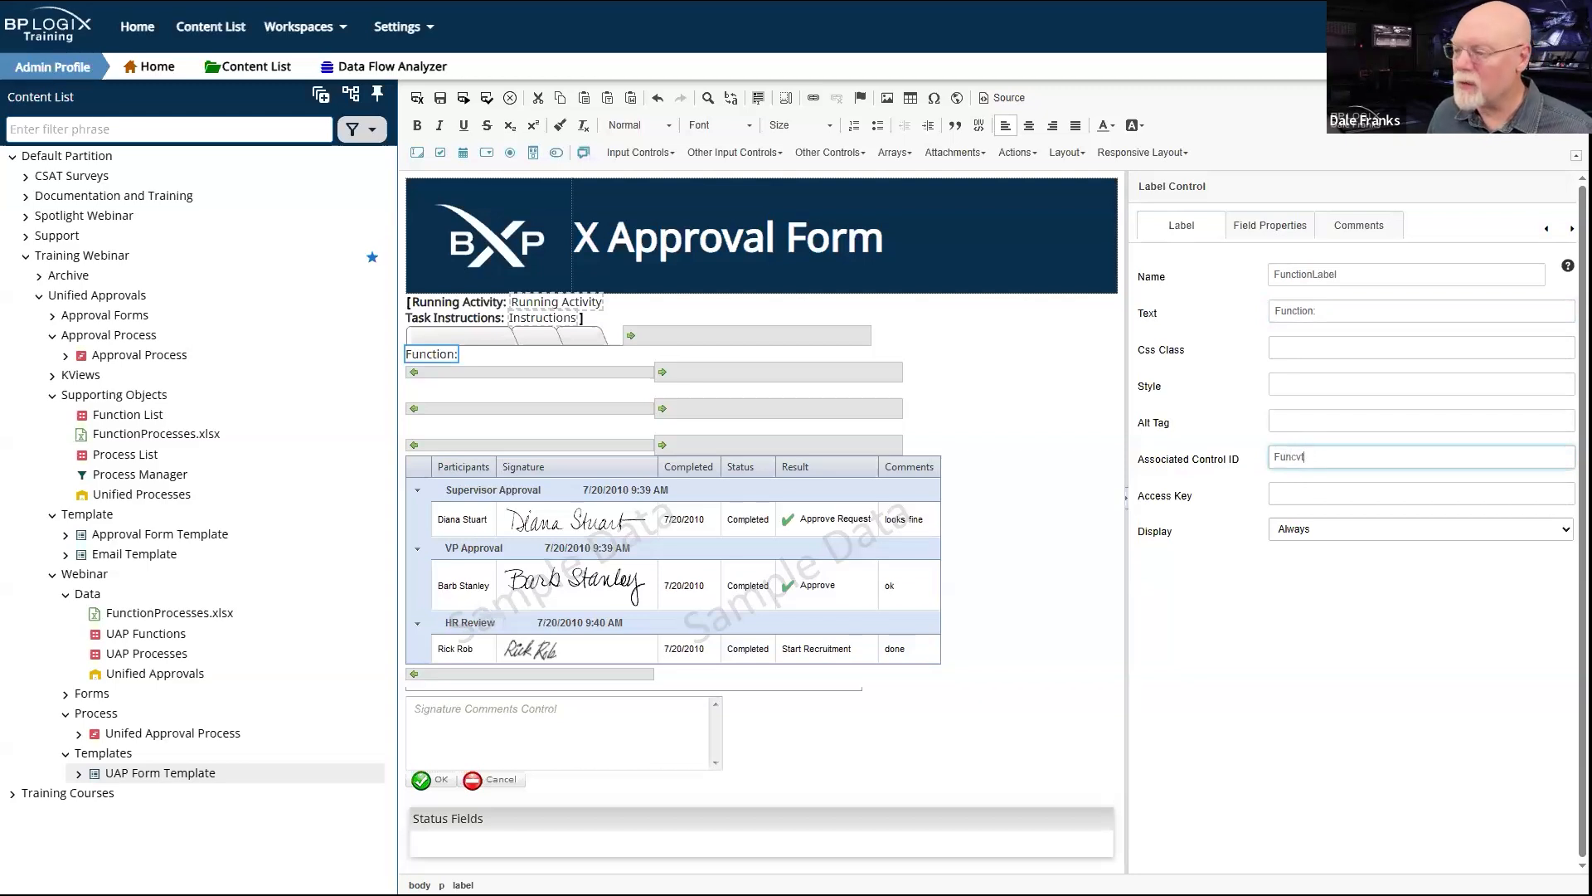
key("BackSpace")
key("BackSpace")
type("tion")
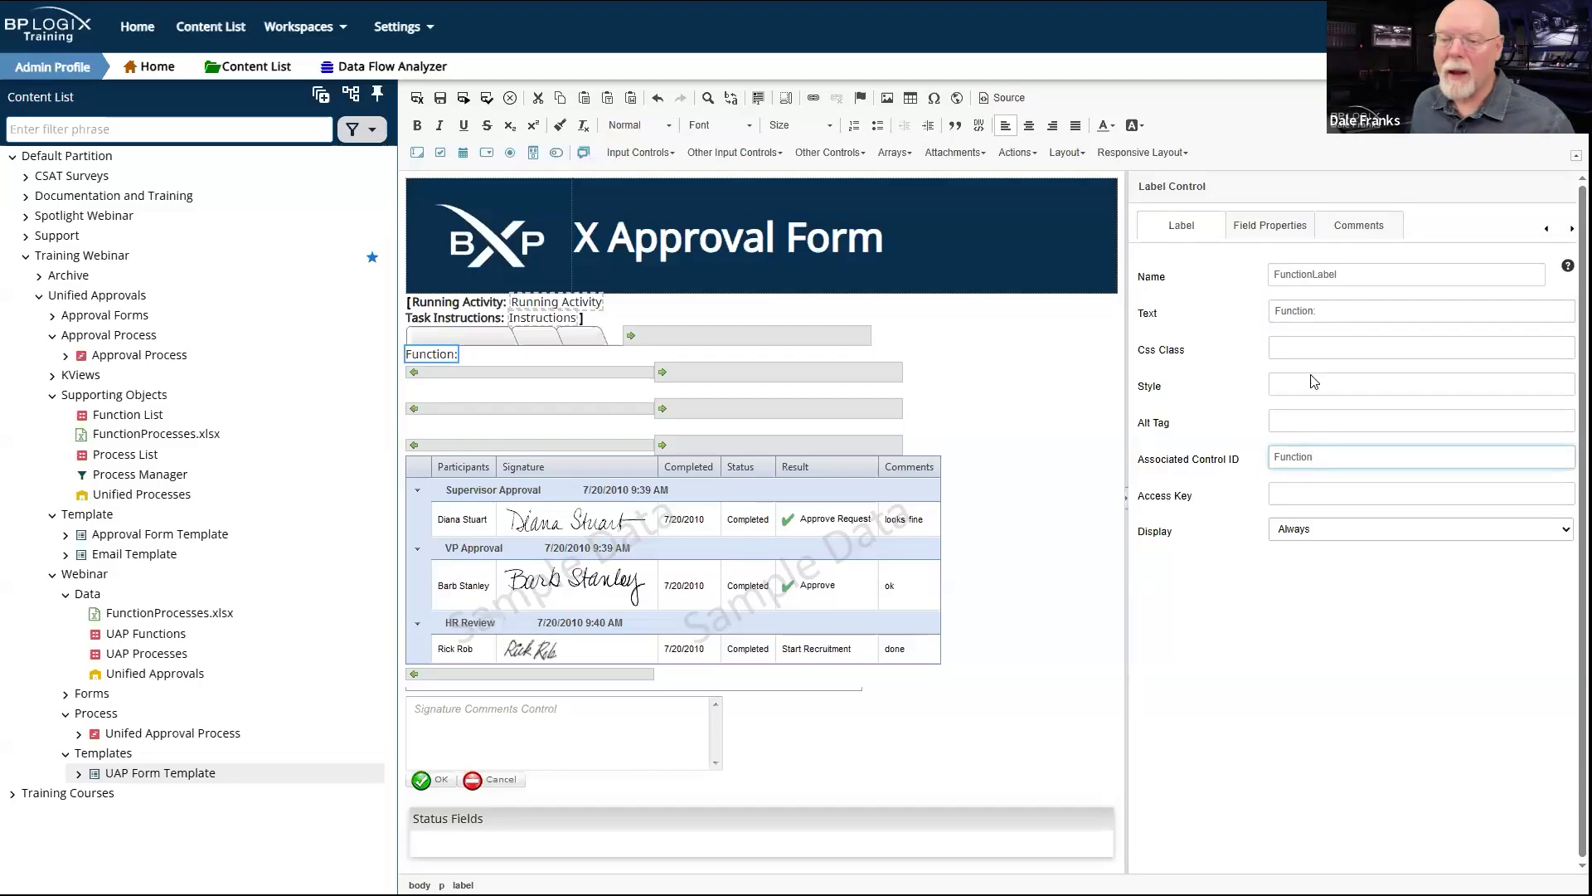
Step: Insert a dropdown control named Function on a new line under the Function label, and save the form template
left_click(533, 356)
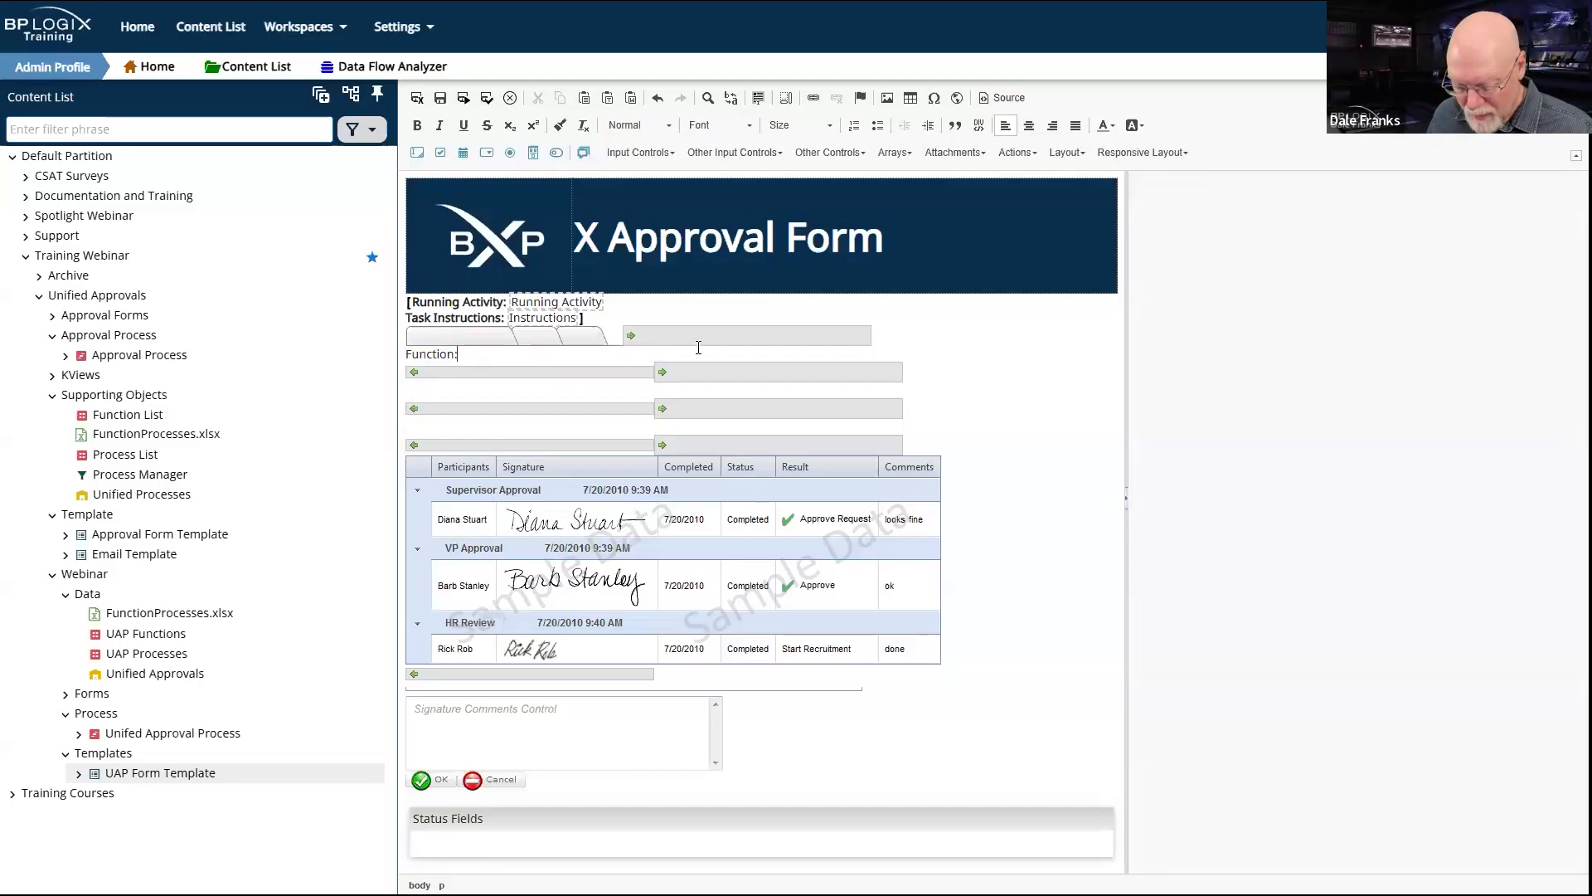
key("Return")
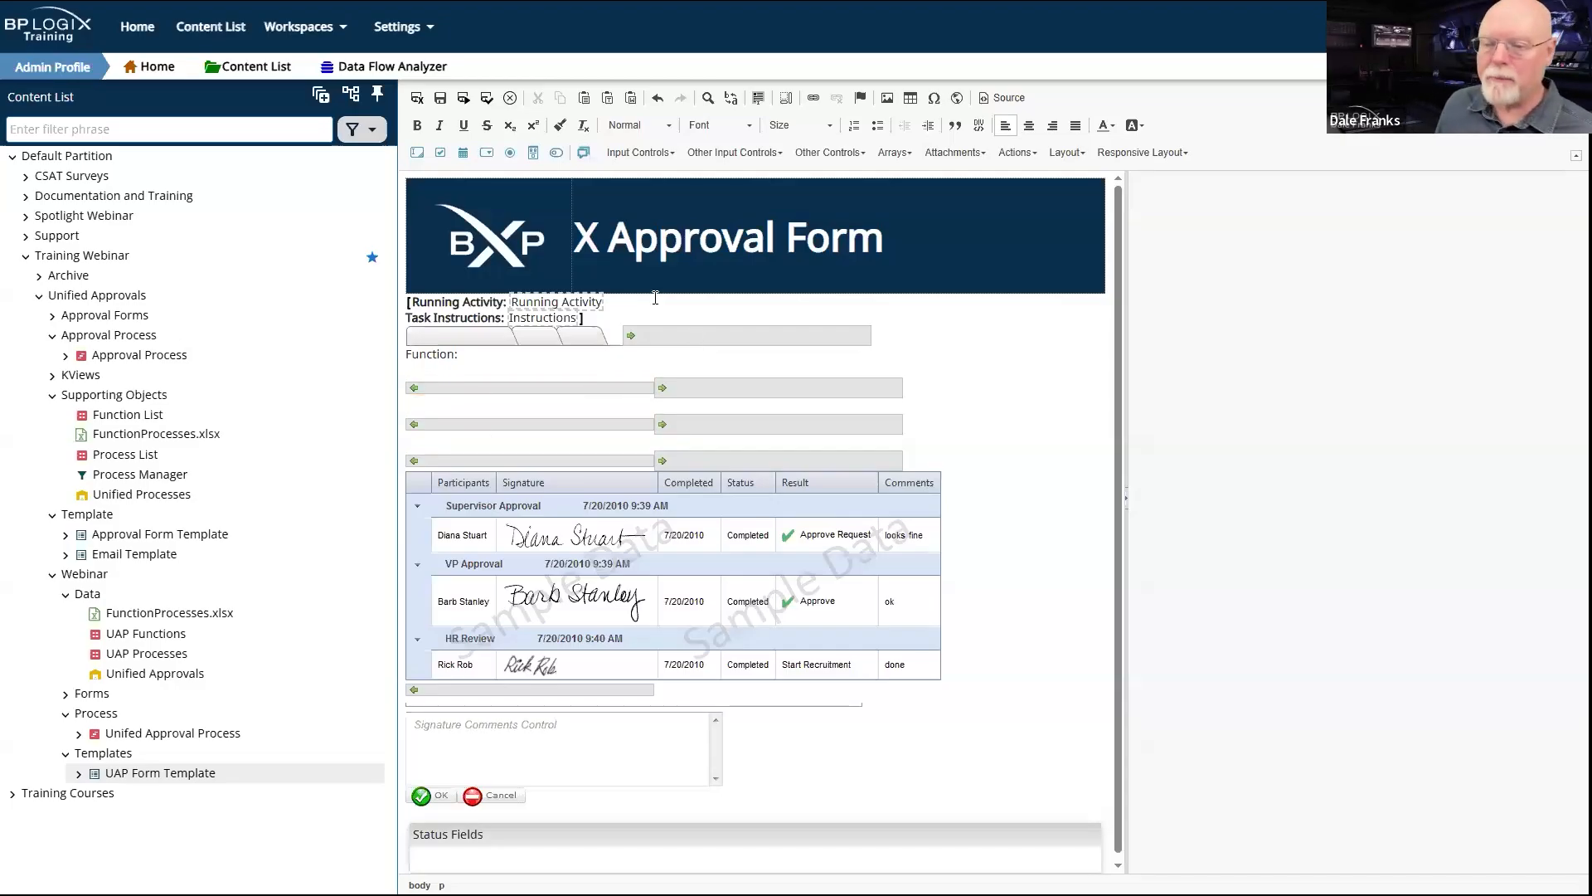
left_click(487, 152)
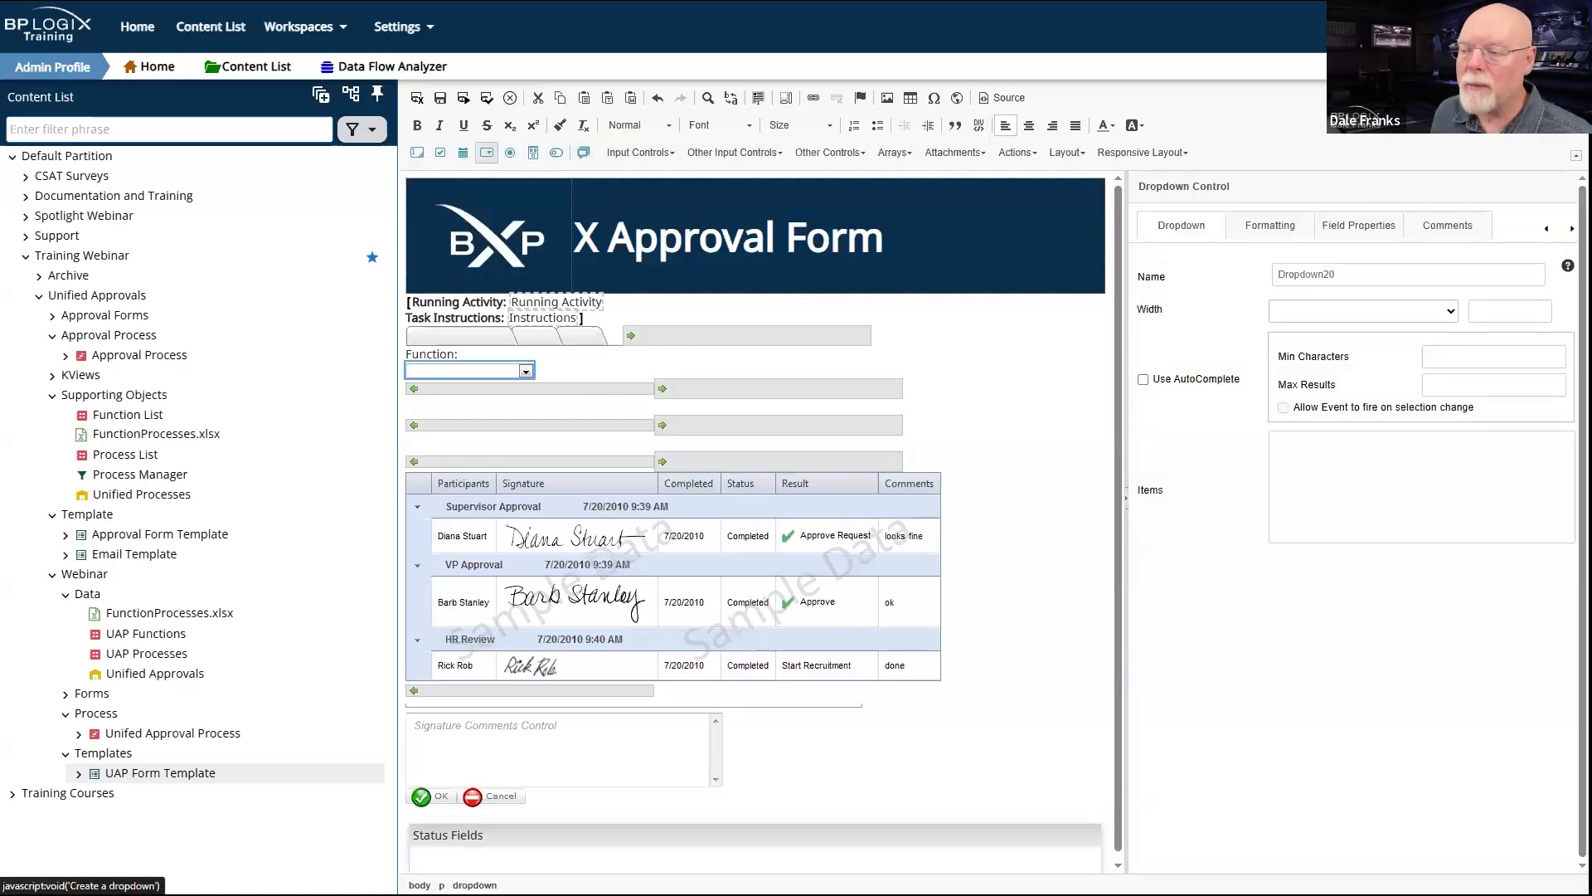
double_click(1354, 281)
type("Function")
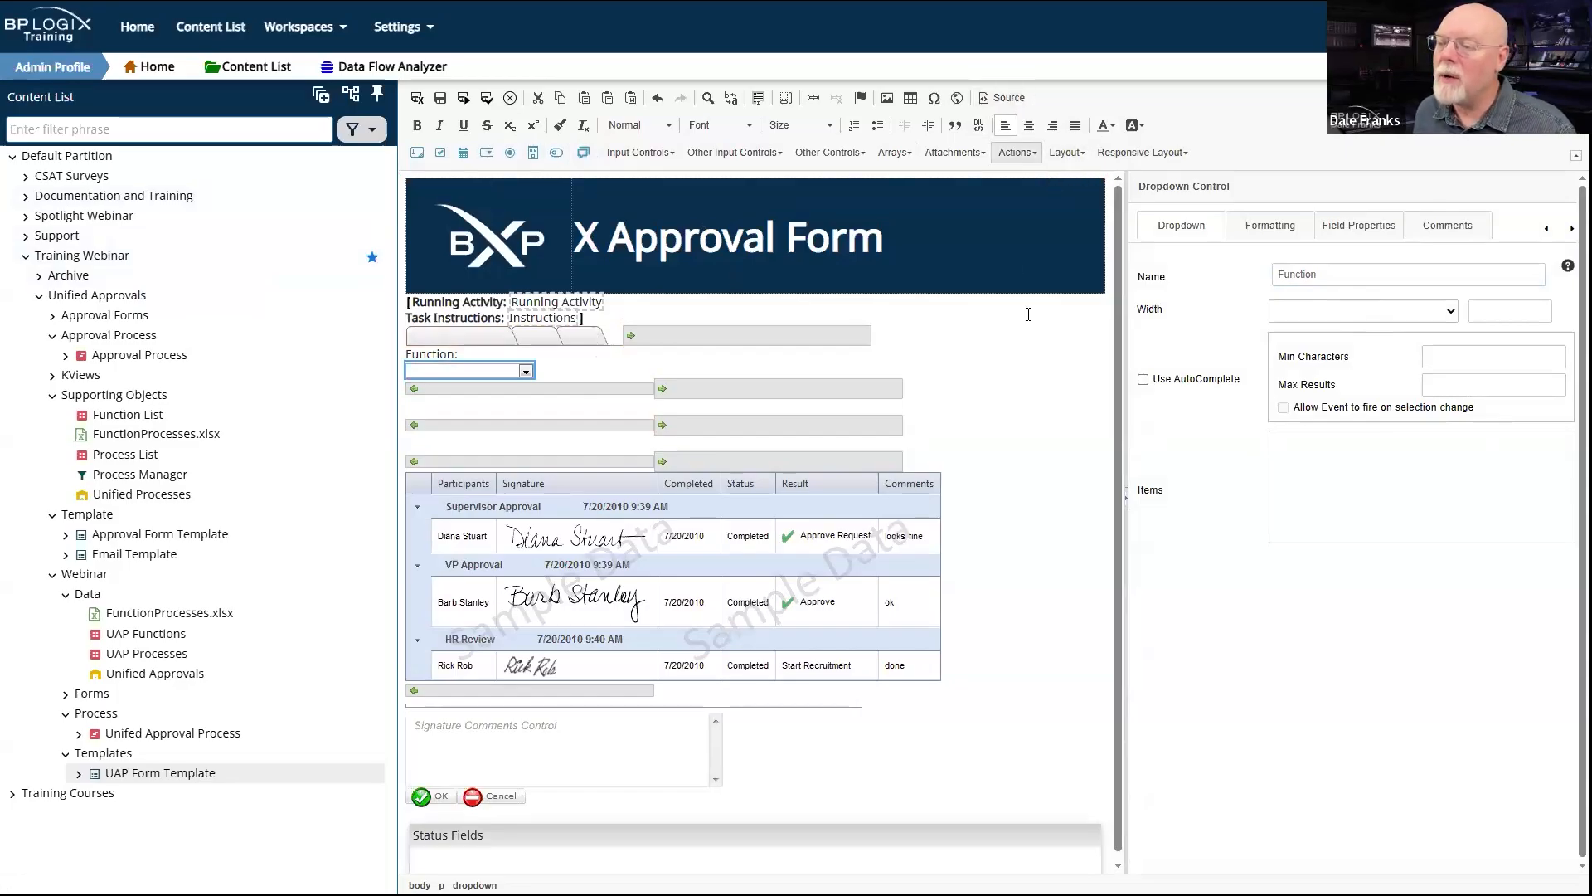
left_click(440, 99)
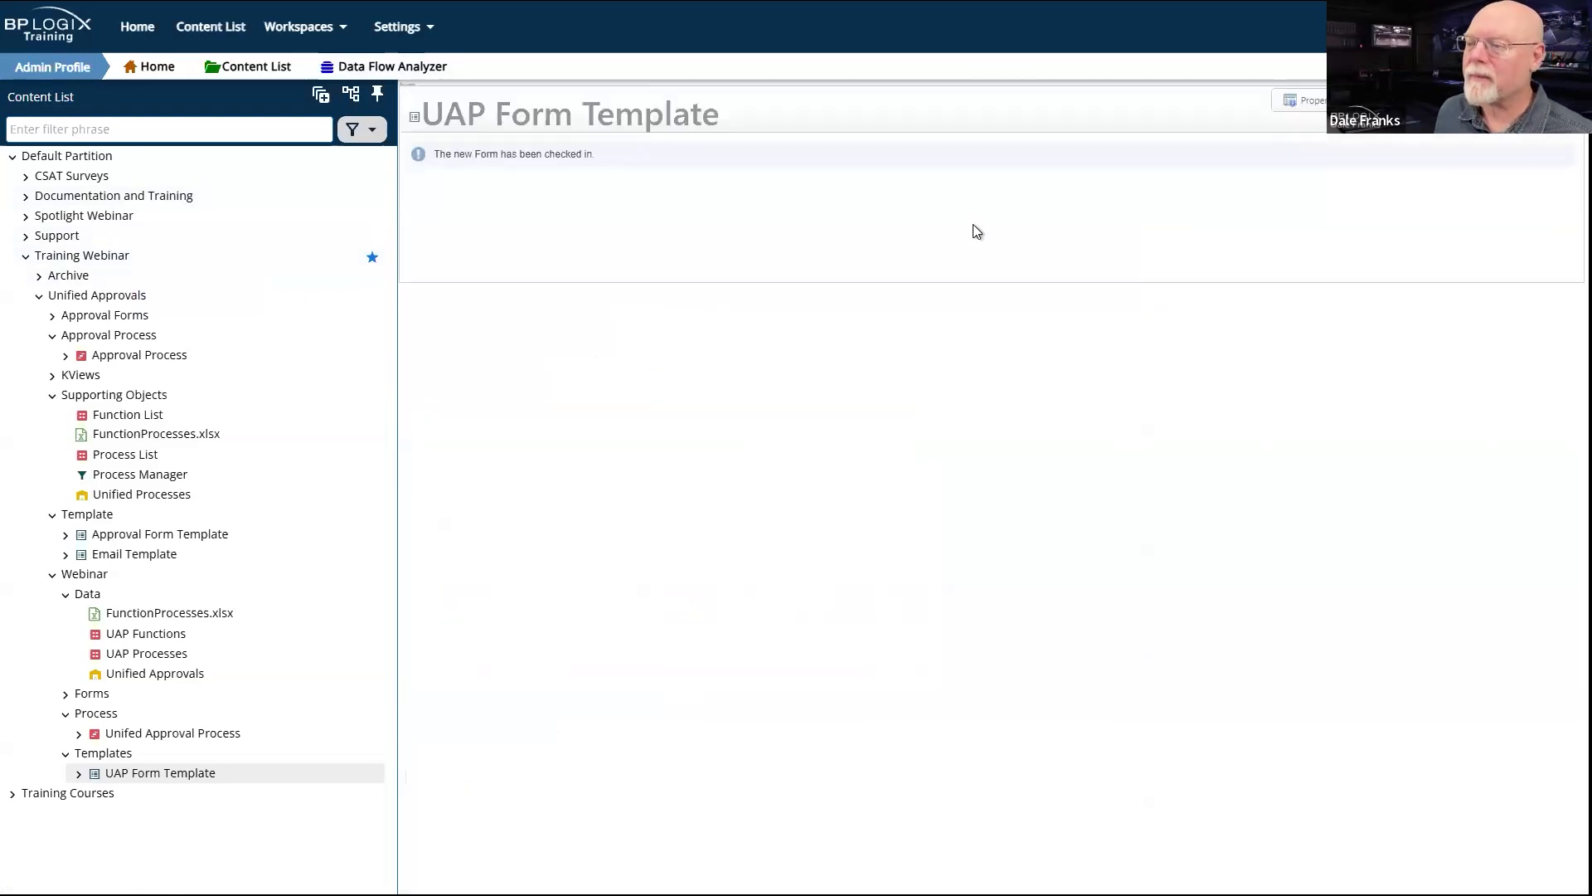
Step: Search the form's HTML source for FunctionLabel and examine the line break and paragraph tags around the label and the Function dropdown
left_click(1008, 98)
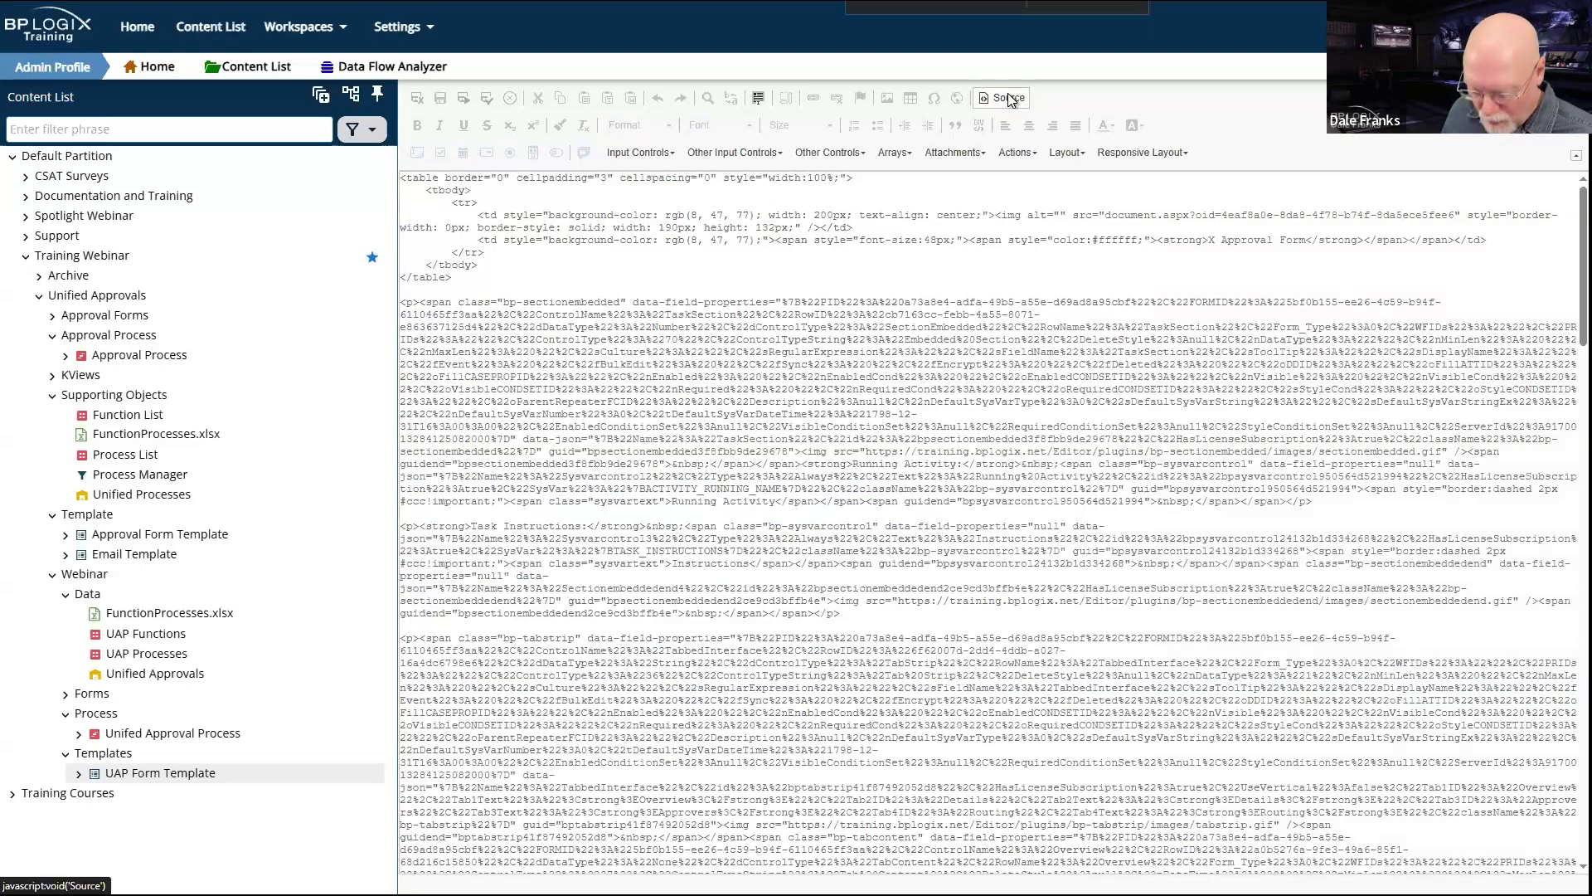
type("FunctionL")
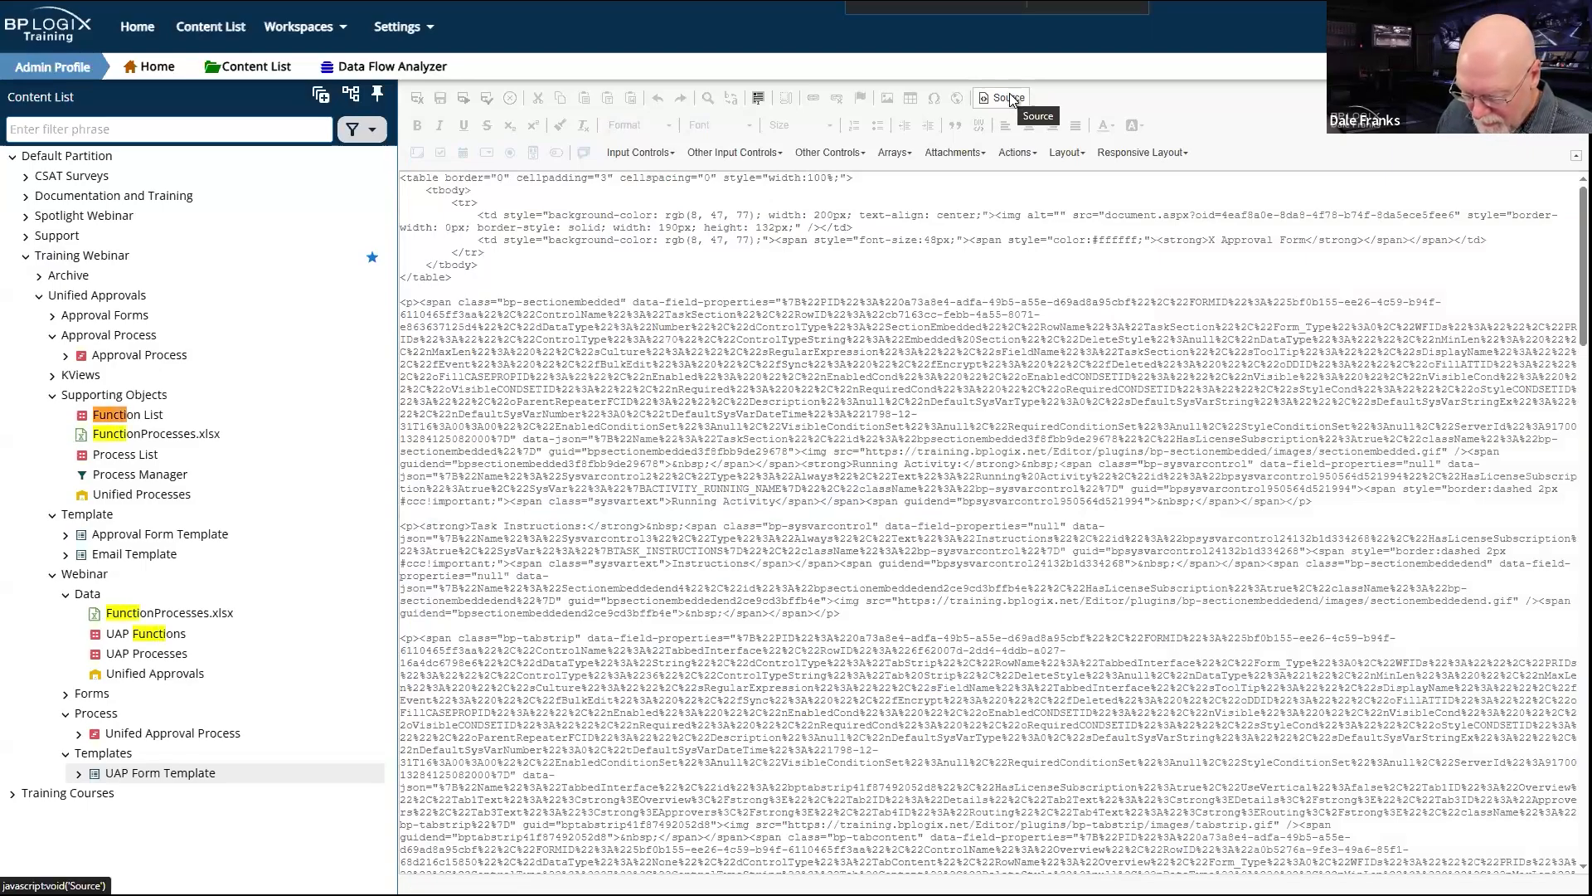
type("abel")
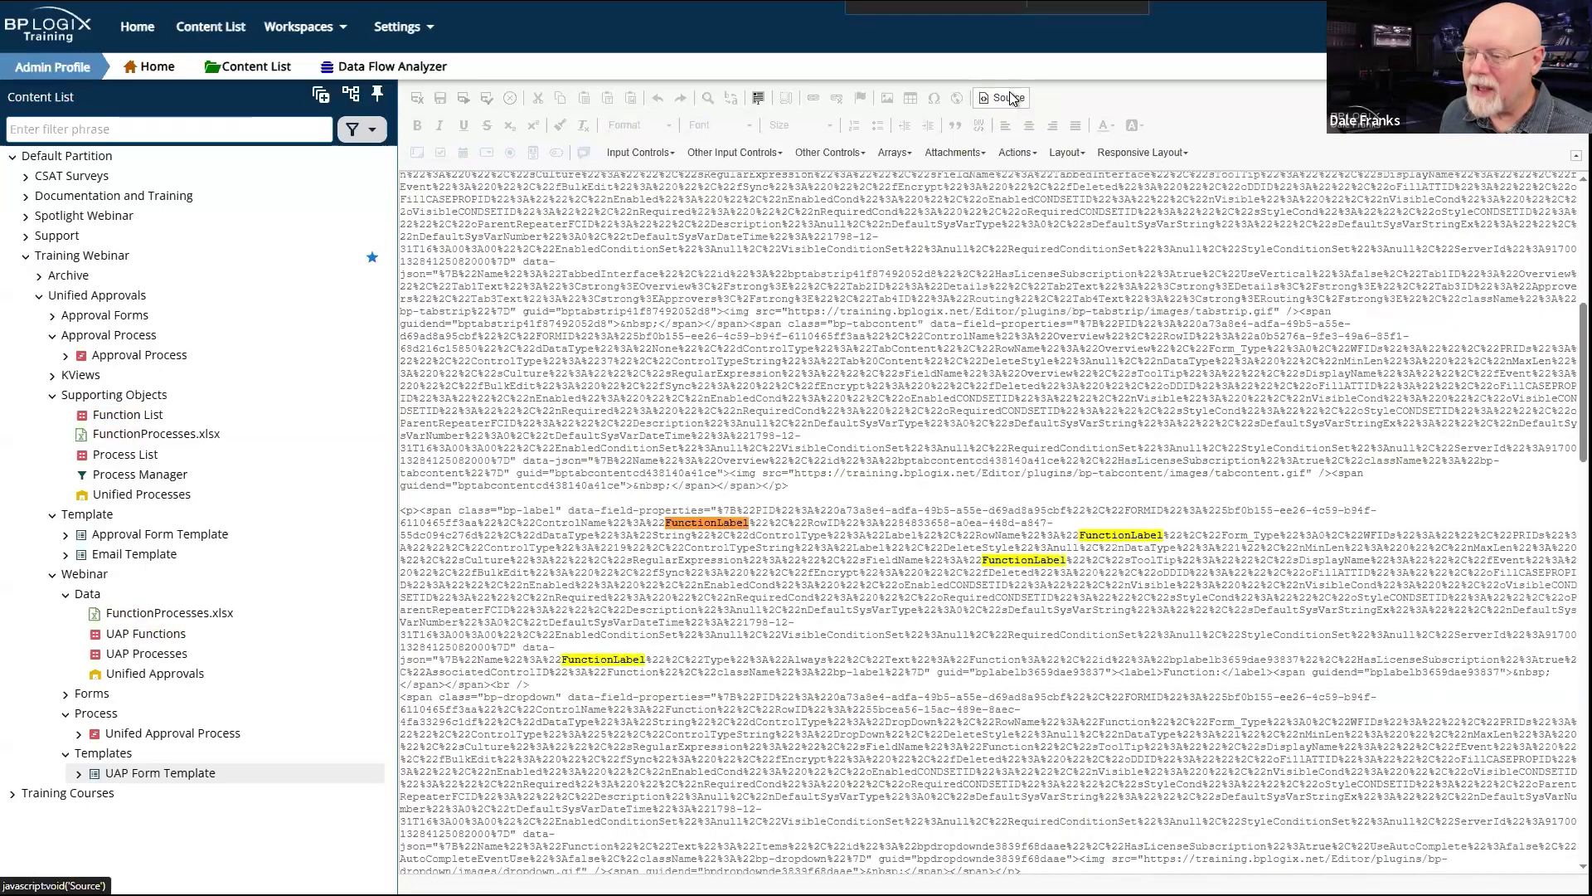
scroll(655, 564, "down", 2)
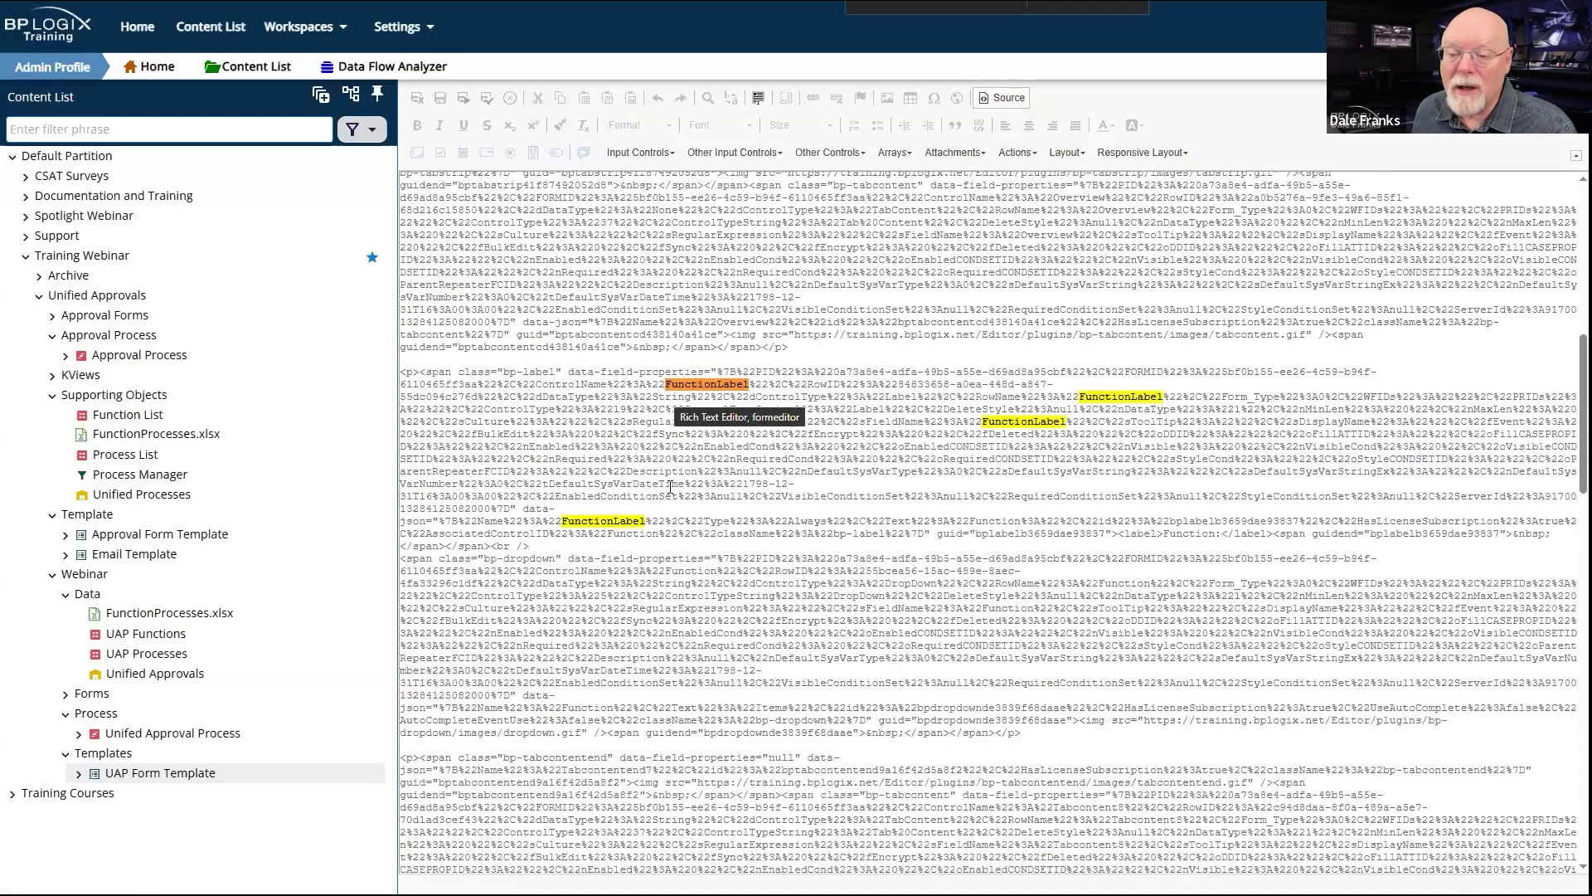
scroll(670, 487, "down", 4)
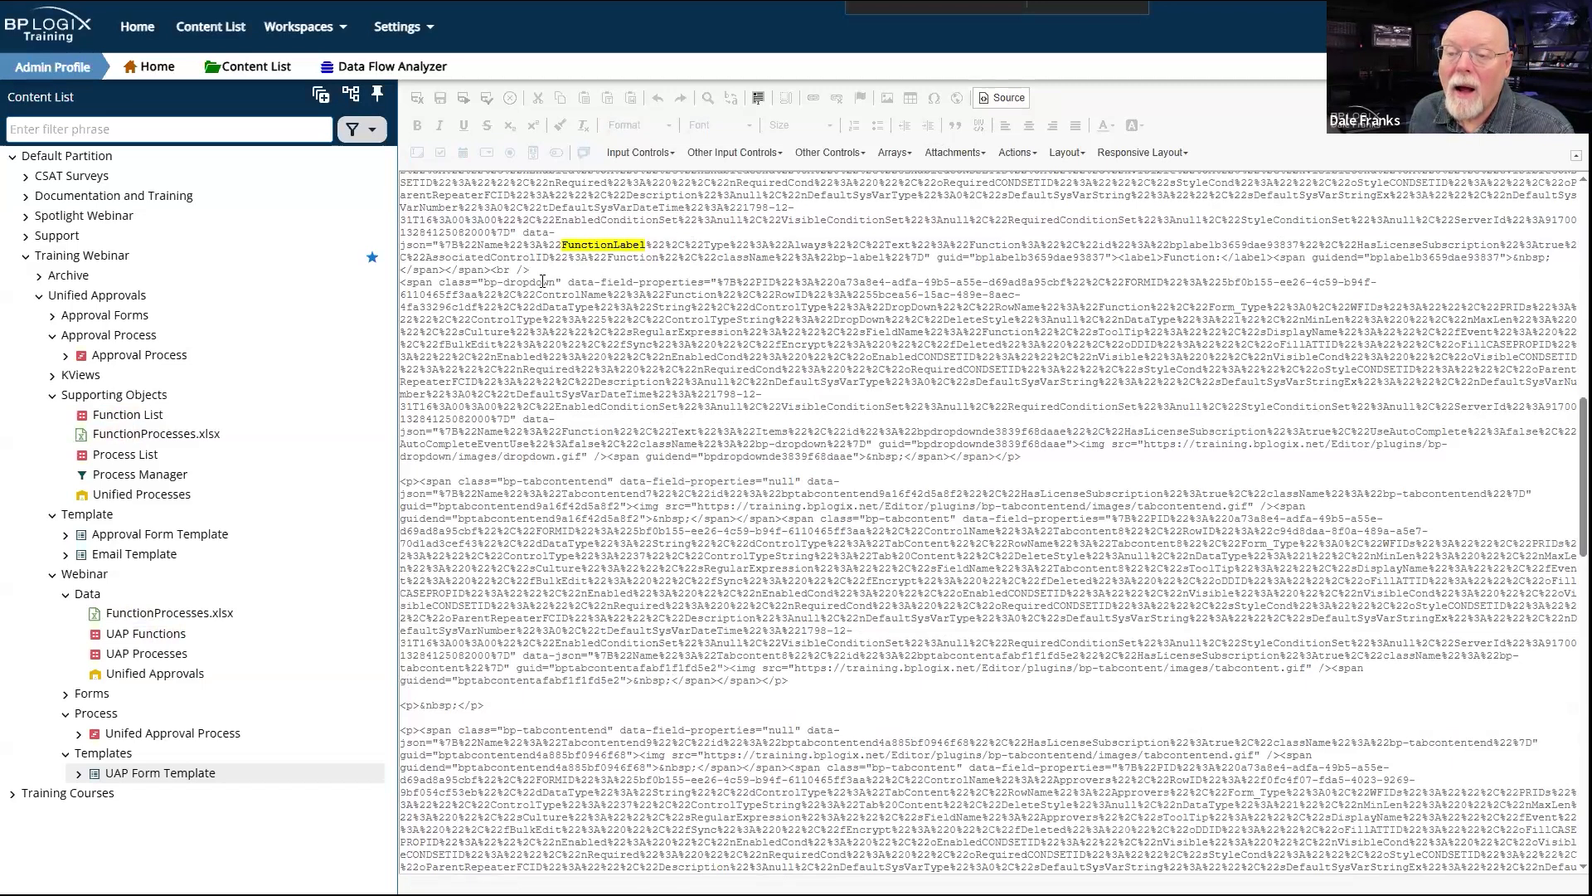
left_click_drag(530, 271, 490, 271)
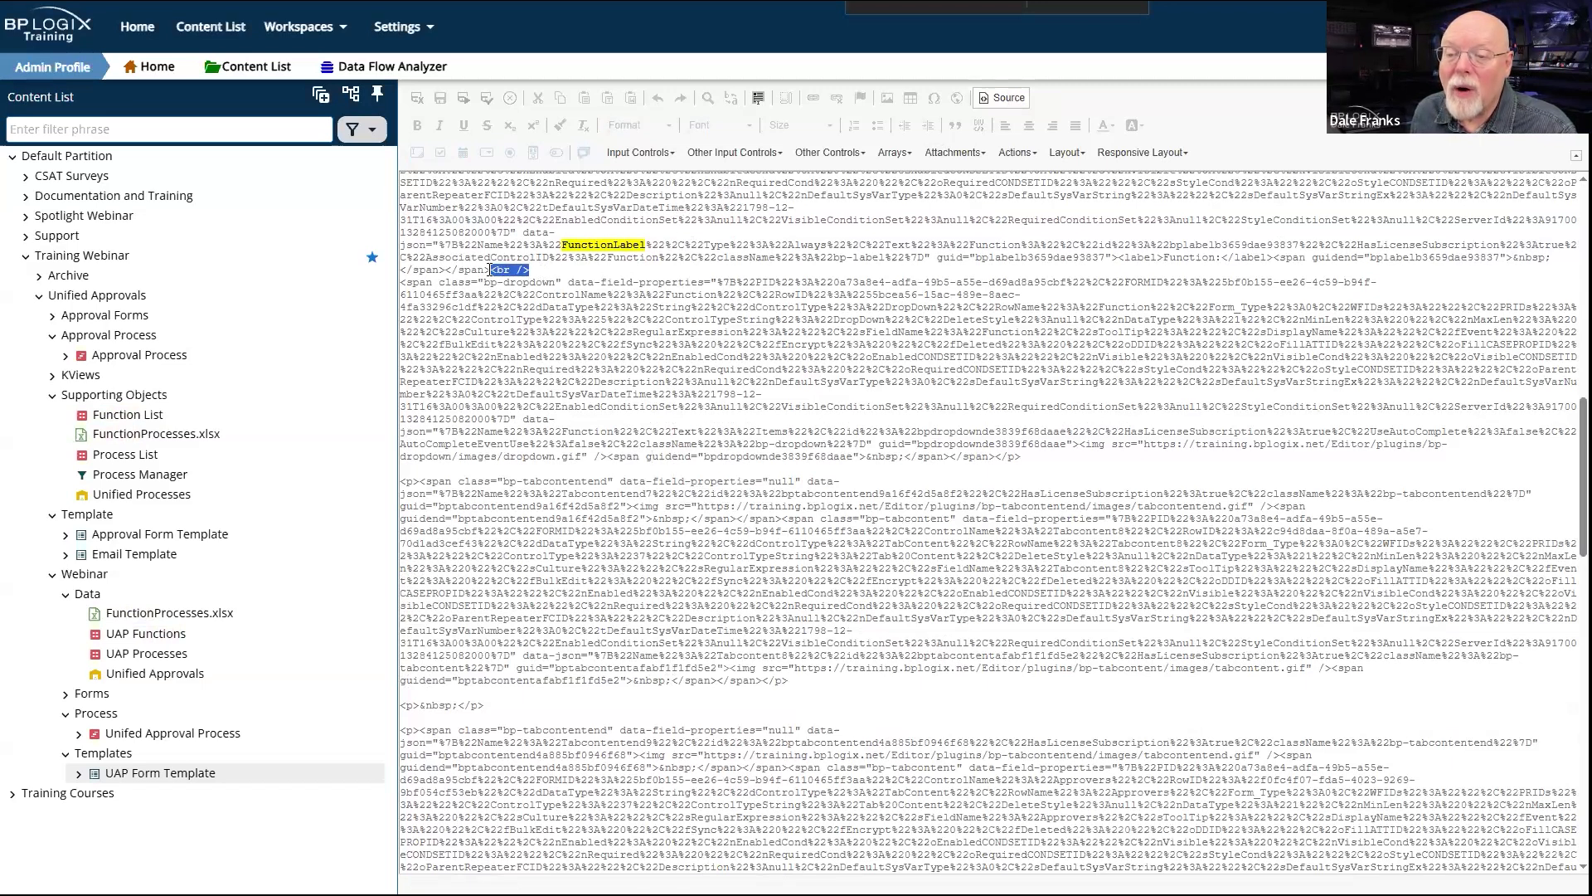
left_click_drag(489, 270, 394, 253)
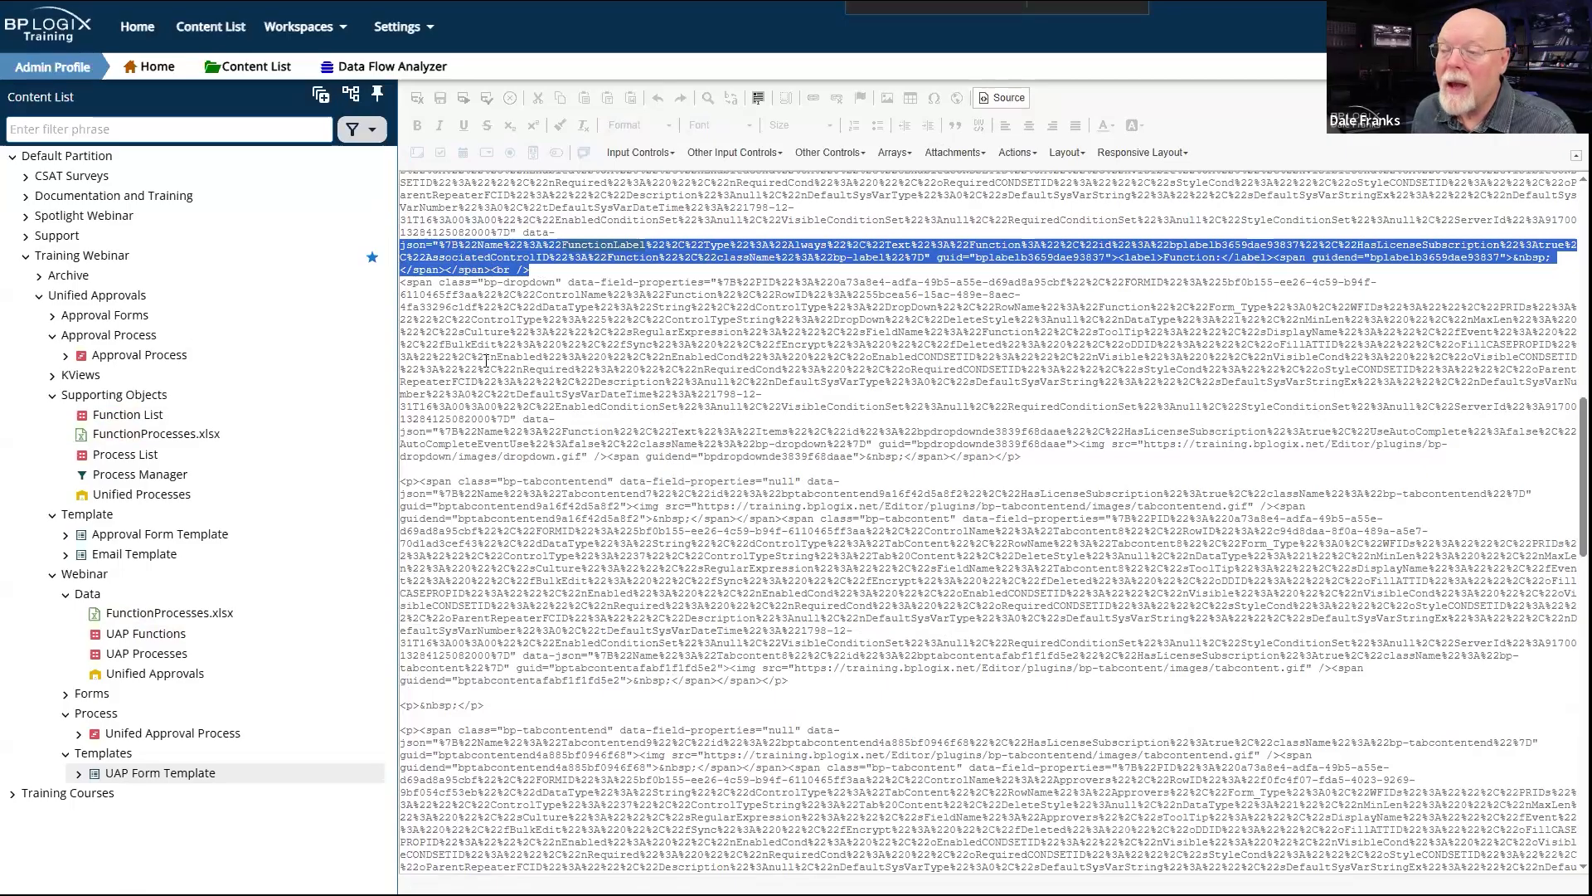
left_click_drag(539, 271, 492, 267)
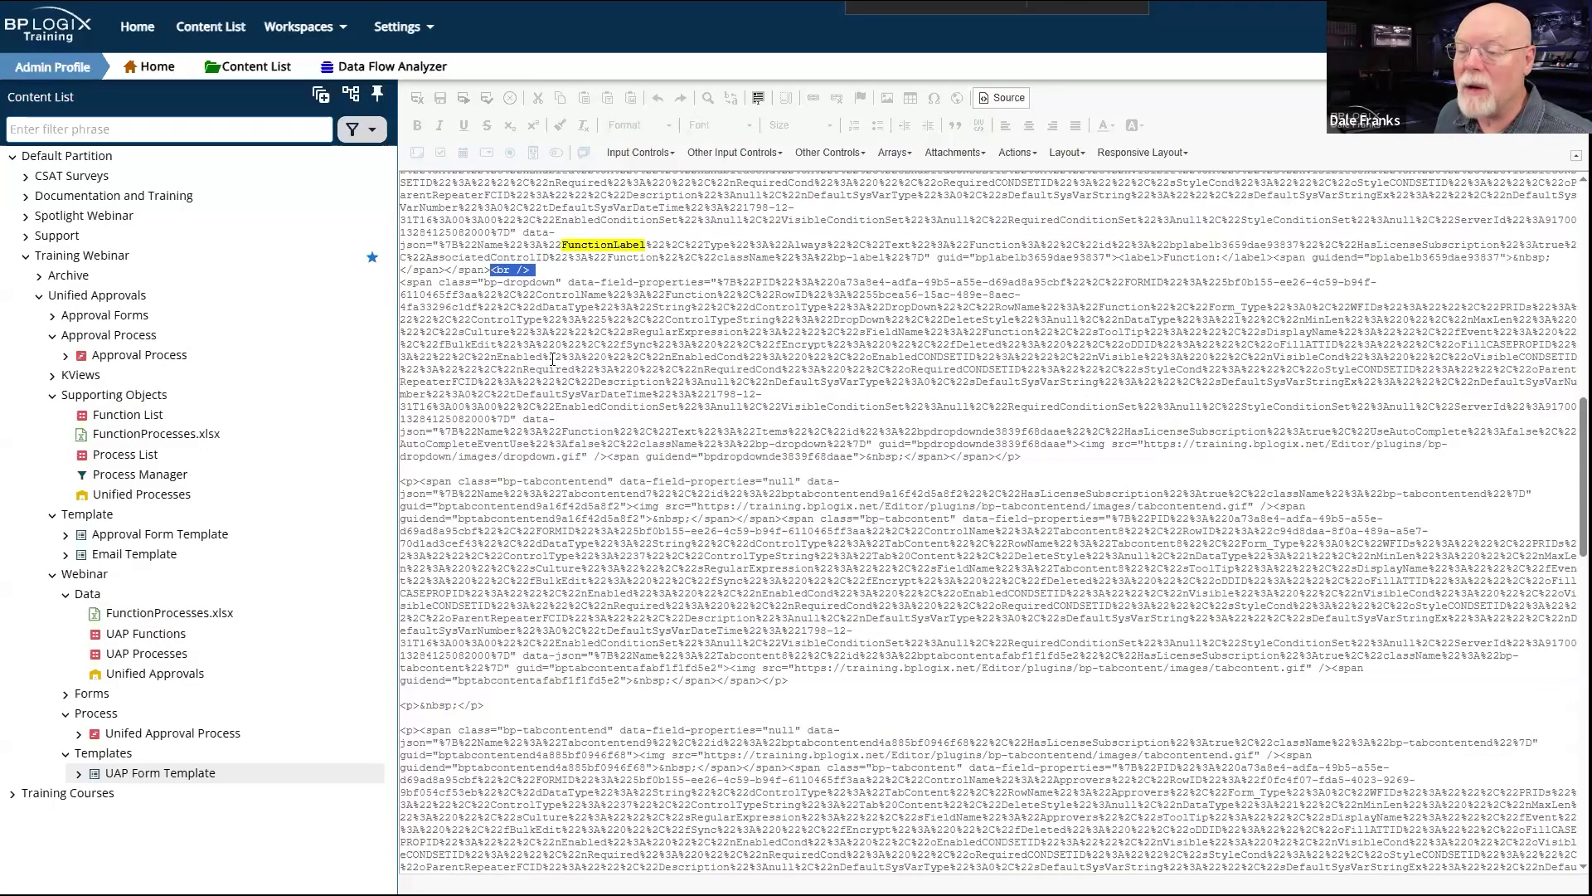
left_click_drag(405, 282, 1000, 461)
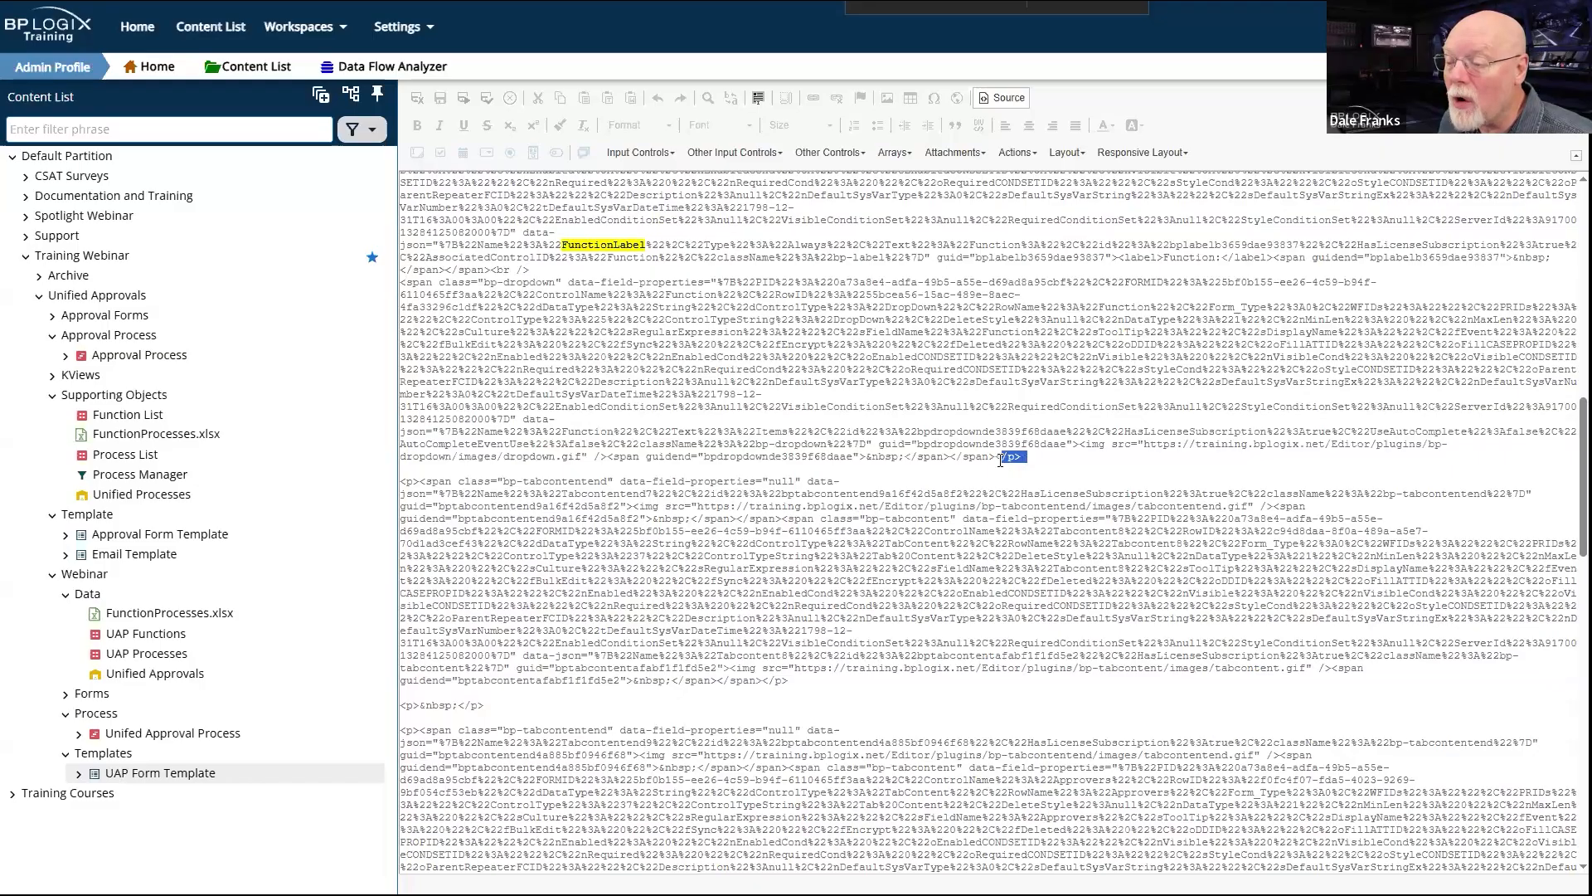
left_click(1044, 464)
left_click_drag(1030, 460, 995, 461)
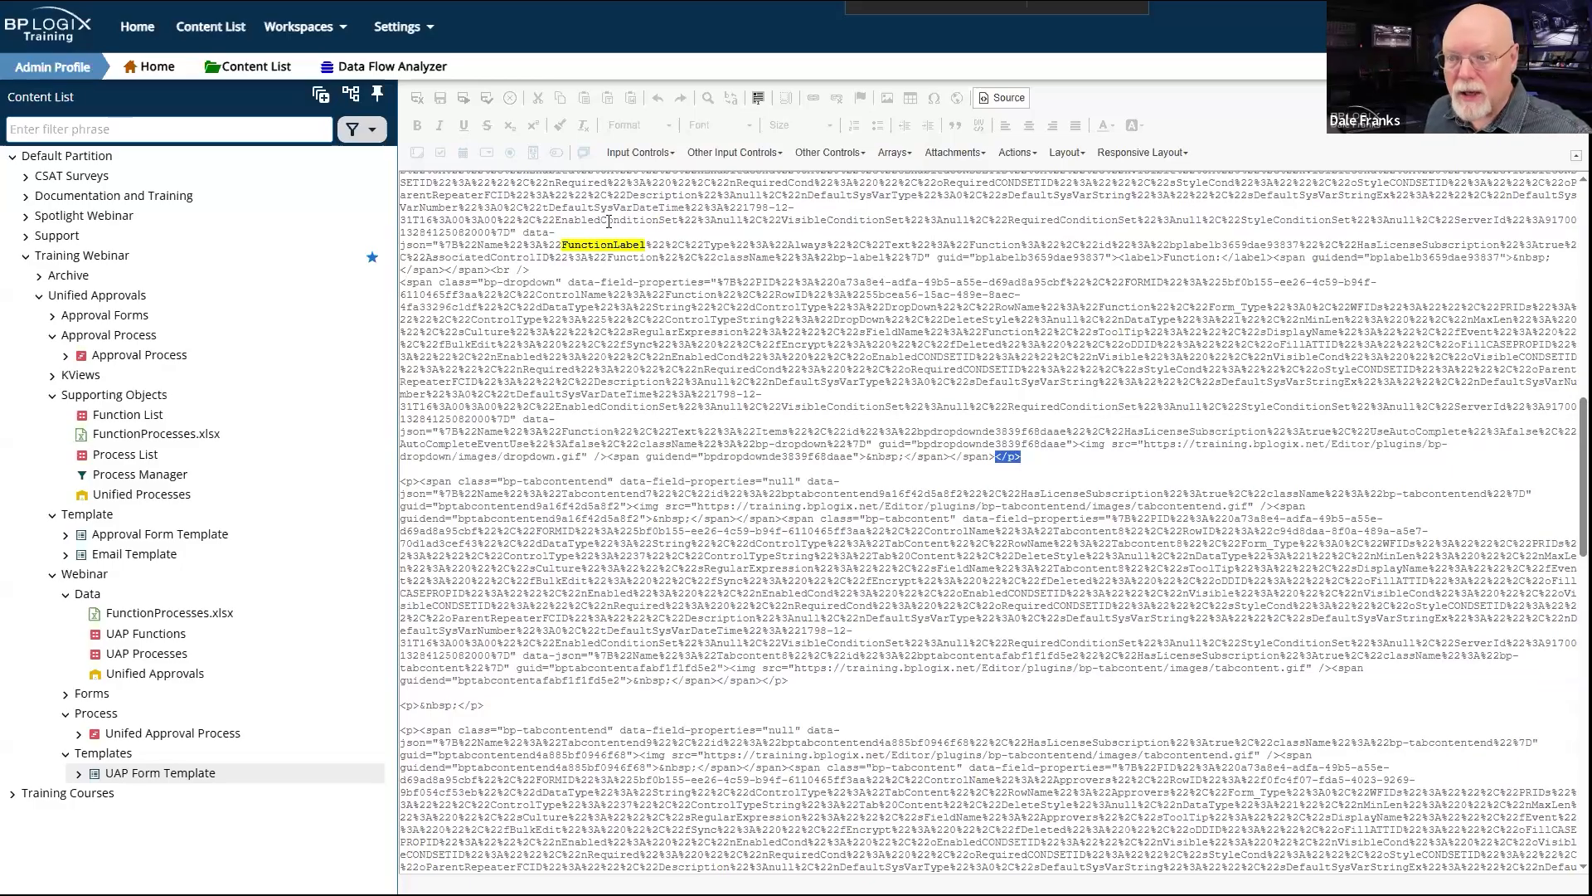
left_click(1009, 100)
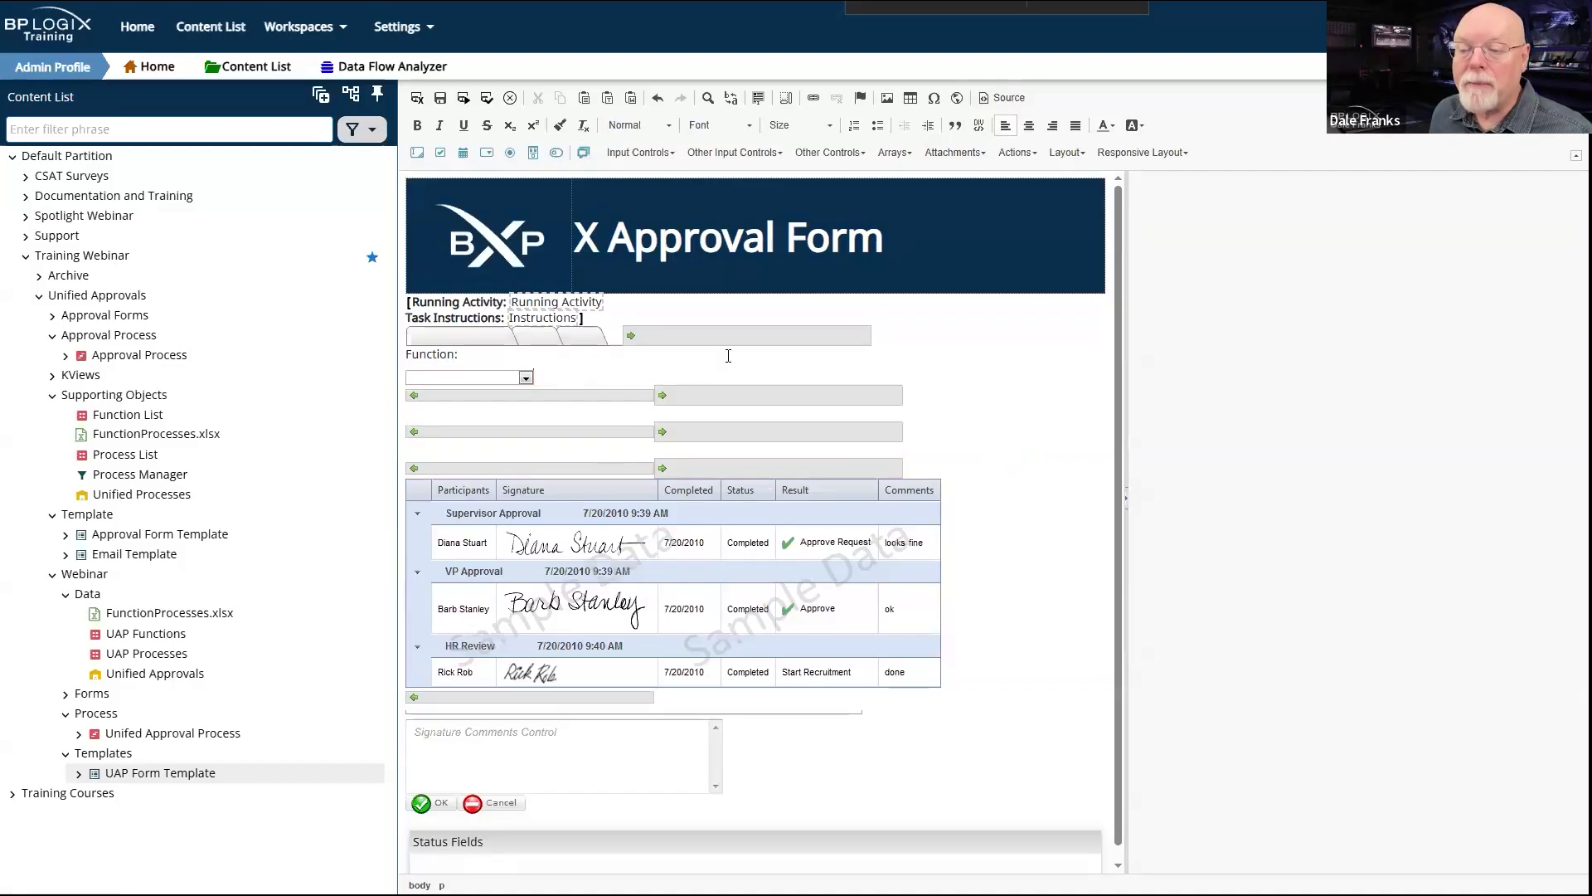
Step: Insert a label control named ProcessLabel on a new line below the Function dropdown
key("Return")
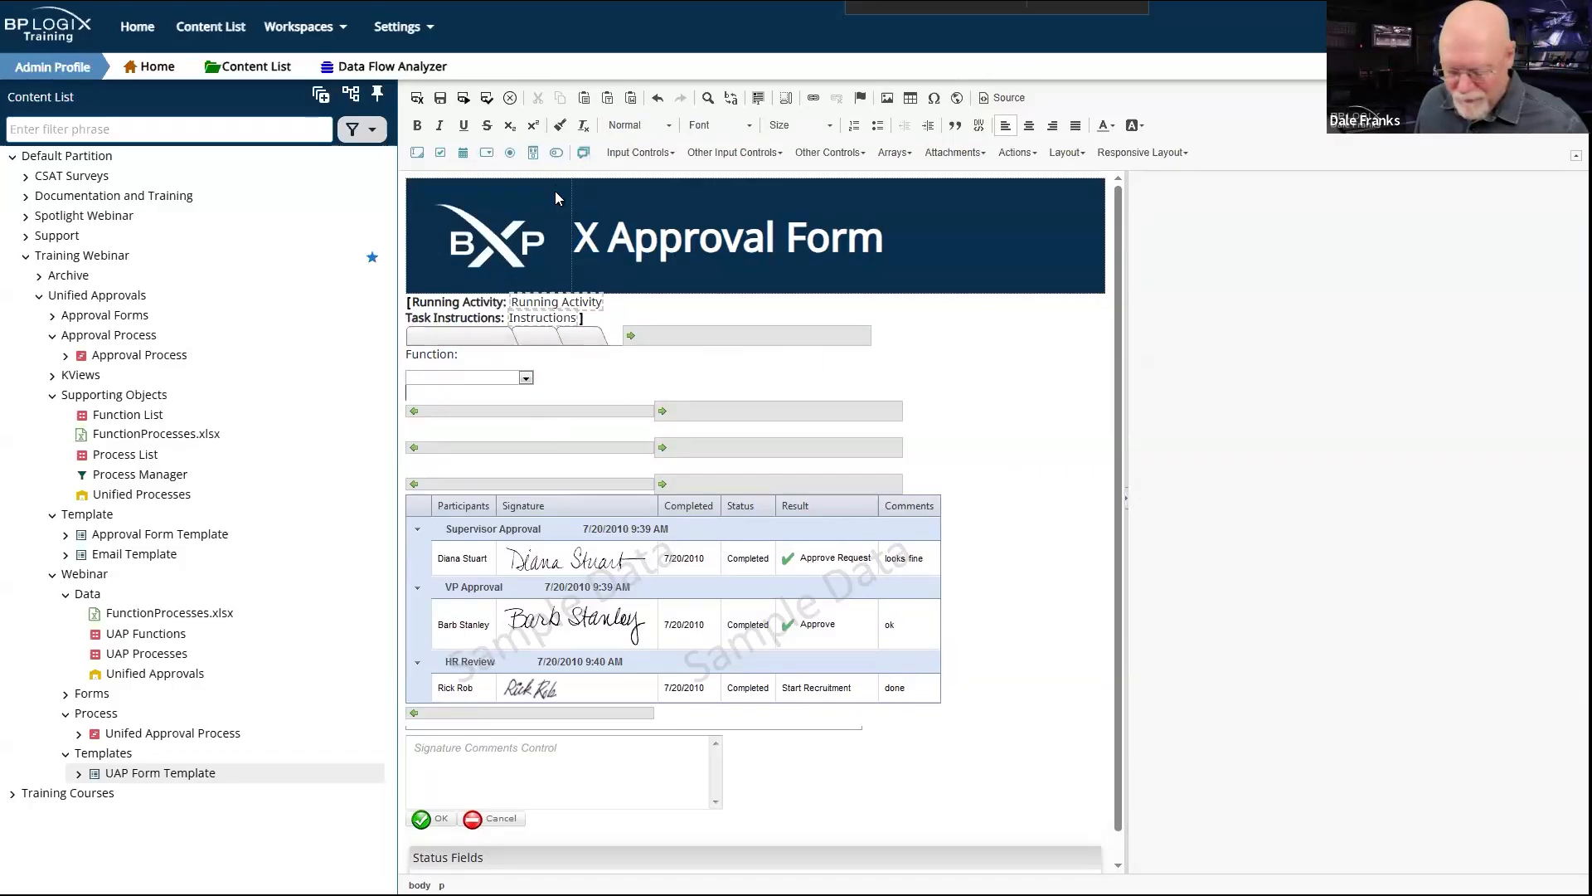
left_click(849, 154)
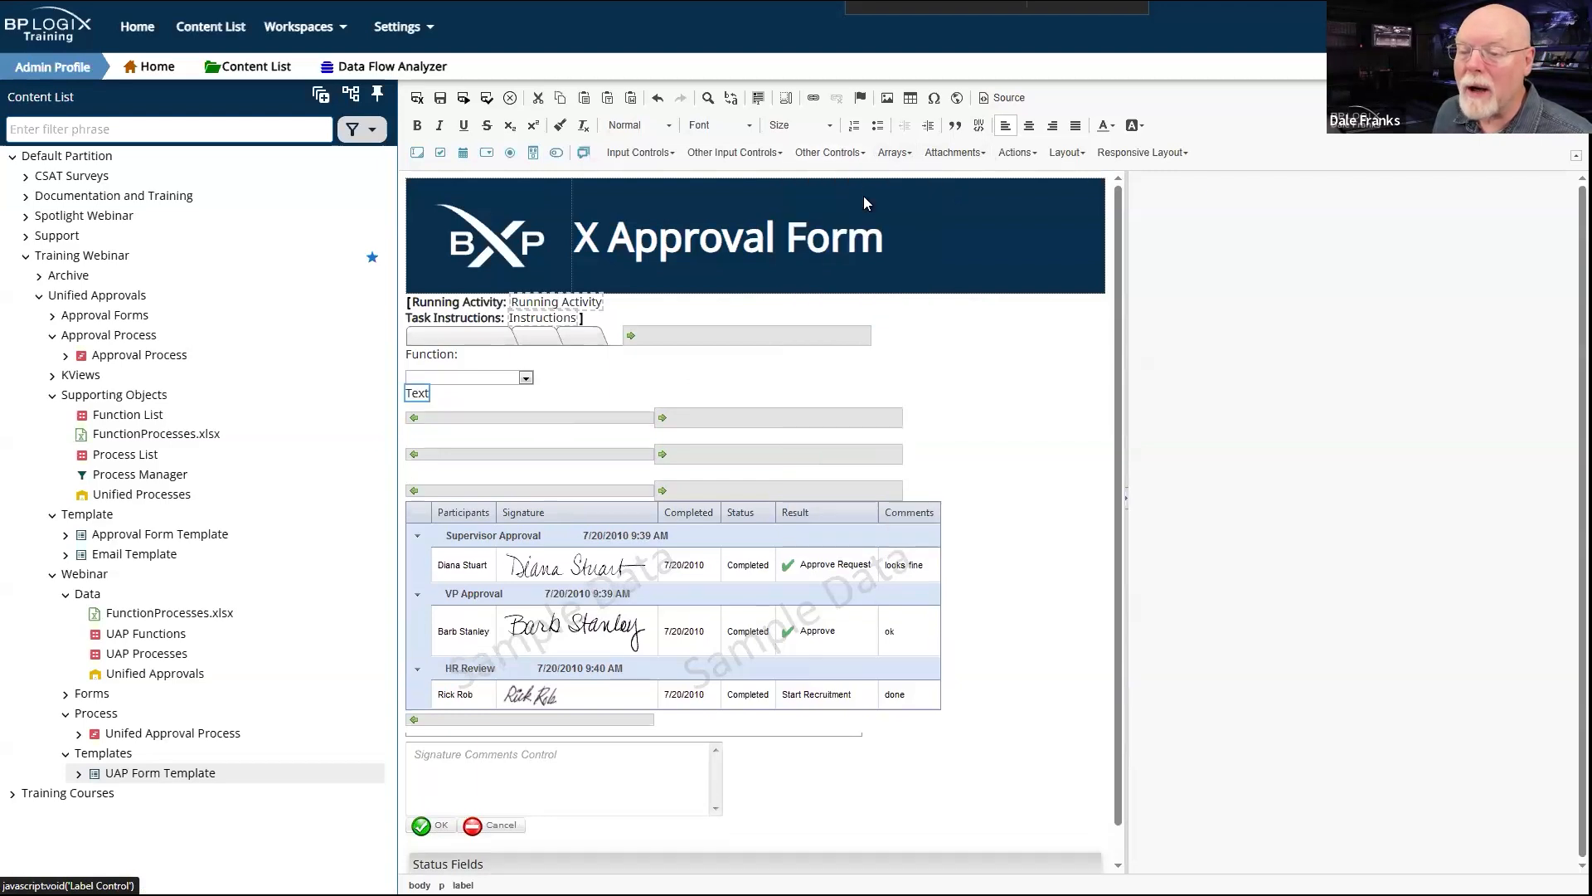
left_click(861, 199)
double_click(1330, 277)
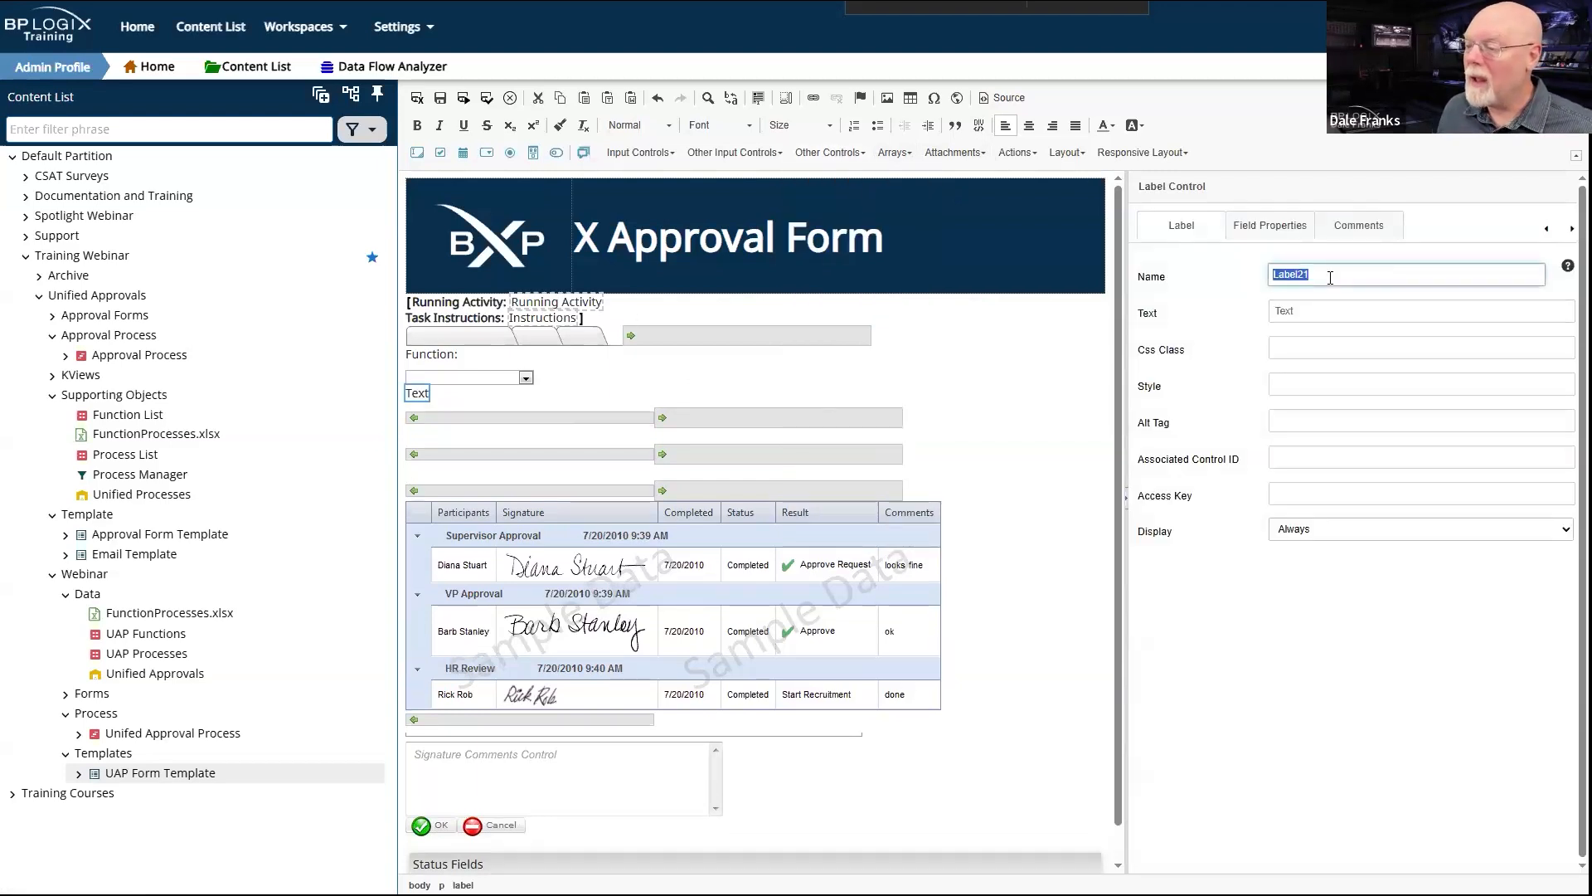
type("Process")
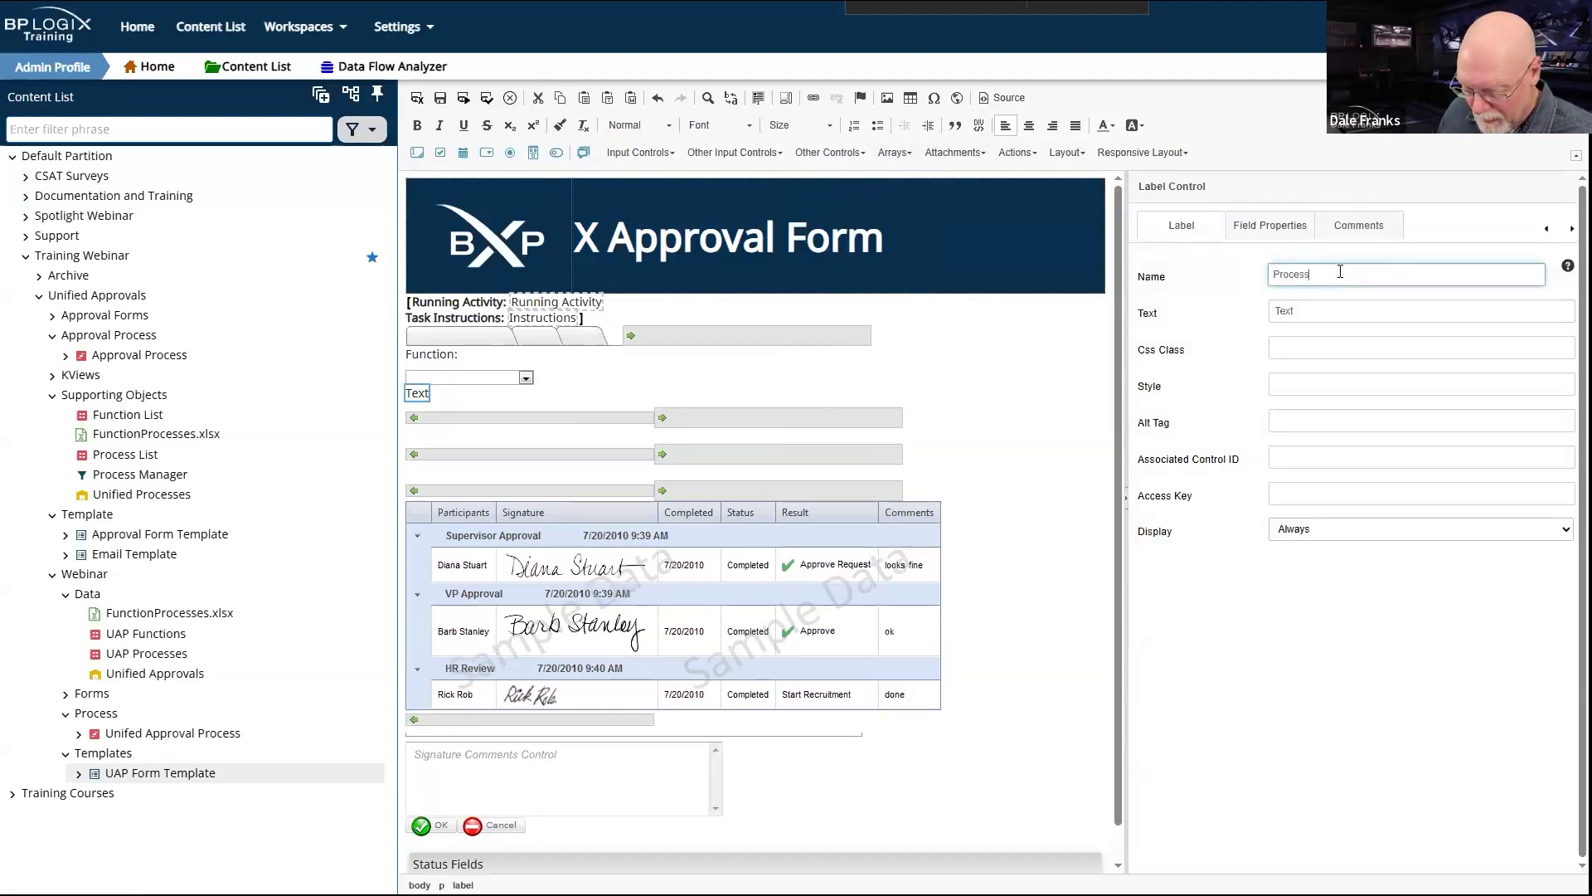
type("Label")
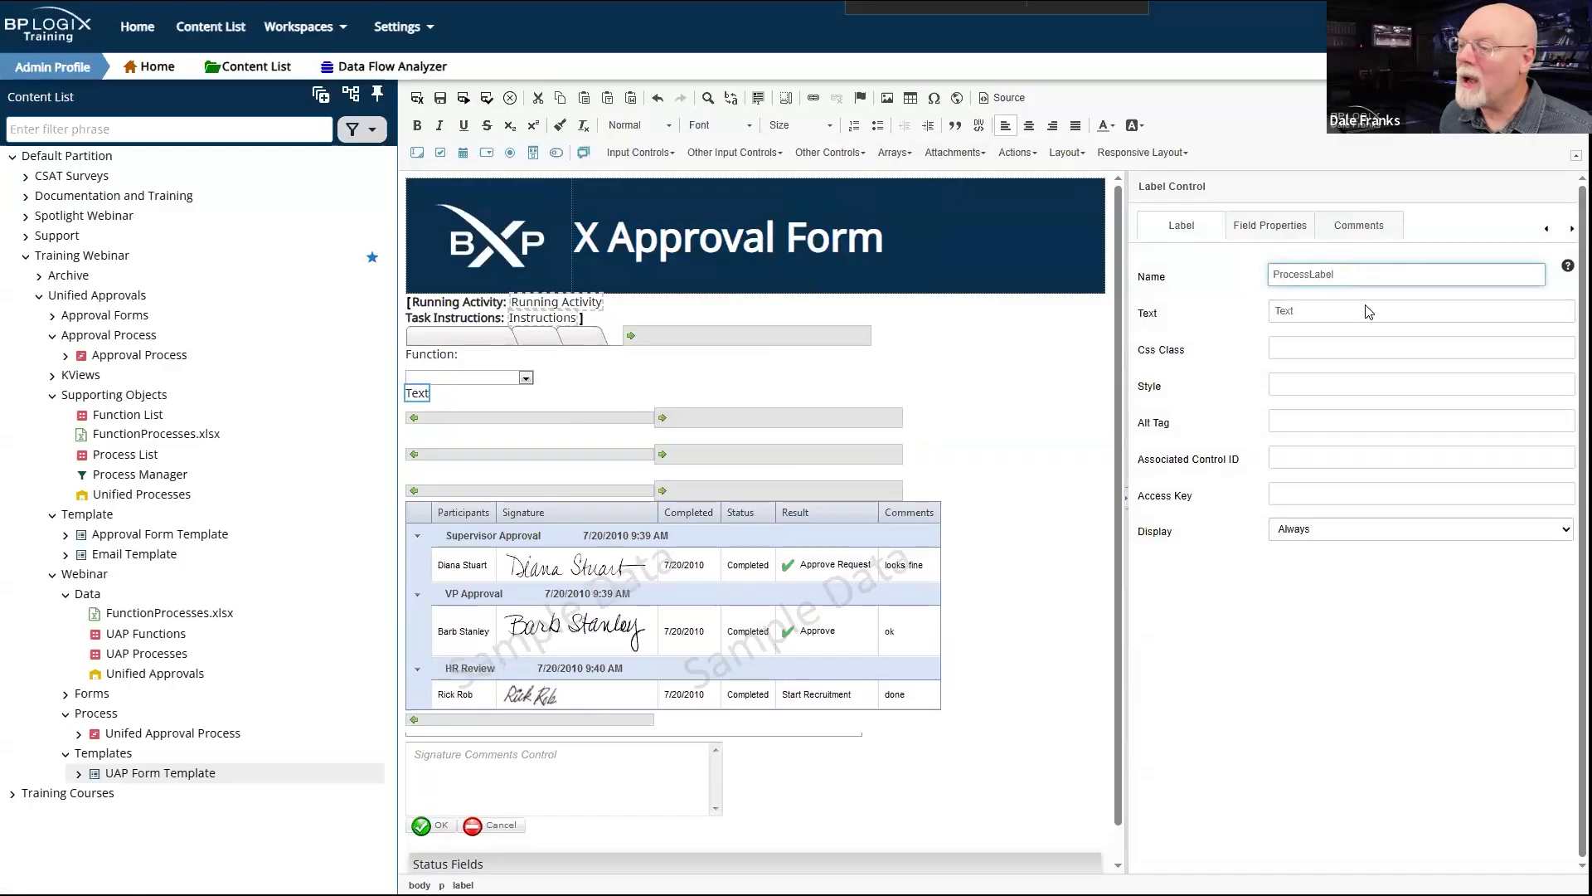
Step: Set the ProcessLabel control's text to "Process:" and its associated control ID to Process
left_click(1302, 307)
type("Process")
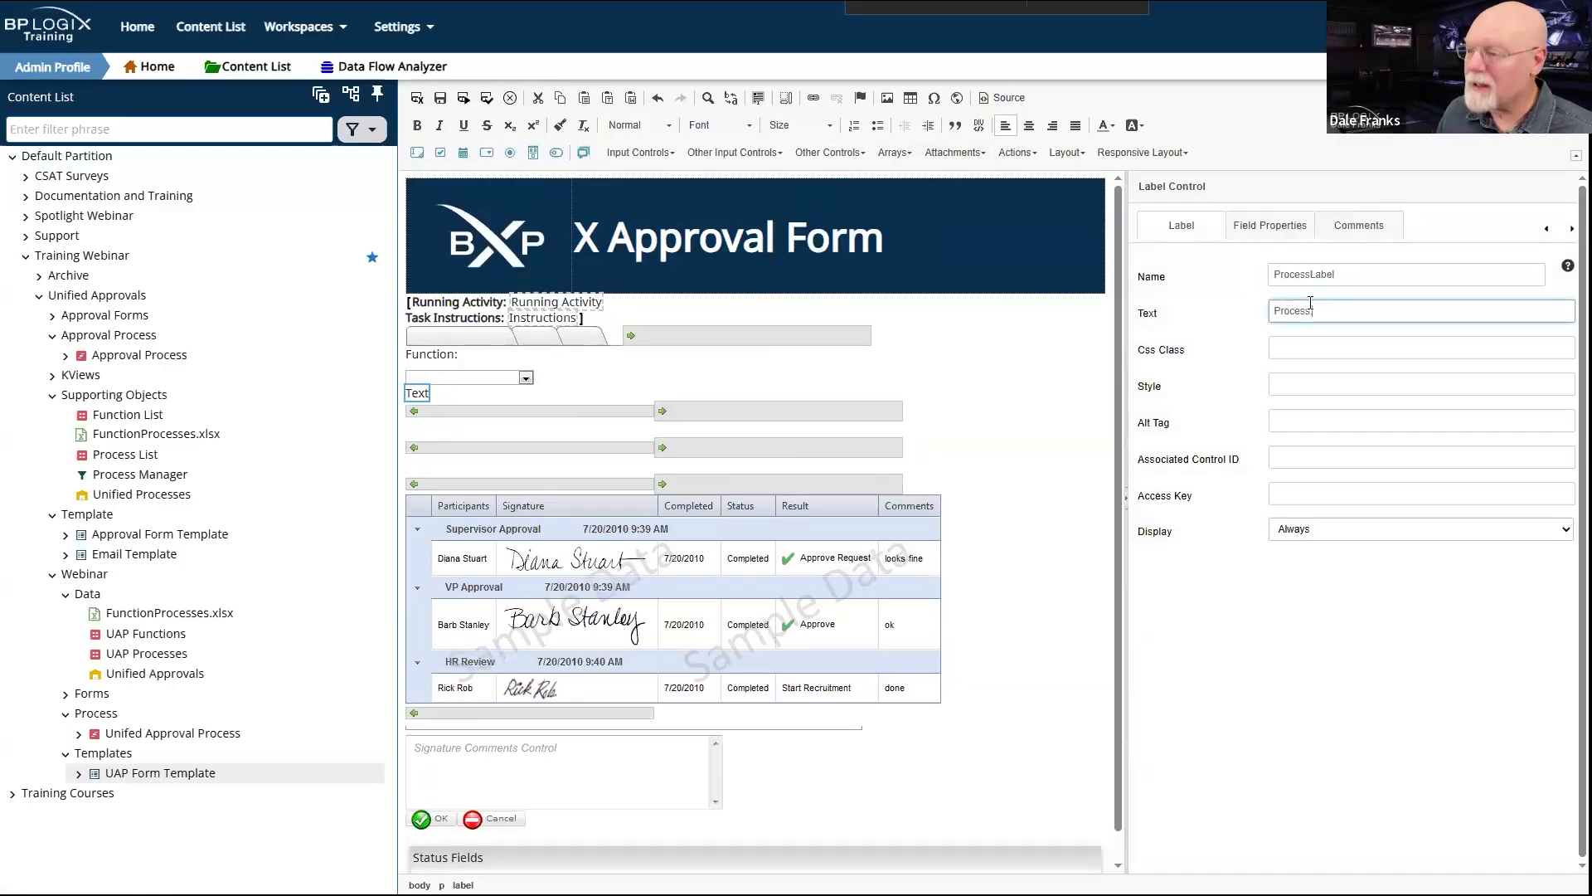
type(":")
left_click(1294, 449)
type("Process")
Step: Insert a dropdown control named Process on a new line under the Process label
left_click(554, 392)
key("Return")
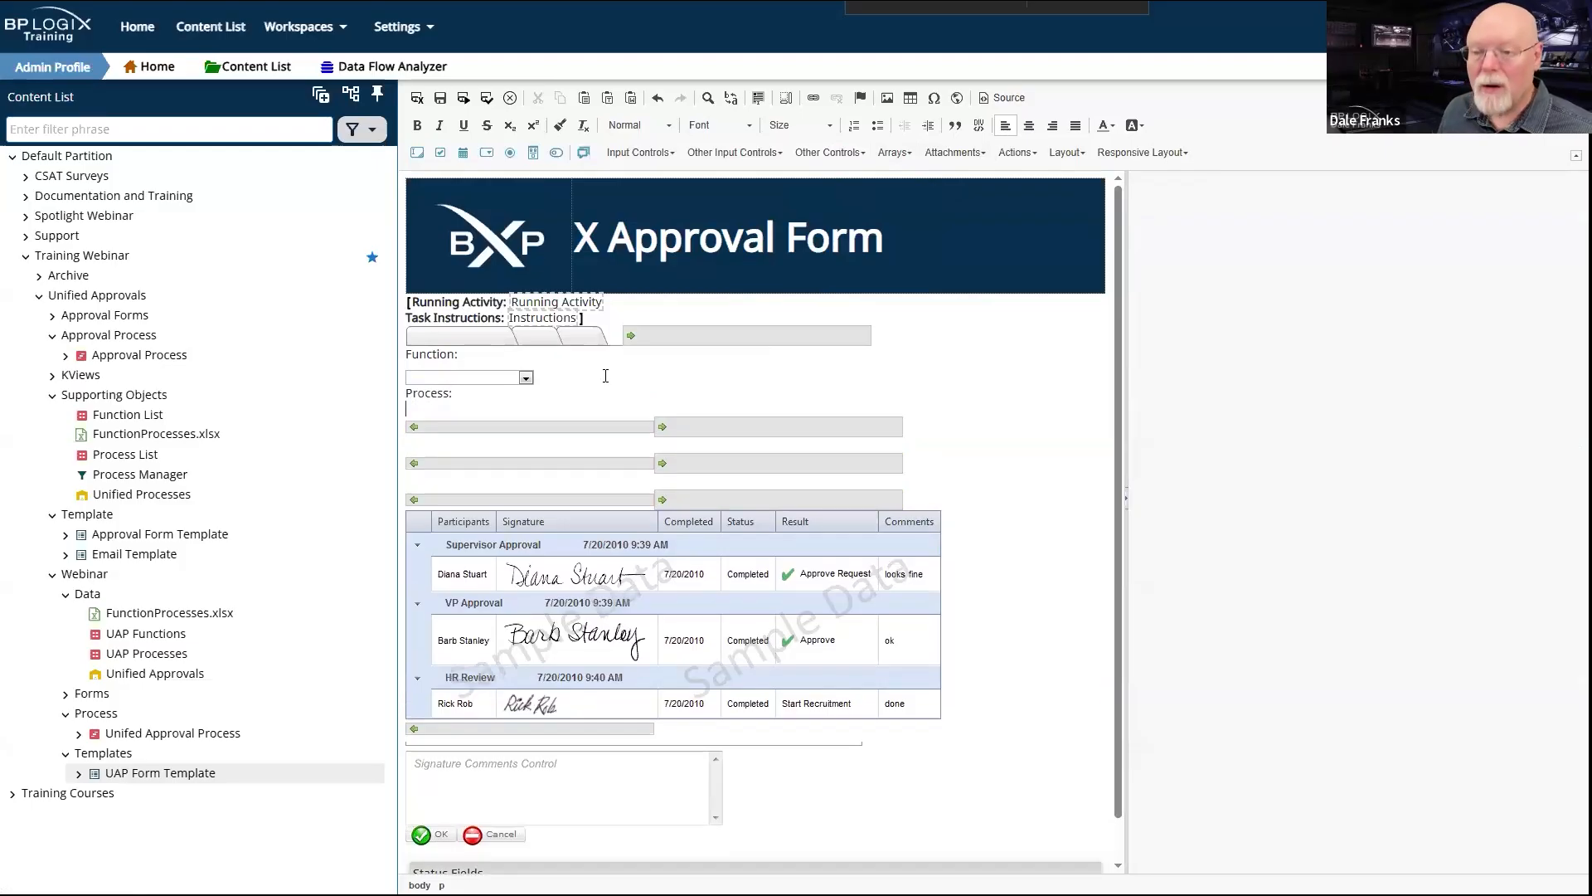
left_click(485, 155)
double_click(1355, 276)
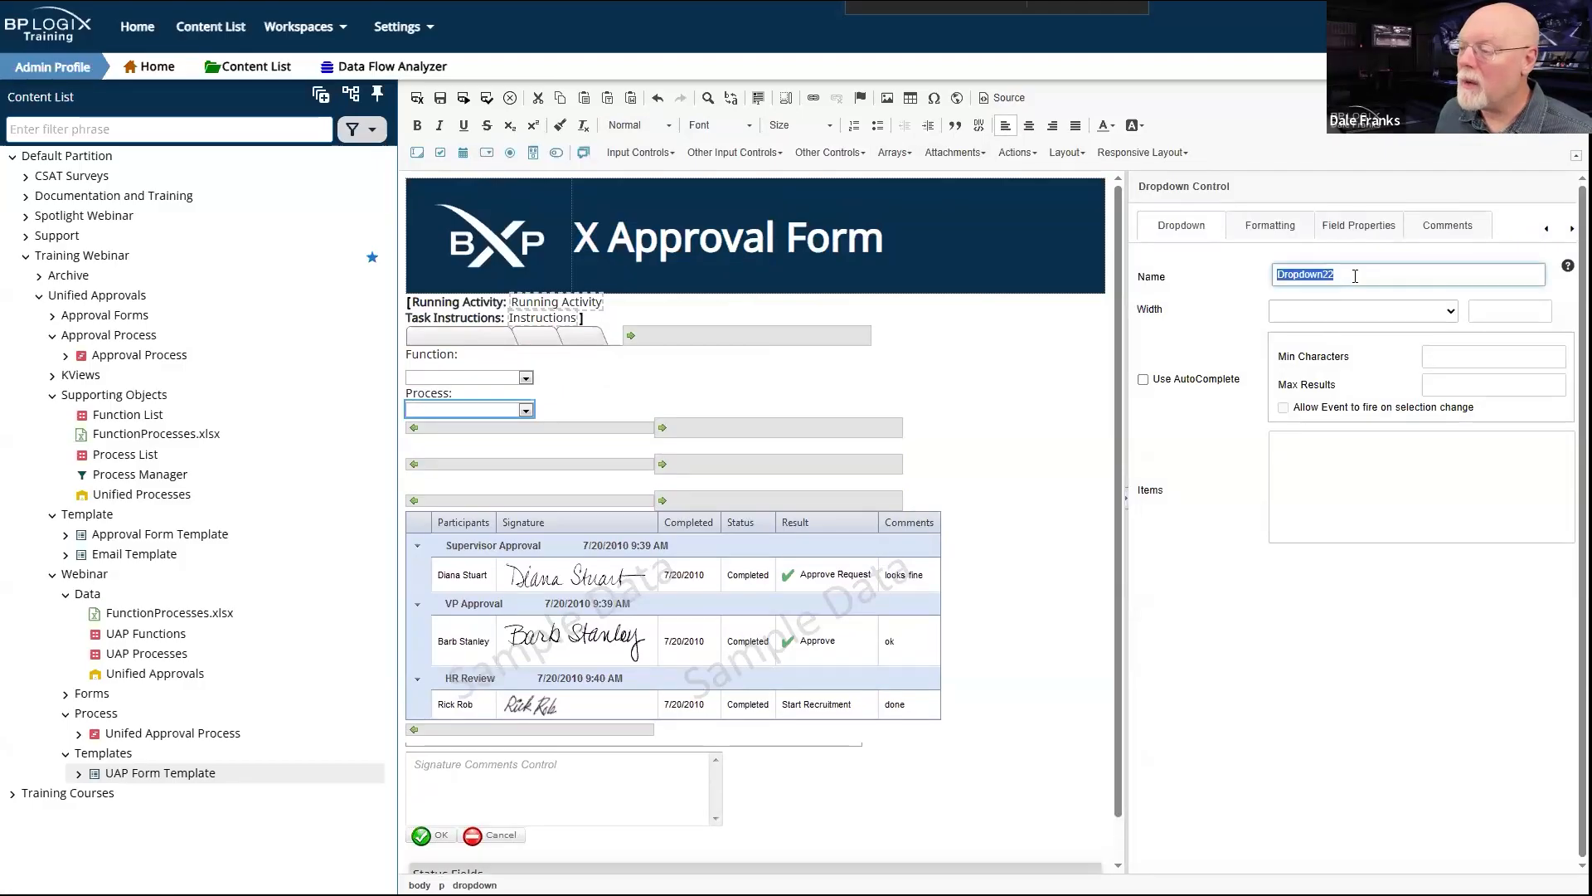
type("Process")
left_click(1234, 670)
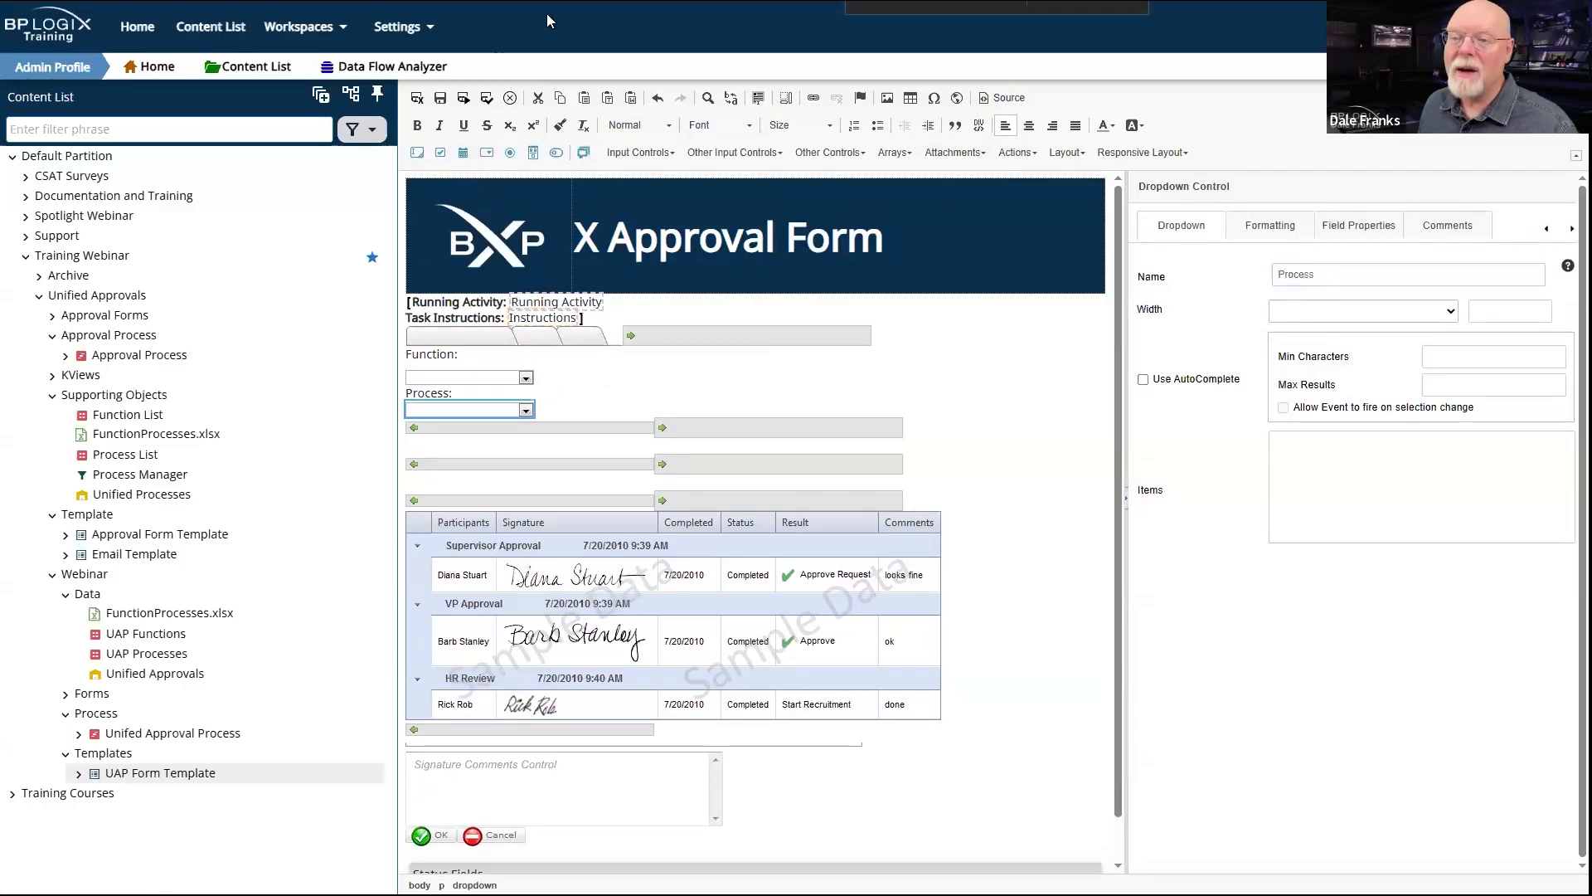
Step: Save the form template, preview the rendered form with its Function and Process dropdowns, and close the preview
left_click(464, 100)
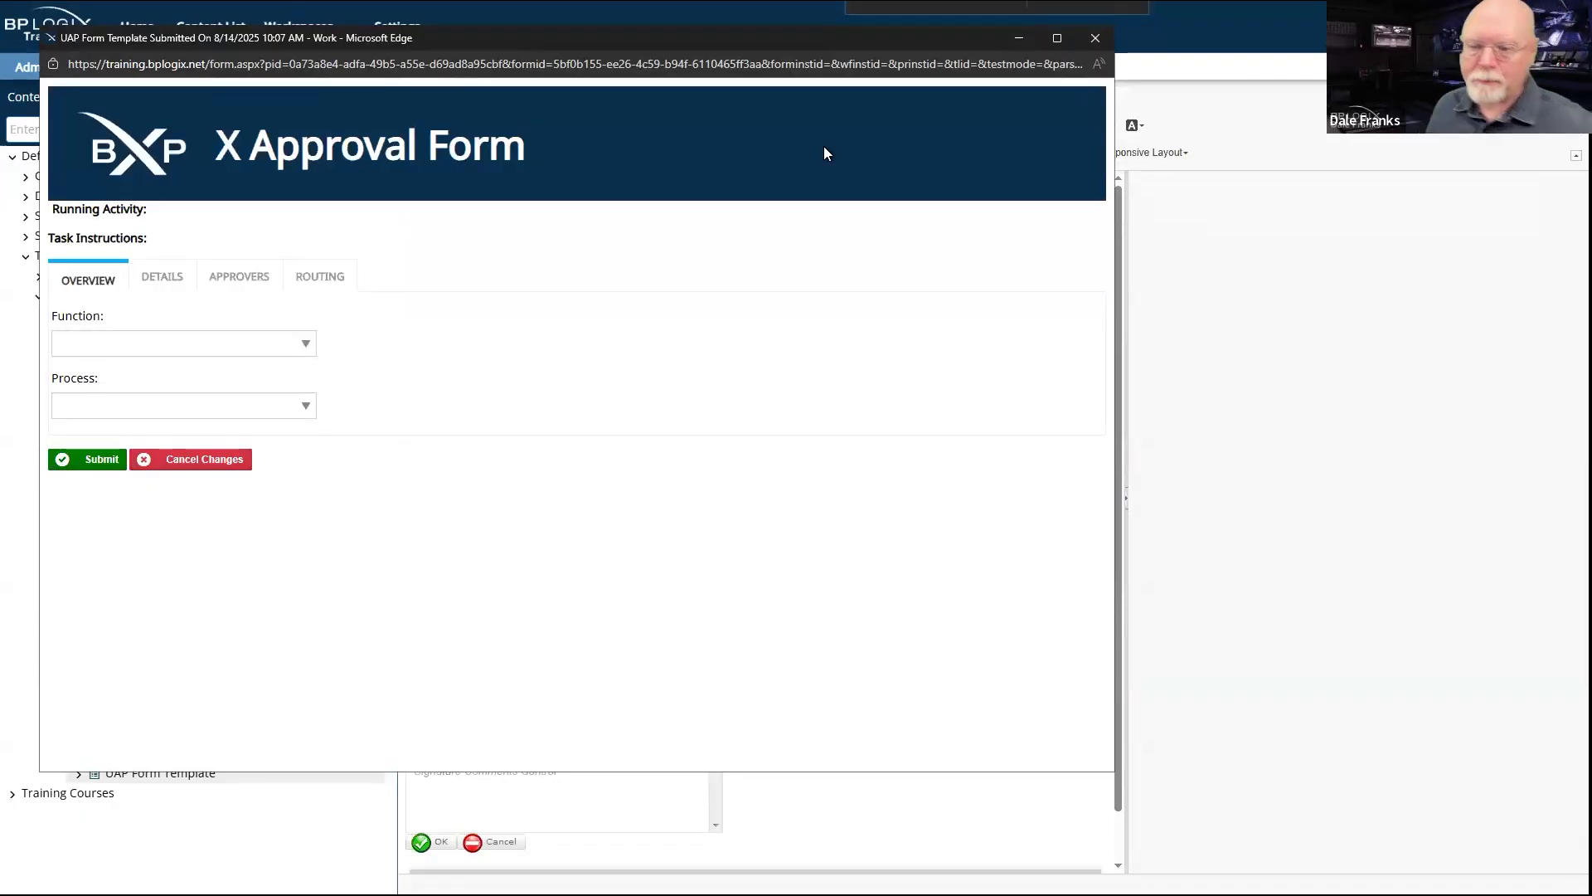
left_click(1087, 42)
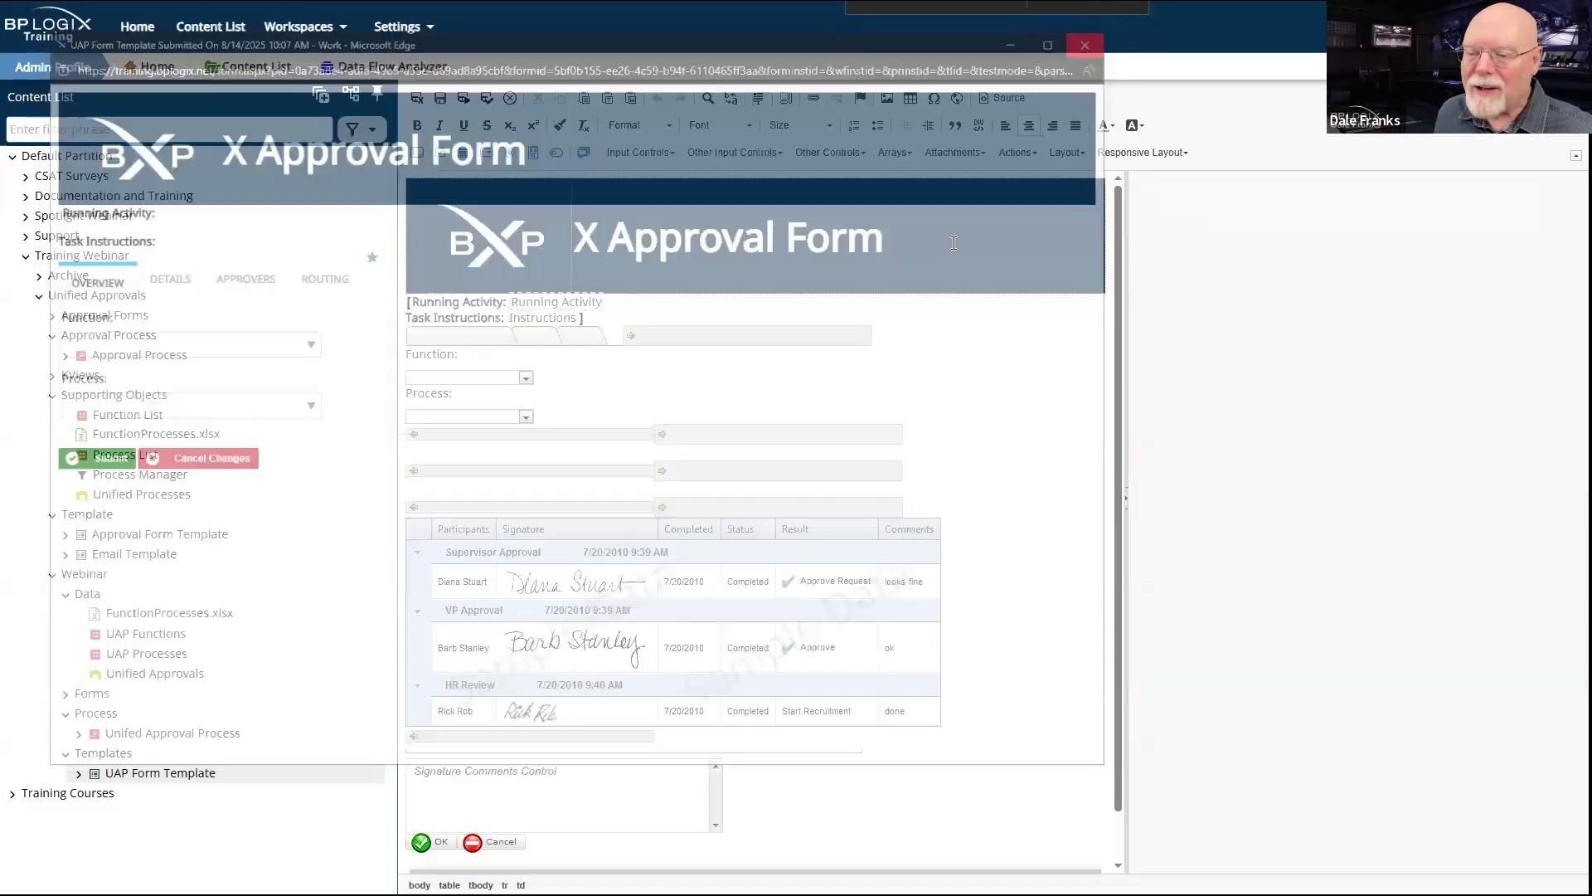
Step: Insert a label control named SupervisorLabel on a new line below the Process dropdown
left_click(700, 416)
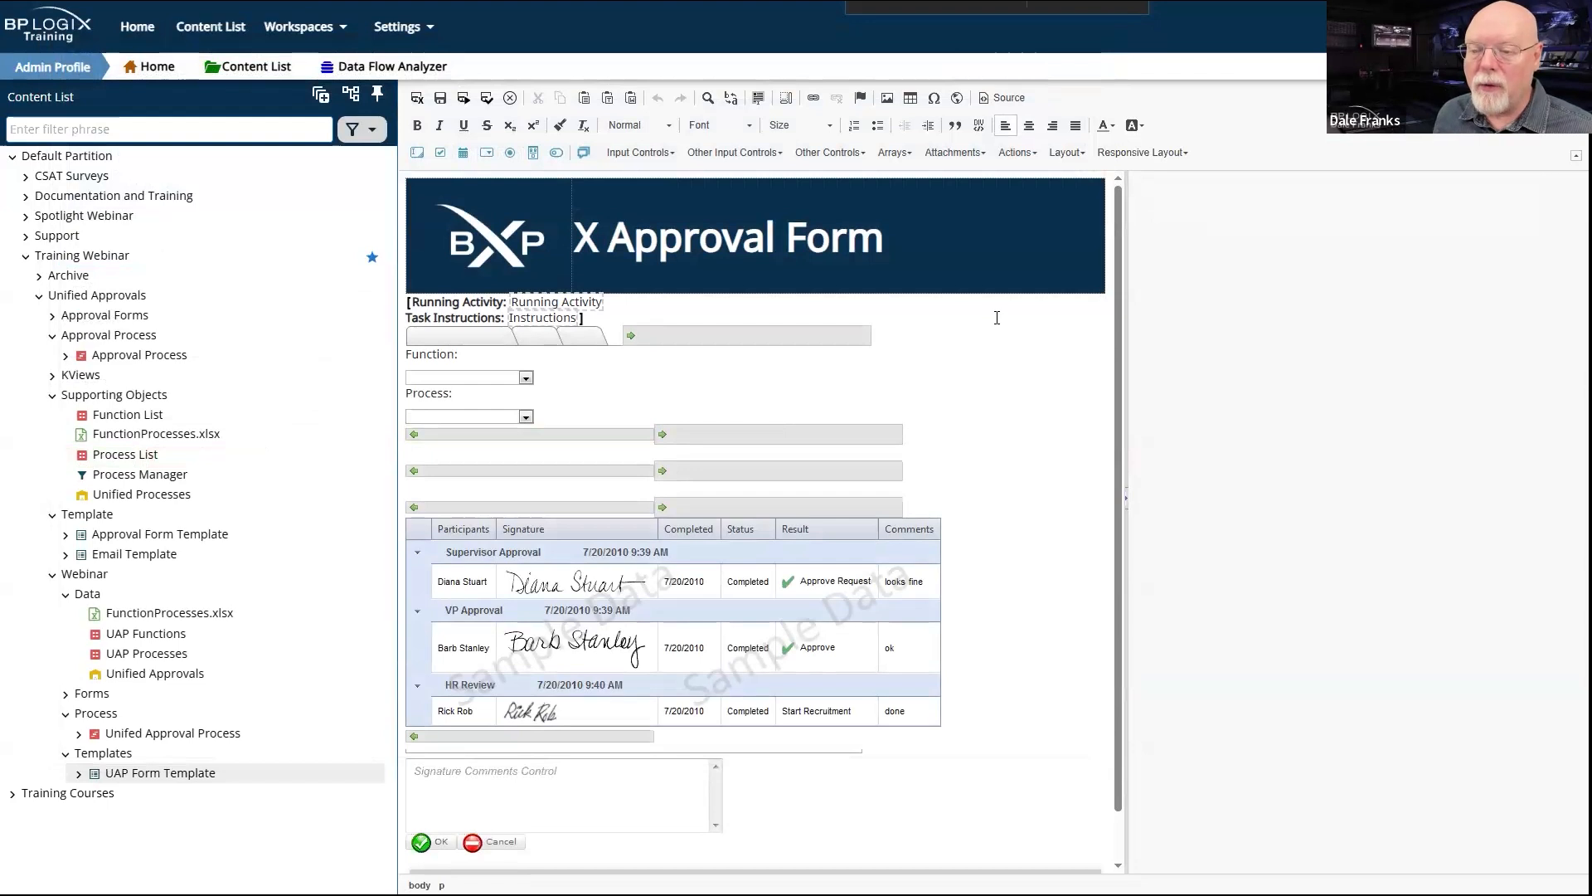
key("Return")
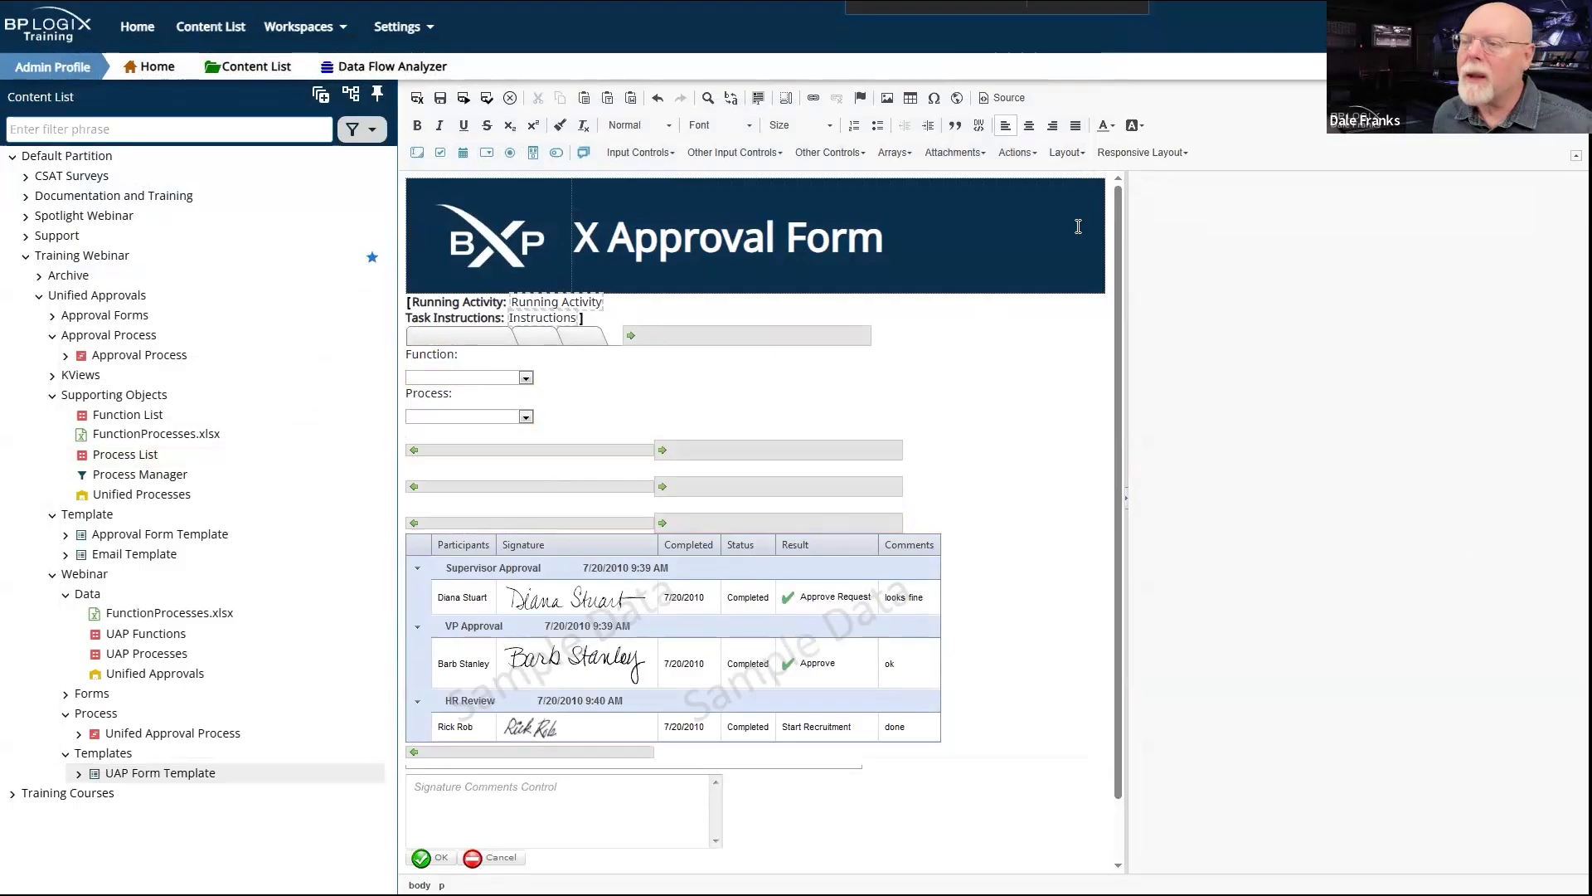
left_click(844, 153)
left_click(854, 199)
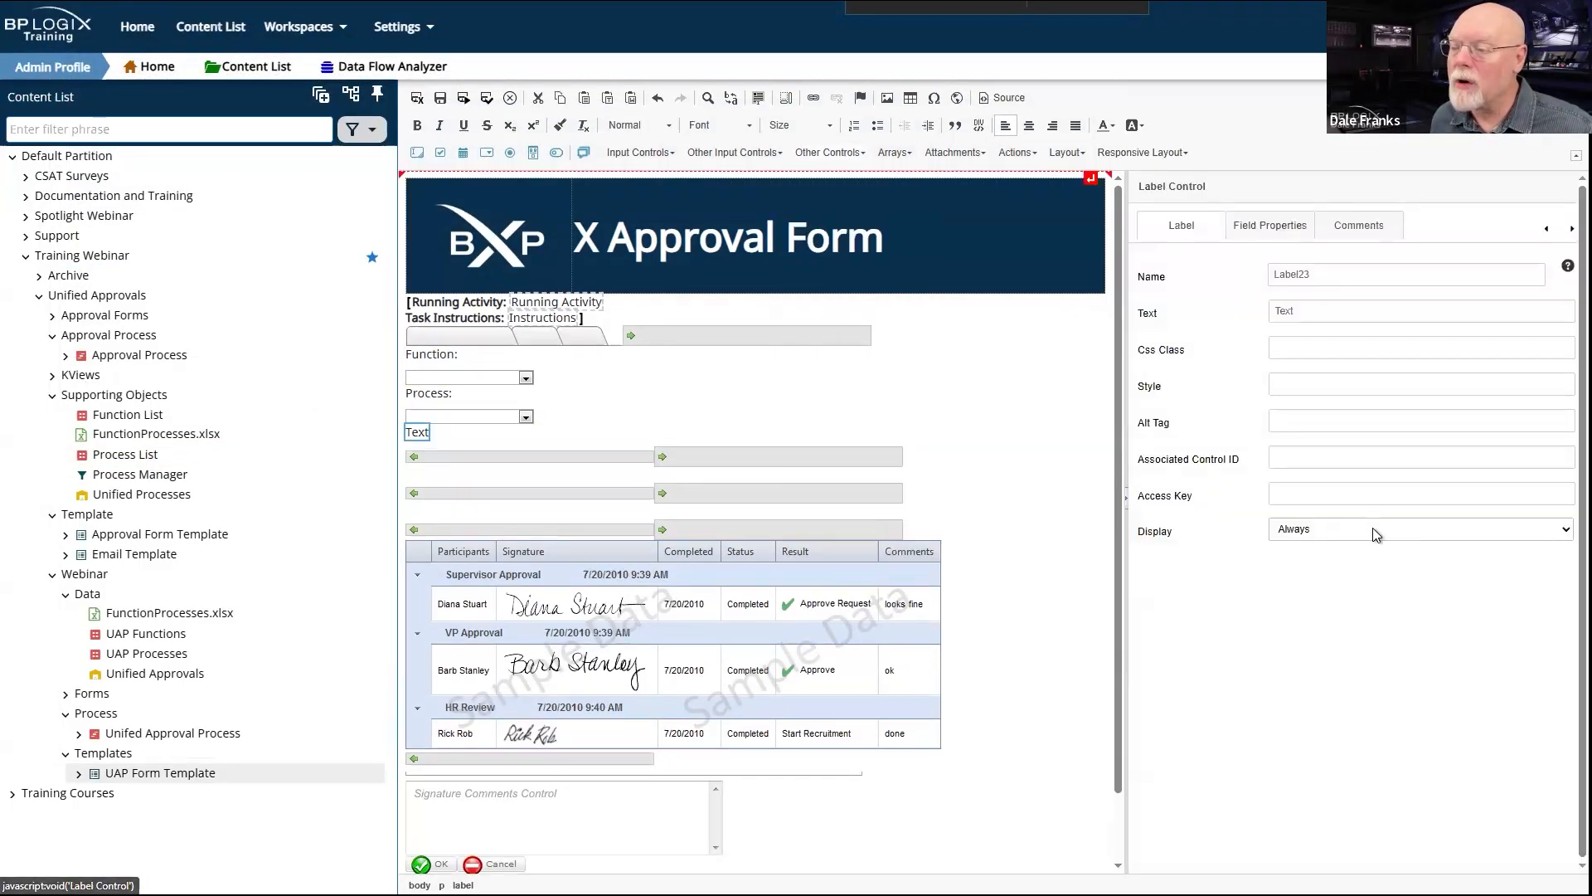
double_click(1354, 283)
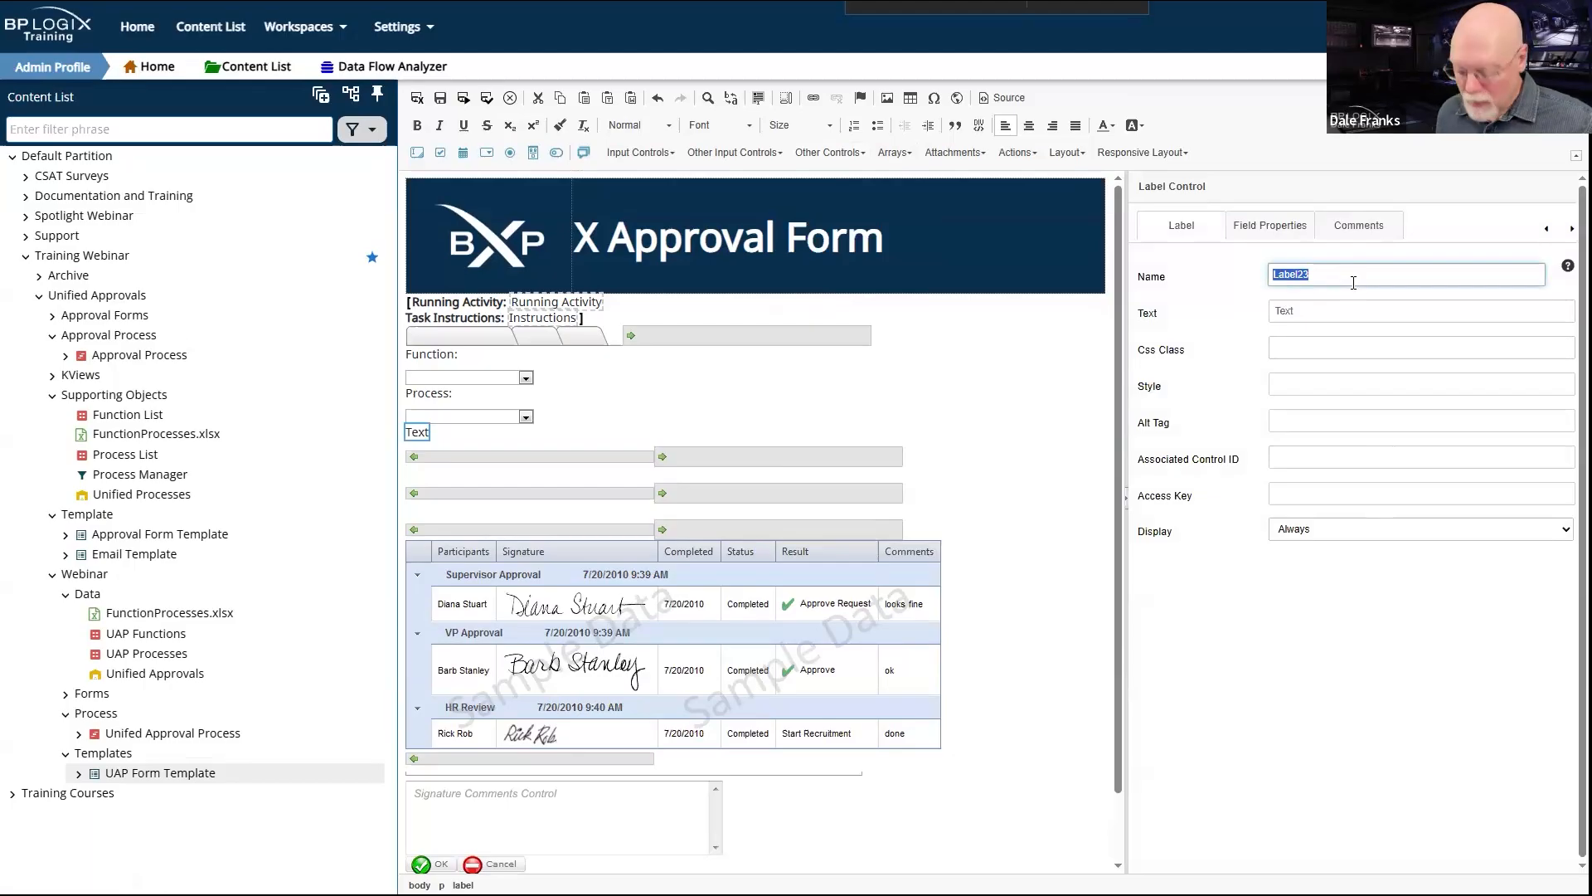
type("Supervisor")
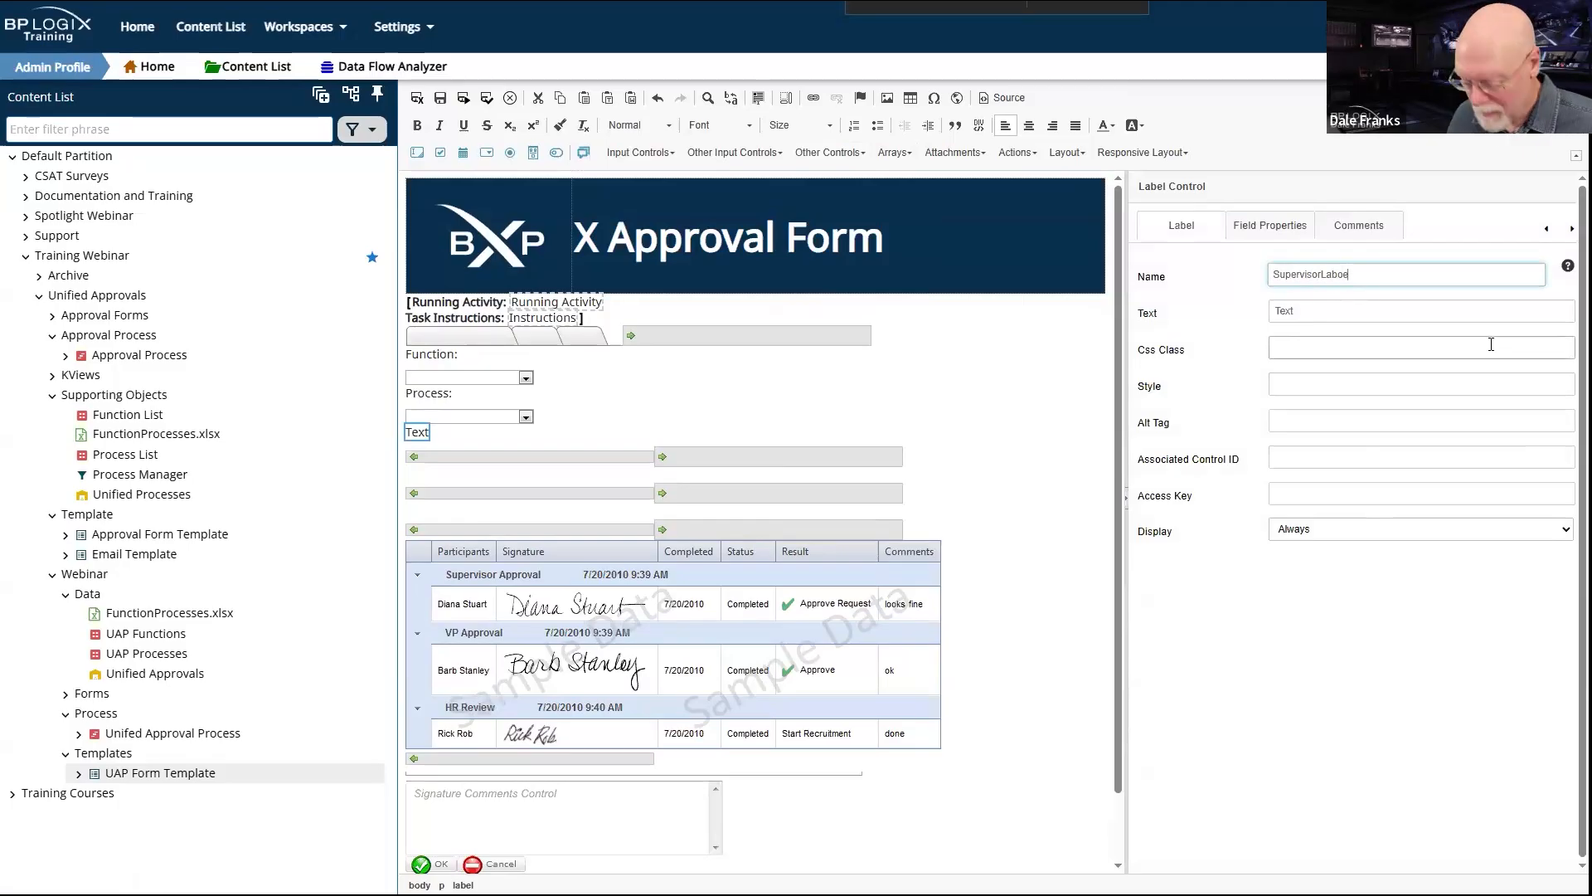
Step: Set the SupervisorLabel control's text to "Supervisor:" and its associated control ID to Supervisor
left_click(1334, 317)
type("S")
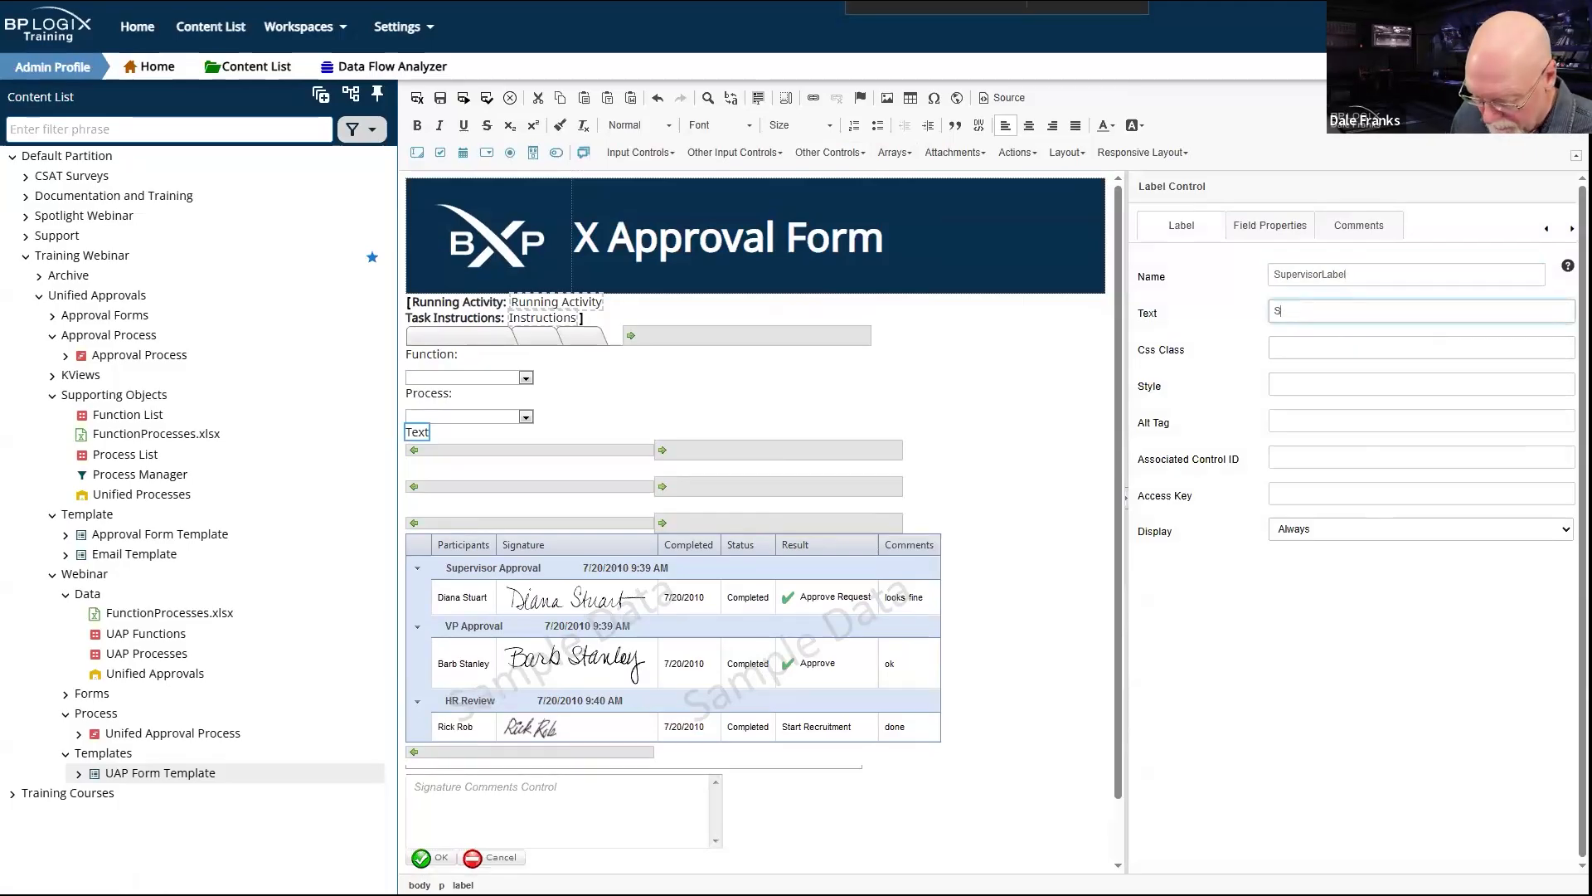
type("upervisor")
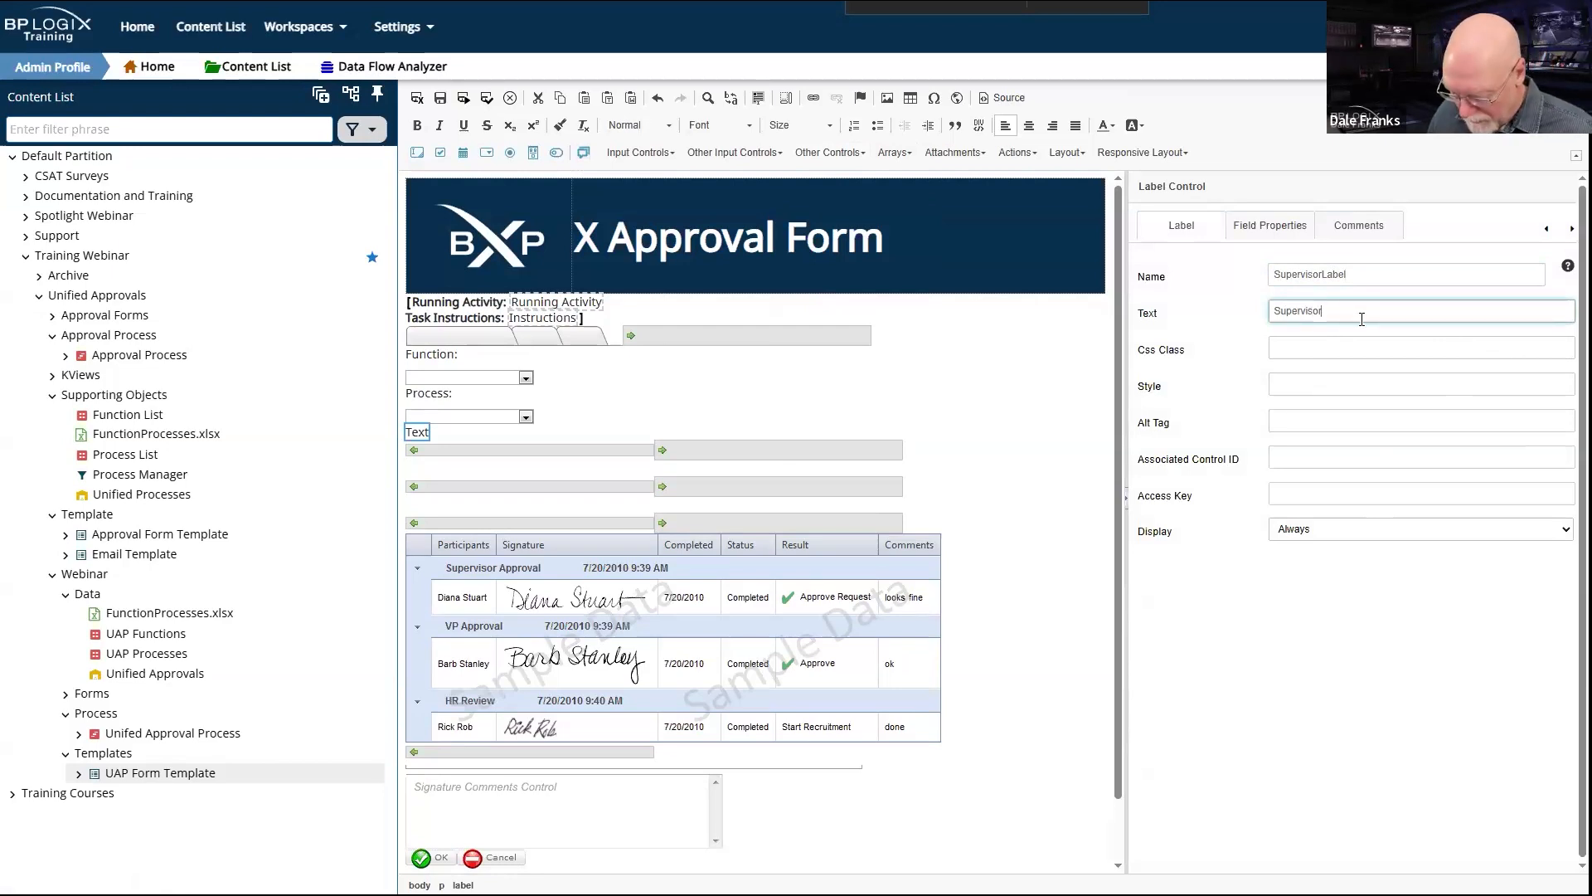
type(":")
left_click(1284, 459)
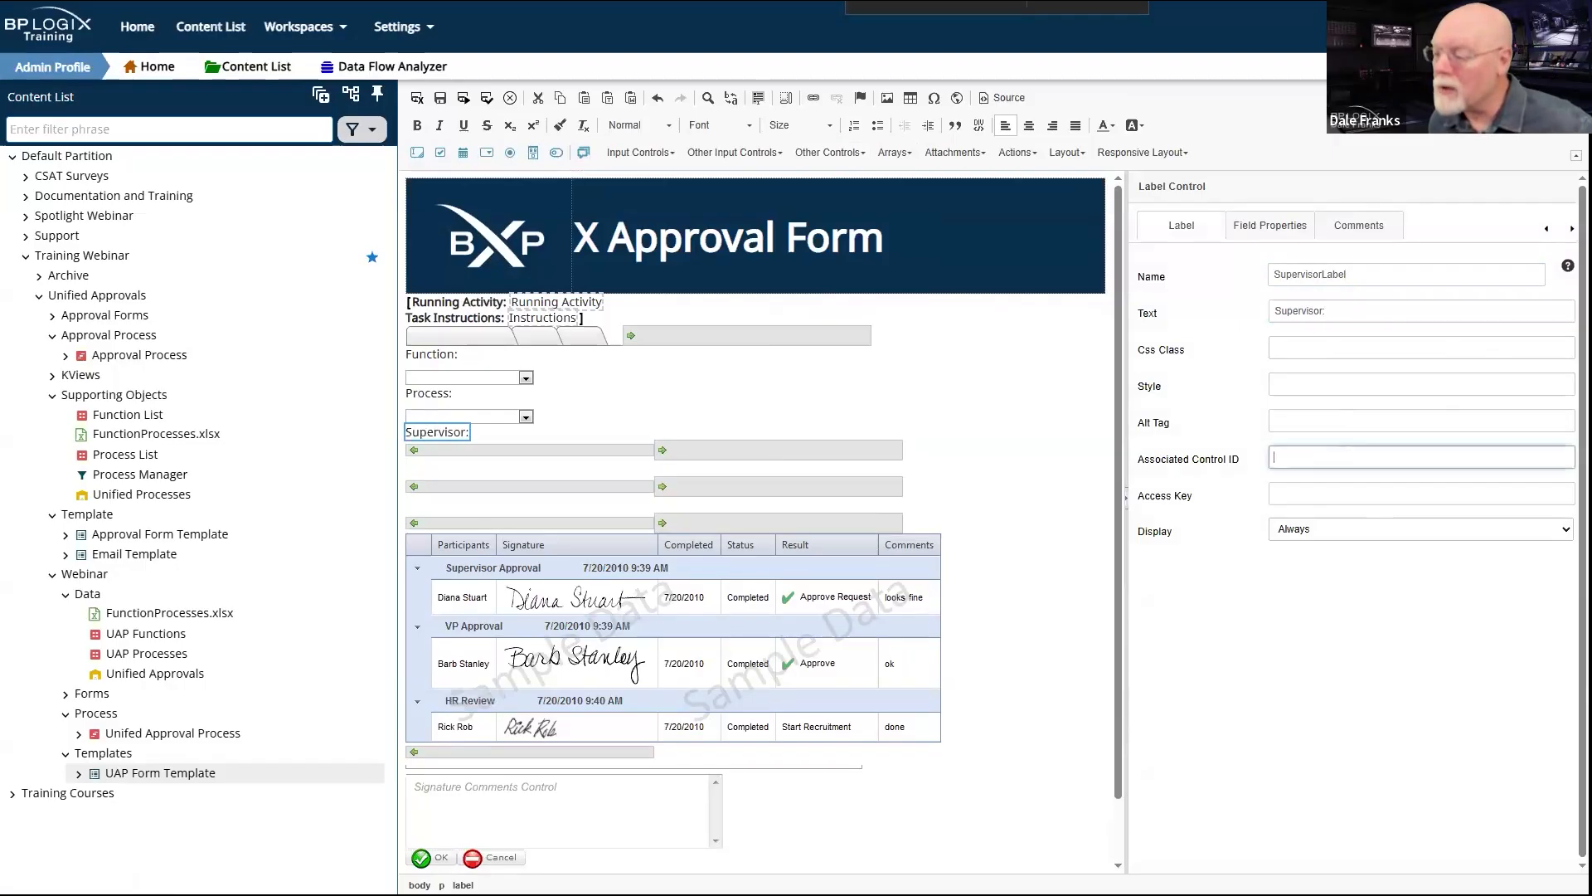
type("Supervisor")
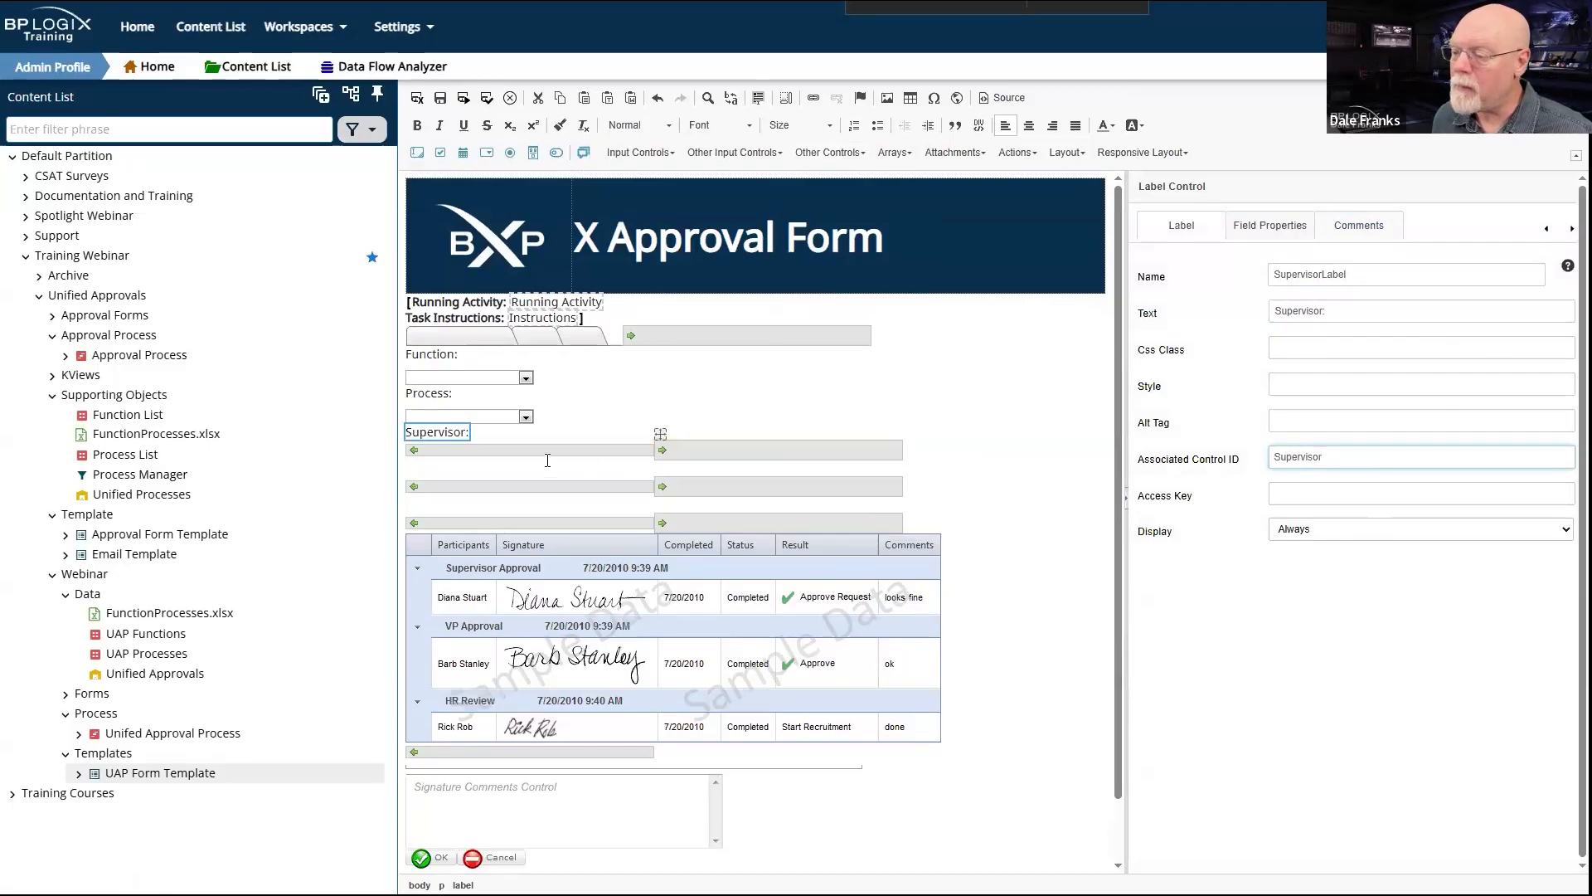
Step: Insert a user picker control named Supervisor on a new line under the Supervisor label
left_click(507, 430)
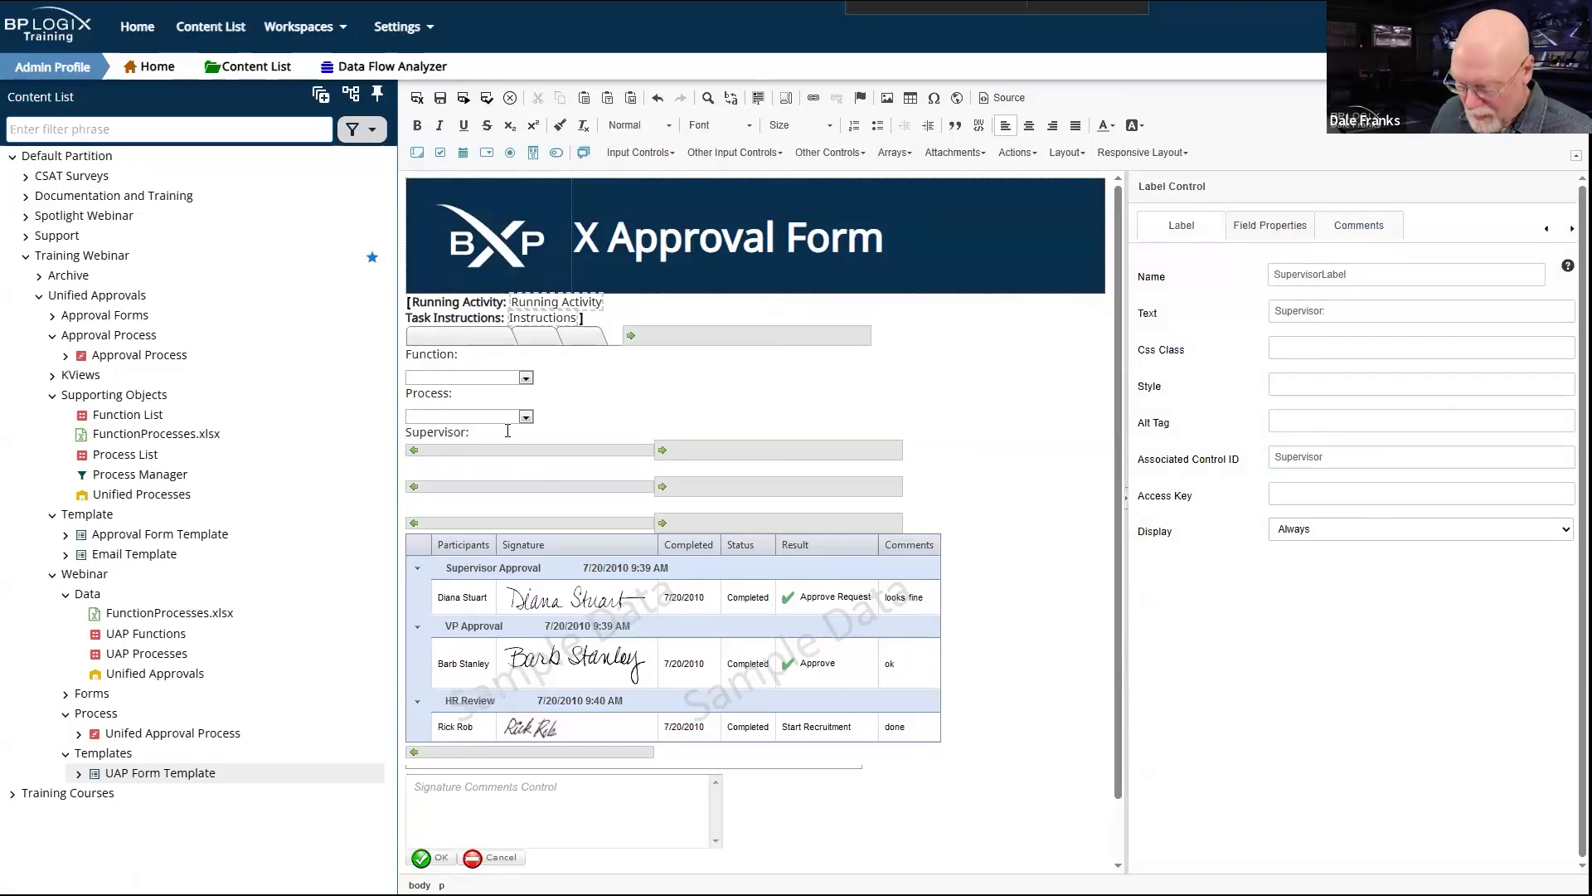
key("Return")
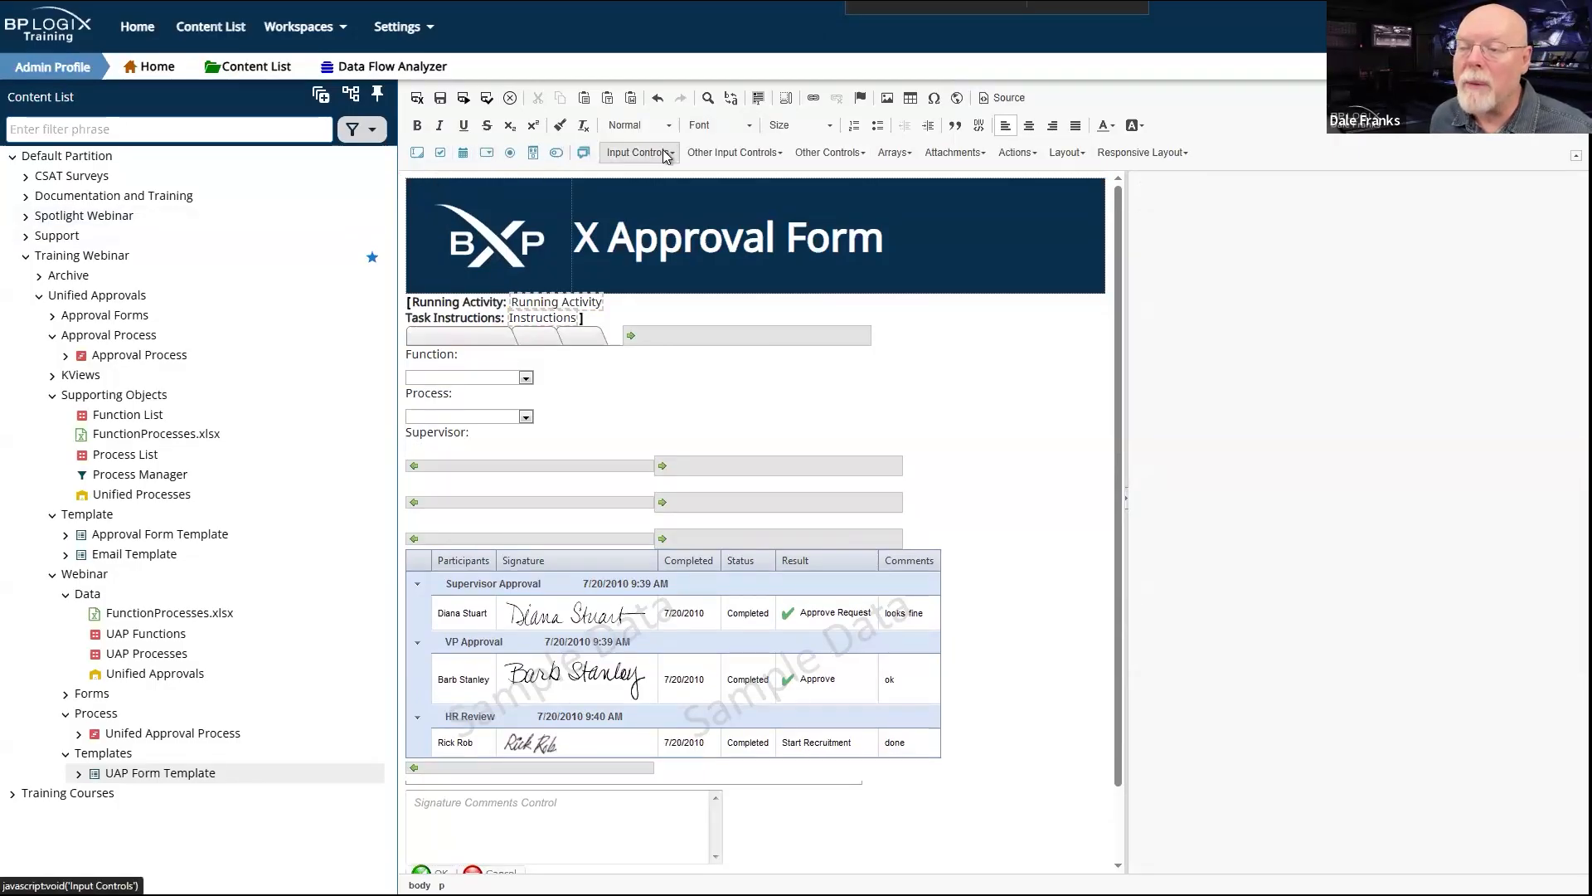
left_click(639, 152)
left_click(638, 488)
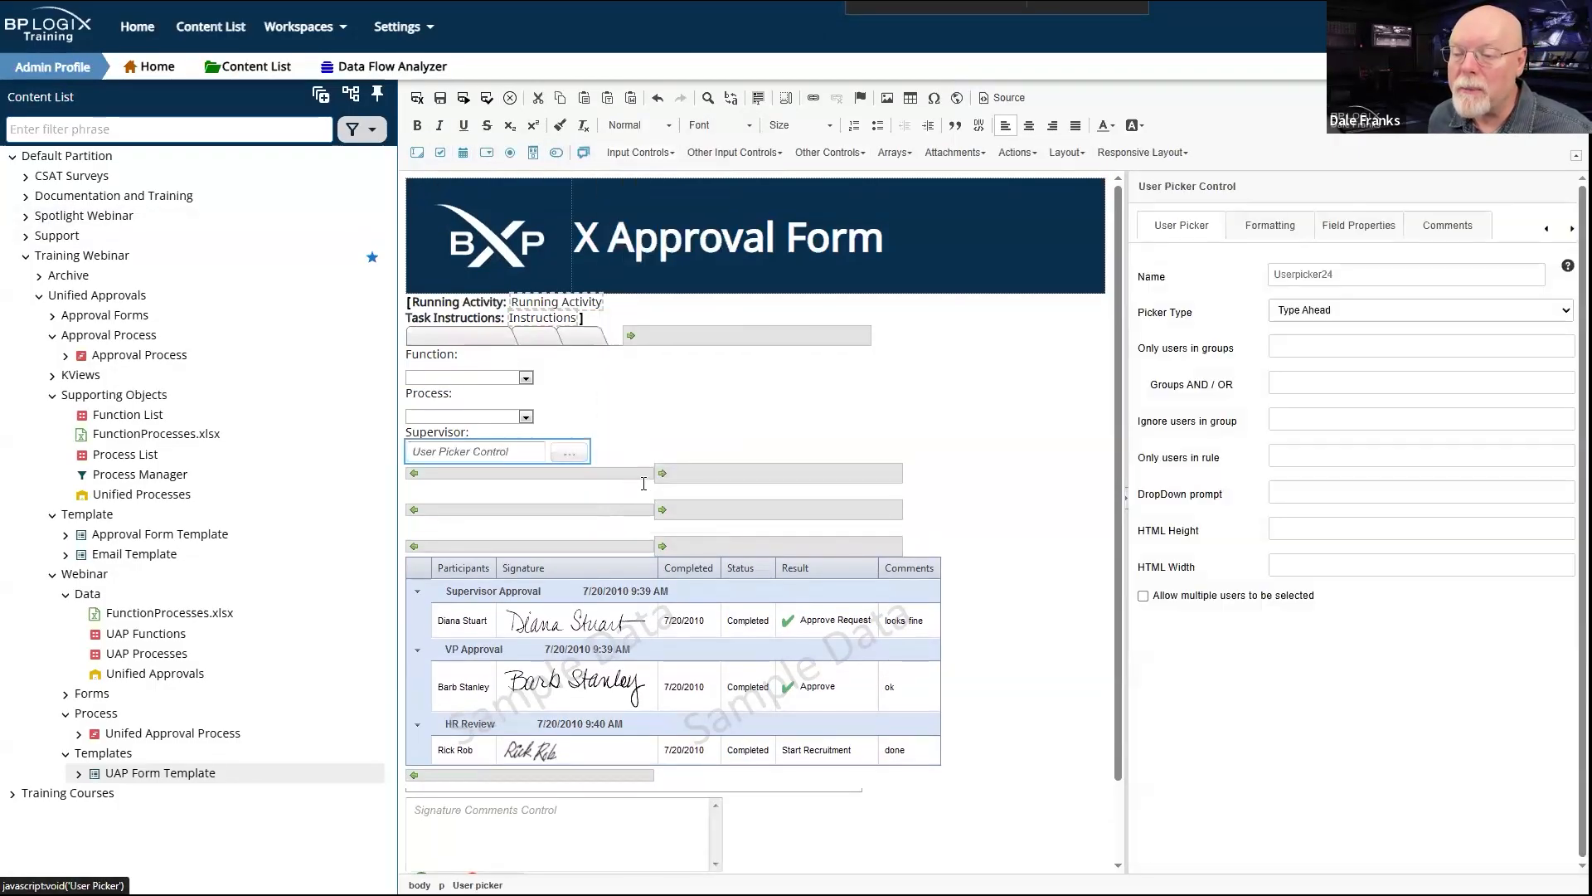
left_click(1408, 285)
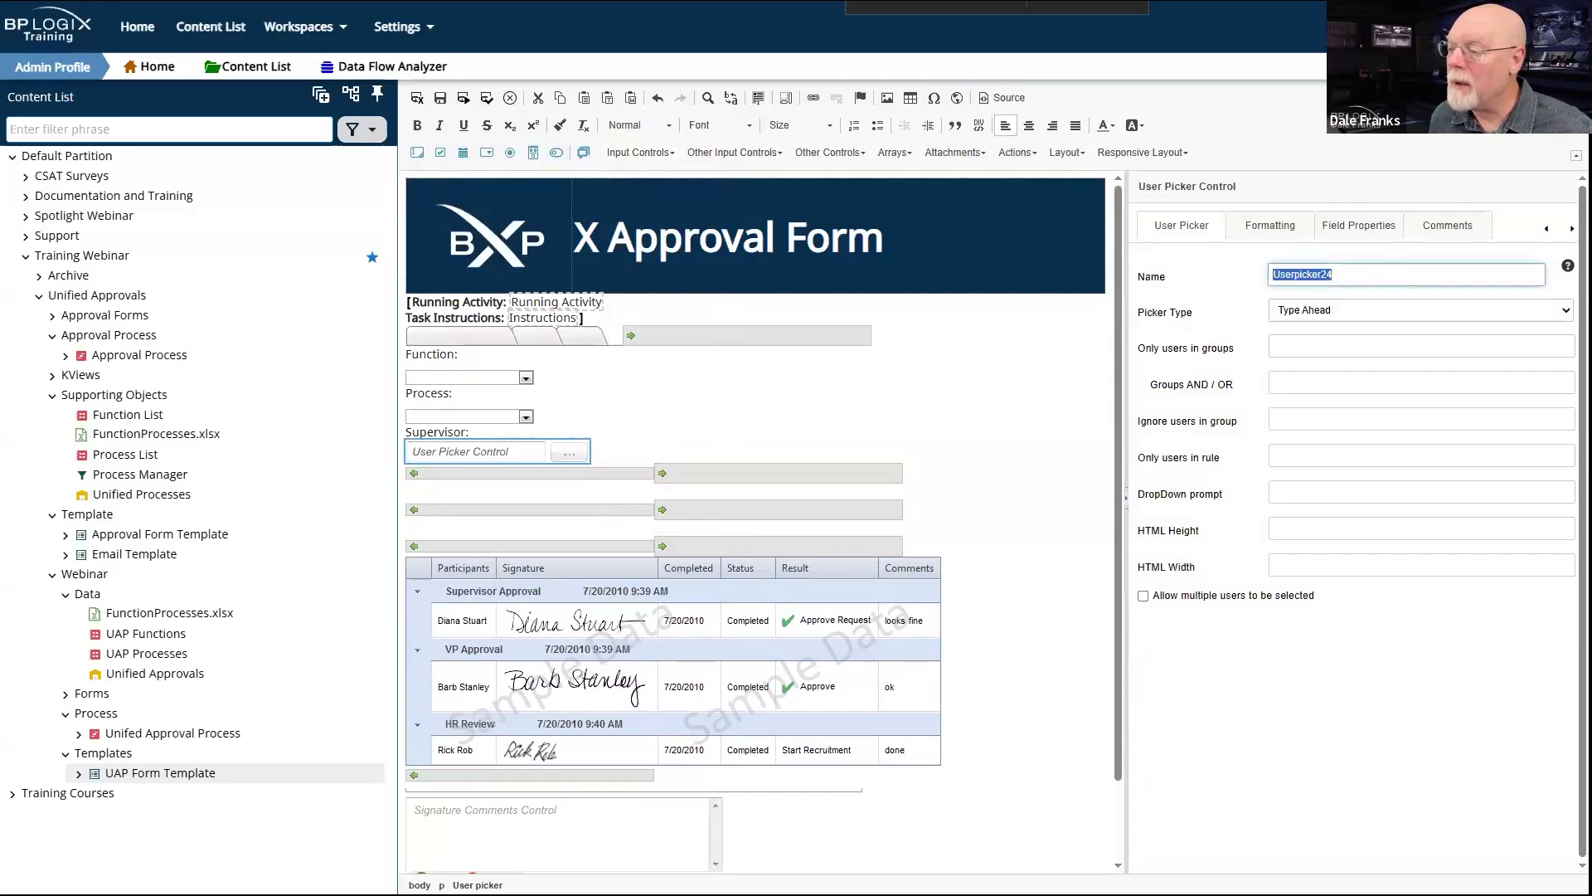
type("Supervisor")
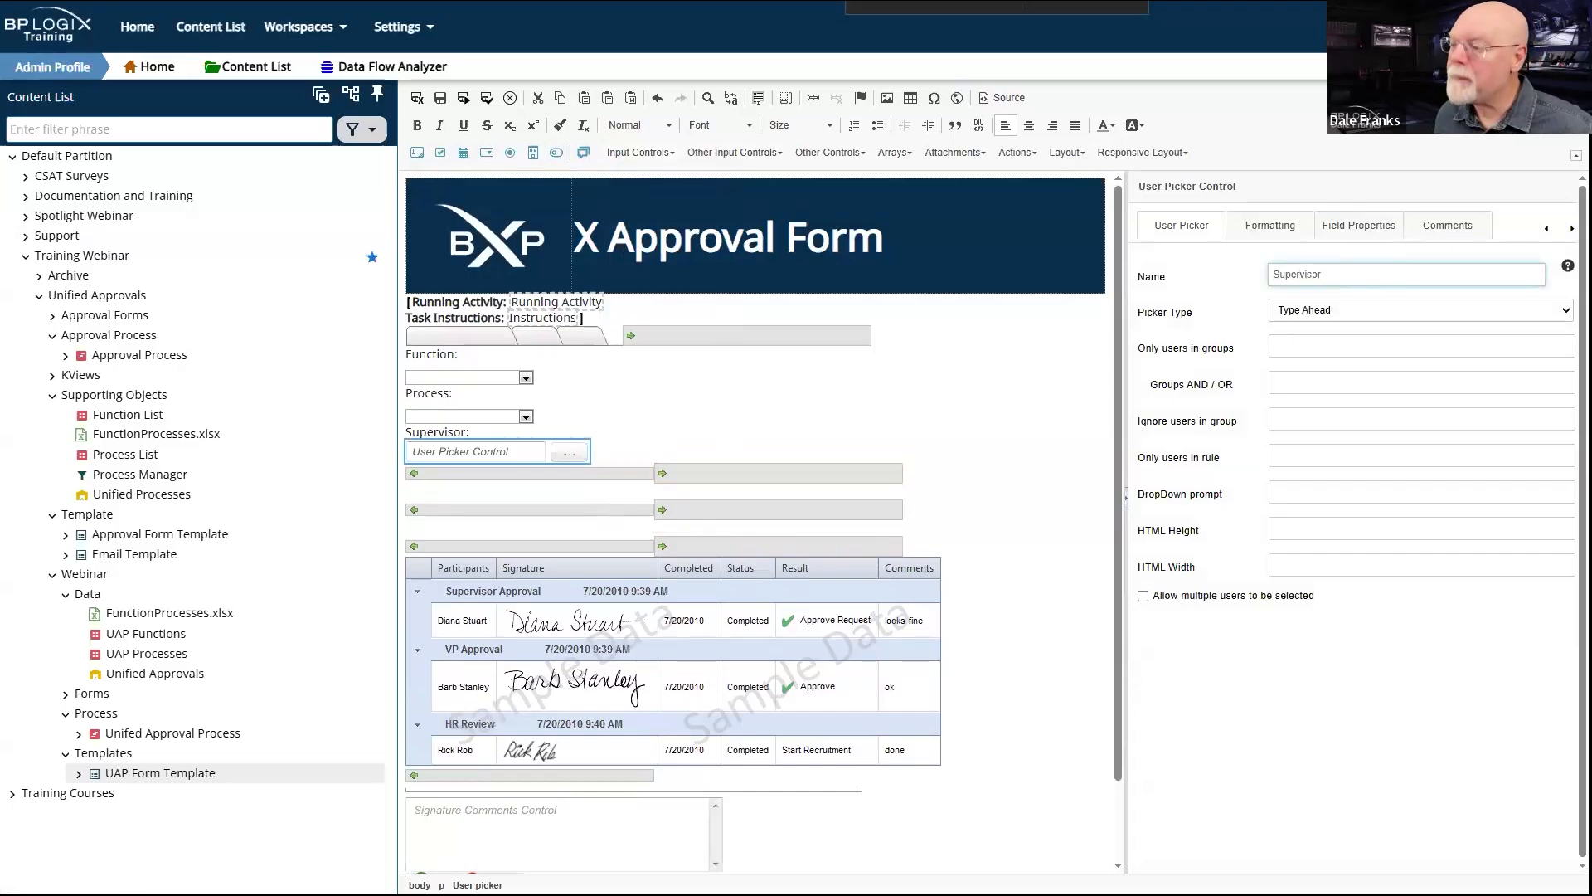
Step: Insert a label control named ProcessManagerLabel on a new line below the Supervisor user picker
left_click(631, 454)
key("Return")
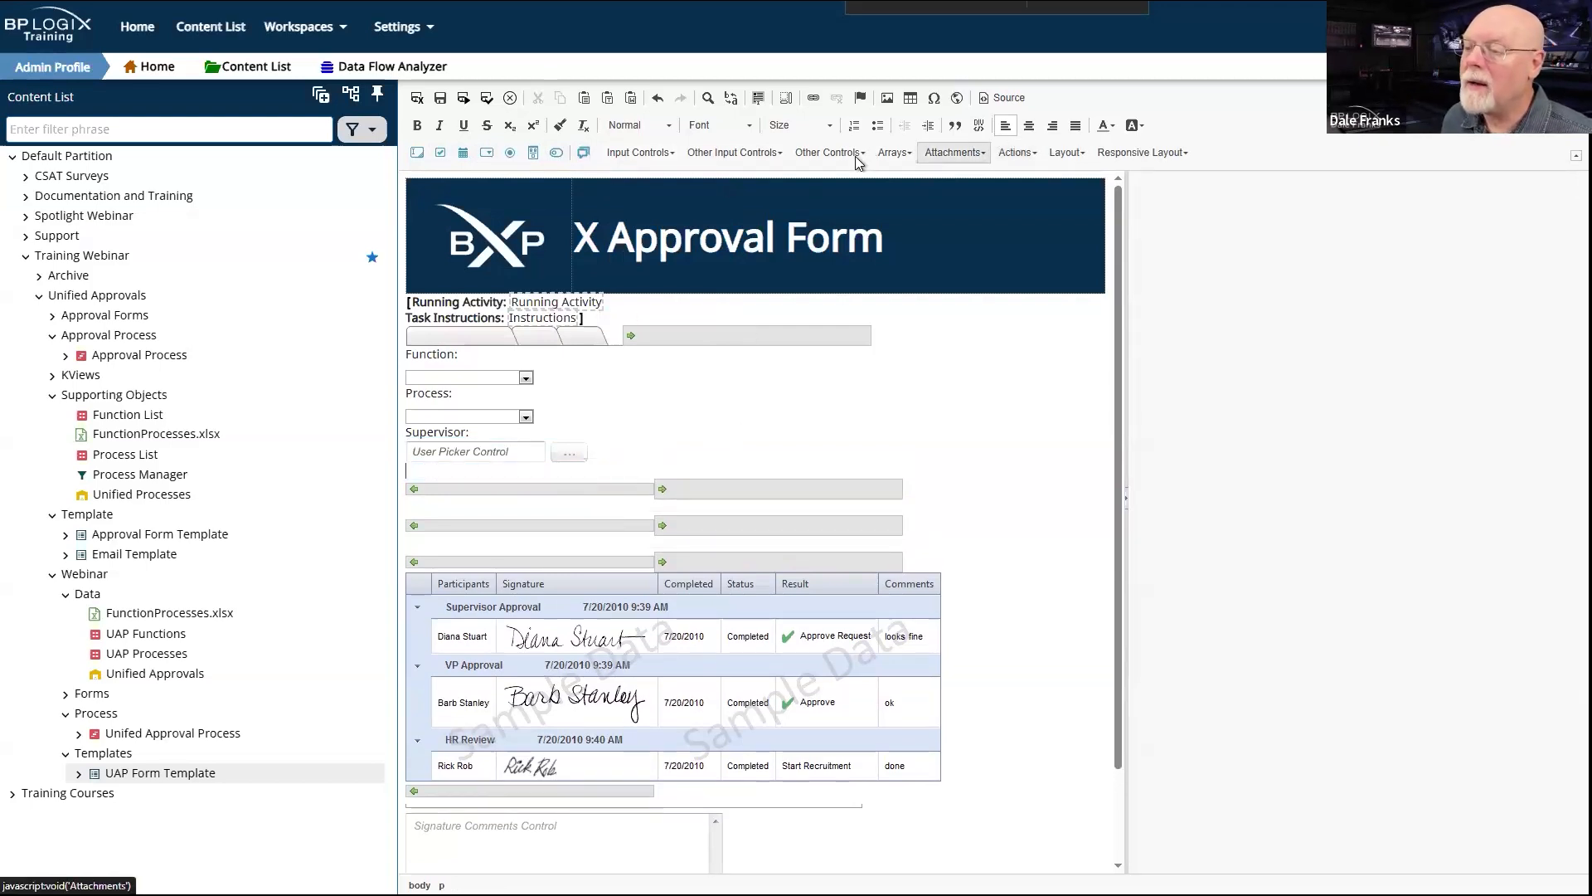
left_click(830, 153)
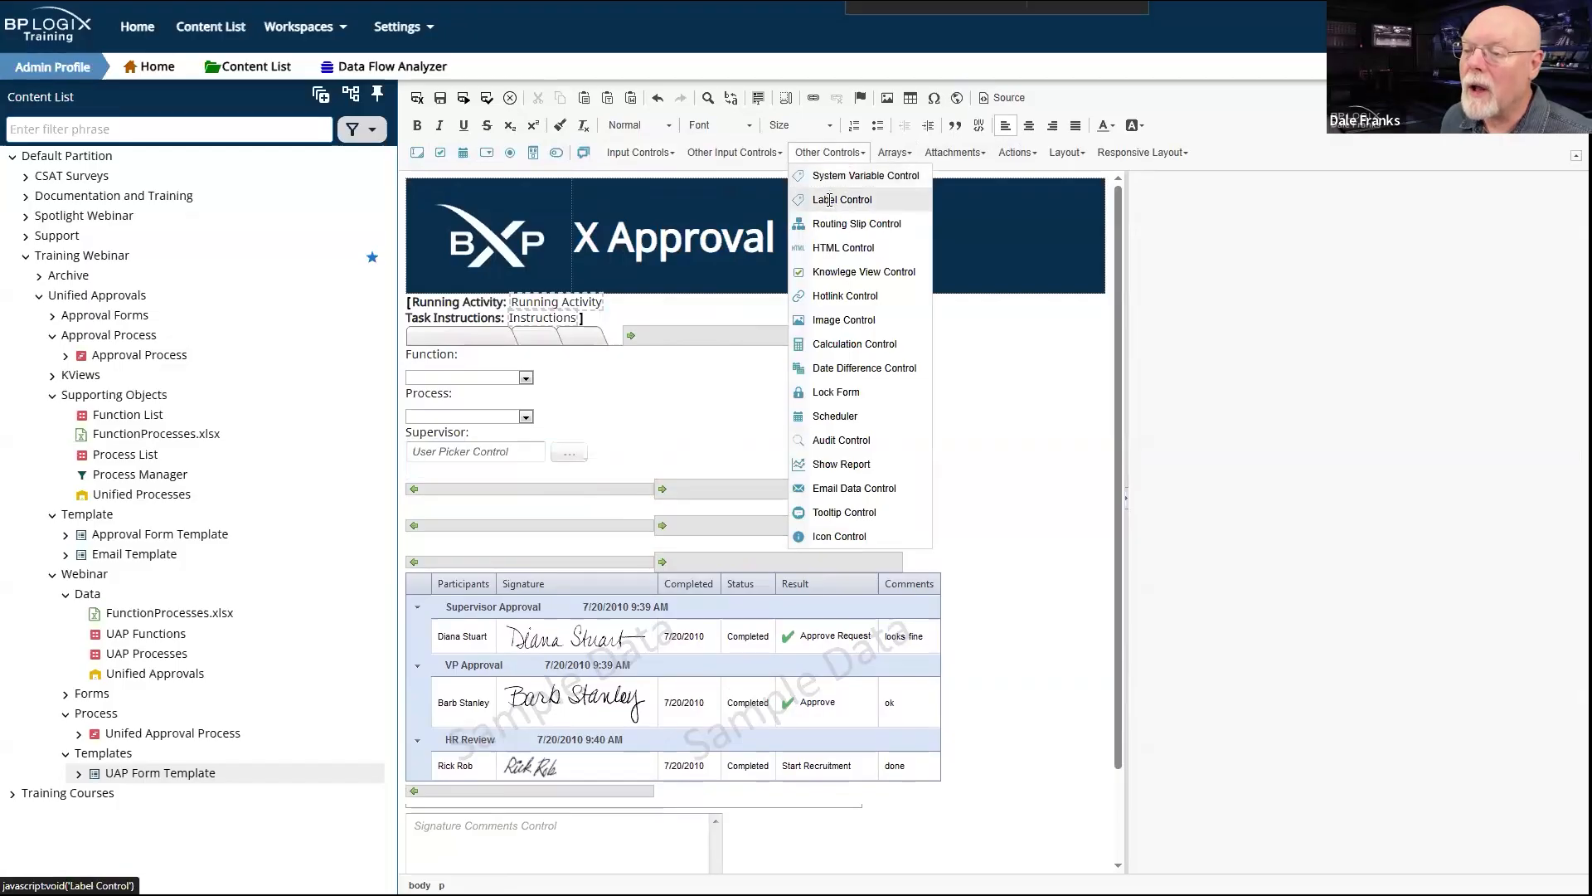
left_click(830, 202)
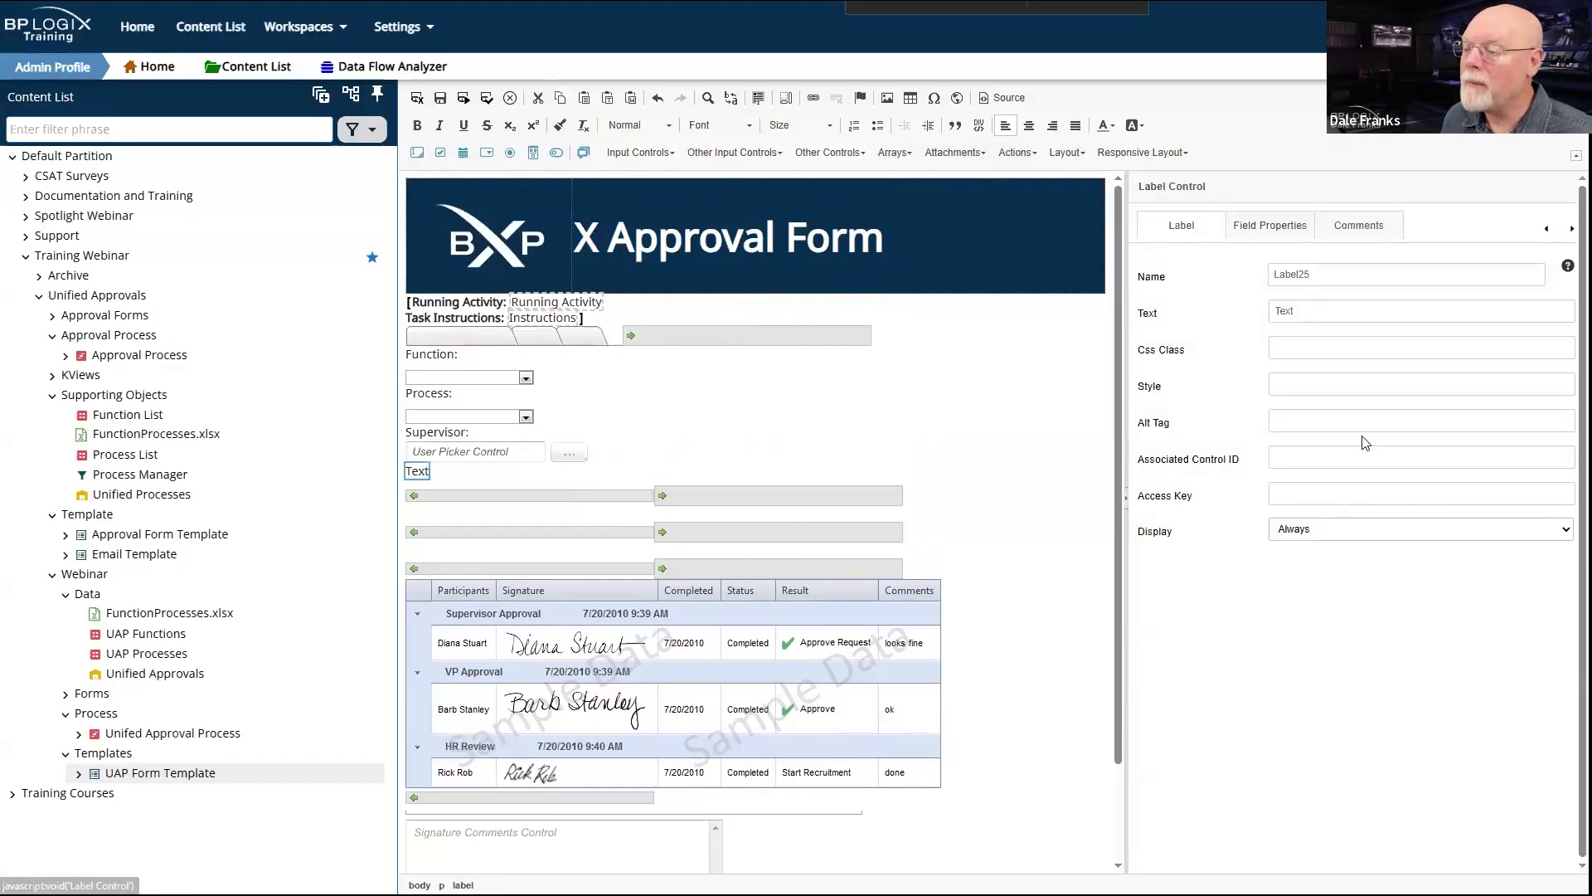
double_click(1324, 276)
type("ProcessManager")
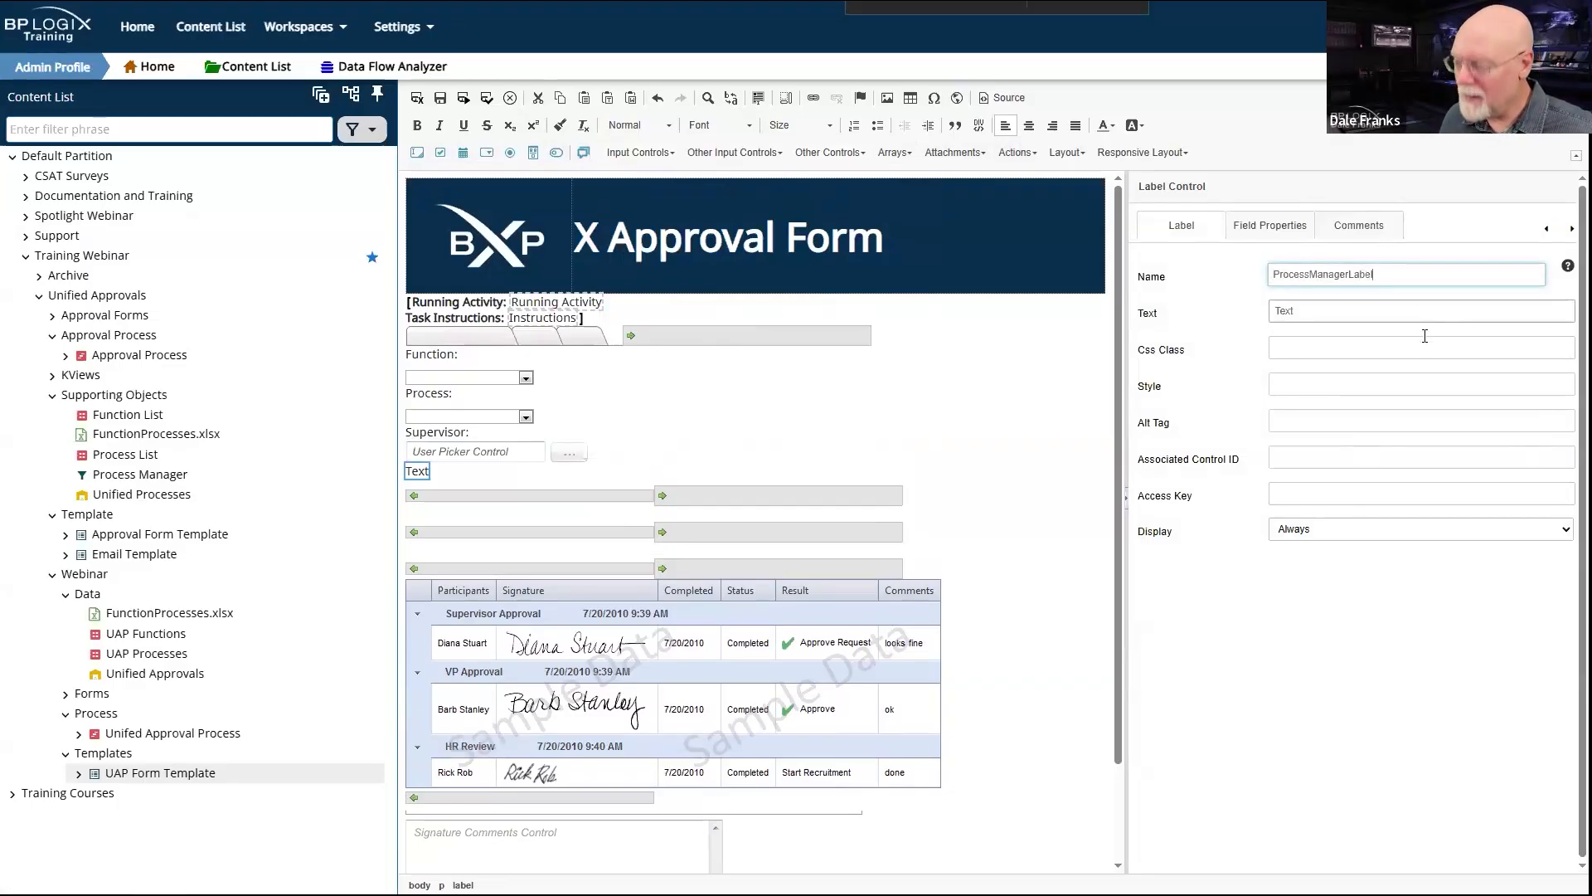
Step: Set the ProcessManagerLabel control's text to "Process Manager:" and its associated control ID to ProcessManager
type("Process Manager:")
left_click(1317, 459)
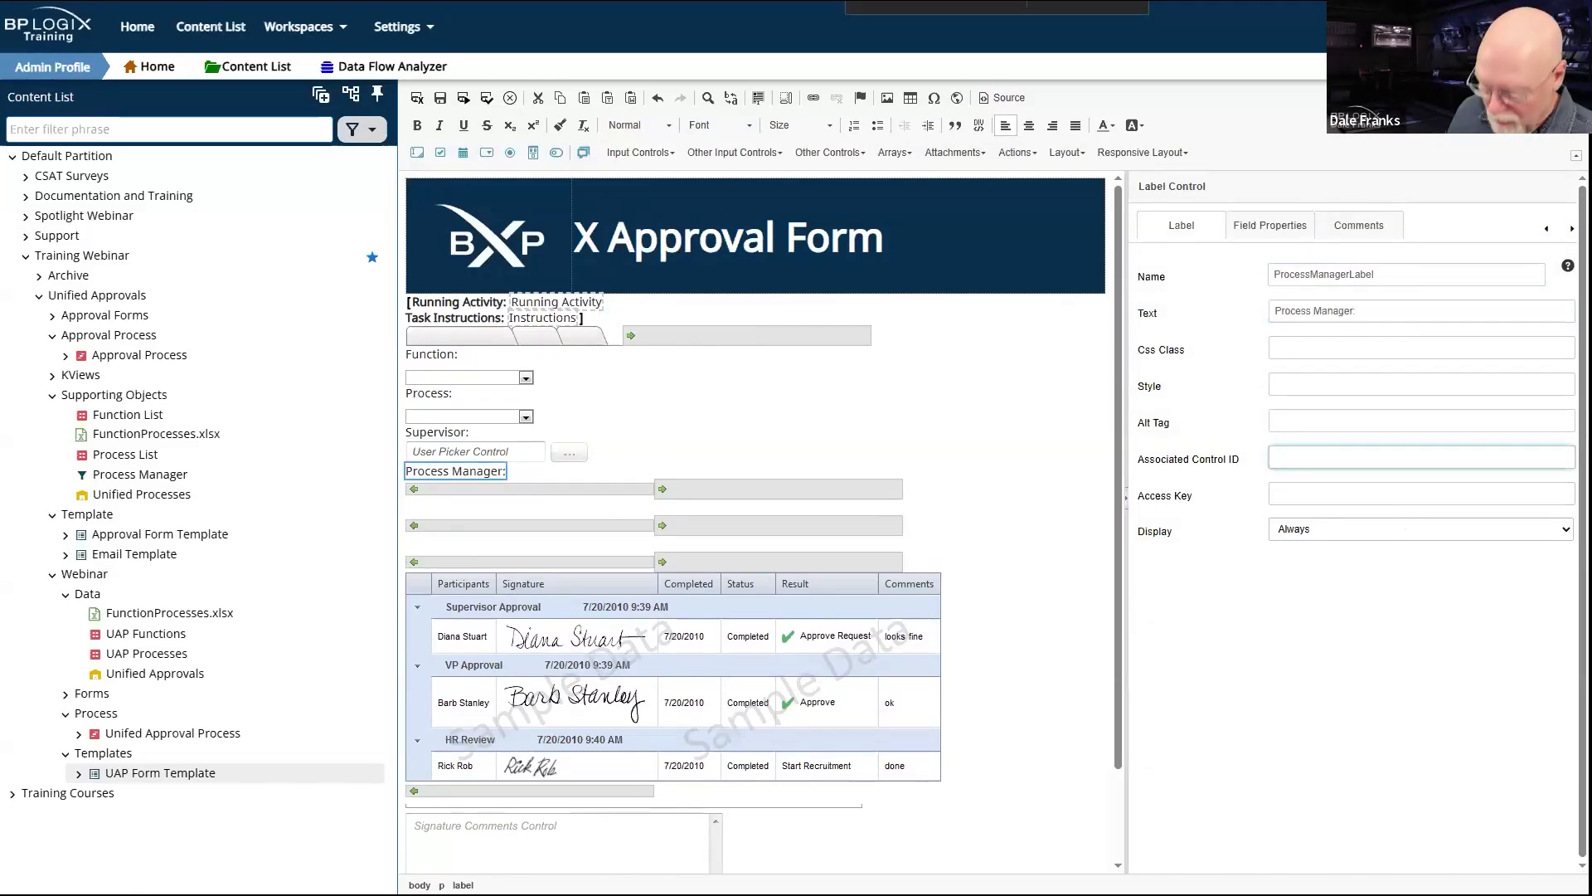
type("Process")
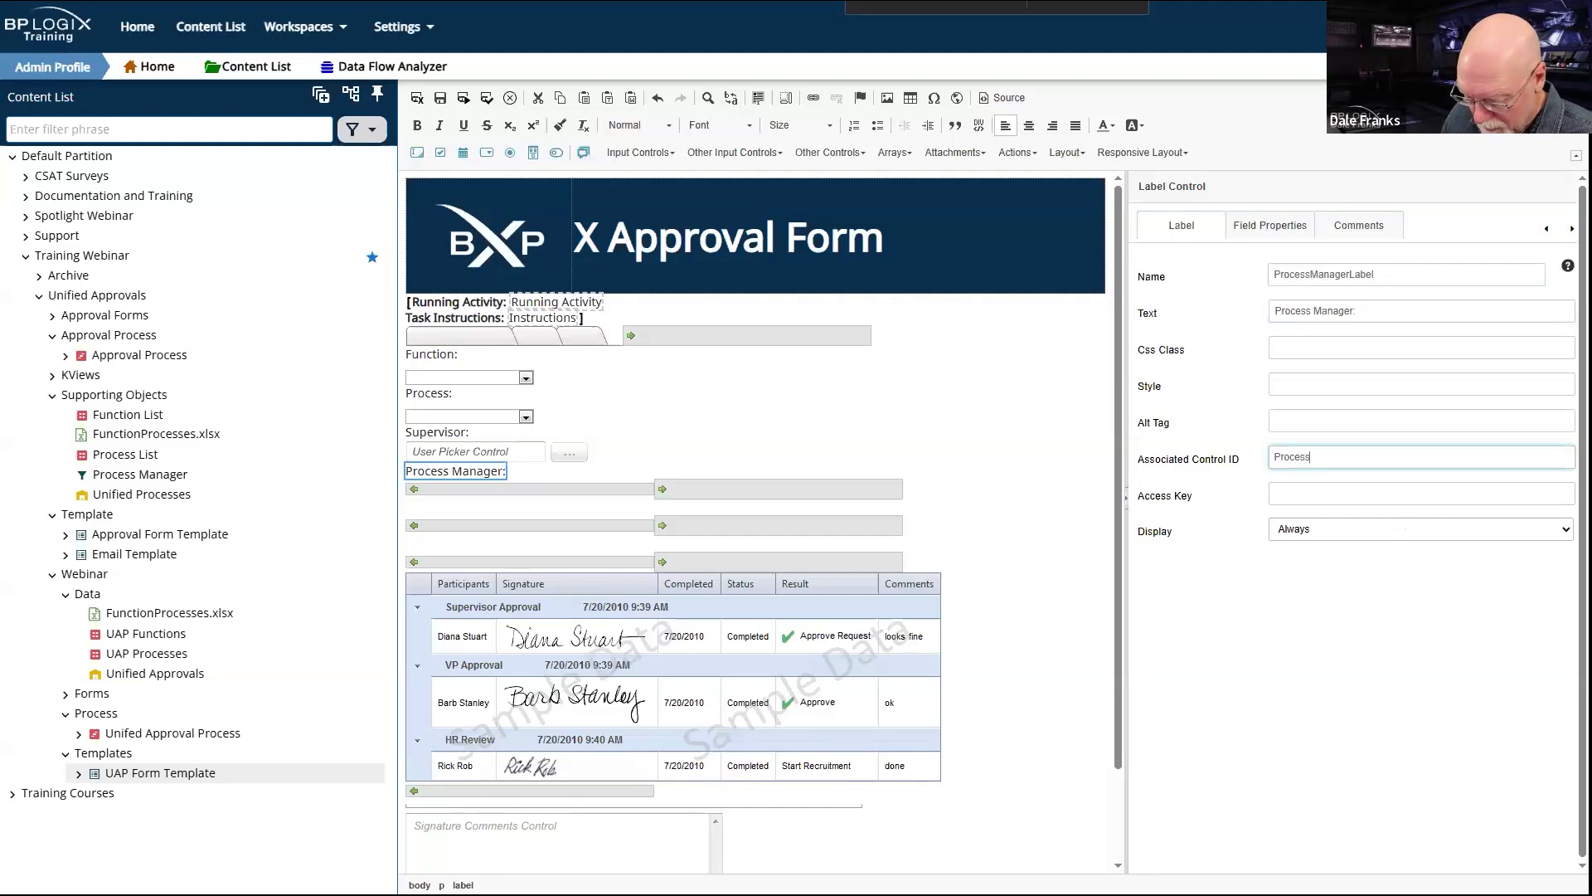
type("Manager")
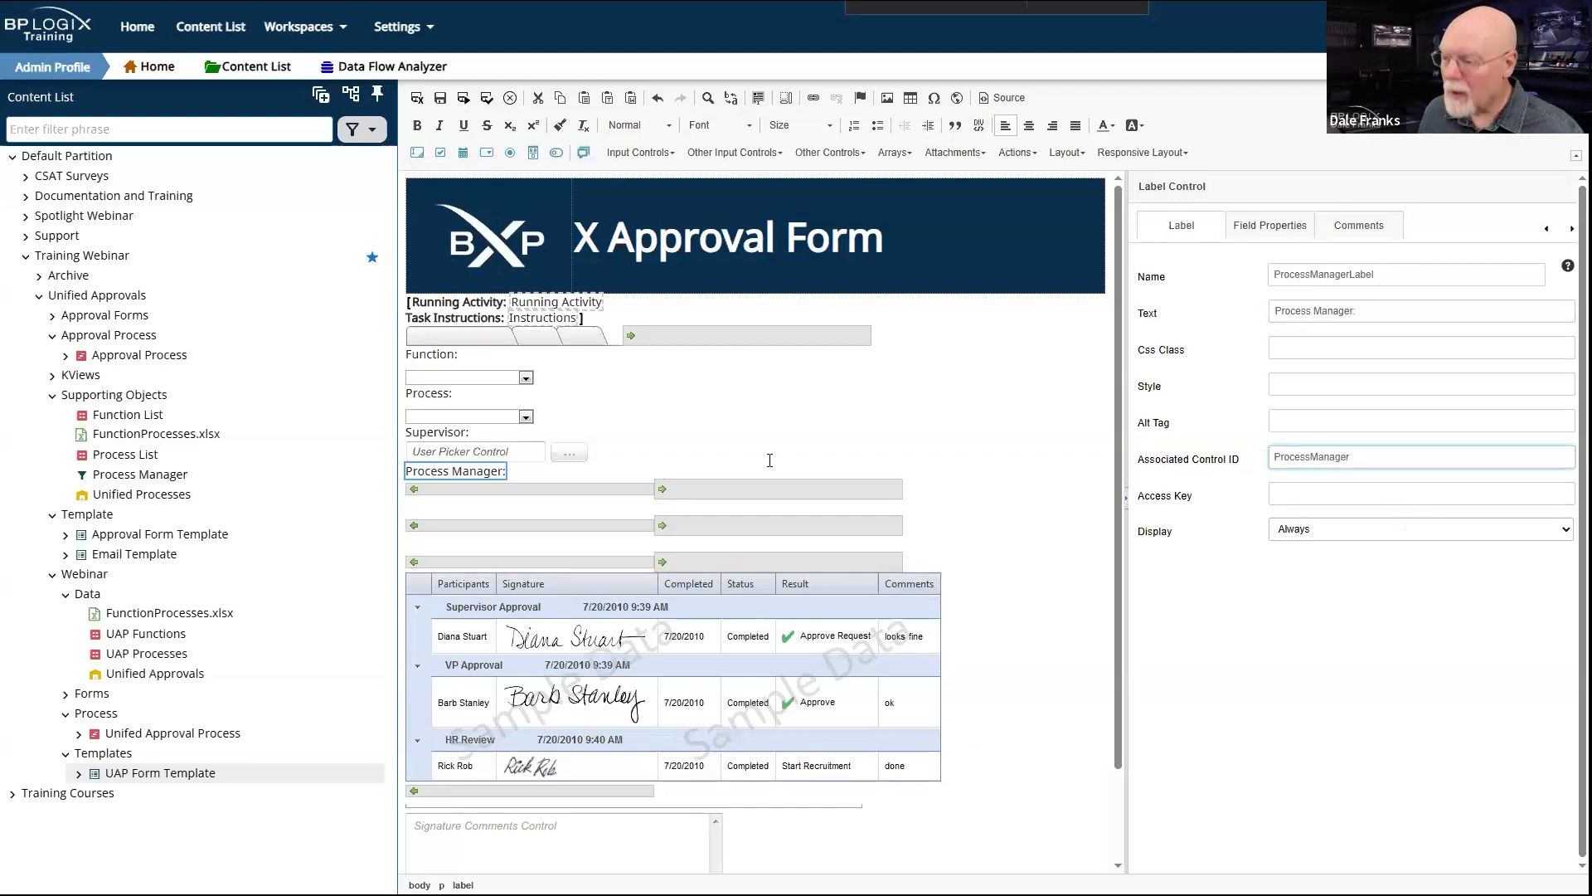
Step: Insert a user picker control named ProcessManager on a new line under the Process Manager label
left_click(647, 471)
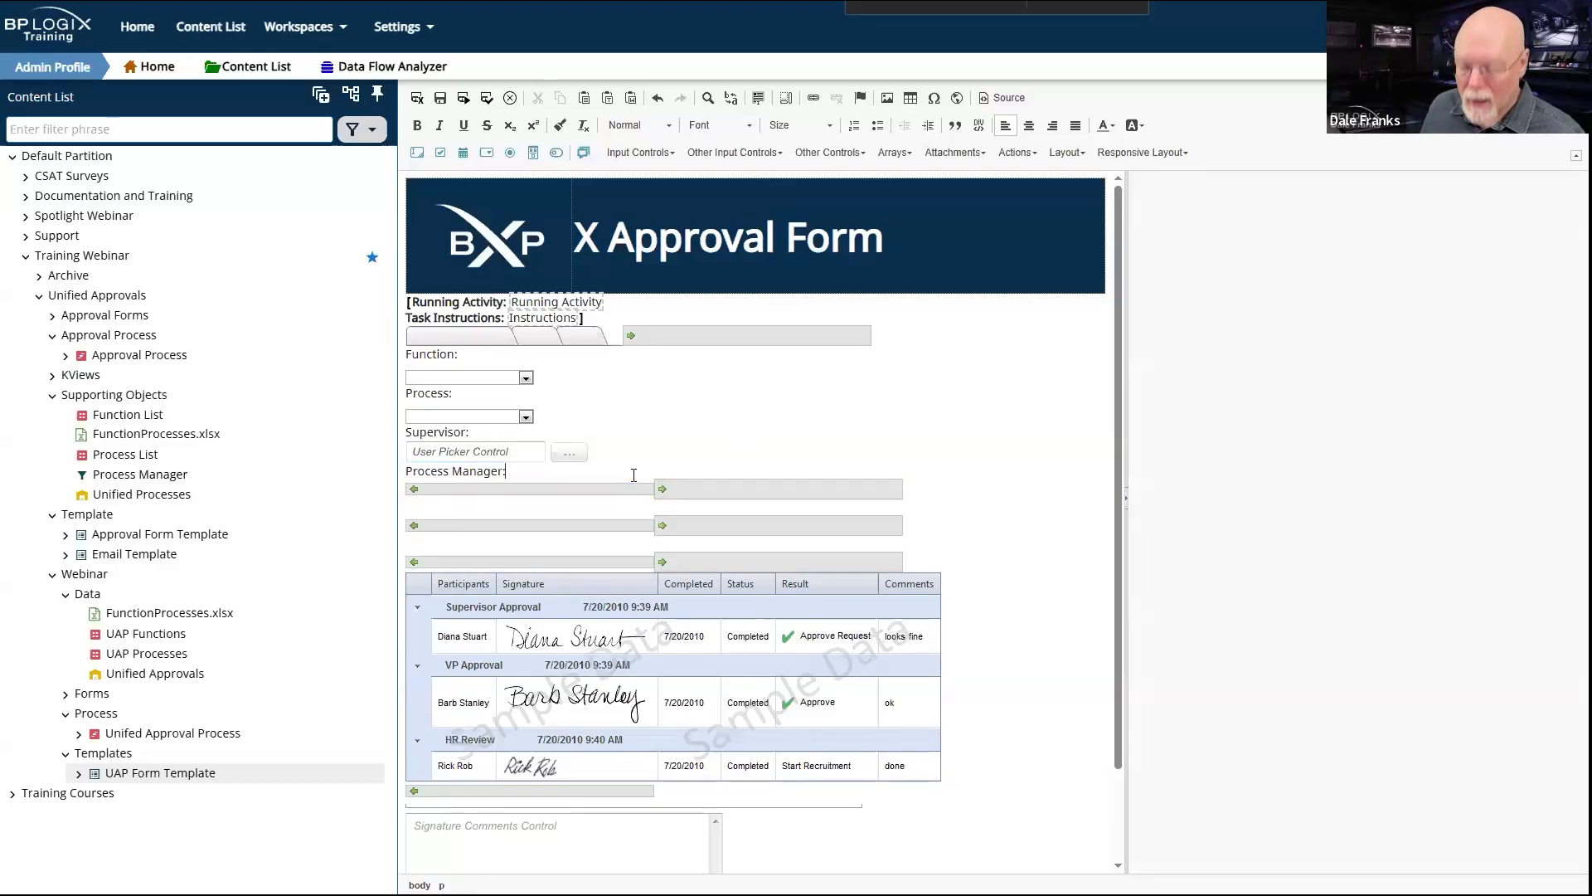
key("Return")
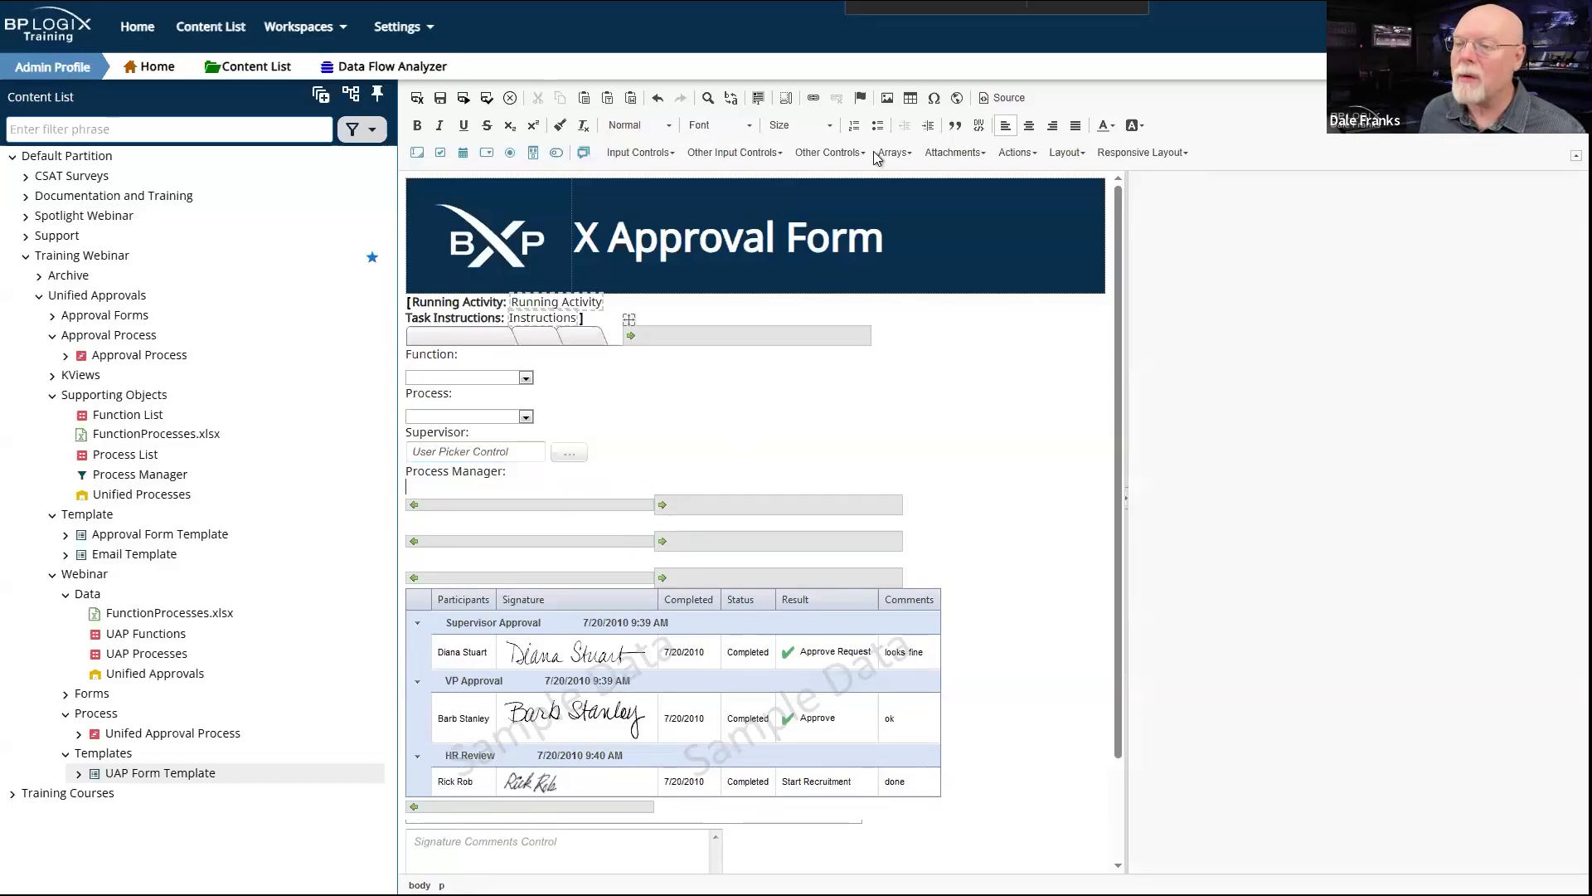
left_click(644, 154)
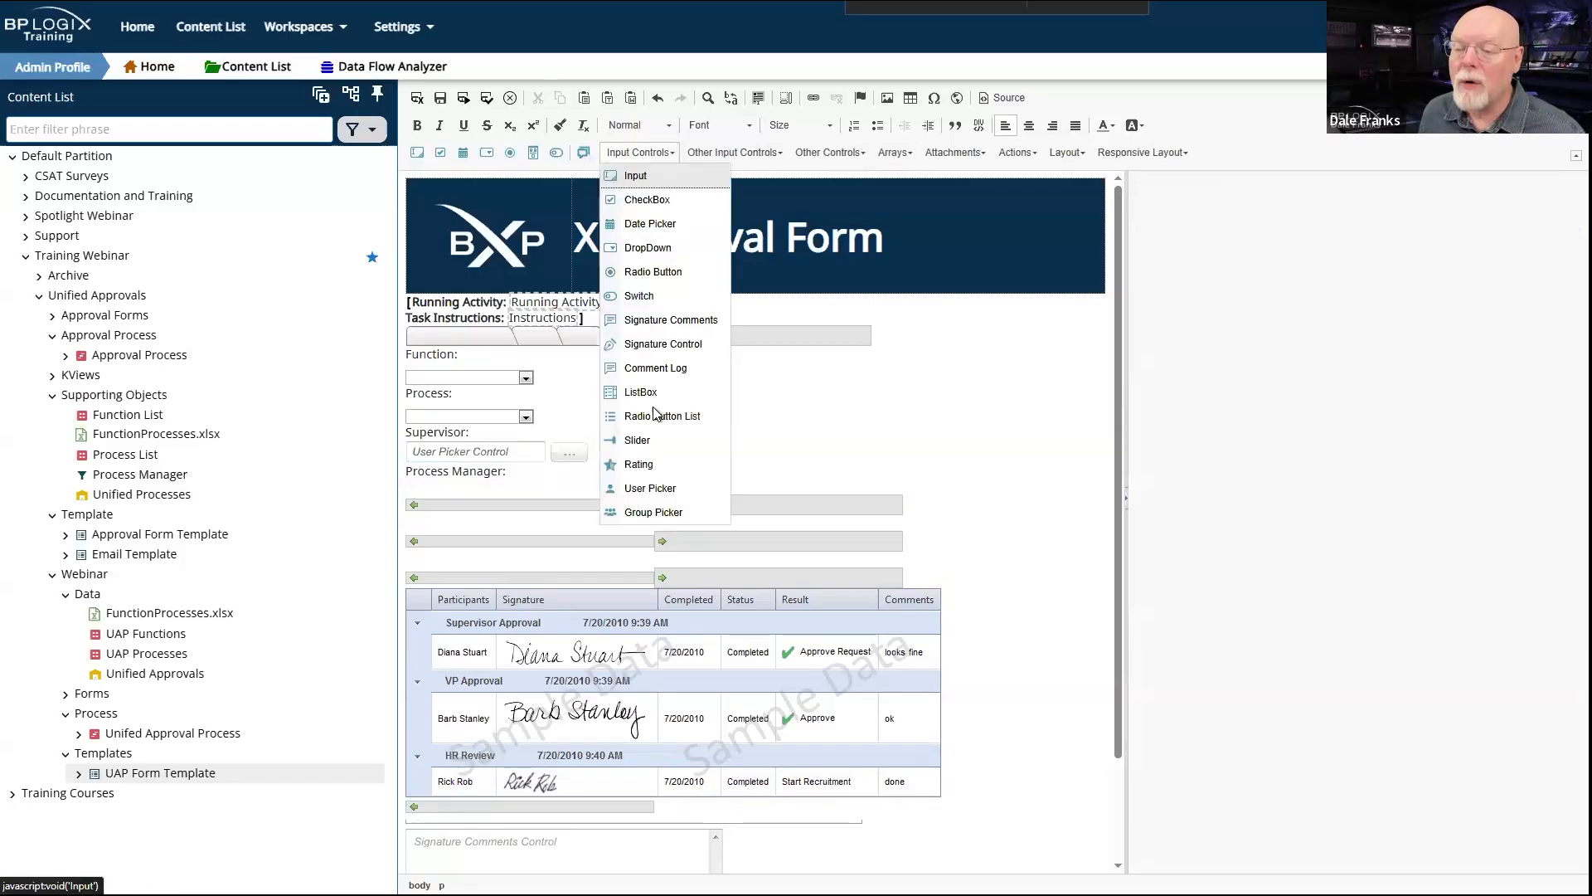
left_click(648, 489)
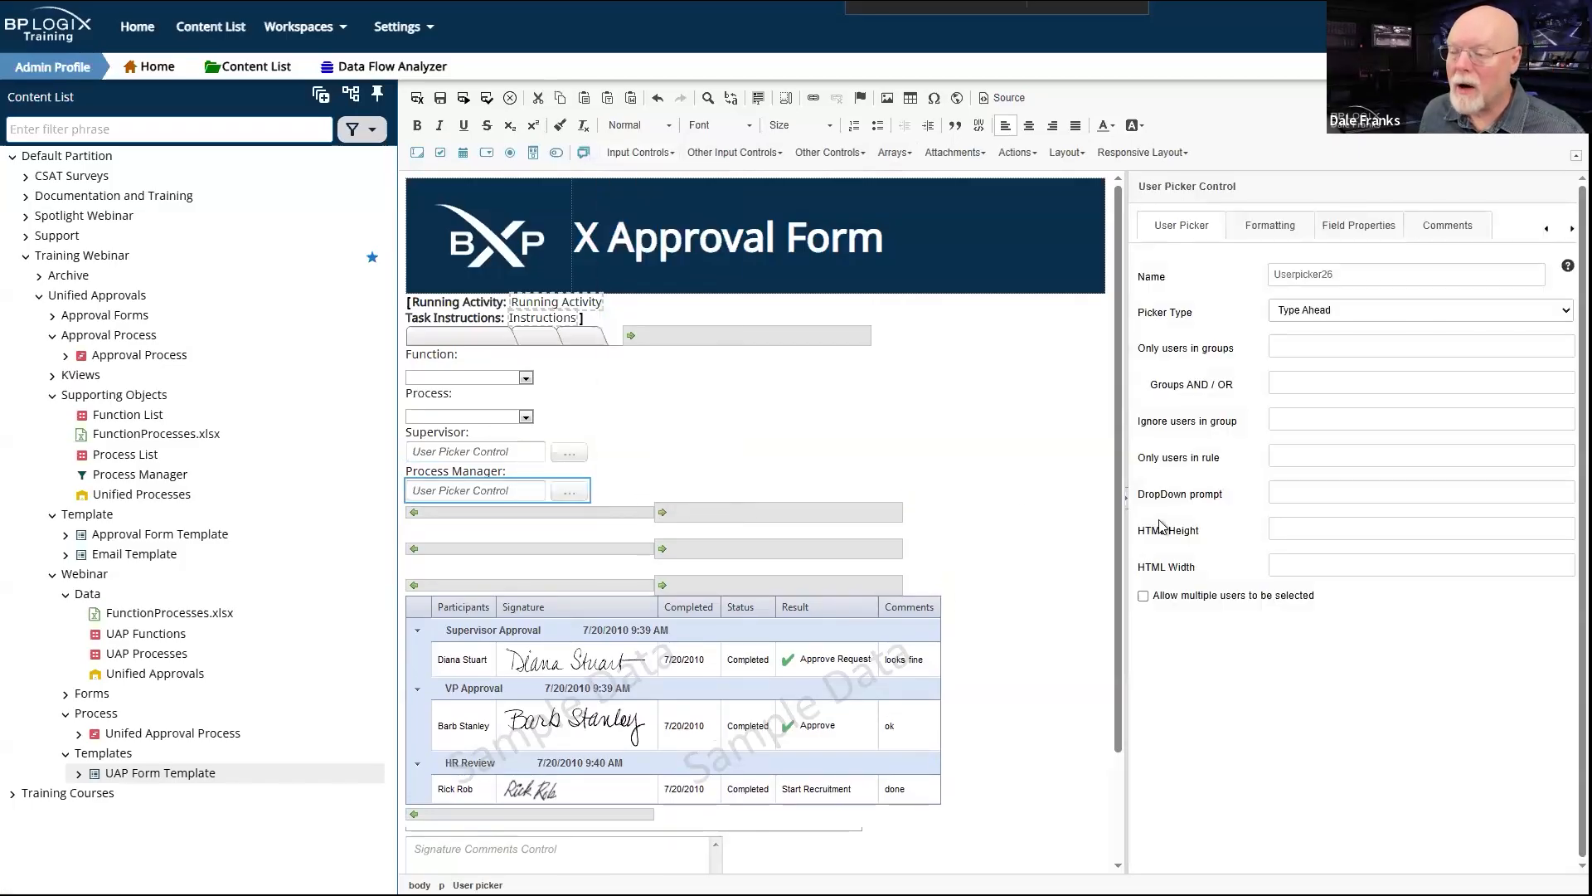
double_click(1327, 274)
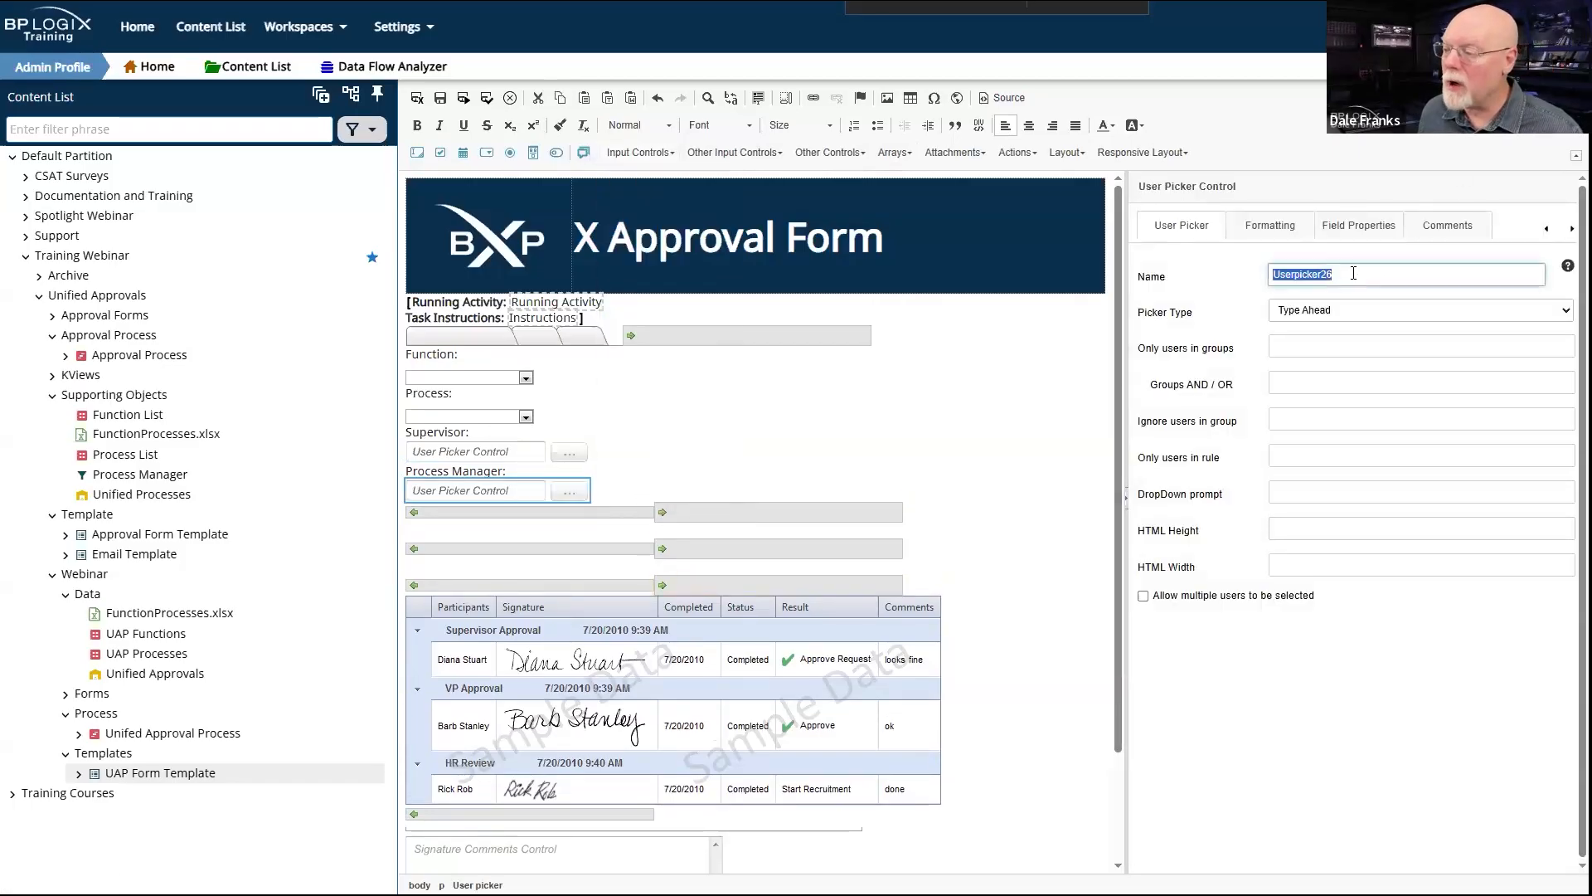
type("Proce")
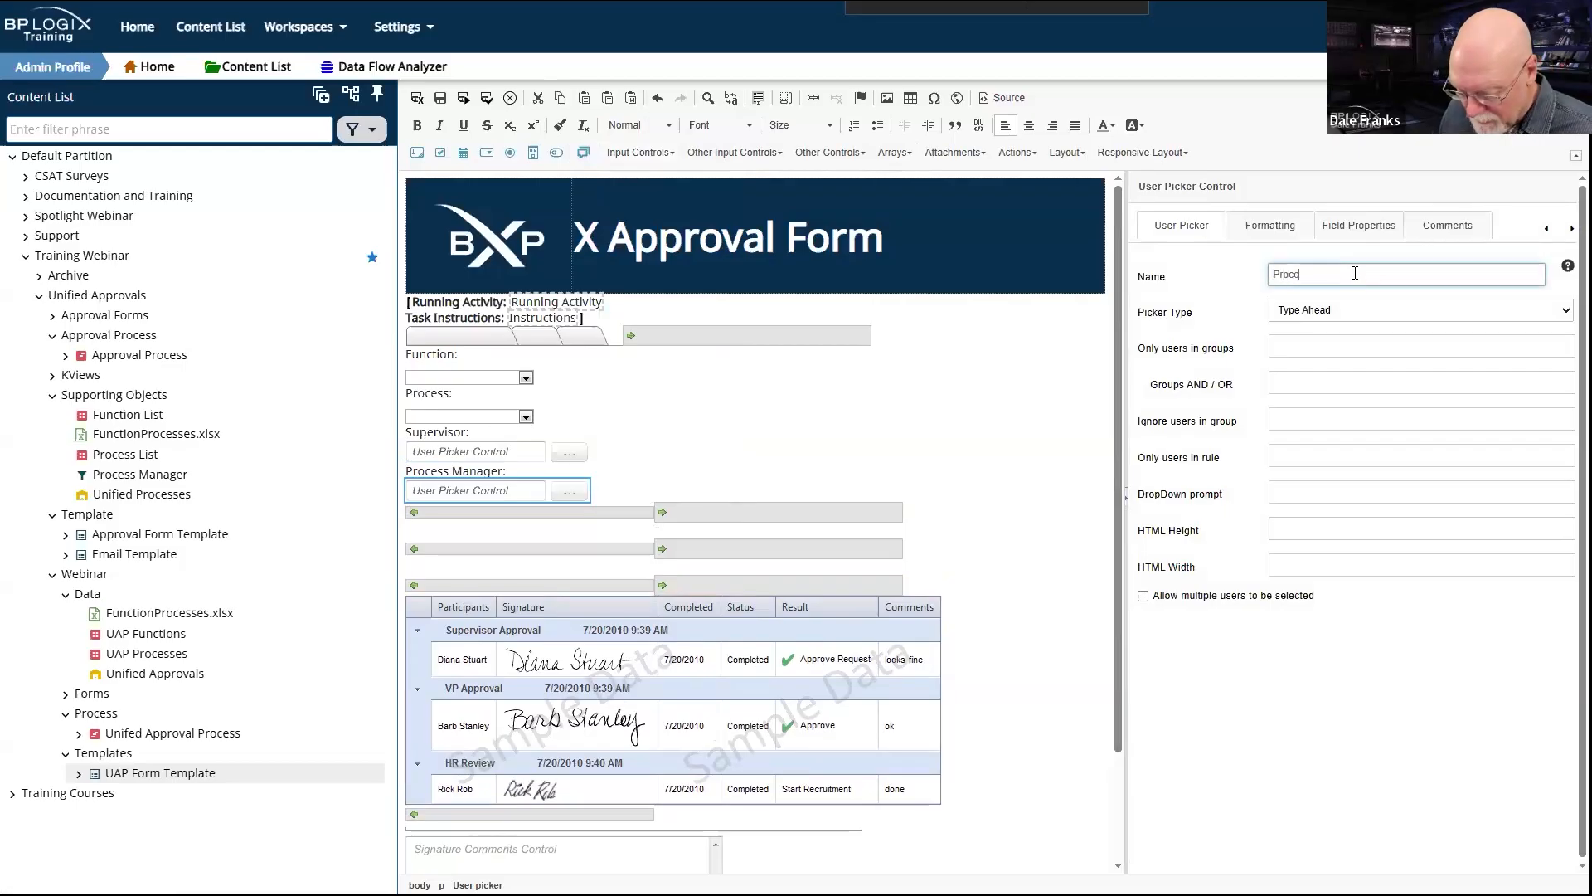
type("ssManas")
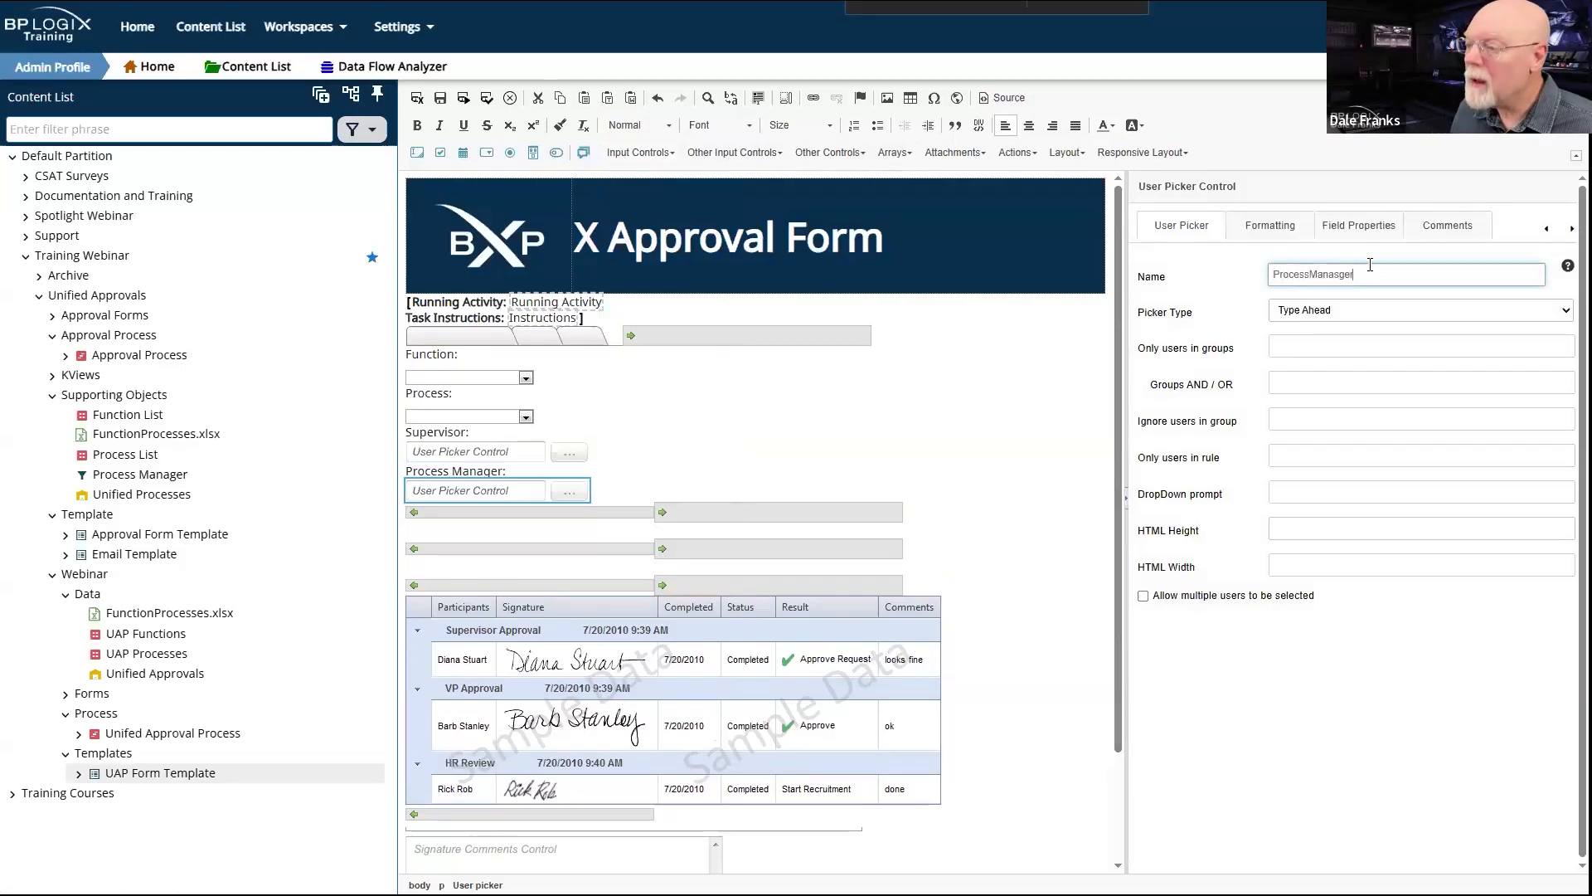
key("BackSpace")
type("ge")
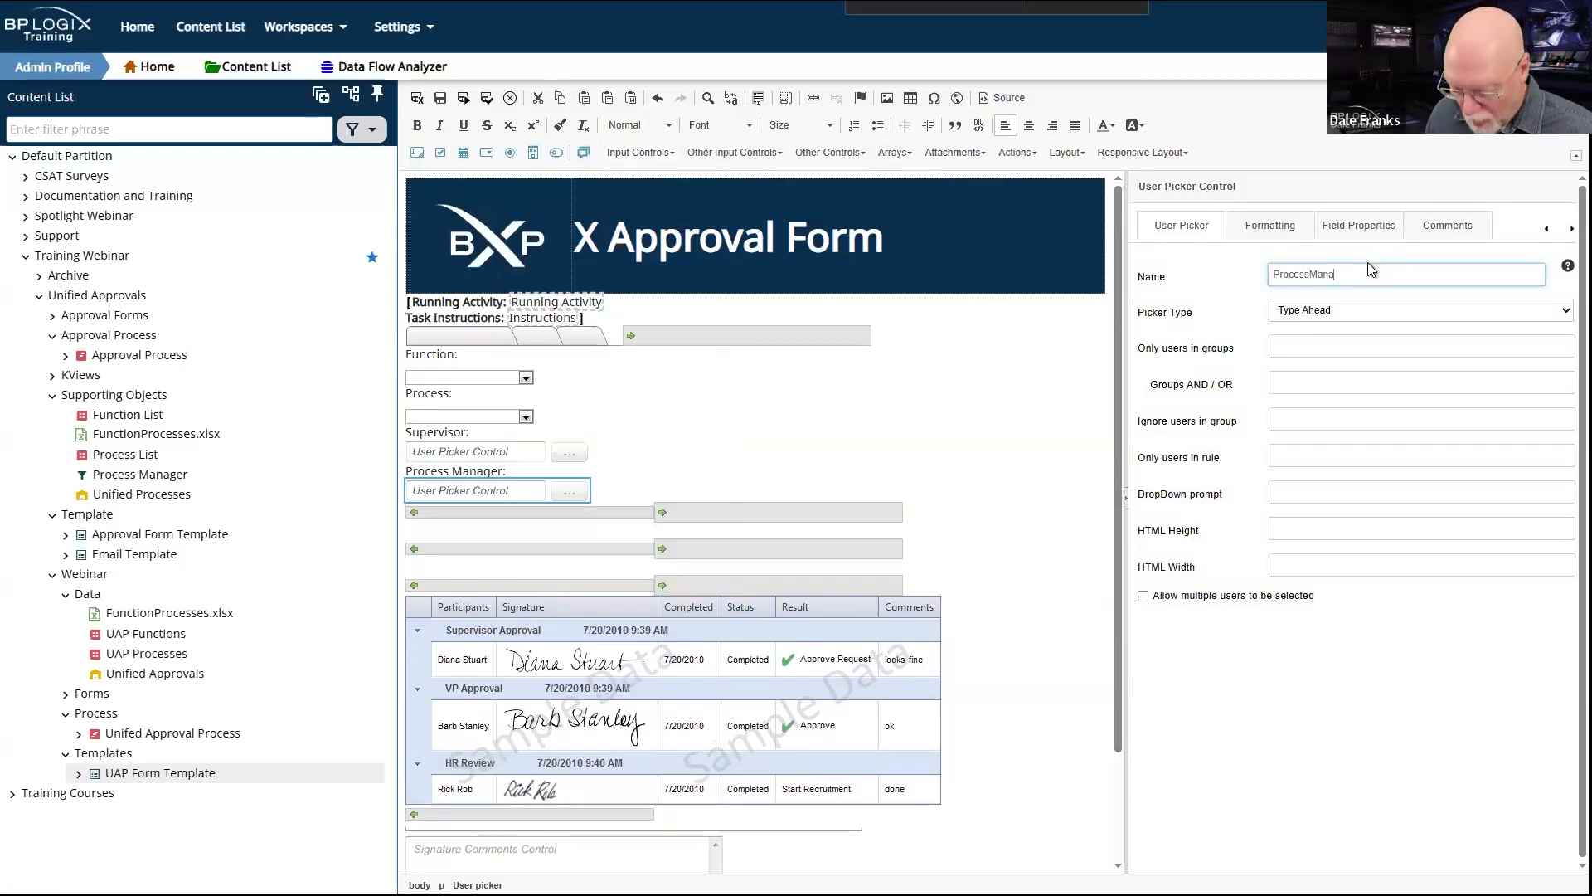
type("r")
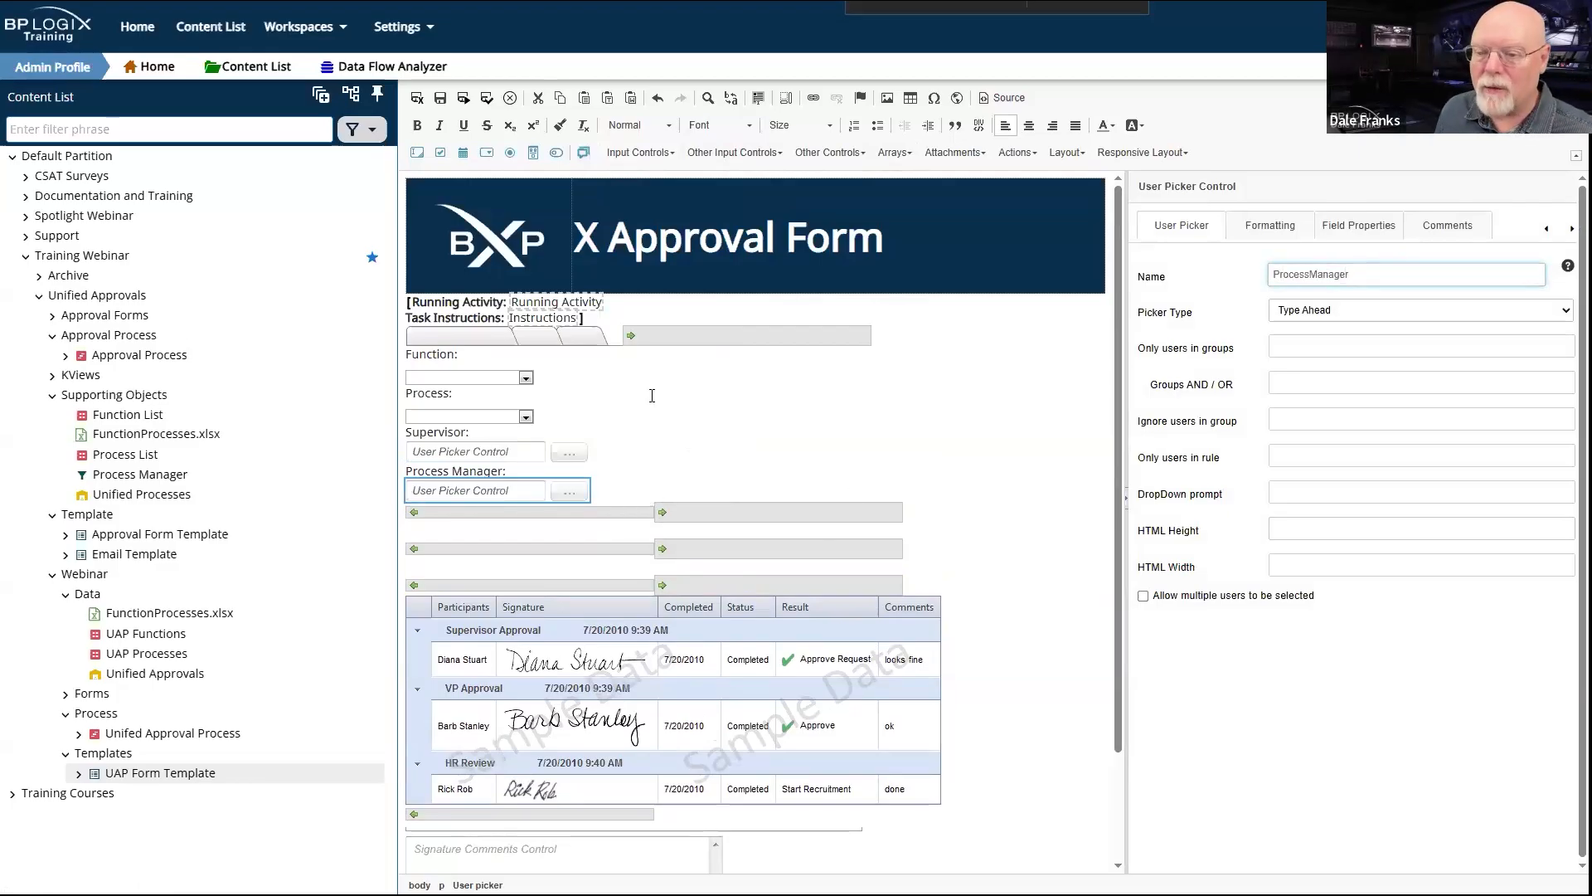
left_click(677, 462)
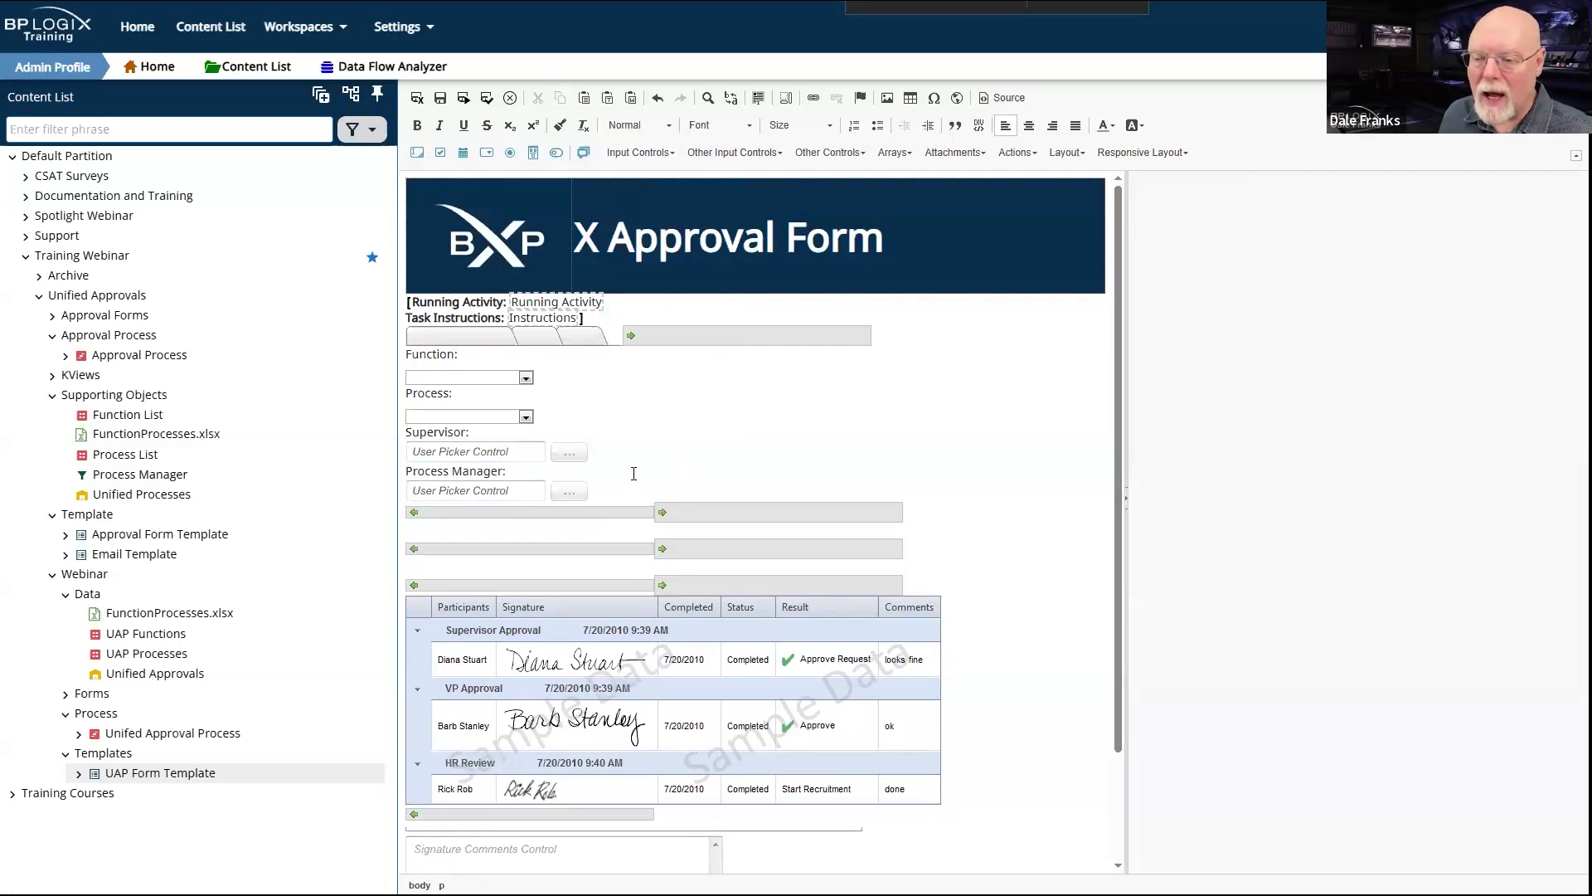
Step: Make the Function dropdown a required field
left_click(423, 377)
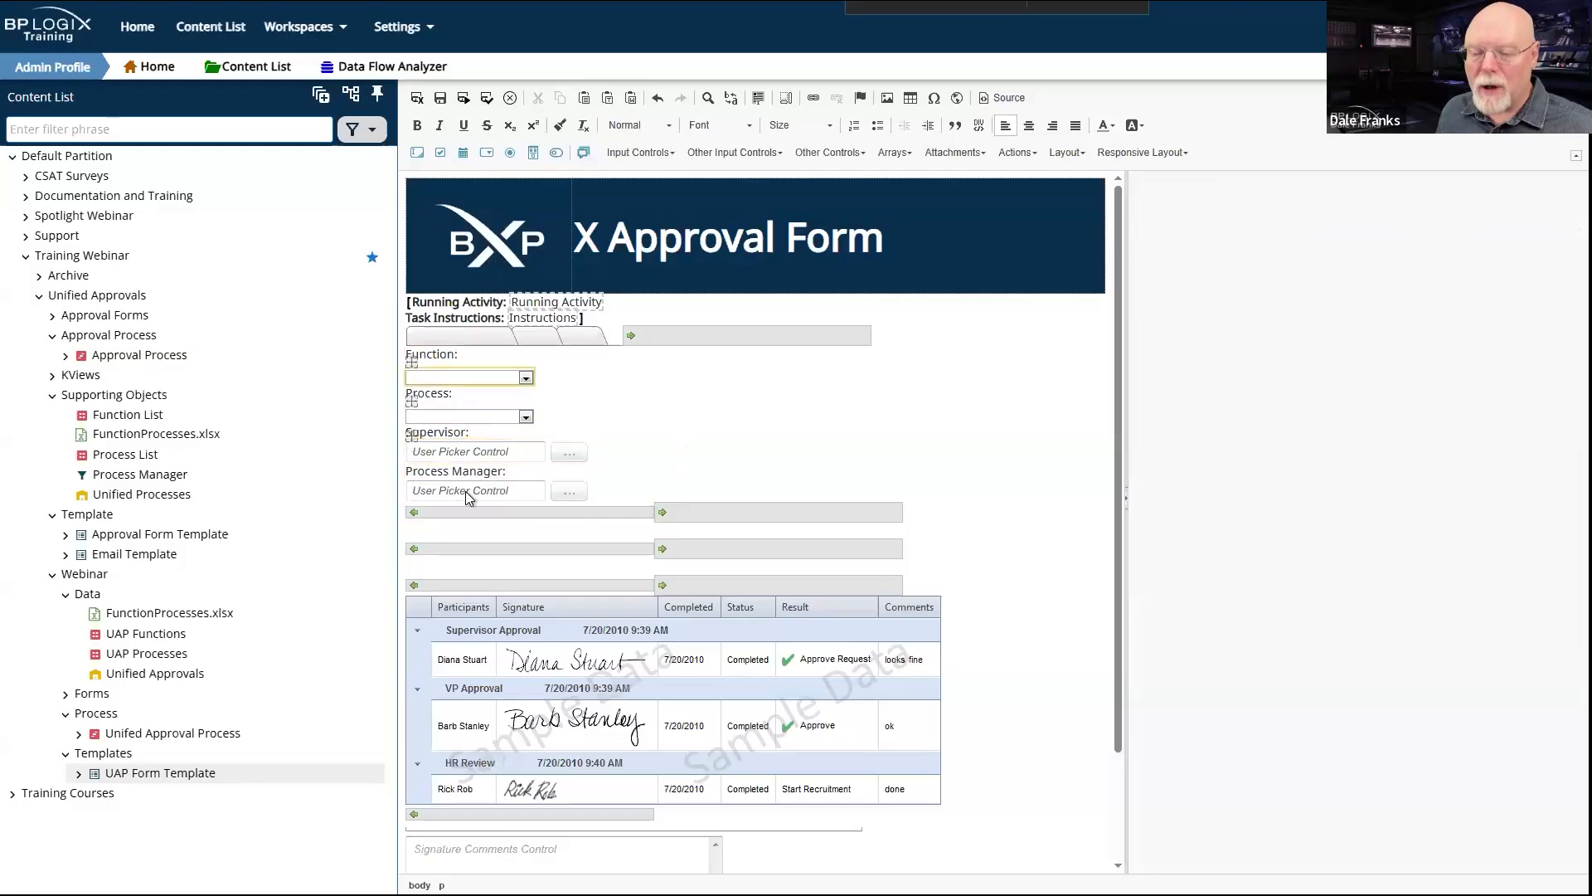
double_click(450, 376)
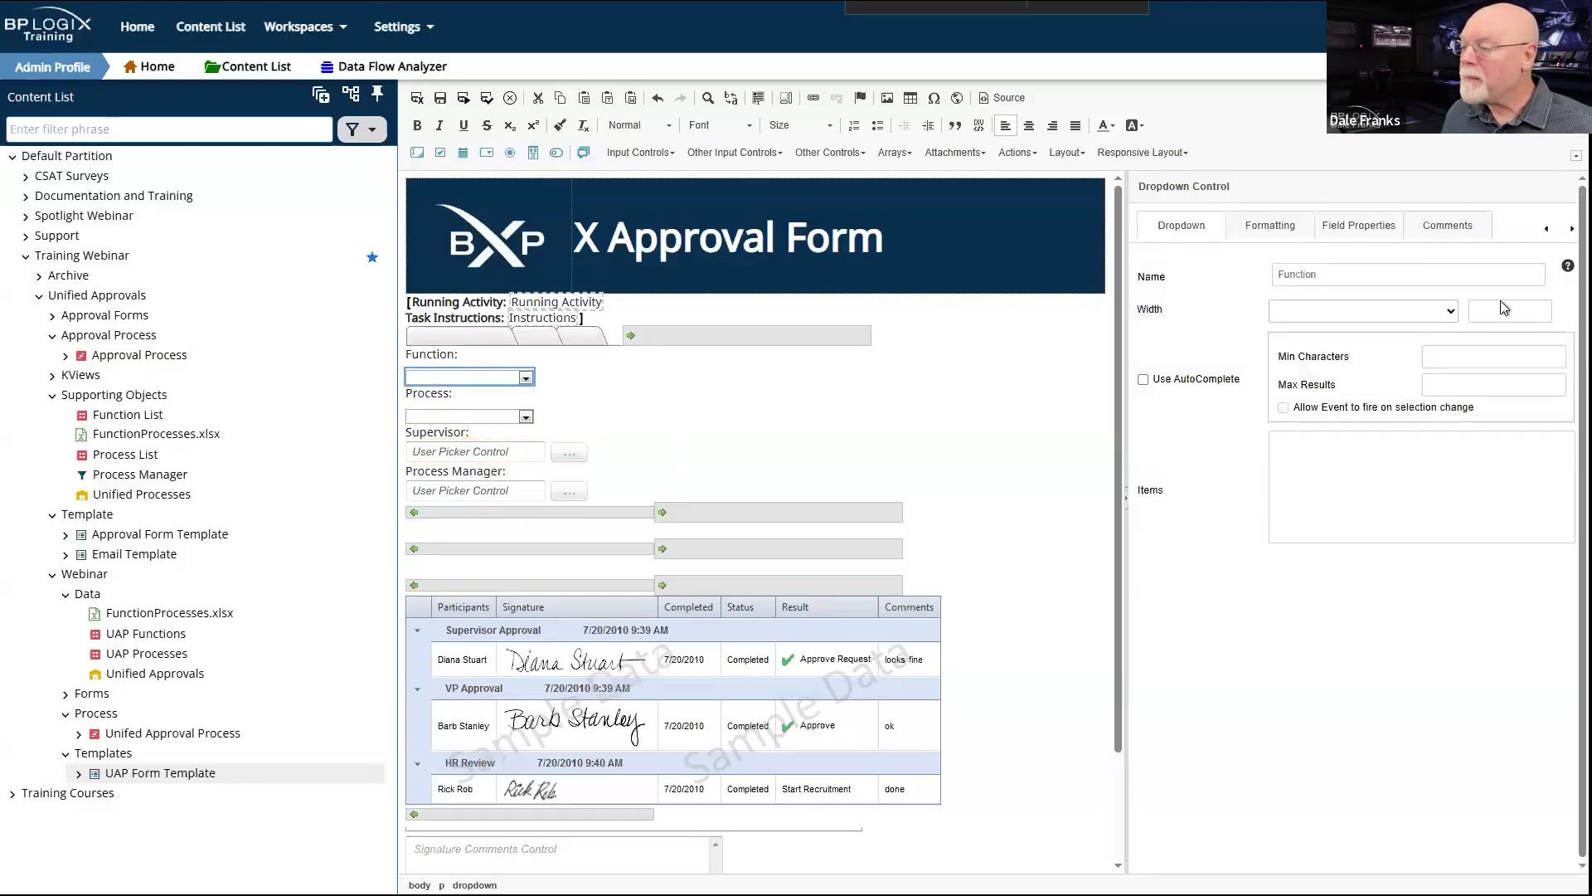
left_click(1370, 228)
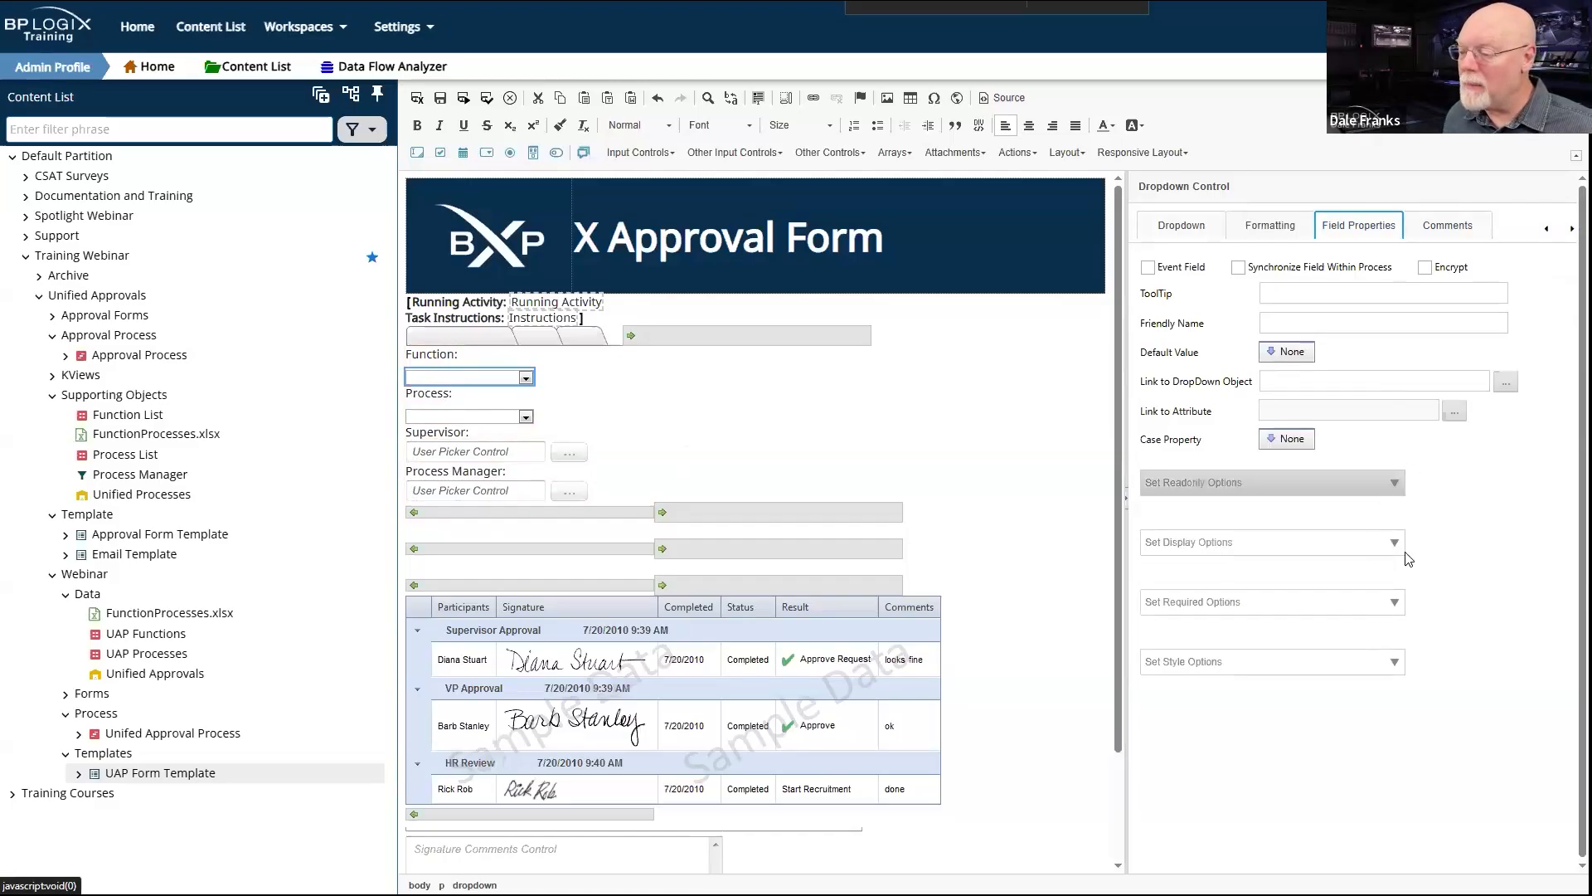
left_click(1377, 604)
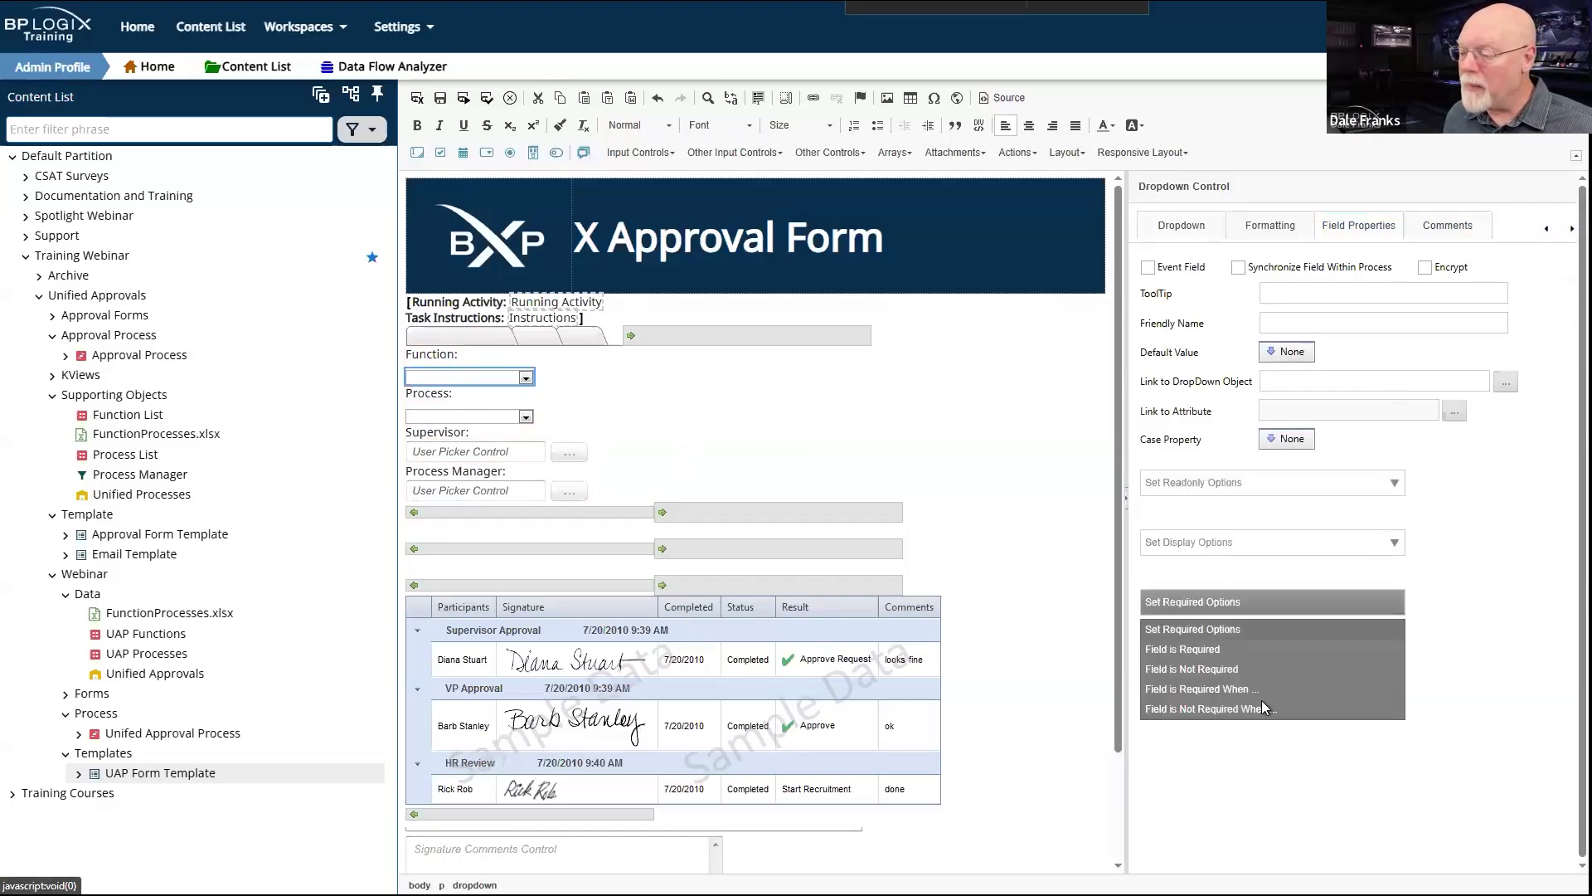
left_click(1251, 649)
Step: Make the Process dropdown a required field and check the Function dropdown's required setting
left_click(465, 416)
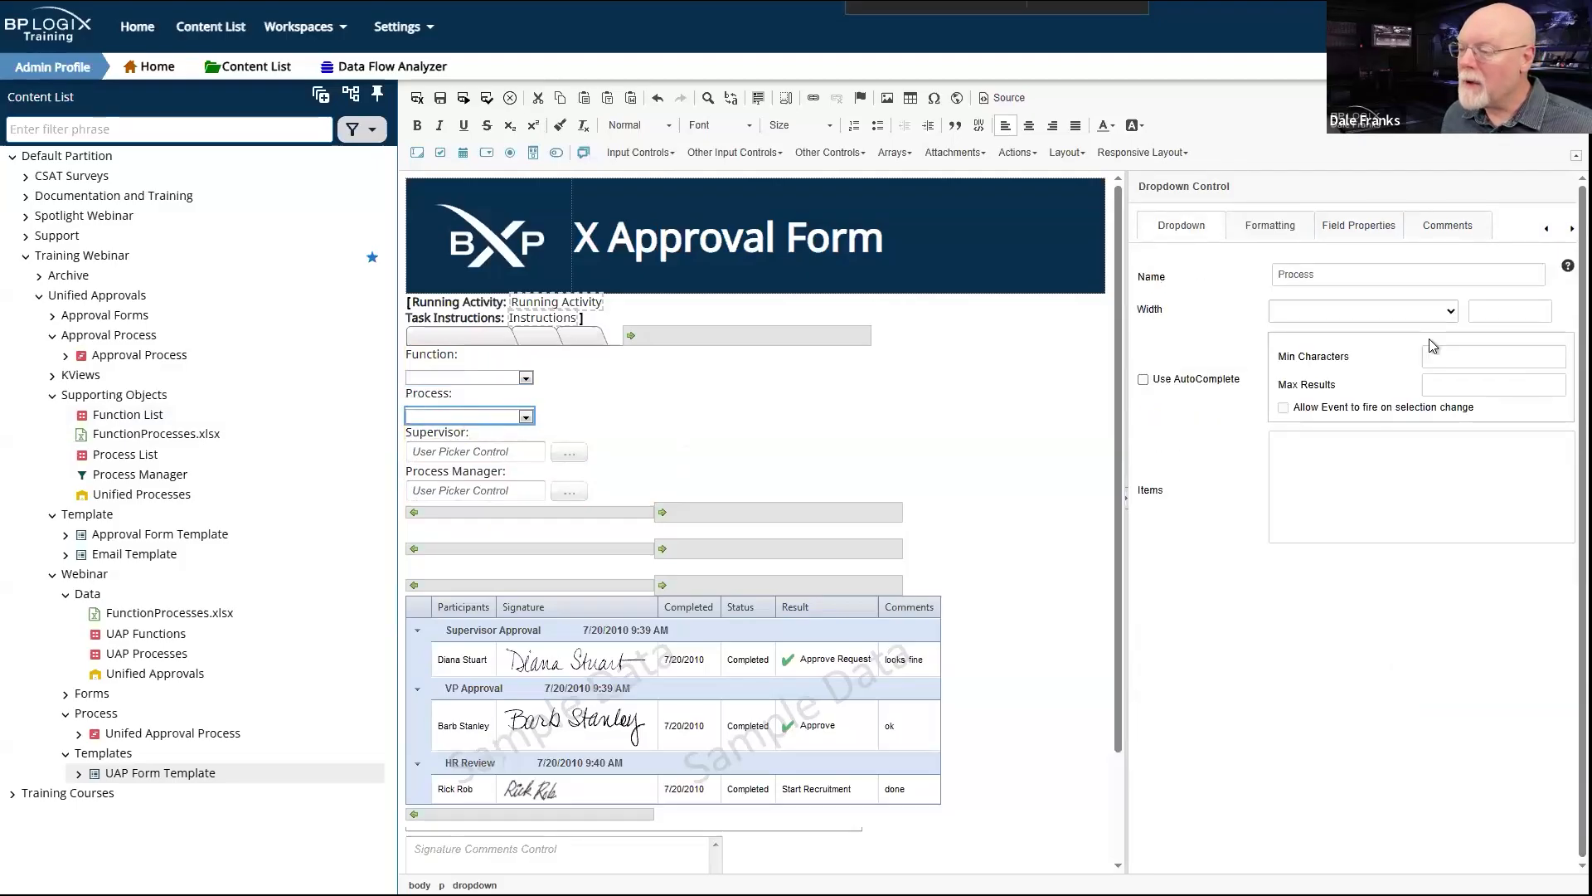
left_click(1356, 241)
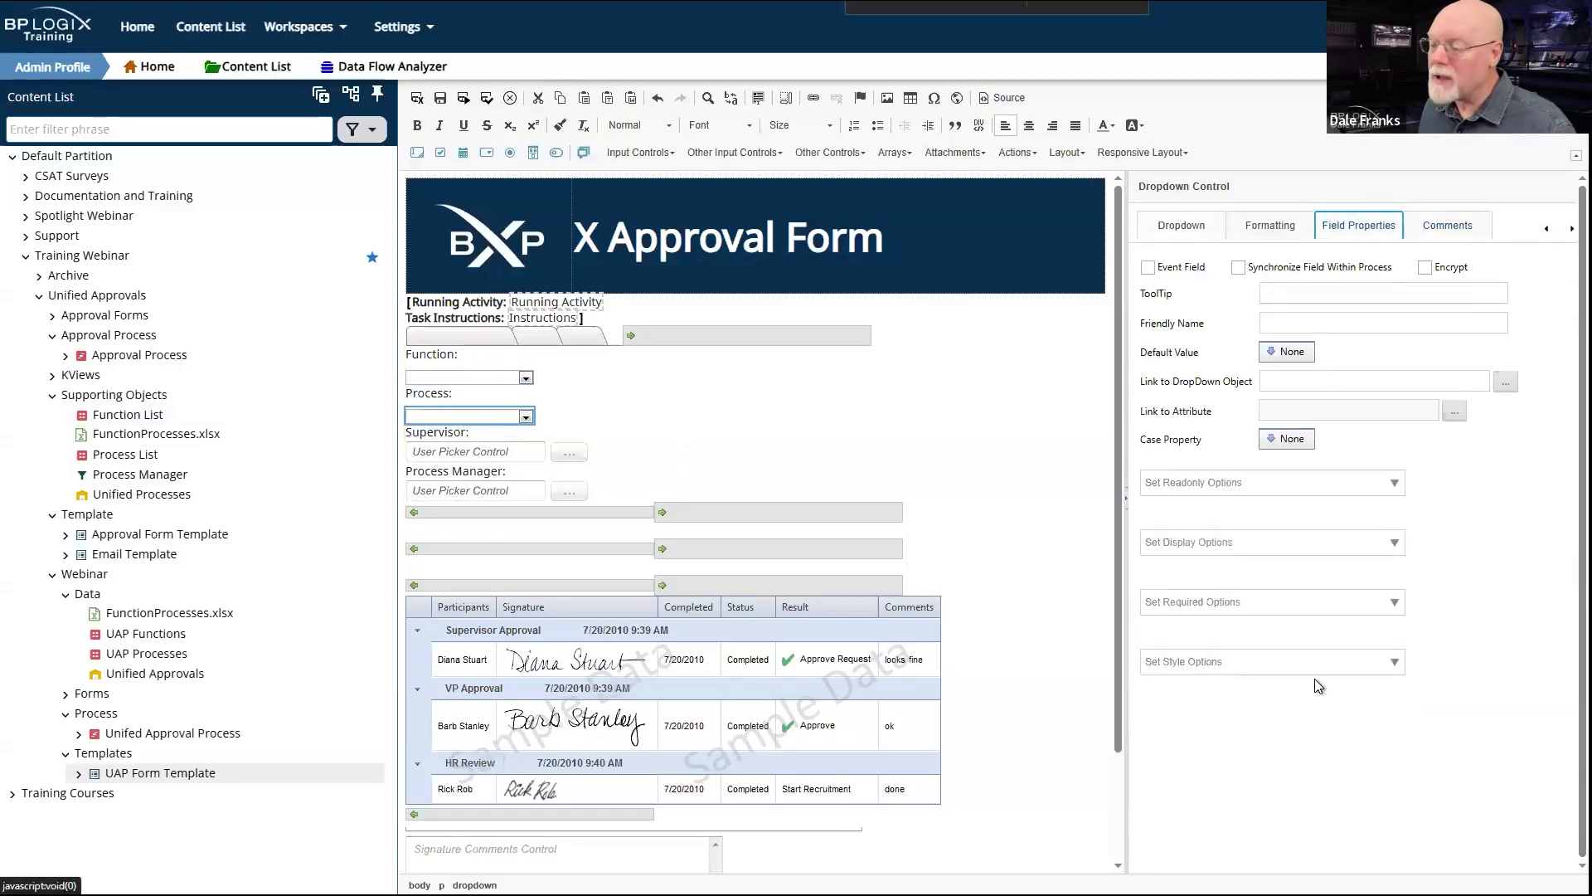
left_click(1394, 604)
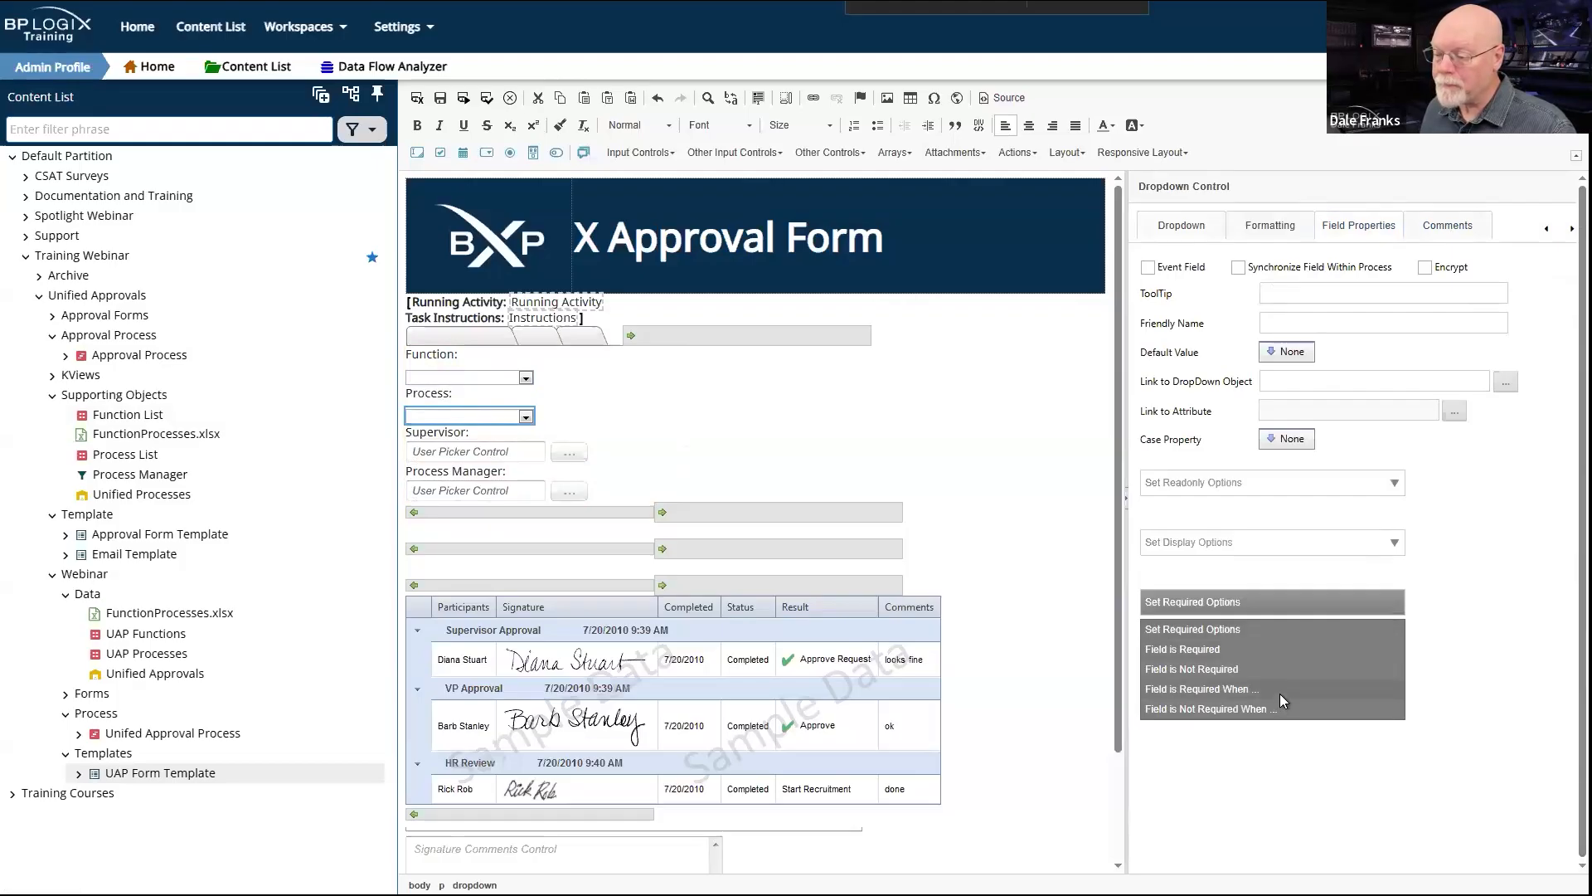
left_click(1276, 667)
left_click(1360, 600)
left_click(1360, 601)
left_click(1269, 600)
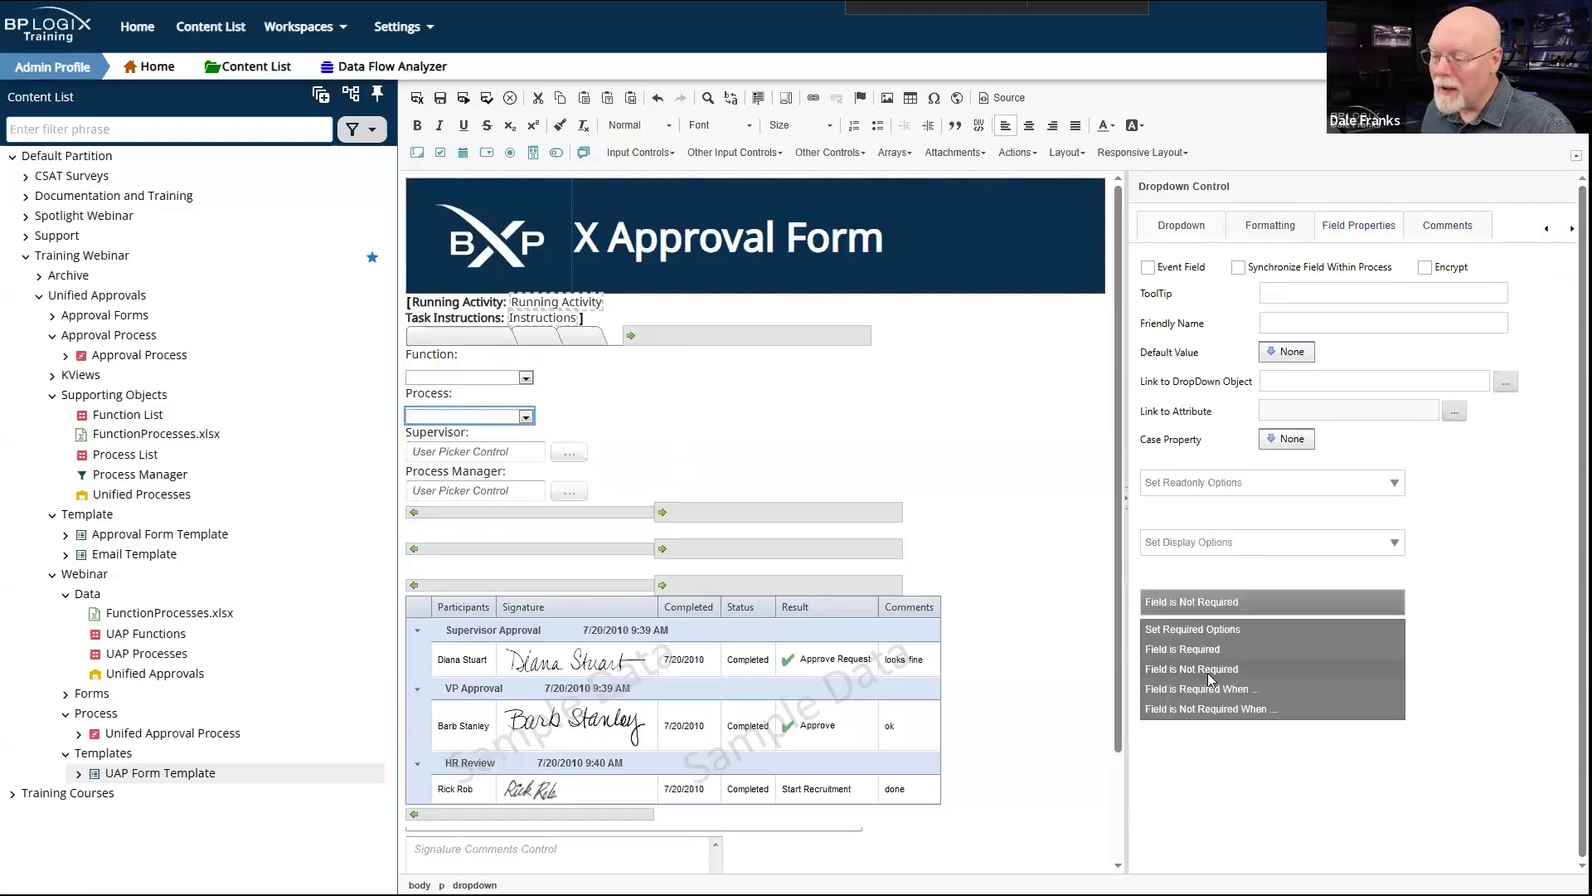
left_click(1213, 651)
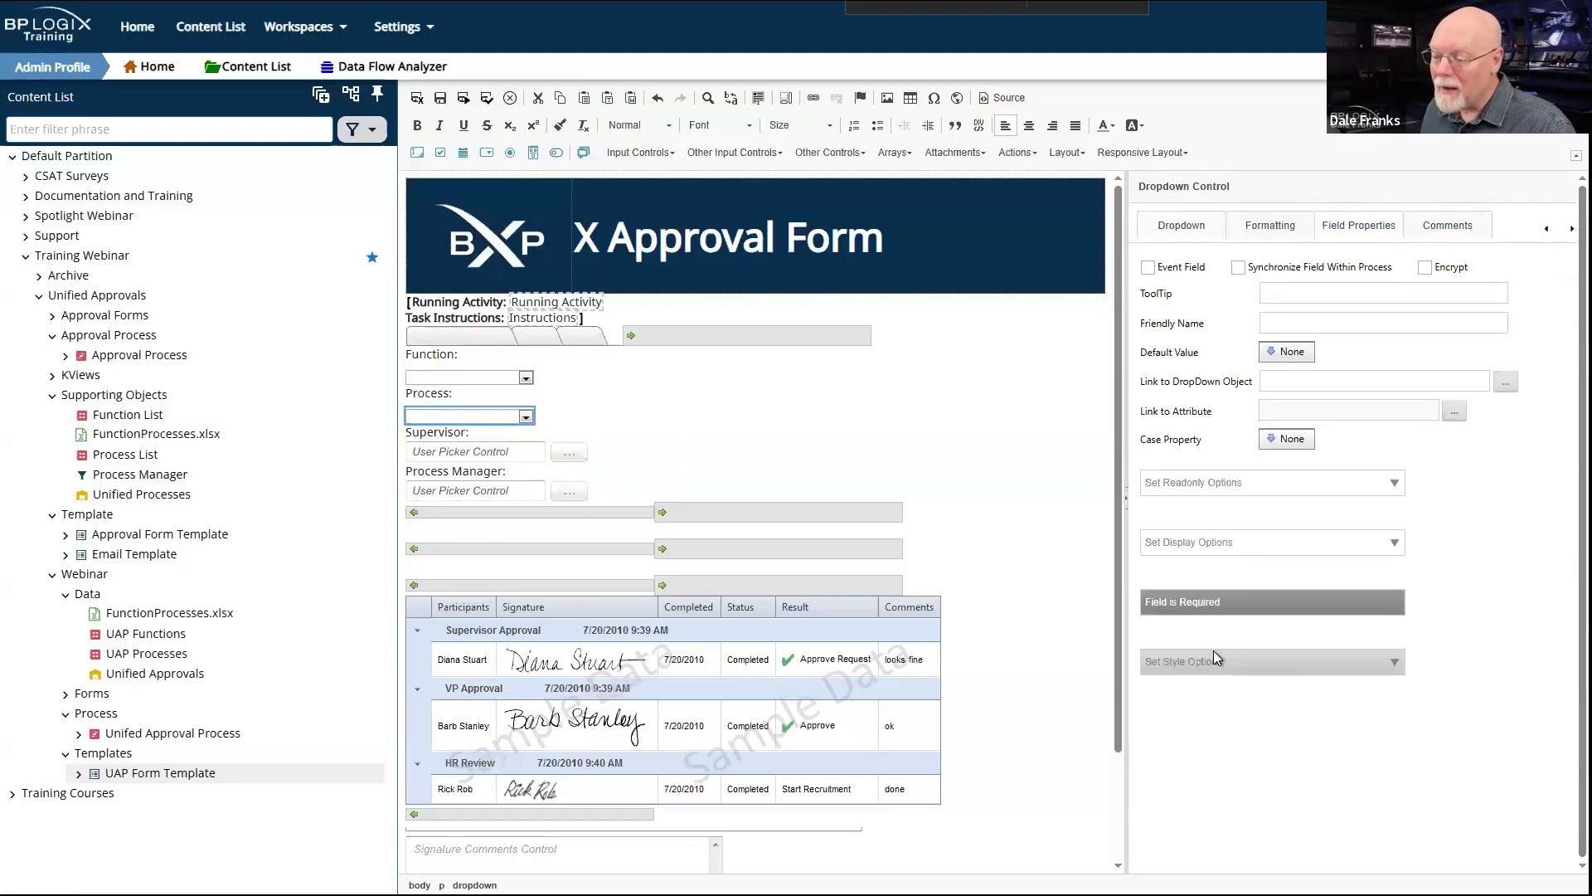
left_click(517, 381)
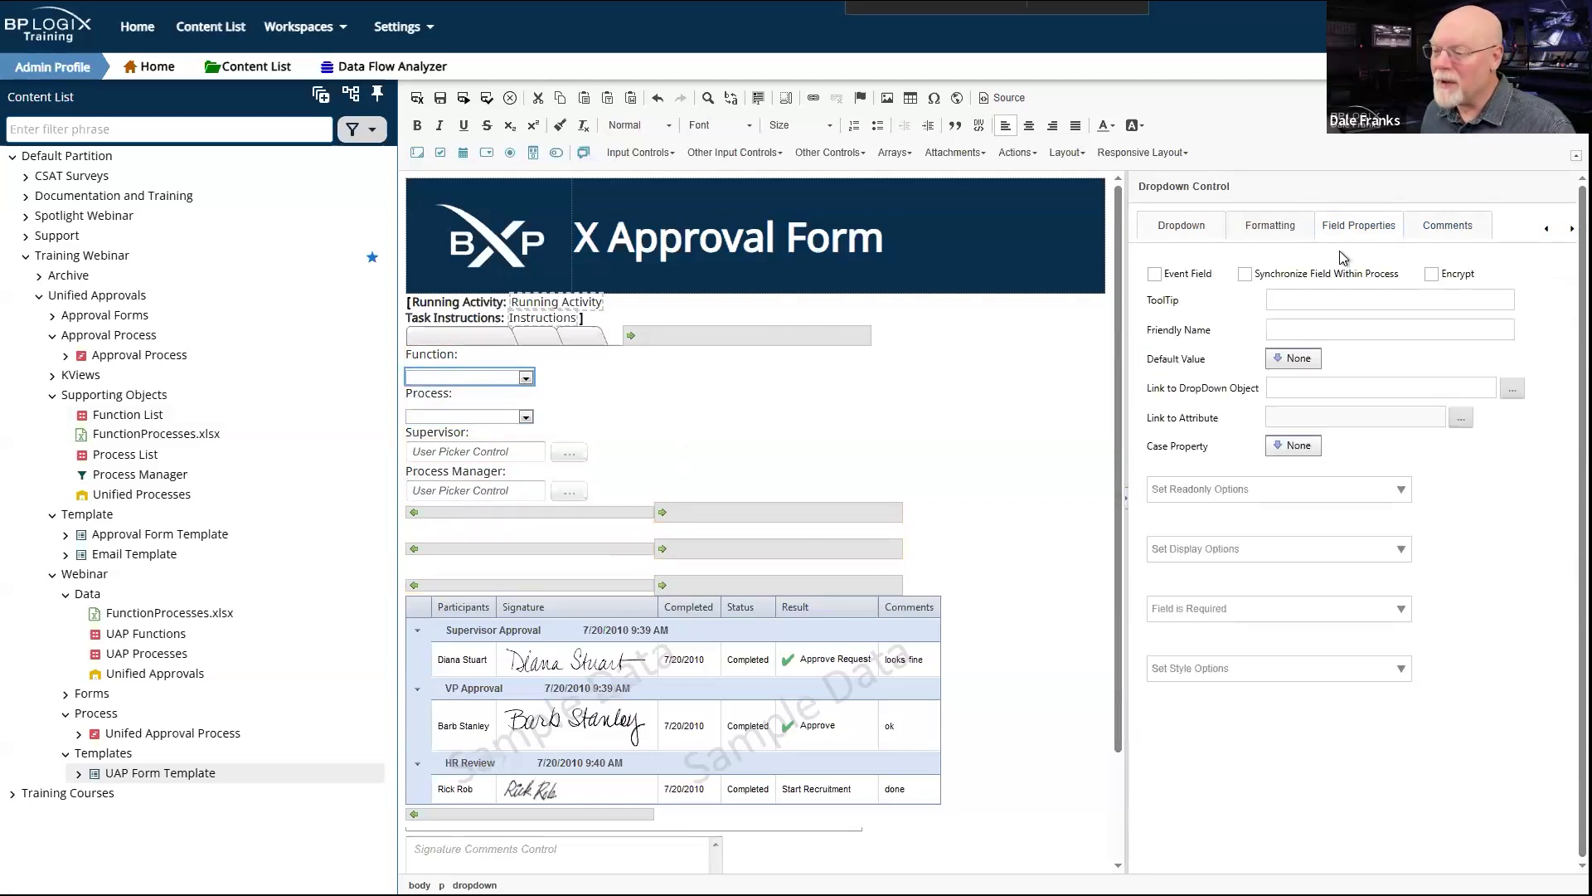
left_click(1368, 224)
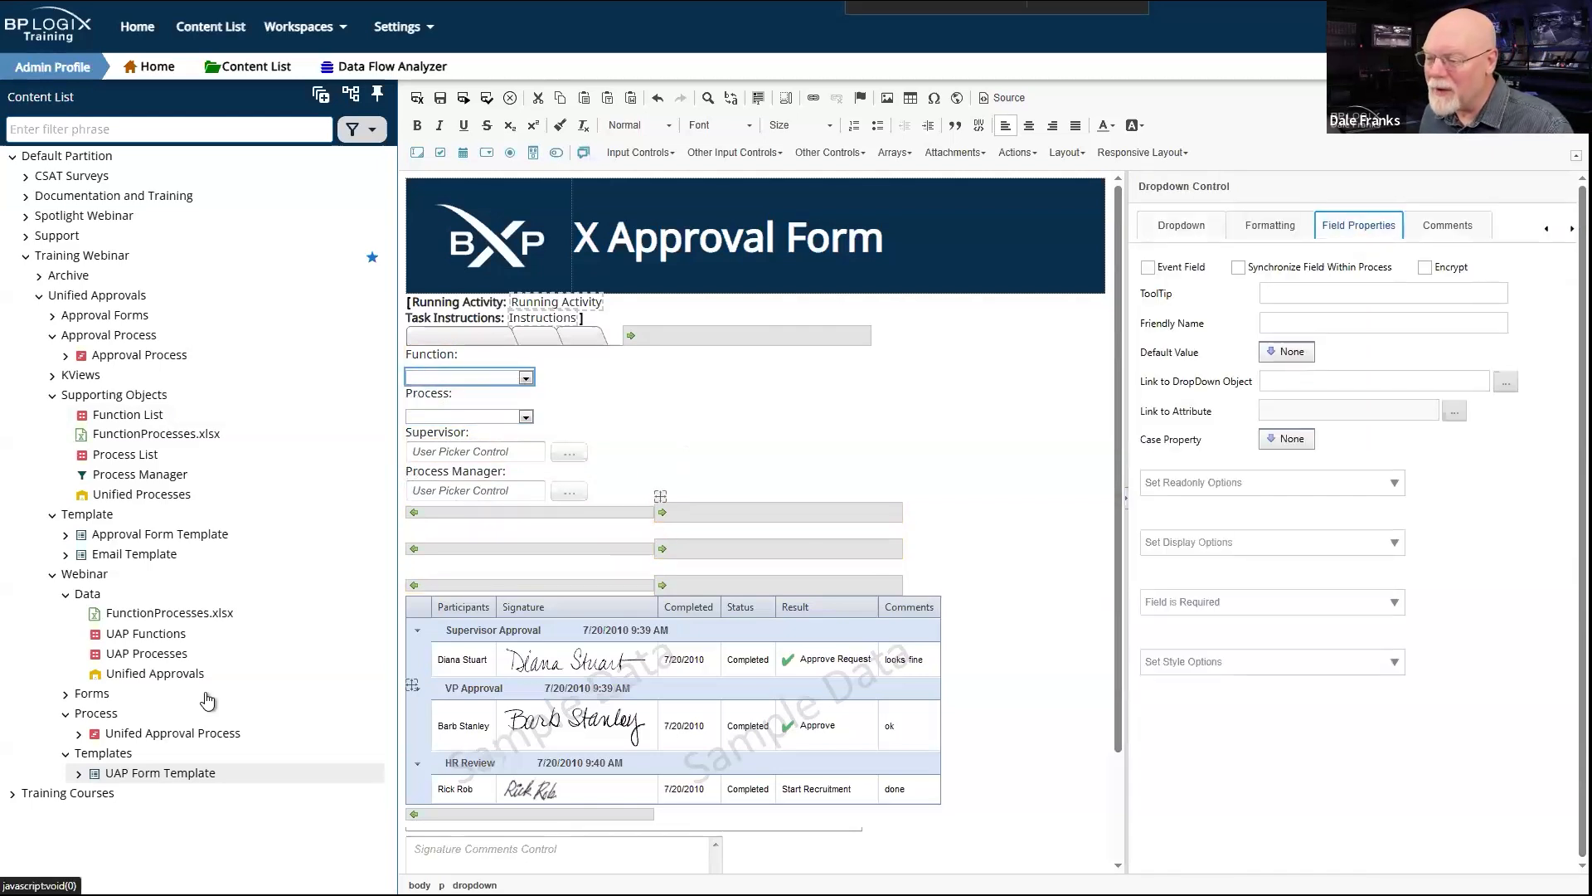
Step: Make the Supervisor user picker a required field
left_click(544, 455)
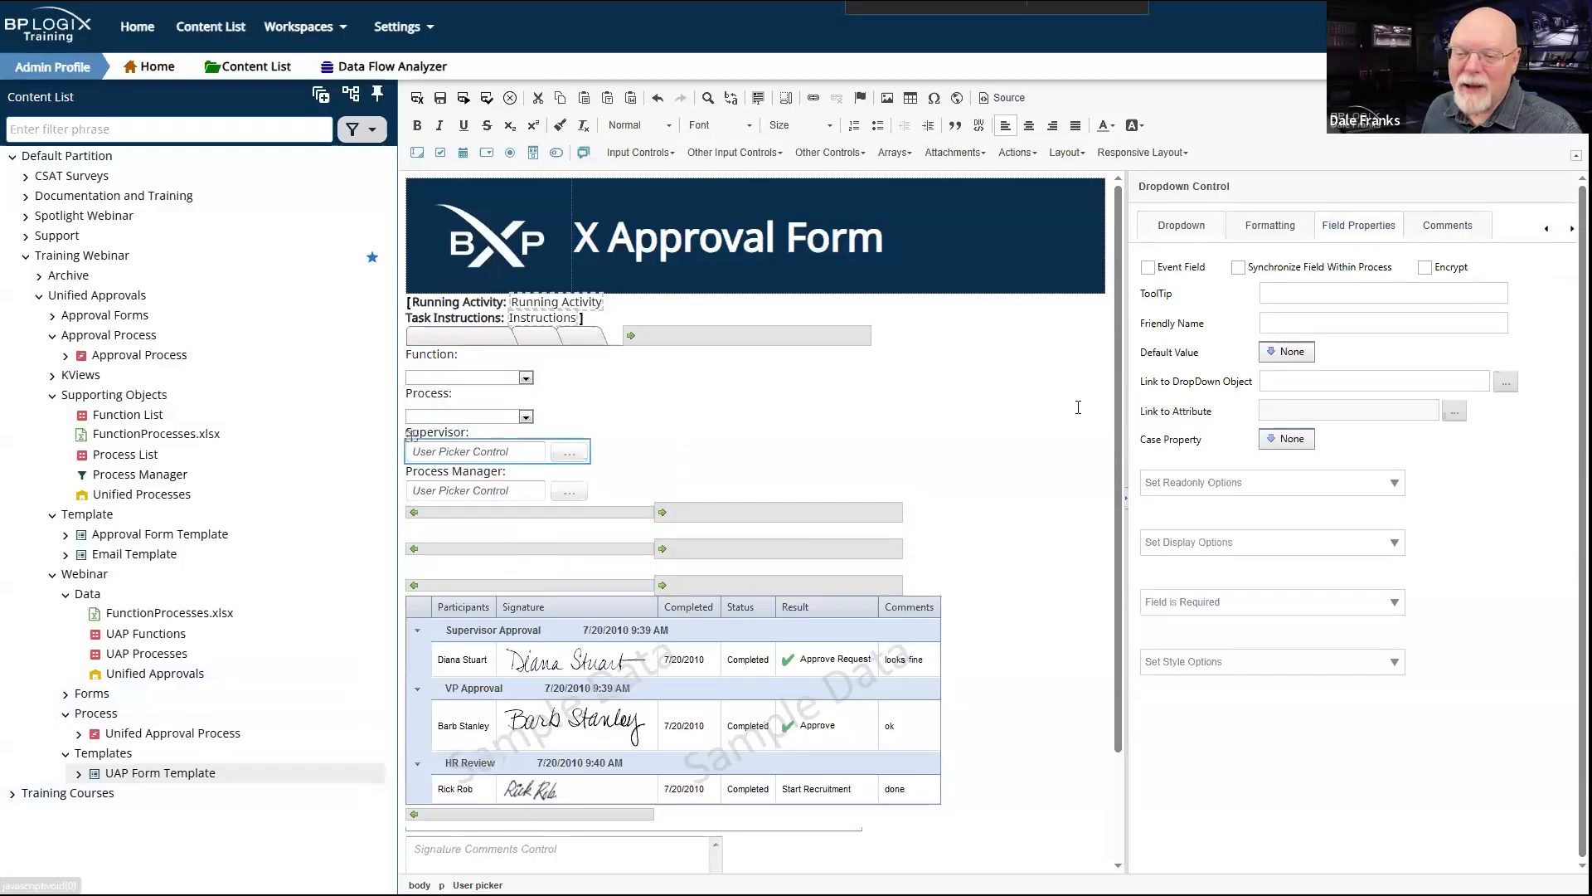
left_click(1357, 233)
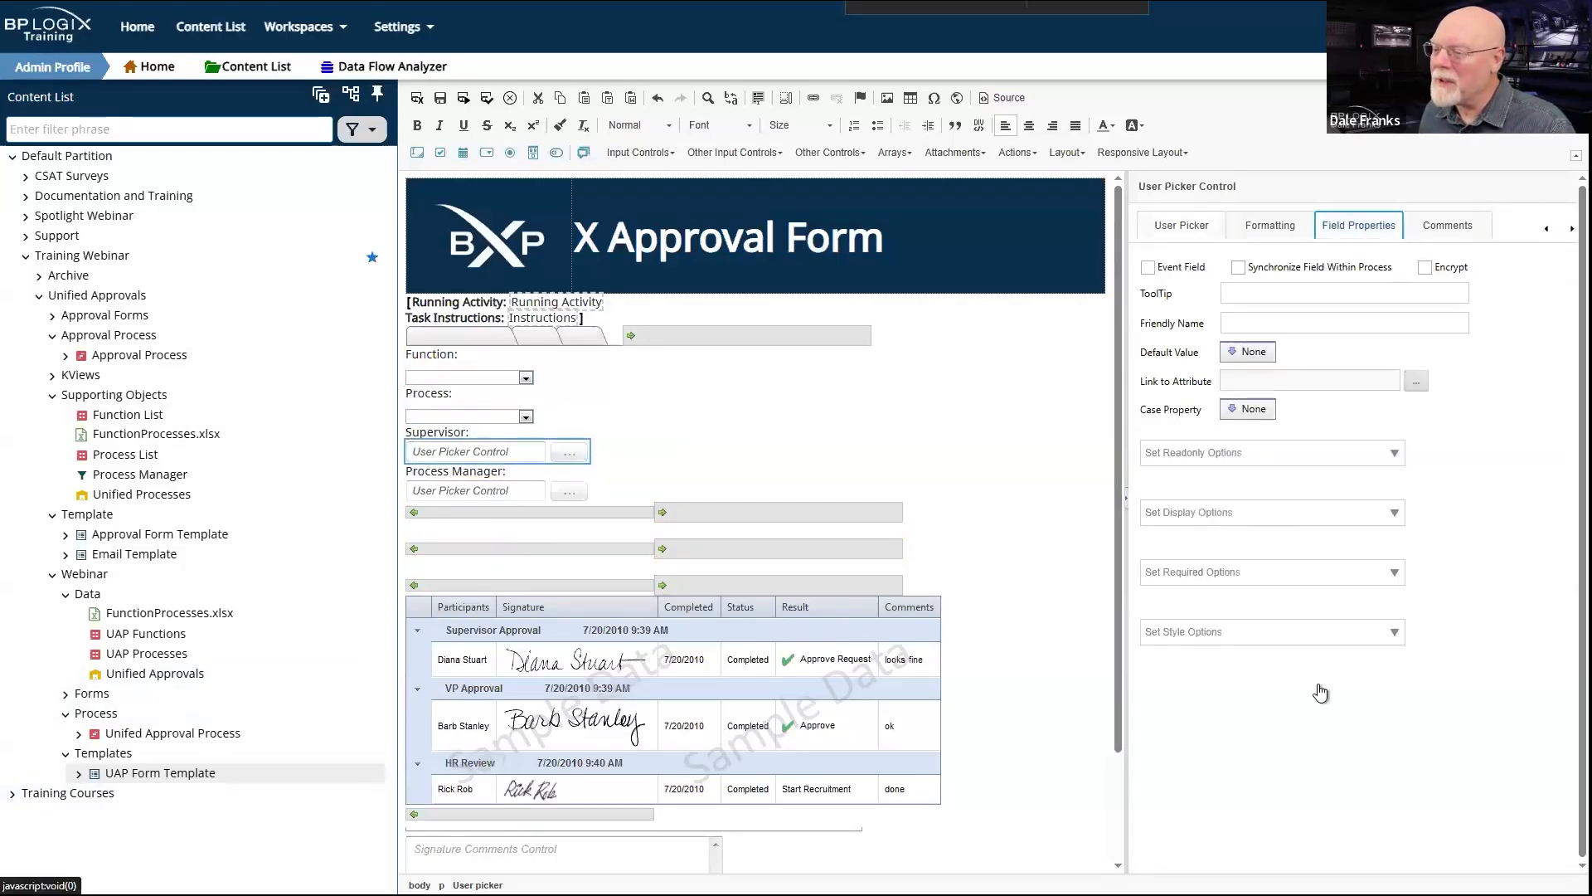
left_click(1393, 574)
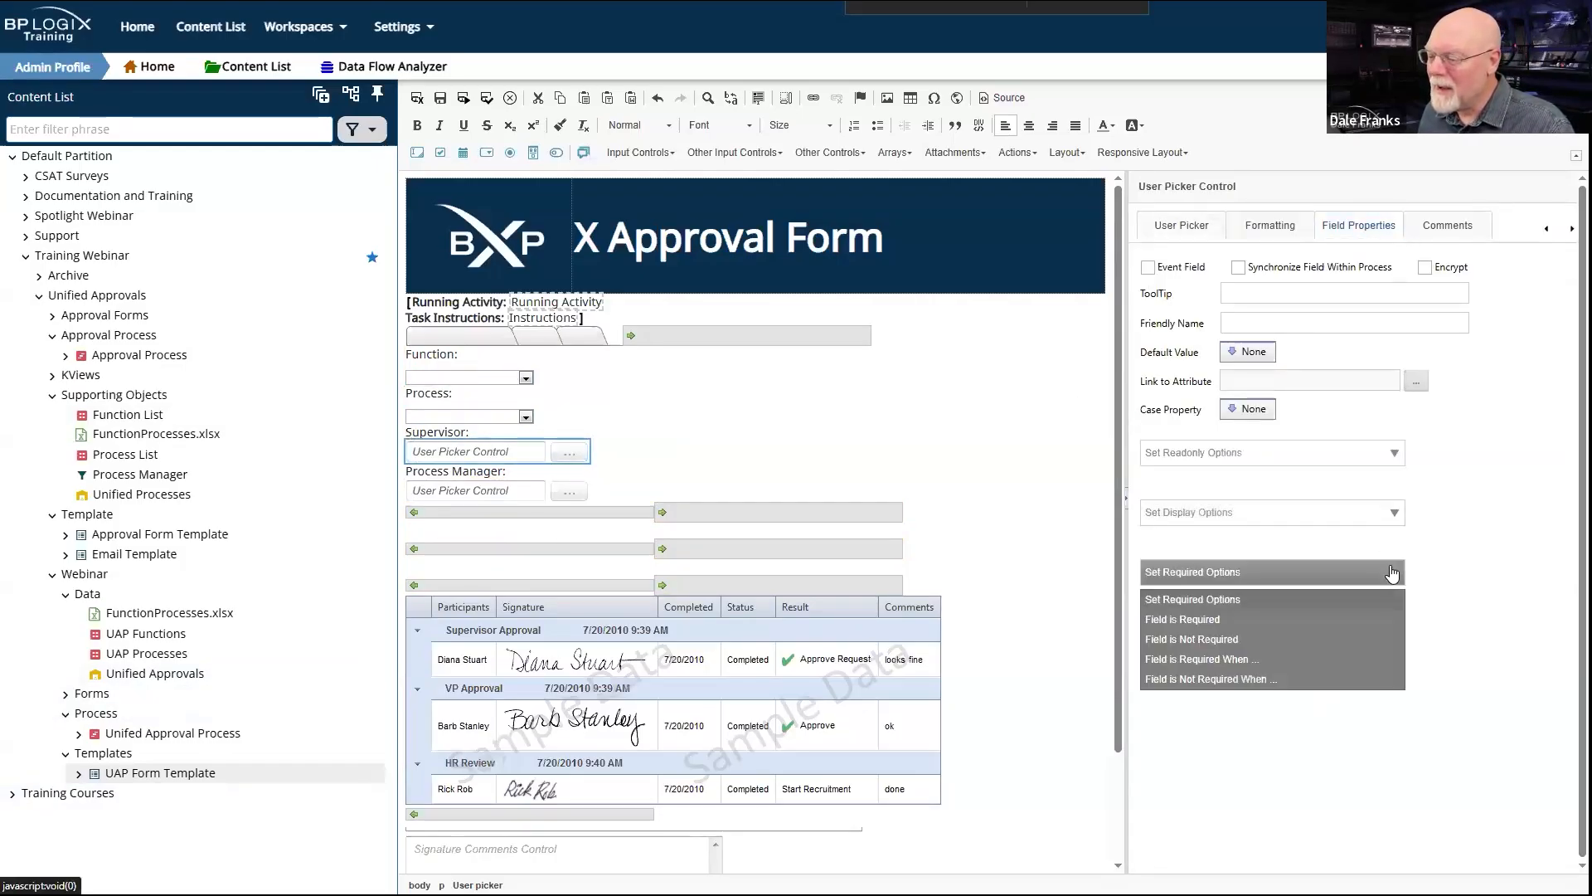
left_click(1241, 618)
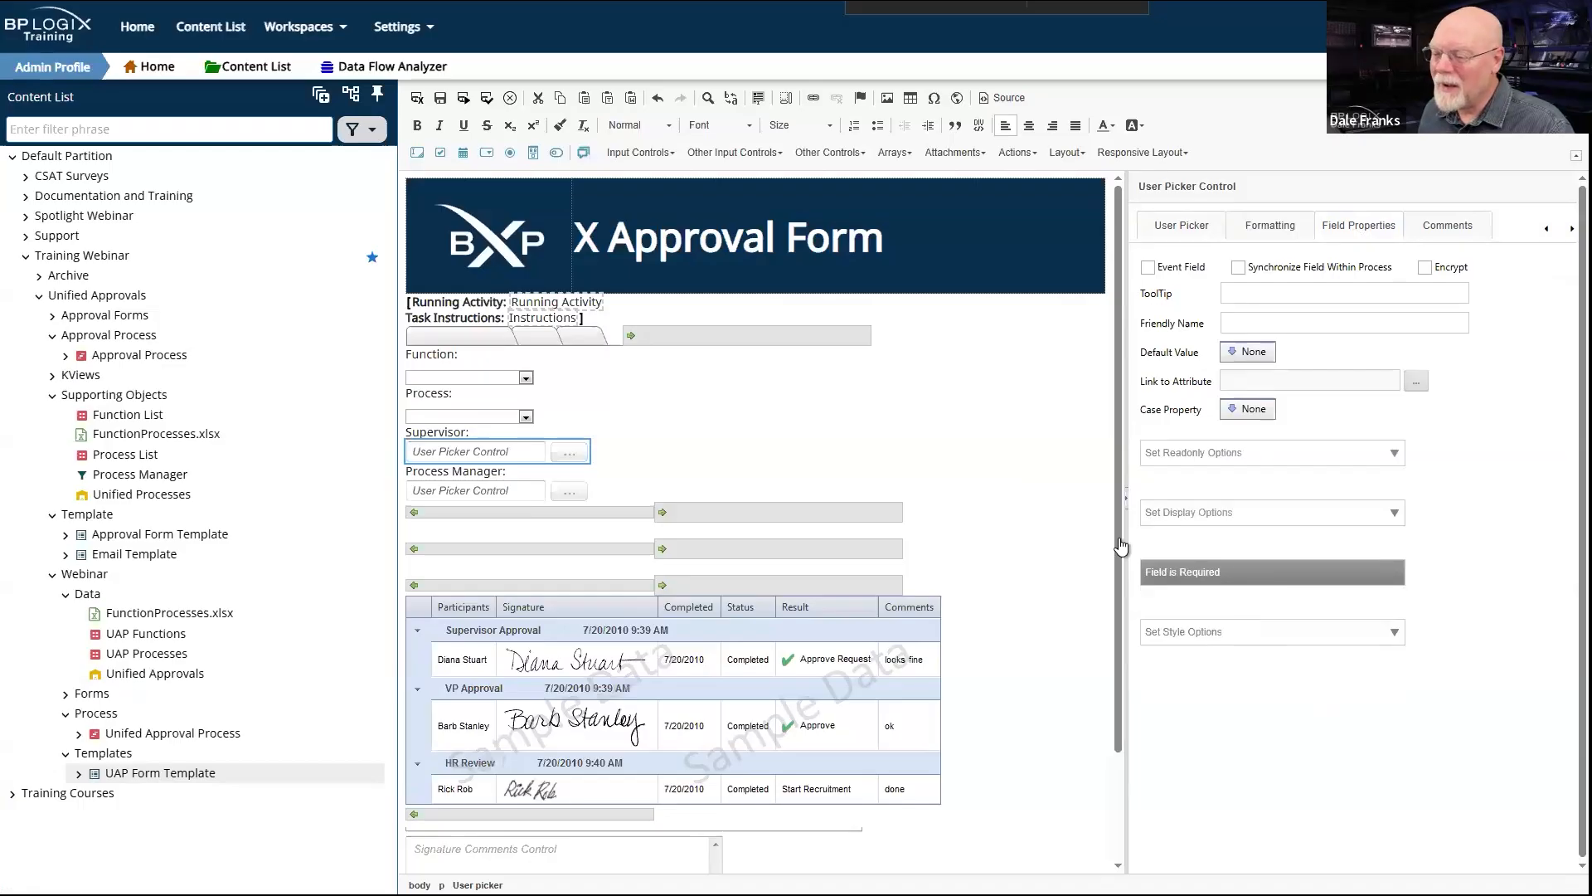
Step: Make the Process Manager user picker a required field, and save and run the form to preview it
left_click(516, 492)
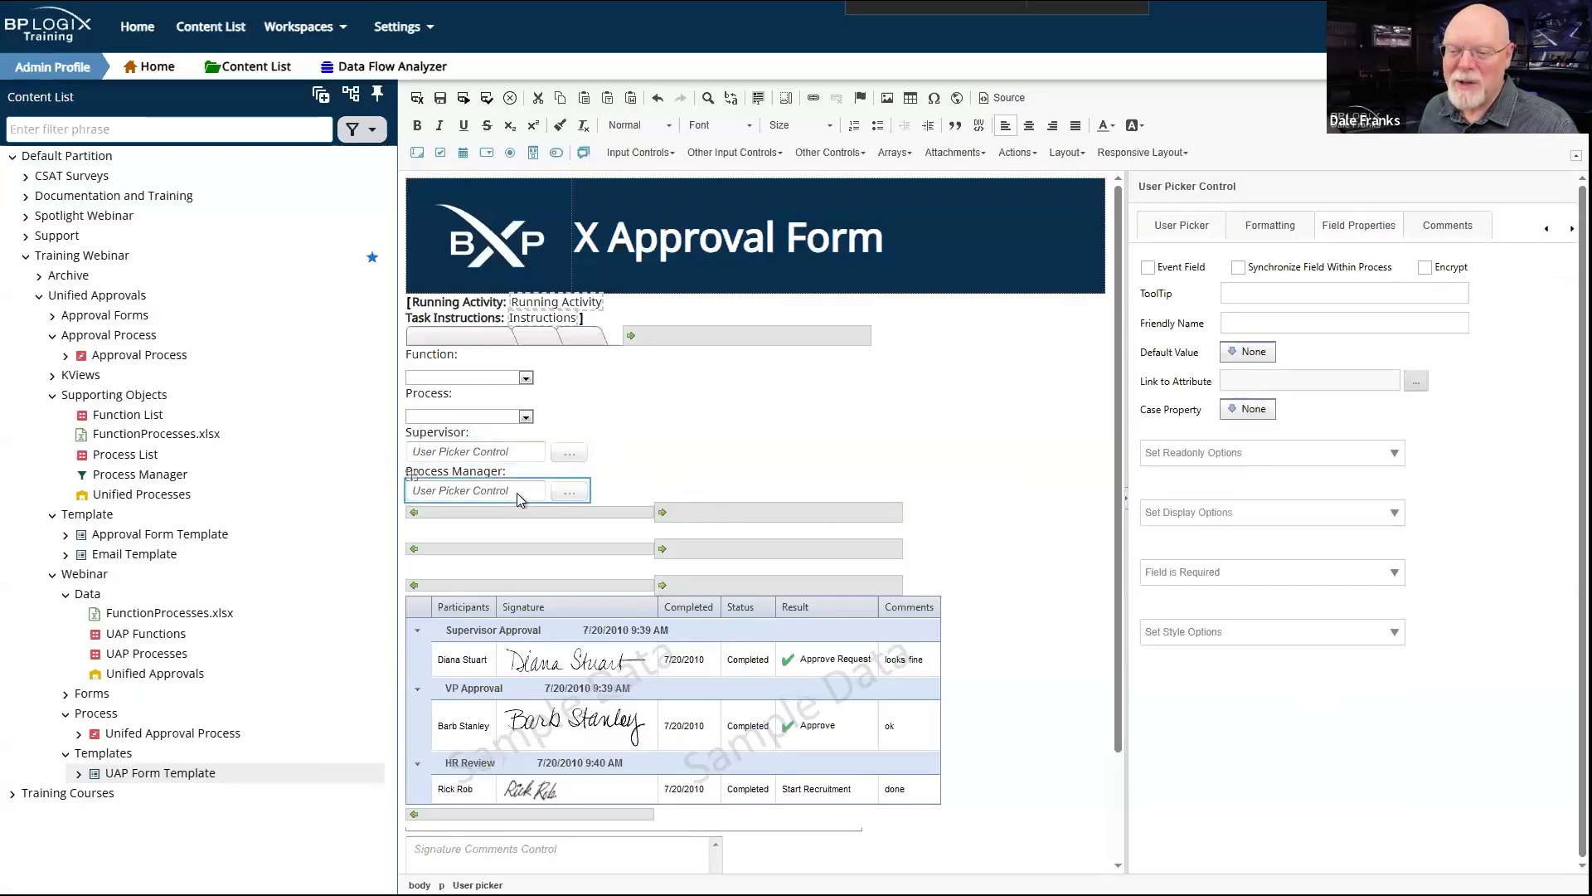
left_click(1340, 223)
left_click(1385, 572)
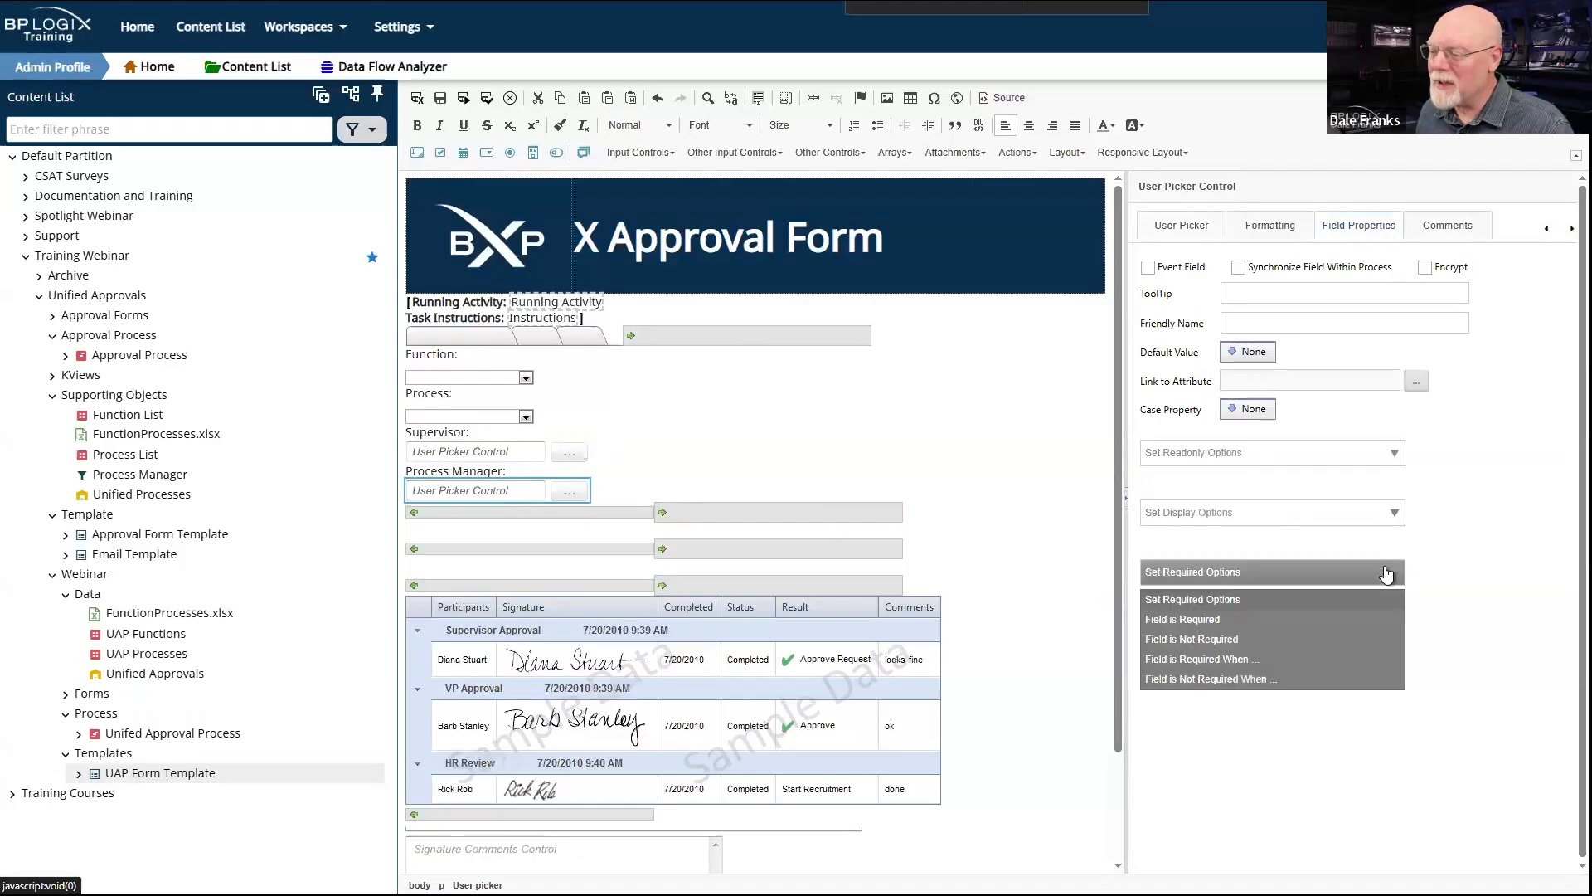
left_click(1224, 619)
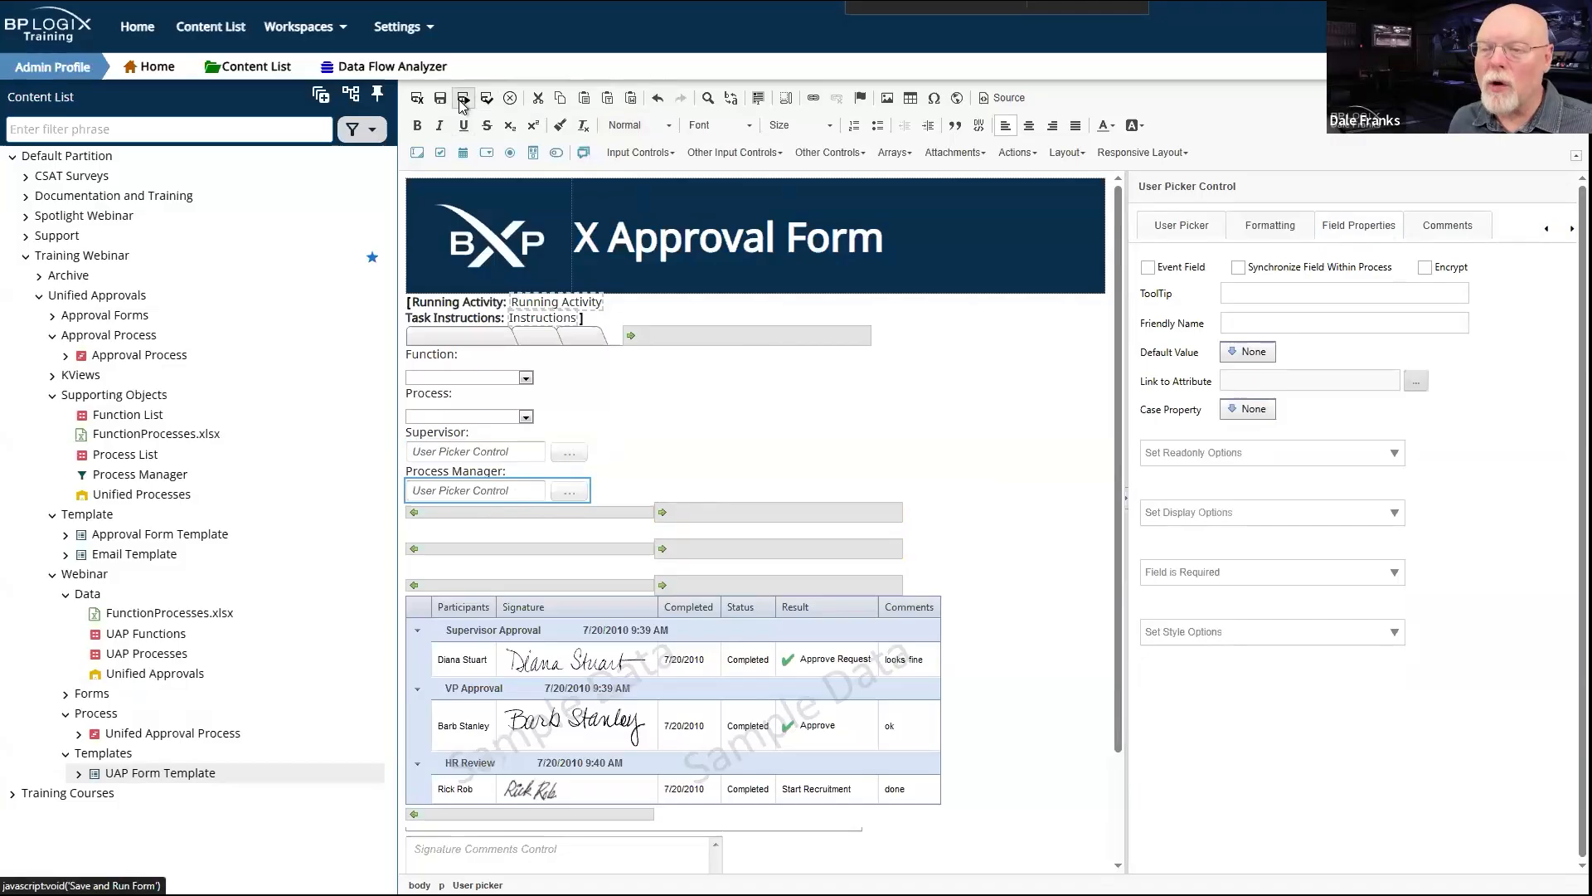
key("ctrl+s")
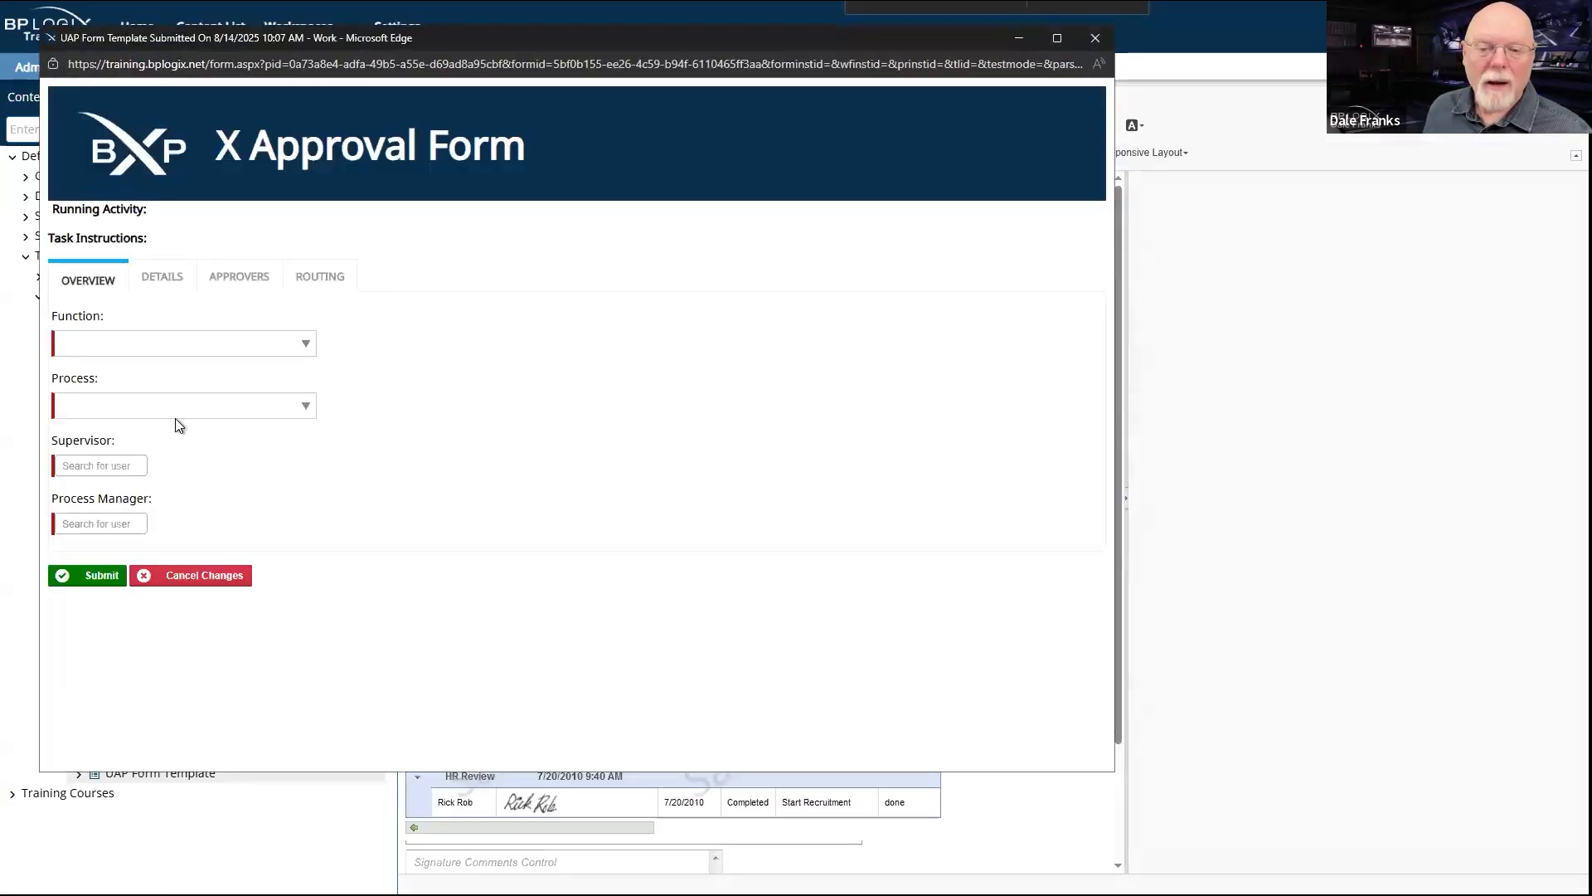
left_click(1102, 42)
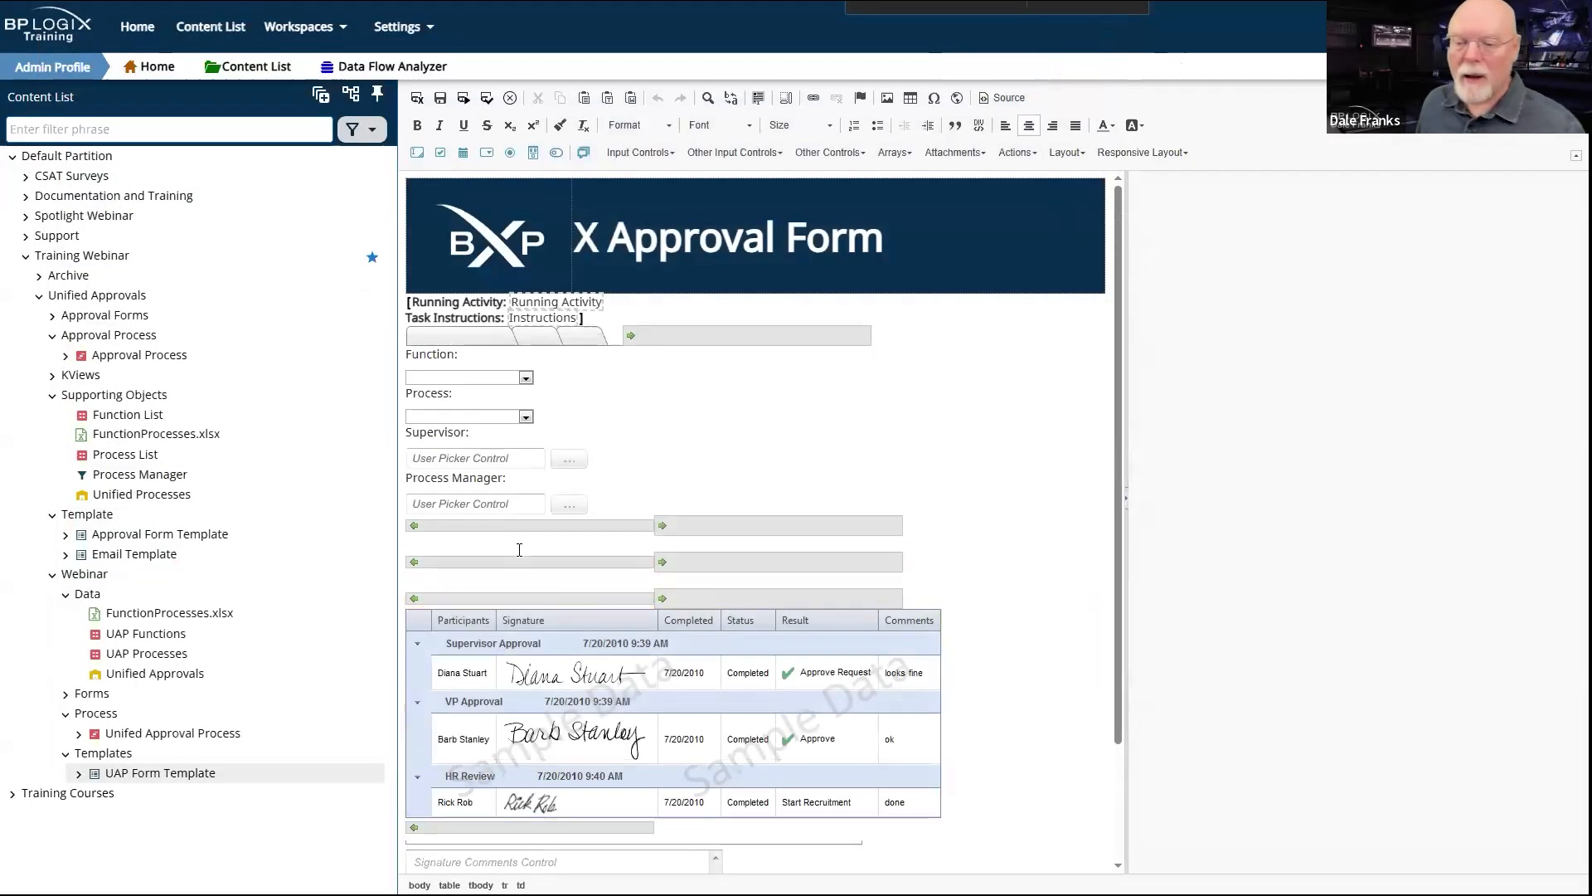
Step: Insert a label control named NarrativeLabel in the empty Details tab section below the Process Manager picker
left_click(617, 547)
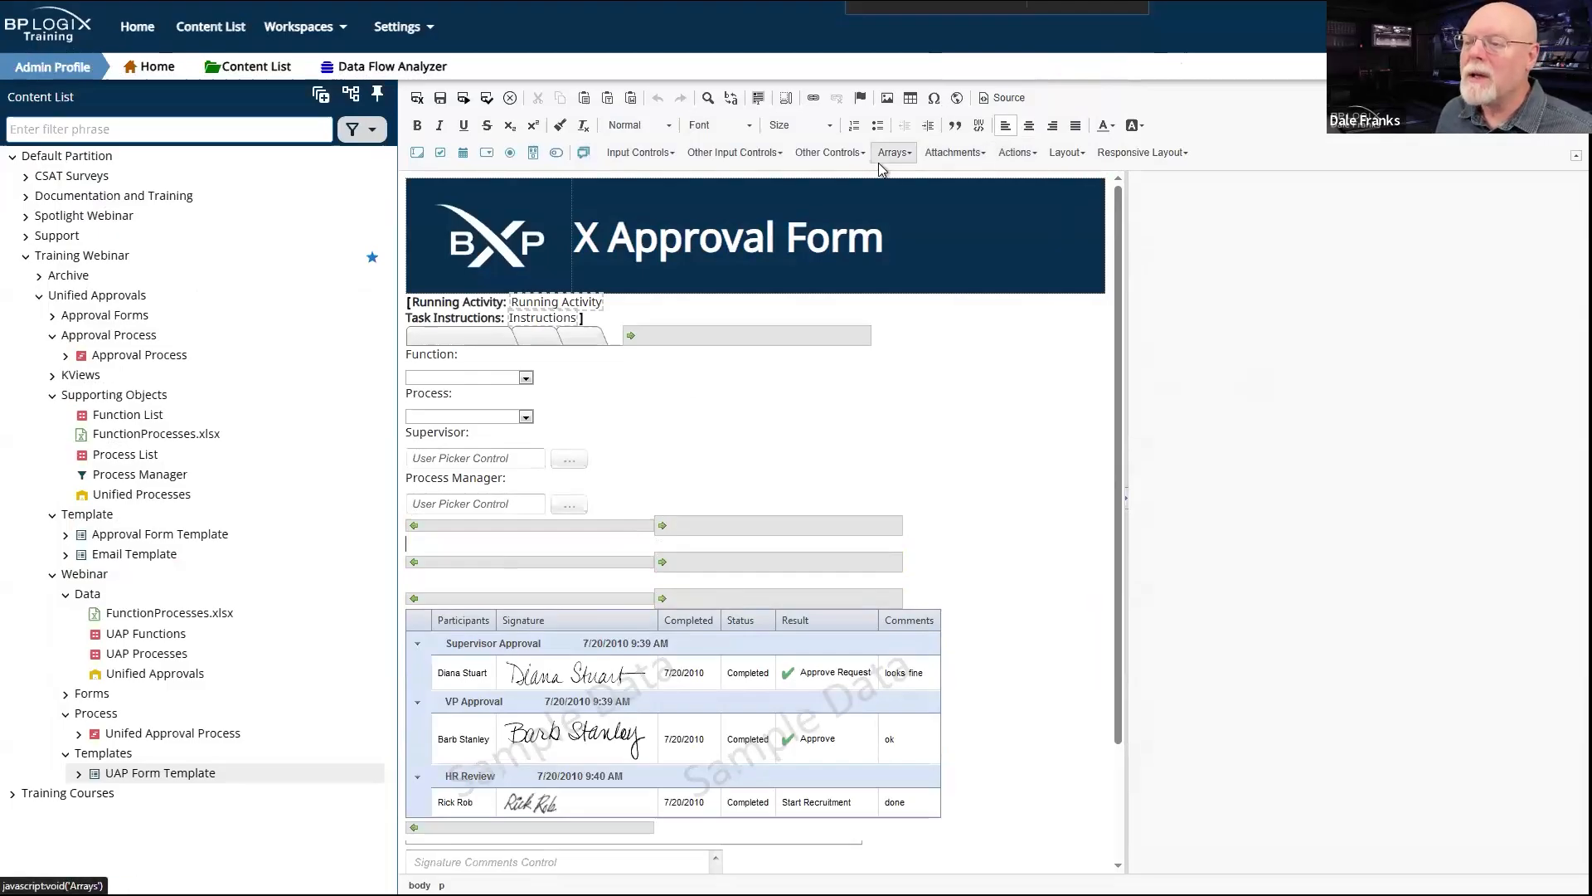
left_click(830, 152)
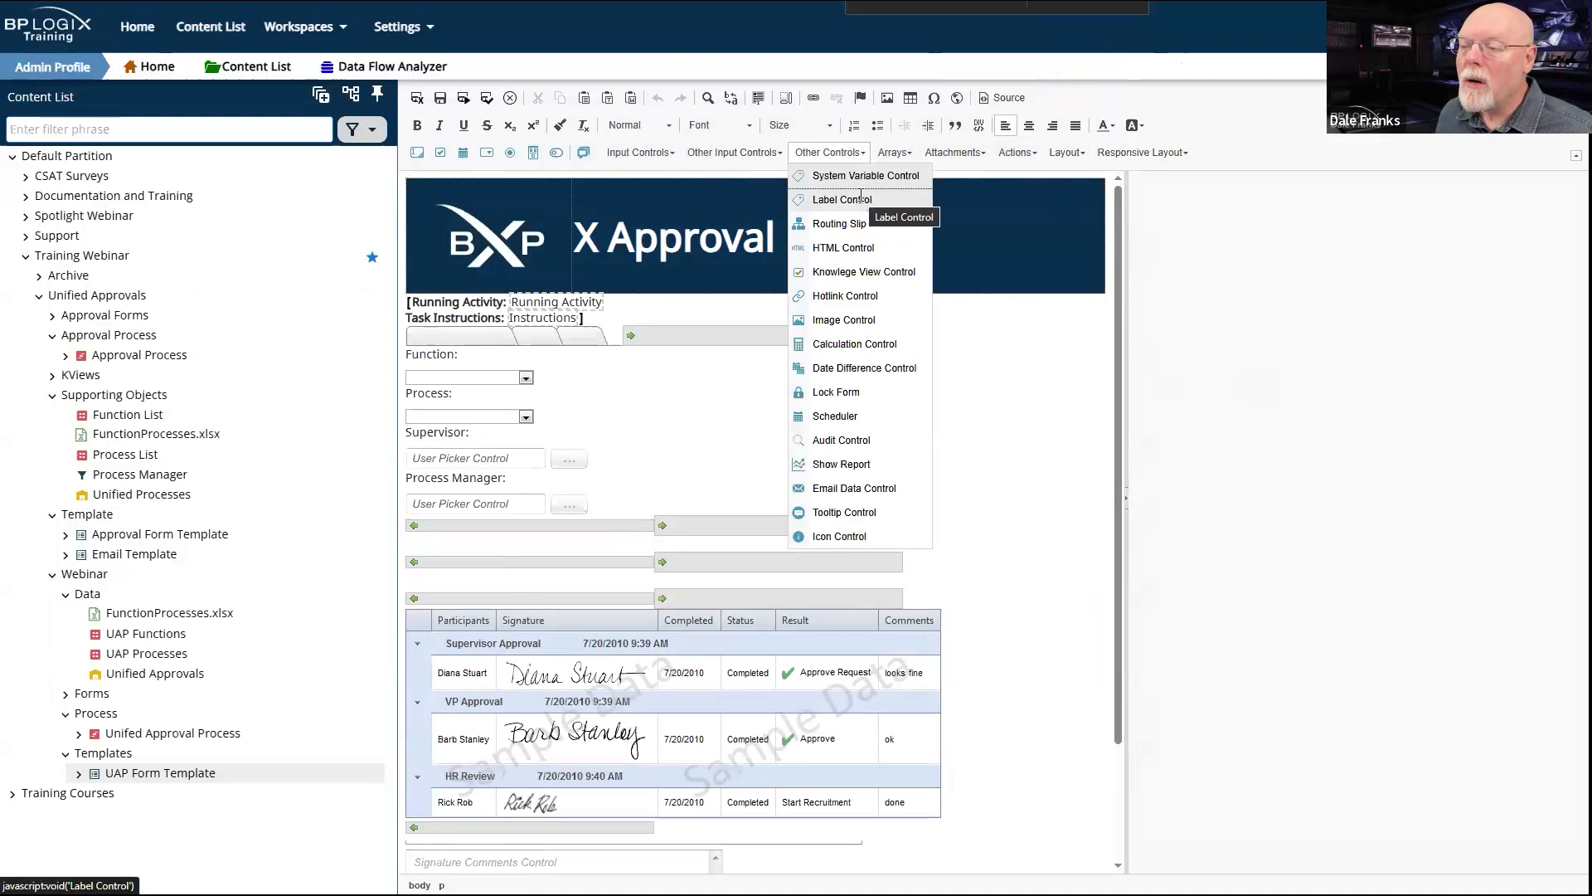
left_click(900, 202)
double_click(1359, 282)
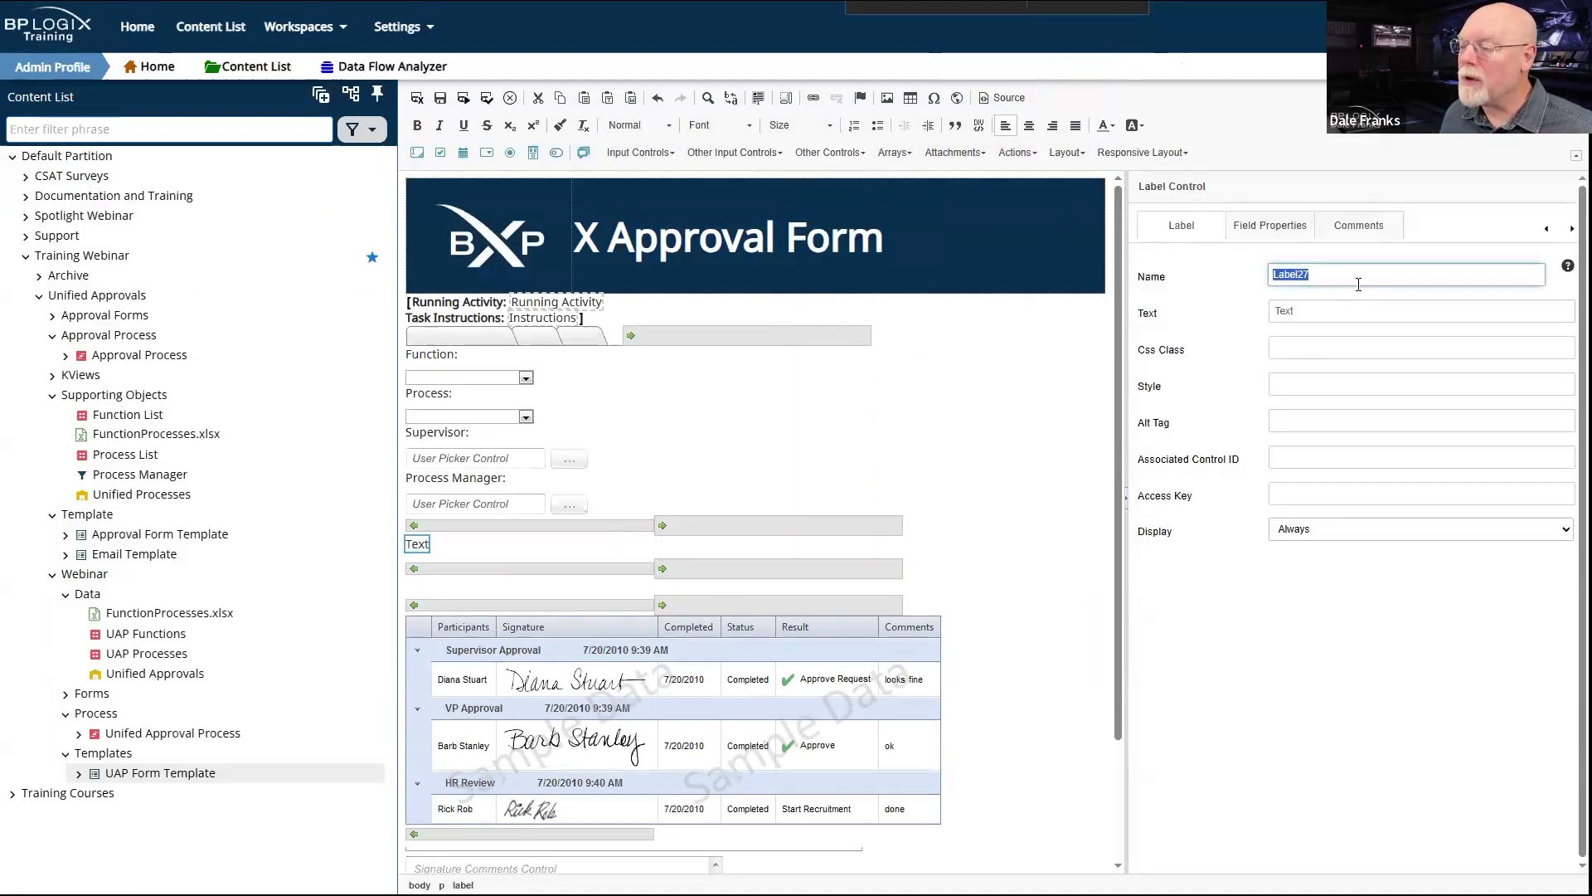
type("Narrative")
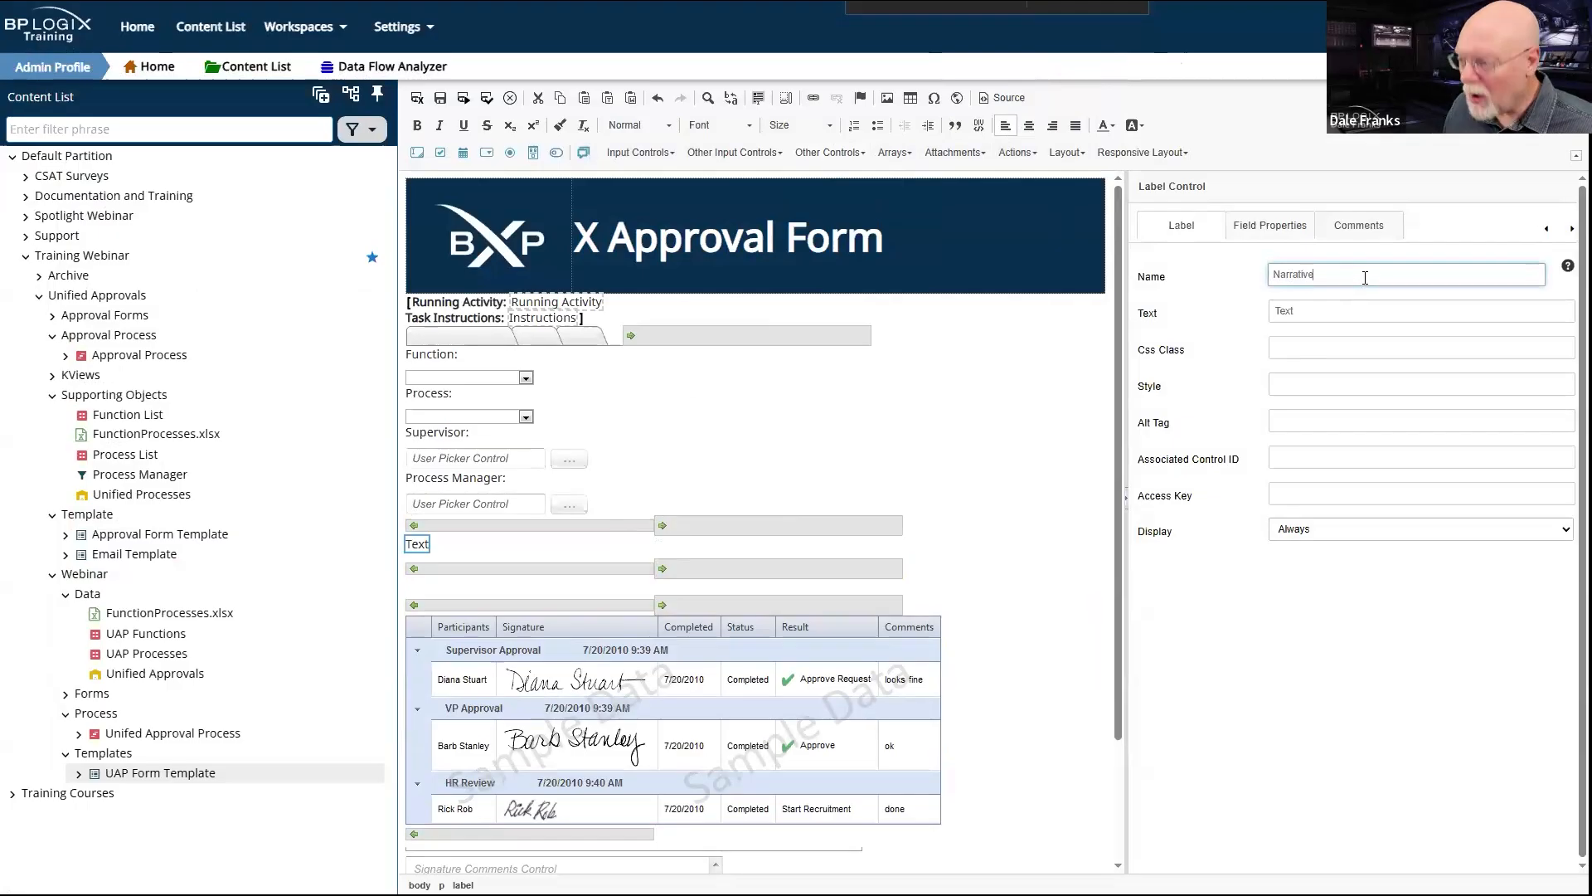
type("Label")
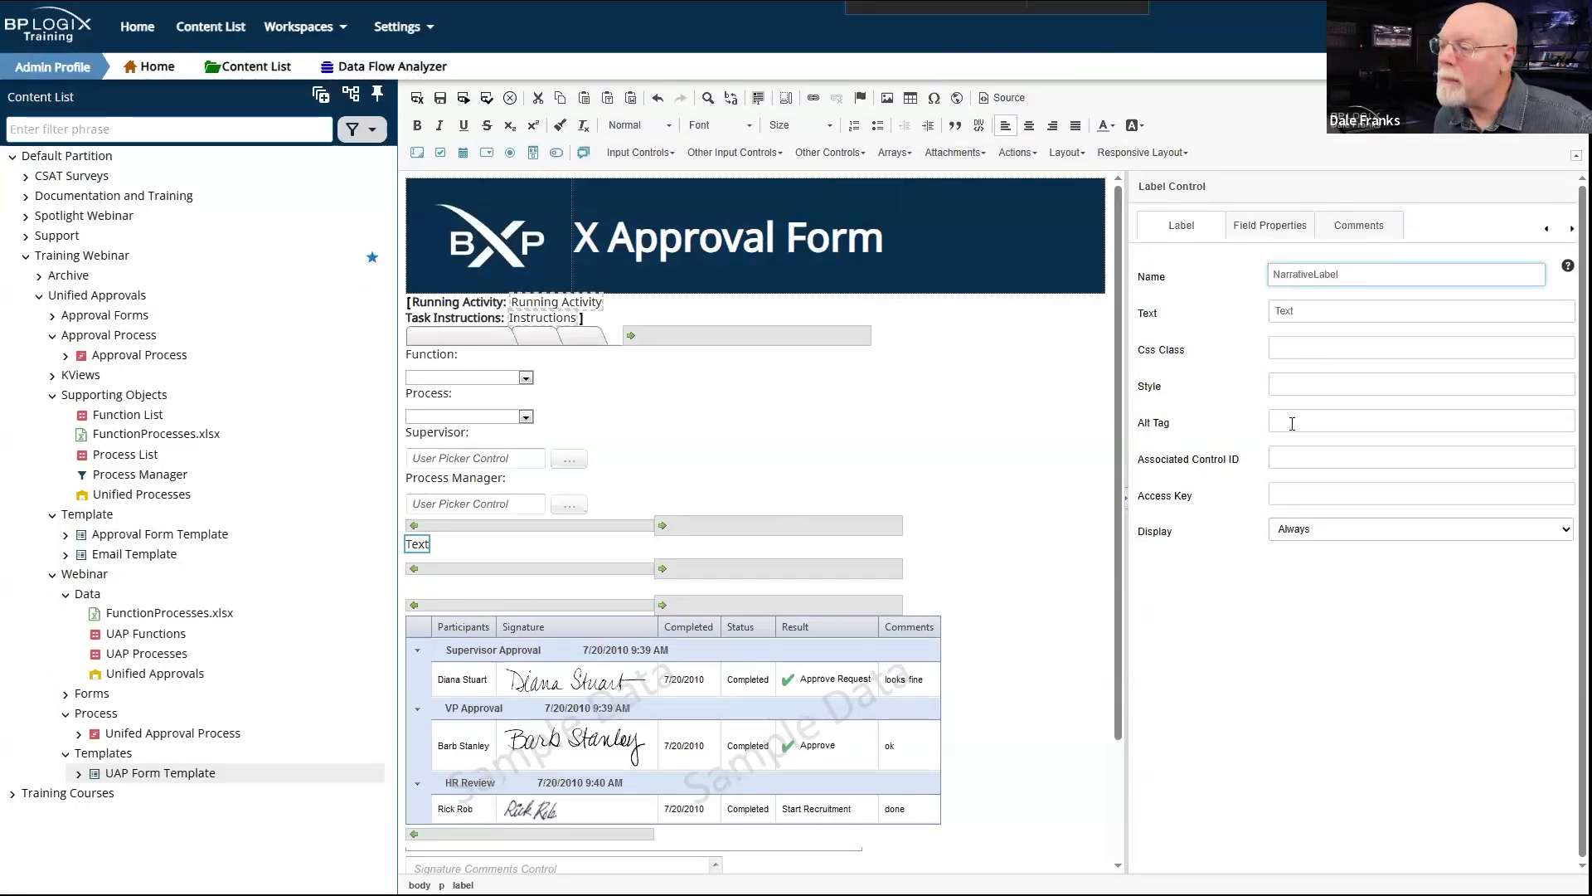
Step: Set the NarrativeLabel control's associated control ID to Narrative and its text to "Request Details:"
left_click(1319, 457)
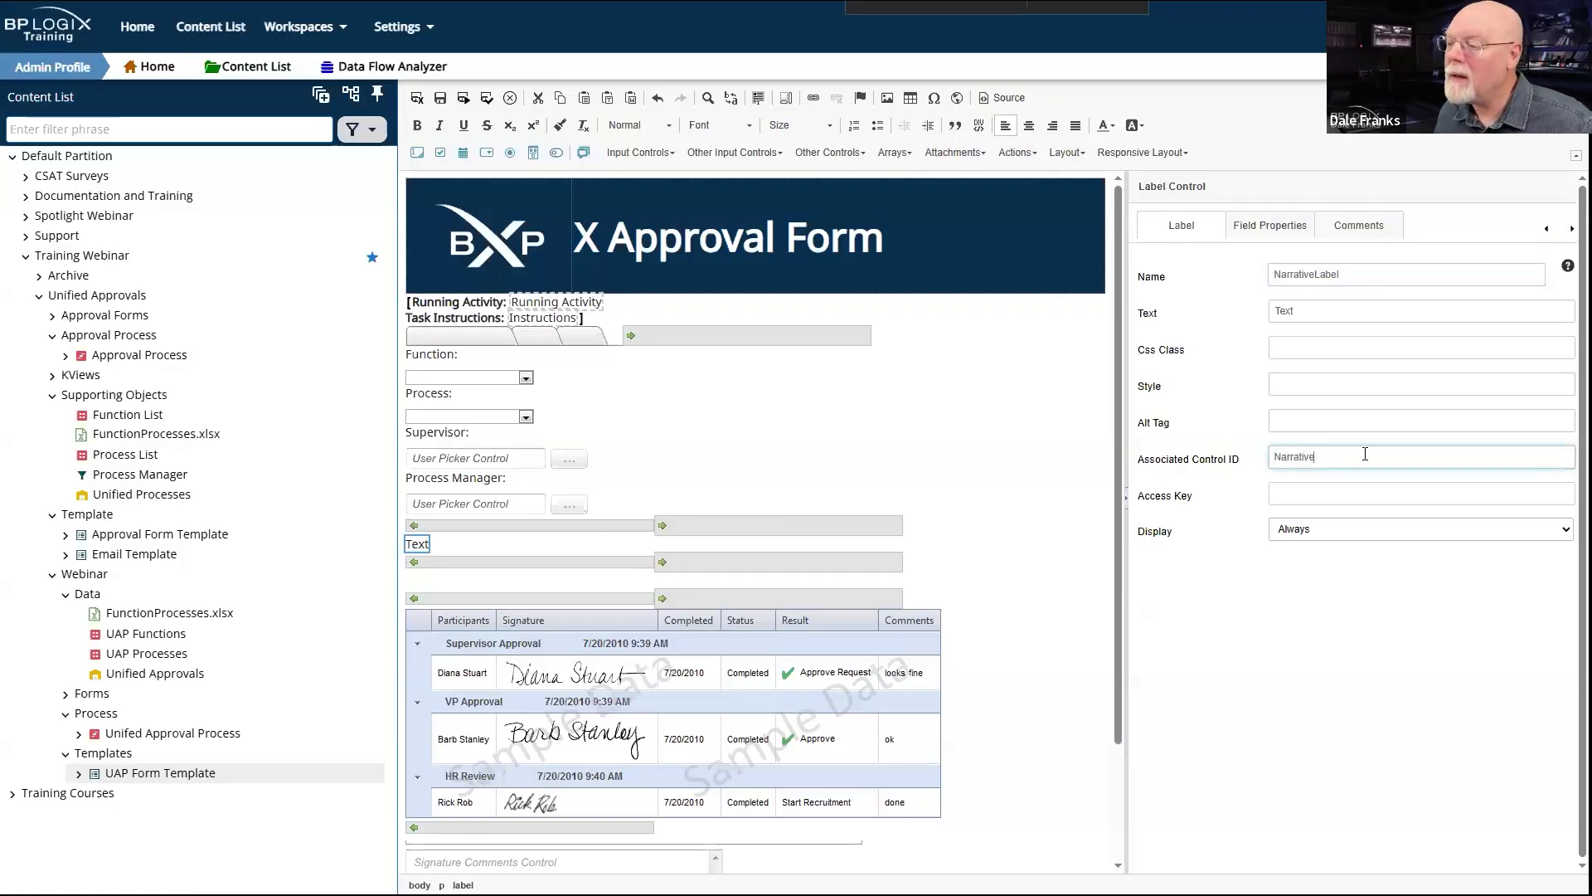
double_click(1283, 311)
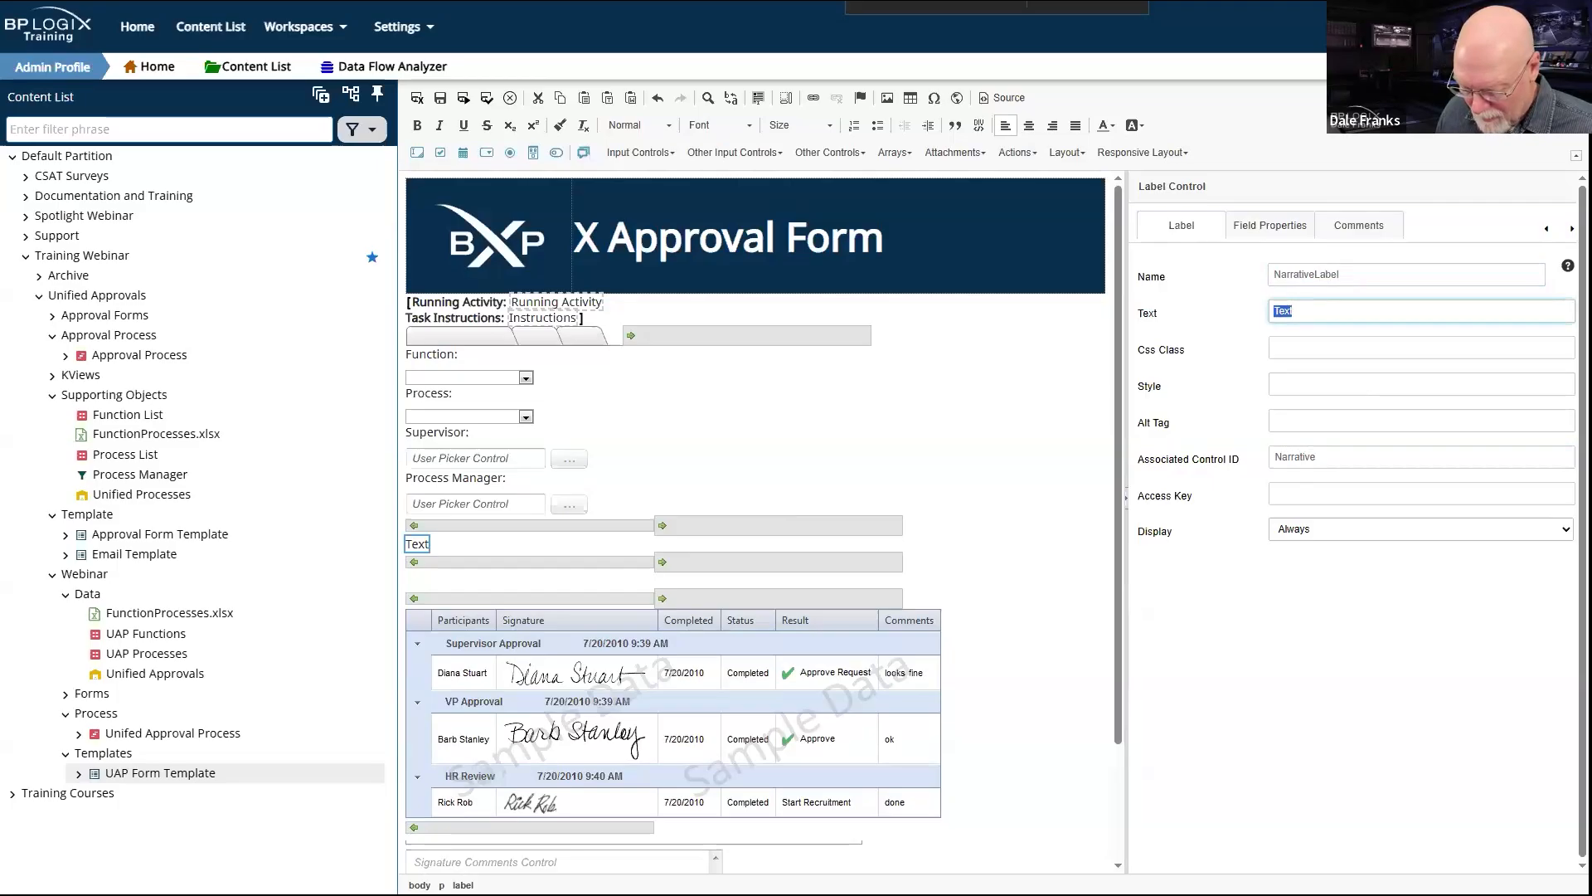
type("Detai")
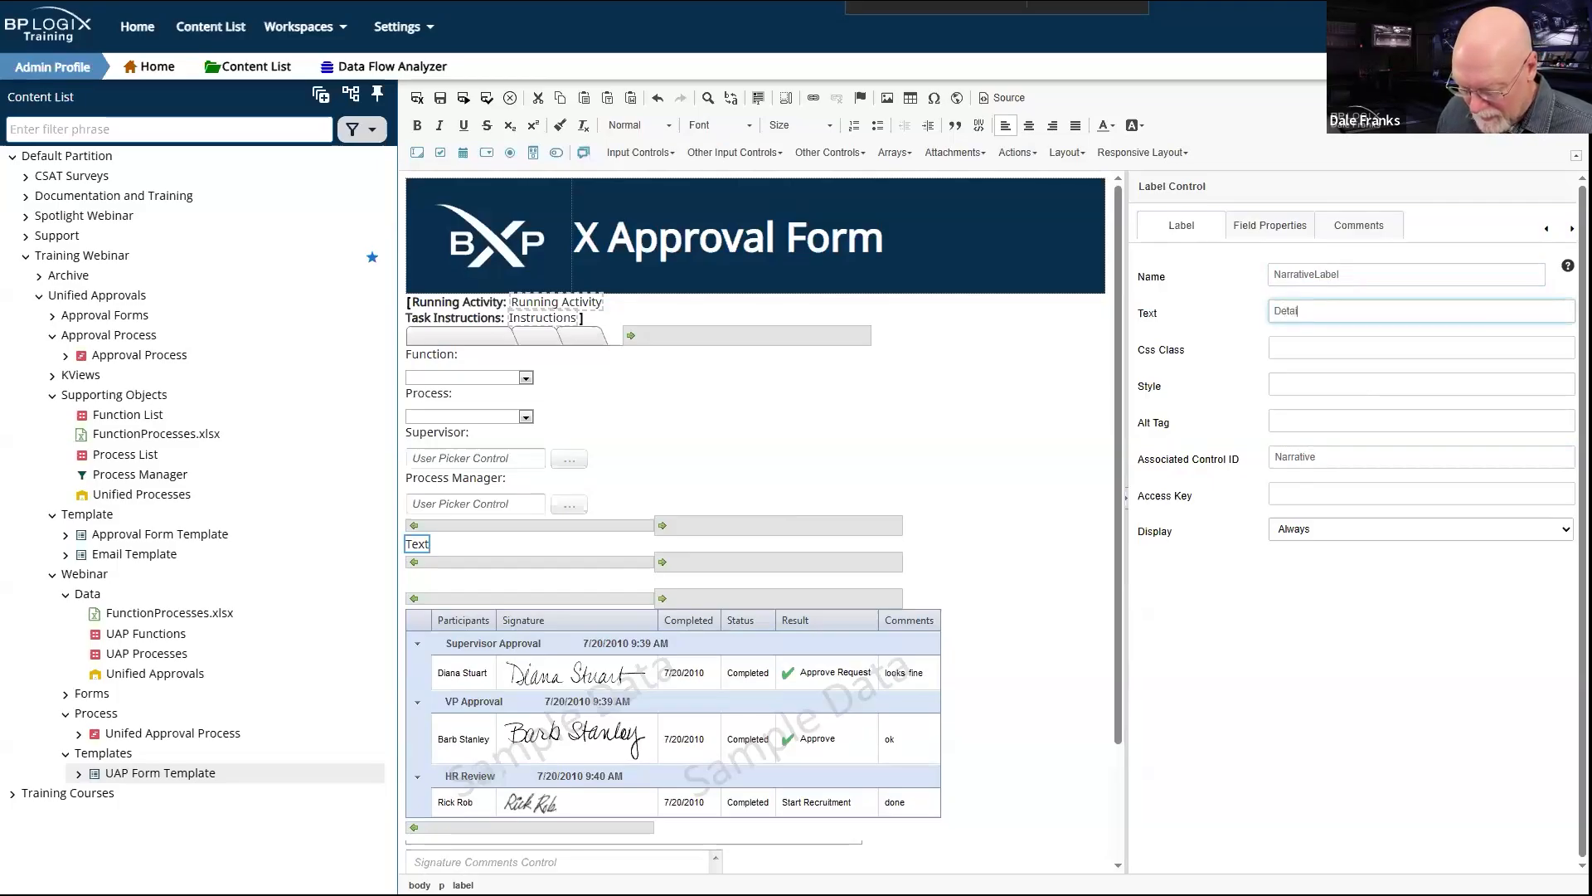
type("led")
key("BackSpace")
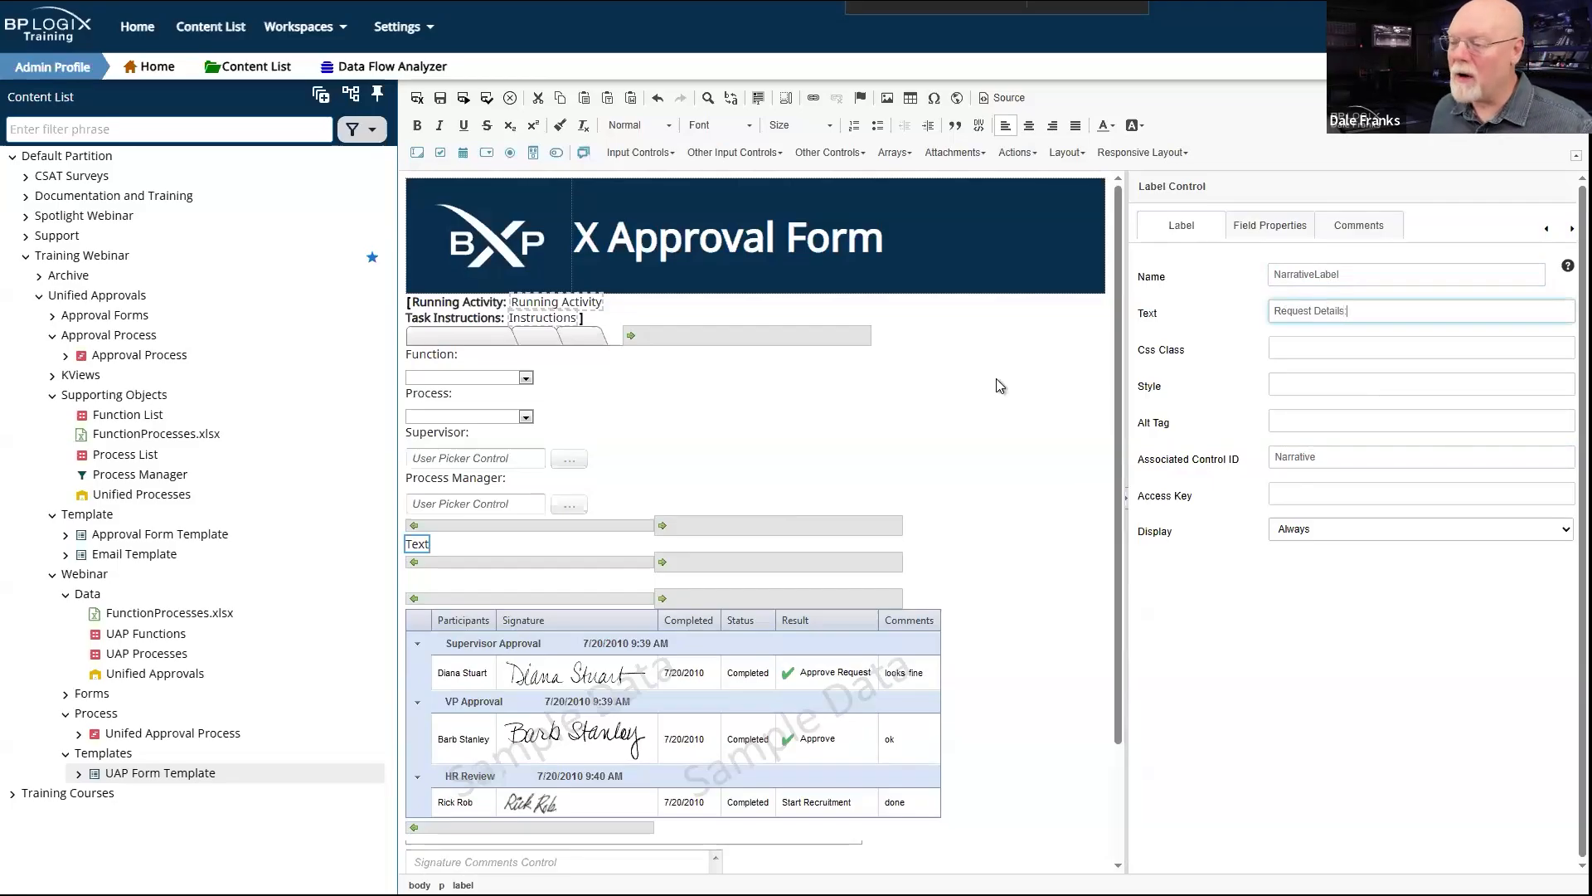
Step: Insert an input control named Narrative on a new line under the Request Details label
left_click(580, 544)
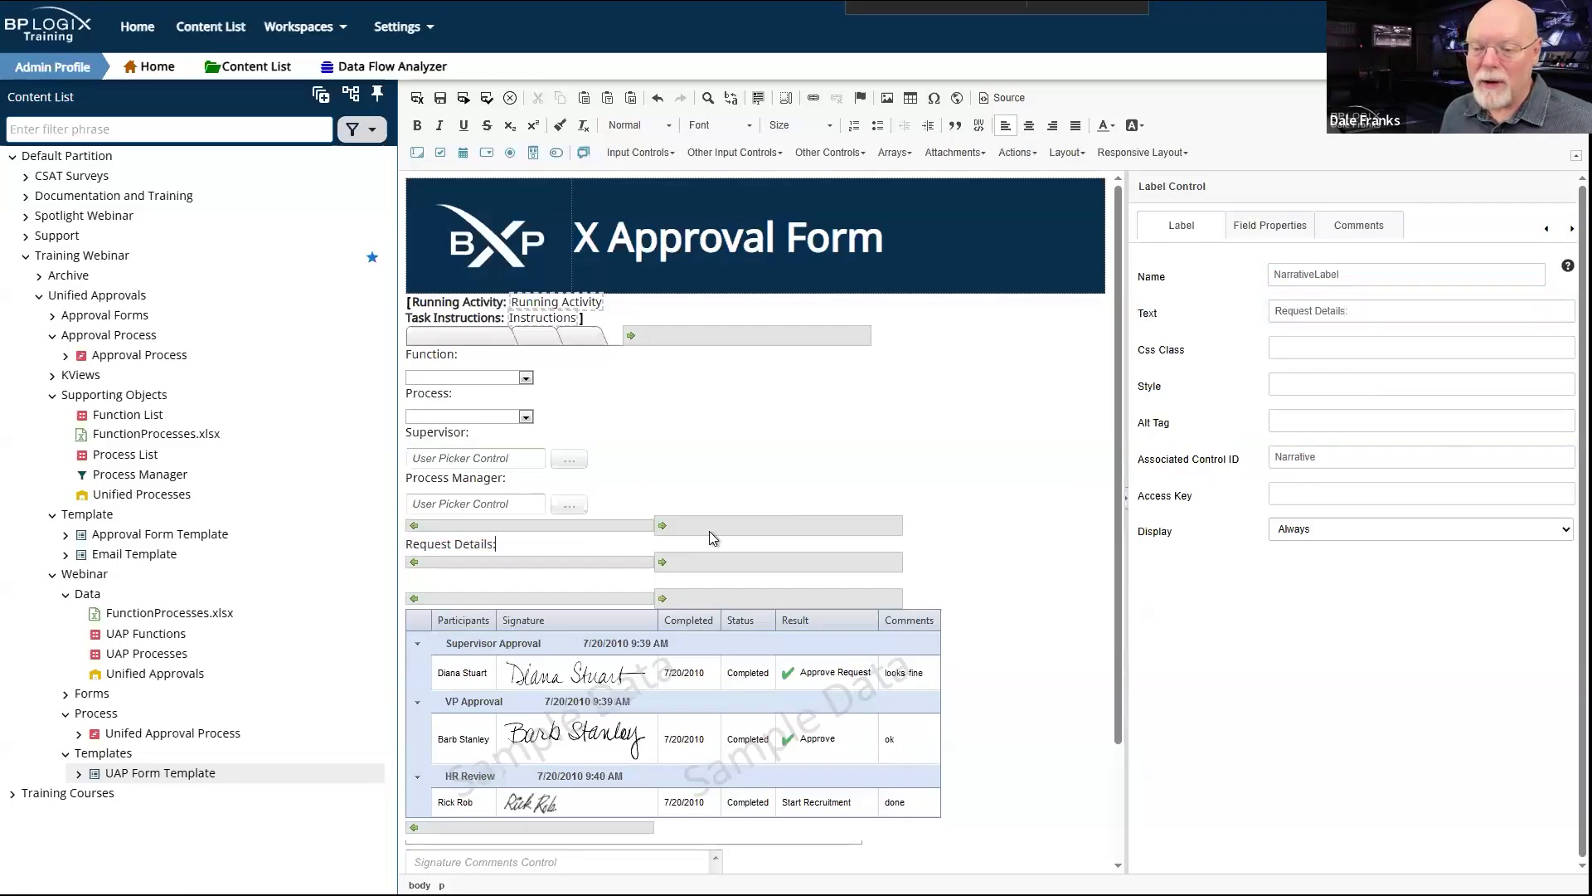
key("Return")
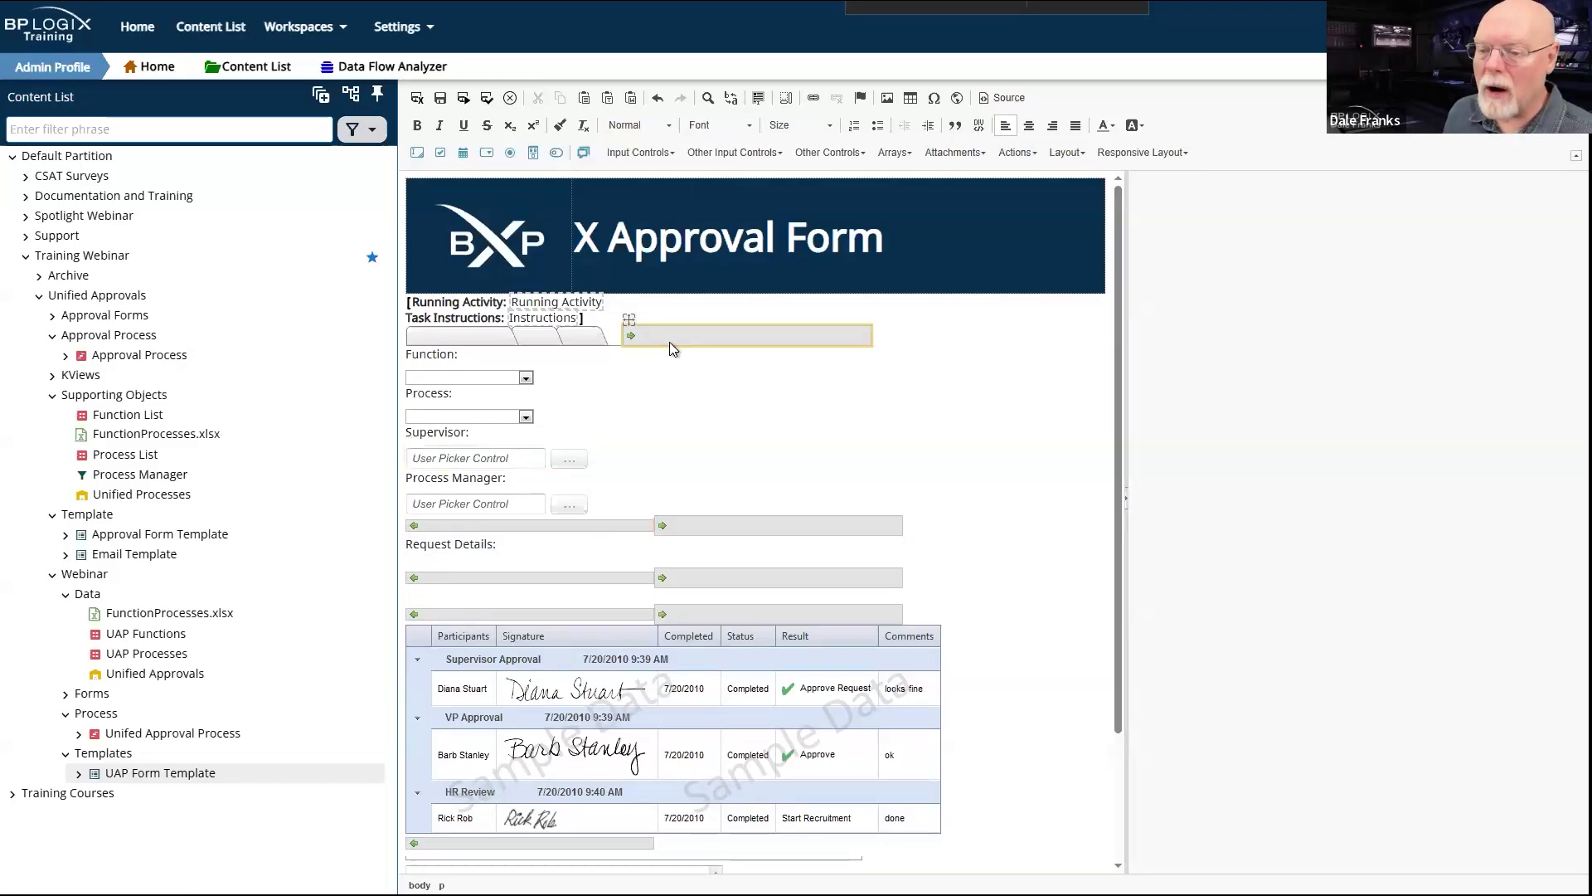
left_click(421, 156)
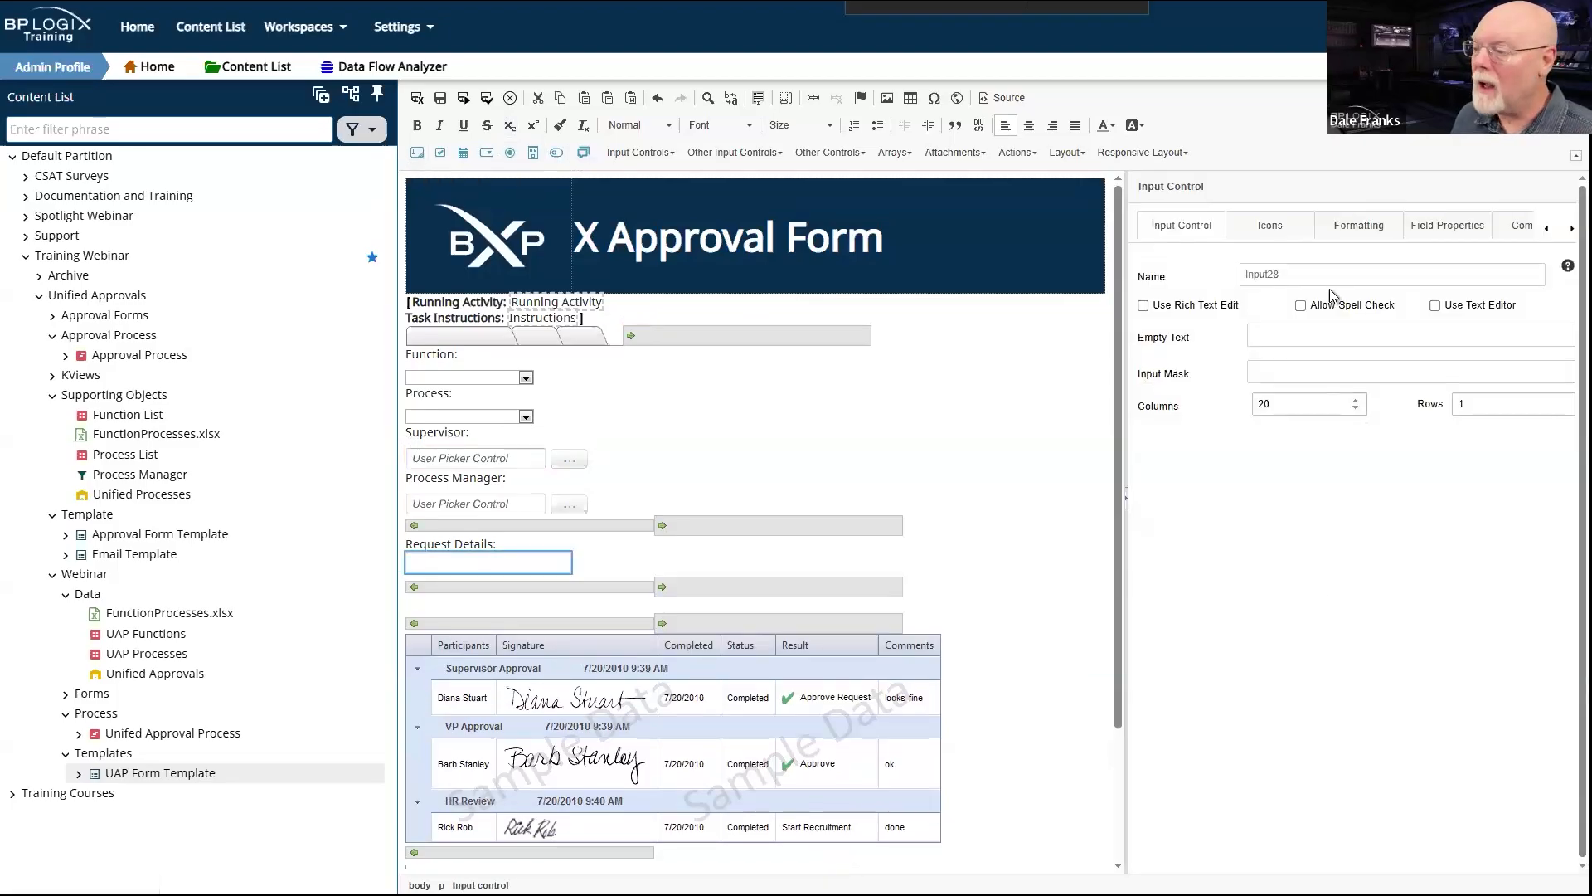
double_click(1315, 280)
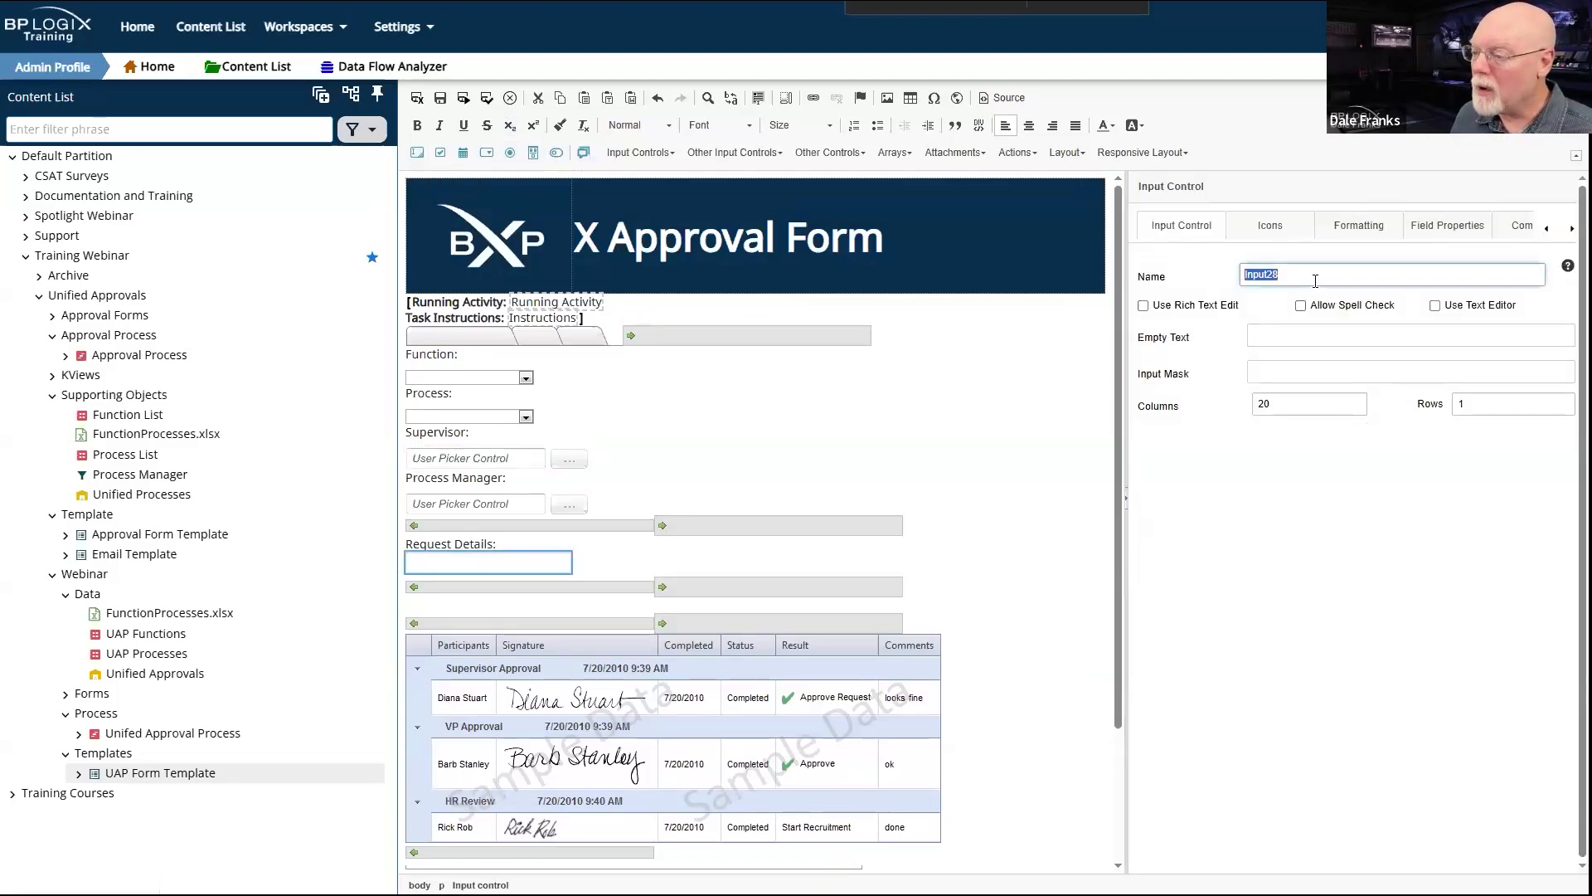
type("Narrative")
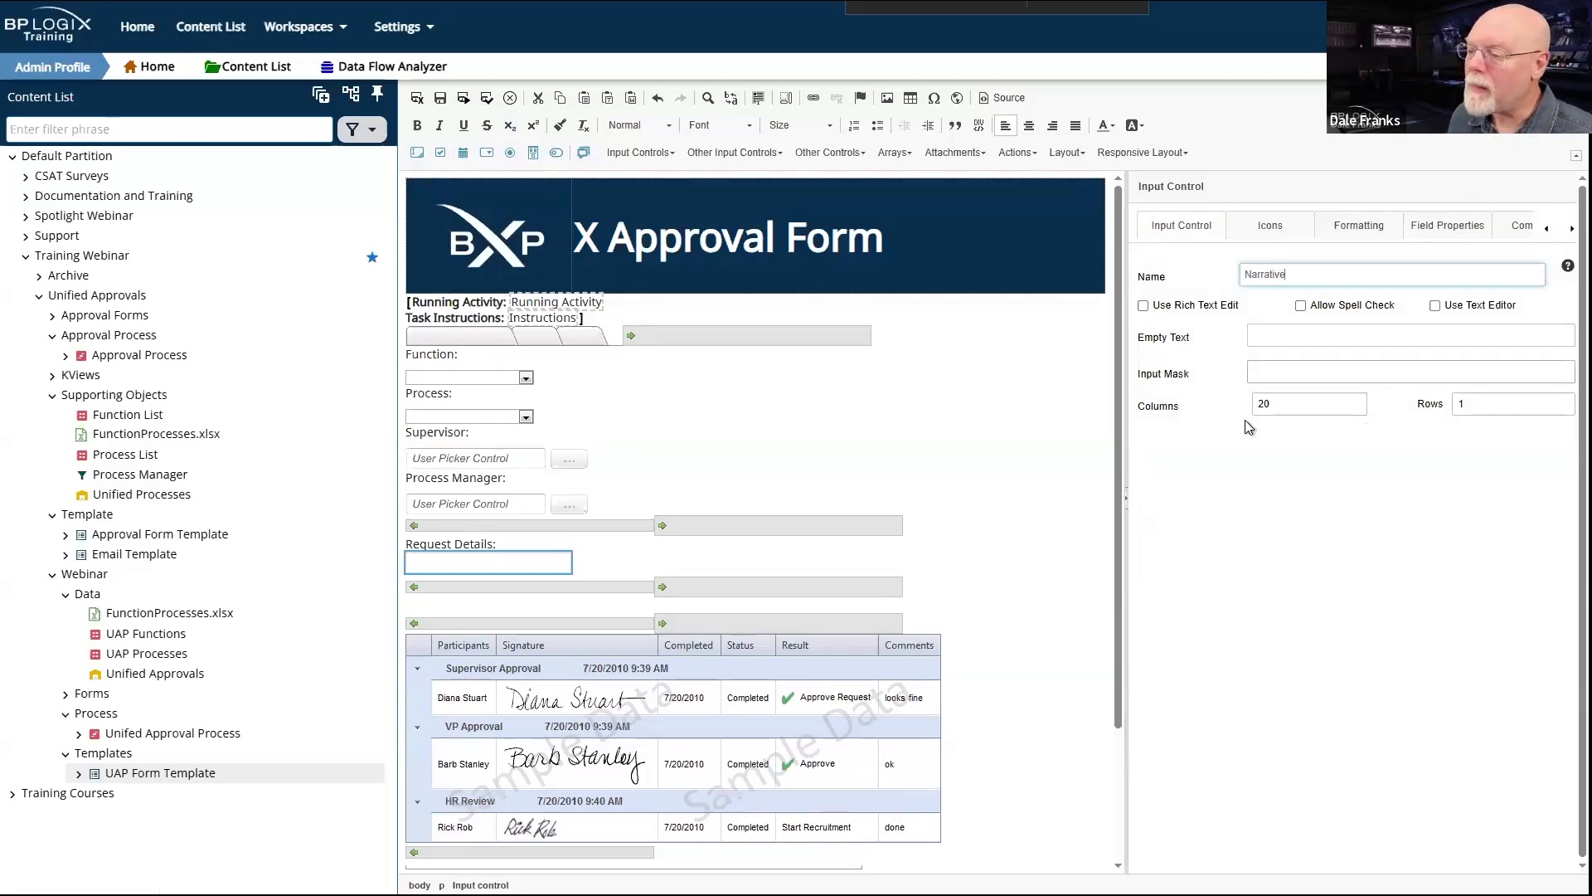
Step: Set the Narrative input control's size to 60 columns and 5 rows
left_click(1294, 401)
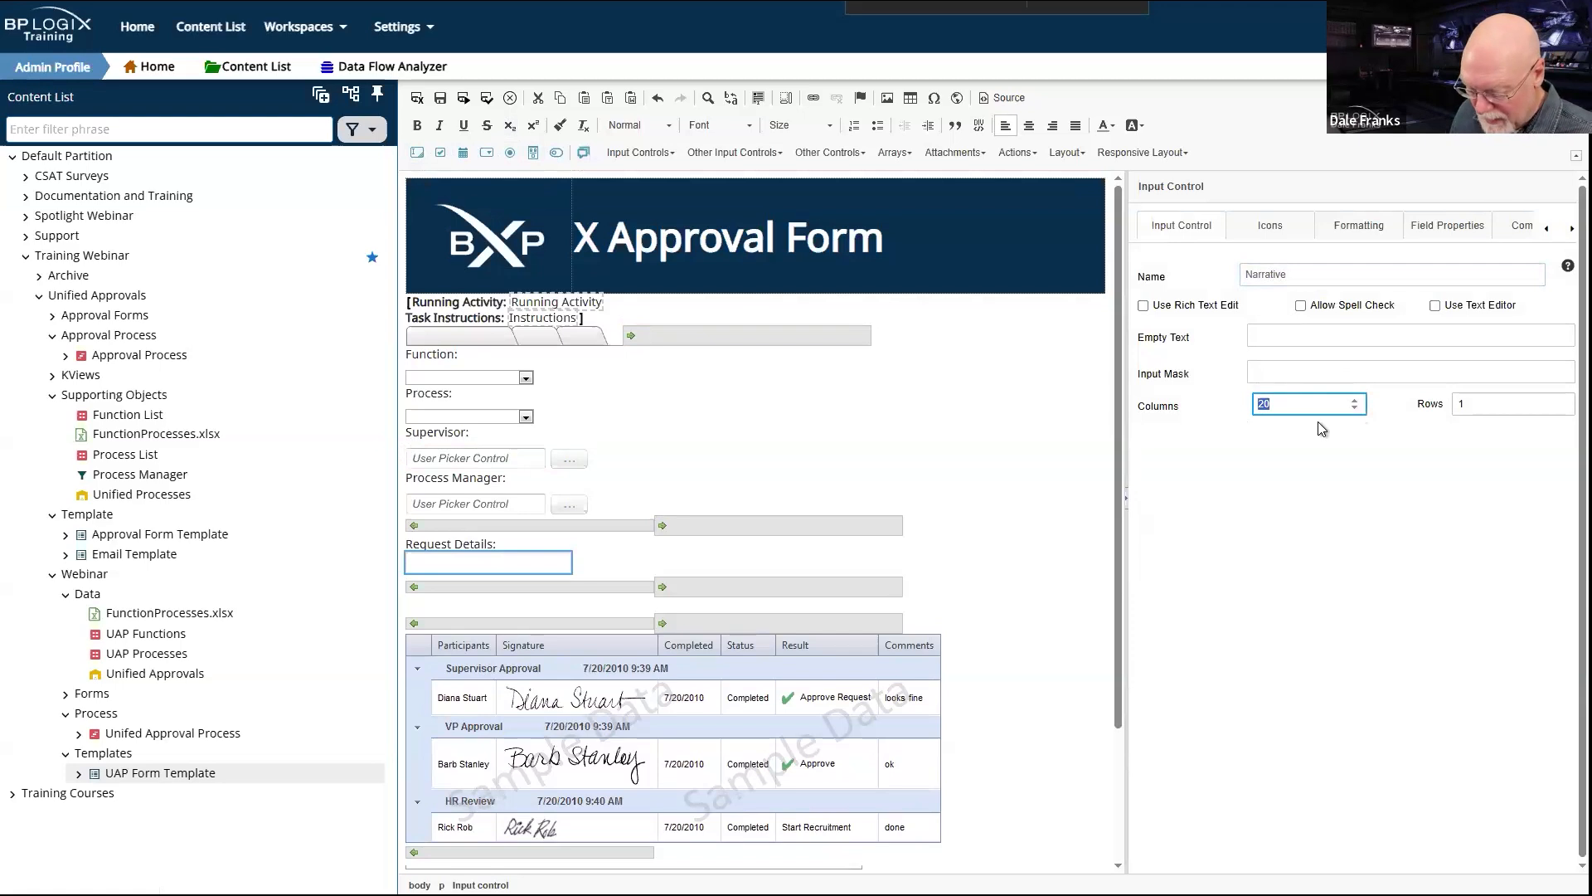
left_click(1486, 401)
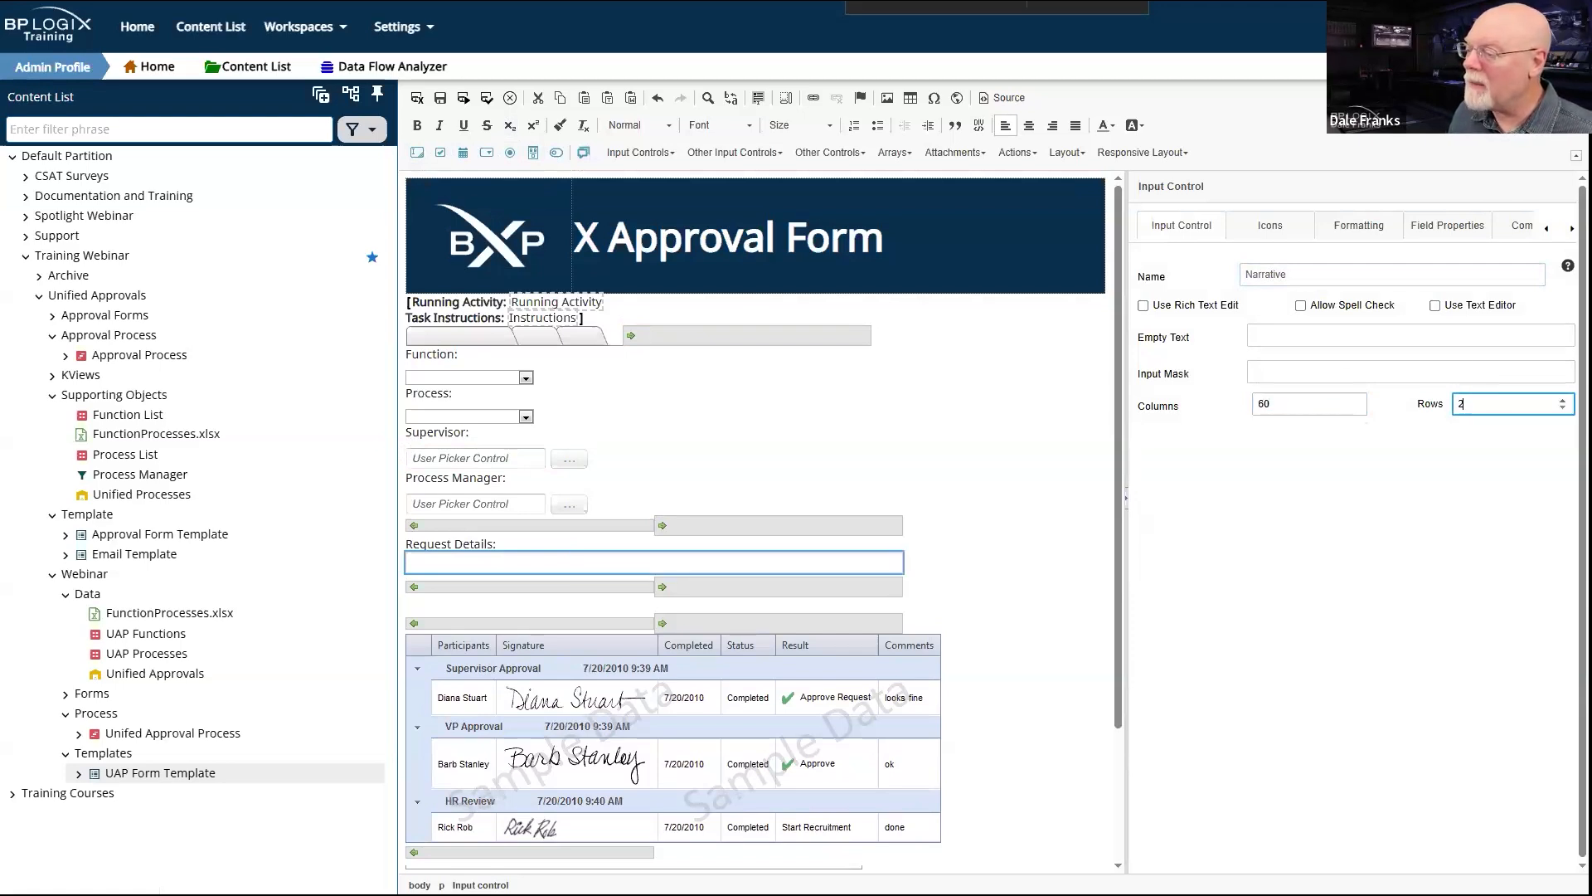
key("Up")
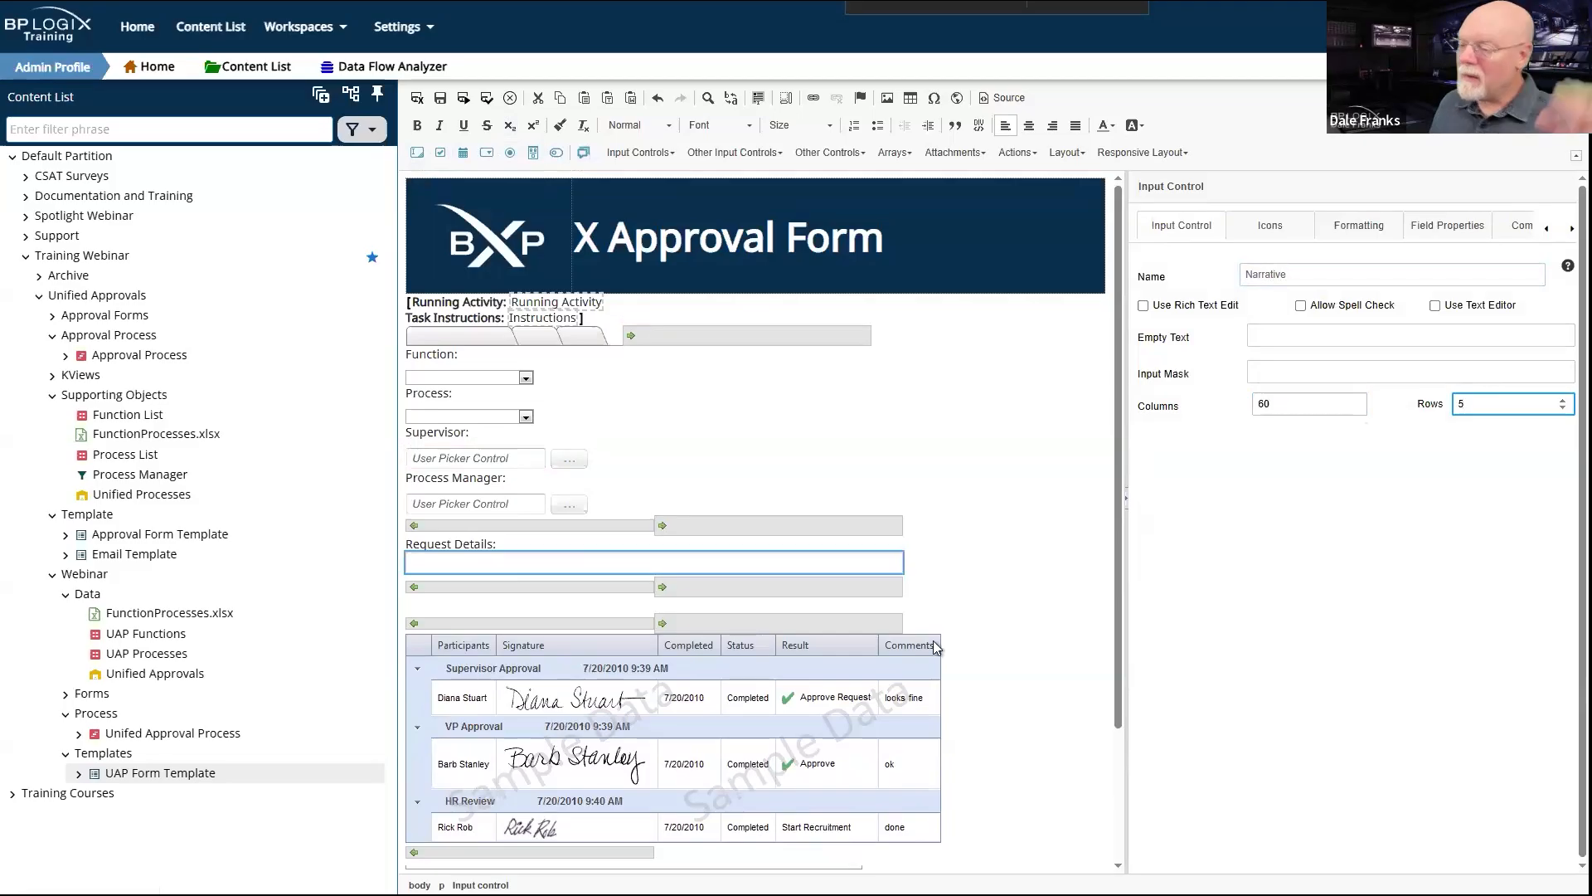
left_click(1261, 520)
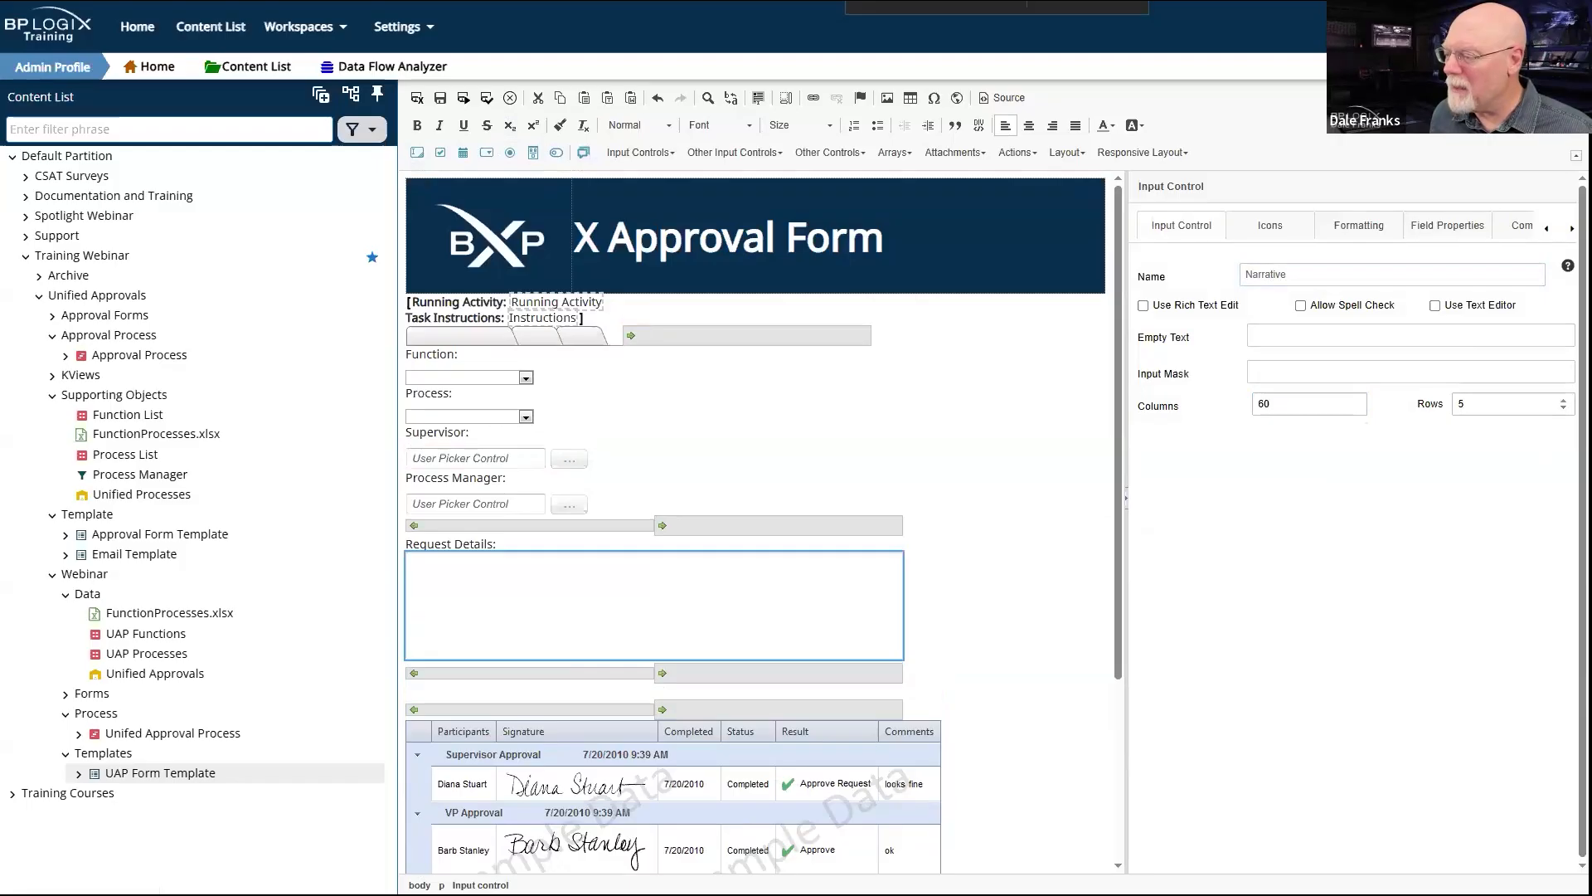
left_click(1498, 404)
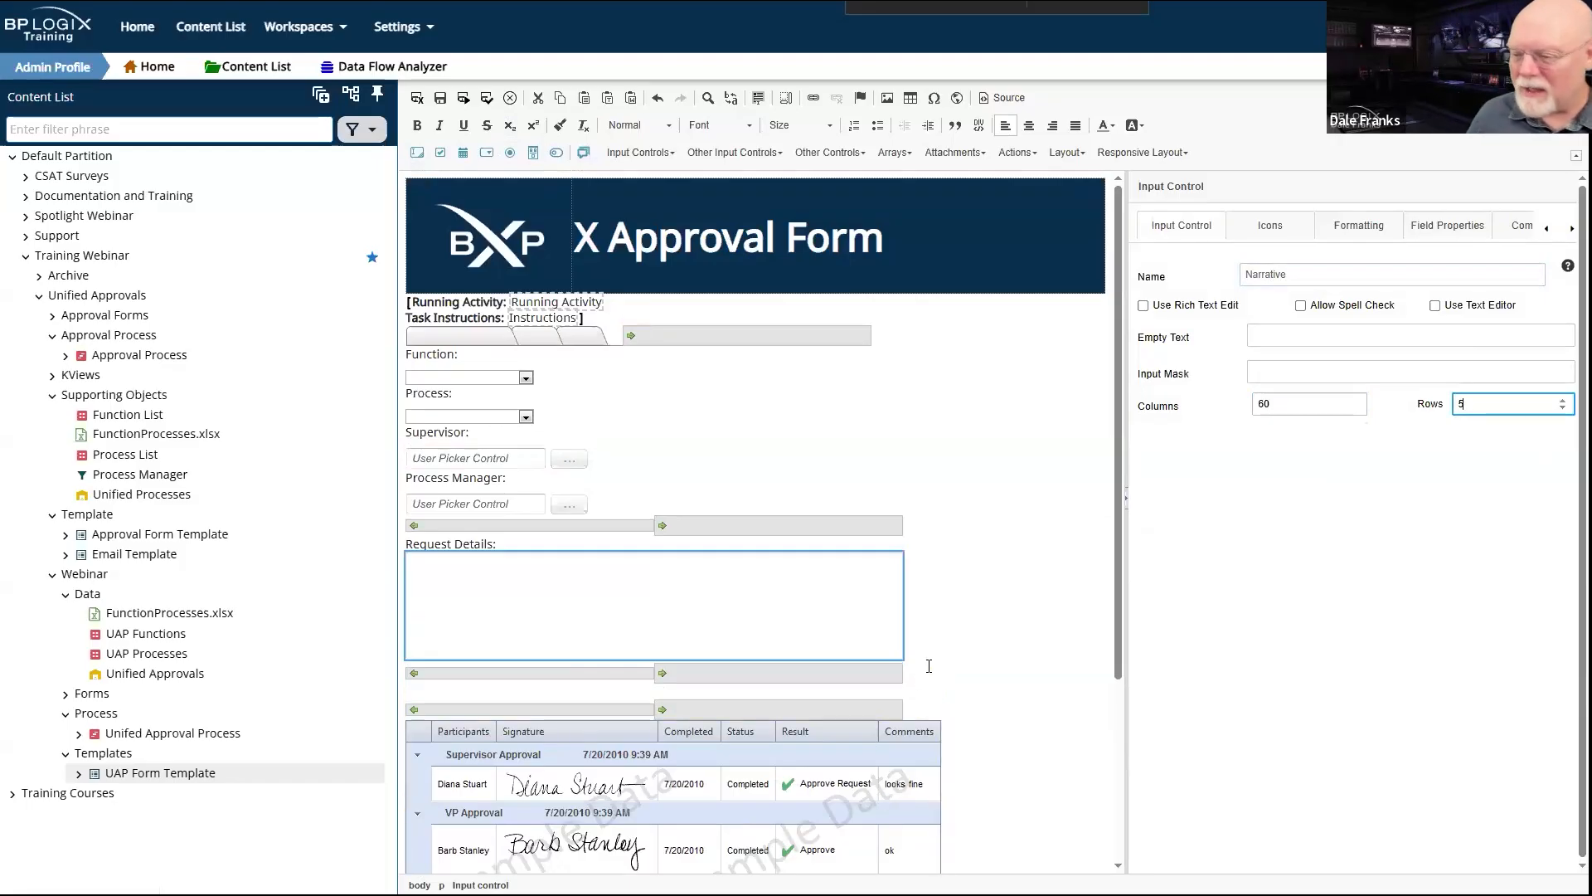
Step: Add the heading text "Ad Hoc Approvers" in the empty section below the Request Details section
left_click(934, 675)
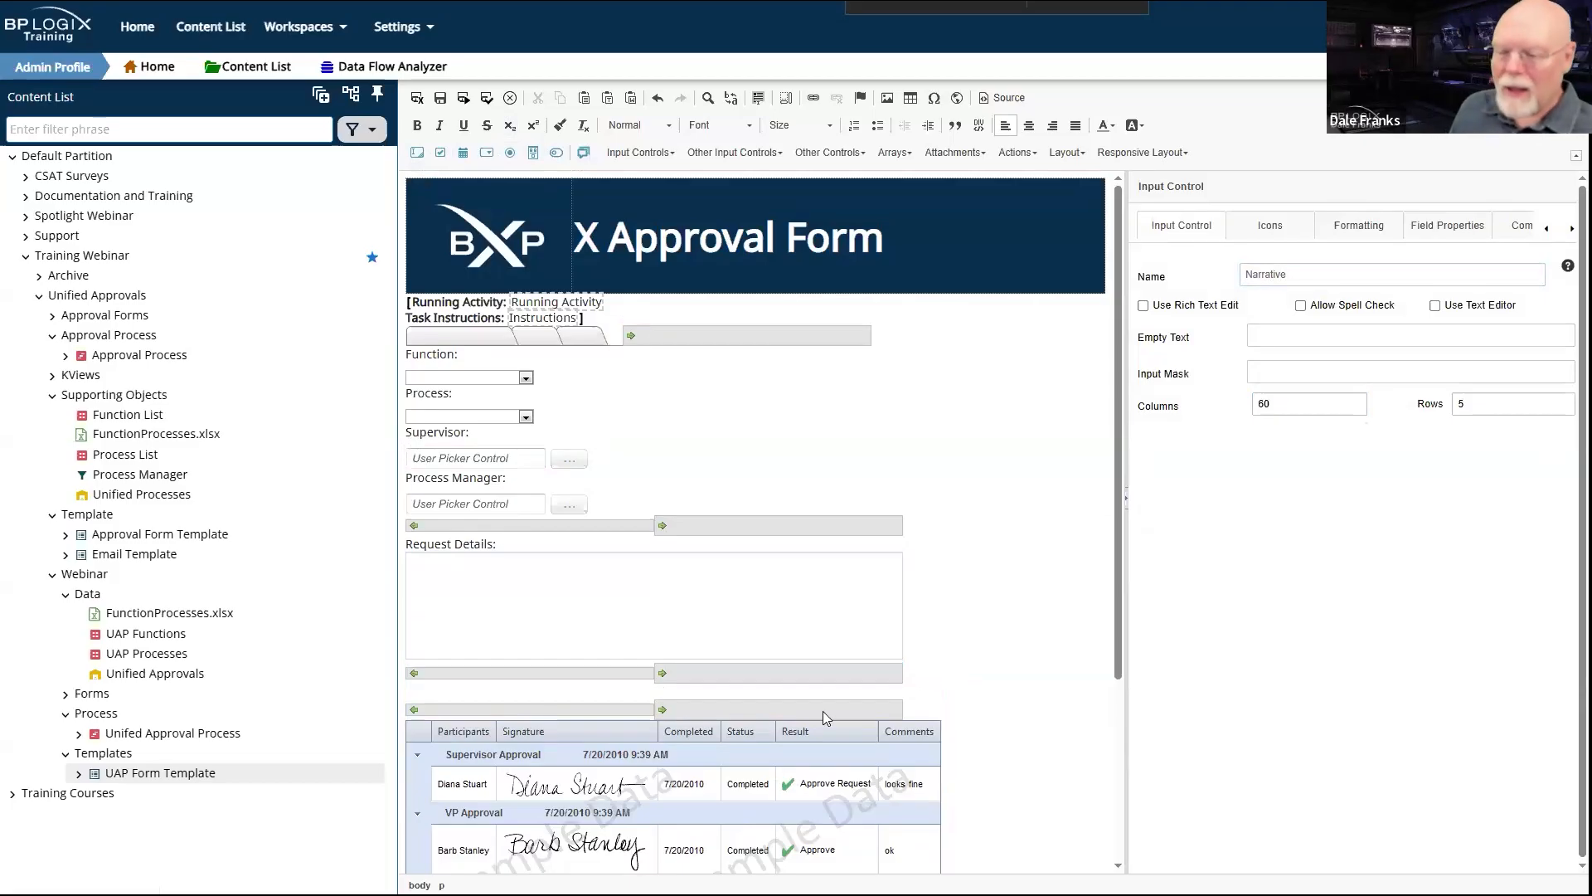
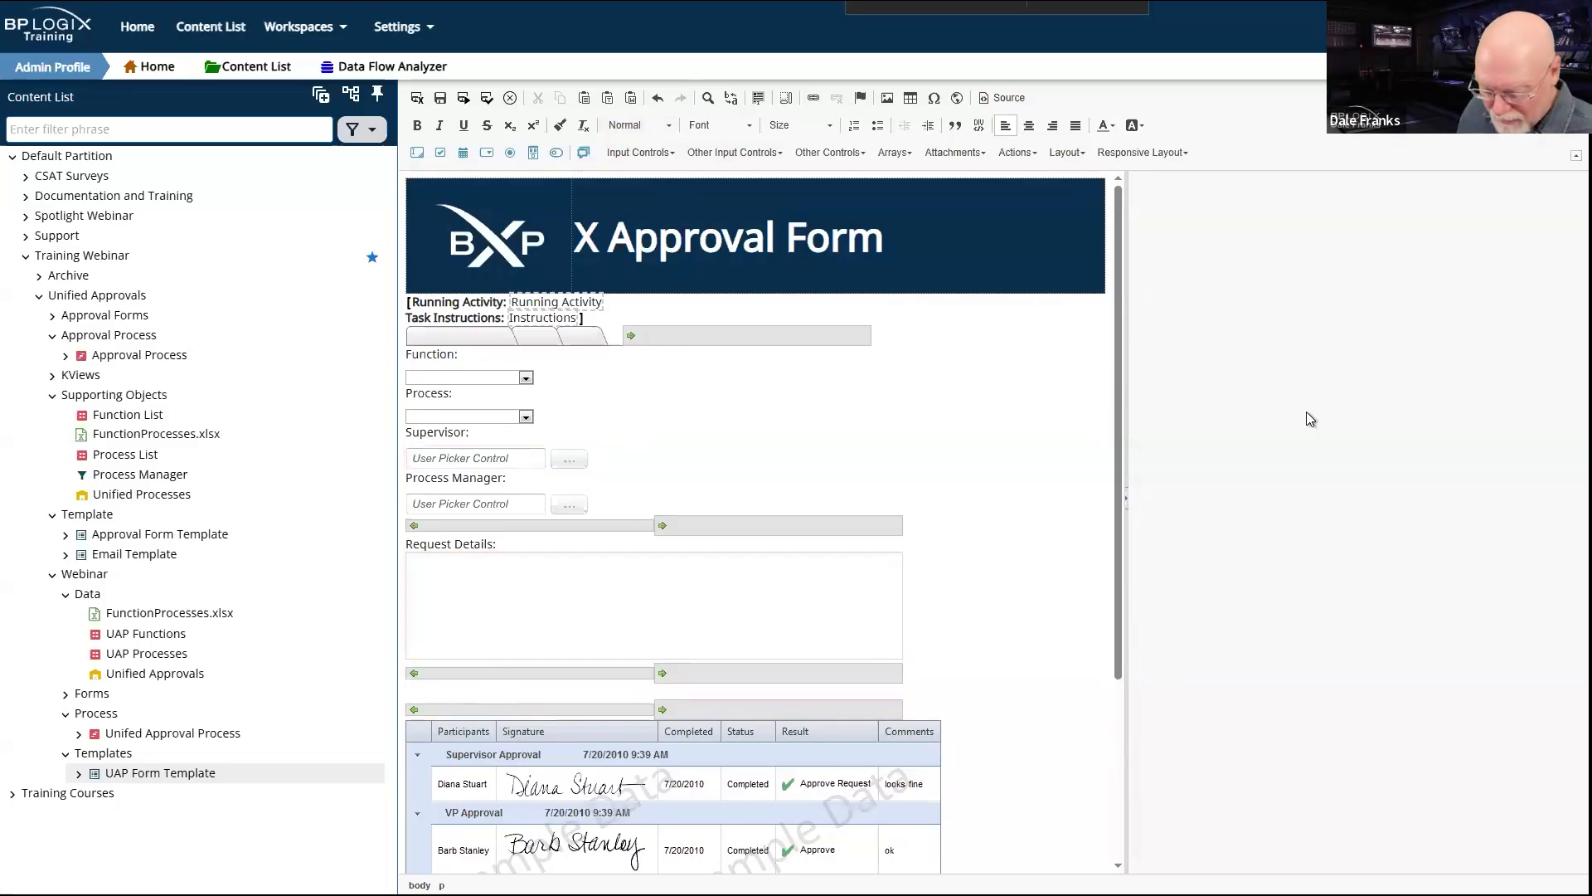
type("d")
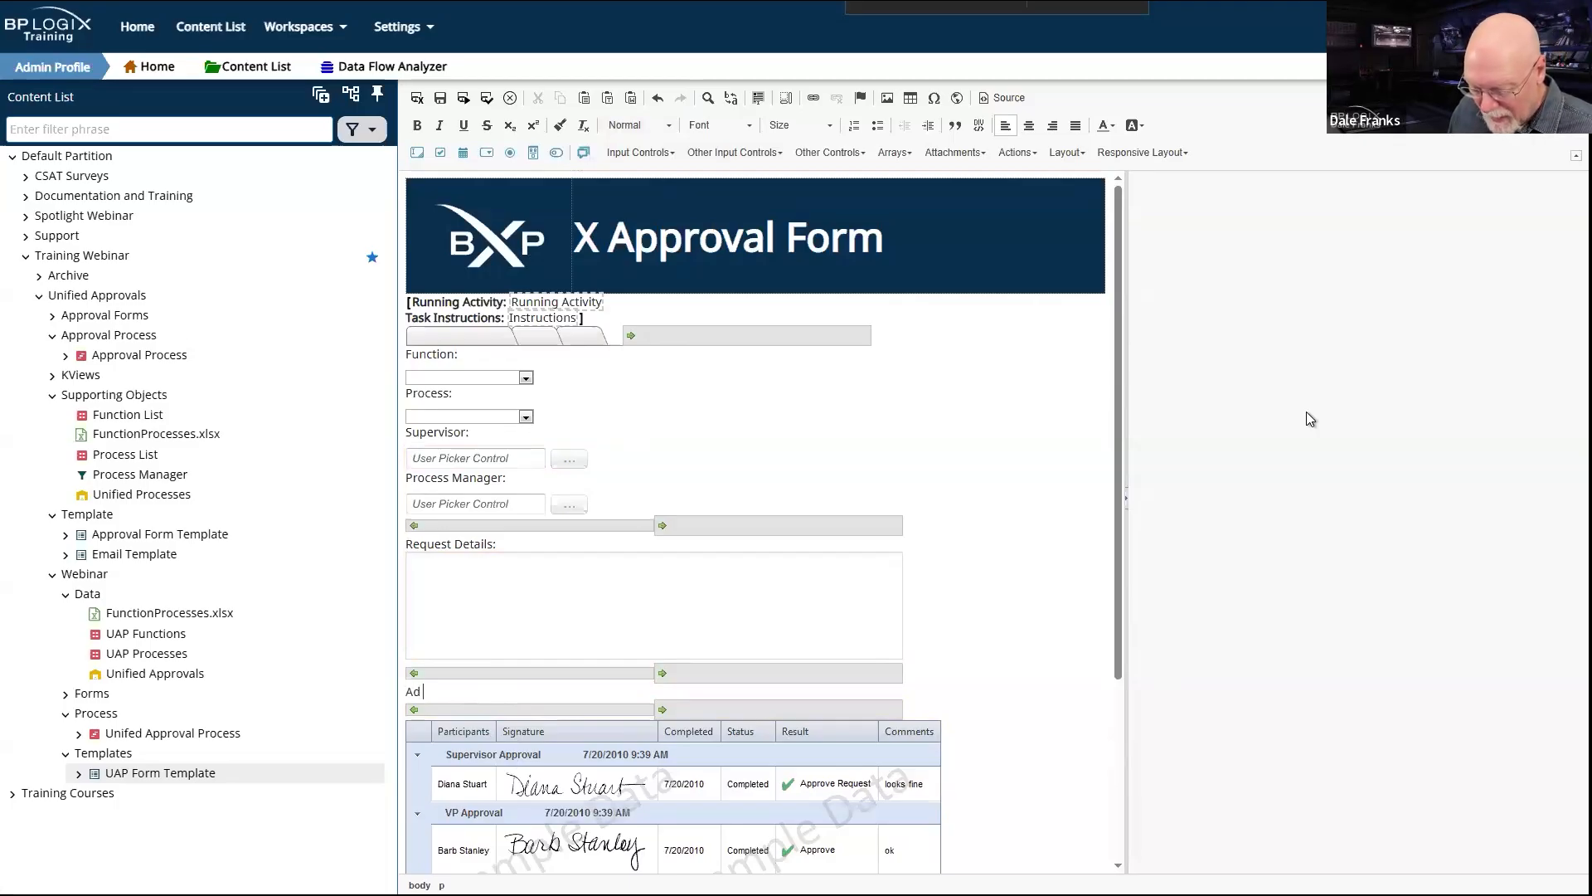
type(" Ho")
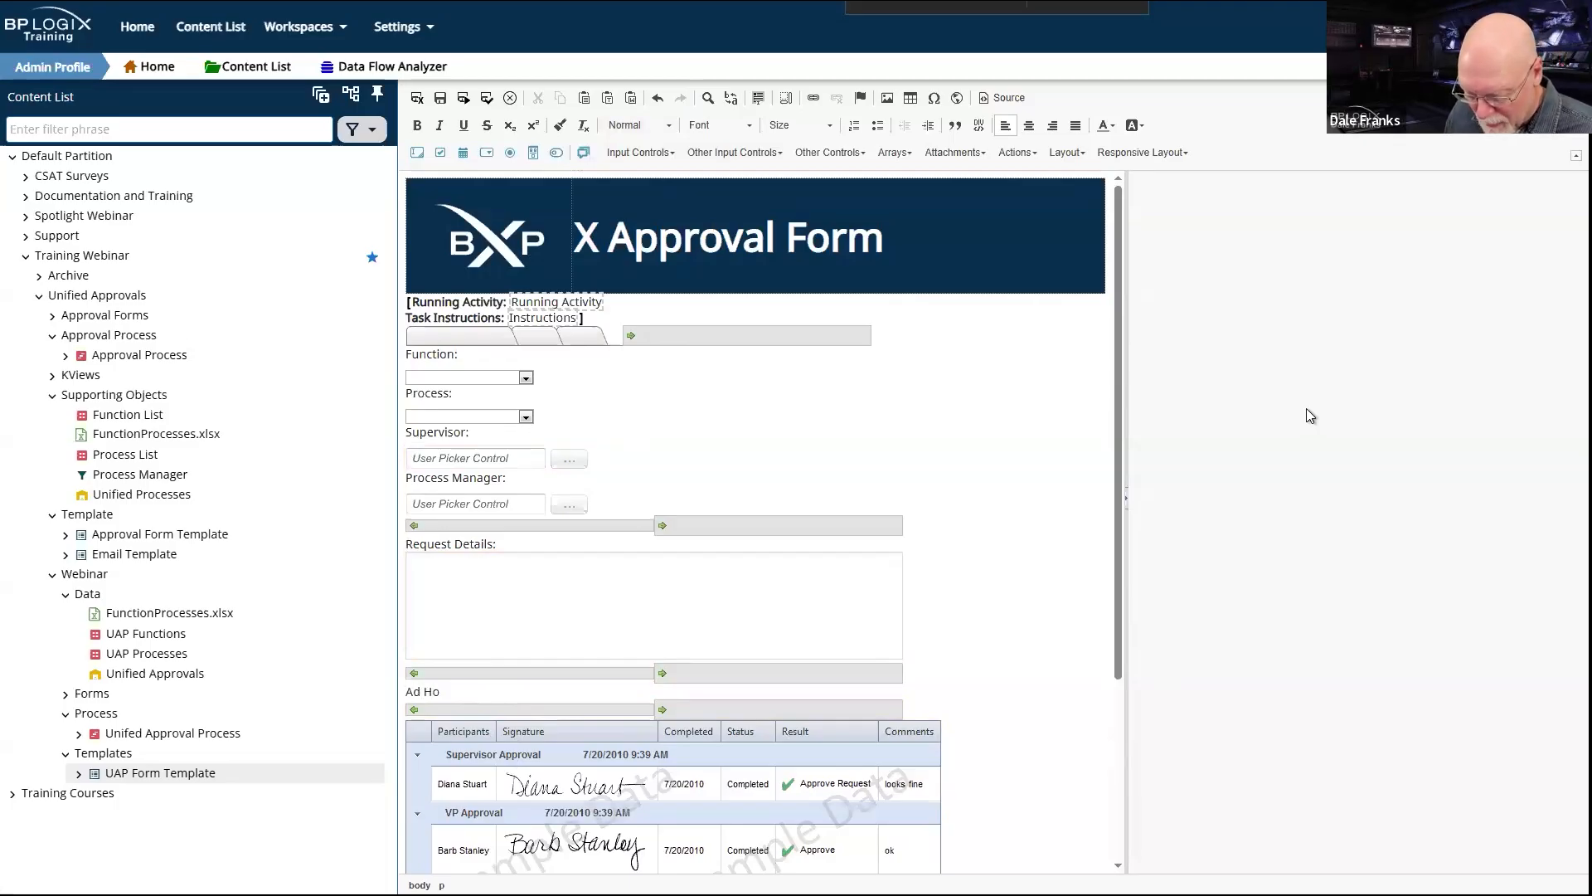
type("c")
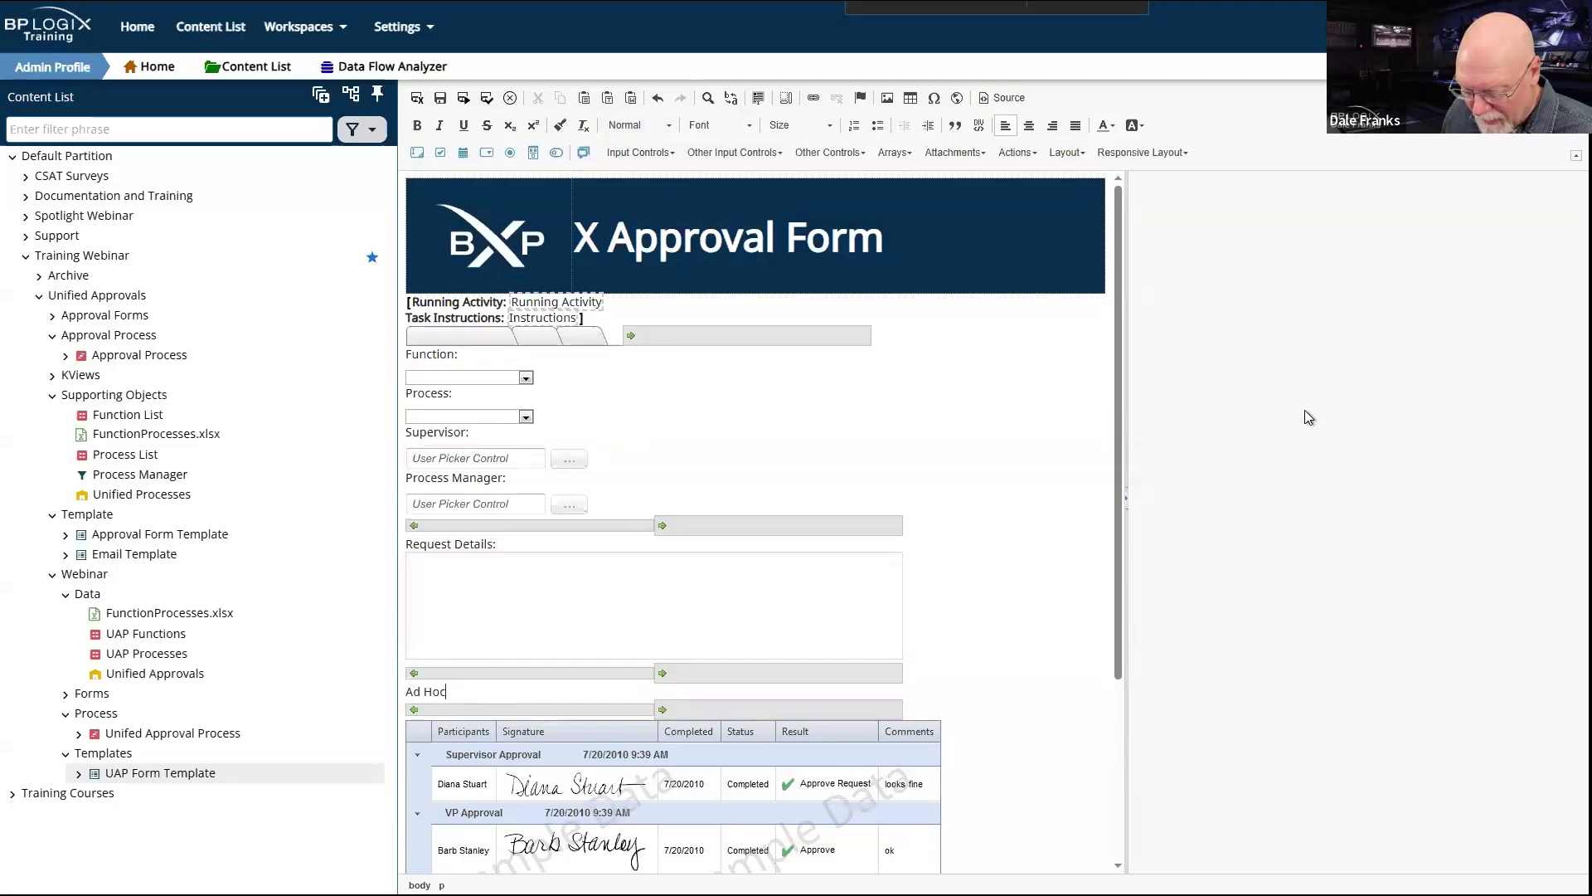
type(" Approver")
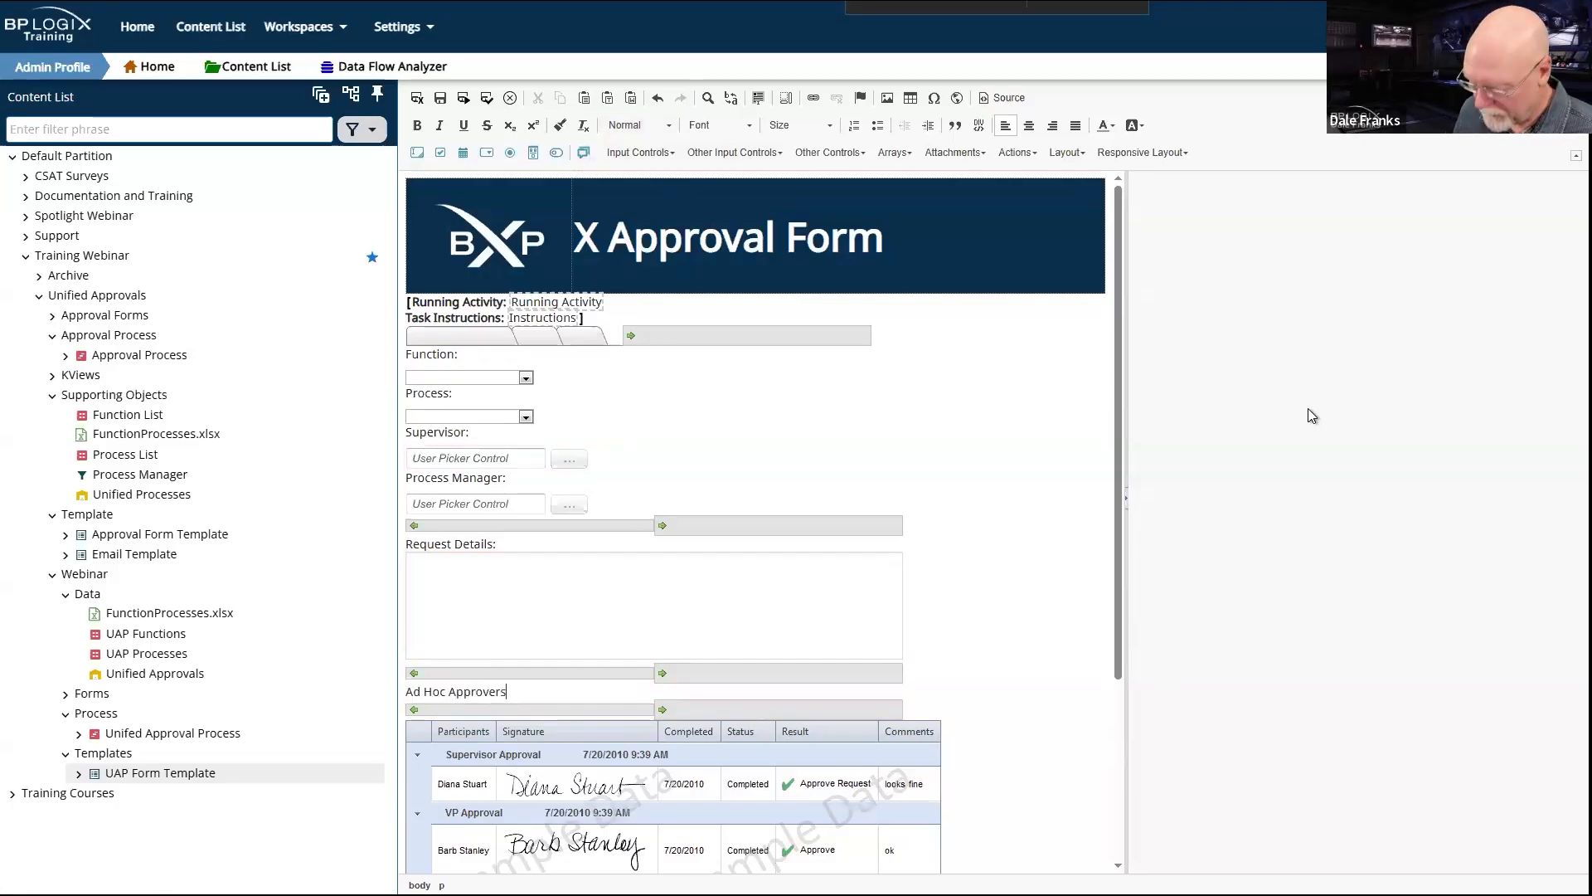
type("s")
Step: Make the "Ad Hoc Approvers" heading text bold
key("ctrl+shift+Left")
key("ctrl+shift+Left")
key("ctrl+shift+Left")
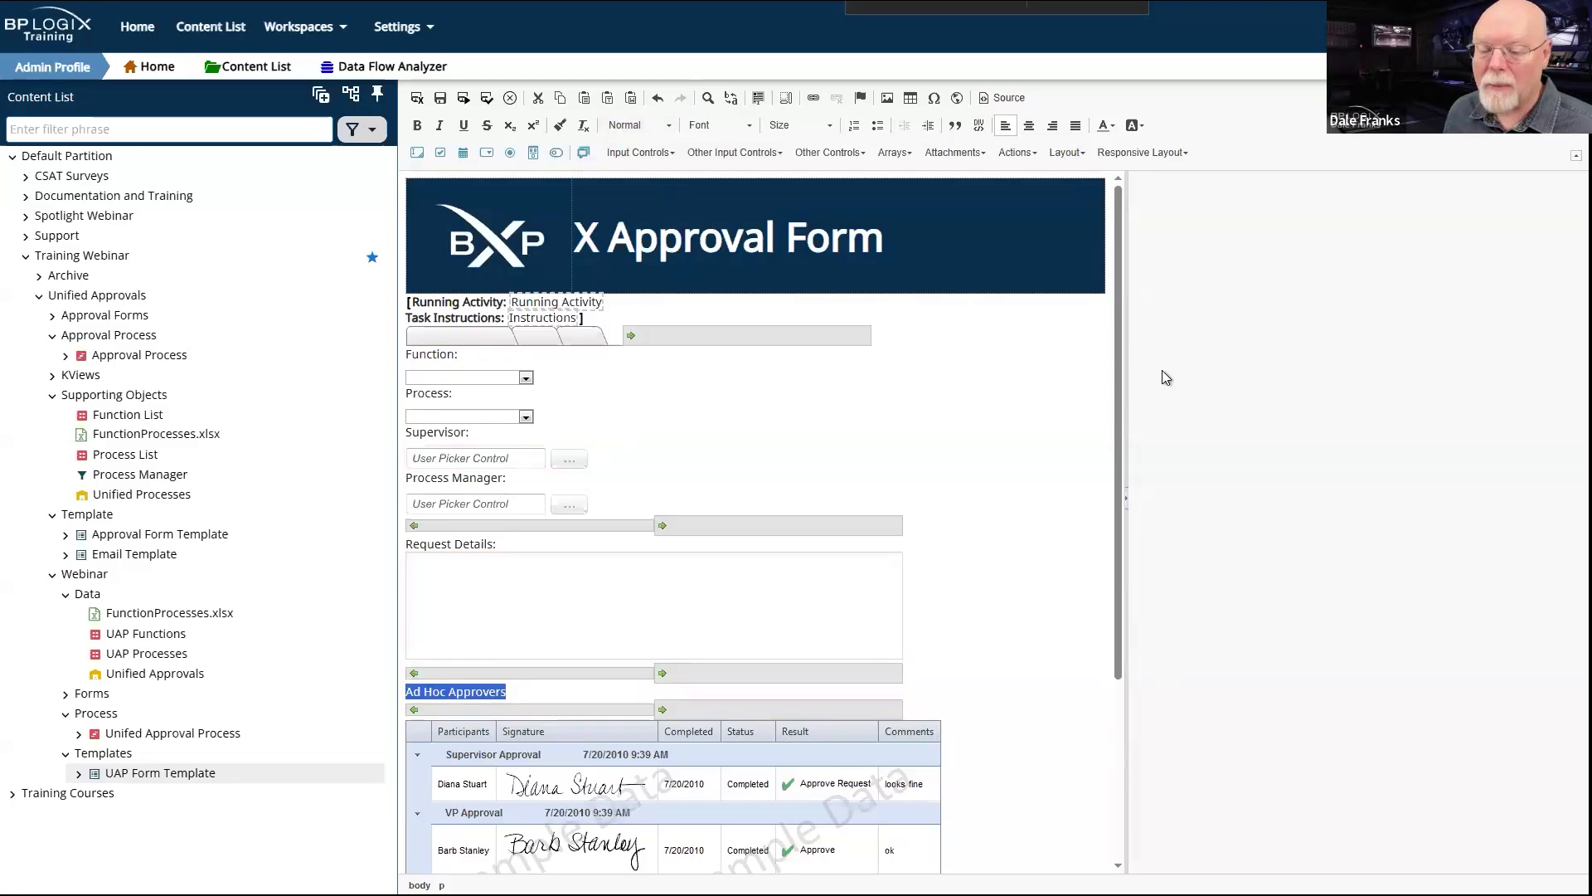
key("ctrl+b")
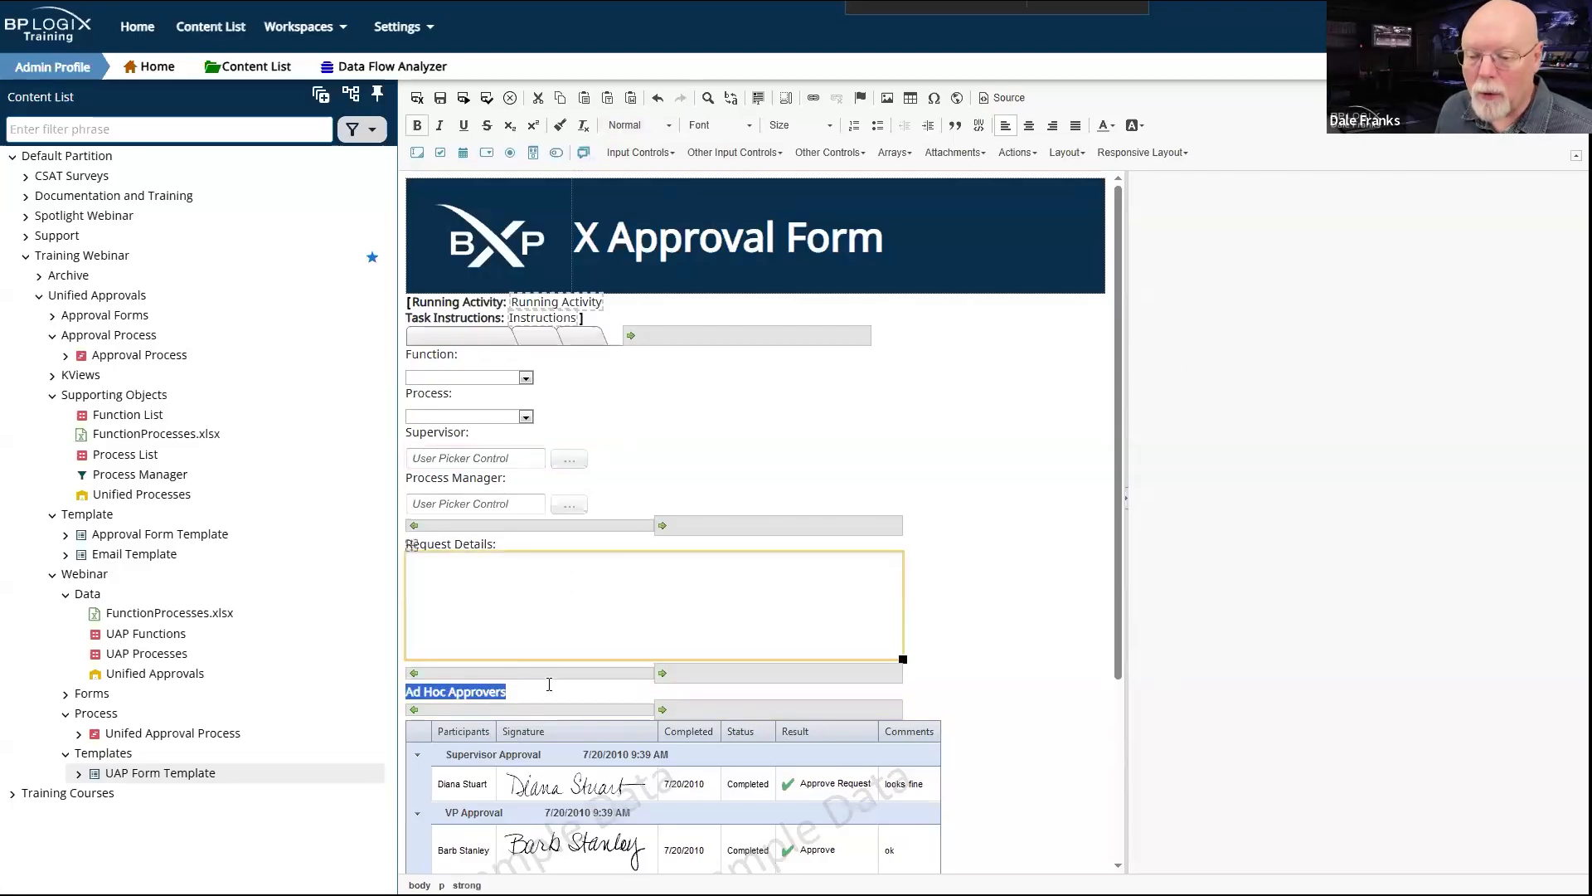
key("End")
Step: Insert a table with one row and one column on a new line under the Ad Hoc Approvers heading
key("Return")
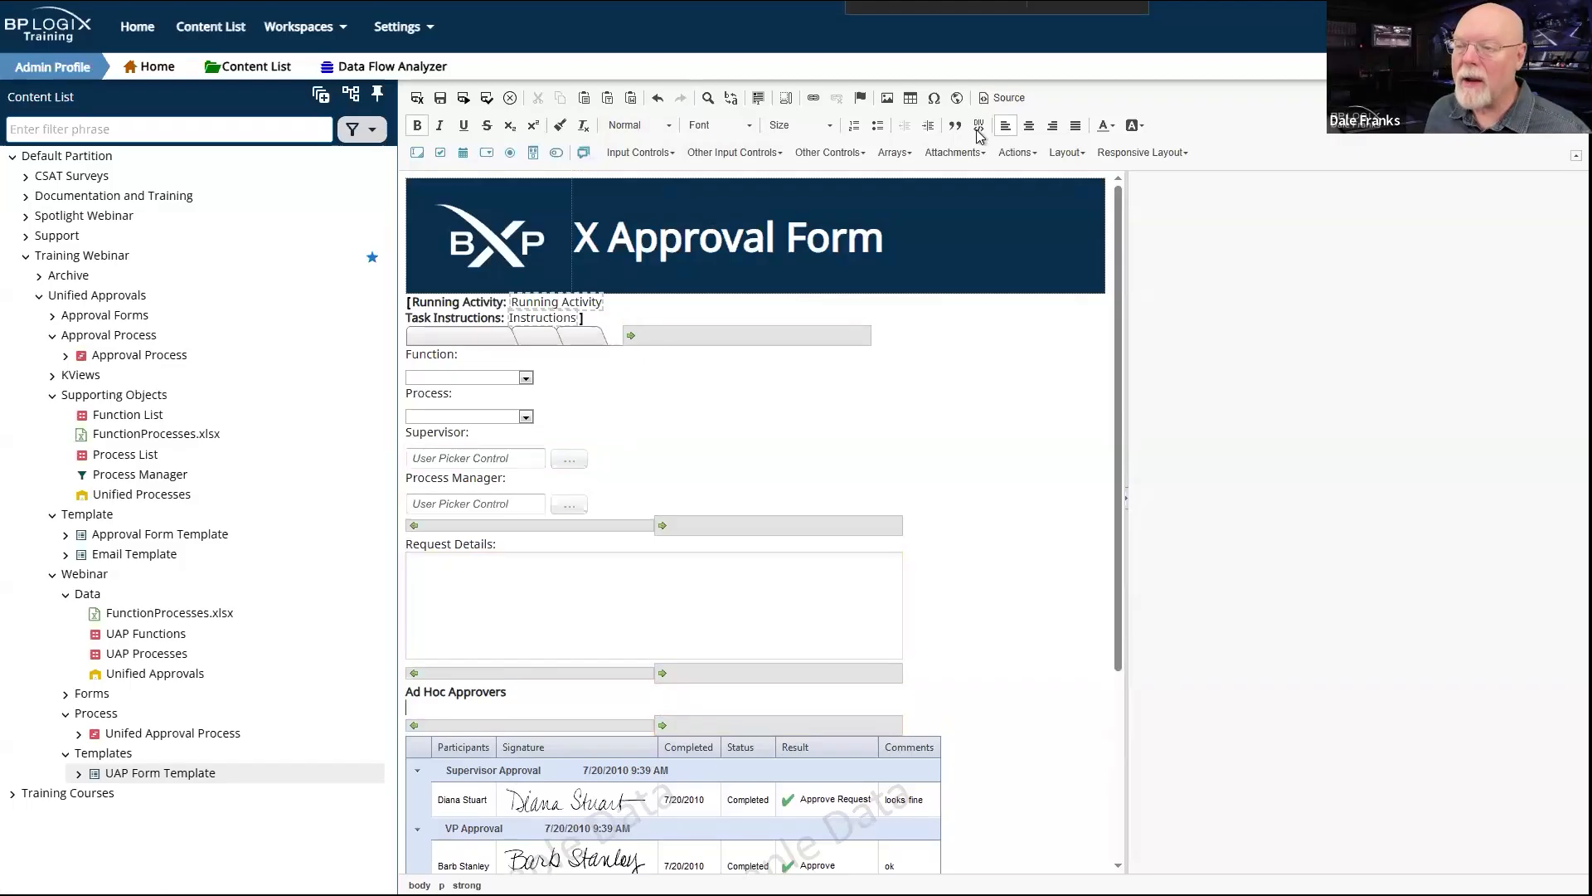
left_click(910, 99)
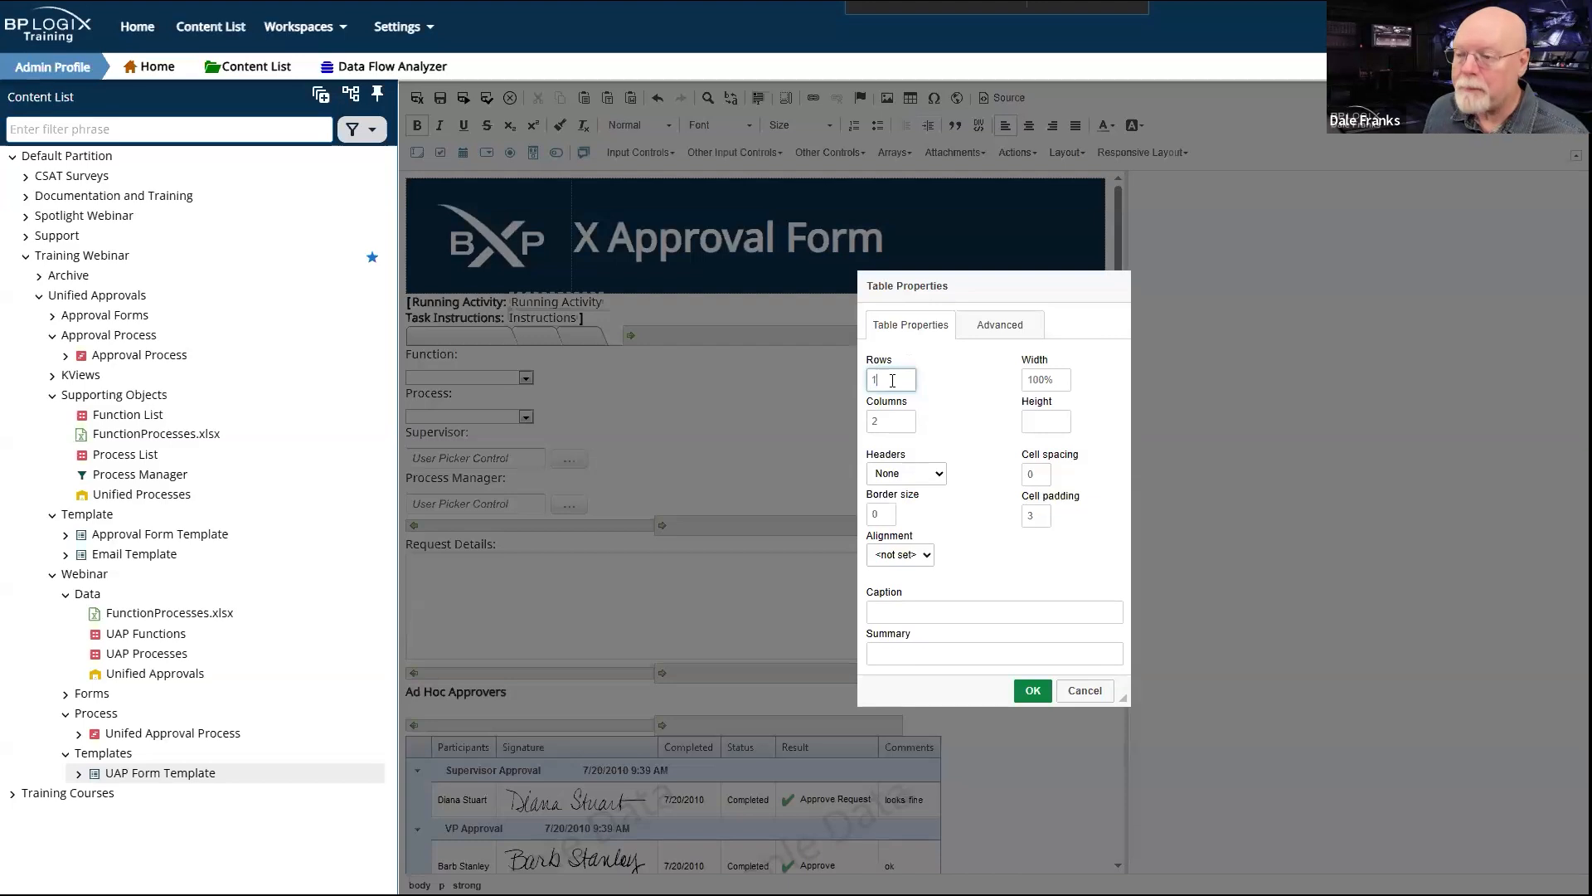
double_click(885, 423)
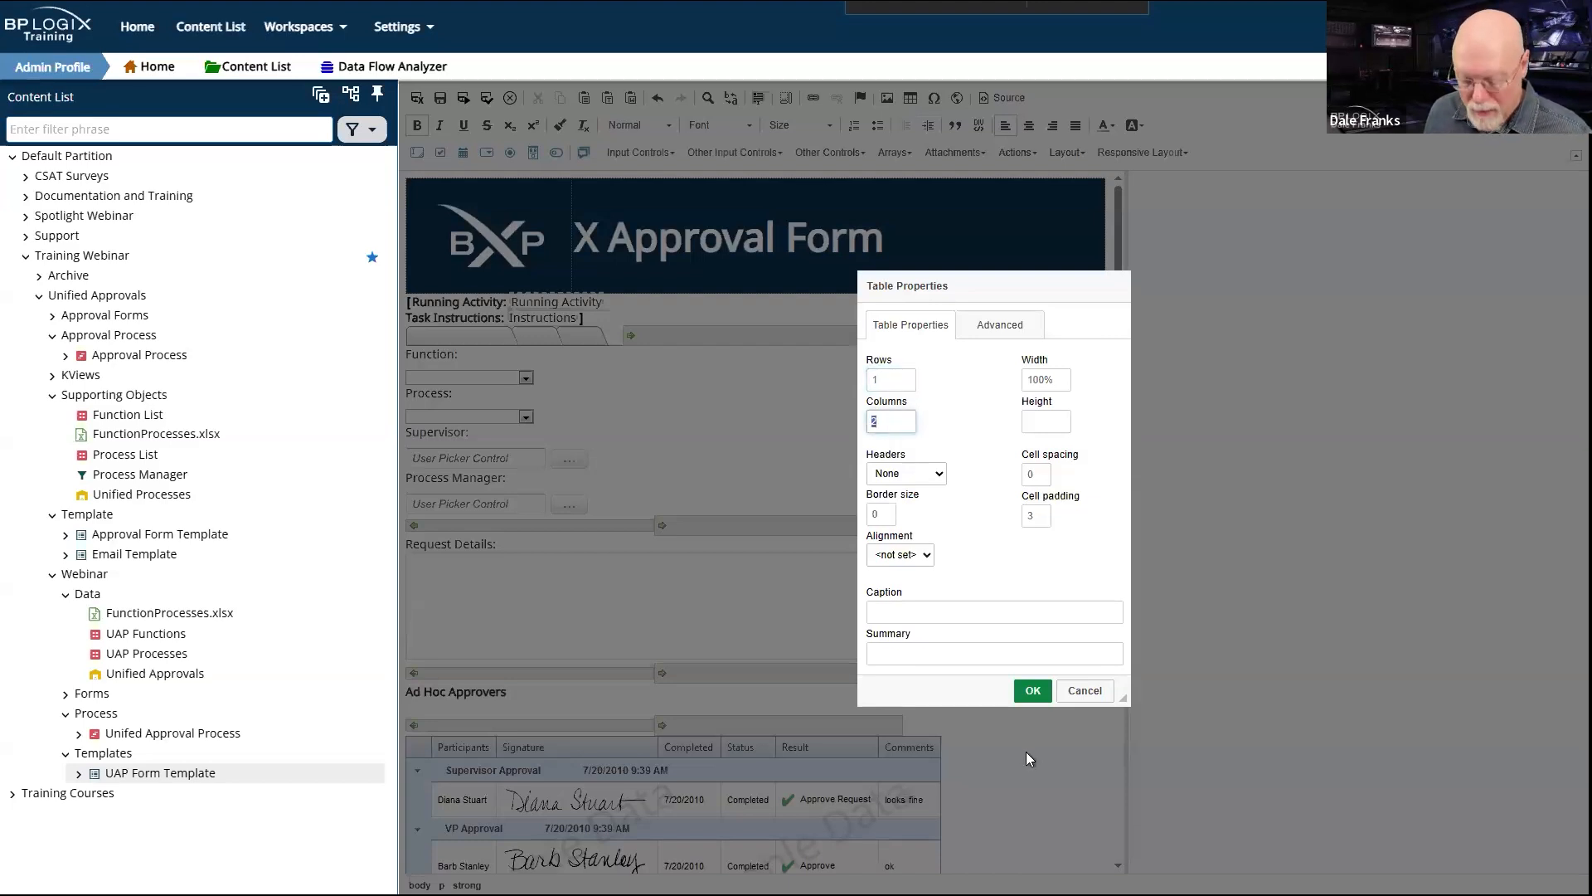
left_click(1035, 690)
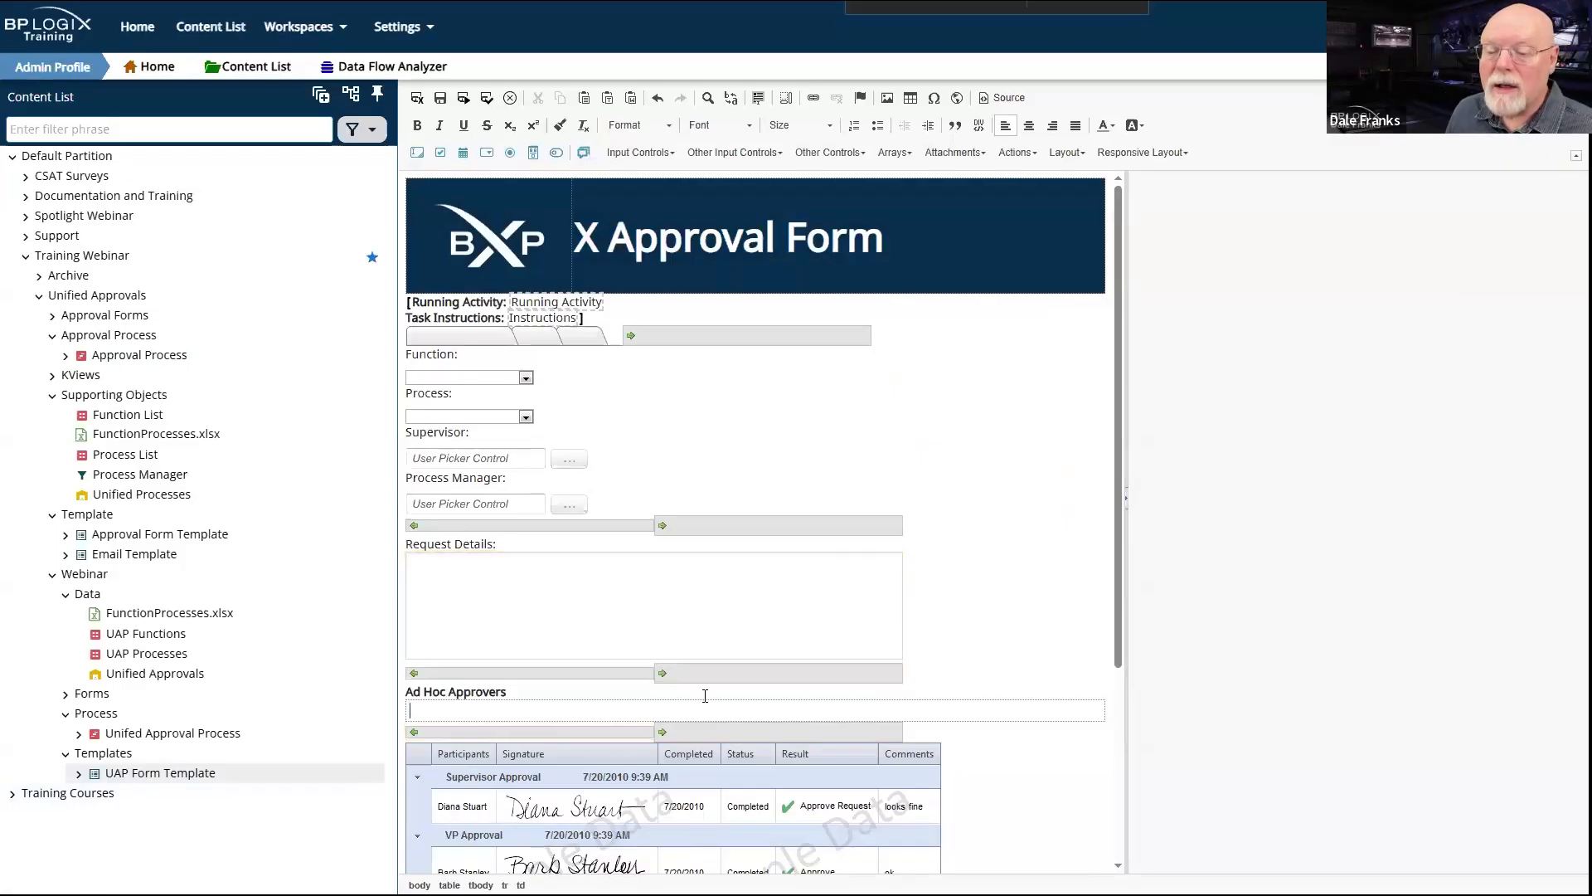
Step: Insert an Array Start control named AdHocApprovers in the table cell under the Ad Hoc Approvers heading
left_click(894, 154)
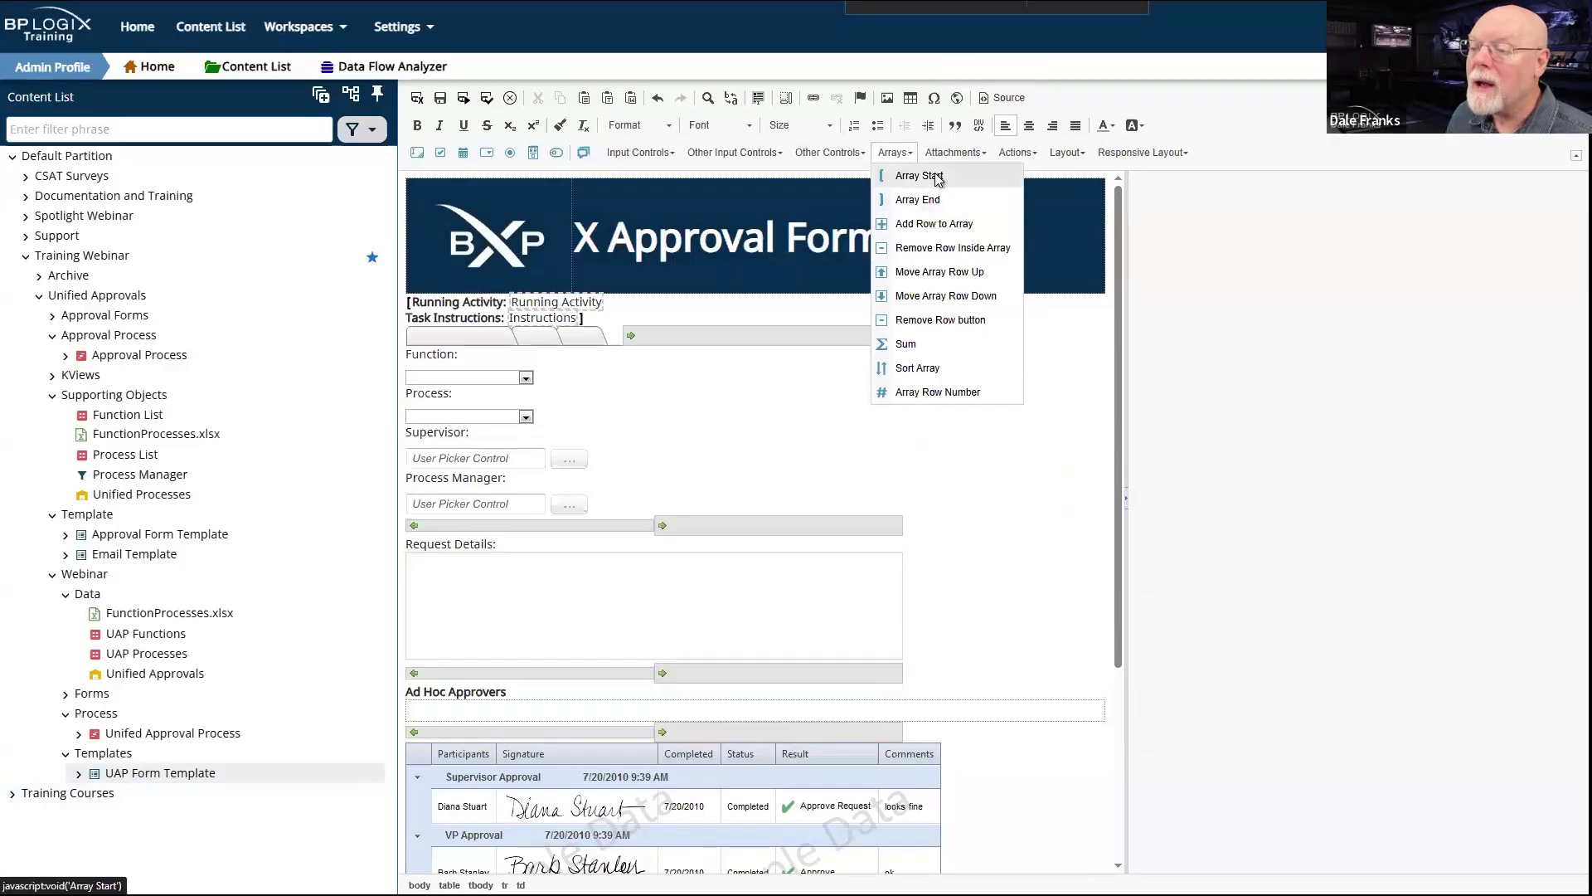
left_click(919, 176)
double_click(1343, 279)
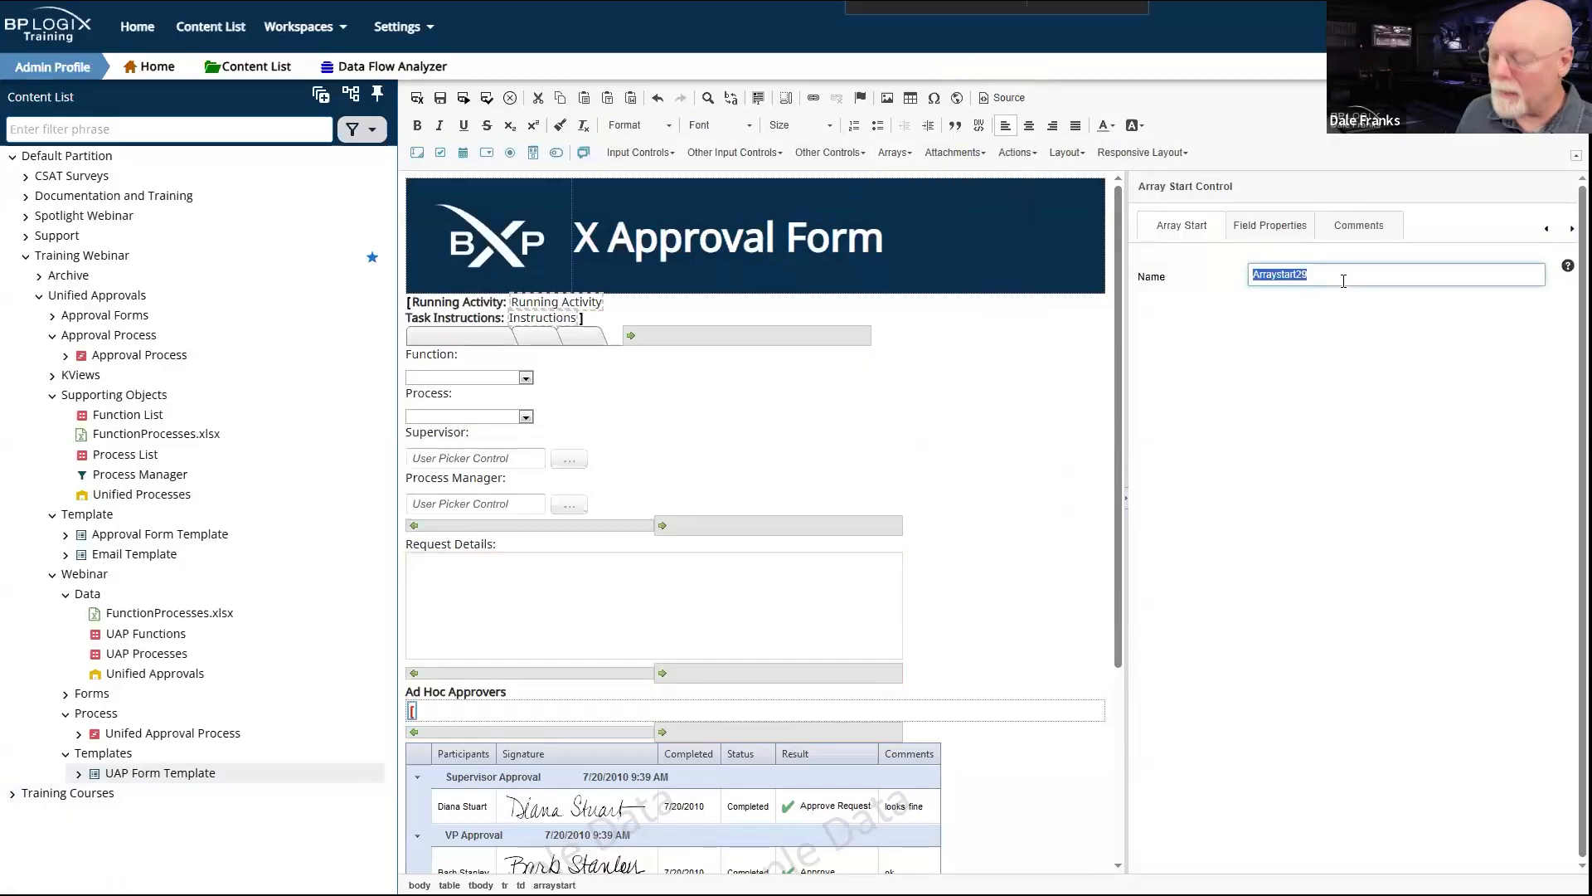
type("AdH")
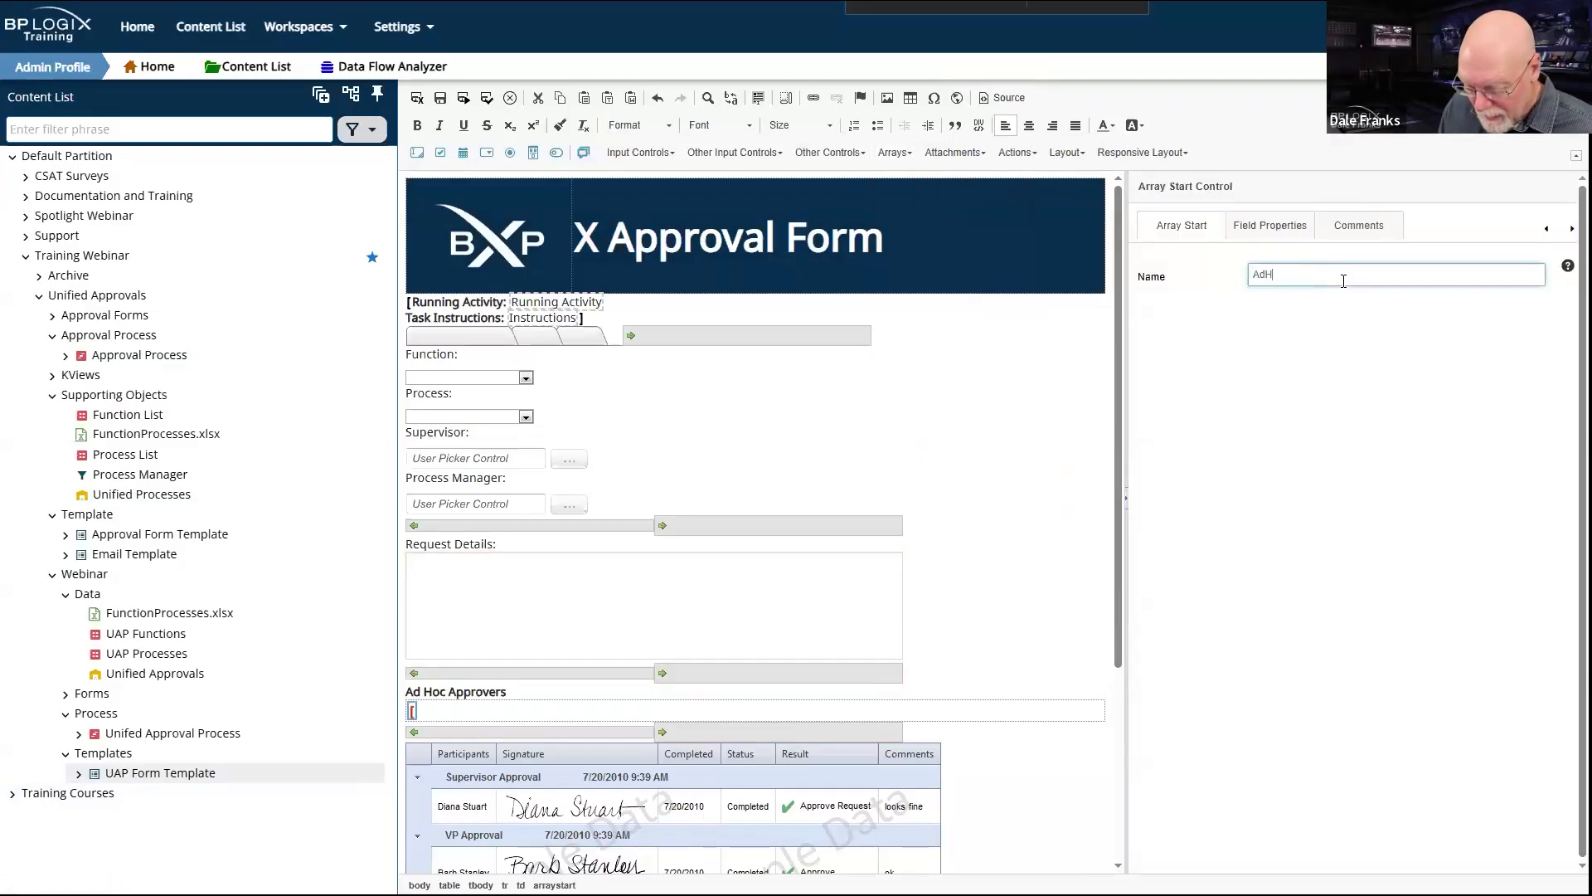
type("ocApprovers")
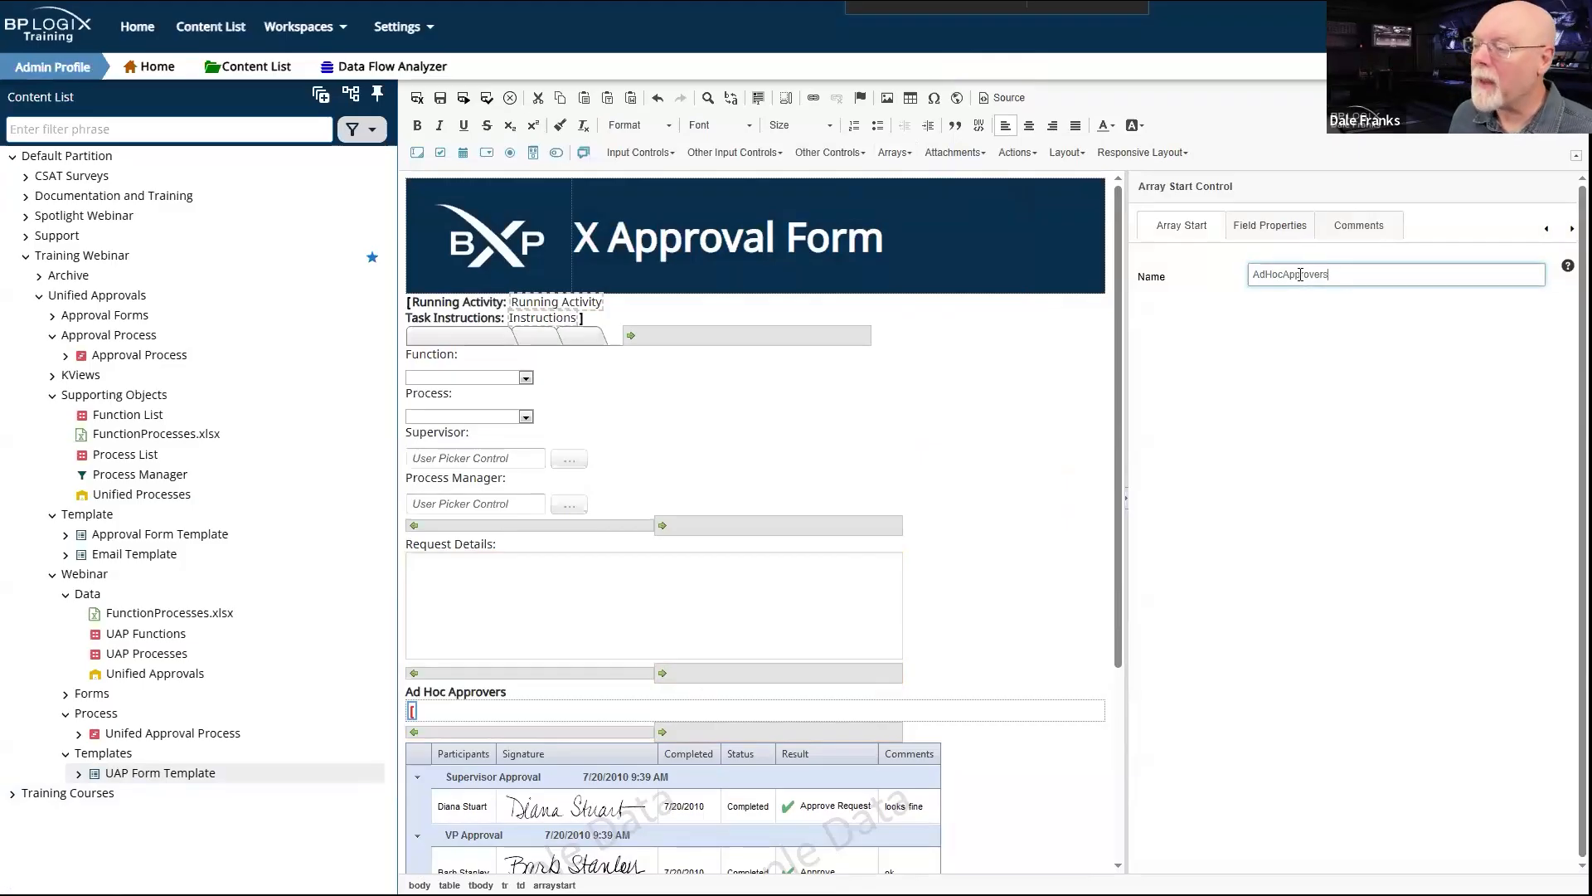
key("ctrl+a")
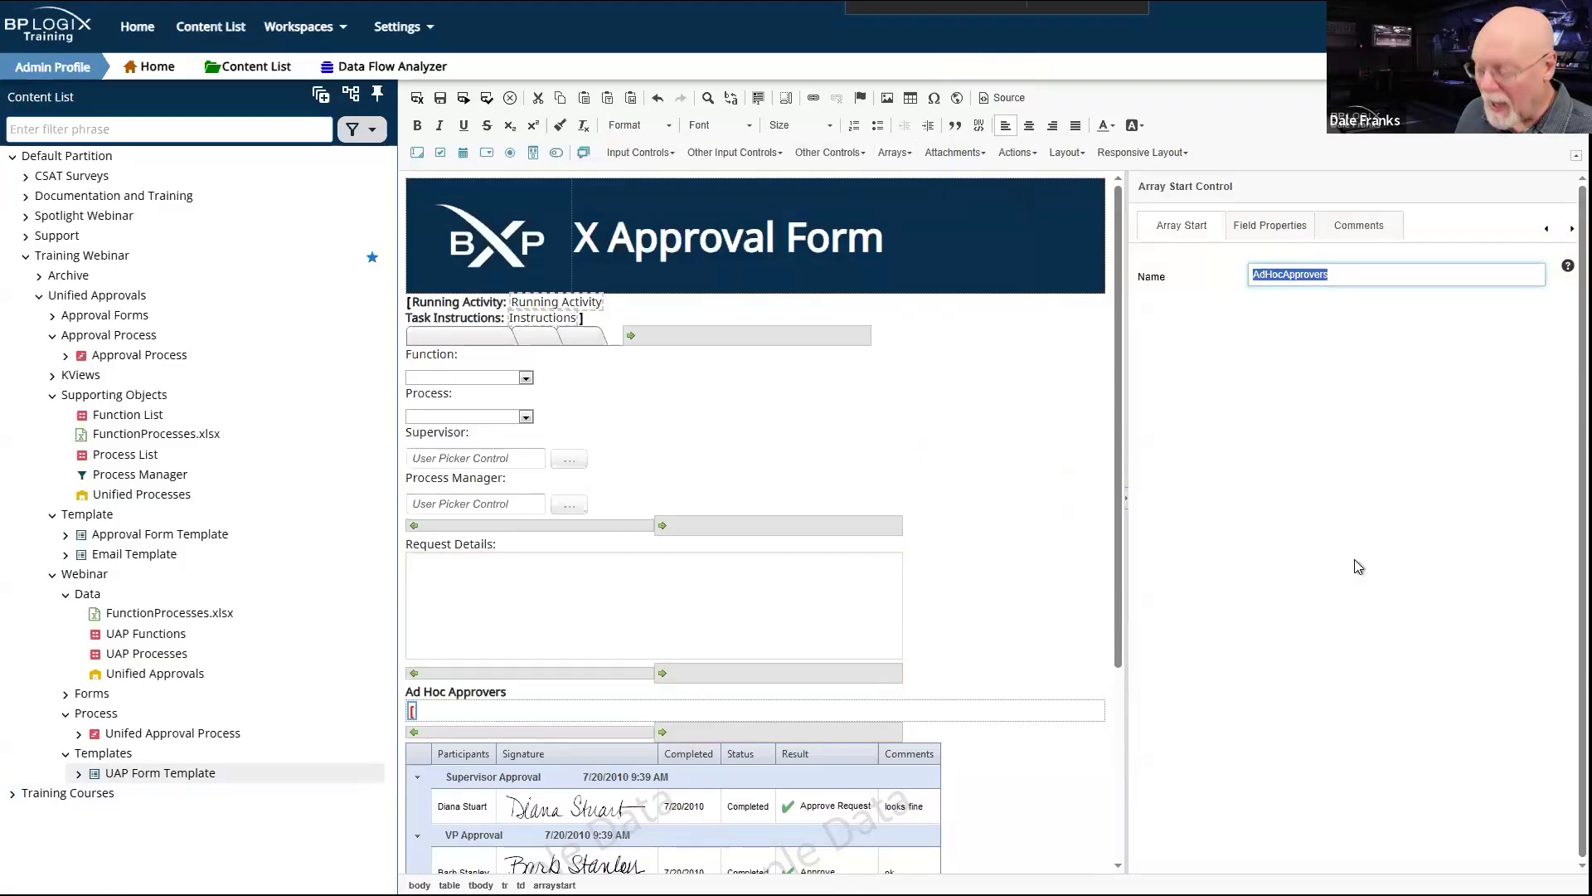
Step: Insert a User Picker control after the array start bracket and try to name it AdHocApprovers
left_click(496, 706)
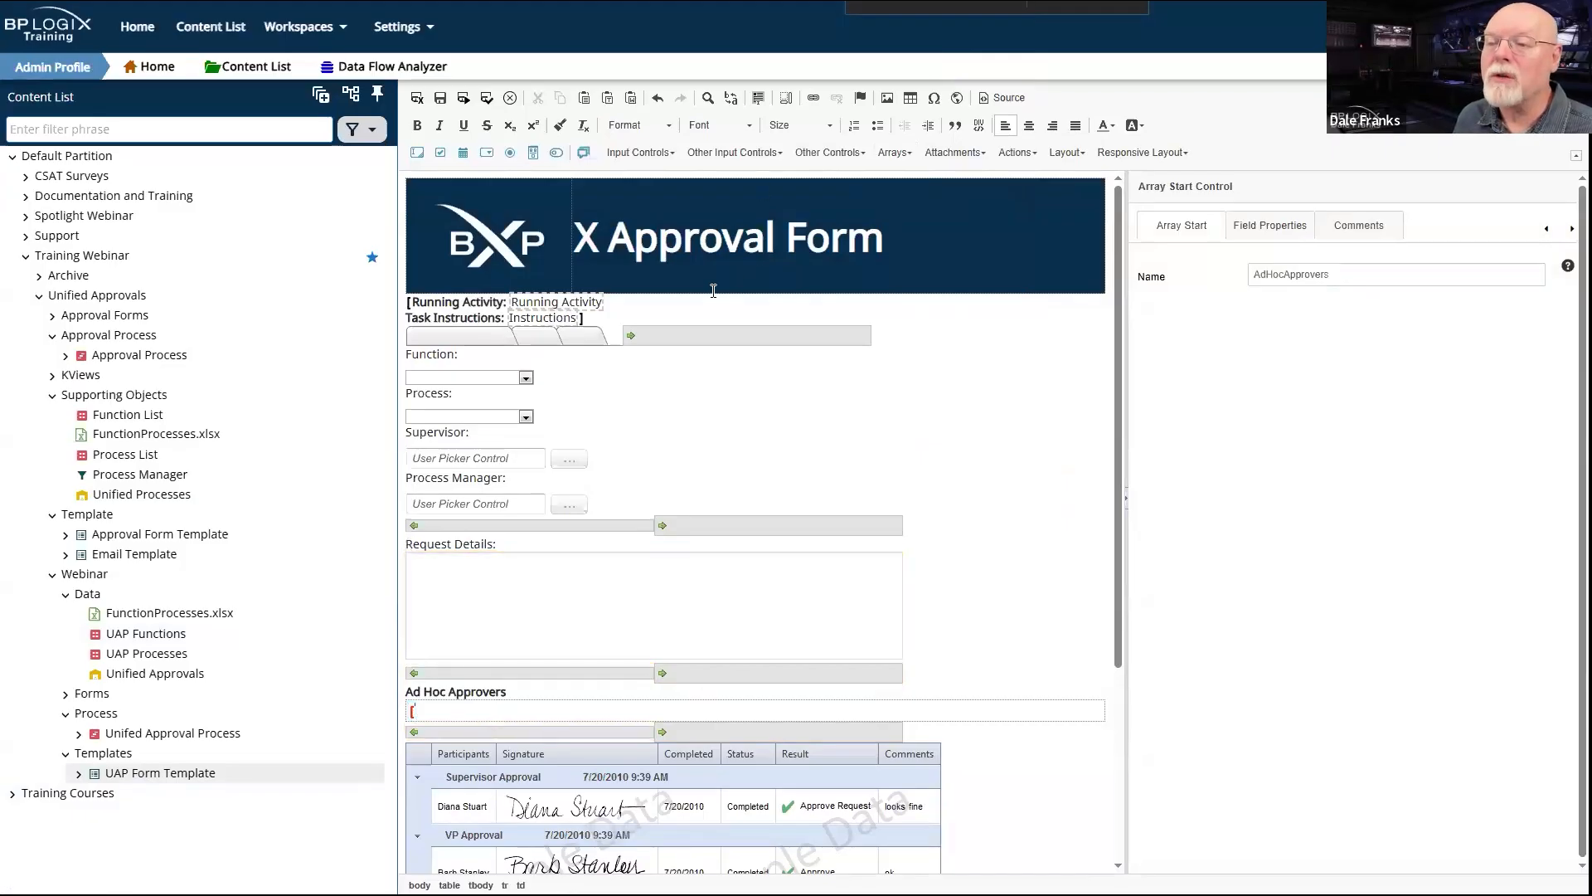
left_click(638, 152)
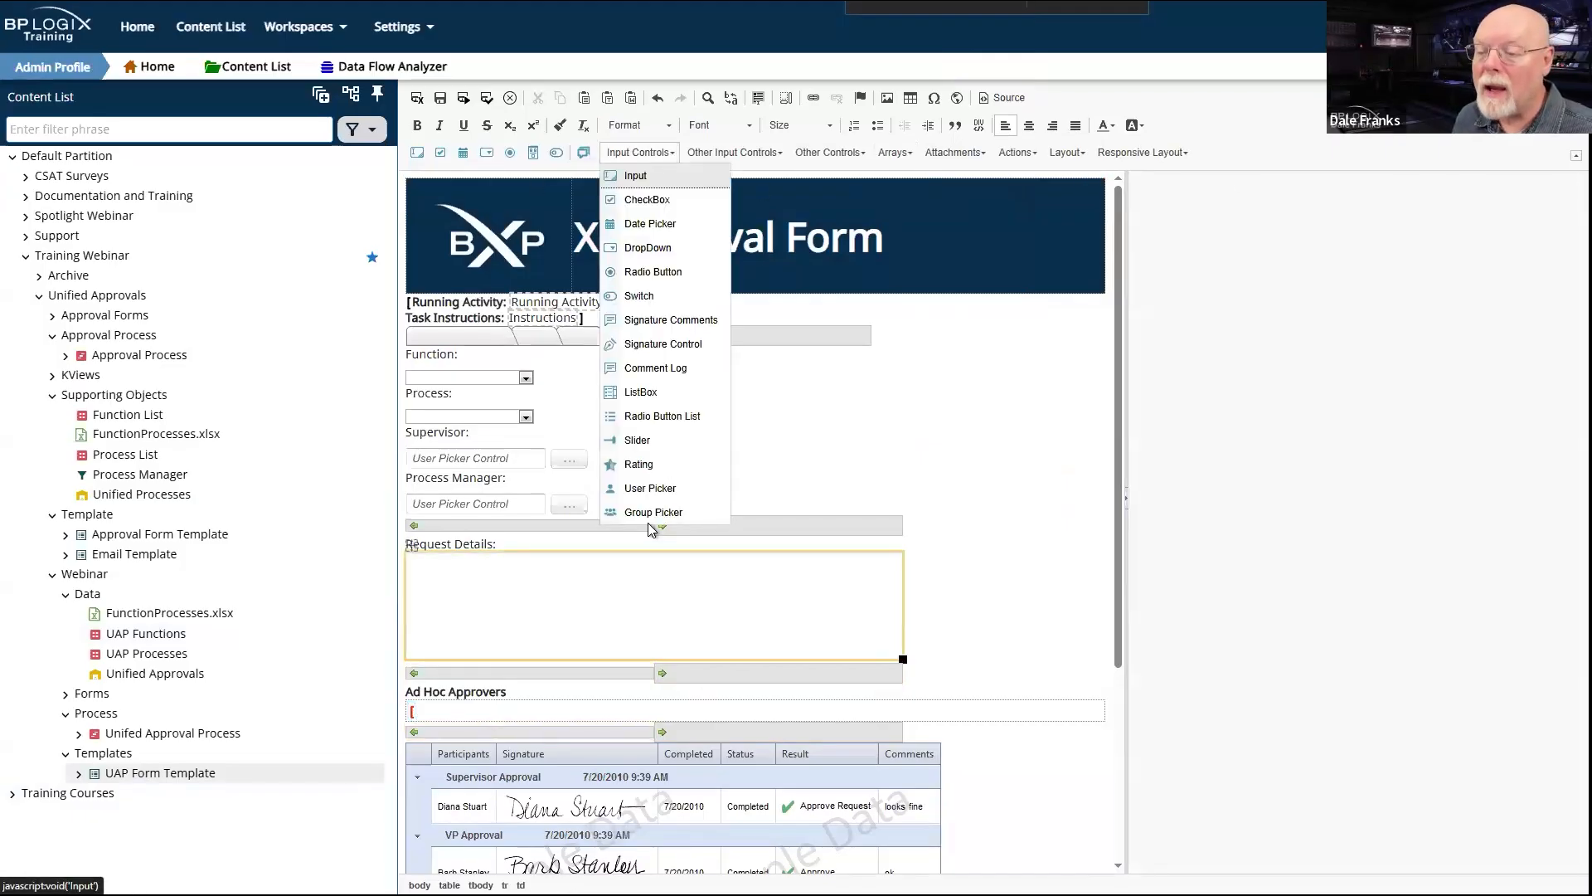
left_click(650, 488)
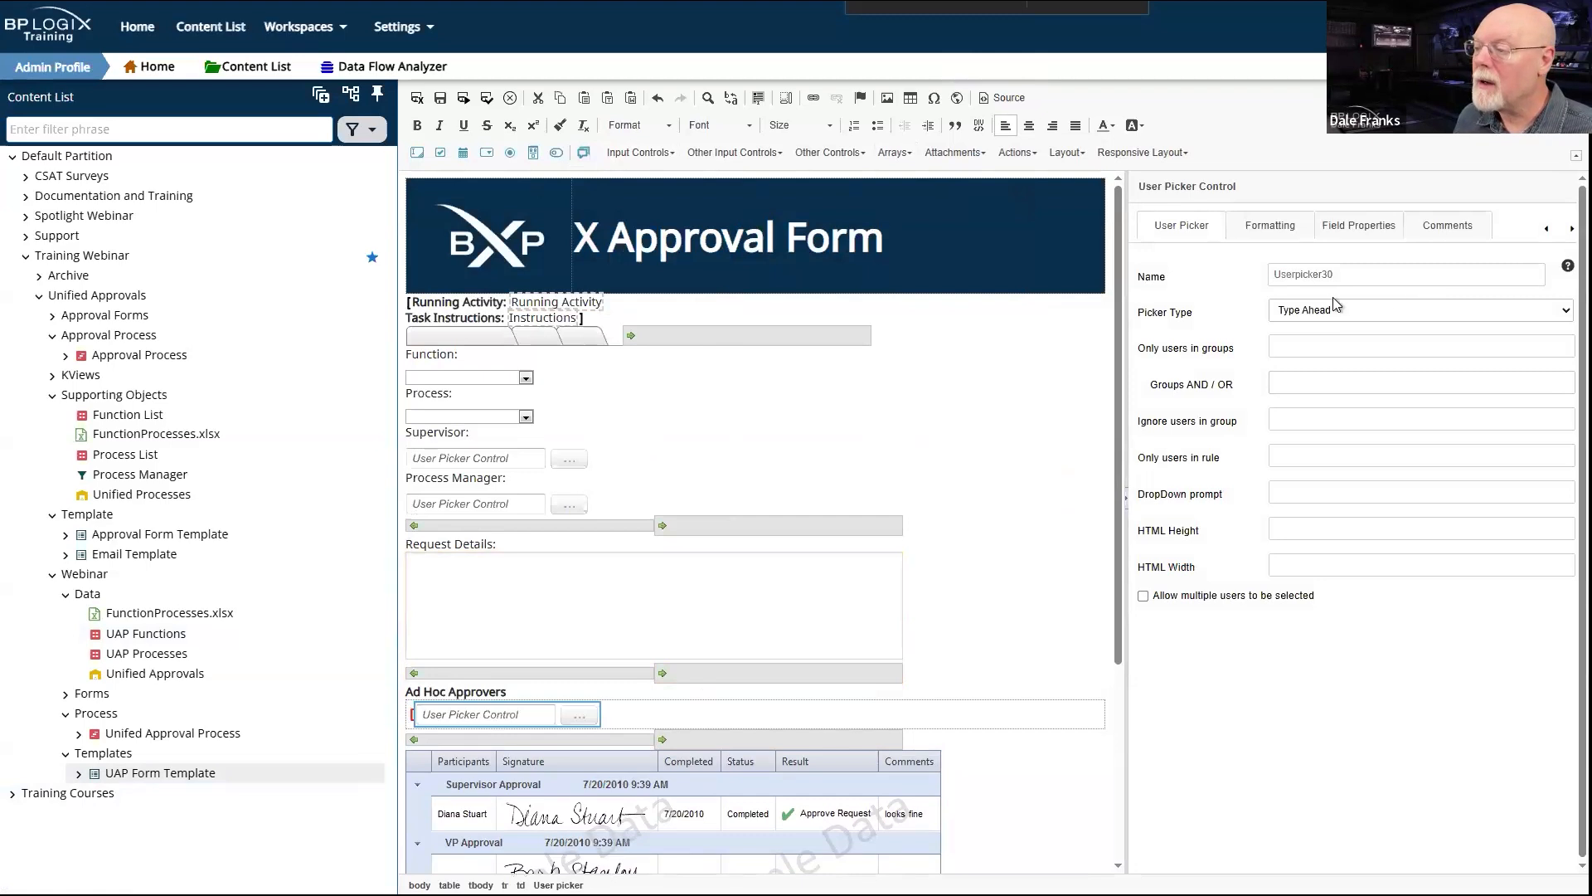
double_click(1372, 274)
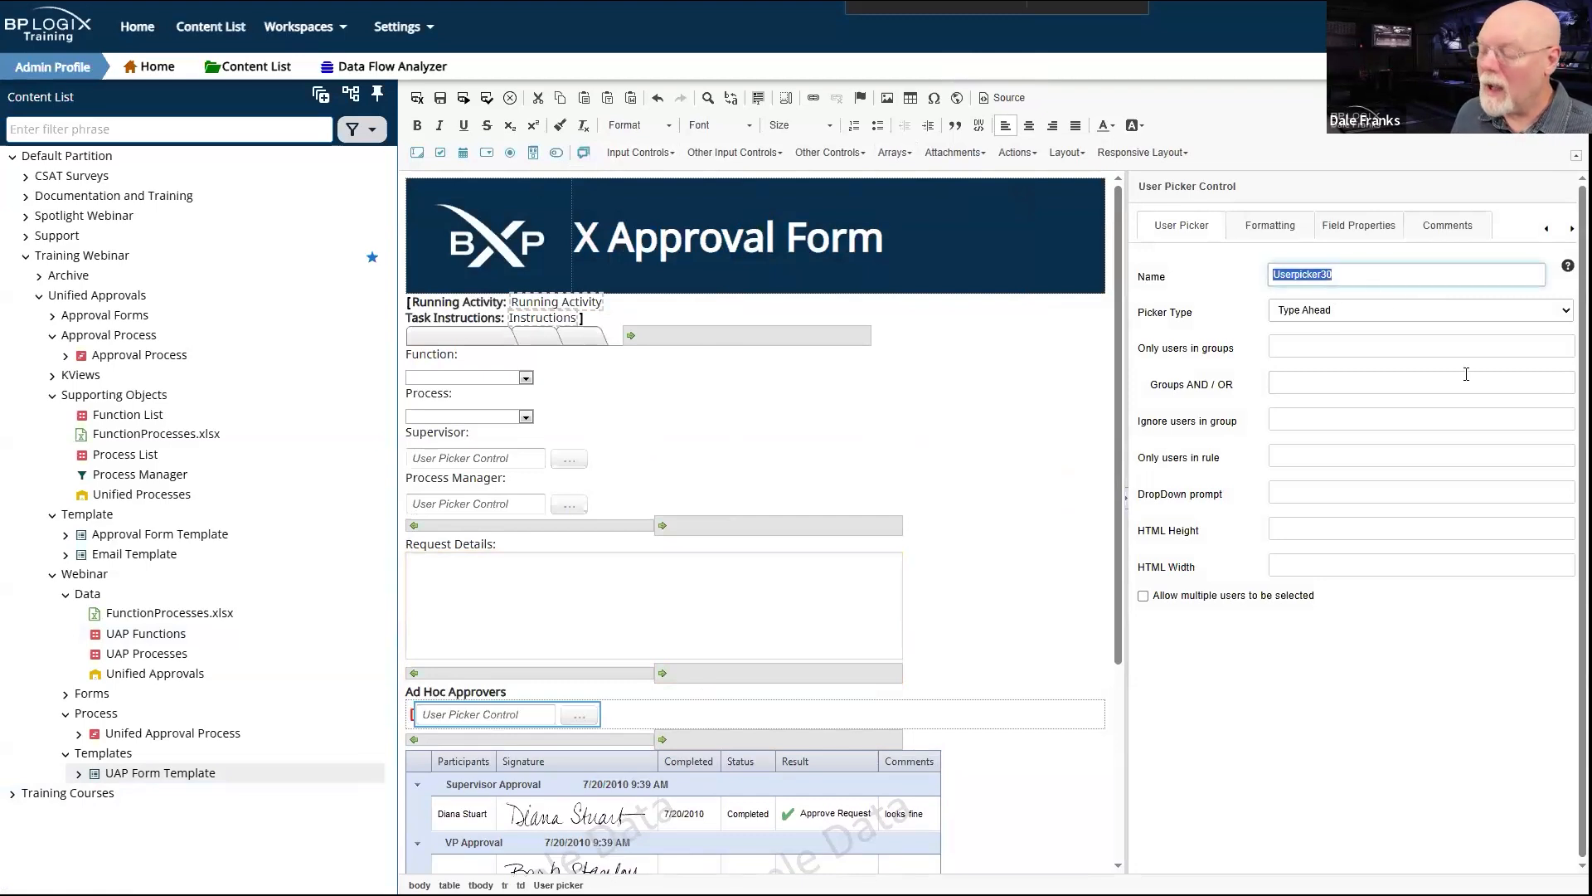
type("Ad")
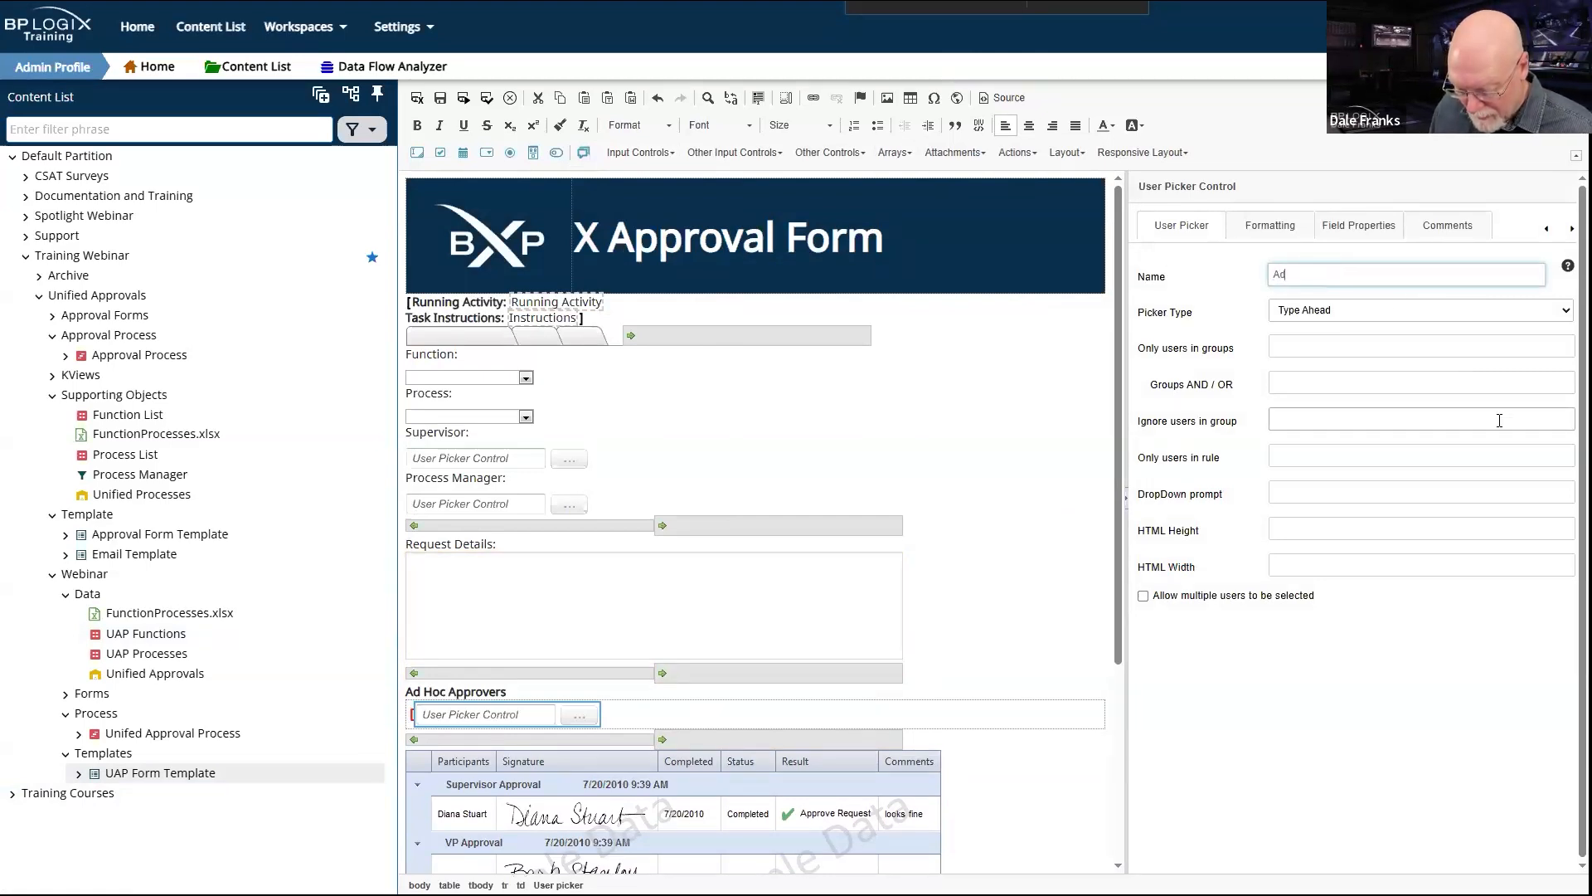
type("HocApprovers")
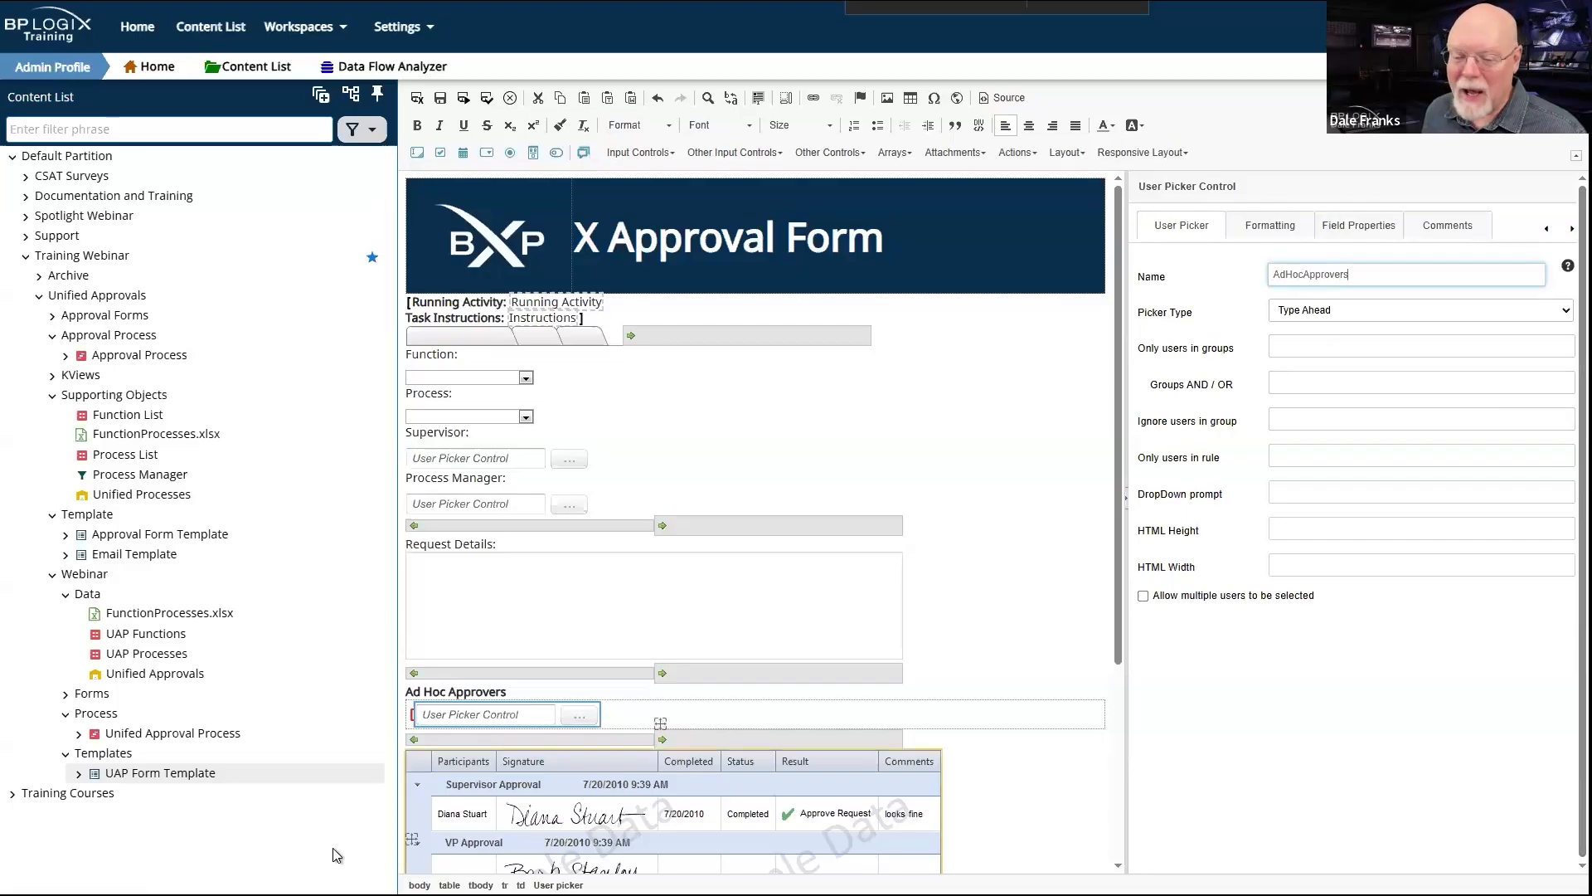
left_click(415, 715)
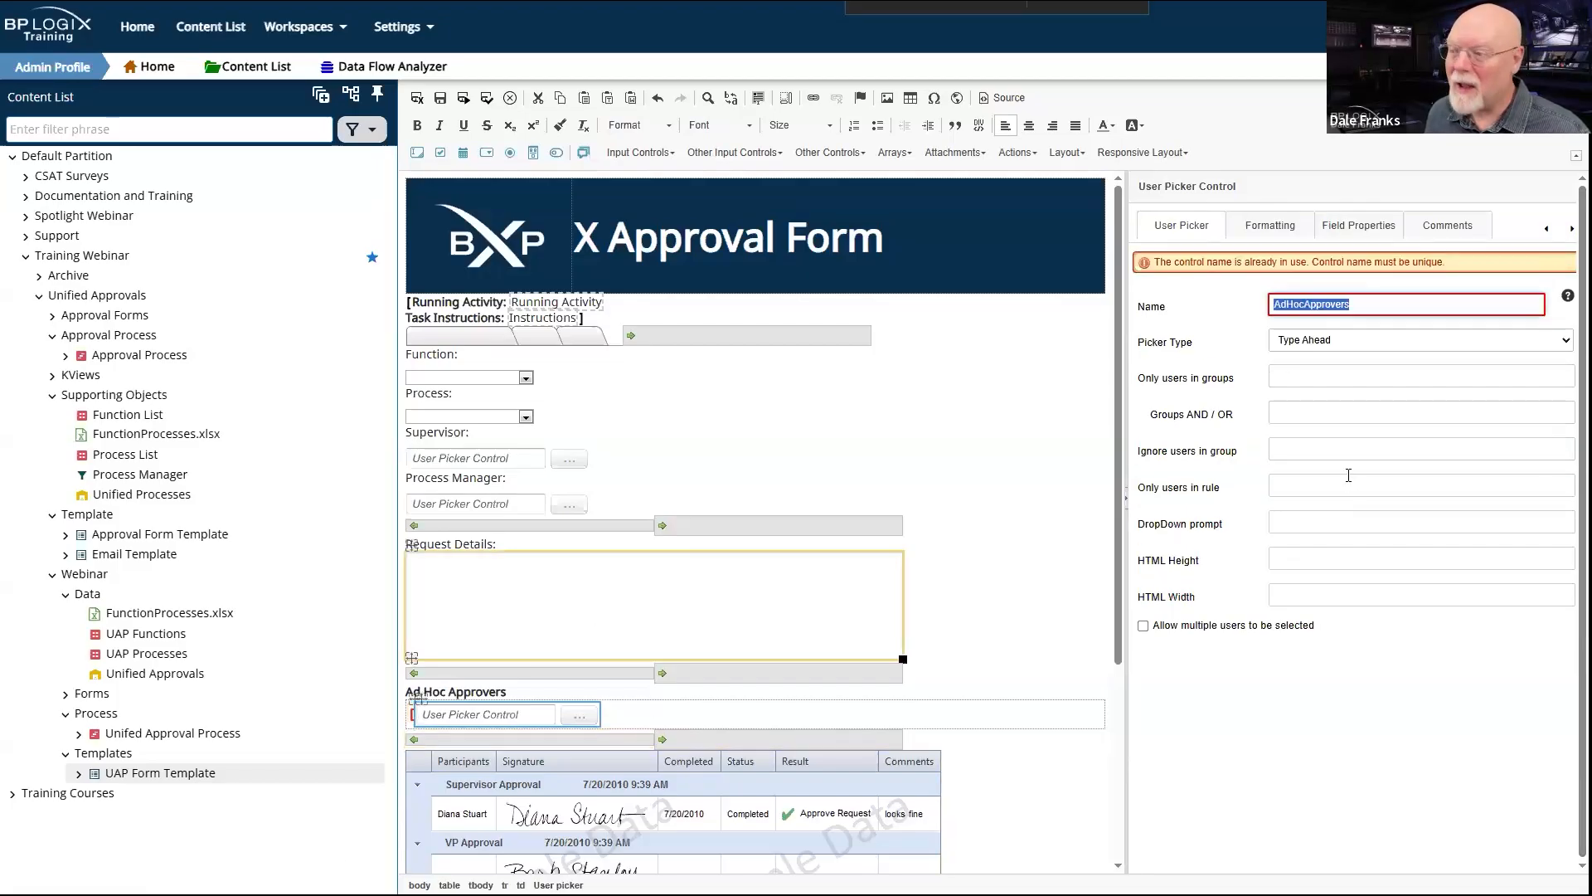
Step: Rename the user picker in the Ad Hoc Approvers table as AdHocApproversArray
left_click(1380, 313)
type("Ar")
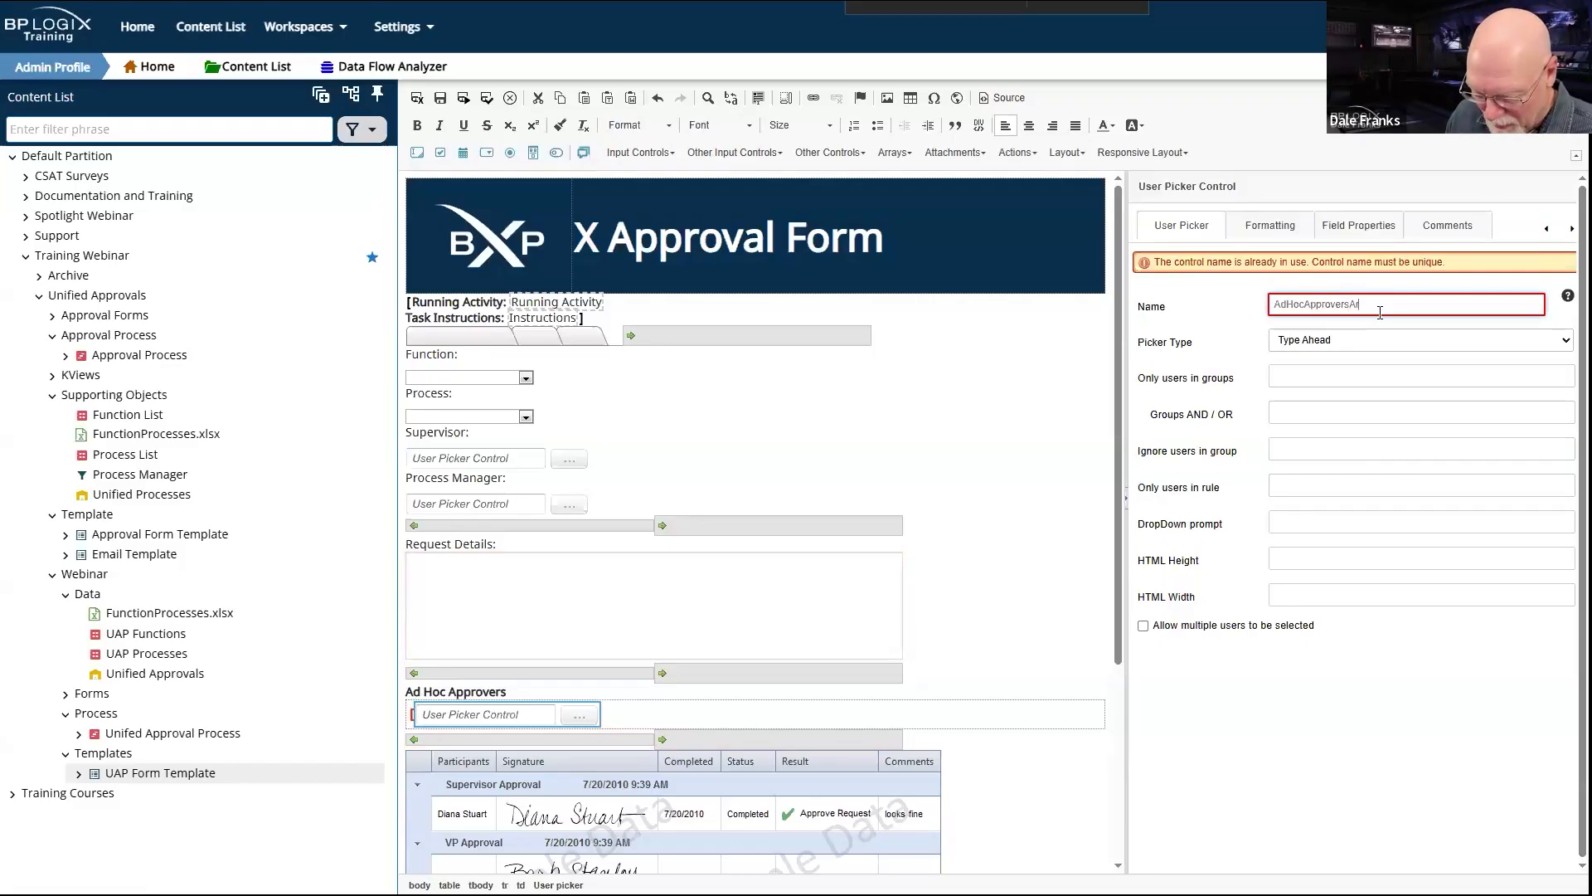
type("ray")
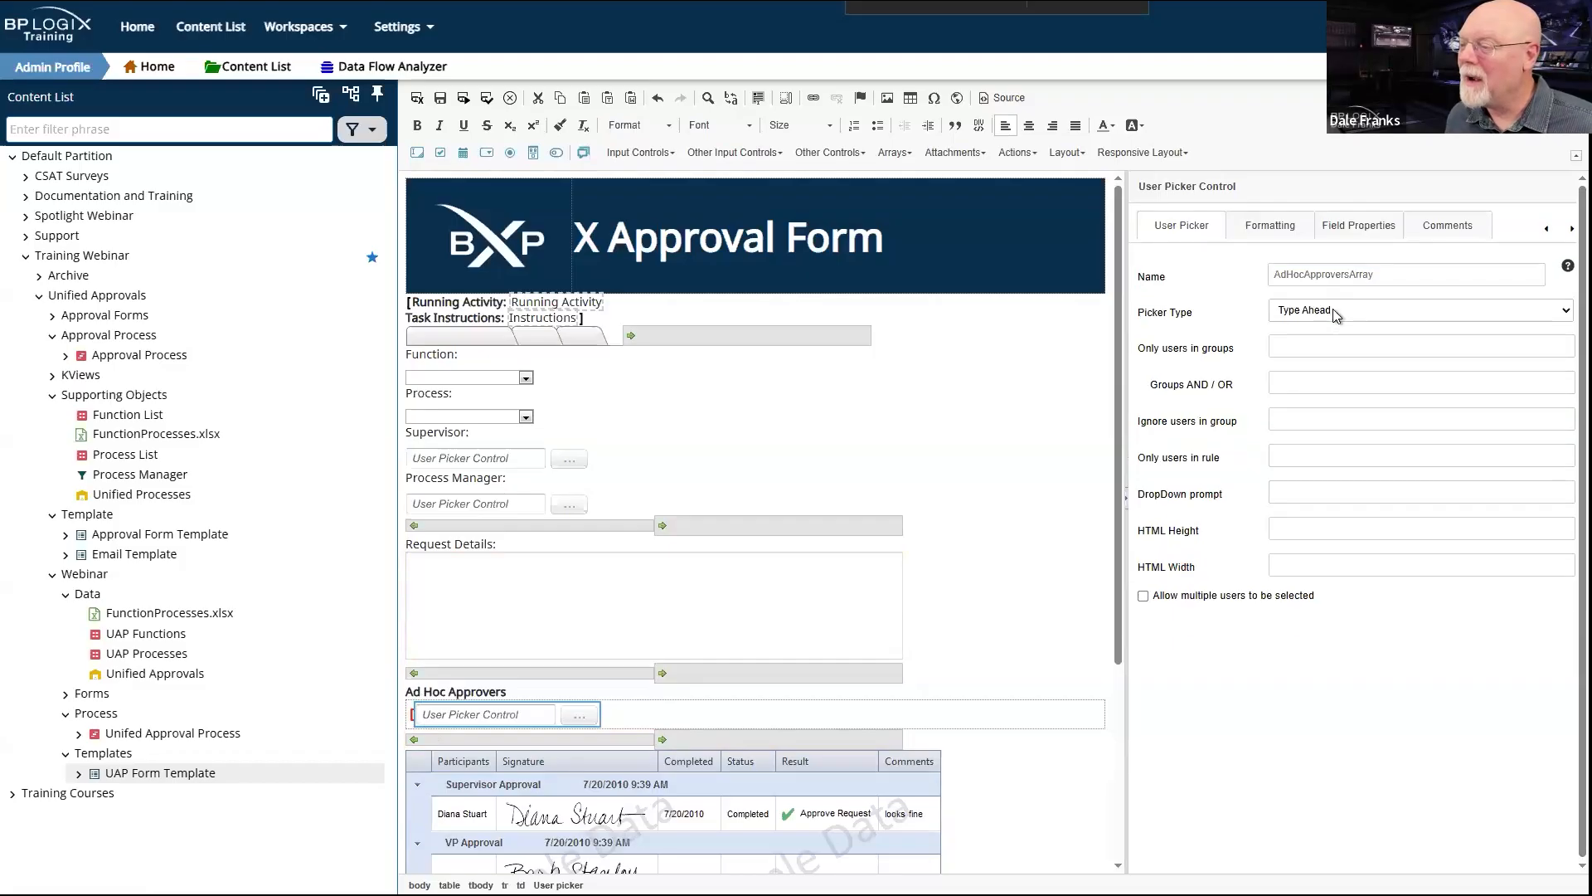
Step: Check the name of the ad hoc user picker against the name of the Array Start control
double_click(1349, 274)
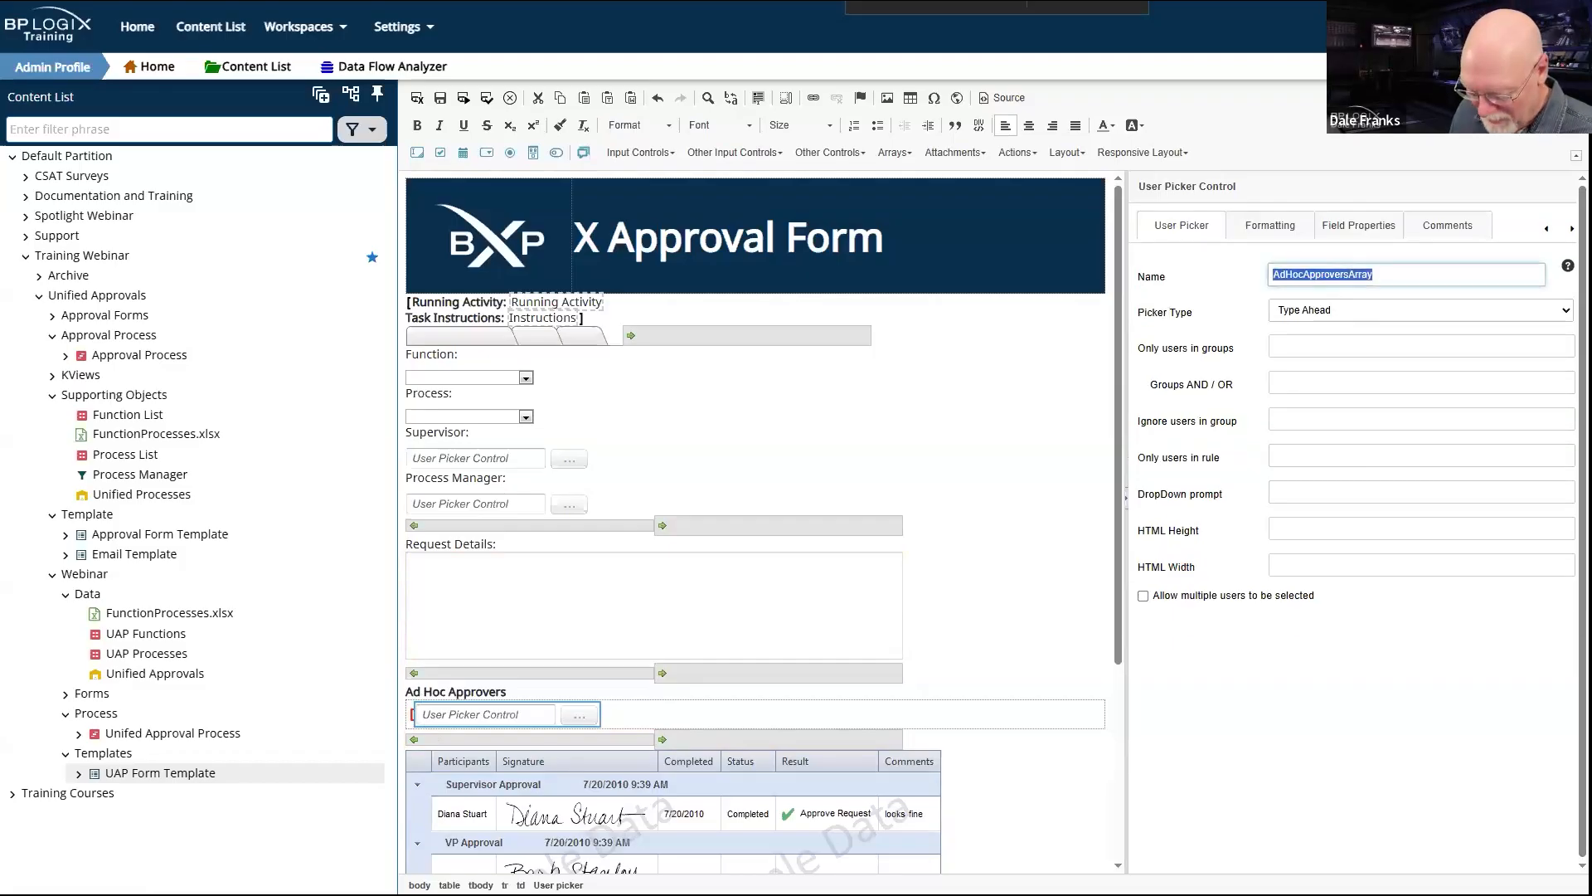
left_click(499, 719)
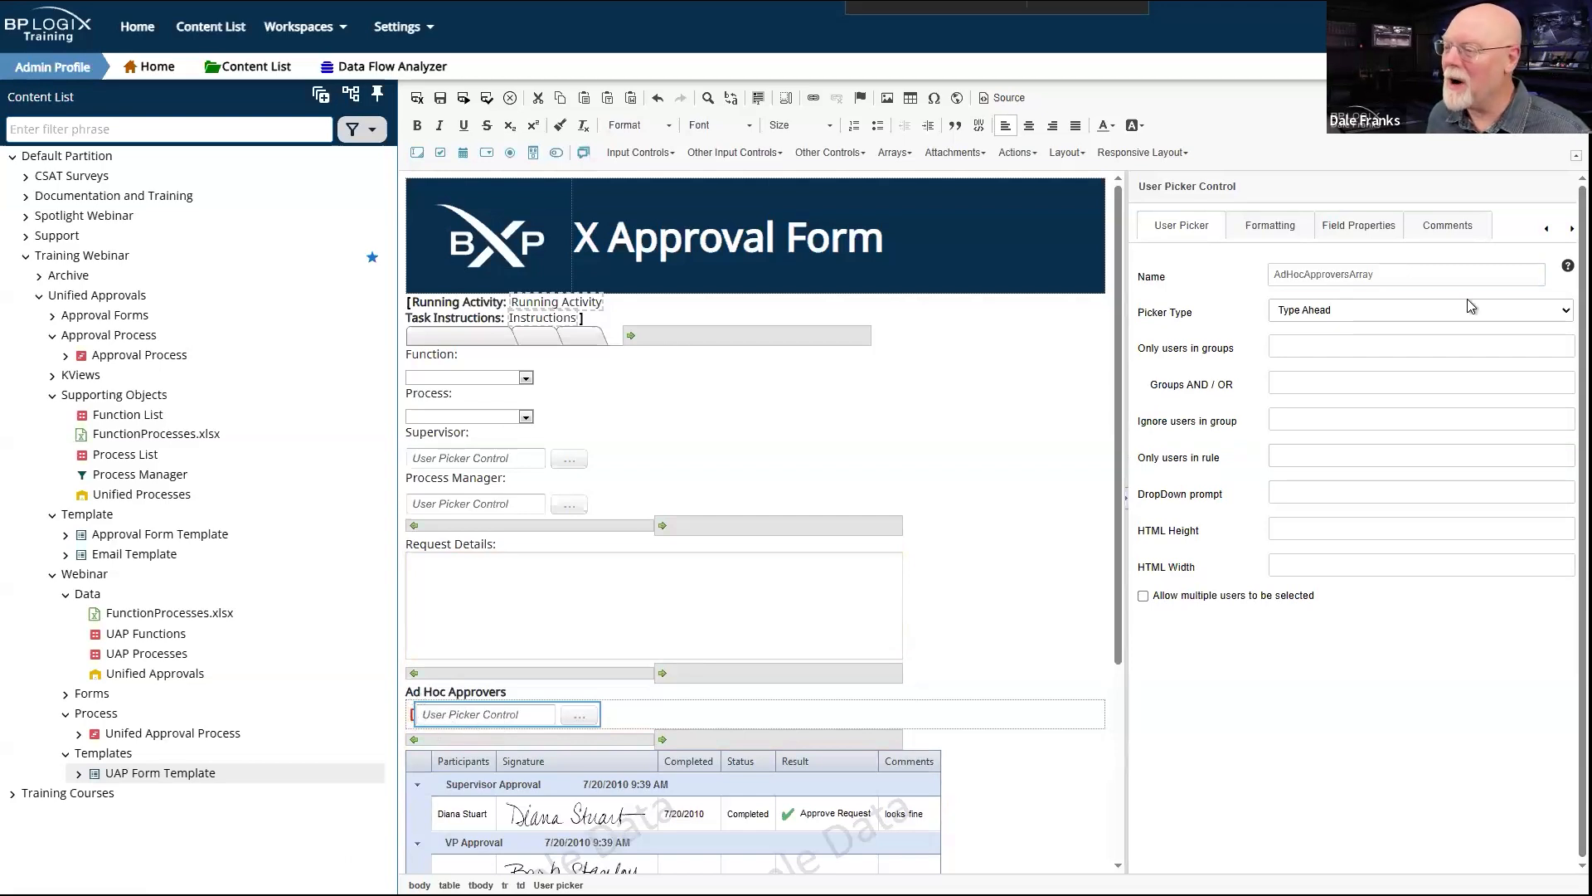
left_click(1428, 274)
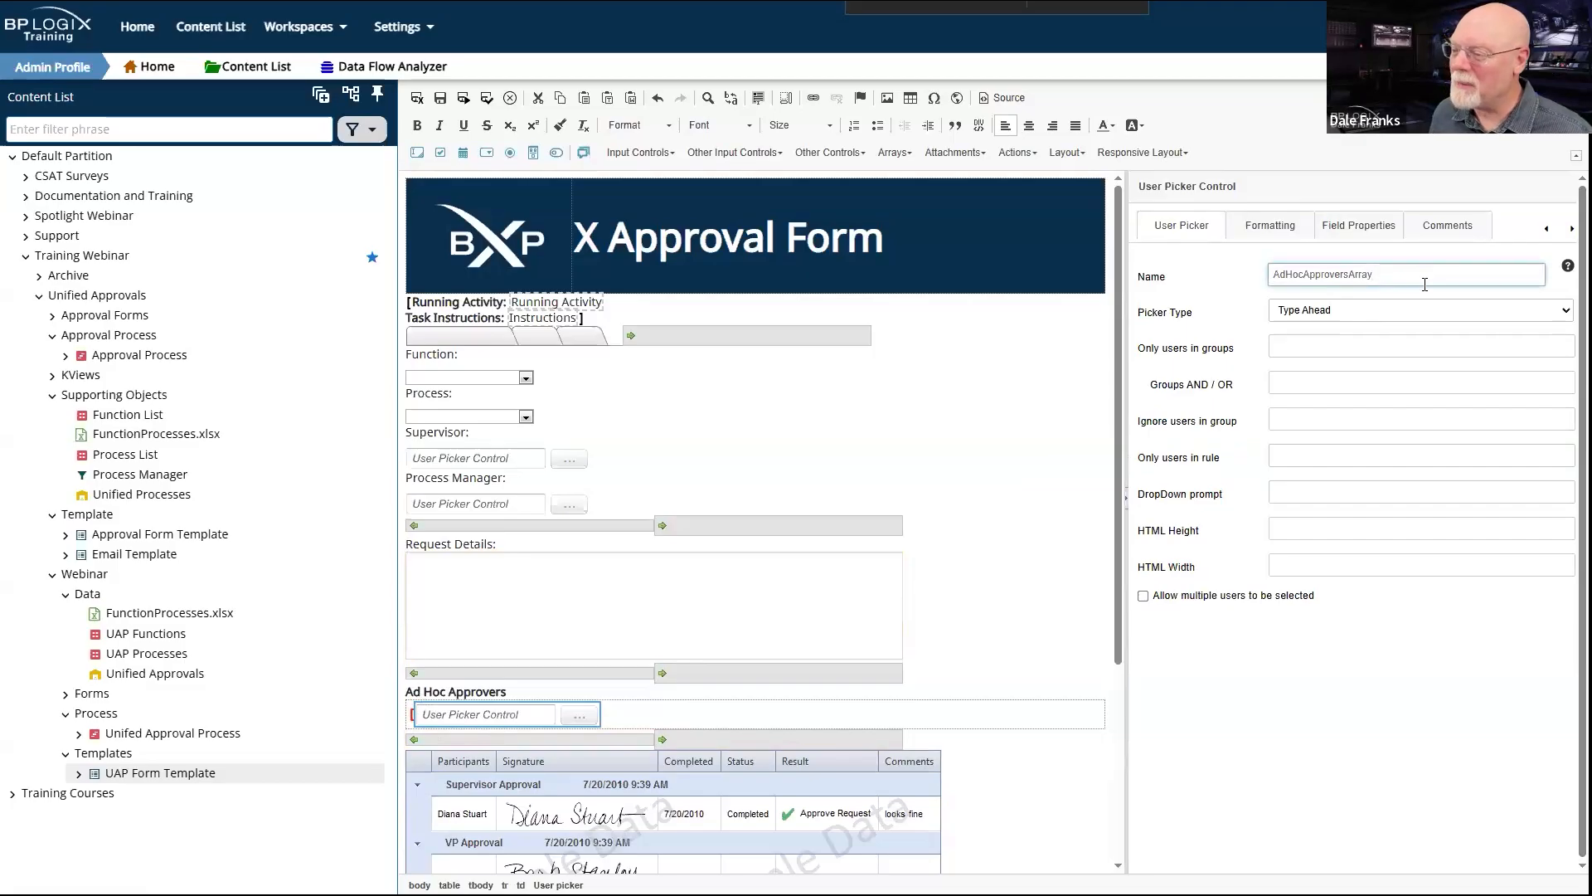
left_click(412, 714)
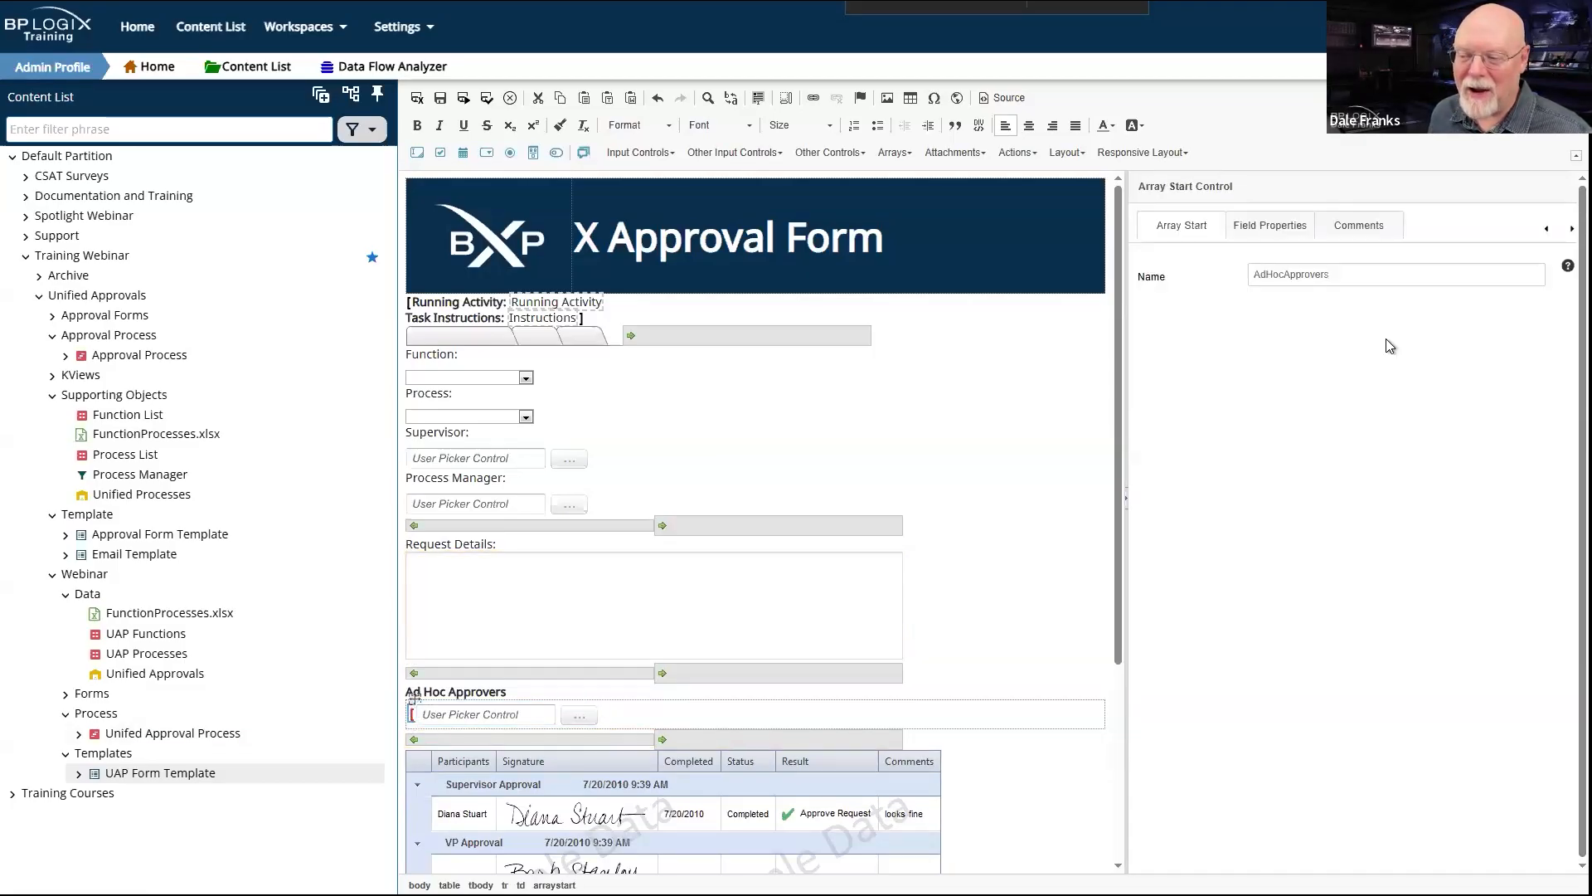
Step: Try to rename the Array Start control under Ad Hoc Approvers as AdHocApproversArray
left_click(1385, 276)
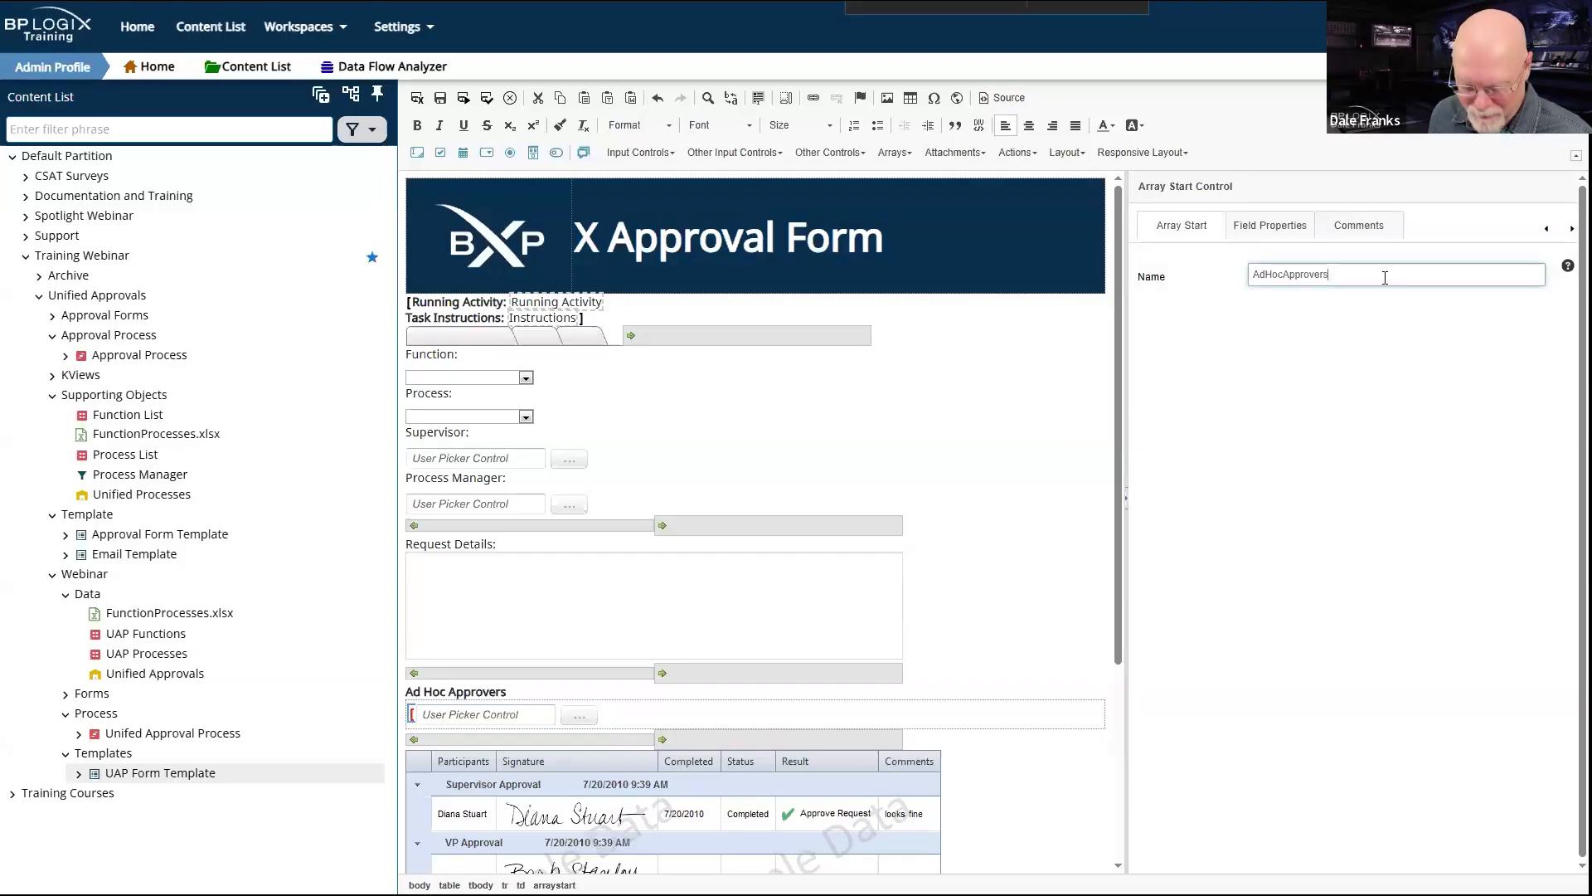
type("Array")
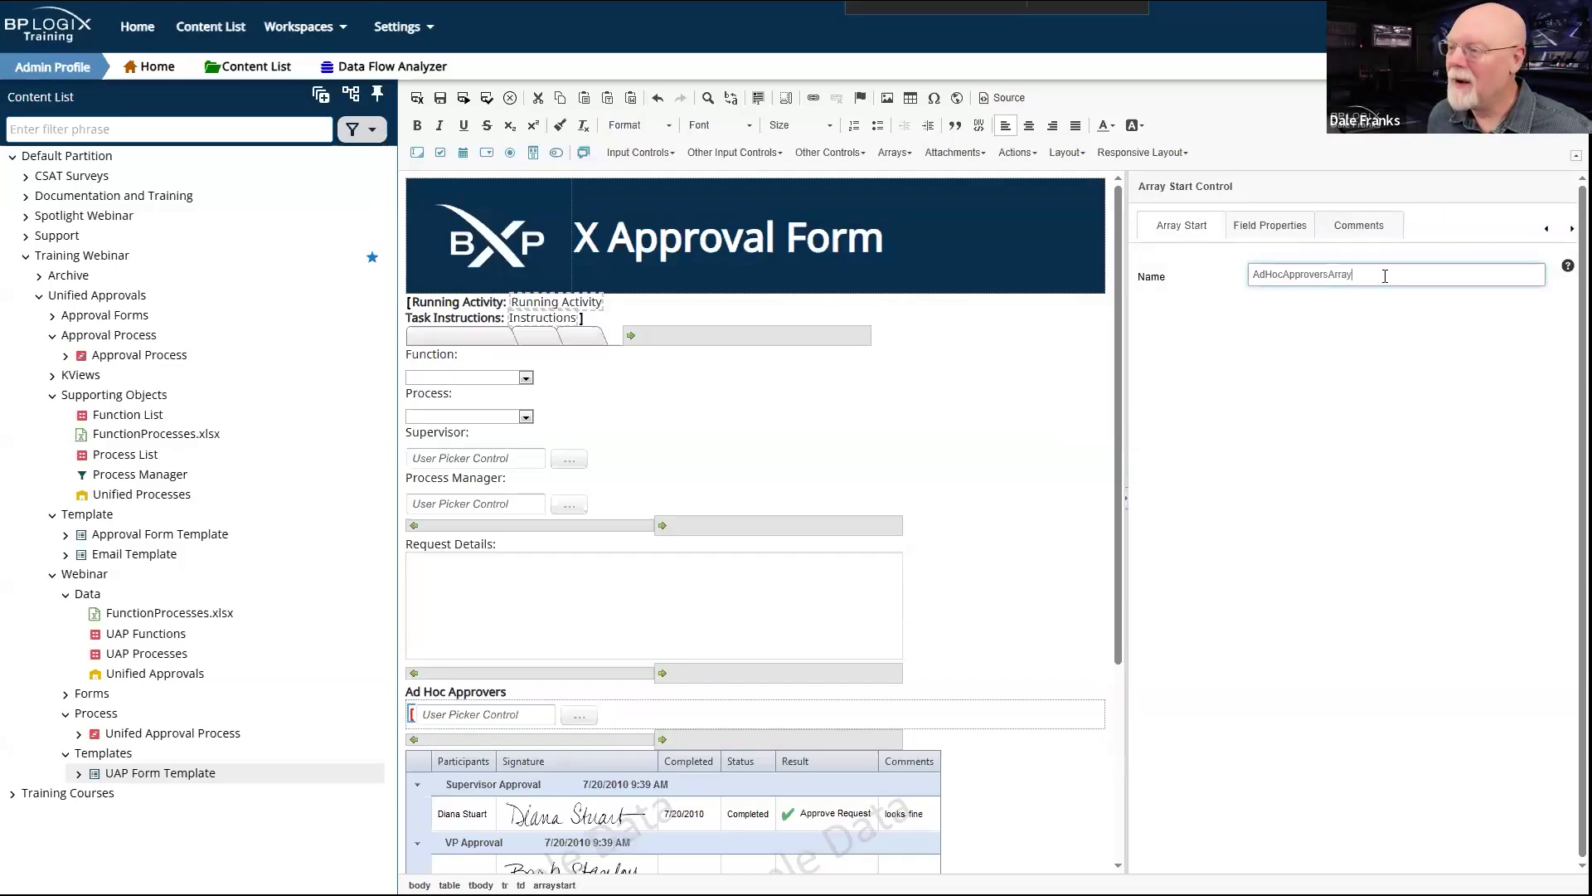
left_click(547, 715)
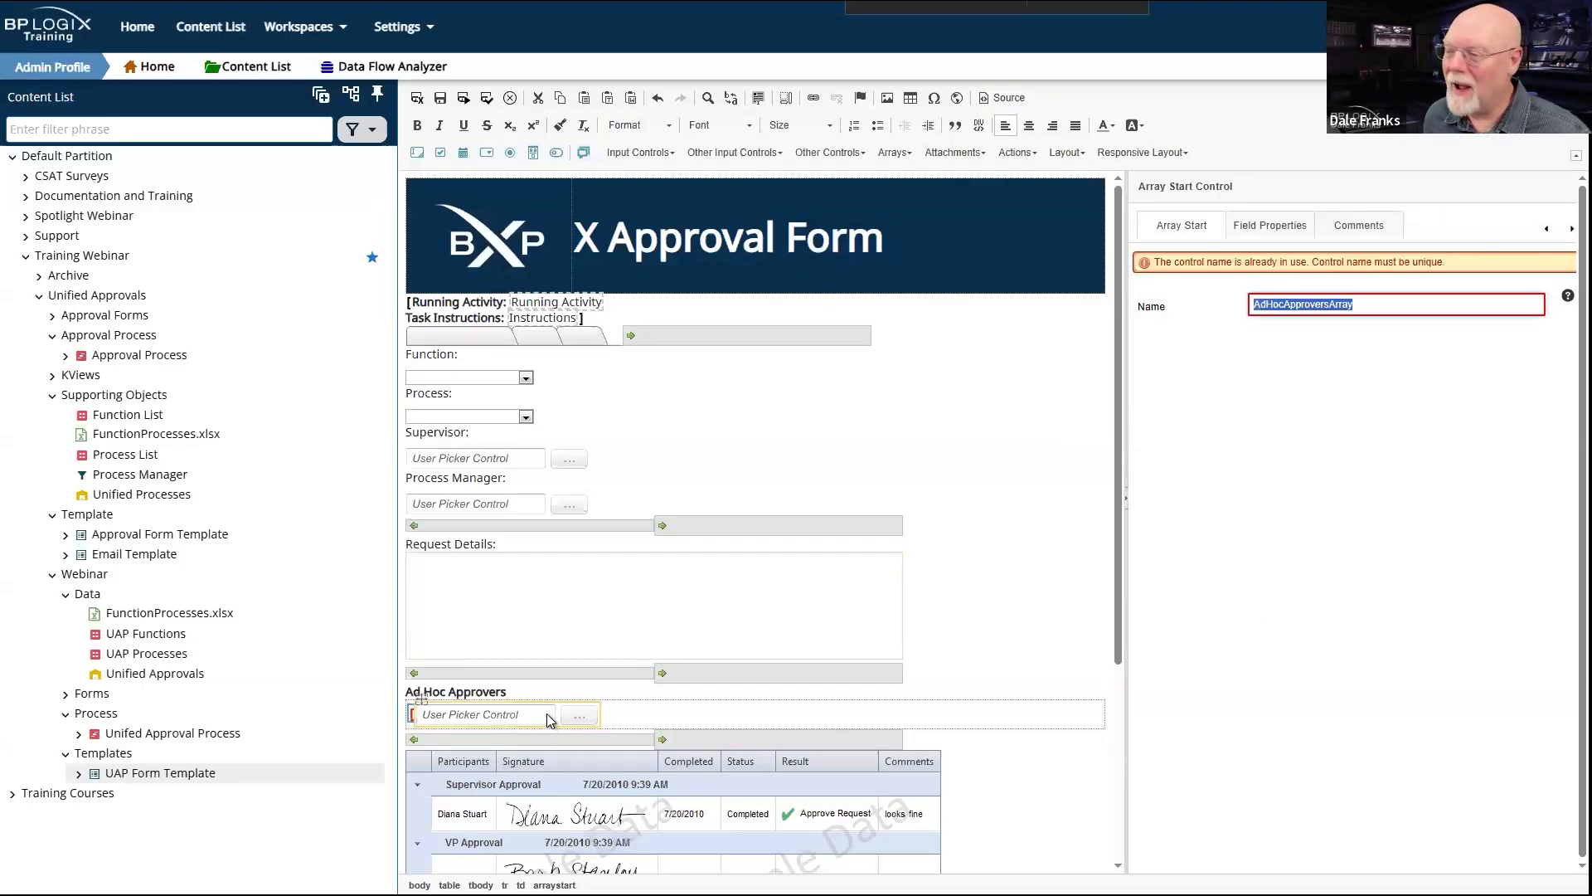
Step: Rename the Array Start control under Ad Hoc Approvers as AdHocArray and copy that name
left_click(1388, 307)
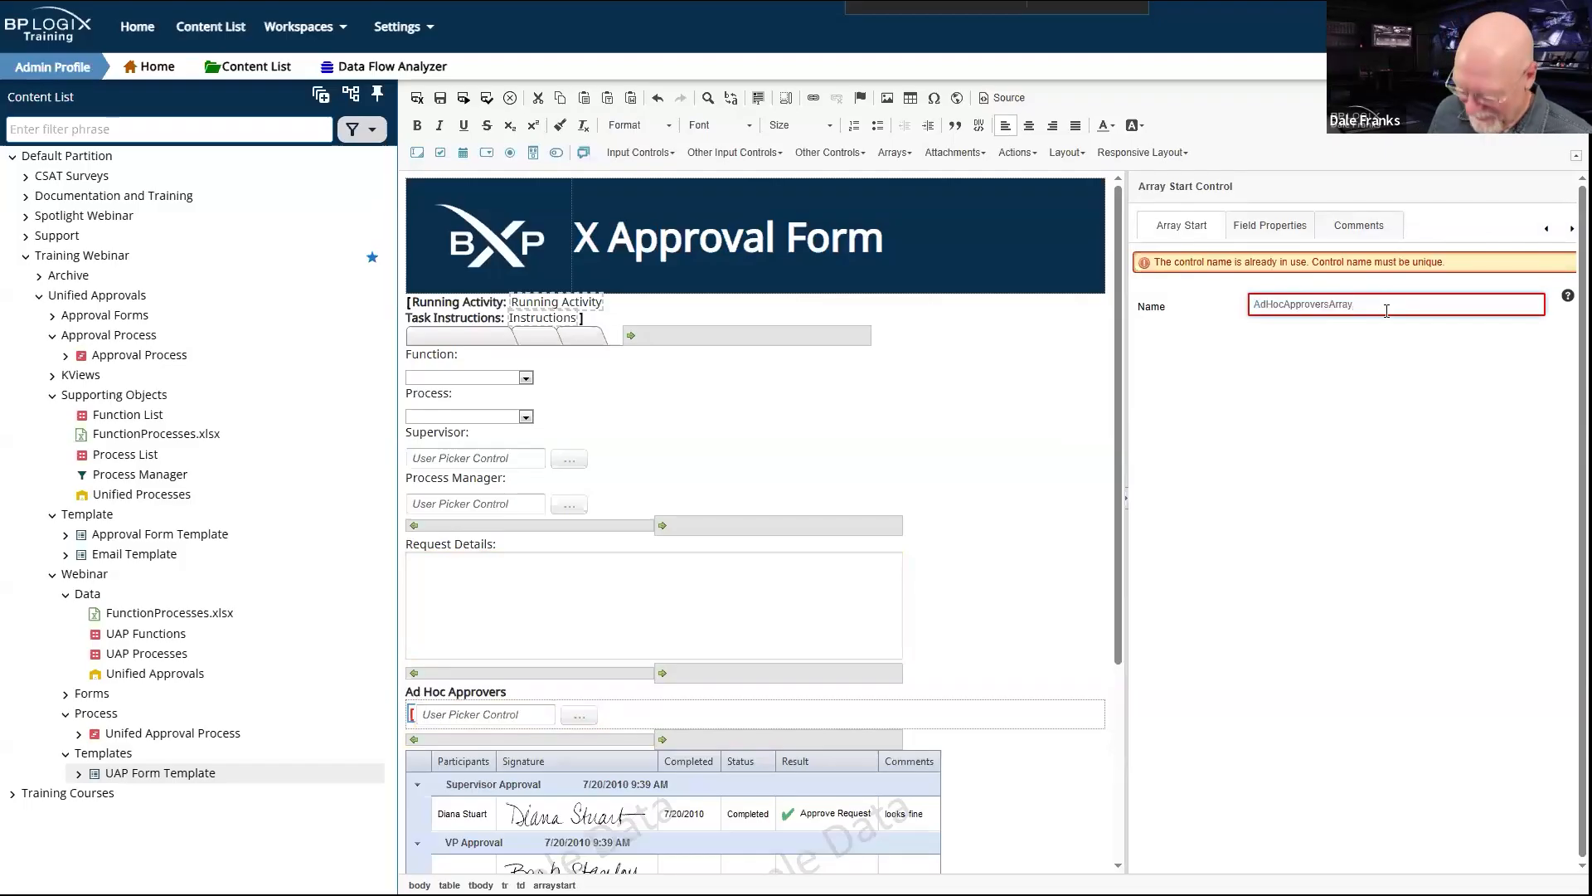
key("BackSpace")
key("BackSpace")
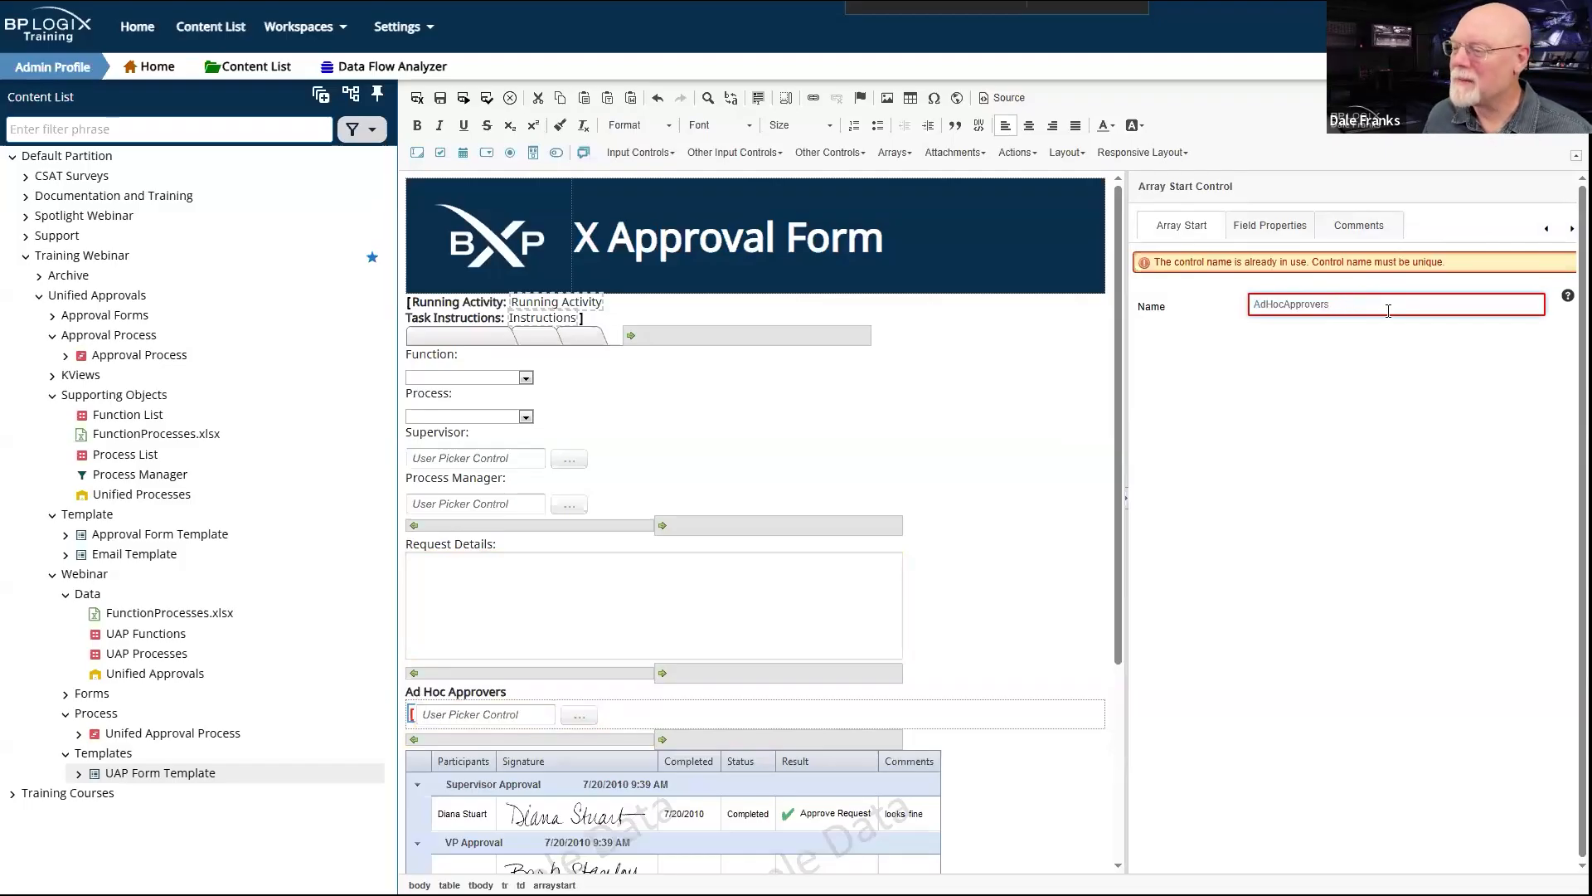
key("BackSpace")
key("BackSpace")
key("BackSpace")
key("BackSpace")
key("BackSpace")
key("BackSpace")
key("BackSpace")
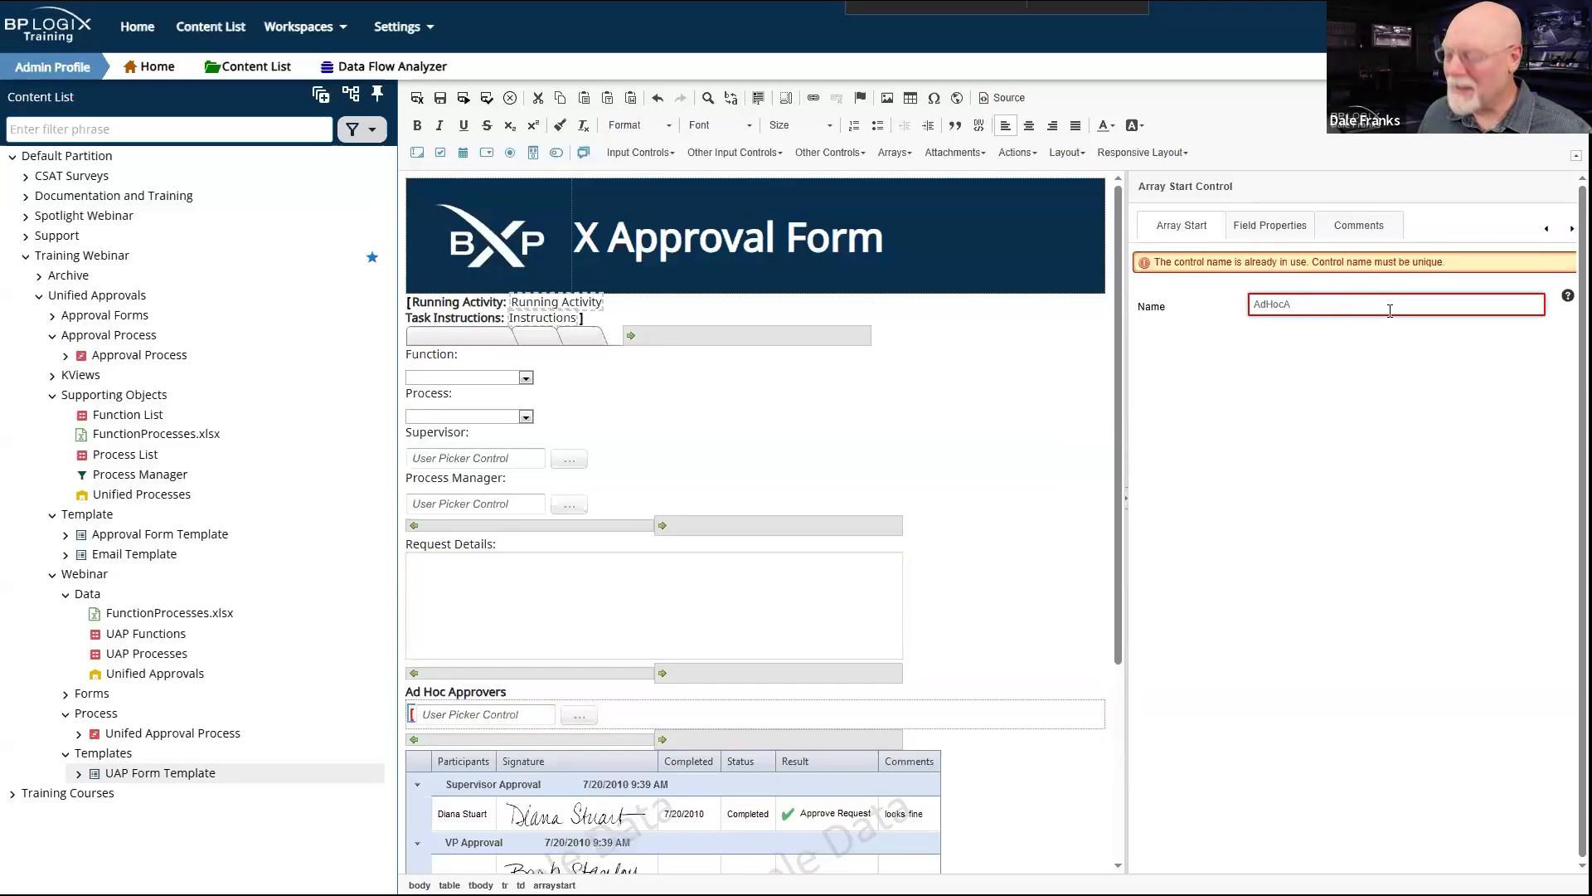
type("rray")
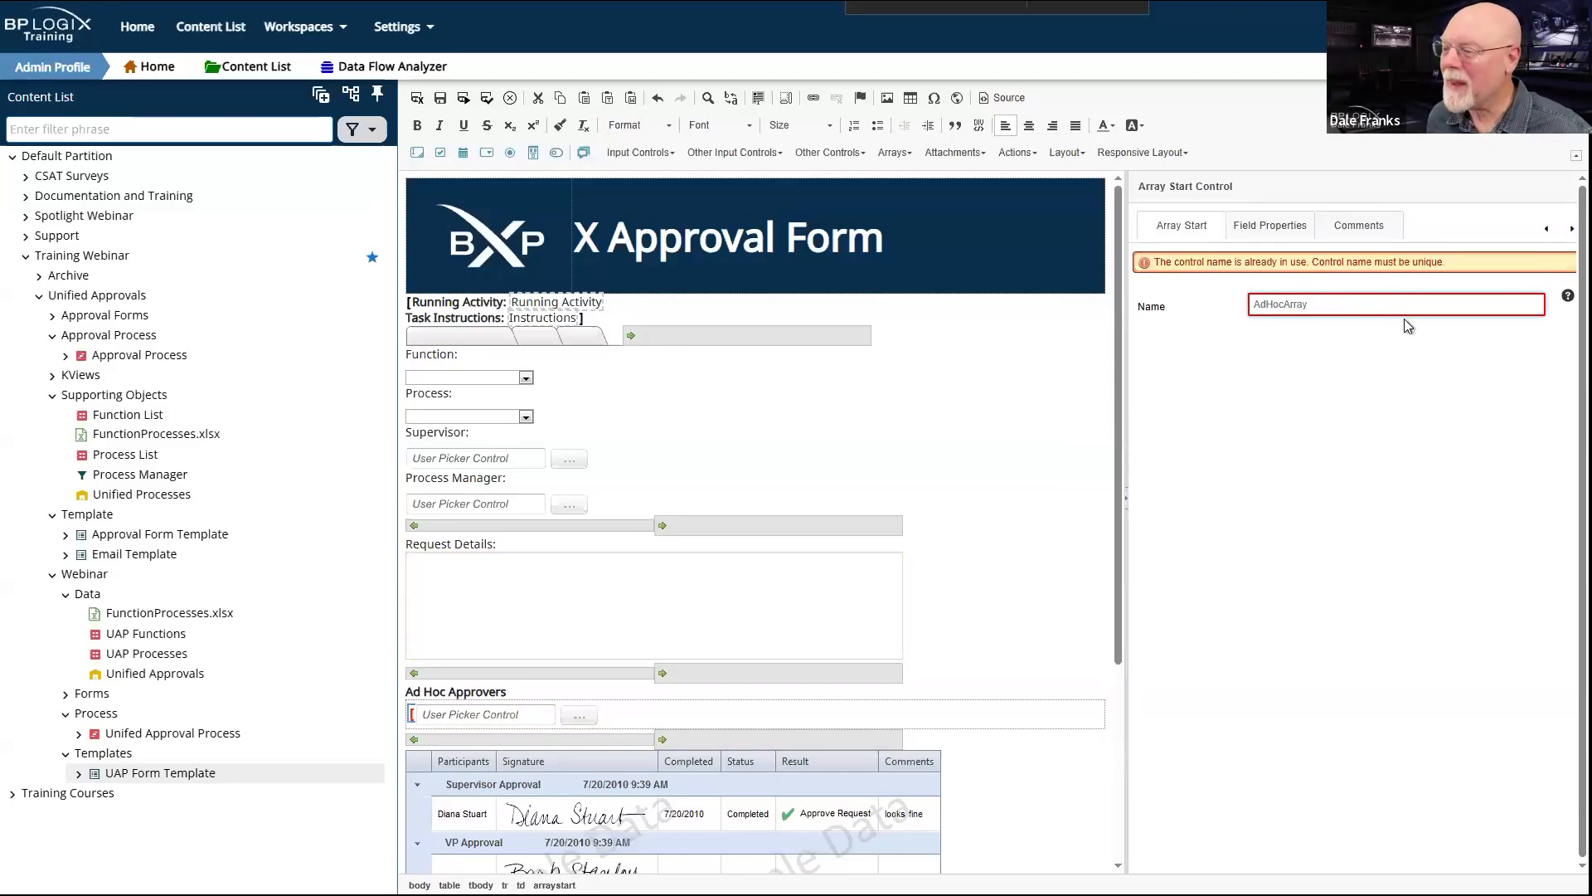
left_click(1409, 326)
double_click(1282, 276)
key("ctrl+c")
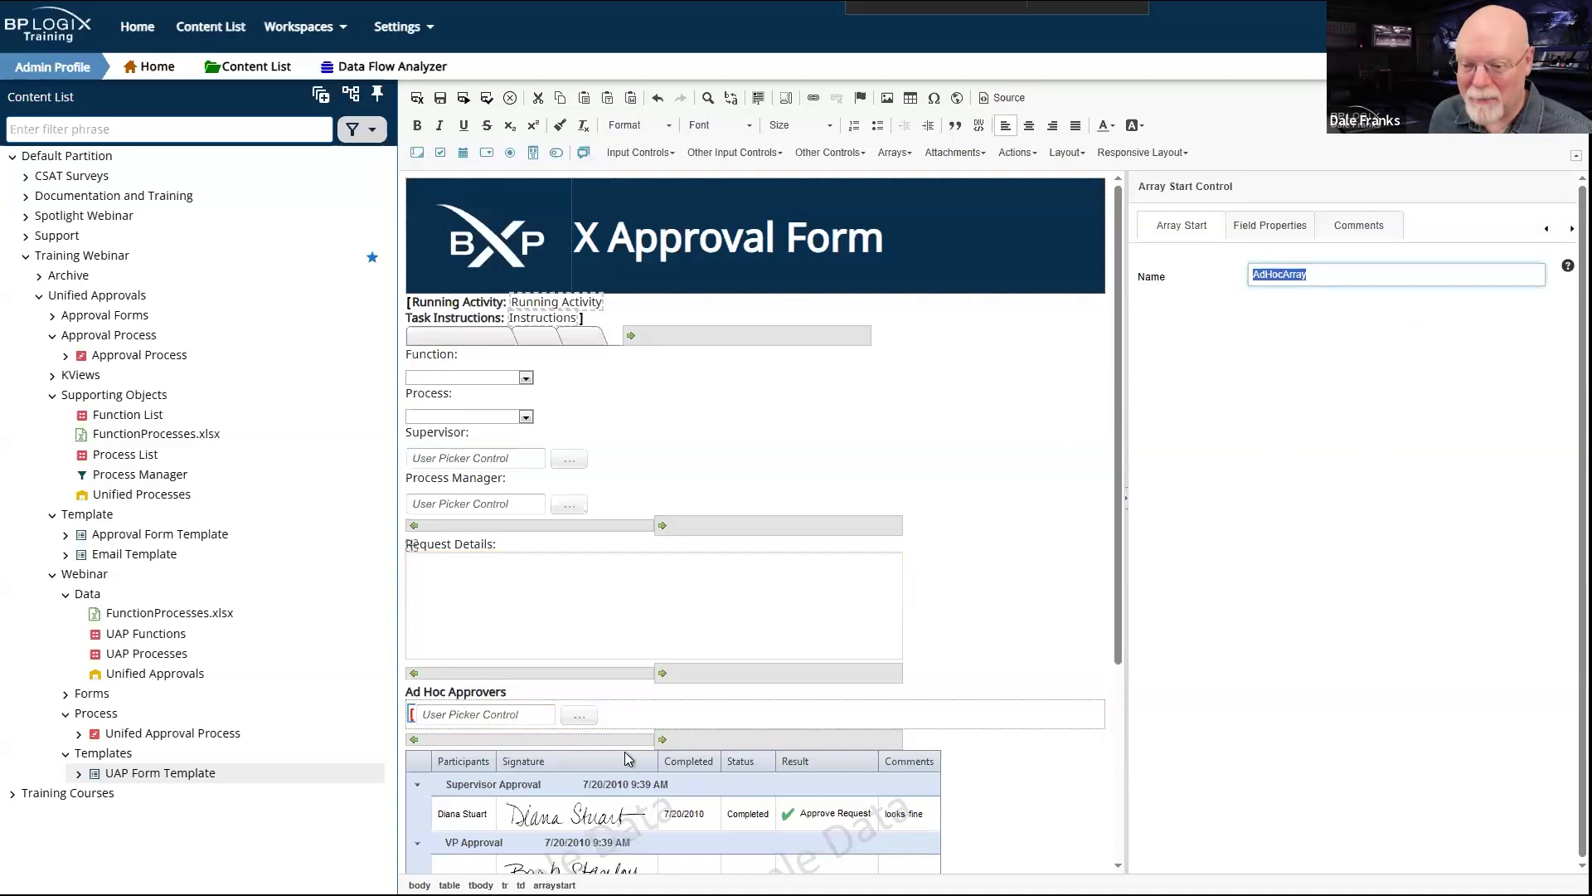
Step: Rename the user picker in the Ad Hoc Approvers table as AdHocApprovers
left_click(426, 710)
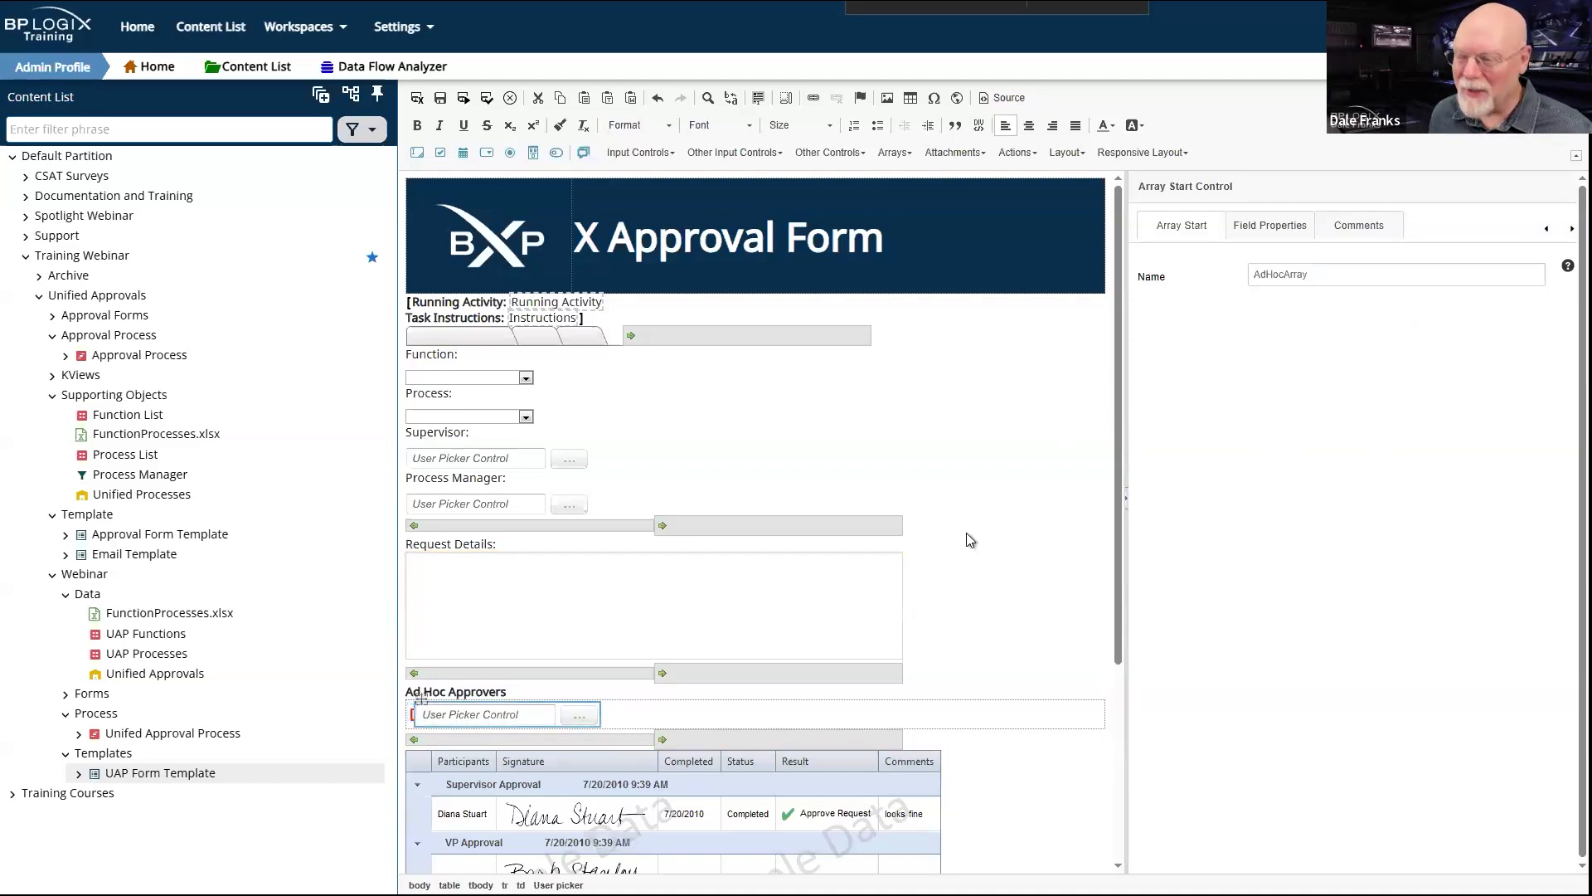
left_click(1427, 278)
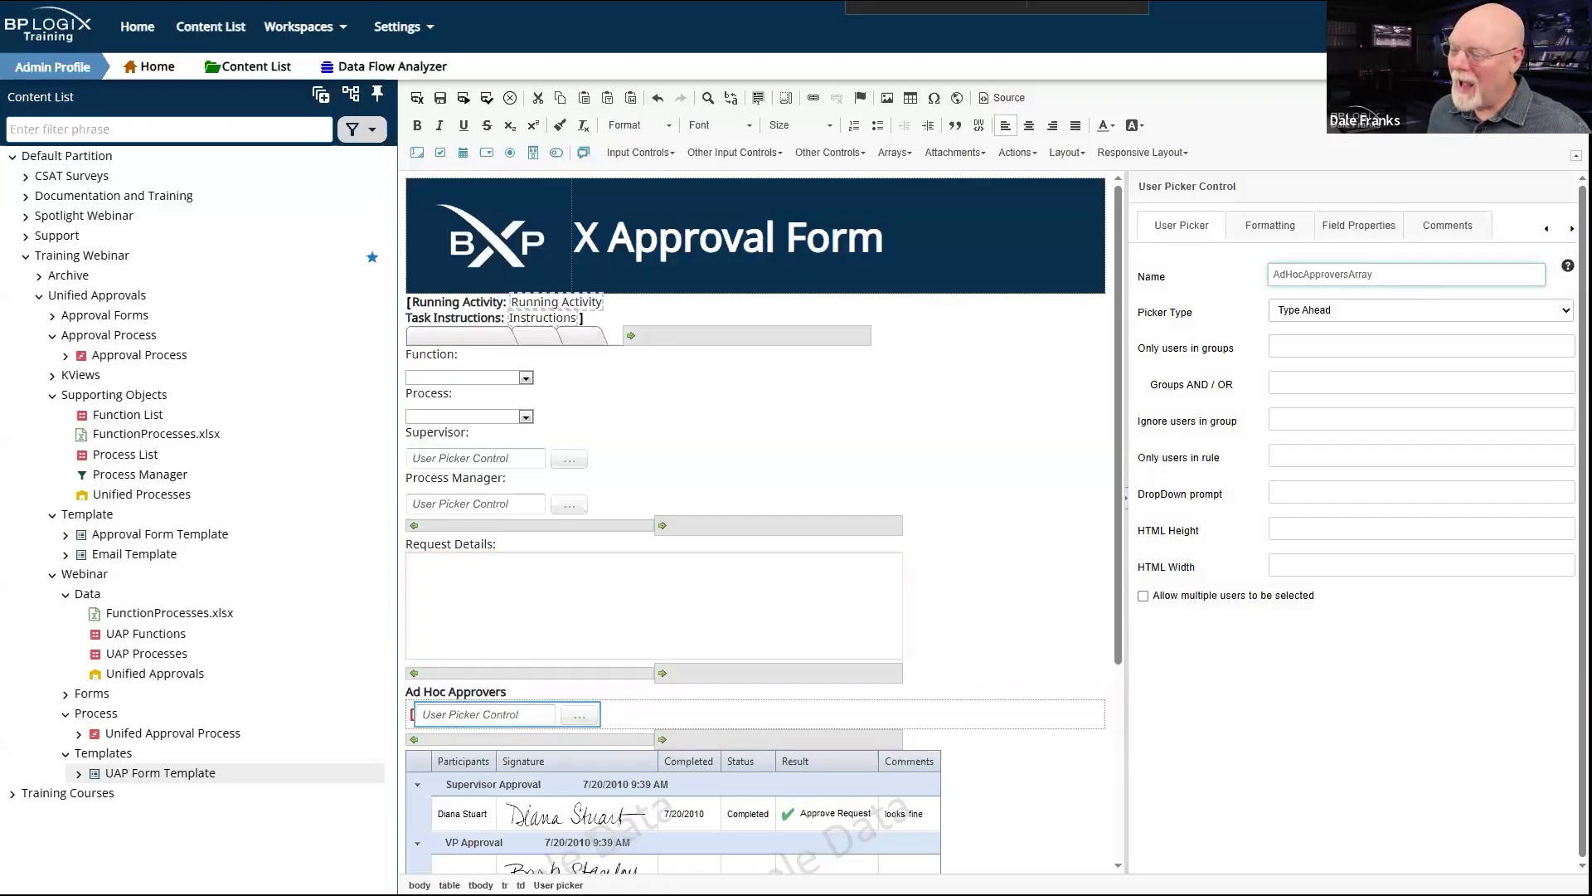
key("BackSpace")
key("BackSpace")
key("BackSpace")
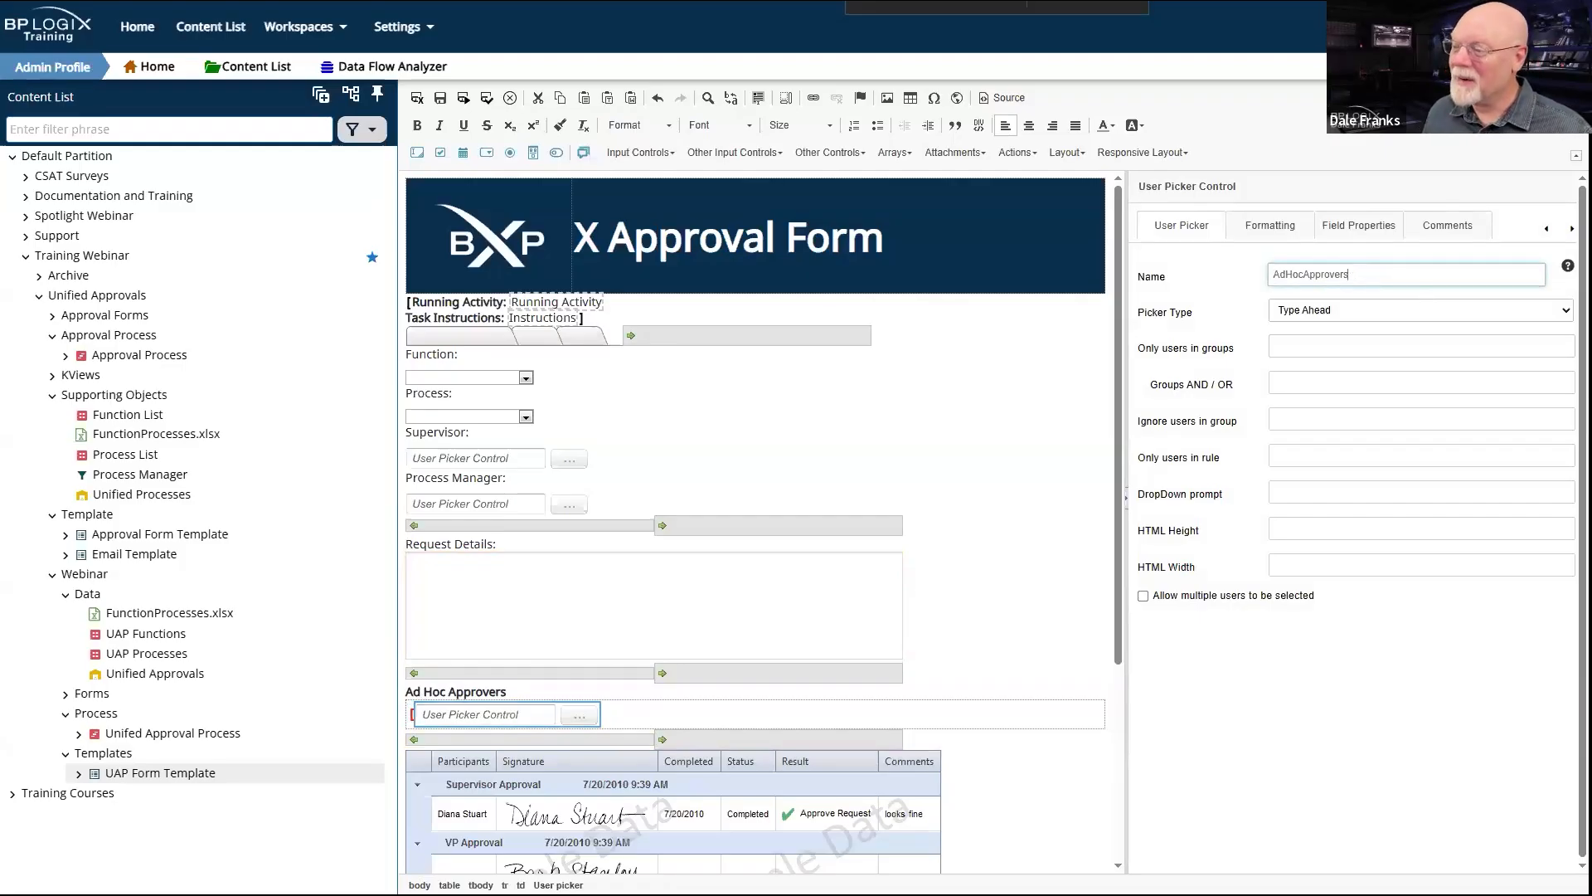
Step: Insert an Array End control directly after the user picker in the Ad Hoc Approvers table
left_click(675, 717)
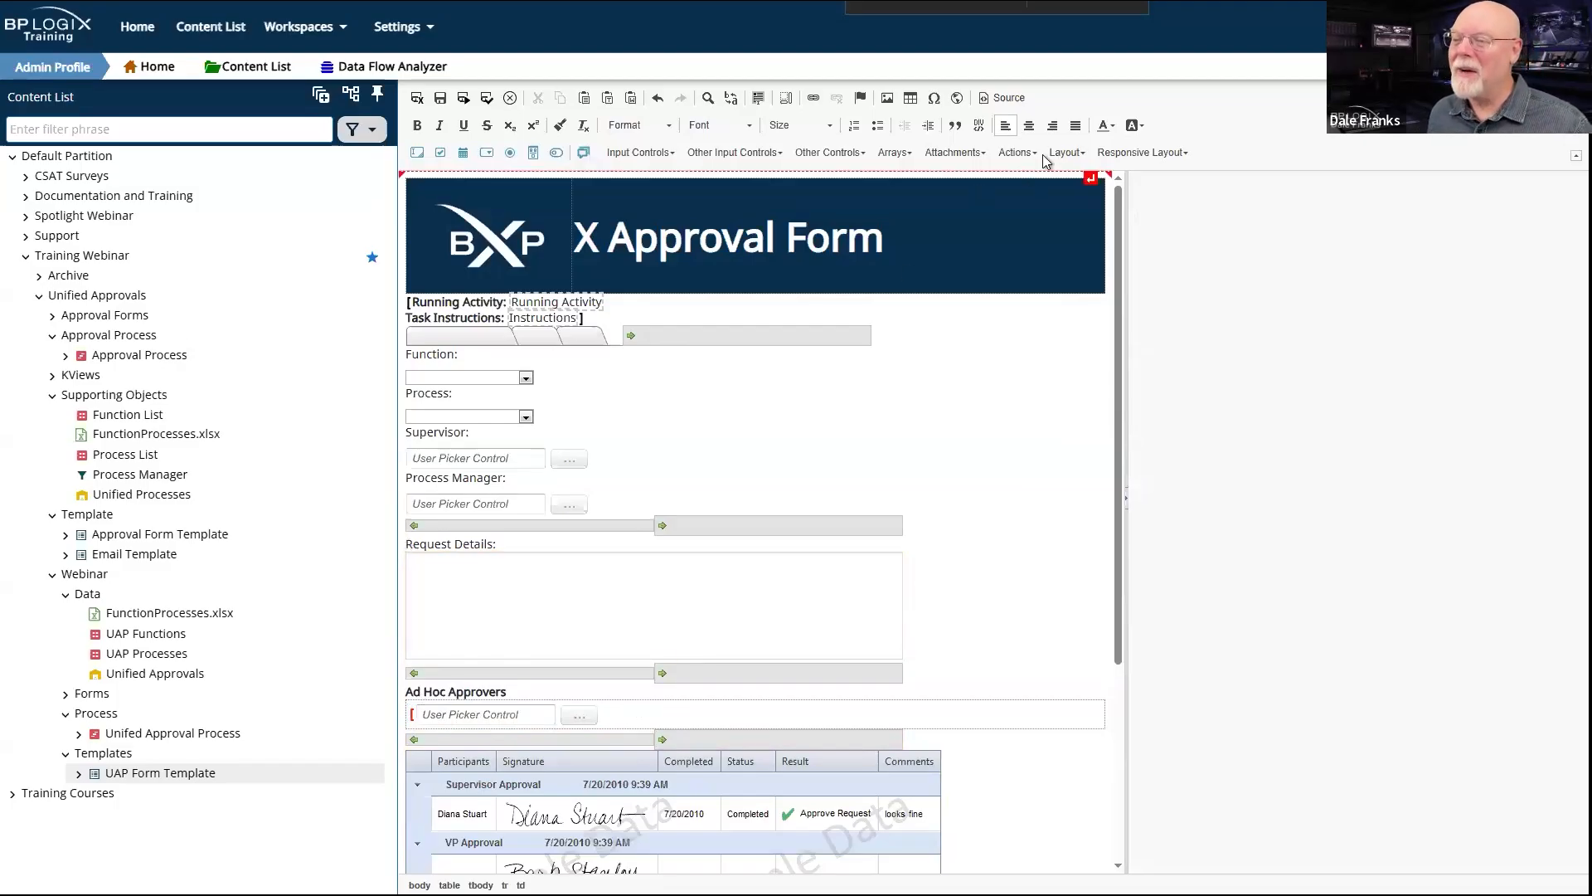
left_click(889, 157)
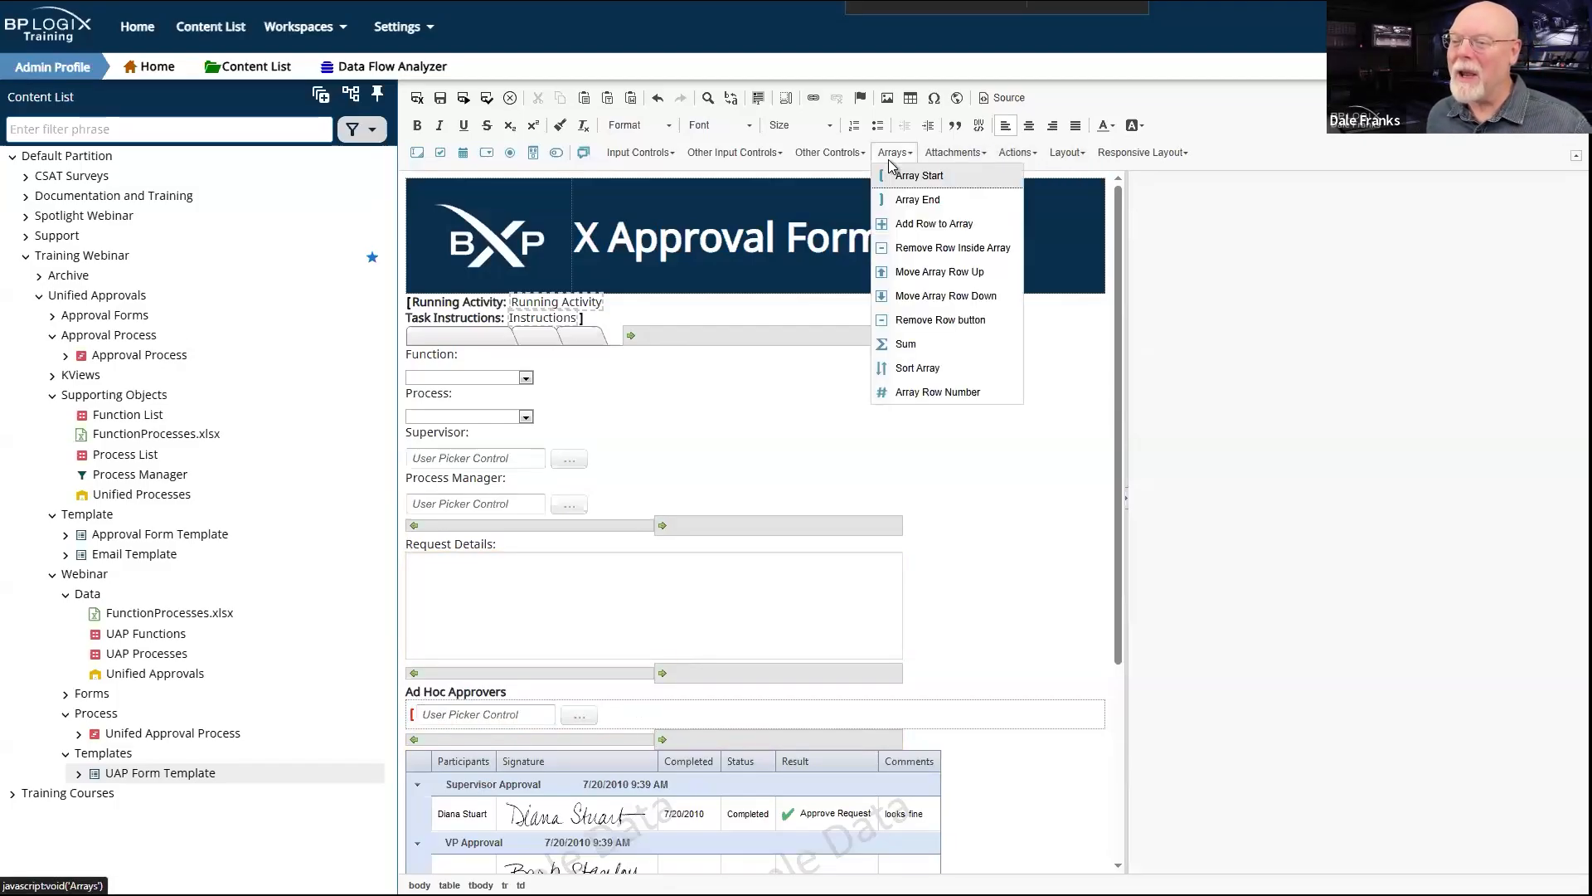
left_click(901, 200)
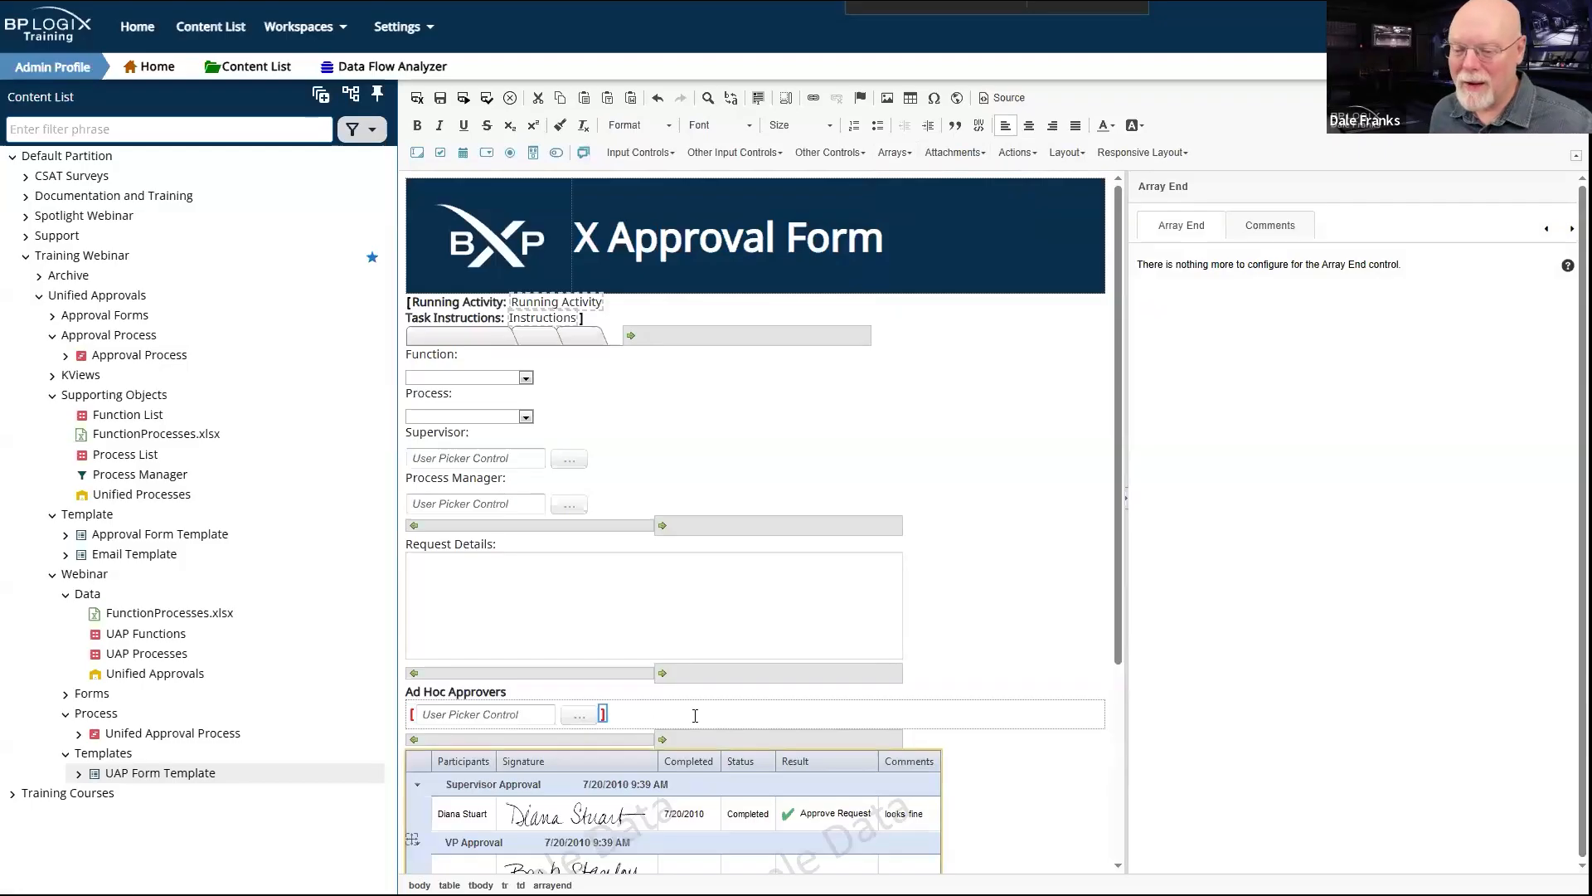
Step: Add a new table row below the ad hoc approvers array
left_click(652, 714)
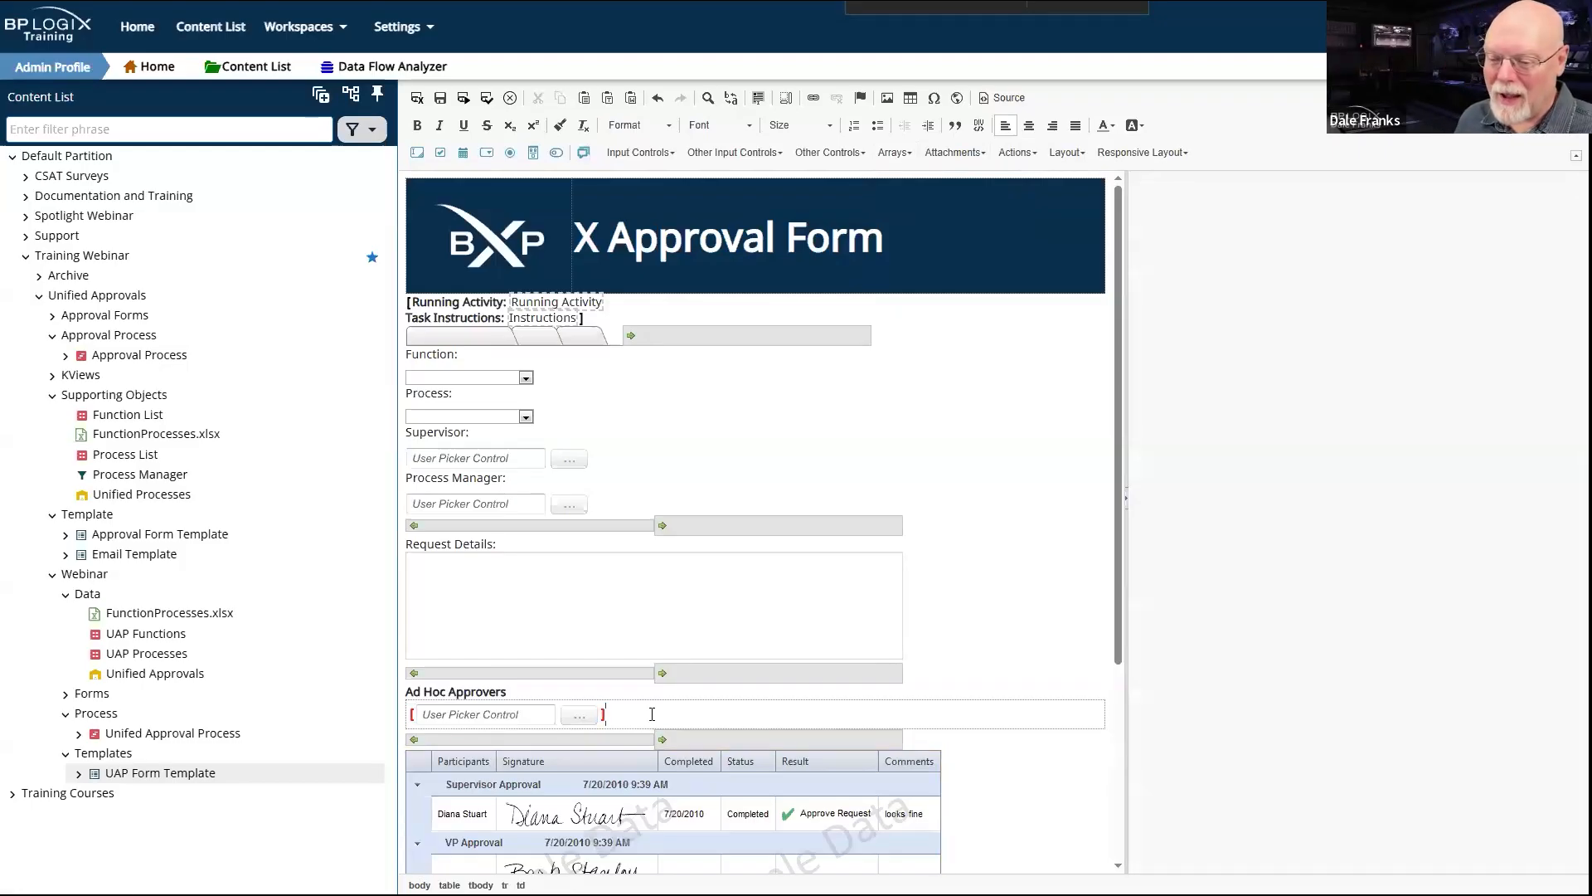
left_click(814, 687)
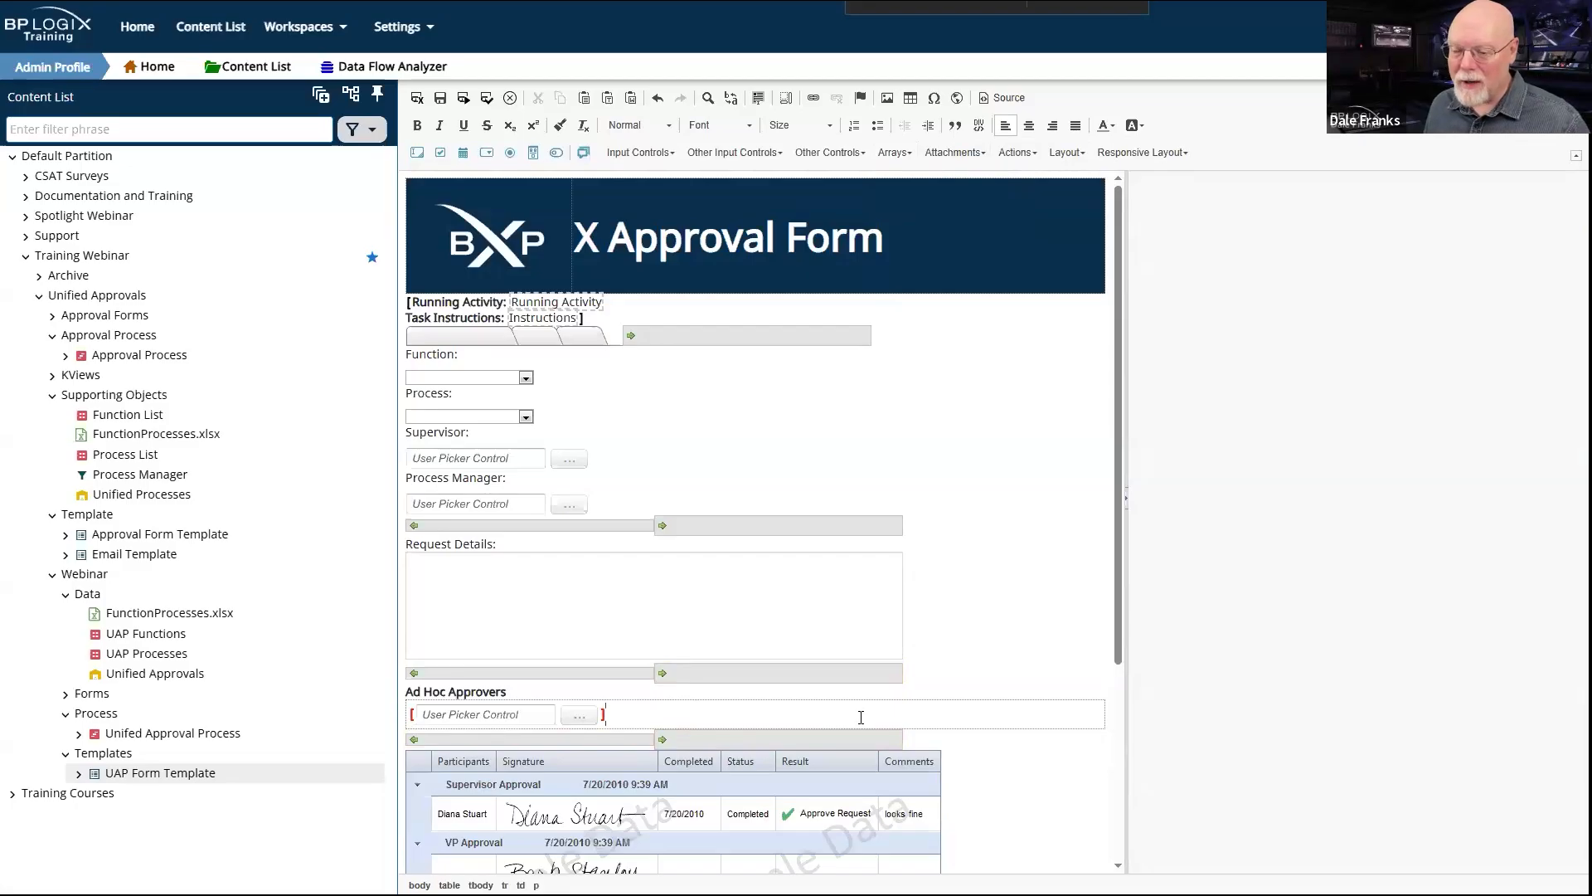
key("Tab")
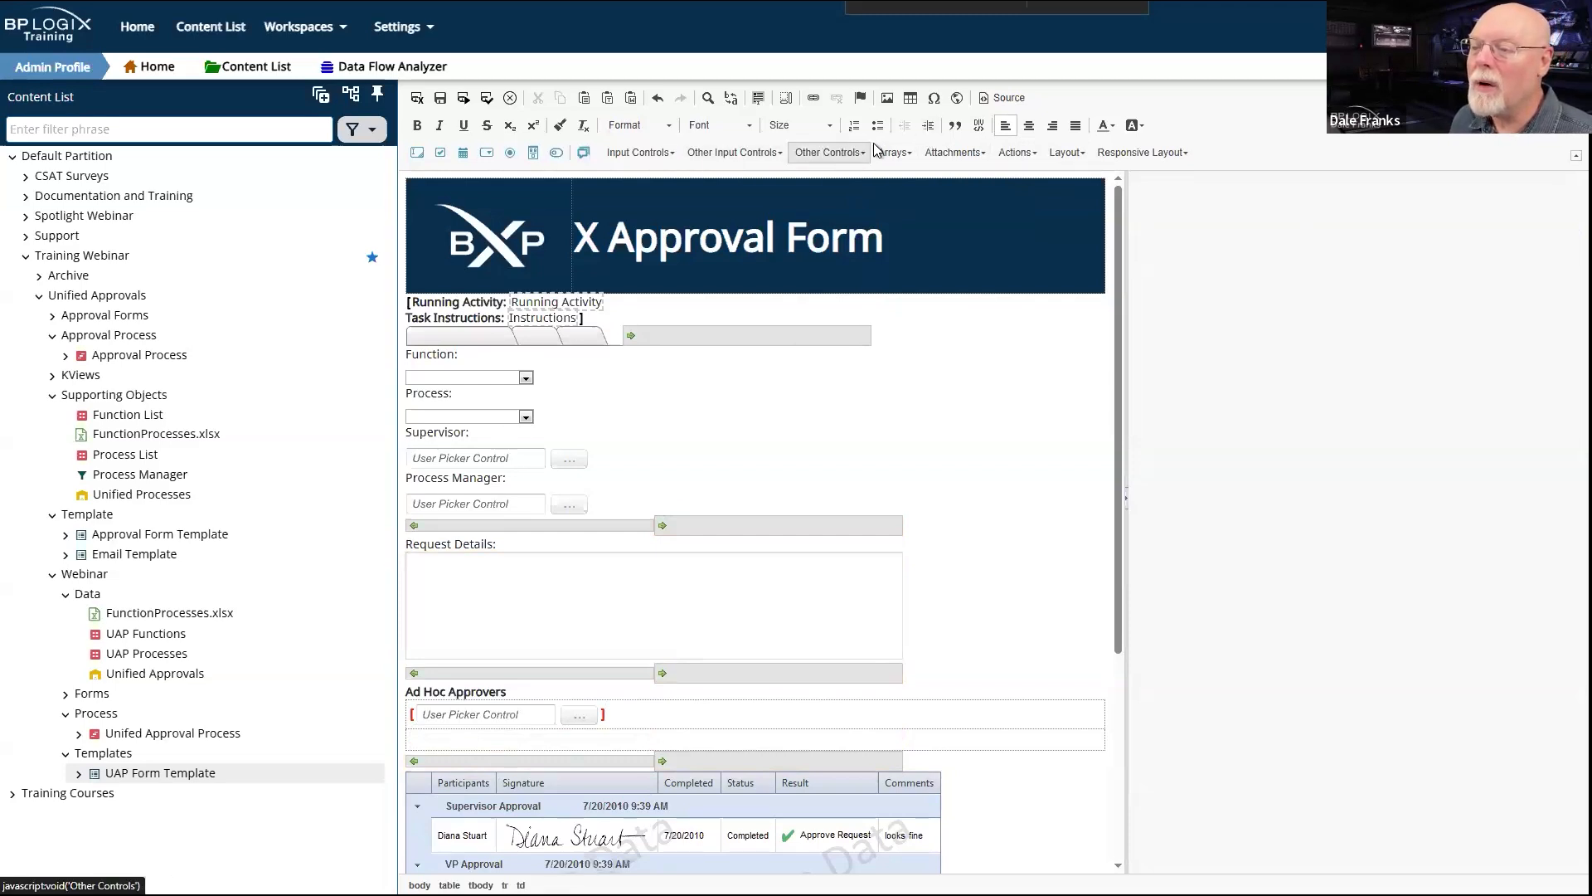
left_click(1028, 159)
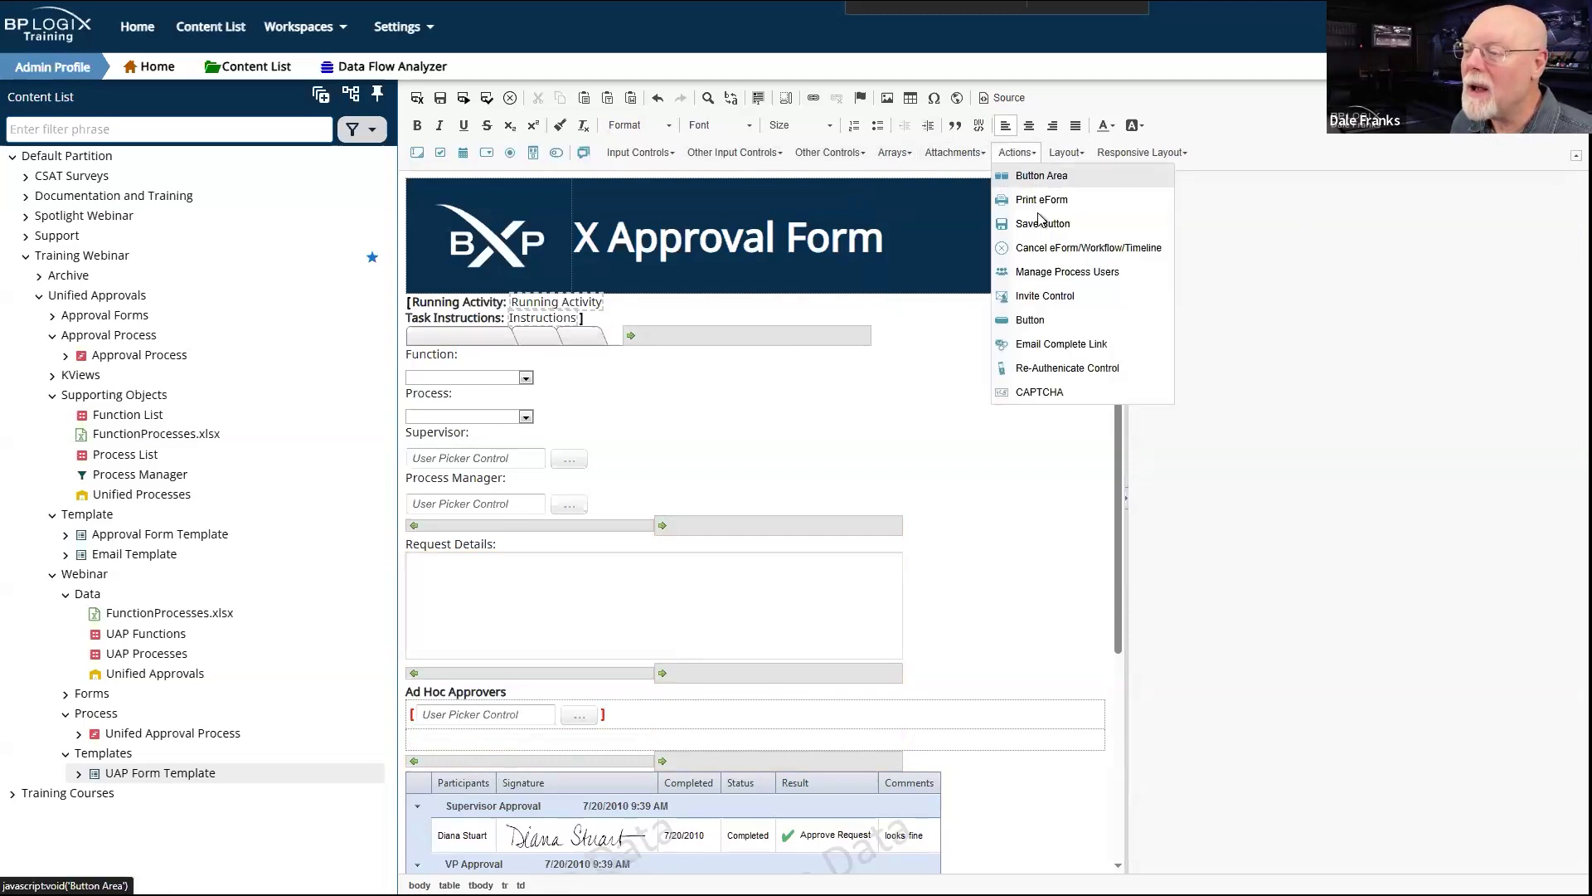
left_click(1030, 320)
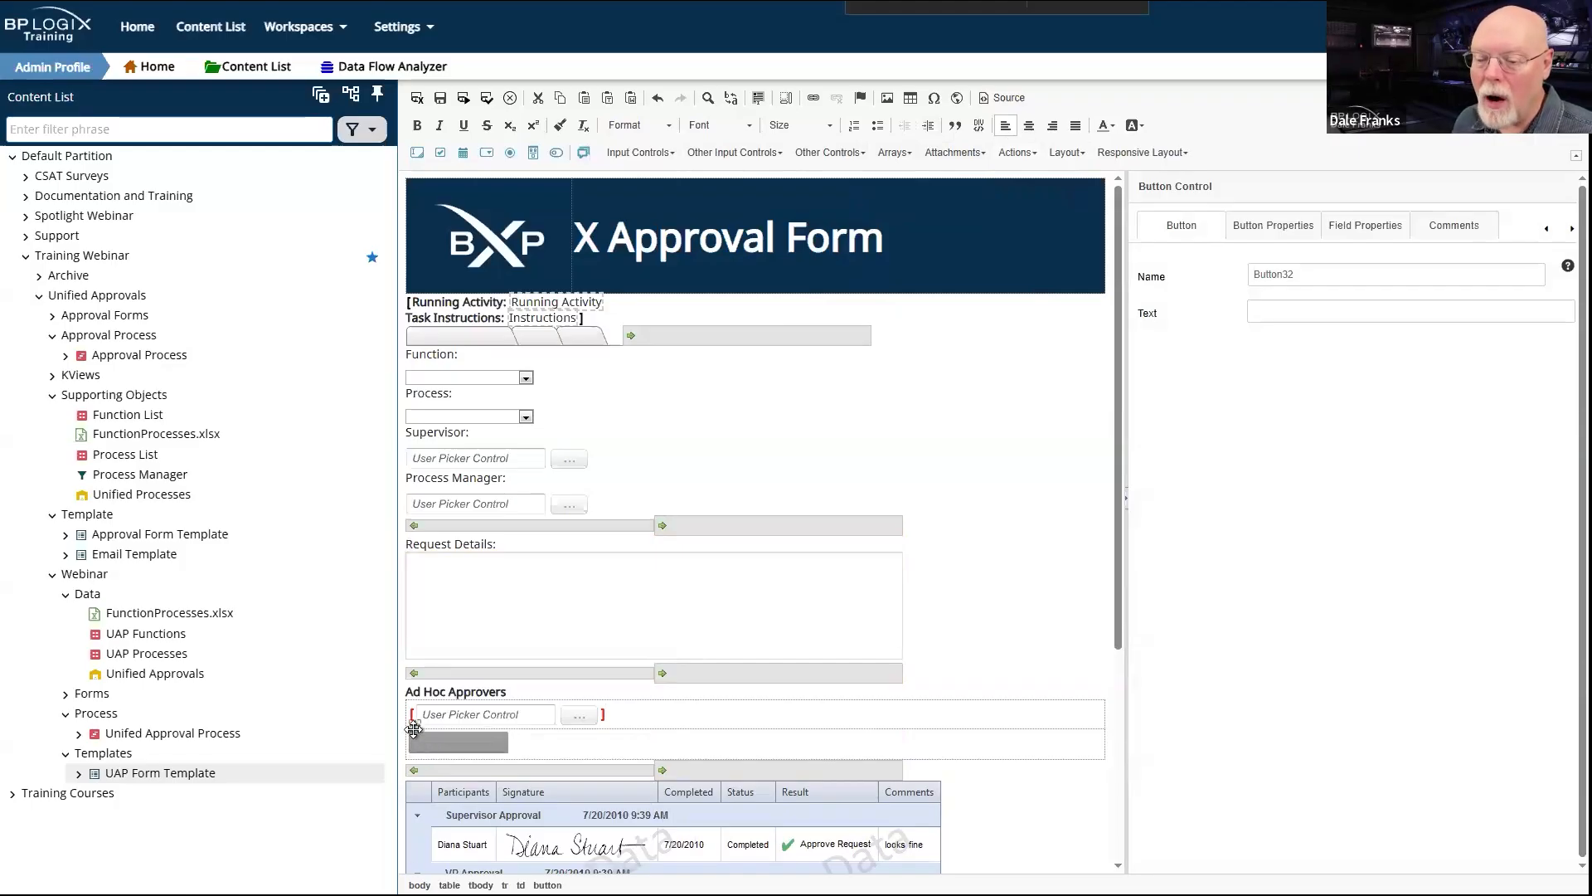
key("Delete")
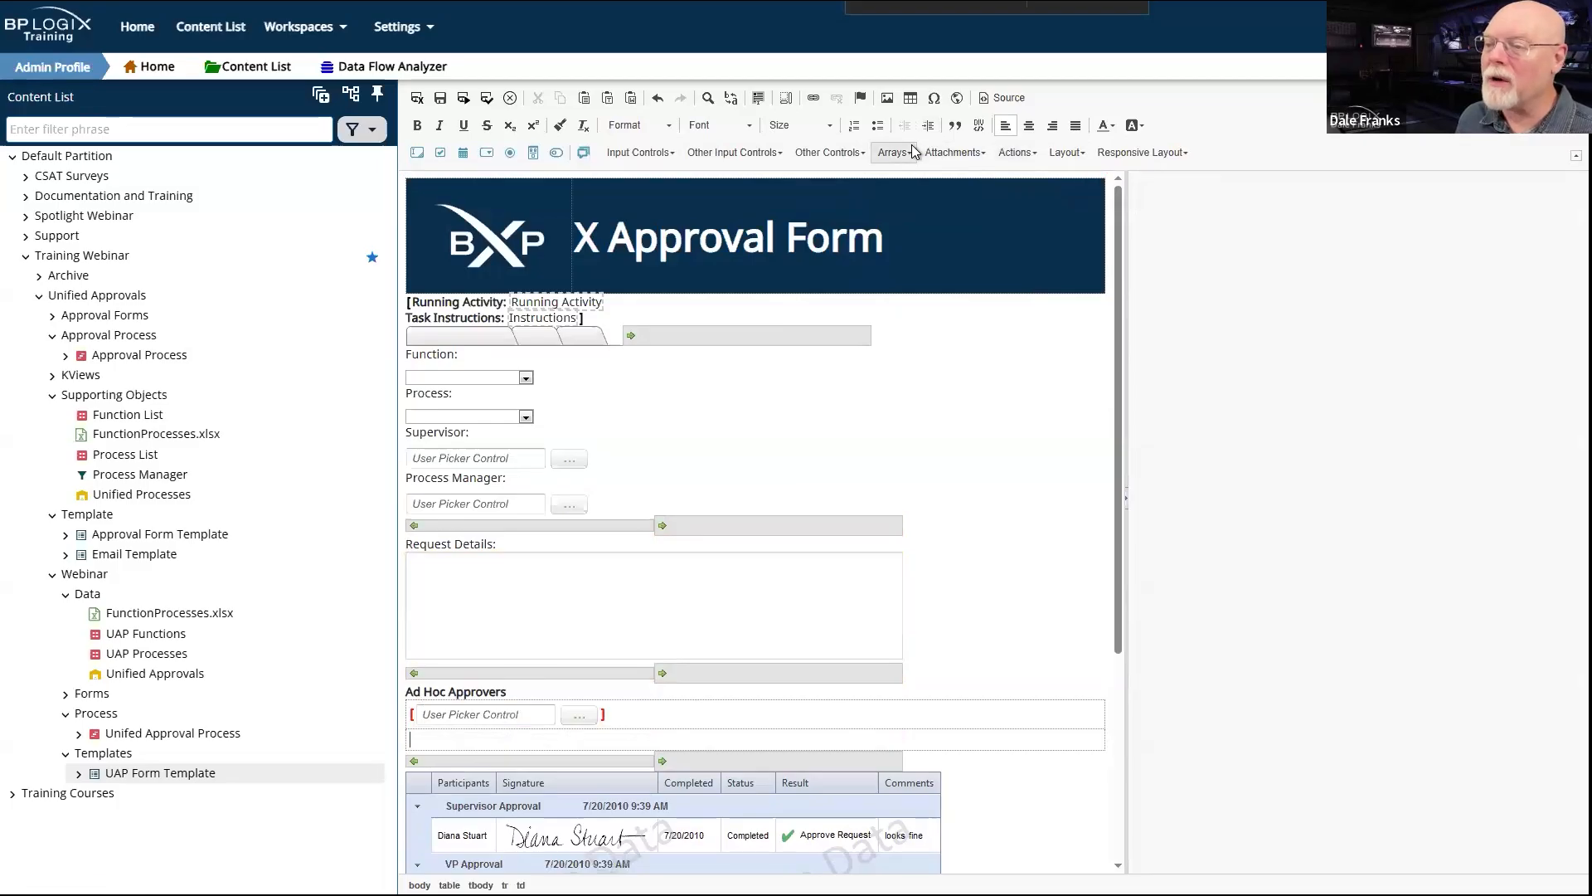
Step: Insert an Add Row to Array button in the empty row below the user picker and link it to AdHocArray
left_click(890, 156)
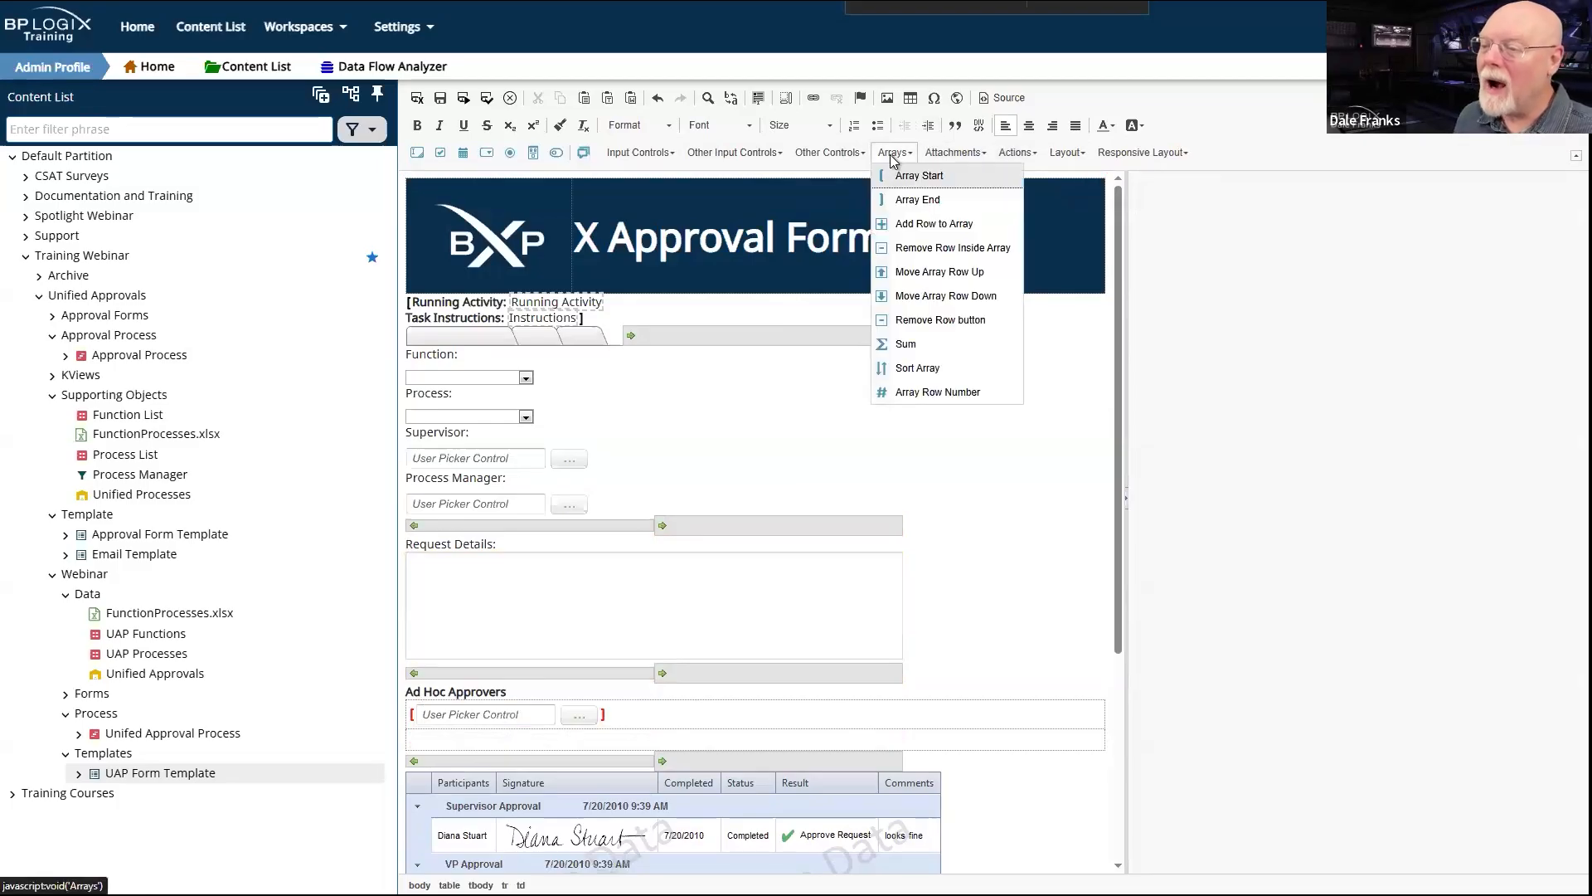
left_click(992, 221)
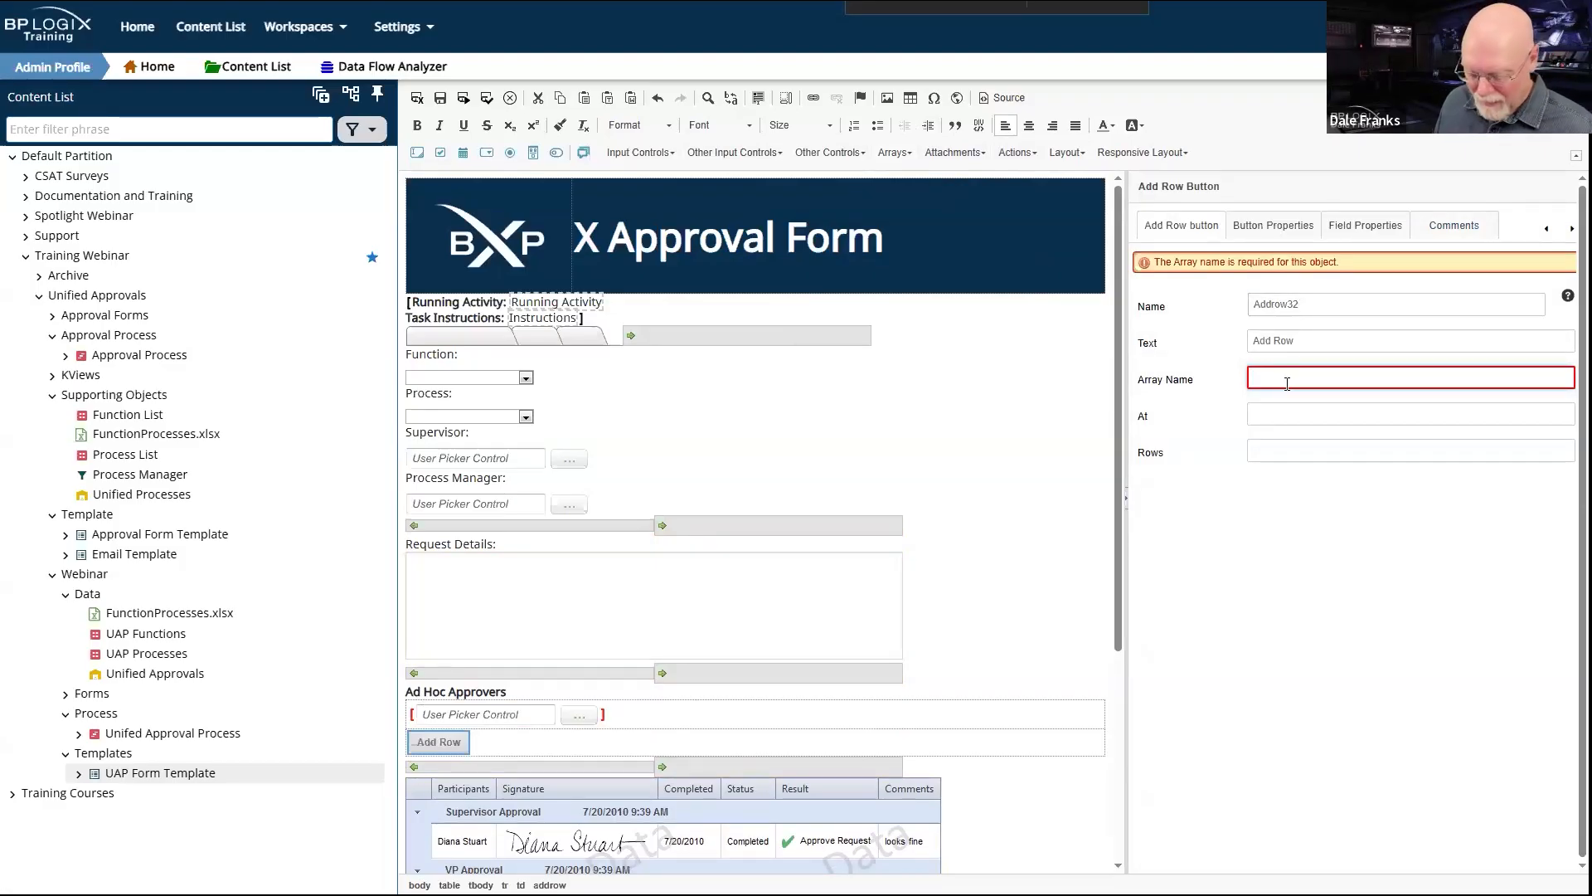
key("ctrl+v")
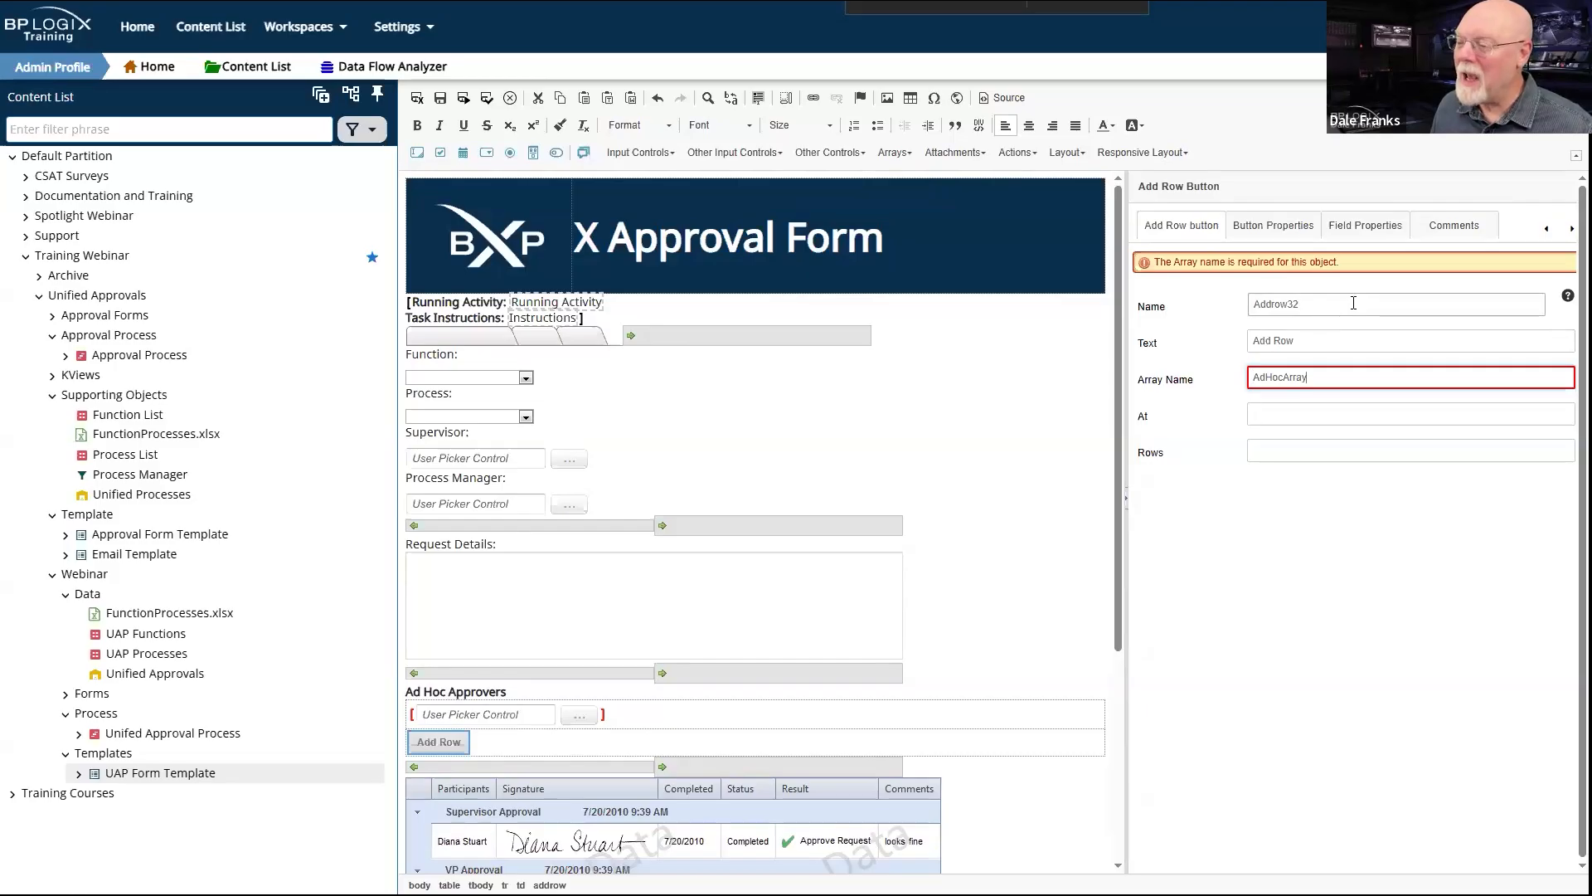
Step: Name the add row button AddrowButton and set its text to "Add an Ad Hoc Approver"
left_click(1353, 303)
key("BackSpace")
key("BackSpace")
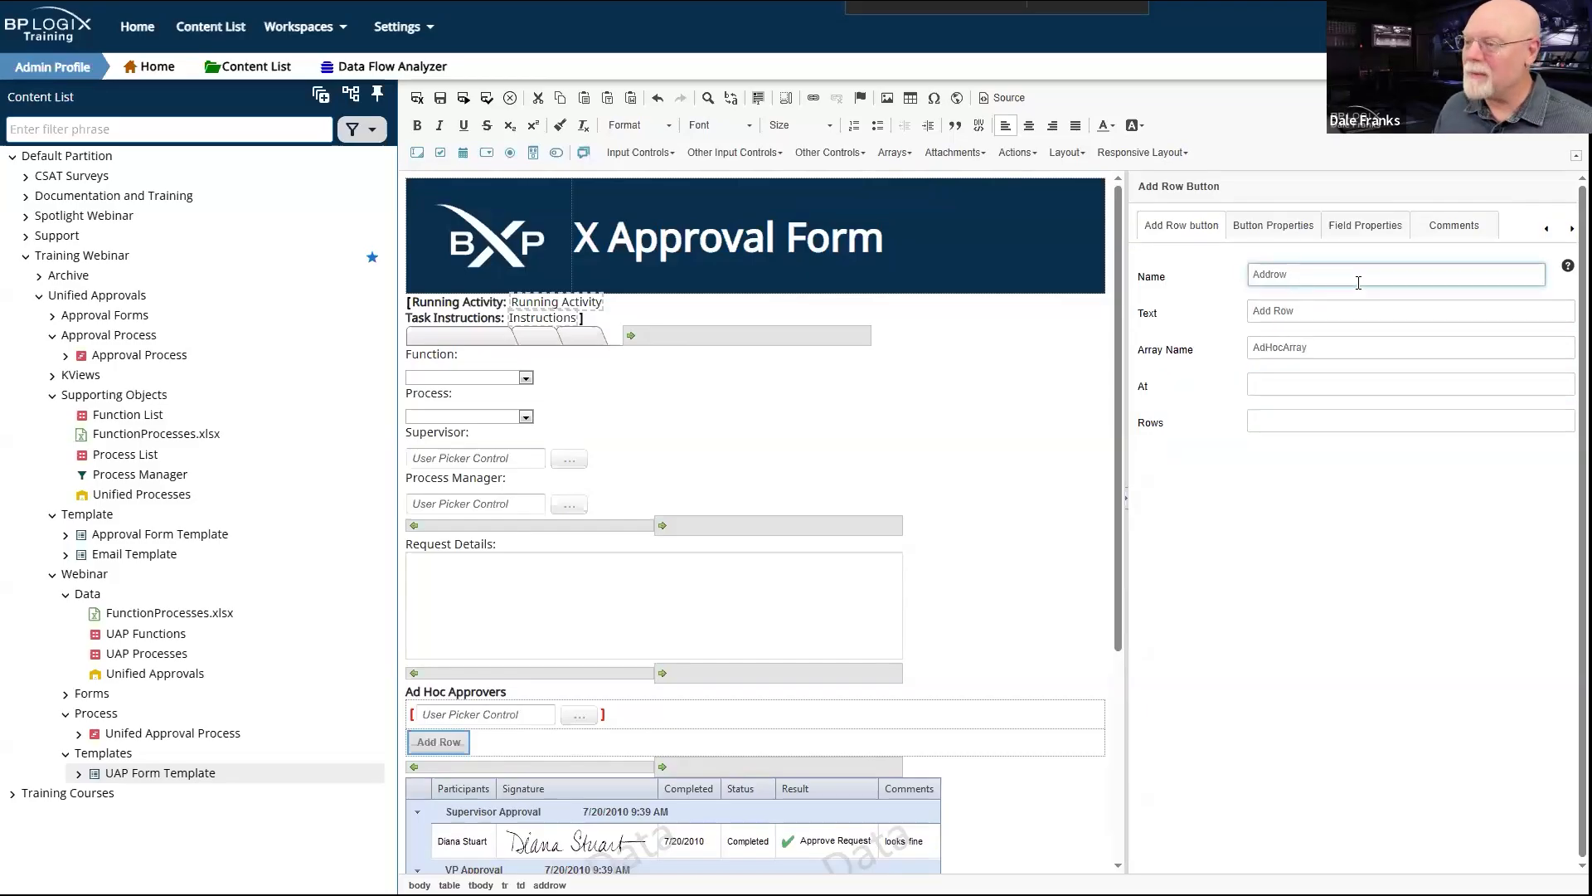
type("Butto")
double_click(1315, 311)
type("Ad Hoc Approver")
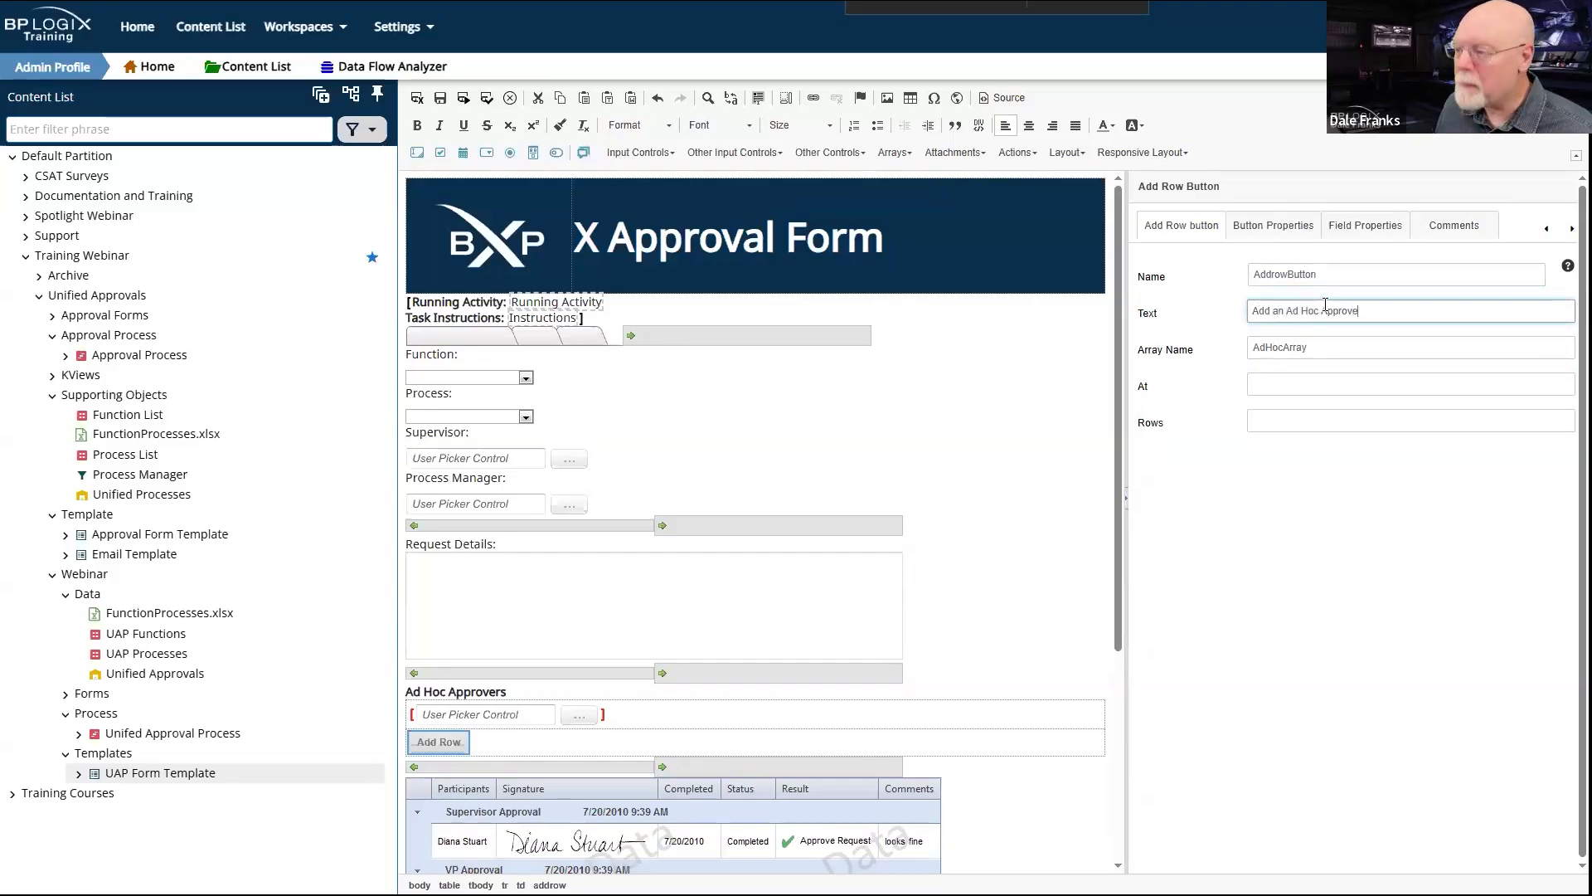
Step: Give the Add an Ad Hoc Approver button the built-in icon 1191 in white
left_click(1283, 228)
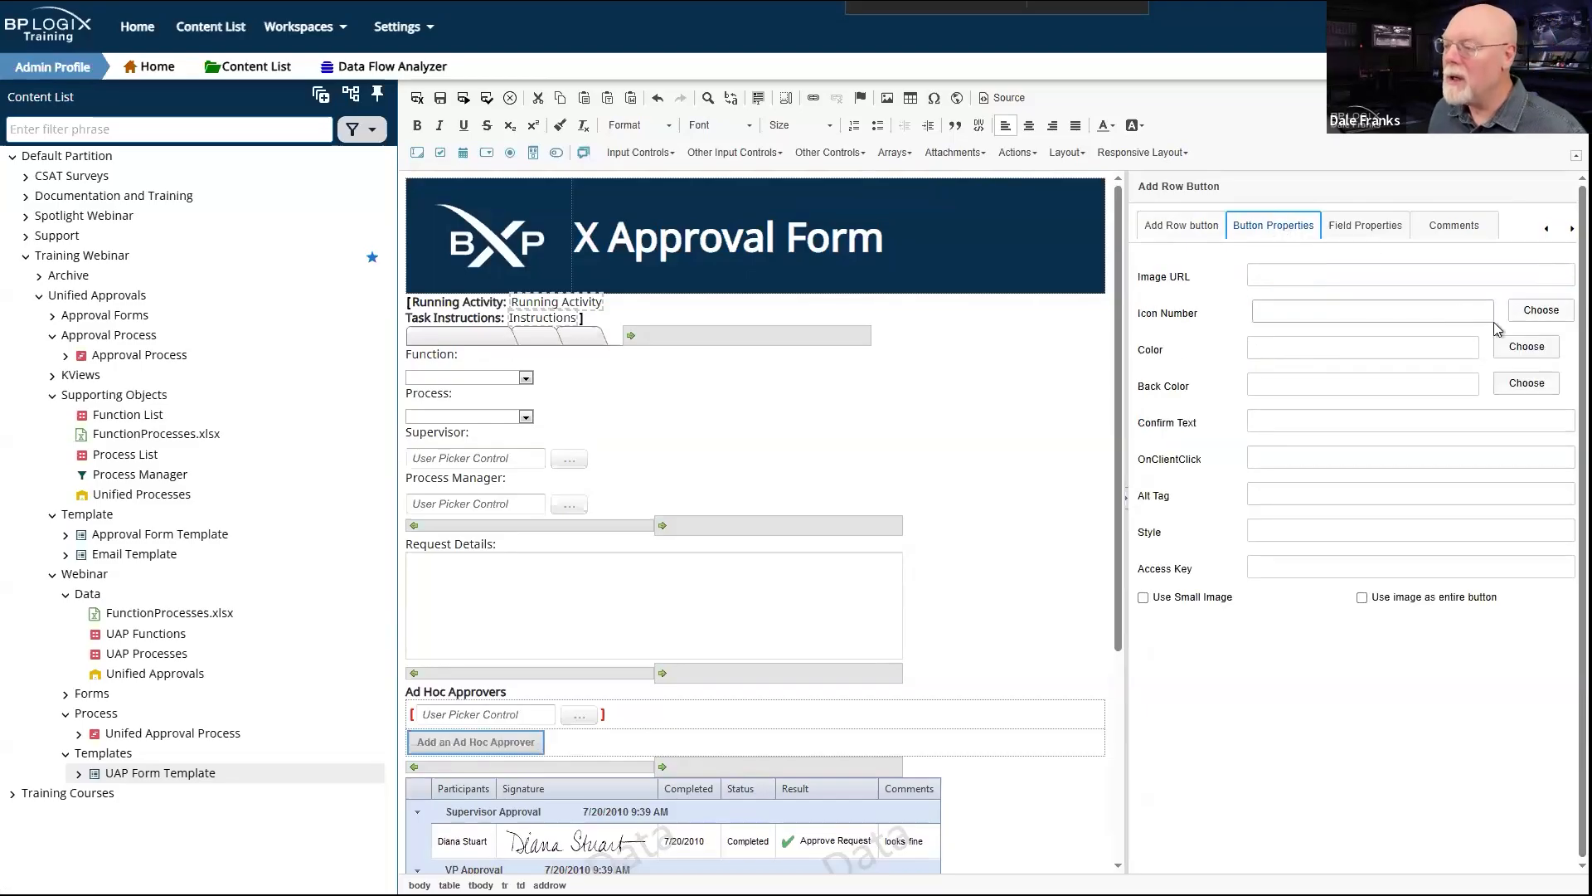
left_click(1539, 320)
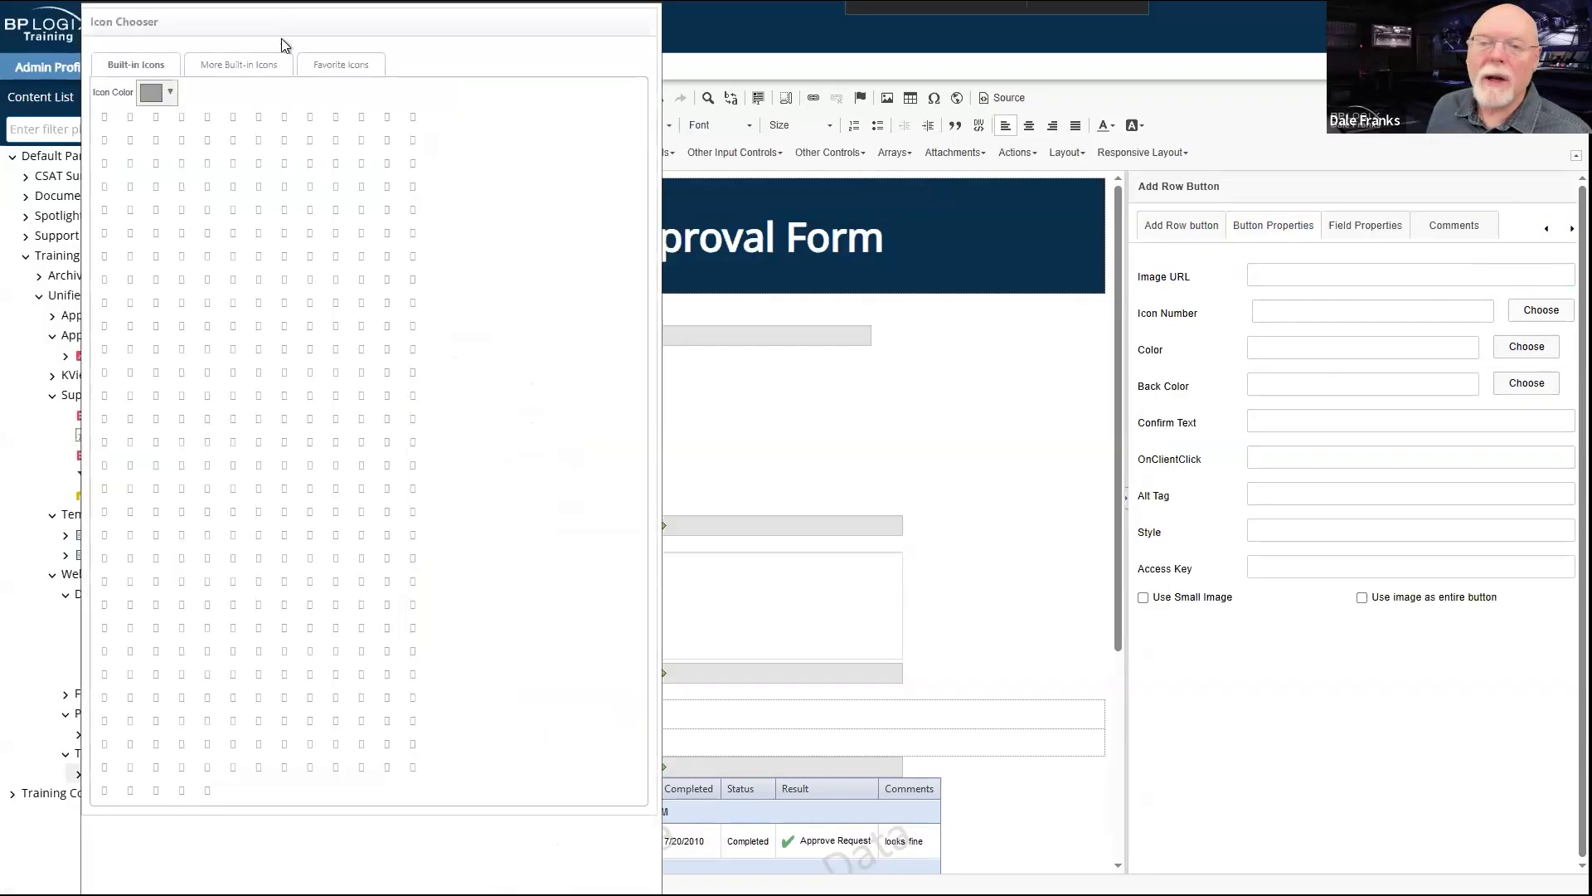
left_click(170, 93)
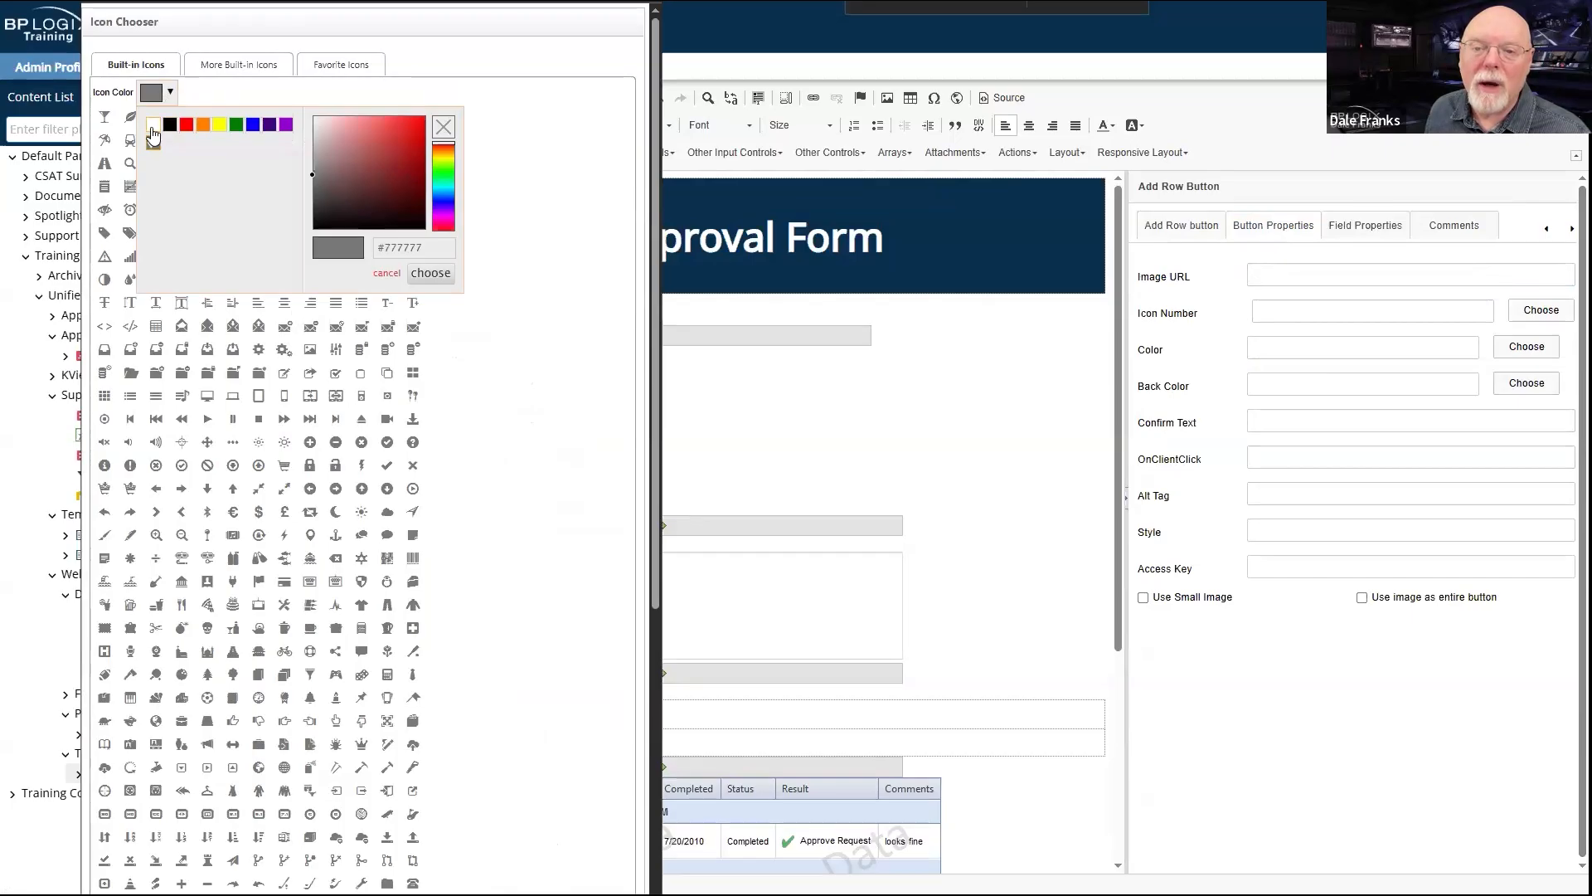
left_click(153, 126)
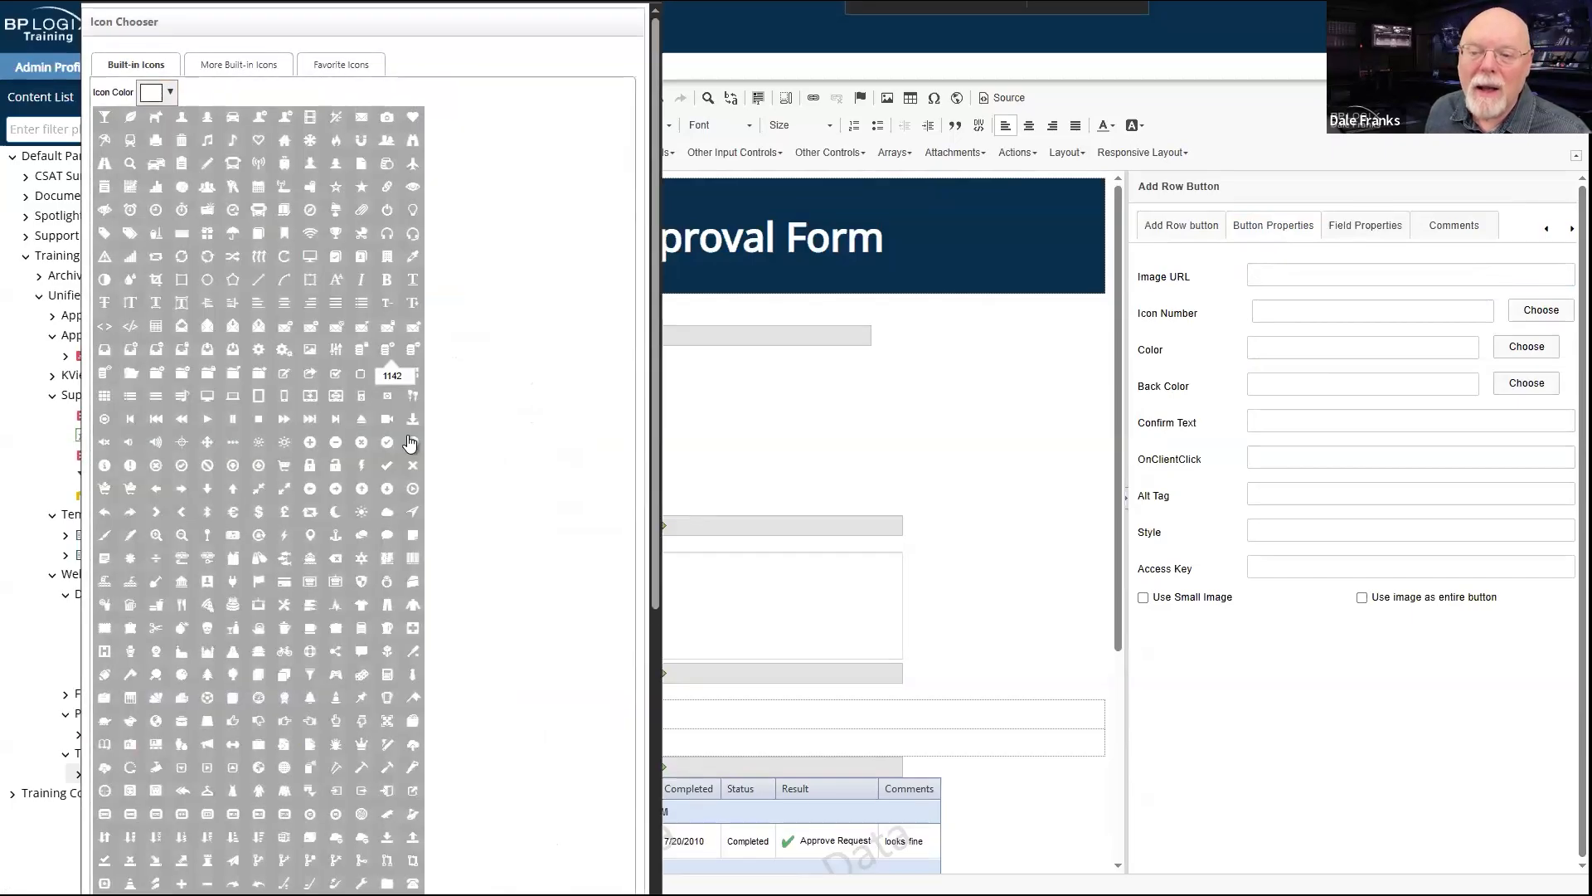
left_click(313, 463)
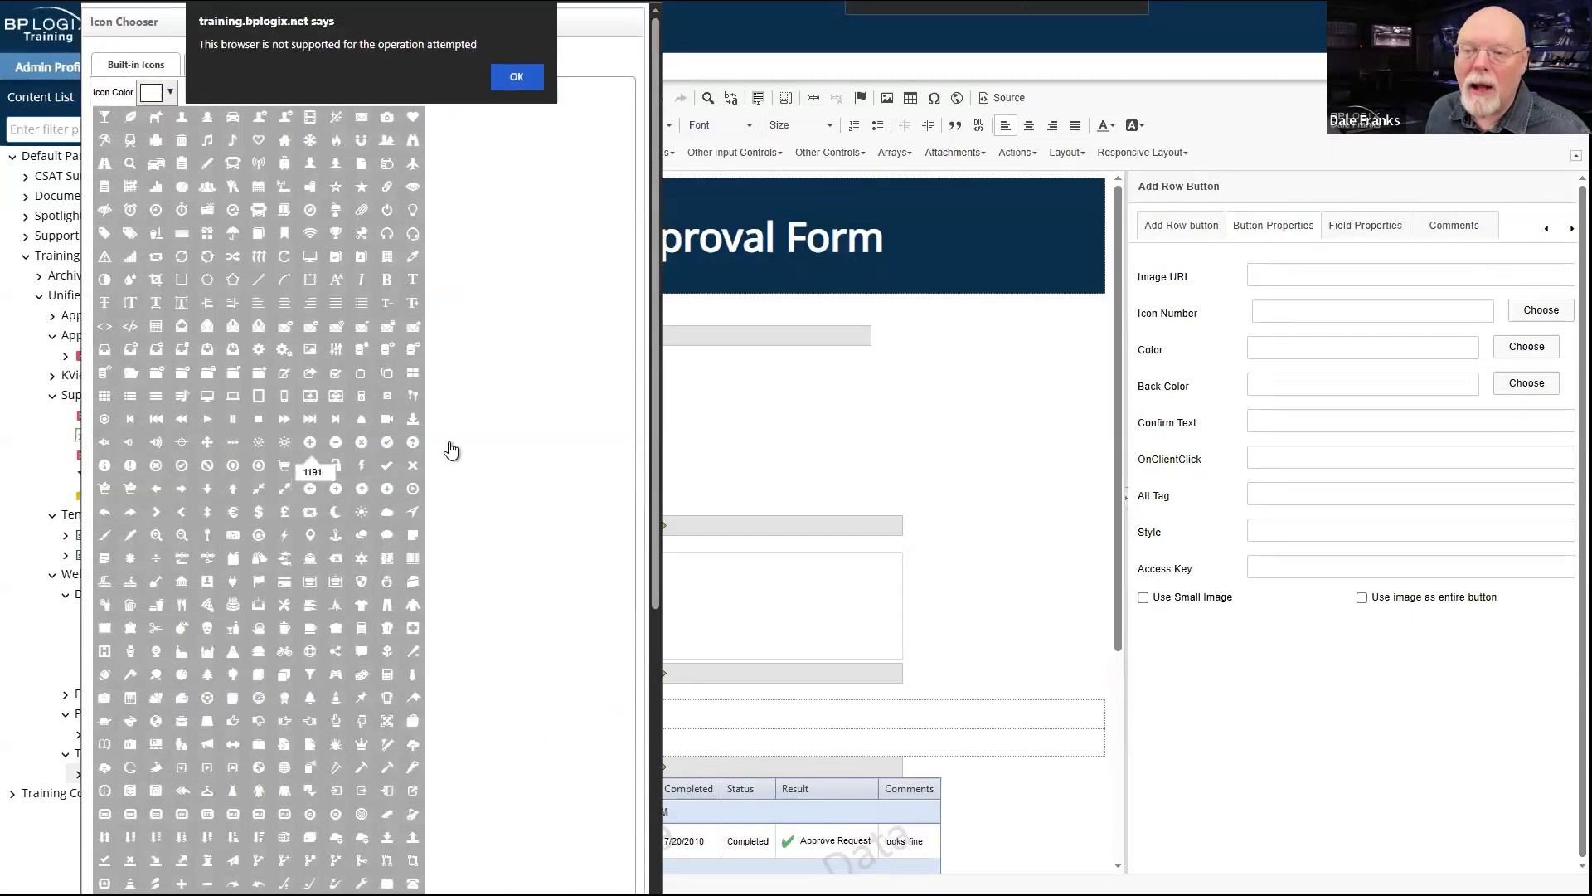
left_click(524, 74)
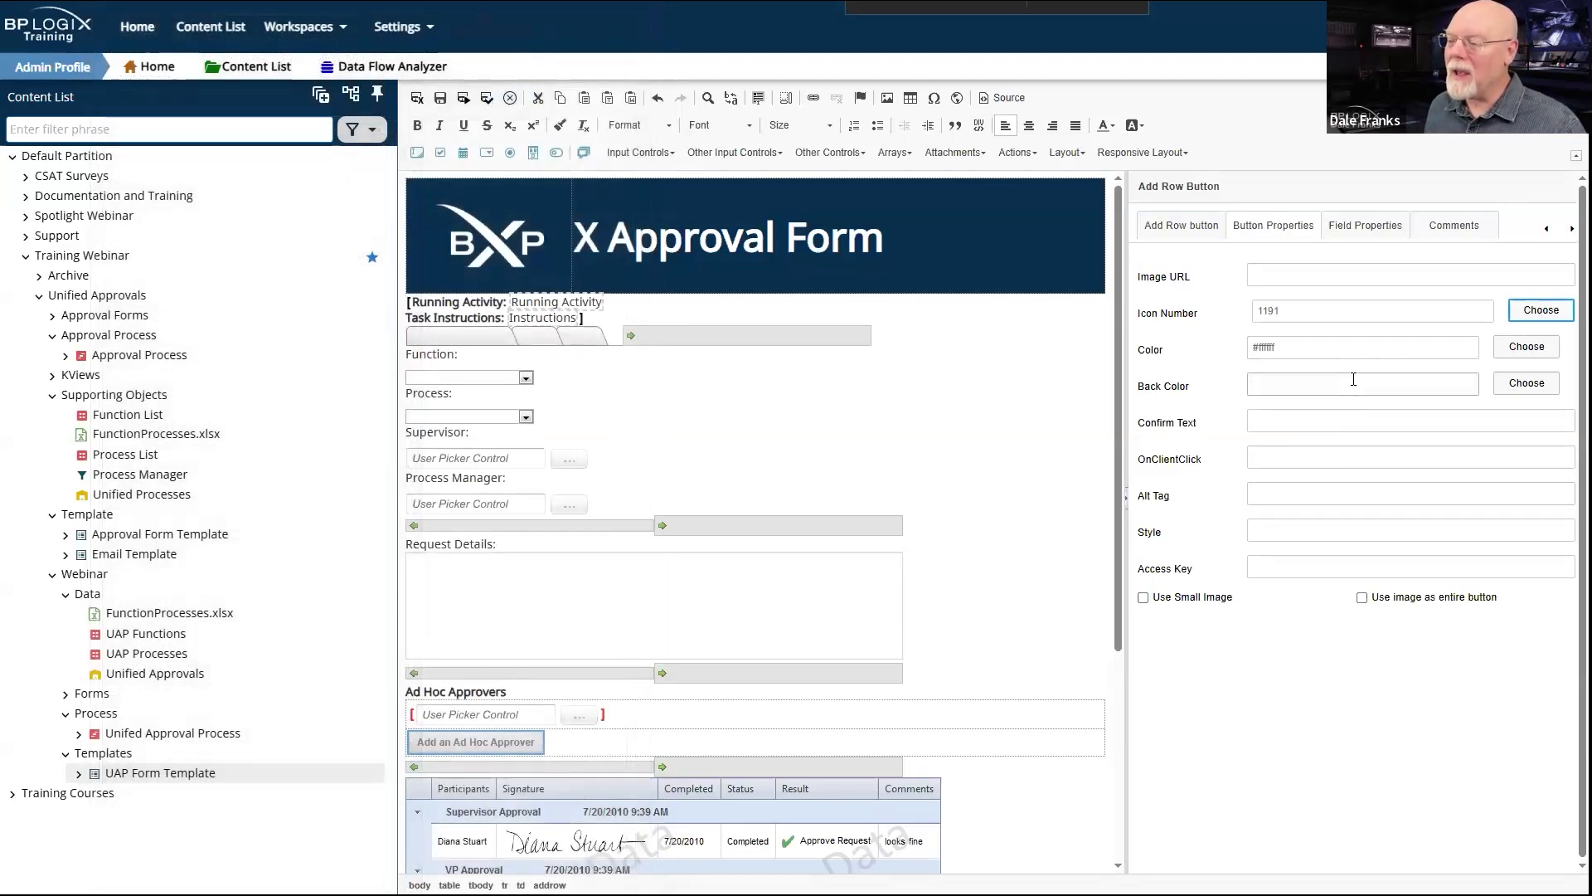
Step: Set the back color of the Add an Ad Hoc Approver button to dark green #006600
left_click(1536, 384)
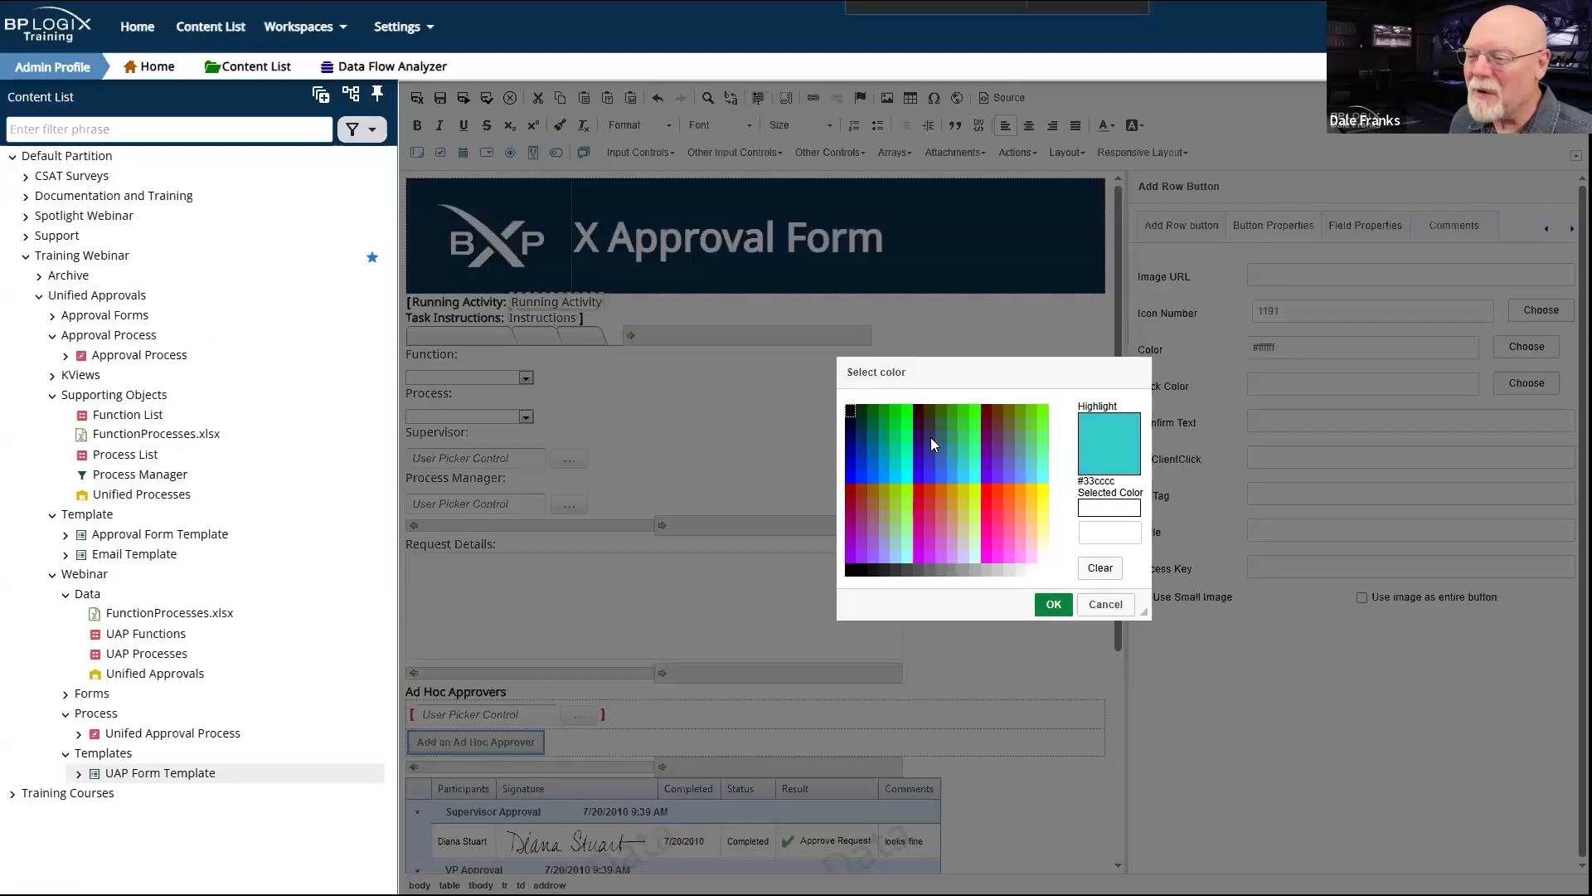
left_click(862, 411)
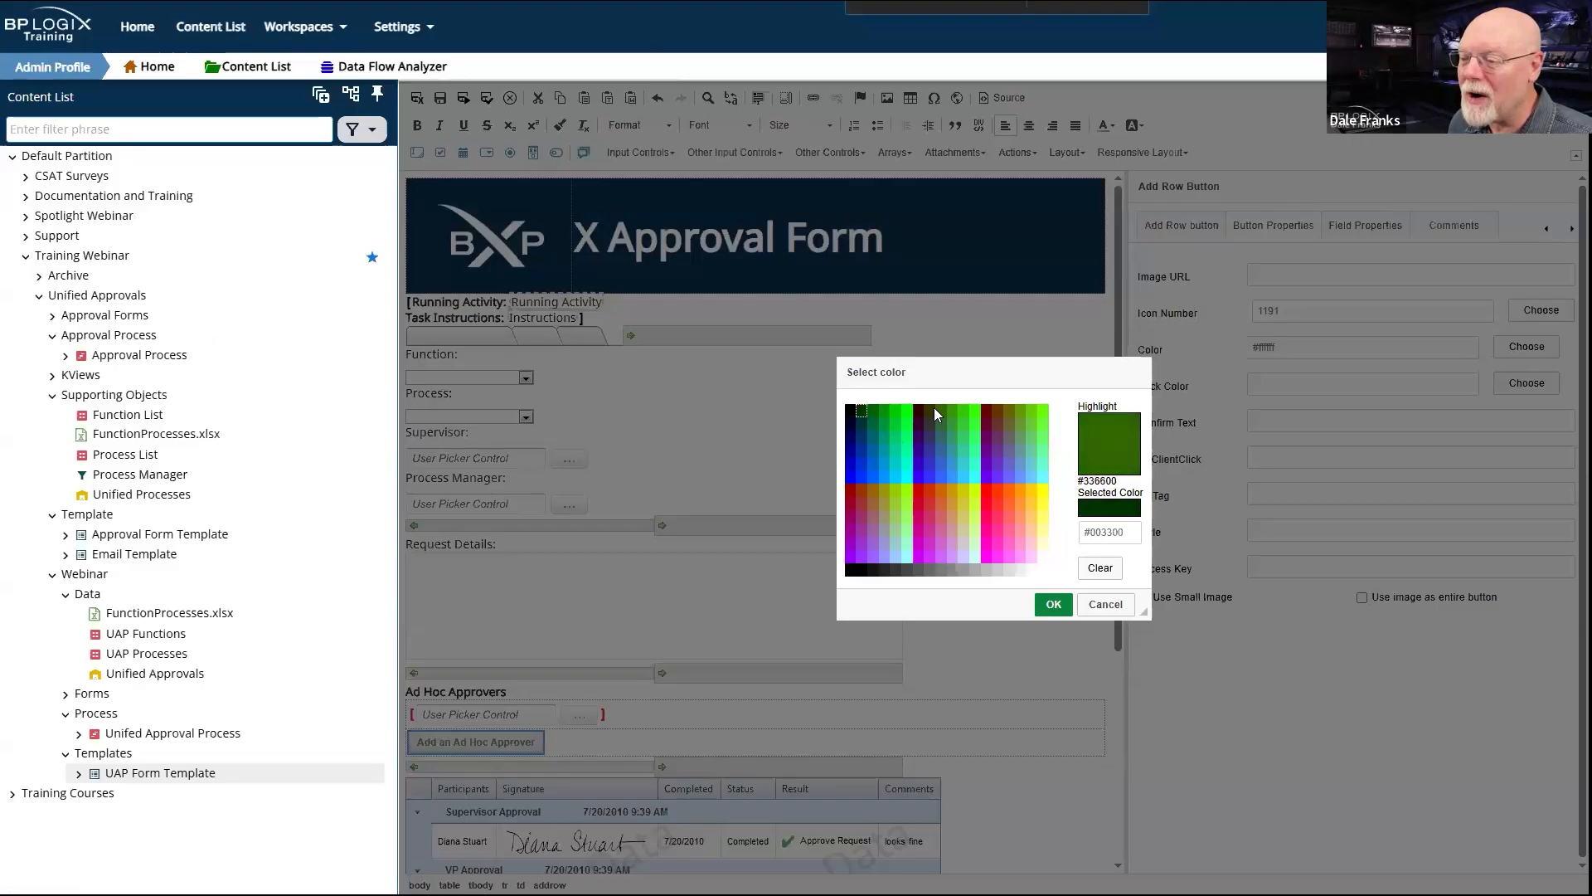
left_click(871, 411)
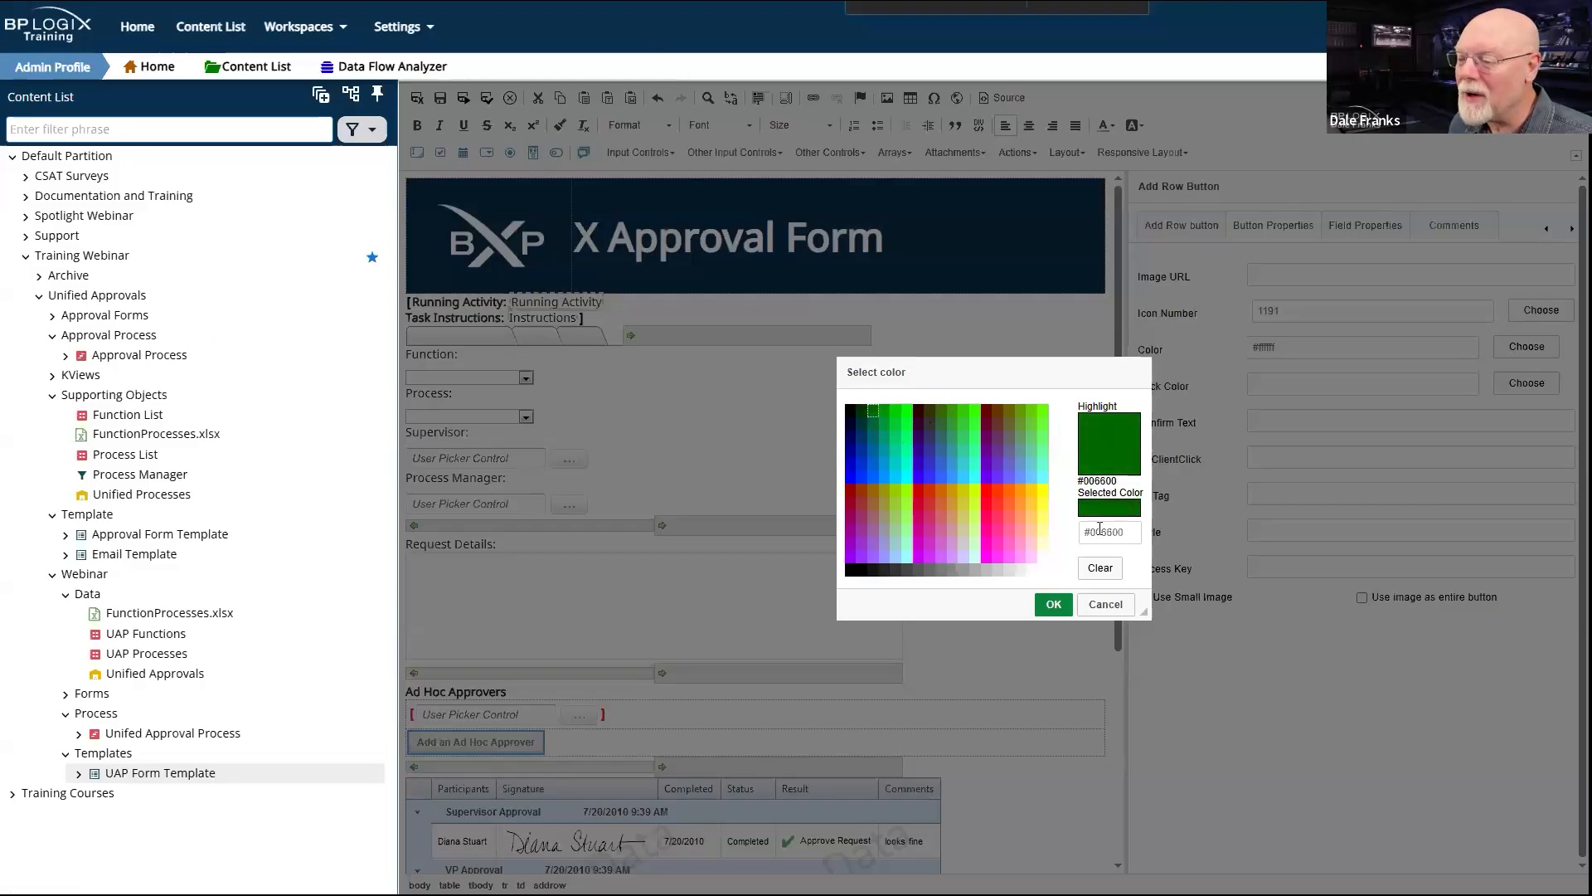
left_click(1052, 604)
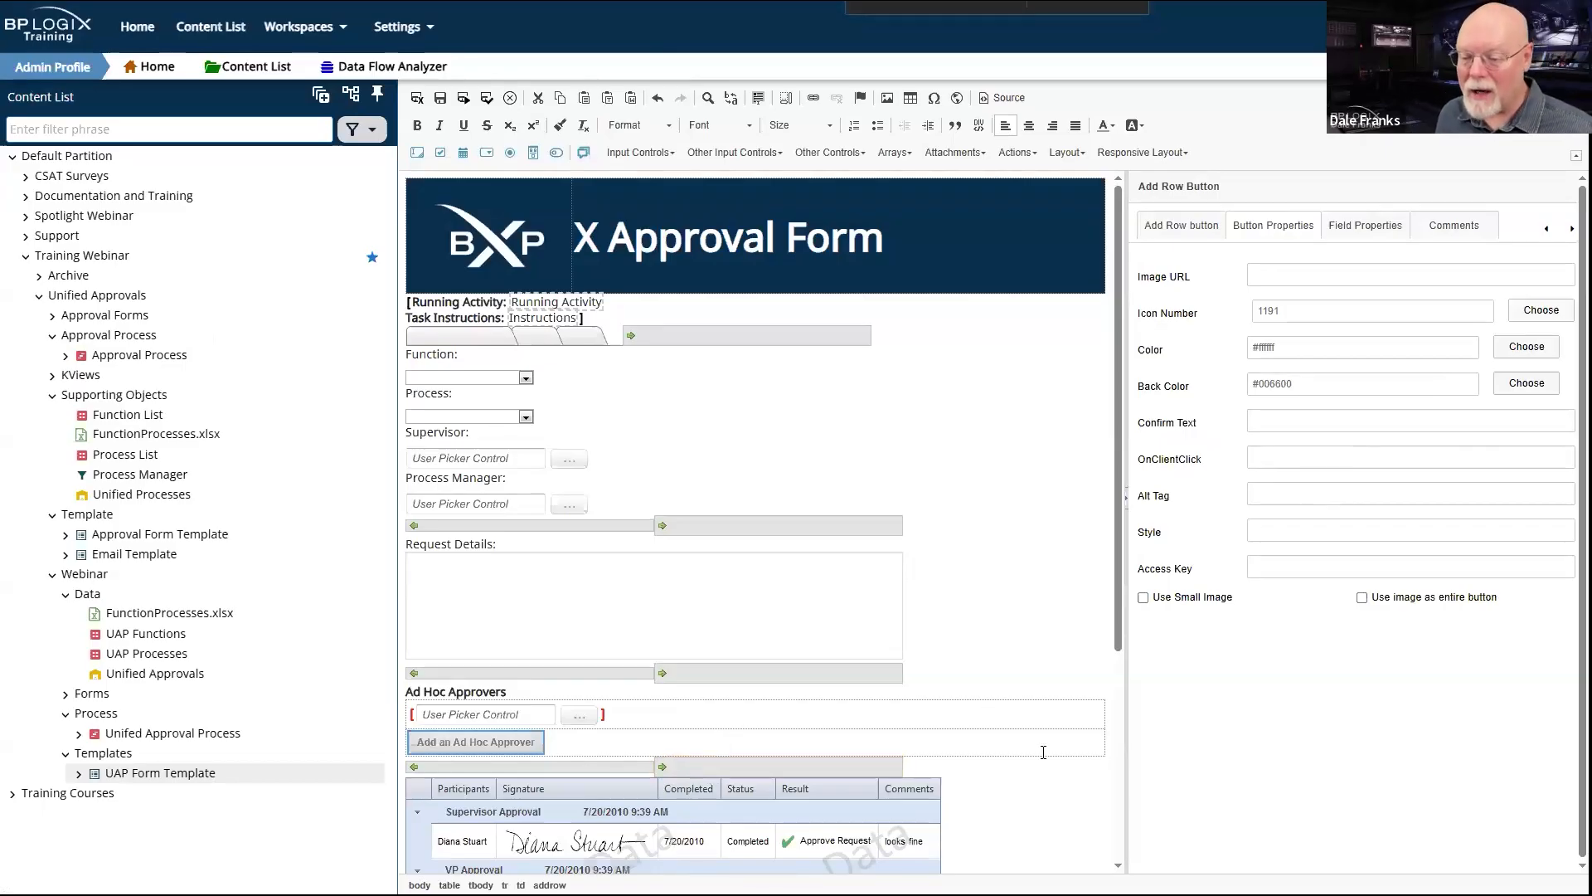
Step: Preview the approval form in test mode and examine its Details and Approvers tabs
scroll(1043, 751, "down", 4)
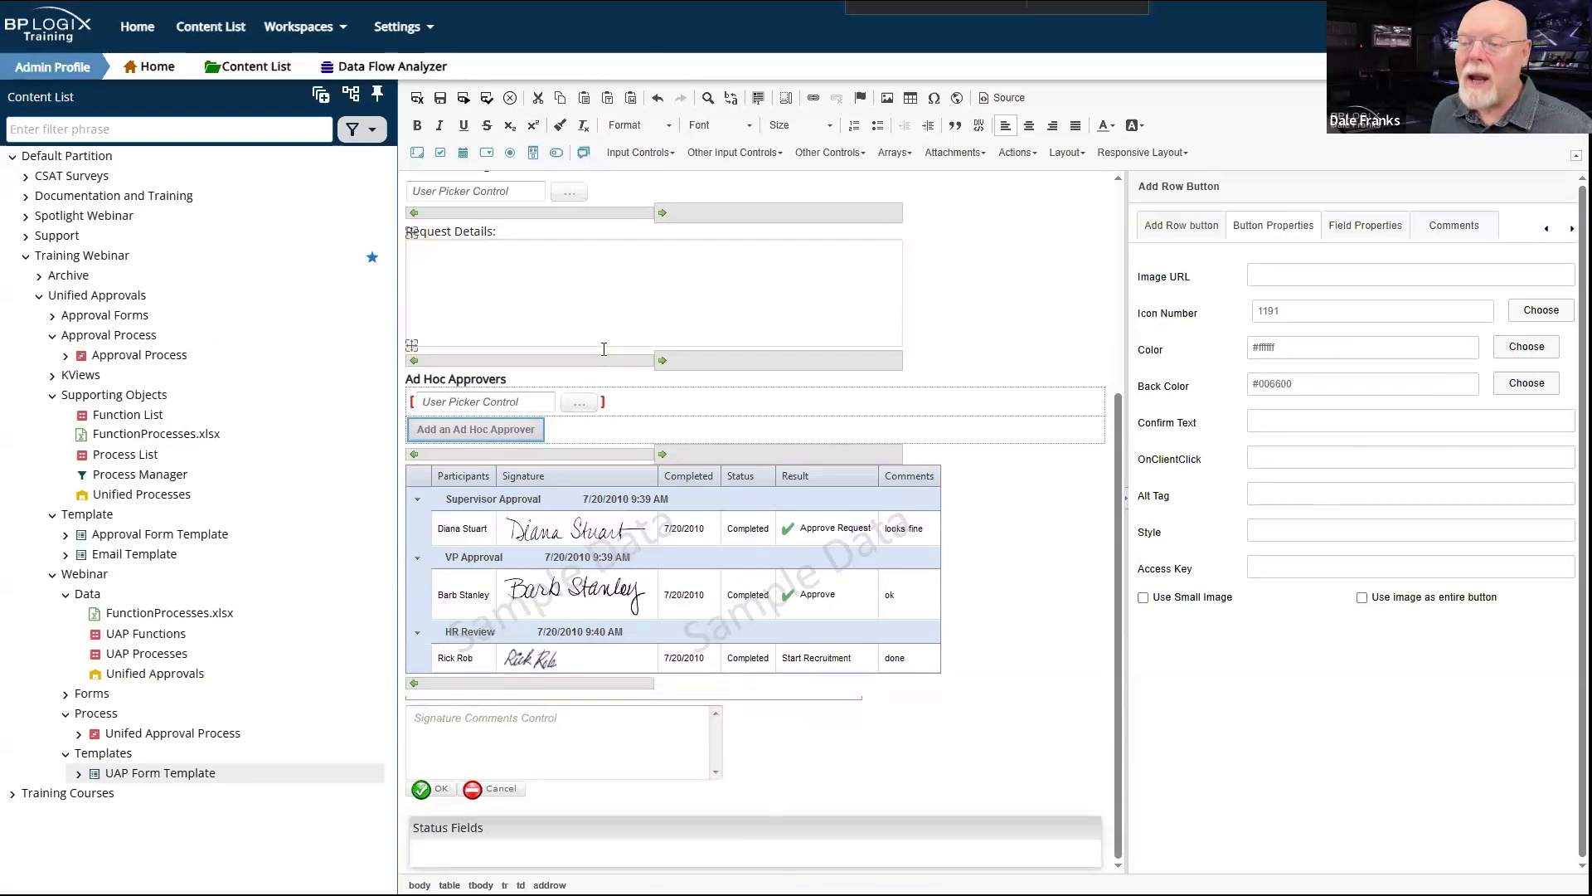
scroll(604, 349, "up", 4)
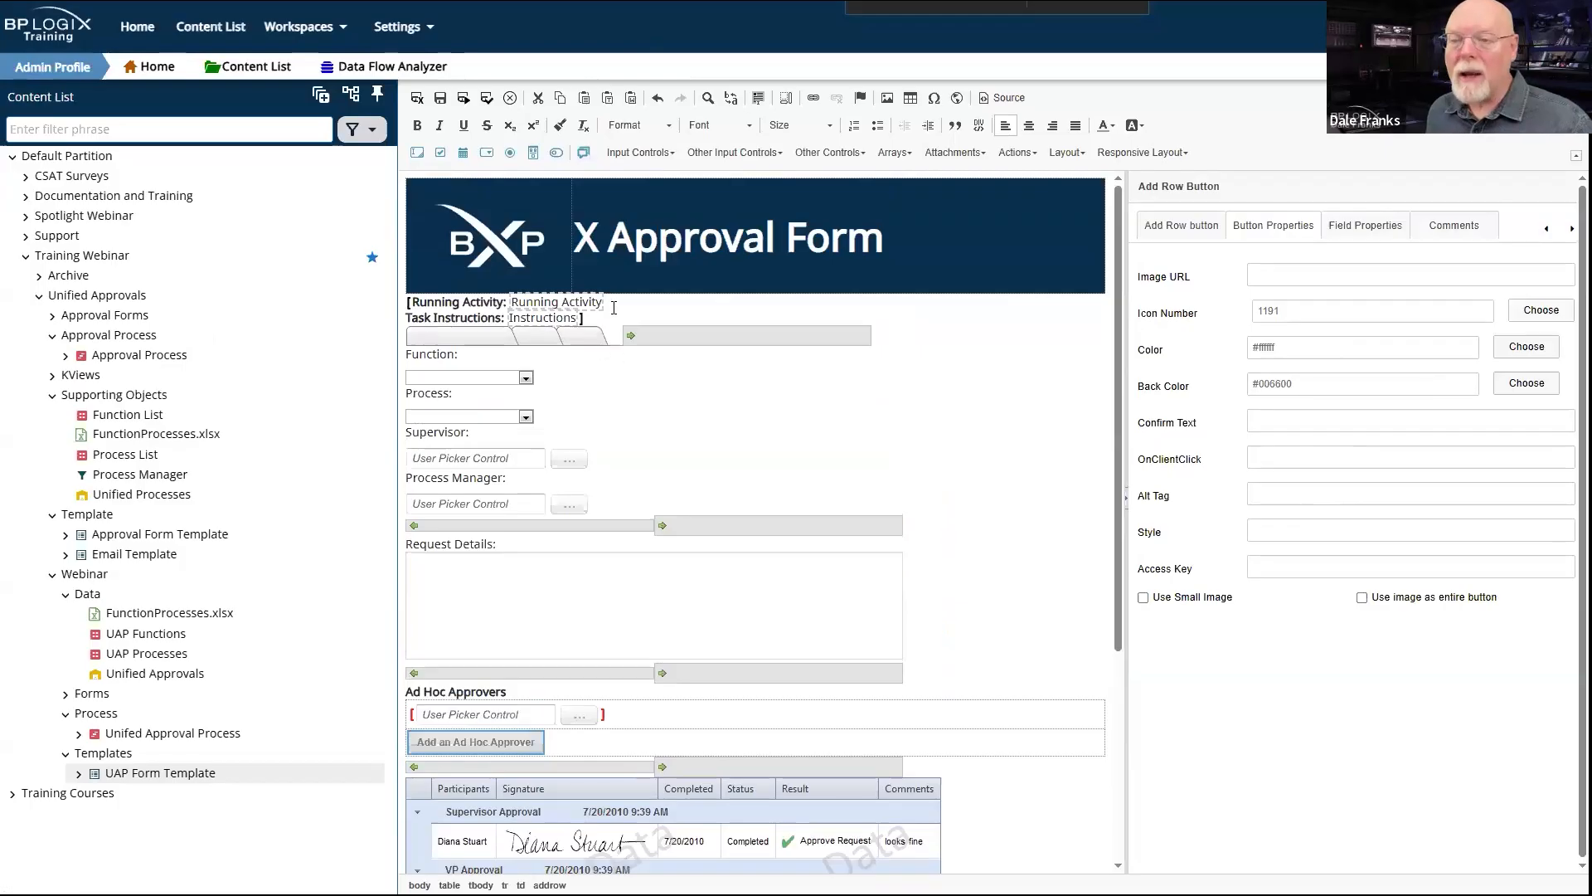
left_click(488, 99)
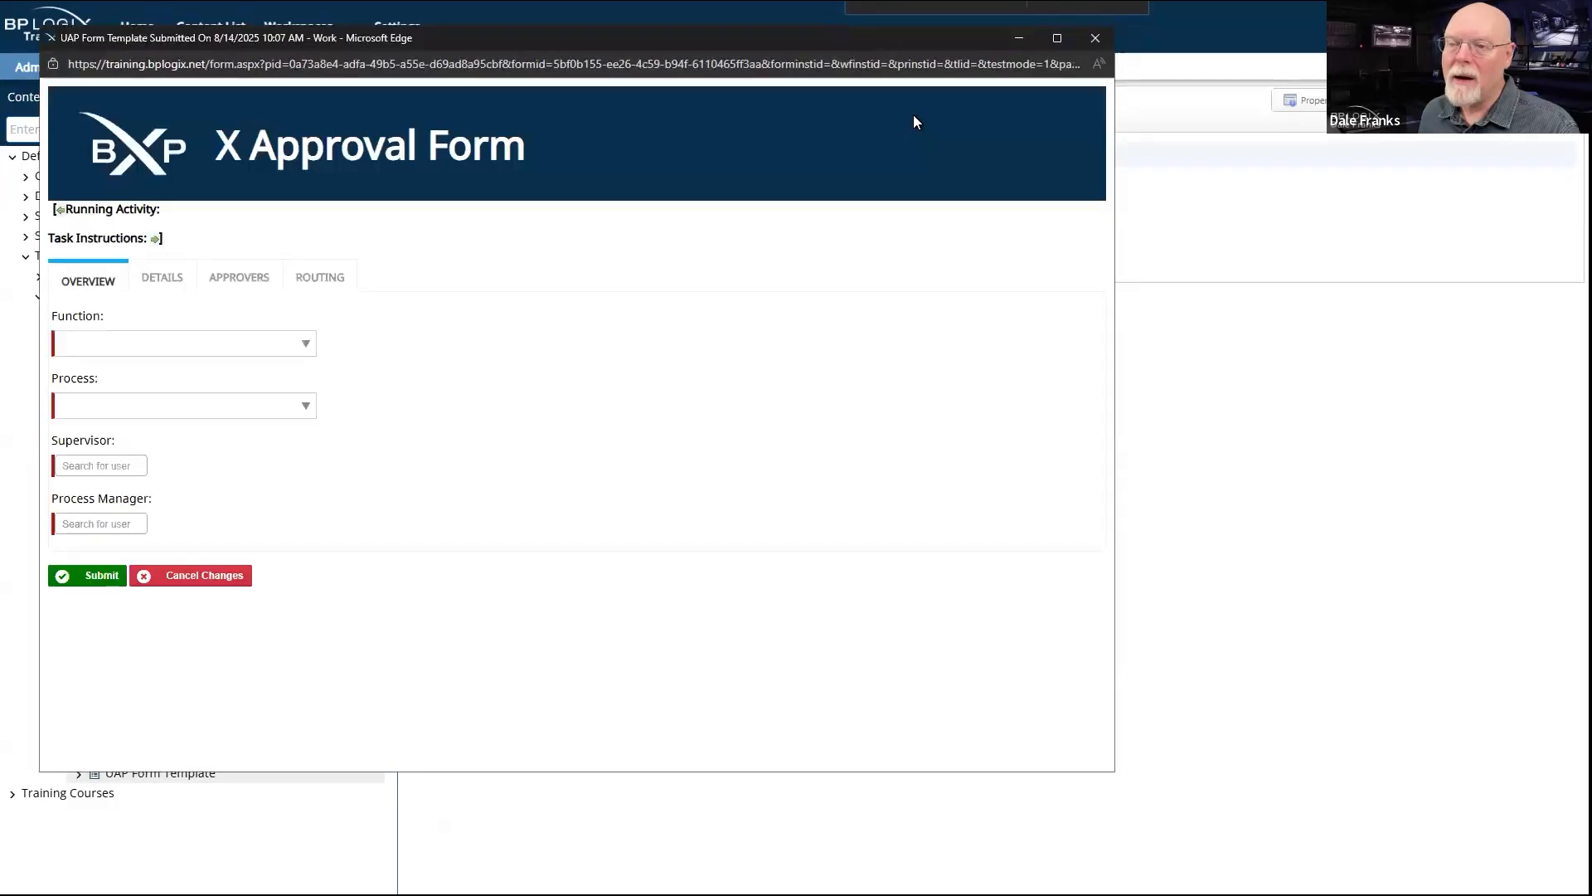
left_click_drag(943, 31, 1240, 104)
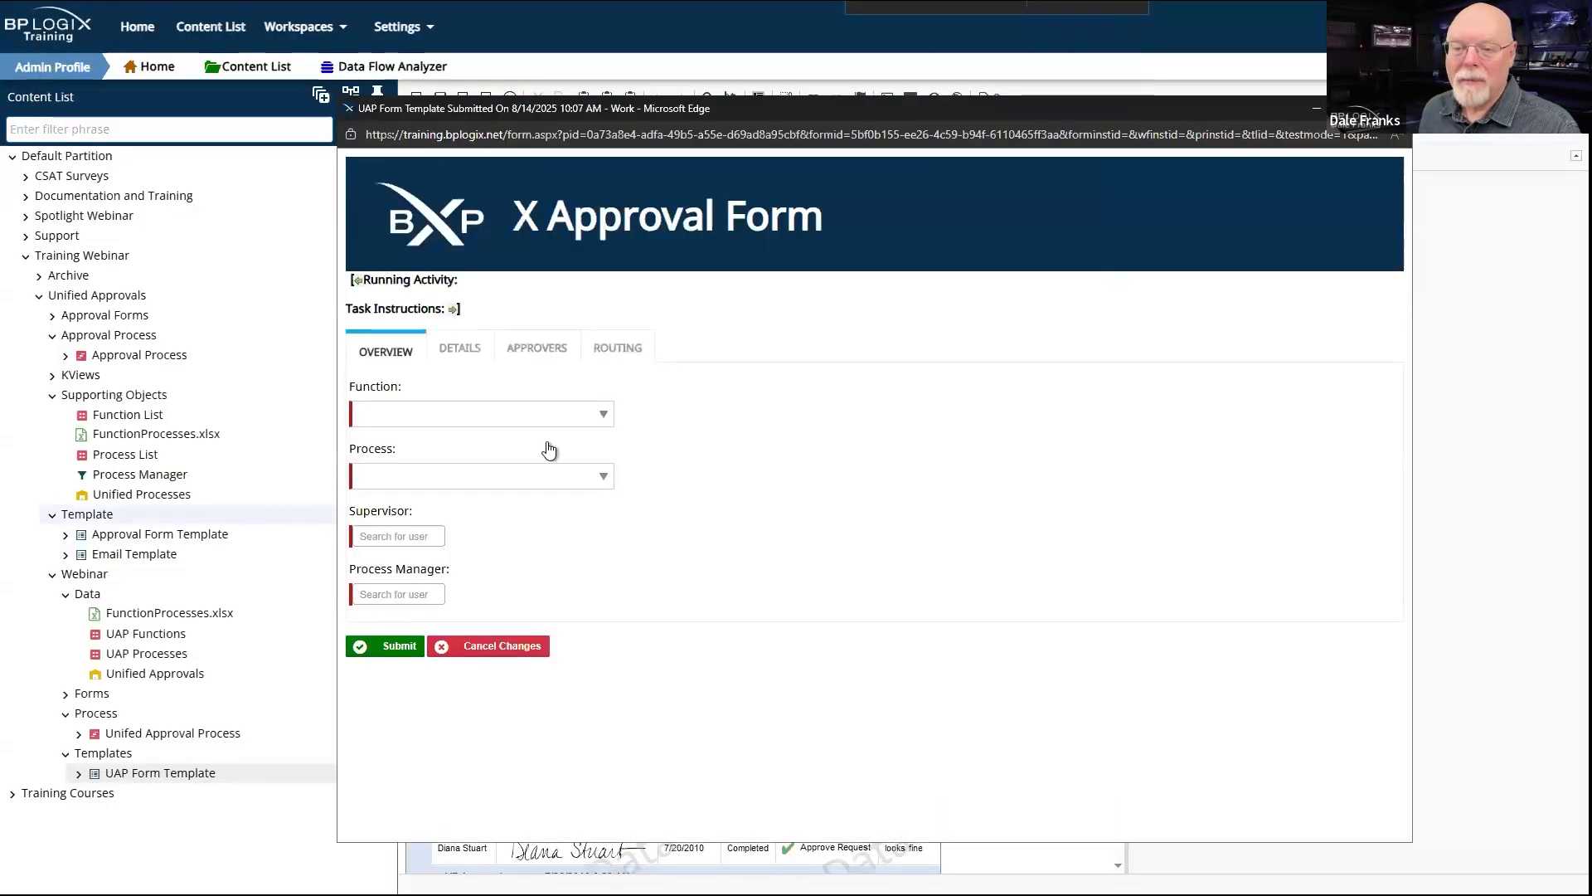
left_click(462, 350)
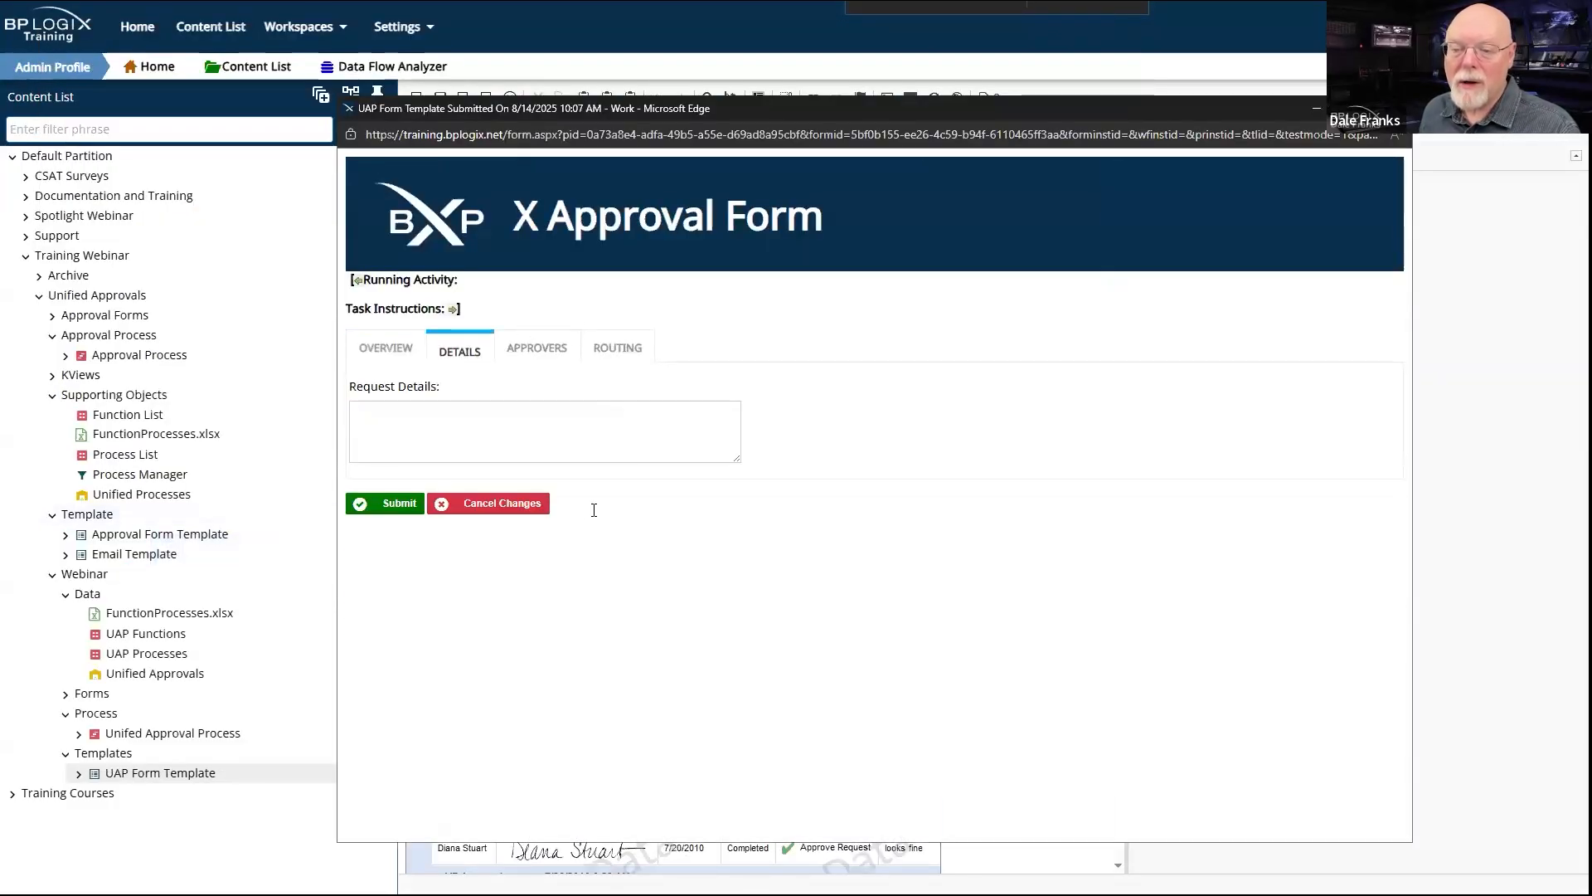
left_click(543, 349)
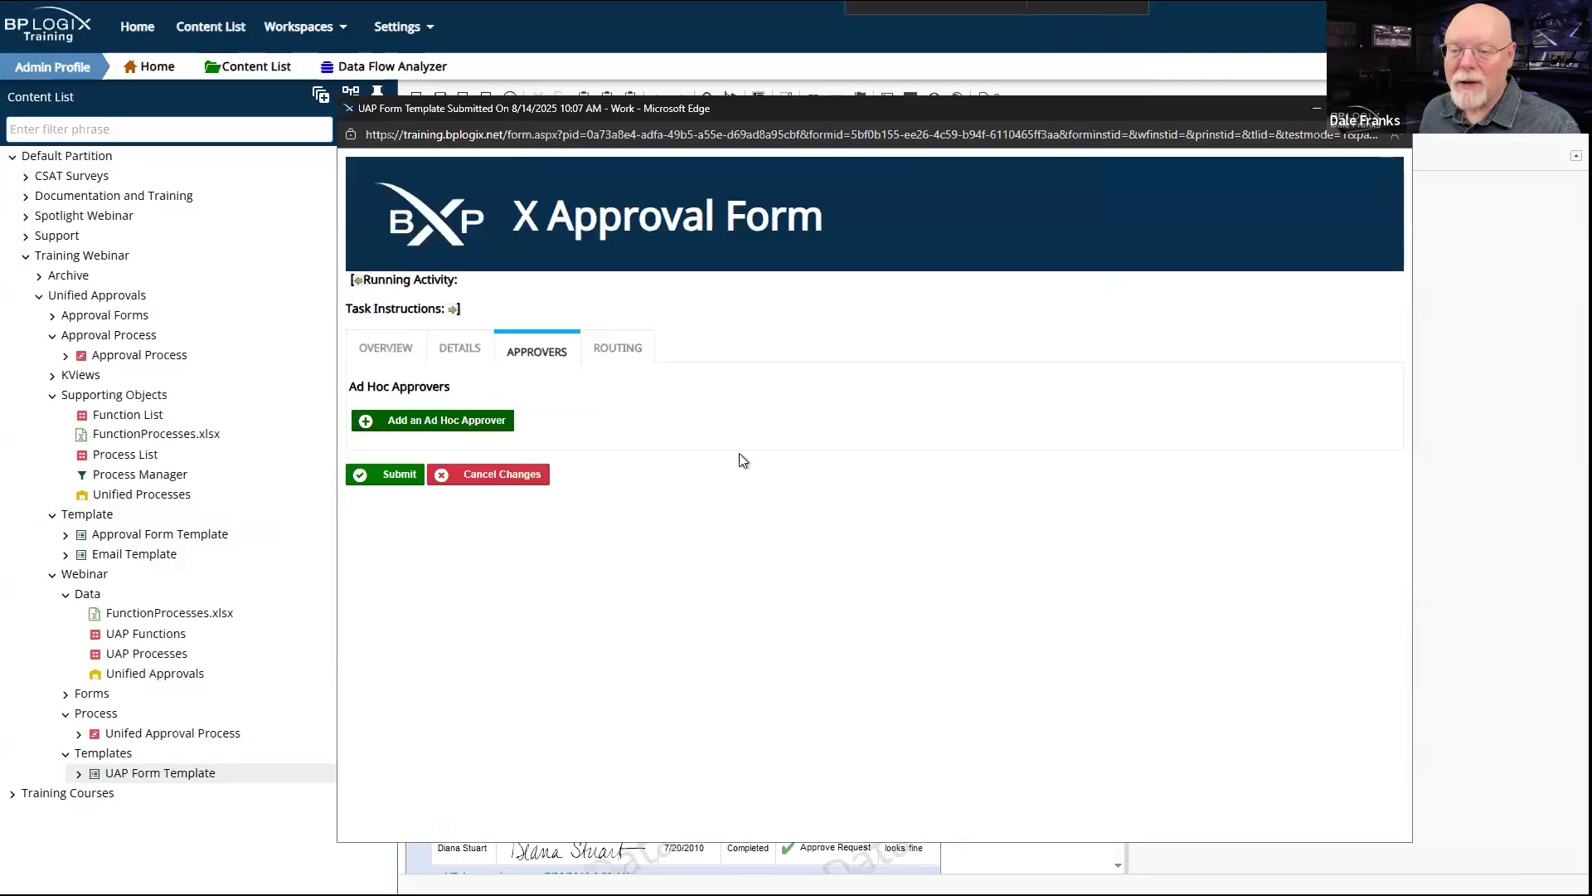
Step: Test the Add an Ad Hoc Approver button by adding four approver rows in the preview form
left_click(441, 413)
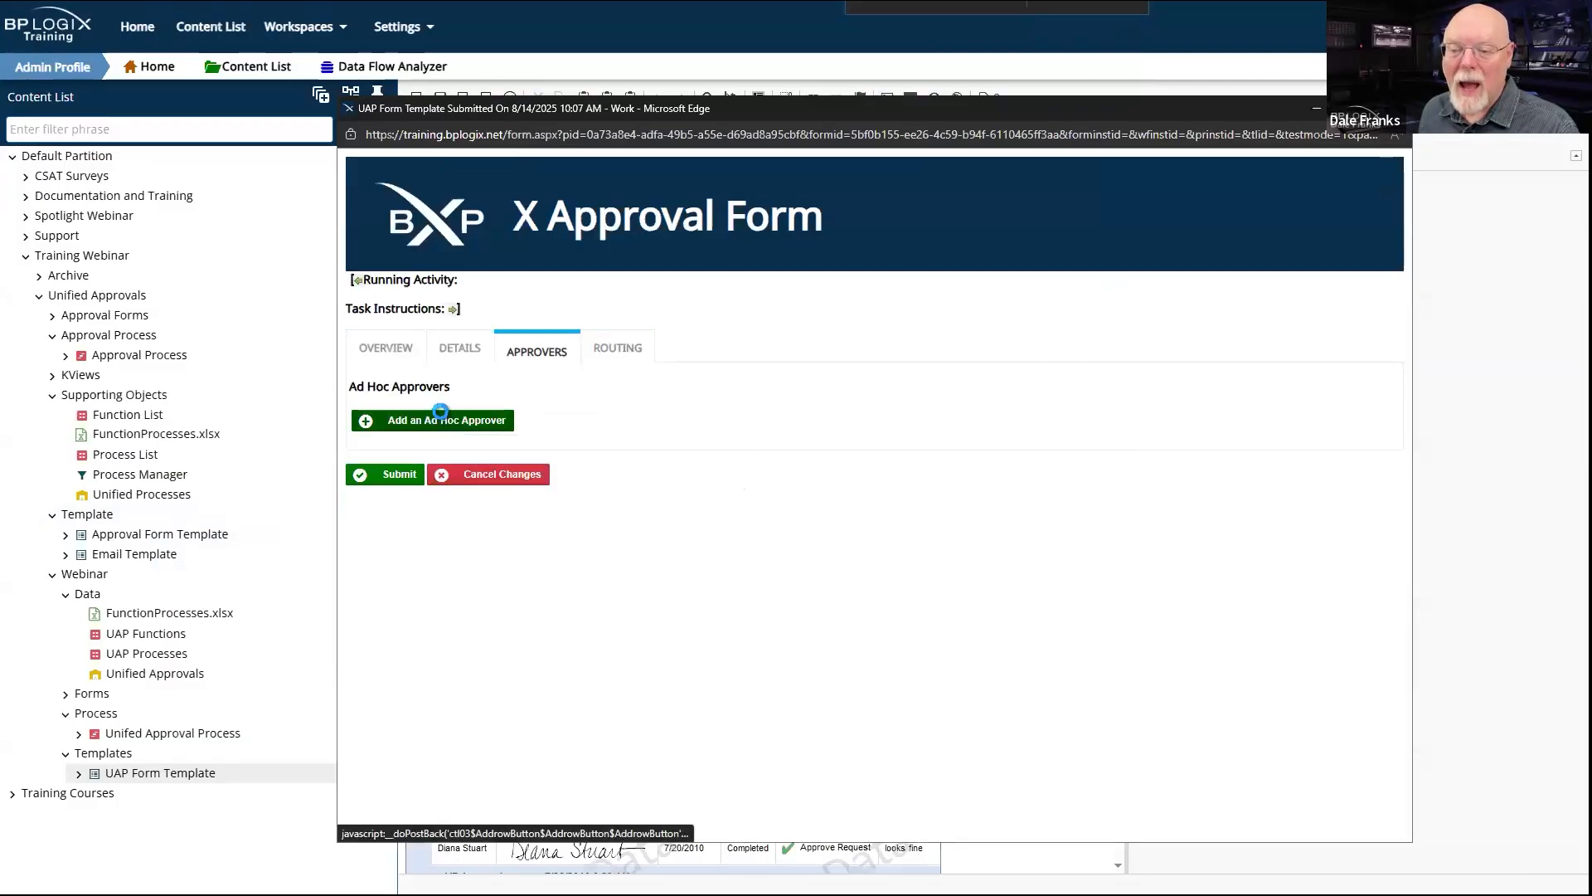
left_click(394, 456)
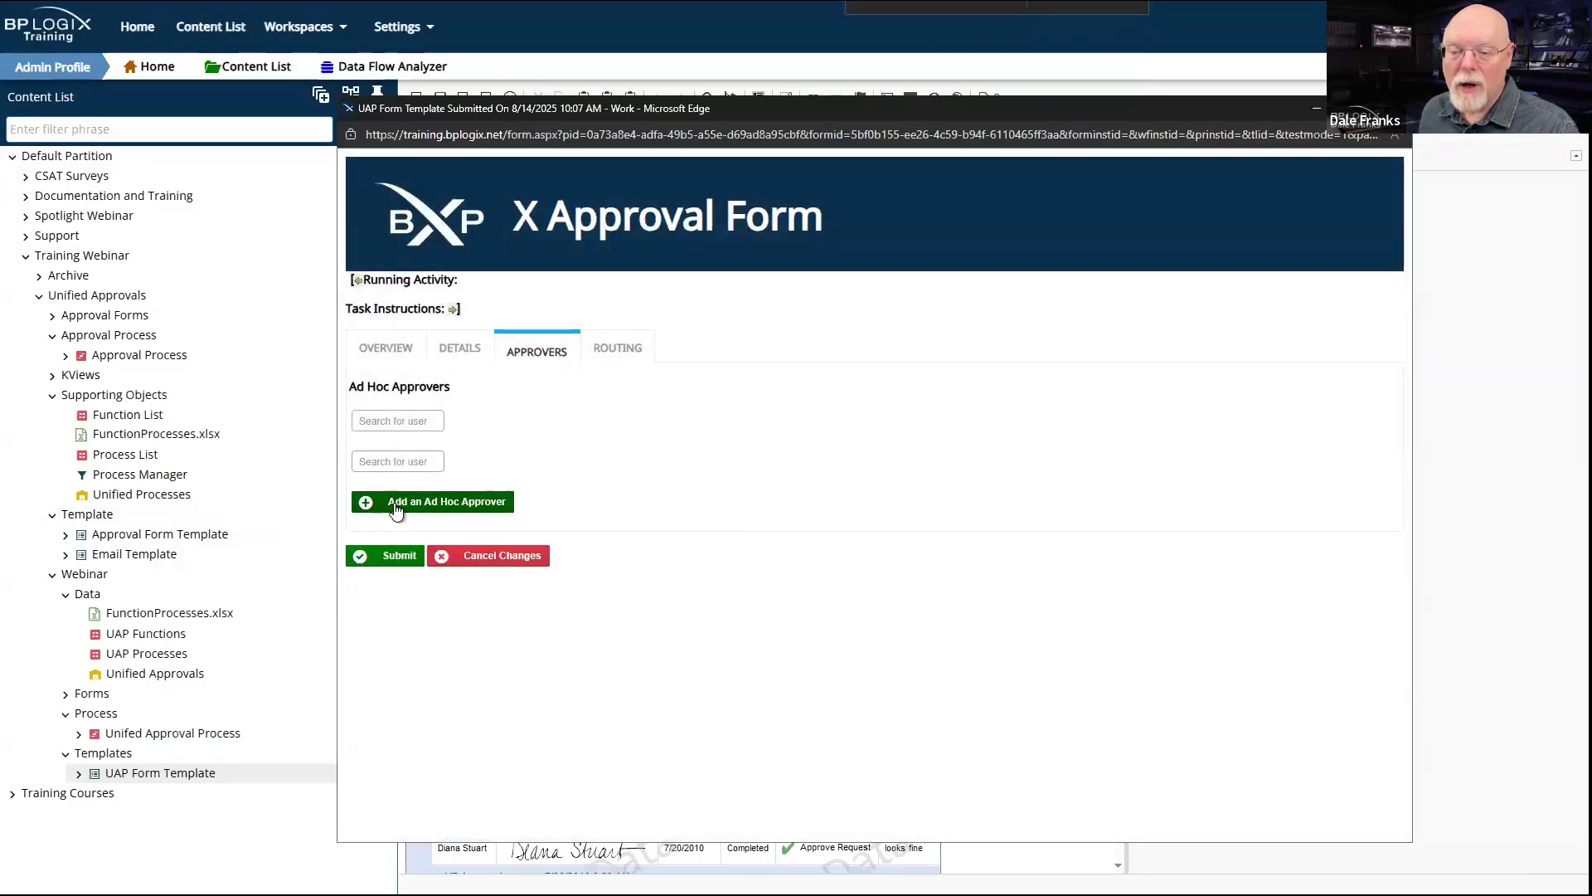
left_click(397, 504)
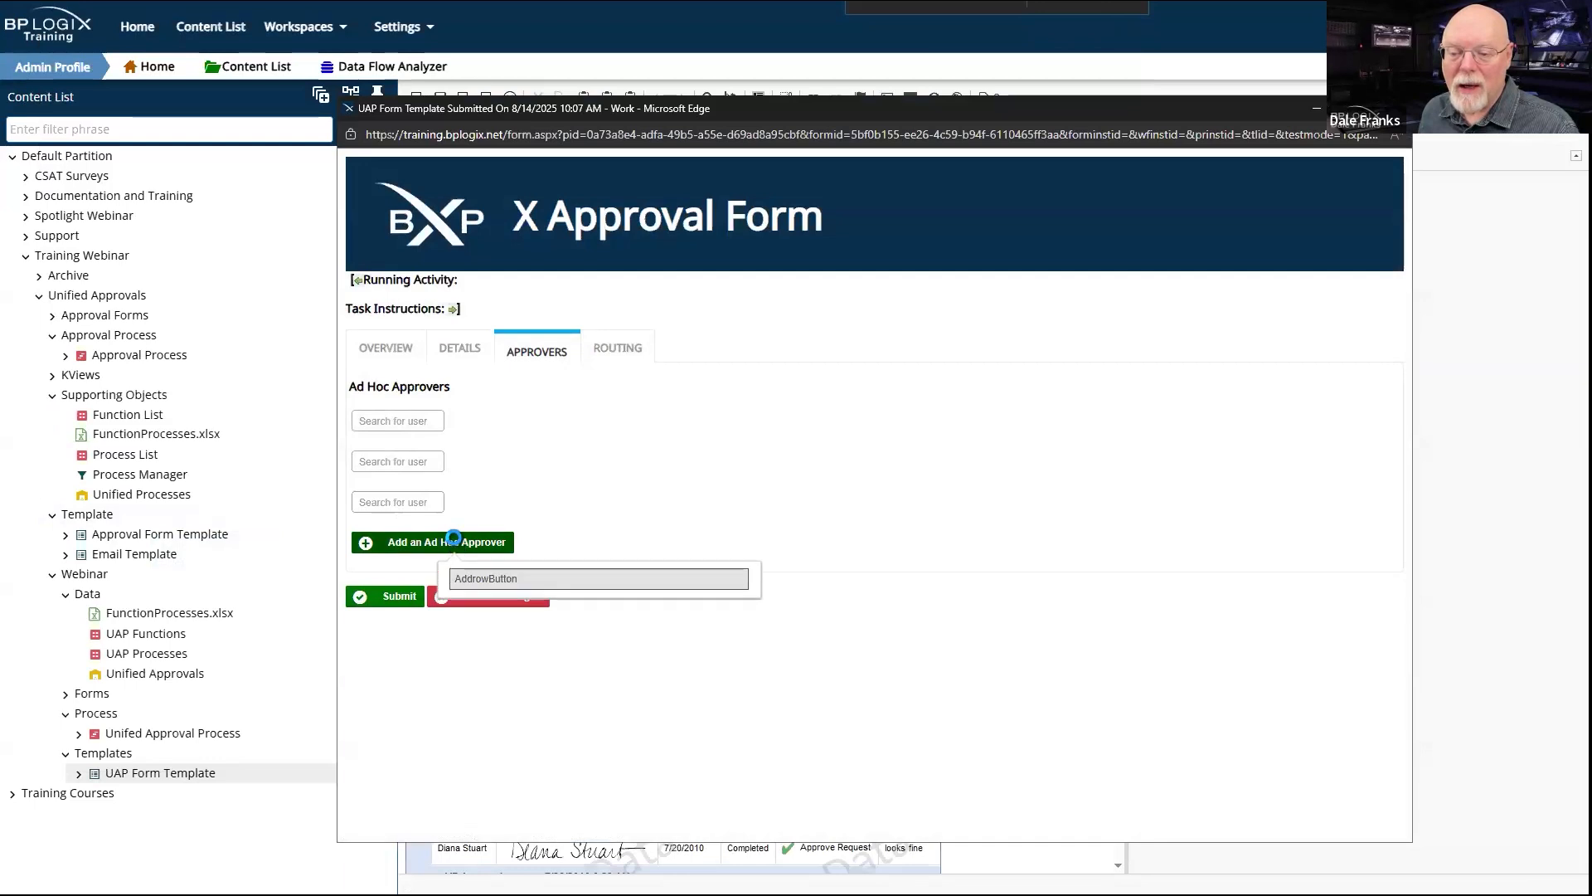
left_click(454, 541)
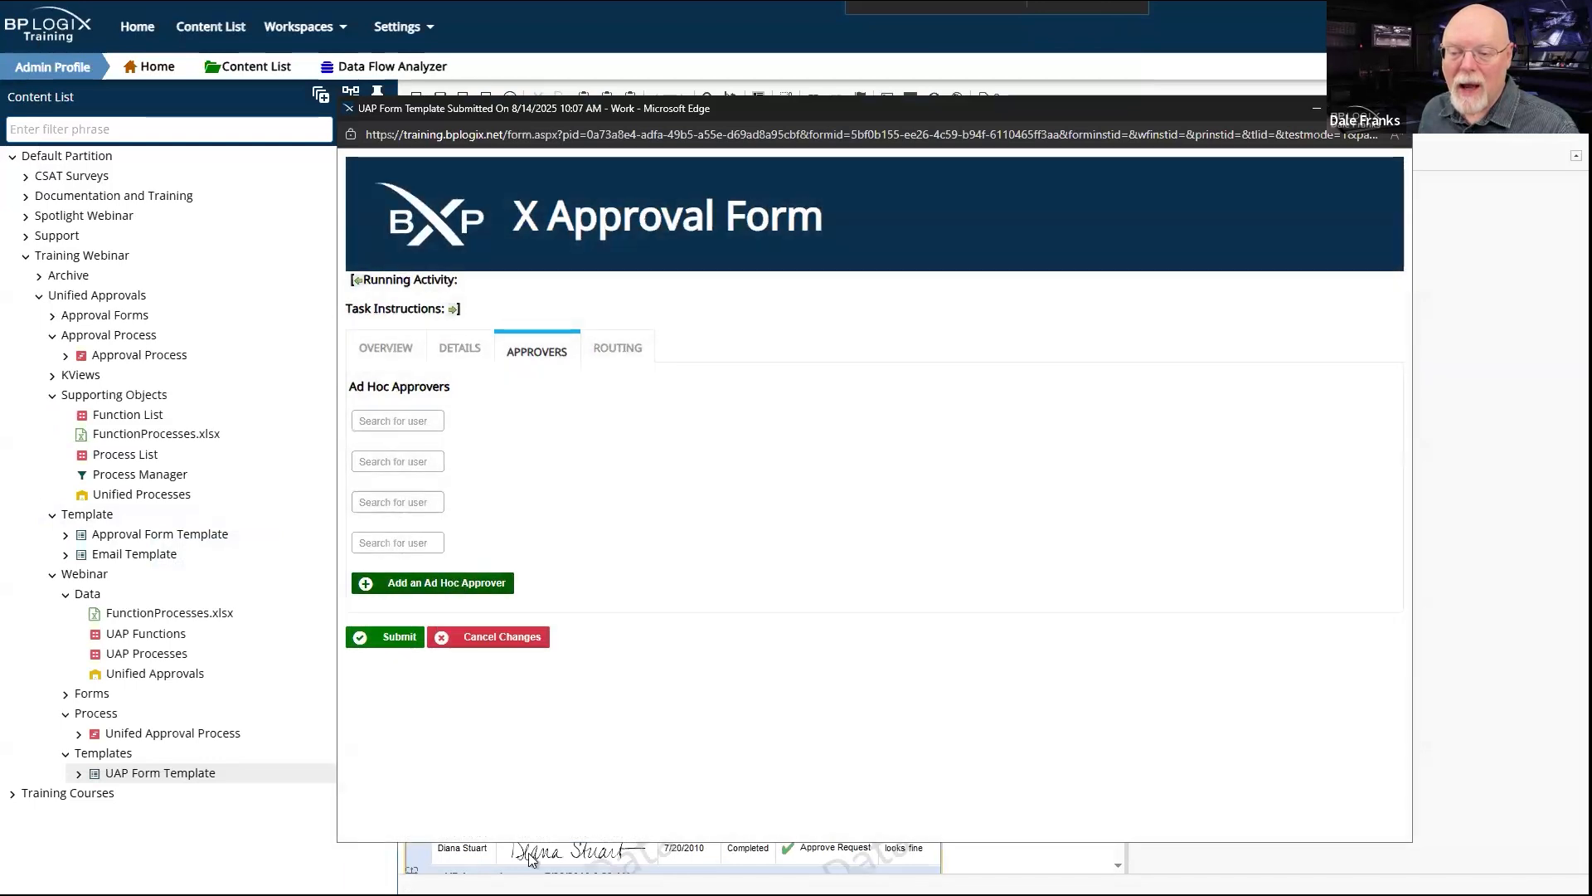
Step: Examine the Routing tab, submit the empty test form to check required-field validation, and close the preview
left_click(624, 350)
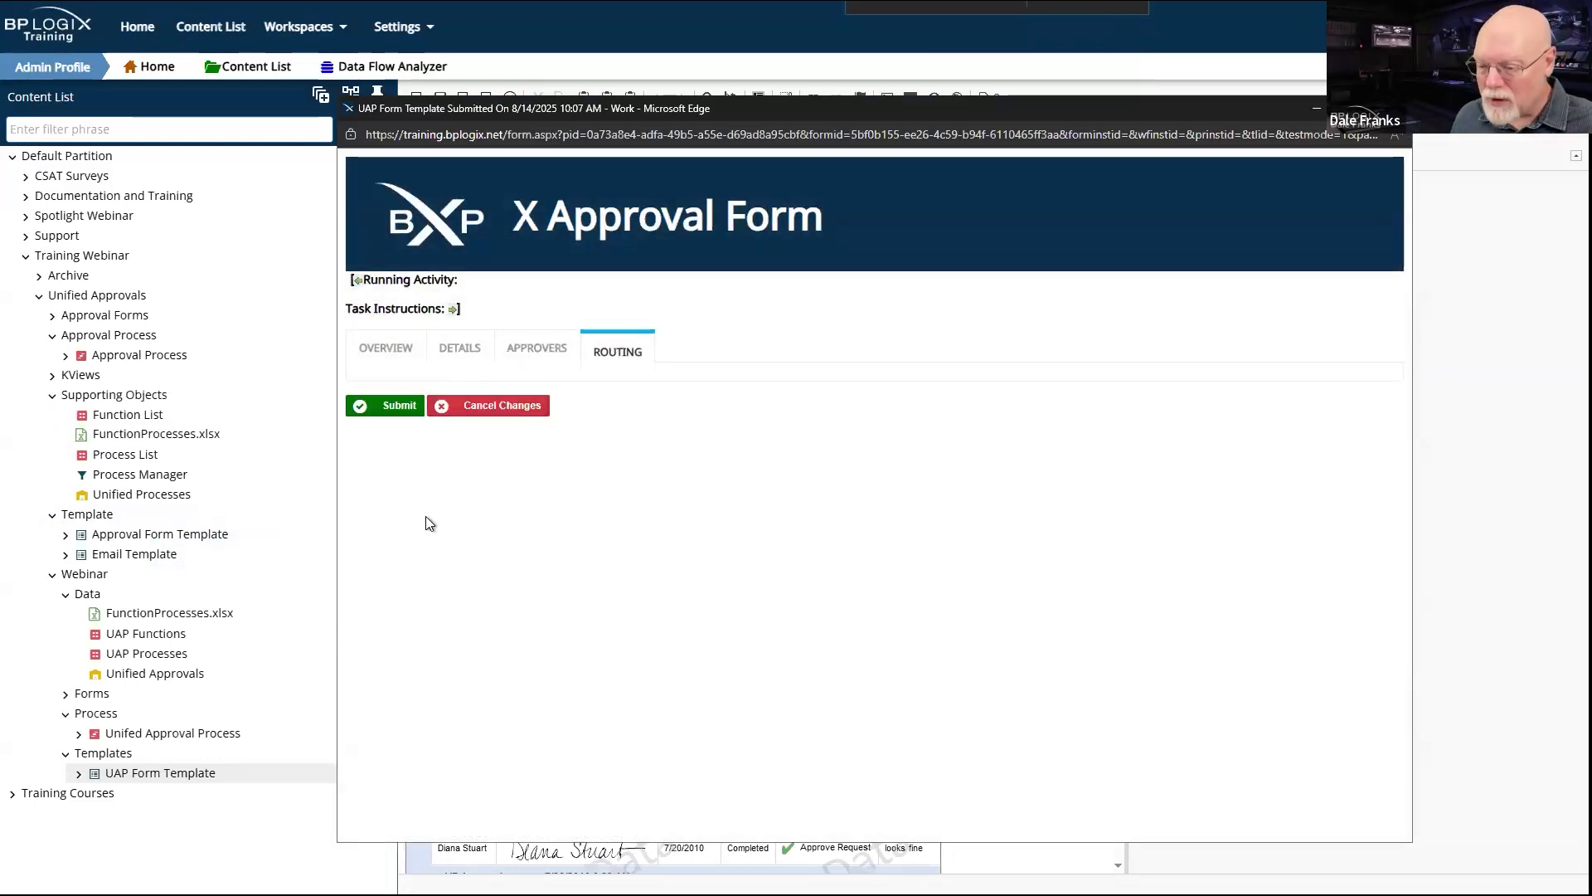
left_click(401, 408)
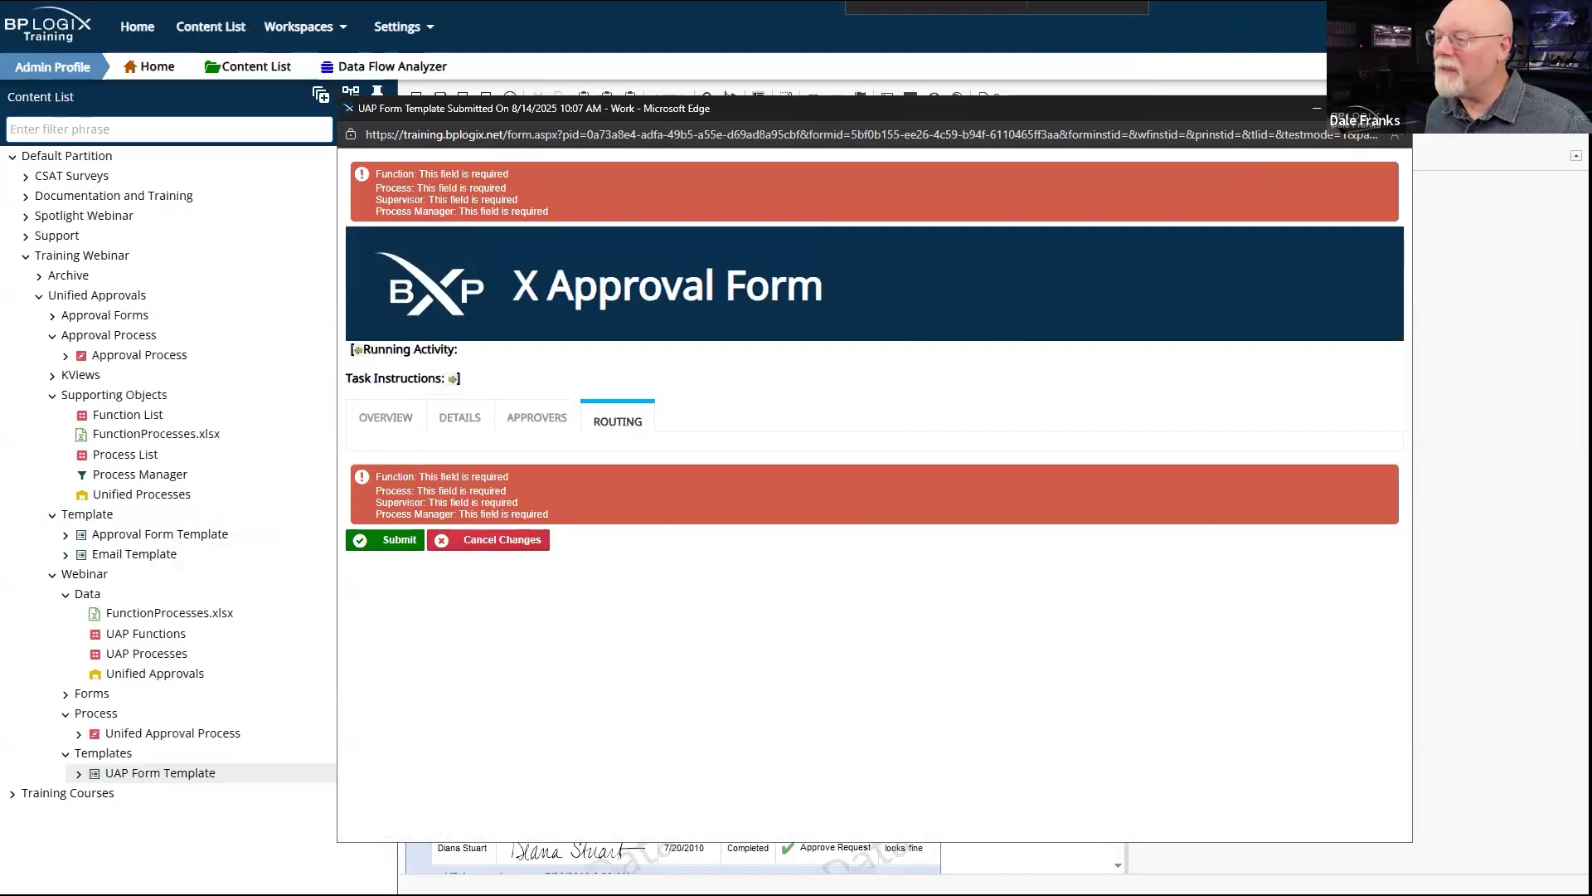
left_click(1393, 109)
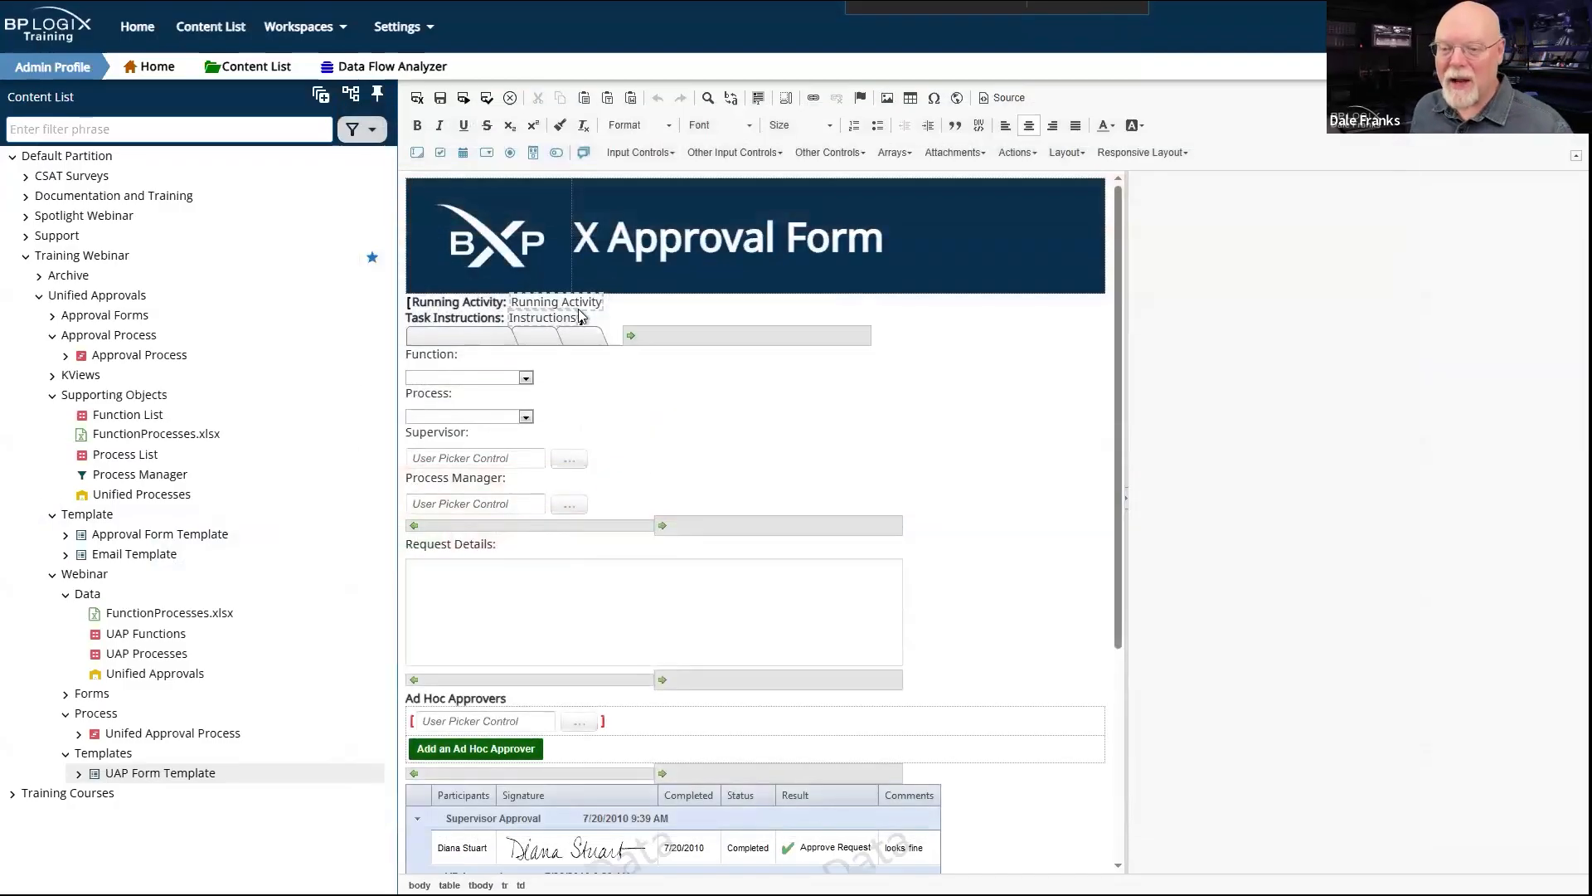
Step: Check in the UAP Form Template and add two entries to its Fill Dropdowns settings
left_click(418, 98)
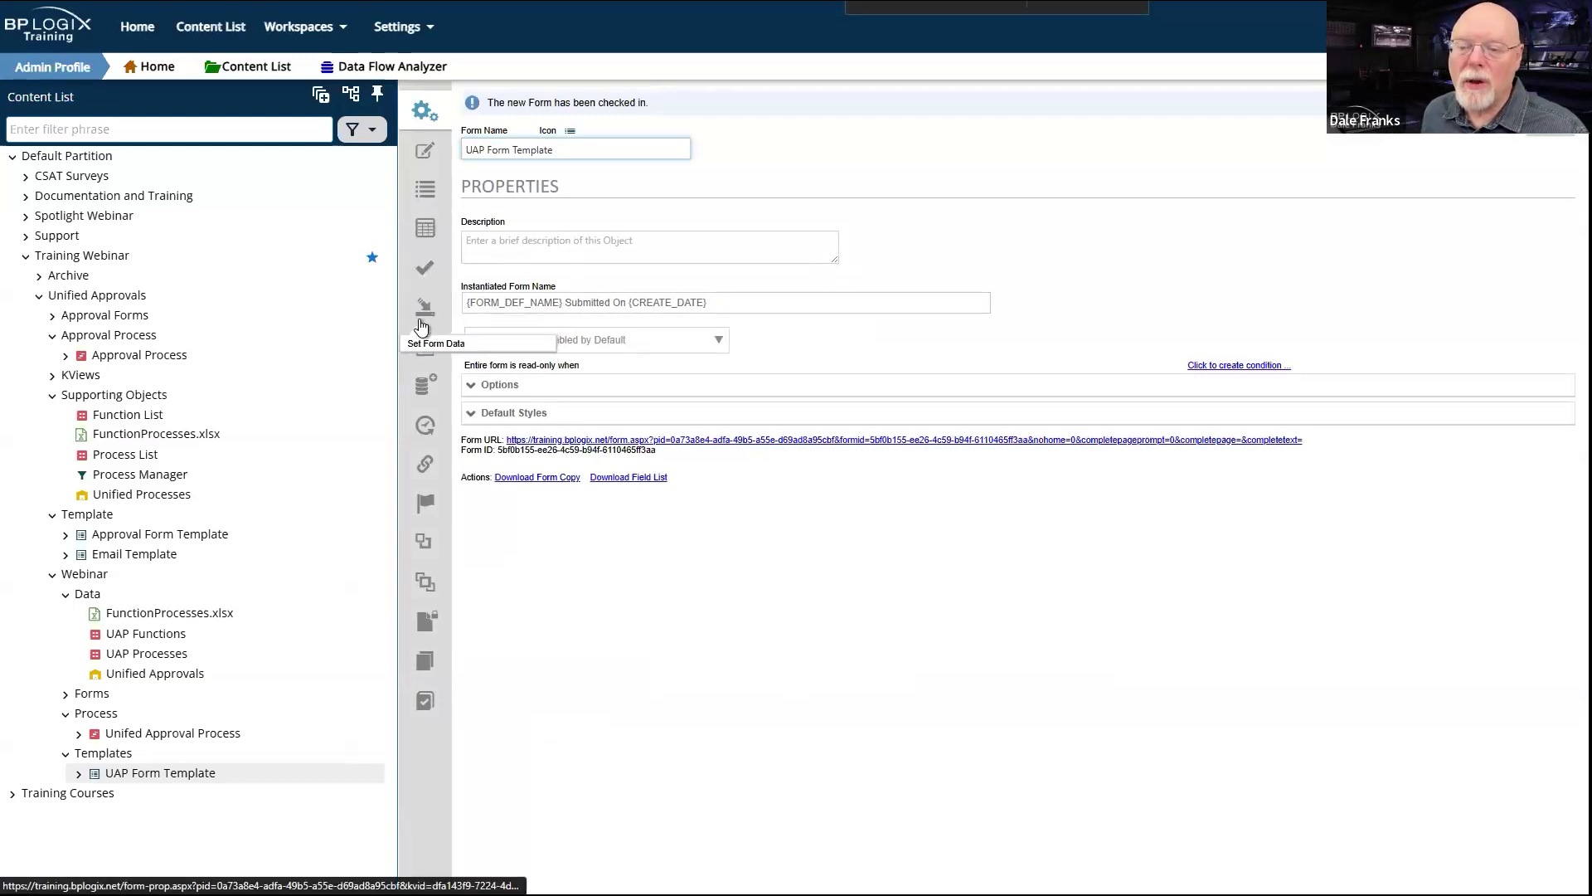
left_click(416, 362)
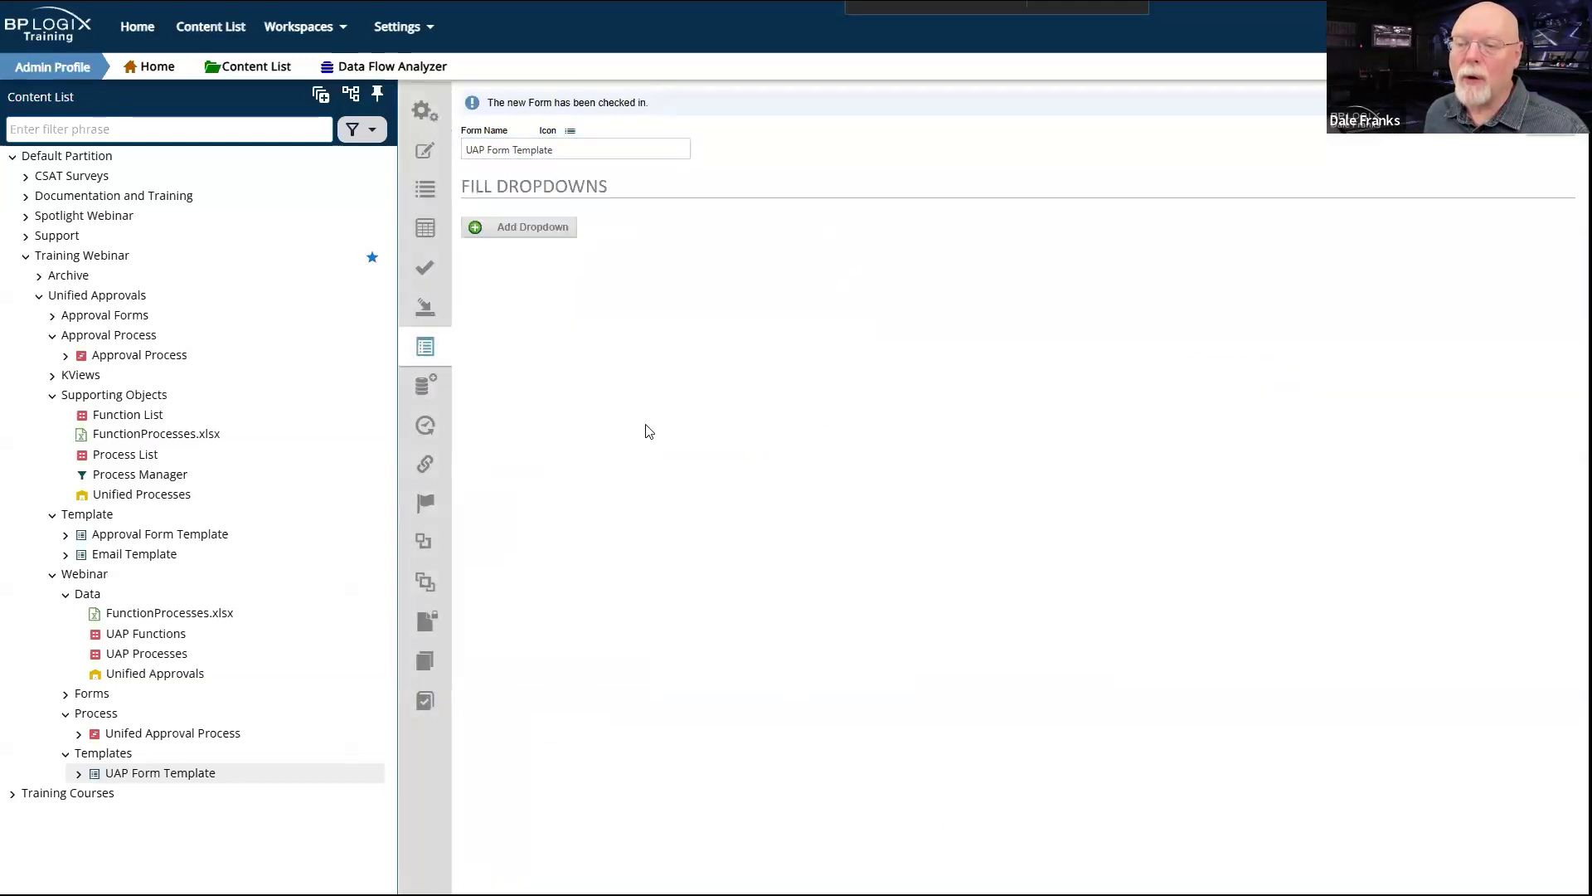
left_click(557, 232)
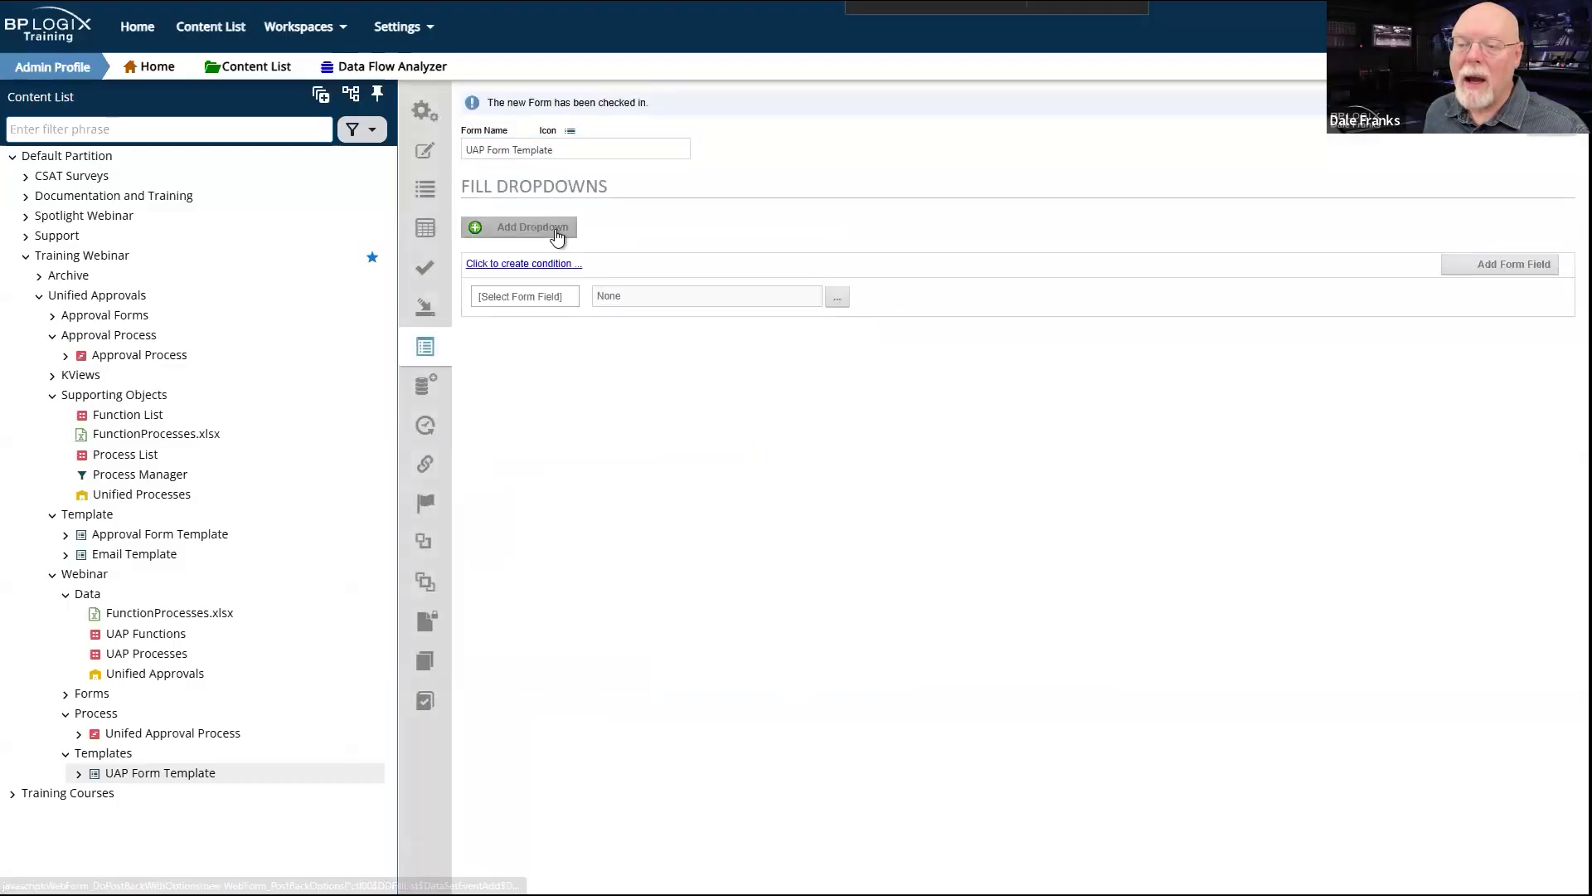
left_click(557, 233)
Step: Assign the first dropdown entry to the Function field with the UAP Functions business value as its source
left_click(569, 300)
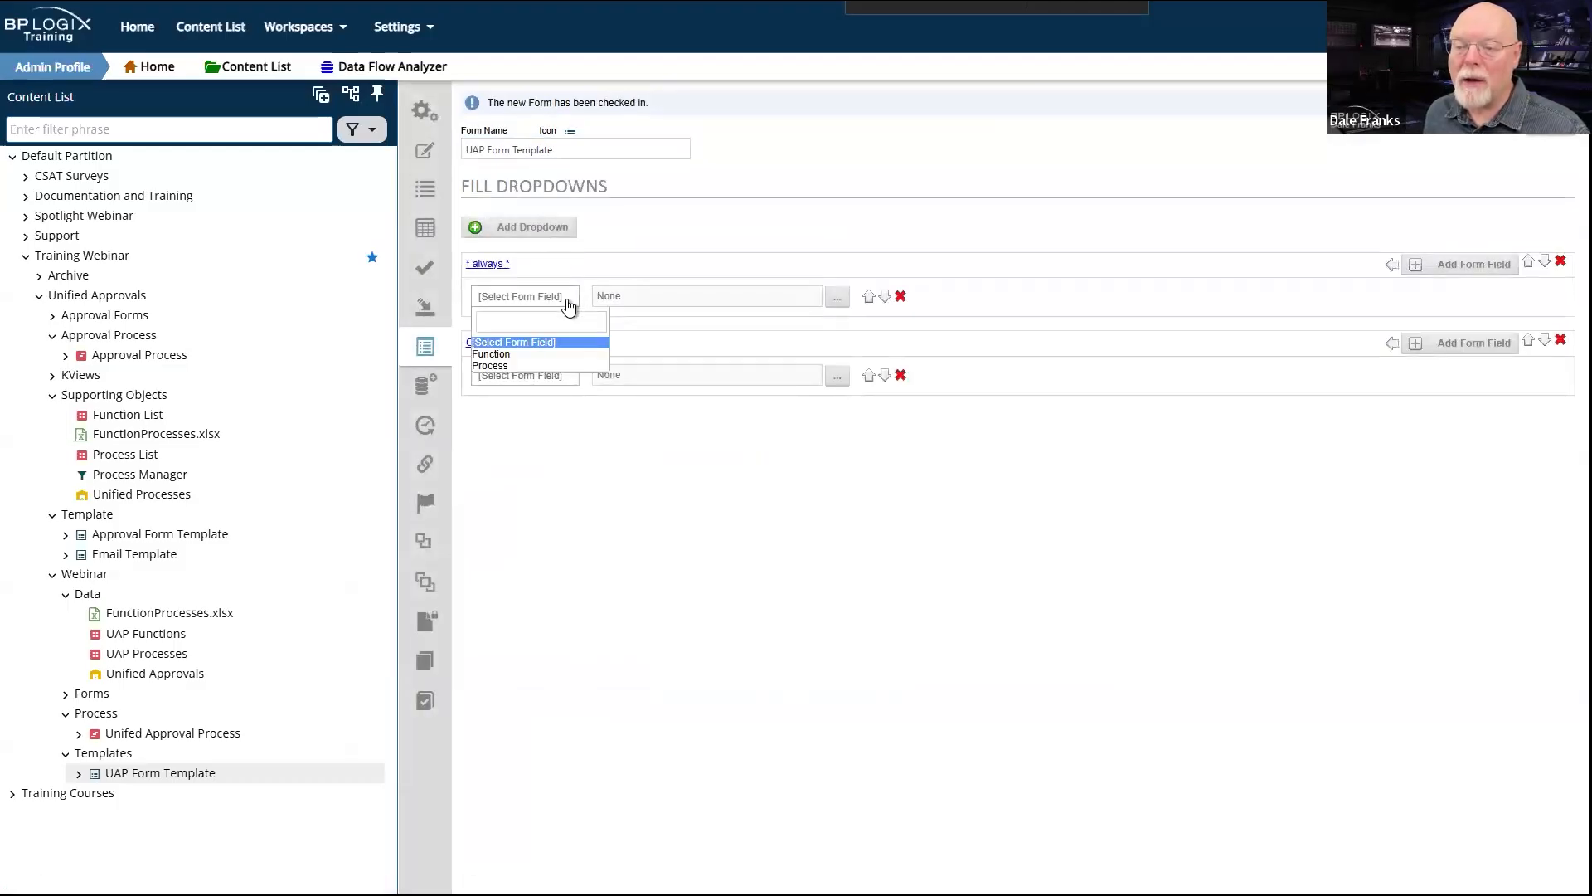
left_click(521, 354)
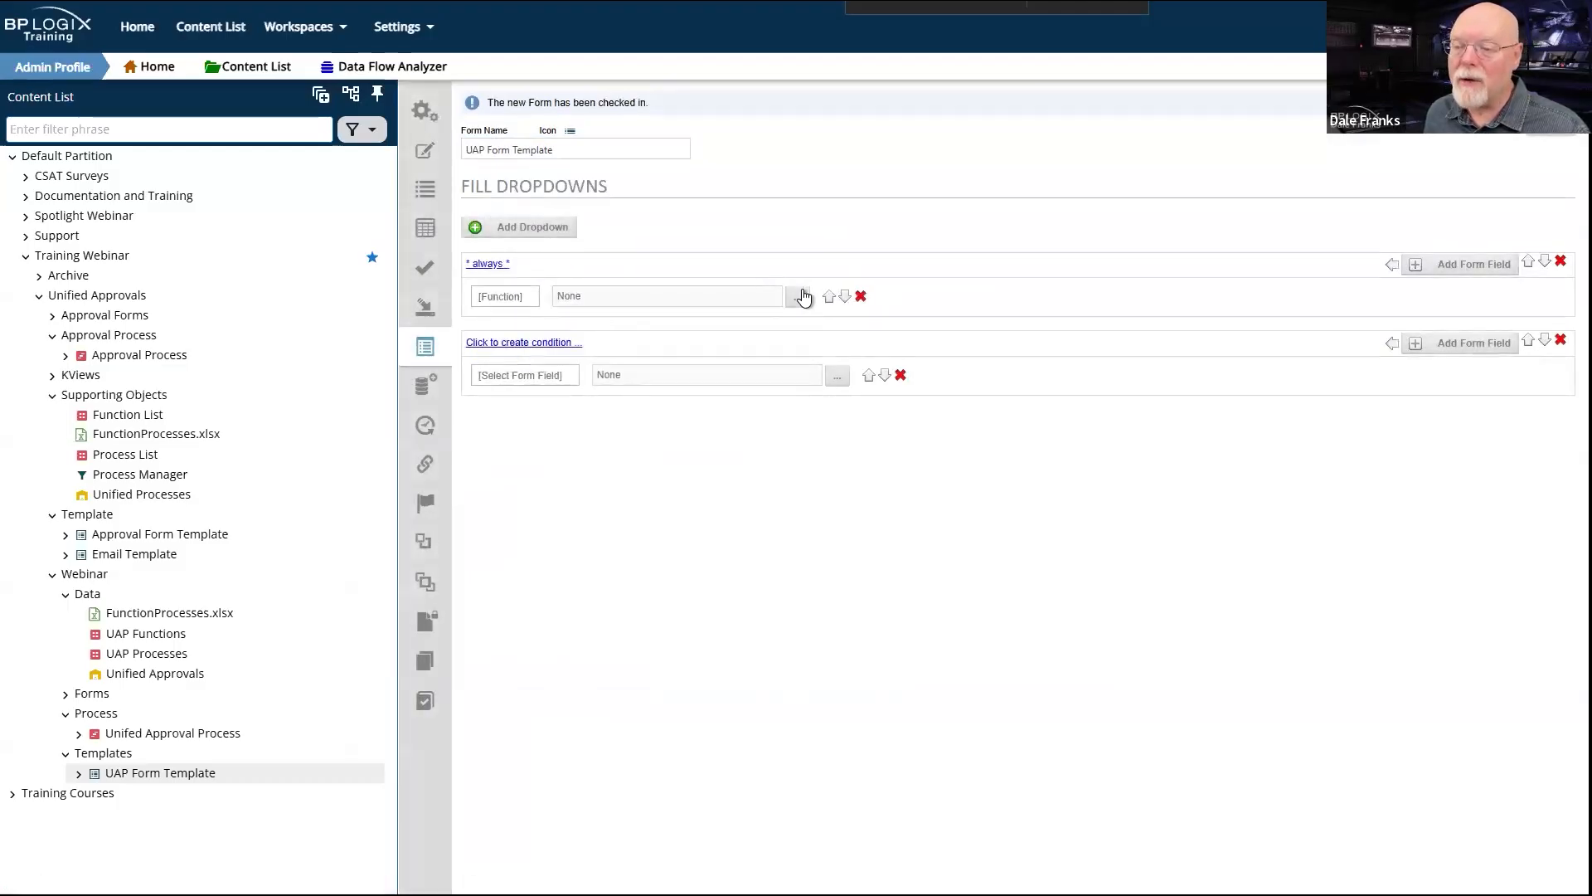
left_click(799, 297)
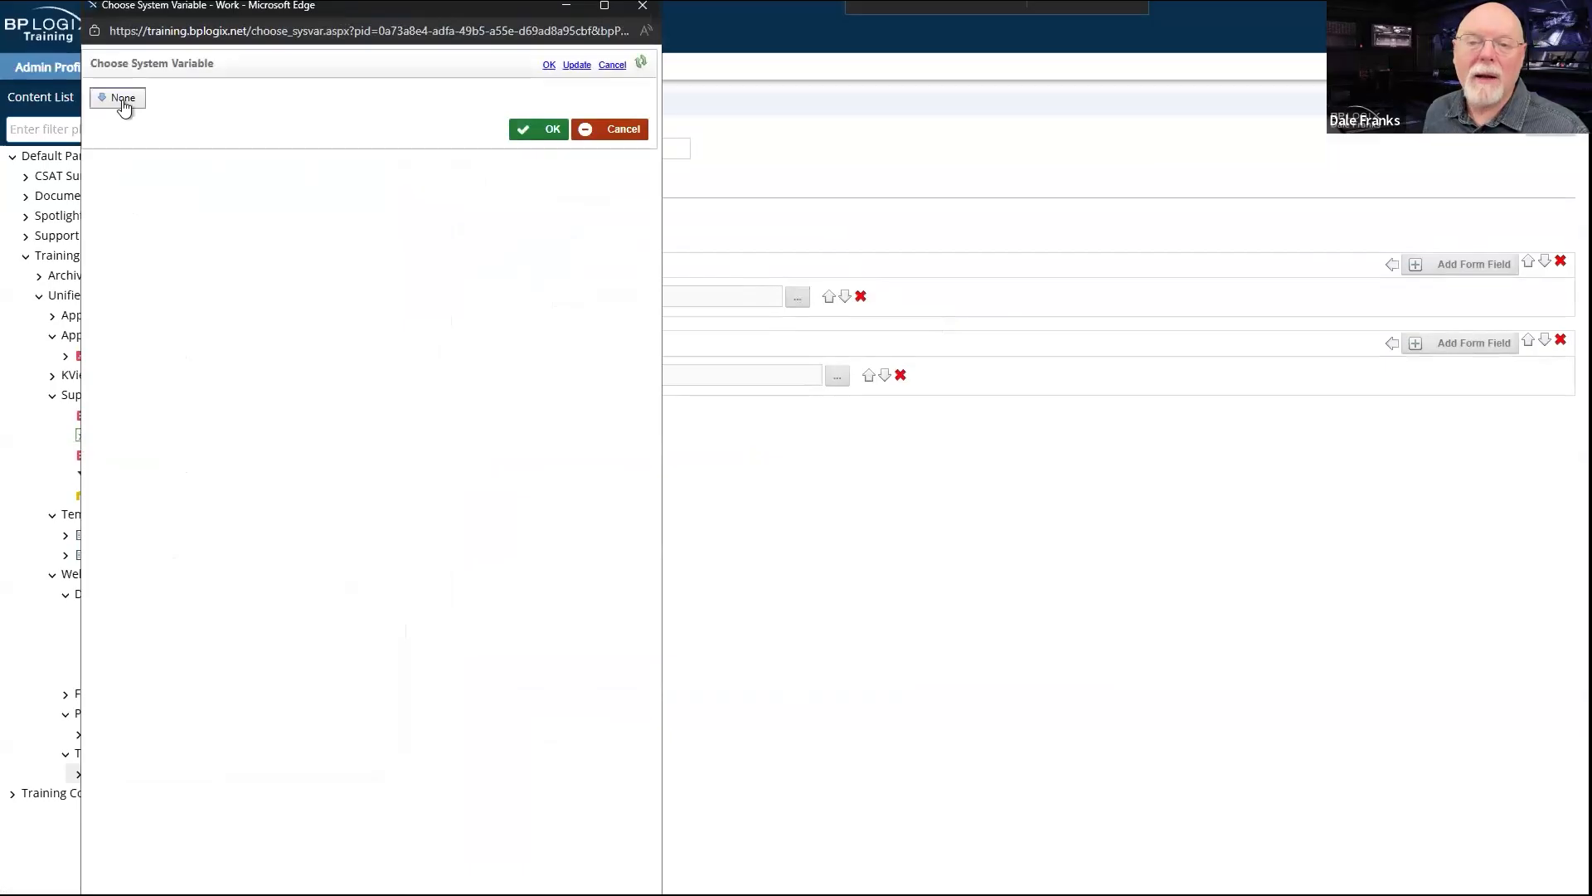
left_click(117, 97)
mouse_move(163, 406)
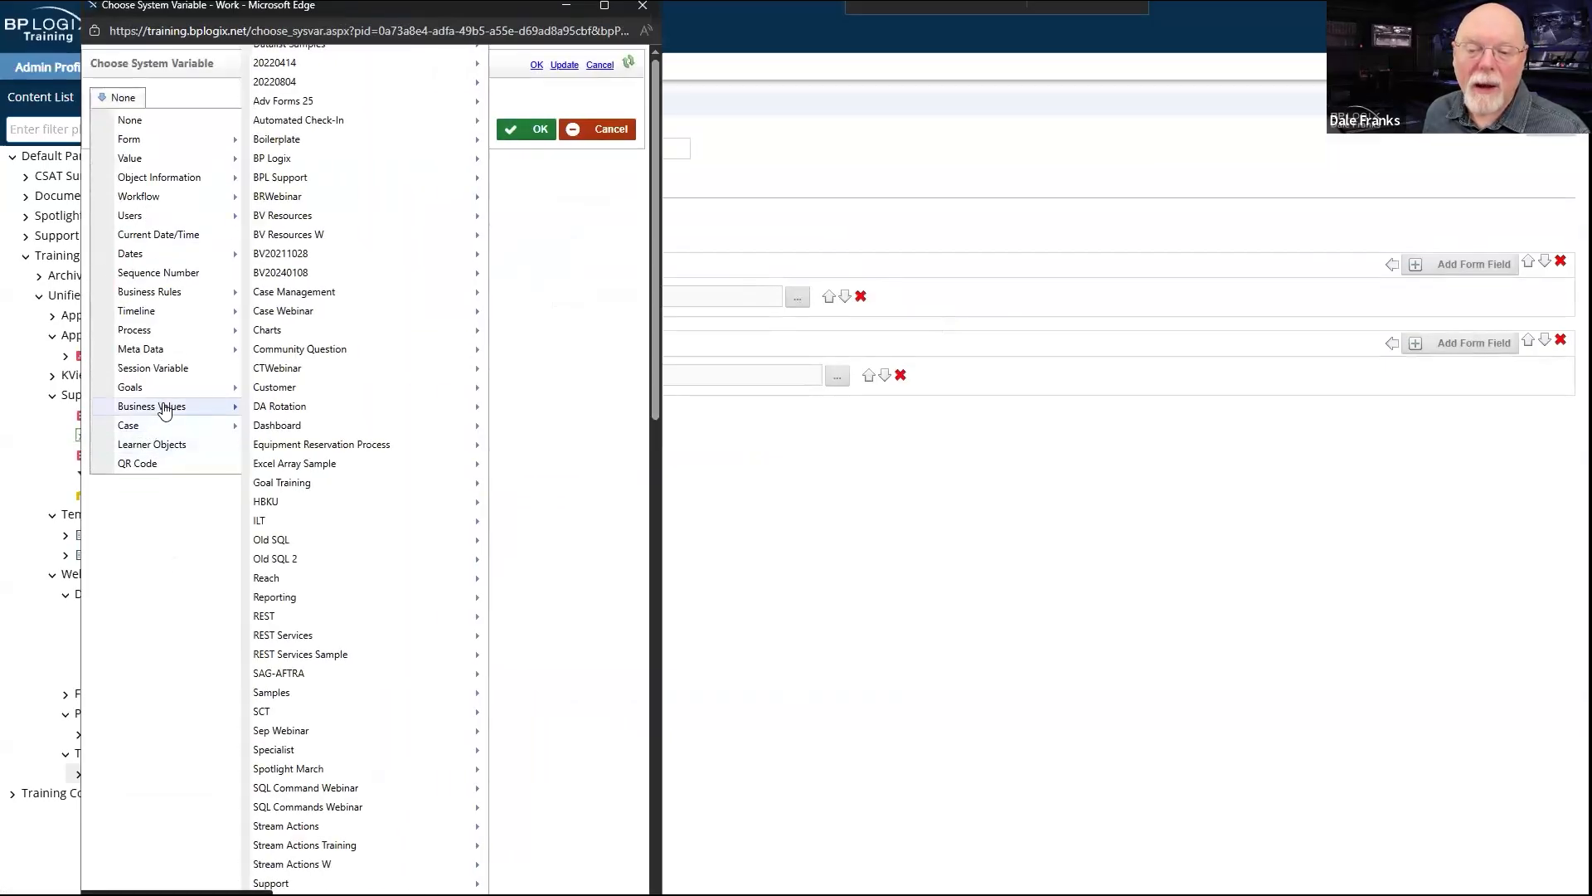
scroll(307, 661, "down", 13)
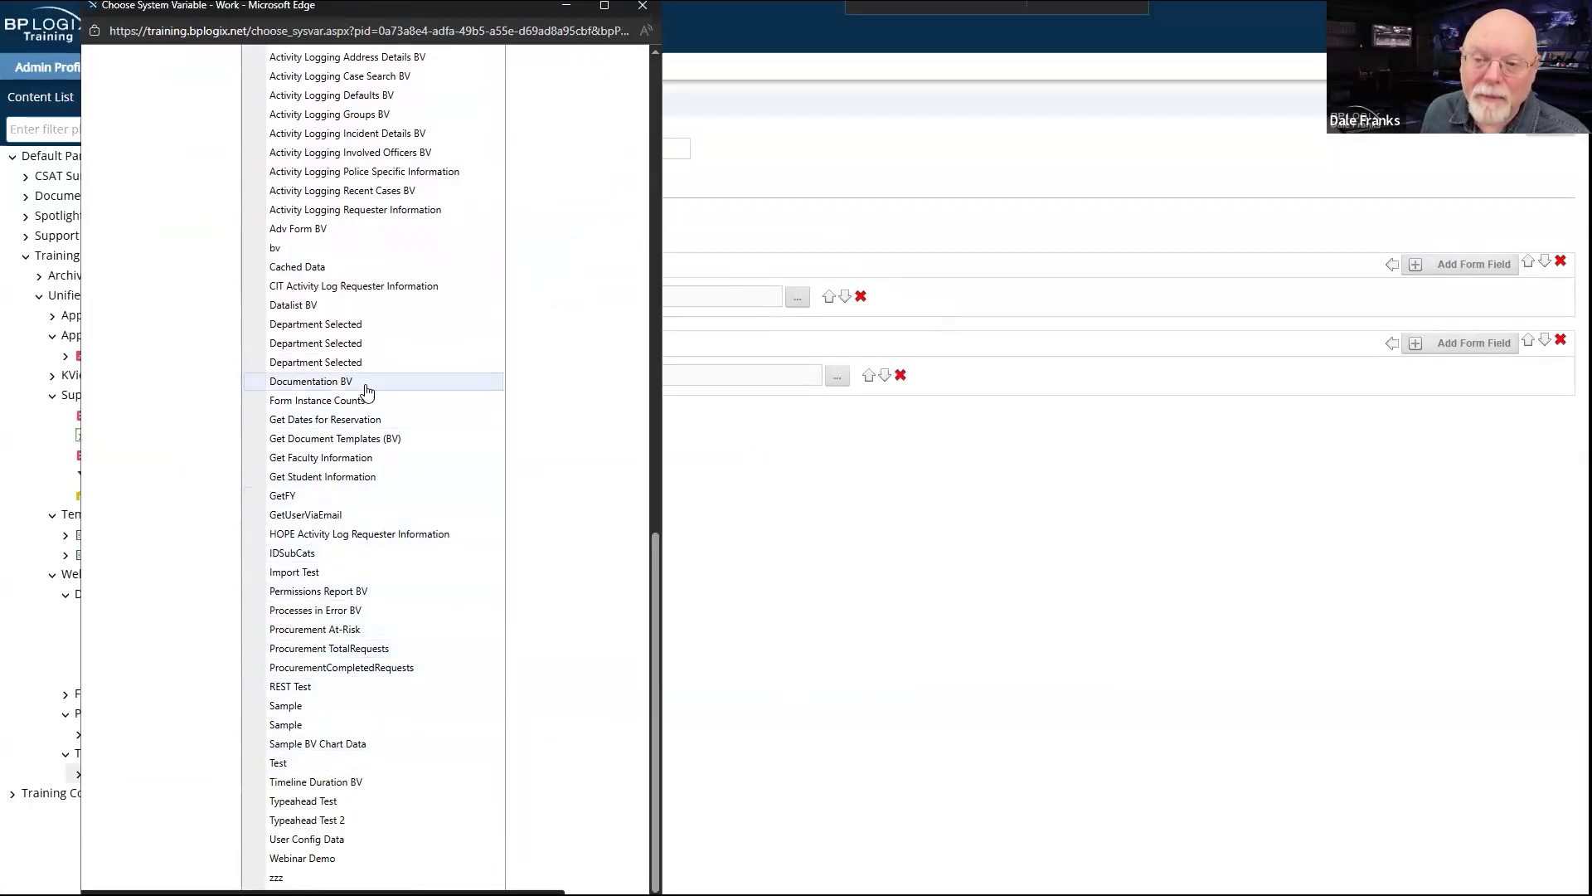
scroll(324, 325, "up", 8)
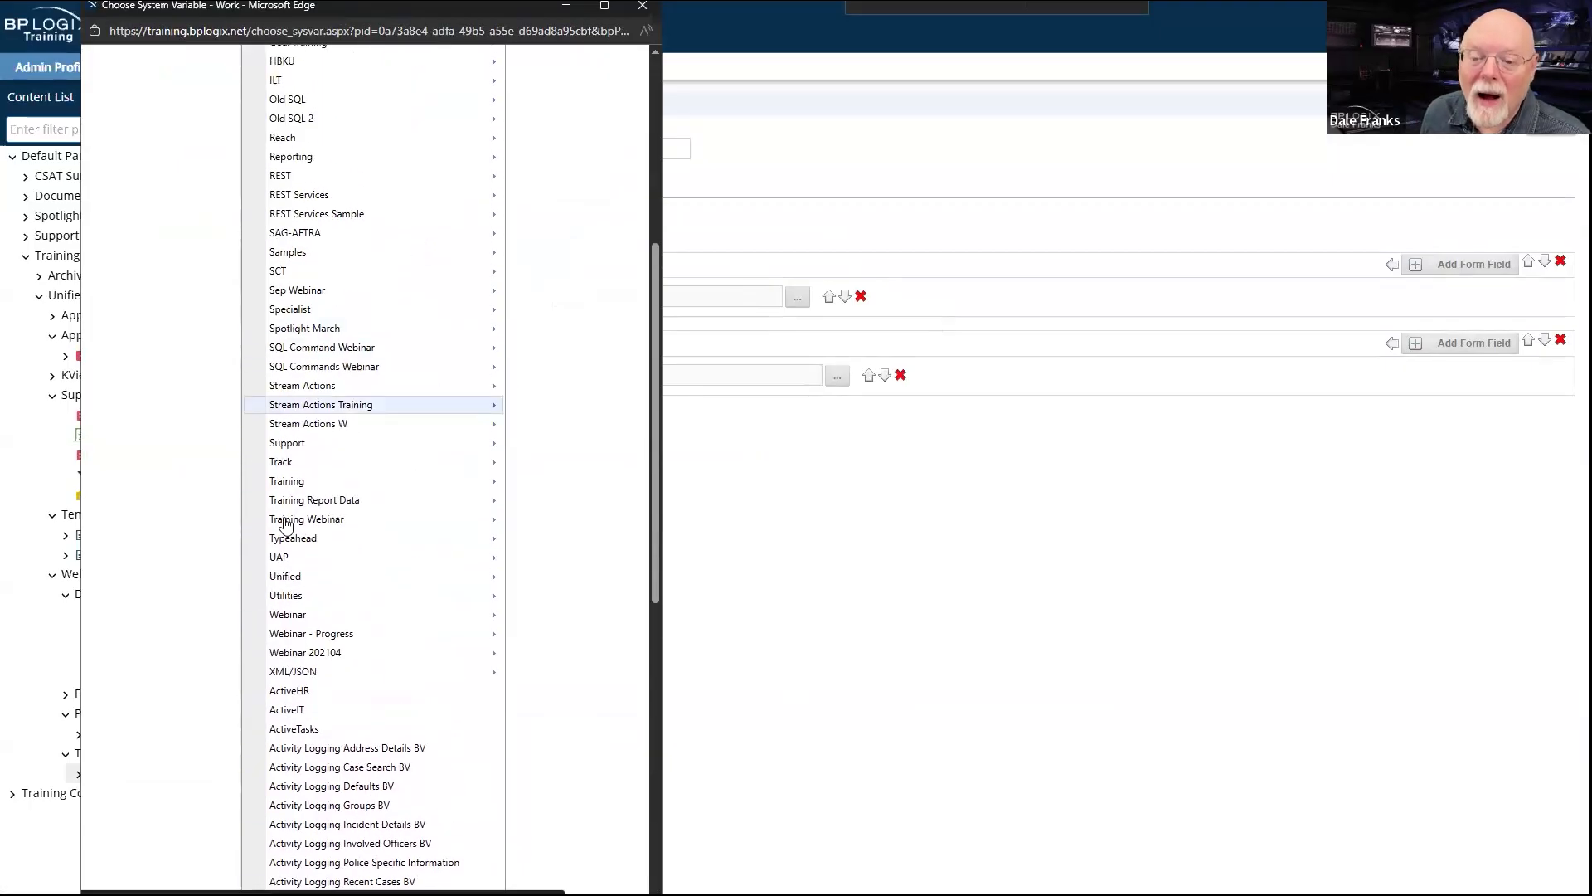
mouse_move(309, 558)
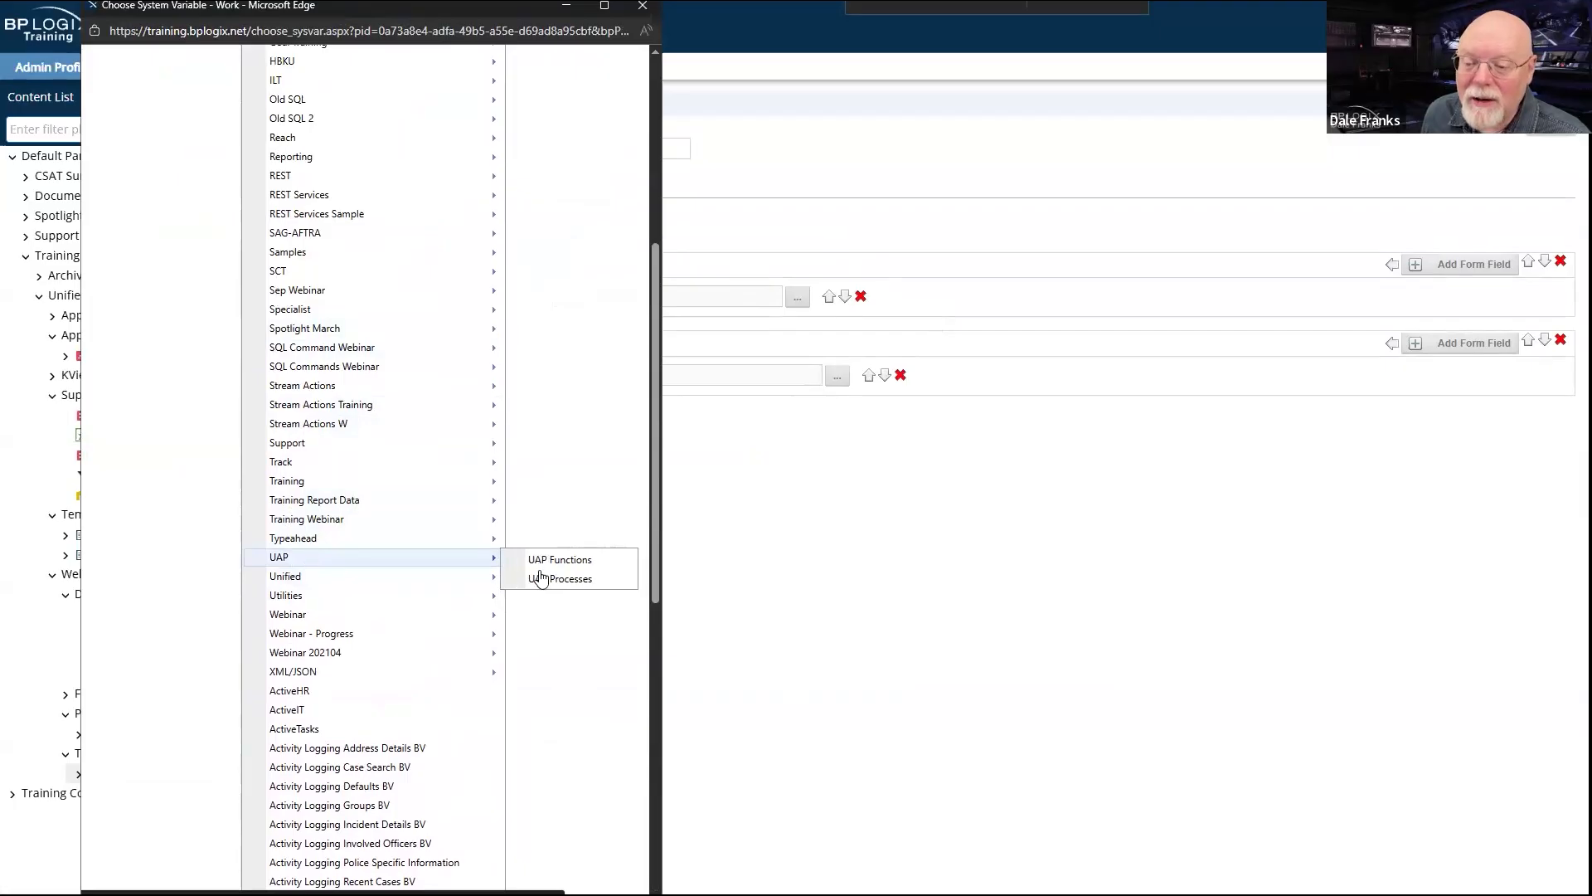
left_click(590, 560)
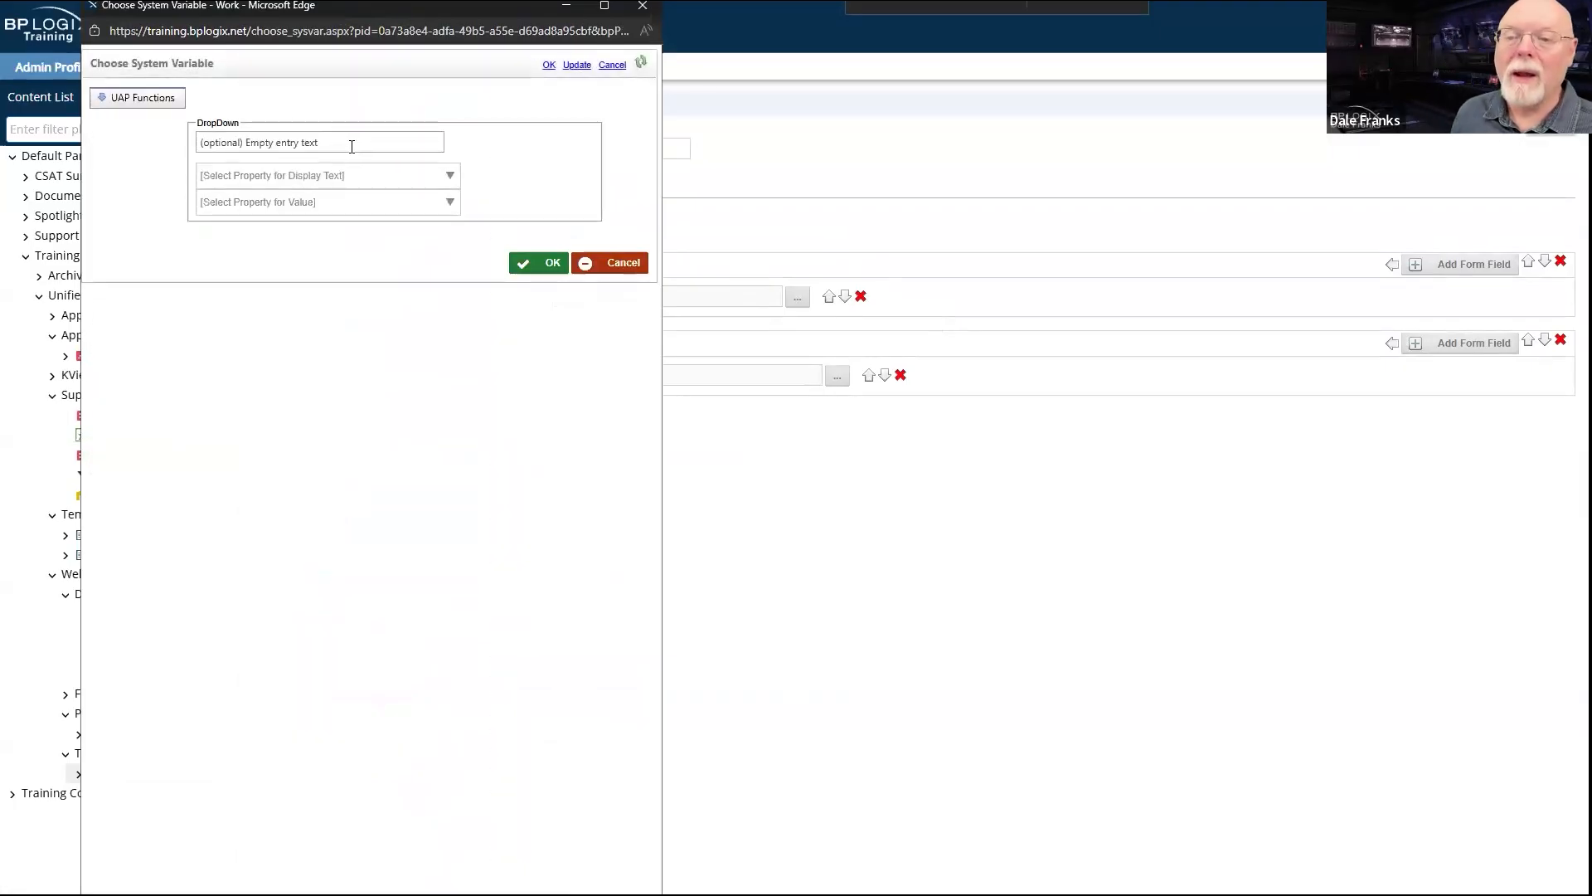
Step: Set the Function dropdown's empty entry text to [Select One], its display text to FunctionName and its value to FunctionCode
left_click(352, 146)
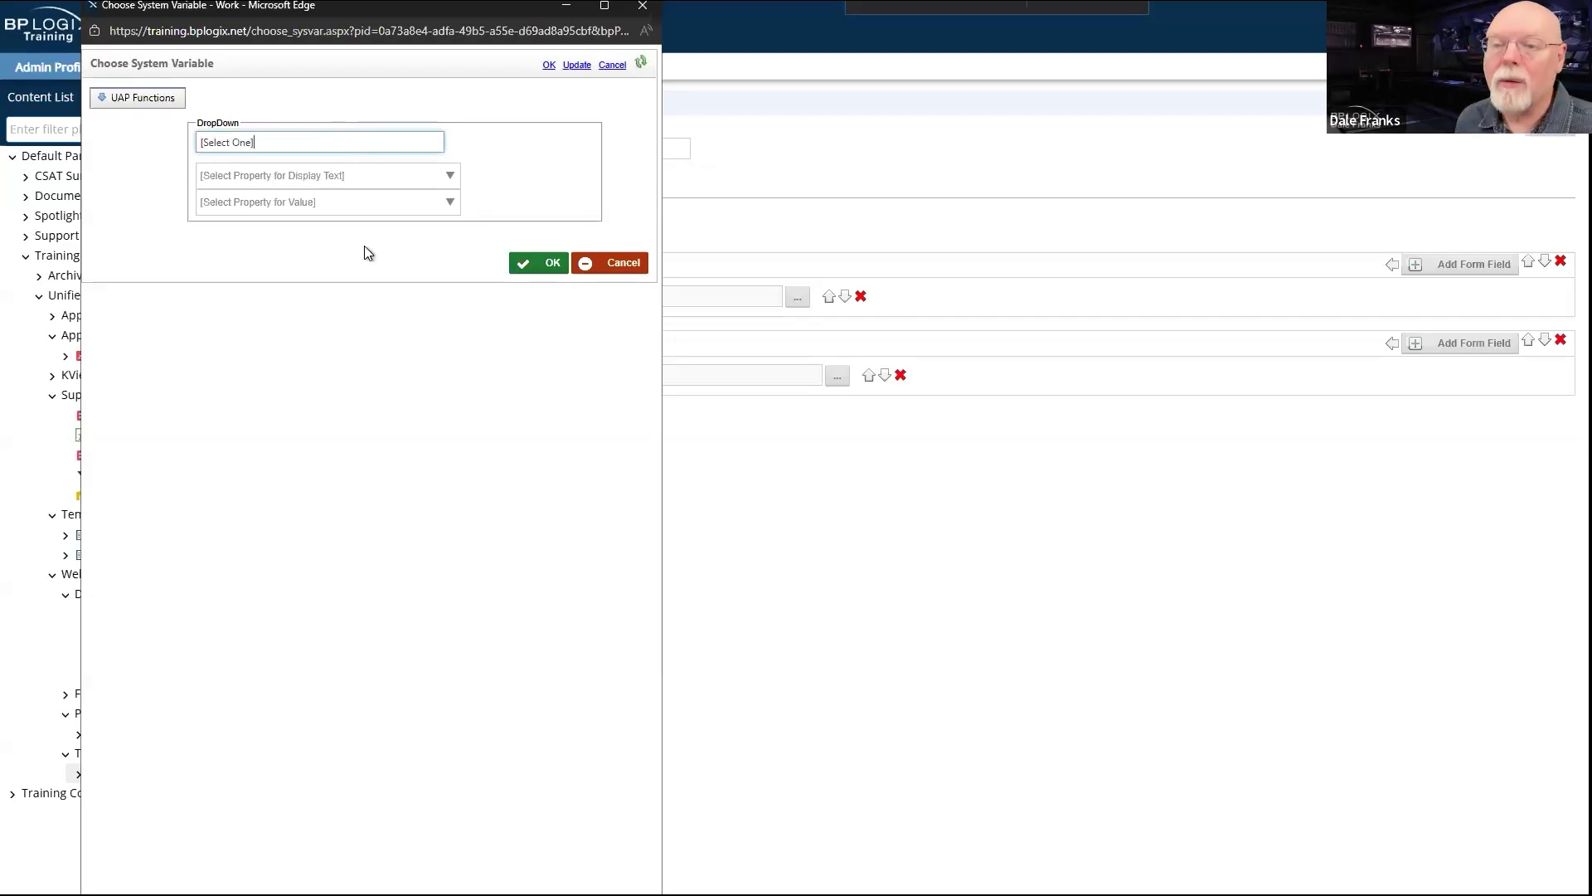
left_click(419, 176)
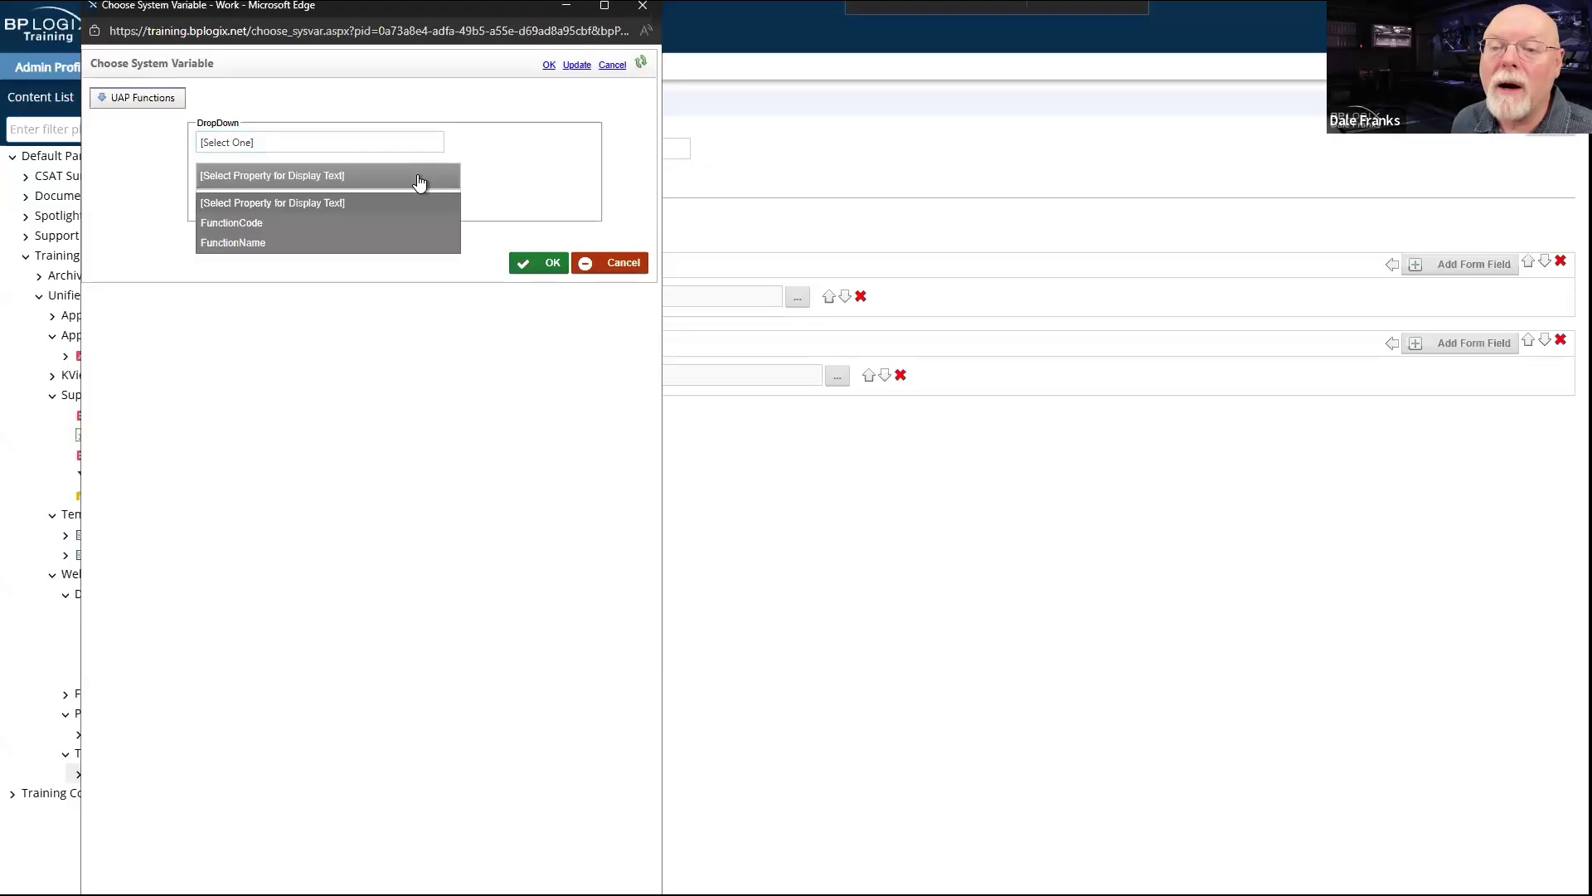
left_click(257, 241)
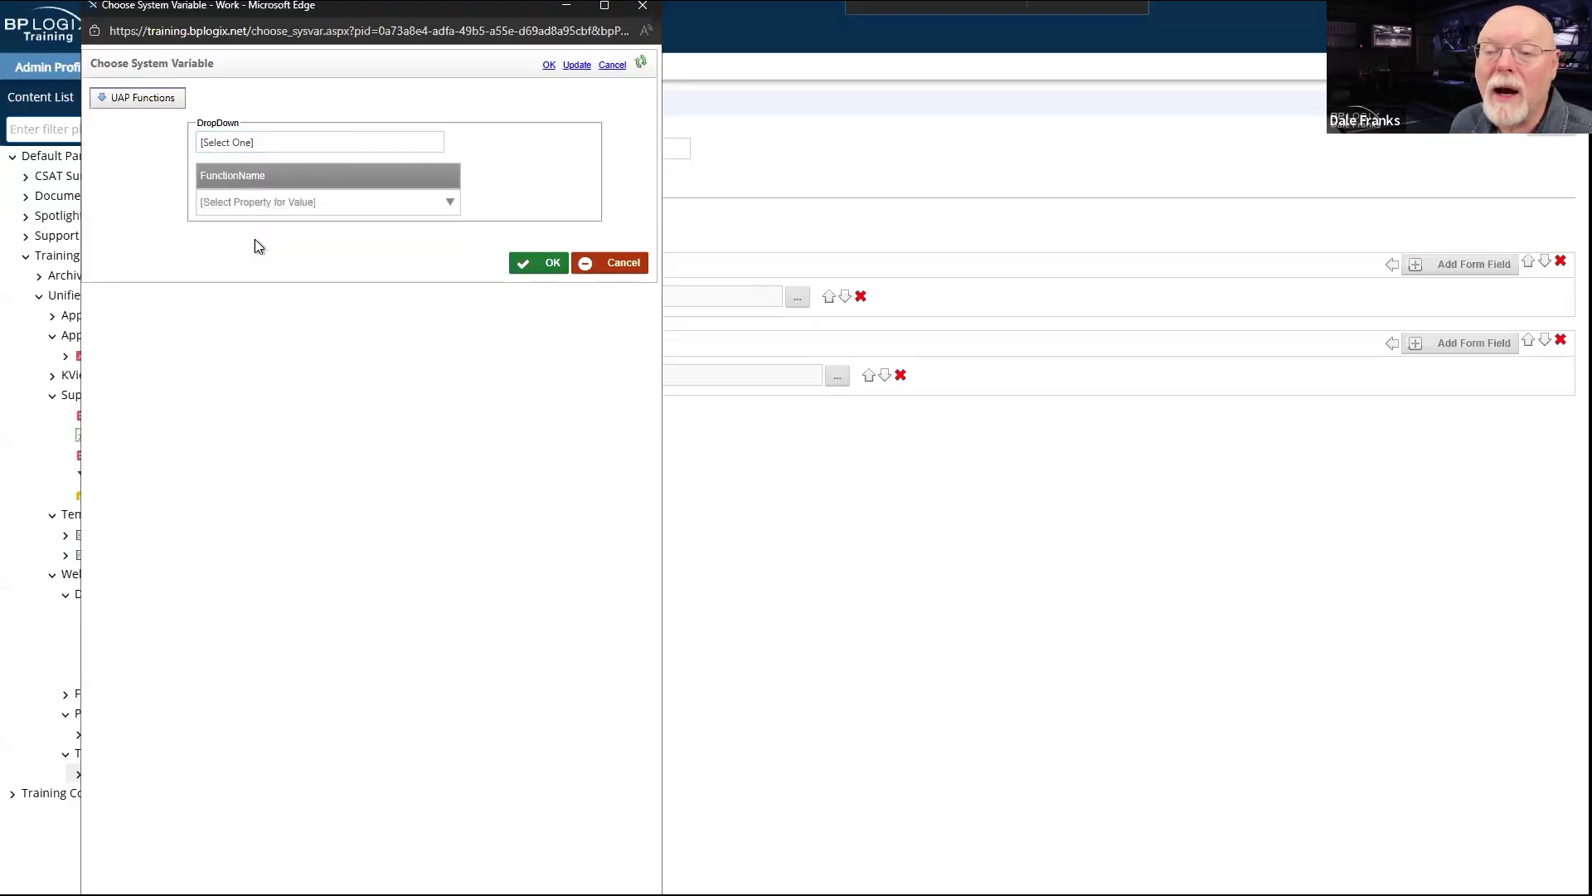
left_click(355, 211)
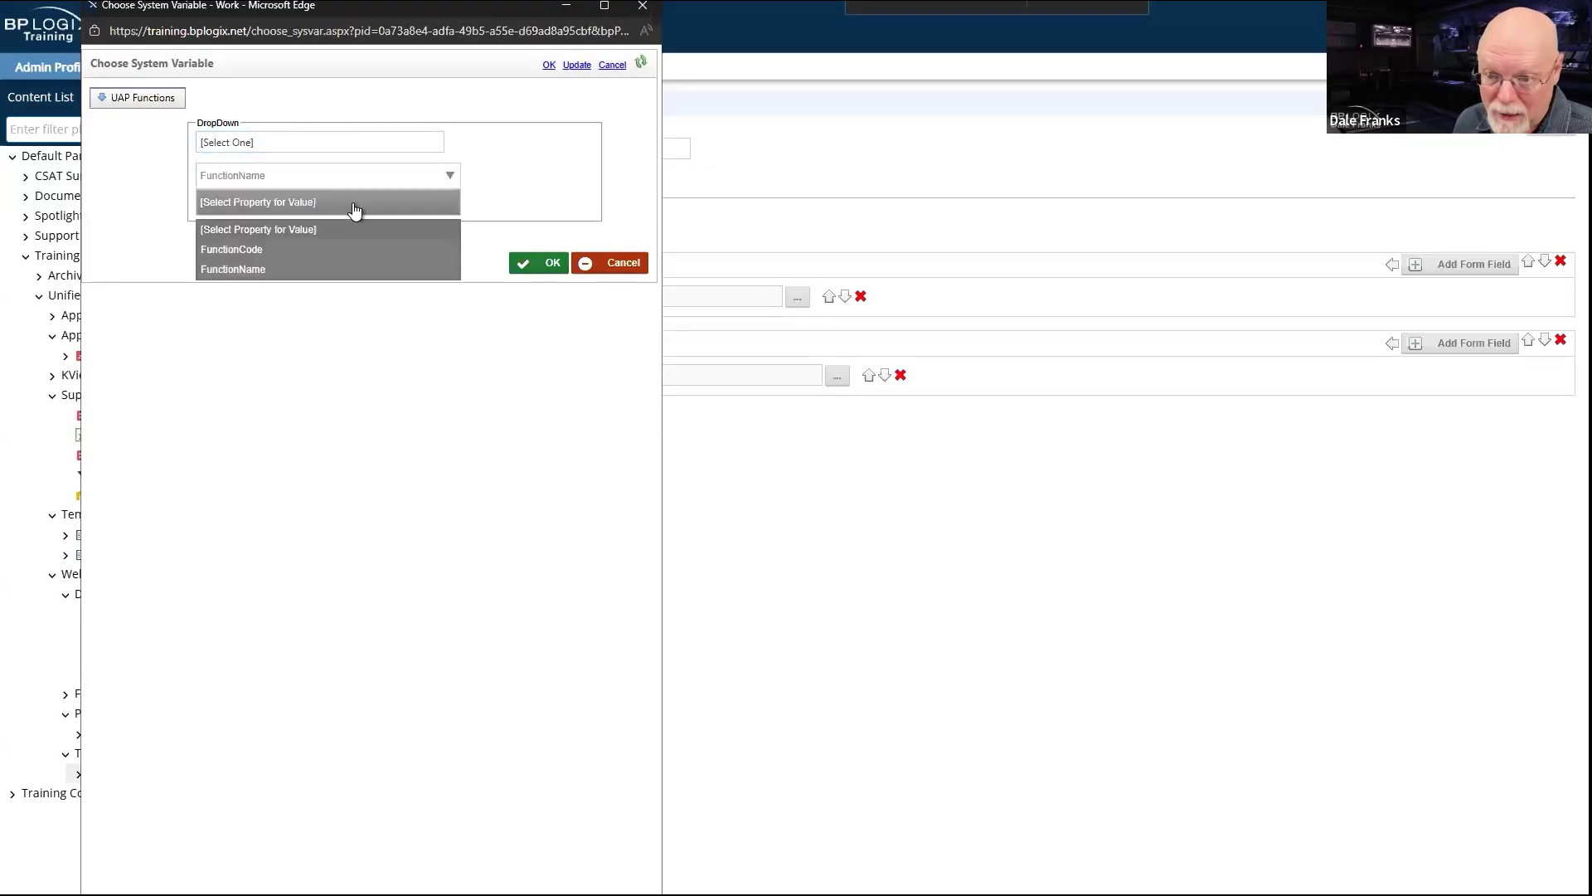
left_click(252, 251)
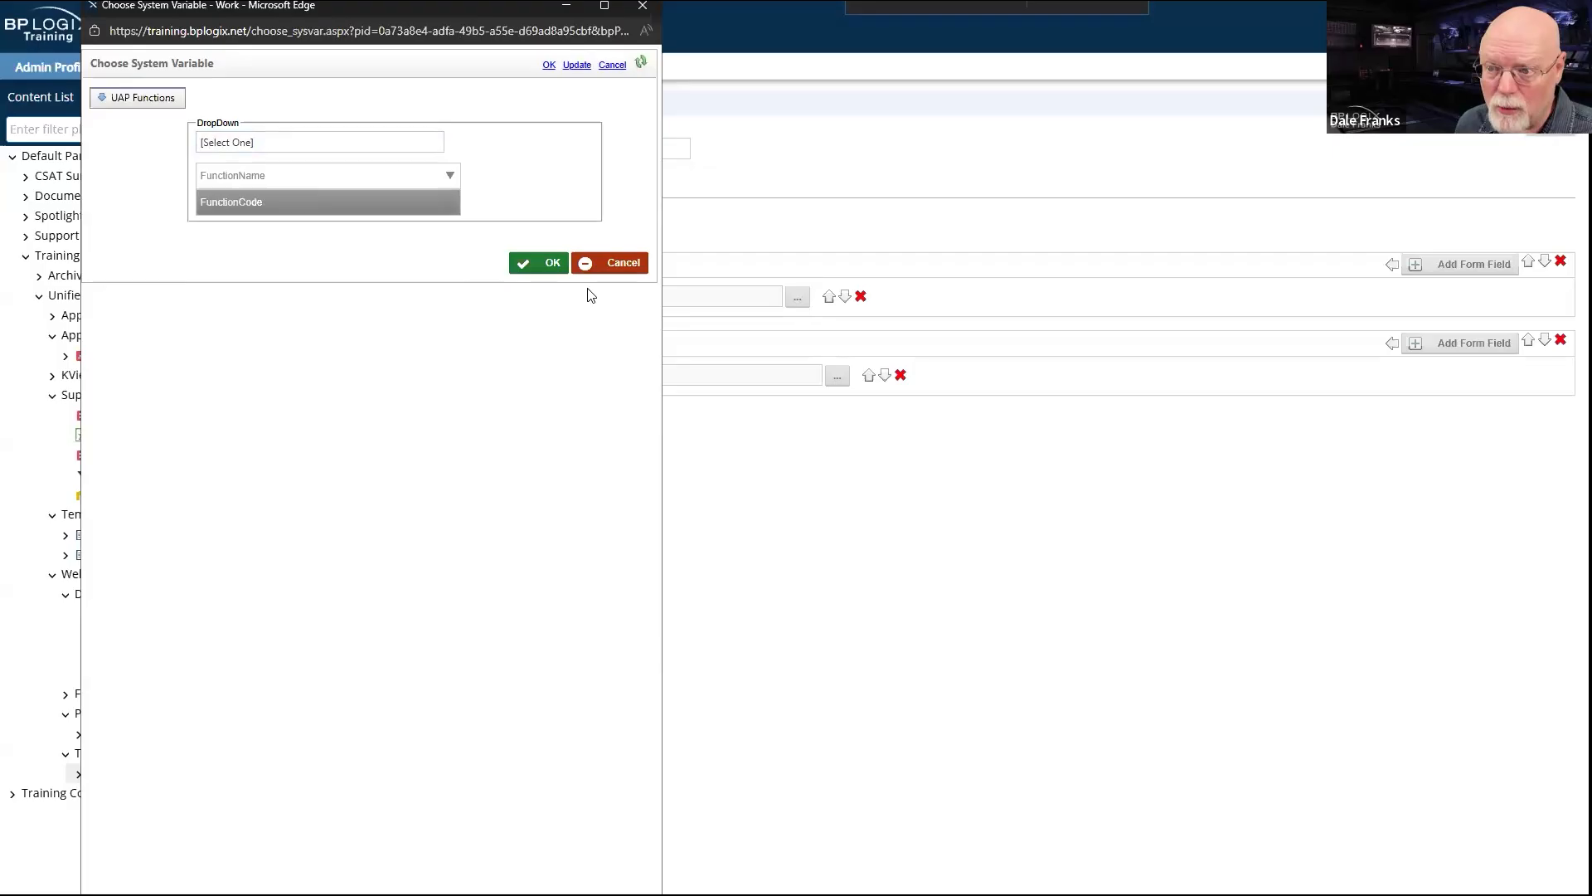
left_click(544, 264)
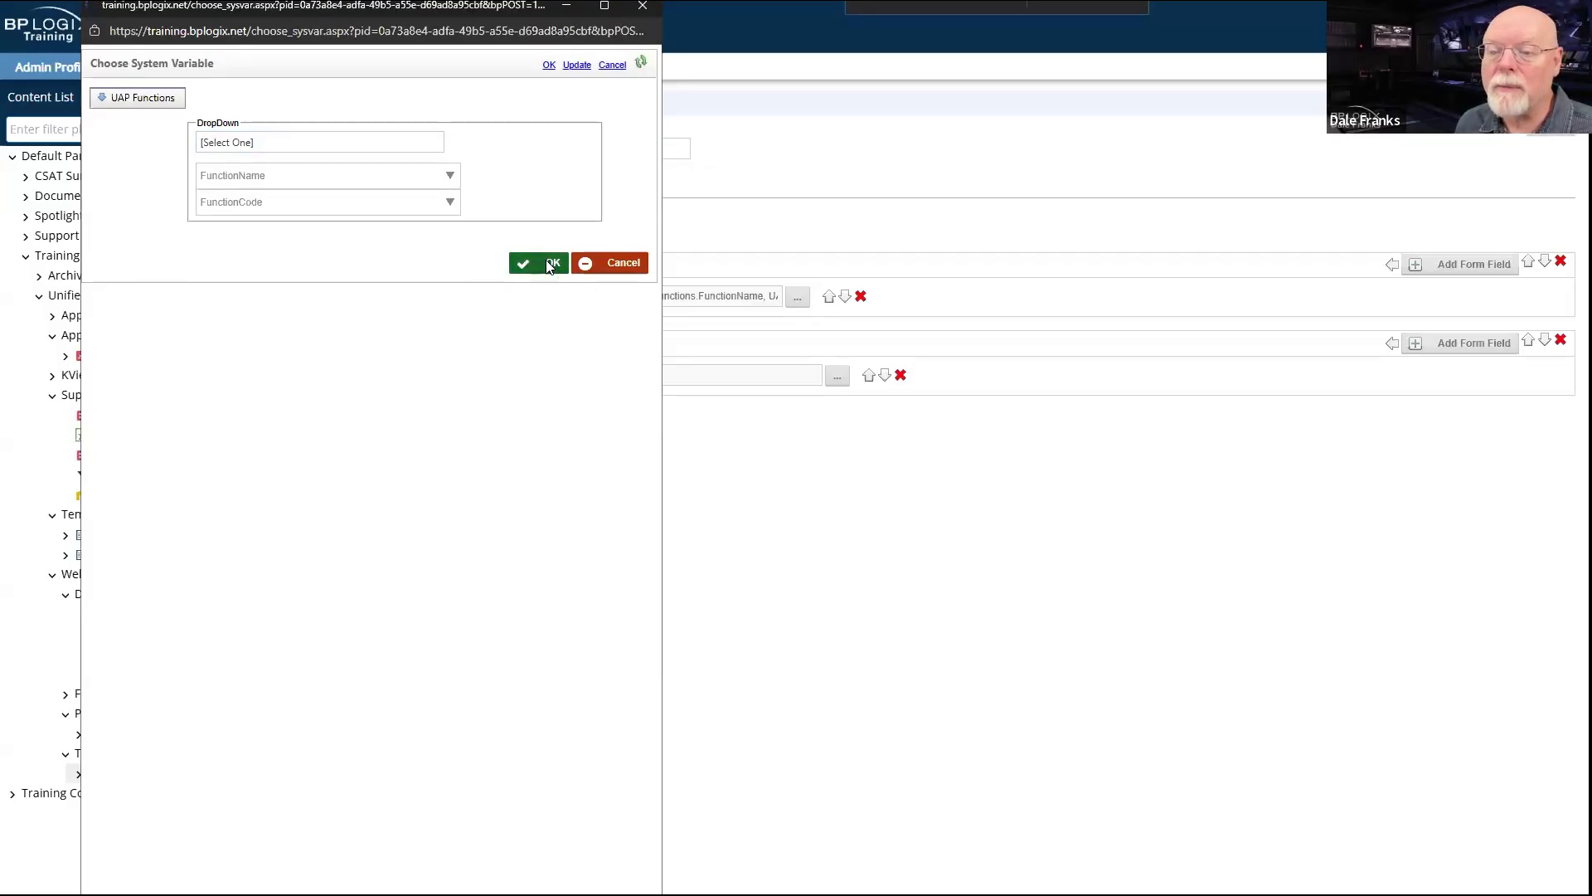
Step: Accept the Function dropdown settings and assign the second dropdown entry to the Process field with the UAP Processes business value as source
left_click(544, 385)
left_click(513, 448)
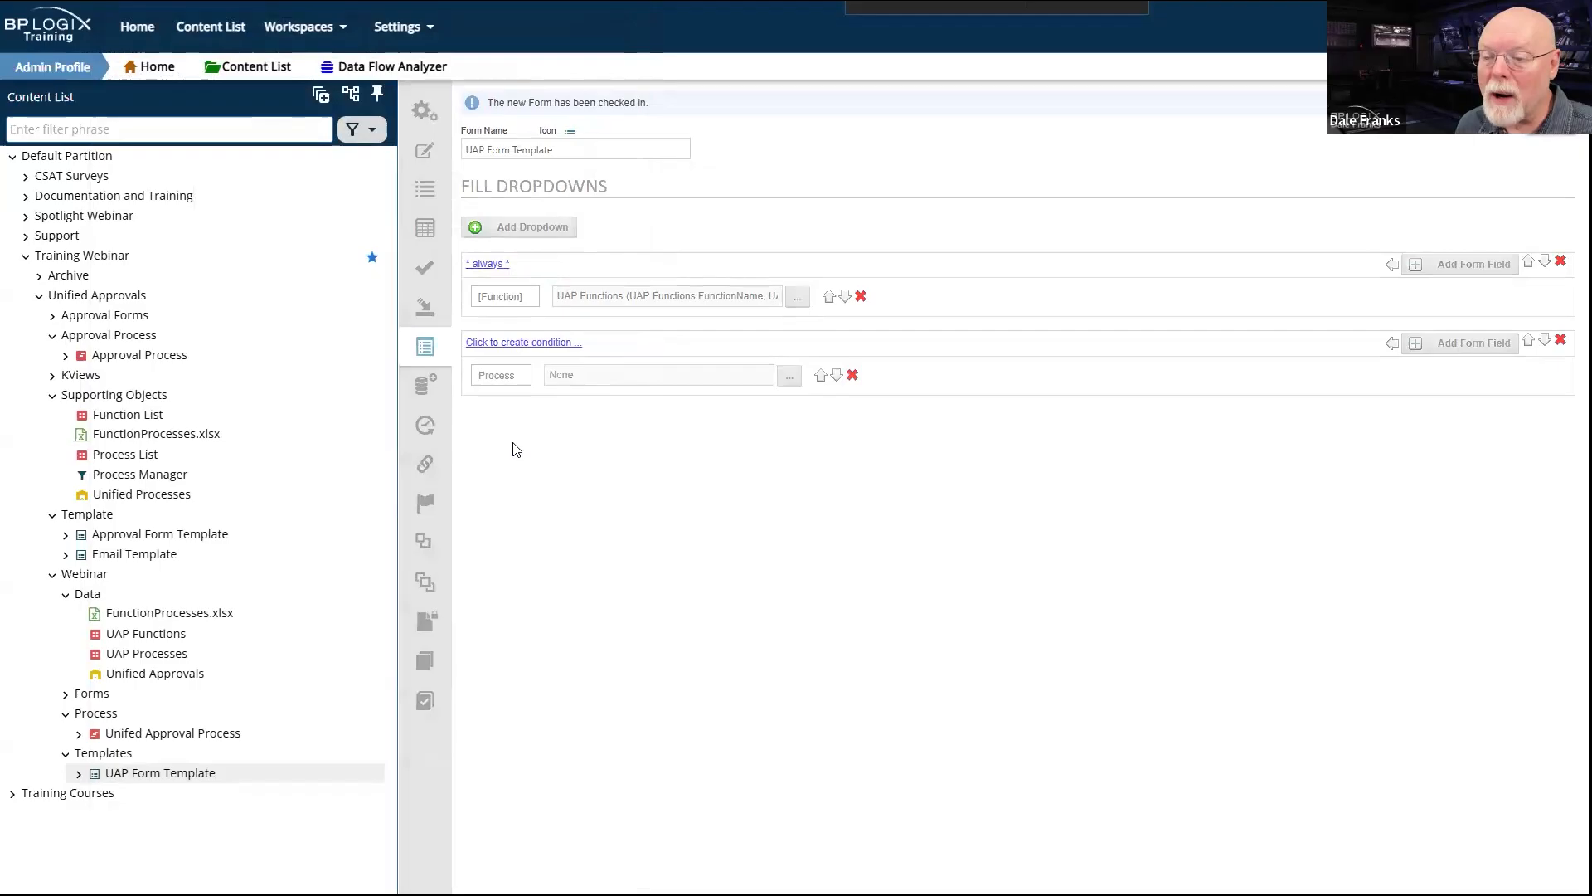
left_click(795, 375)
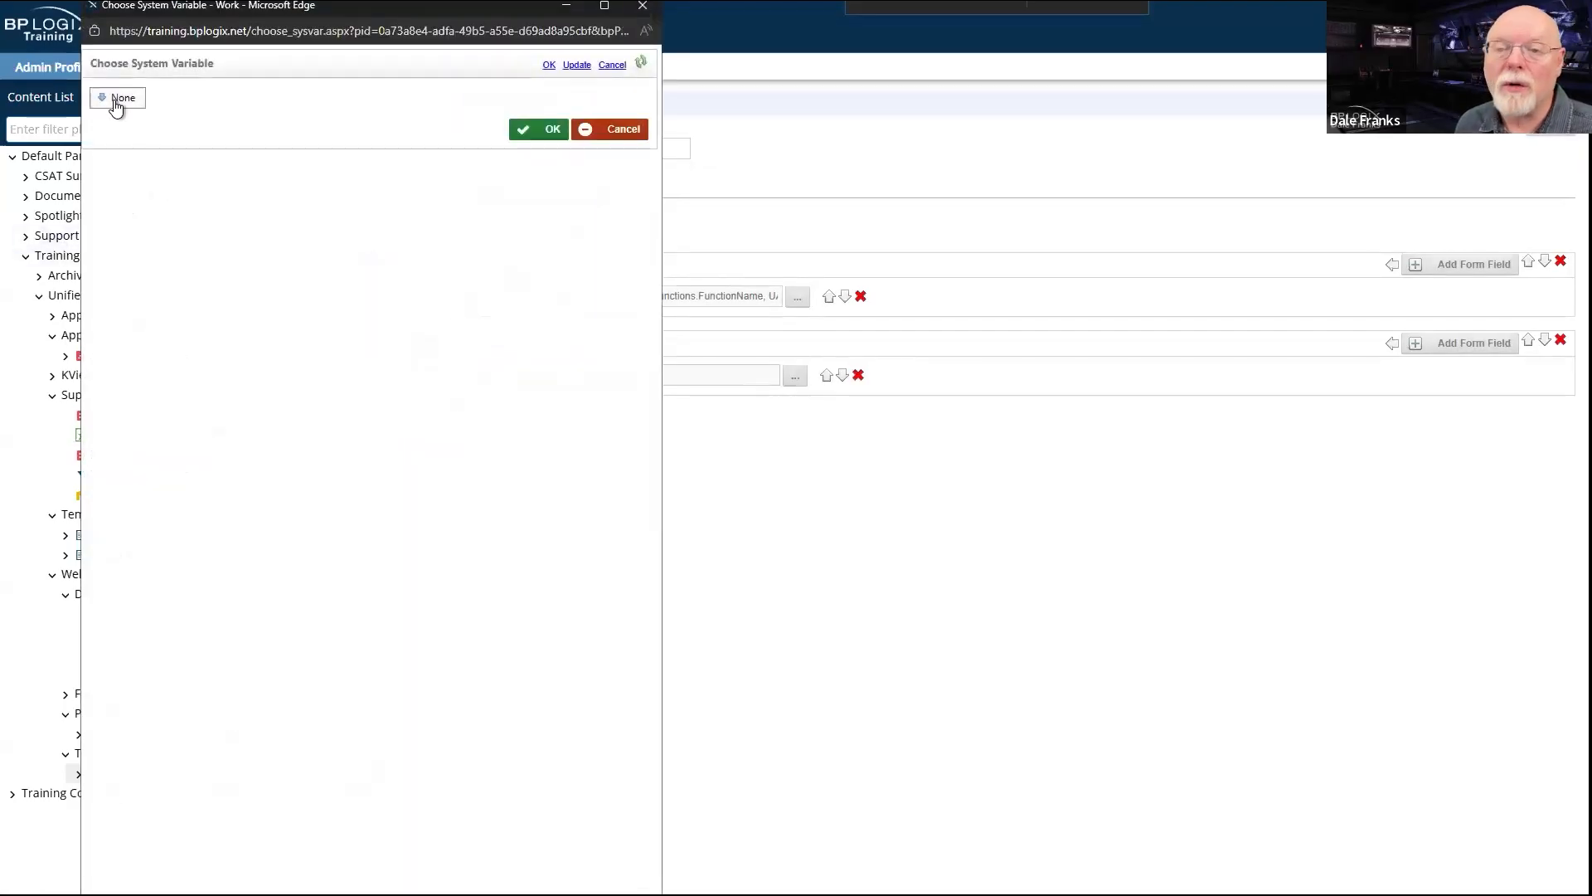
left_click(117, 99)
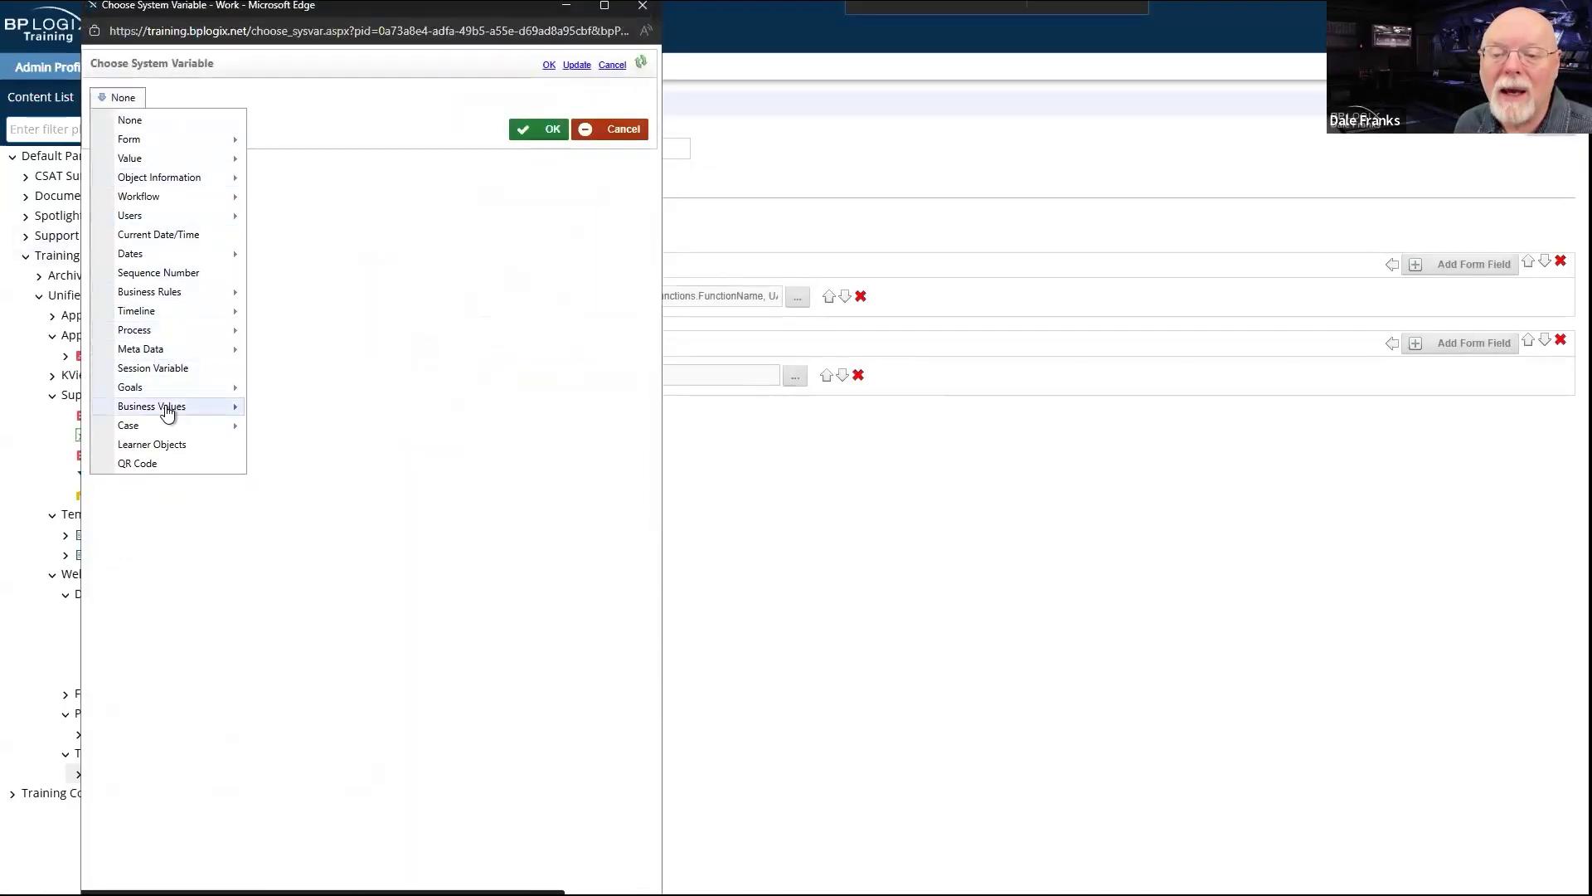
scroll(392, 578, "down", 5)
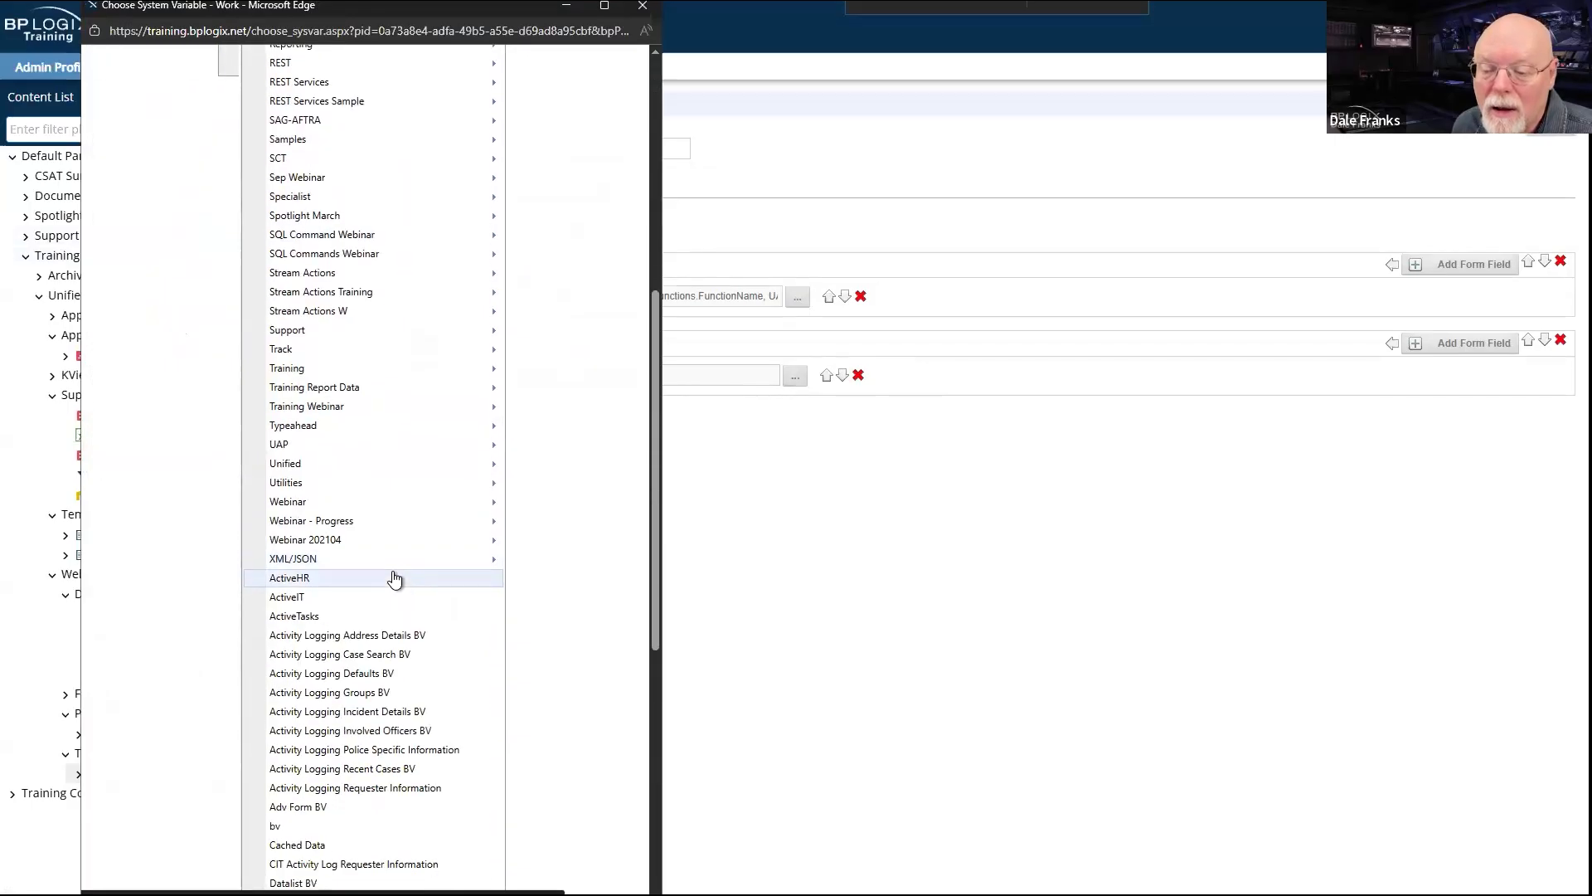
mouse_move(331, 446)
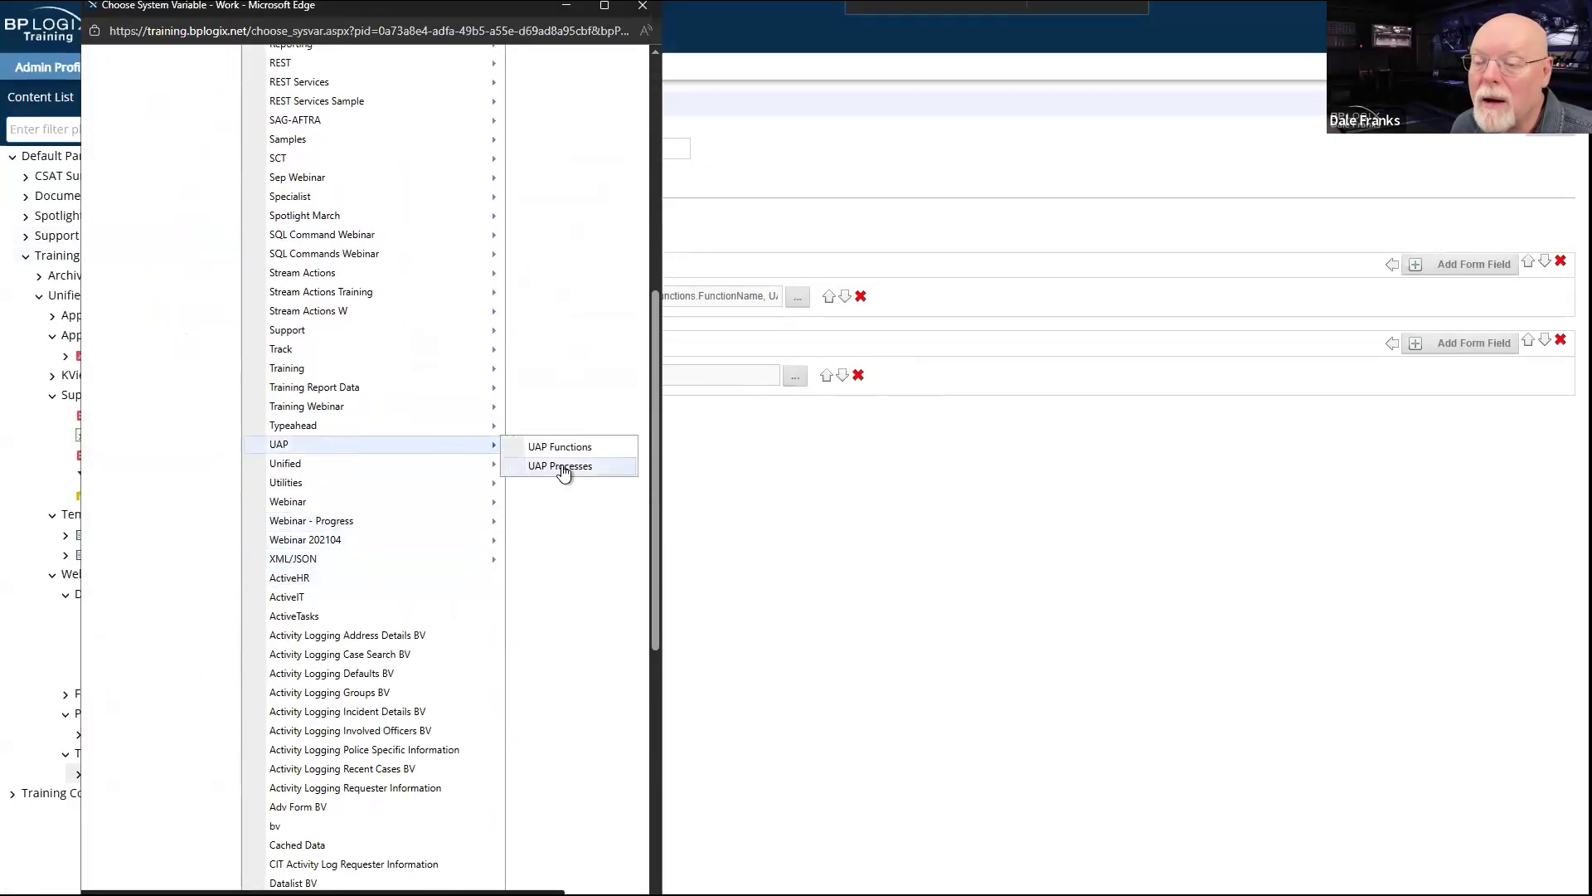
left_click(562, 467)
Step: Set the Process dropdown's empty entry text to [Select One], its display text to ProcessName and its value to ProcessCode
left_click(363, 143)
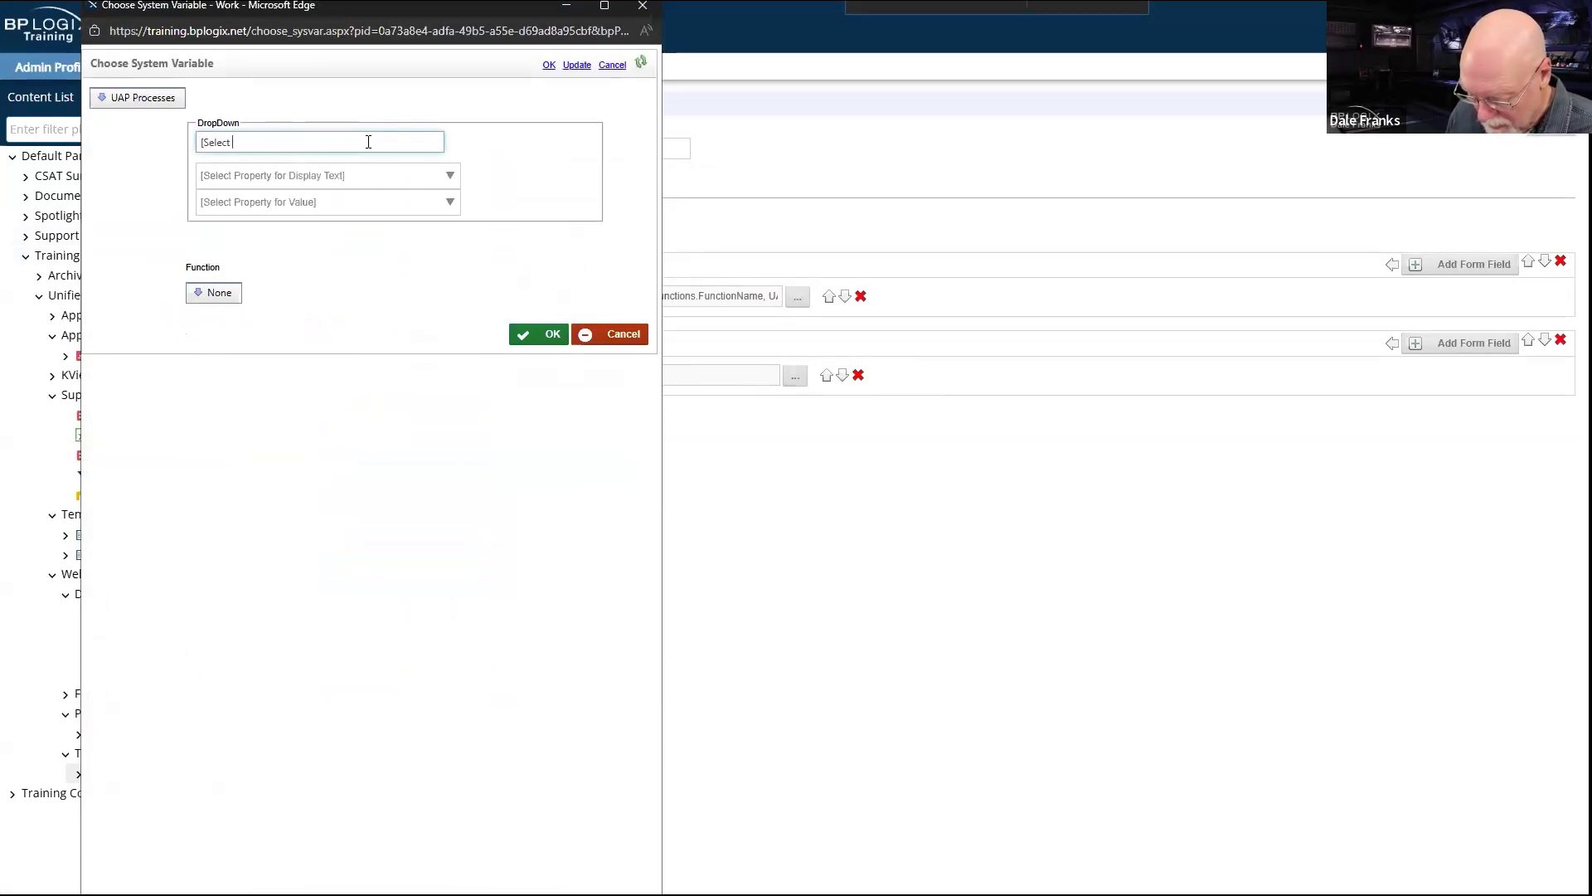
left_click(425, 171)
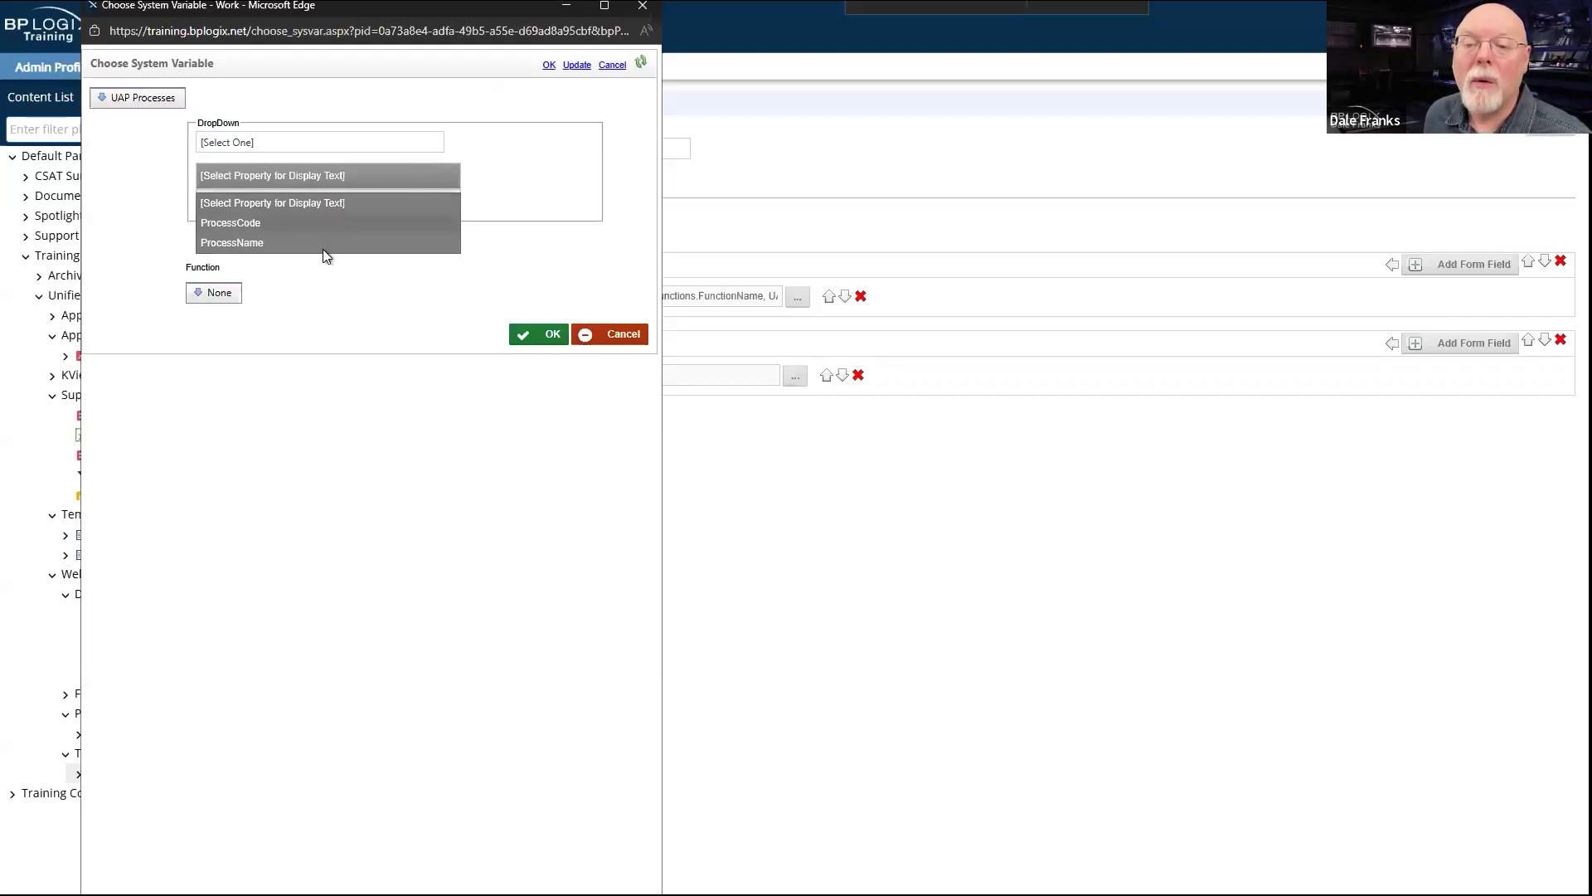
left_click(322, 249)
left_click(355, 205)
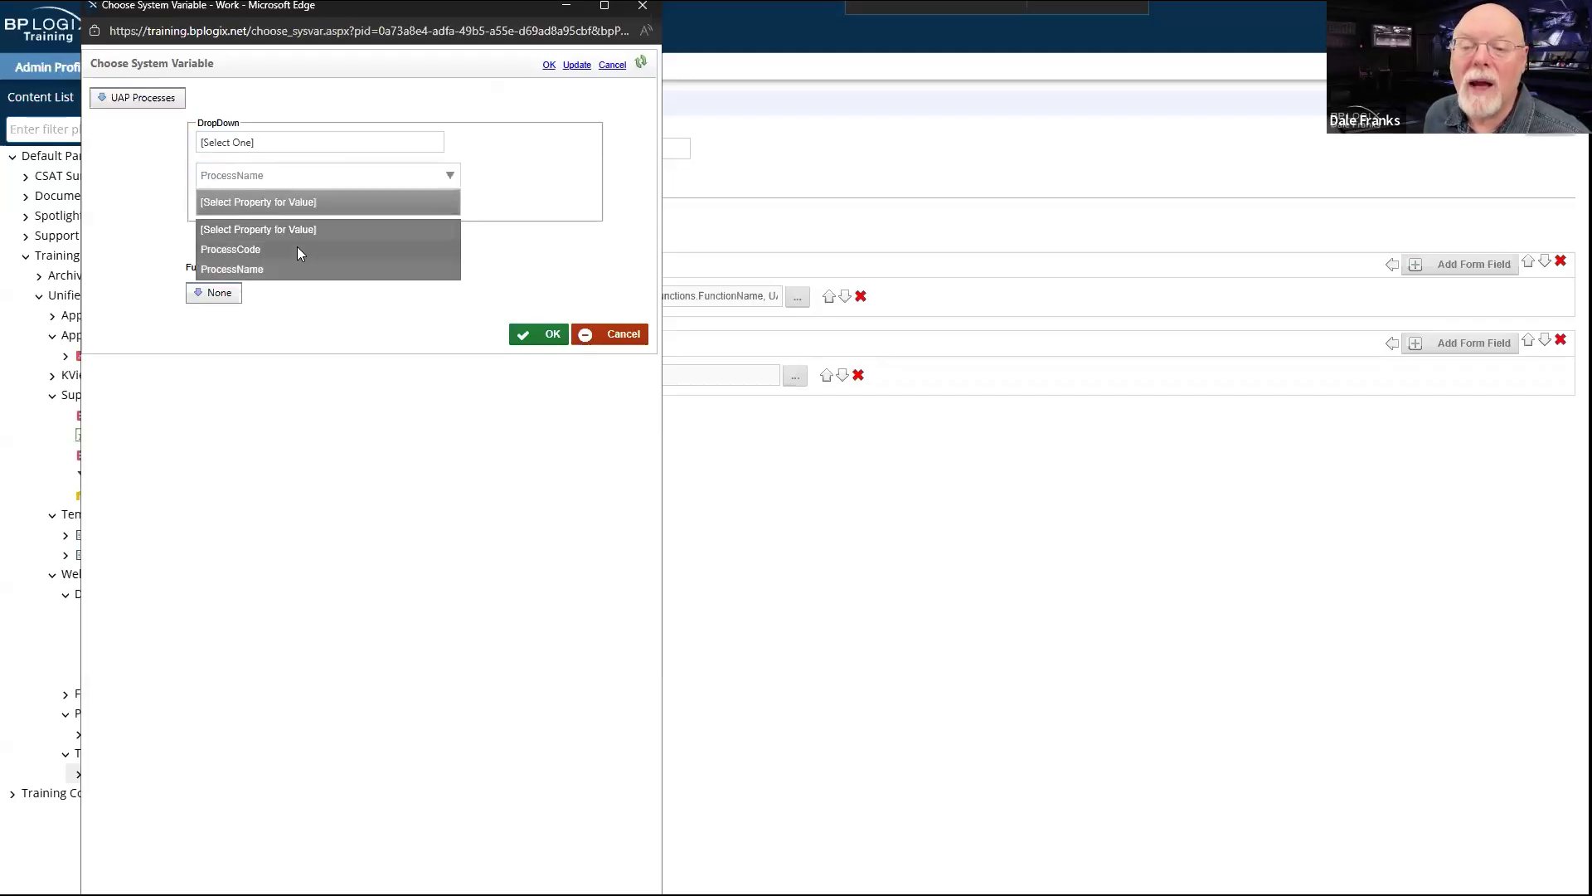
left_click(299, 250)
Step: Supply the UAP Processes Function parameter from the Function form field and accept the dropdown source
left_click(215, 296)
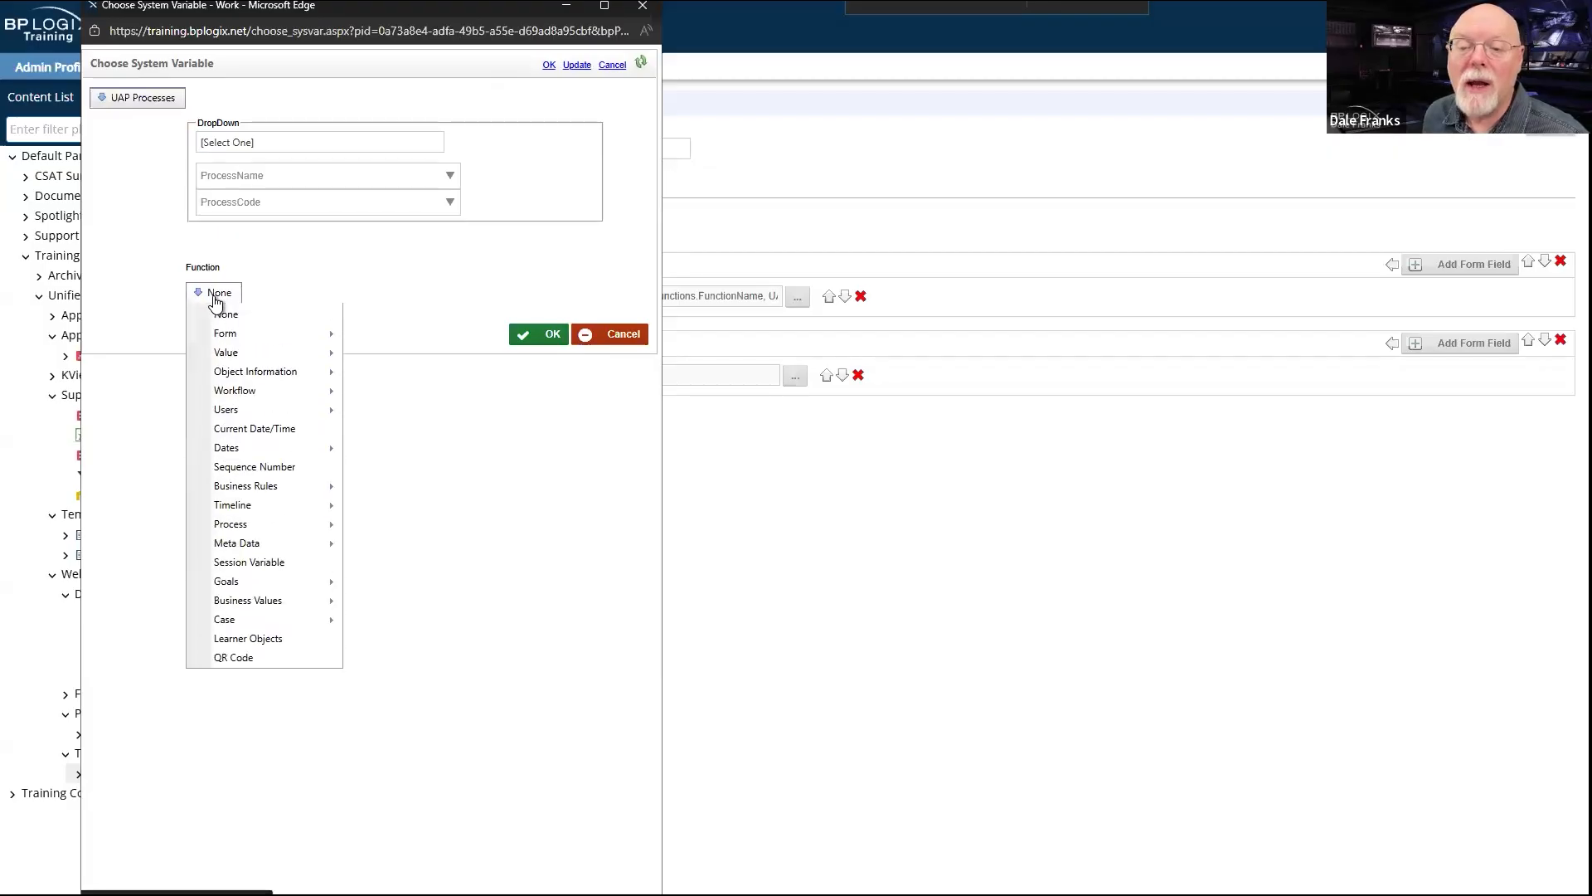
mouse_move(282, 334)
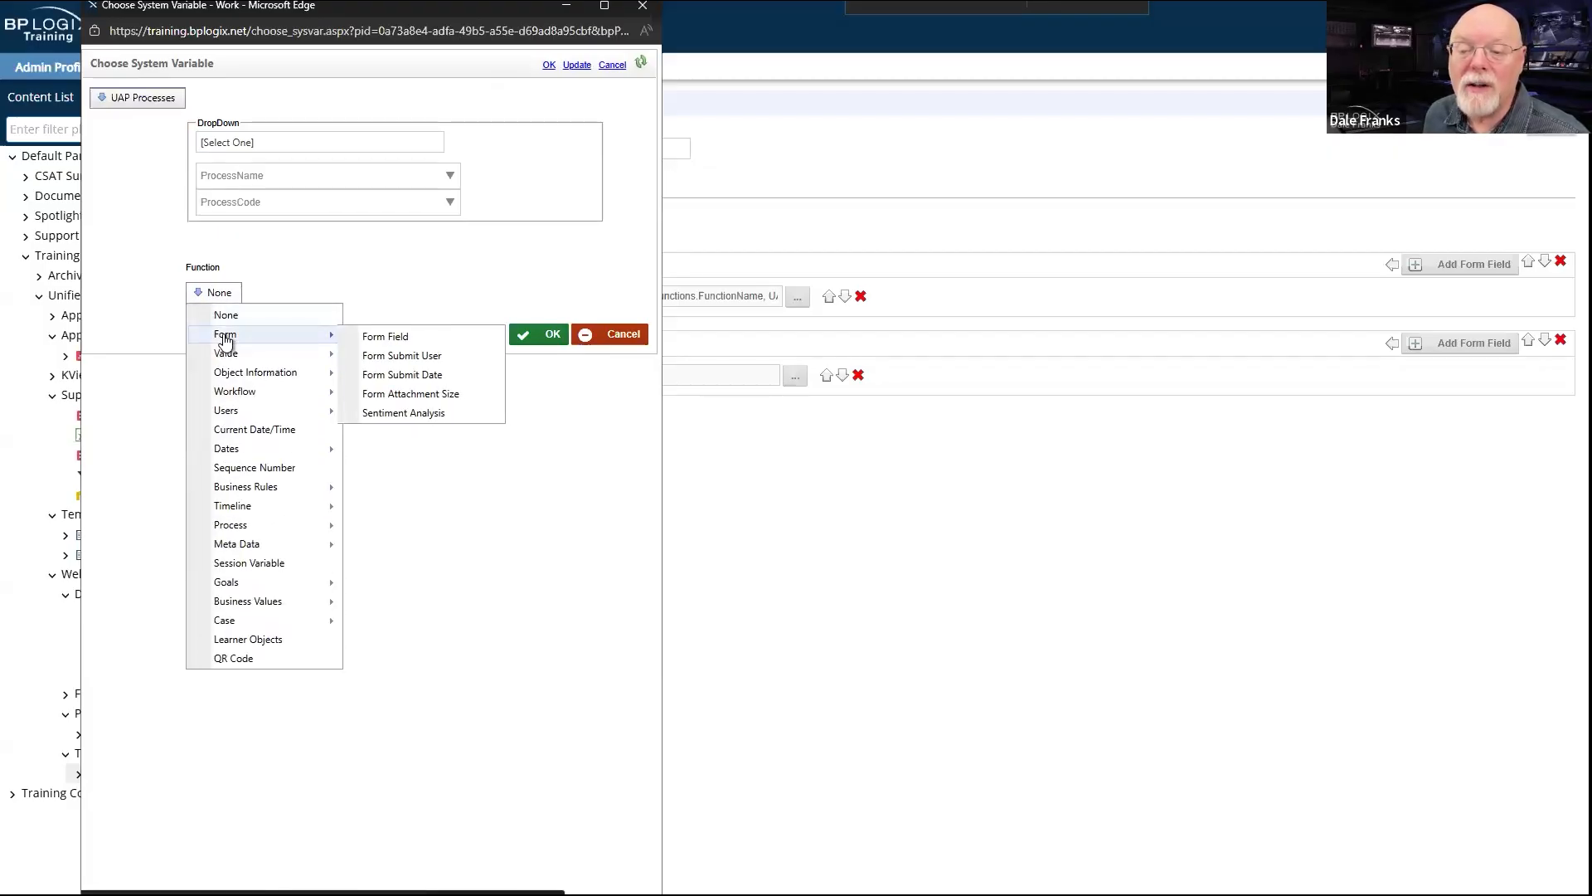
left_click(433, 340)
left_click(372, 319)
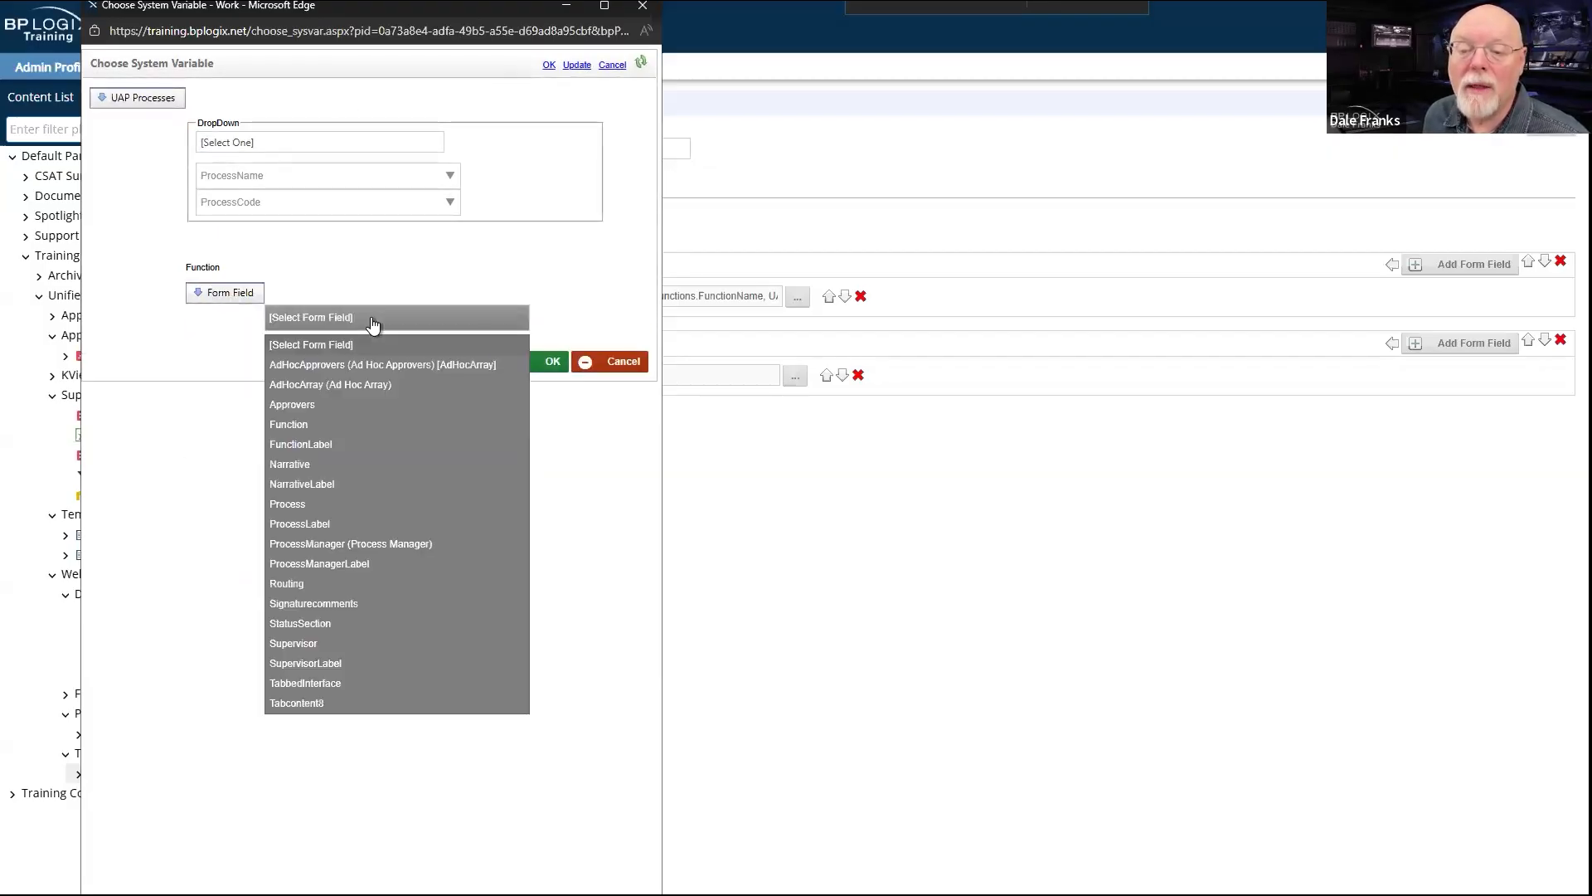
left_click(324, 425)
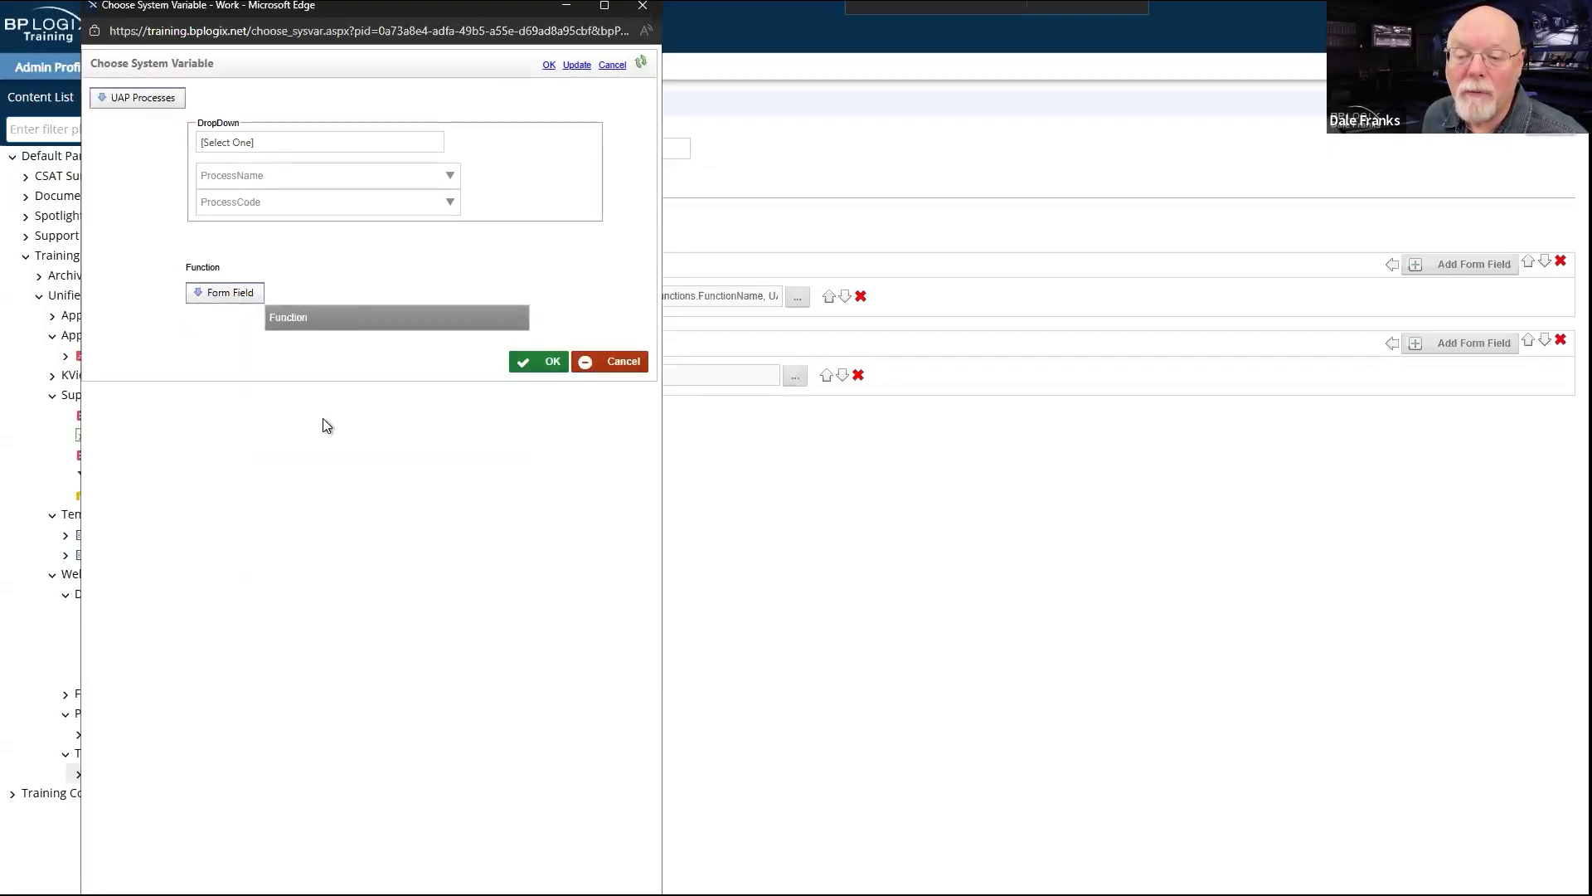
left_click(553, 362)
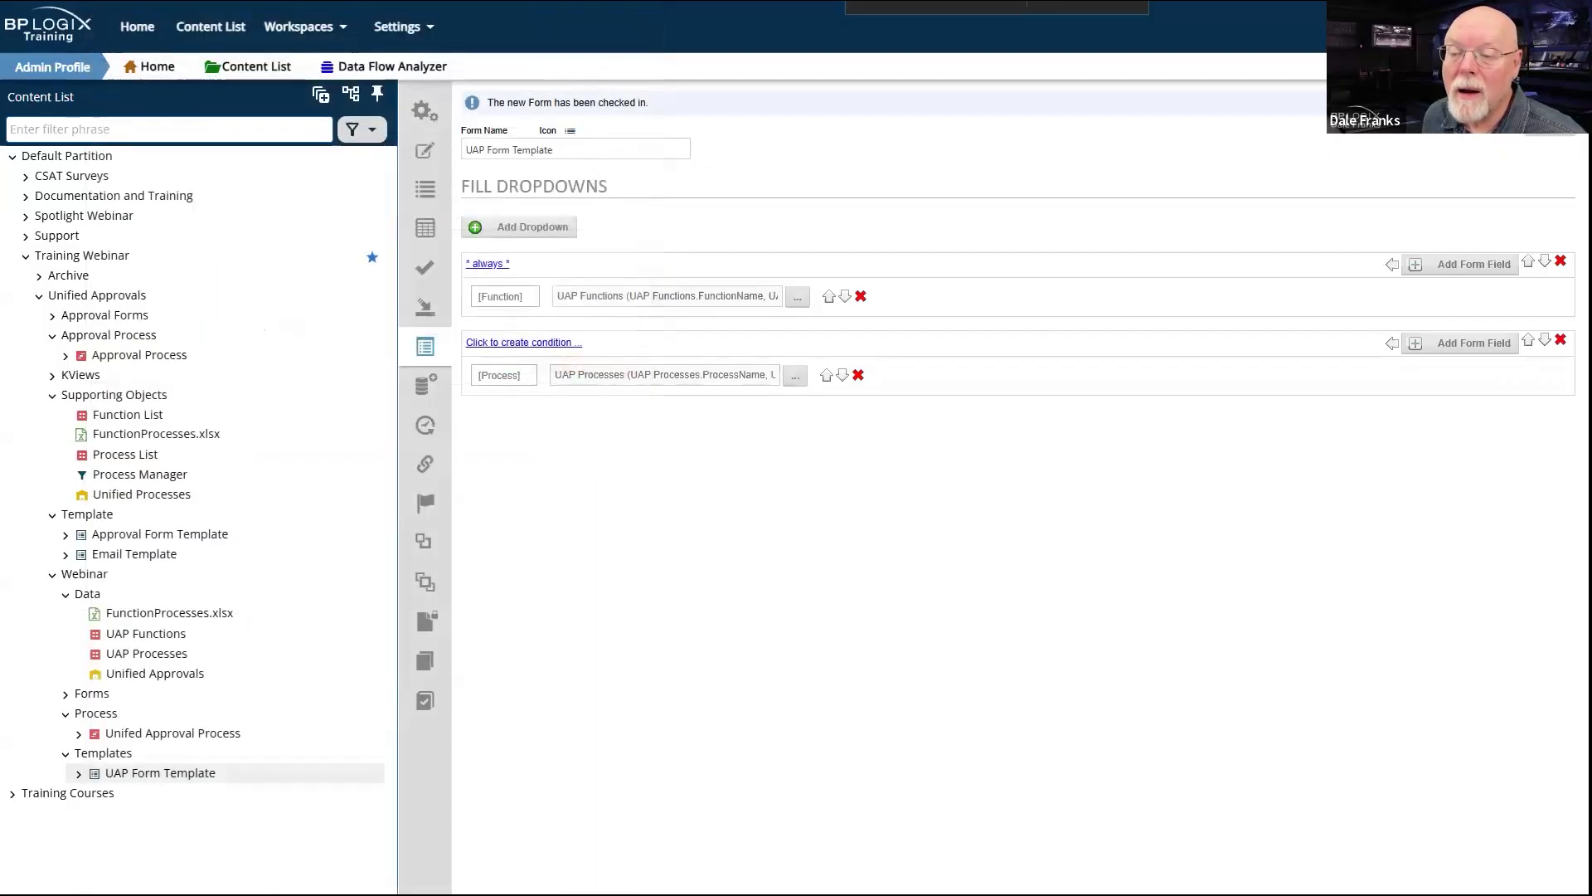
Step: Save and test the form, choose Facilities as the Function, check the Process options and close the preview
left_click(1551, 125)
left_click(1529, 148)
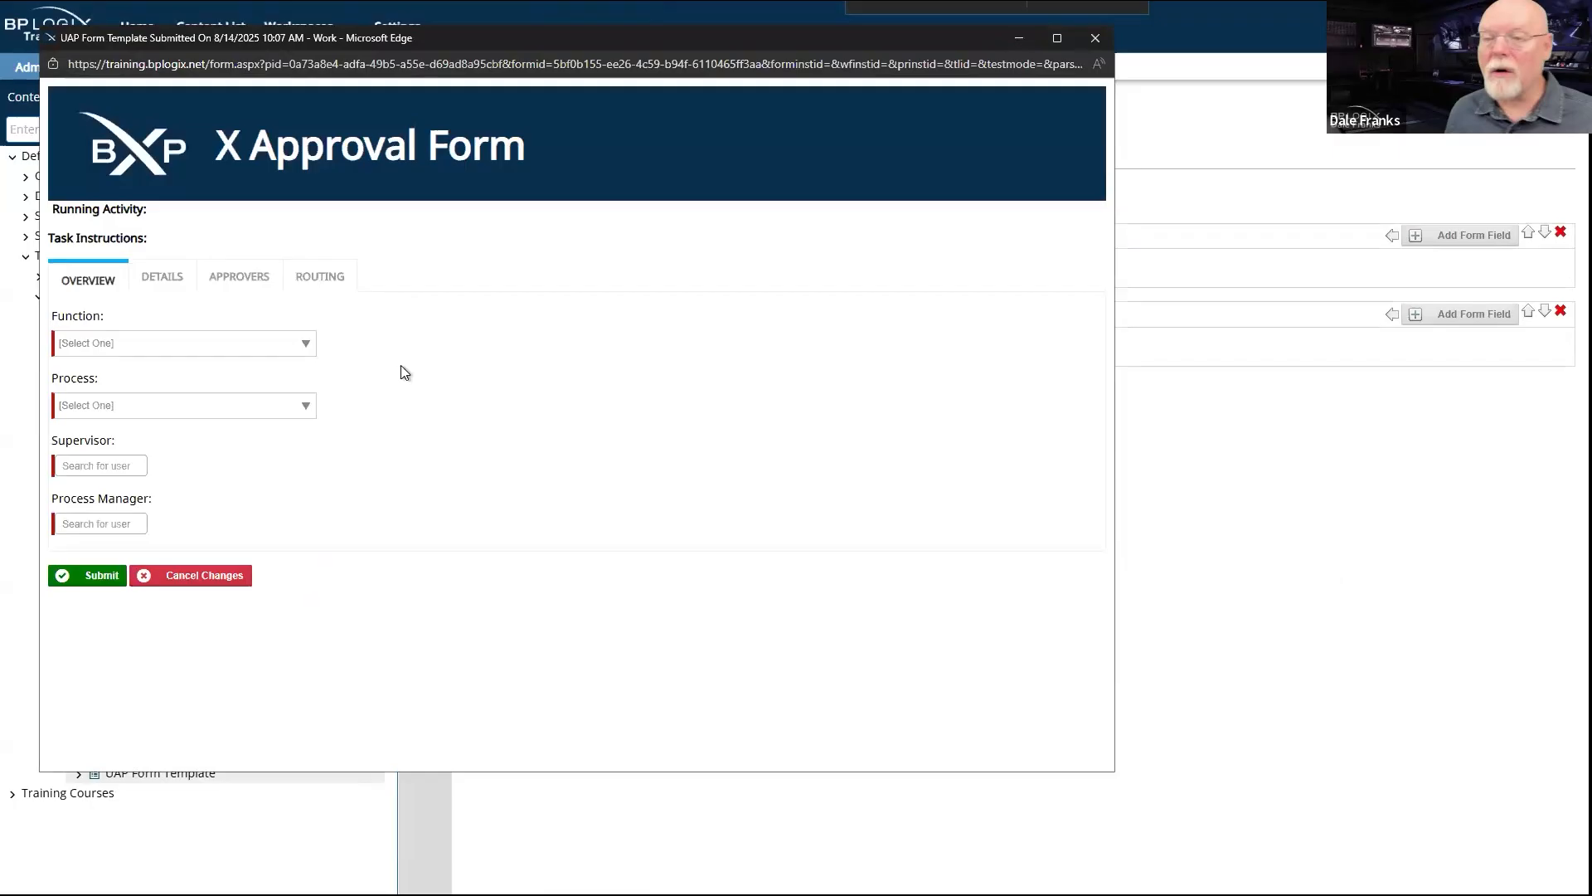
left_click(264, 345)
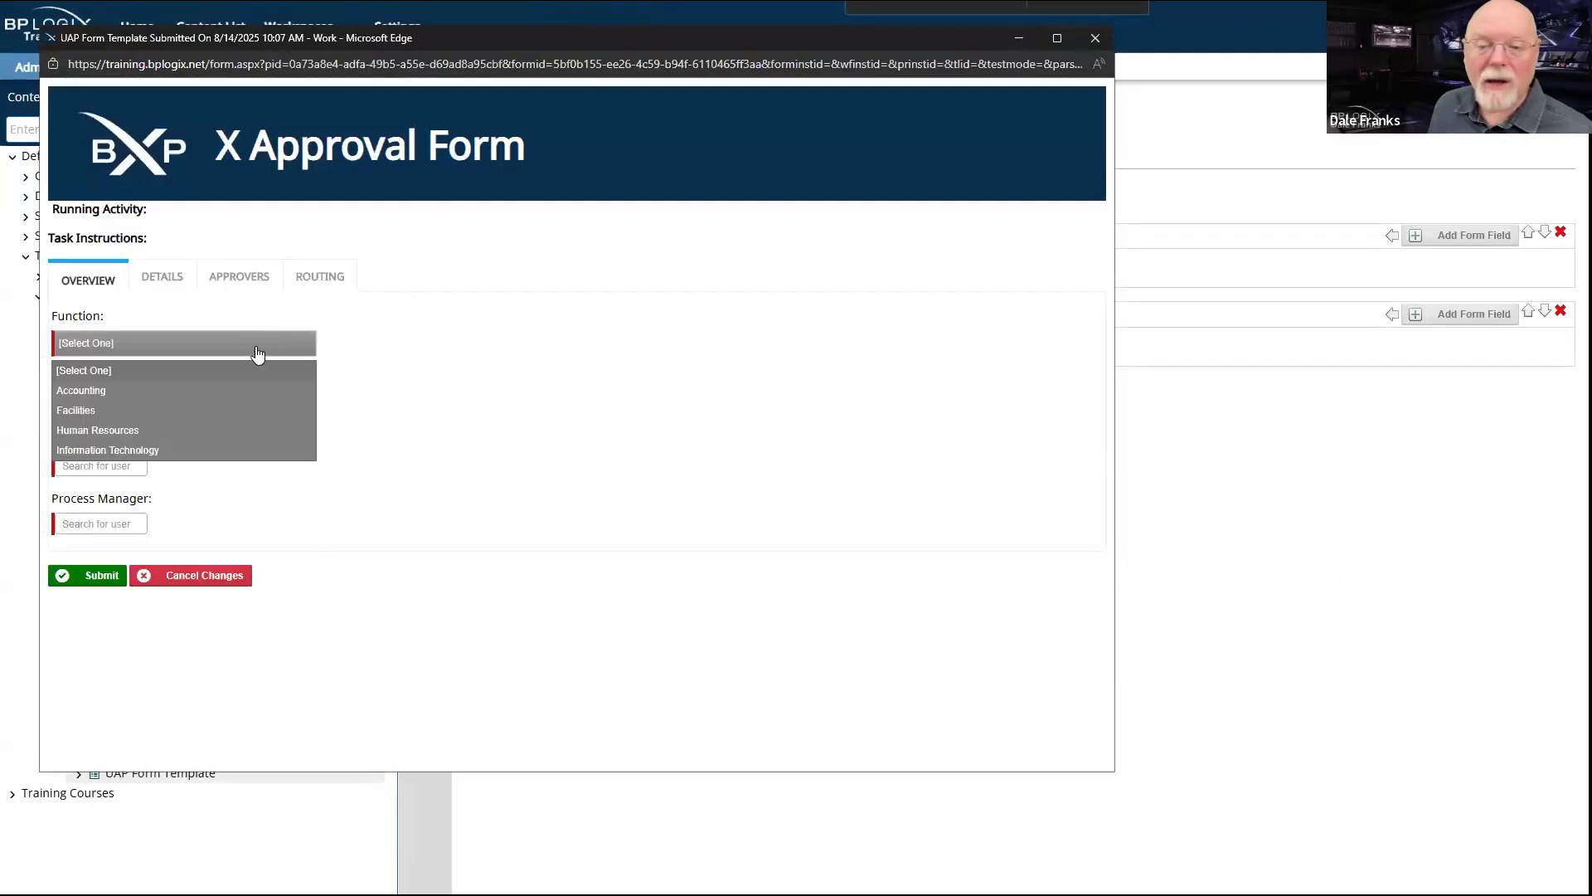
left_click(216, 406)
left_click(216, 407)
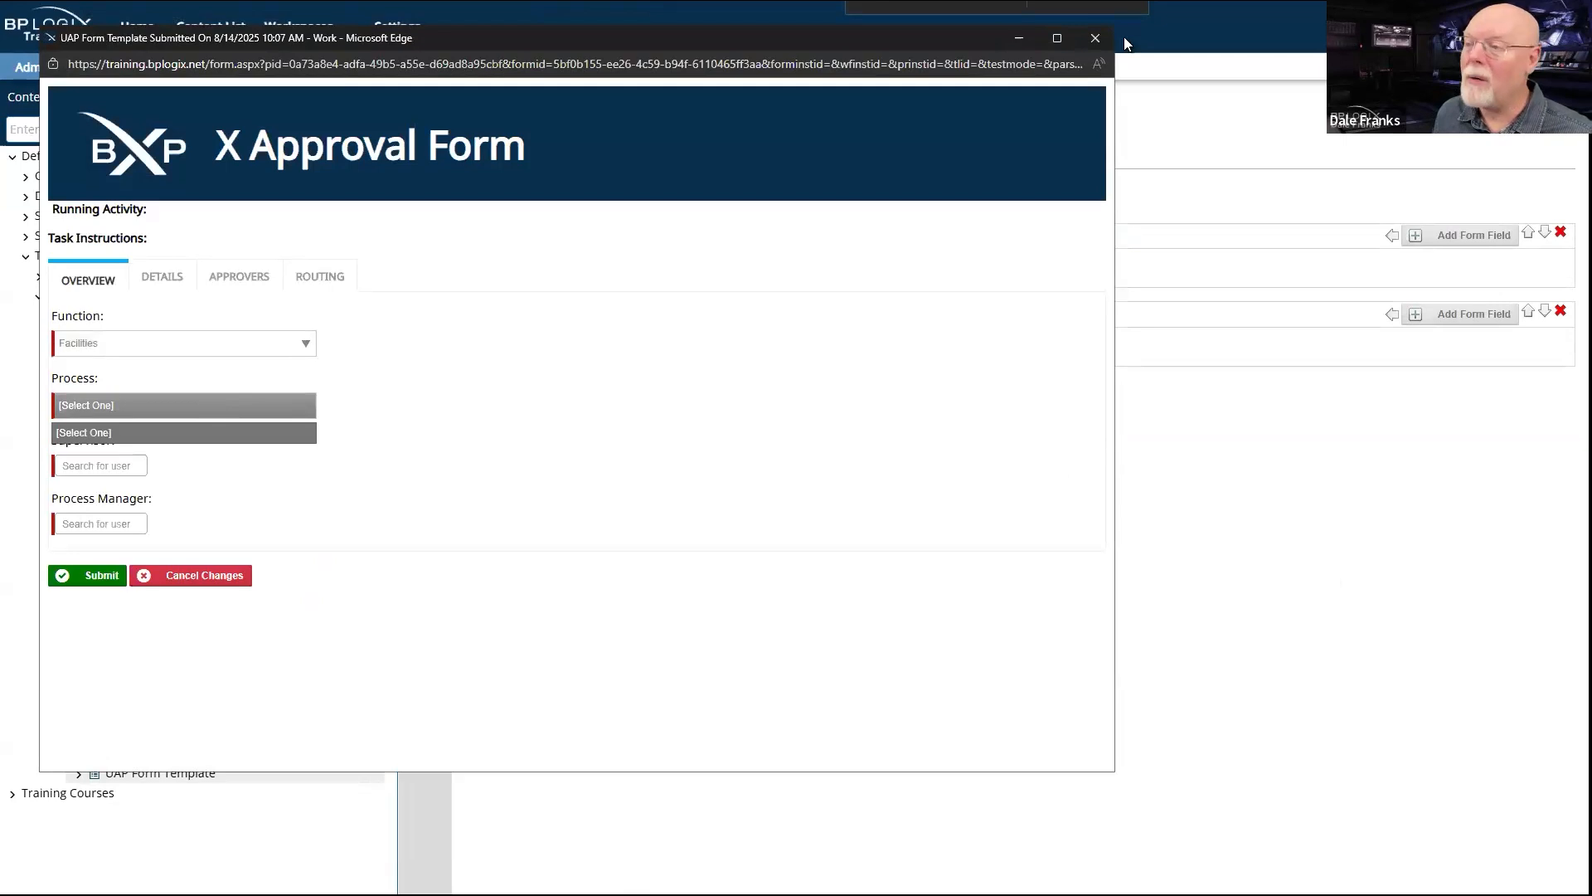
left_click(1095, 38)
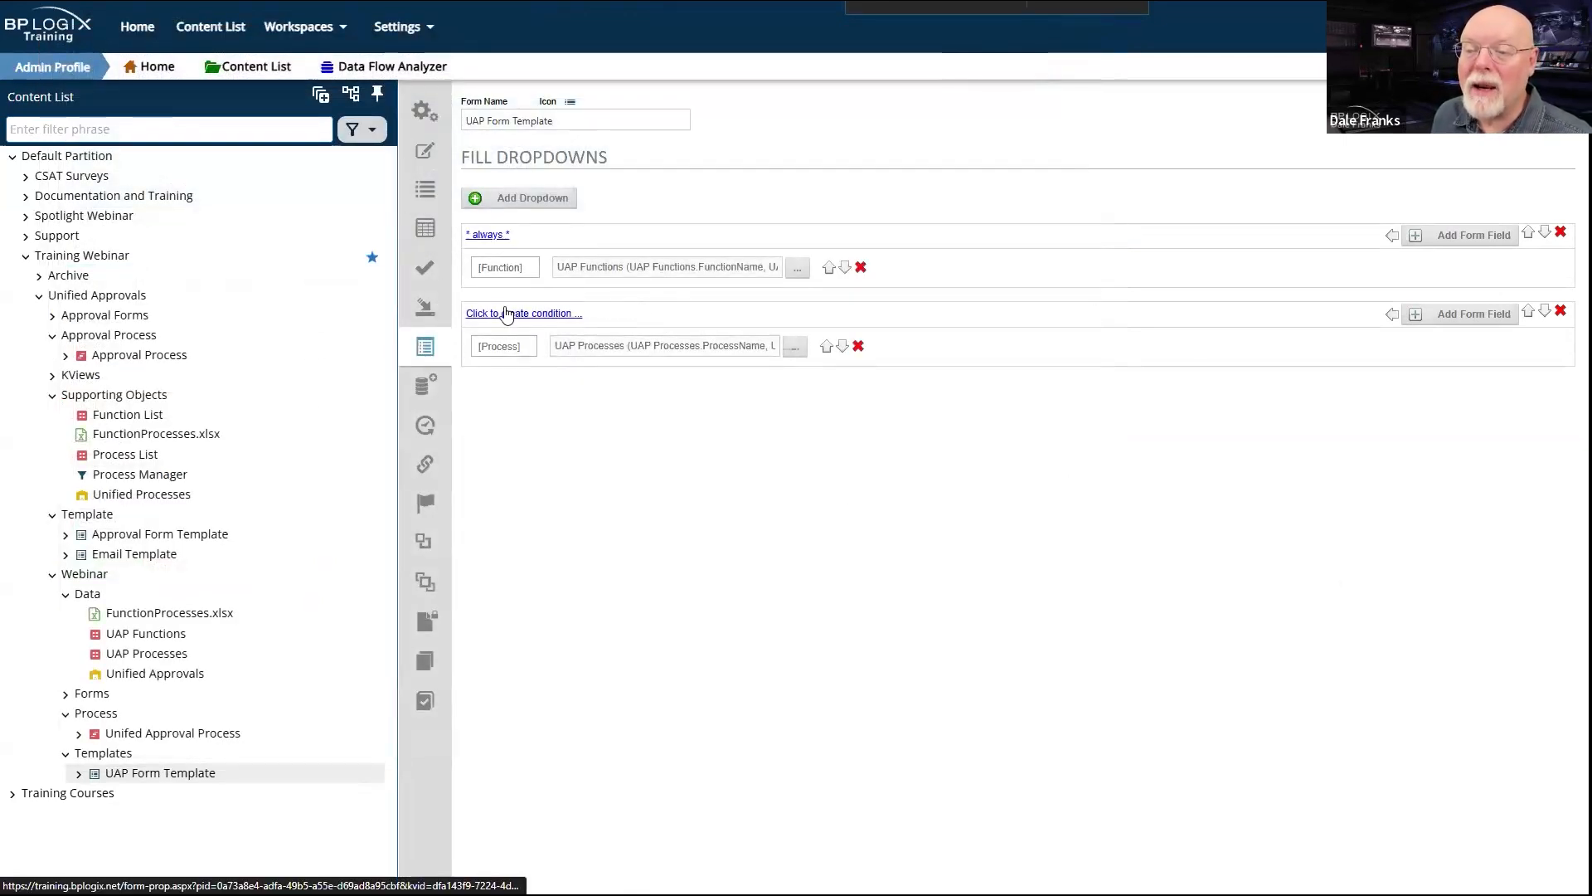
Step: Make the Function control an event field in its form field properties
left_click(426, 197)
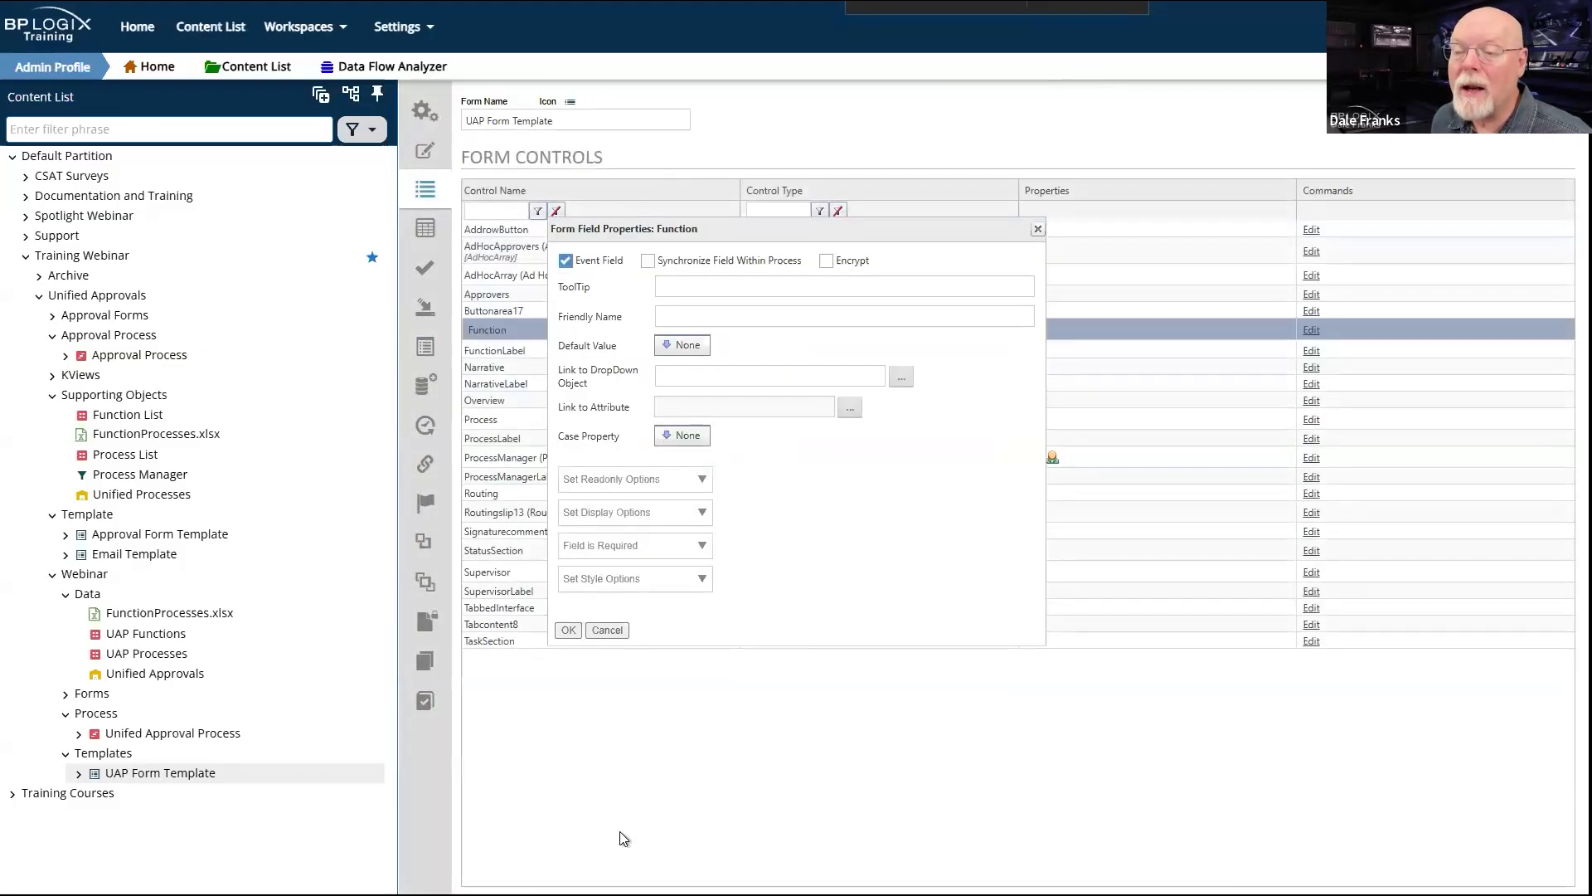
left_click(567, 629)
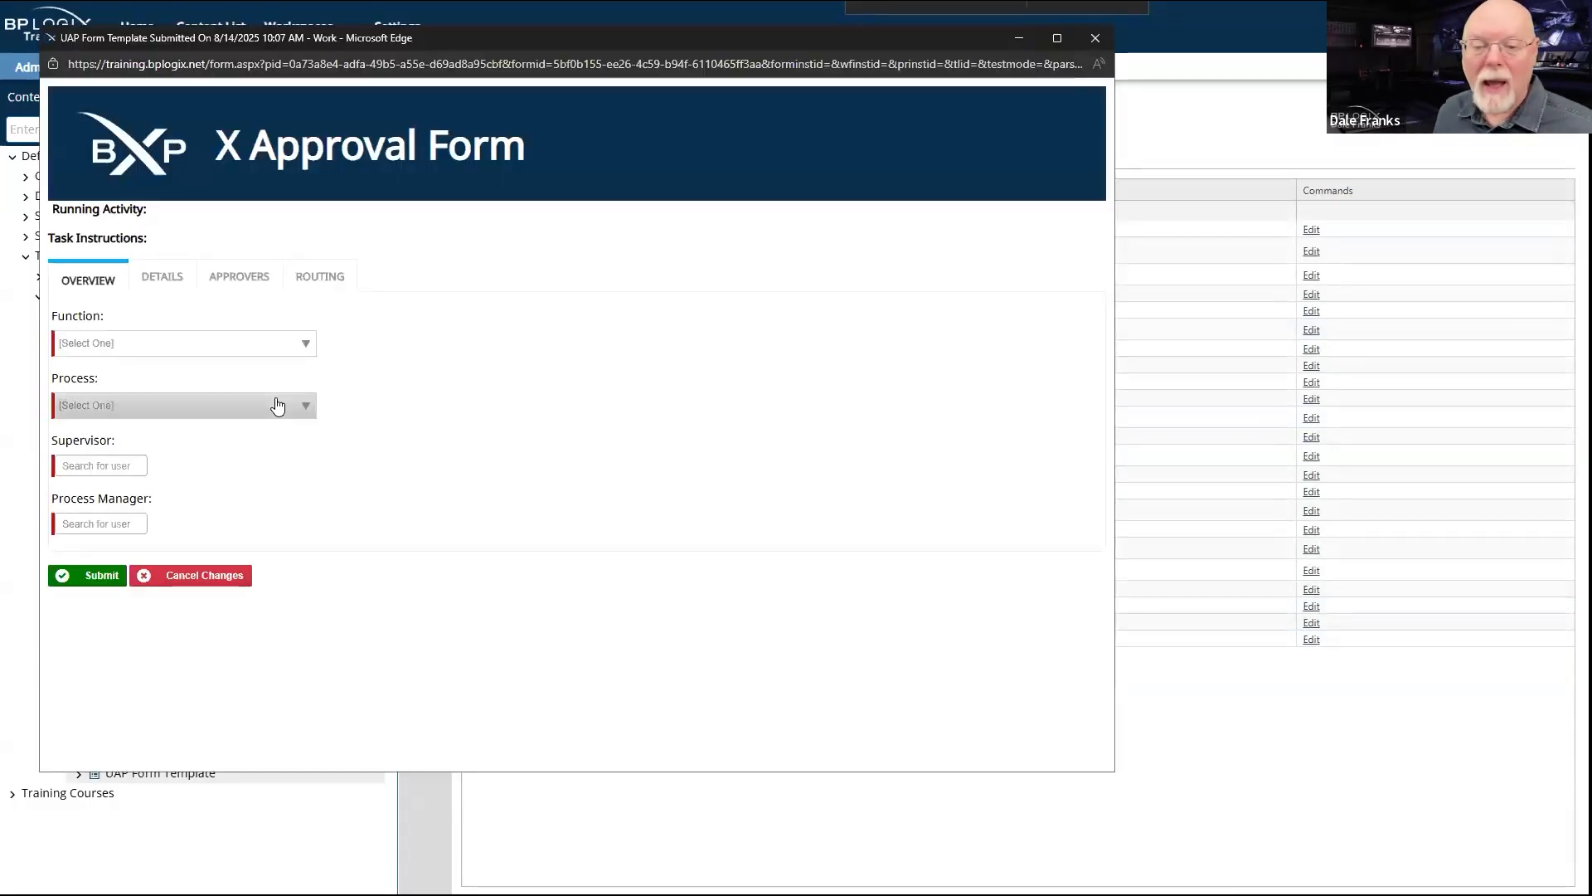
Step: In the test form, check the Process options offered for the Facilities and Information Technology functions
left_click(278, 404)
left_click(300, 347)
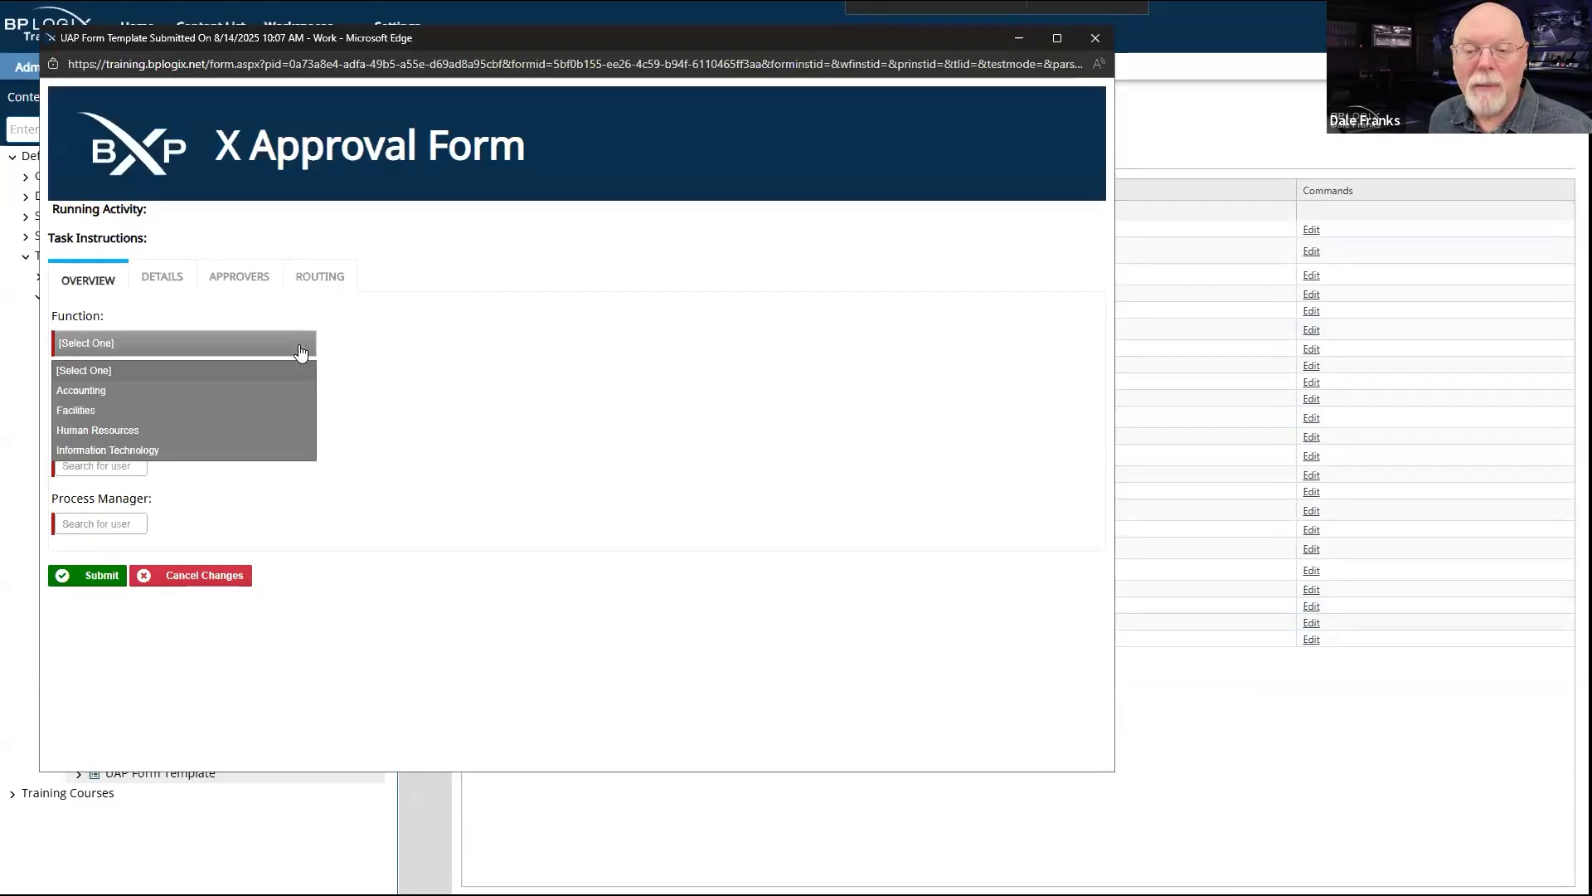
left_click(136, 416)
left_click(219, 415)
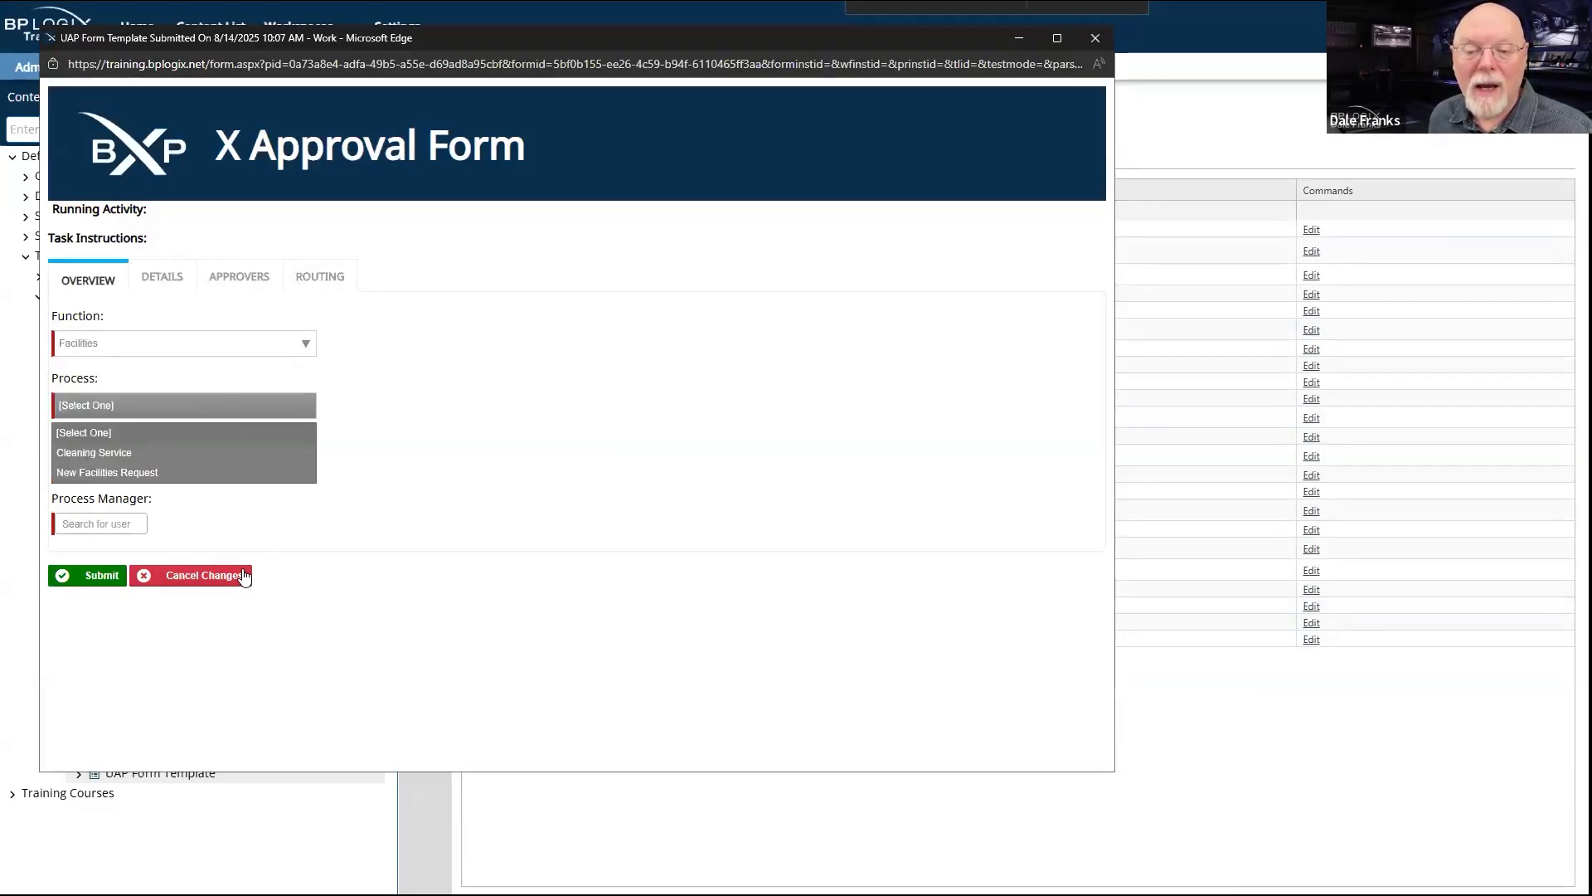
left_click(272, 347)
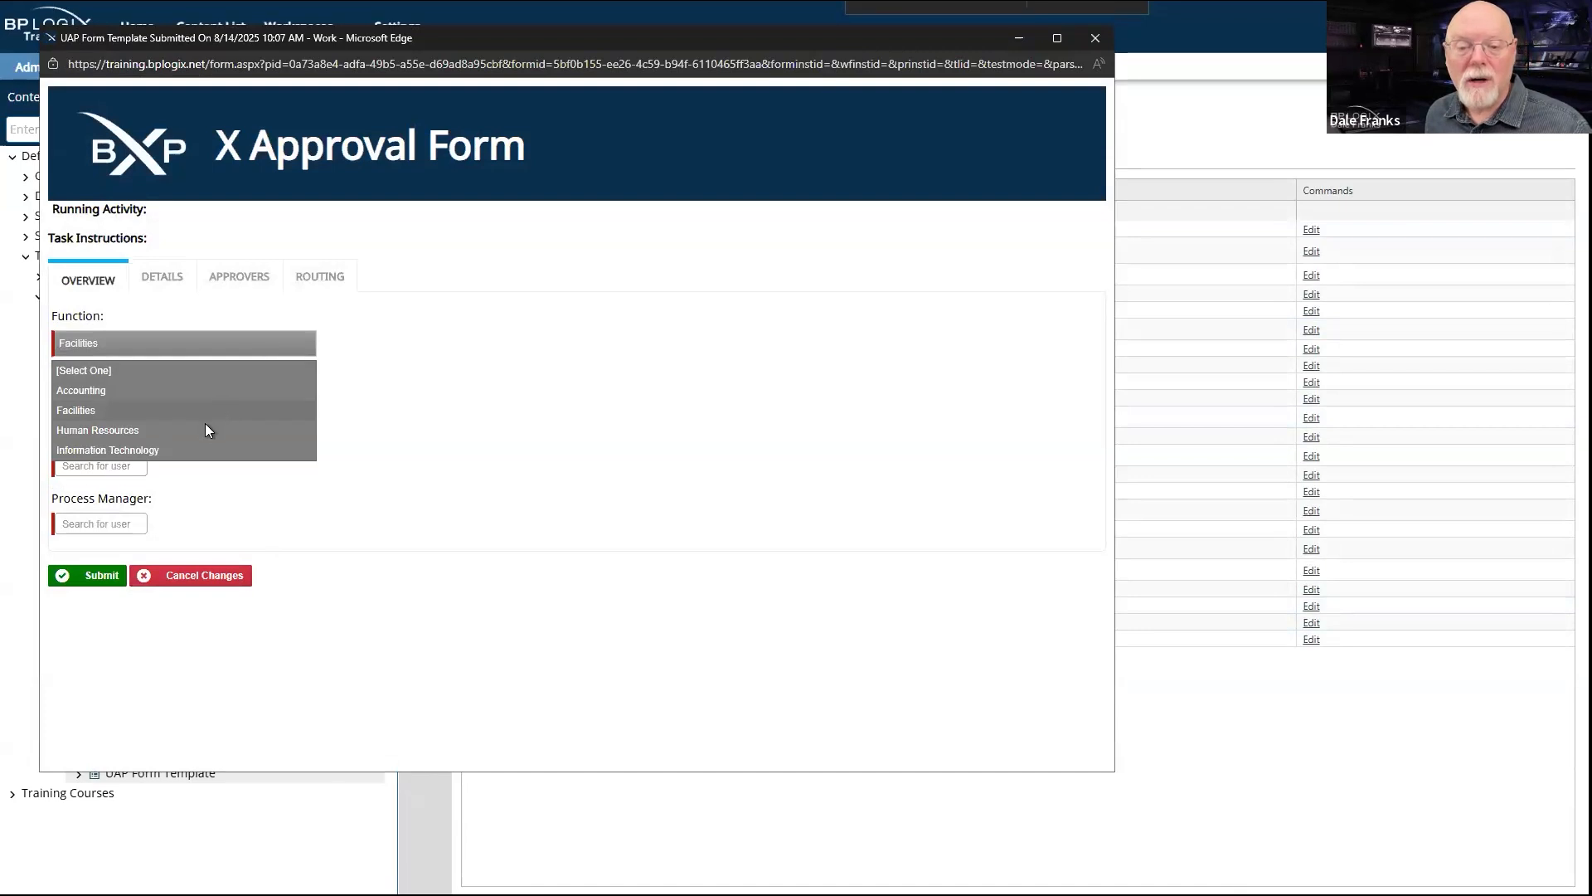
left_click(196, 449)
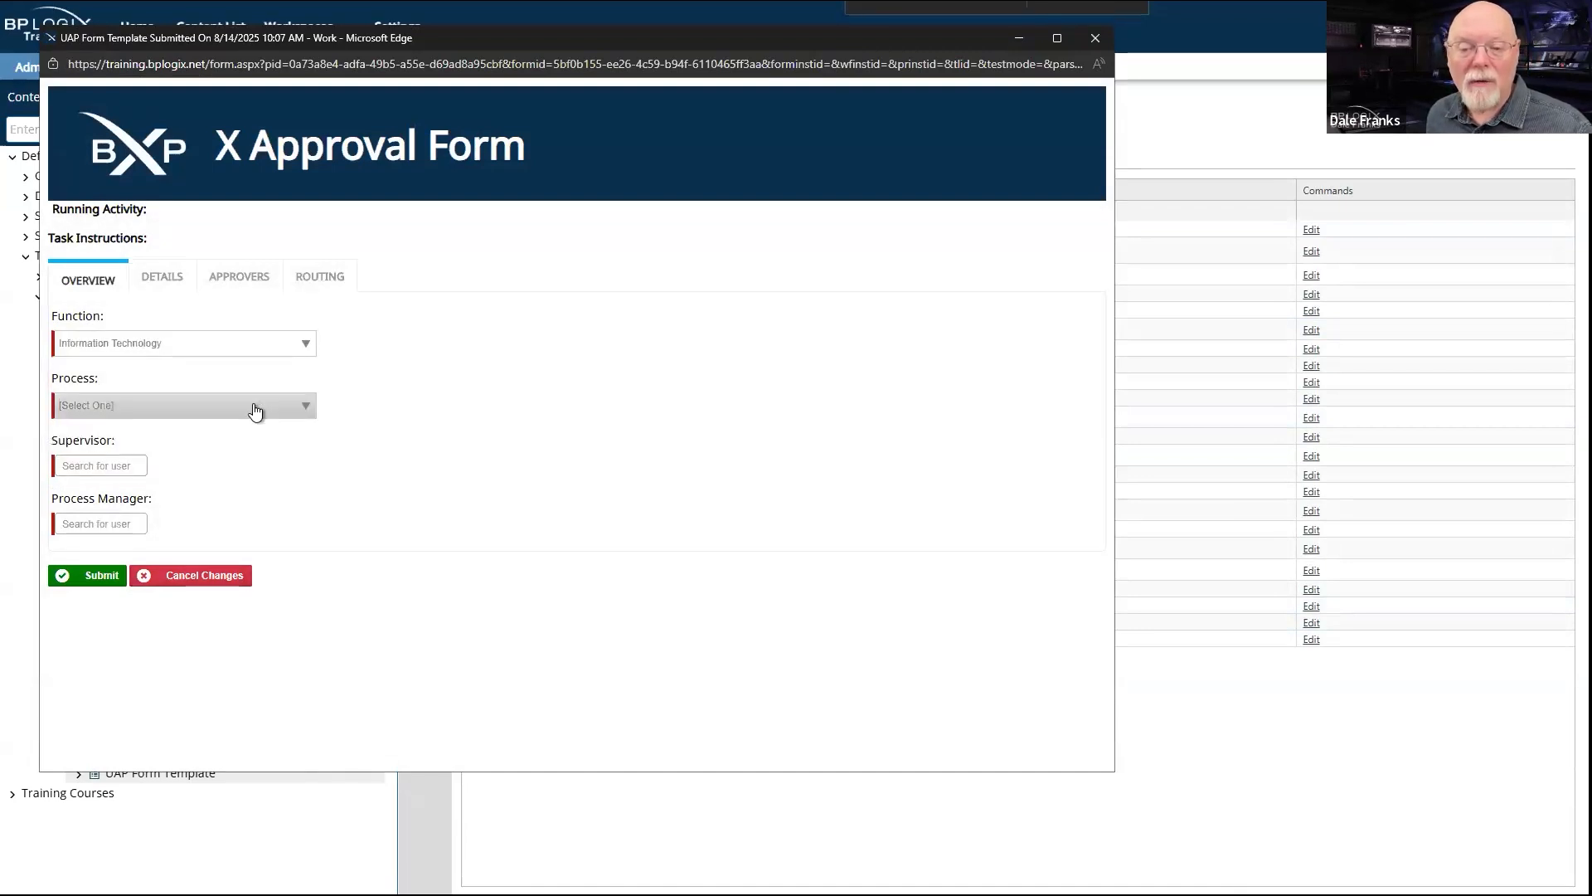
left_click(252, 408)
Step: Choose Accounting as the Function and Expense Report as the Process in the test form
left_click(281, 345)
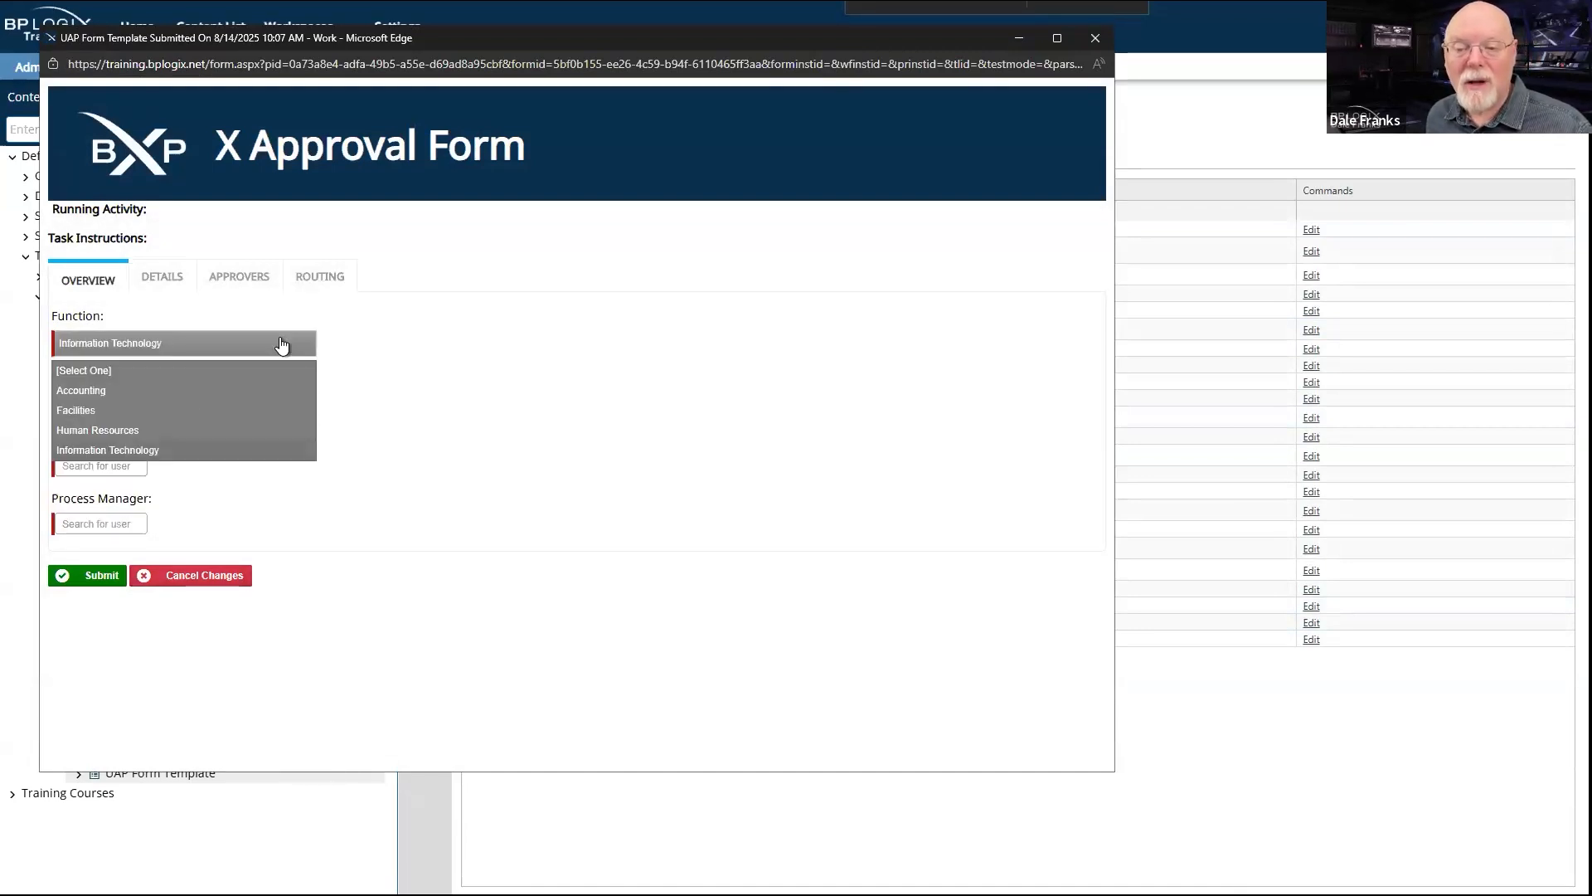
left_click(181, 392)
left_click(189, 407)
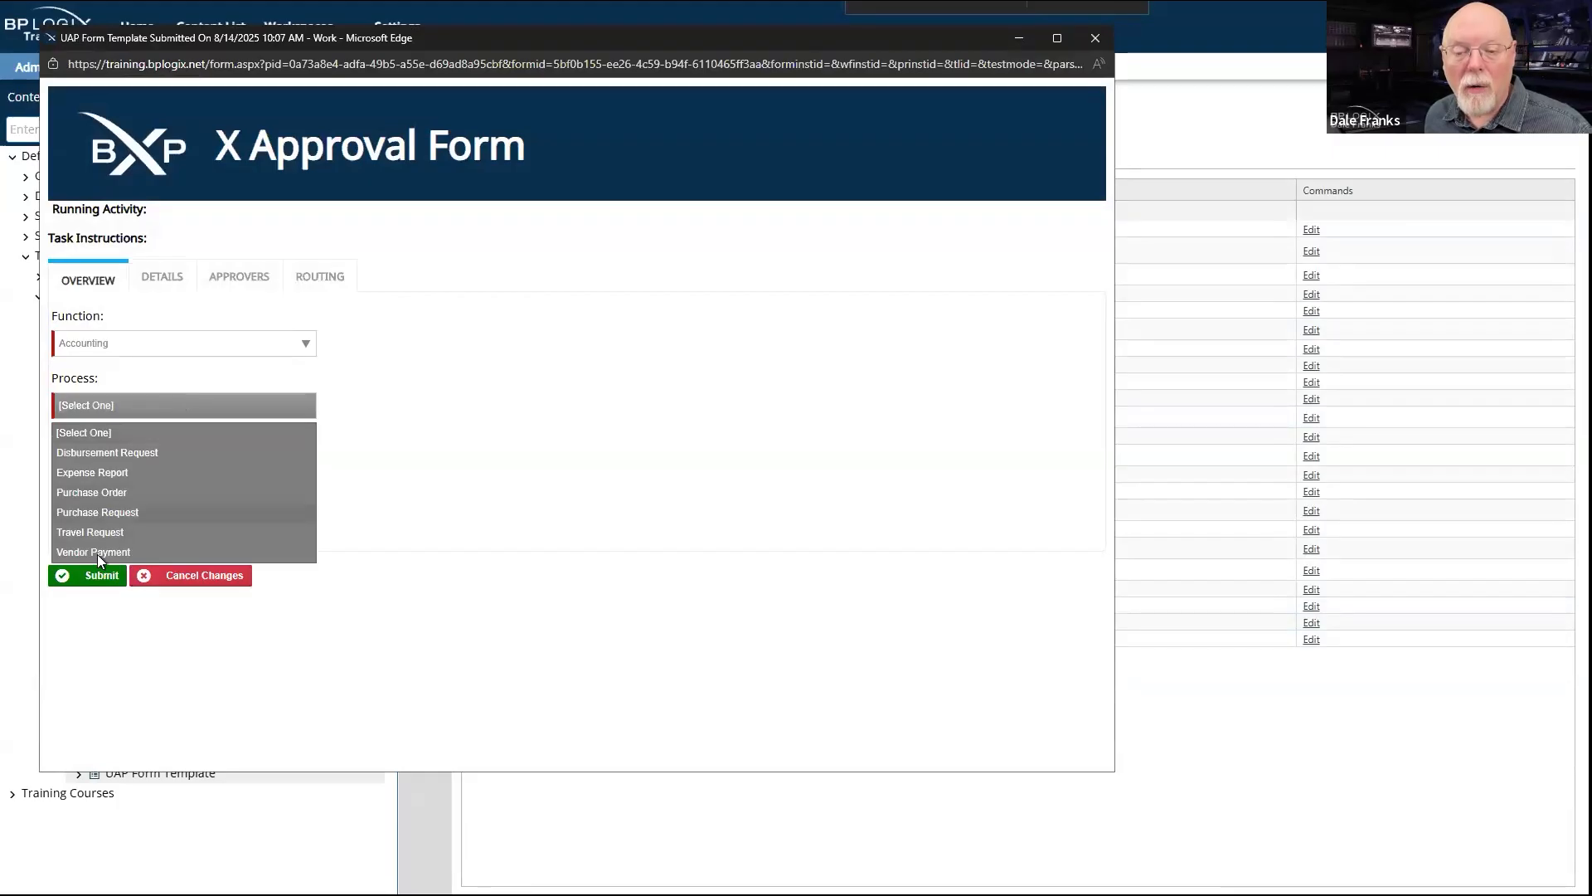
left_click(131, 471)
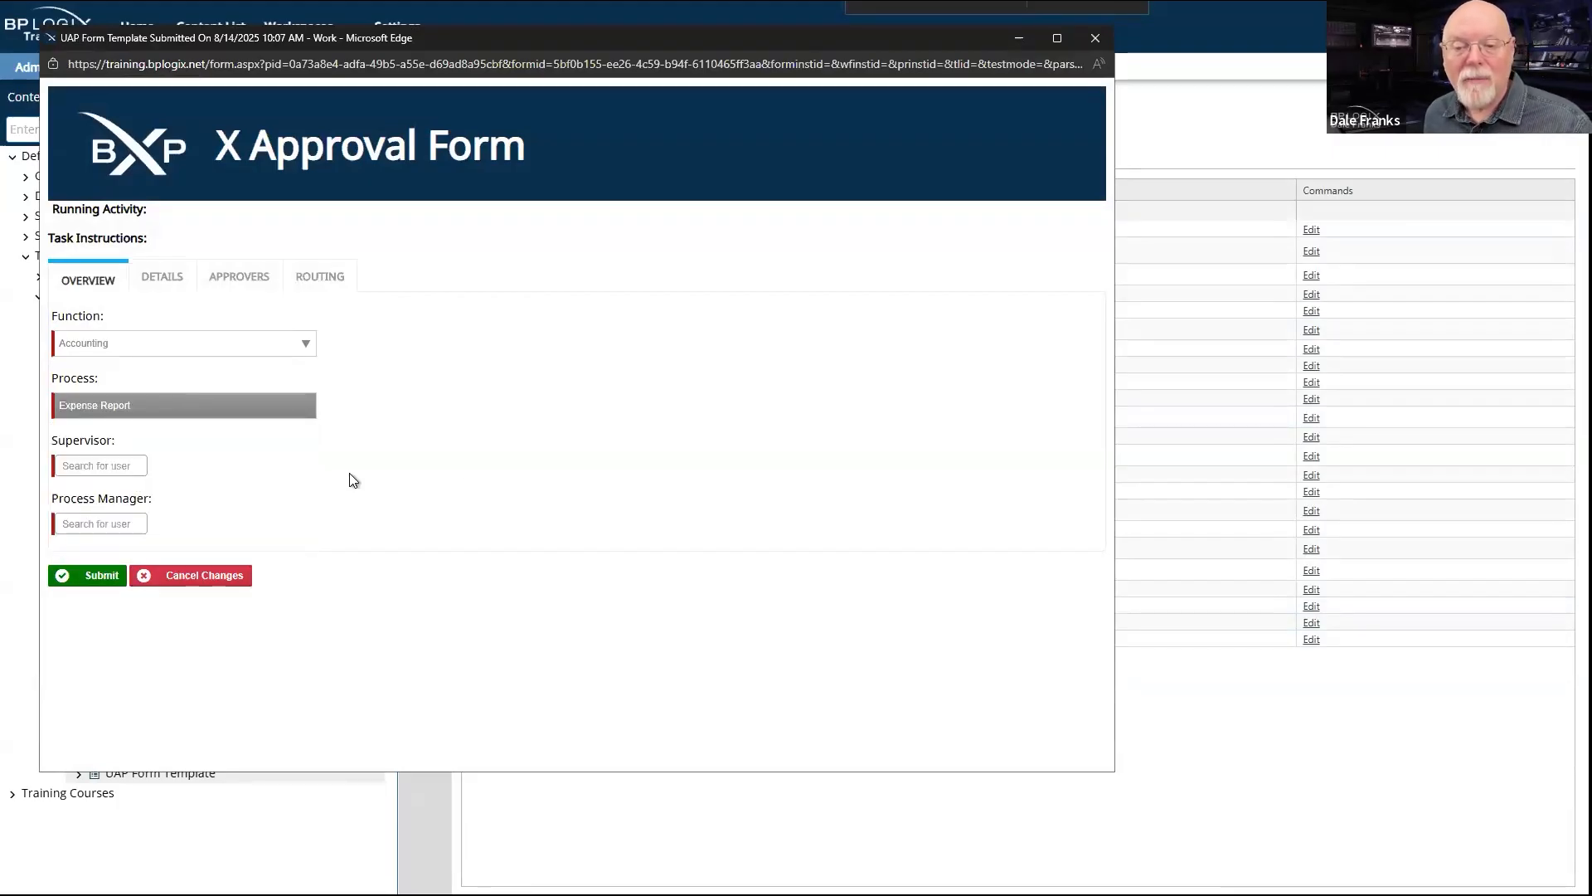
Step: Search for and select a user as both Supervisor and Process Manager, and submit the test form
left_click(96, 478)
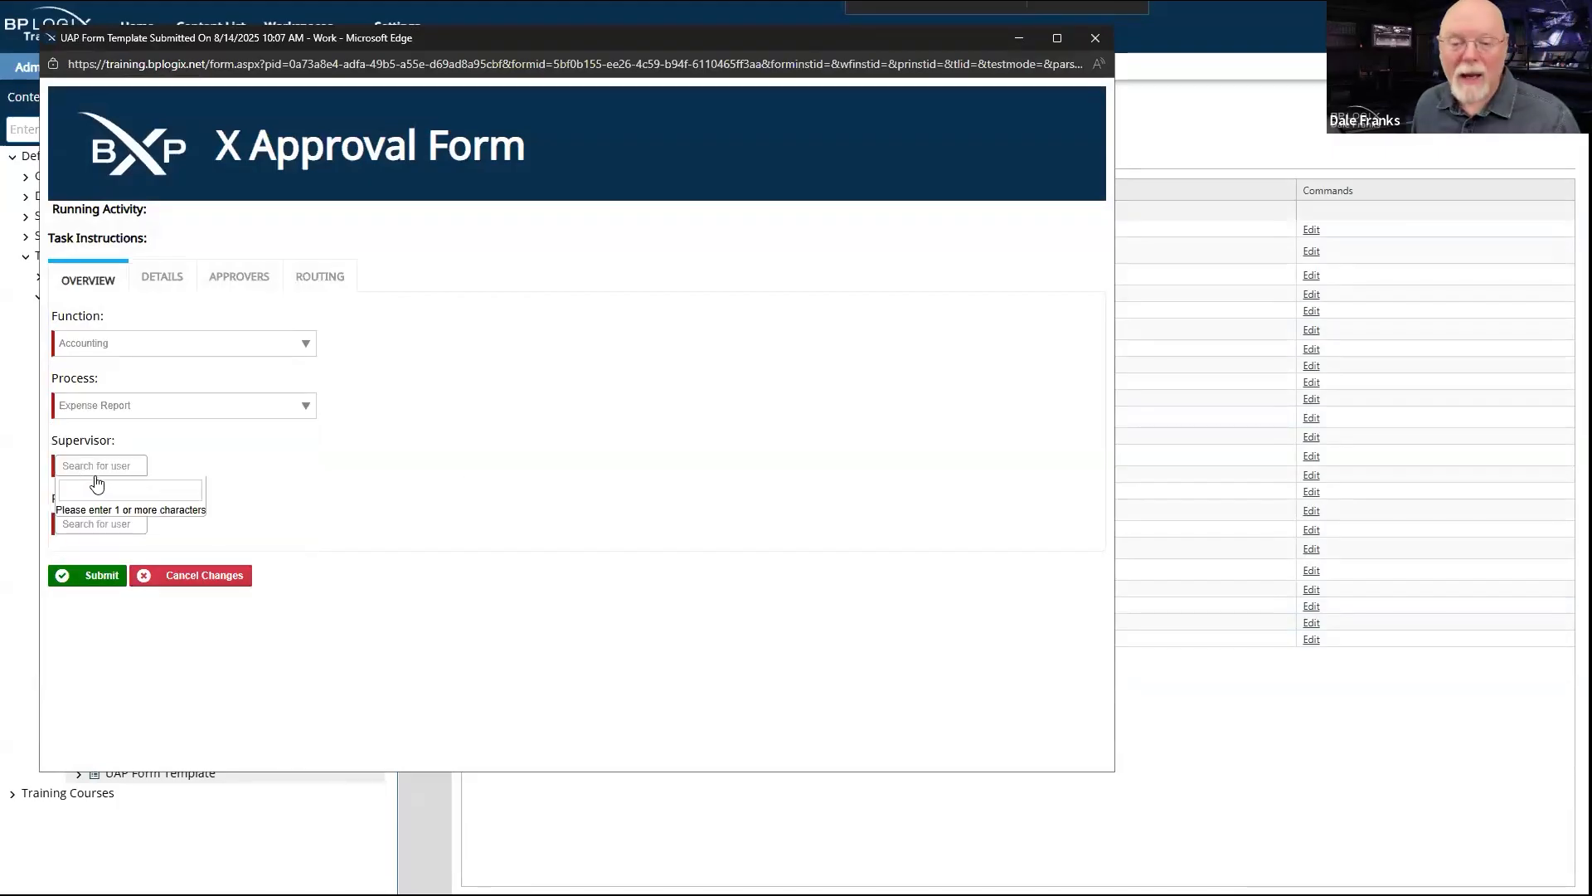
type("dALE")
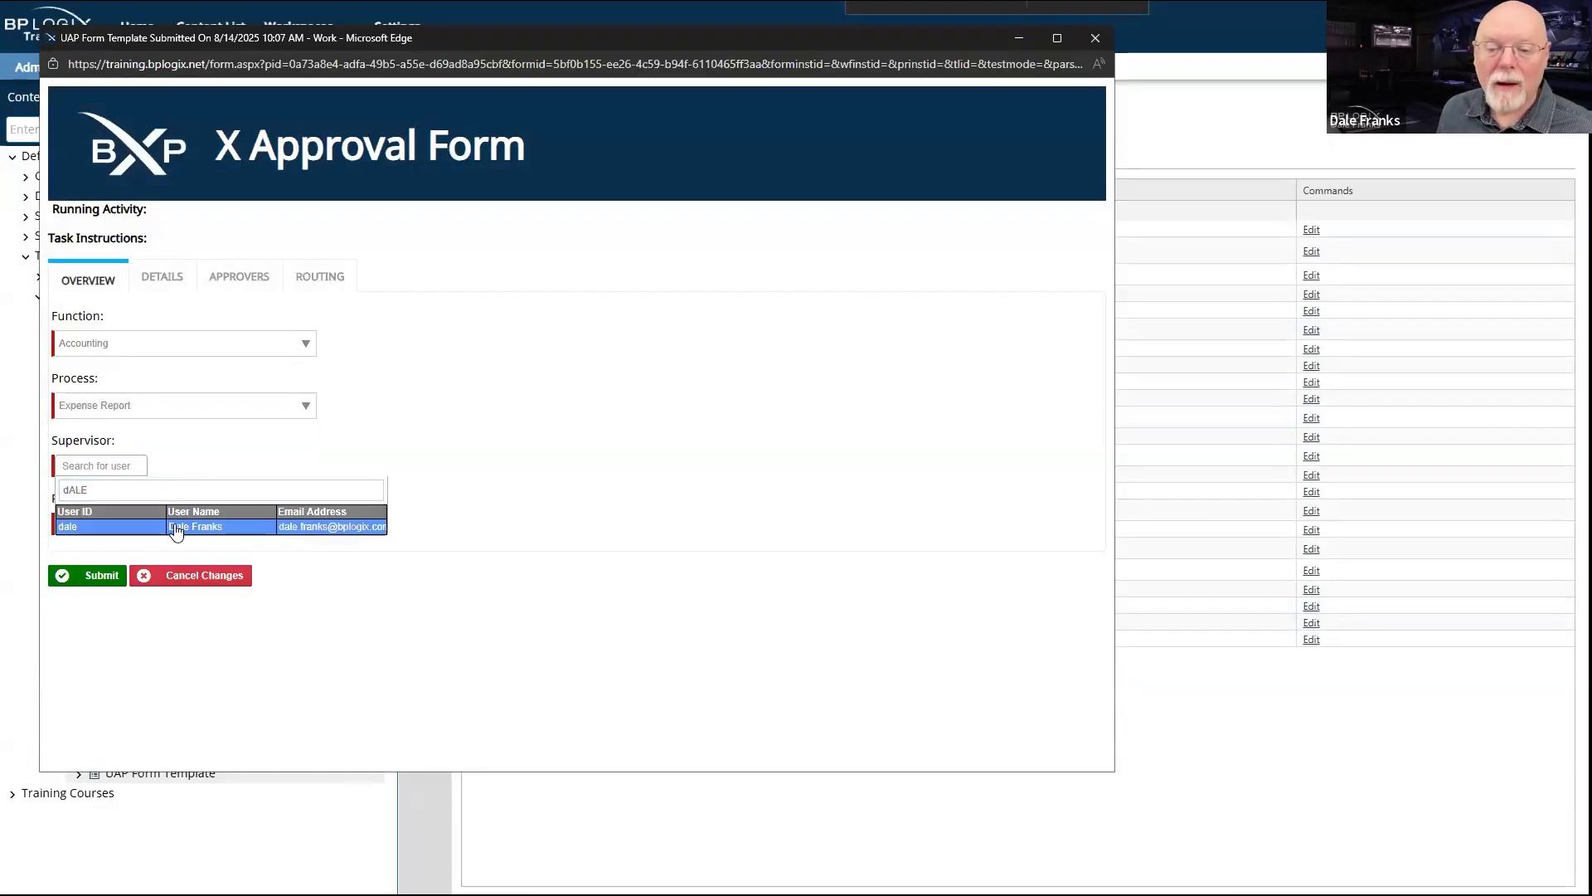
left_click(176, 529)
left_click(111, 525)
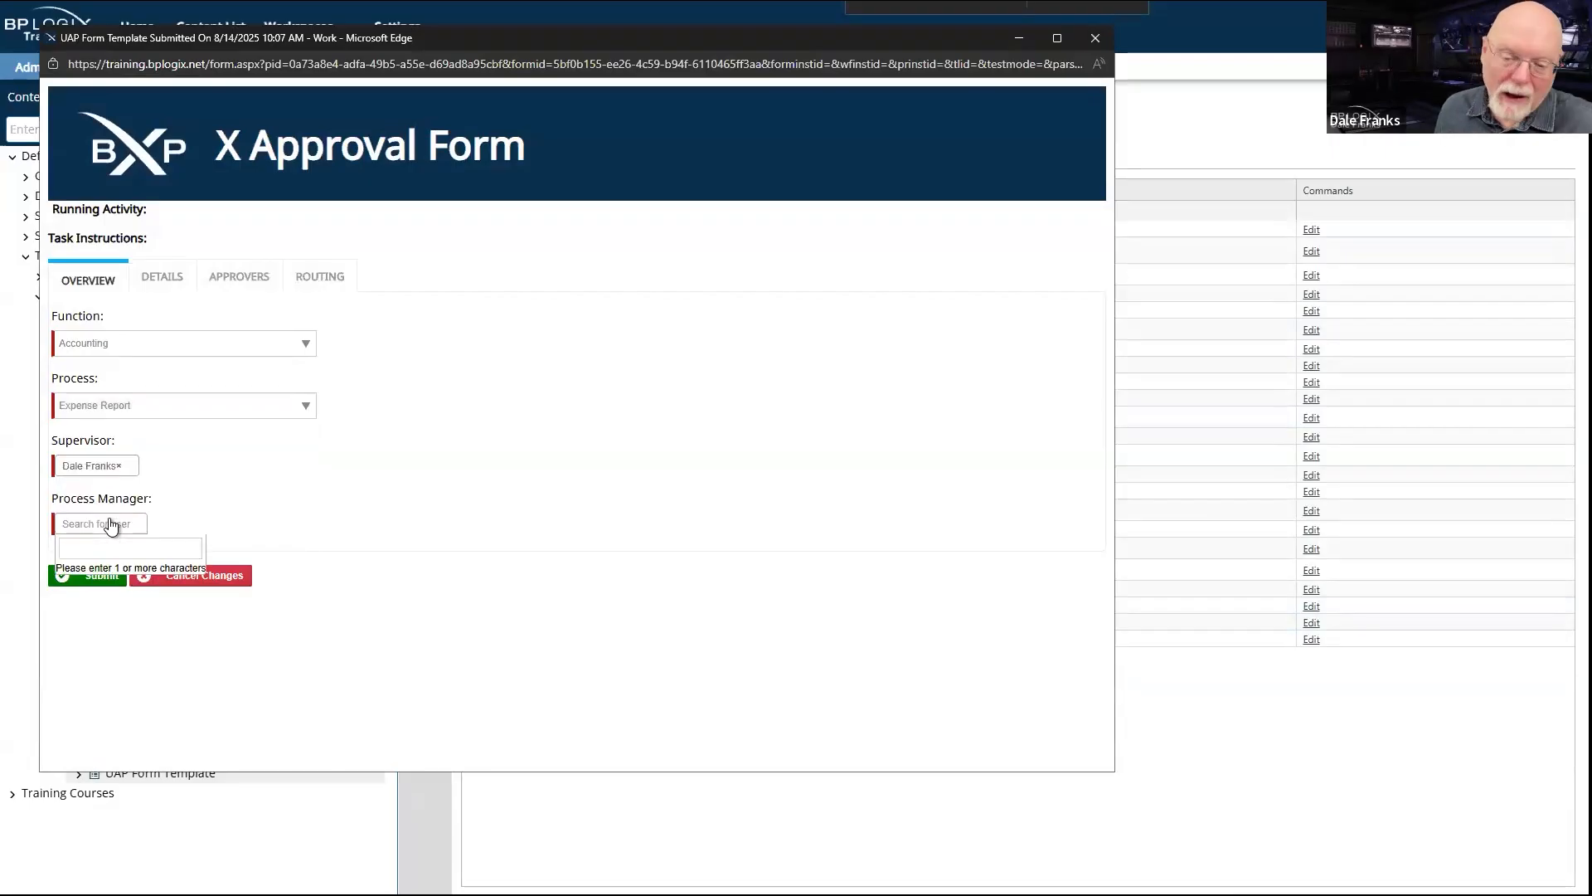
type("DAL")
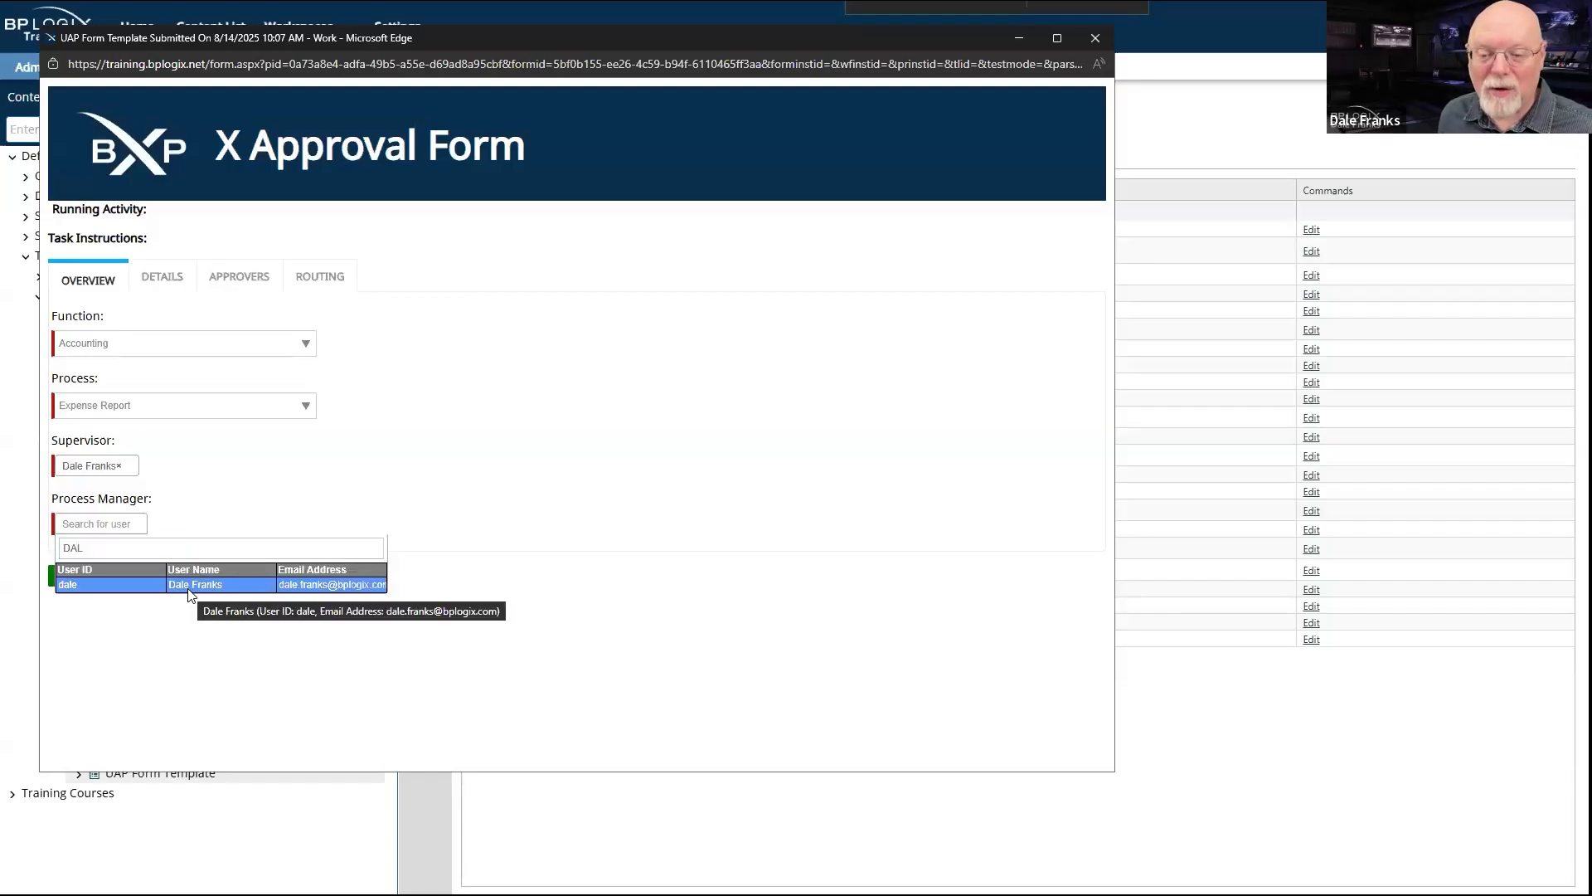
left_click(190, 591)
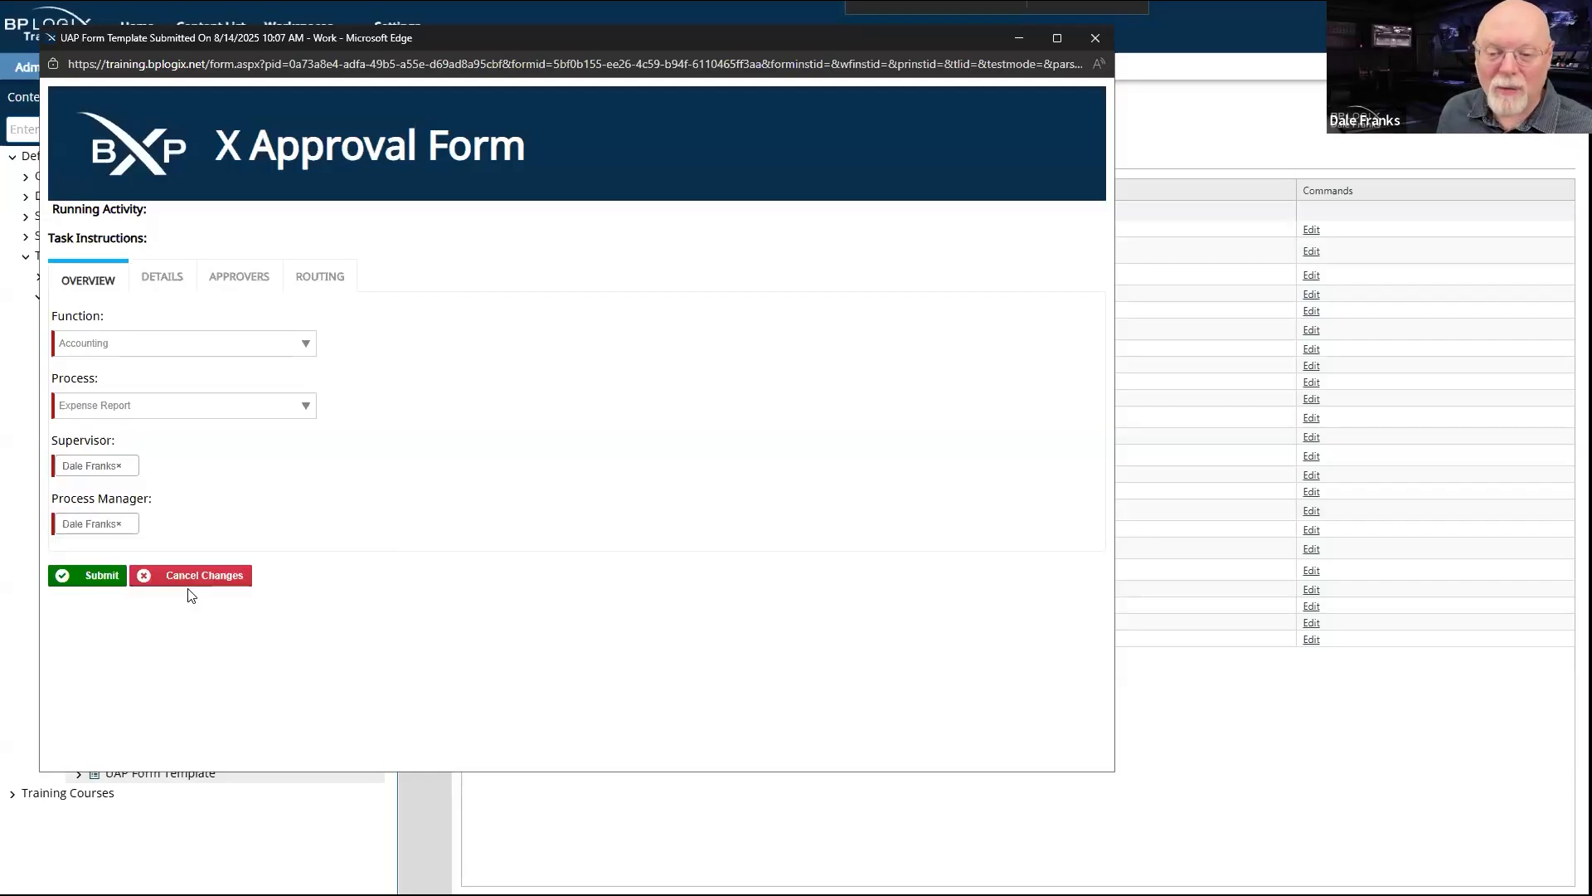
left_click(100, 575)
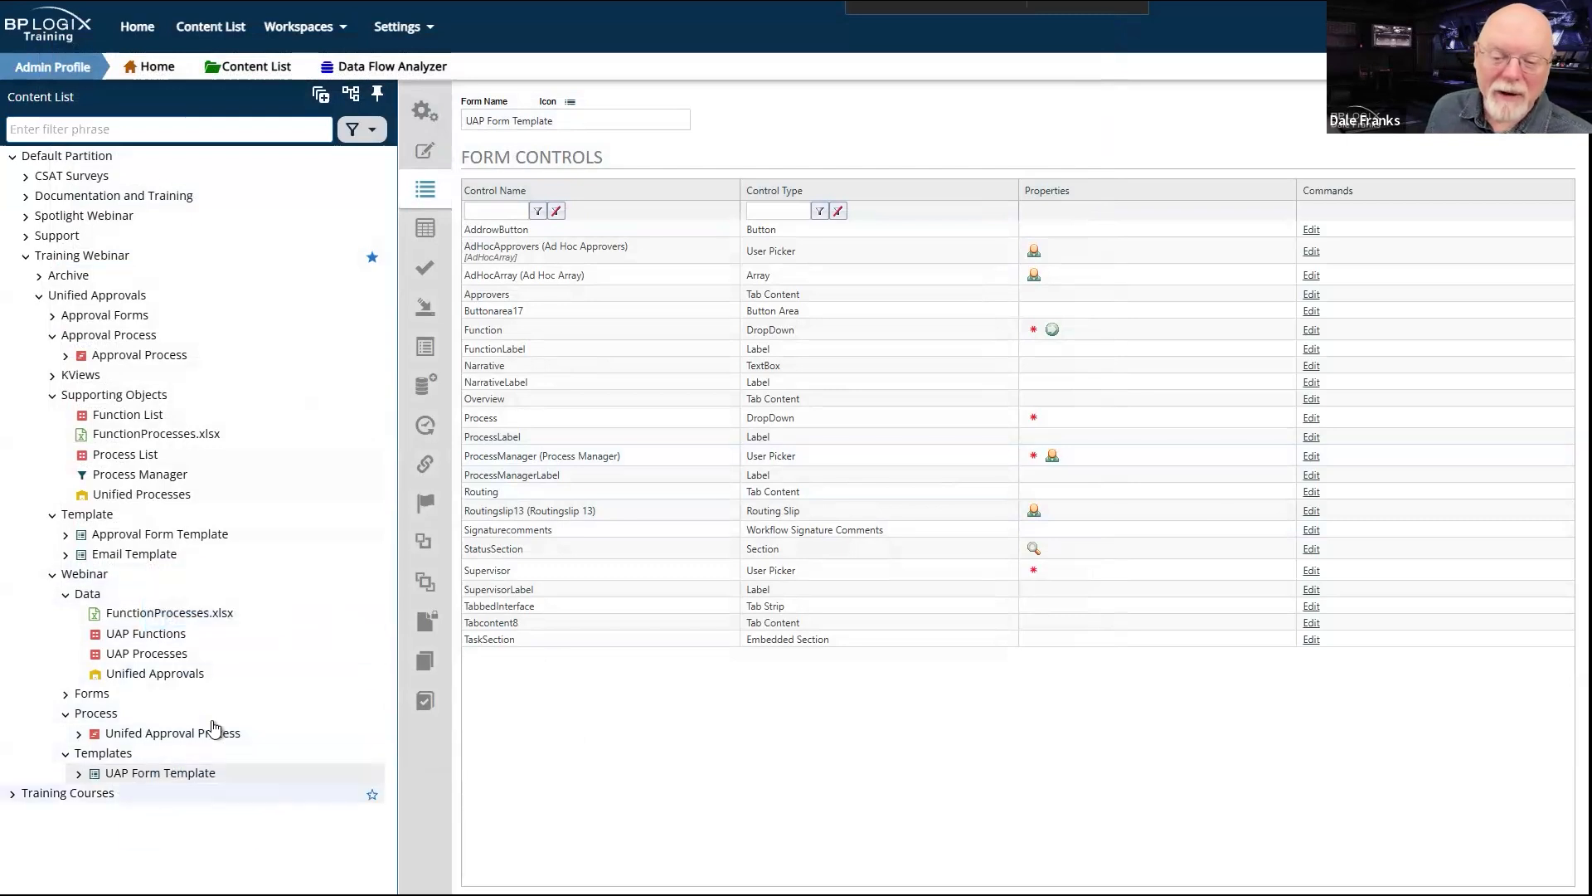
Step: Decline leaving the UAP Form Template with unsaved changes and update it to save them
left_click(137, 776)
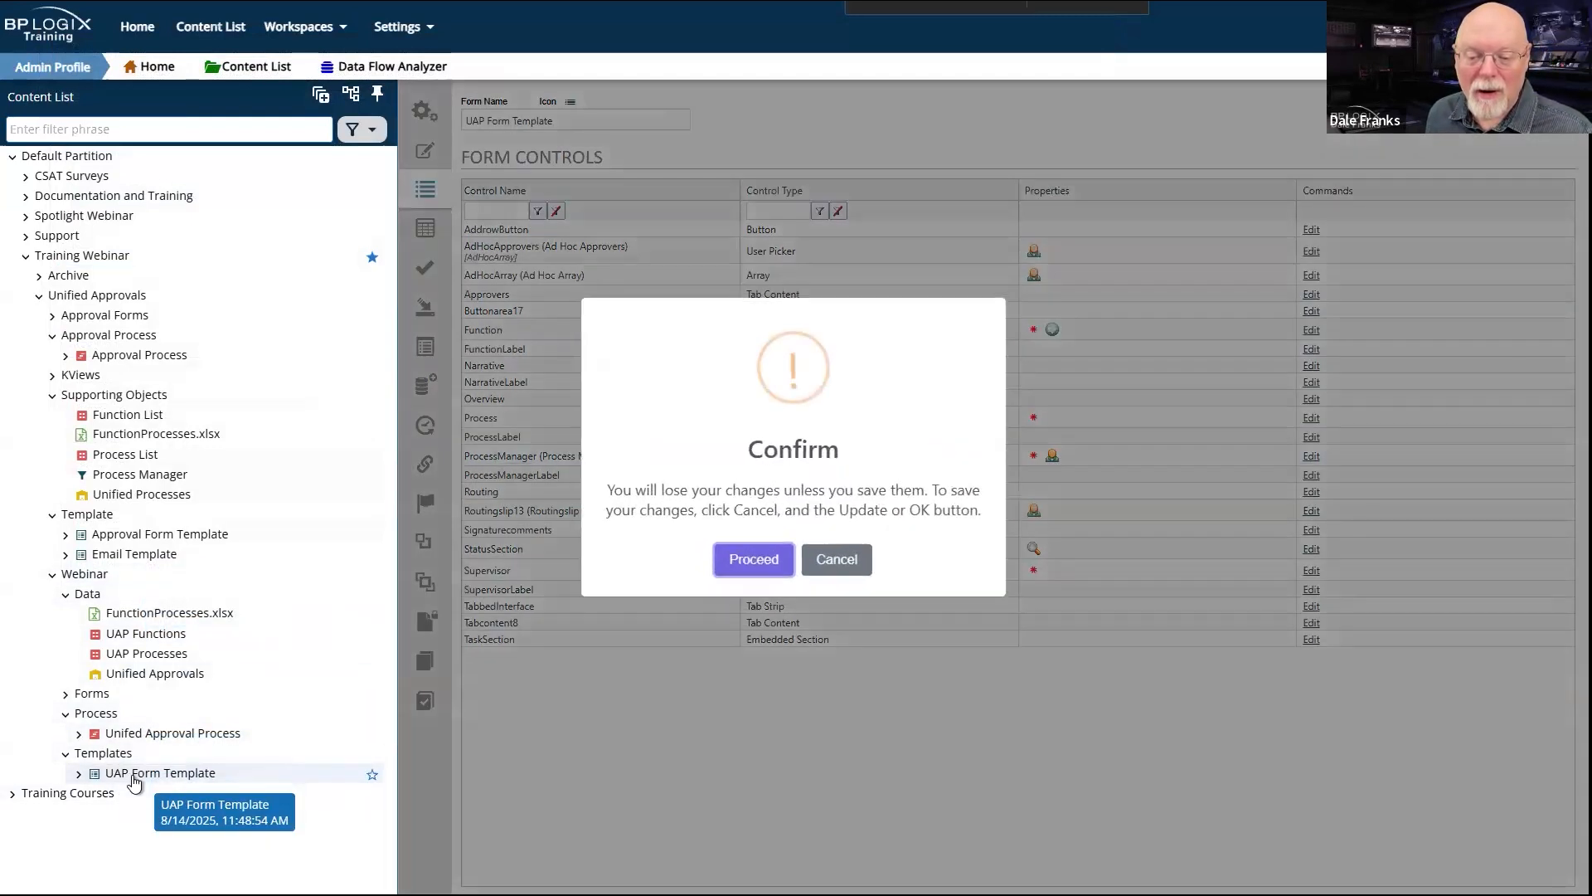
left_click(836, 560)
mouse_move(1493, 117)
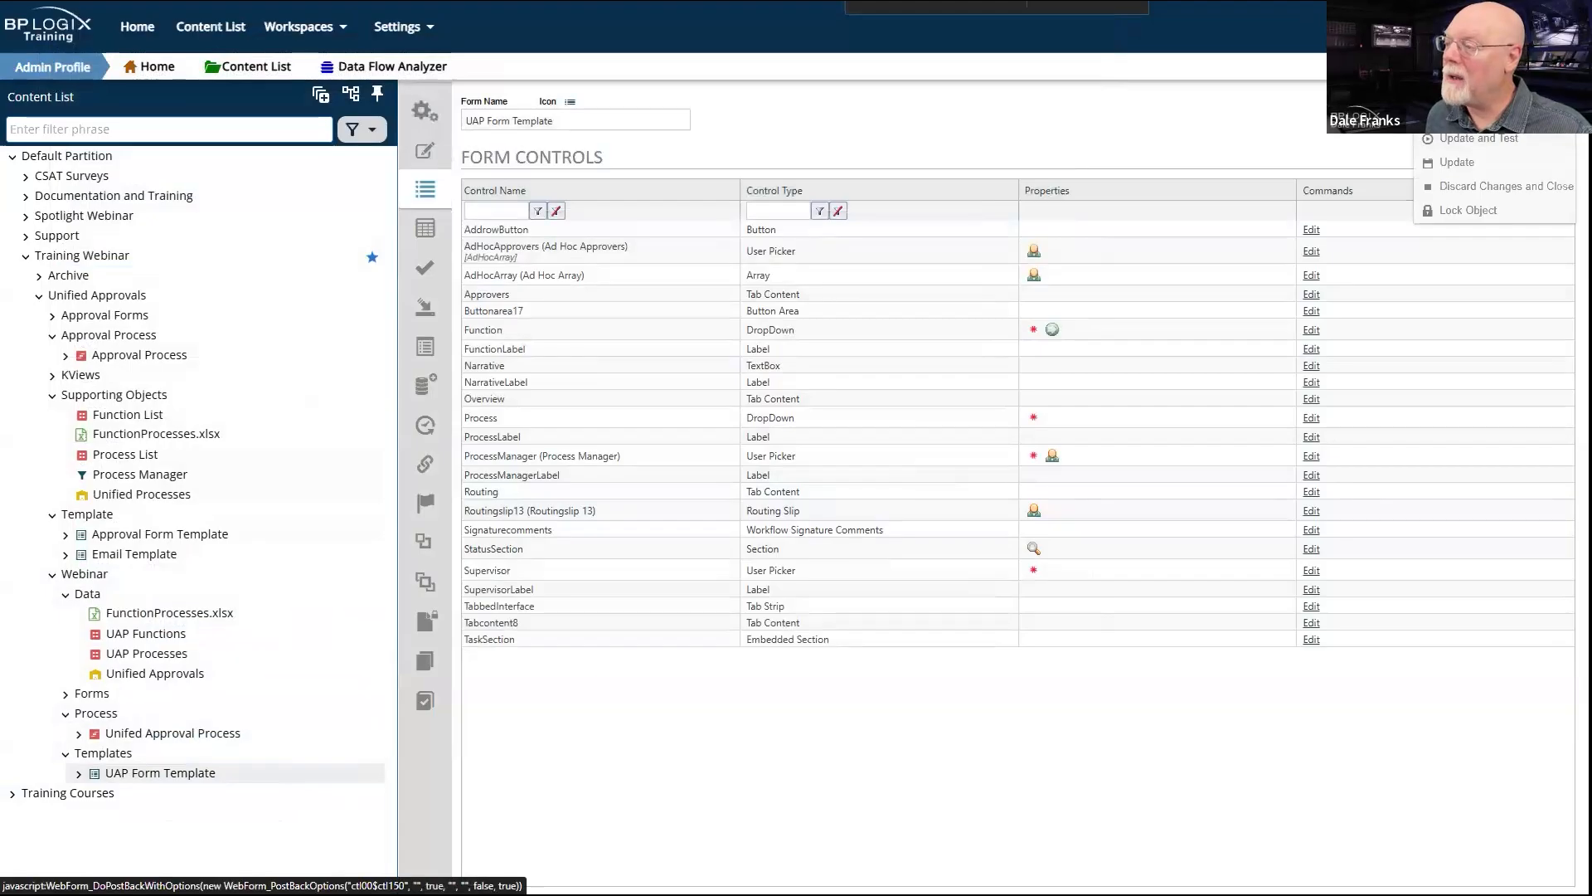
left_click(1489, 165)
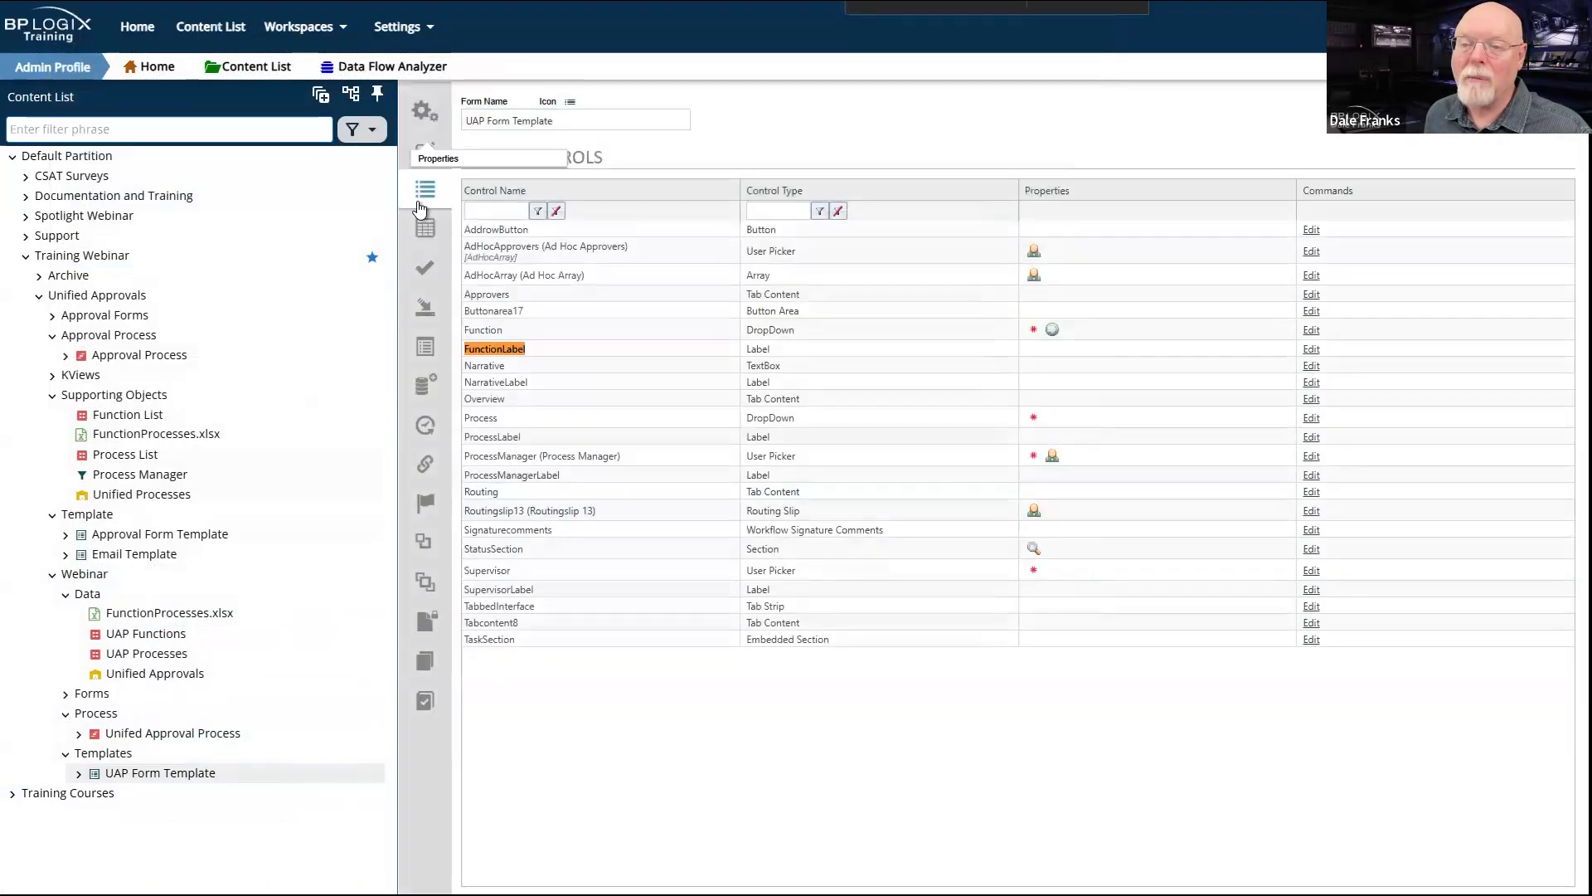
Step: Set the UAP Form Template to automatically start the Unifed Approval Process from the Webinar Process folder after submission
left_click(425, 110)
left_click(489, 356)
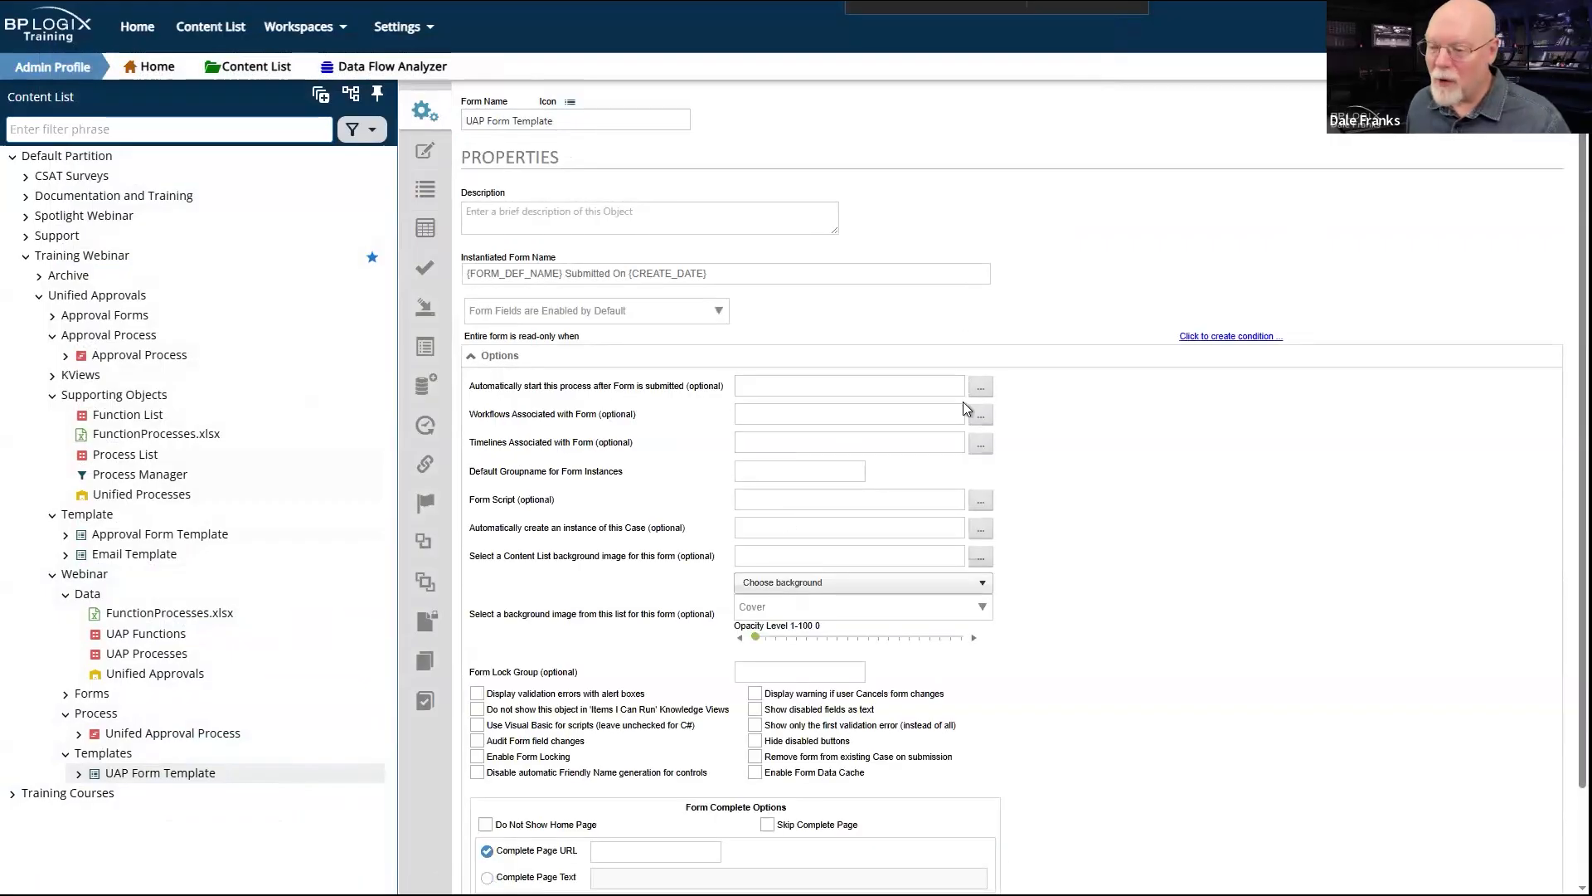
left_click(982, 398)
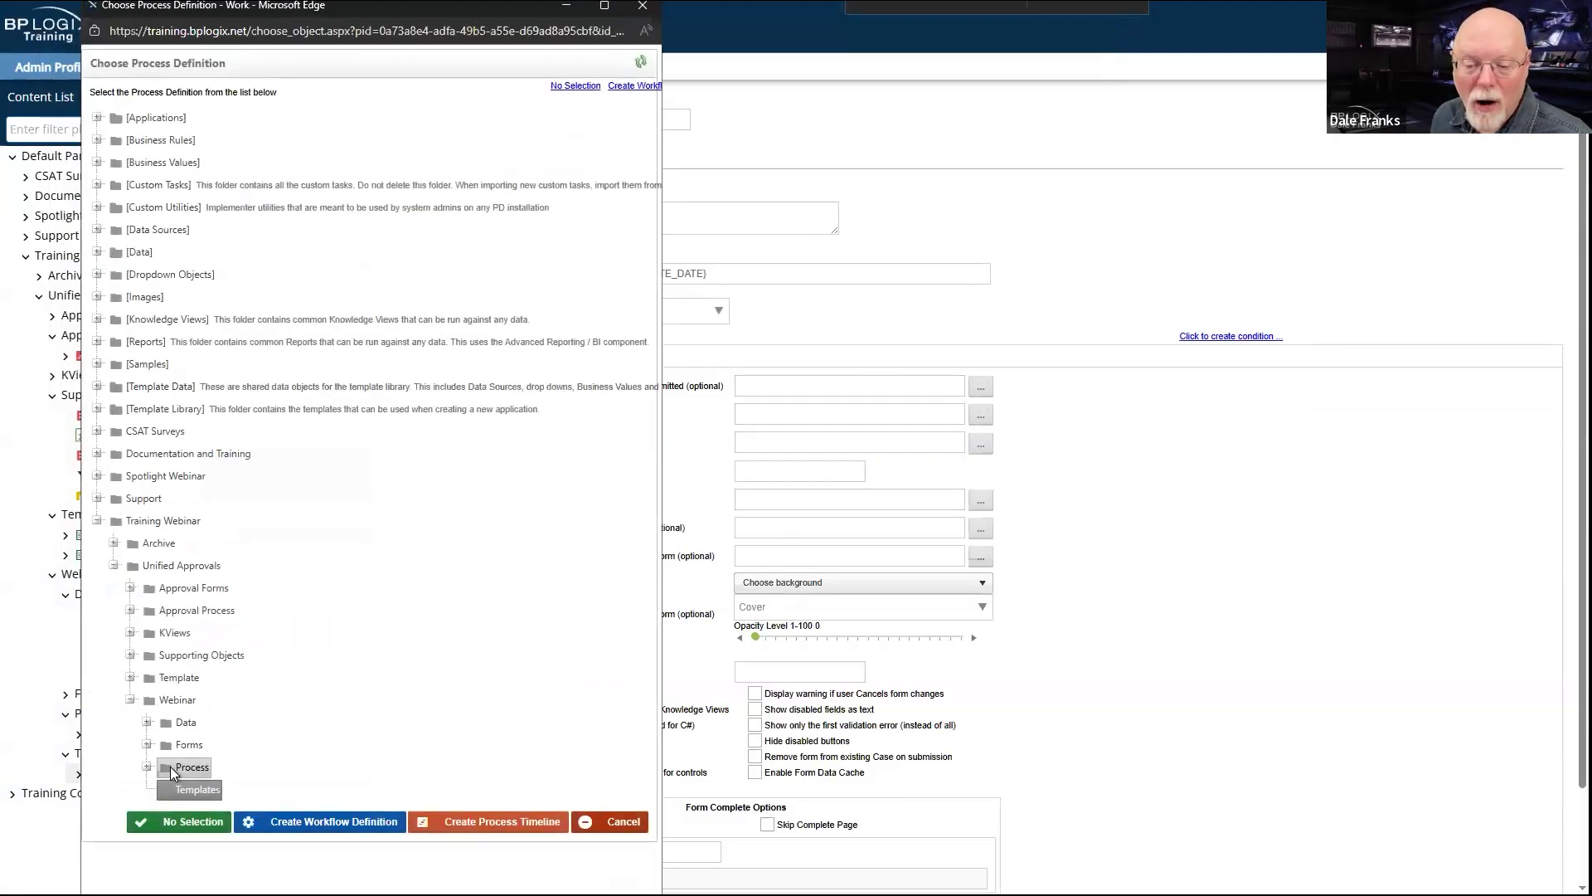
left_click(171, 766)
left_click(240, 790)
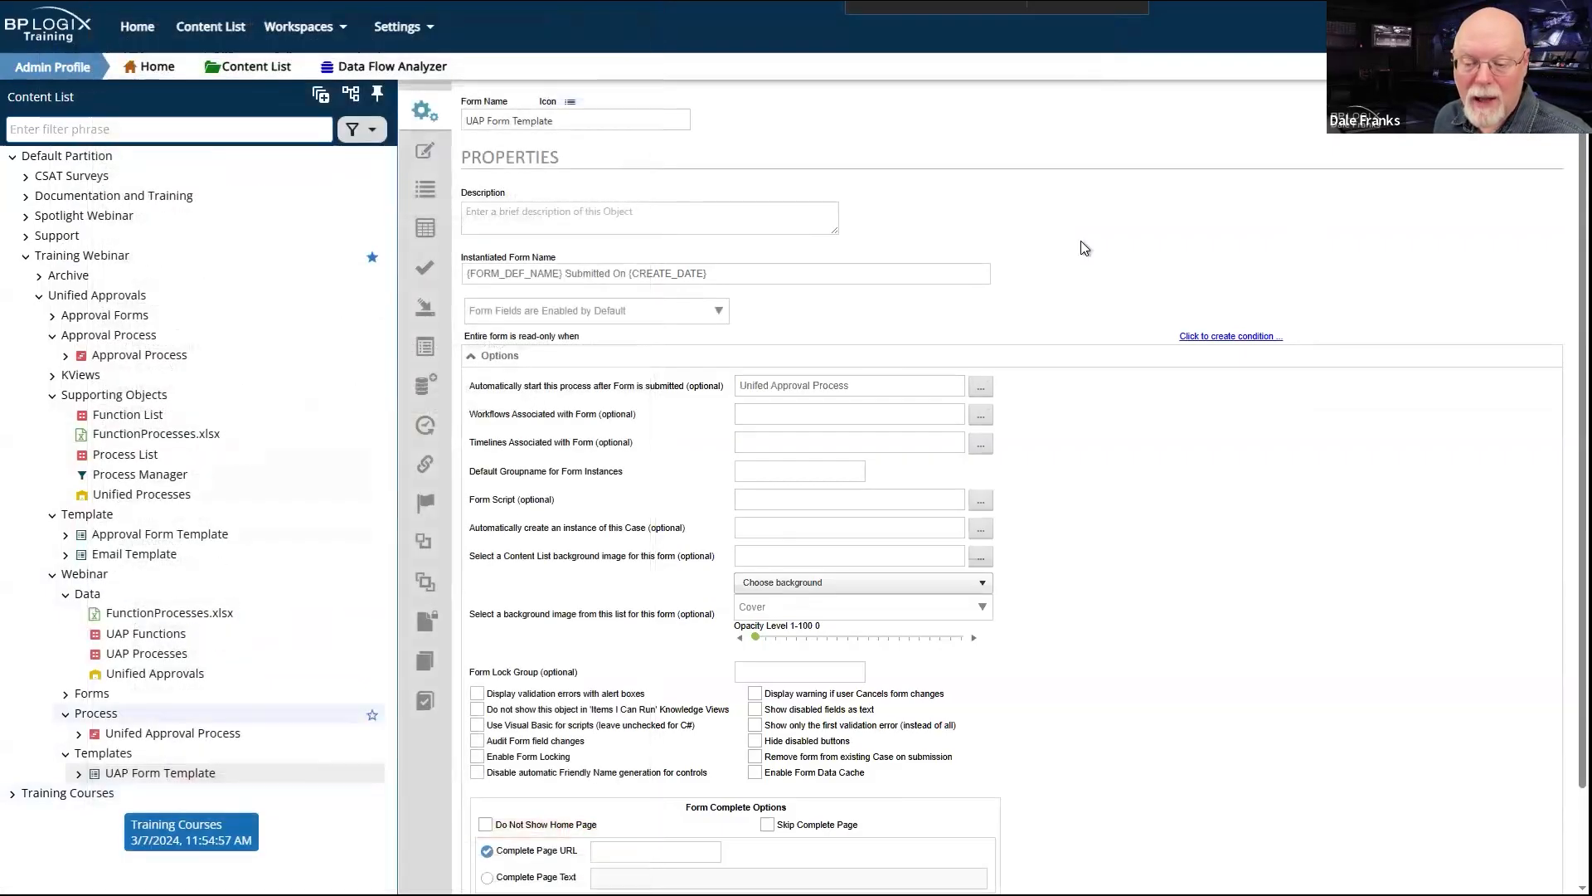
Step: Associate the Unifed Approval Process timeline with the form
left_click(980, 444)
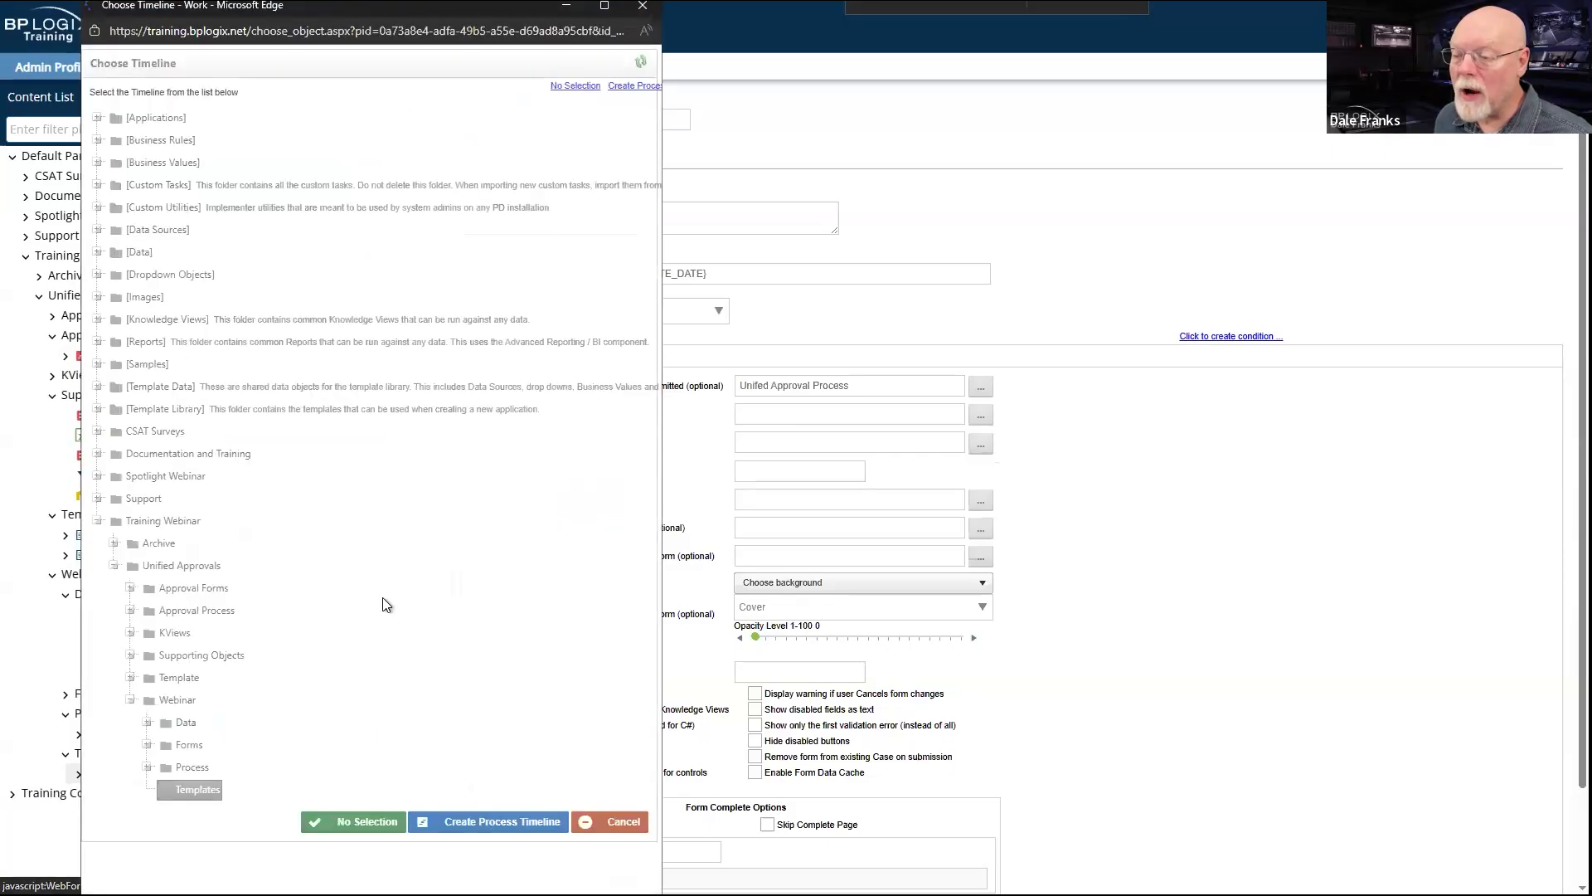
left_click(182, 768)
left_click(227, 791)
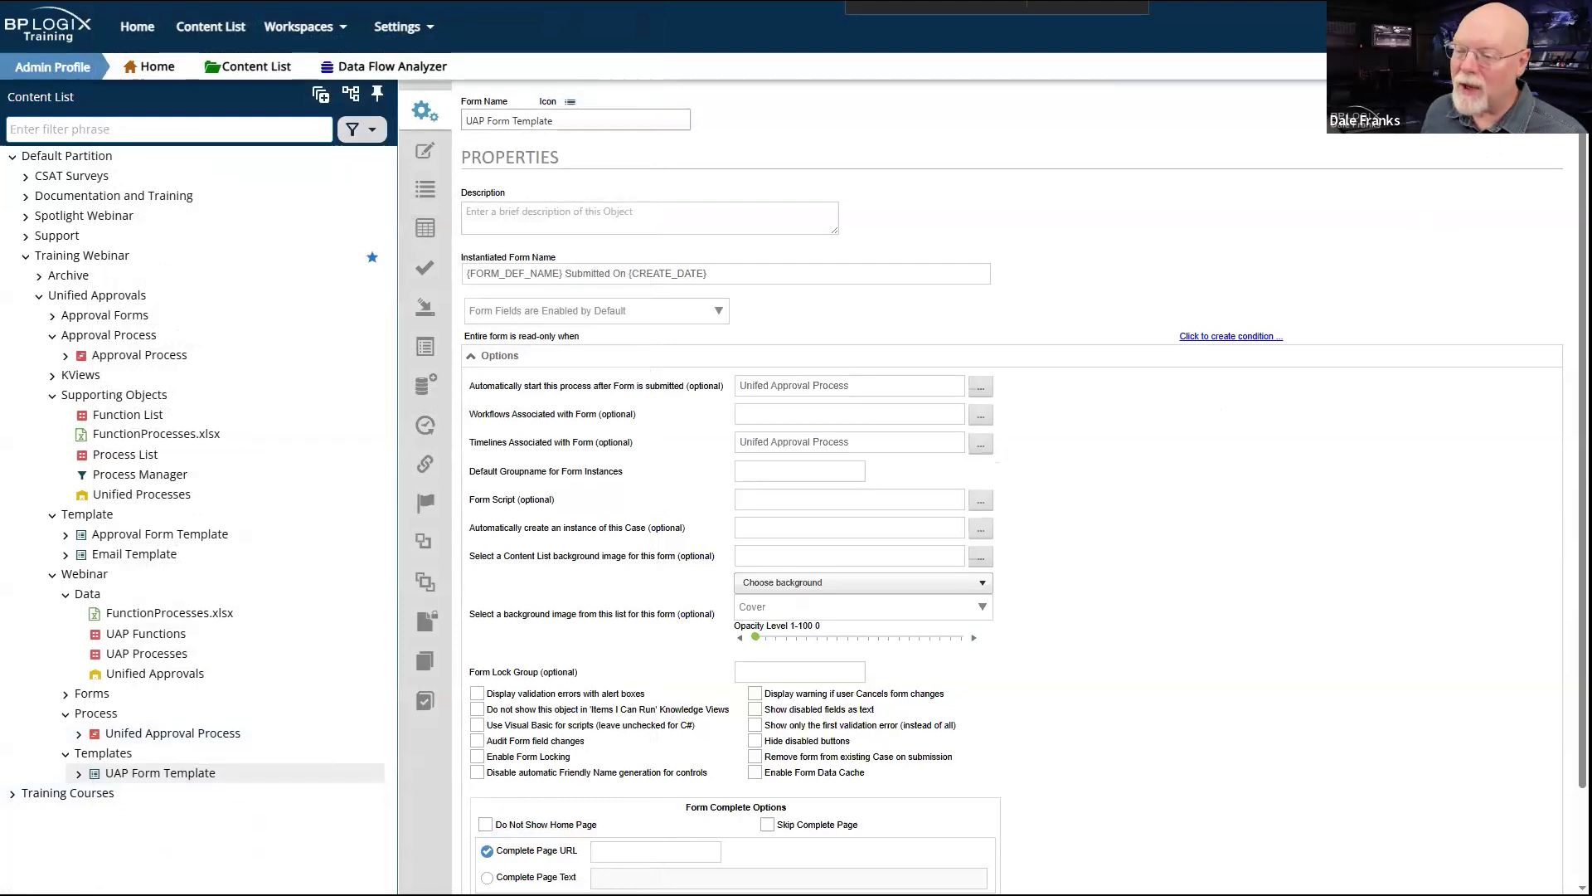
Step: Update and test the form, choosing Accounting as the Function and Disbursement Request as the Process
mouse_move(1482, 108)
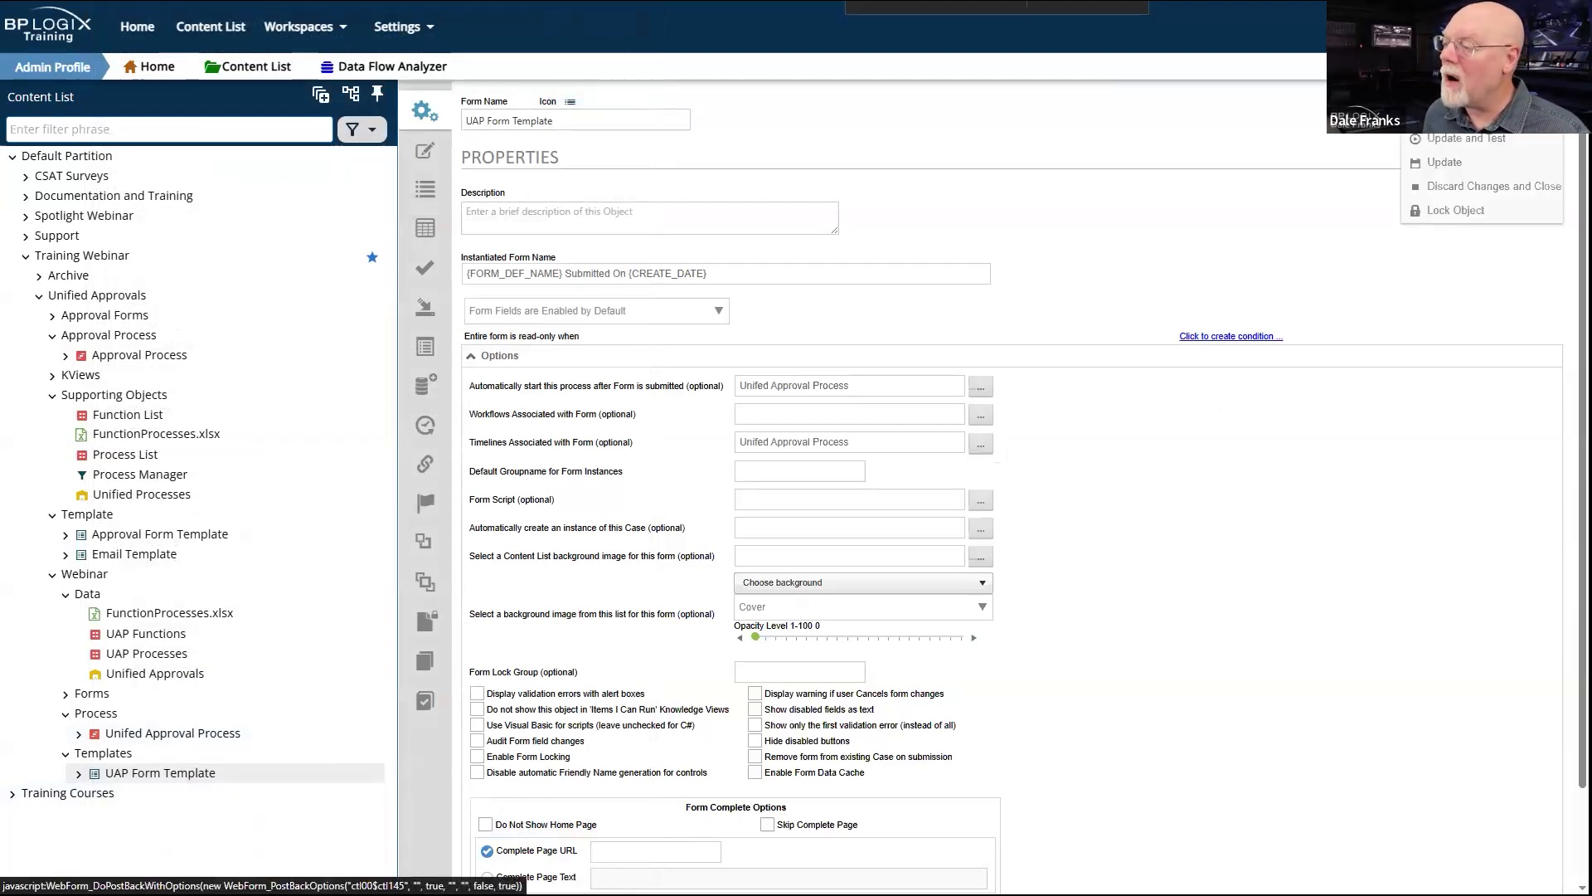
left_click(1464, 137)
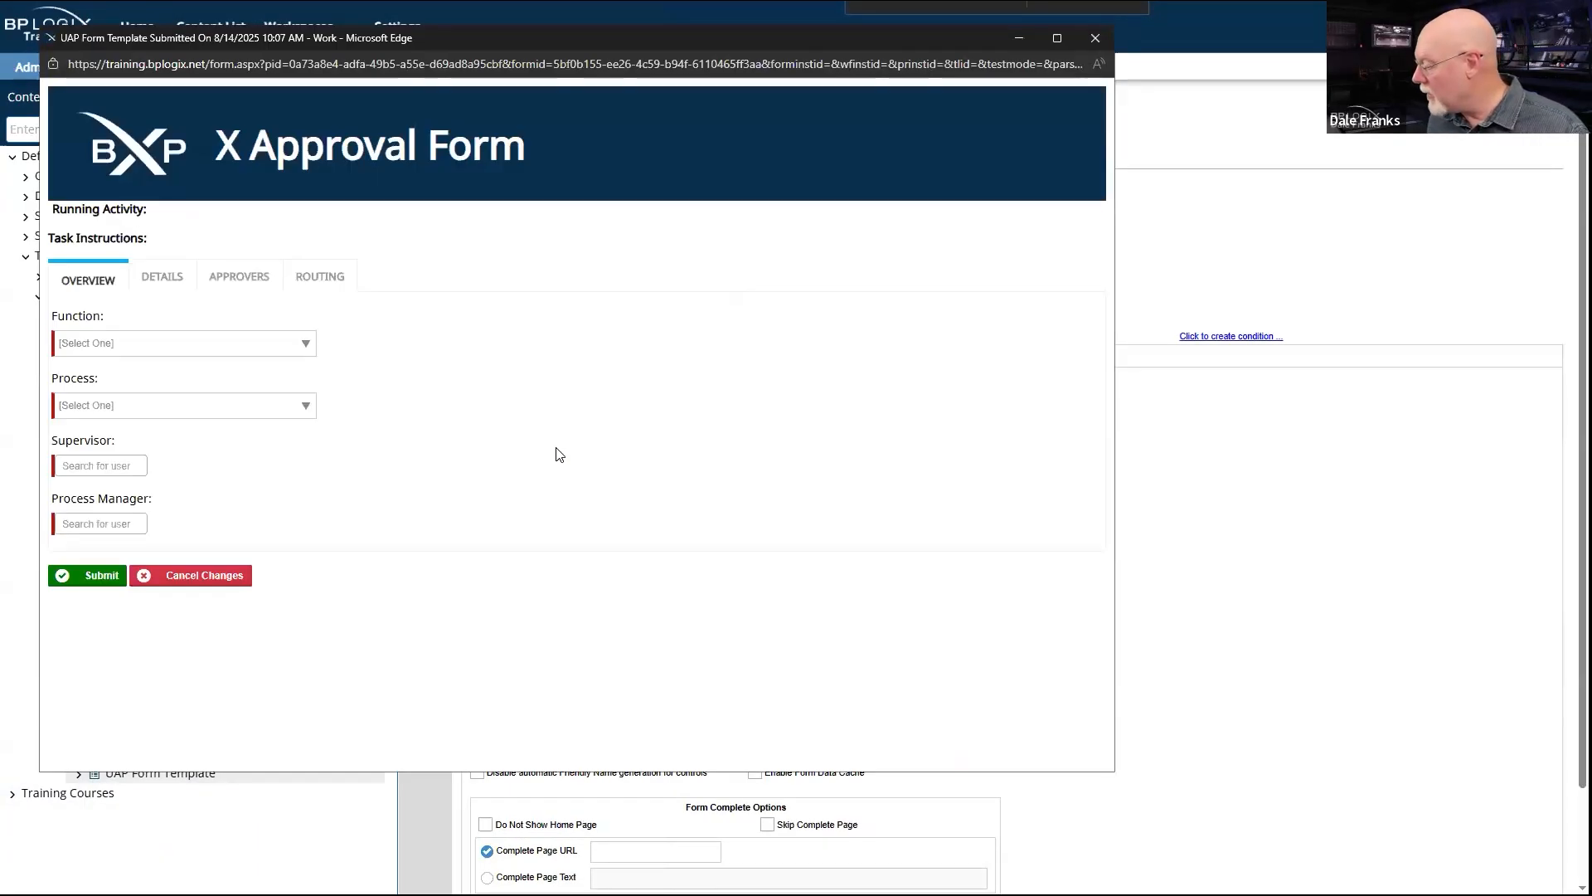
left_click(222, 343)
left_click(188, 391)
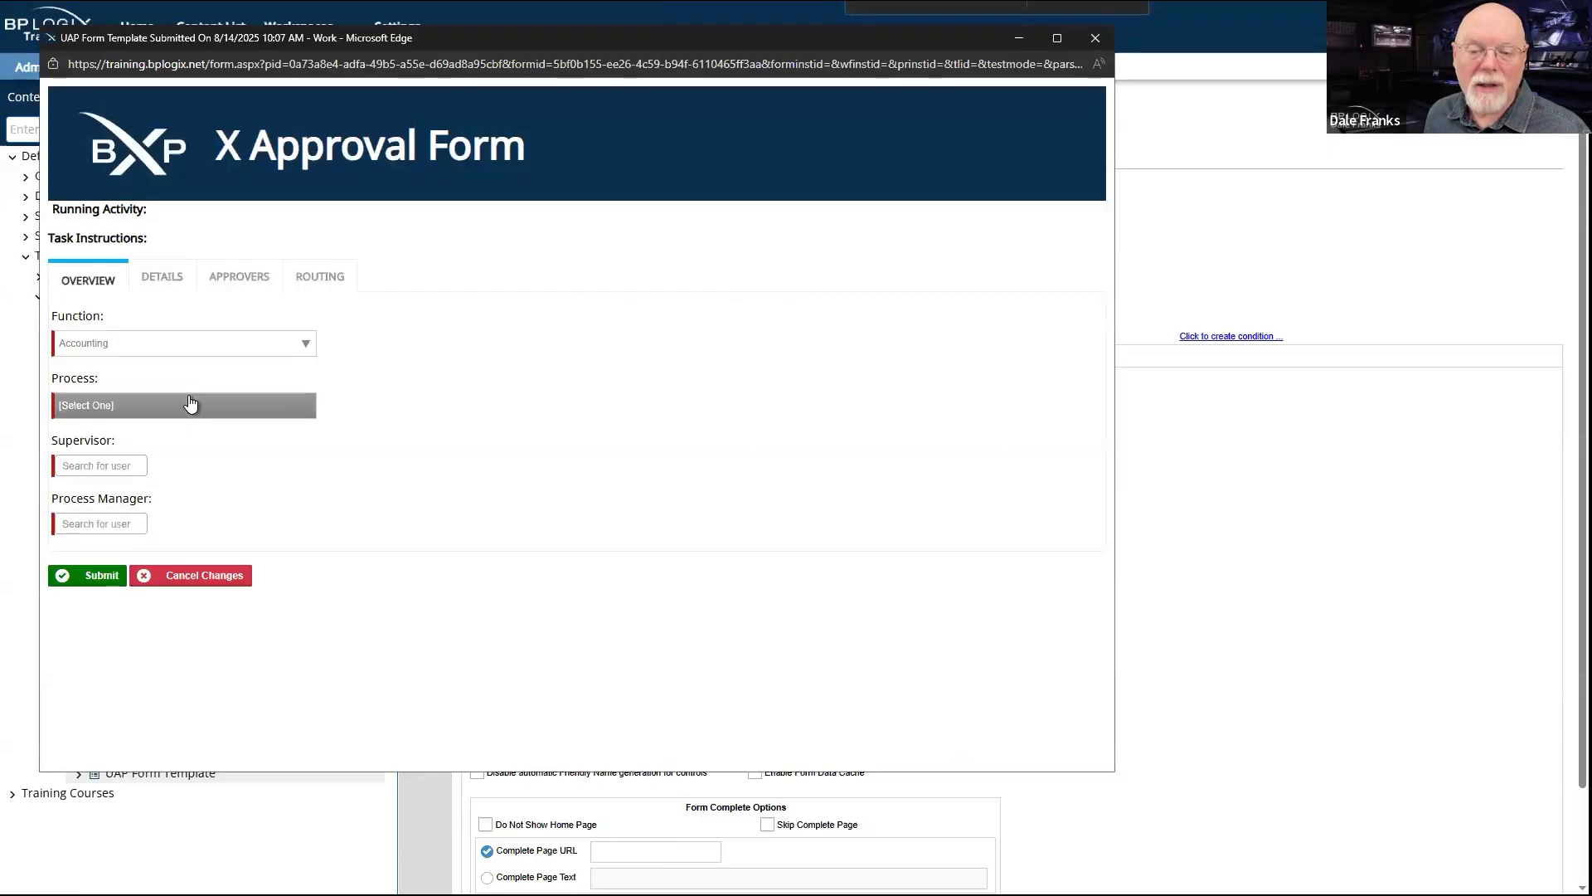
left_click(190, 407)
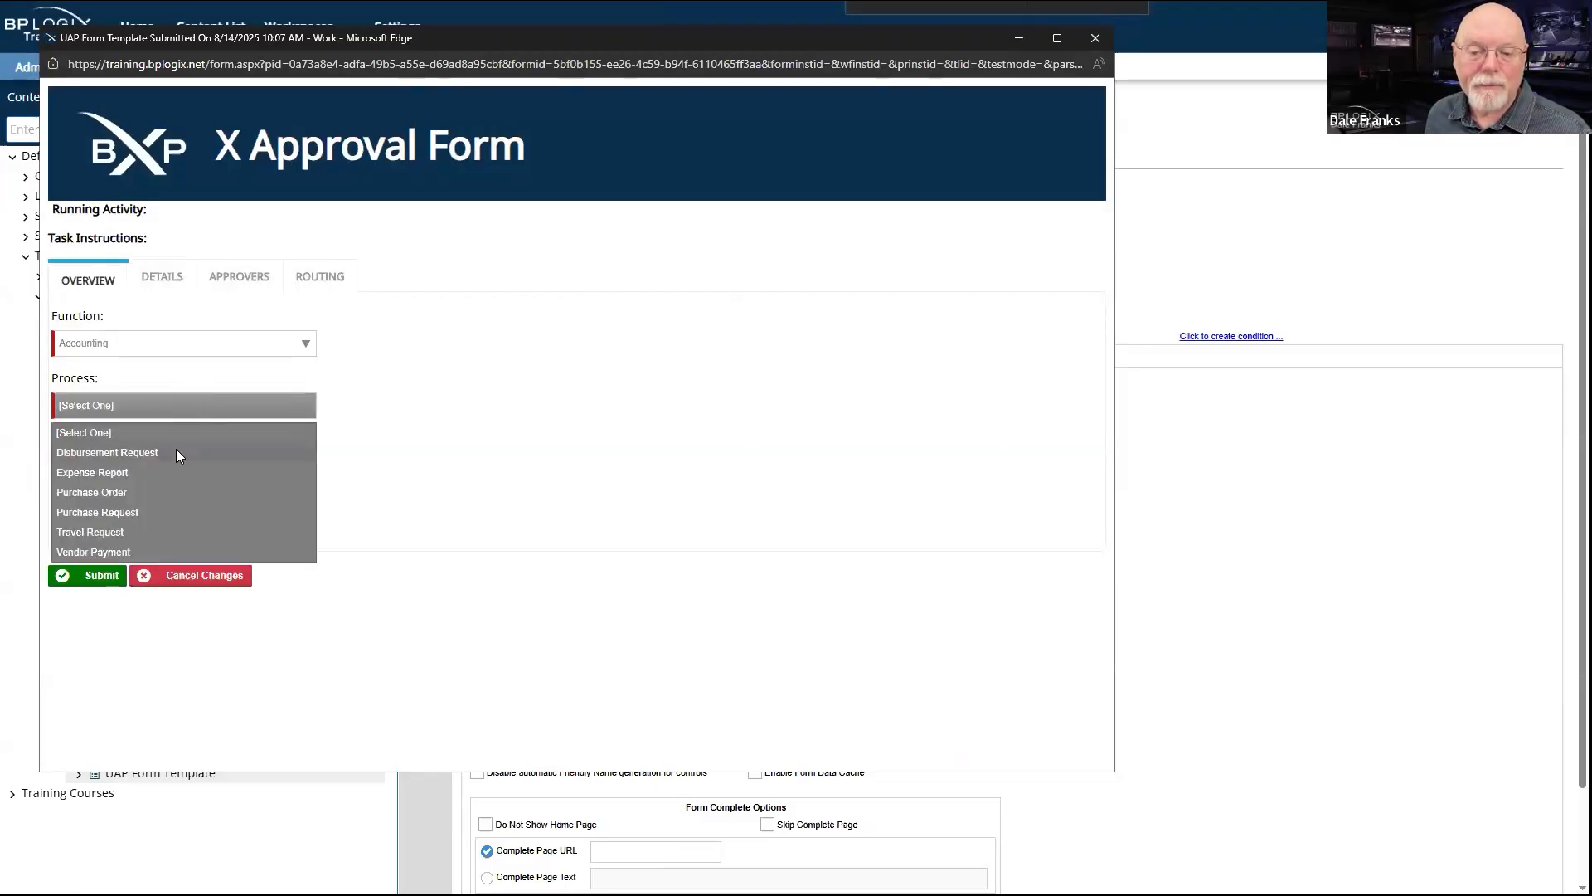
left_click(176, 450)
Step: Search for and select one user as Supervisor and a different user as Process Manager, and submit the test form
left_click(108, 468)
type("DAL")
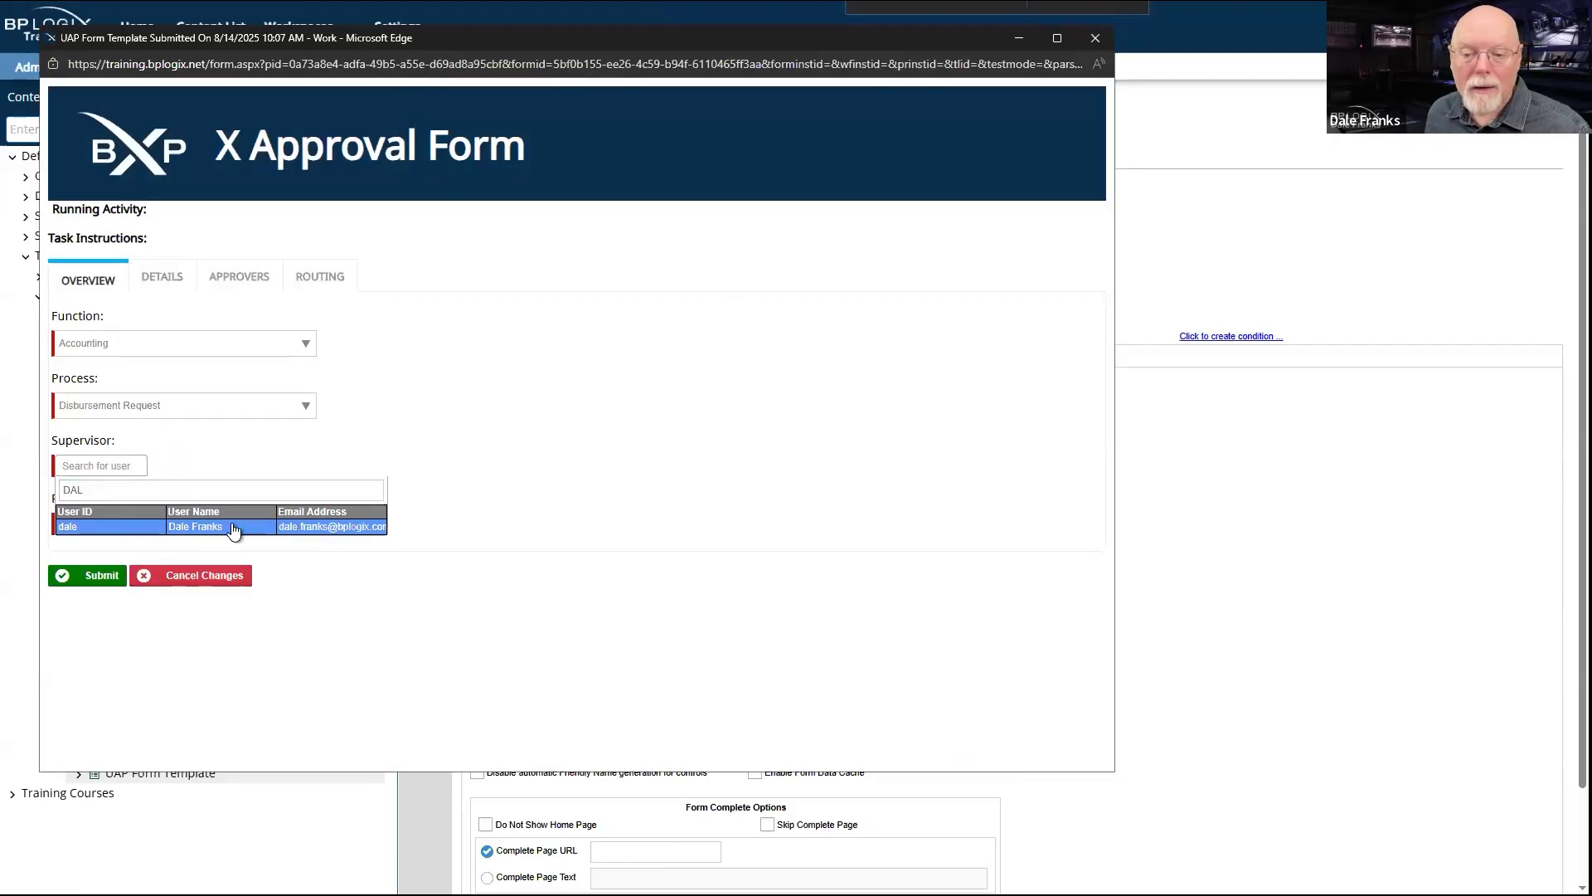
left_click(233, 528)
left_click(108, 531)
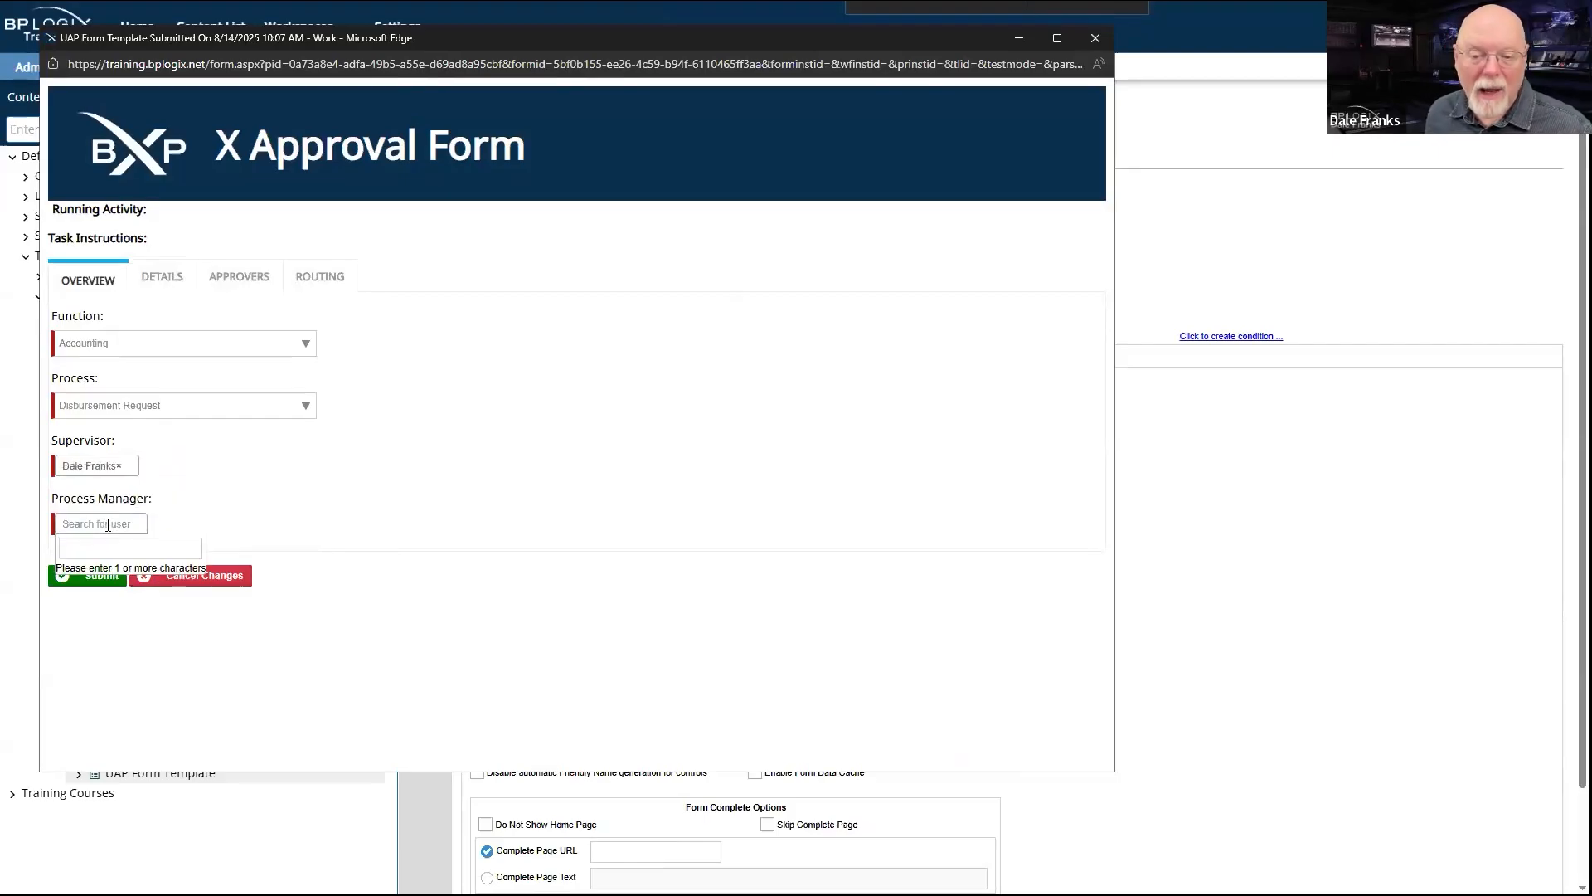
type("Di")
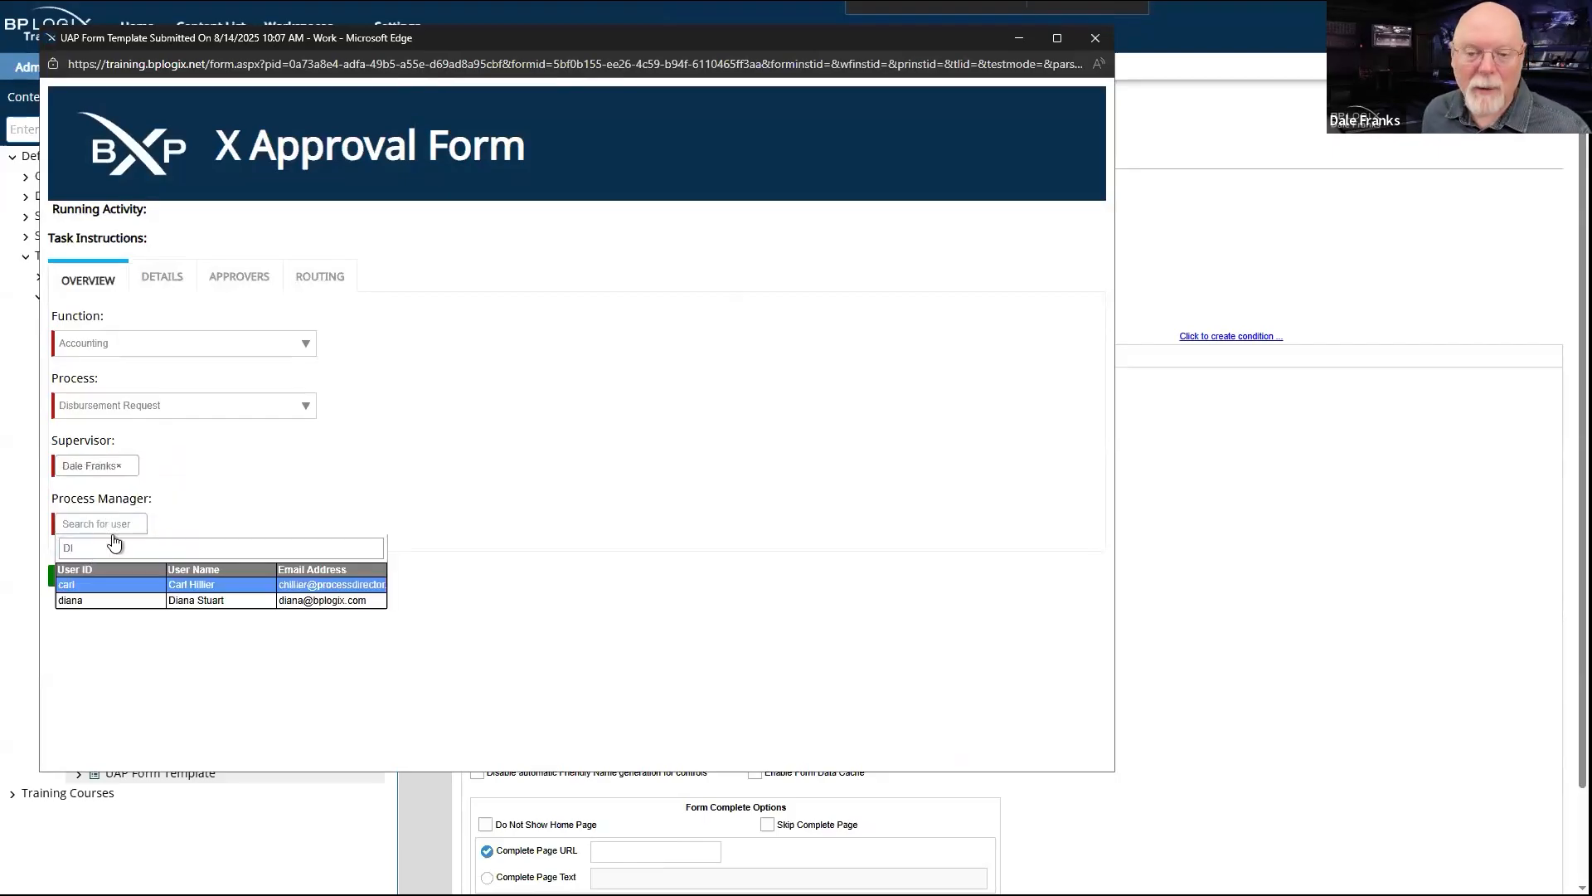
left_click(103, 602)
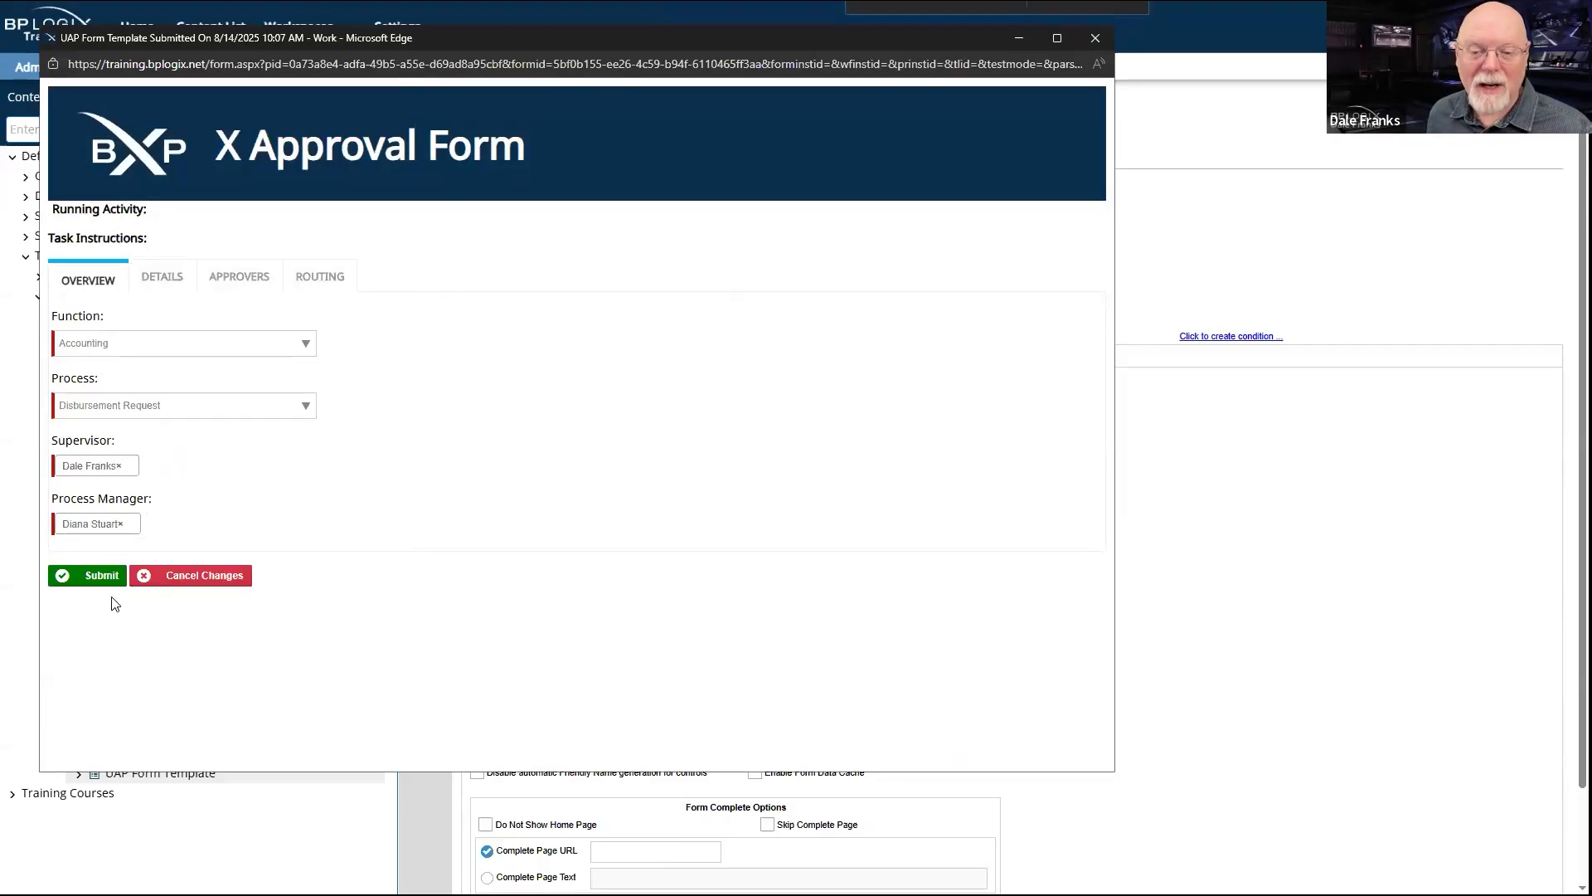
left_click(101, 575)
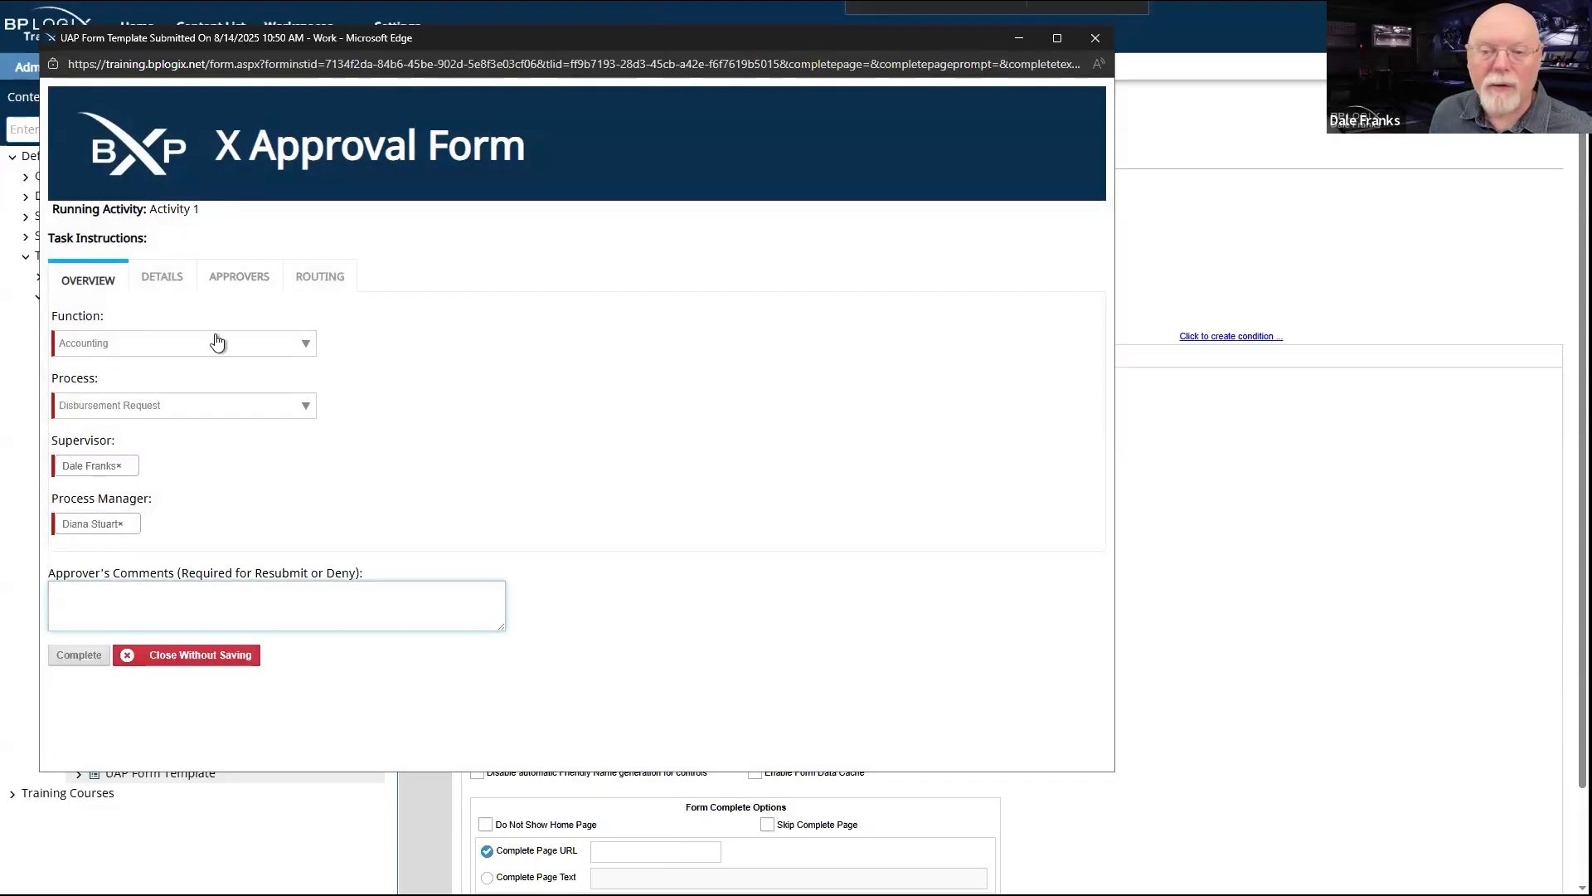
Step: Look at the request details in the Activity 1 task form, and add a user as an ad hoc approver
left_click(170, 278)
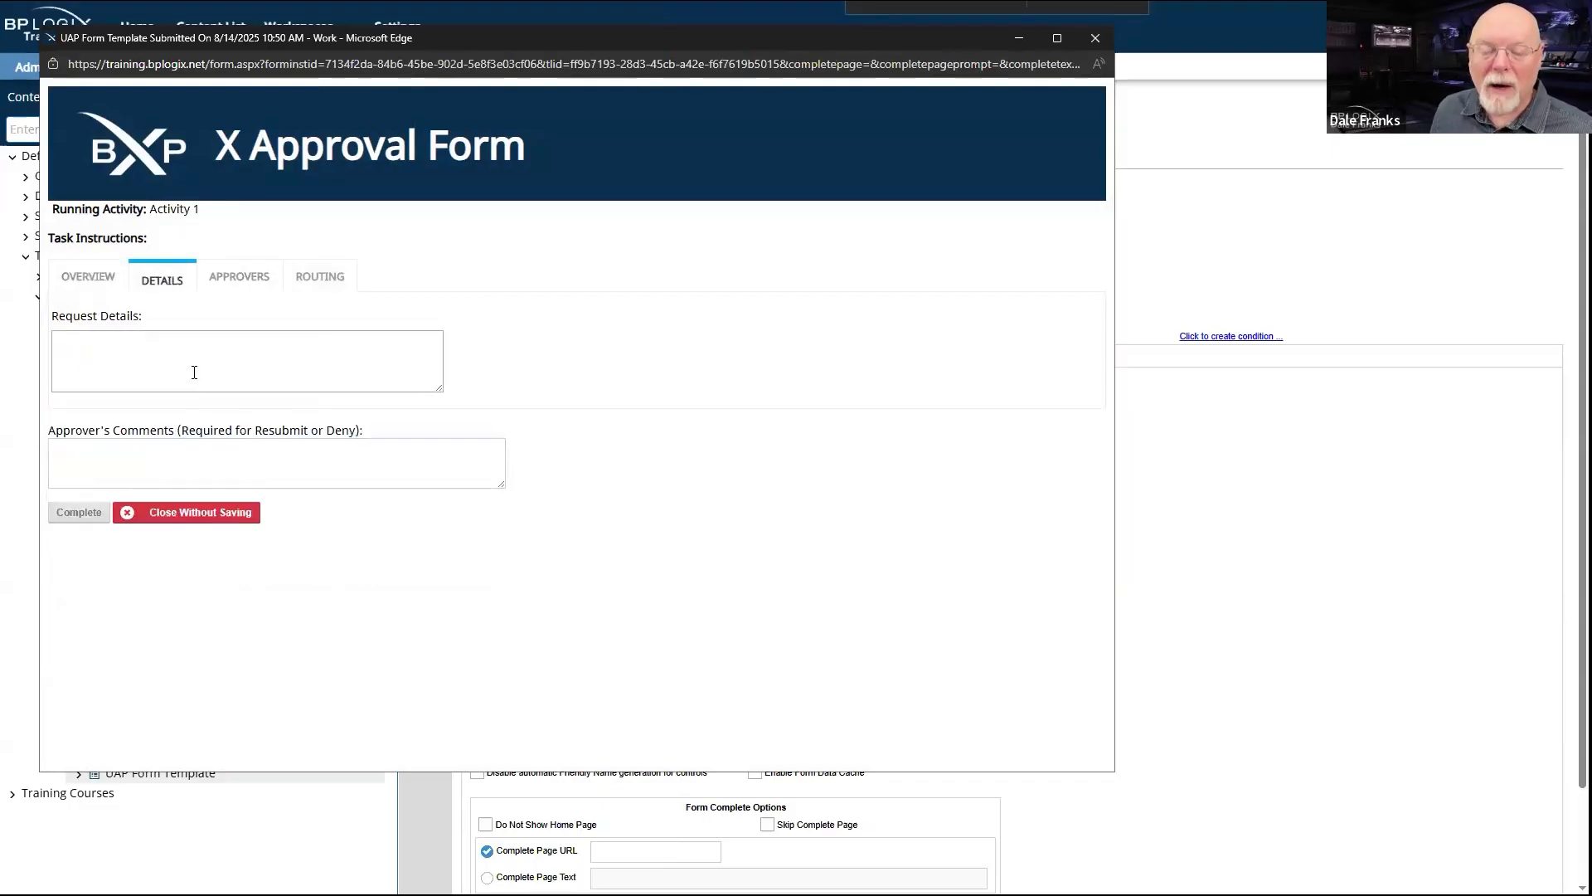
left_click(264, 282)
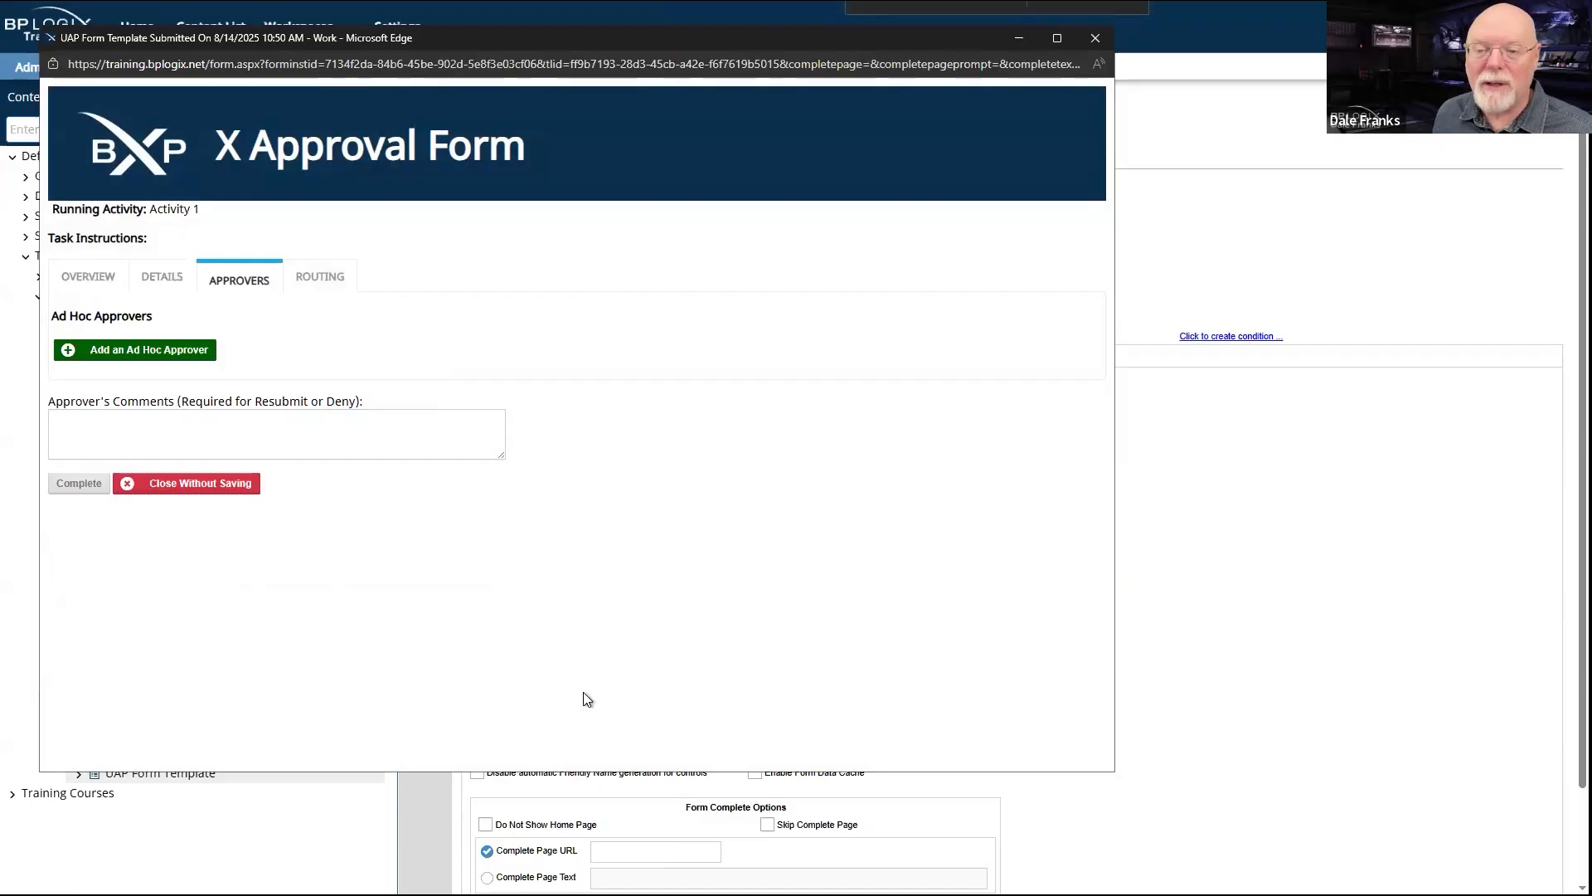
left_click(182, 353)
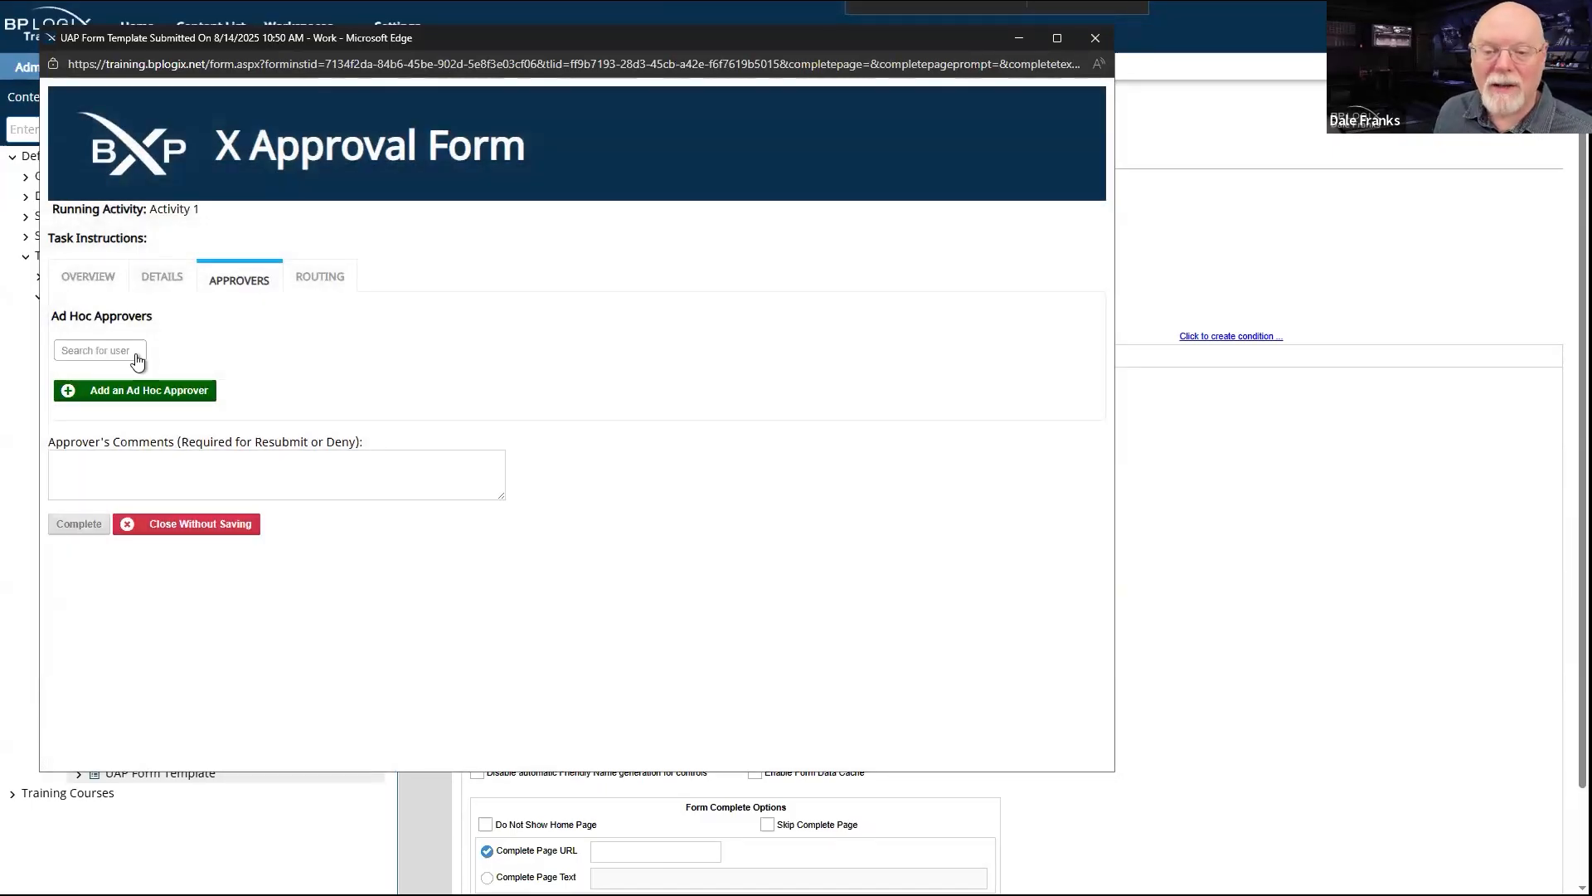
left_click(105, 362)
type("DAL")
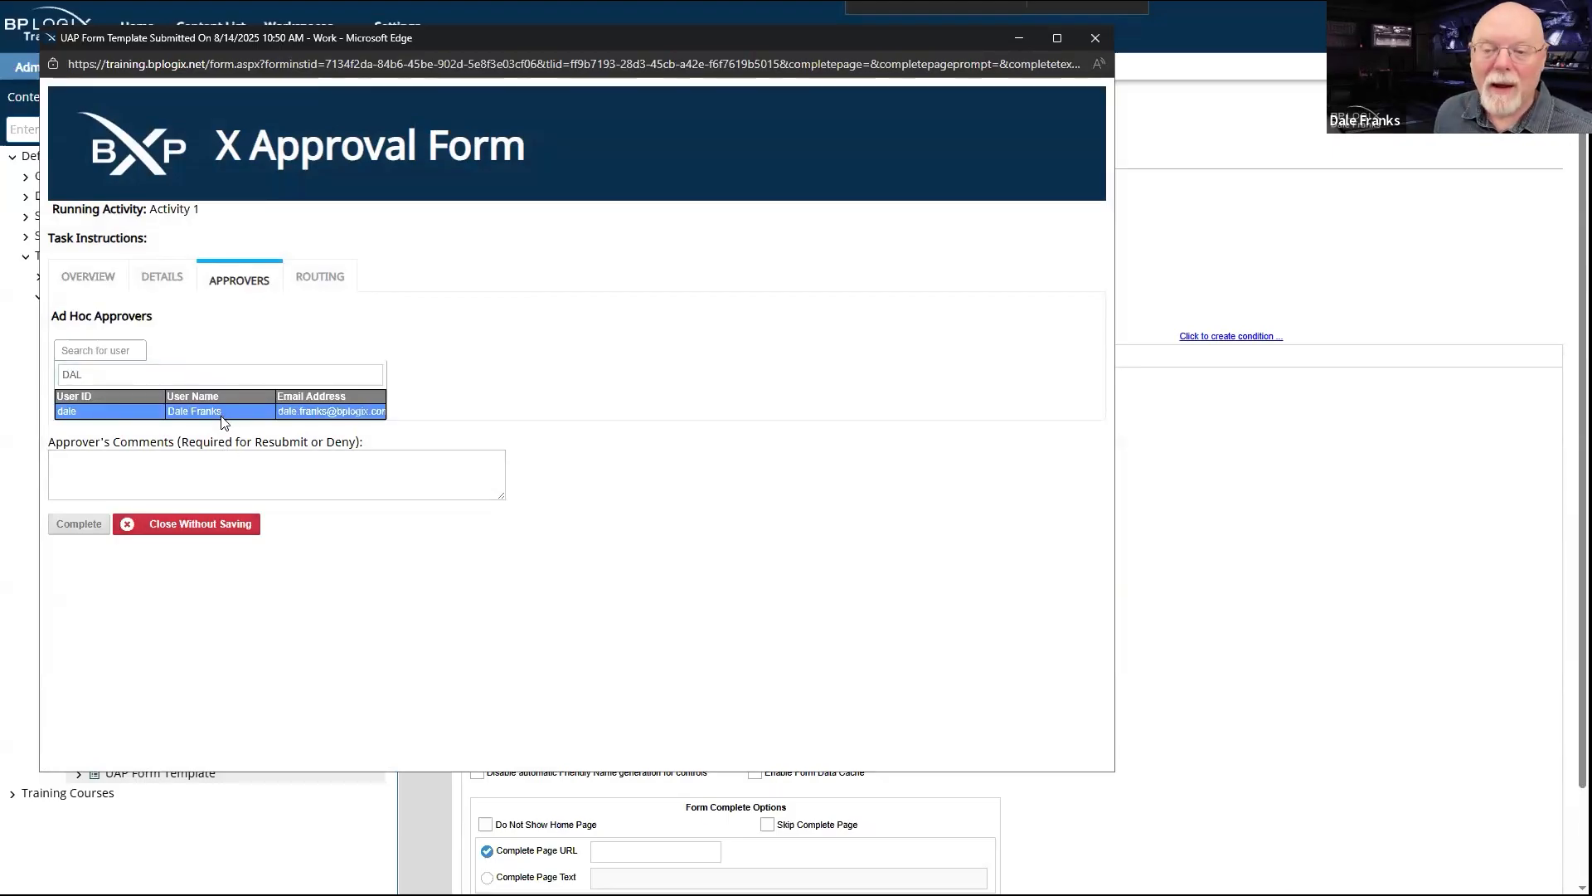
left_click(220, 411)
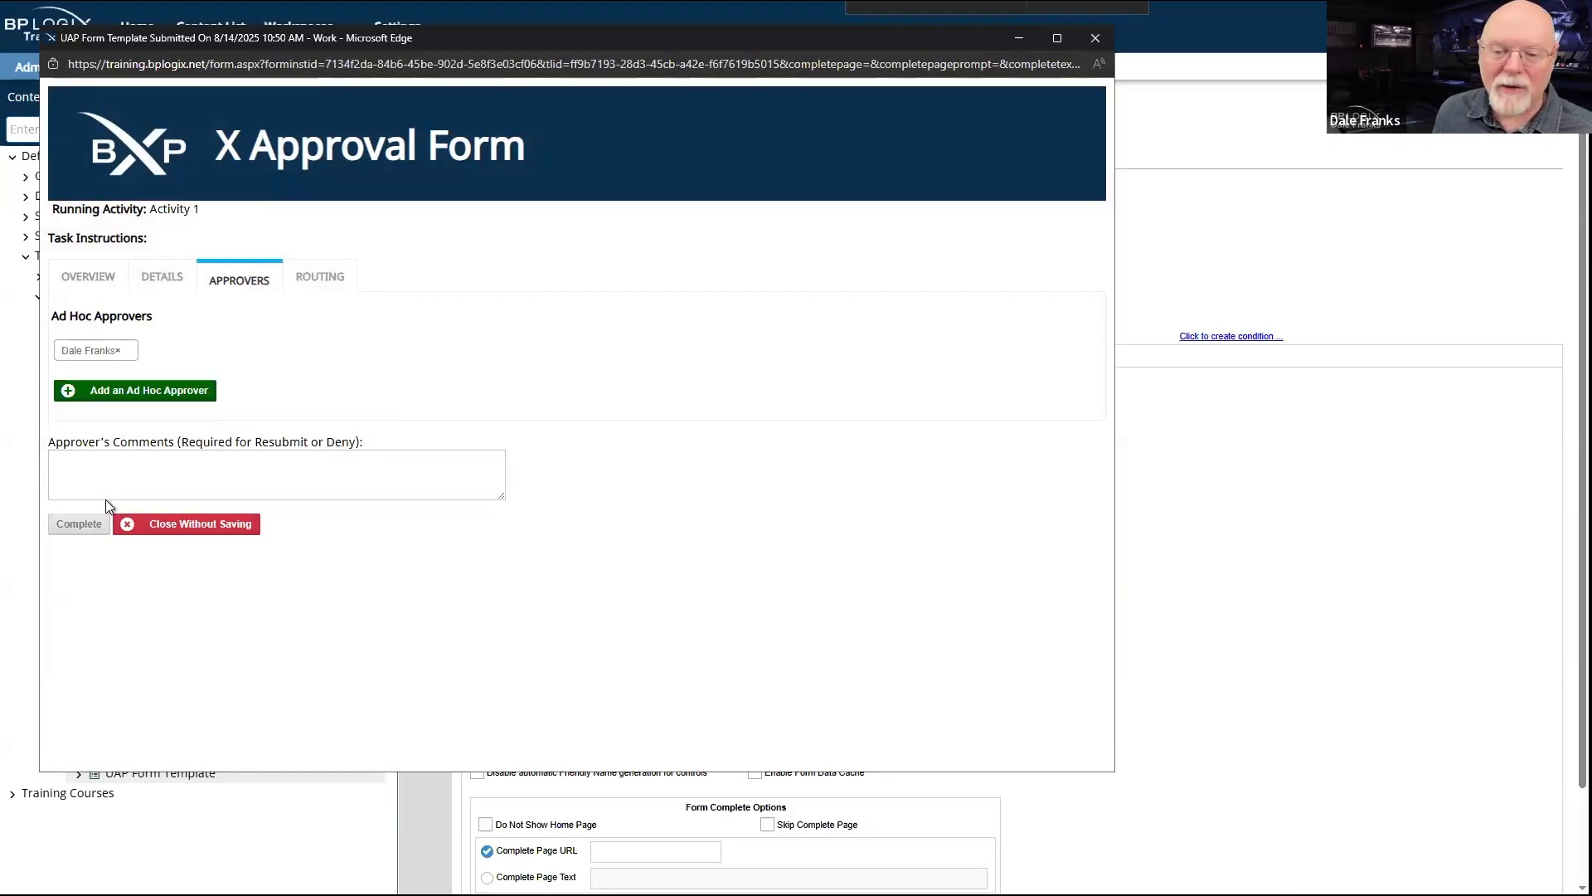
Step: Review the routing slip and the other sections of the task form, and complete the Activity 1 task
left_click(319, 282)
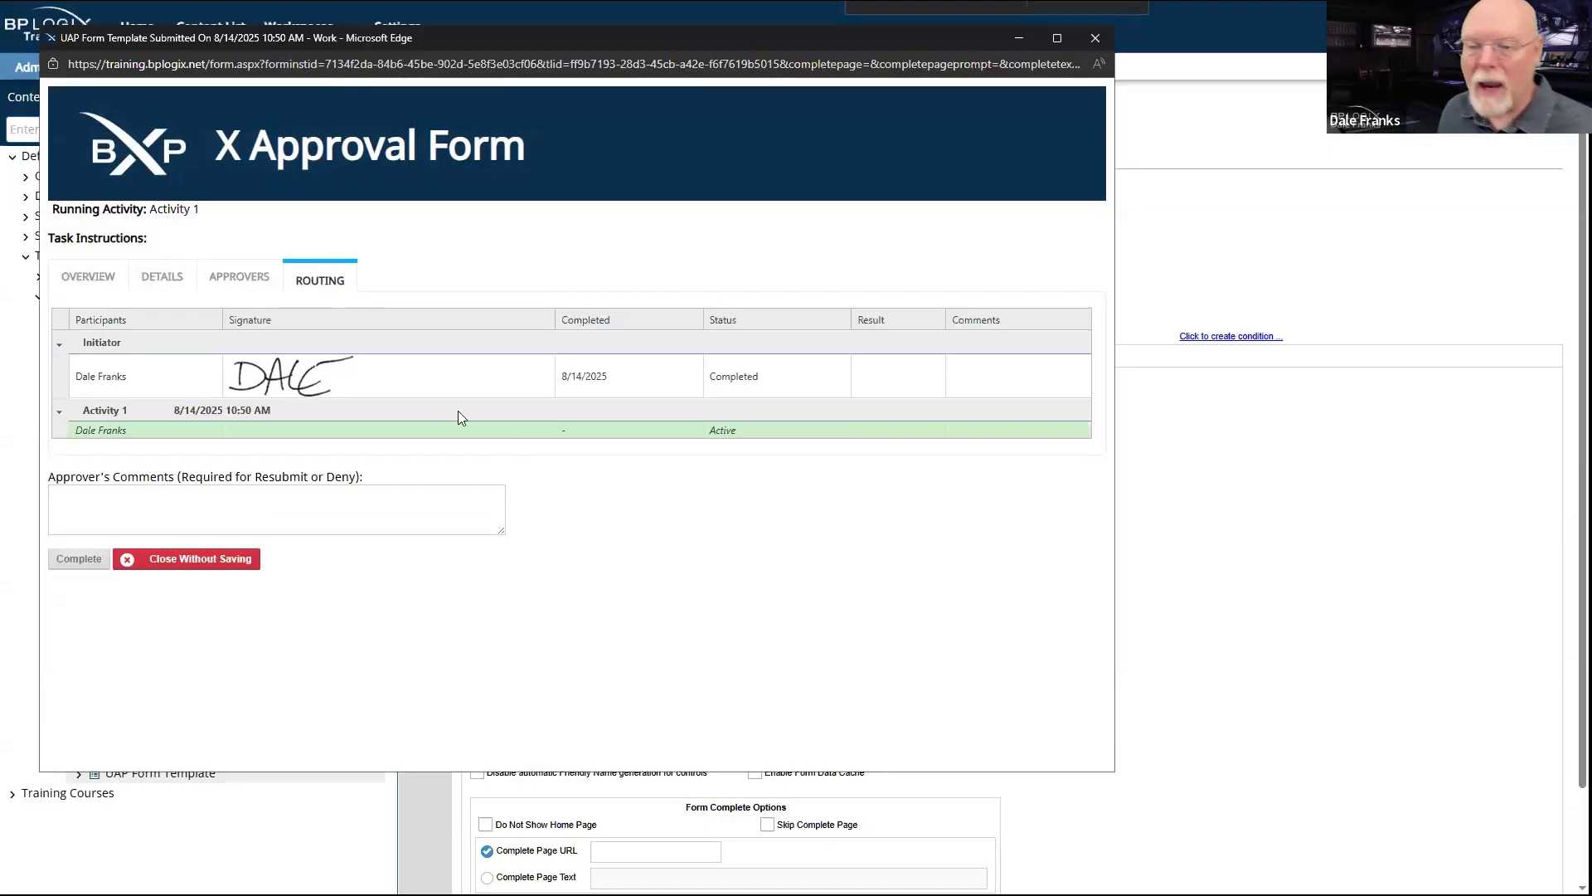
left_click(238, 282)
left_click(149, 287)
left_click(87, 279)
left_click(257, 279)
left_click(340, 277)
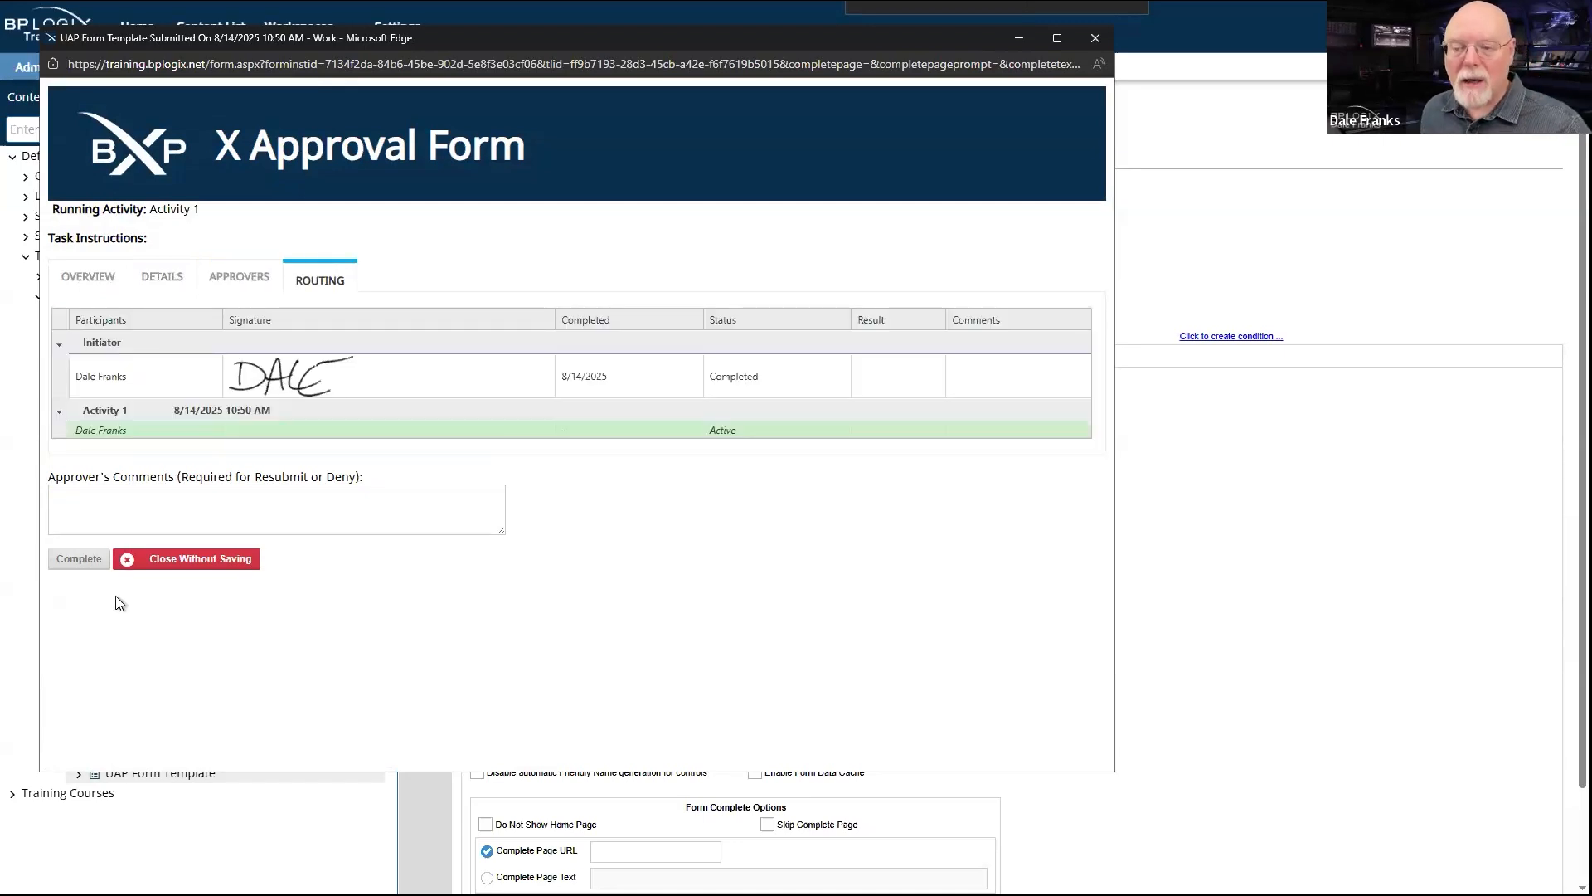
left_click(83, 558)
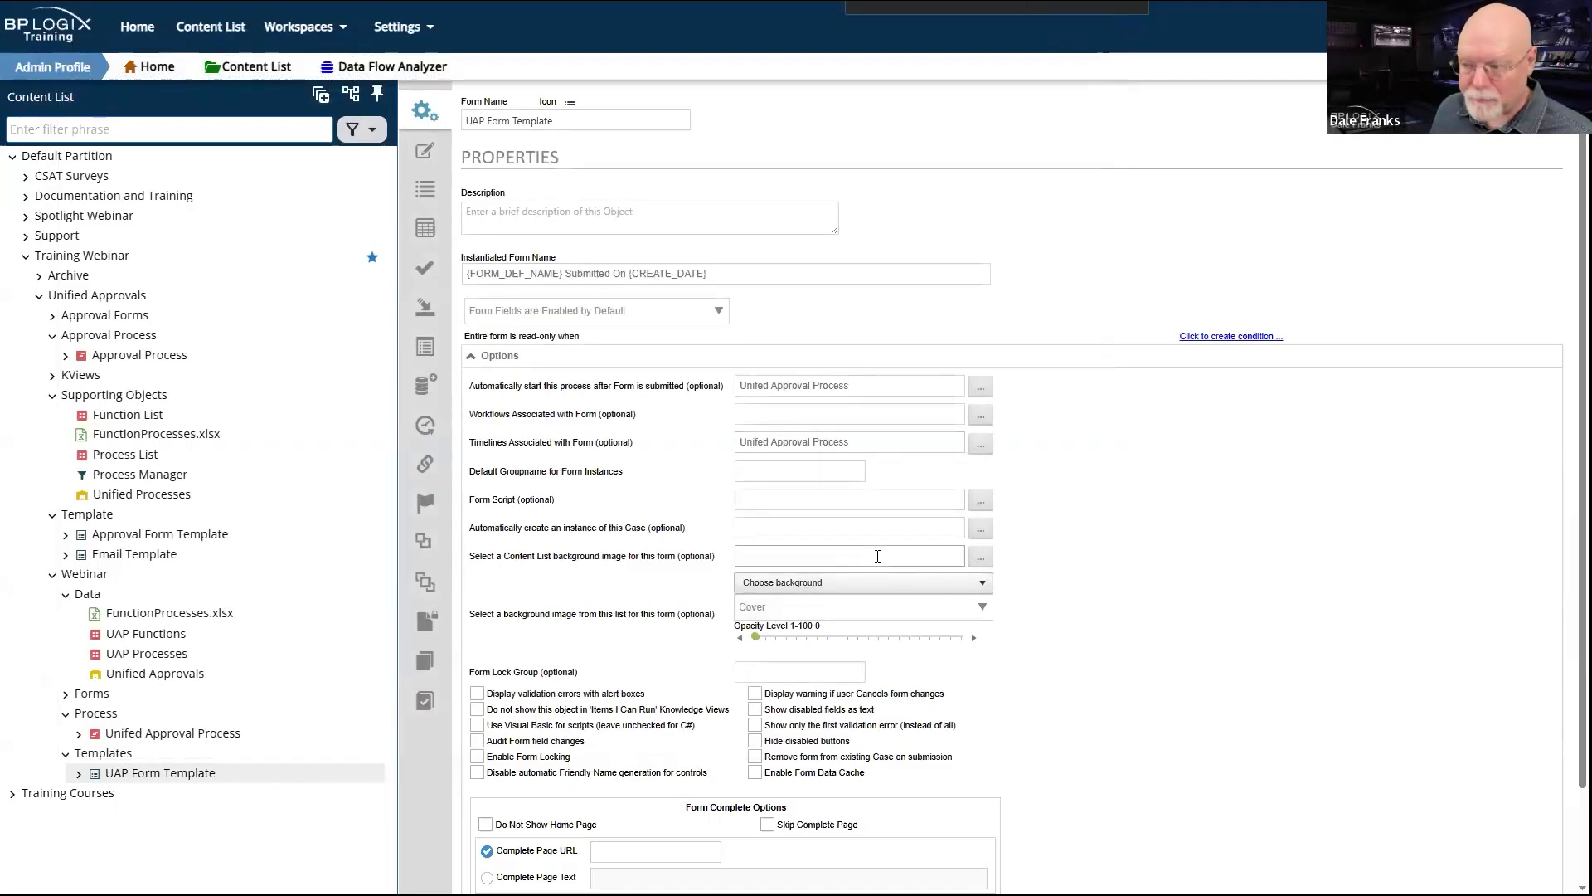
Step: Return to the form layout and inspect the settings of the Process Manager and Ad Hoc Approvers user pickers
mouse_move(1546, 101)
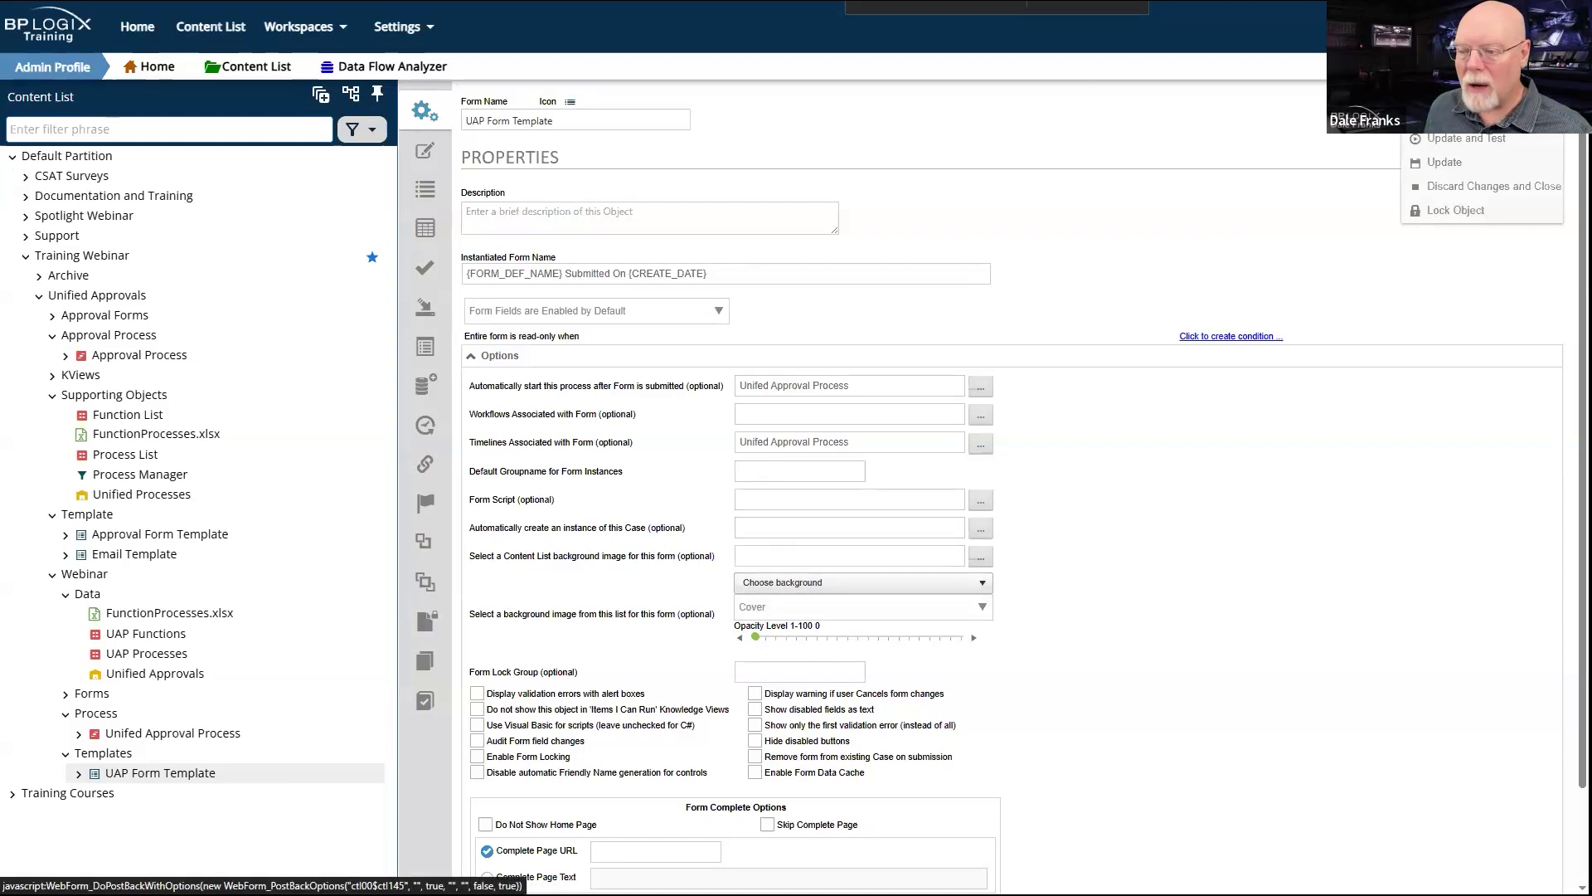
left_click(426, 150)
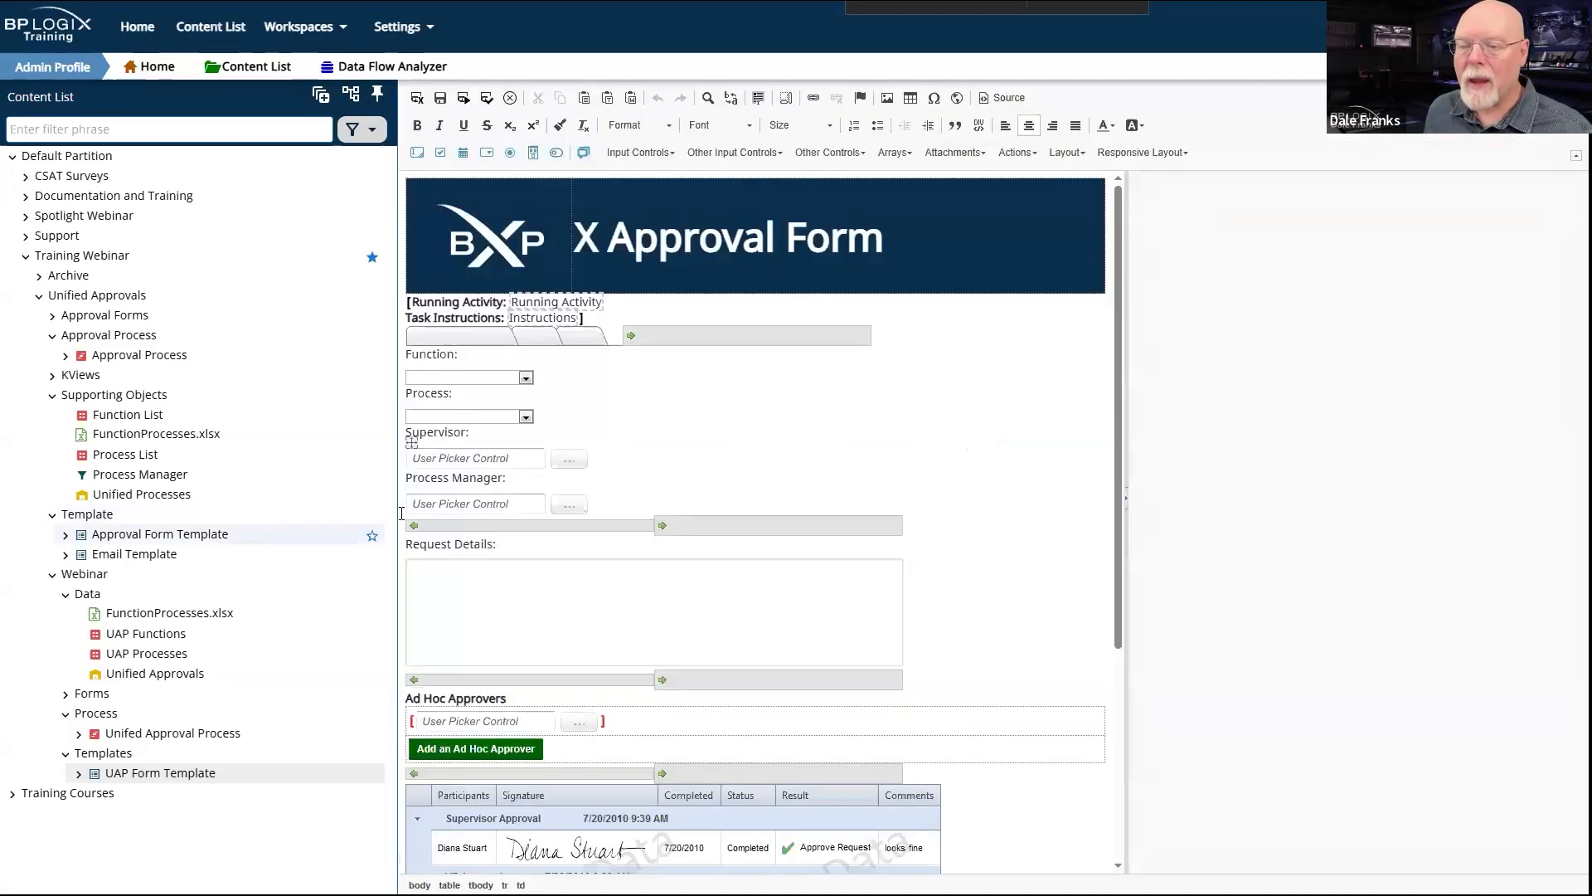
left_click(450, 507)
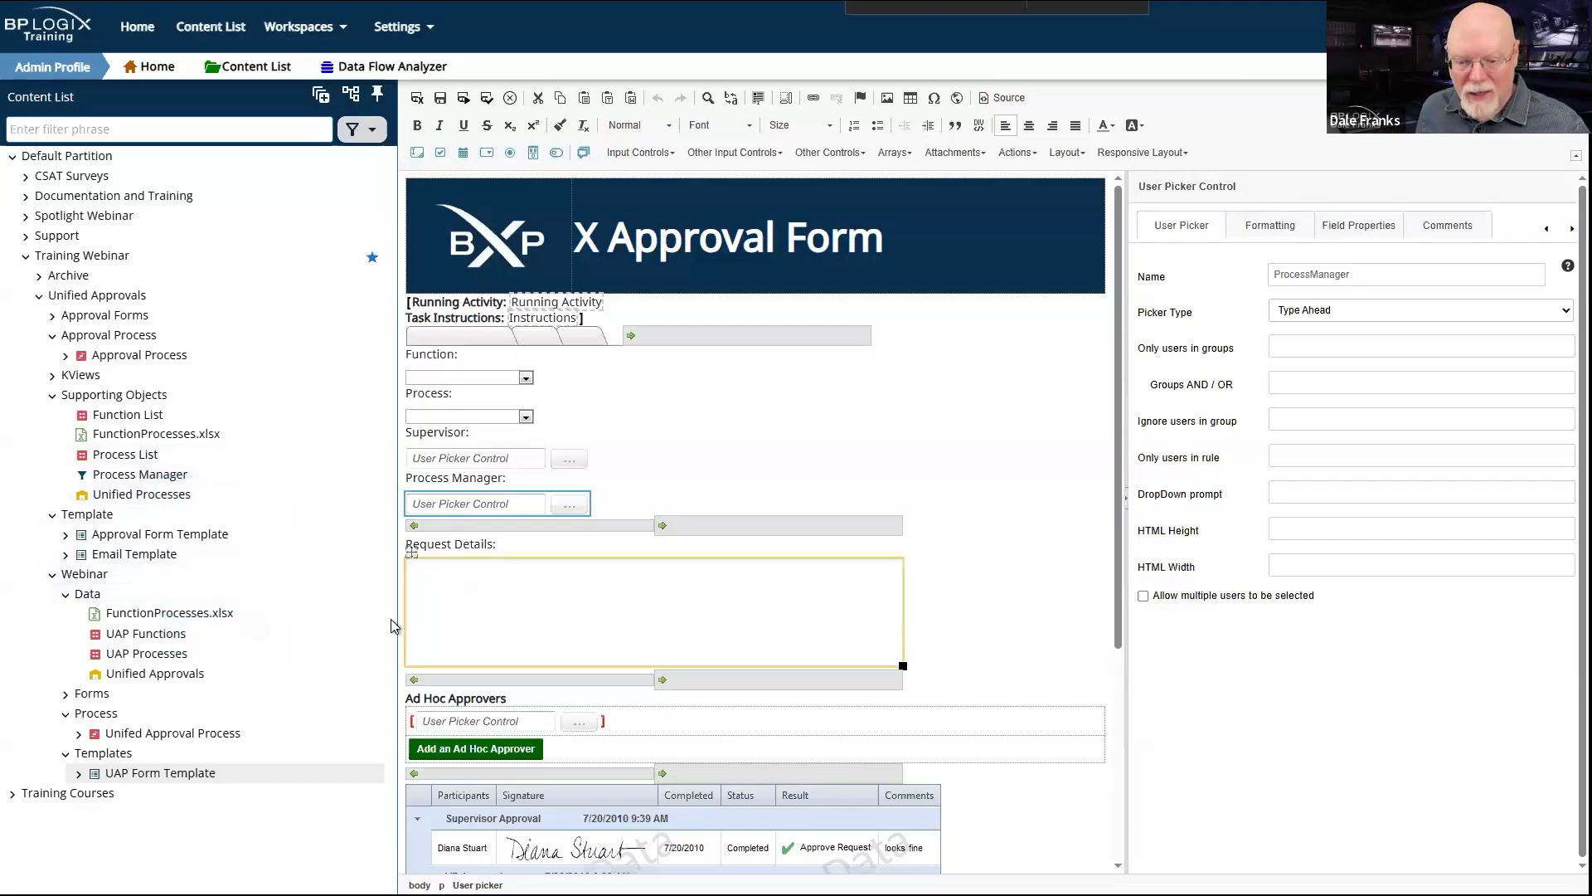
left_click(478, 728)
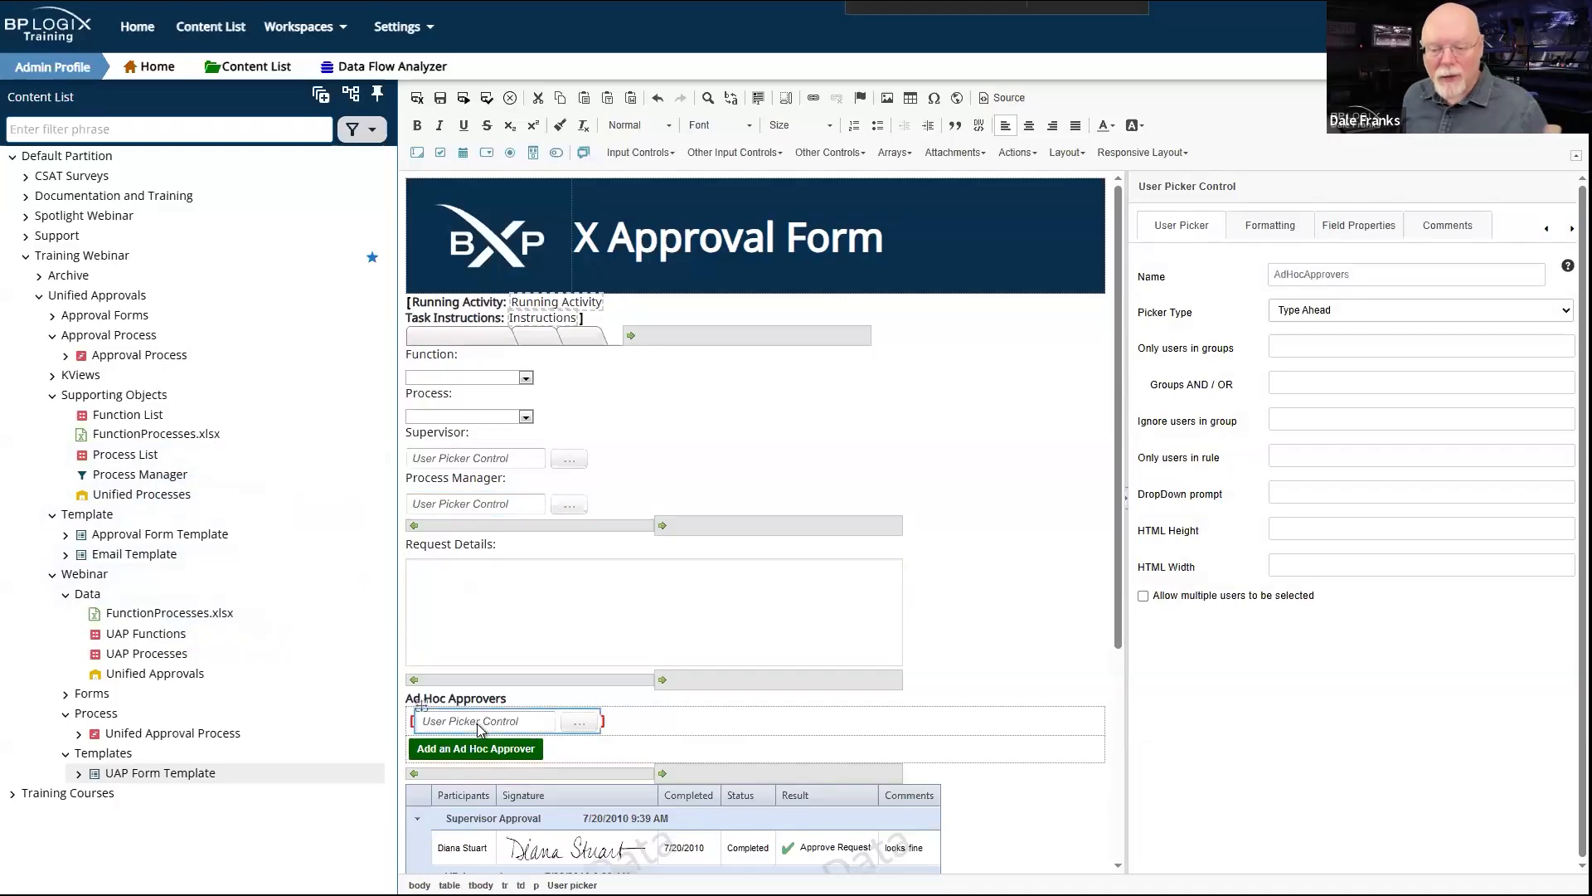